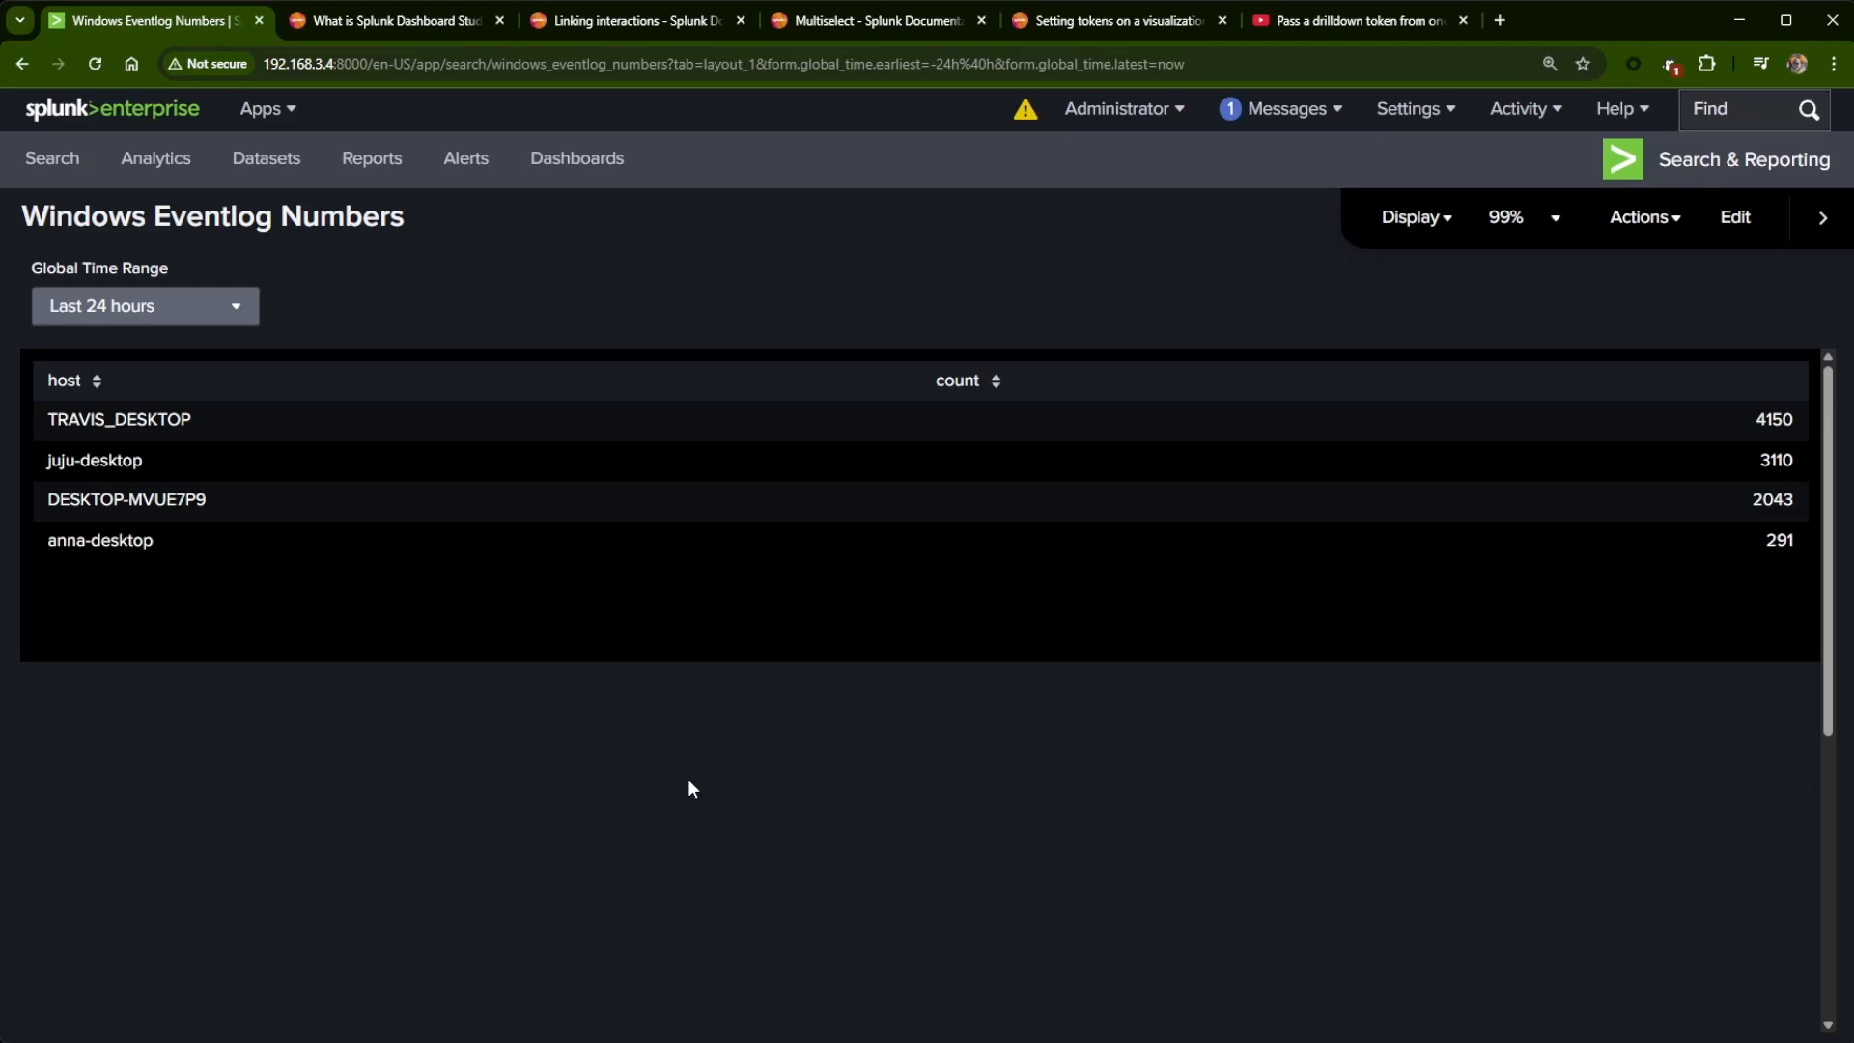
- Review the Dashboard Studio documentation on linking interactions, covering links to another dashboard, setting tokens and the linked dashboard source code example
left_click(364, 23)
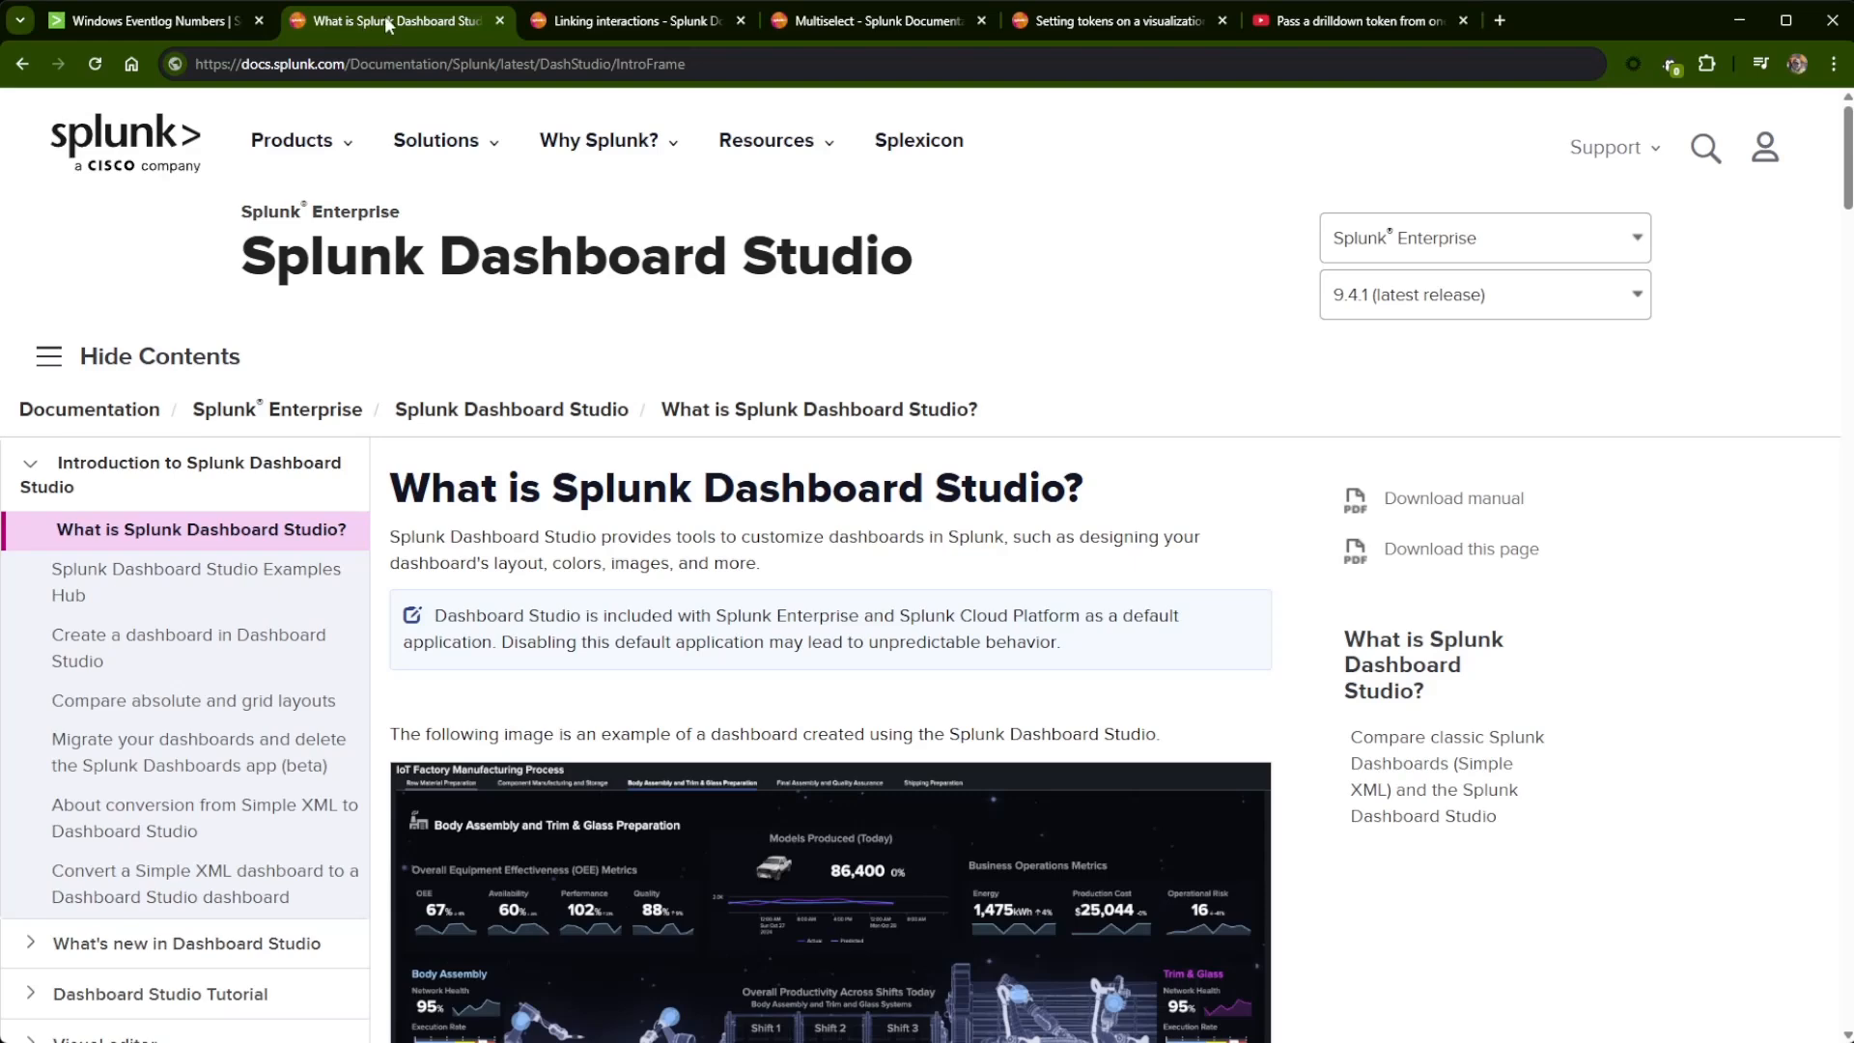
left_click(650, 22)
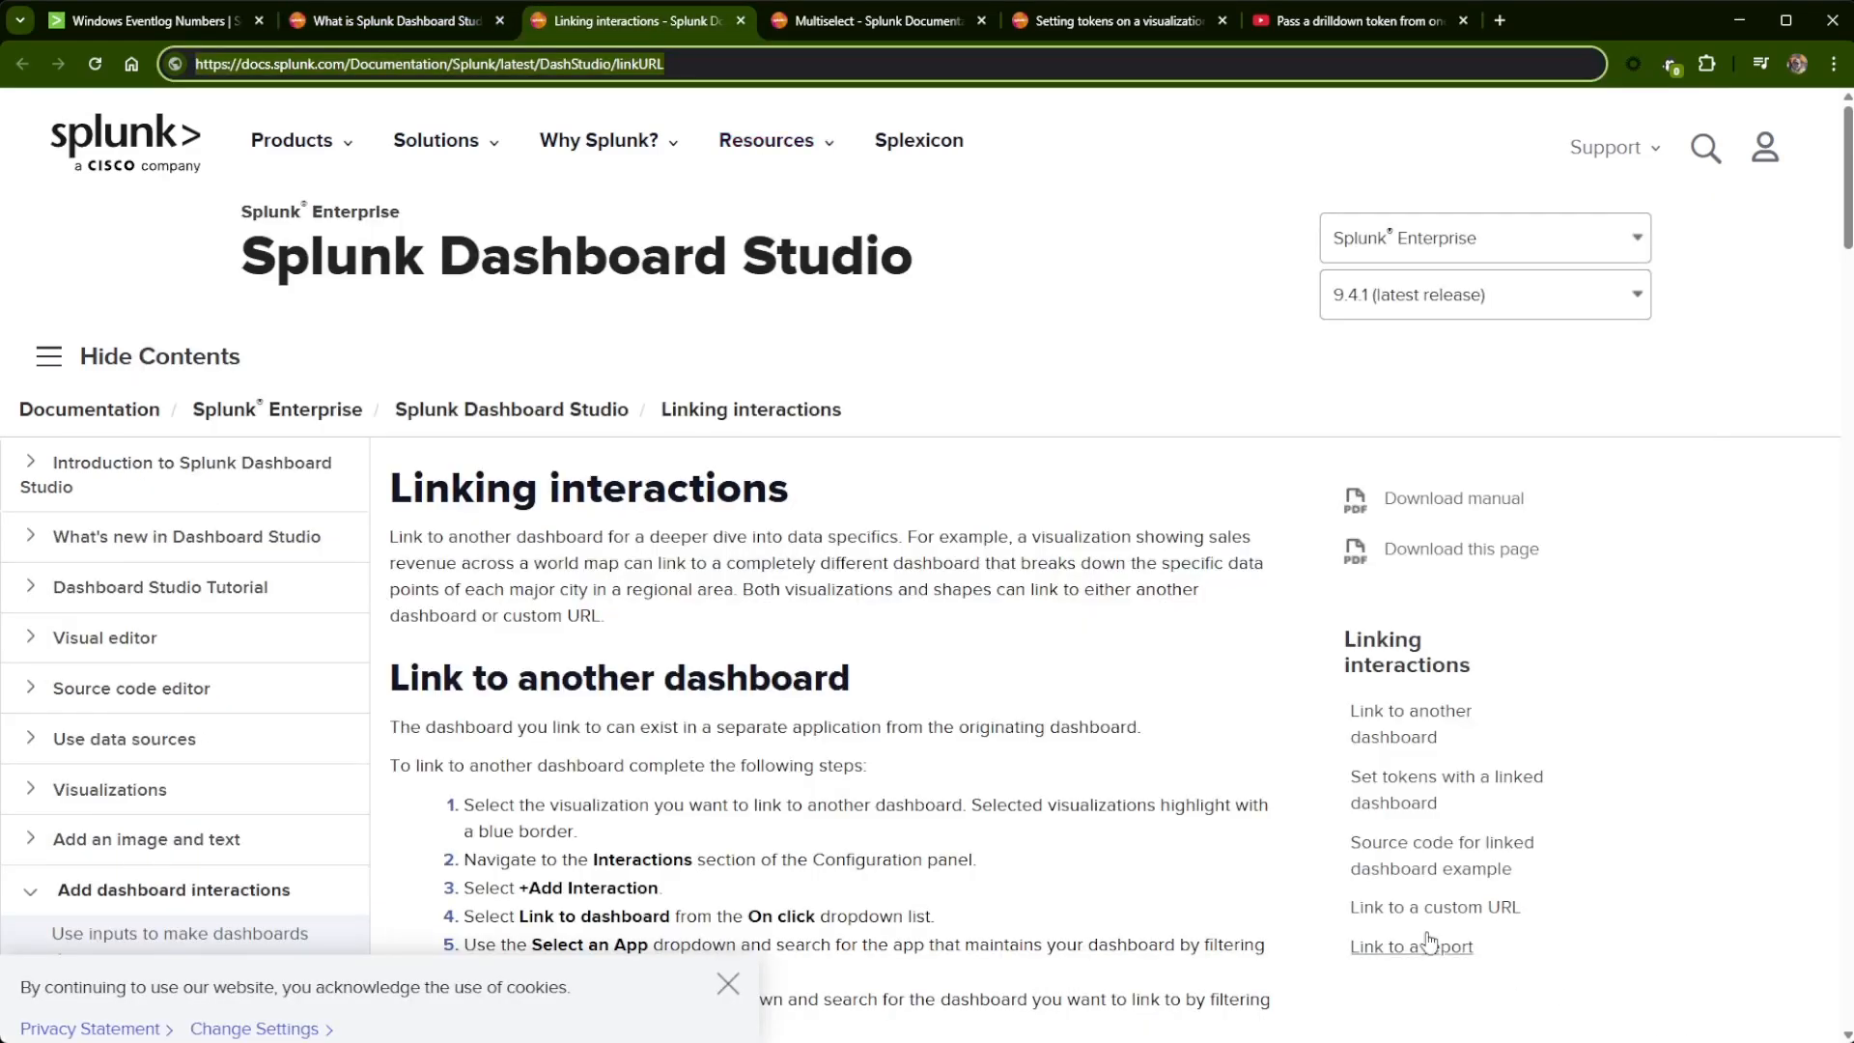
scroll(982, 798, "down", 1)
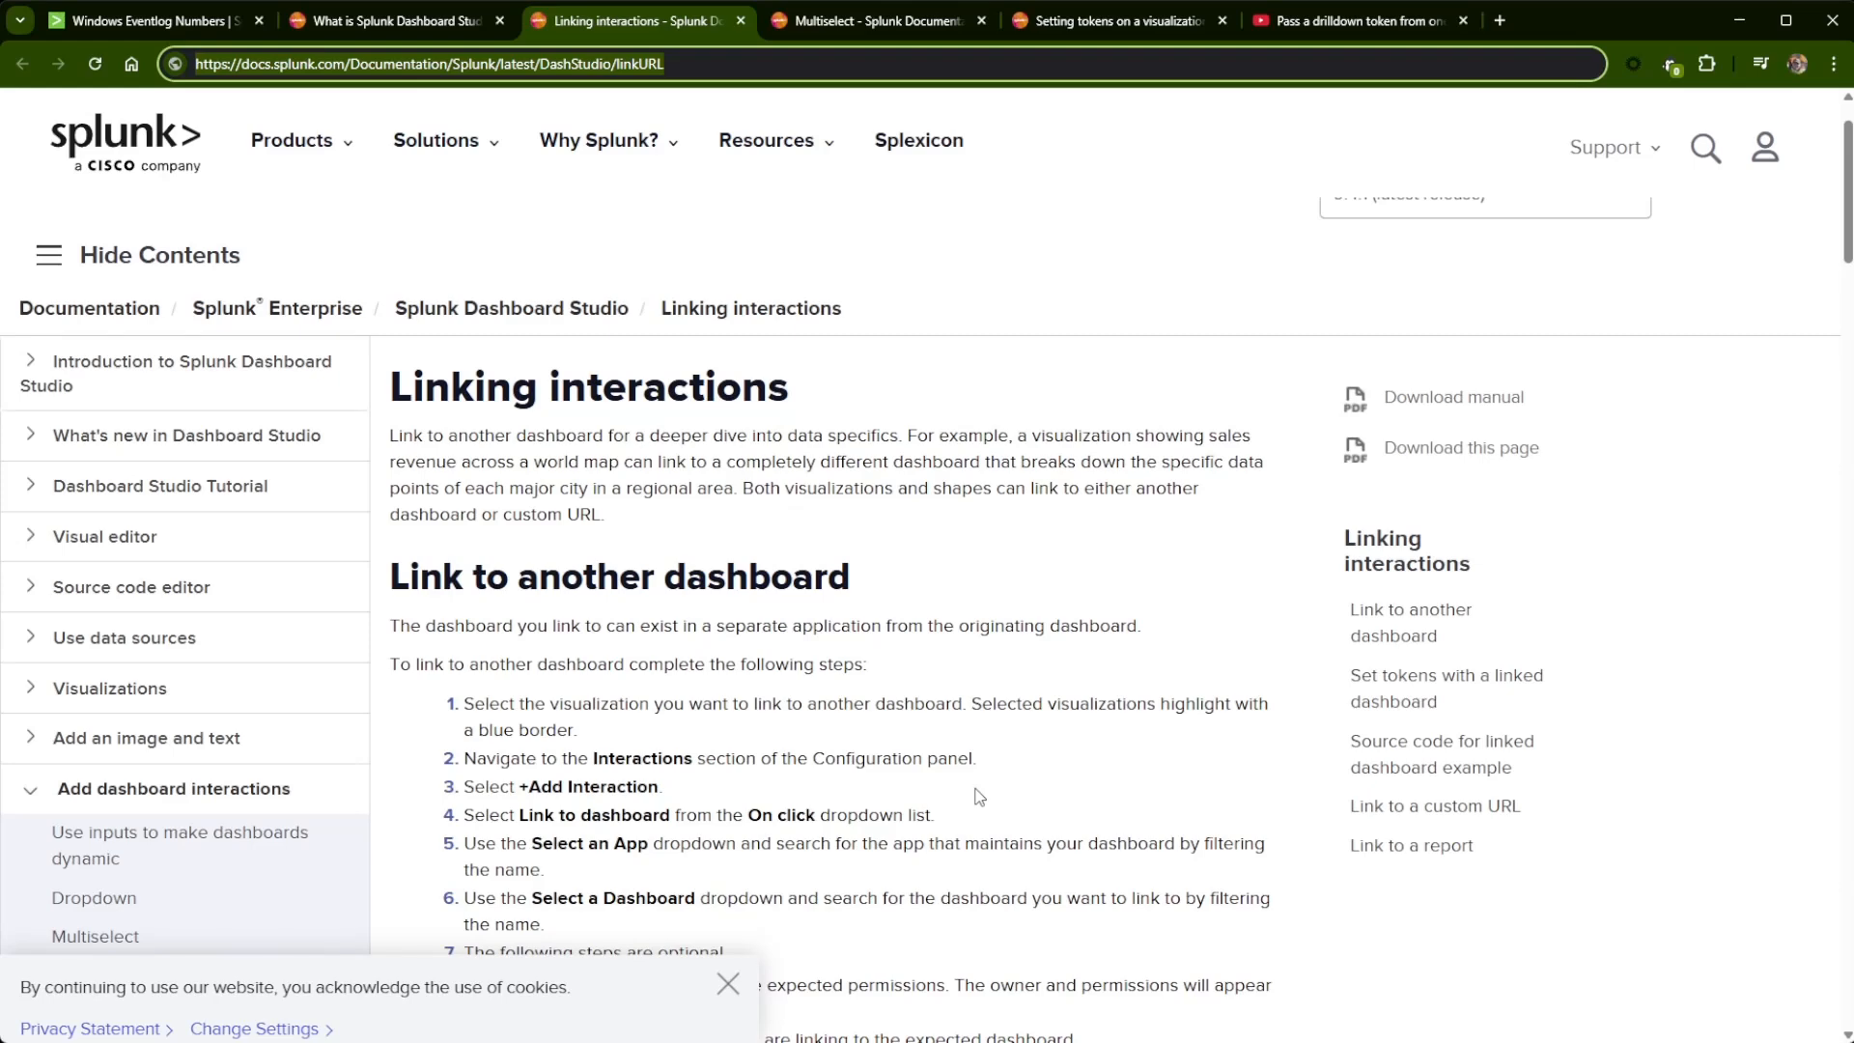
scroll(979, 797, "down", 5)
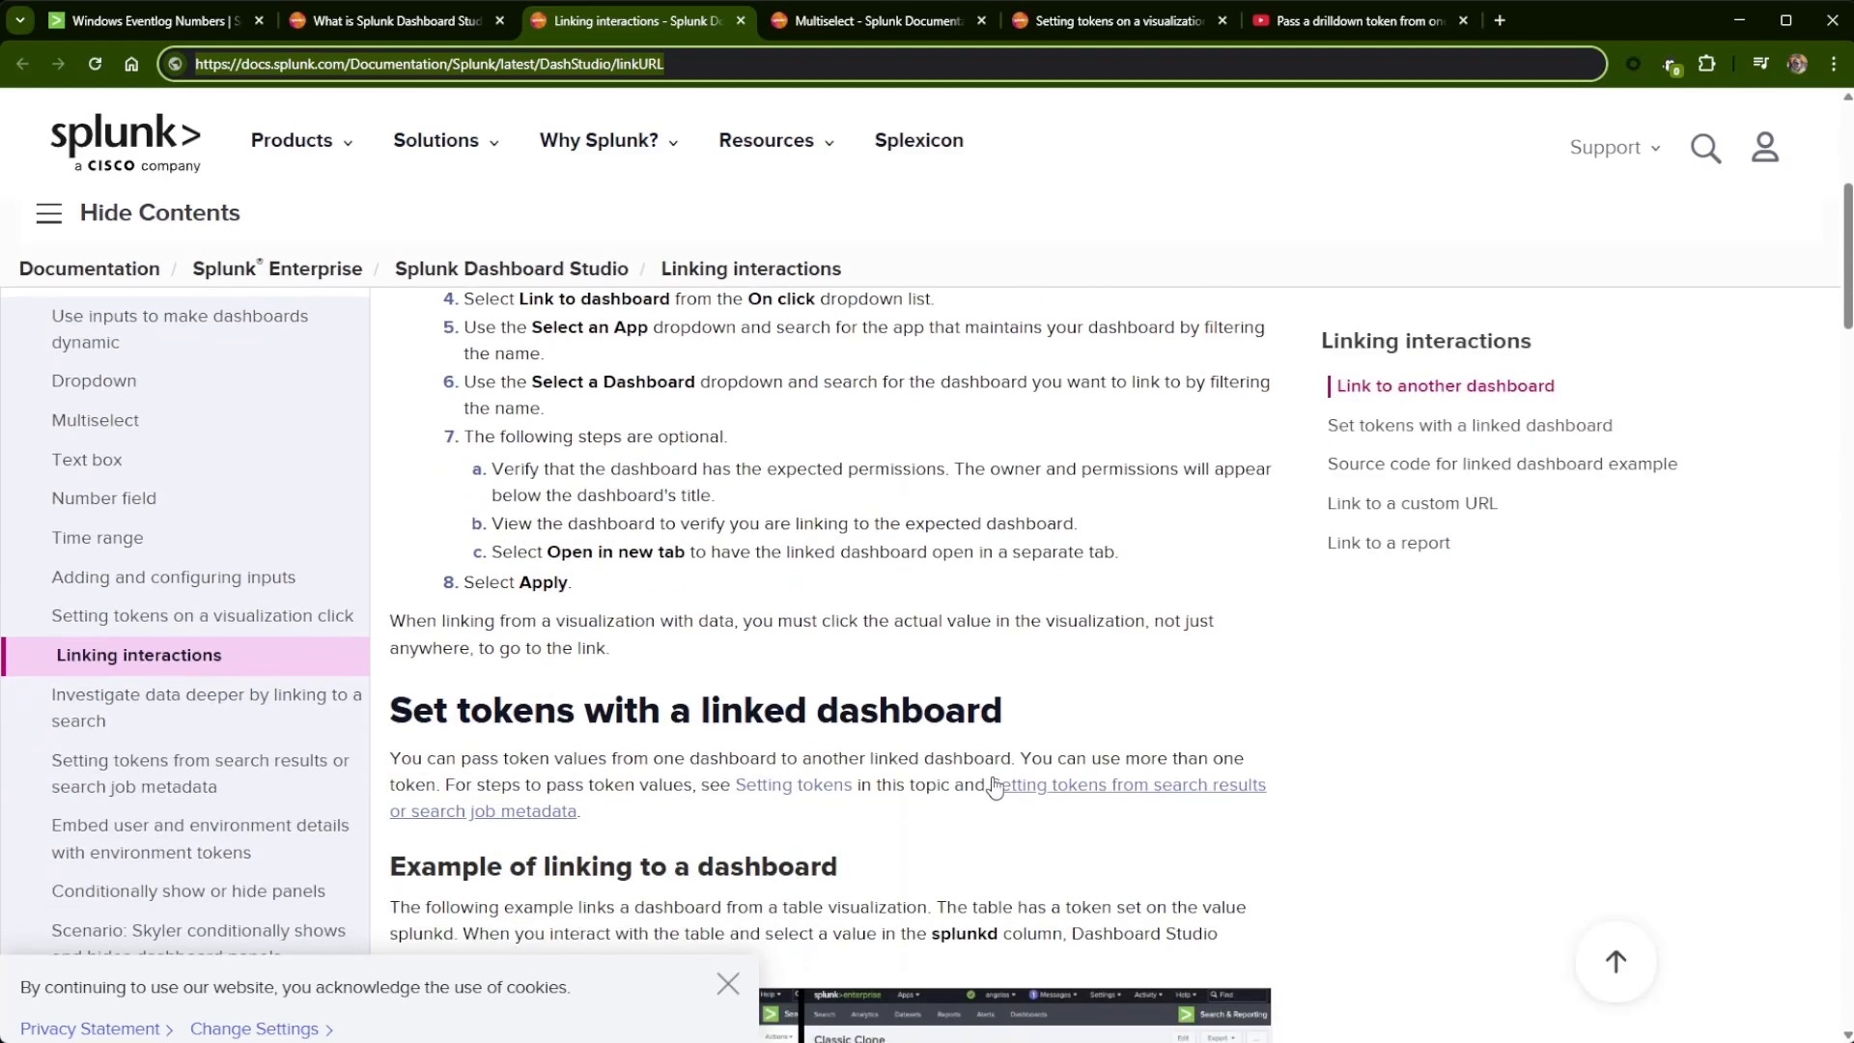
scroll(995, 788, "down", 3)
scroll(995, 787, "down", 5)
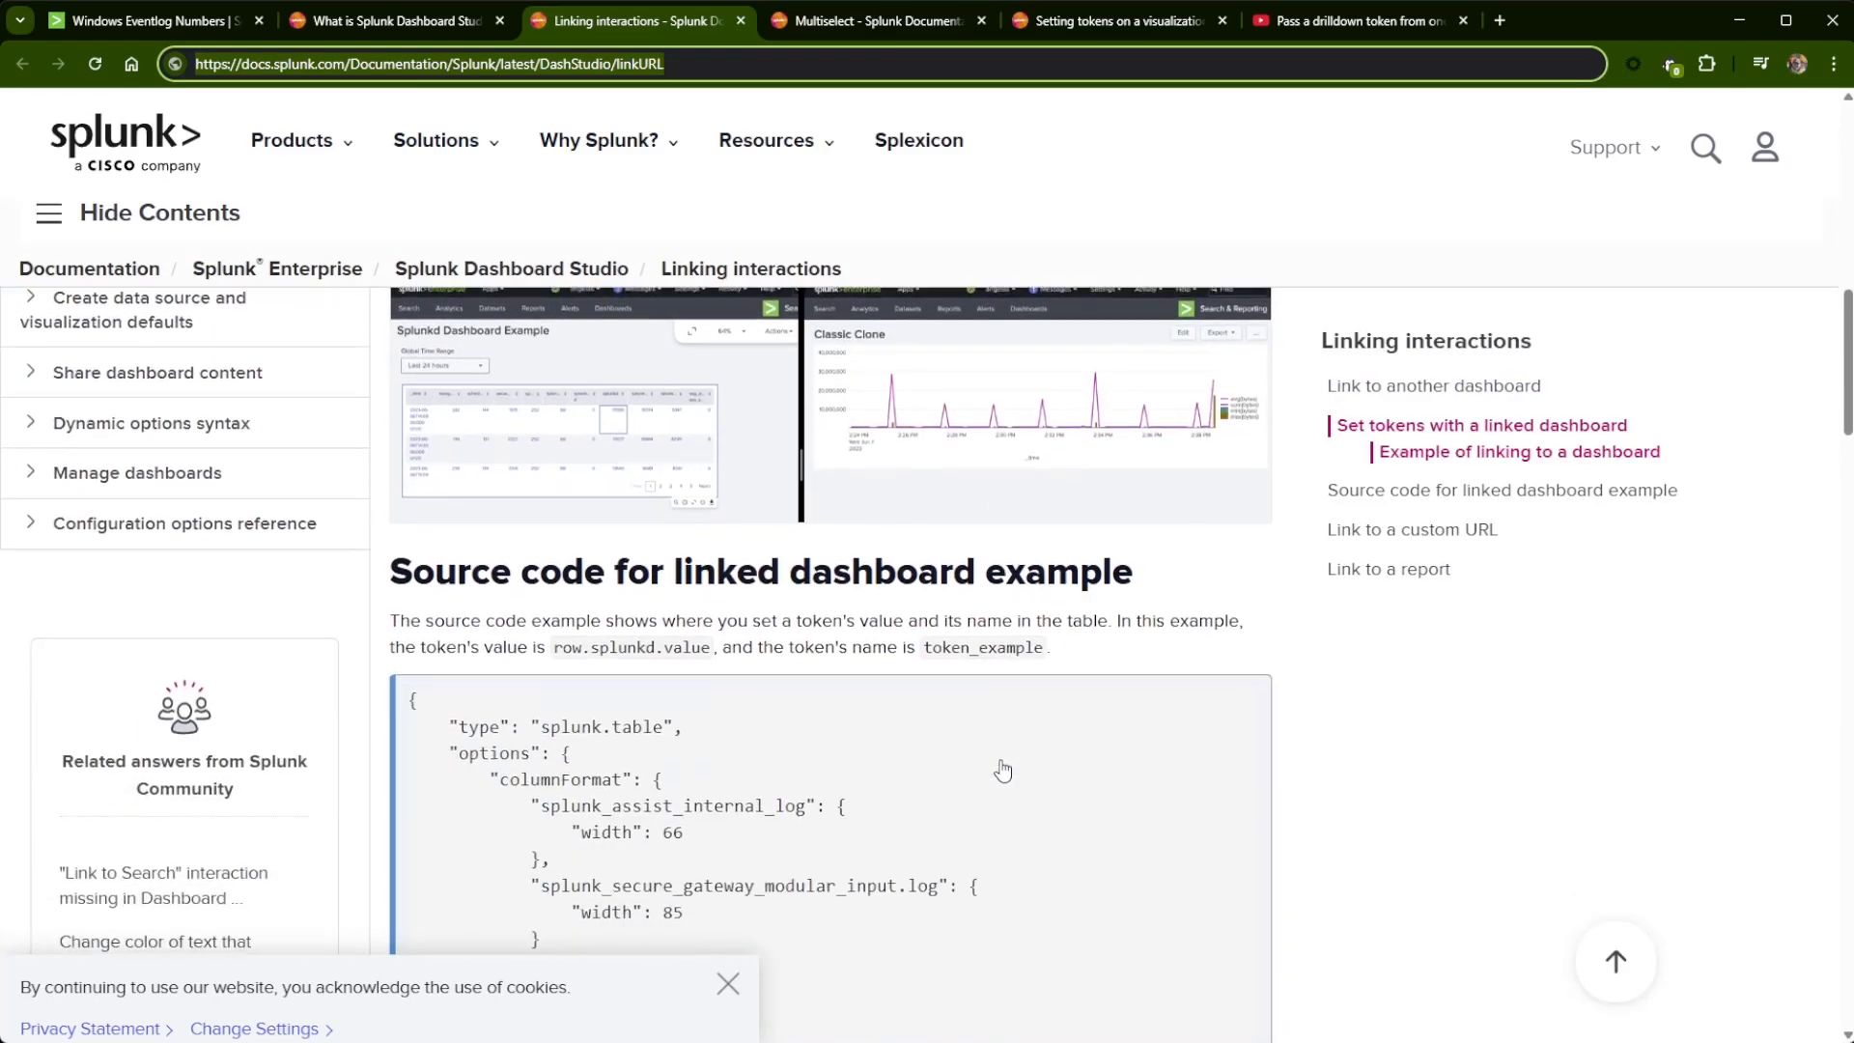
scroll(1016, 760, "down", 4)
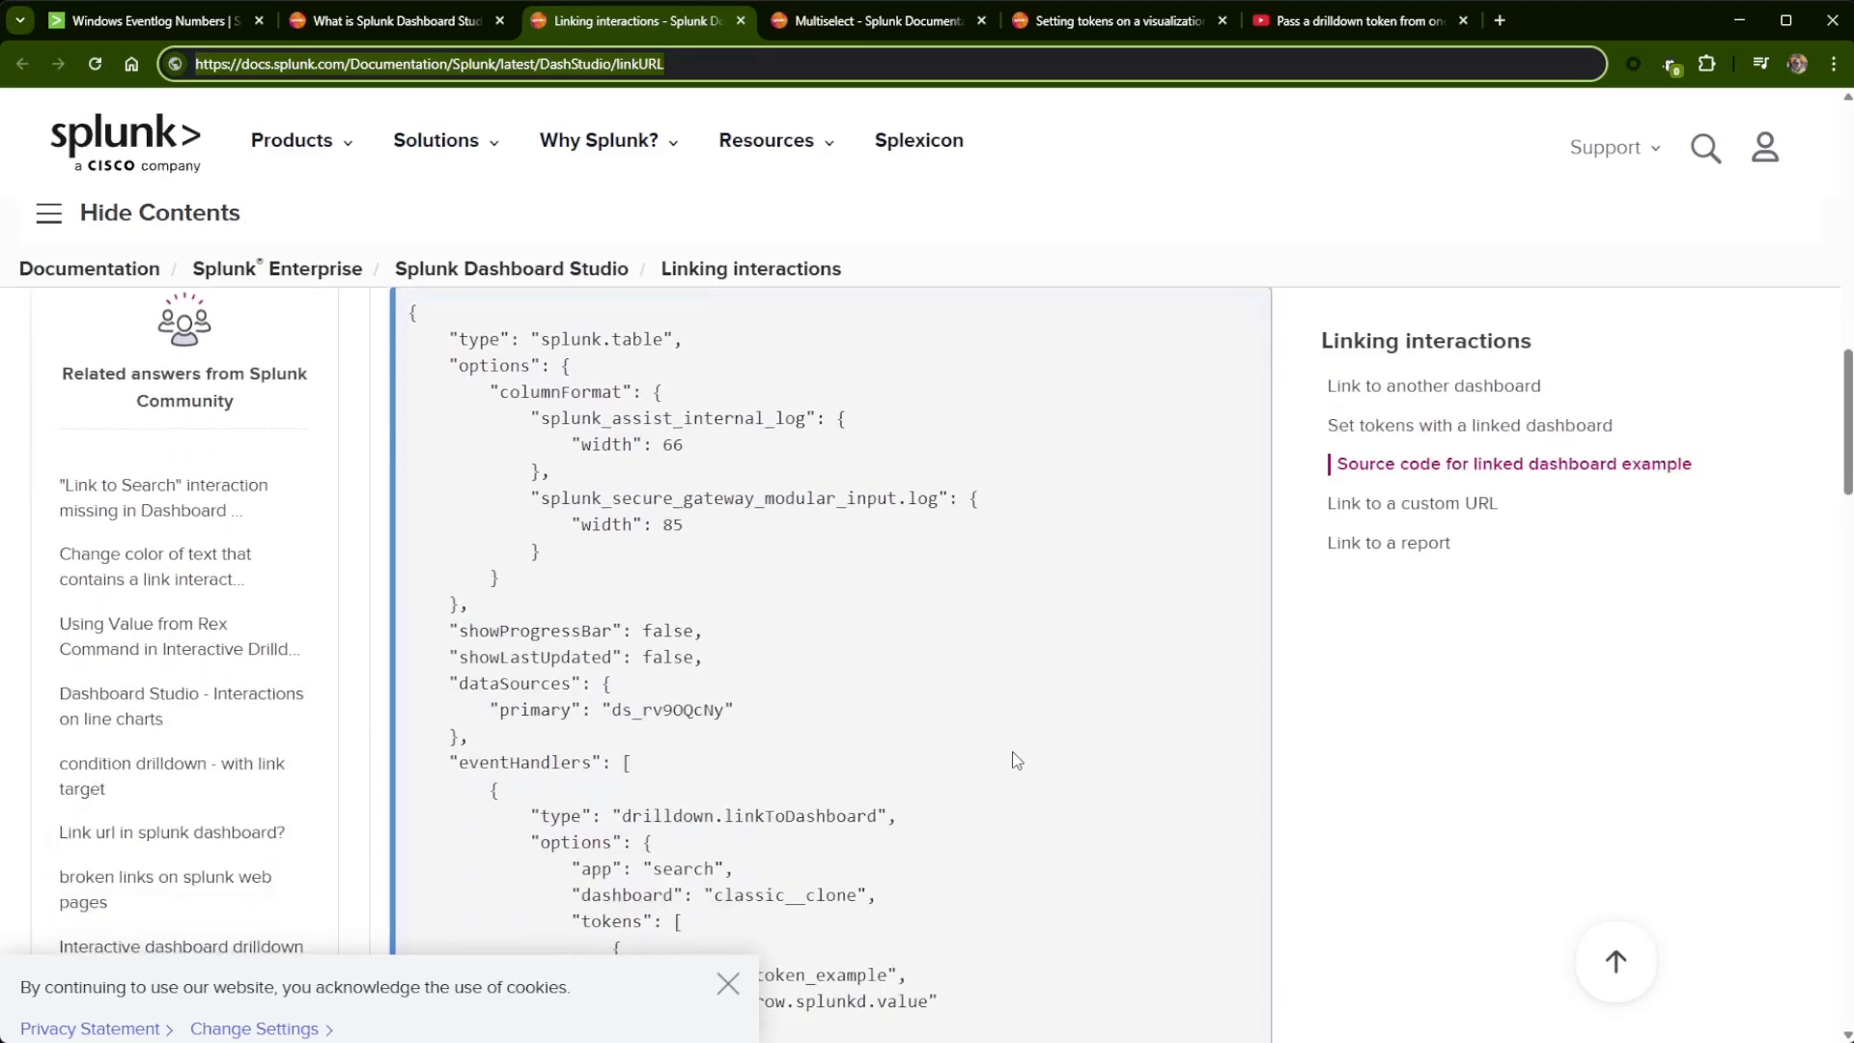
scroll(1016, 756, "down", 8)
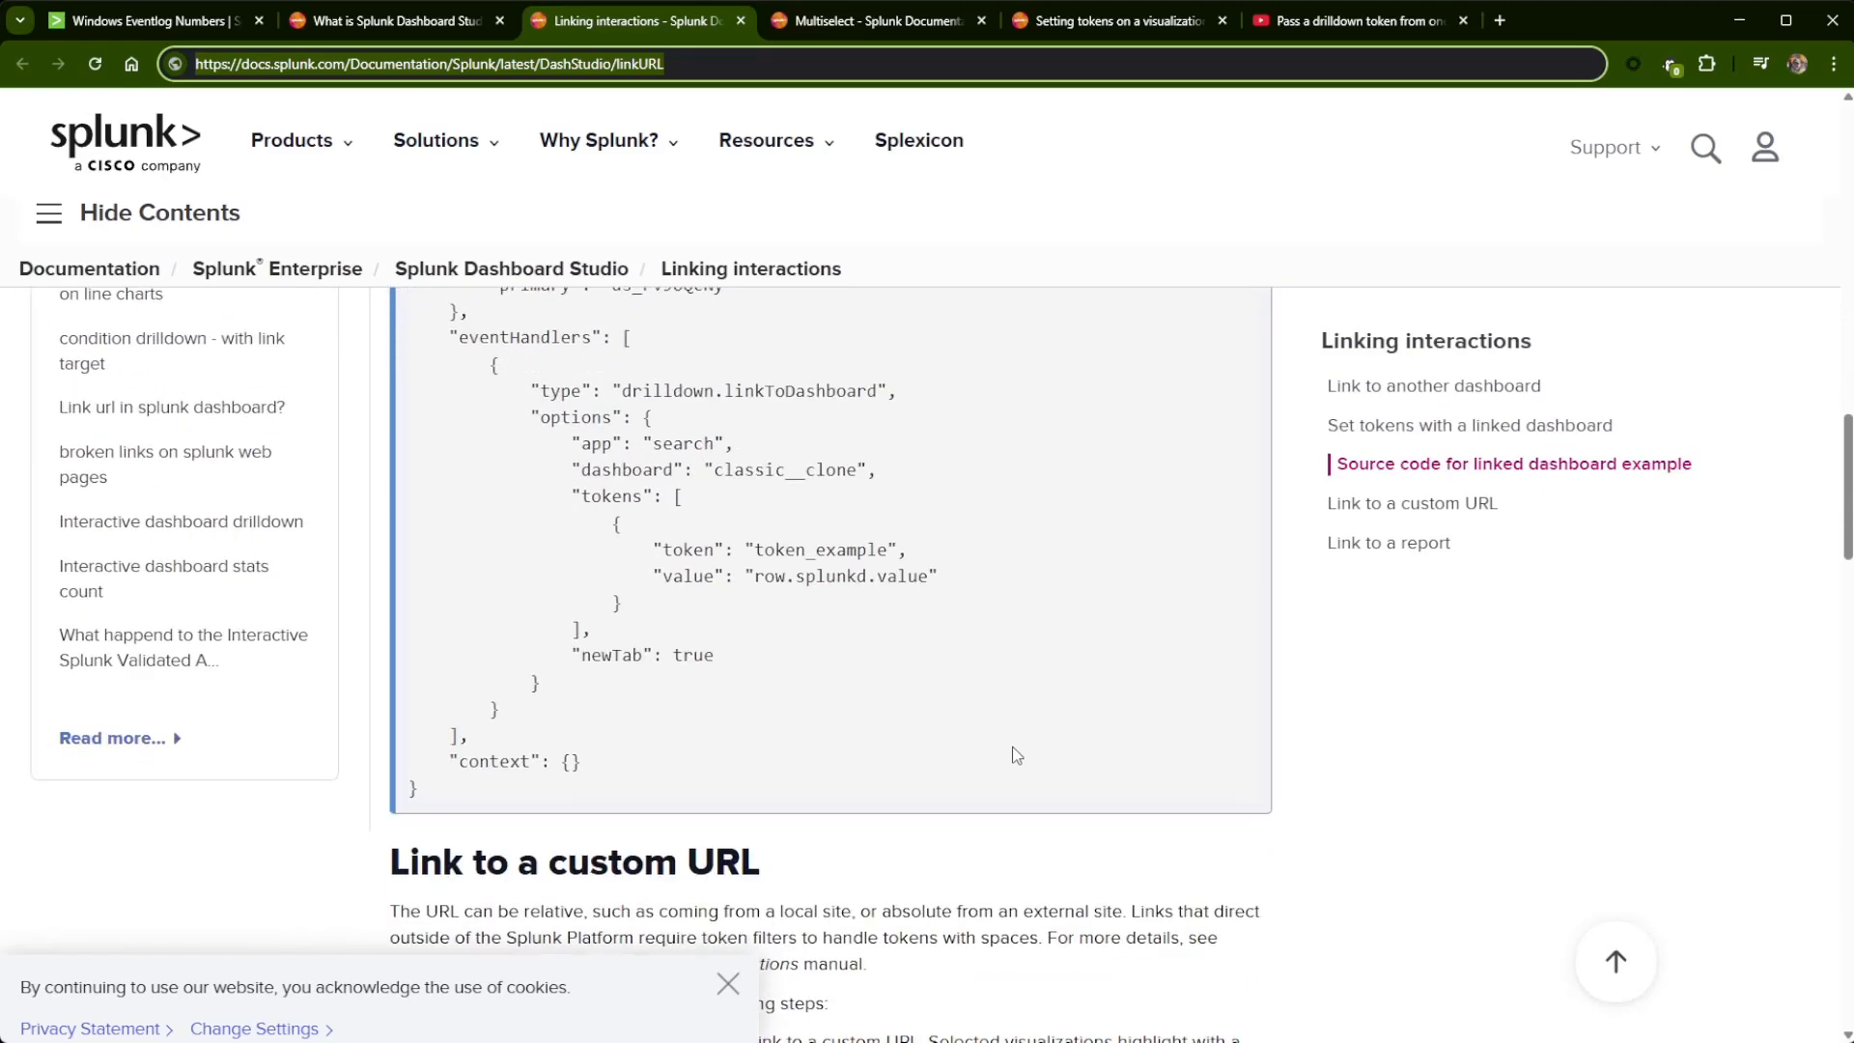
scroll(1046, 769, "up", 1)
scroll(1046, 769, "up", 15)
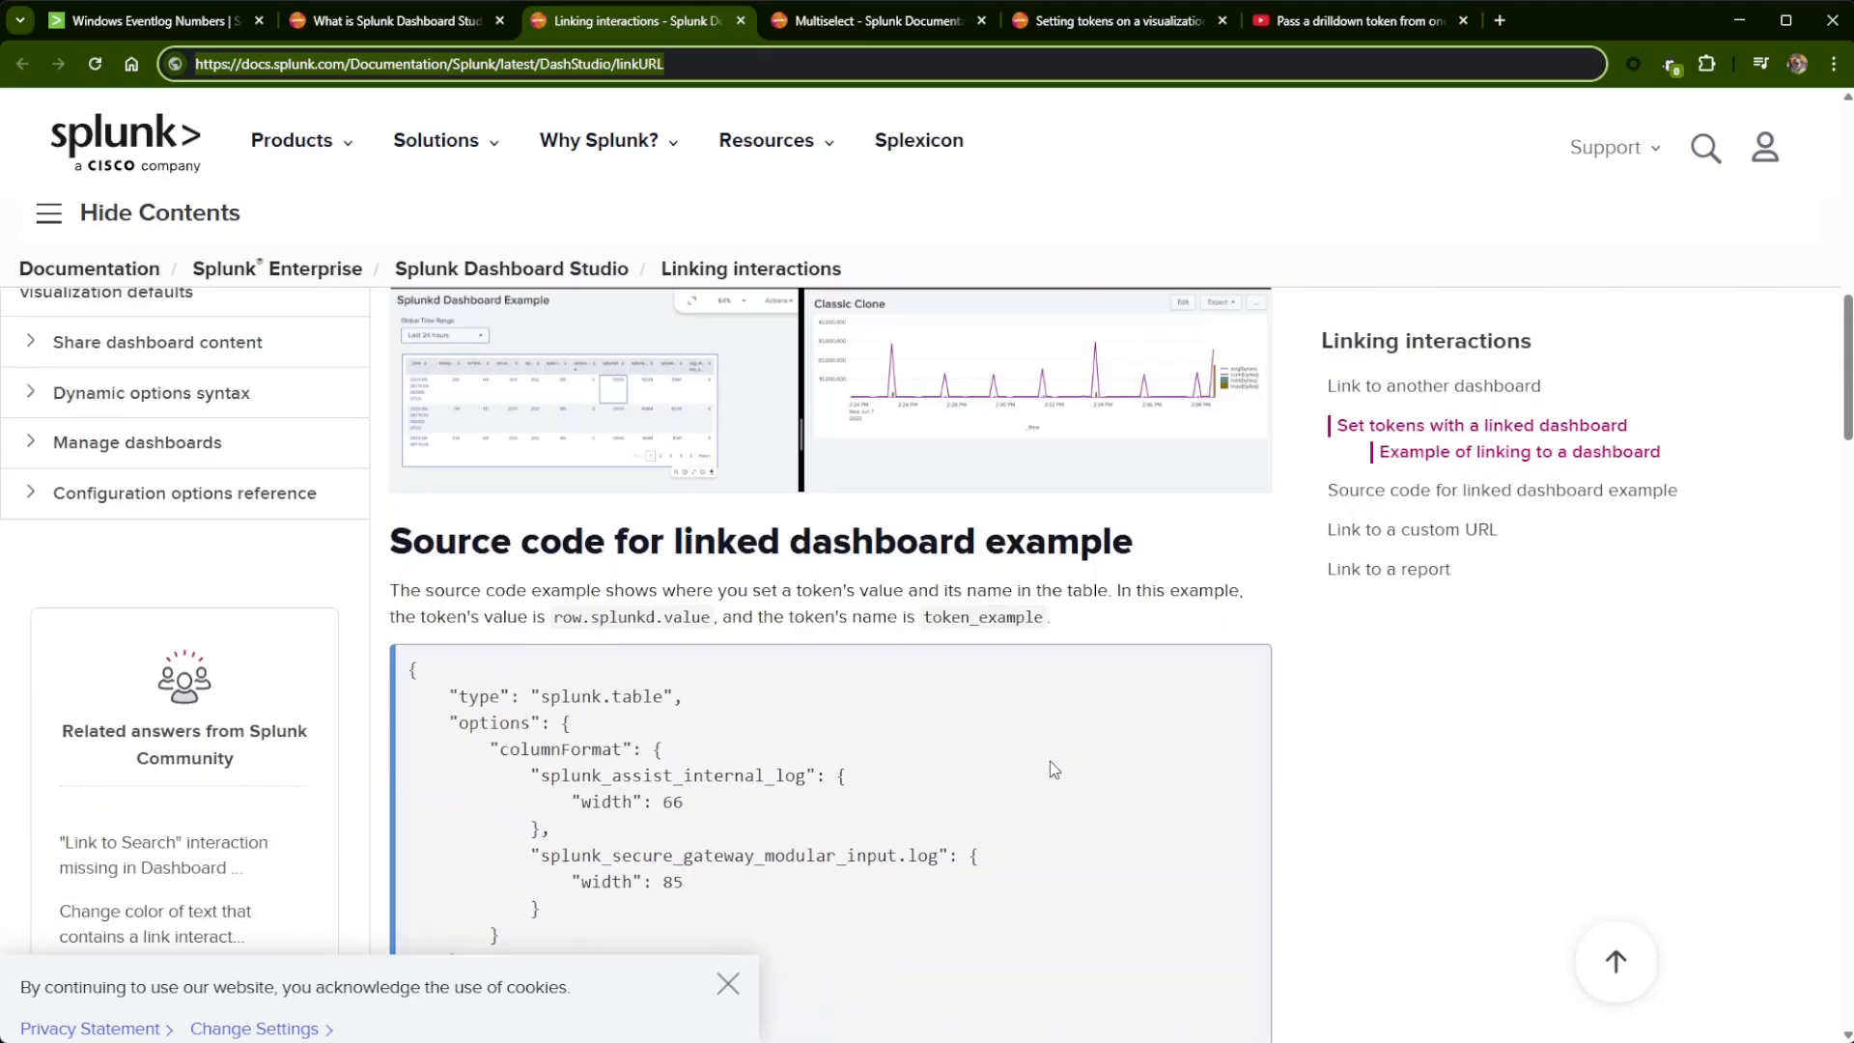
scroll(1046, 760, "up", 4)
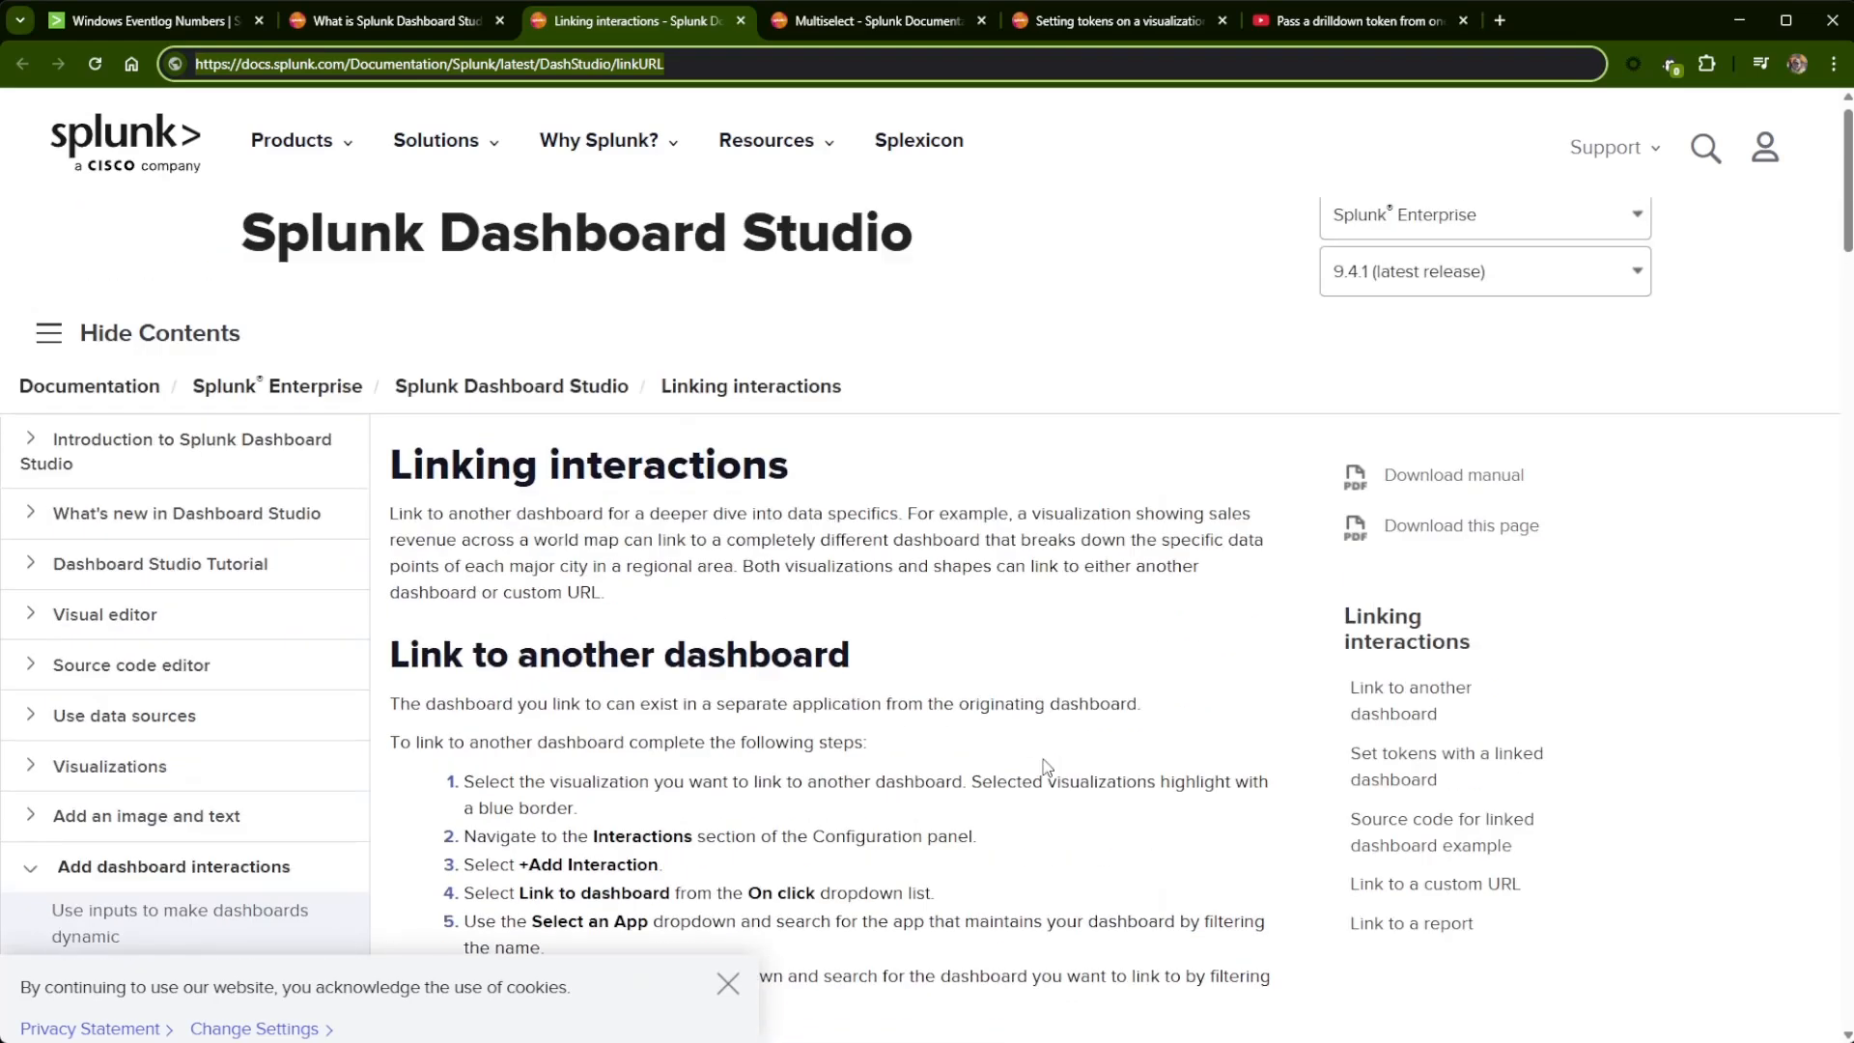
- Read the Multiselect documentation page, covering the comma delimiter note, the input options, token filters and multiselect defaults
left_click(854, 22)
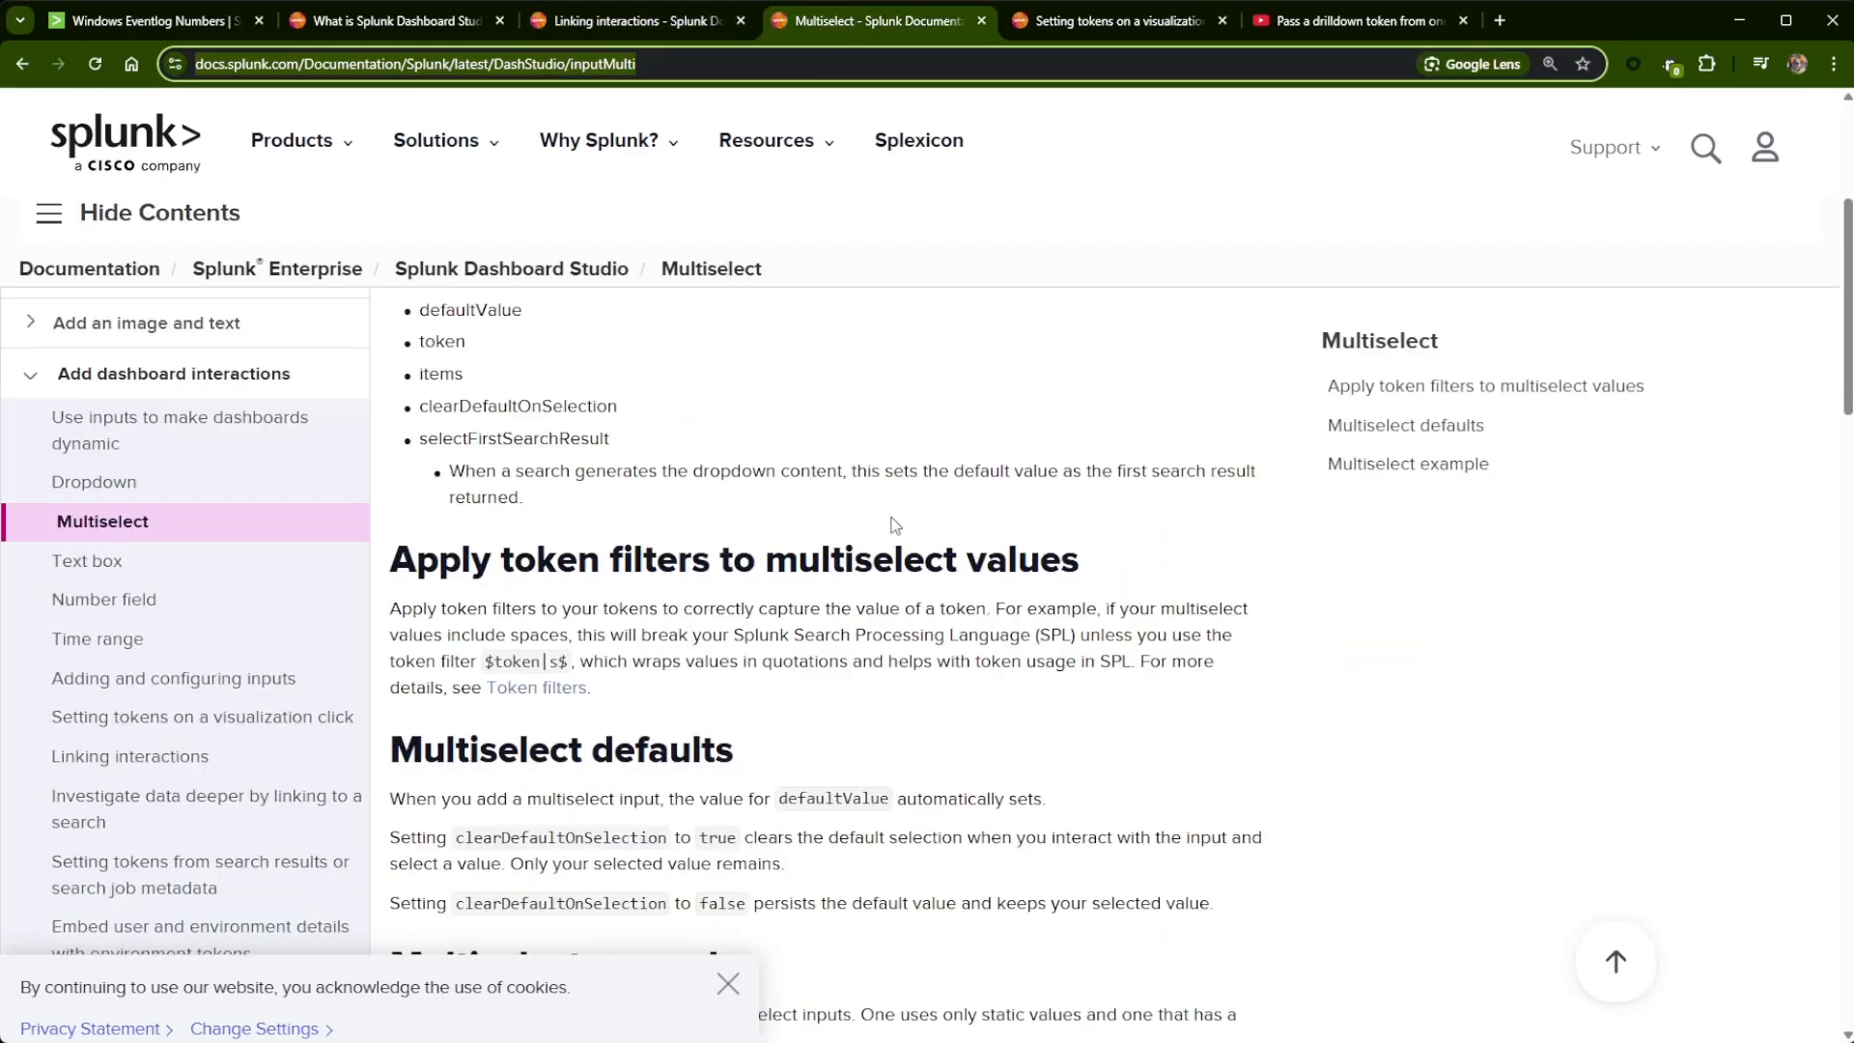
scroll(908, 569, "up", 5)
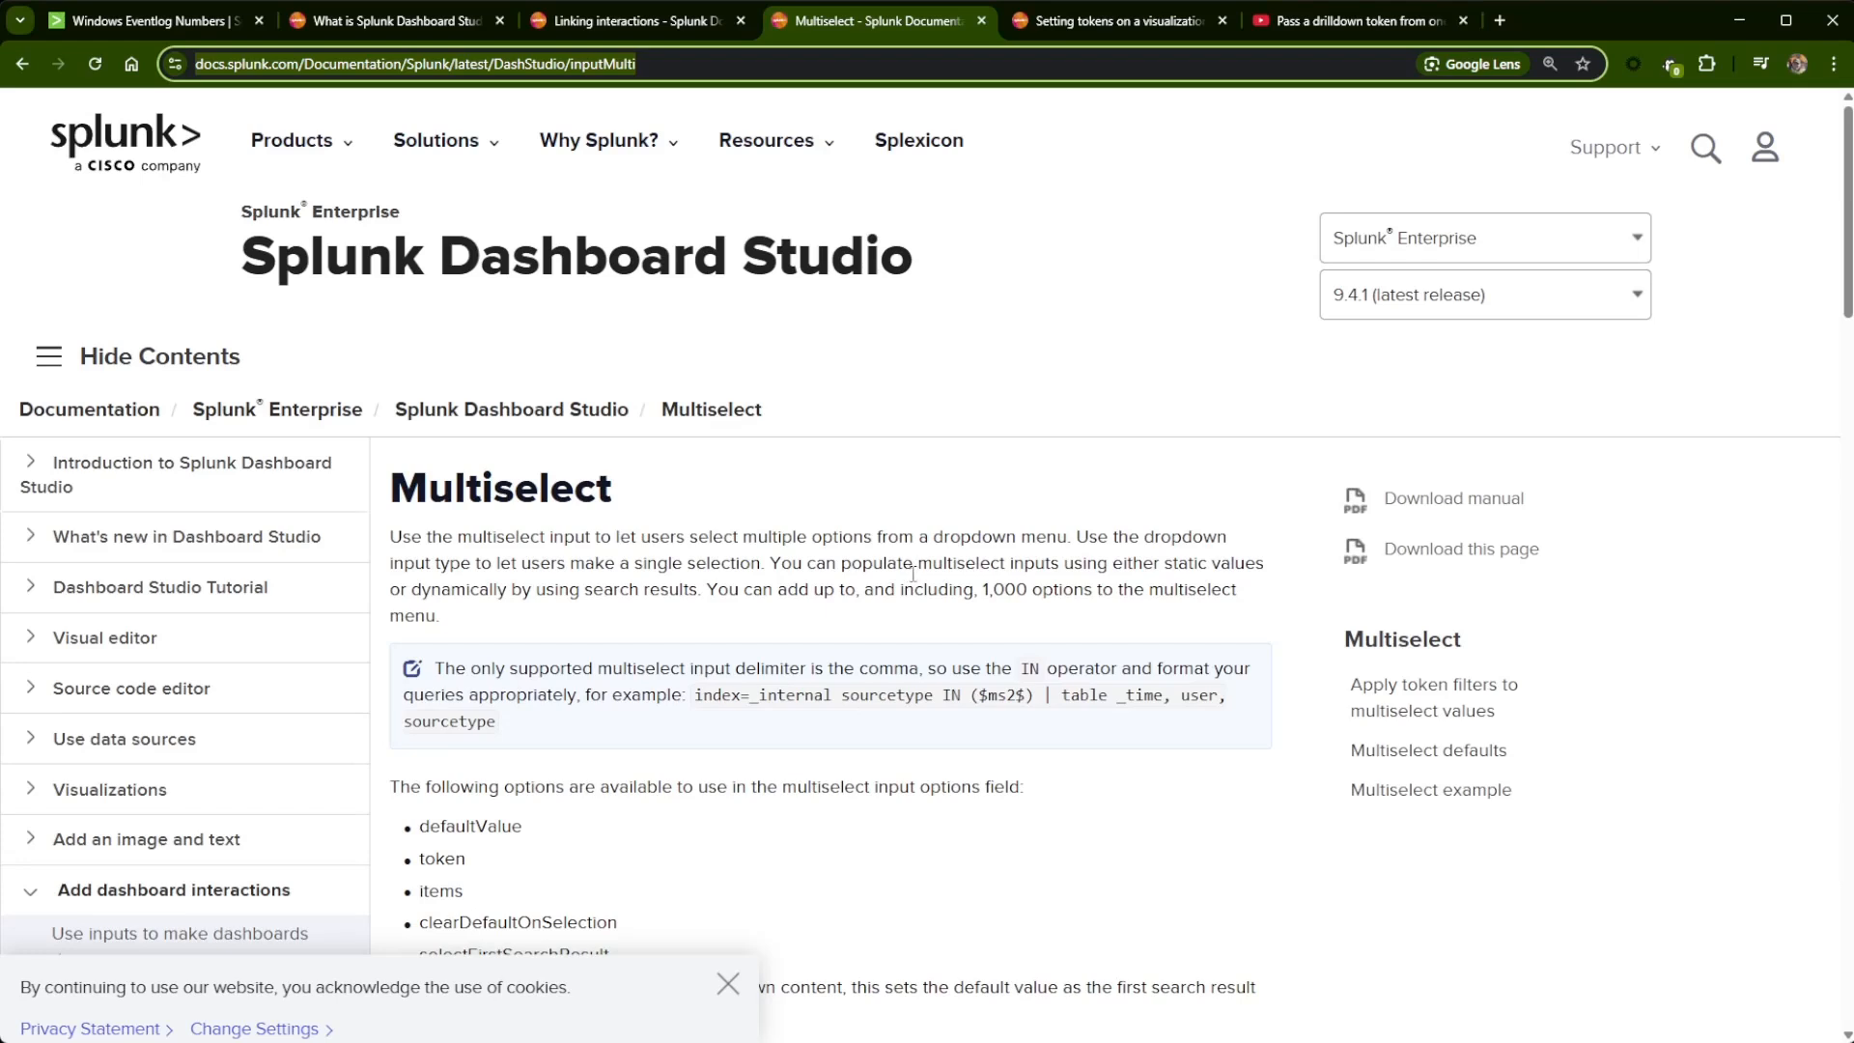
scroll(913, 573, "down", 3)
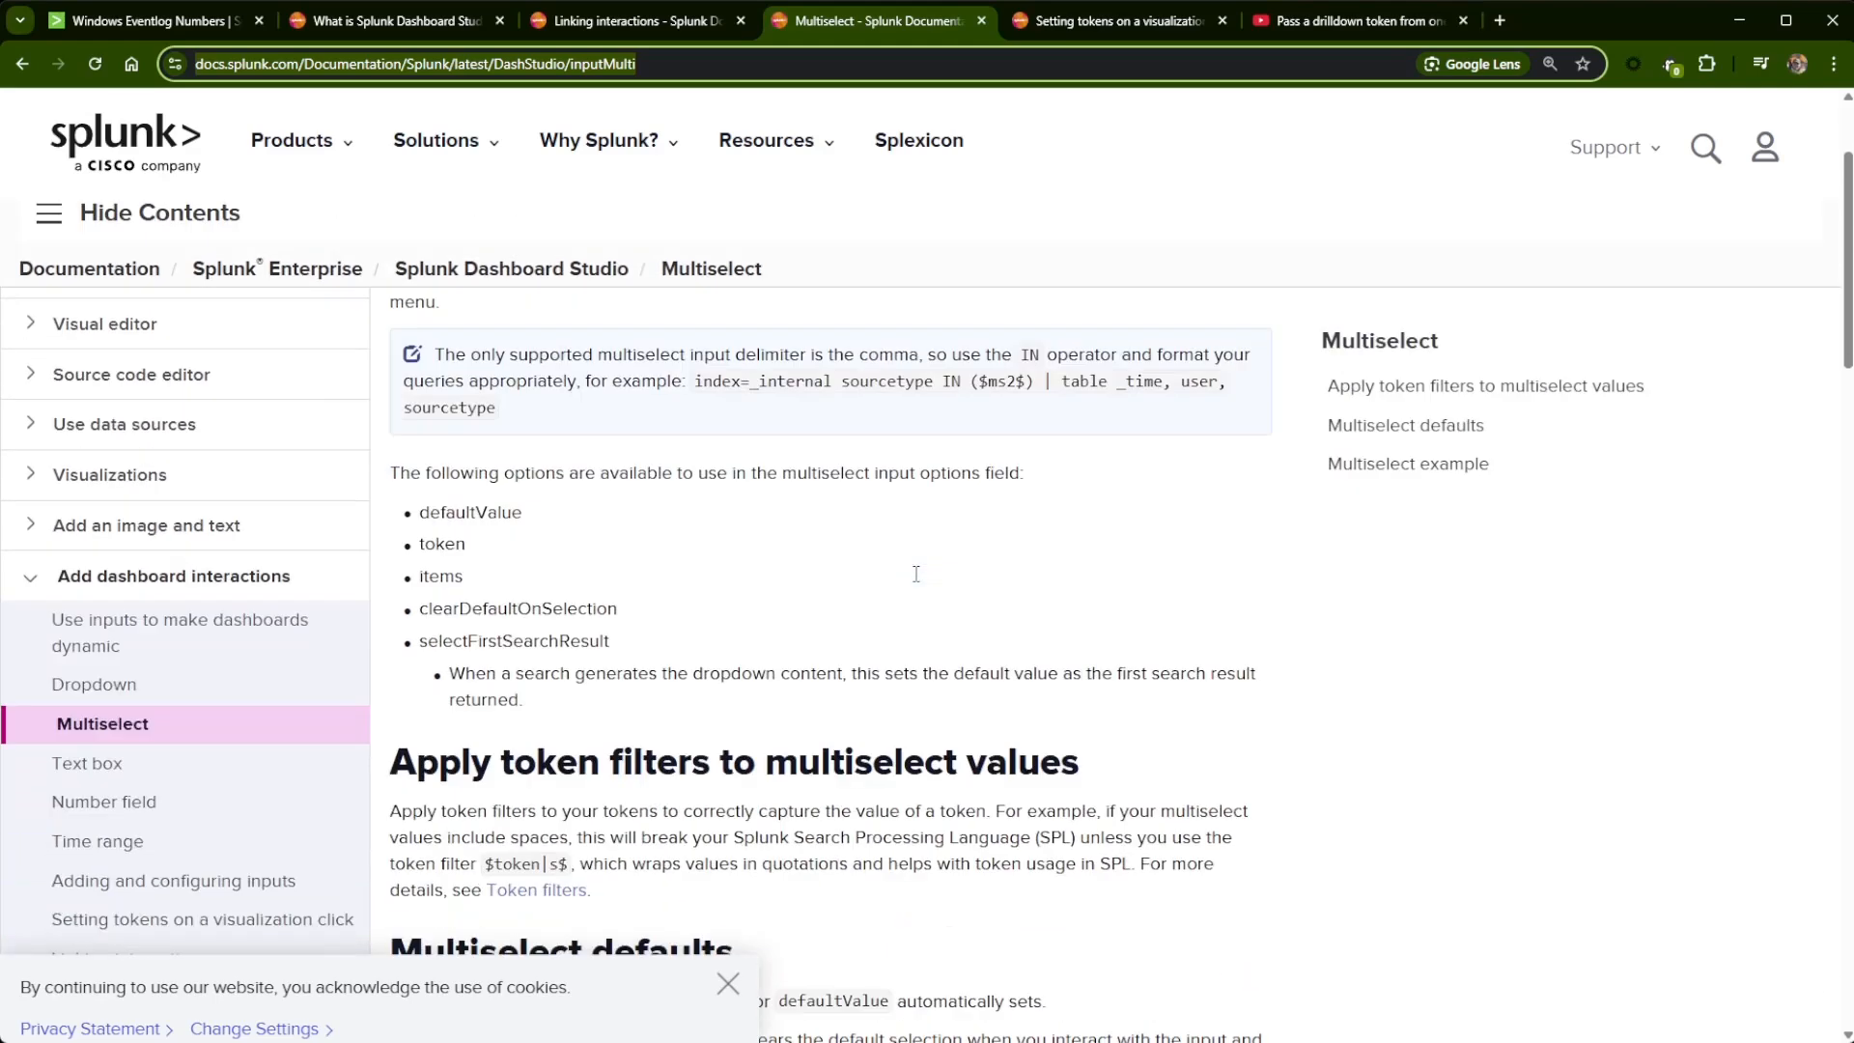
scroll(920, 576, "down", 1)
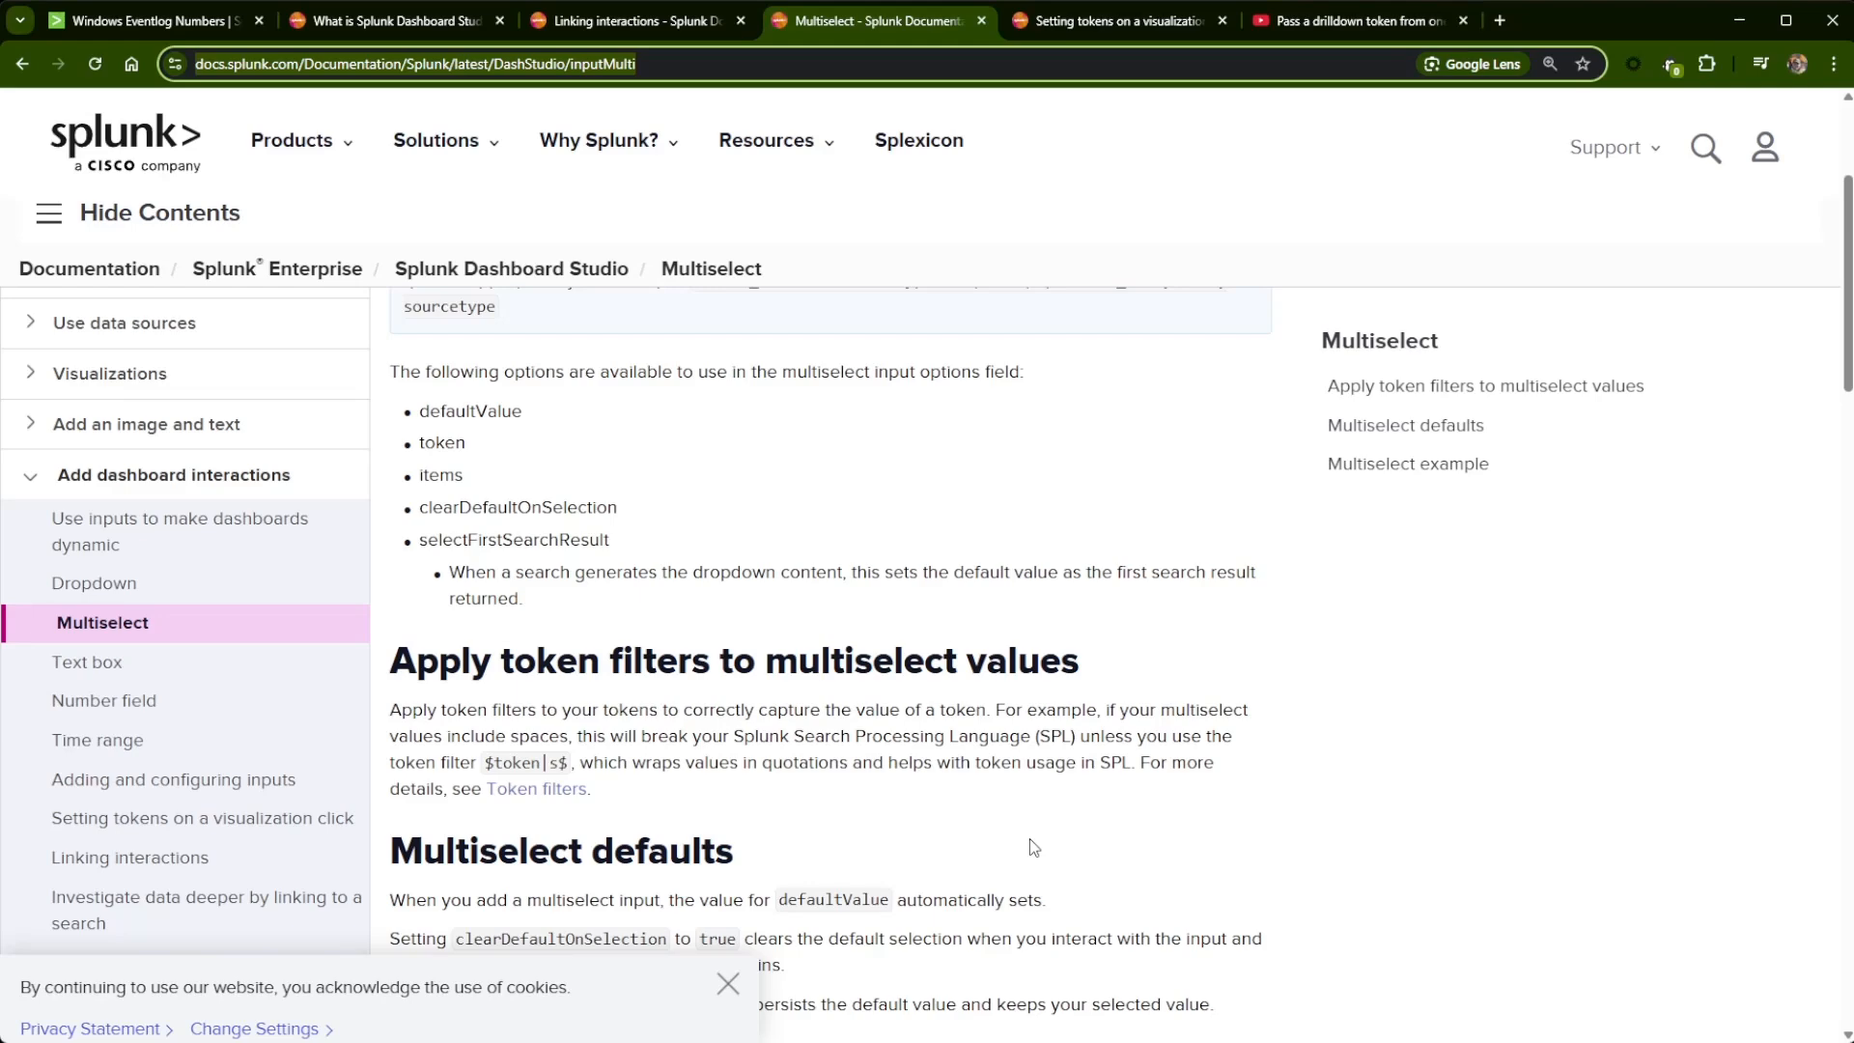
scroll(1029, 838, "down", 4)
scroll(1033, 839, "up", 2)
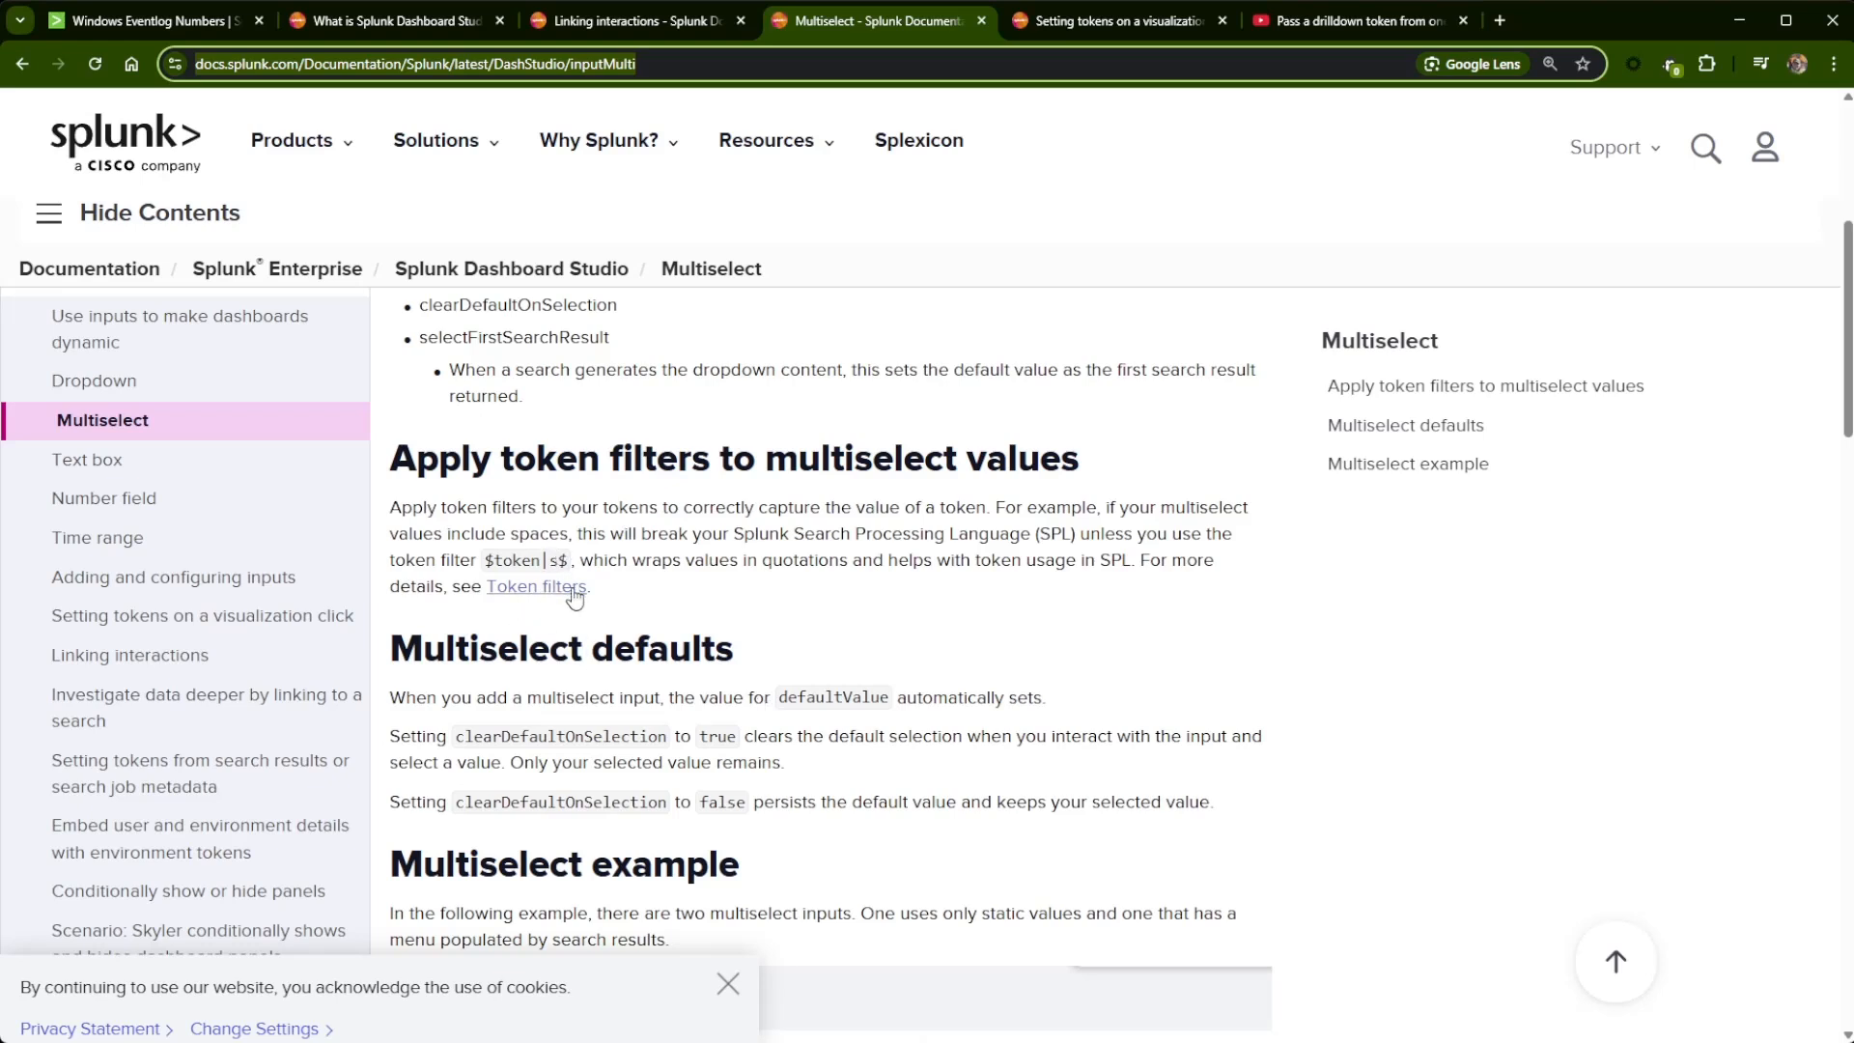
- Read the documentation on setting tokens on a visualization click, including the predefined tokens table, setup steps and default token section
left_click(1101, 29)
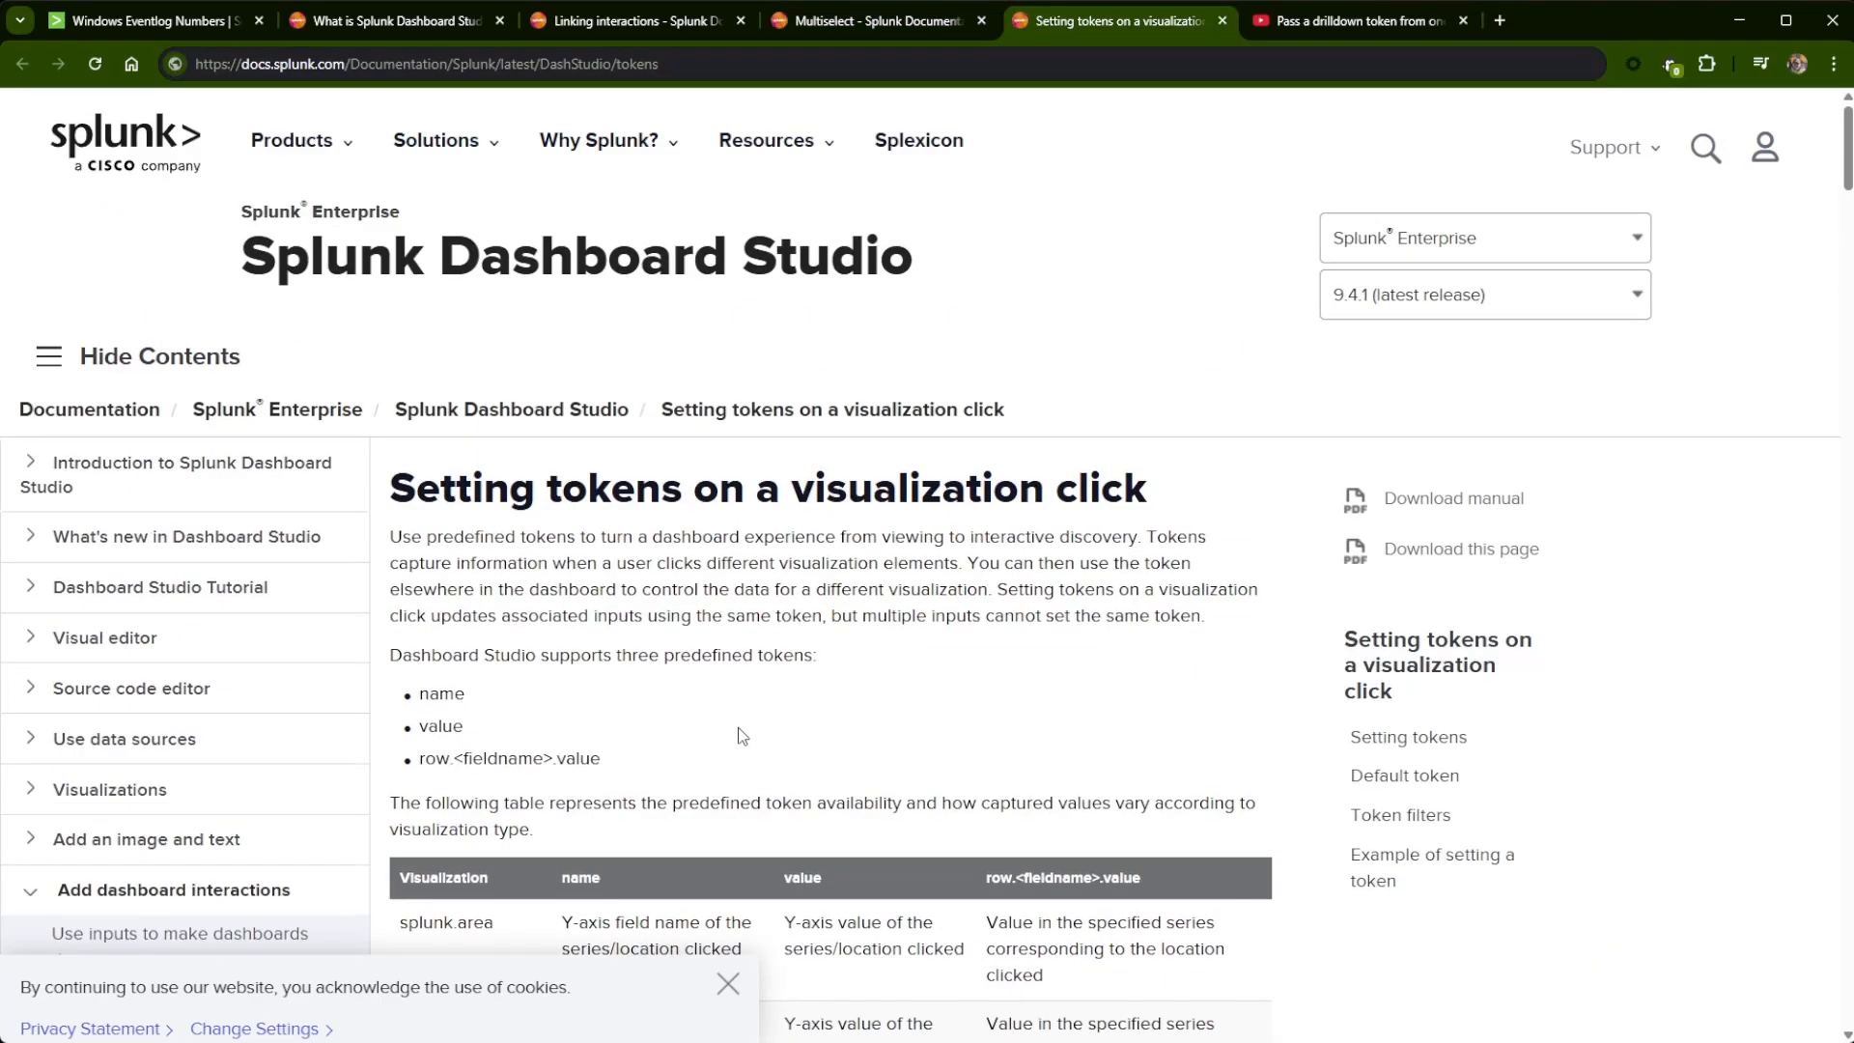
scroll(746, 736, "down", 15)
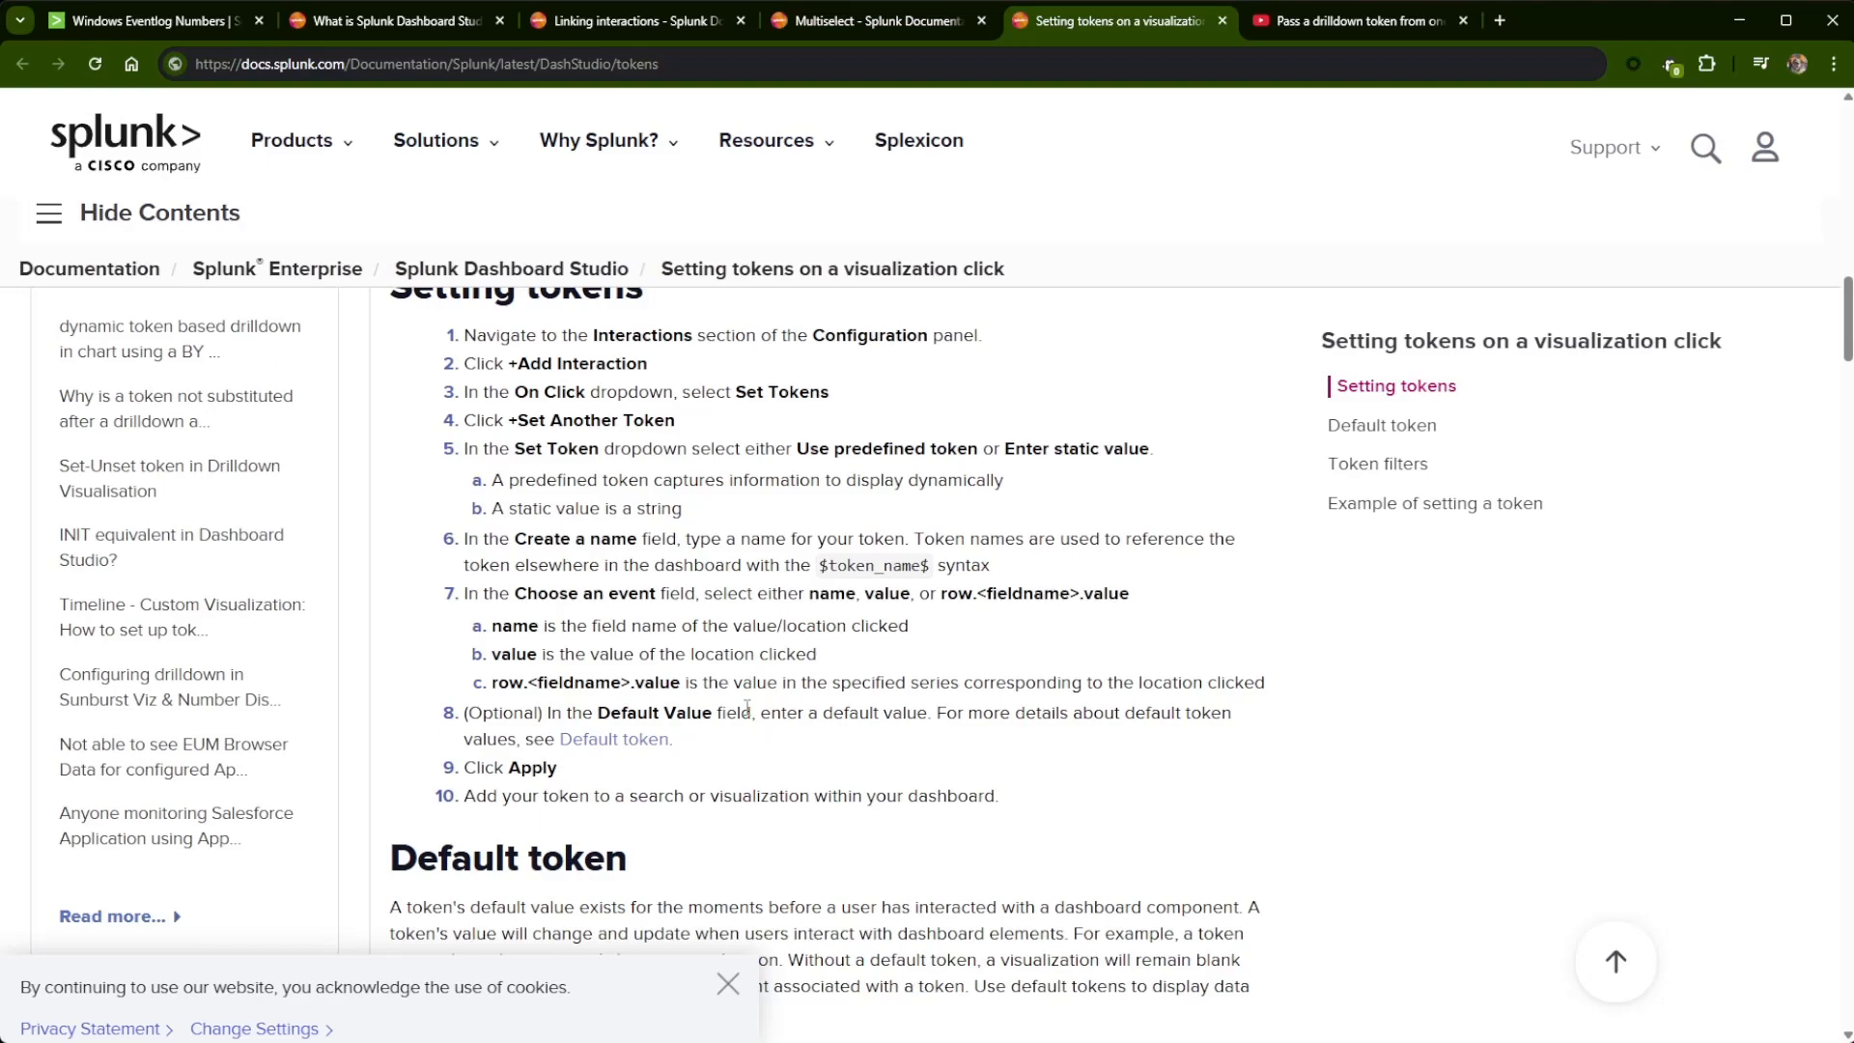
scroll(746, 703, "down", 4)
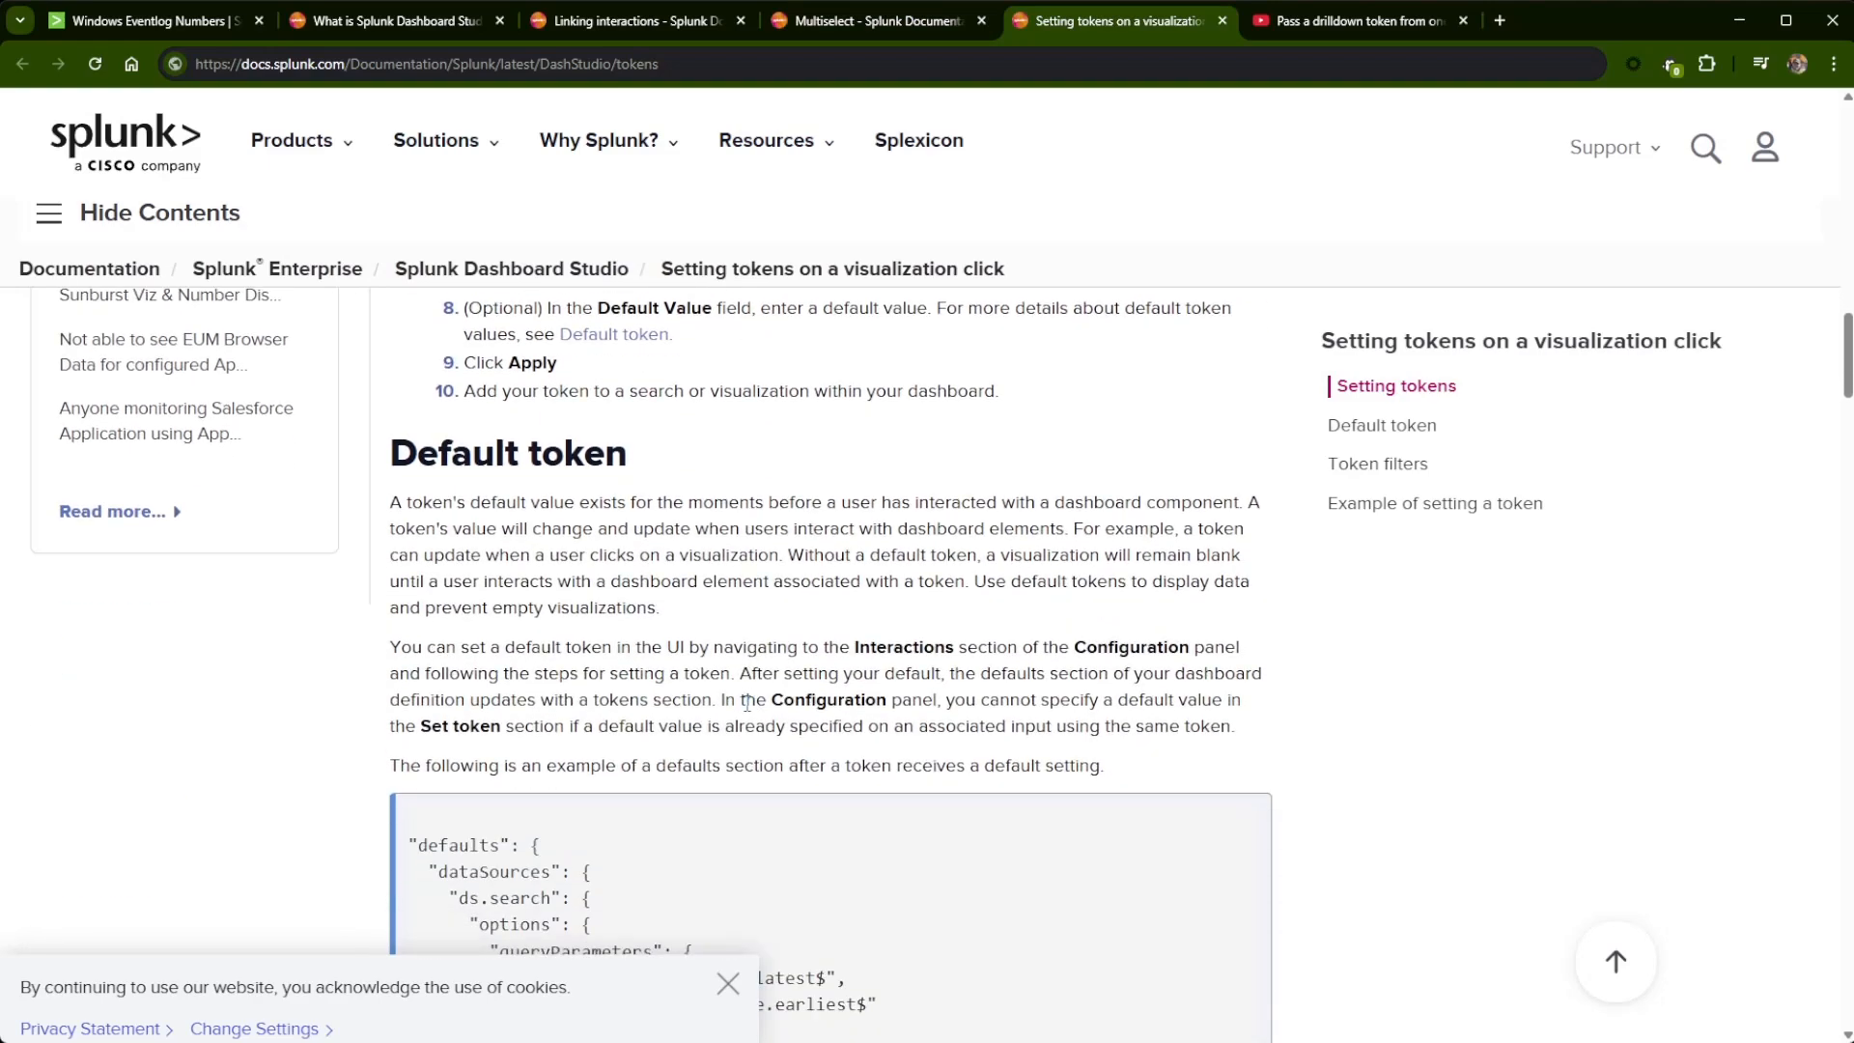
scroll(747, 703, "up", 15)
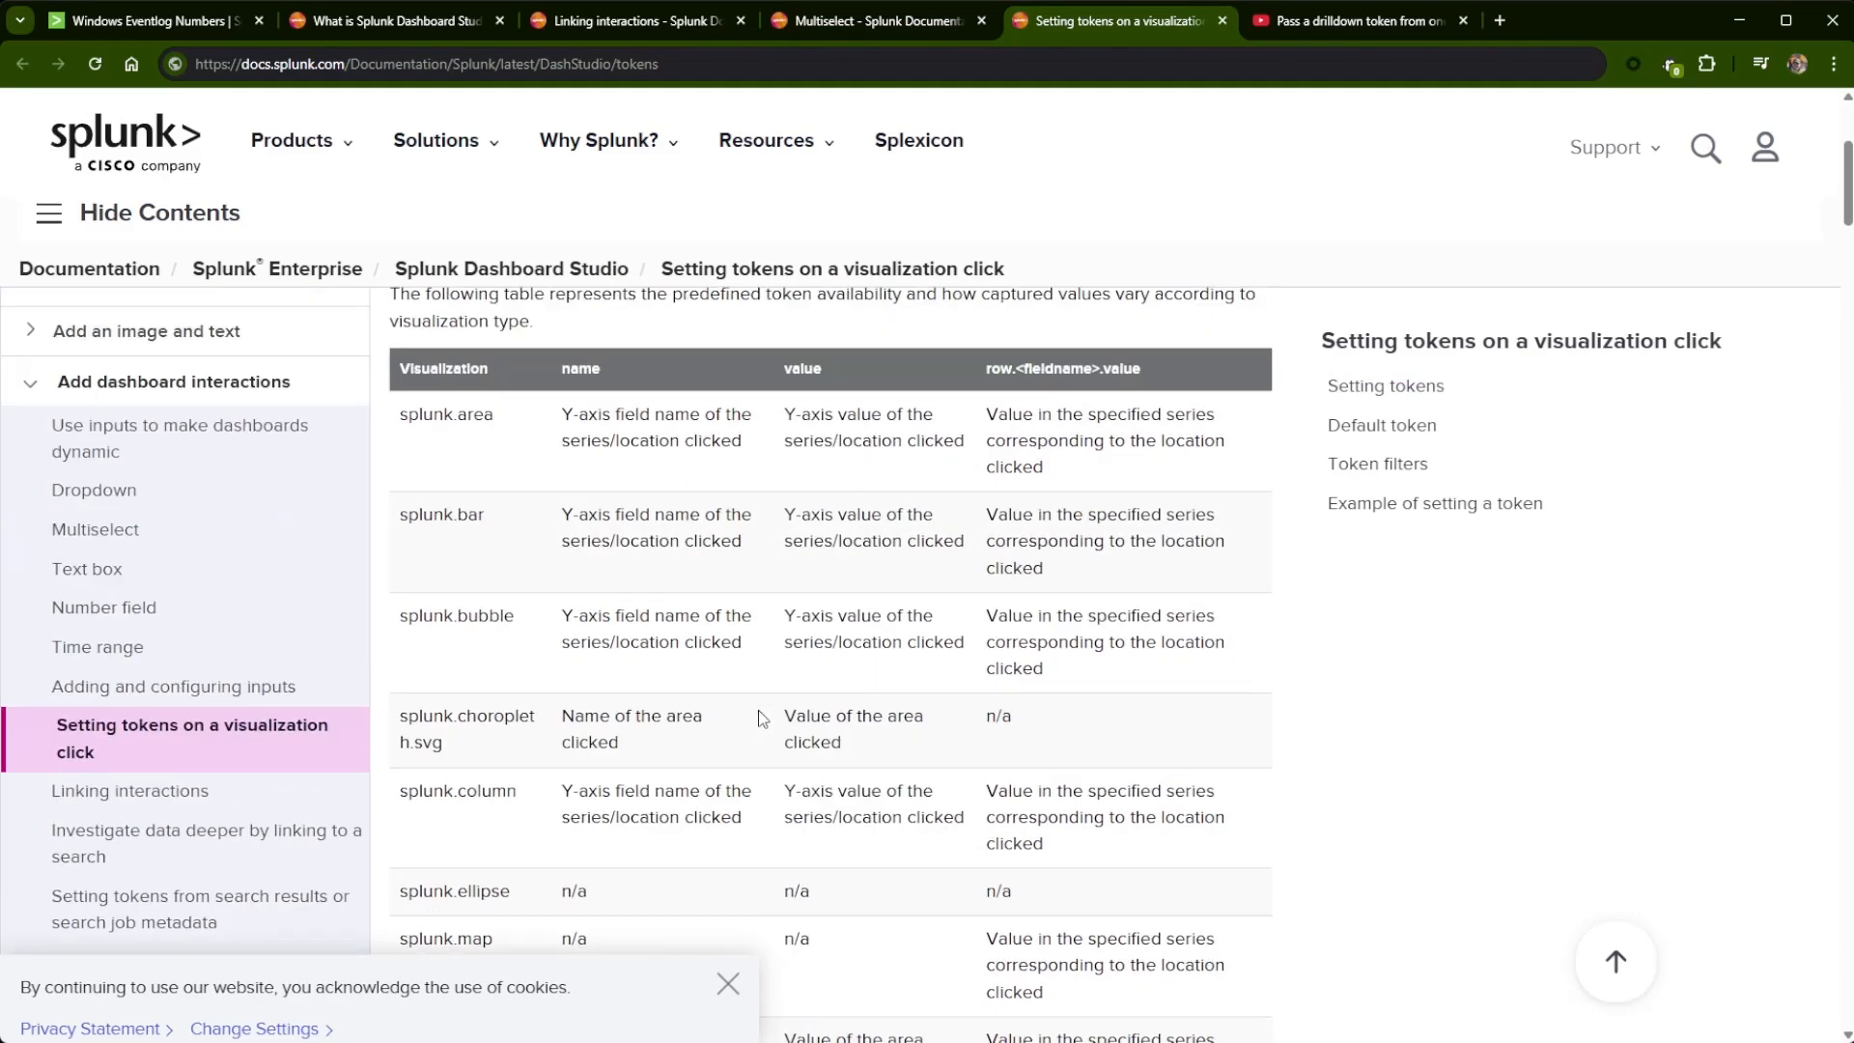
scroll(762, 718, "up", 5)
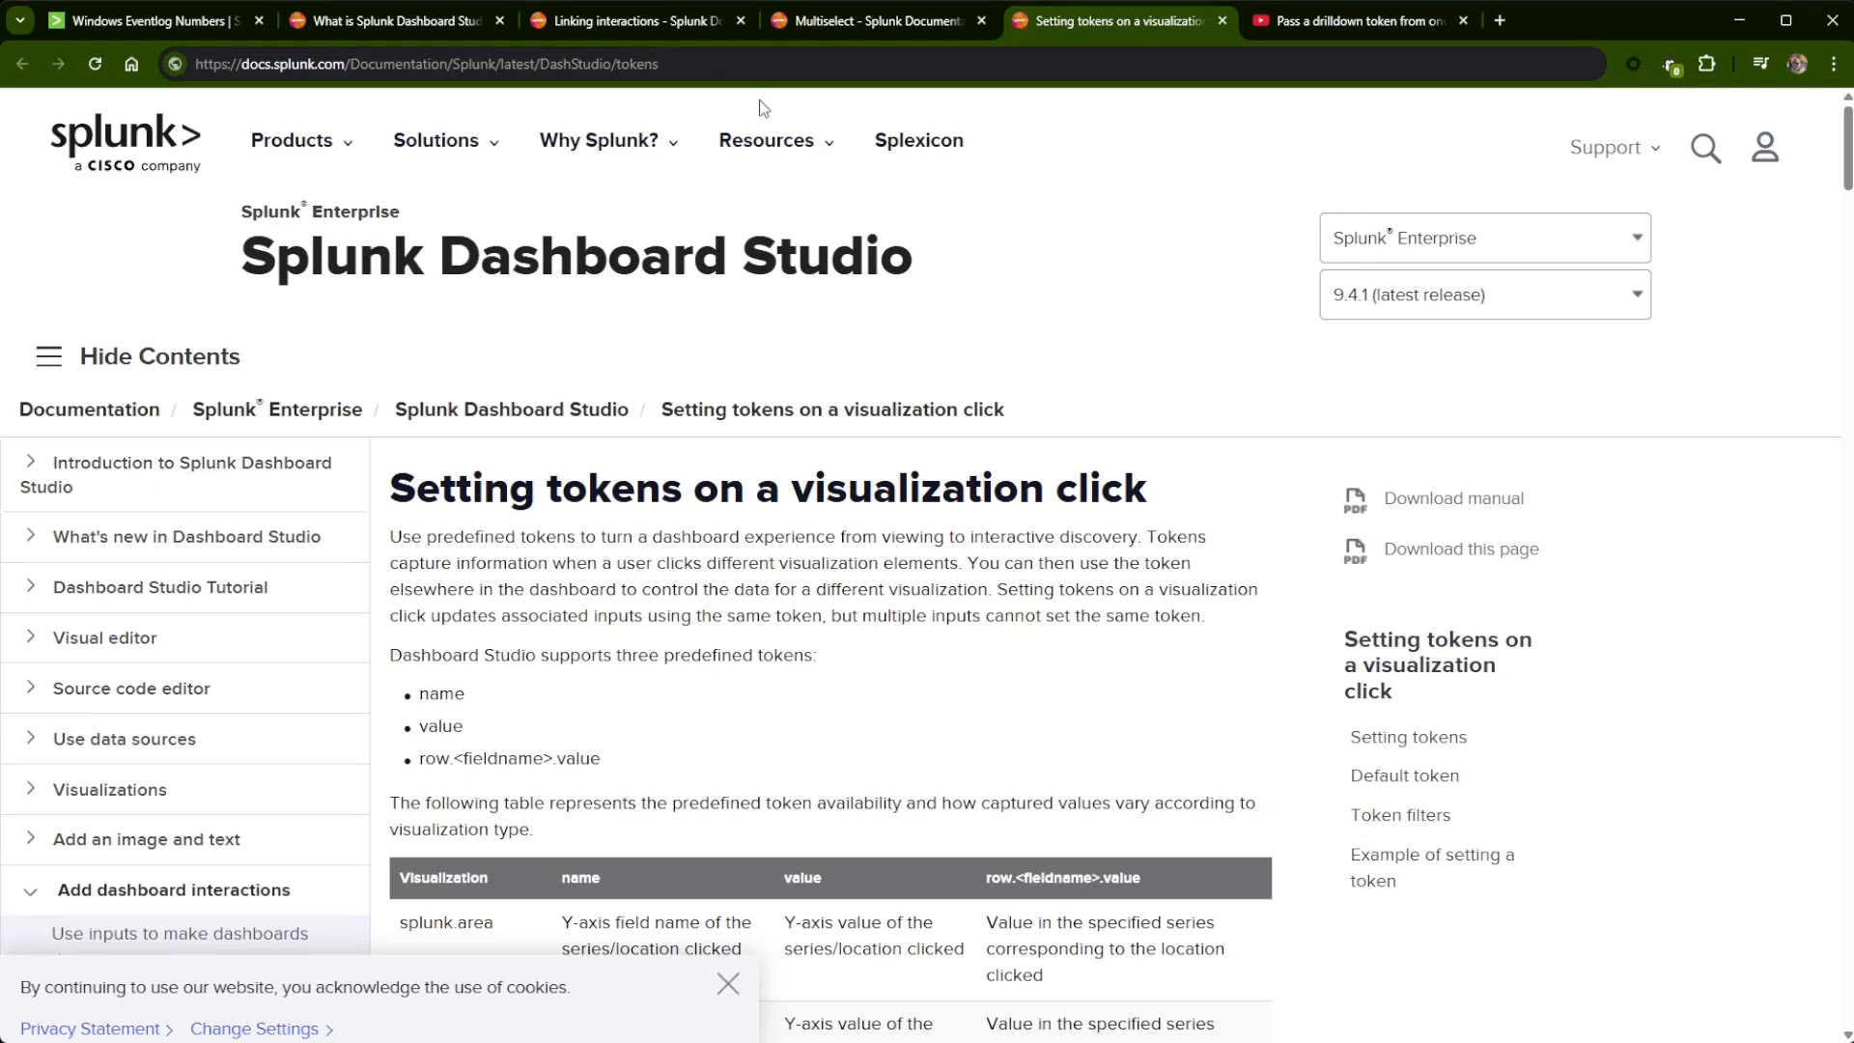
- Inspect the SPL query behind the Windows Eventlog Numbers dashboard's Table search, then return to the dashboard view without changing it
left_click(111, 21)
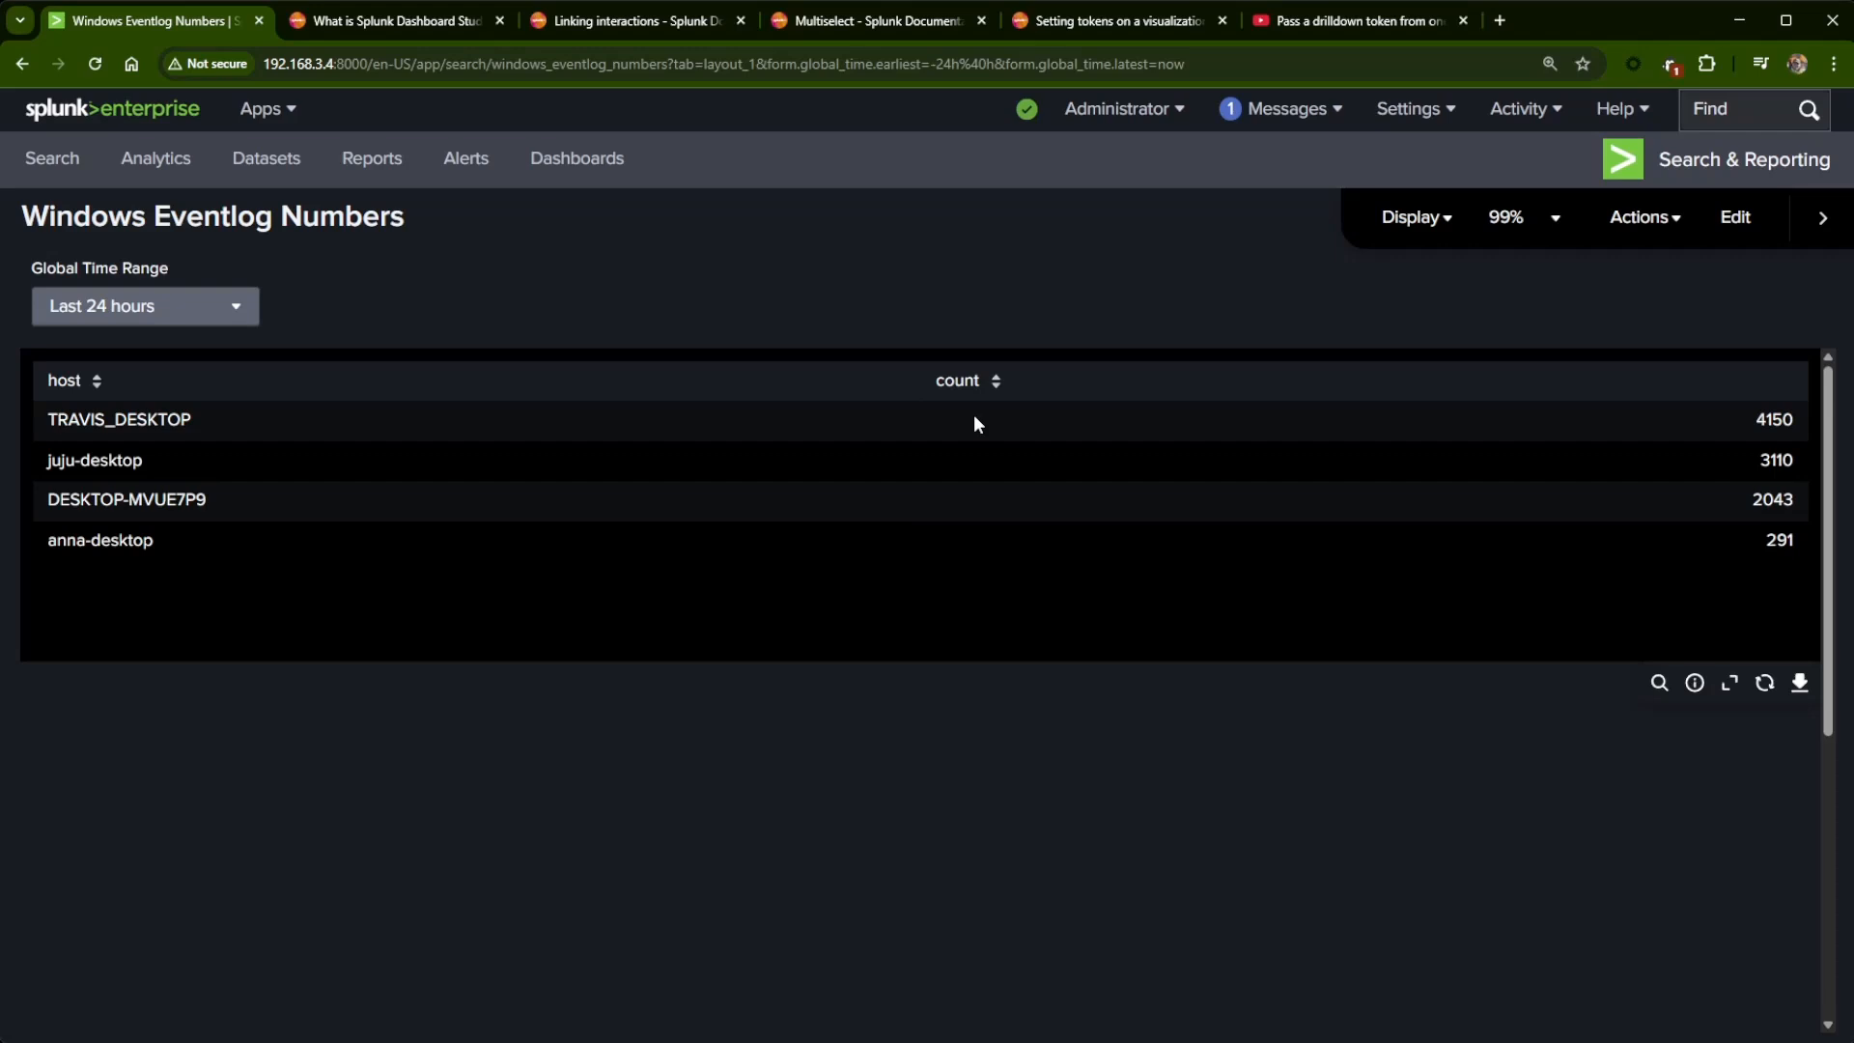
left_click(1738, 220)
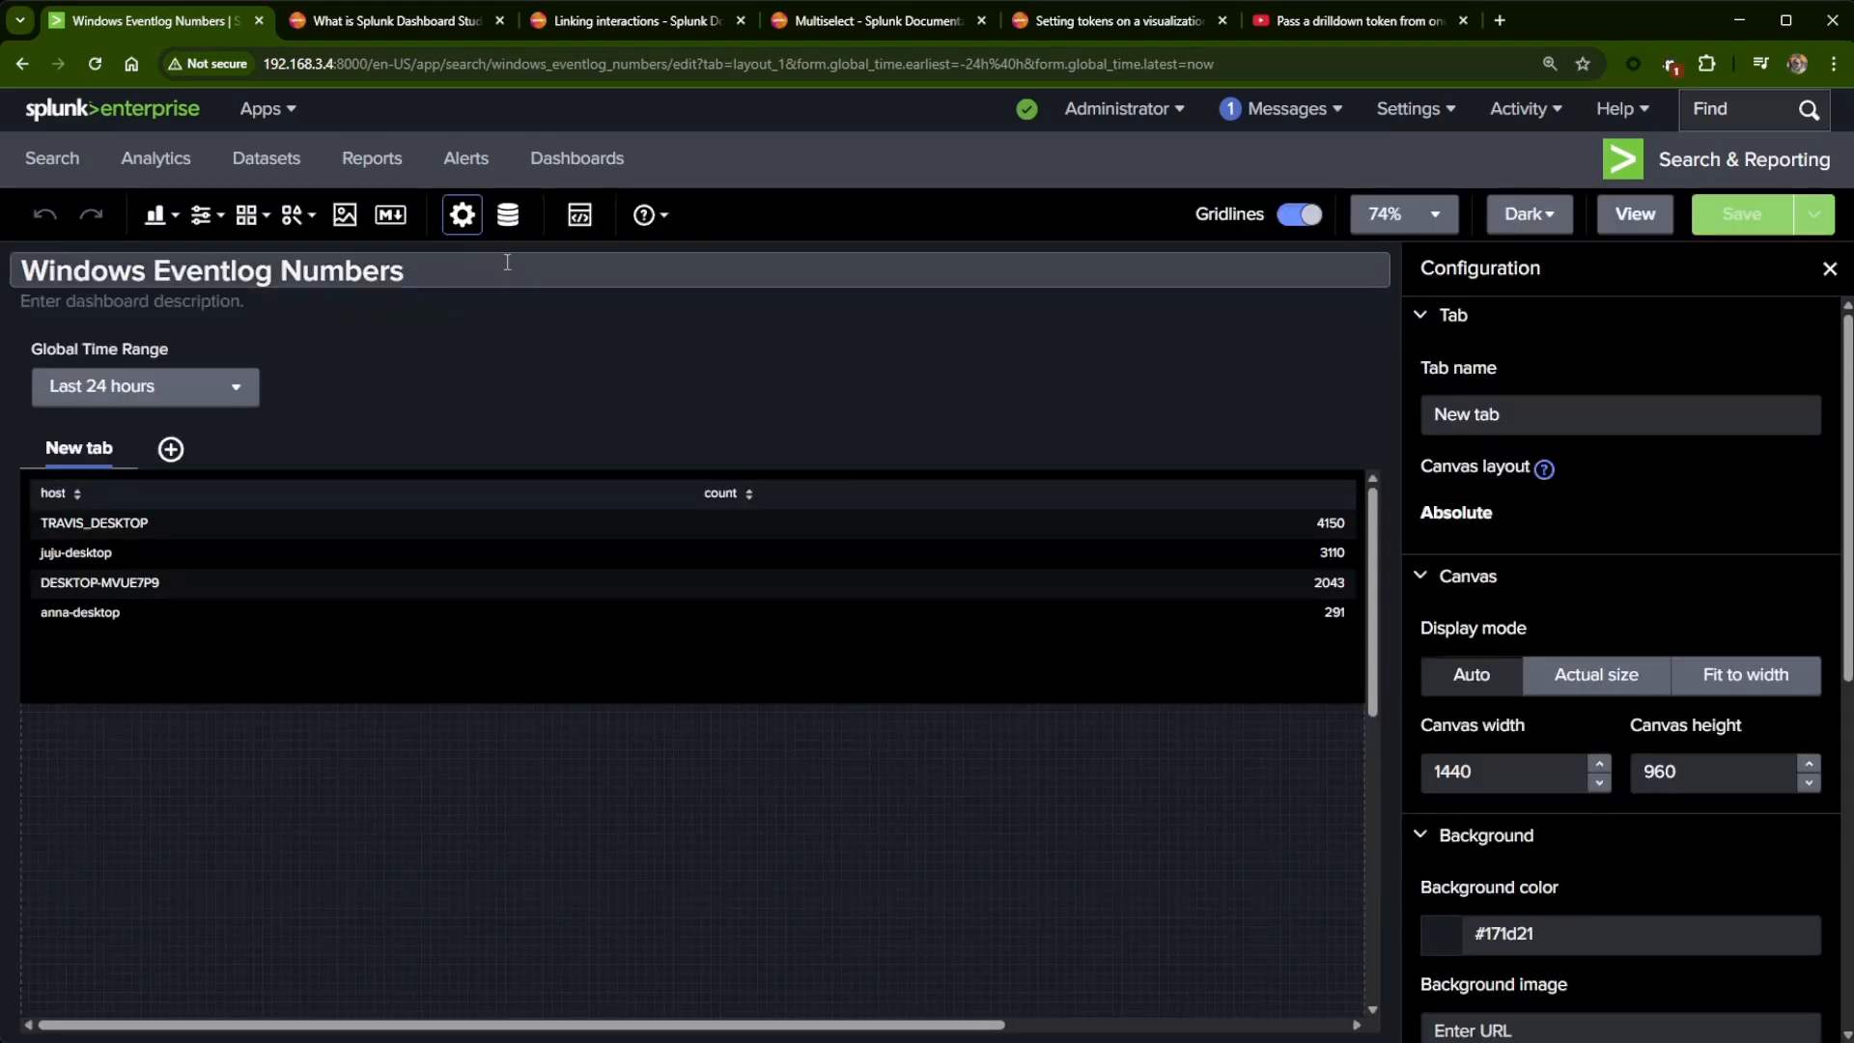
left_click(508, 215)
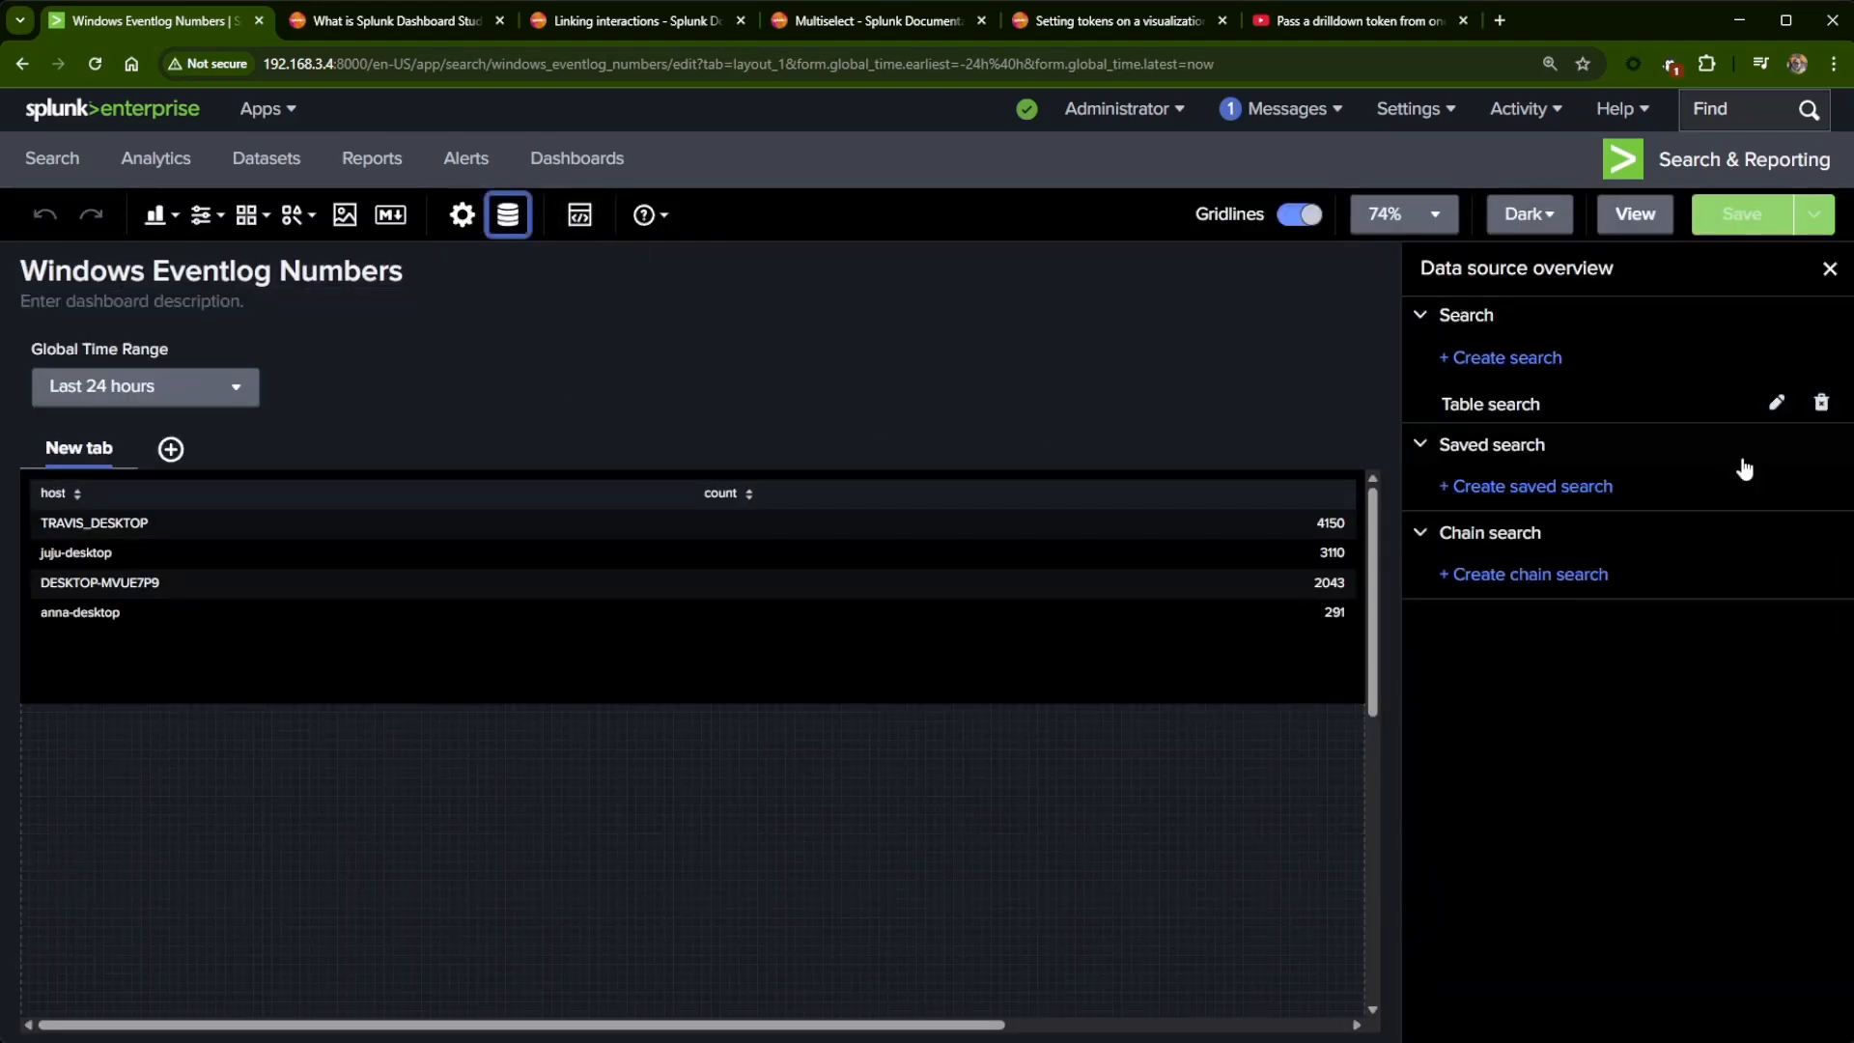
left_click(1777, 401)
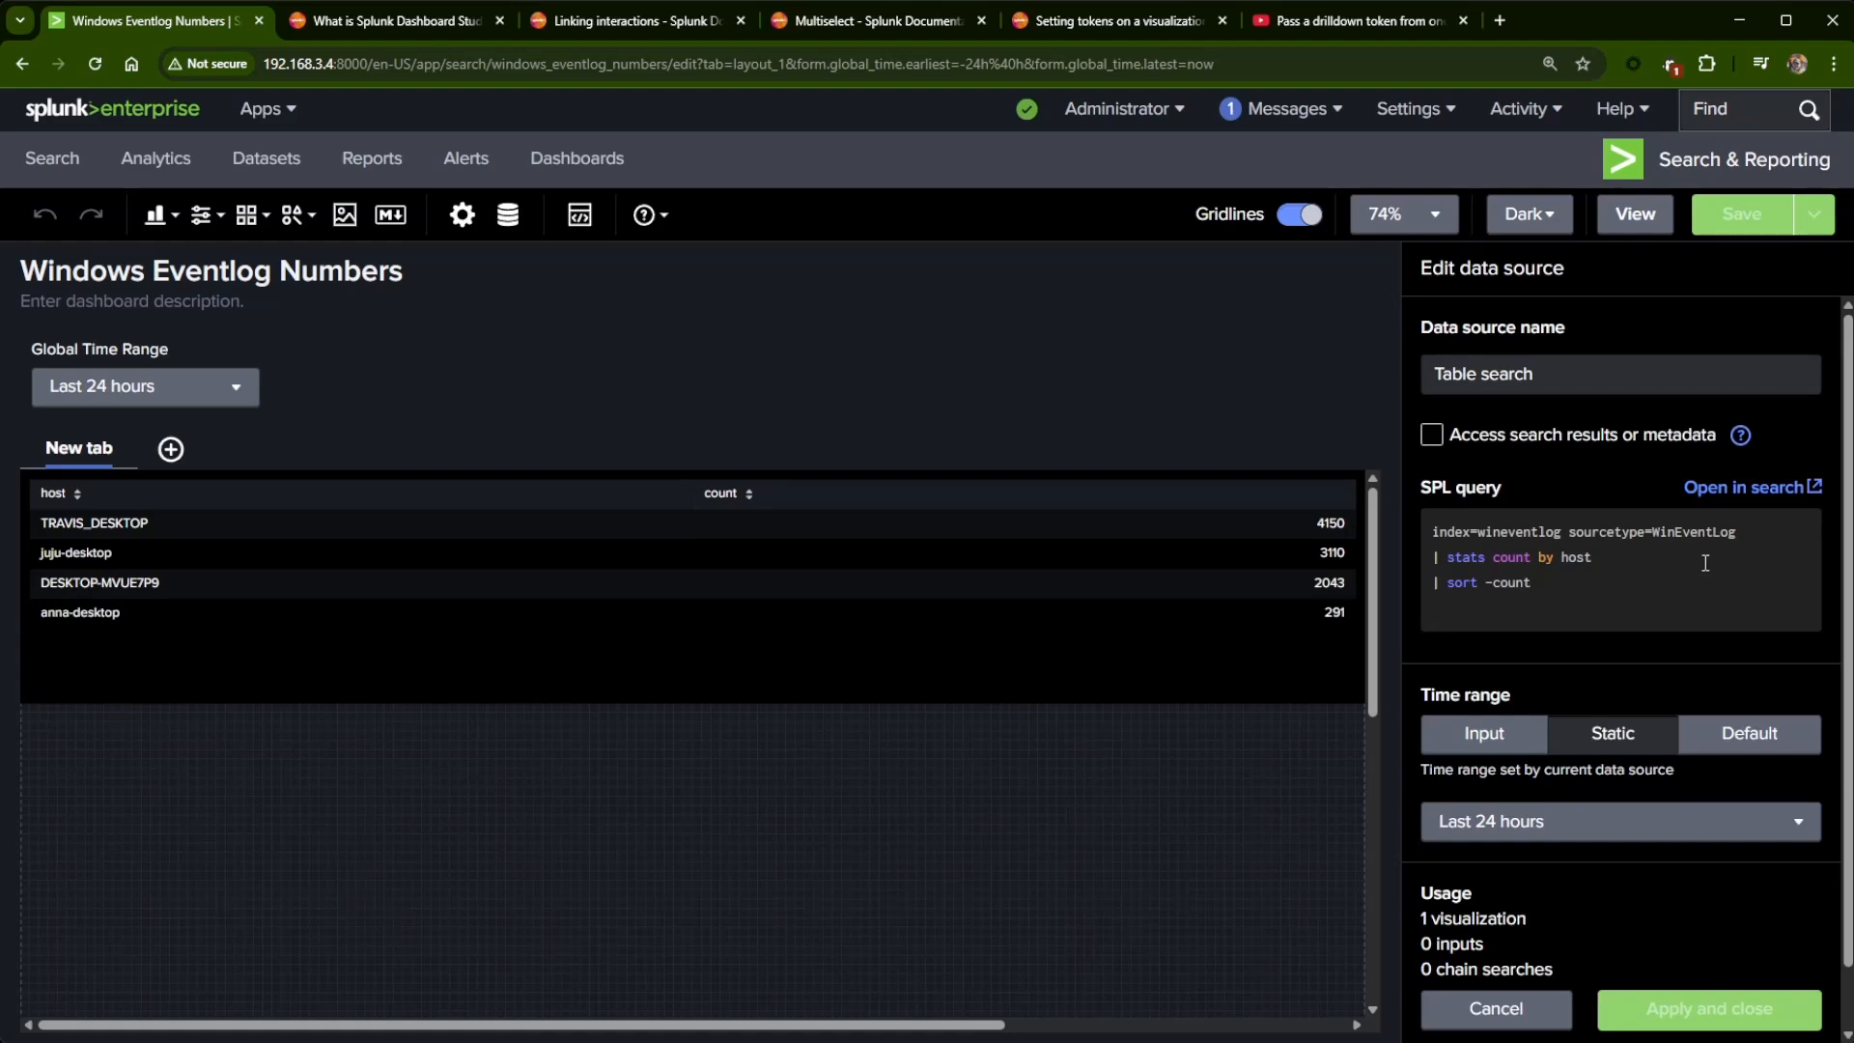
left_click(1515, 1006)
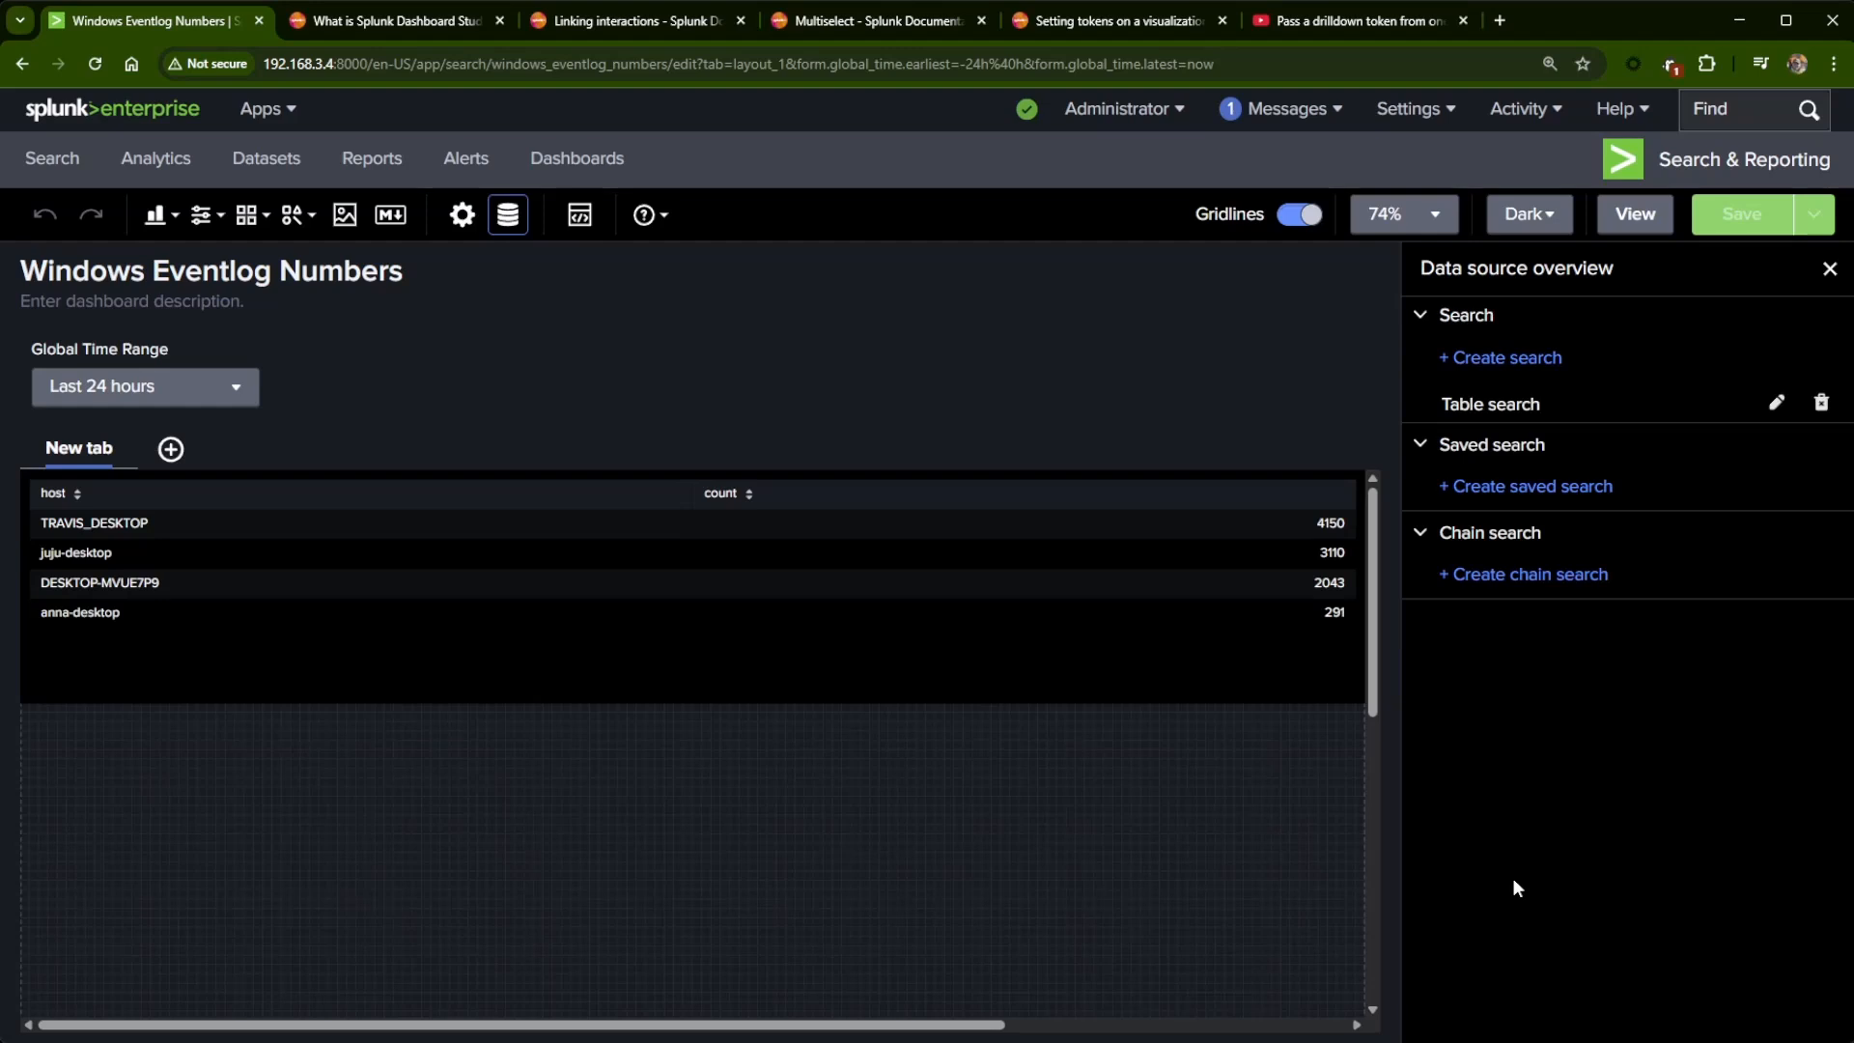
left_click(1625, 215)
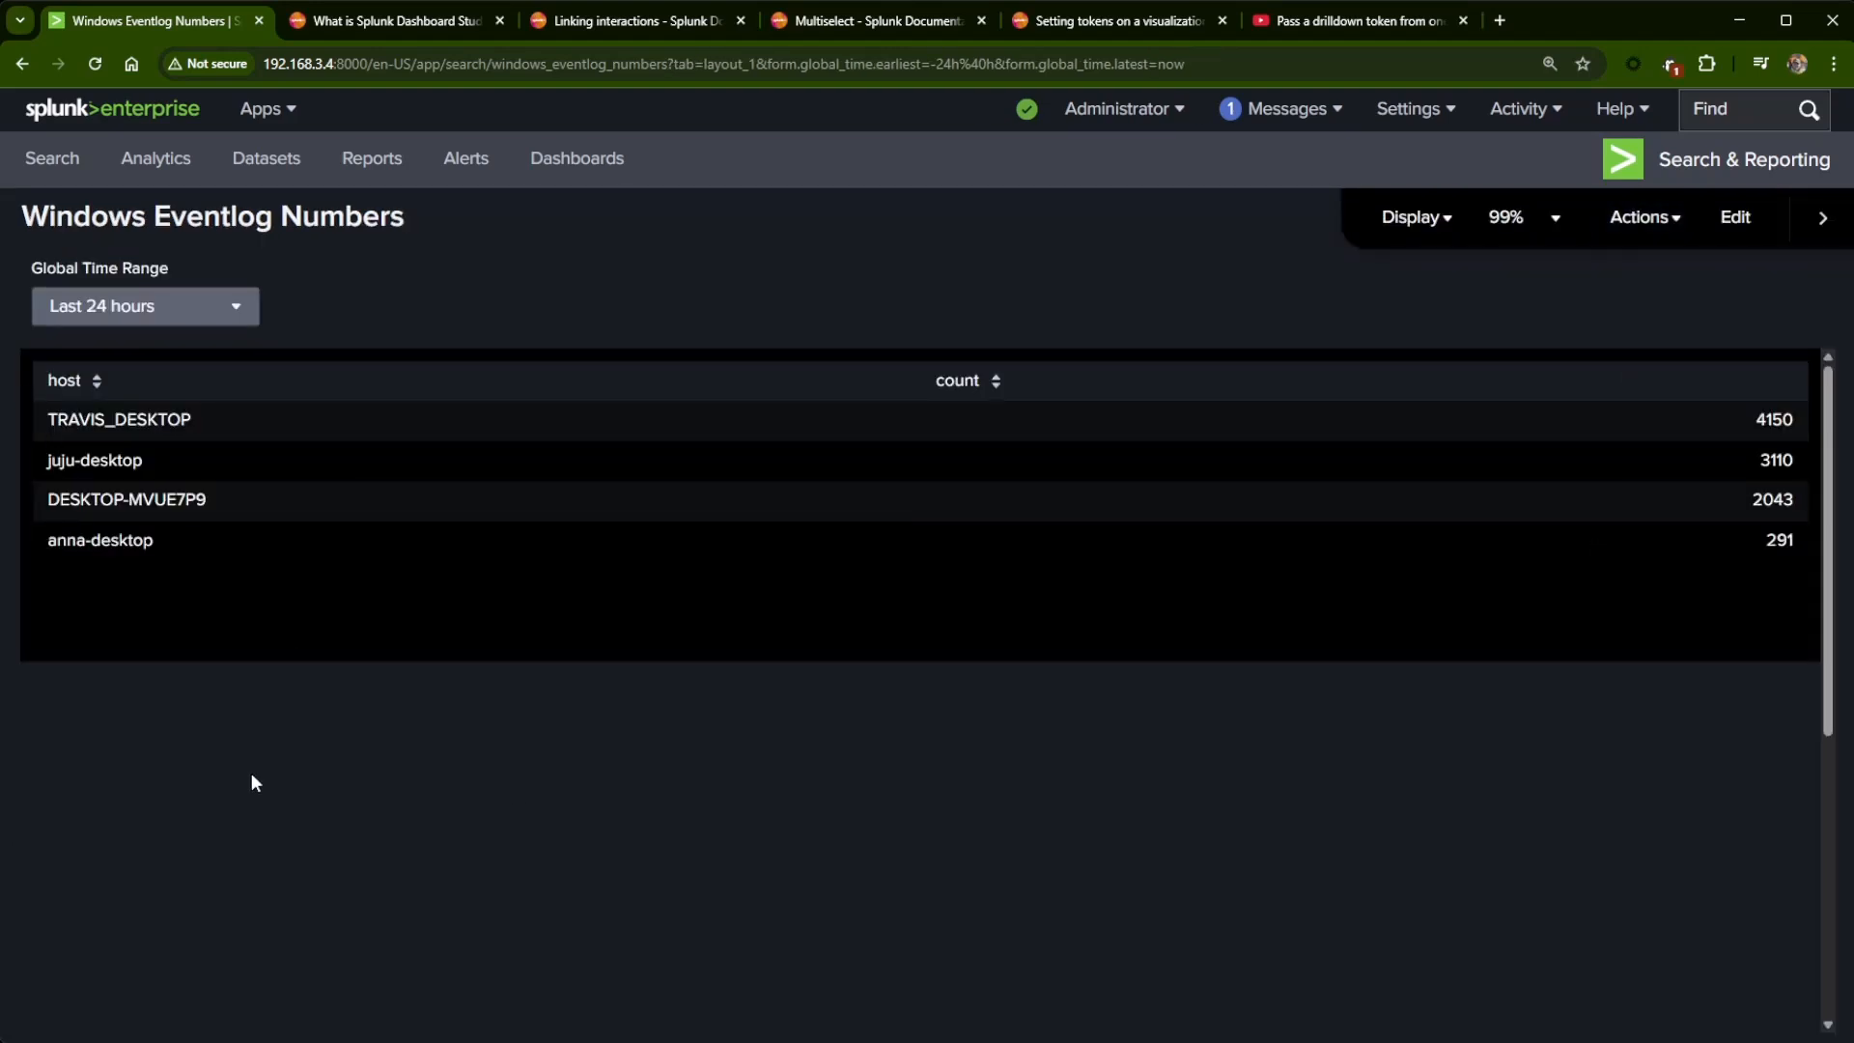
scroll(969, 887, "down", 5)
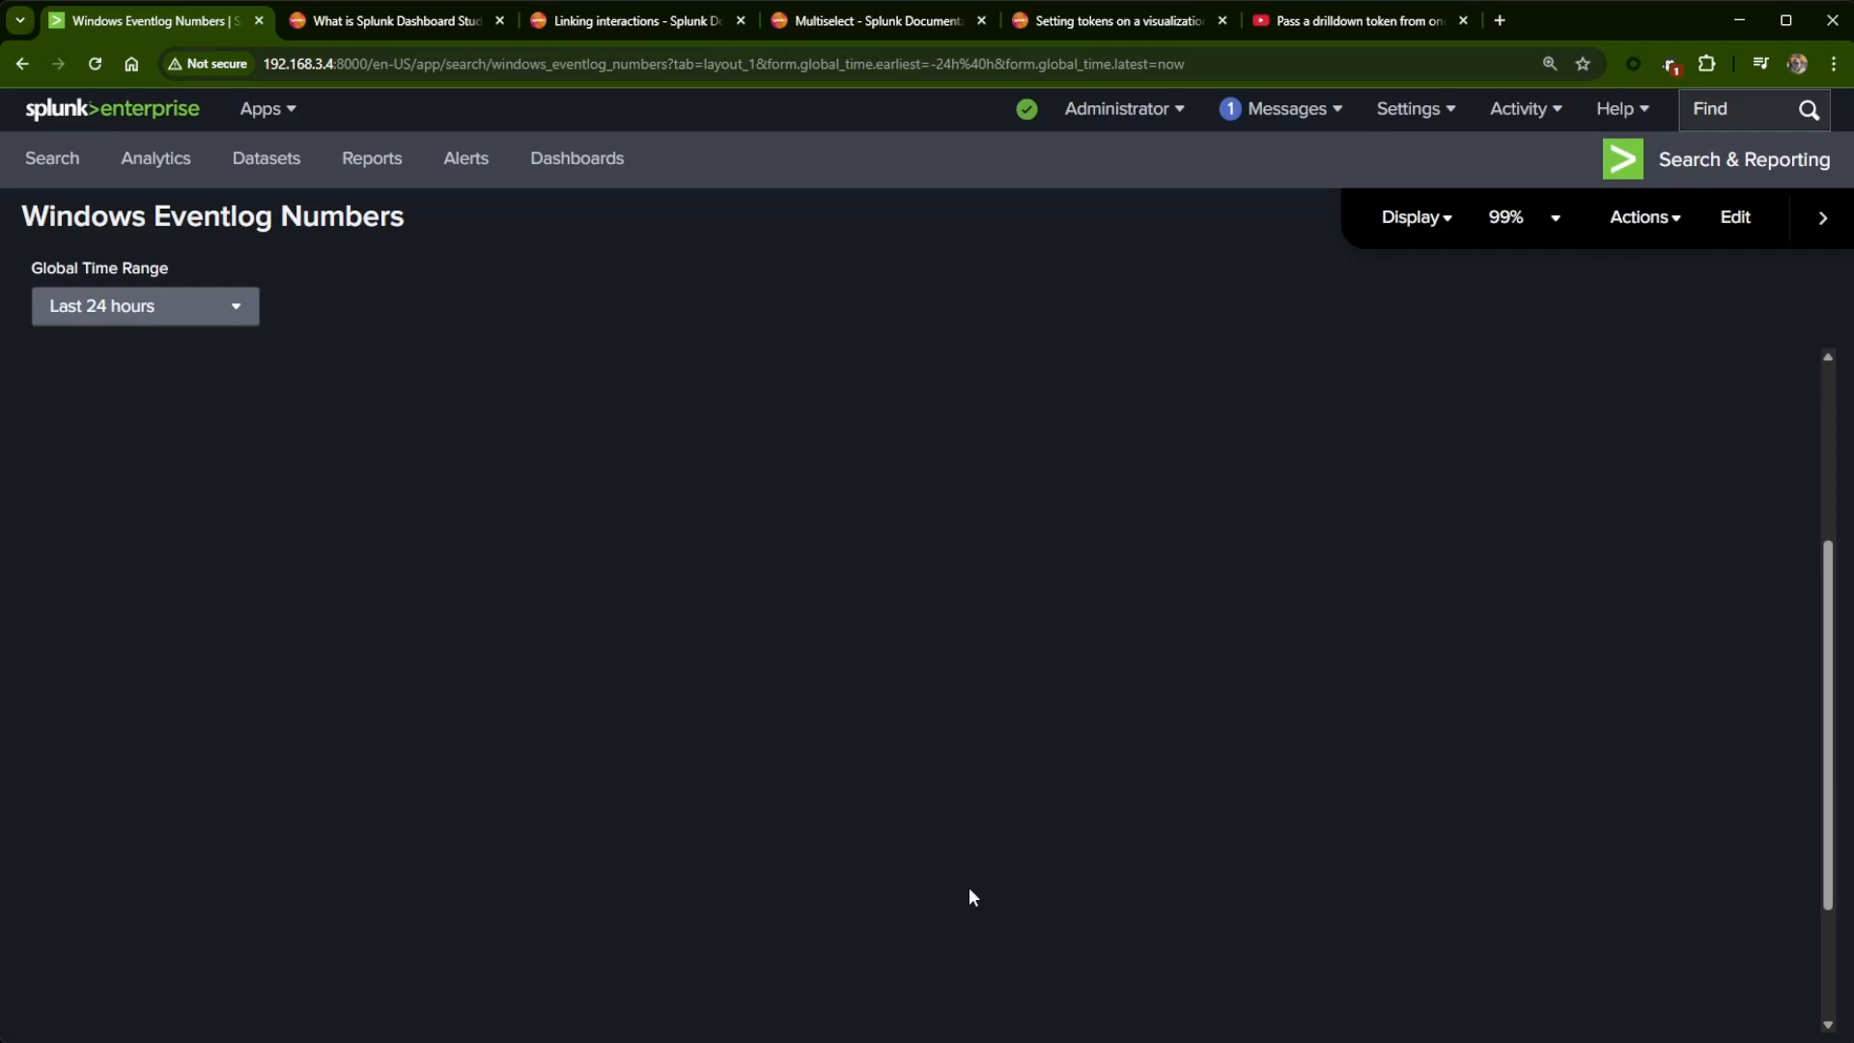
scroll(966, 889, "up", 4)
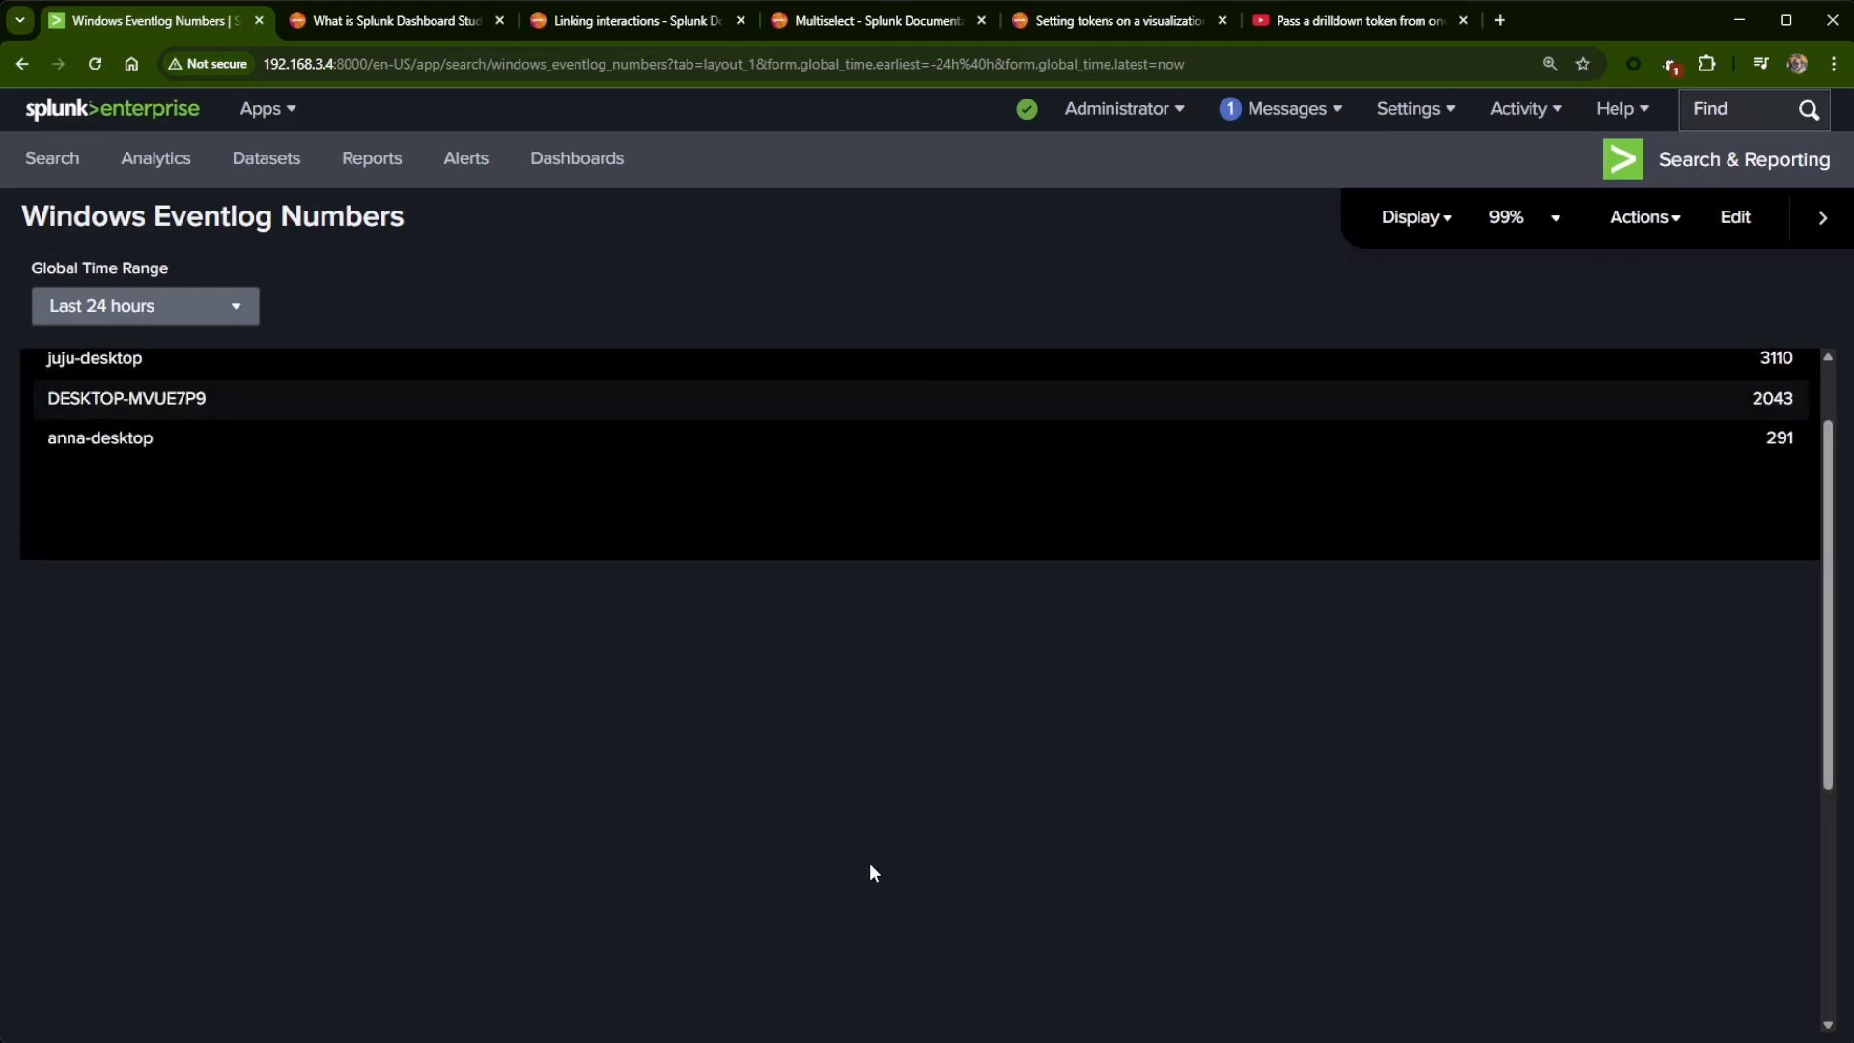
scroll(870, 866, "up", 1)
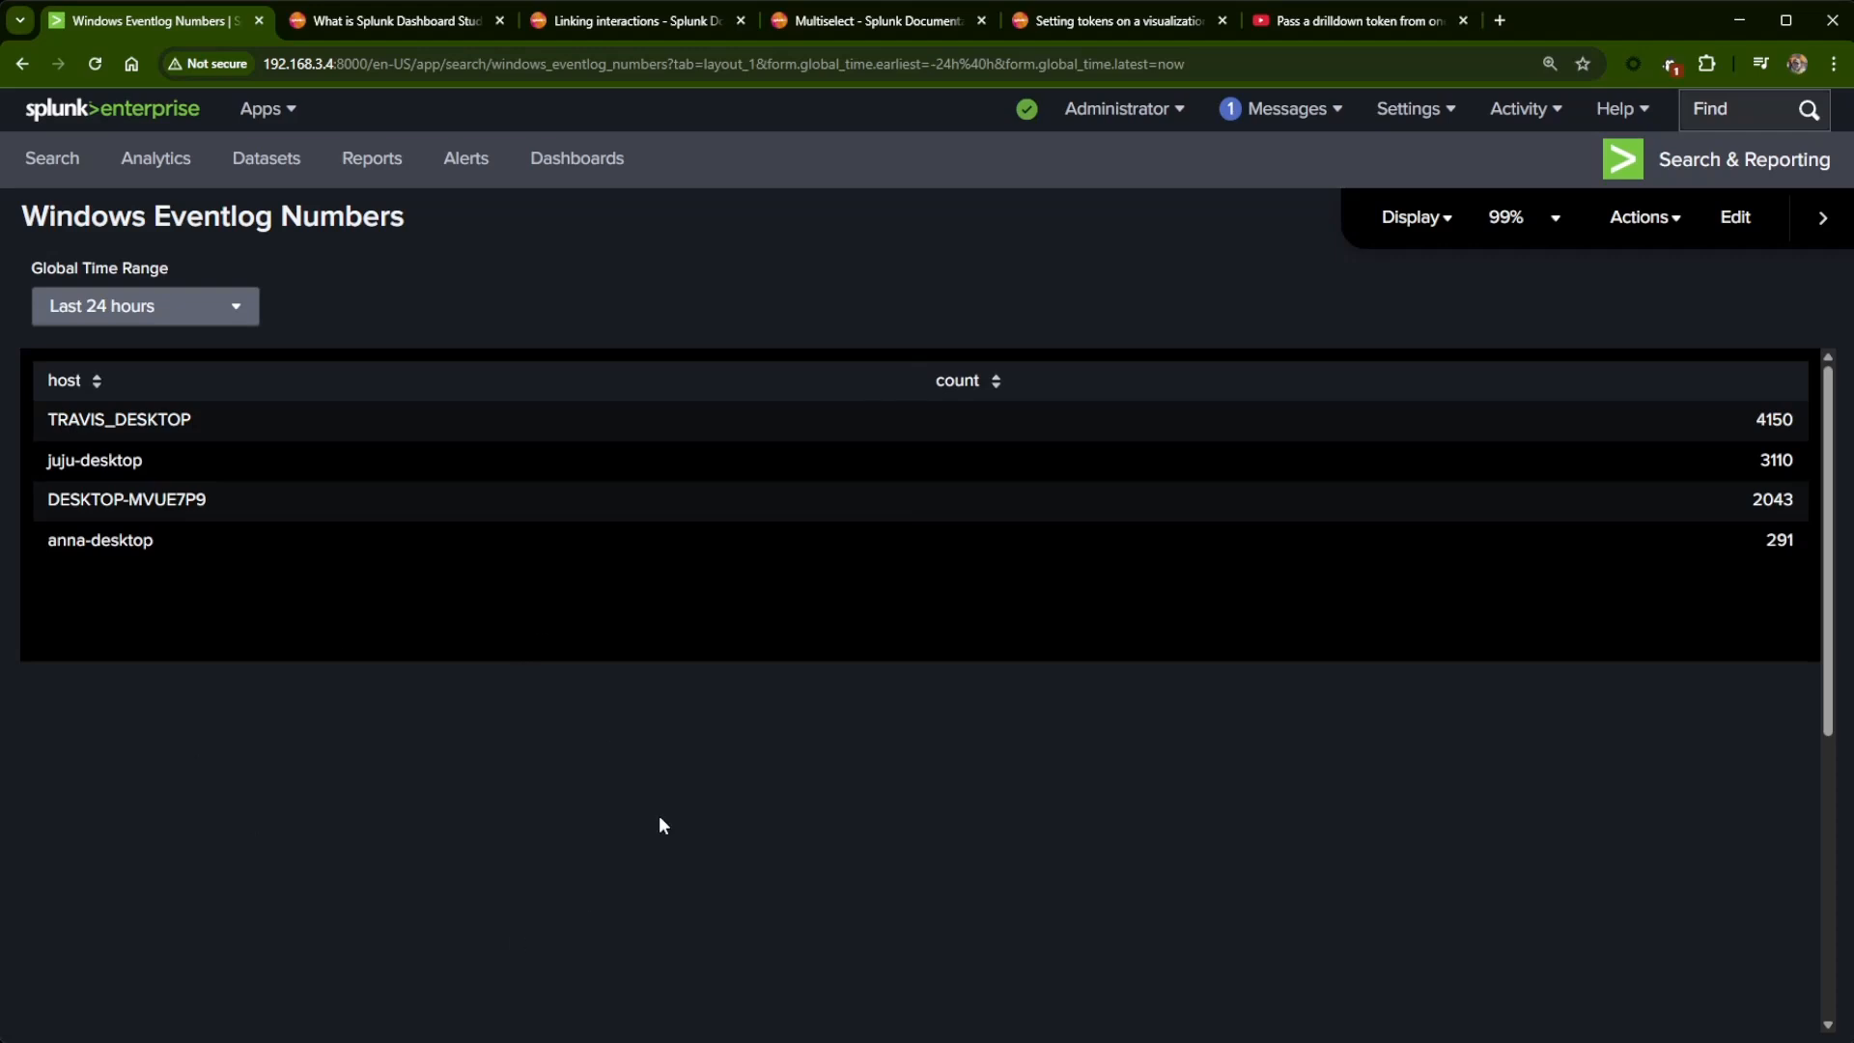
- Open the Windows Eventlog Numbers dashboard for editing and review its canvas, background, view and submit button options
left_click(1735, 220)
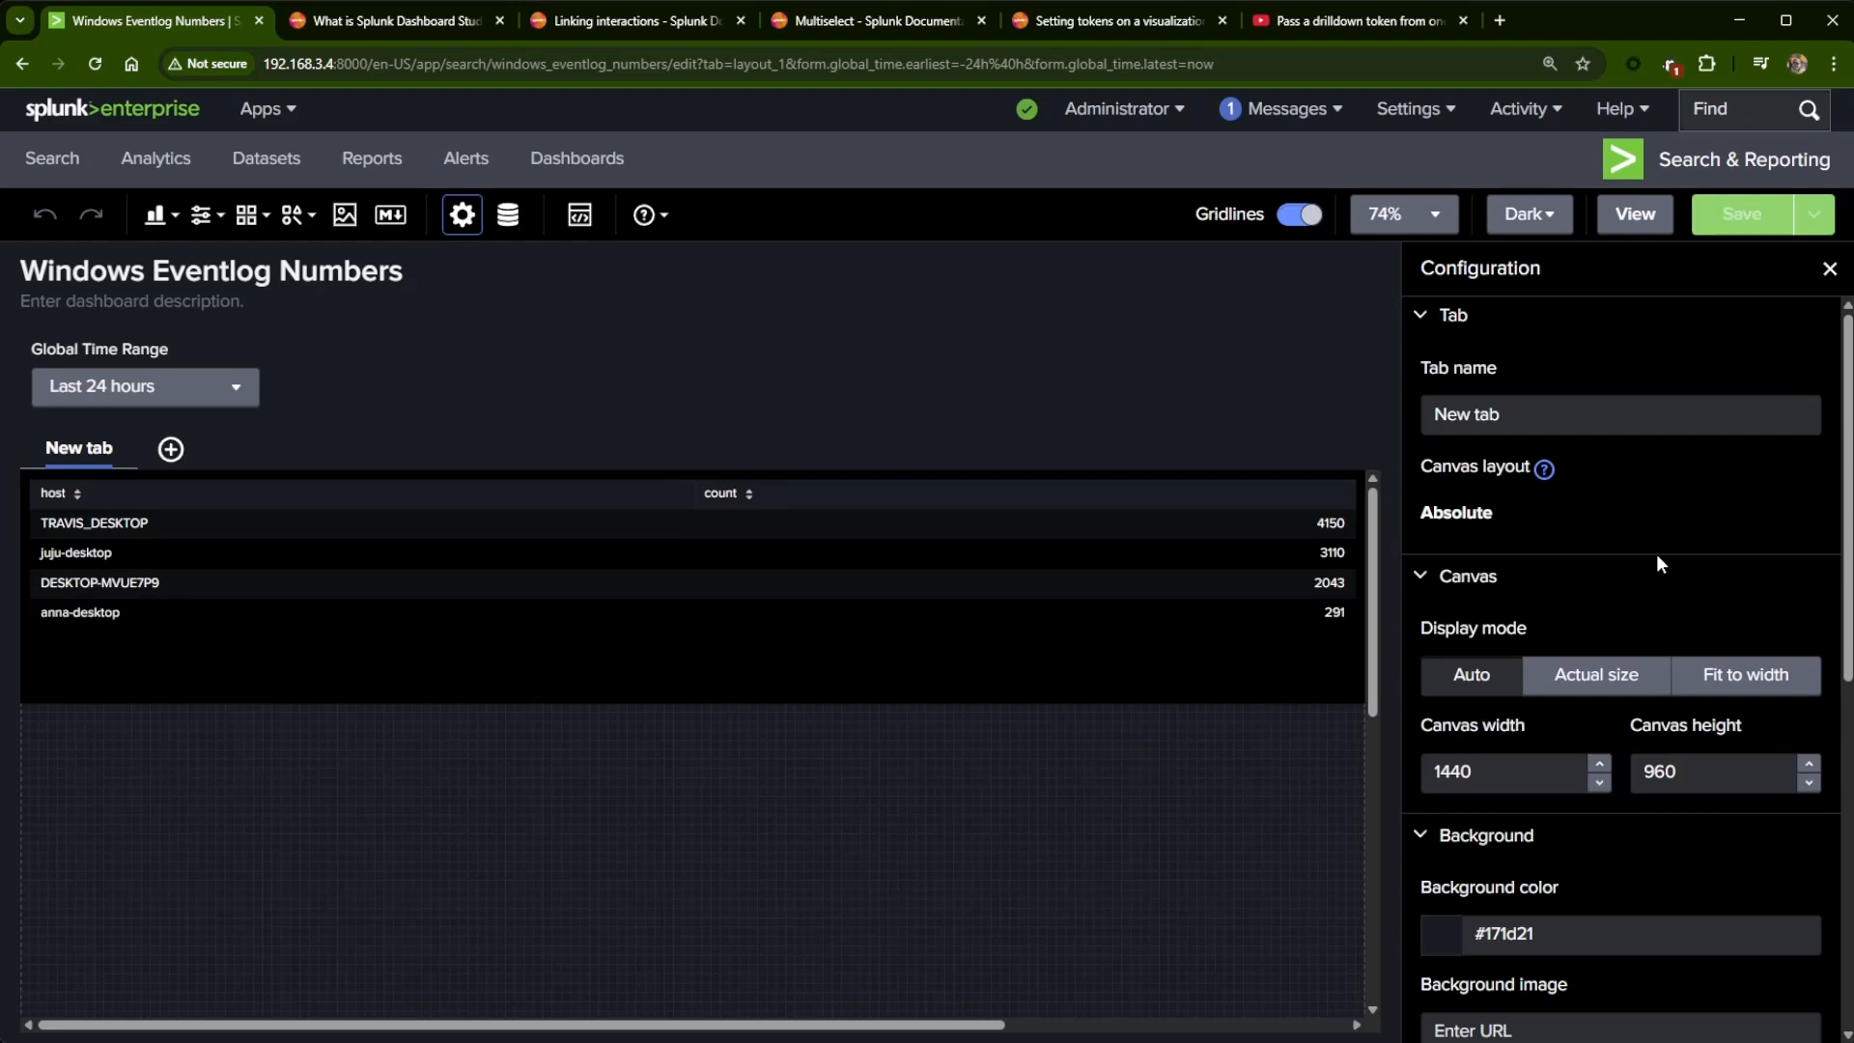
scroll(1661, 556, "down", 4)
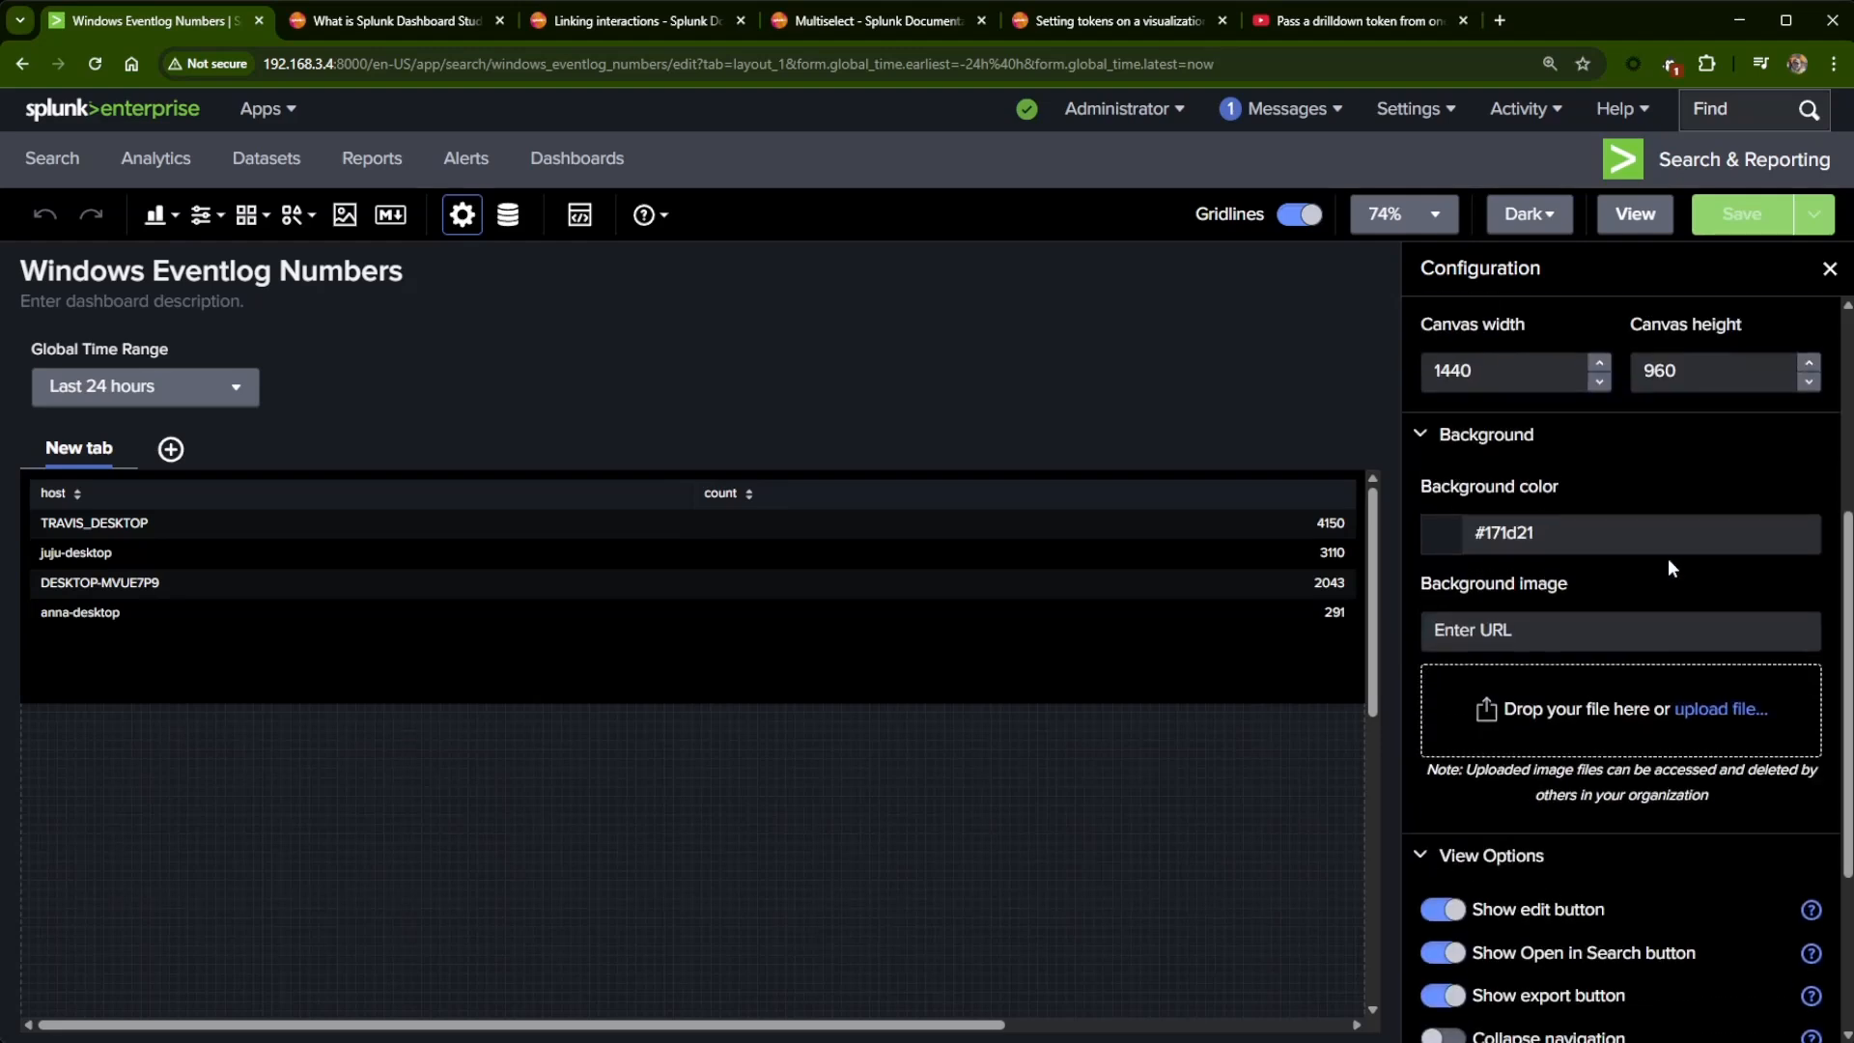
scroll(1667, 558, "up", 4)
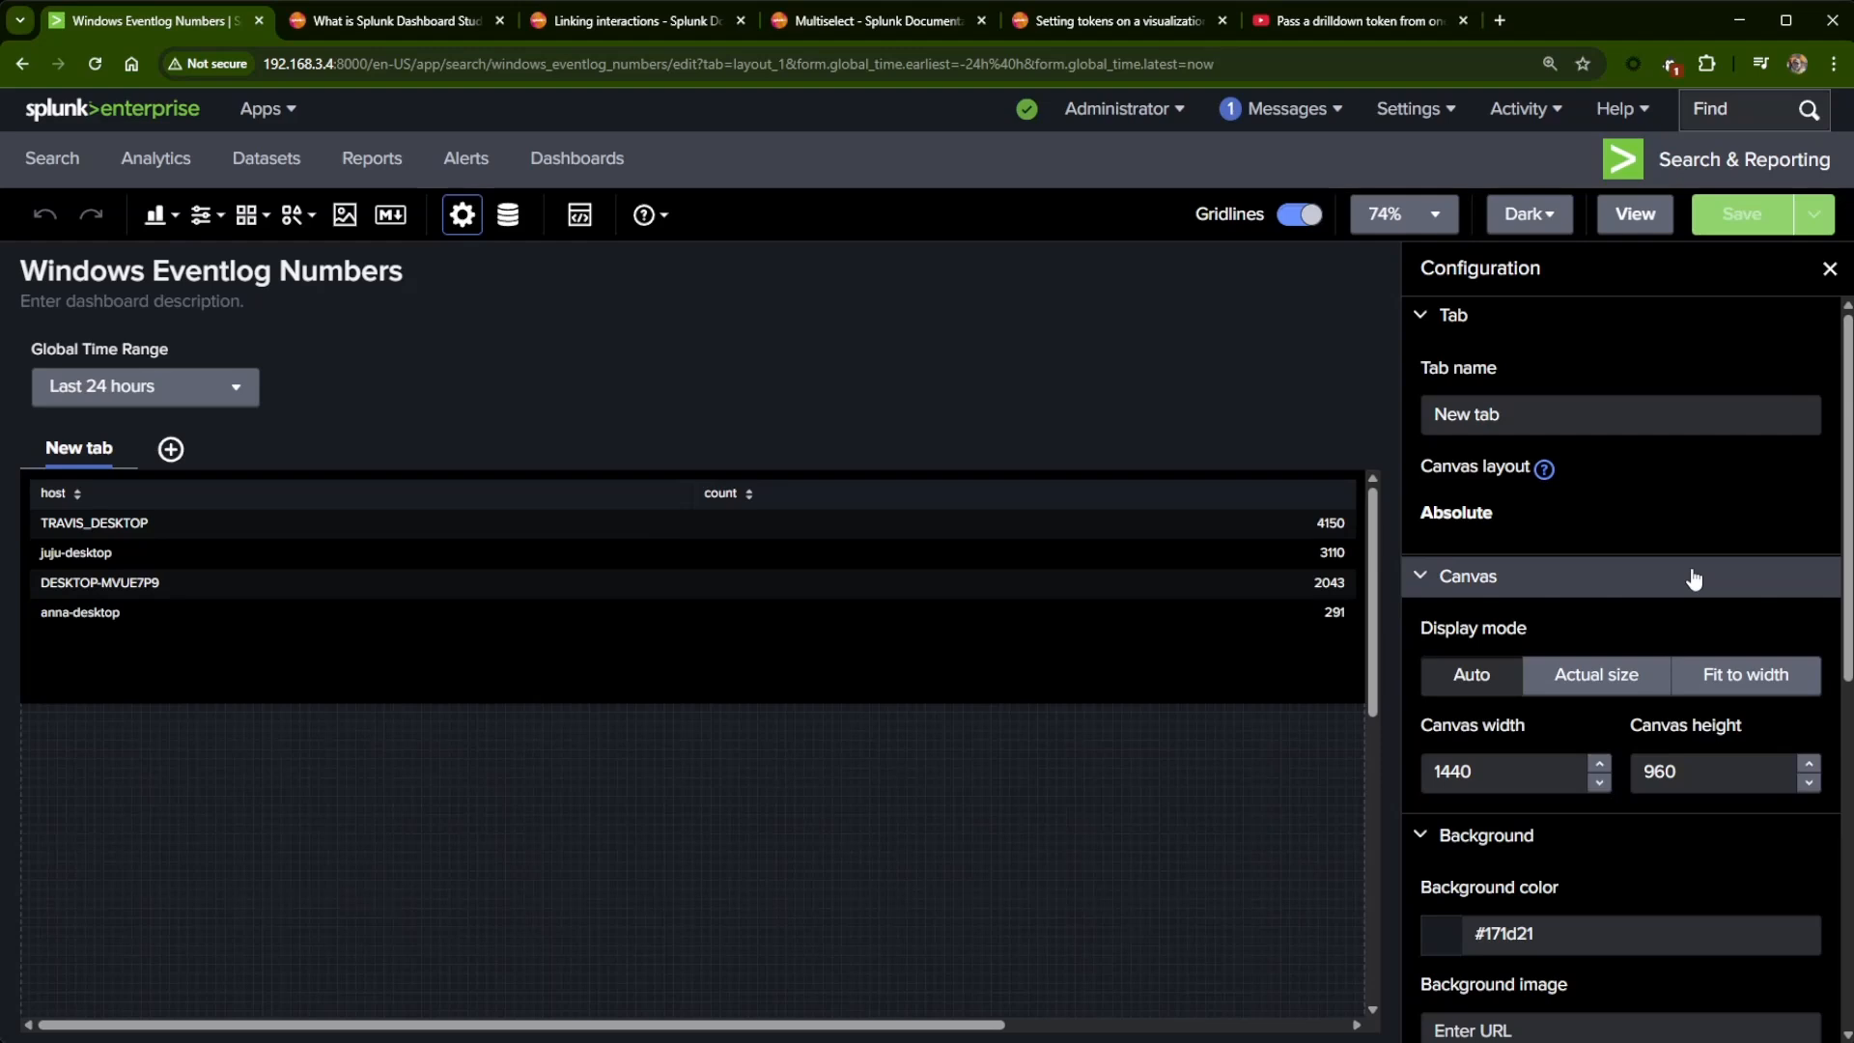
scroll(1698, 598, "down", 6)
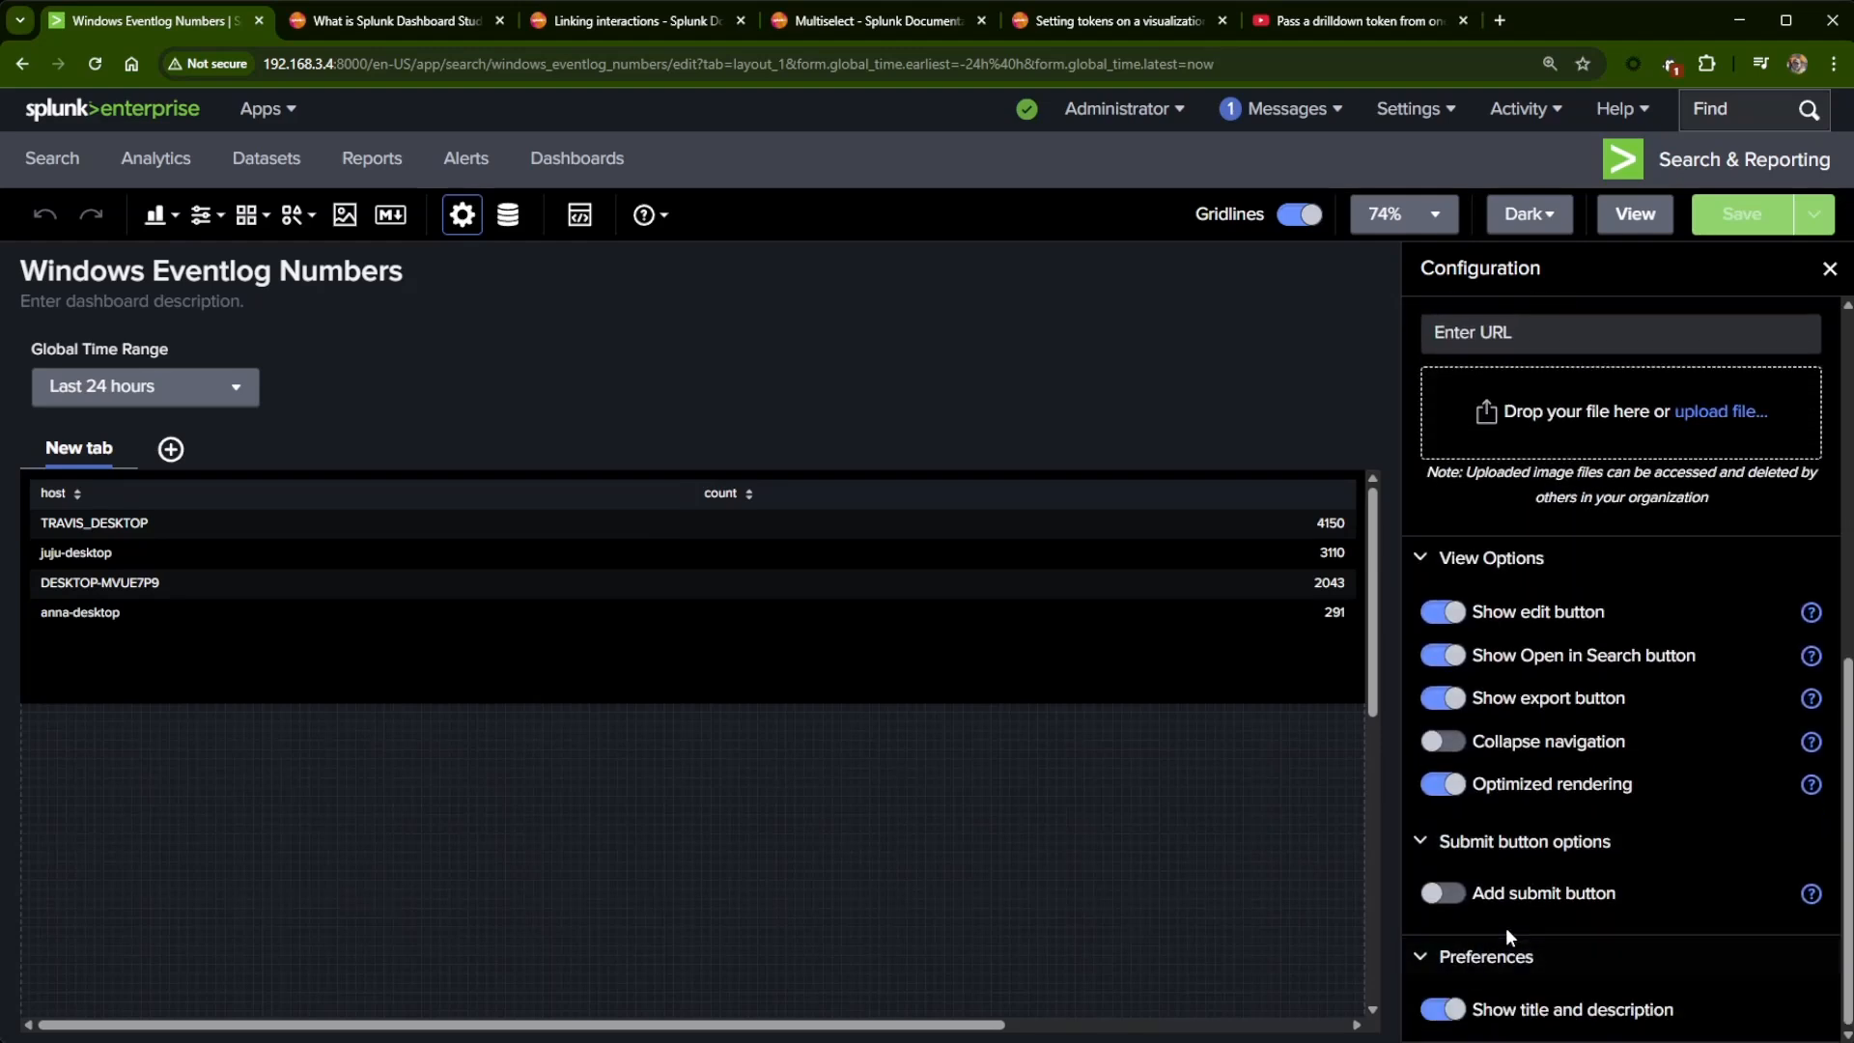
scroll(1505, 925, "up", 1)
left_click(839, 688)
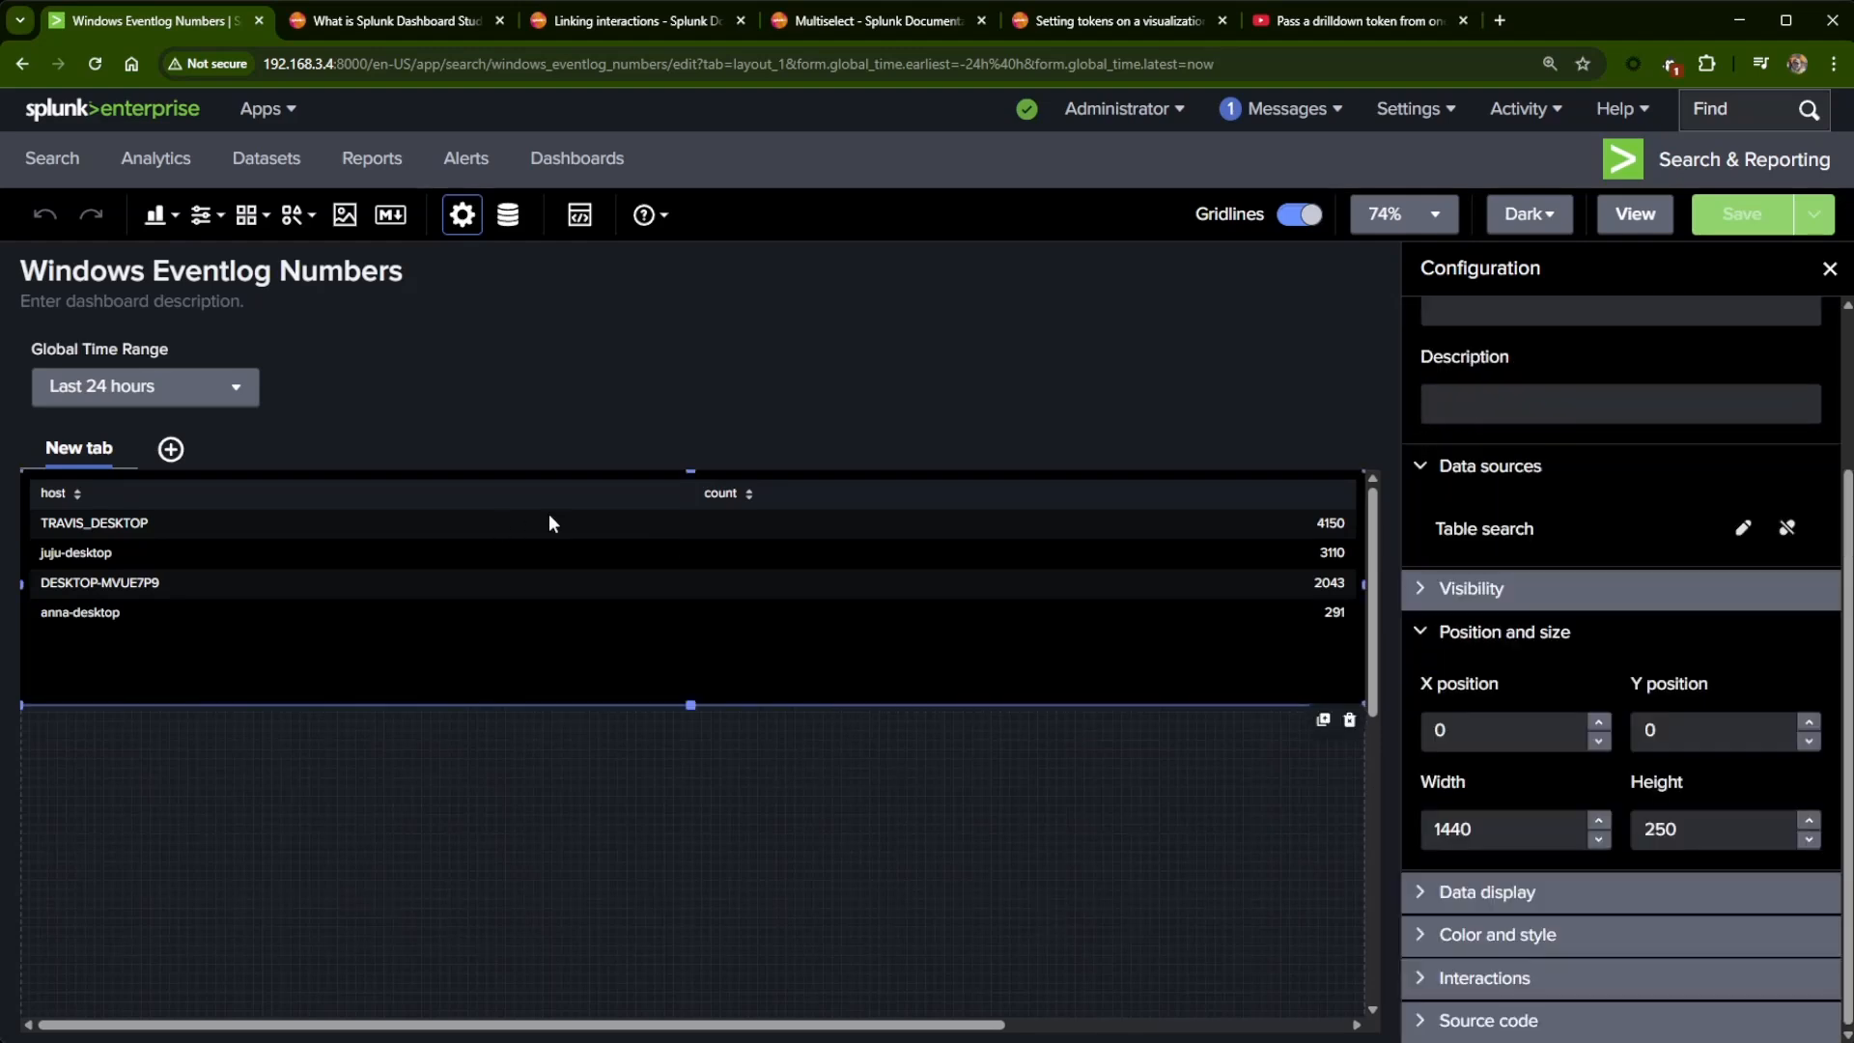
left_click(1565, 973)
scroll(1685, 926, "down", 1)
left_click(1510, 959)
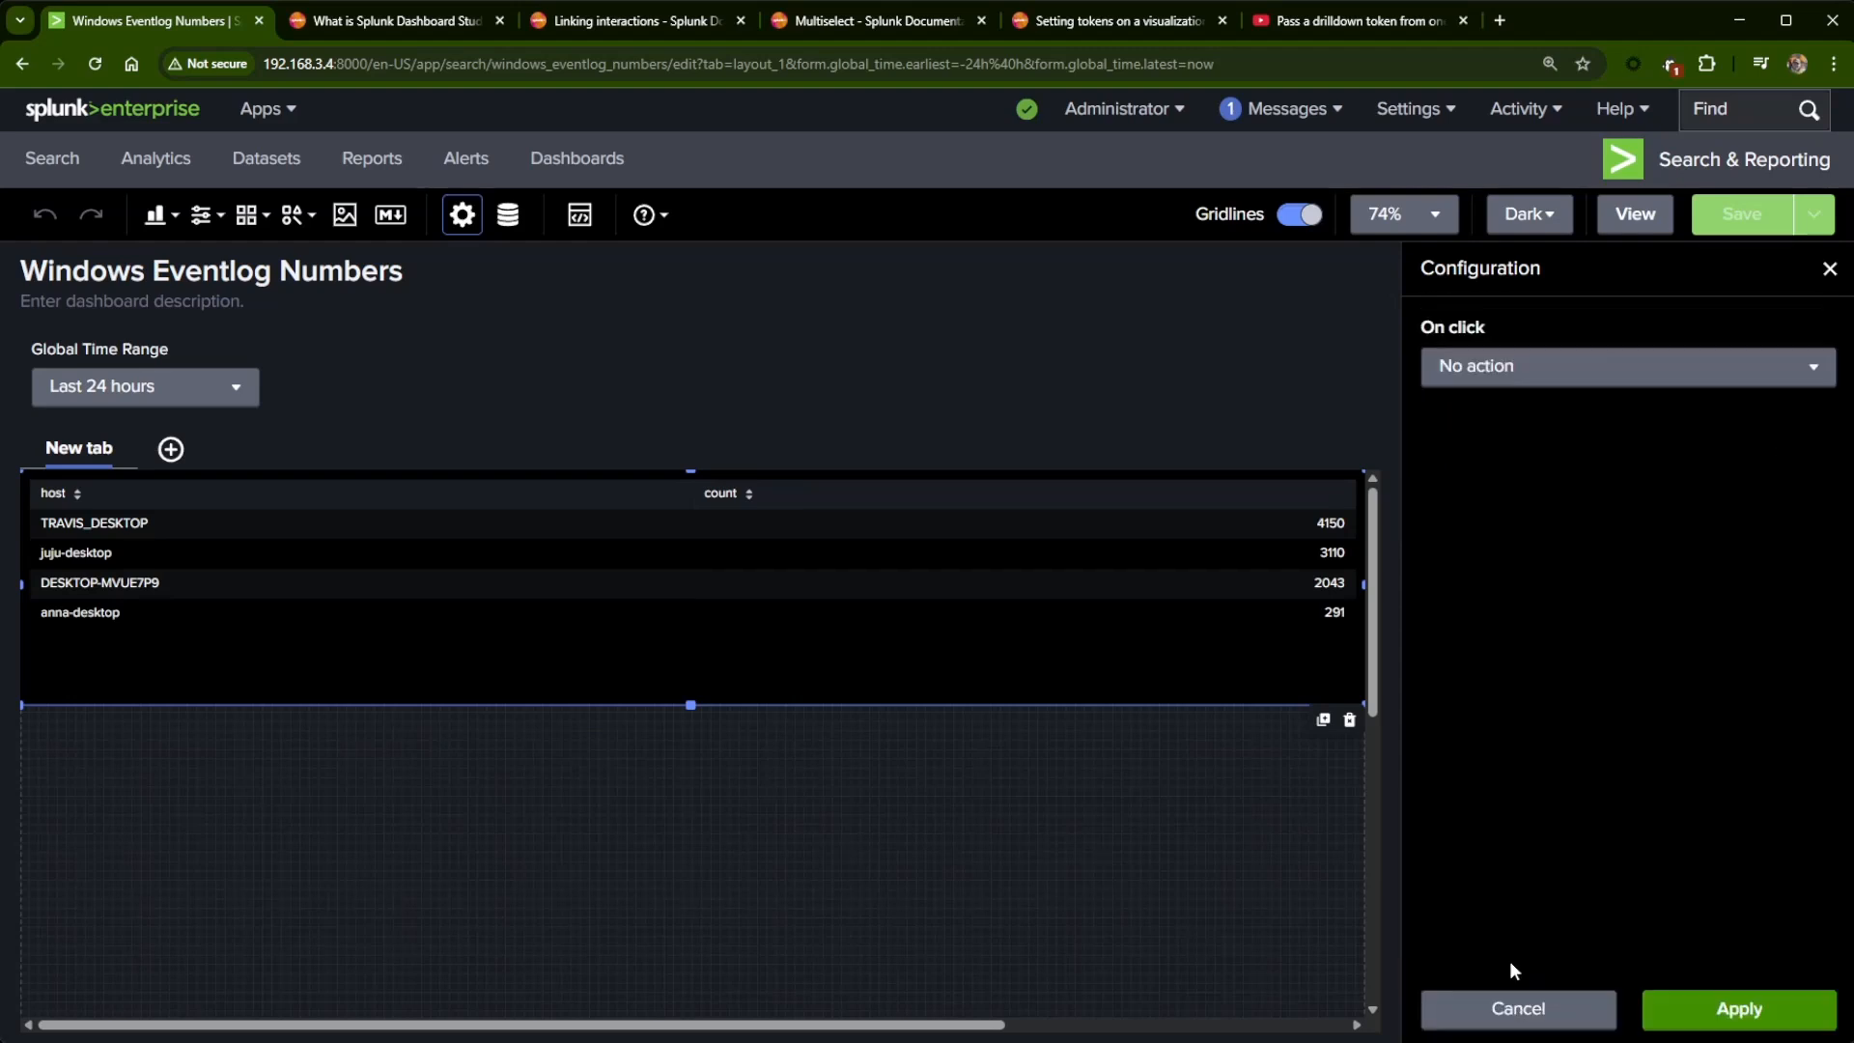
left_click(1648, 377)
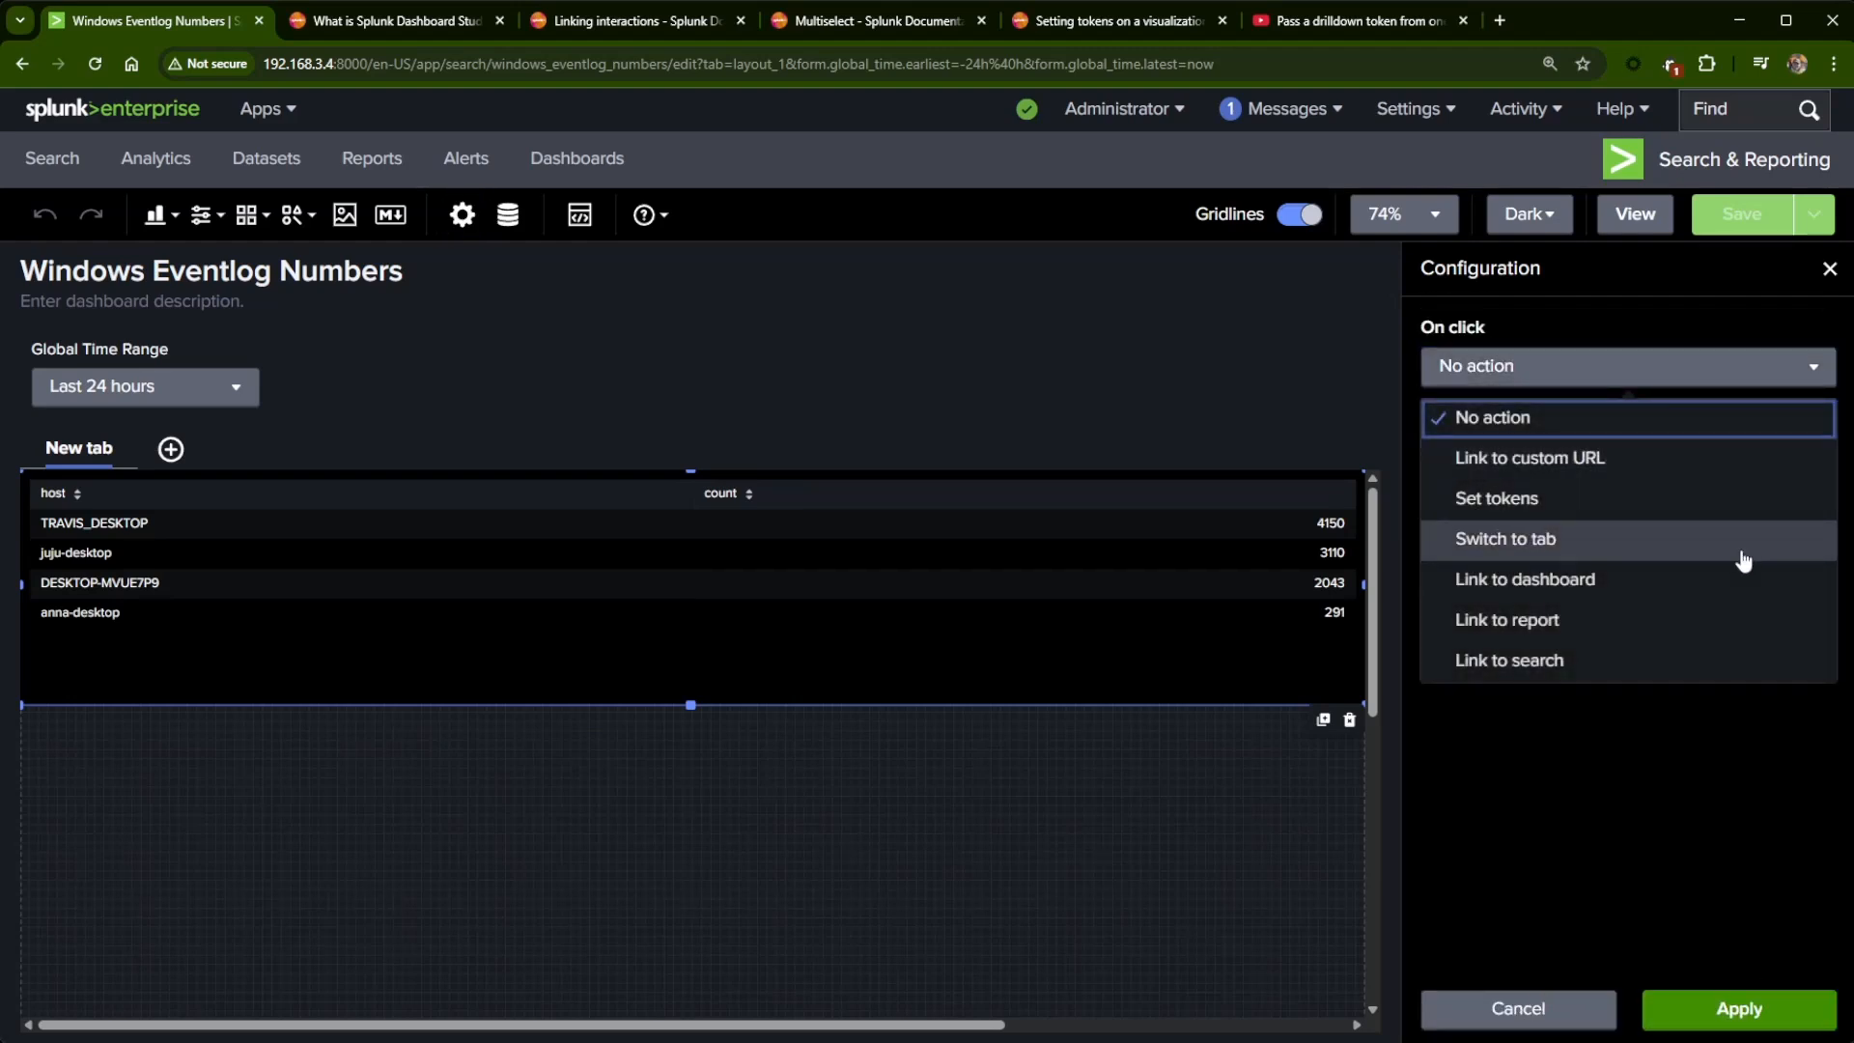
left_click(1528, 584)
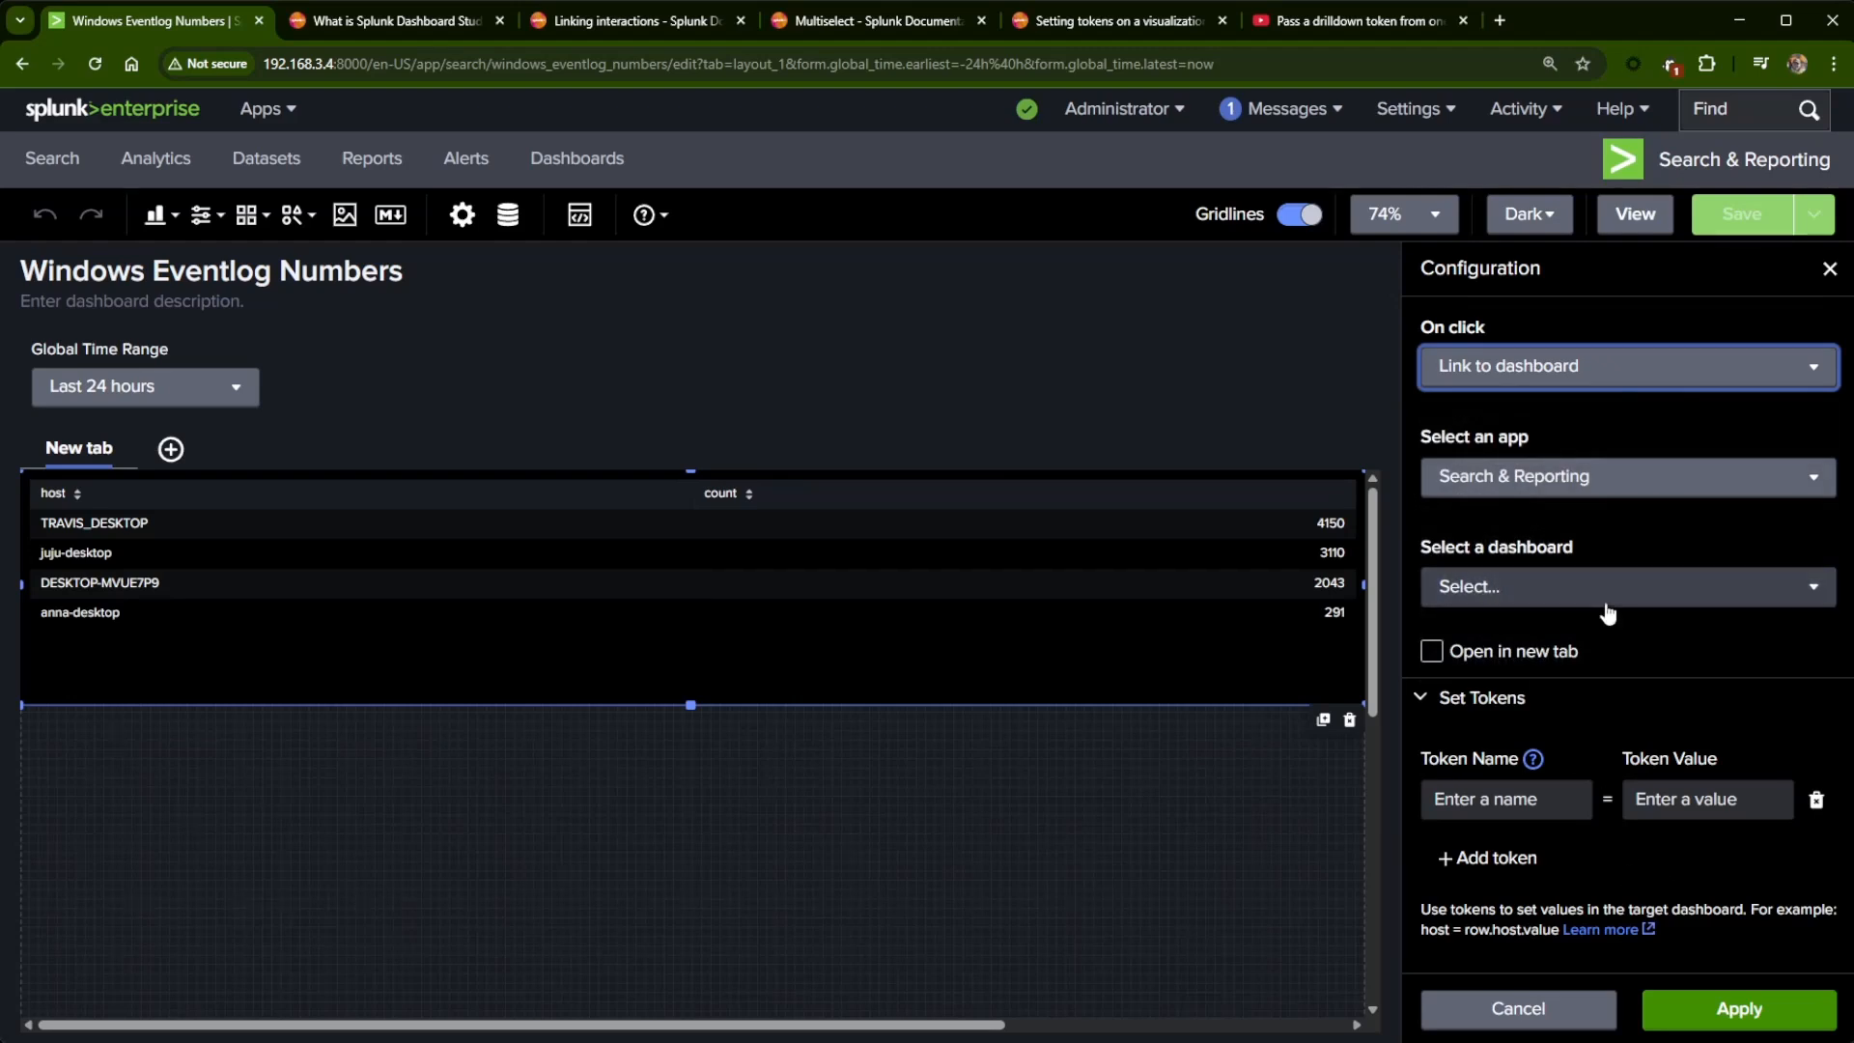
left_click(1521, 1012)
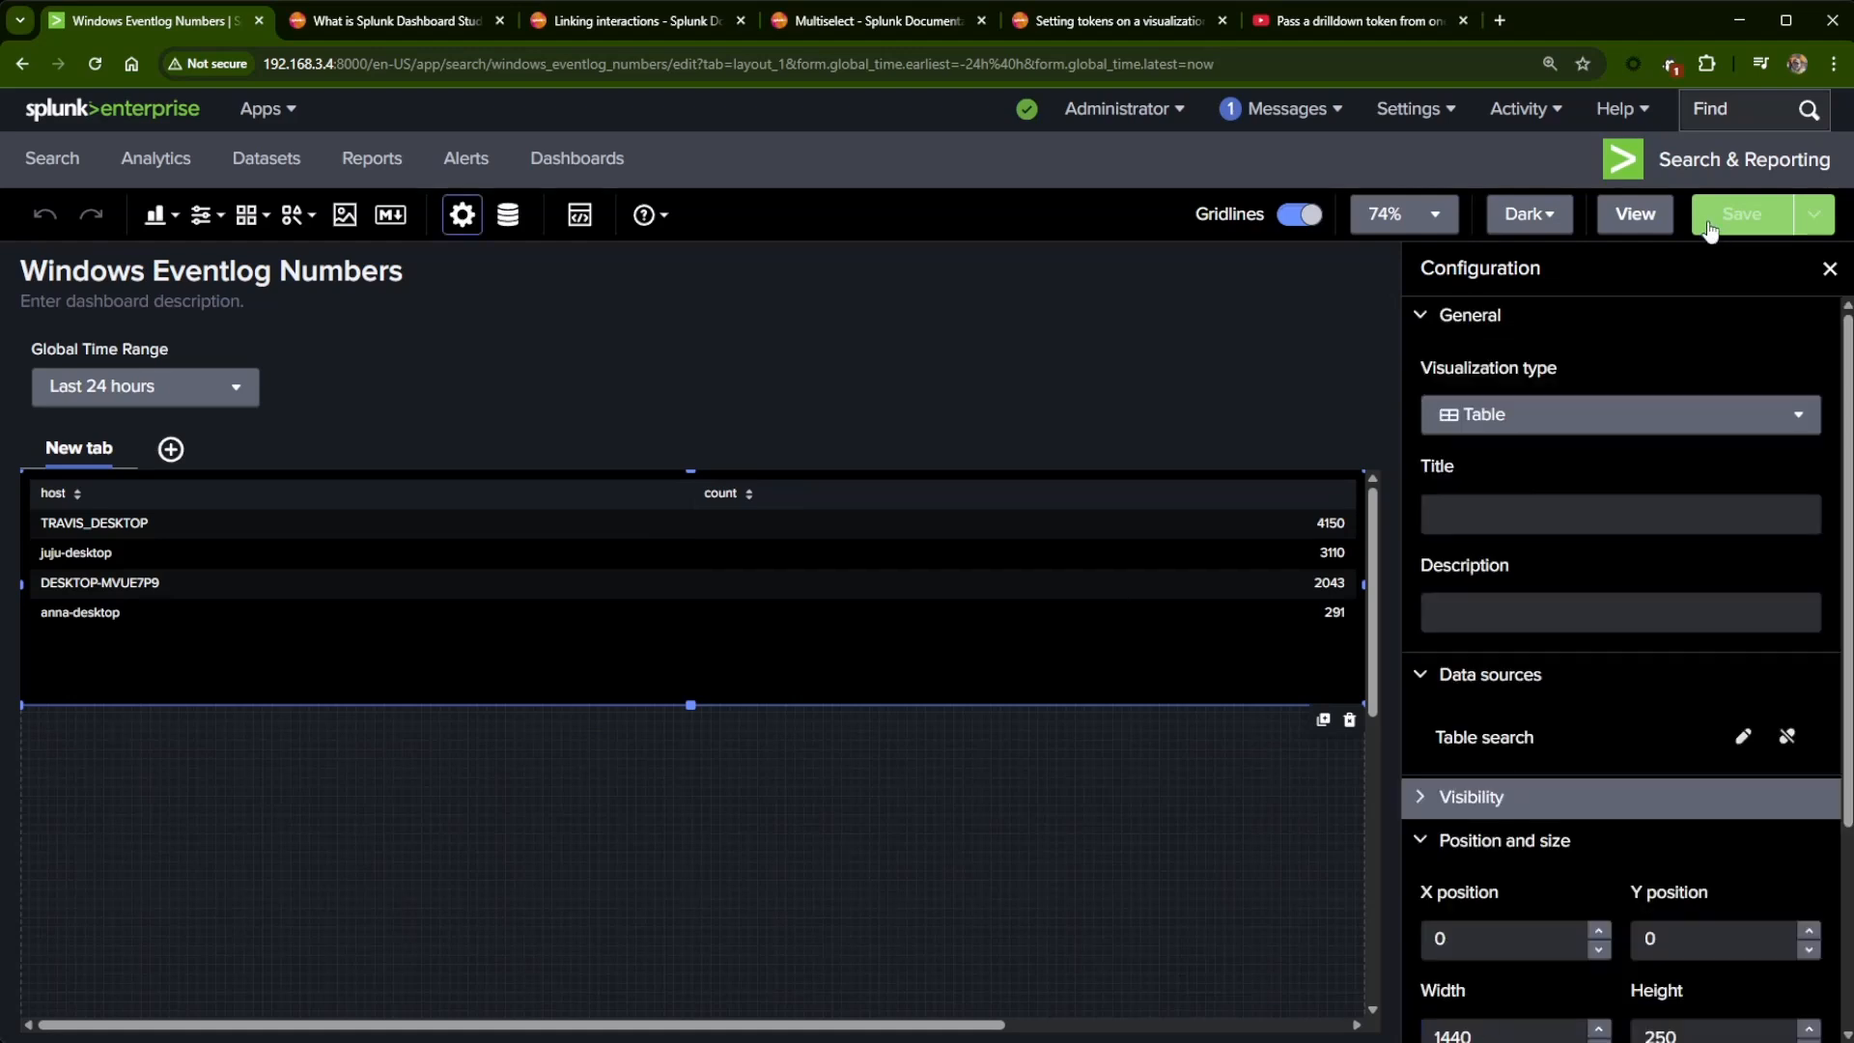
- Open the Search page in a new browser tab and run index=wineventlog sourcetype=WinEventLog Category="*" over the last 24 hours
middle_click(52, 170)
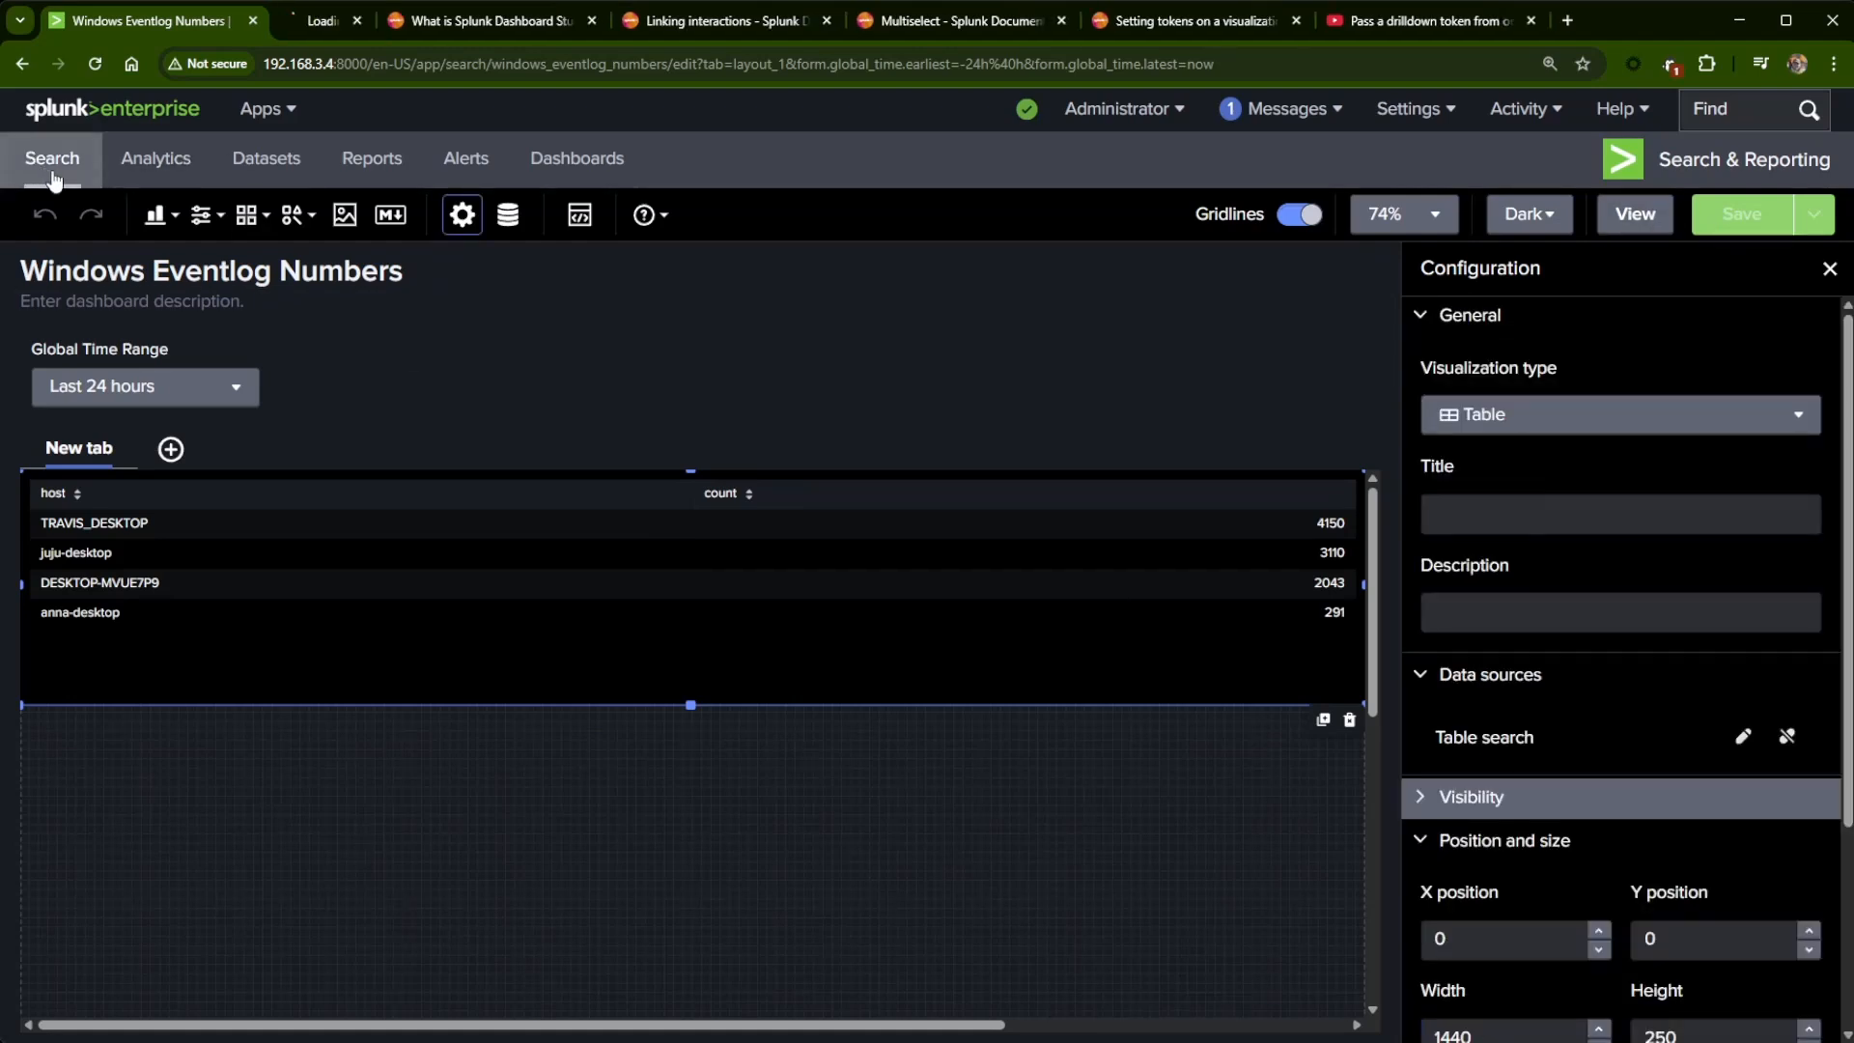
left_click(363, 19)
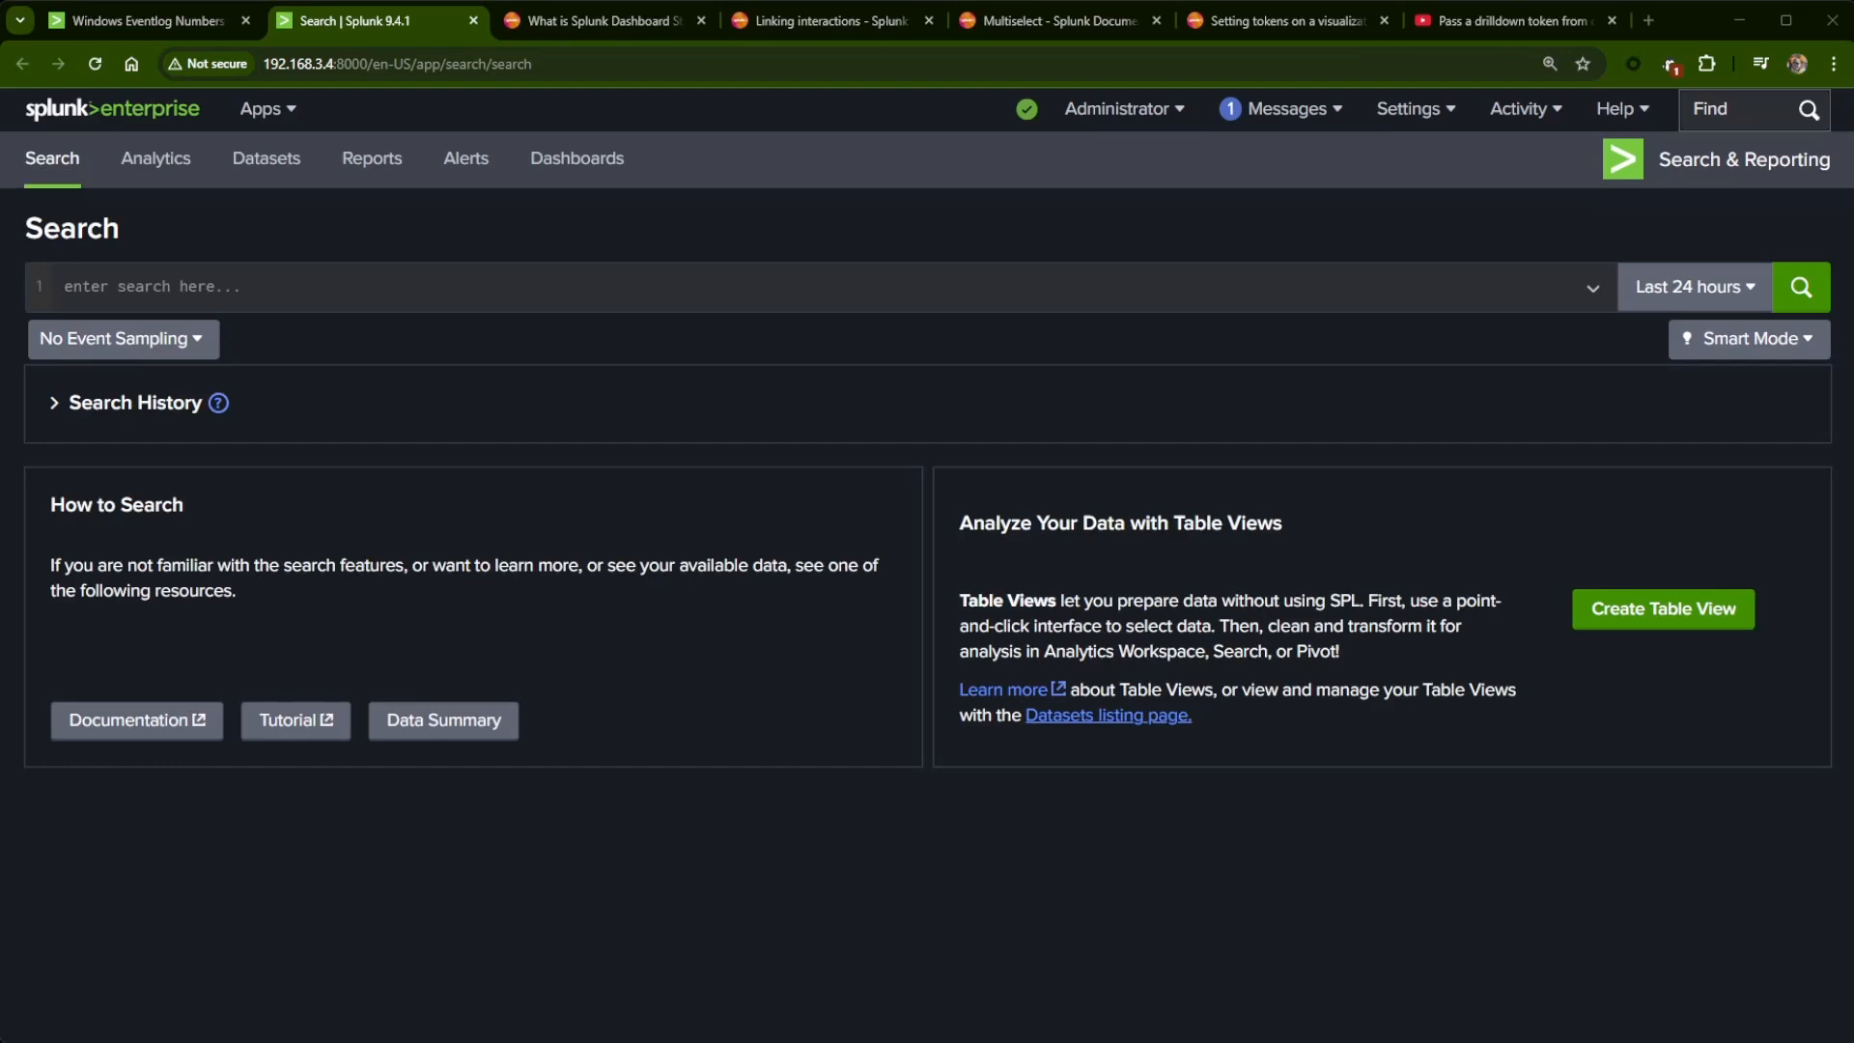
key("alt+Tab")
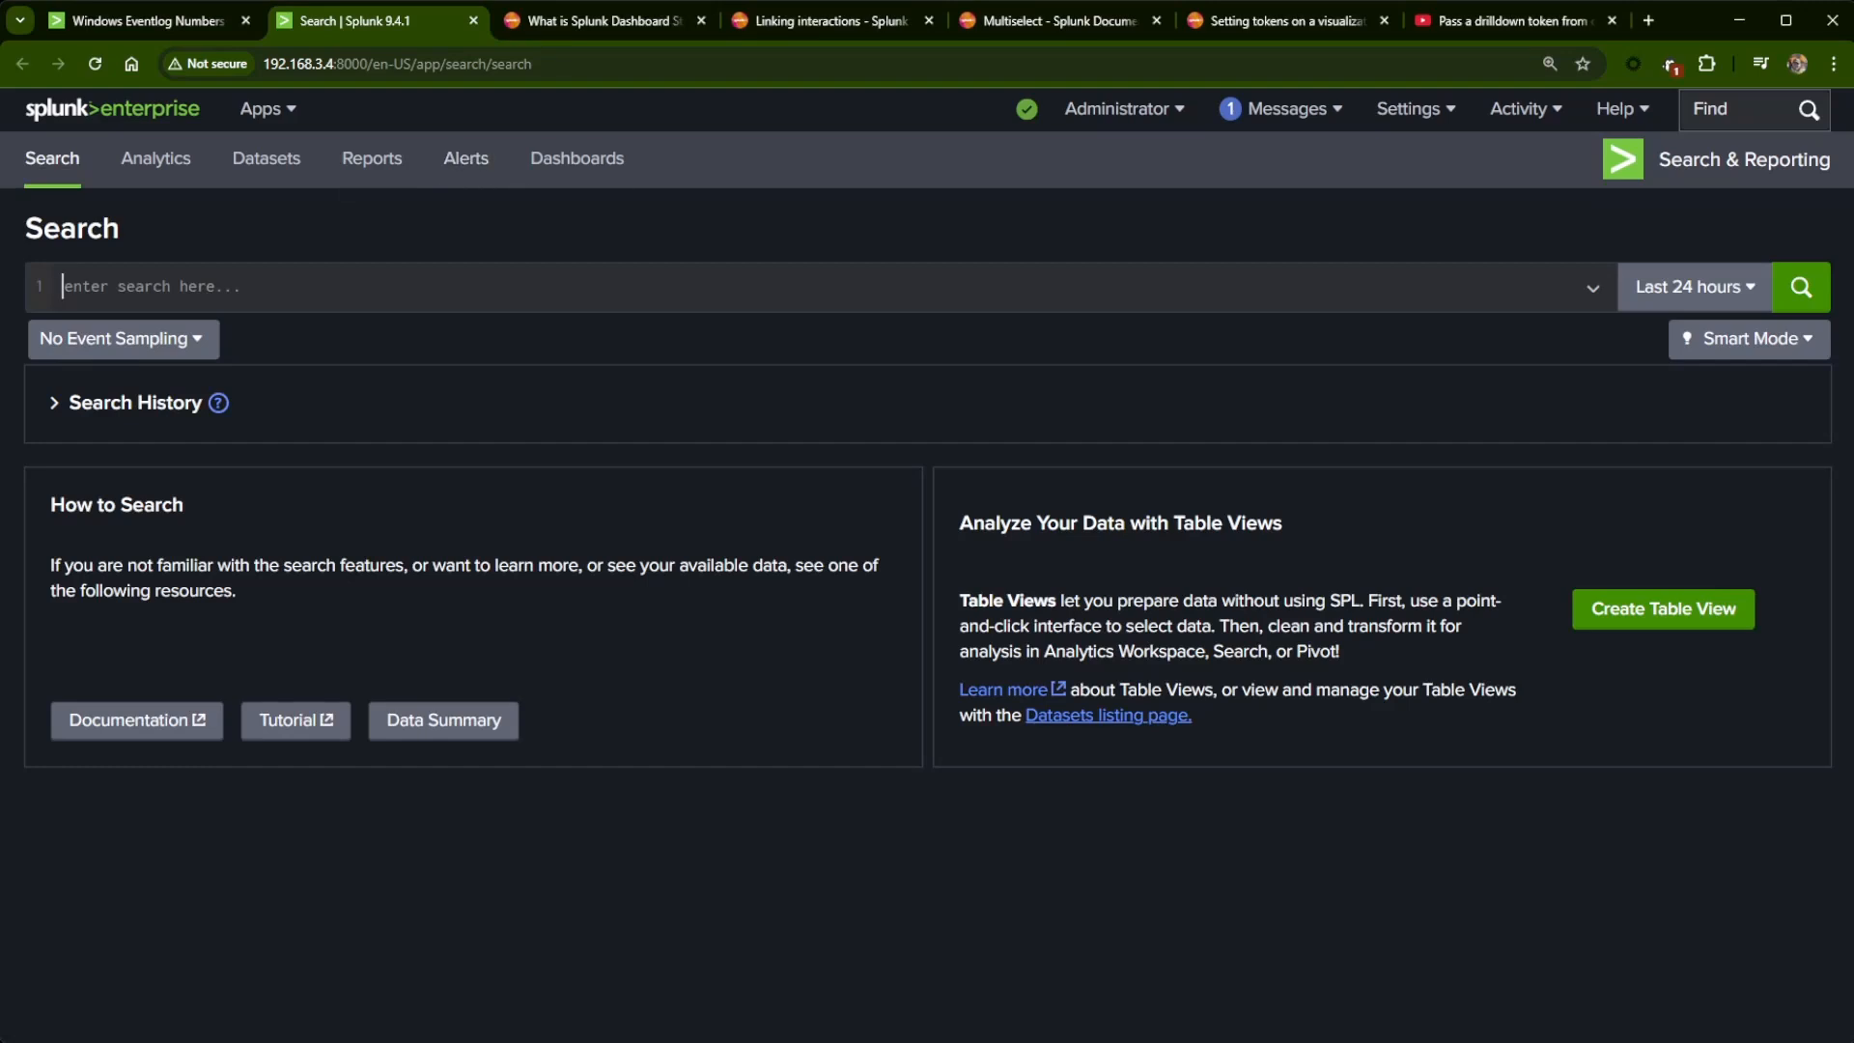
type("index=wineventlog sourcetype=WinEventLog Category=\"*\"")
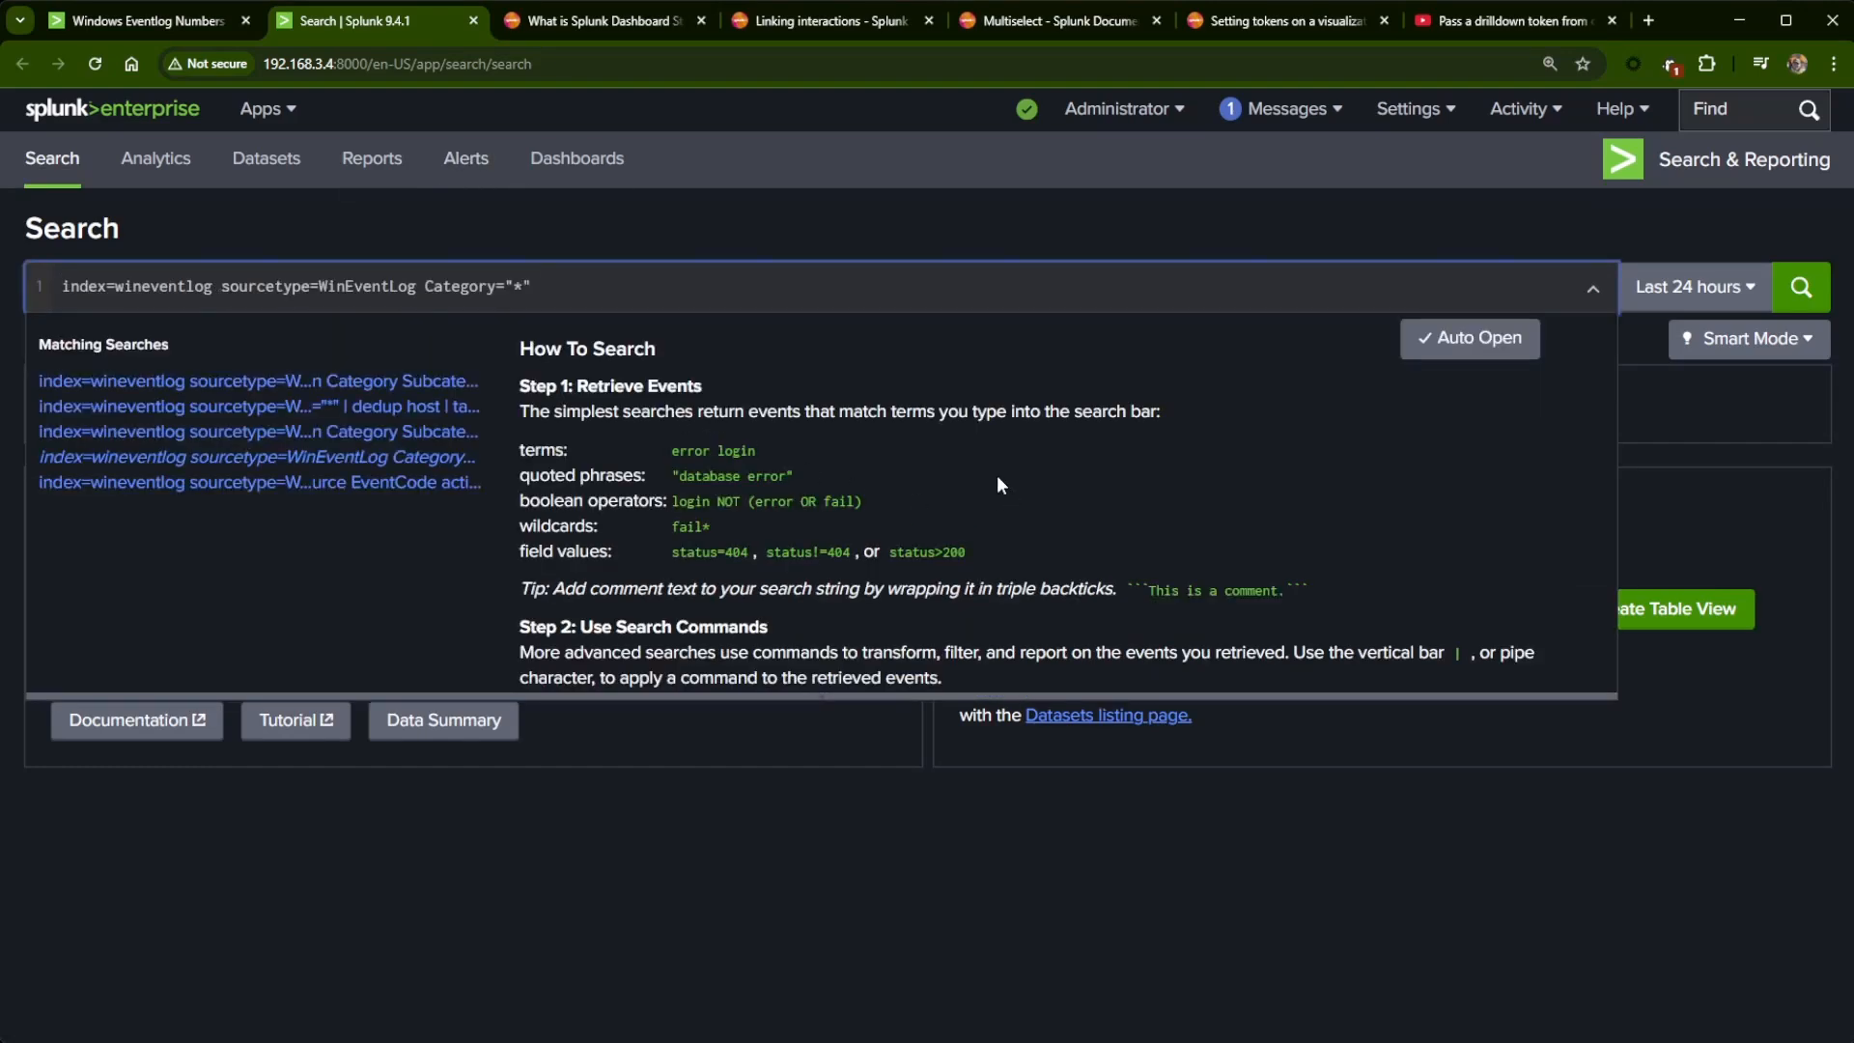
key("Return")
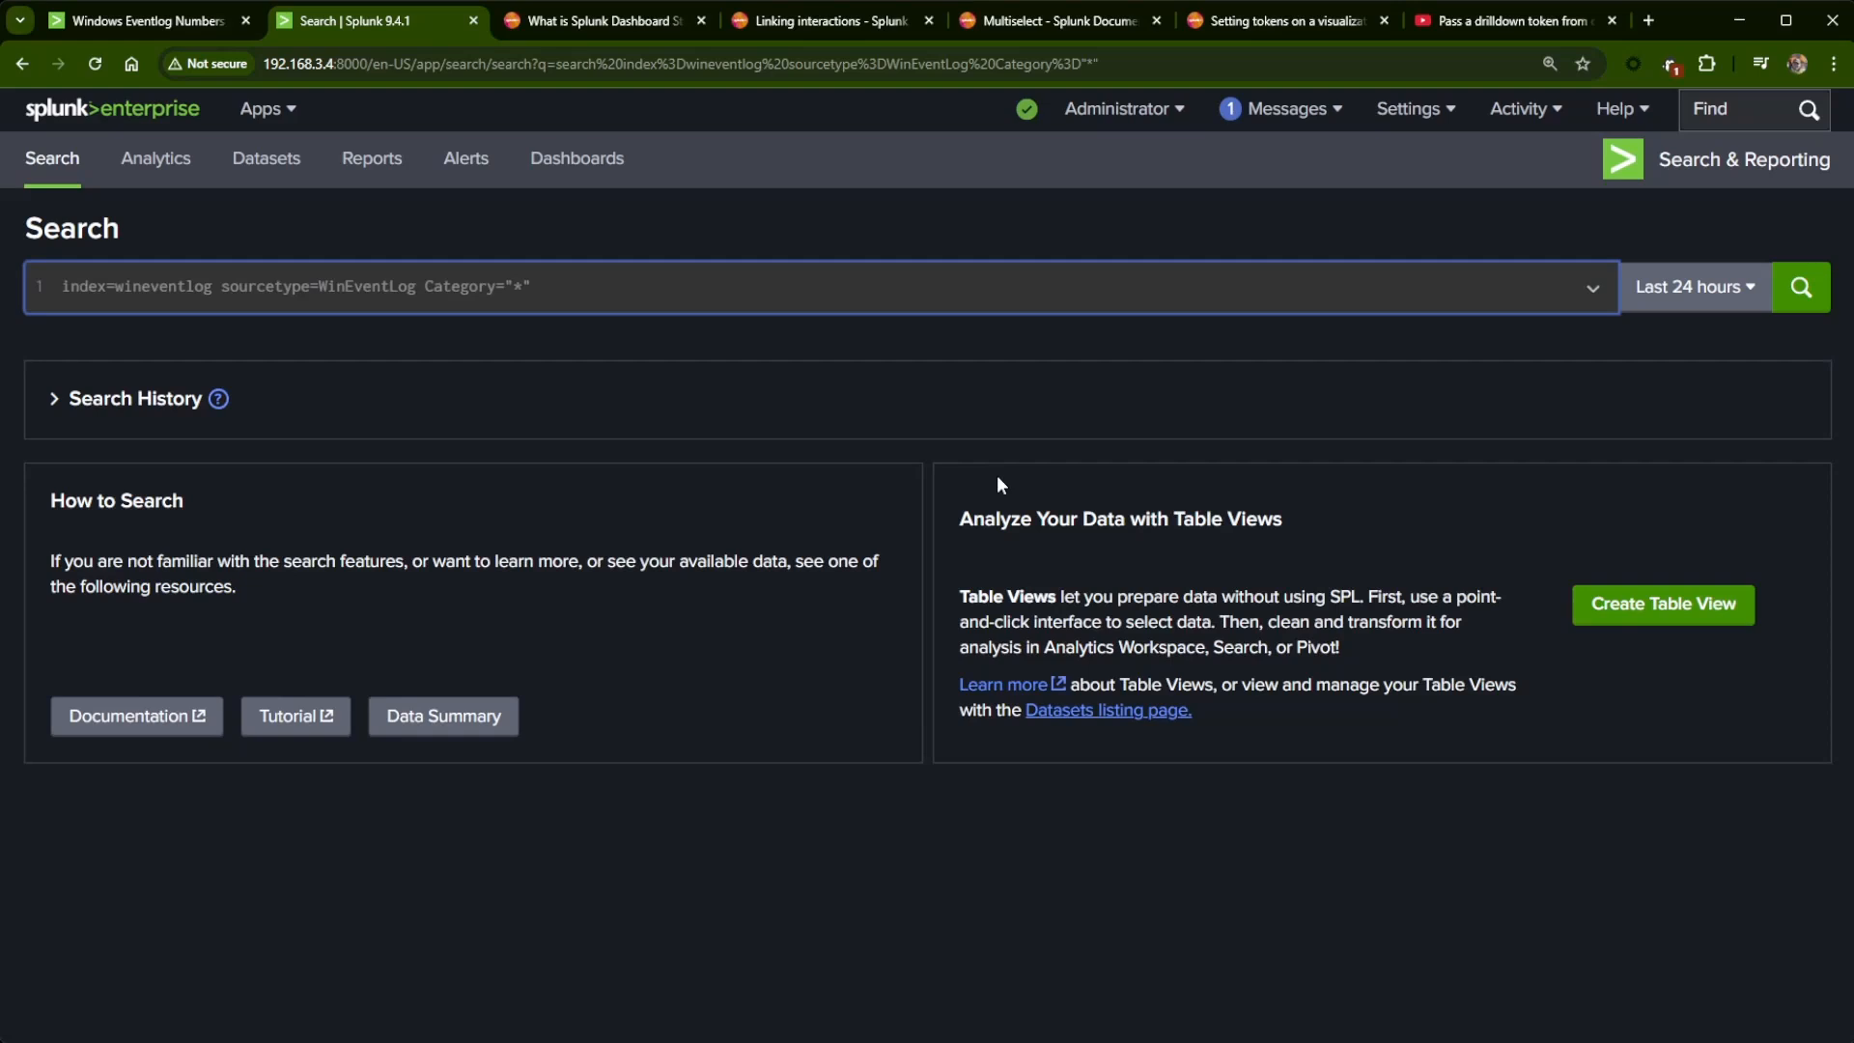
type("| ")
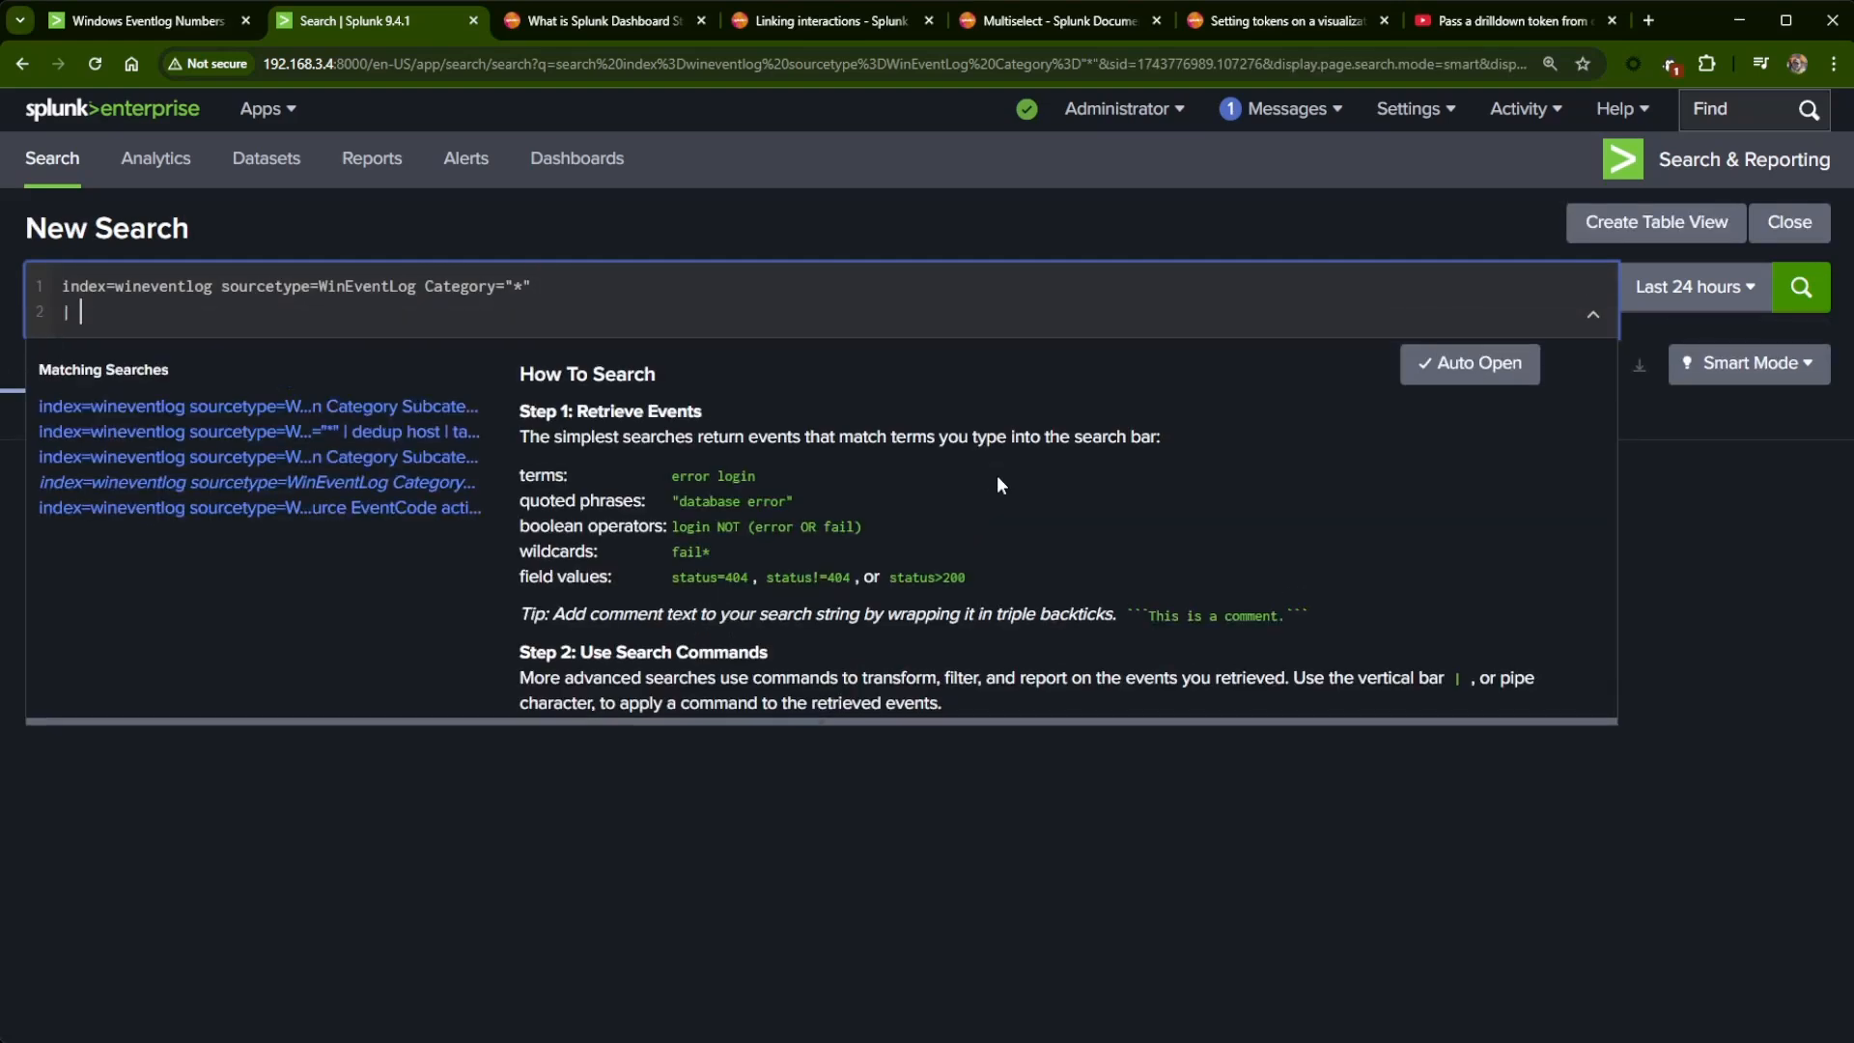
type("stats")
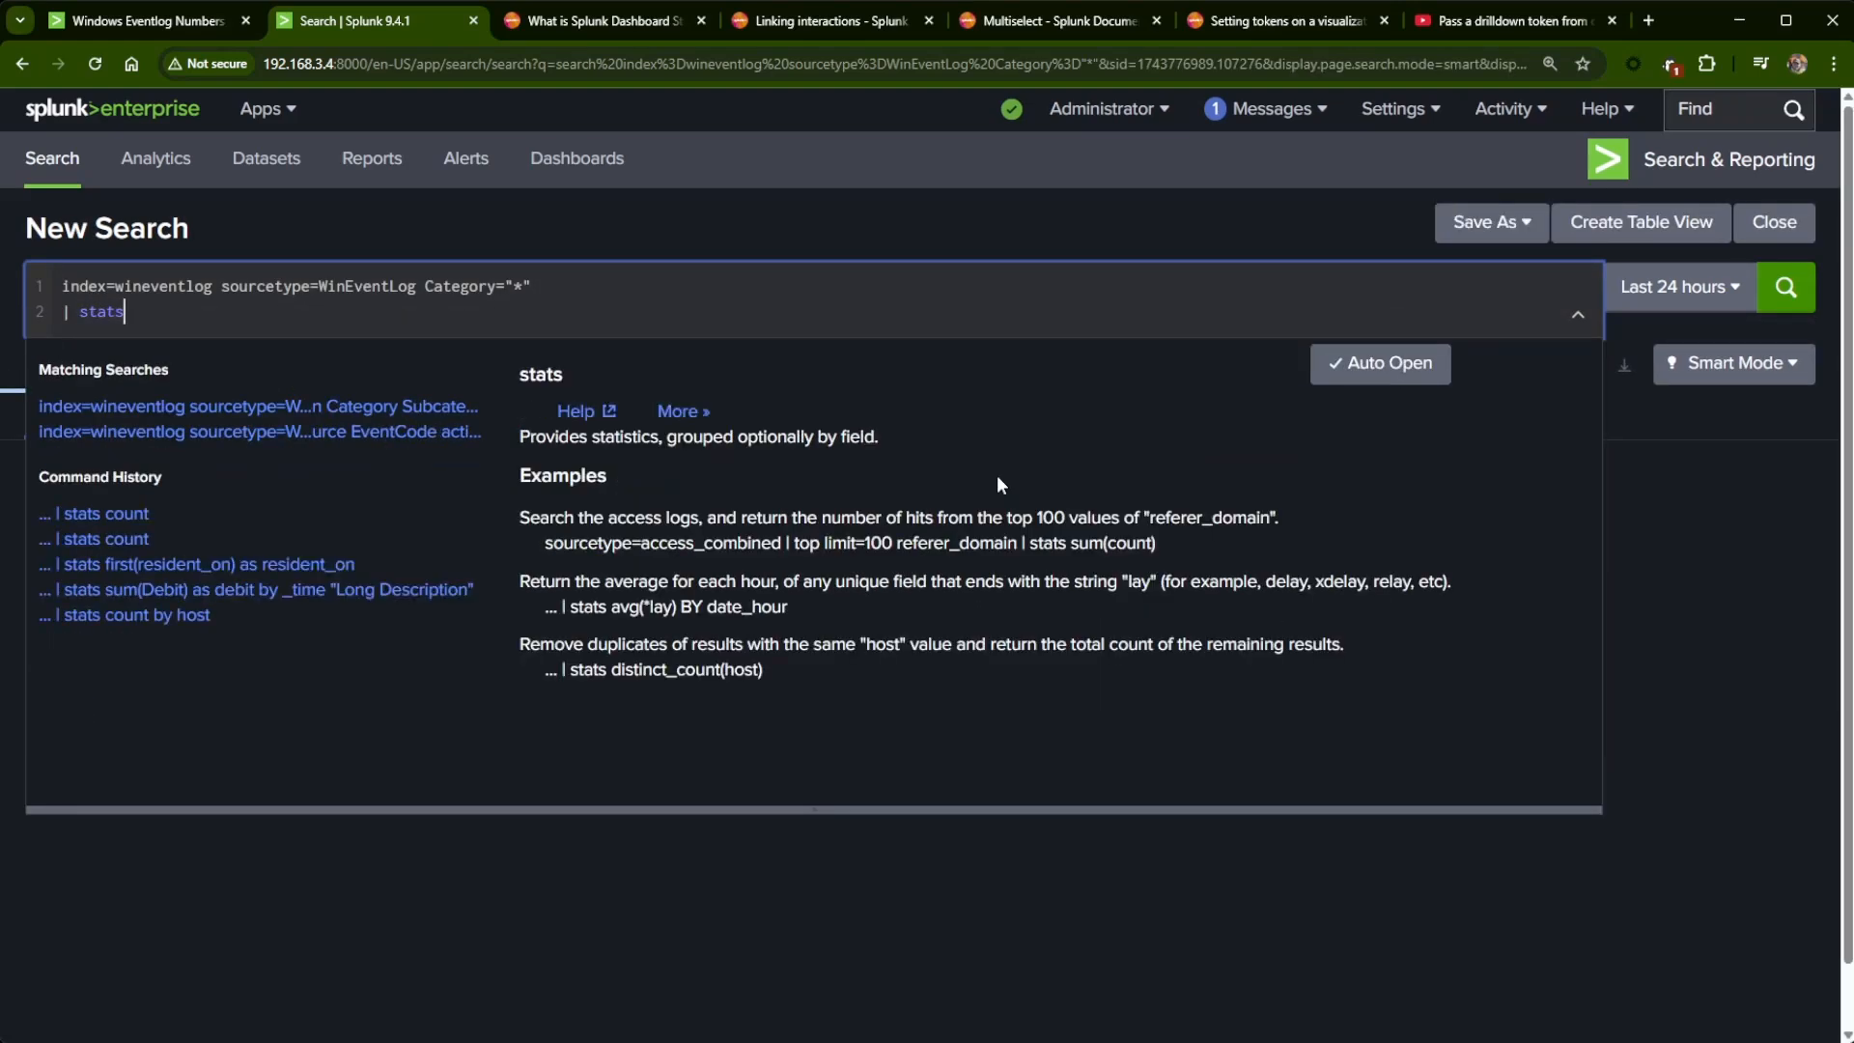
key("BackSpace")
key("BackSpace")
key("BackSpace")
key("BackSpace")
key("BackSpace")
key("BackSpace")
key("BackSpace")
key("BackSpace")
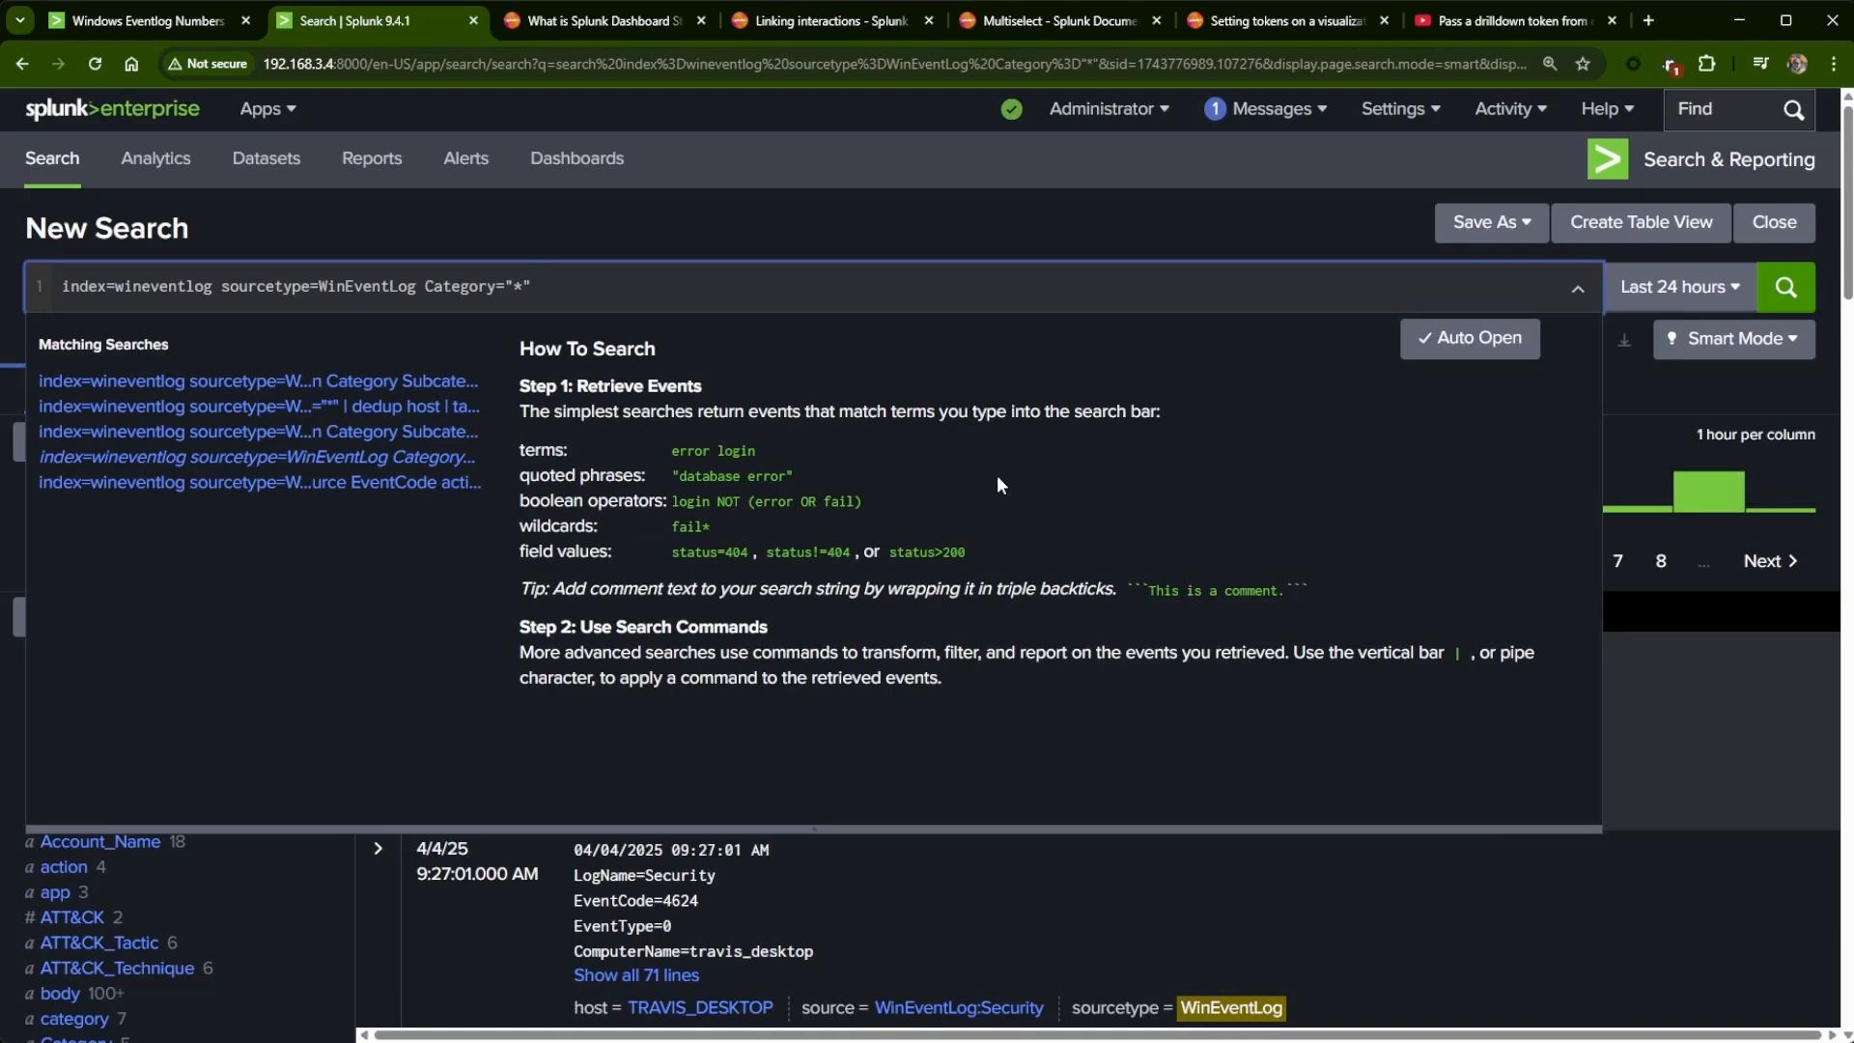
left_click(765, 224)
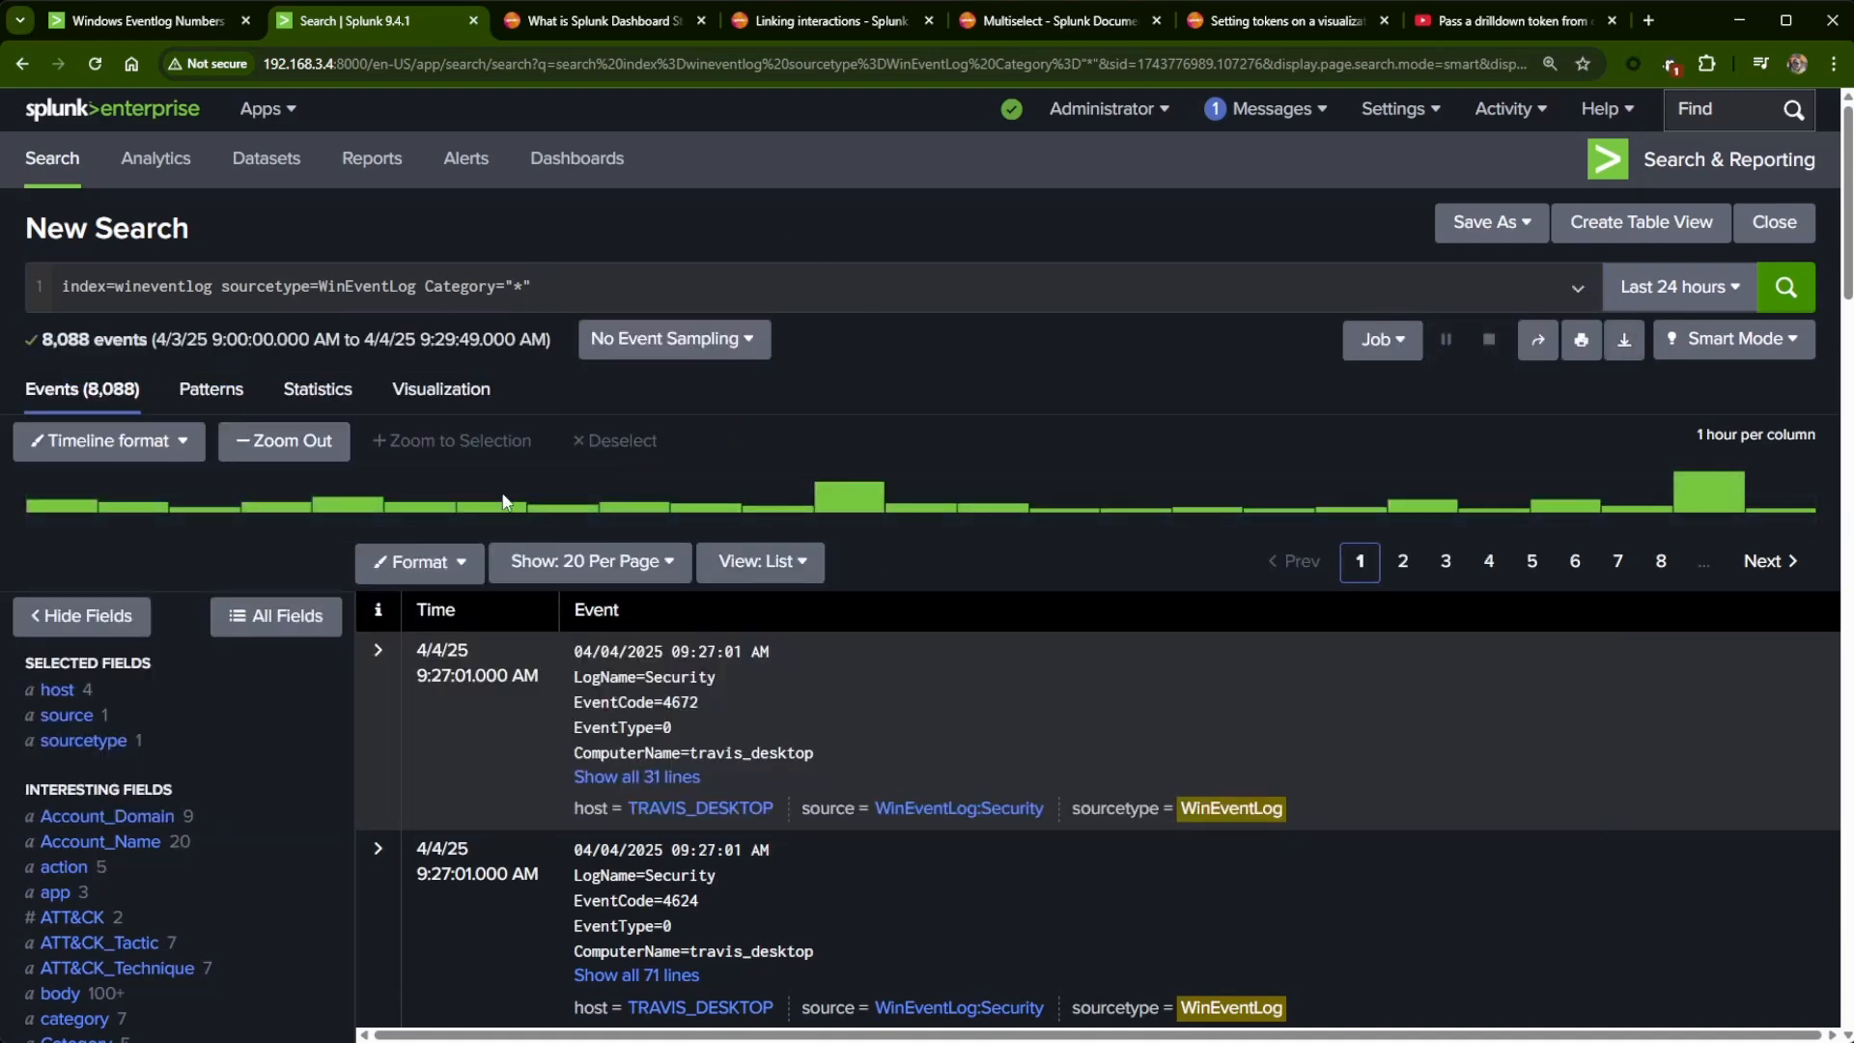
- Examine the values of the Category field and the lowercase category field in the event search results
scroll(701, 852, "down", 1)
scroll(699, 845, "down", 3)
scroll(512, 319, "up", 4)
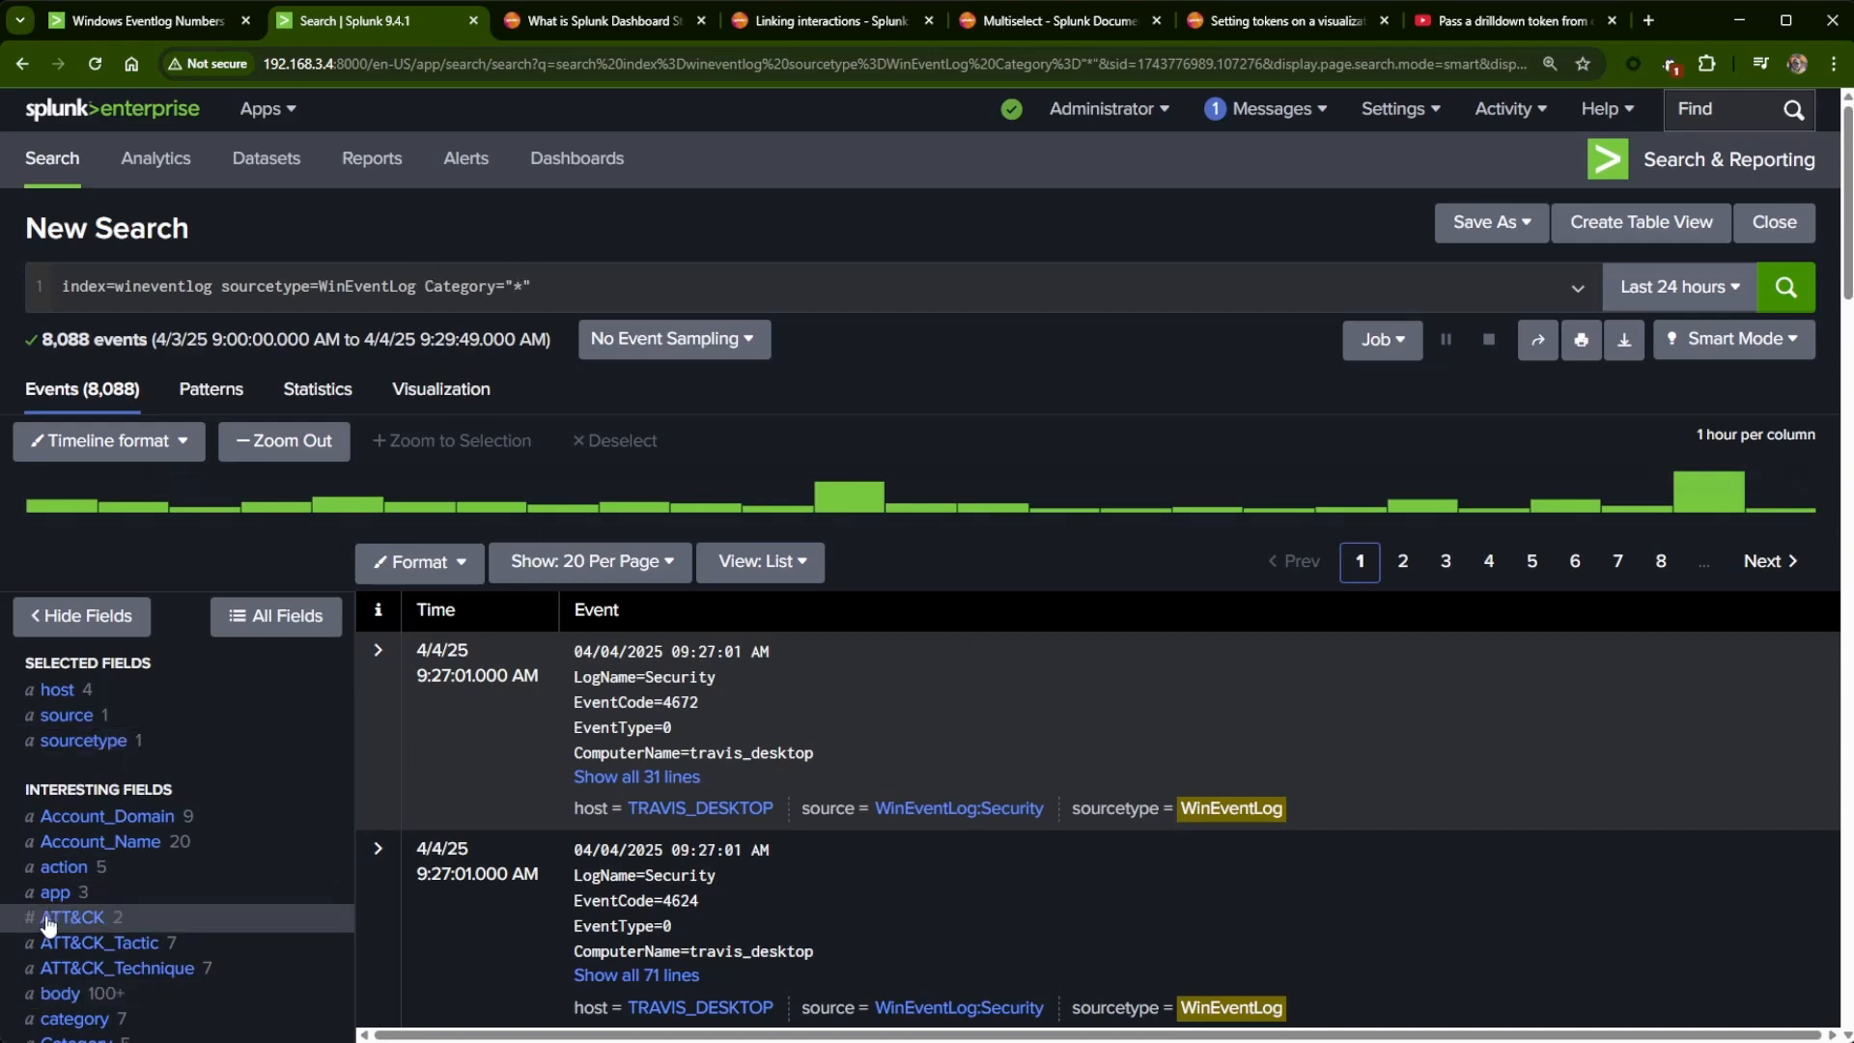
left_click_drag(425, 287, 497, 287)
scroll(321, 877, "down", 4)
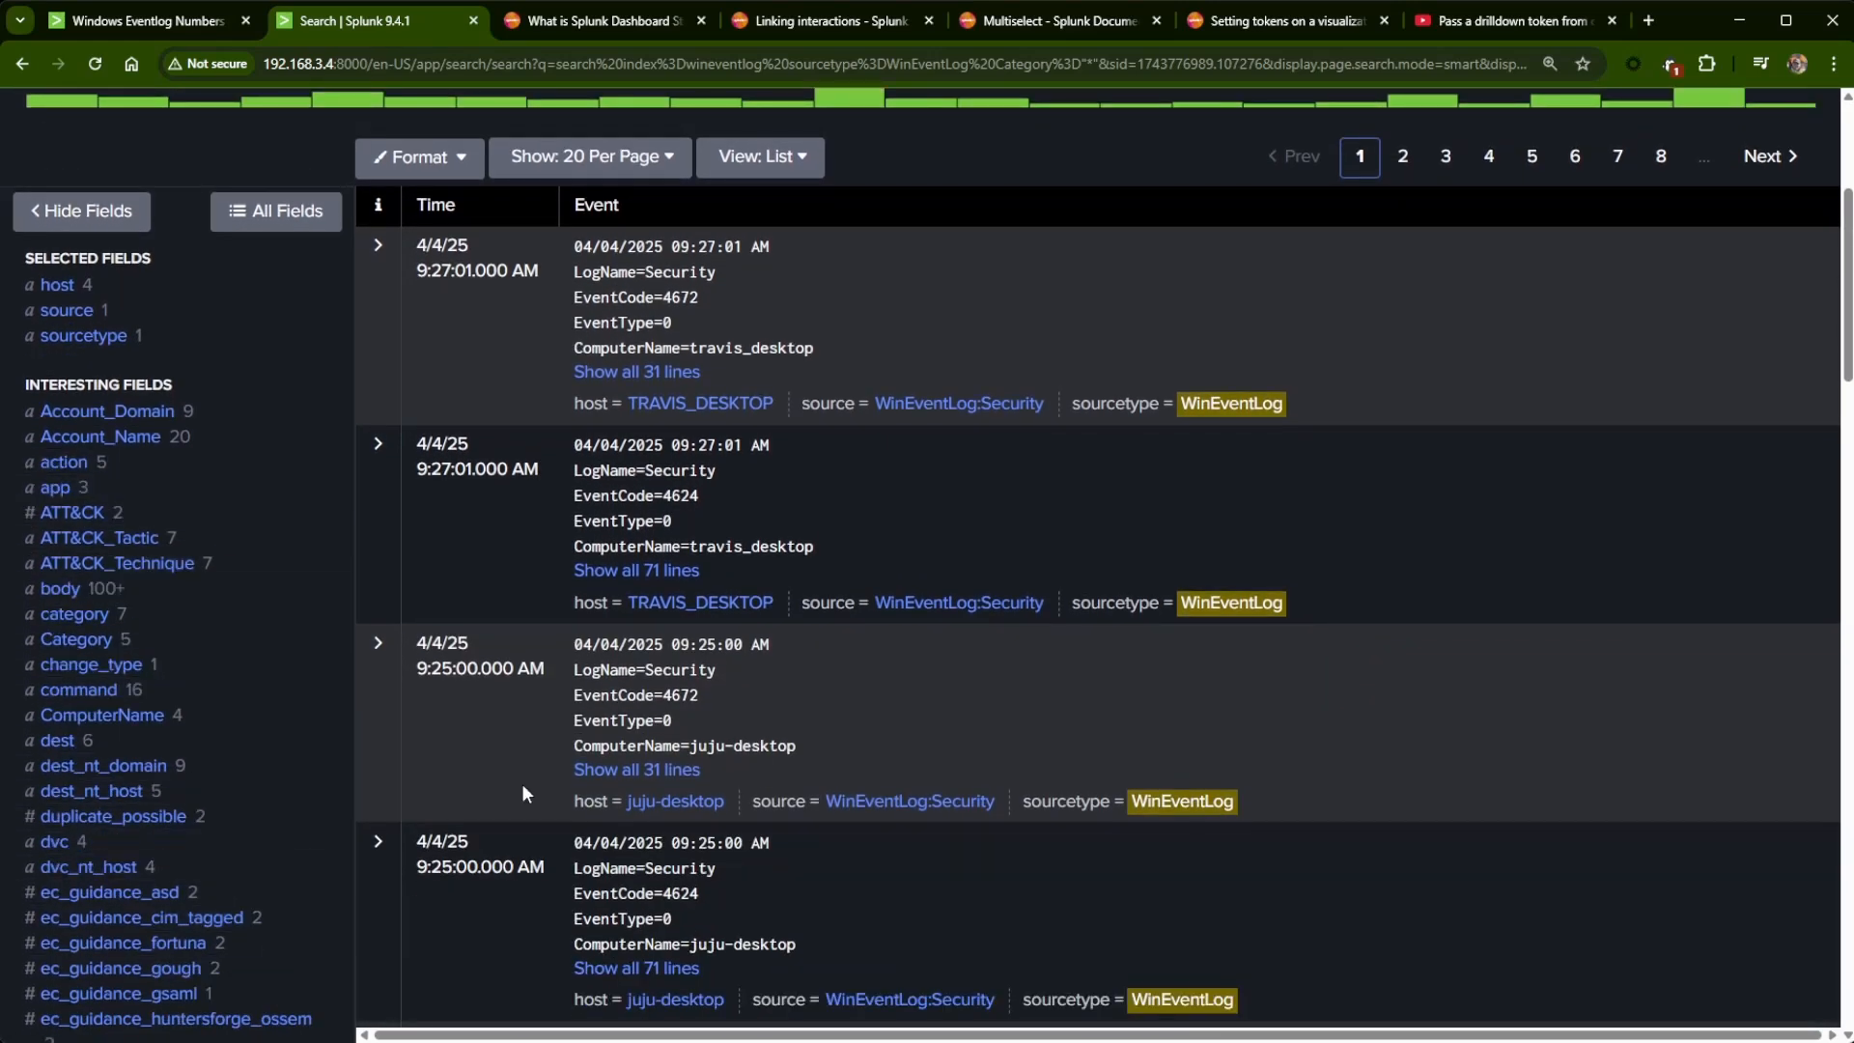
left_click(135, 641)
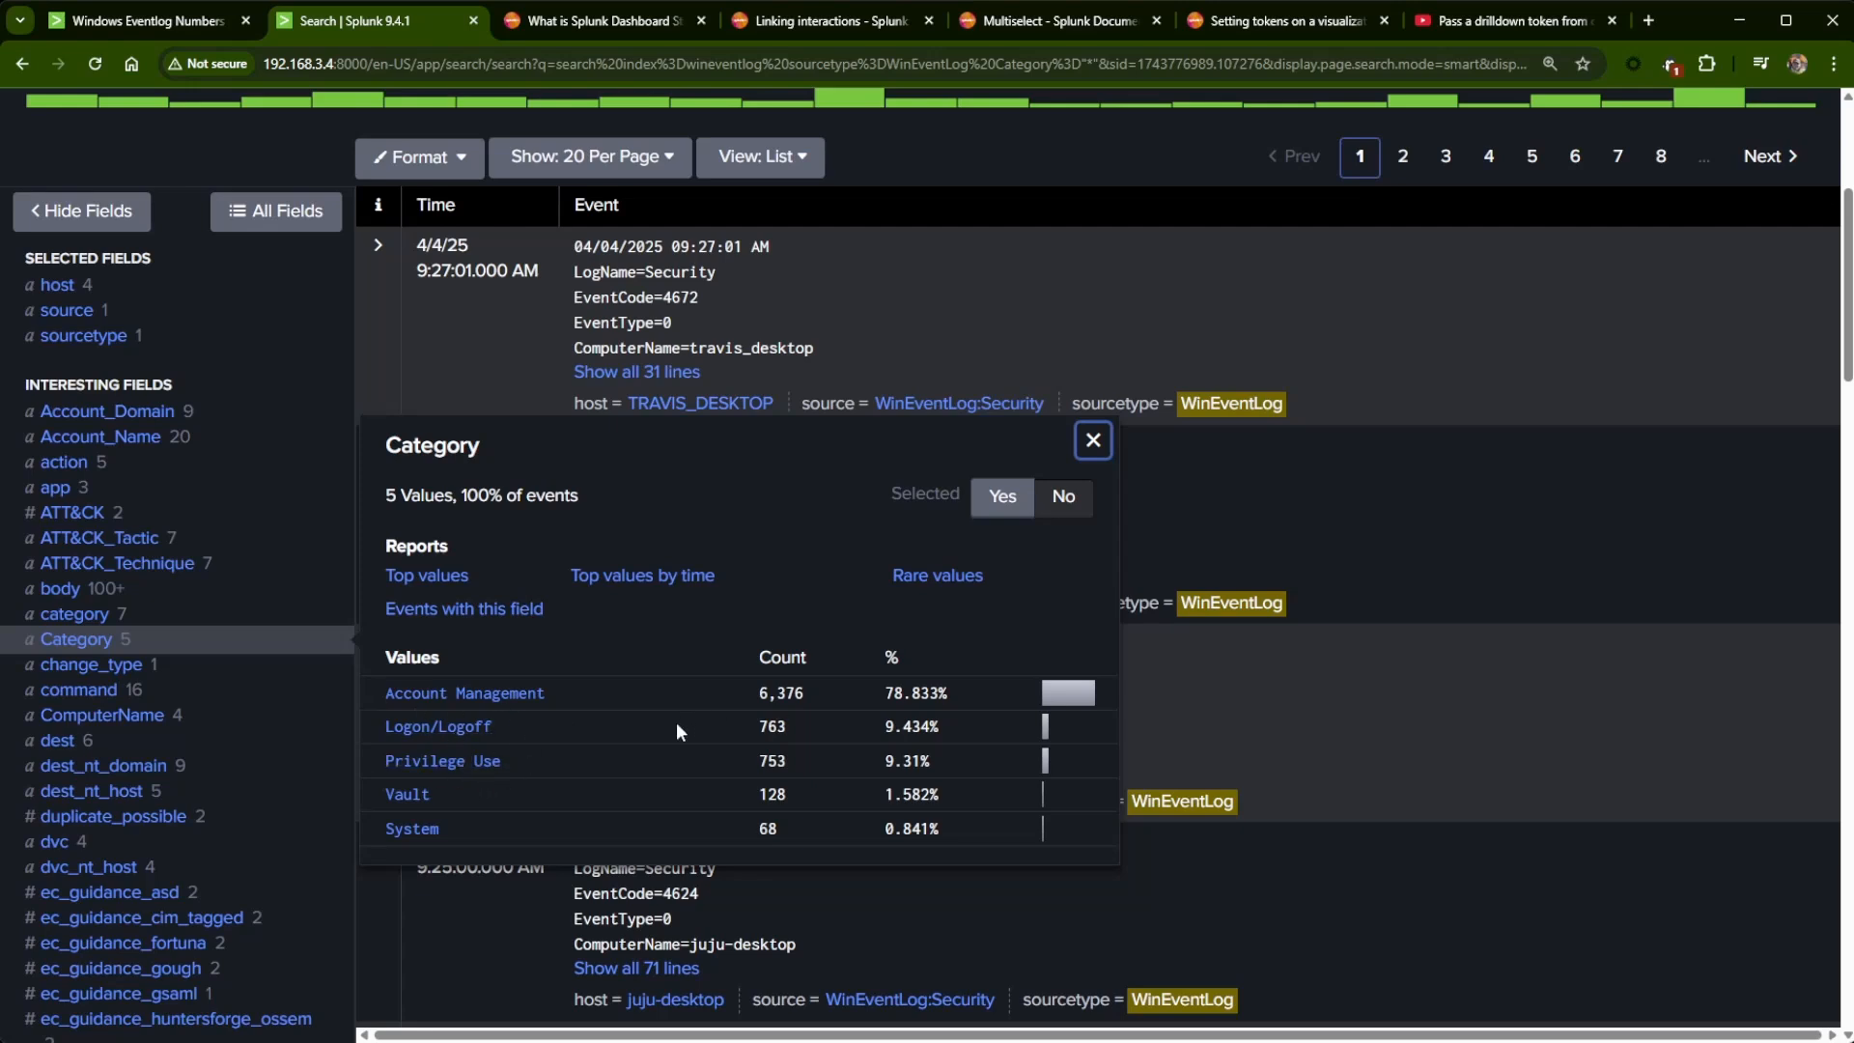
left_click(75, 614)
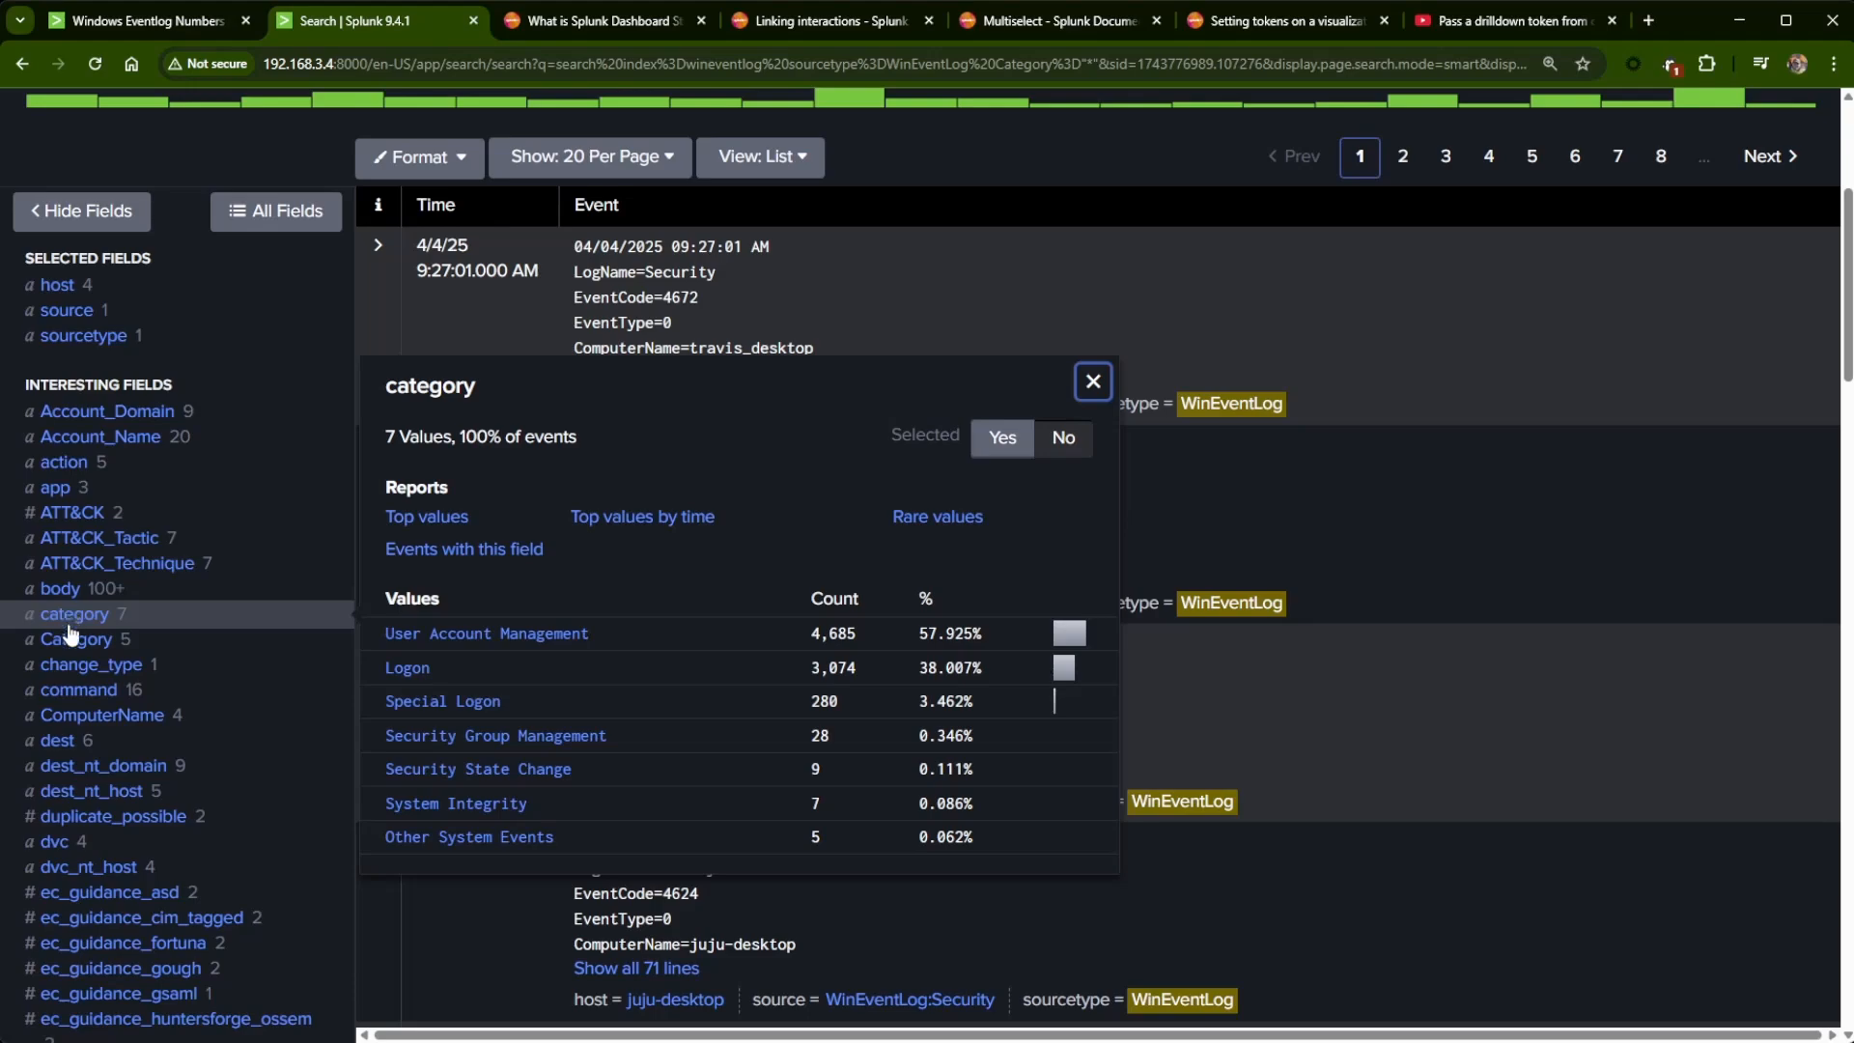
- Examine the values of the Subcategory, TaskCategory and User_Account_Name fields and look through the remaining interesting fields
scroll(121, 690, "down", 8)
scroll(121, 691, "down", 6)
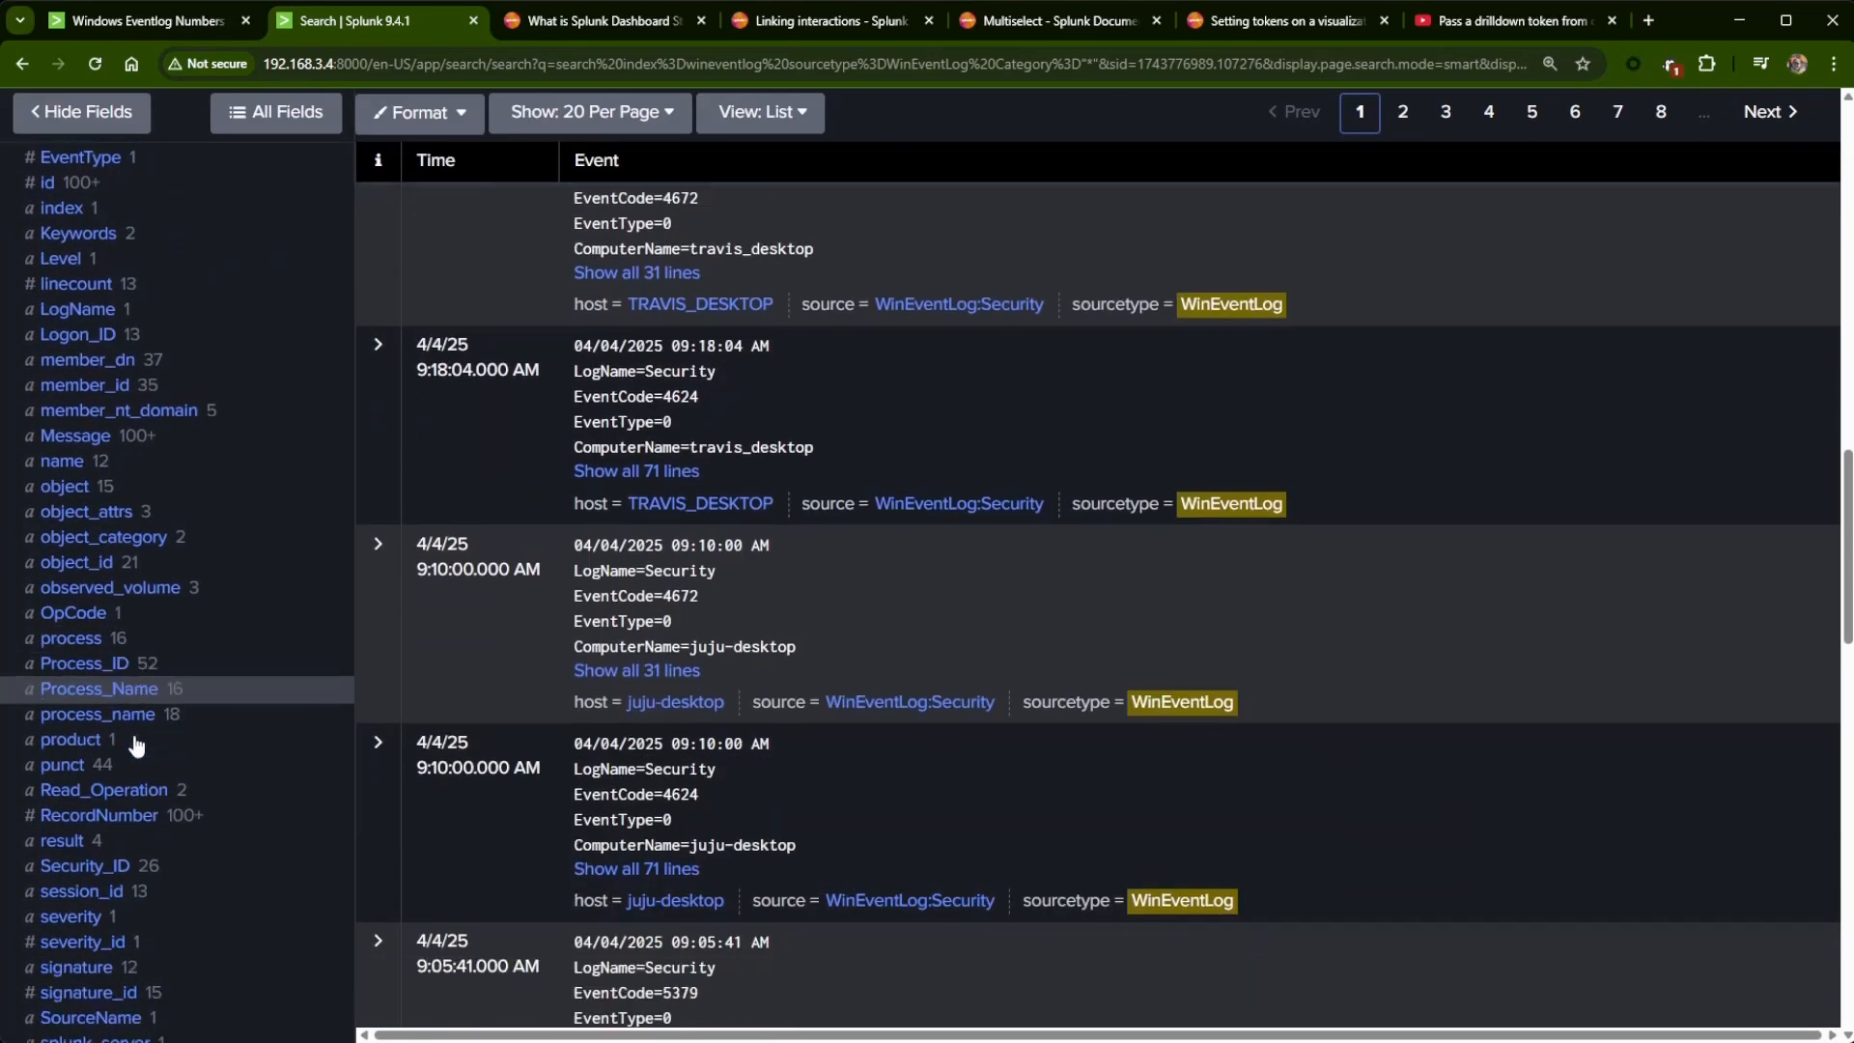
scroll(91, 770, "down", 3)
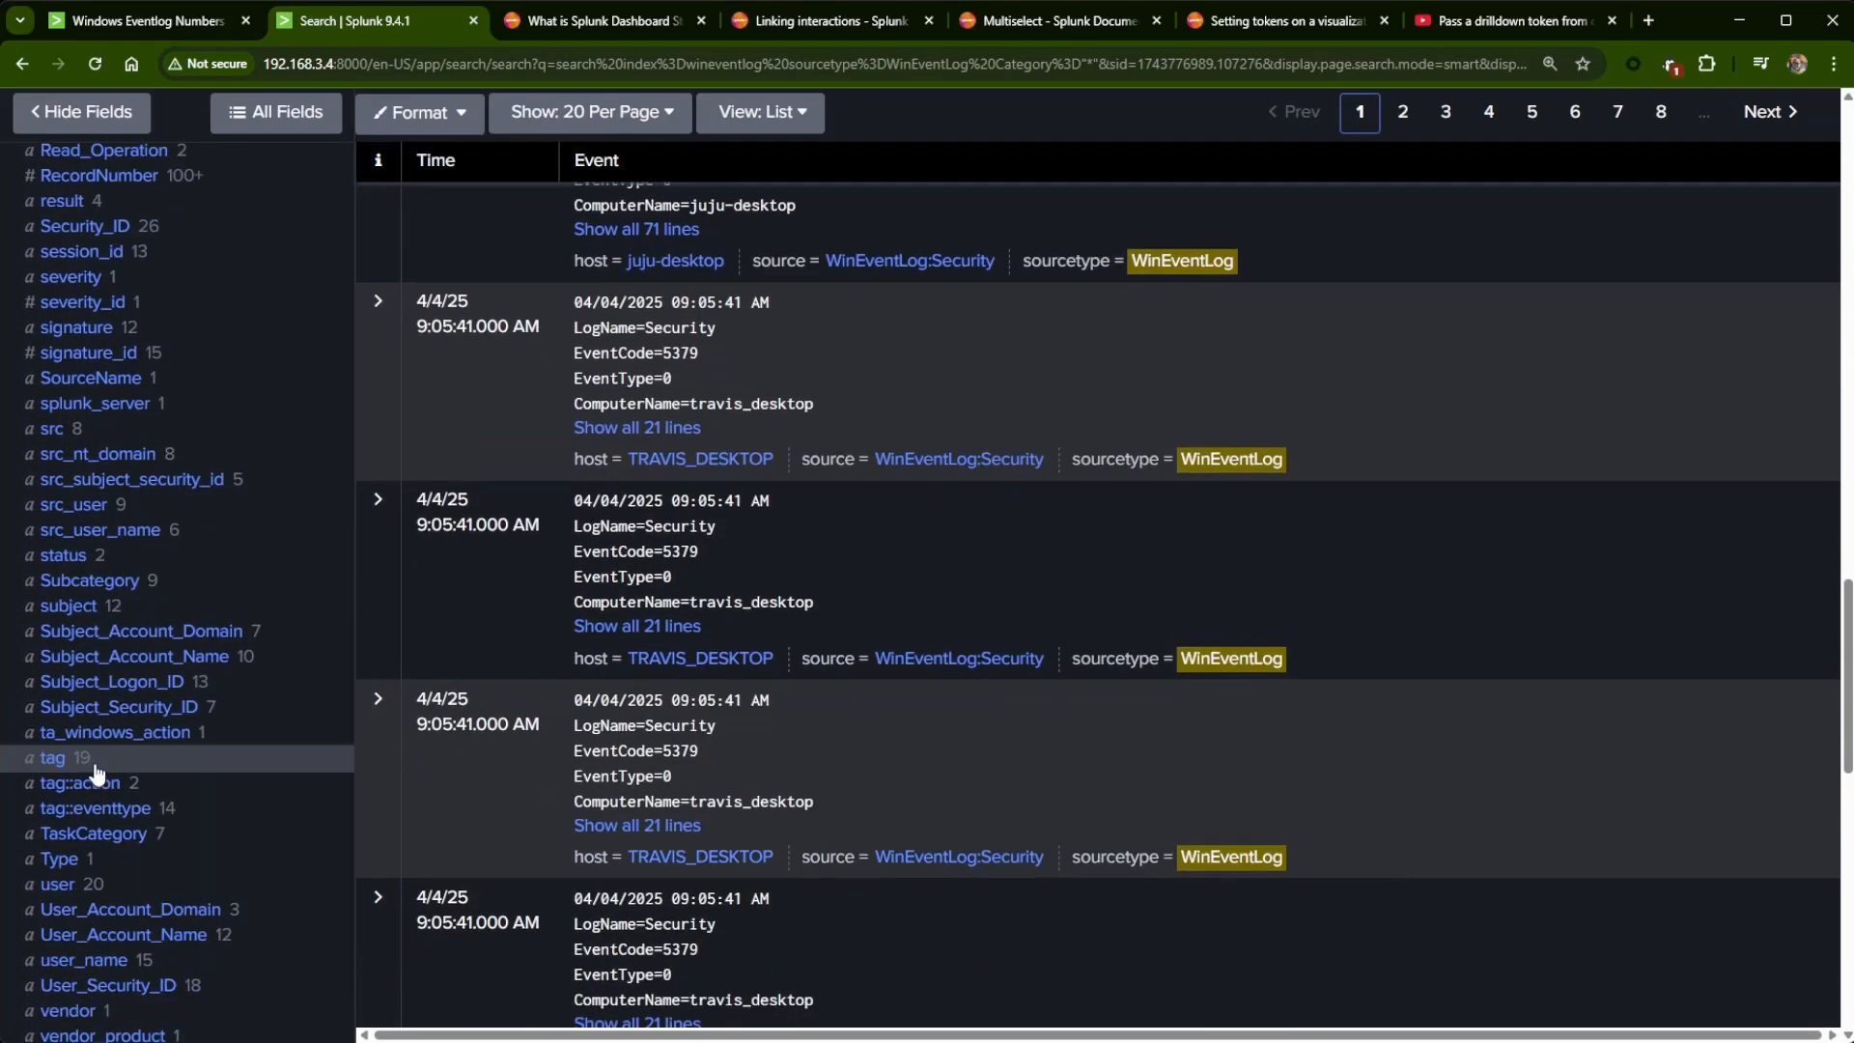
left_click(80, 584)
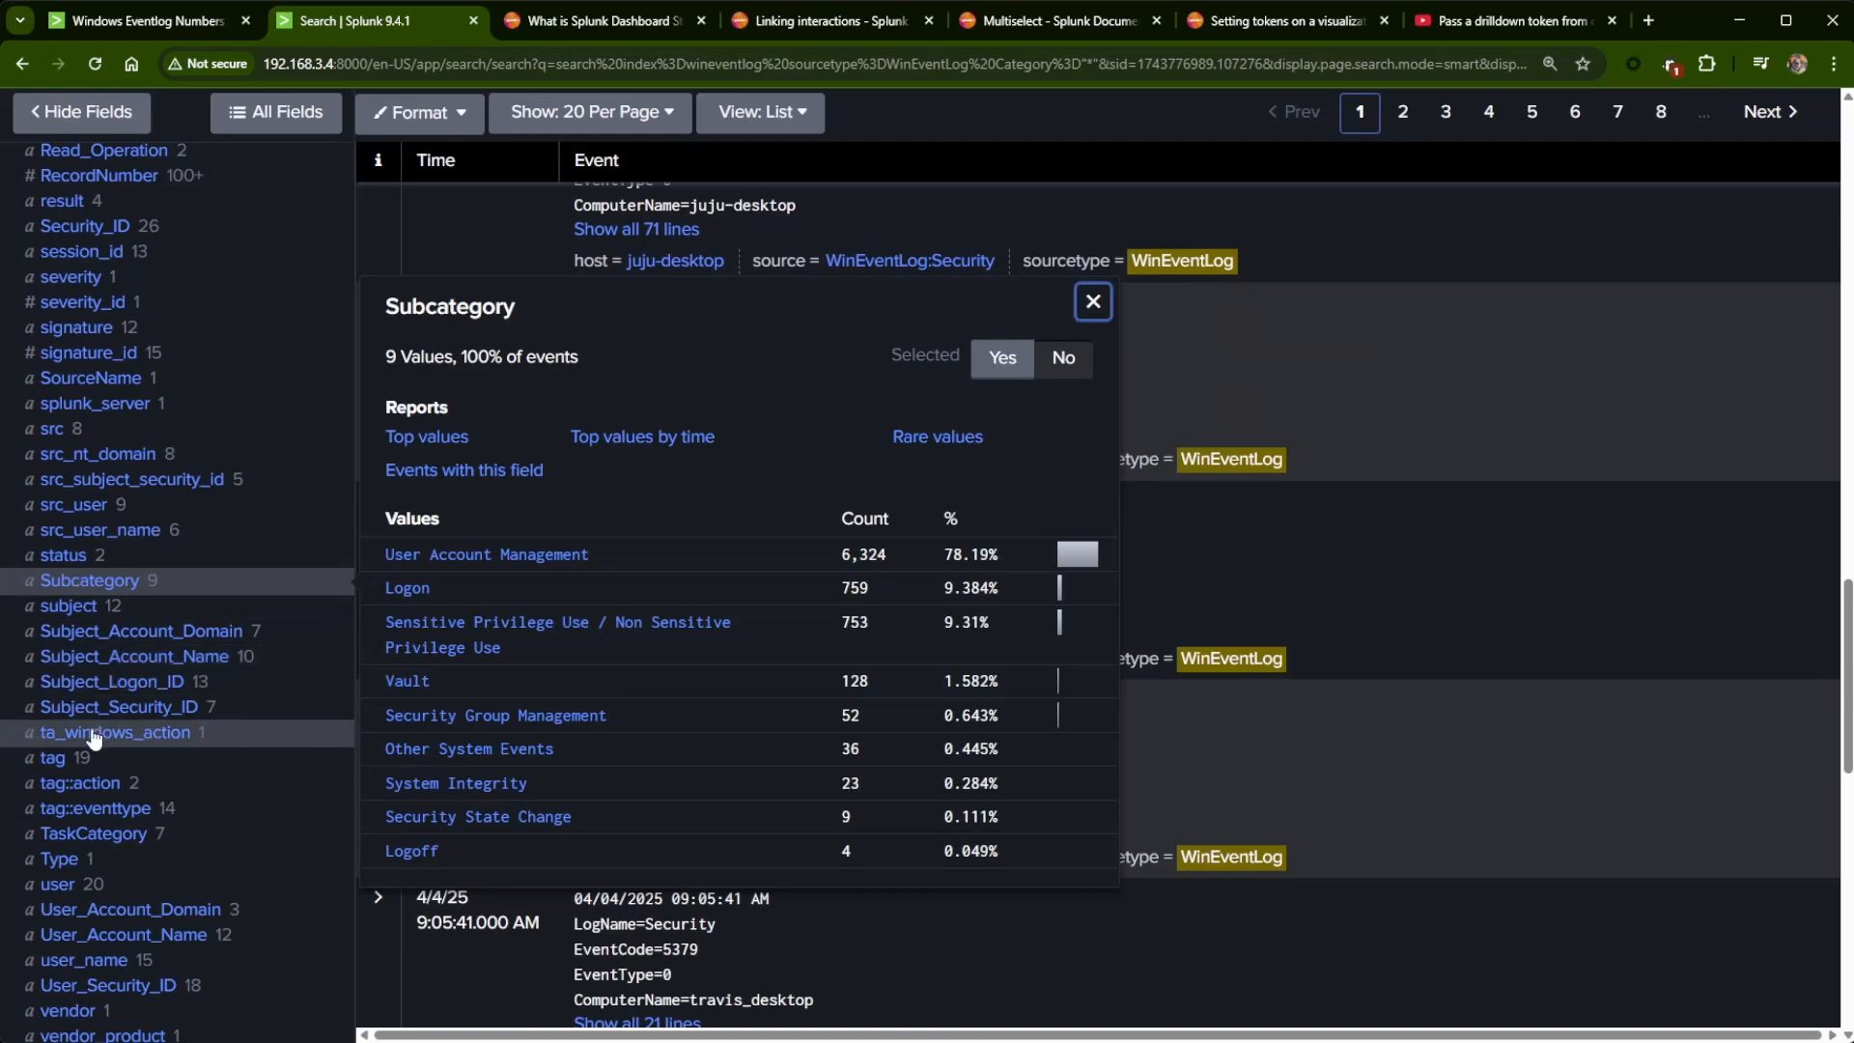
left_click(109, 837)
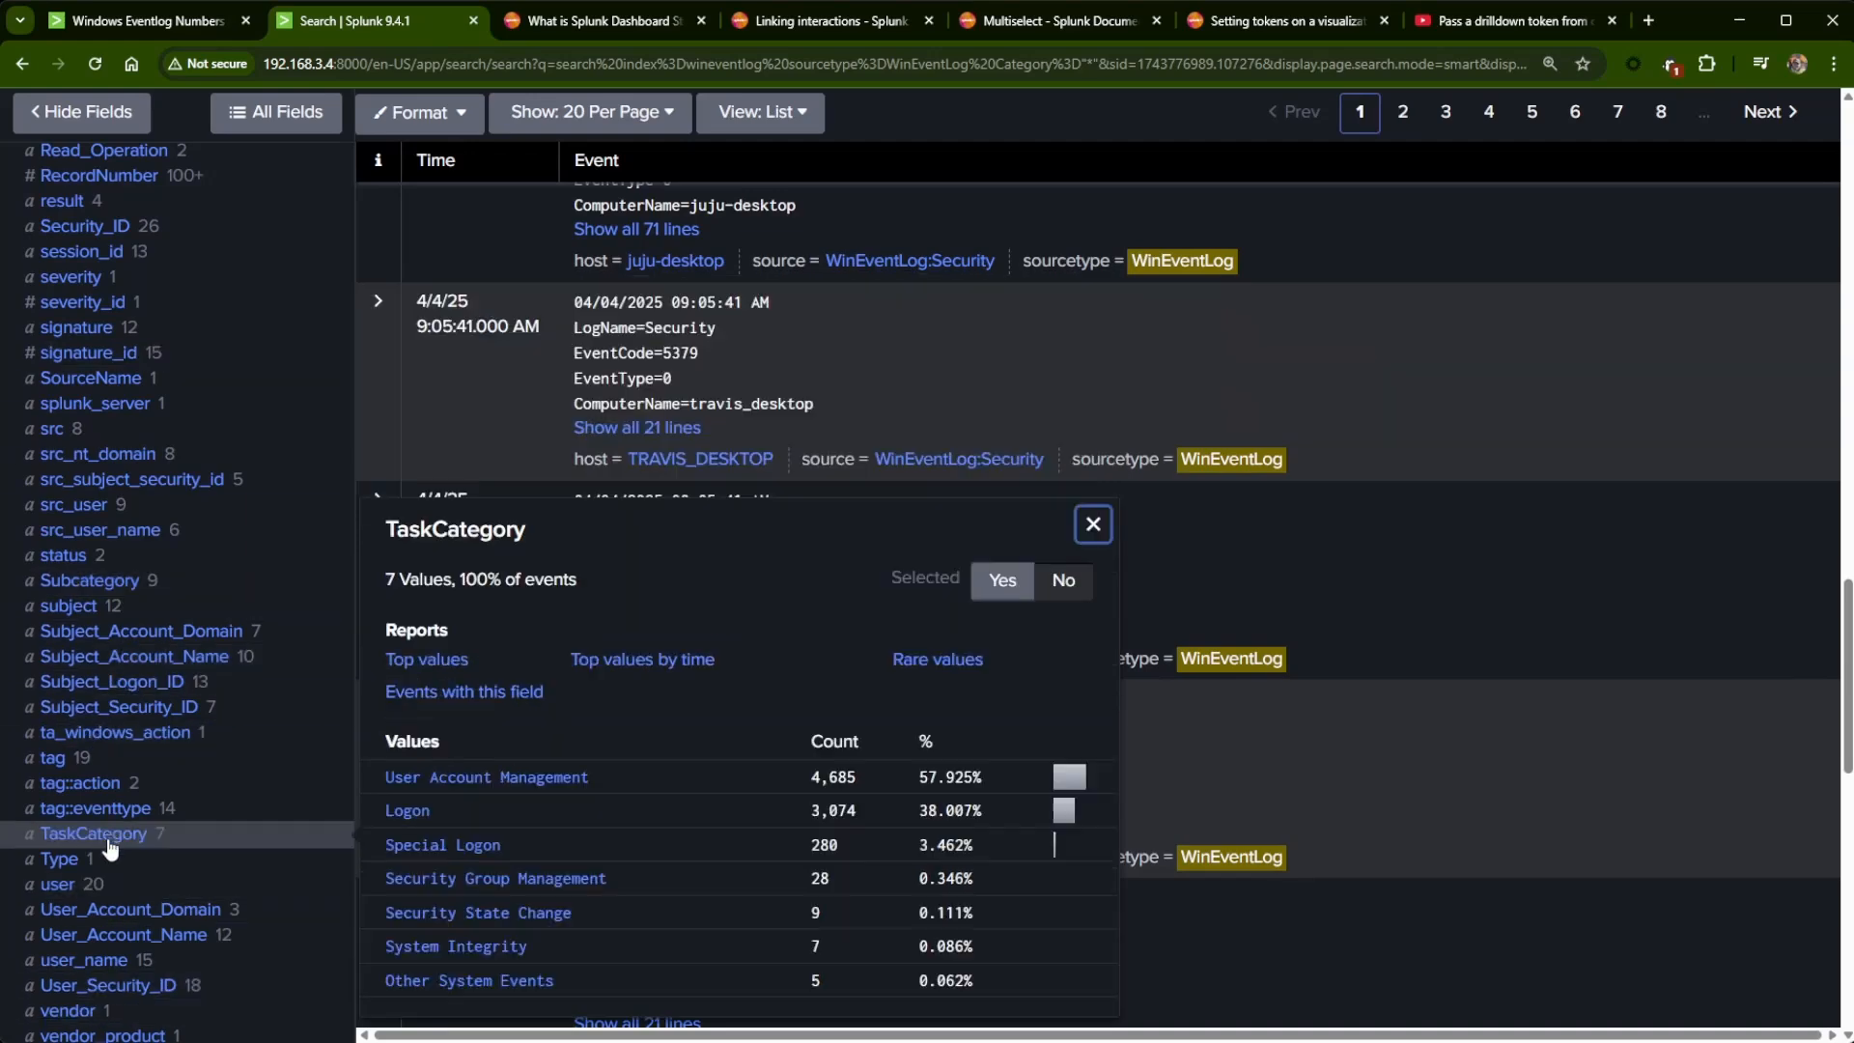
scroll(148, 833, "down", 2)
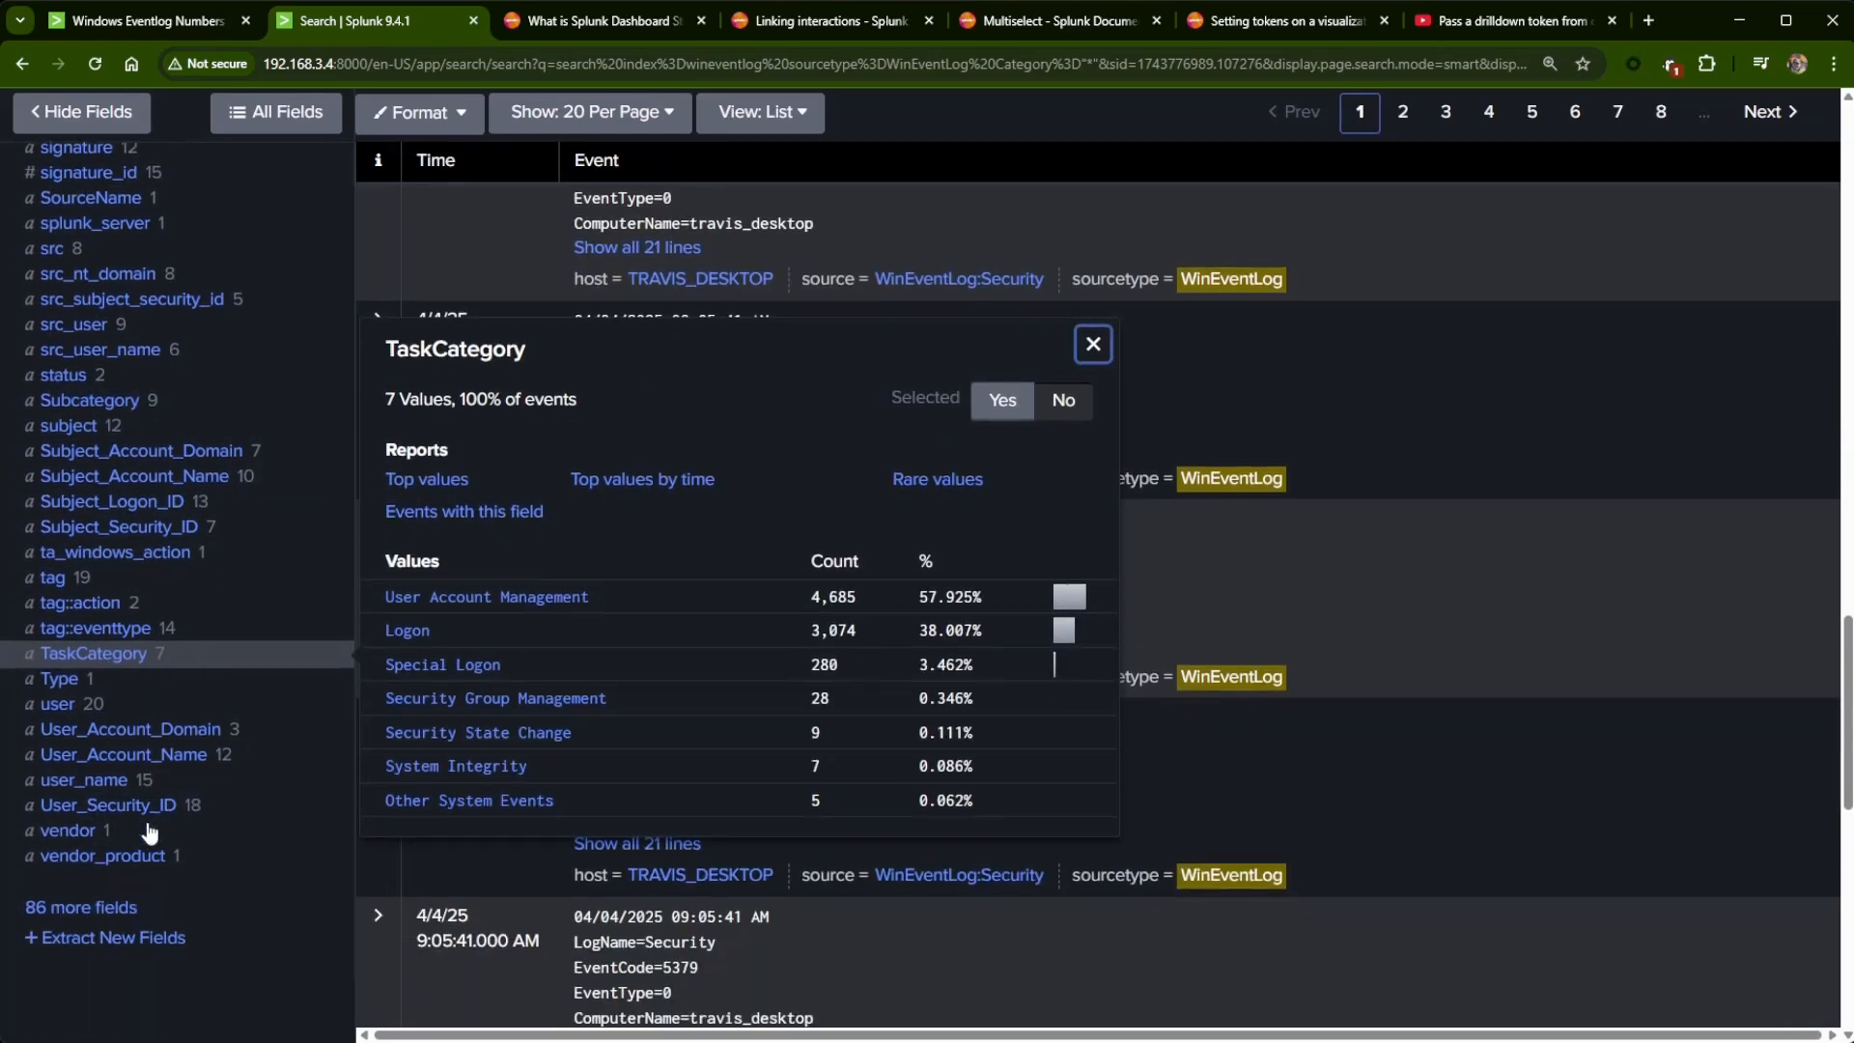
left_click(150, 736)
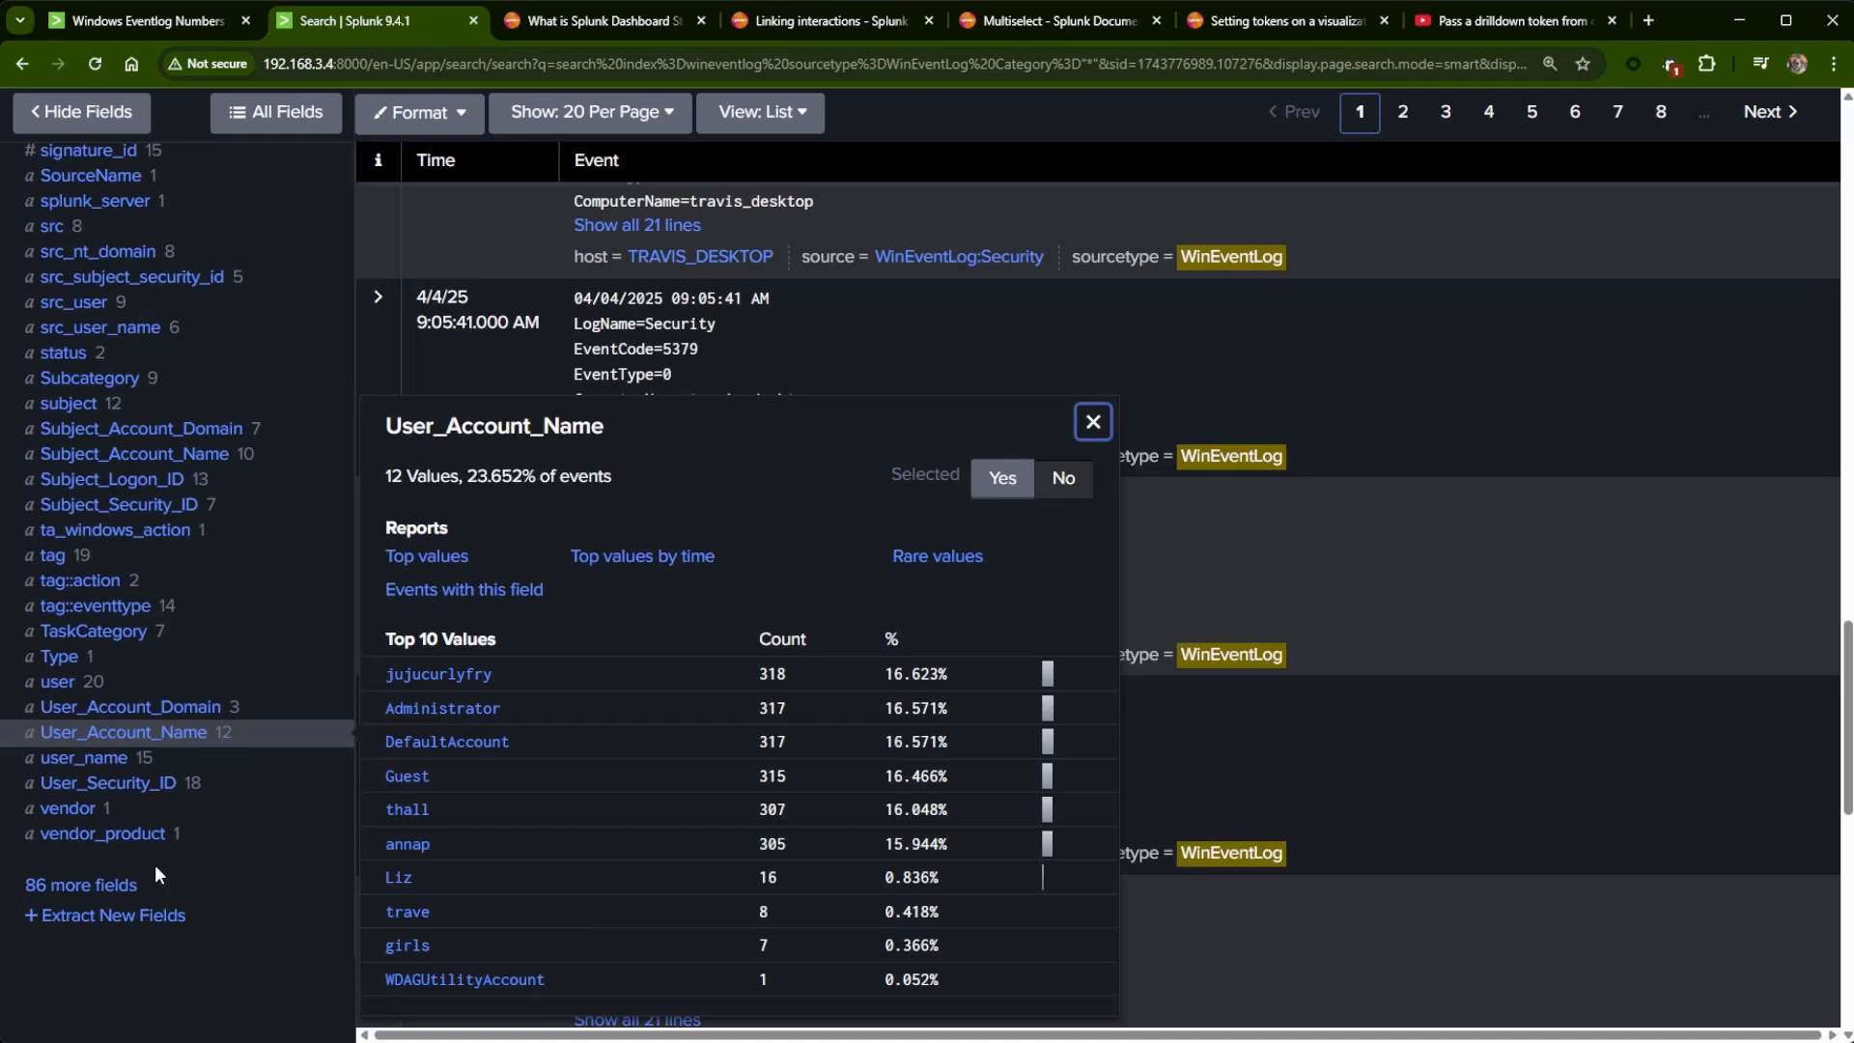
scroll(164, 867, "up", 15)
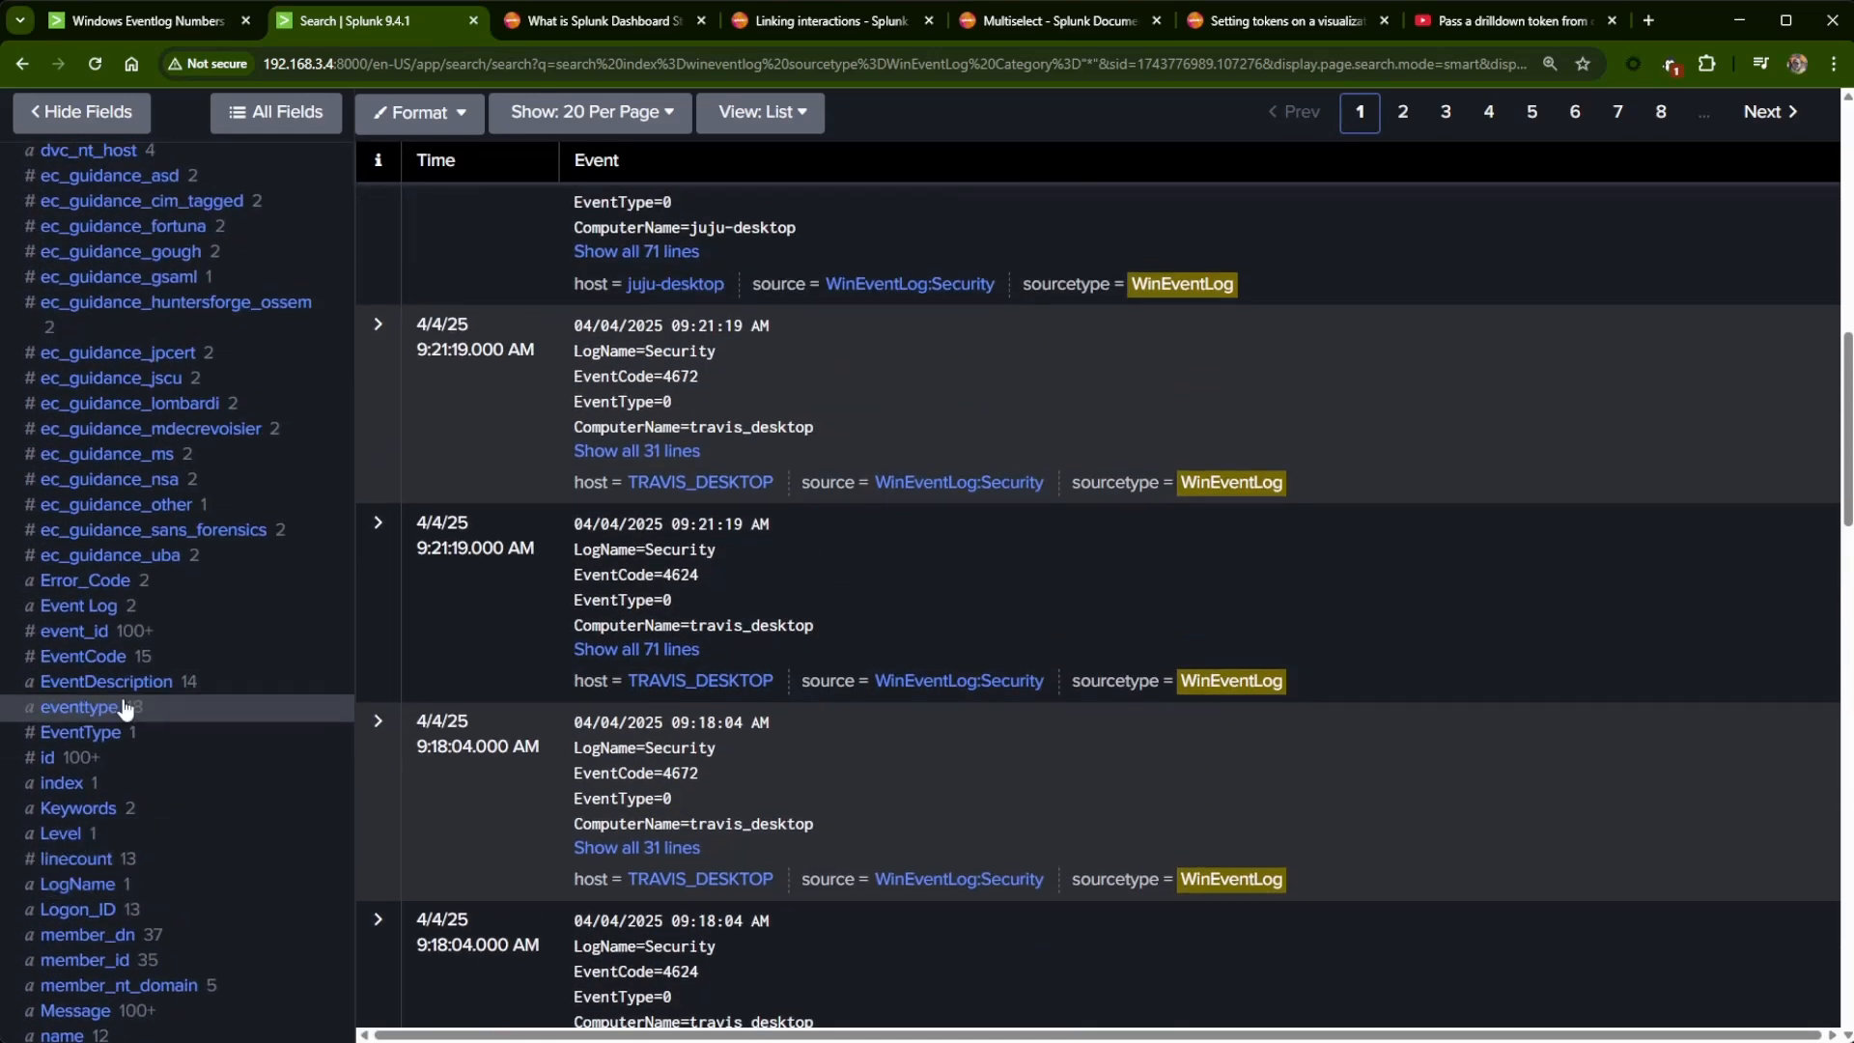
scroll(126, 705, "up", 3)
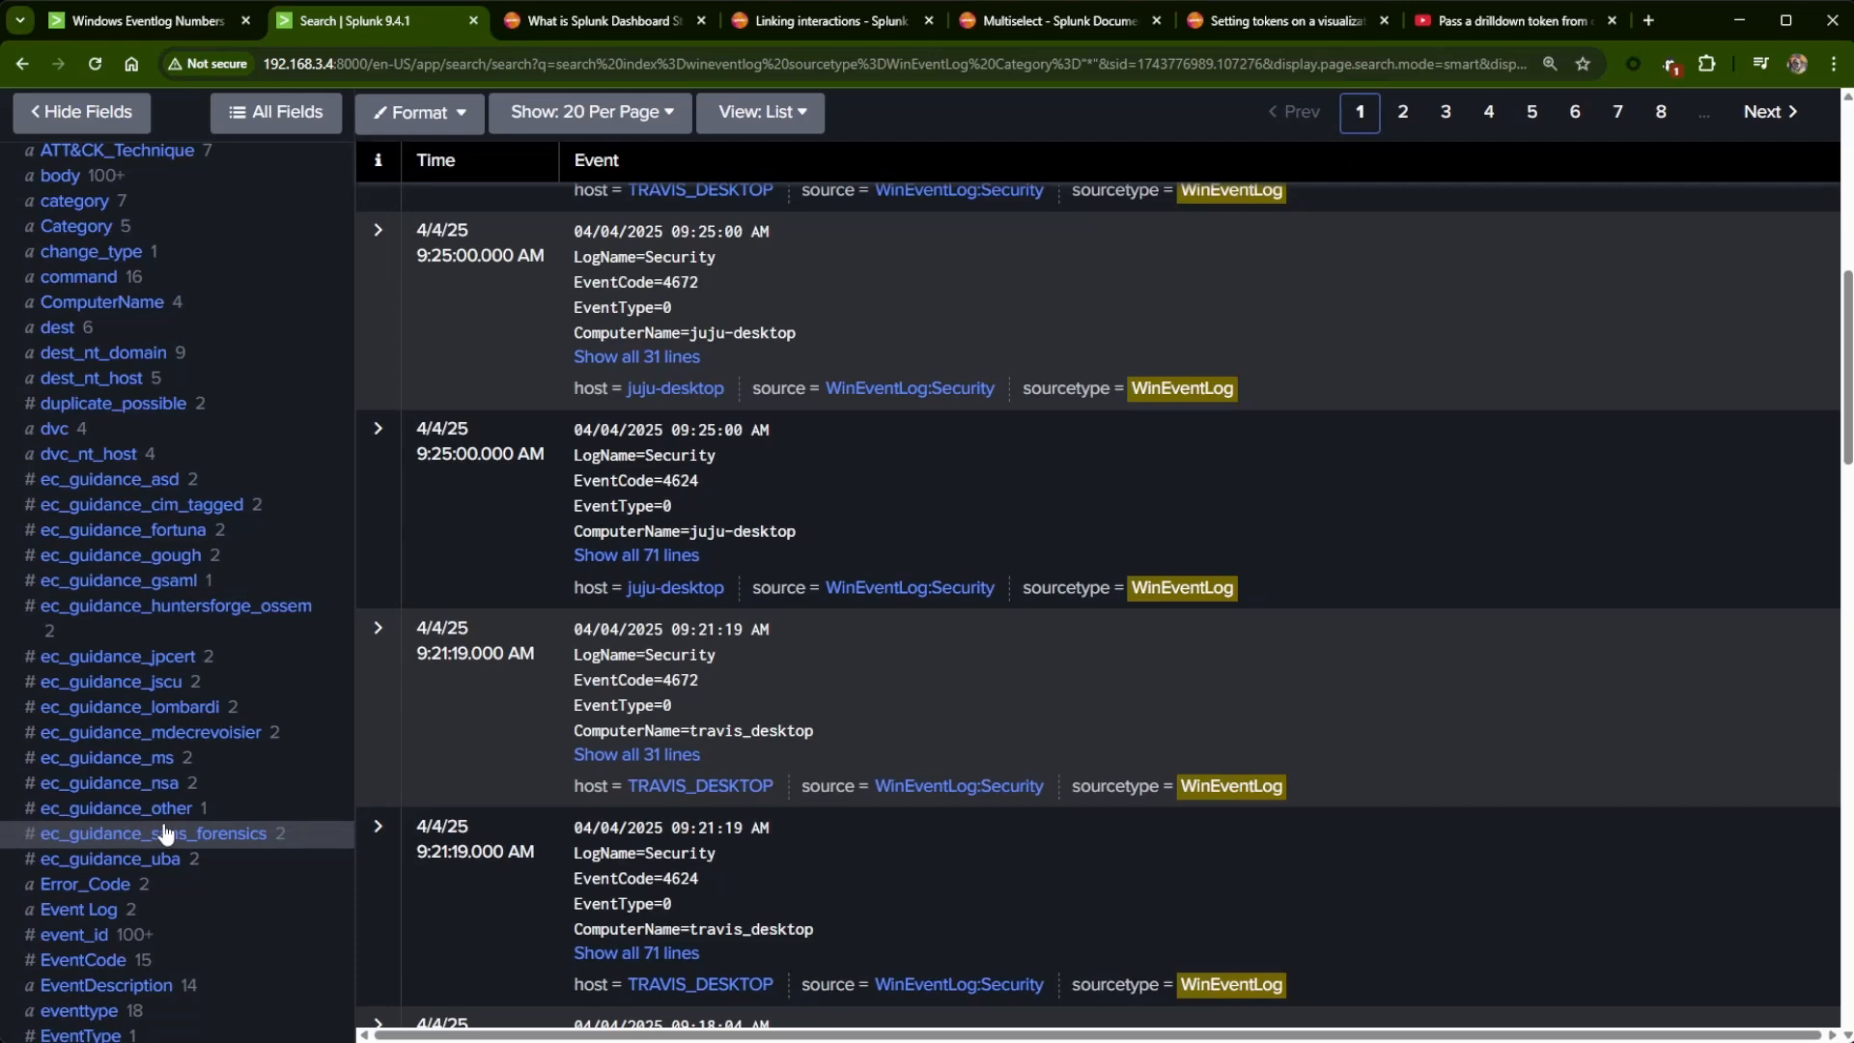
scroll(165, 833, "up", 8)
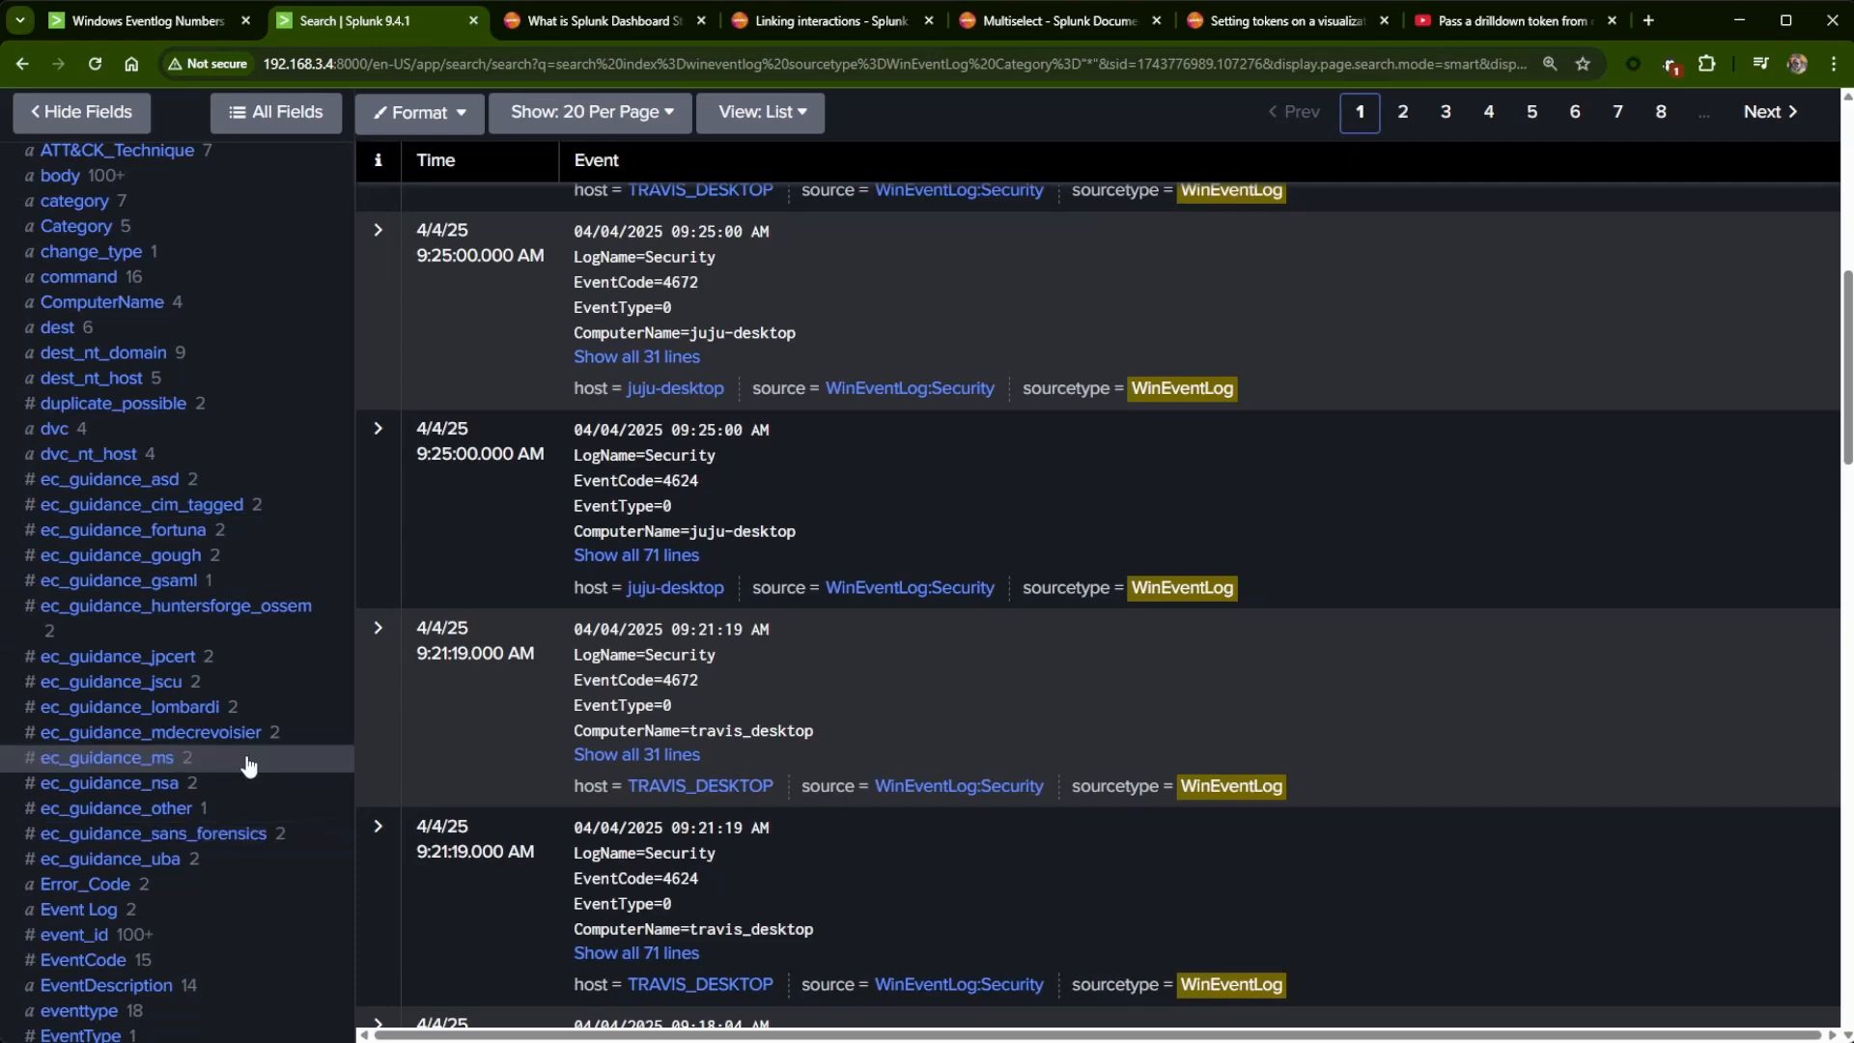
scroll(570, 304, "down", 15)
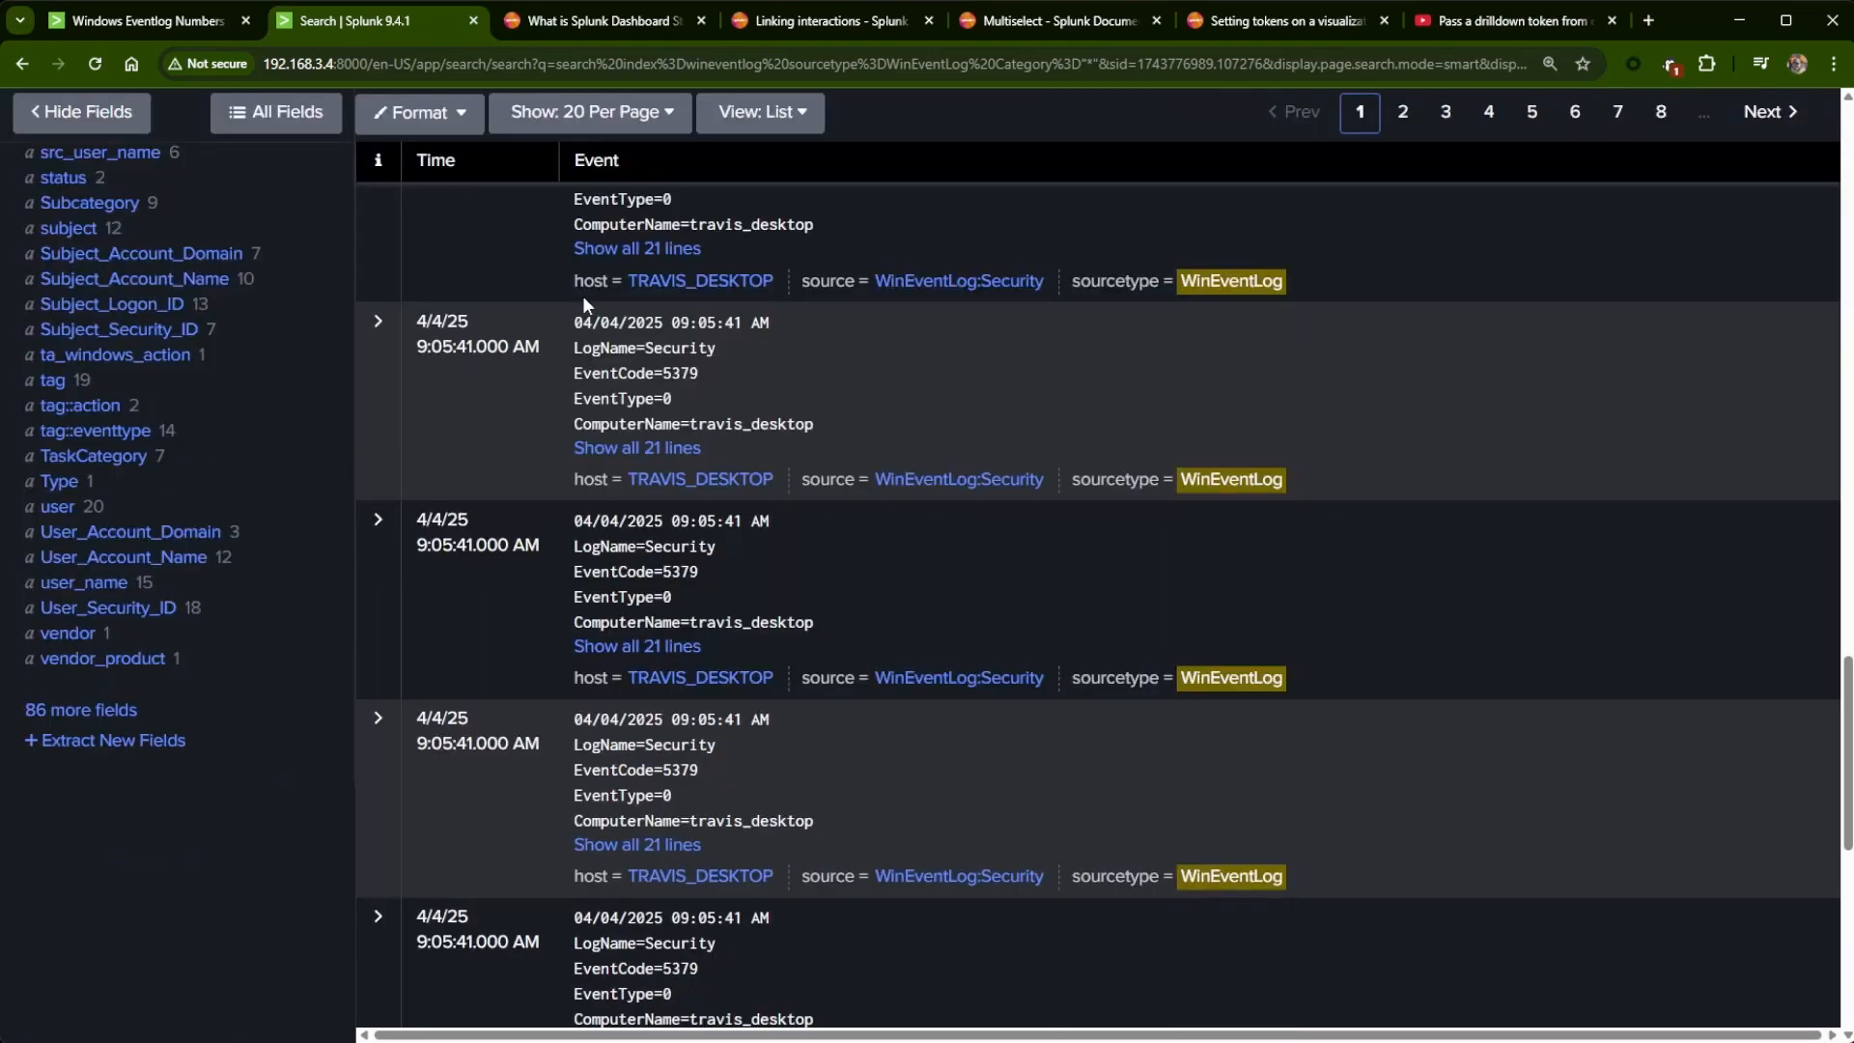
- Append | stats count by action to the wineventlog Category search and run it
scroll(556, 358, "up", 12)
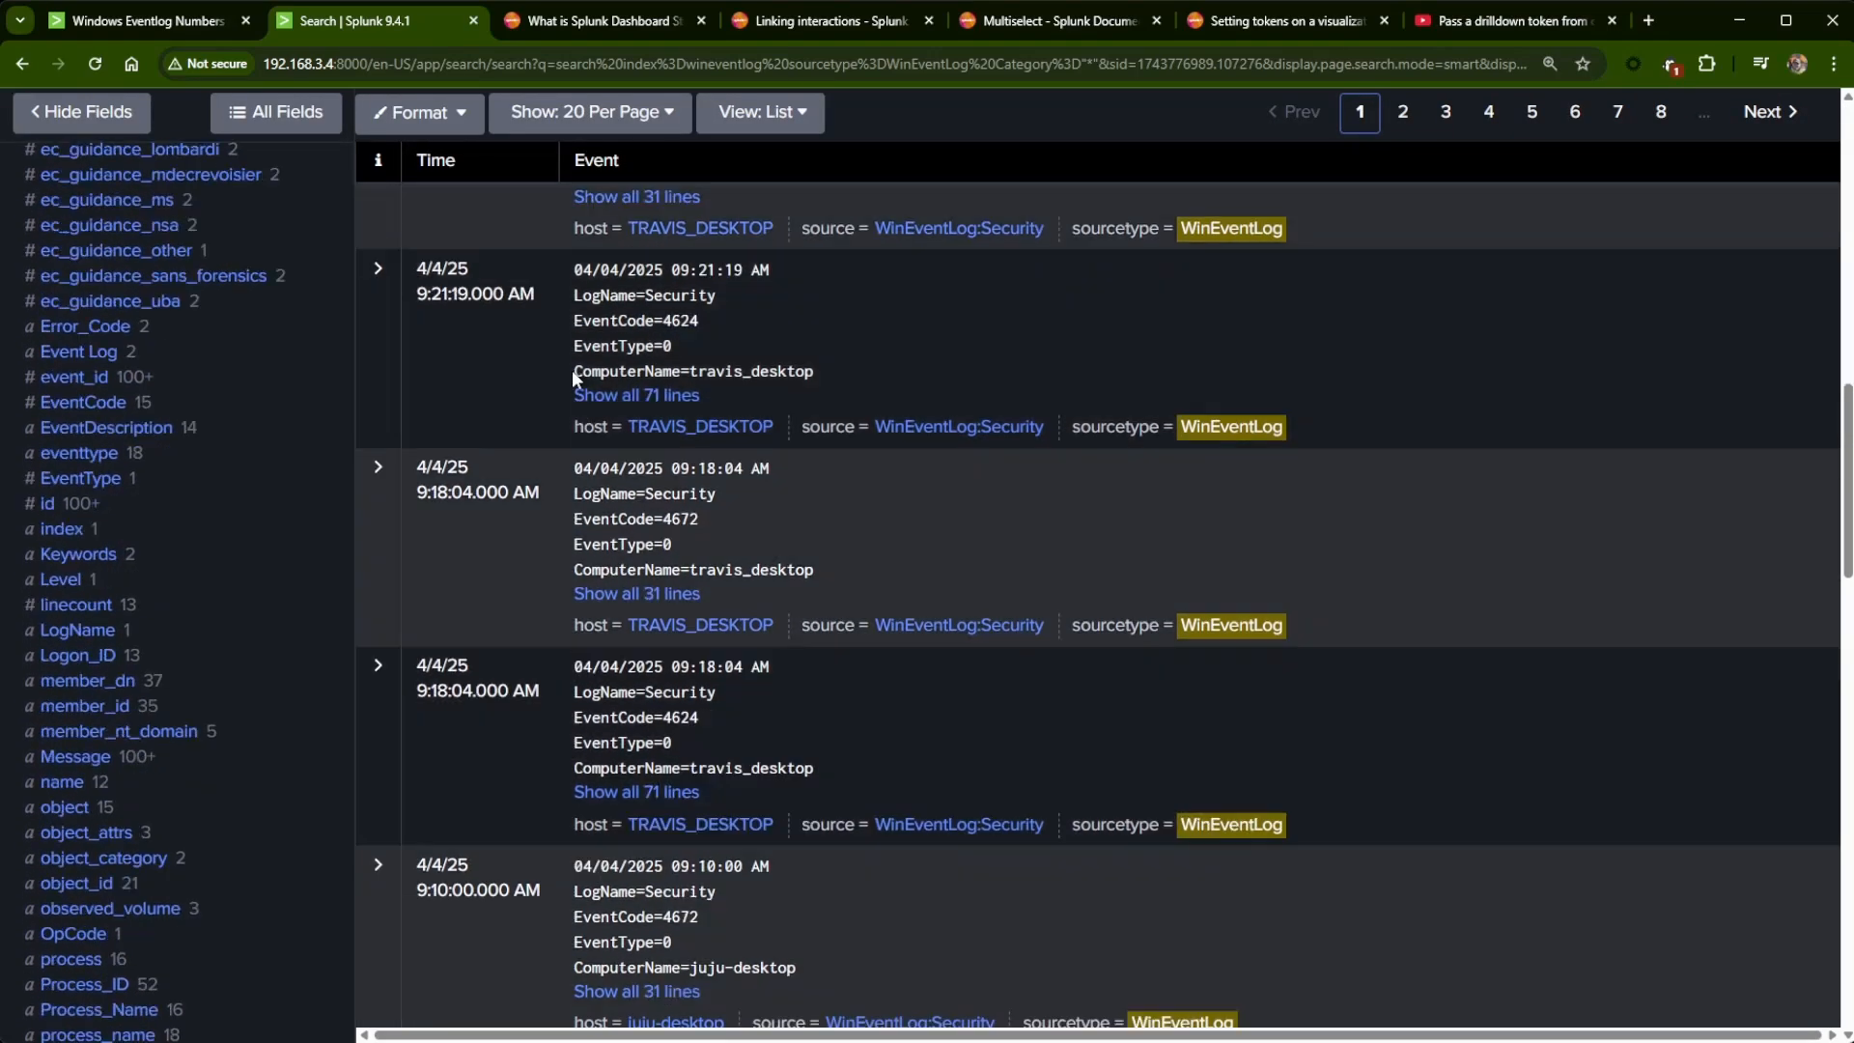
scroll(584, 367, "up", 3)
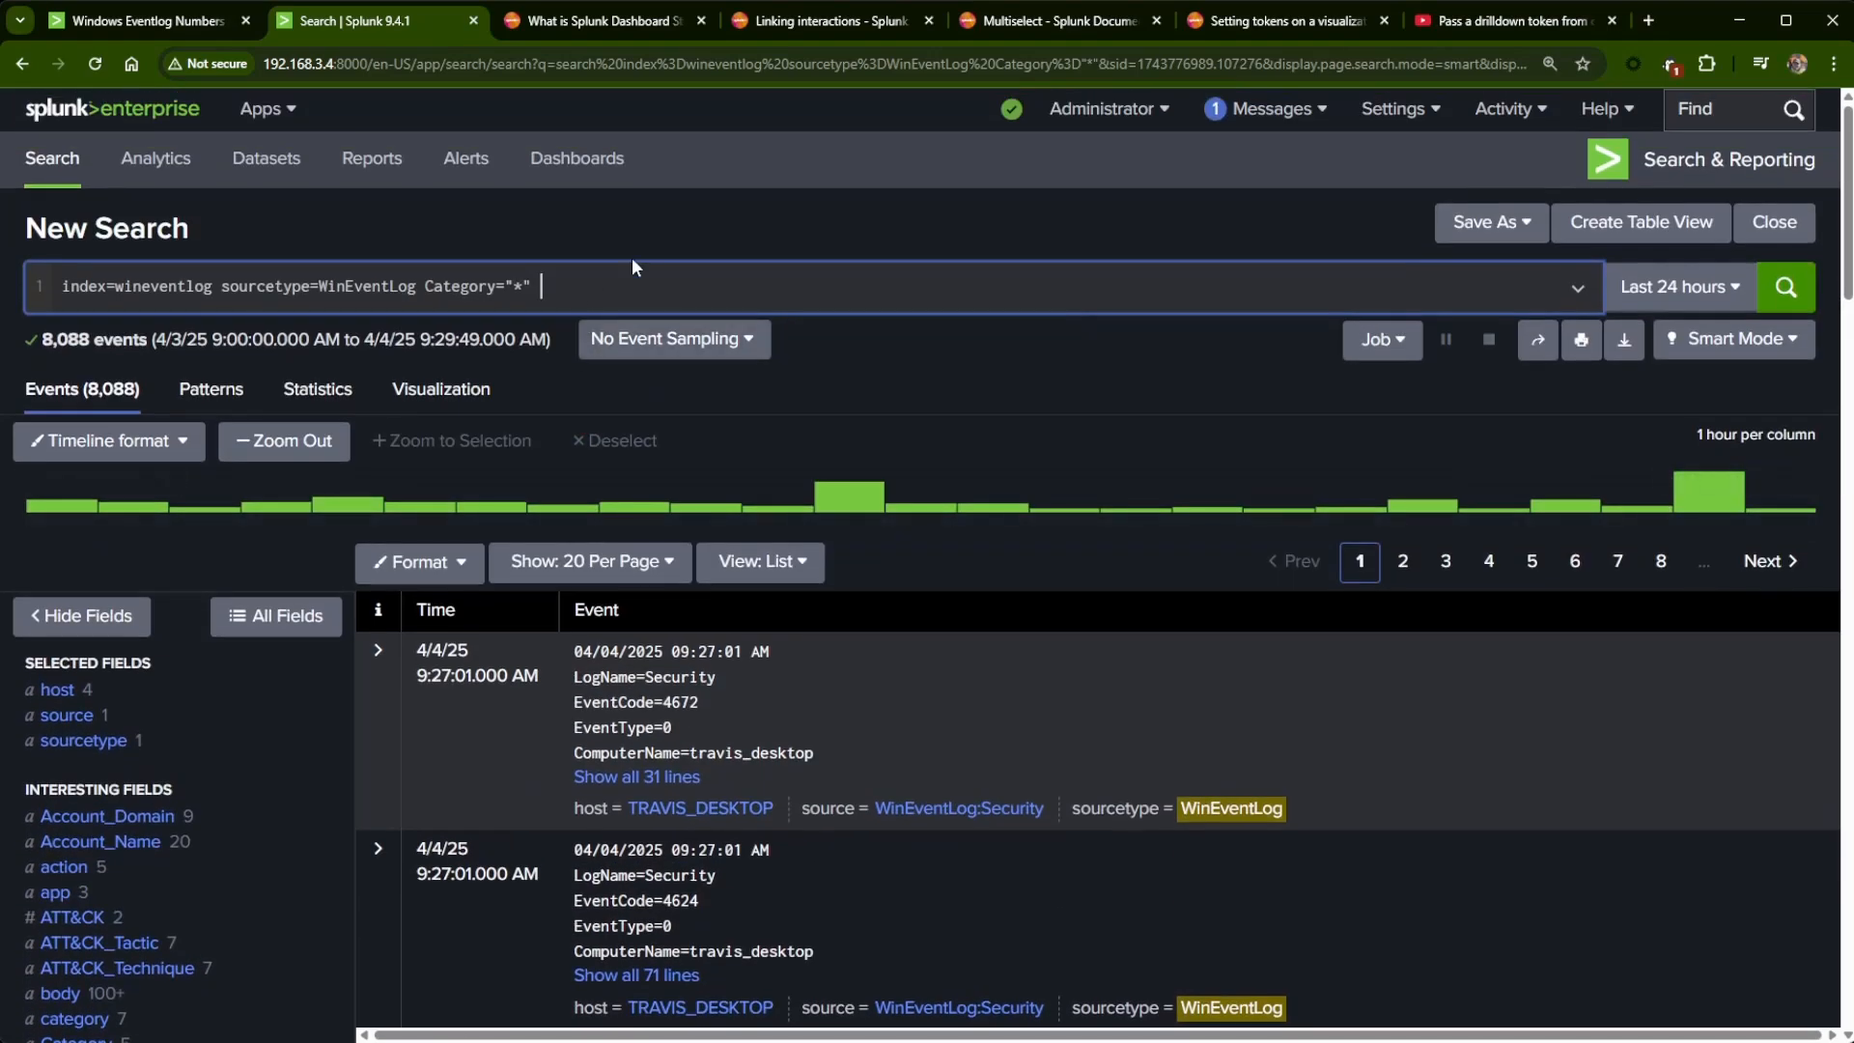
left_click(562, 279)
key("shift+Return")
type("| stast")
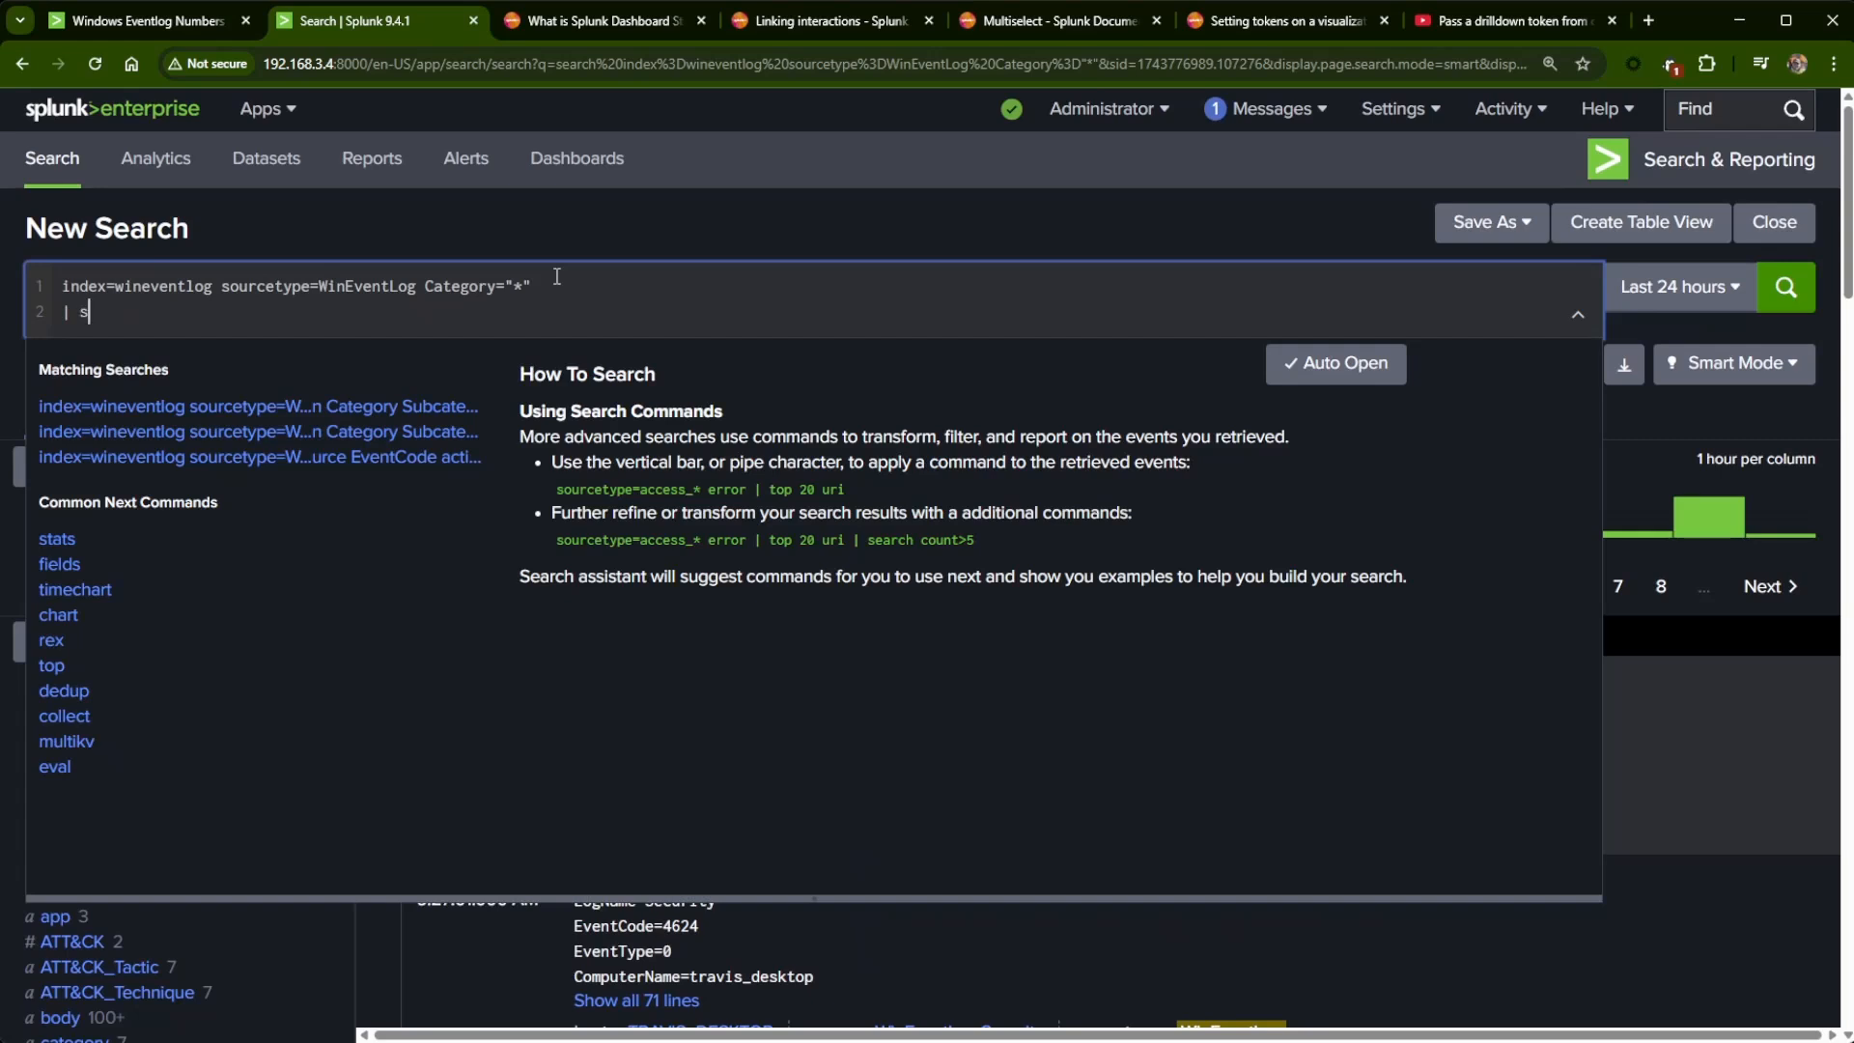
key("BackSpace")
key("BackSpace")
type("ts count")
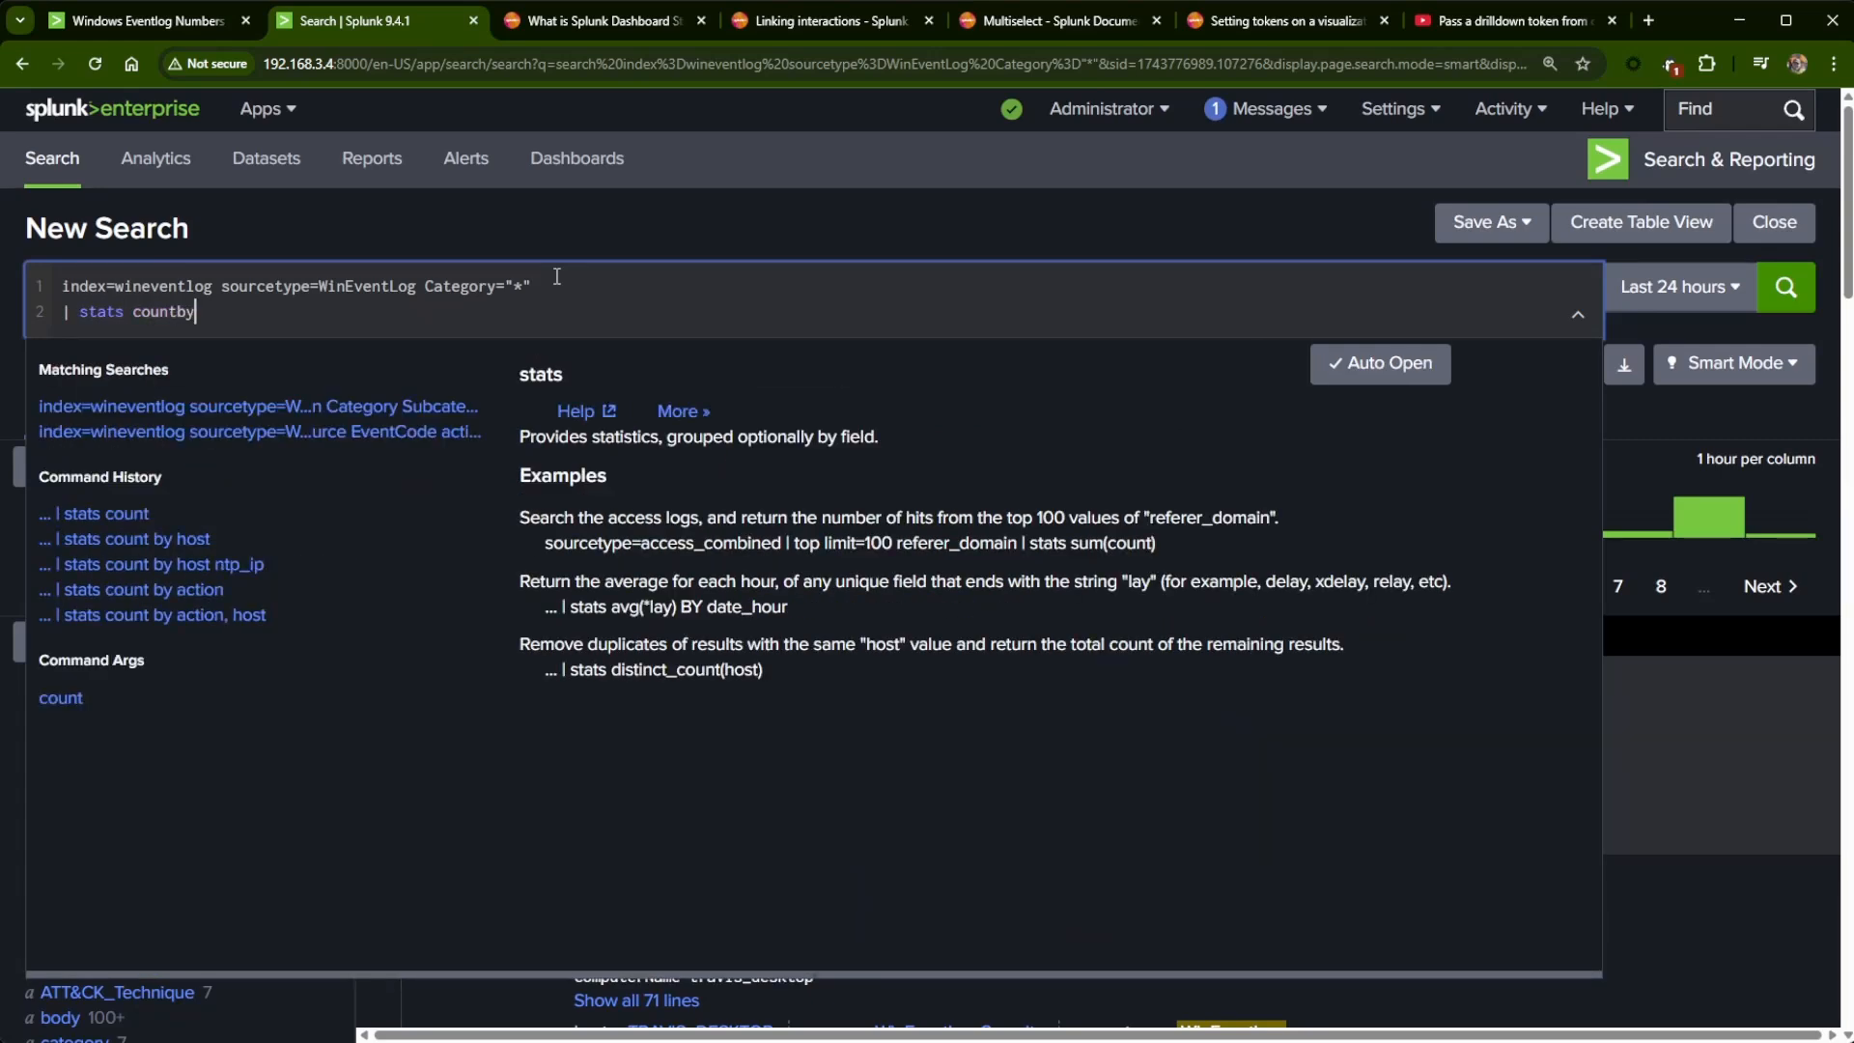
type(" by action")
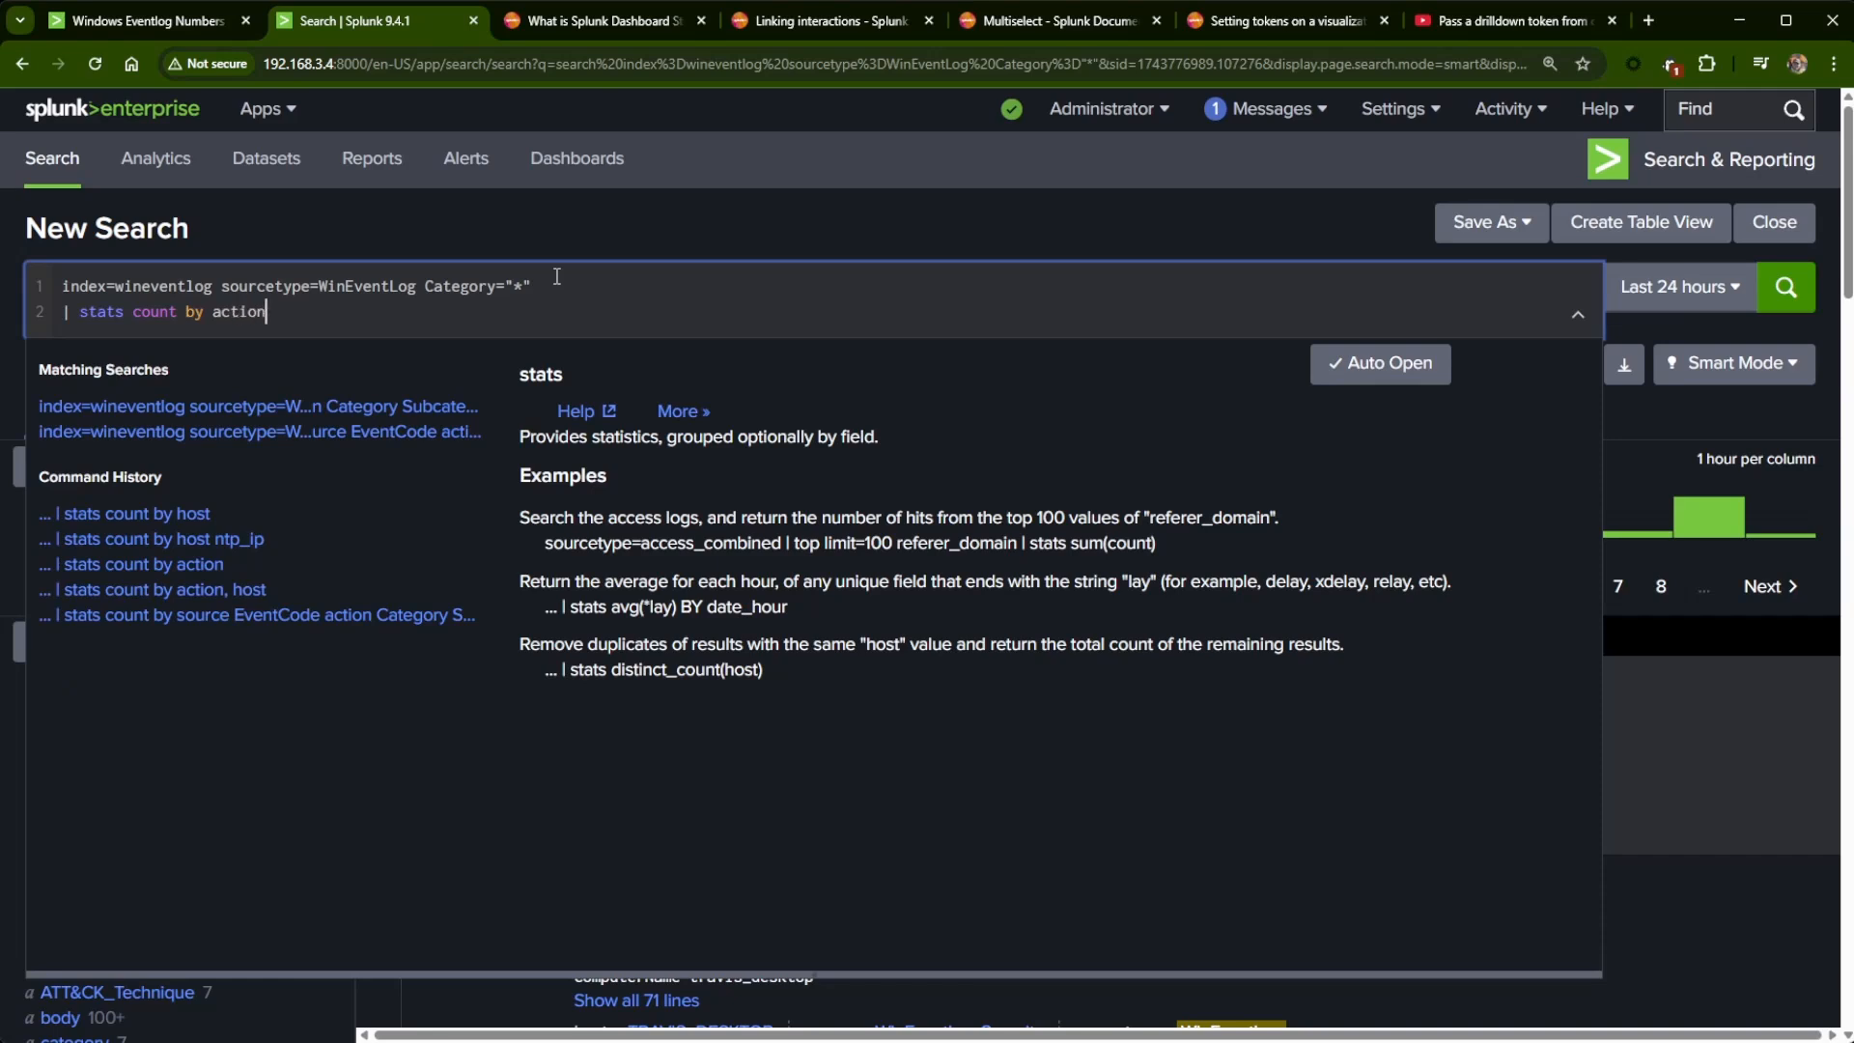
key("Return")
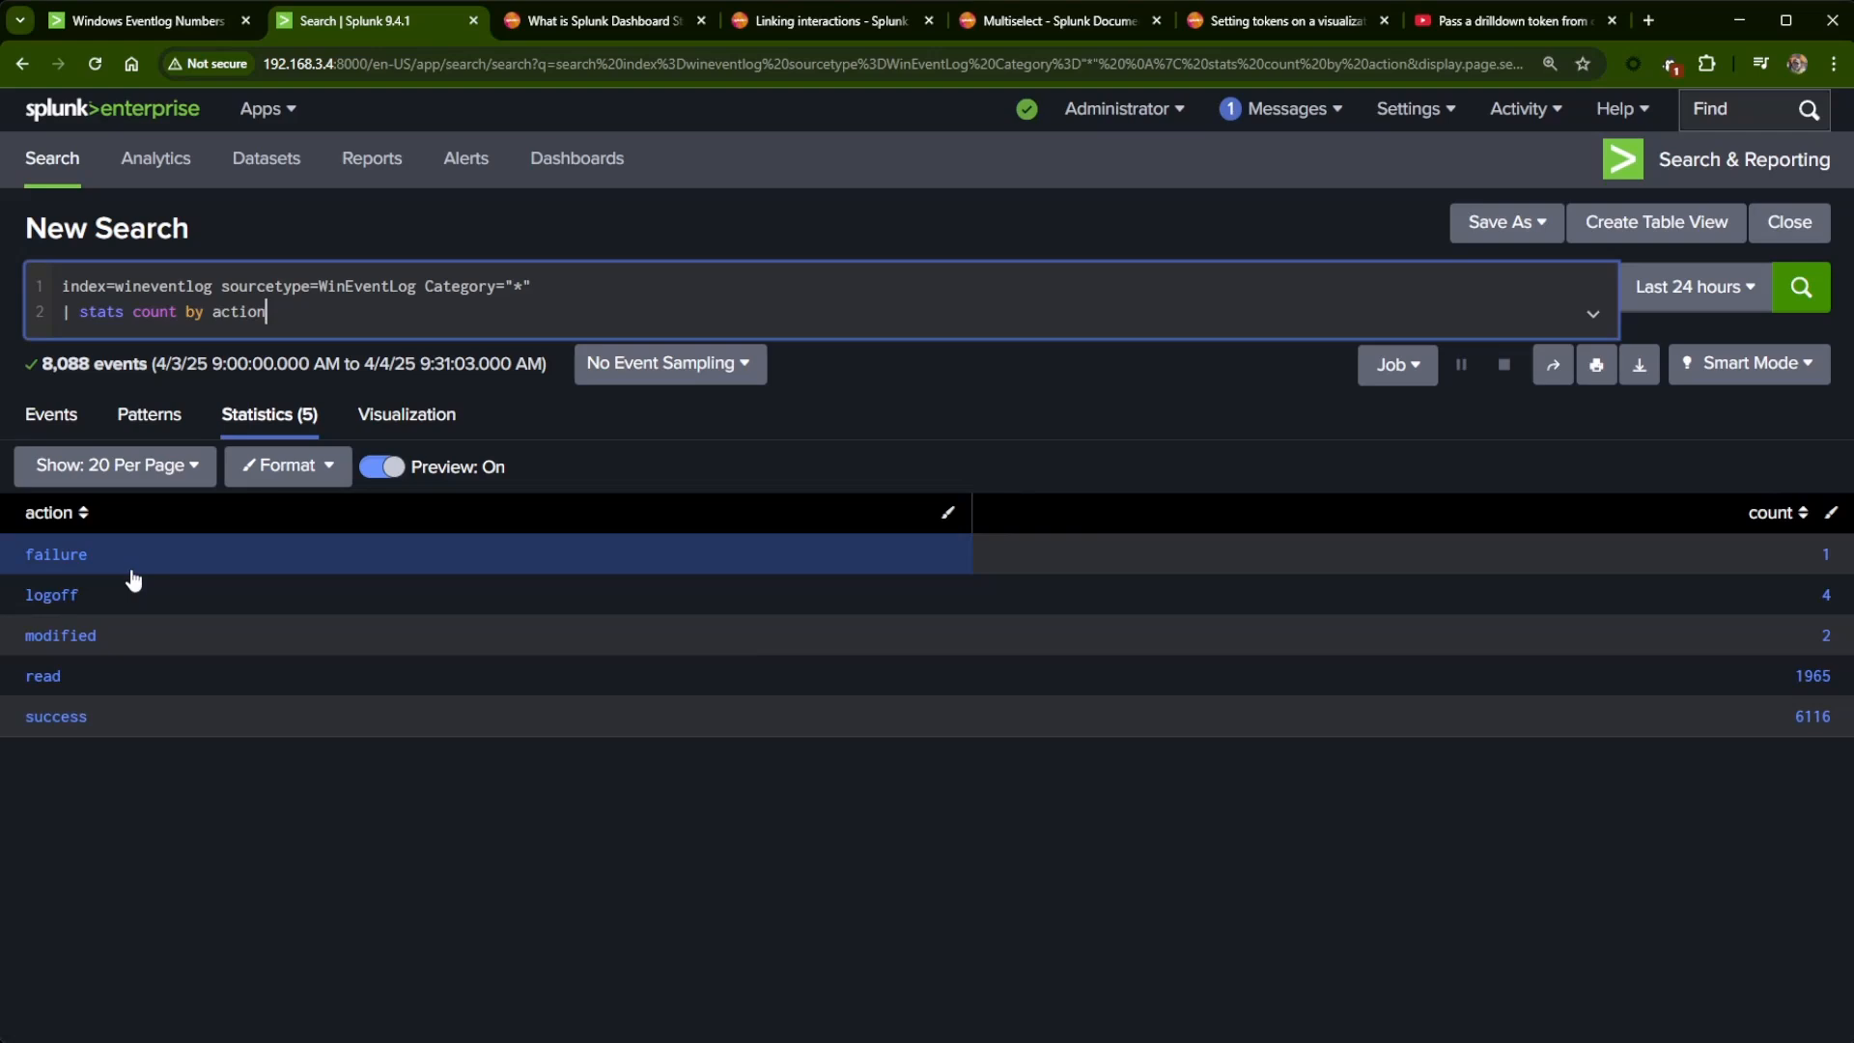
- Save the results table to a new Dashboard Studio dashboard titled Windows Category view with the Absolute layout, and view that dashboard
left_click(1487, 230)
left_click(1446, 386)
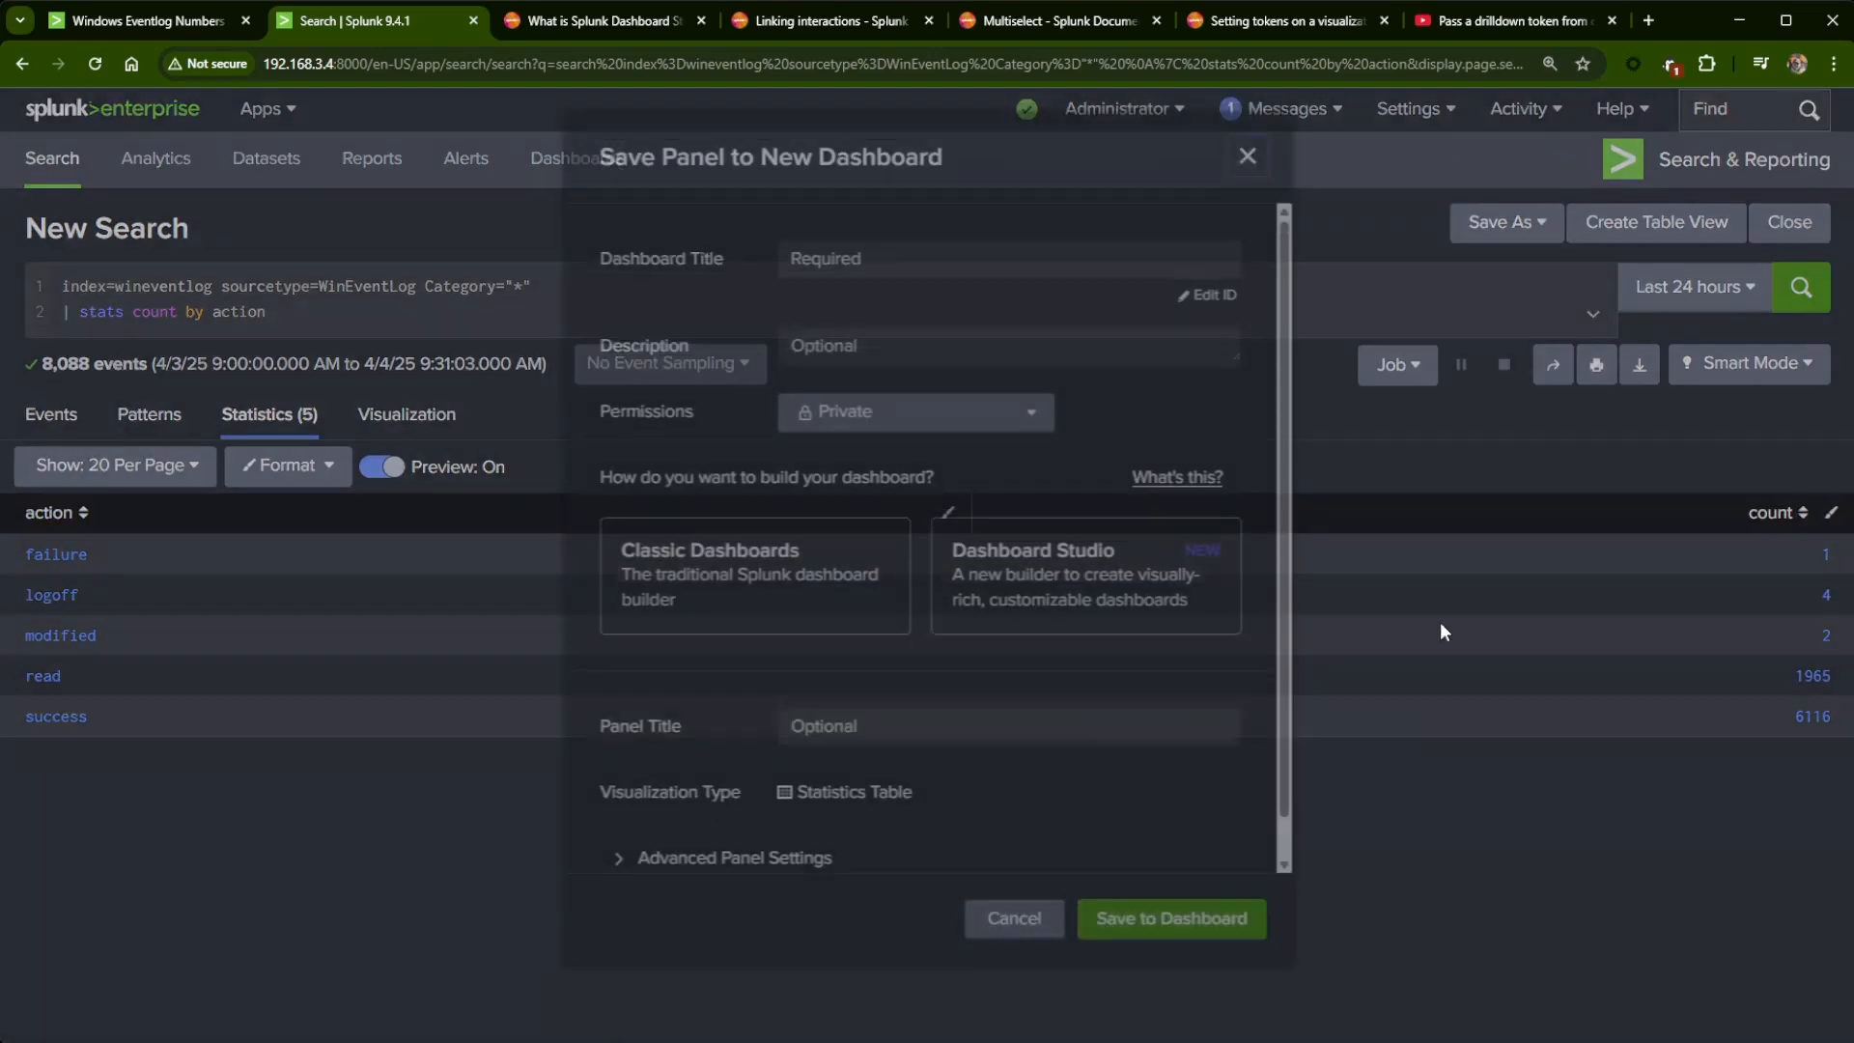
type("W")
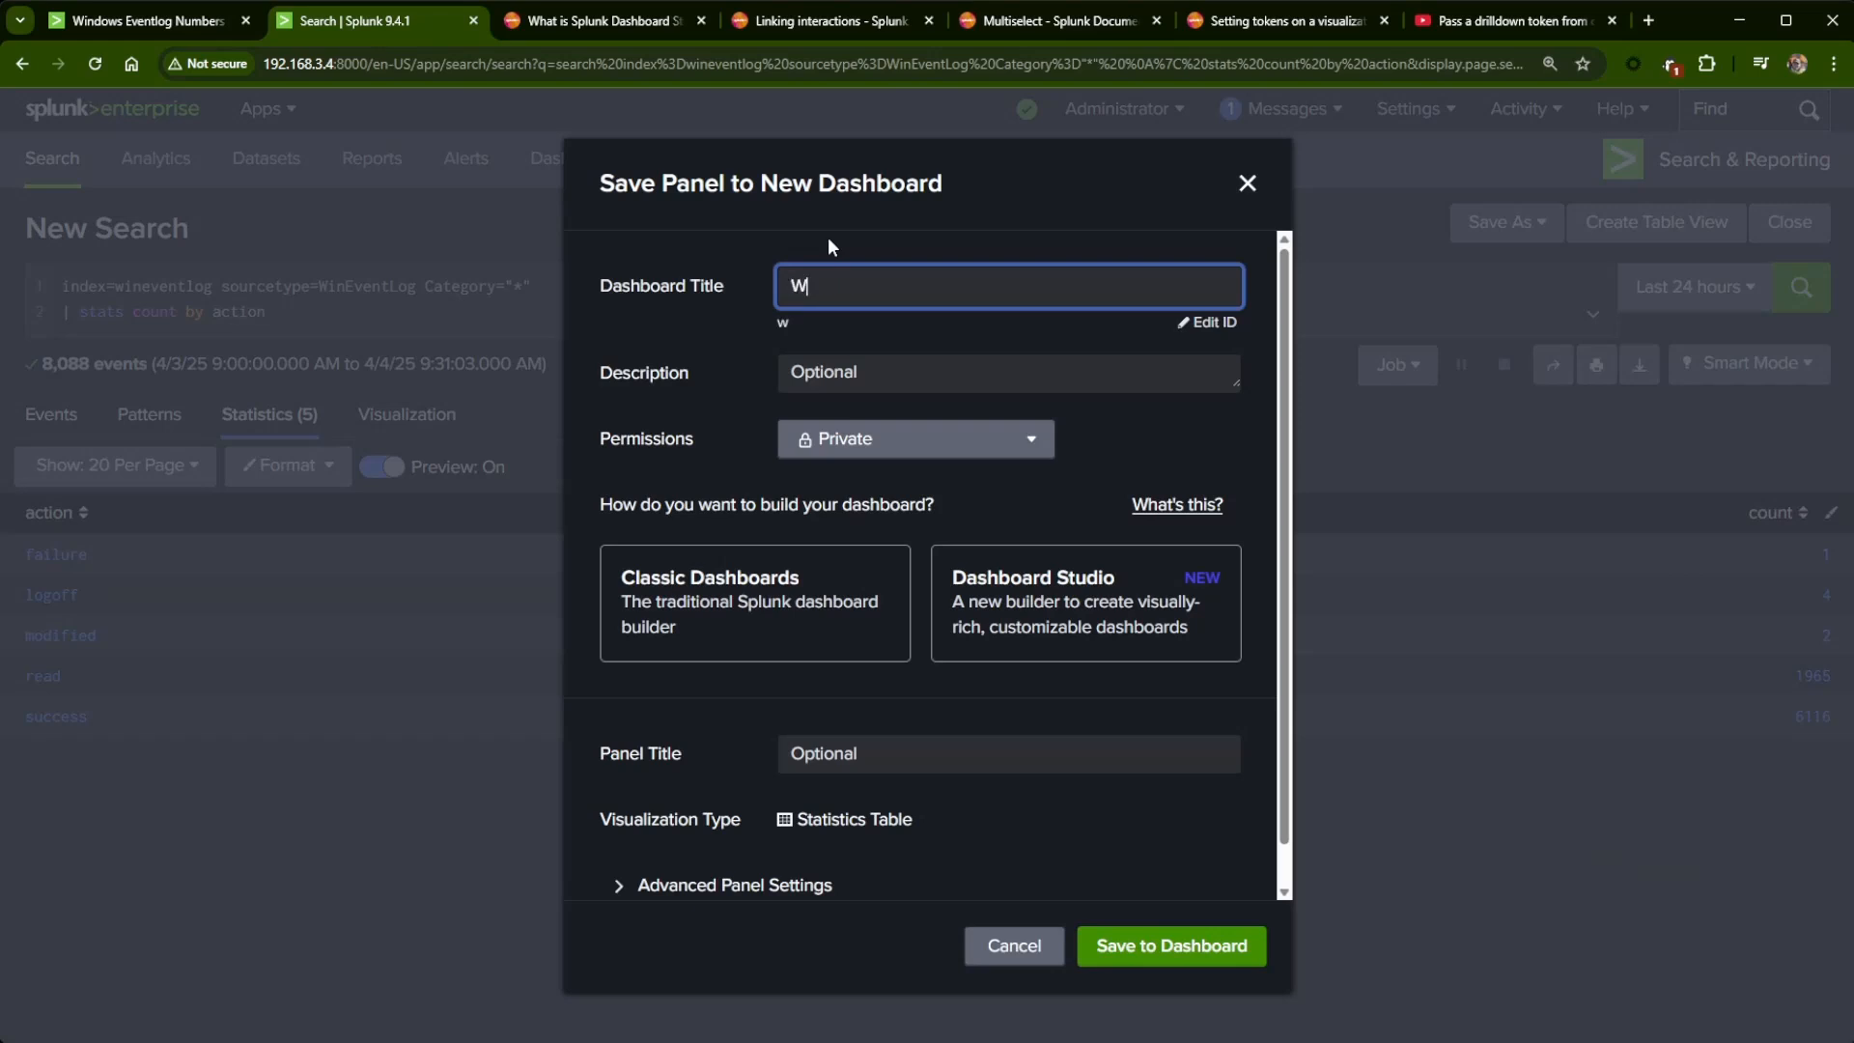
type("indows Category ")
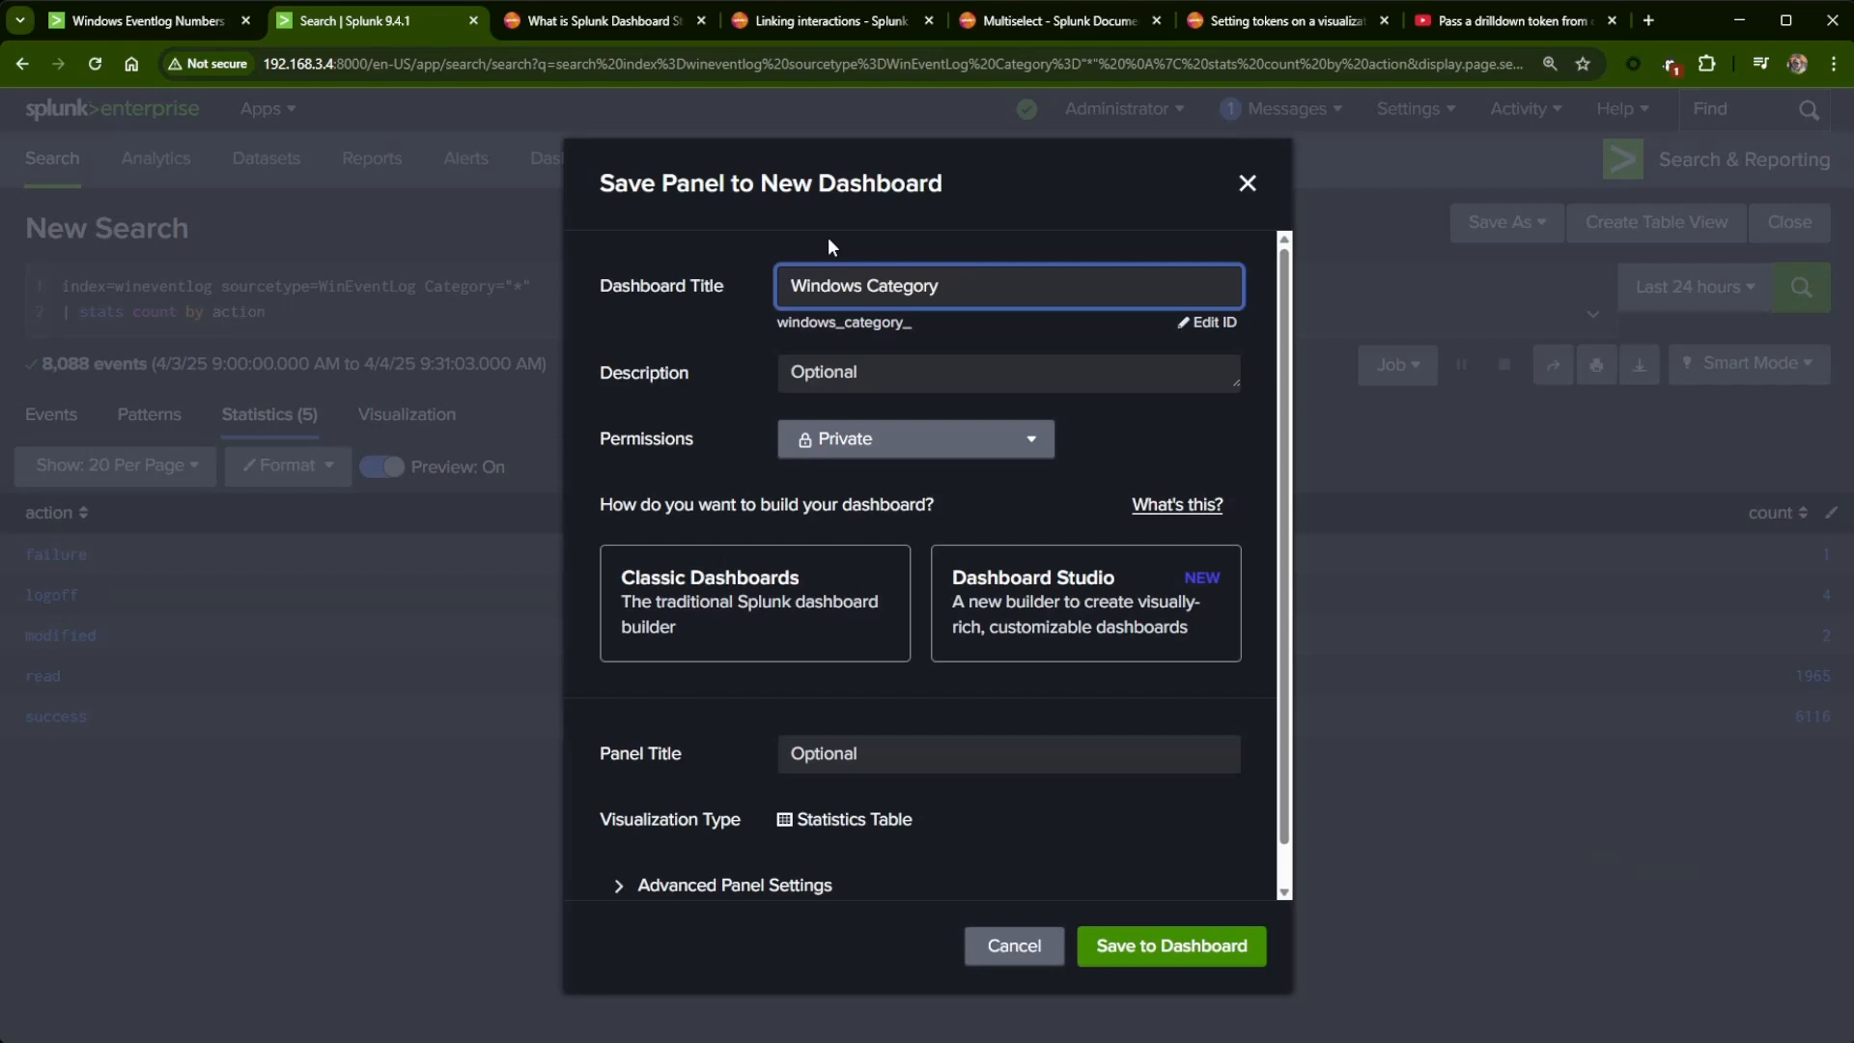
type("view")
left_click(1054, 596)
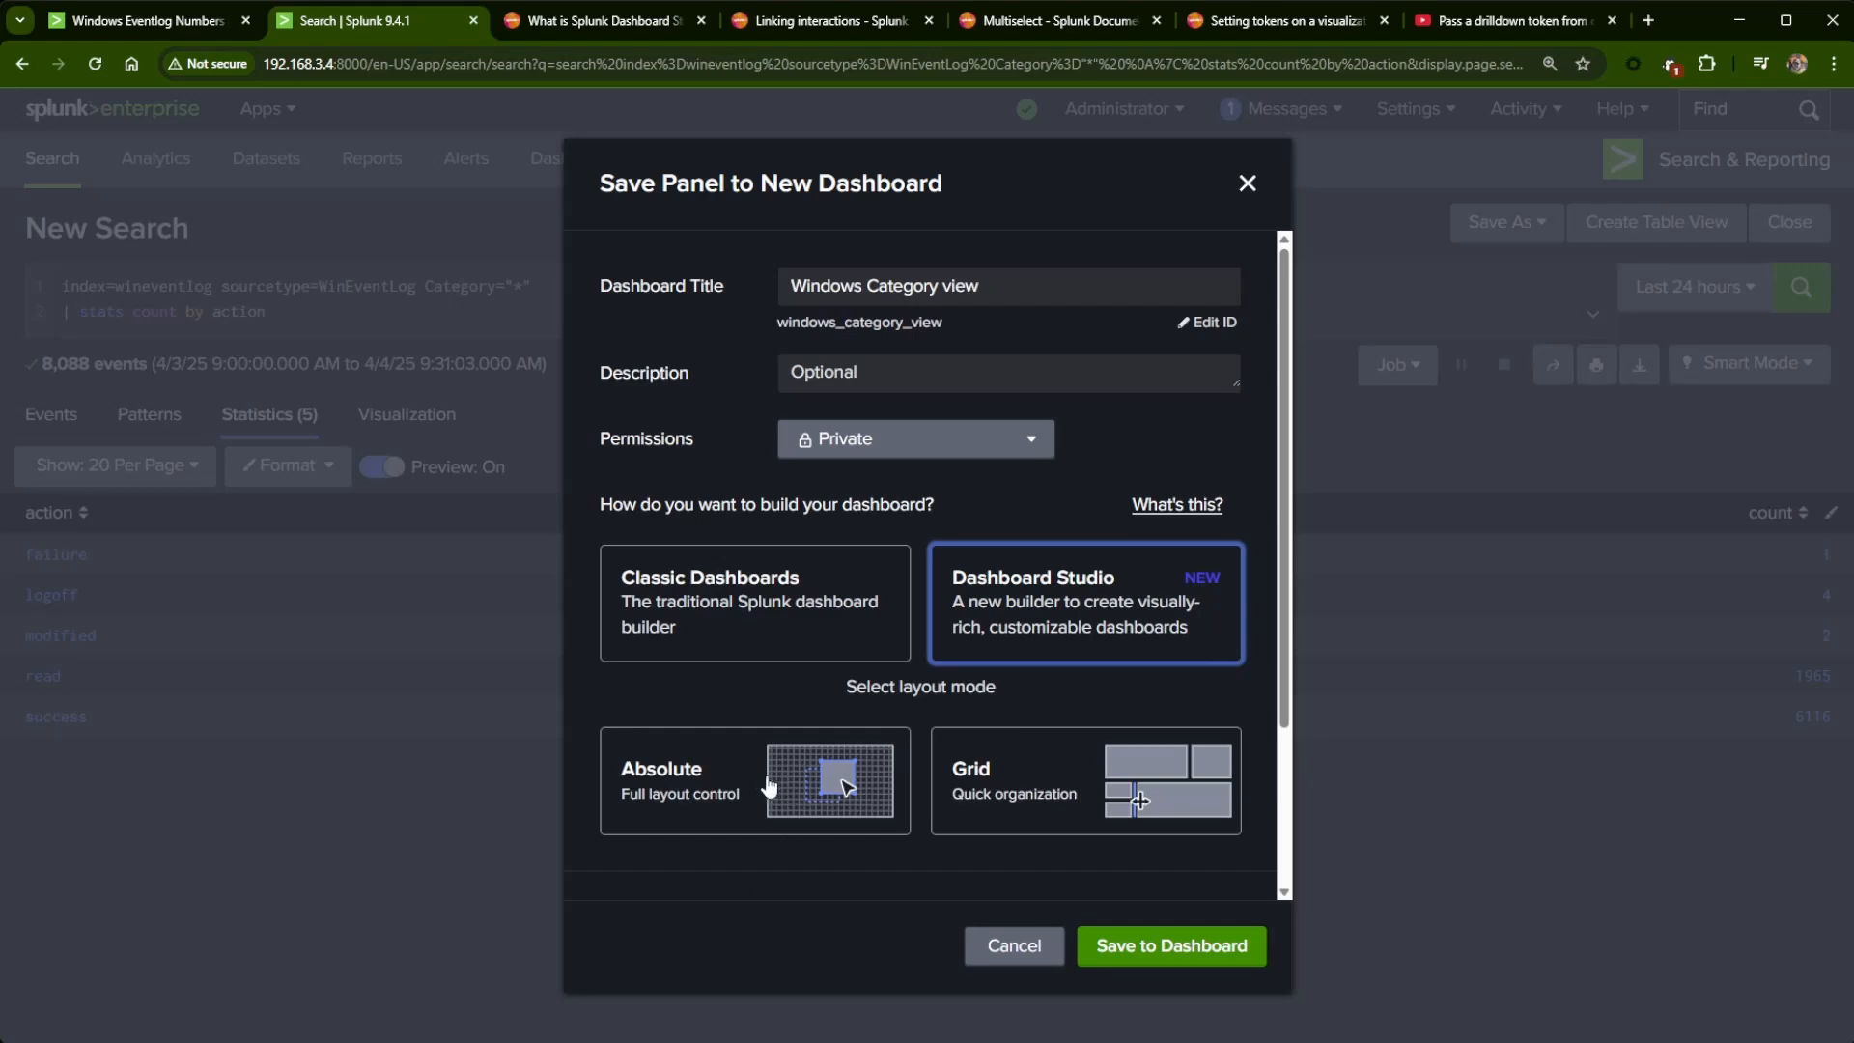
left_click(765, 782)
left_click(1192, 954)
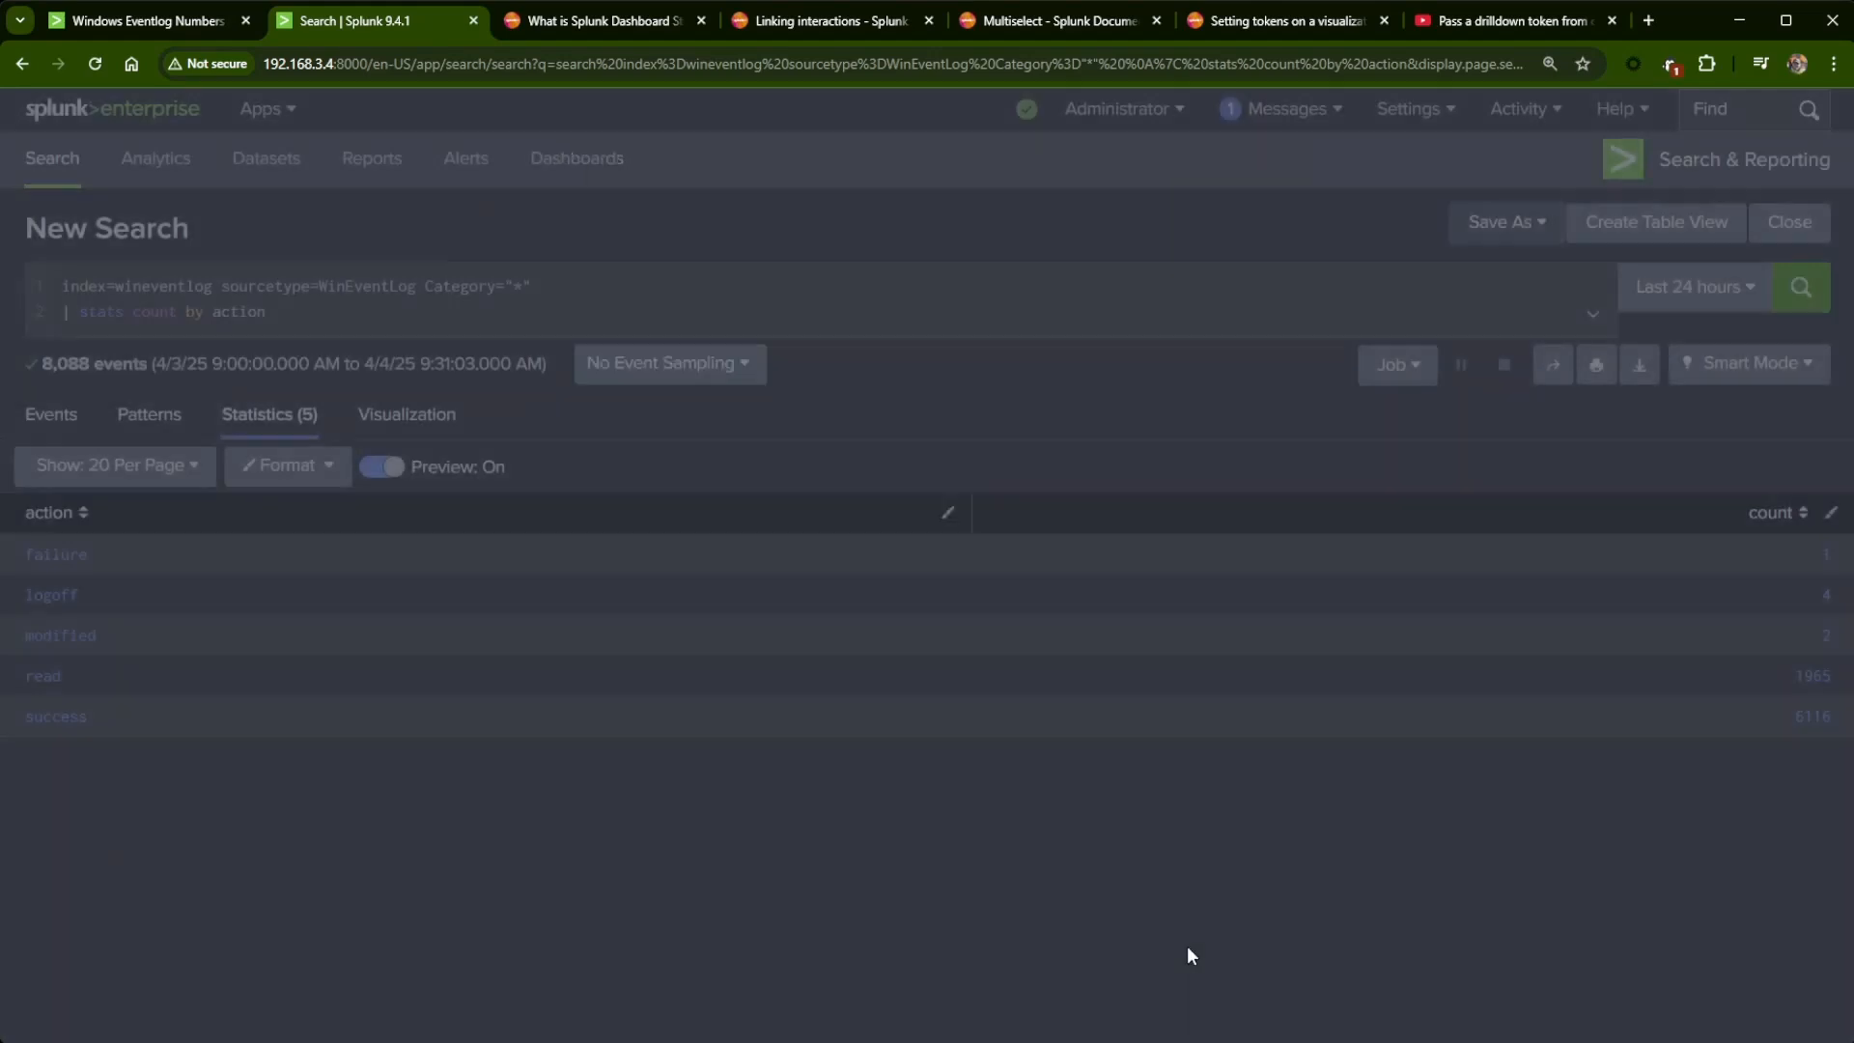
left_click(1197, 388)
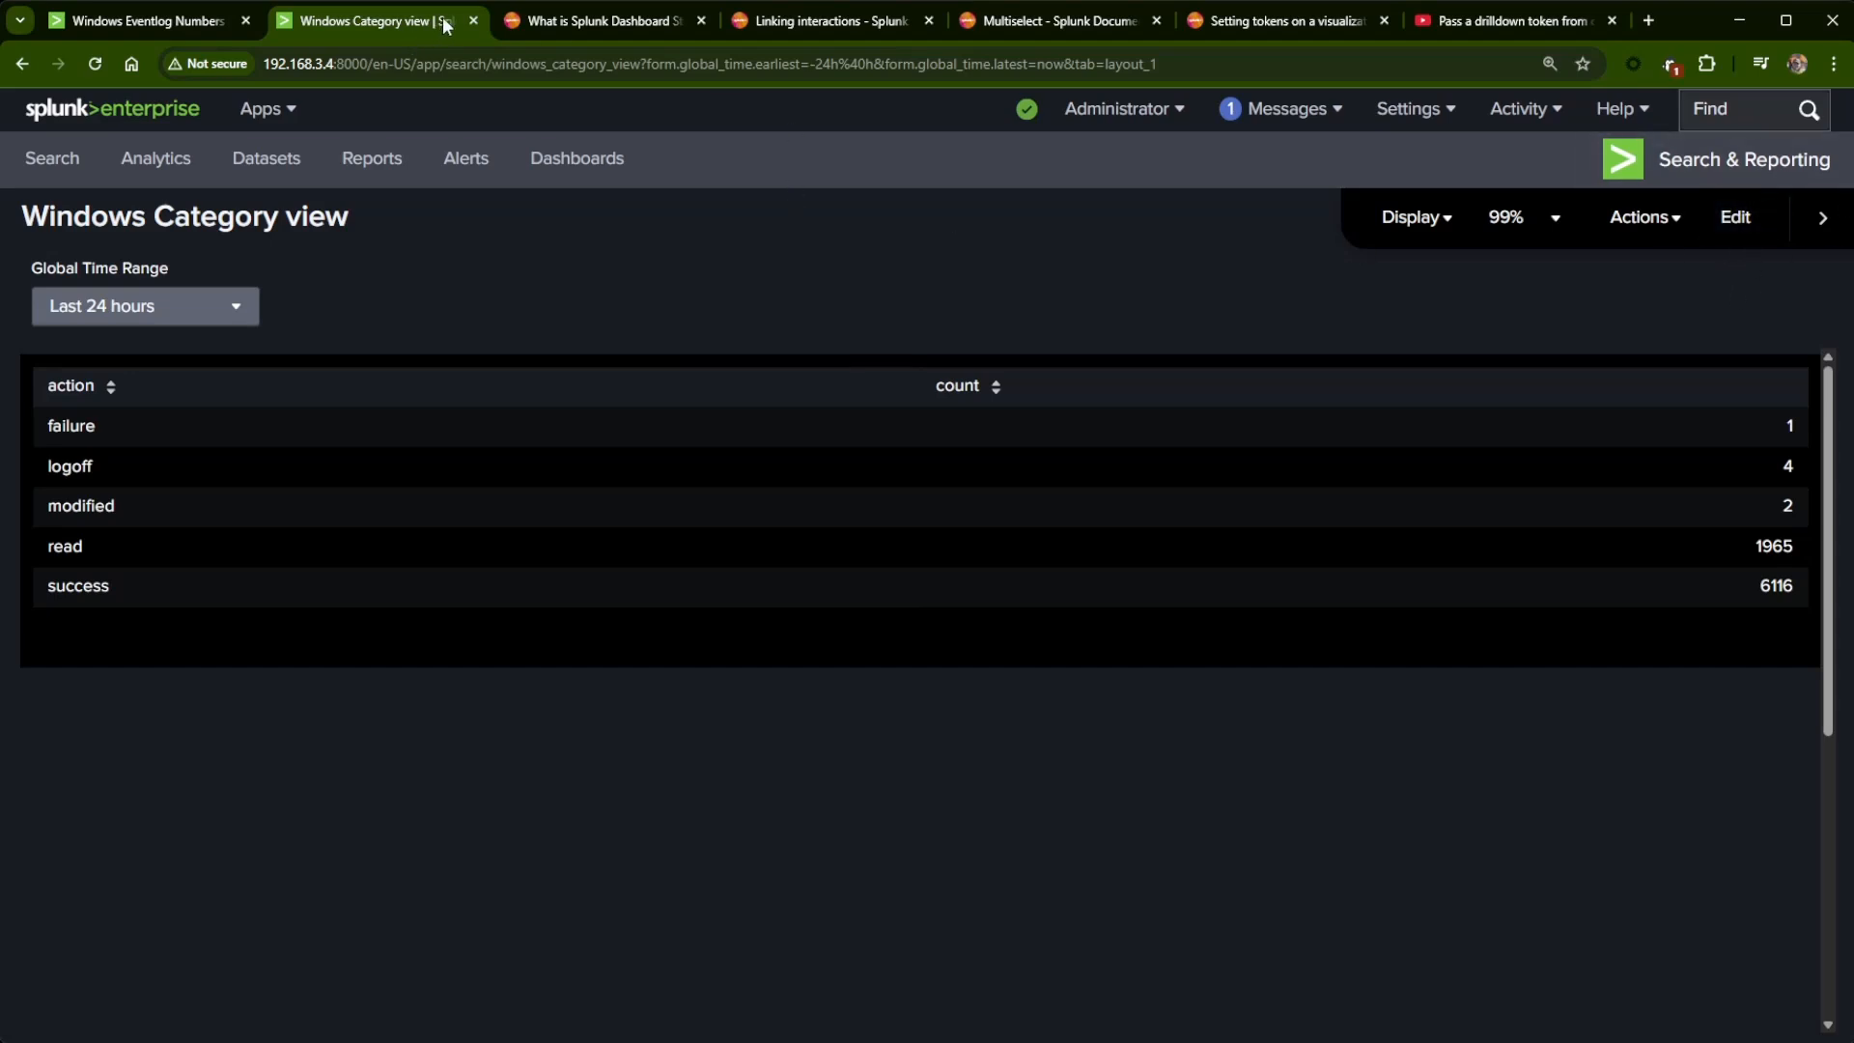
- Close the new dashboard and add a Link to dashboard interaction to the host count table in Windows Eventlog Numbers
left_click(474, 20)
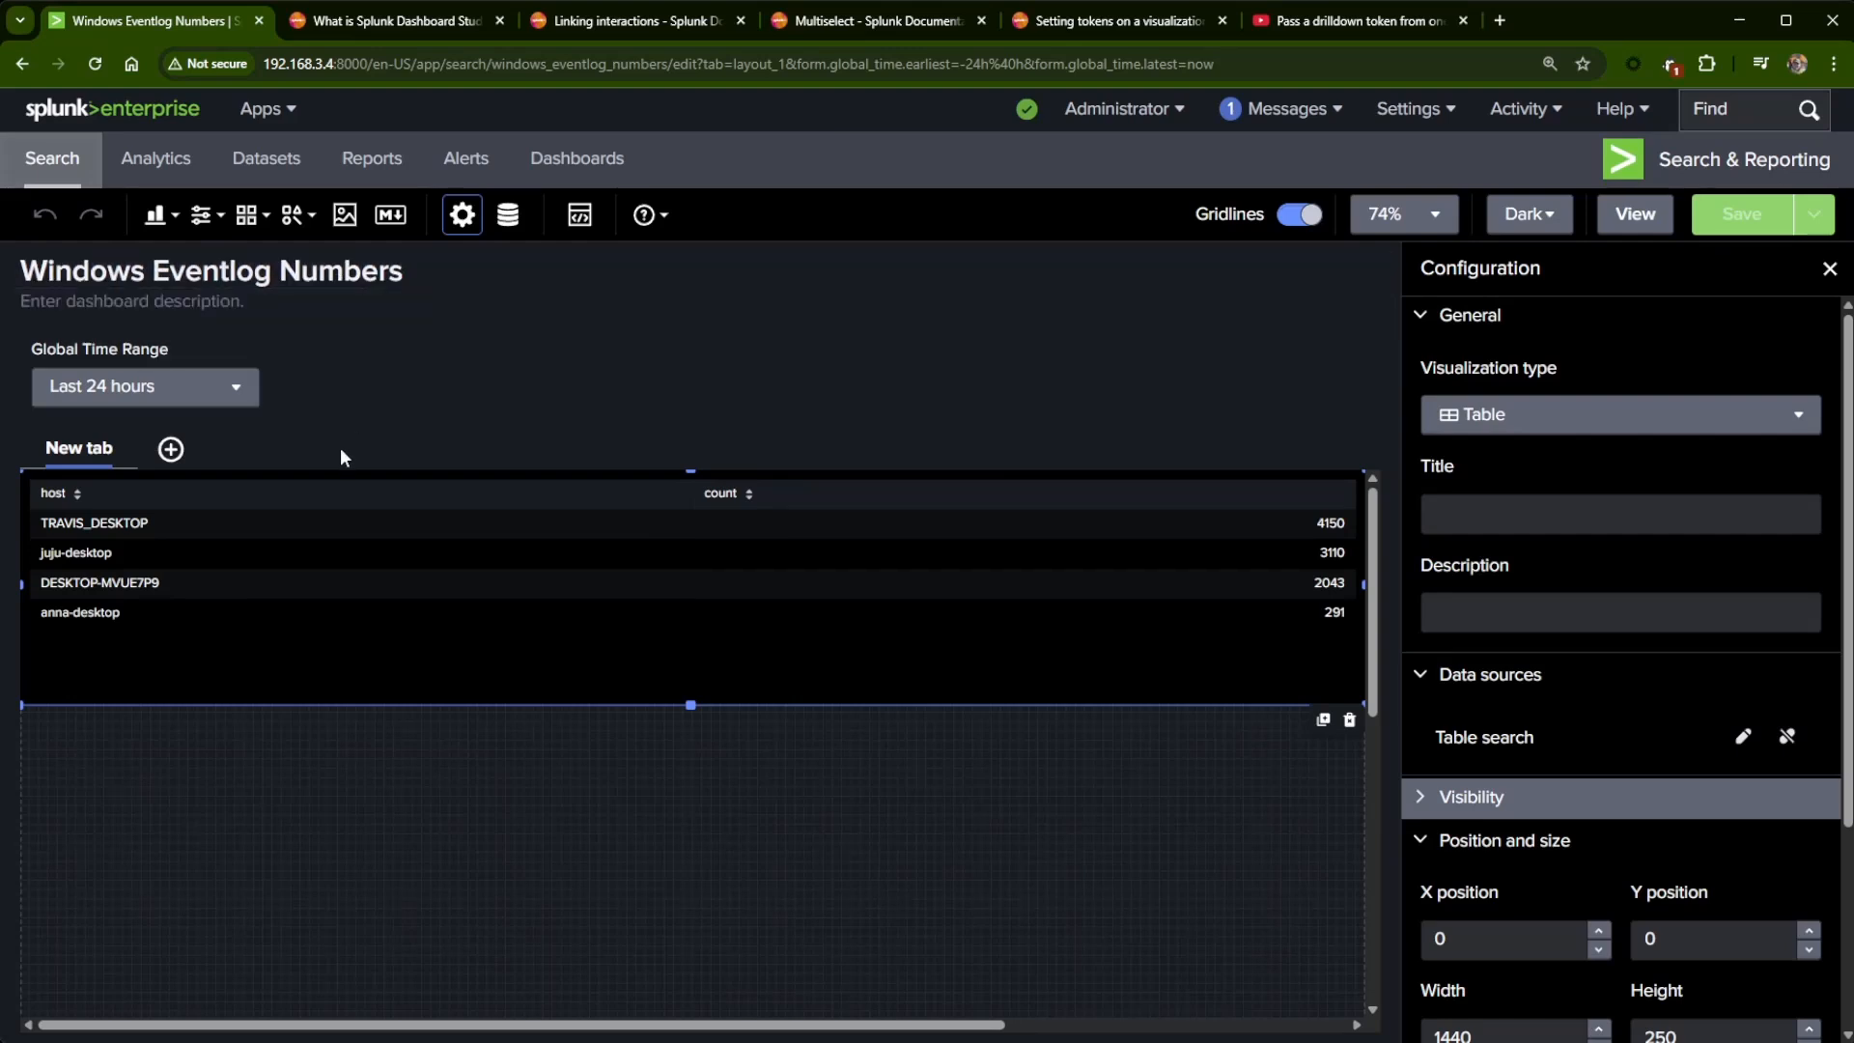
left_click(785, 344)
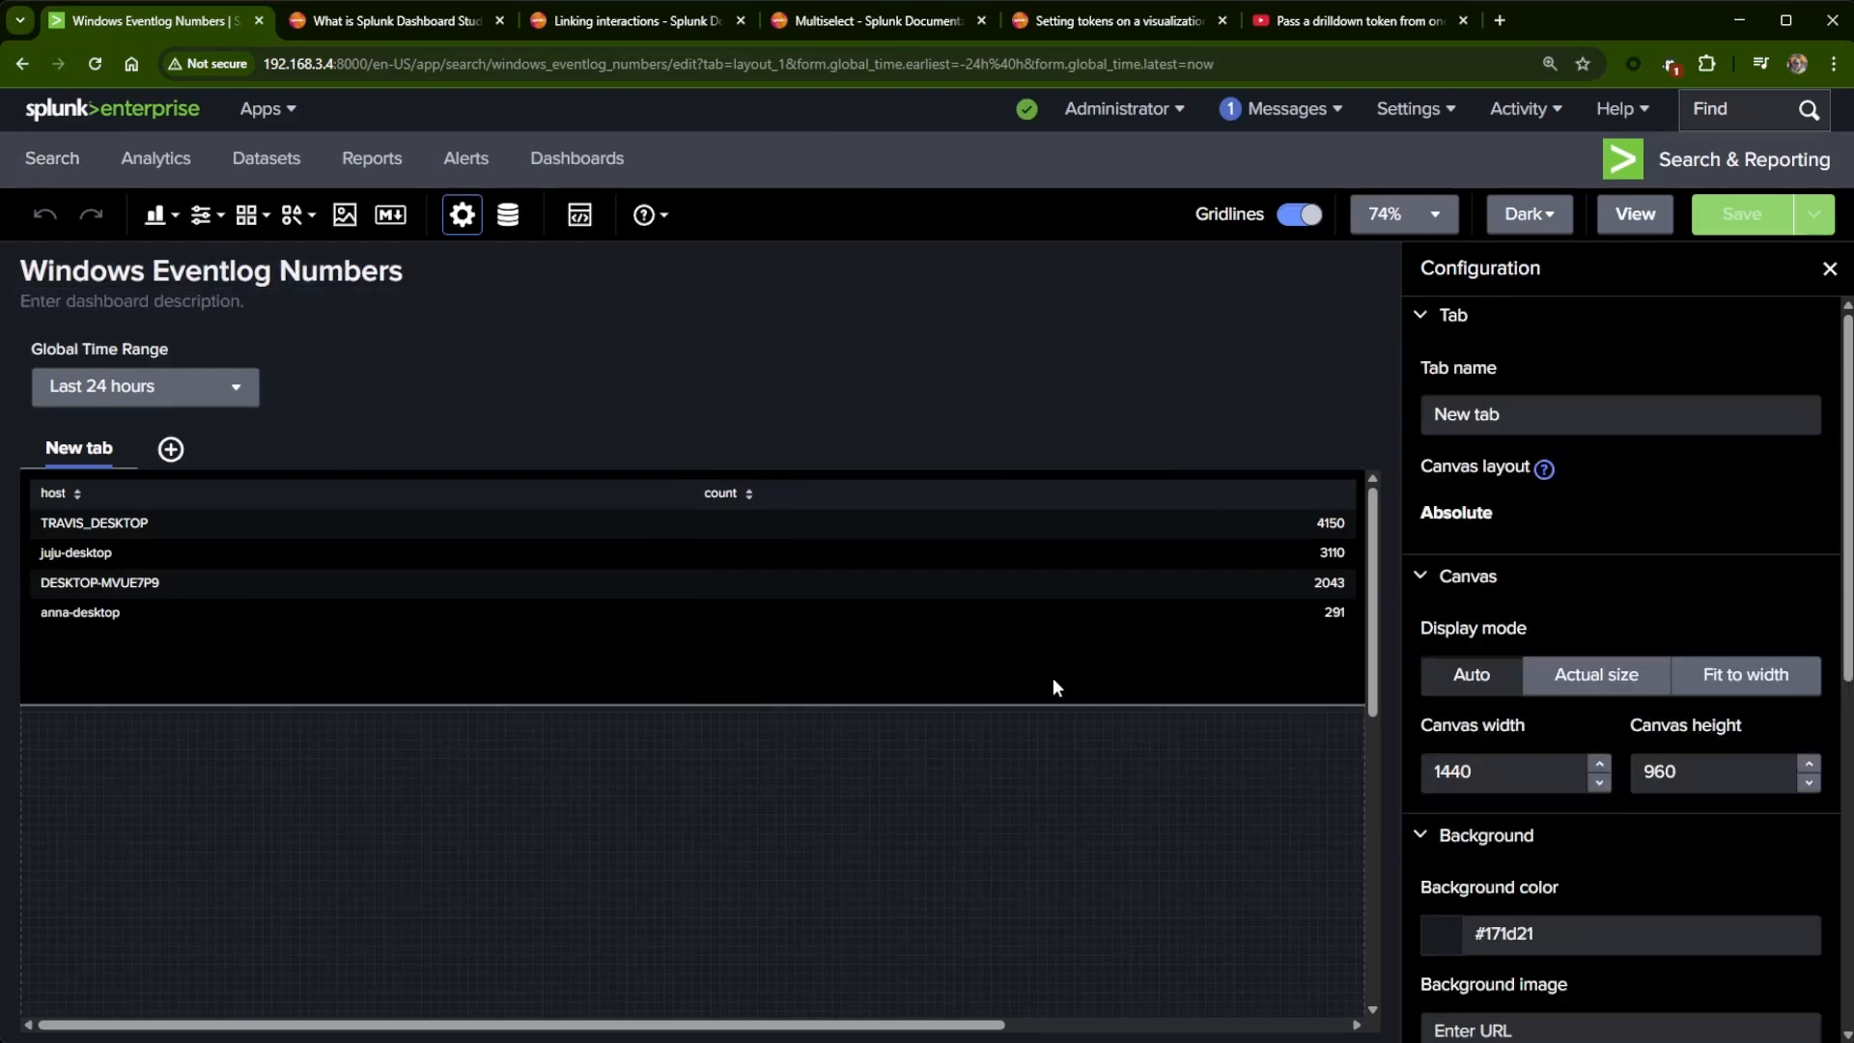
left_click(867, 628)
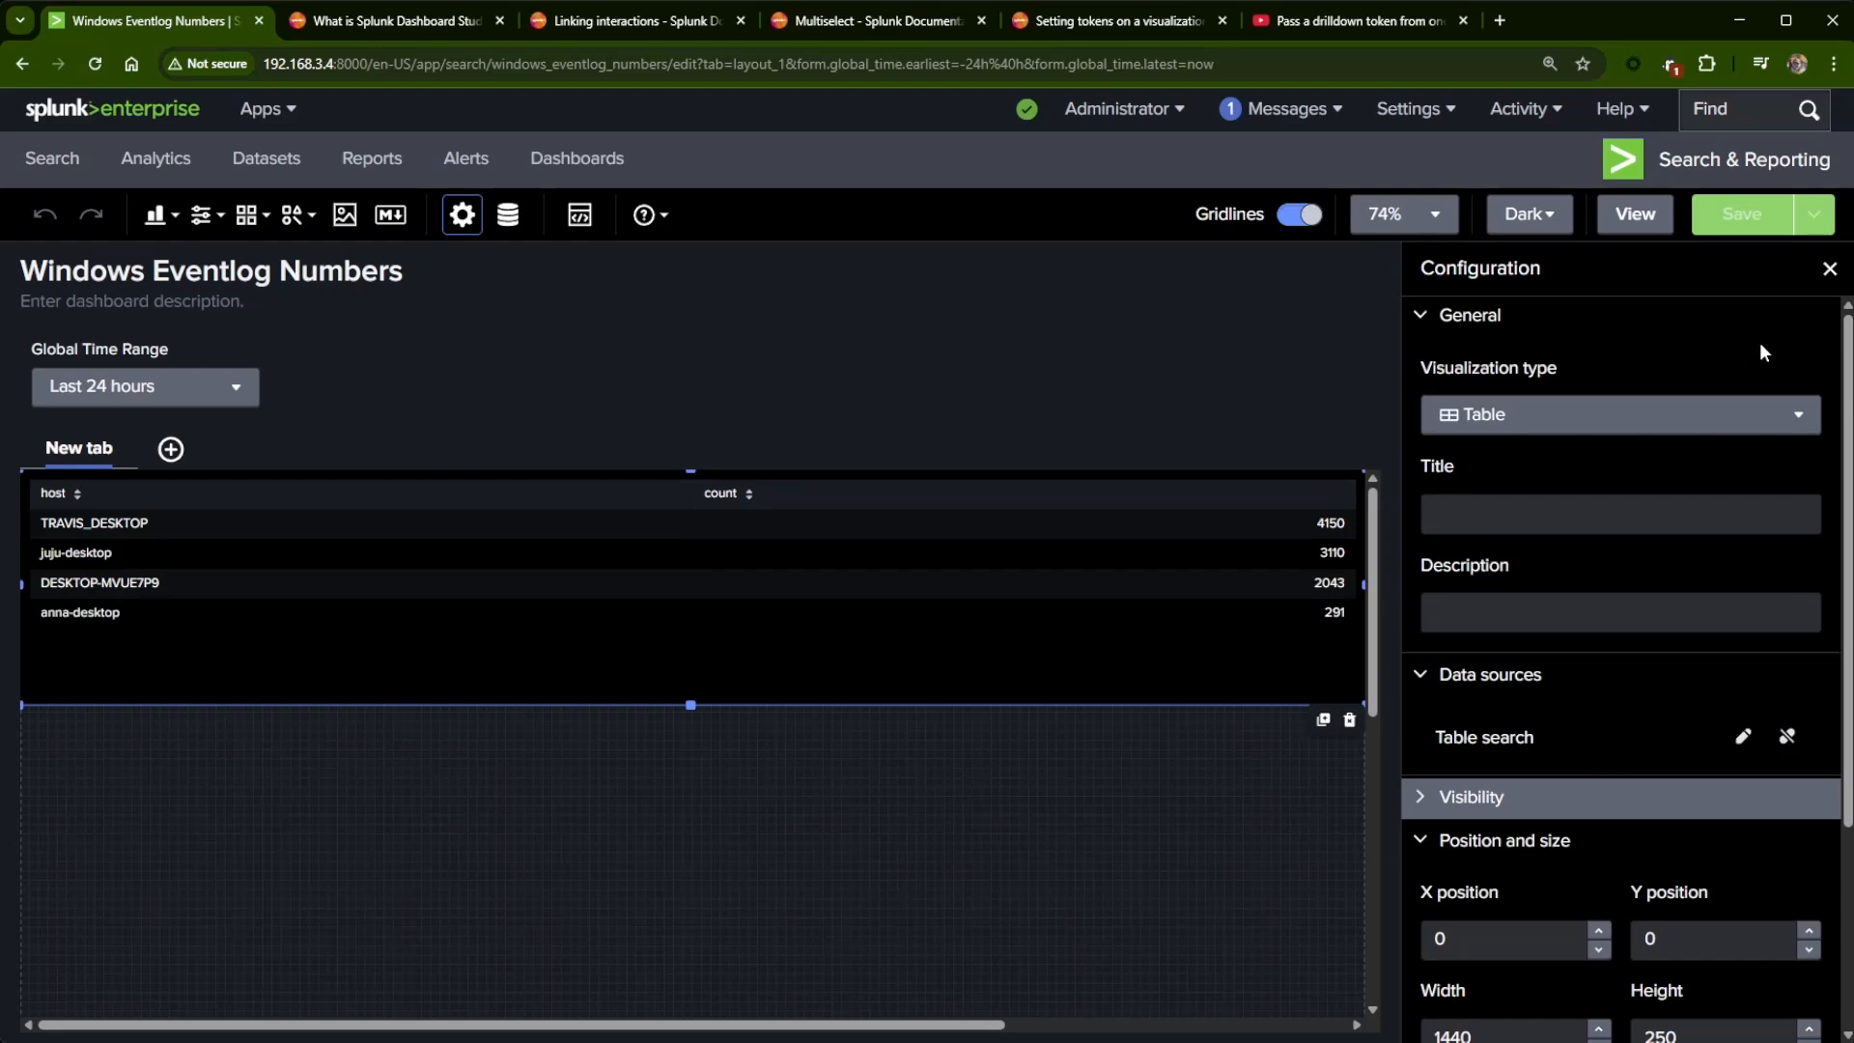
scroll(1549, 773, "down", 3)
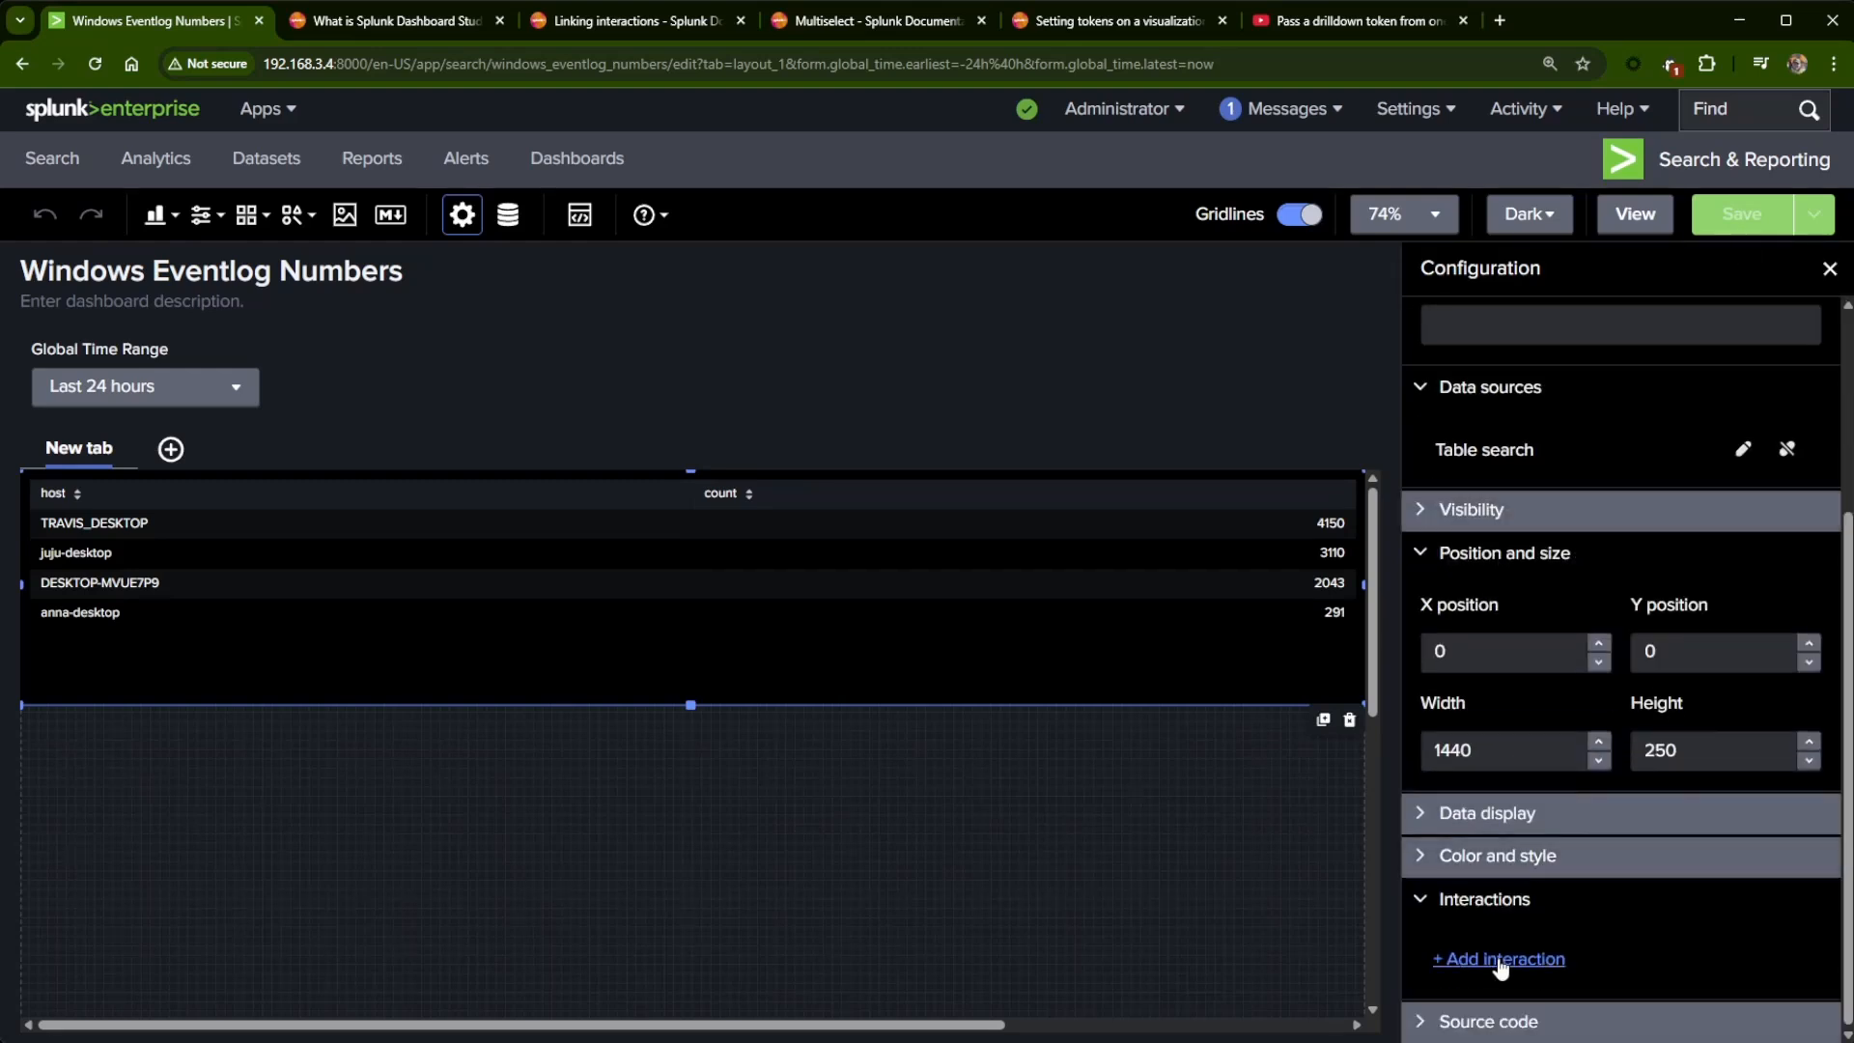
left_click(1531, 961)
left_click(1506, 371)
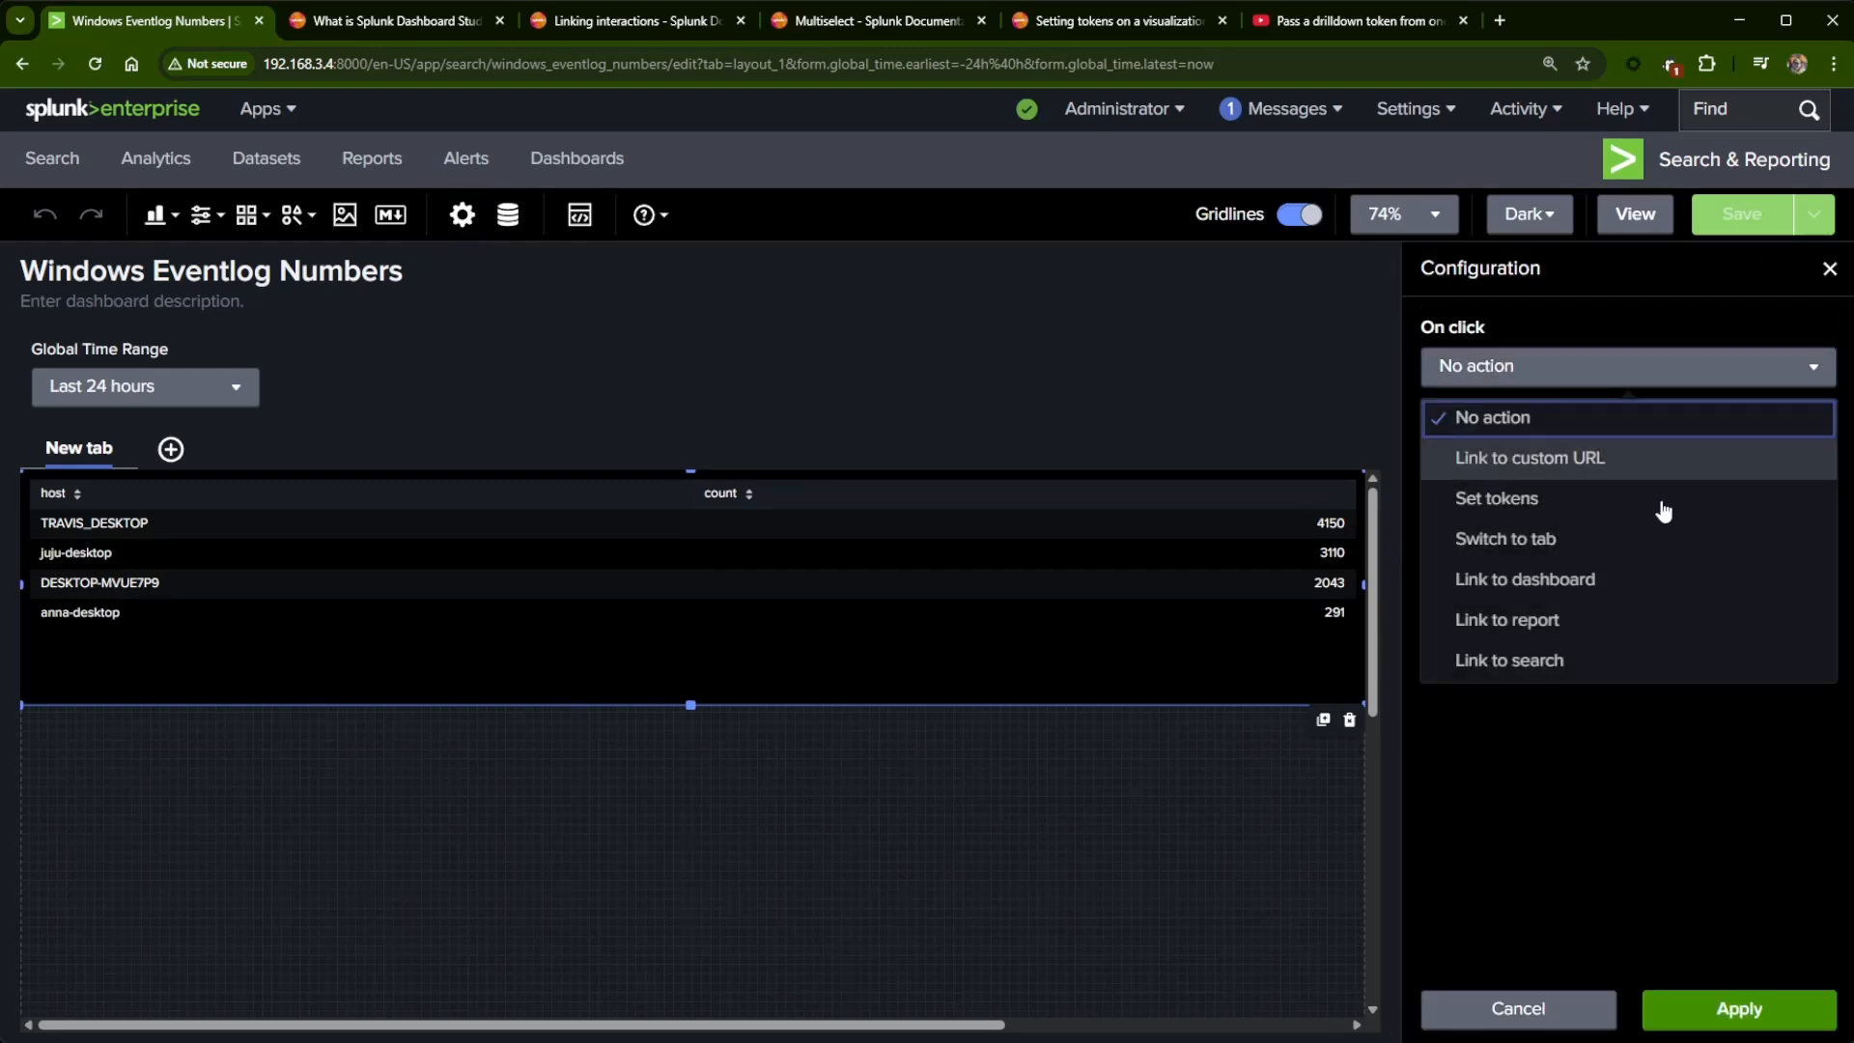
left_click(1527, 585)
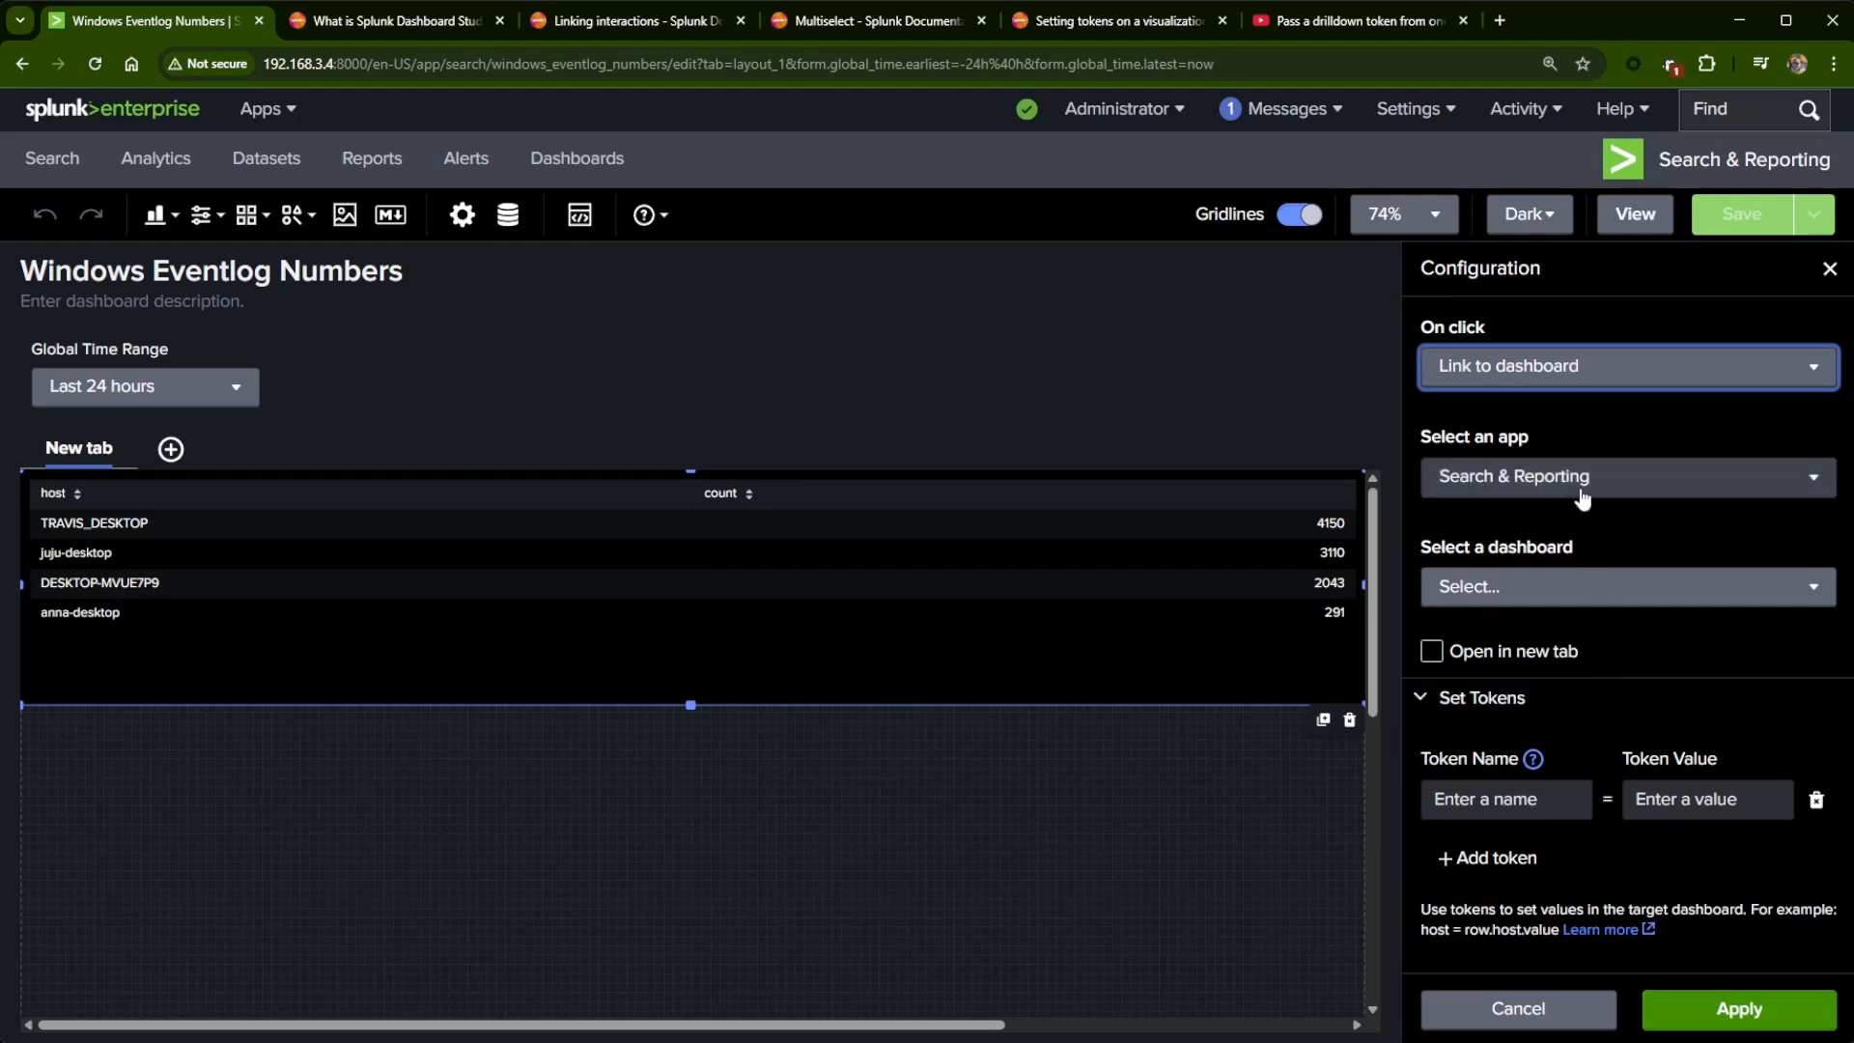
- Choose Windows Category view from the Search & Reporting app as the link target and make it open in a new tab
left_click(1530, 478)
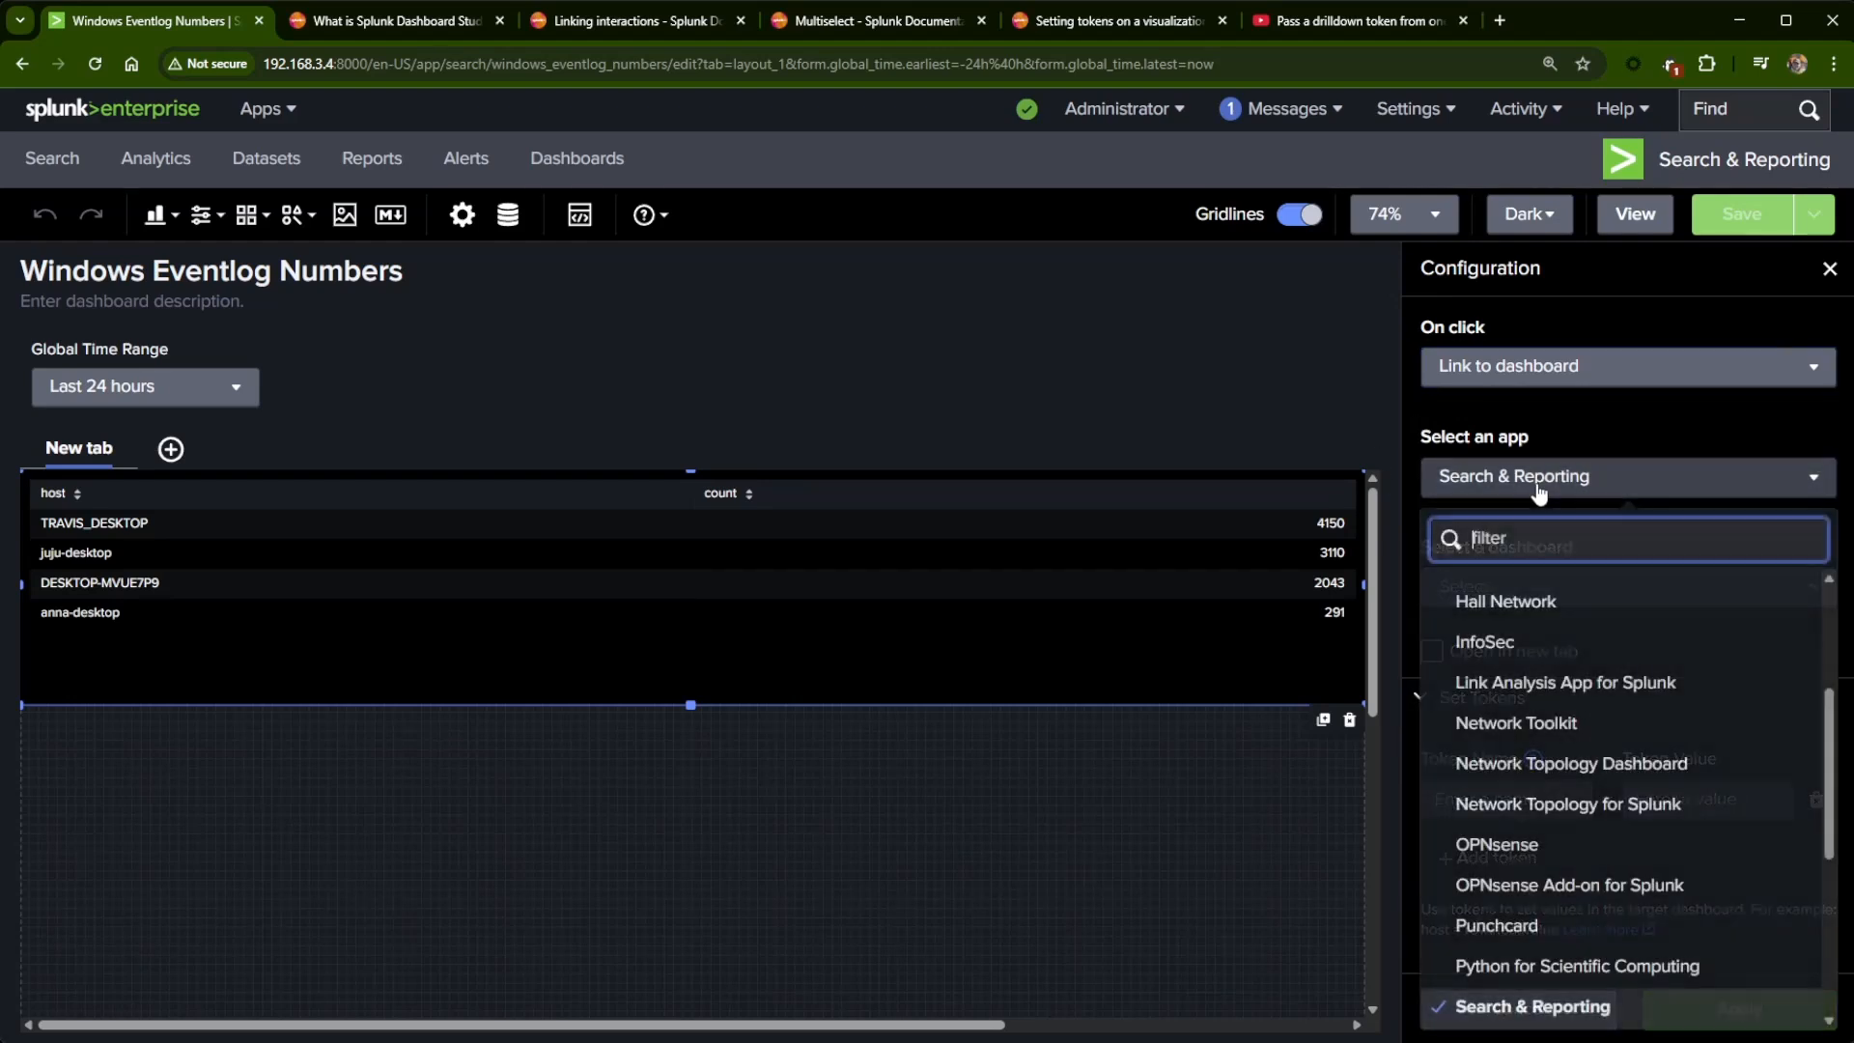
left_click(1599, 430)
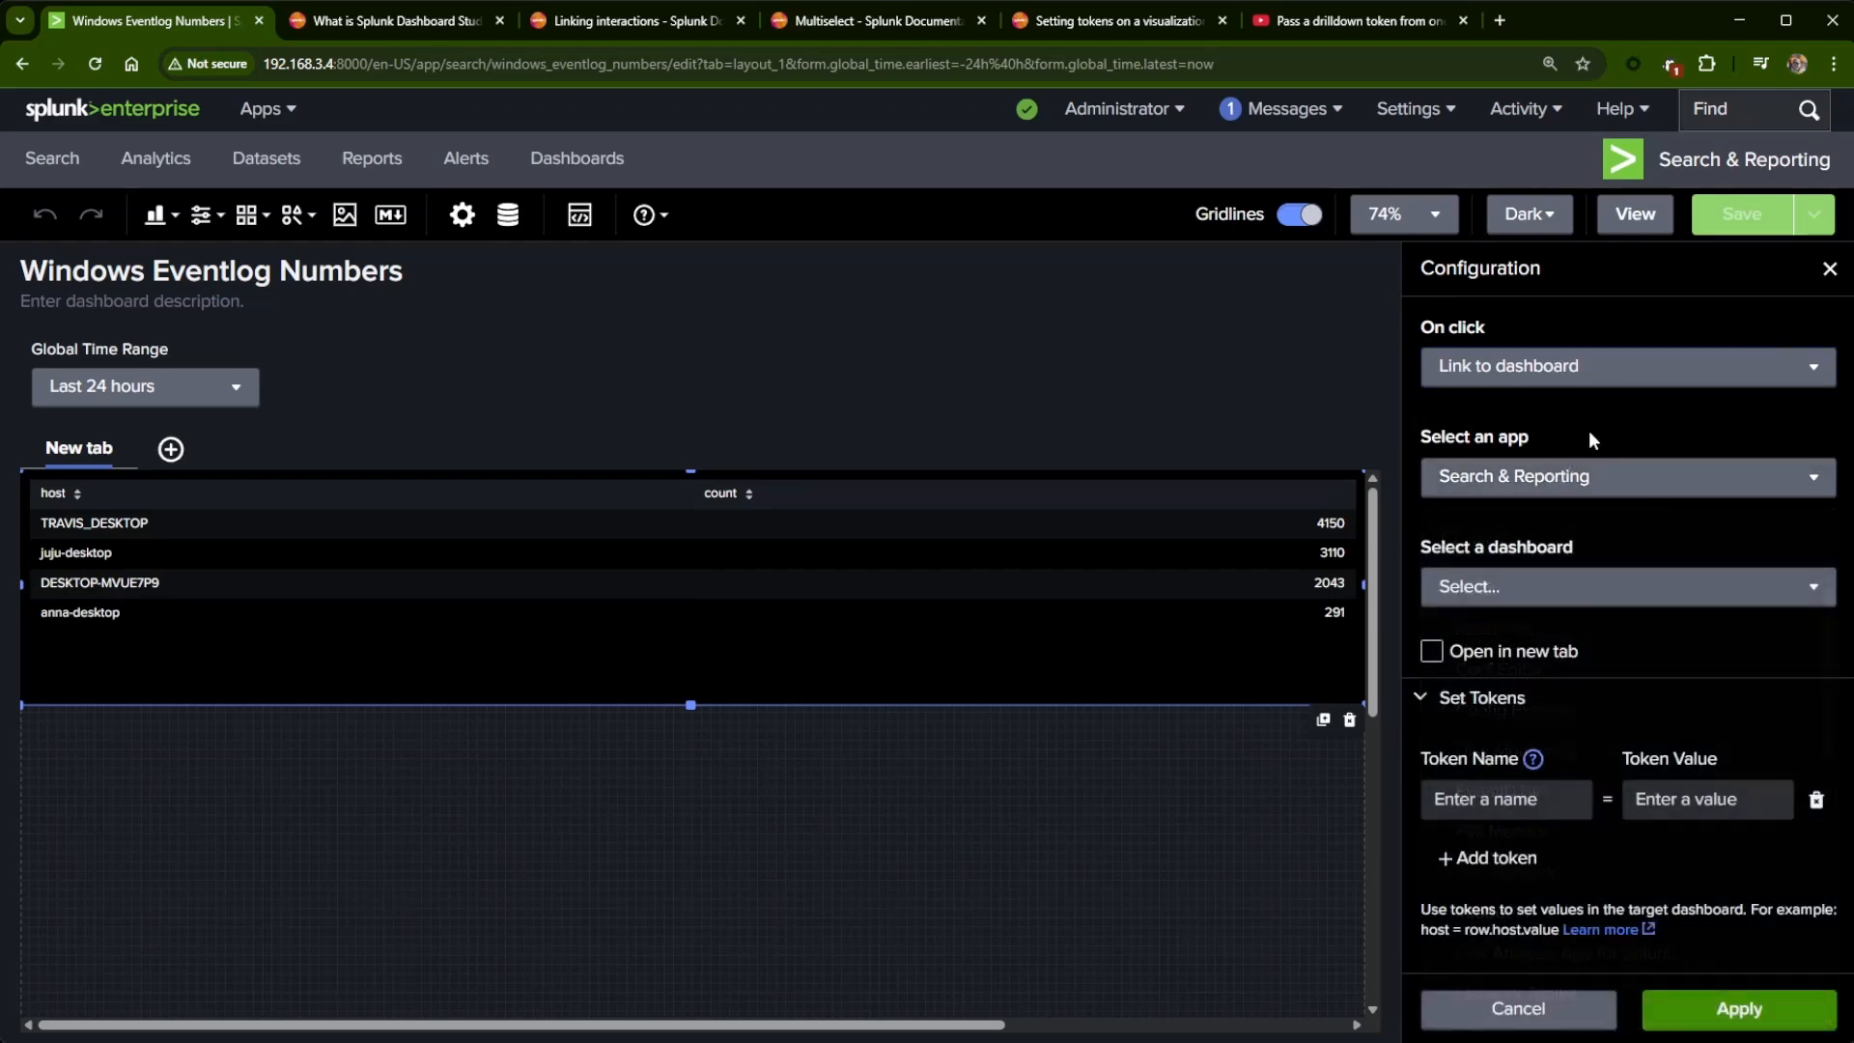
left_click(1541, 588)
type("Windows")
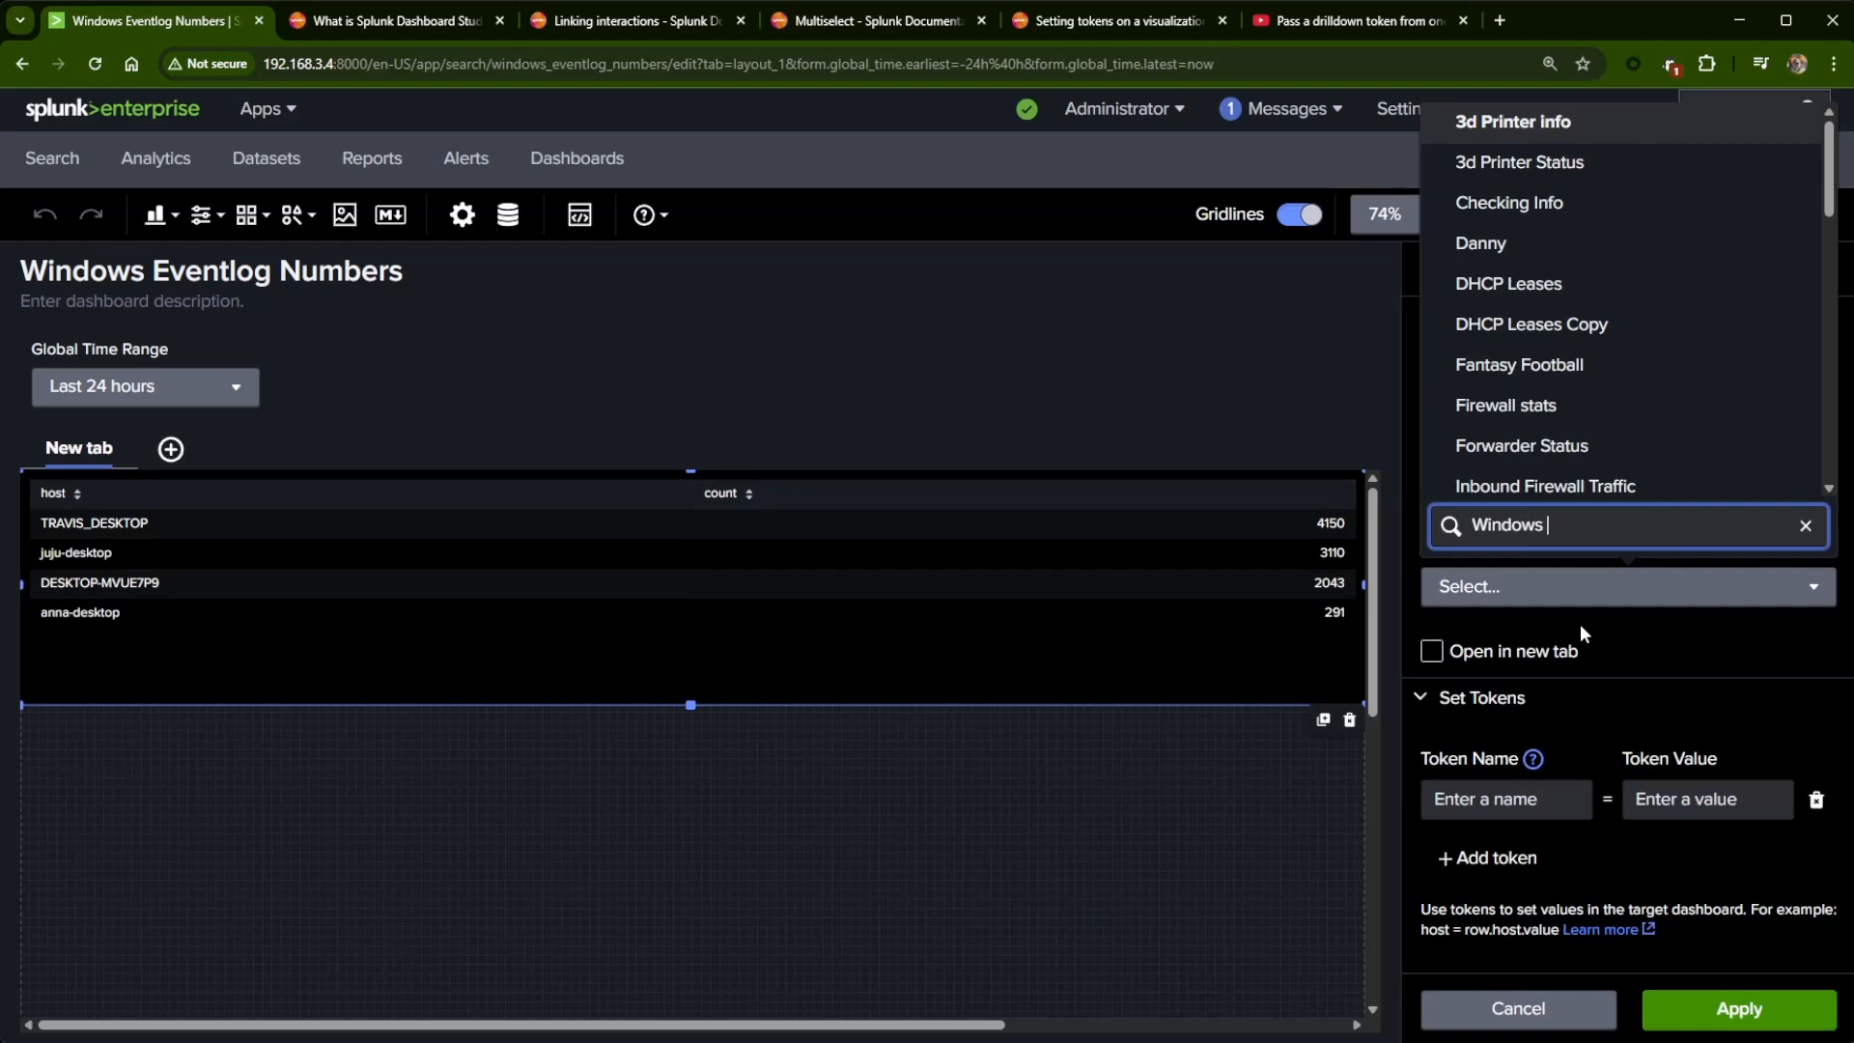
key("BackSpace")
type("Cate")
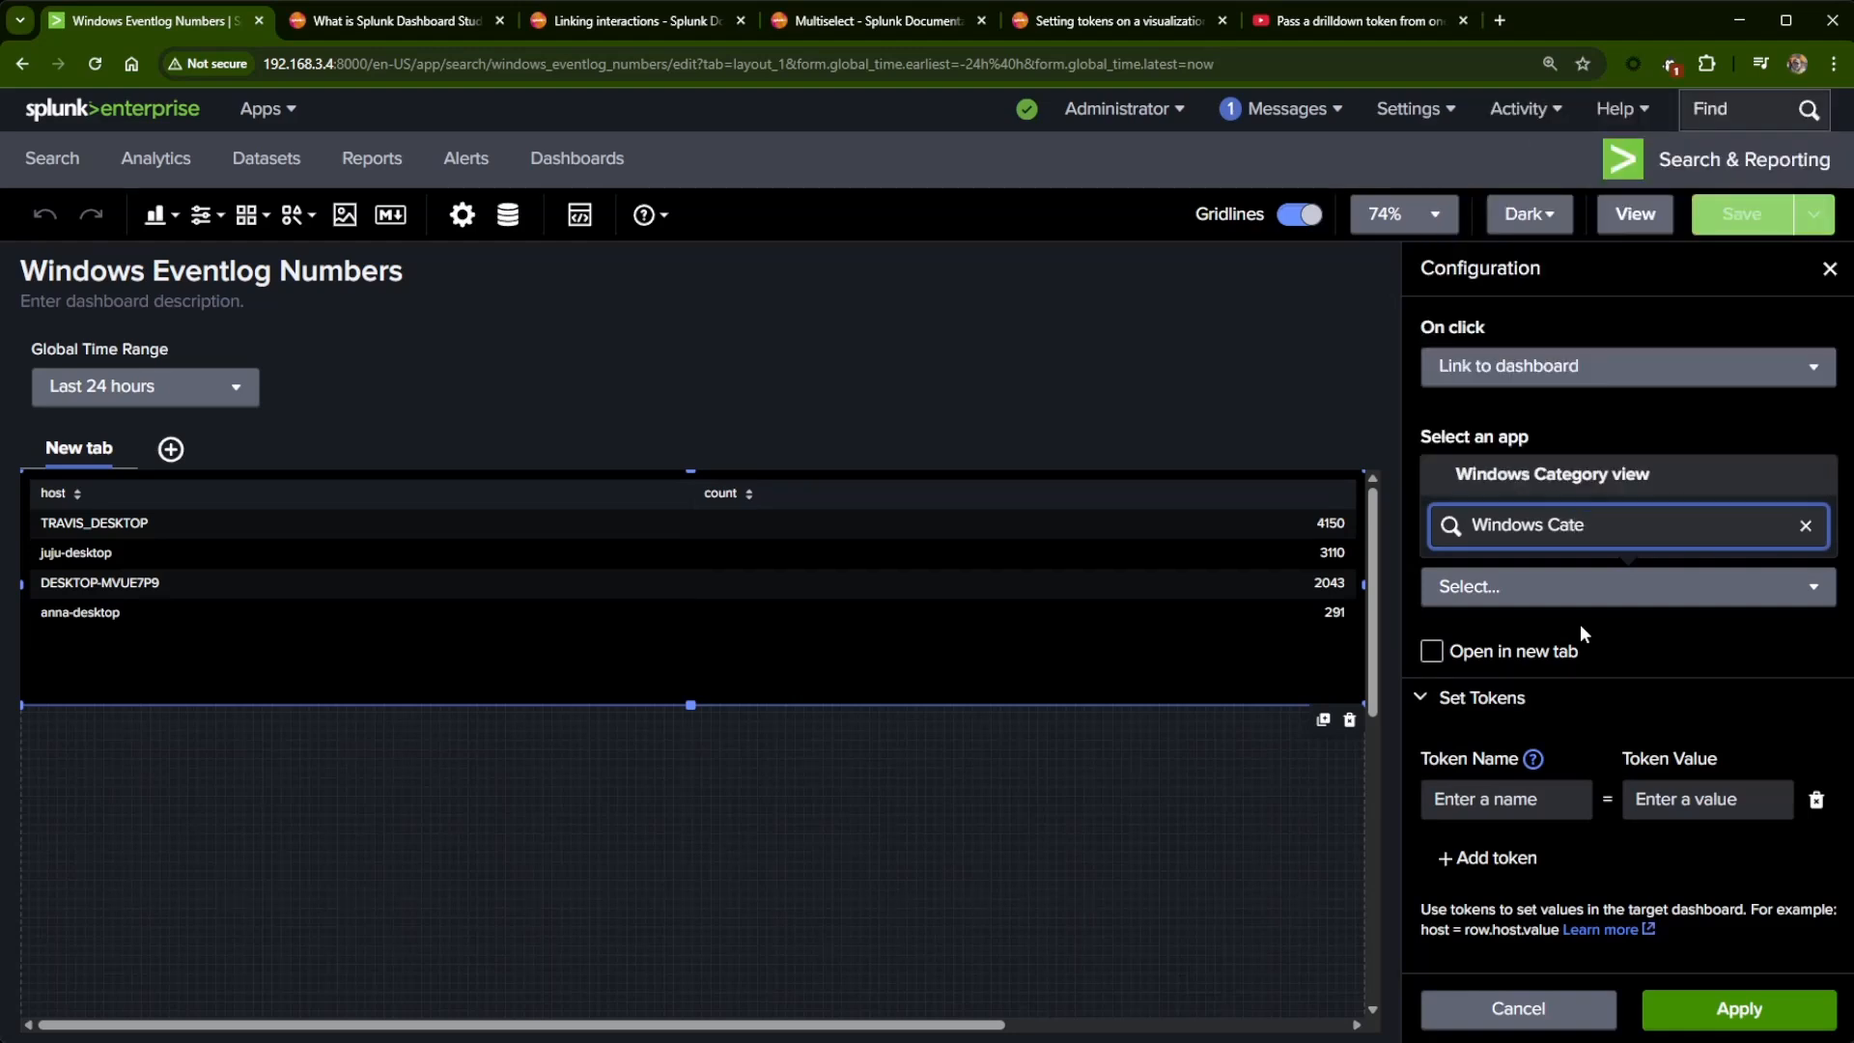
left_click(1587, 475)
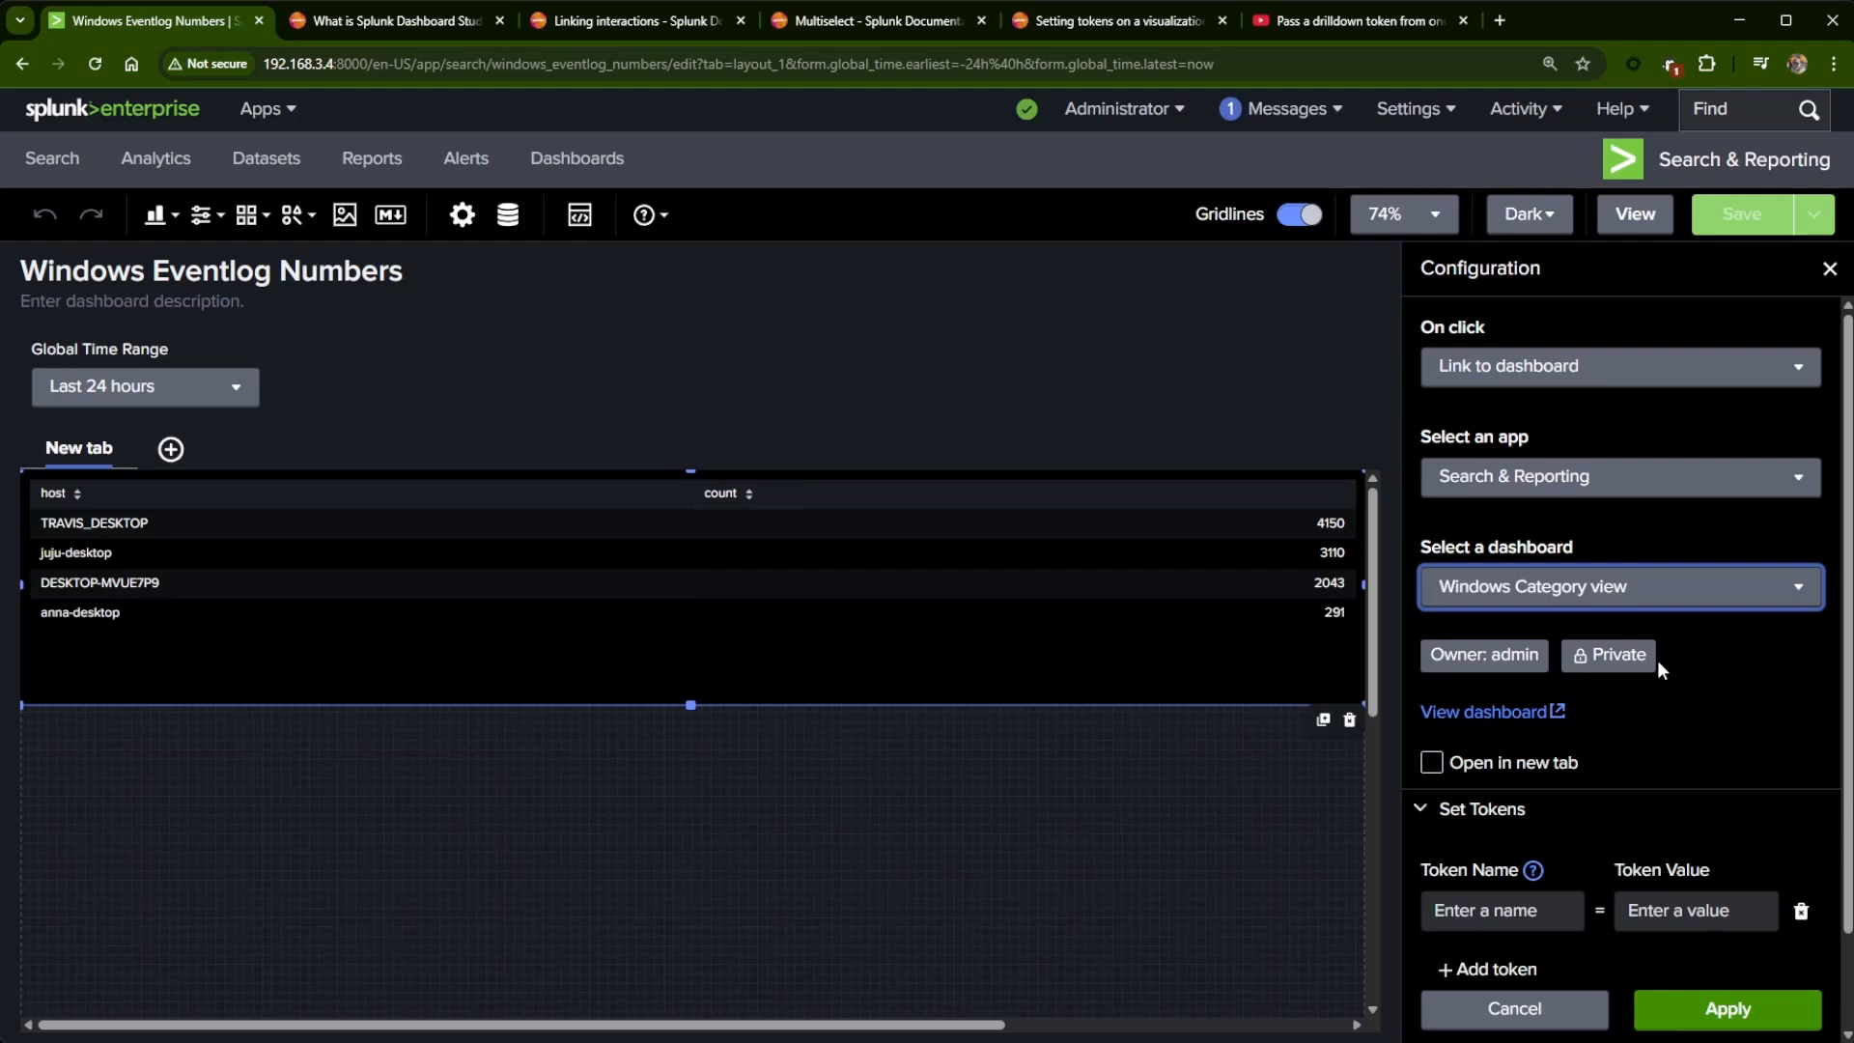
scroll(1655, 710, "down", 1)
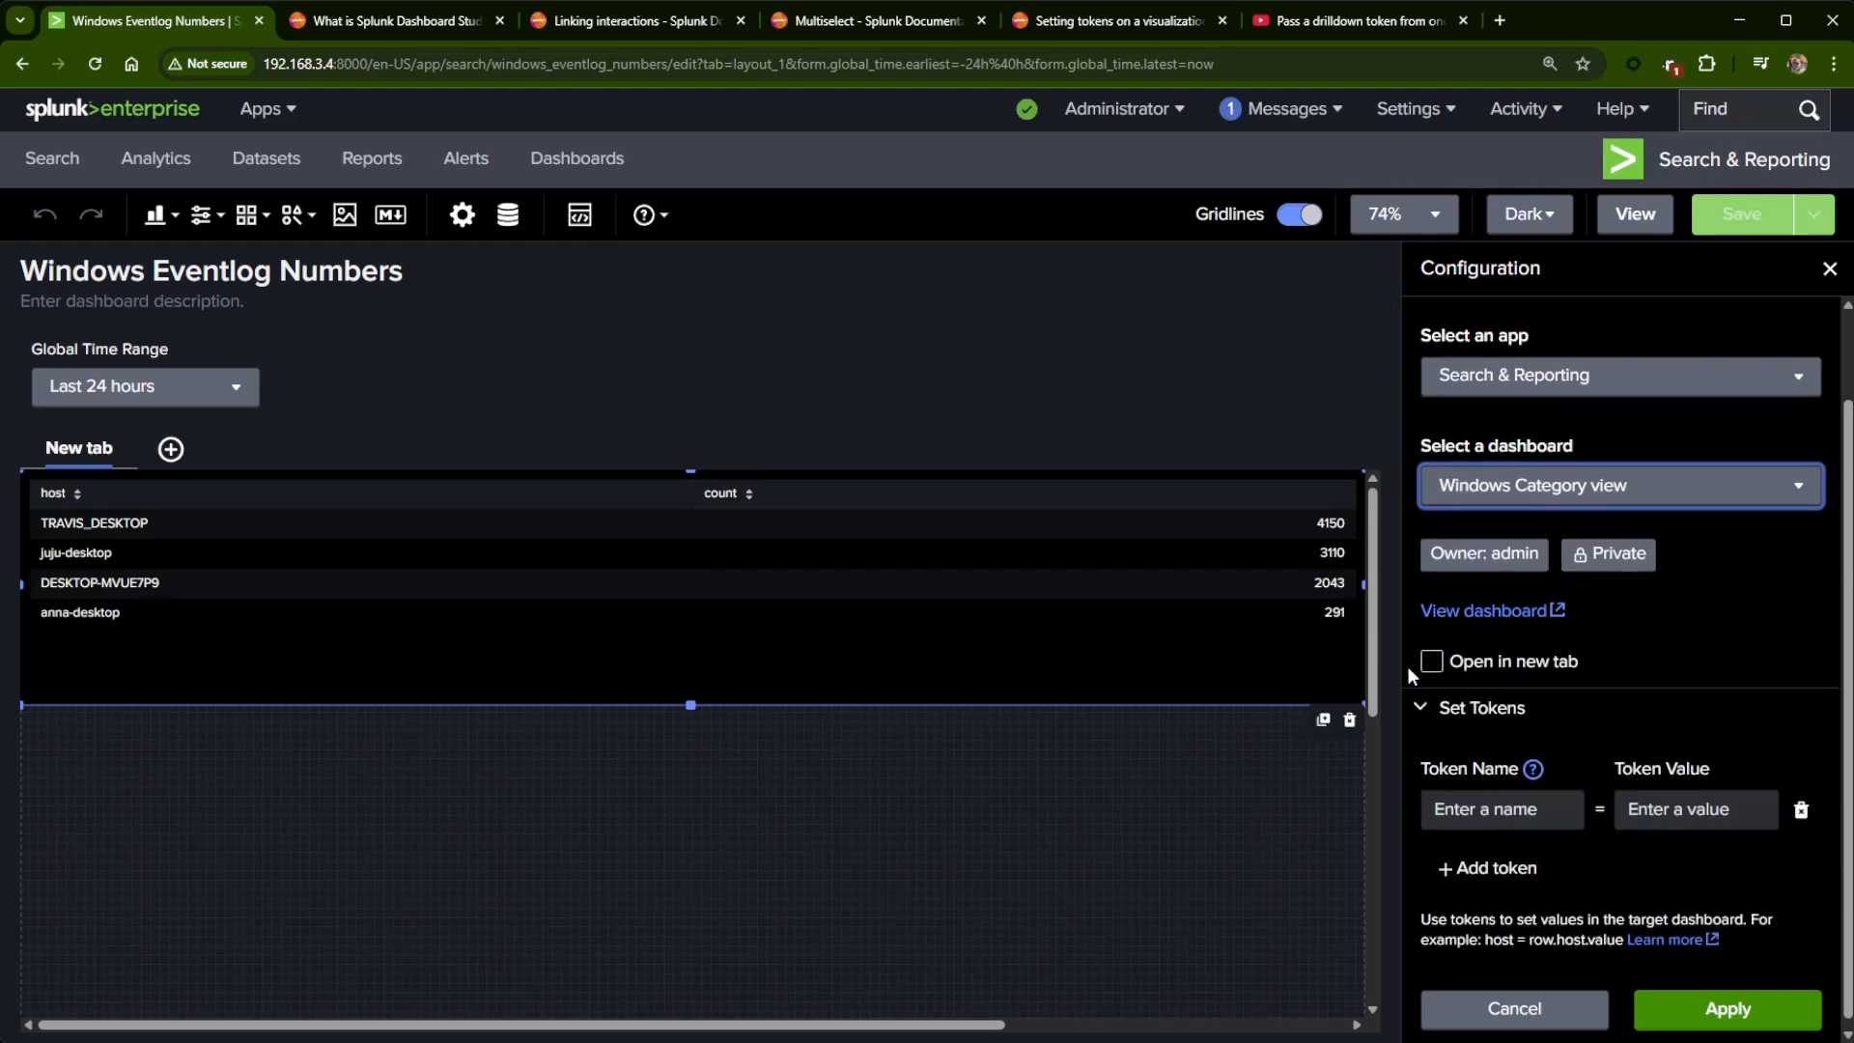
left_click(1431, 662)
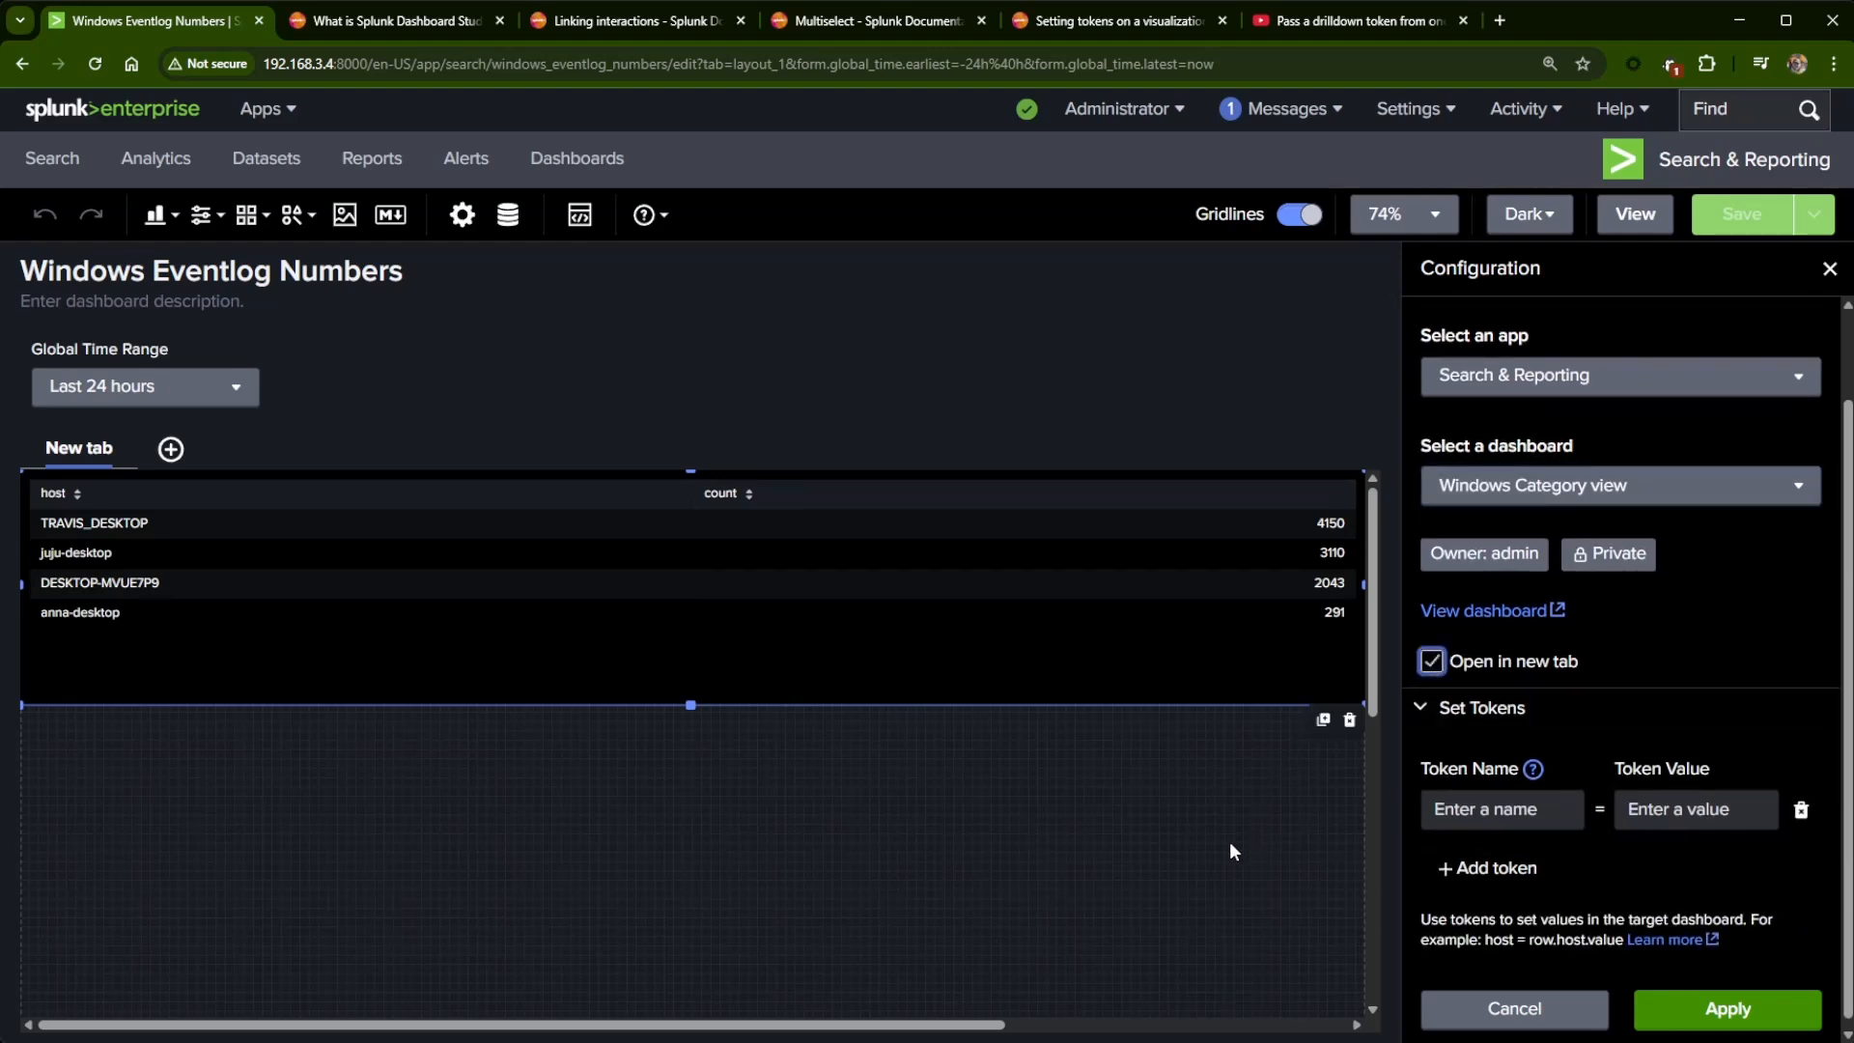
- Define a token named host_pass for the link and pick row.<fieldname>.value as its value
left_click(1525, 814)
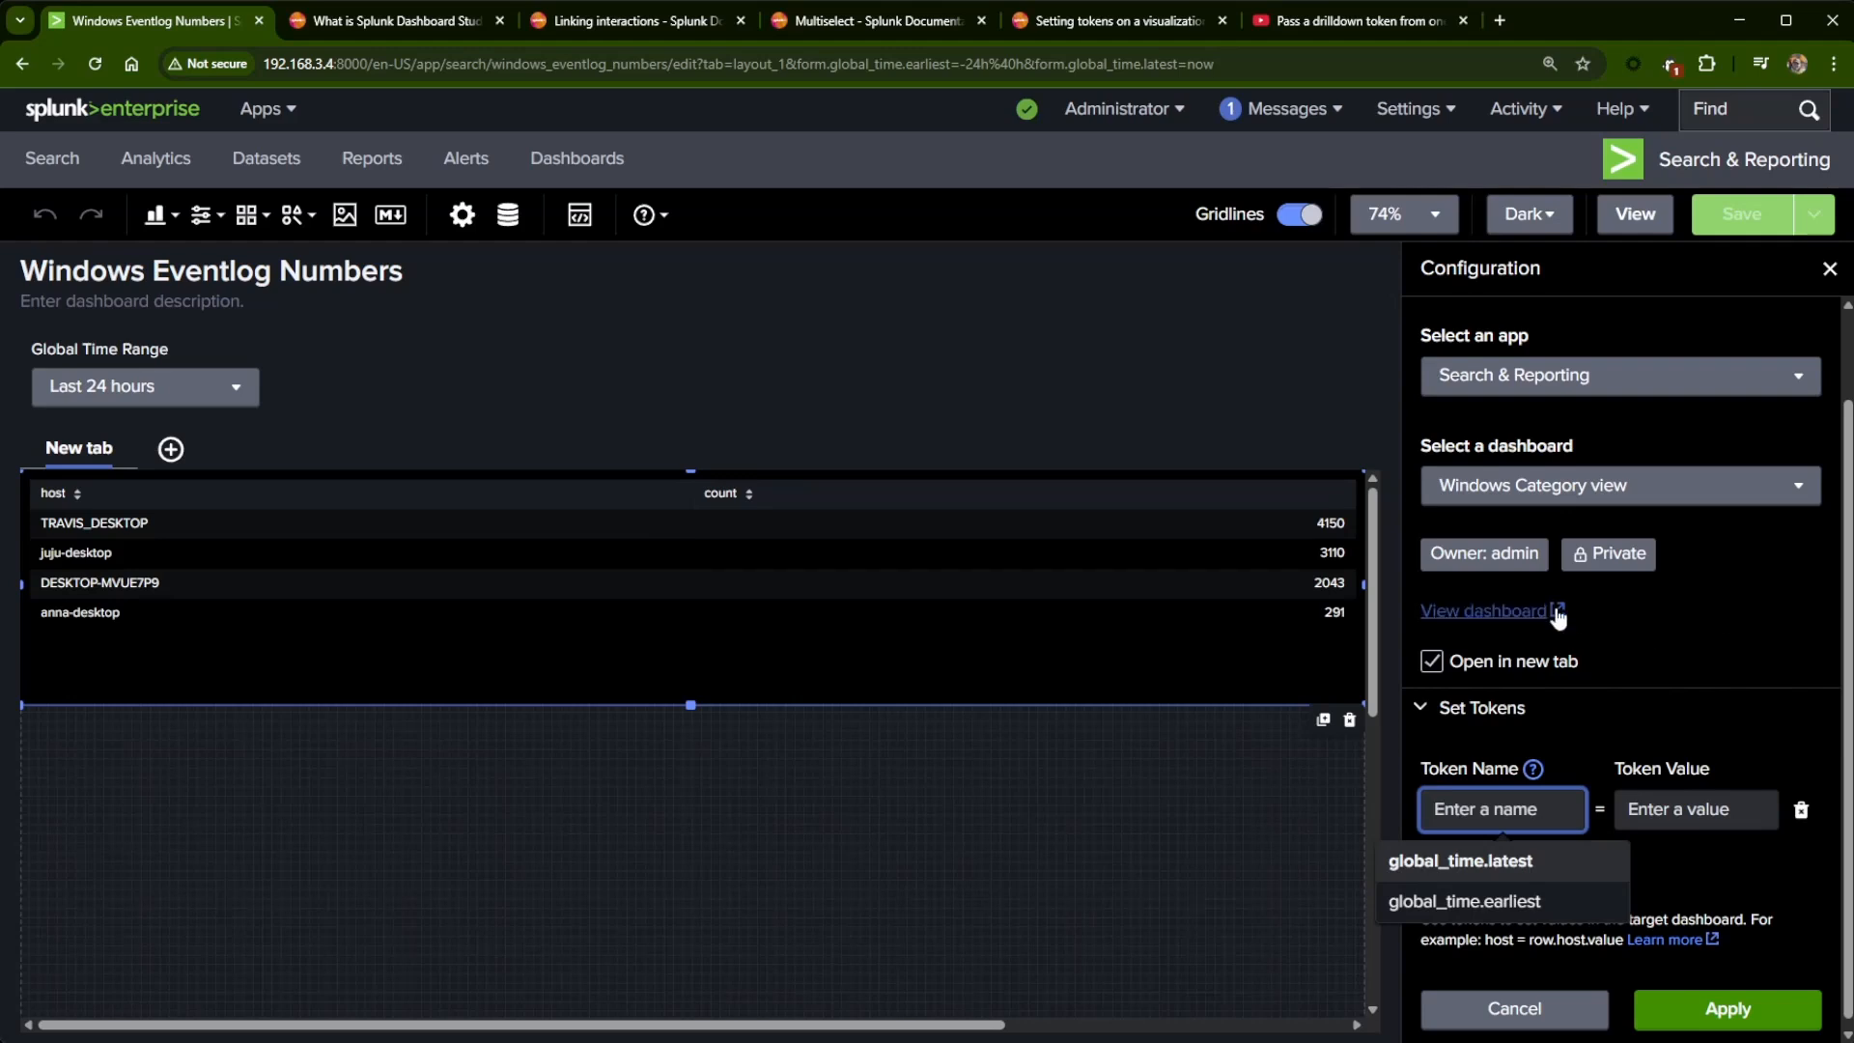
type("h")
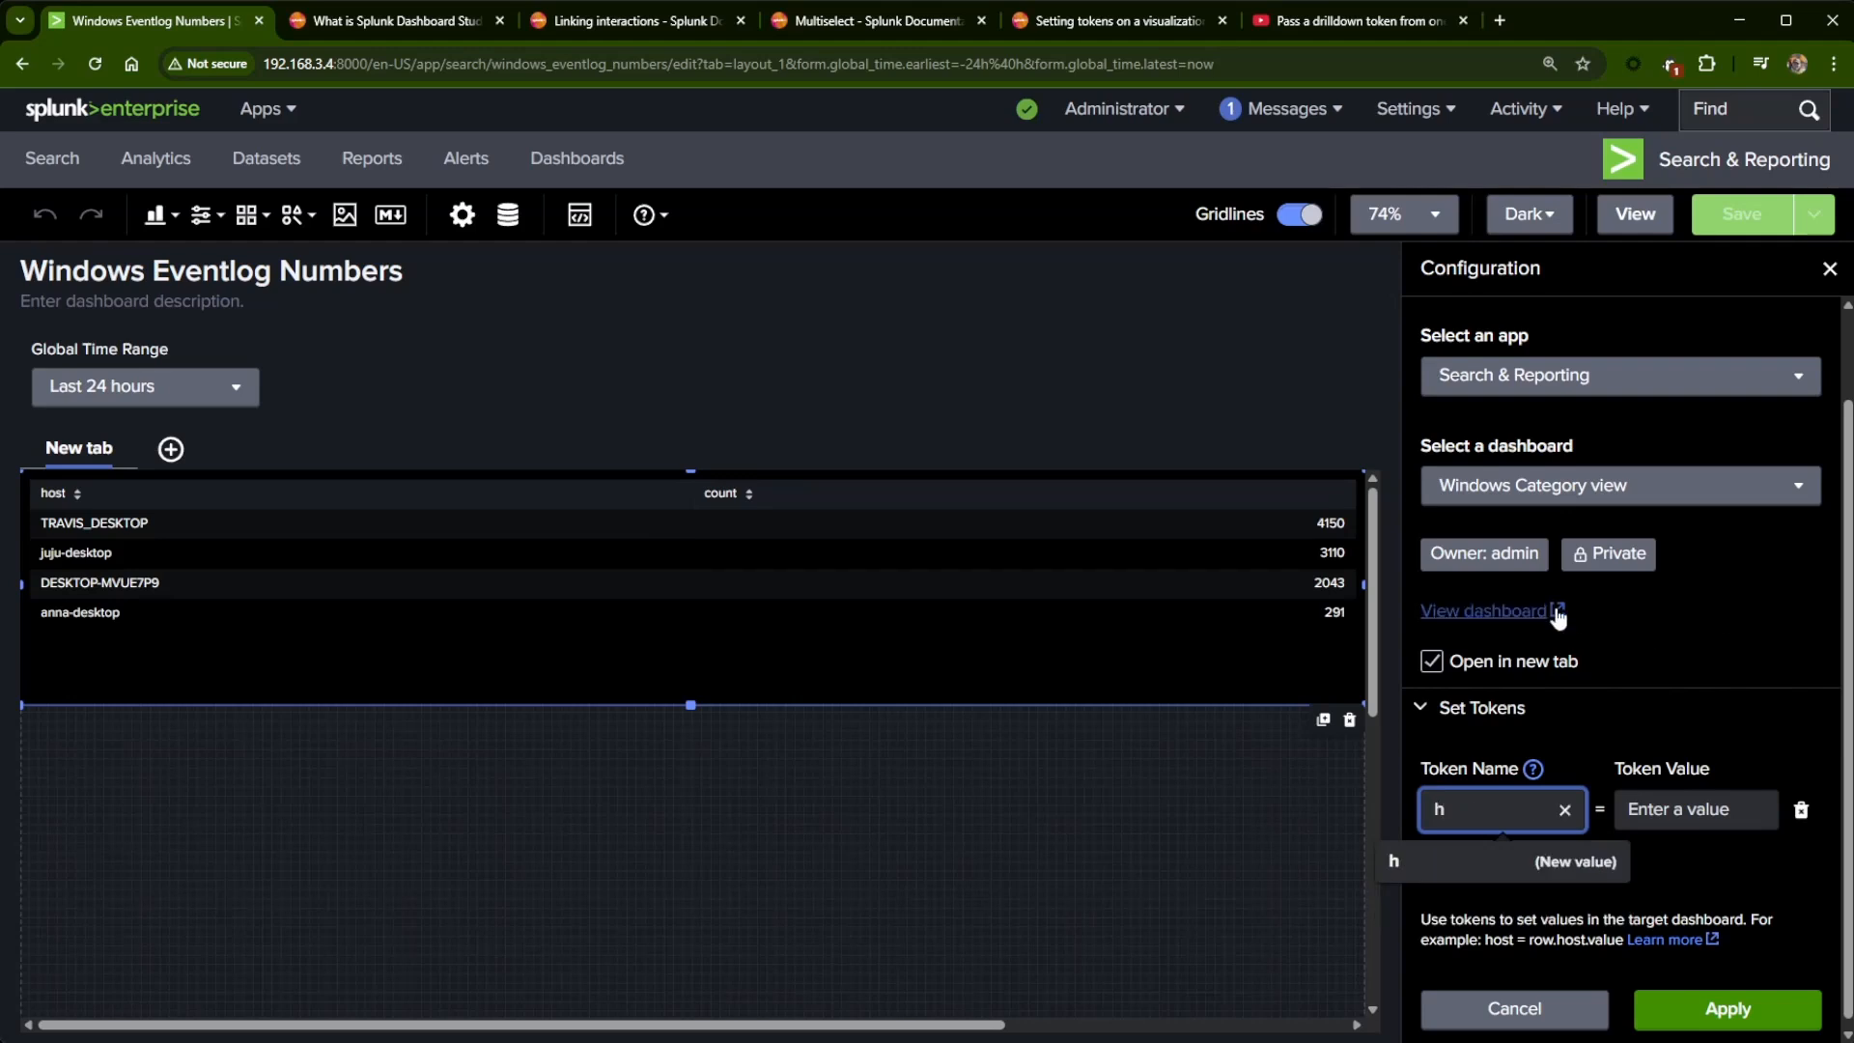
type("ost_pass")
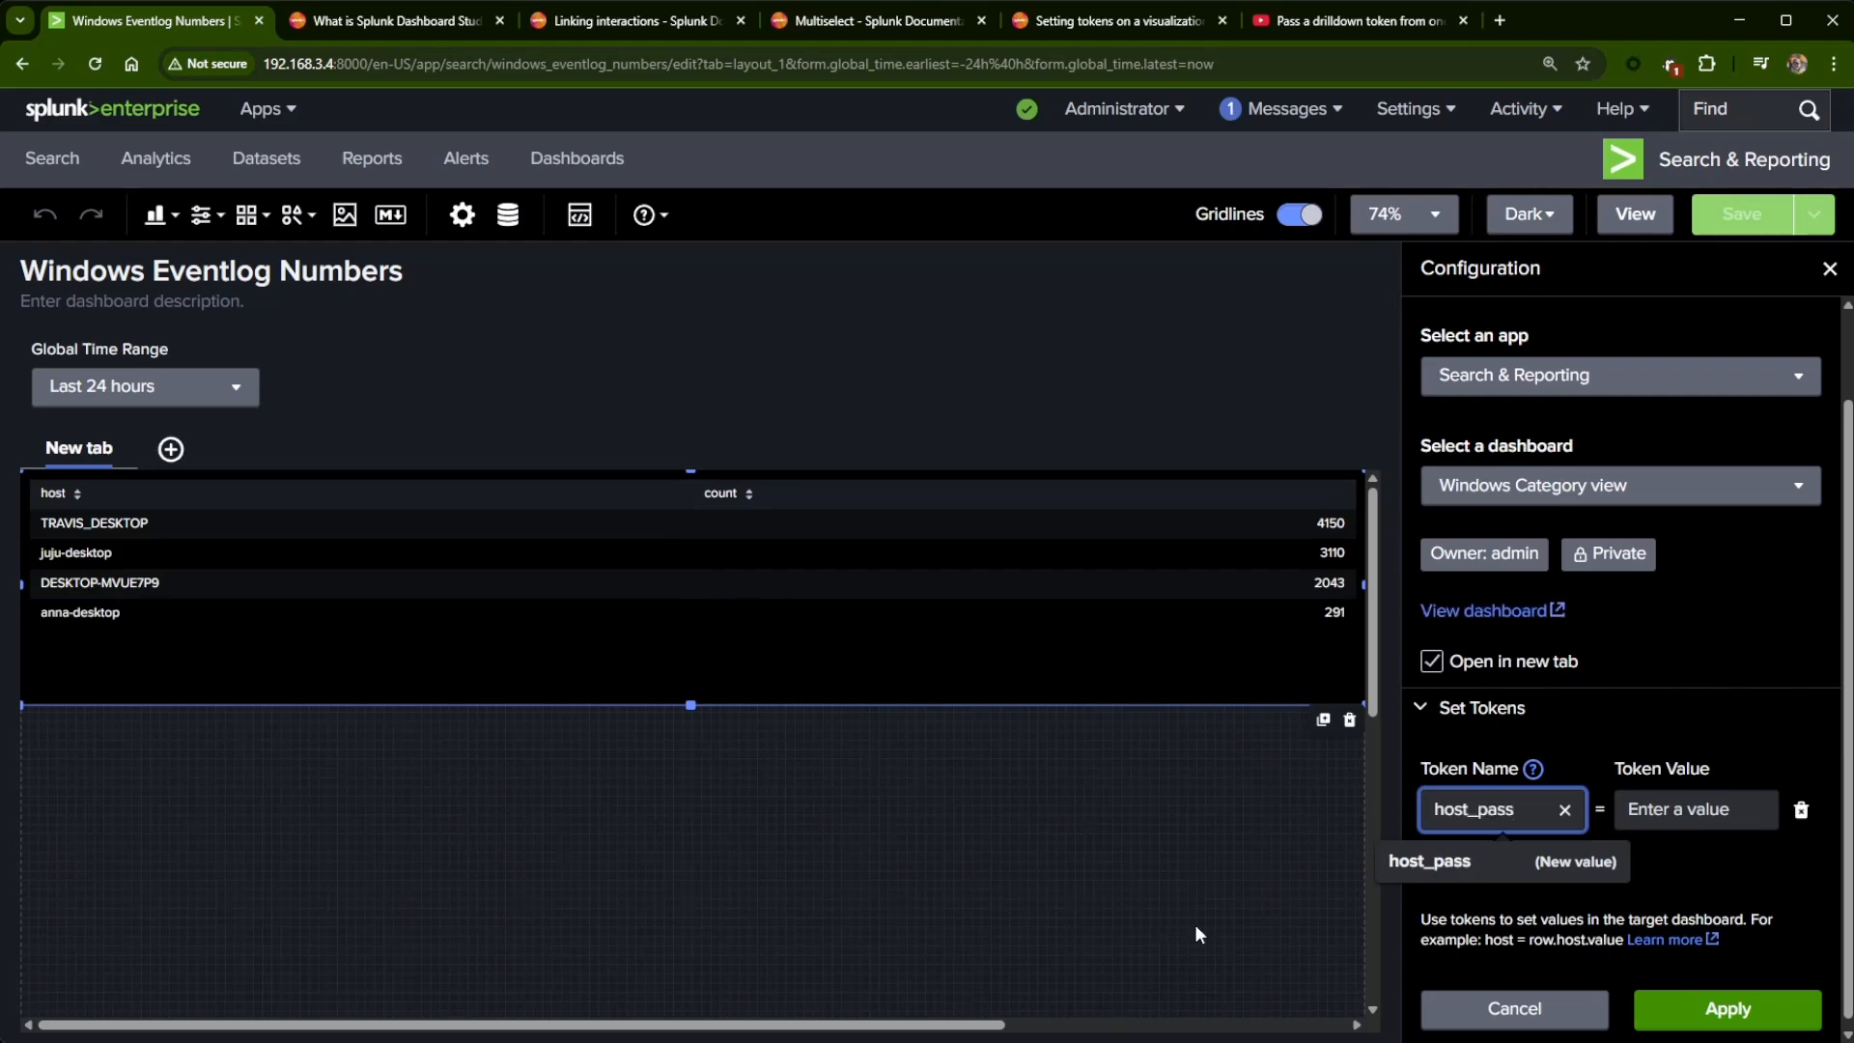
left_click(1701, 811)
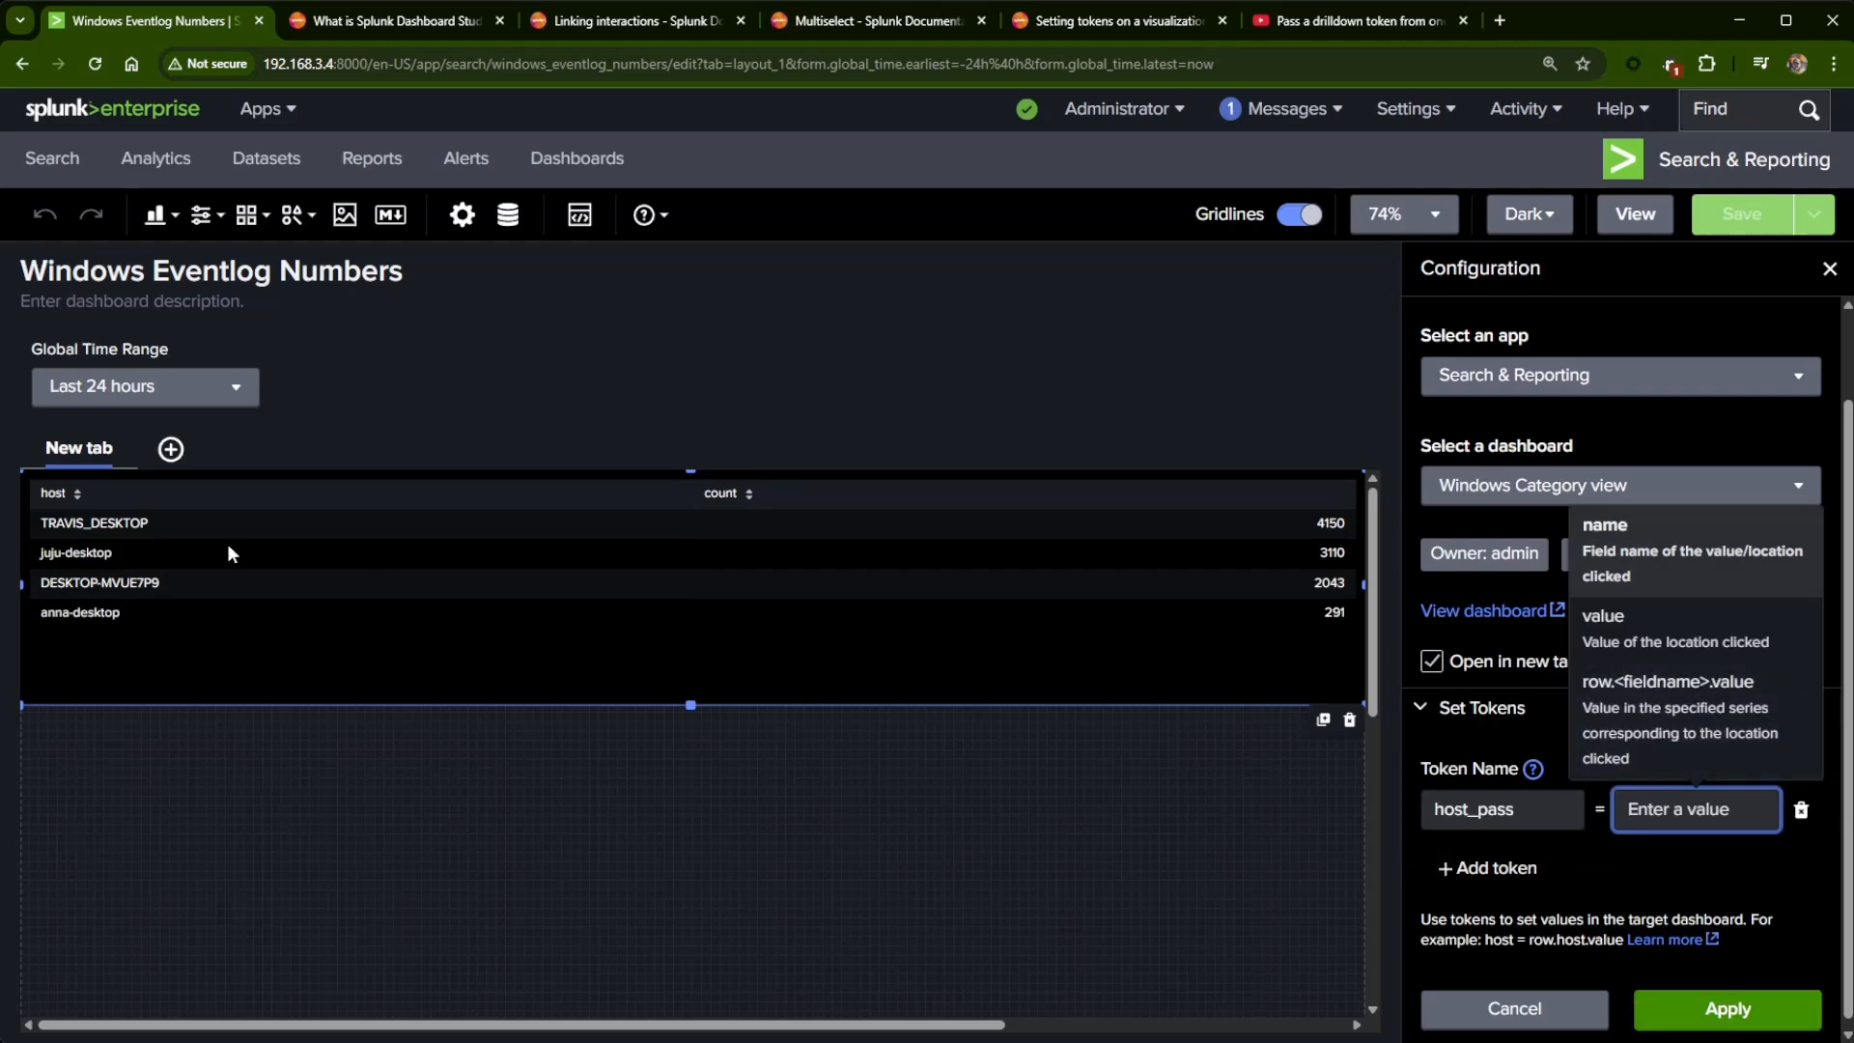
left_click(1674, 734)
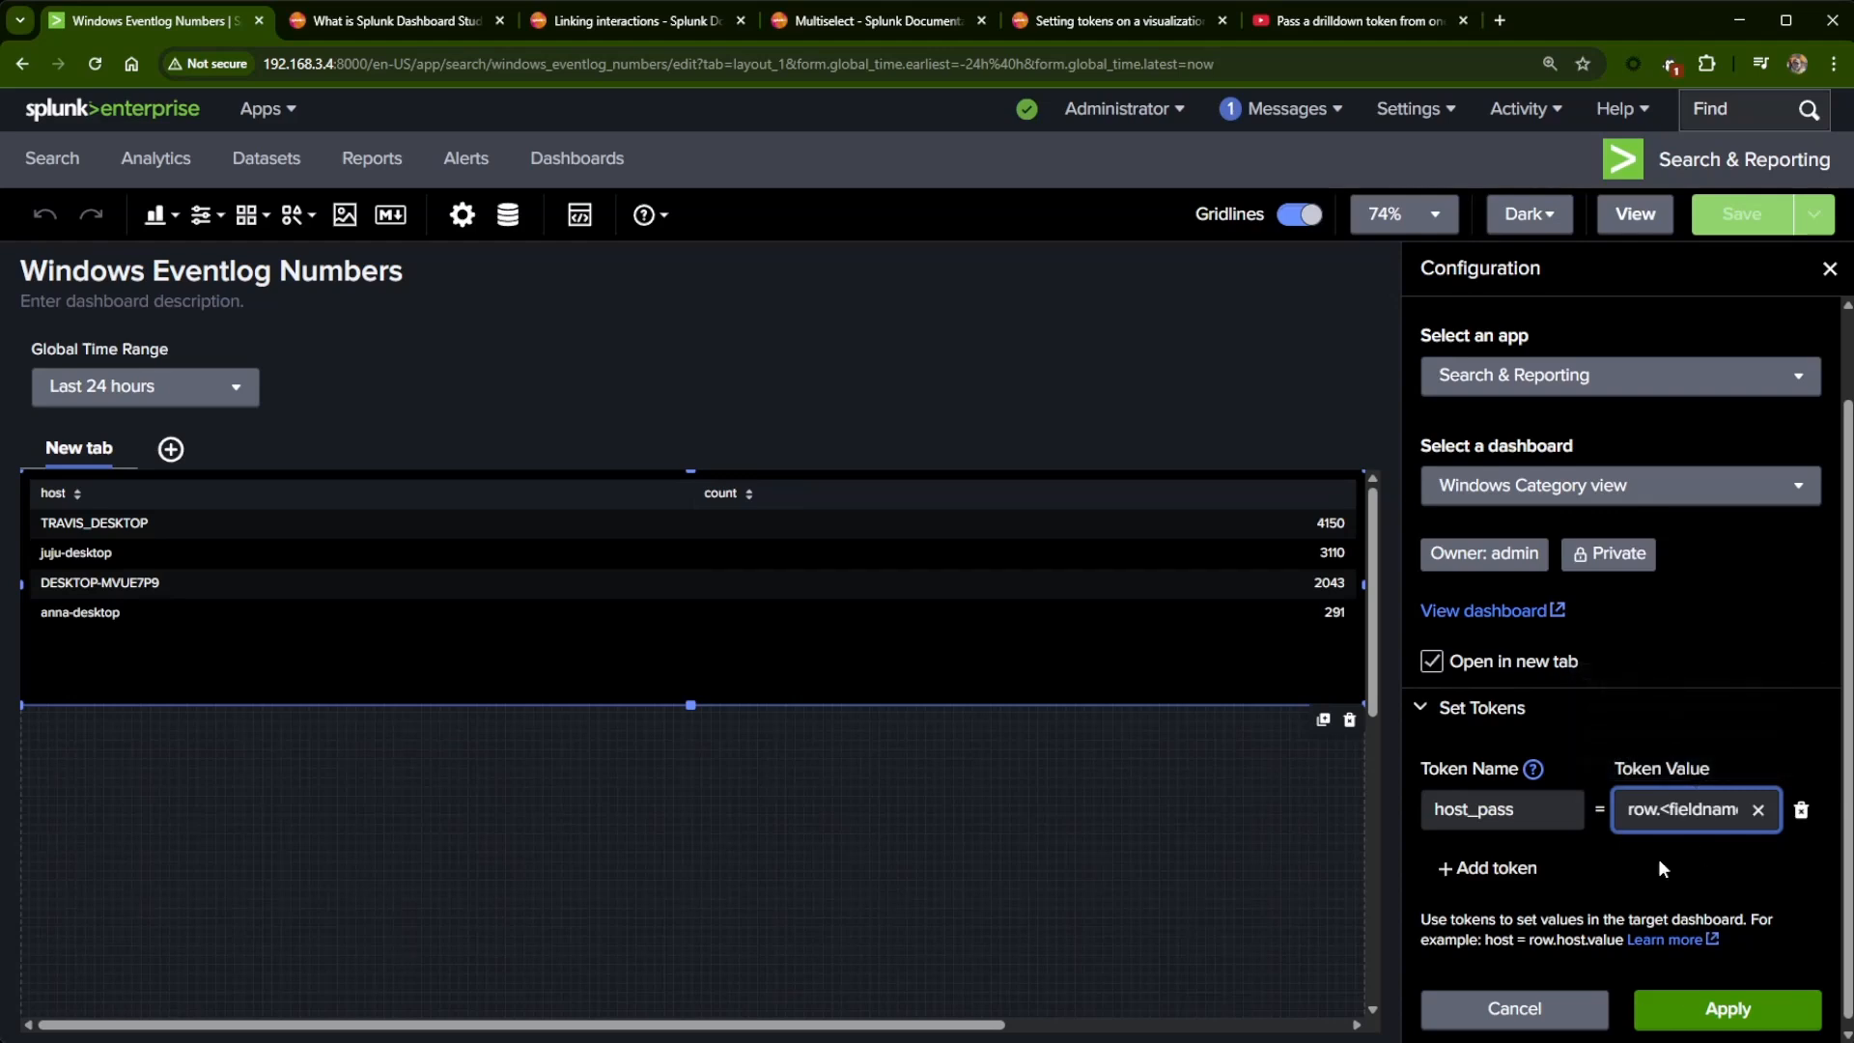
- Replace the field name placeholder so the host_pass token value reads row.host.value, and apply the interaction
left_click(1736, 810)
key("Right")
key("Right")
key("Right")
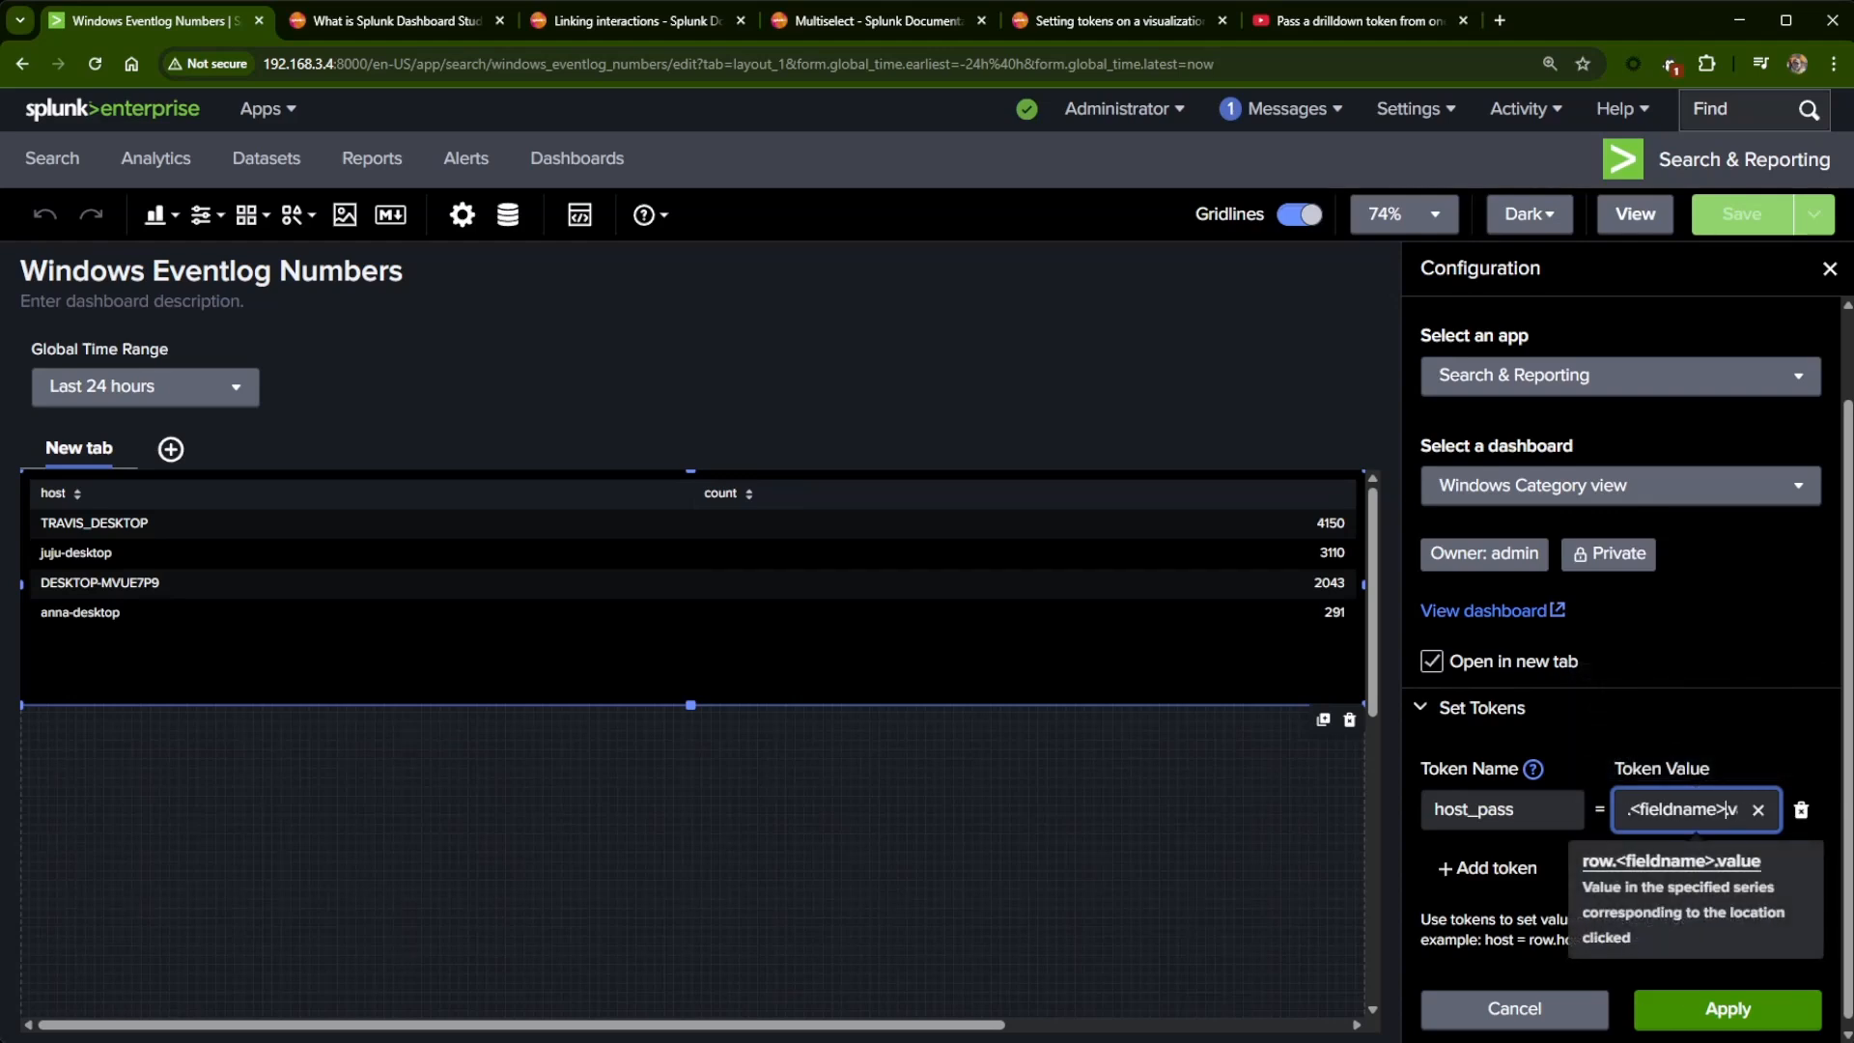
key("BackSpace")
key("BackSpace")
key("BackSpace")
key("BackSpace")
key("BackSpace")
key("BackSpace")
key("BackSpace")
key("BackSpace")
key("BackSpace")
key("BackSpace")
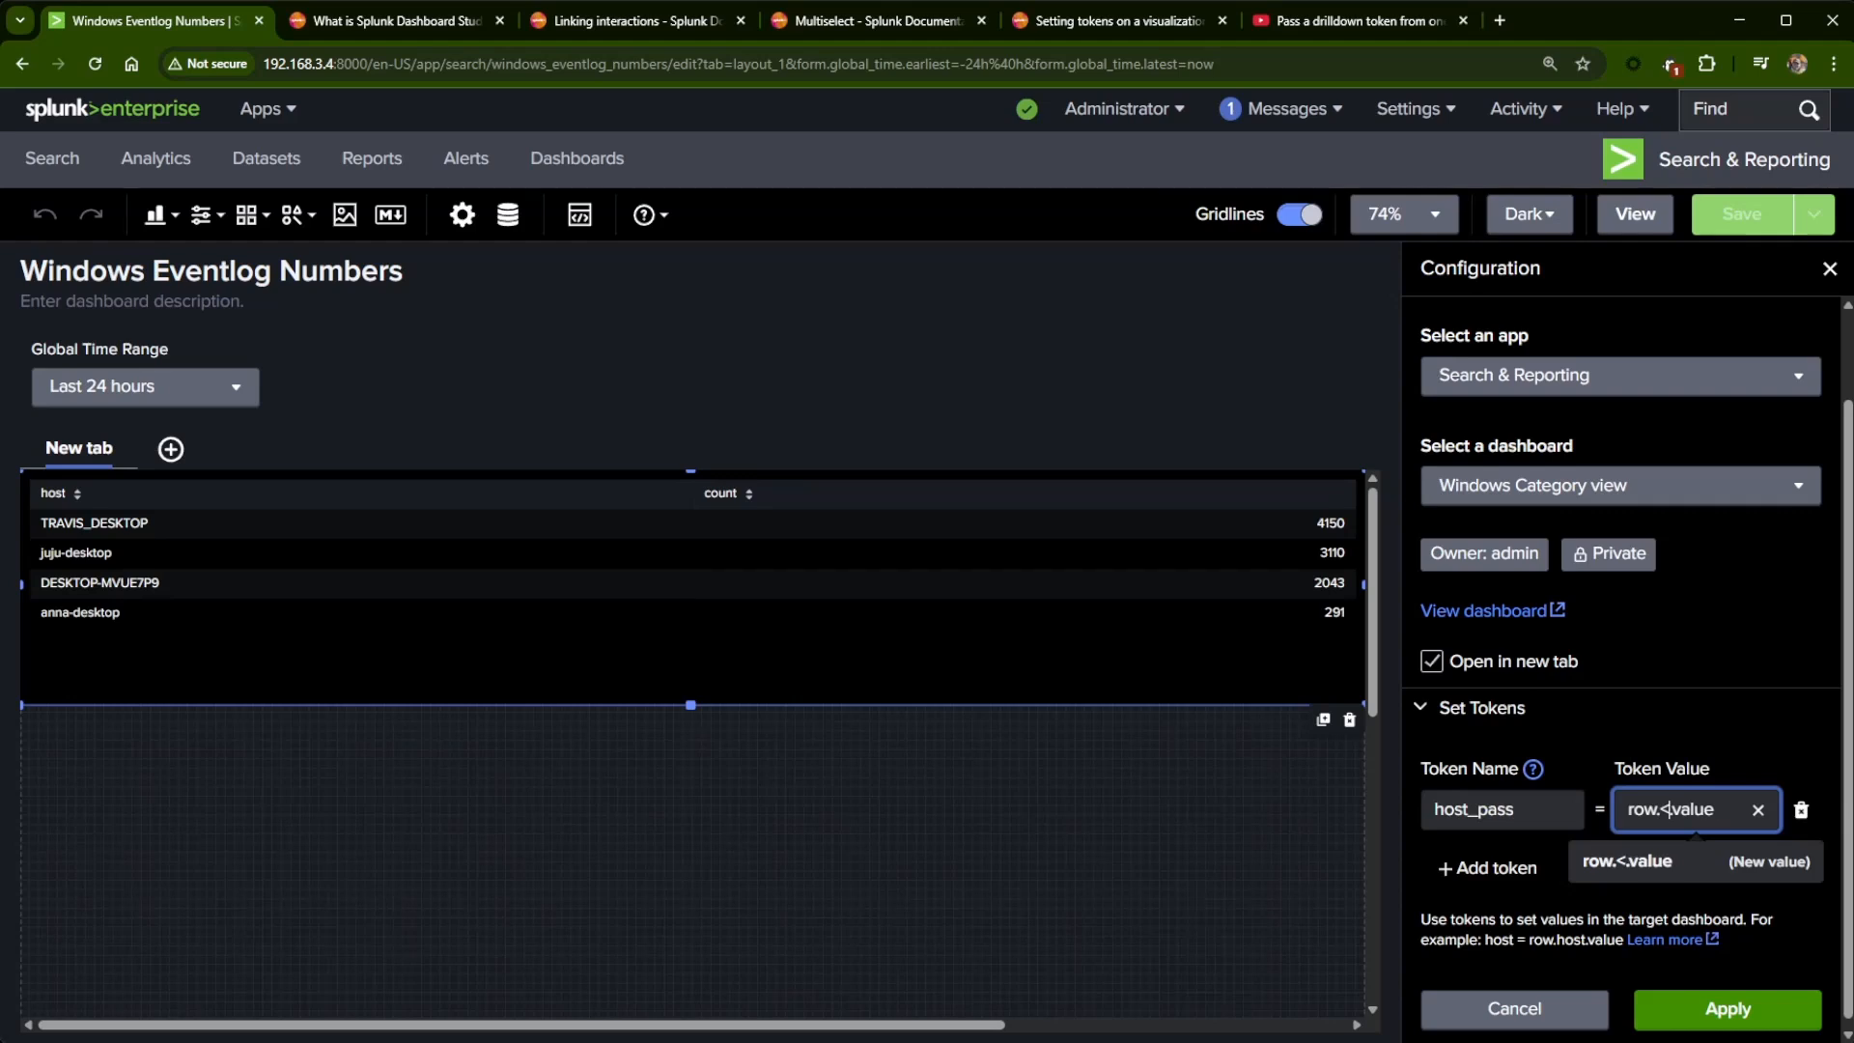
key("BackSpace")
type("host.")
left_click(1746, 1012)
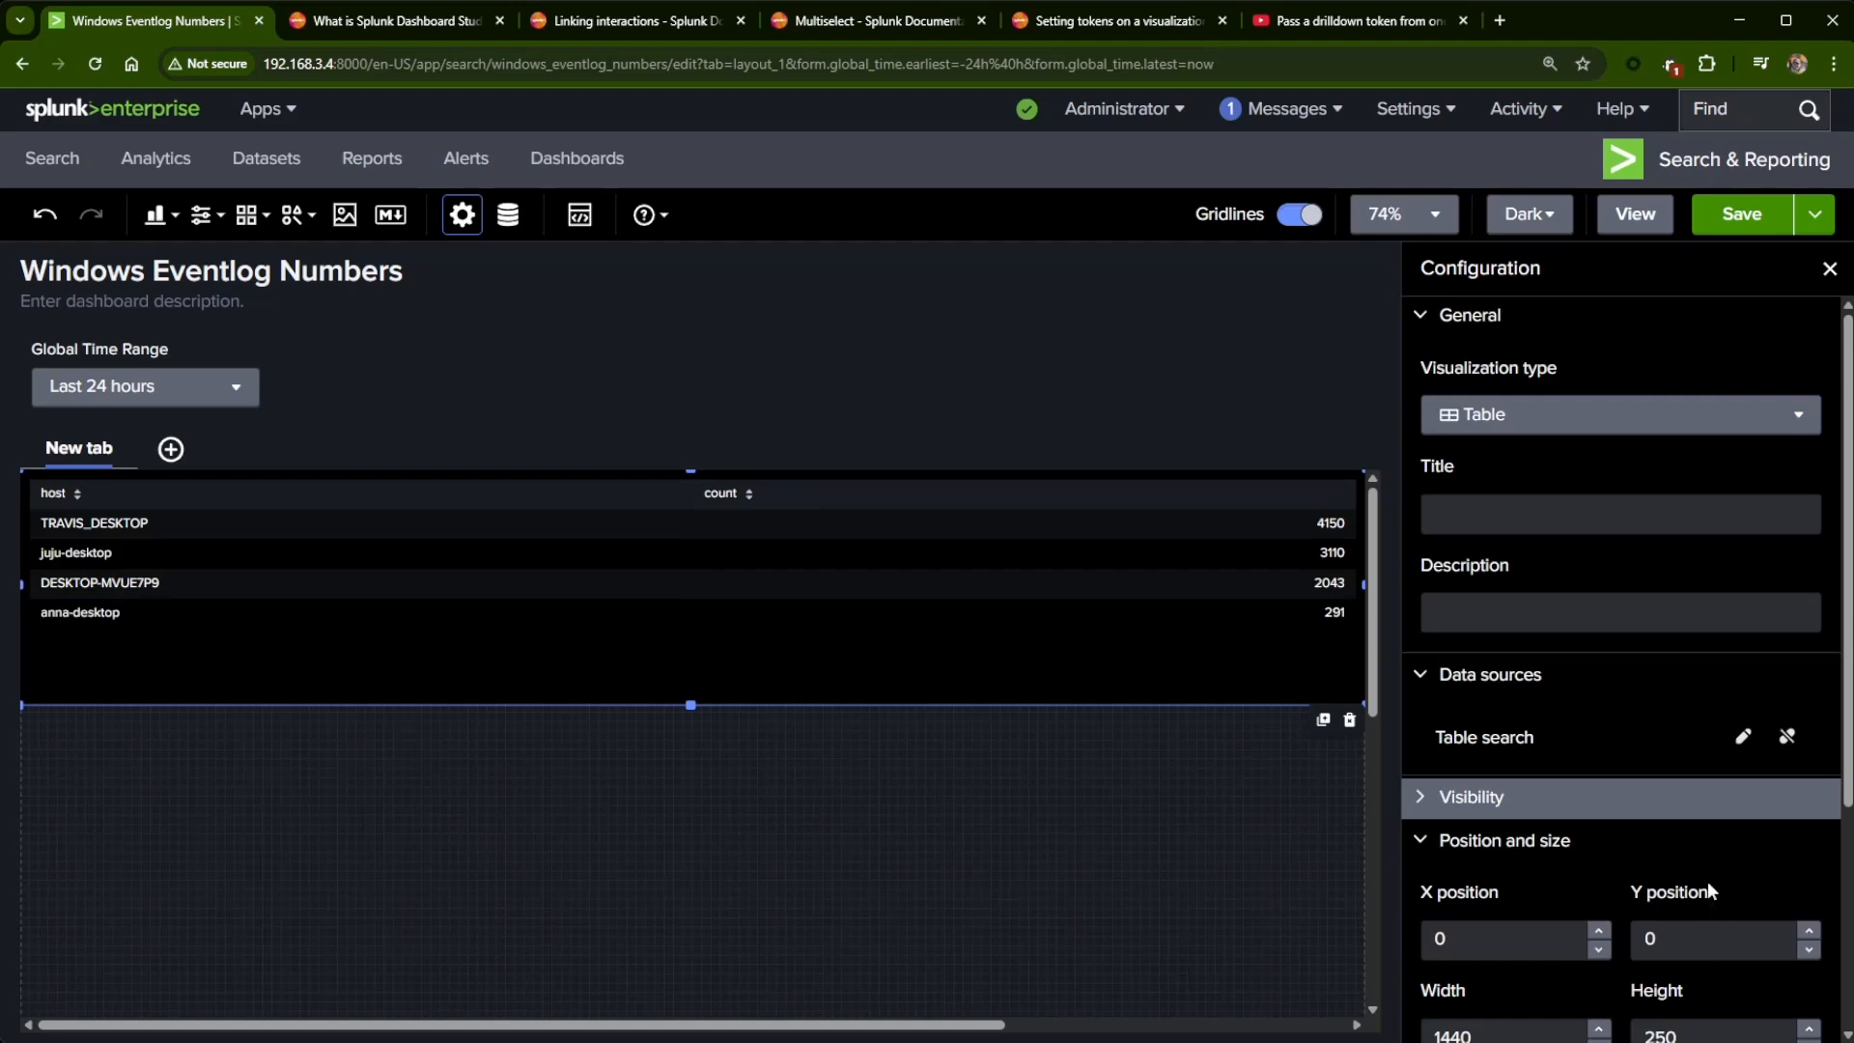
- Save the Windows Eventlog Numbers dashboard, switch it to view mode and test the drilldown on the first host
left_click(1729, 229)
left_click(1639, 218)
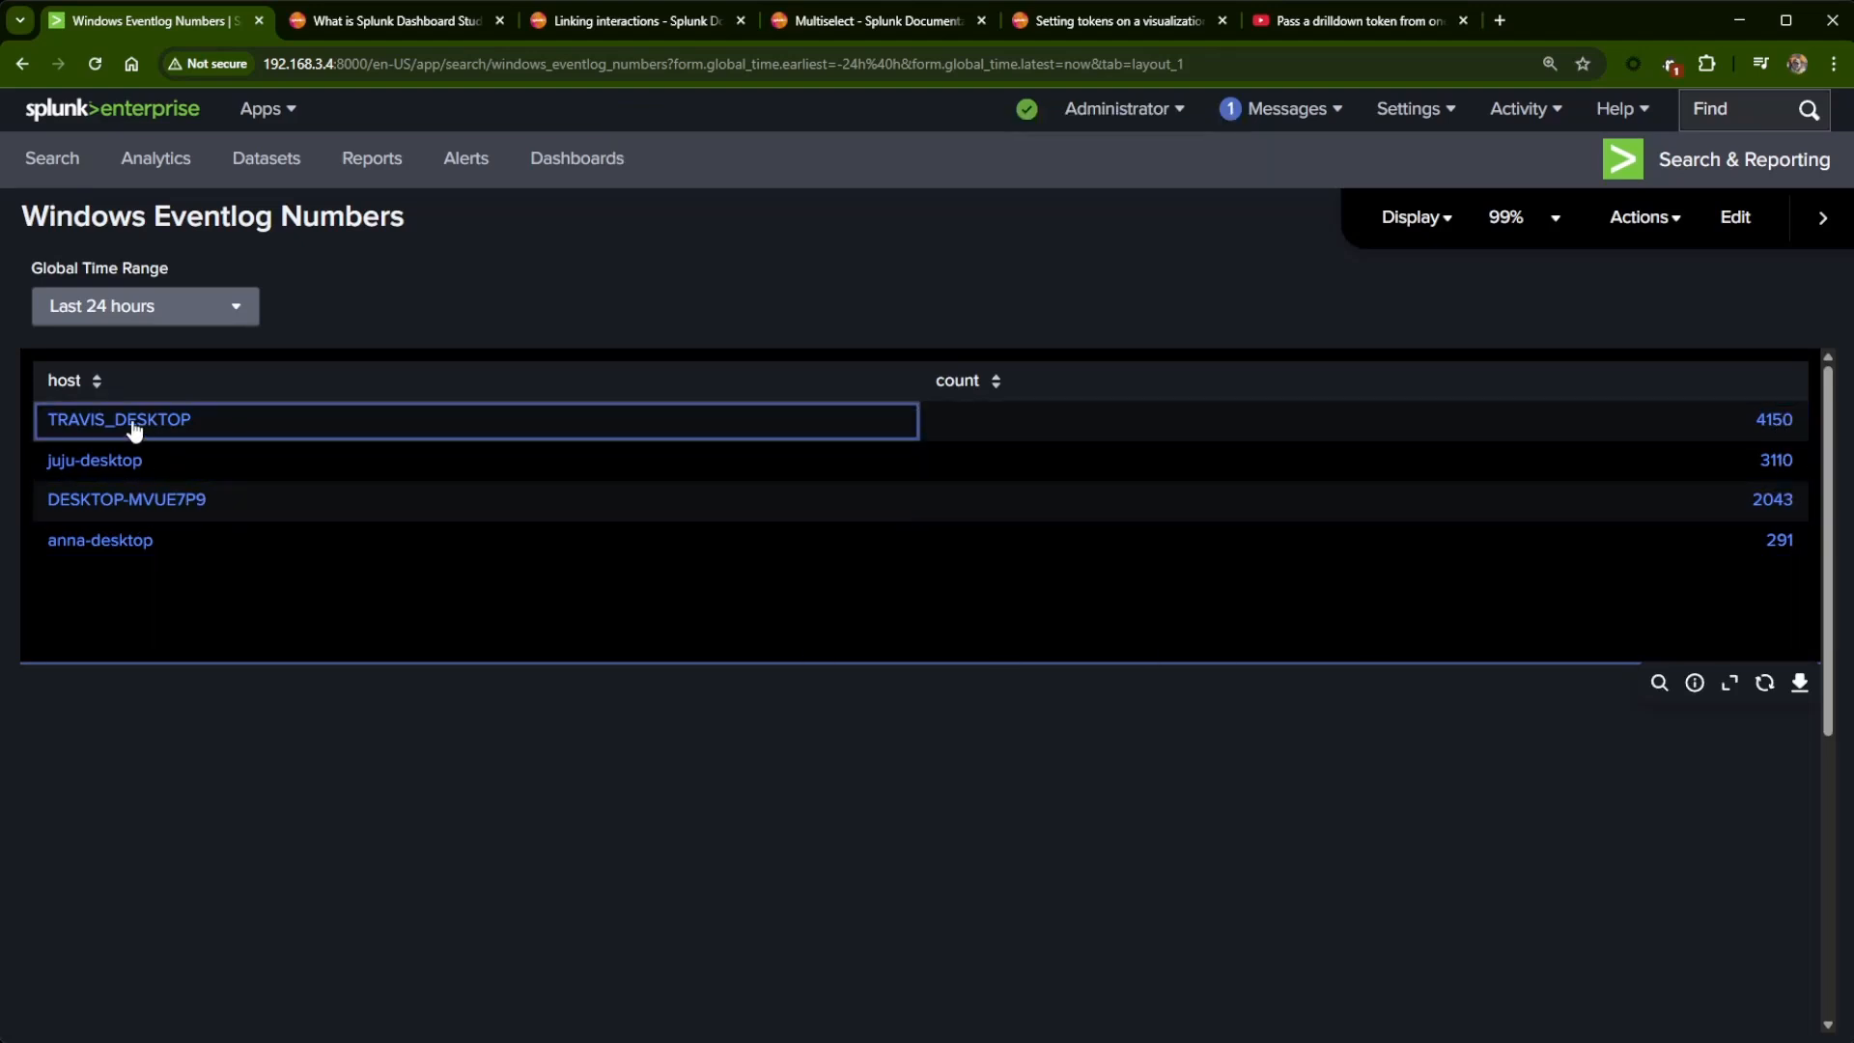
left_click(134, 426)
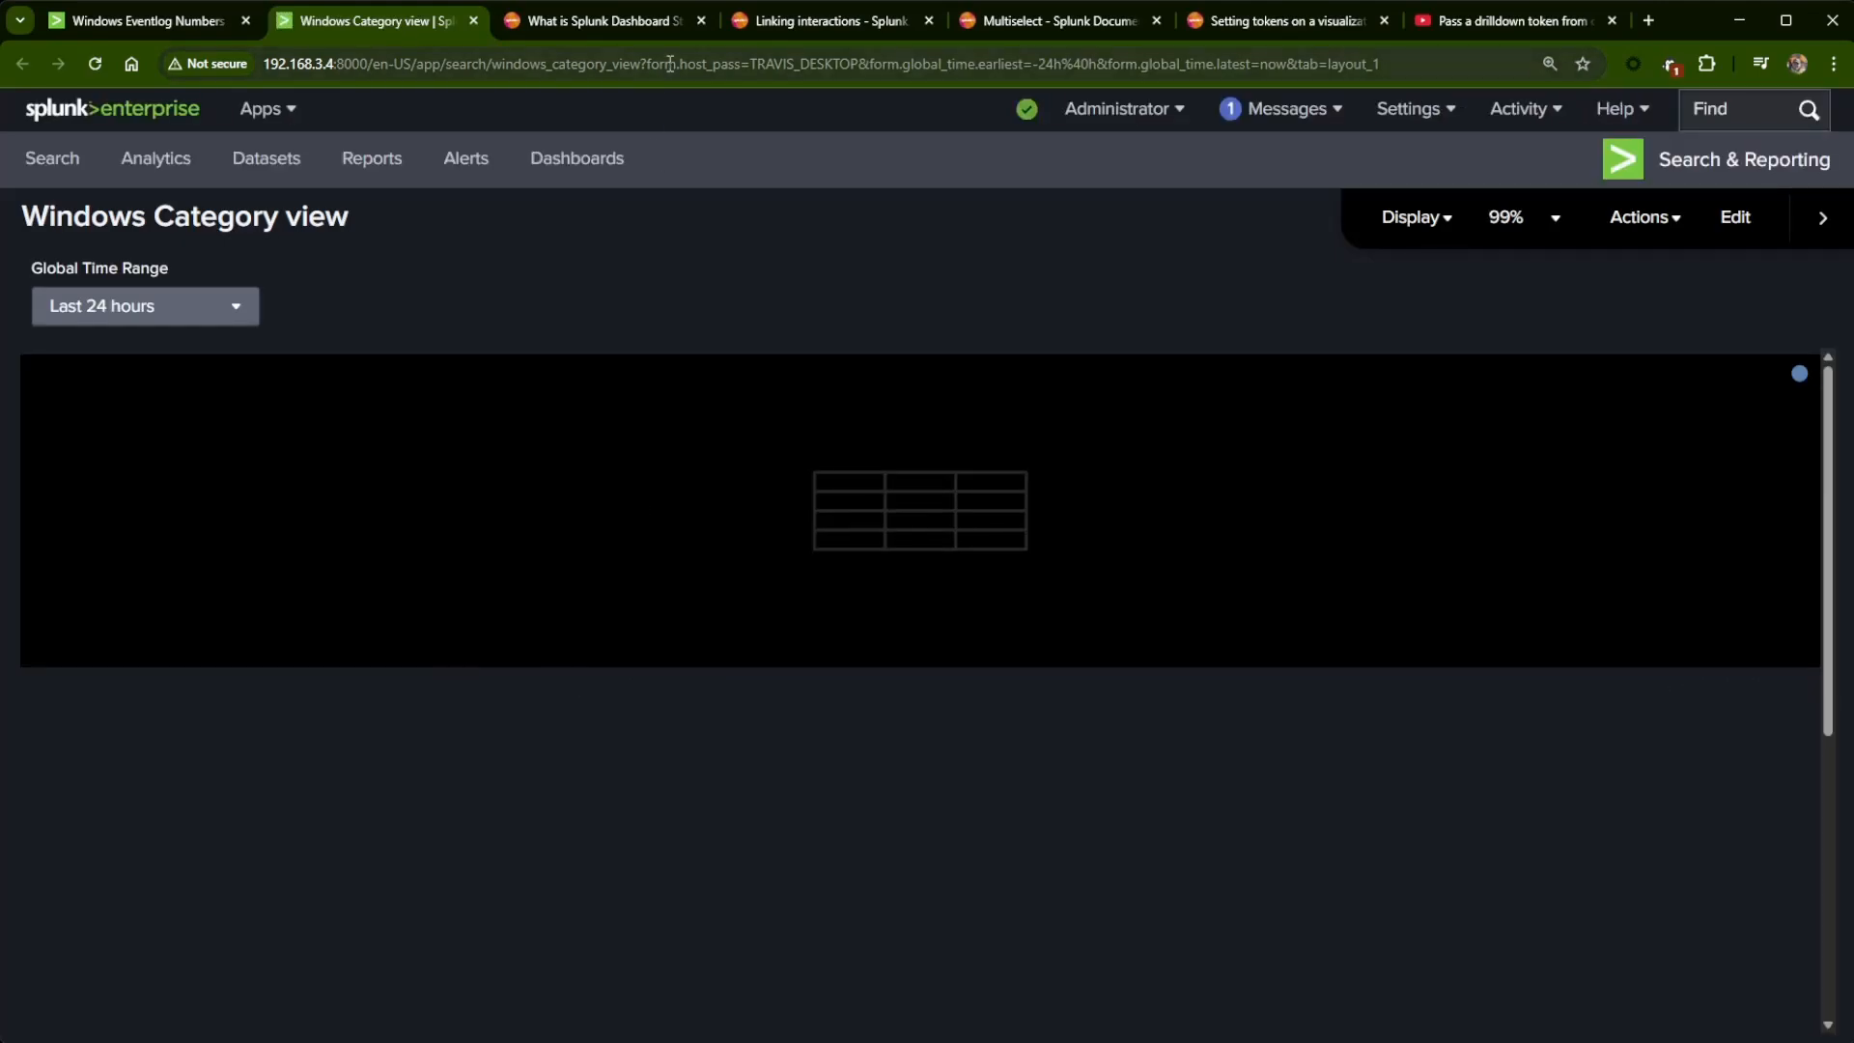
- Examine the form.host_pass token and its host value in the address of the opened Windows Category view dashboard
left_click_drag(647, 64, 686, 69)
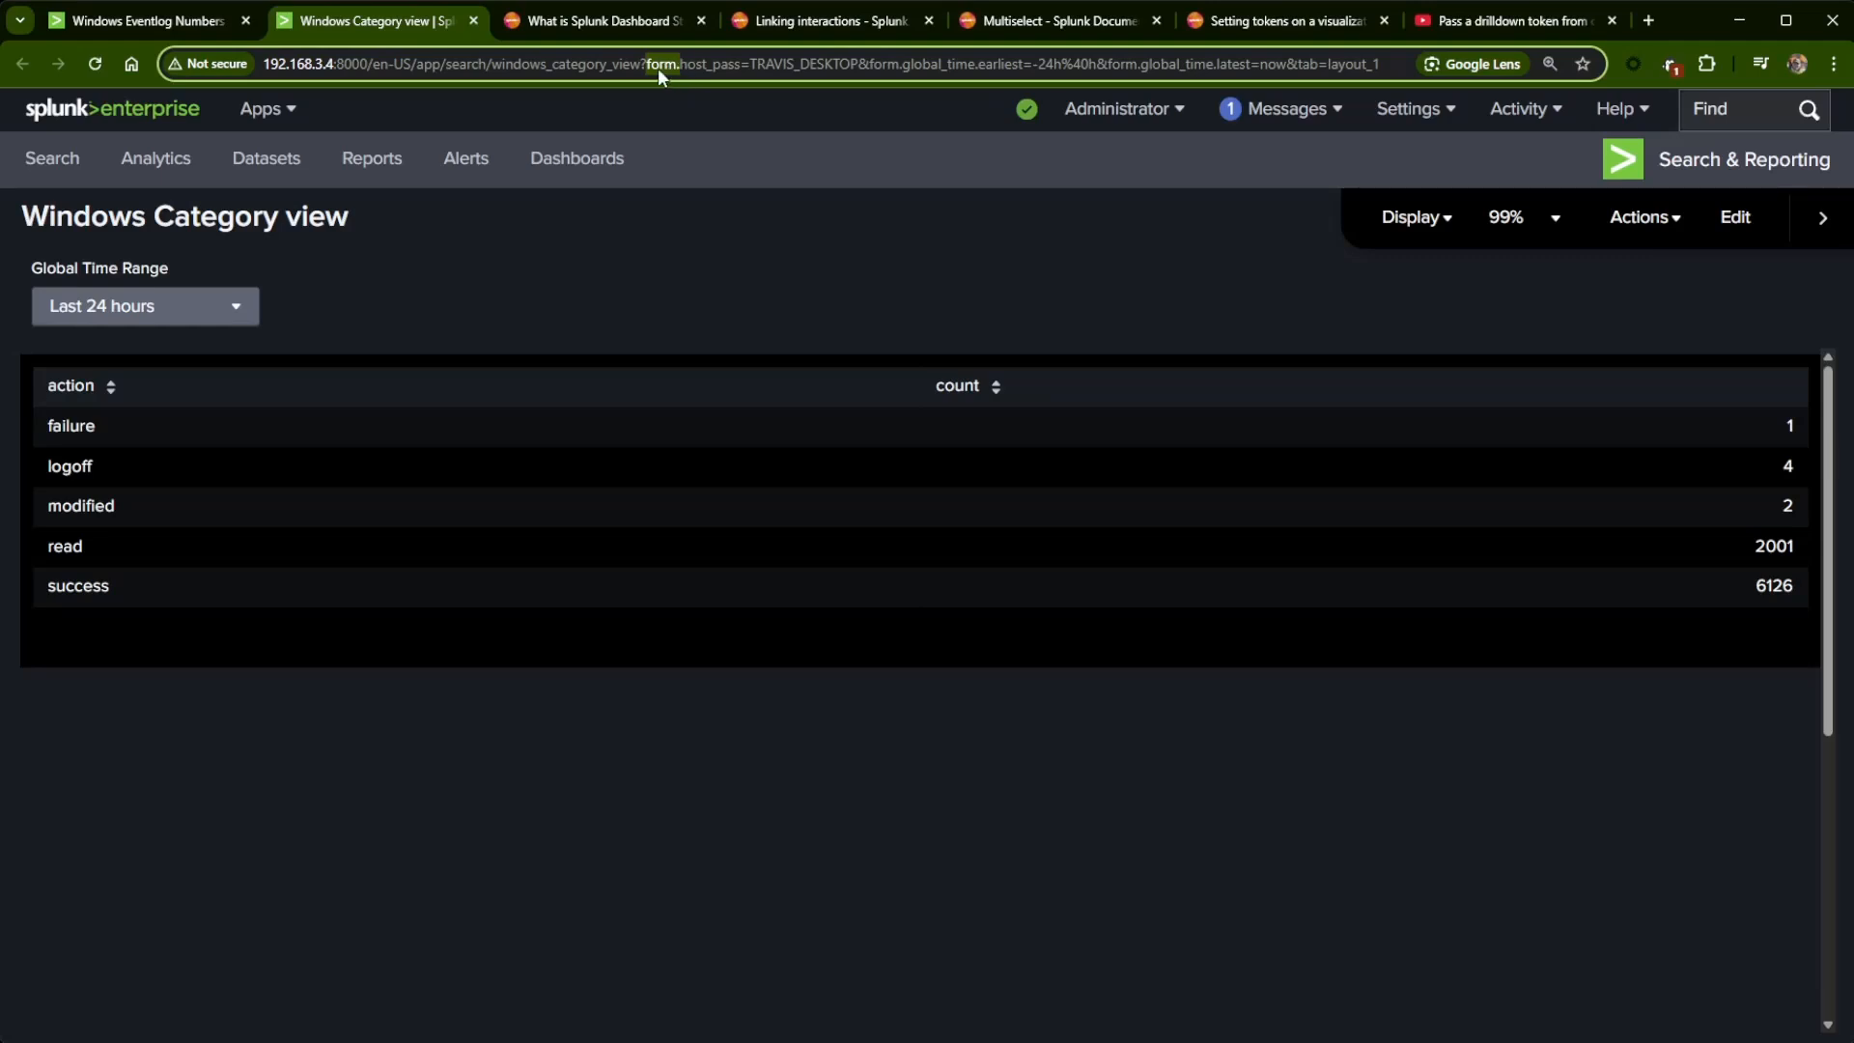
left_click(680, 63)
left_click_drag(681, 63, 918, 84)
left_click(796, 64)
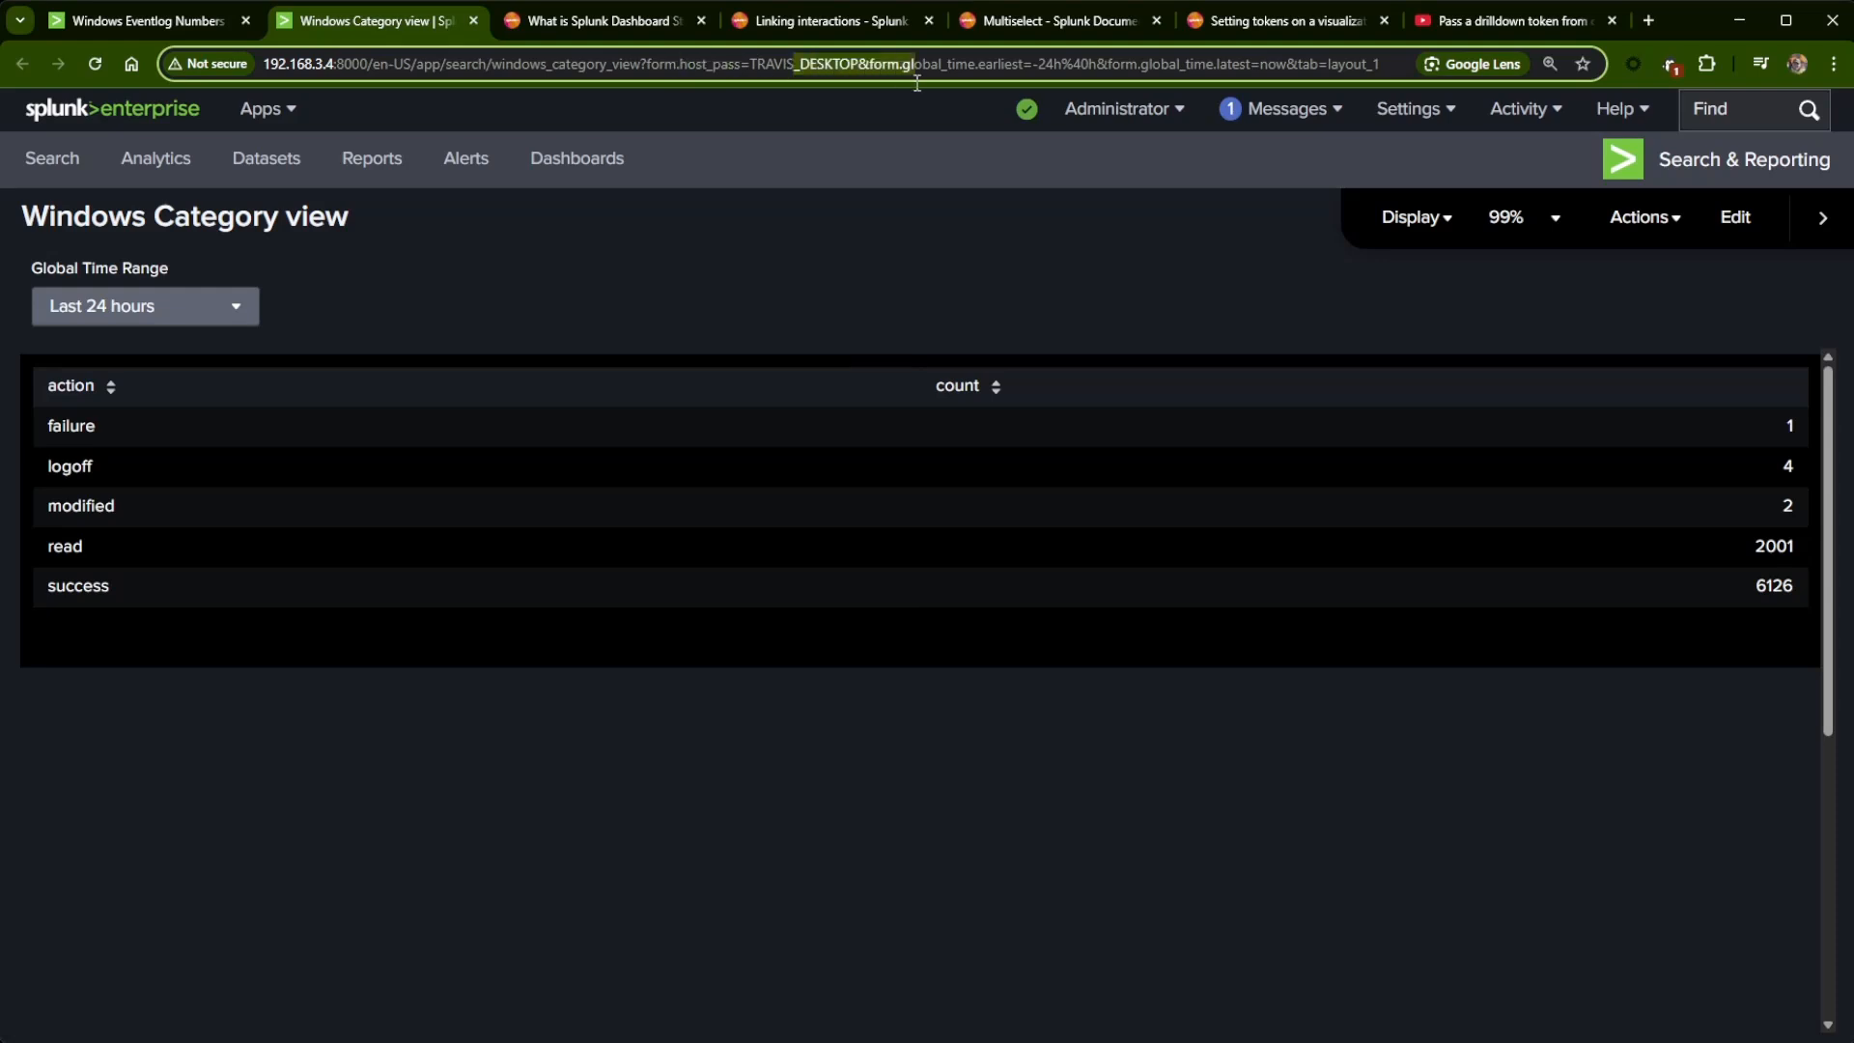
left_click(879, 270)
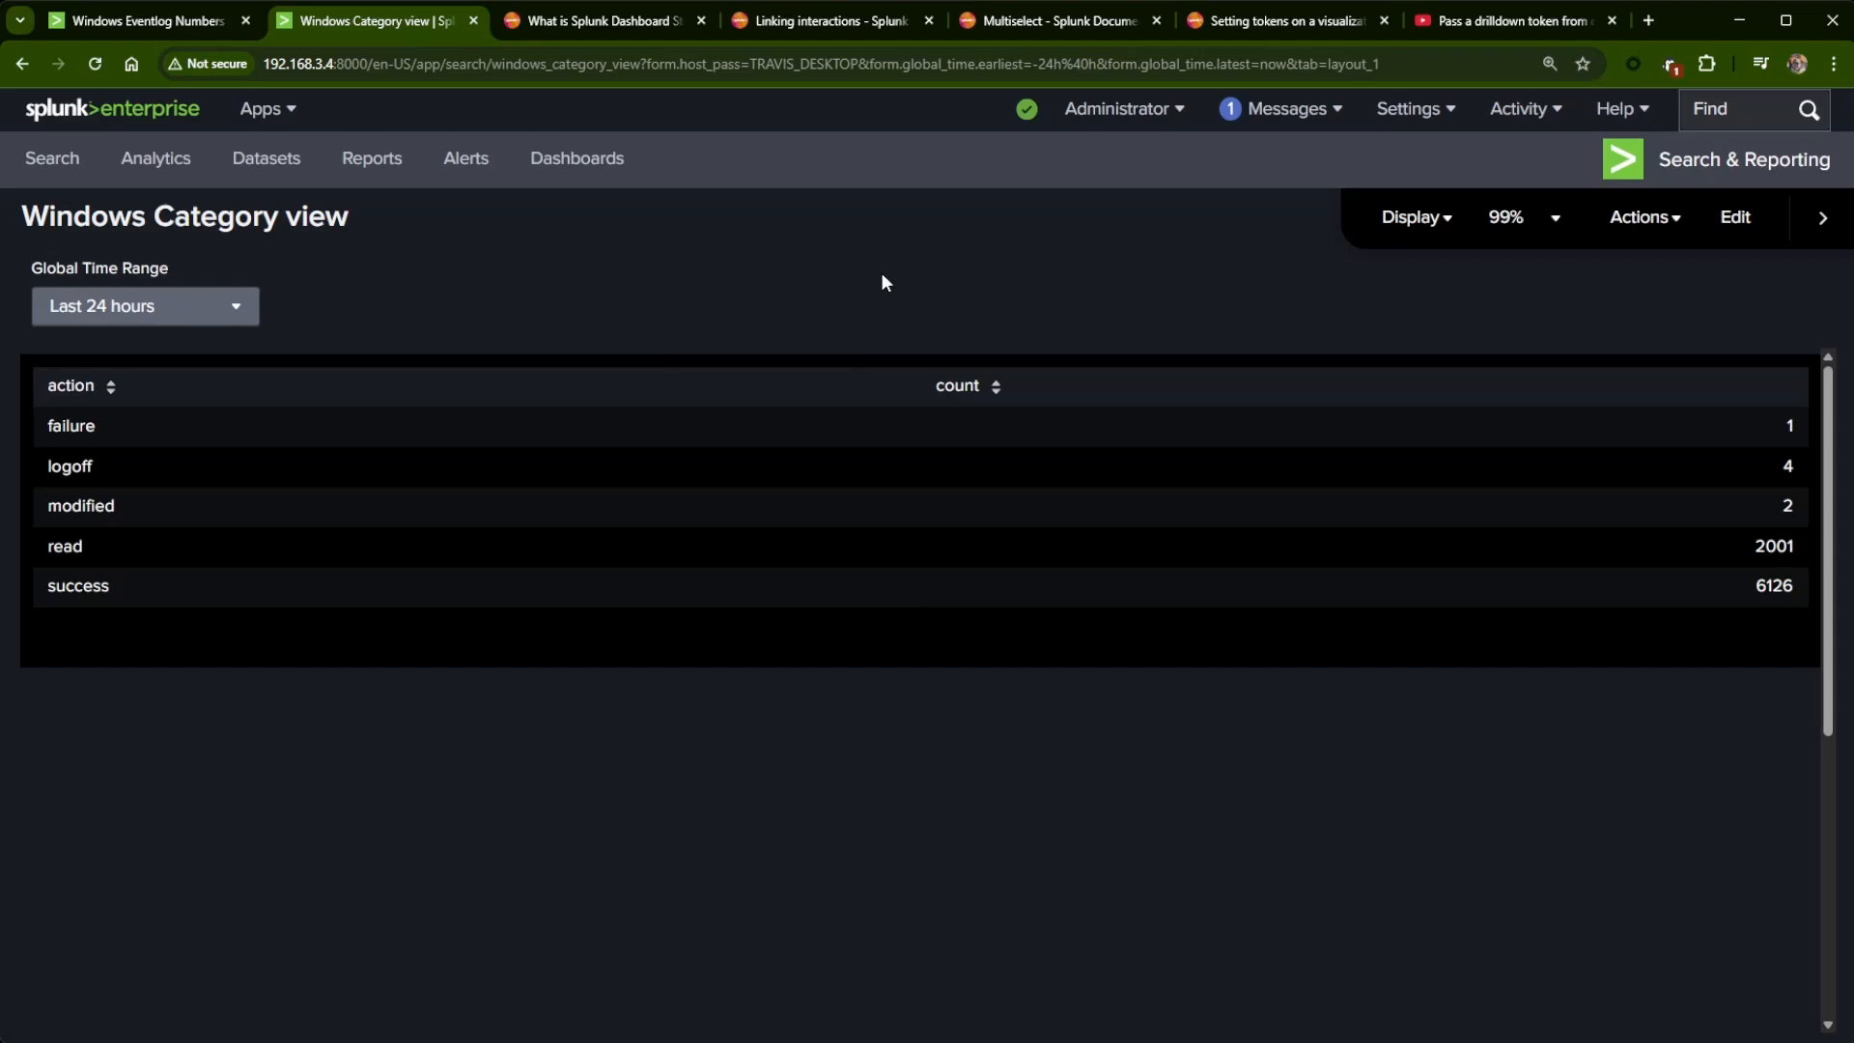
- Edit the action table's search in Windows Category view, inserting host IN ($host_pass$) before Category, and apply the change
left_click(1732, 232)
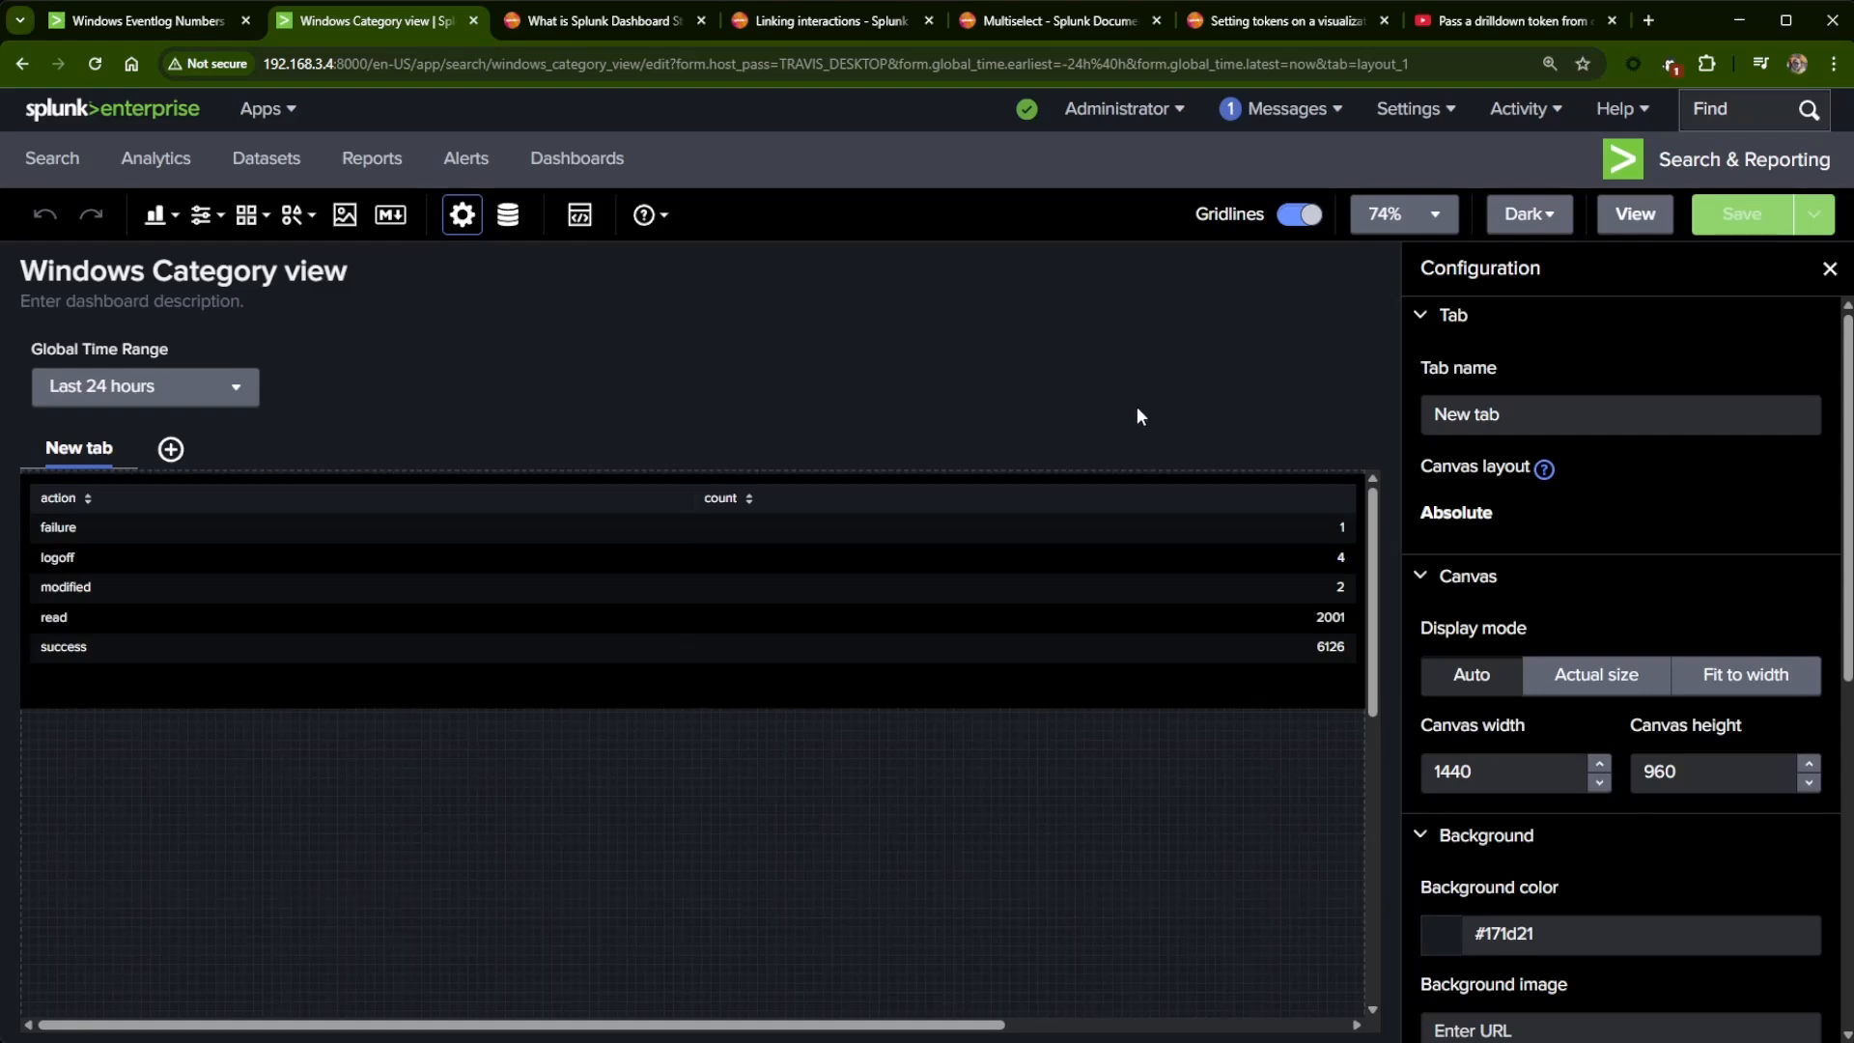
left_click(468, 549)
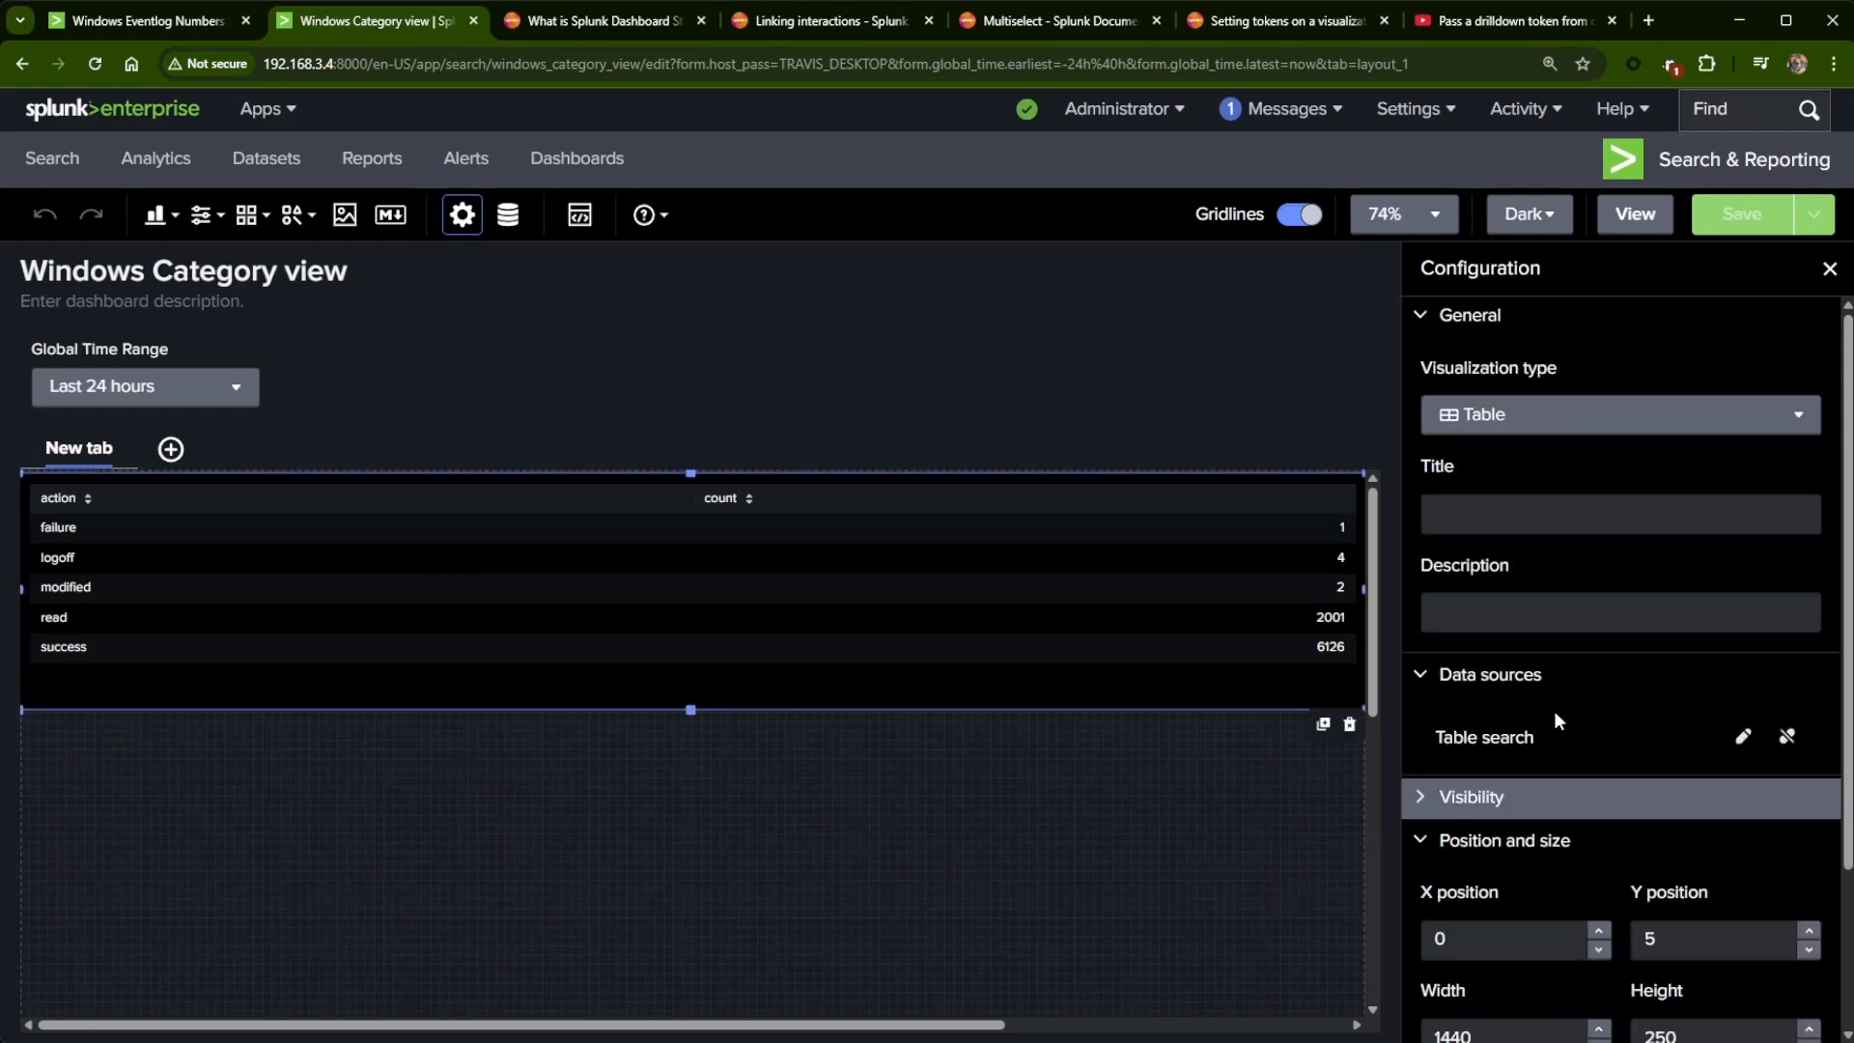
scroll(1555, 711, "down", 1)
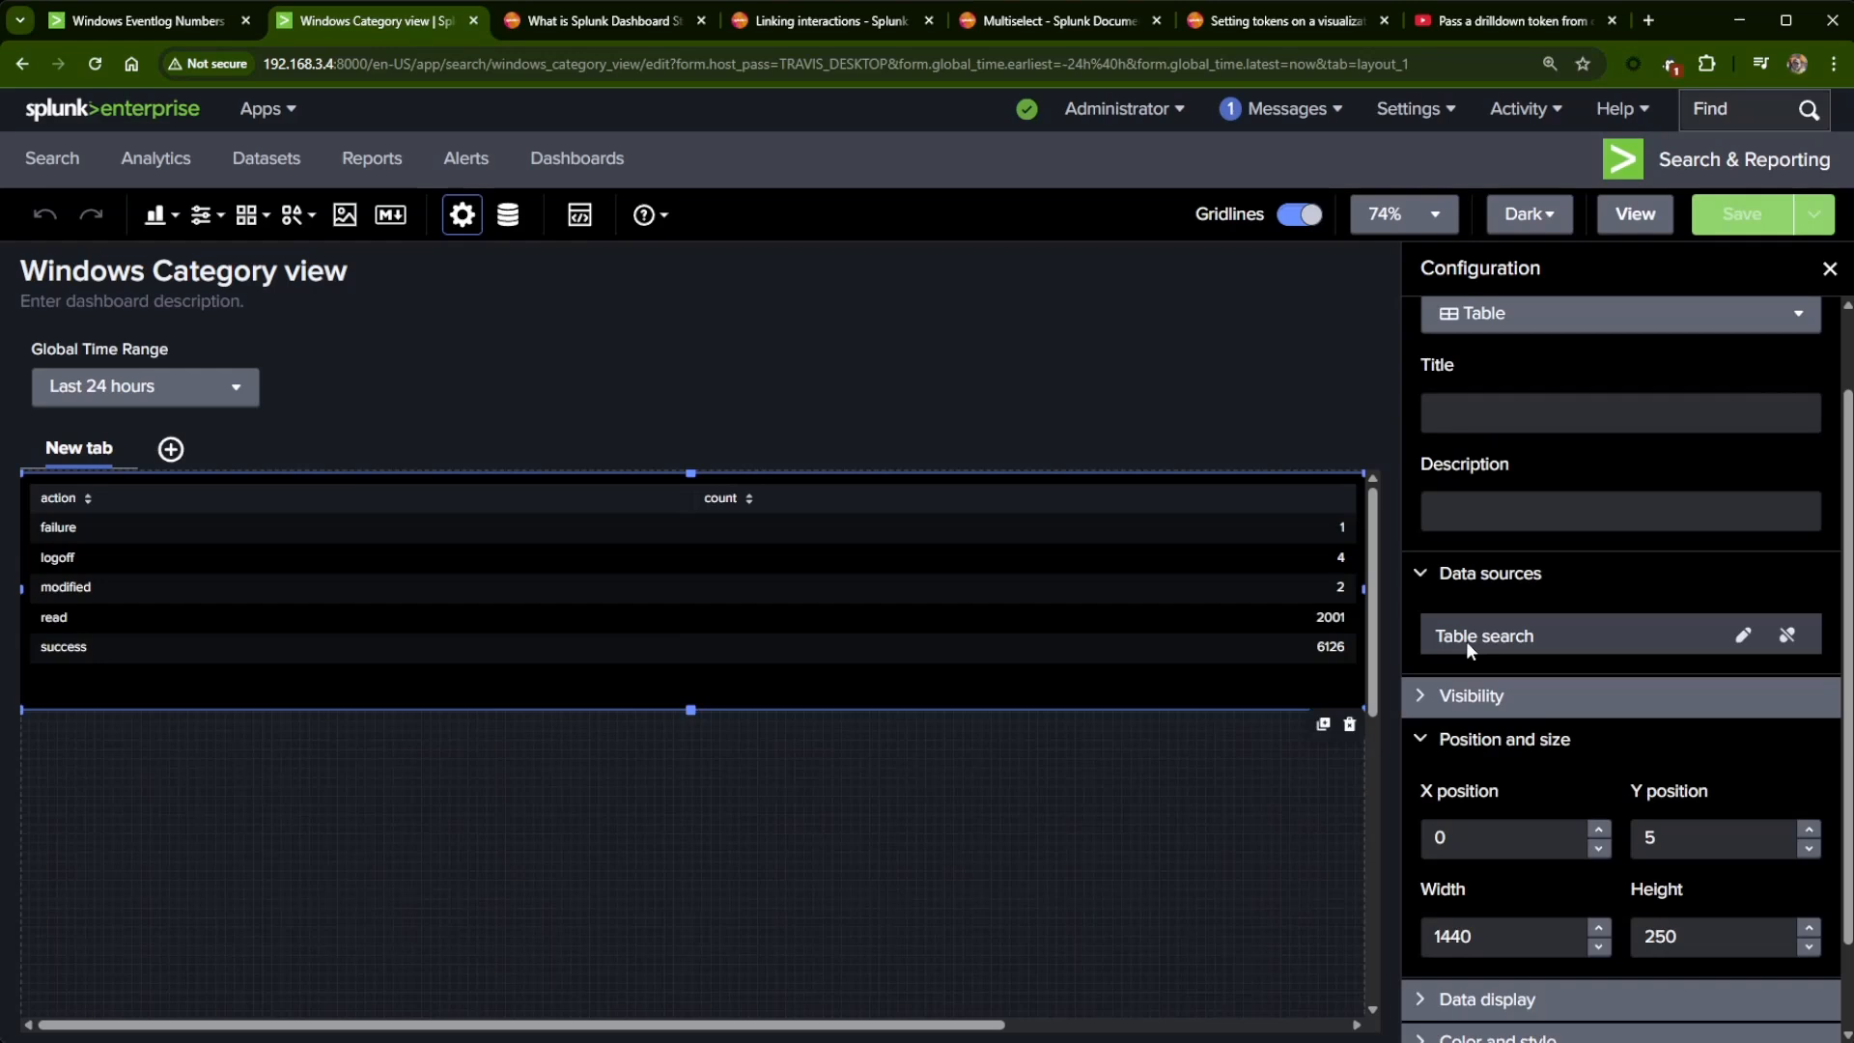
left_click(1743, 637)
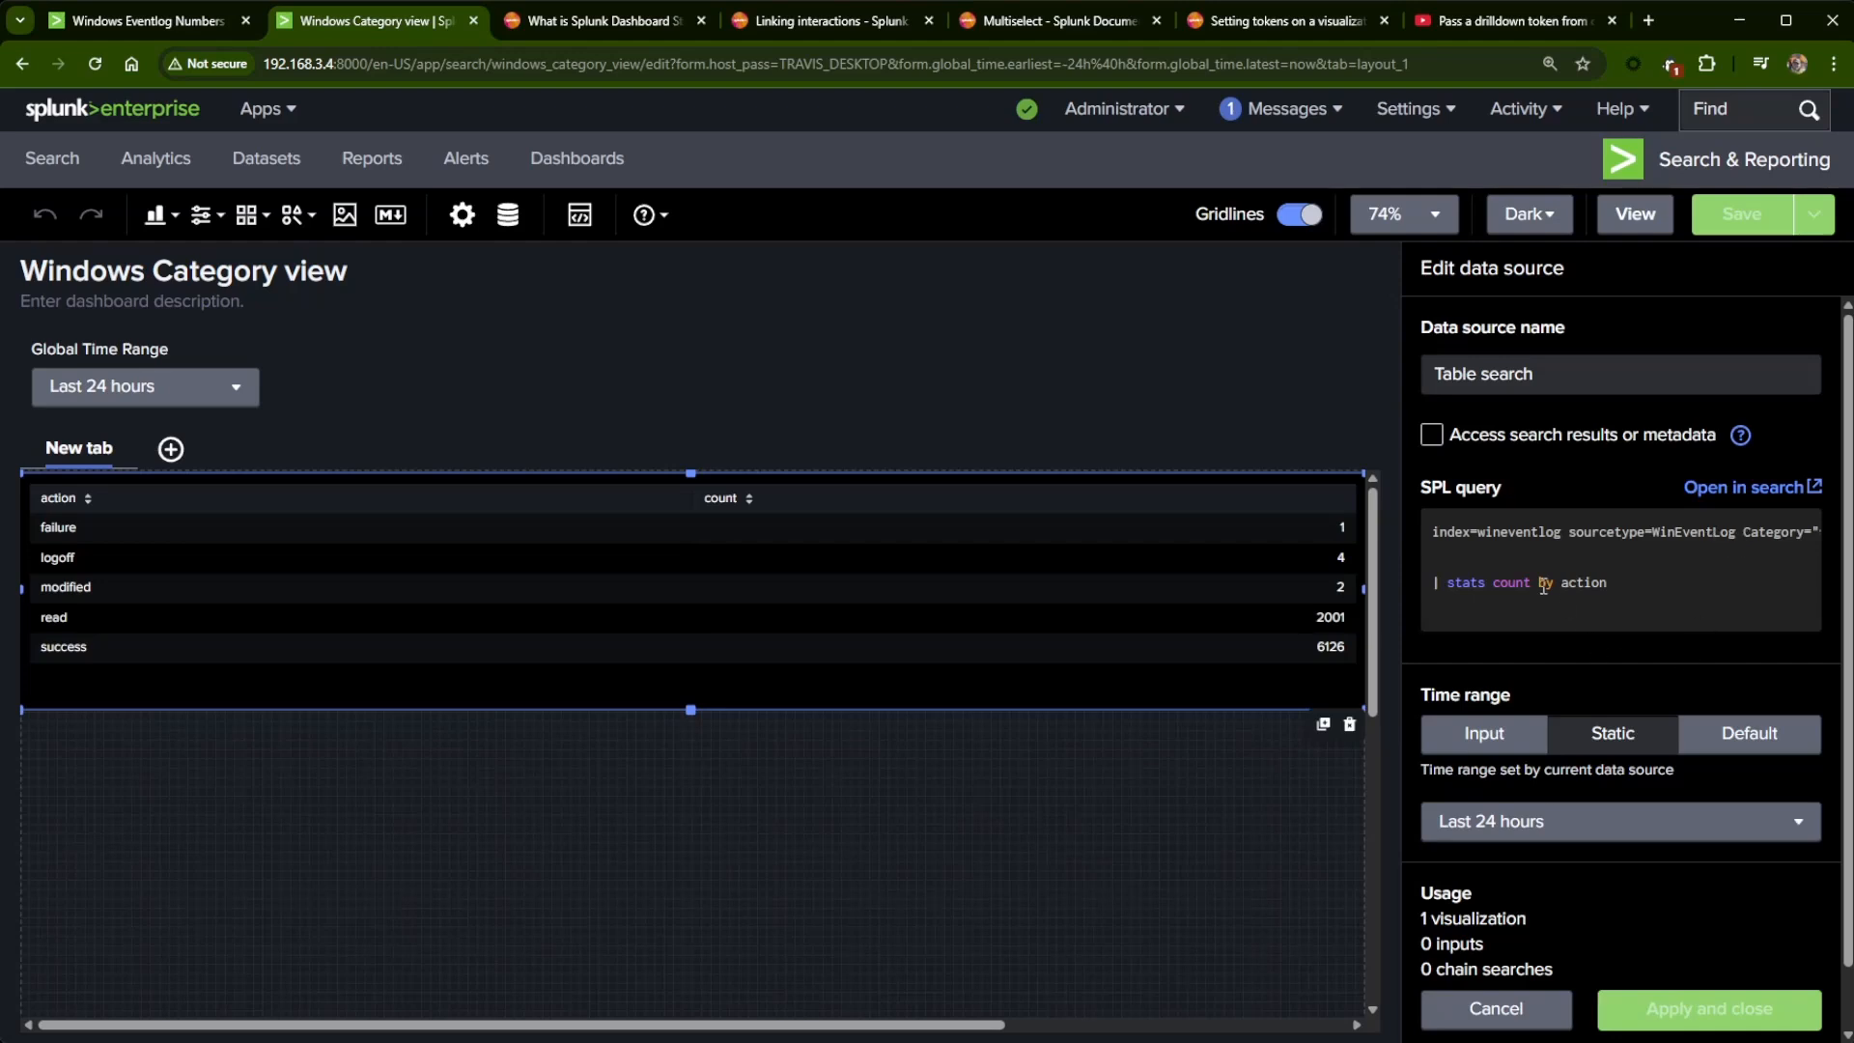
left_click(1729, 558)
left_click(1789, 533)
key("Left")
key("Left")
key("Left")
key("Left")
key("Left")
key("Left")
type("host IN")
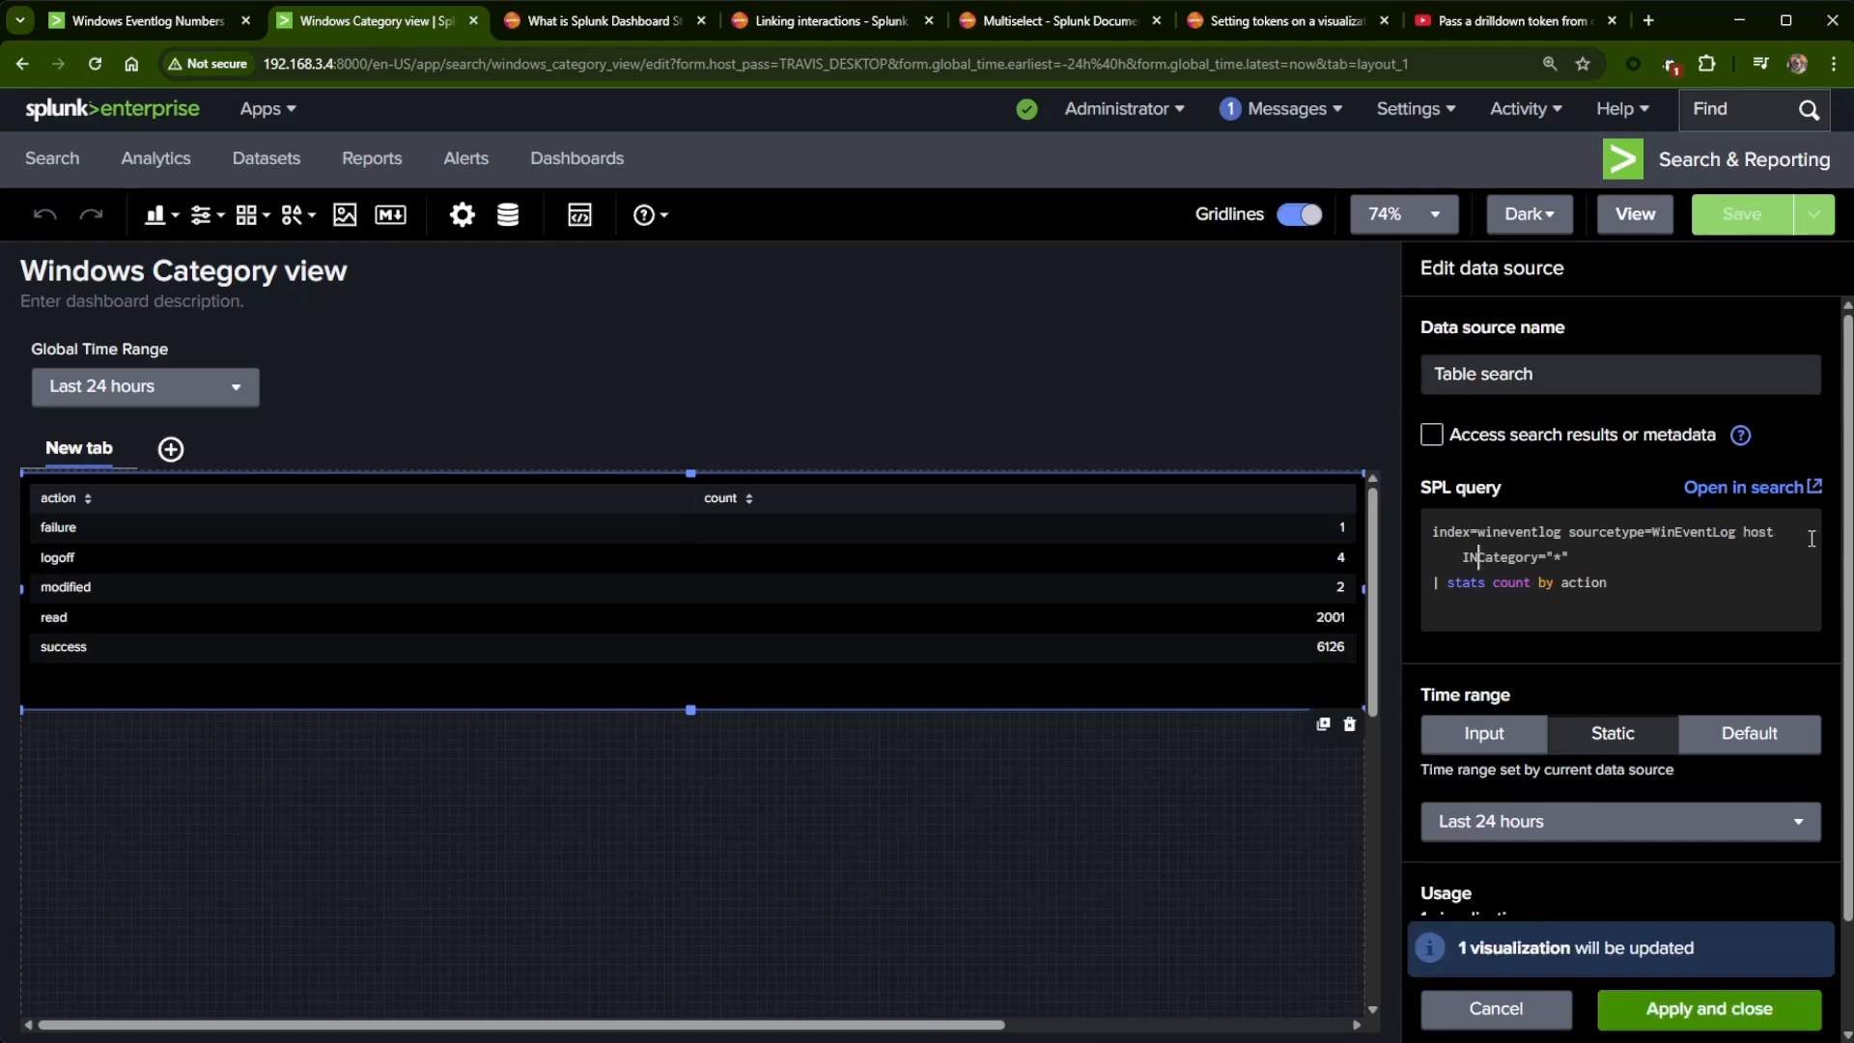
type(" (")
type("$host_pass$)")
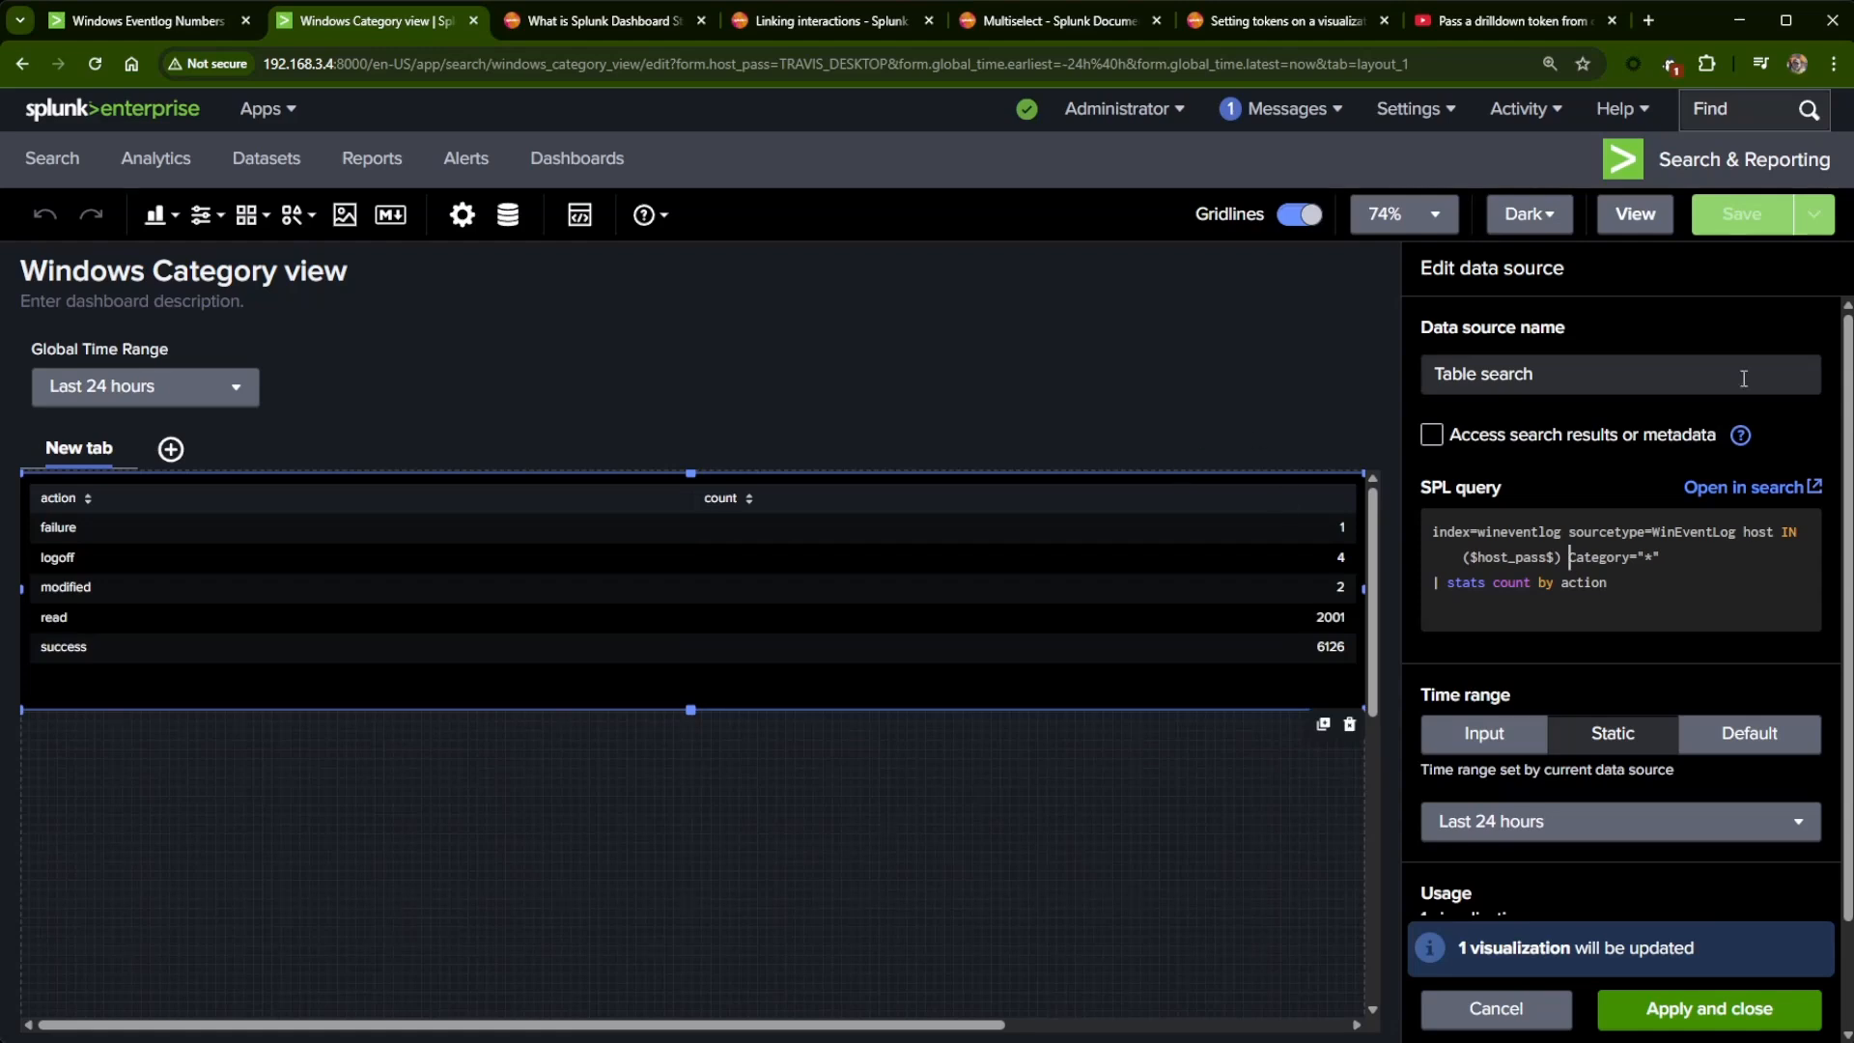
left_click(1693, 1009)
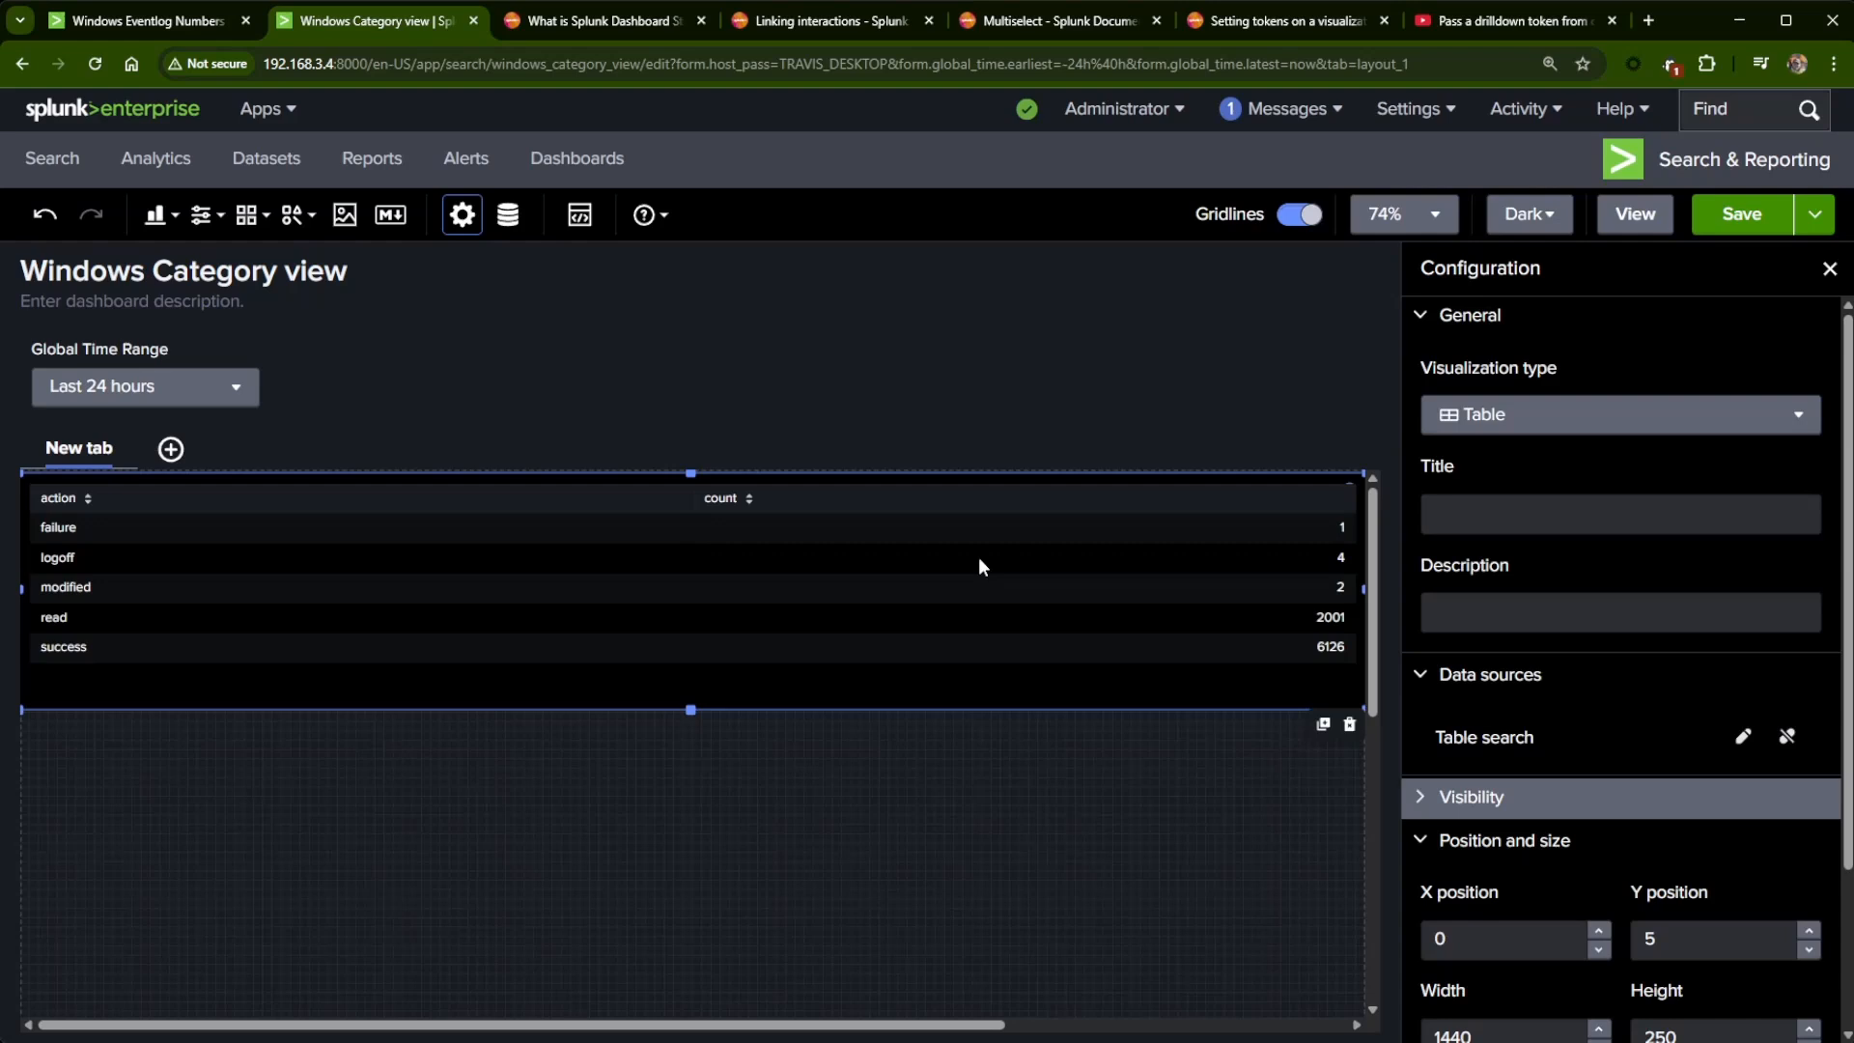
- Title the action table "Look at host - $host_pass$", then save the dashboard and return it to view mode
left_click(1540, 512)
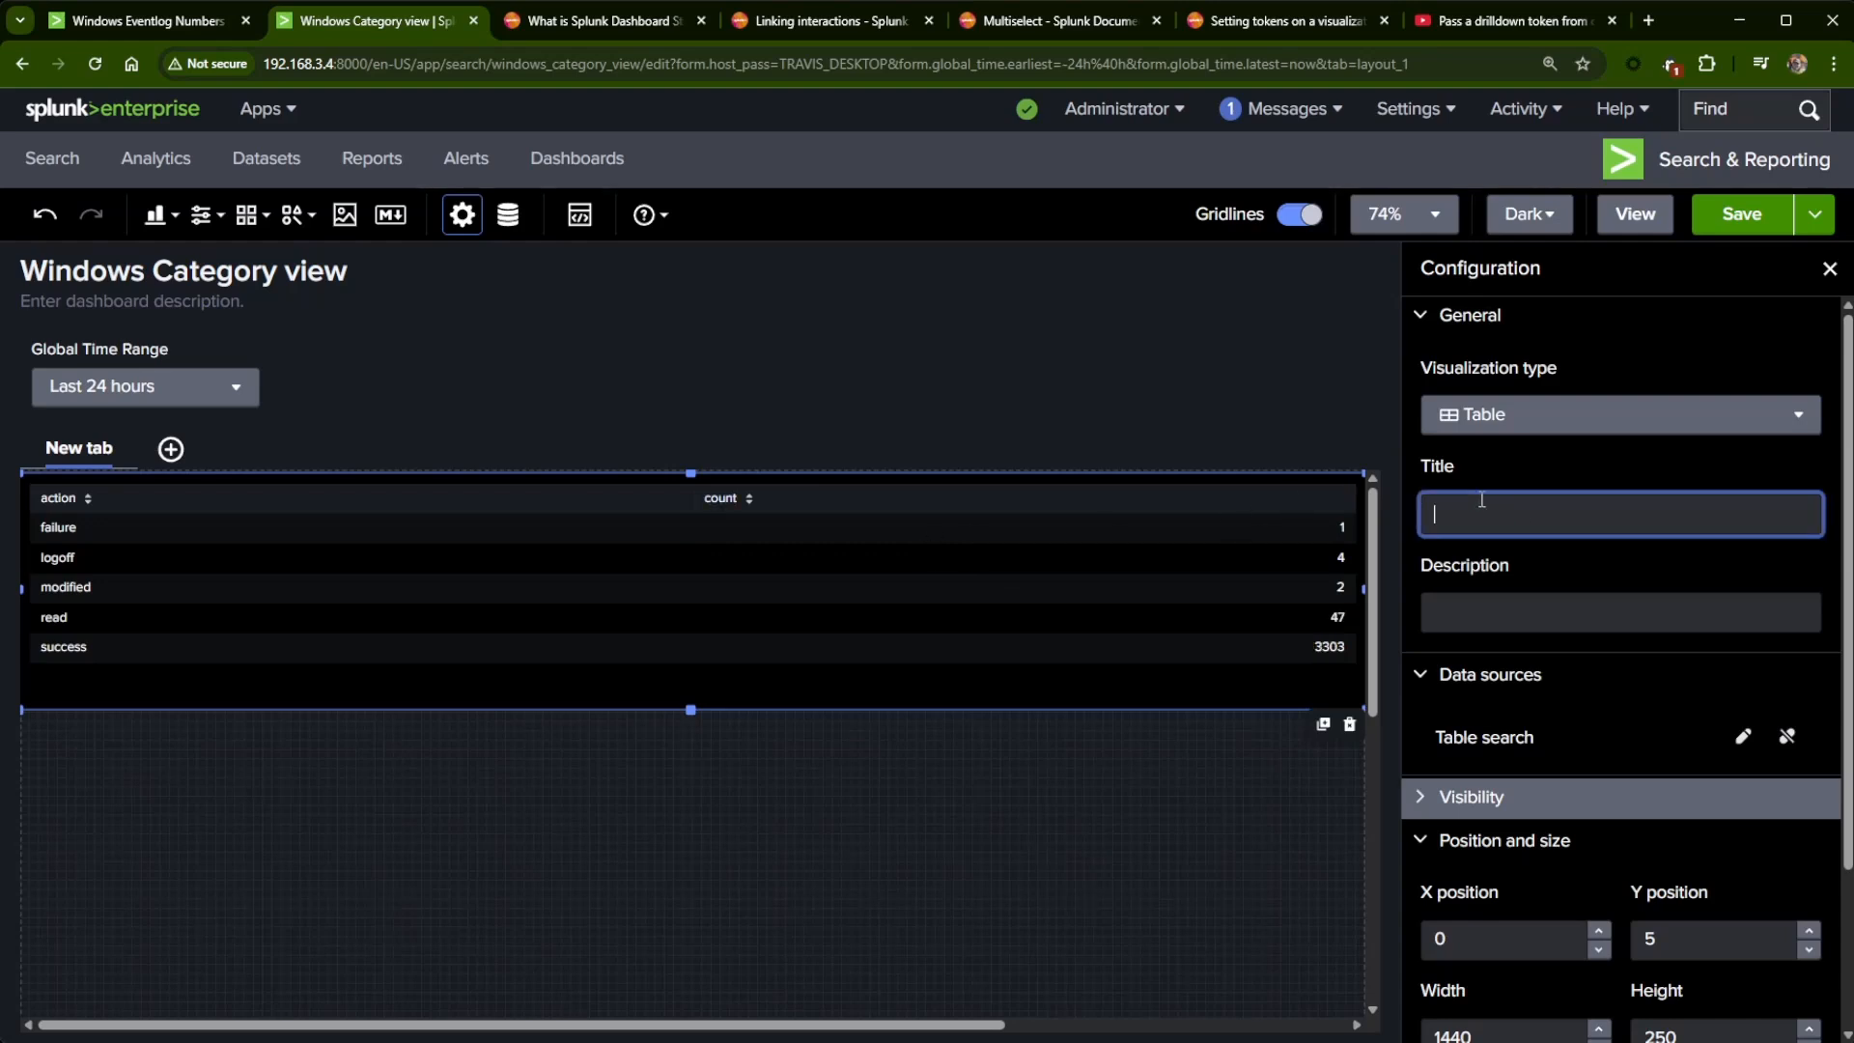
type("Look at host - $host_pass$")
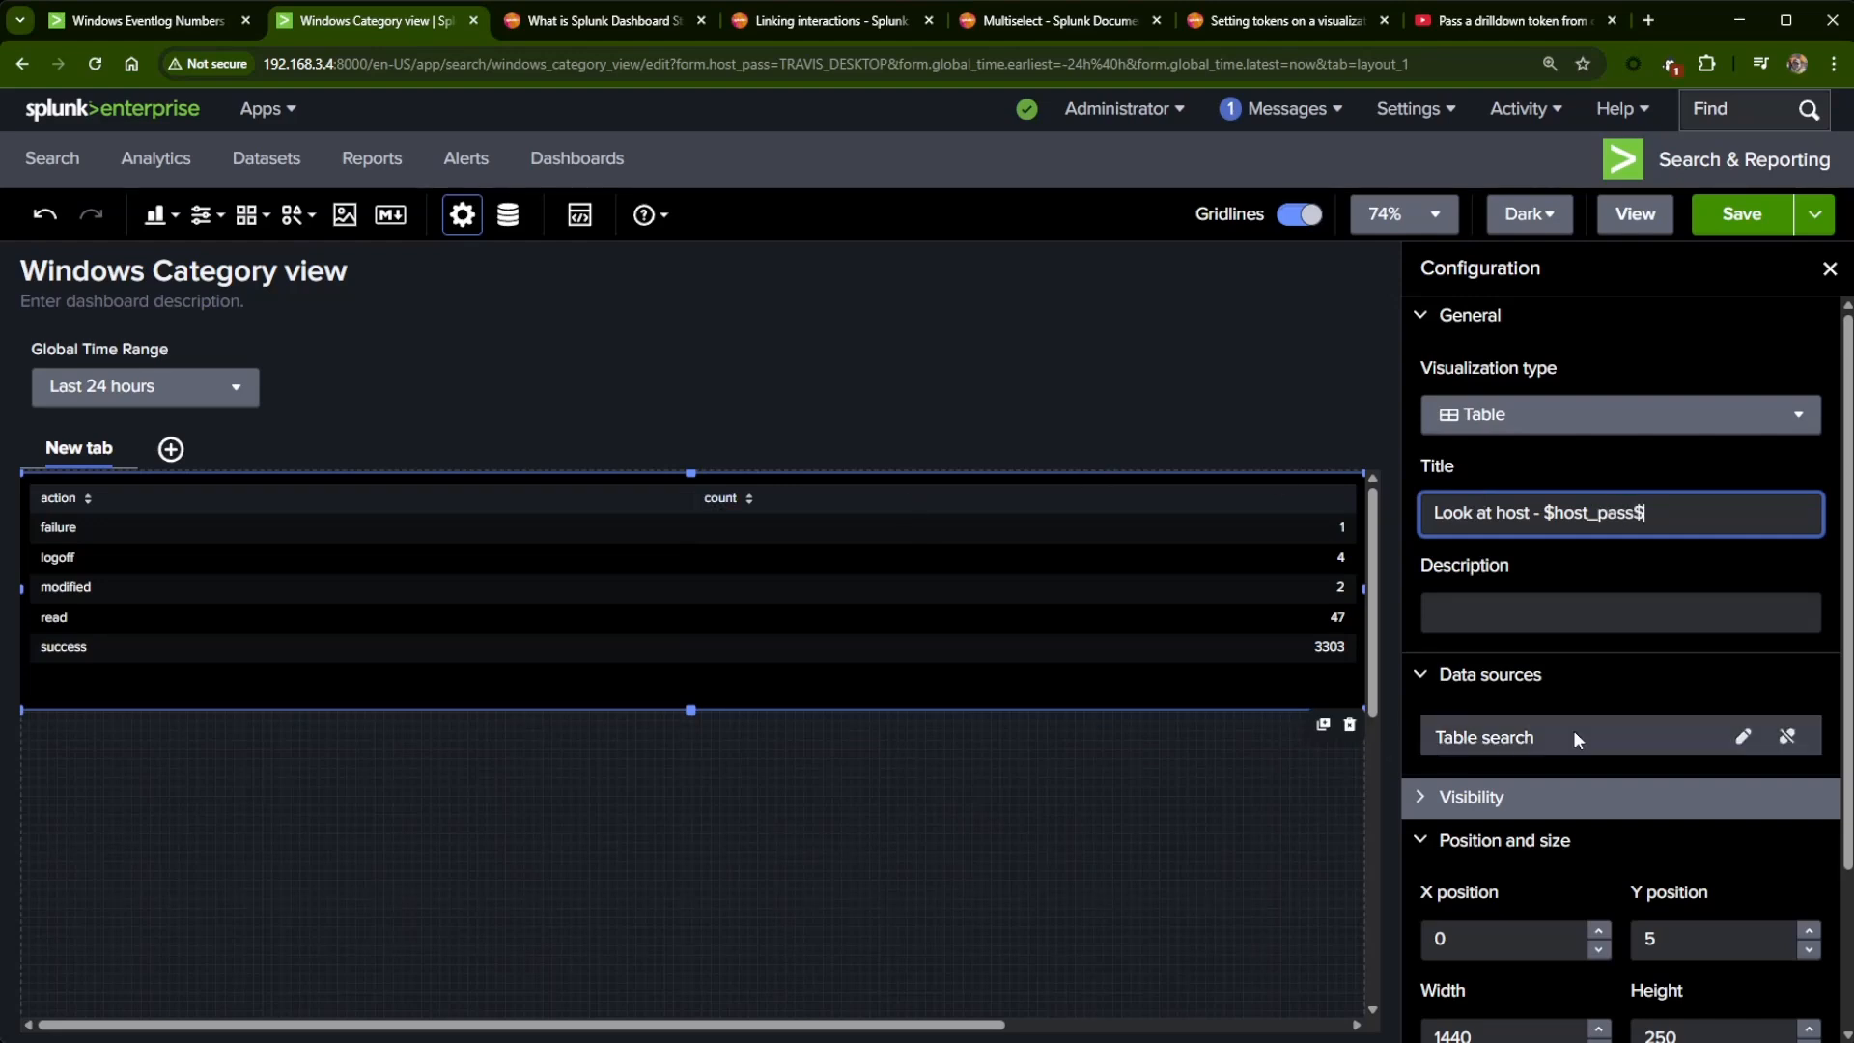
left_click(1580, 612)
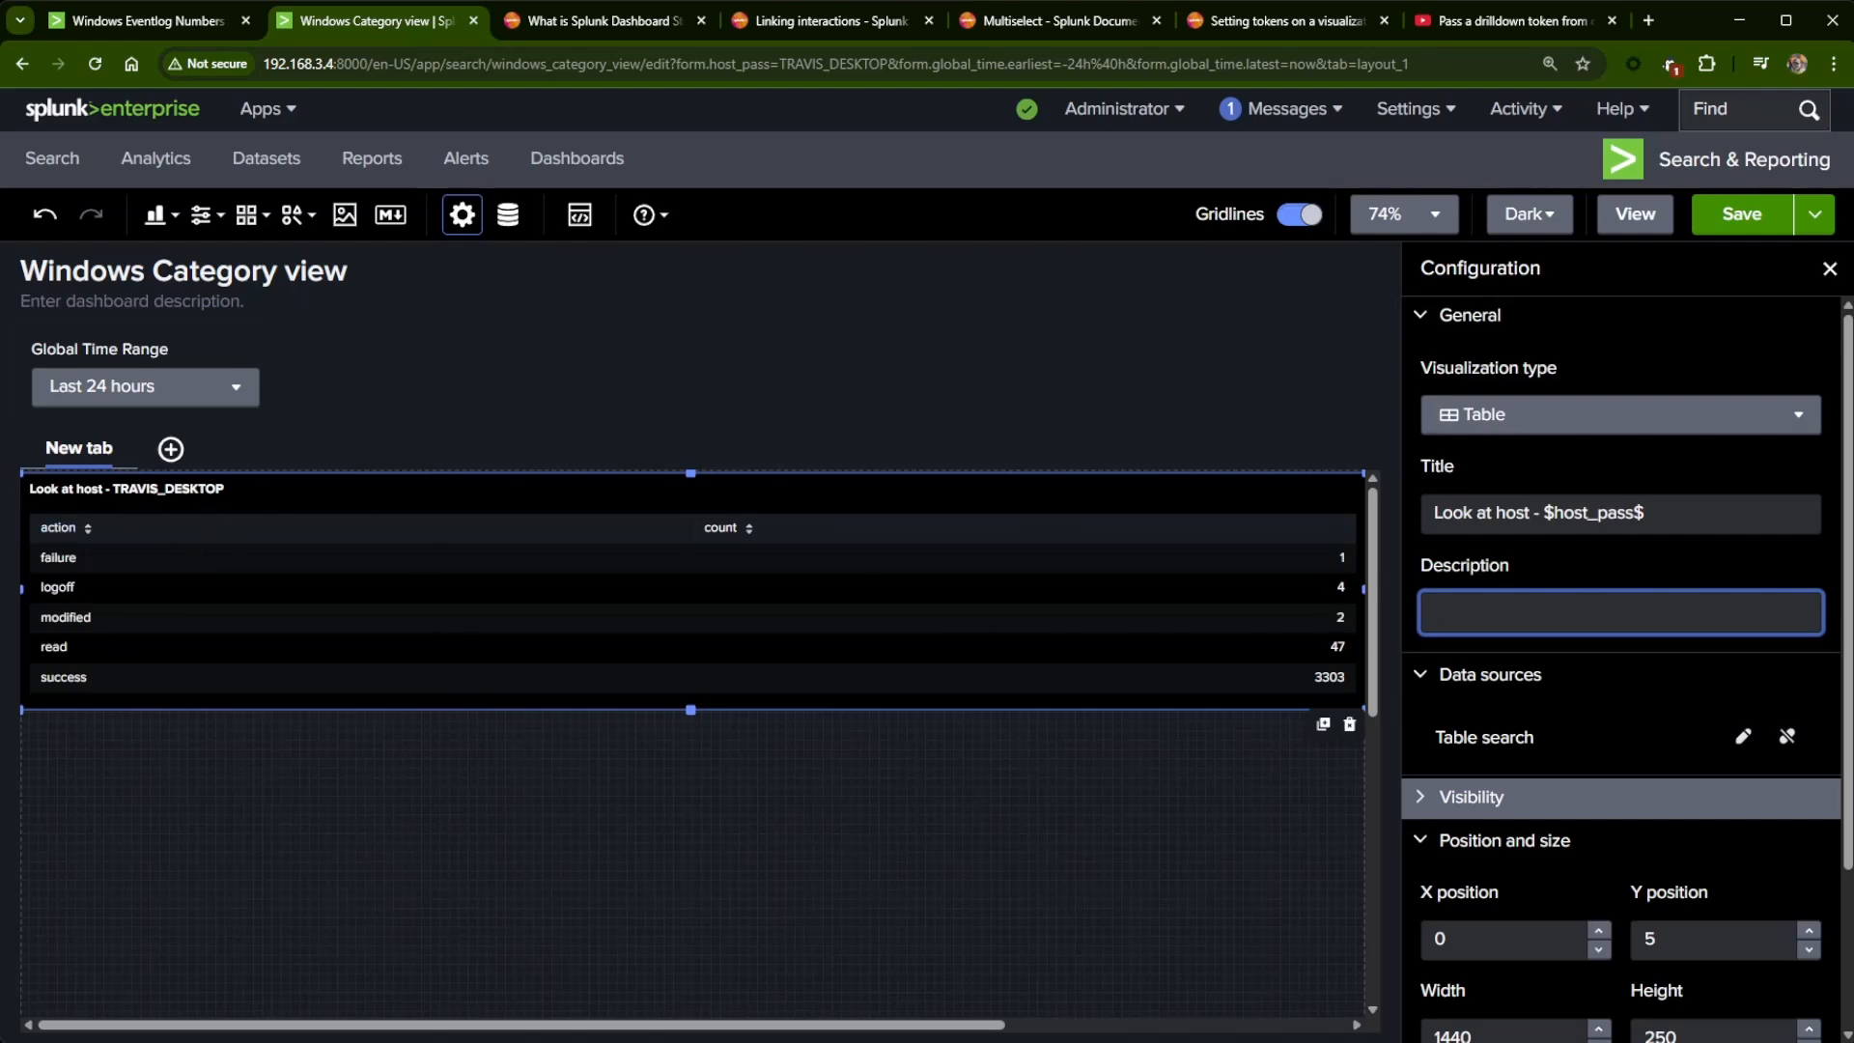
left_click(1742, 218)
left_click(1642, 217)
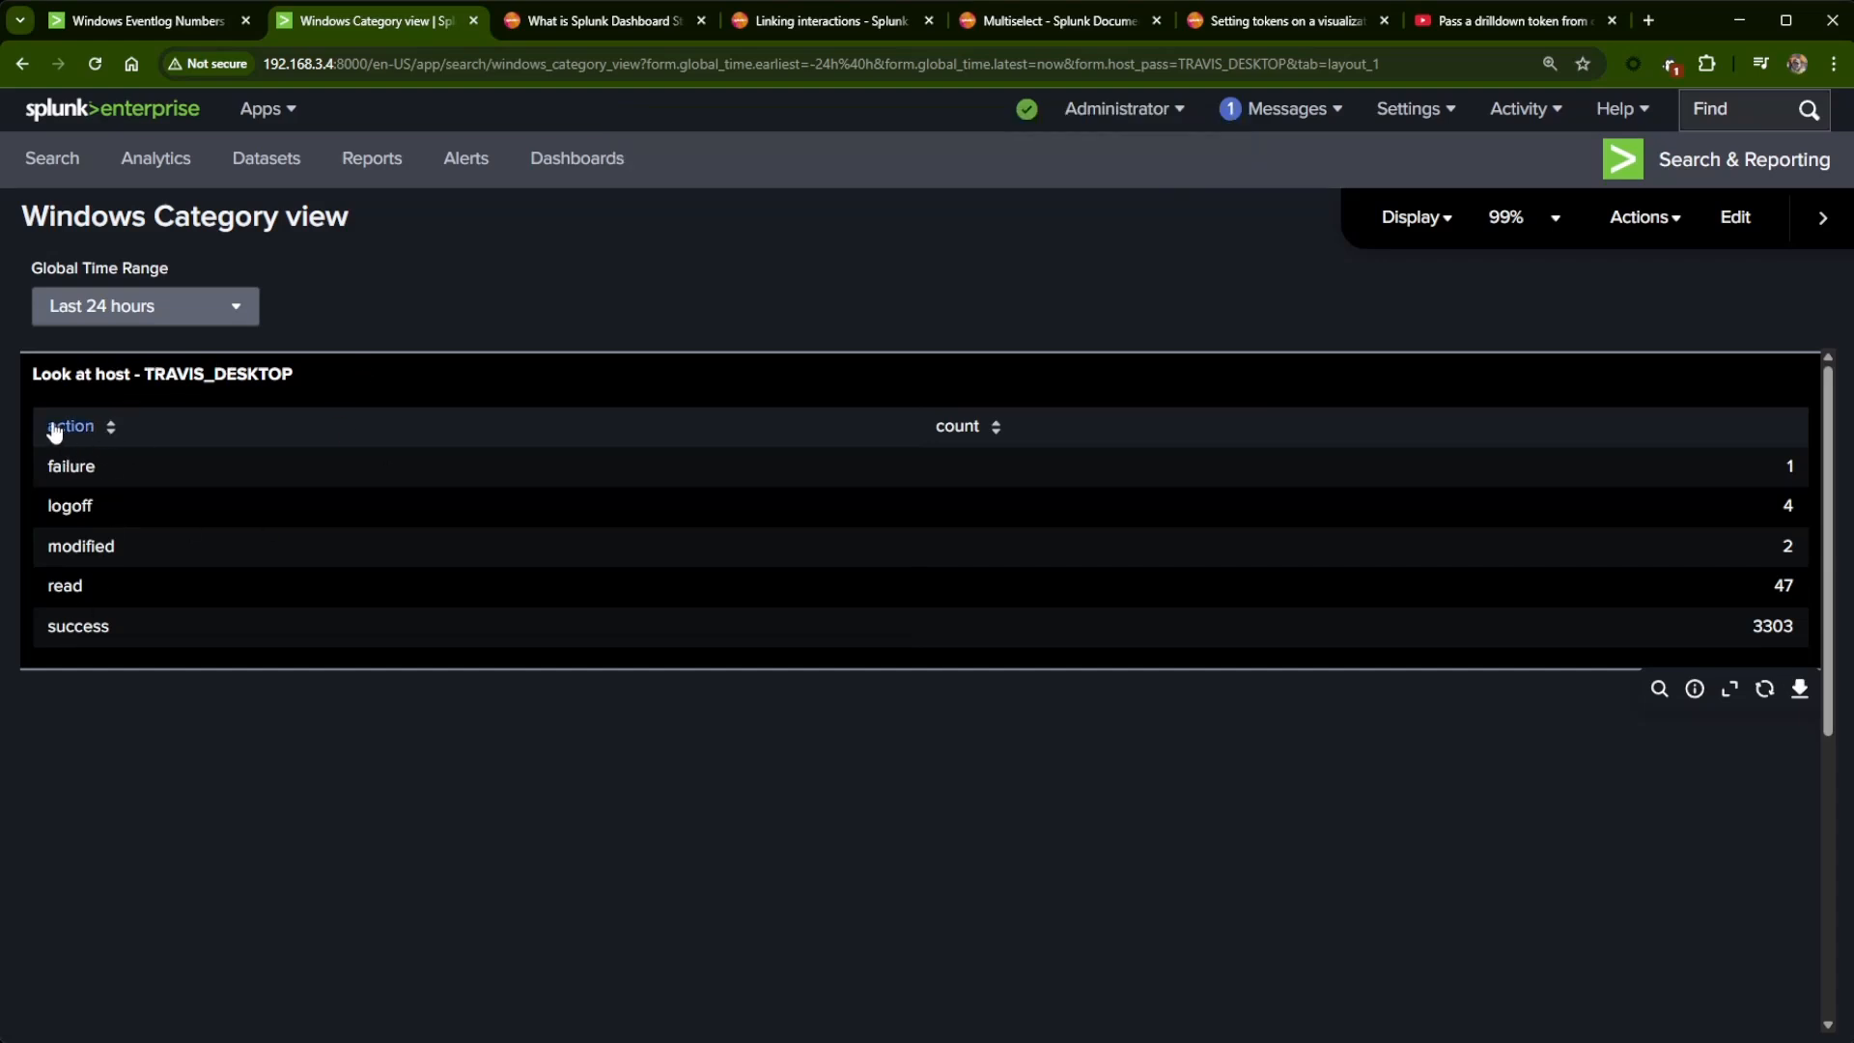
- Edit the table's search so the last line reads stats count by host action, and apply the change
left_click(1736, 216)
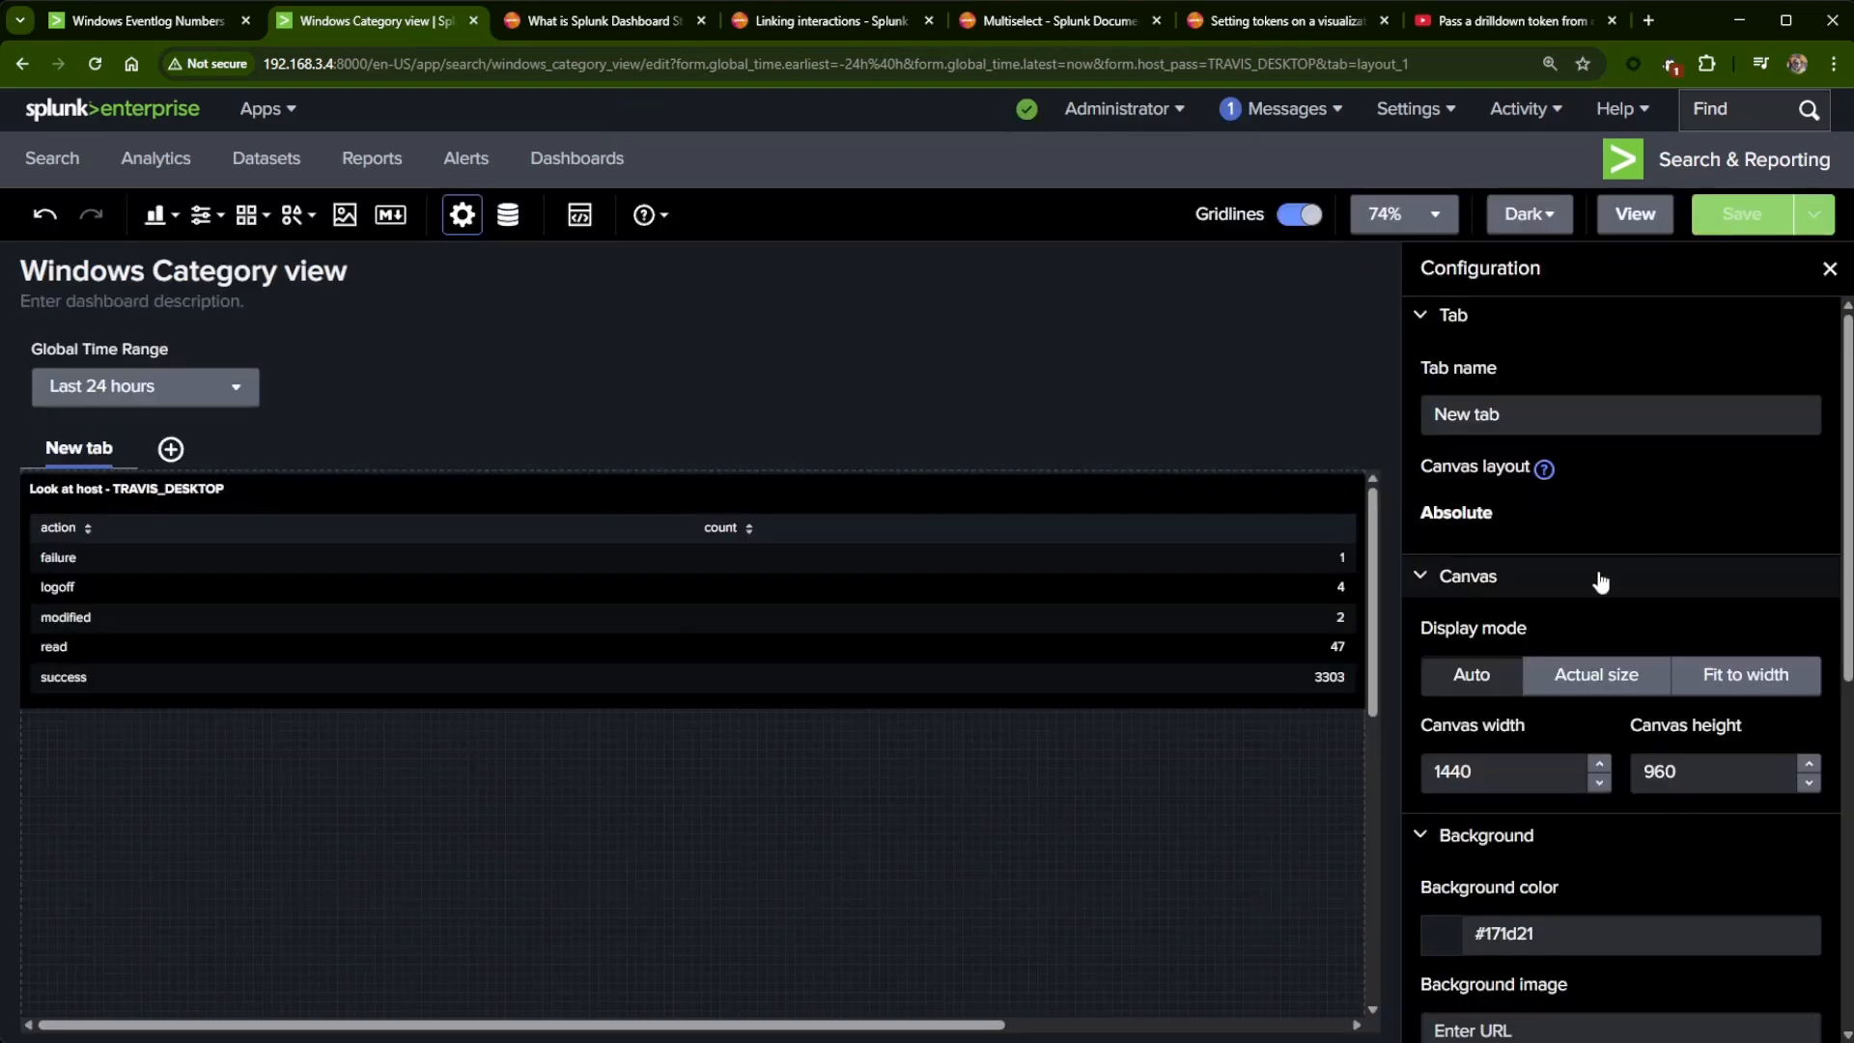
left_click(581, 613)
scroll(1768, 869, "down", 3)
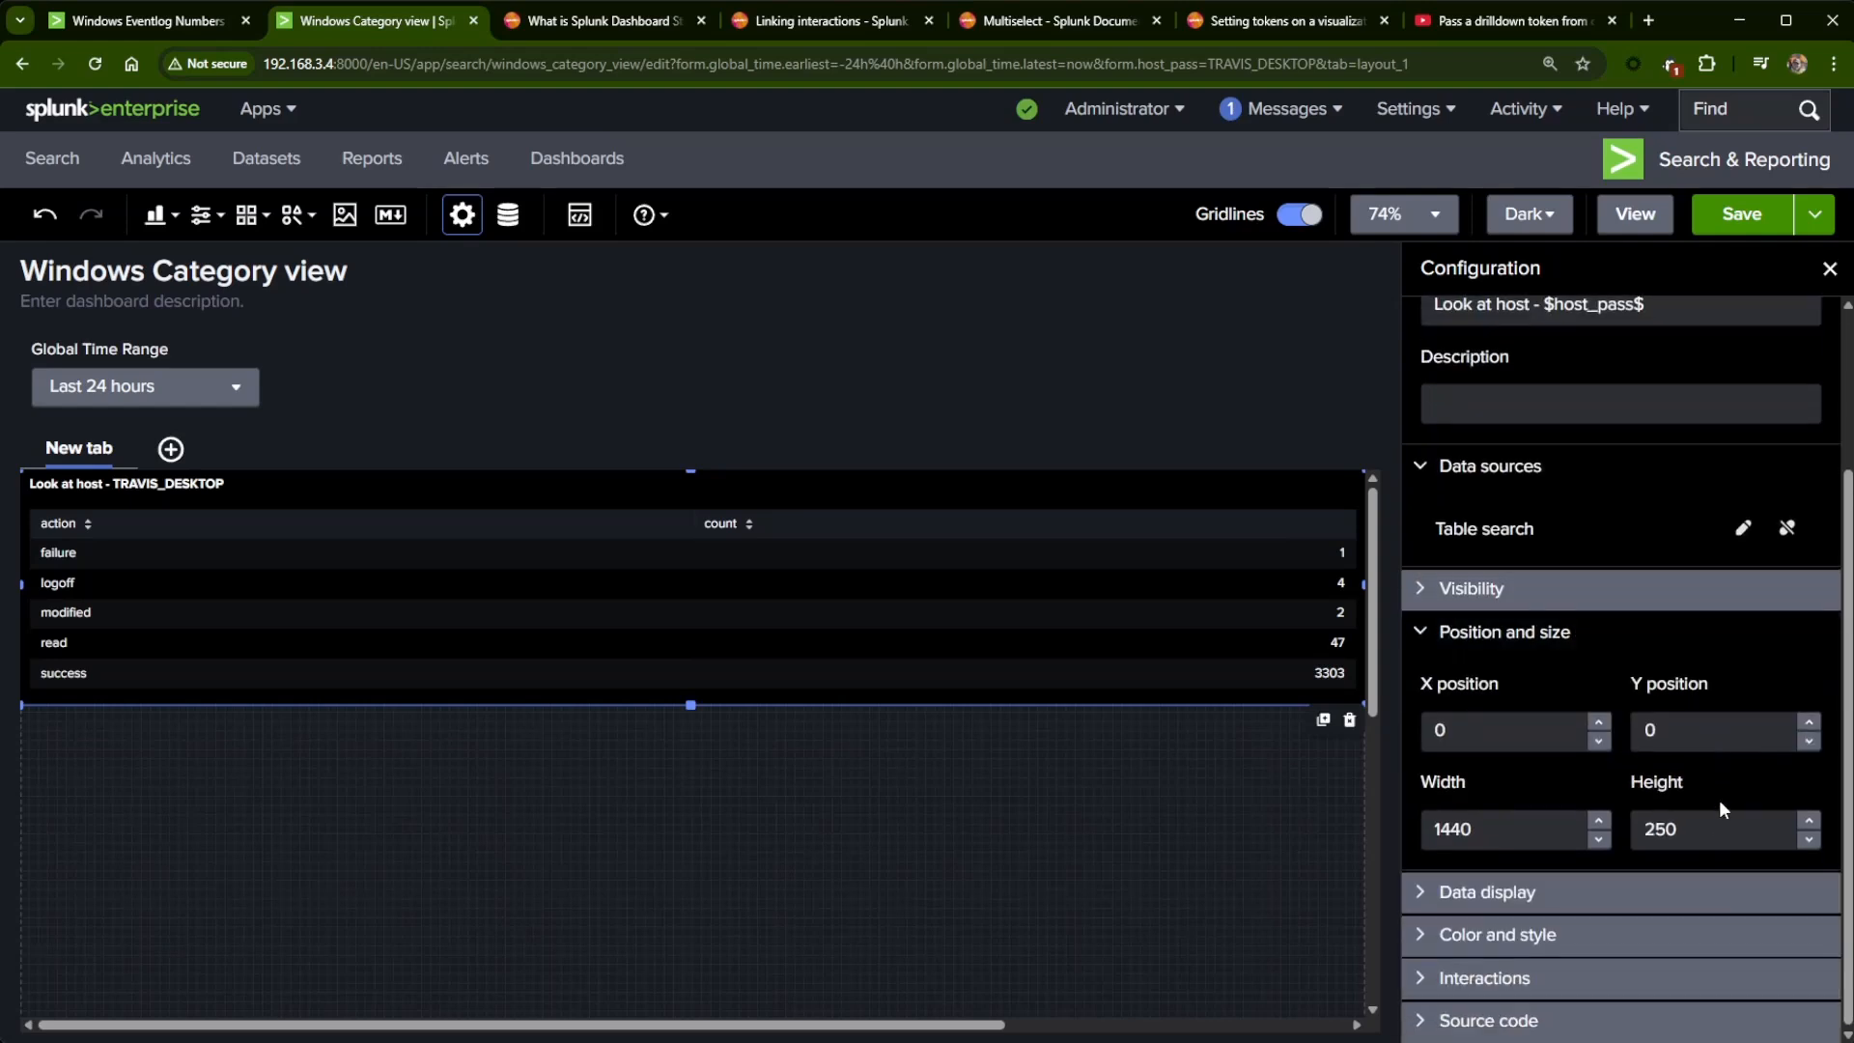
left_click(1745, 529)
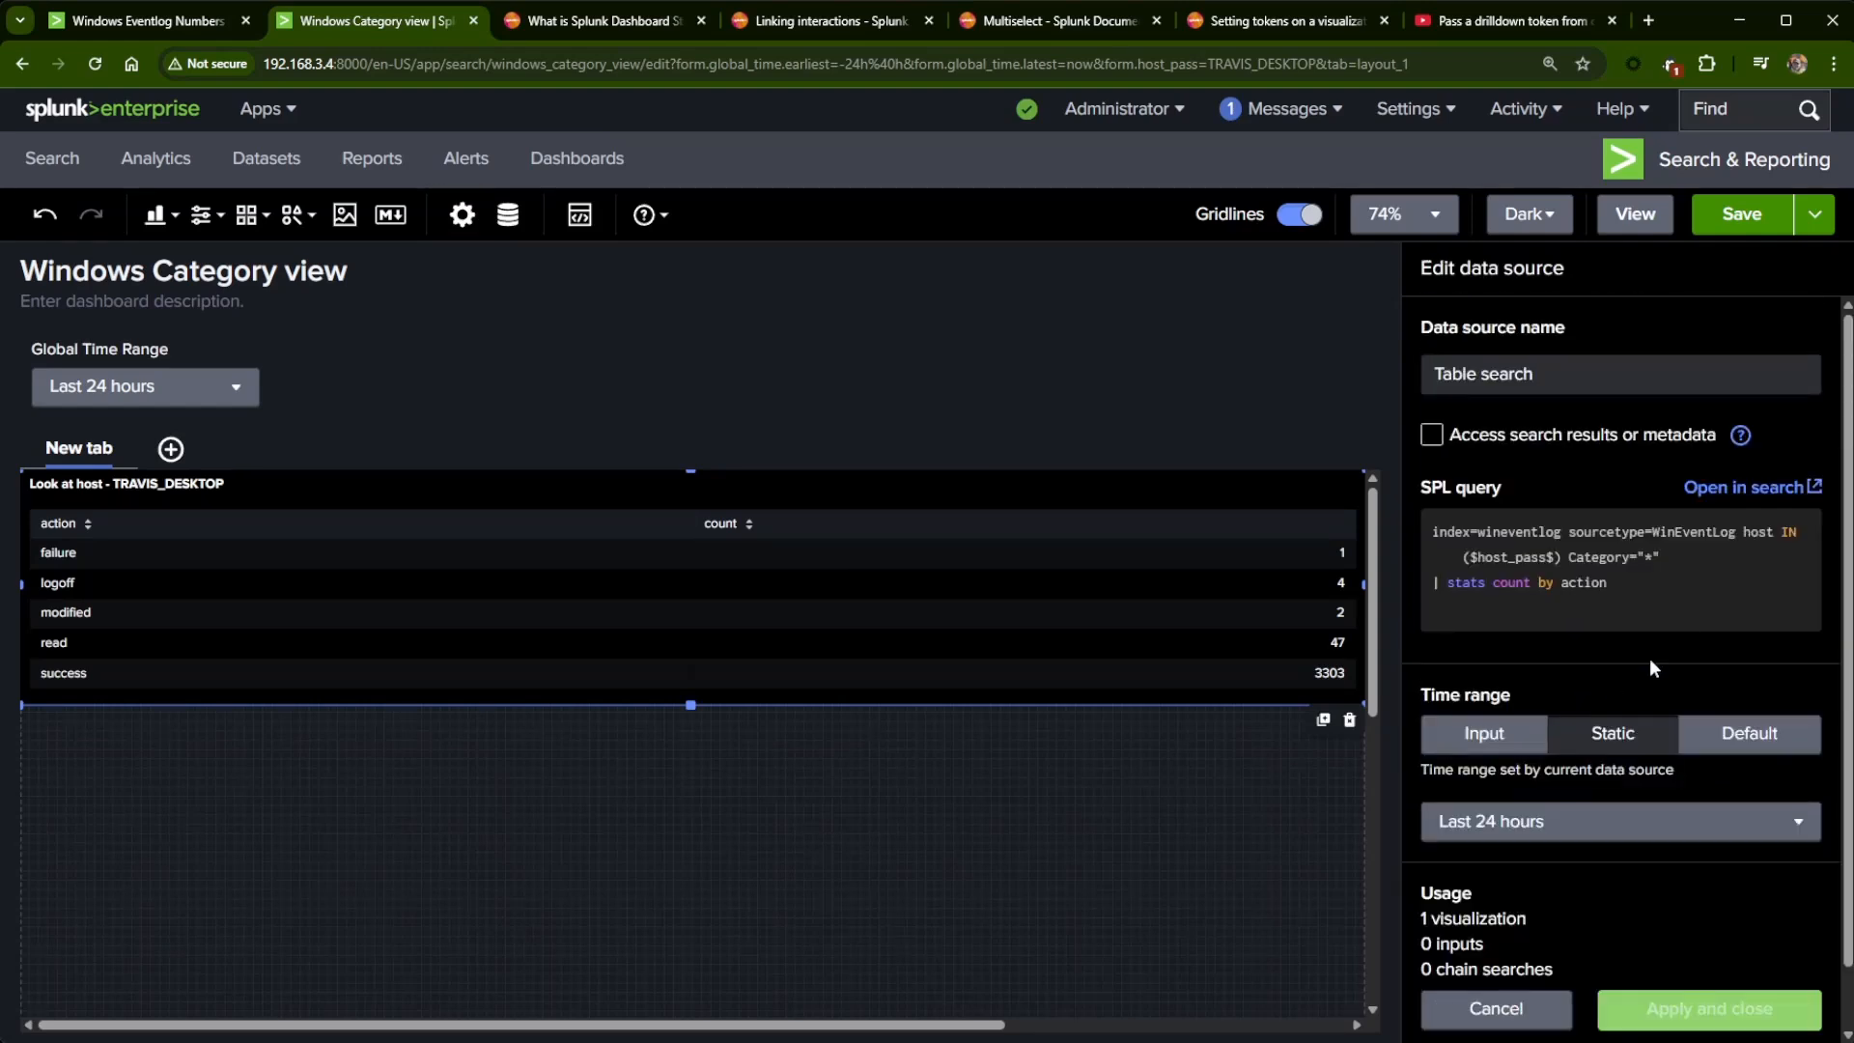
left_click(1660, 579)
key("Left")
key("Left")
key("Left")
key("Left")
key("Left")
key("Left")
type("host")
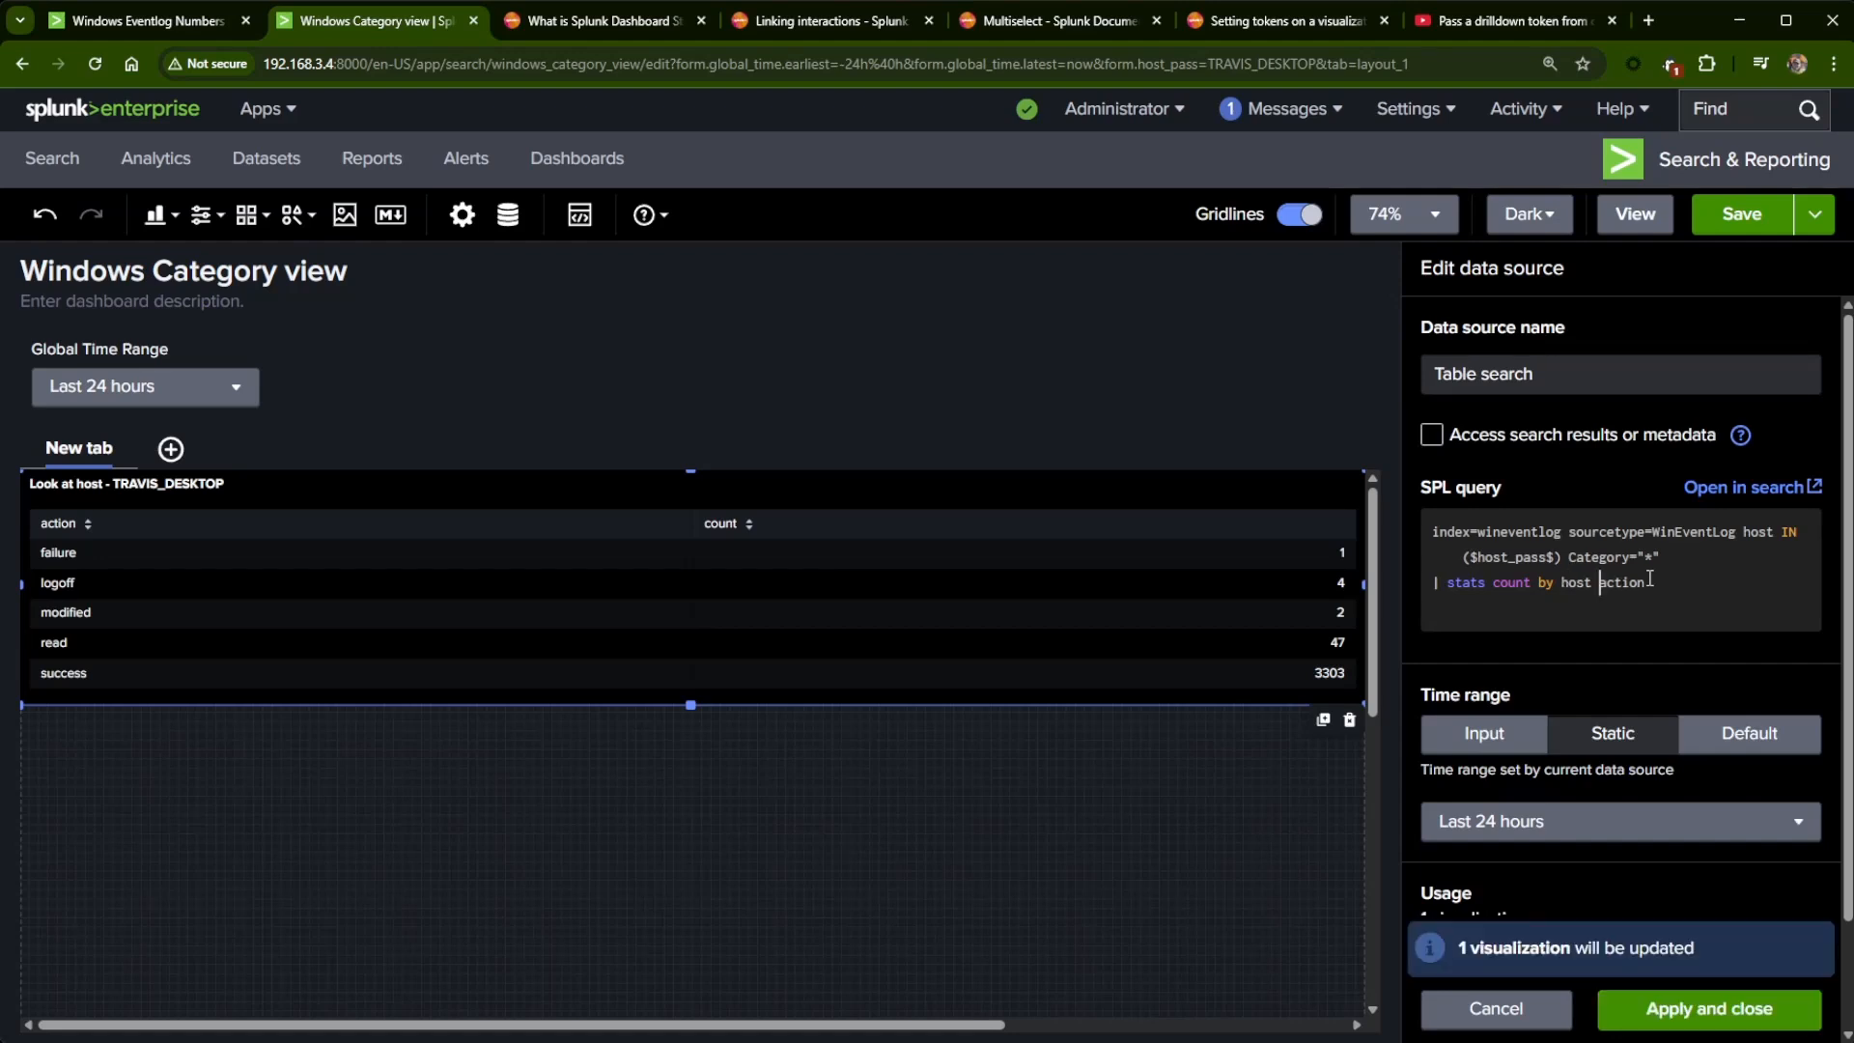
left_click(1702, 1022)
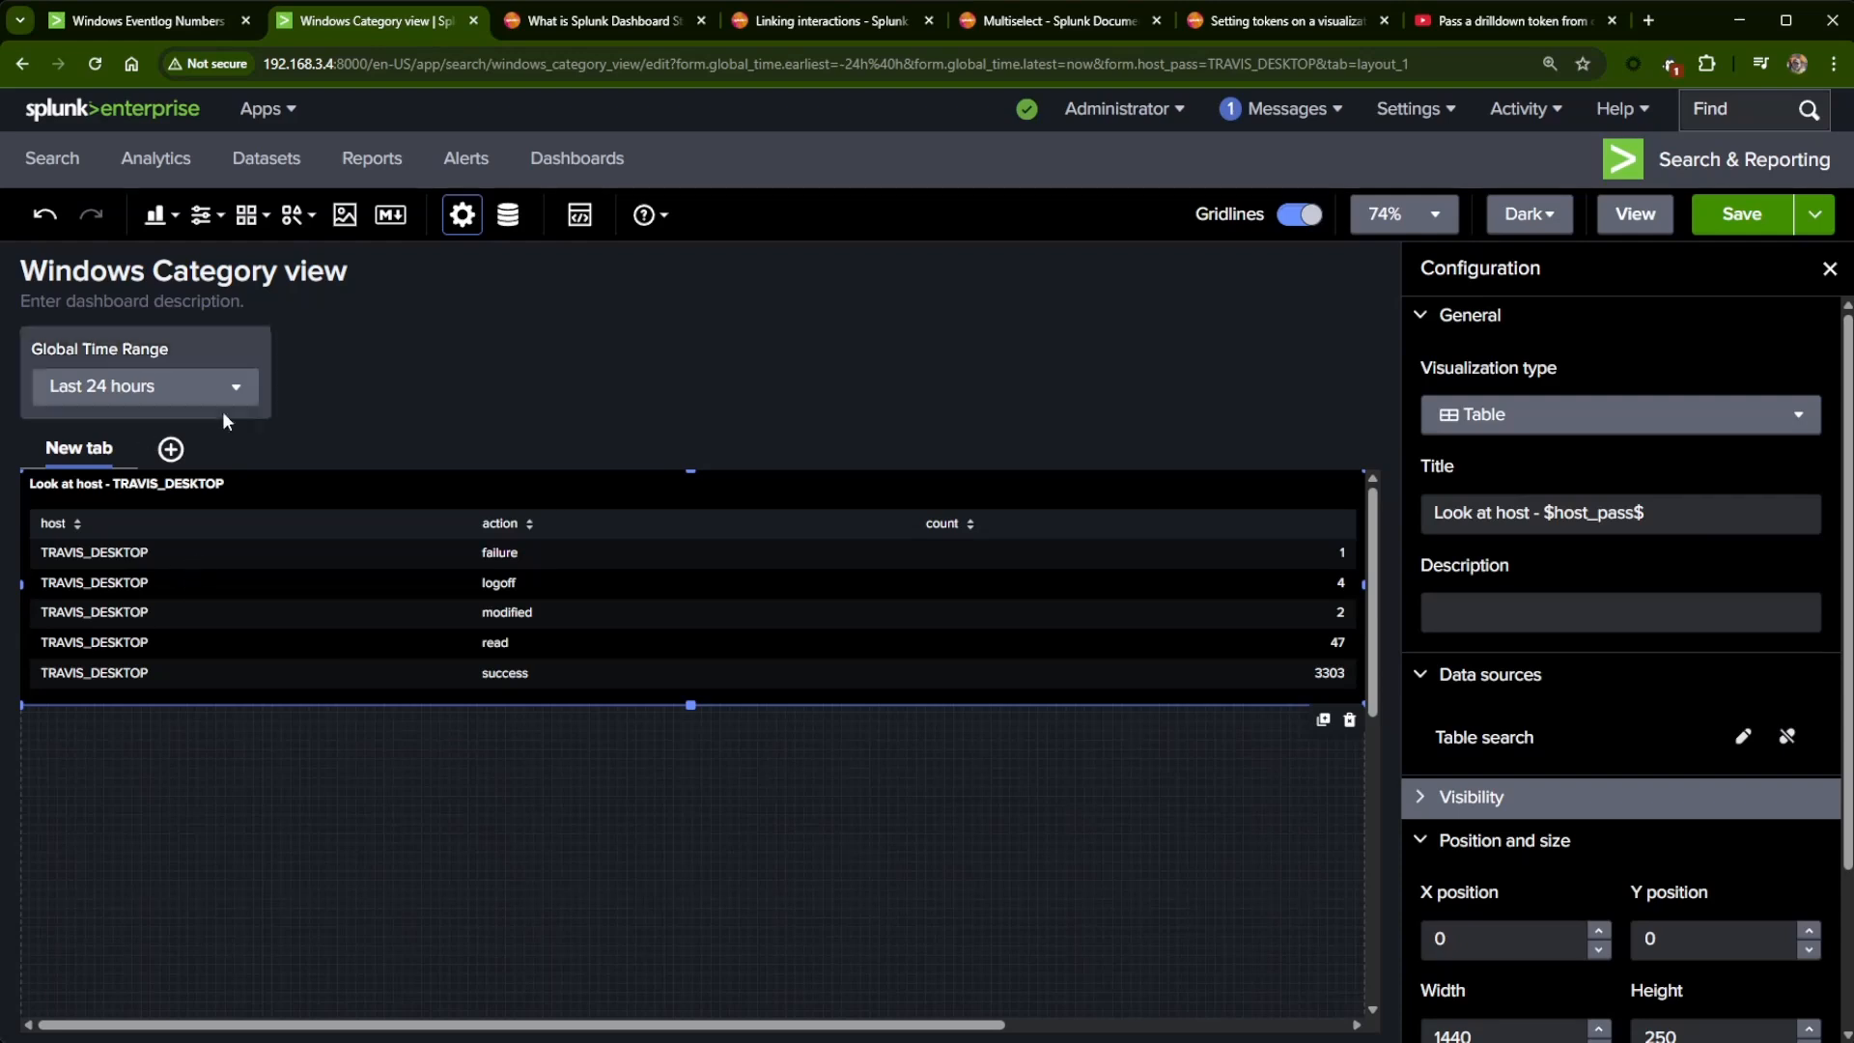
- Save and close Windows Category view, and test the drilldown on host DESKTOP-MVUE7P9 in Windows Eventlog Numbers
left_click(1743, 214)
left_click(1642, 217)
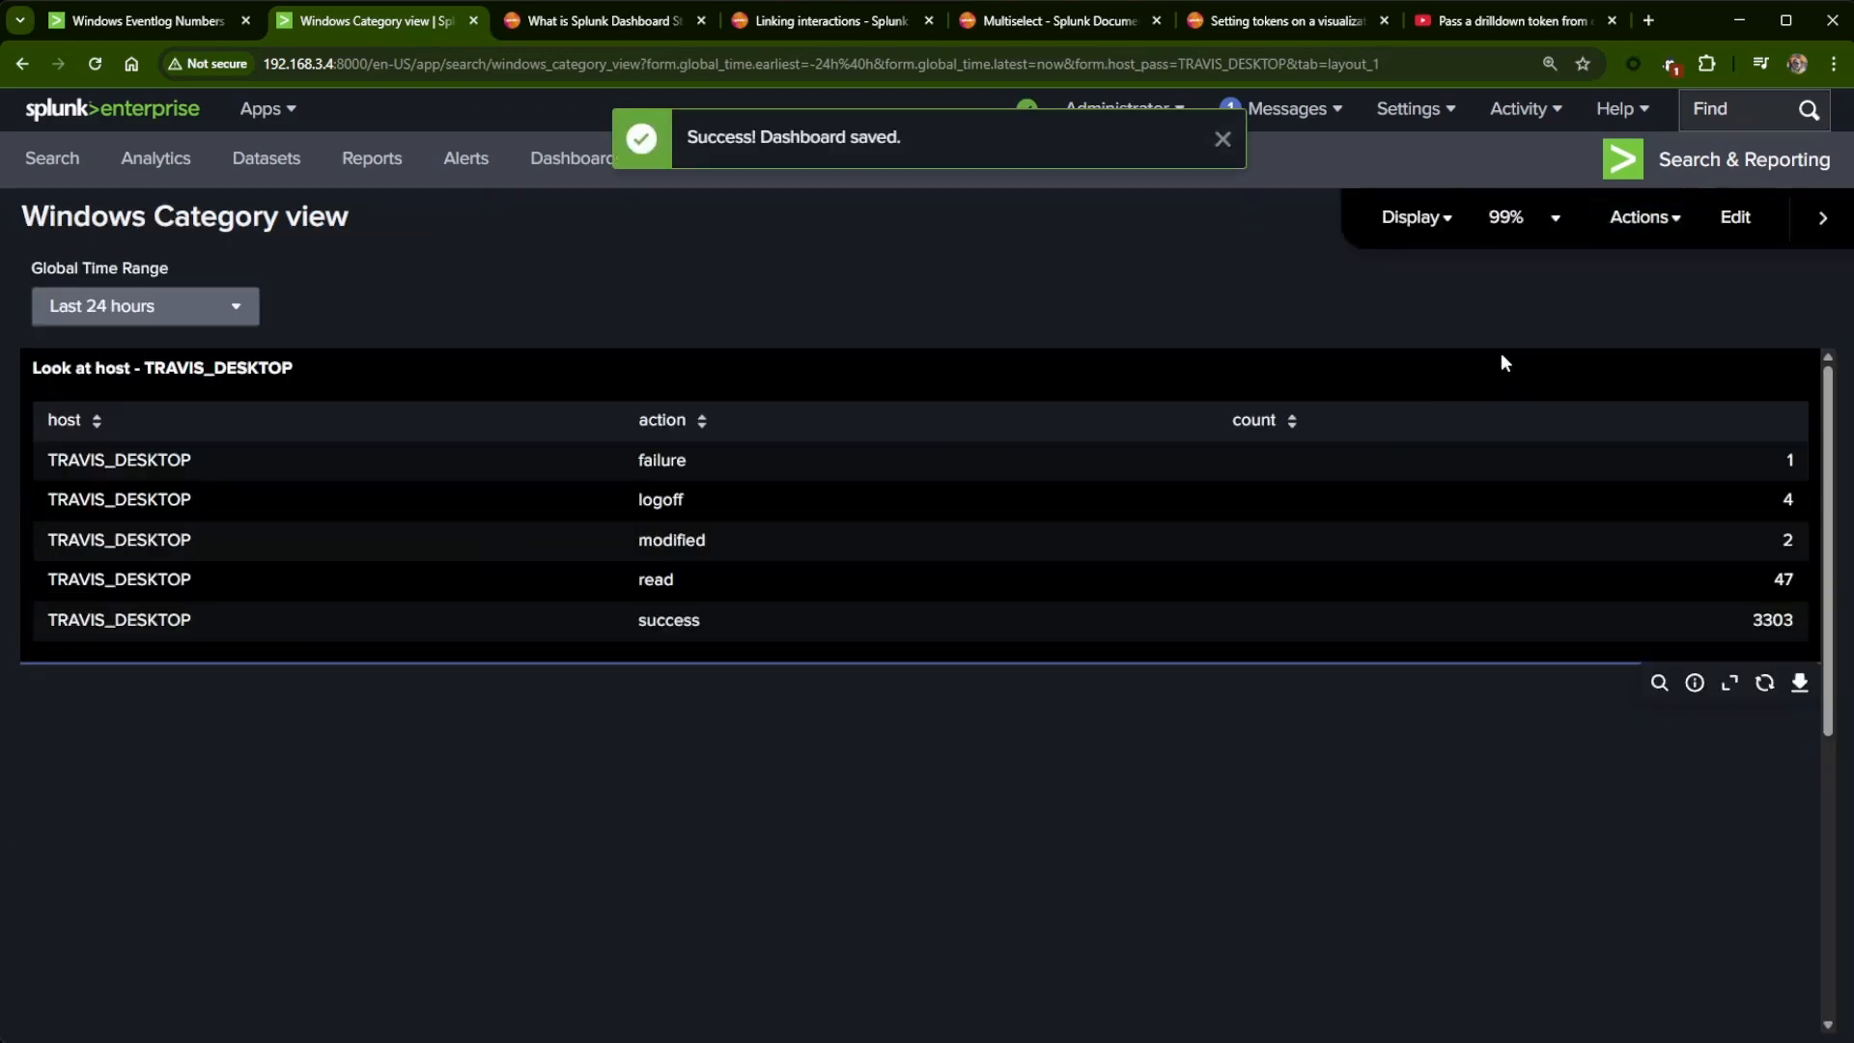
left_click(473, 21)
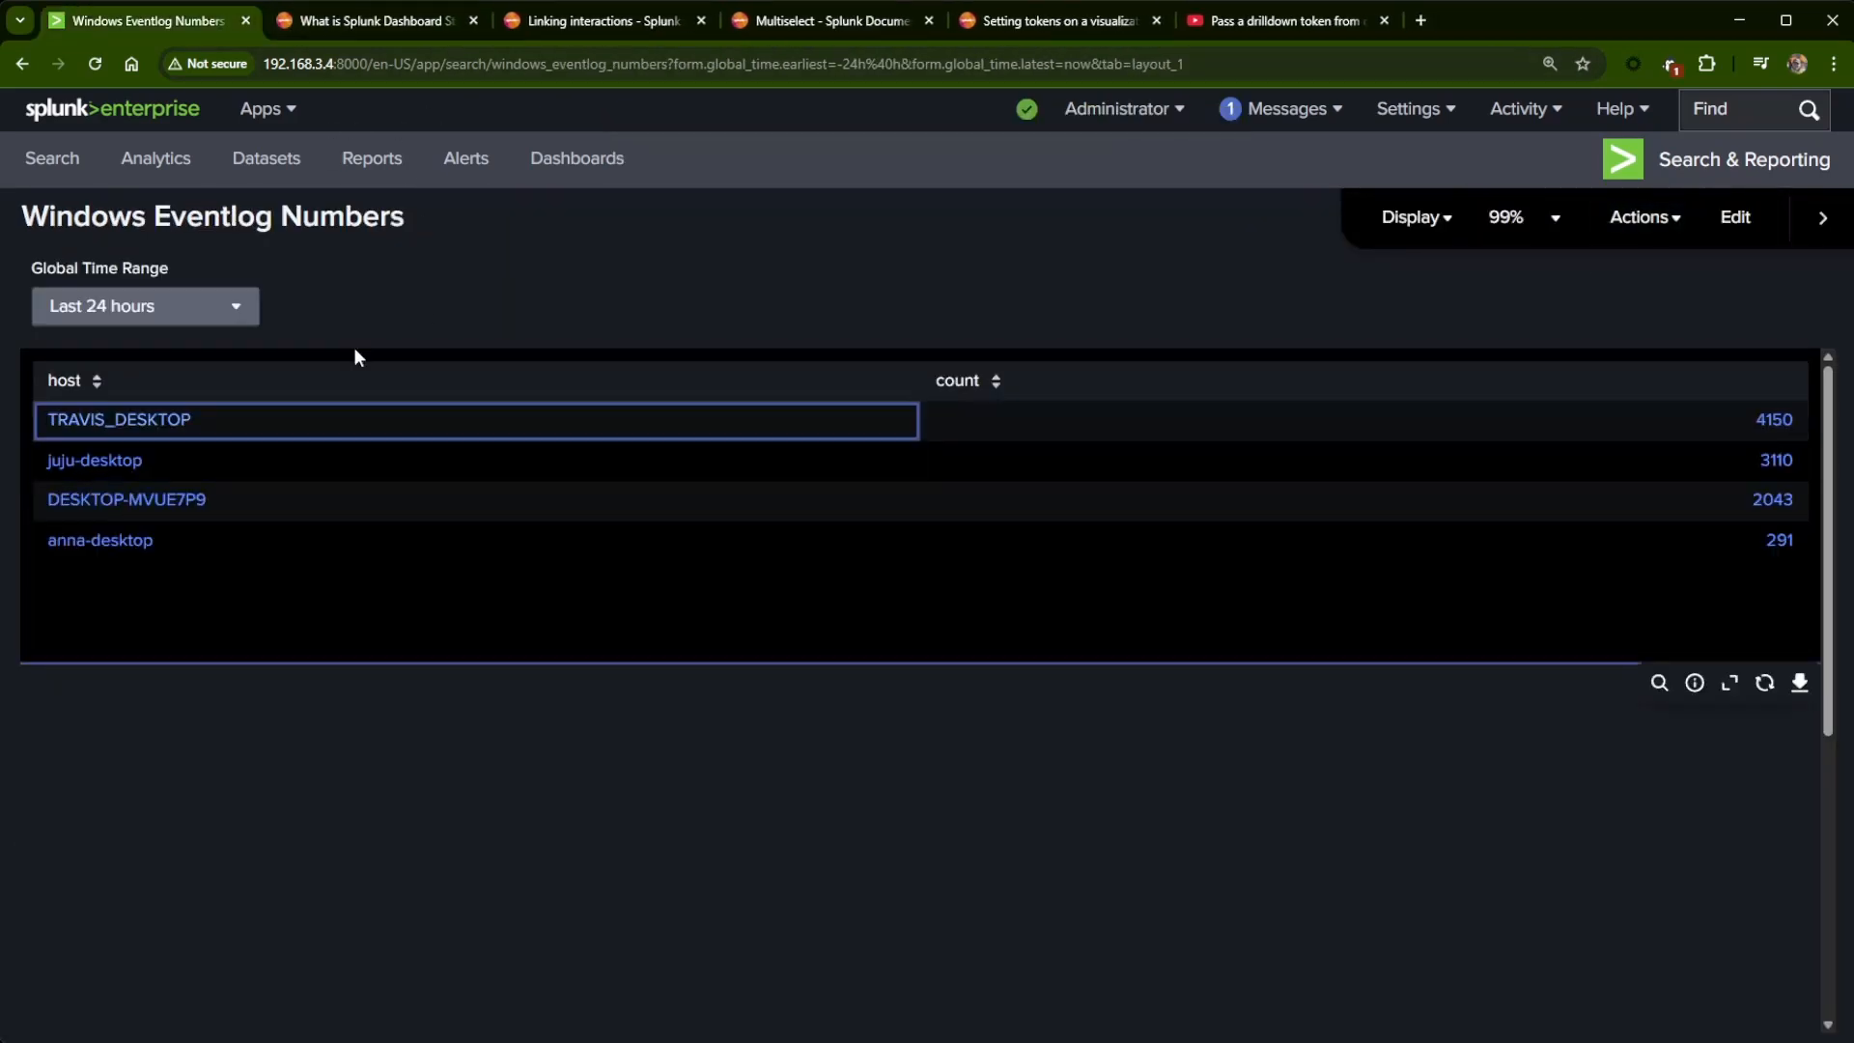
left_click(89, 507)
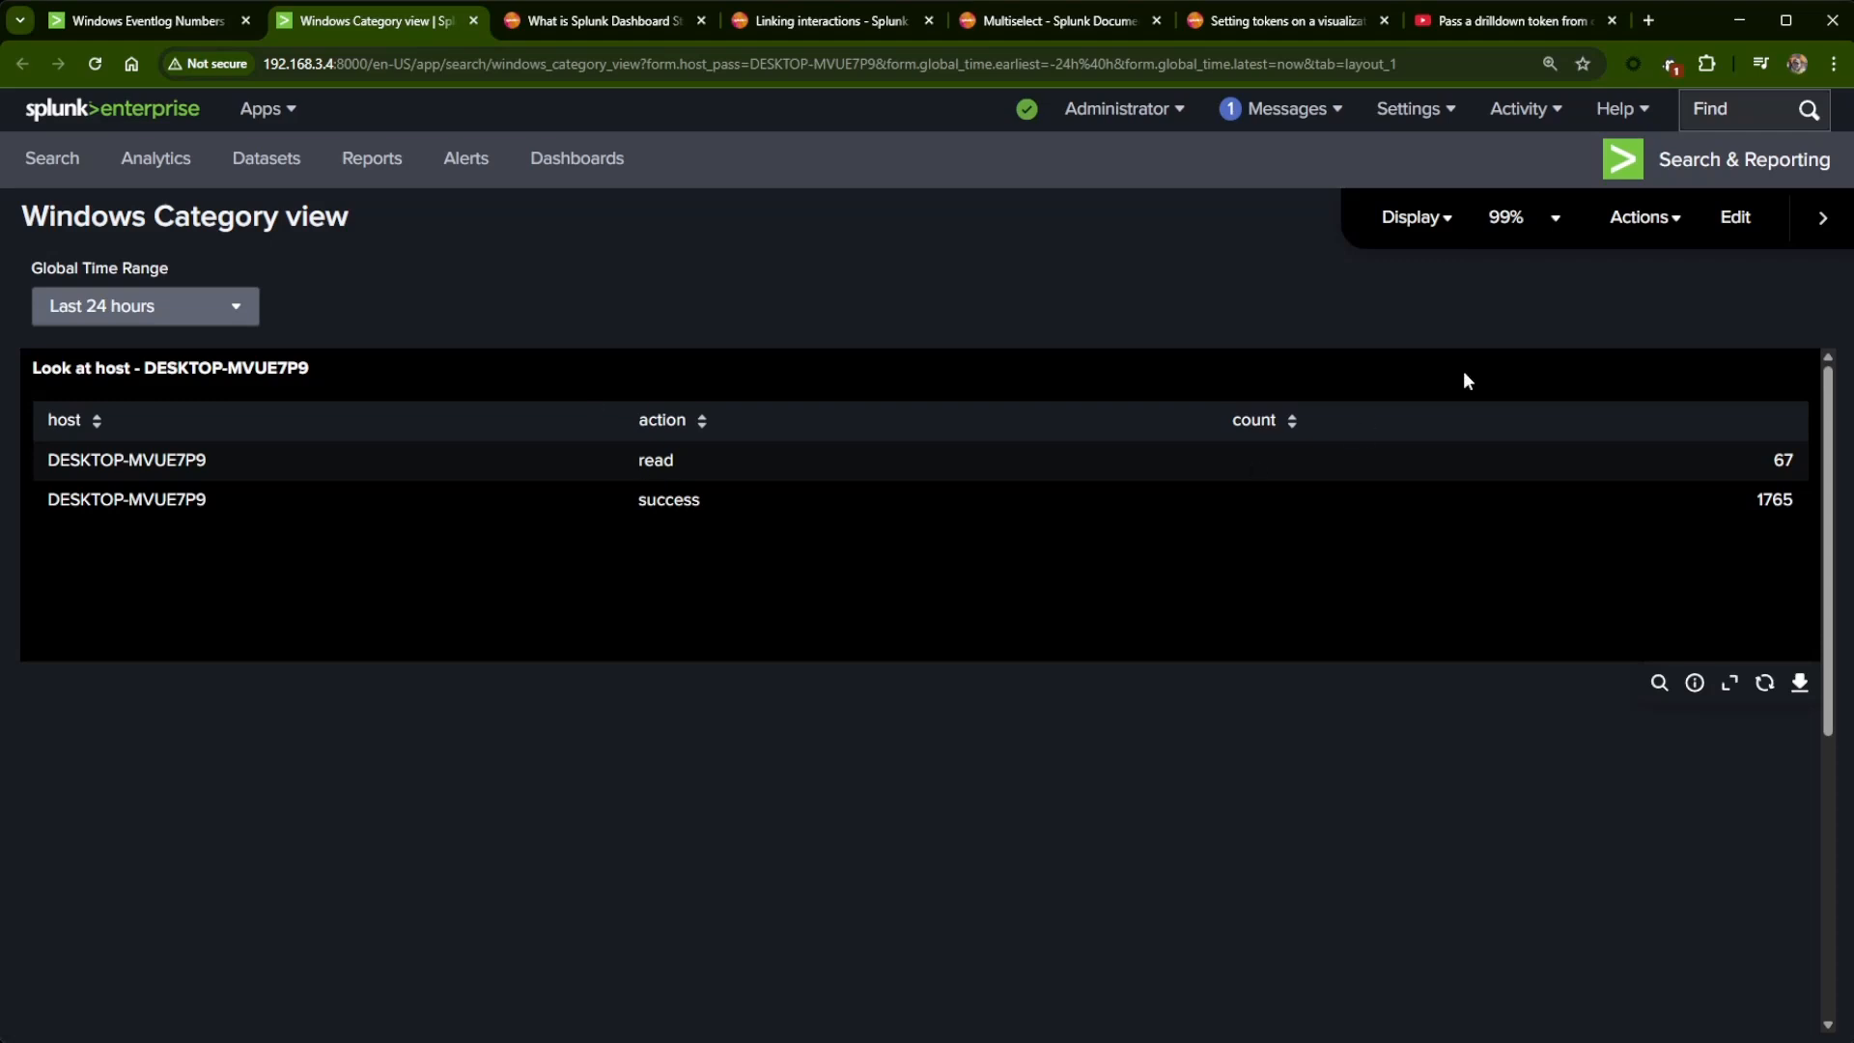
- Reopen Windows Category view for editing and review the SPL query behind its table
left_click(1736, 218)
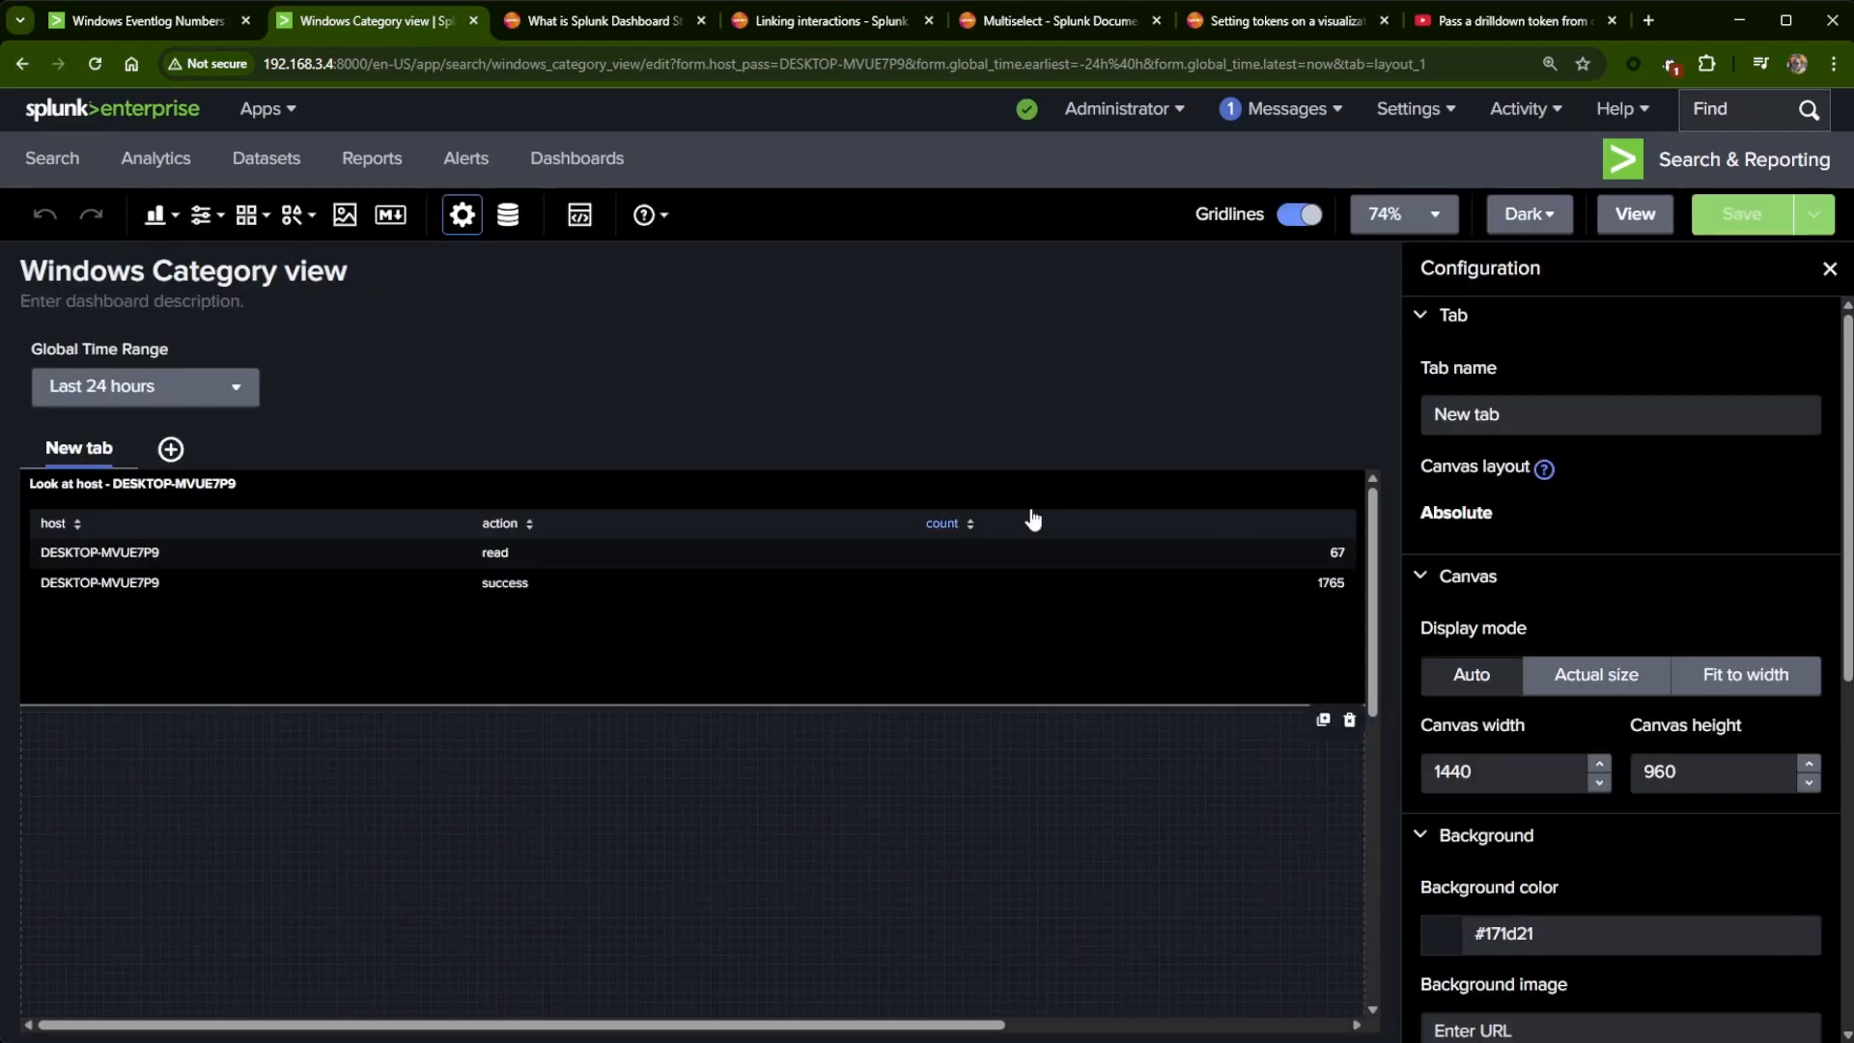
left_click(745, 684)
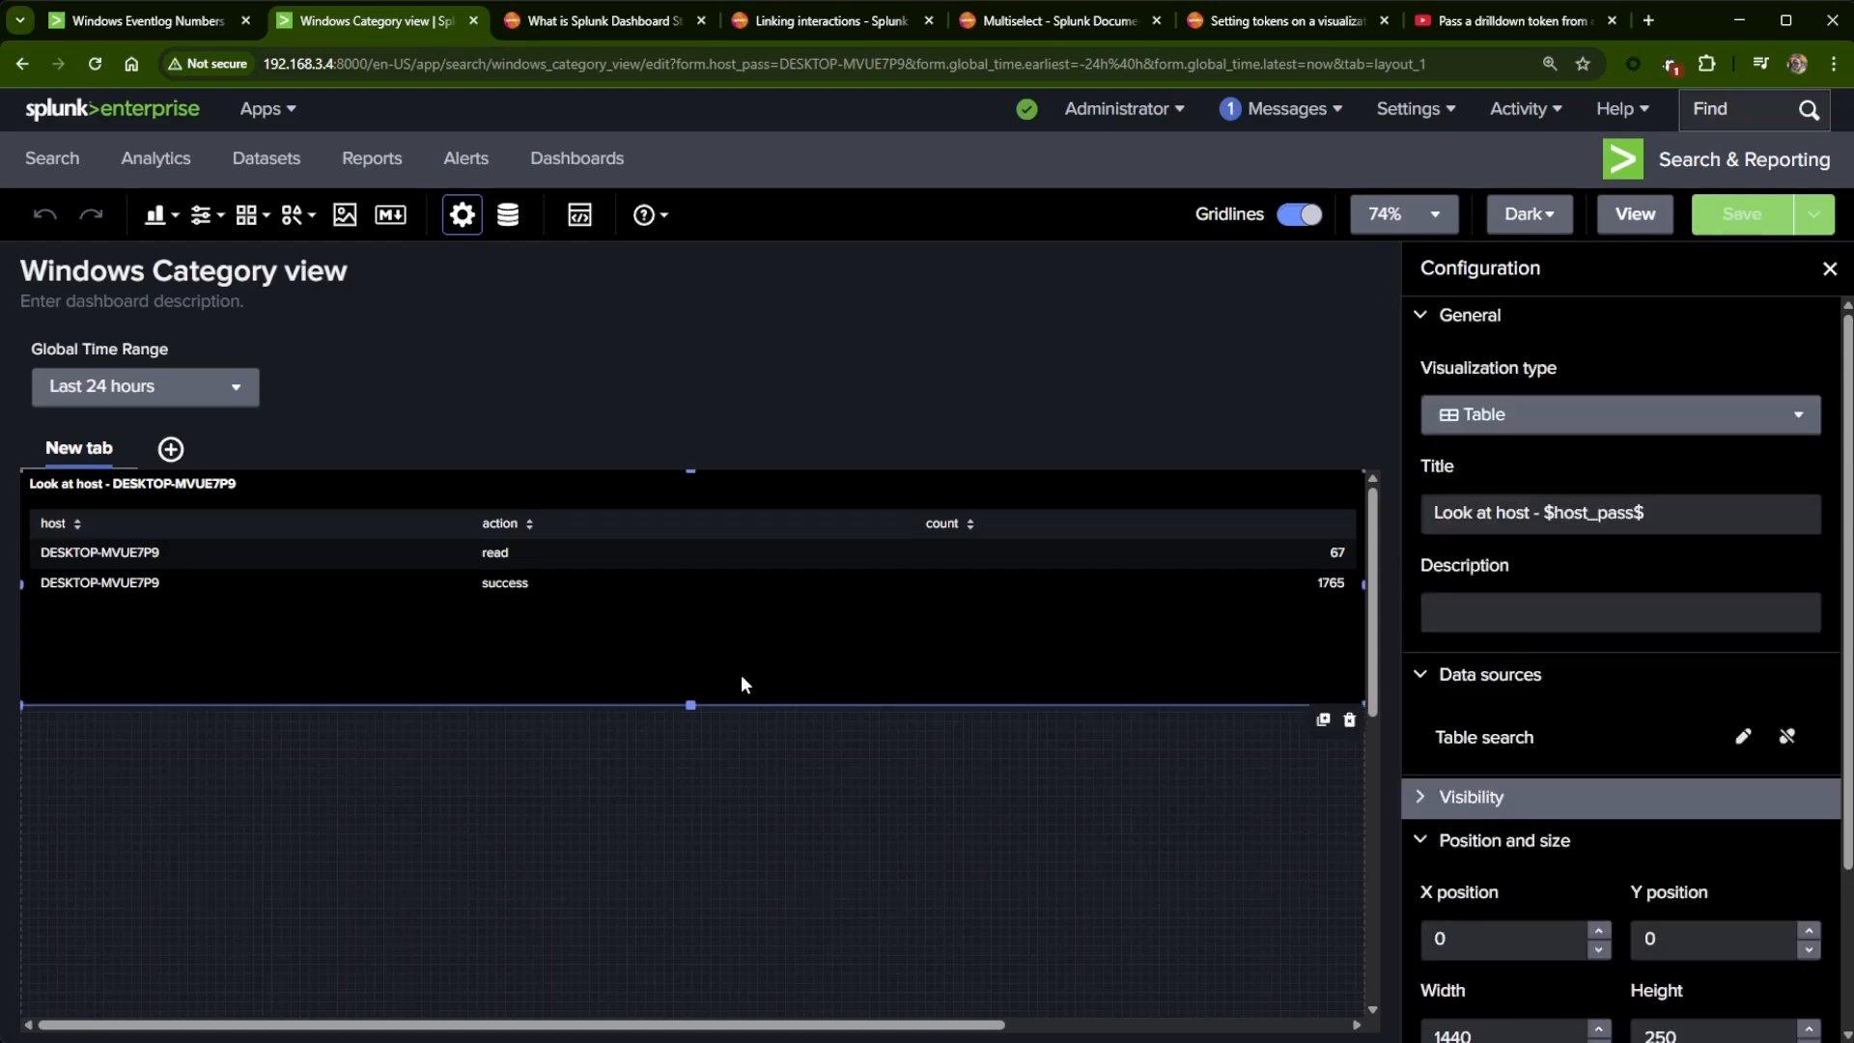
left_click(1741, 740)
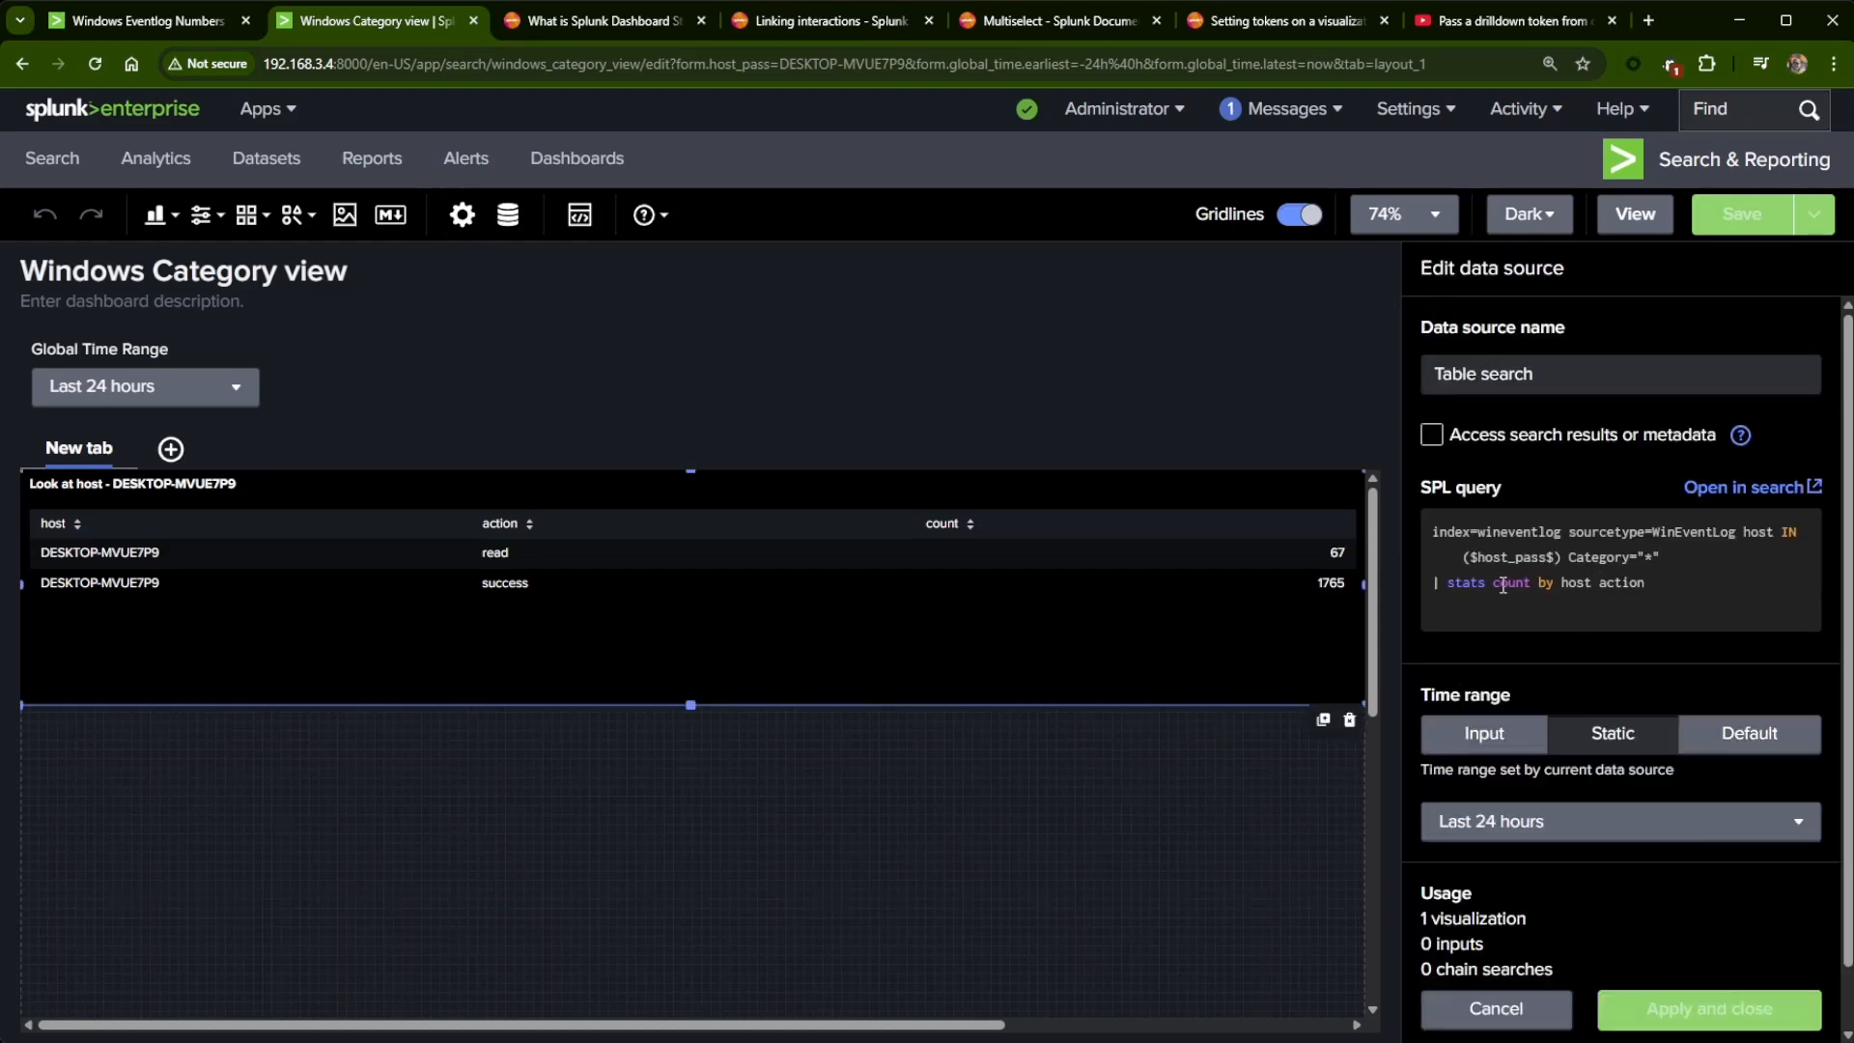
left_click(1151, 845)
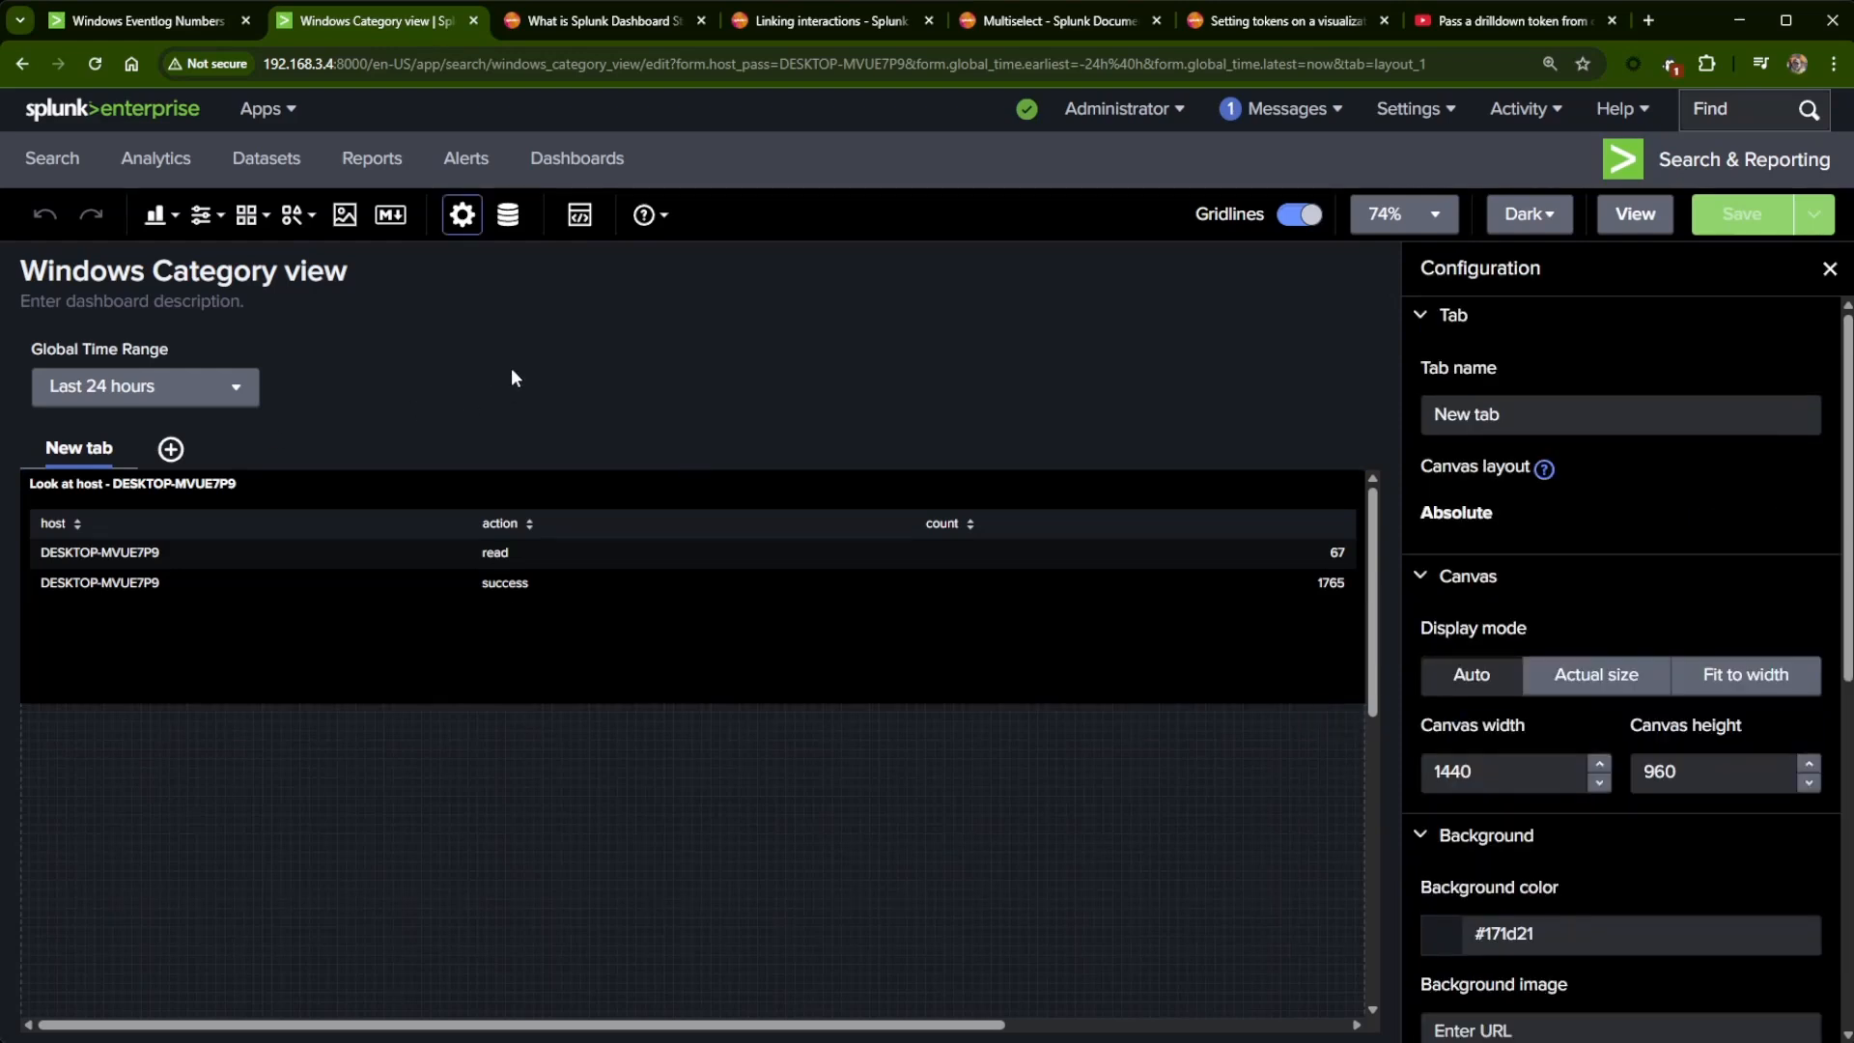
- Add a multiselect input above the canvas and open its configuration
left_click(204, 215)
left_click(217, 354)
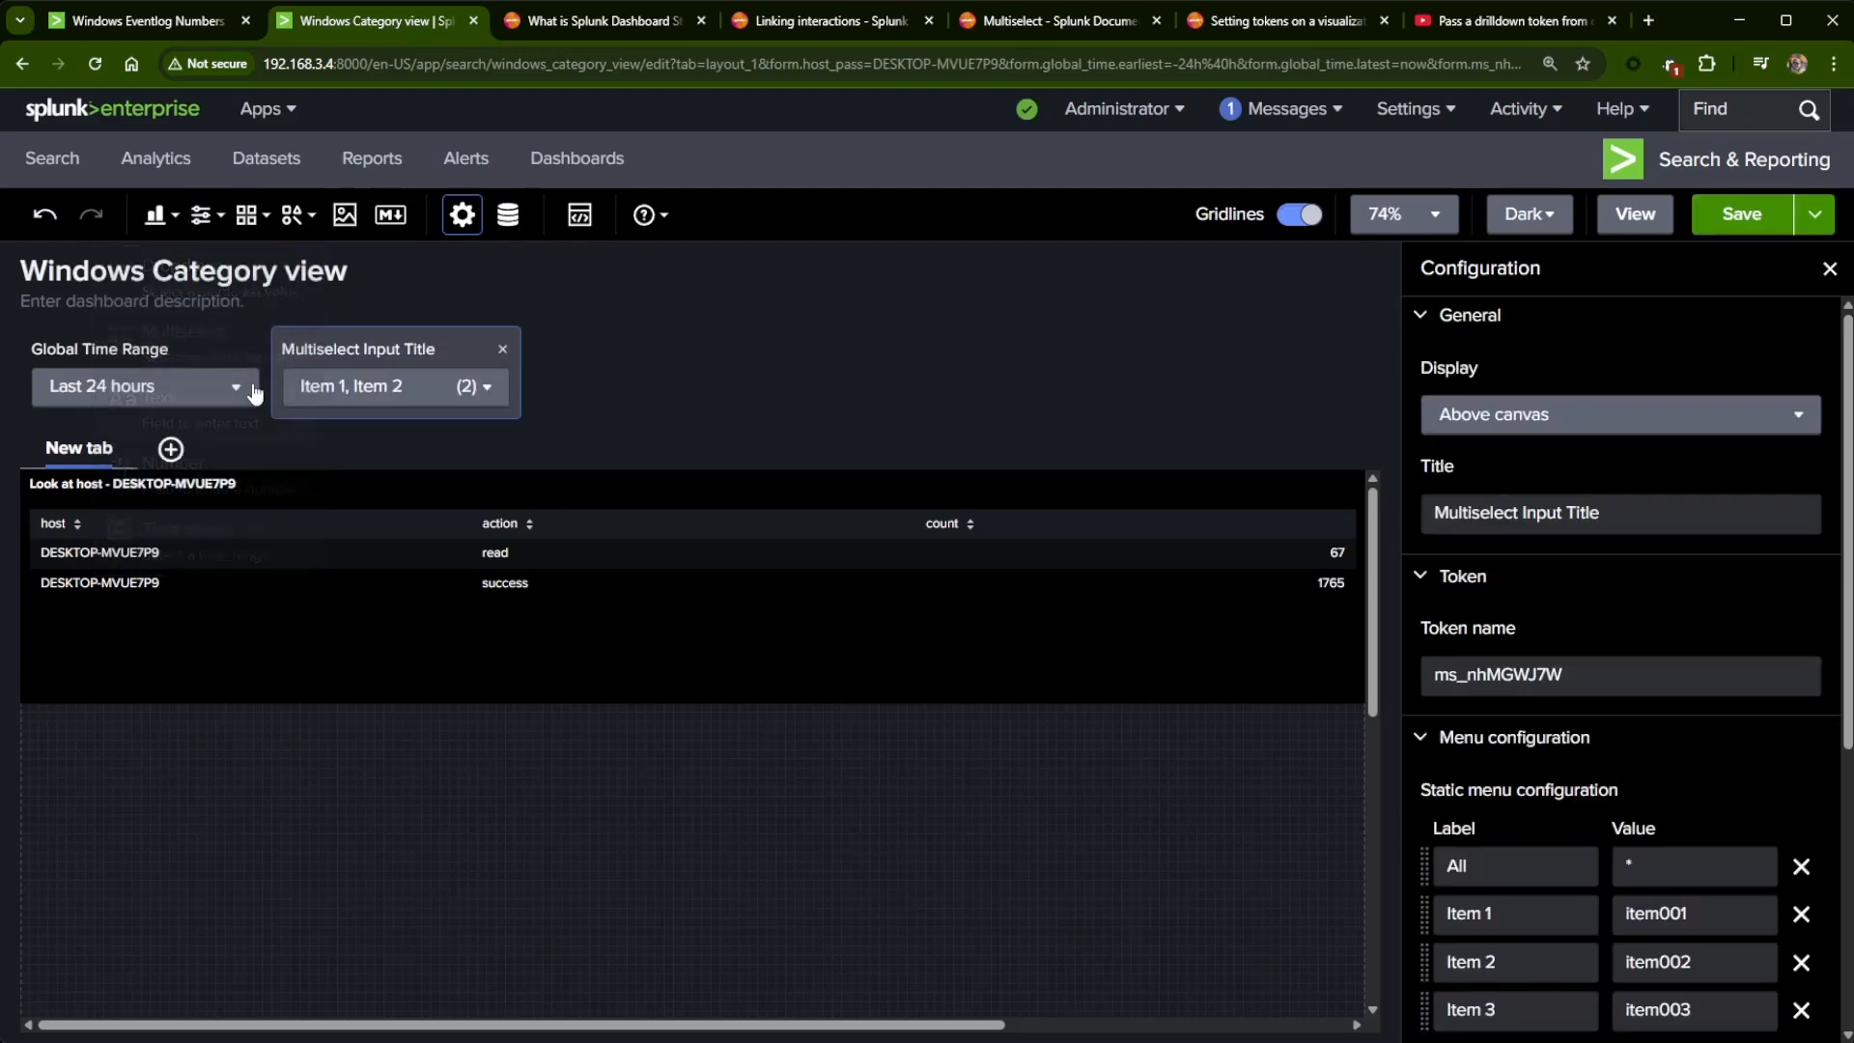
left_click(656, 379)
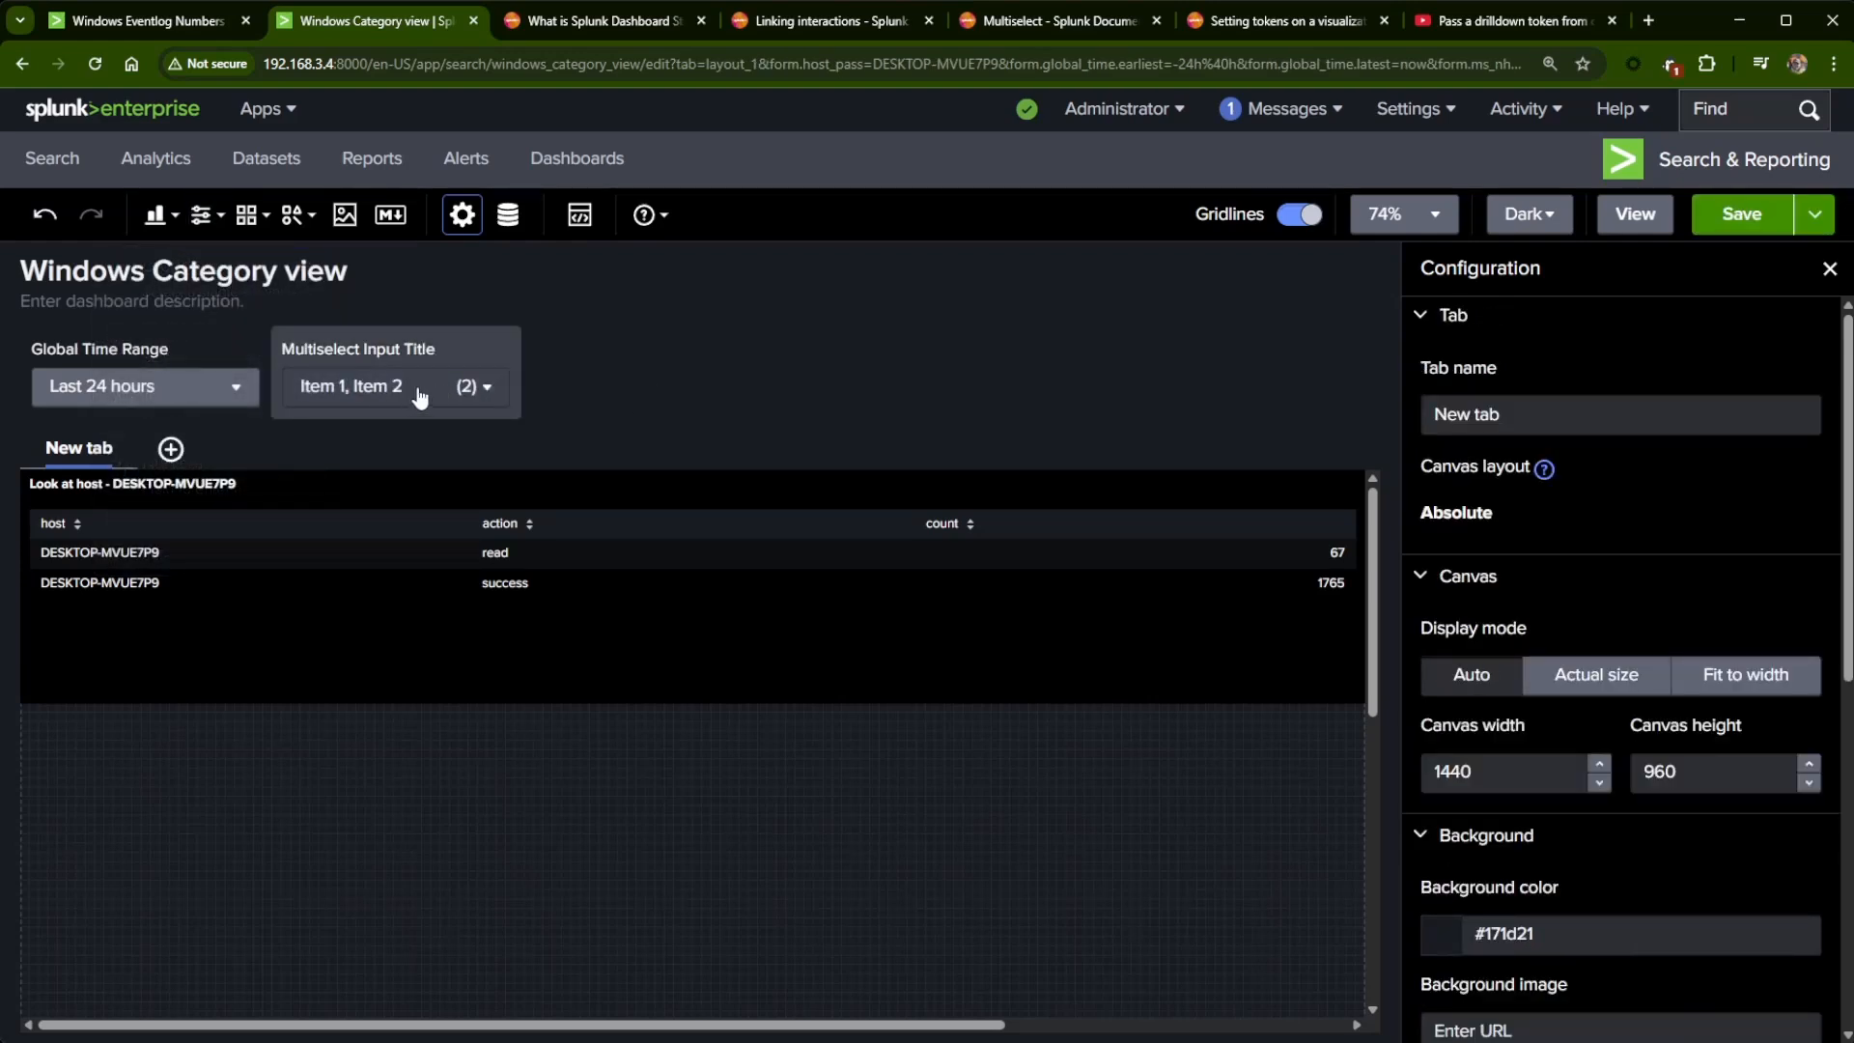
left_click(452, 346)
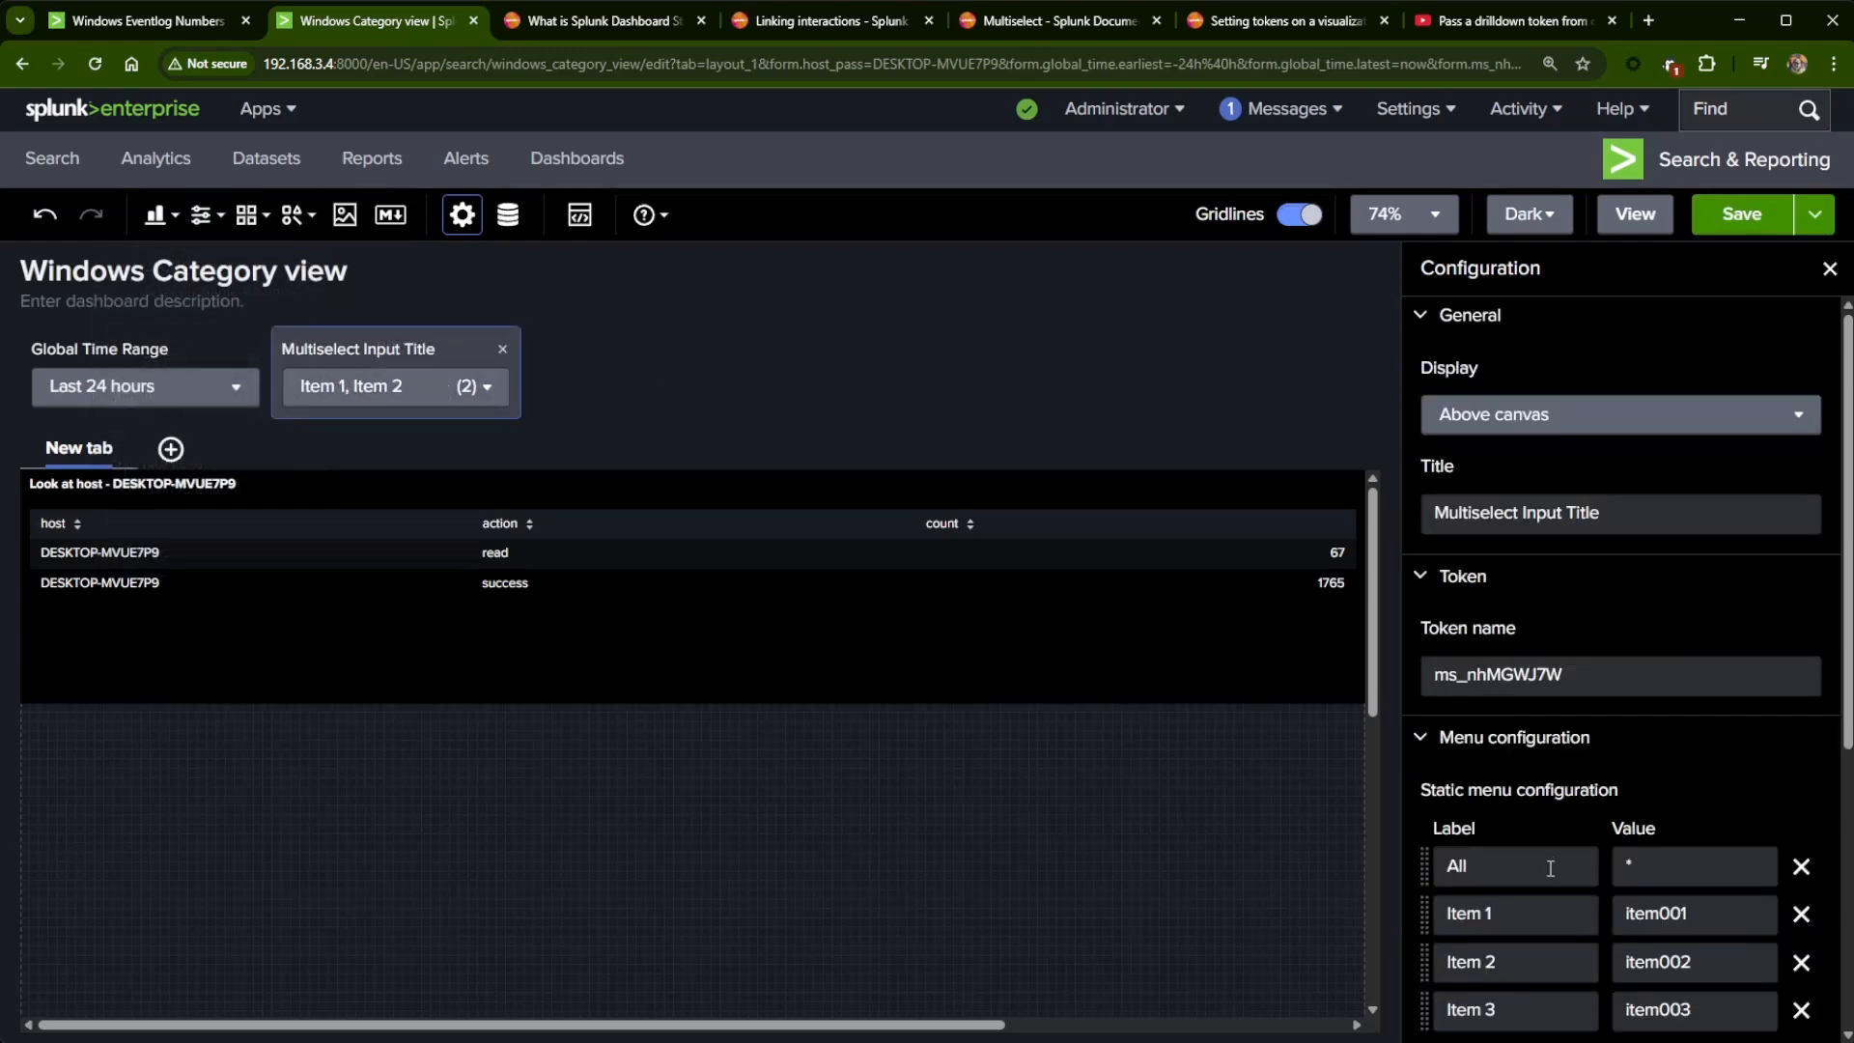
- Title the multiselect input "Host select:" and set its token name to host1
scroll(1635, 949, "down", 3)
scroll(1635, 949, "down", 1)
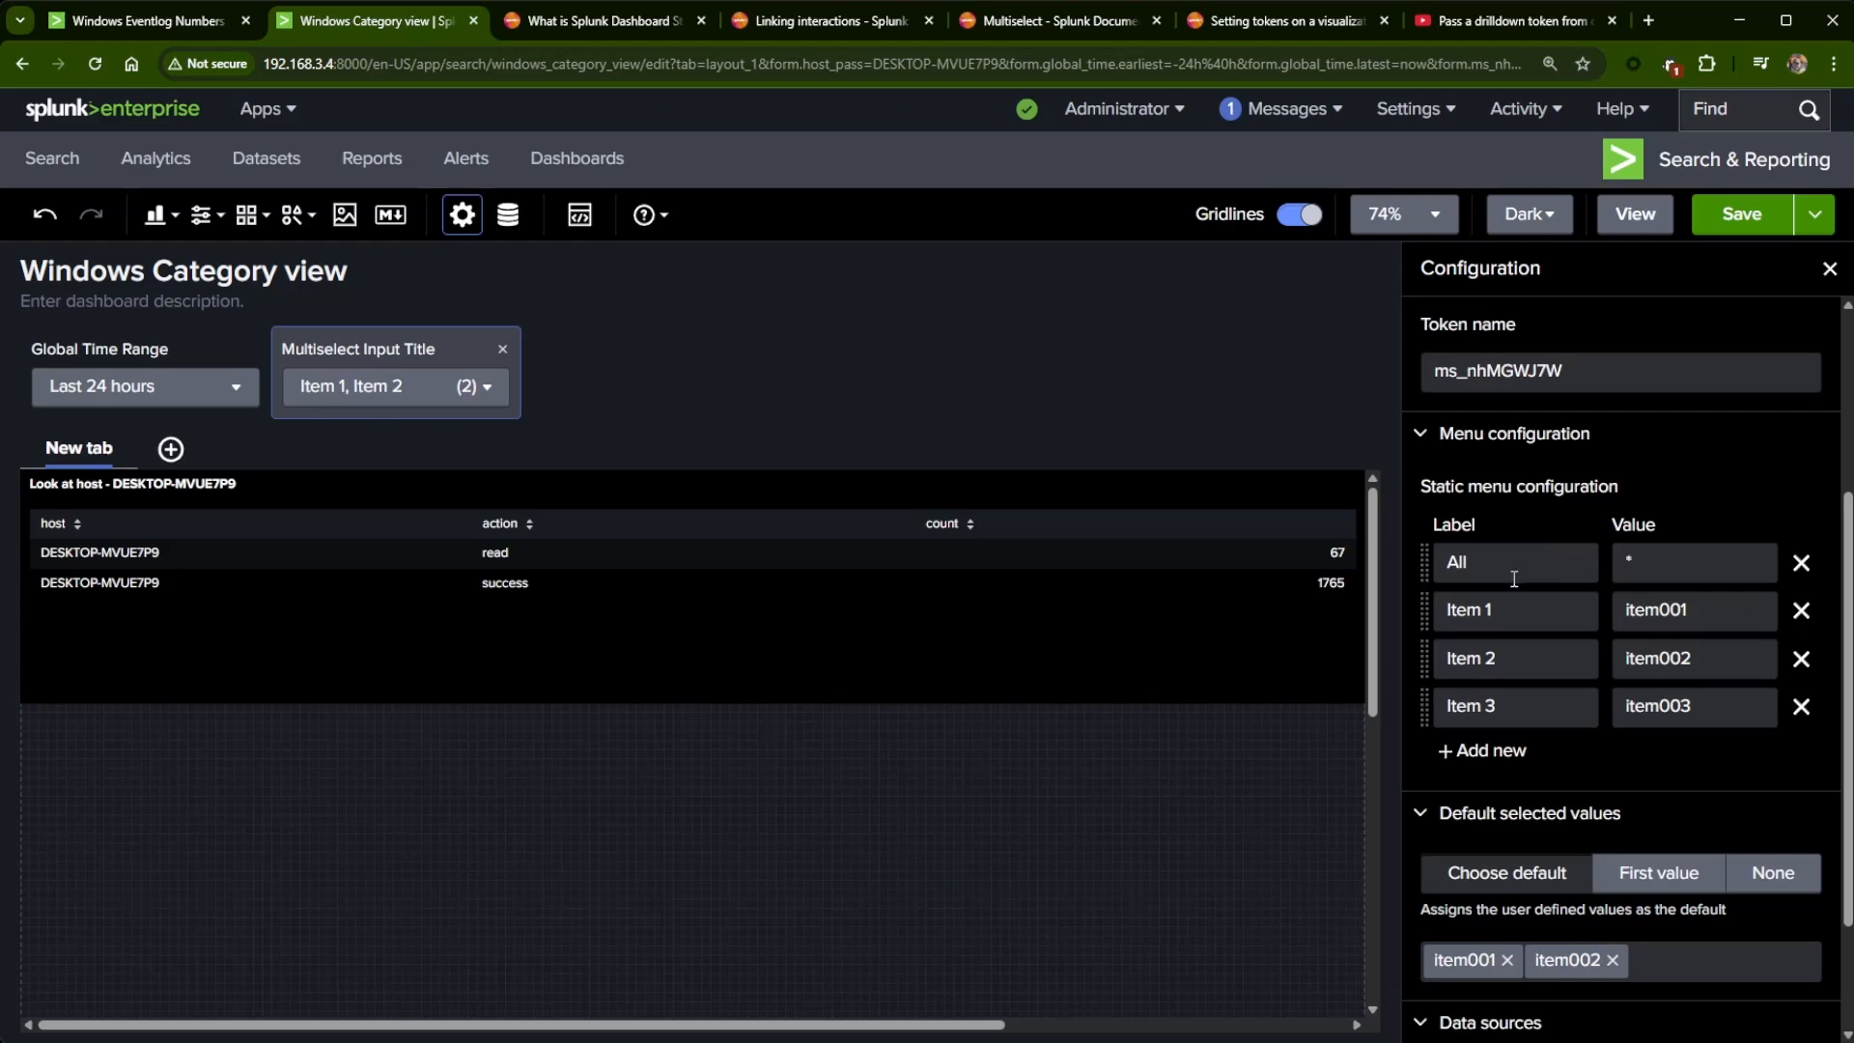
scroll(1650, 574, "up", 3)
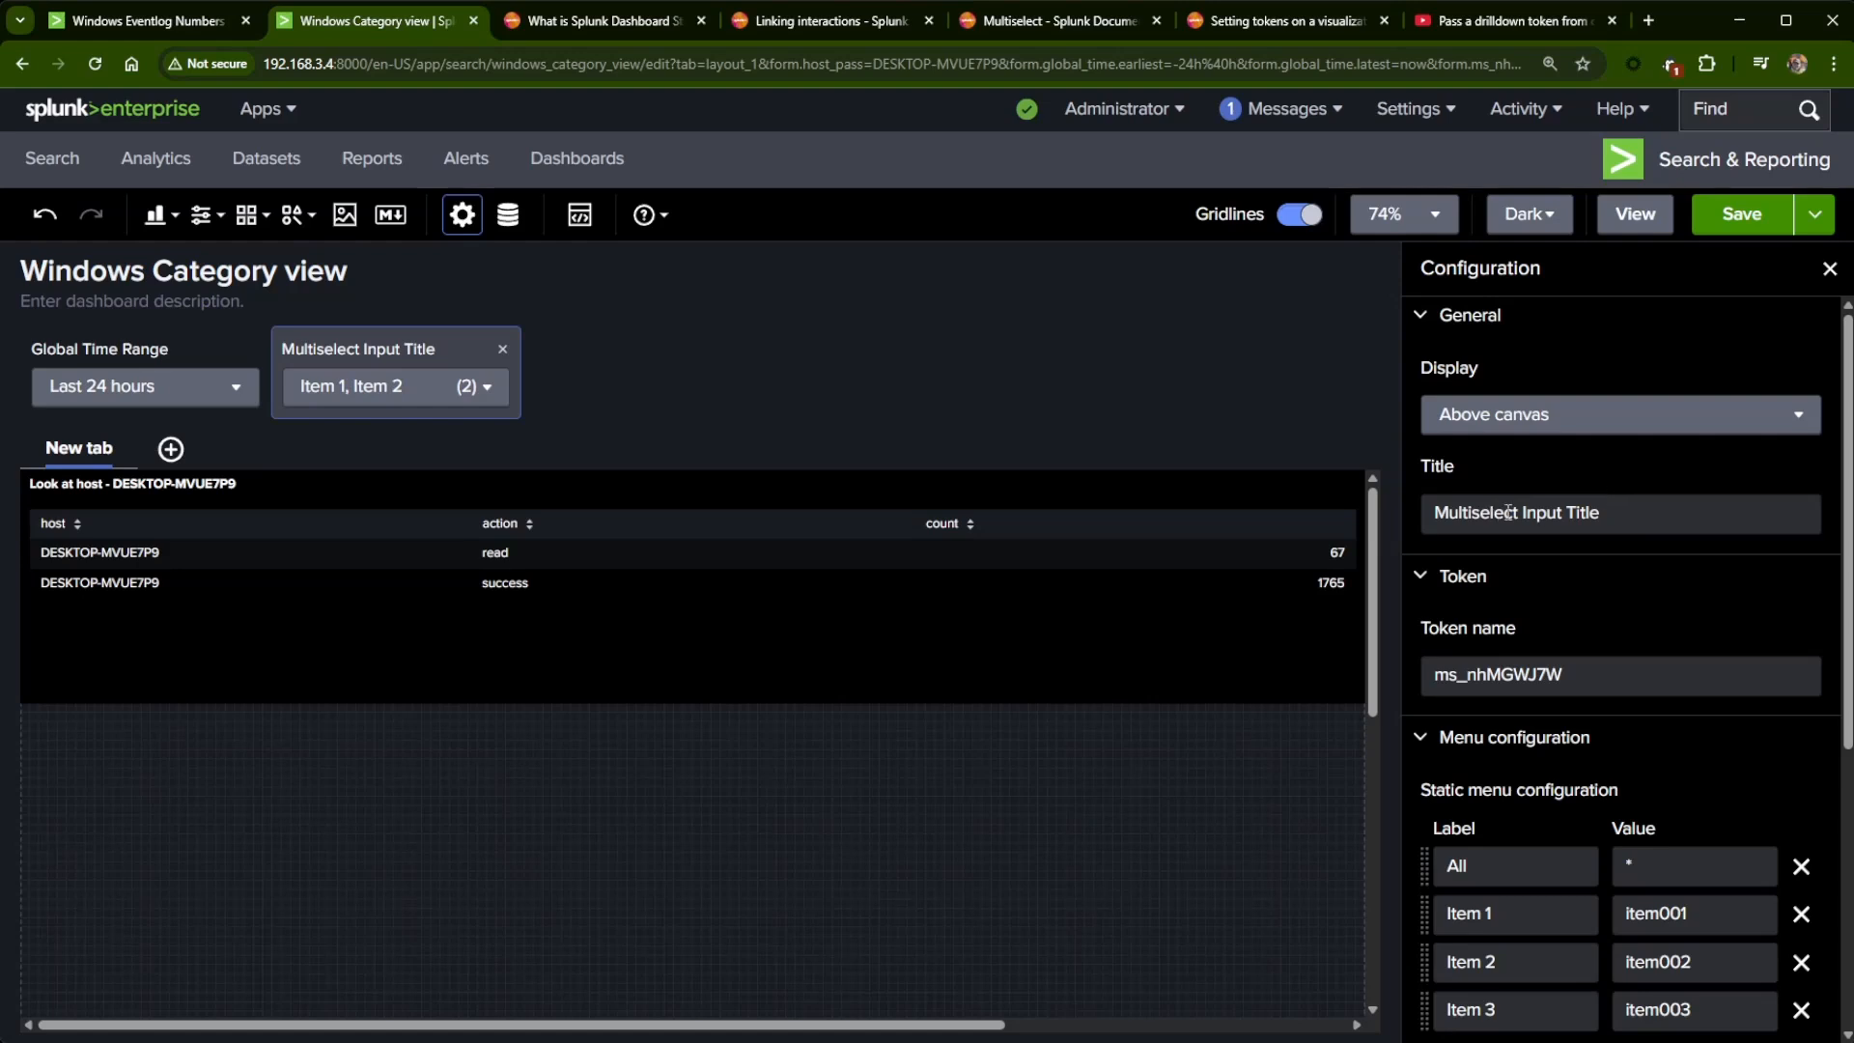
left_click_drag(1612, 511, 1437, 507)
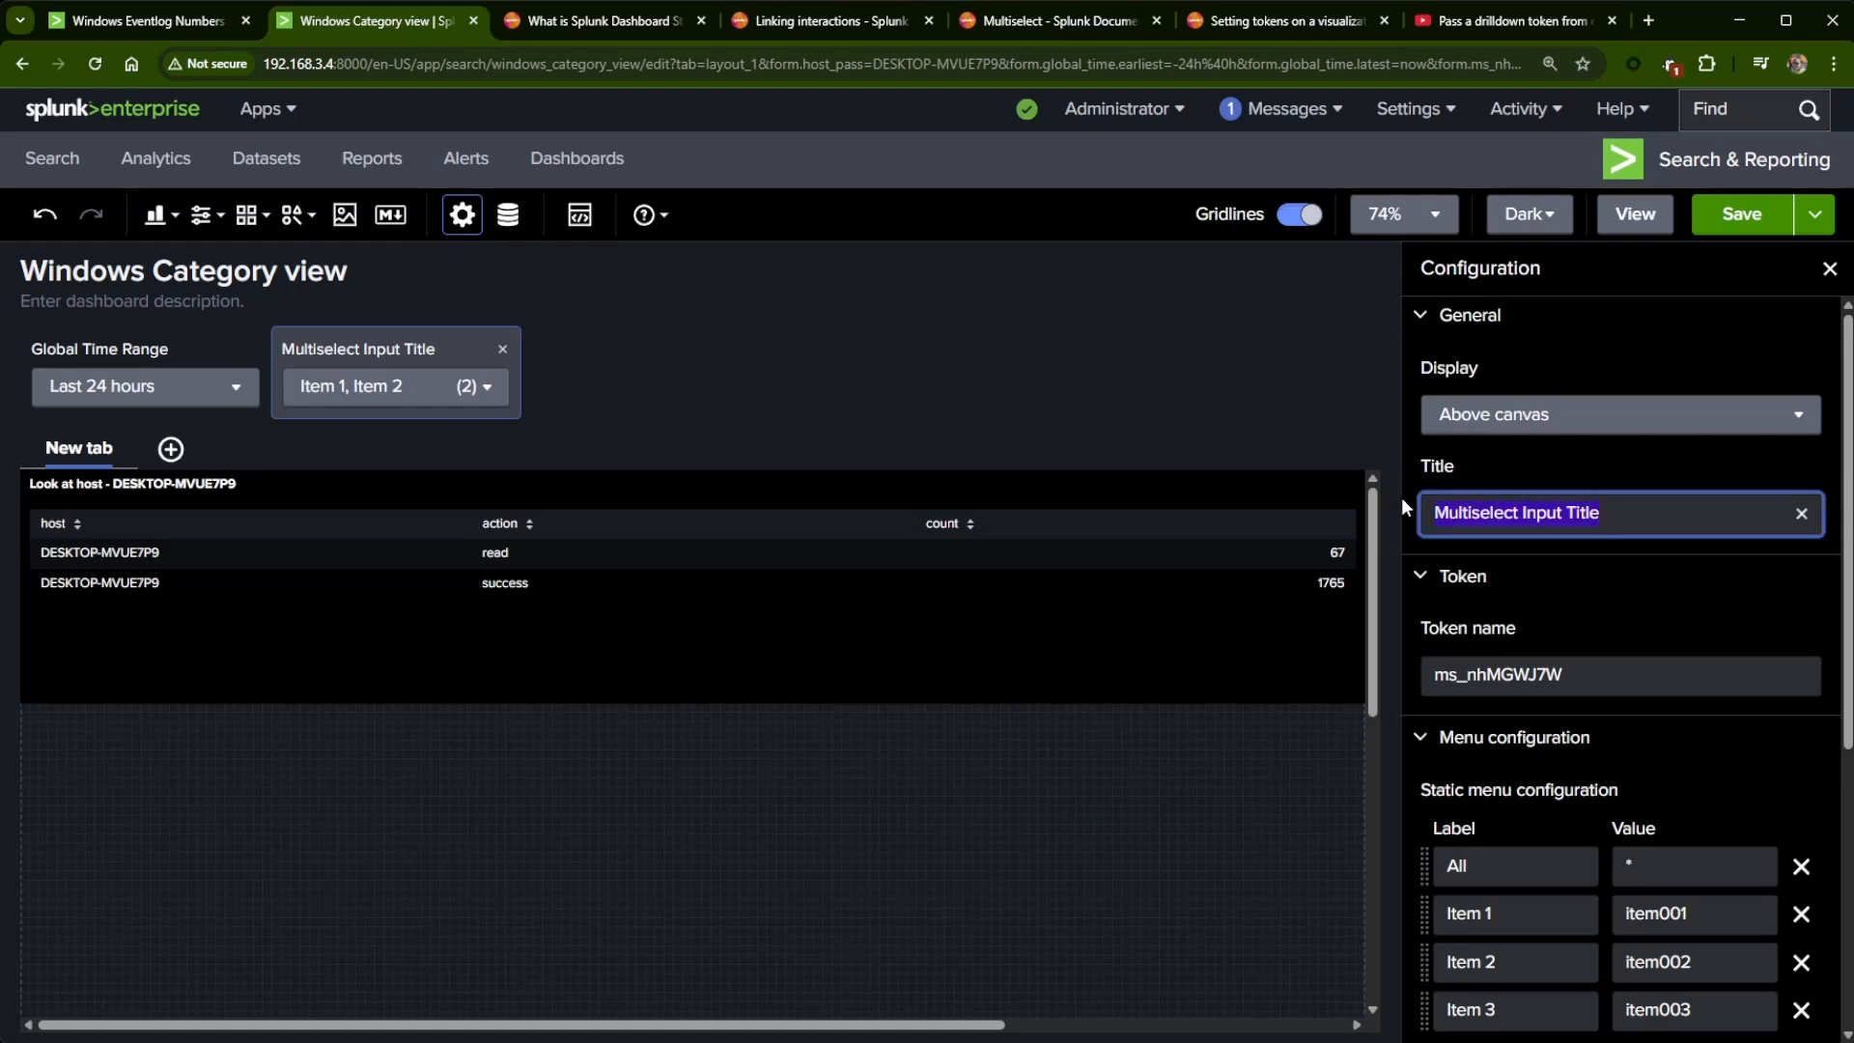
type("Host sec")
key("BackSpace")
type("lect")
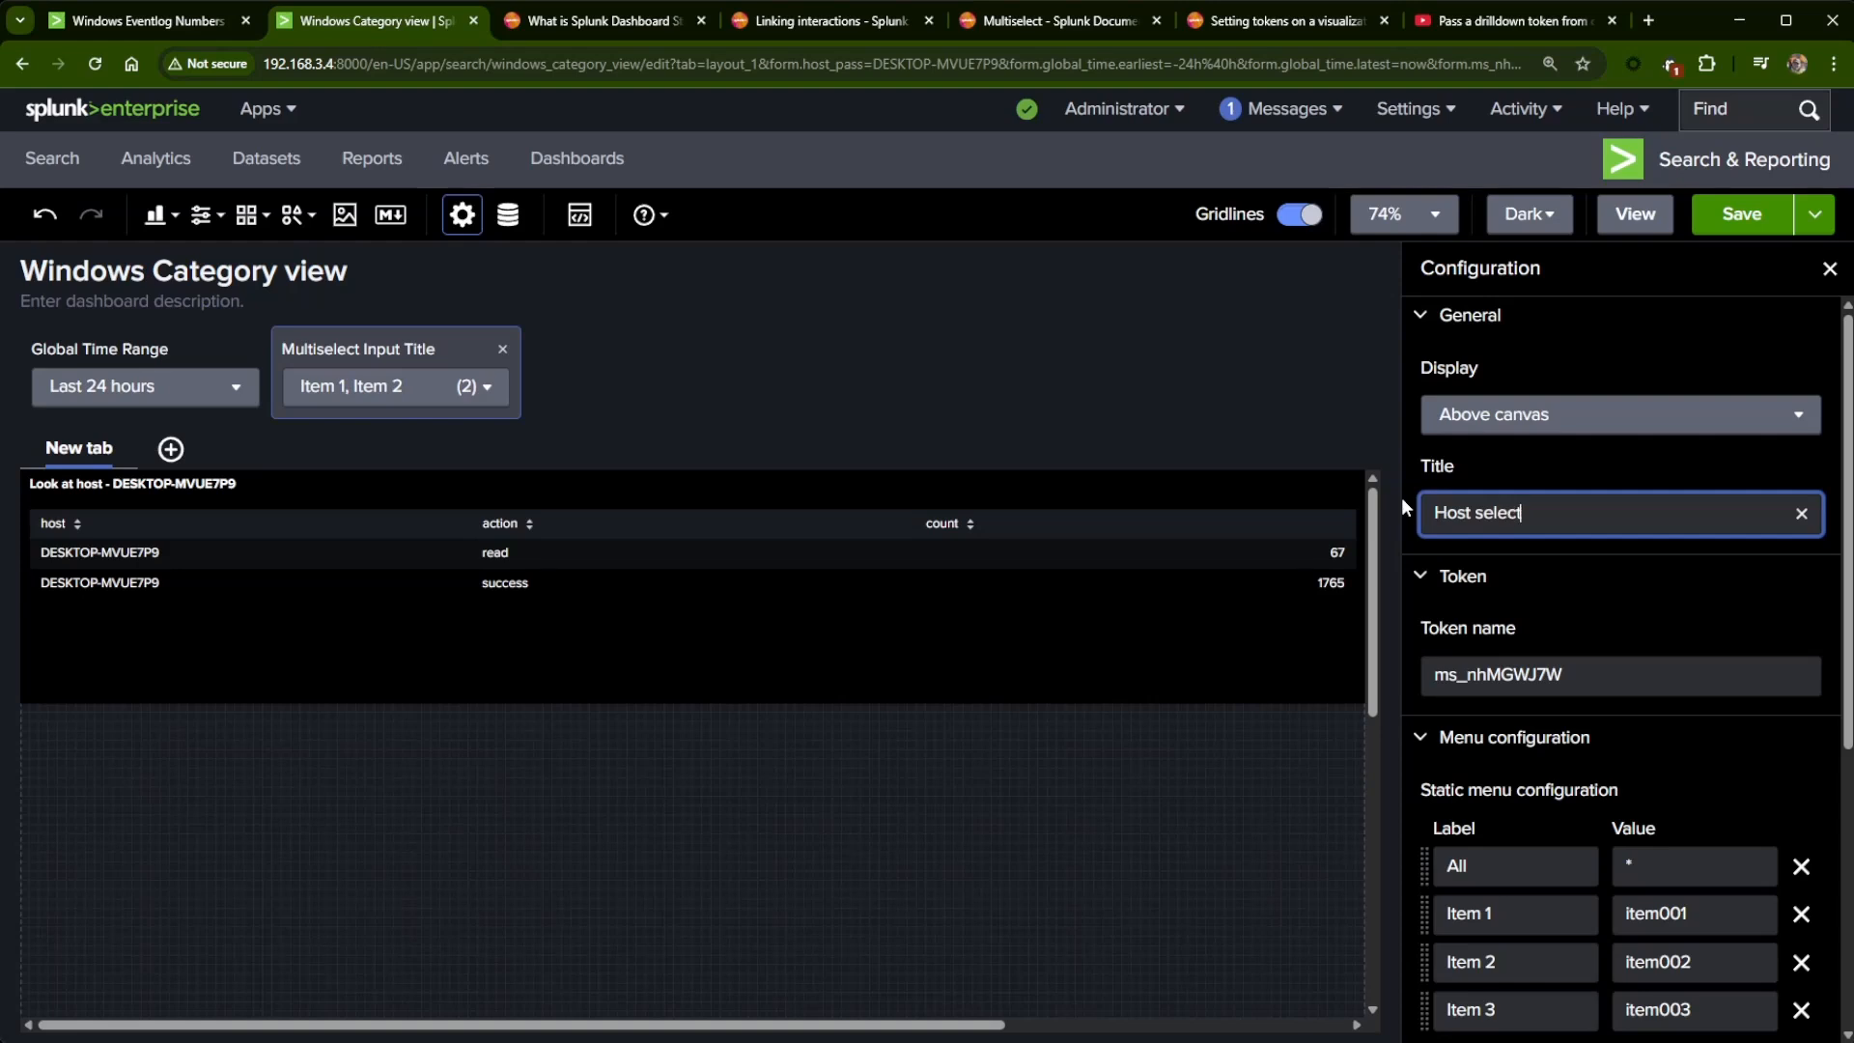
type(":")
double_click(1630, 680)
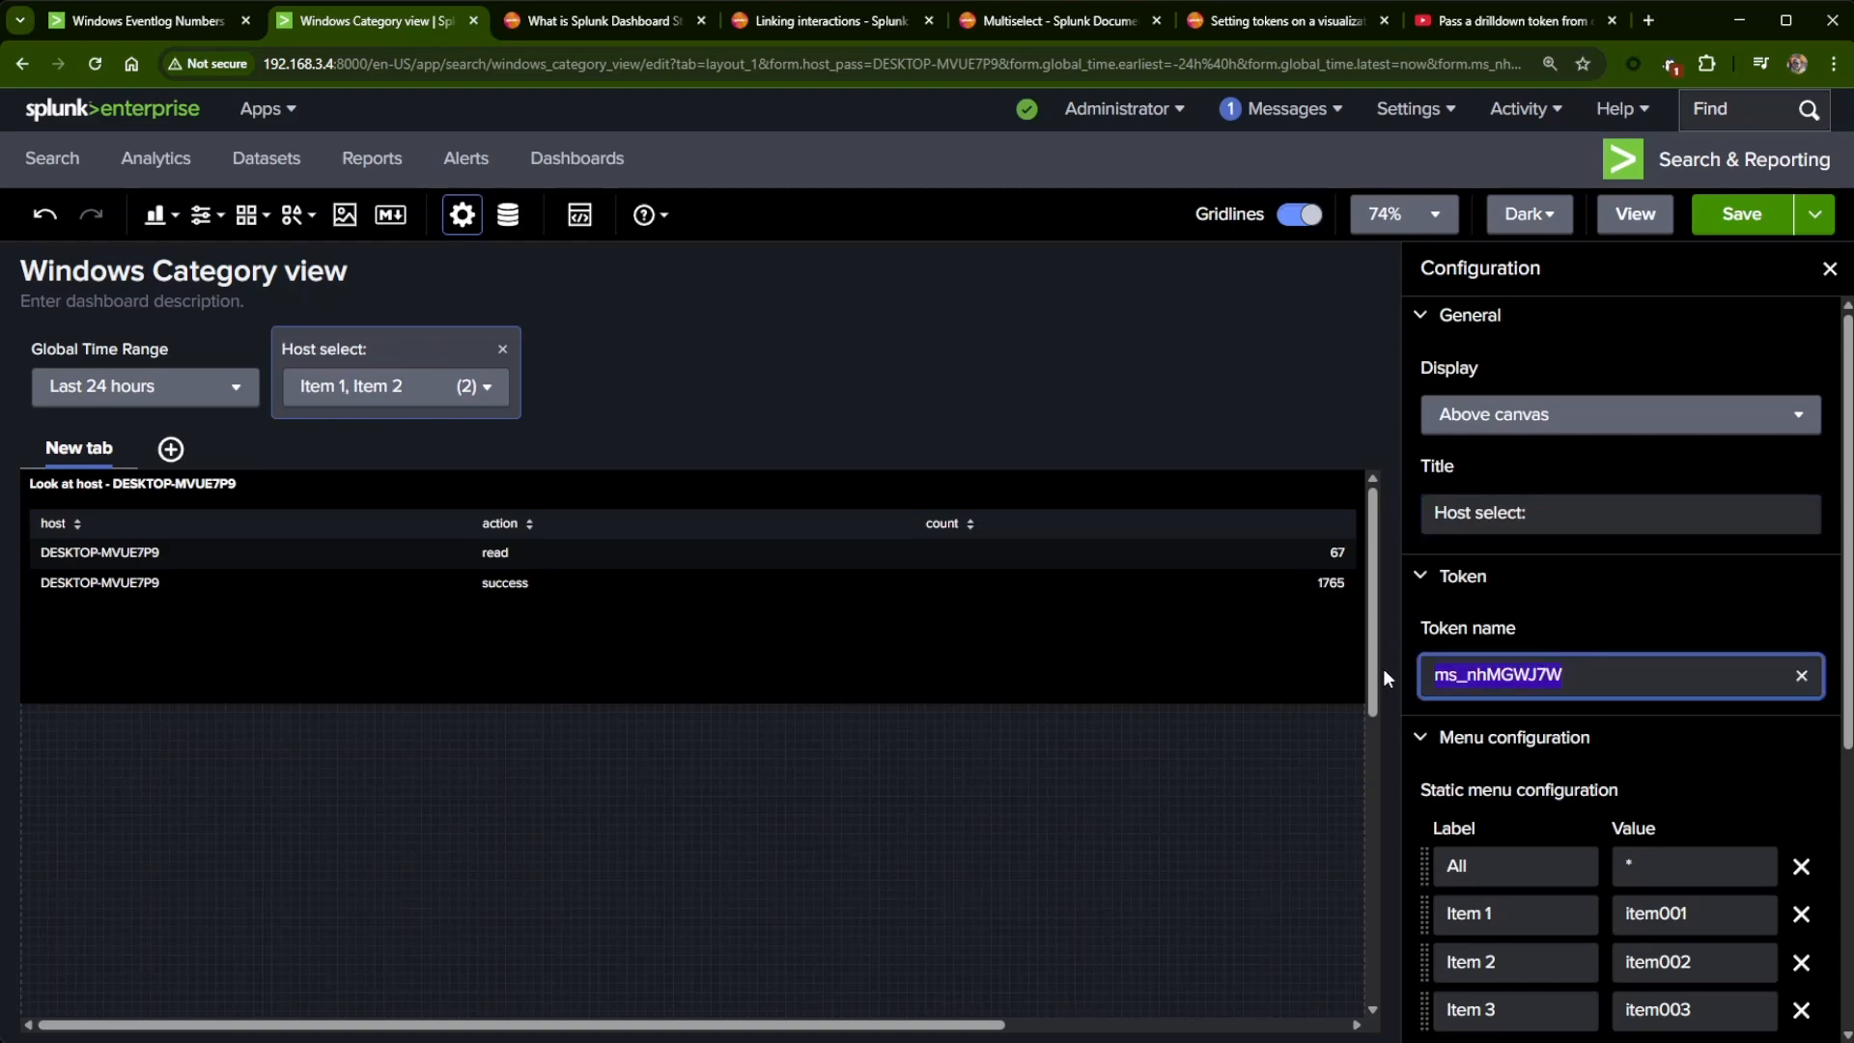
type("host1")
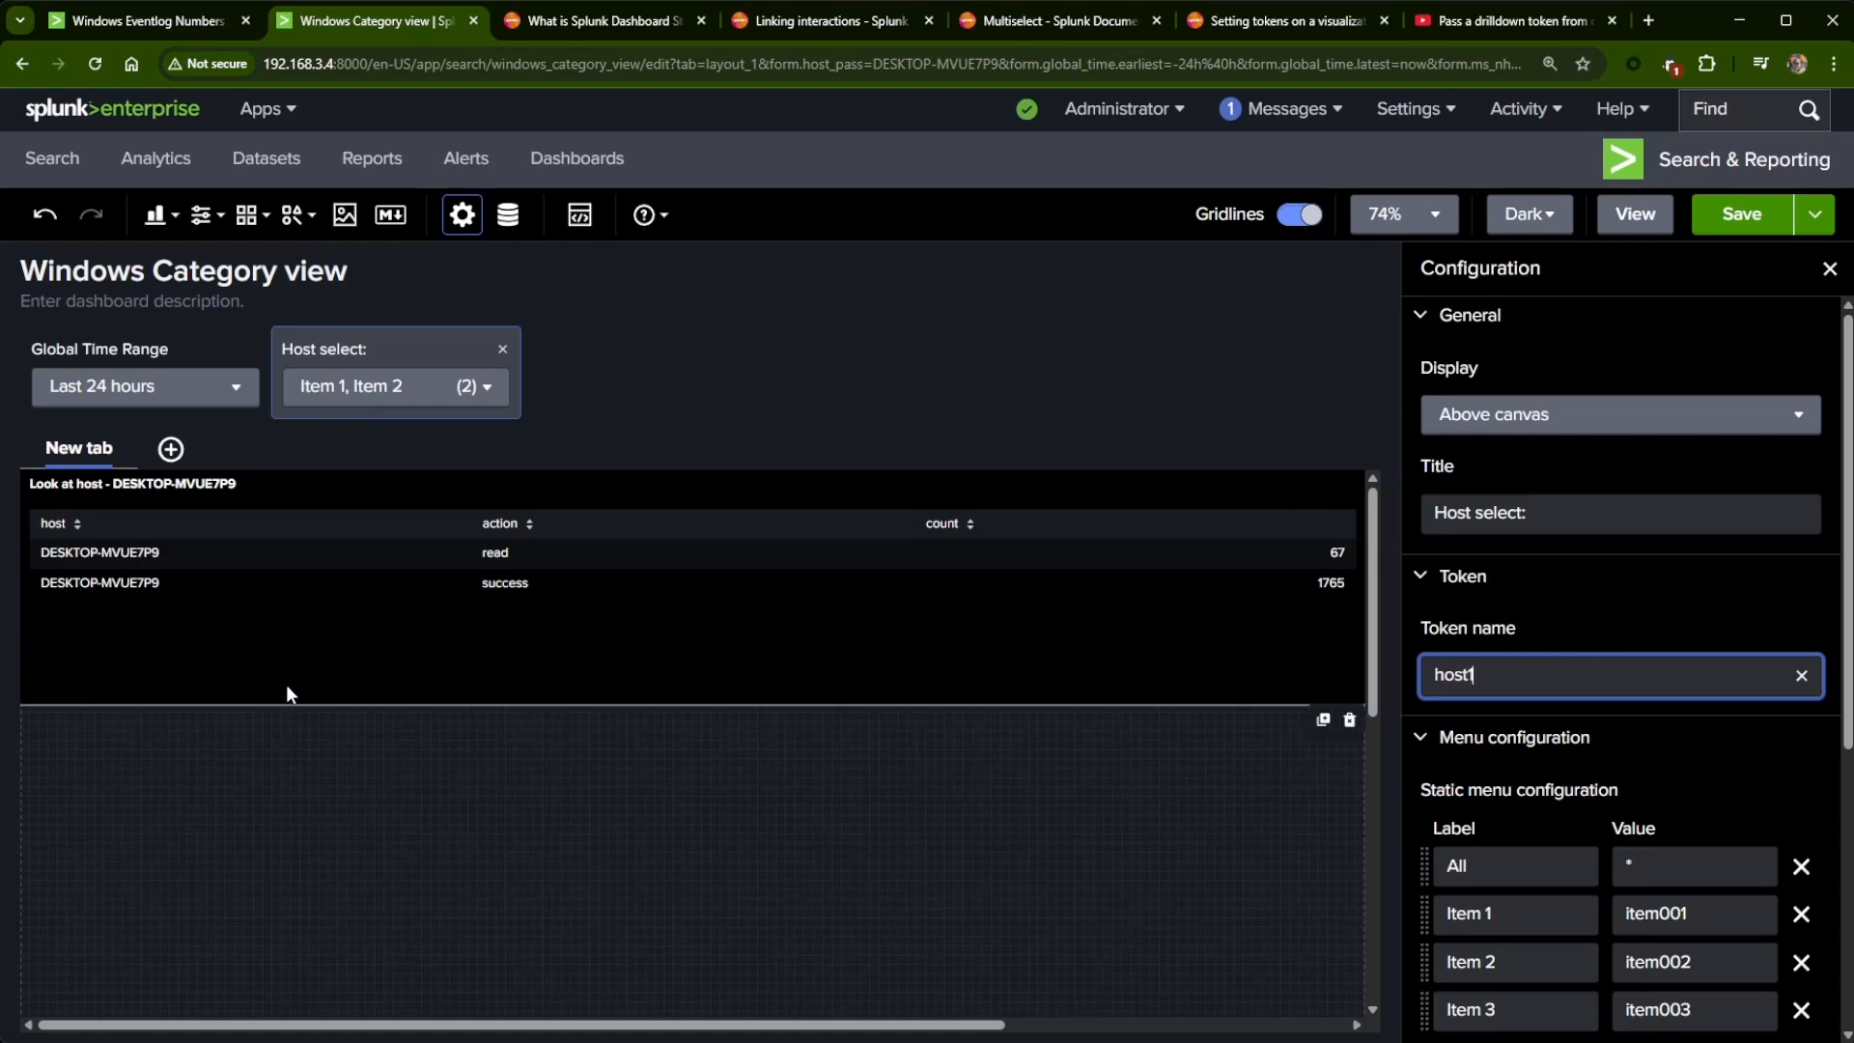
- Remove the Item 1 and Item 2 entries from the multiselect's static menu configuration
scroll(1594, 763, "down", 2)
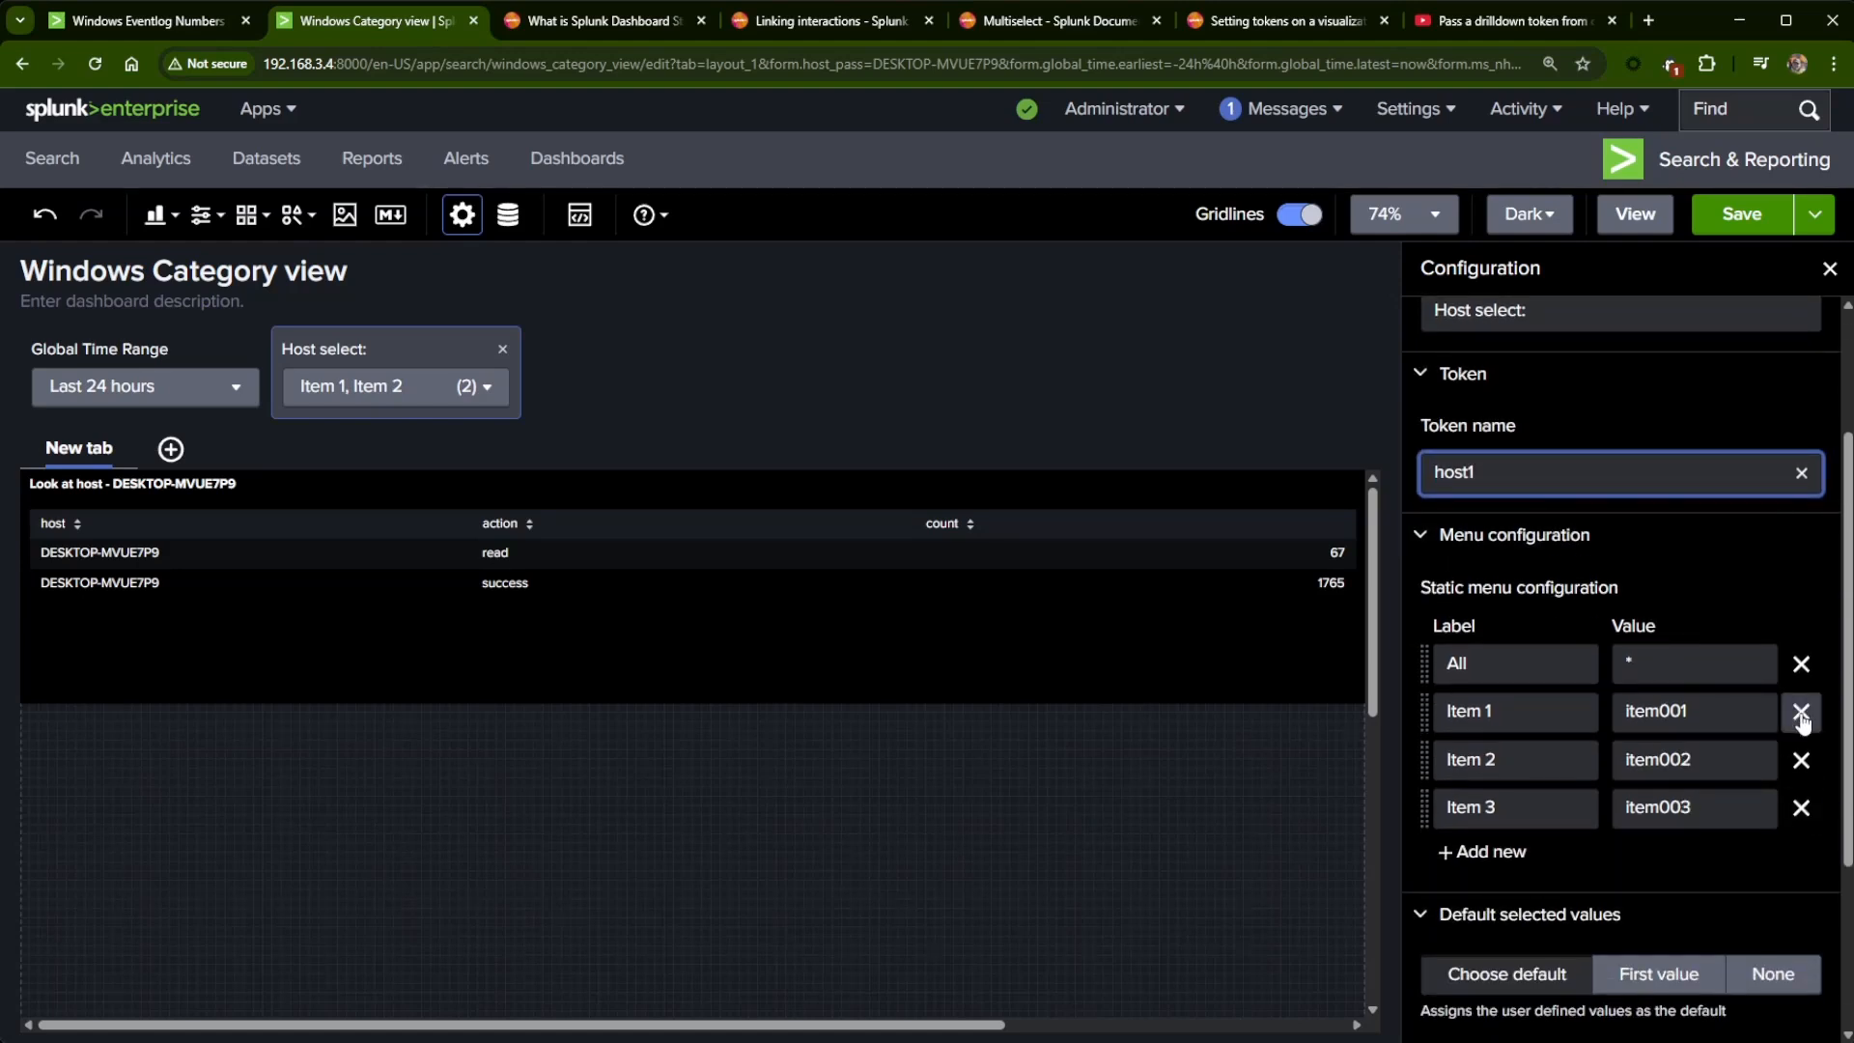
left_click(1802, 715)
left_click(1803, 714)
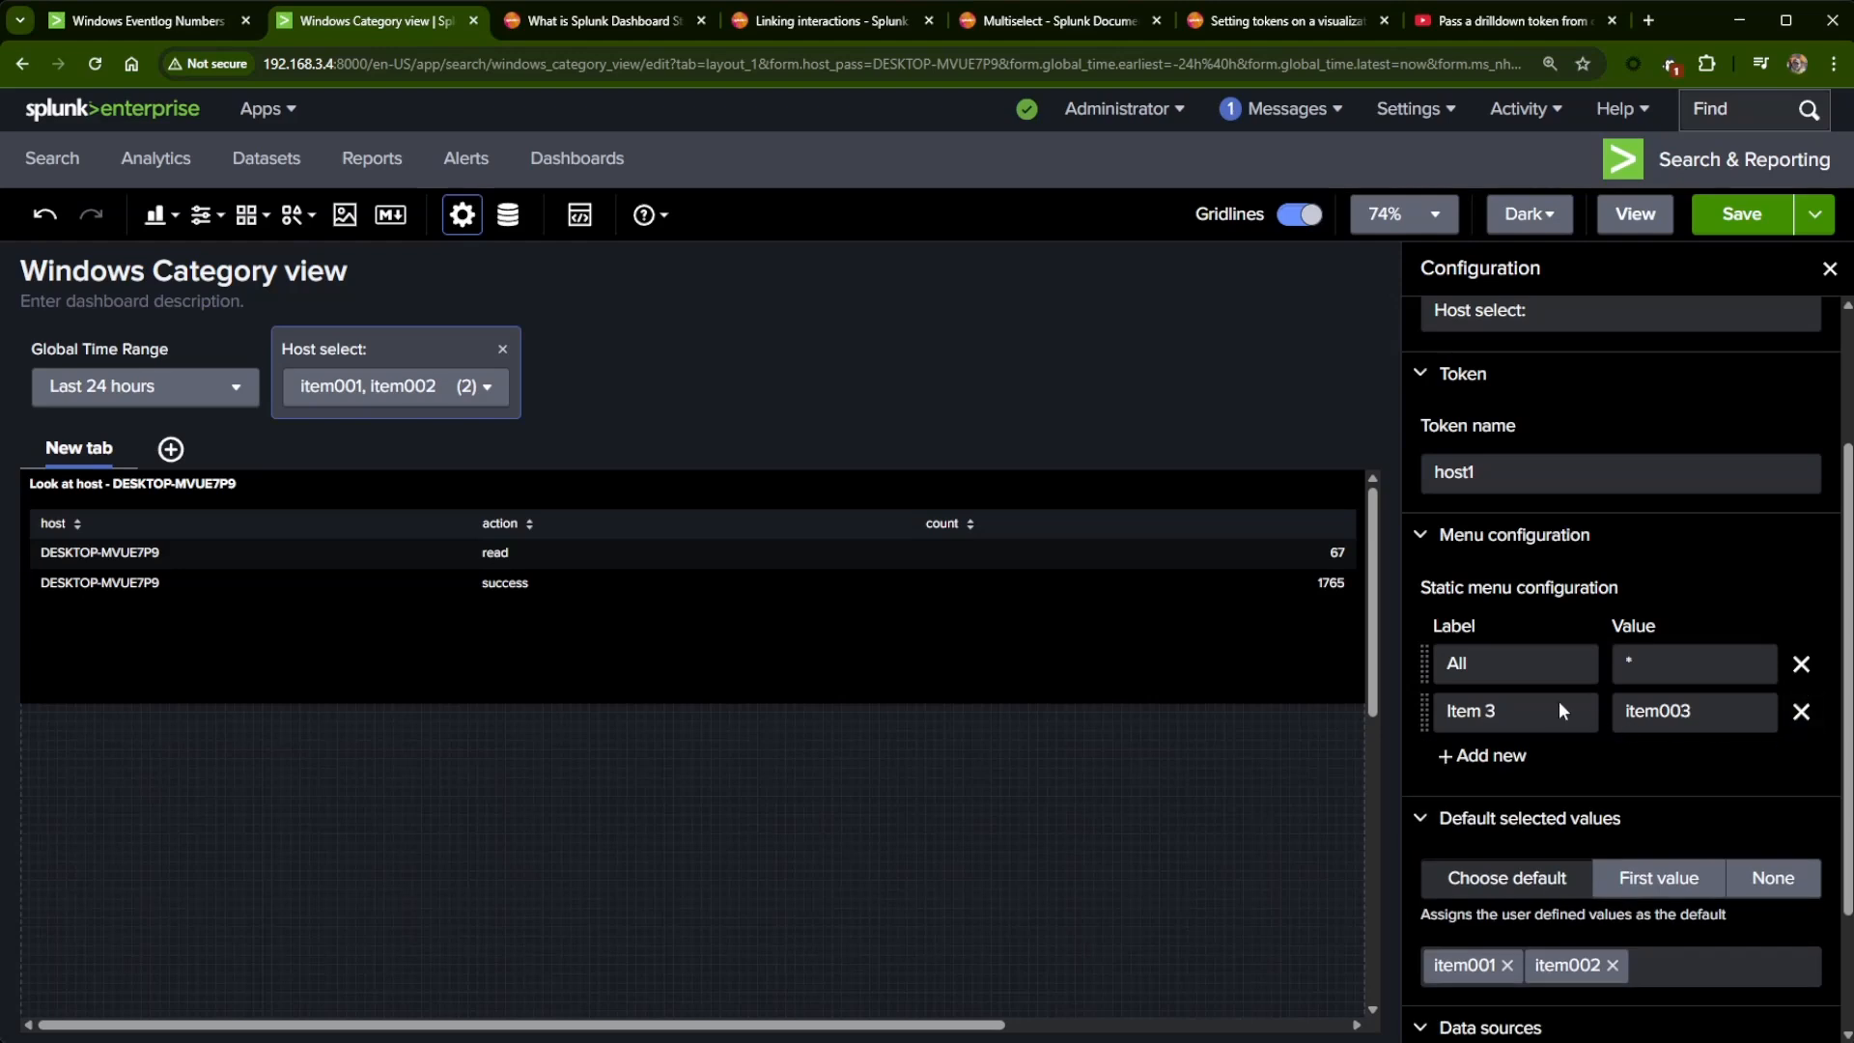
- Set both the label and the value of the remaining Item 3 menu entry to $host_pass$
triple_click(1558, 710)
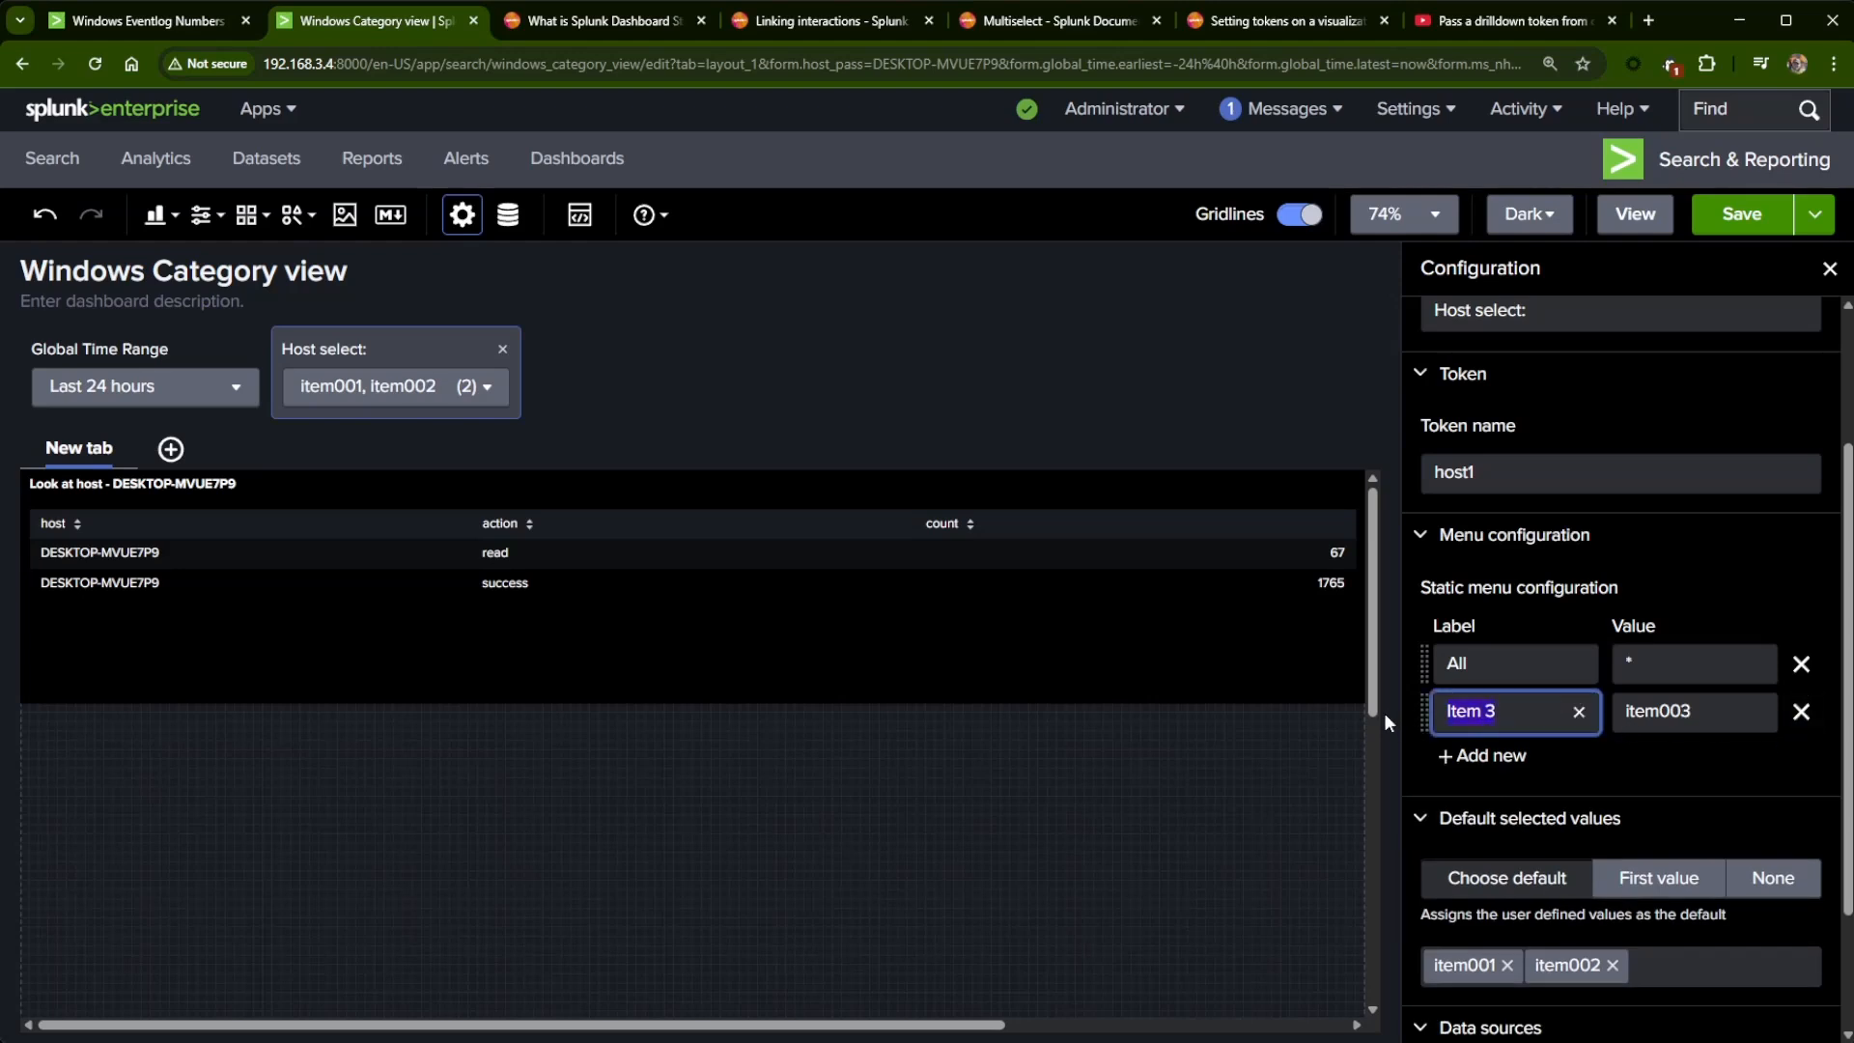
type("$host_pass$")
left_click_drag(1555, 712, 1391, 719)
key("ctrl+c")
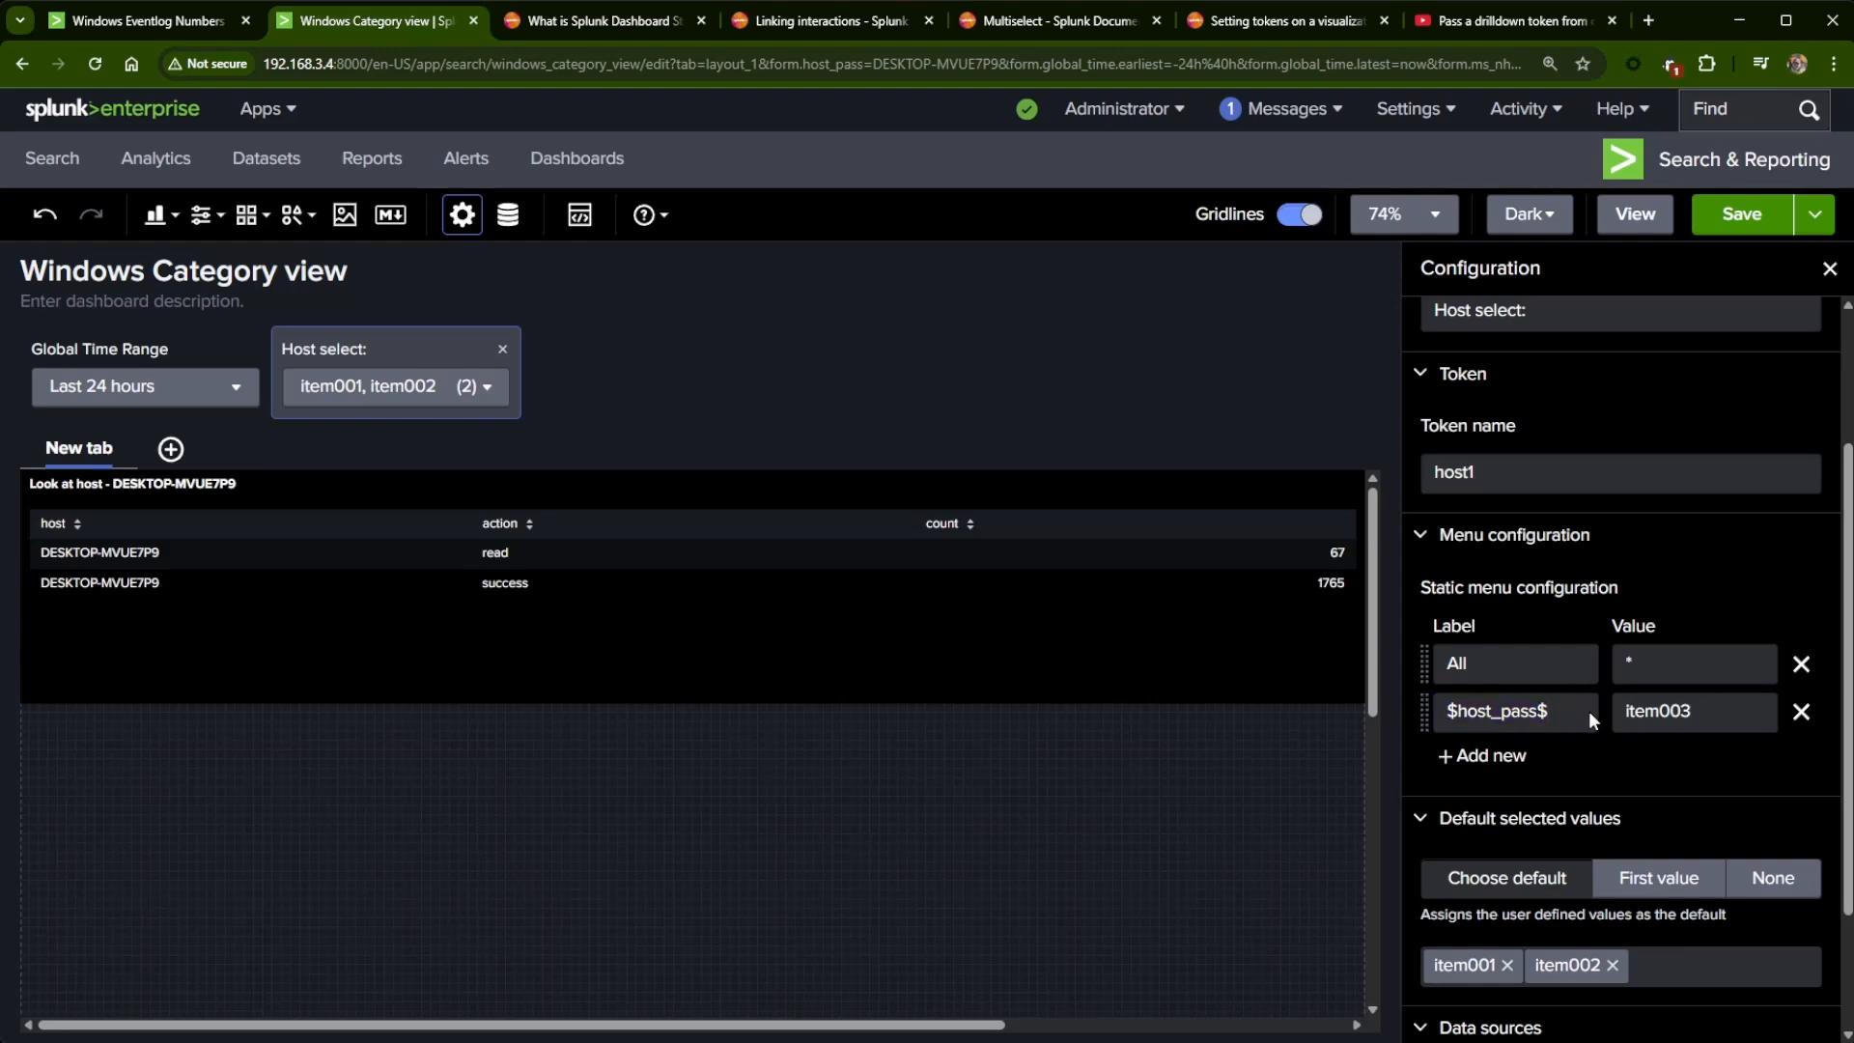
double_click(1702, 709)
key("ctrl+v")
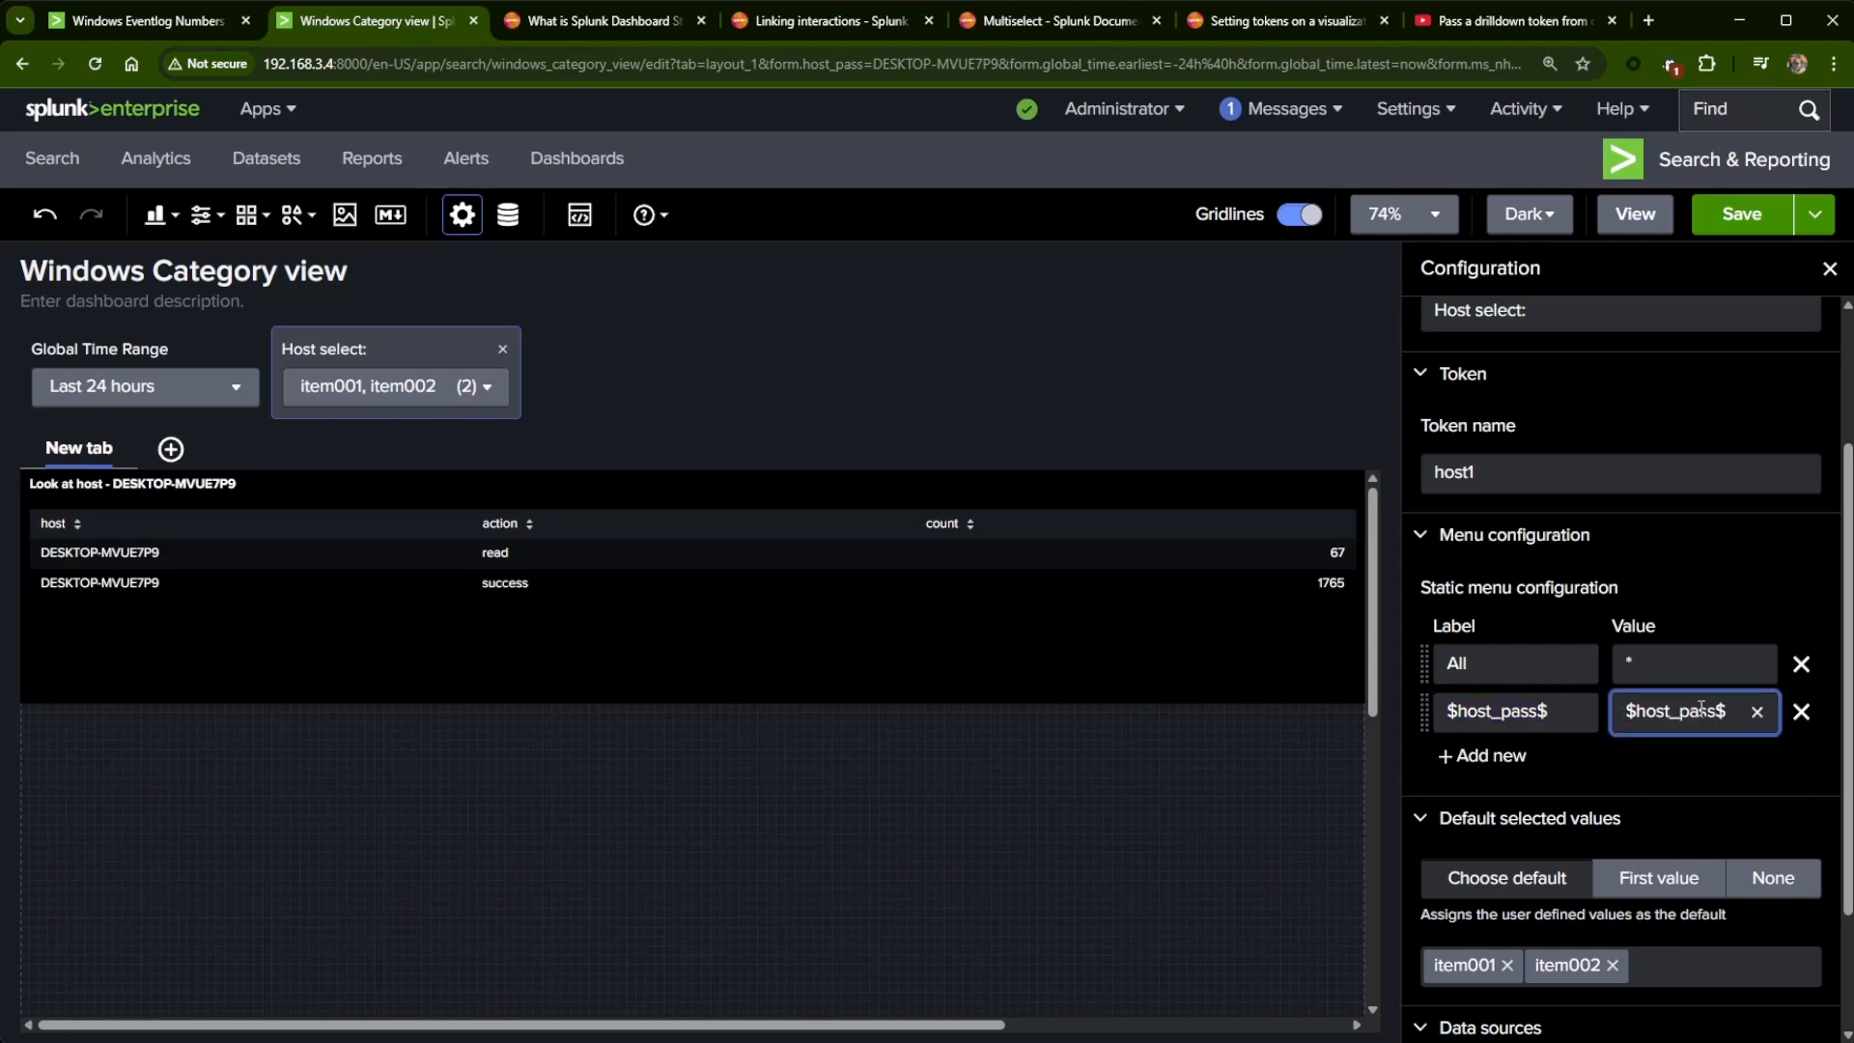
left_click(1648, 767)
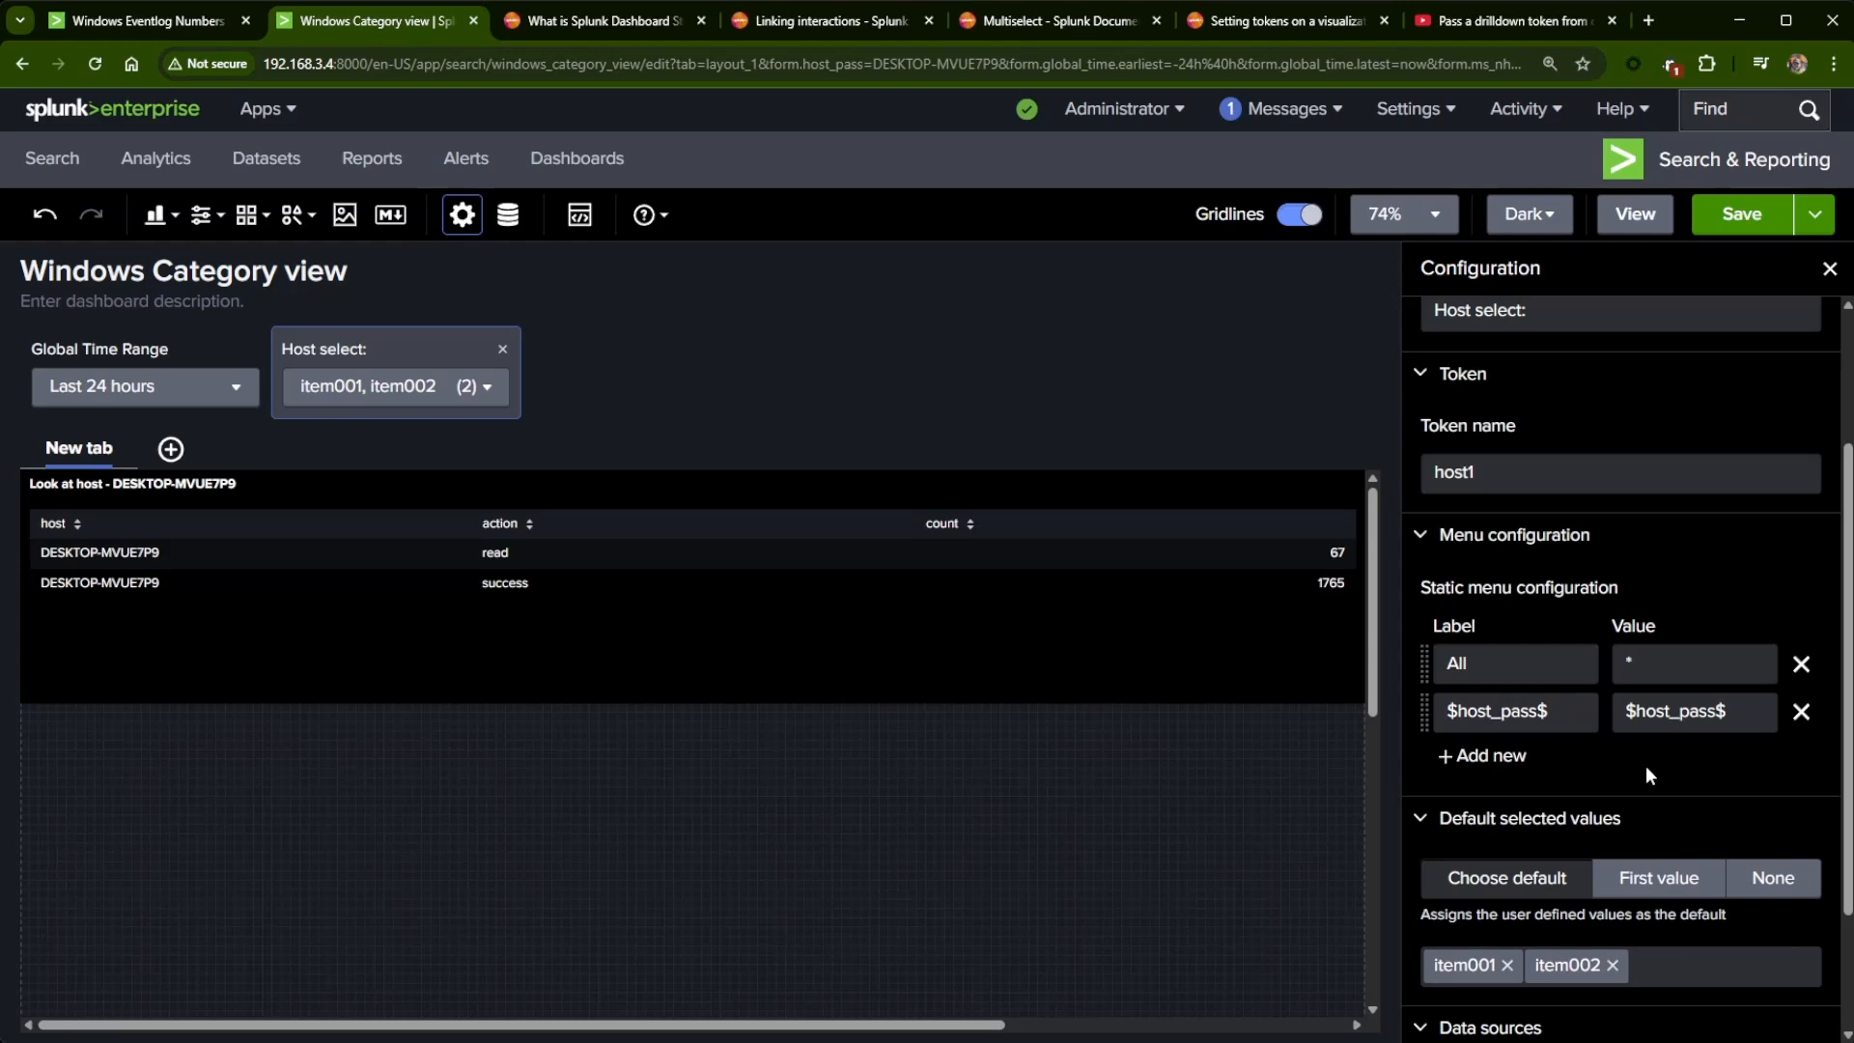
- Consult the YouTube drilldown token video, and replace the multiselect's default values item001 and item002 with $host_pass$
left_click(1515, 19)
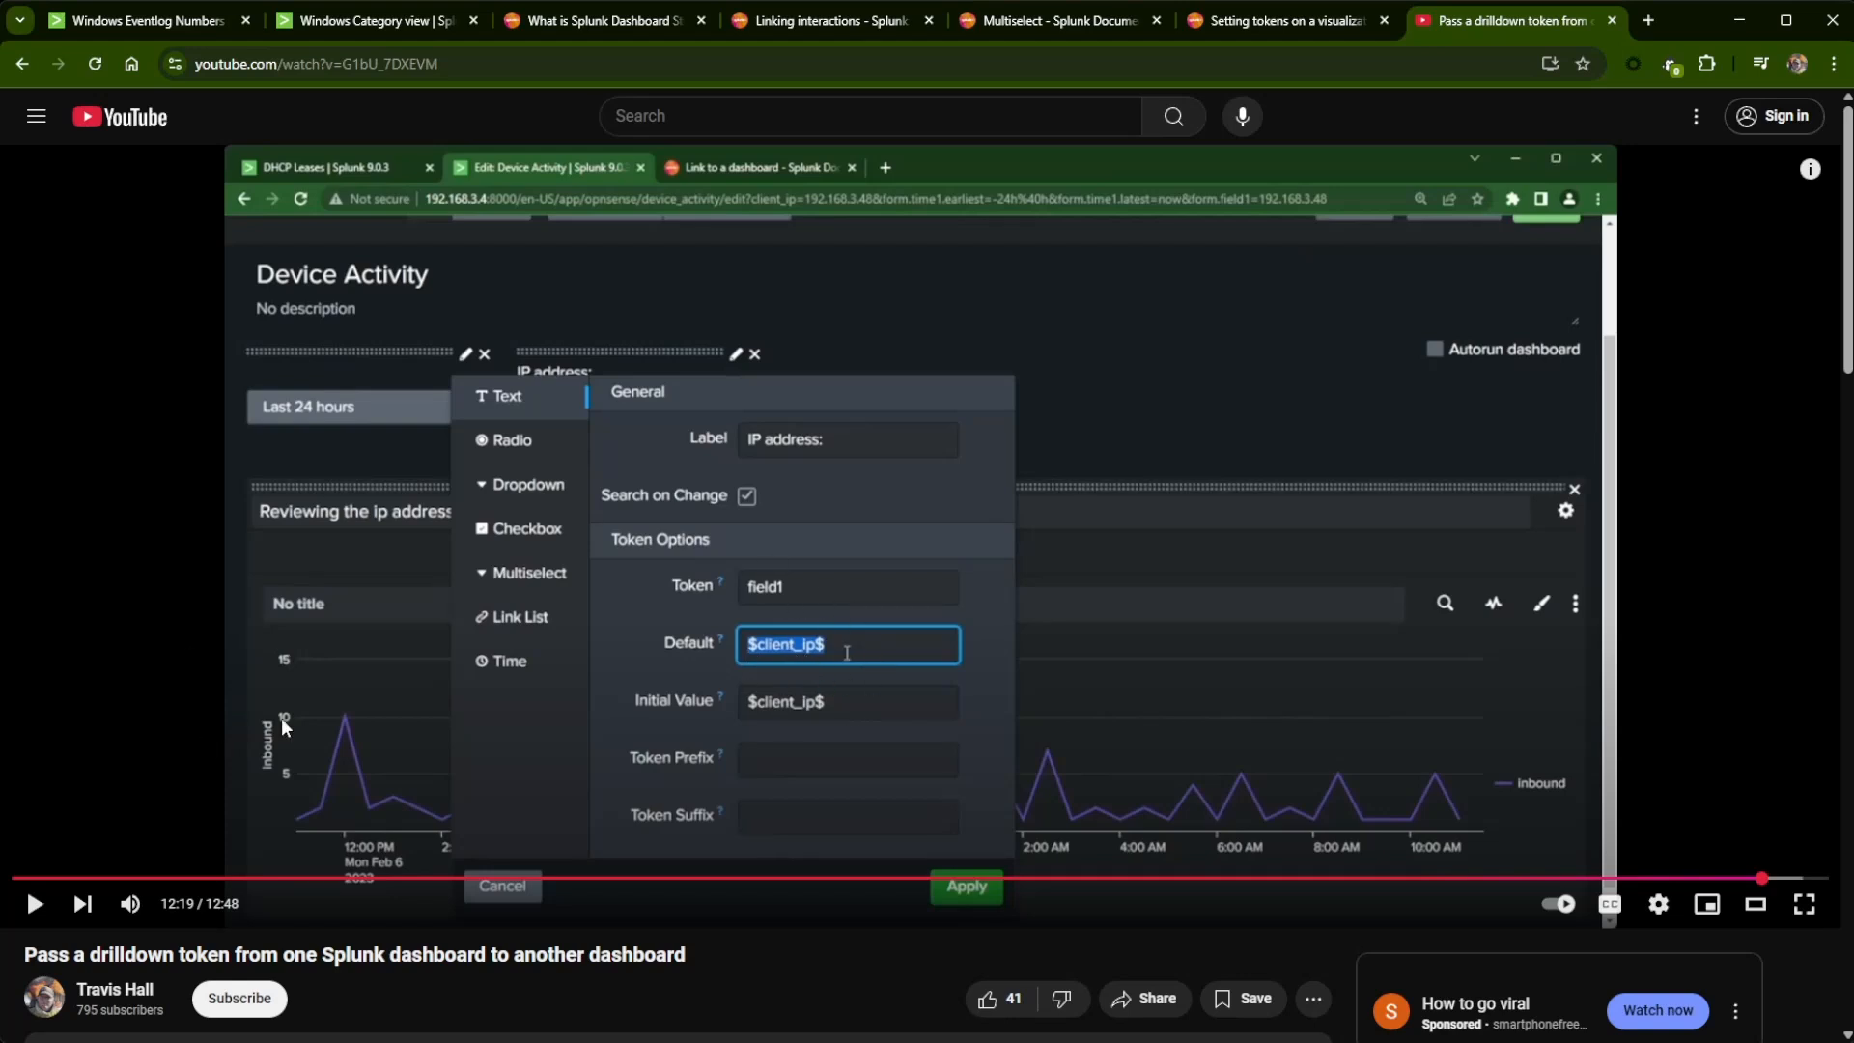
left_click(367, 20)
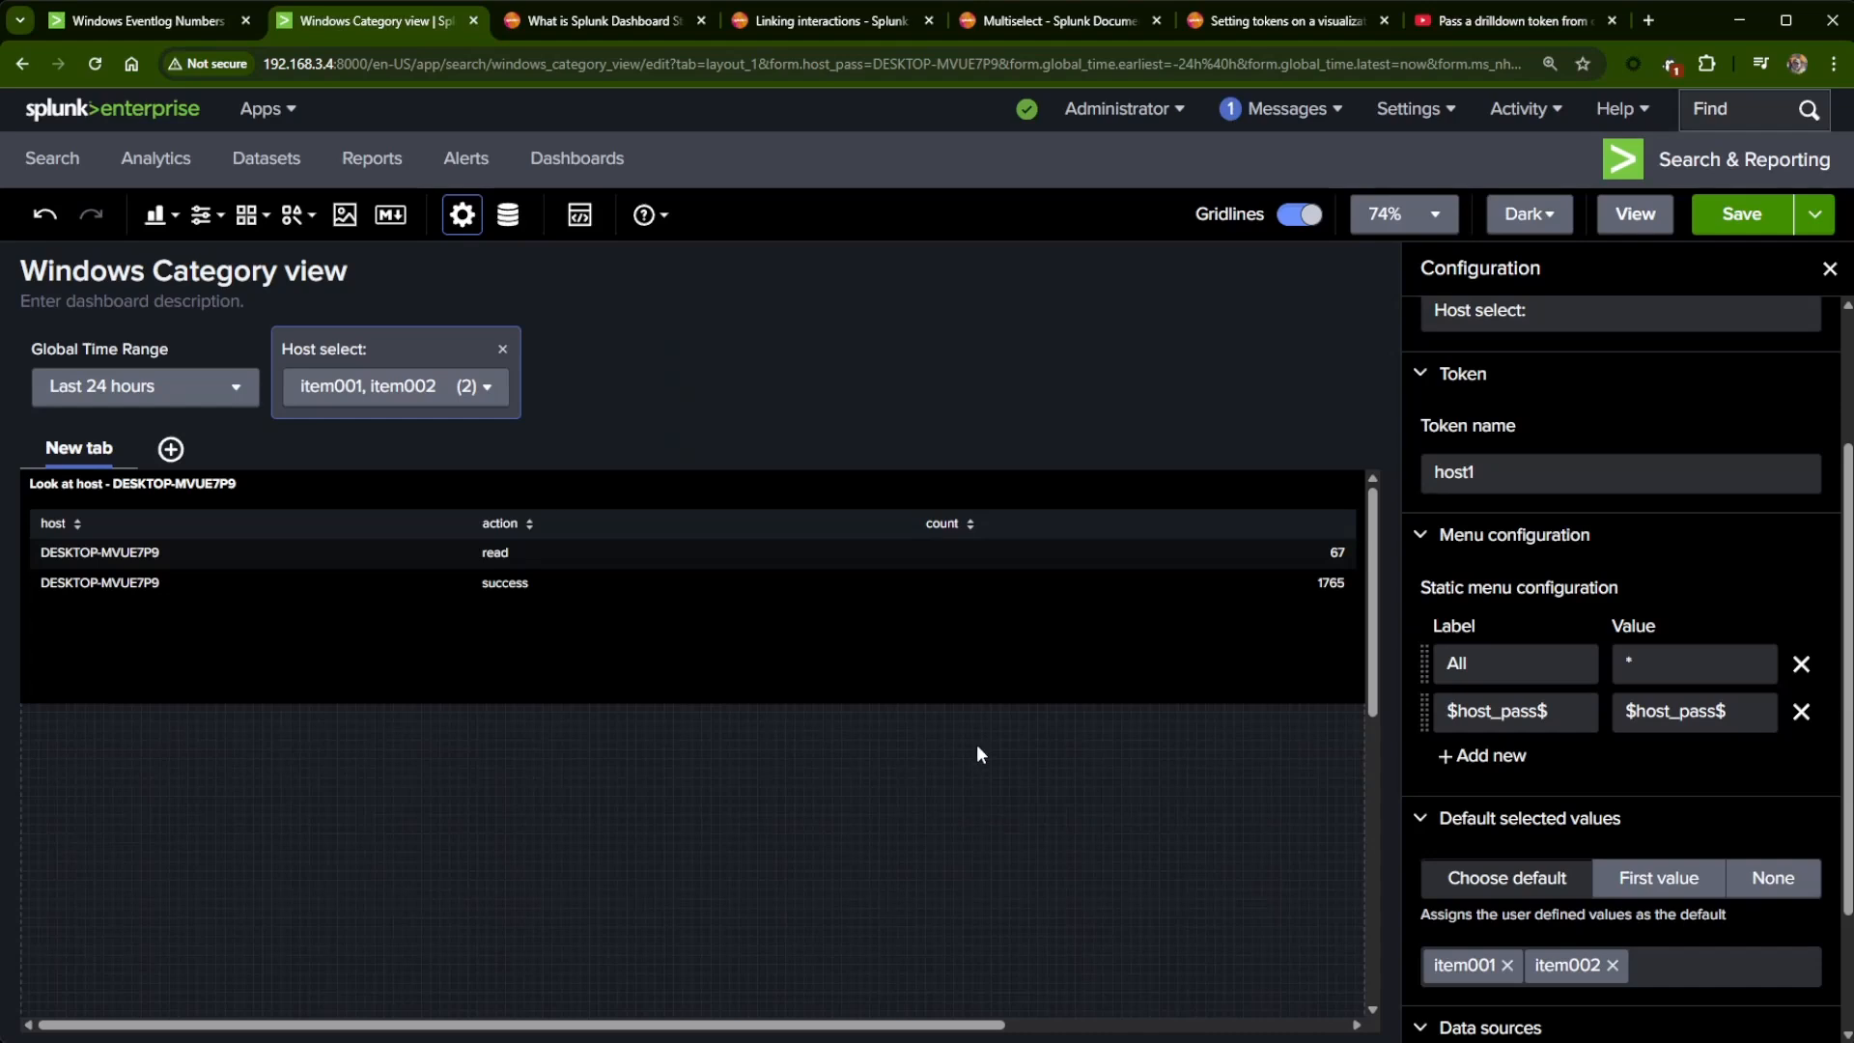
scroll(1798, 705, "down", 2)
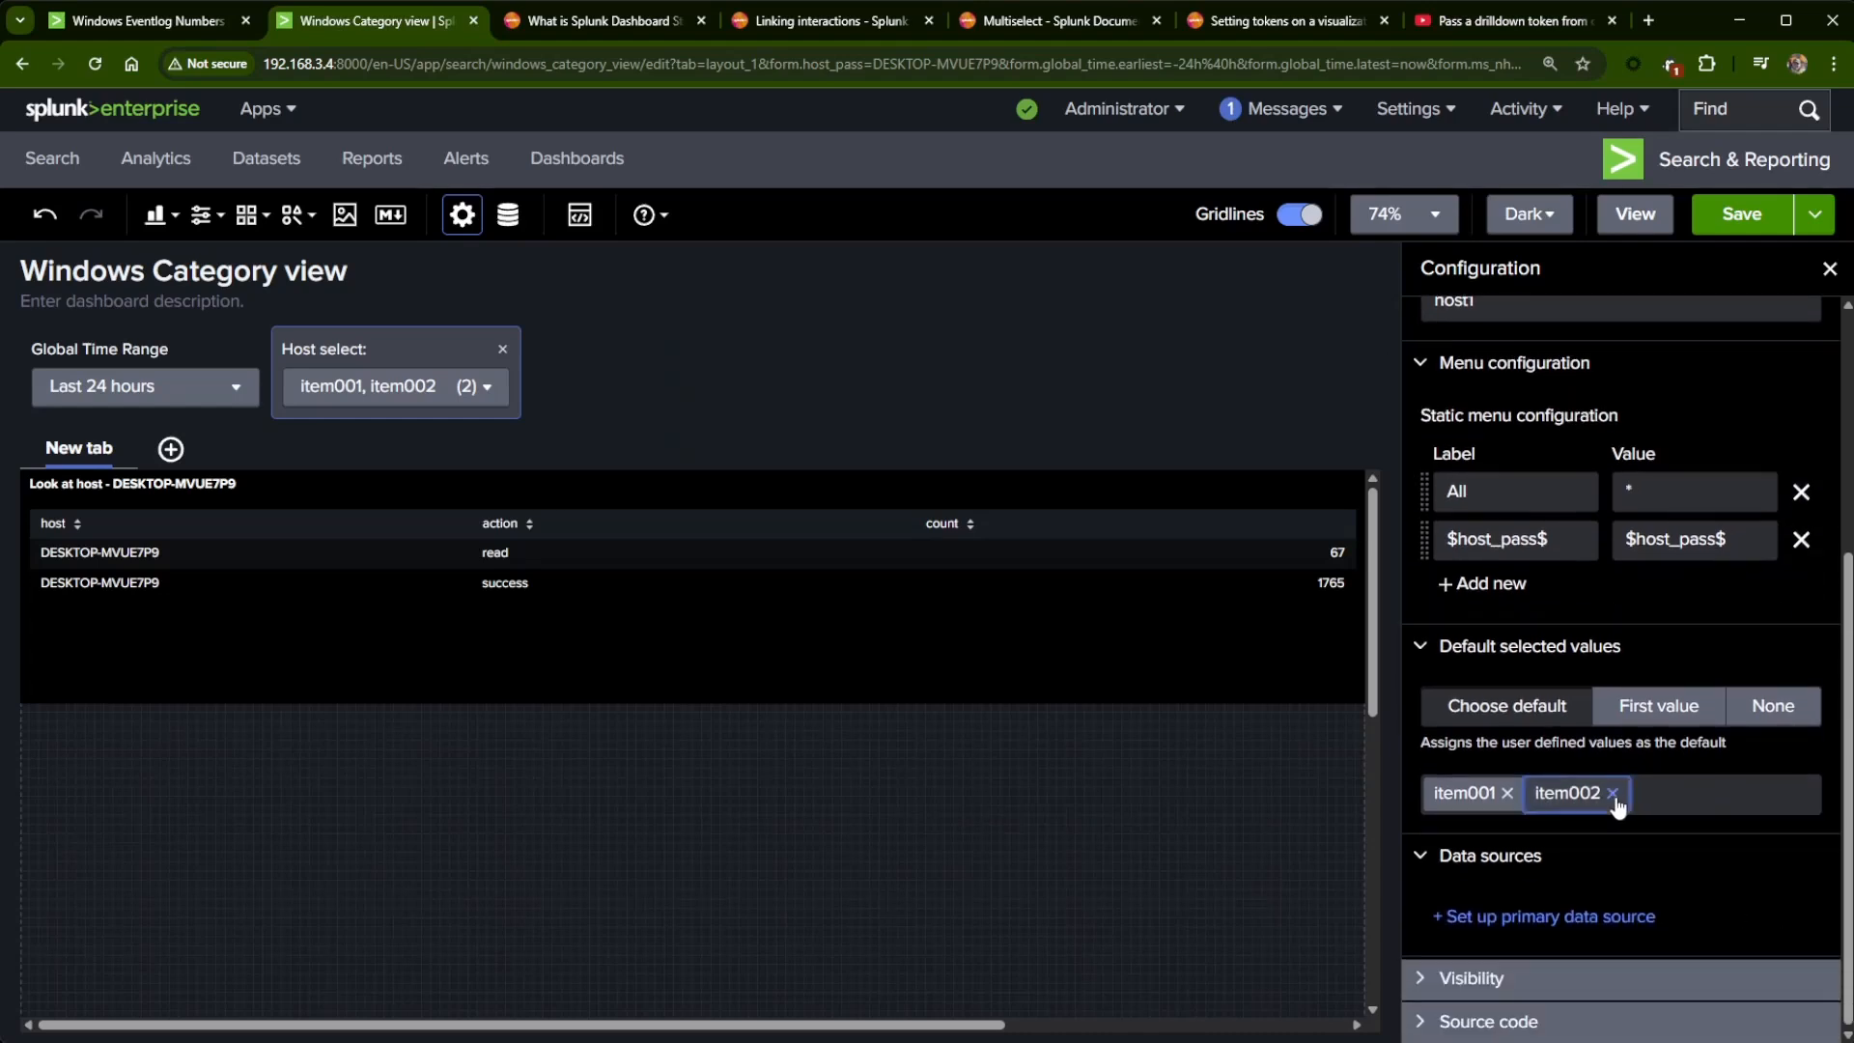
left_click(1612, 794)
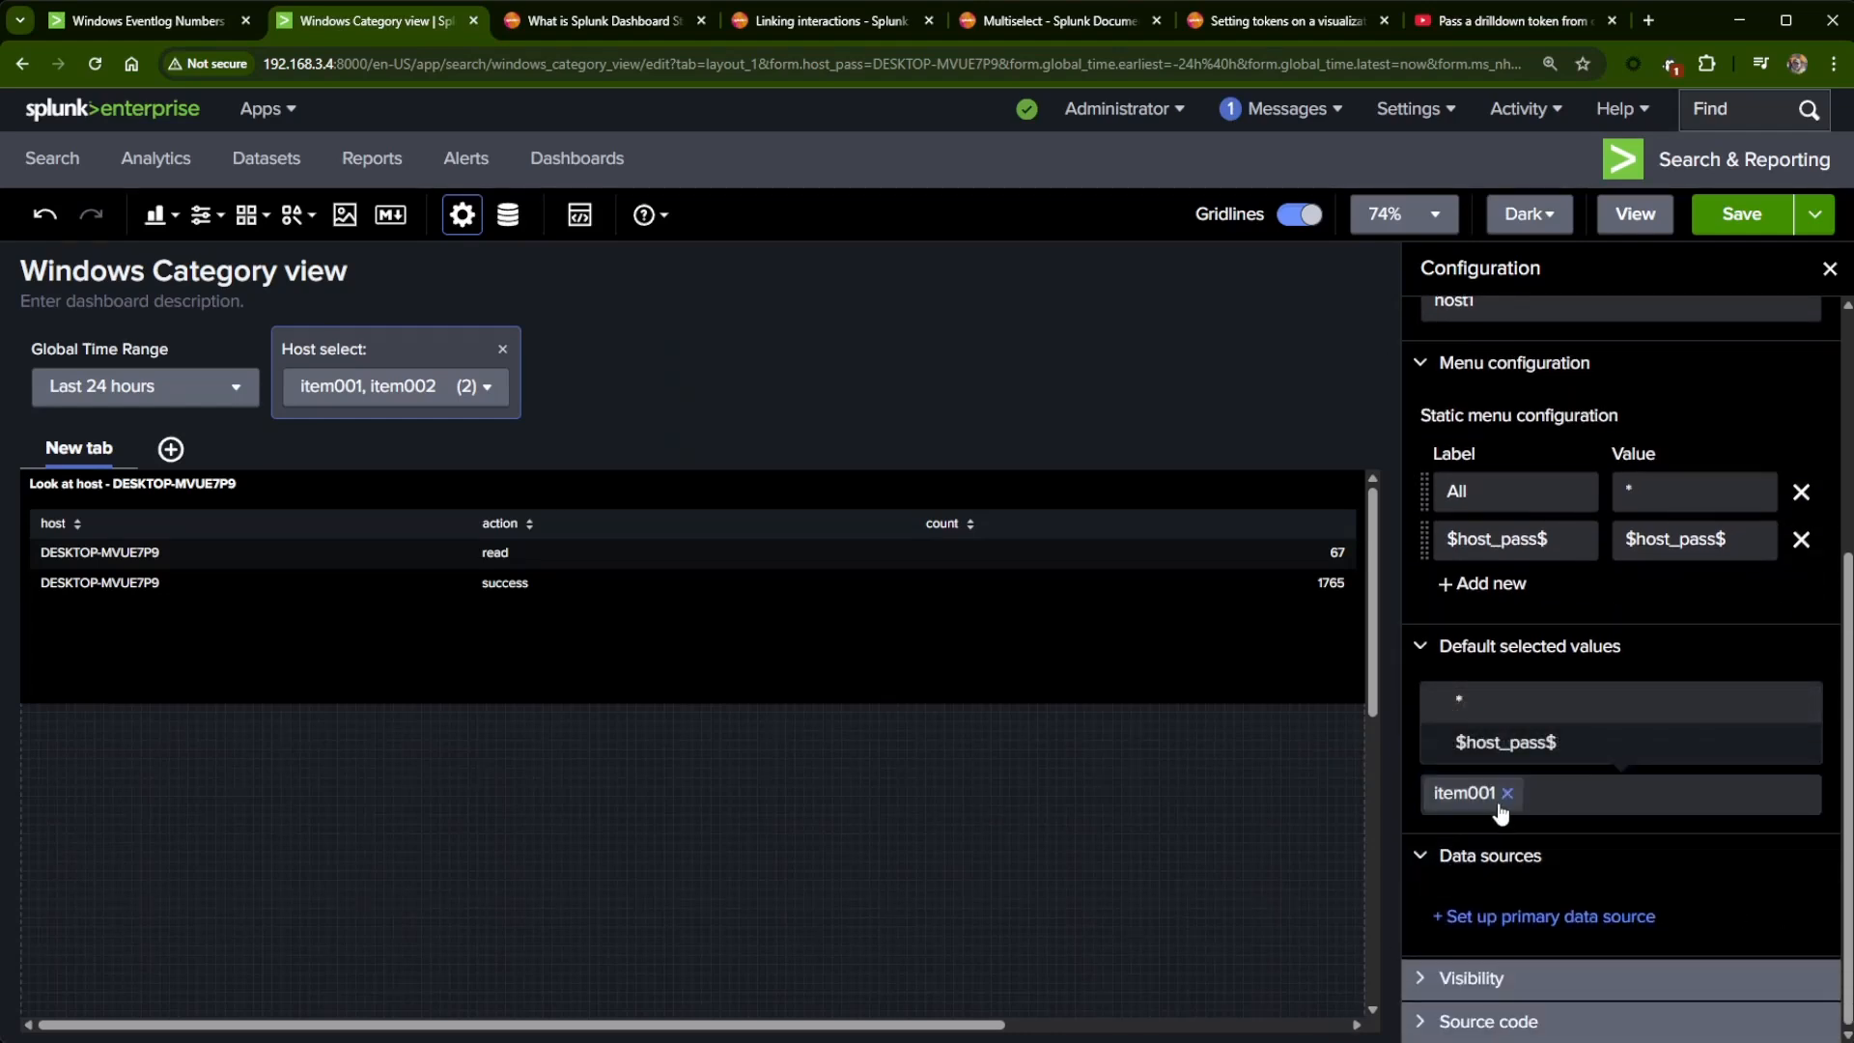
left_click(1505, 797)
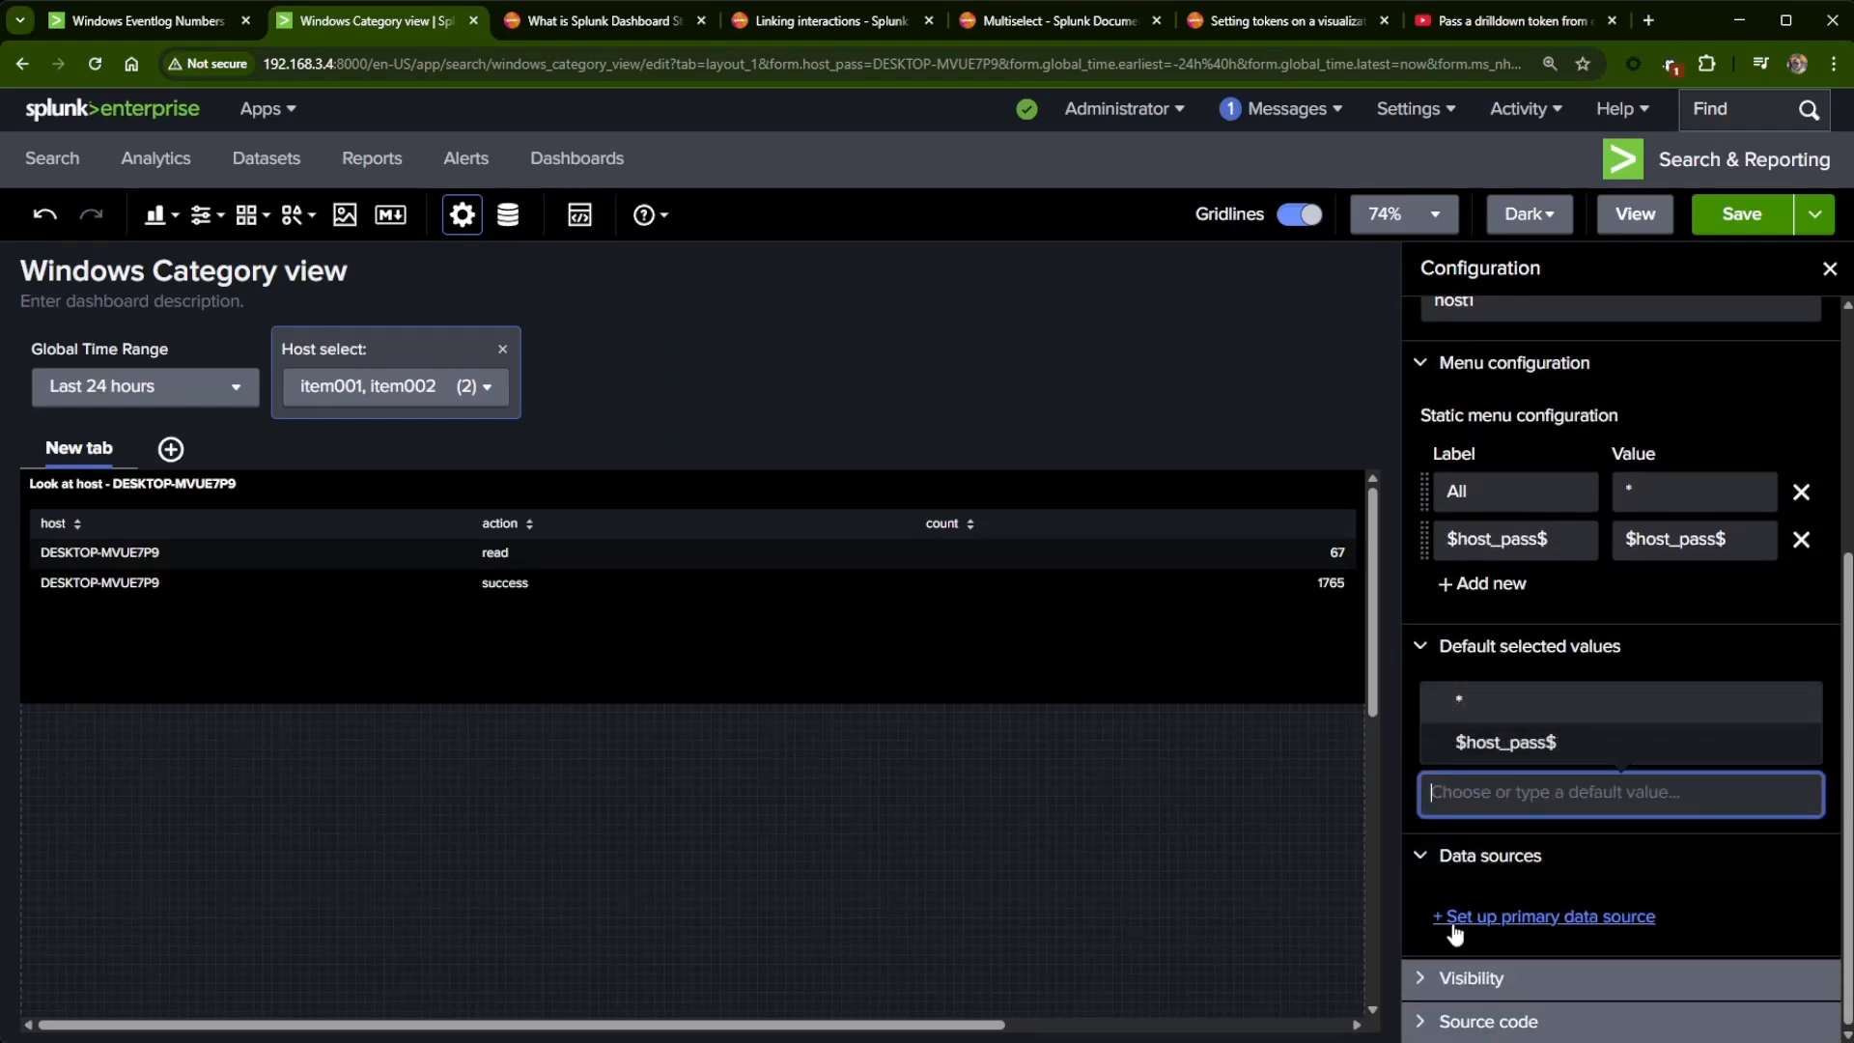
left_click(1518, 752)
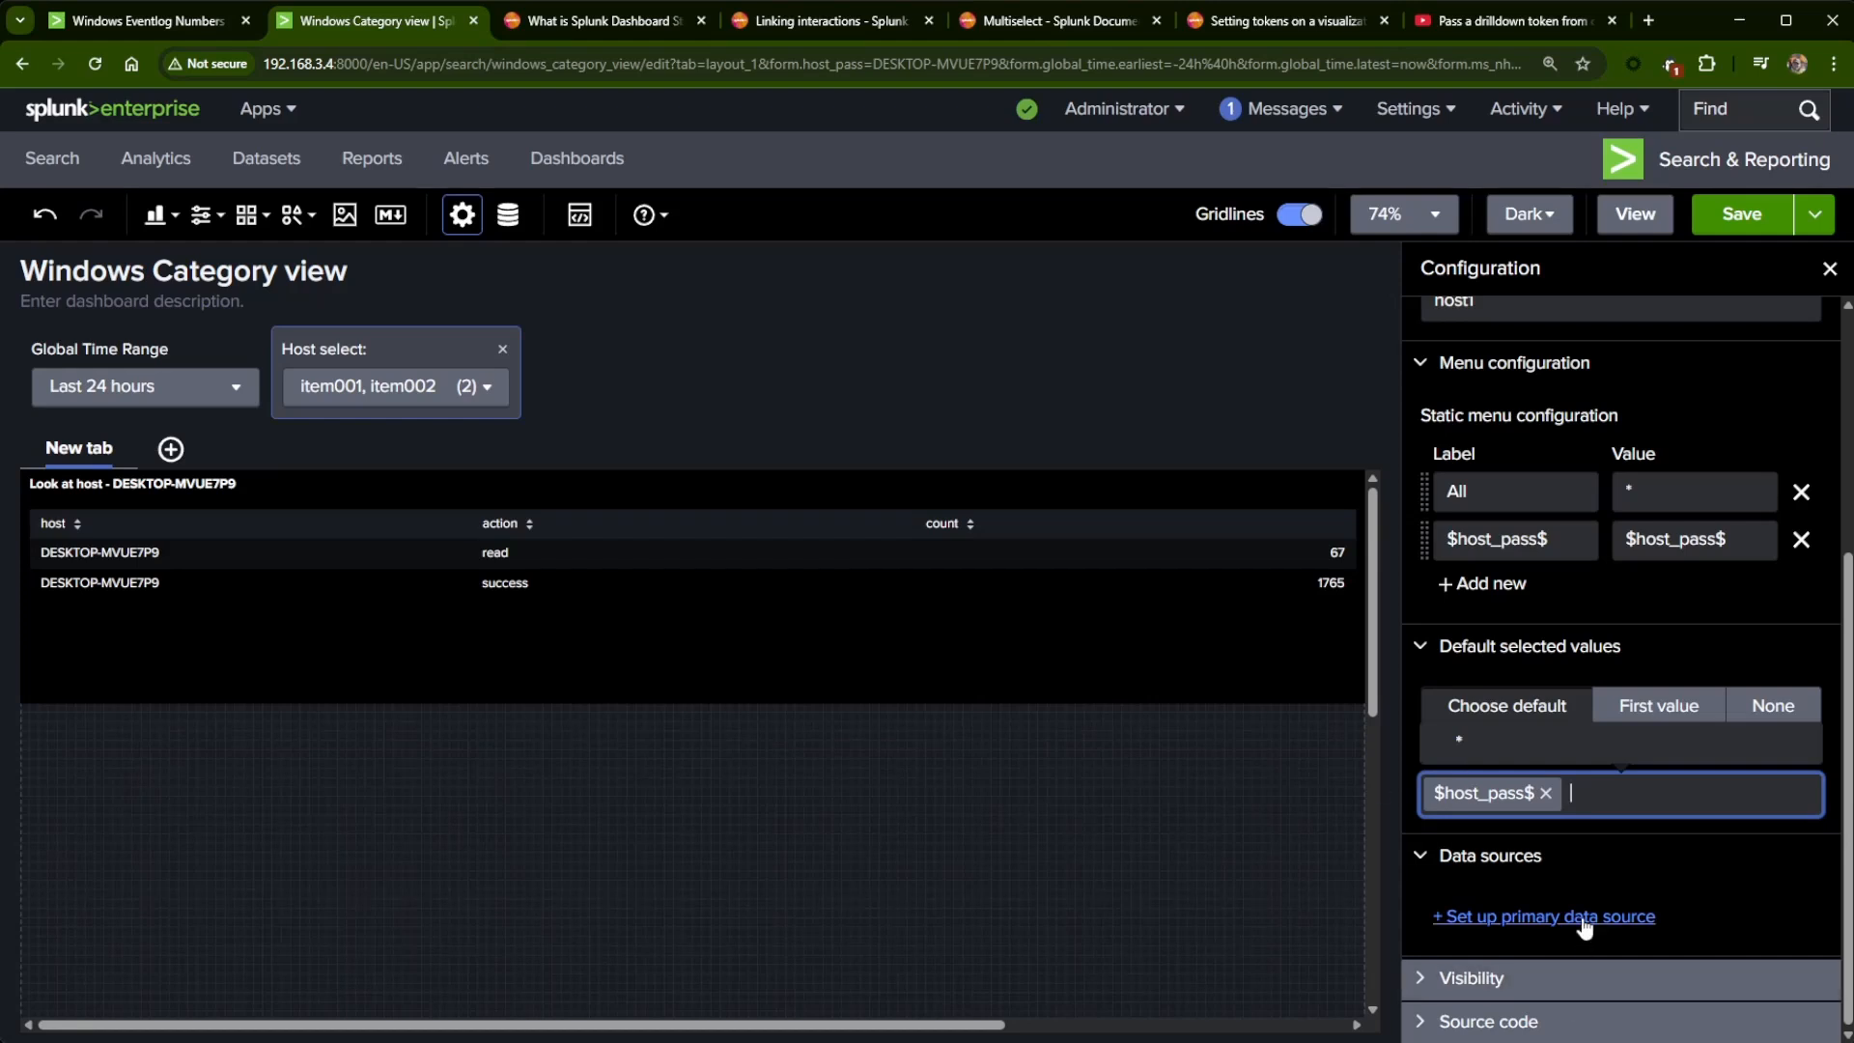
- Review the multiselect's token and menu settings and save the Windows Category view dashboard
scroll(1592, 922, "up", 4)
scroll(1591, 914, "down", 2)
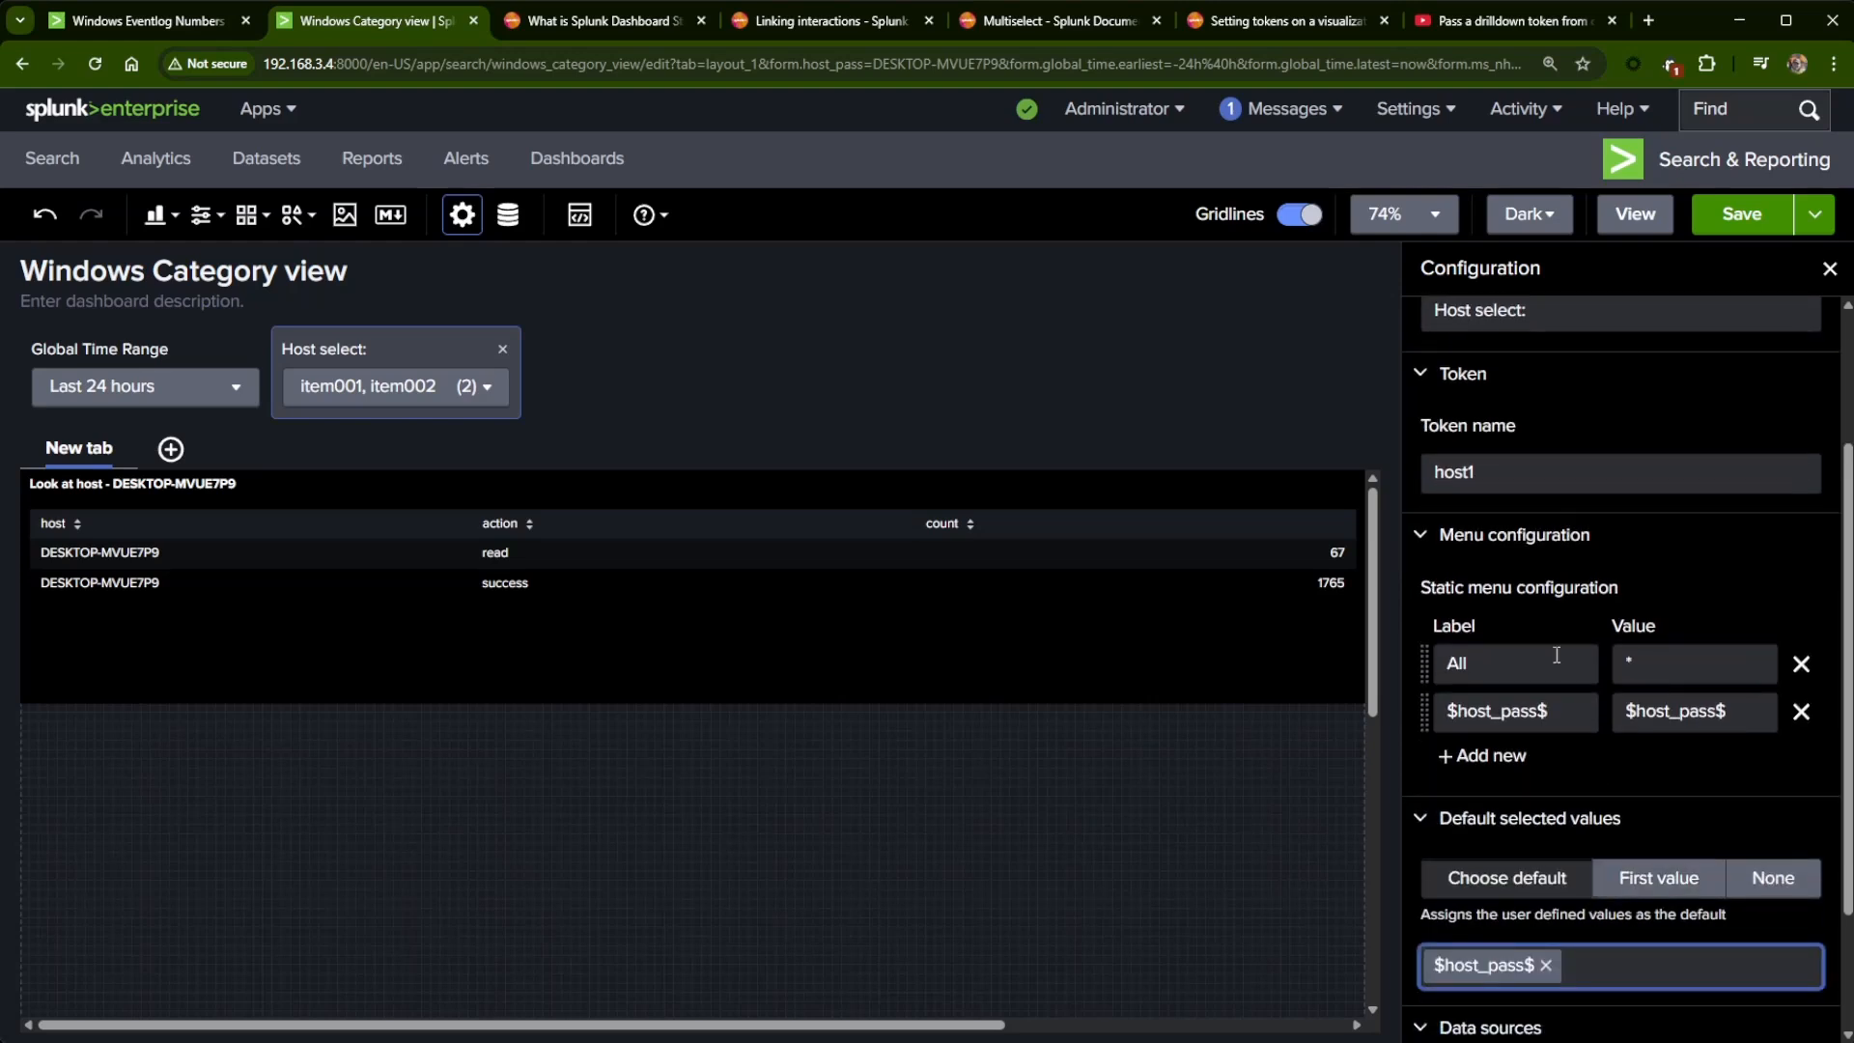
left_click(1537, 475)
left_click(1739, 217)
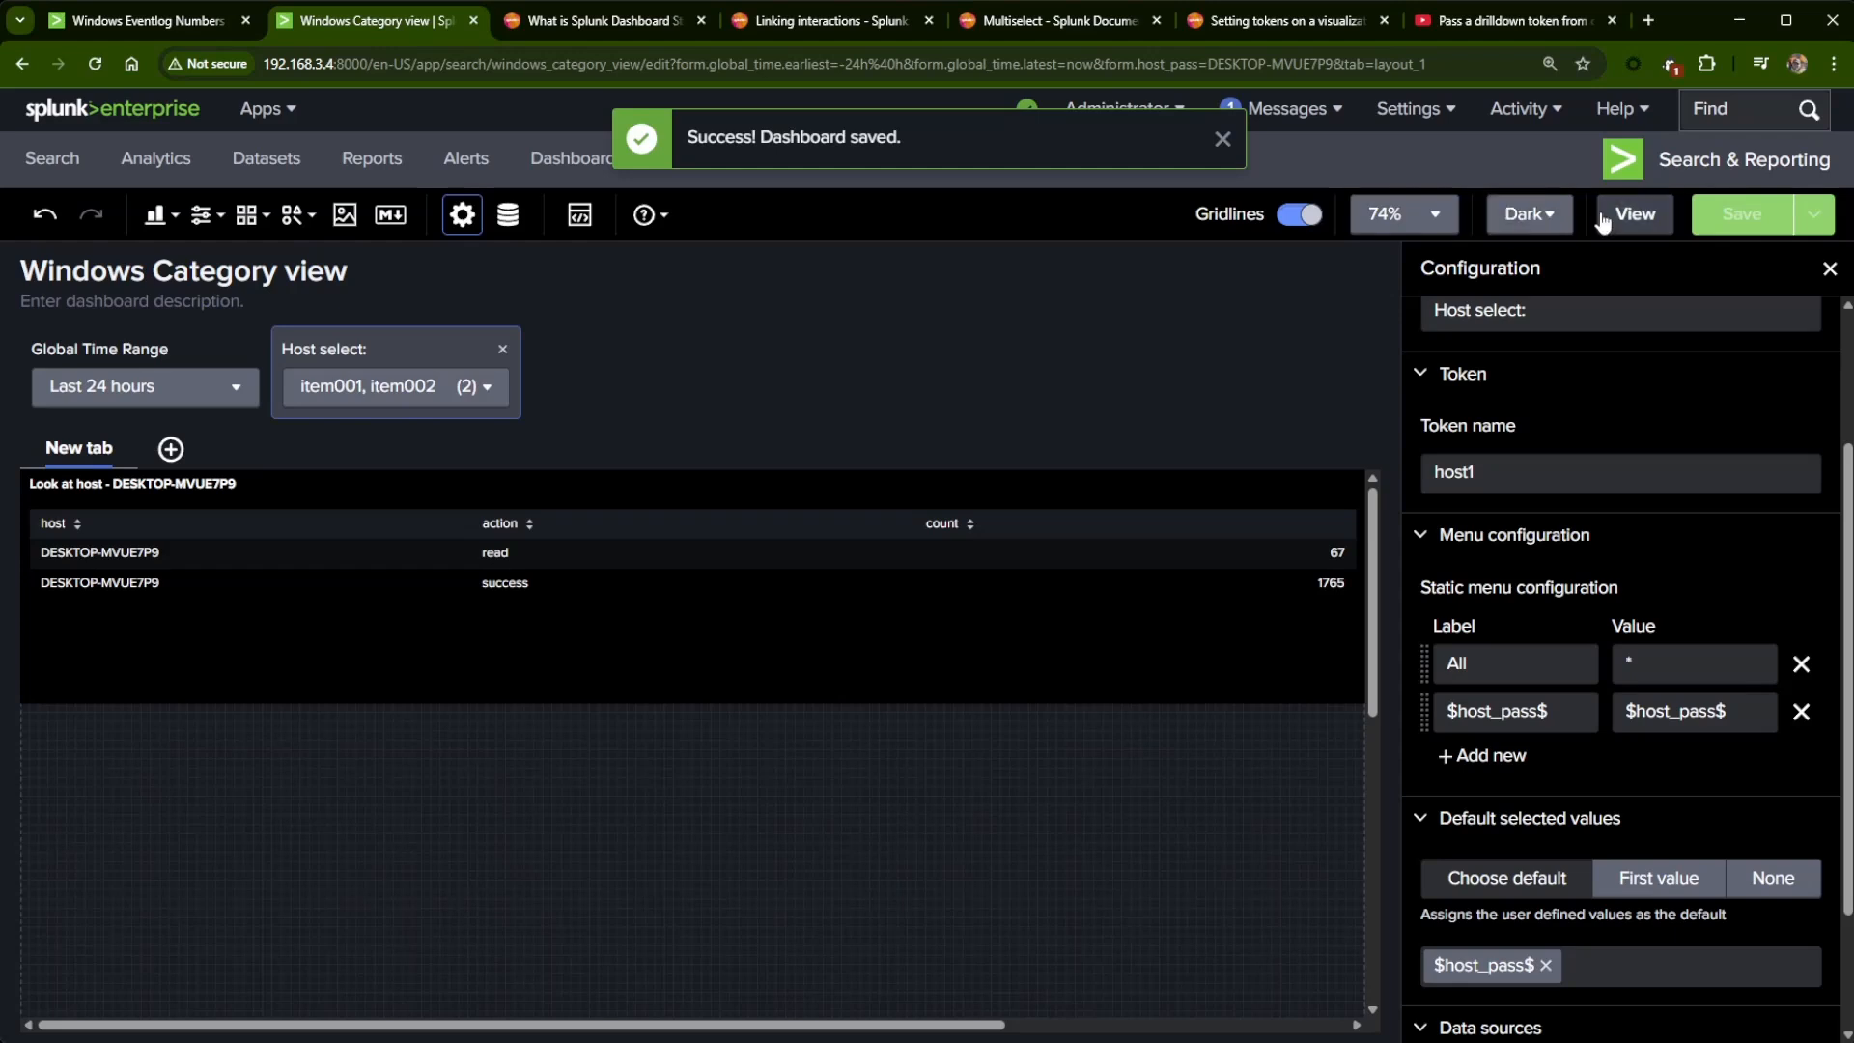
- Deselect item001 and item002 in the Host select input
left_click(405, 396)
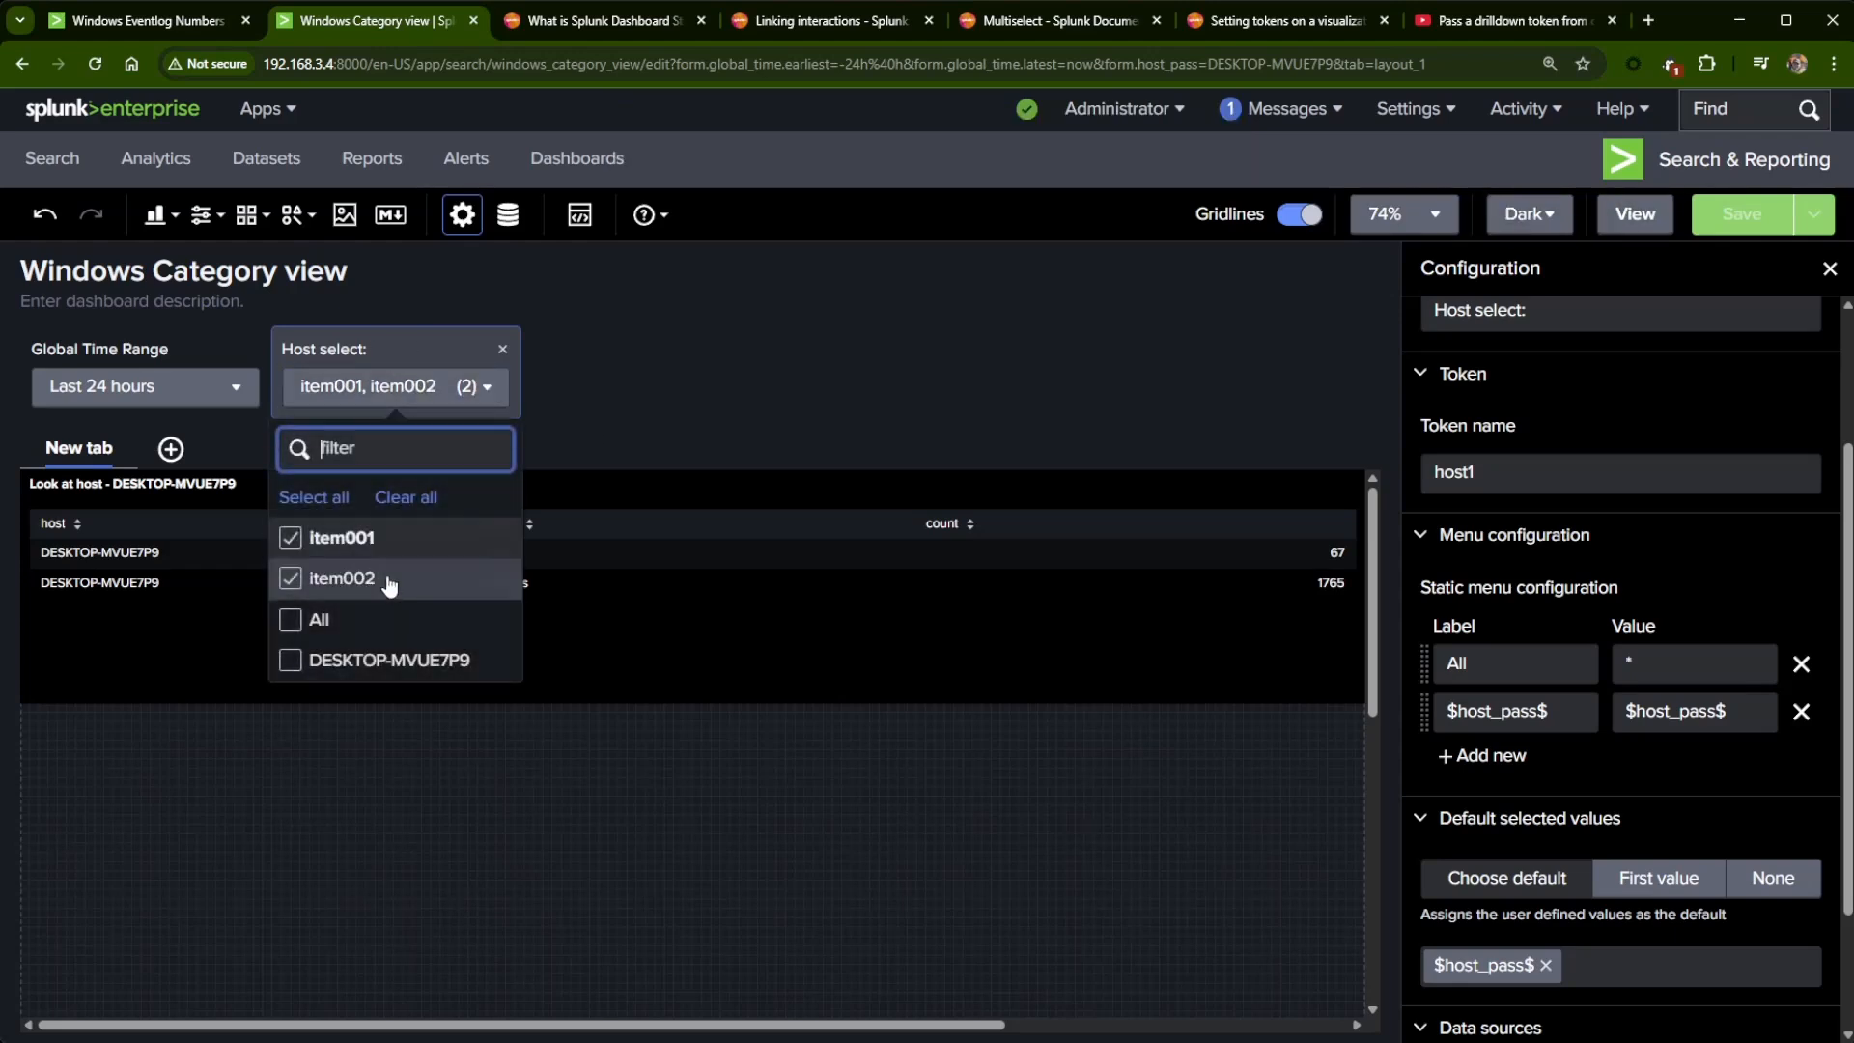
left_click(288, 537)
left_click(288, 539)
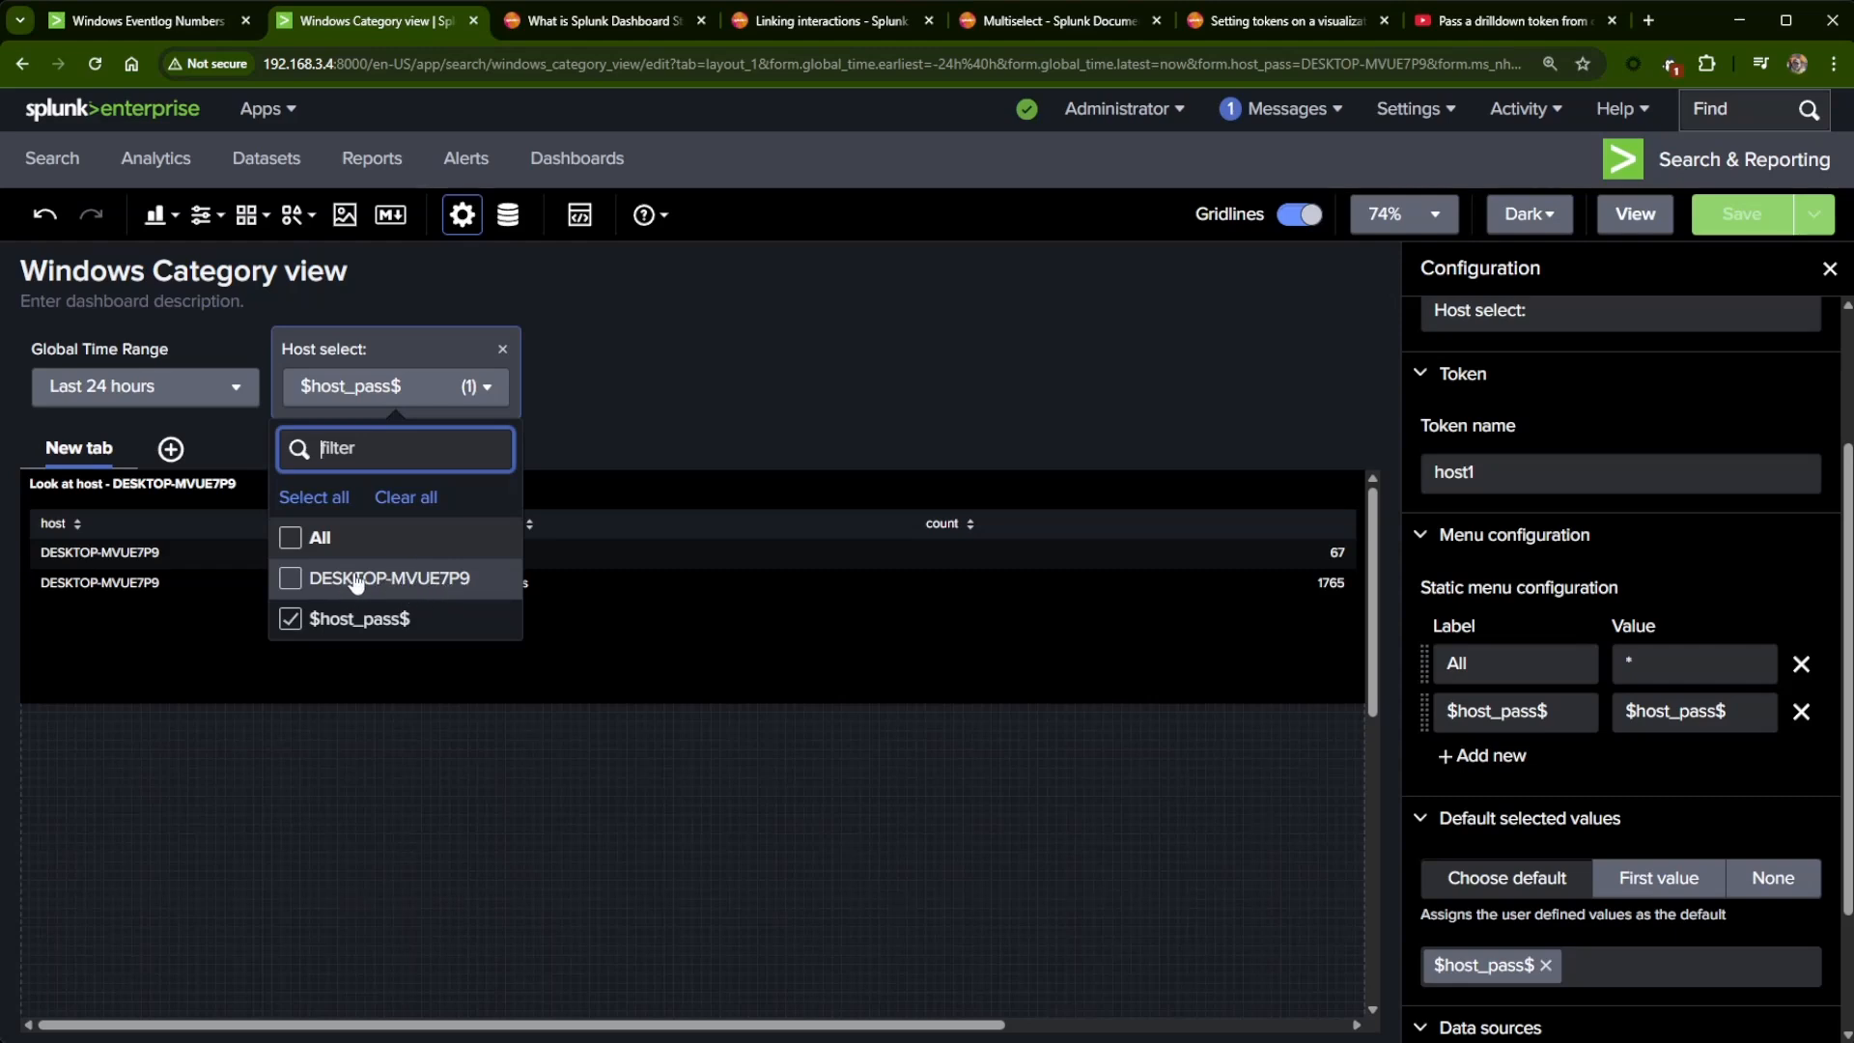
left_click(672, 368)
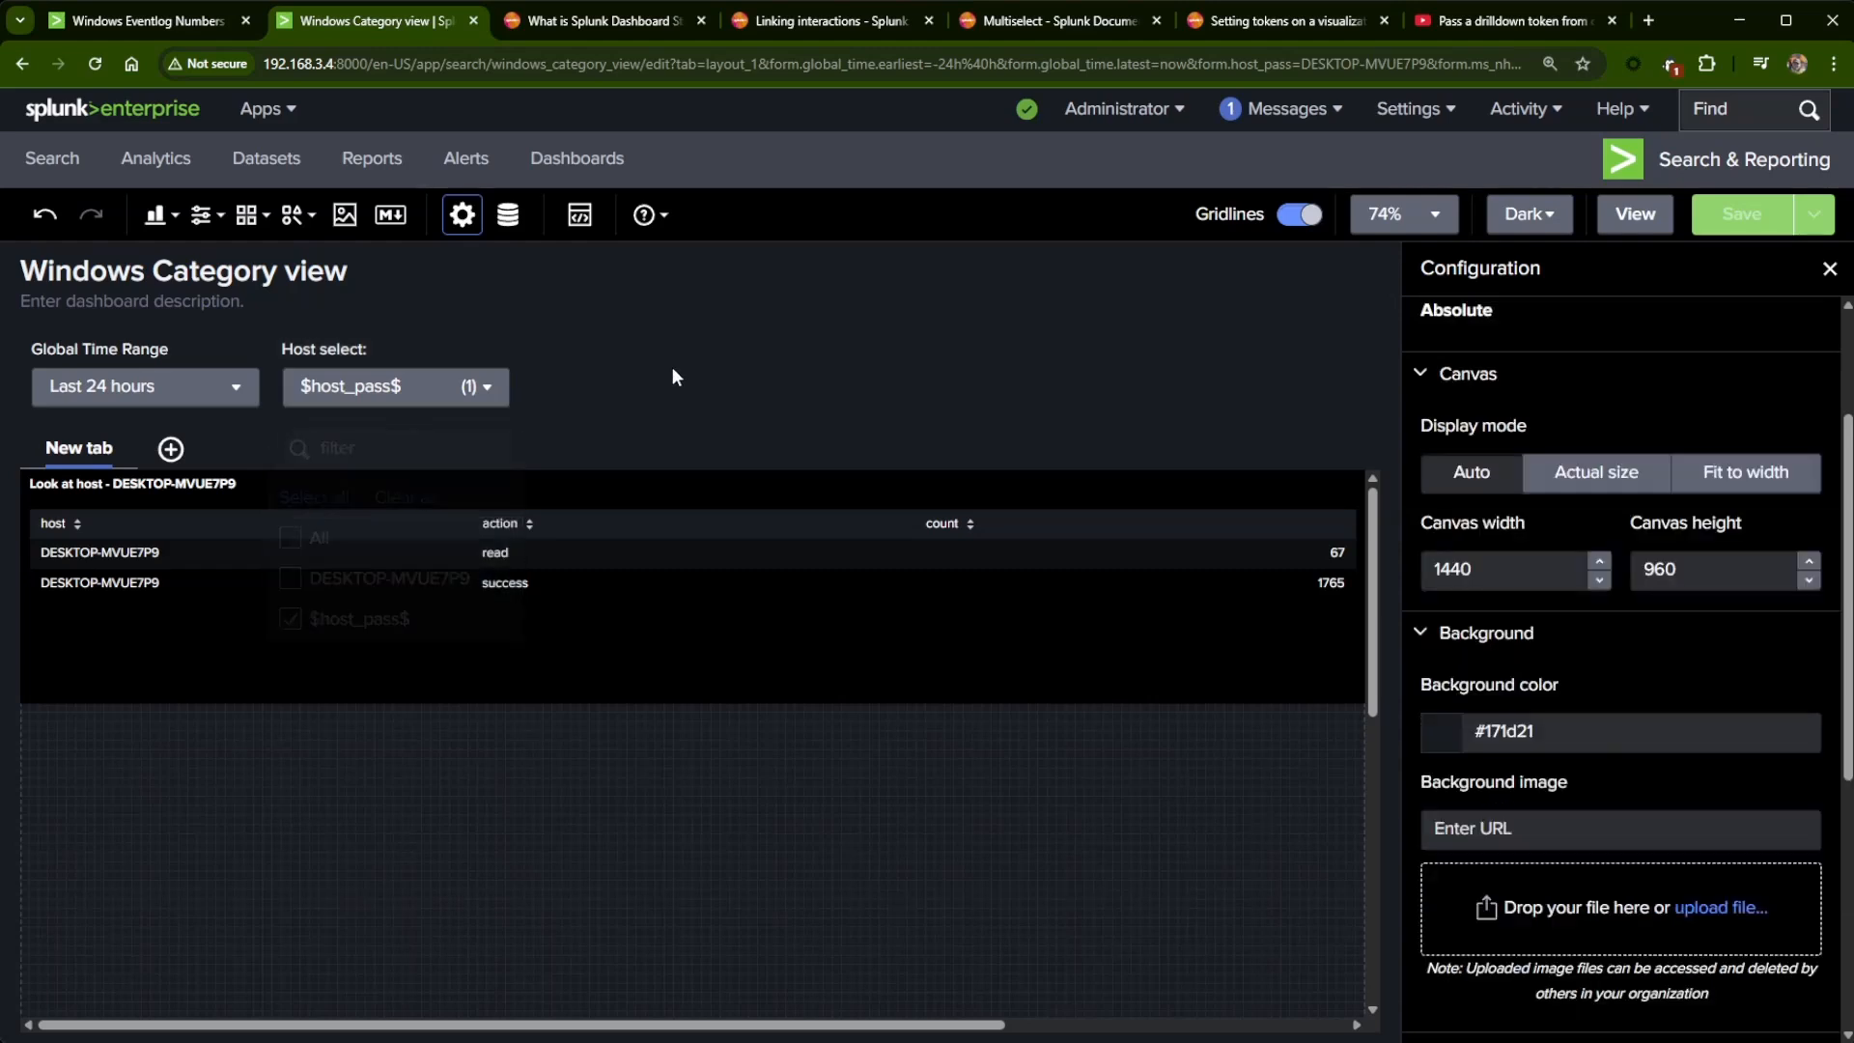
- Examine the table's title and the Host select input's token name, menu entries and default value
left_click(276, 489)
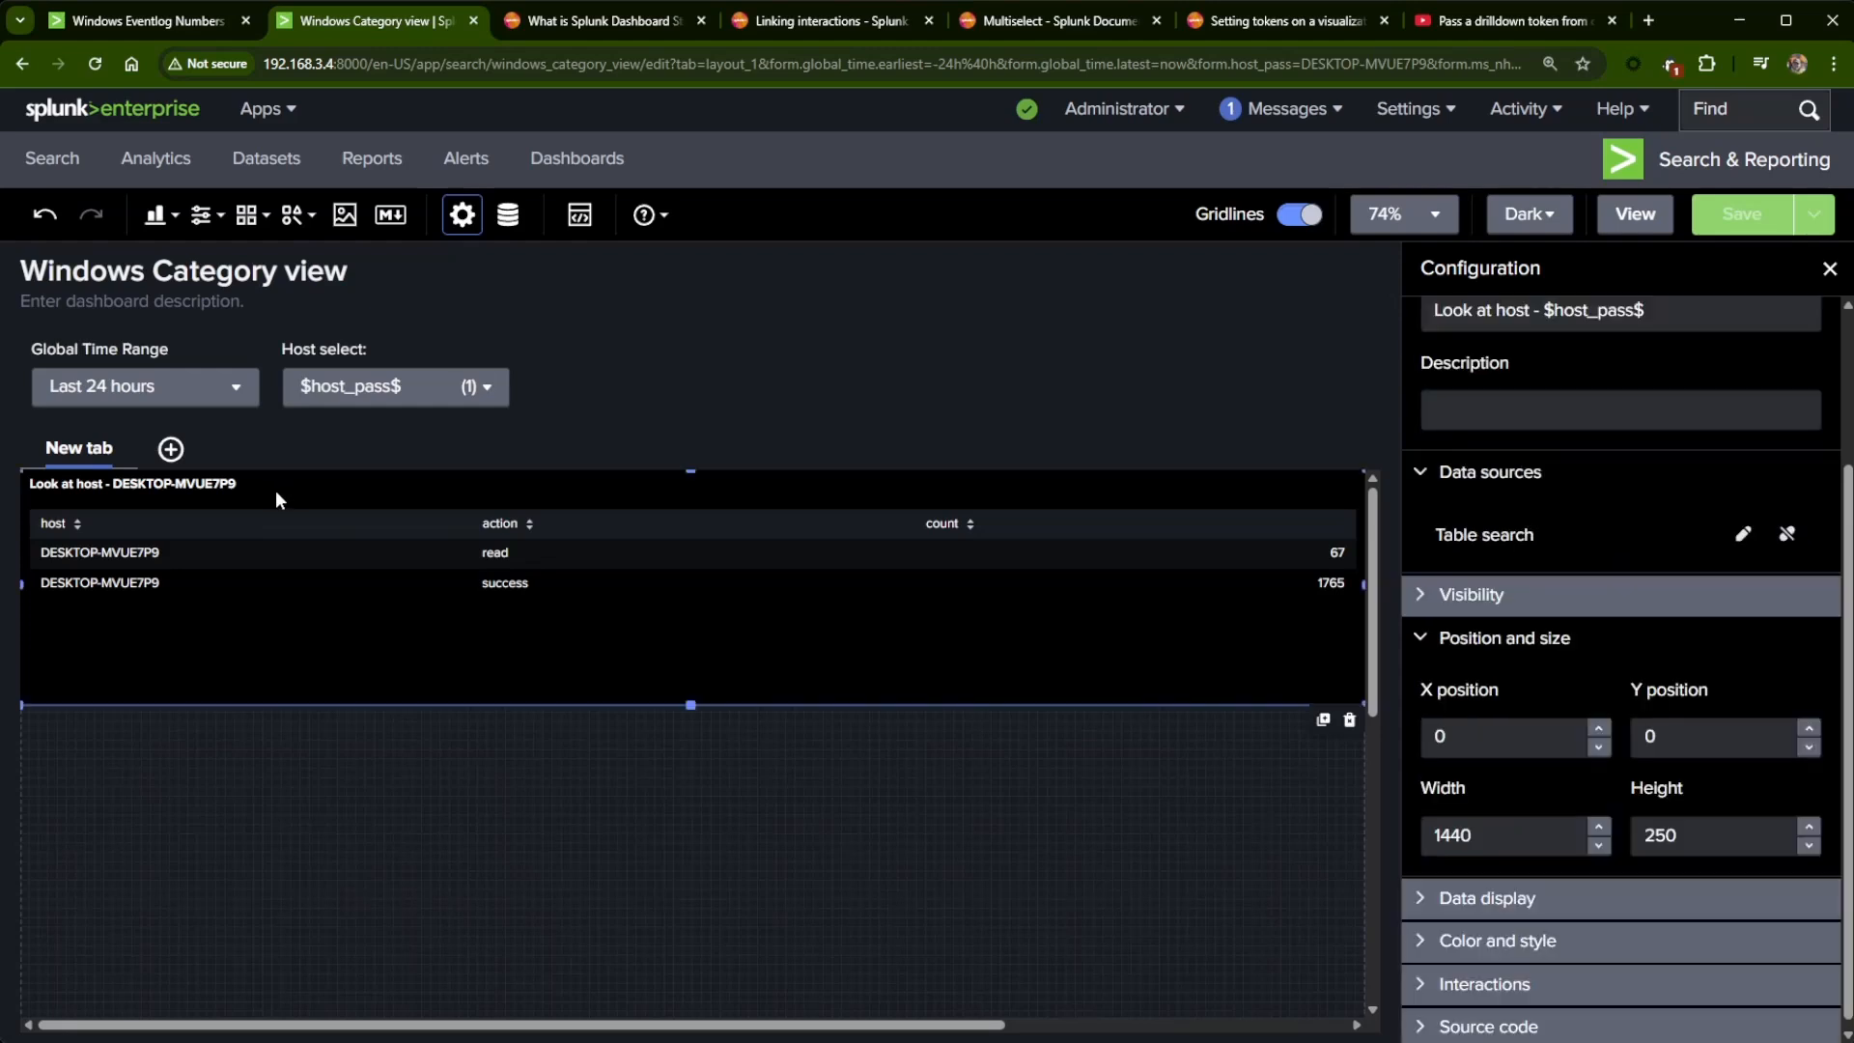
left_click(1660, 319)
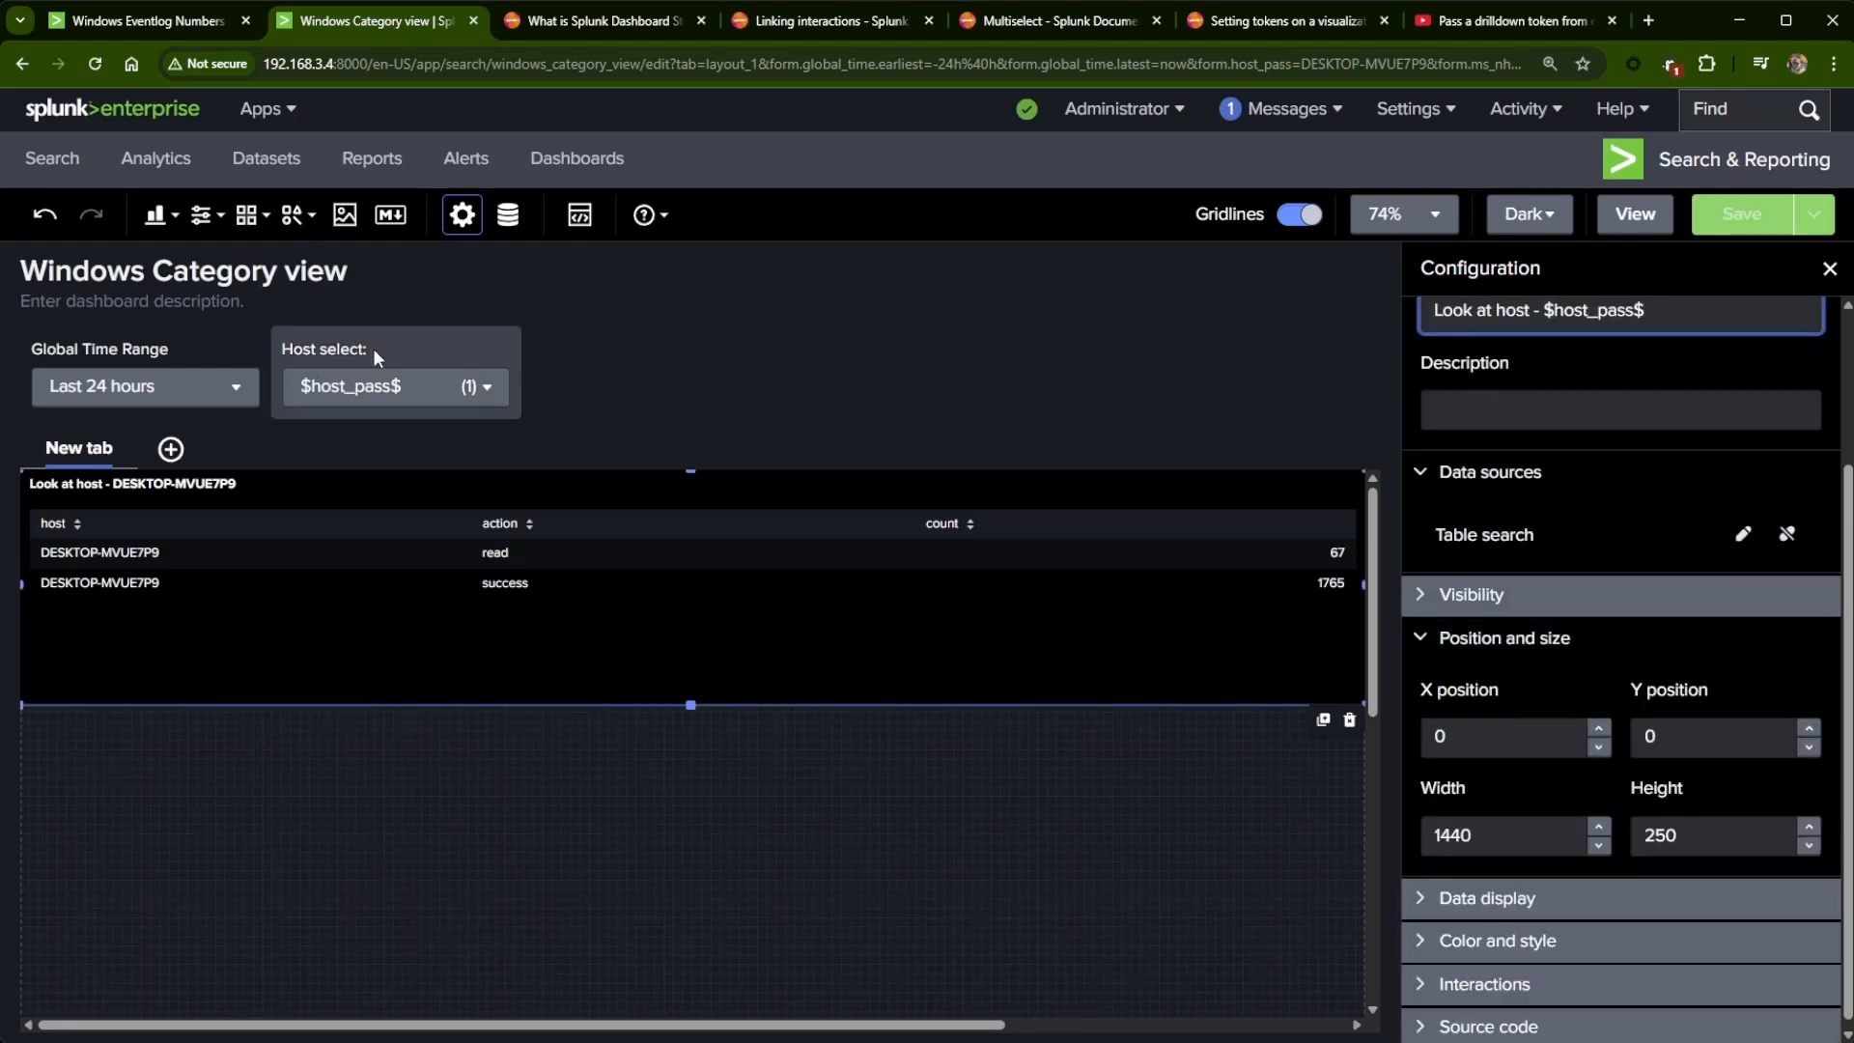
left_click(442, 355)
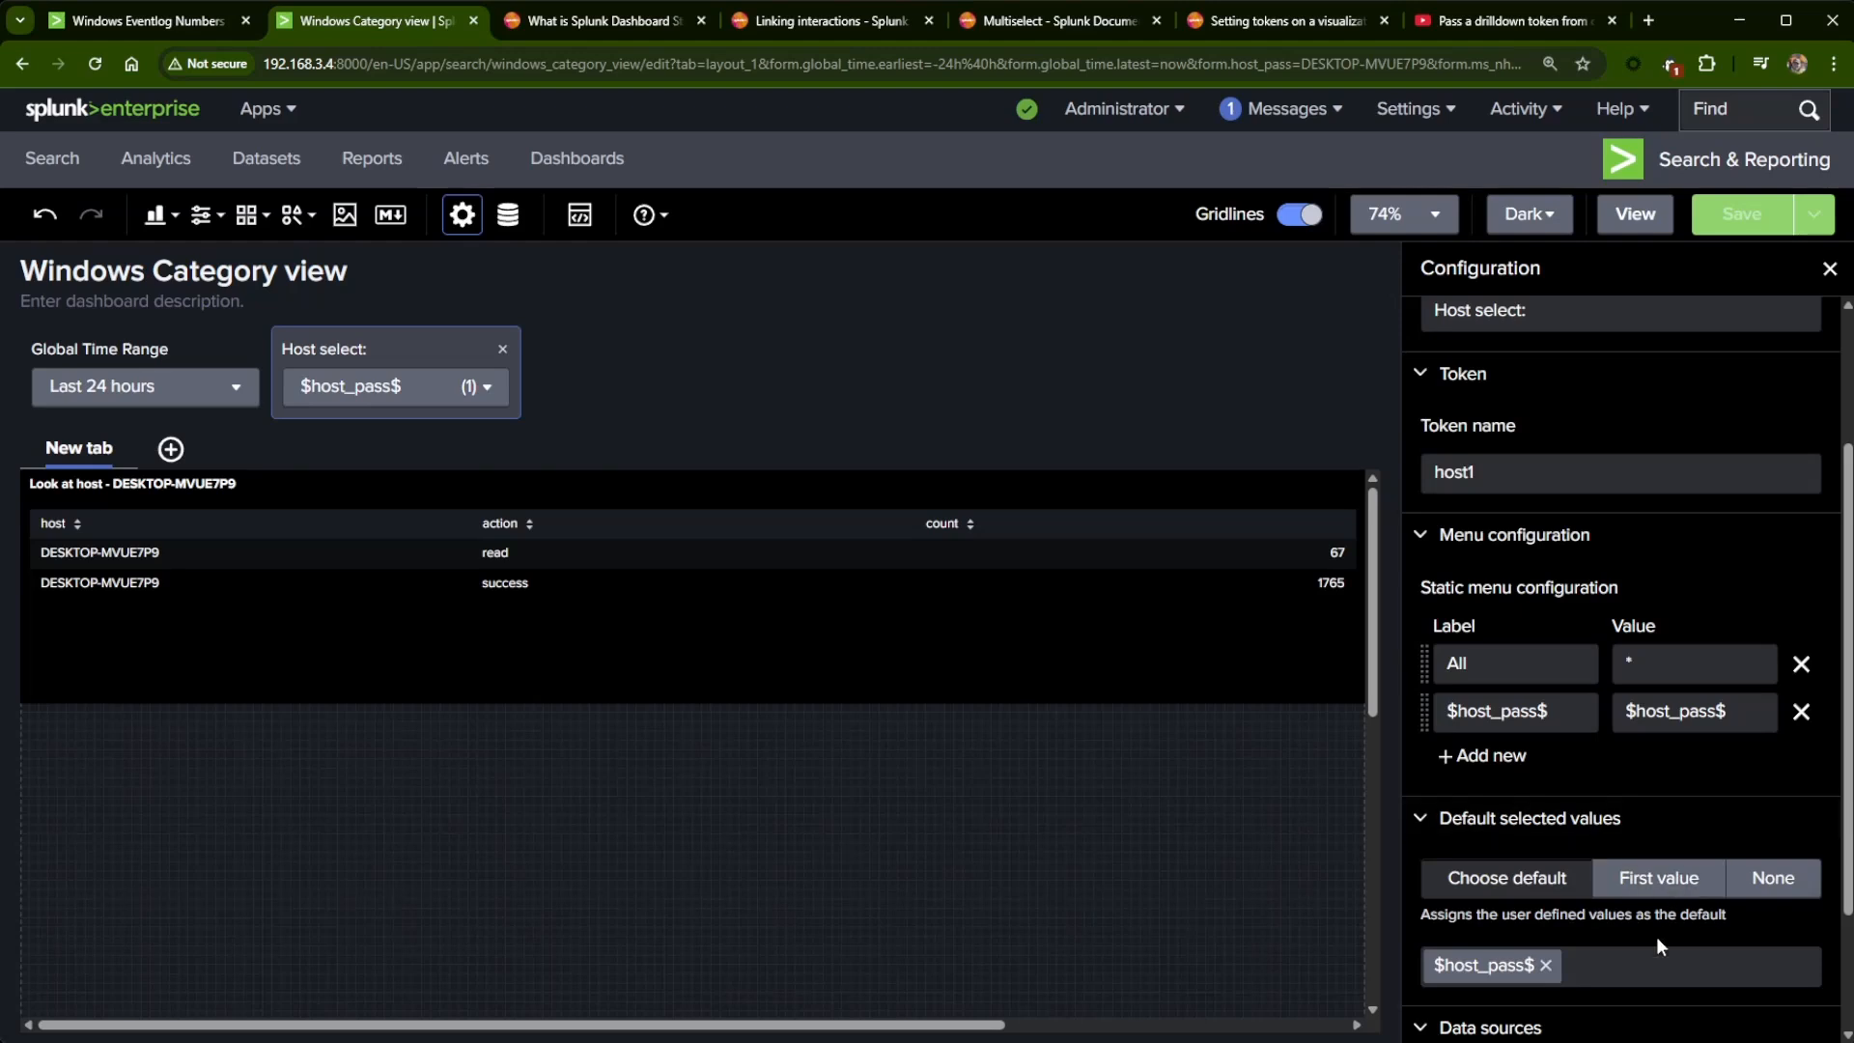
scroll(1614, 763, "down", 2)
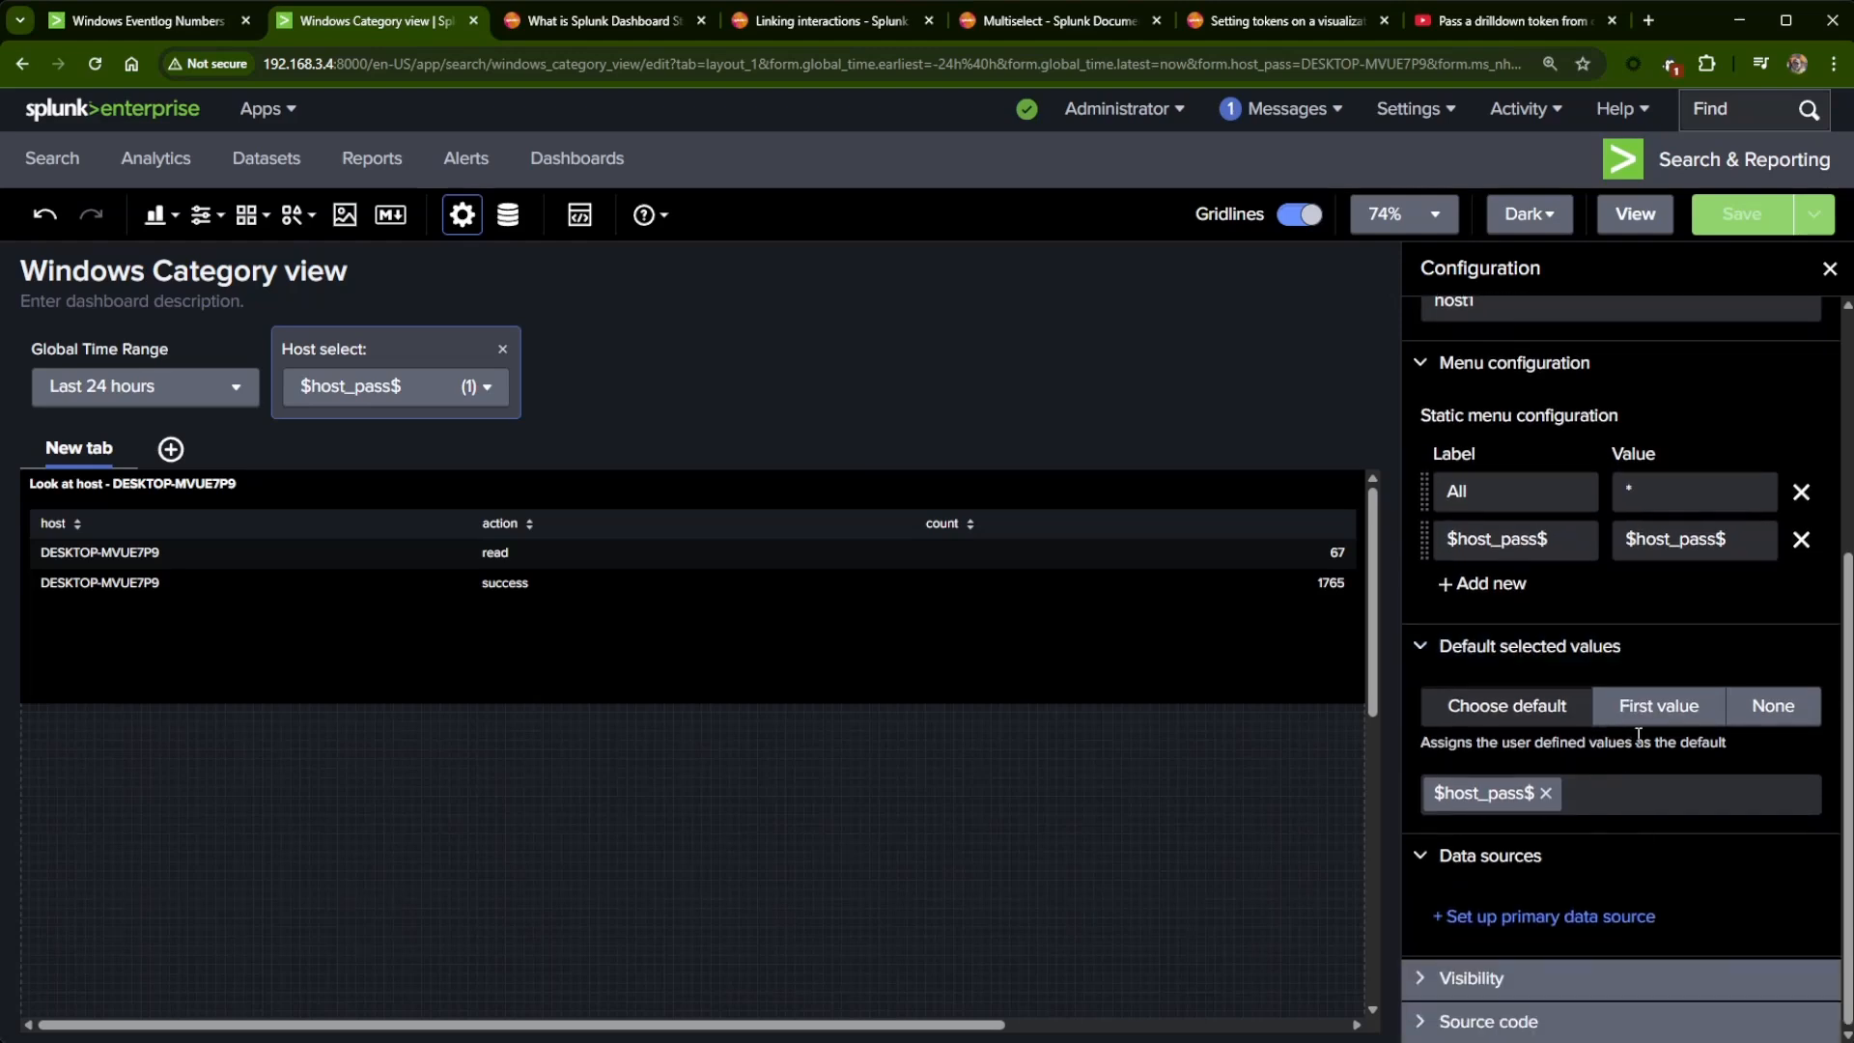
scroll(1638, 736, "up", 4)
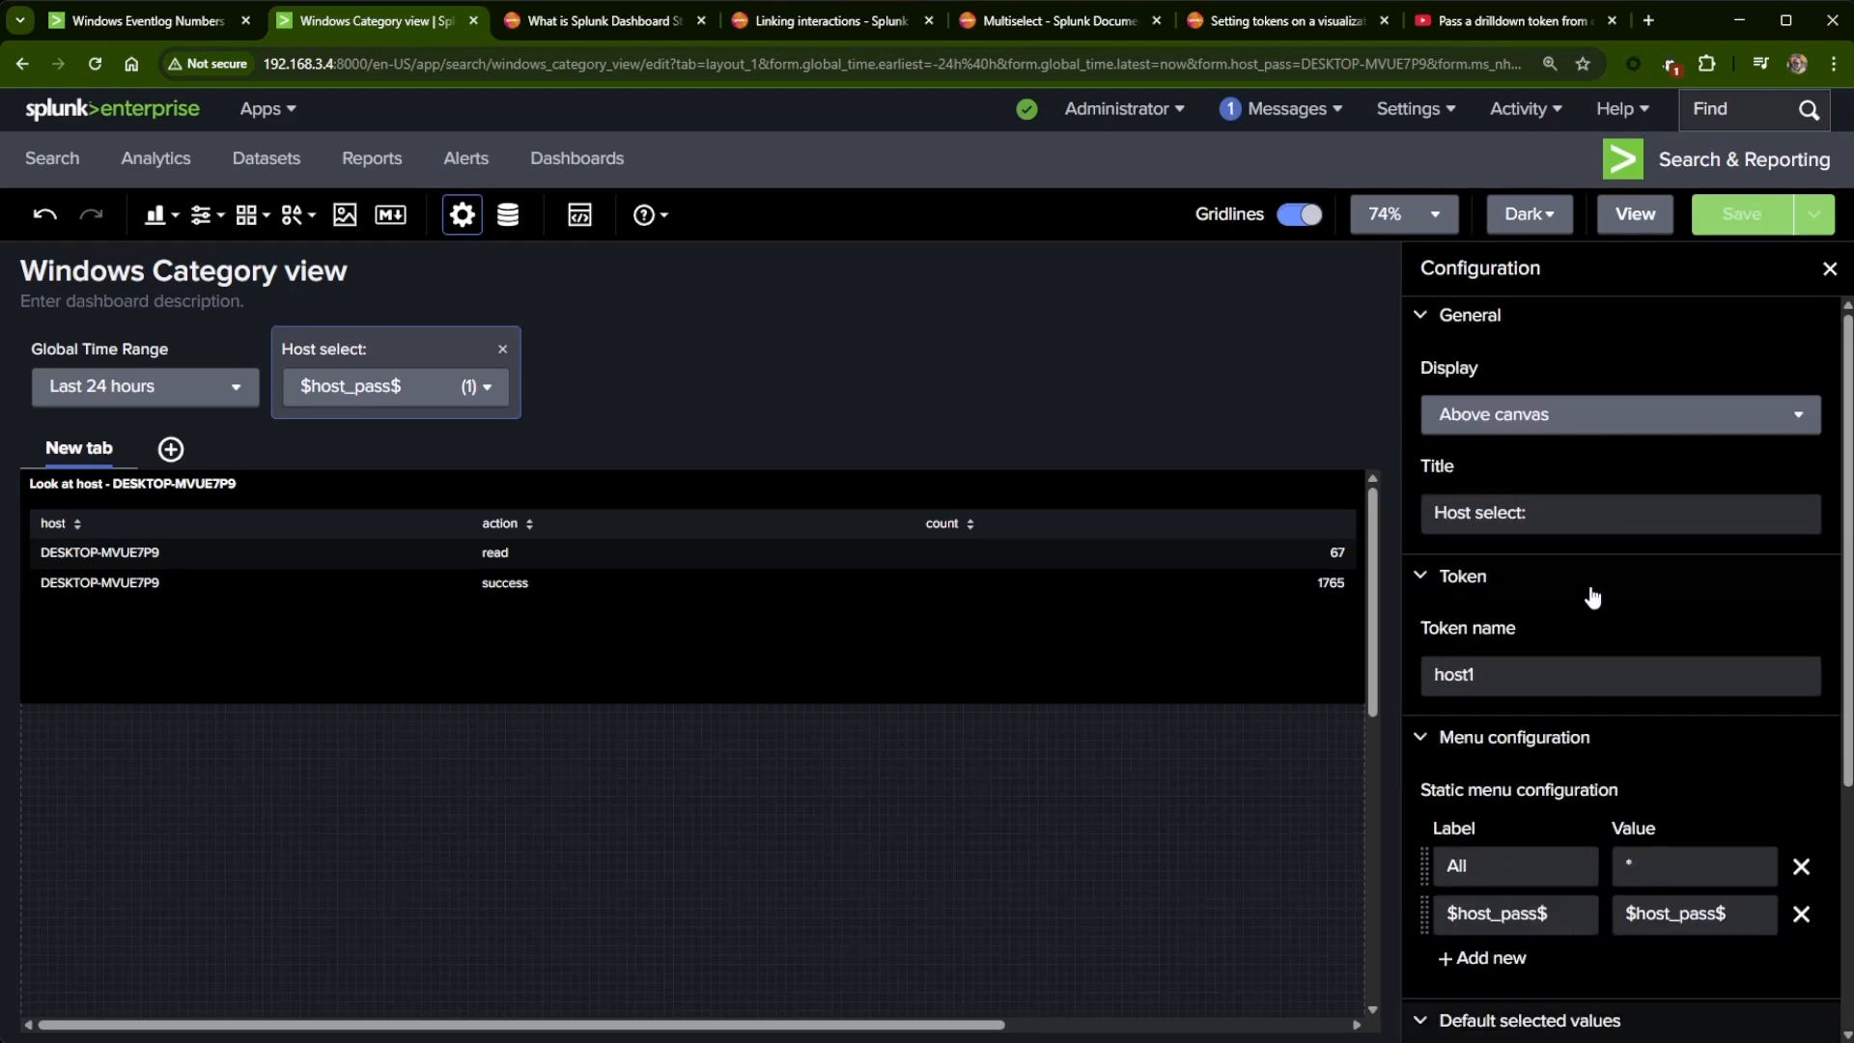
- Append "New token for host - $host1$" to the table's title after $host_pass$
left_click(850, 408)
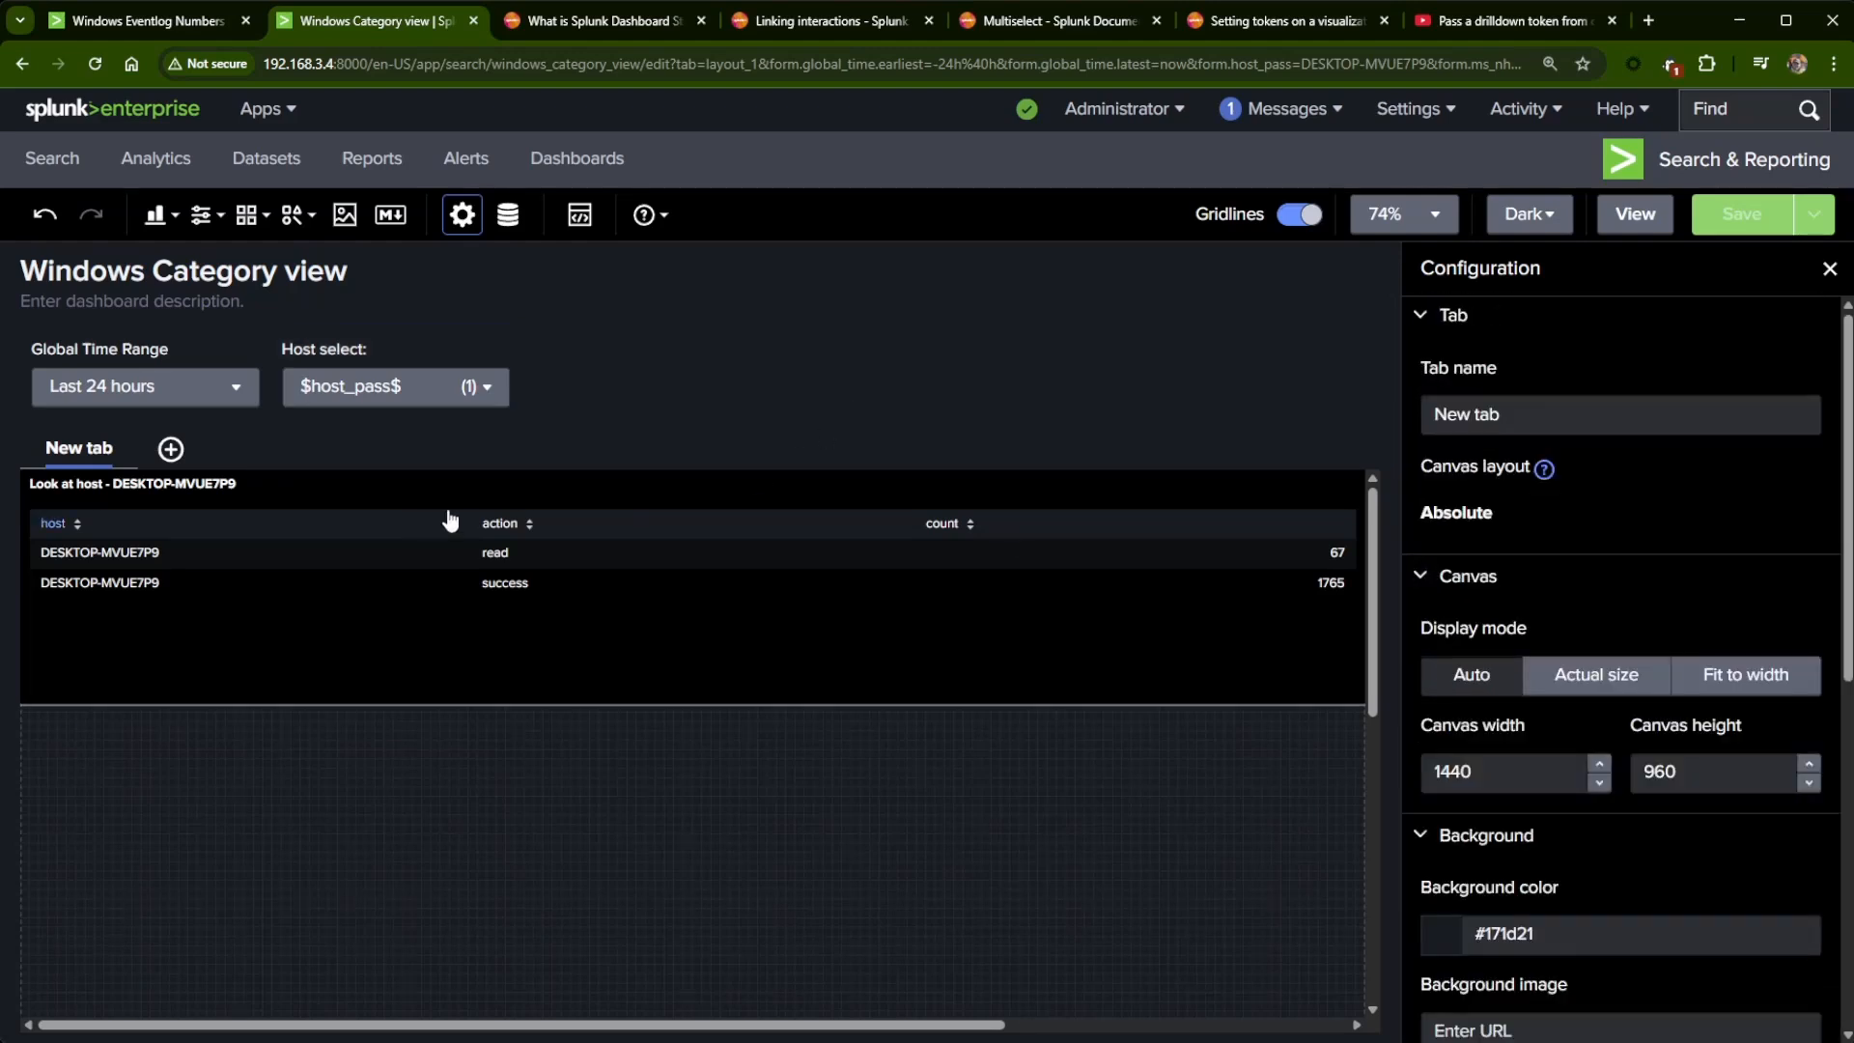
left_click(725, 498)
left_click(1681, 512)
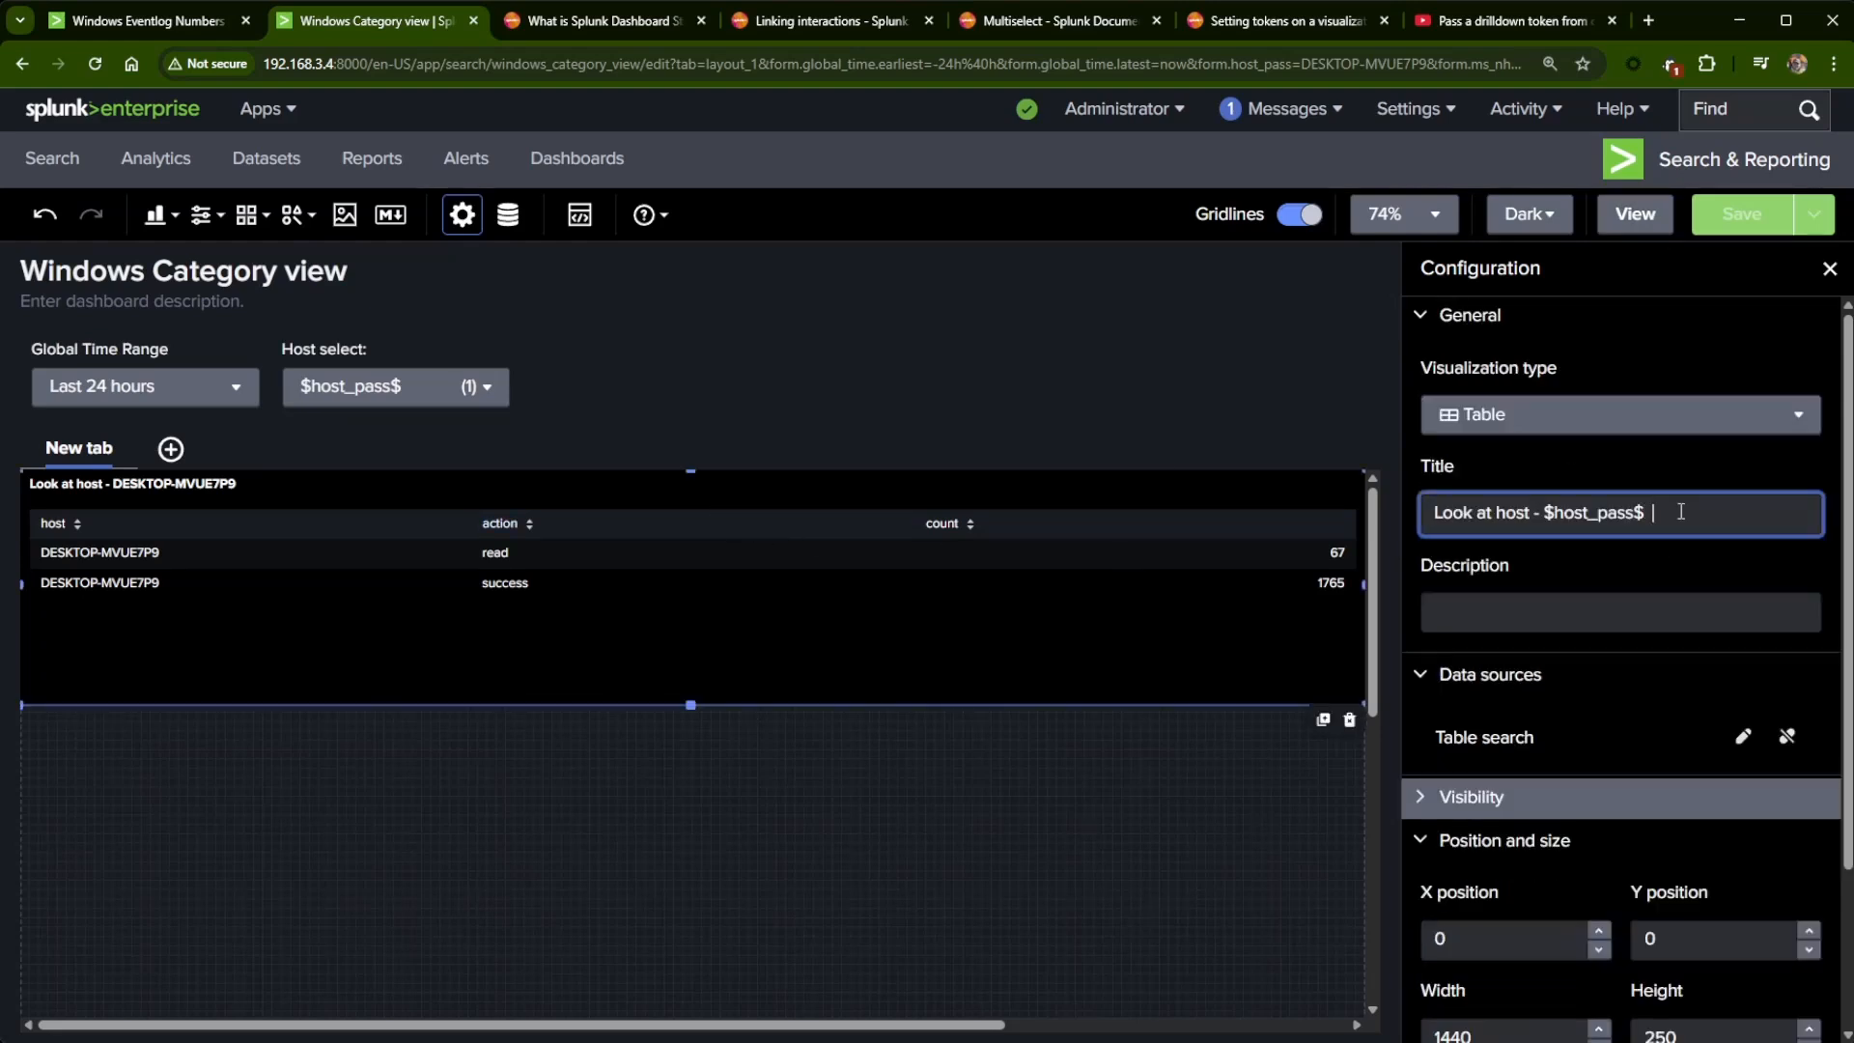
type("or")
key("BackSpace")
key("BackSpace")
type("Noew")
key("BackSpace")
key("BackSpace")
key("BackSpace")
type("ew token for host -")
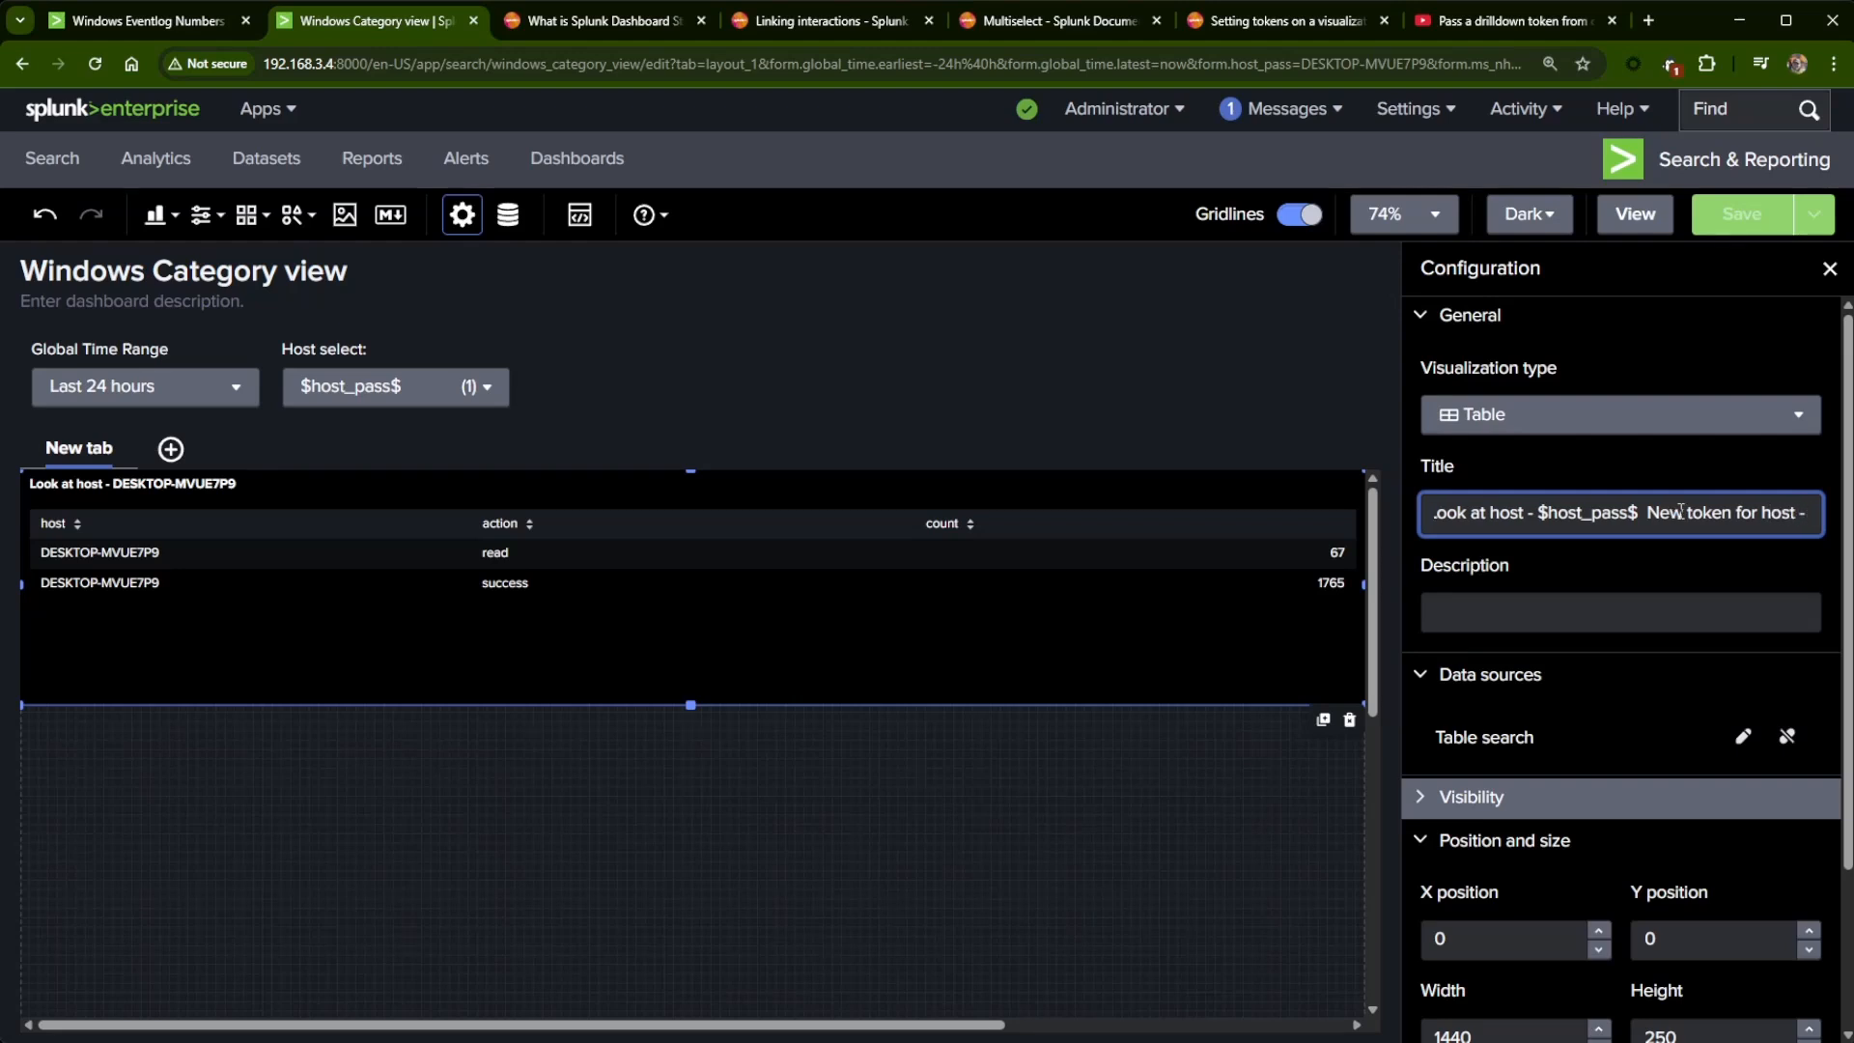
type(" $host")
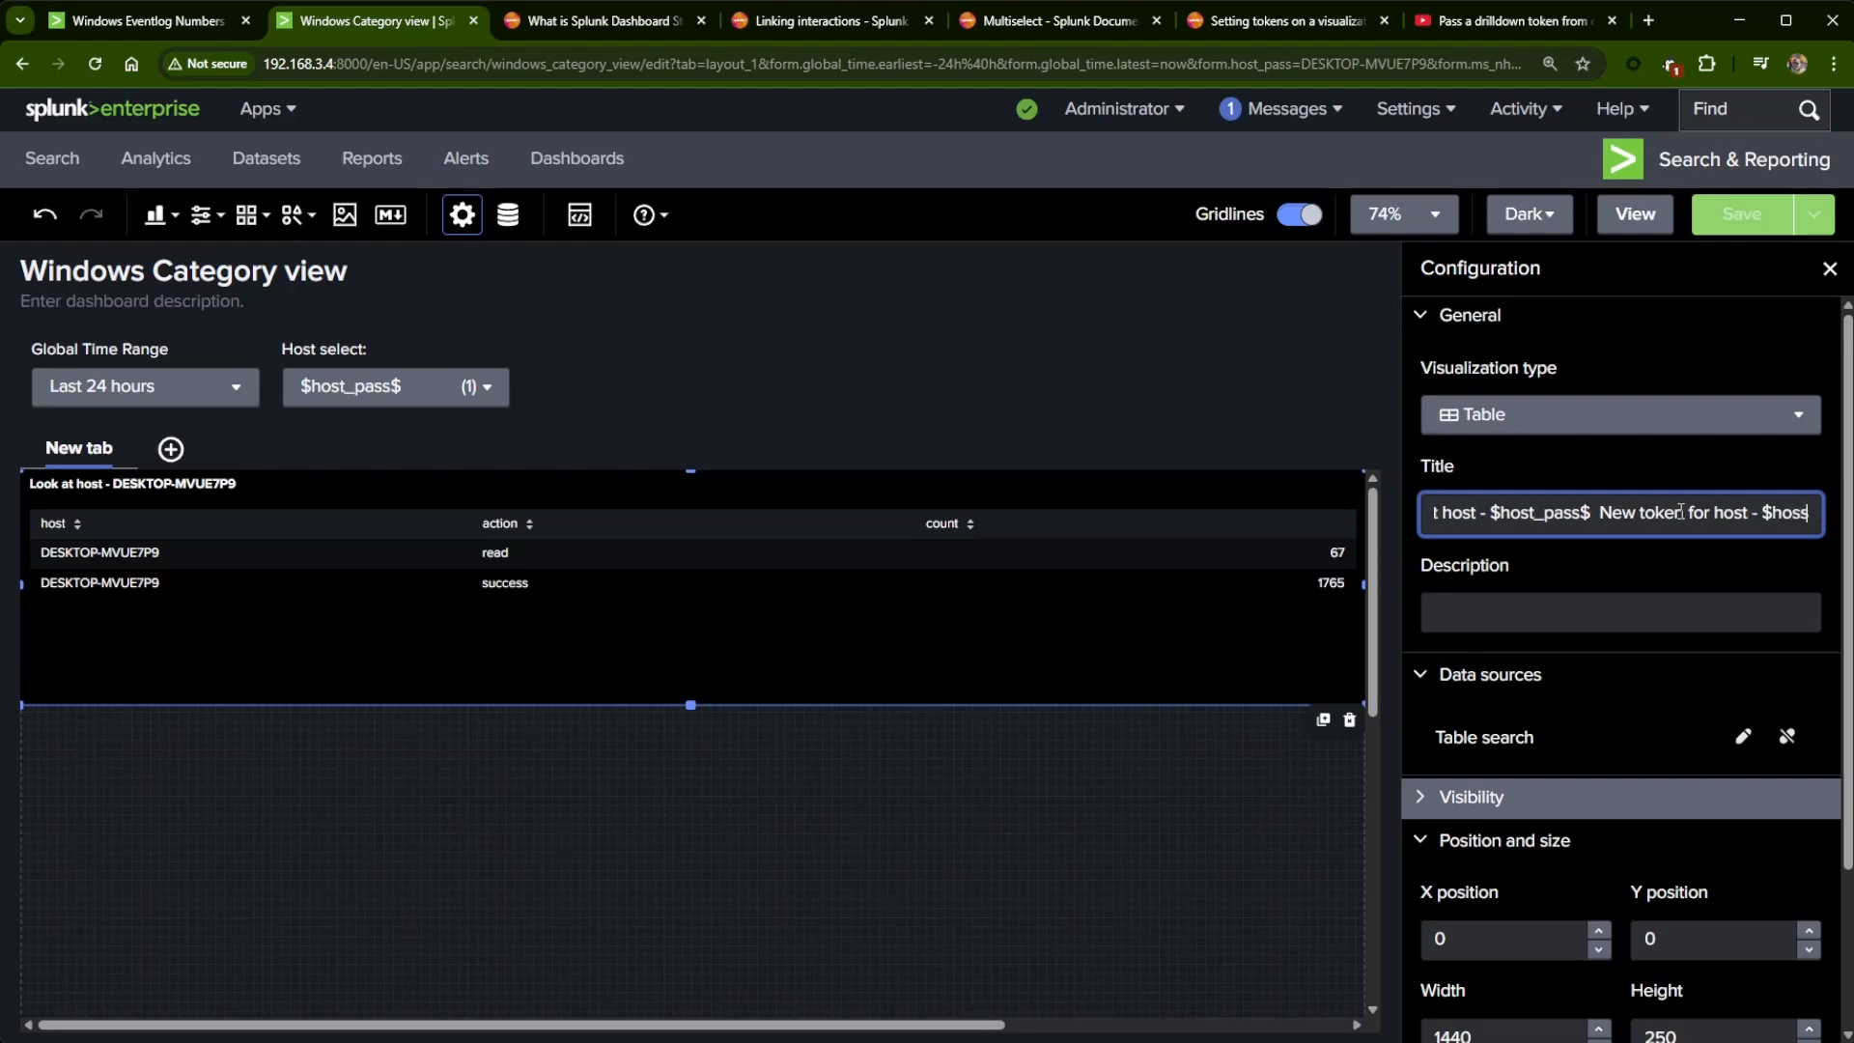
type("_")
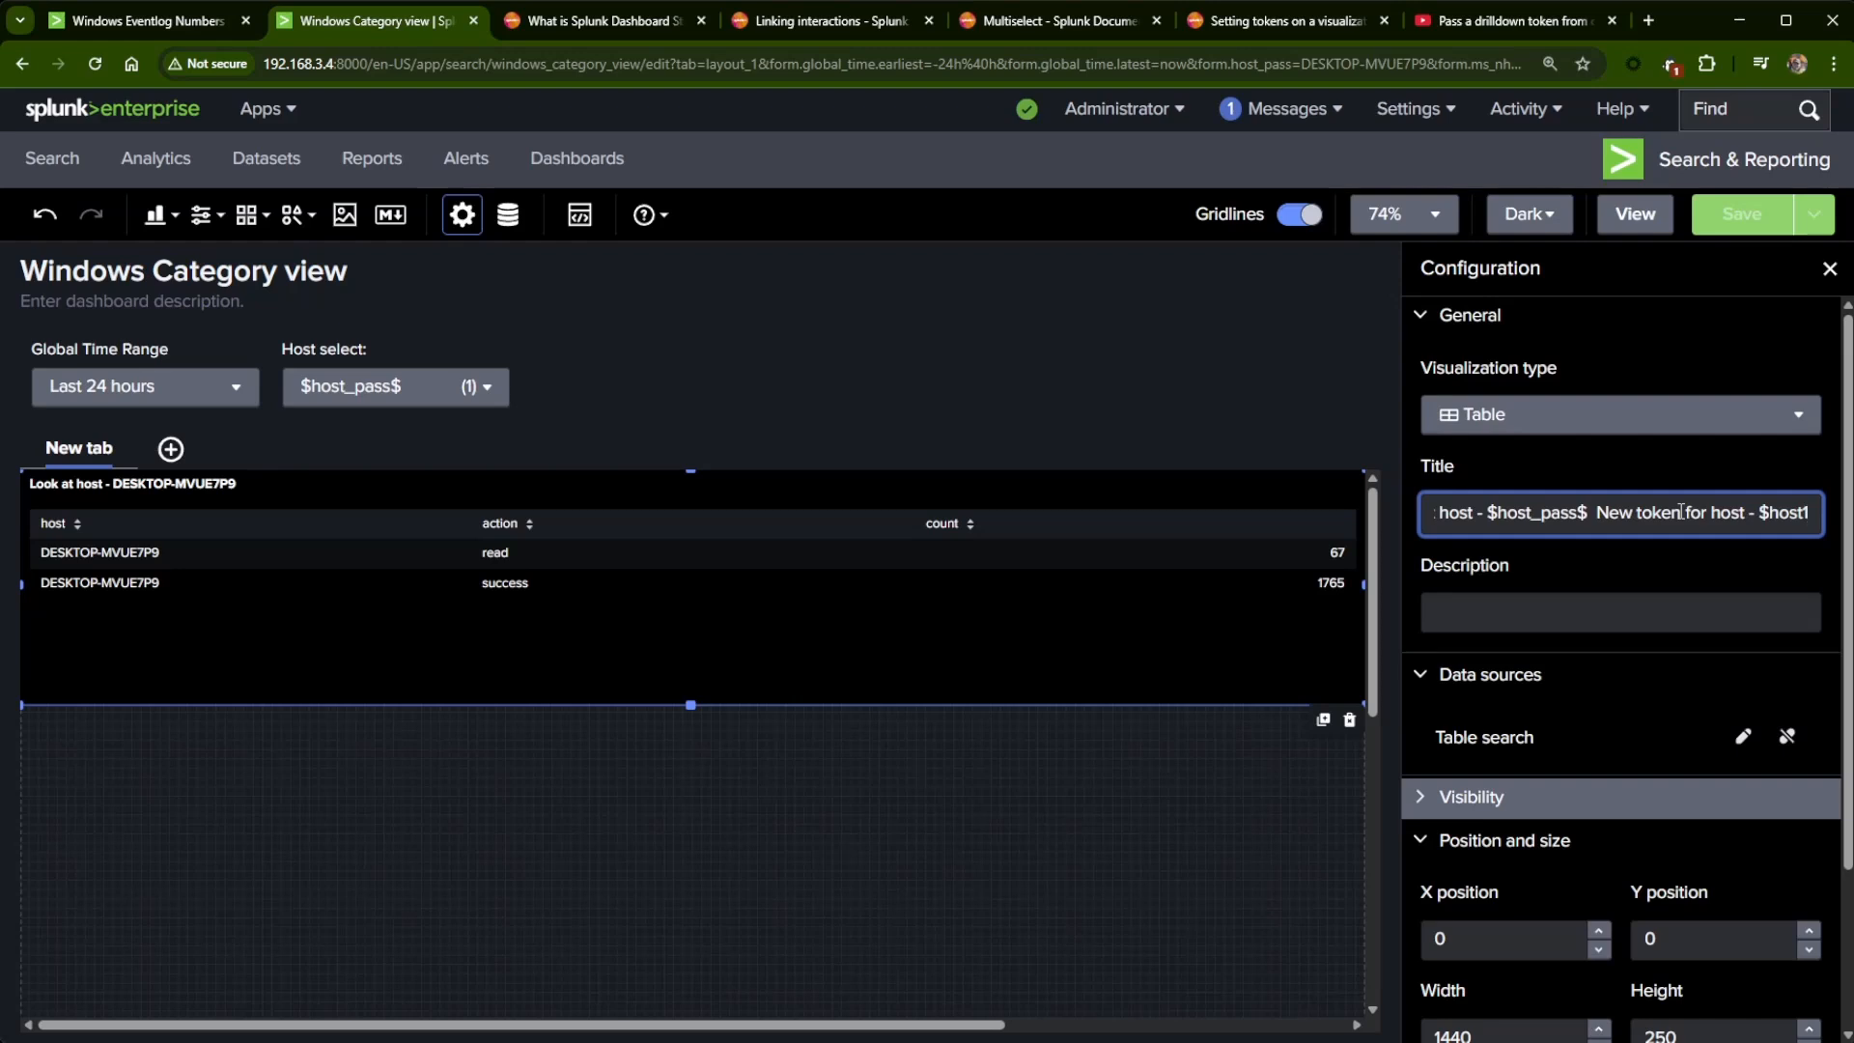
type("1$")
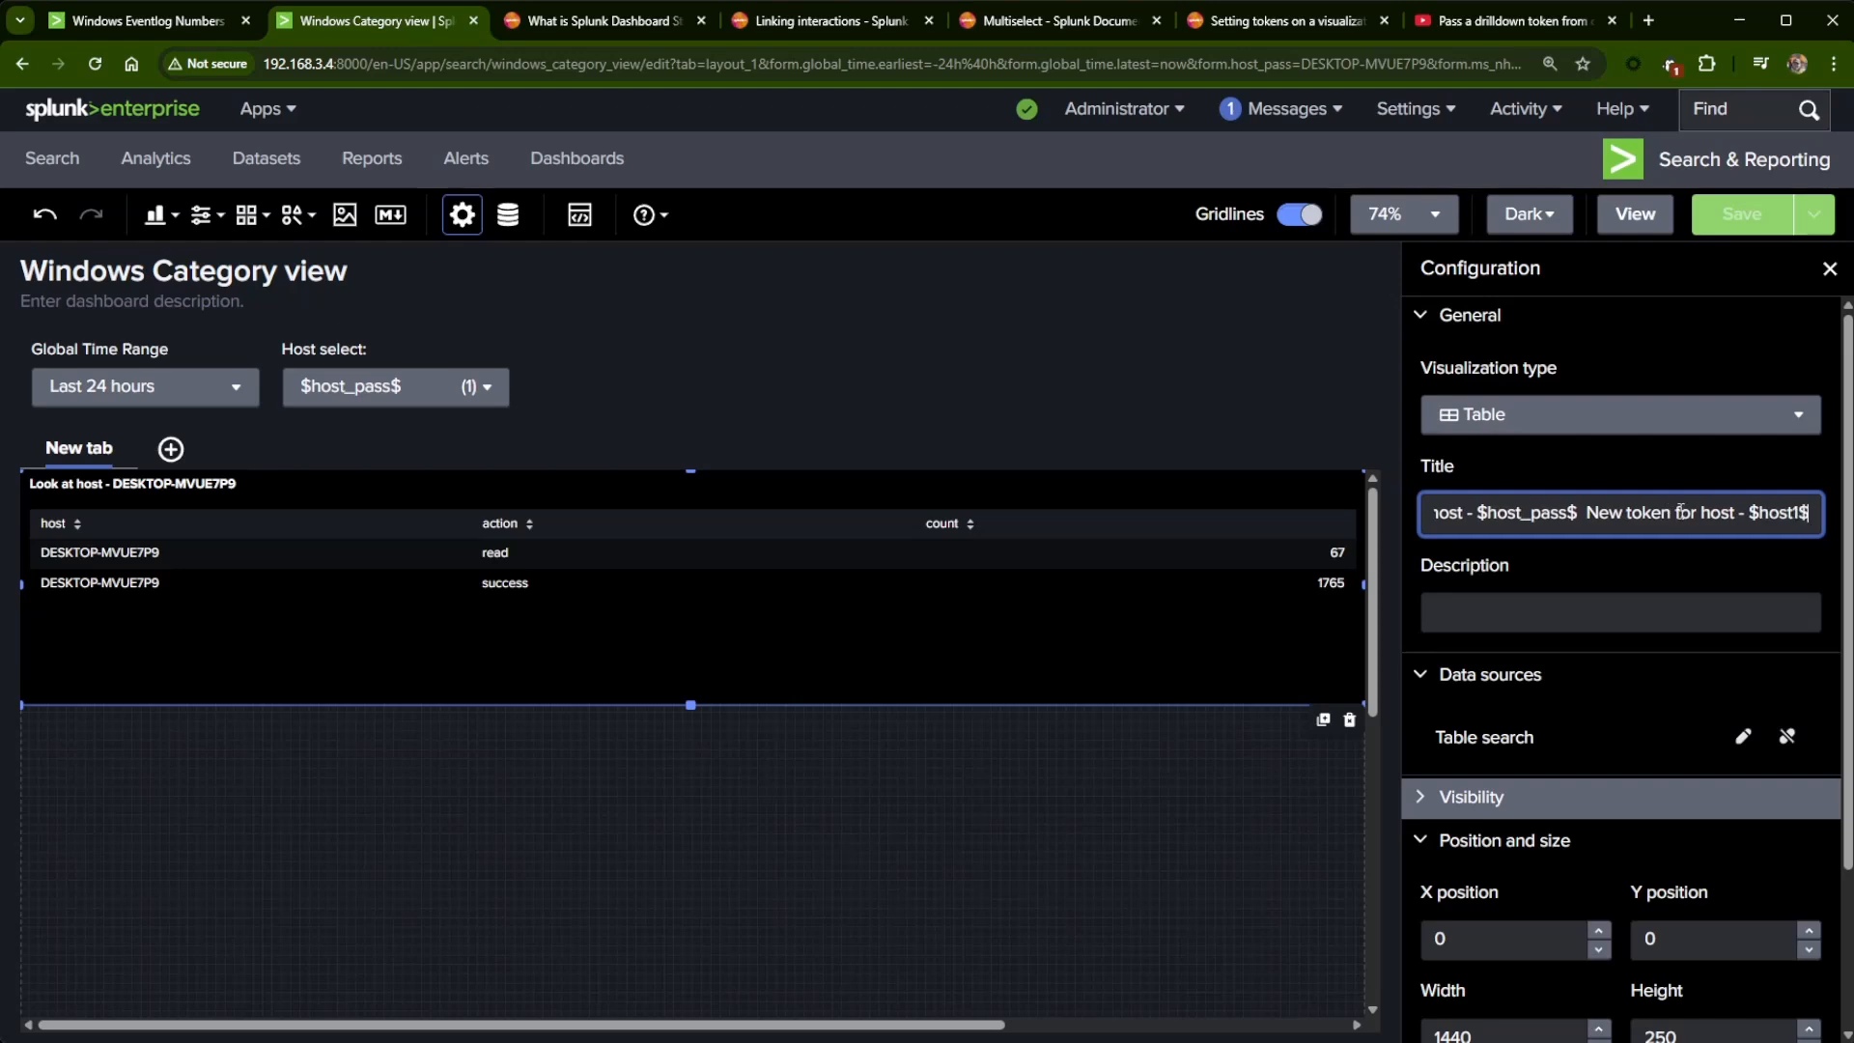
left_click(1564, 609)
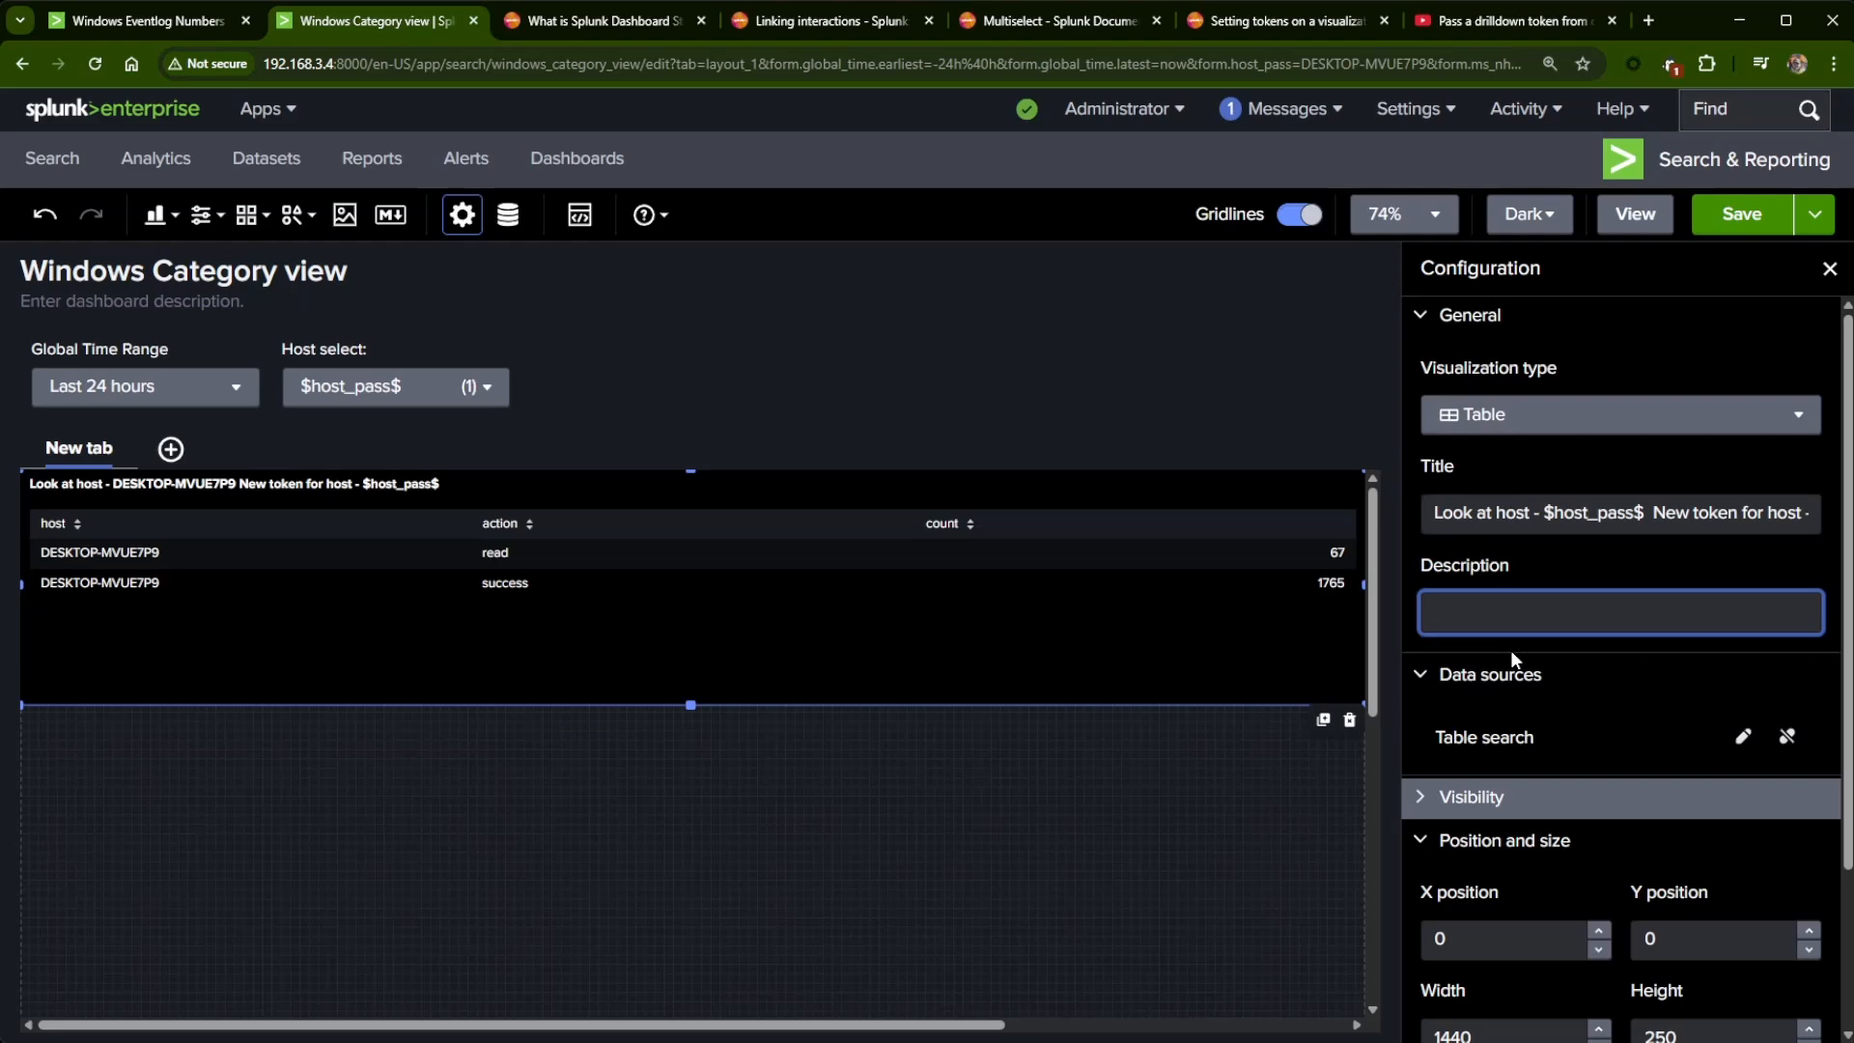
- Save and view the dashboard, and leave only DESKTOP-MVUE7P9 selected in Host select
left_click(1742, 213)
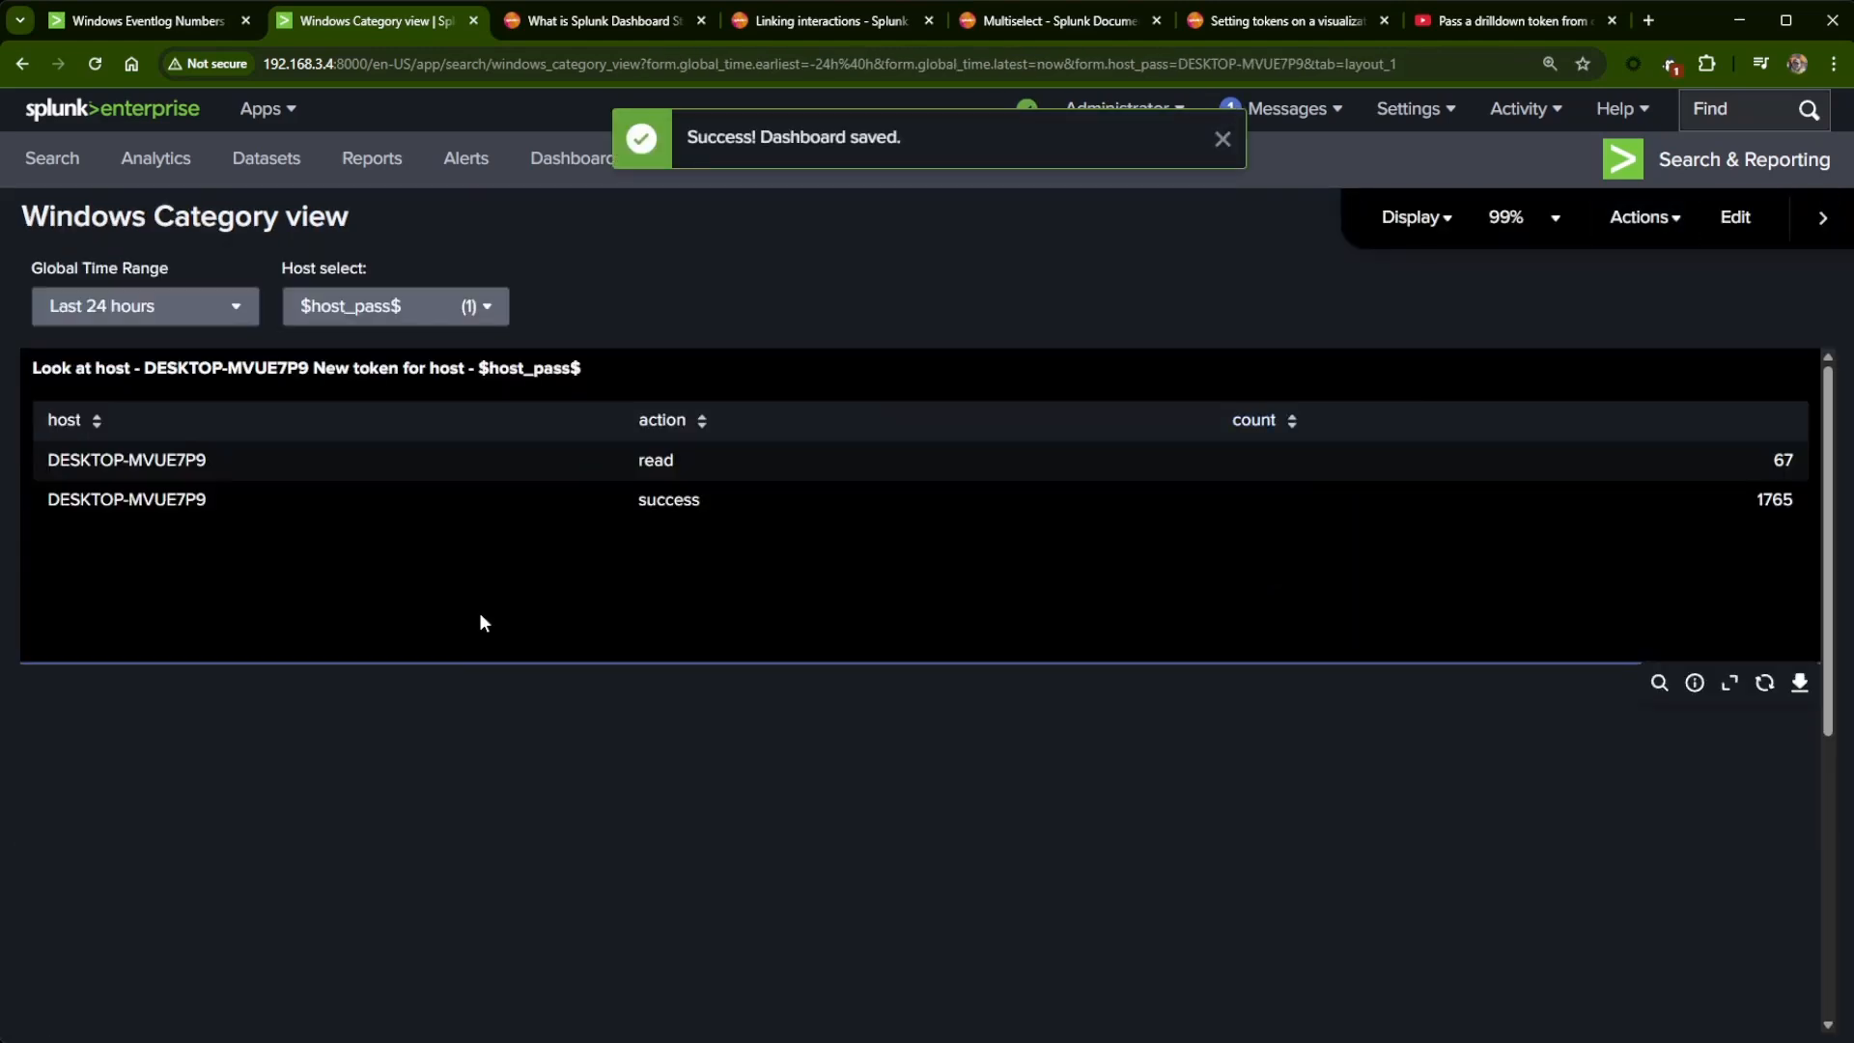
left_click(430, 326)
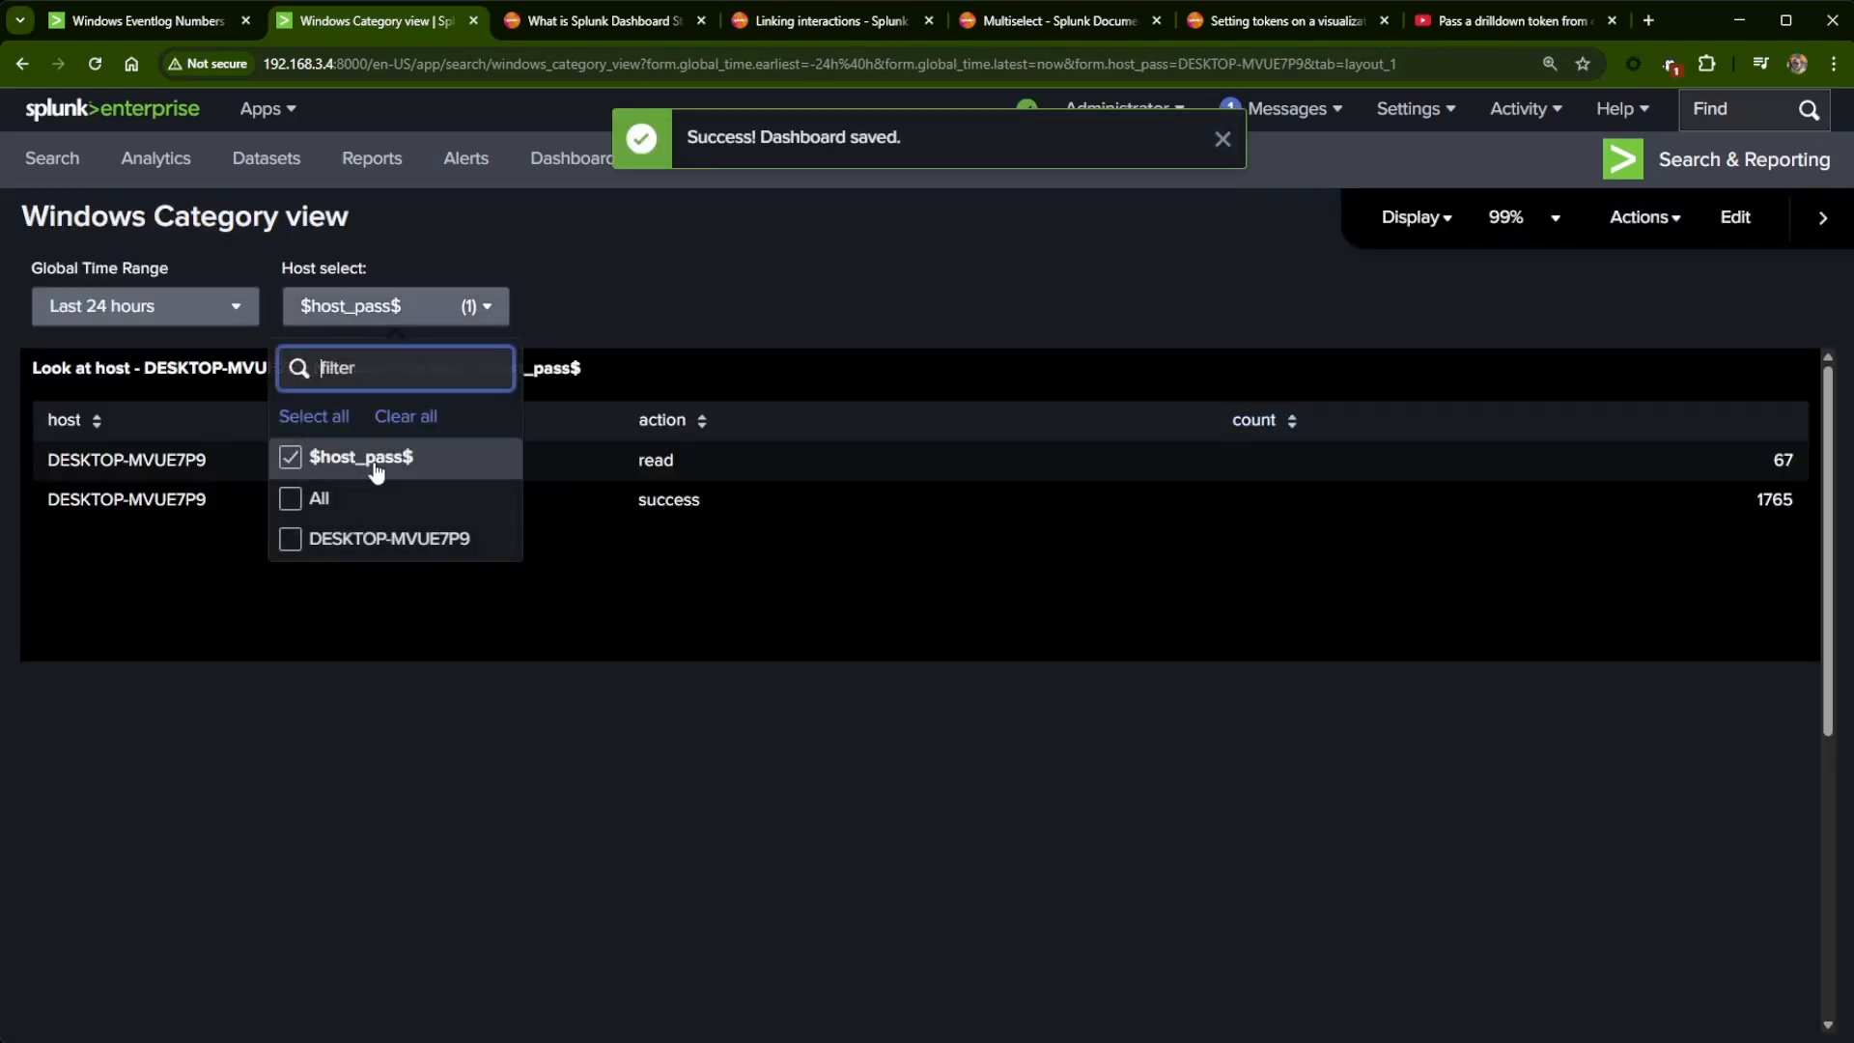
left_click(357, 539)
left_click(854, 254)
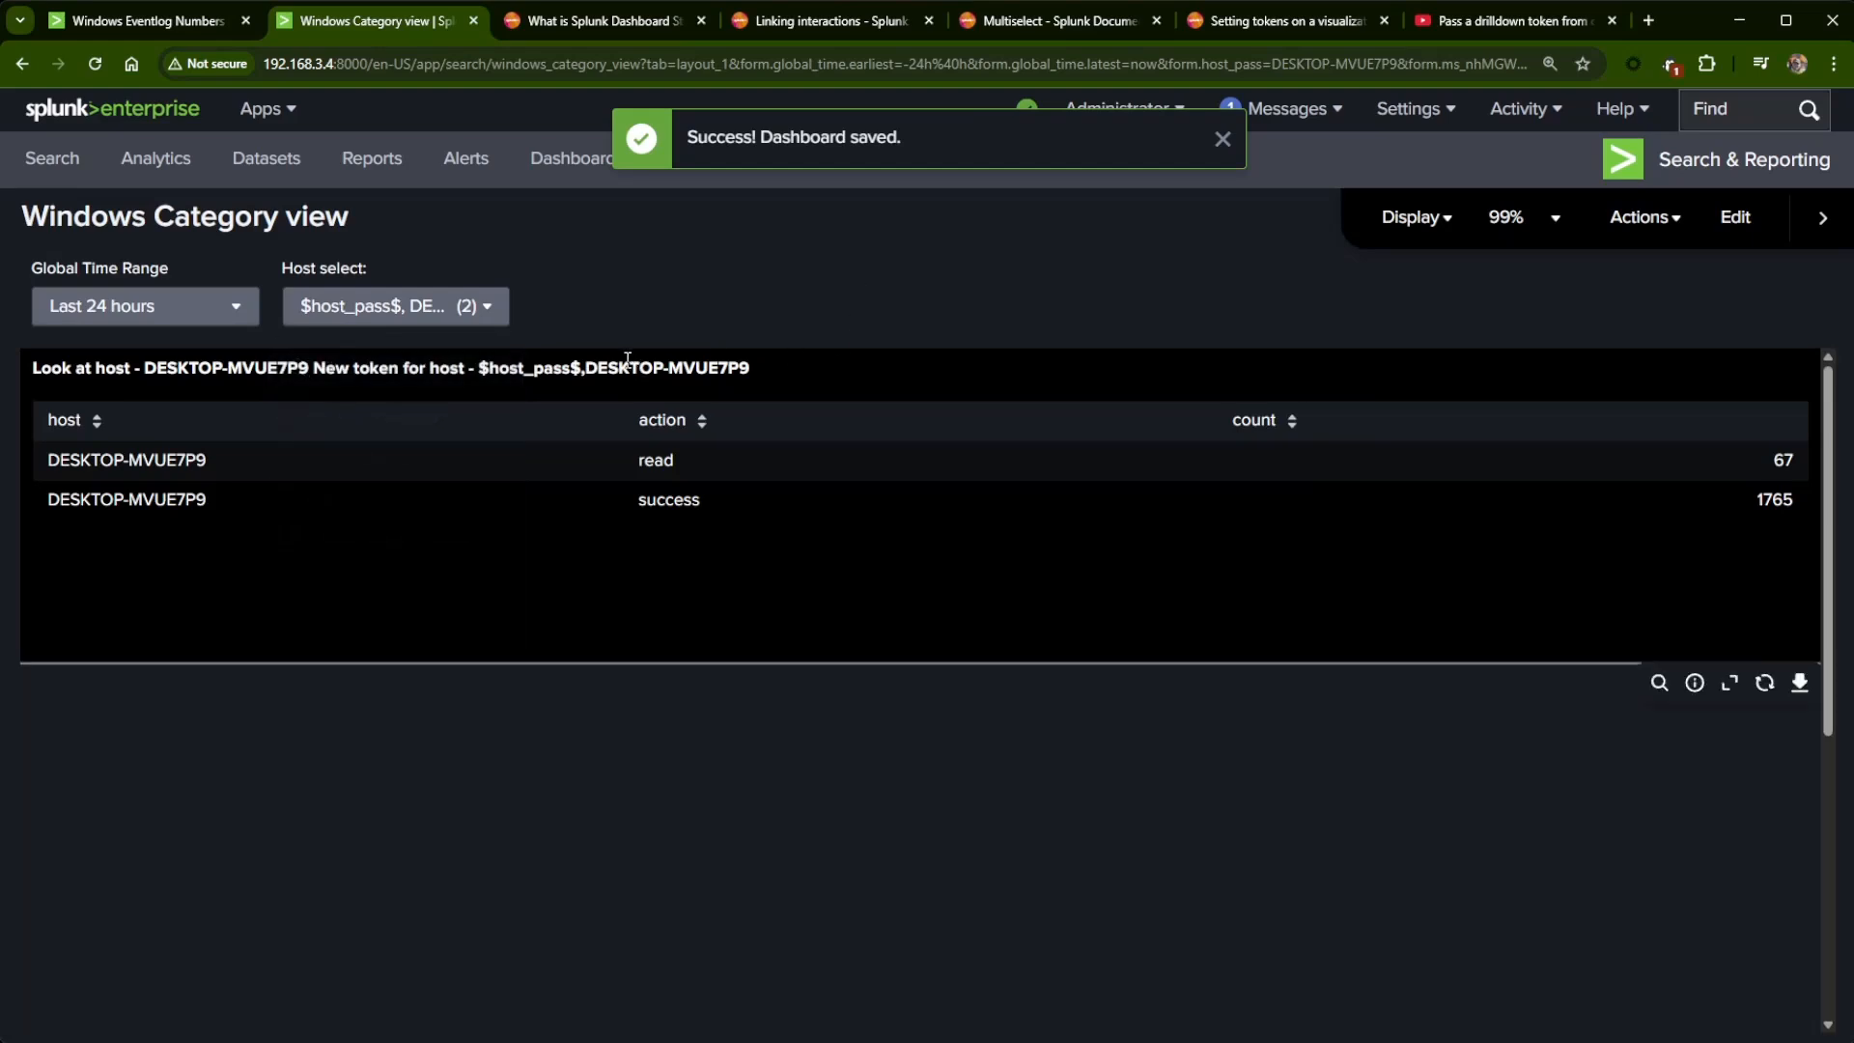
left_click(422, 321)
left_click(299, 470)
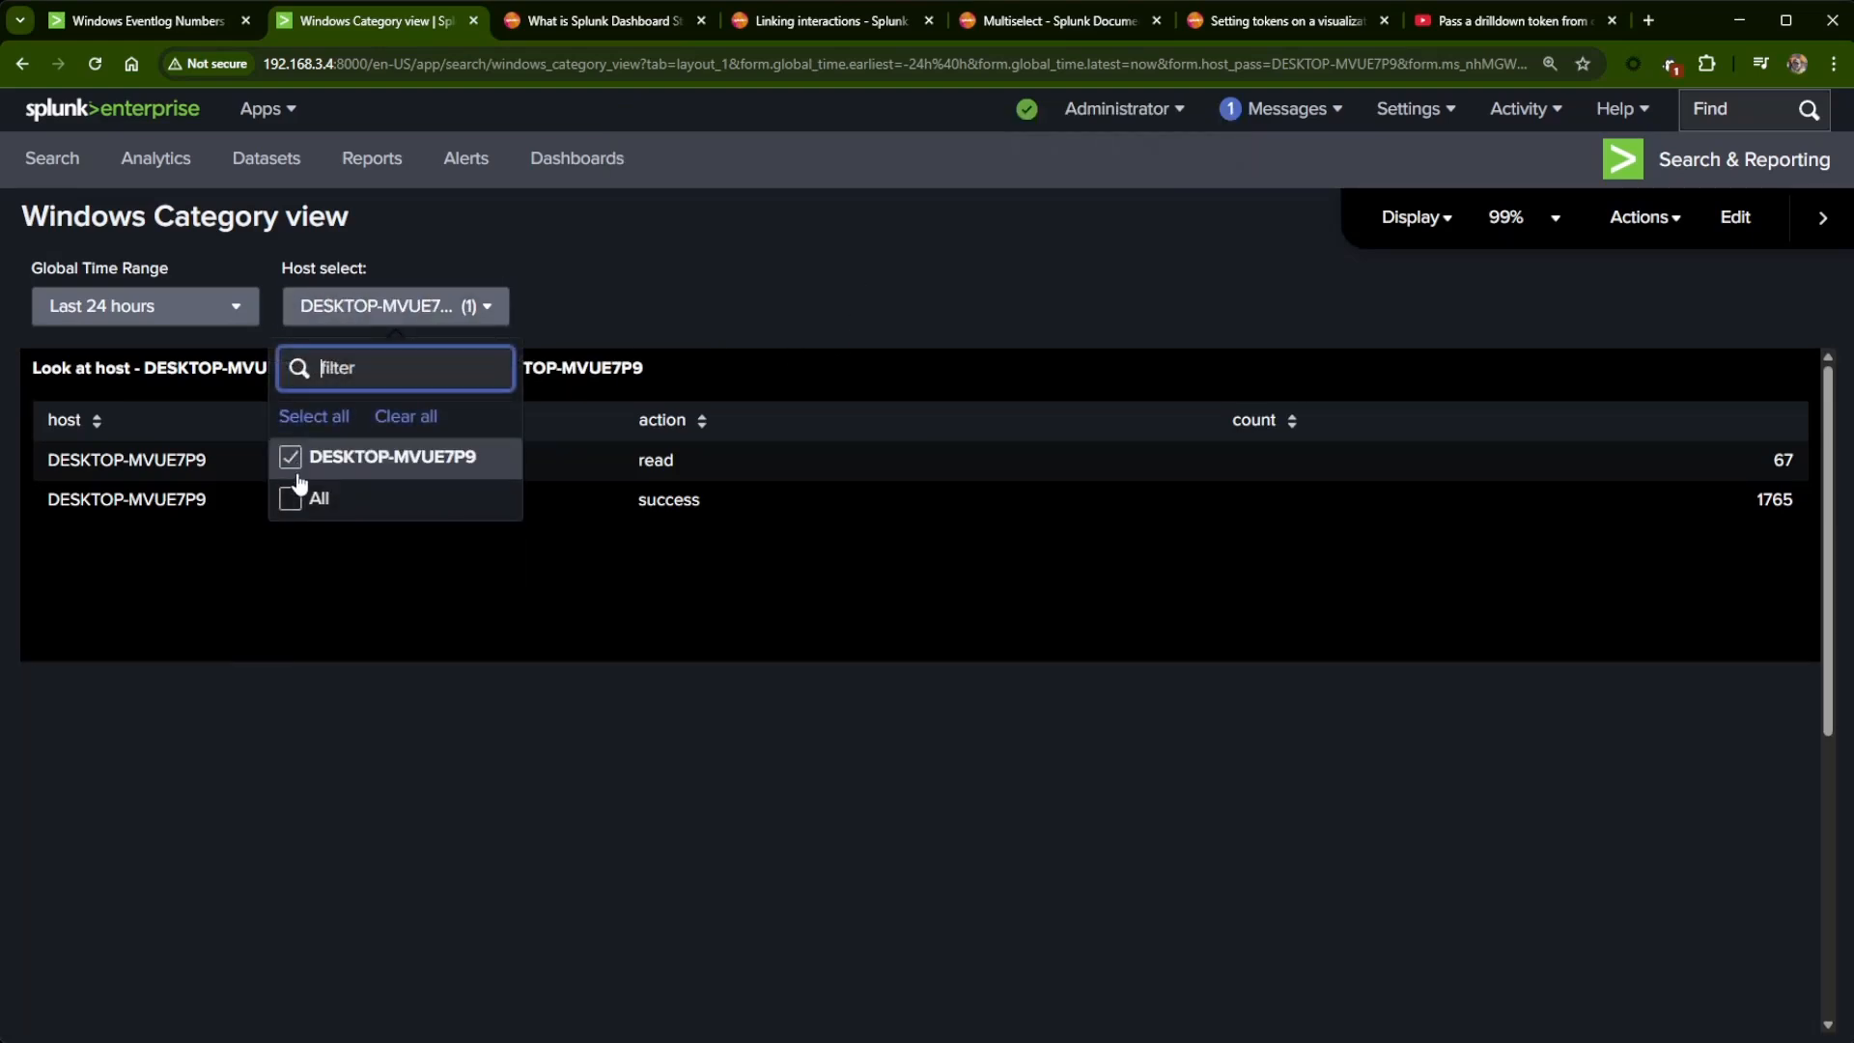
left_click(866, 280)
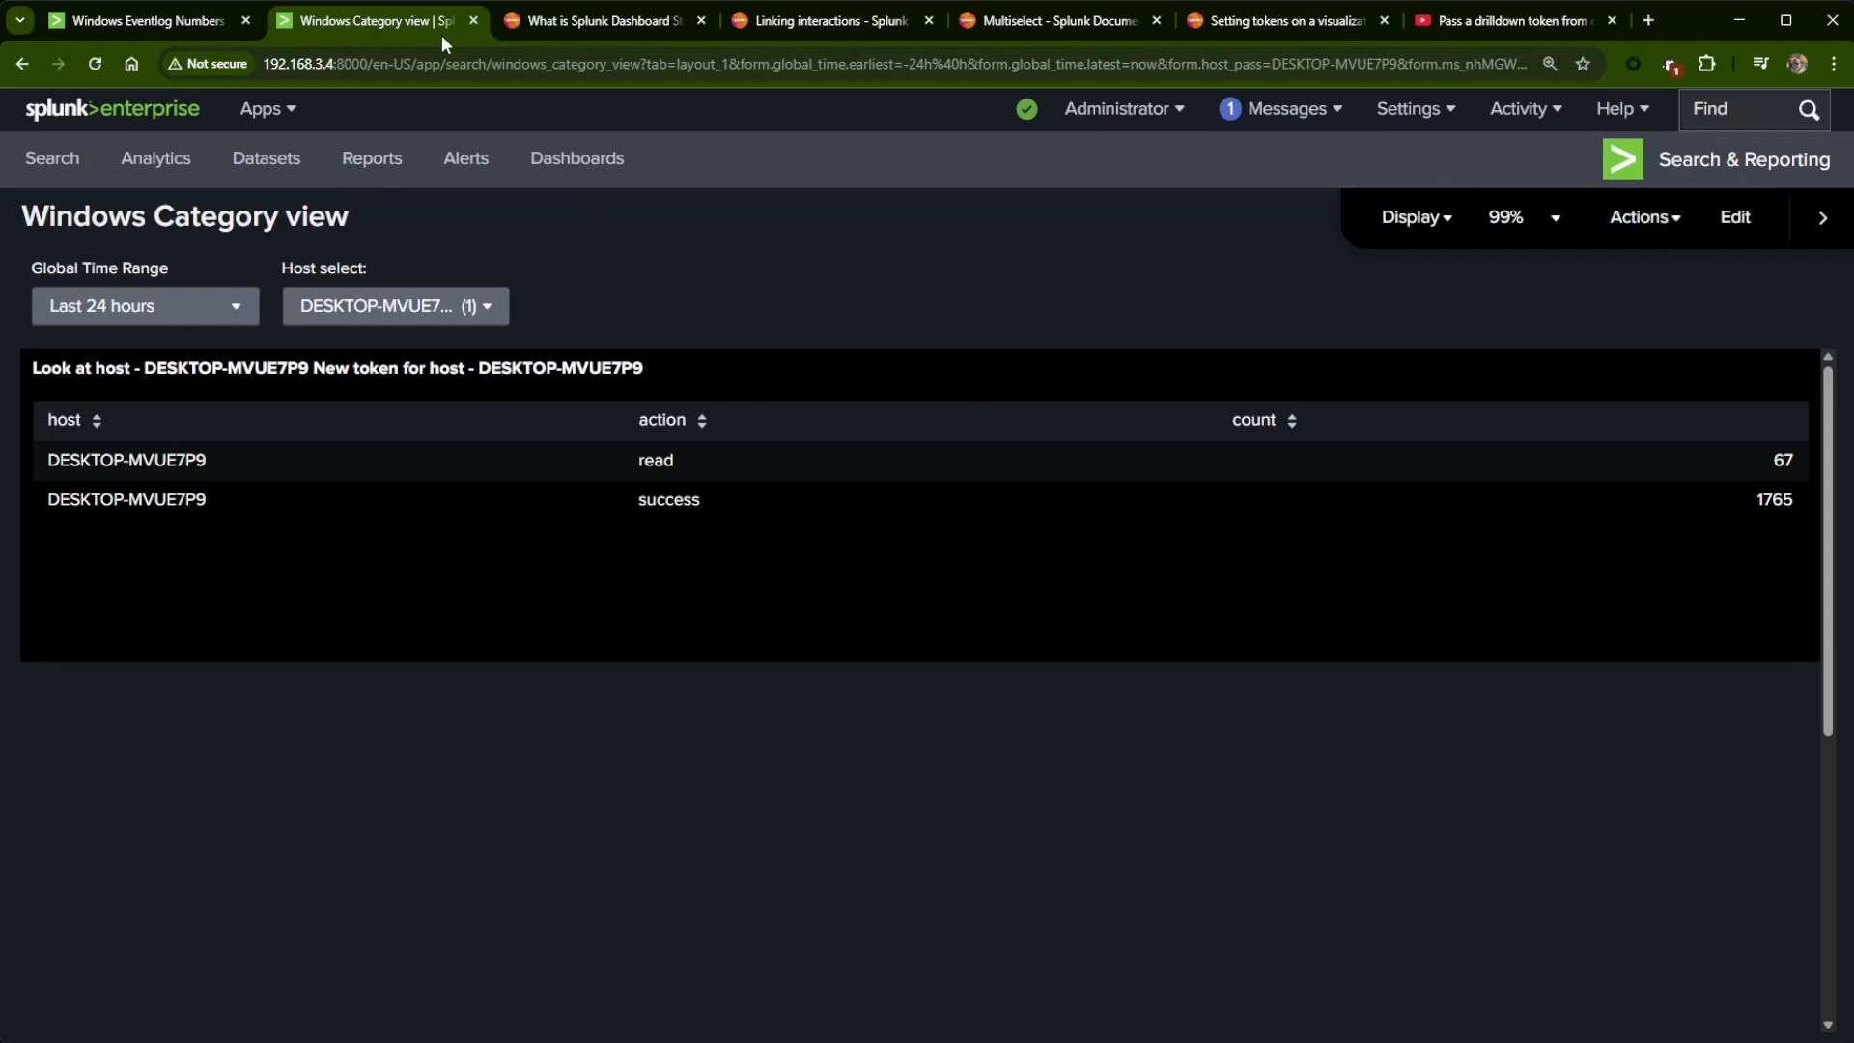
- Close the Windows Category view tab and reopen that dashboard by drilling down on TRAVIS_DESKTOP in Windows Eventlog Numbers
left_click(471, 20)
left_click(213, 20)
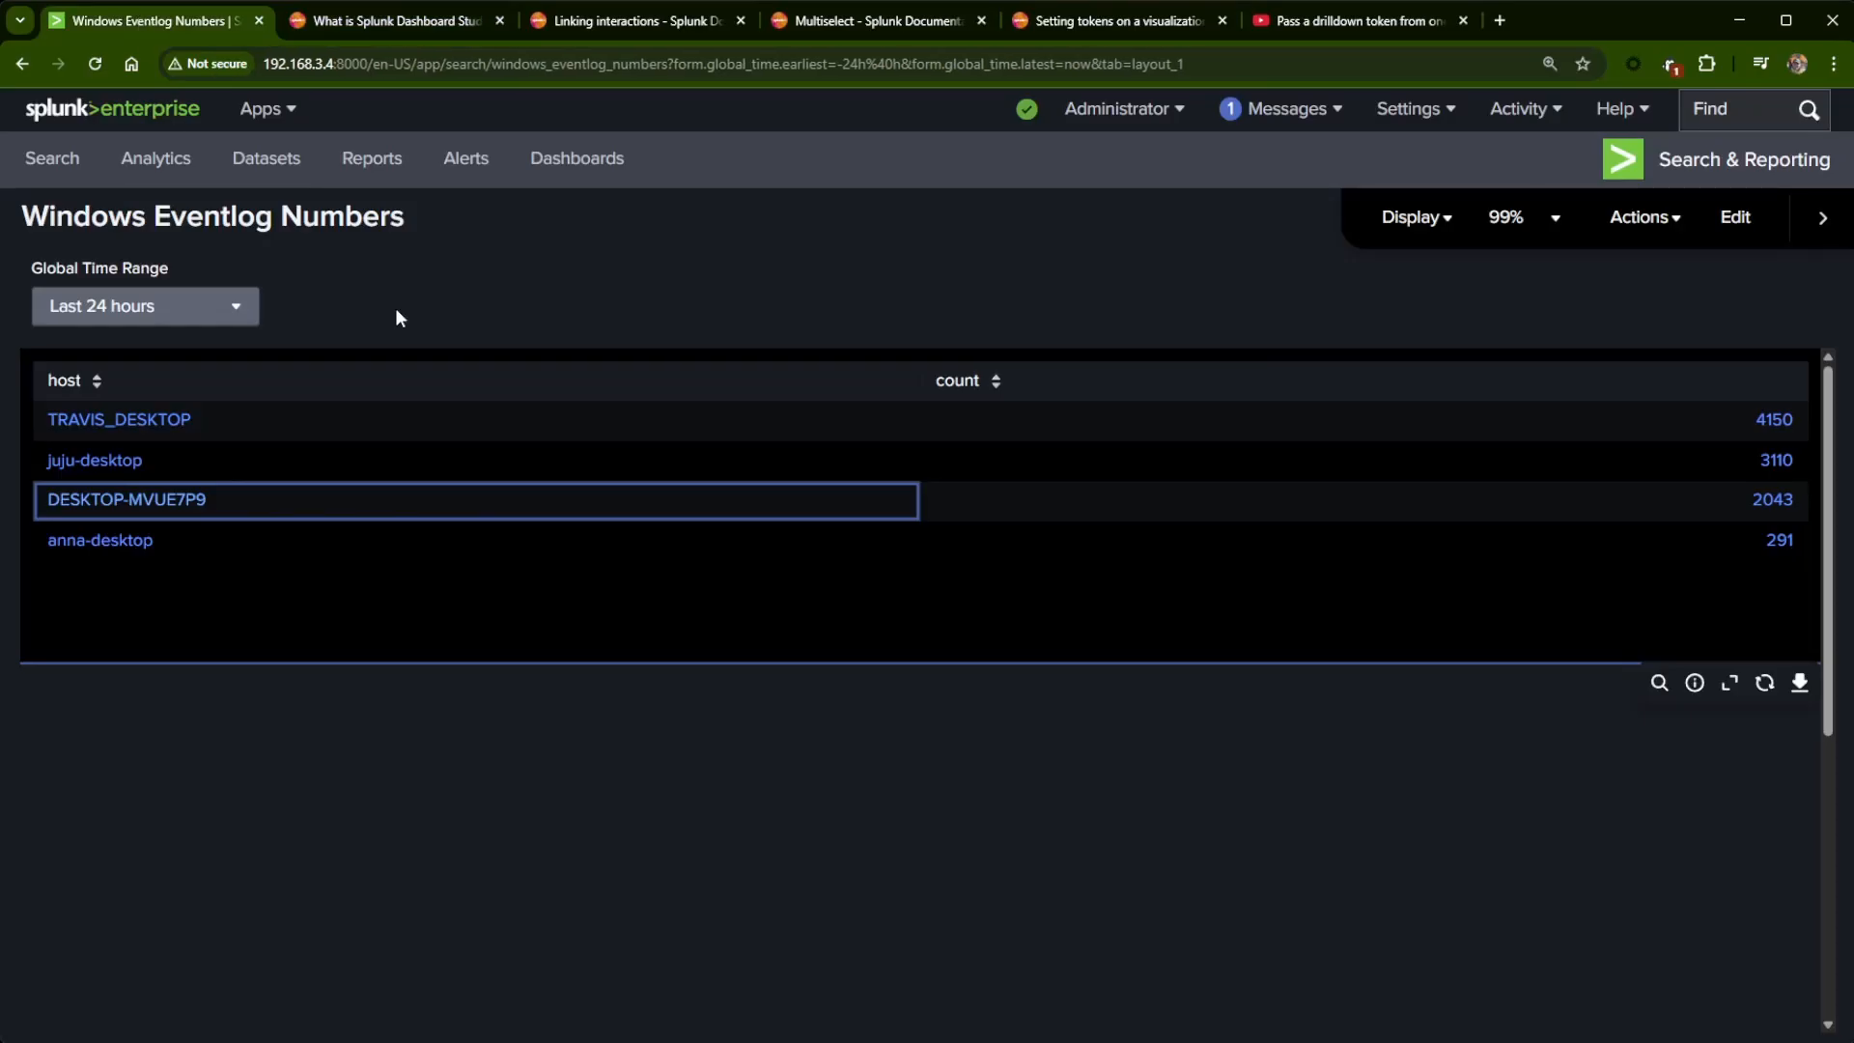
left_click(85, 434)
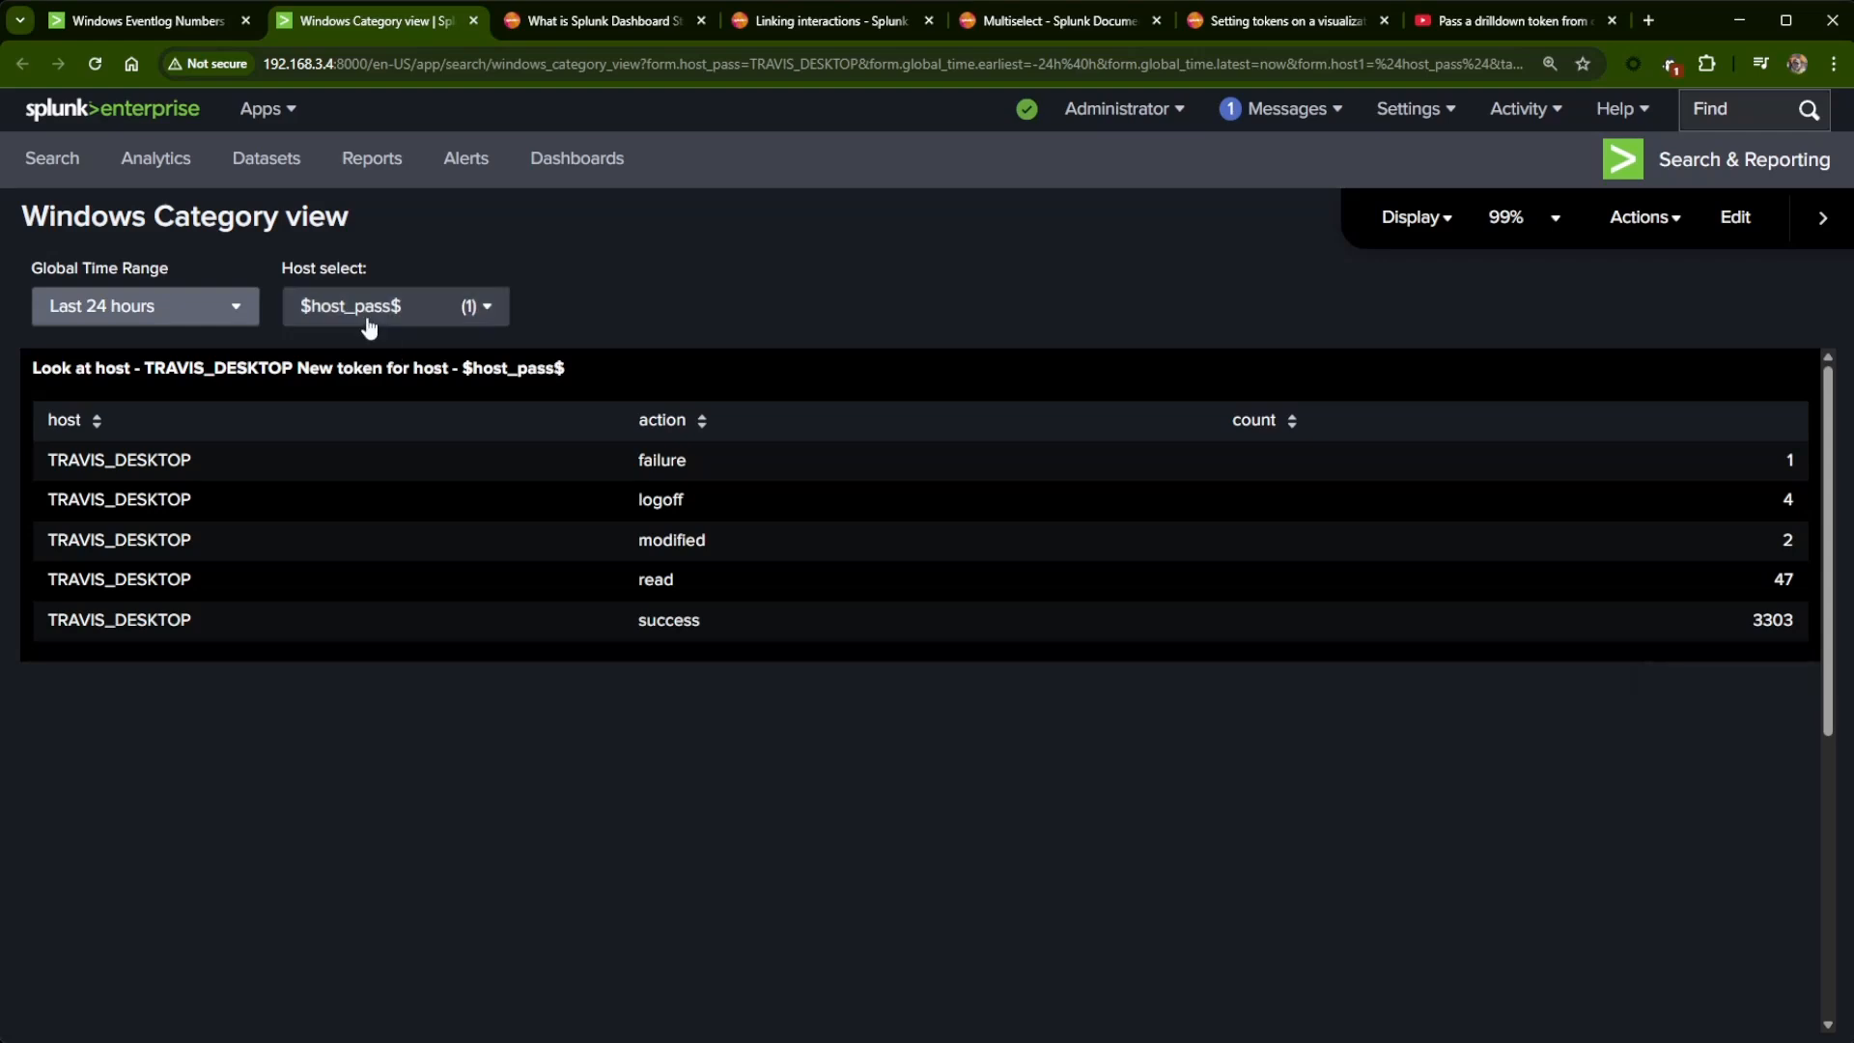
- Select TRAVIS_DESKTOP in Host select and deselect $host_pass$
left_click(418, 311)
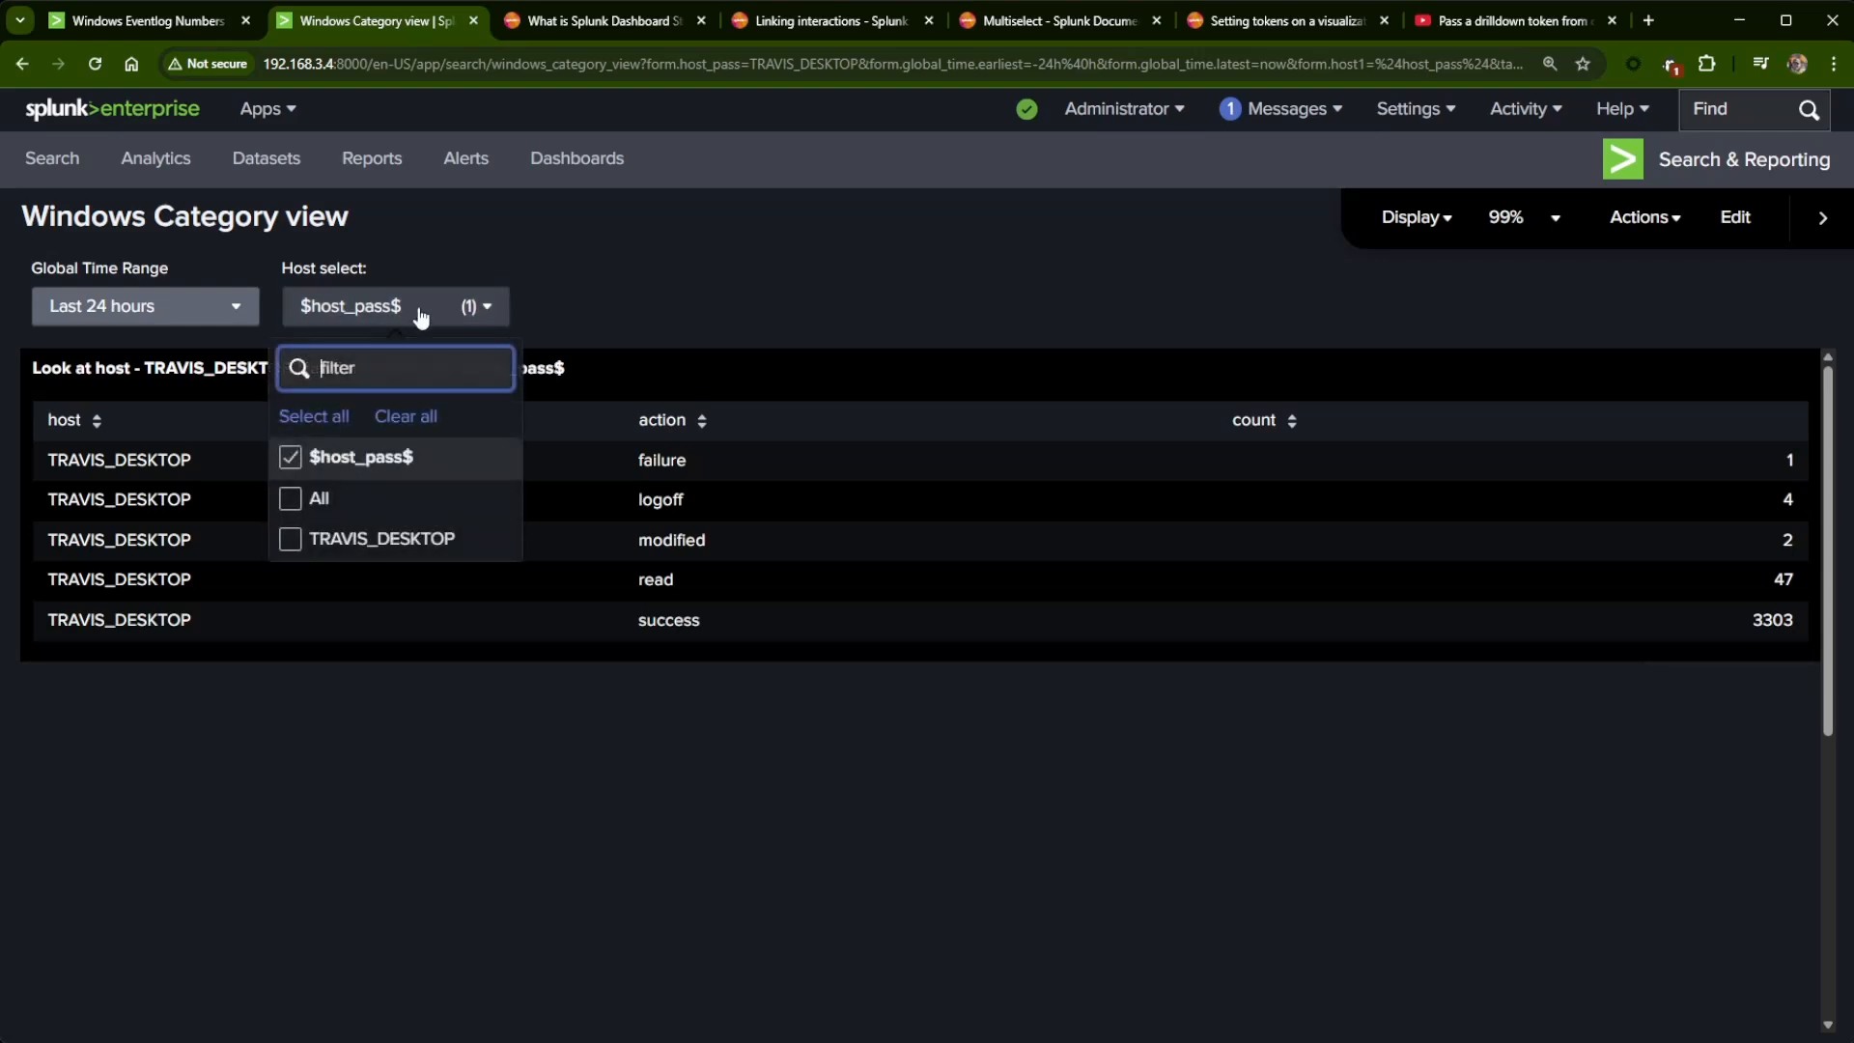
left_click(340, 541)
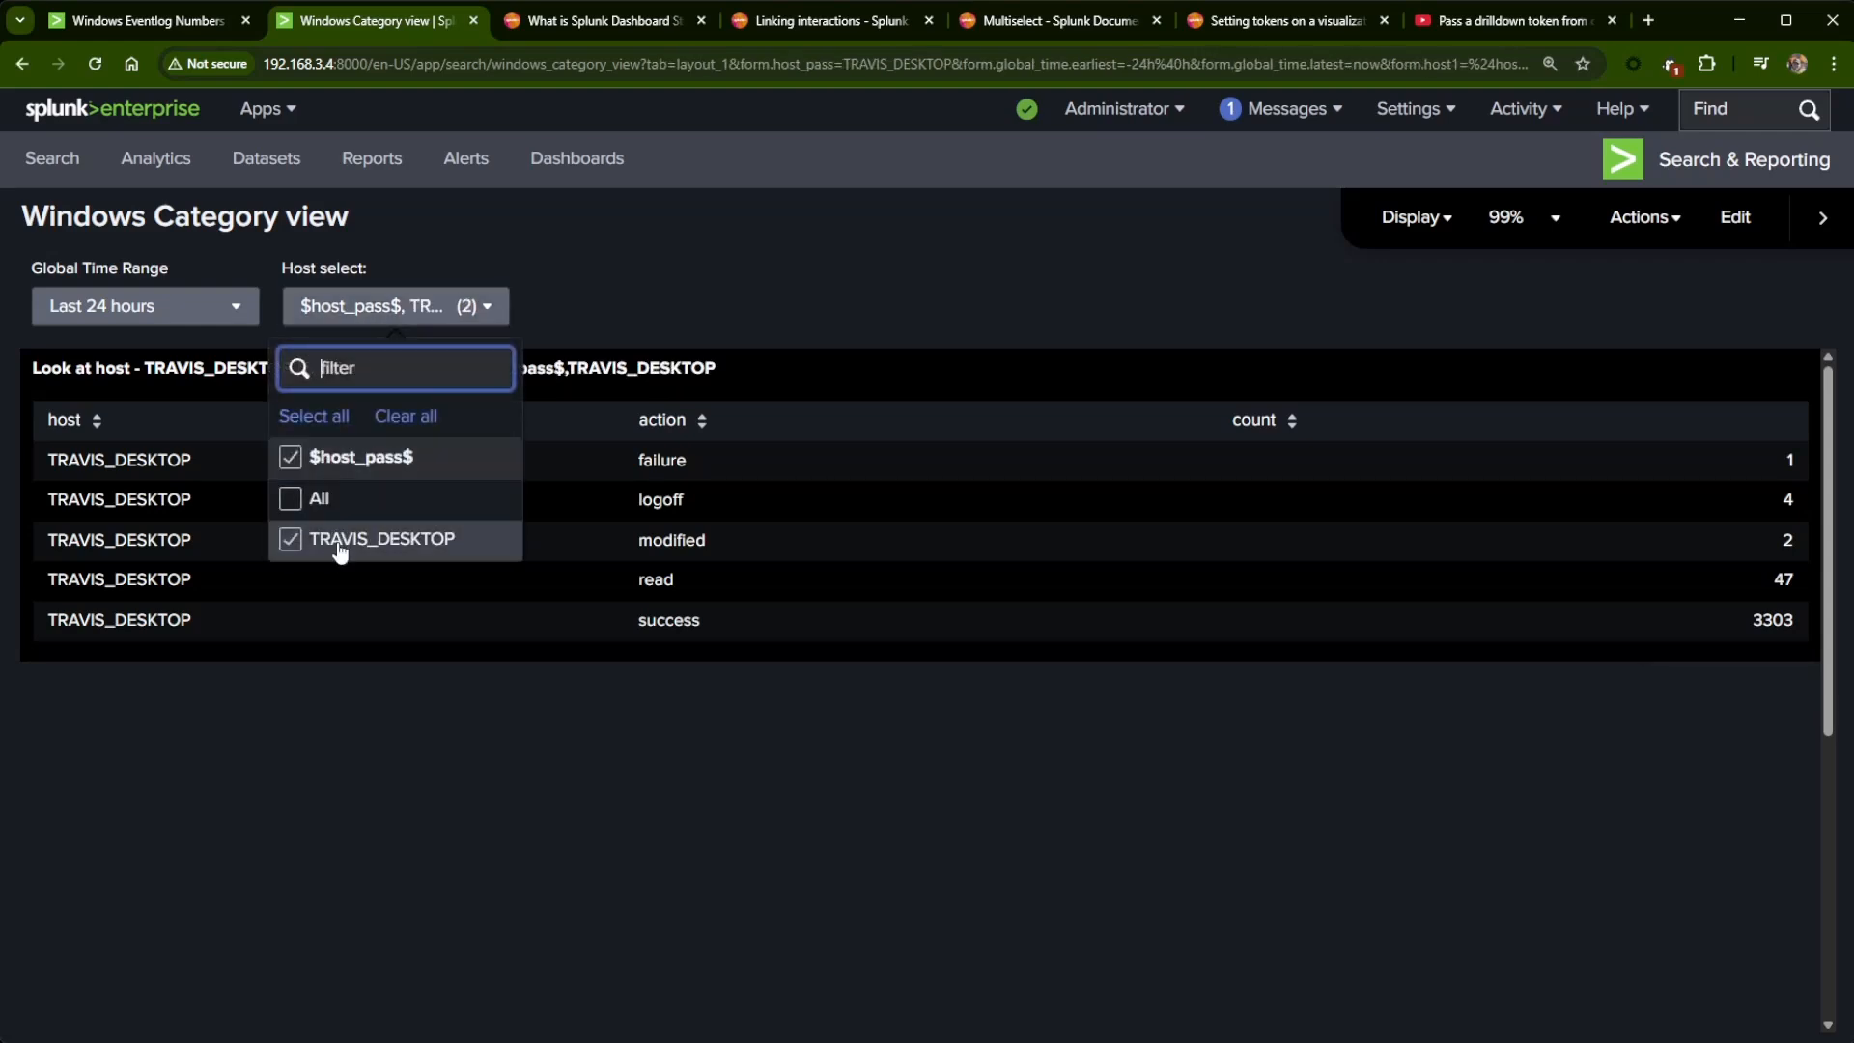
left_click(290, 457)
left_click(852, 338)
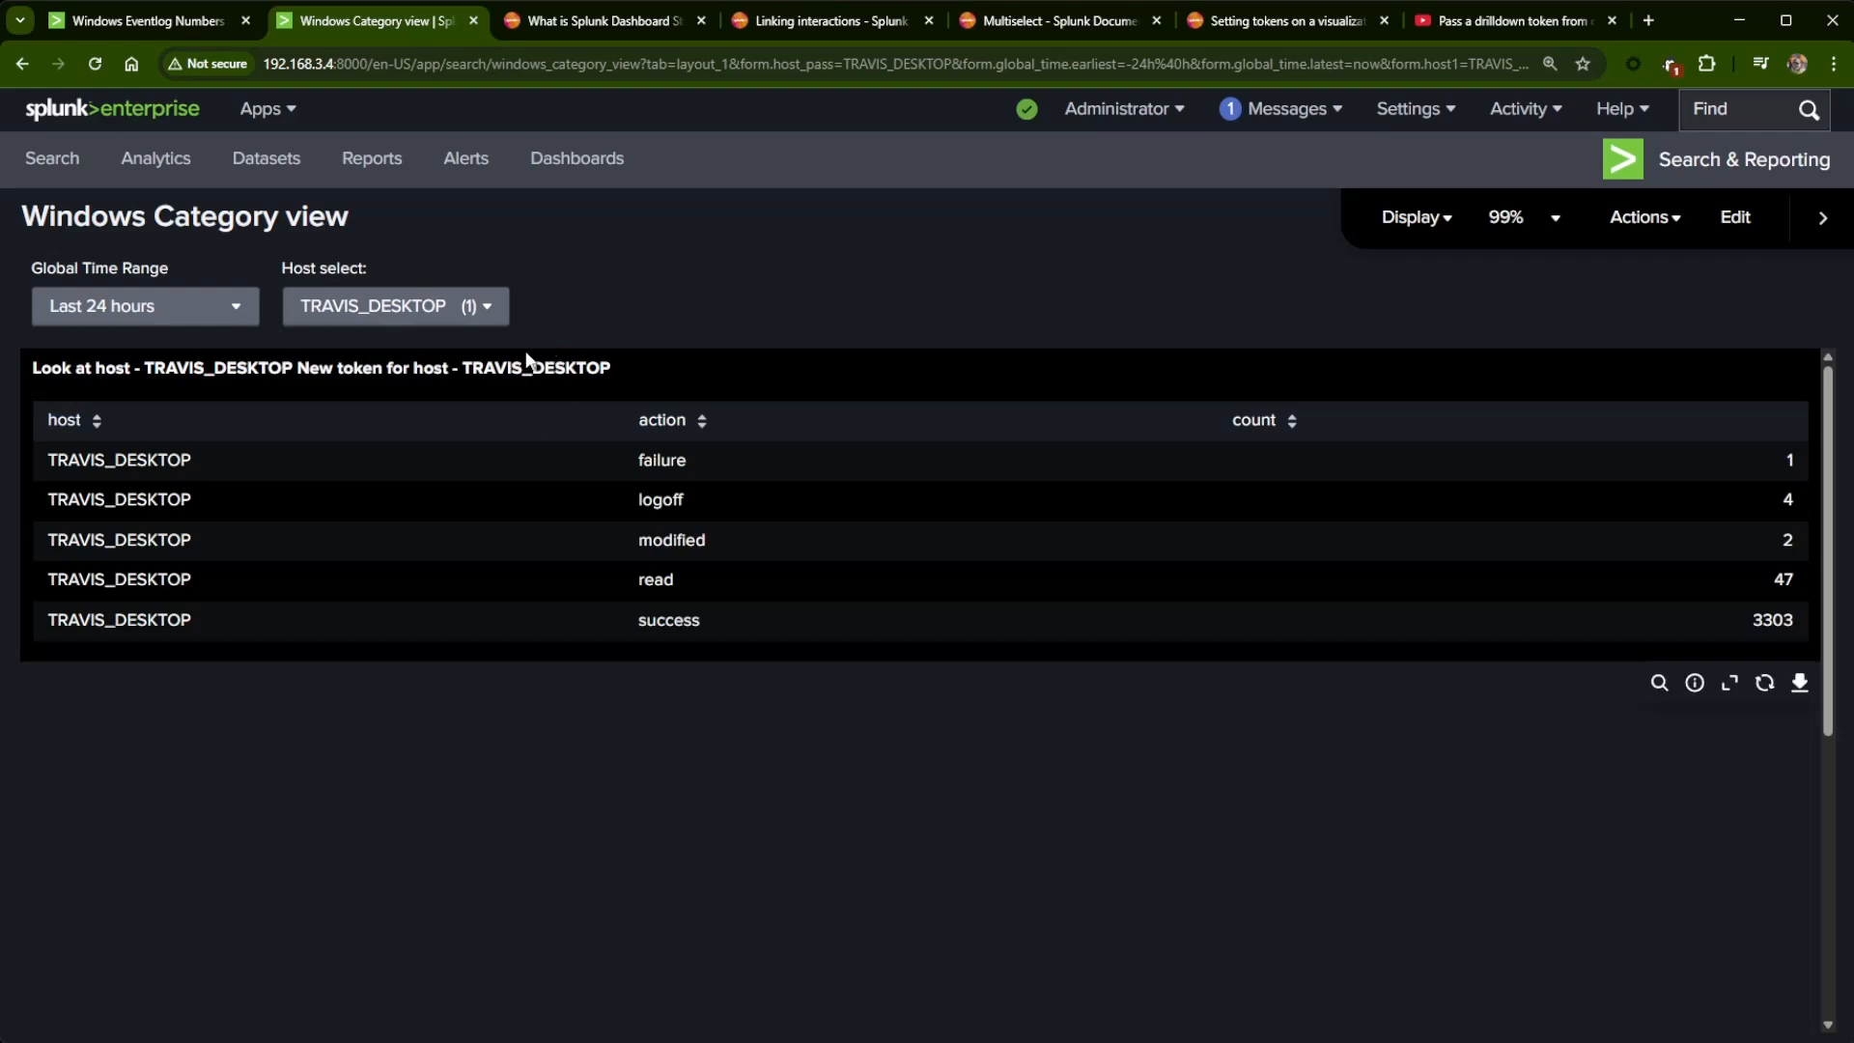
- Switch Host select to All, deselect TRAVIS_DESKTOP, and review the available host choices
left_click(415, 317)
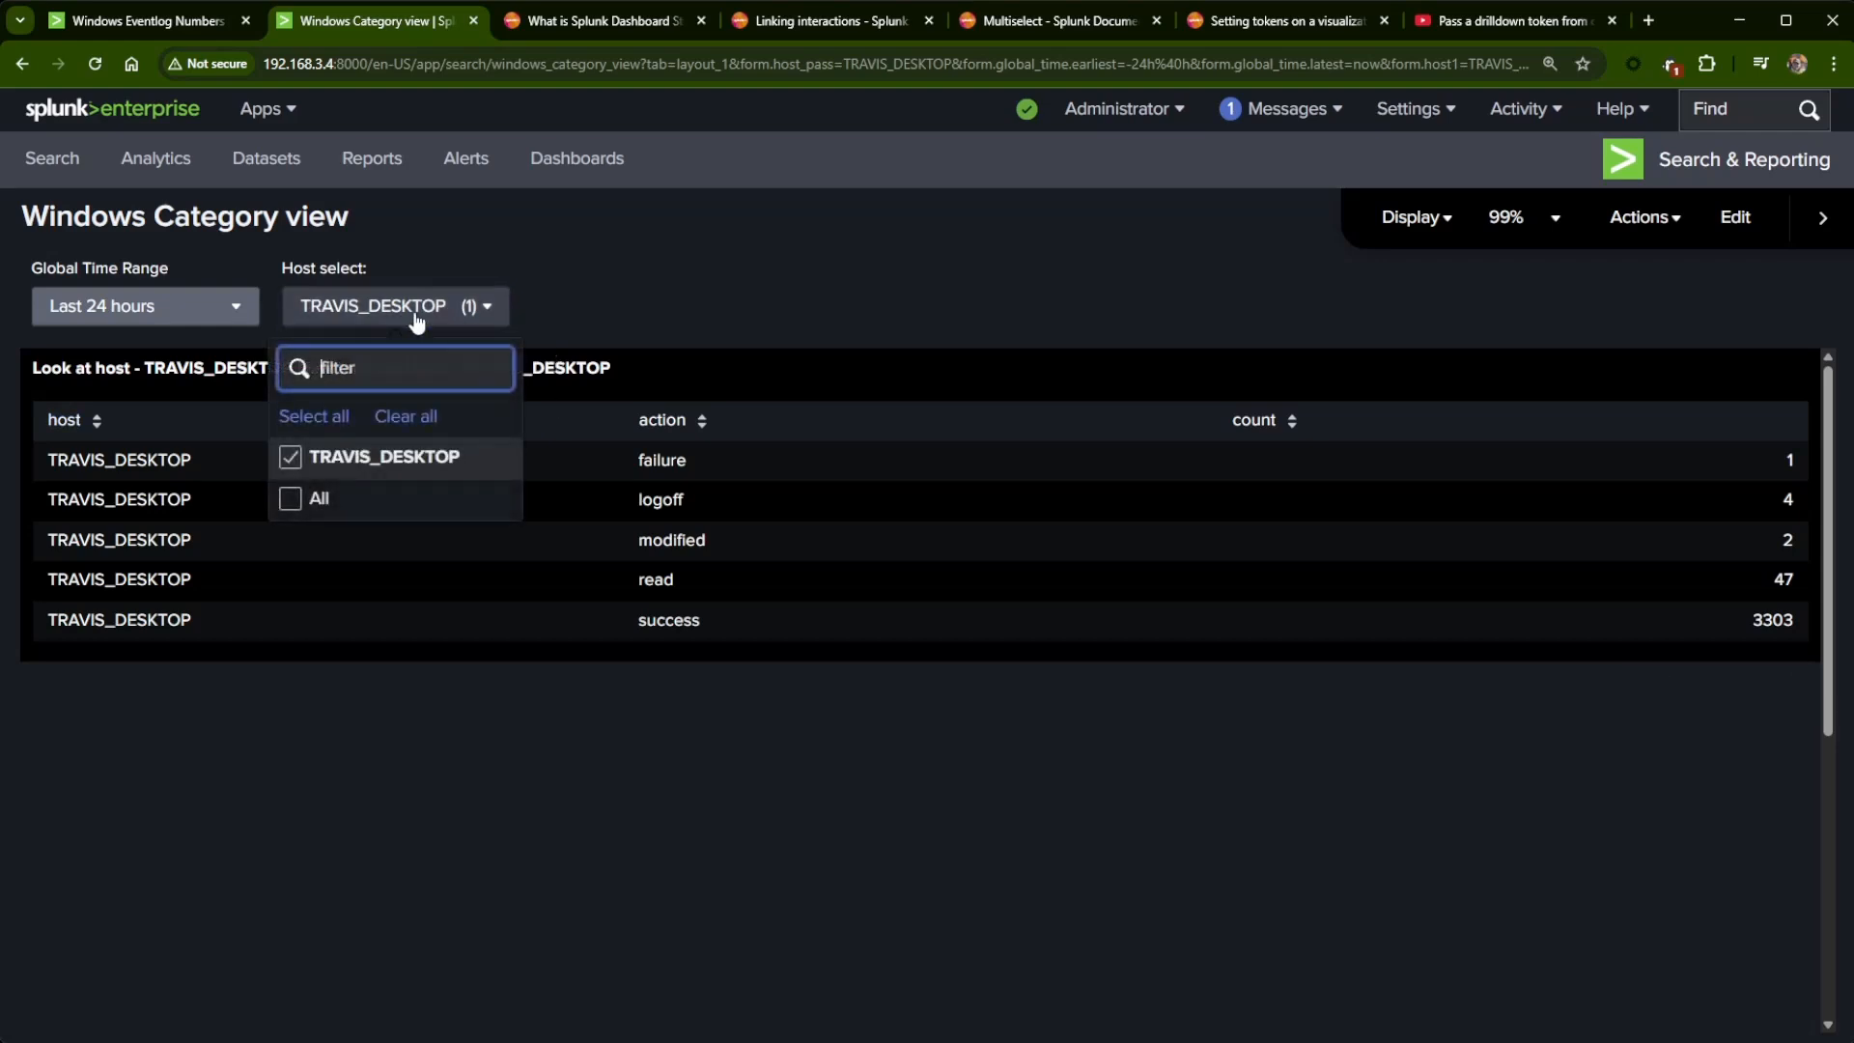
left_click(290, 499)
left_click(290, 457)
left_click(767, 288)
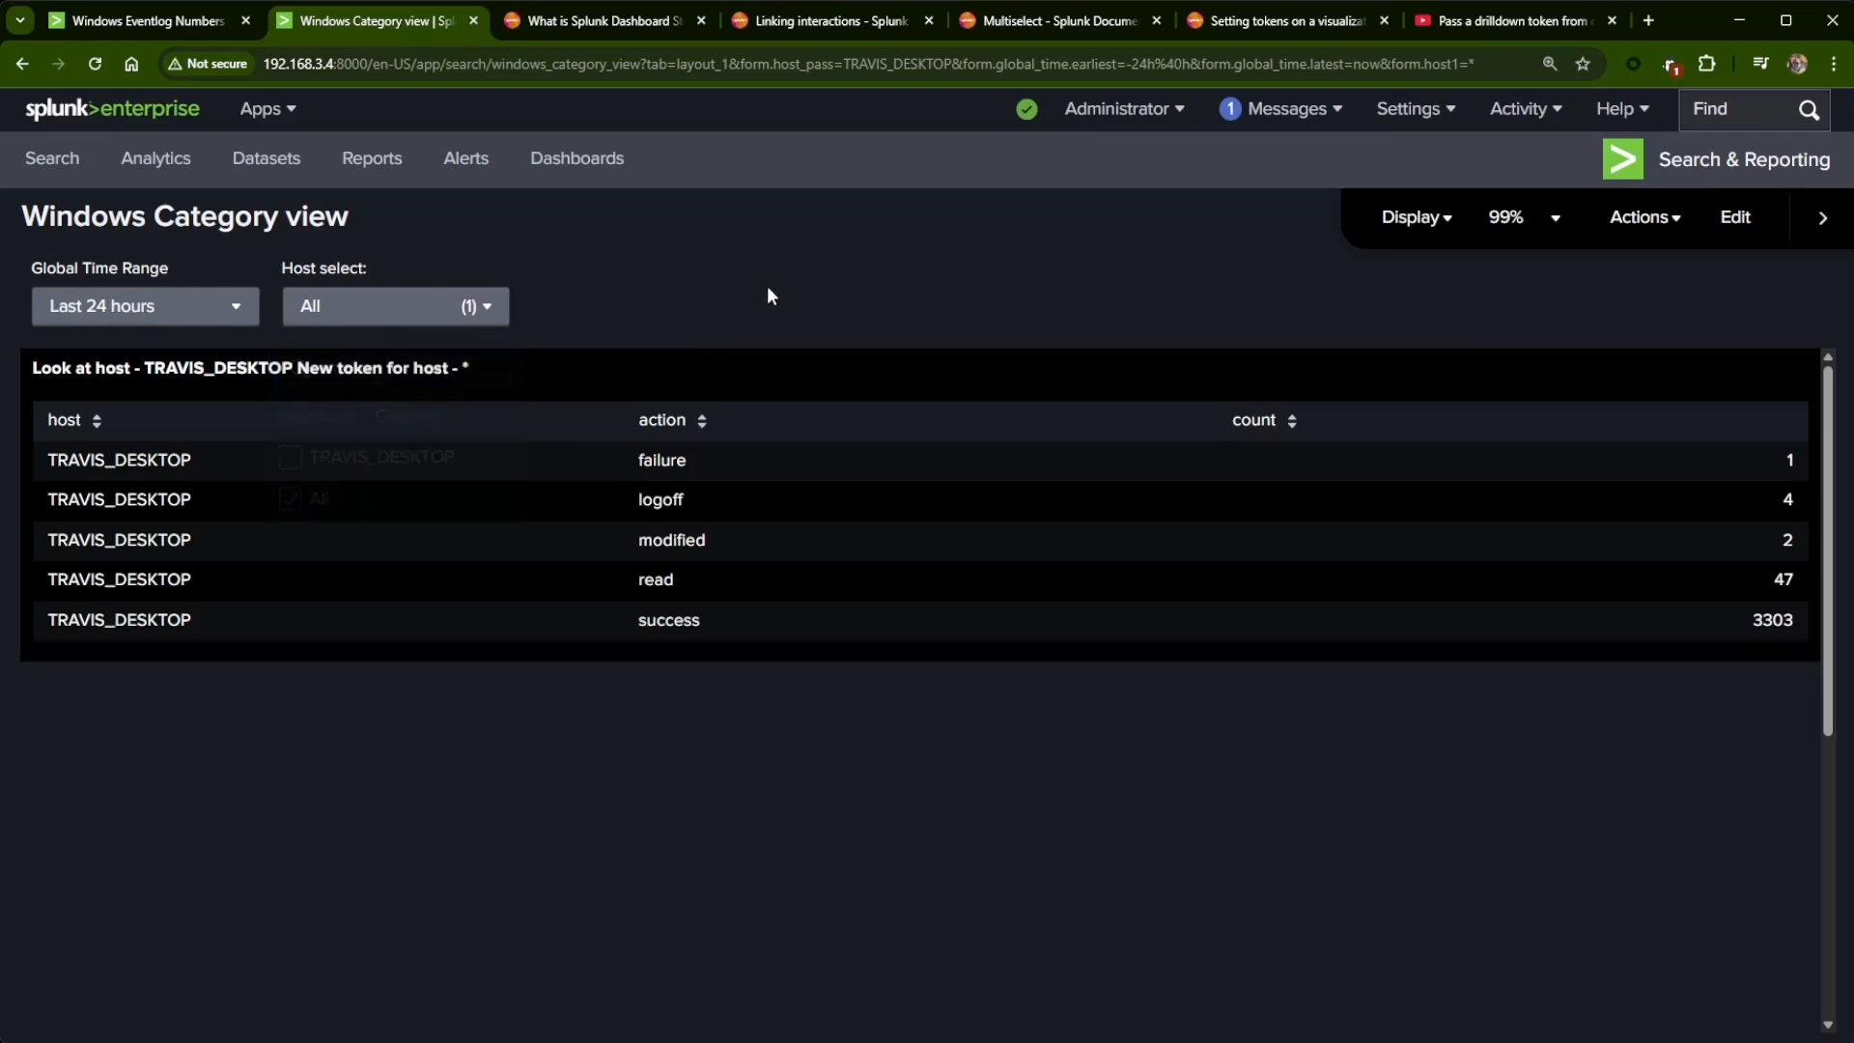
left_click(415, 318)
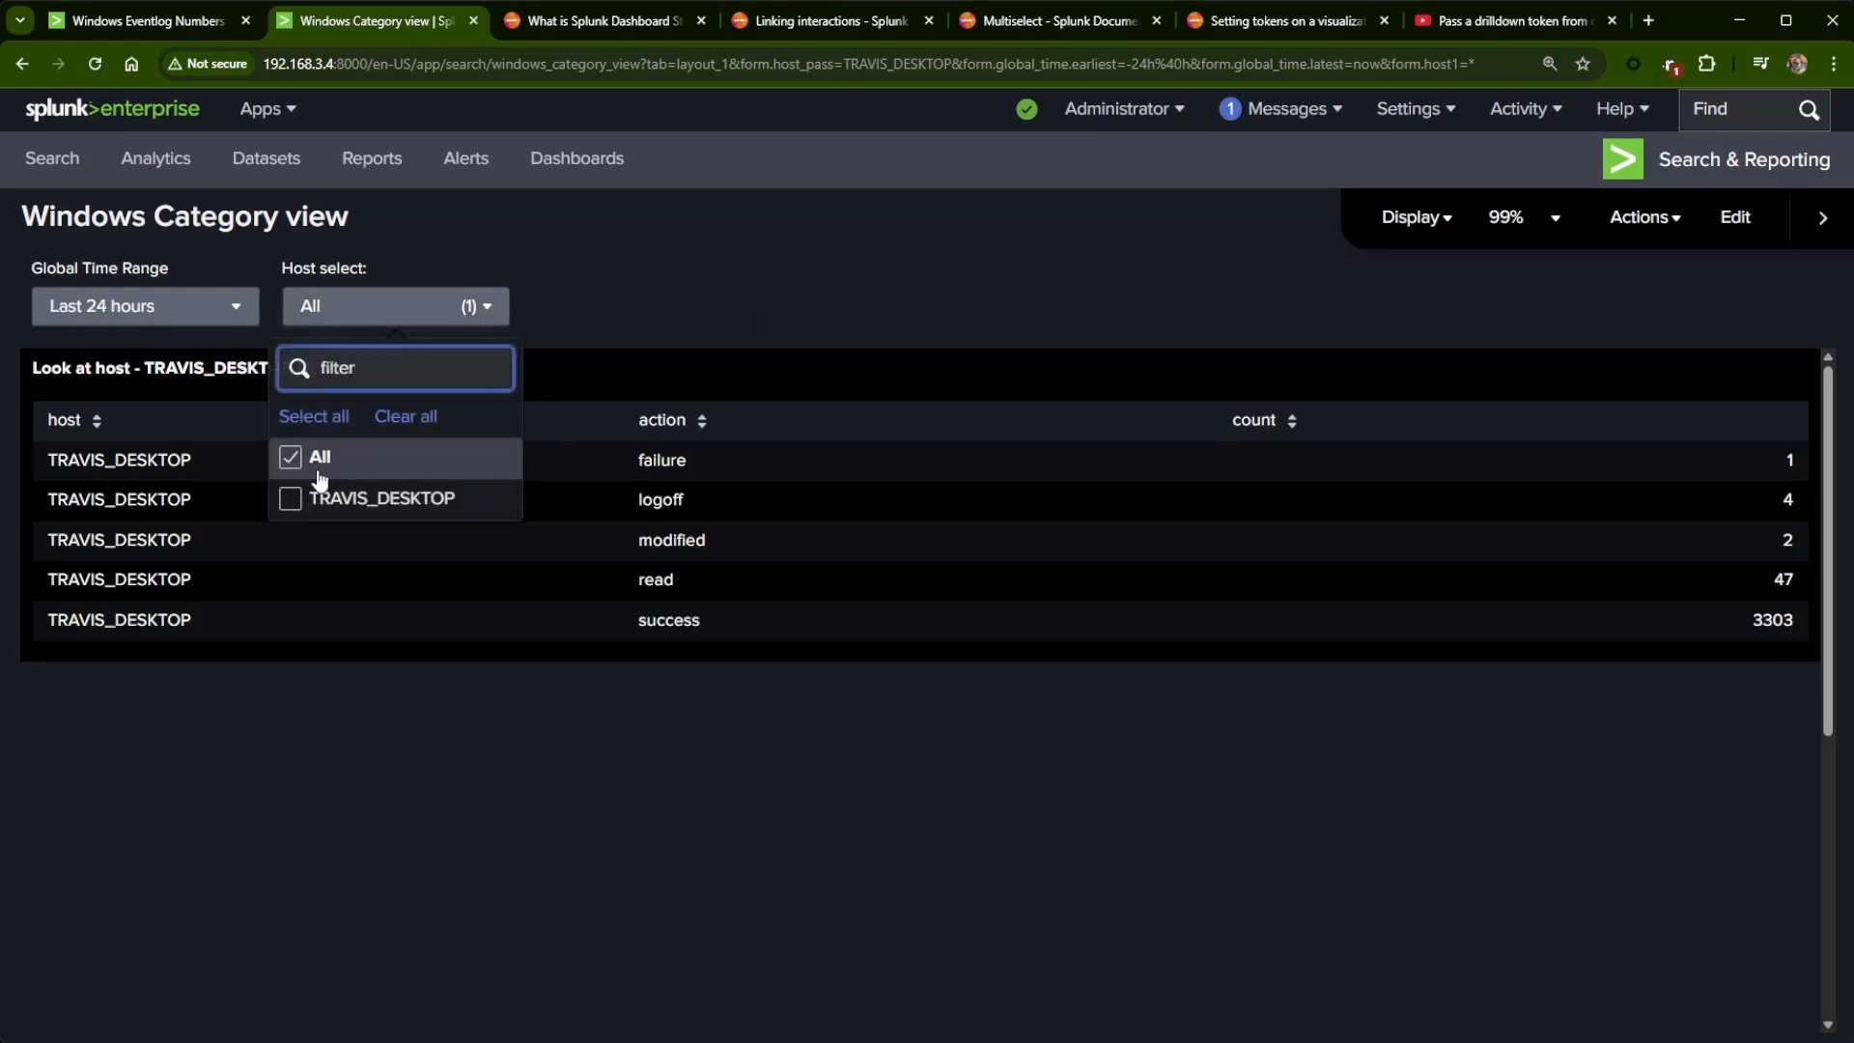
left_click(705, 277)
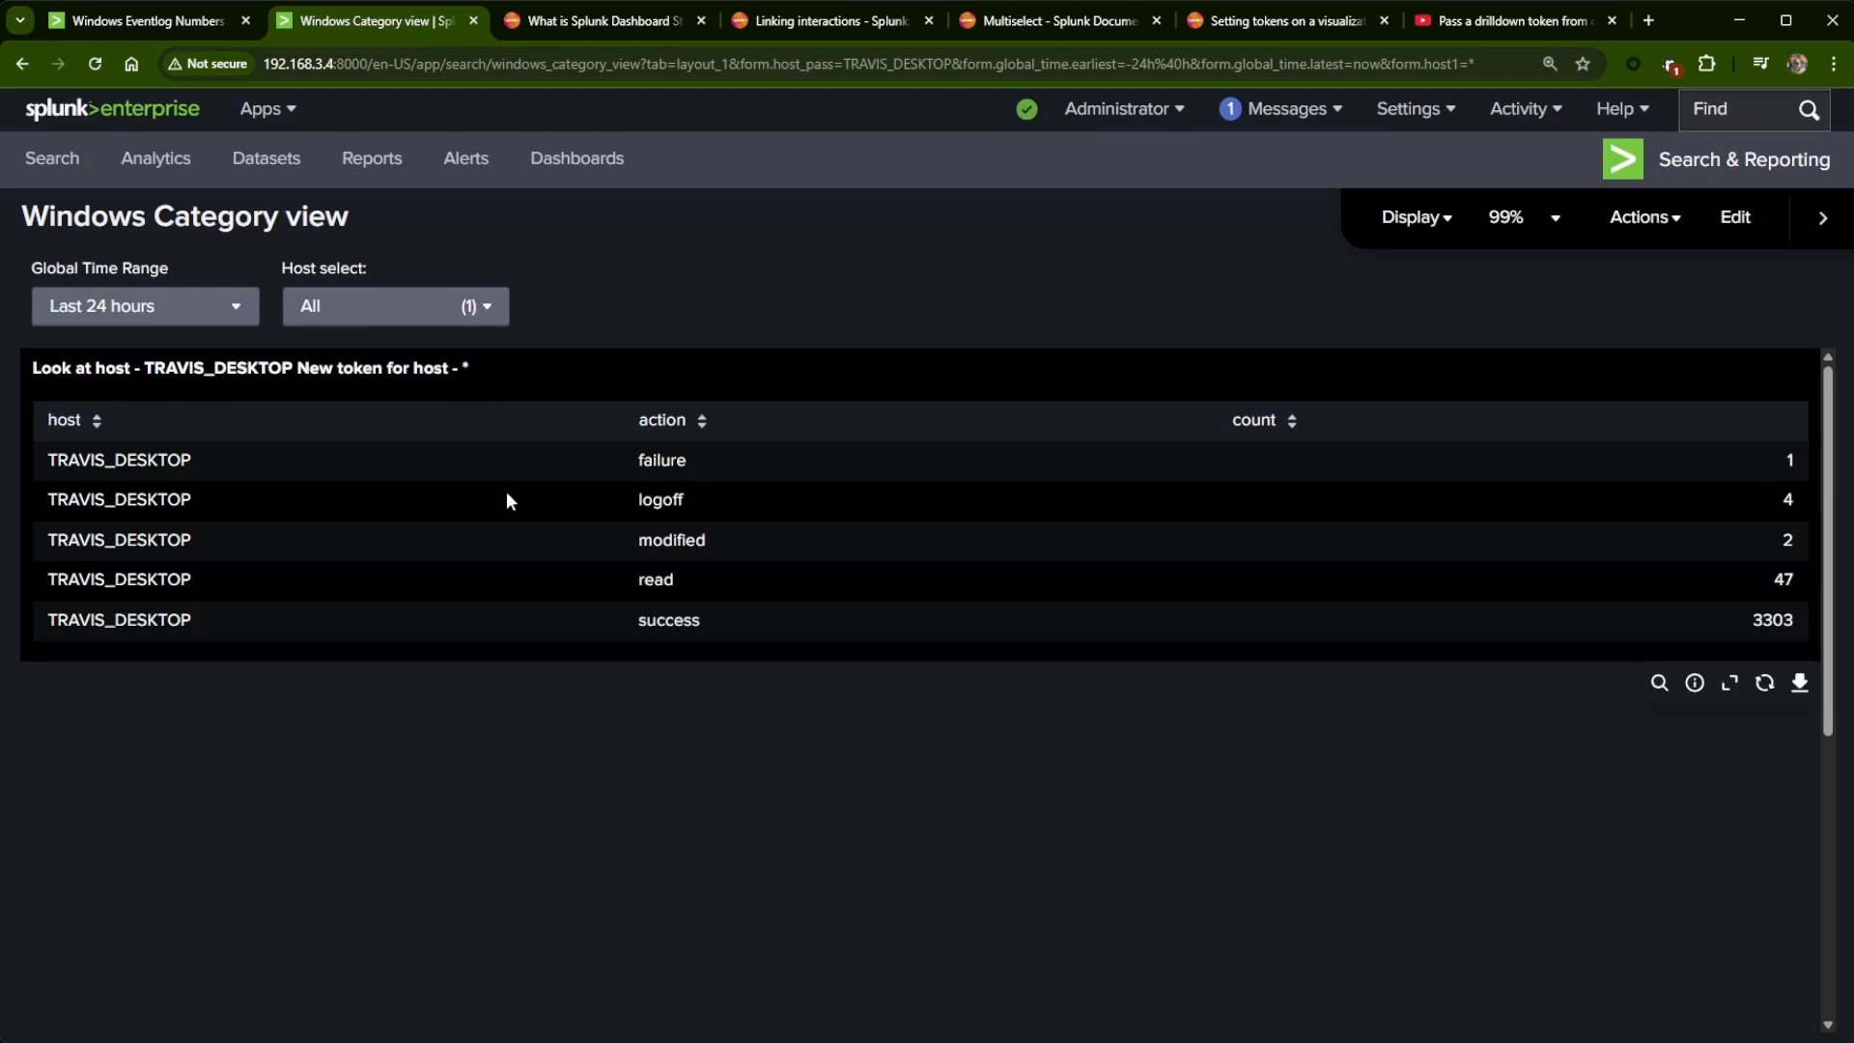
- Edit the table's search so its host filter uses $host1$ instead of $host_pass$, and apply the change
left_click(1738, 225)
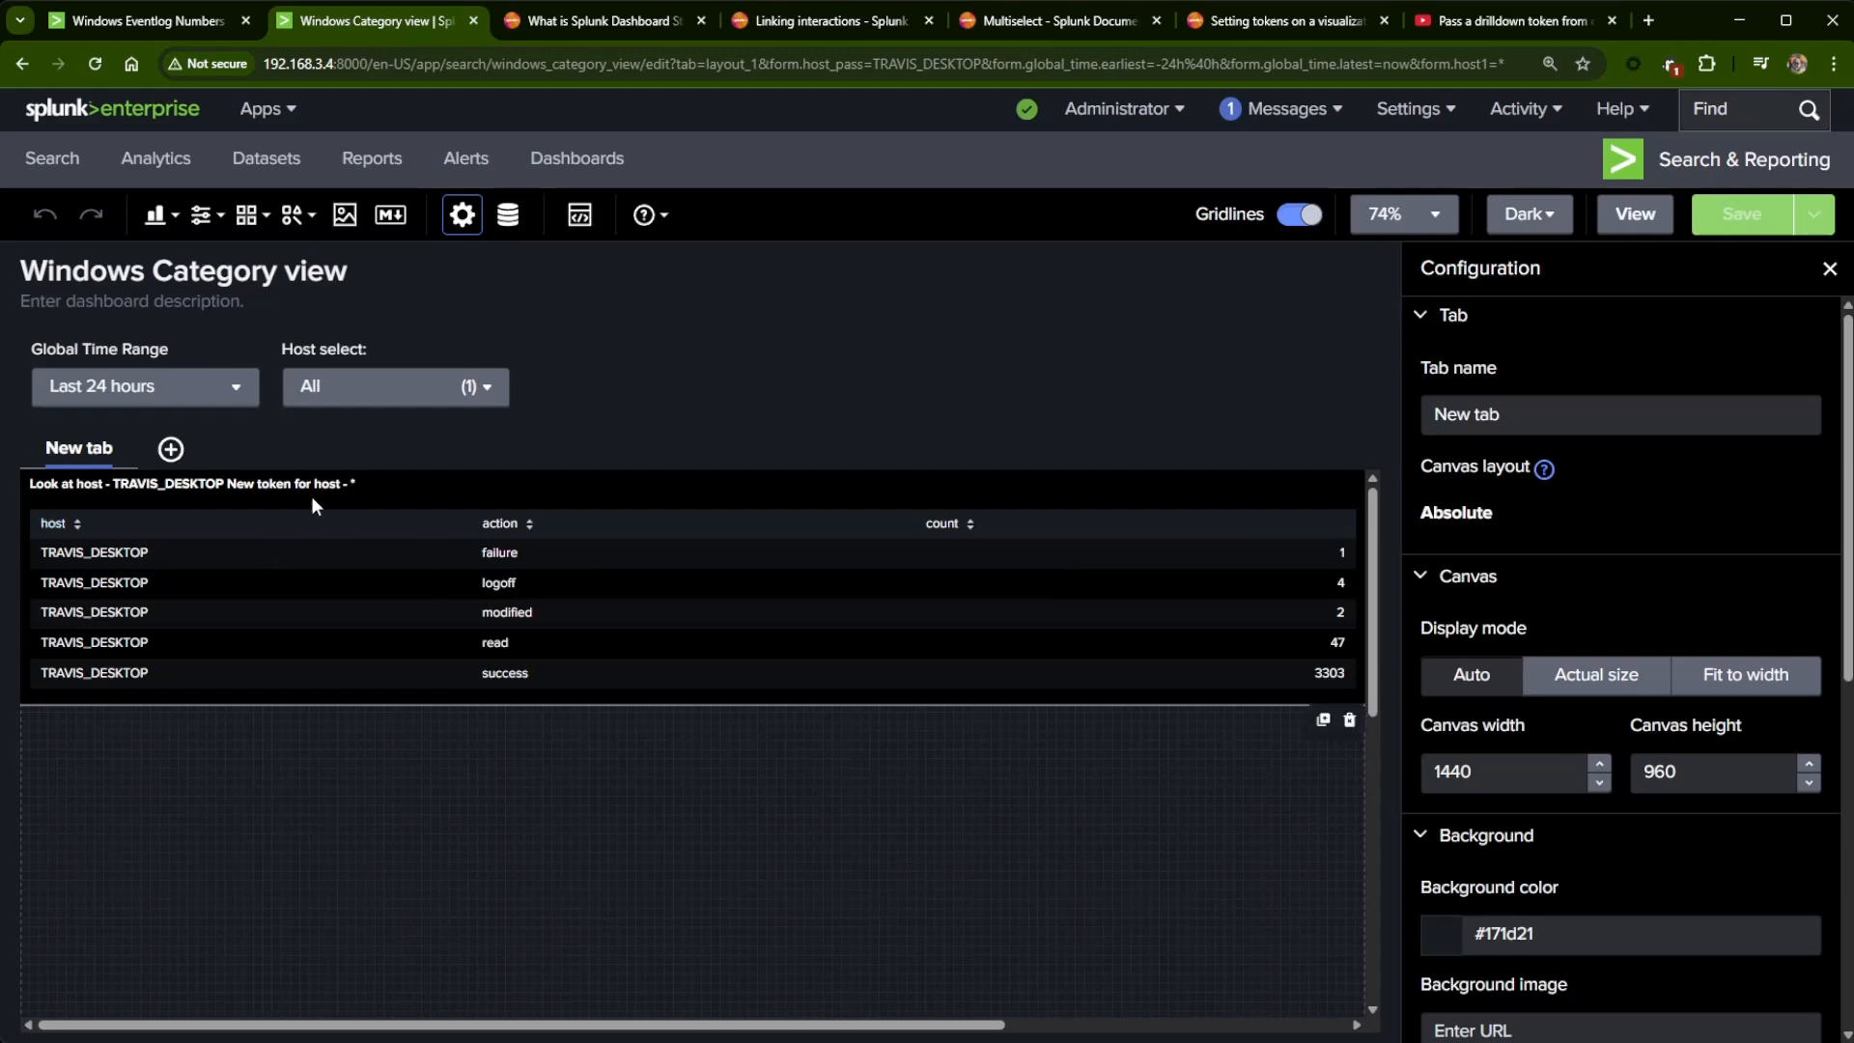
left_click(290, 613)
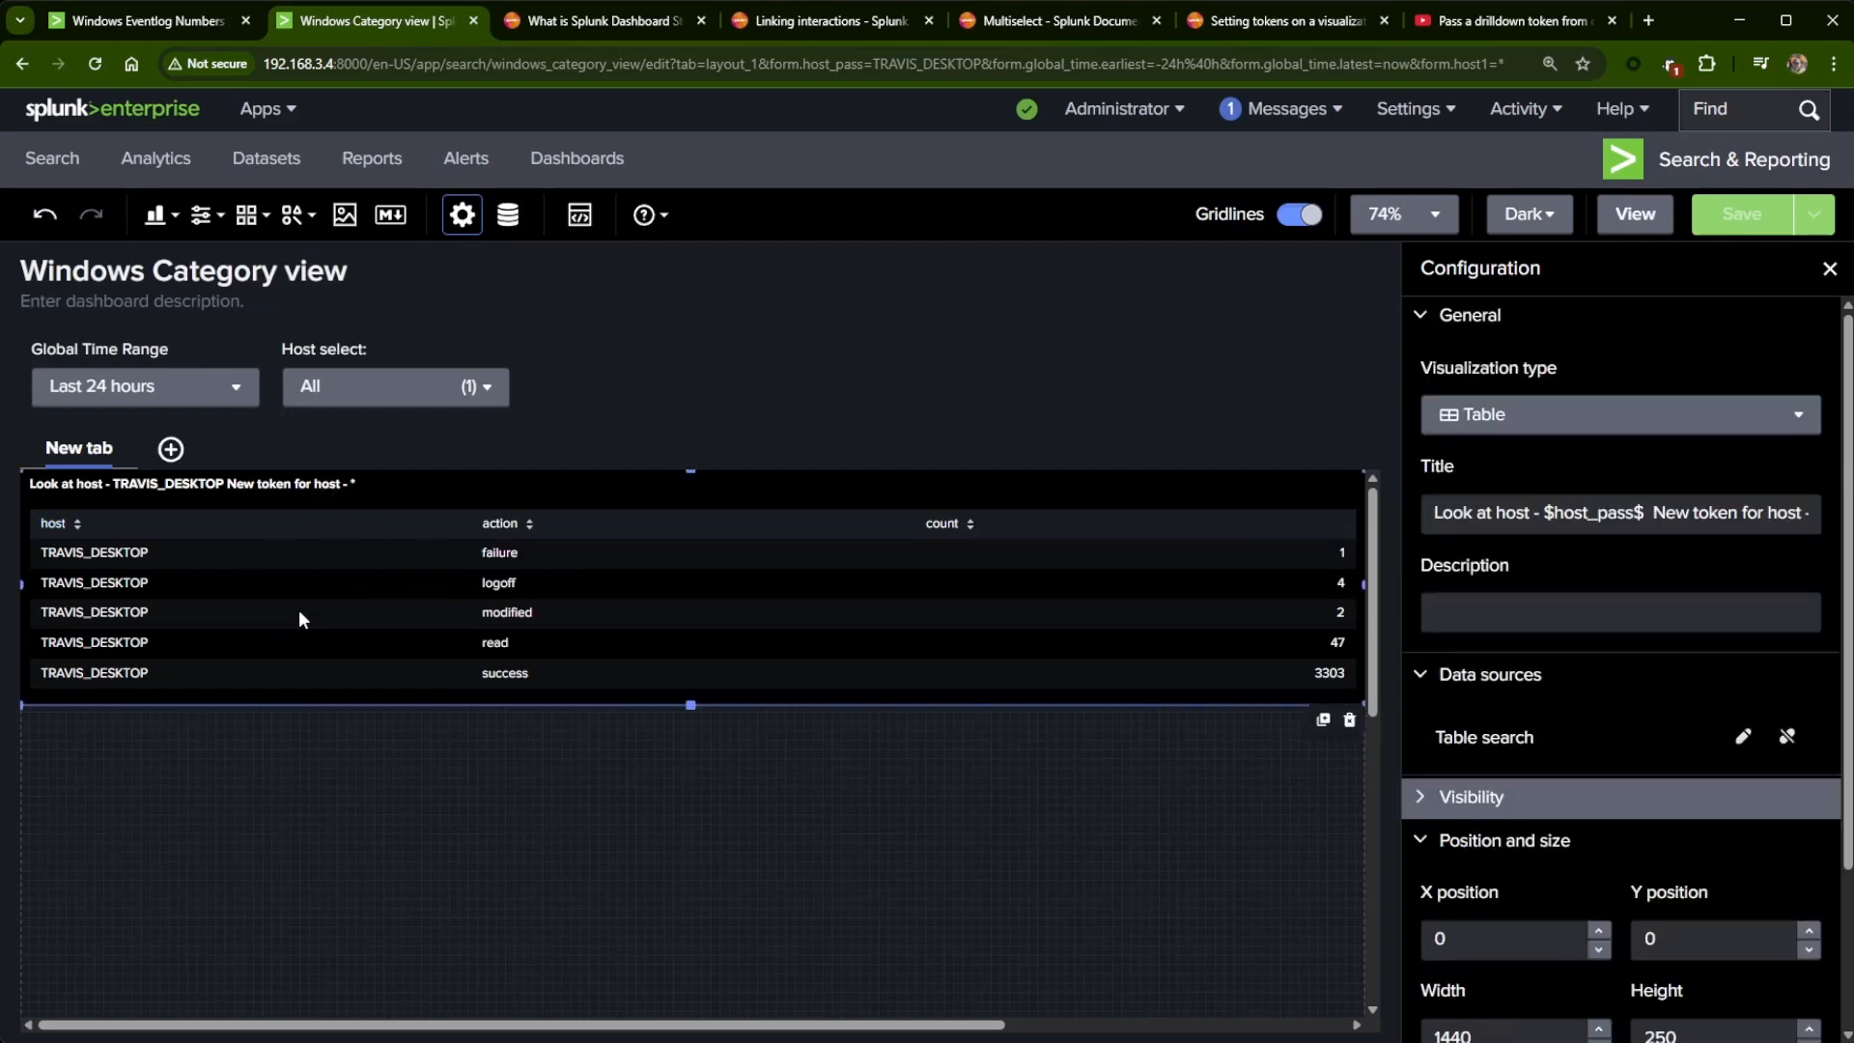
left_click(1744, 739)
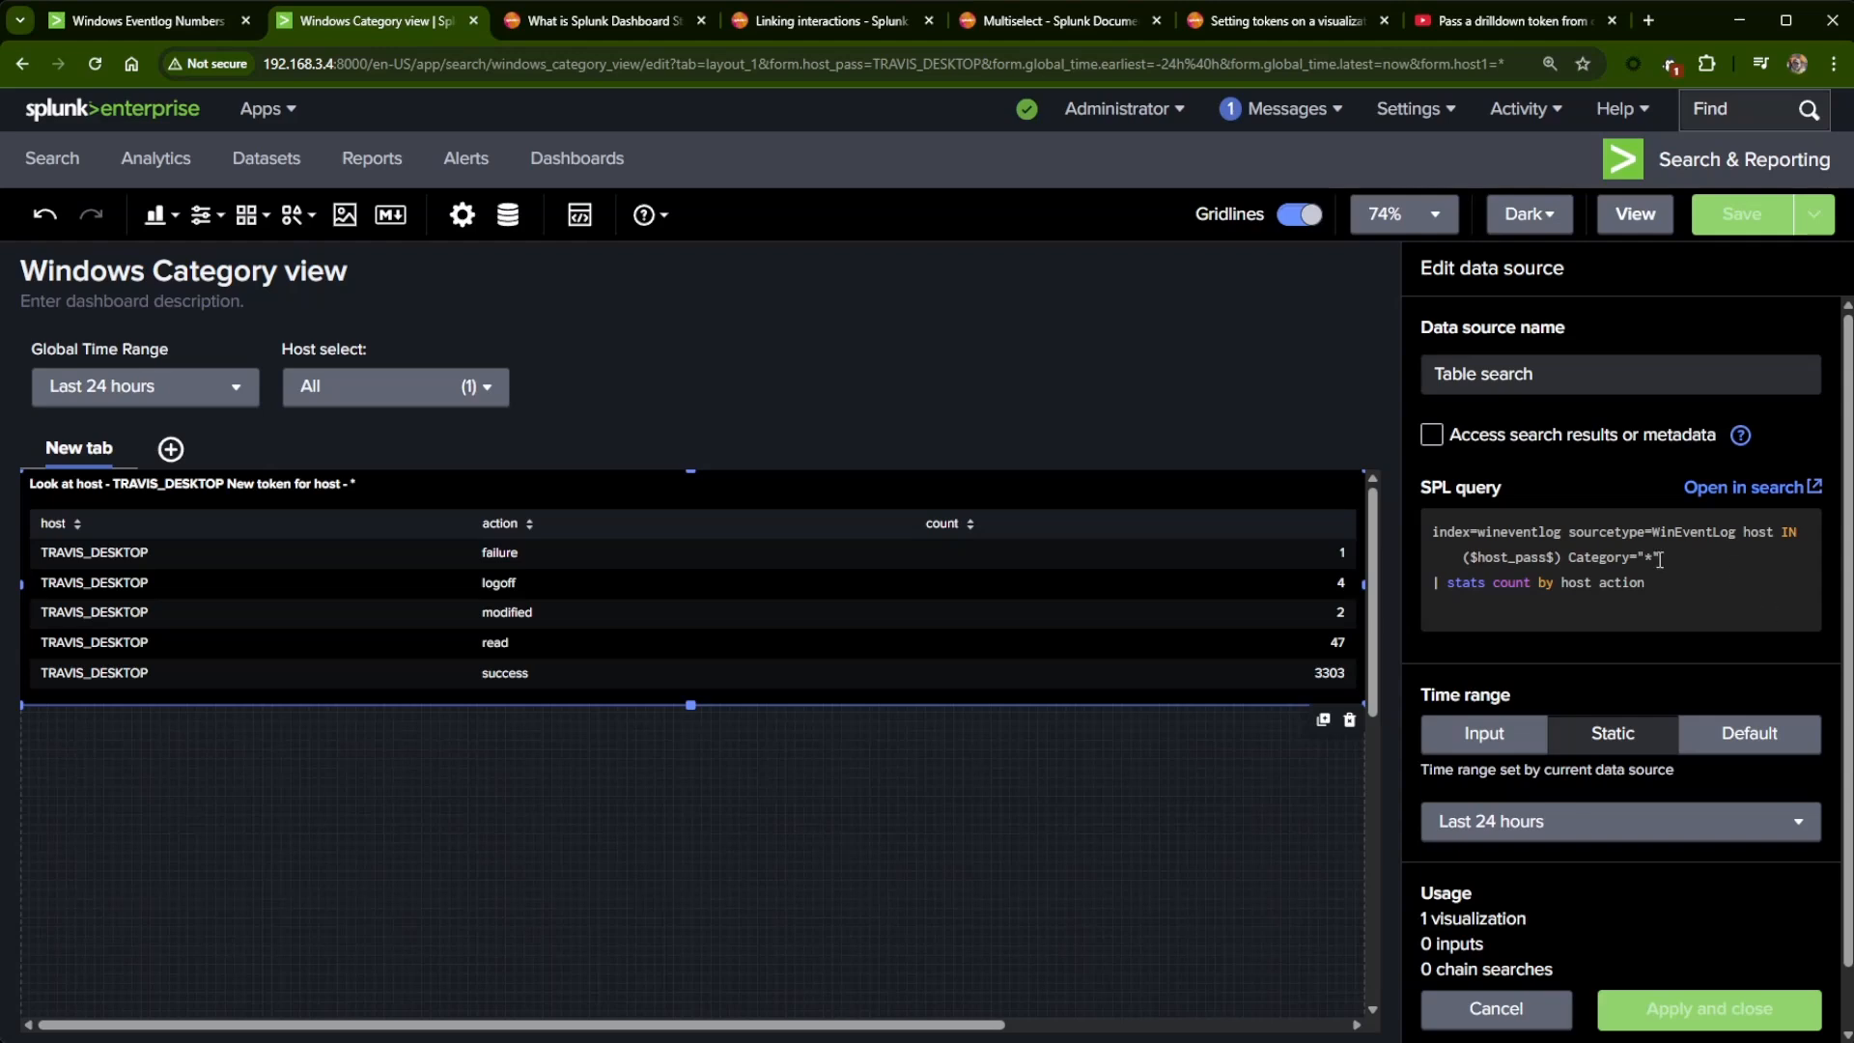
left_click(1549, 557)
key("BackSpace")
key("BackSpace")
key("BackSpace")
key("BackSpace")
key("BackSpace")
type("1")
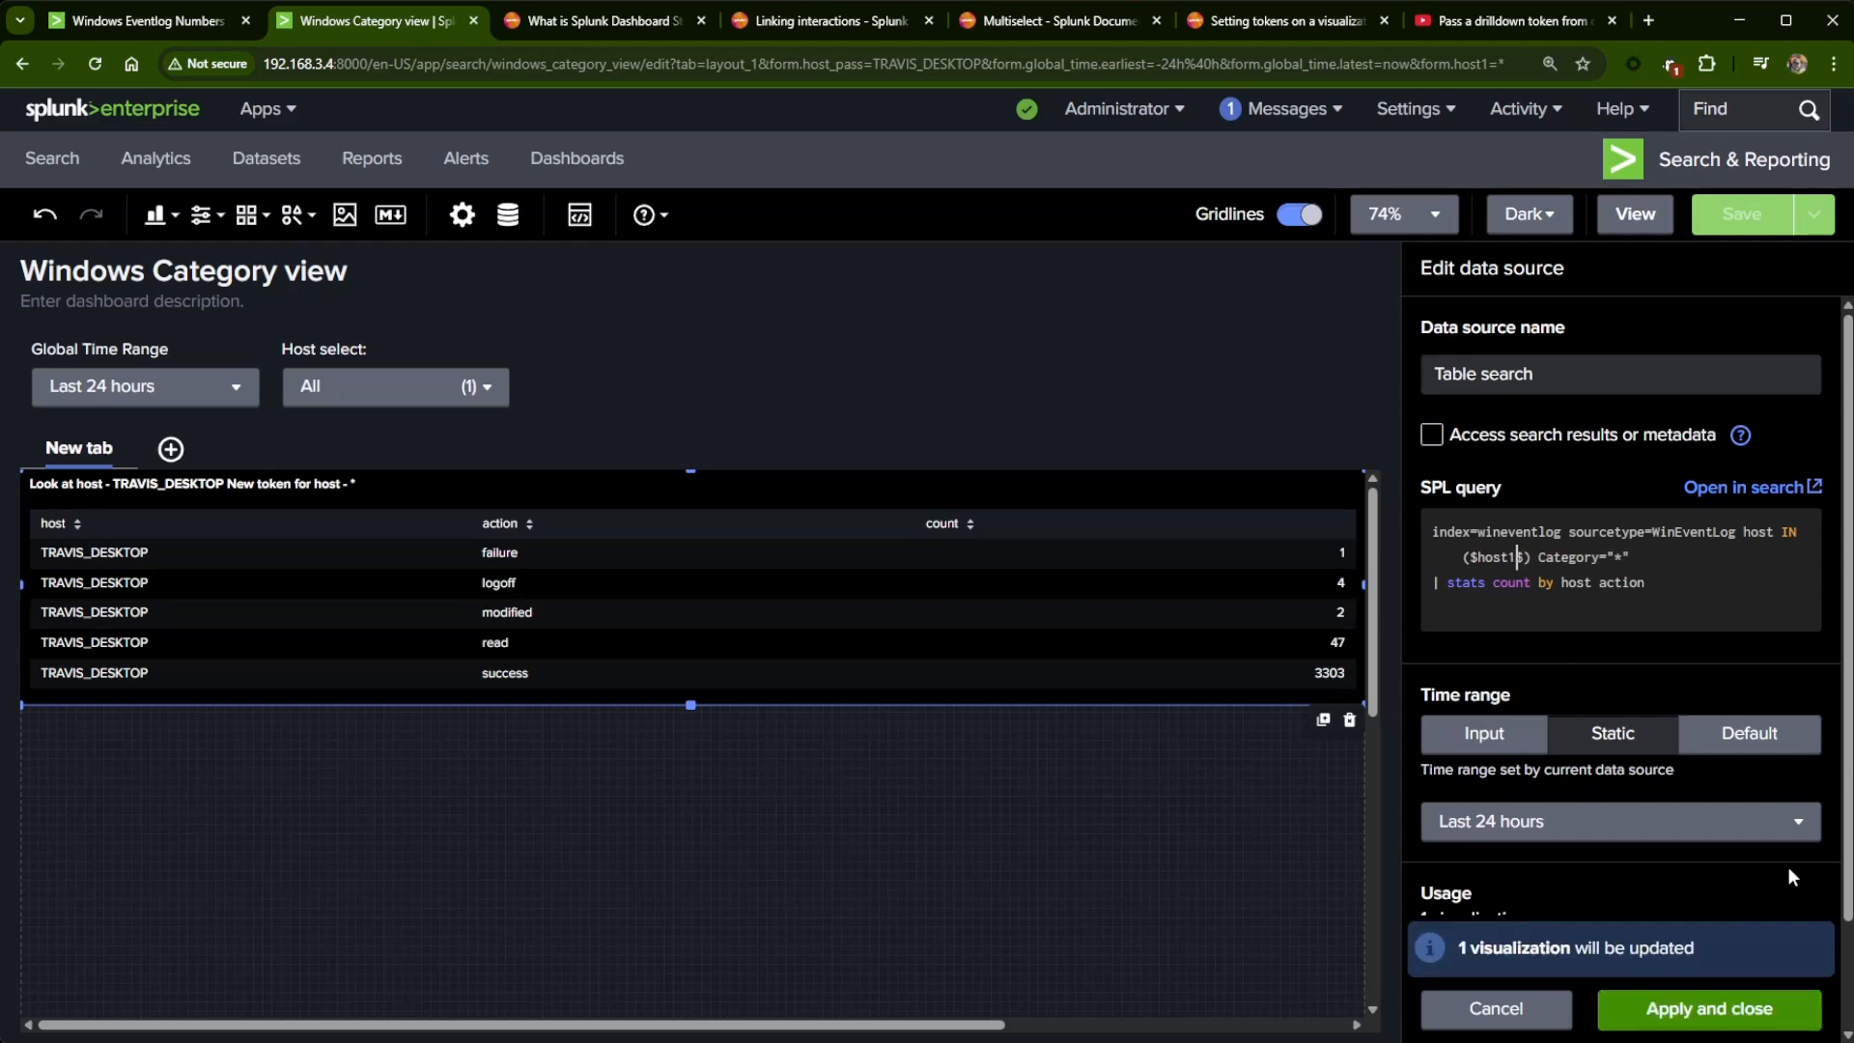
left_click(1733, 1010)
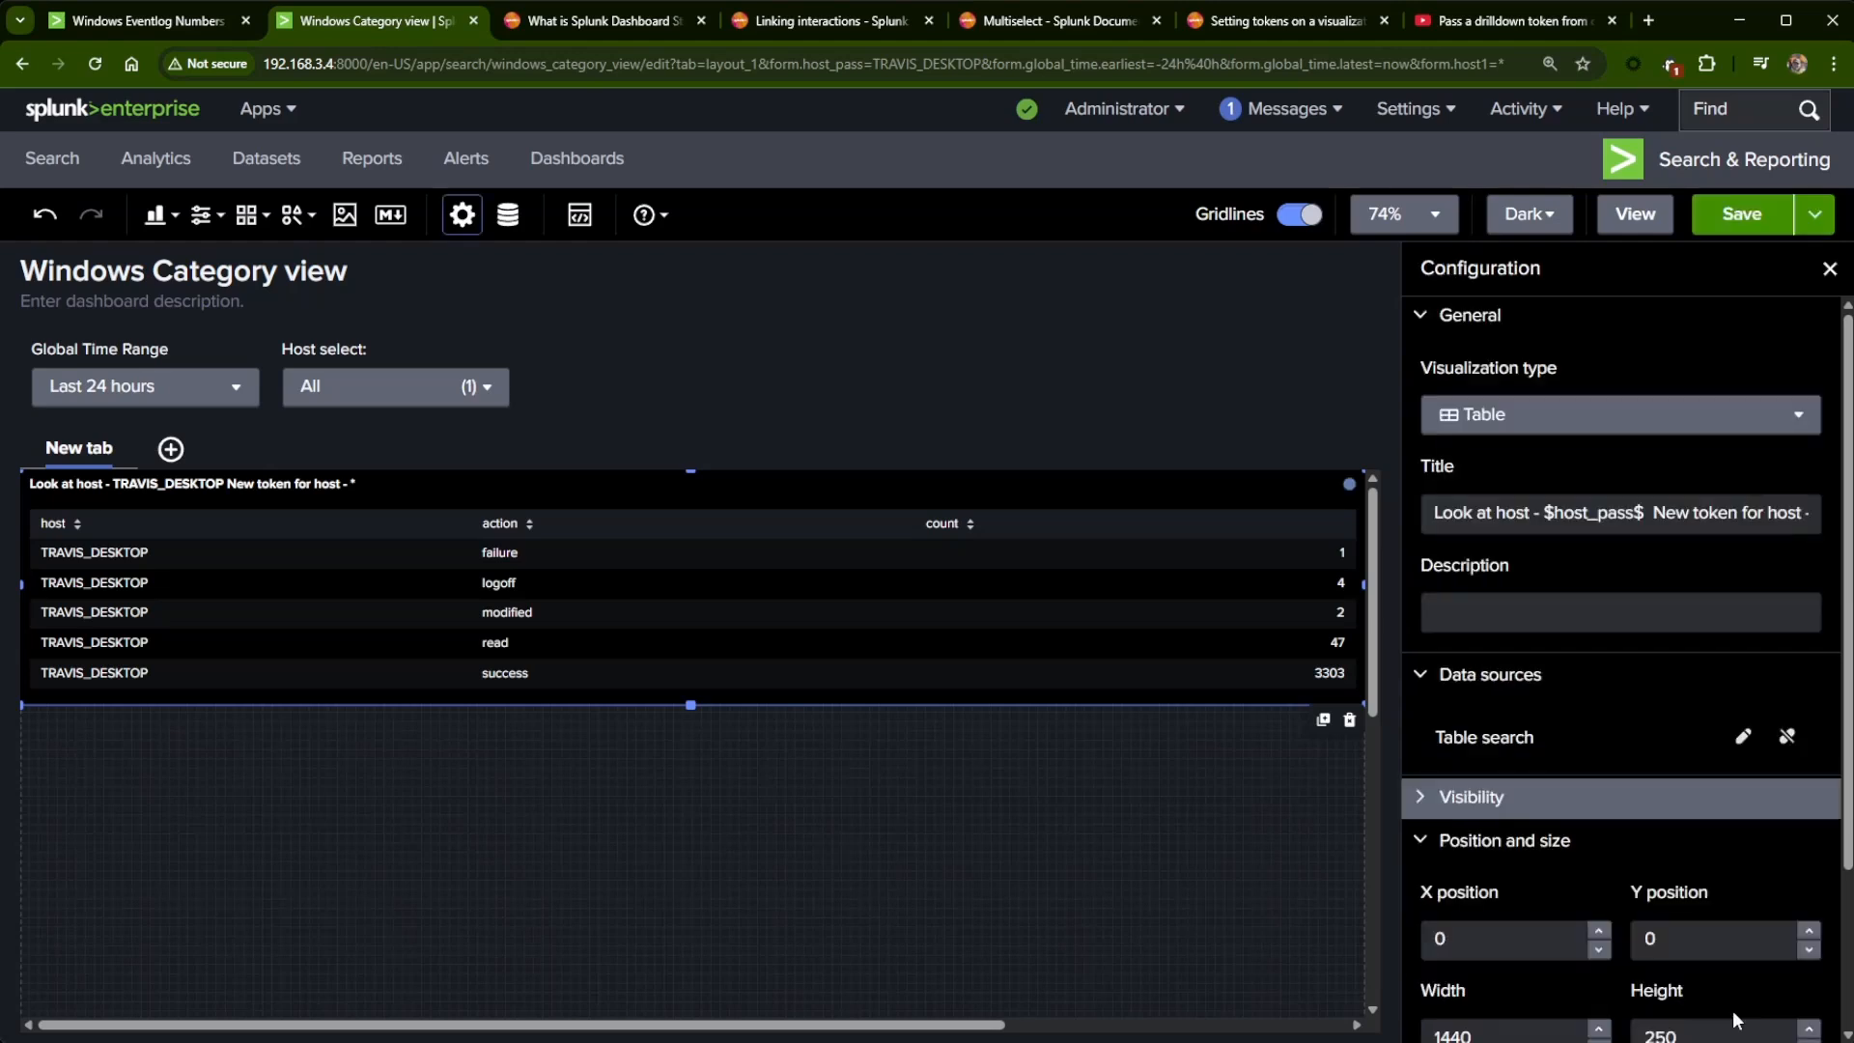
- Save and view the dashboard, and leave only TRAVIS_DESKTOP selected in Host select
left_click(1734, 217)
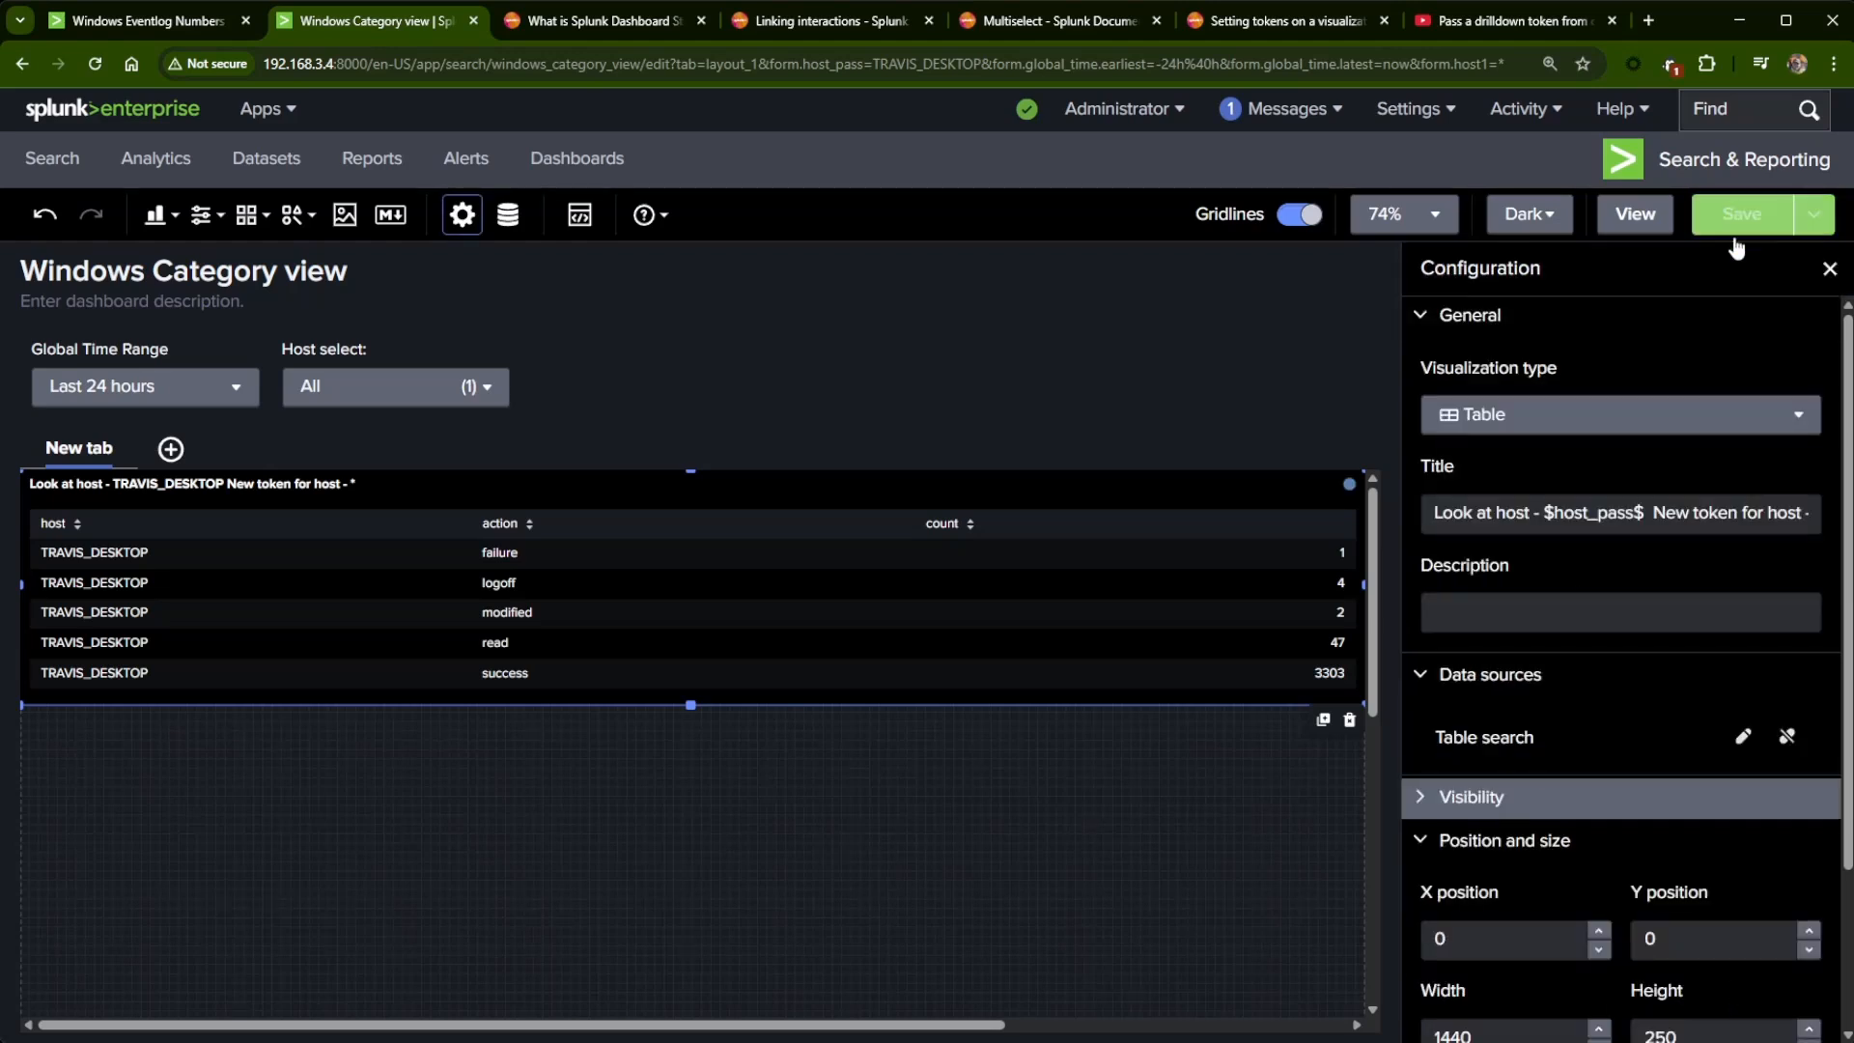
left_click(1635, 214)
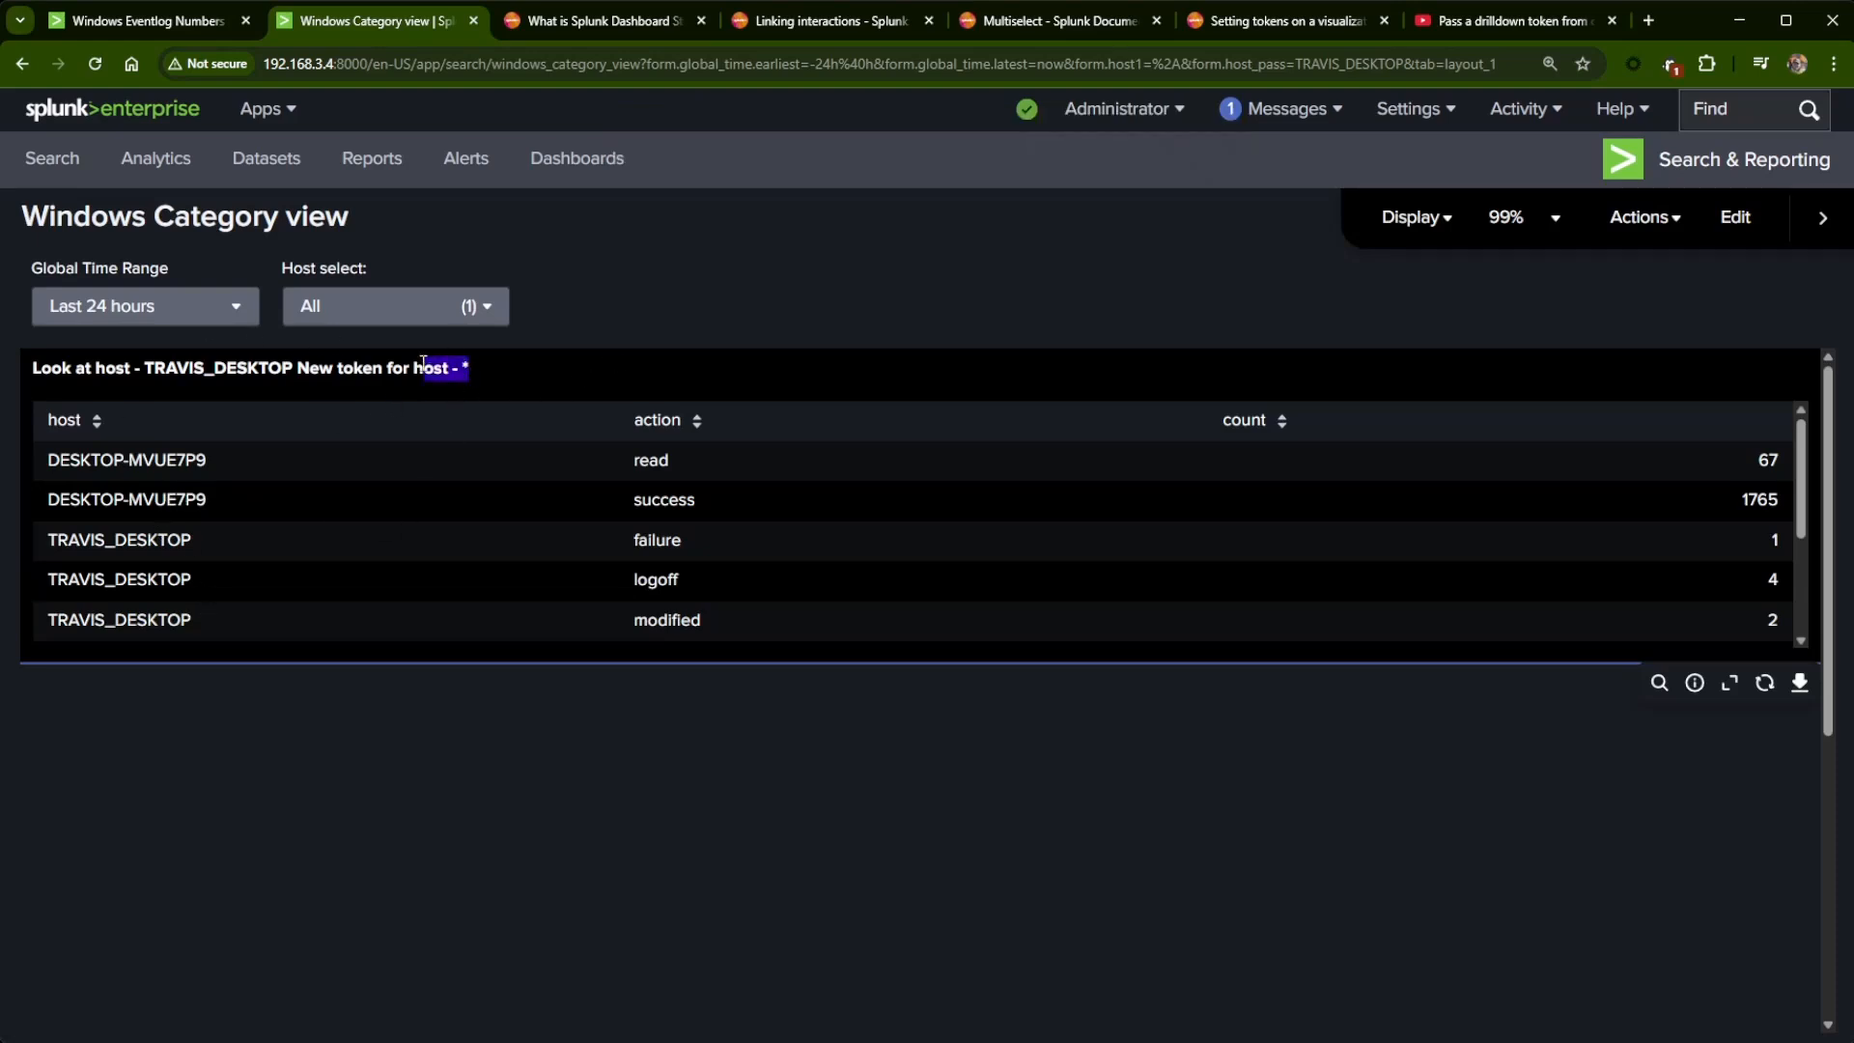
left_click_drag(423, 362, 413, 366)
left_click(175, 376)
left_click(338, 314)
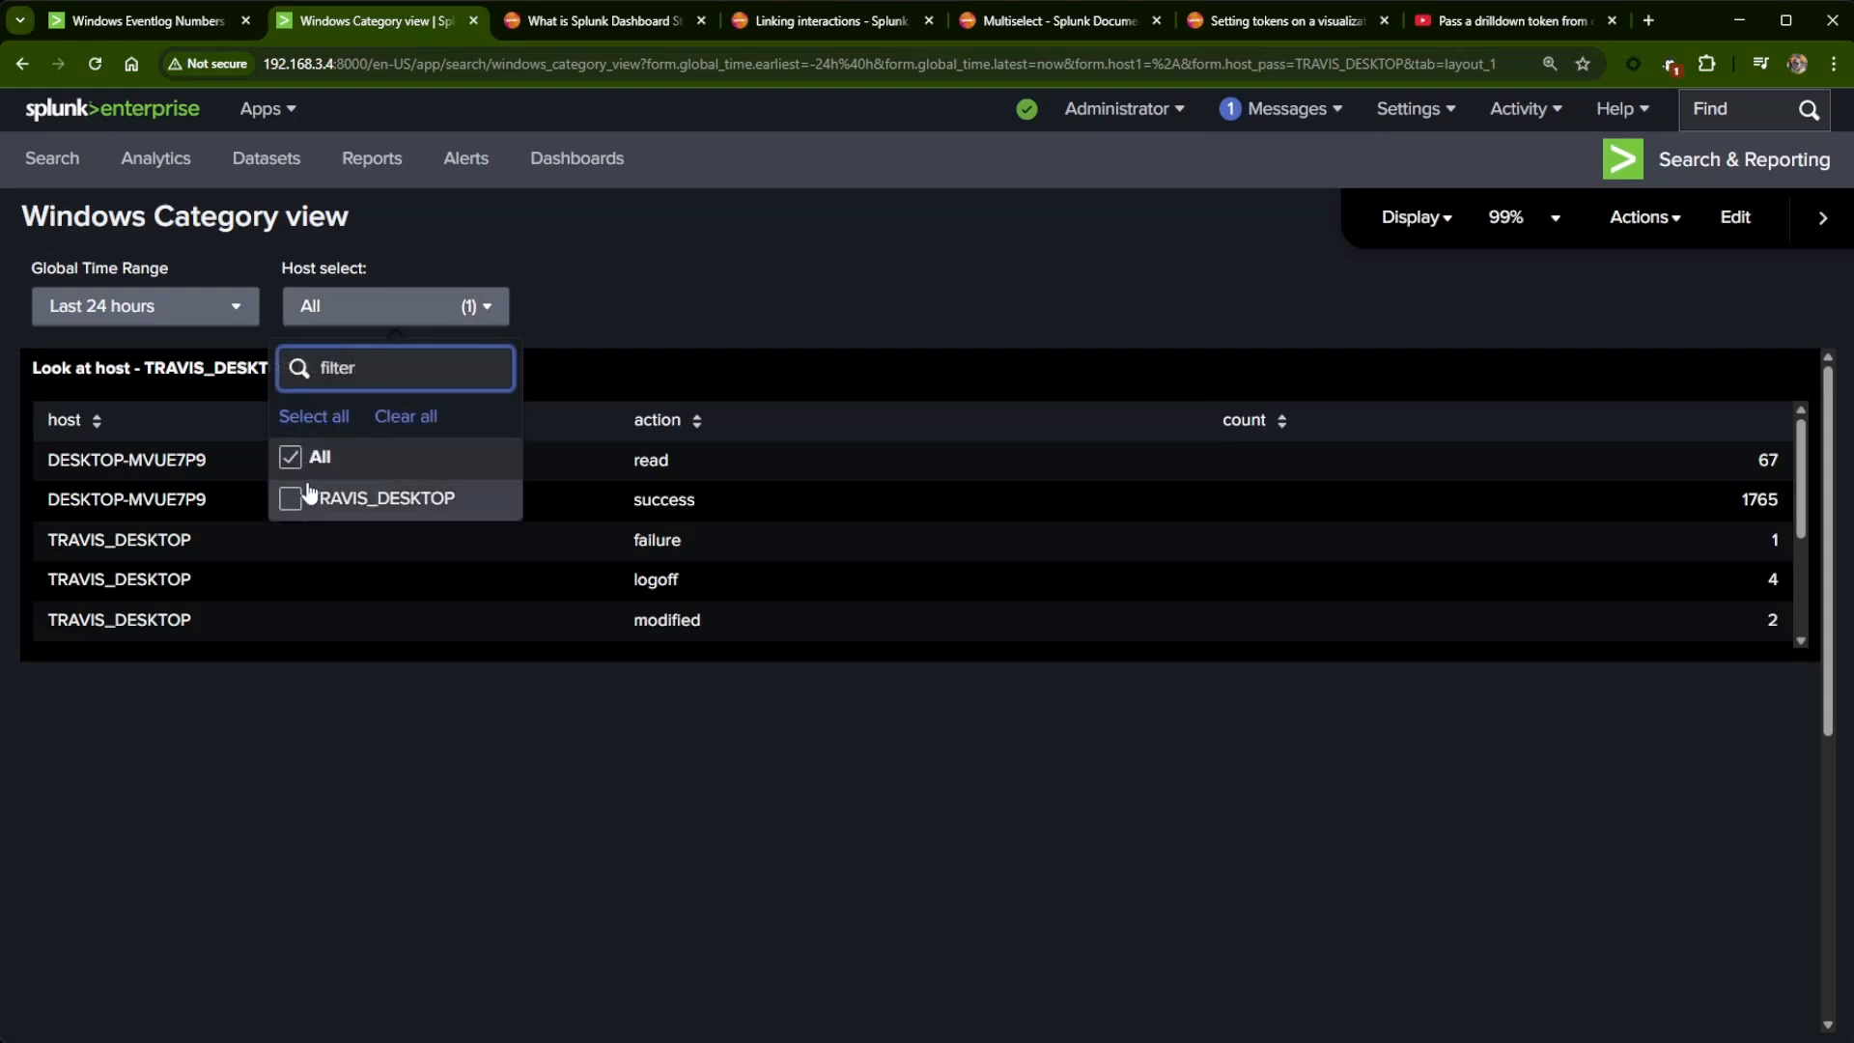
left_click(295, 500)
left_click(809, 227)
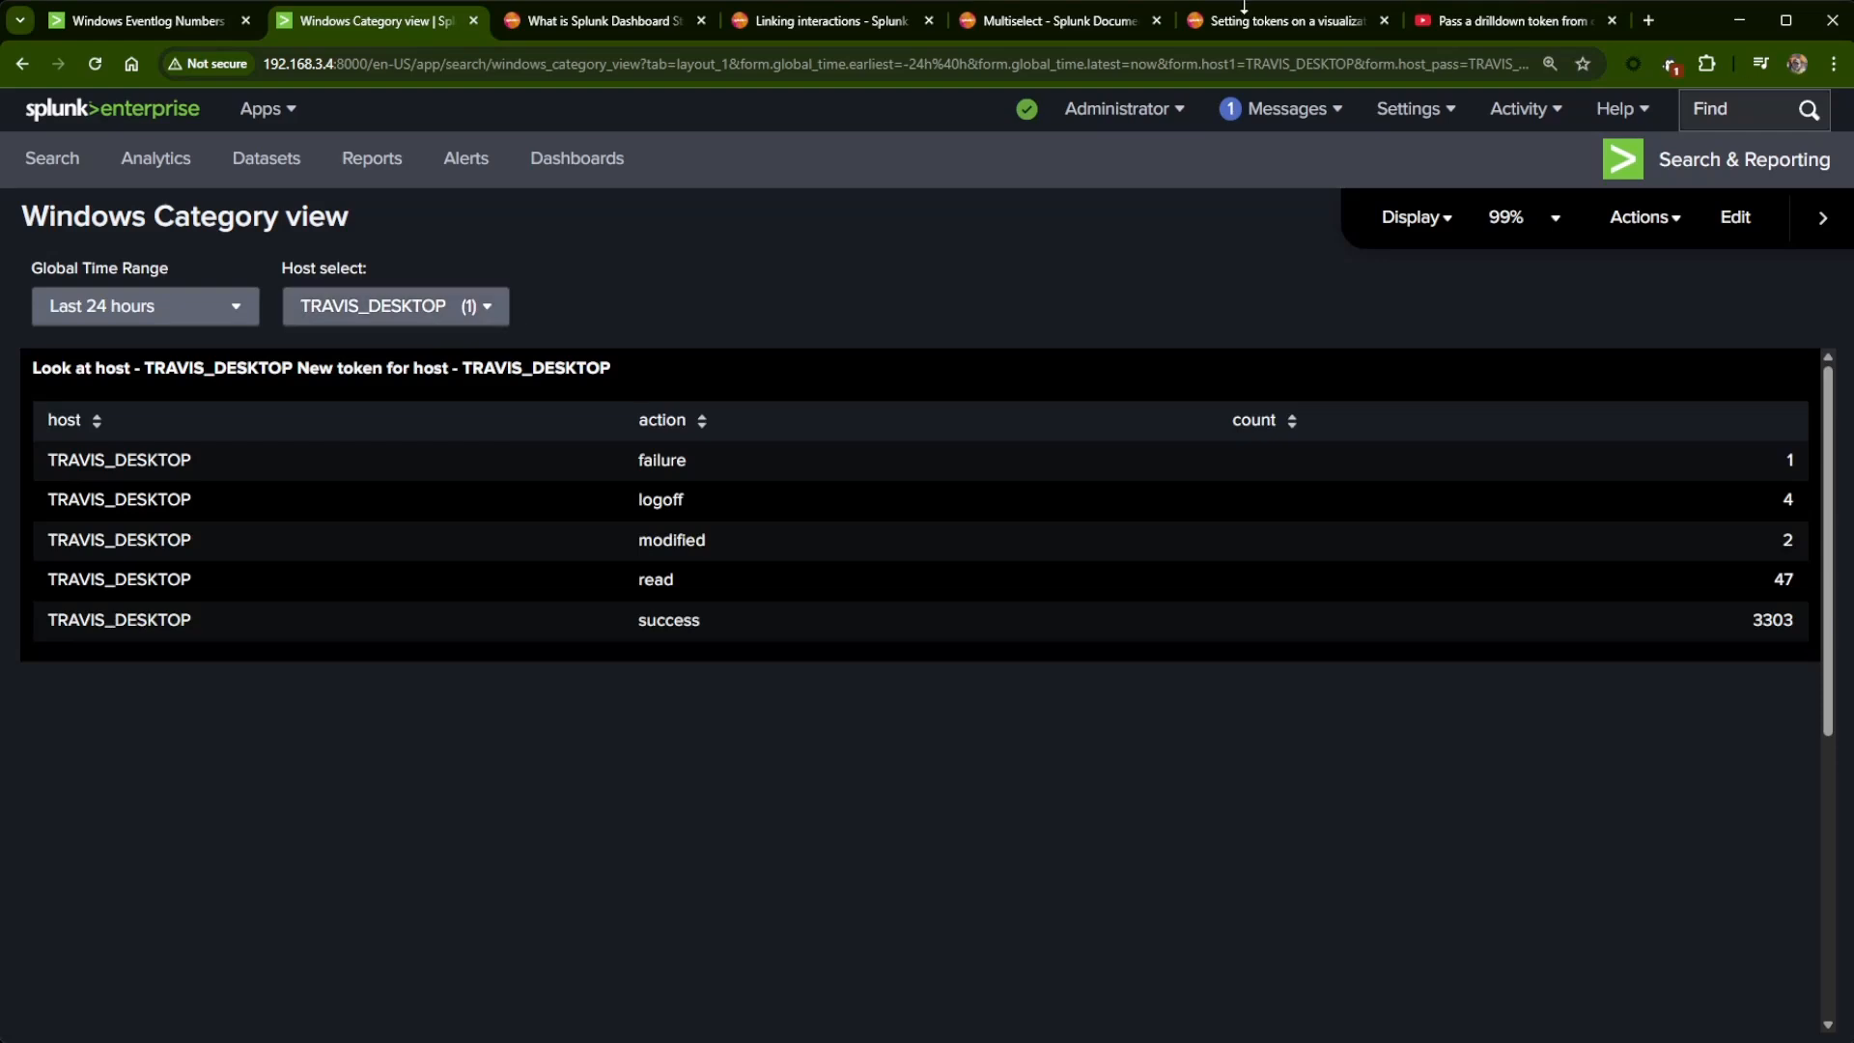
- Close the Windows Category view tab and reopen that dashboard by drilling down on anna-desktop in Windows Eventlog Numbers
left_click(473, 20)
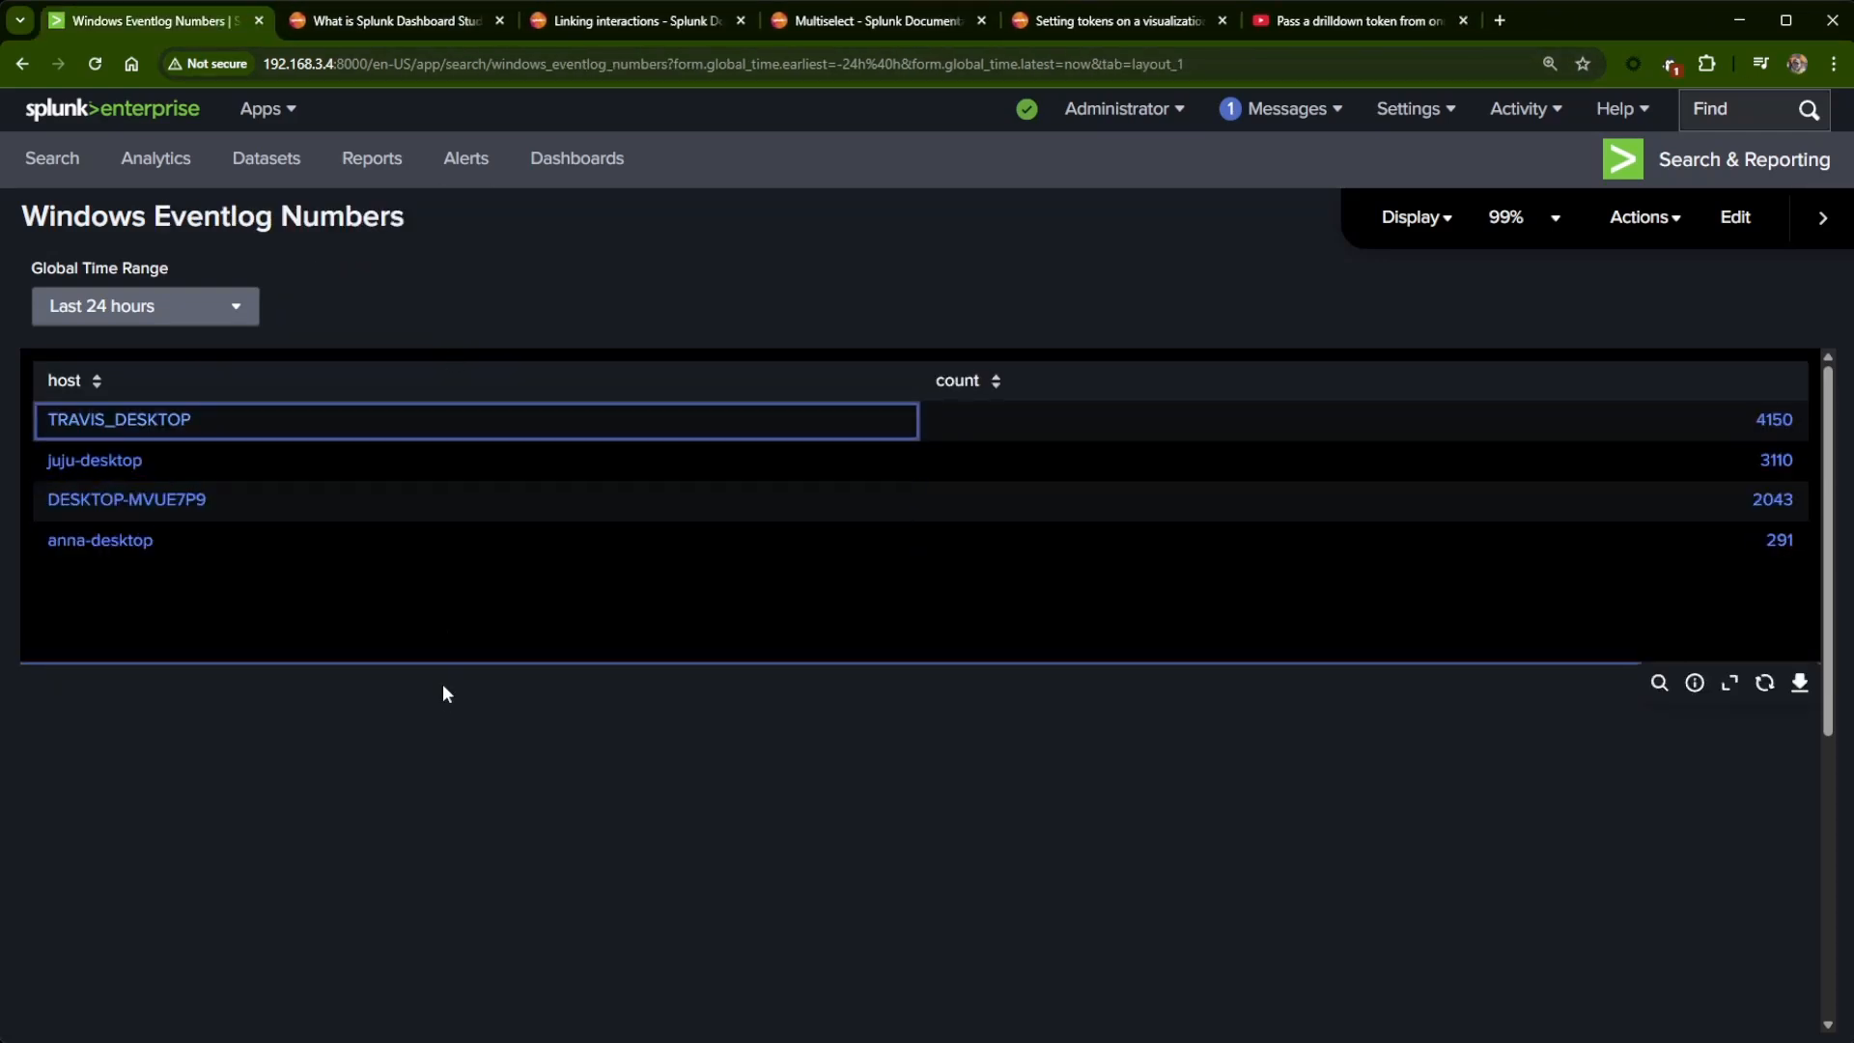
left_click(75, 546)
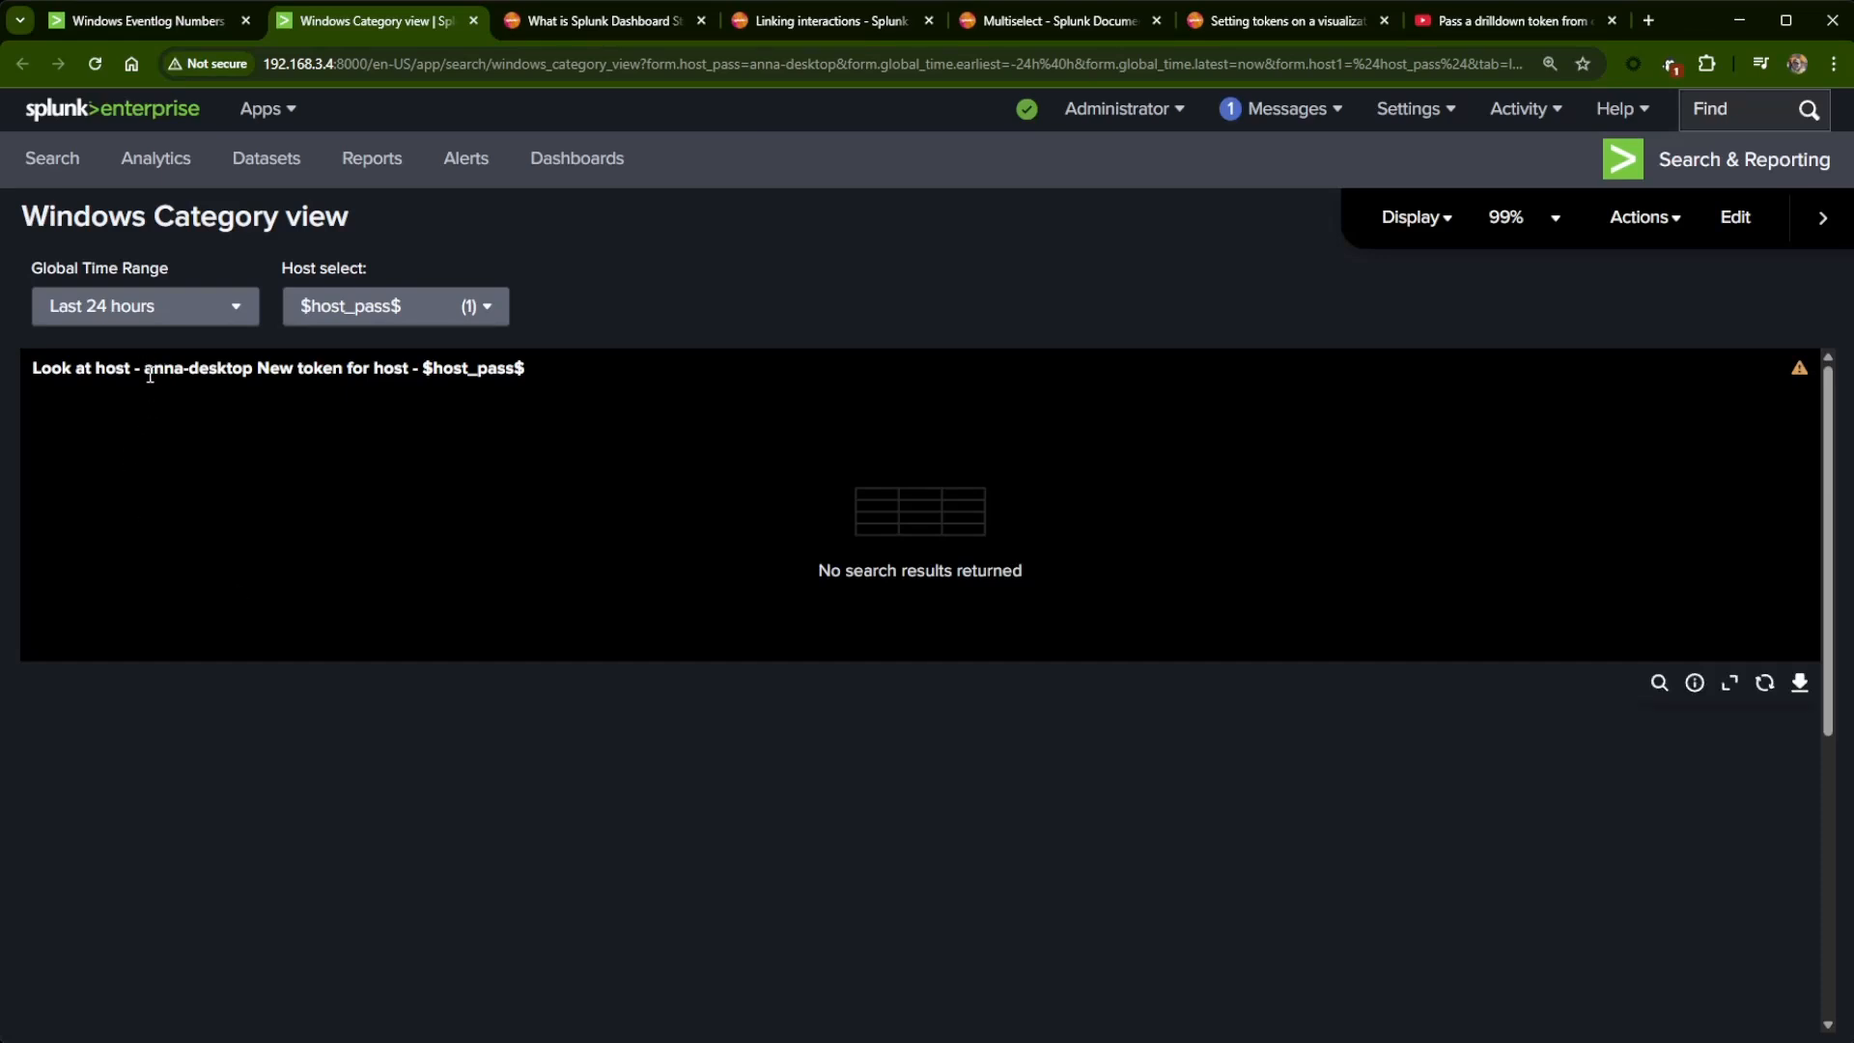
left_click_drag(145, 371, 247, 372)
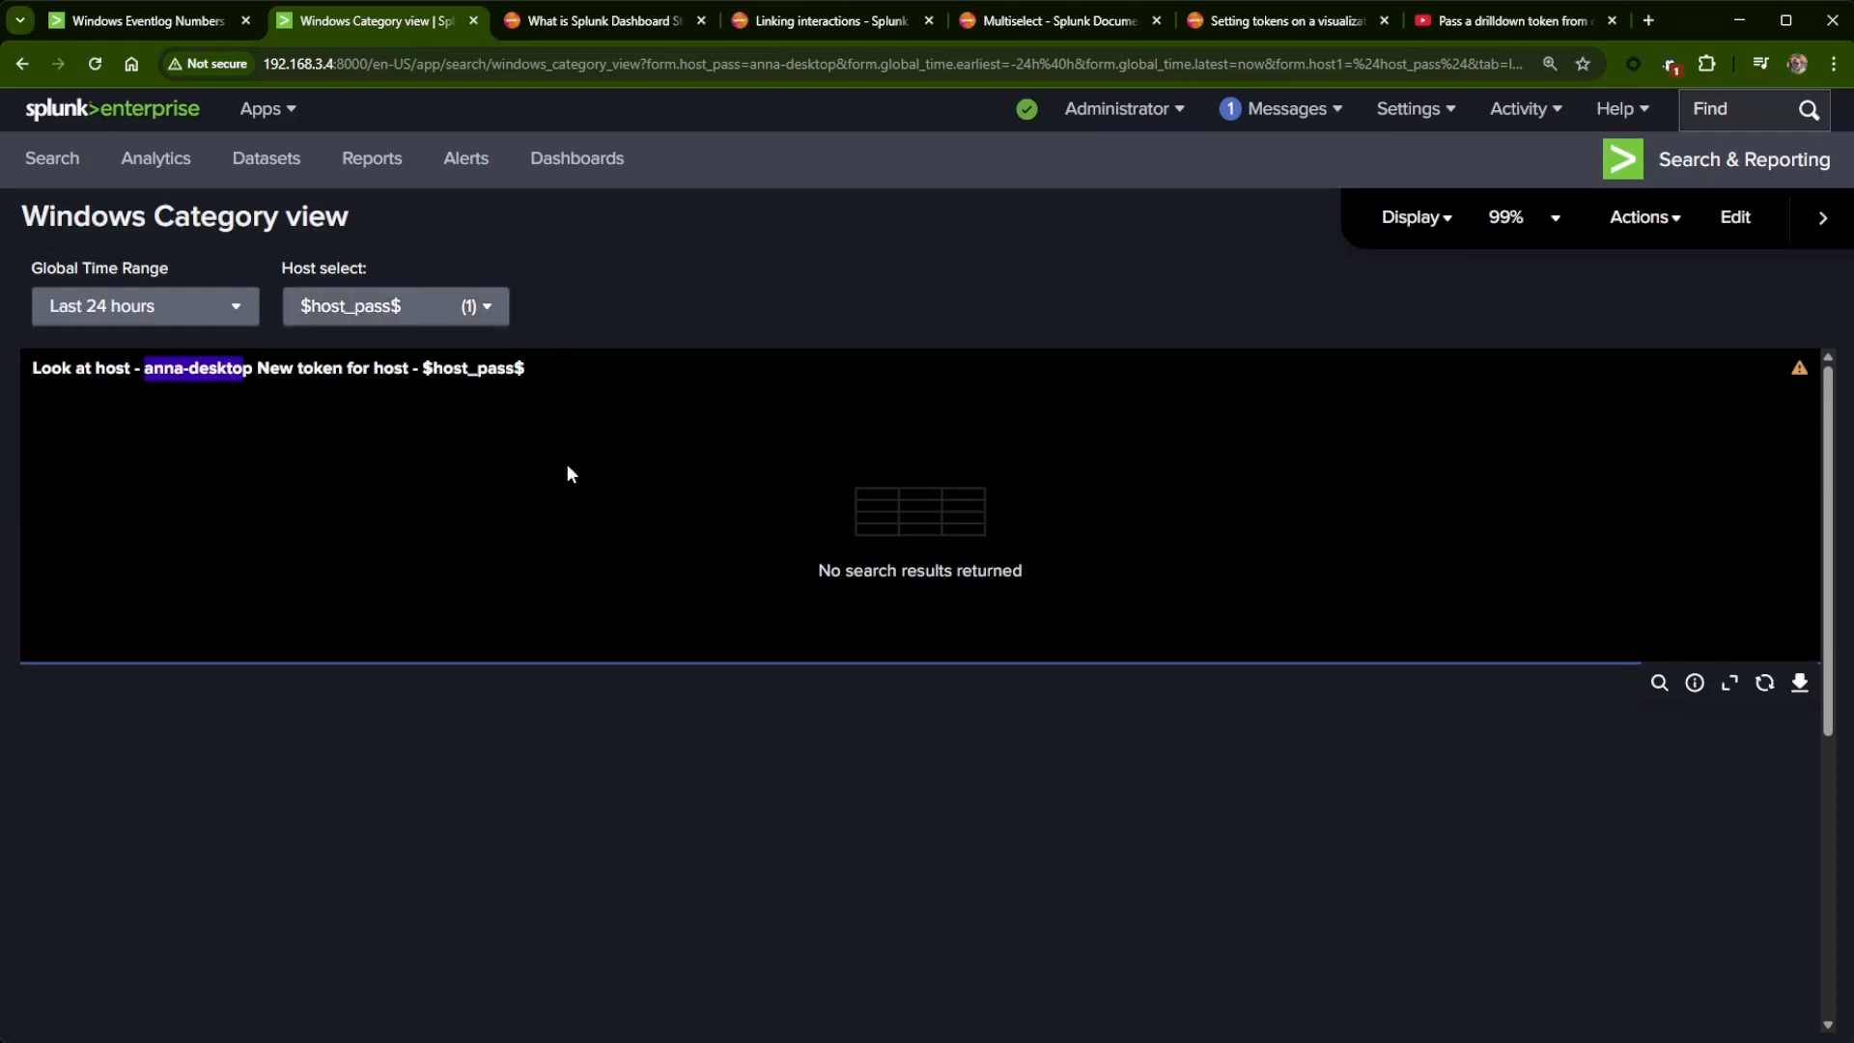
- Leave only anna-desktop selected in Host select and check the remaining host choices
left_click(383, 304)
left_click(290, 539)
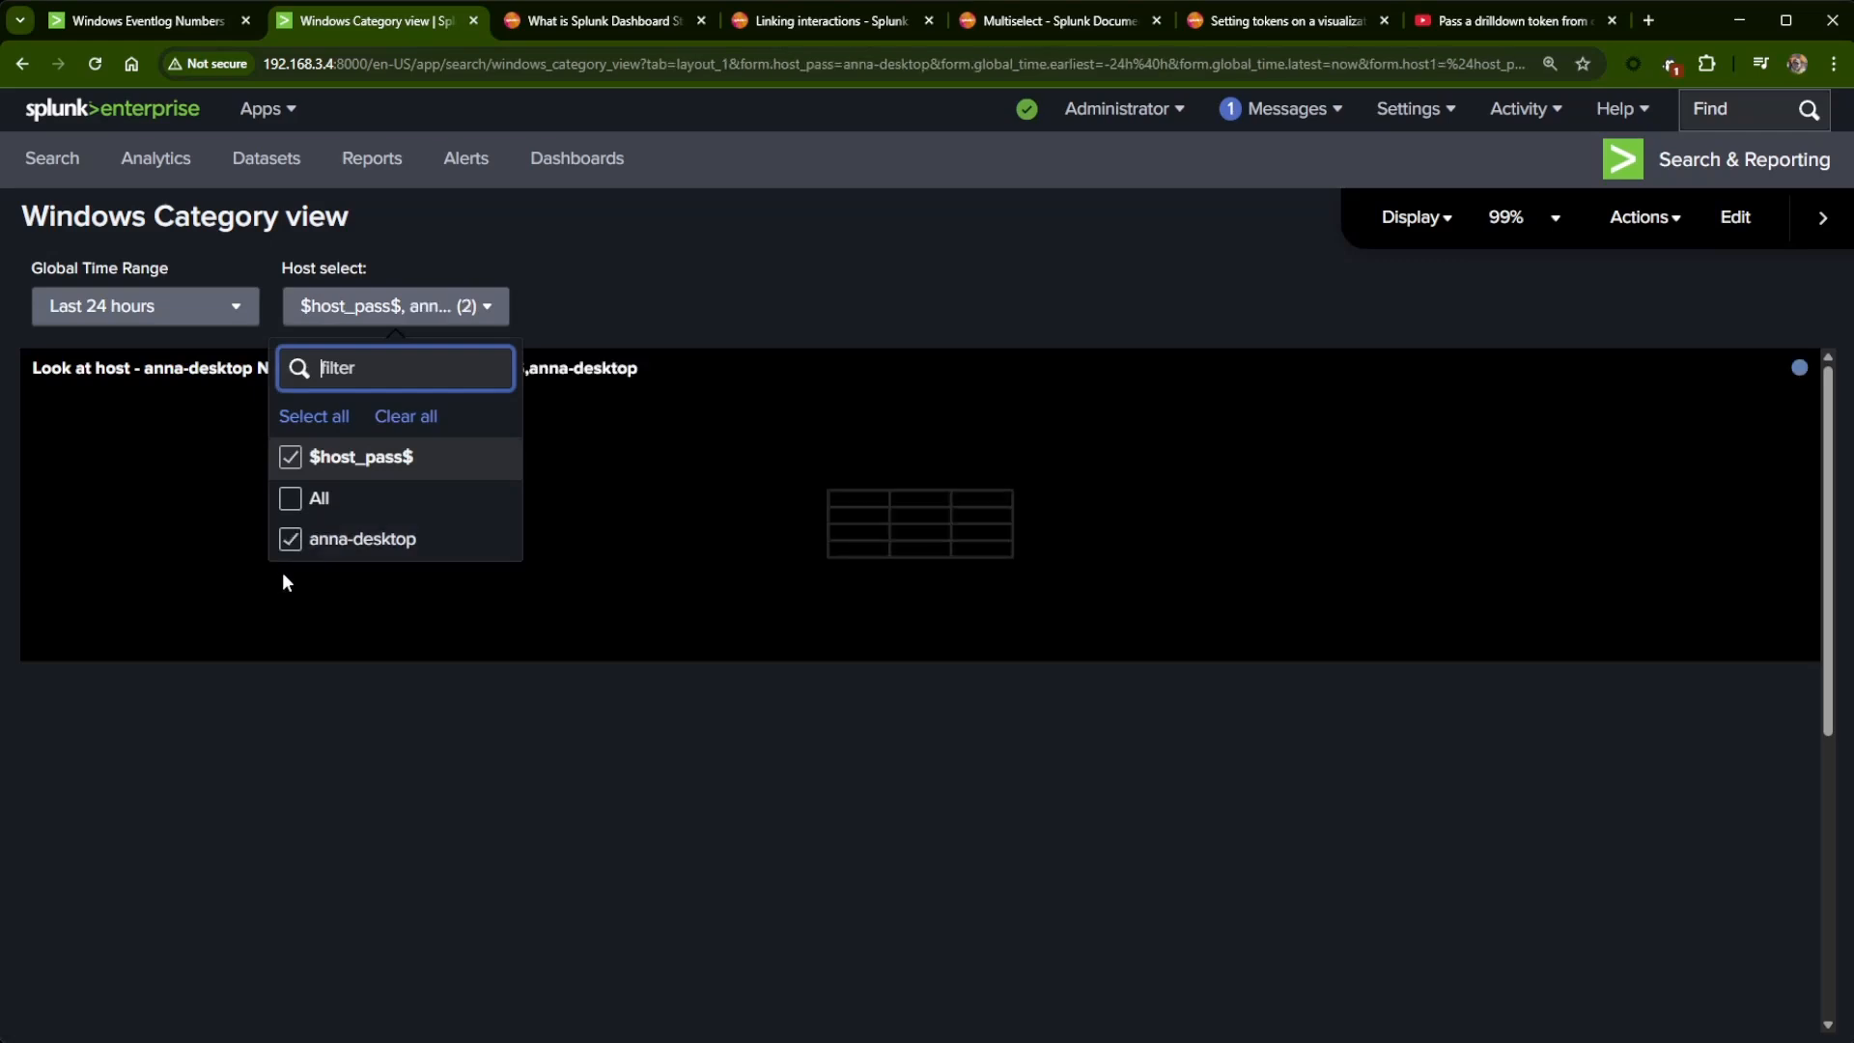
left_click(290, 458)
left_click(770, 317)
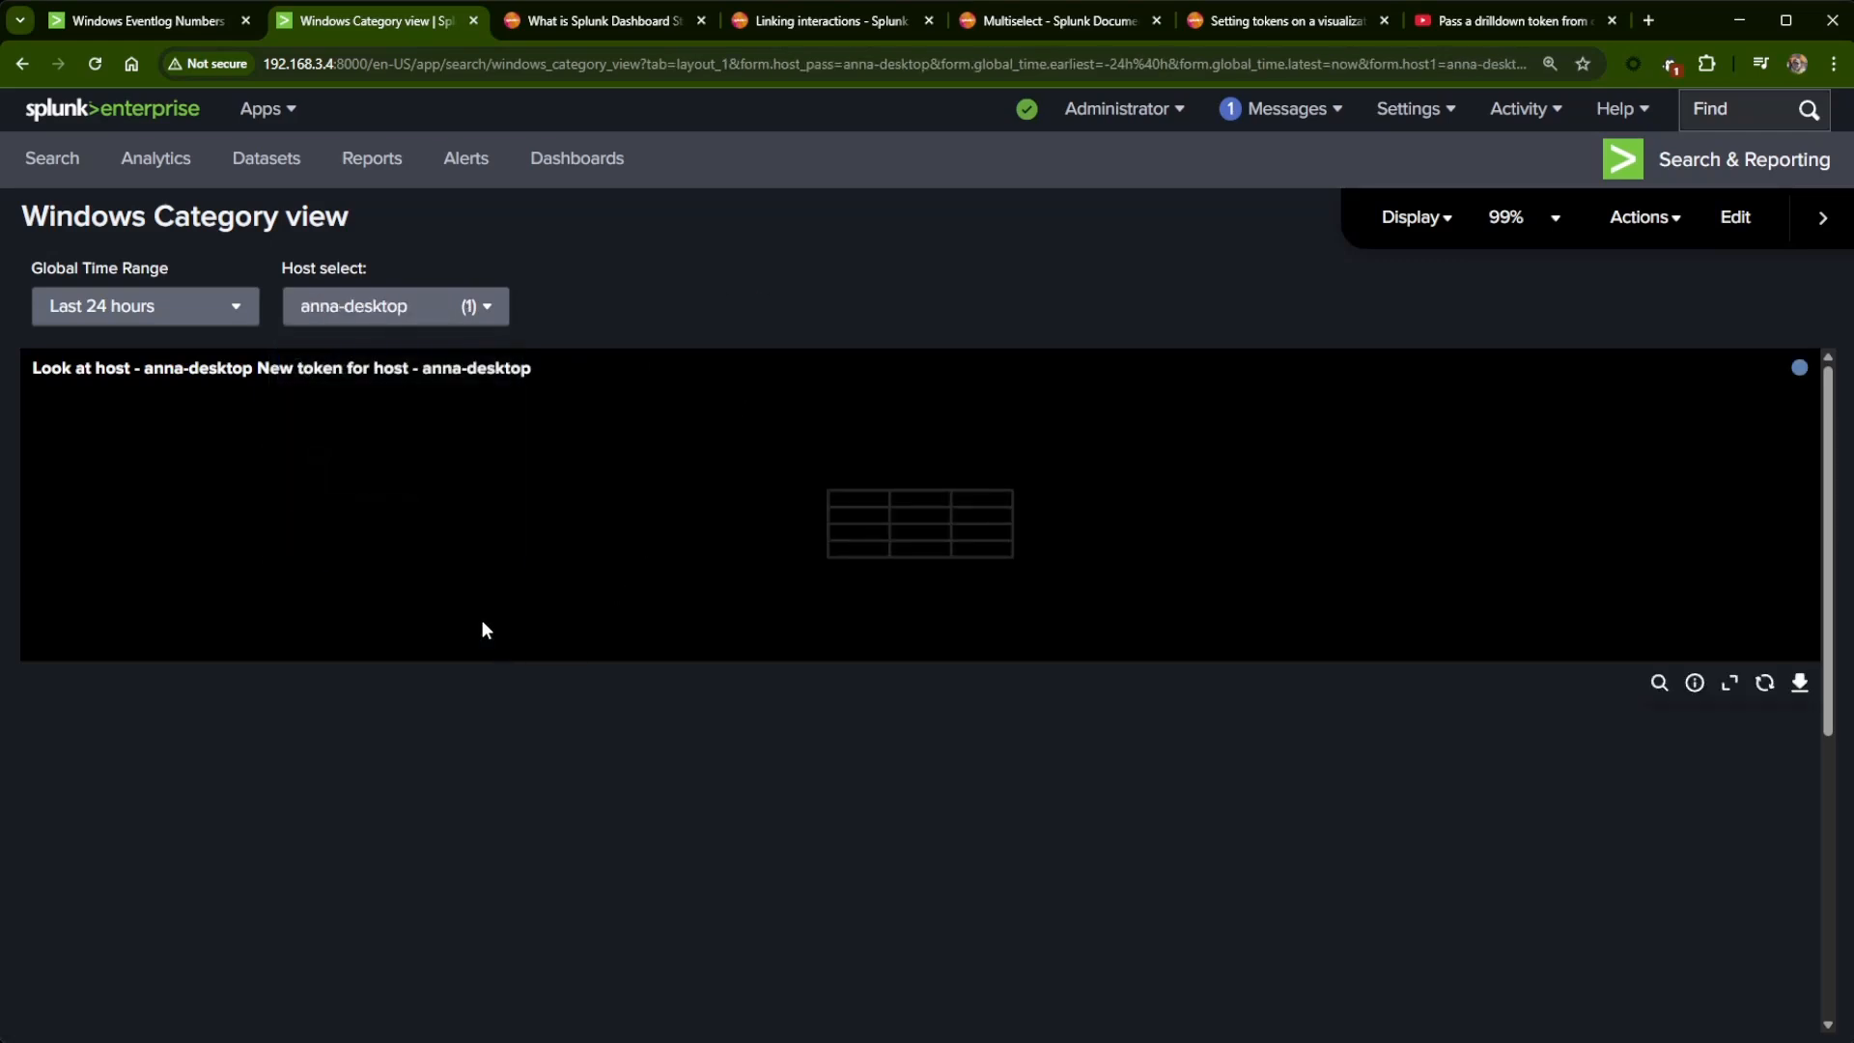
left_click(410, 323)
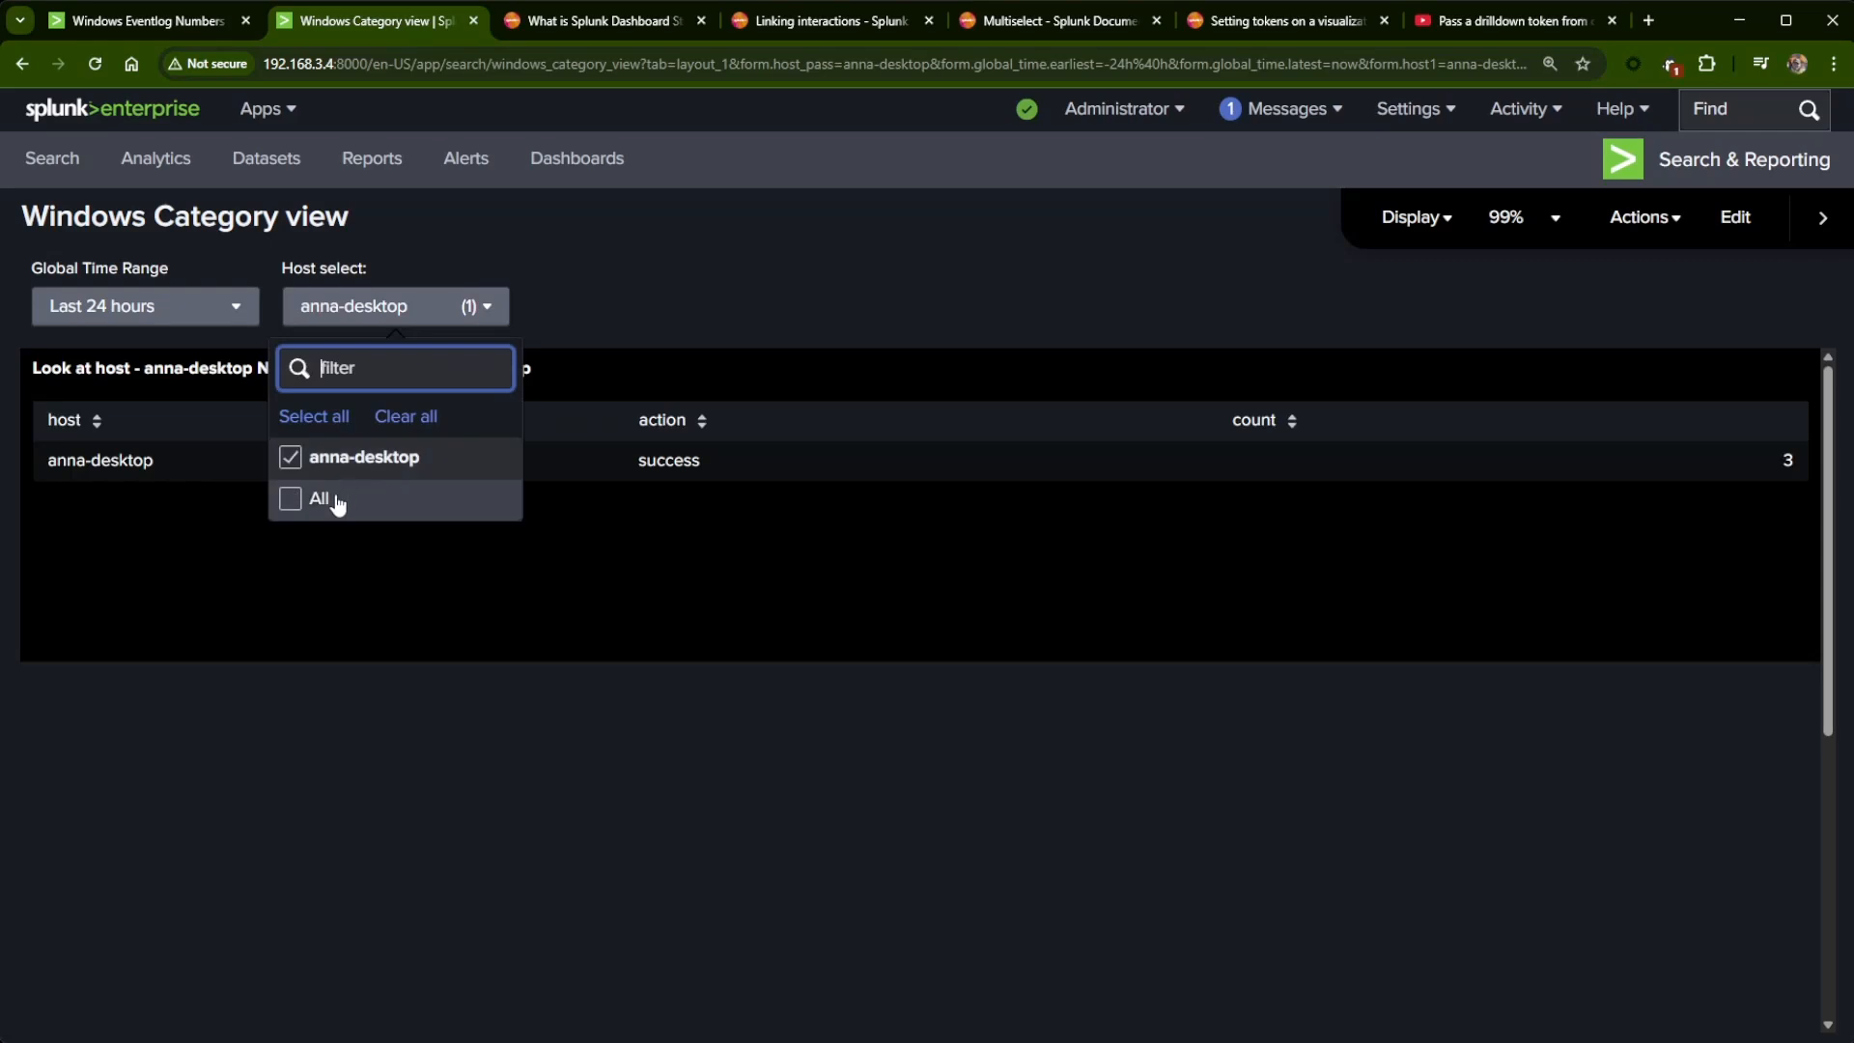
left_click(770, 250)
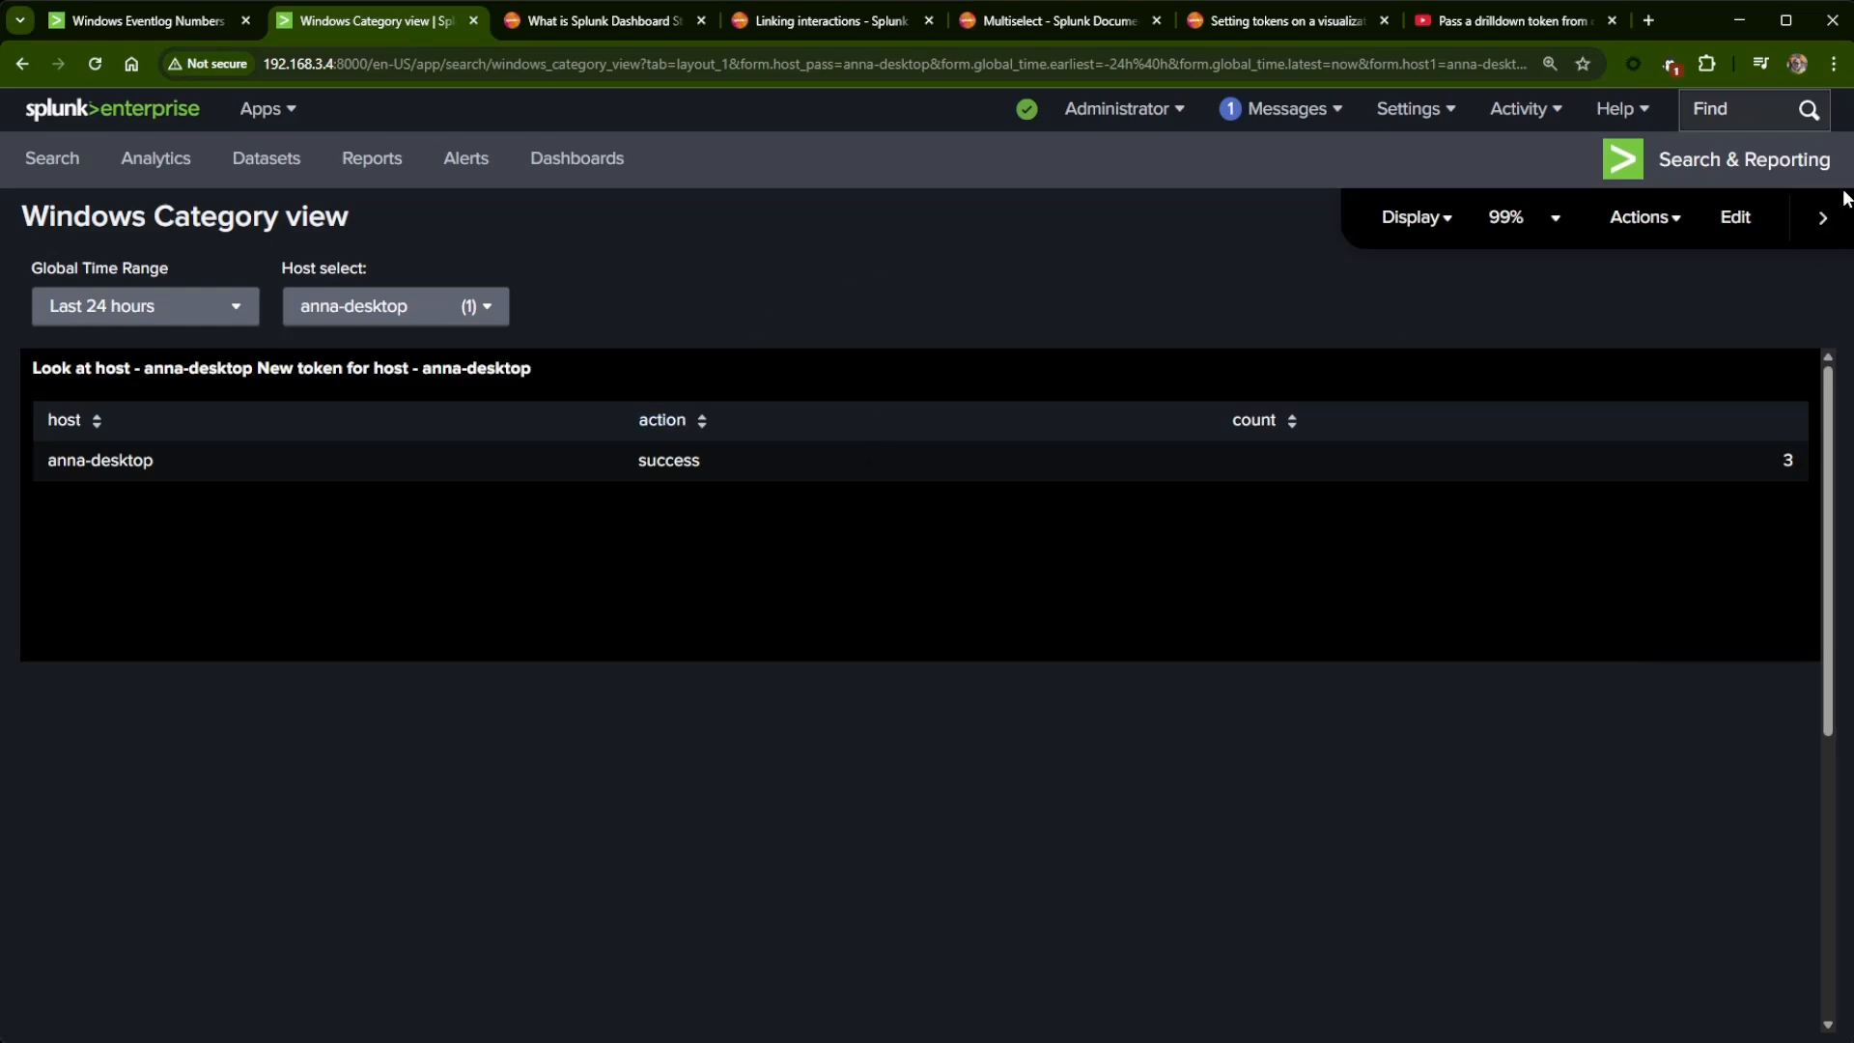
- Set the Host select input's token name to host_pass and save the dashboard
left_click(1741, 236)
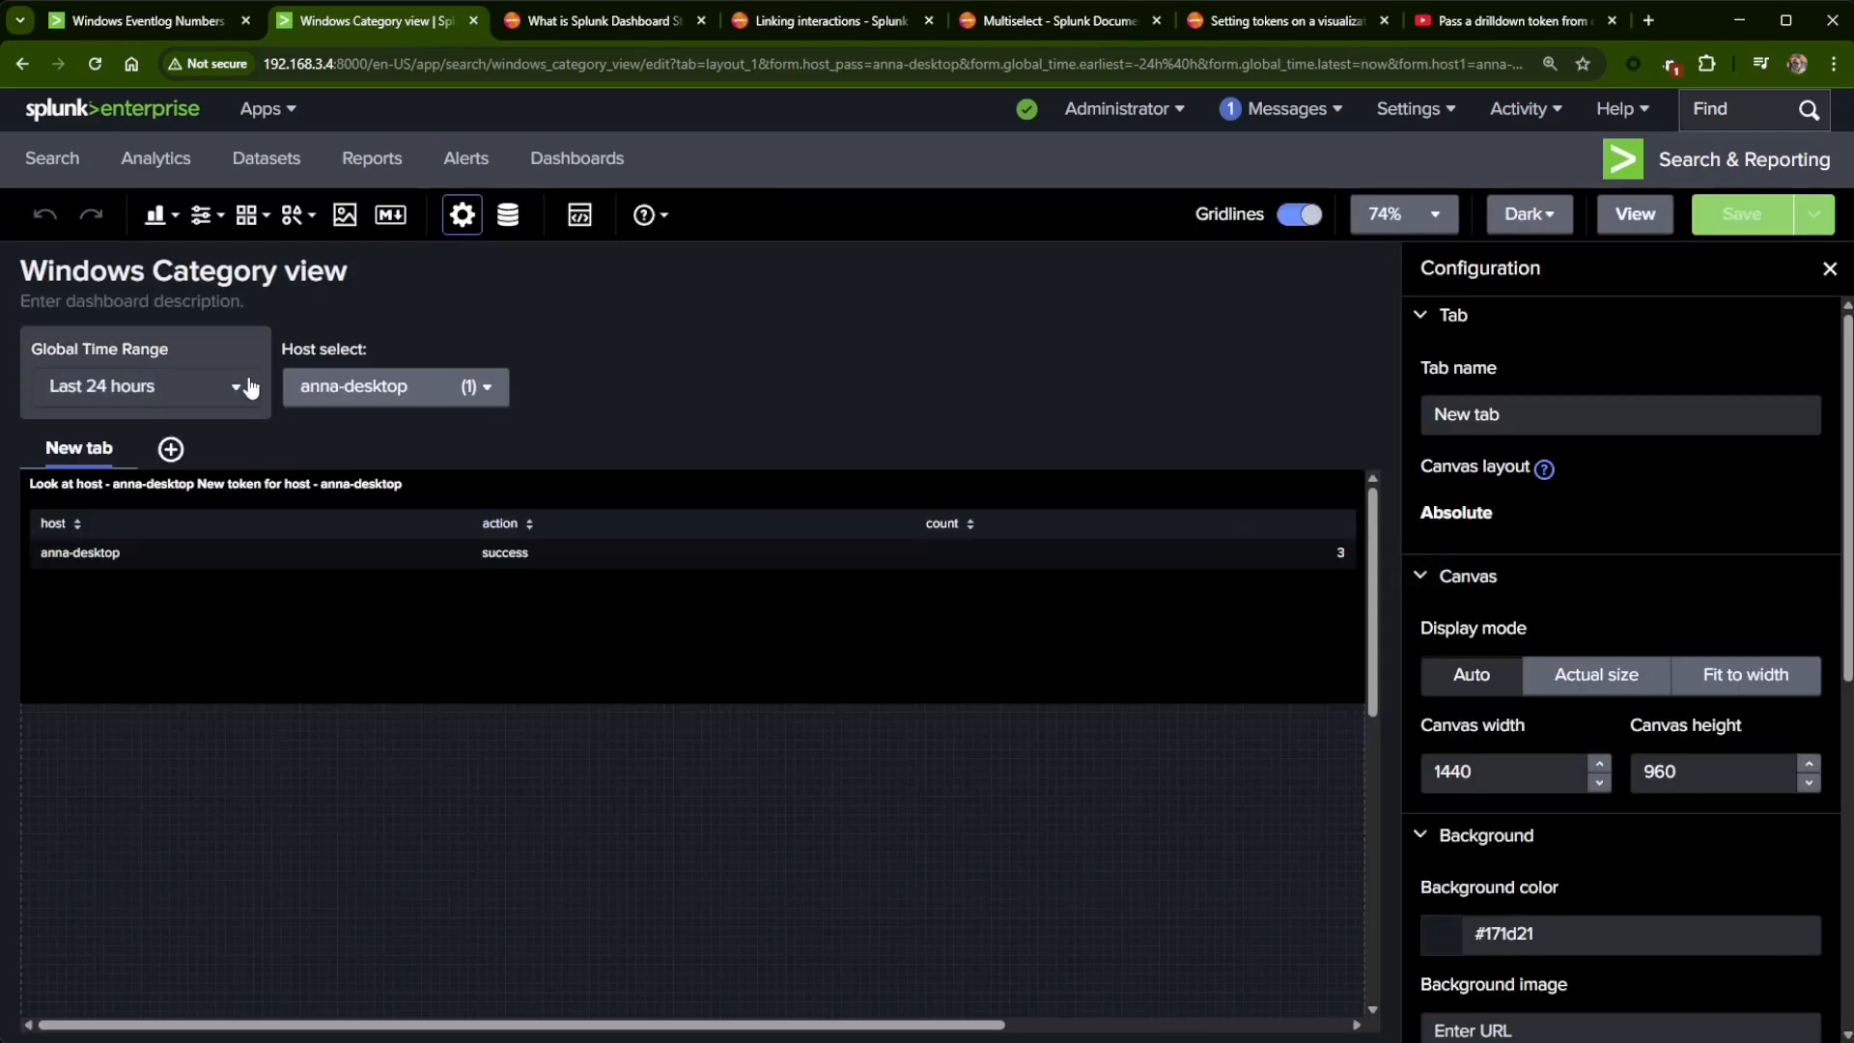
left_click(443, 357)
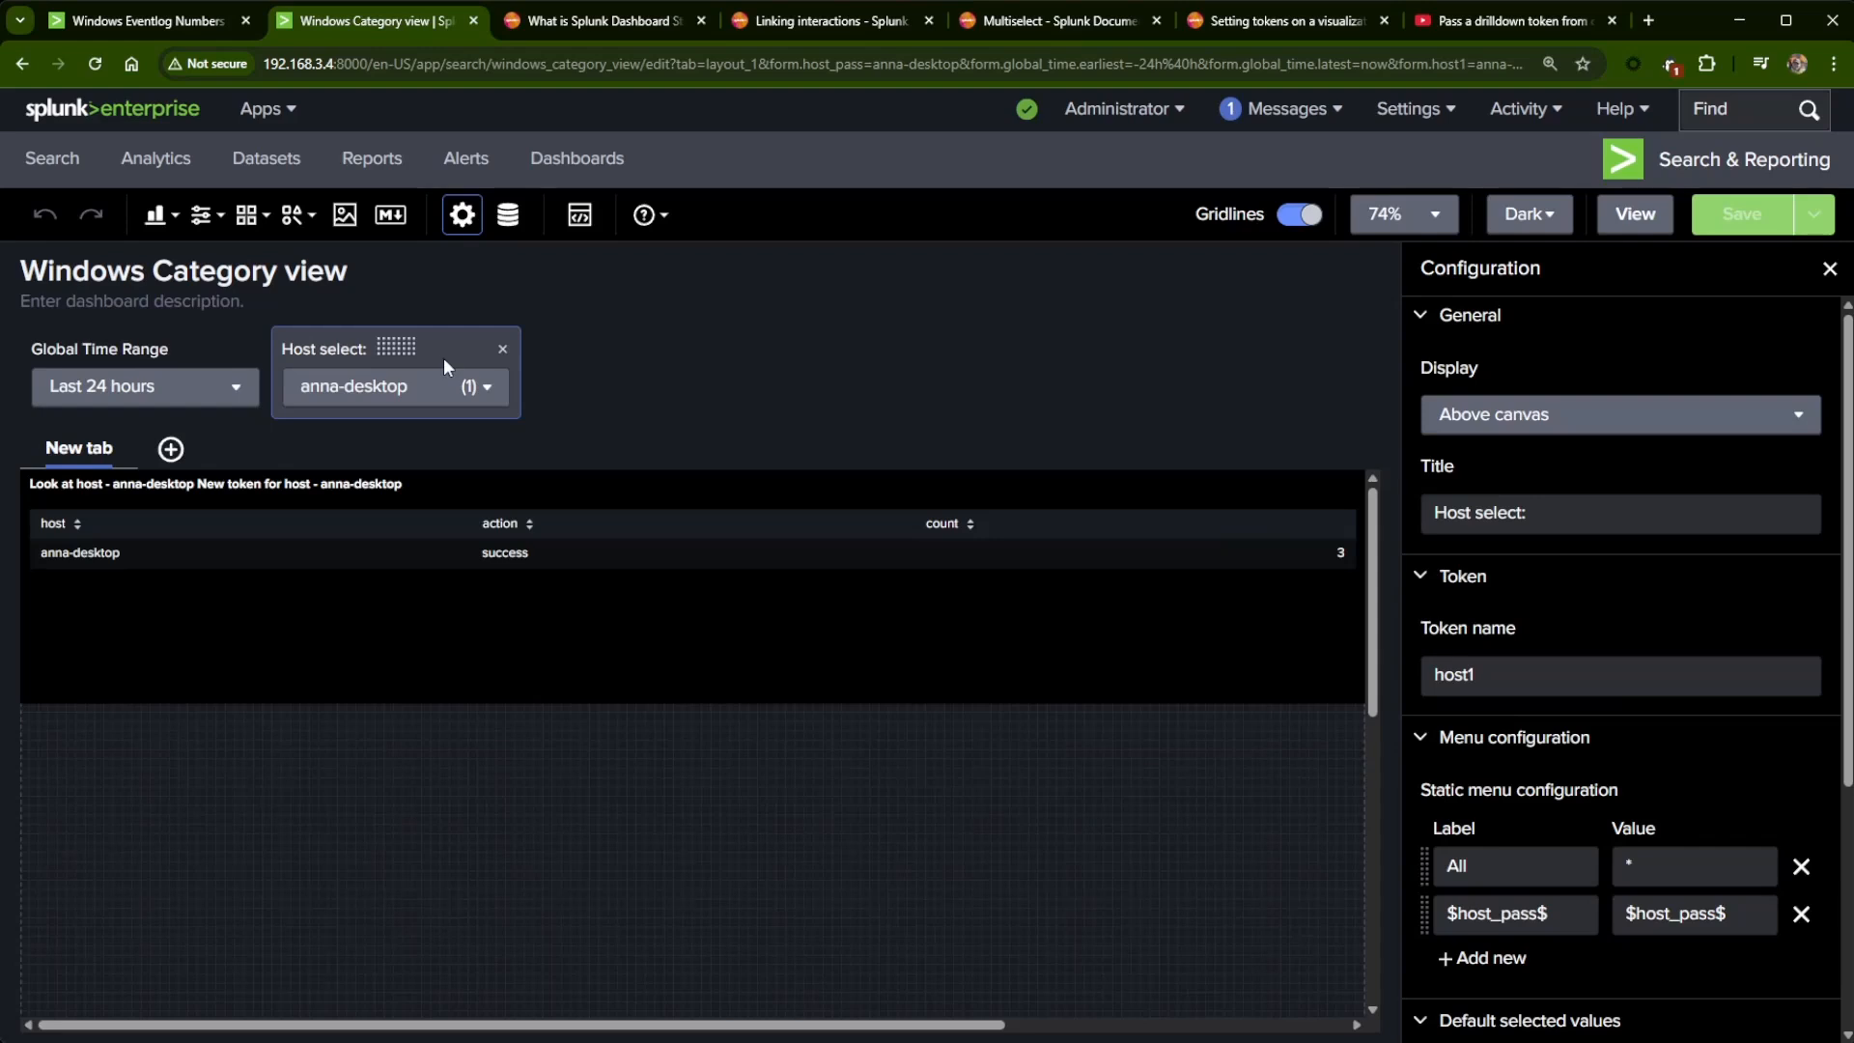
scroll(1606, 642, "down", 2)
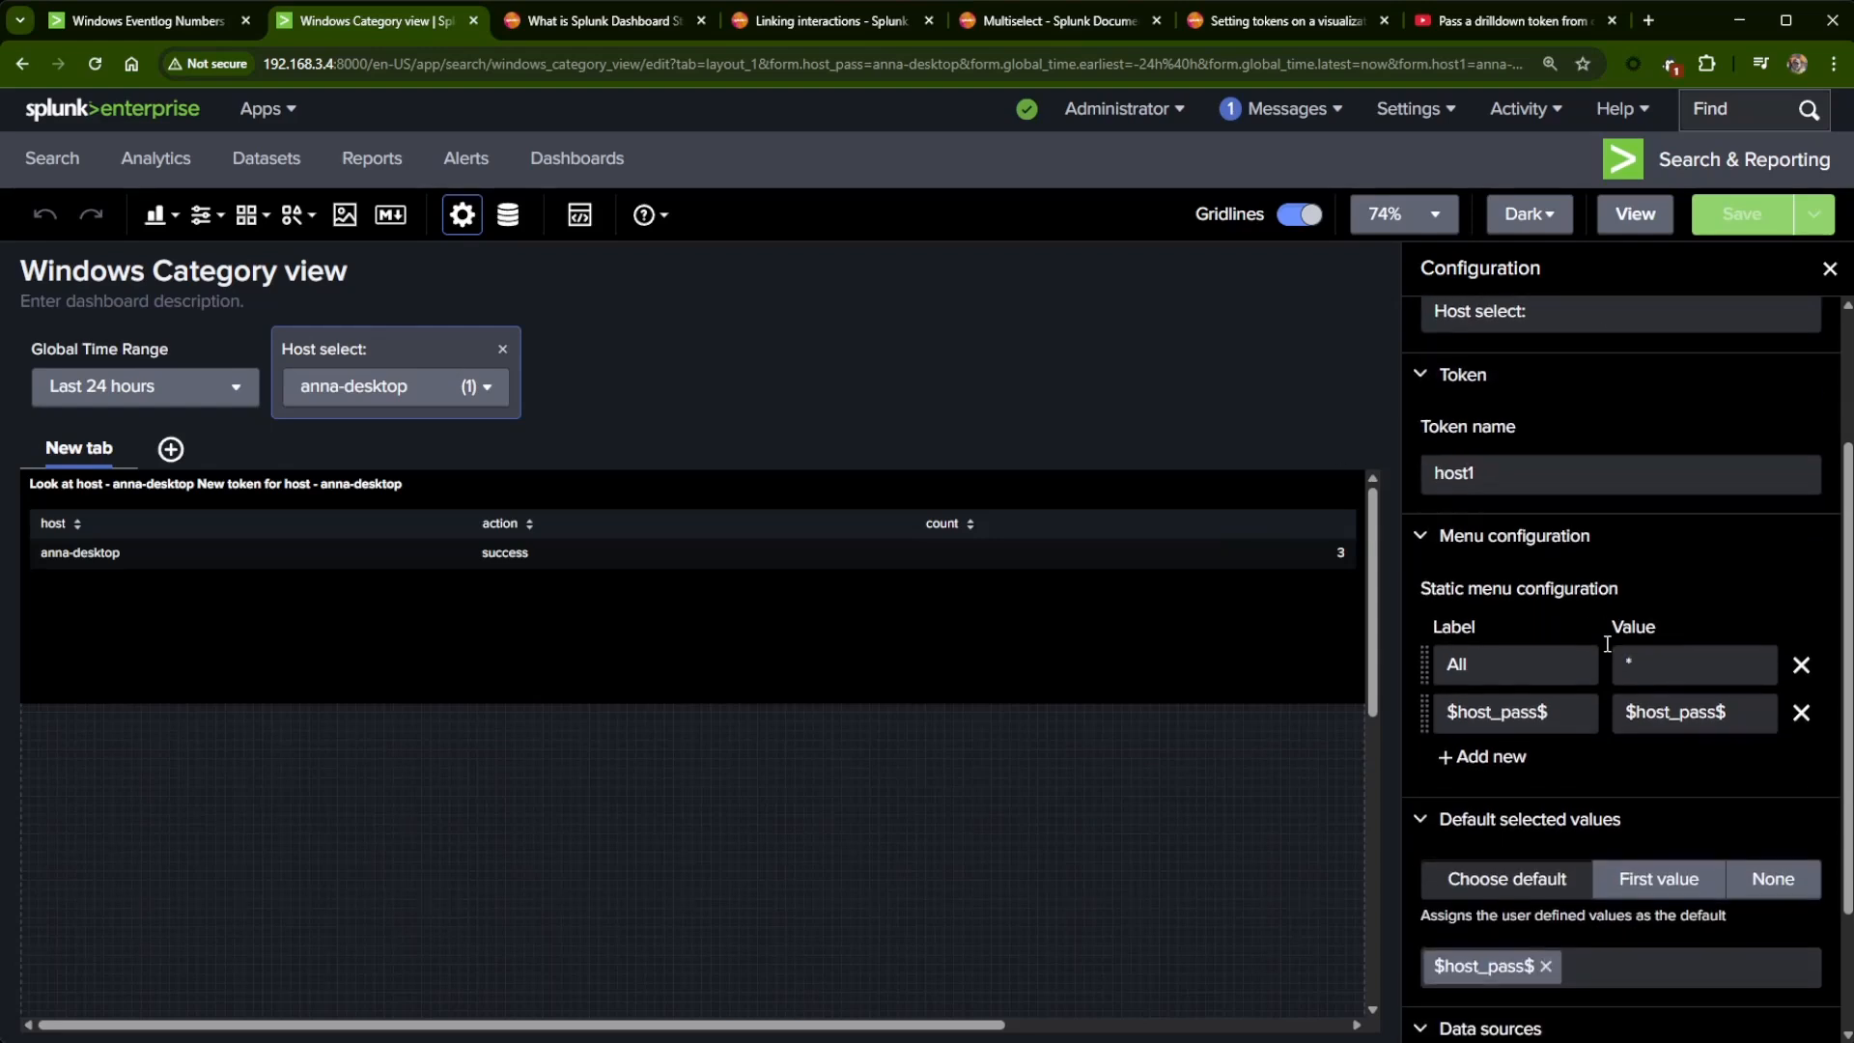
left_click(1502, 473)
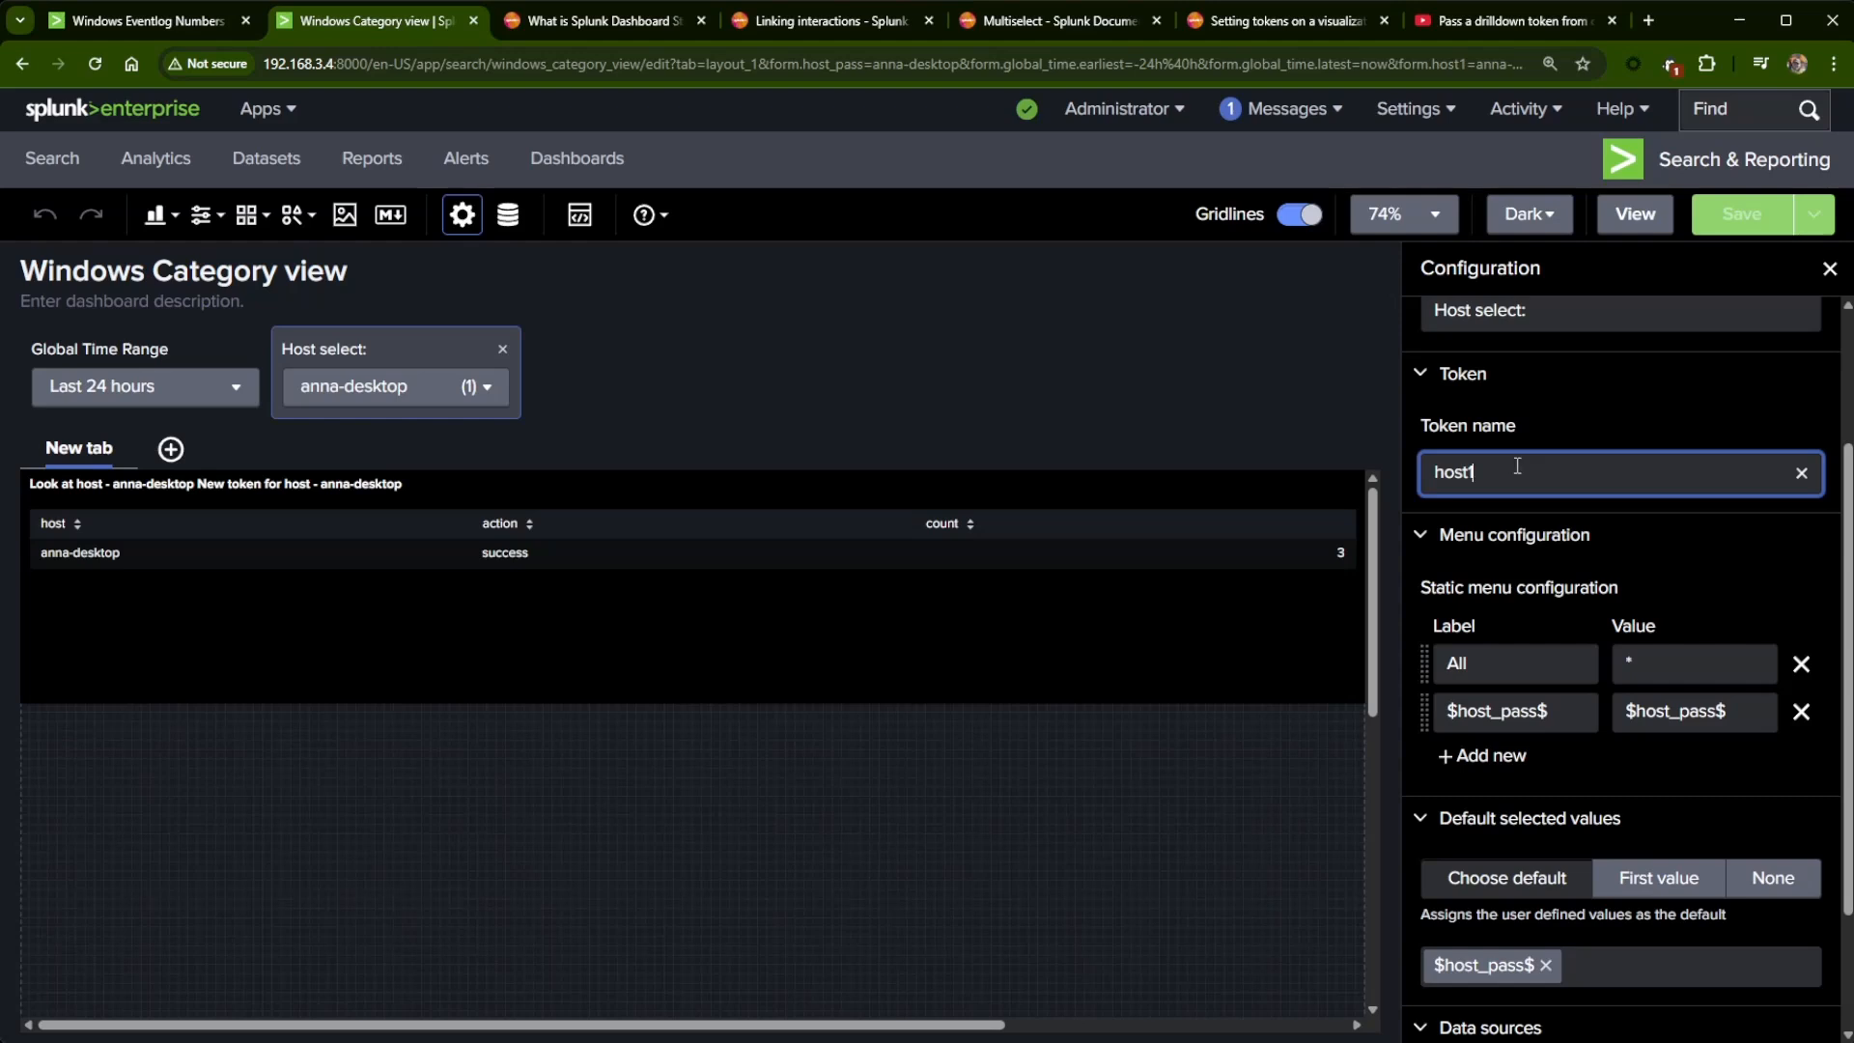
key("BackSpace")
type("_pass")
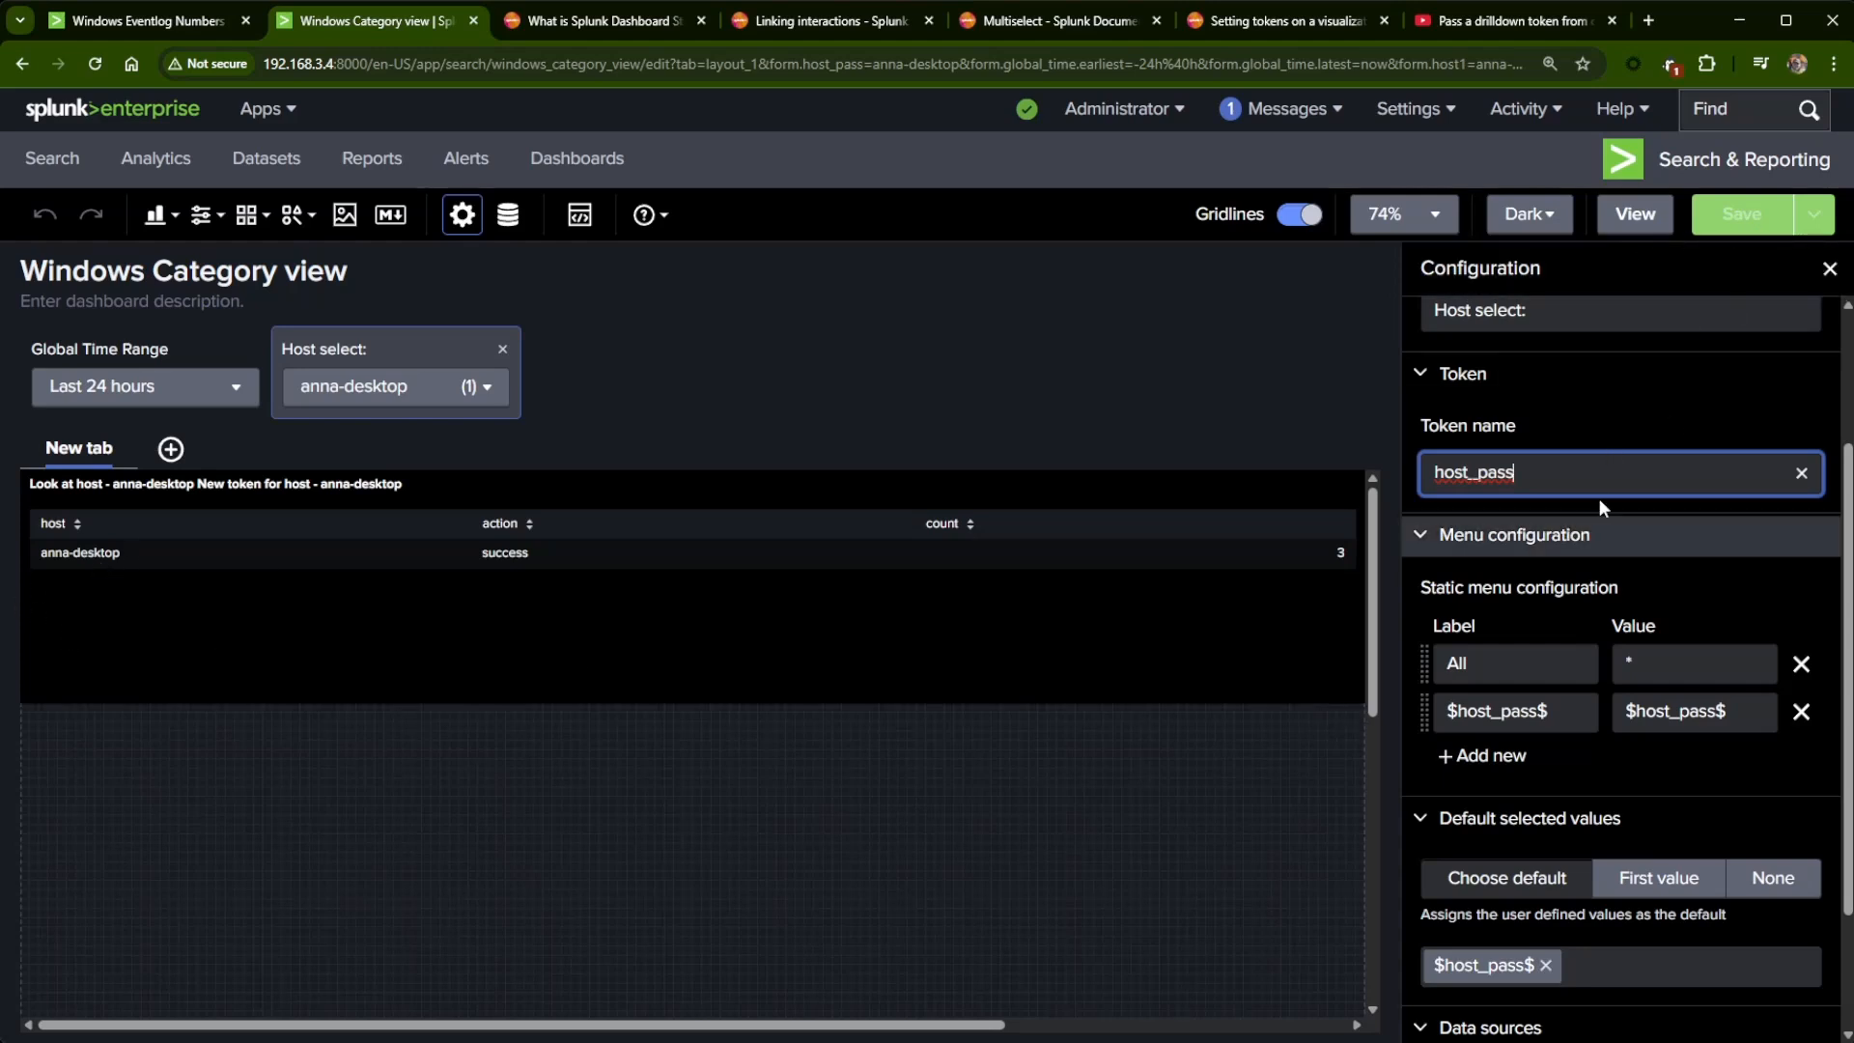
left_click(1738, 214)
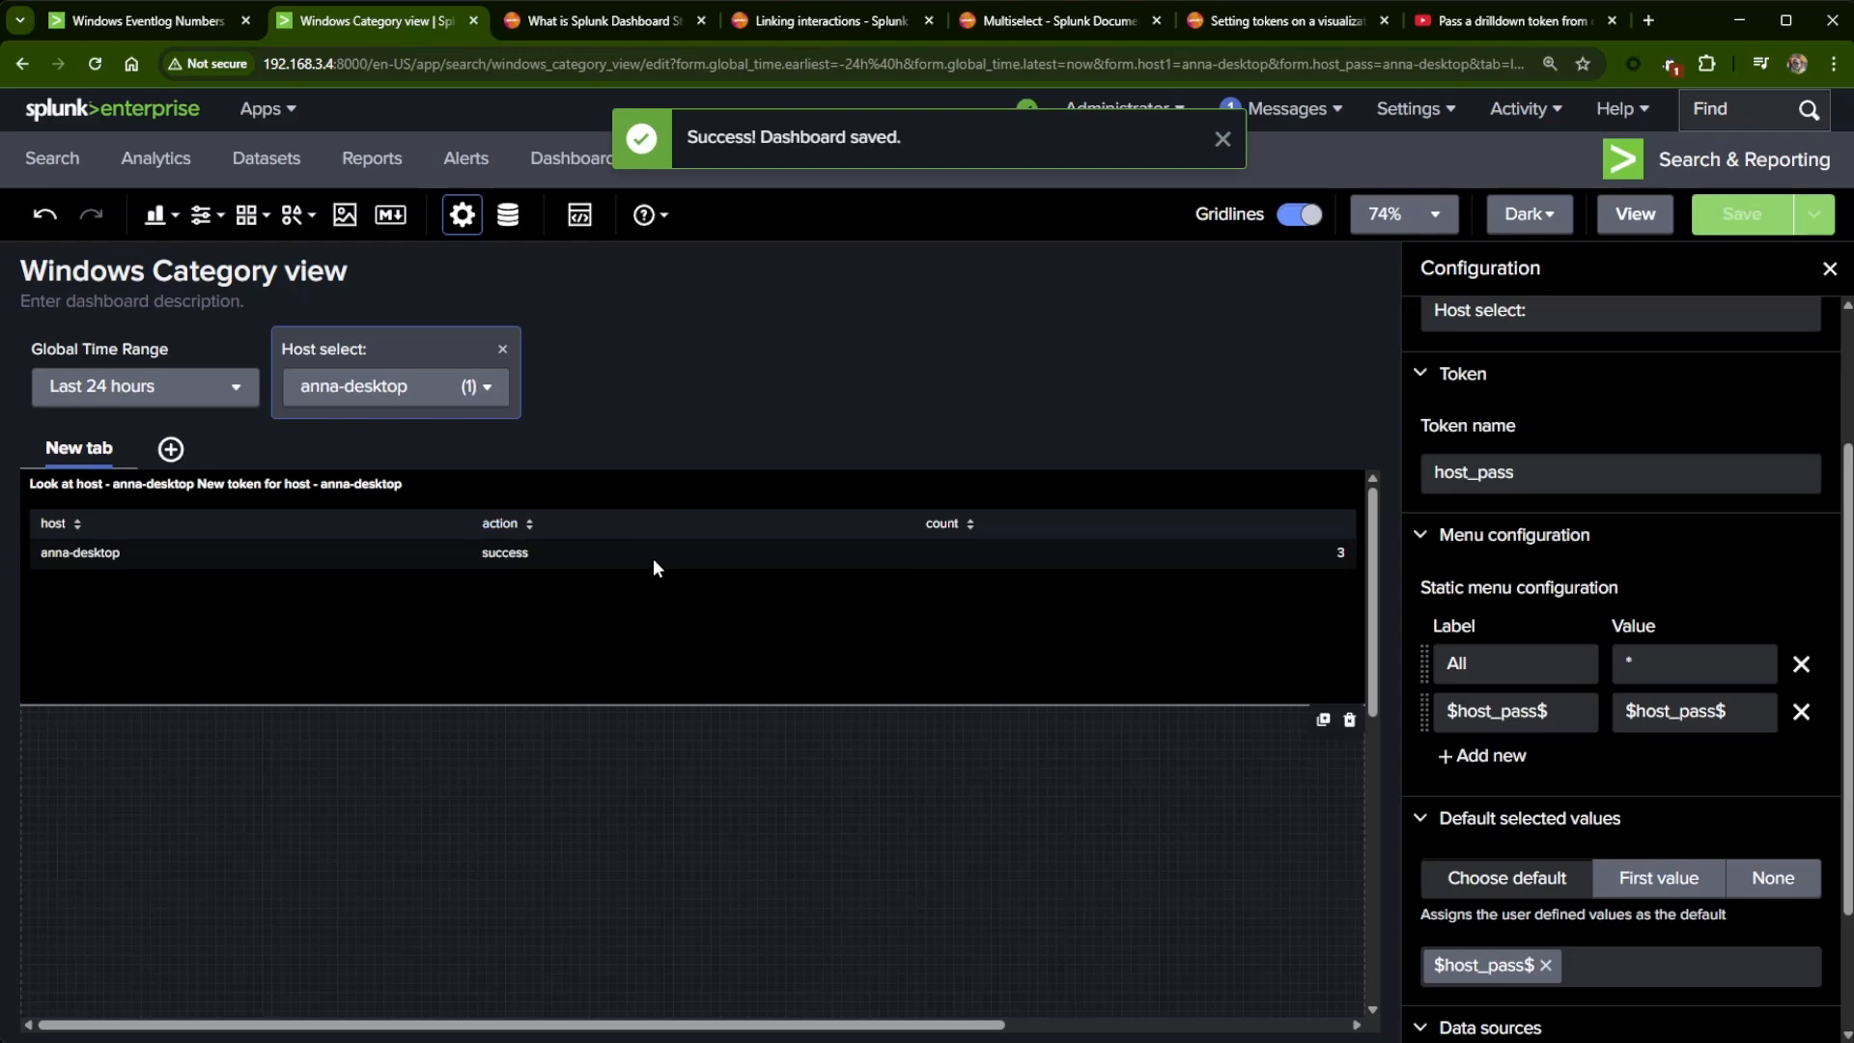
- Remove "New token for host - $host1$" from the end of the table's title
left_click(583, 494)
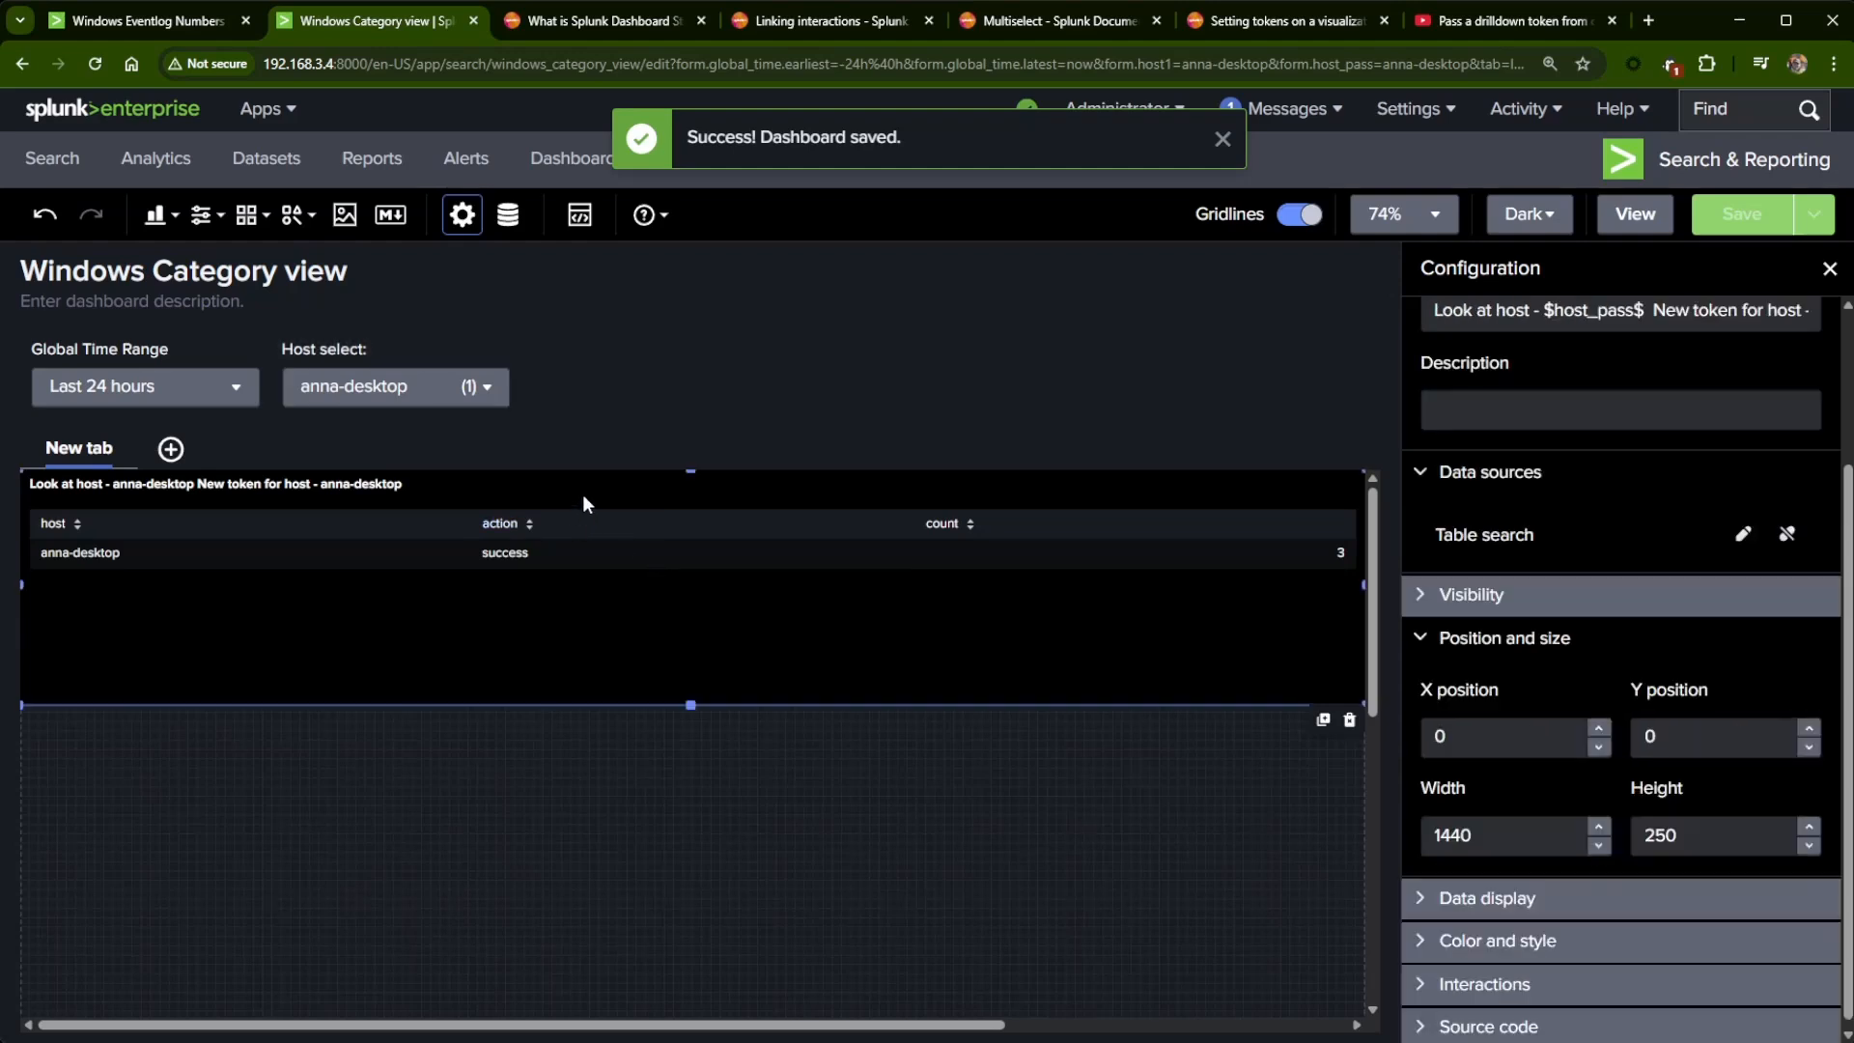
left_click(1654, 309)
key("shift+End")
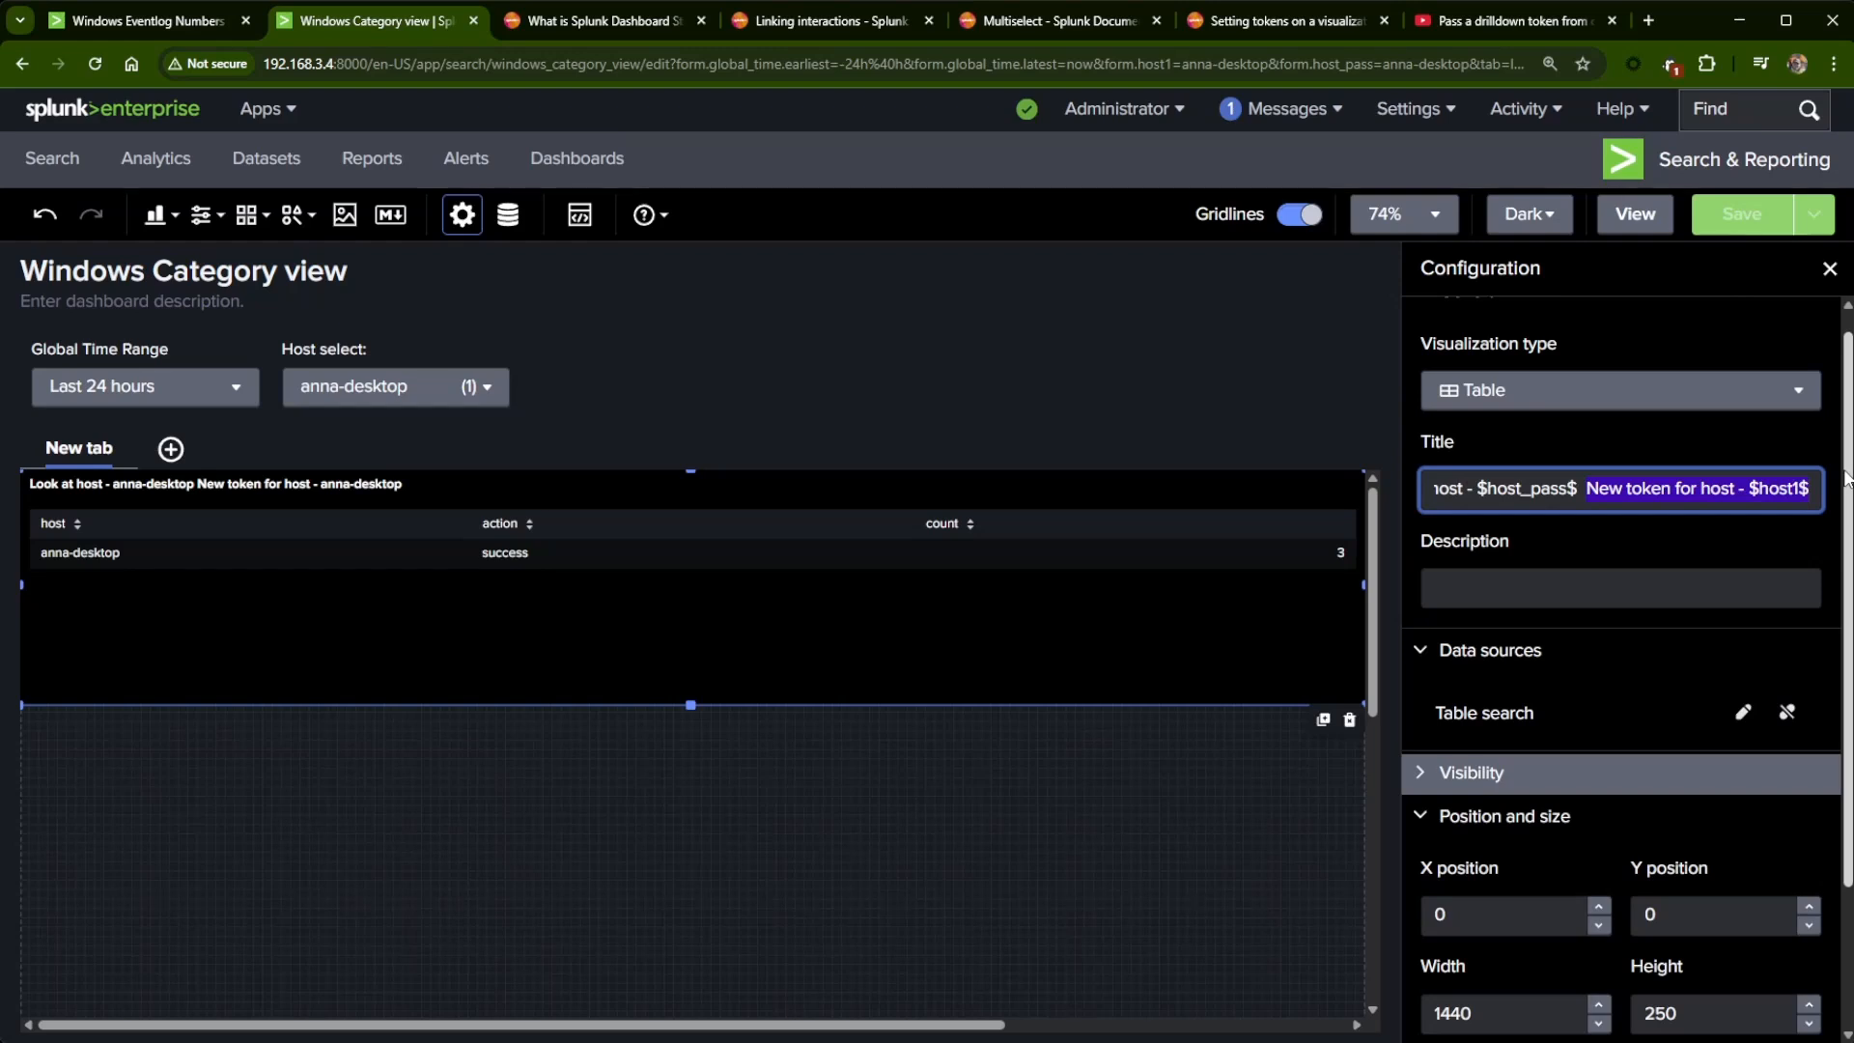
key("BackSpace")
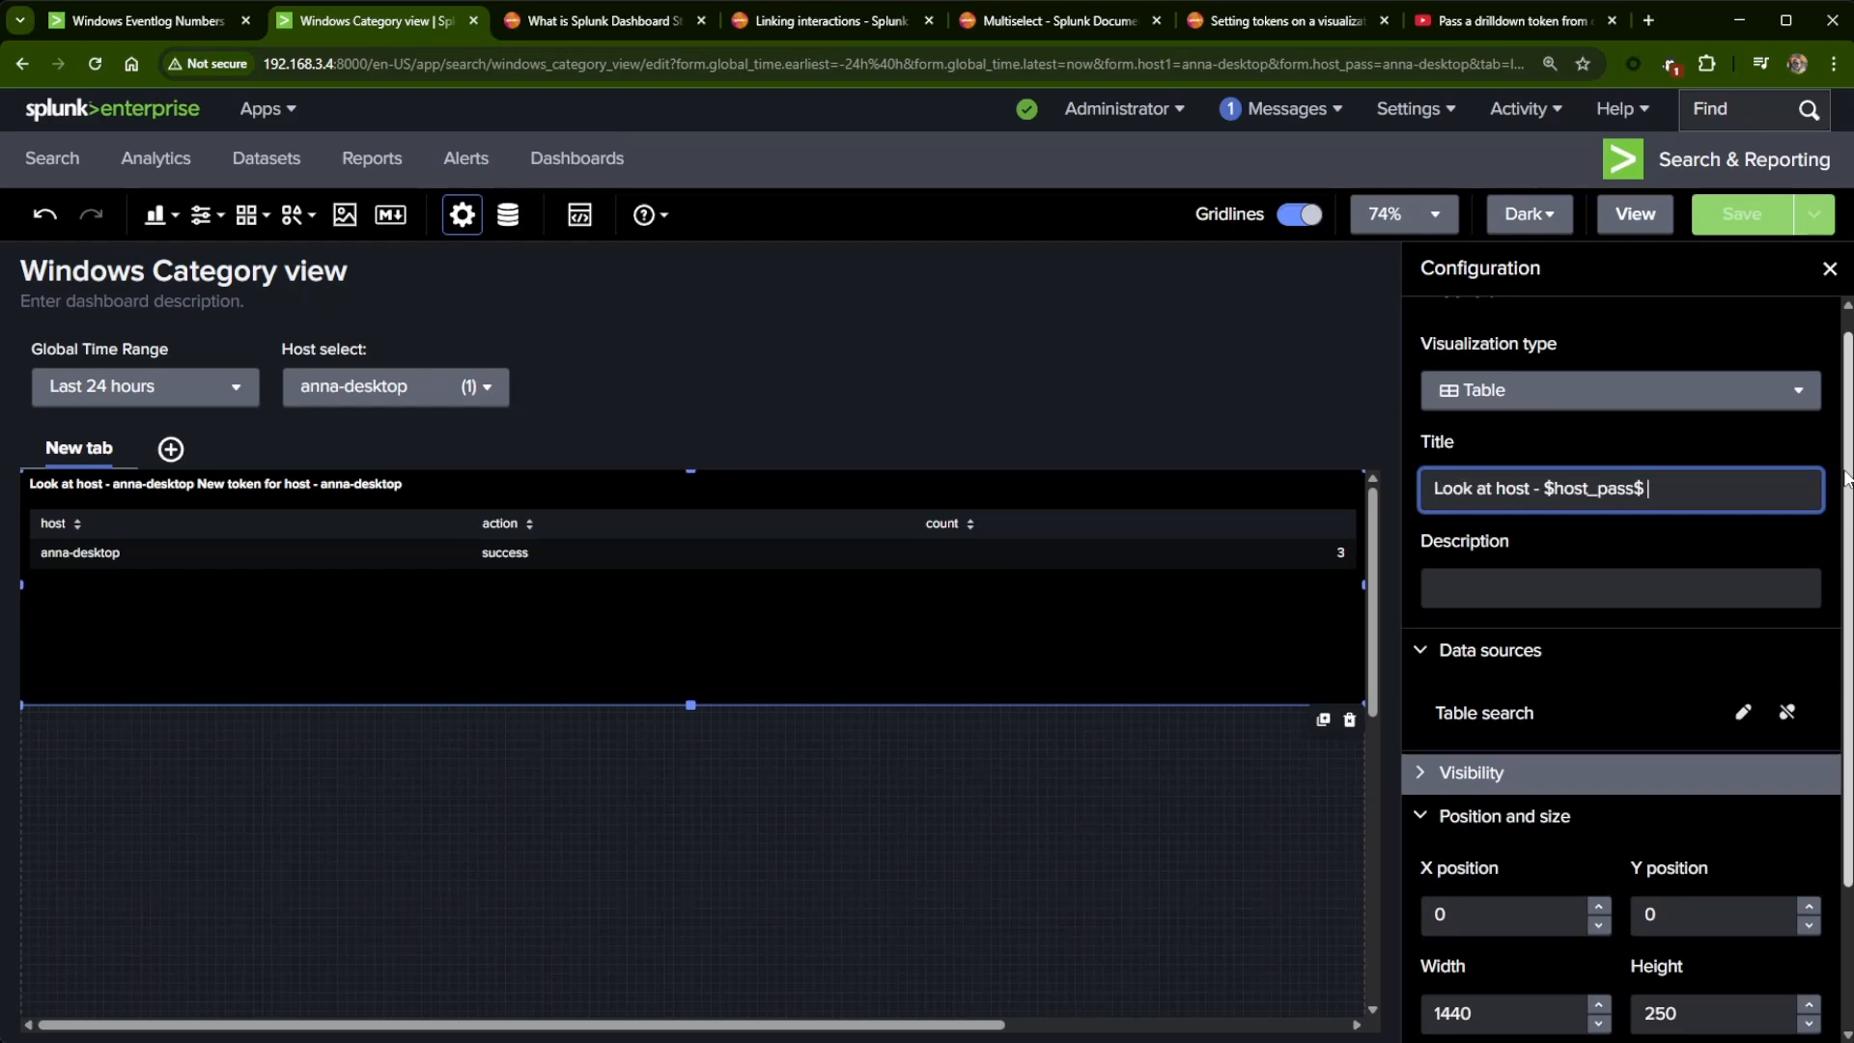
left_click(965, 644)
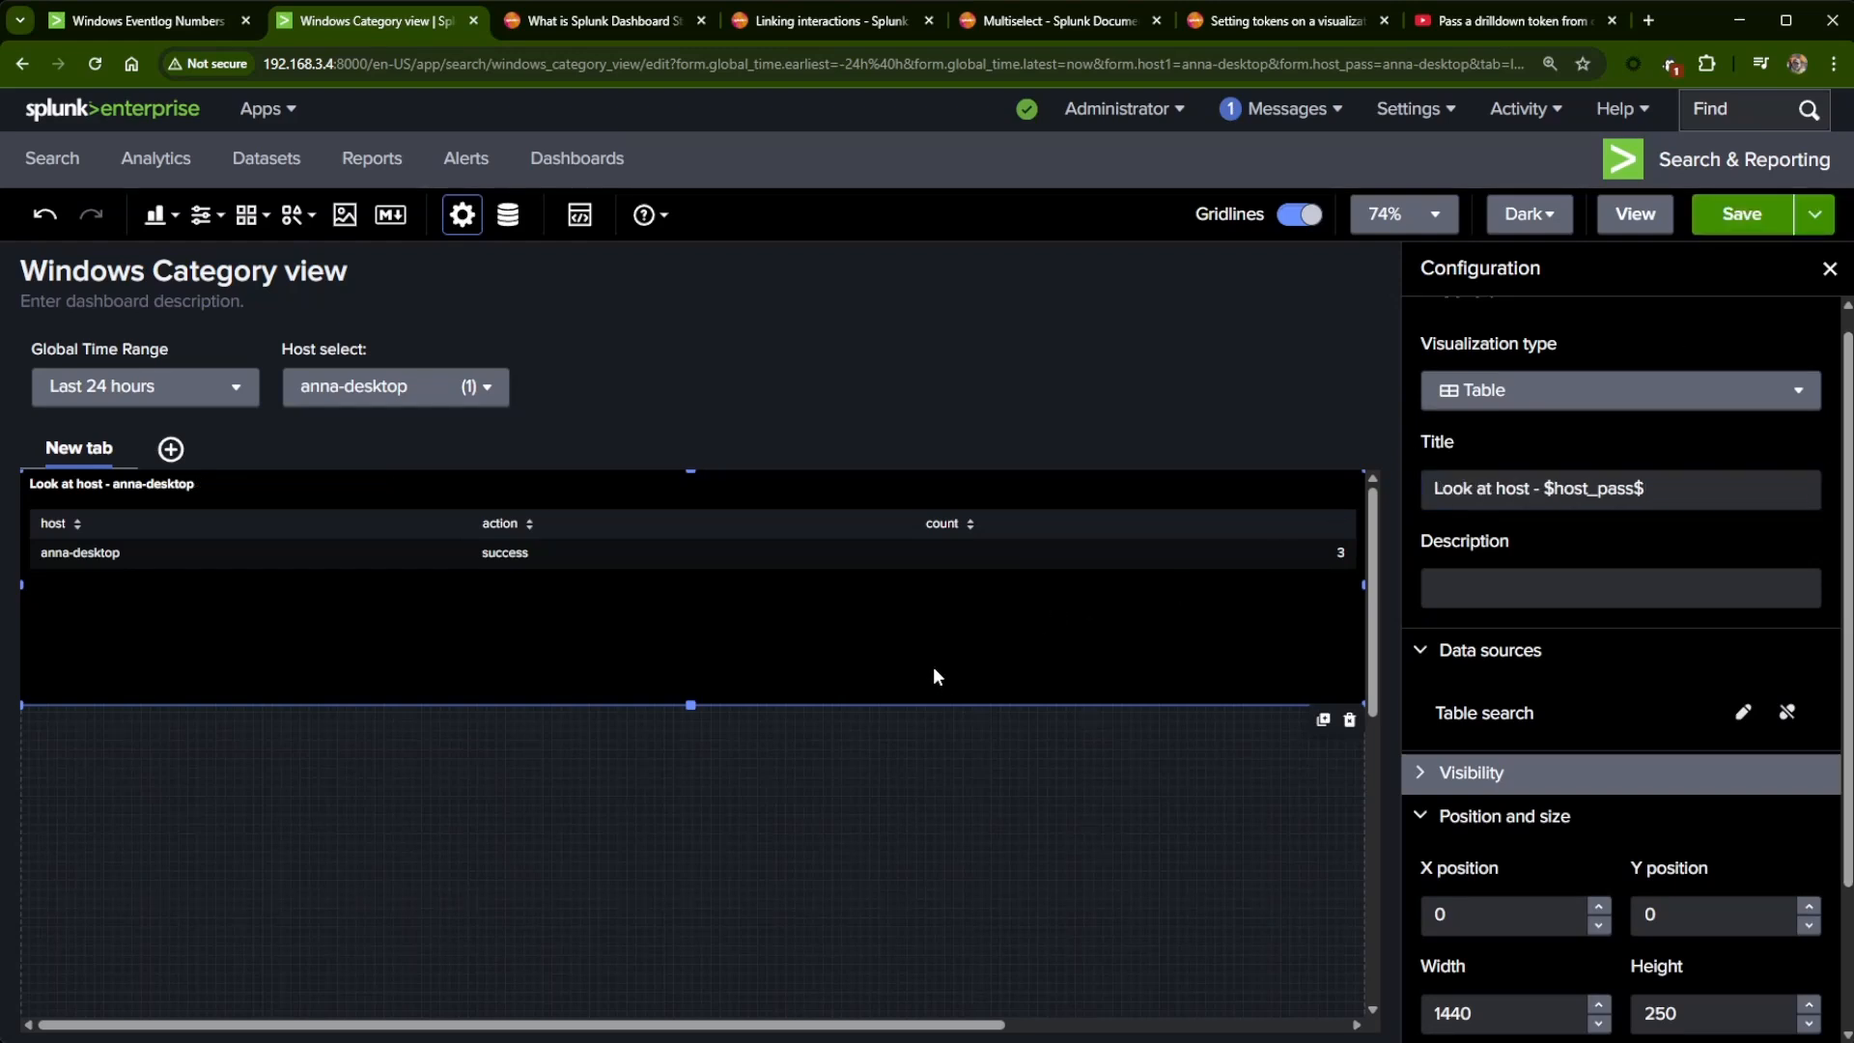
- Replace the host1 token with $host_pass$ in the Table search query and save the dashboard
left_click(1732, 716)
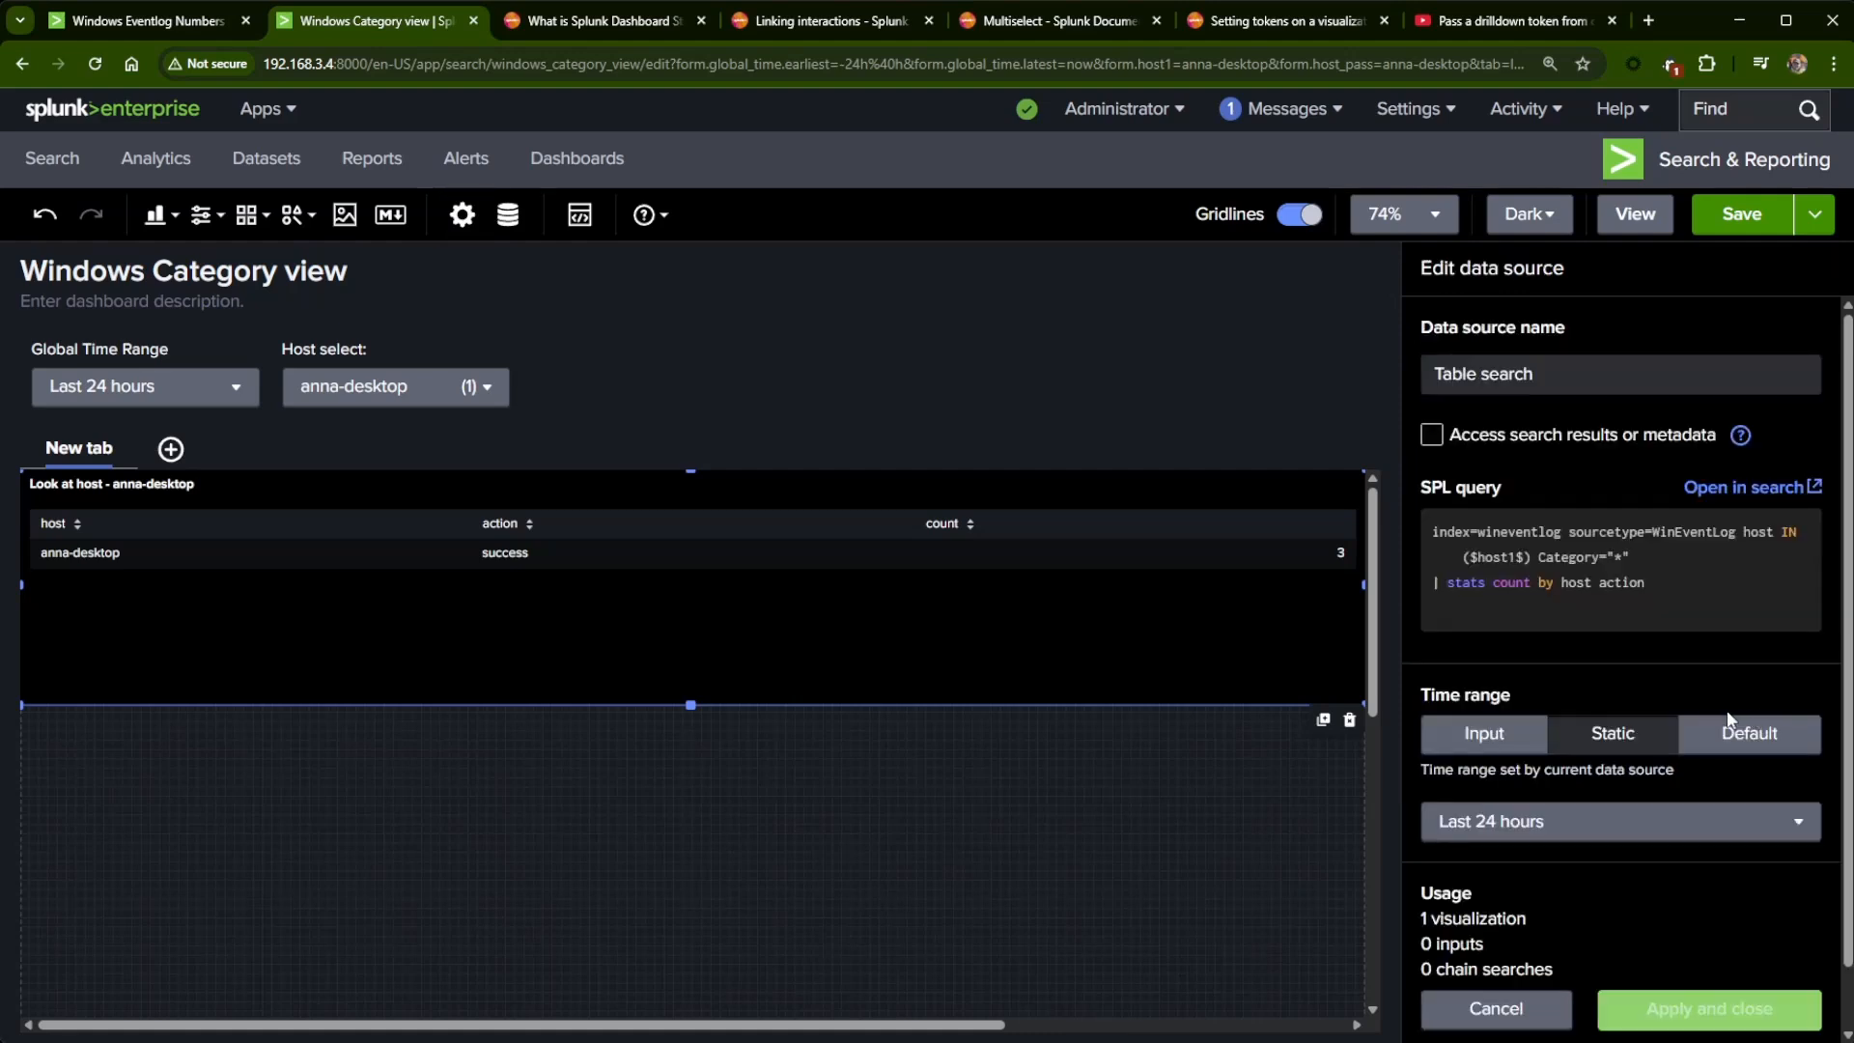
left_click(1519, 557)
key("BackSpace")
type("_")
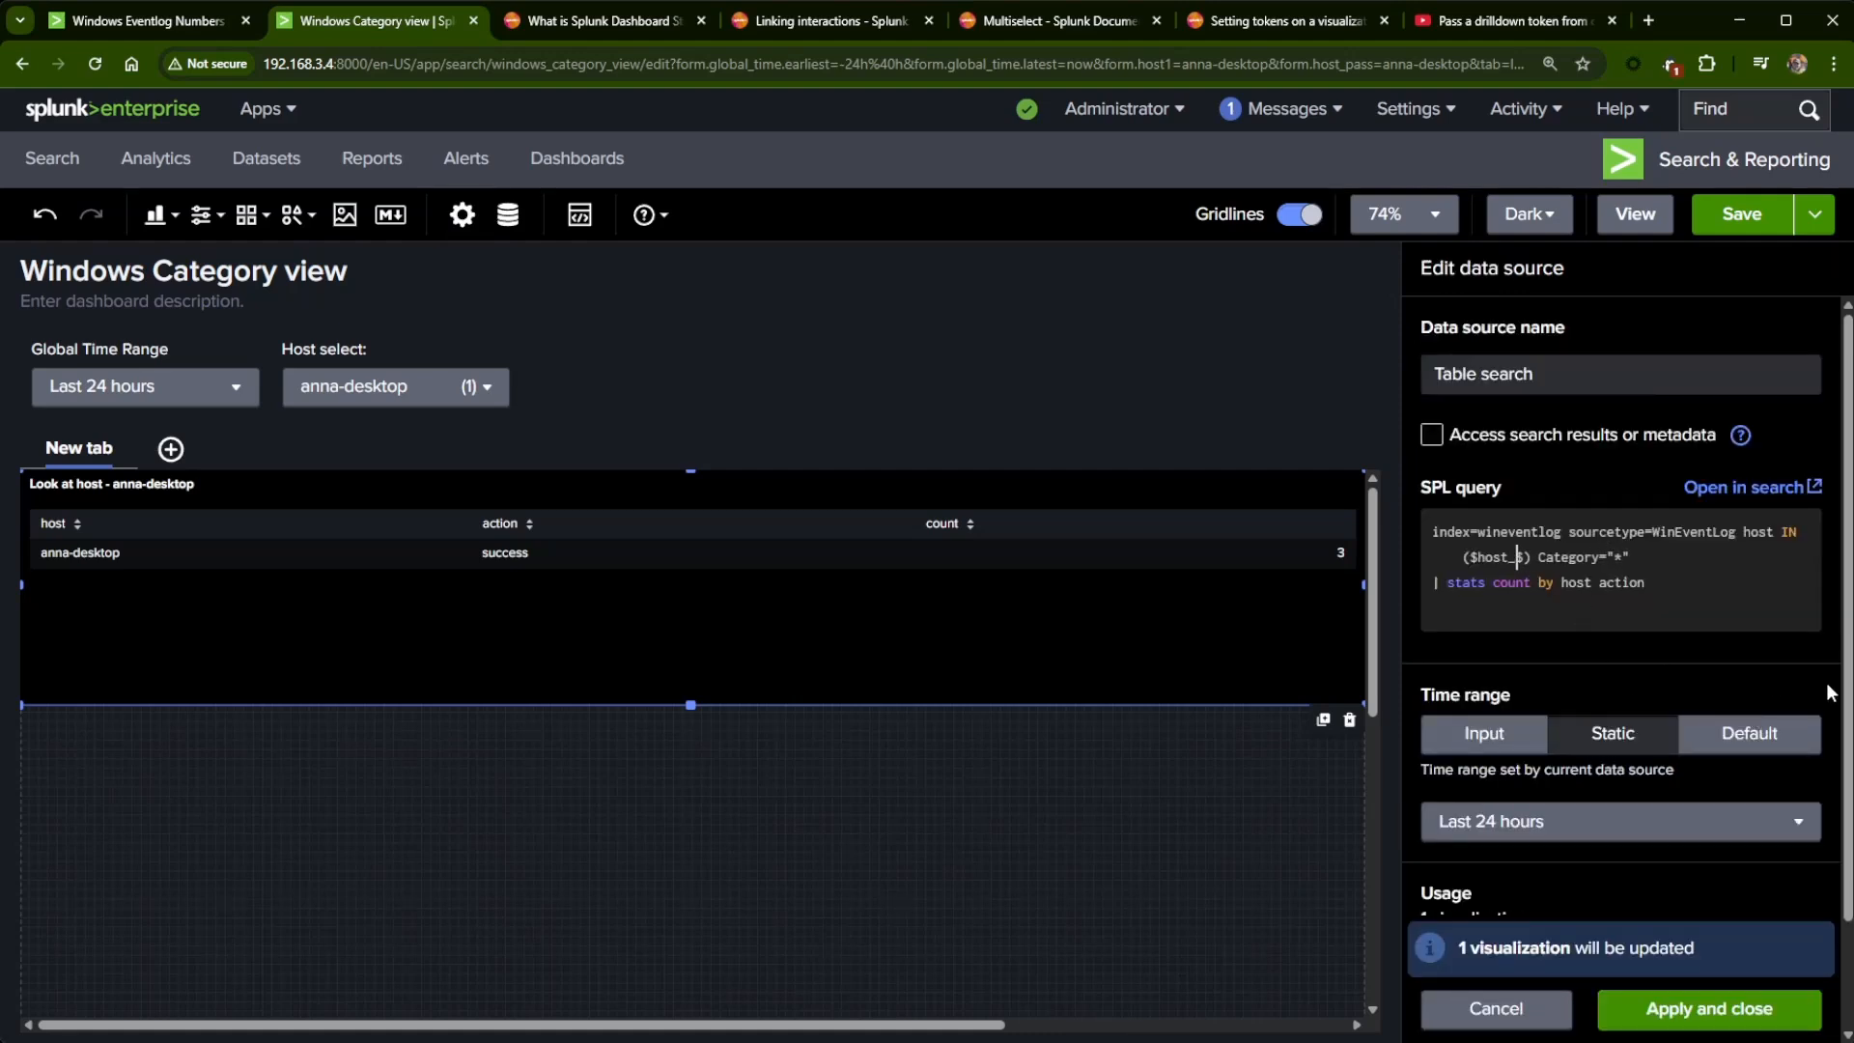
type("pass")
left_click(1707, 1012)
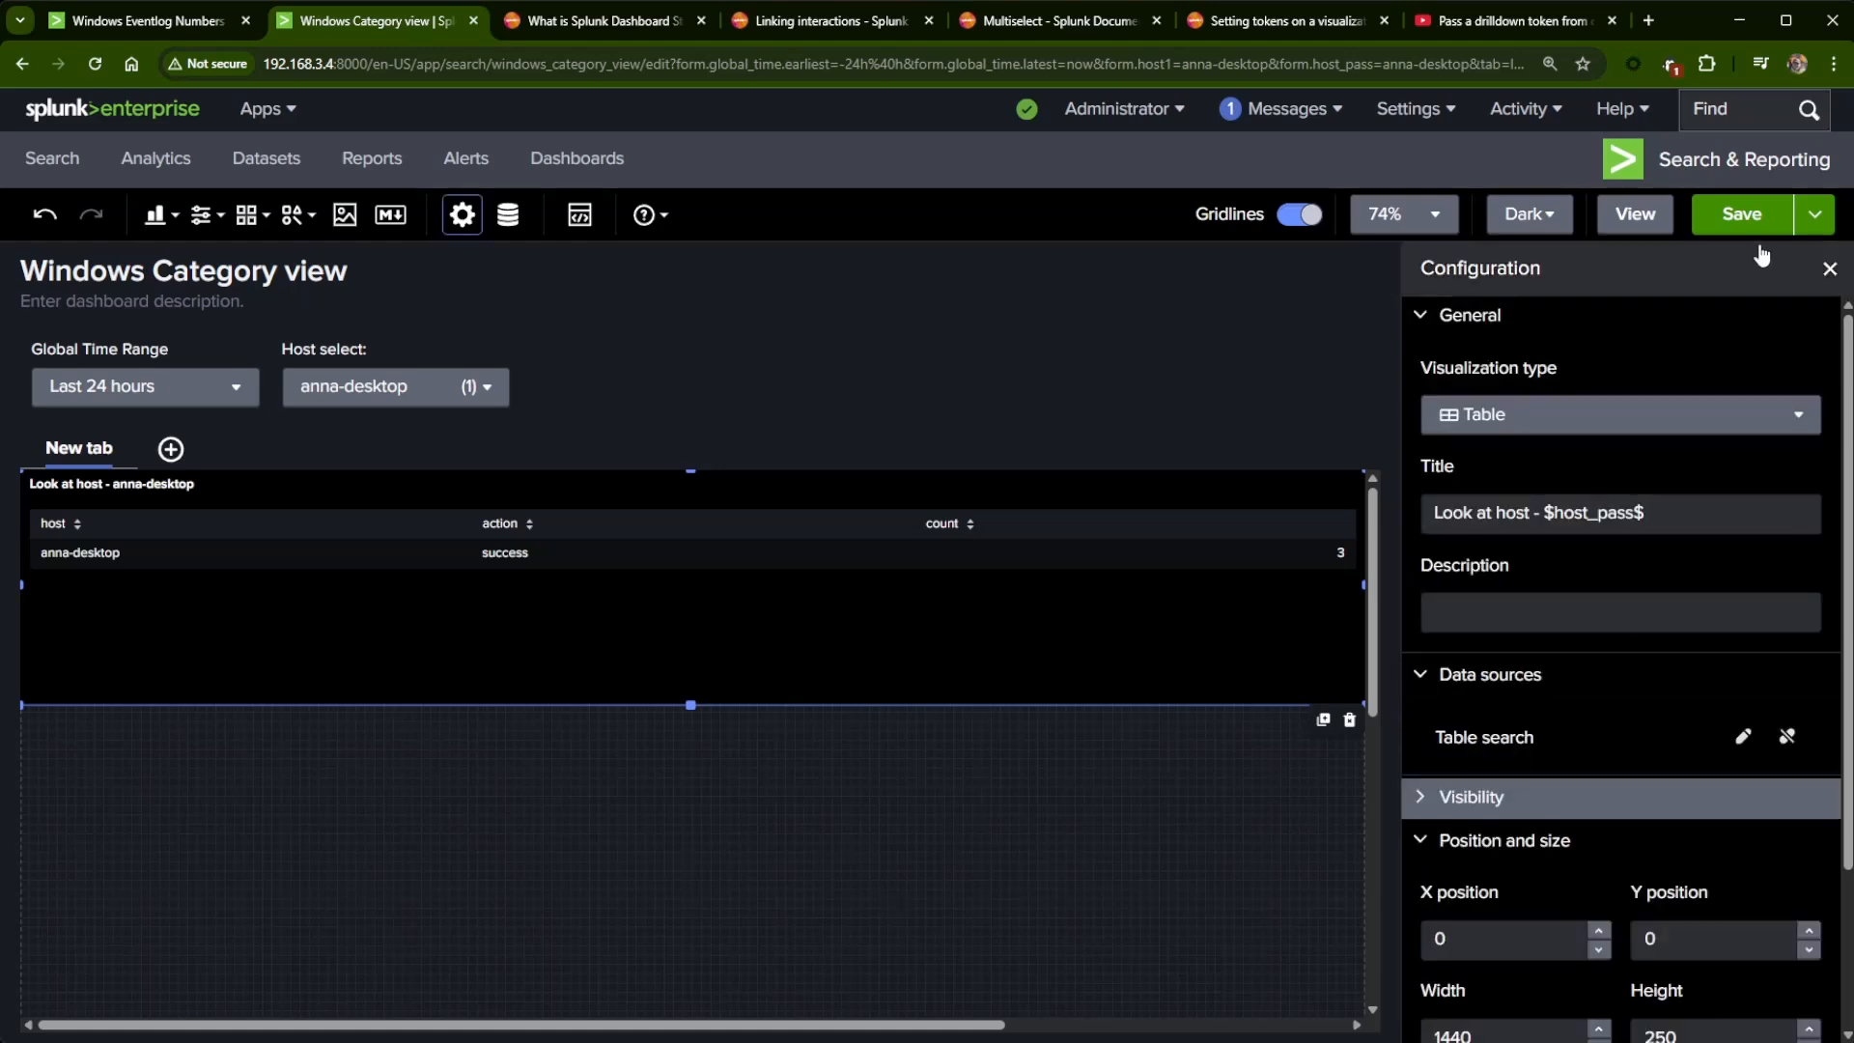
left_click(1742, 215)
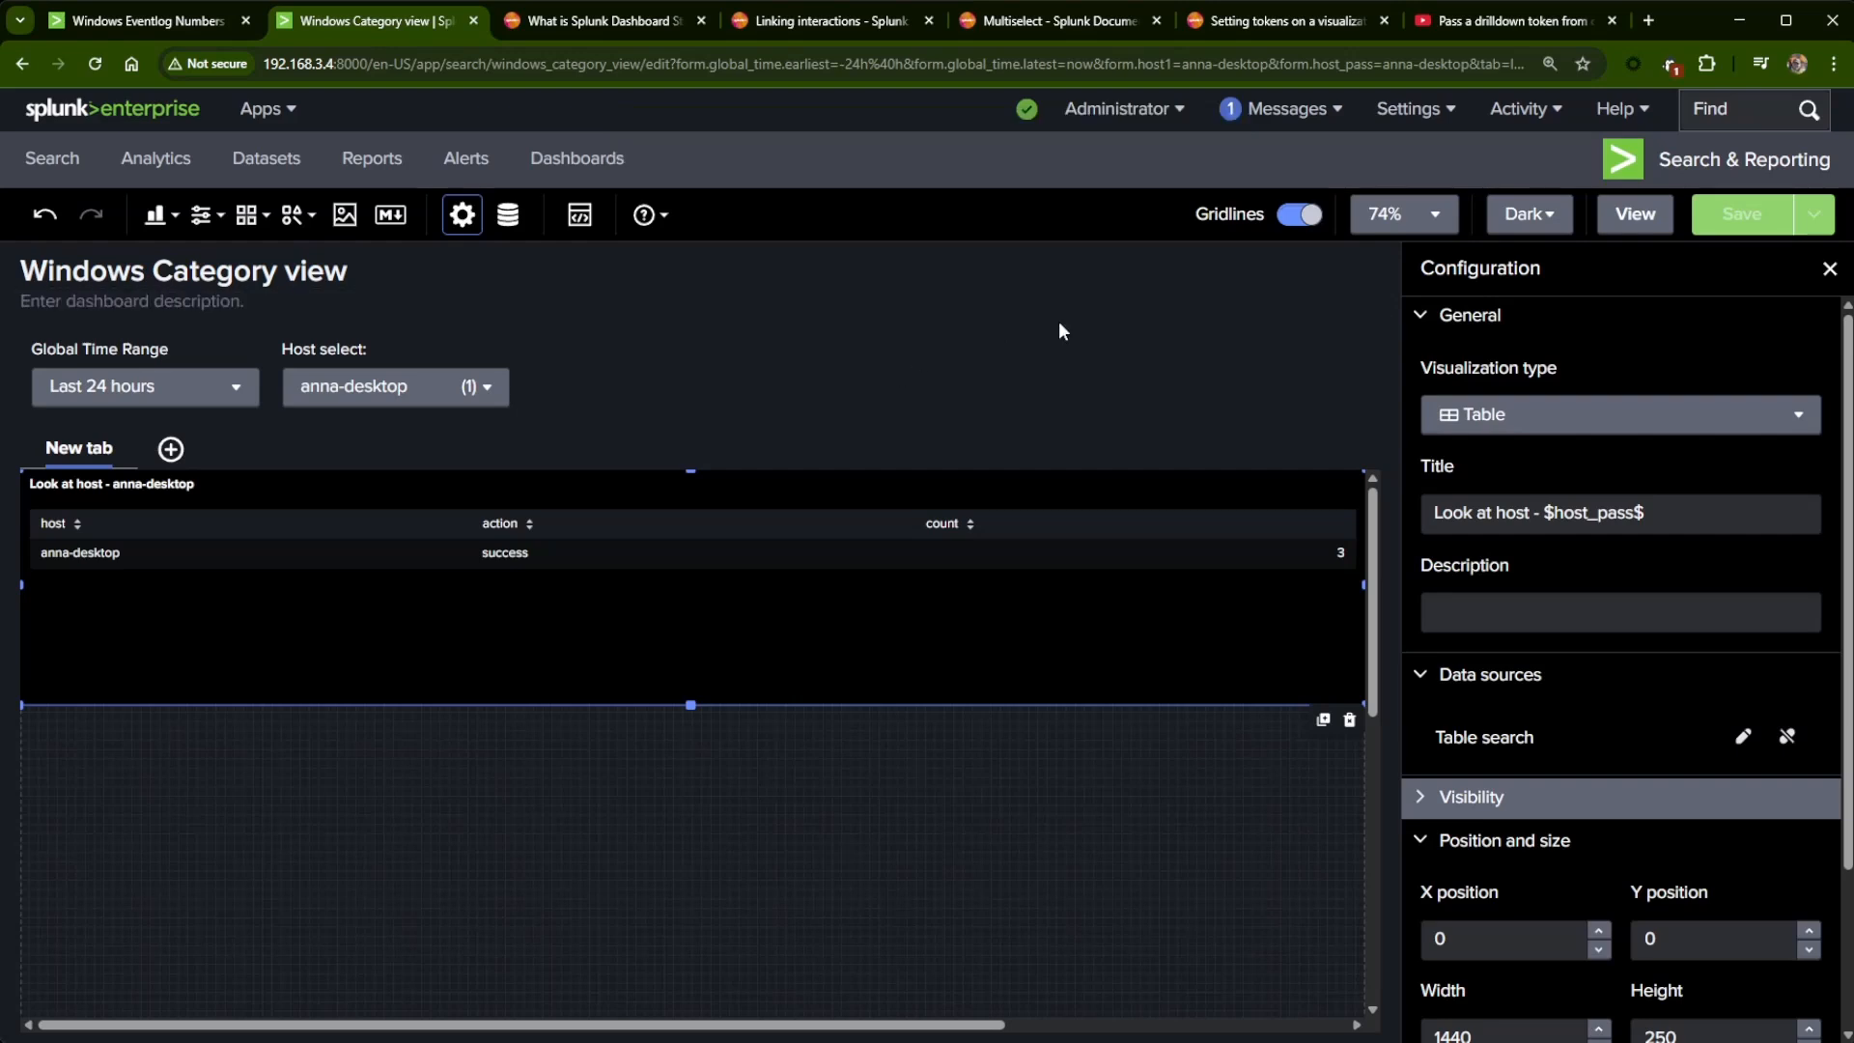
- Reopen Windows Category view by drilling down on DESKTOP-MVUE7P9 in Windows Eventlog Numbers and check the Host select choices
left_click(474, 22)
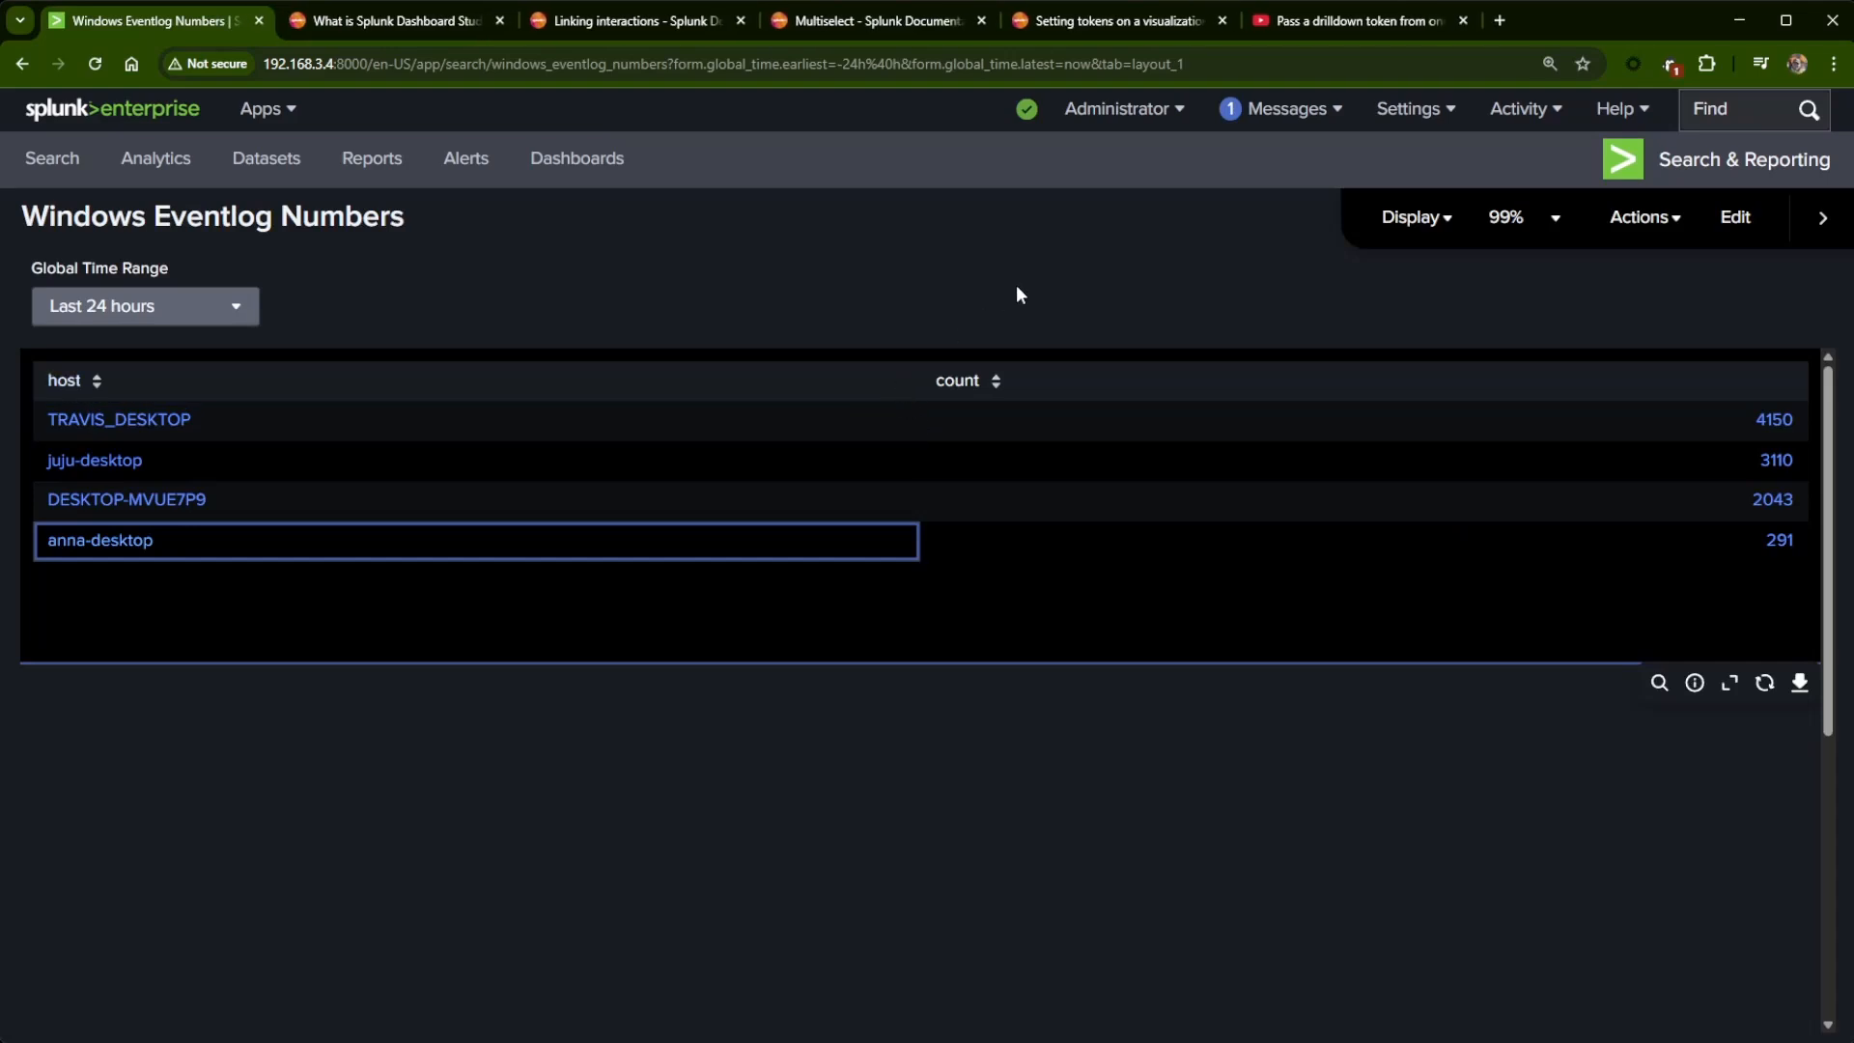
left_click(104, 497)
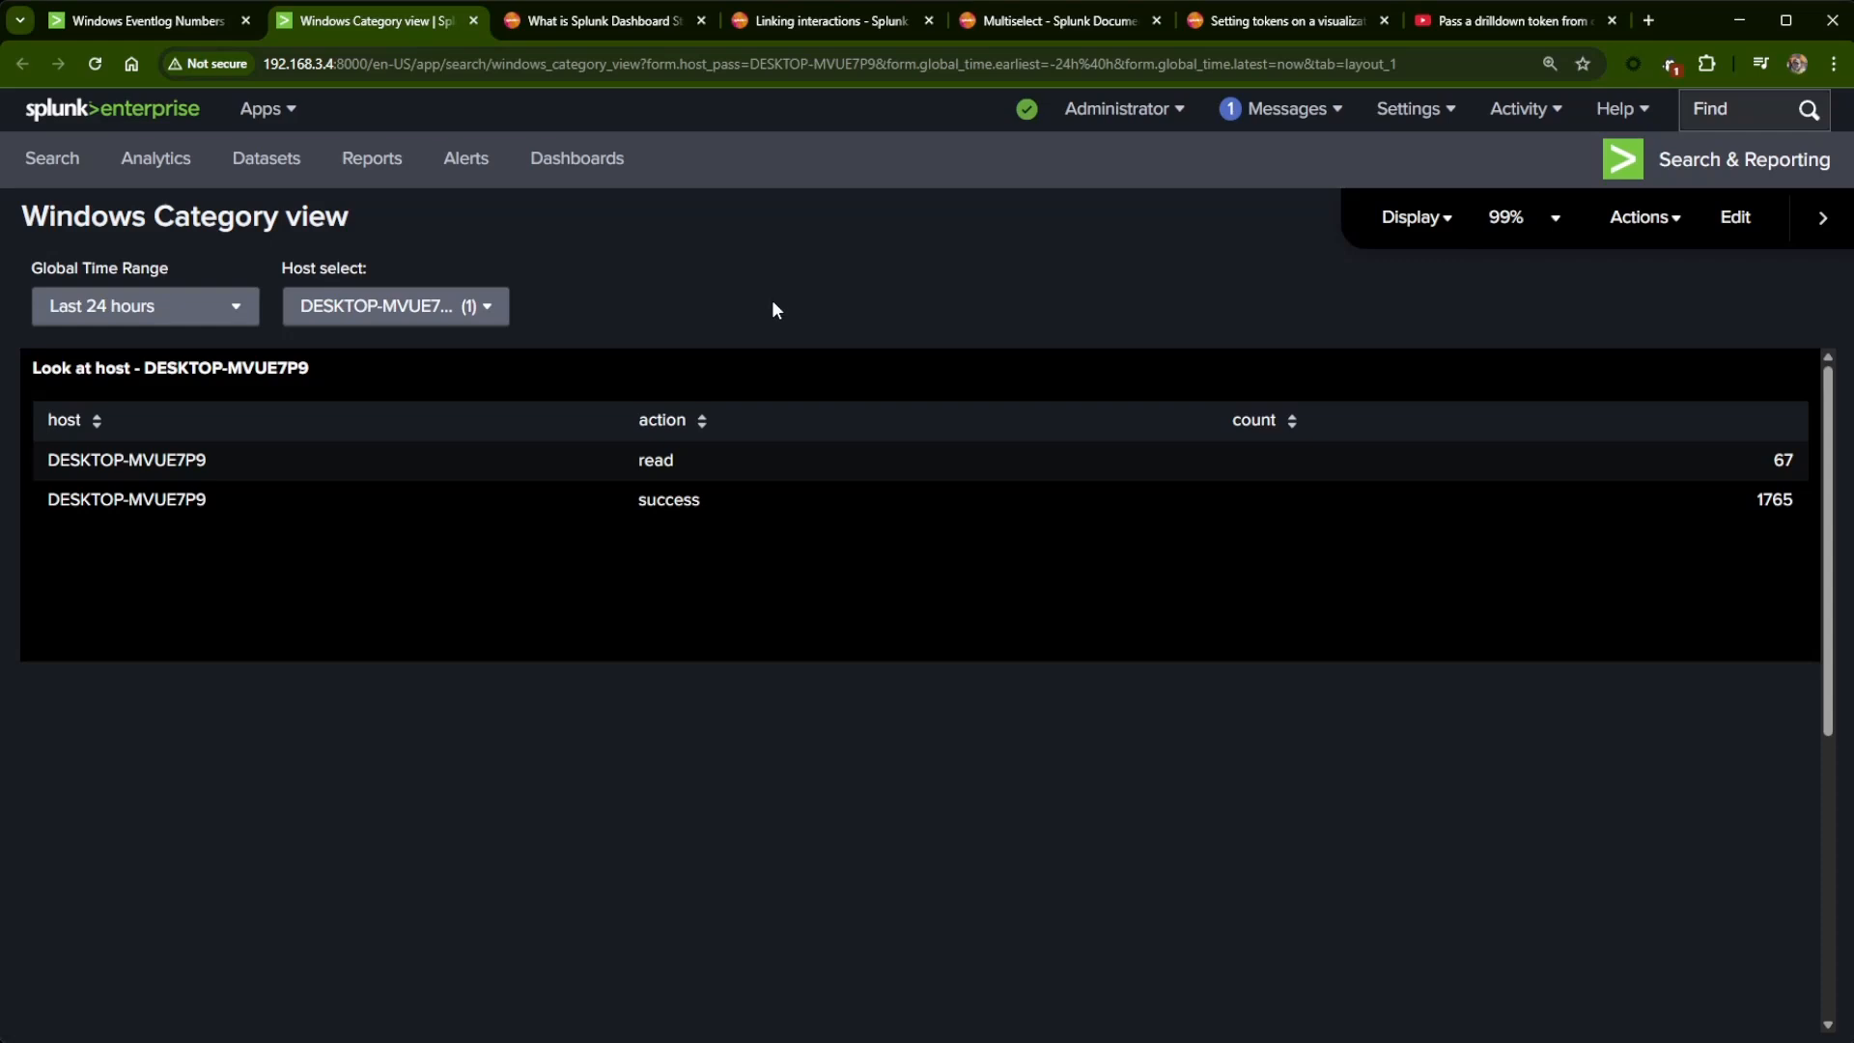
left_click(427, 311)
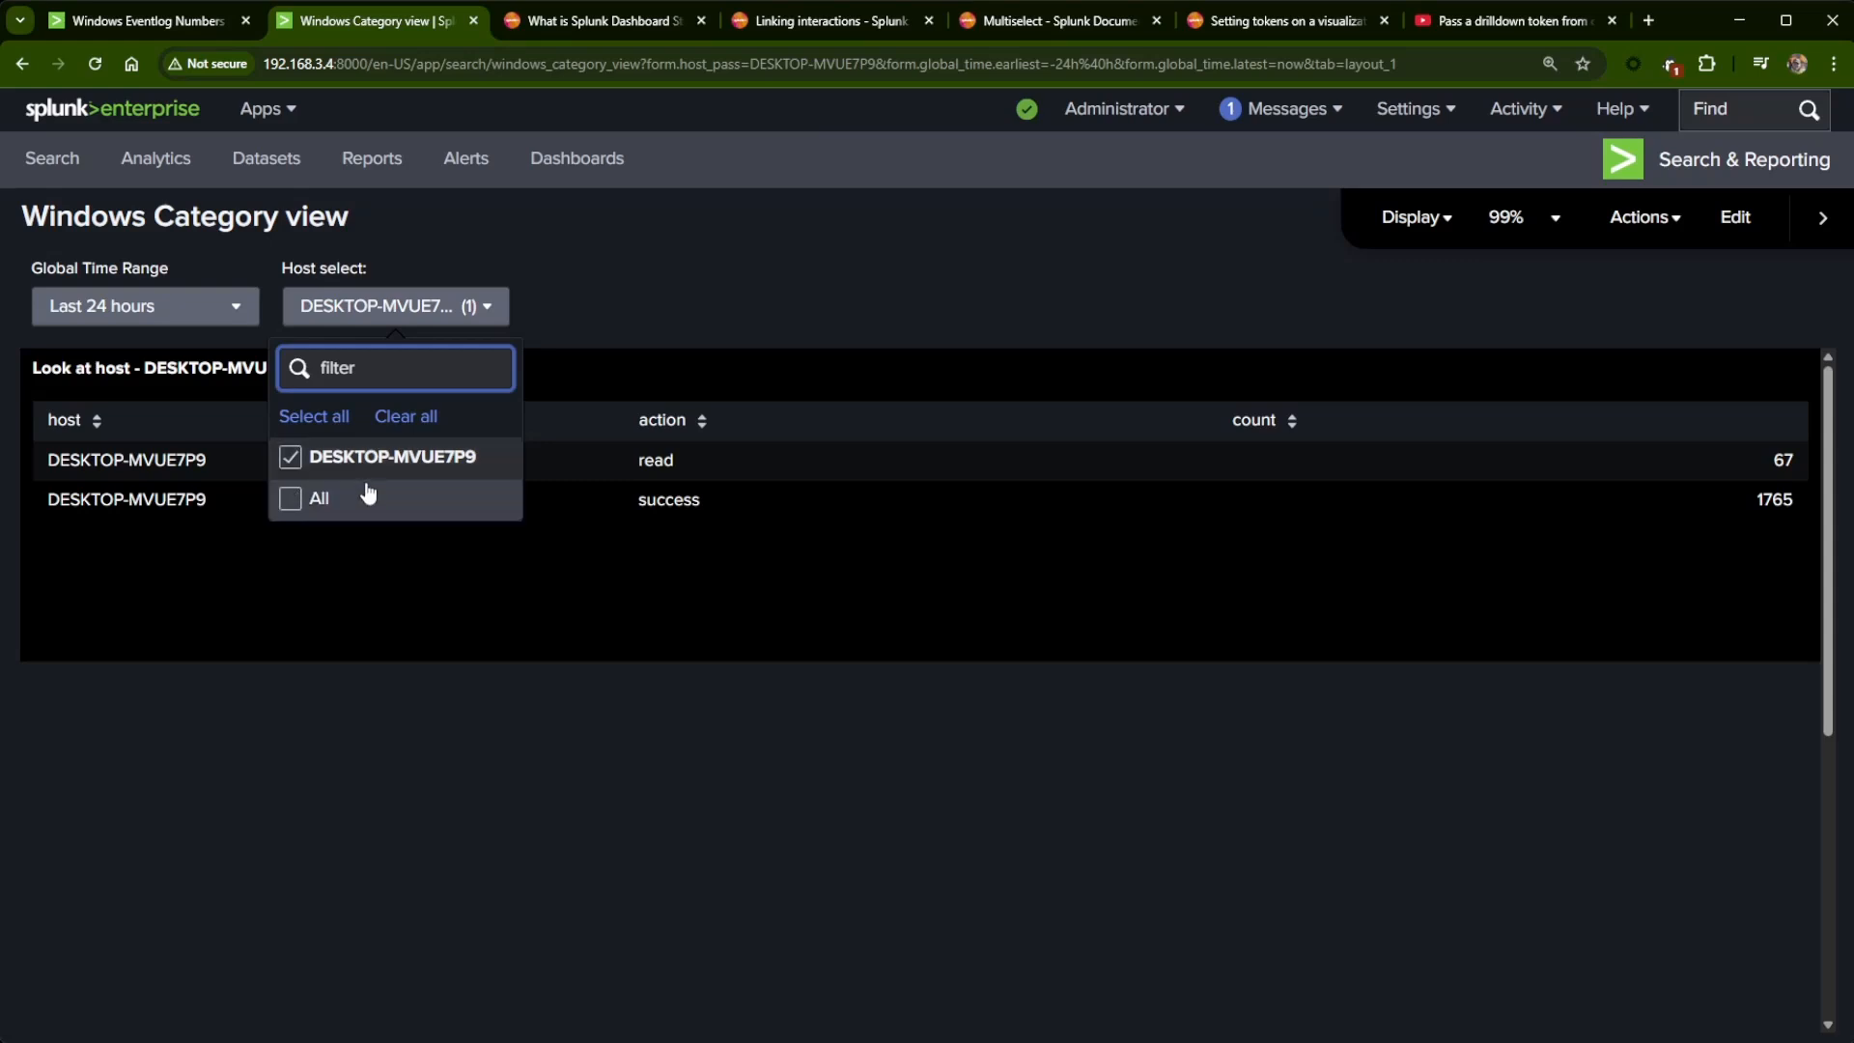
left_click(176, 24)
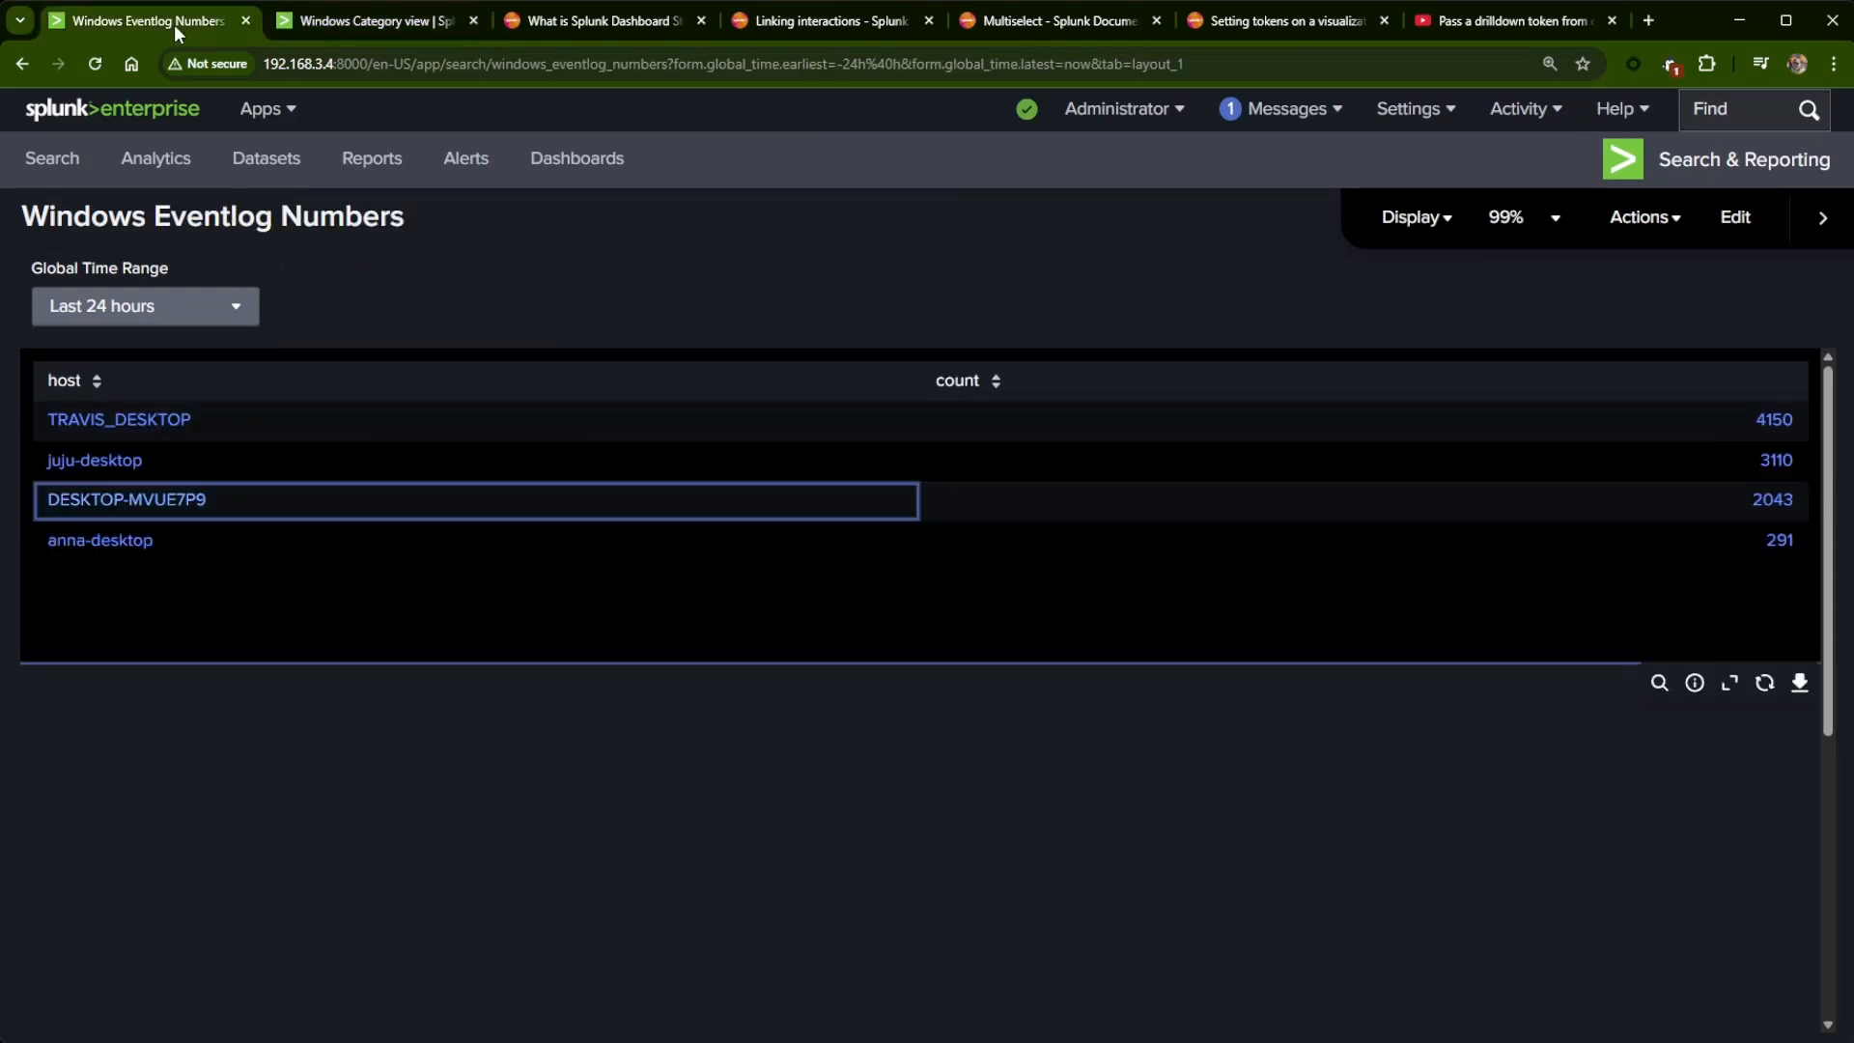
left_click(363, 21)
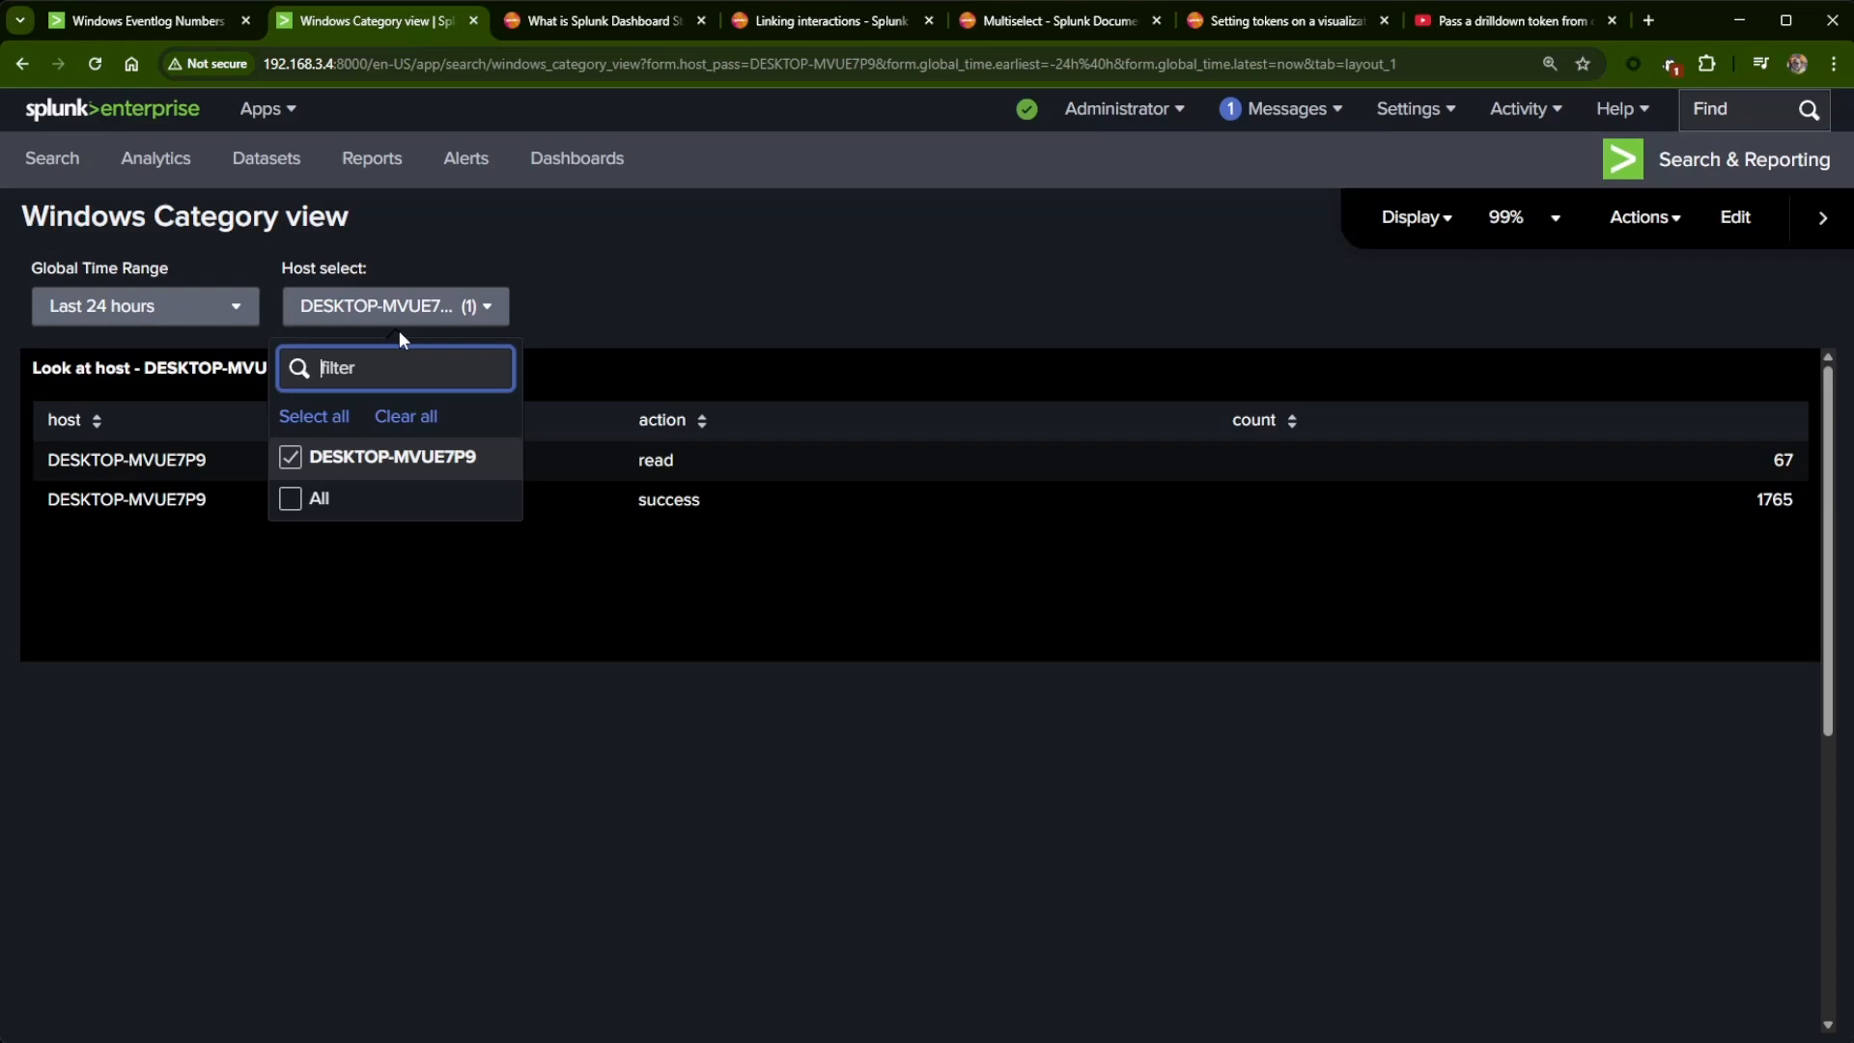
left_click(667, 290)
left_click(644, 280)
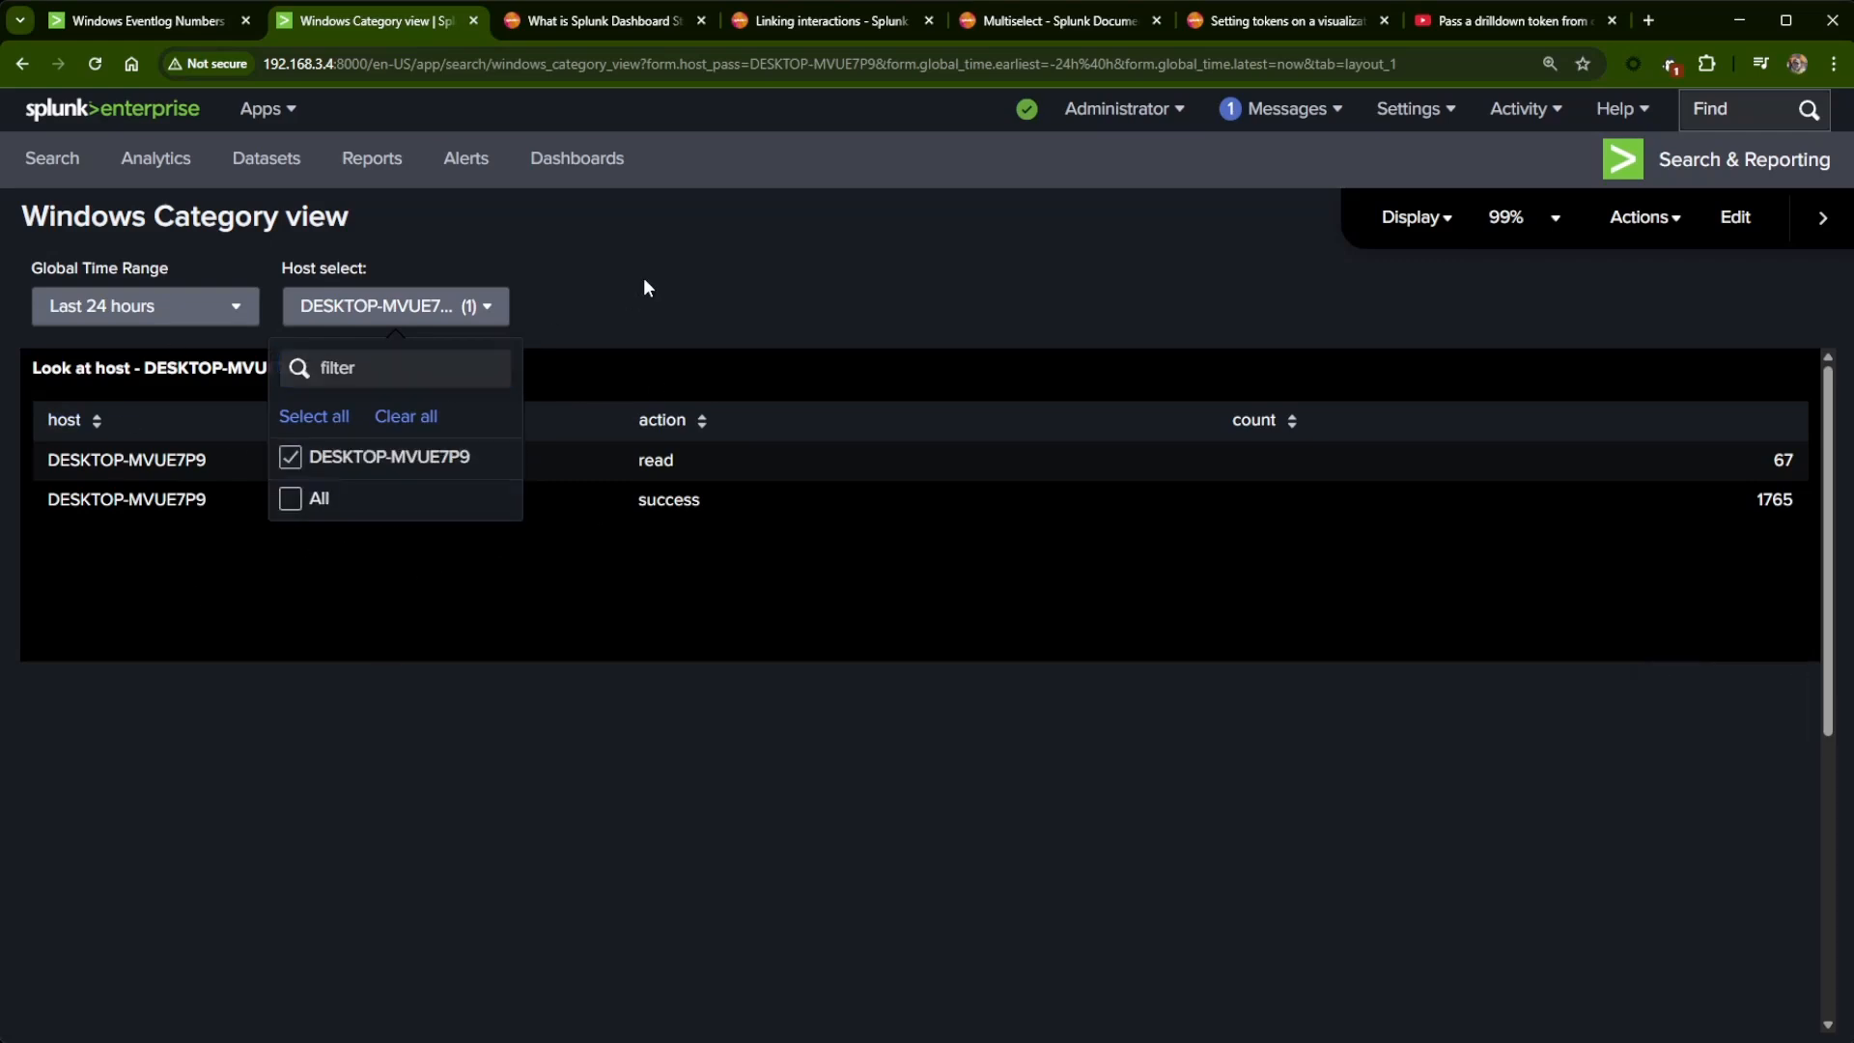
- Give the Host select input a new primary search: index=wineventlog sourcetype=WinEventLog Category="*" | dedup host | table host
left_click(1733, 220)
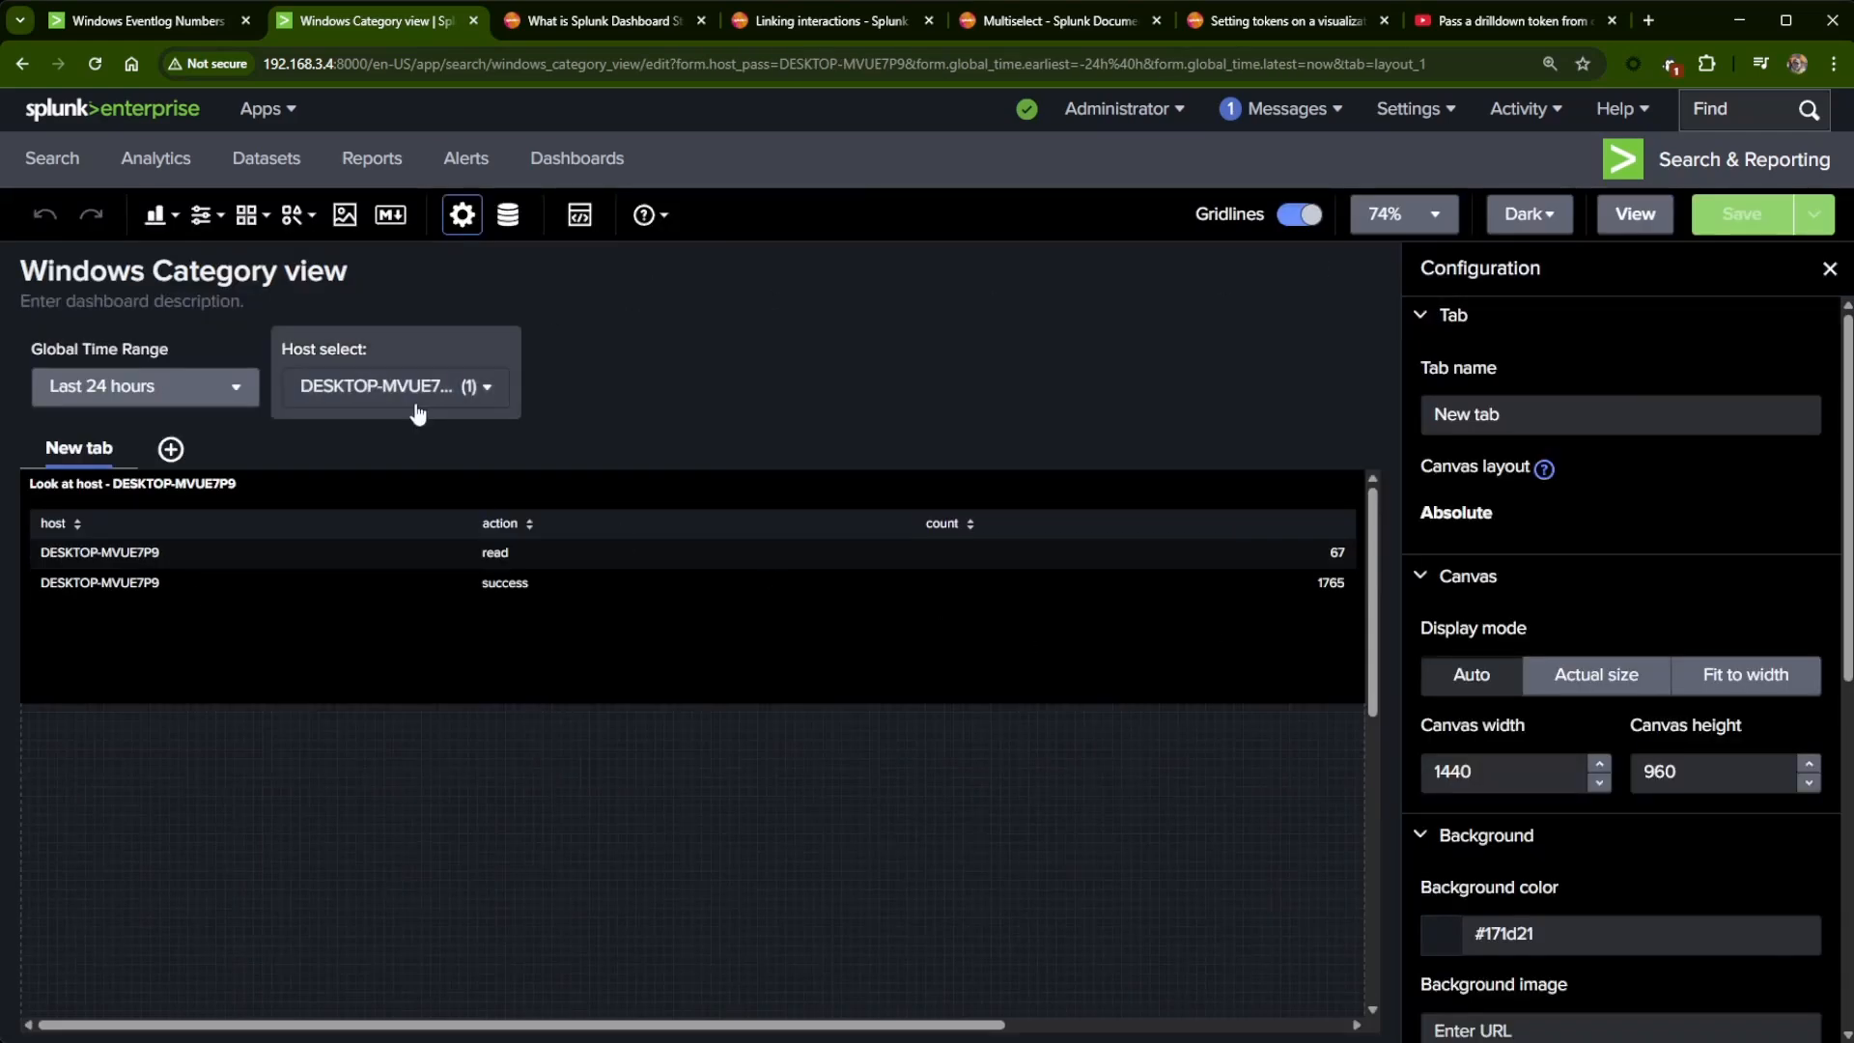
left_click(408, 361)
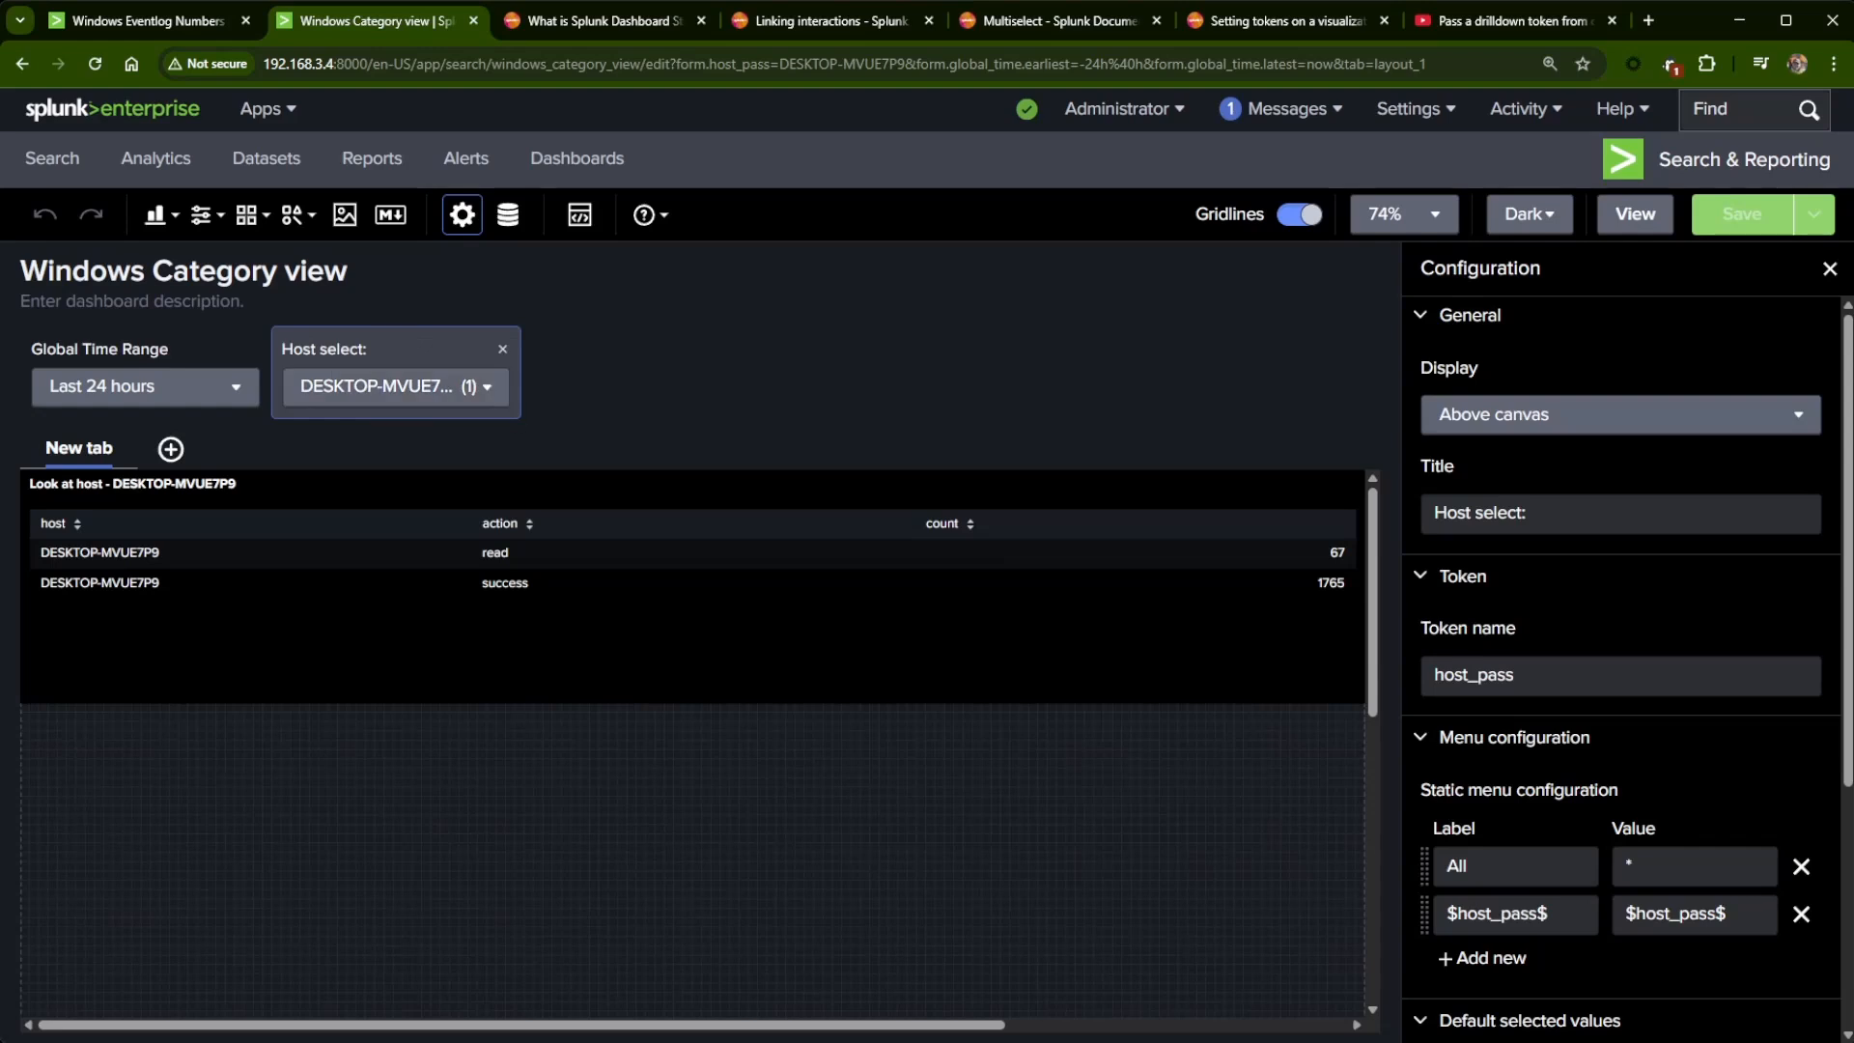
scroll(1545, 760, "down", 4)
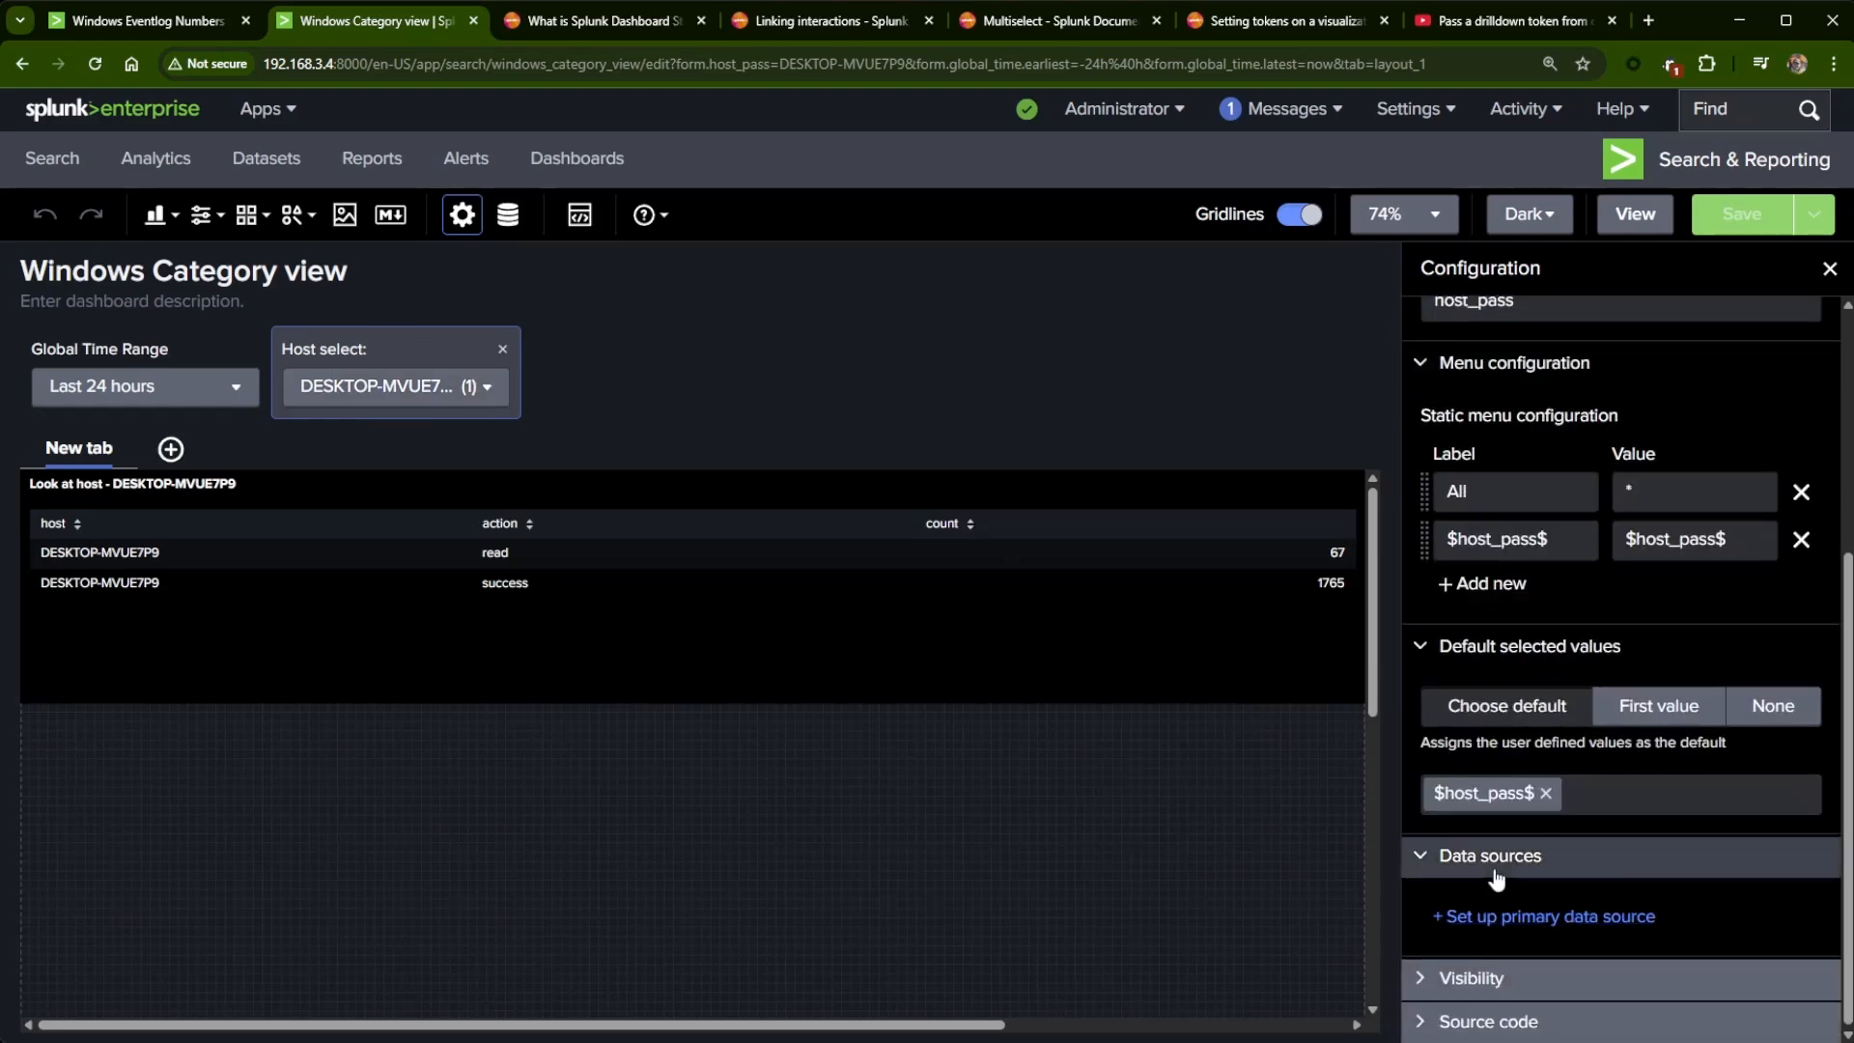
left_click(1586, 918)
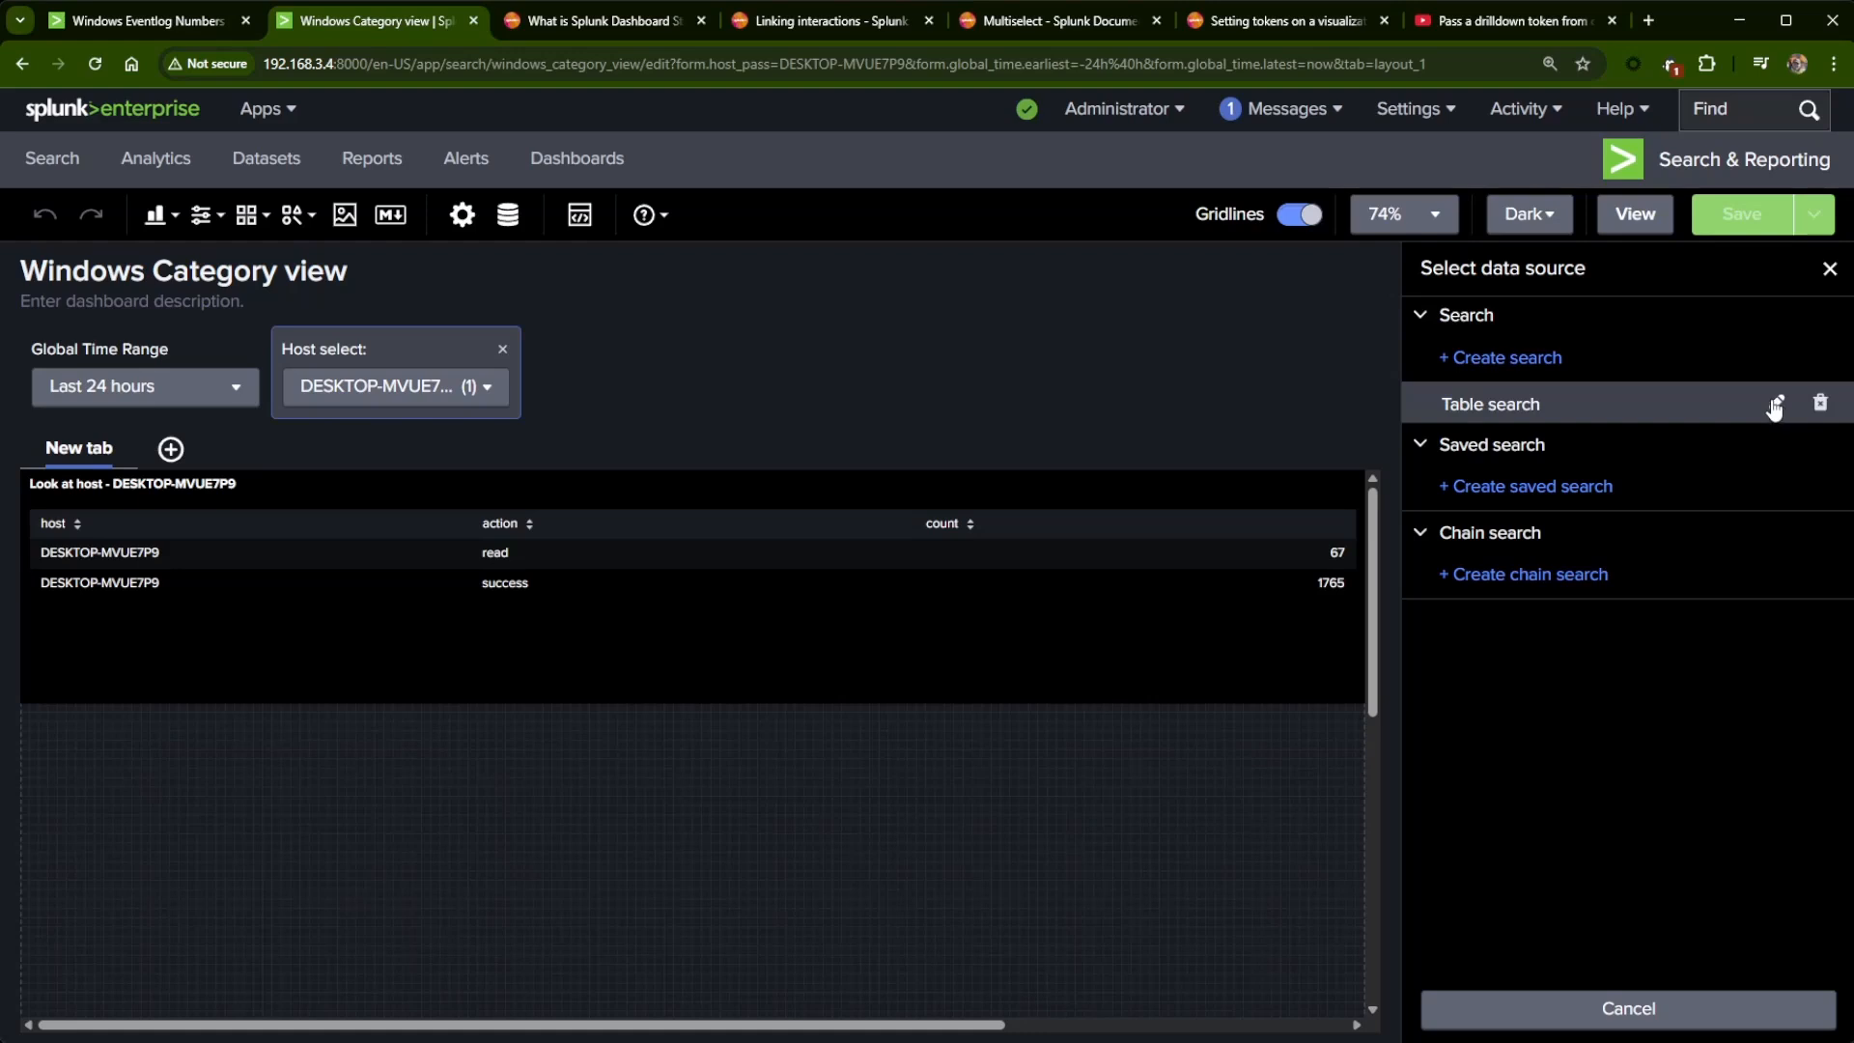
left_click(1546, 373)
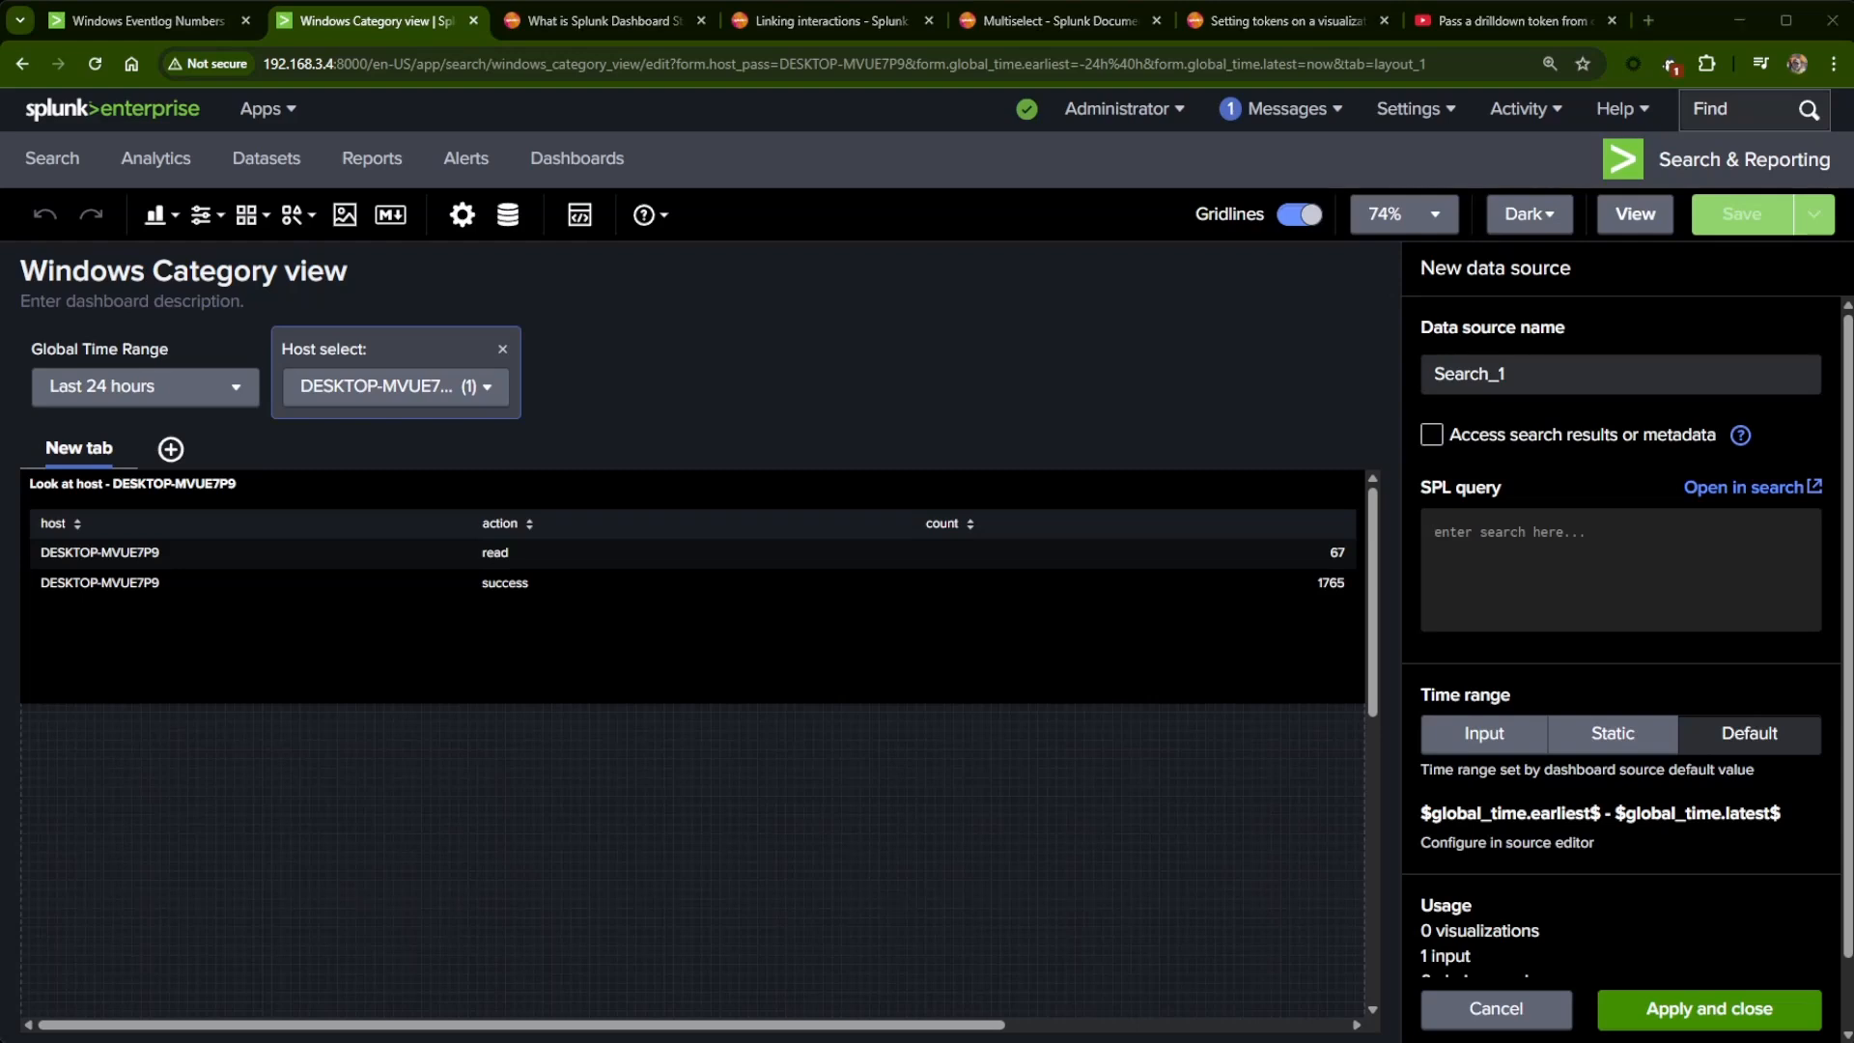
type("index=wineventlog sourcetype=WinEventLog Category=\"*\"")
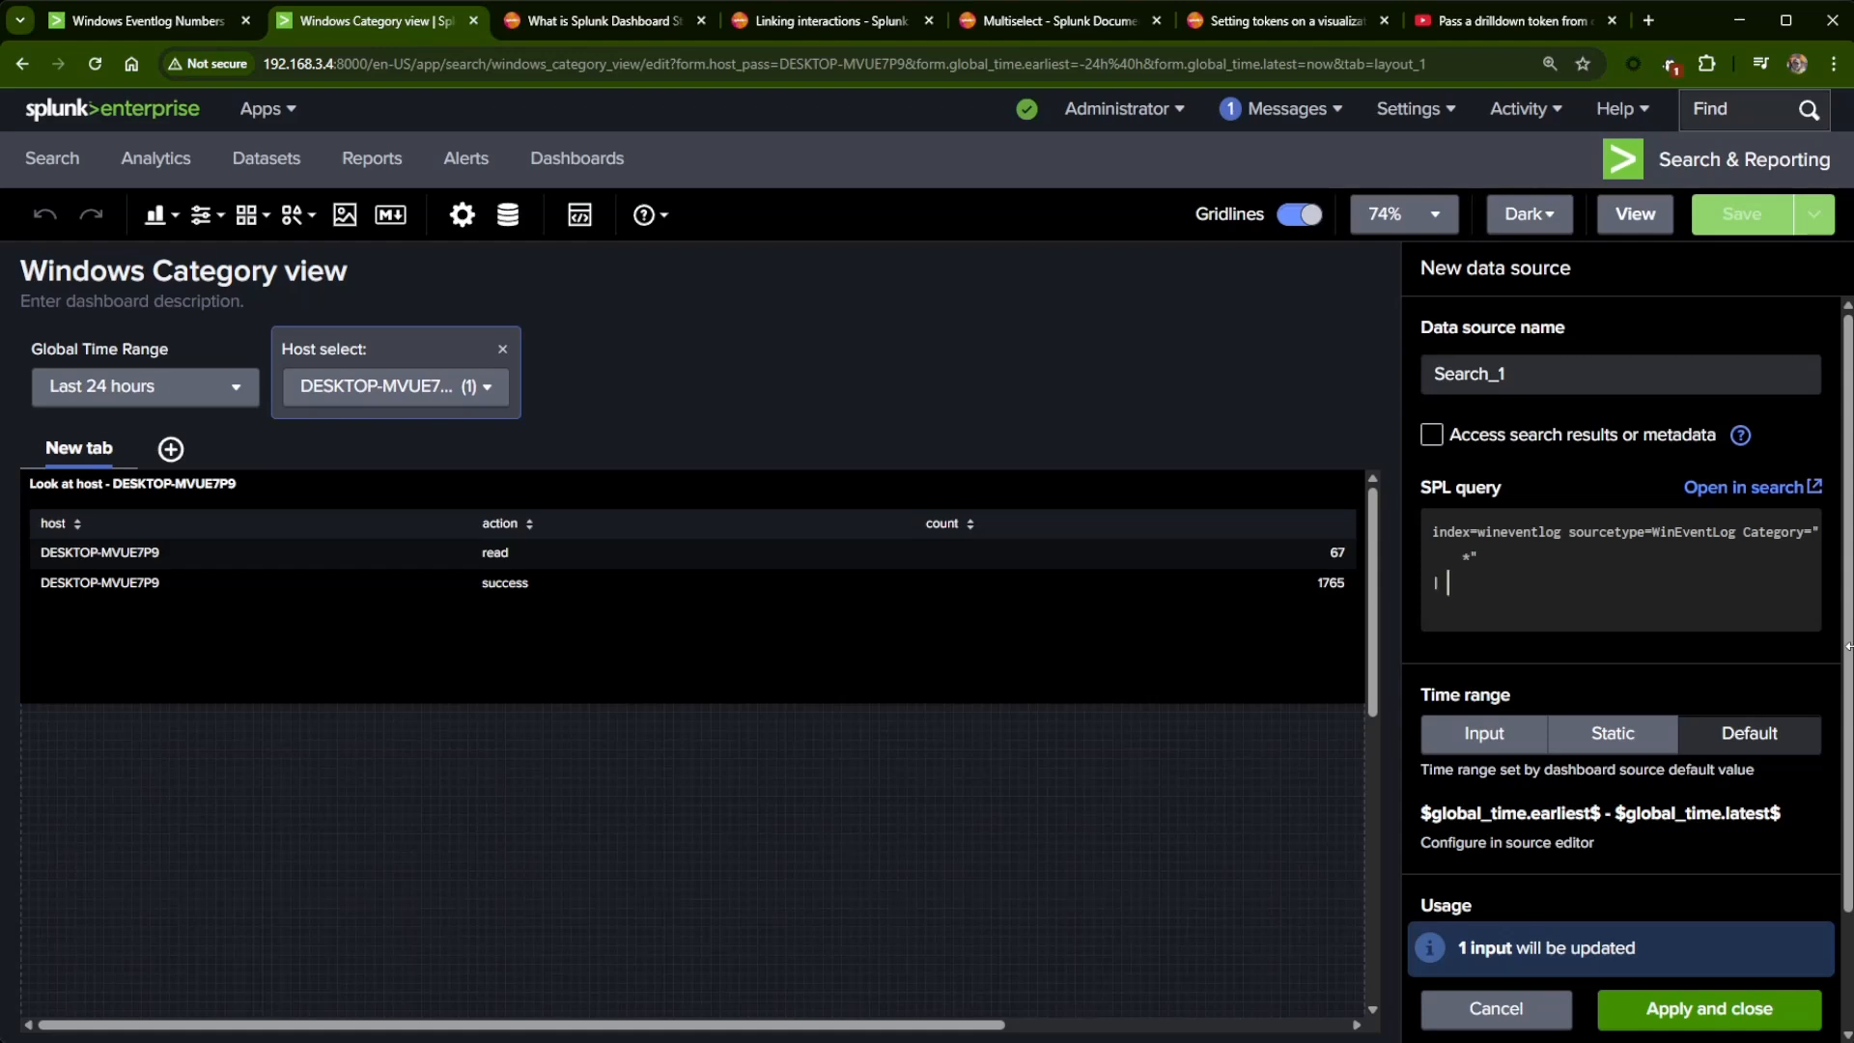
type("dedu")
key("BackSpace")
key("BackSpace")
type("dup host")
key("Return")
type("| table host")
left_click(1646, 1018)
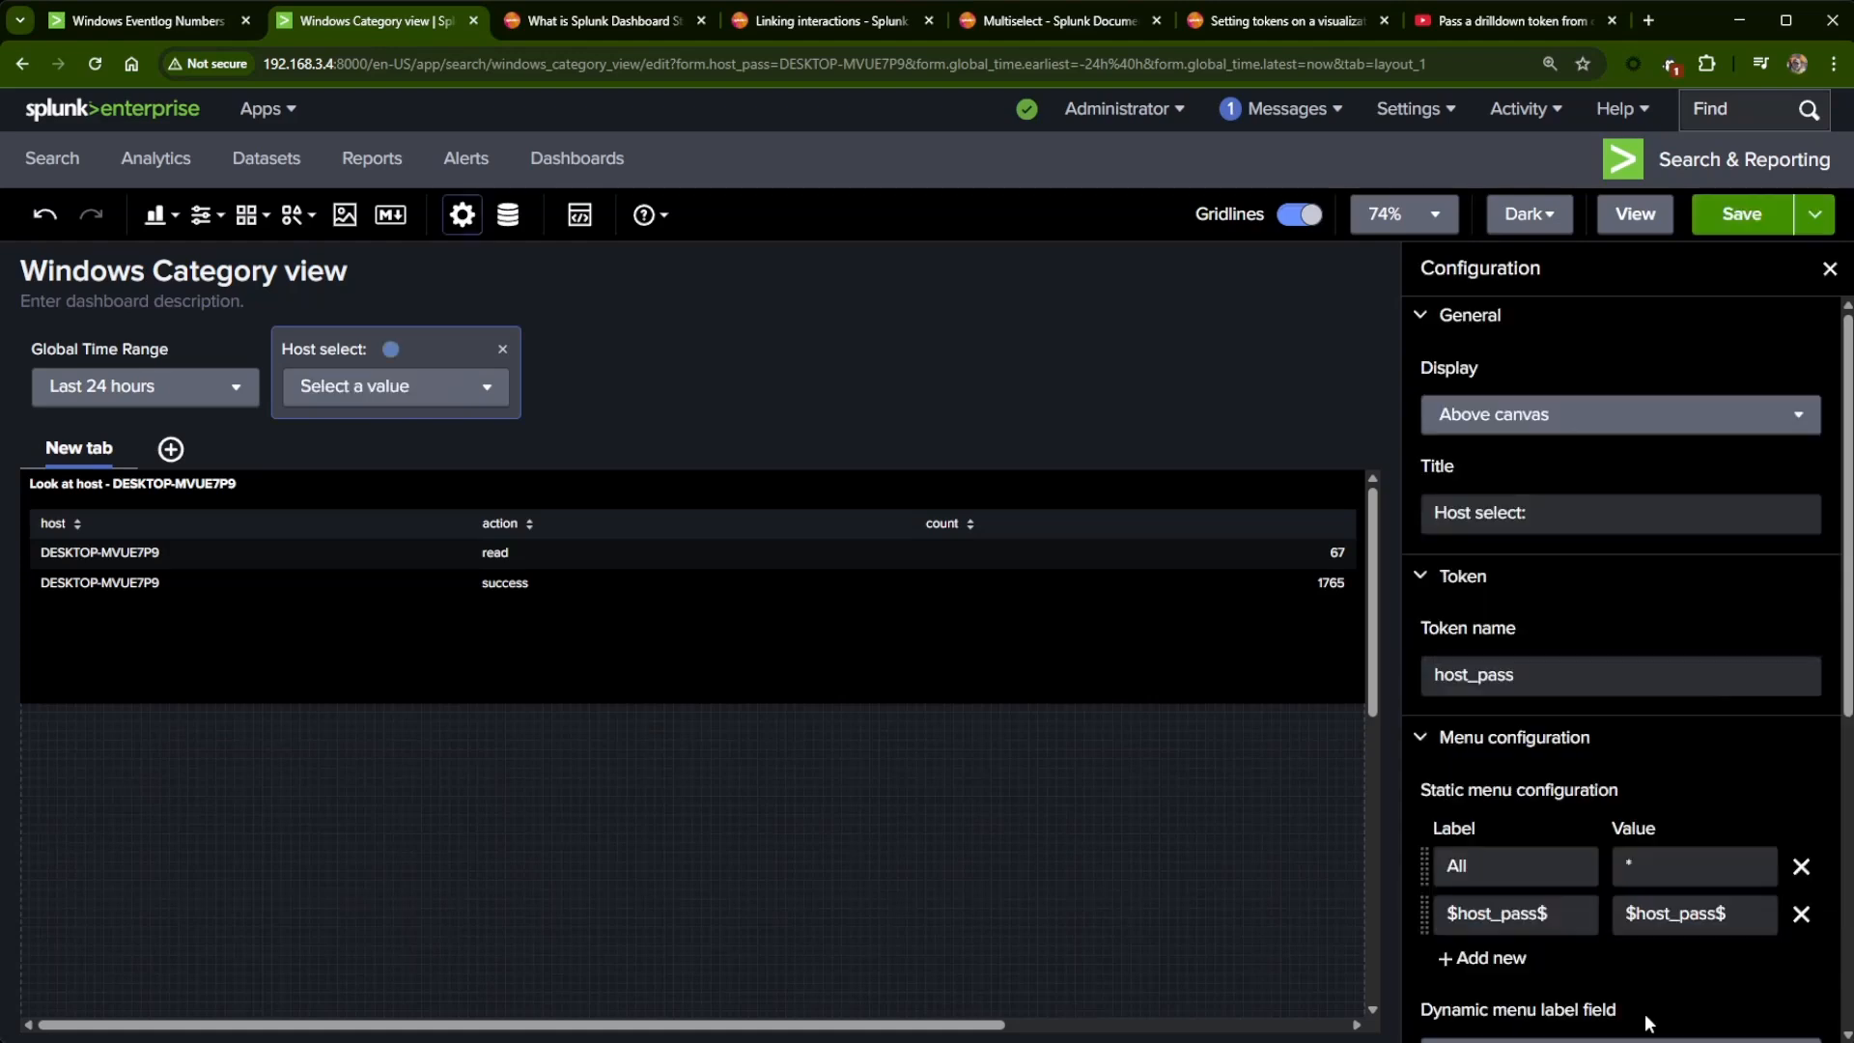
- Choose juju-desktop in Host select to filter the table by that host
left_click(790, 386)
left_click(396, 386)
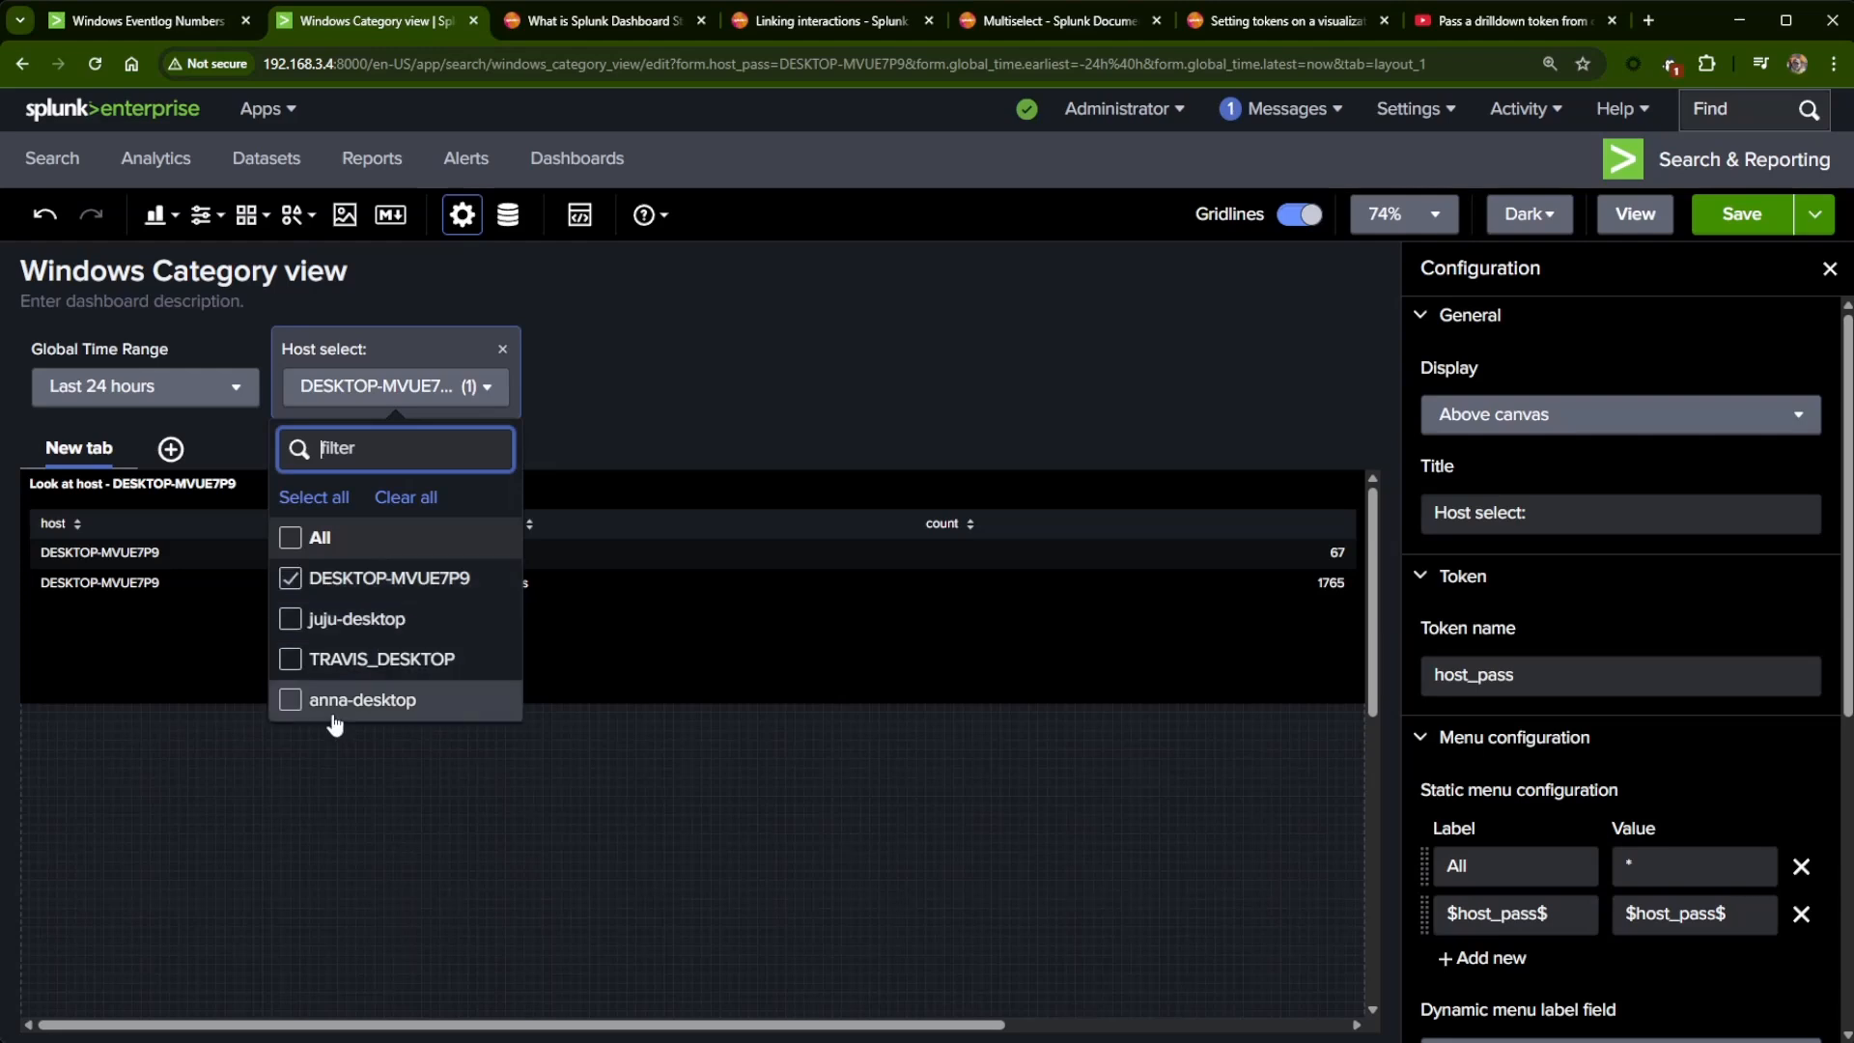
left_click(293, 621)
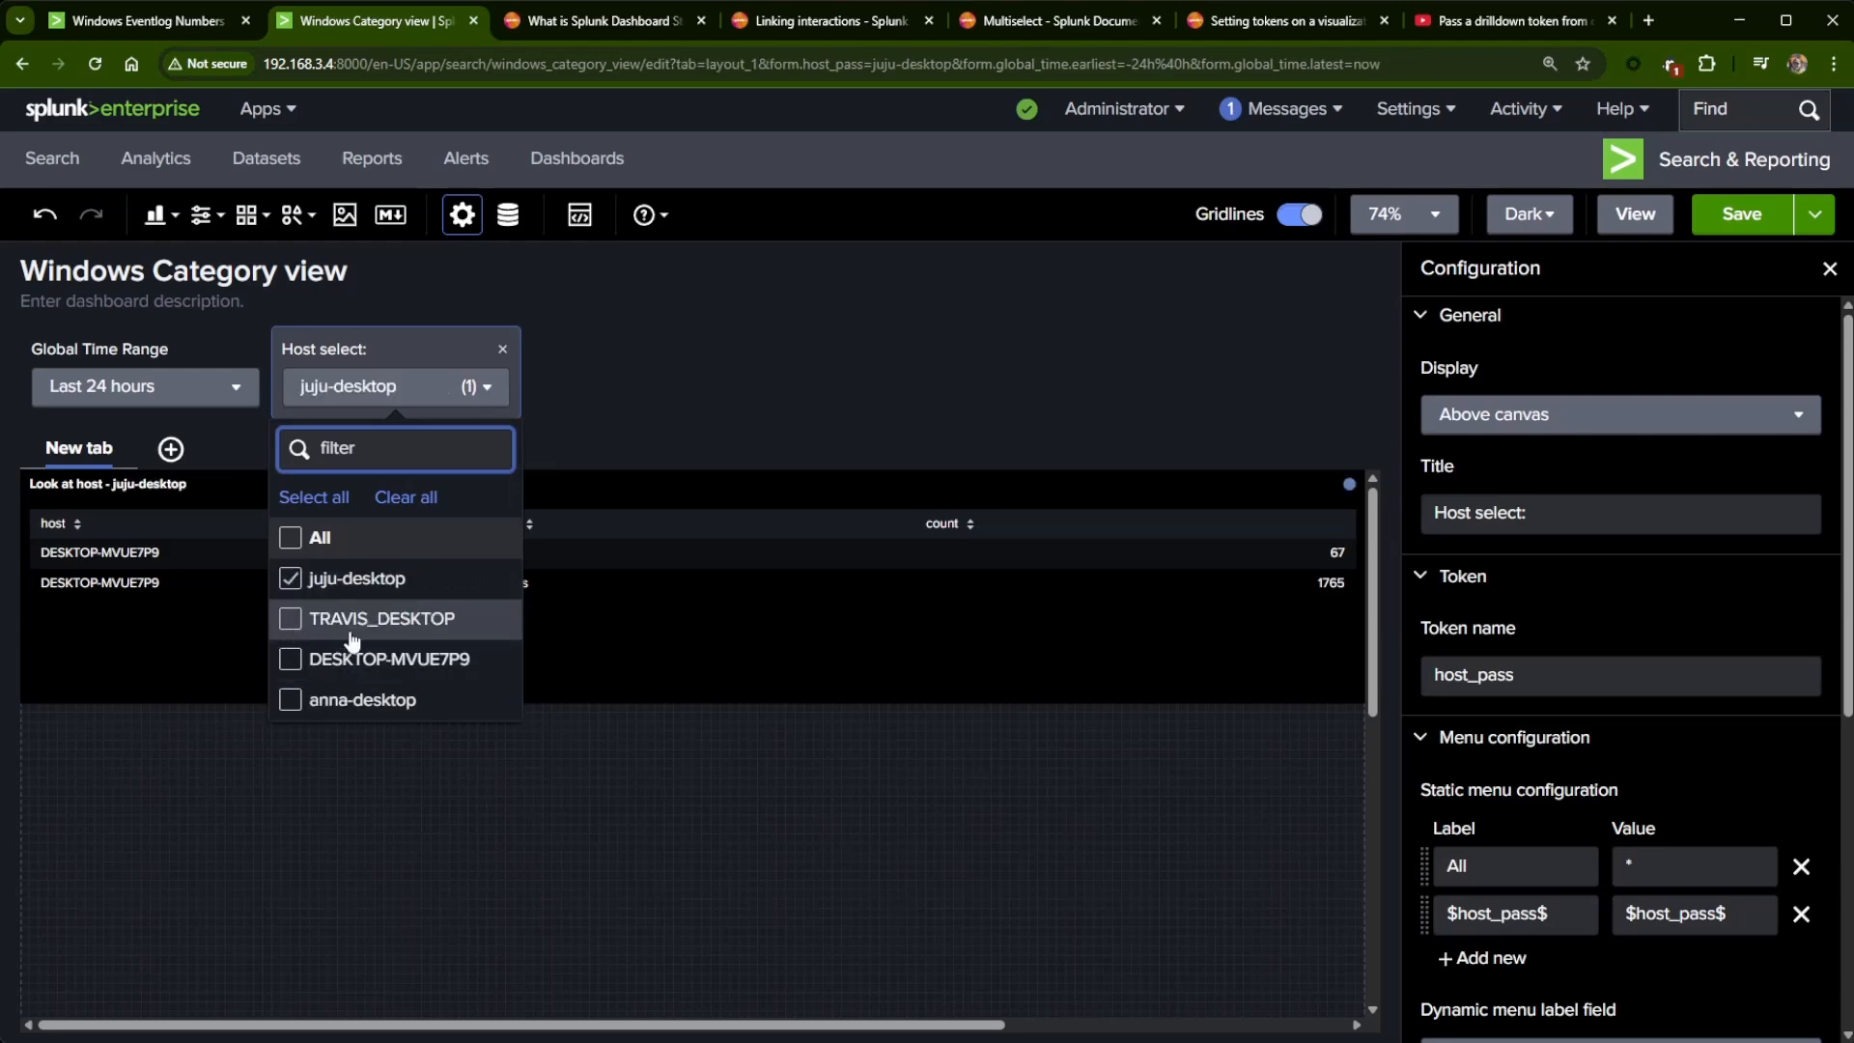
left_click(785, 386)
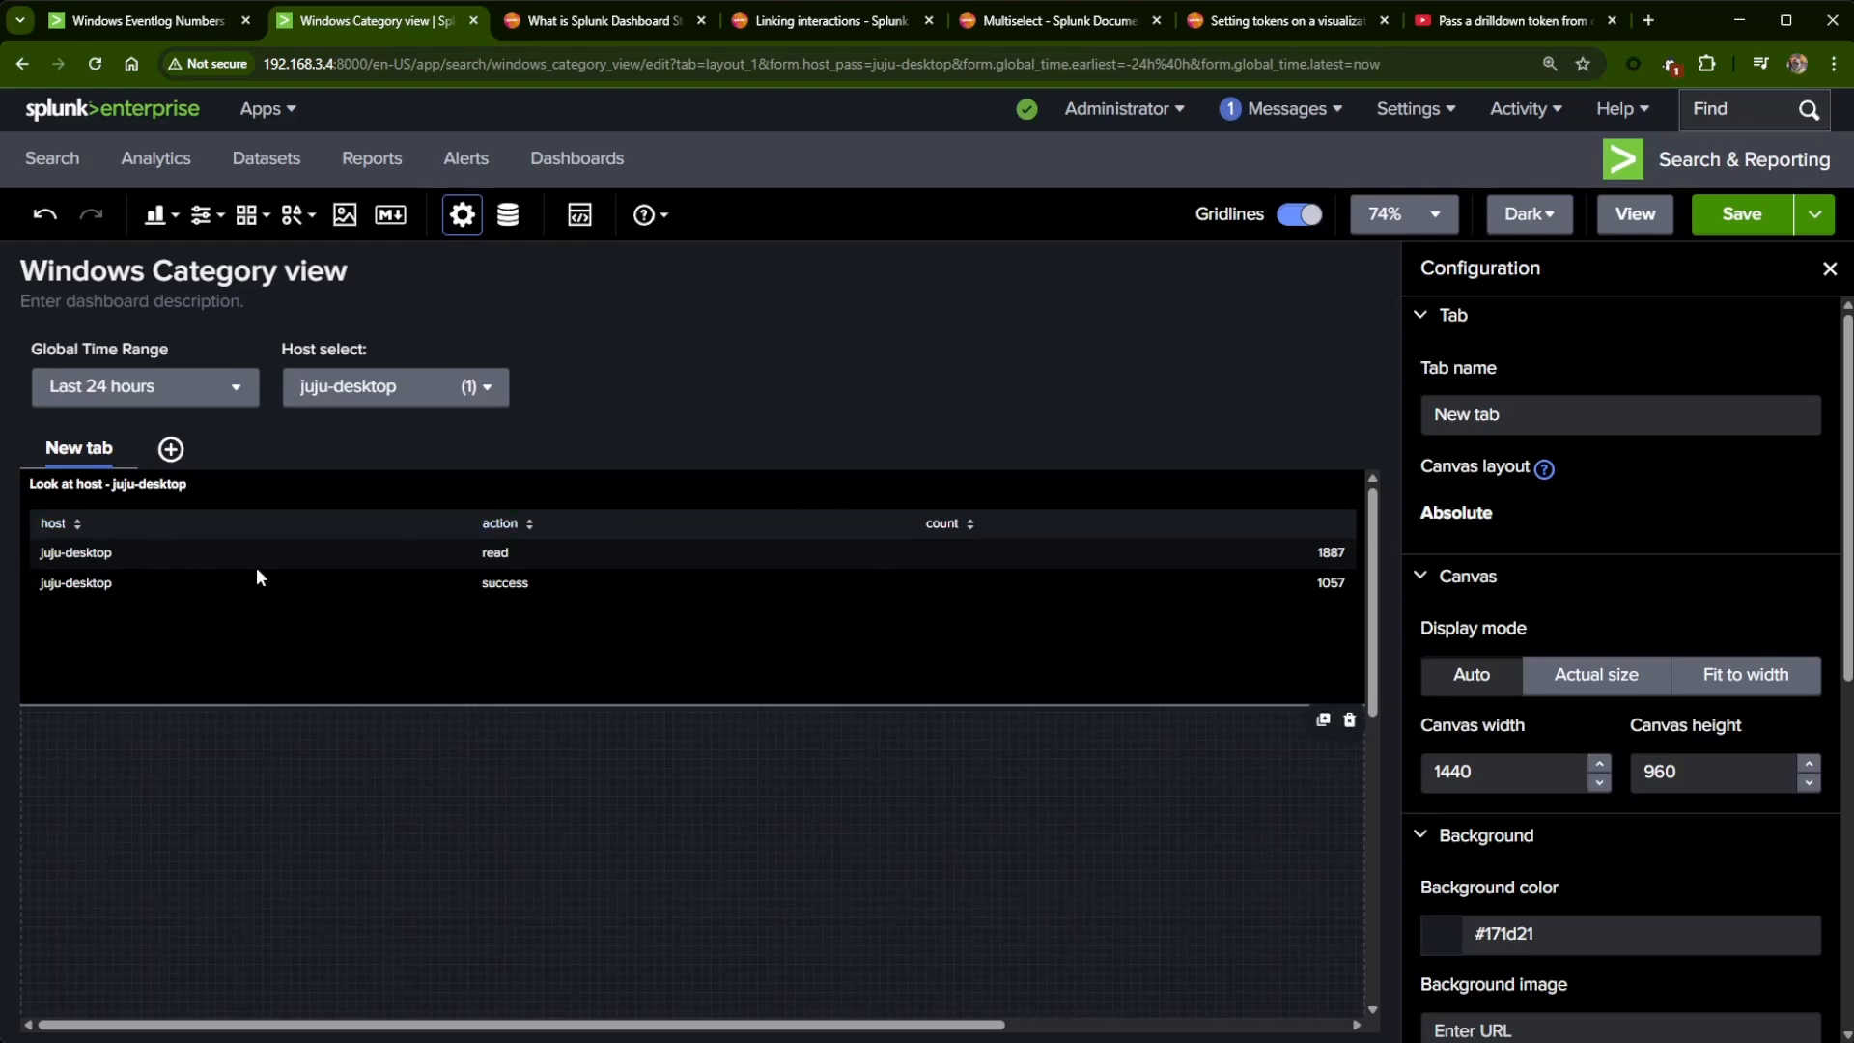
- Move the table down to Y position 40 and save a markdown block below it reading "Job Status: $<search name>:job.status$"
left_click(757, 490)
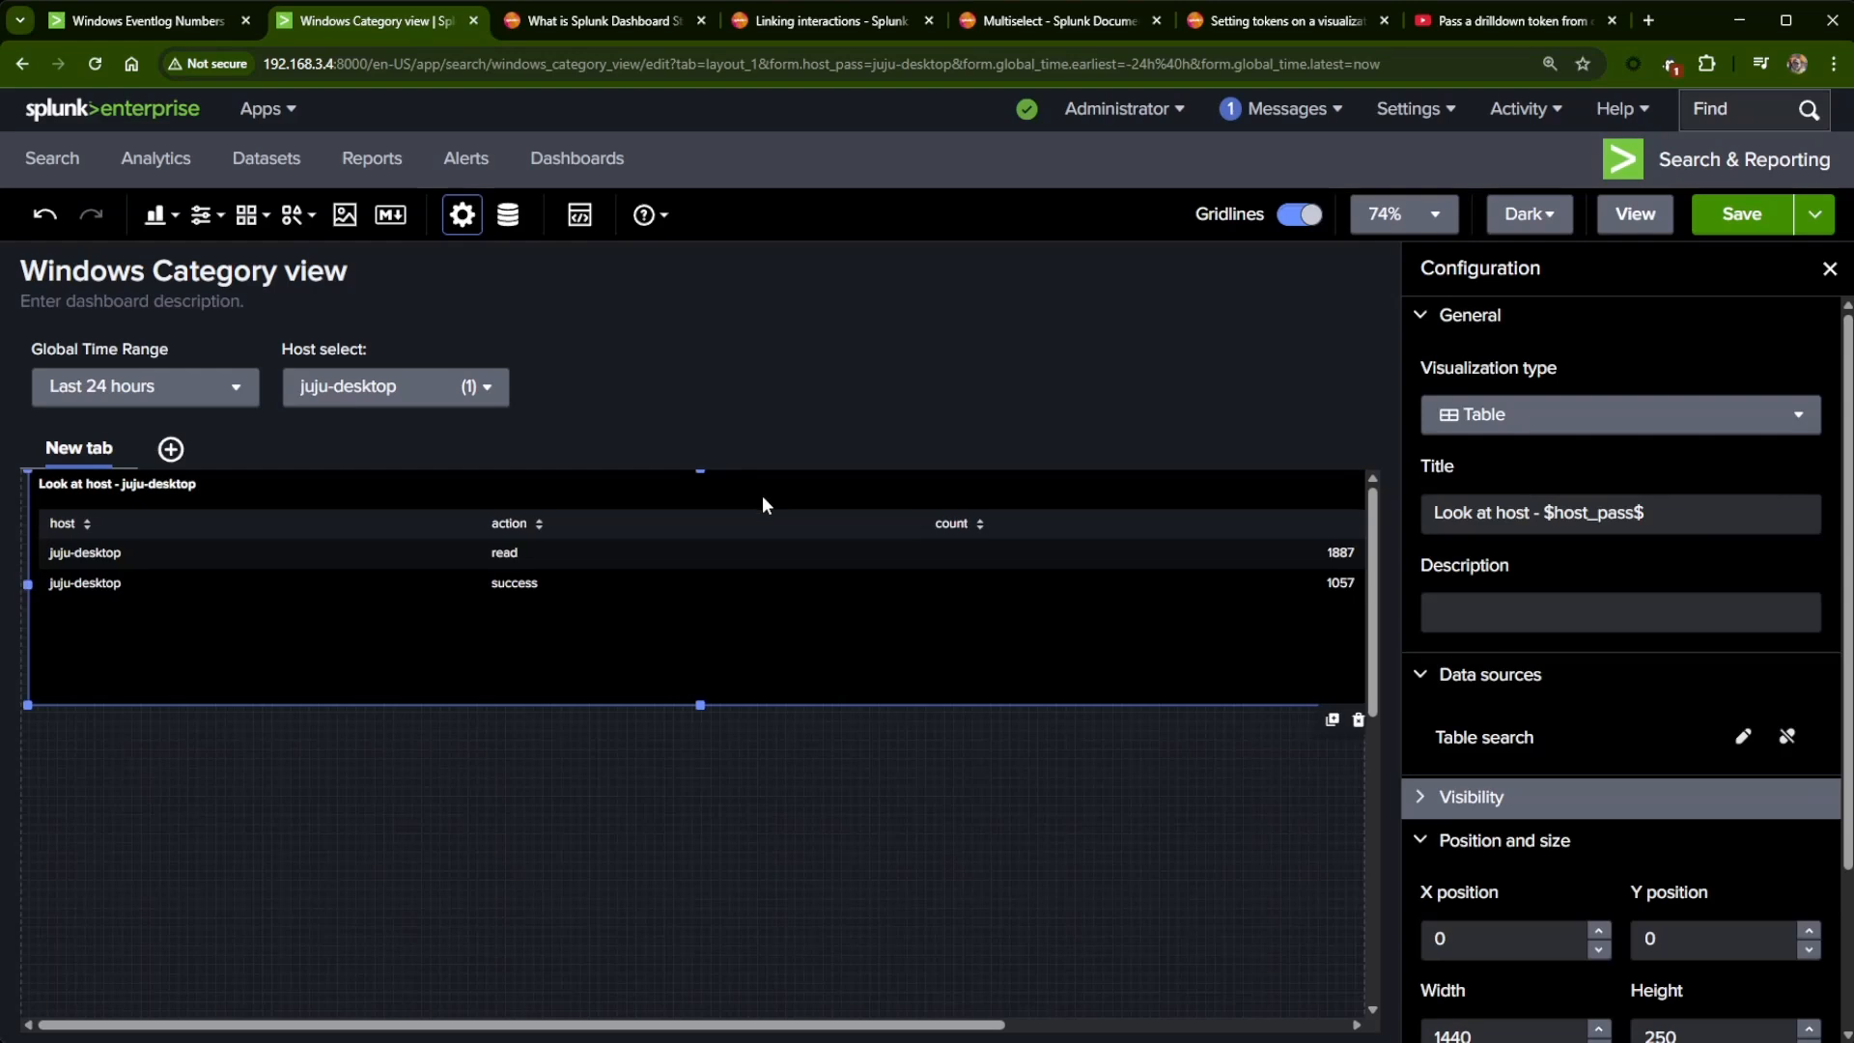
left_click_drag(762, 497, 751, 524)
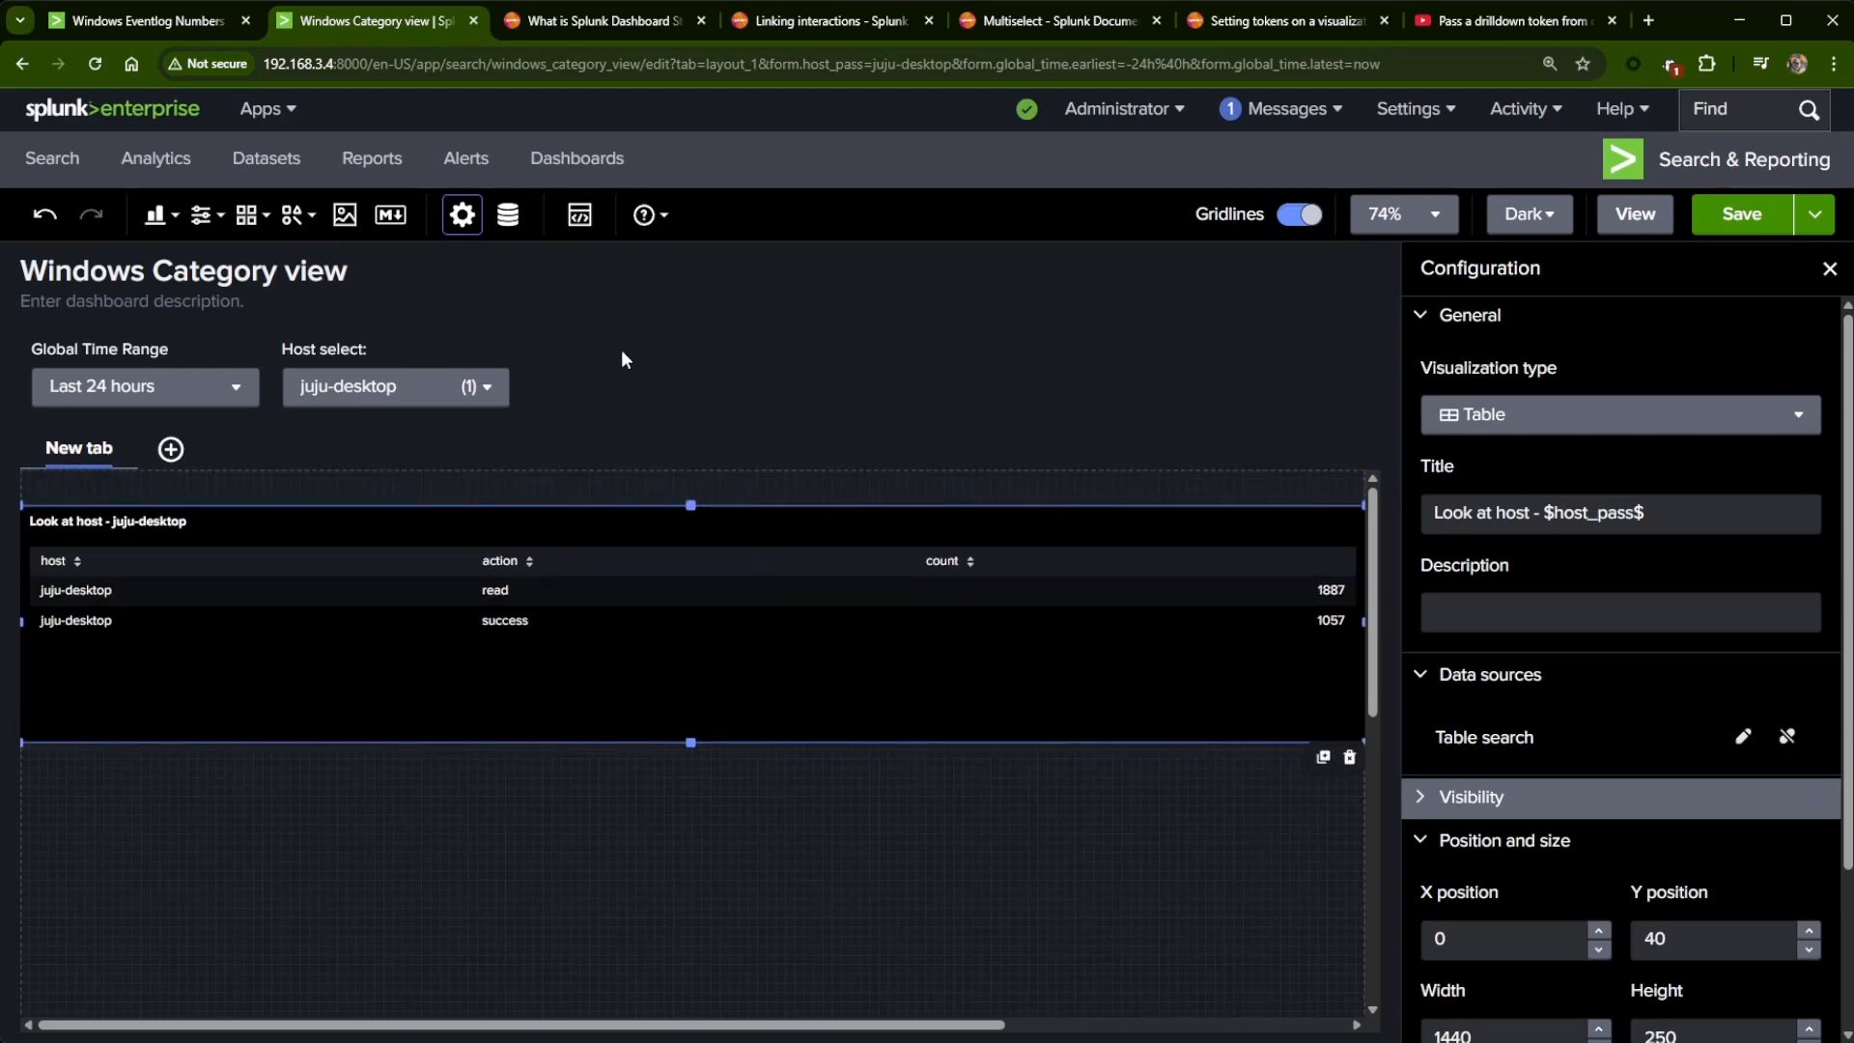
left_click(410, 224)
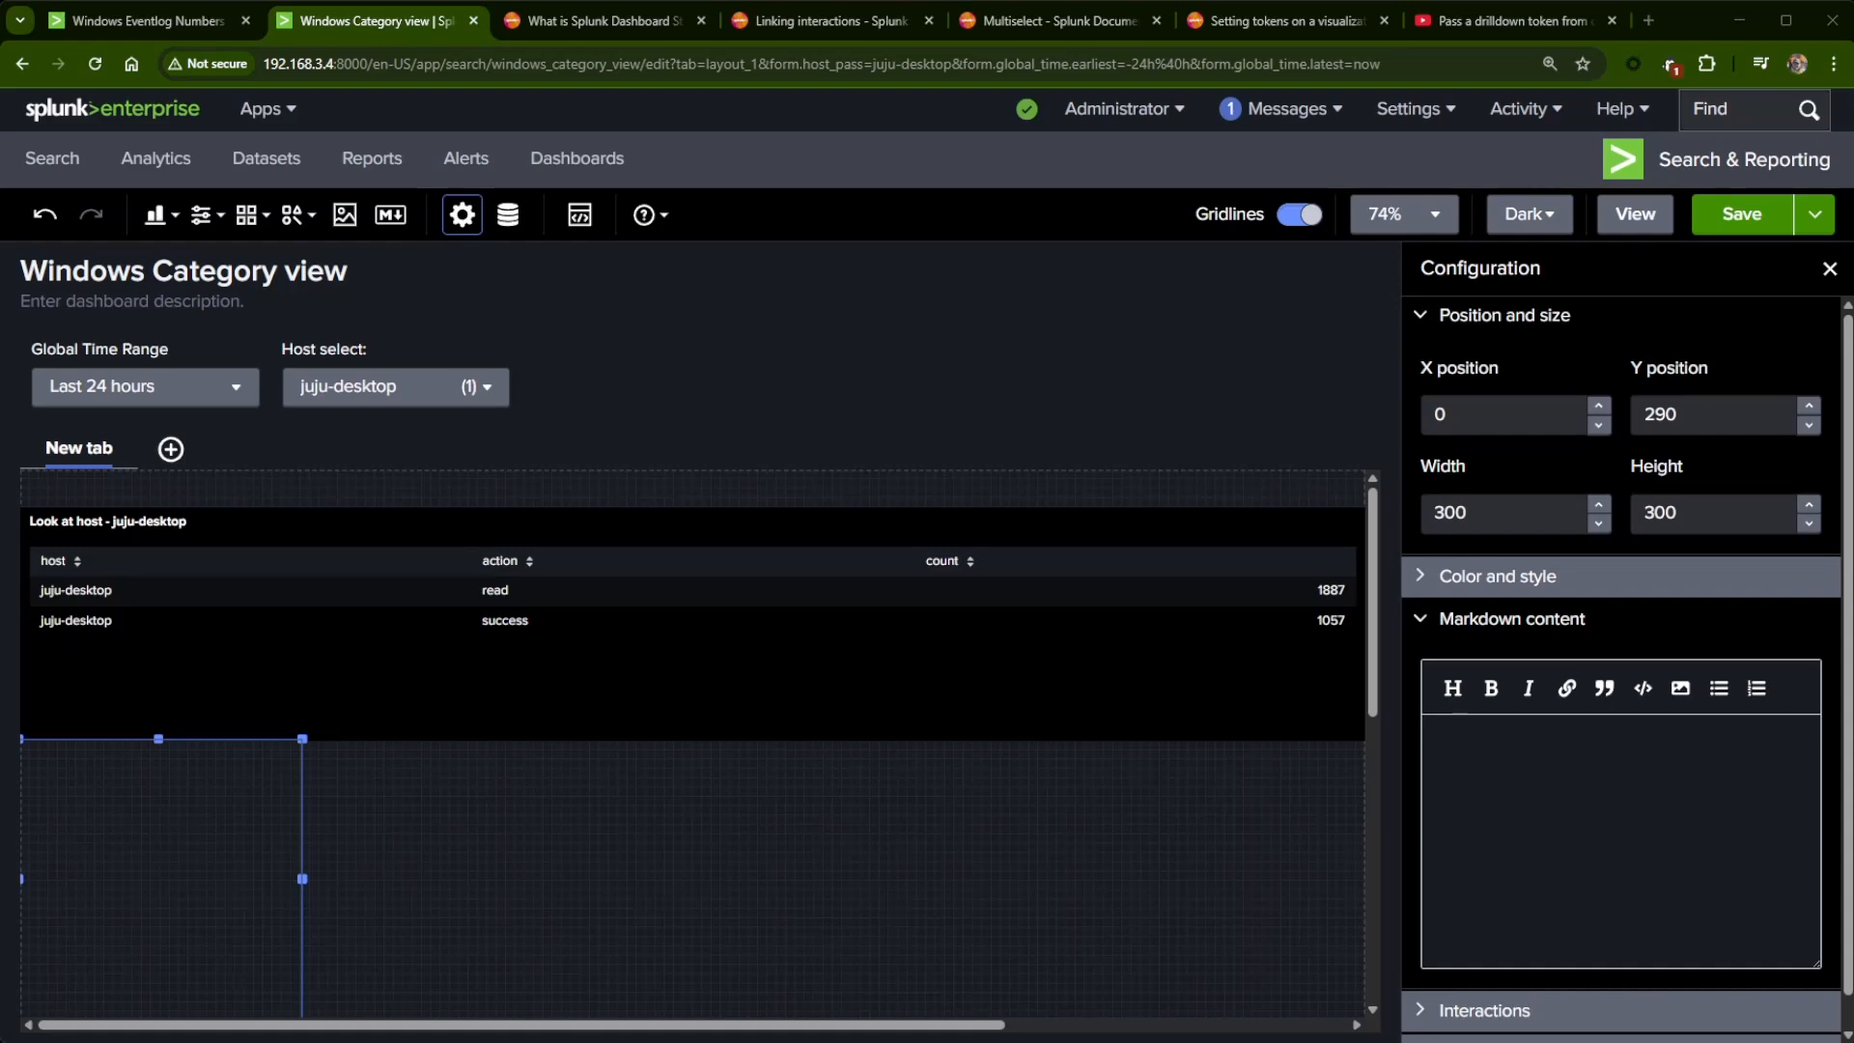
type("Job Status: $<search name>:job.status$")
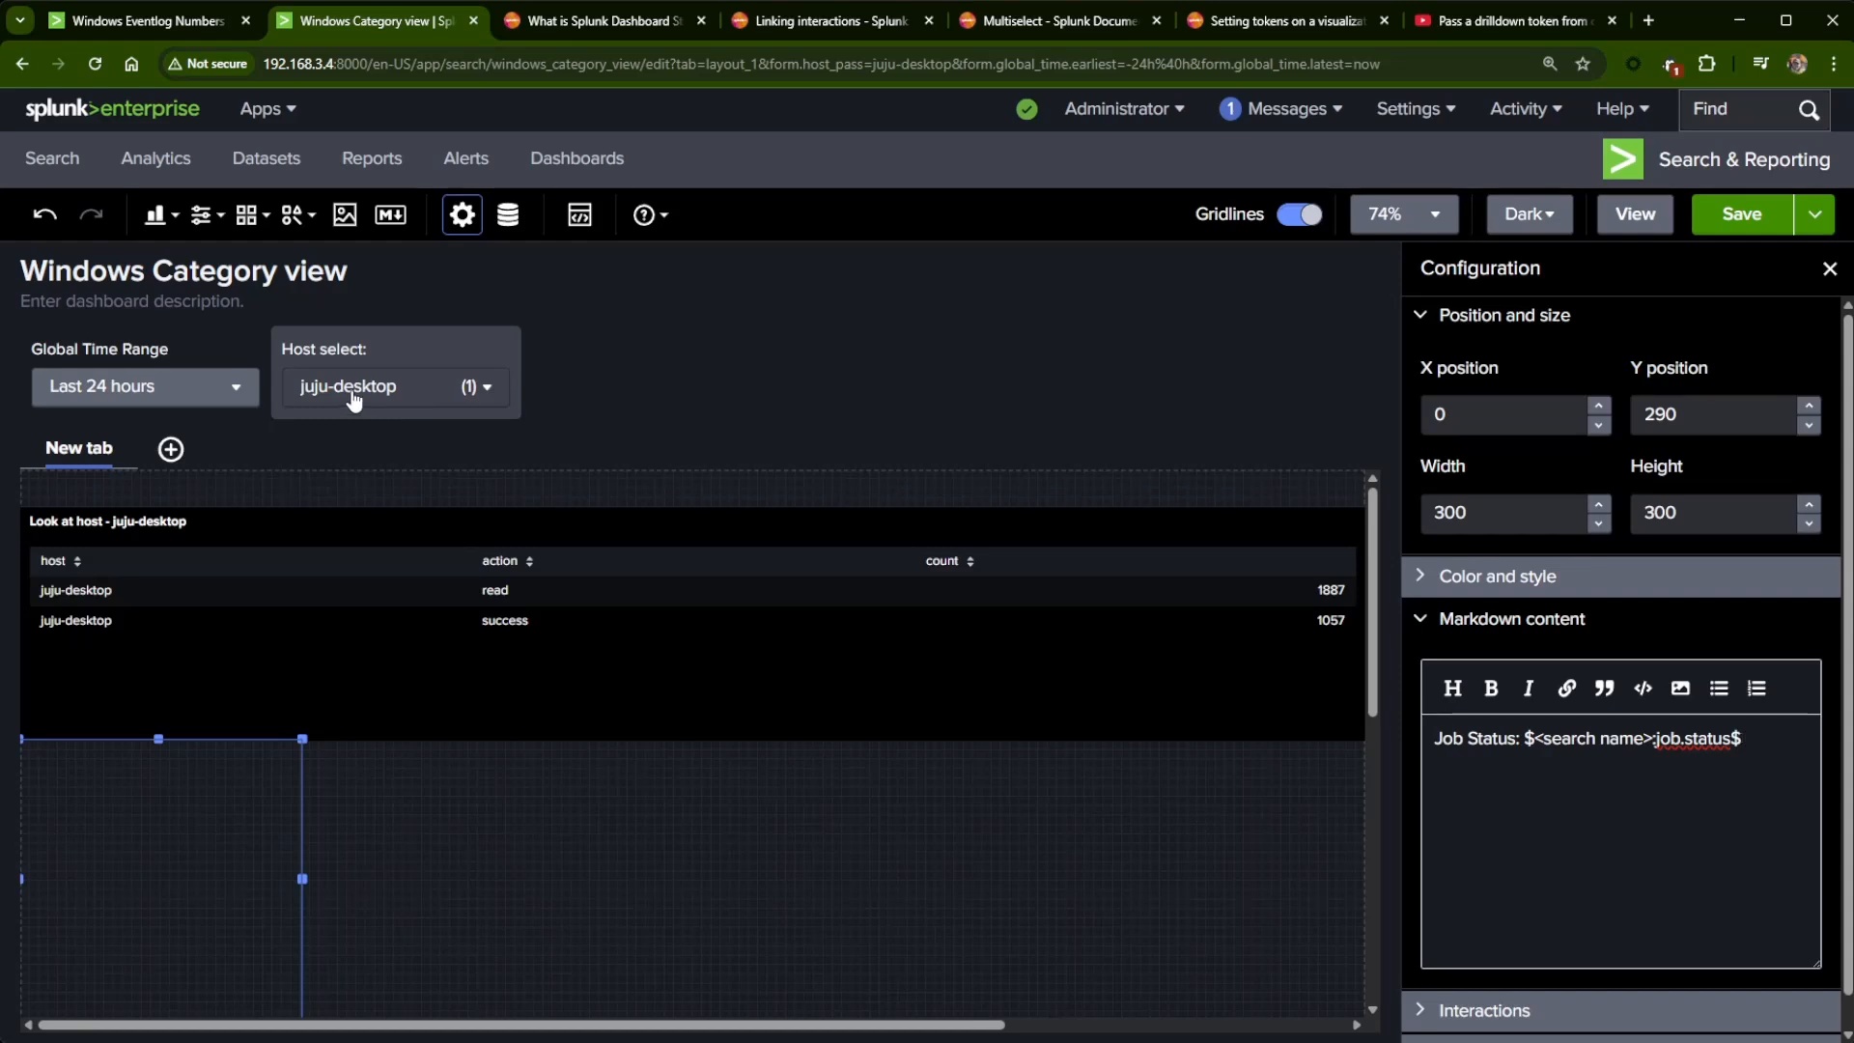
left_click(1731, 220)
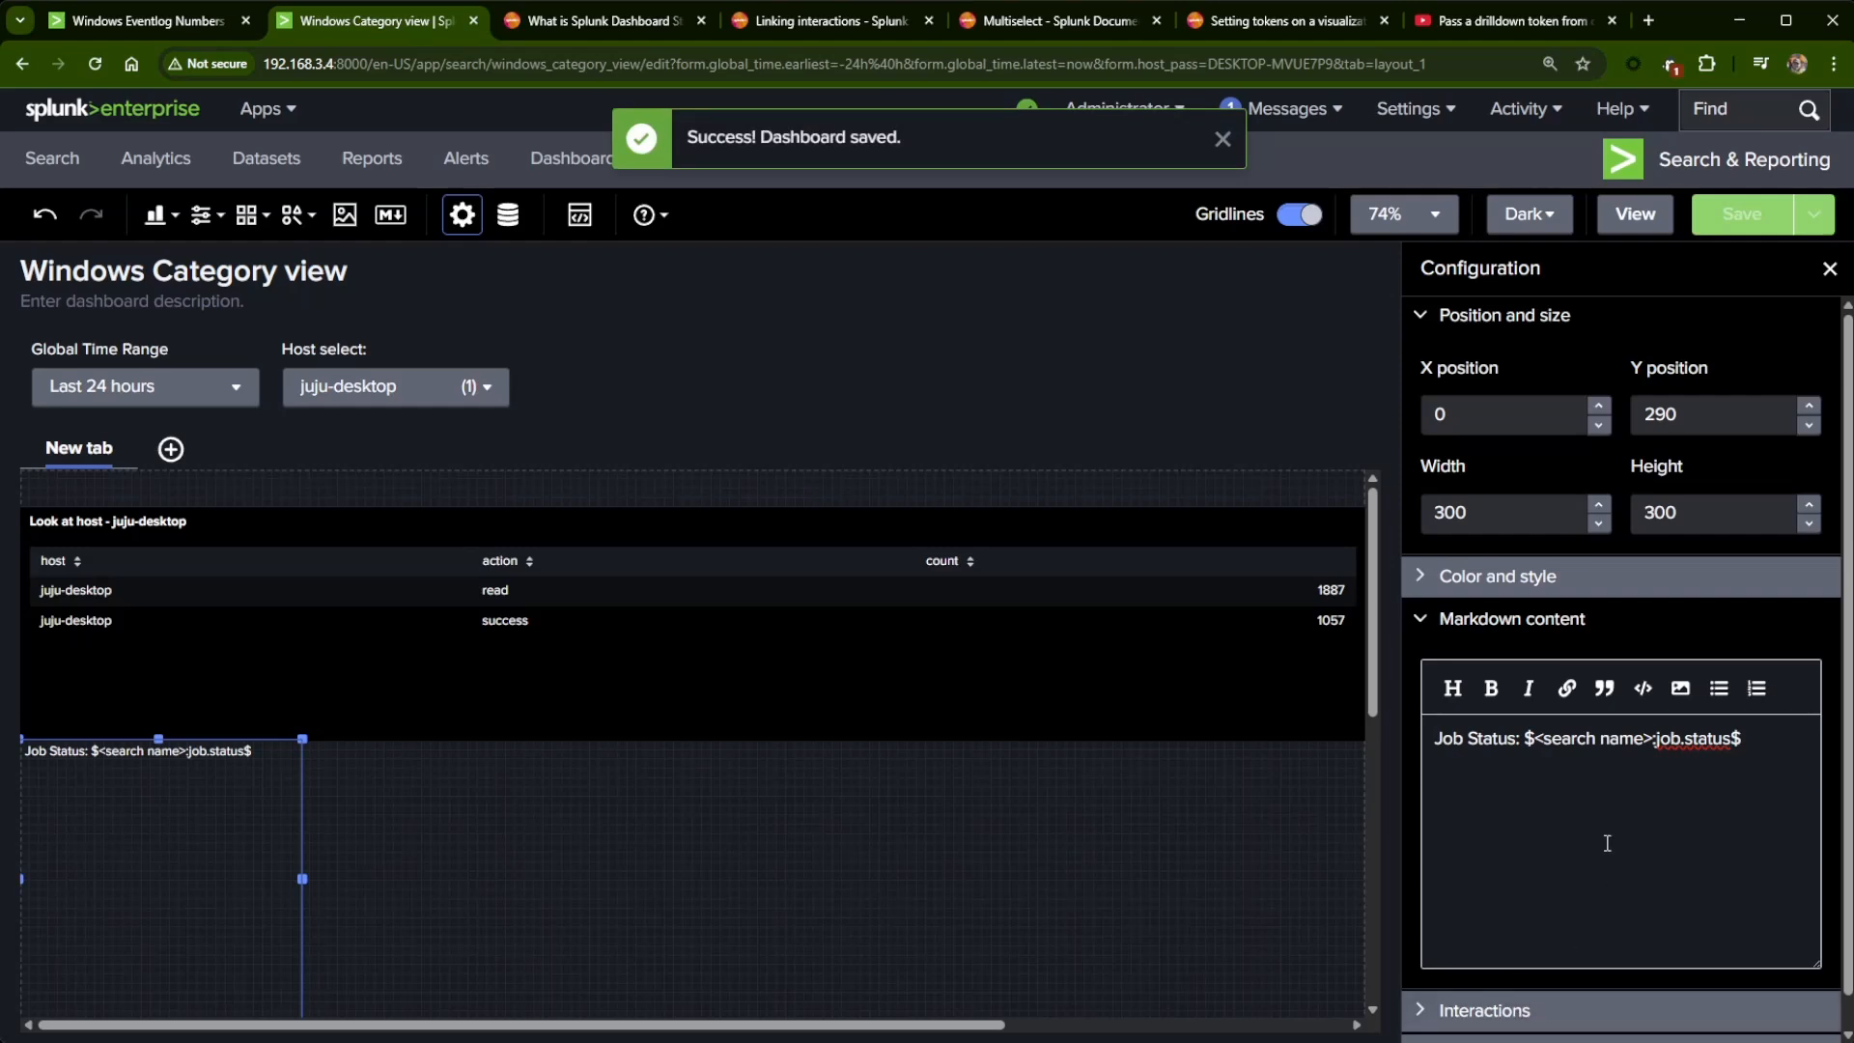
- Rename the Search_1 data source to host_select and enable access to its search results or metadata
left_click(510, 215)
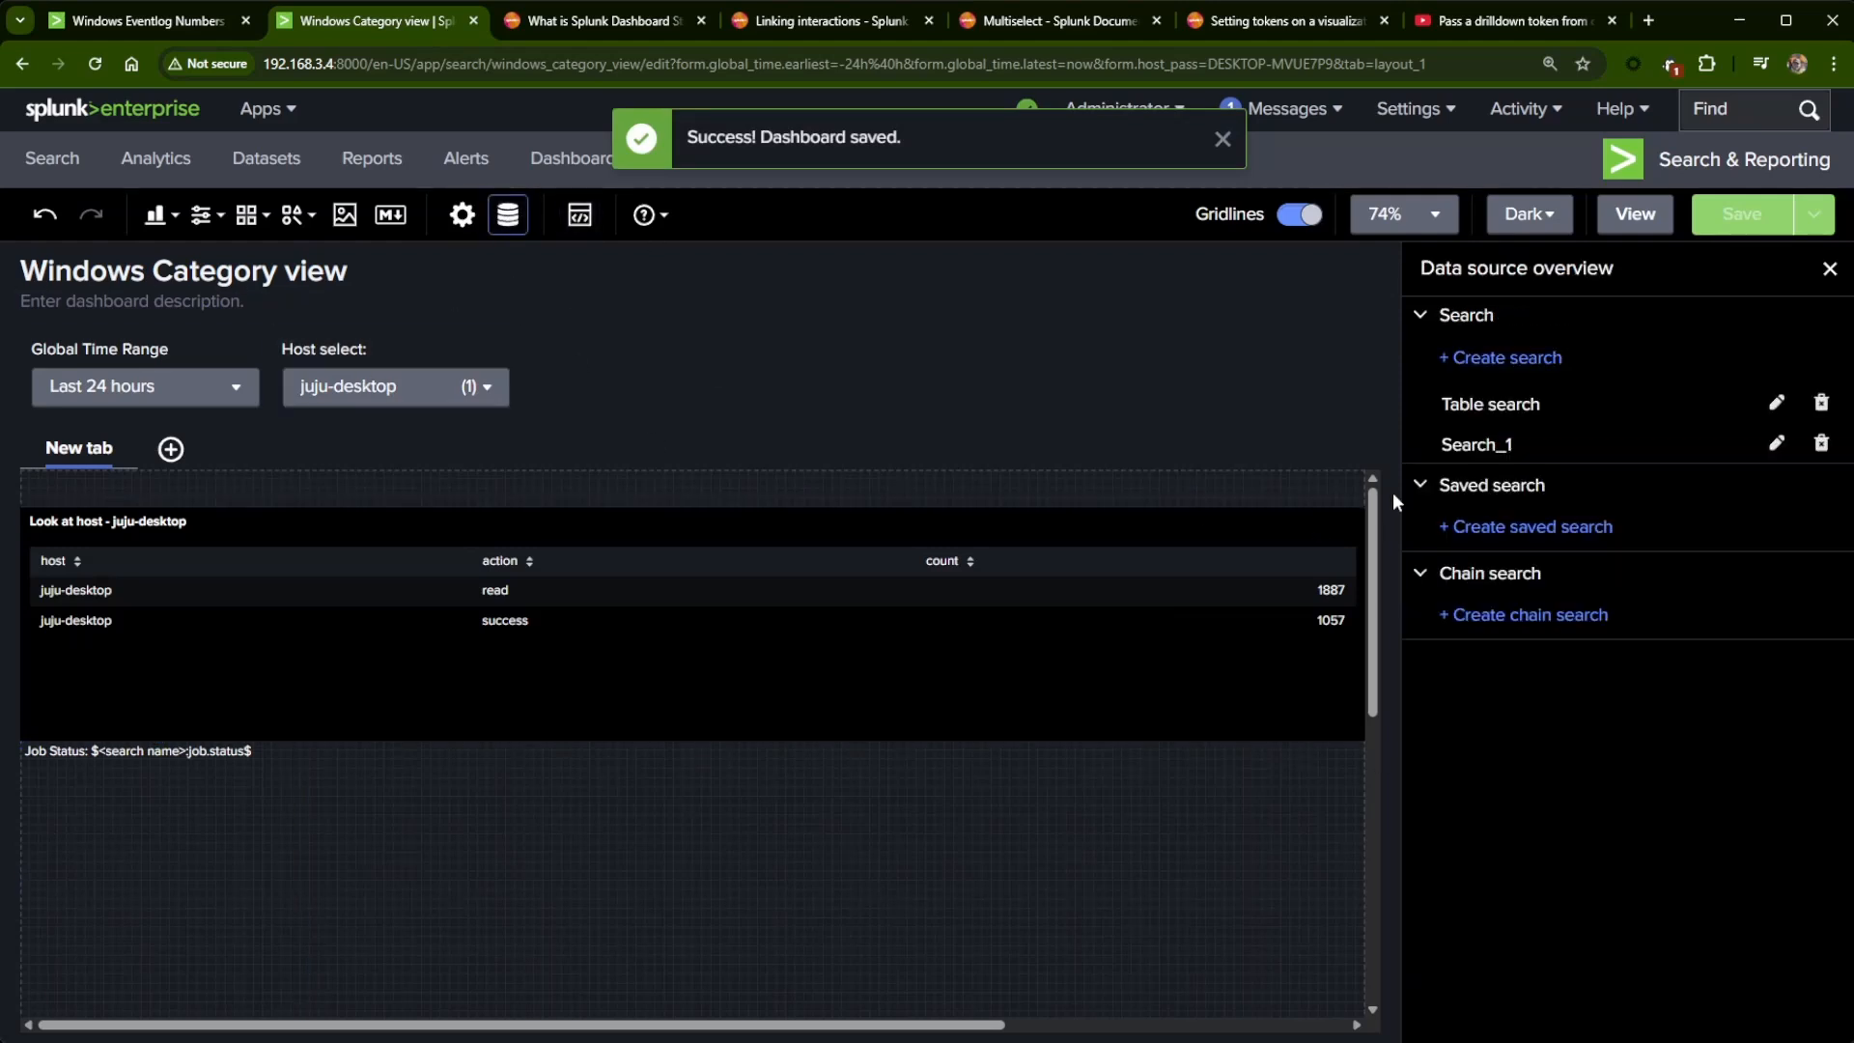
left_click(1776, 446)
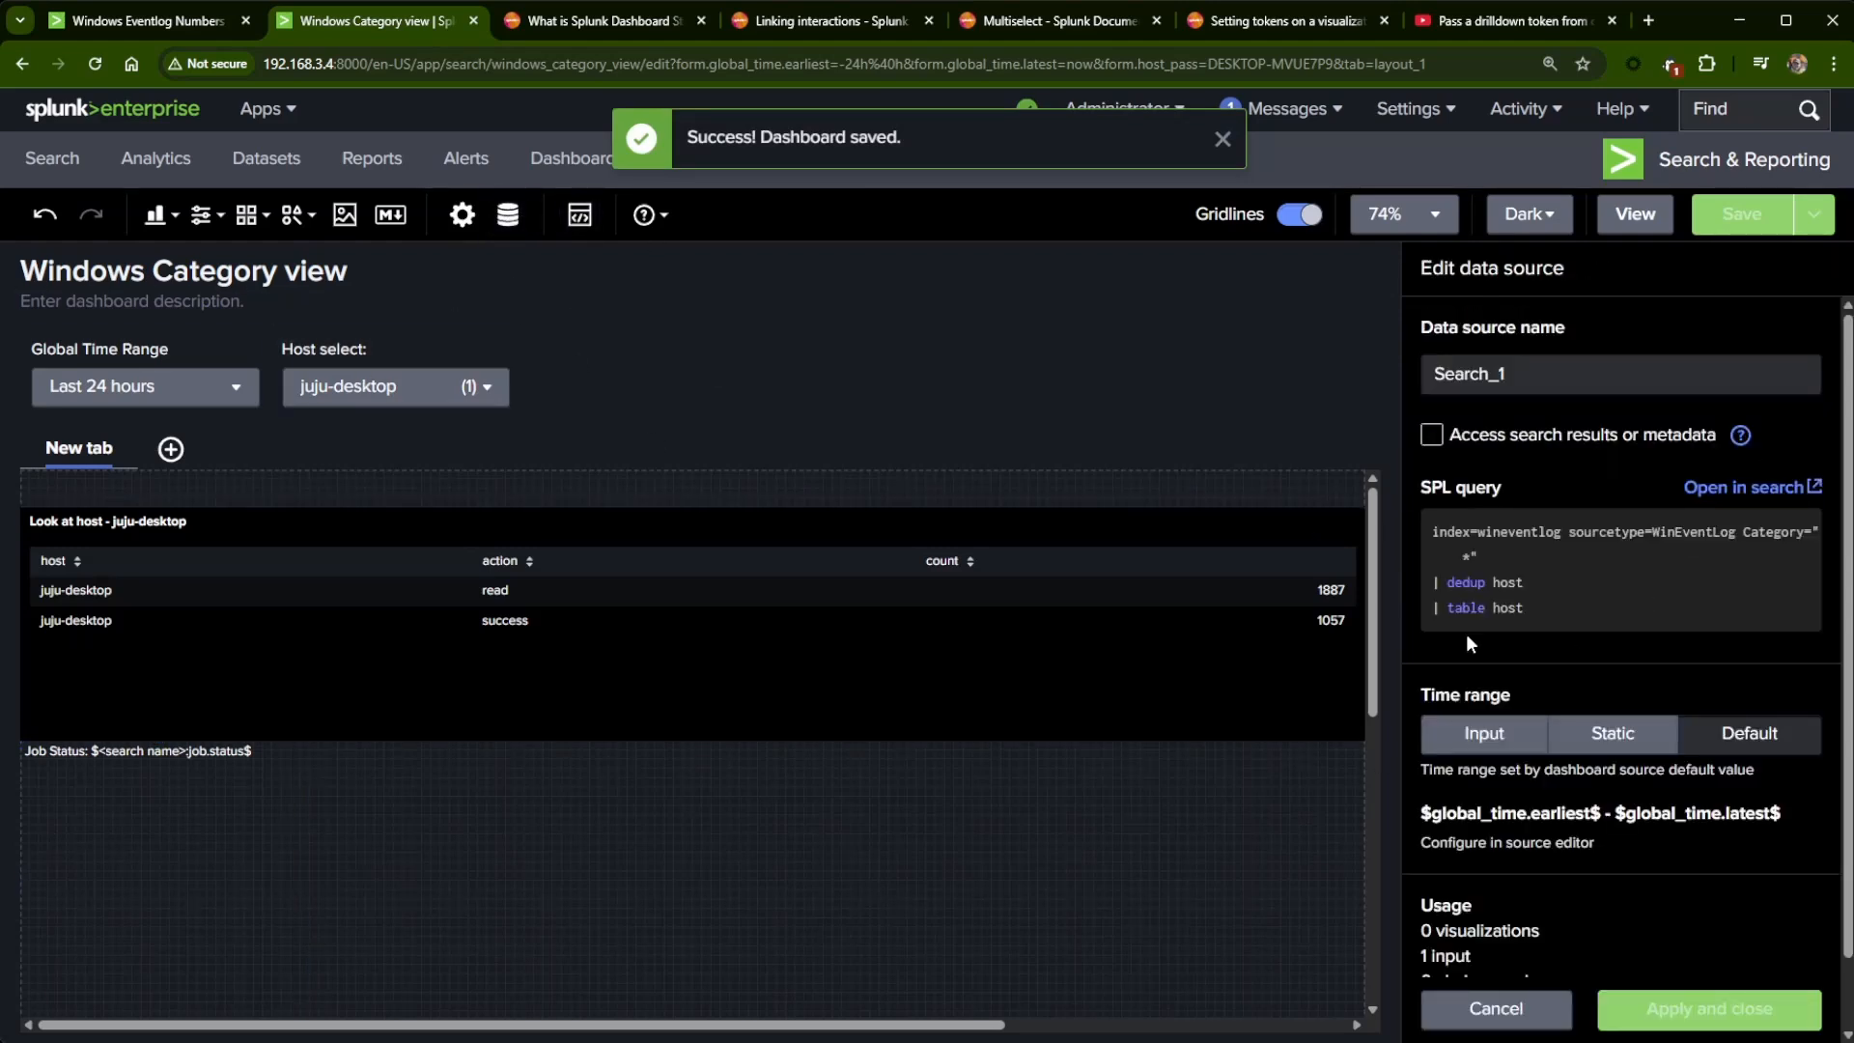
double_click(1516, 376)
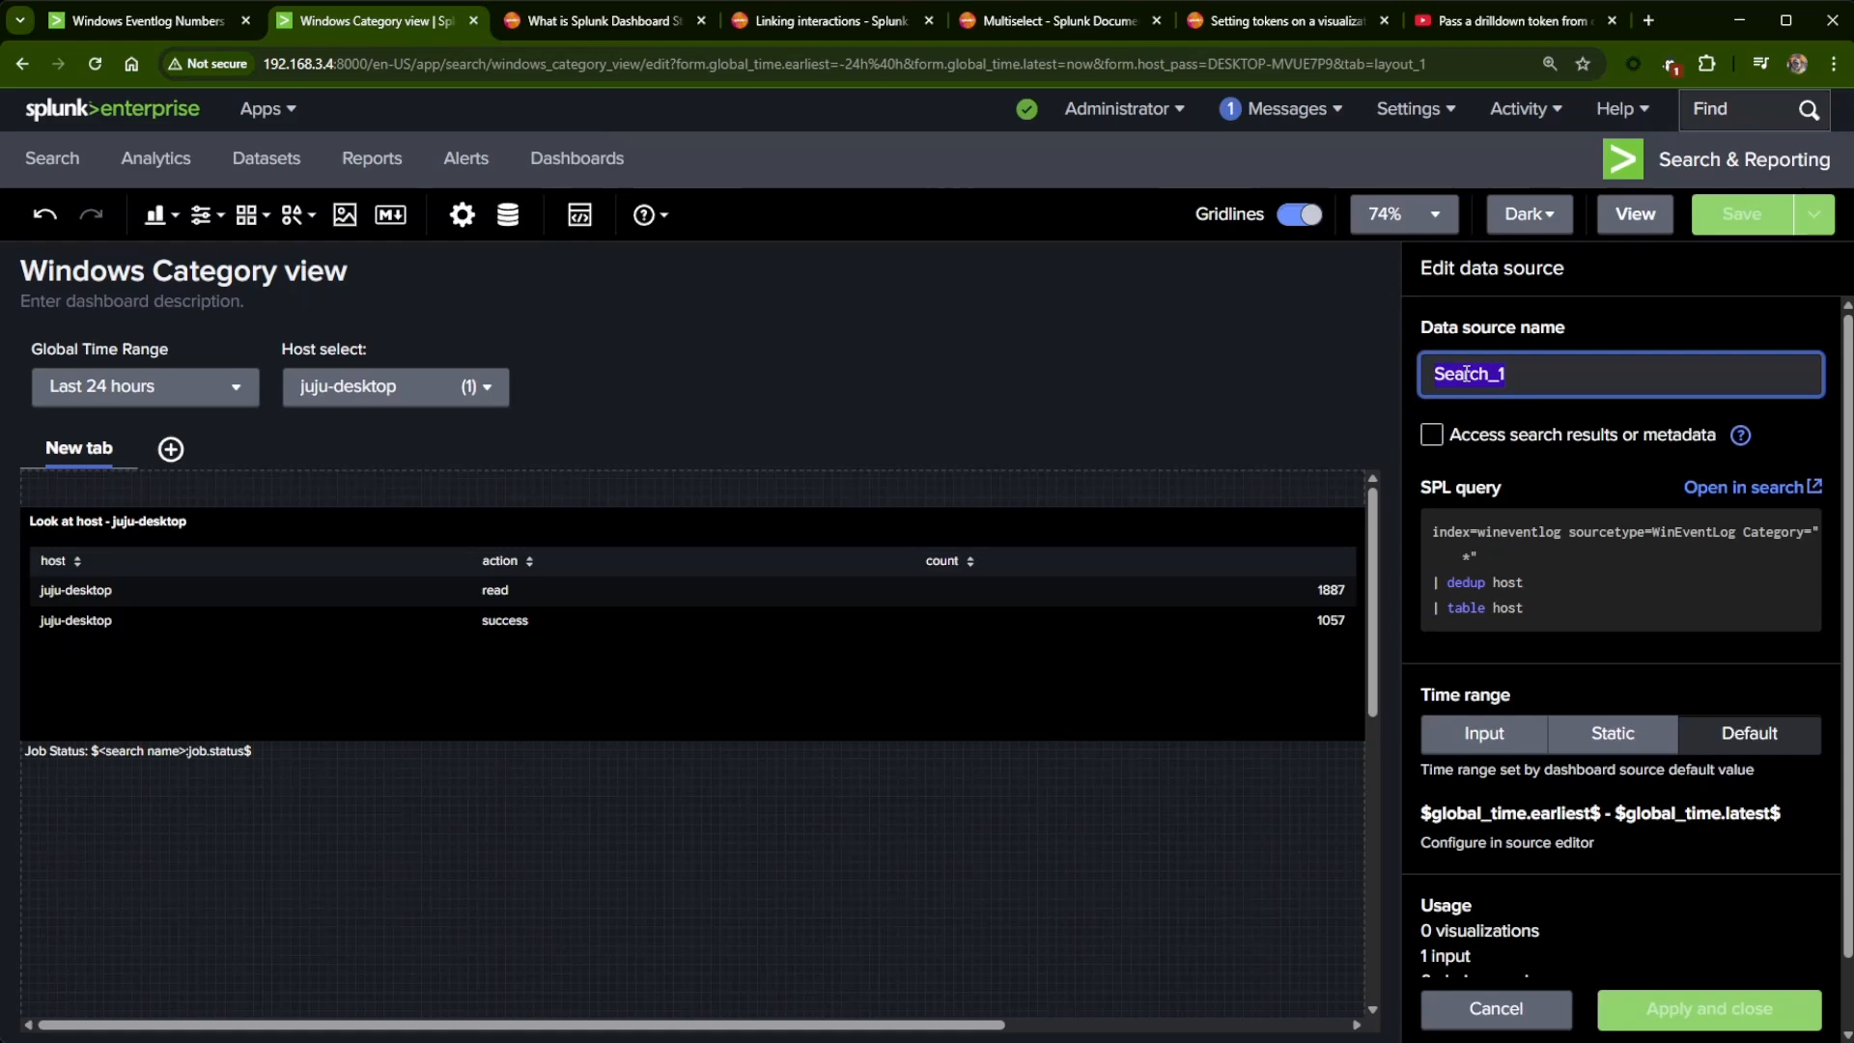
type("host_s")
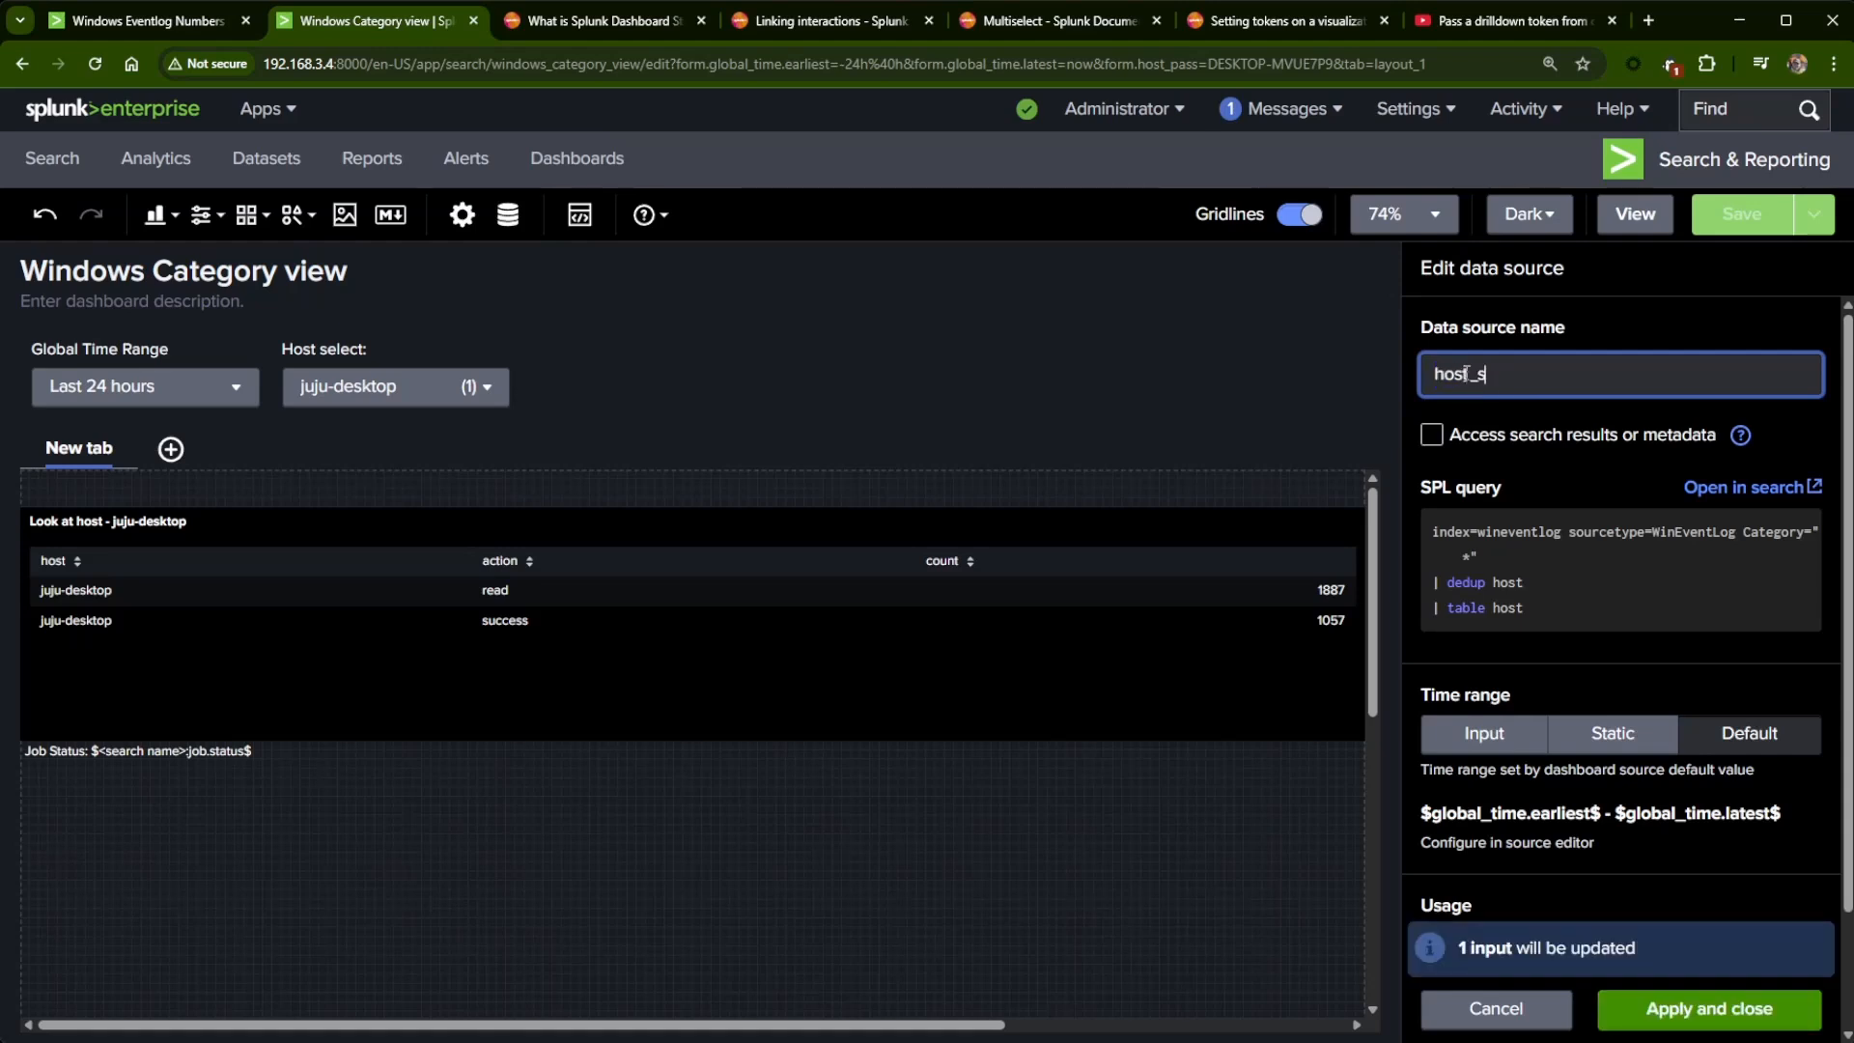
type("elect")
key("Tab")
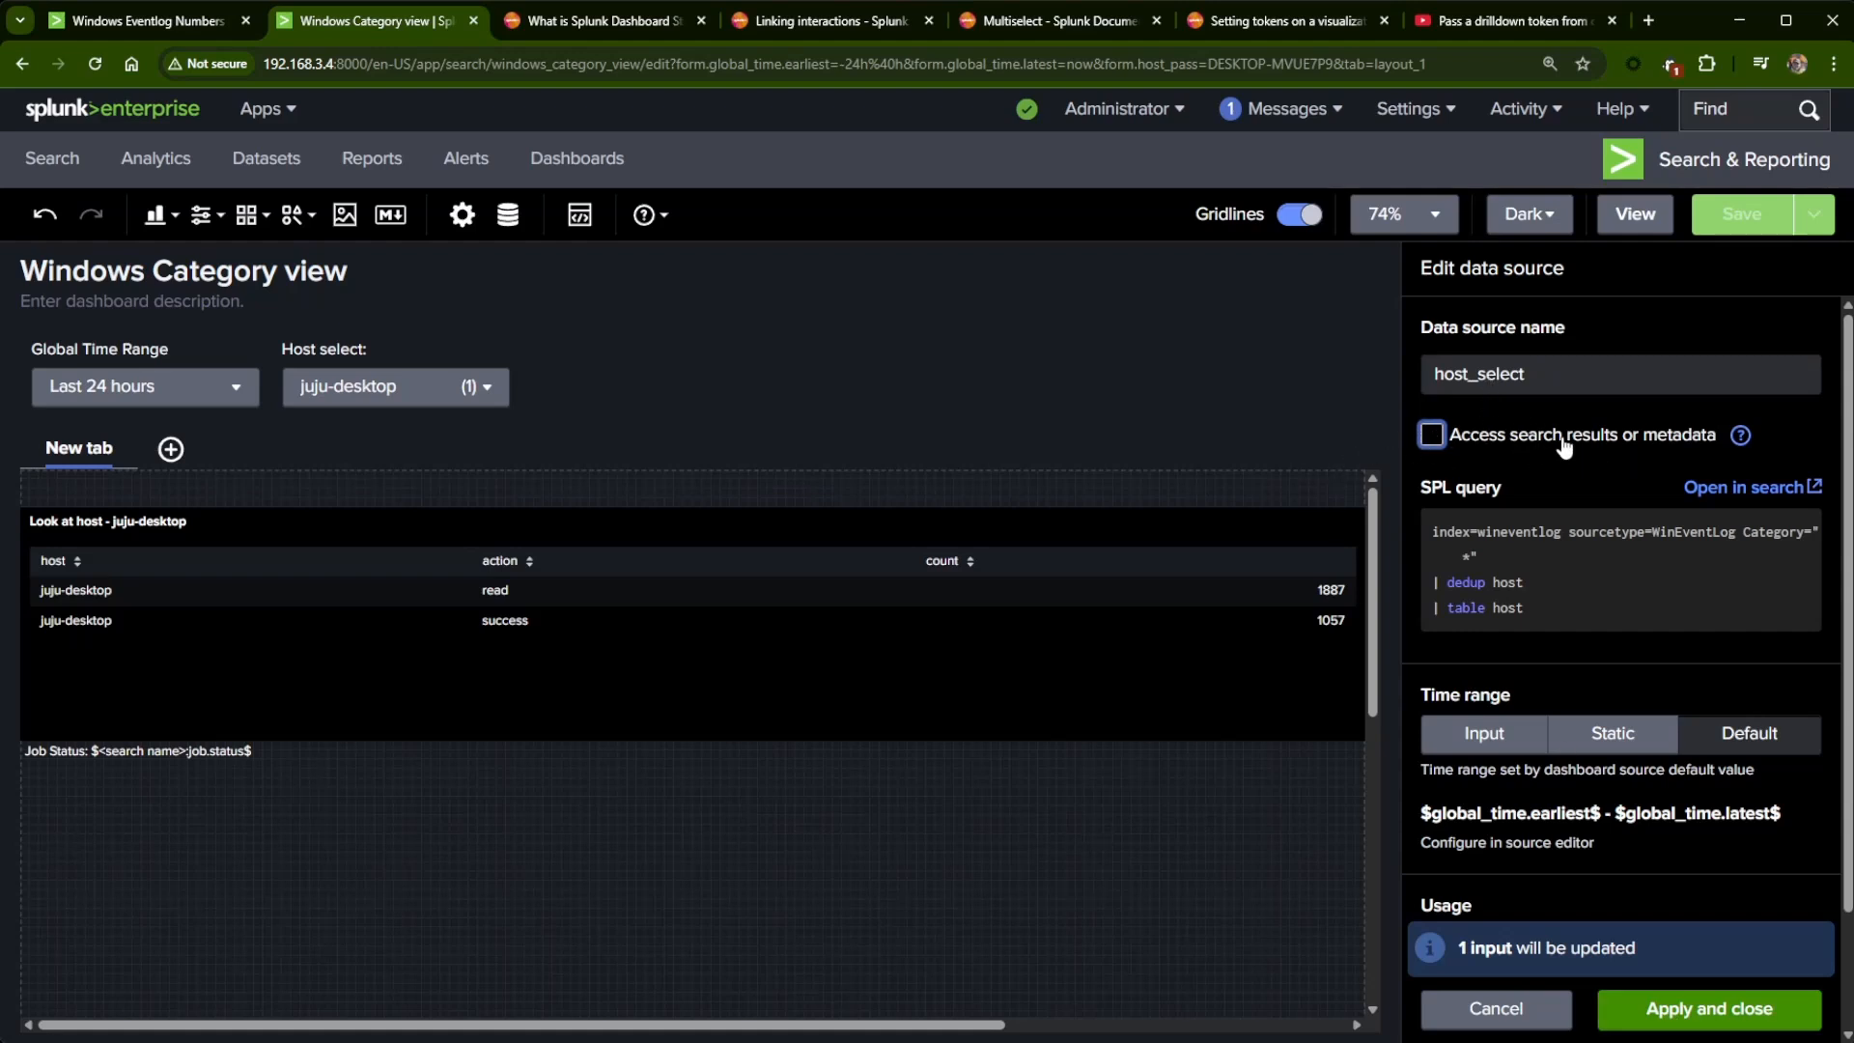
left_click(1433, 437)
left_click(1709, 1008)
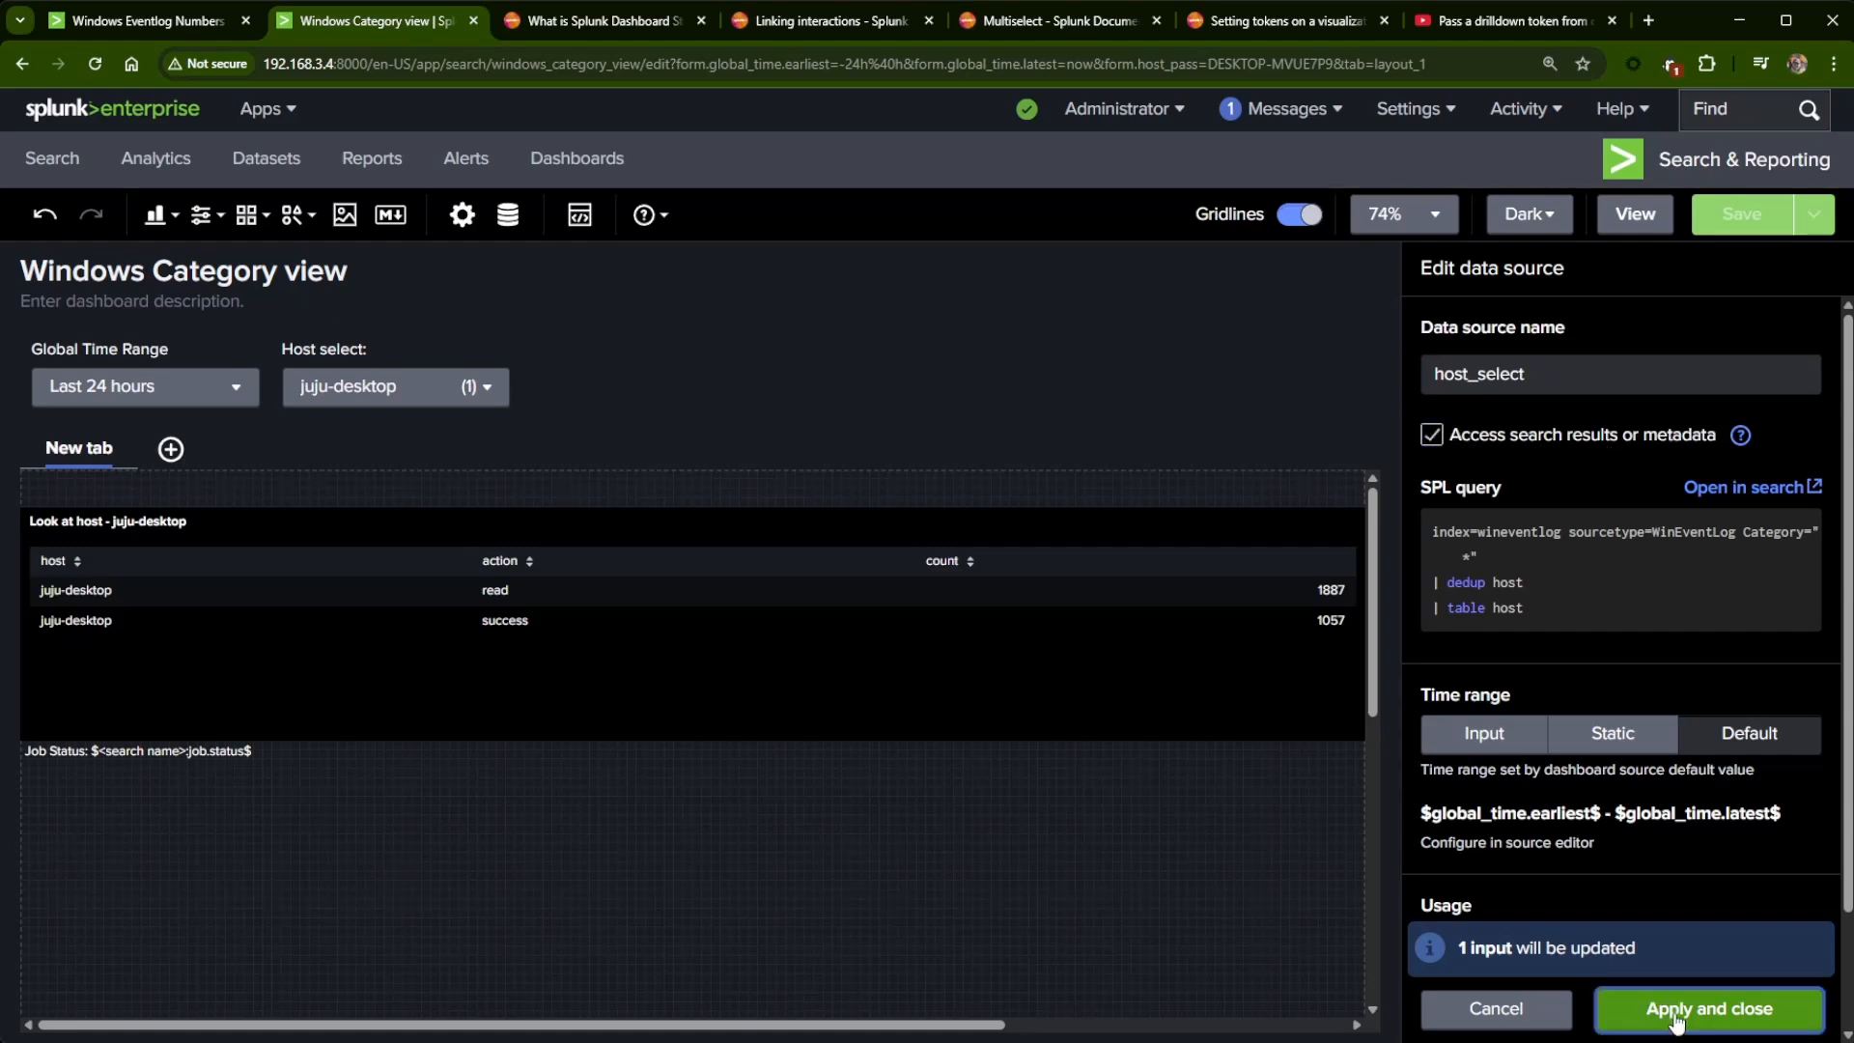
- Replace the search name placeholder in the markdown block so it reads "Job Status: $host_select:job.status$", and save the dashboard
left_click(137, 755)
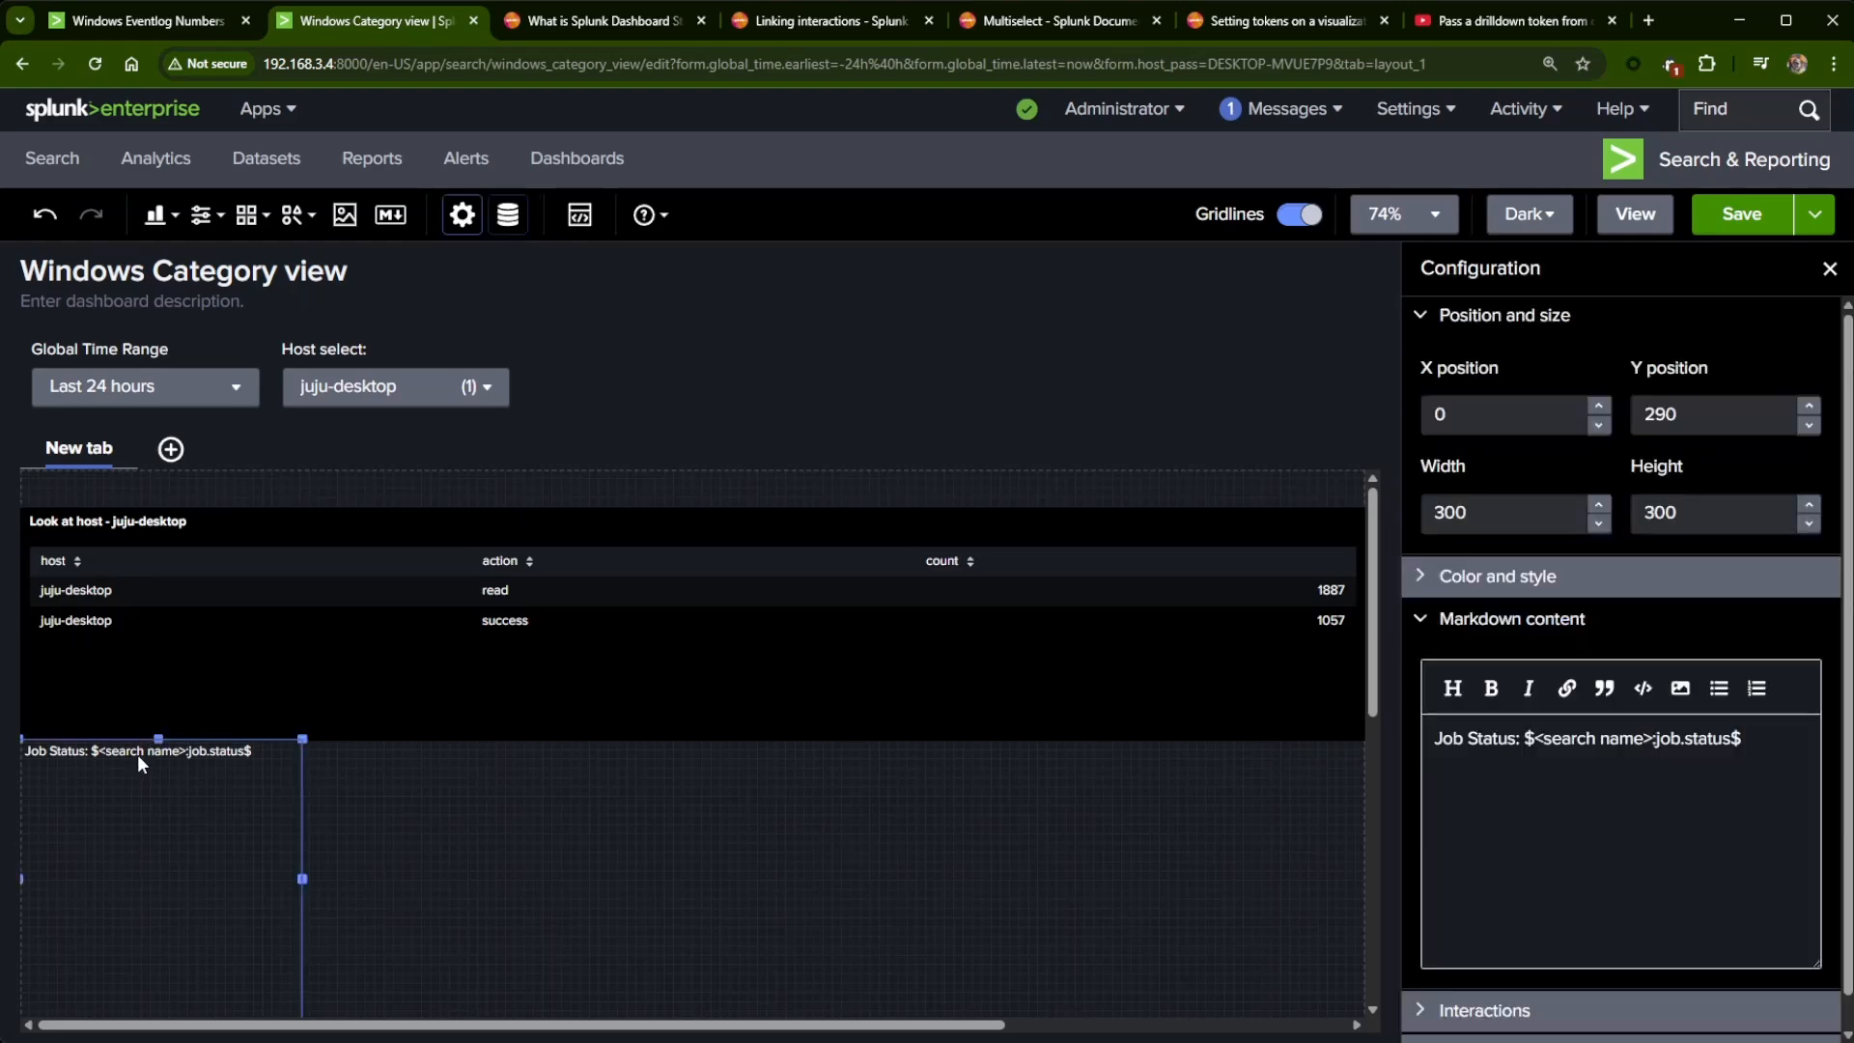
key("Right")
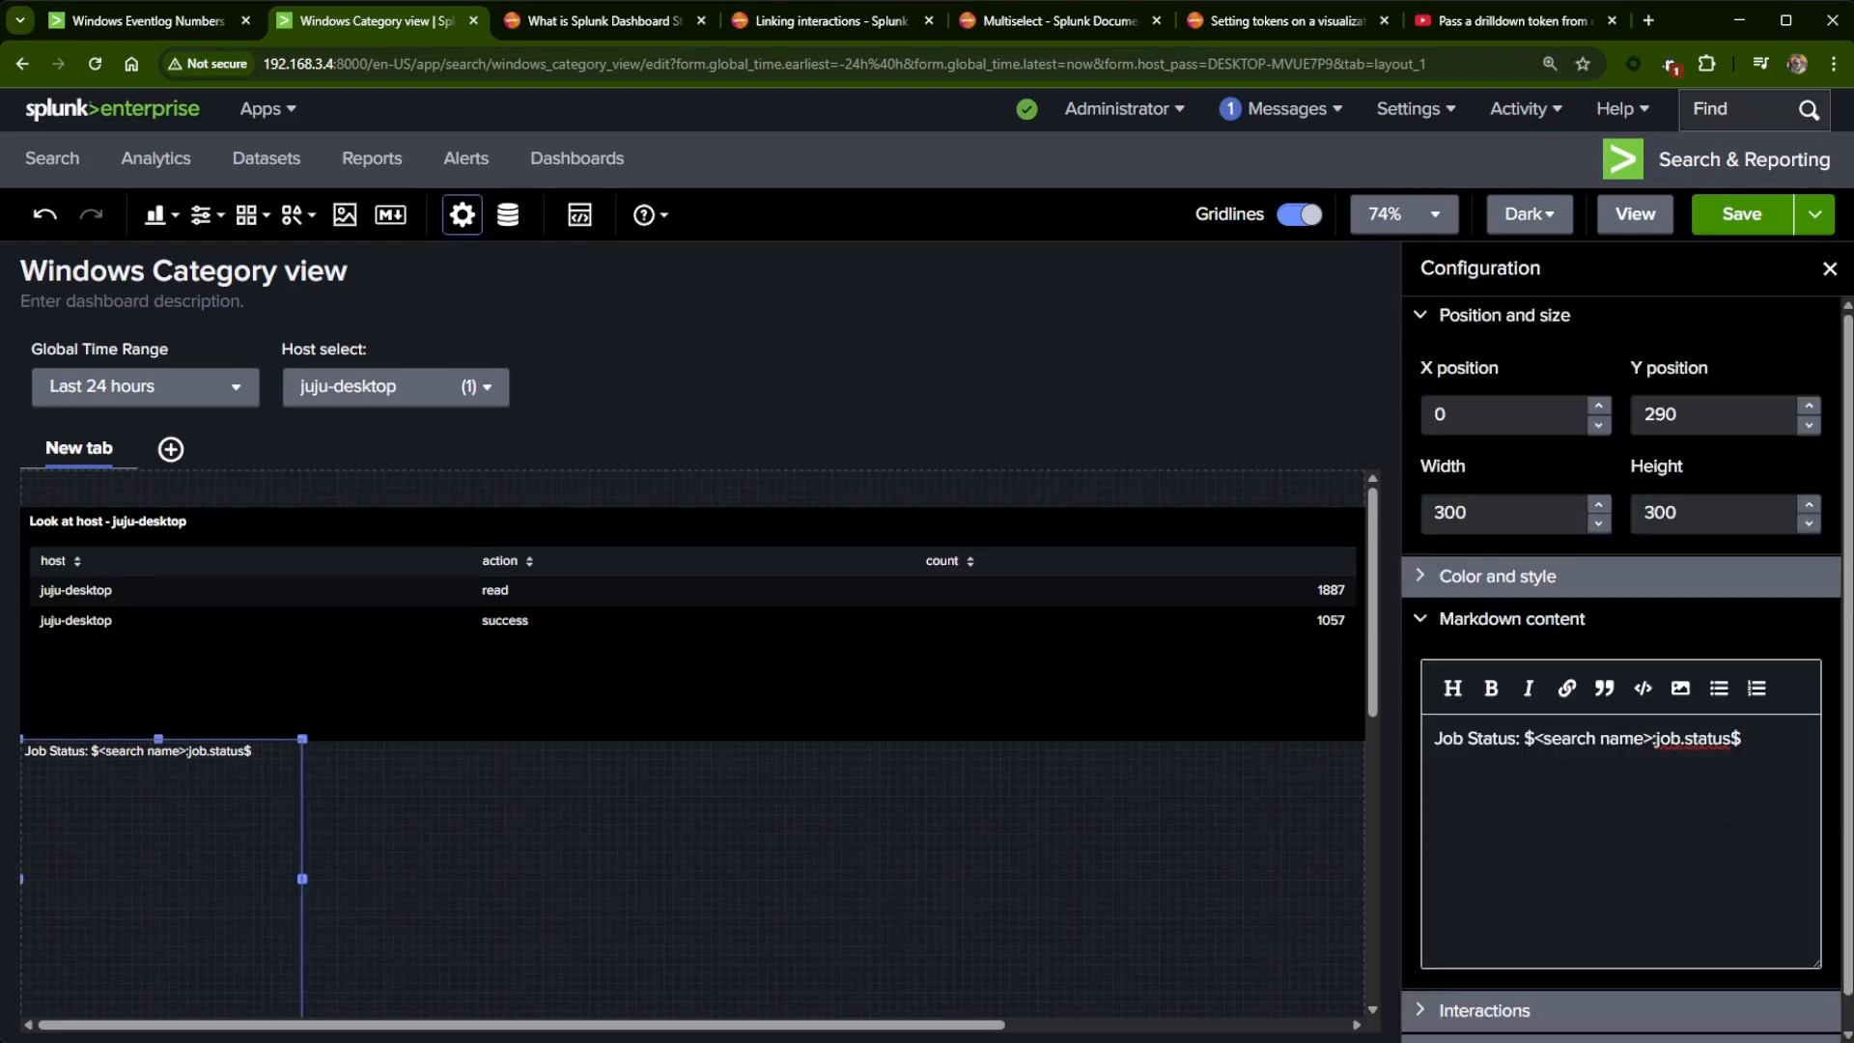
key("BackSpace")
key("BackSpace")
key("BackSpace")
key("BackSpace")
key("BackSpace")
key("BackSpace")
key("BackSpace")
key("BackSpace")
key("BackSpace")
key("BackSpace")
key("BackSpace")
key("BackSpace")
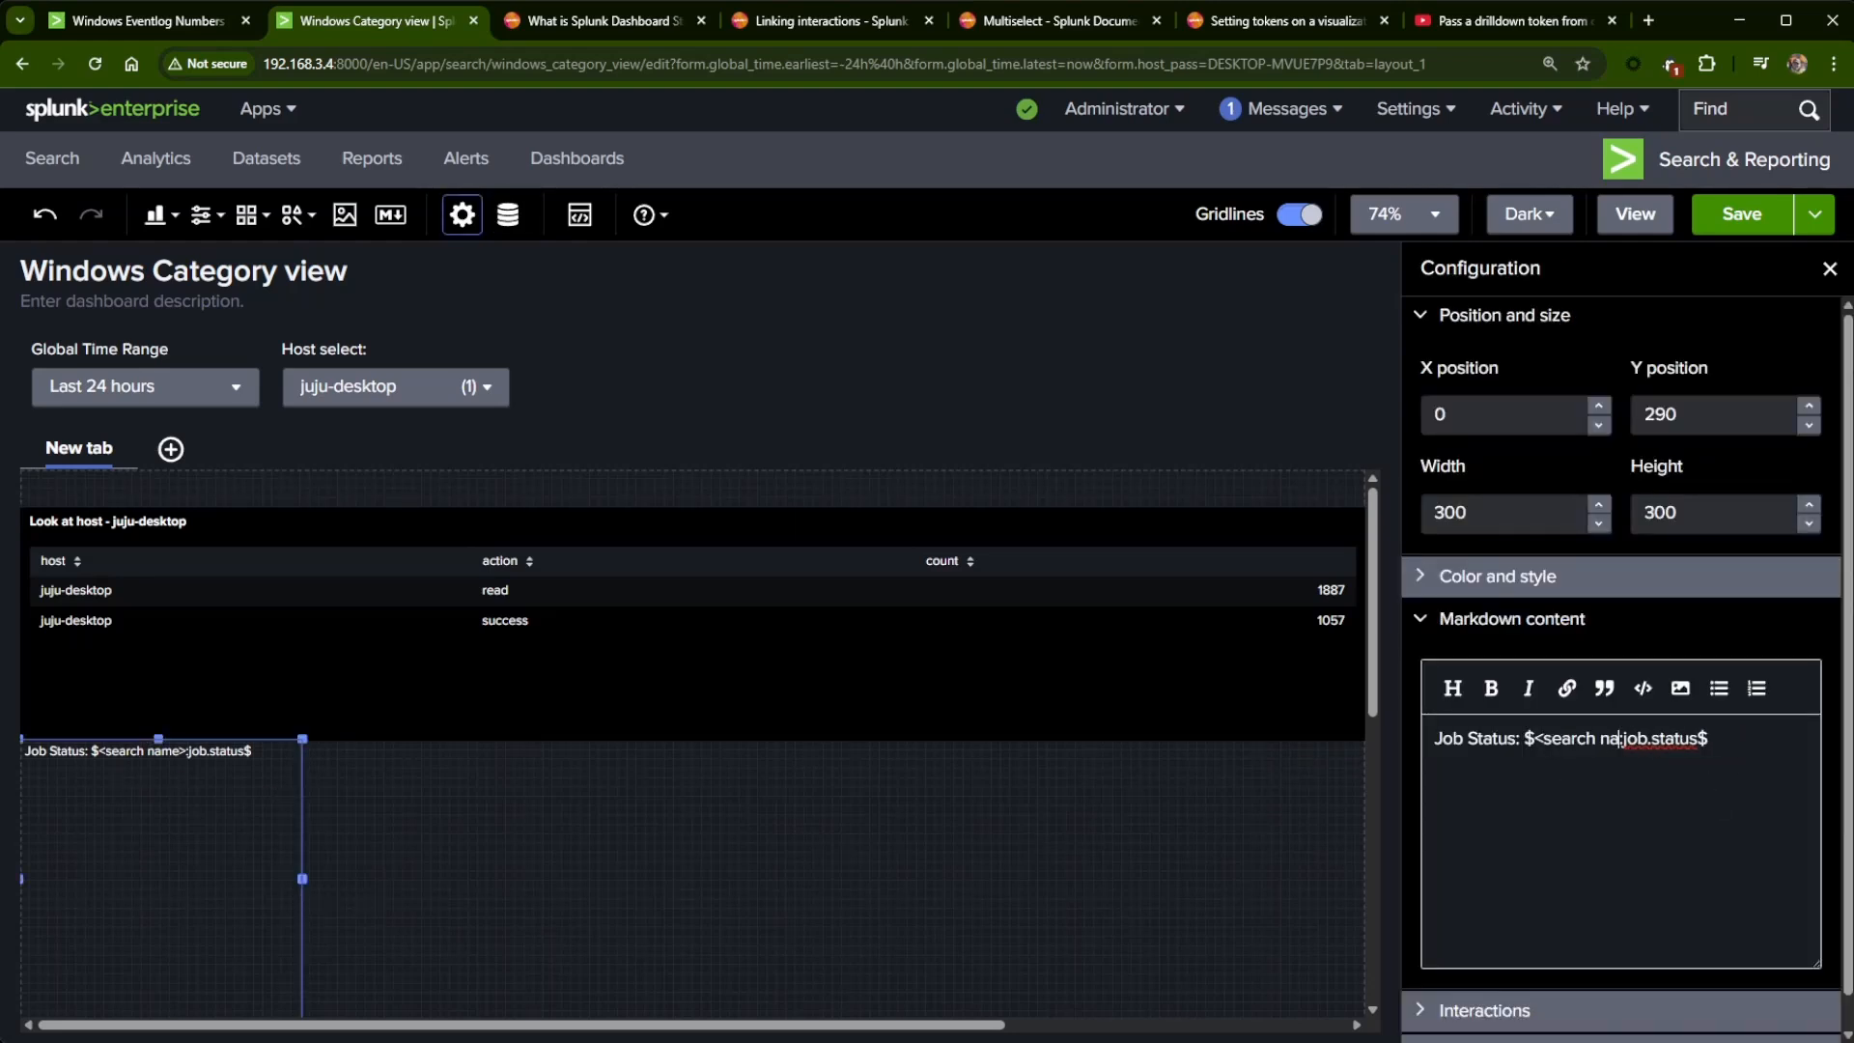
key("BackSpace")
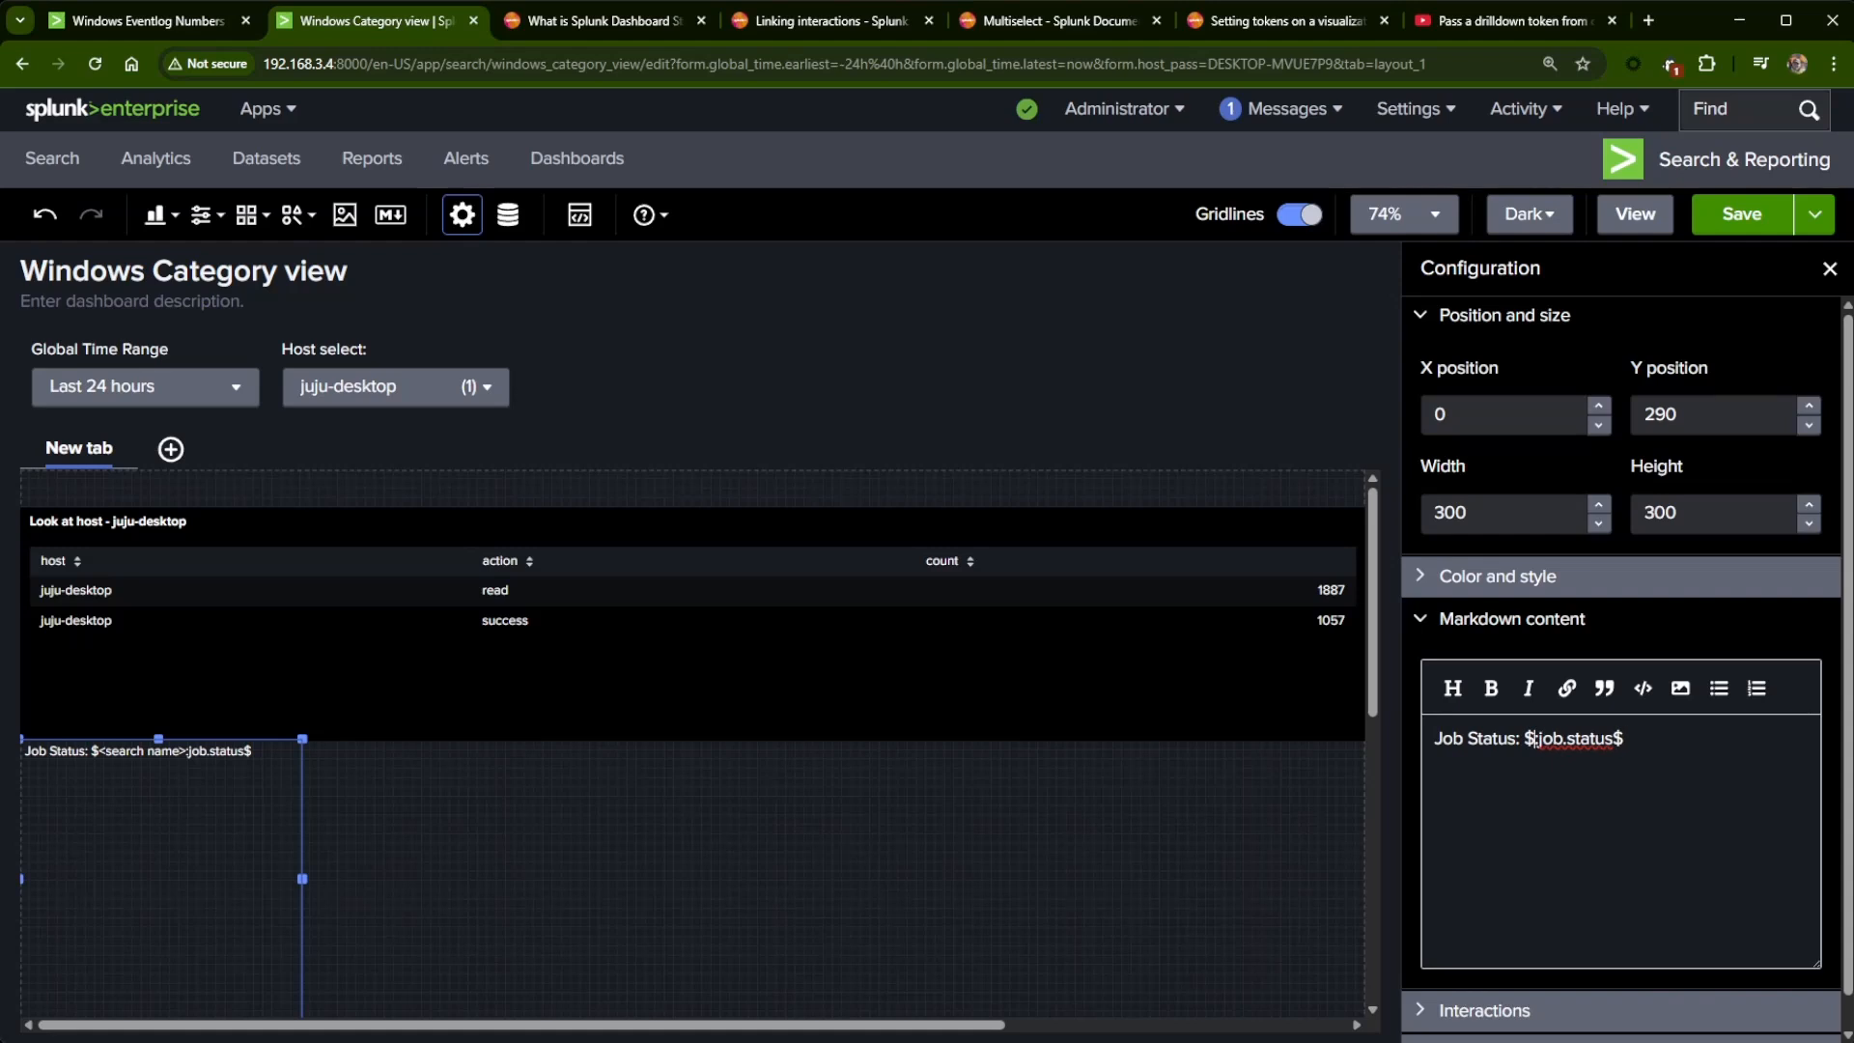
type("host_select:")
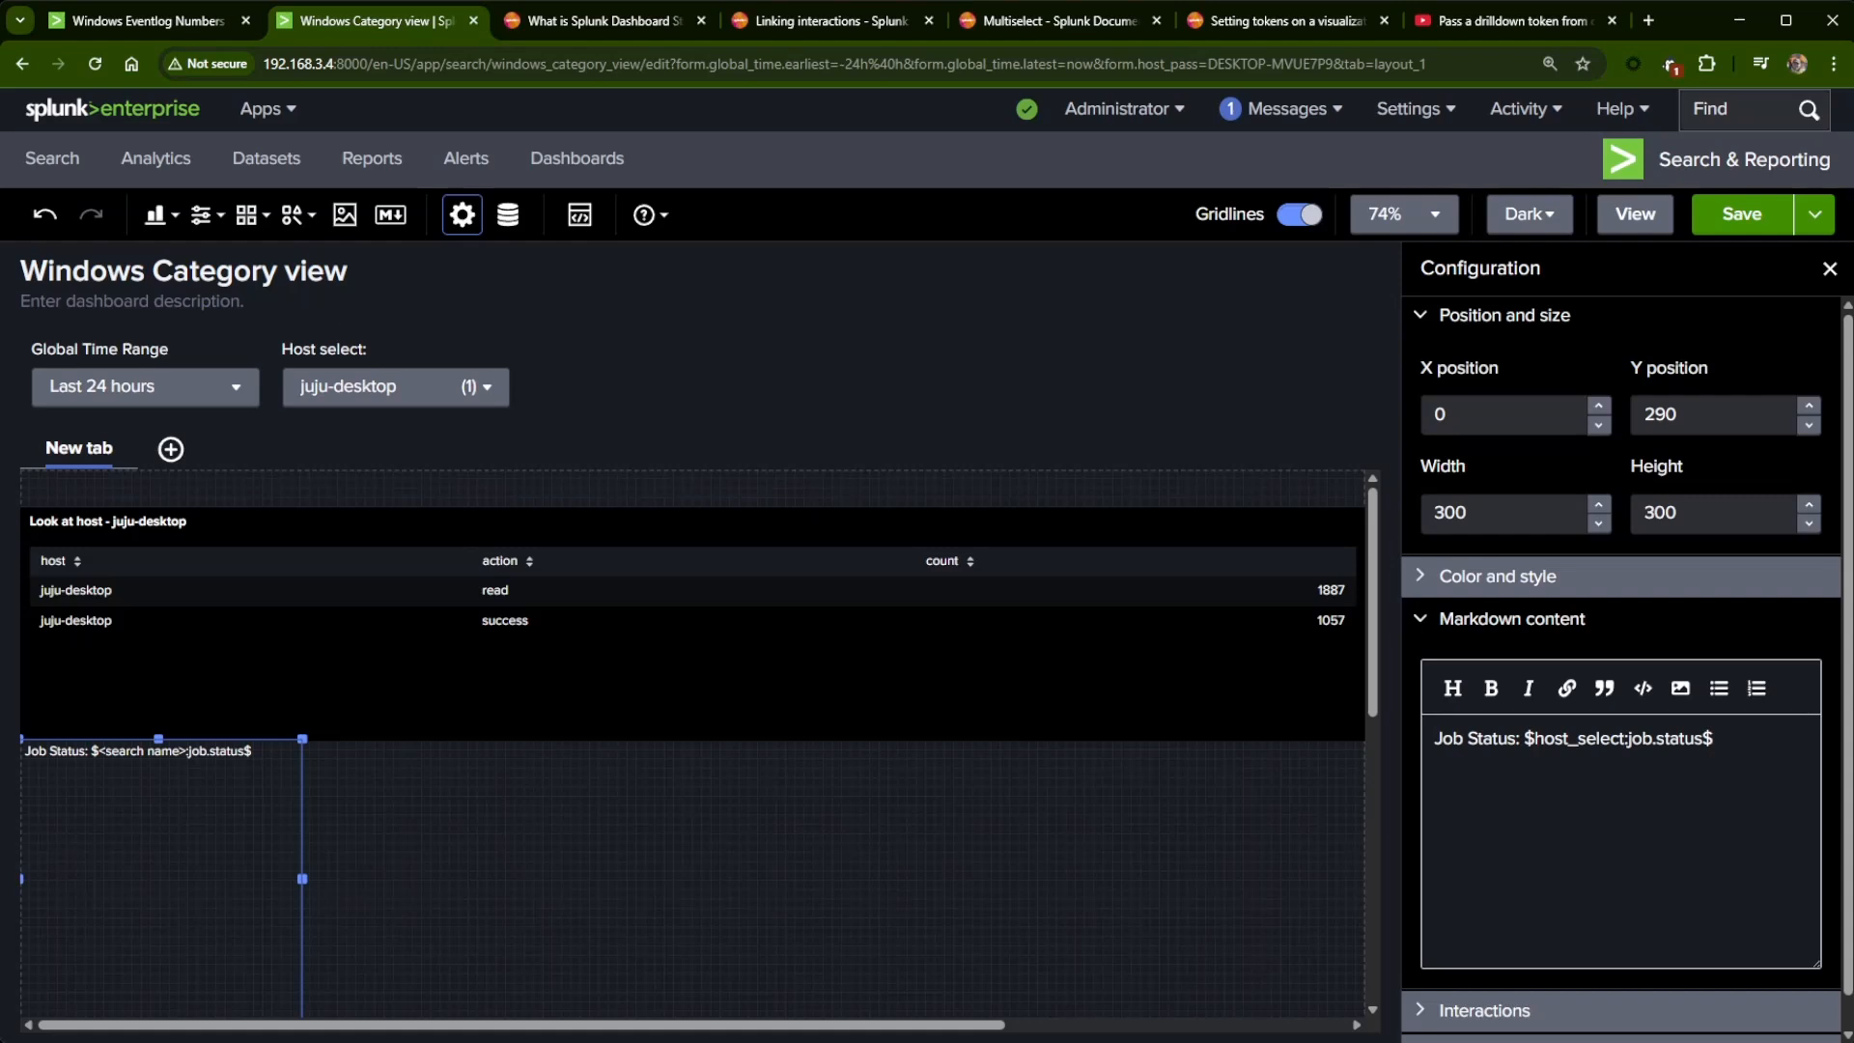
left_click_drag(1743, 753, 1408, 753)
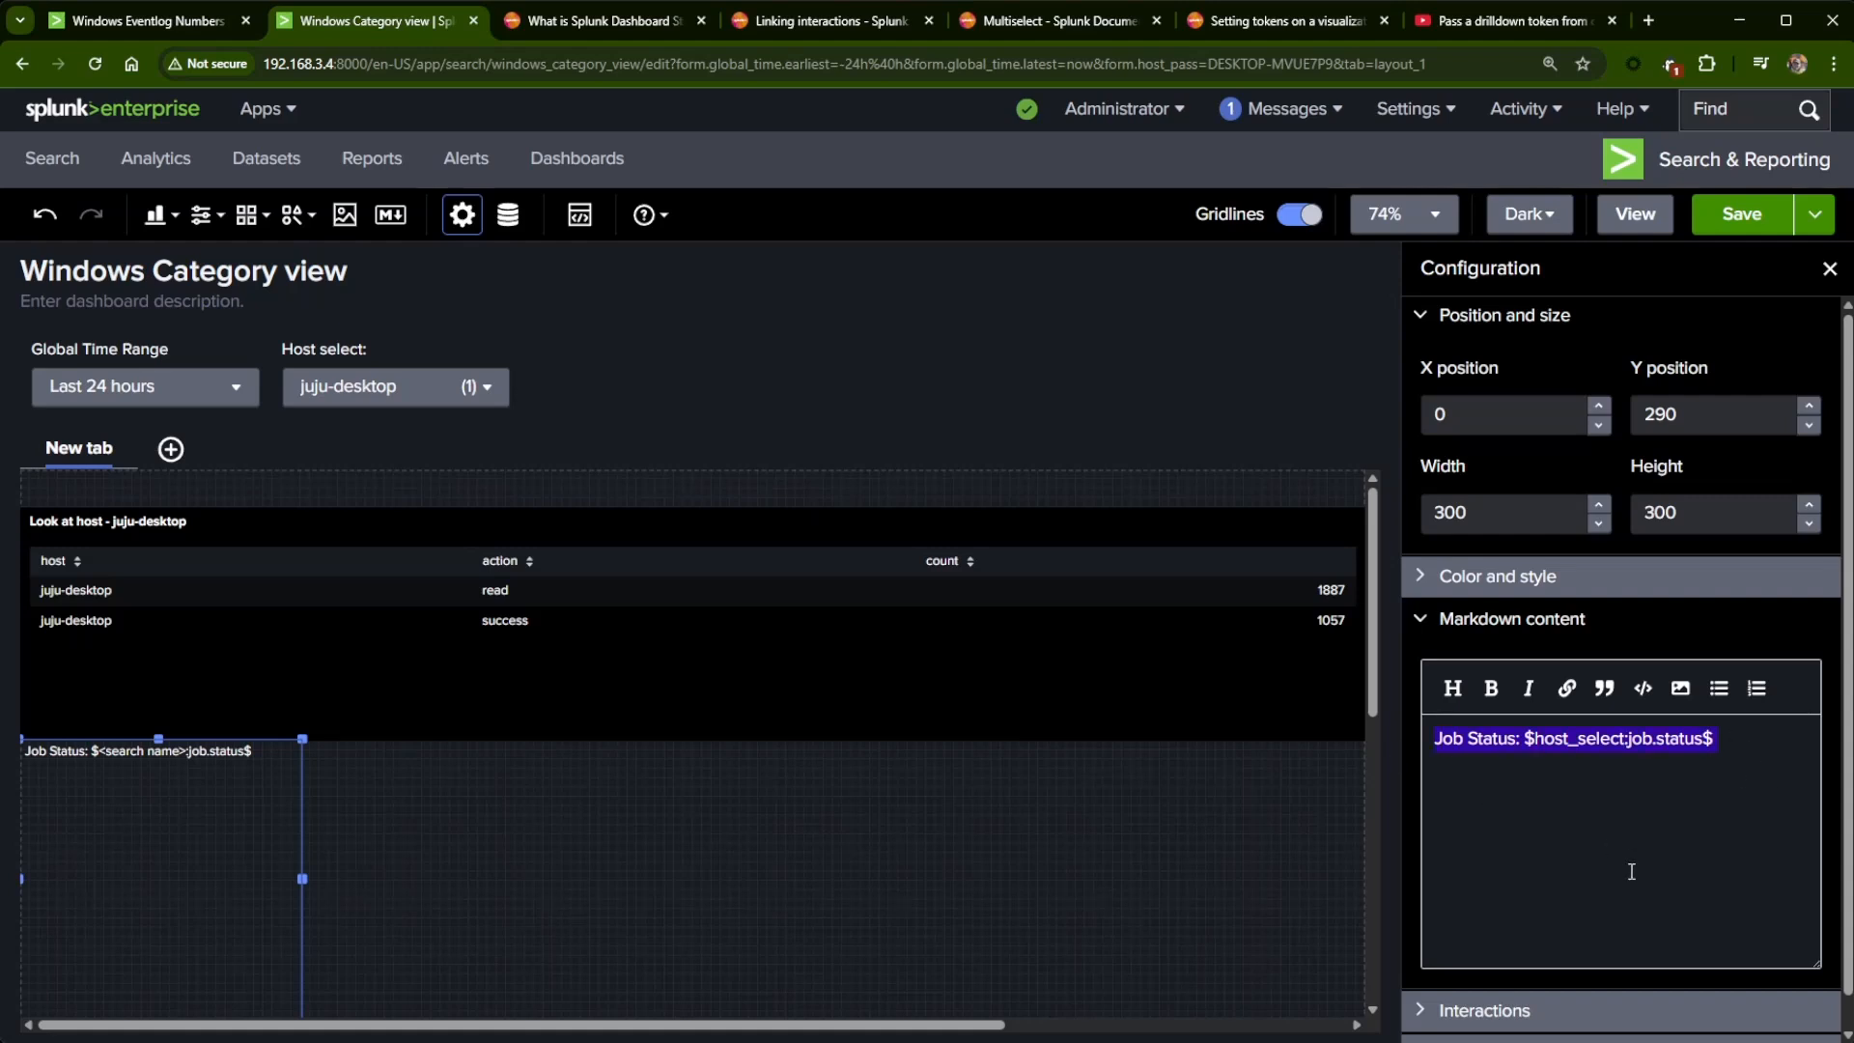
left_click(1750, 232)
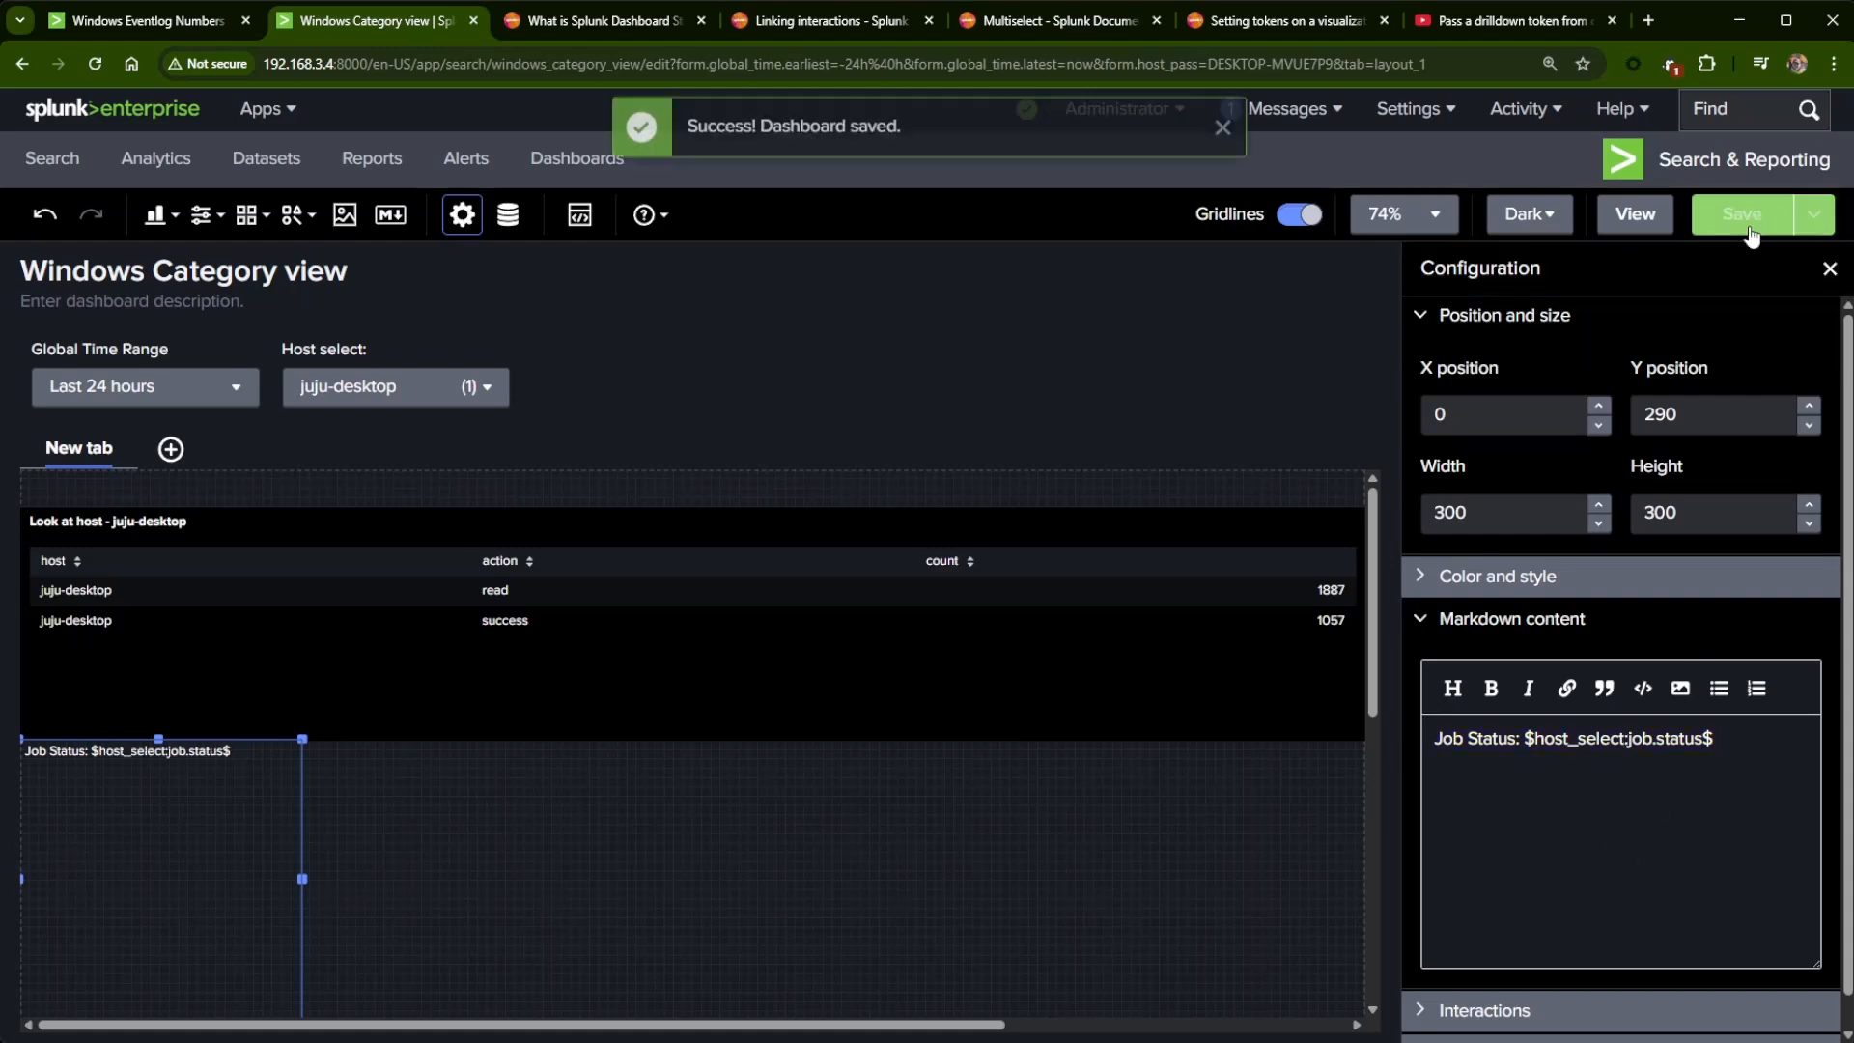
- Shrink the Job Status markdown block to height 30, move it above the table at X 350, Y 0, and save the dashboard
scroll(220, 948, "down", 3)
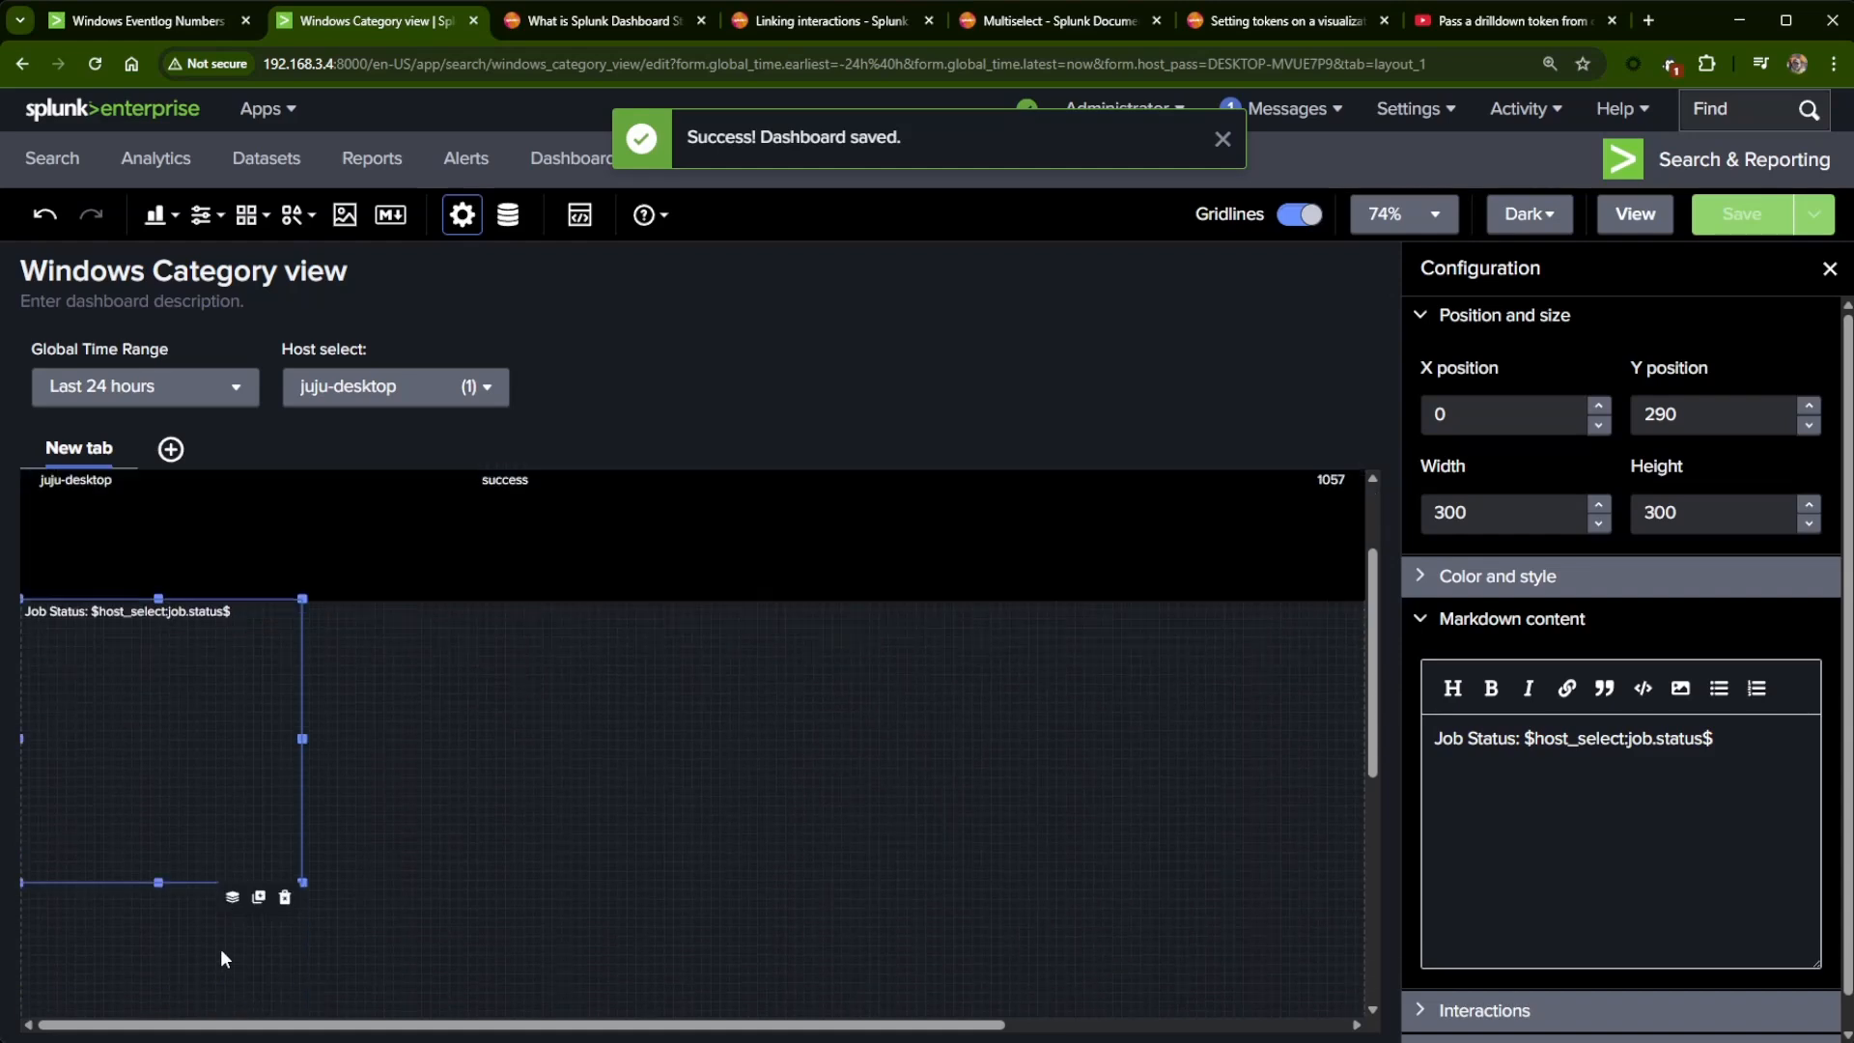
left_click_drag(160, 626, 160, 527)
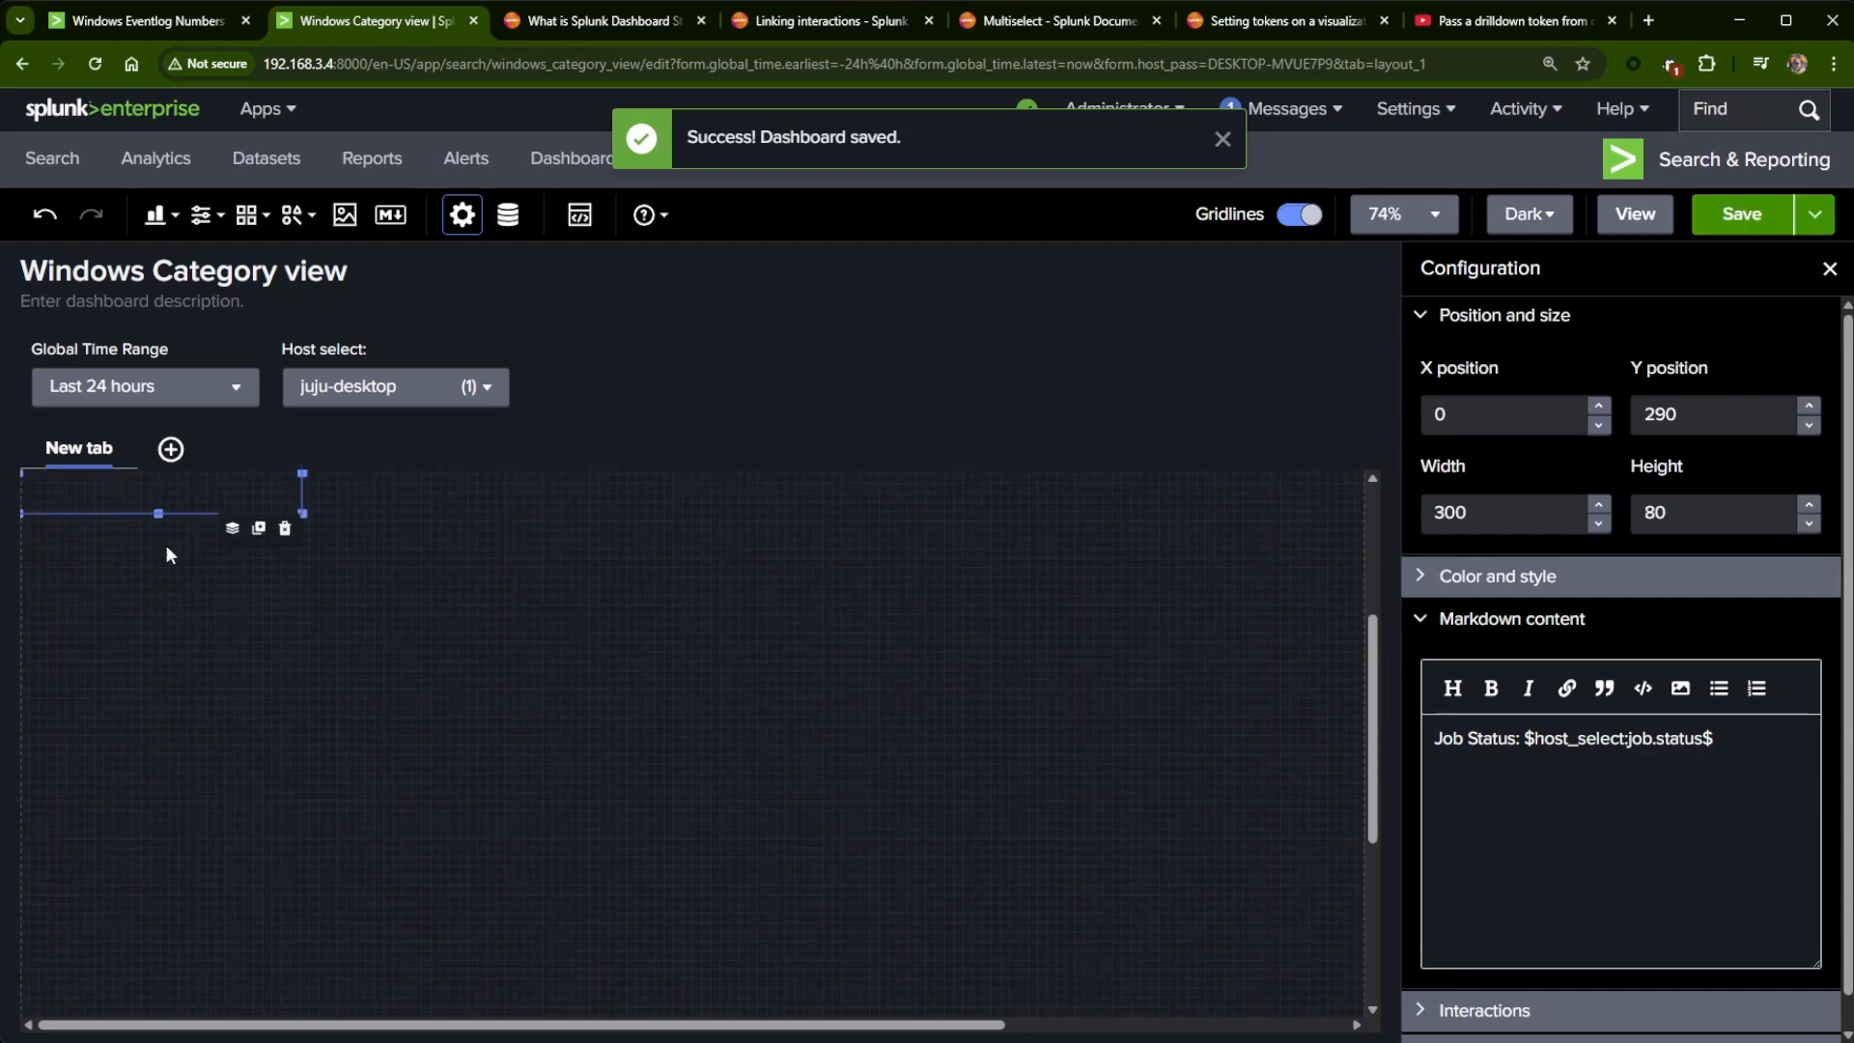
scroll(414, 769, "up", 3)
left_click_drag(187, 761, 504, 484)
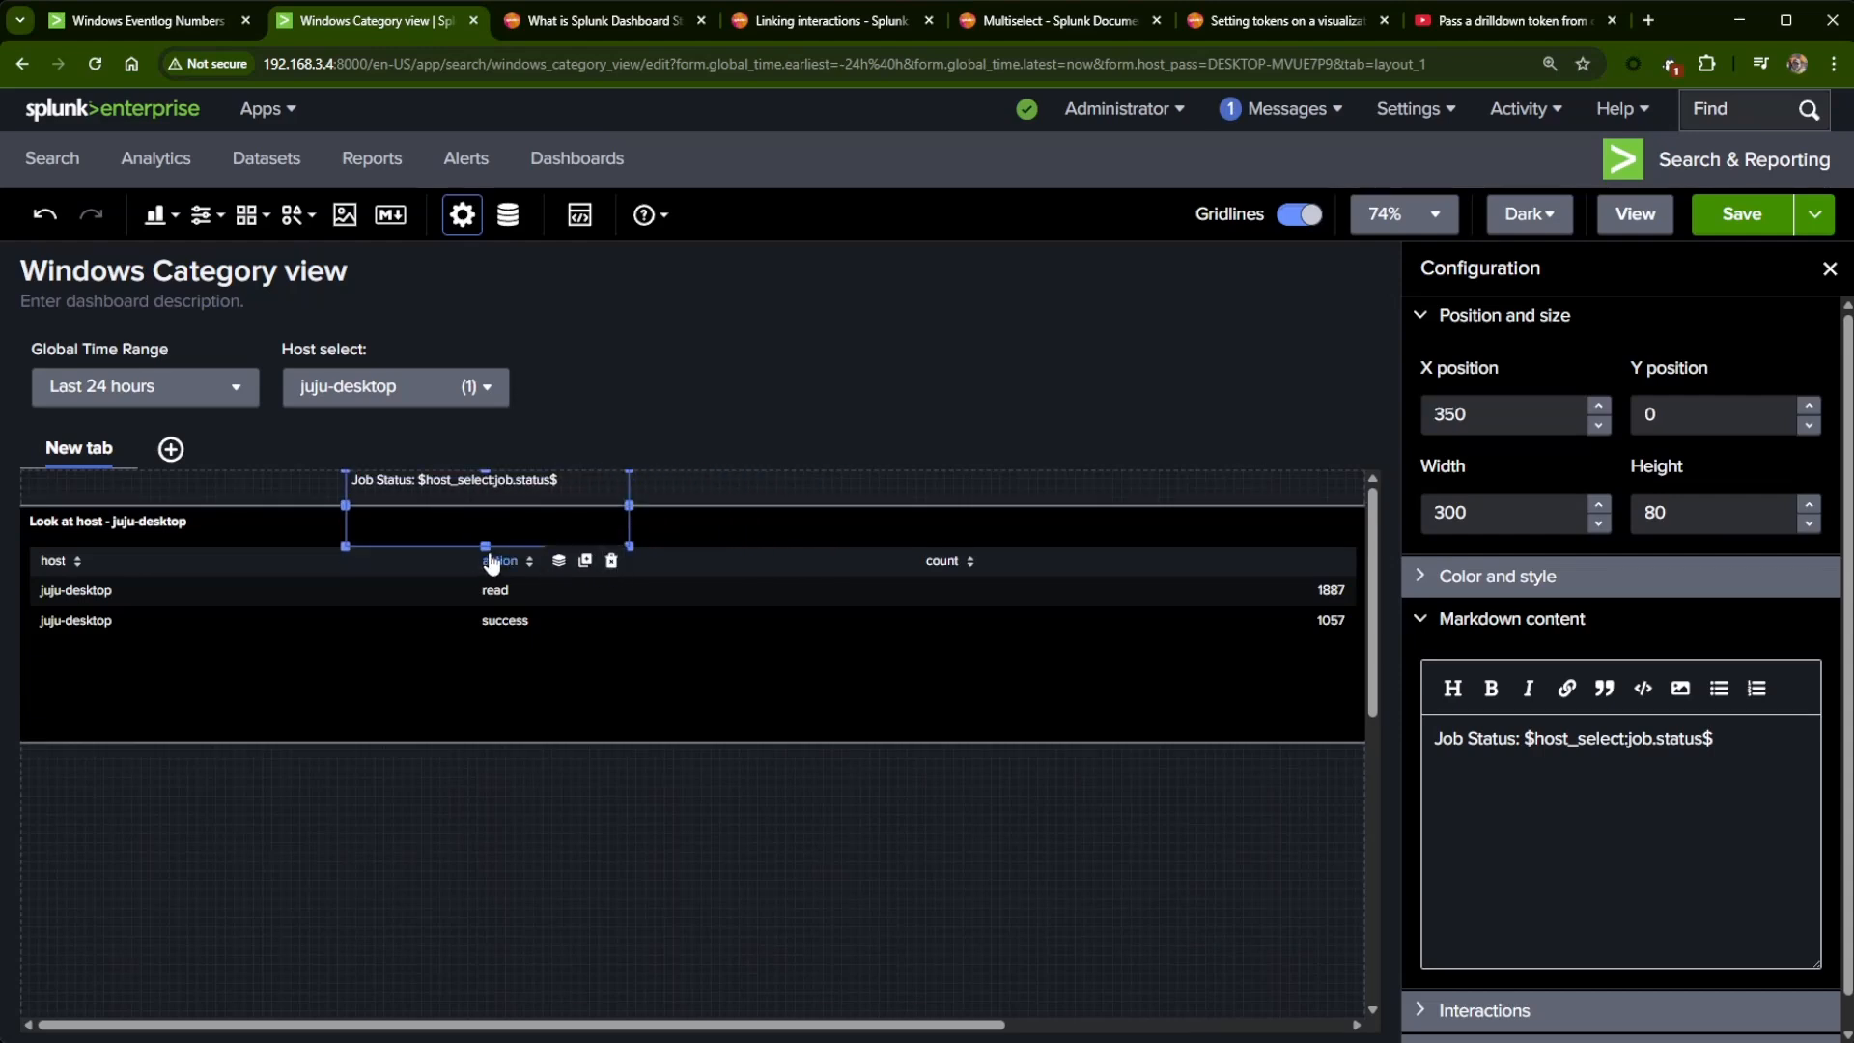
left_click_drag(485, 547, 499, 508)
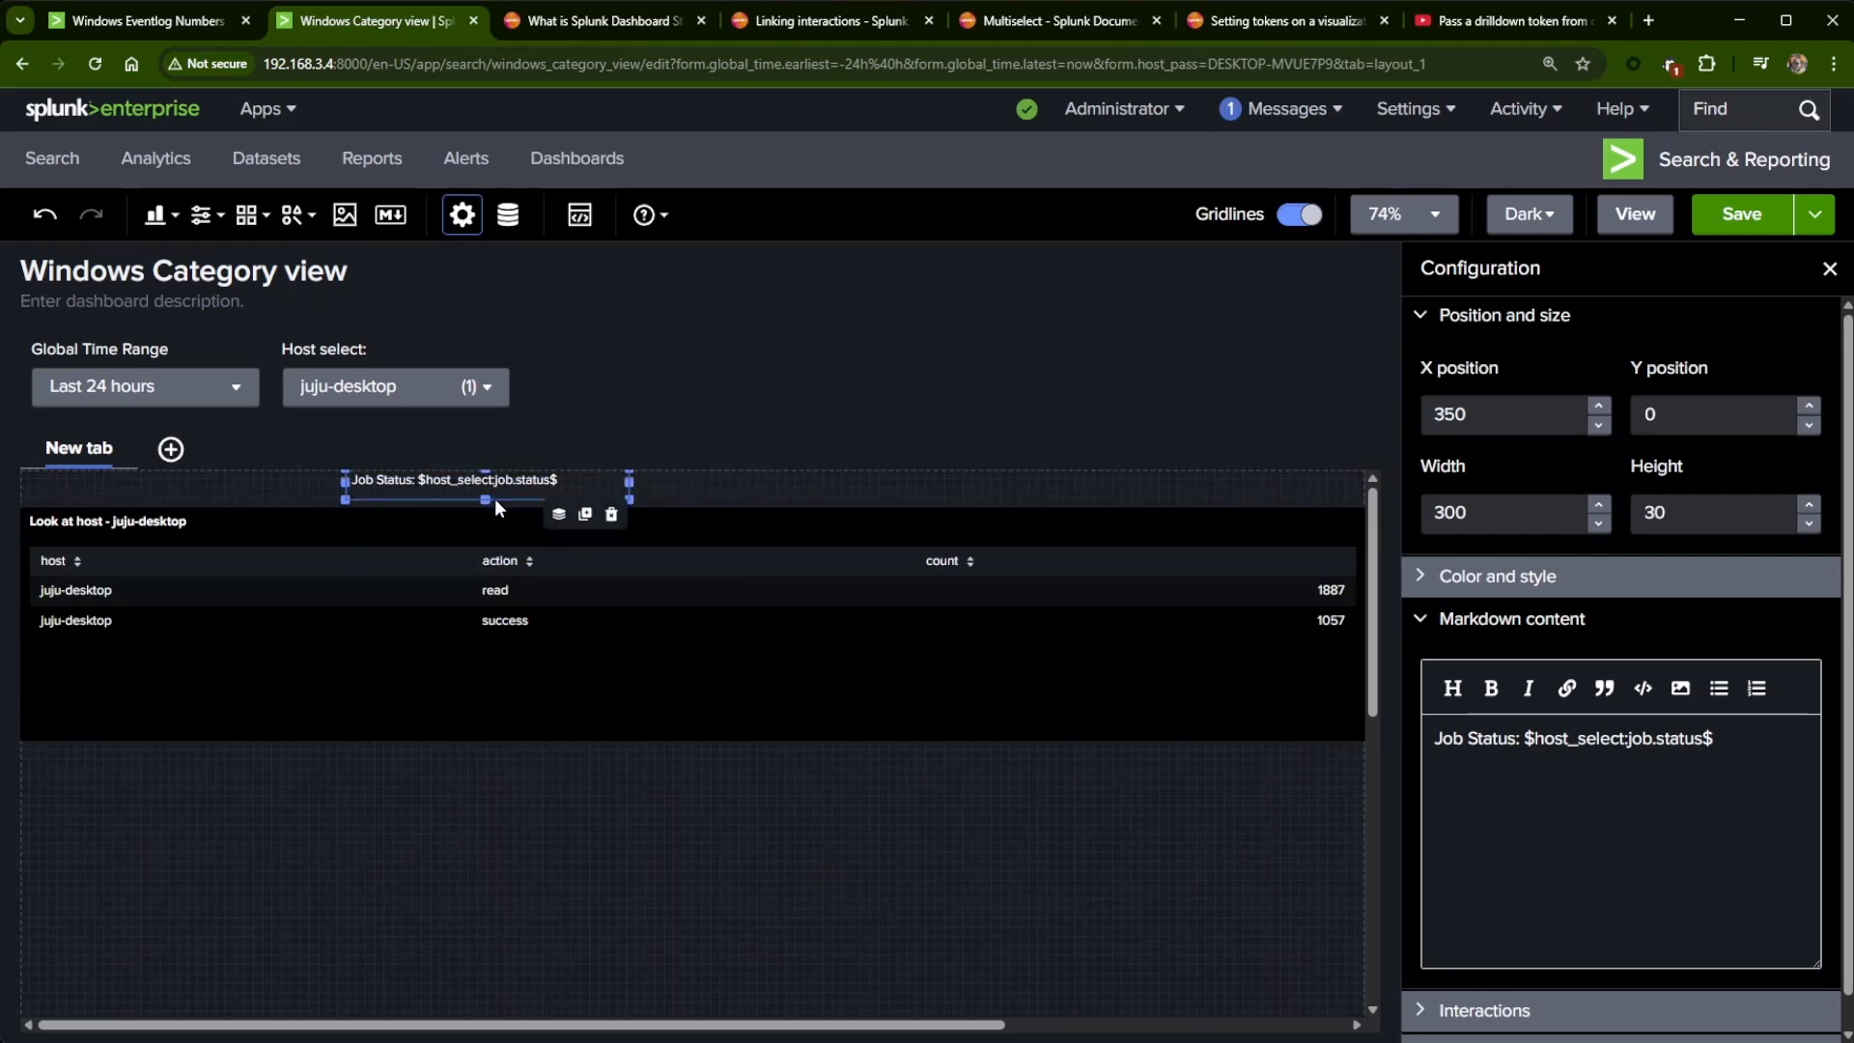
left_click(1744, 212)
- Leave edit mode, close the dashboard, and reopen it by drilling down on TRAVIS_DESKTOP in Windows Eventlog Numbers
left_click(1636, 217)
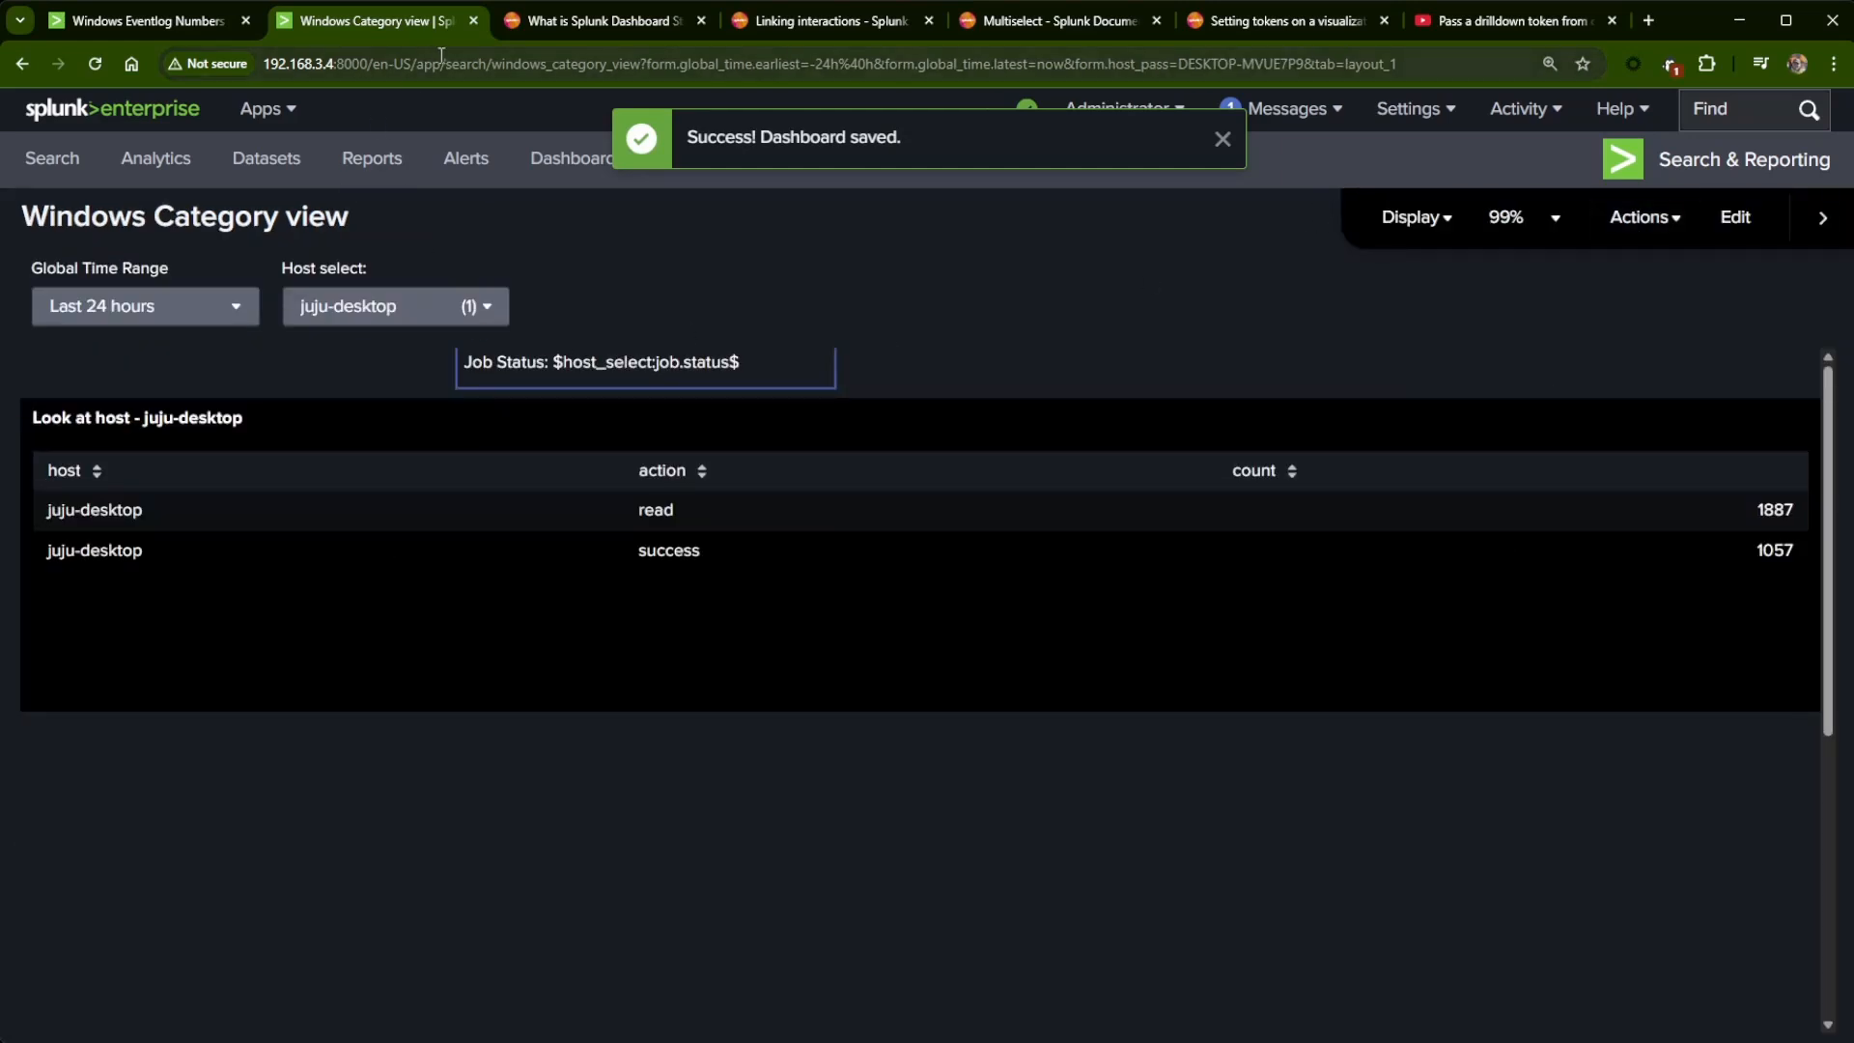
left_click(474, 20)
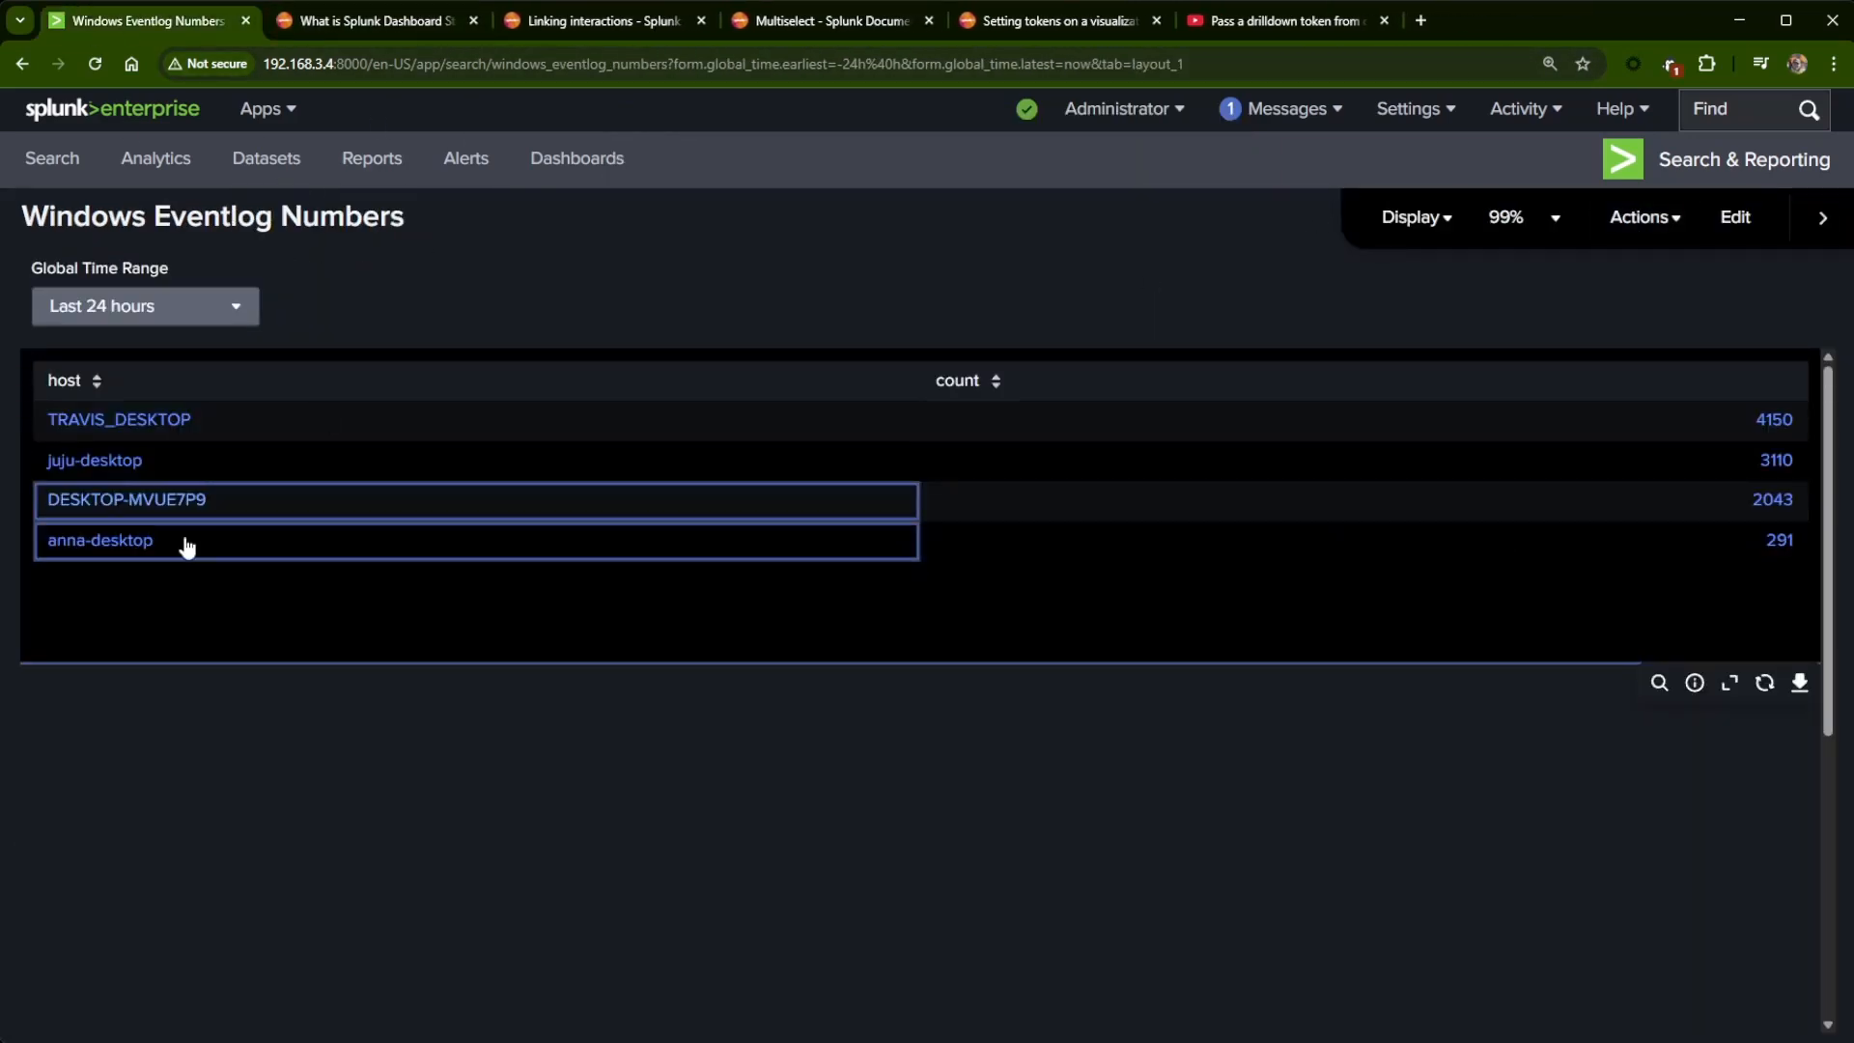
left_click(108, 425)
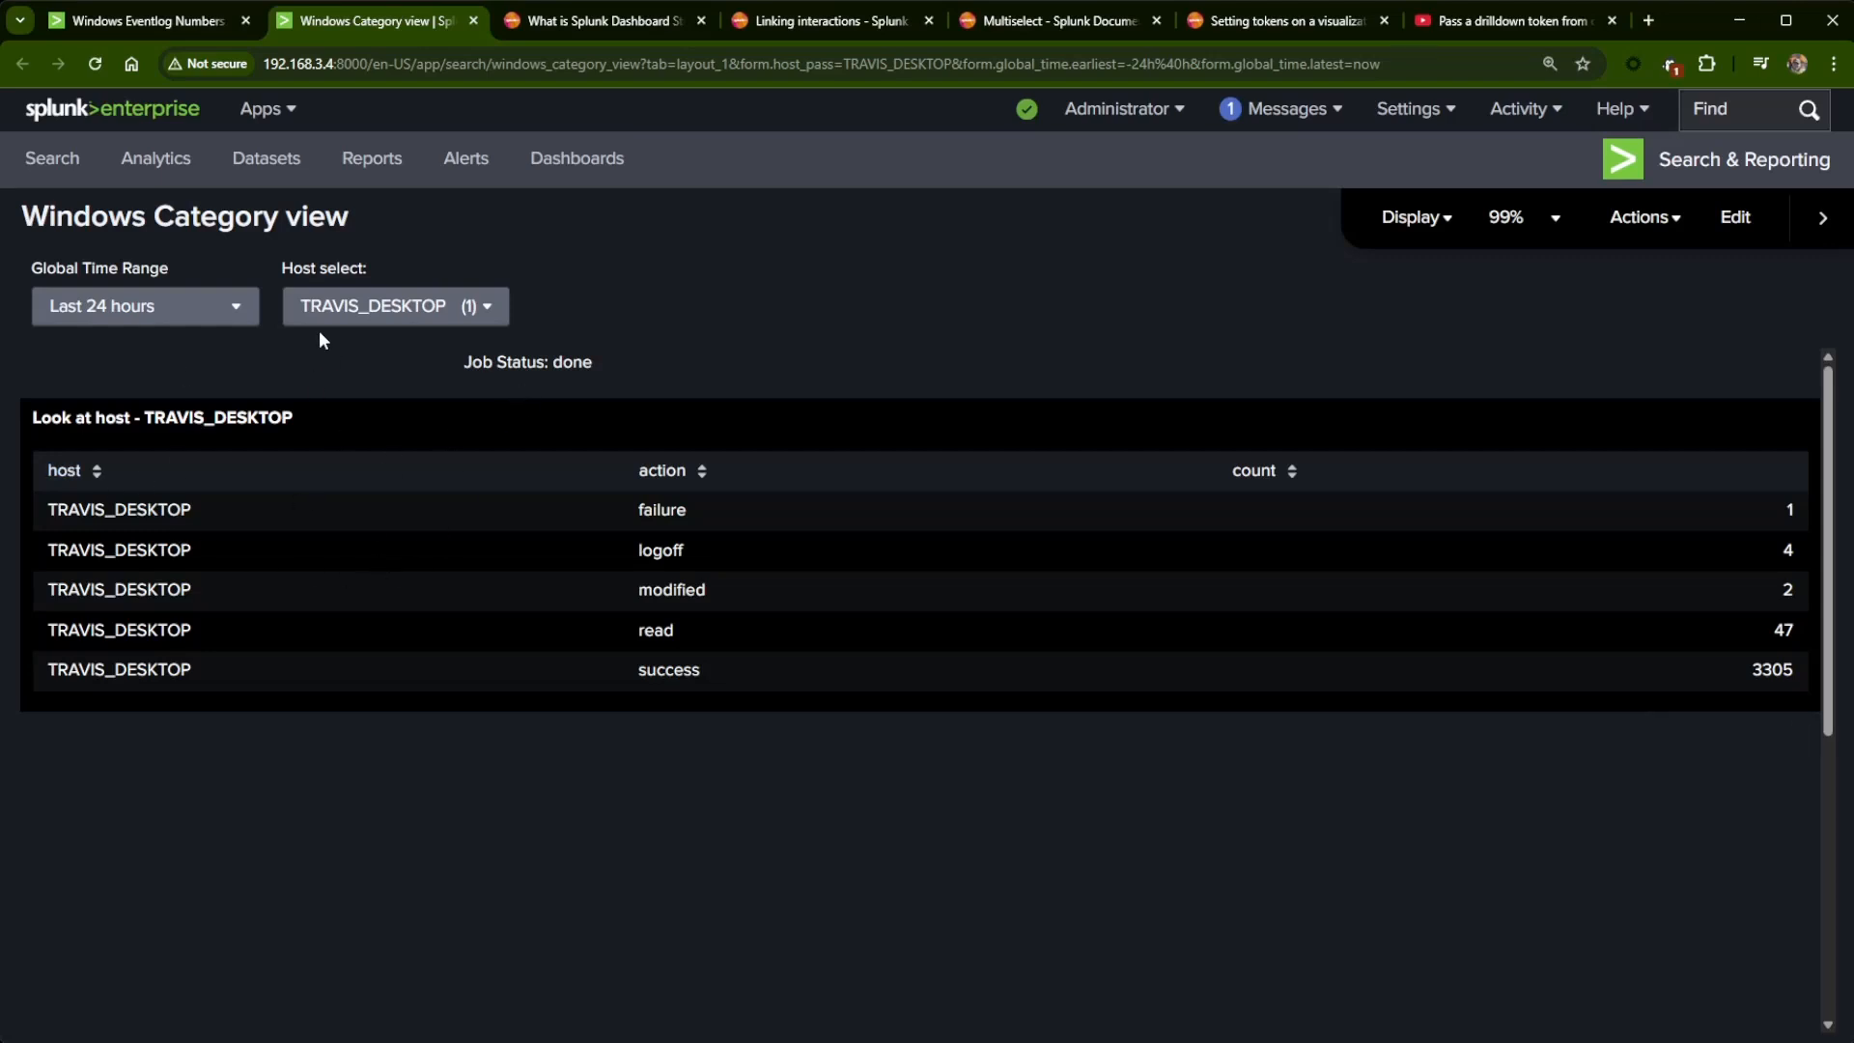
- Set Host select to All and look through the table rows for every host
left_click(360, 319)
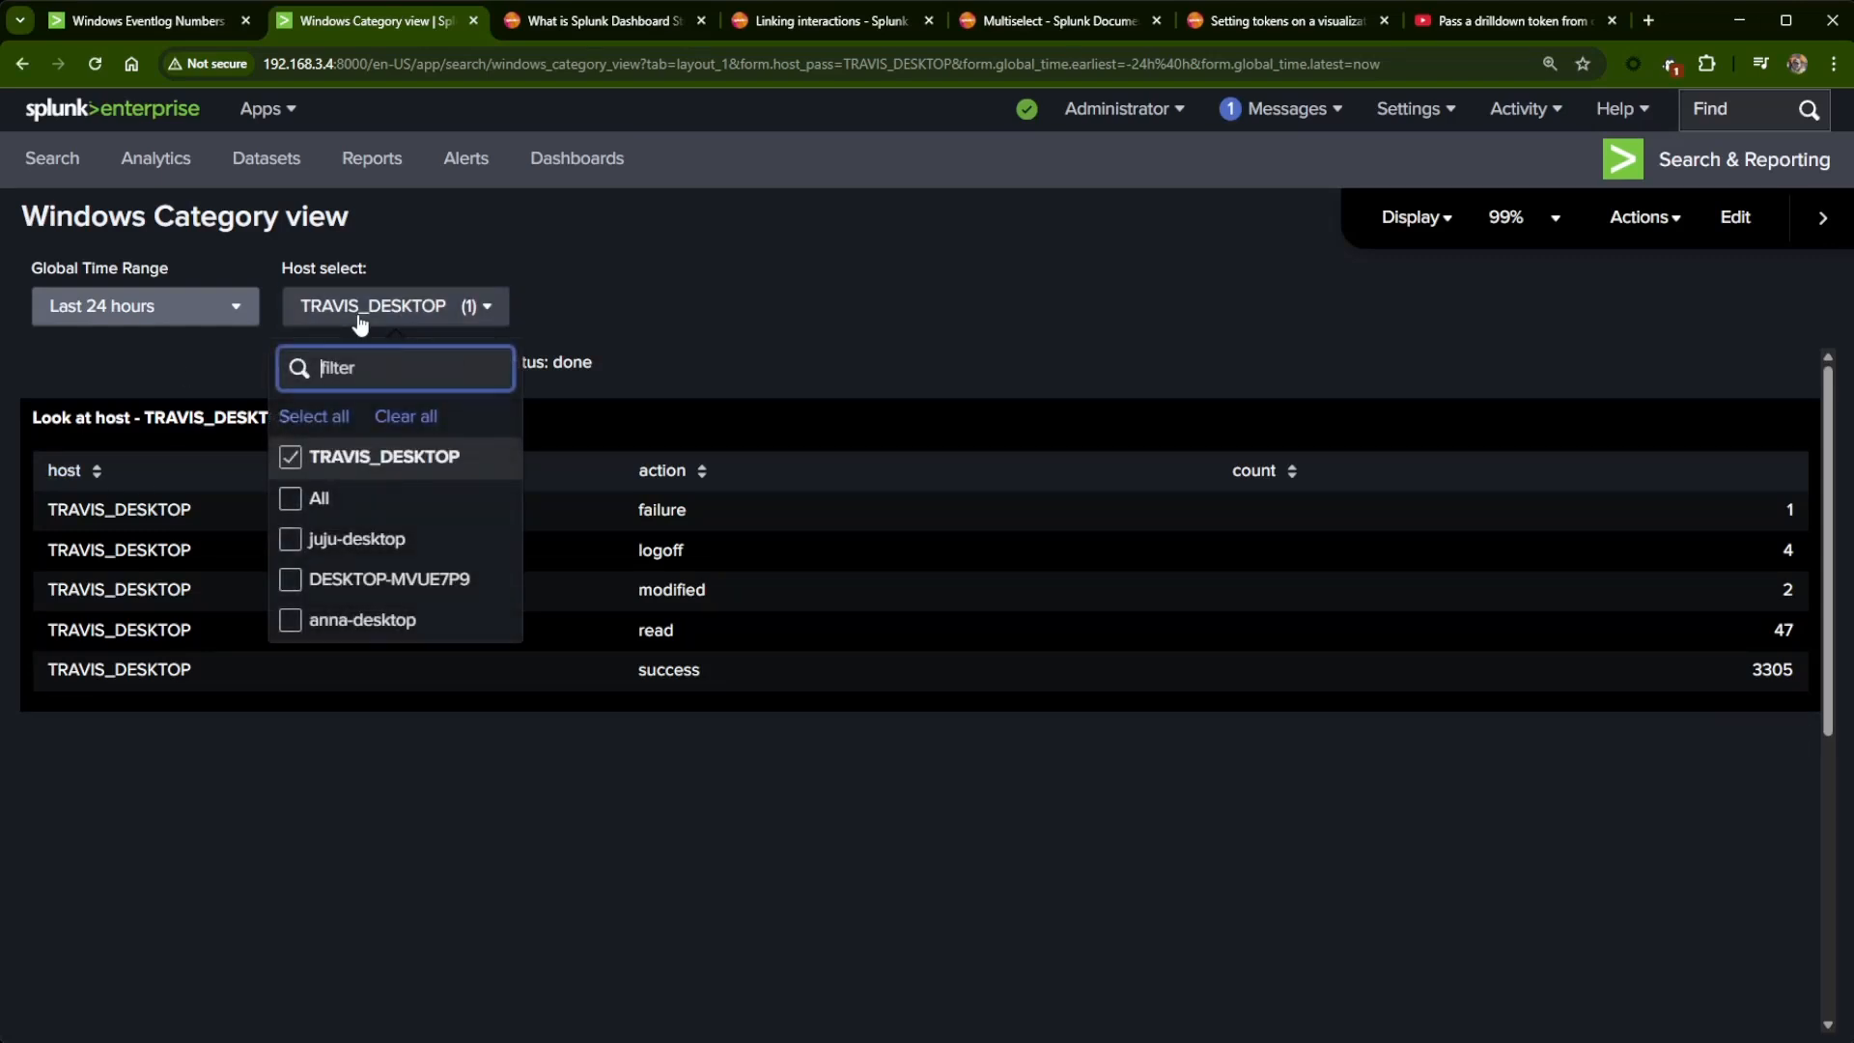
left_click(294, 495)
left_click(903, 332)
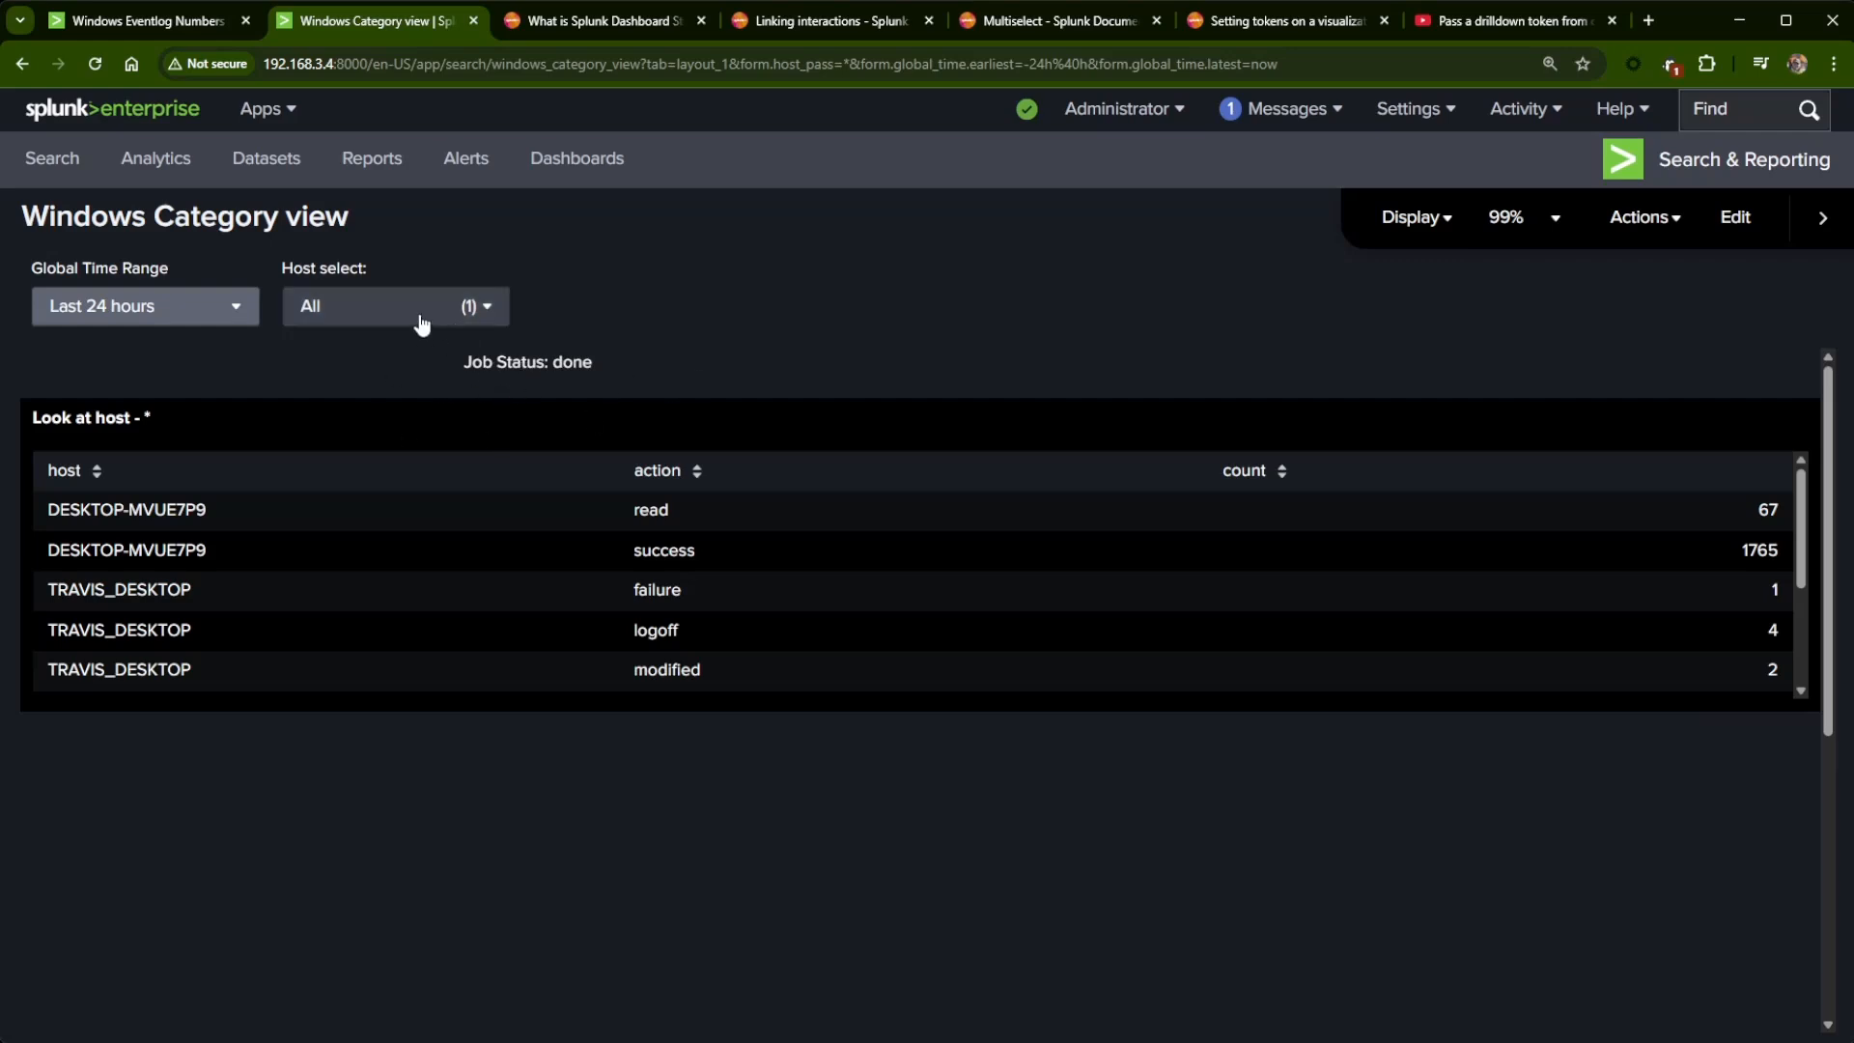
scroll(1323, 623, "down", 2)
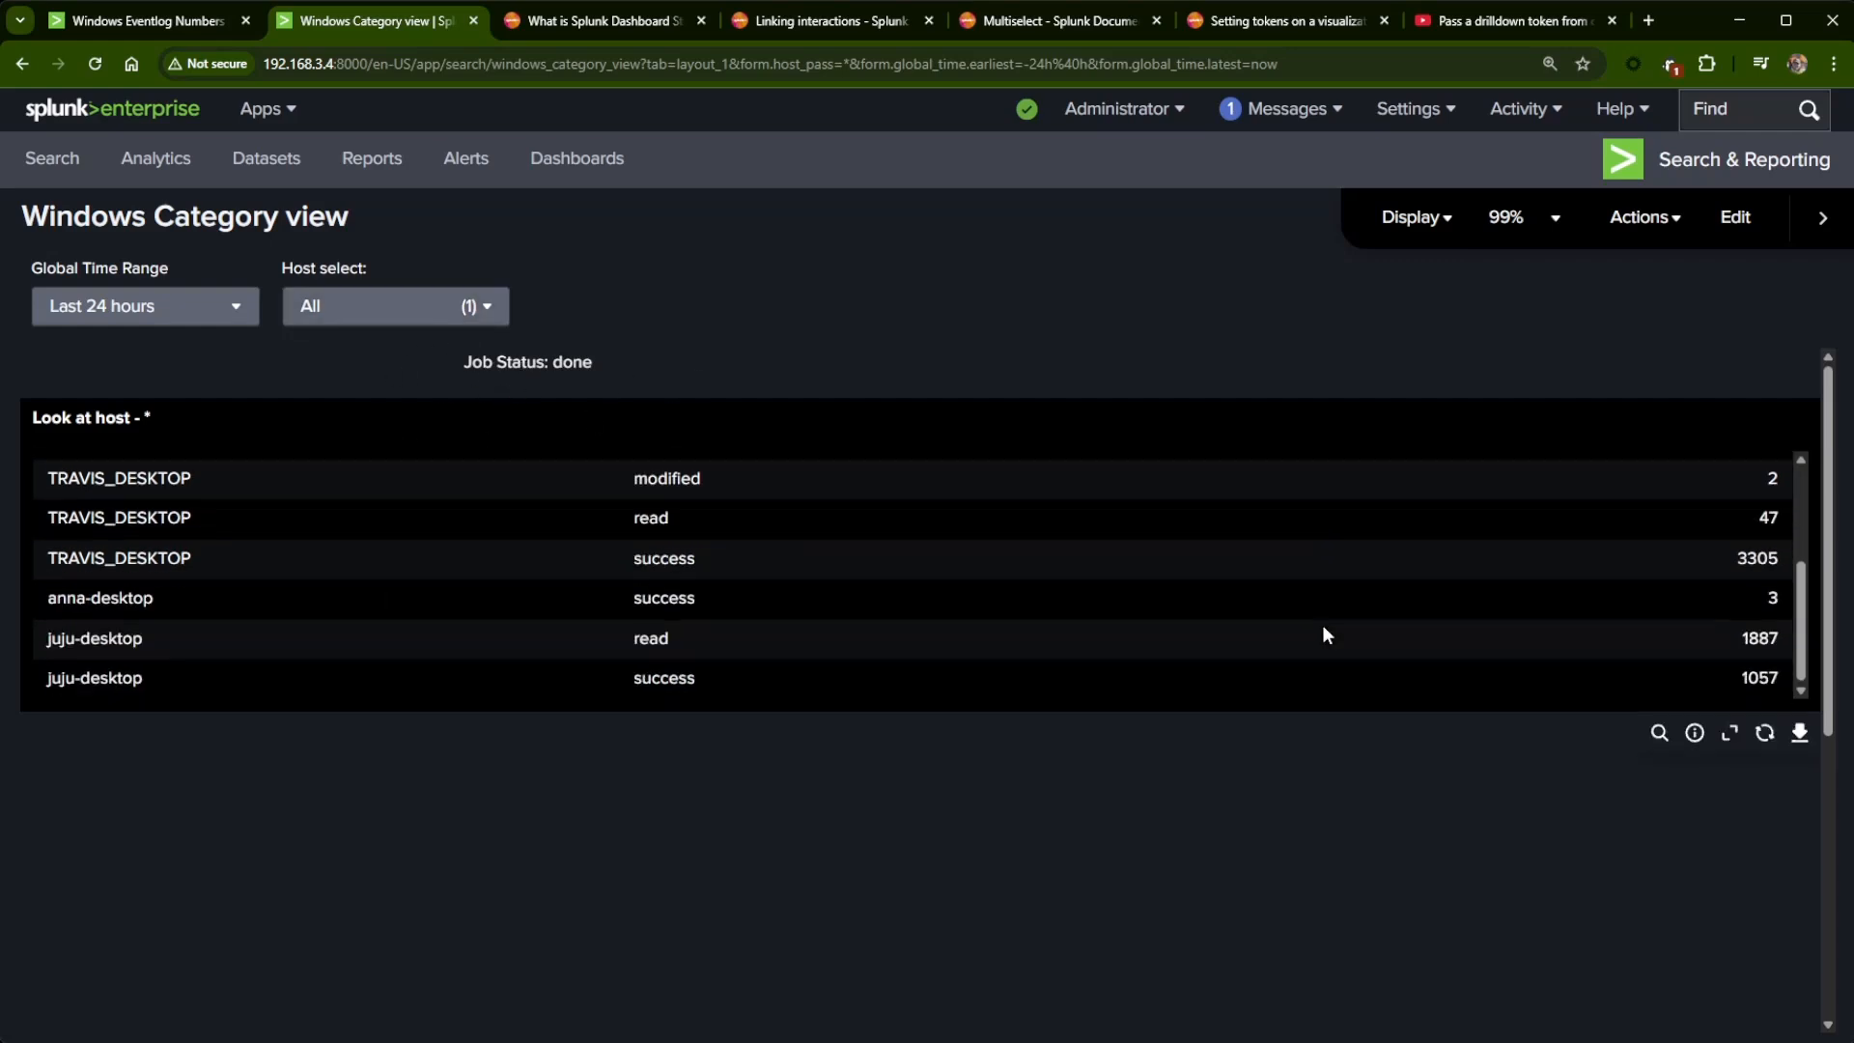
scroll(1321, 636, "up", 2)
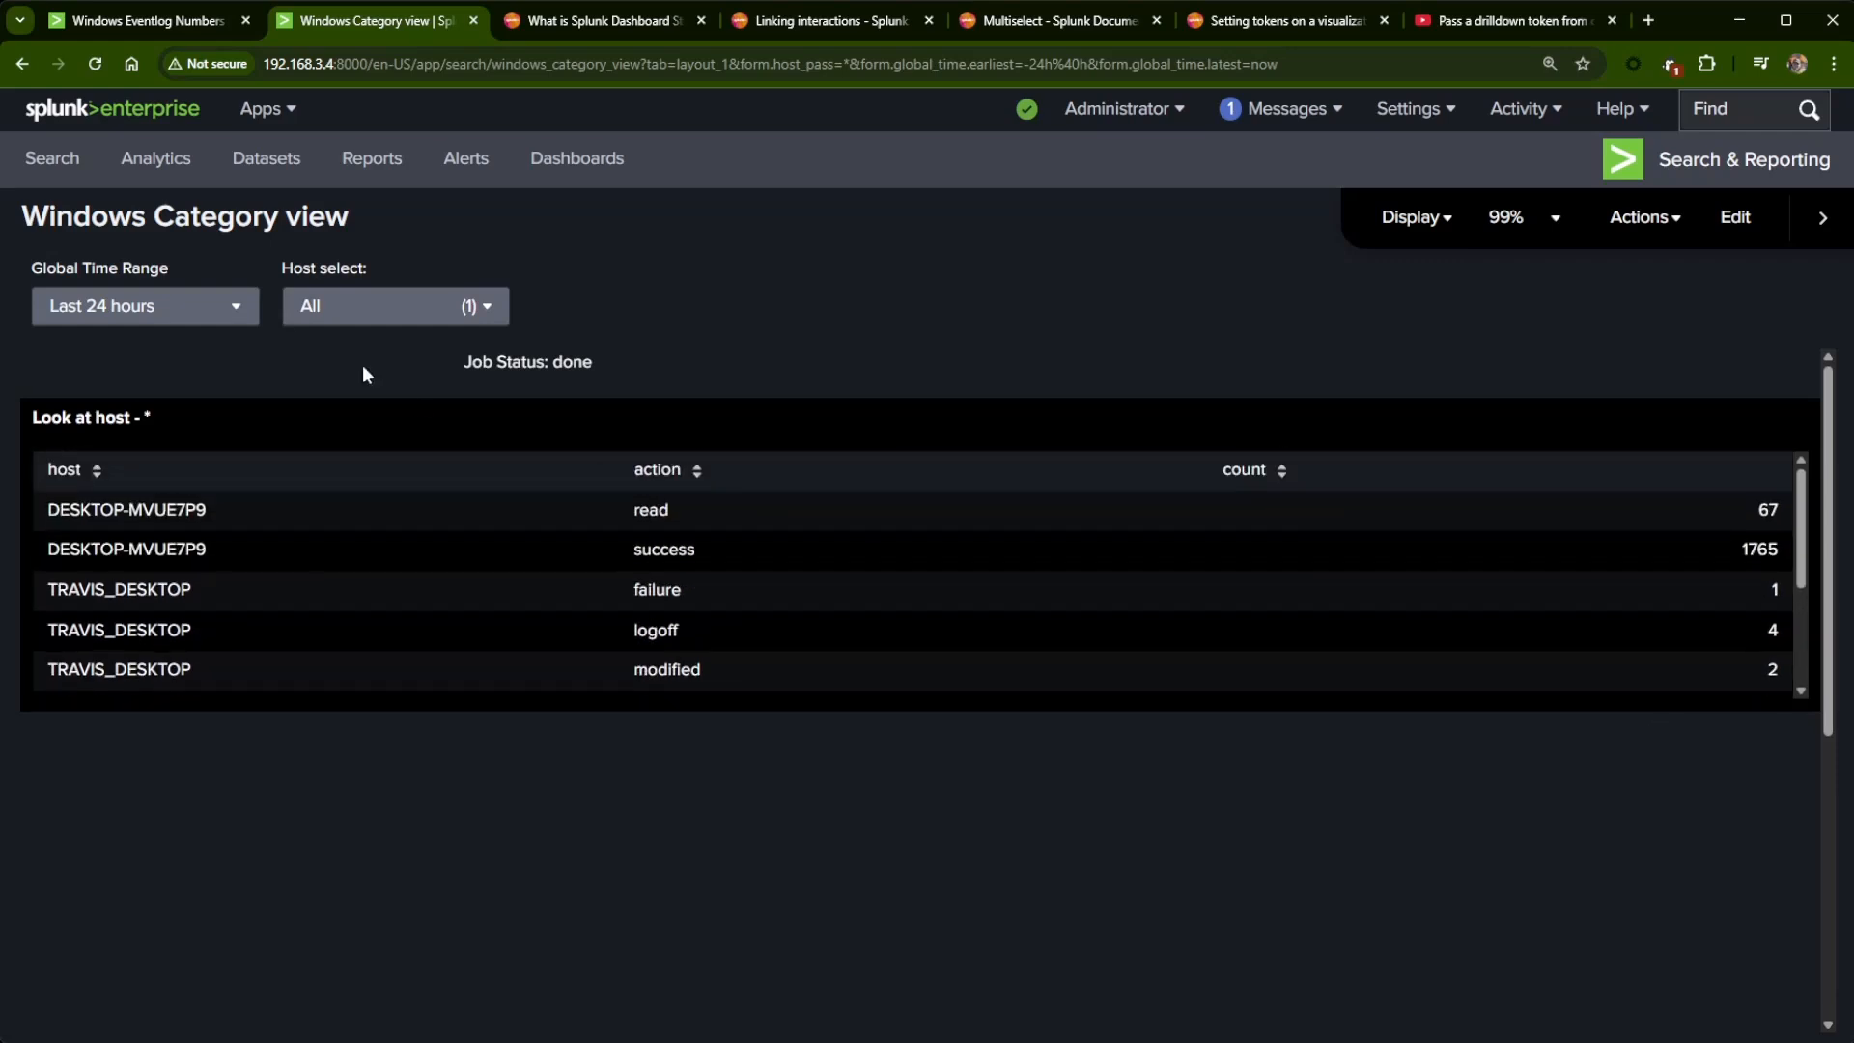
- Choose anna-desktop in Host select to filter the table by that host
left_click(381, 307)
left_click(297, 621)
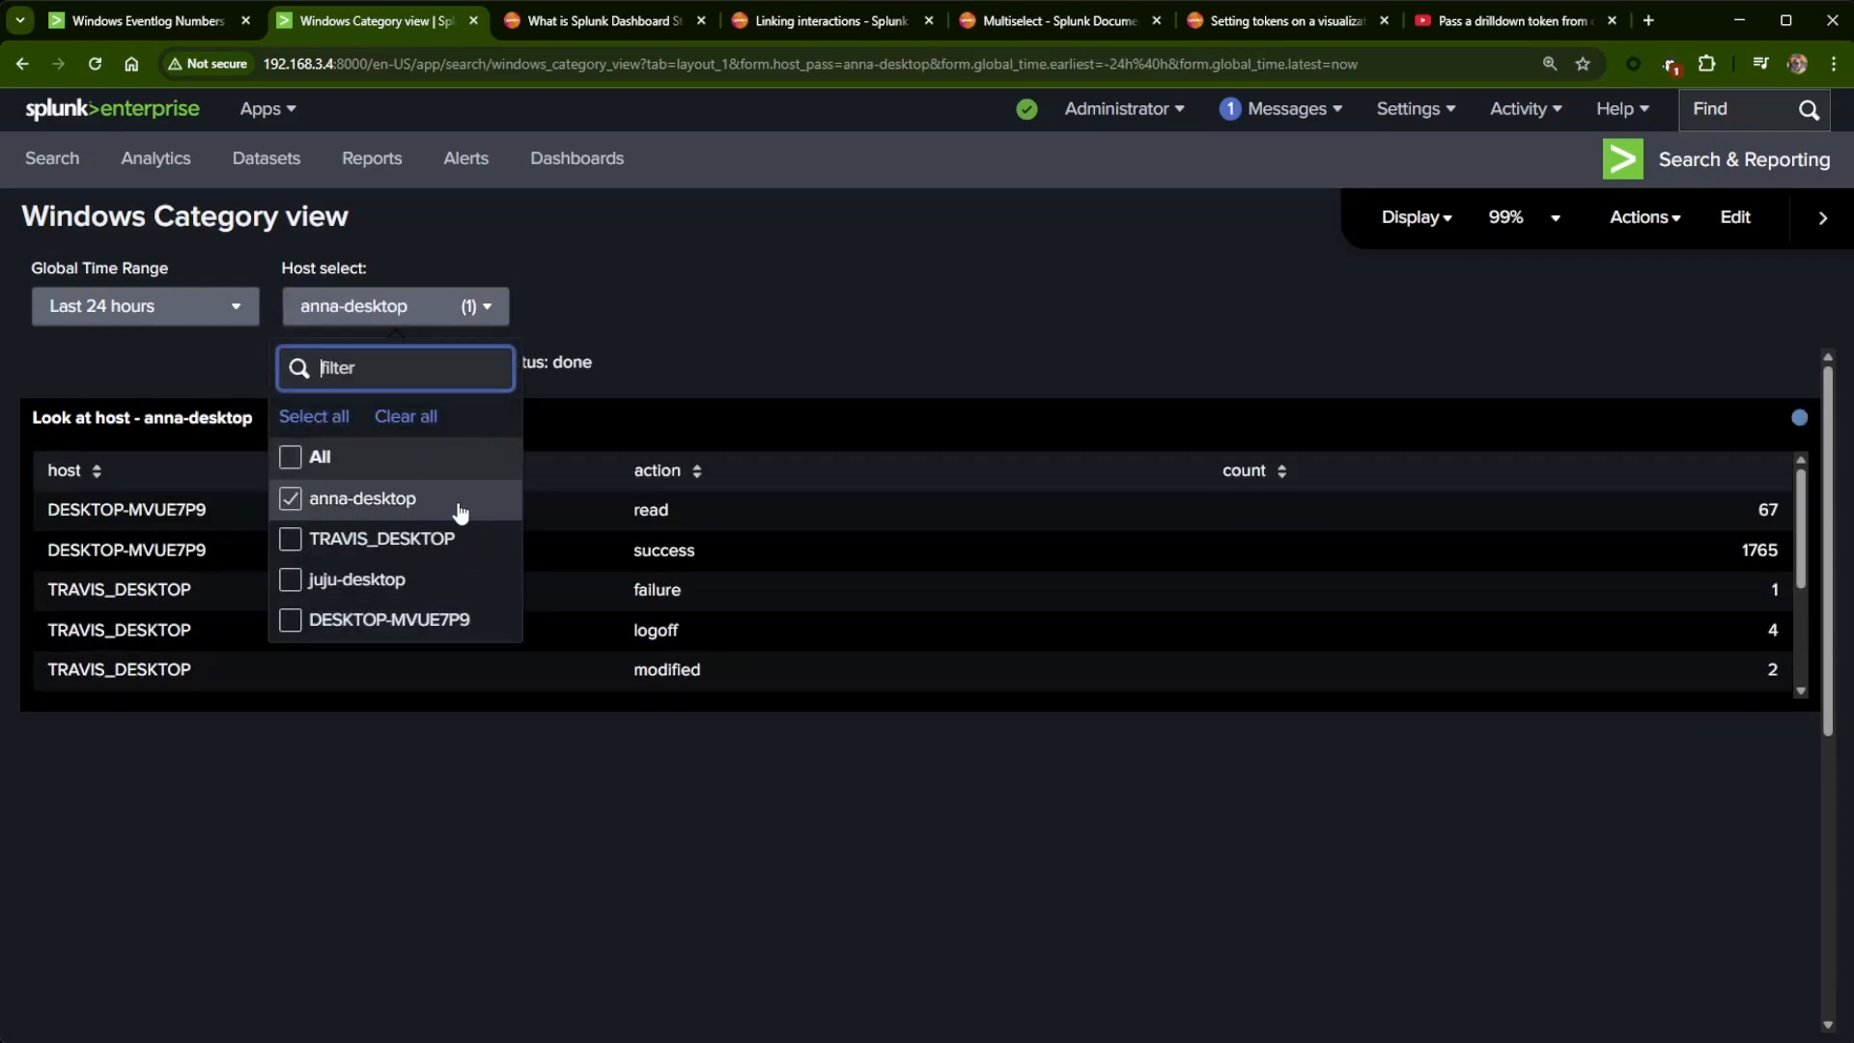
left_click(792, 305)
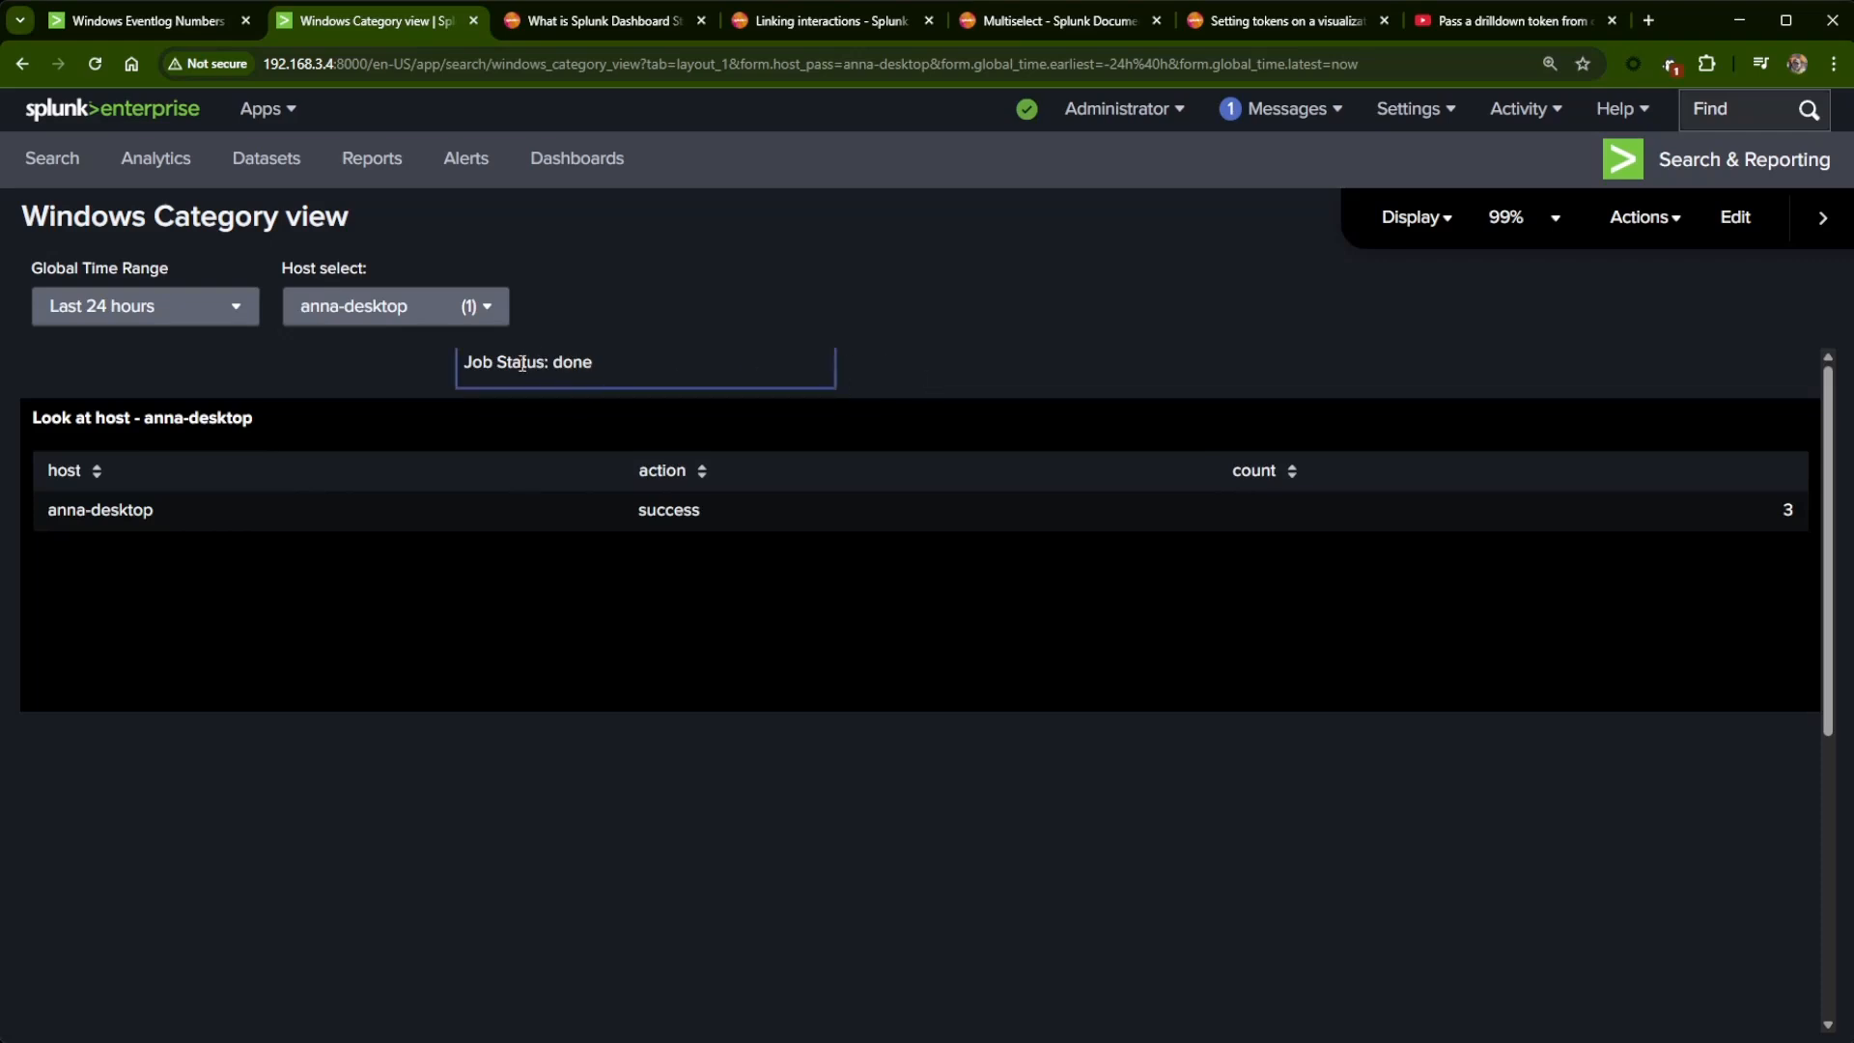
- Return the dashboard to edit mode and nudge the Job Status block slightly down toward the table's upper edge
left_click(1731, 216)
left_click(404, 475)
left_click_drag(421, 483, 423, 493)
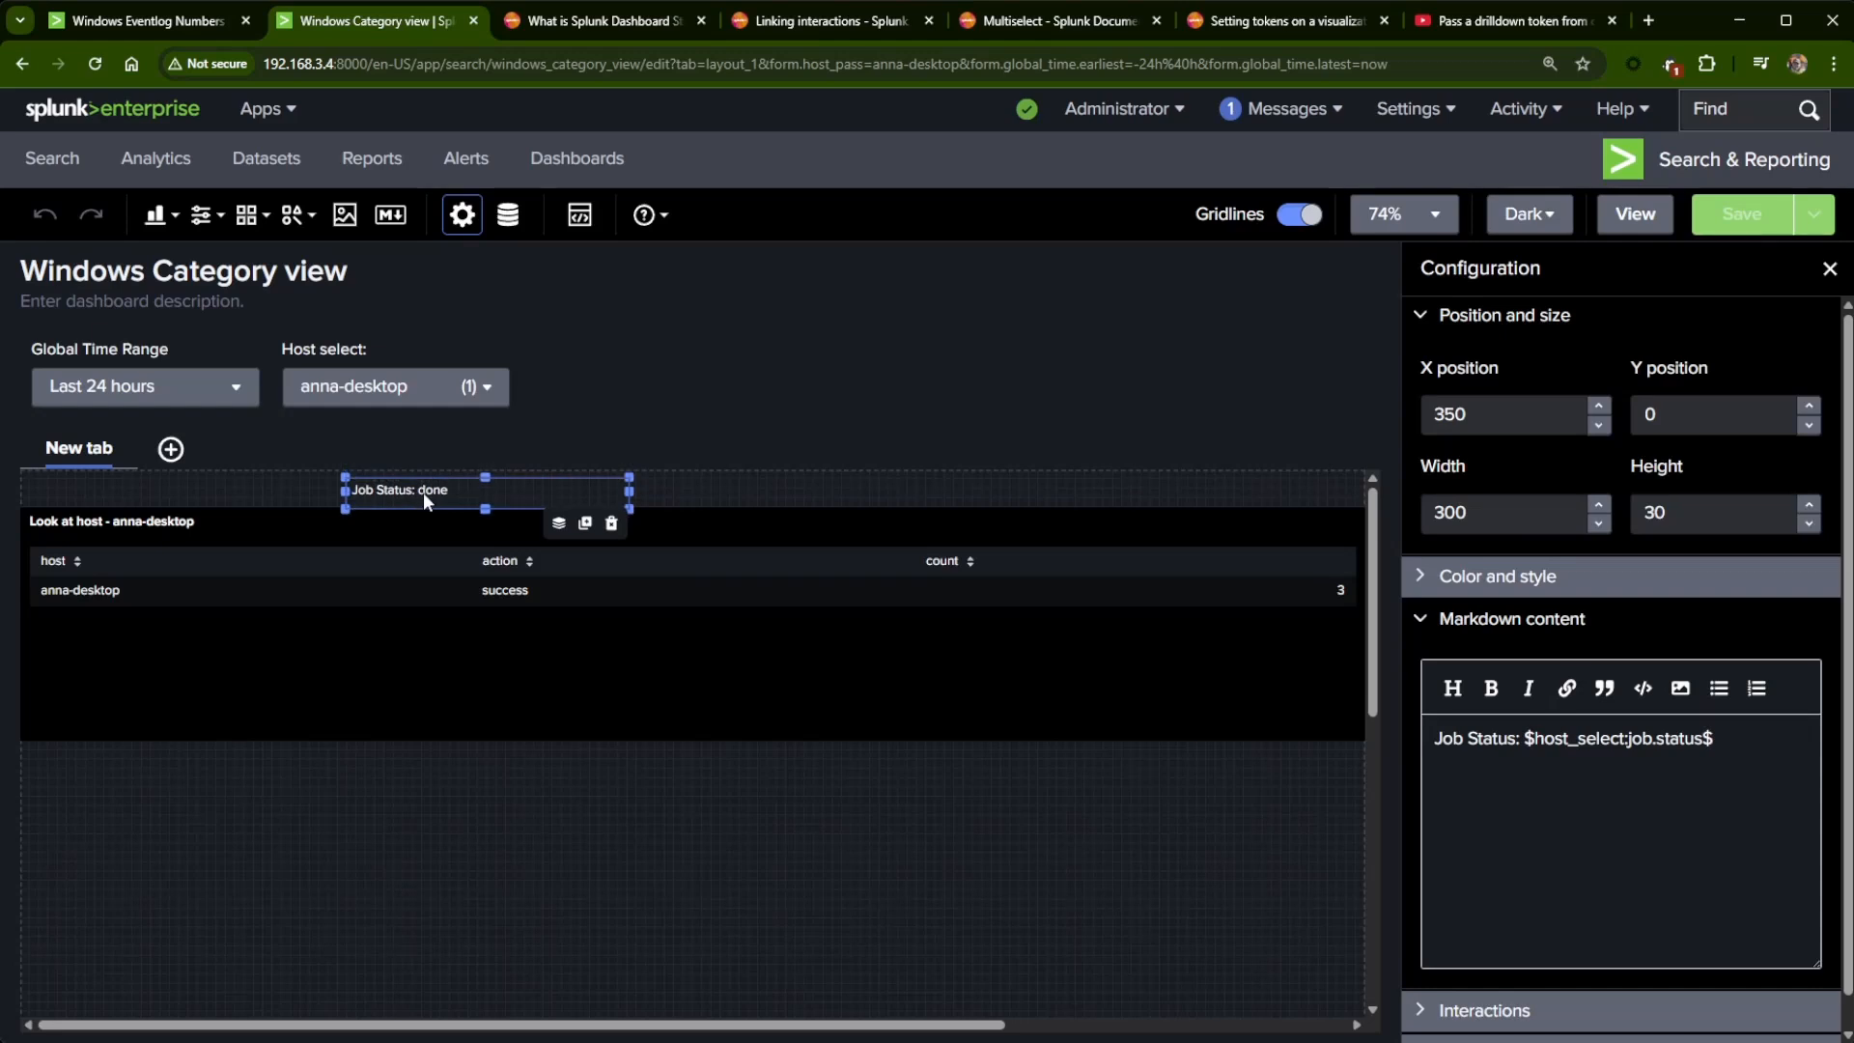
left_click(740, 477)
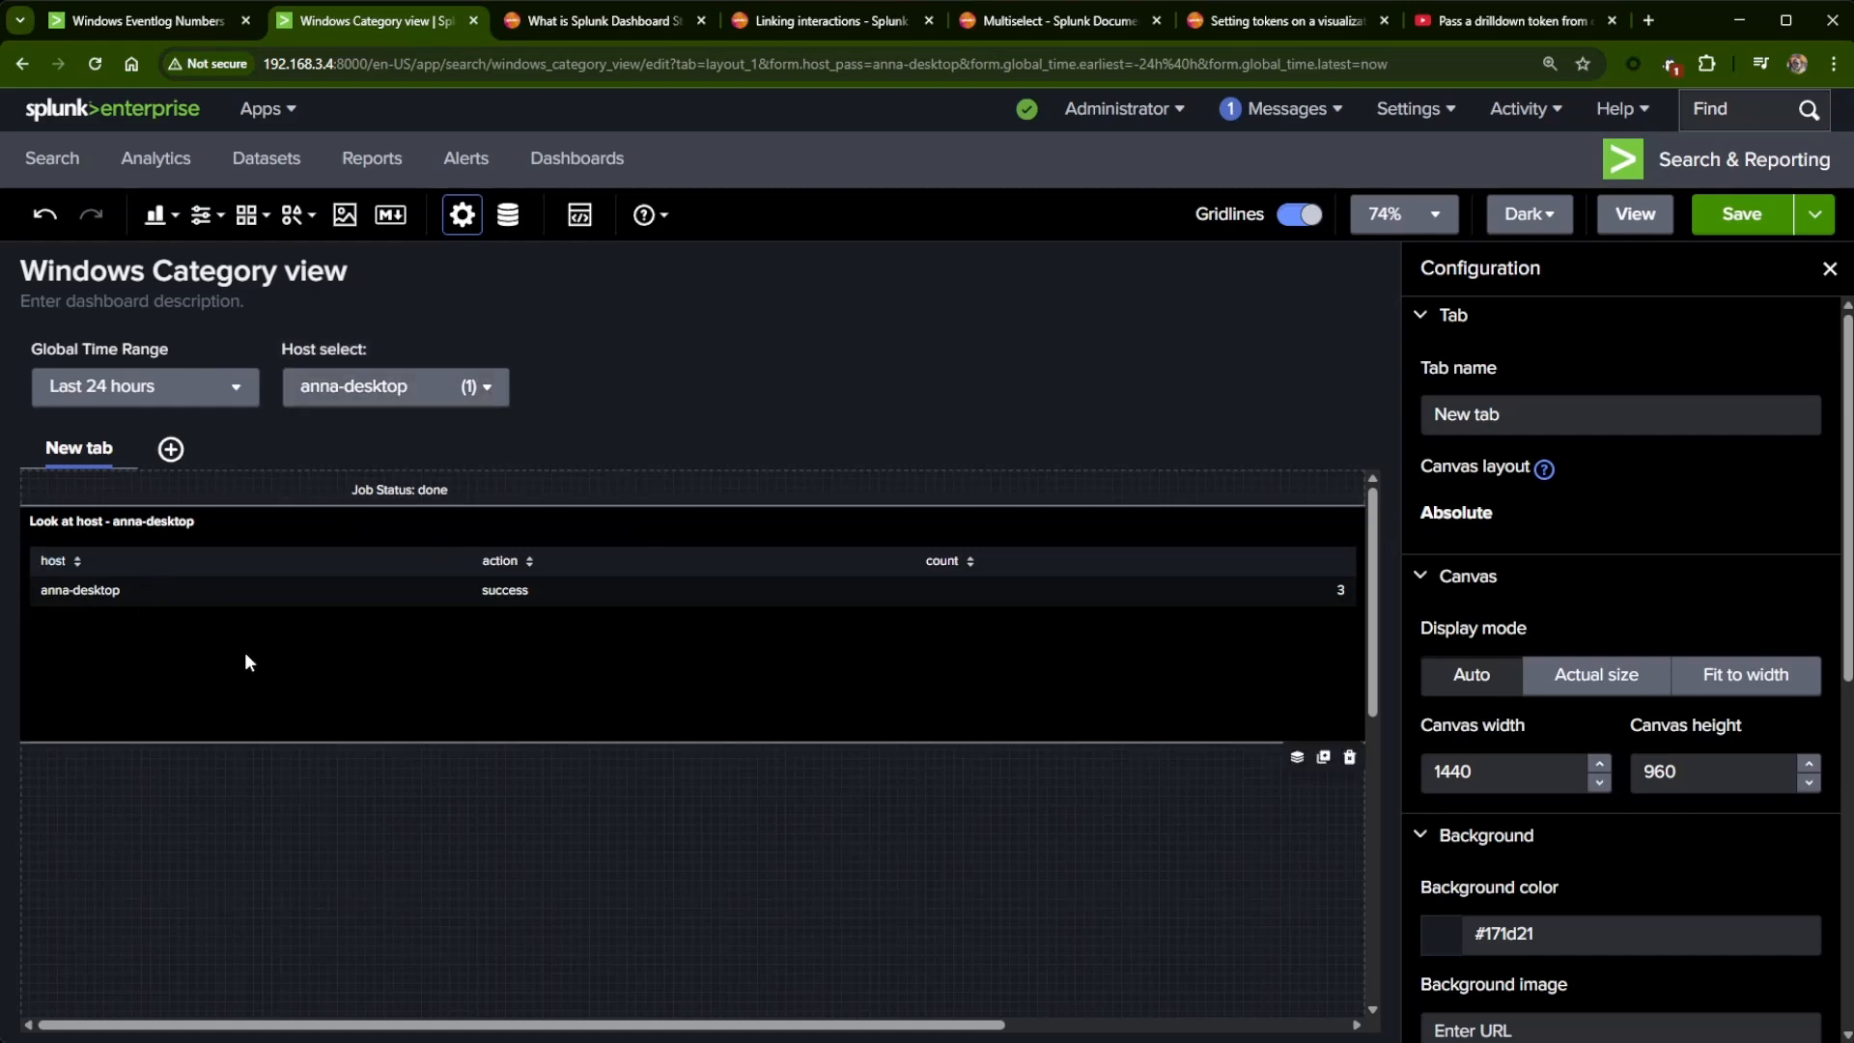
- Move the host table down to Y position 270 and place a duplicate of it in the freed space above
left_click_drag(764, 536, 763, 742)
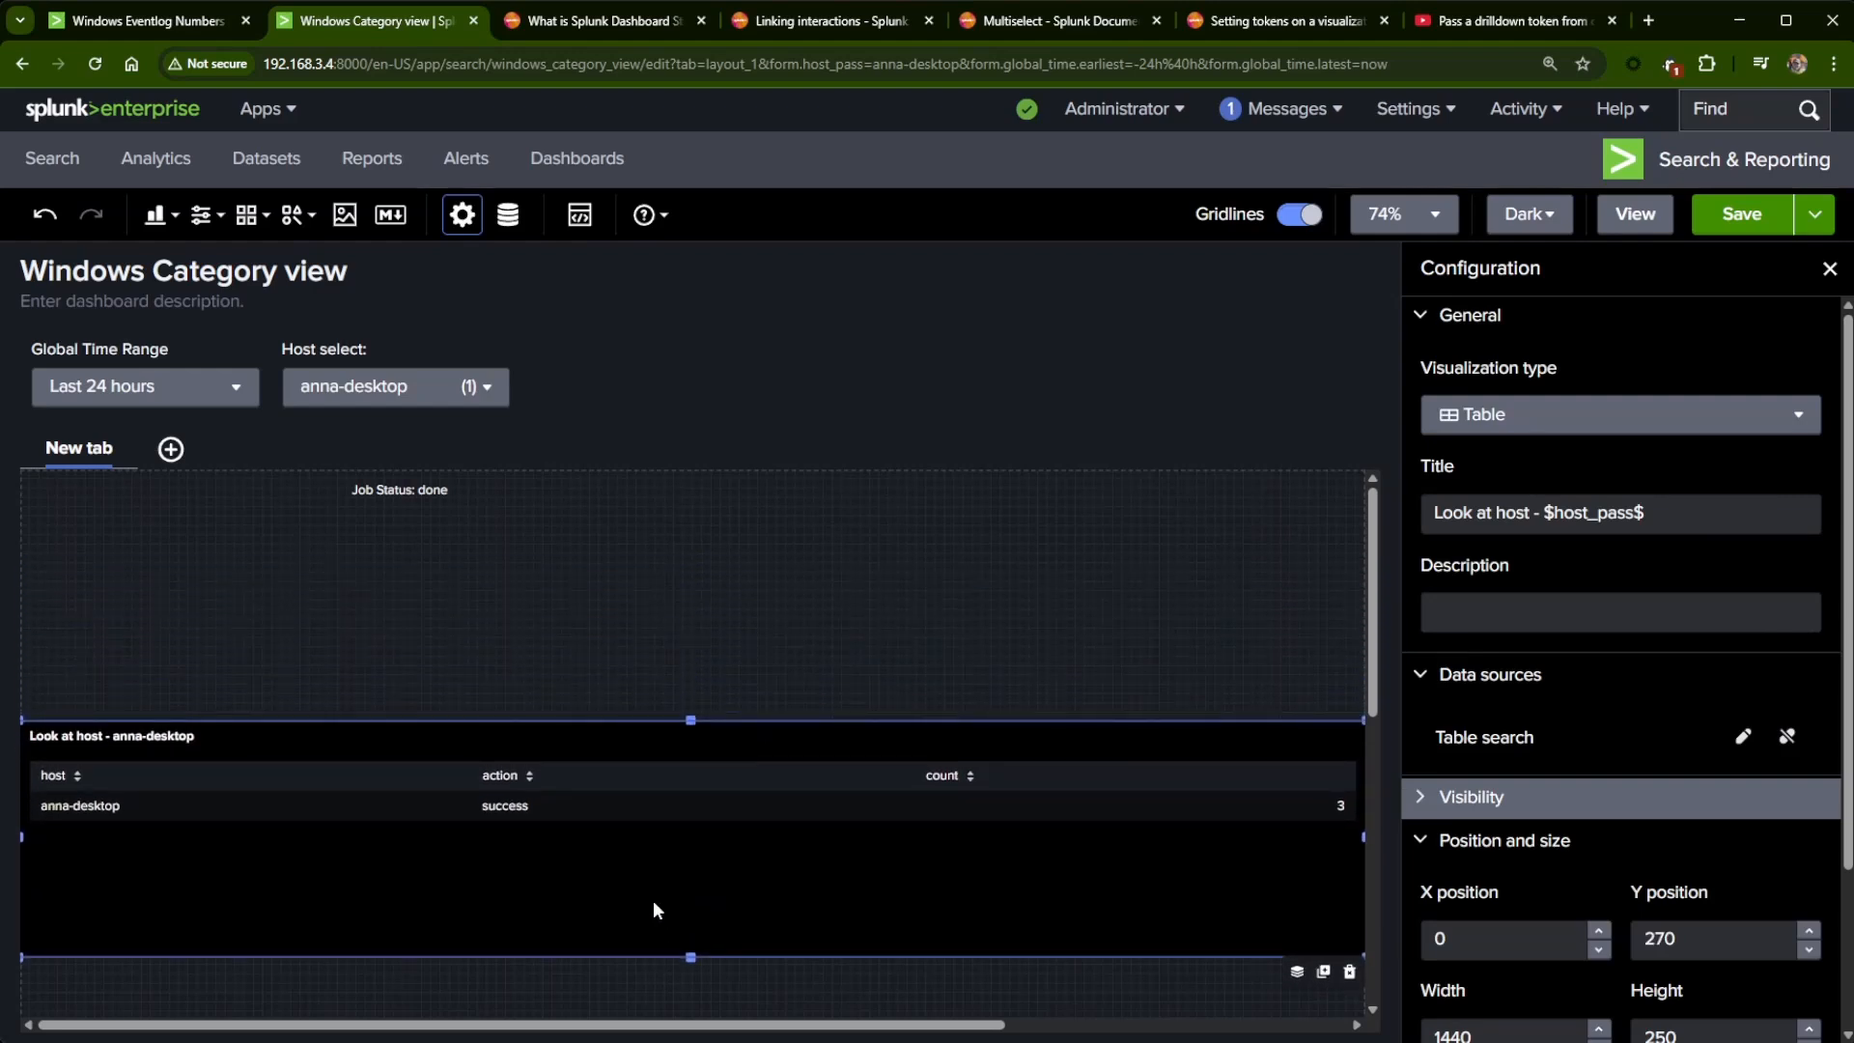
key("ctrl+d")
left_click_drag(412, 750, 335, 644)
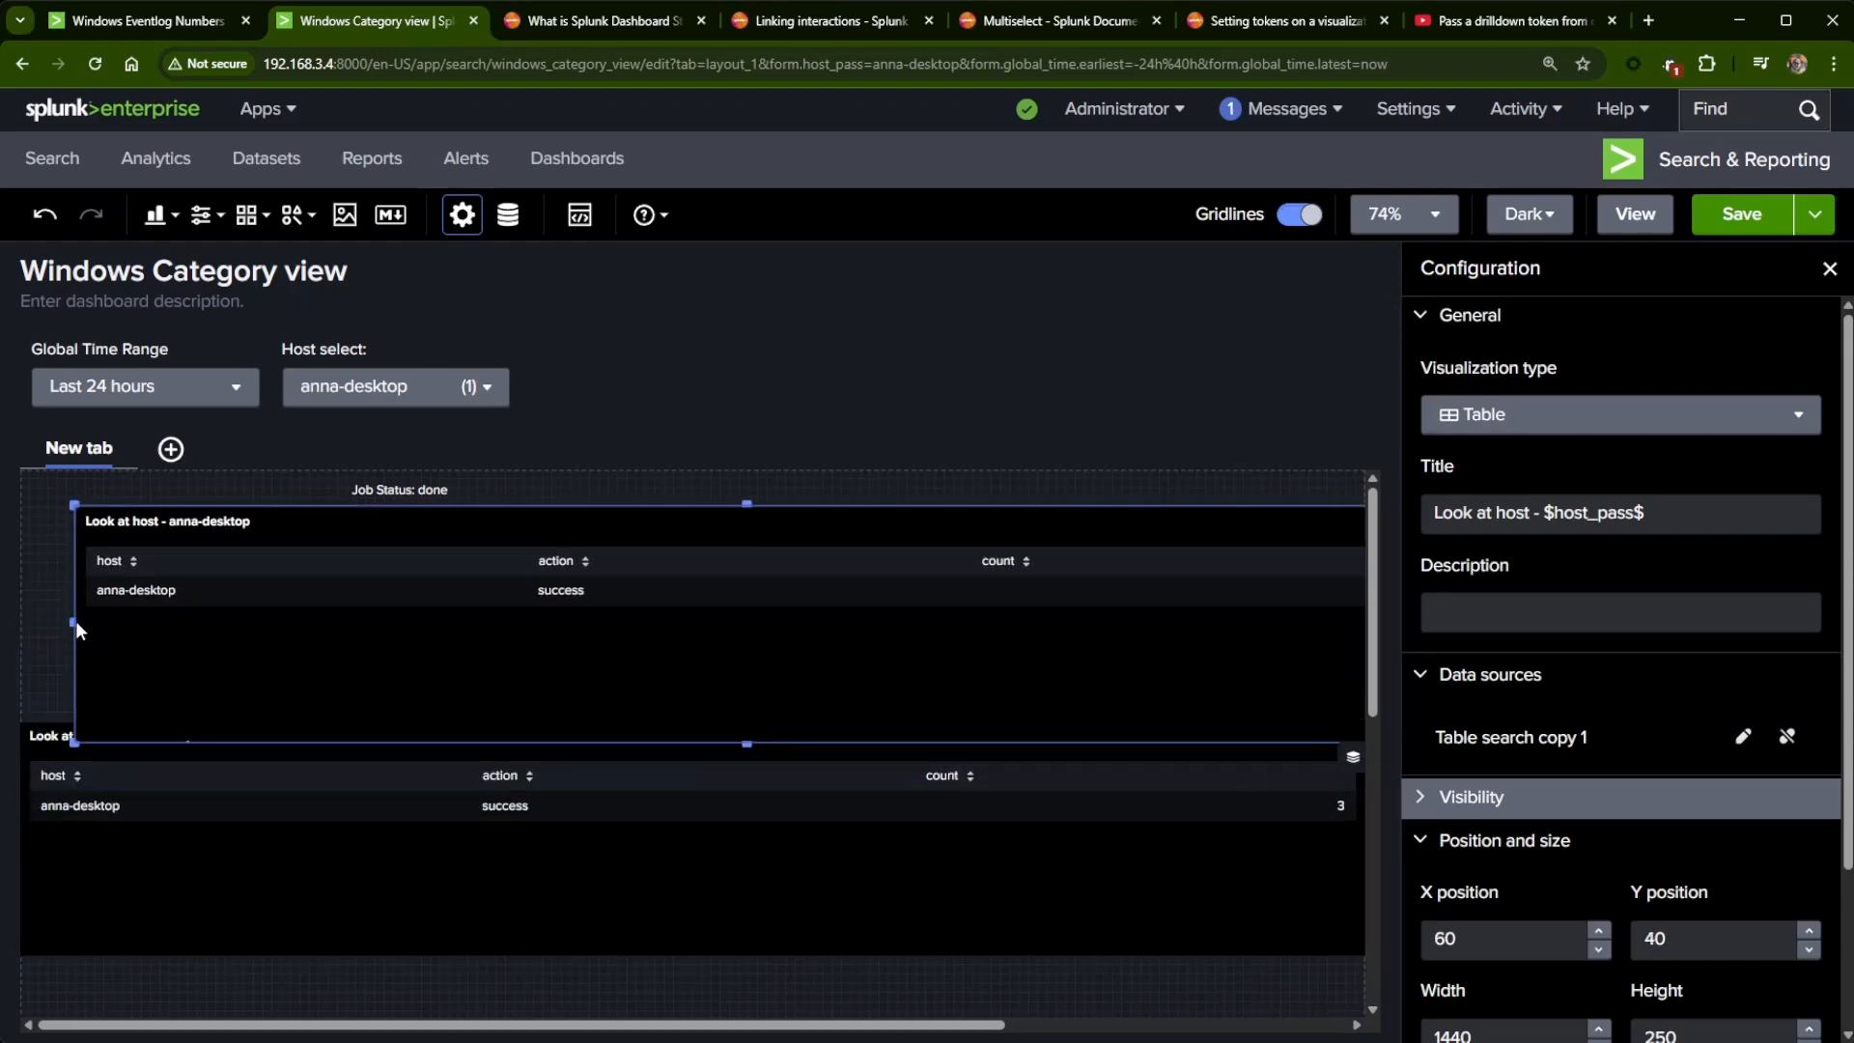
- Resize the duplicate table to width 680 and height 260, and position it at X 750, Y 10
left_click_drag(76, 622, 785, 628)
left_click_drag(1227, 570, 1104, 502)
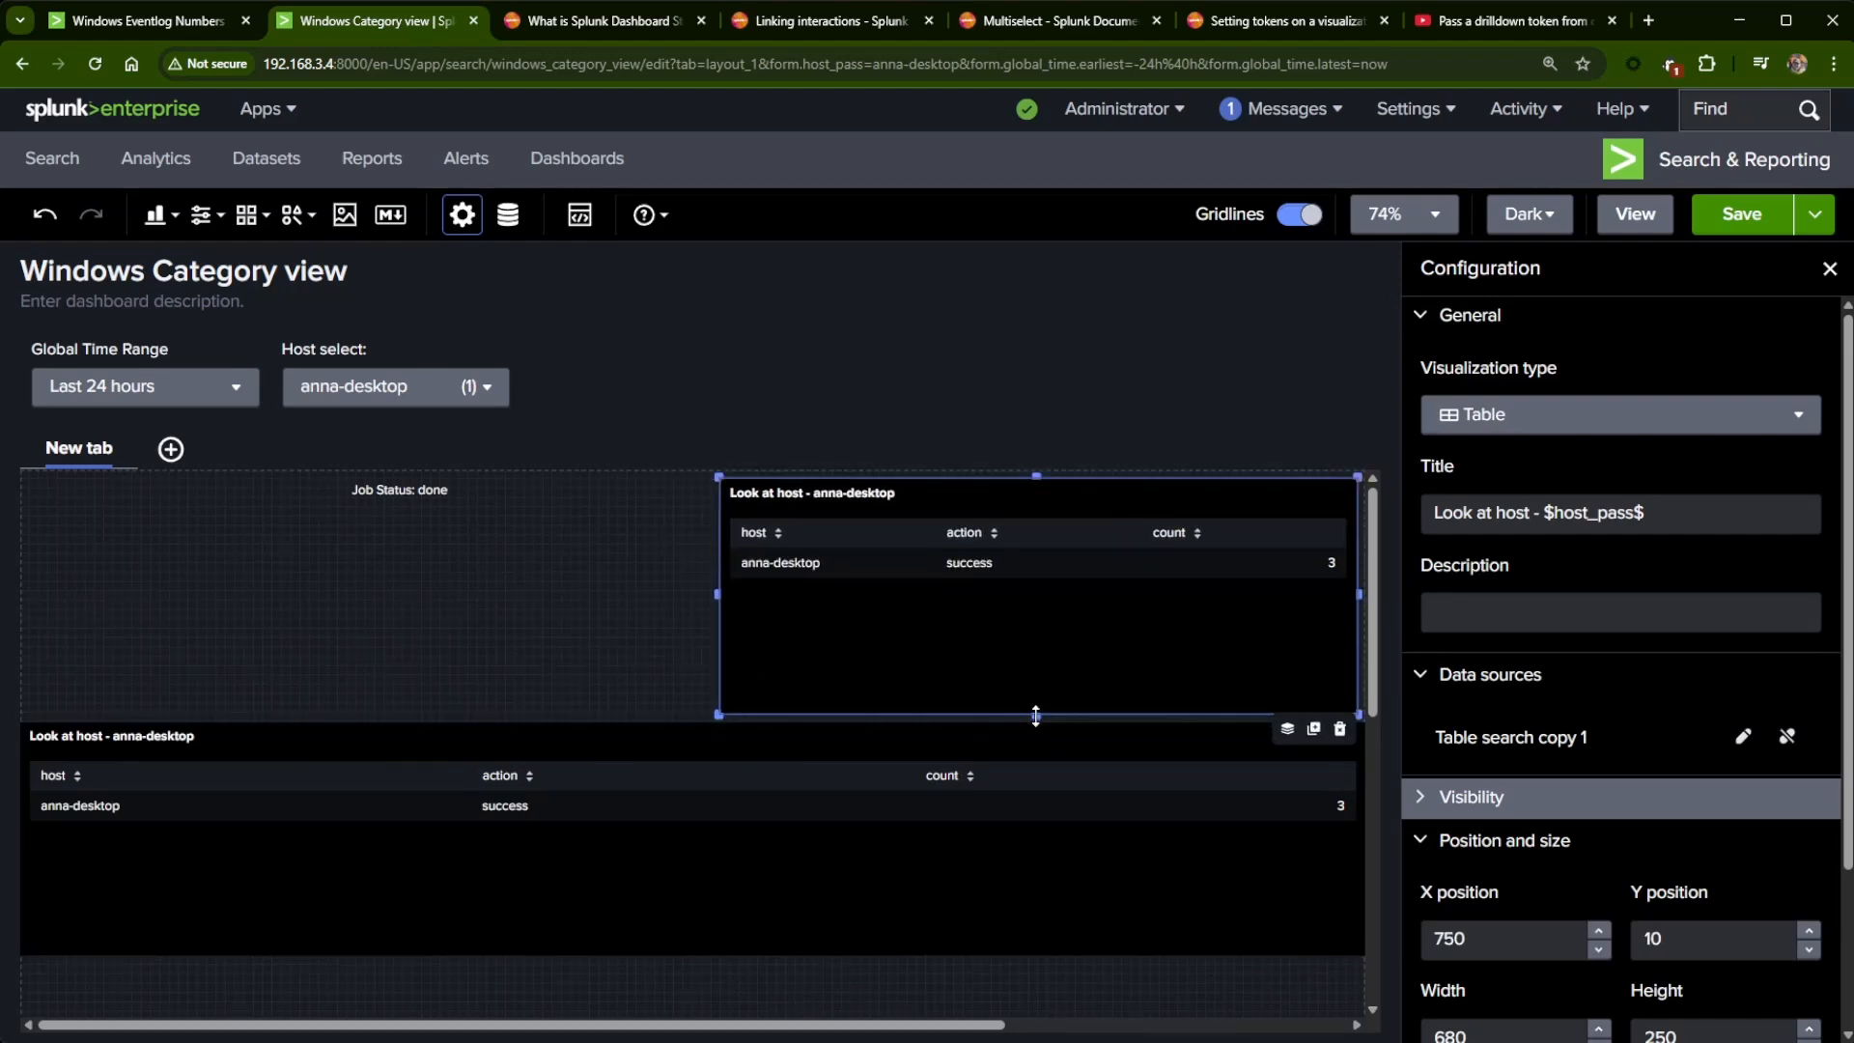
left_click_drag(1037, 717, 1037, 725)
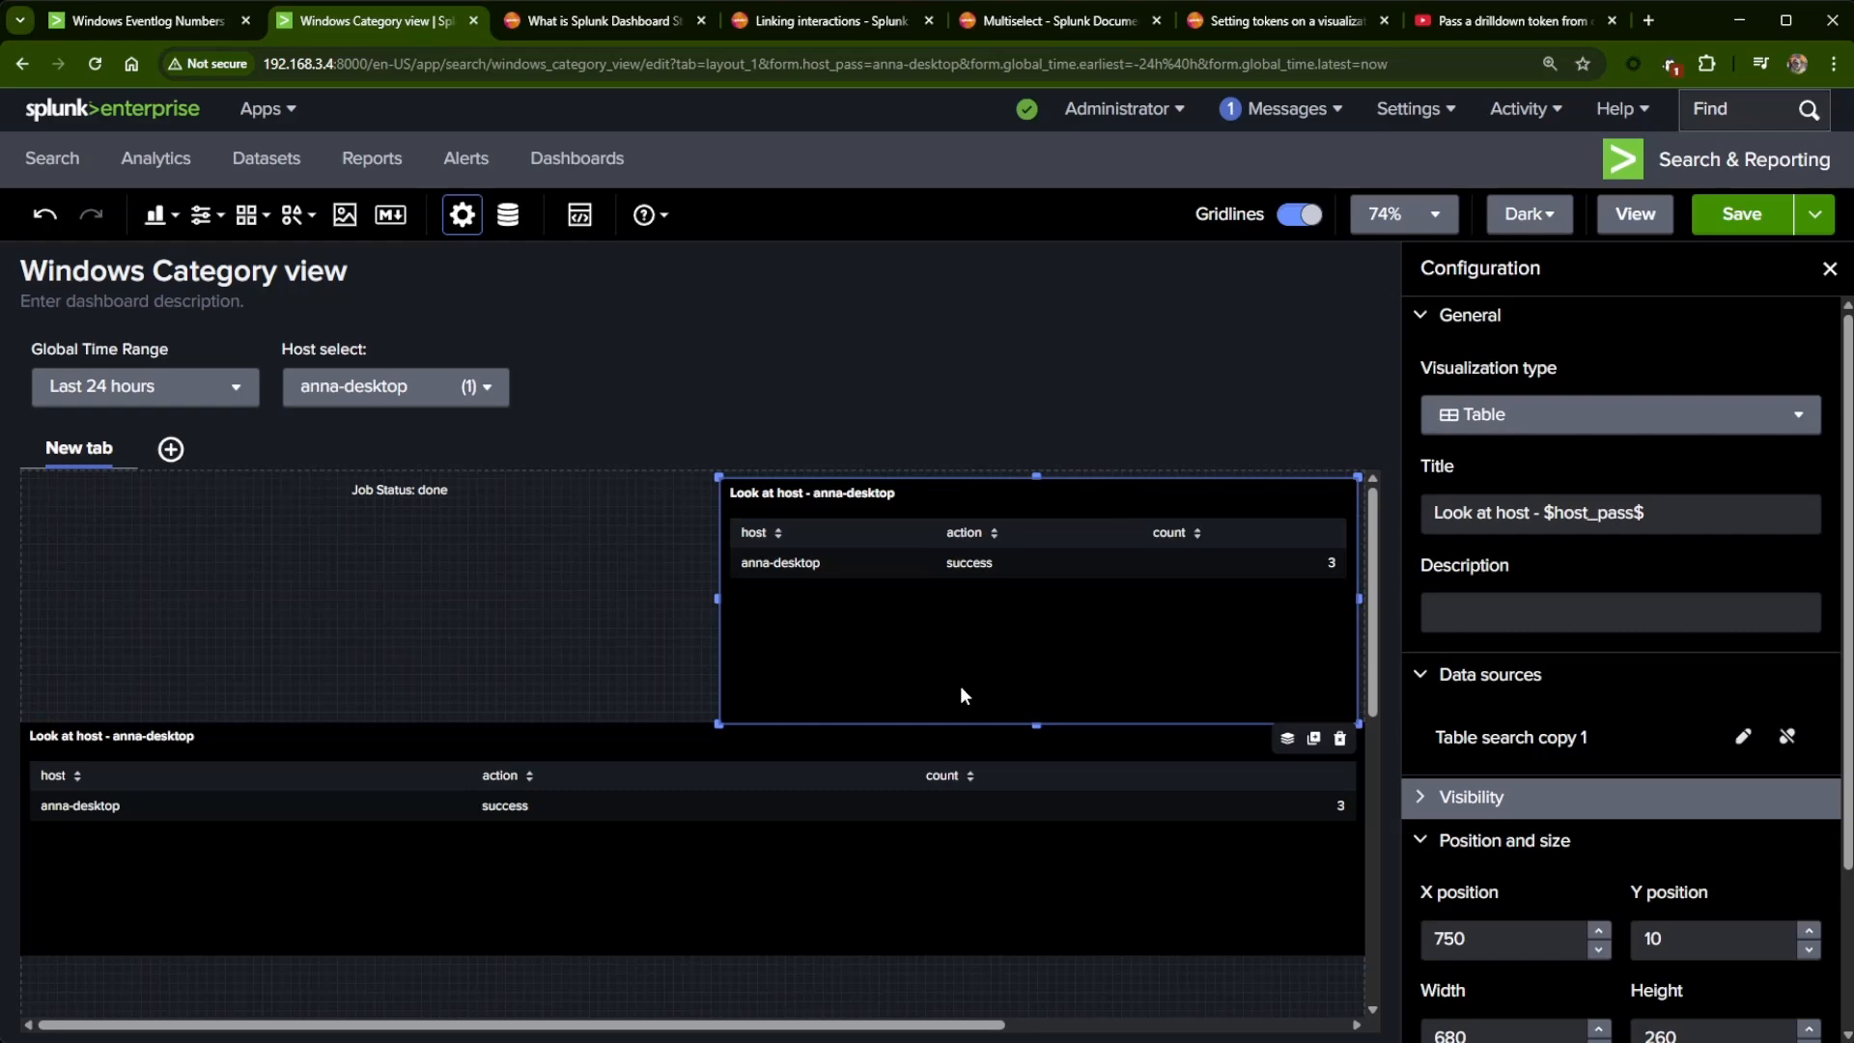
key("ctrl+minus")
key("ctrl+plus")
key("ctrl+minus")
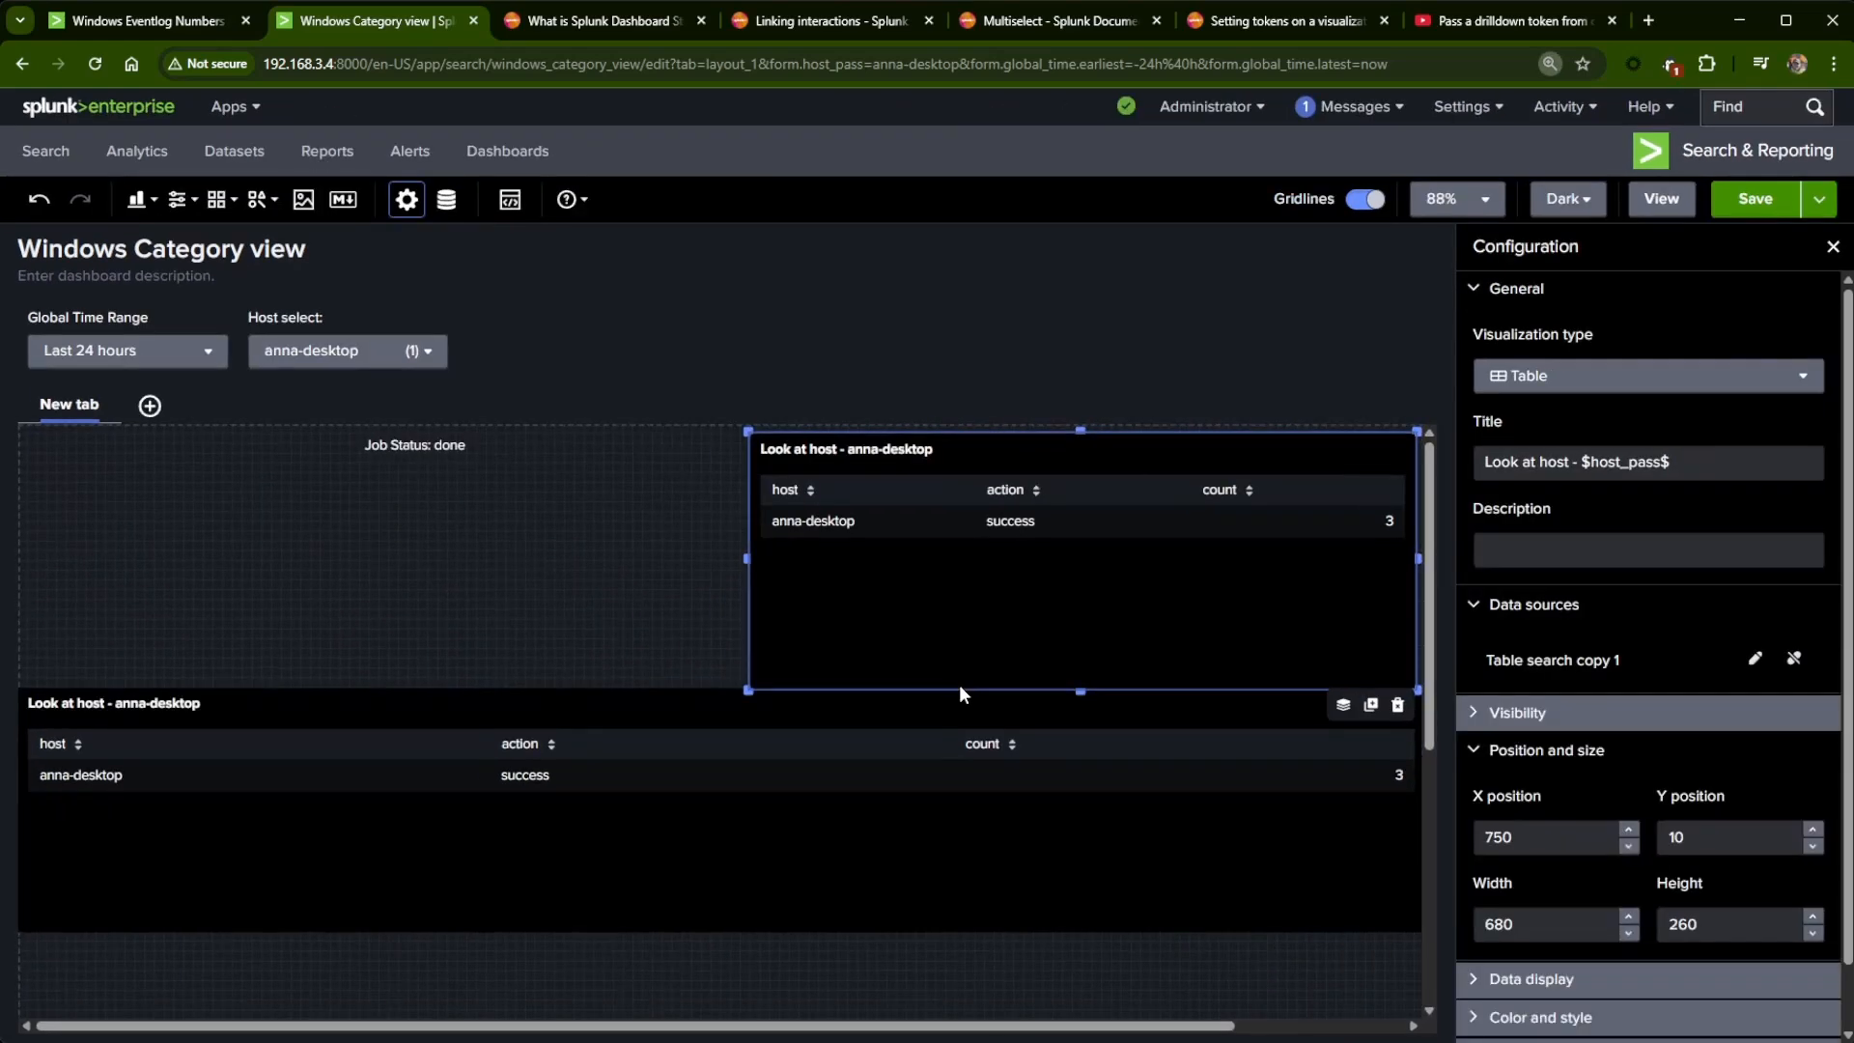
key("ctrl+minus")
key("ctrl+plus")
key("ctrl+plus")
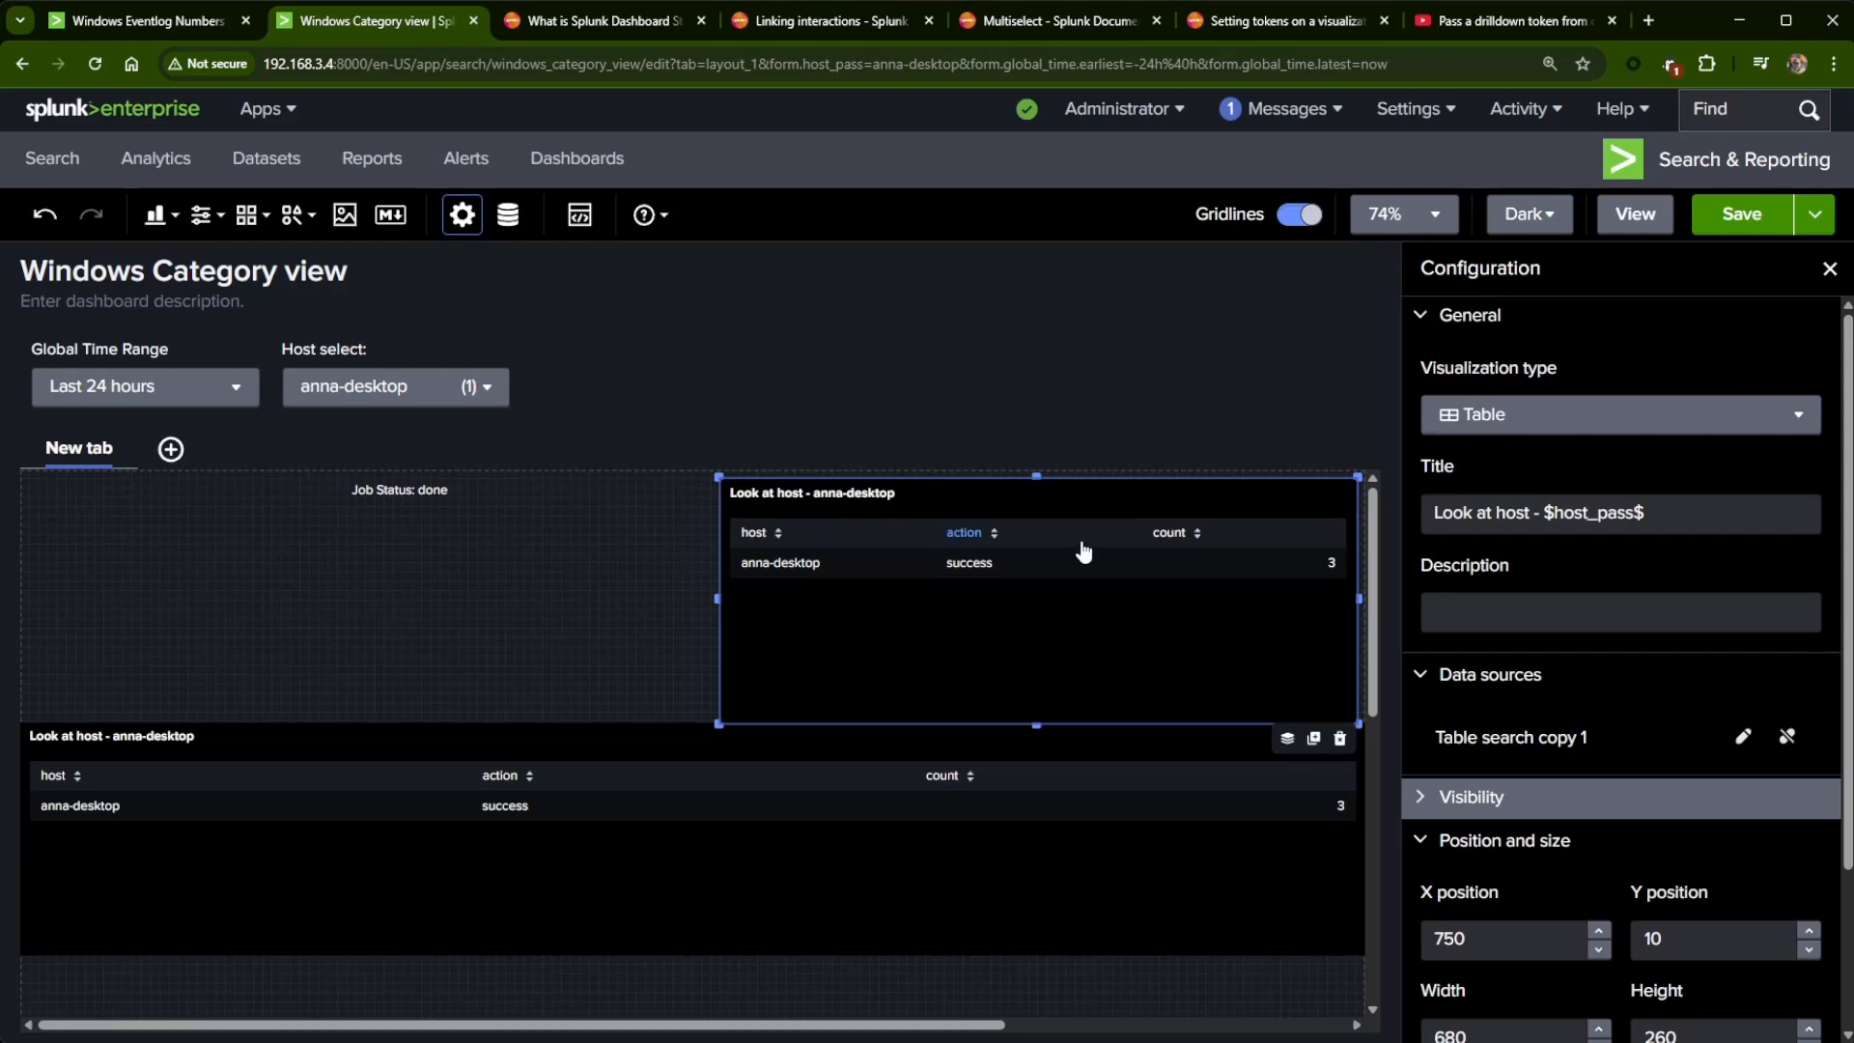
- Move the original table down to Y position 340 and extend the duplicate table's height to 310
left_click(551, 656)
left_click_drag(889, 902, 885, 976)
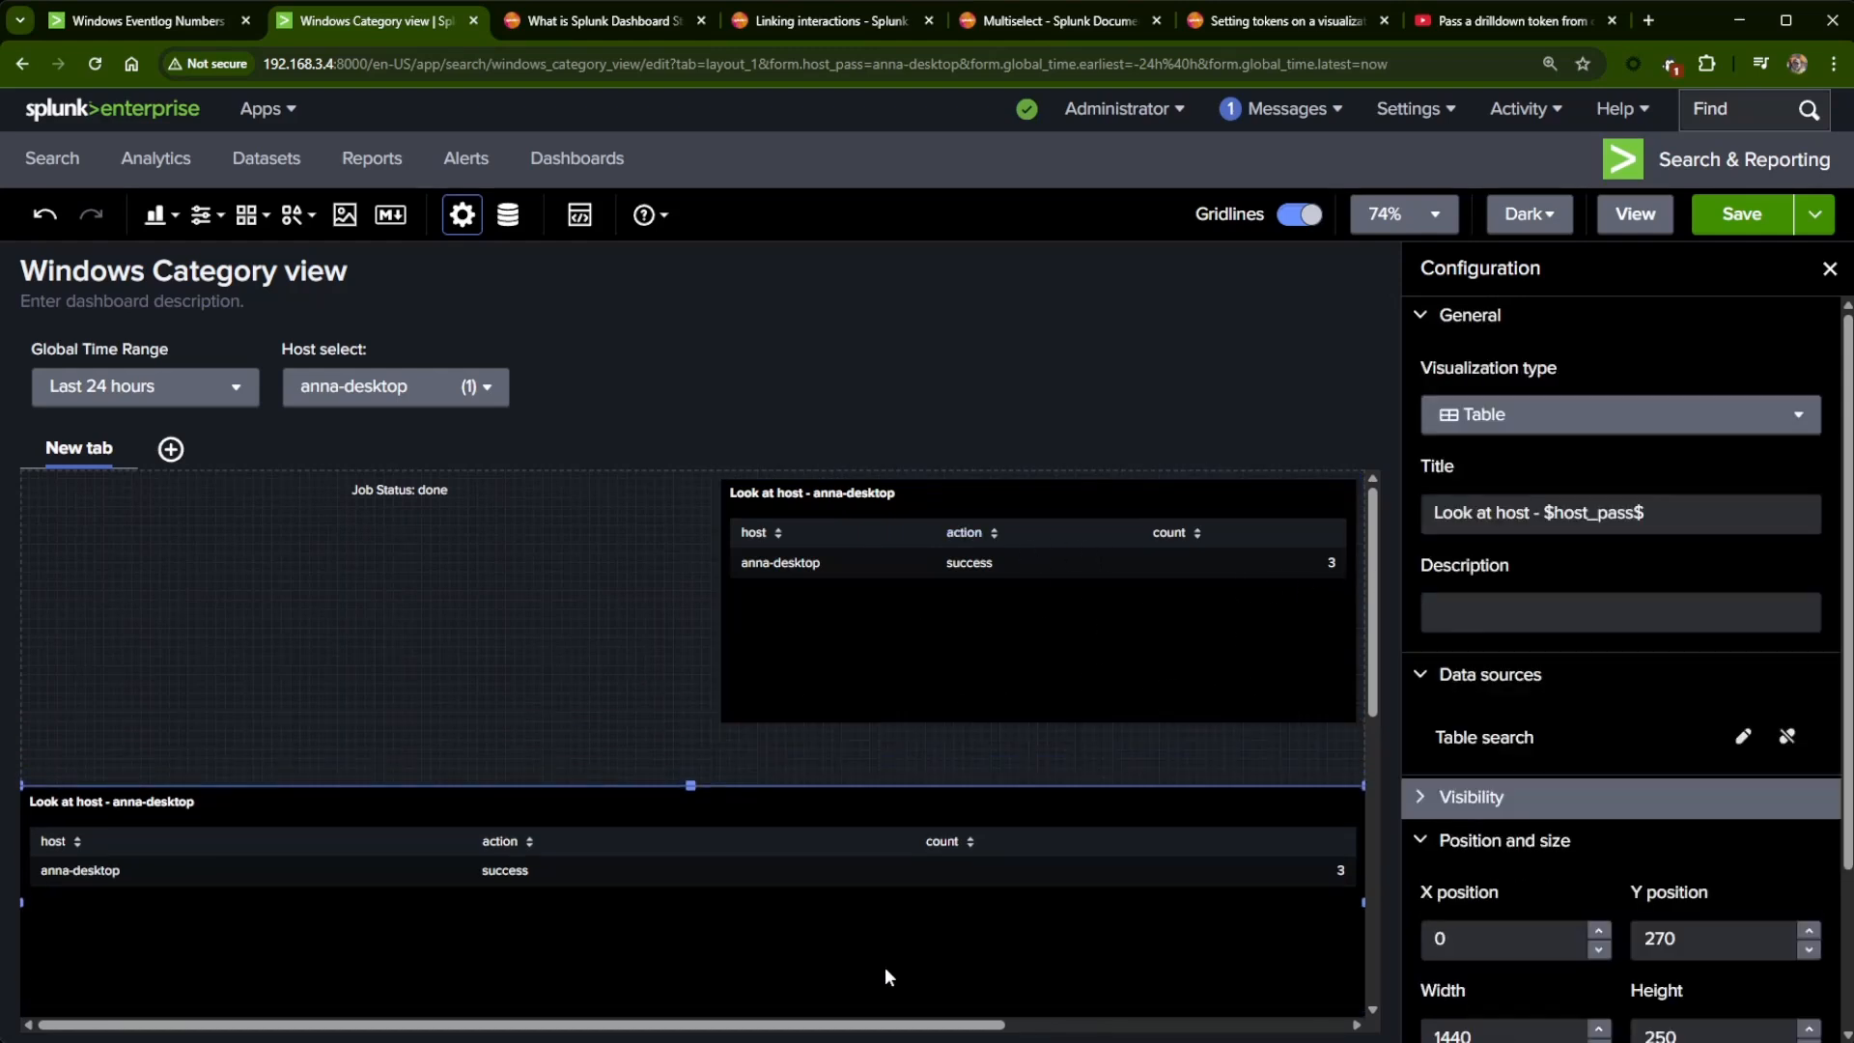
left_click(808, 727)
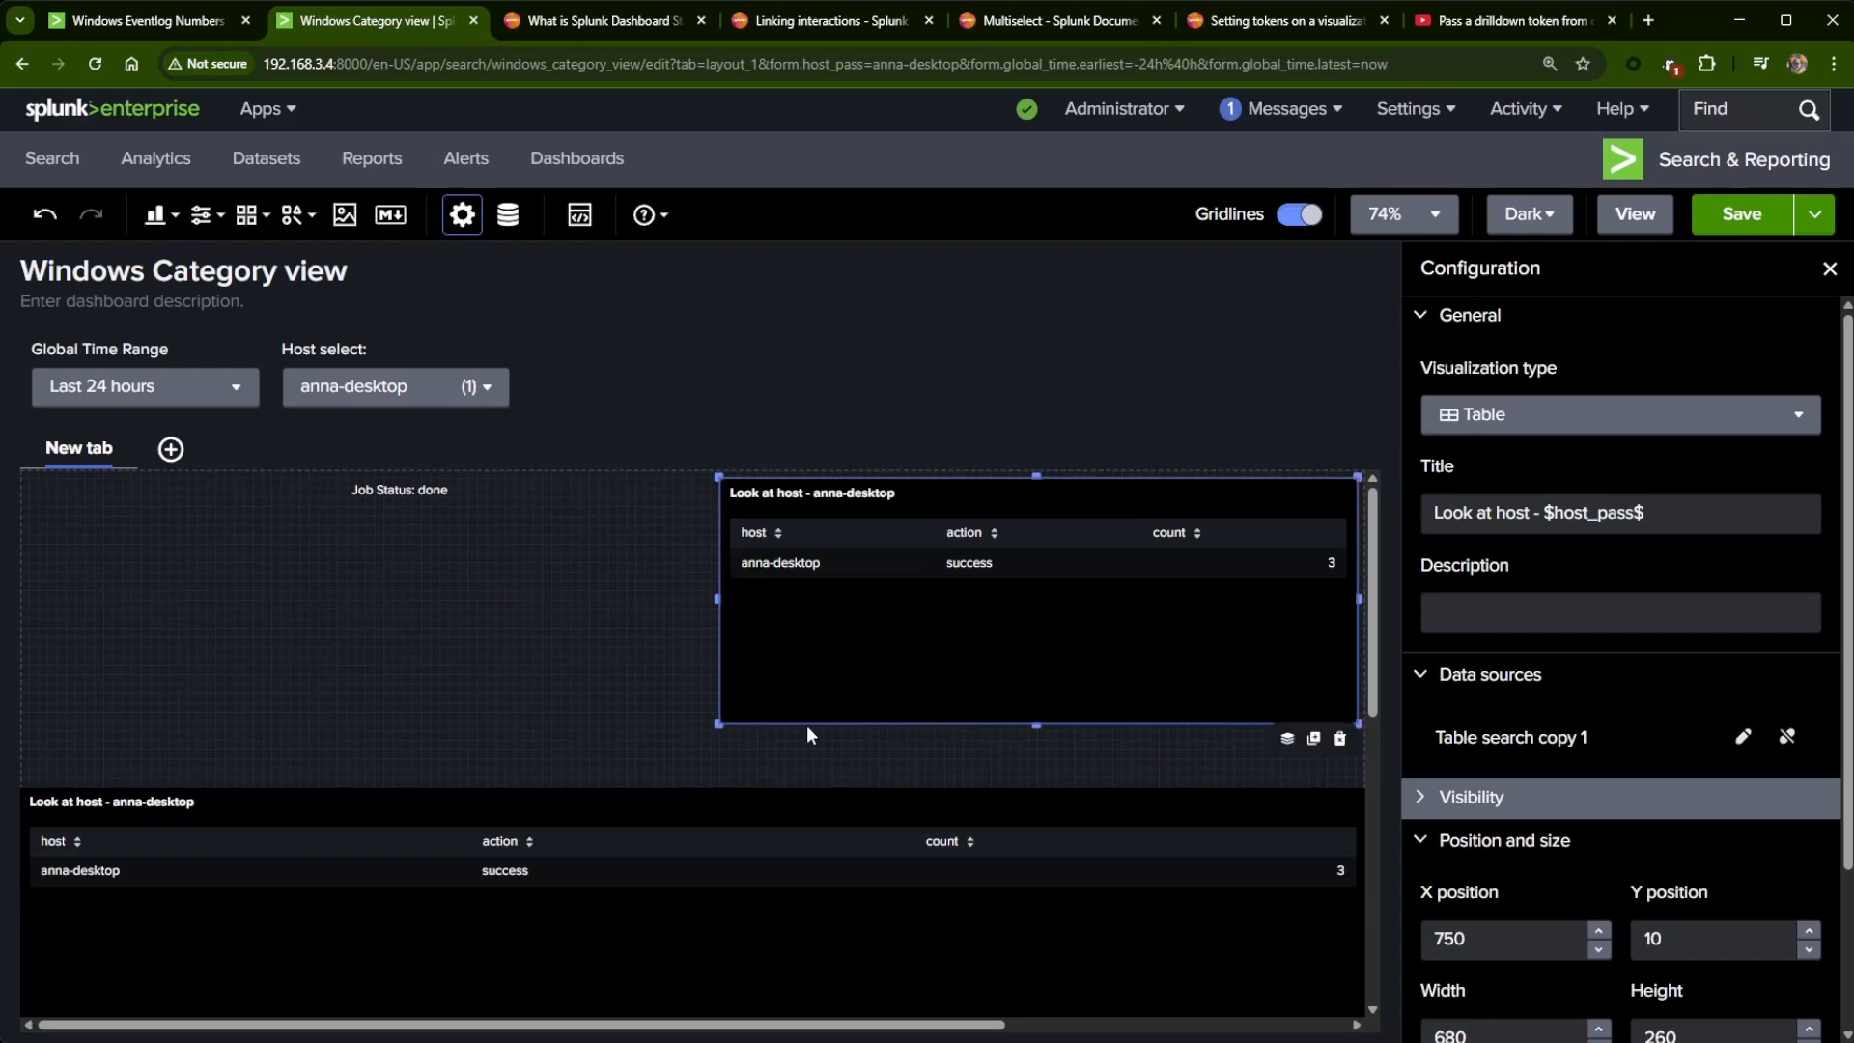
left_click_drag(1041, 727, 1043, 784)
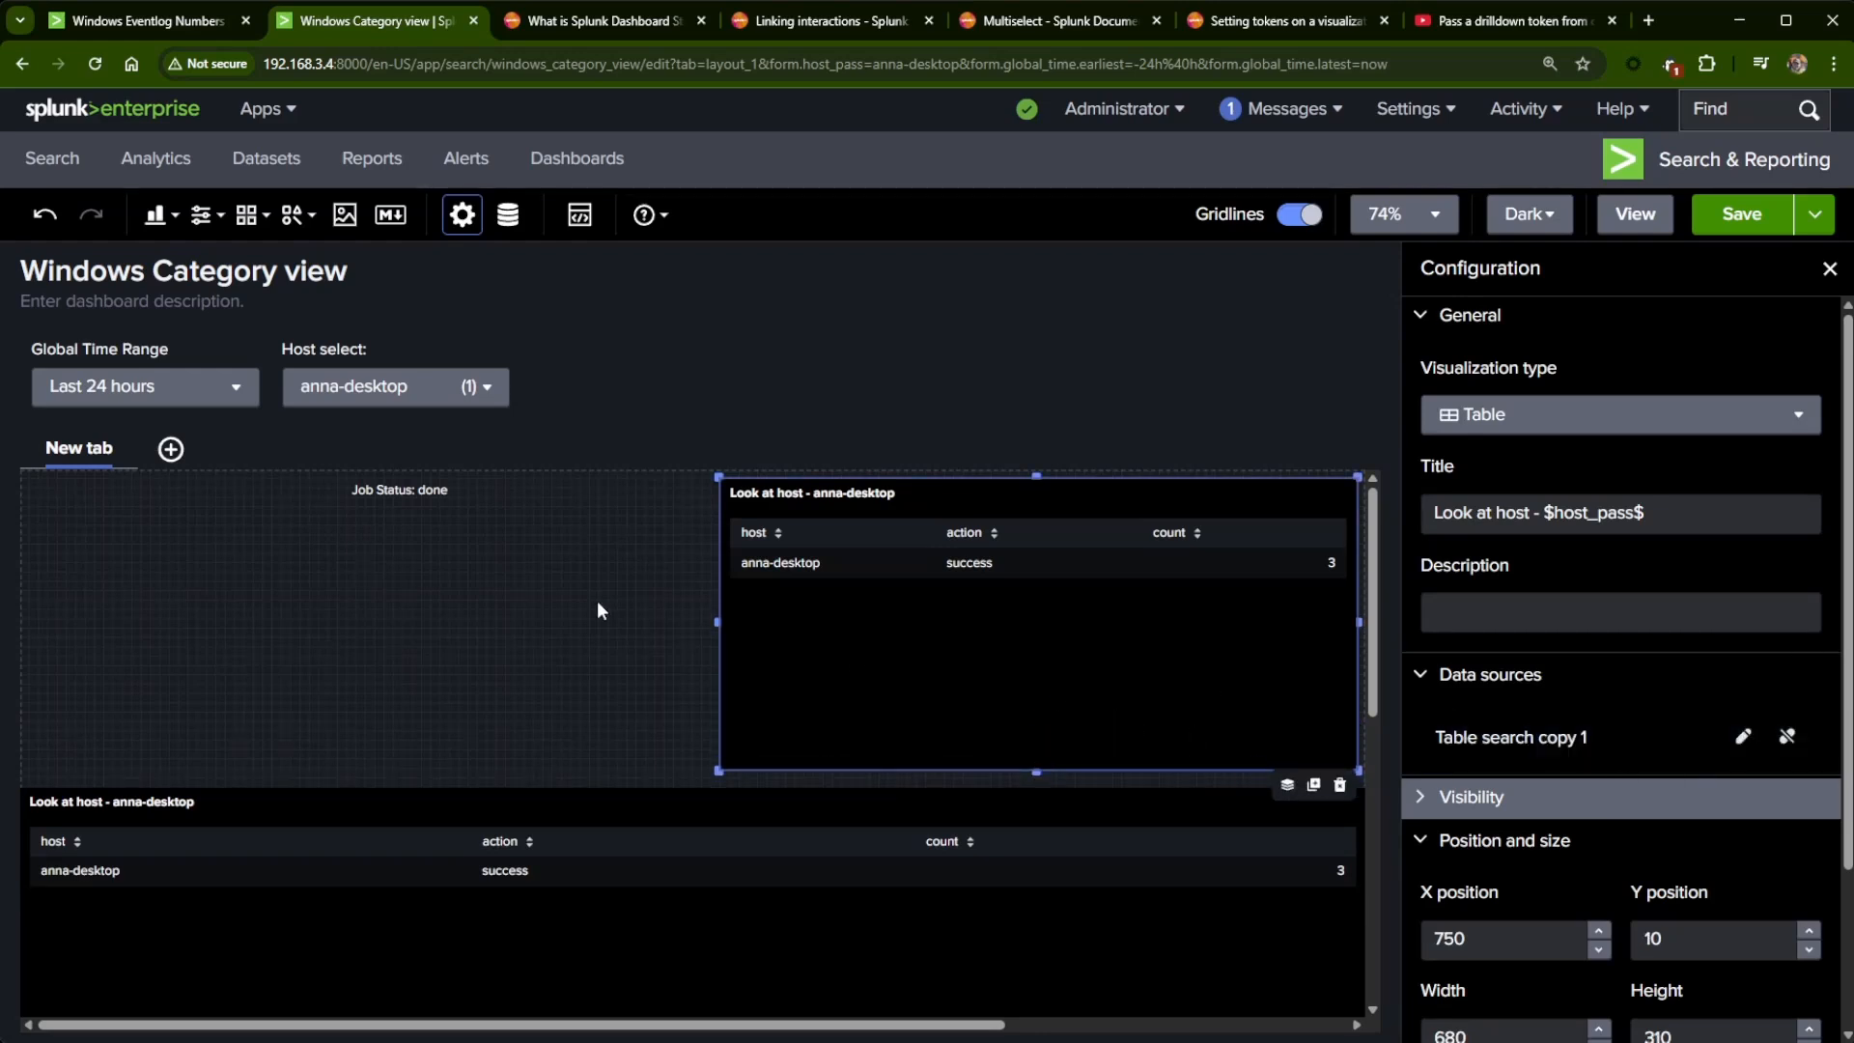
- Compare the data sources of the two tables and inspect the original table's query and time range
left_click(526, 657)
left_click(962, 678)
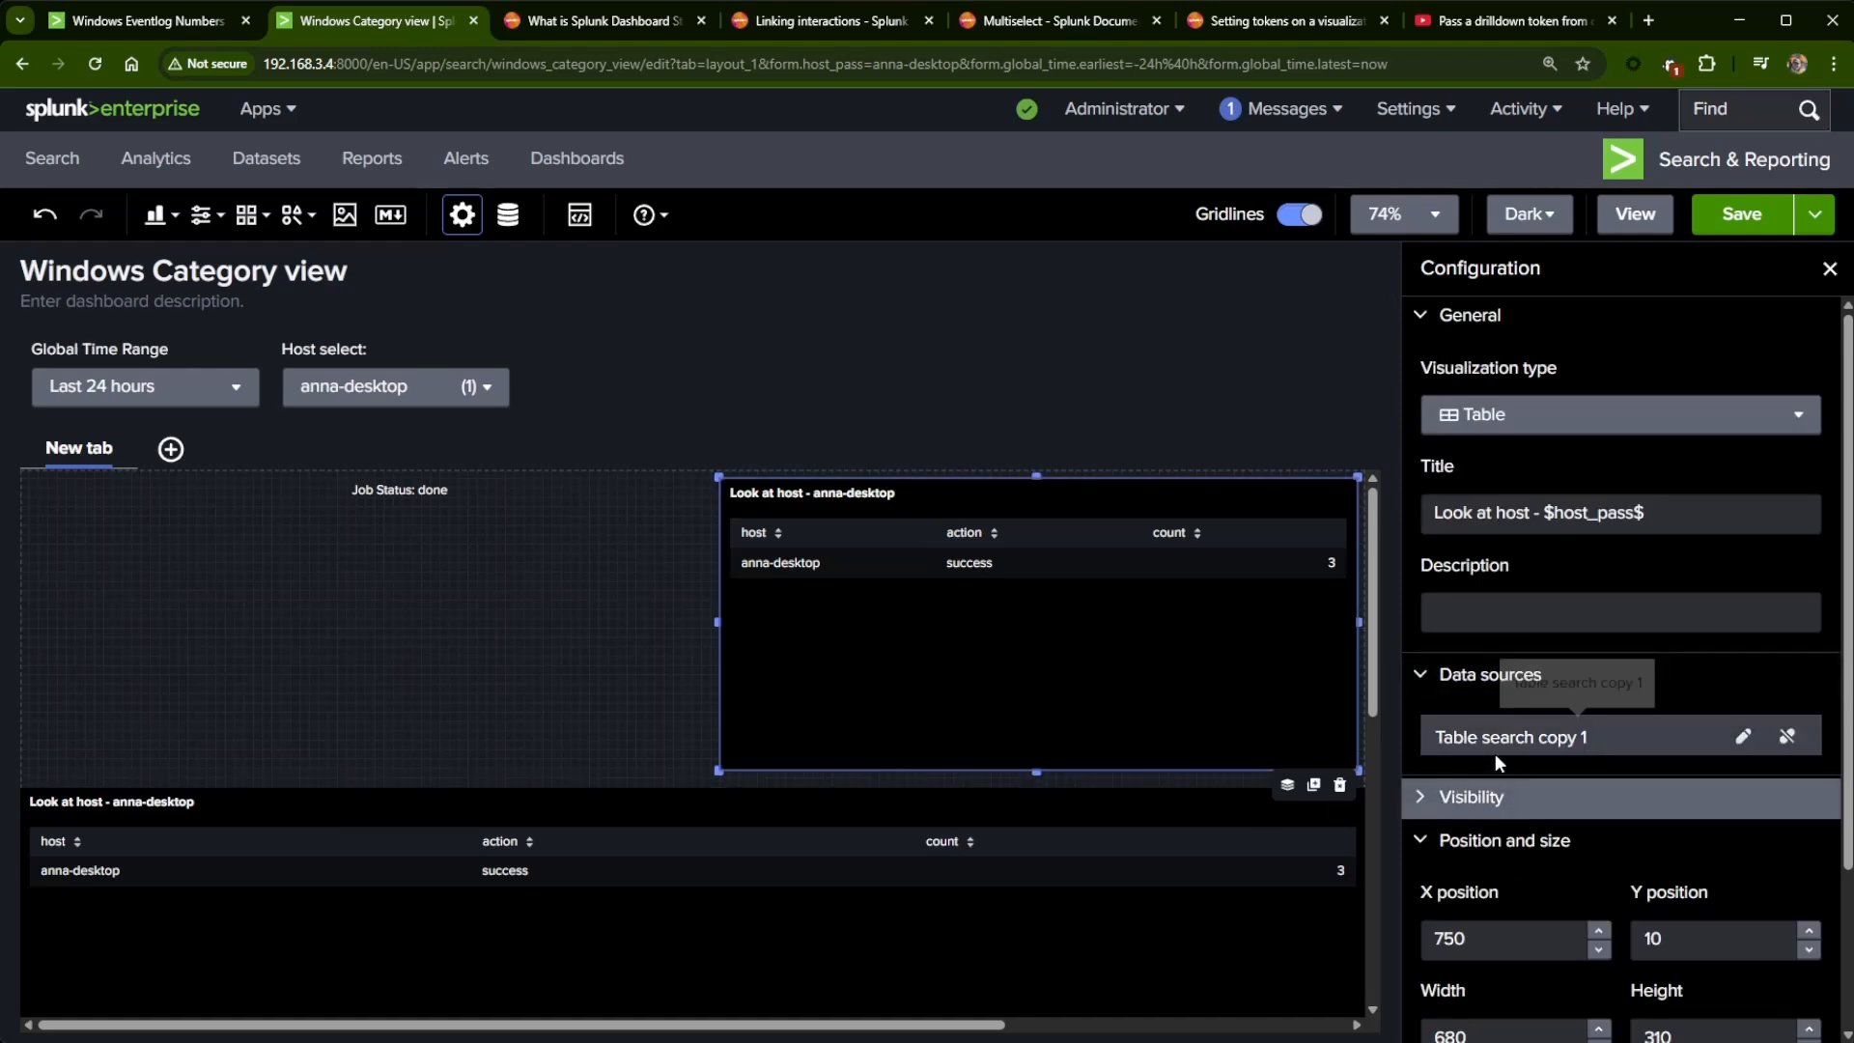
left_click(797, 890)
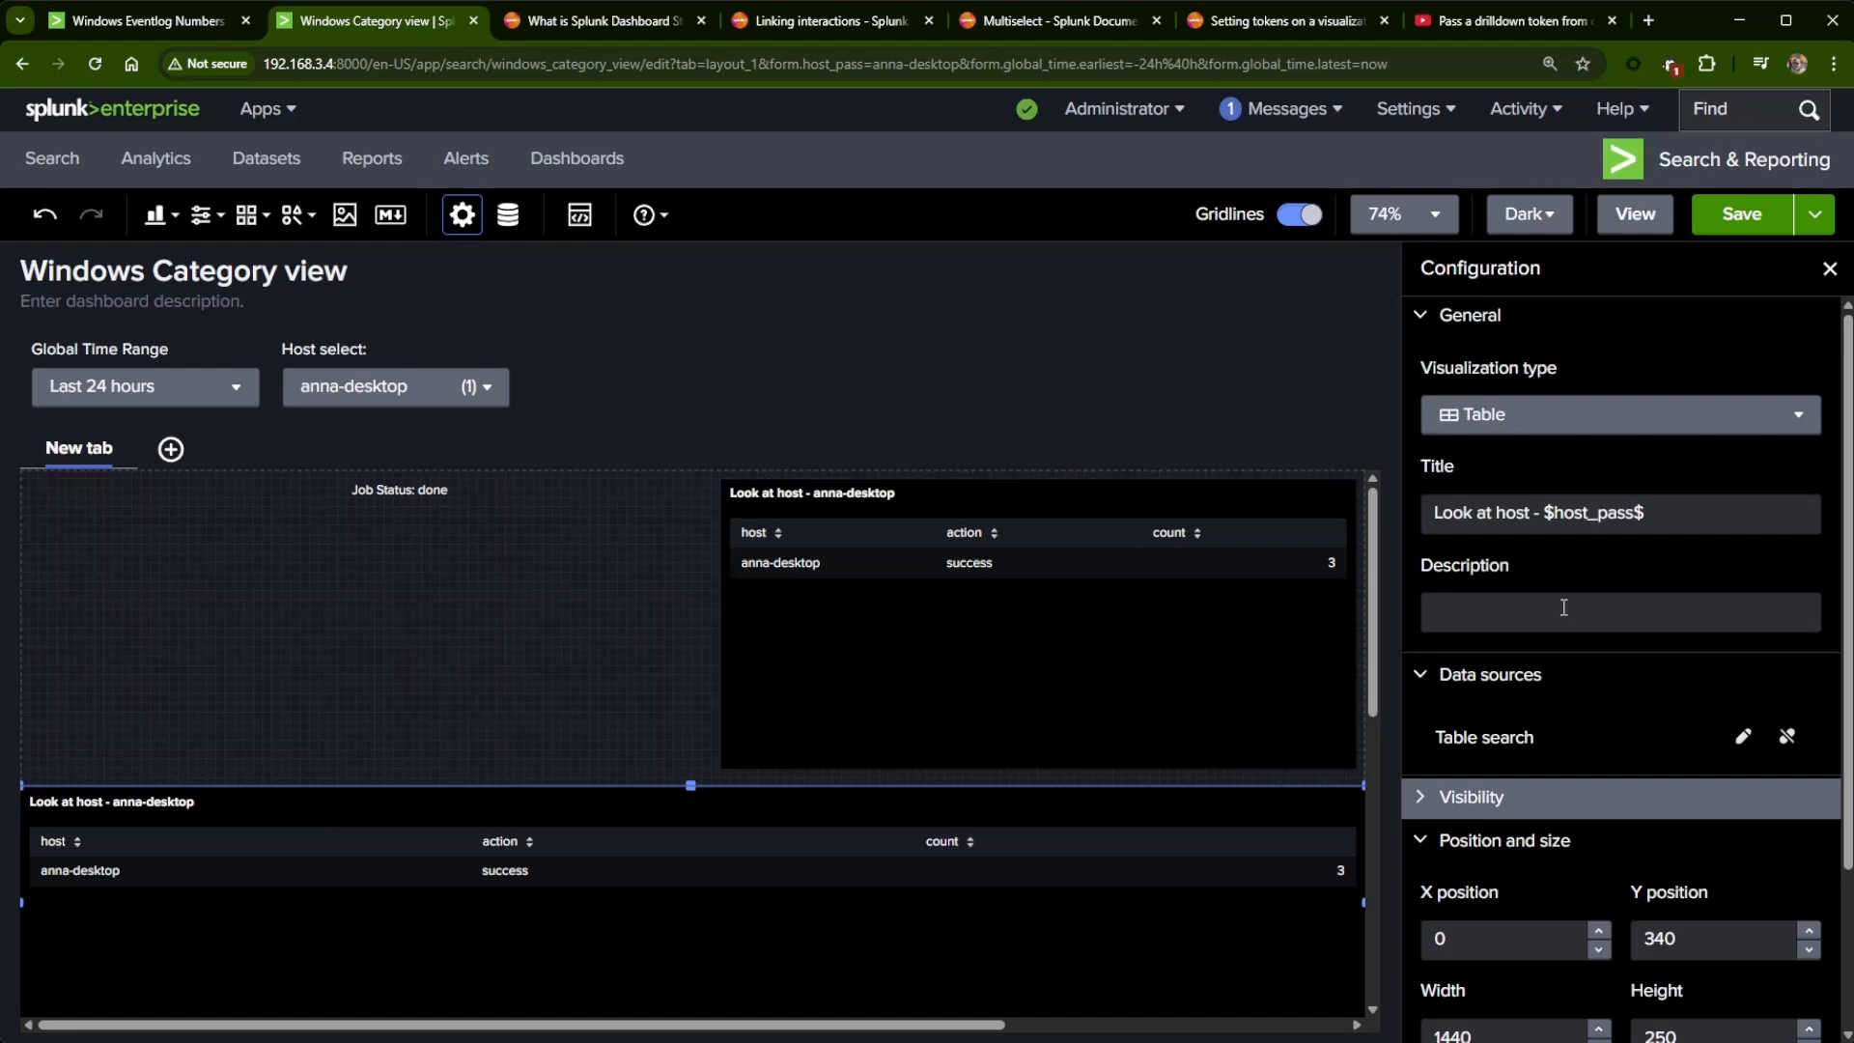
left_click(1743, 739)
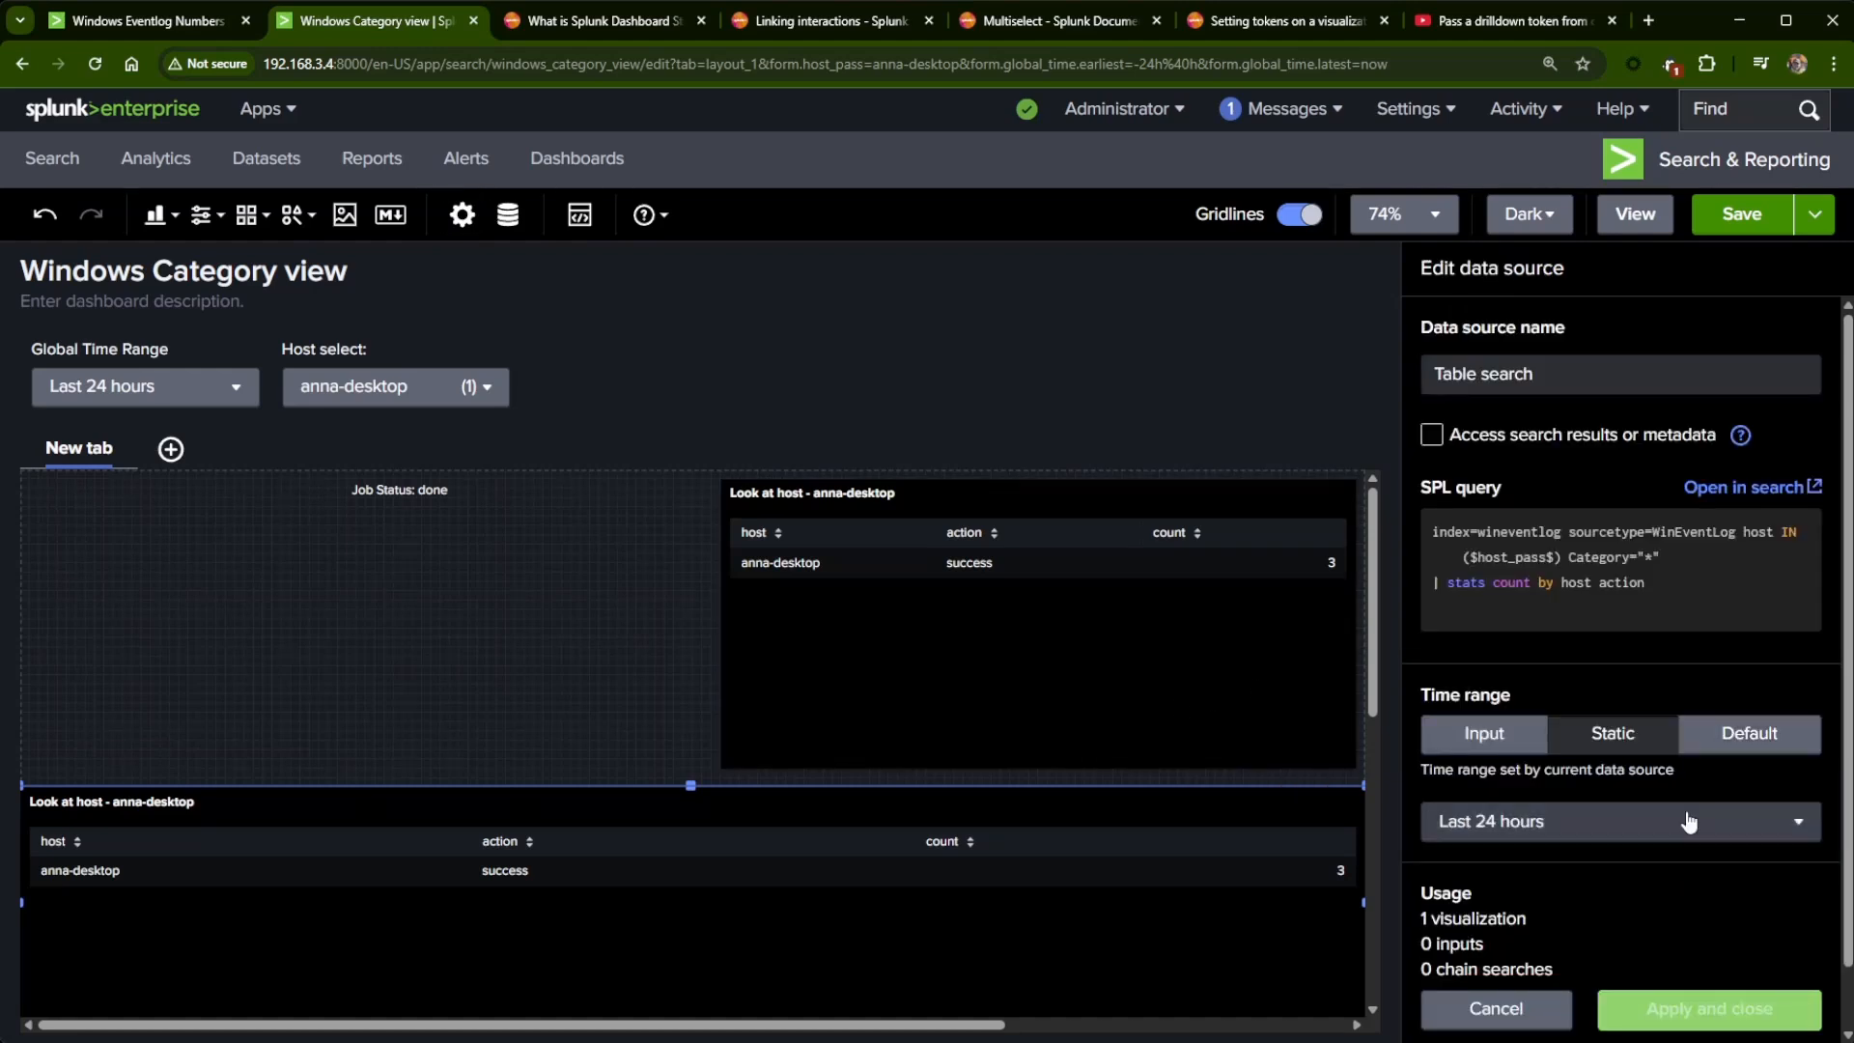
left_click(388, 606)
- Move the duplicate table to X 760, Y 0
left_click(1133, 647)
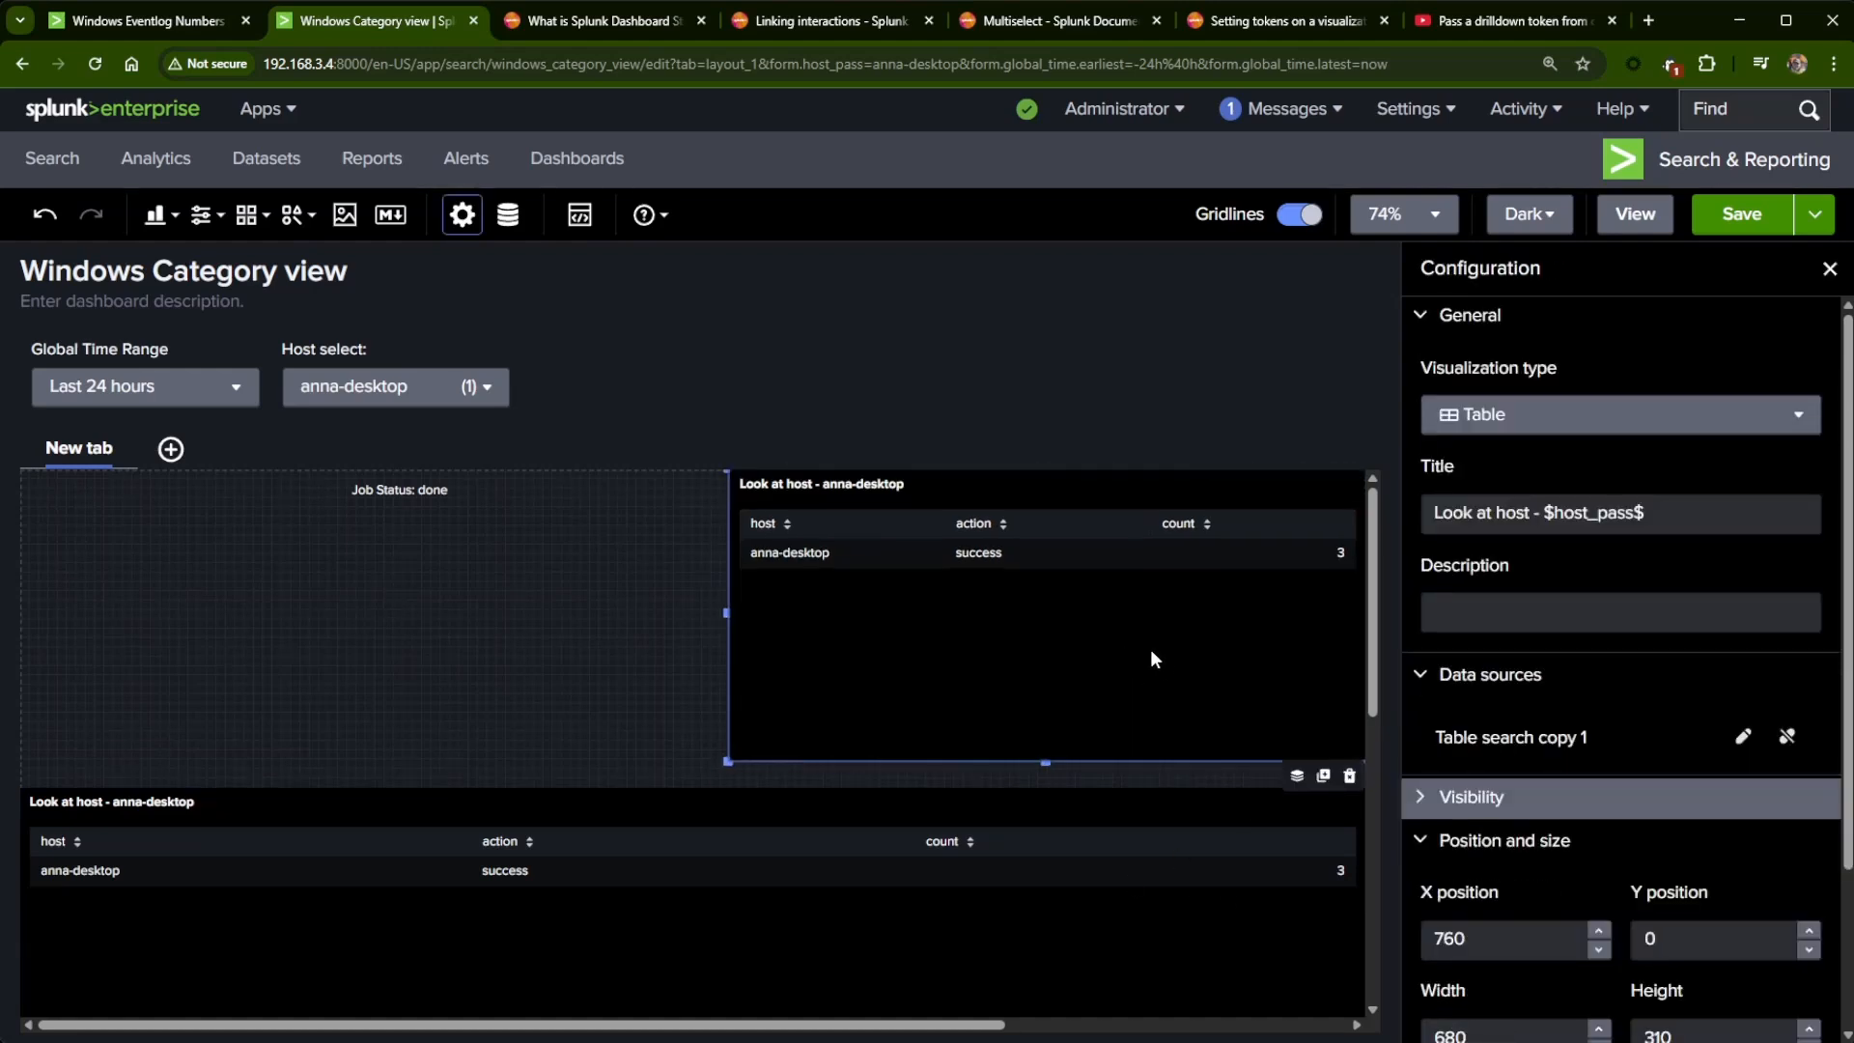
- Move the duplicate table to X 740, Y 20 and rename its data source to action_pie_chart
left_click_drag(1098, 633, 1081, 651)
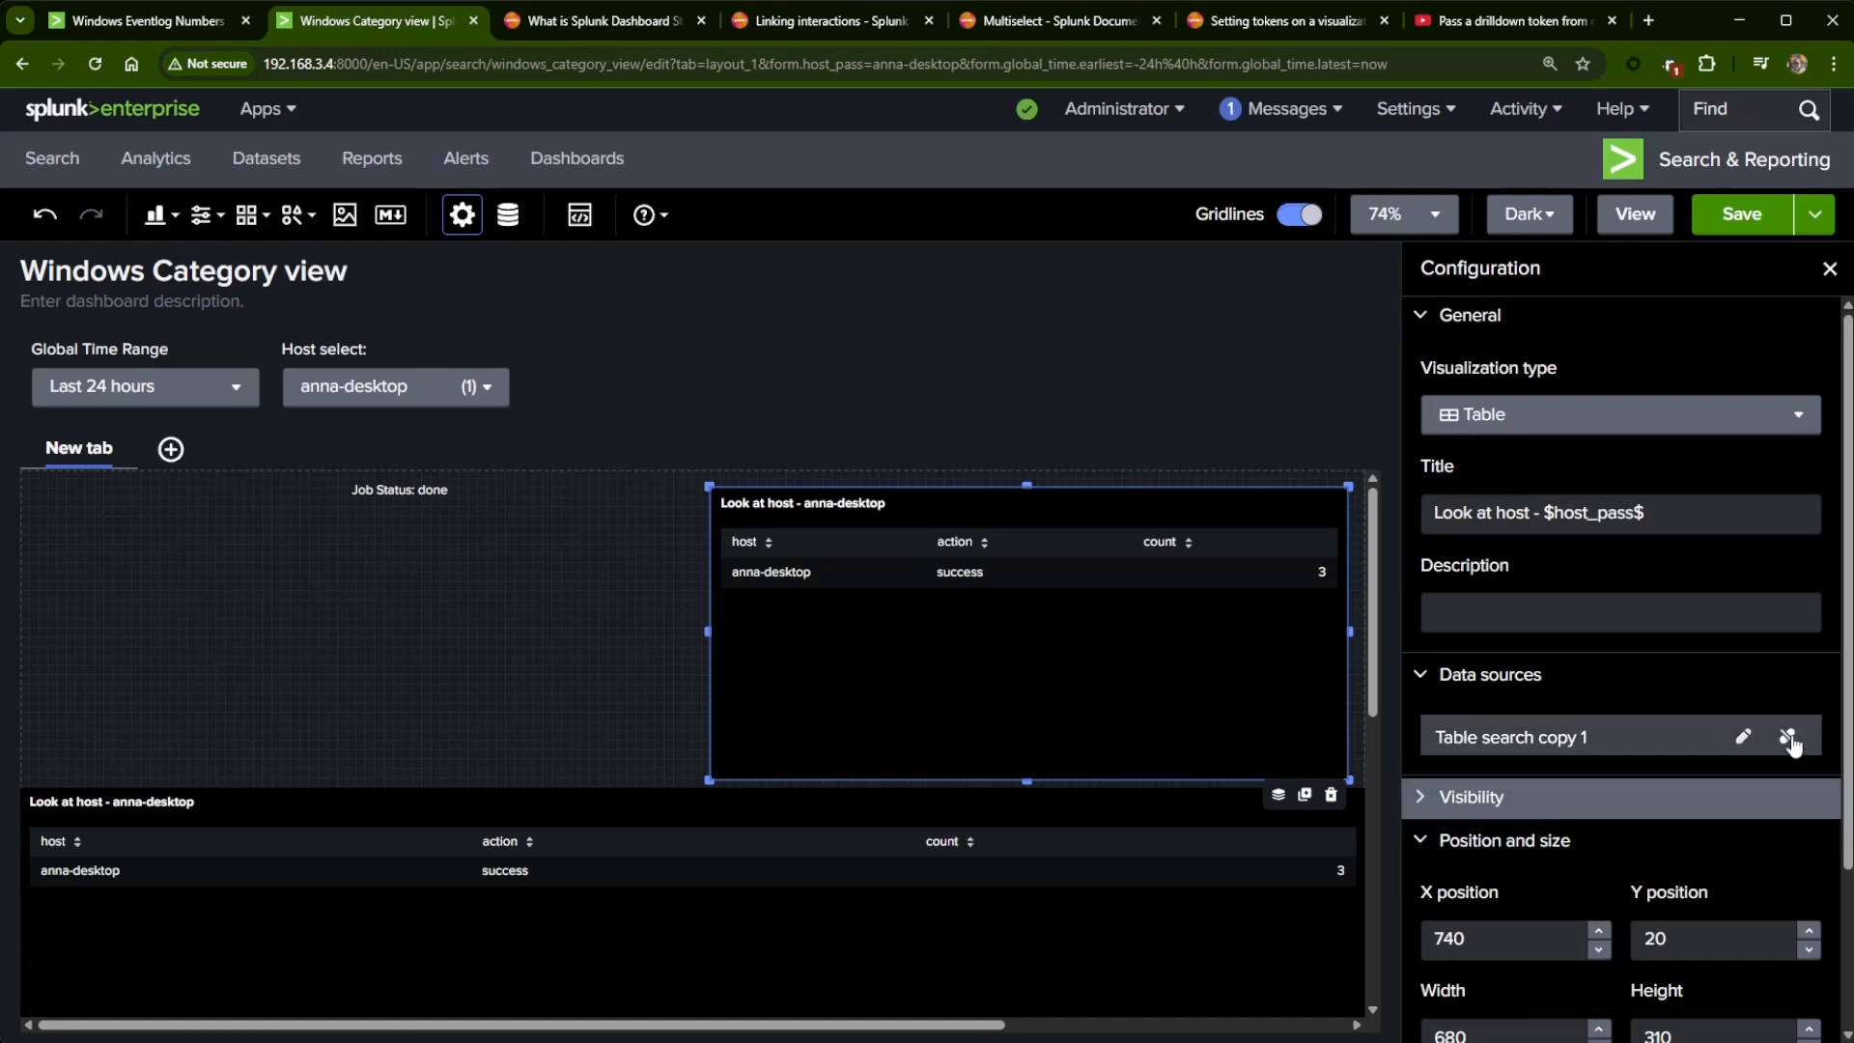
left_click(1744, 738)
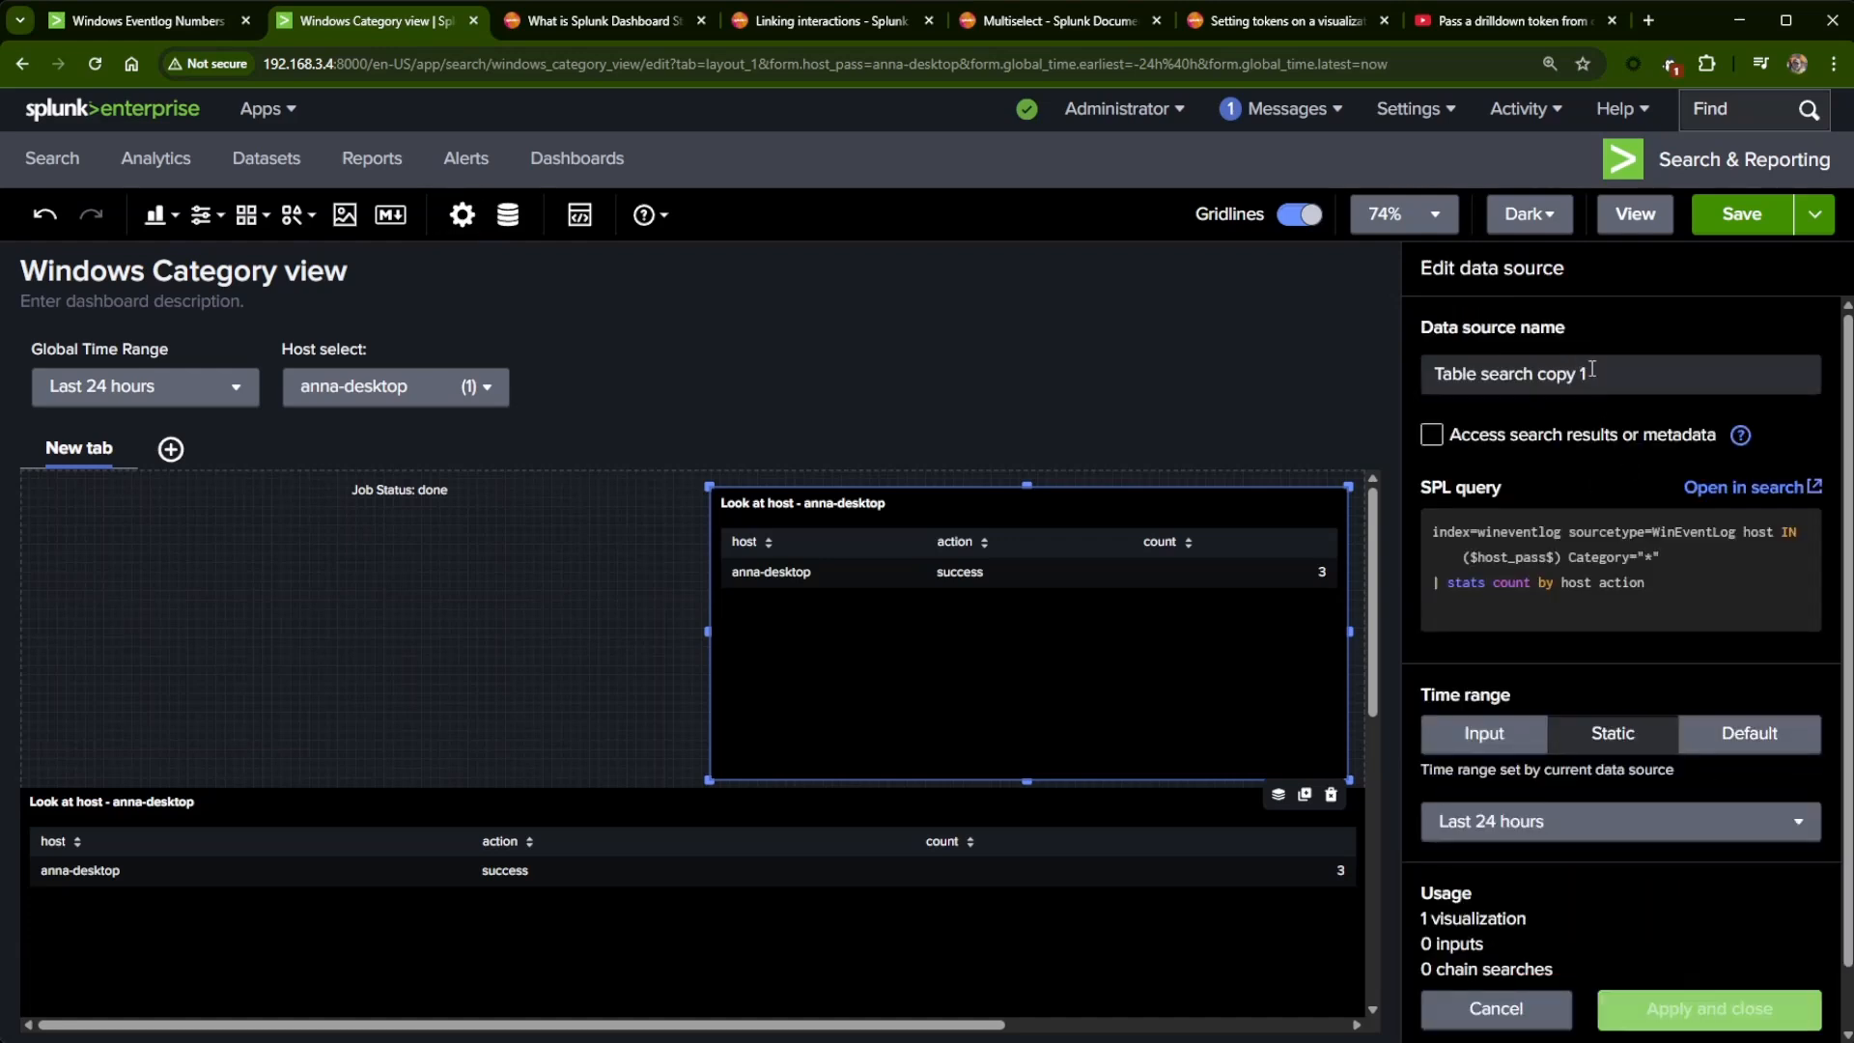
left_click_drag(1594, 375, 1400, 379)
type("action")
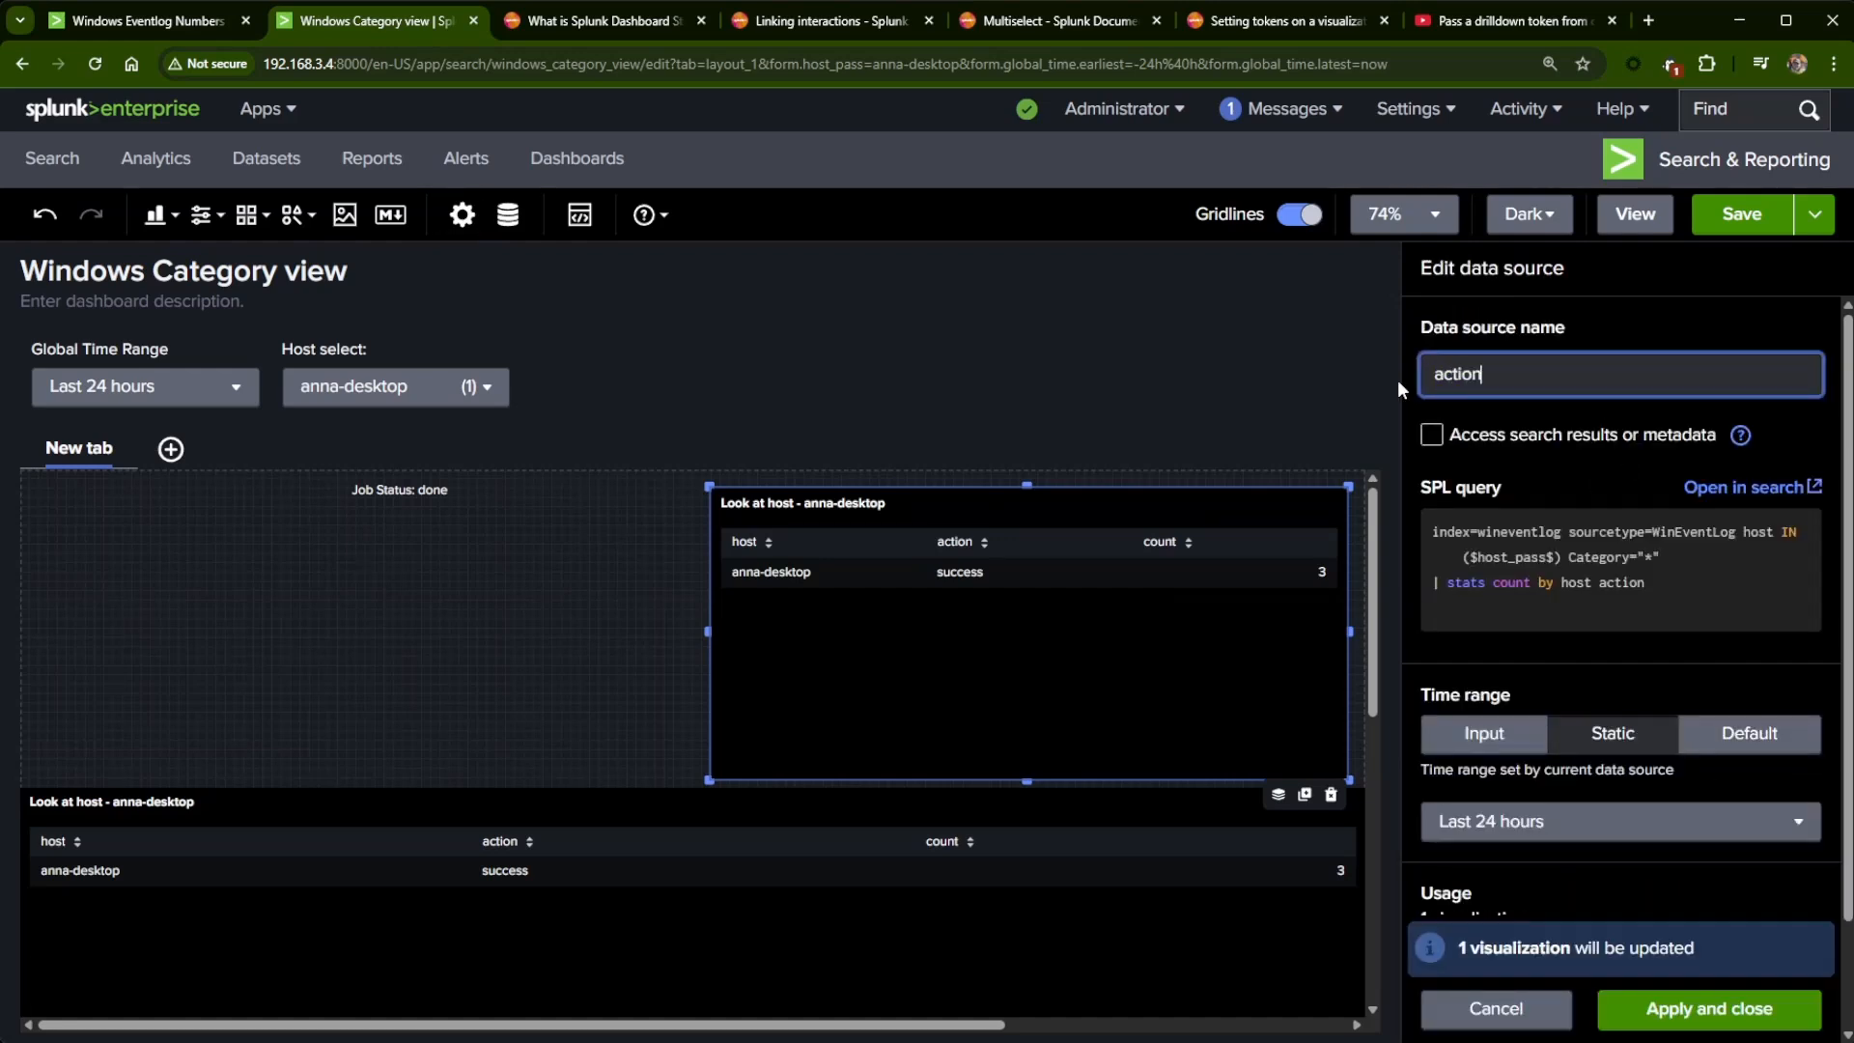
type("_pie_chart")
- Remove host from the stats grouping in the action_pie_chart query and change the duplicate table's visualization type to Pie
left_click(1600, 582)
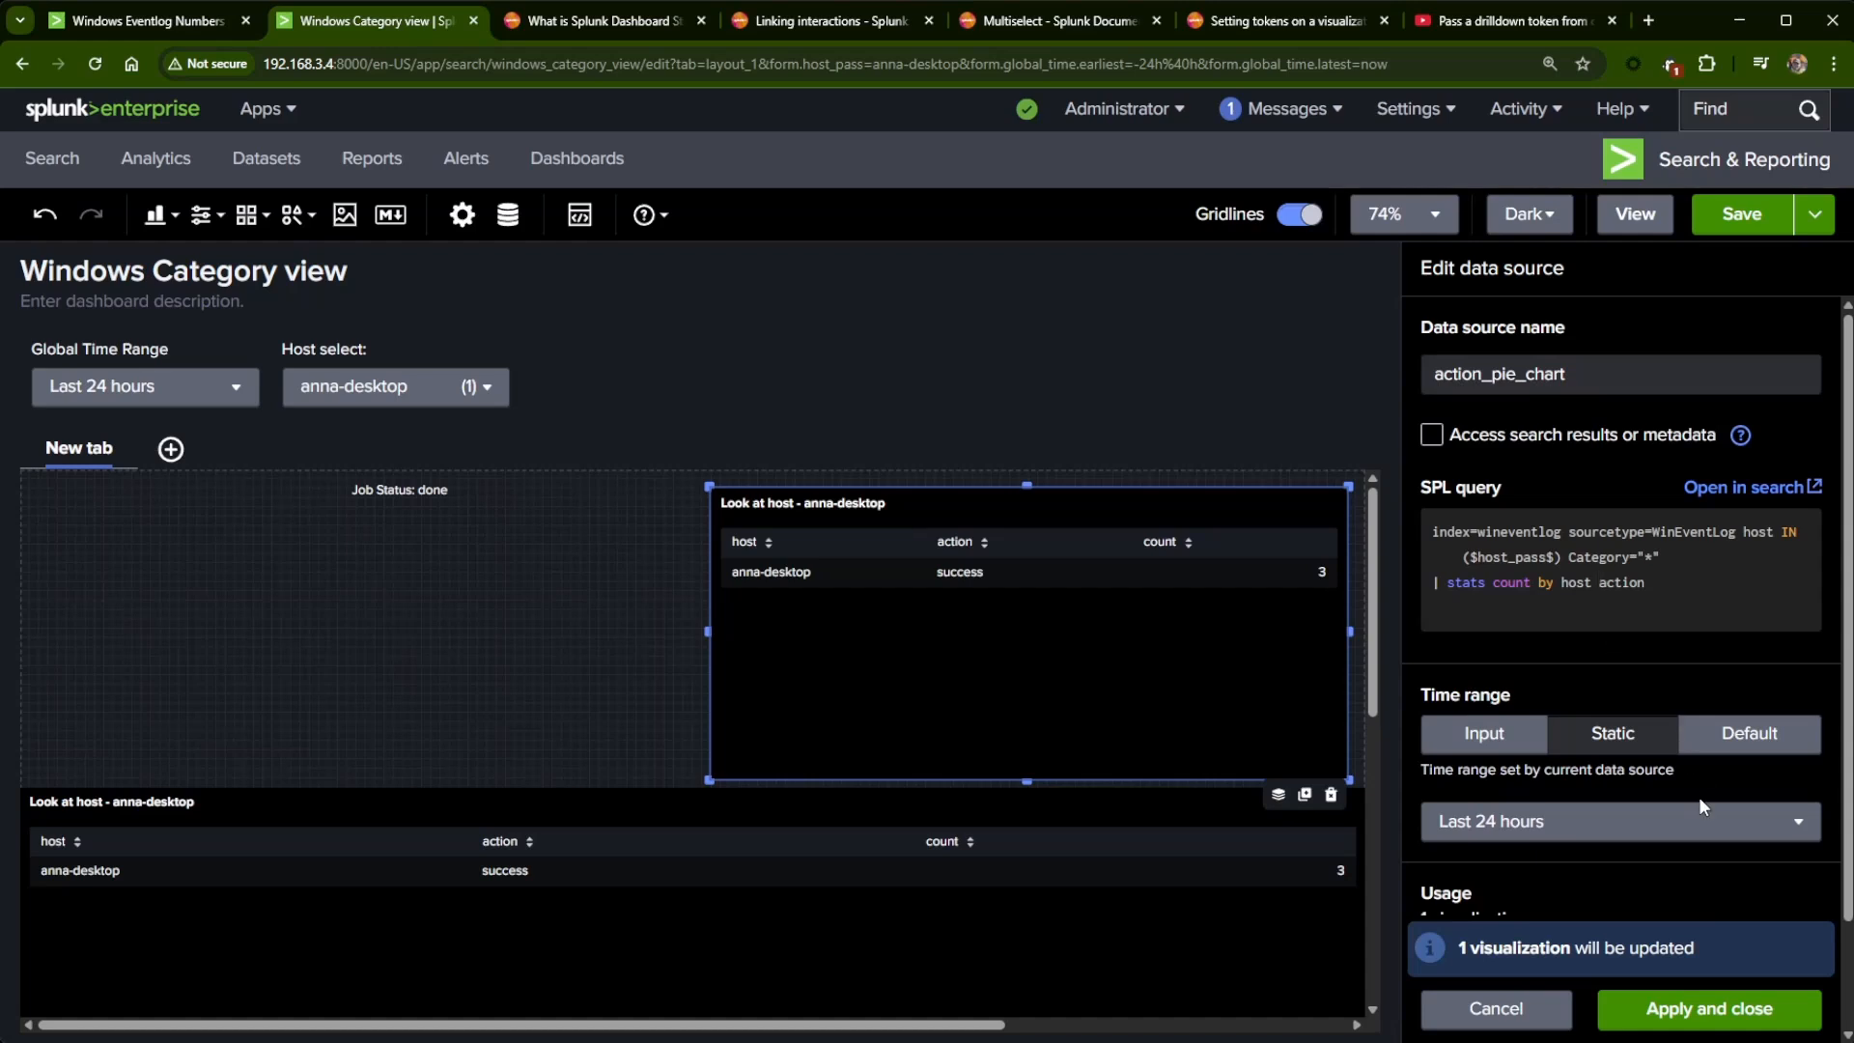
key("BackSpace")
key("BackSpace")
key("BackSpace")
key("BackSpace")
key("BackSpace")
left_click(1665, 1022)
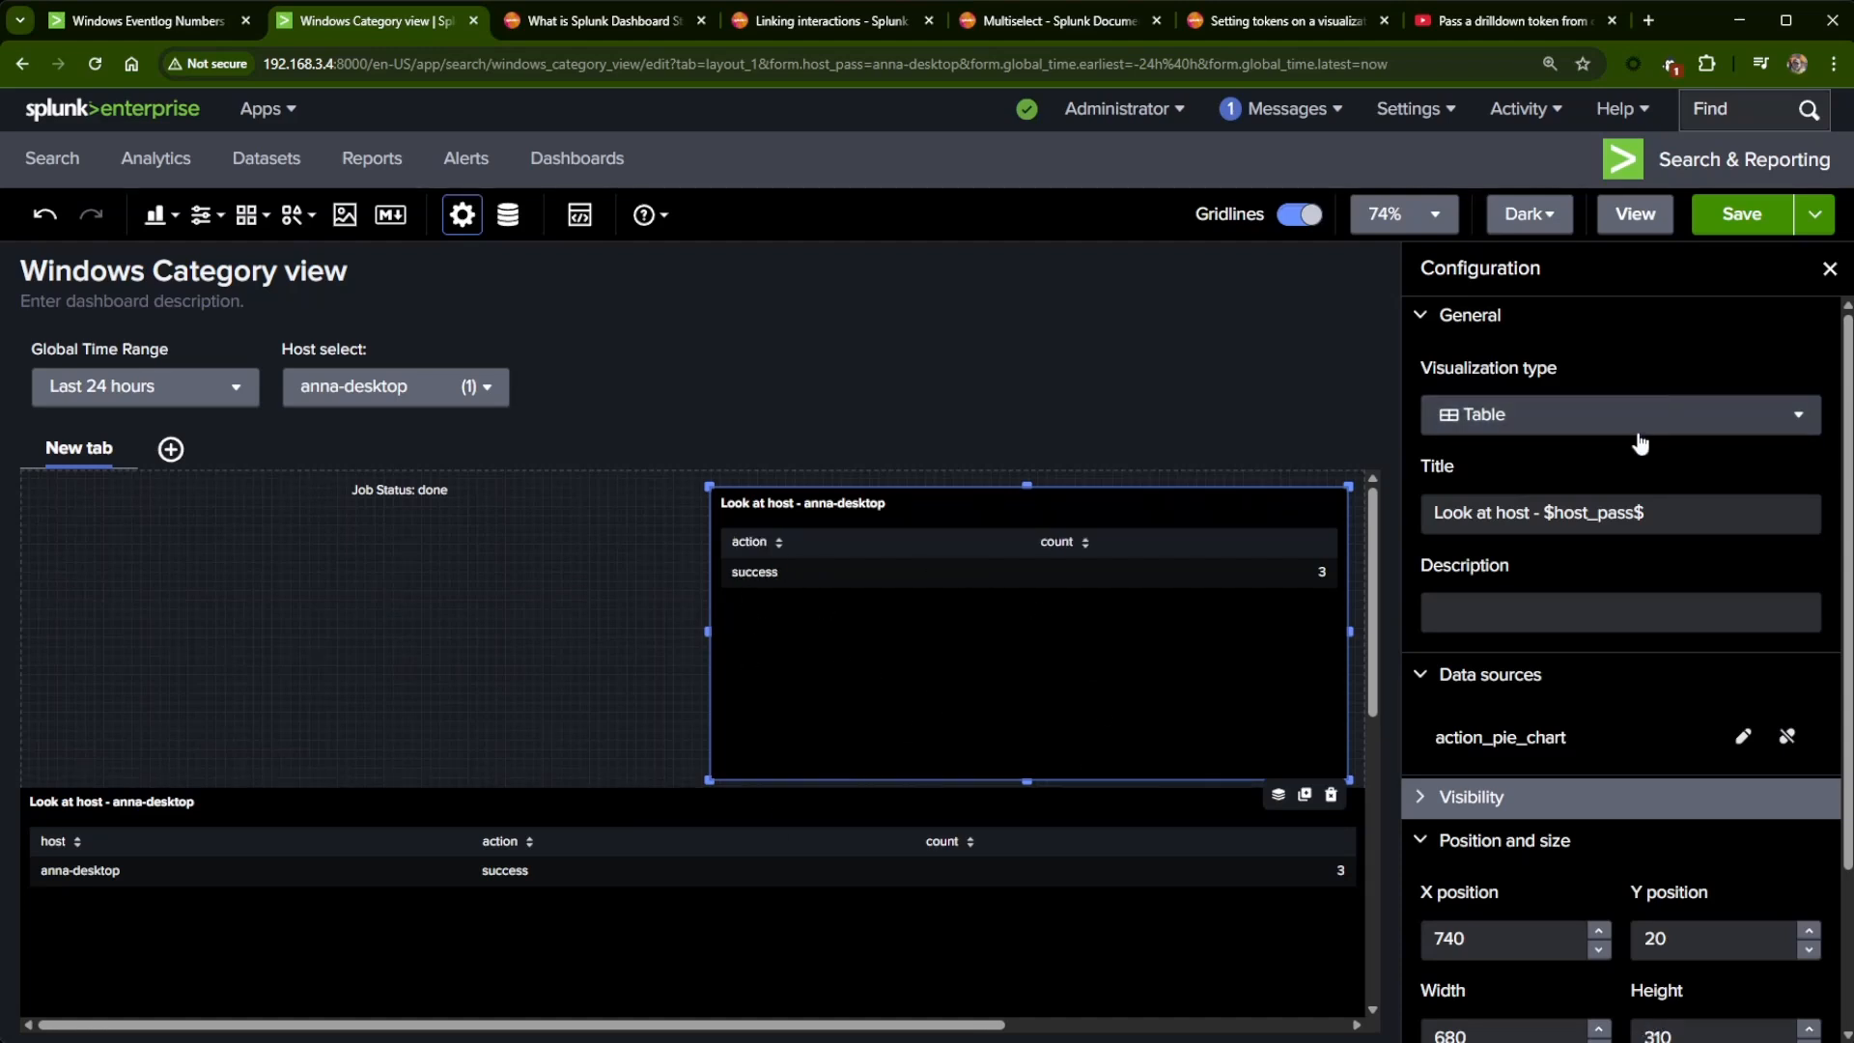
left_click(1522, 433)
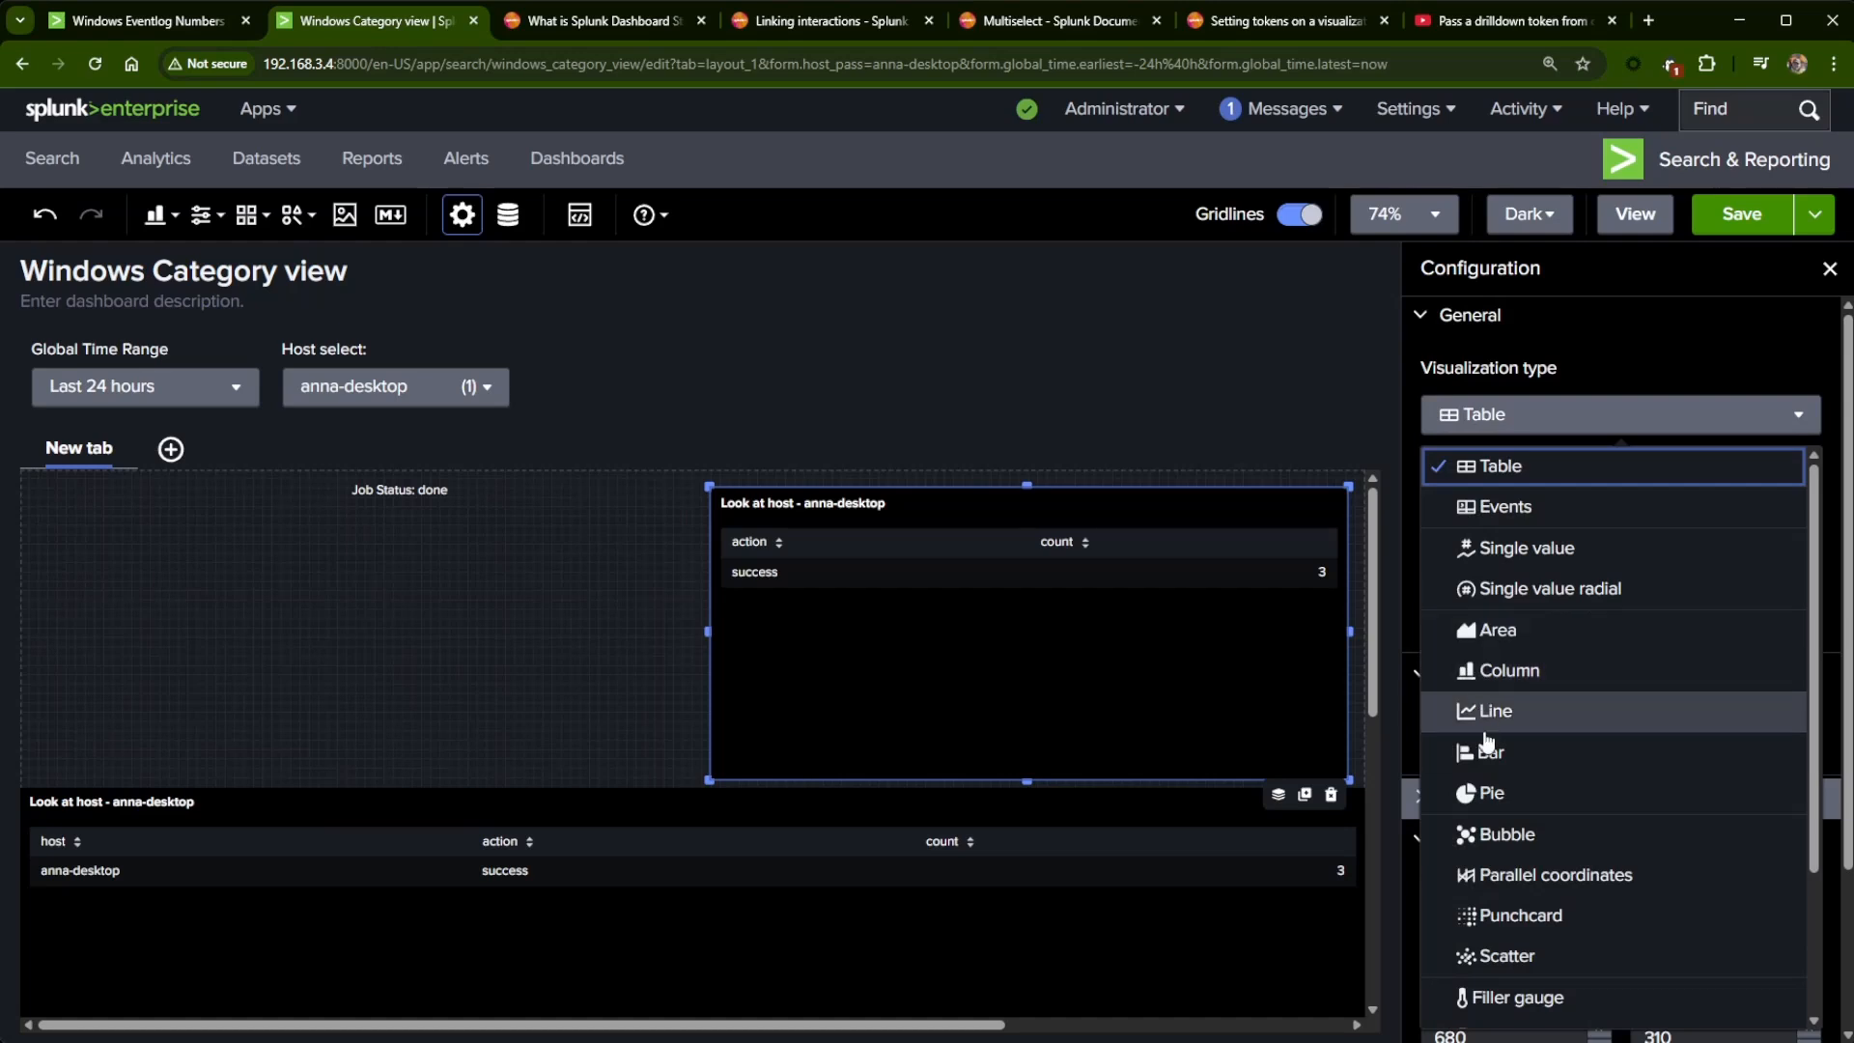
left_click(1493, 794)
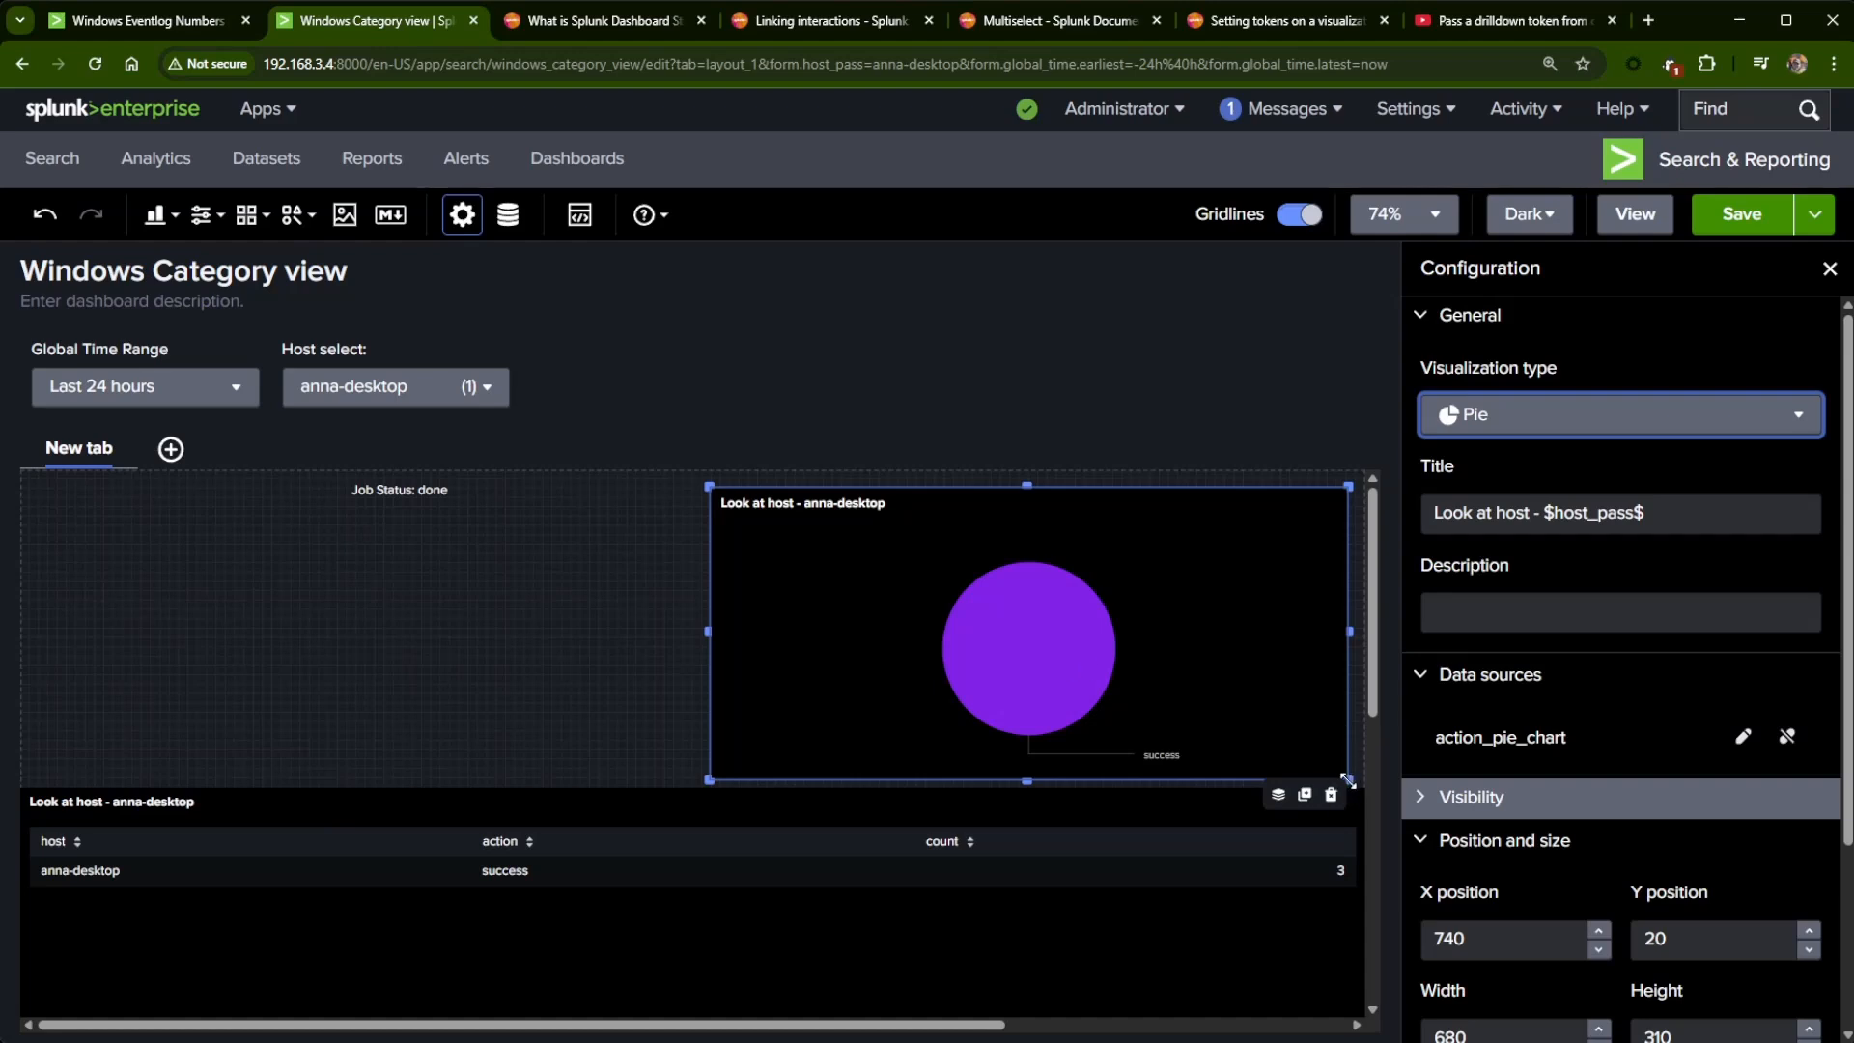
- Enlarge the pie chart to 700 by 360 and move the host table beneath it to Y position 390
left_click_drag(1350, 780, 1363, 832)
scroll(1059, 942, "down", 3)
scroll(1058, 942, "up", 3)
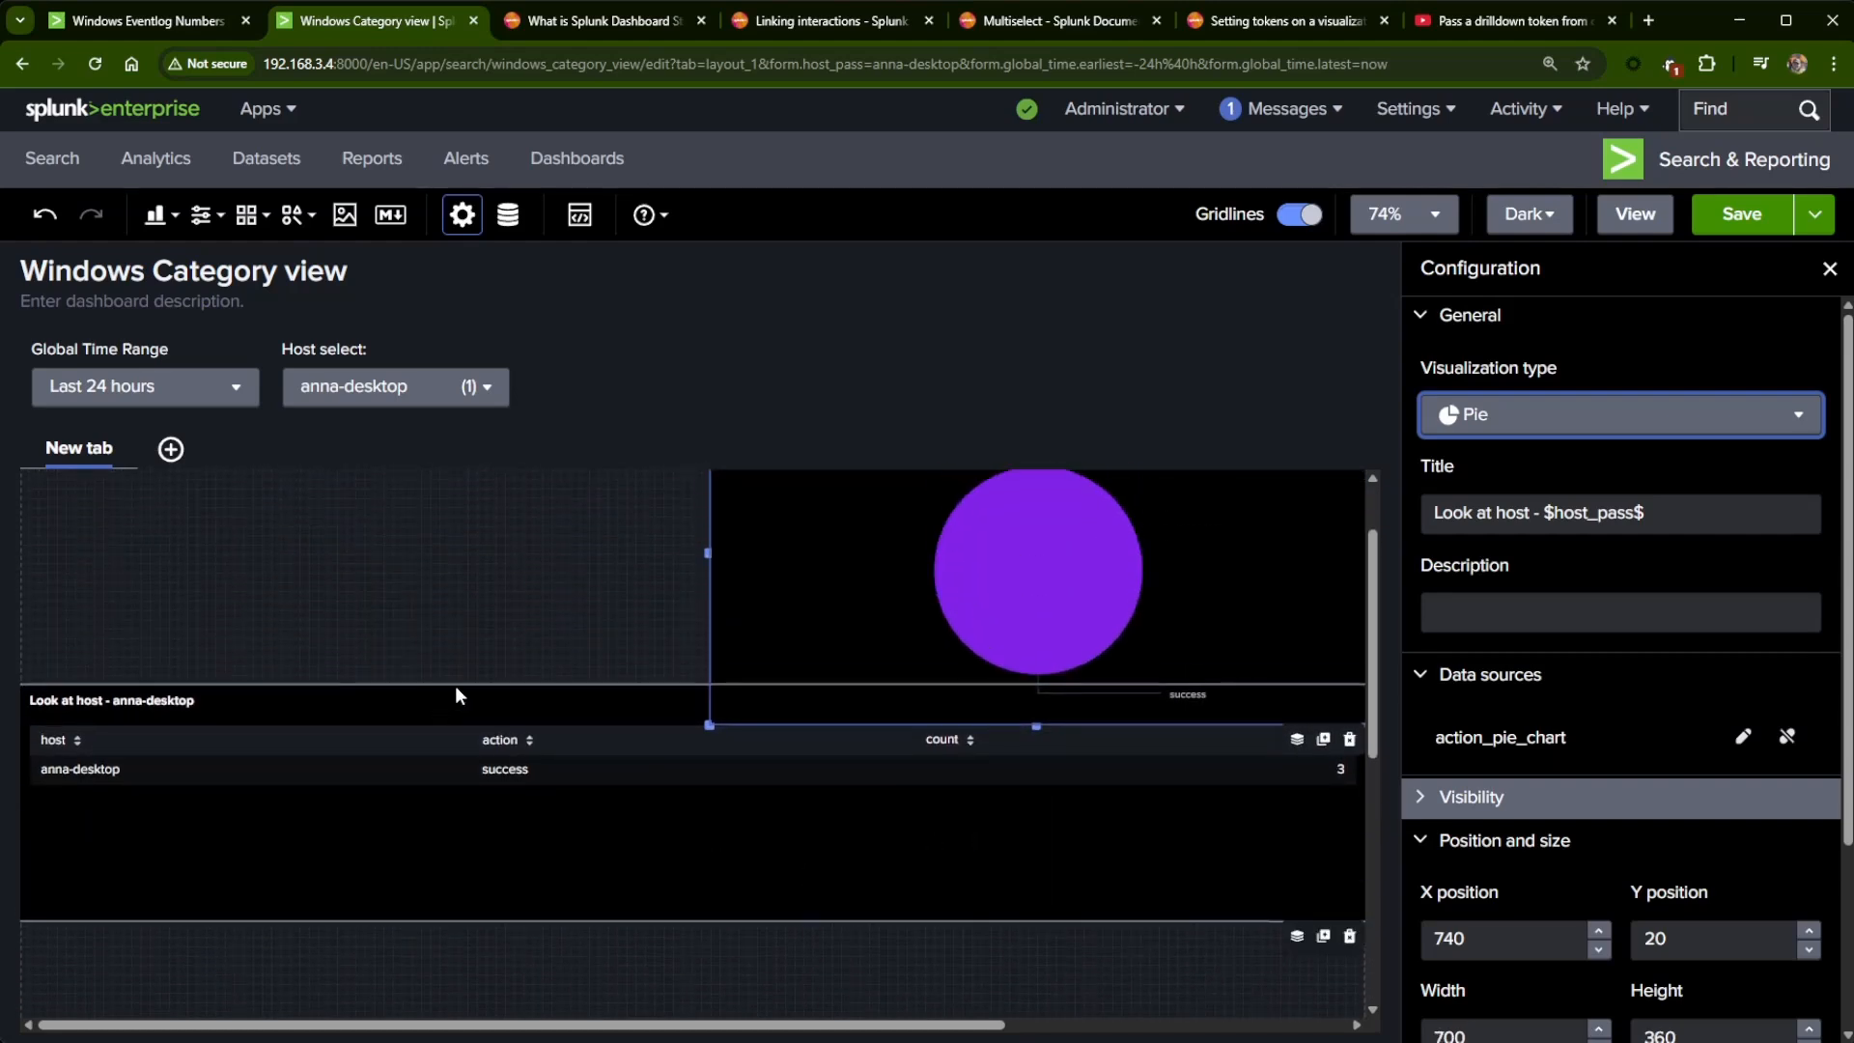
left_click(477, 773)
left_click_drag(478, 764, 471, 747)
scroll(447, 674, "up", 1)
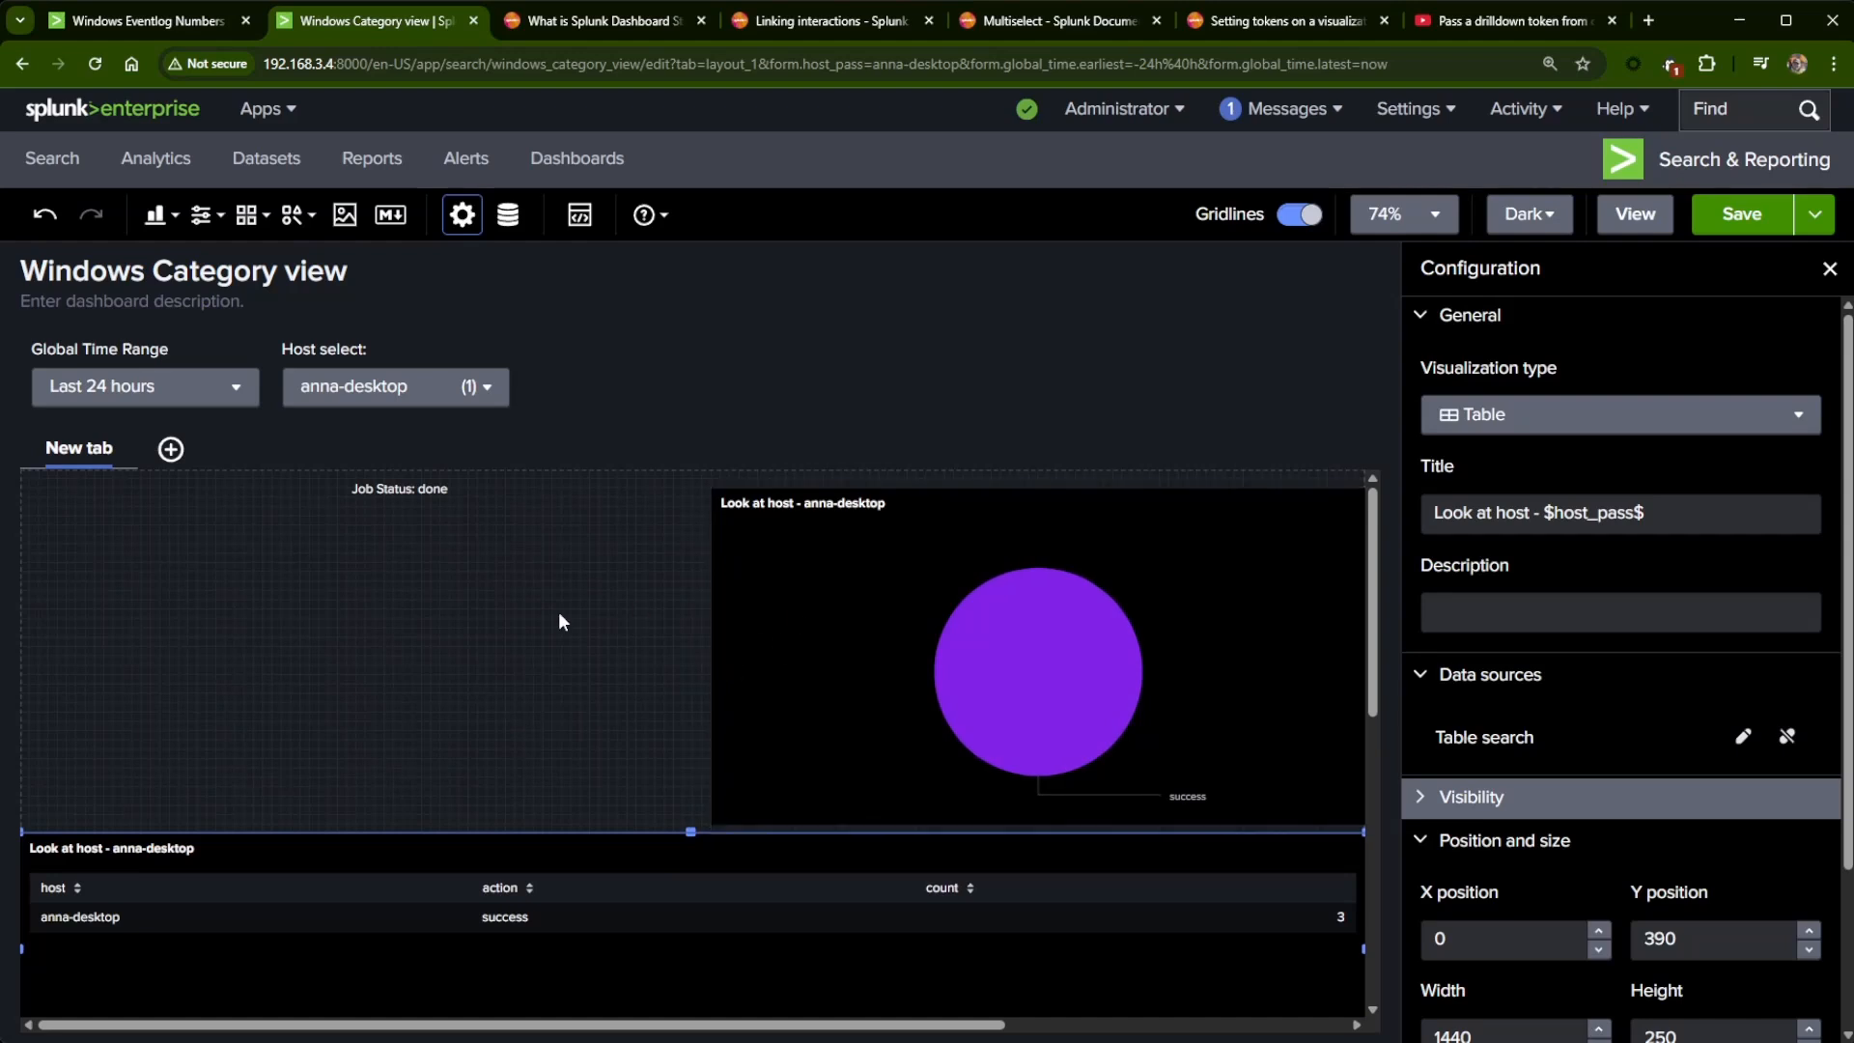
- Duplicate the pie chart and place the copy beside the original at X 30, Y 20
left_click(890, 614)
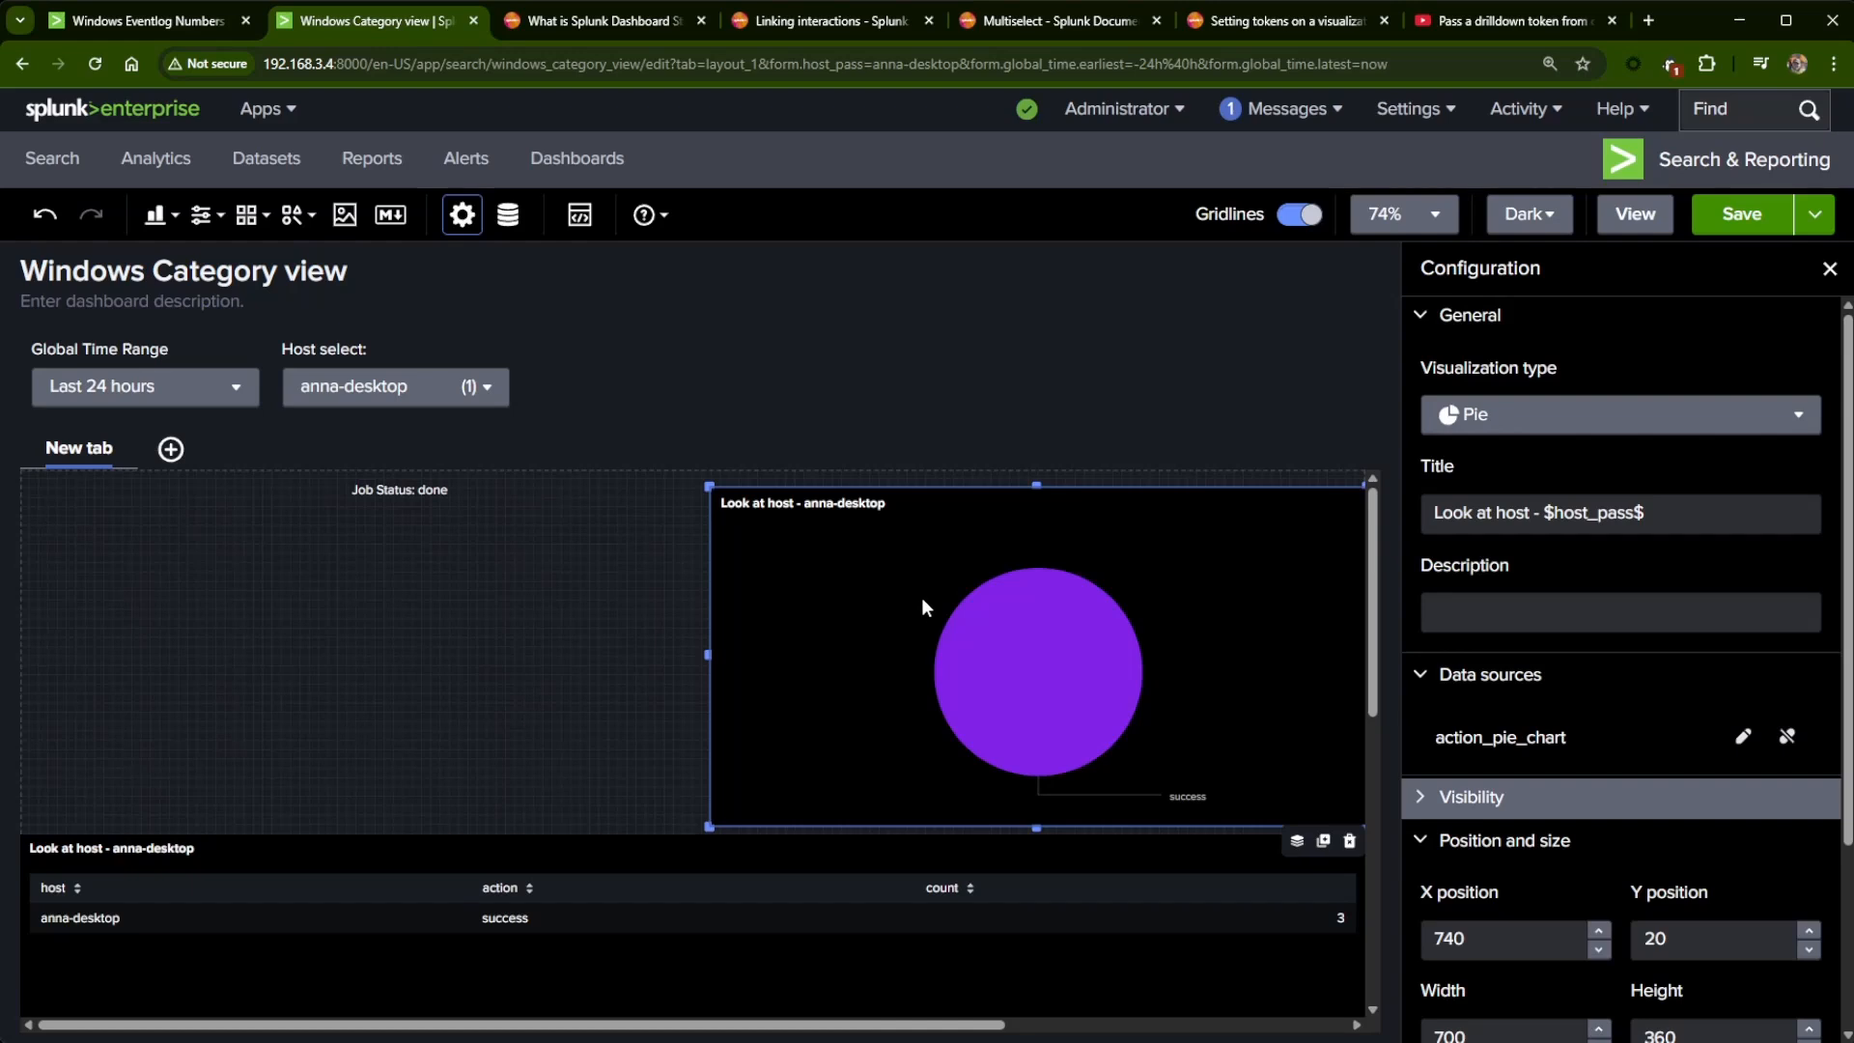
key("ctrl+d")
left_click_drag(740, 651, 217, 628)
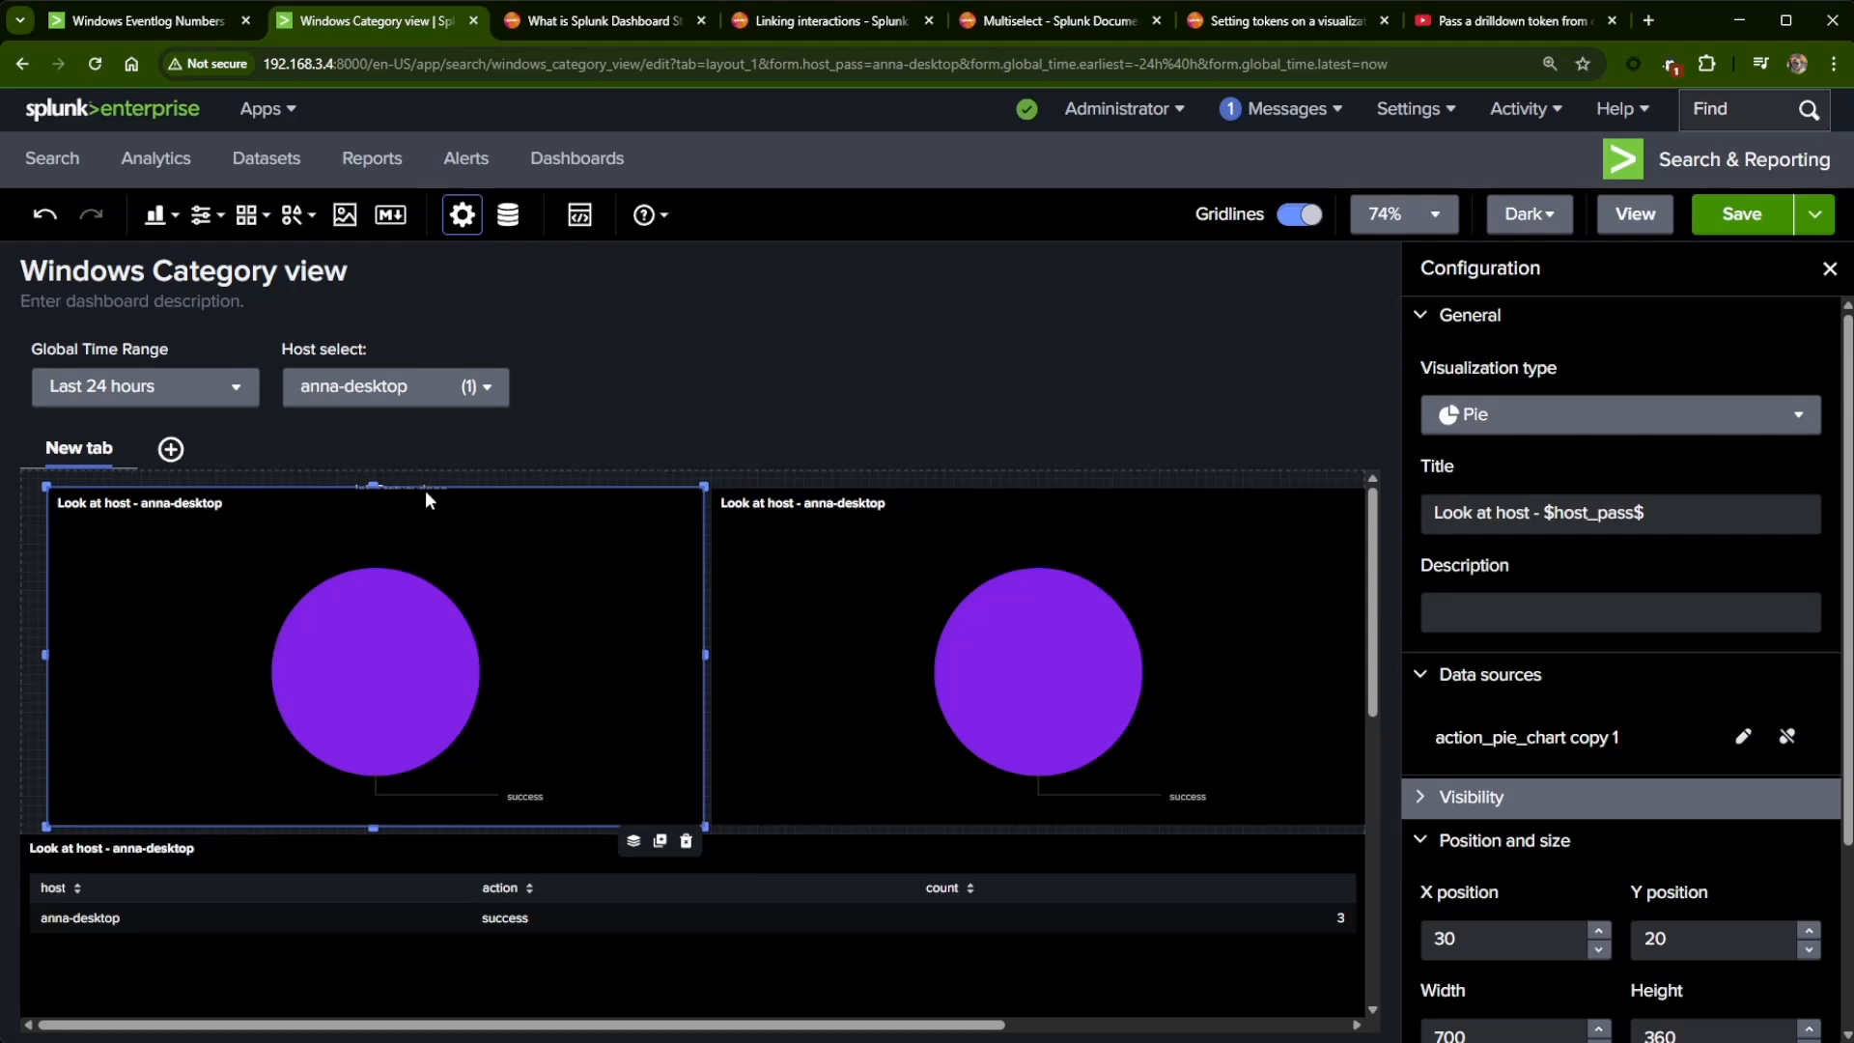
- Bring the Job Status text in front of the pie chart copy and move it to X 1310, Y 0
left_click(426, 486)
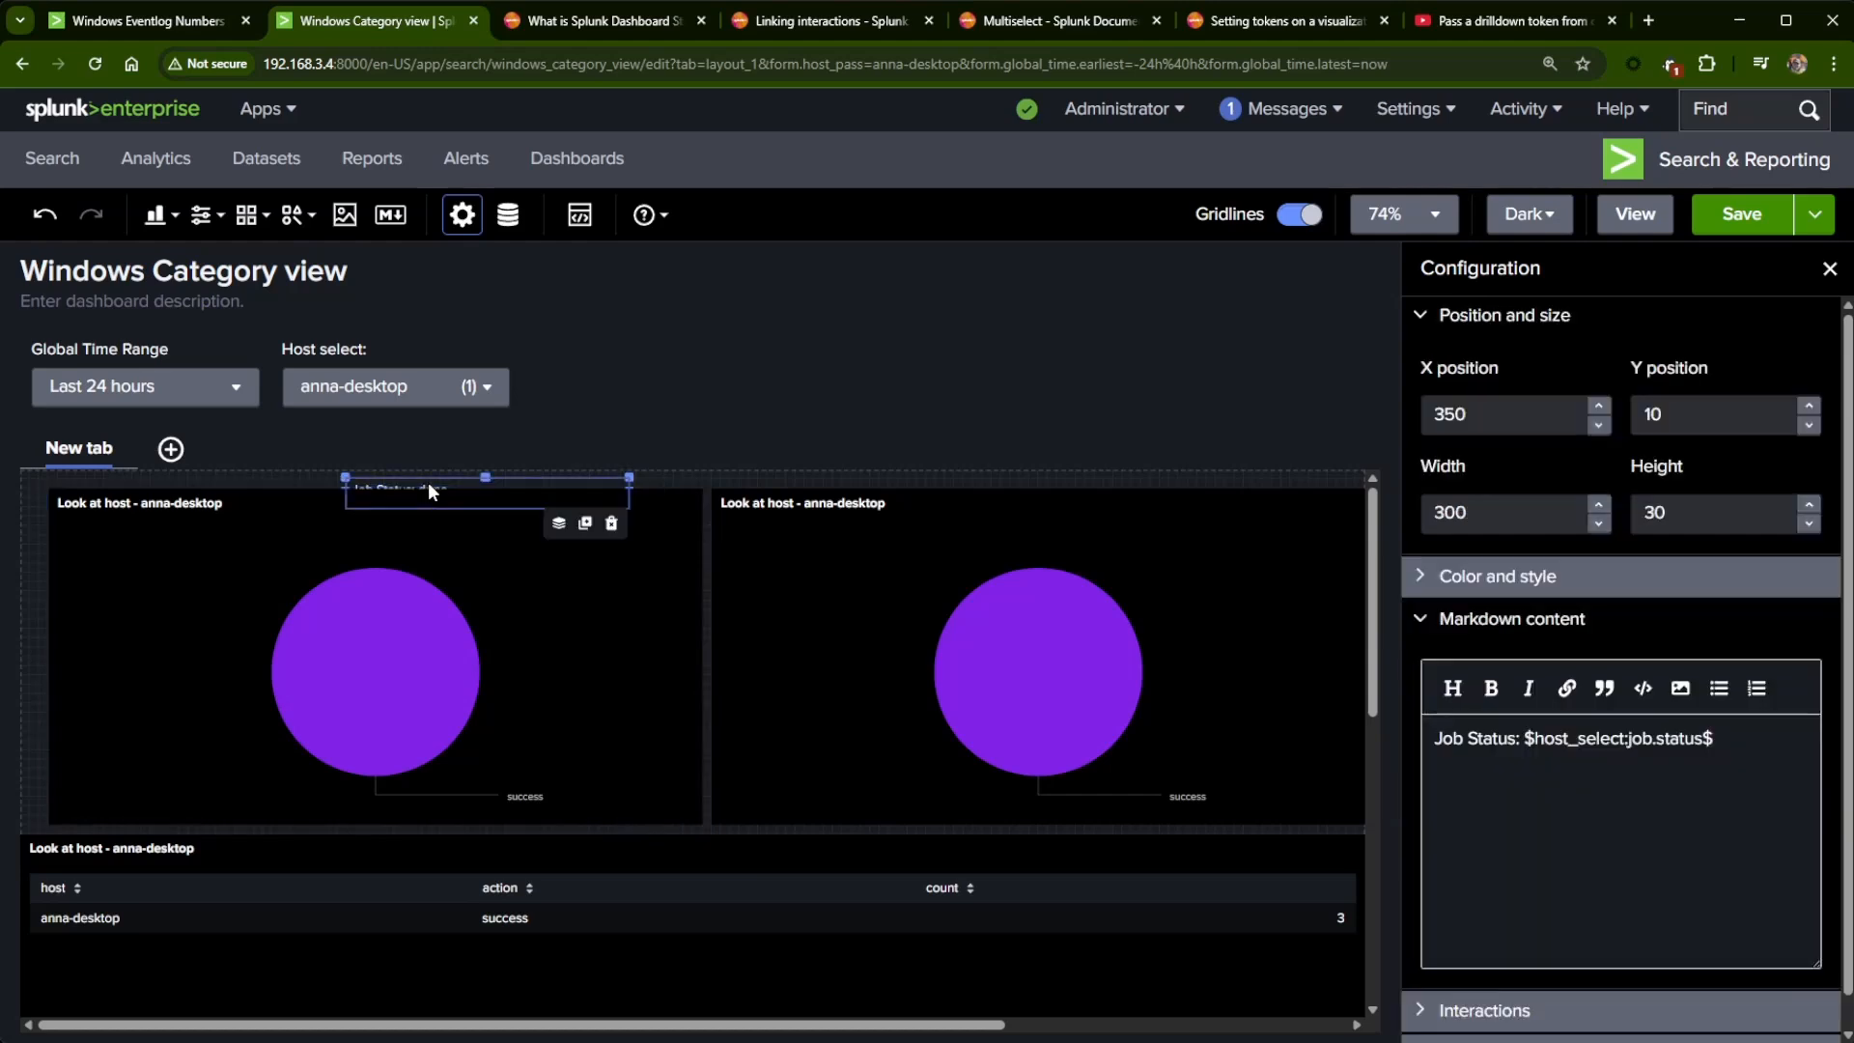
left_click(558, 524)
left_click(663, 514)
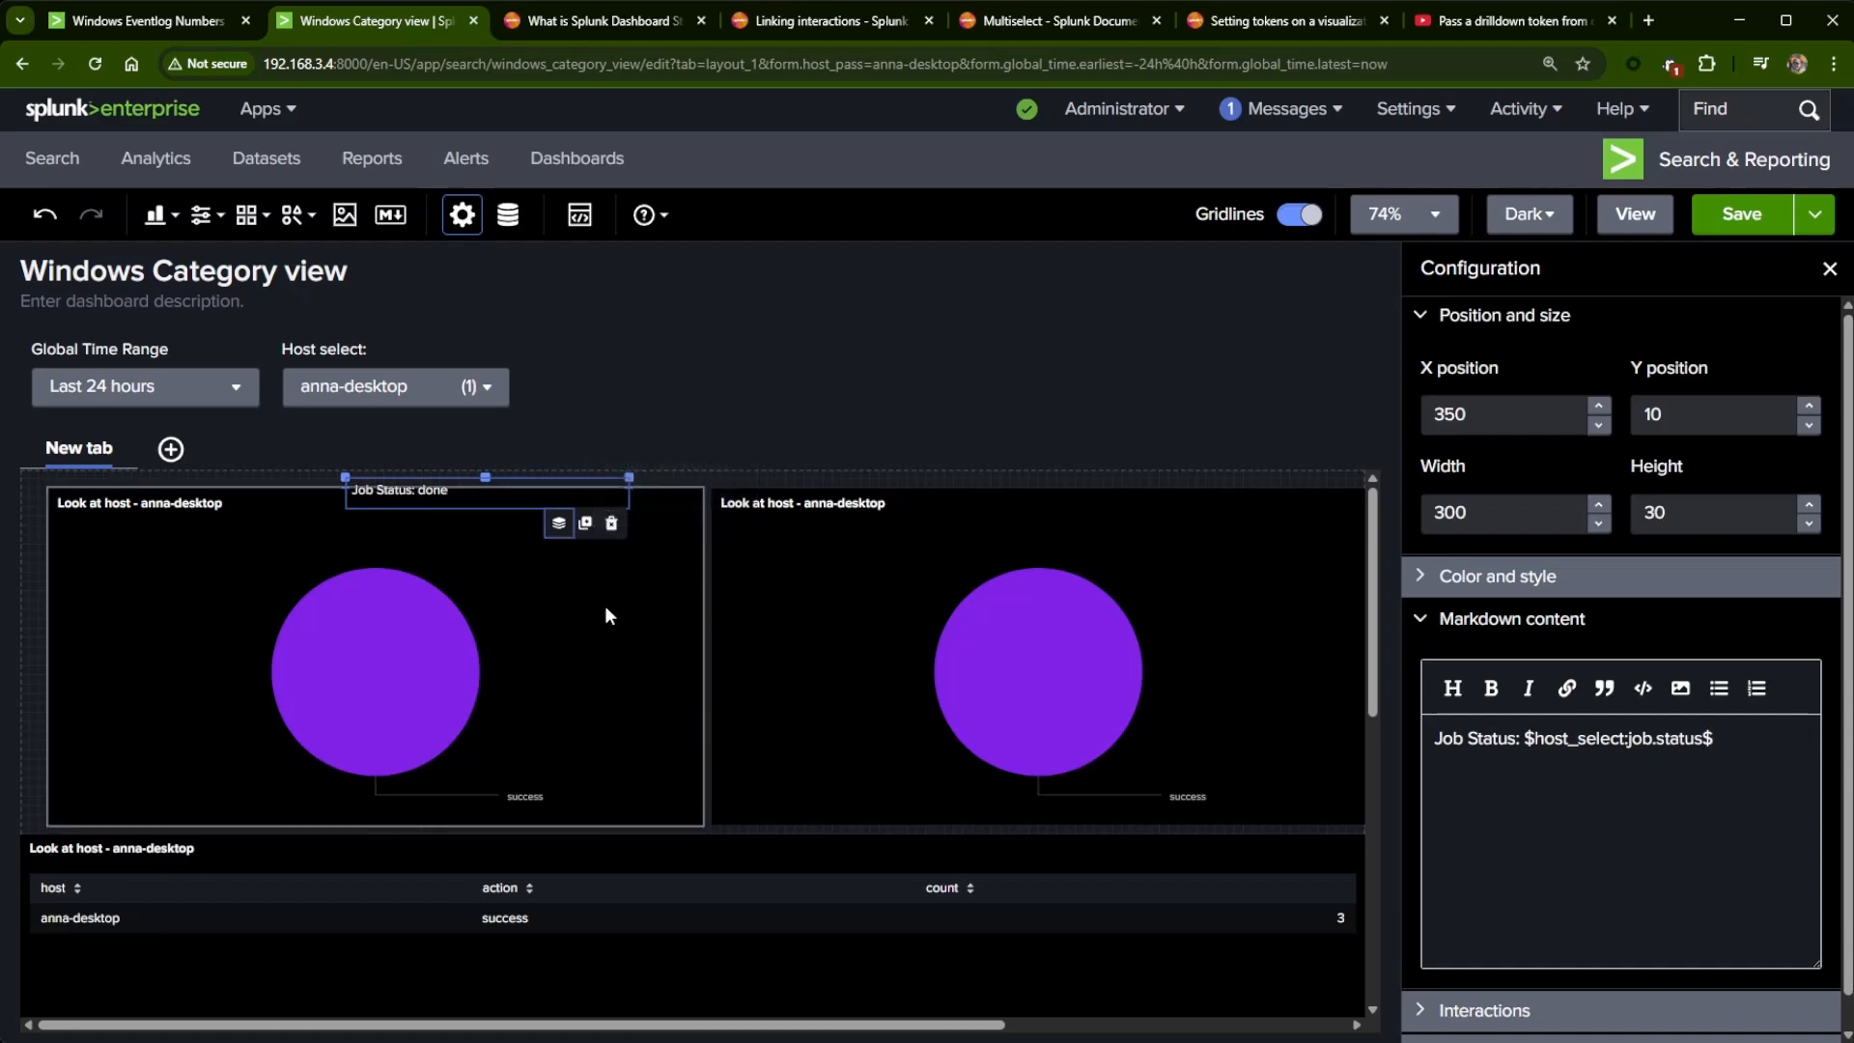
left_click_drag(466, 485, 687, 479)
left_click(767, 664)
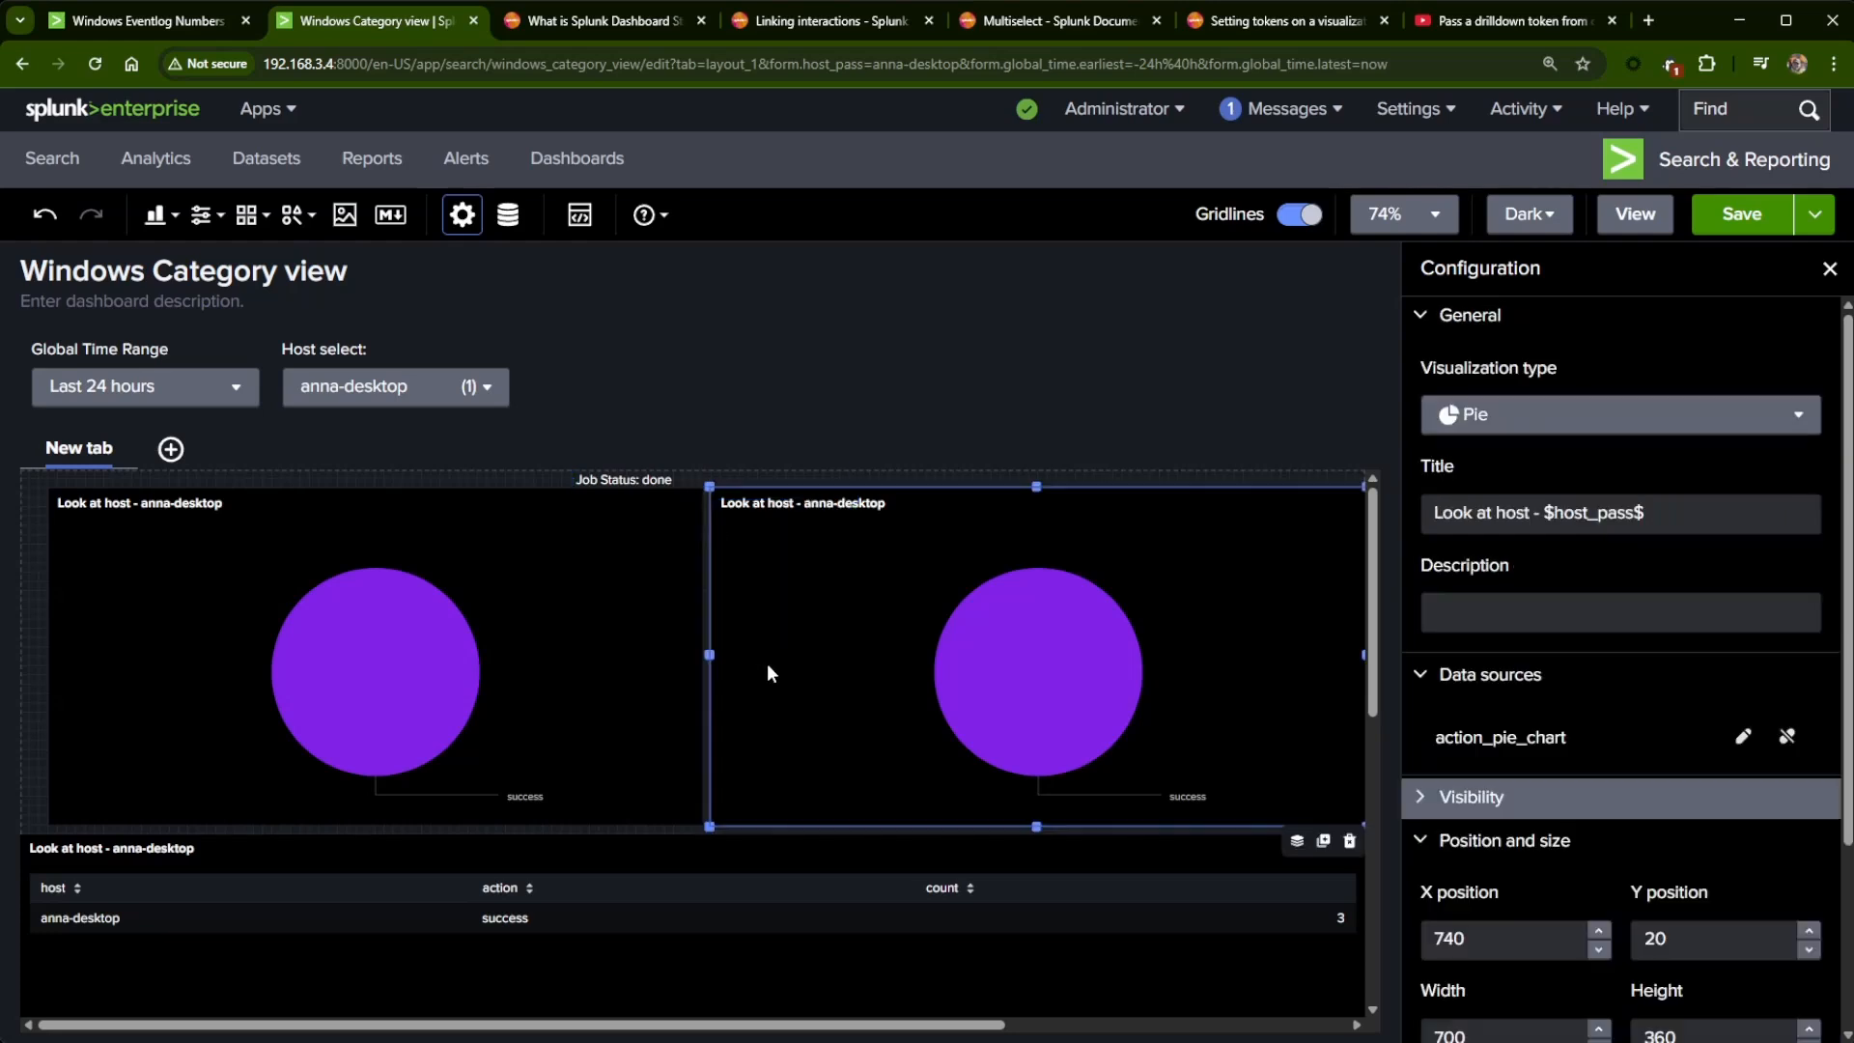
left_click(639, 717)
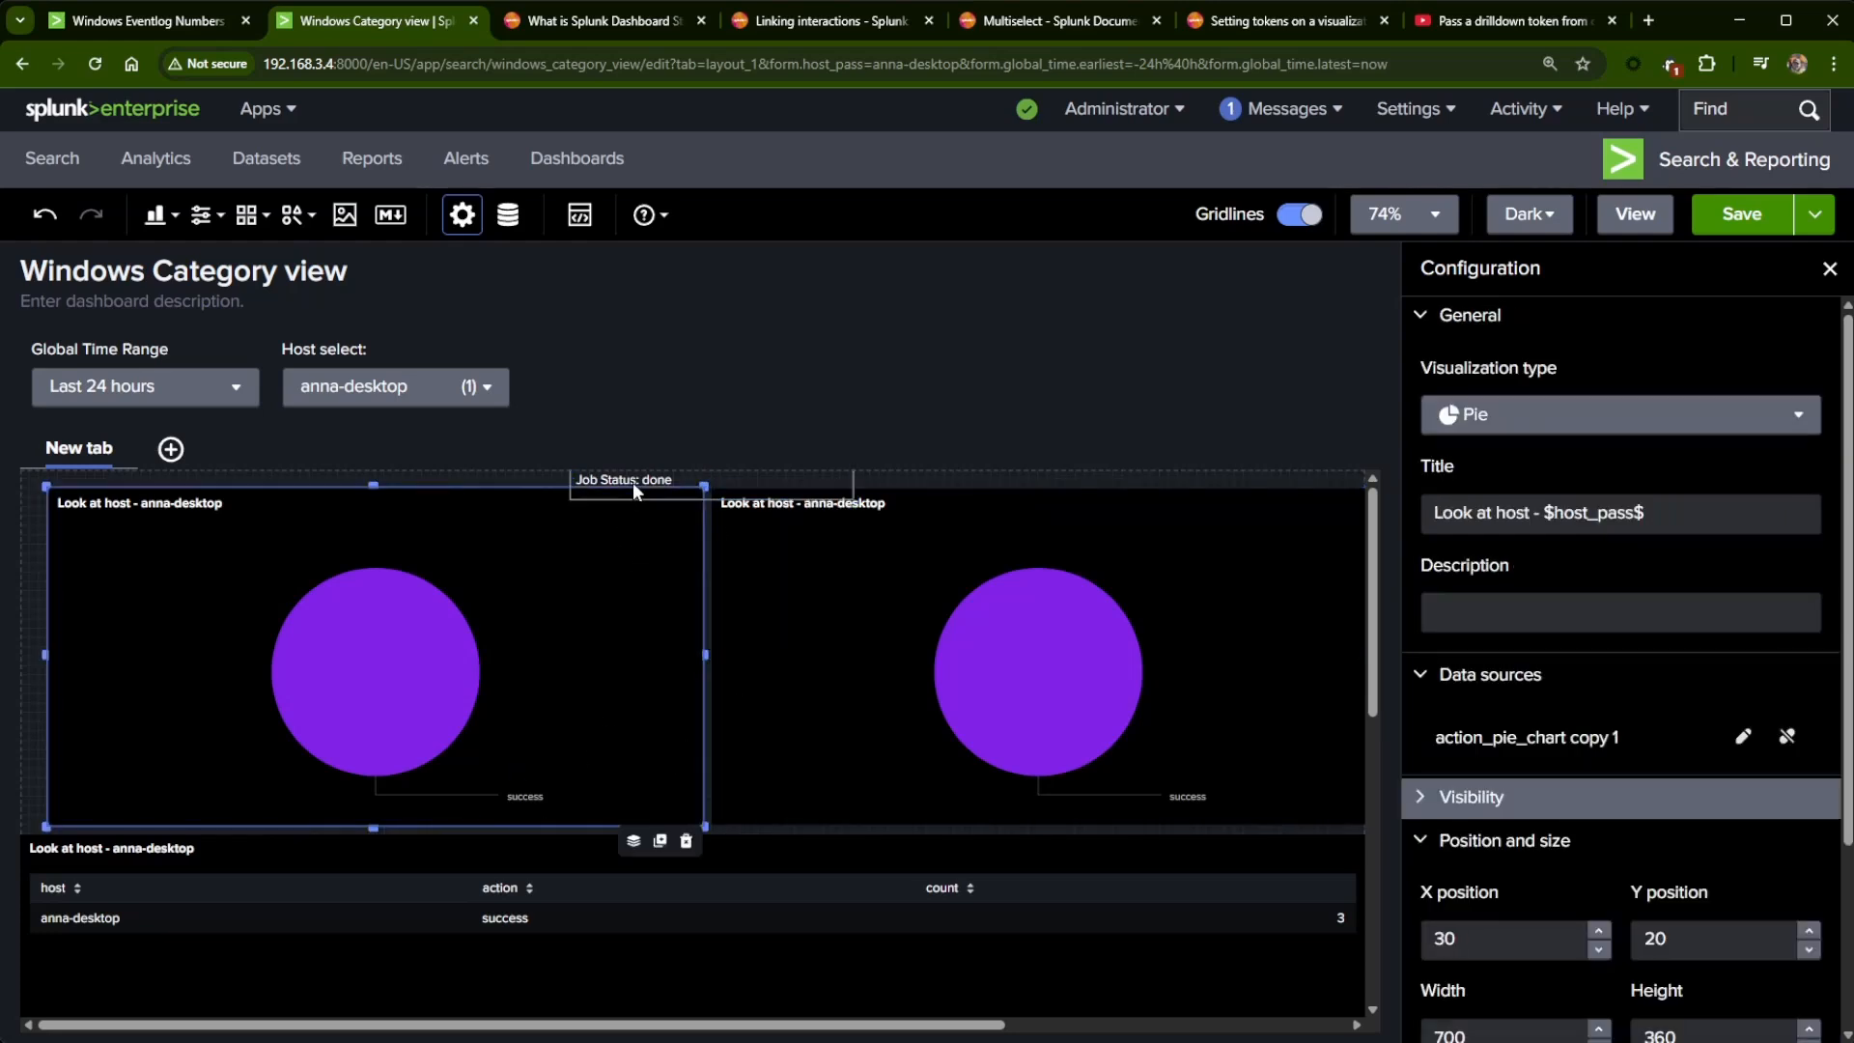
left_click_drag(633, 483, 1306, 483)
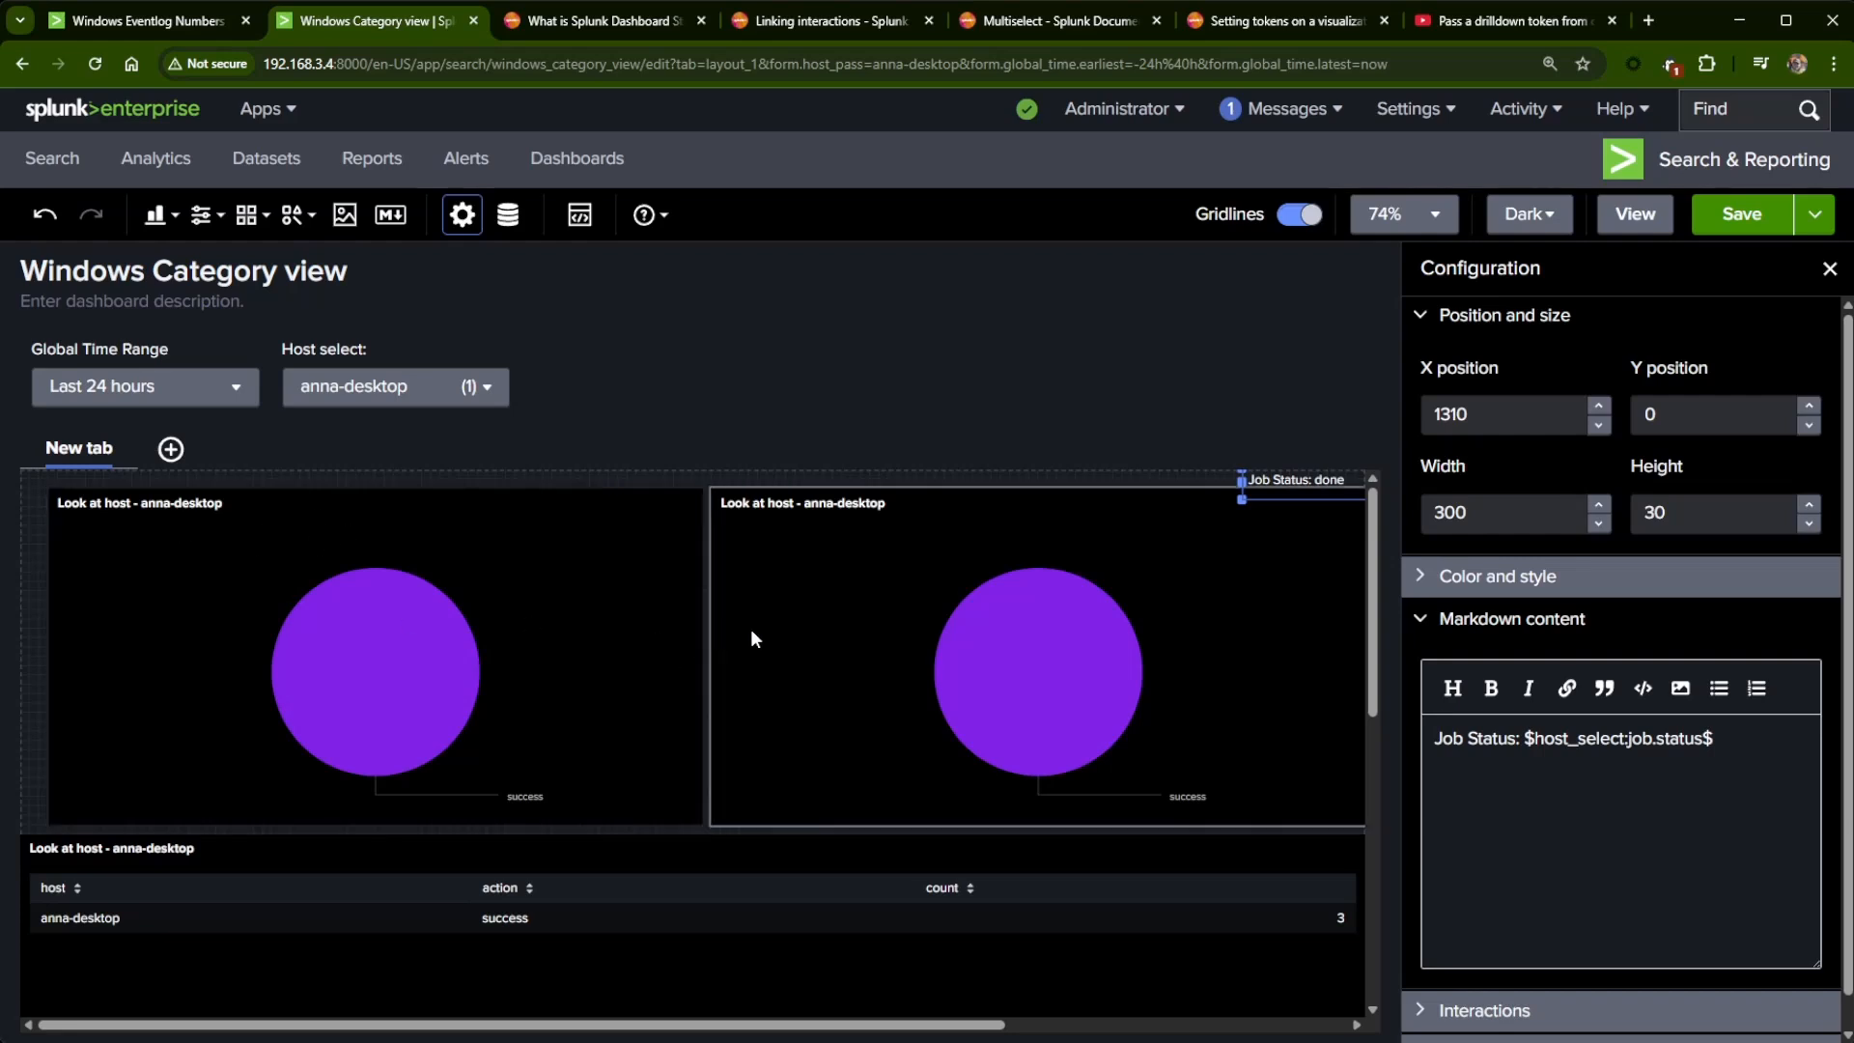
- Change the copied pie chart's query to "stats count by Category" instead of action and apply the data source edit
left_click(530, 655)
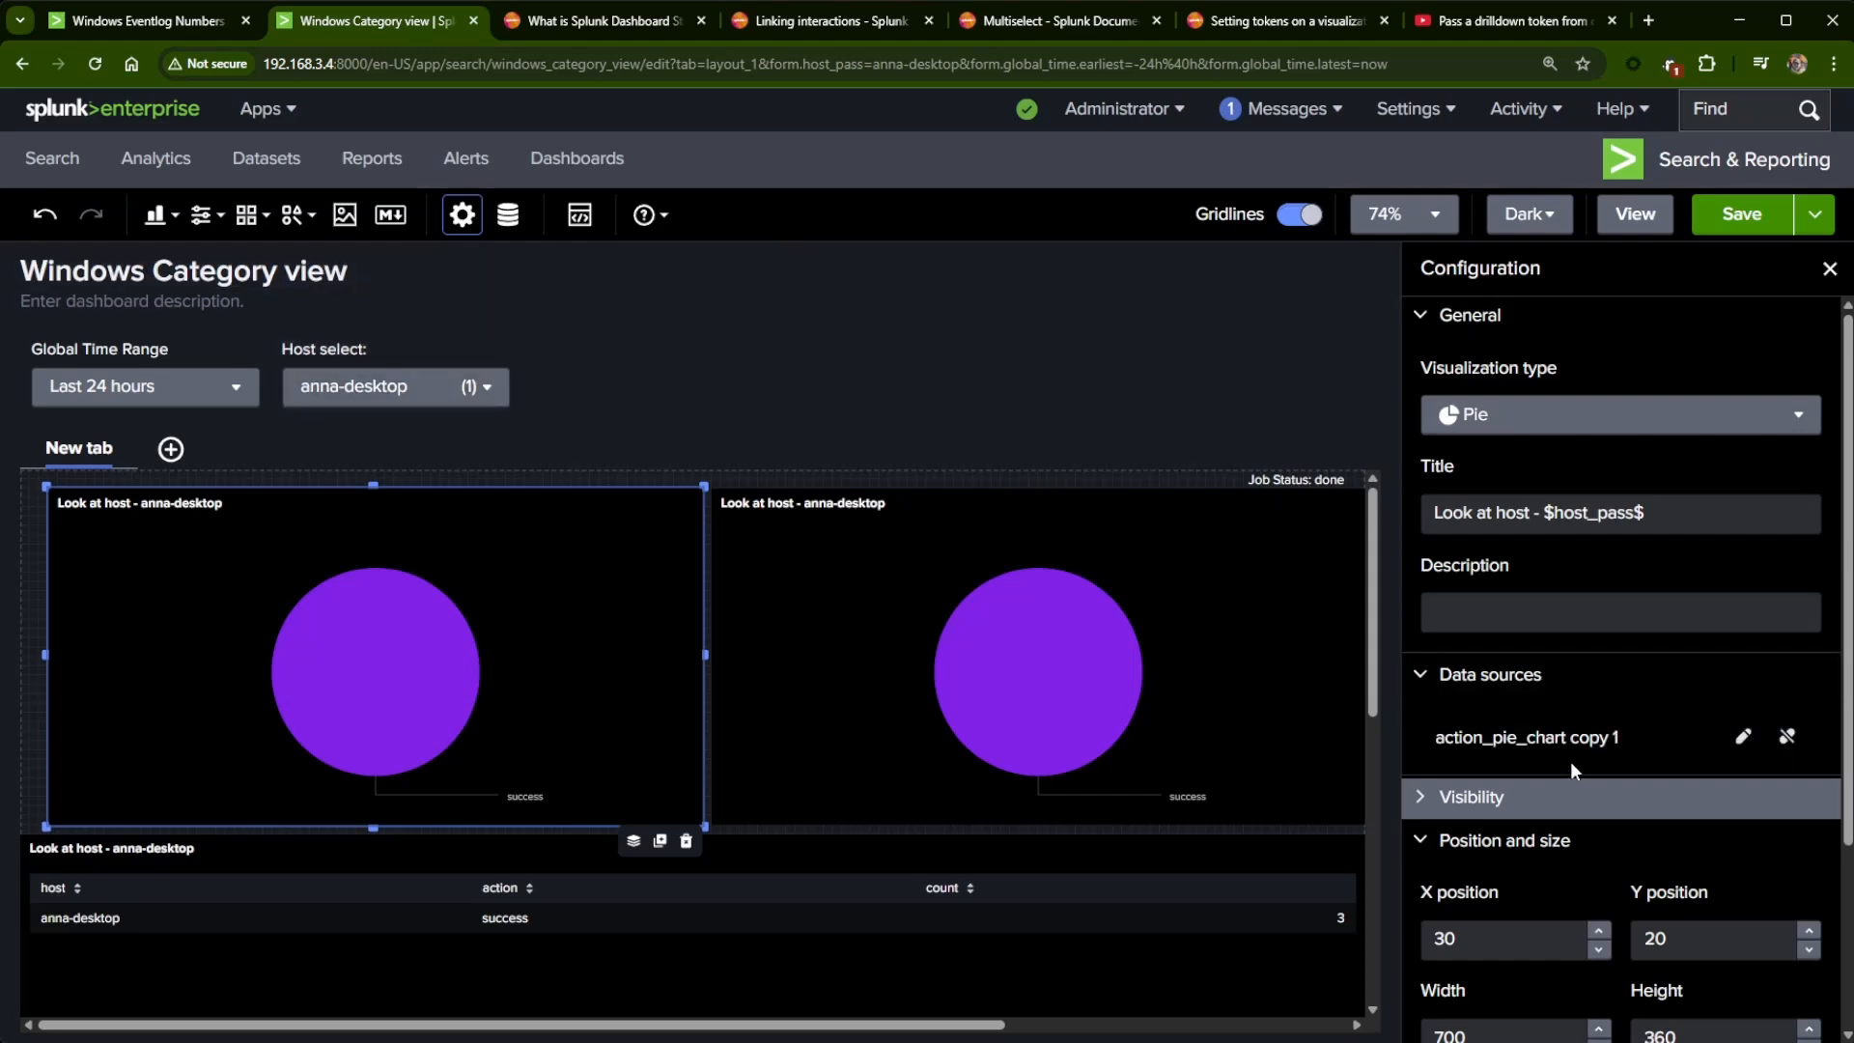
left_click(1743, 737)
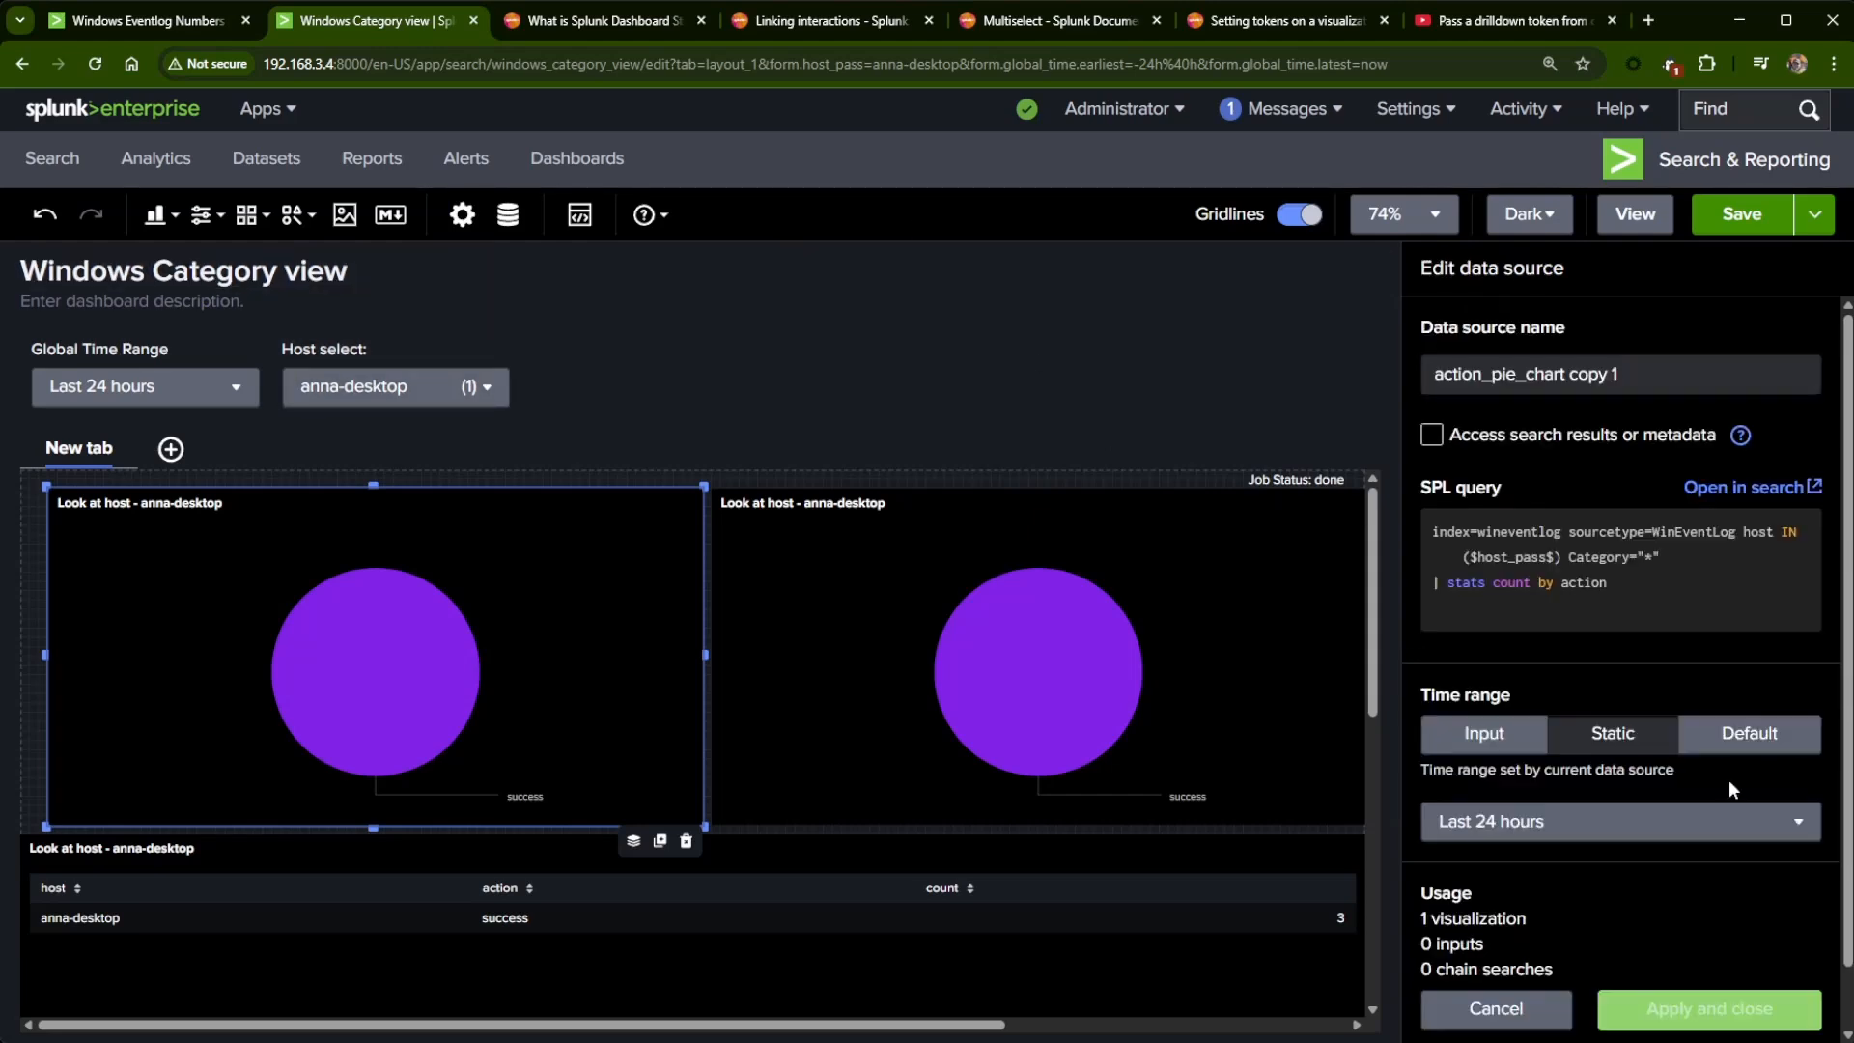
left_click(1620, 582)
key("BackSpace")
key("BackSpace")
key("BackSpace")
key("BackSpace")
key("BackSpace")
key("BackSpace")
type("Cate")
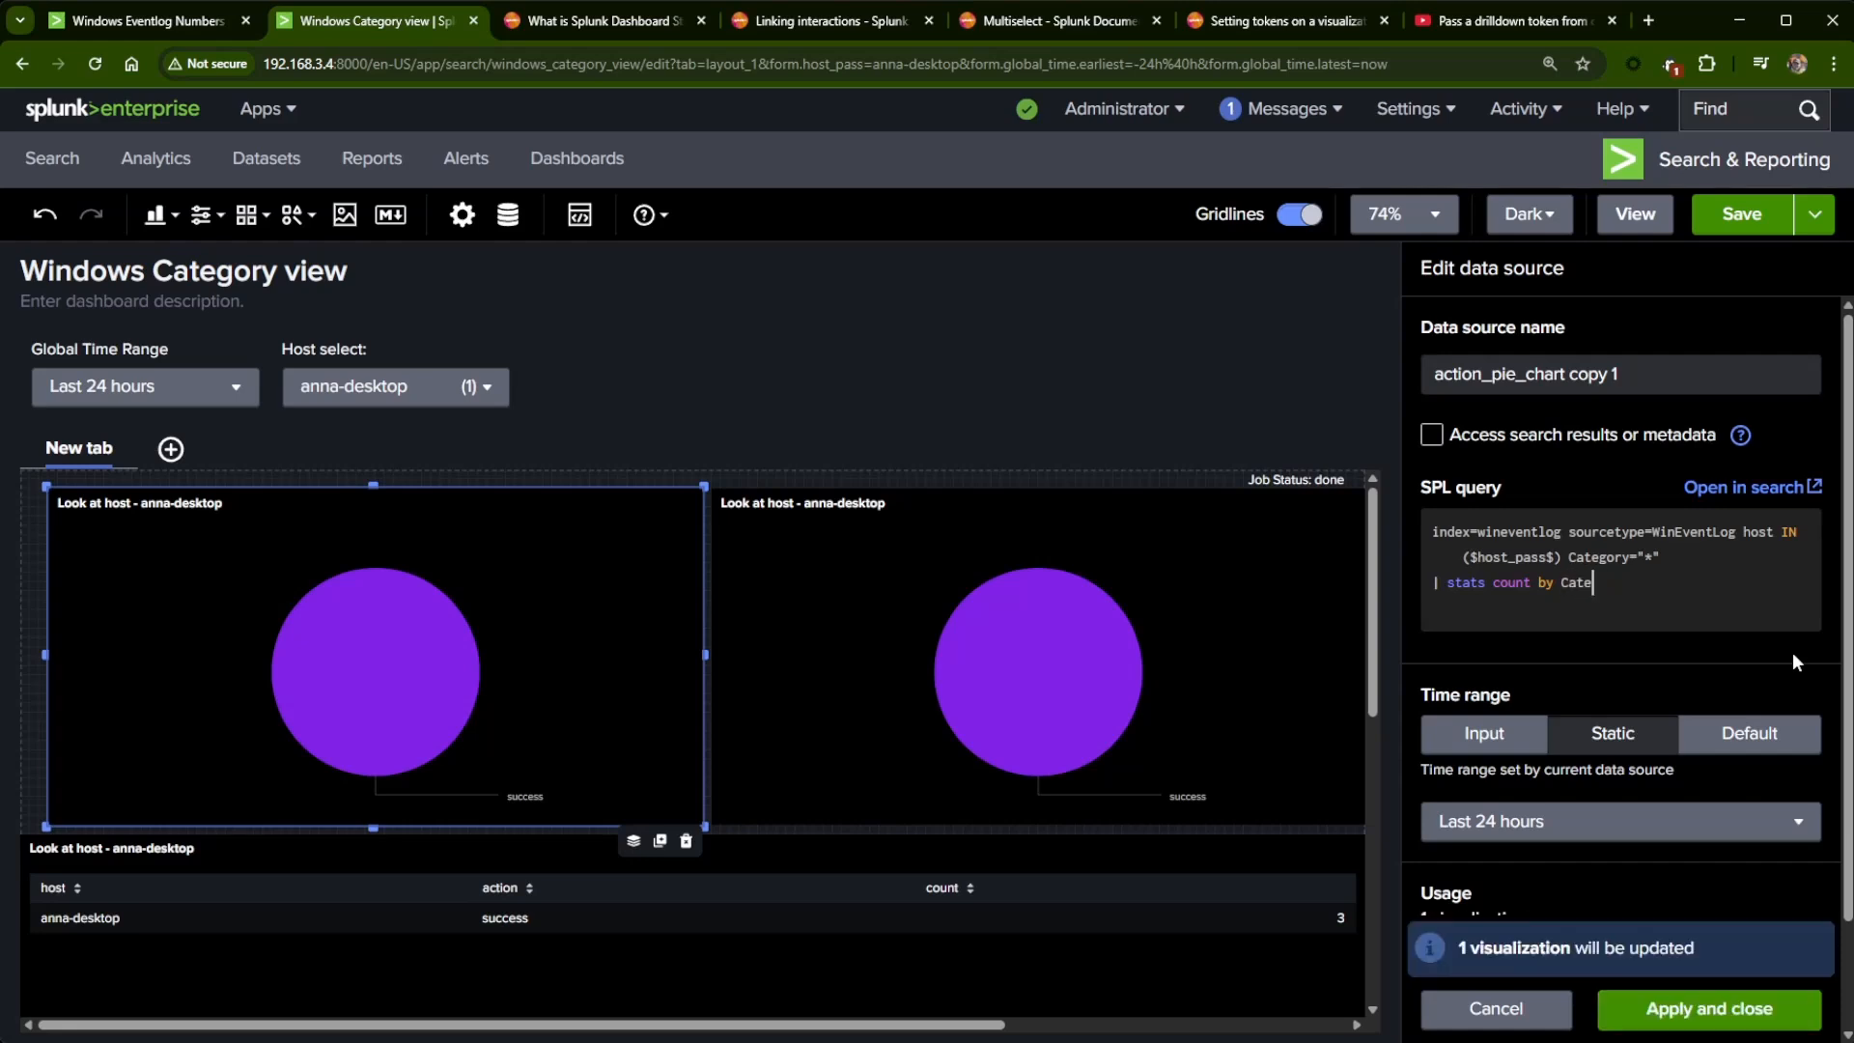
type("gory")
left_click(1693, 1009)
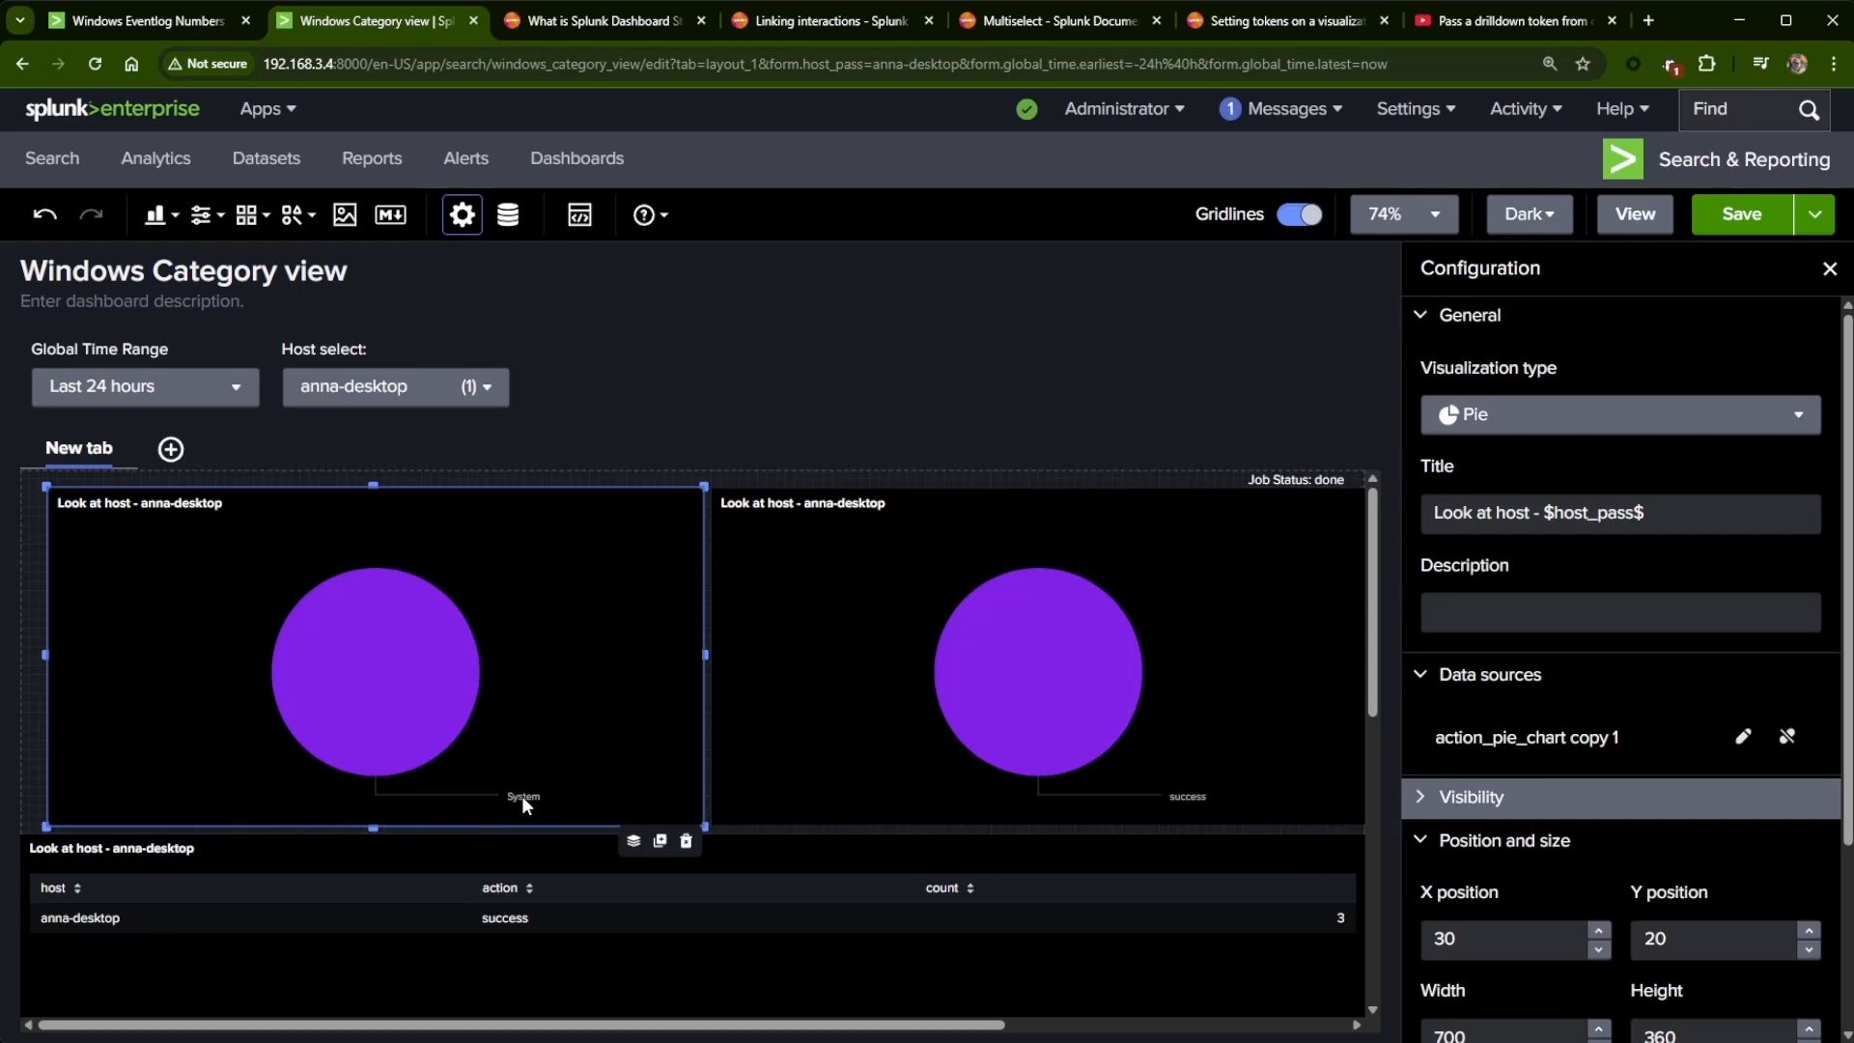
- Switch the Host select filter from anna-desktop to TRAVIS_DESKTOP
left_click(387, 401)
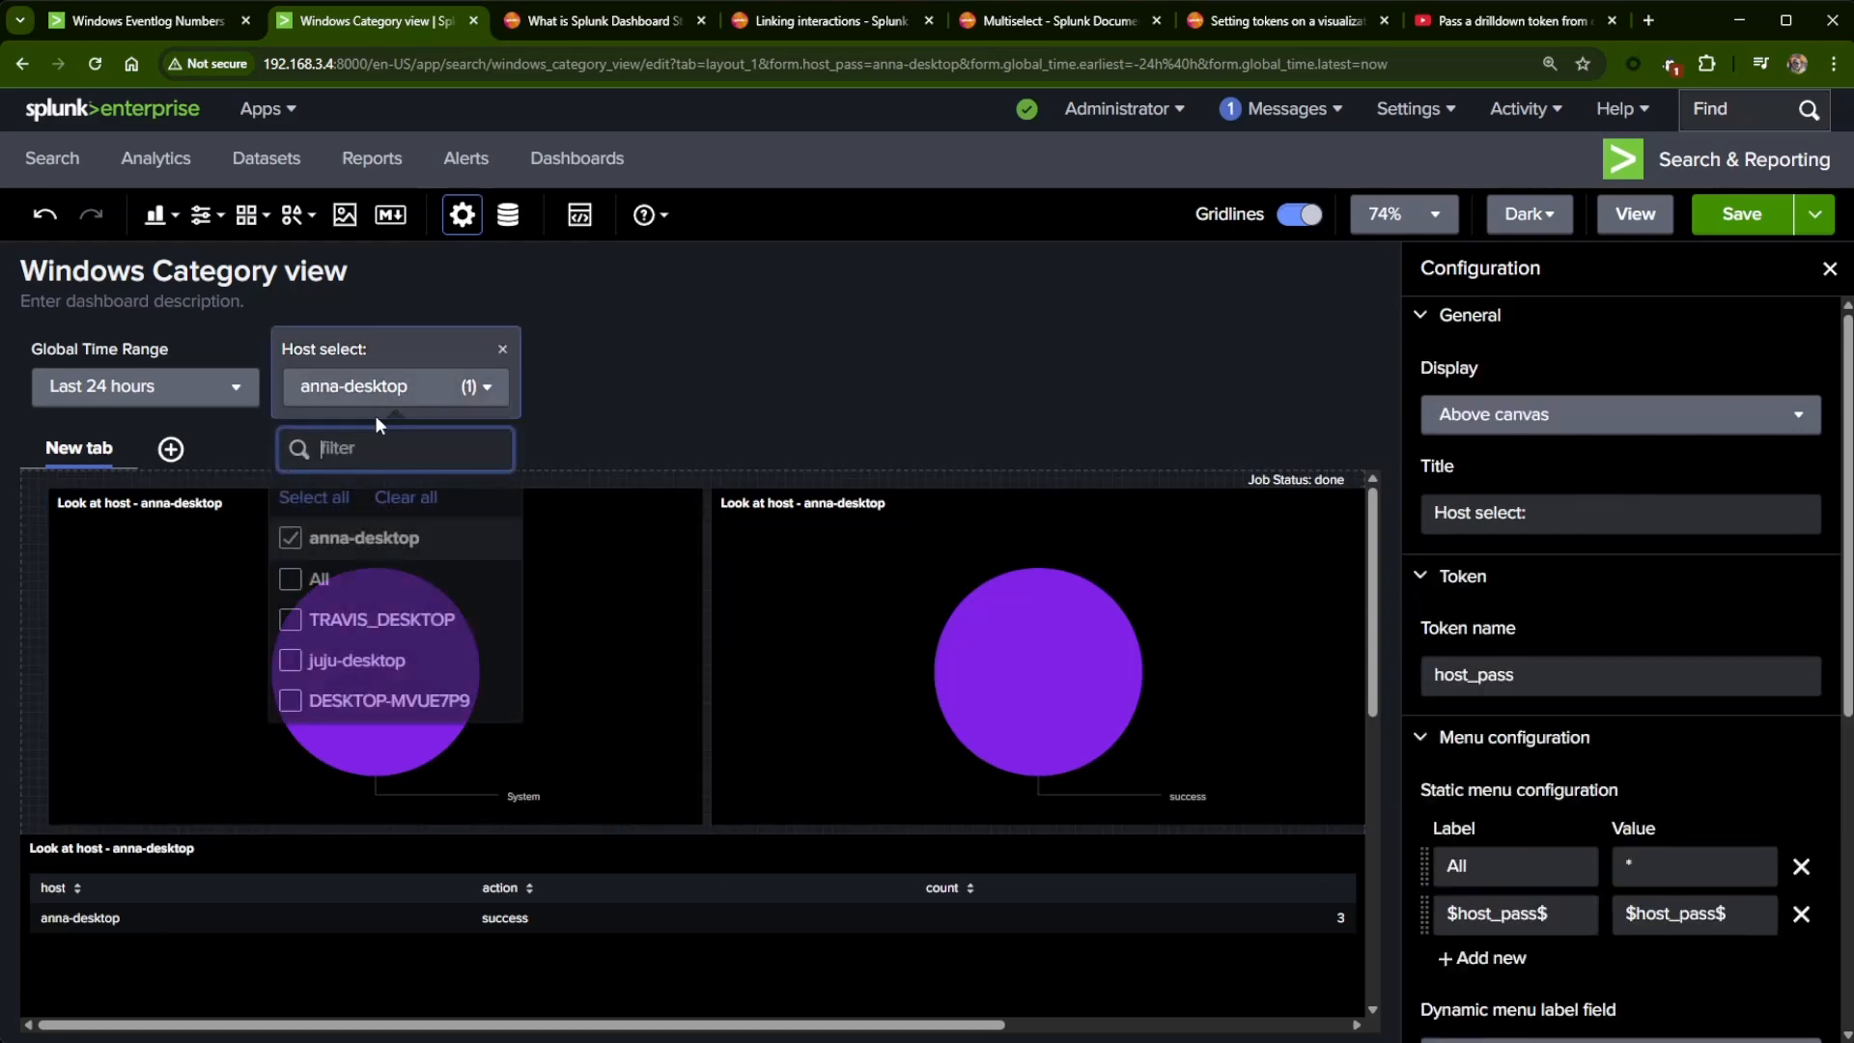
left_click(293, 621)
left_click(796, 333)
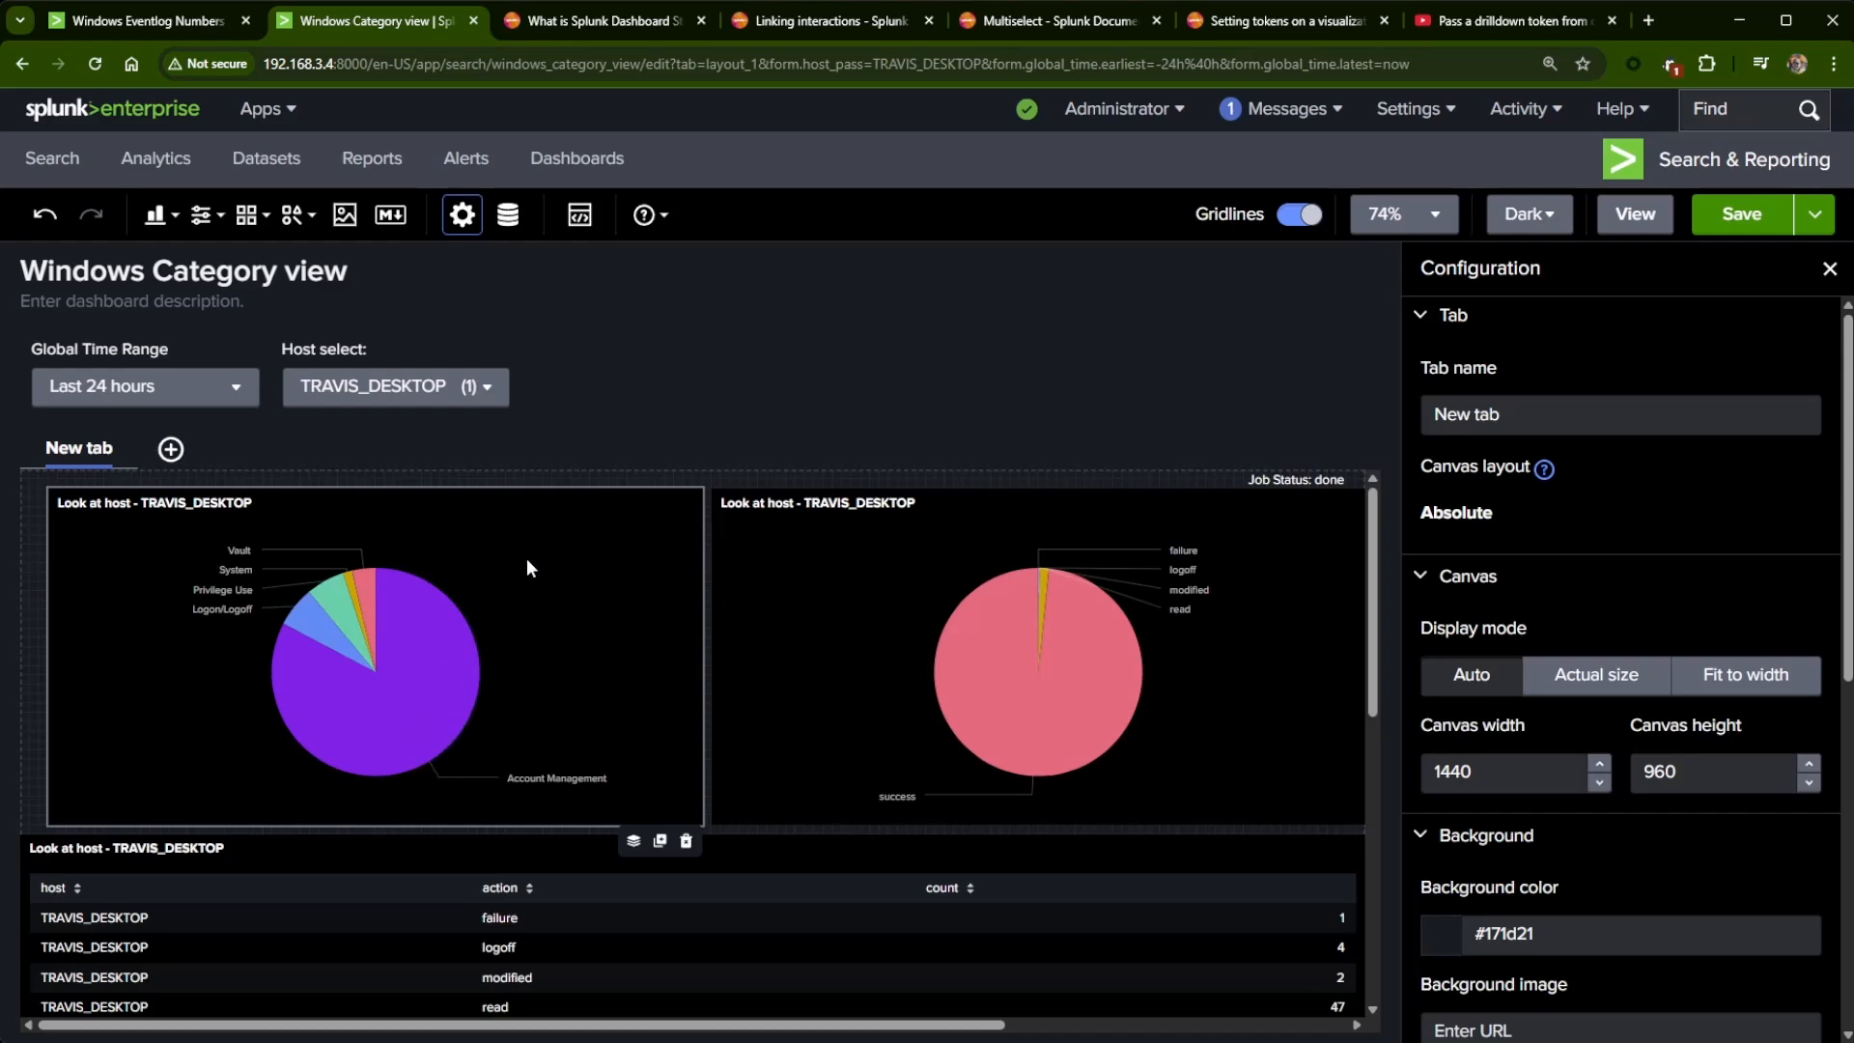
- Align the pie charts: category chart at X 10, Y 10, sized 720 by 370; action chart at X 730, Y 10, sized 700 by 370
left_click_drag(527, 560, 512, 556)
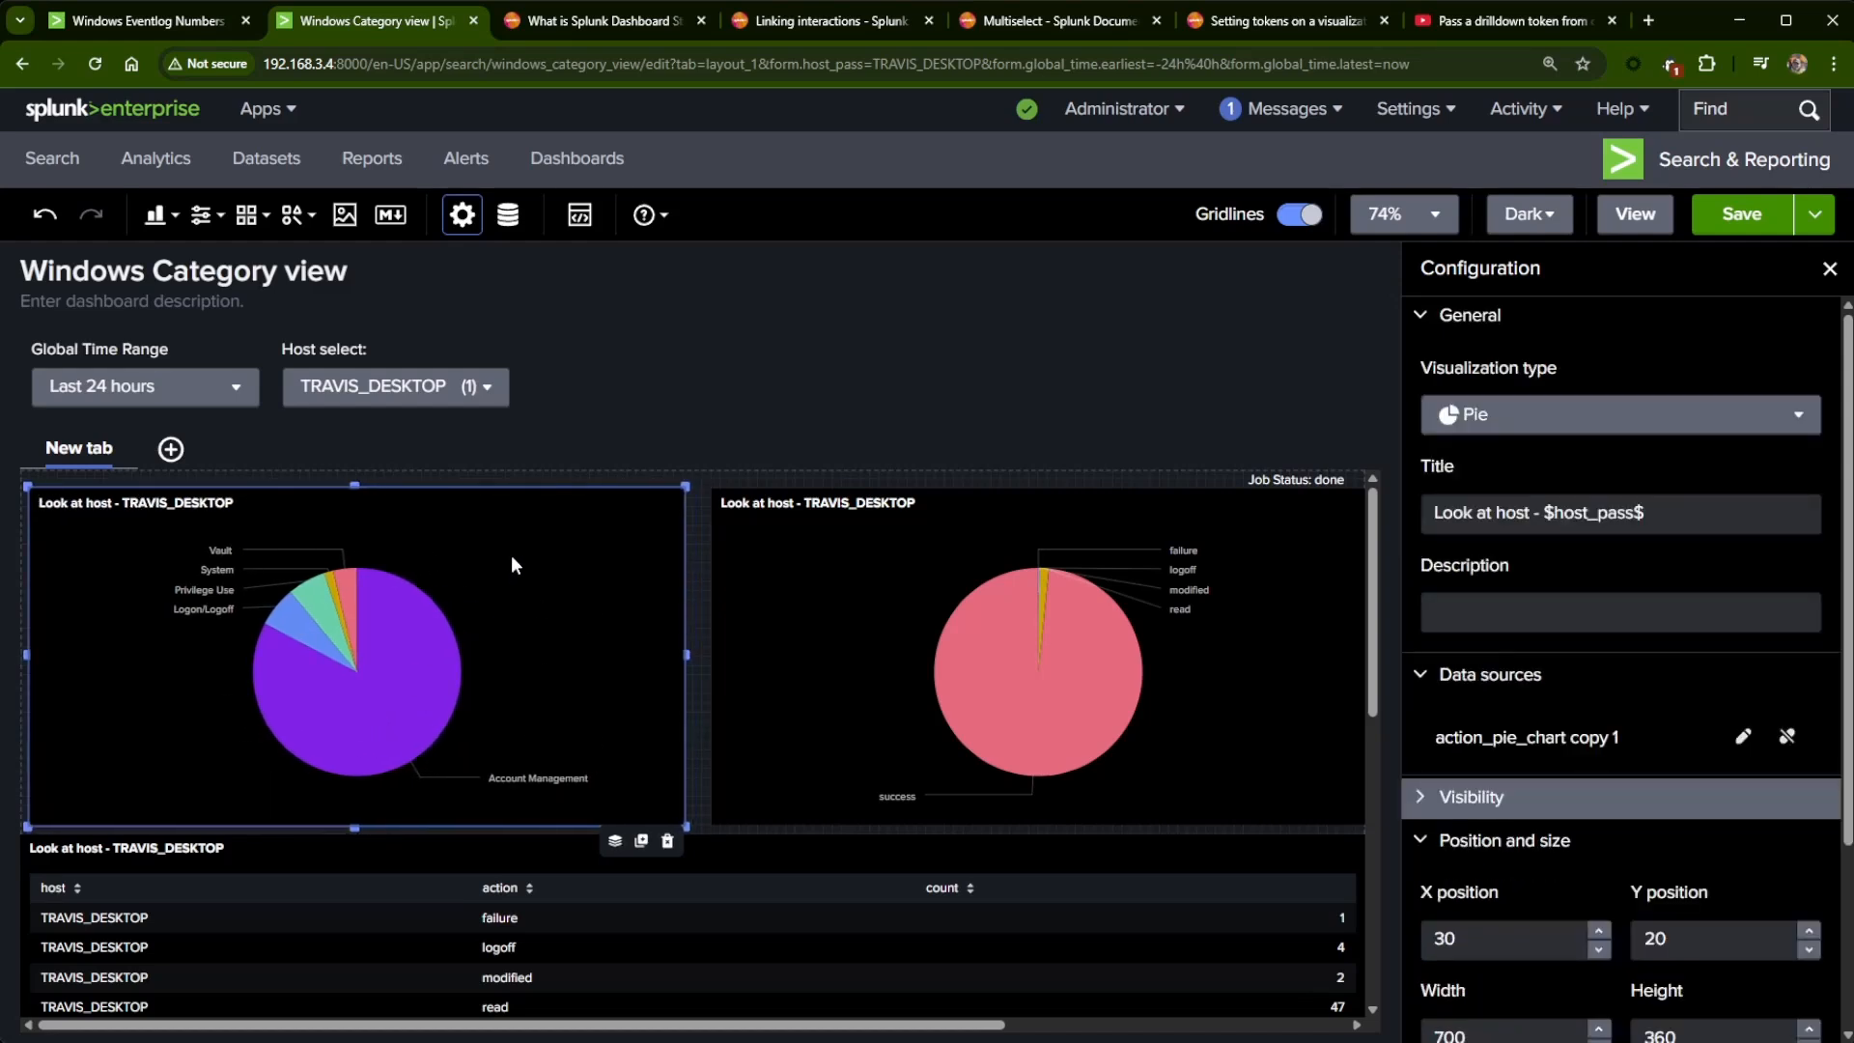
left_click_drag(785, 570, 781, 570)
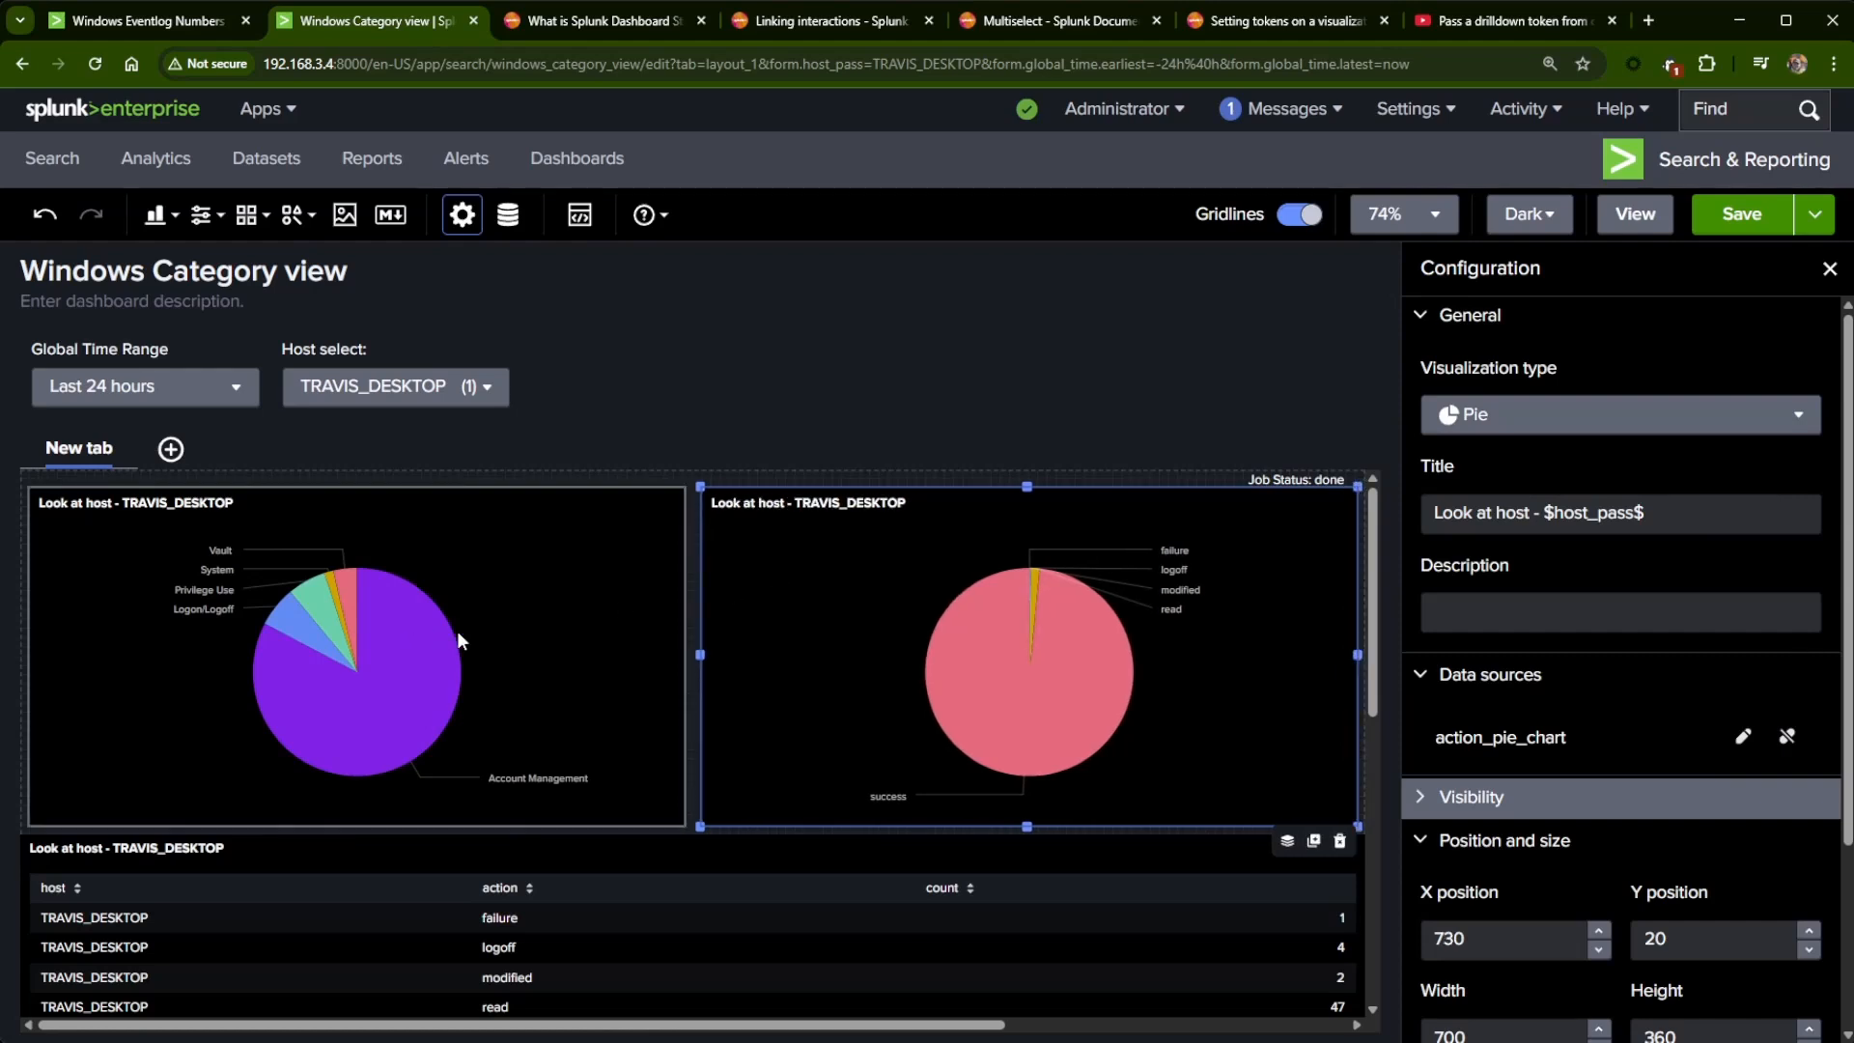
left_click(456, 630)
left_click_drag(684, 654, 705, 654)
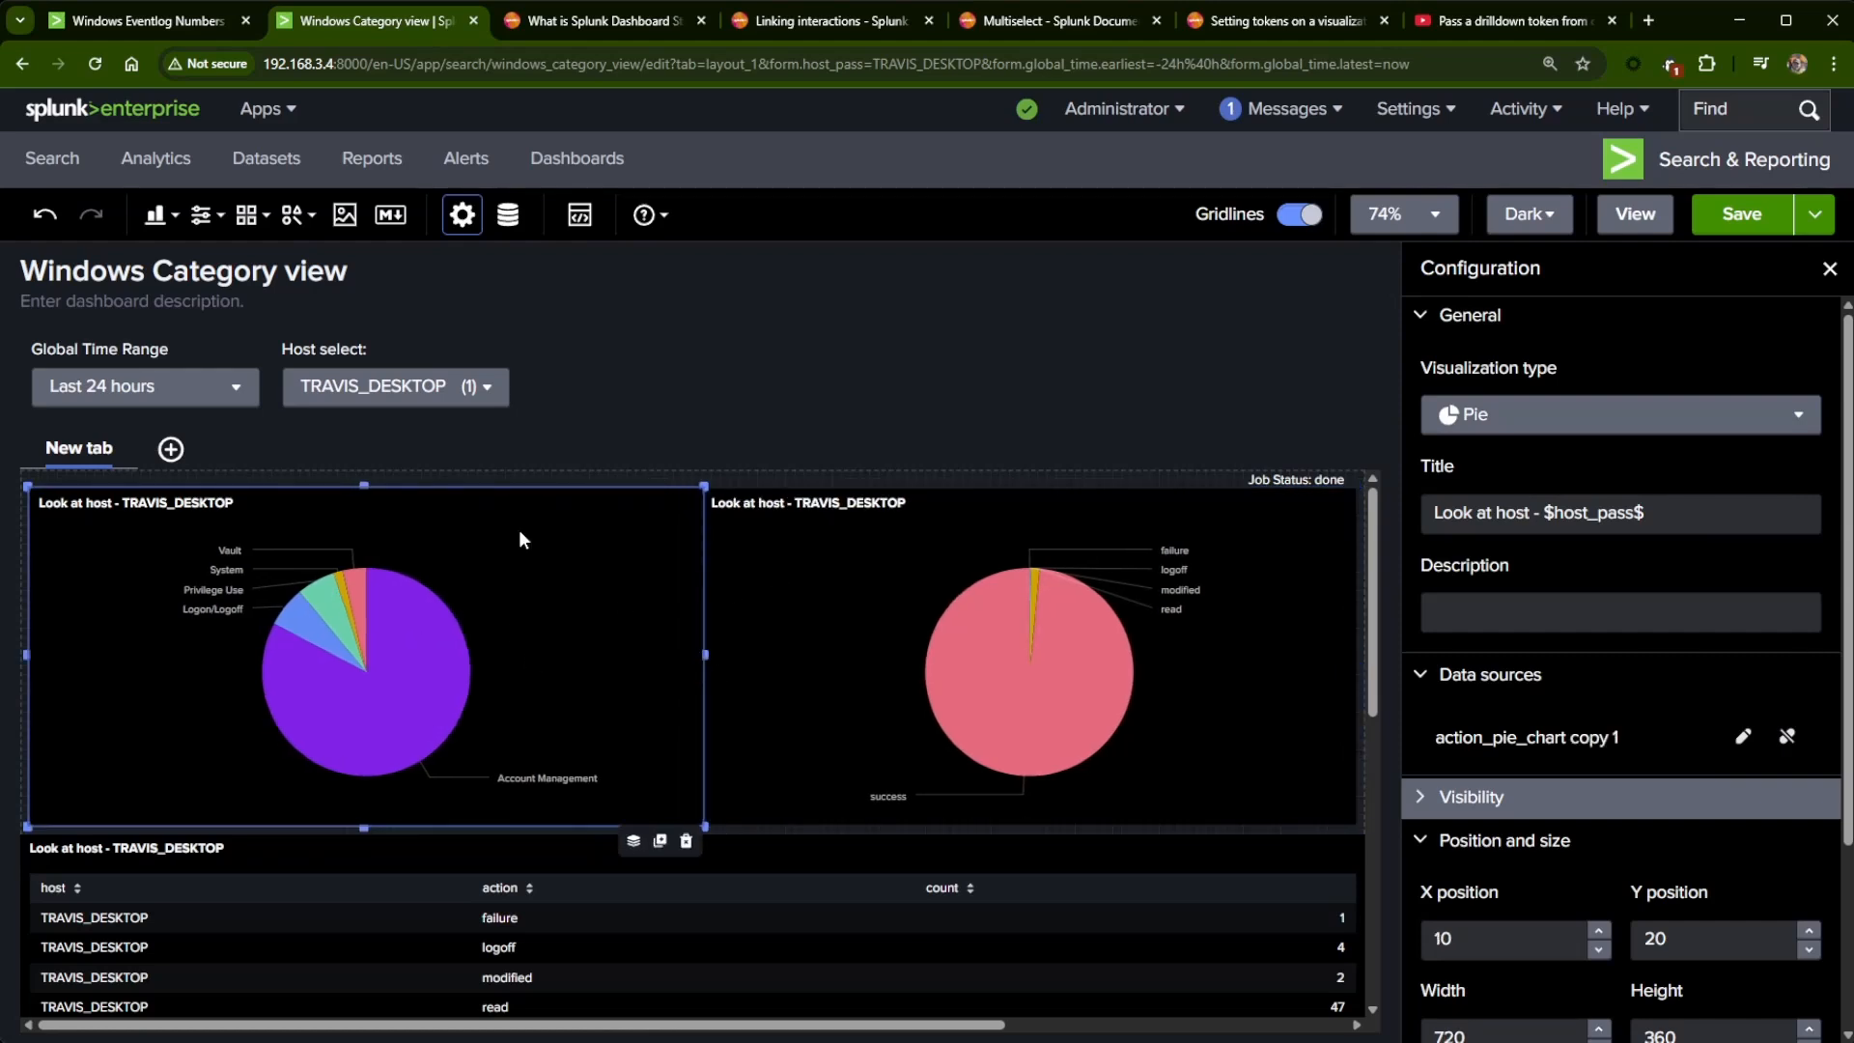
left_click_drag(364, 486, 366, 474)
left_click(1016, 570)
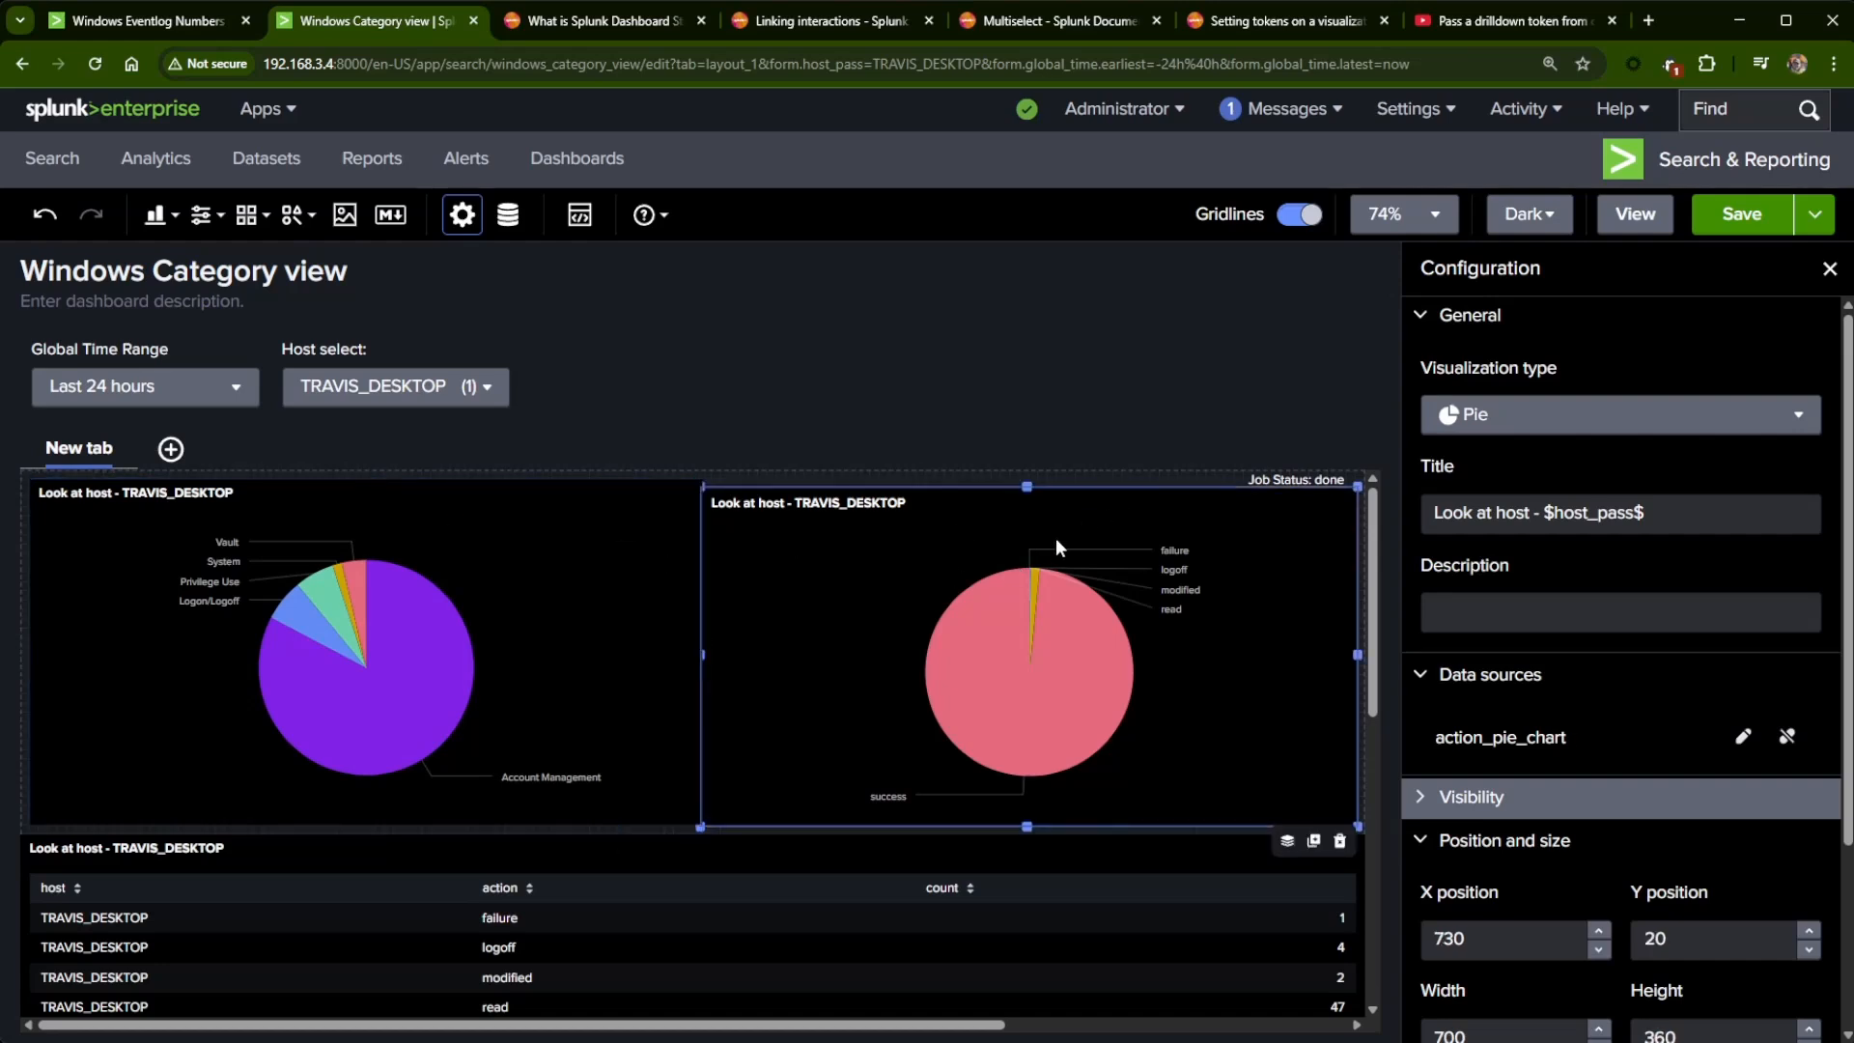
left_click_drag(1024, 485, 1028, 474)
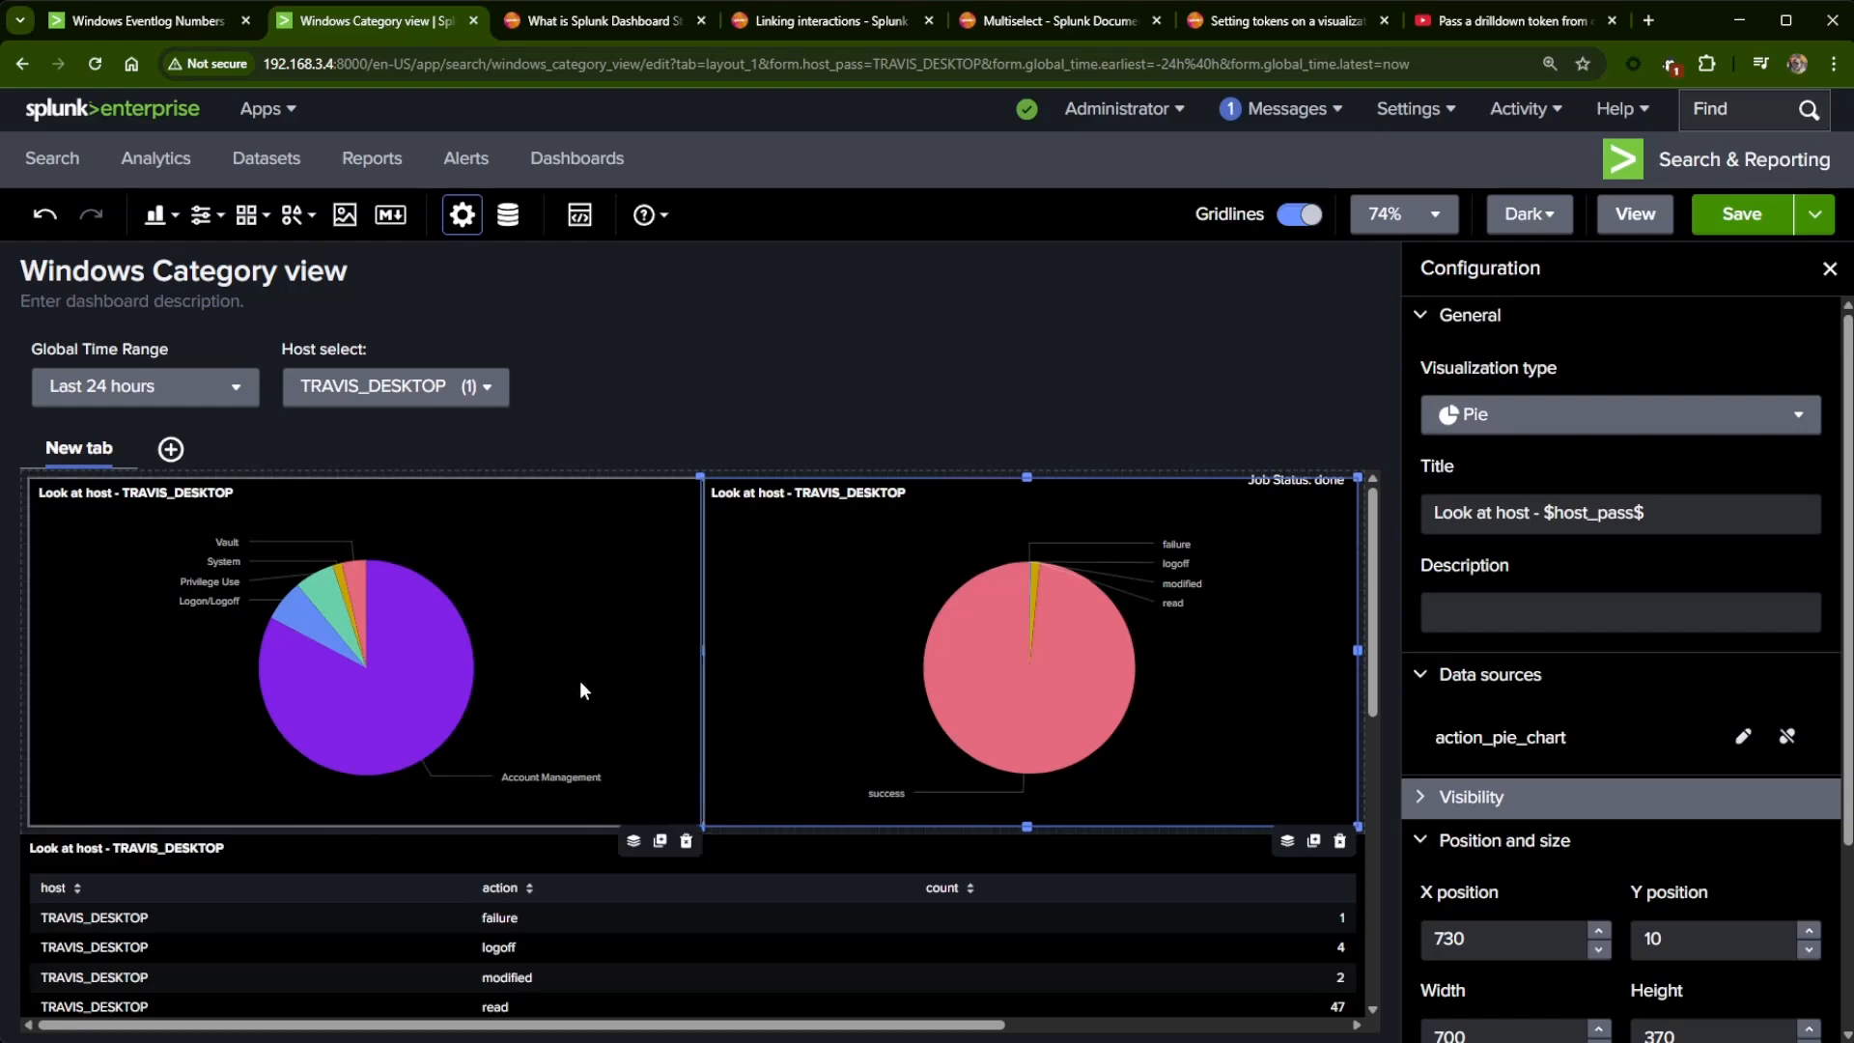
- Reduce the browser page zoom to fit more of the dashboard and look over the pie charts and table layout
key("ctrl+plus")
key("ctrl+plus")
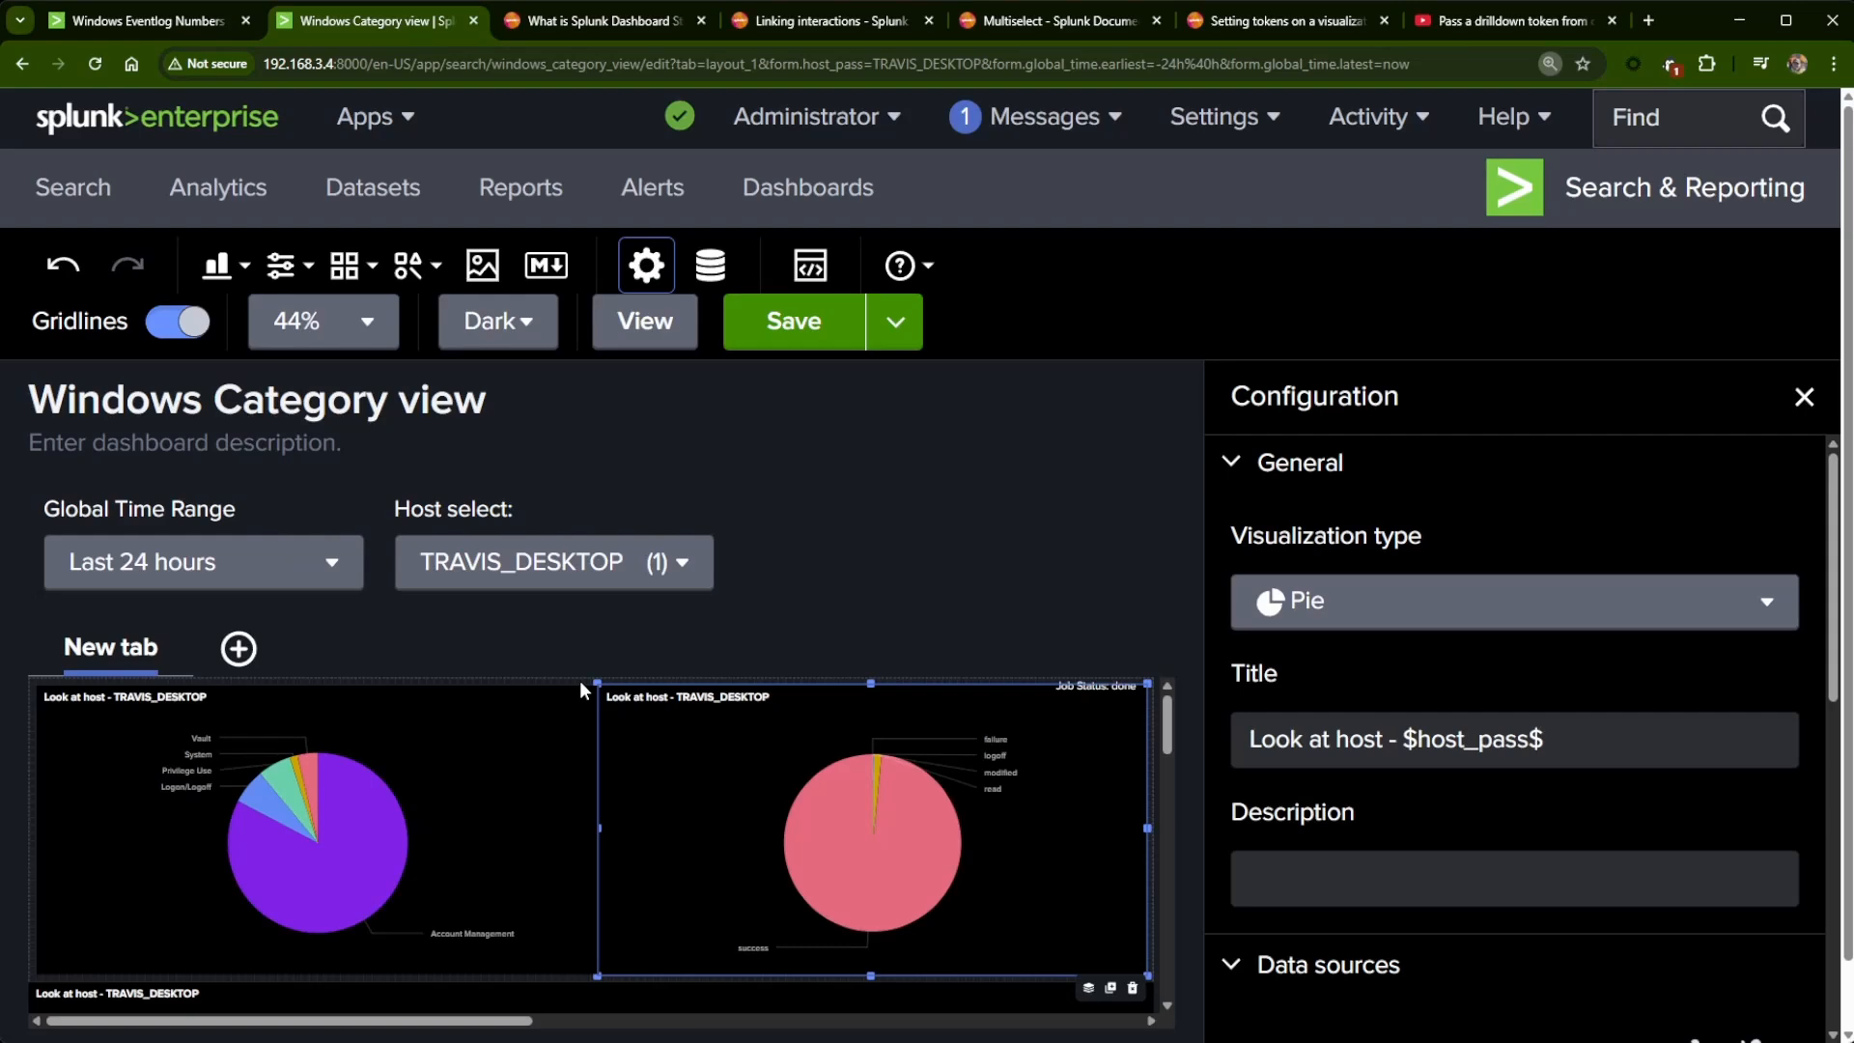
key("ctrl+minus")
key("ctrl+minus")
key("ctrl+minus")
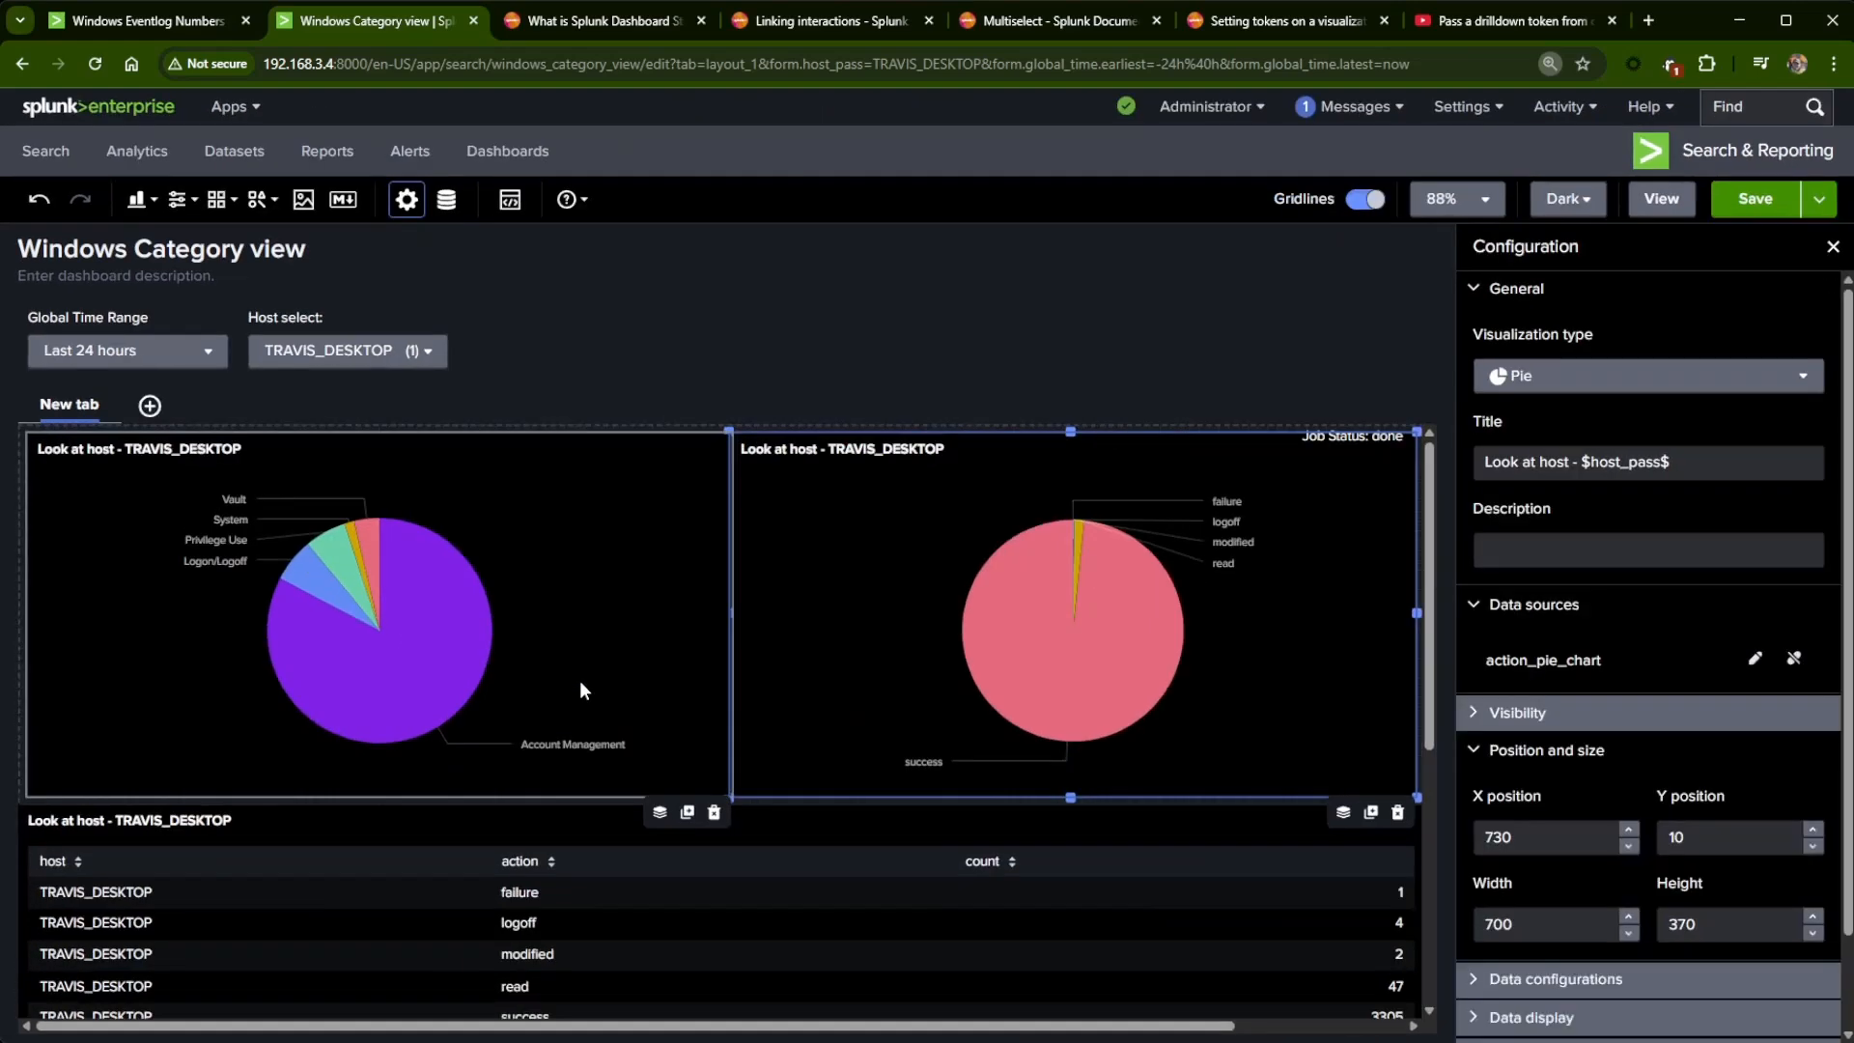
key("ctrl+minus")
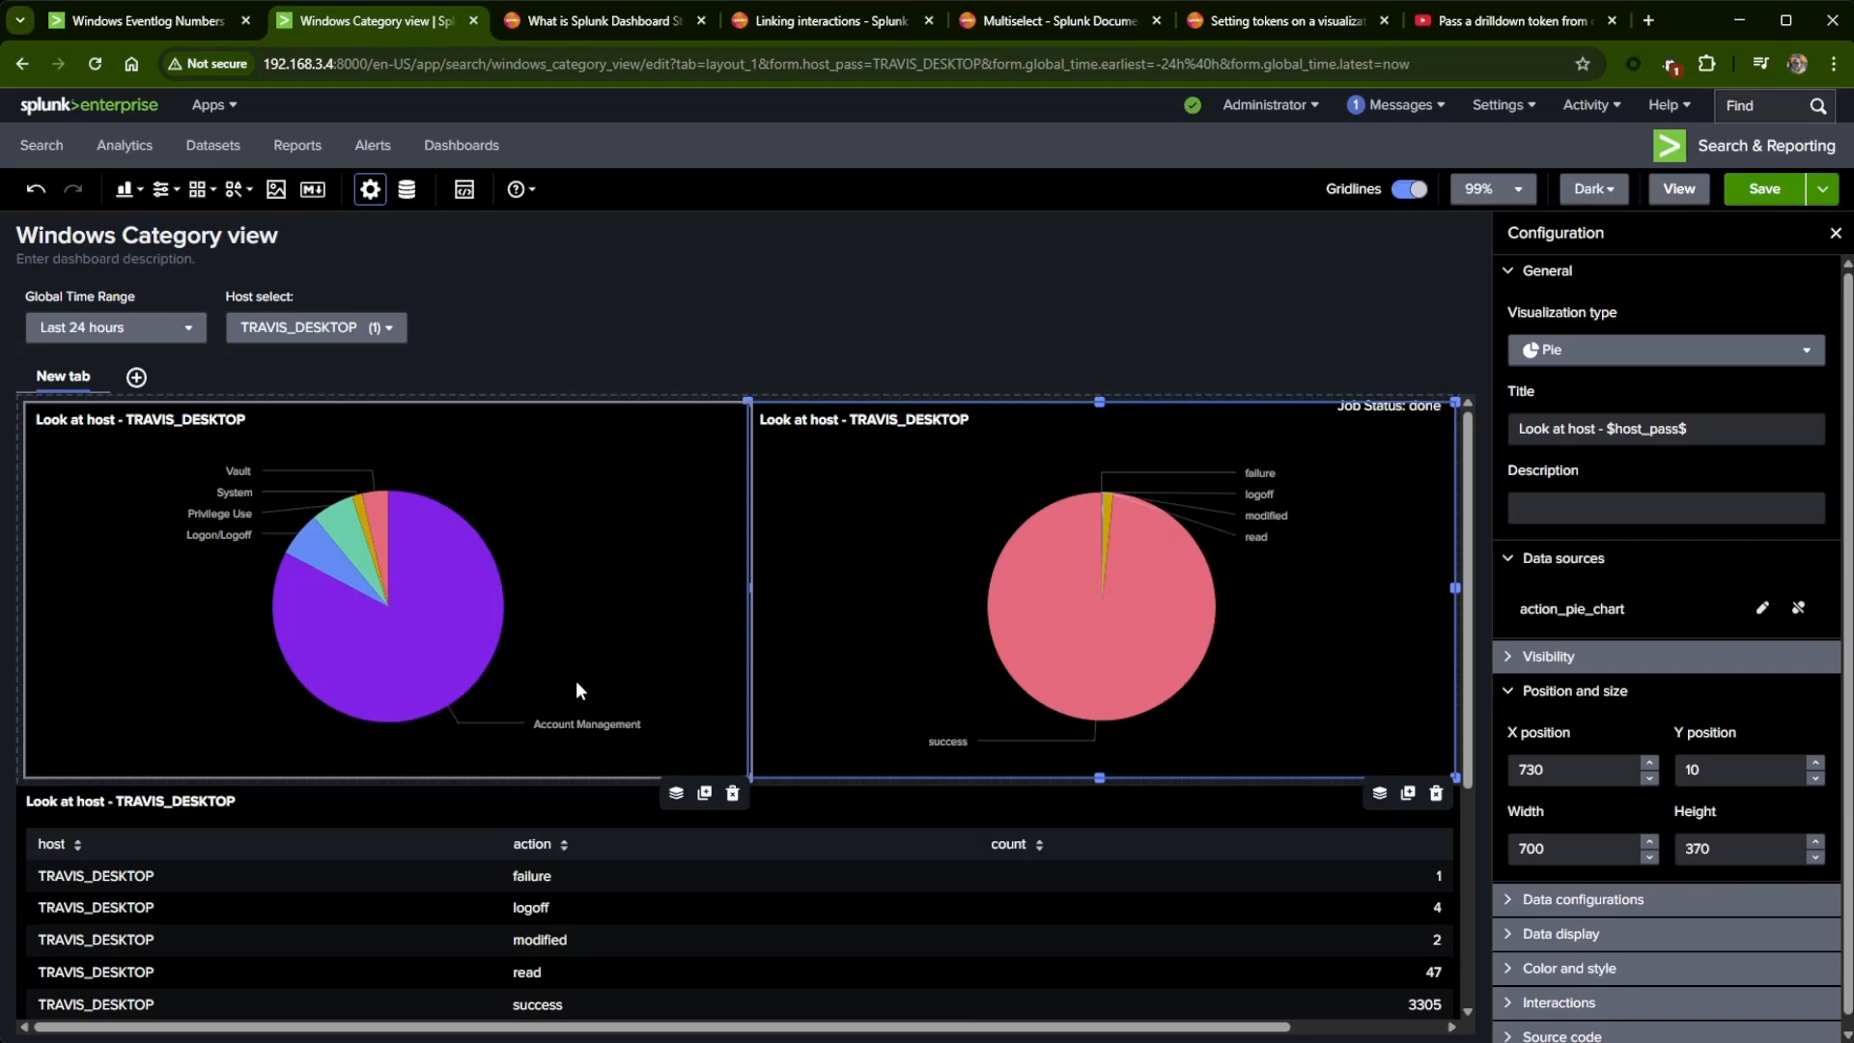
key("ctrl+plus")
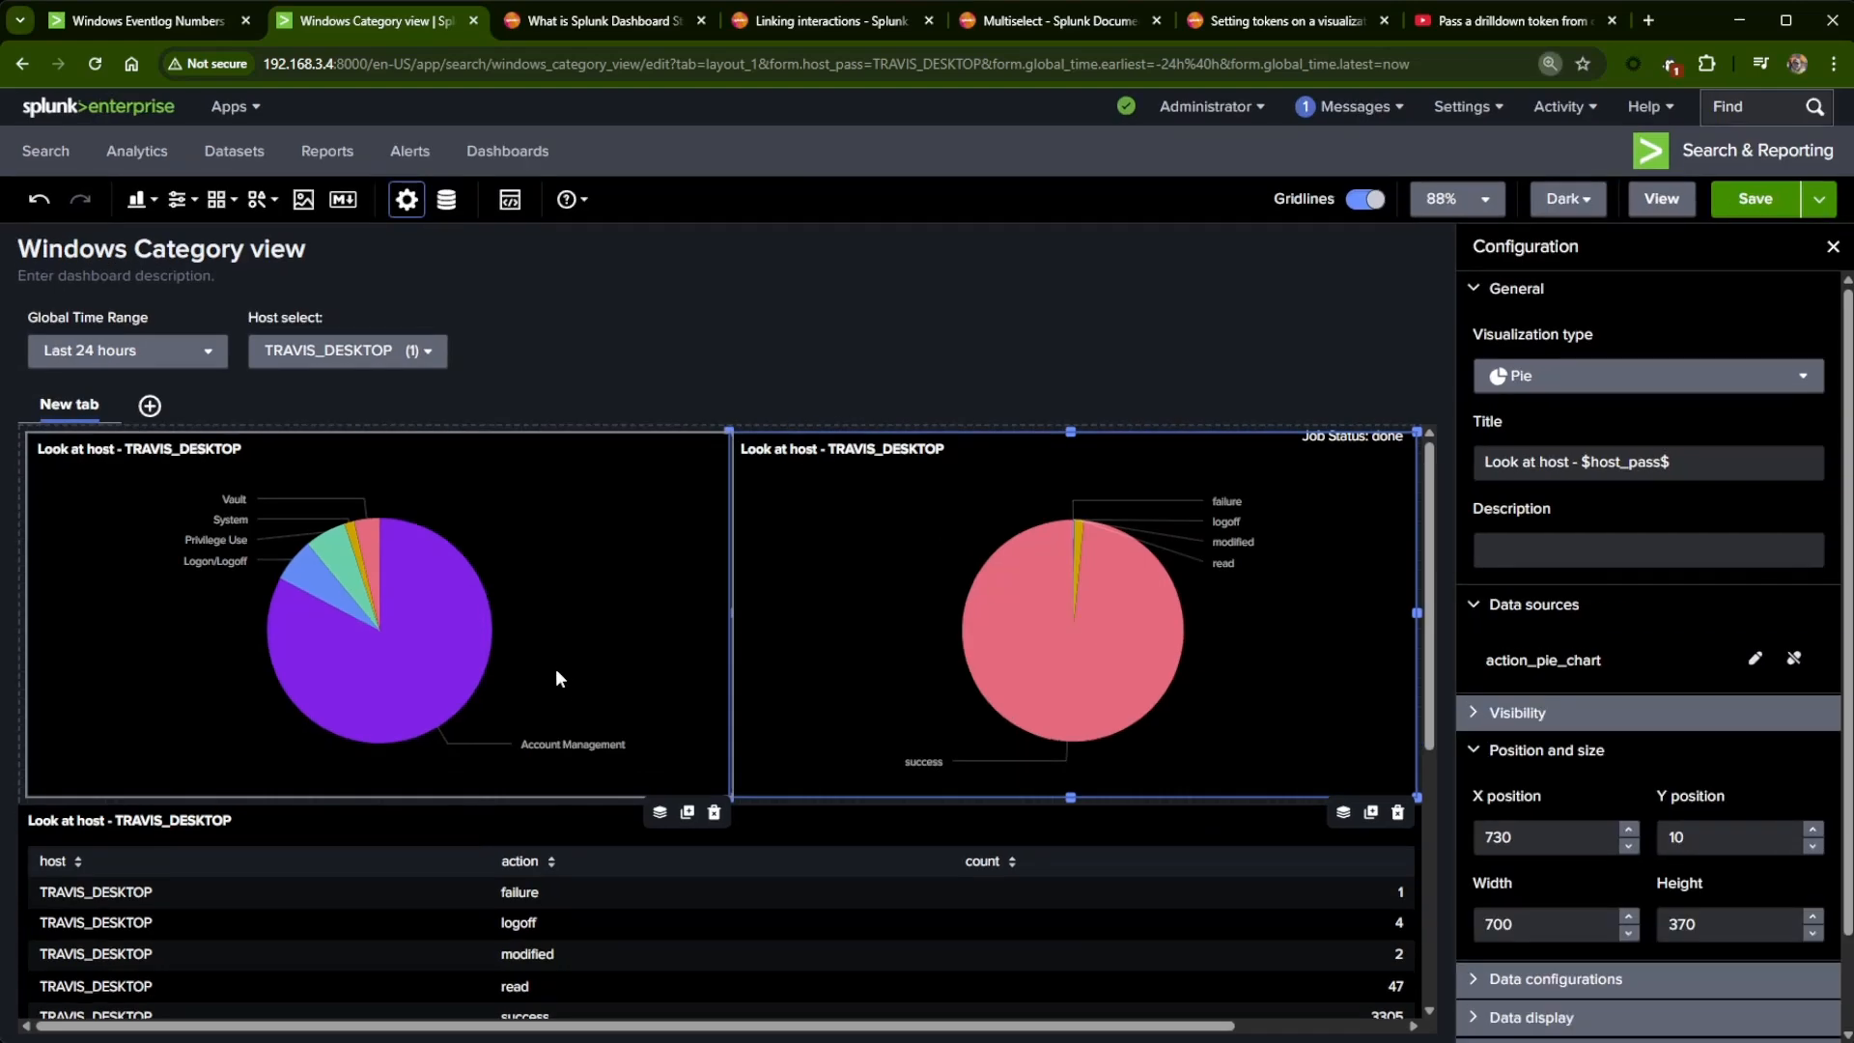
left_click(894, 346)
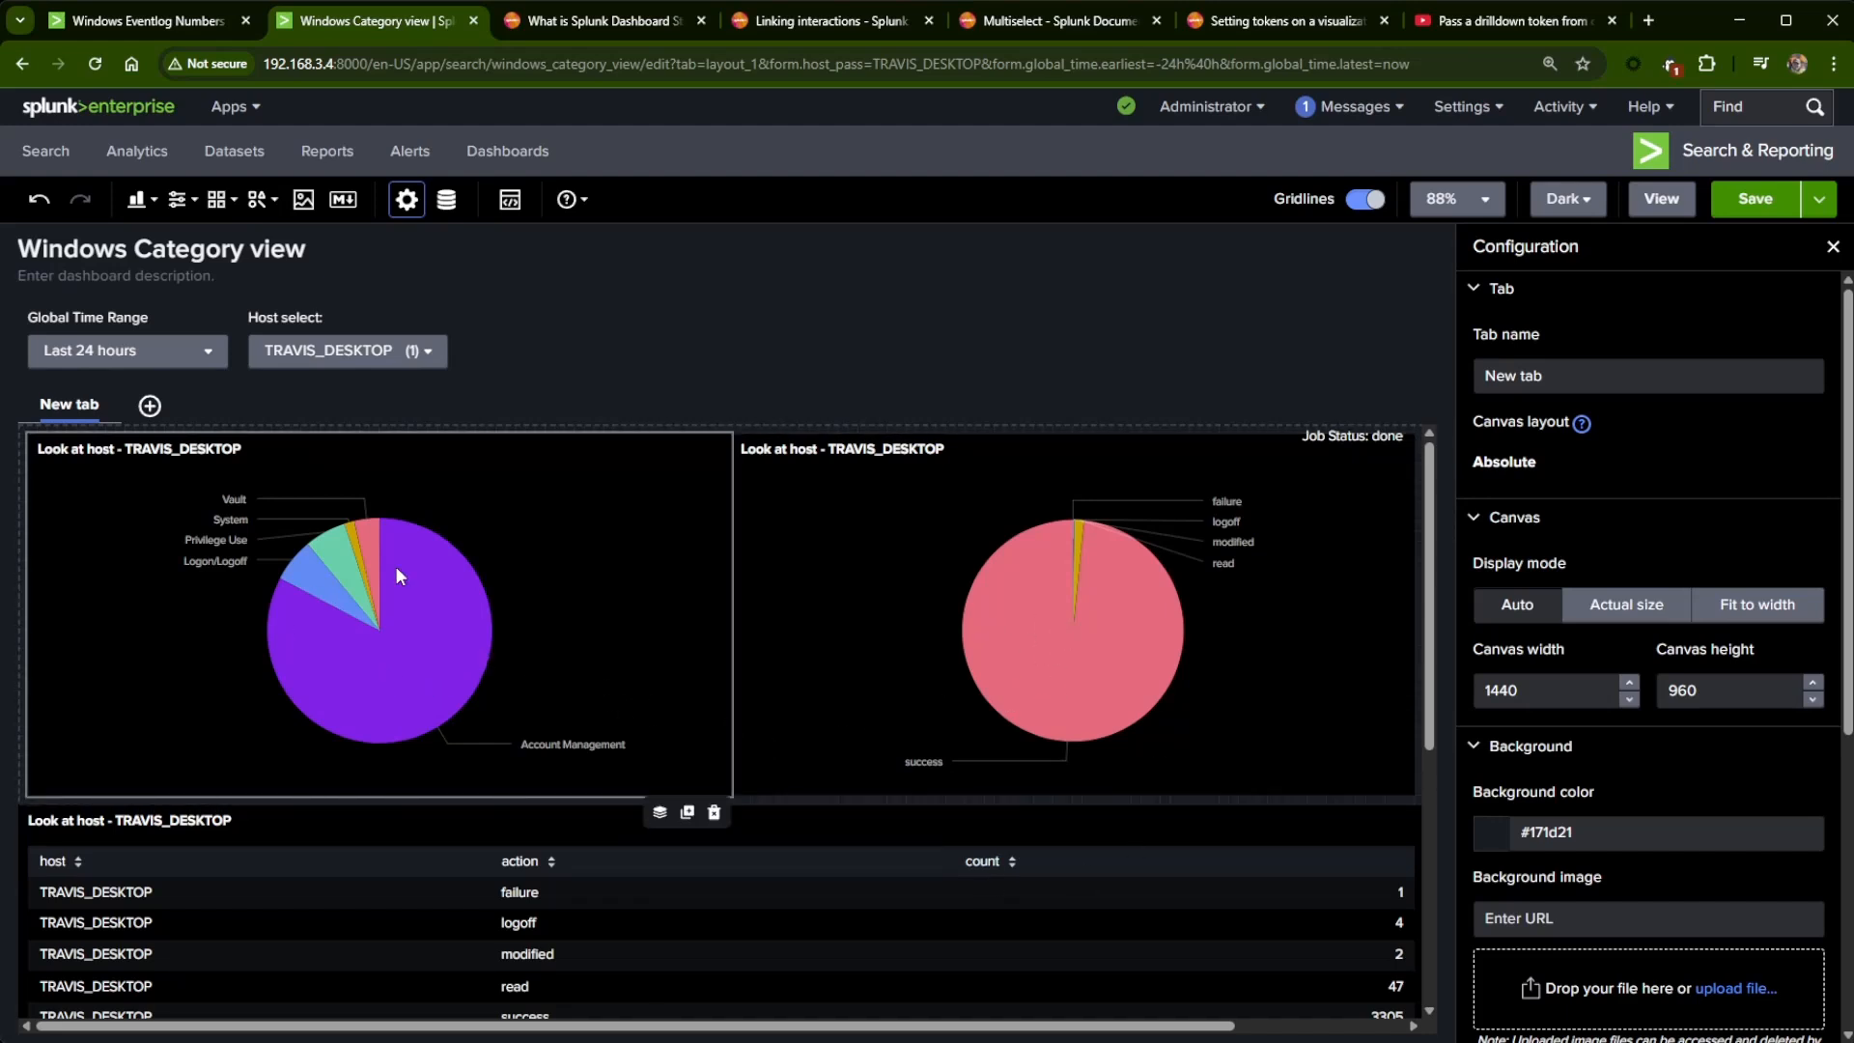
scroll(1057, 838, "down", 1)
scroll(716, 810, "up", 1)
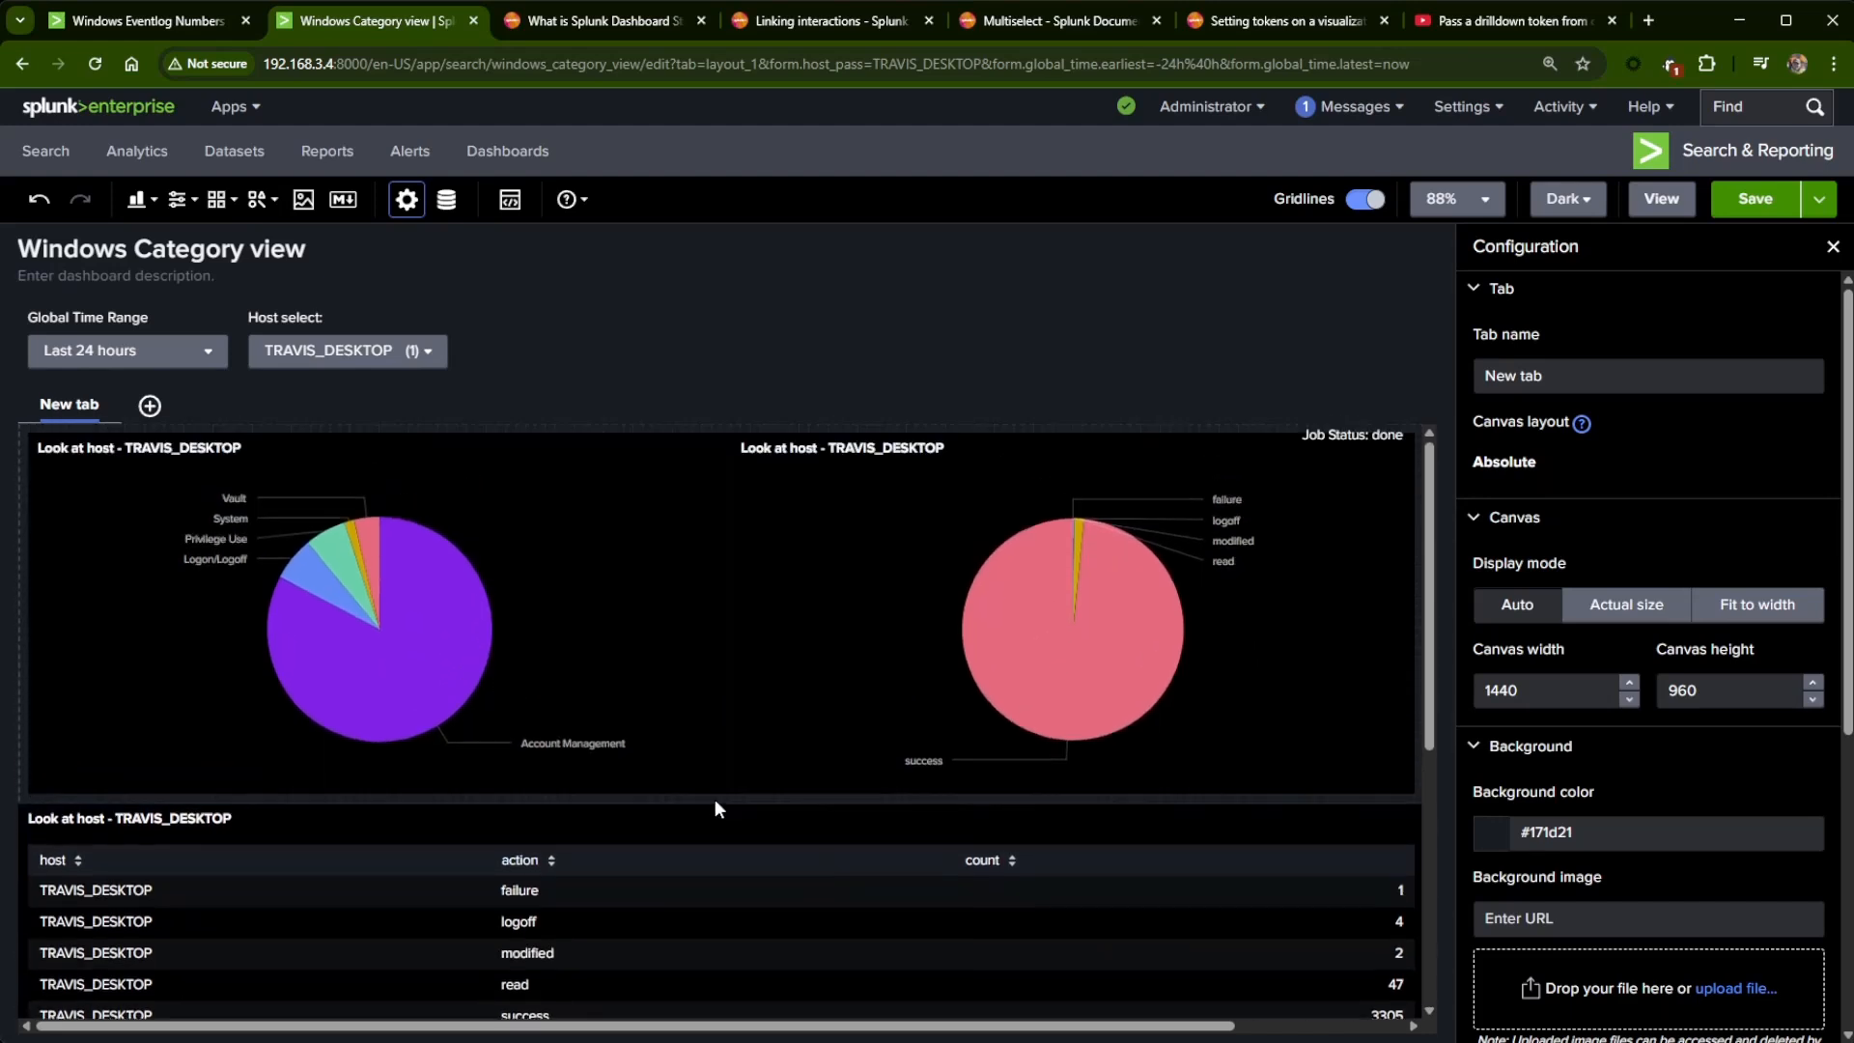
- Save the dashboard and switch it from editing to view mode
left_click(369, 537)
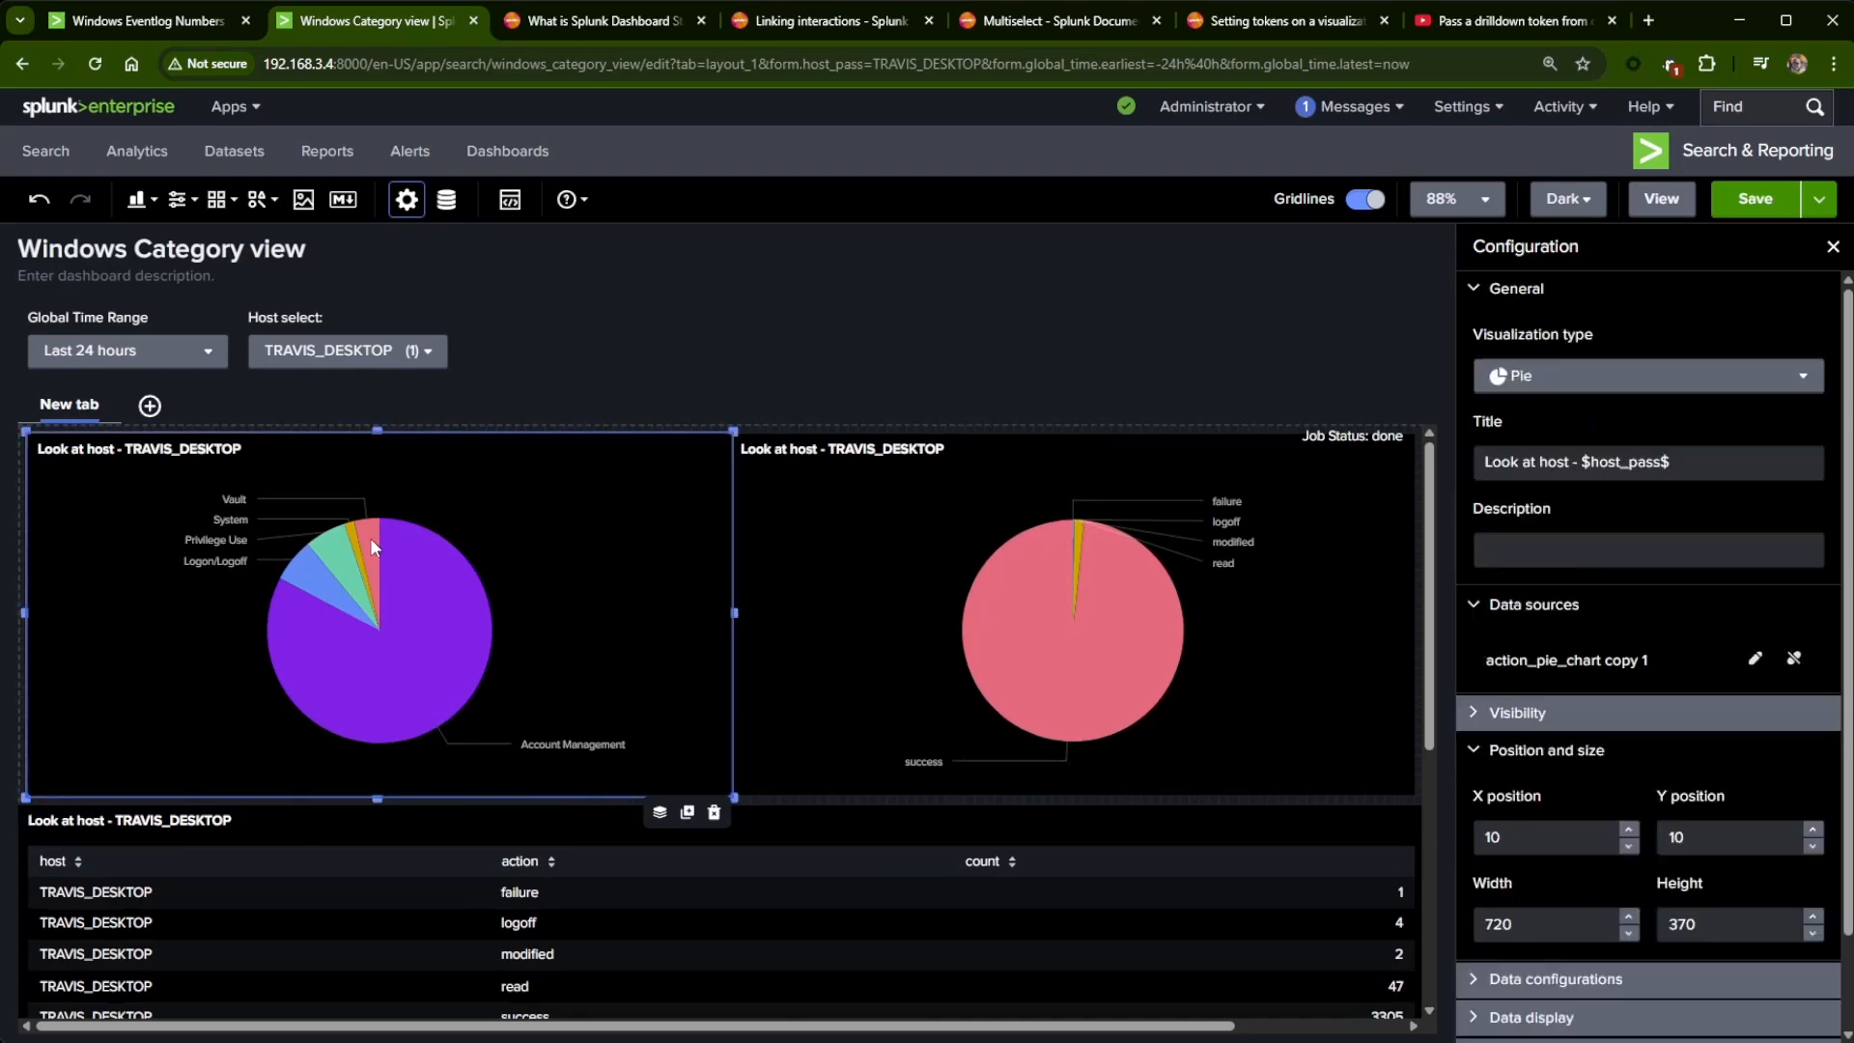
left_click(1756, 199)
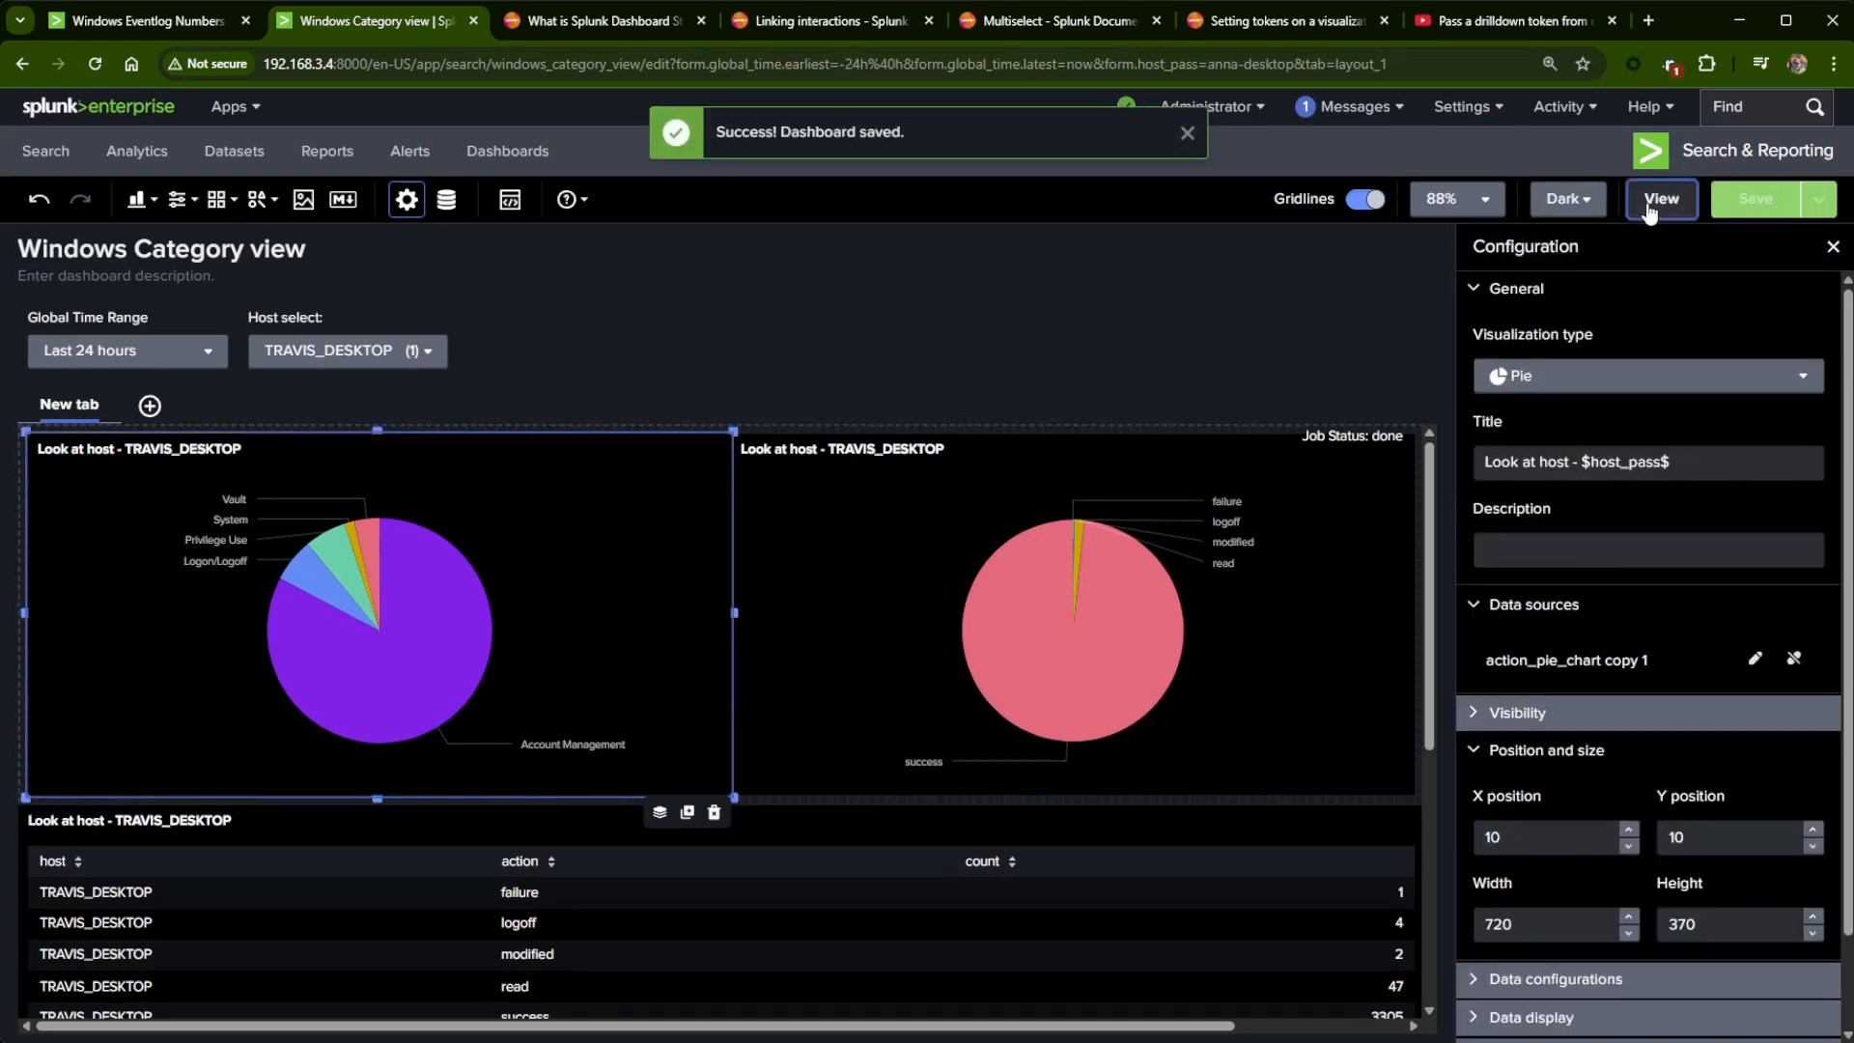
left_click(1661, 199)
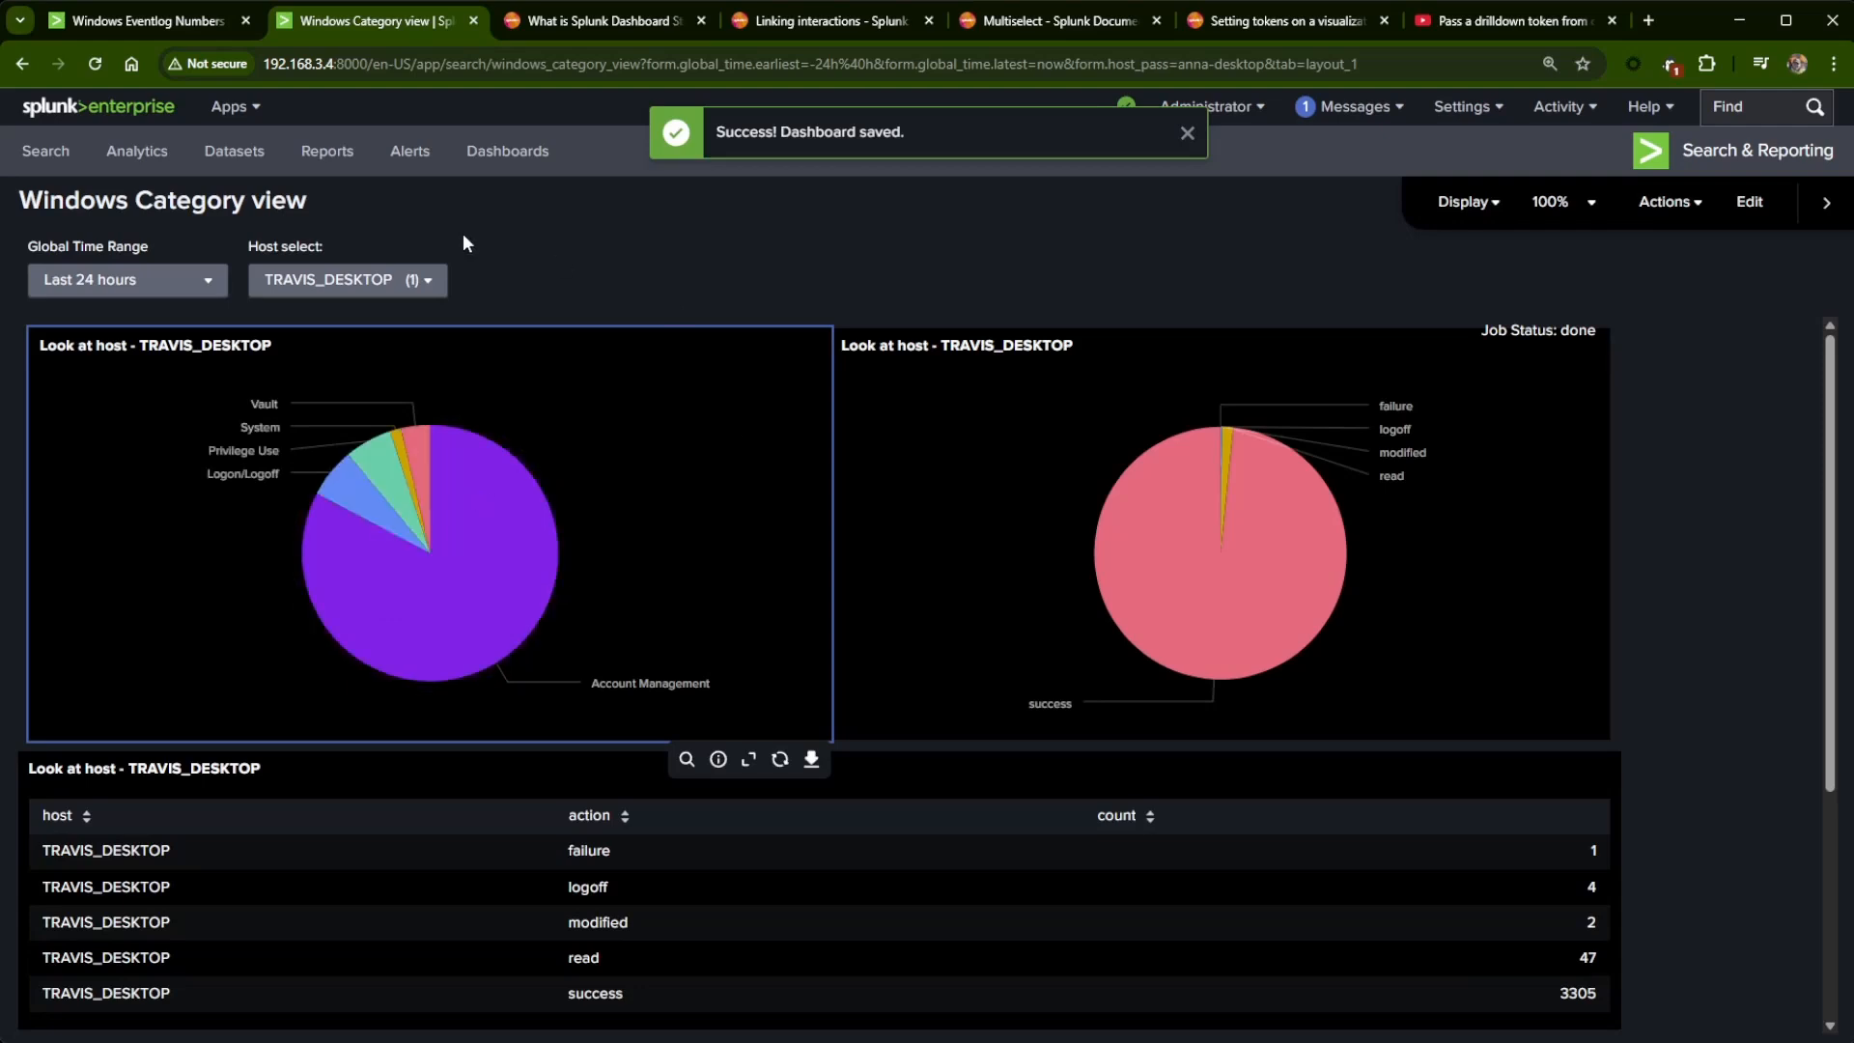
- Set the Host select filter to All for the dashboard in view mode
left_click(409, 294)
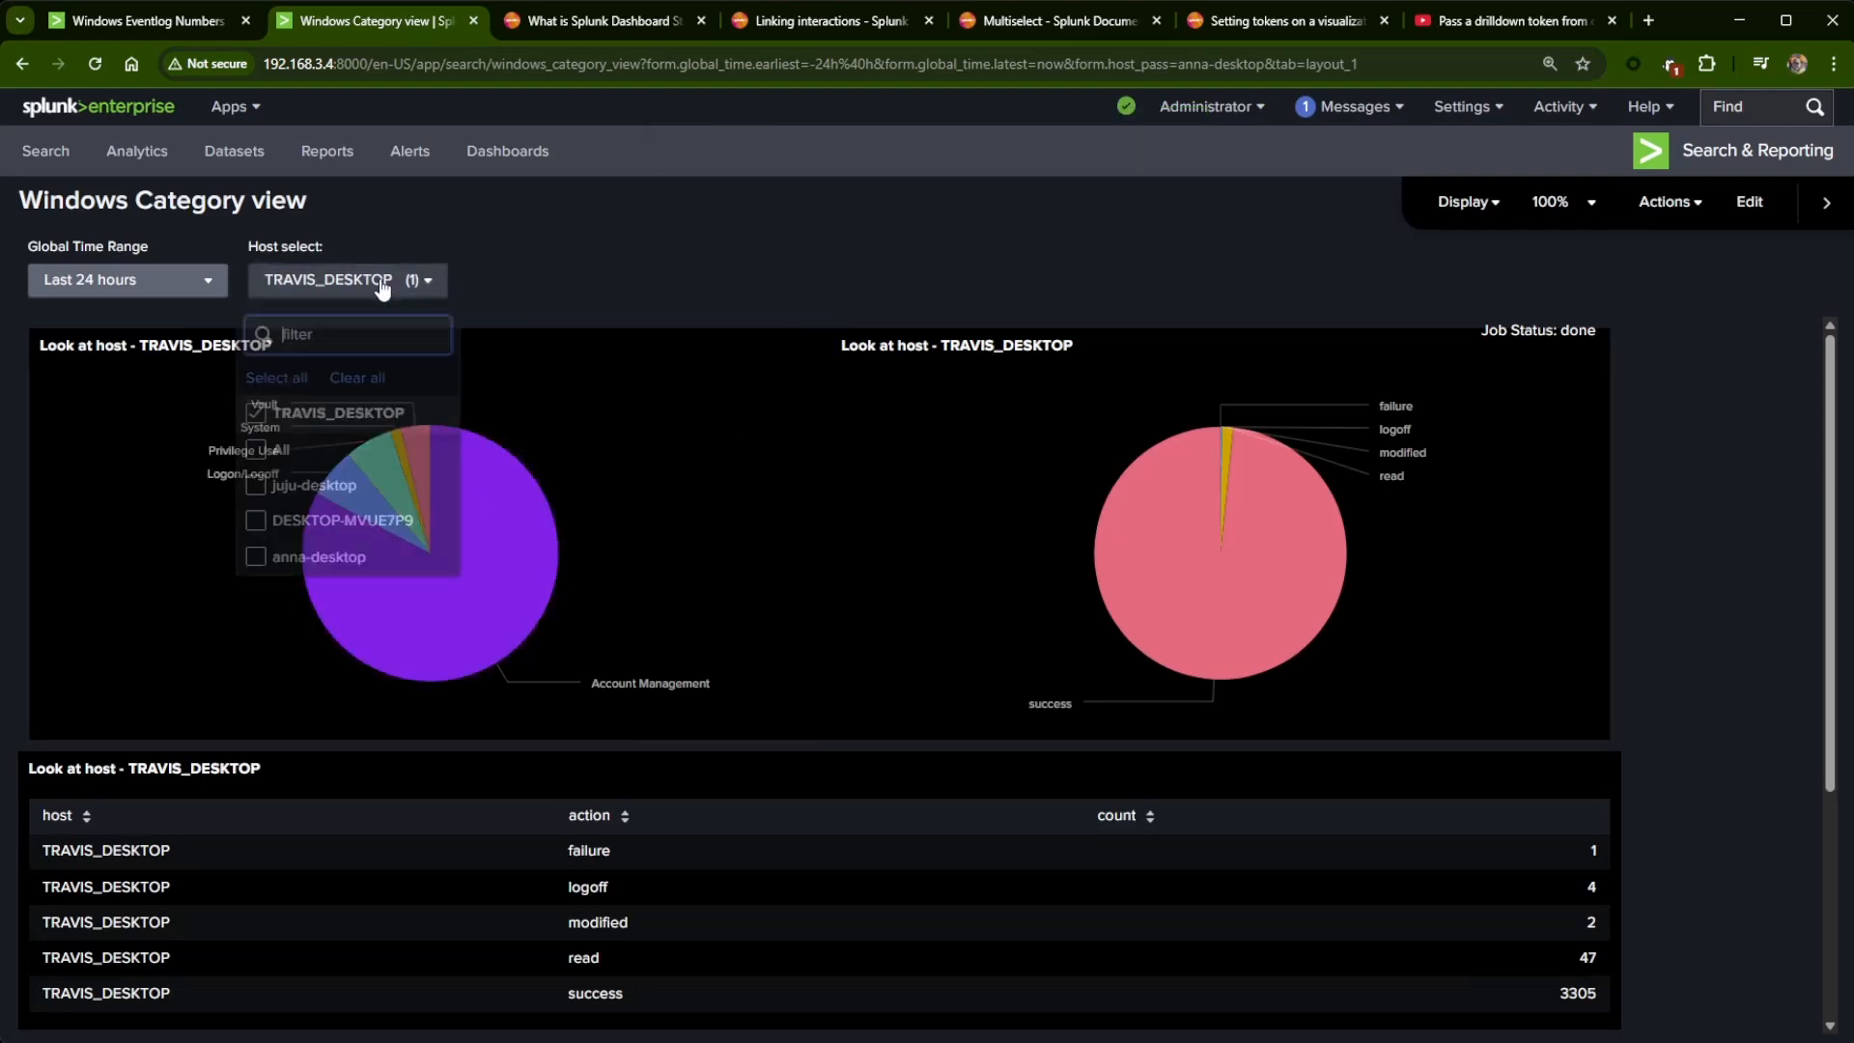
left_click(257, 450)
left_click(676, 248)
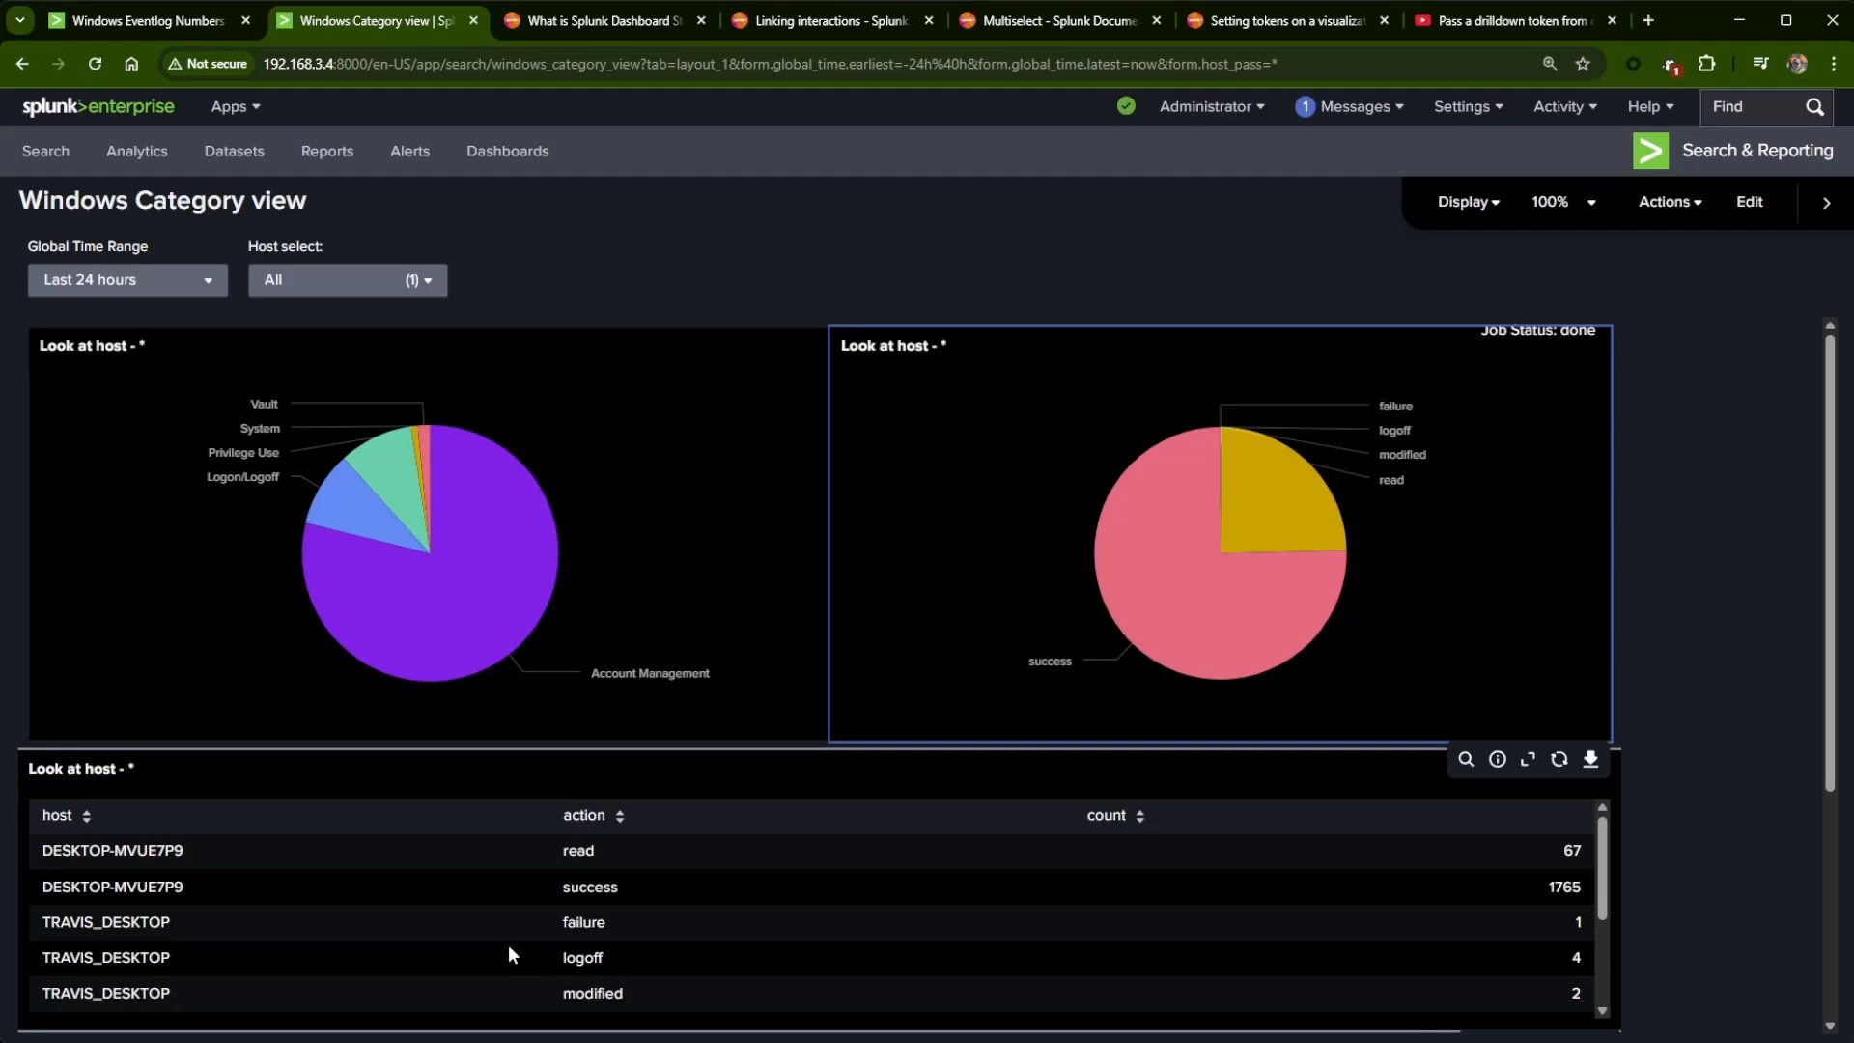
- Look over the dashboard and open the host and action table's underlying search in a separate search page
scroll(508, 945, "down", 2)
scroll(509, 943, "up", 2)
scroll(1738, 774, "down", 3)
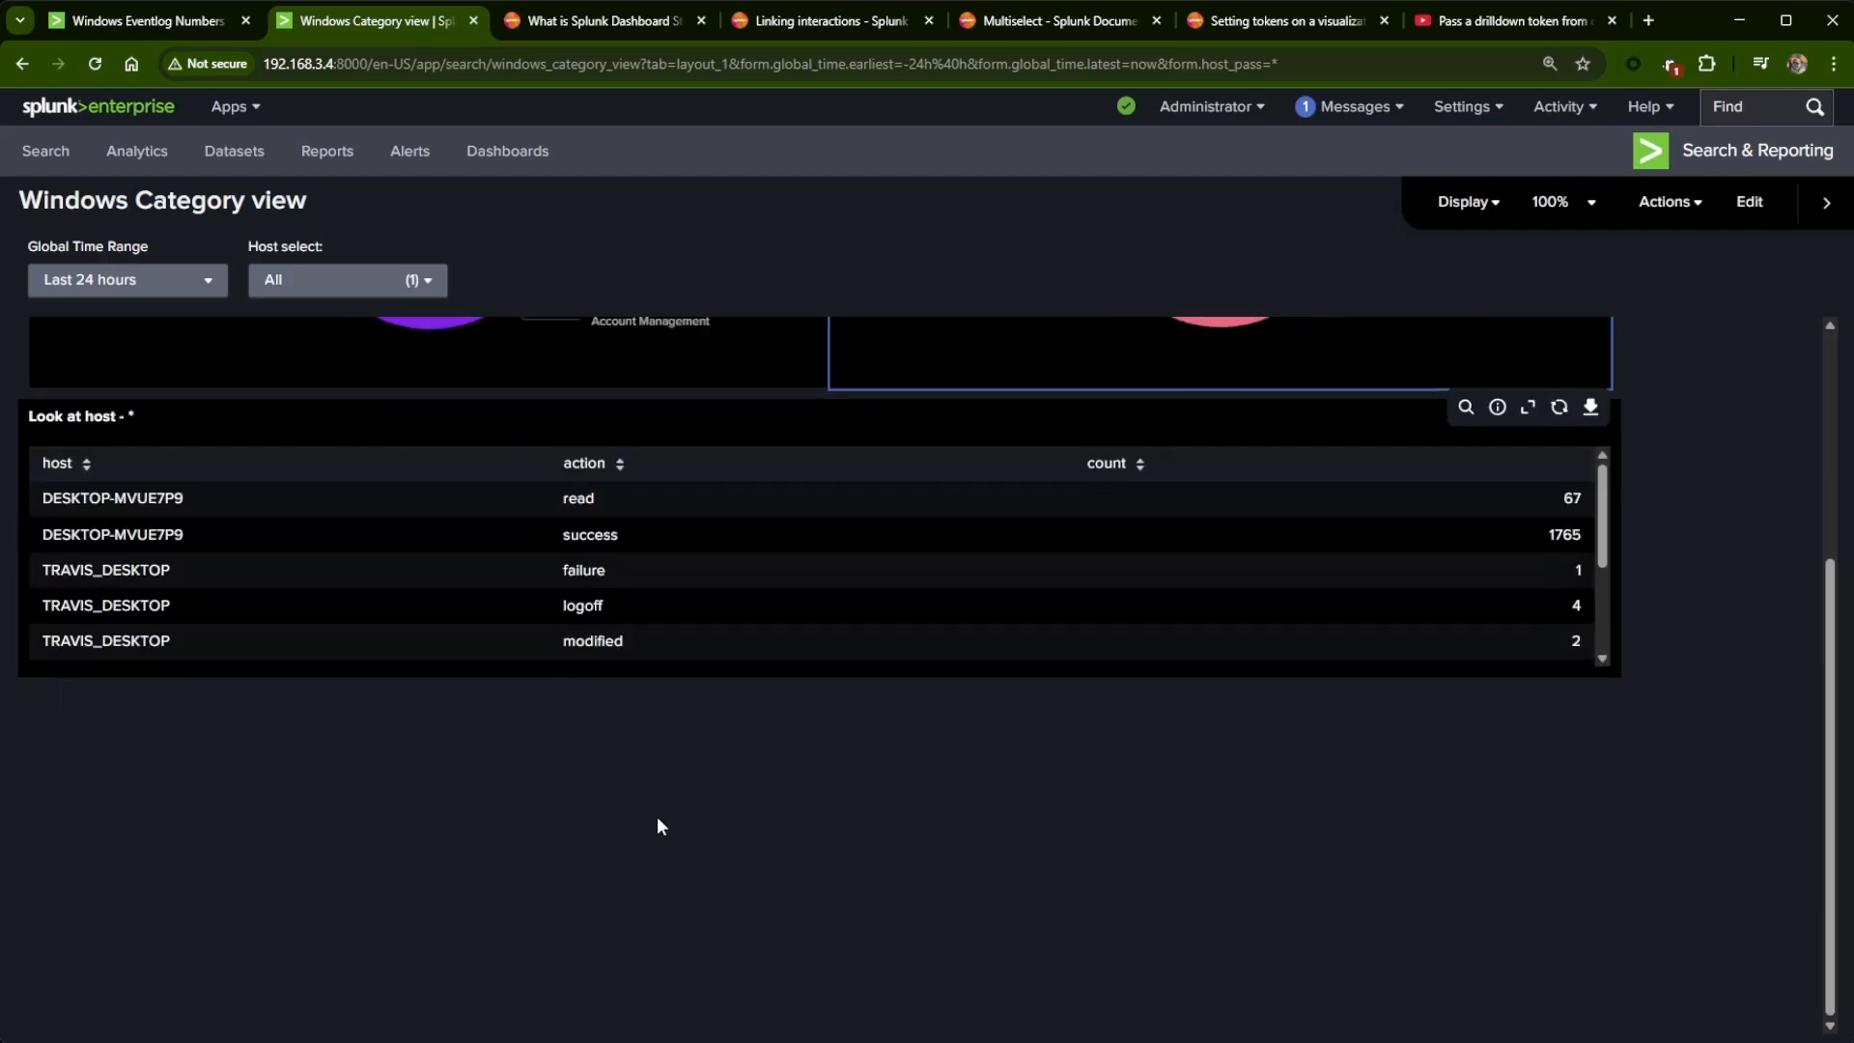
scroll(820, 820, "up", 1)
left_click(1477, 899)
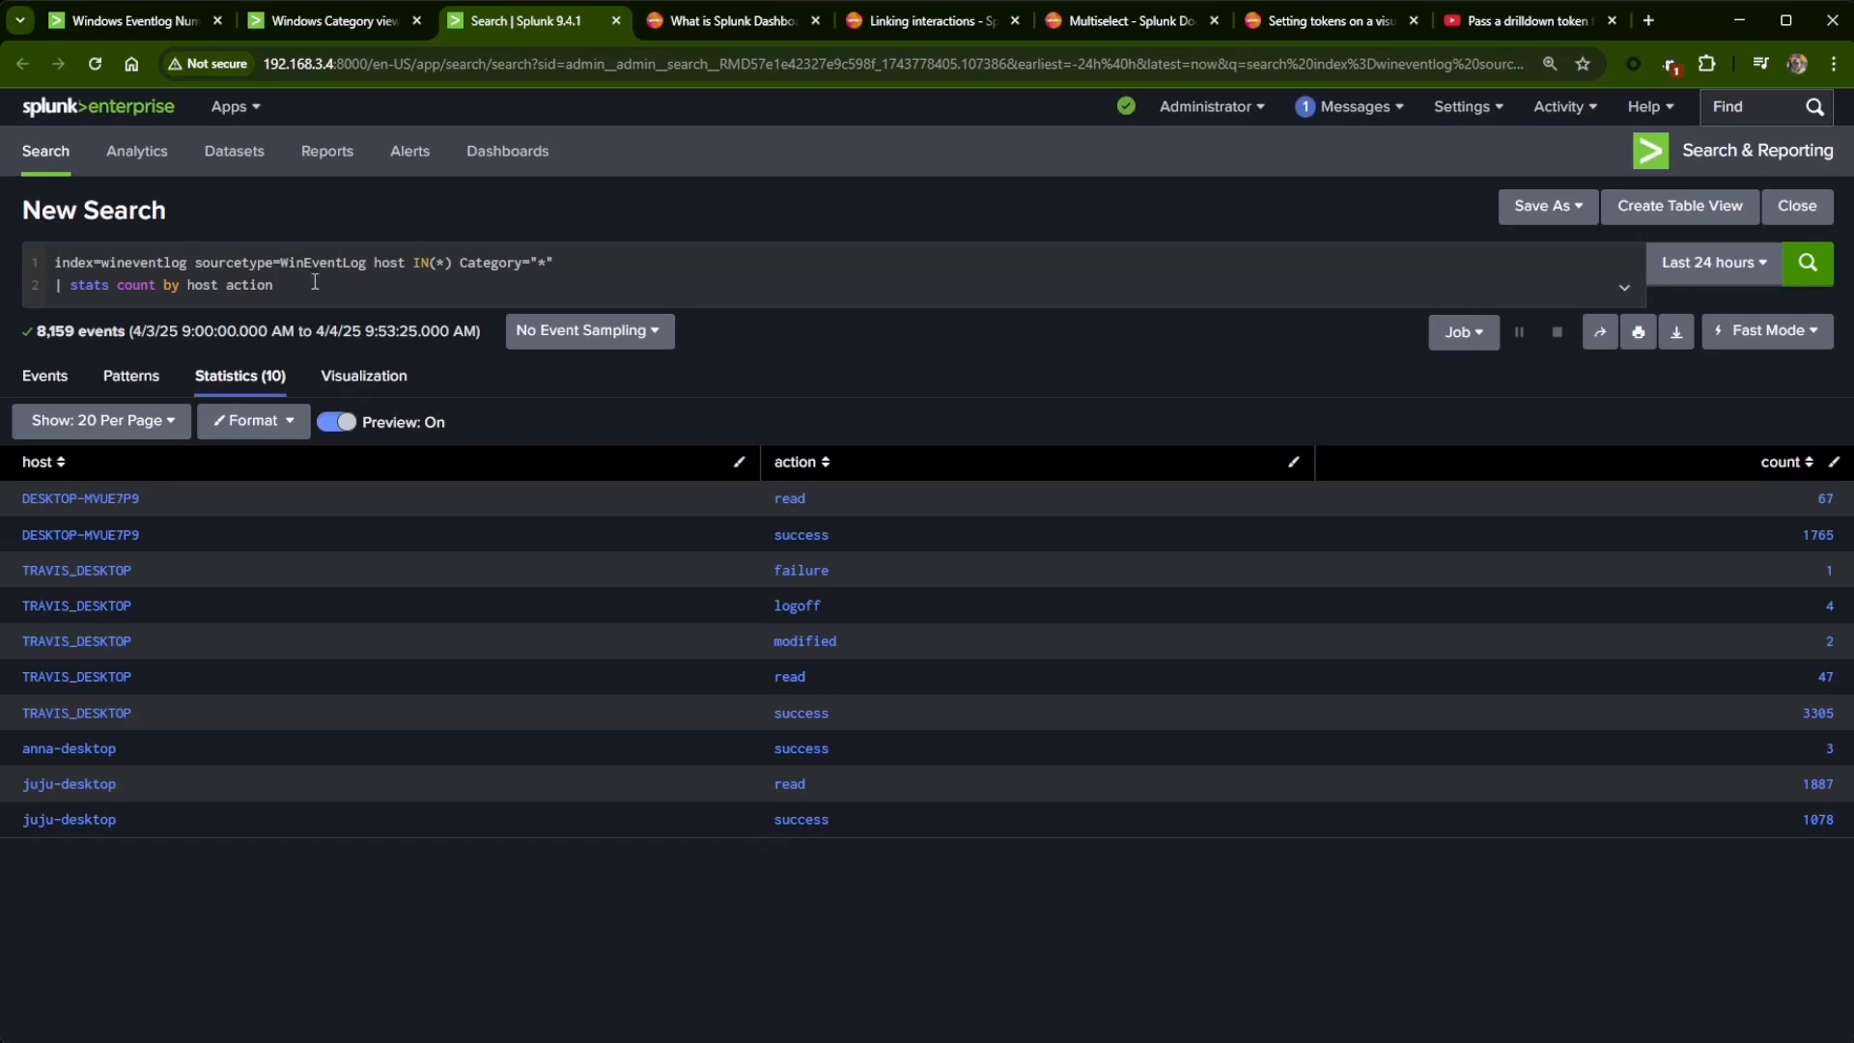
- Remove the "stats count by host action" line from the query and rerun it to list raw events
left_click_drag(303, 285, 55, 285)
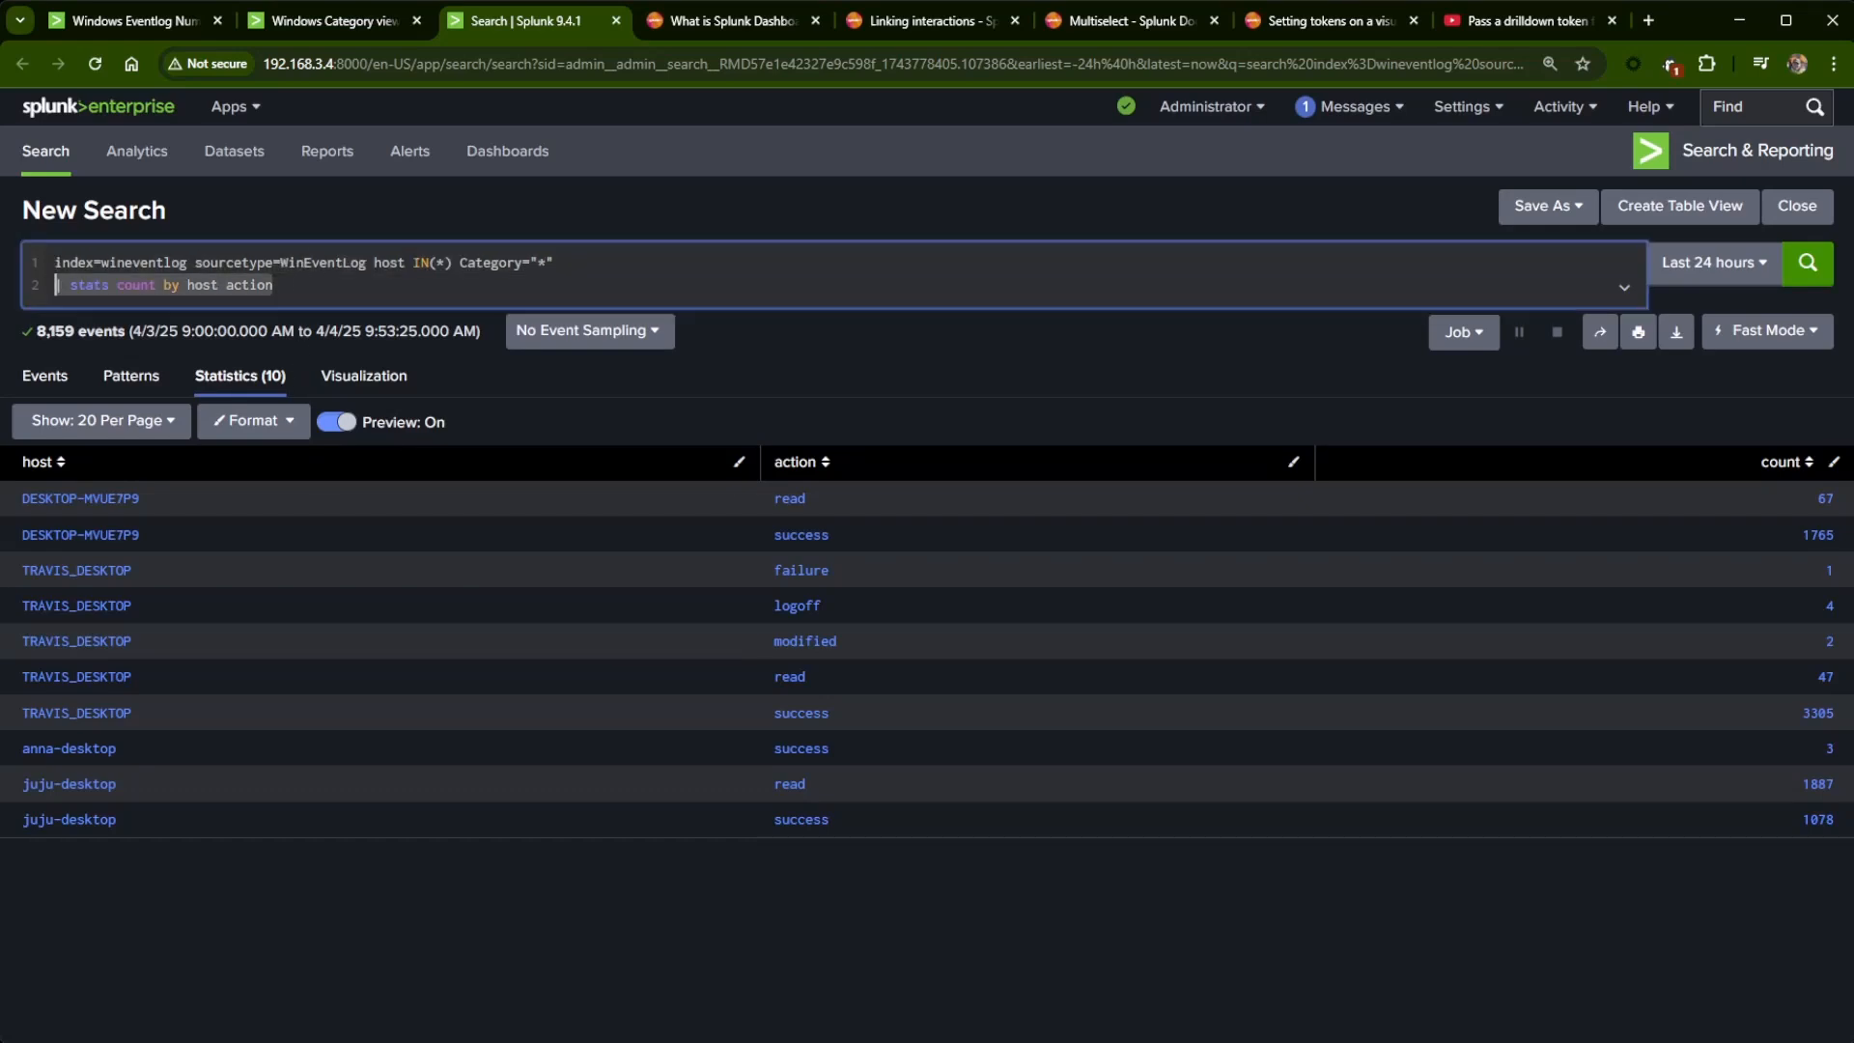
key("BackSpace")
key("BackSpace")
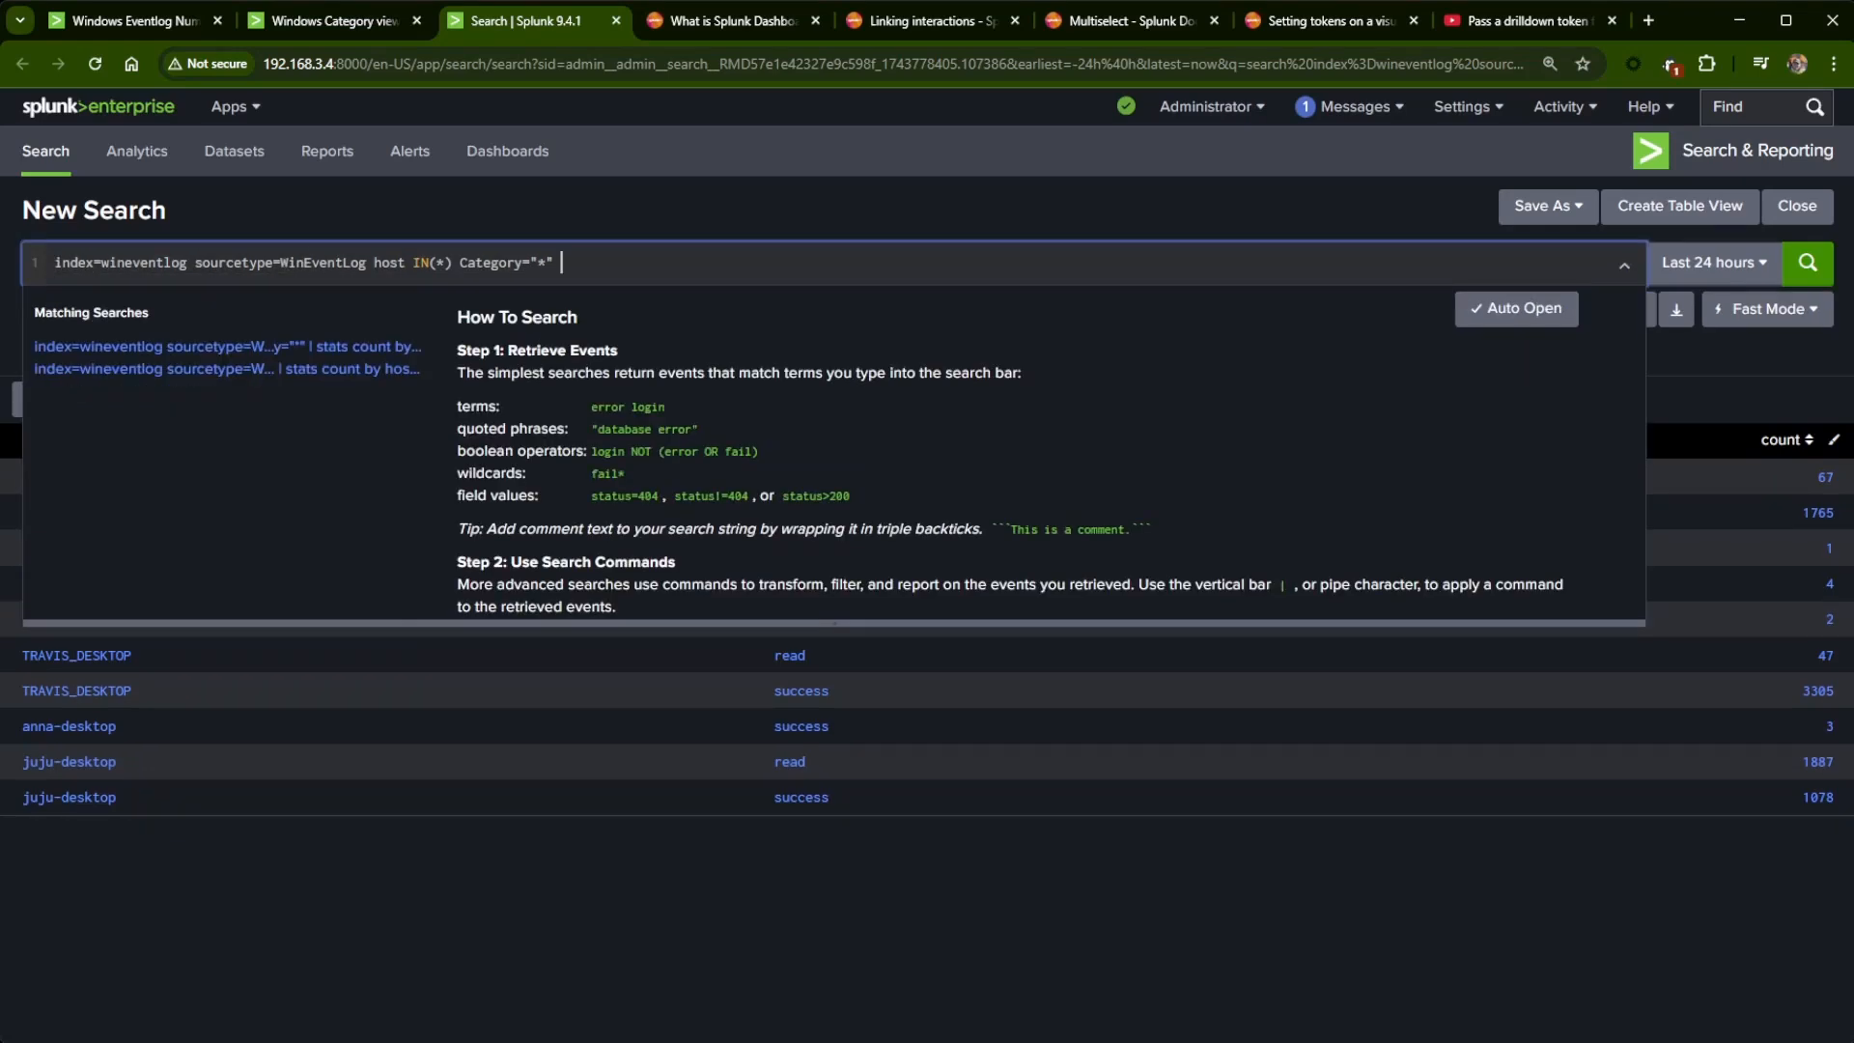
key("Return")
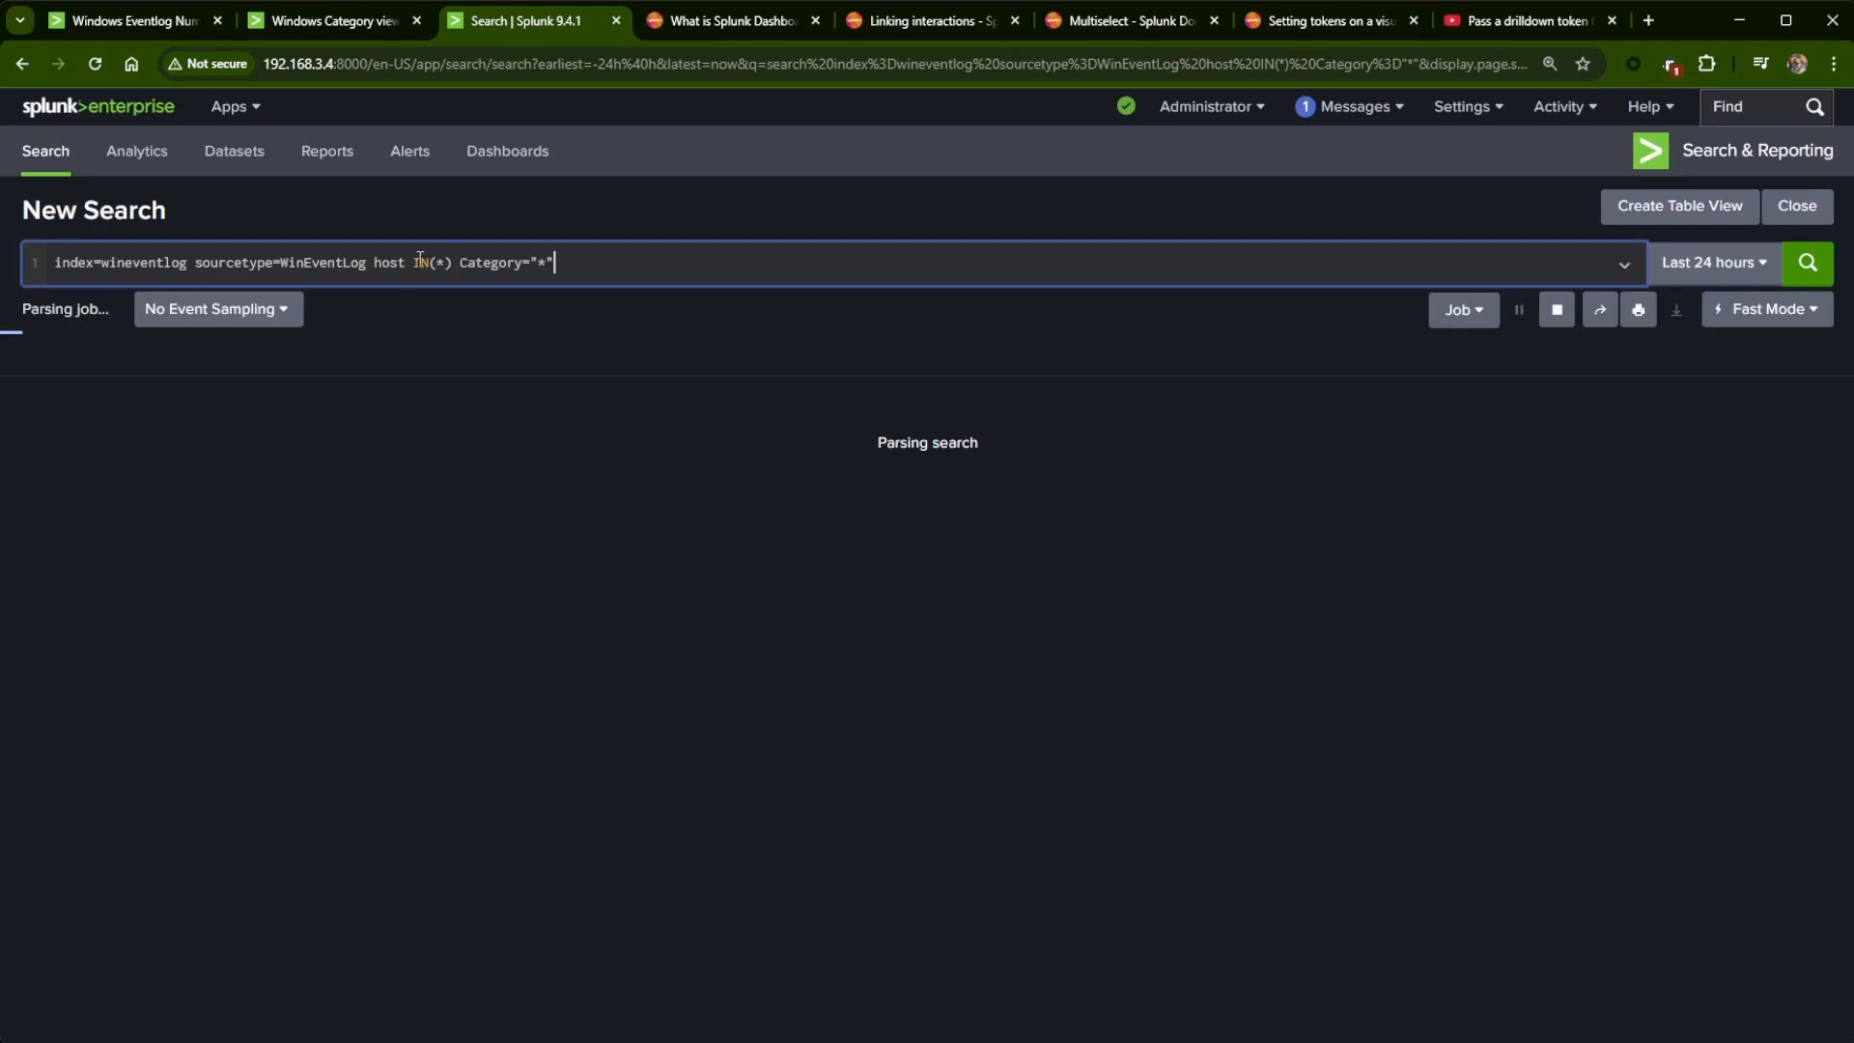
- Inspect the host IN(*) filter in the event search query
left_click(450, 262)
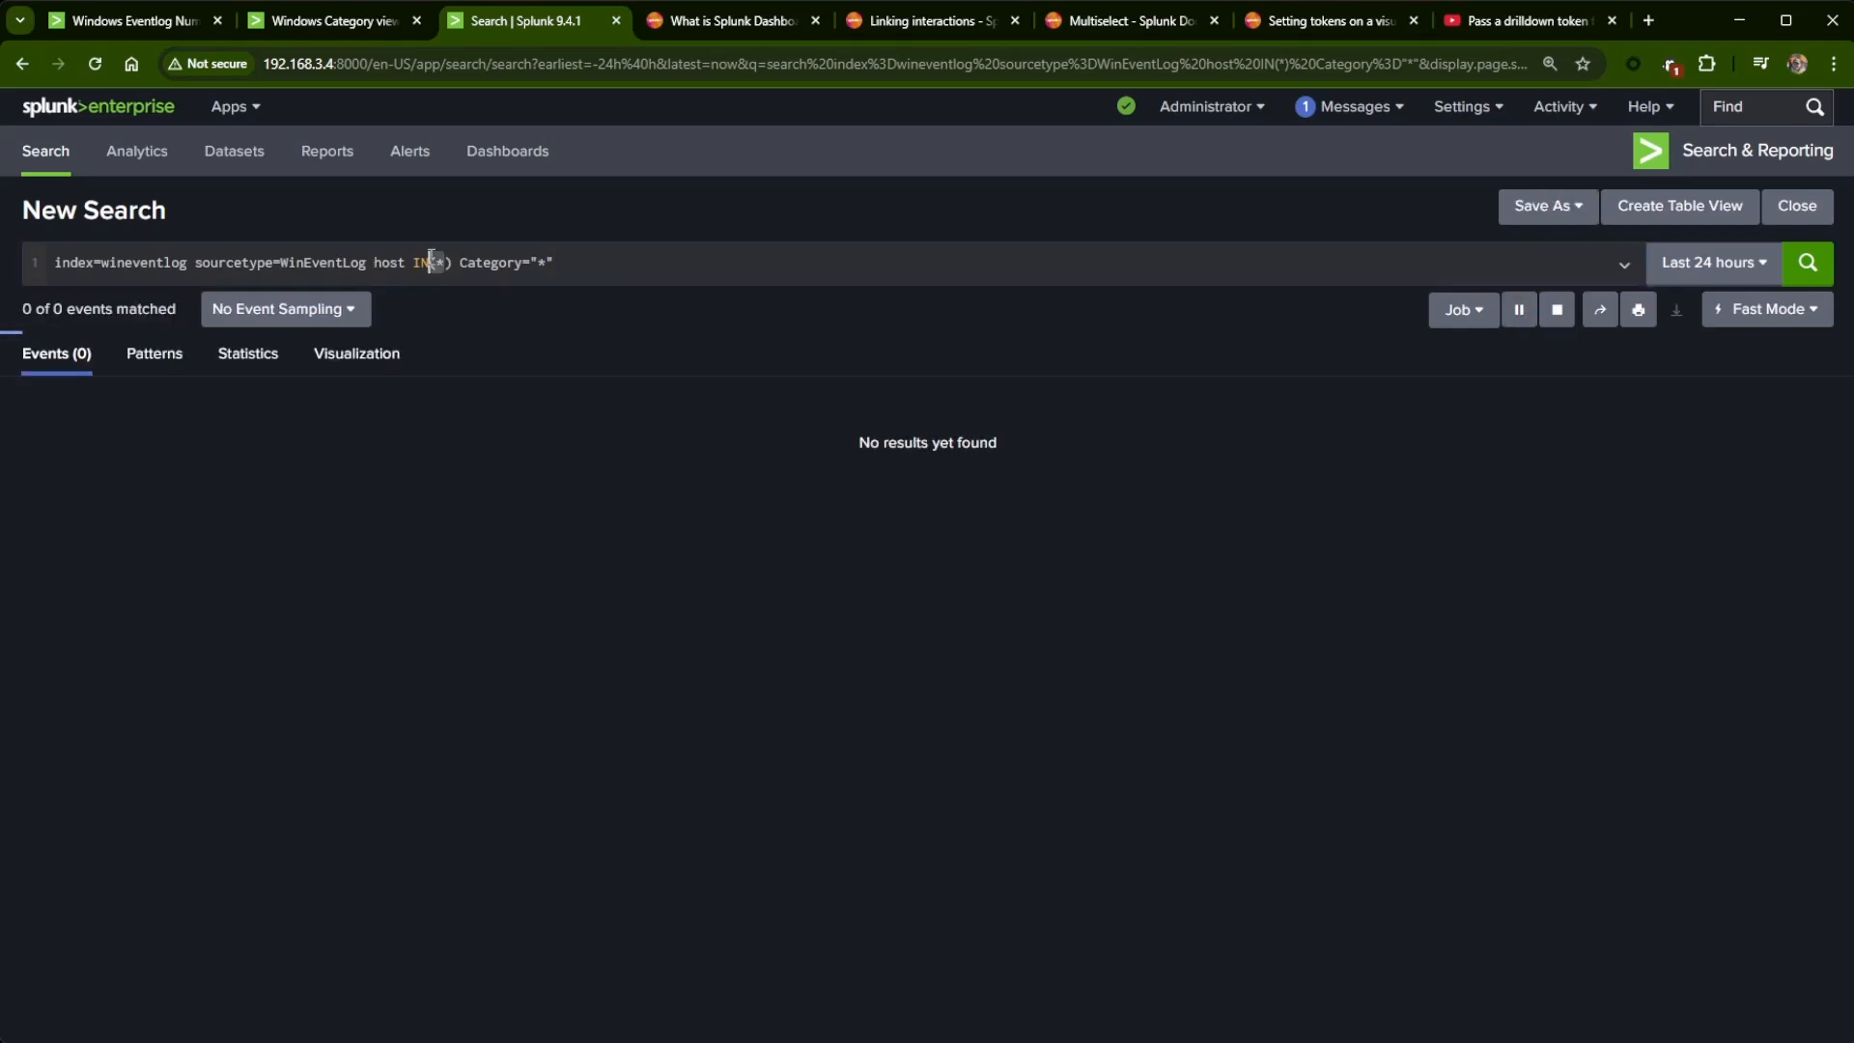
left_click_drag(452, 262, 414, 260)
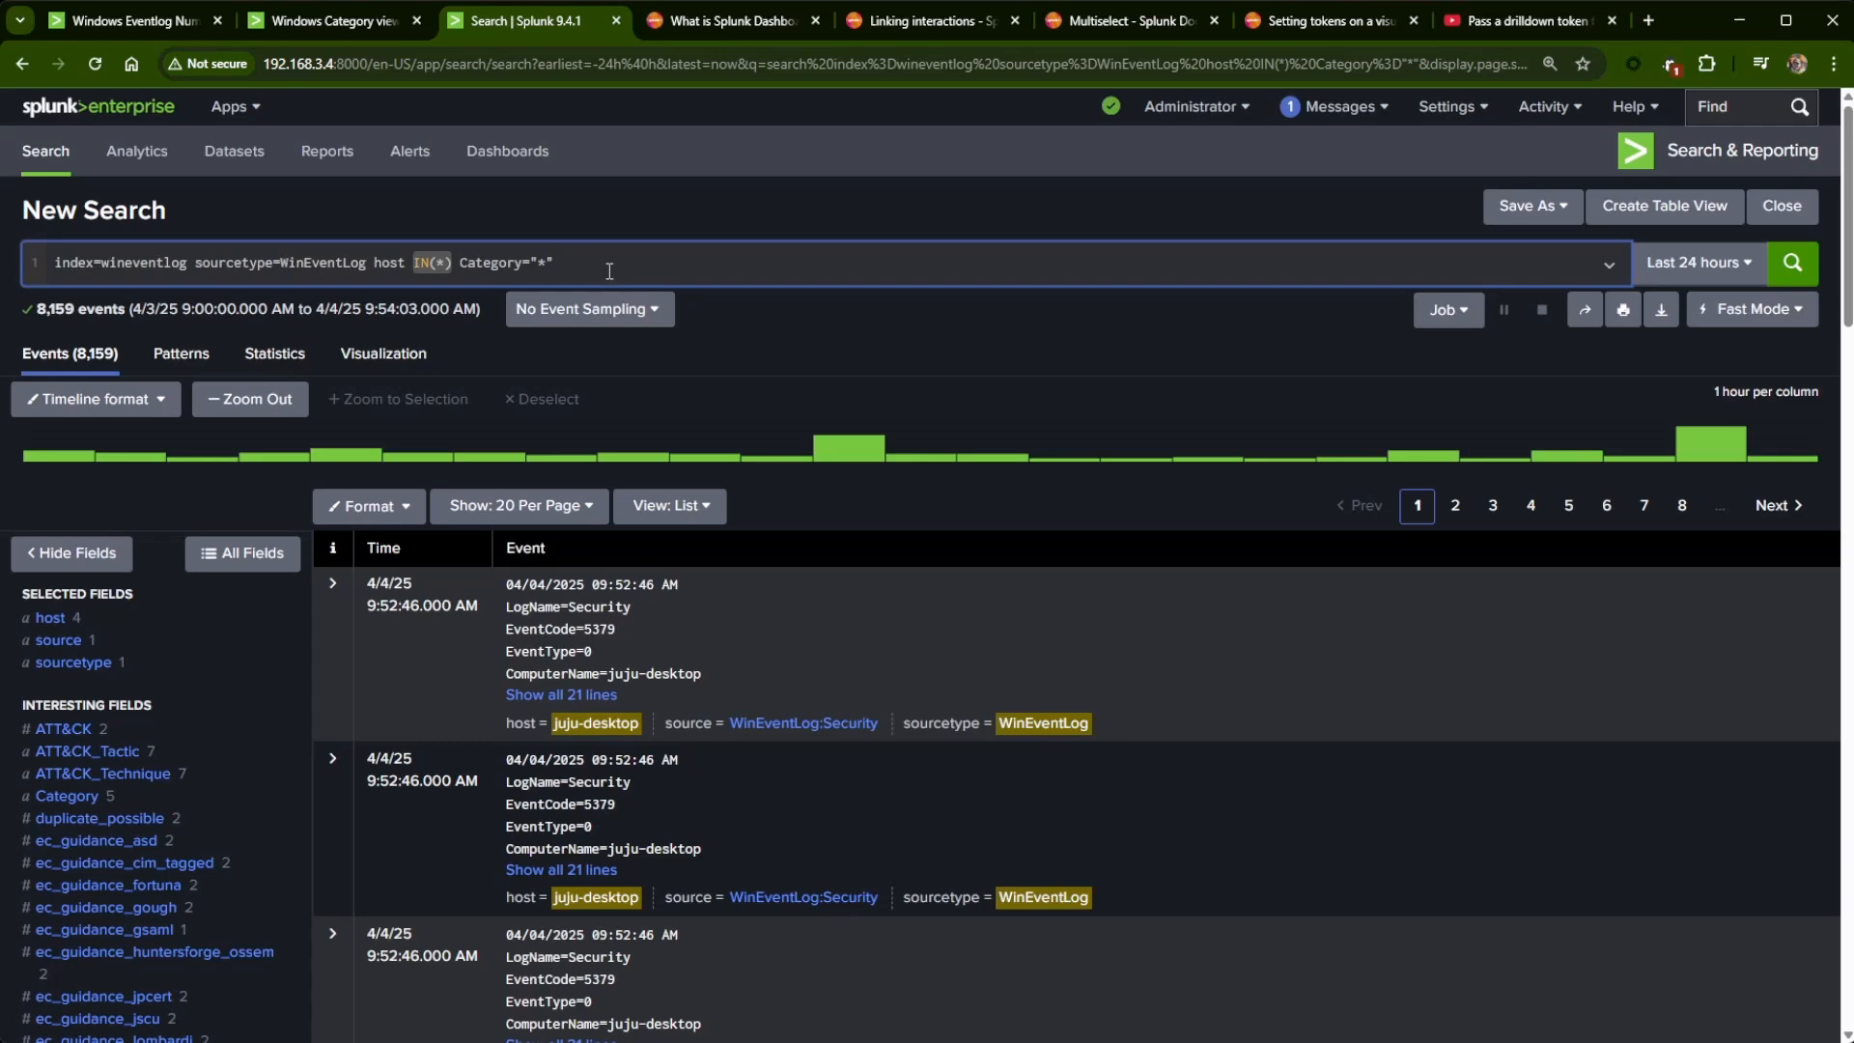
left_click(400, 262)
left_click(445, 263)
left_click(583, 262)
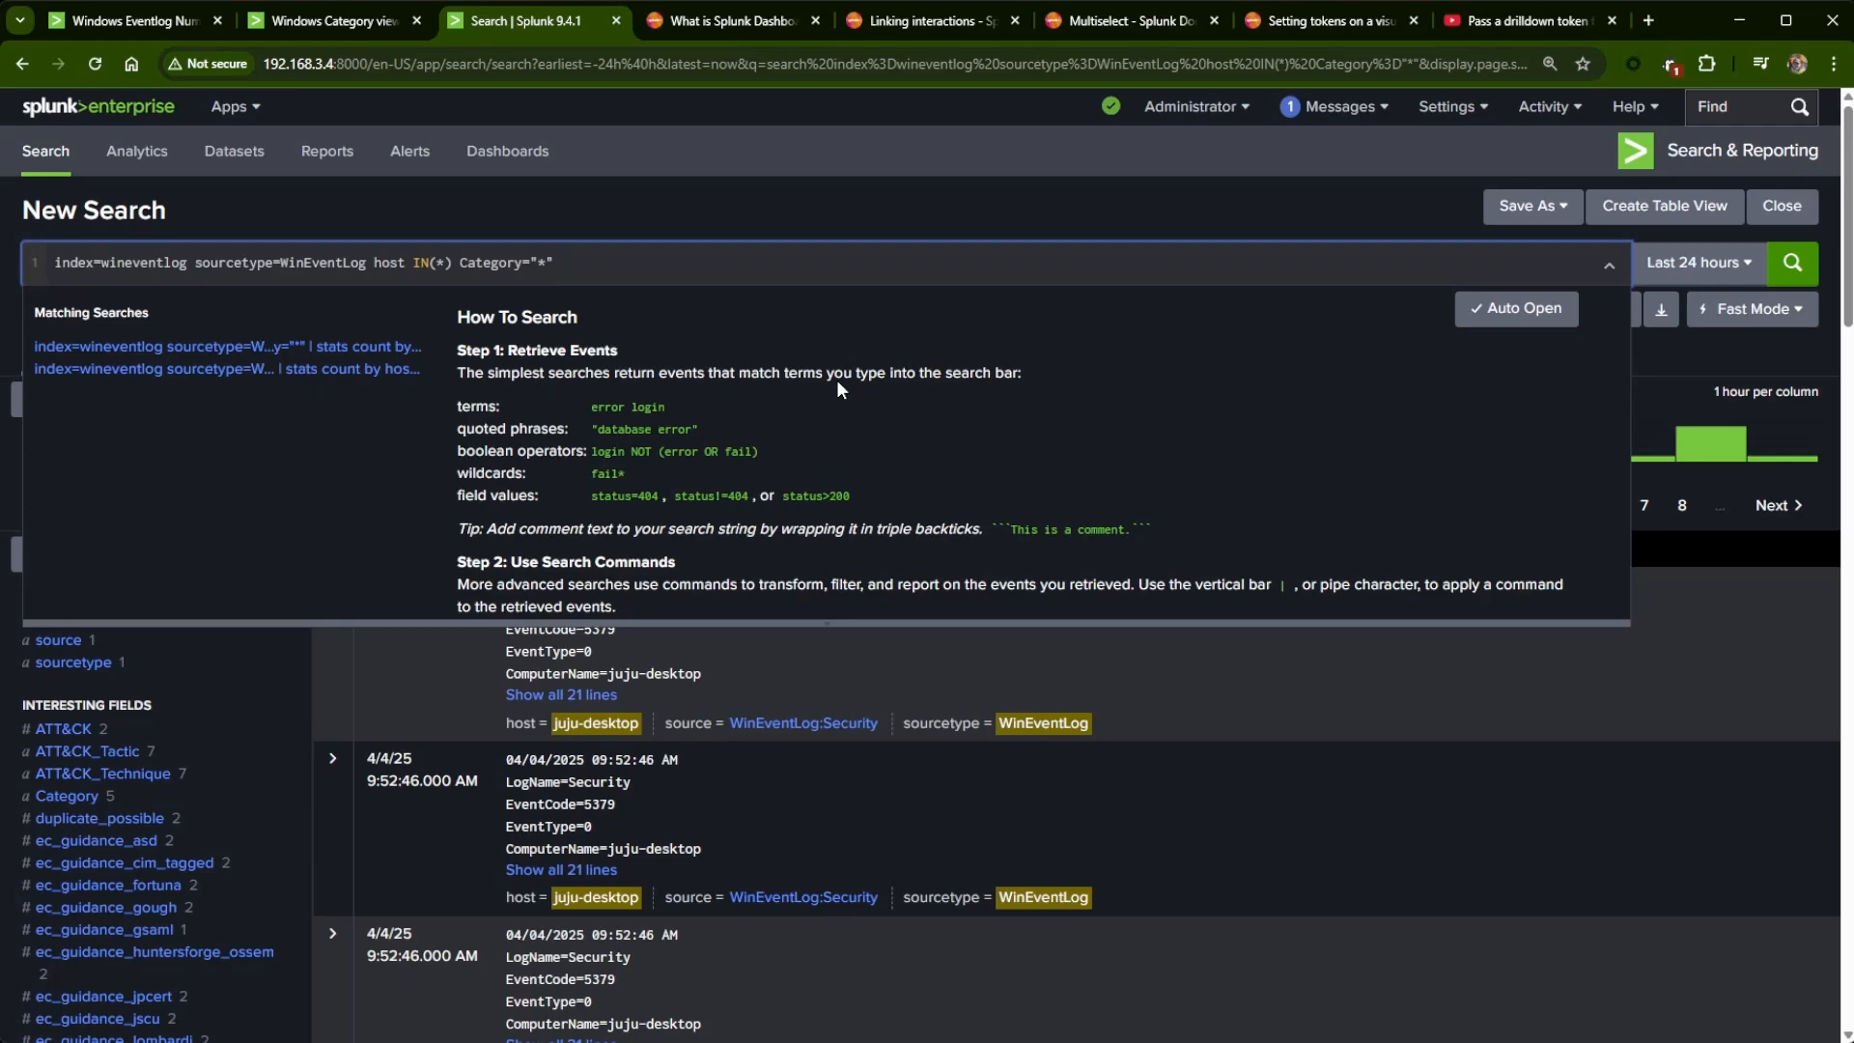
- Examine the EventCode, Subcategory and Message field values and look through the list of interesting fields
scroll(111, 866, "down", 3)
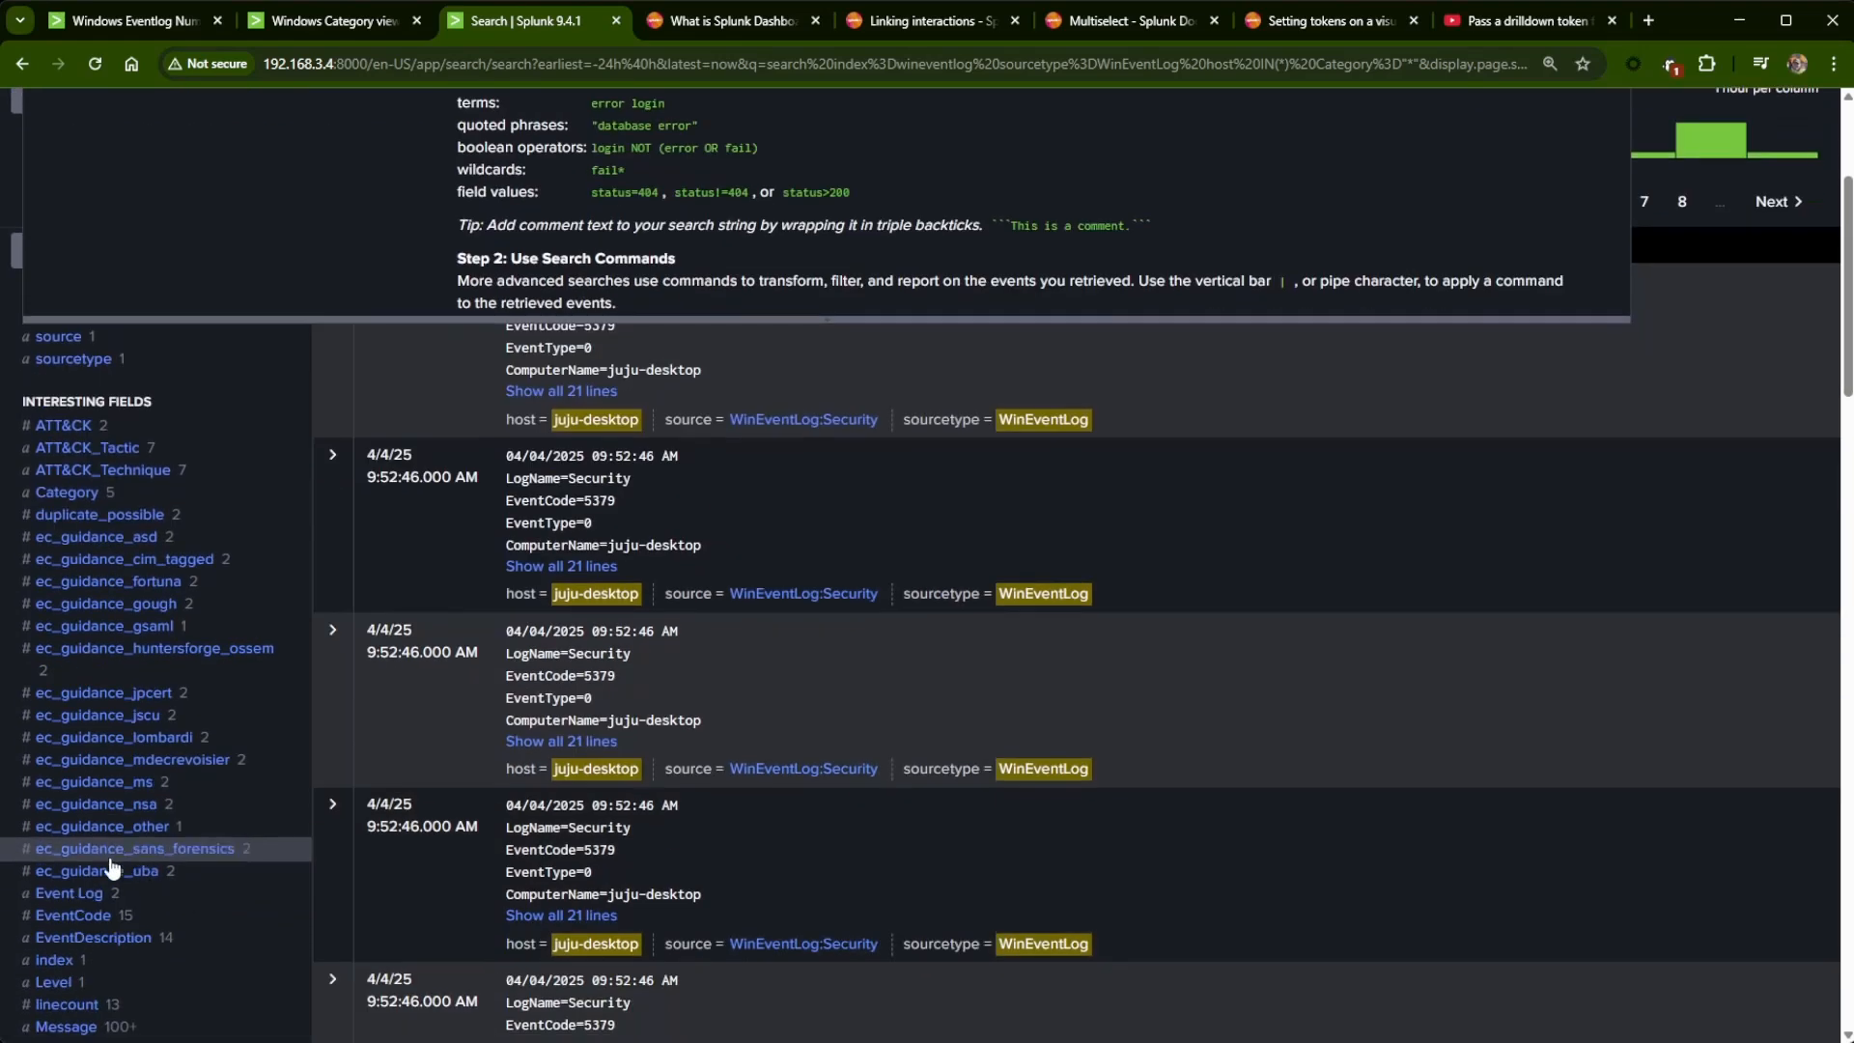
scroll(111, 866, "down", 3)
left_click(101, 609)
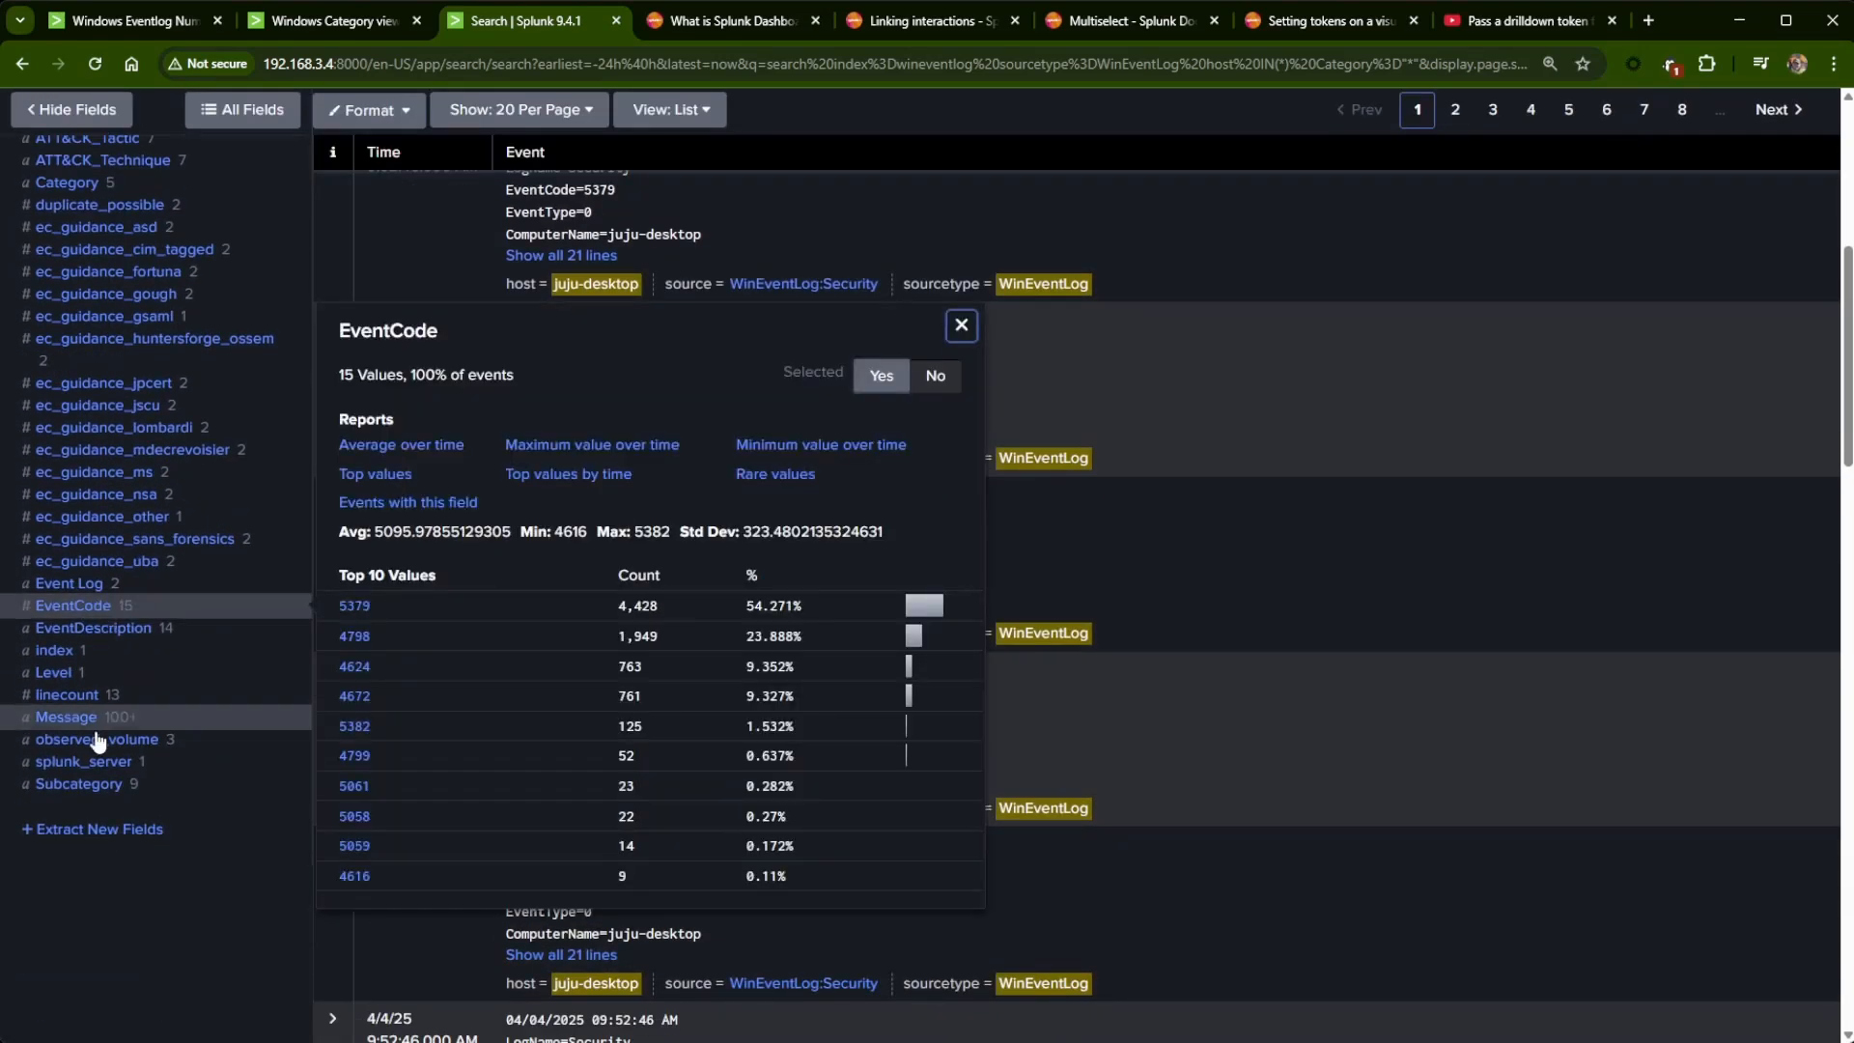
left_click(80, 787)
scroll(81, 792, "up", 1)
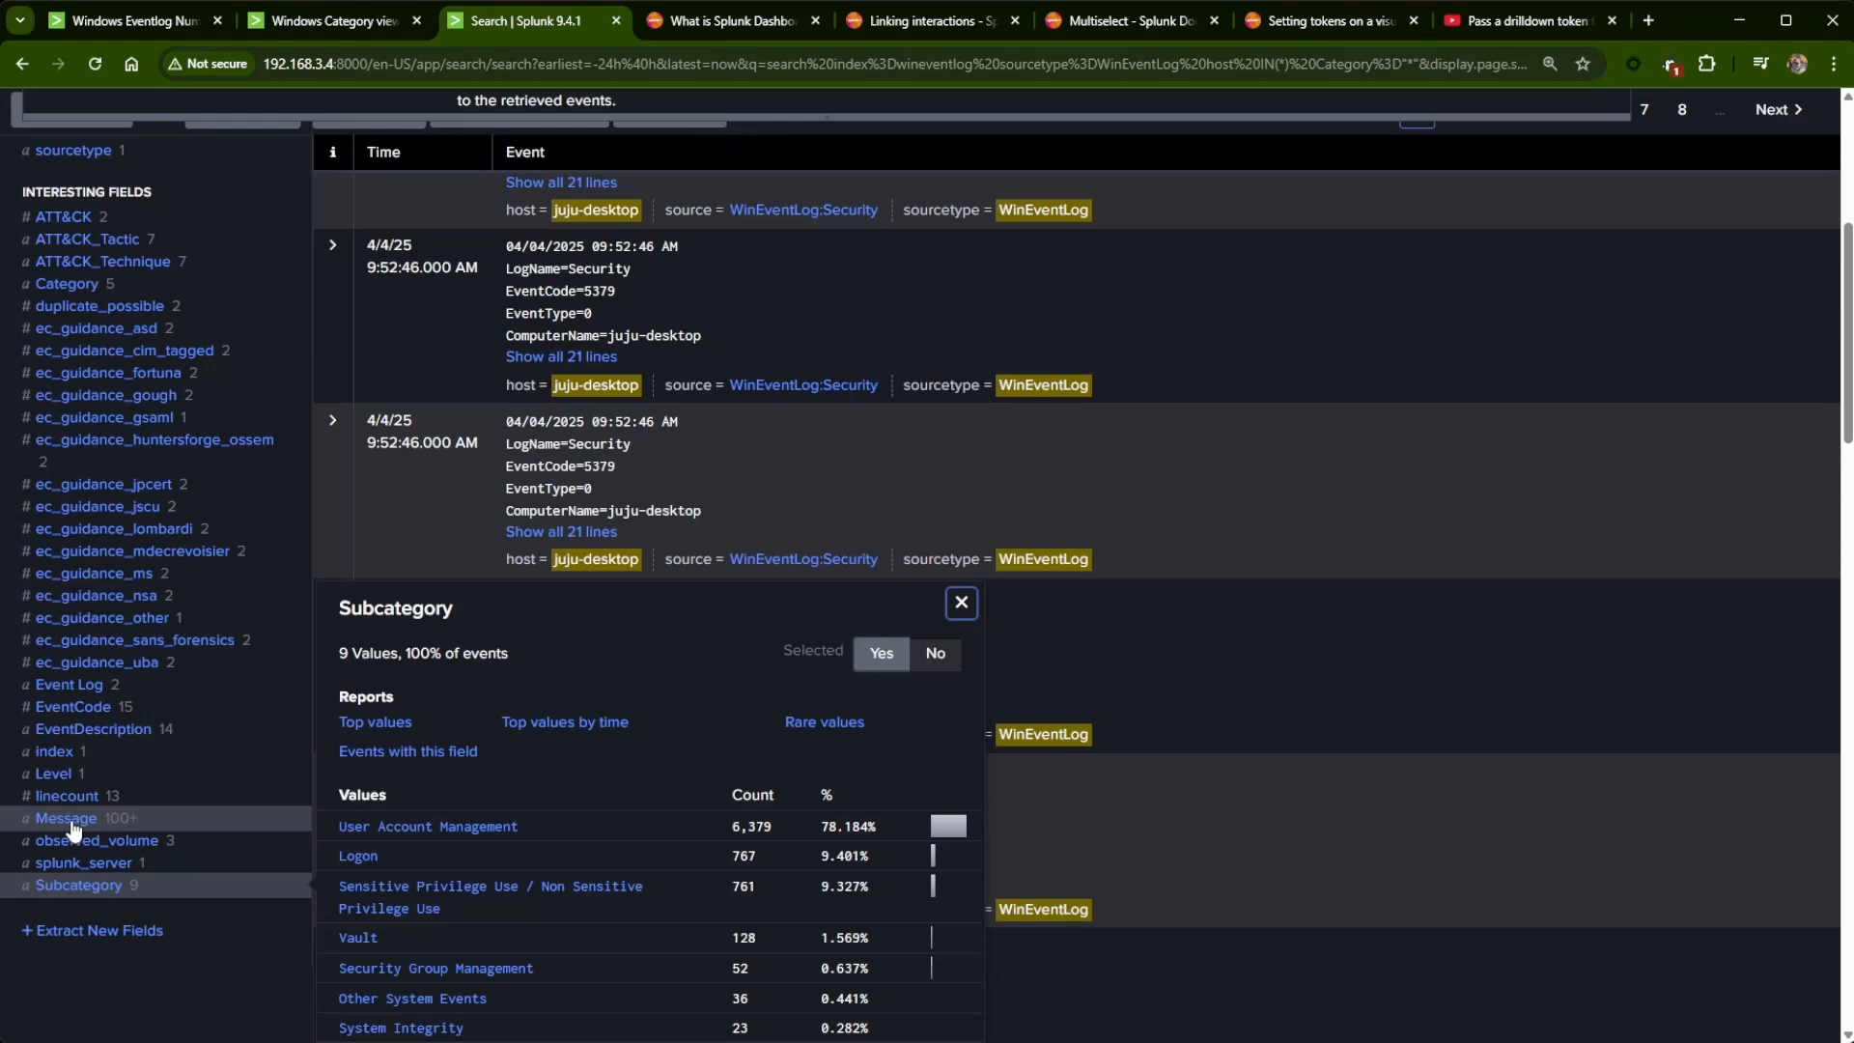
left_click(78, 829)
scroll(83, 833, "up", 1)
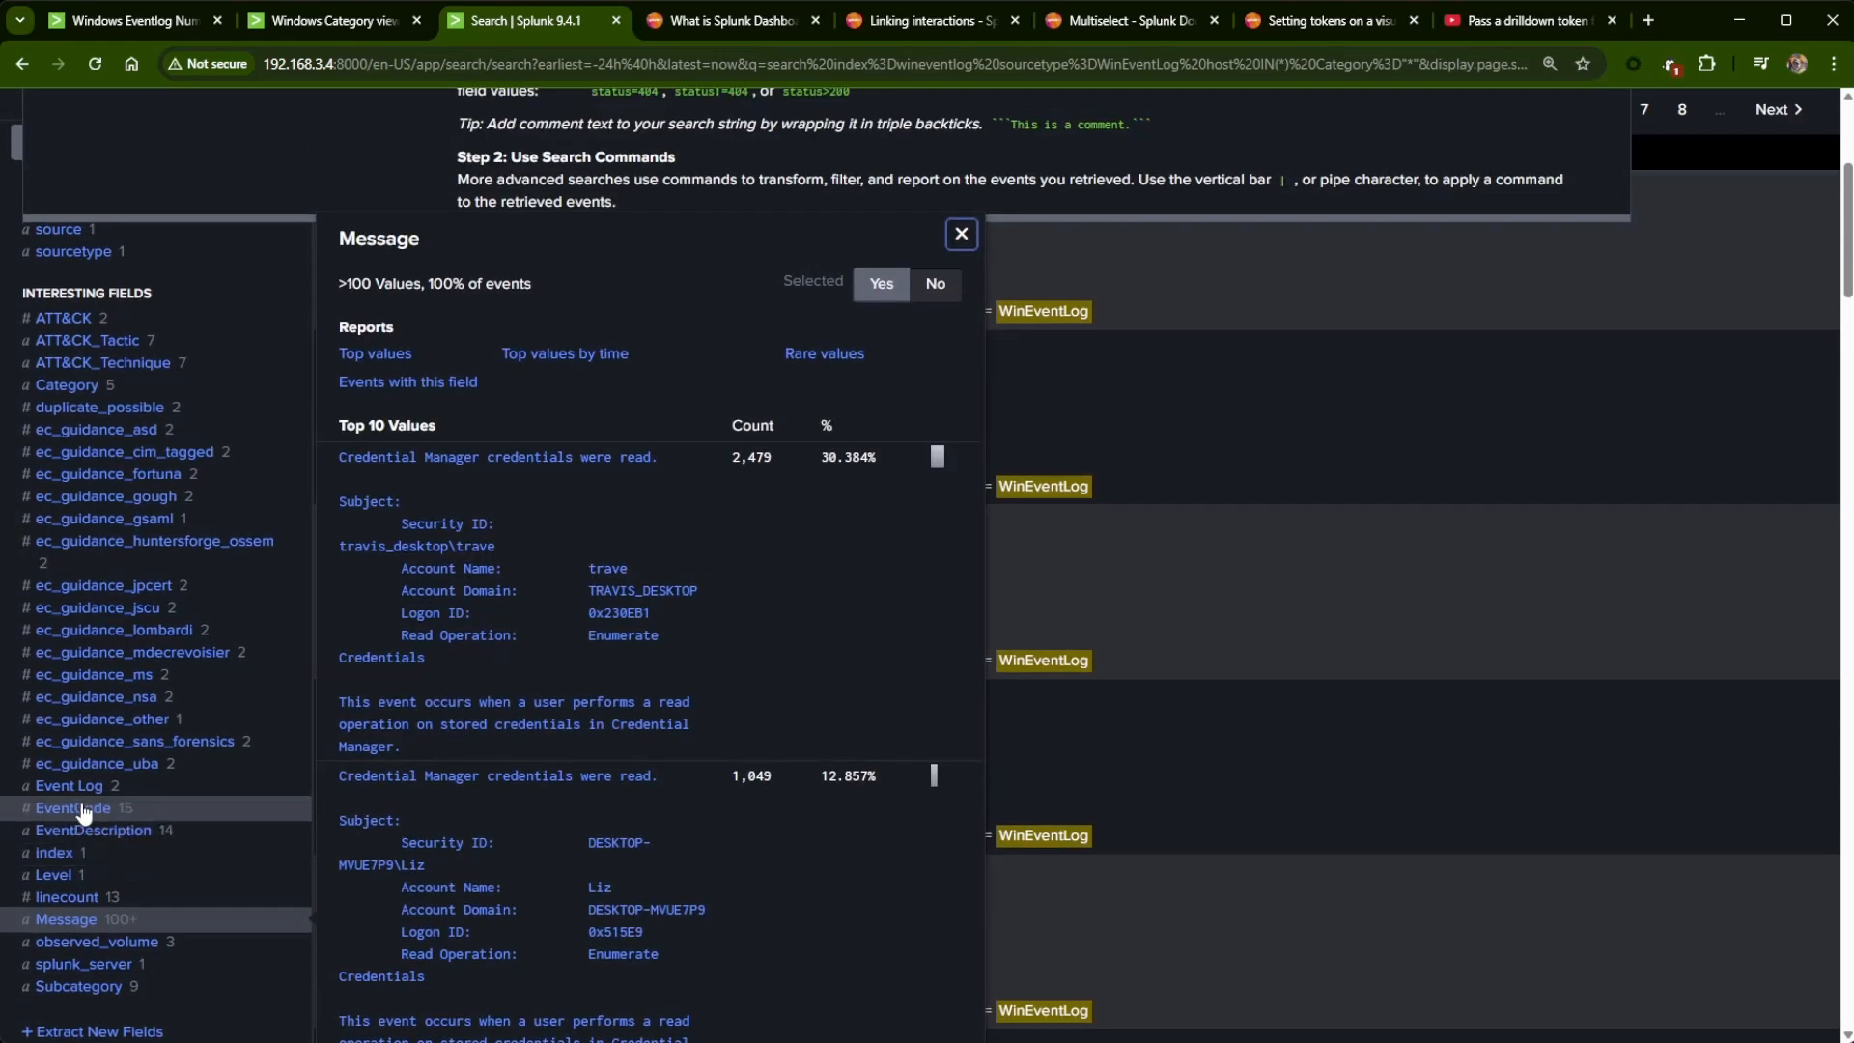
scroll(97, 705, "up", 1)
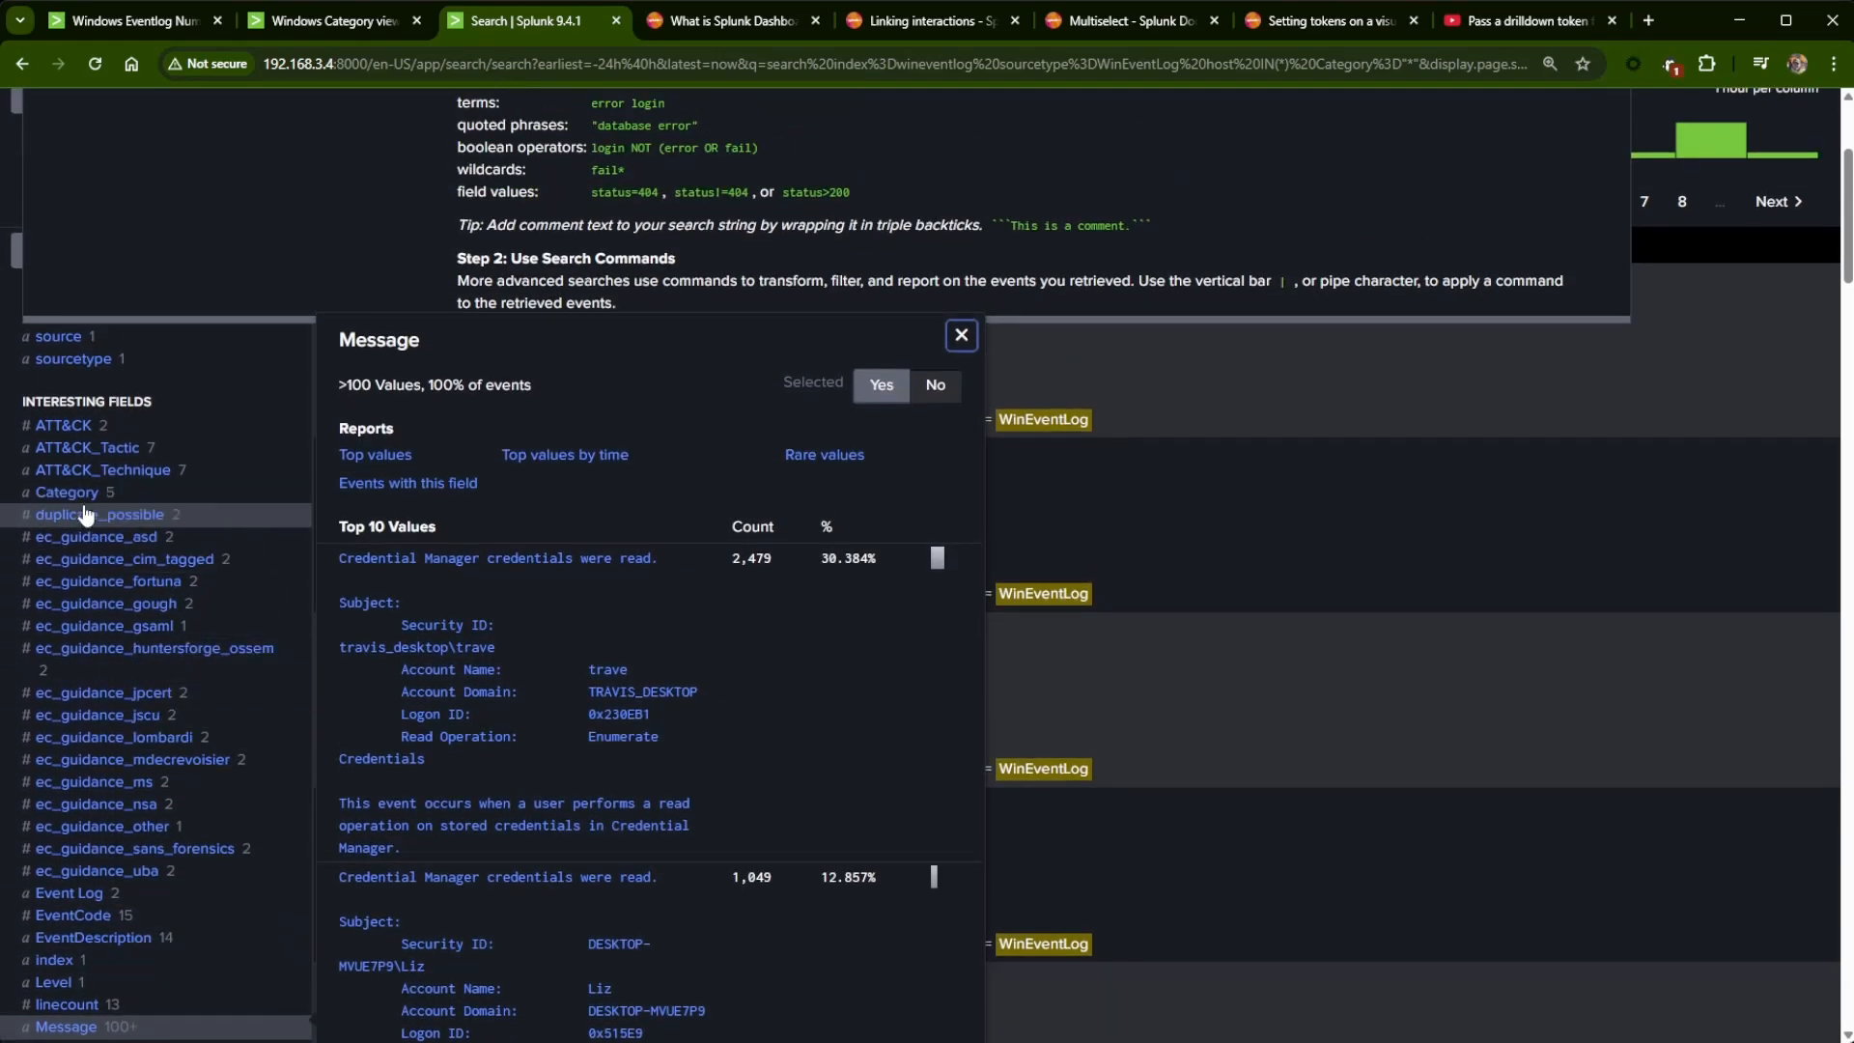
scroll(86, 531, "up", 3)
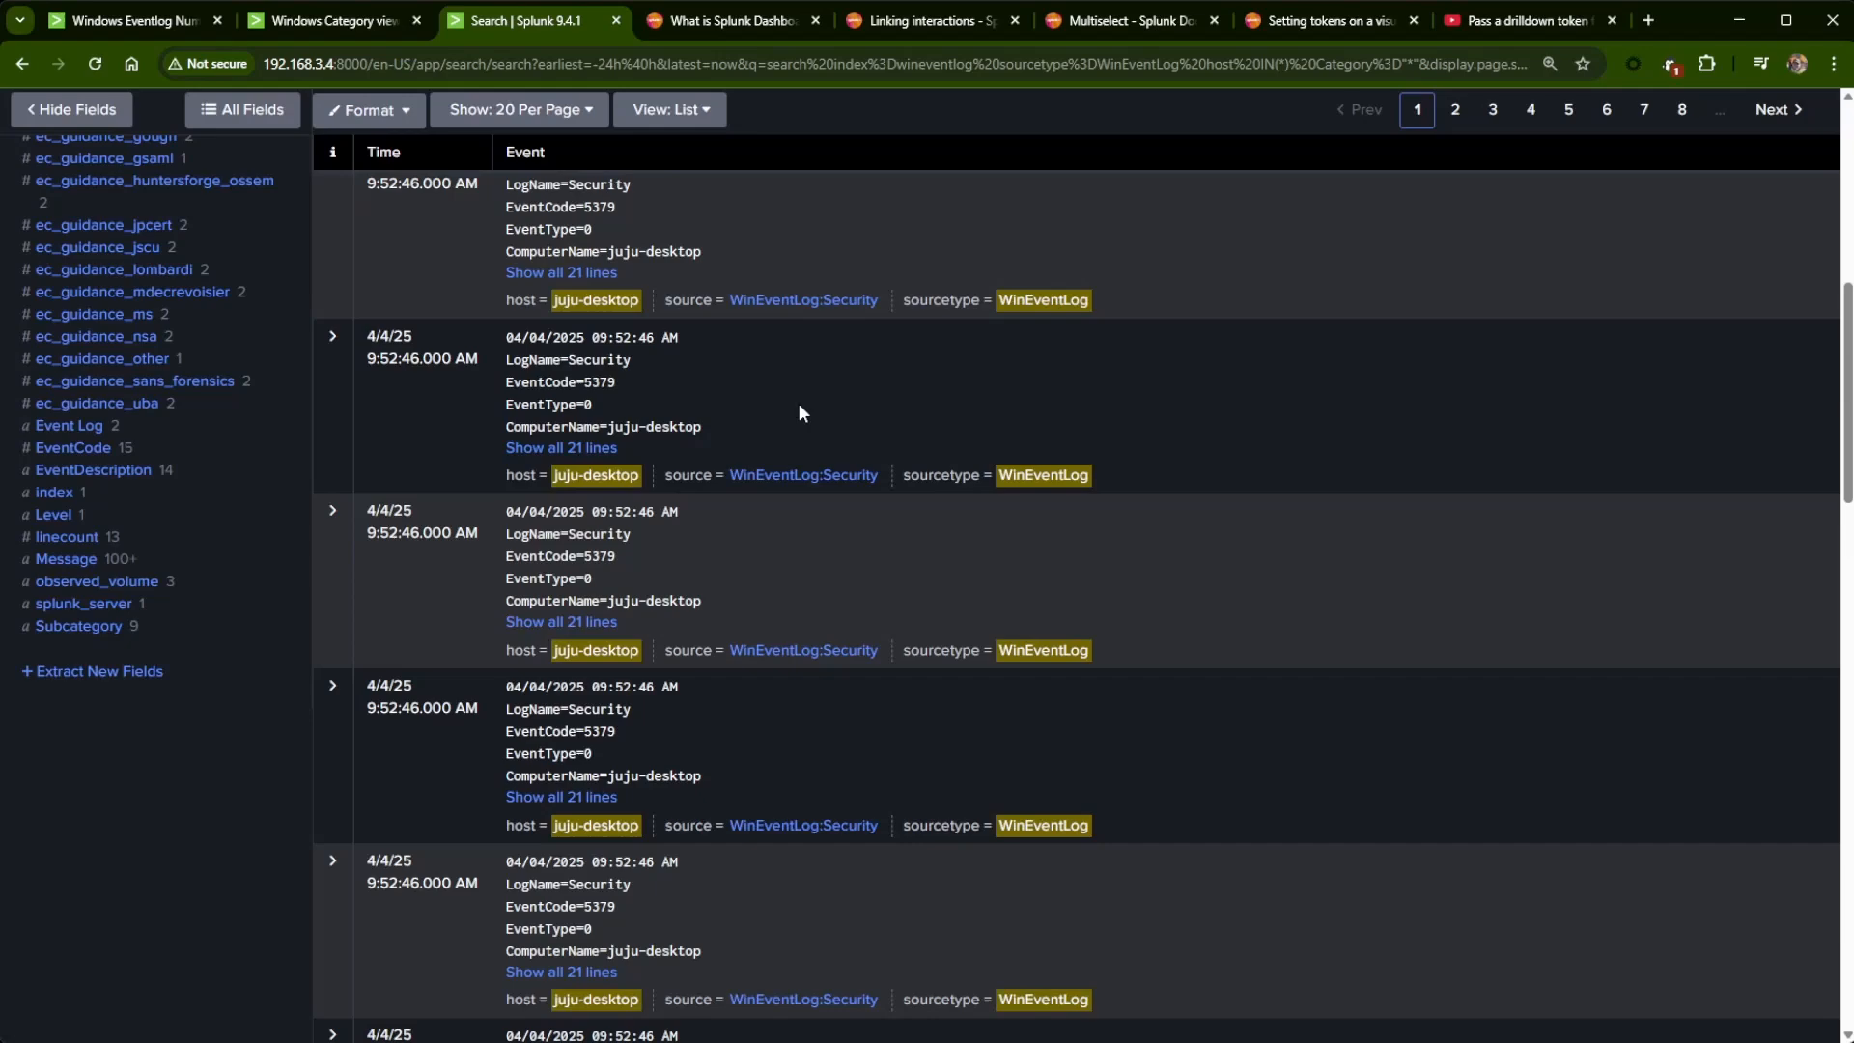
scroll(799, 407, "up", 8)
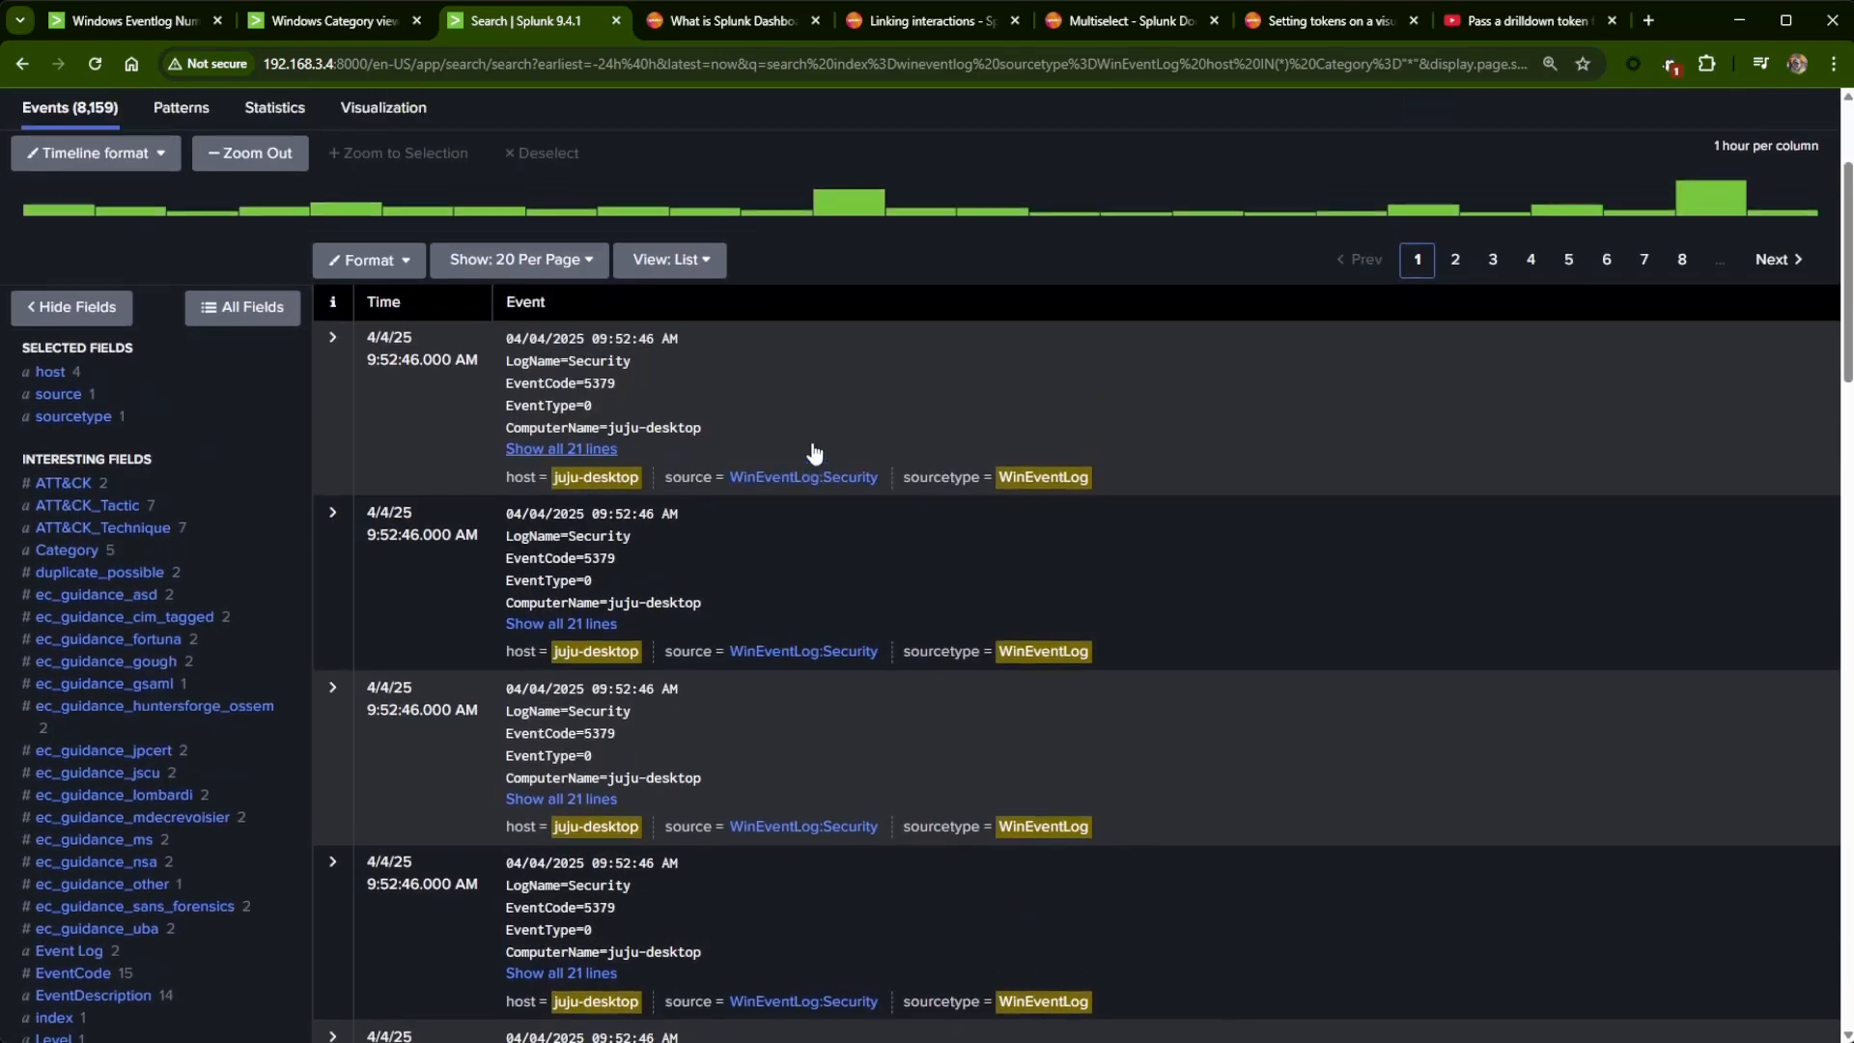
- Append "| fillnull value=null EventCode action Category Subcategory command" and "| stats count by source EventCode action Category Subcategory command" to the query on separate lines
left_click(644, 263)
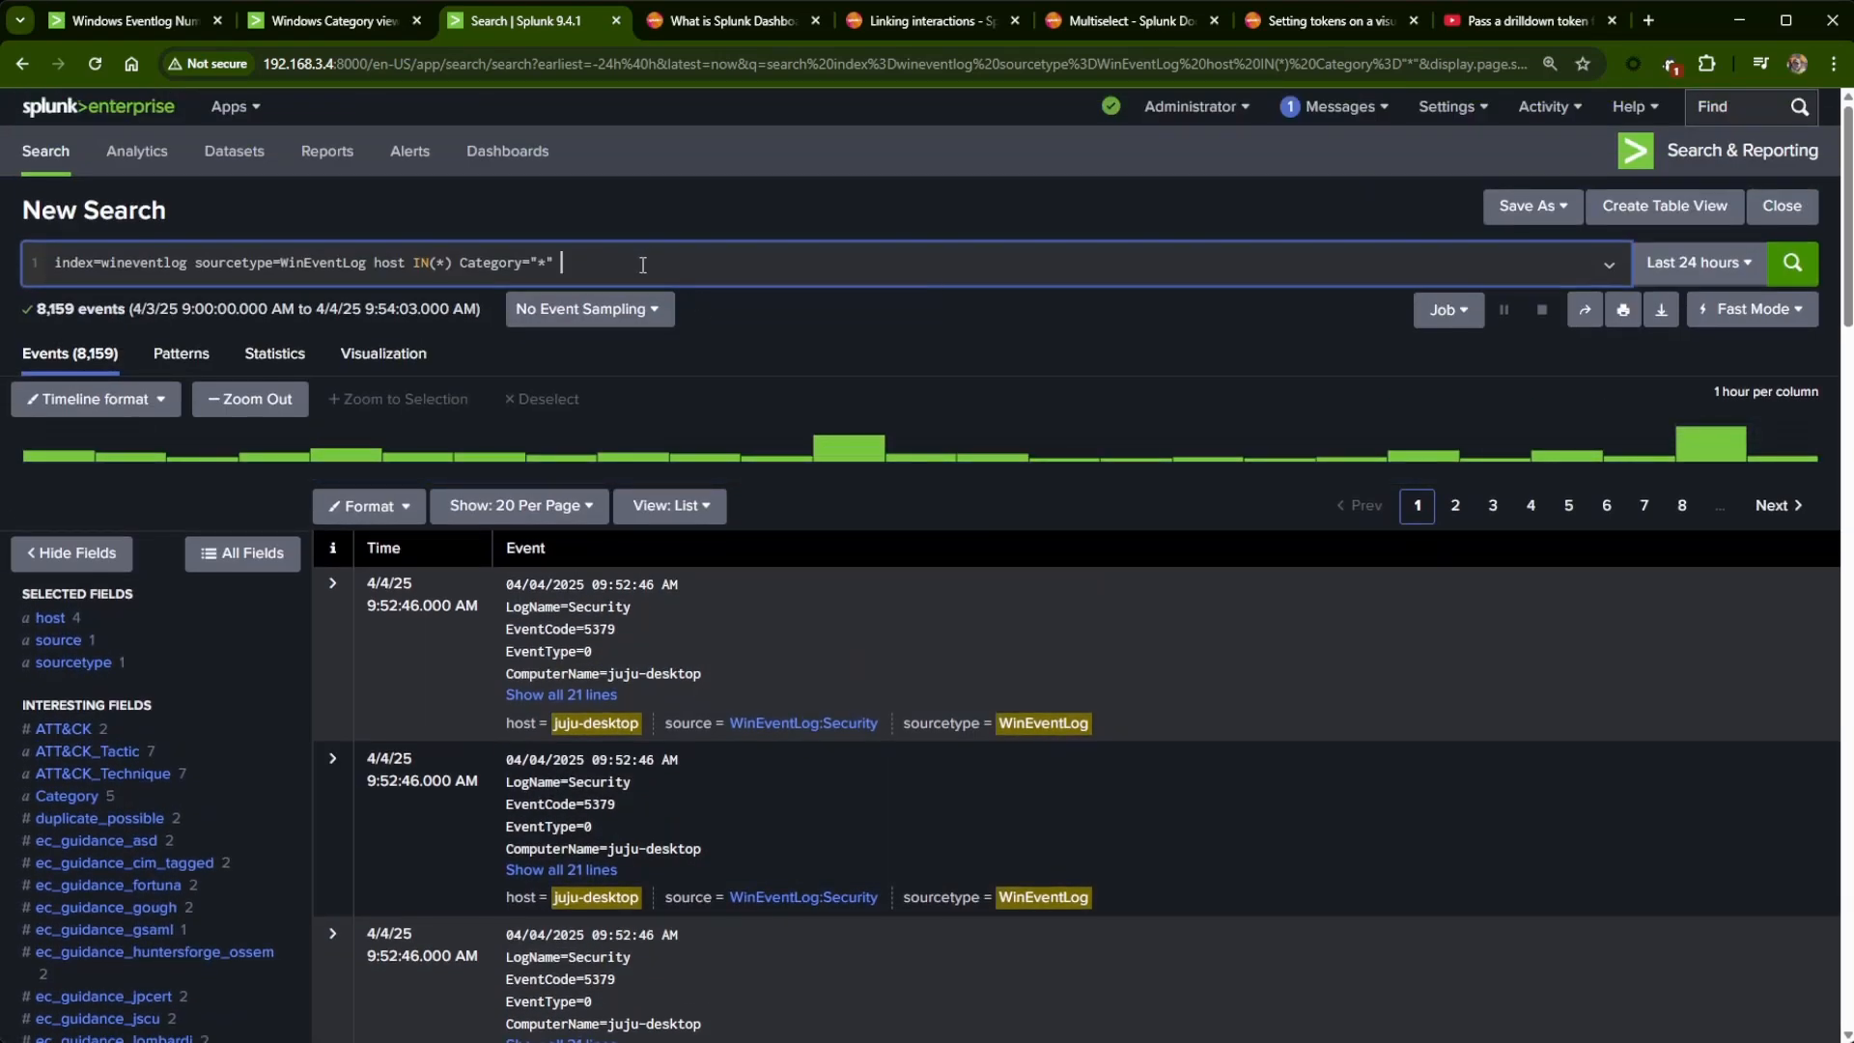
type("| fillnull value=null EventCode action Category Subcategory command | stats count by source EventCode action Category Subcategory command")
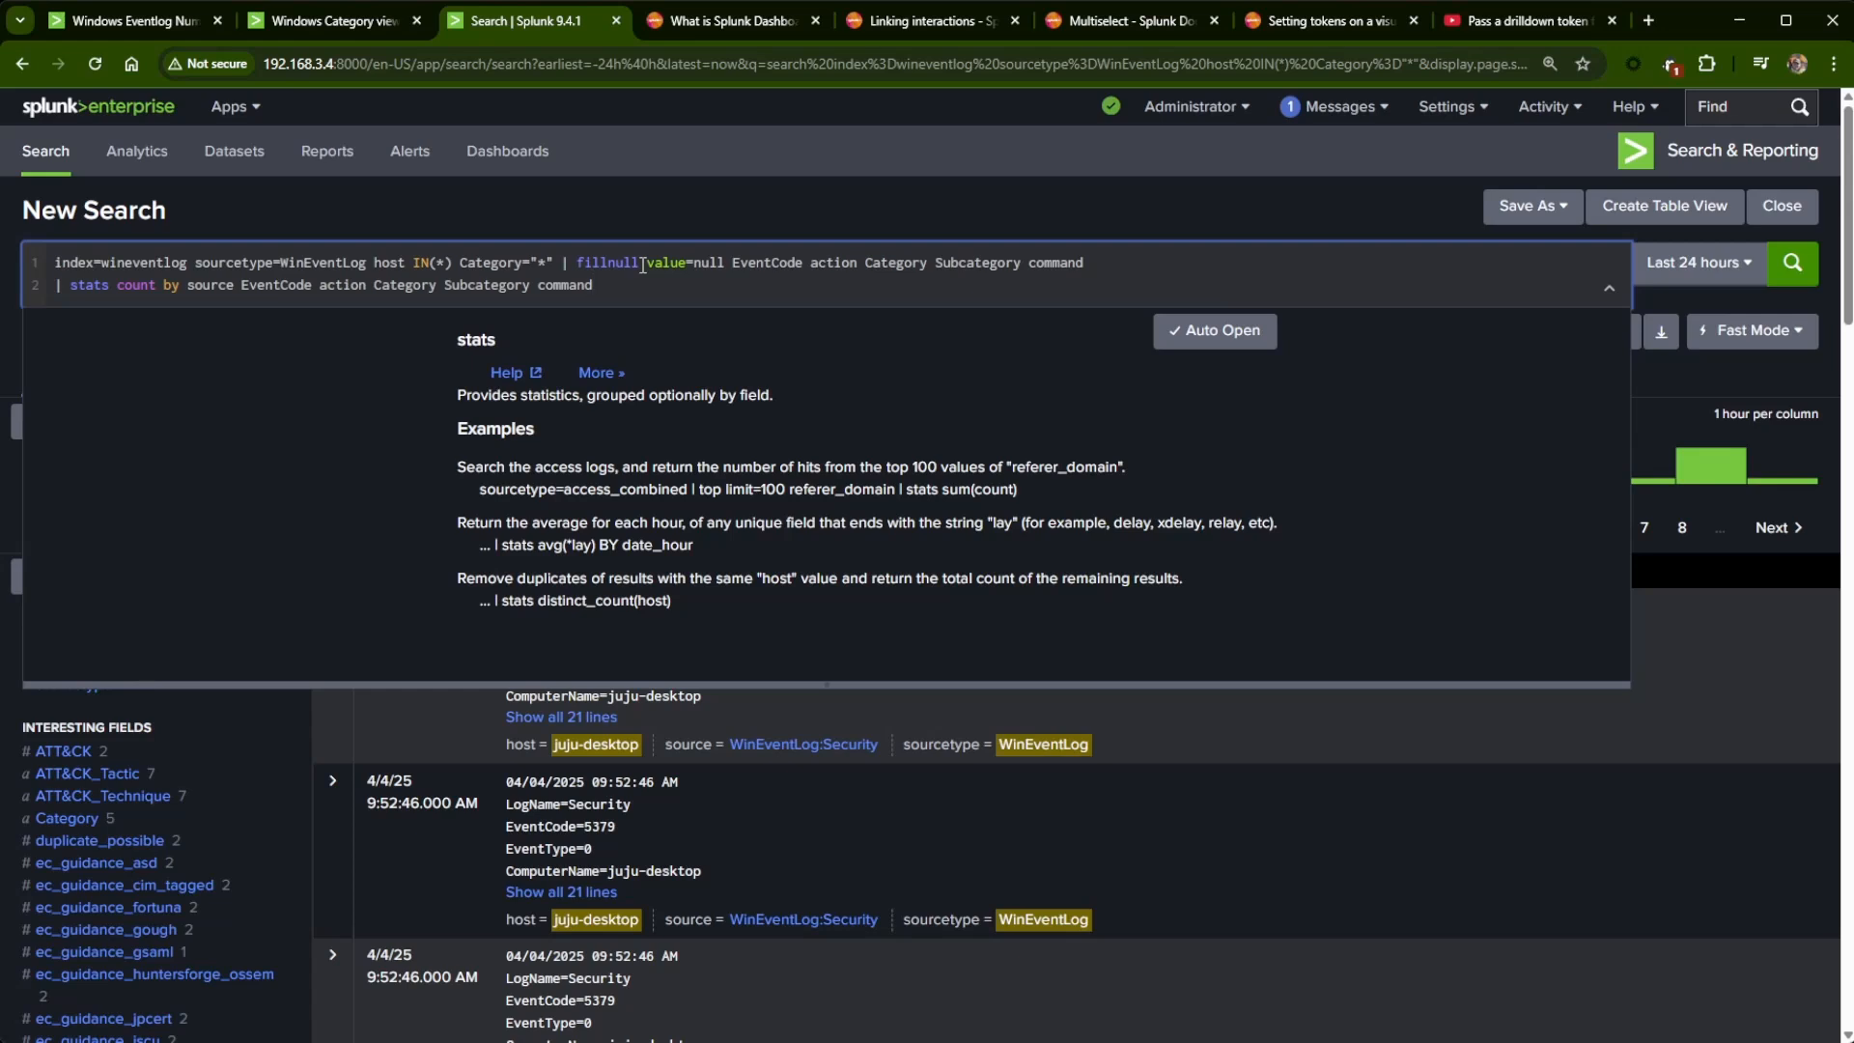
key("shift+Return")
type("|")
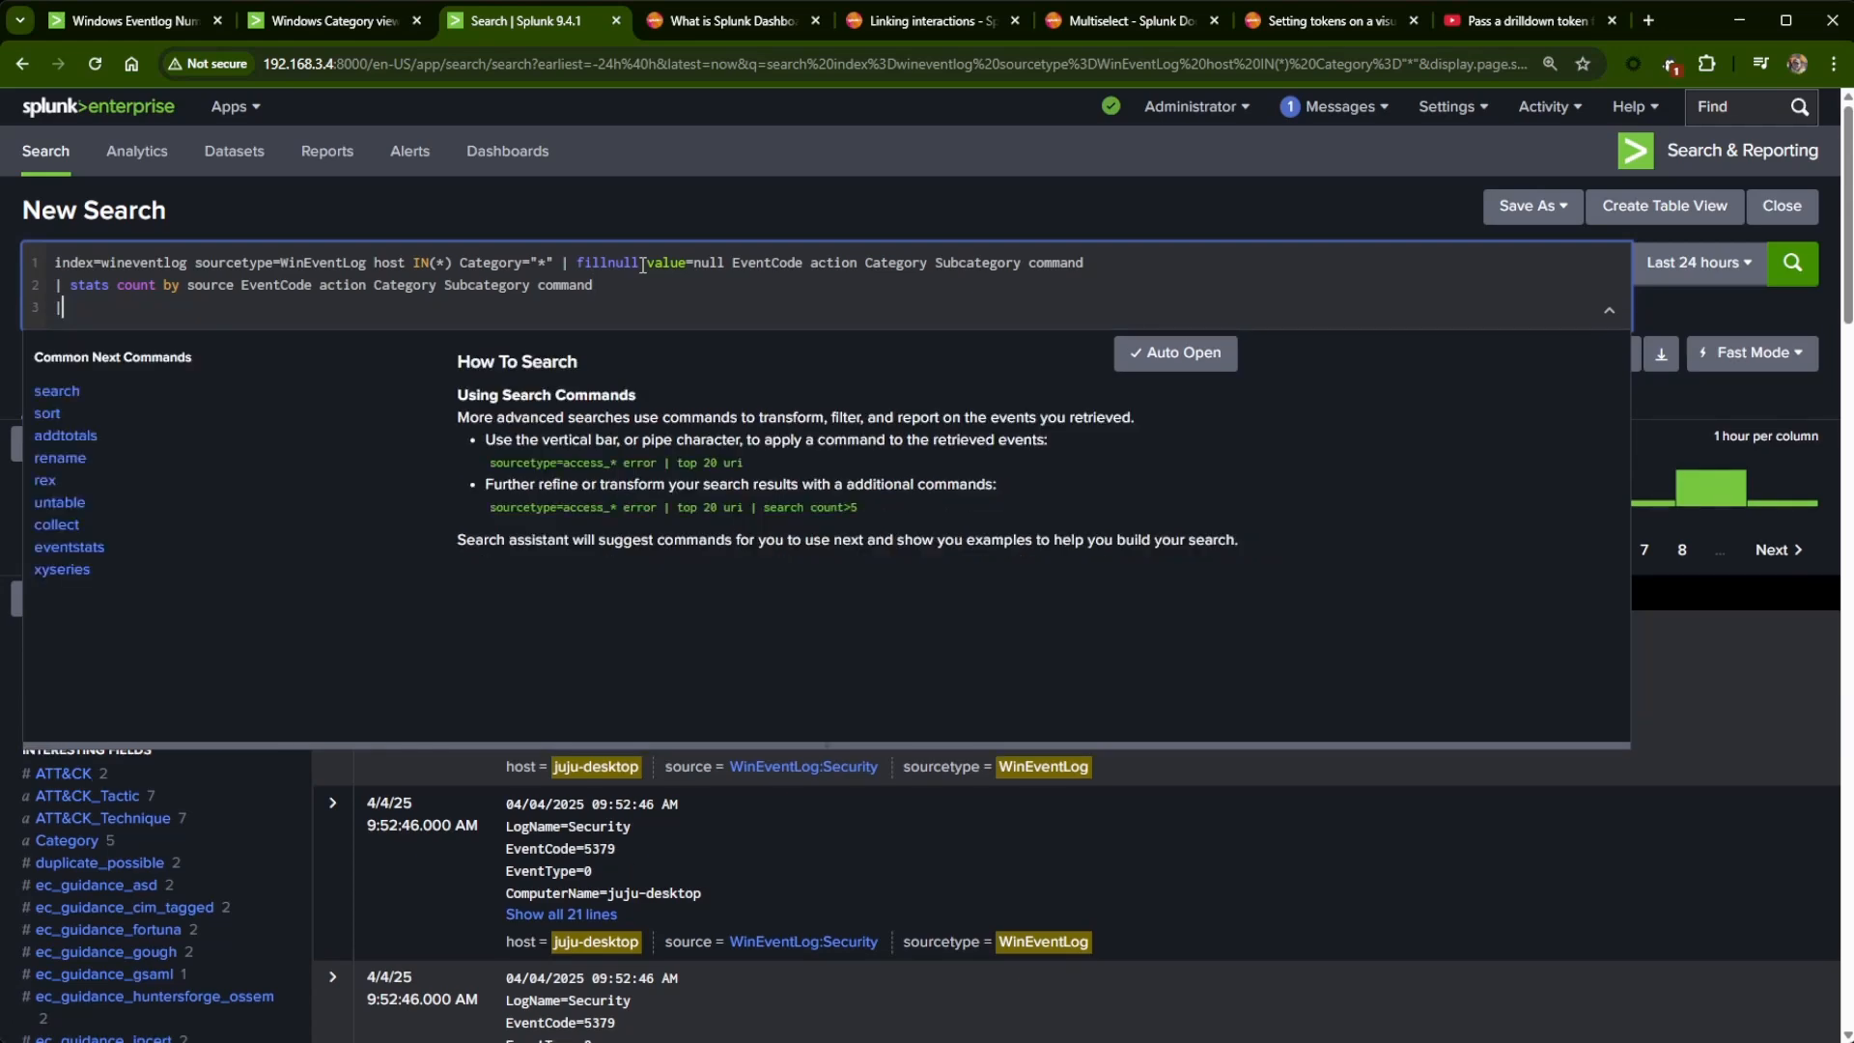
key("ctrl+backslash")
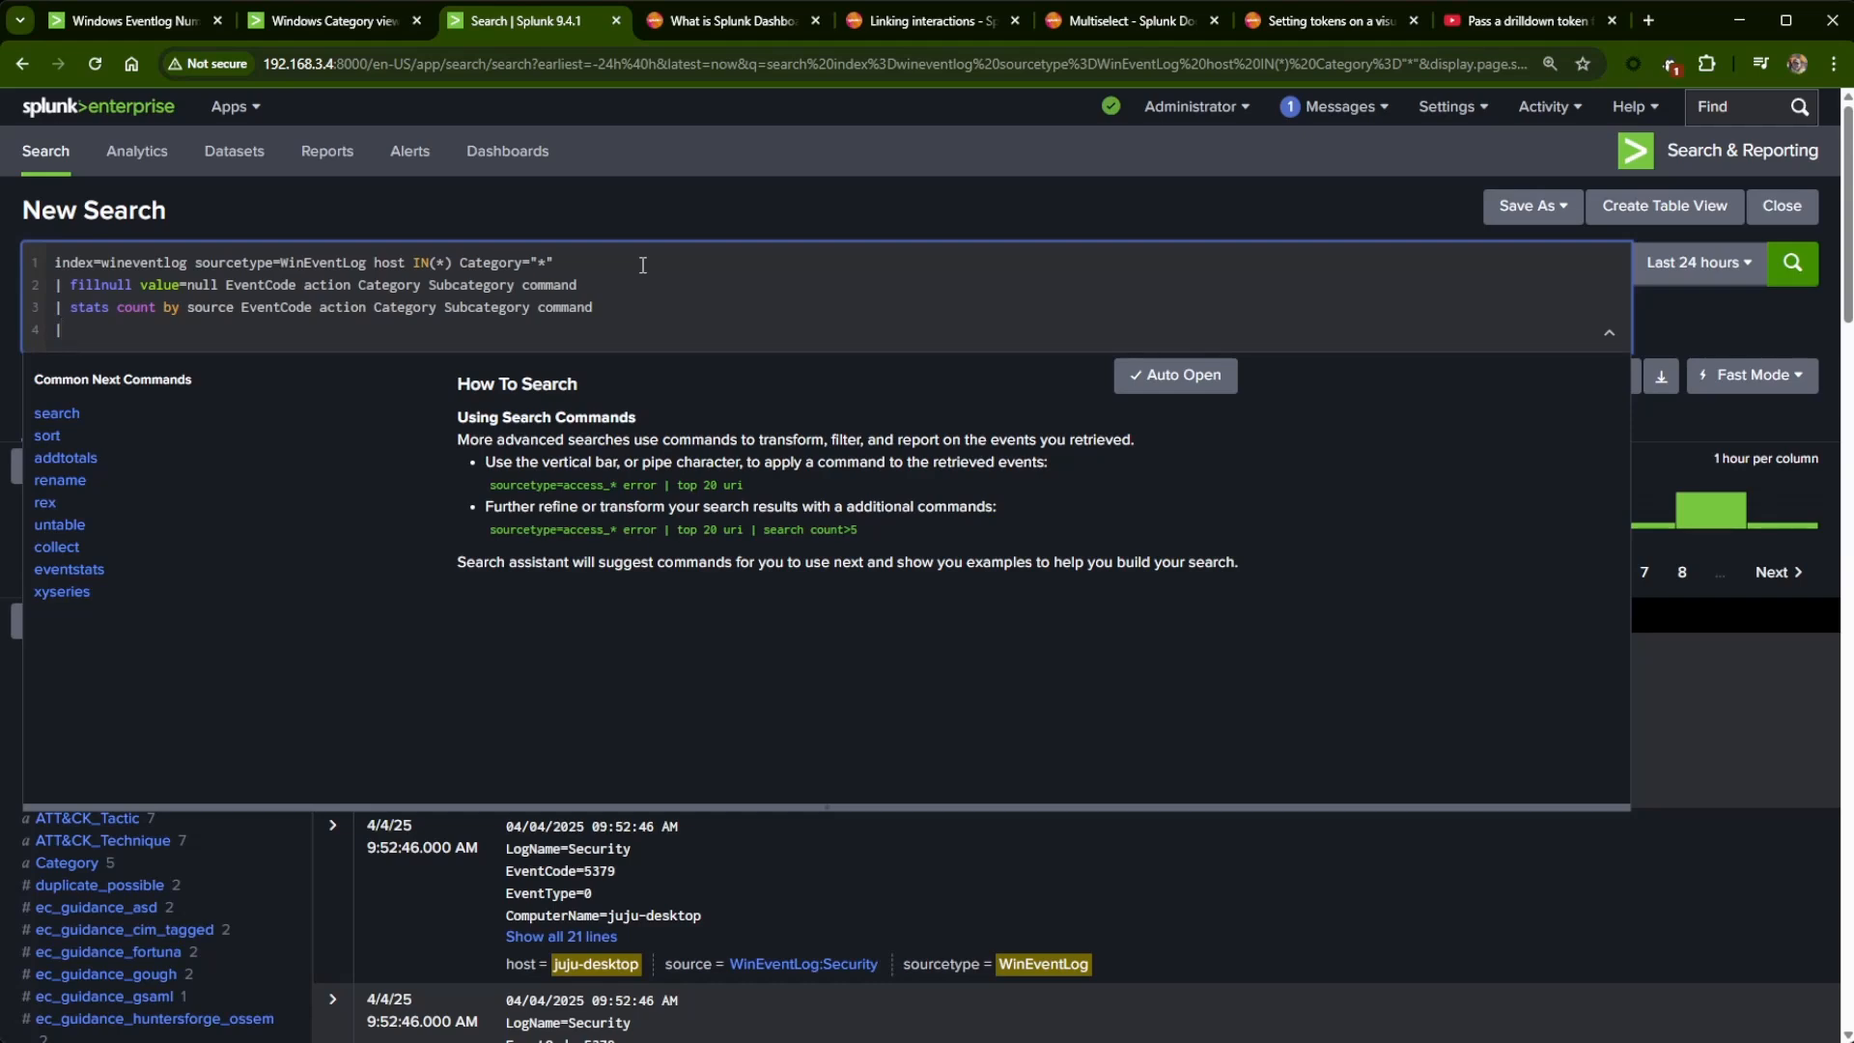
key("BackSpace")
key("BackSpace")
key("BackSpace")
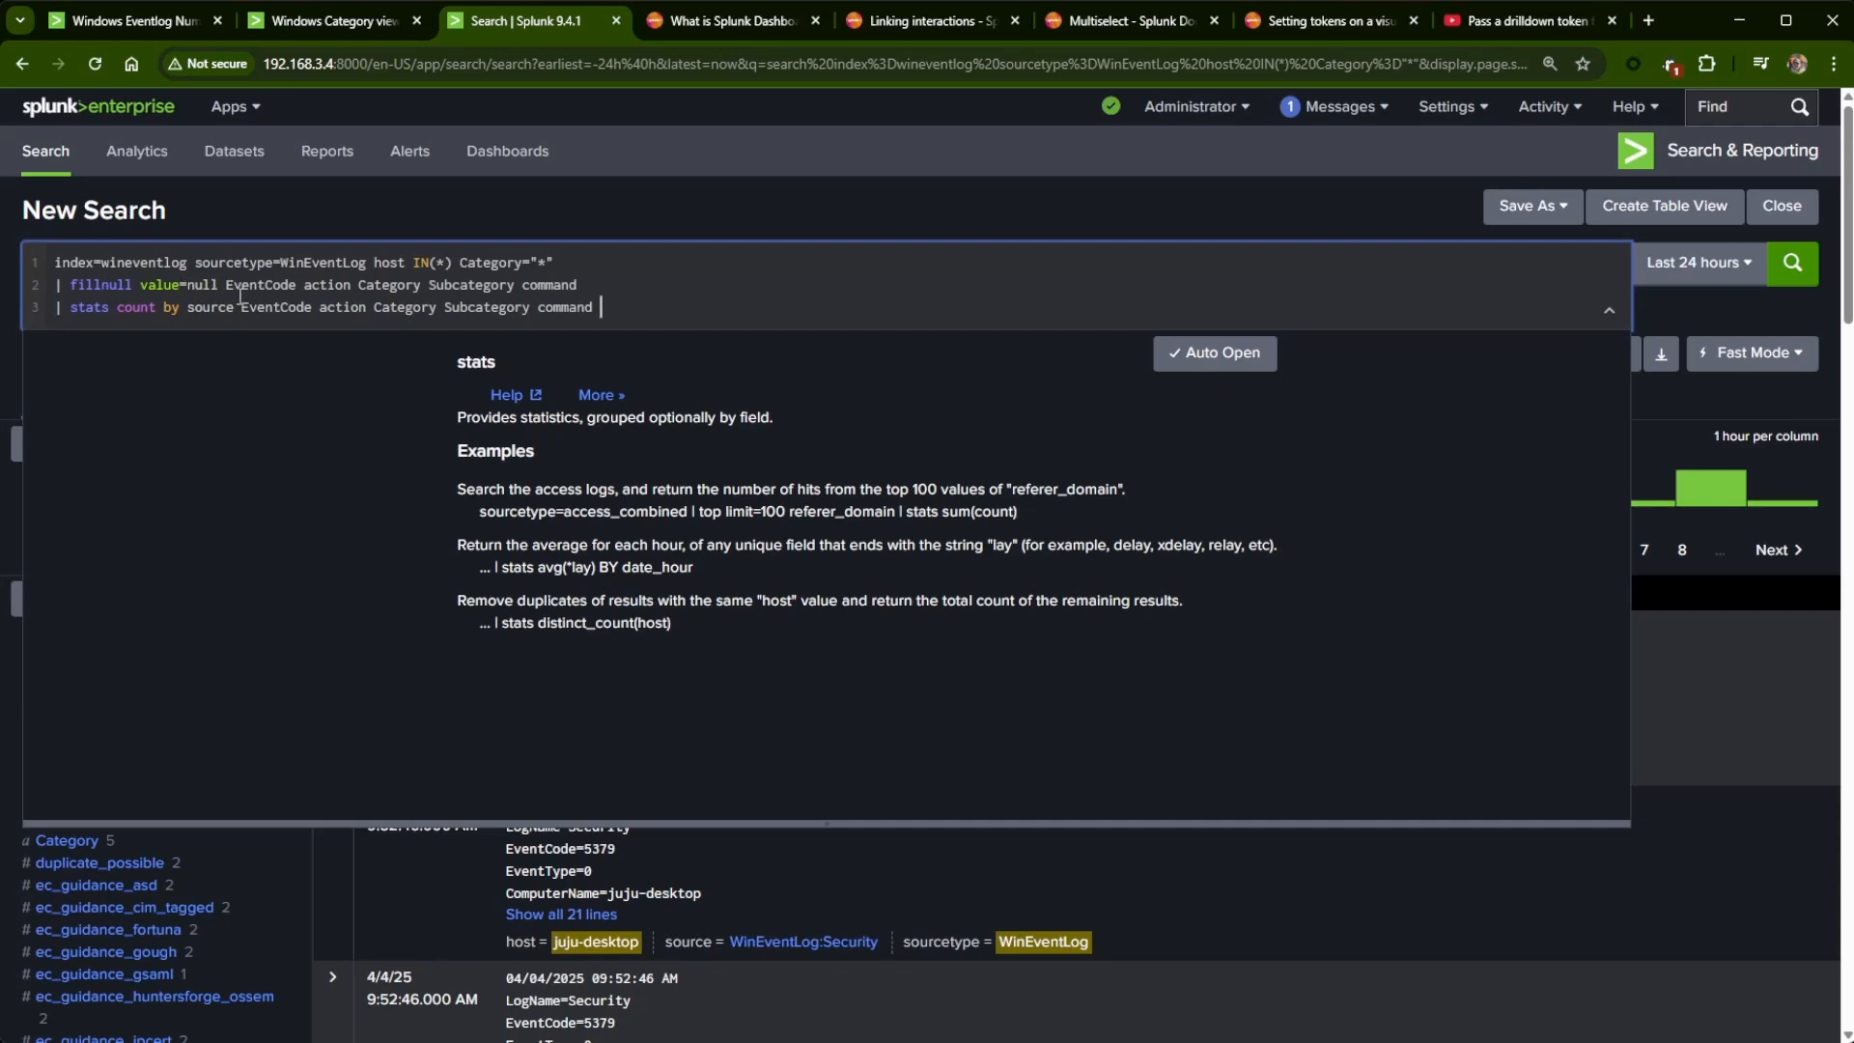
- Review the query's Category filter and fillnull value, and run the search over the last 24 hours
left_click_drag(180, 284, 220, 284)
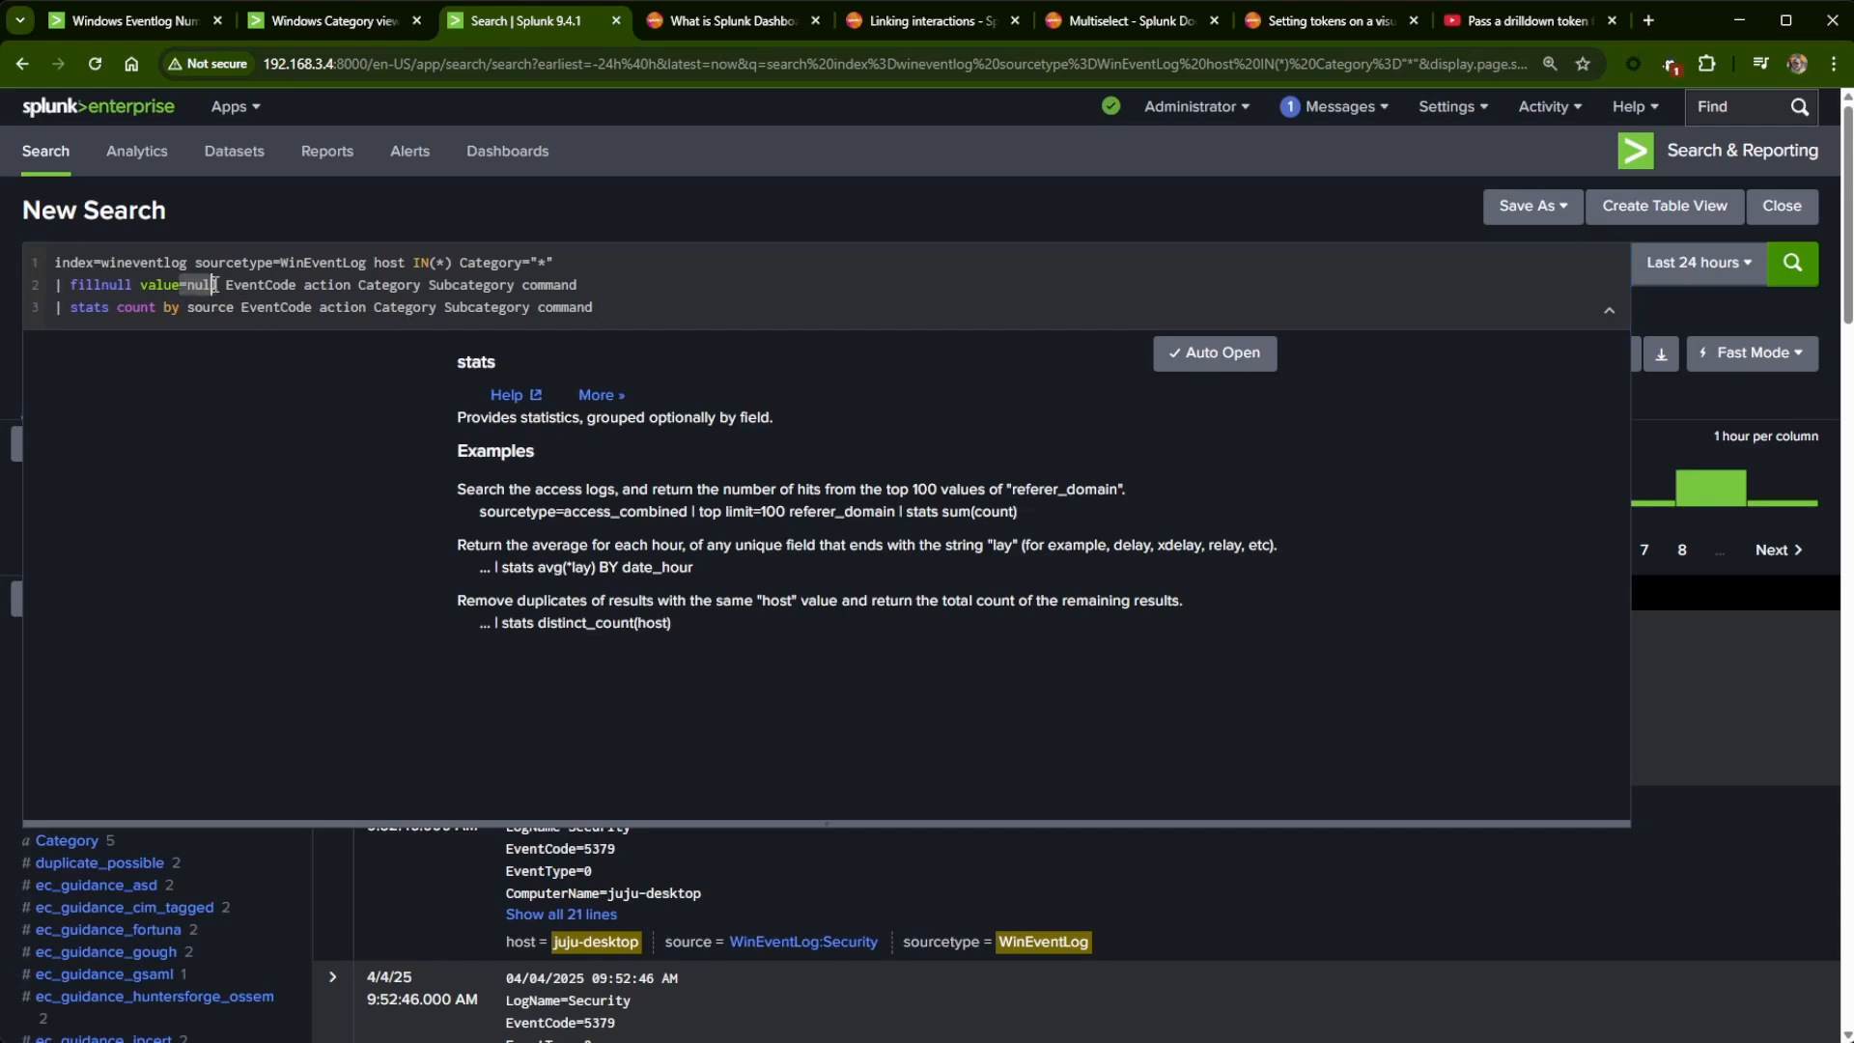
left_click_drag(556, 262, 450, 263)
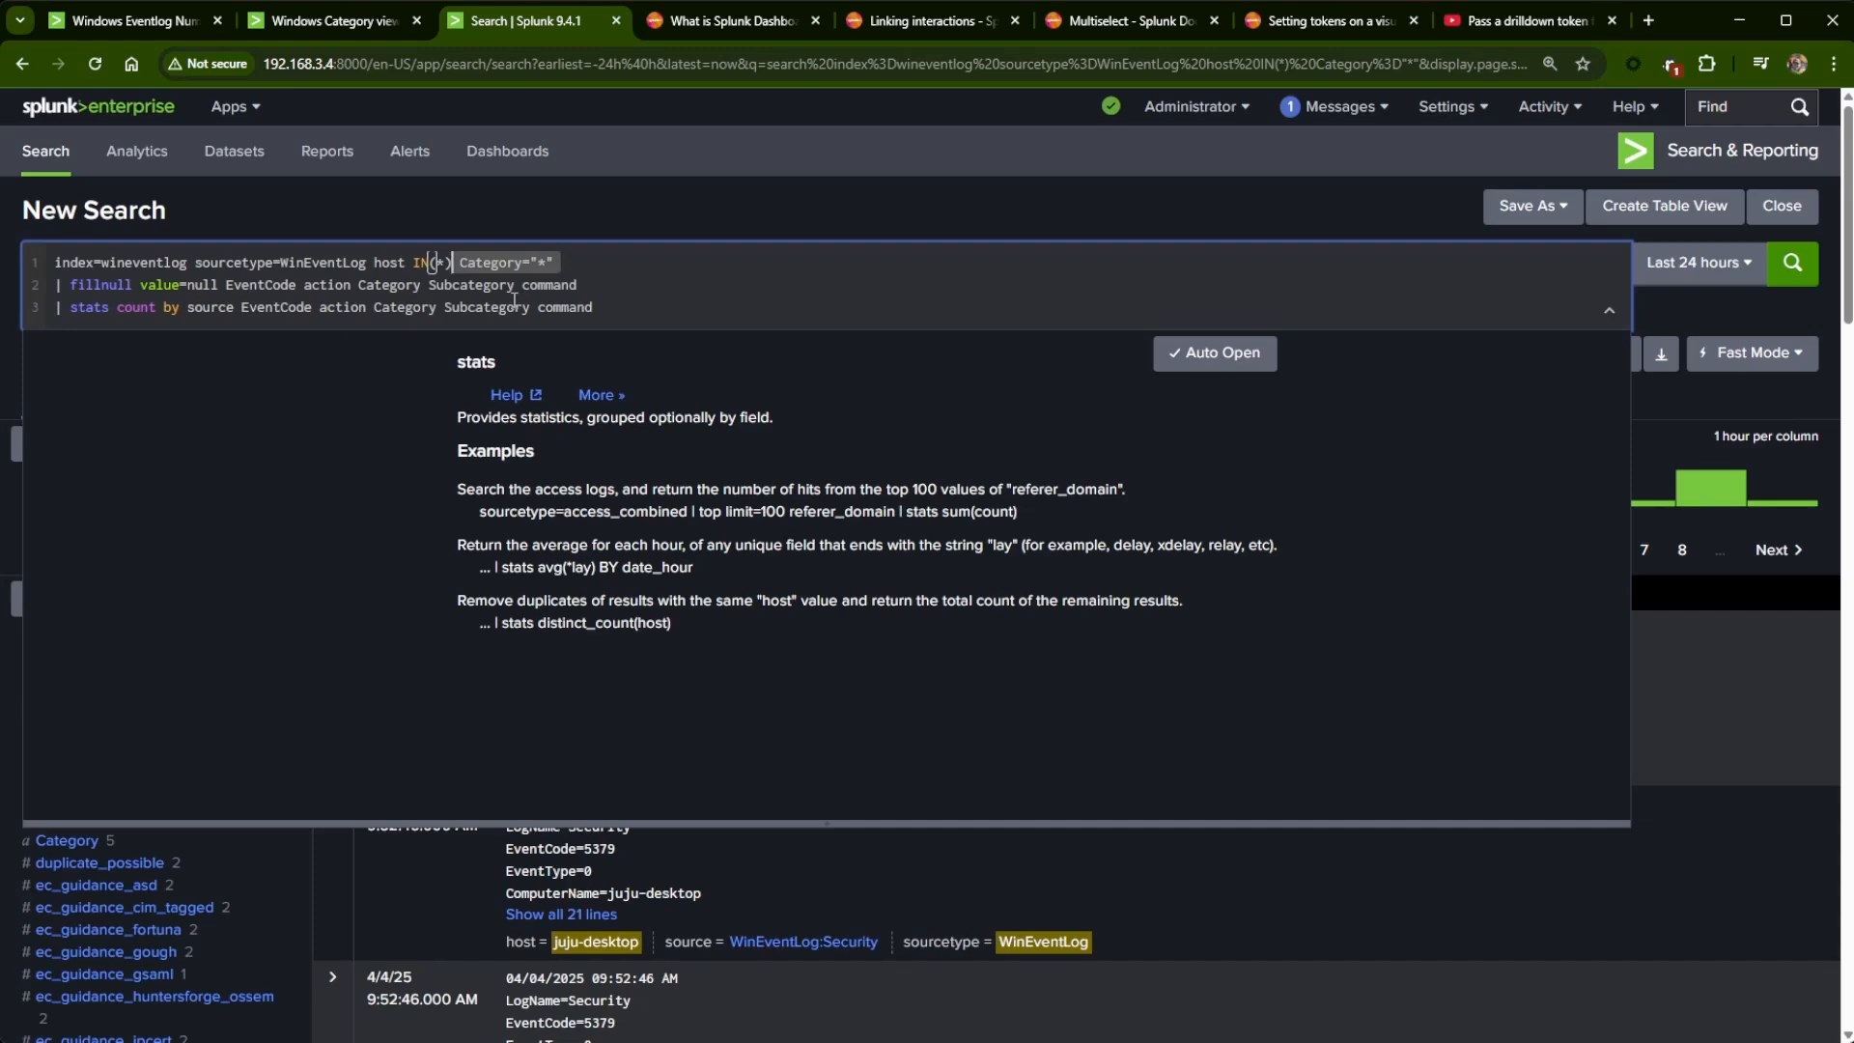
left_click_drag(220, 285, 178, 285)
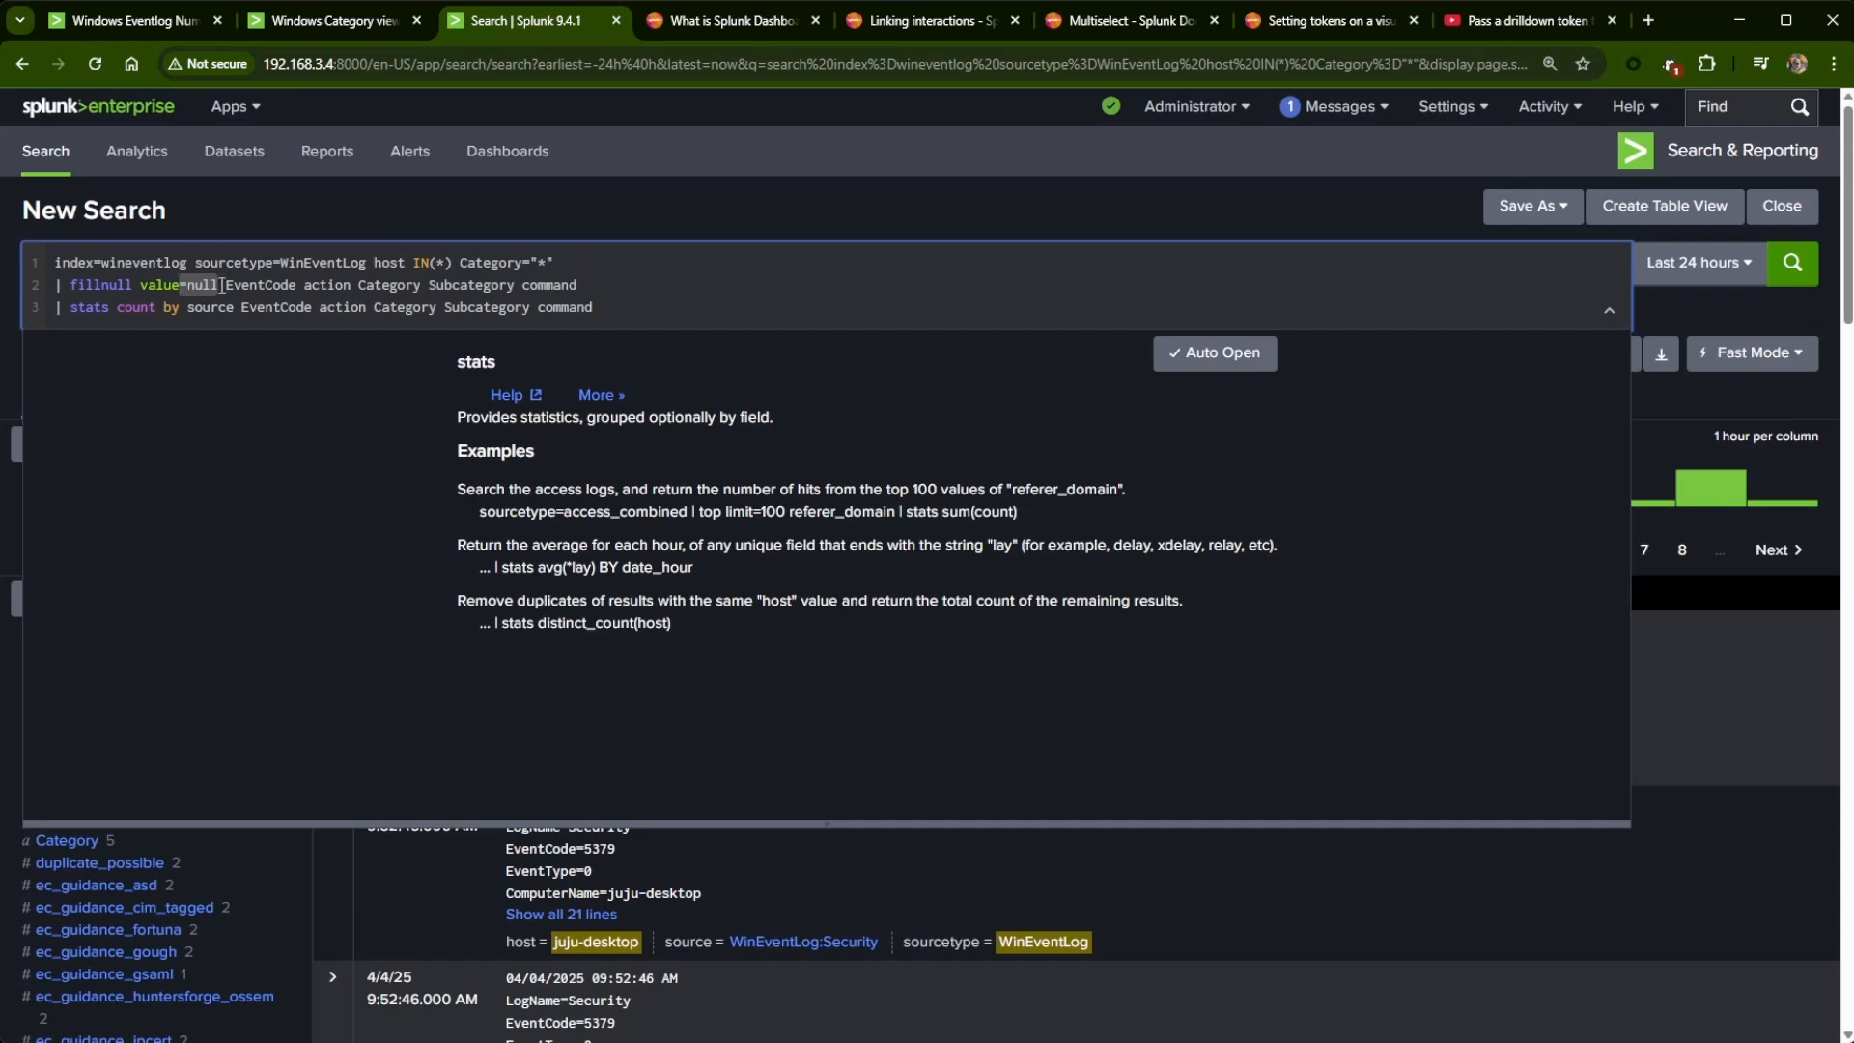
left_click(638, 307)
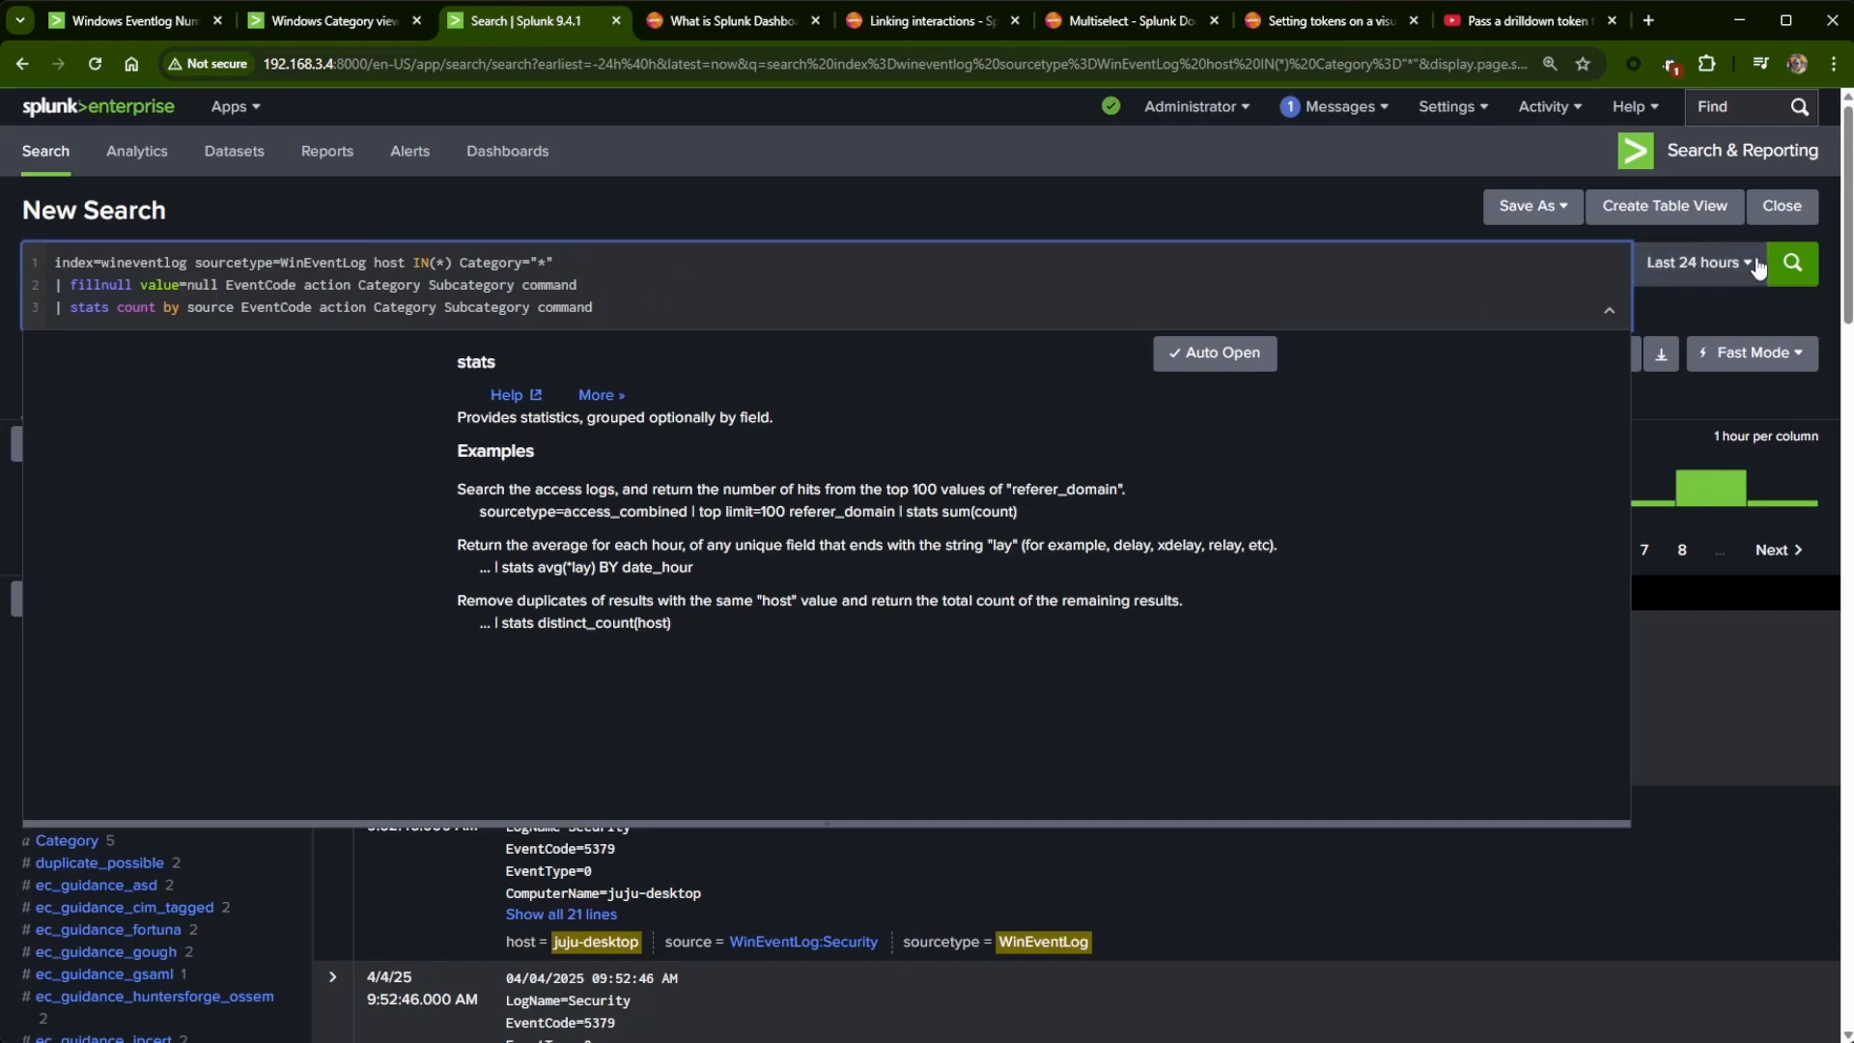
left_click(1793, 263)
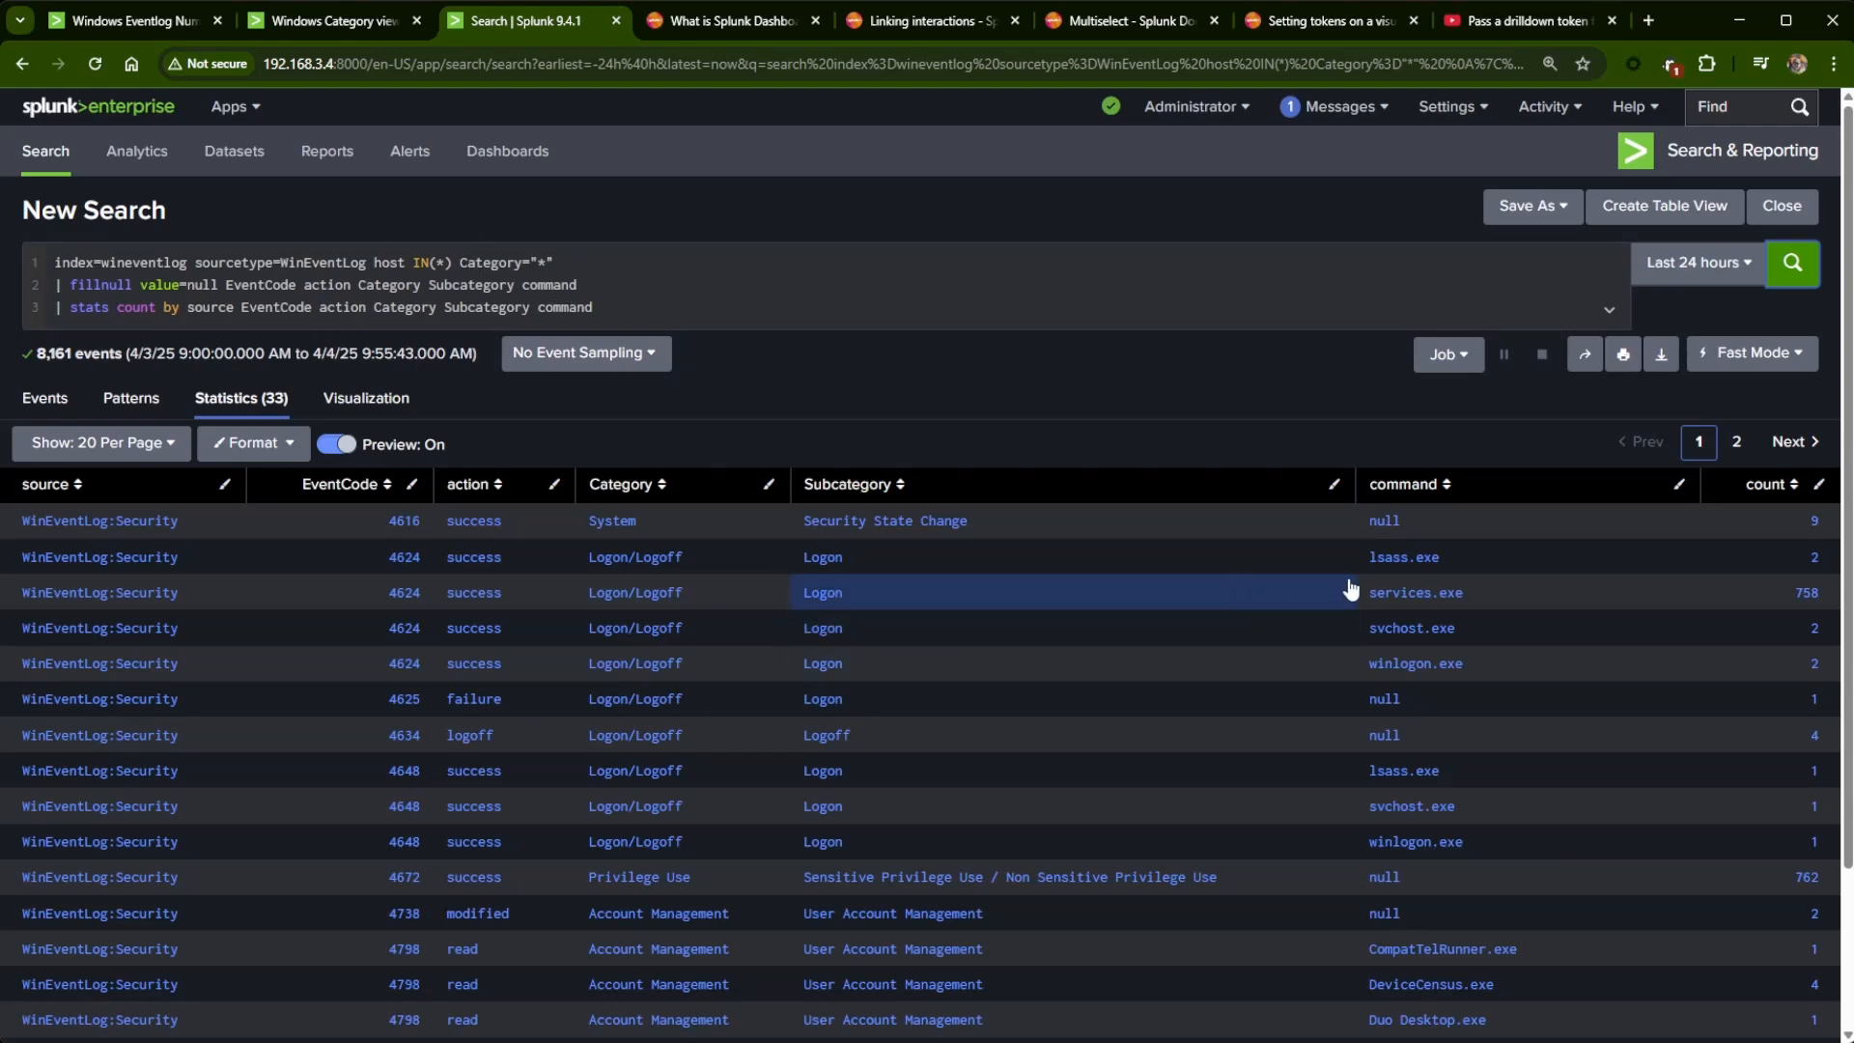
- Look through both pages of the statistics results, checking the command column for null values
scroll(1433, 873, "down", 2)
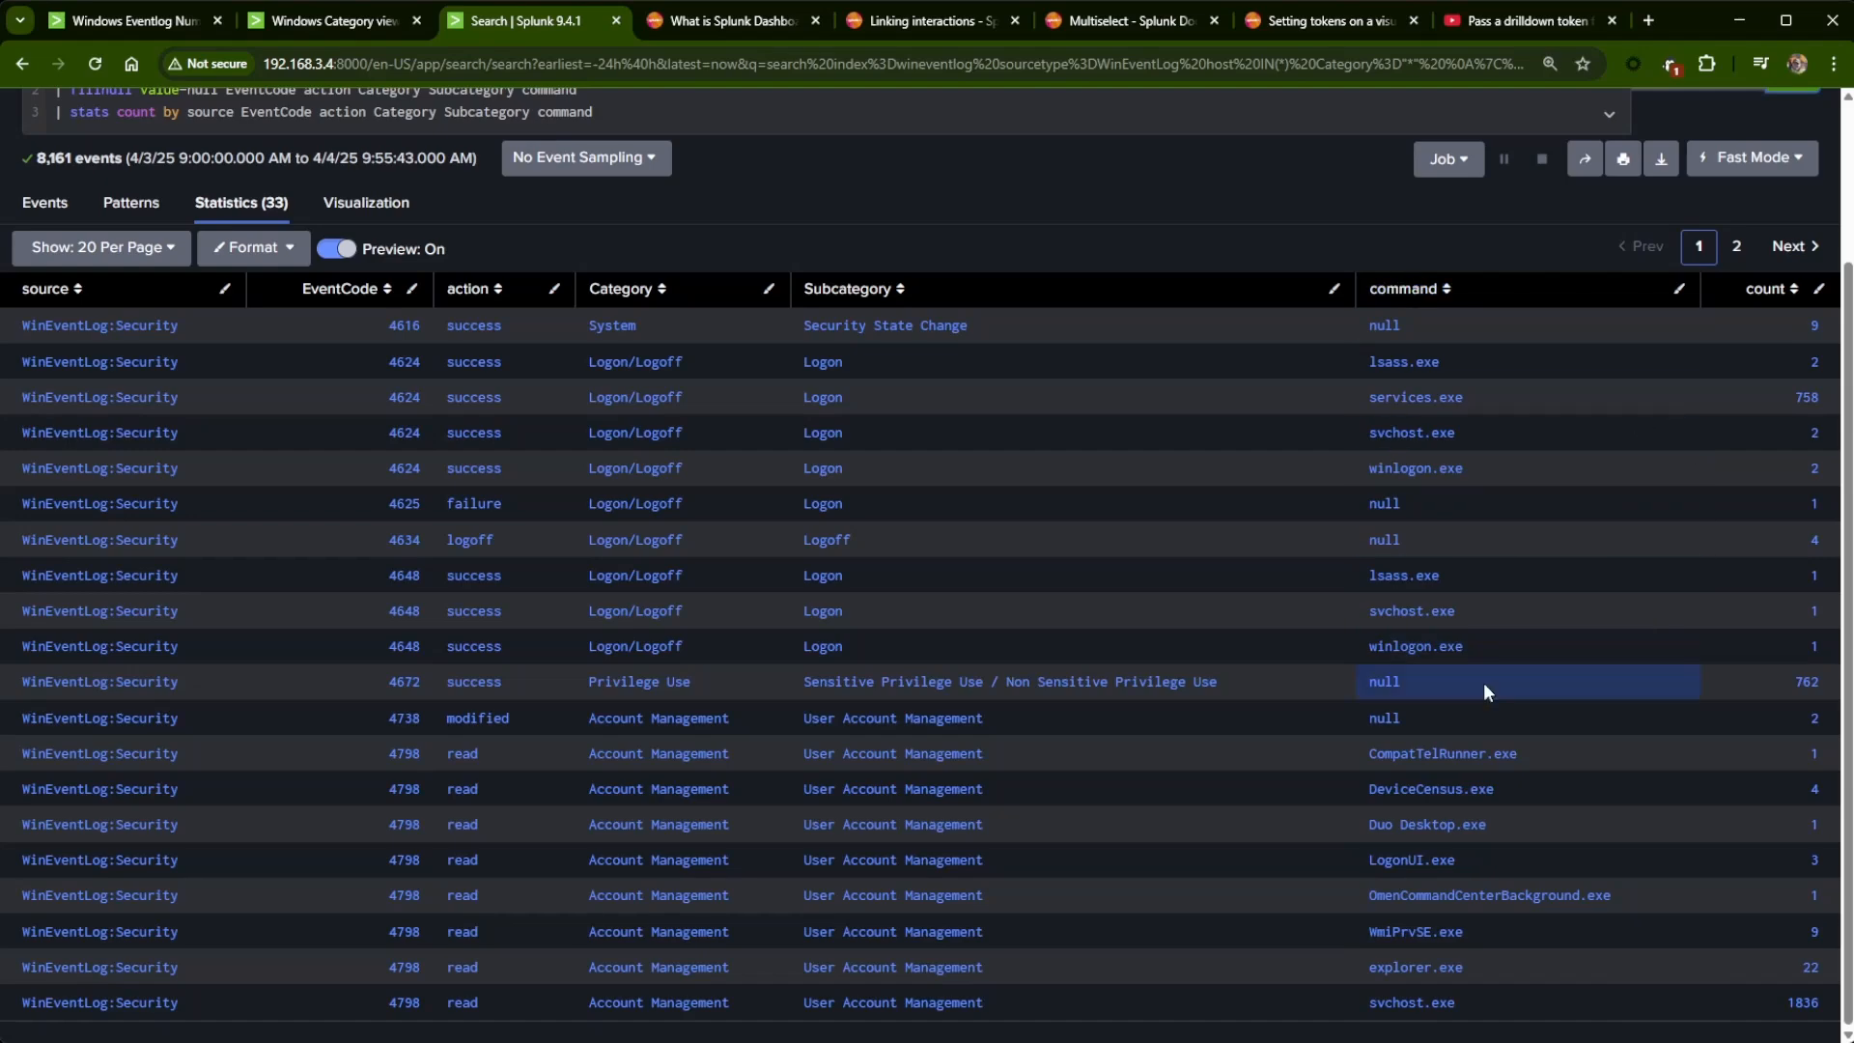
scroll(1482, 978, "up", 2)
left_click(1735, 442)
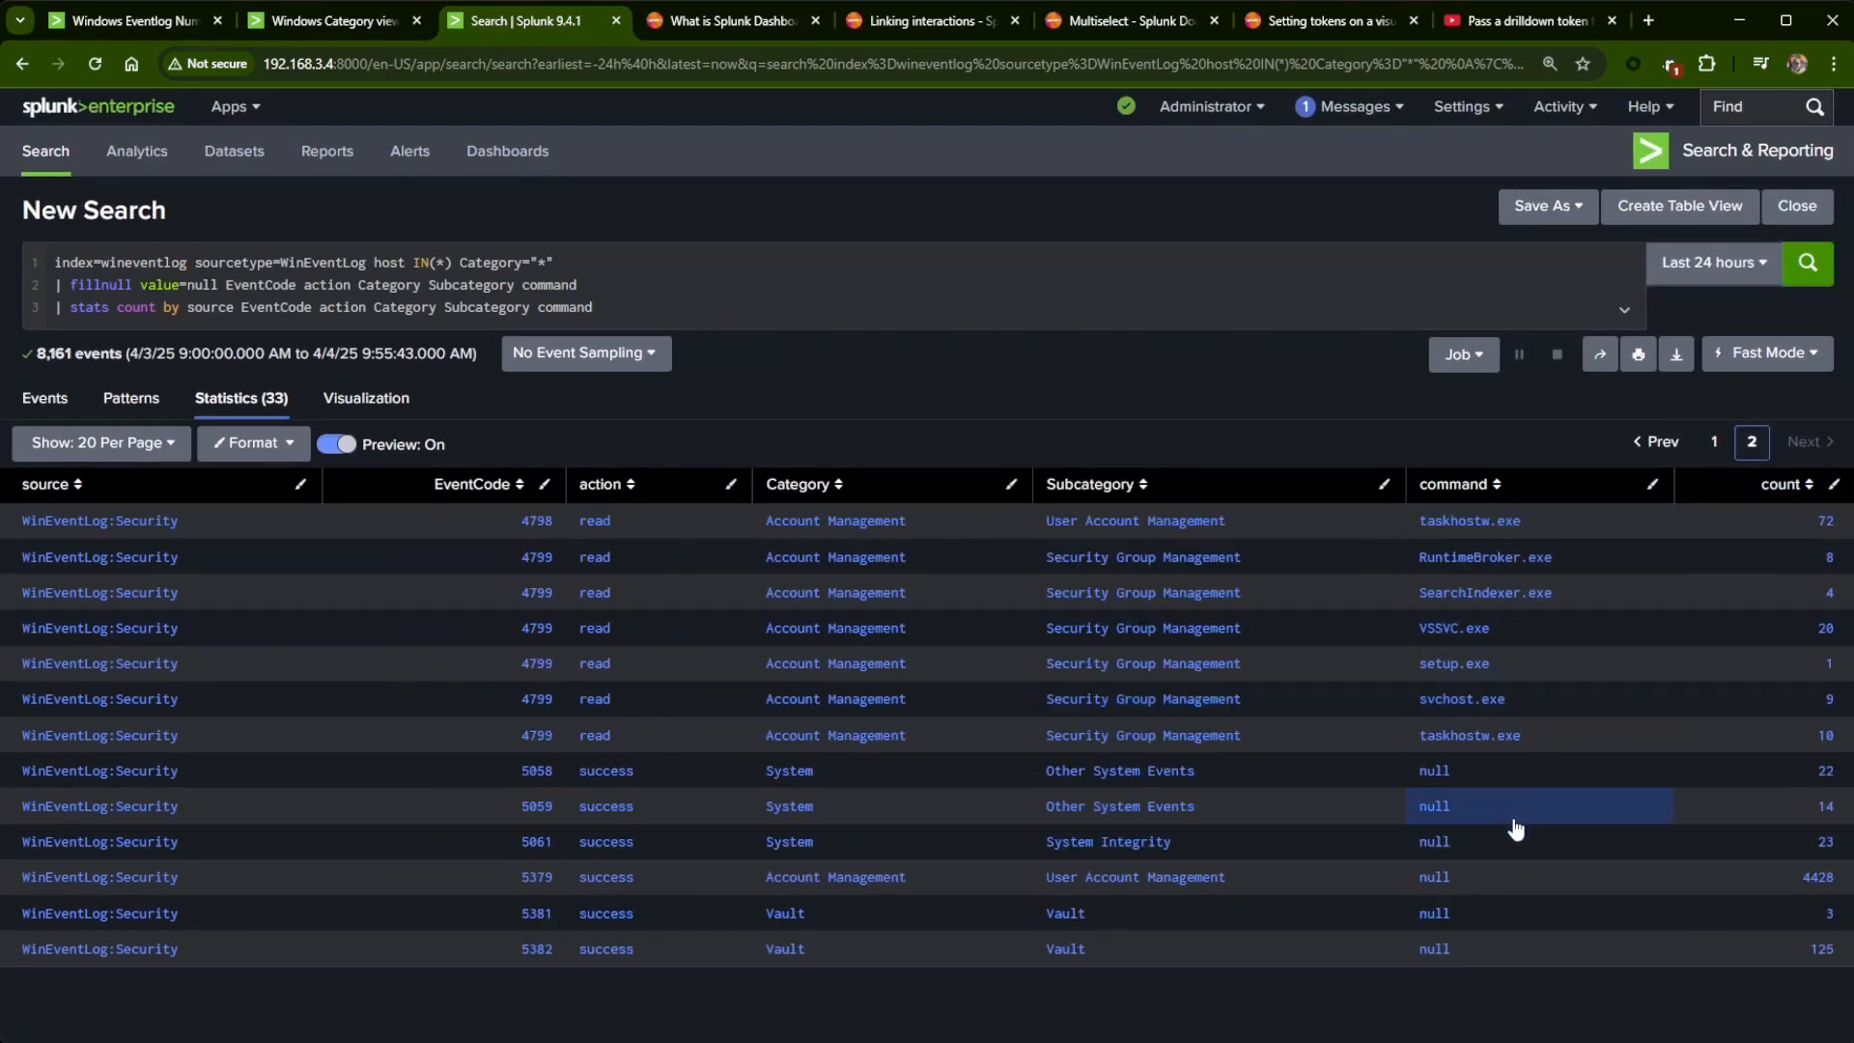
left_click(1715, 443)
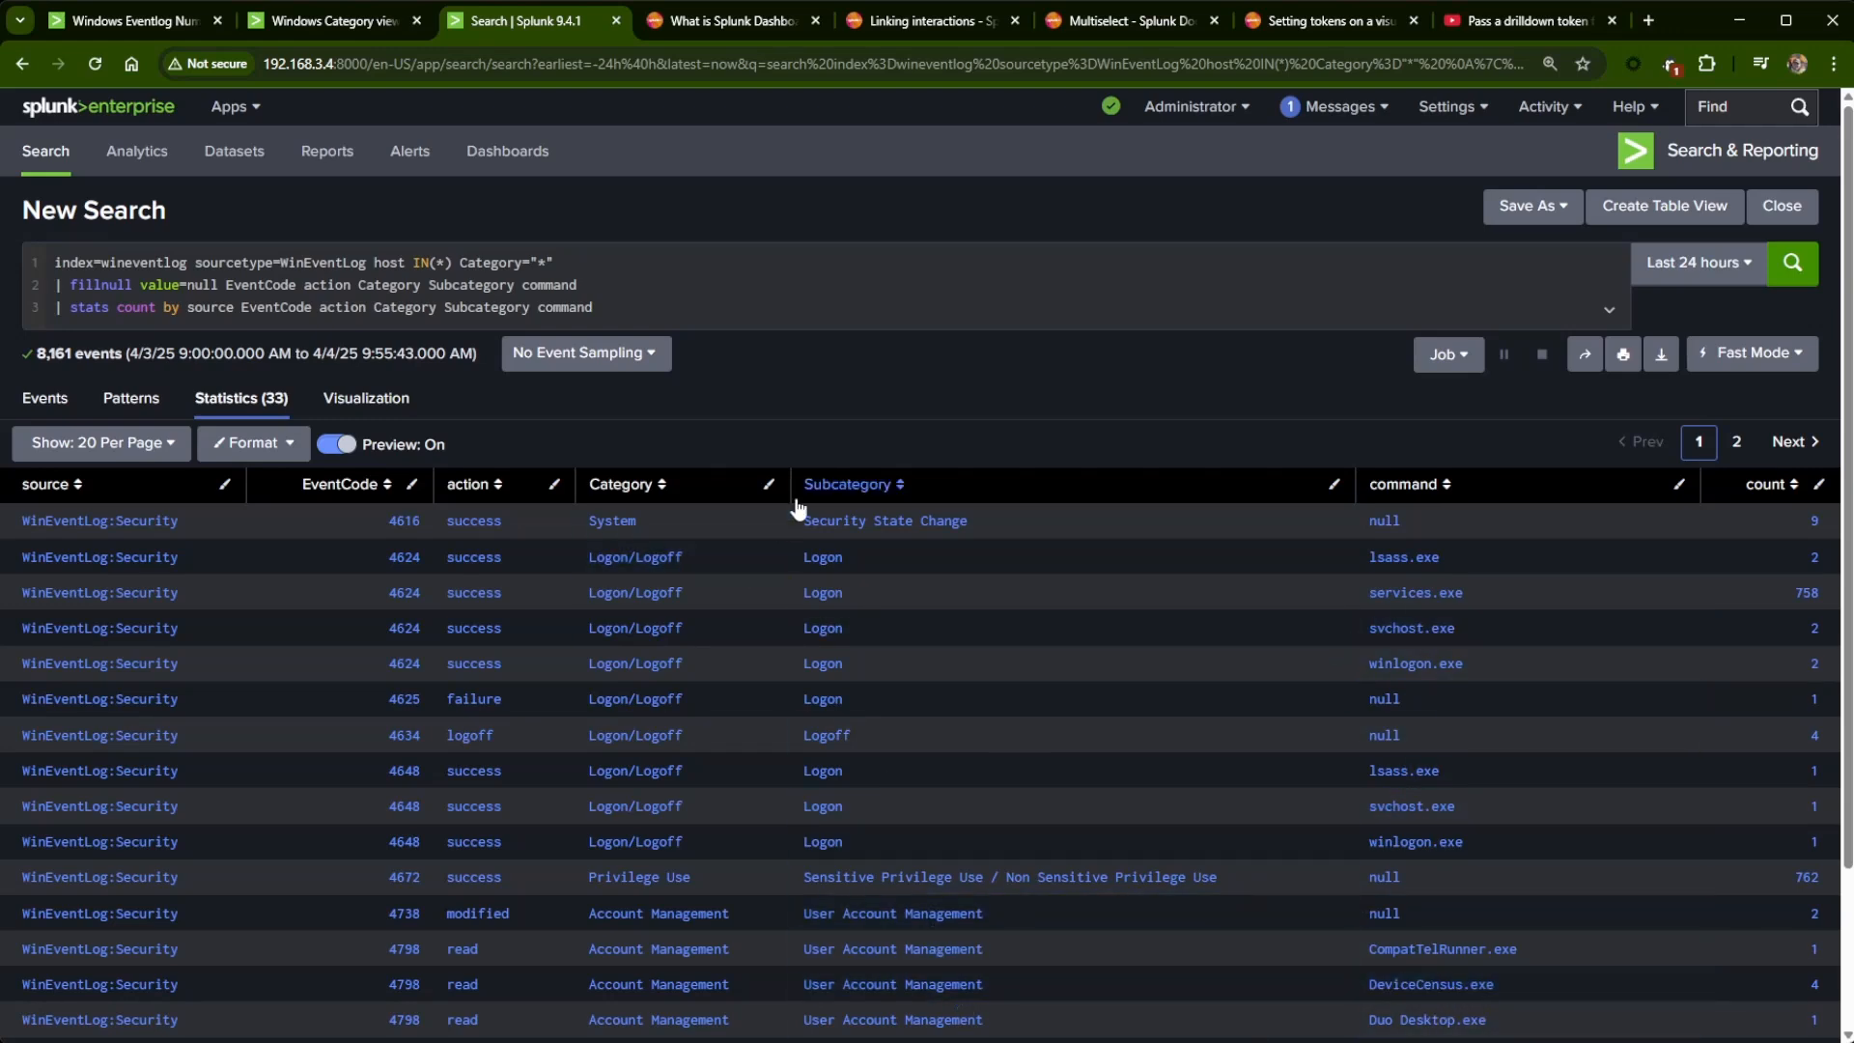
- Copy the query's fillnull and stats lines and reopen the Windows Category view dashboard in edit mode
left_click_drag(593, 309, 42, 280)
key("ctrl+c")
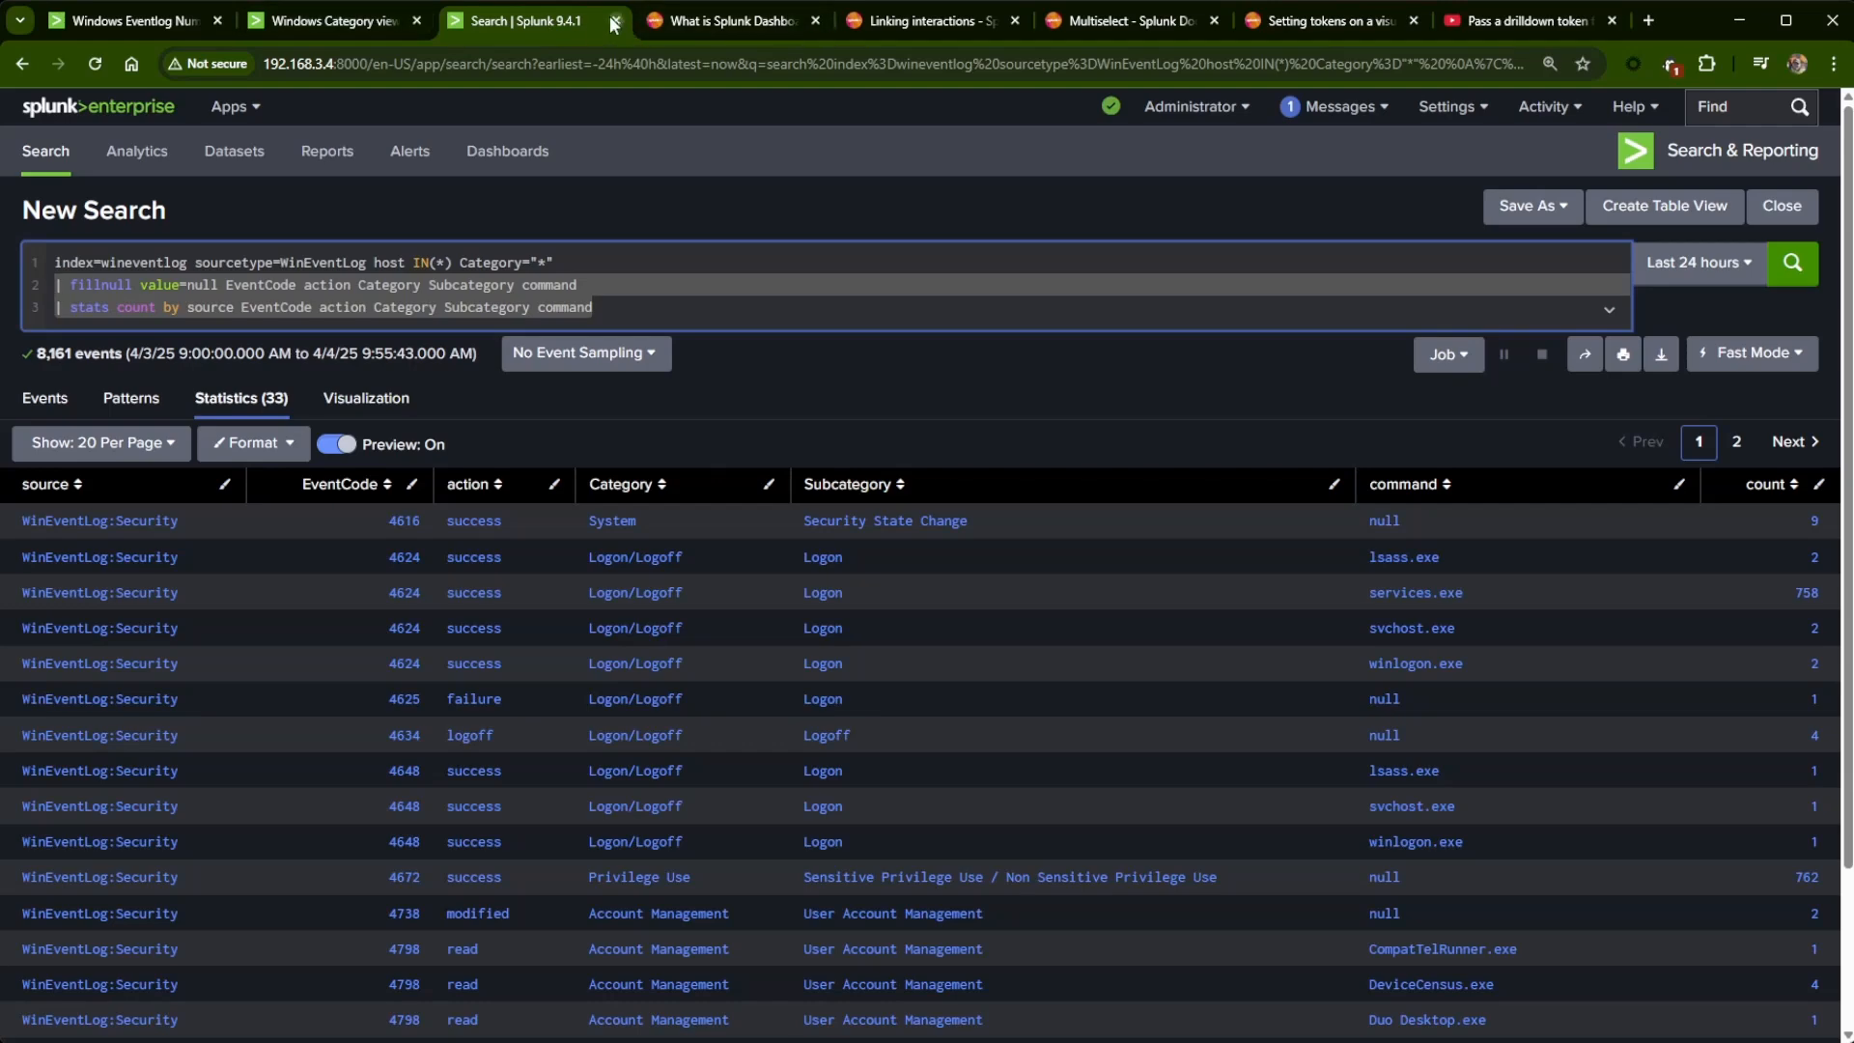
left_click(349, 27)
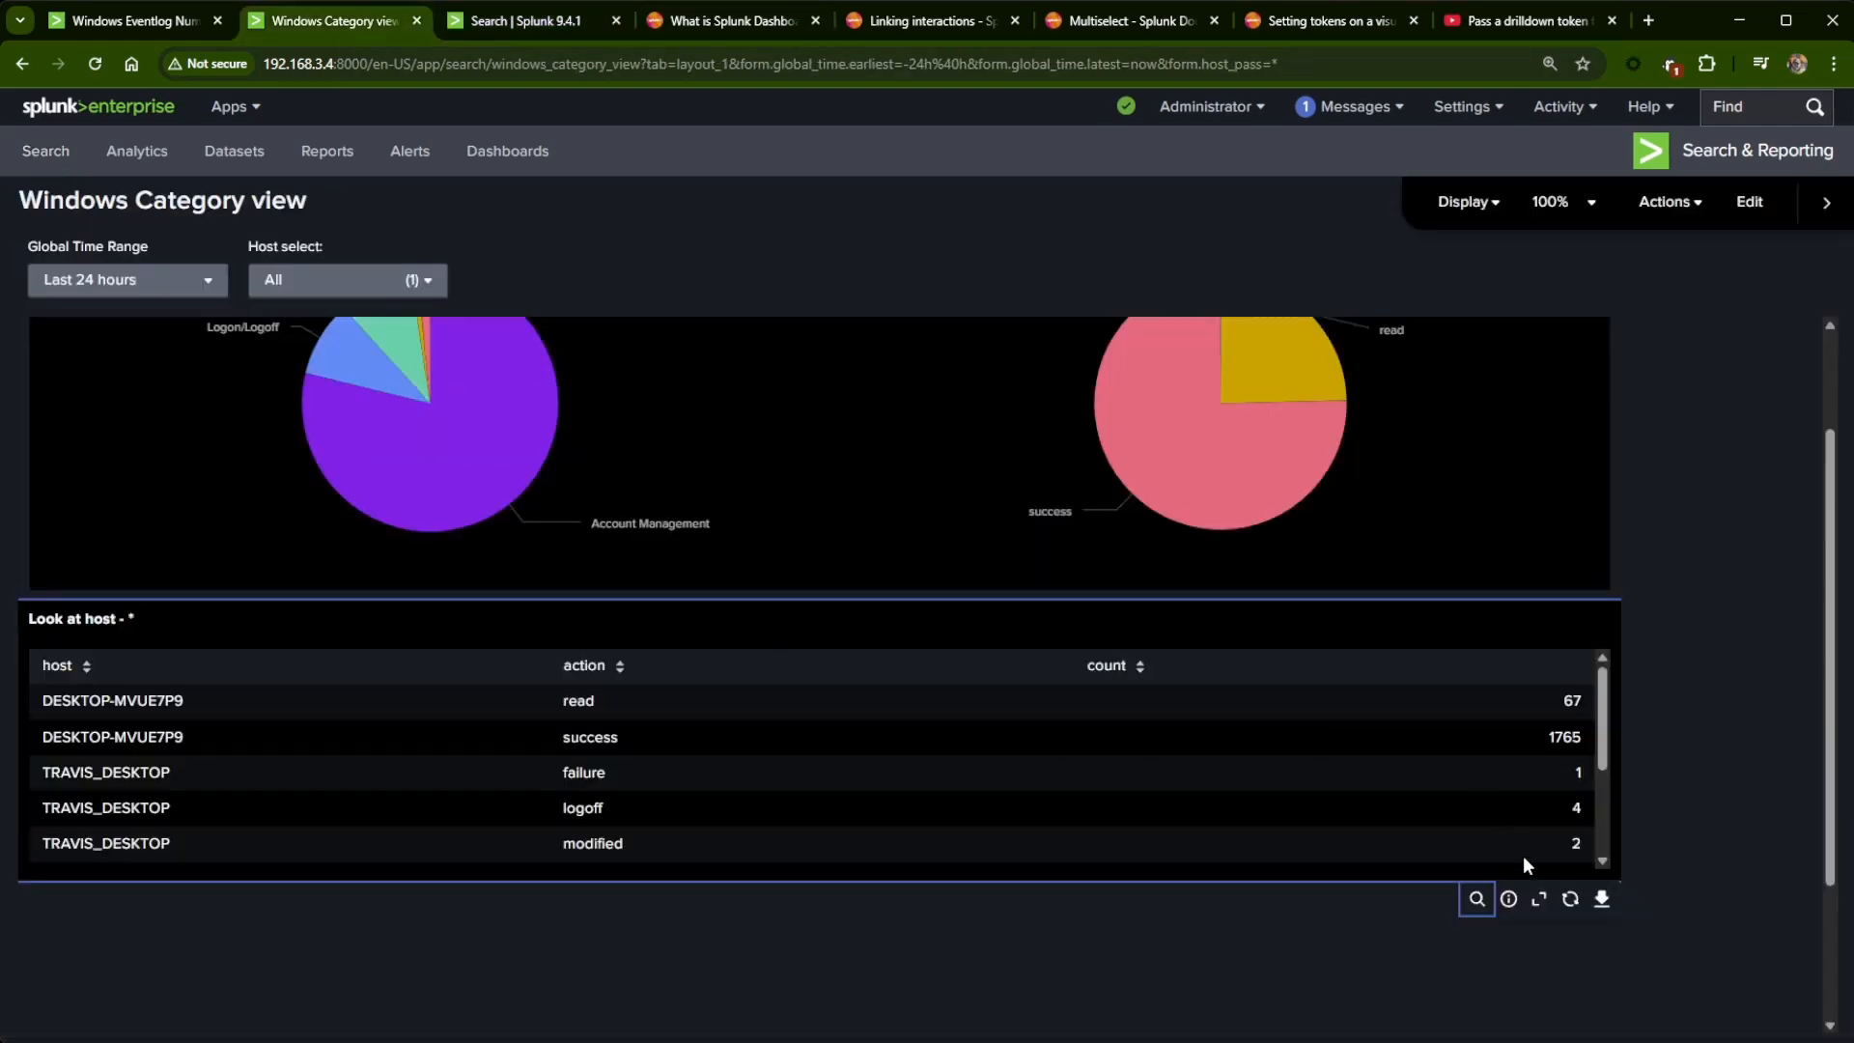
left_click(1750, 202)
scroll(1642, 838, "down", 2)
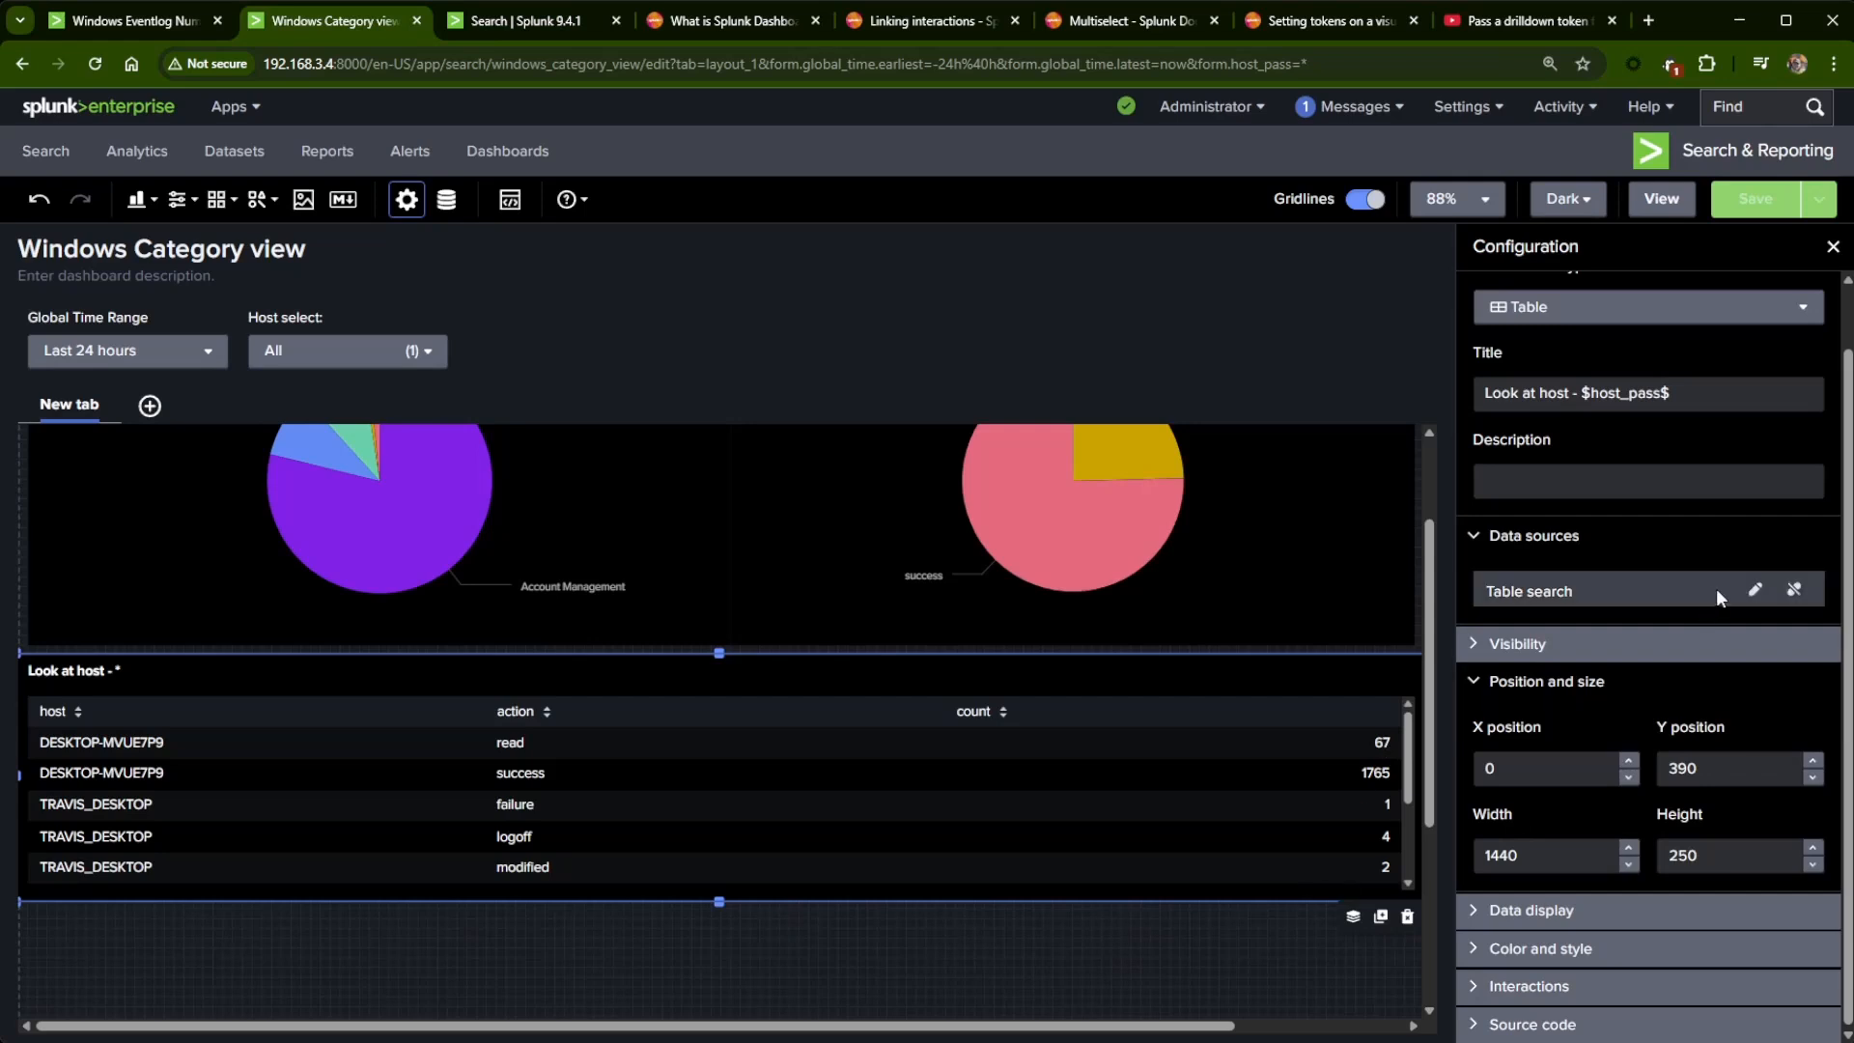
- Replace the stats line in the Table search data source with the copied fillnull and stats lines, and apply the change
left_click(1755, 589)
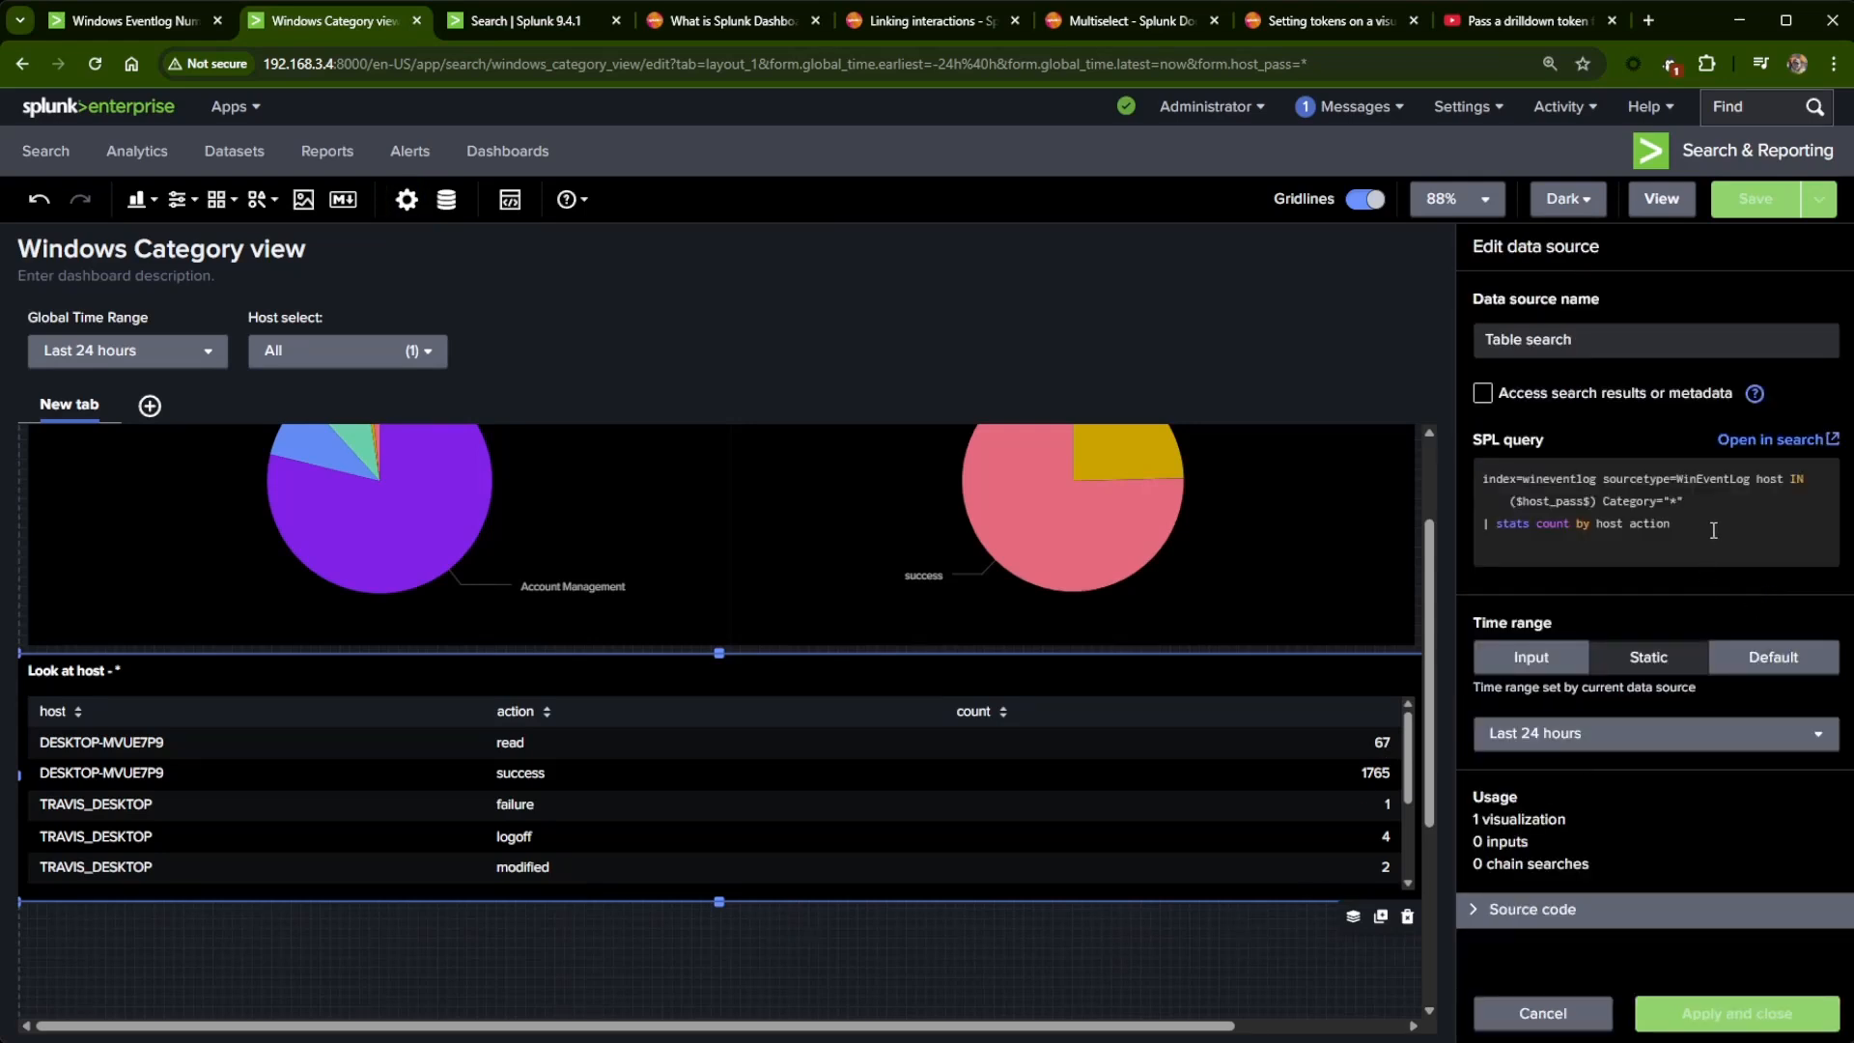
left_click_drag(1714, 531, 1468, 533)
key("ctrl+v")
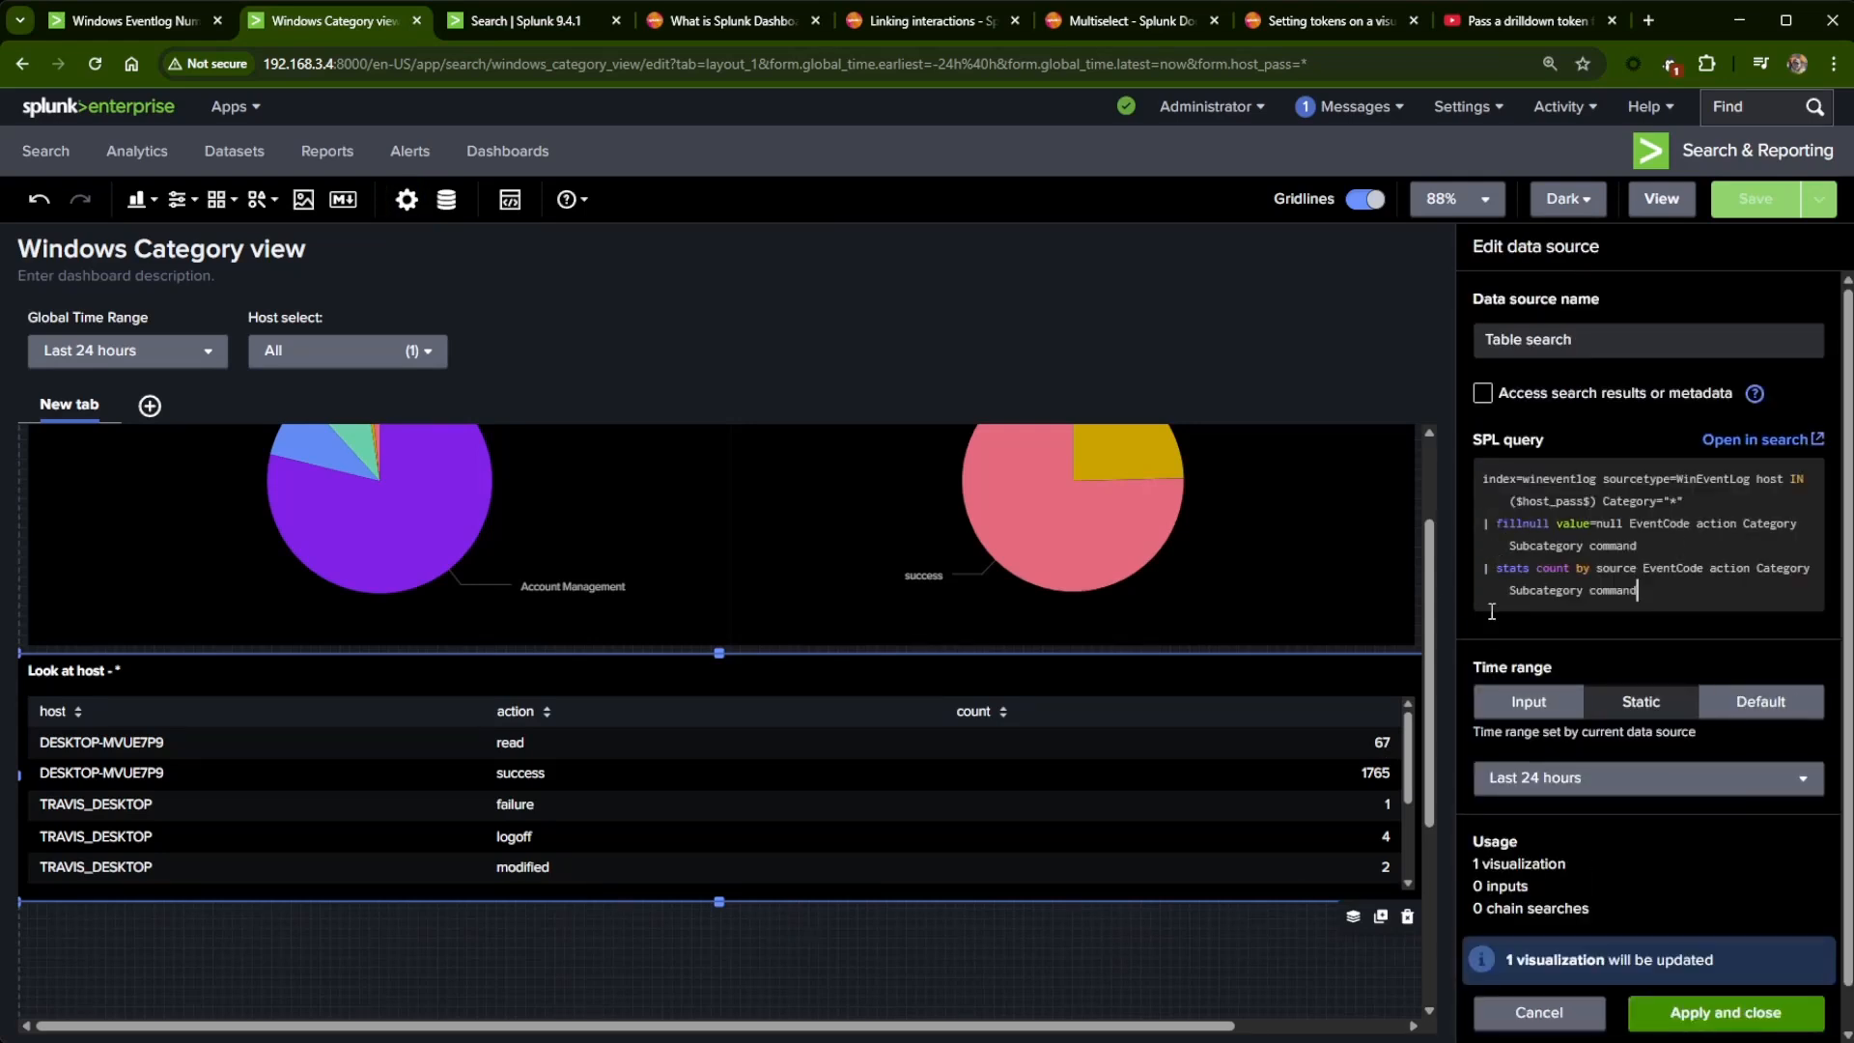
left_click(1726, 1012)
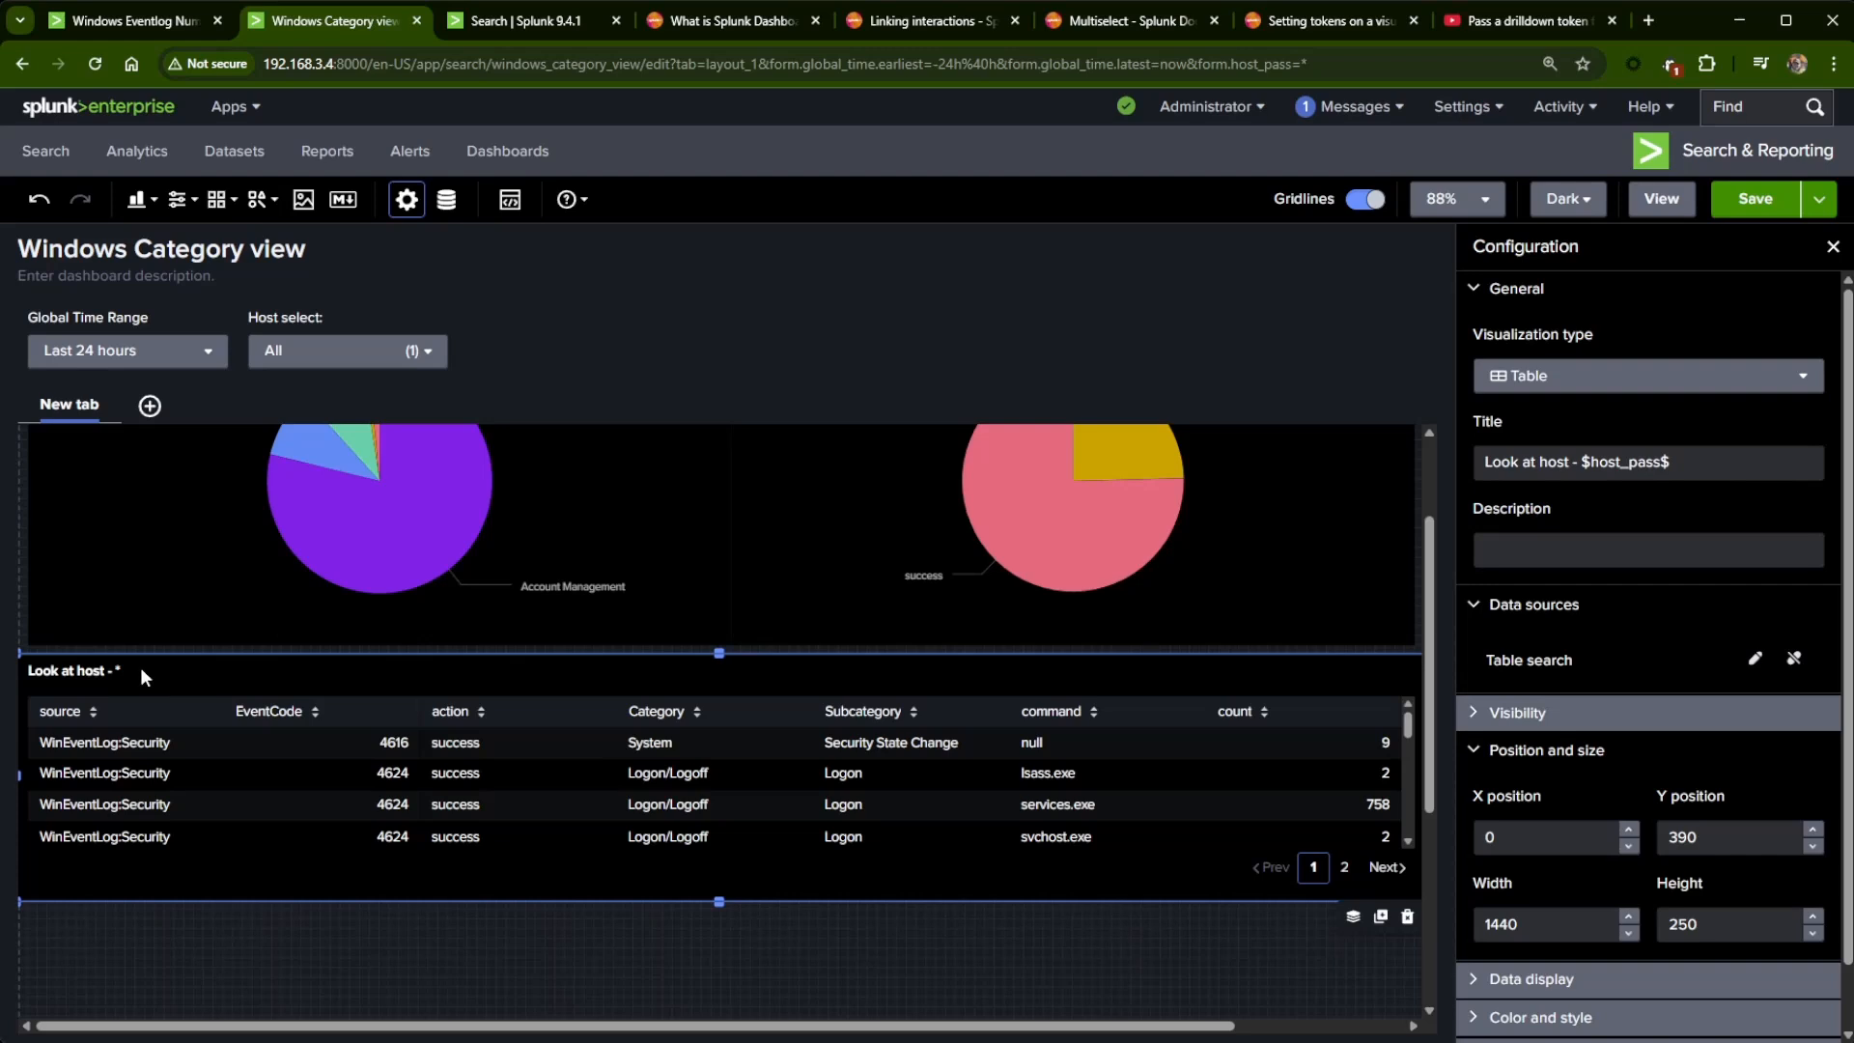
scroll(320, 849, "up", 1)
scroll(319, 844, "up", 2)
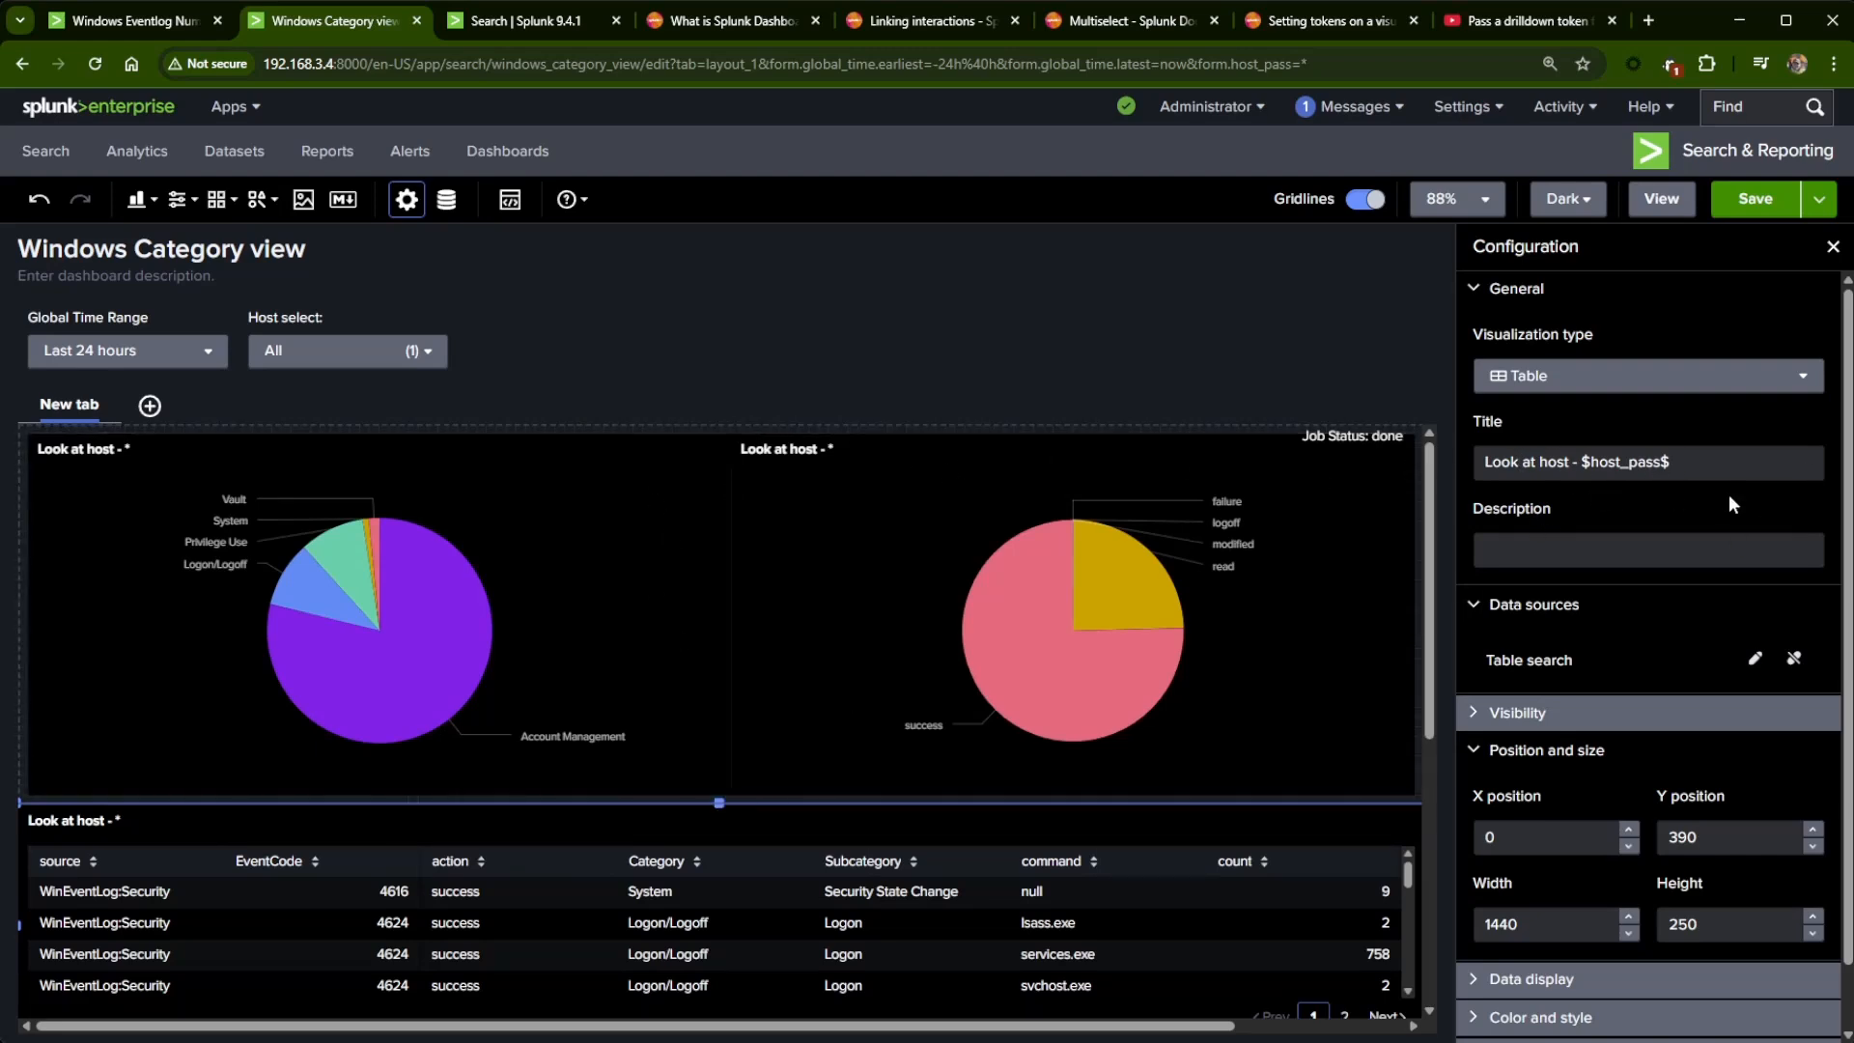
- Extend the event table downward to a height of 520
scroll(933, 767, "down", 3)
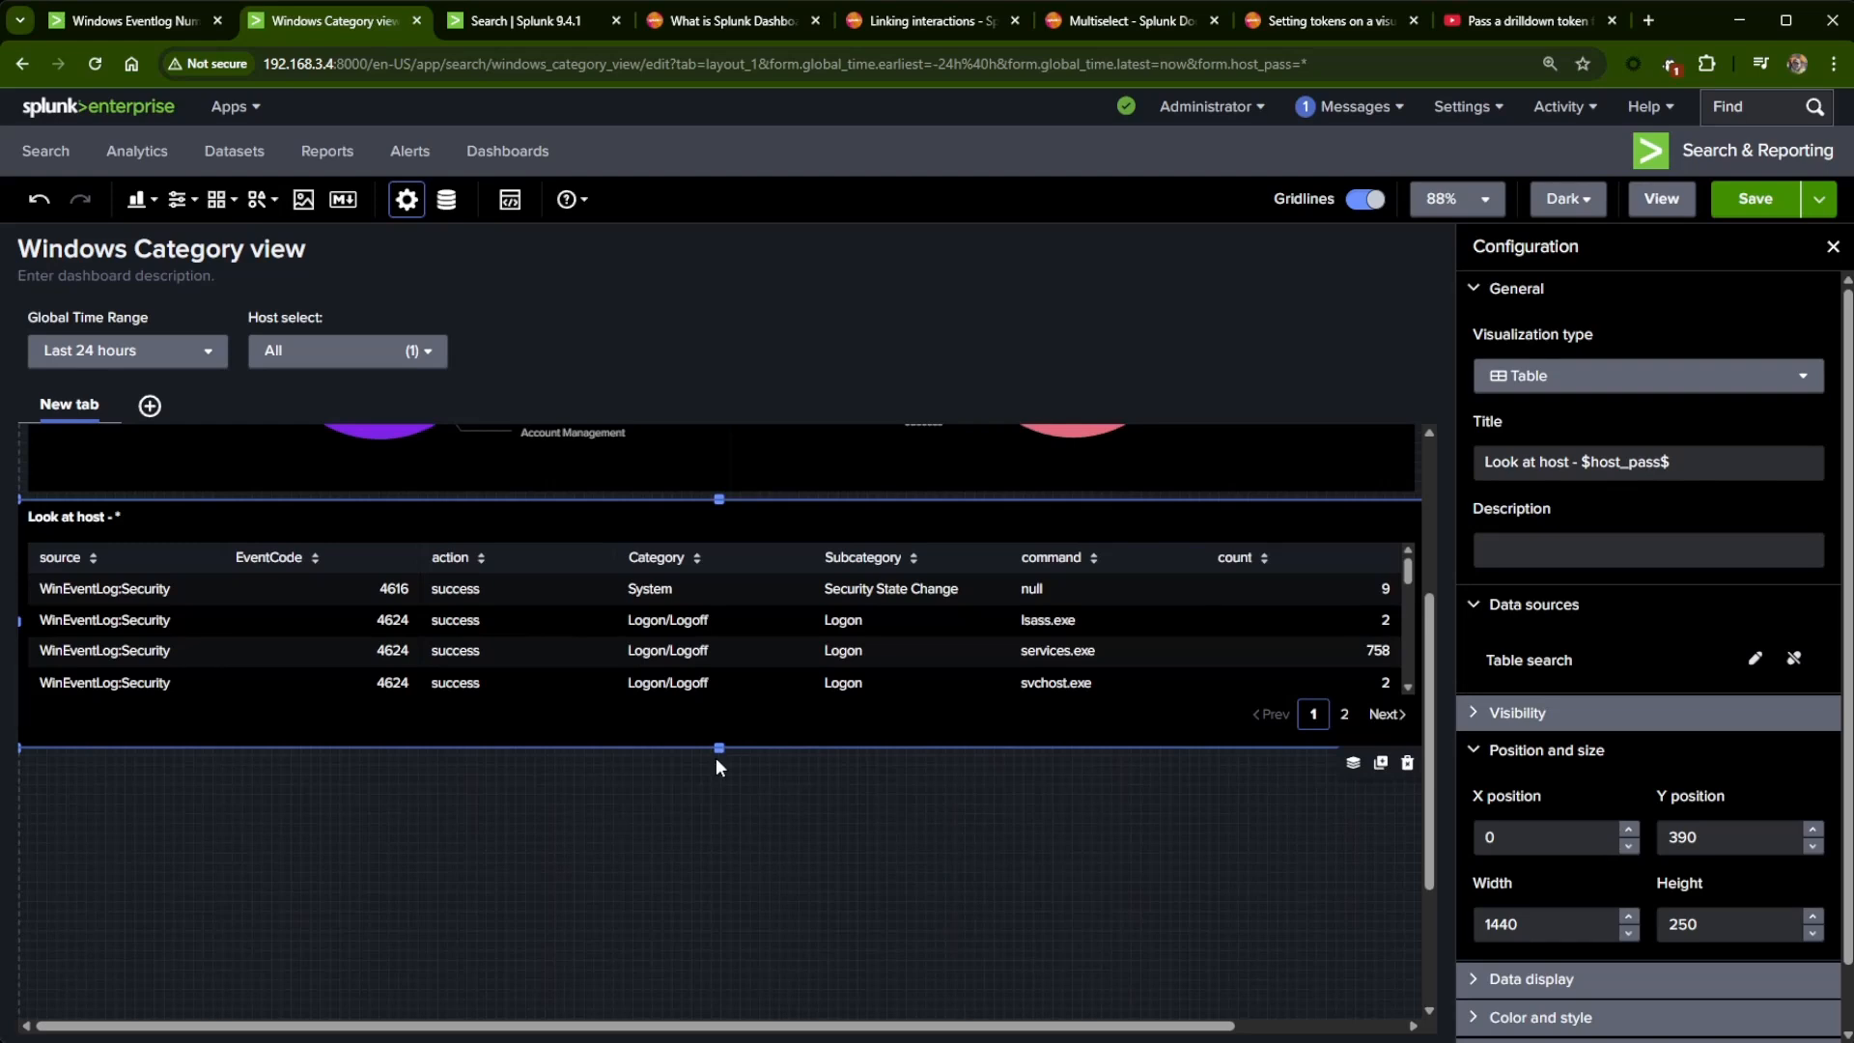
left_click_drag(719, 767, 755, 1007)
scroll(780, 873, "up", 3)
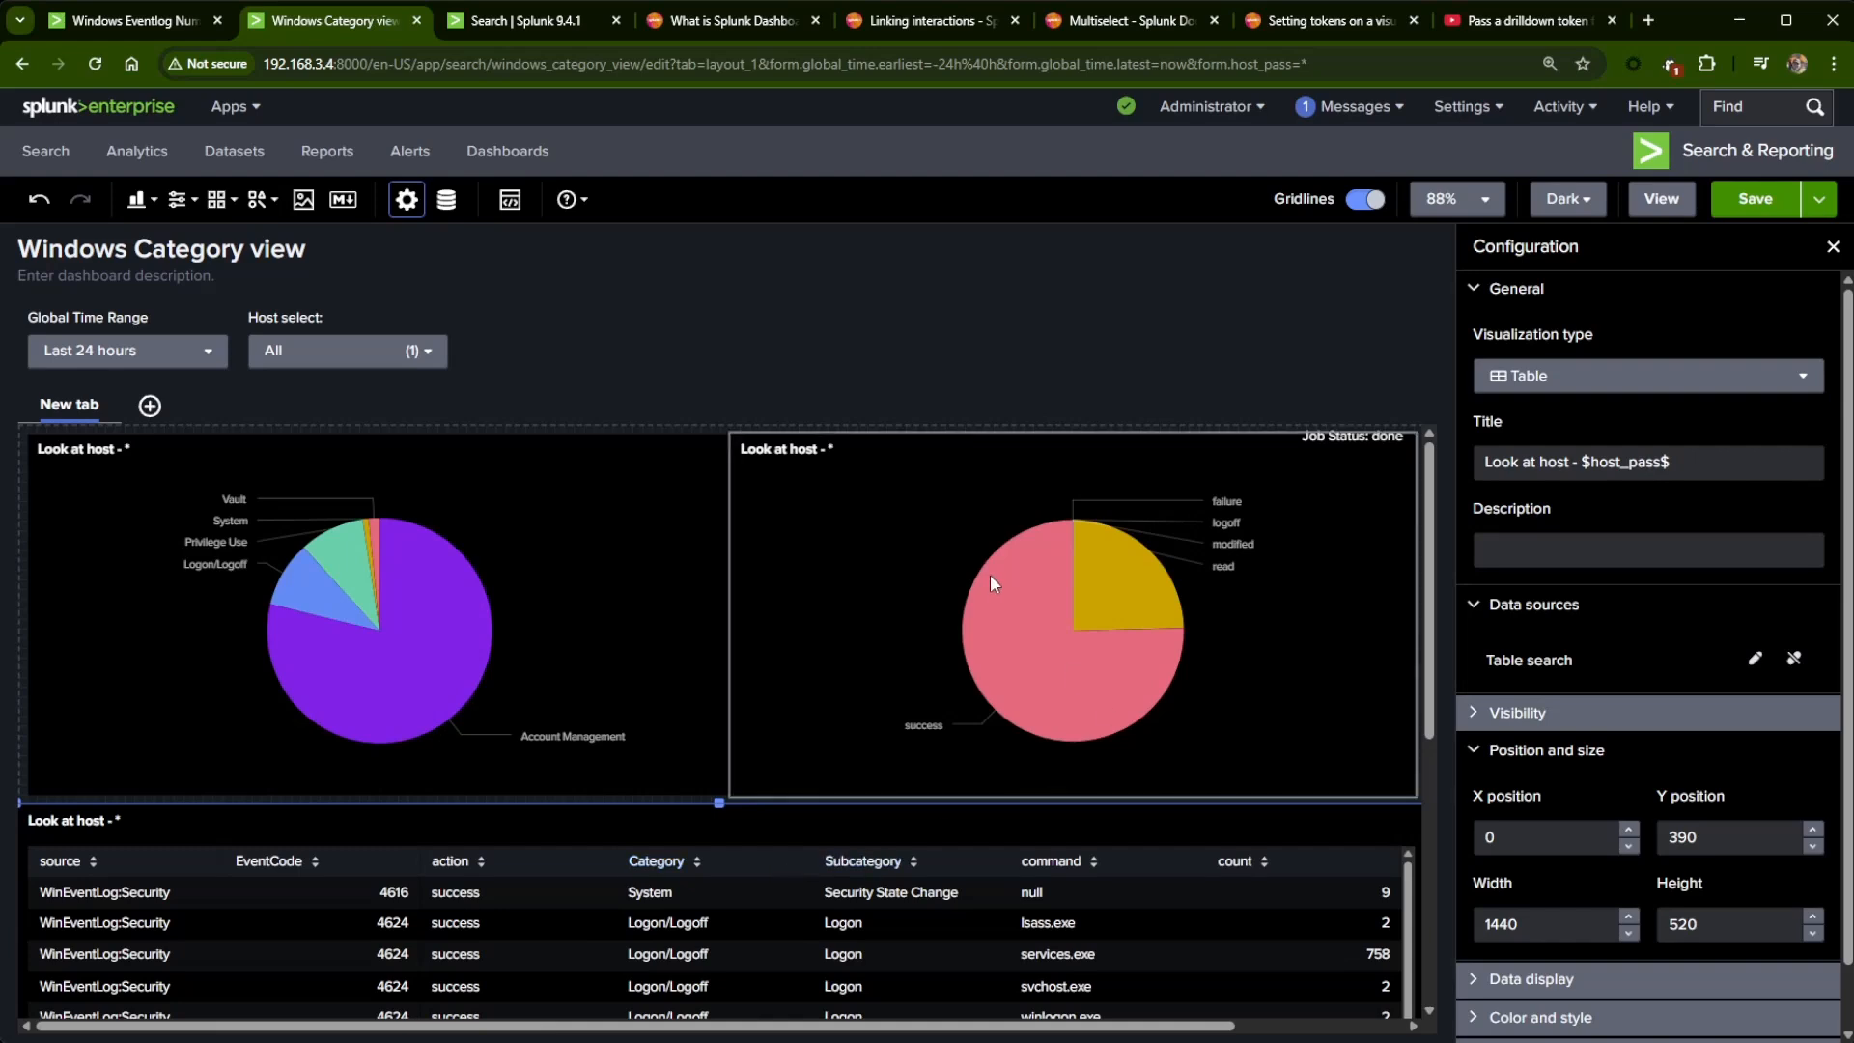
- Add a Set tokens interaction to the action pie chart with a predefined token named action1
left_click(1050, 618)
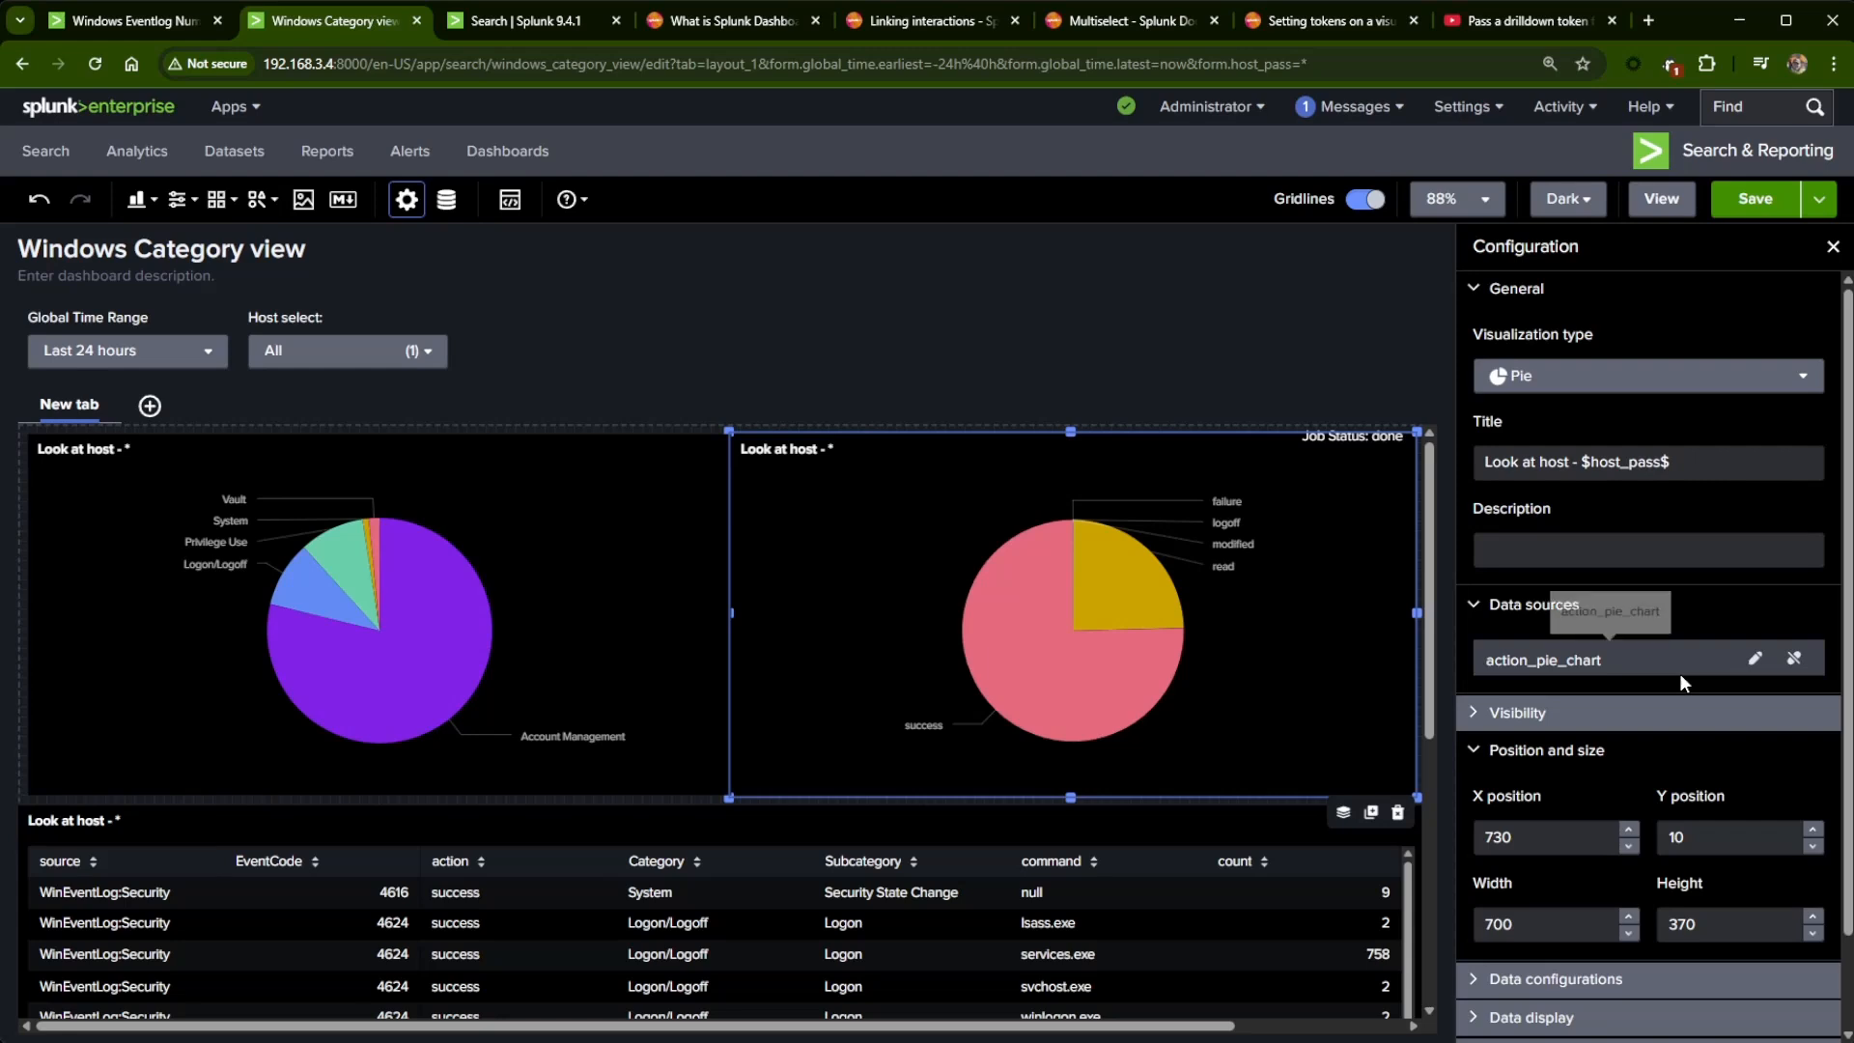
scroll(1679, 674, "down", 1)
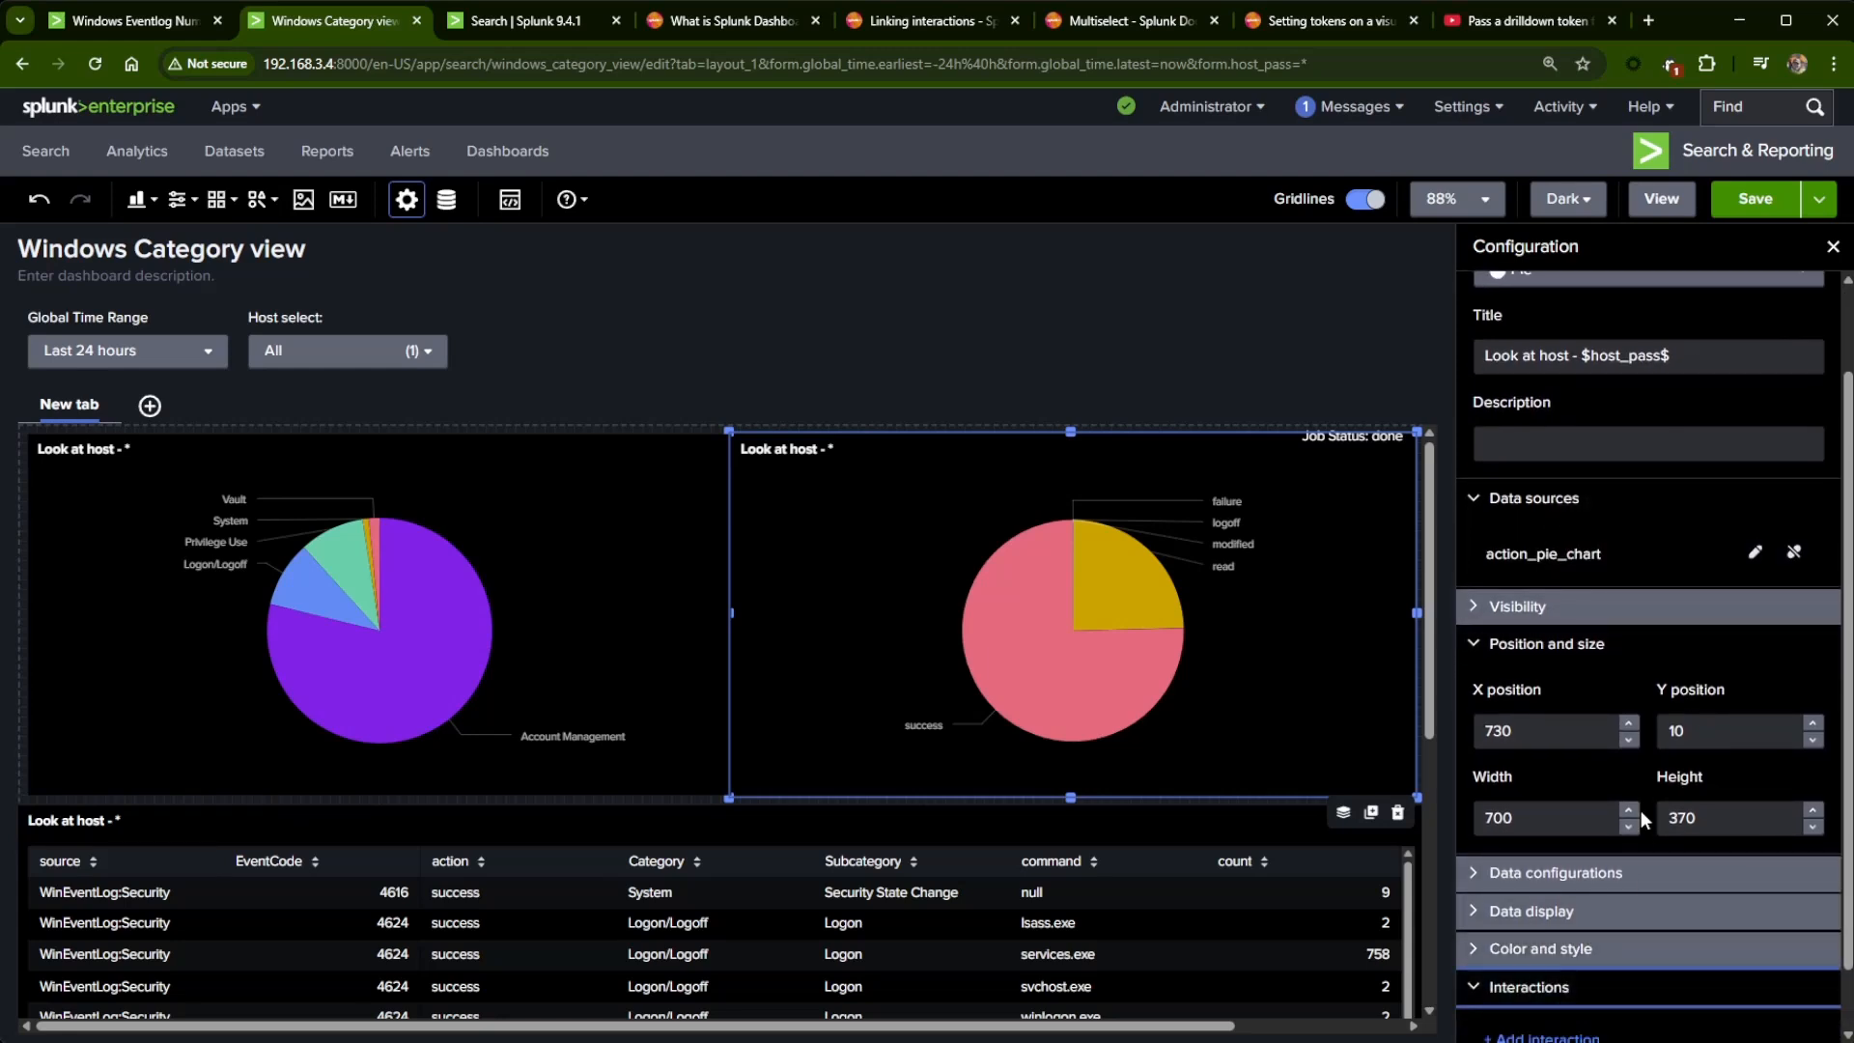
left_click(1550, 986)
left_click(1550, 968)
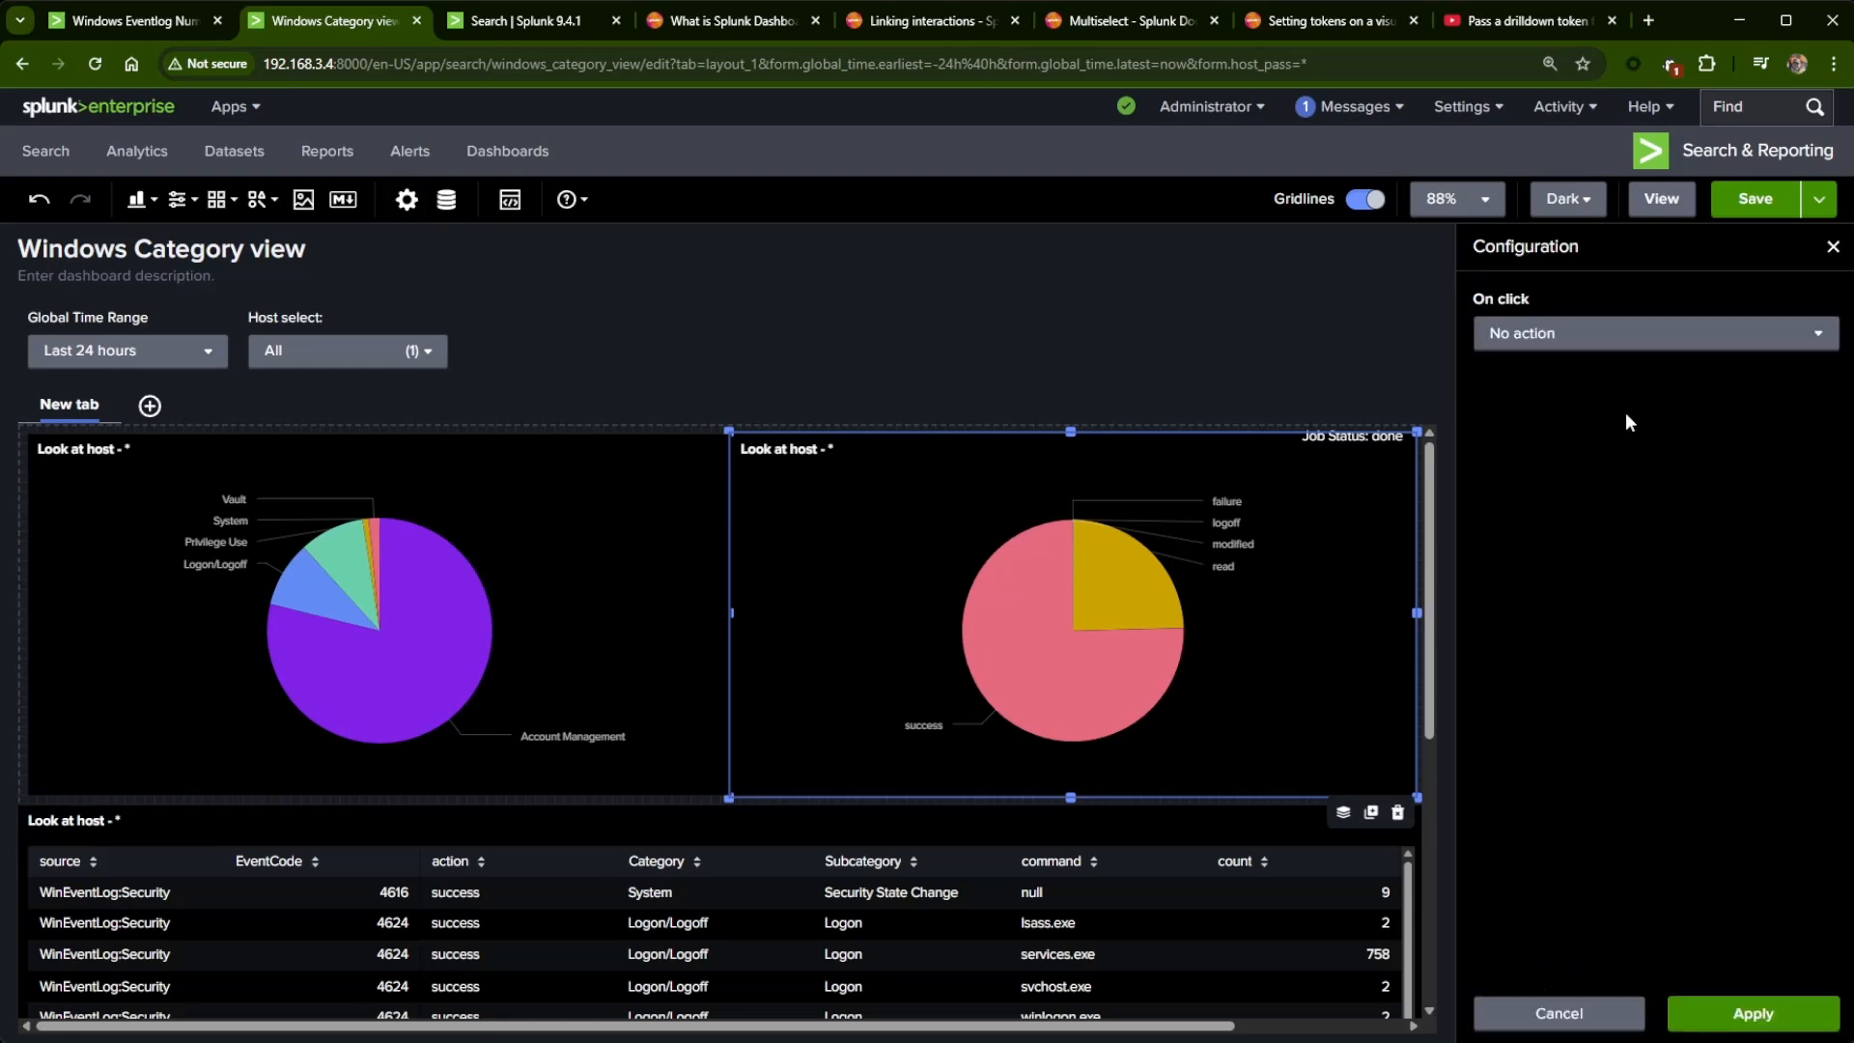
left_click(1587, 334)
left_click(1592, 453)
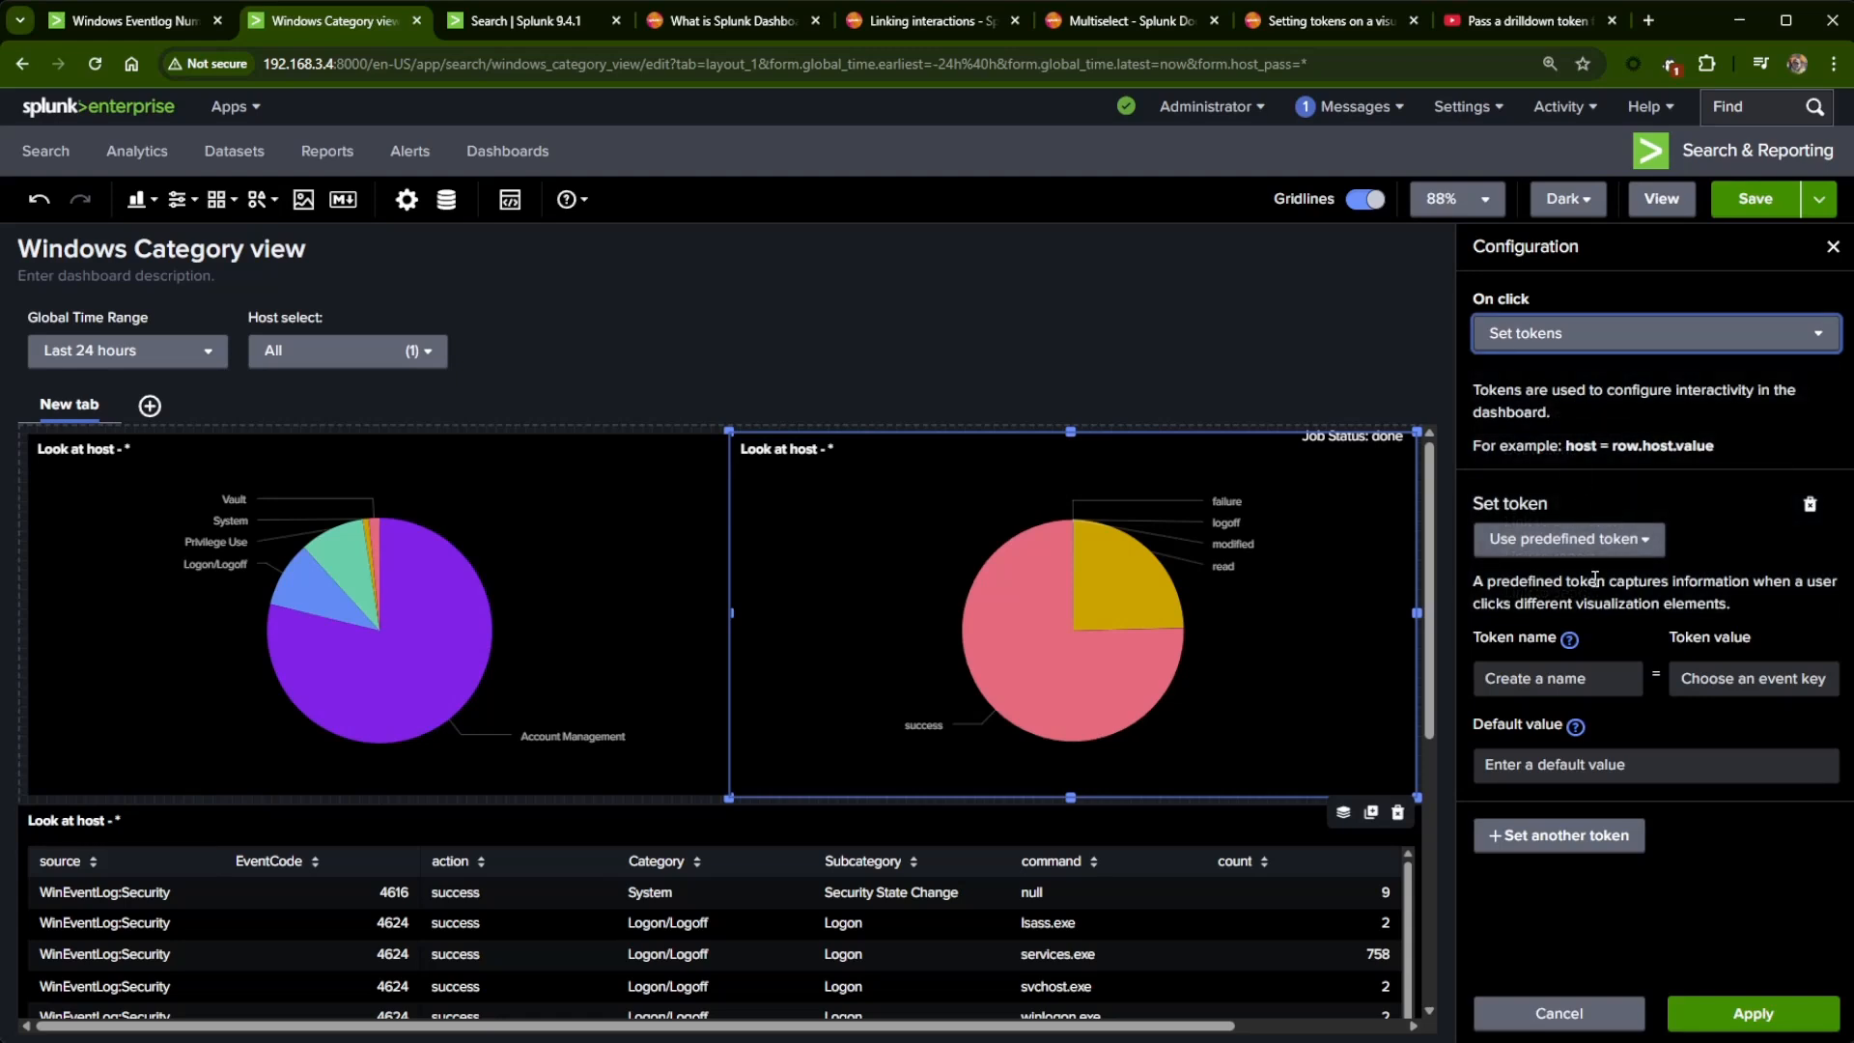
left_click(1576, 688)
type("actio")
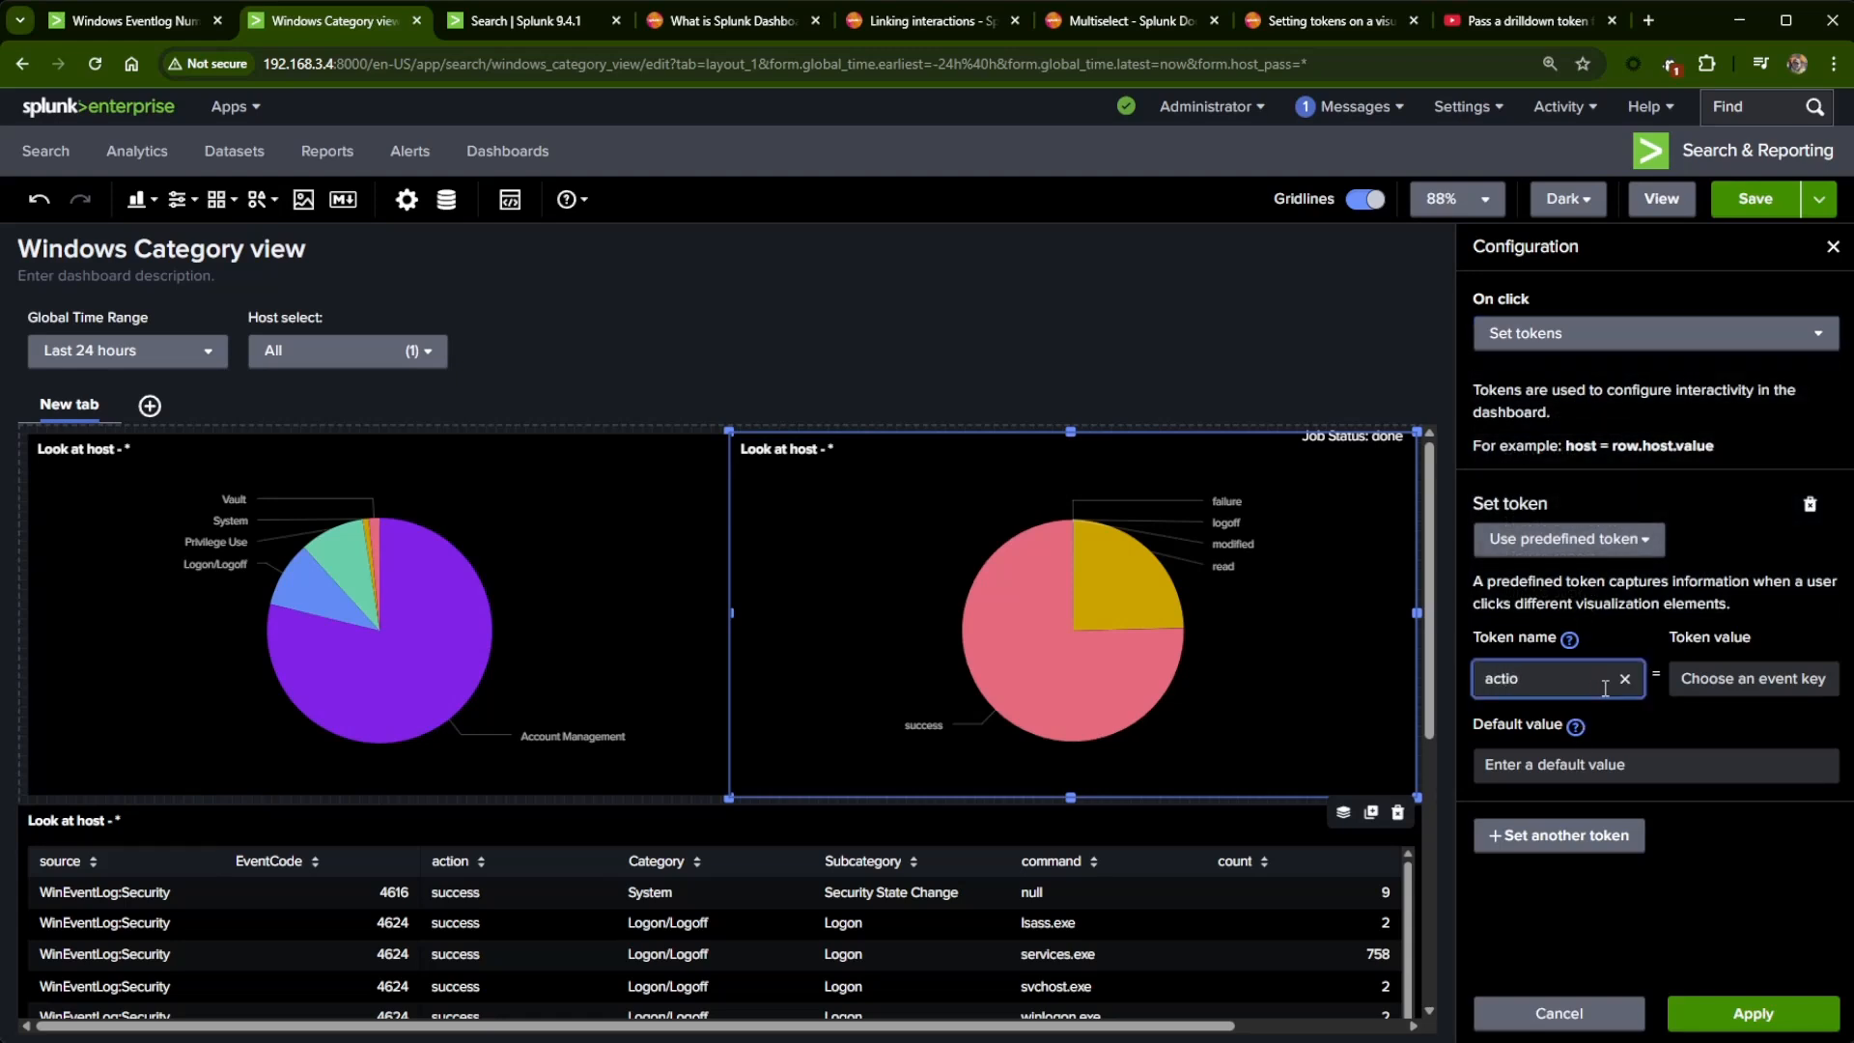
type("nion1")
key("Tab")
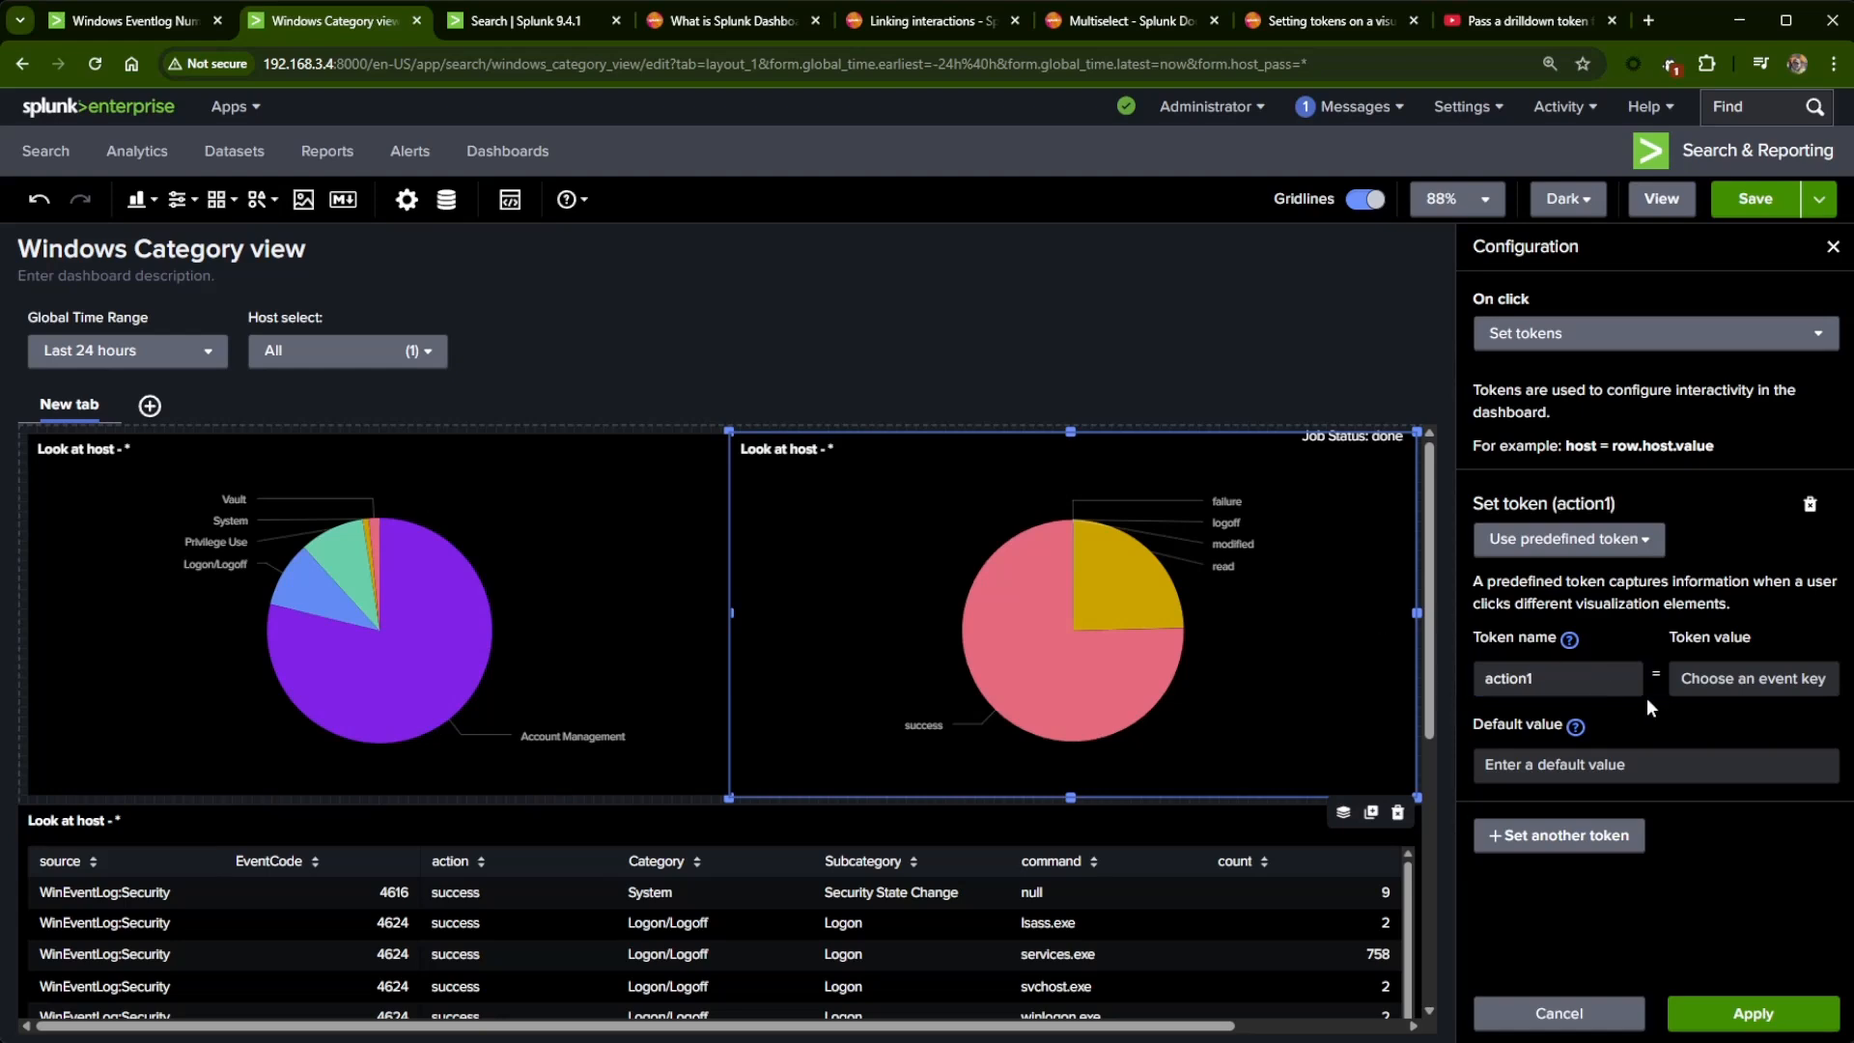
- Set the action1 token's value to row.action.value and apply the interaction
left_click(1696, 680)
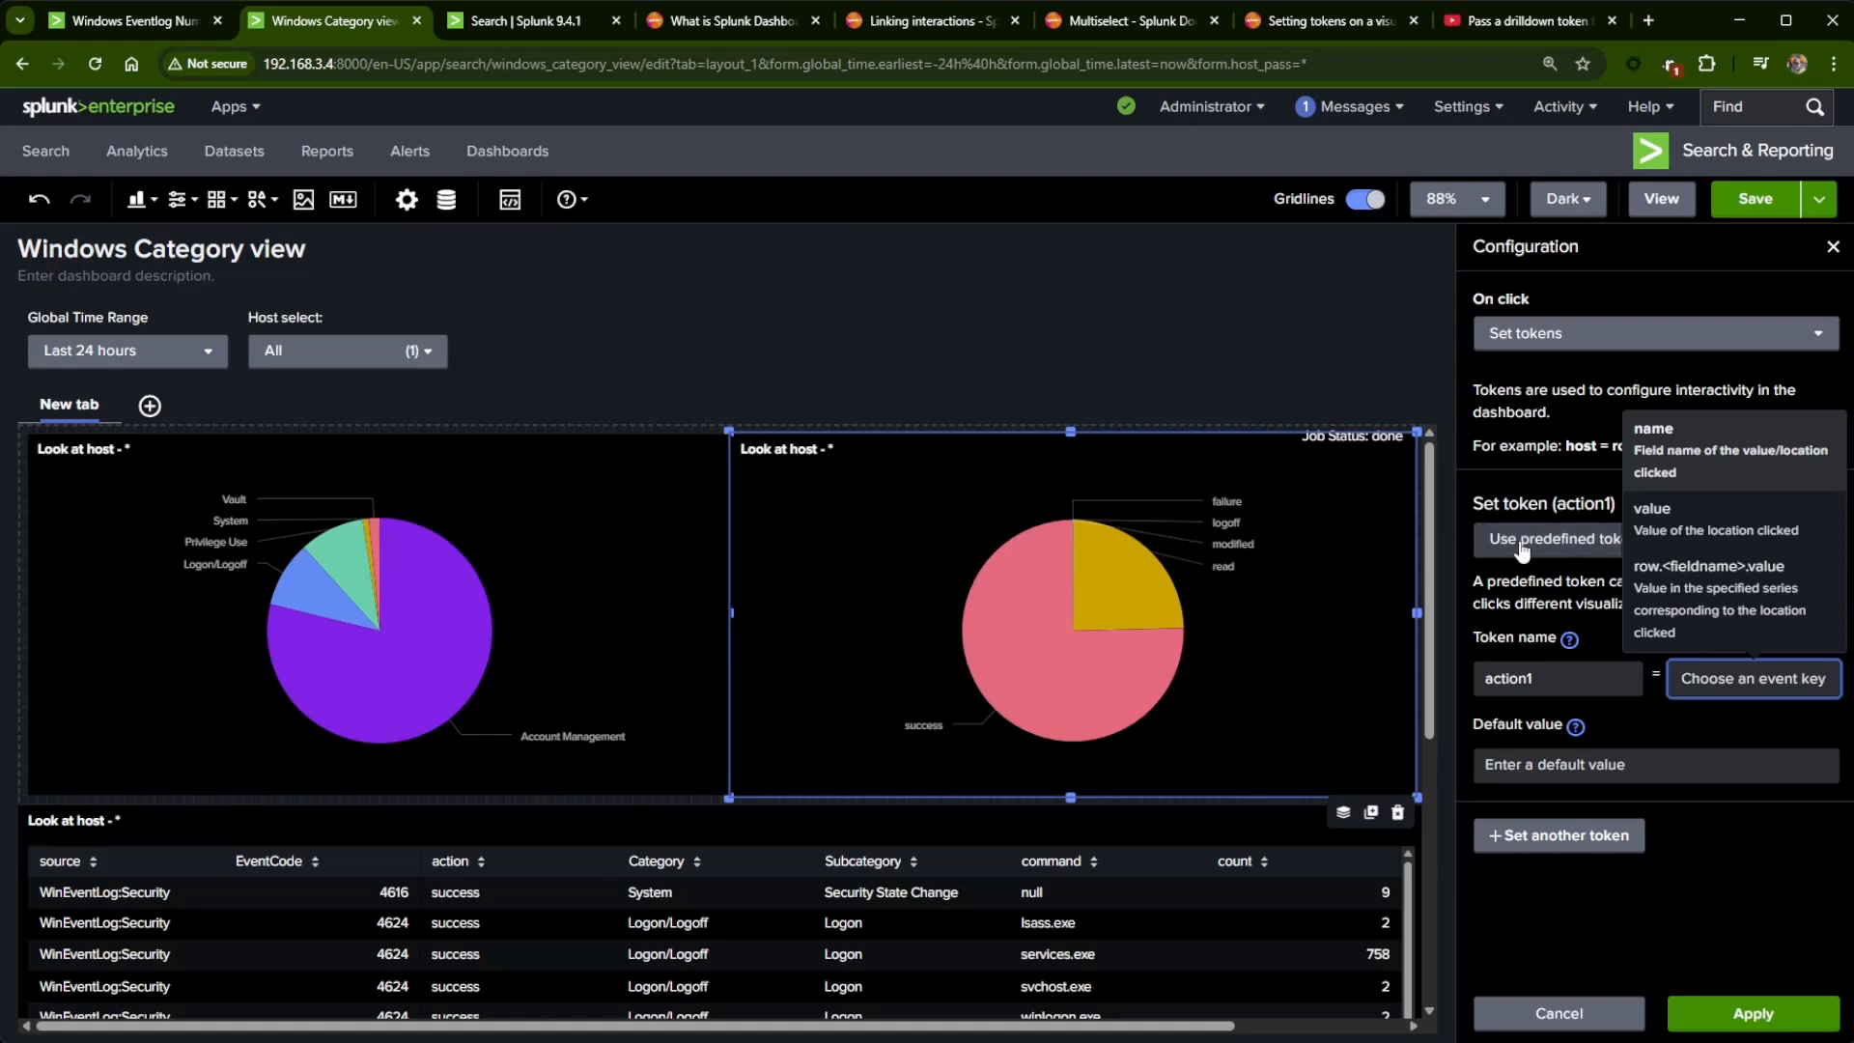
left_click(1659, 618)
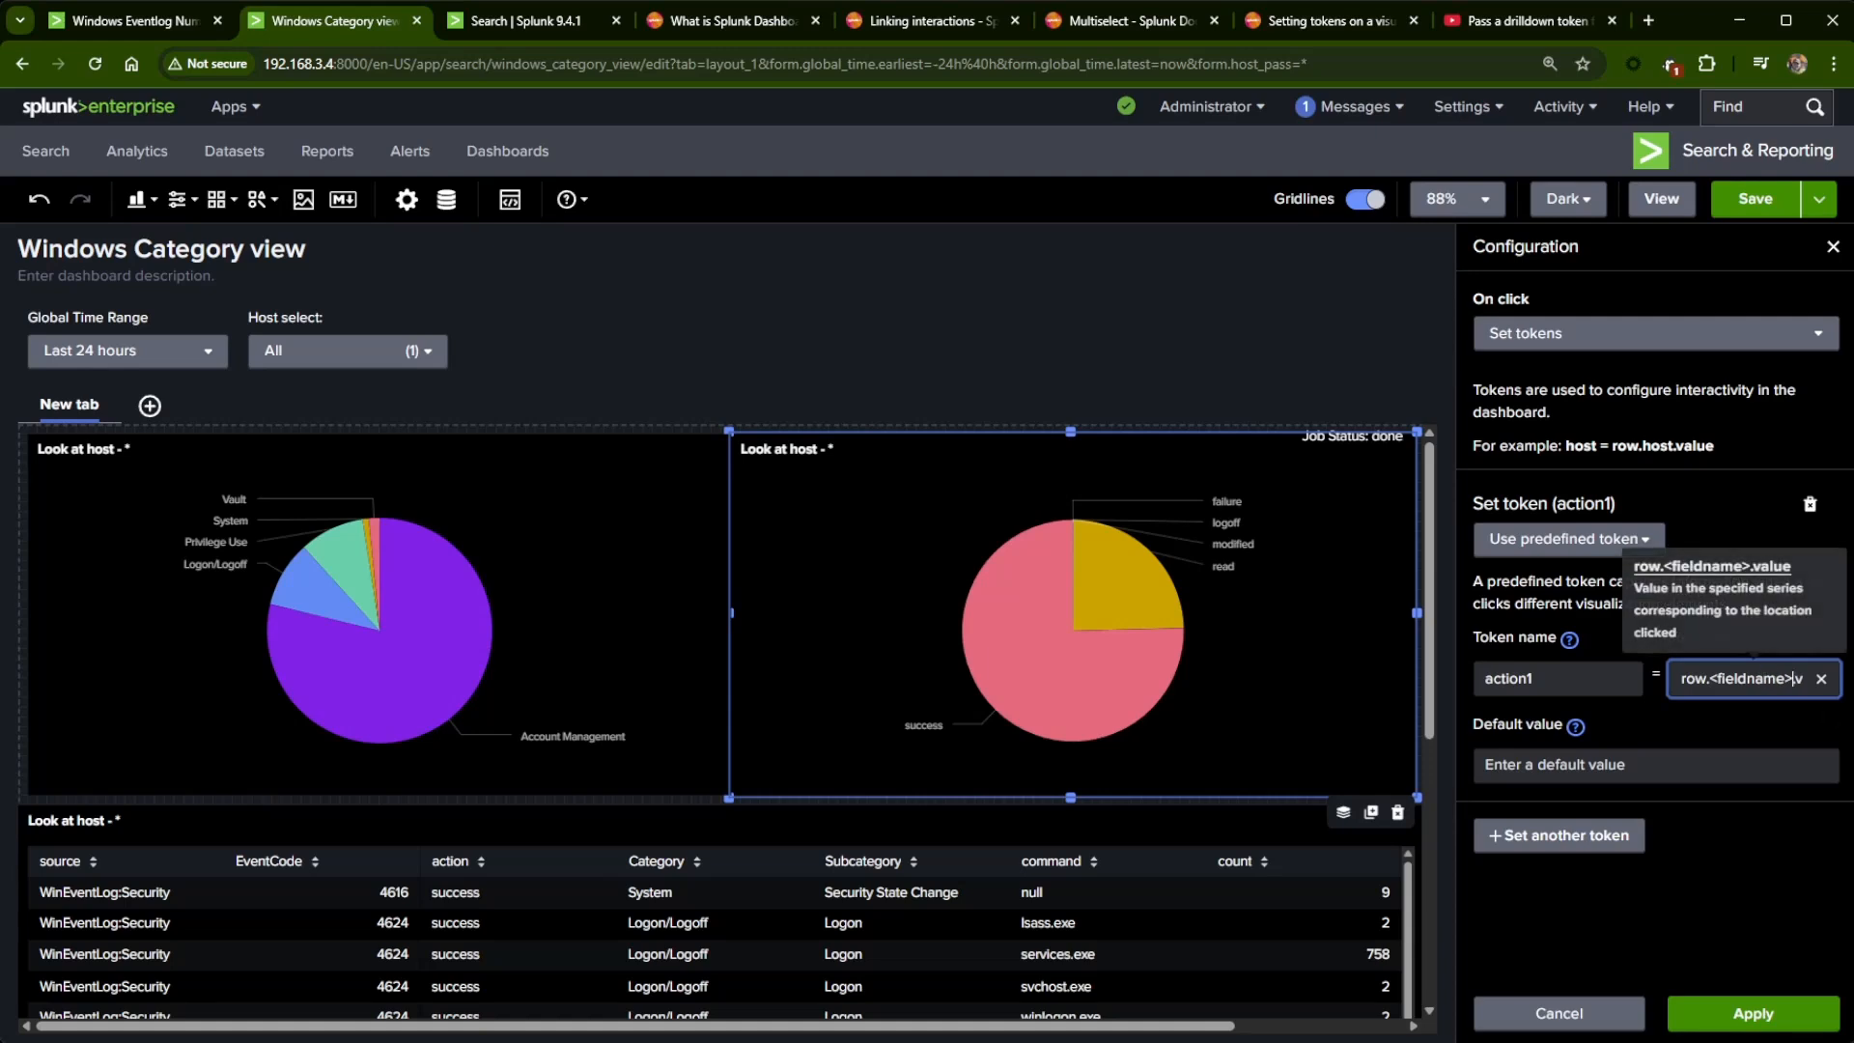
key("BackSpace")
key("BackSpace")
key("BackSpace")
key("BackSpace")
key("BackSpace")
key("BackSpace")
key("BackSpace")
key("BackSpace")
key("BackSpace")
key("BackSpace")
key("BackSpace")
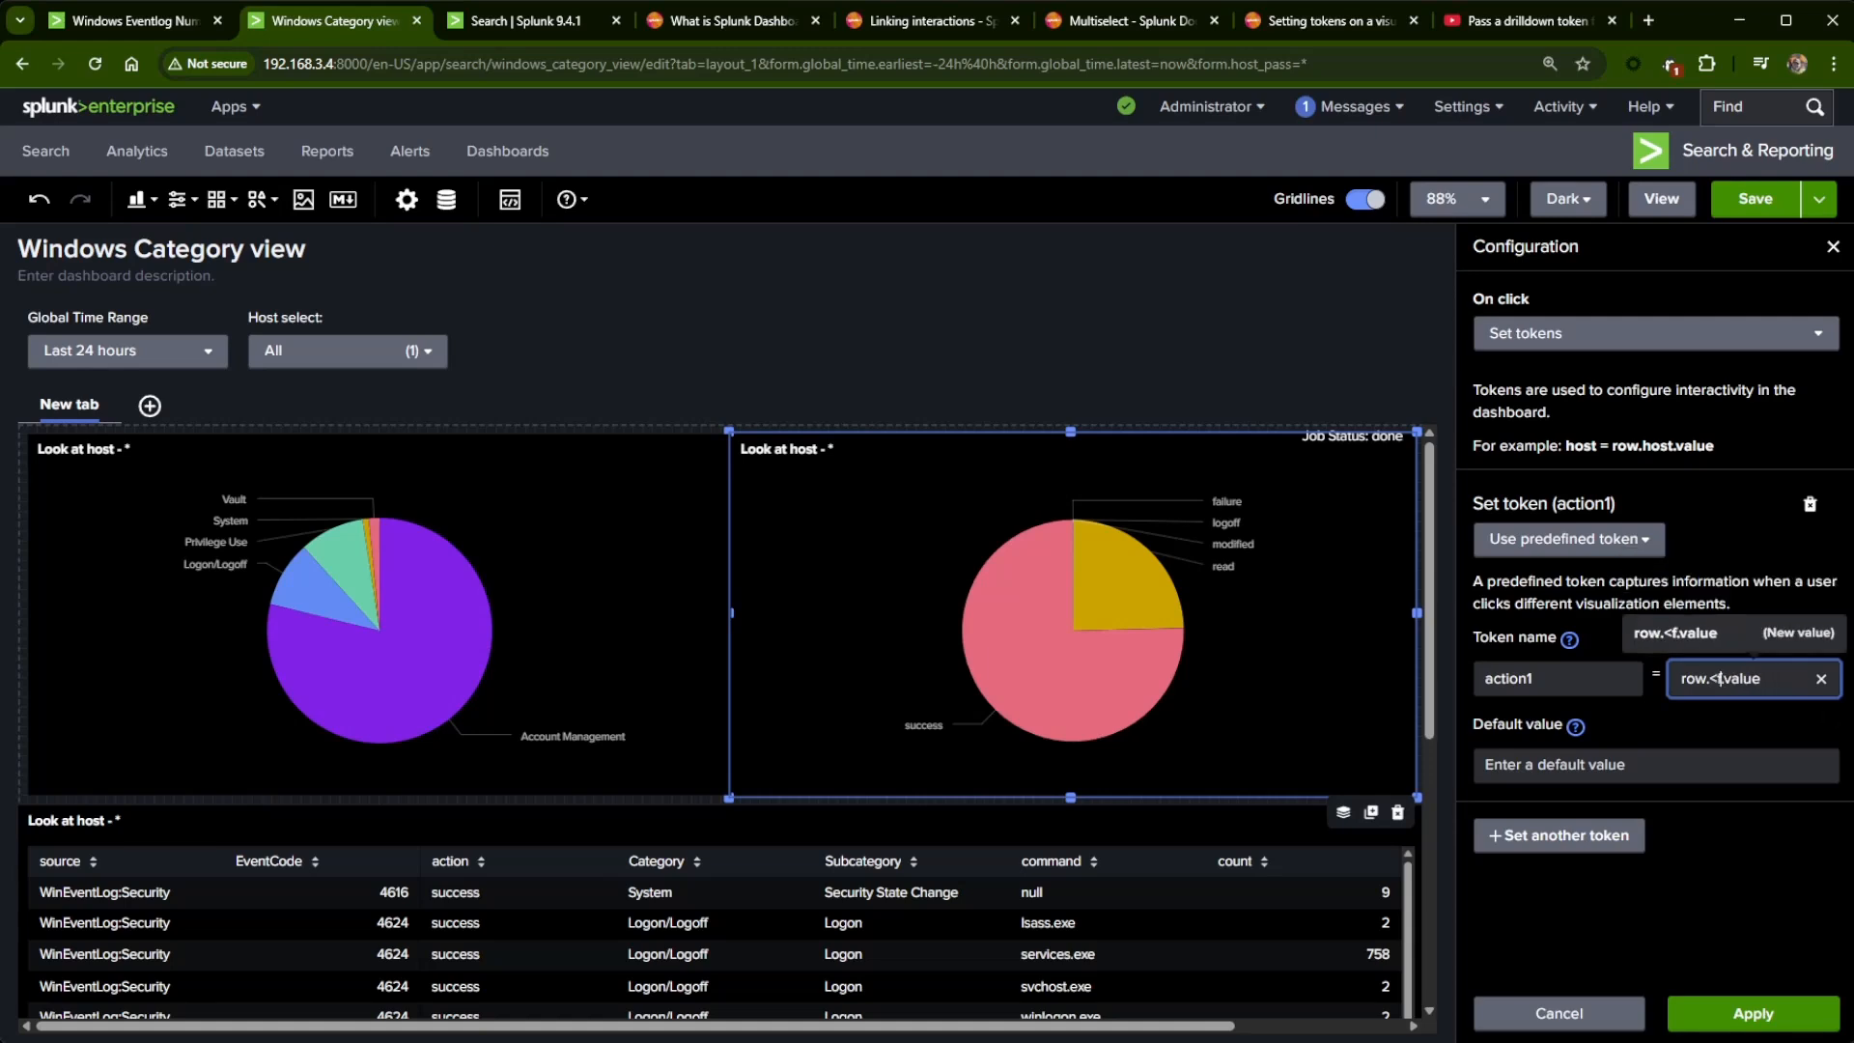
key("BackSpace")
type("action")
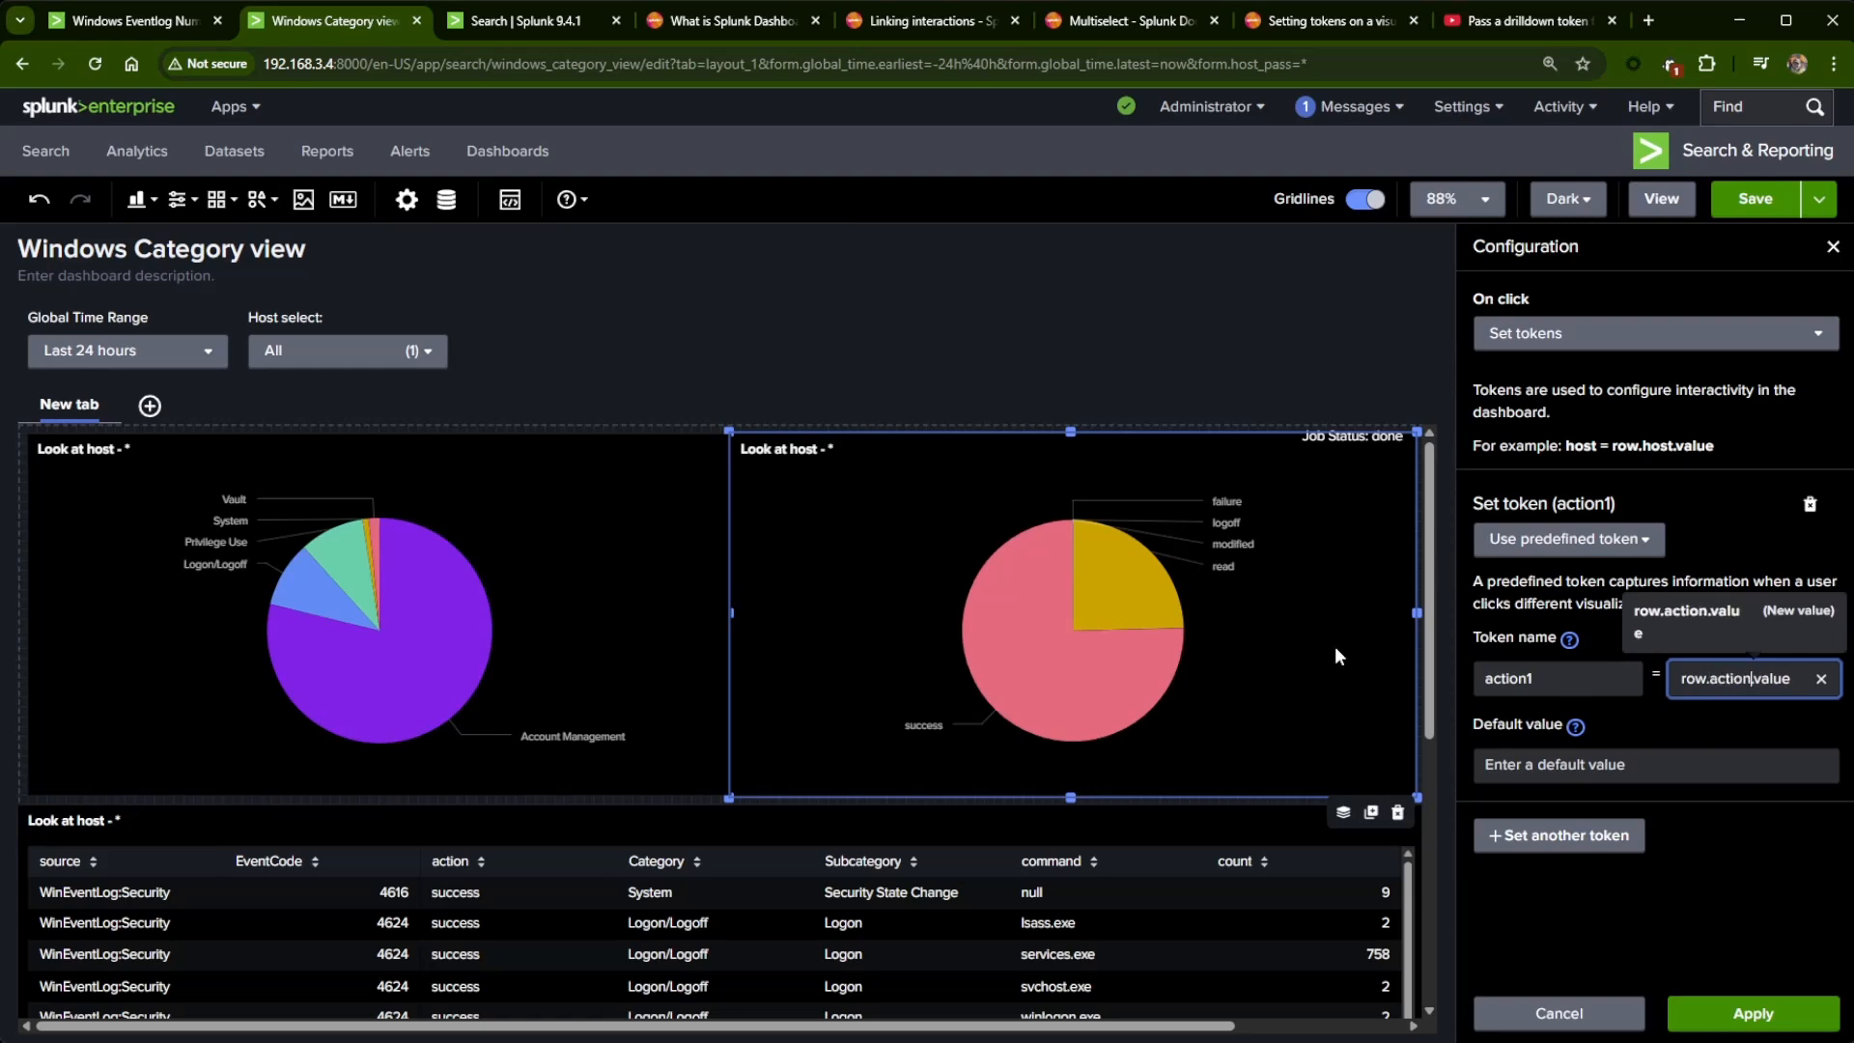
left_click(1753, 1014)
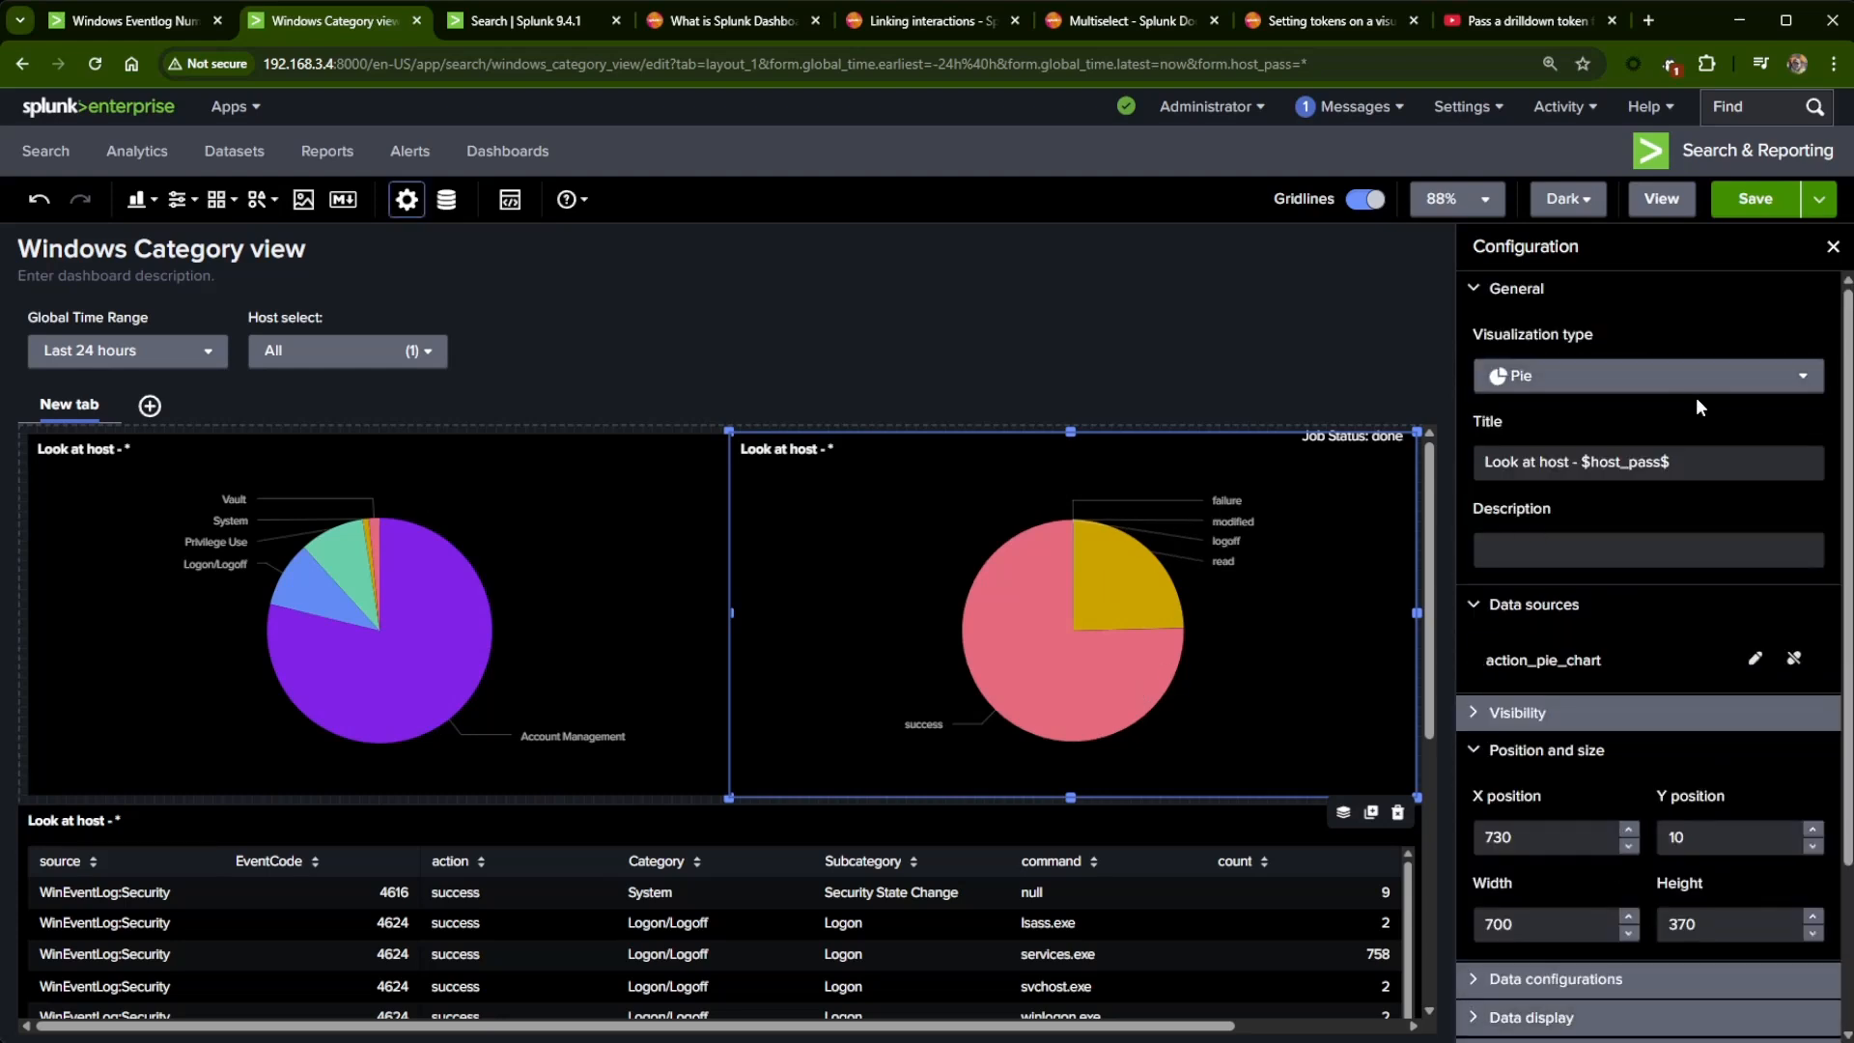
- Edit the action pie chart's Set tokens interaction, give action1 the default value *, and apply it
scroll(1744, 805, "down", 1)
scroll(1744, 806, "down", 2)
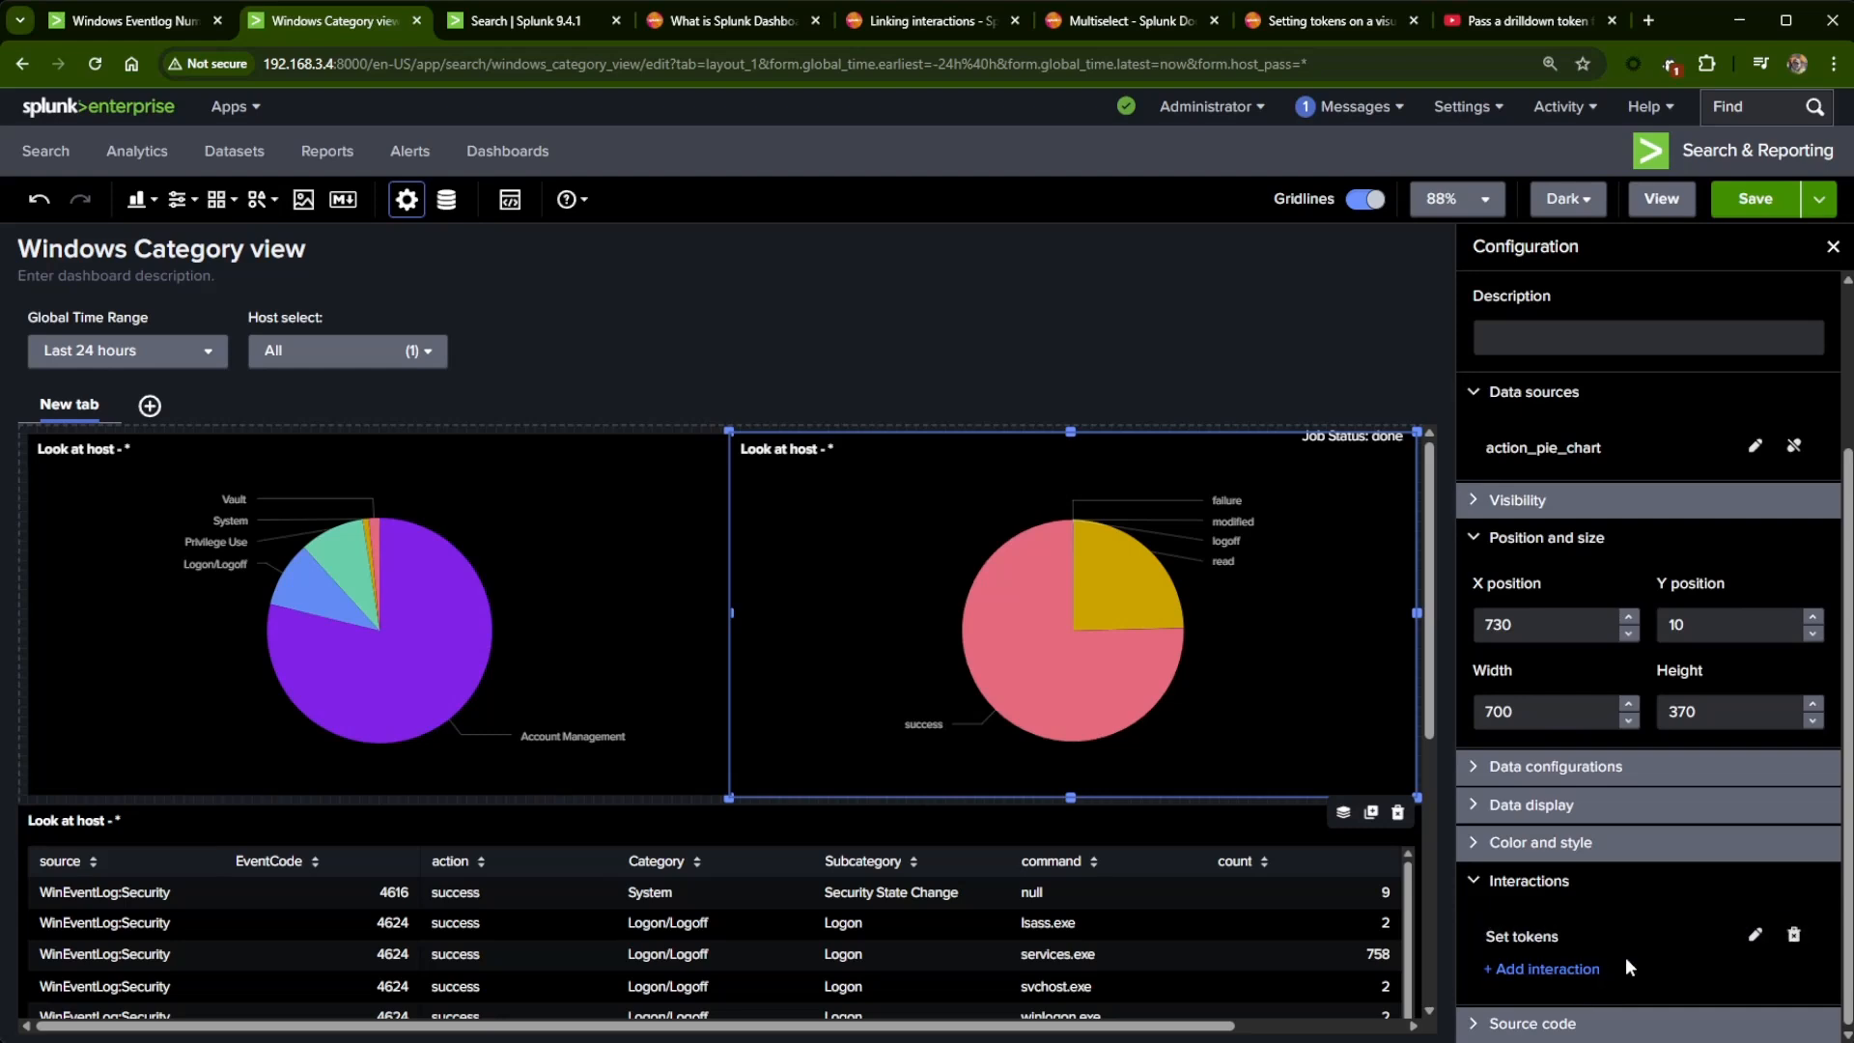
left_click(1756, 937)
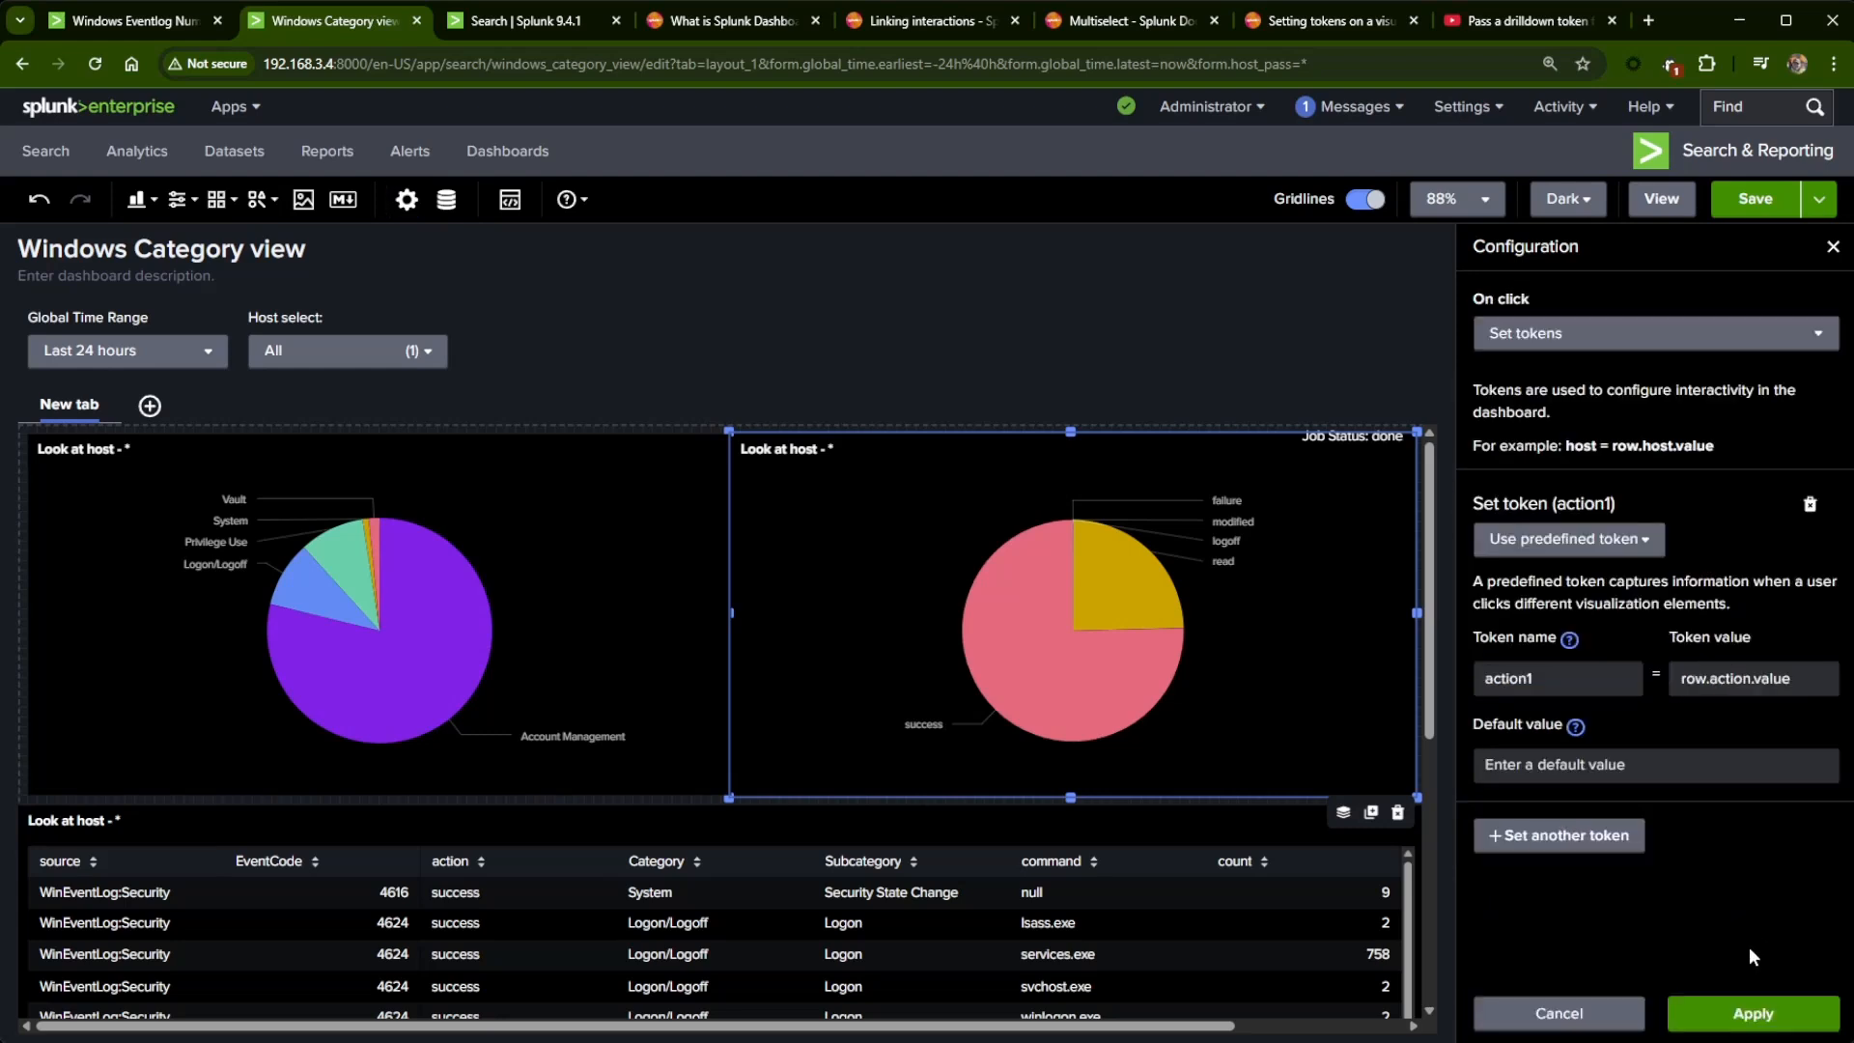
left_click(1654, 768)
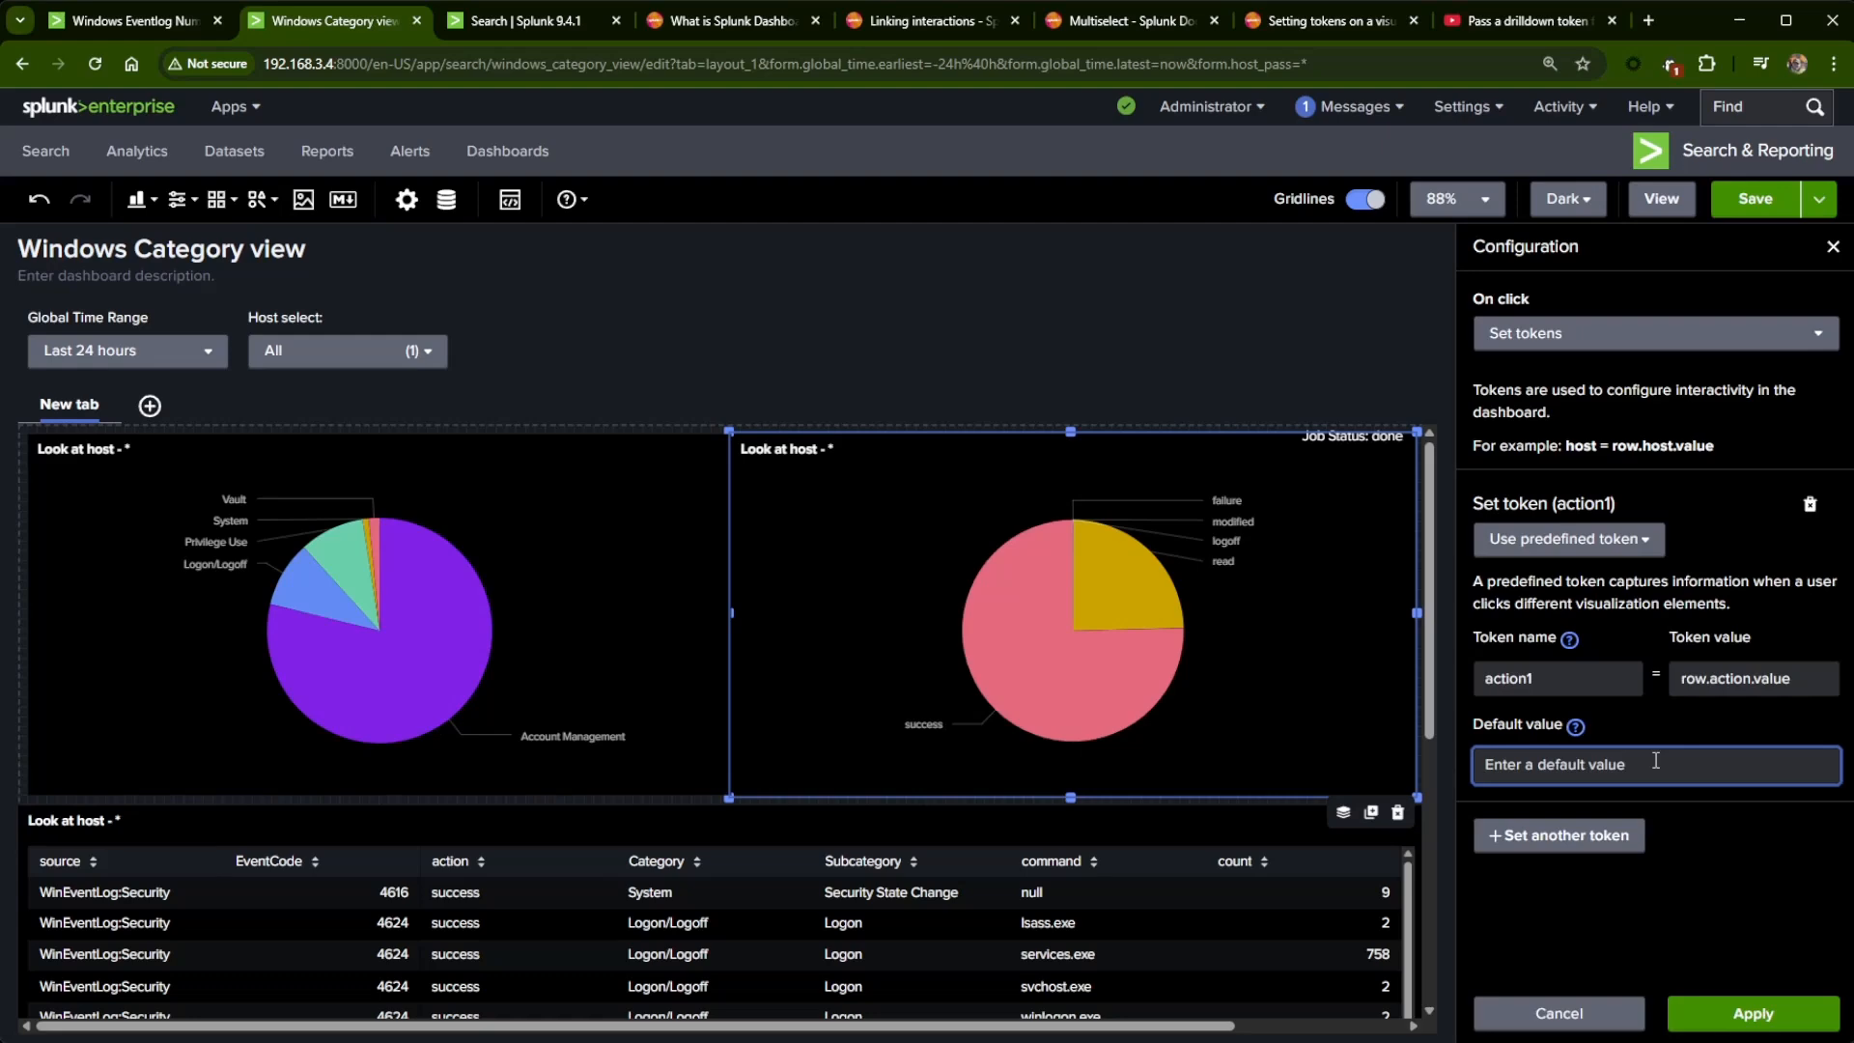
type("*")
left_click(1745, 1016)
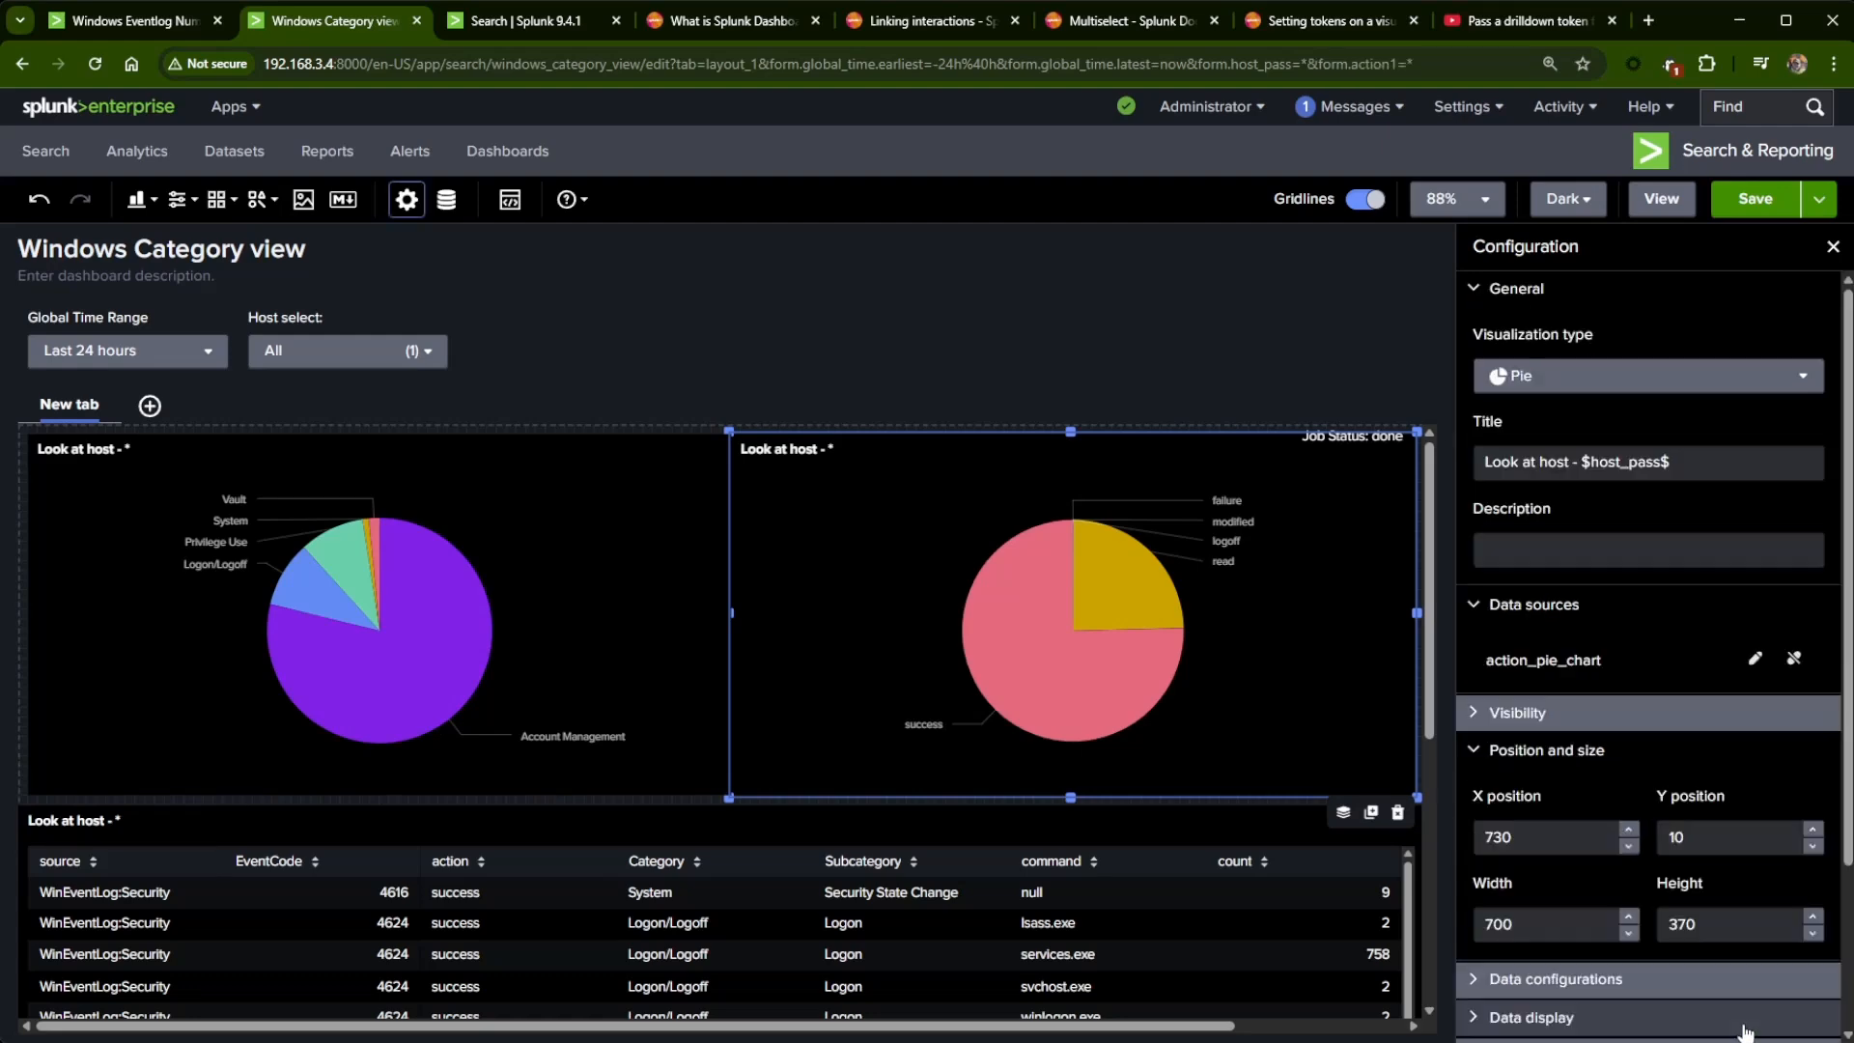
- Edit the event table's Table search data source and duplicate the host IN ($host_pass$) filter before the Category filter
scroll(966, 811, "down", 5)
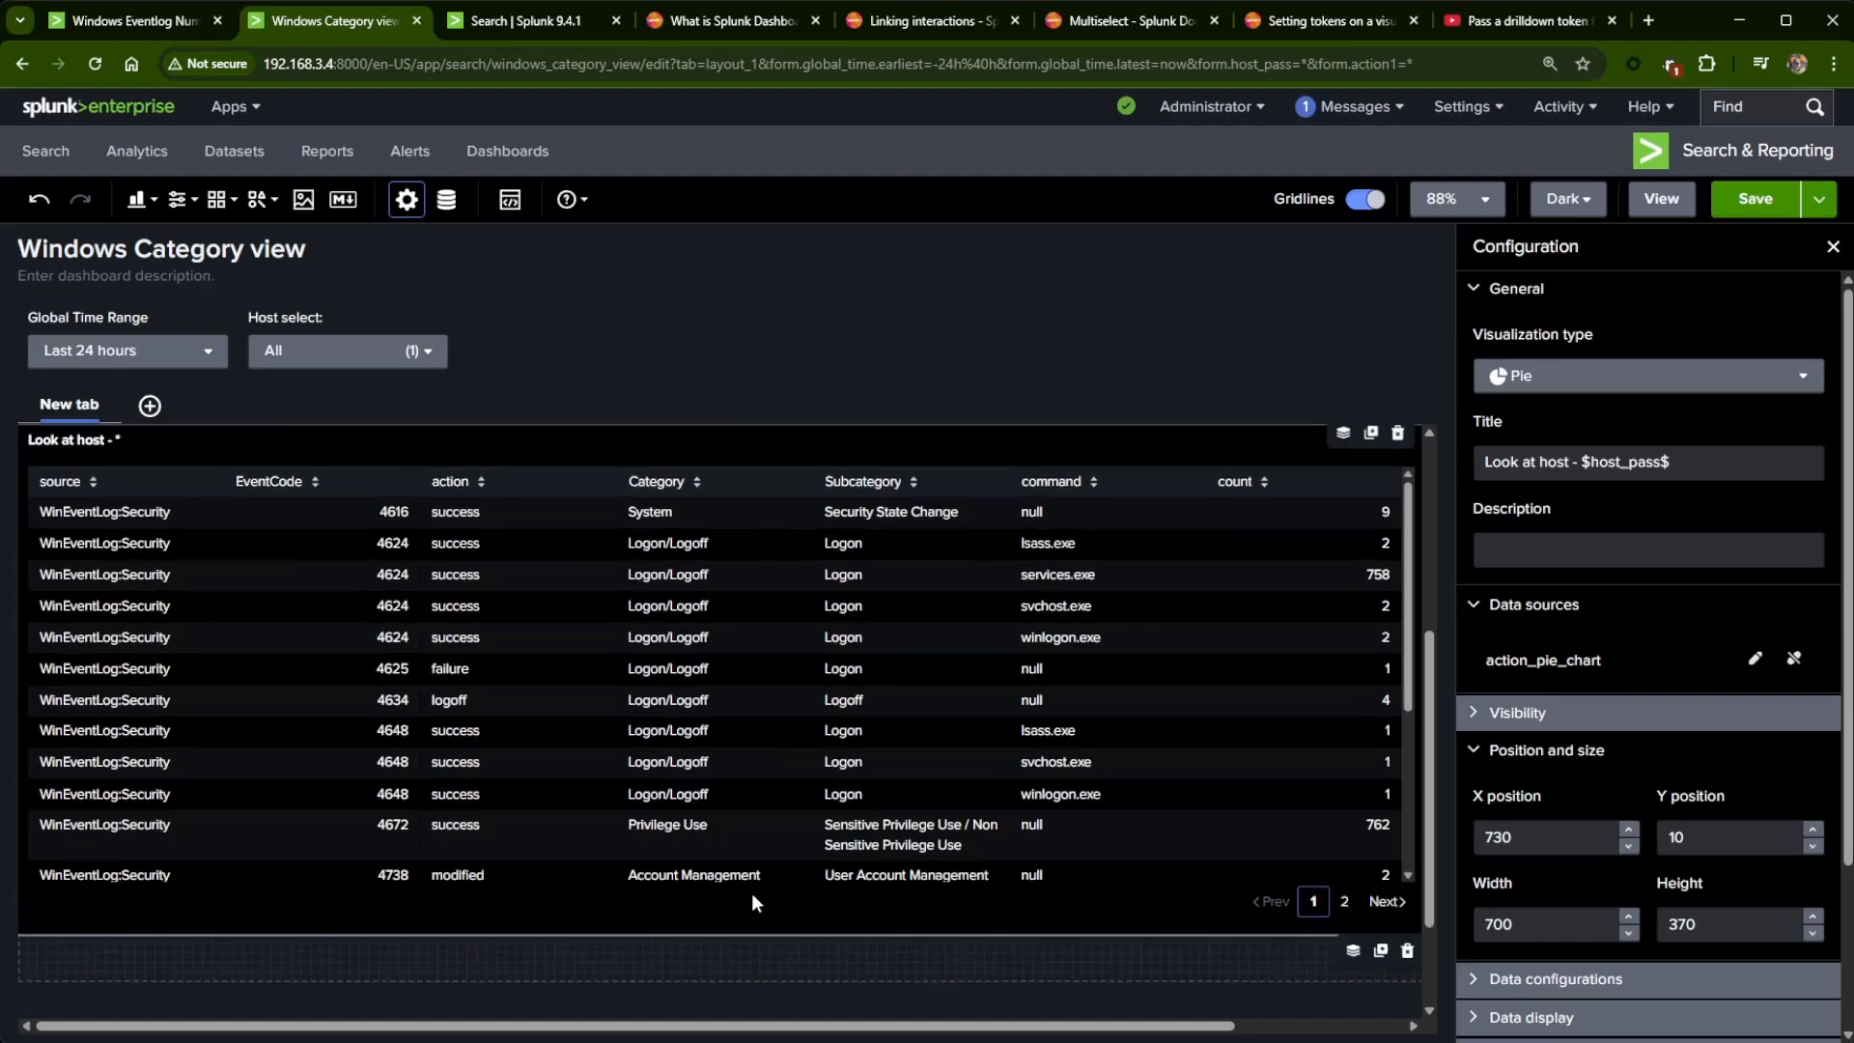
scroll(807, 614, "up", 5)
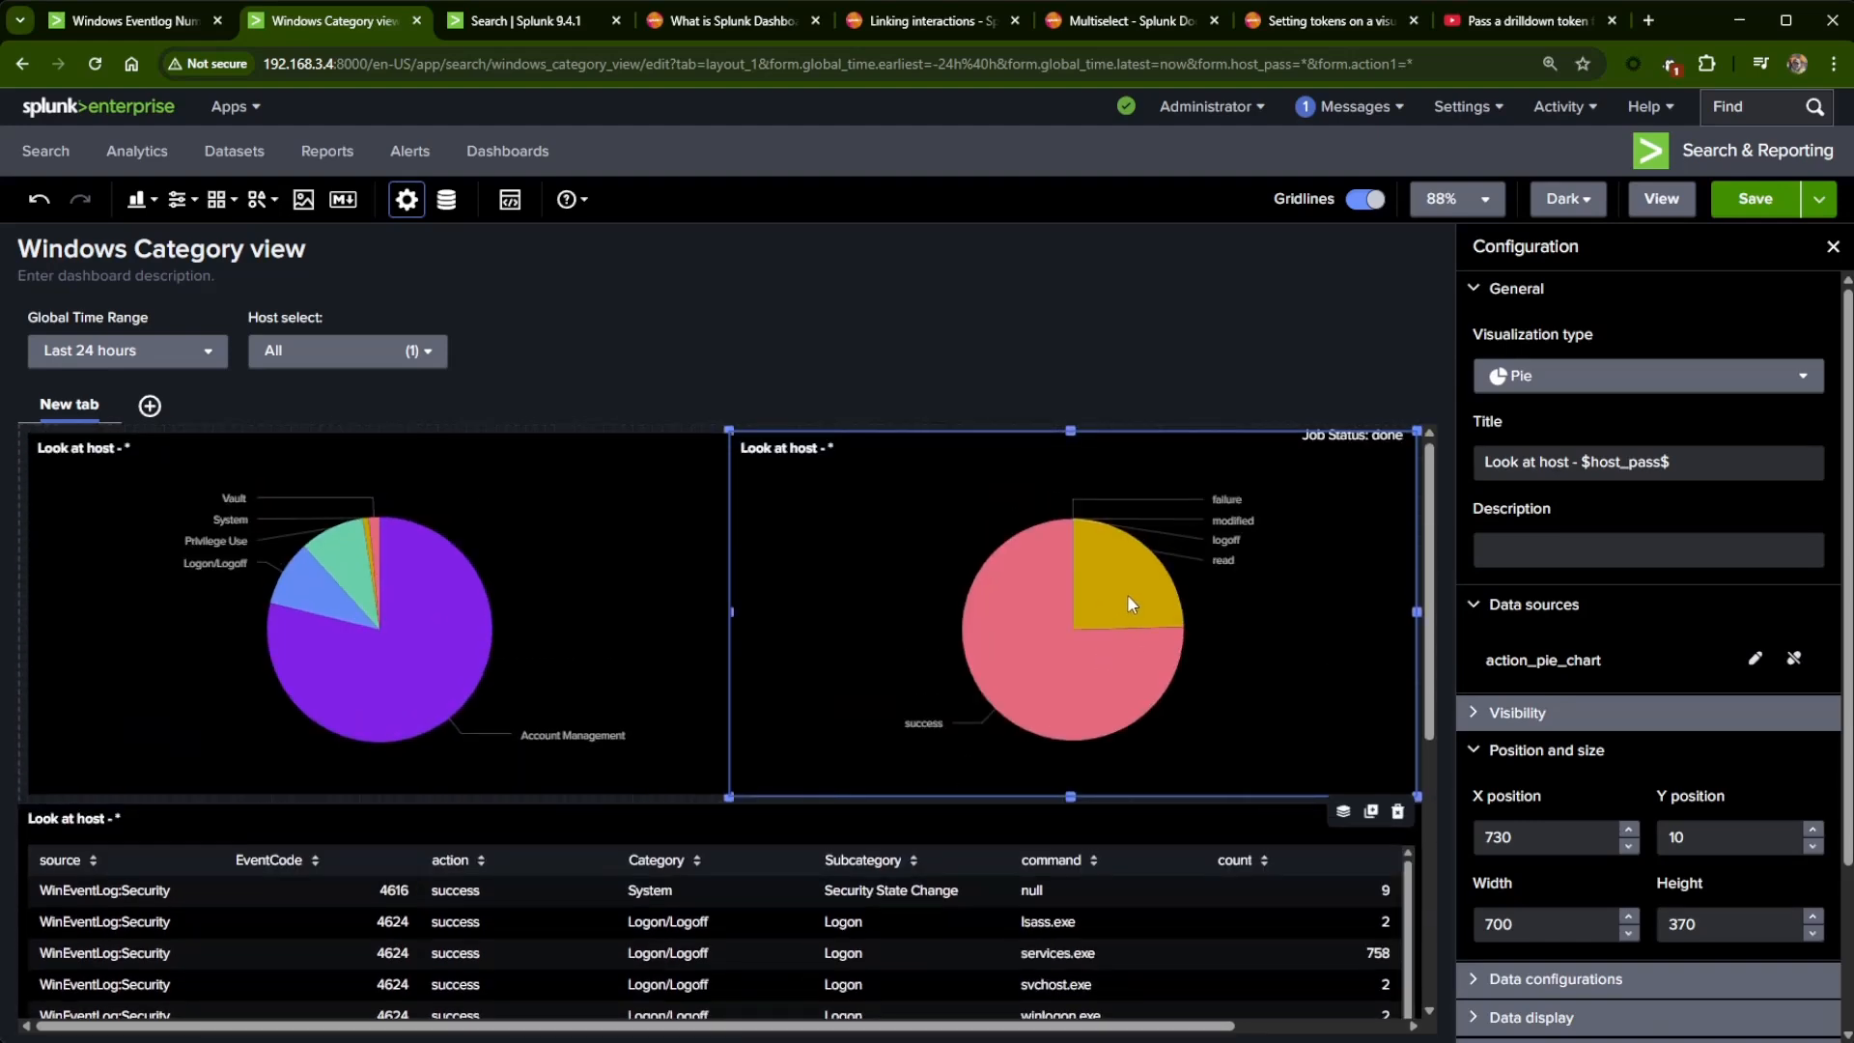
scroll(783, 818, "down", 5)
left_click(810, 530)
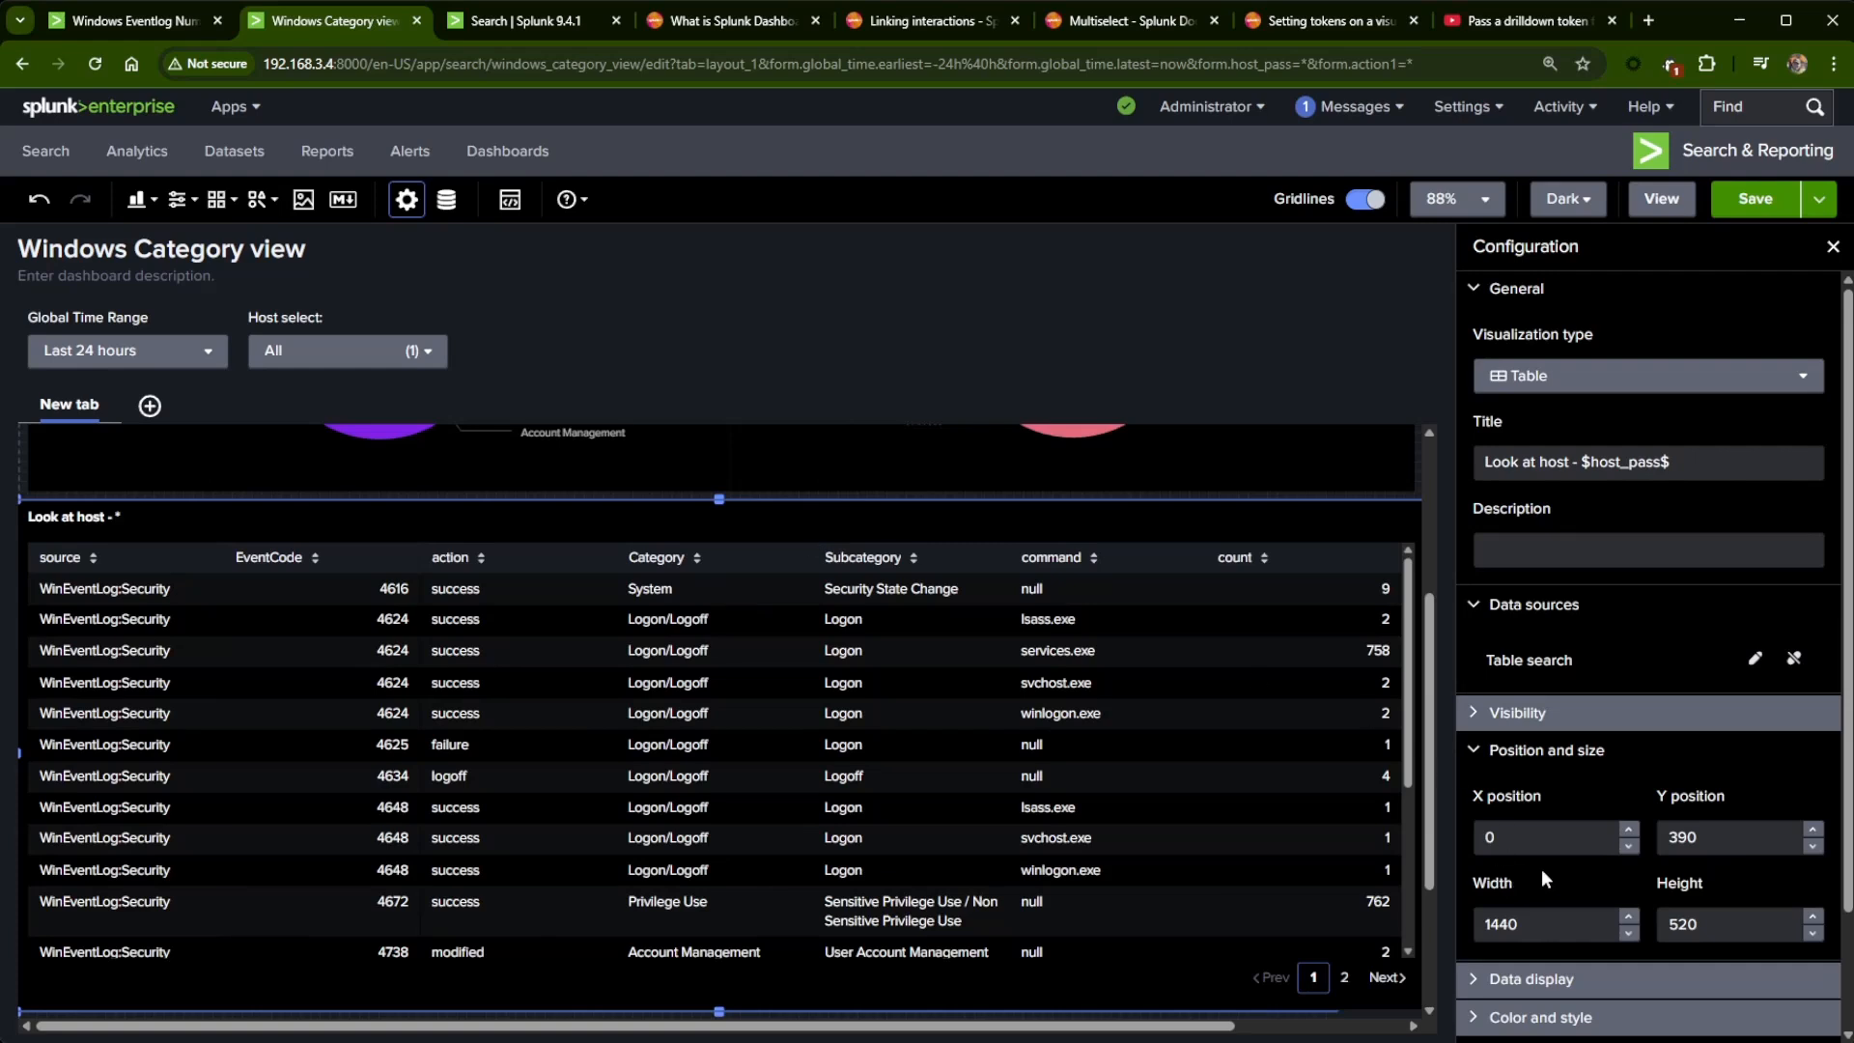
scroll(1541, 877, "down", 3)
left_click(1755, 519)
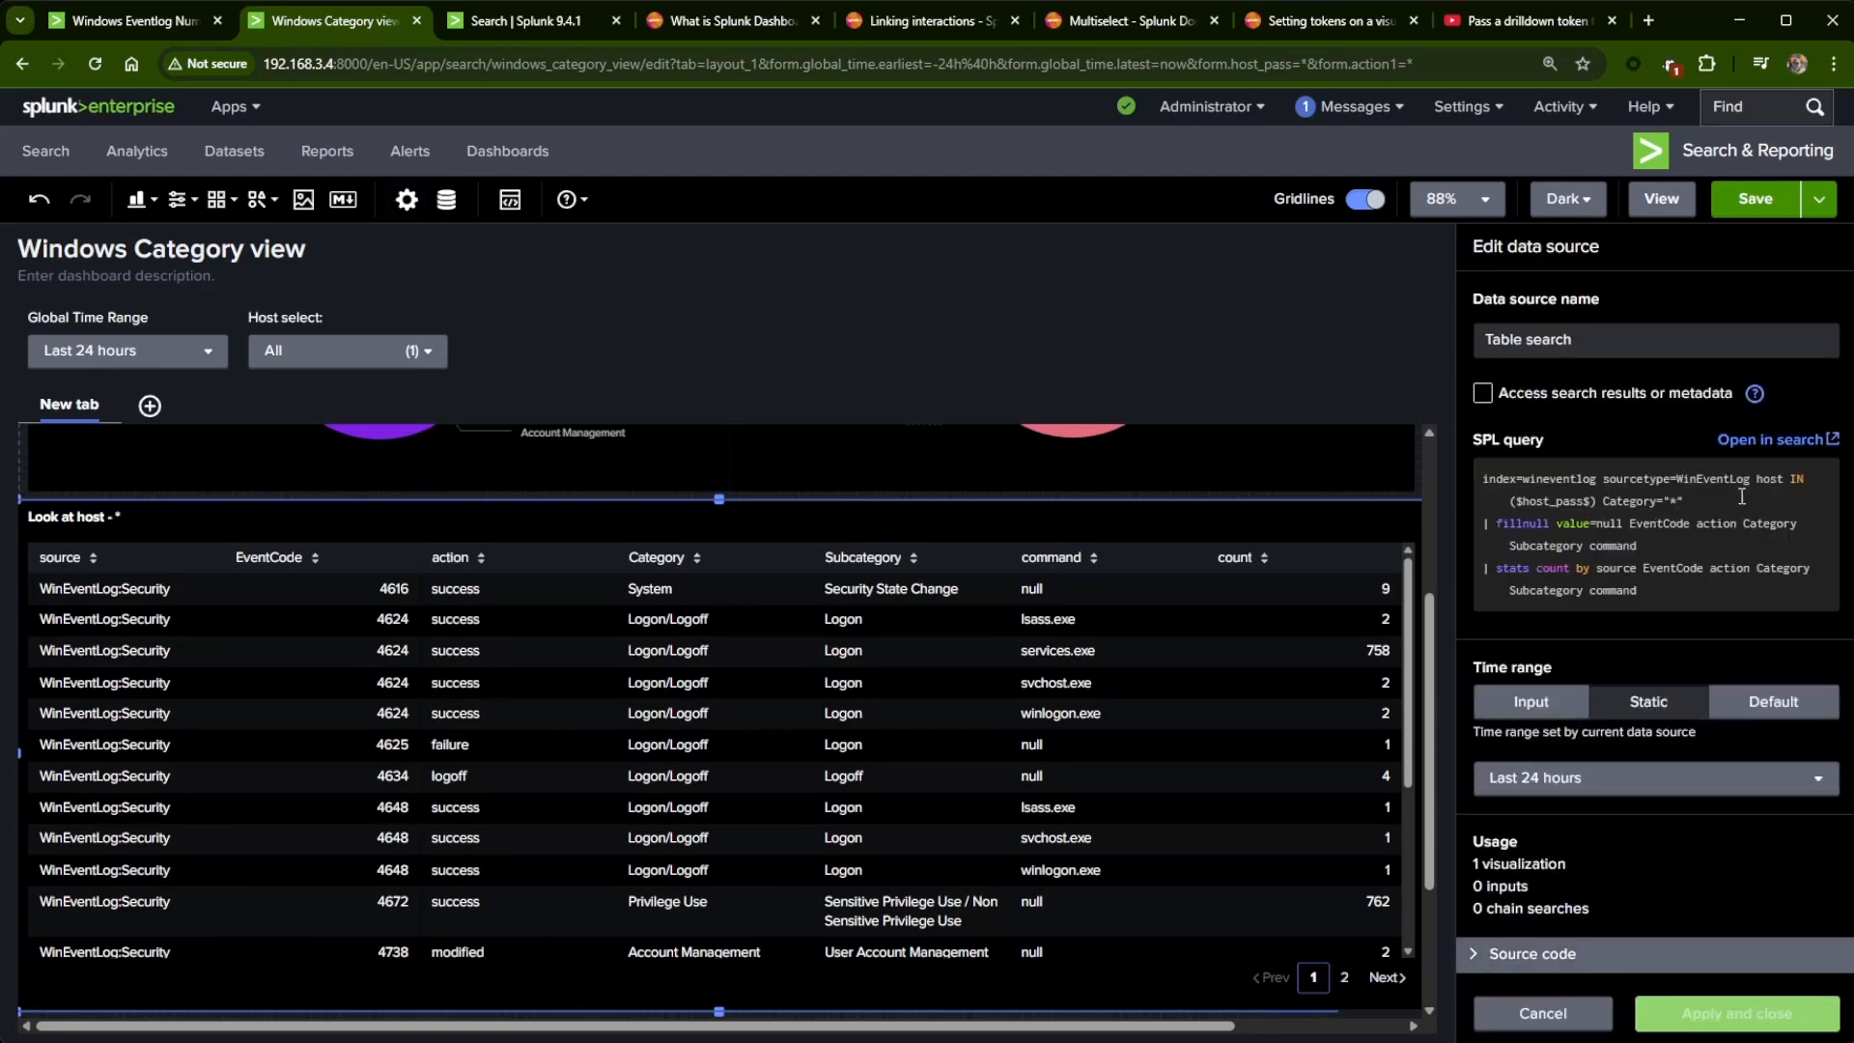
left_click_drag(1600, 501, 1758, 479)
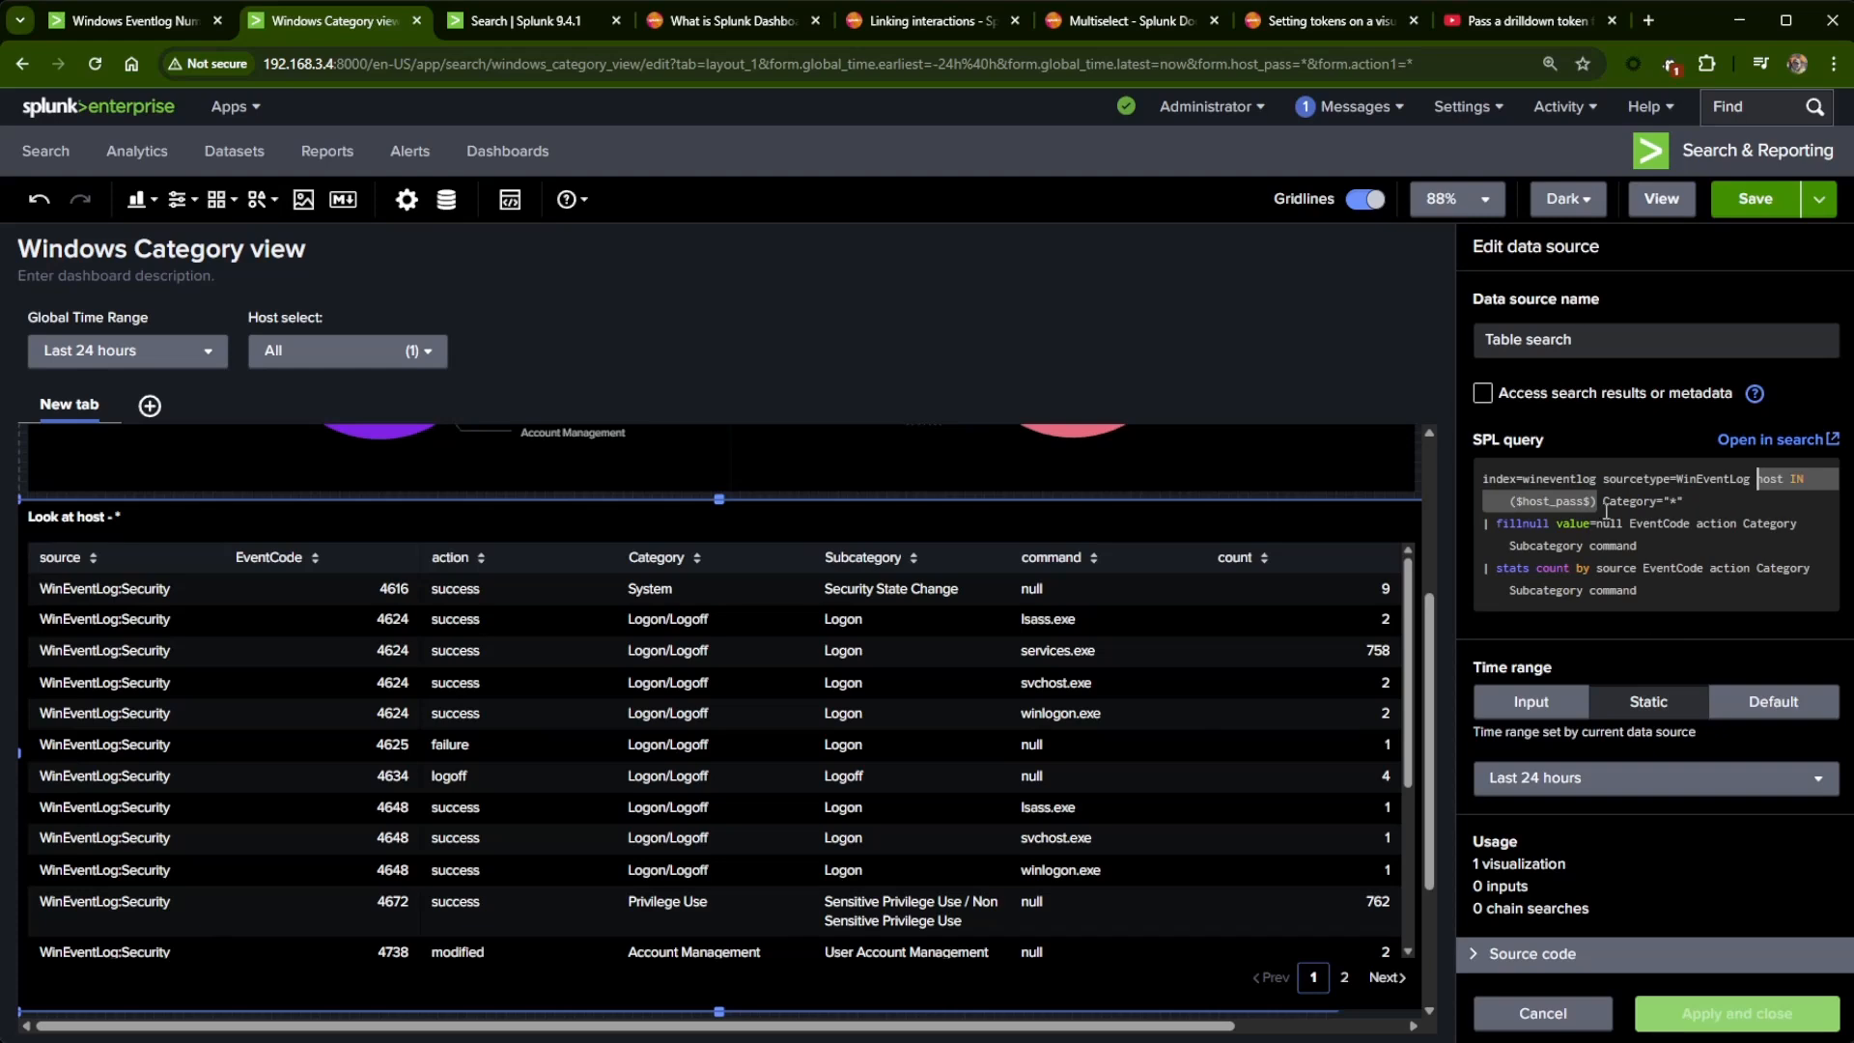
key("ctrl+c")
left_click(1602, 501)
key("ctrl+v")
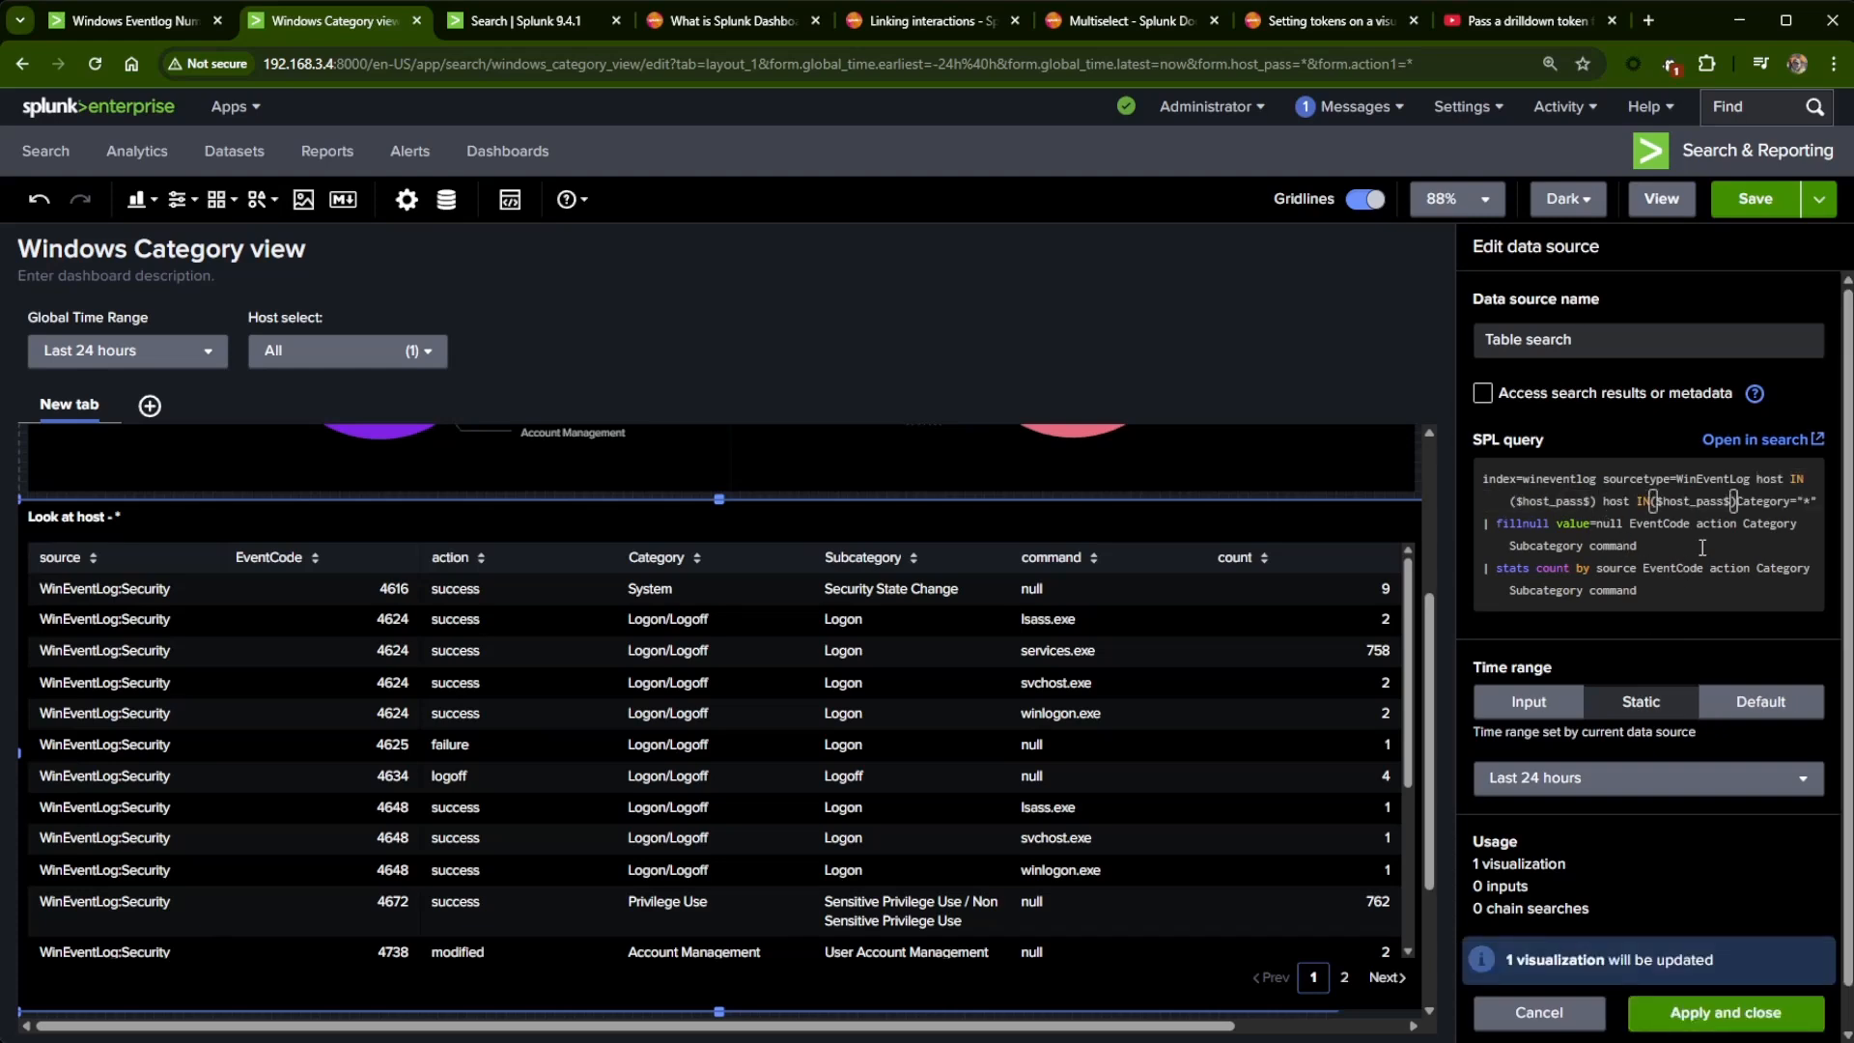
- Replace the token name in the duplicated host filter with action1
left_click(1726, 500)
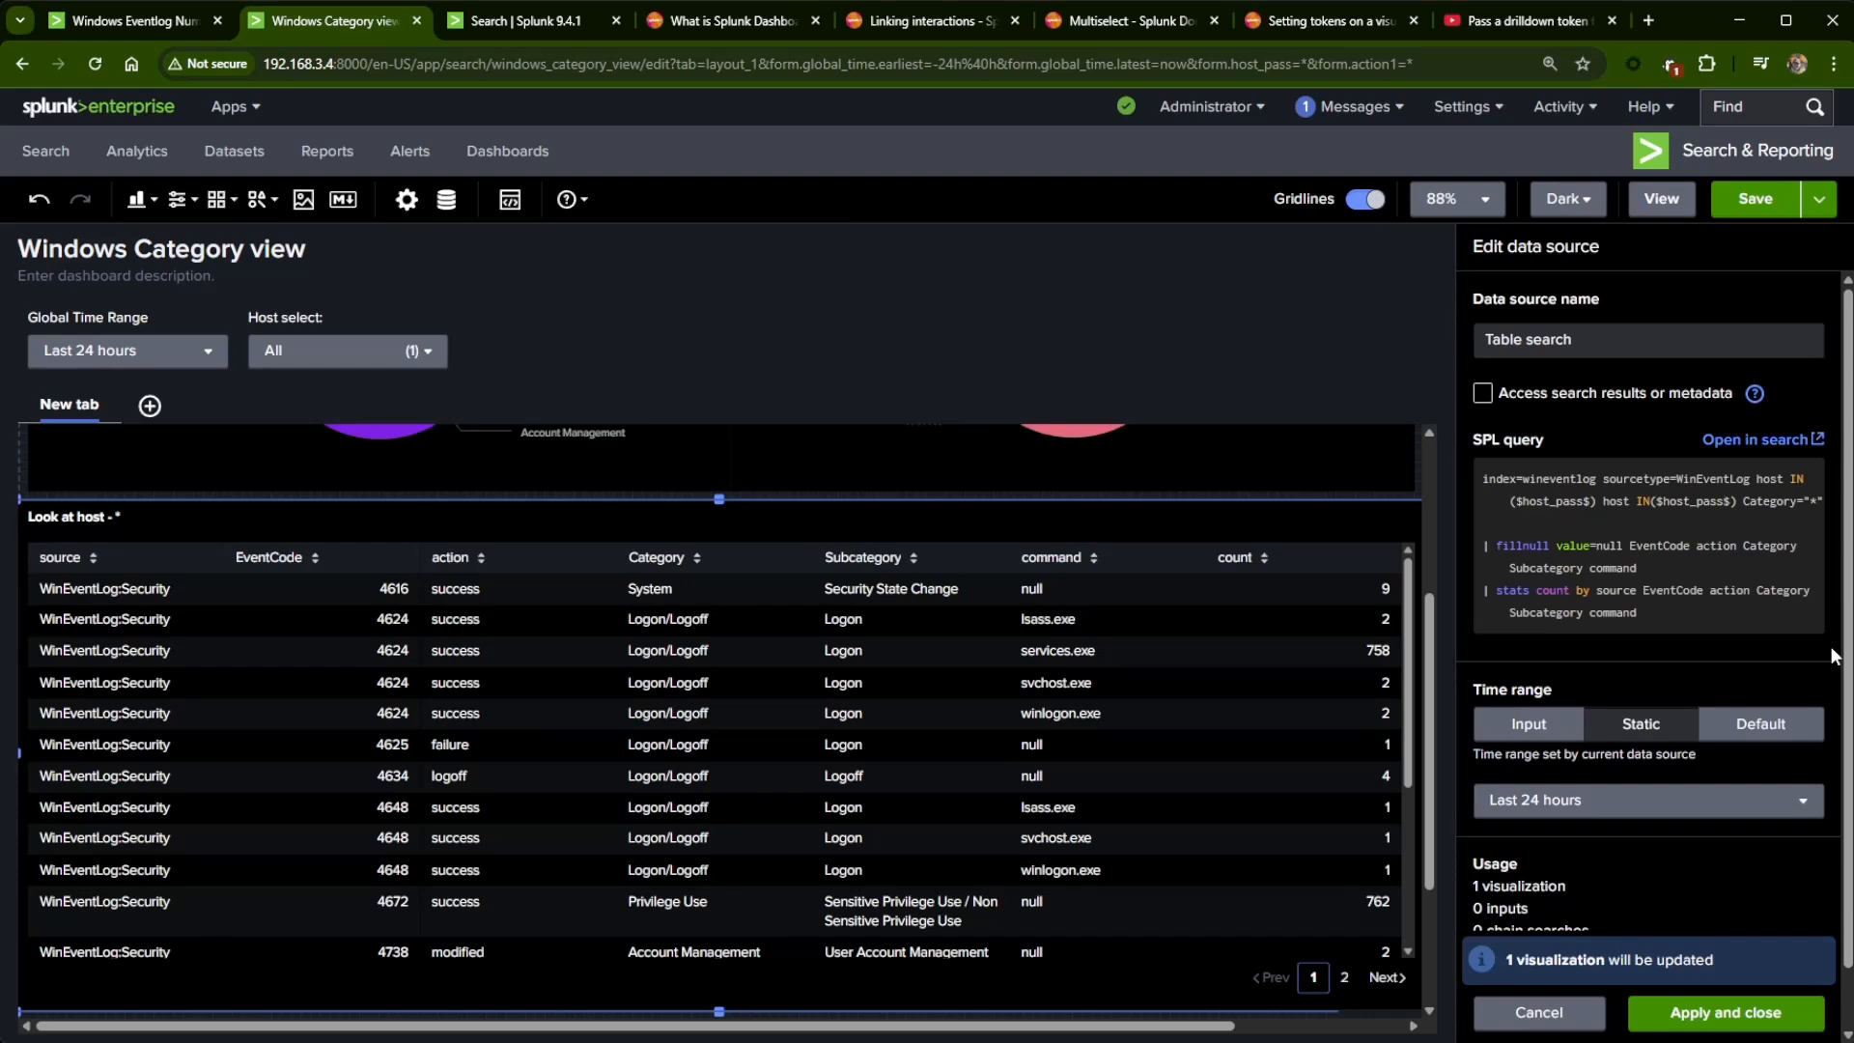
key("BackSpace")
key("BackSpace")
key("BackSpace")
key("BackSpace")
key("BackSpace")
key("BackSpace")
key("BackSpace")
key("BackSpace")
key("BackSpace")
type("ac")
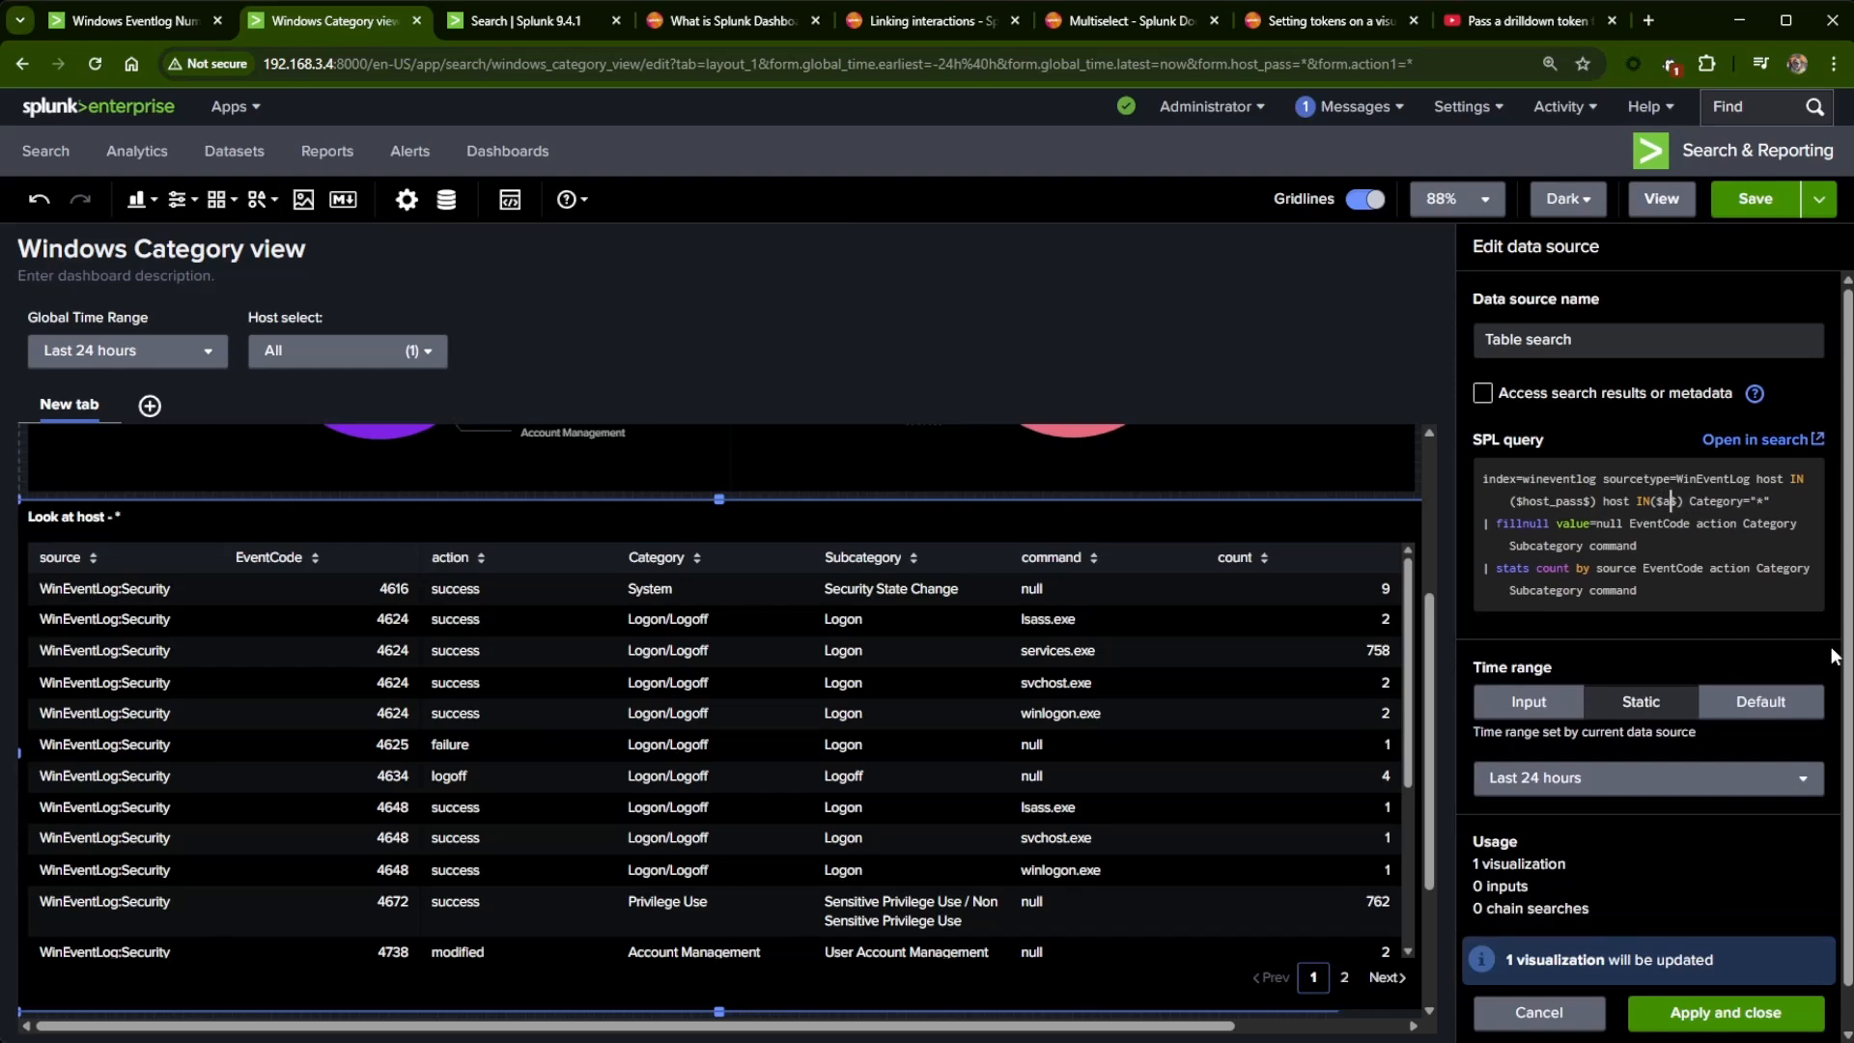
type("tion1")
- Change the duplicated filter's field name to action so it reads action IN($action1$)
key("Left")
key("Left")
key("Left")
key("Left")
key("Left")
key("Left")
key("Left")
key("Left")
key("Left")
key("Left")
key("Left")
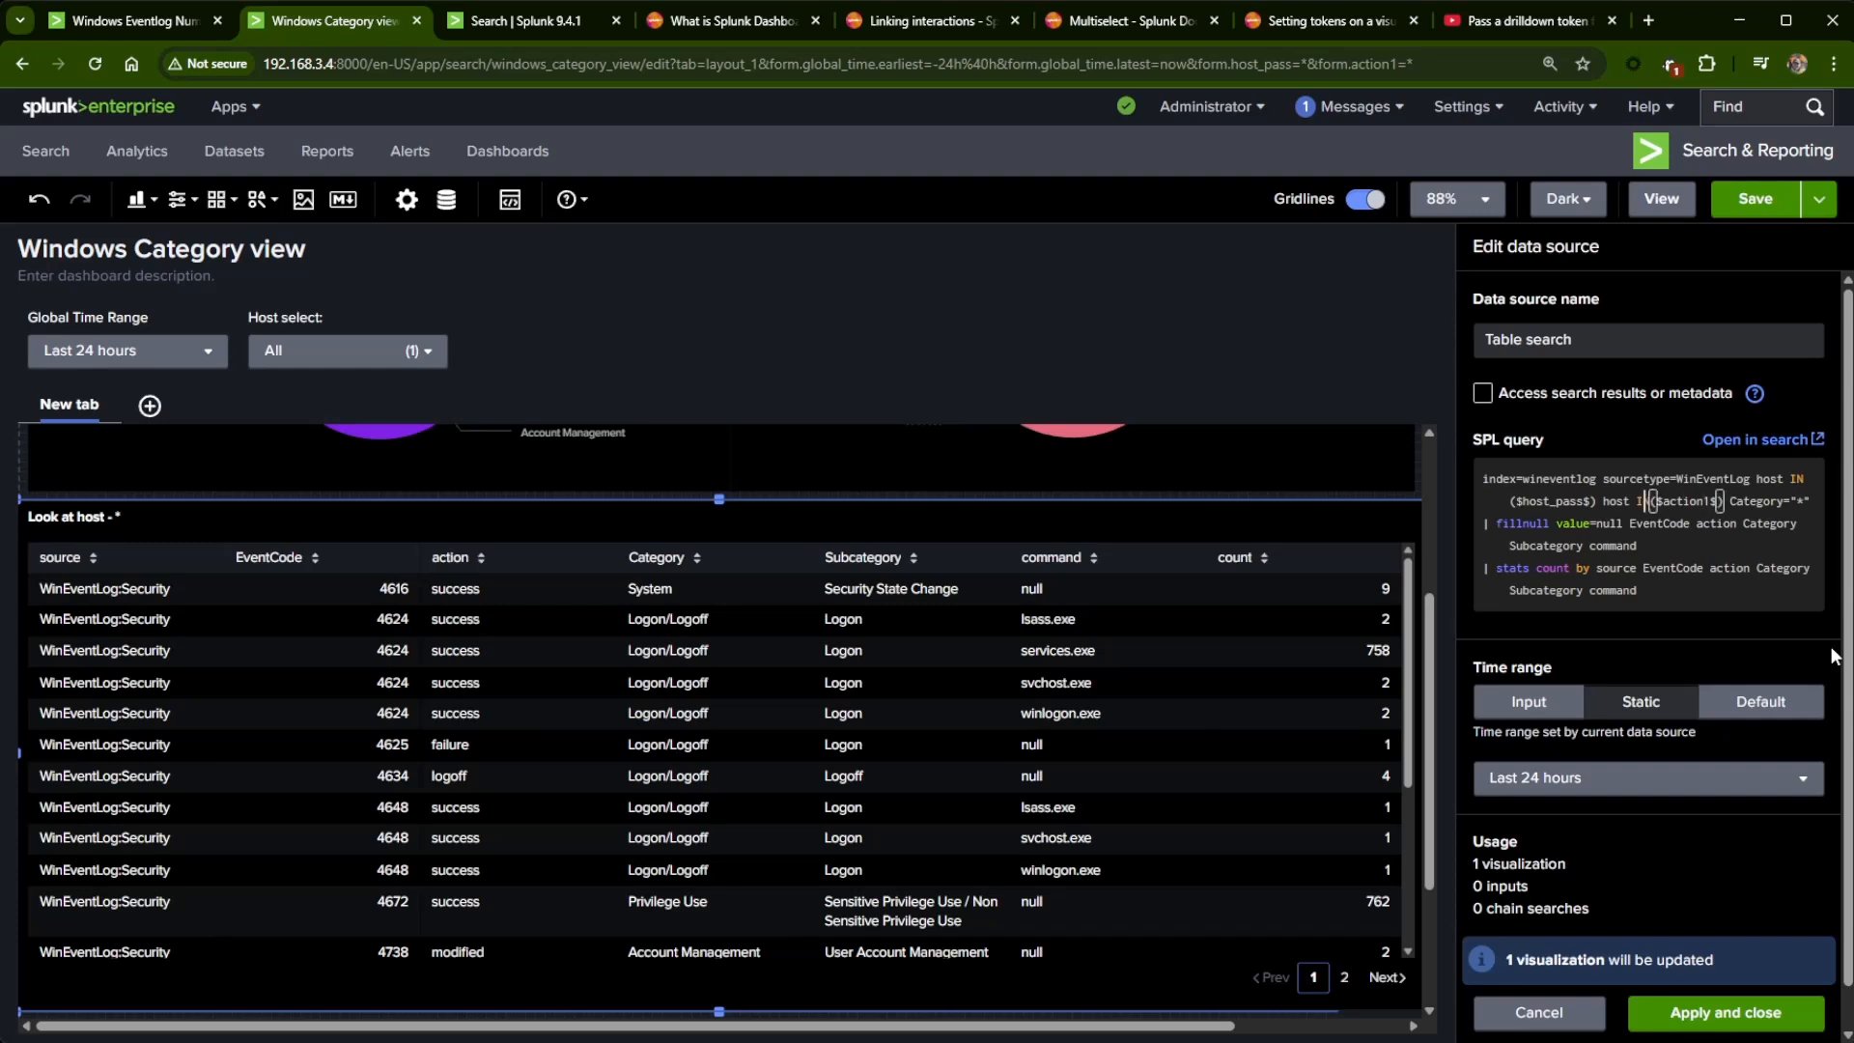
key("BackSpace")
key("BackSpace")
key("BackSpace")
key("BackSpace")
key("BackSpace")
type("action")
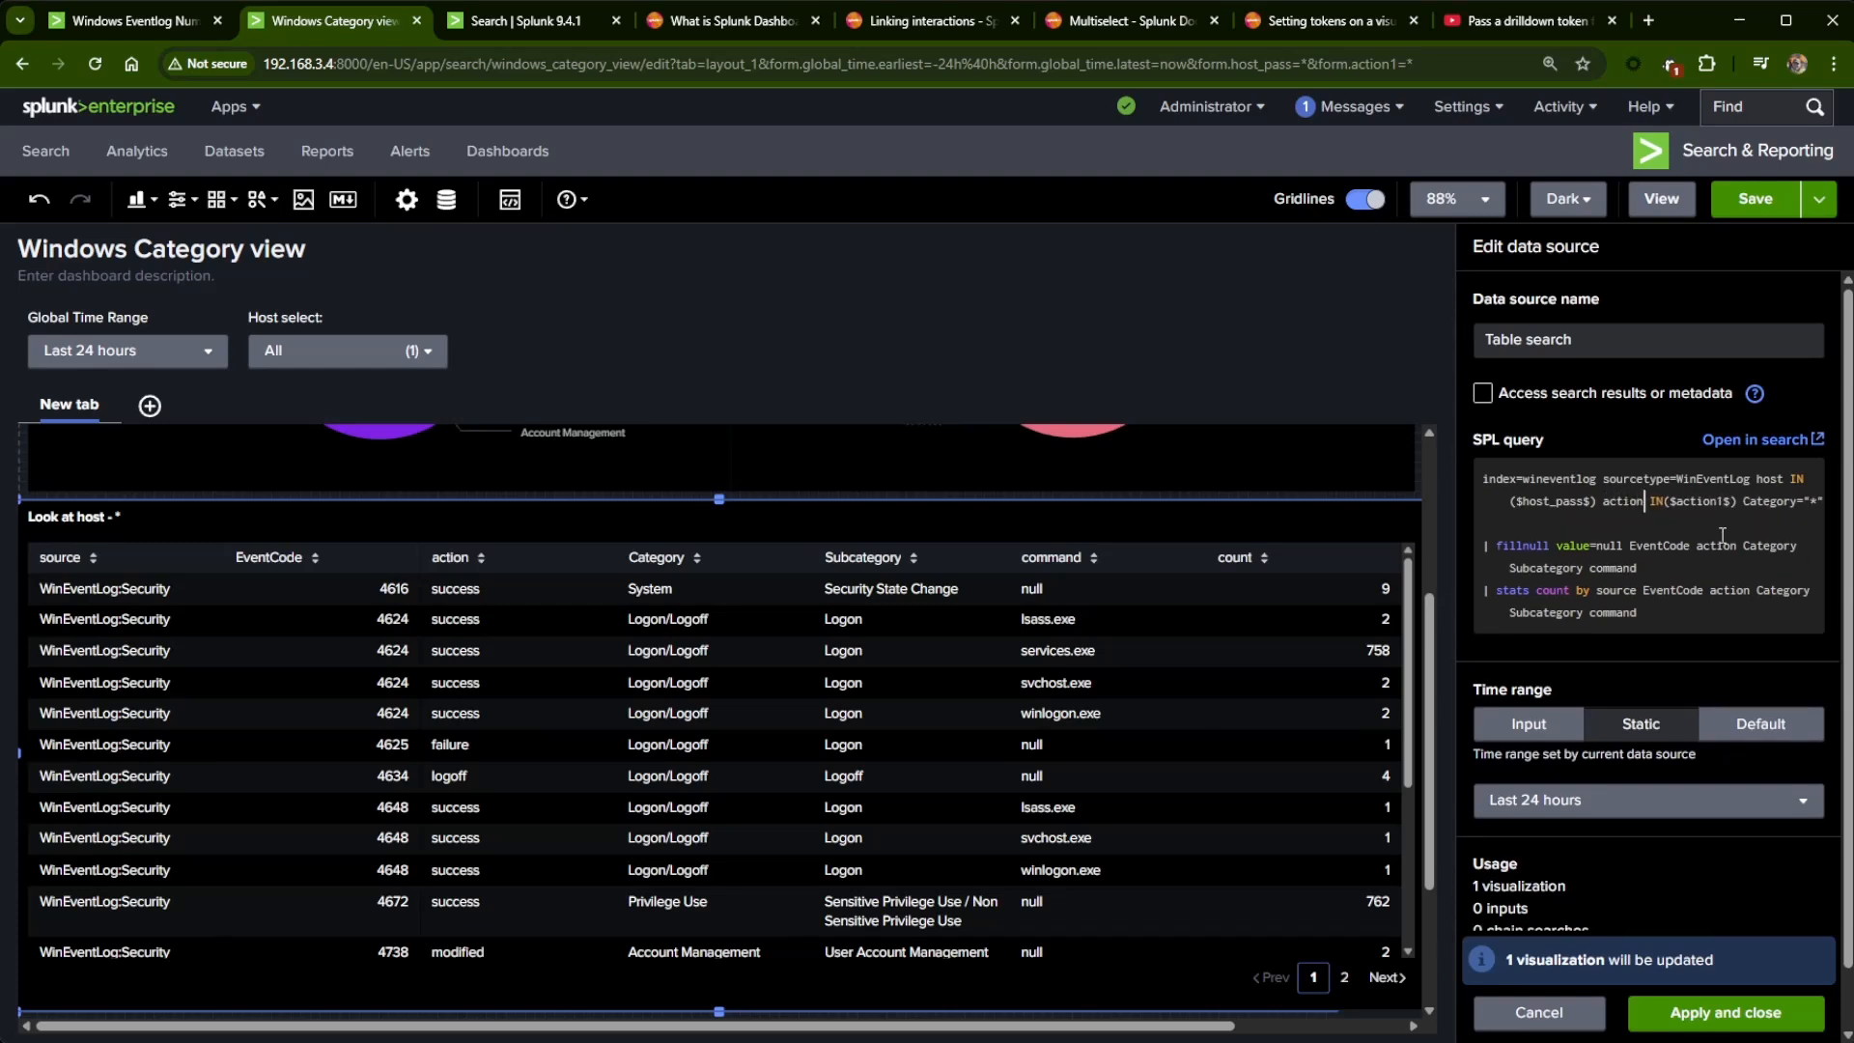
- Reformat the Table search query with the fillnull command on its own line, and apply the data source change
left_click(1584, 520)
key("Delete")
key("BackSpace")
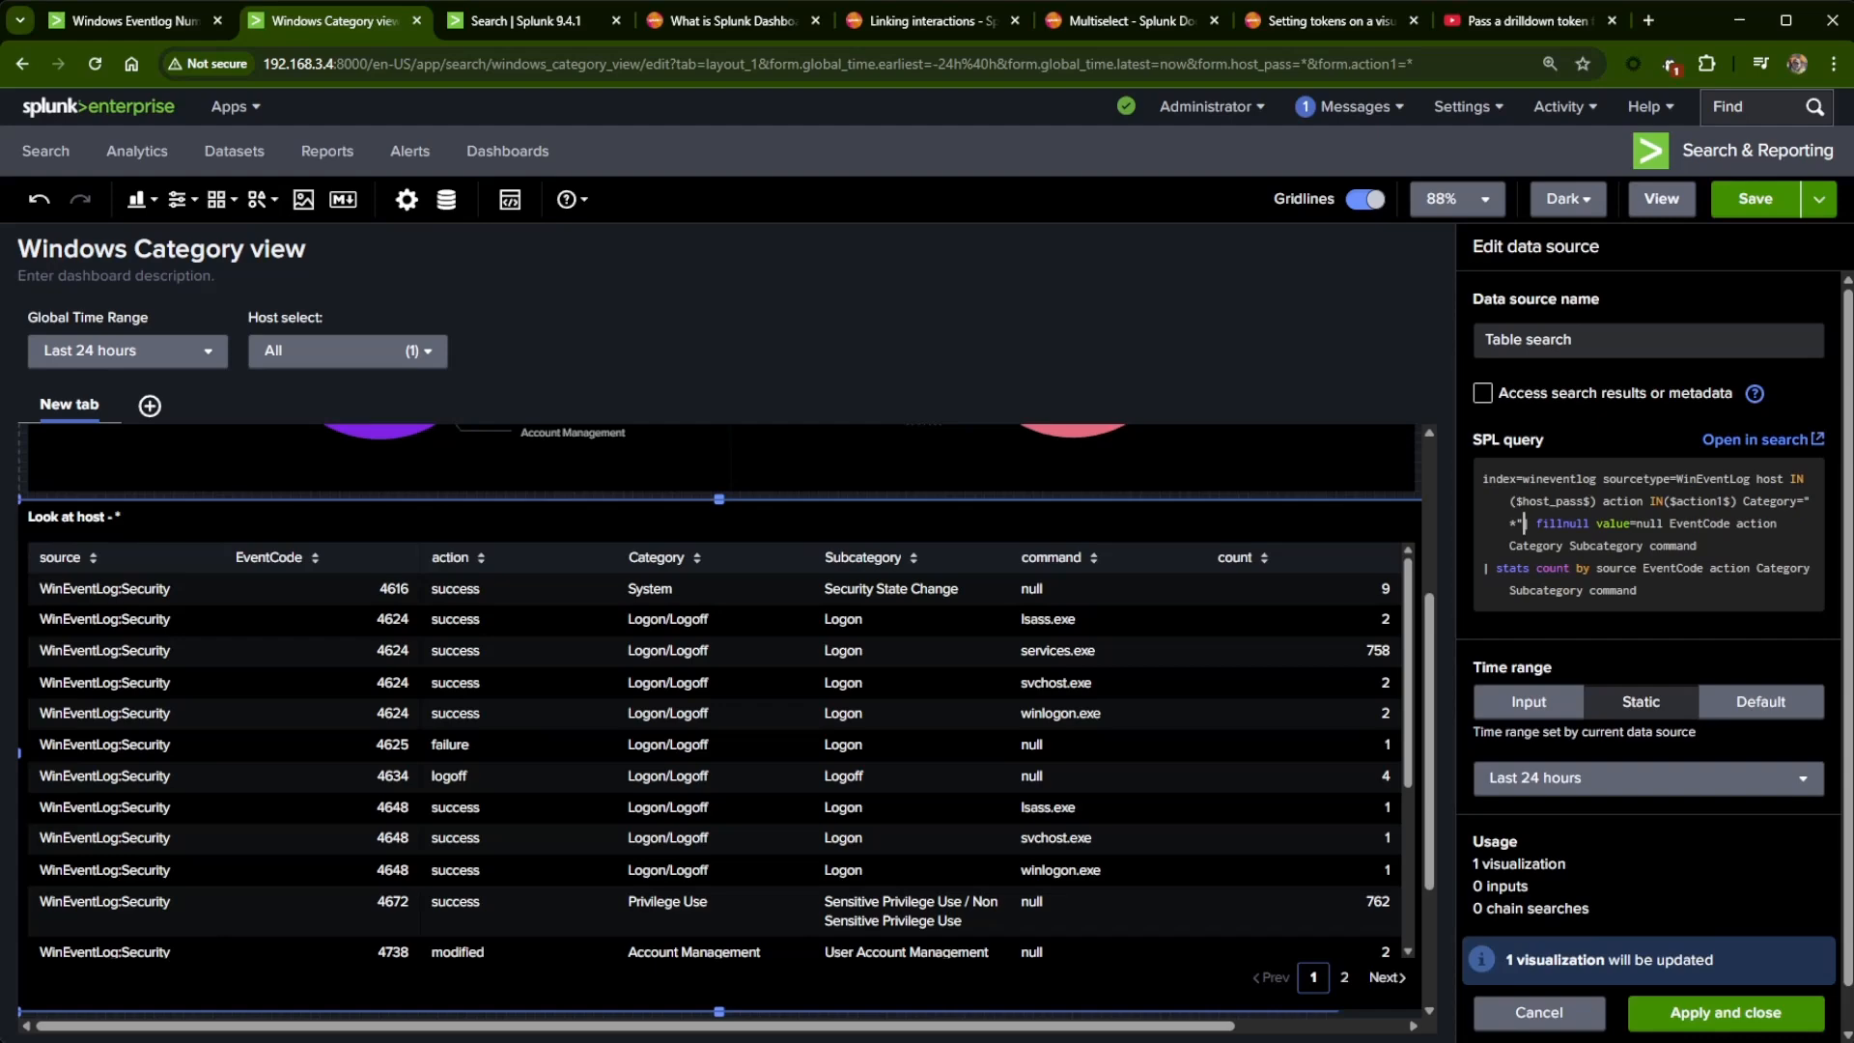
key("ctrl+backslash")
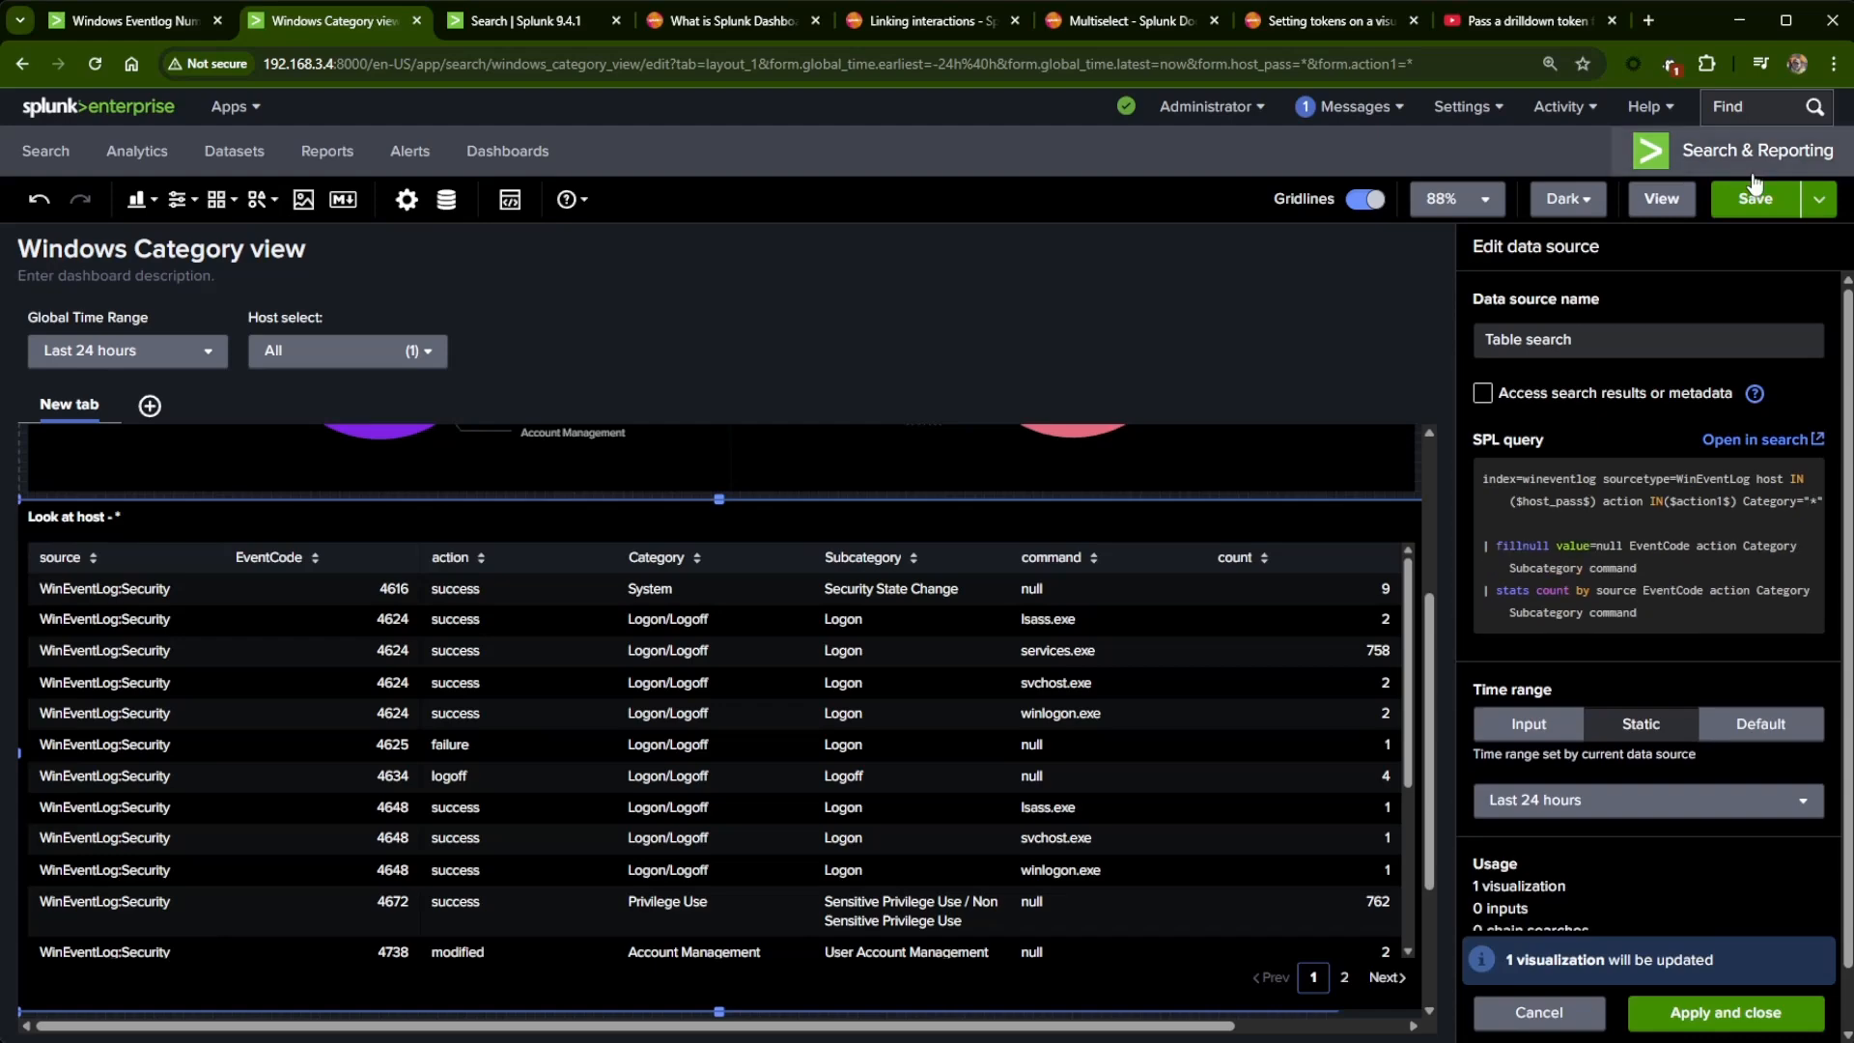
left_click(1676, 1005)
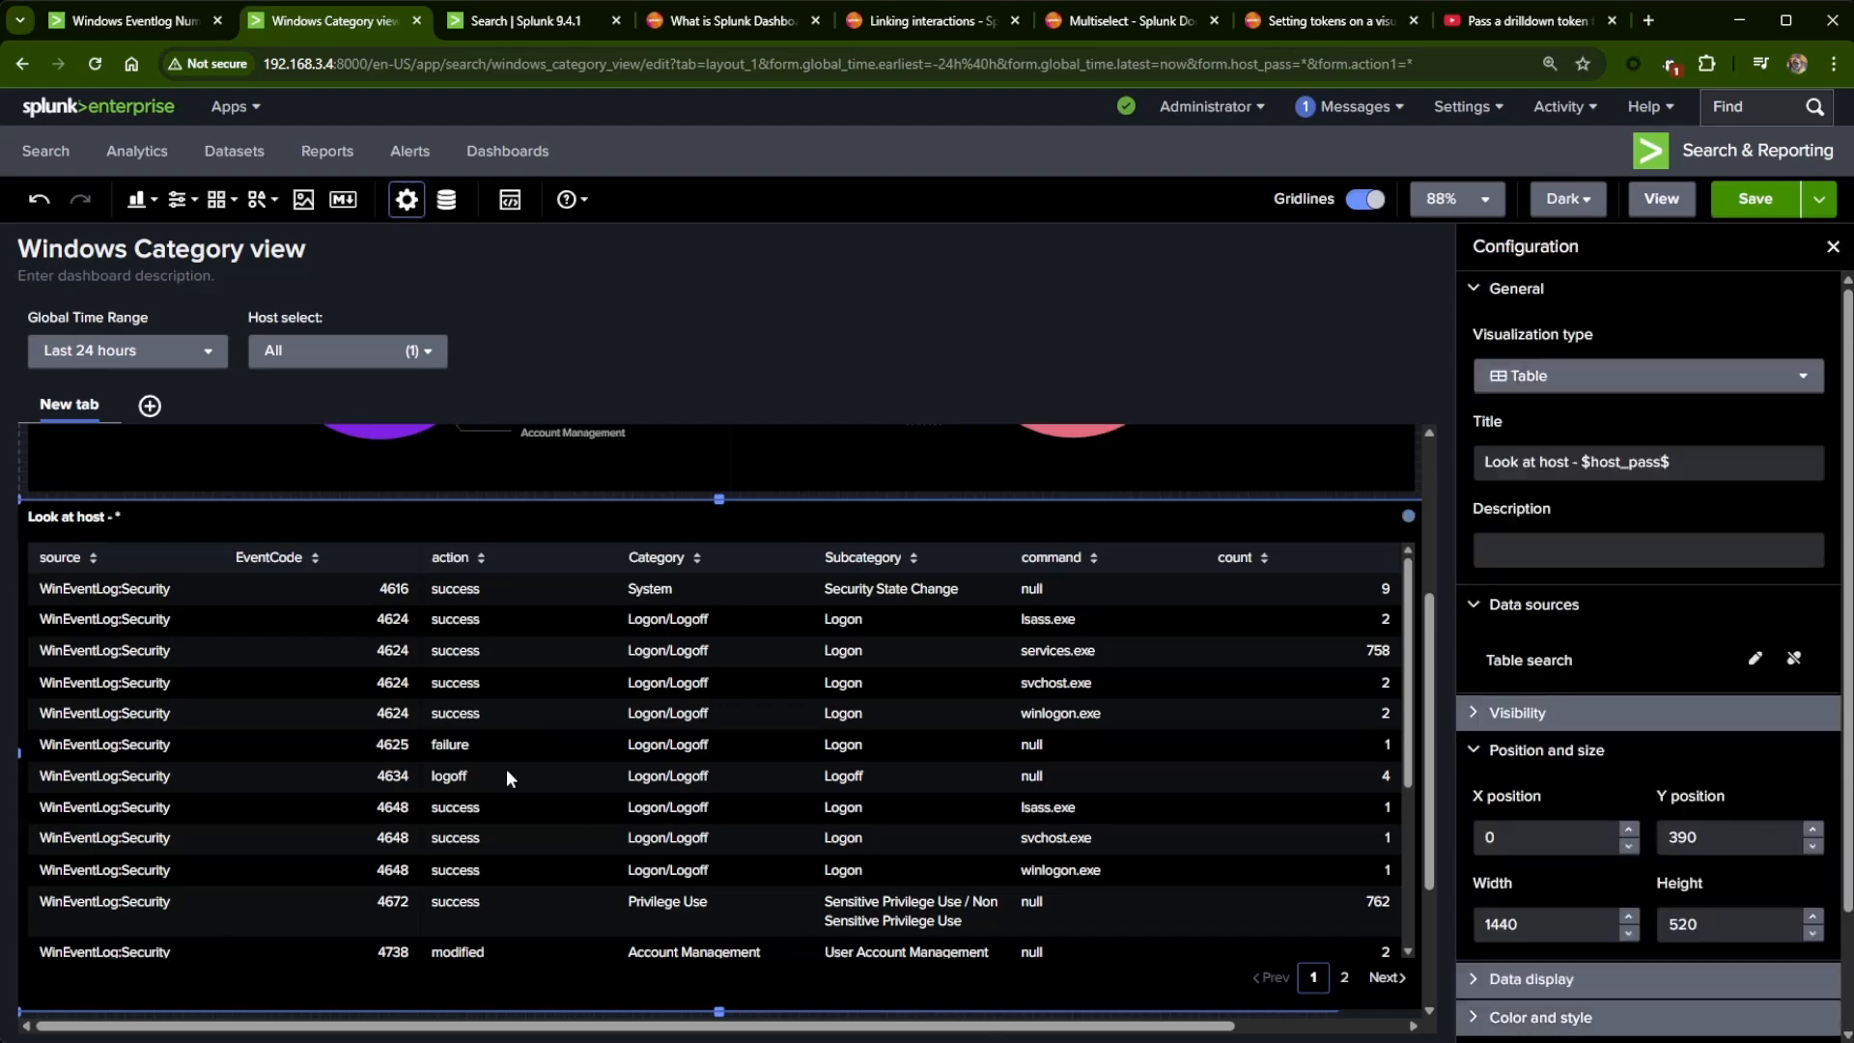
- Save the dashboard and select failure in the action pie chart to filter the event table
scroll(630, 893, "up", 3)
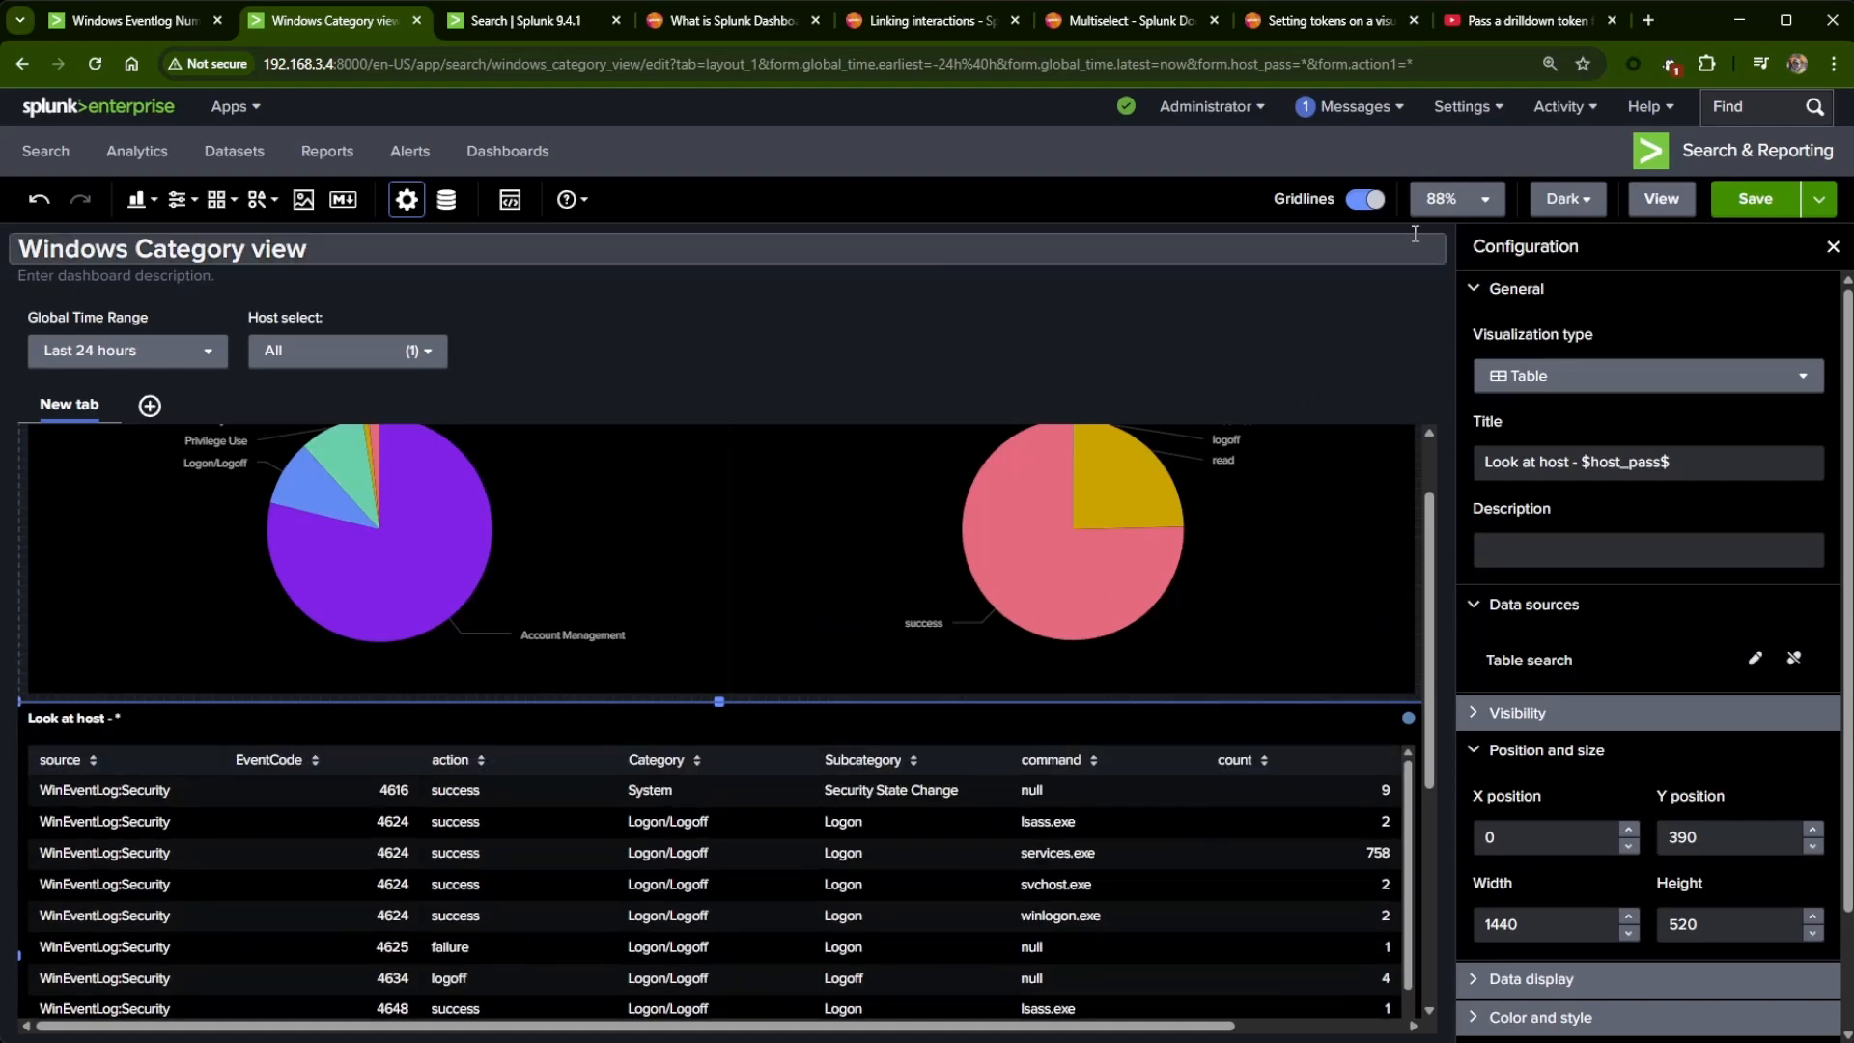
left_click(1756, 199)
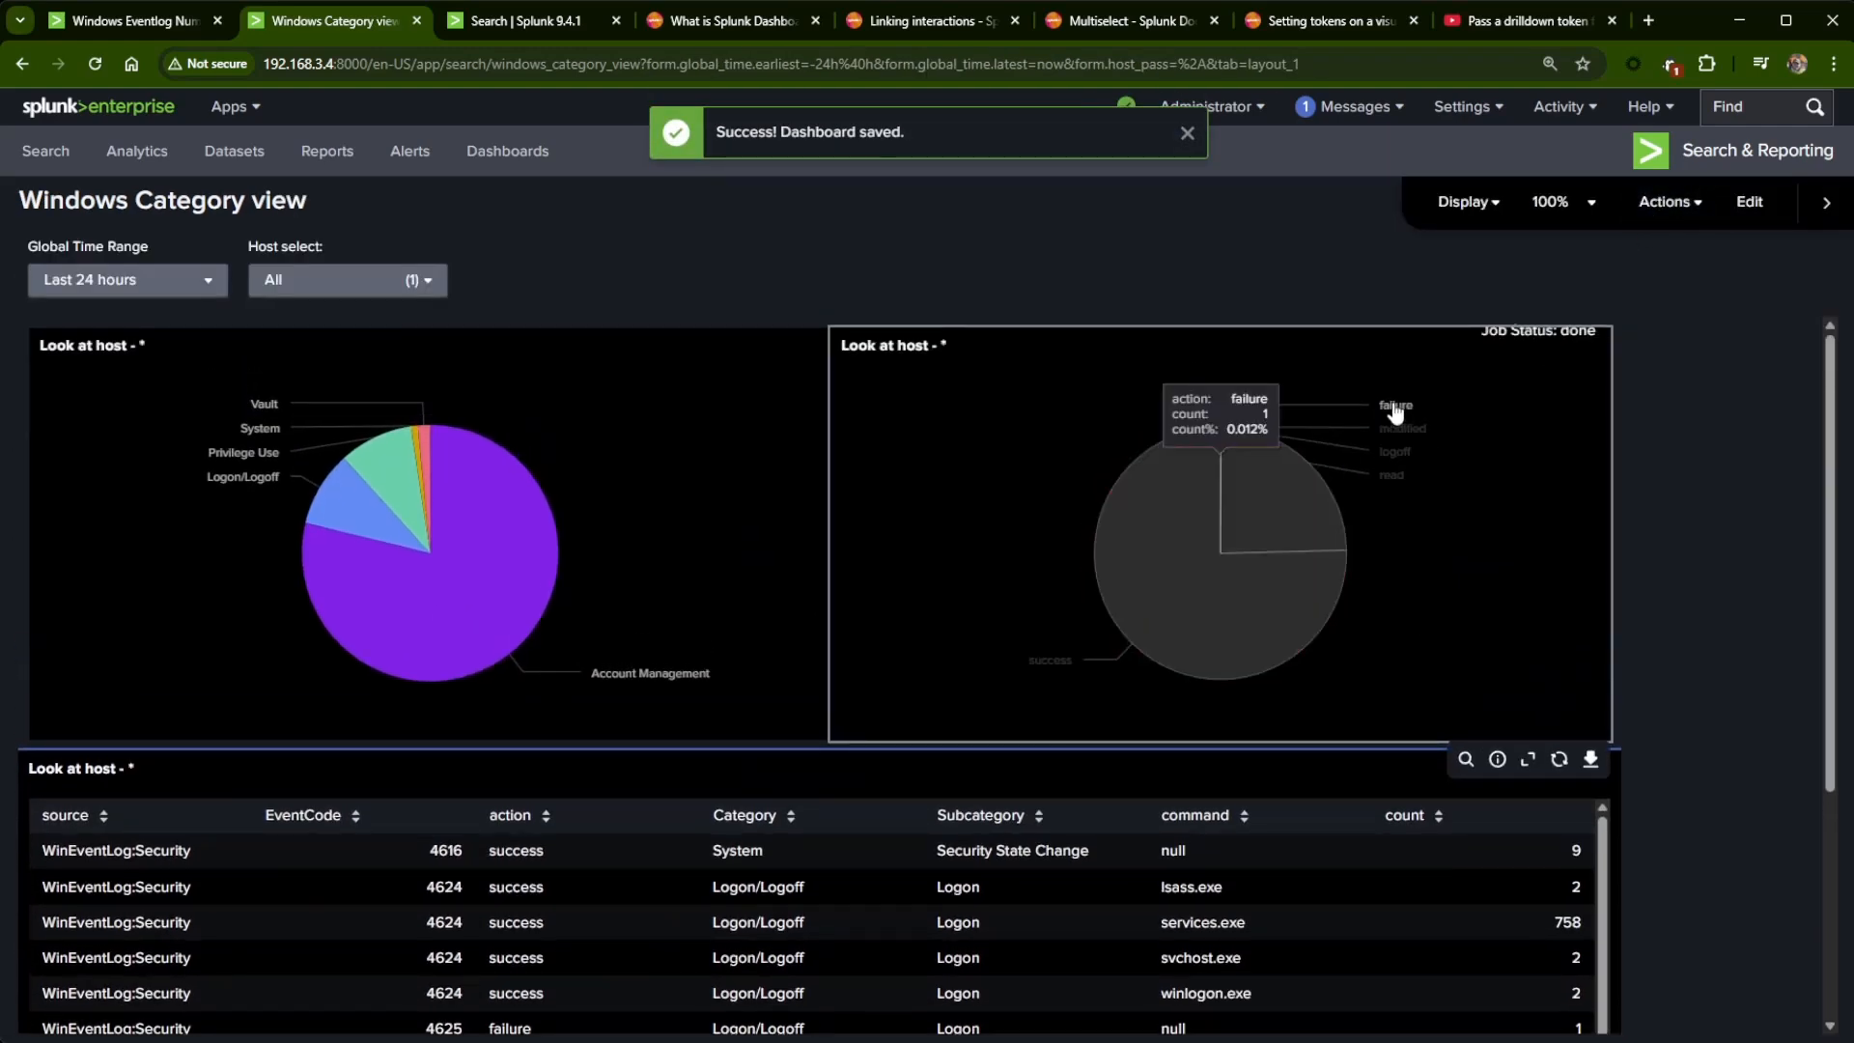
left_click(1395, 406)
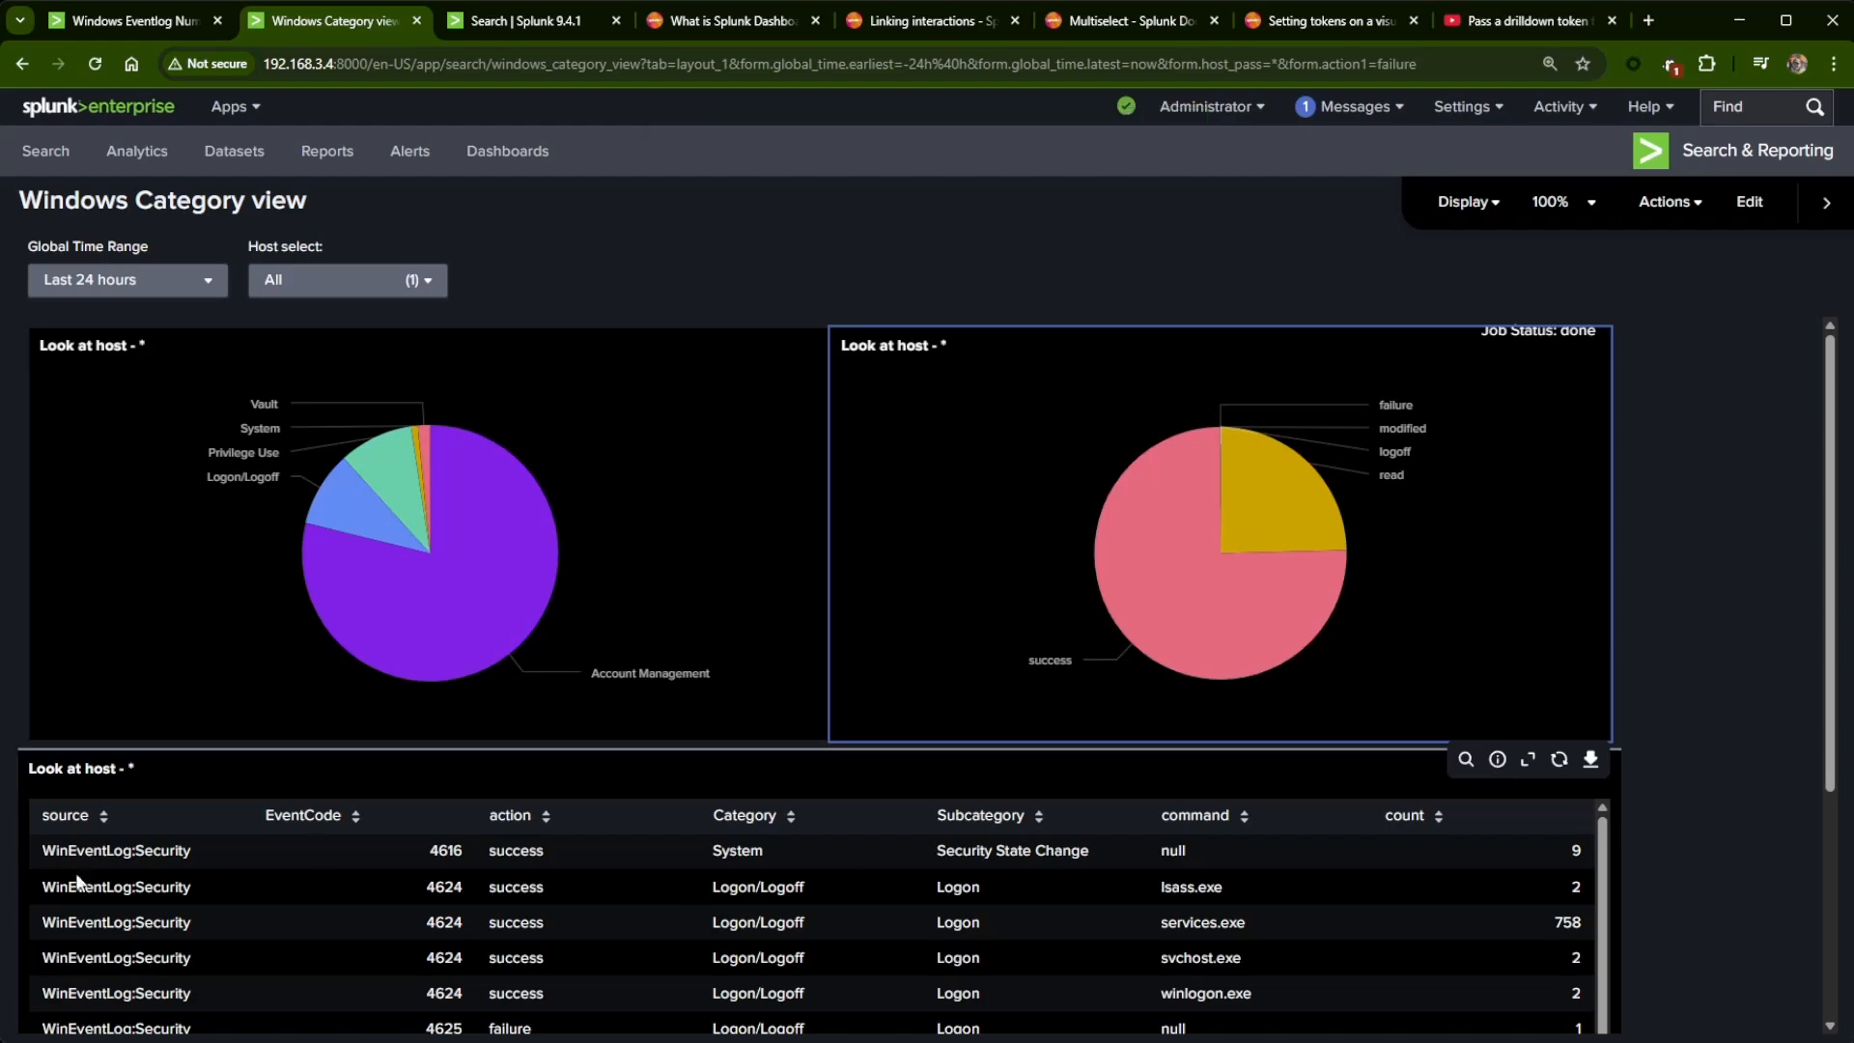
- Reopen the dashboard for editing and give the action pie chart the description "Filter on Action - $action1$"
left_click(1750, 201)
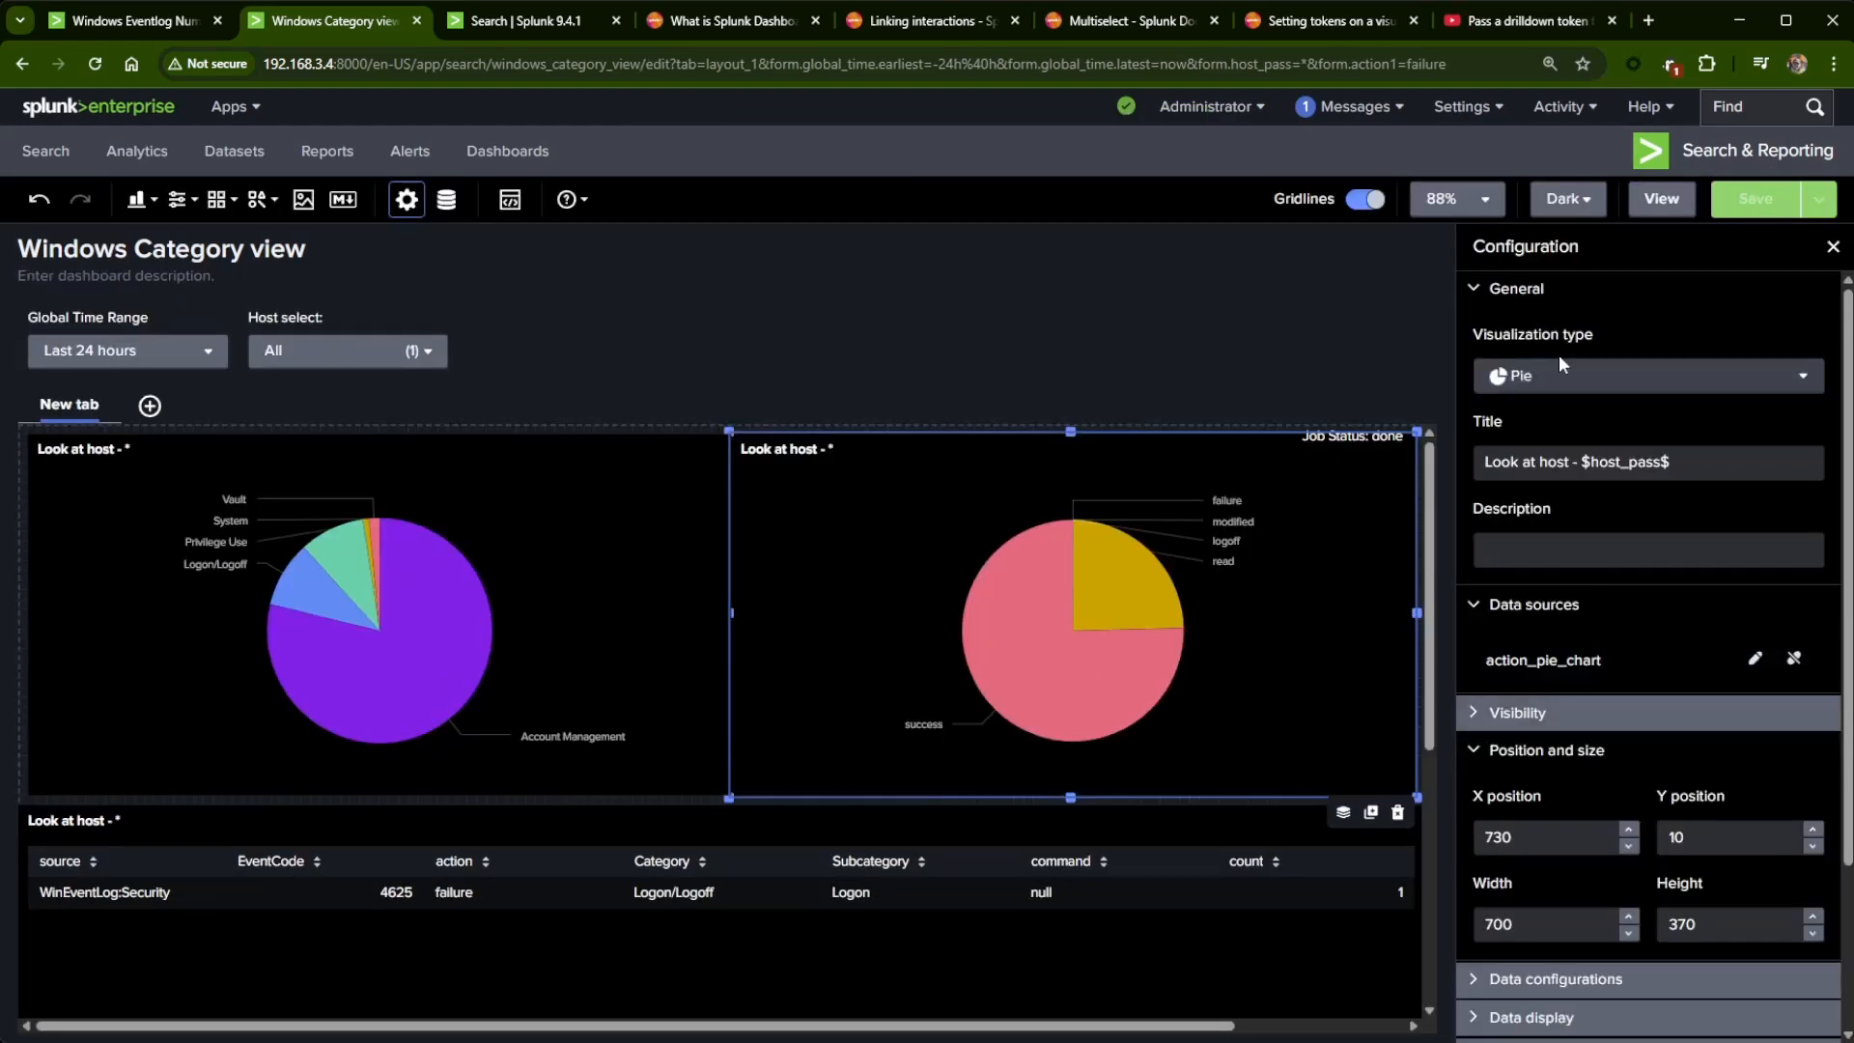
left_click(1622, 552)
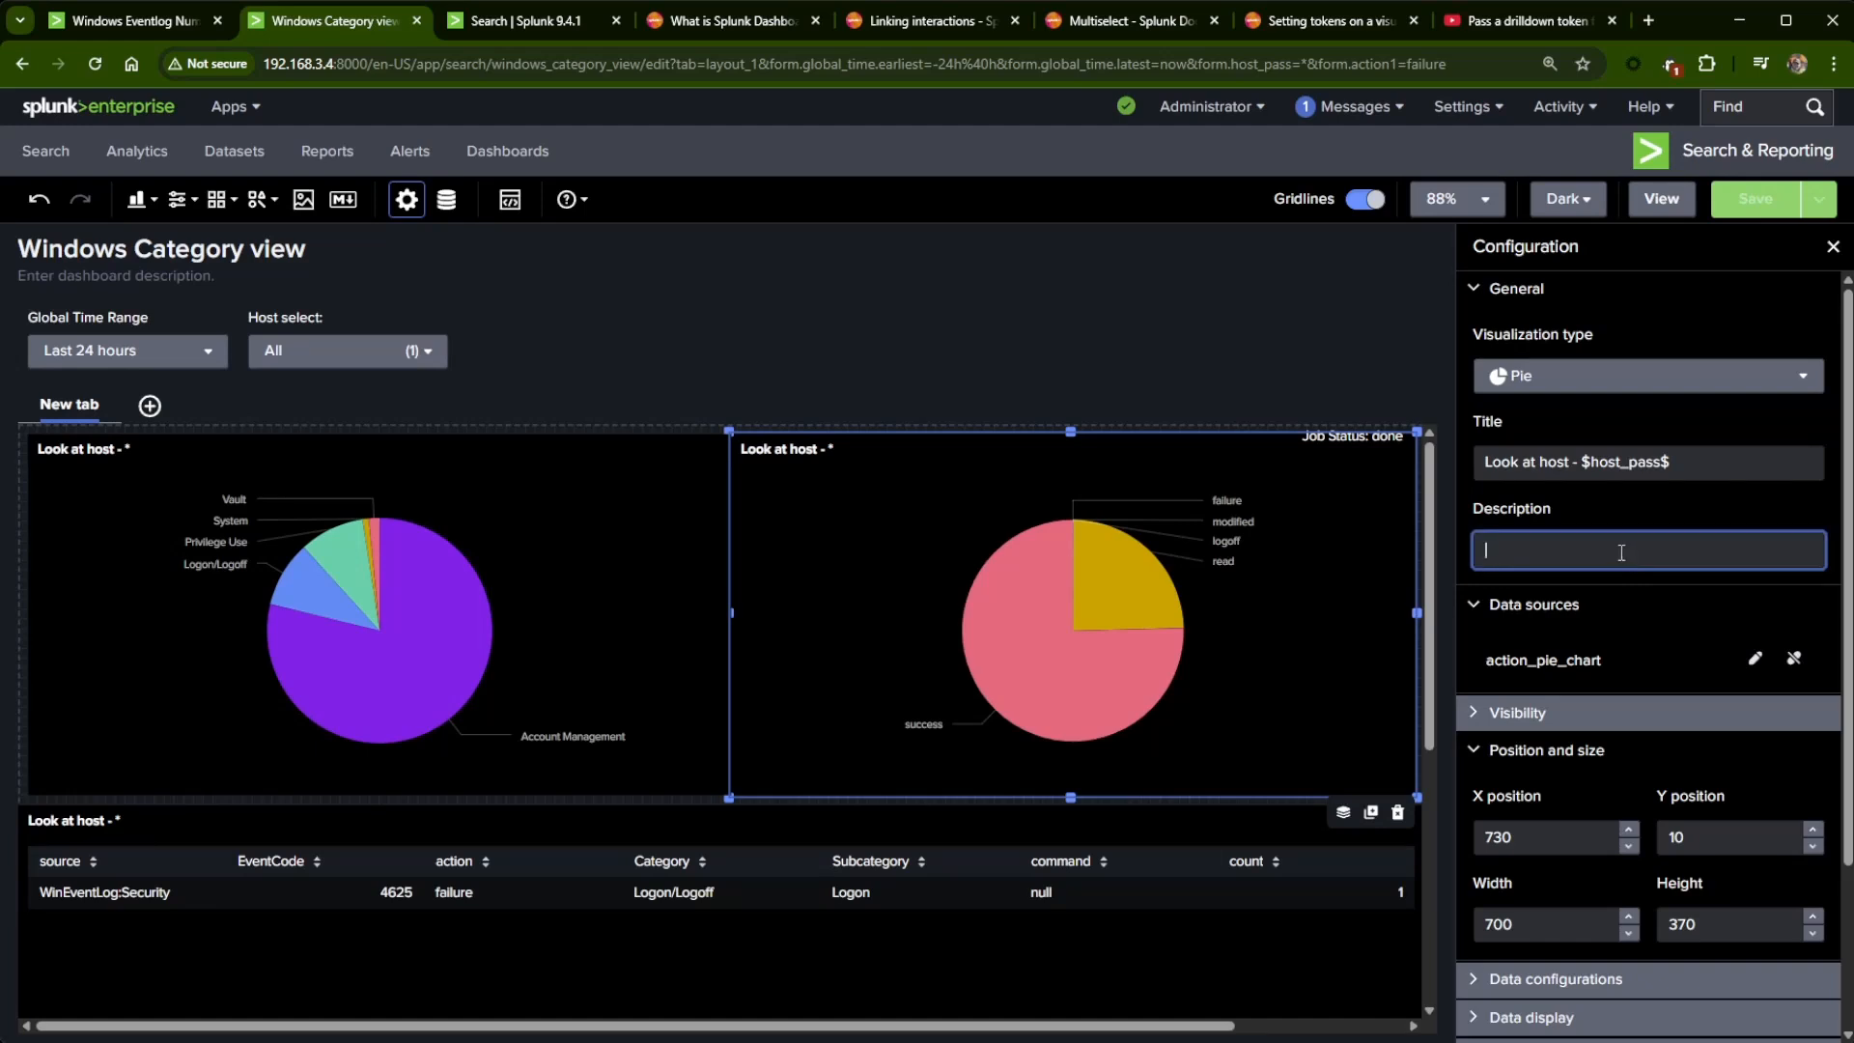
type("Filter on A")
type("ction")
type(" -")
type(" $$")
type("action1$")
left_click(1688, 486)
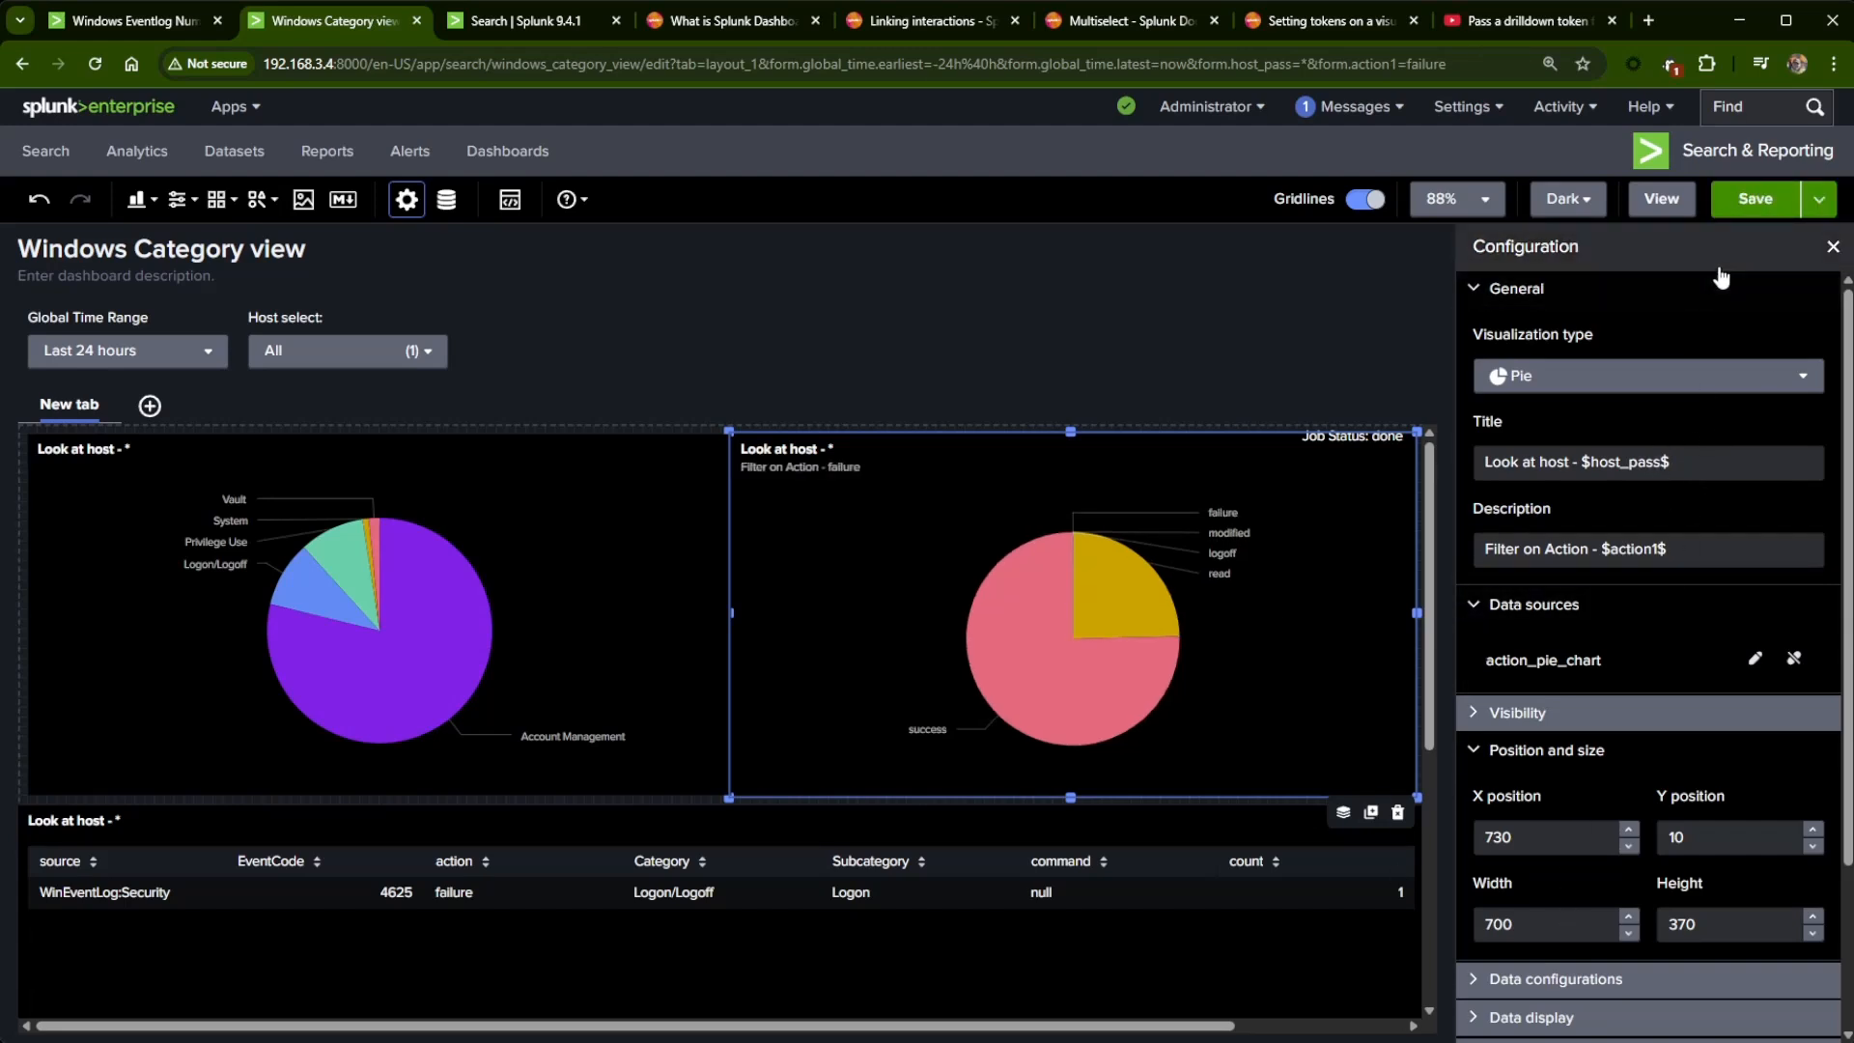
- Save the dashboard and check the action pie chart's description in view mode
left_click(1755, 199)
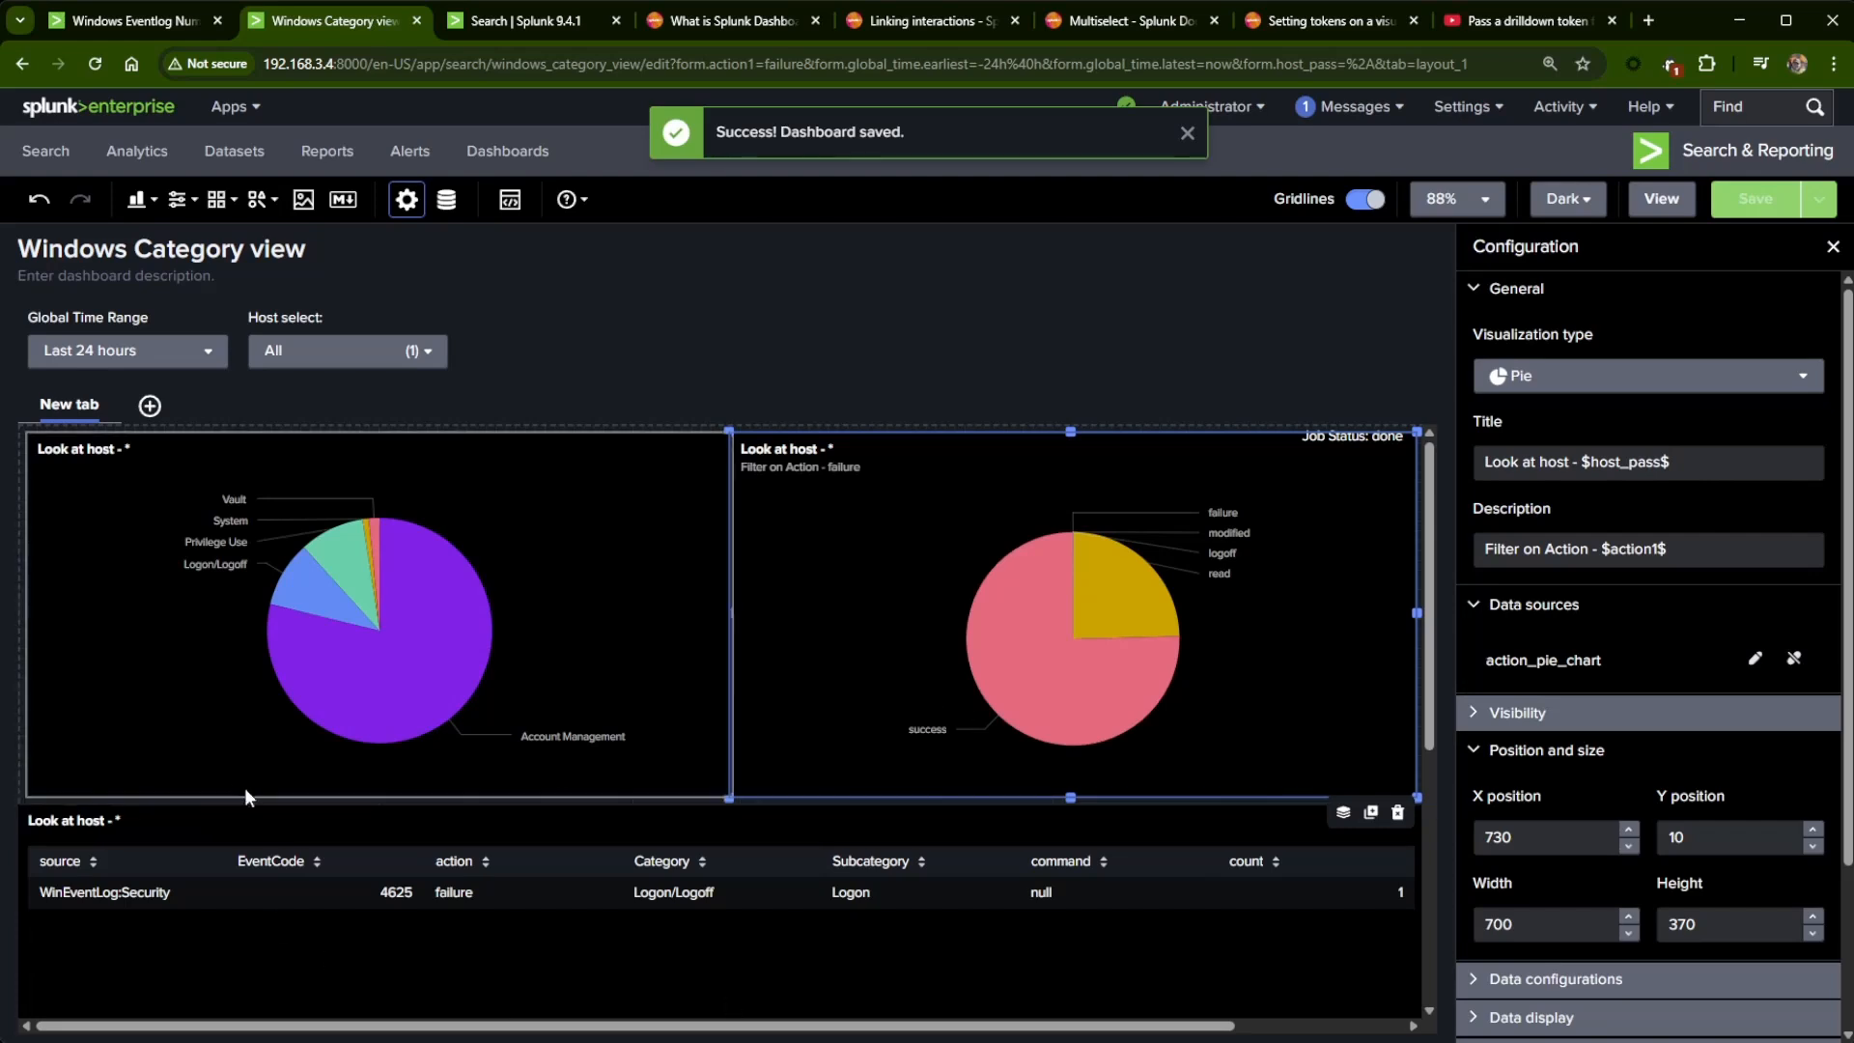
left_click(1661, 199)
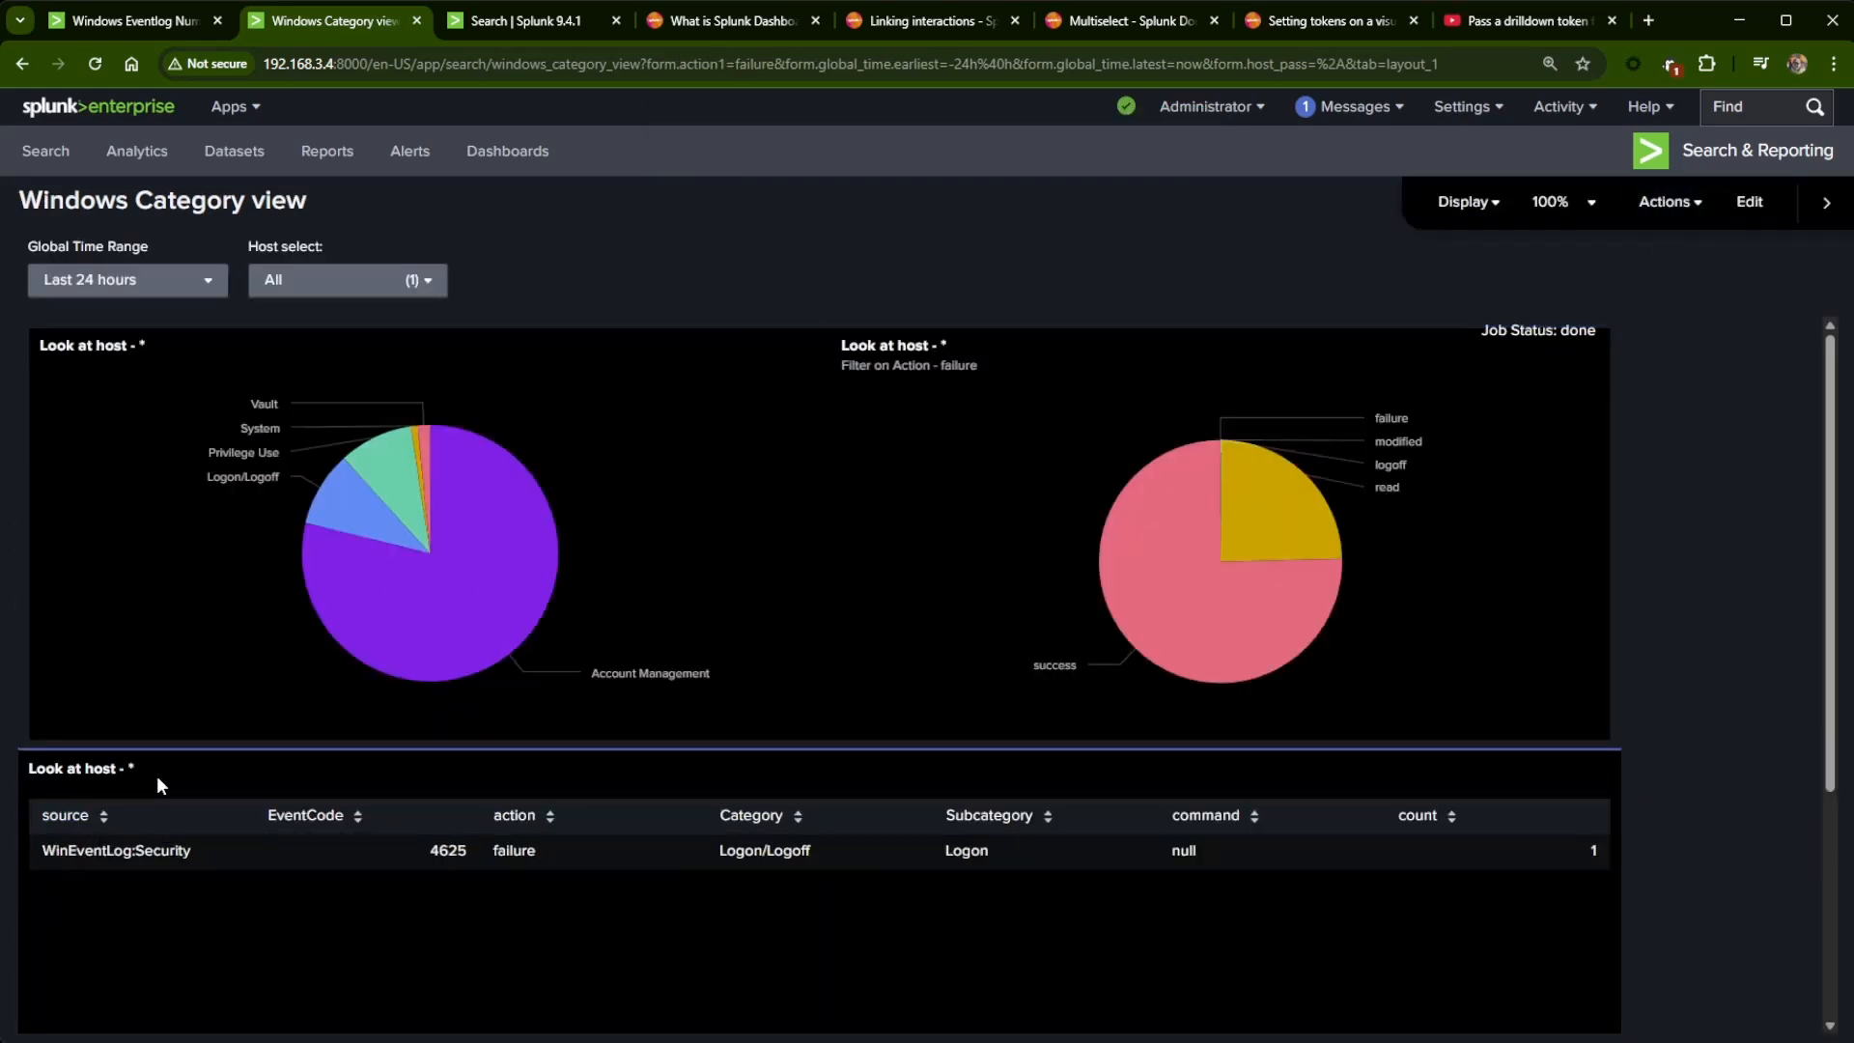
left_click_drag(981, 367, 821, 371)
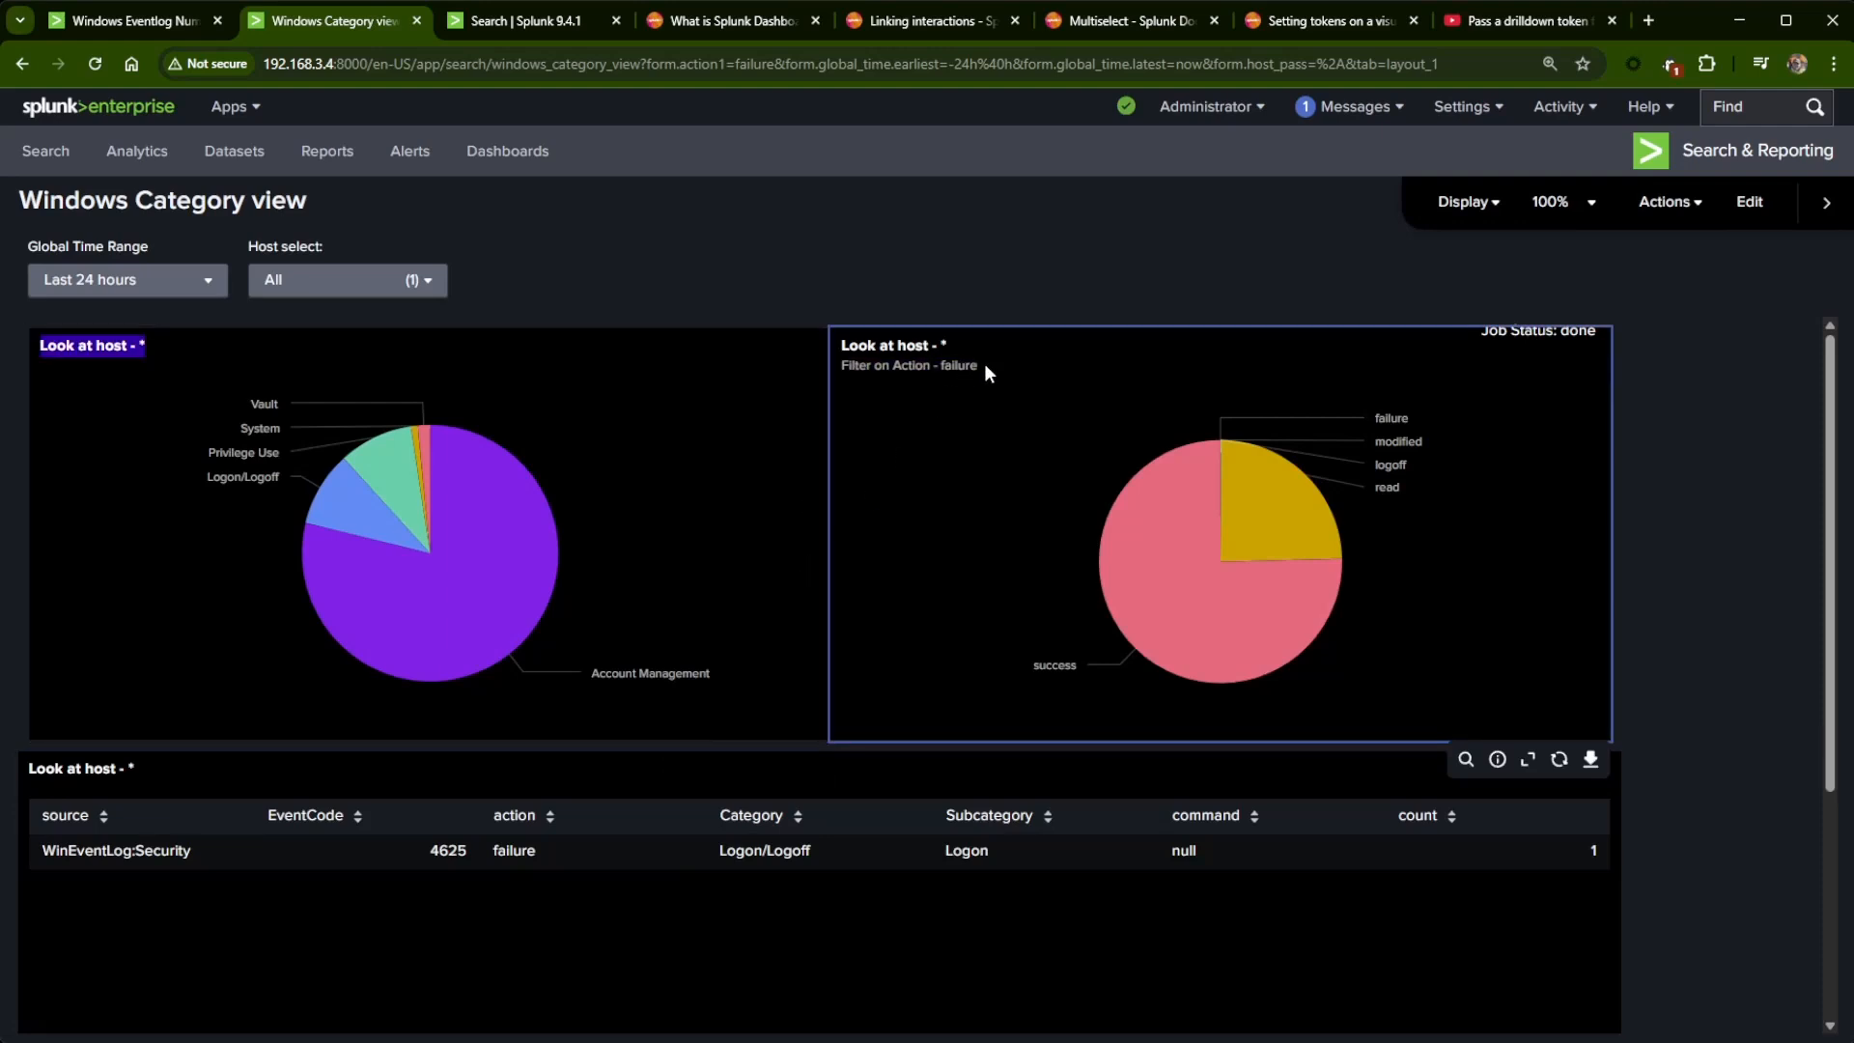
- Move the description "Filter on Action - $action1$" from the action pie chart to the event table and save the dashboard
left_click(1750, 201)
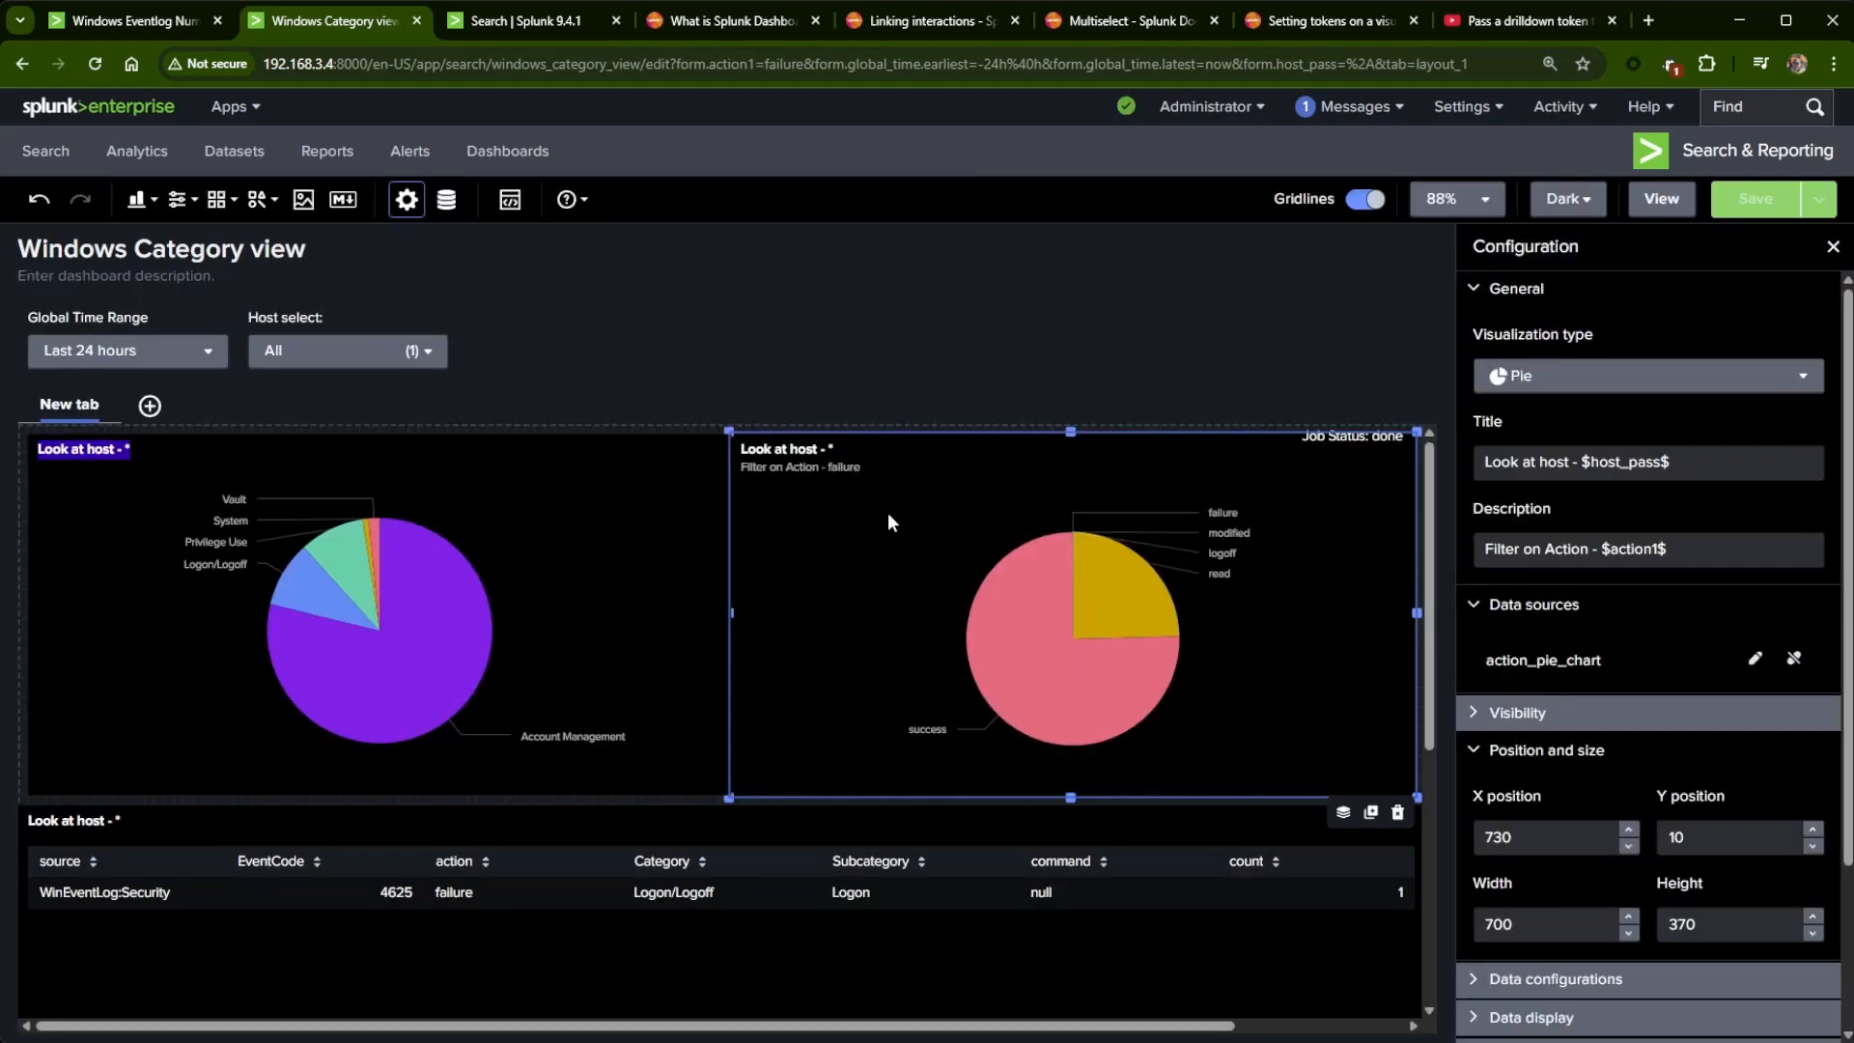
left_click(1690, 548)
left_click_drag(1690, 548, 1468, 551)
key("BackSpace")
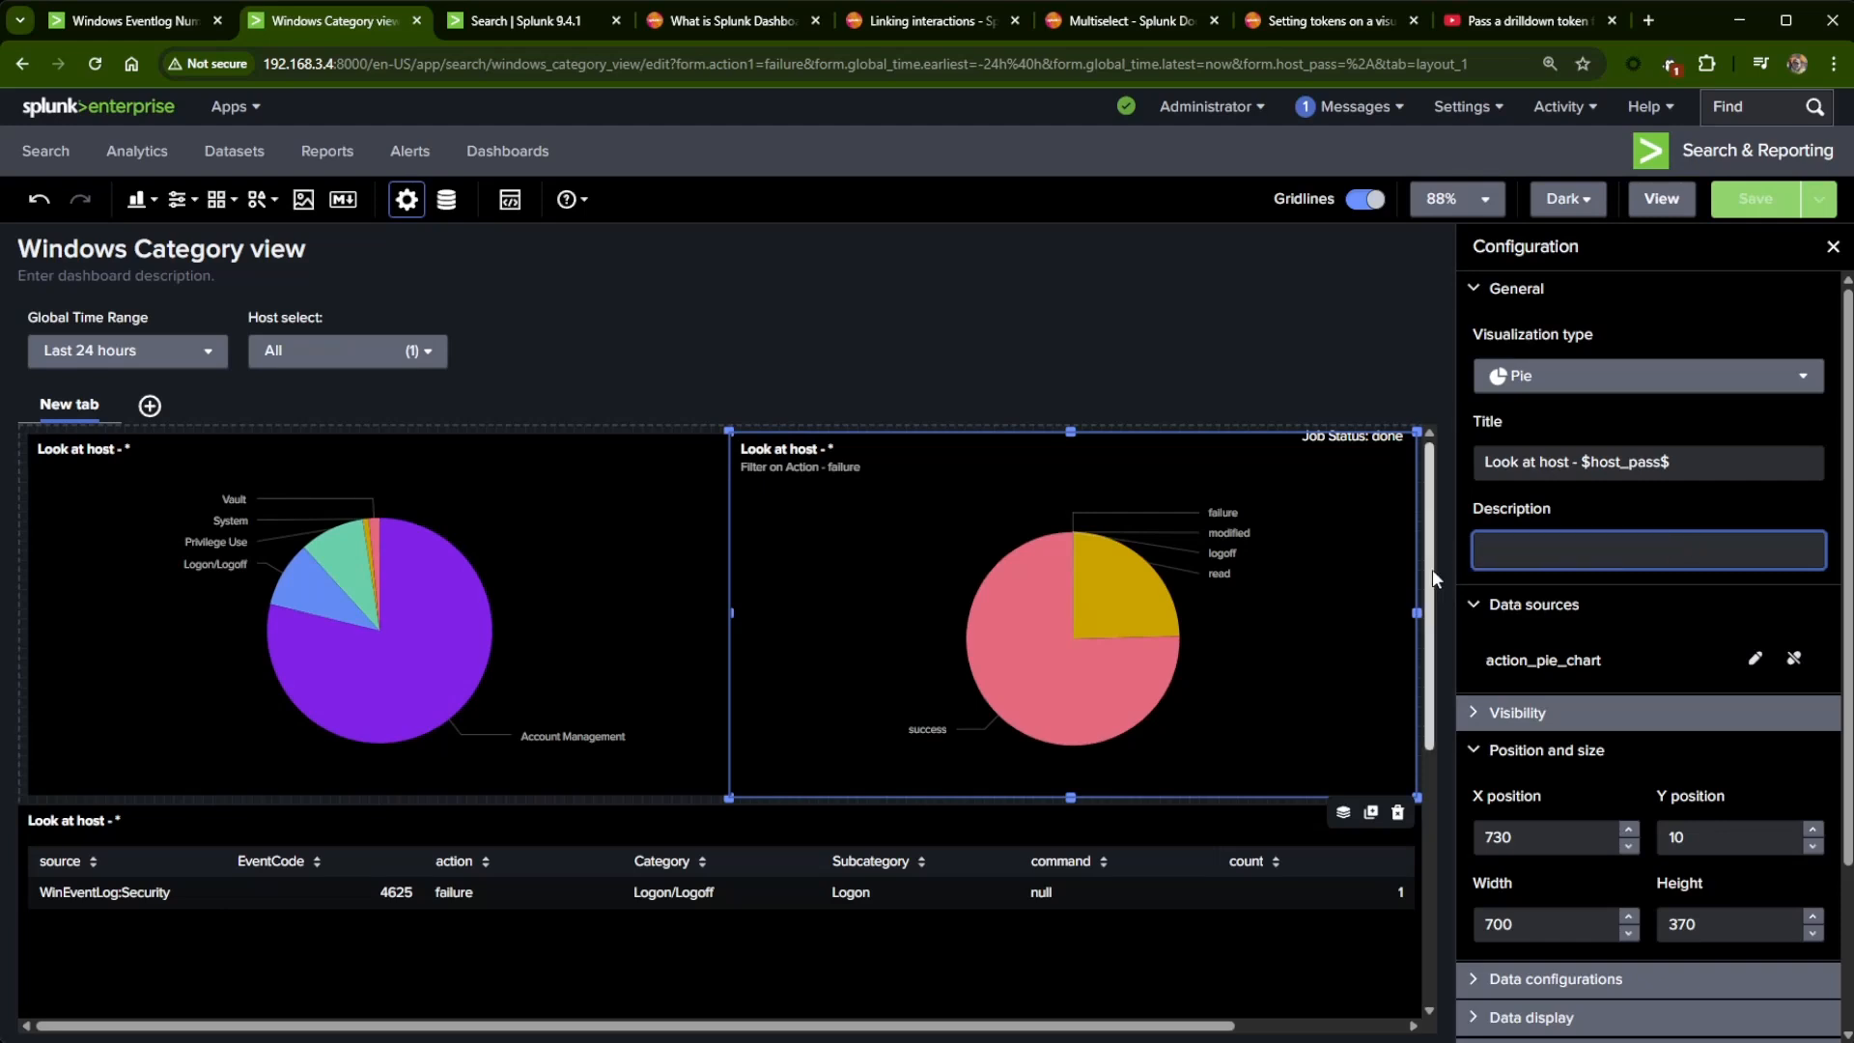
left_click(863, 956)
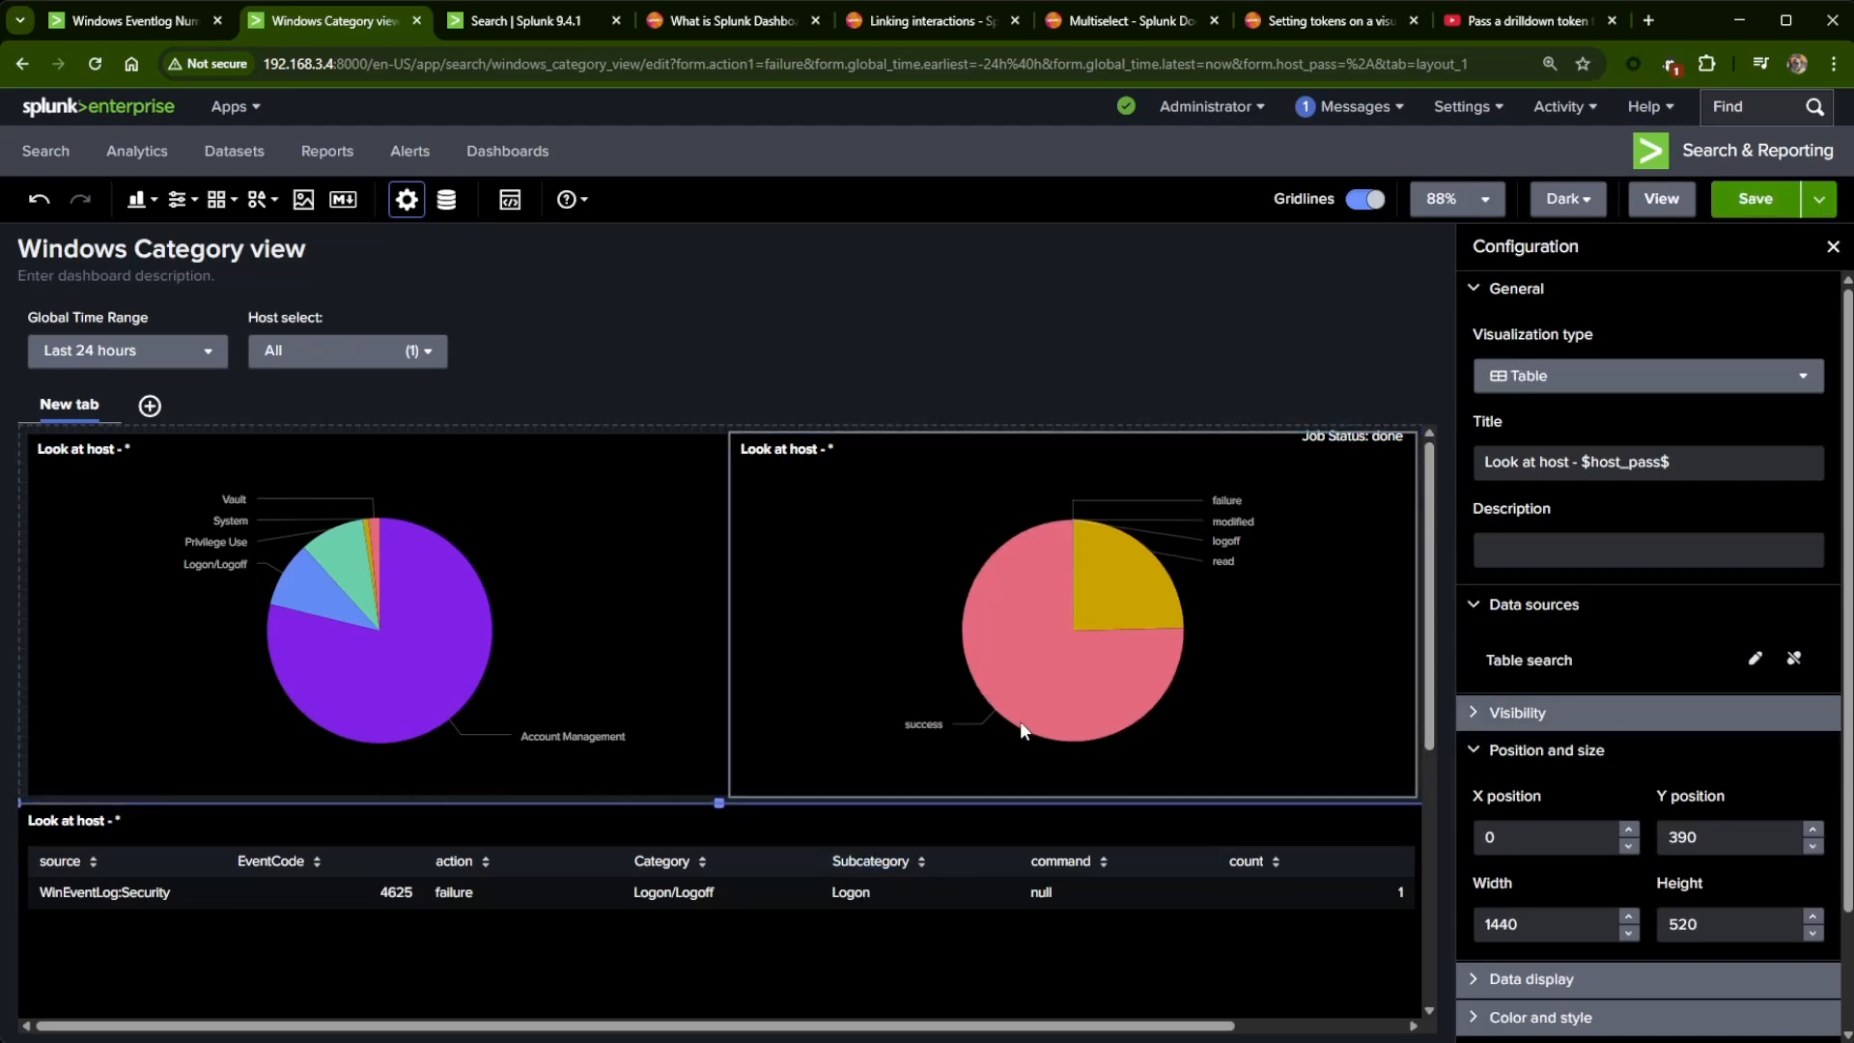
scroll(1022, 731, "down", 2)
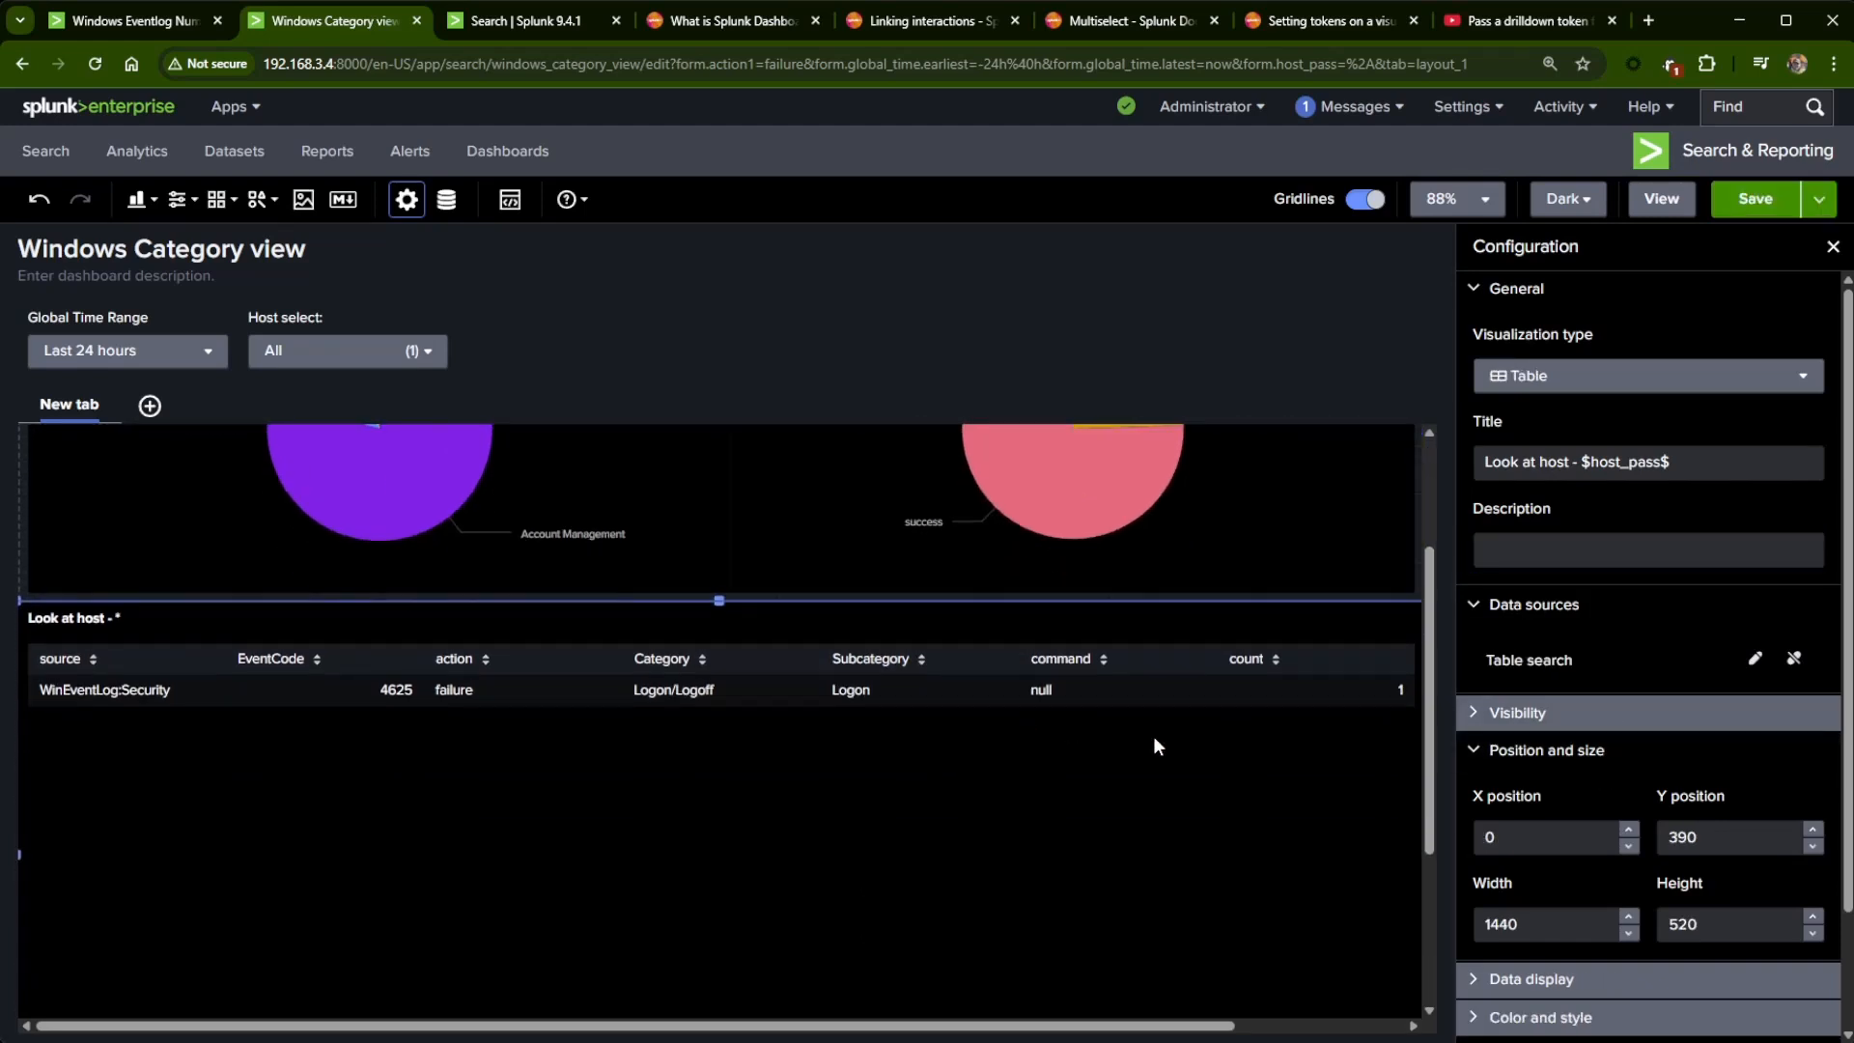
left_click(1531, 545)
key("ctrl+v")
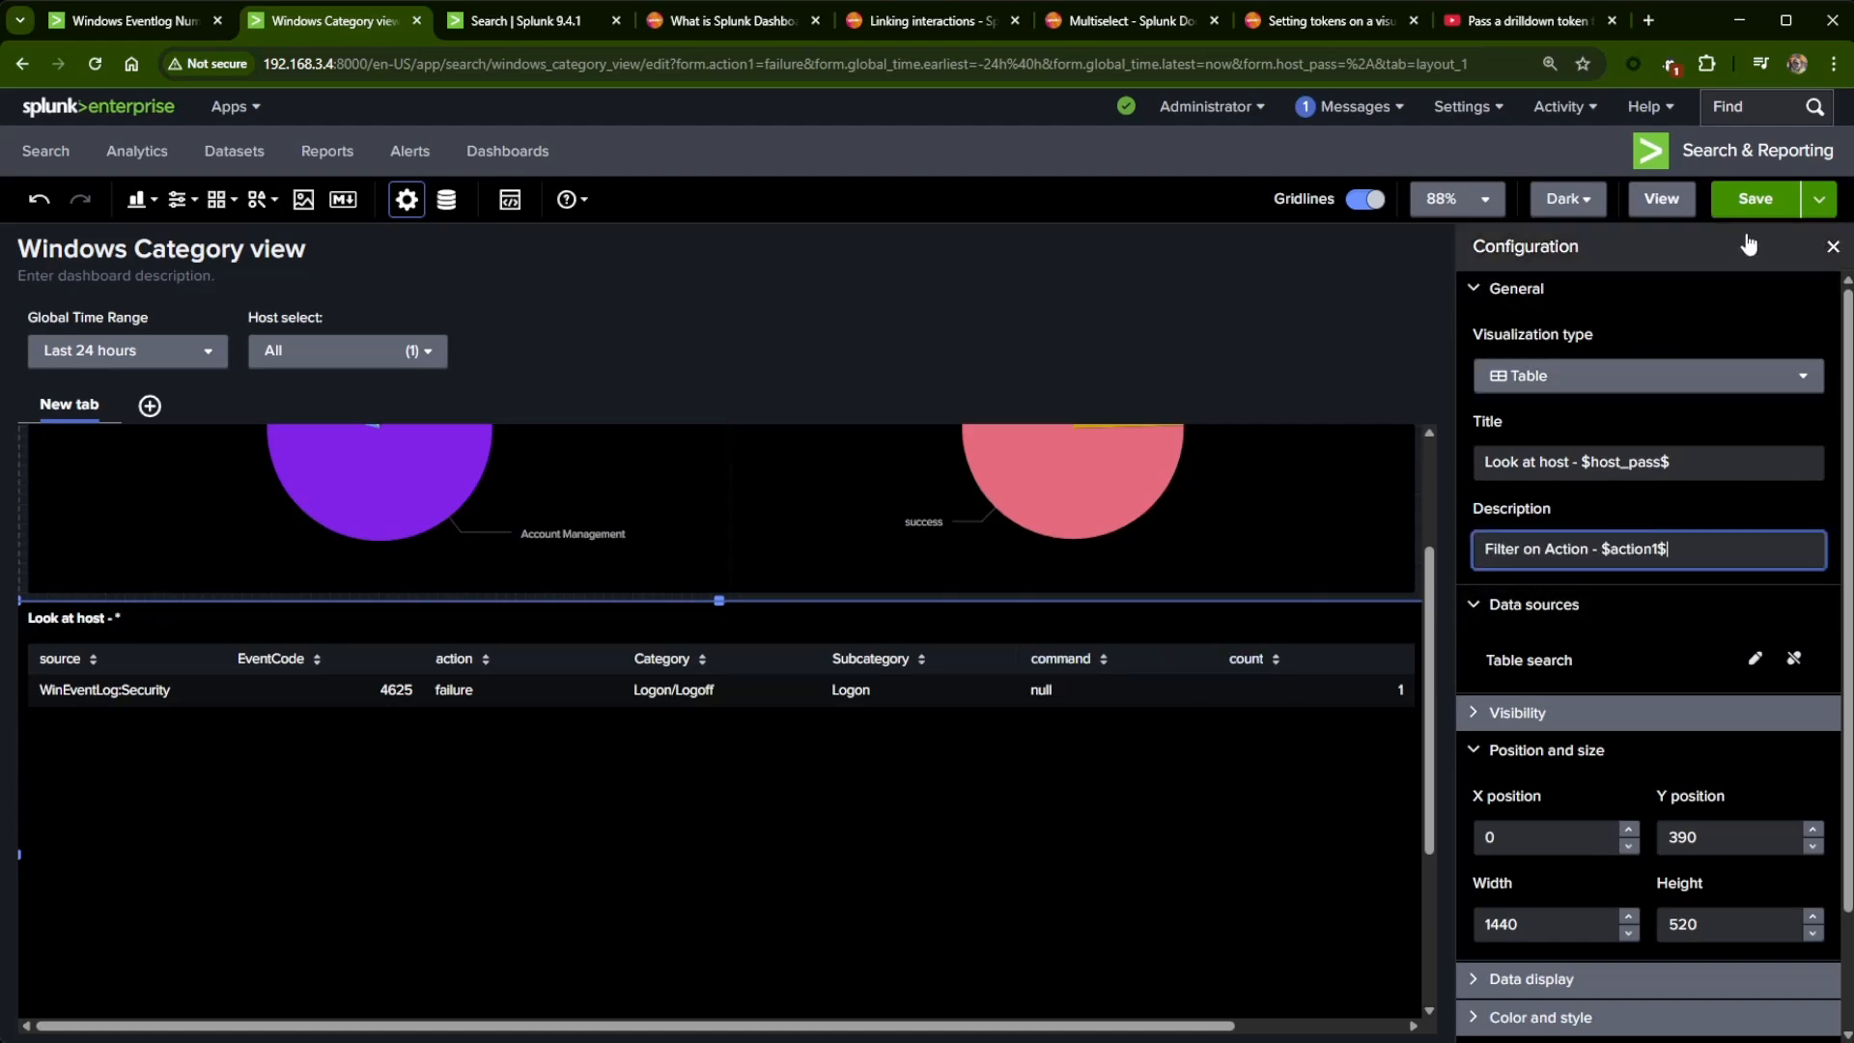
left_click(1753, 200)
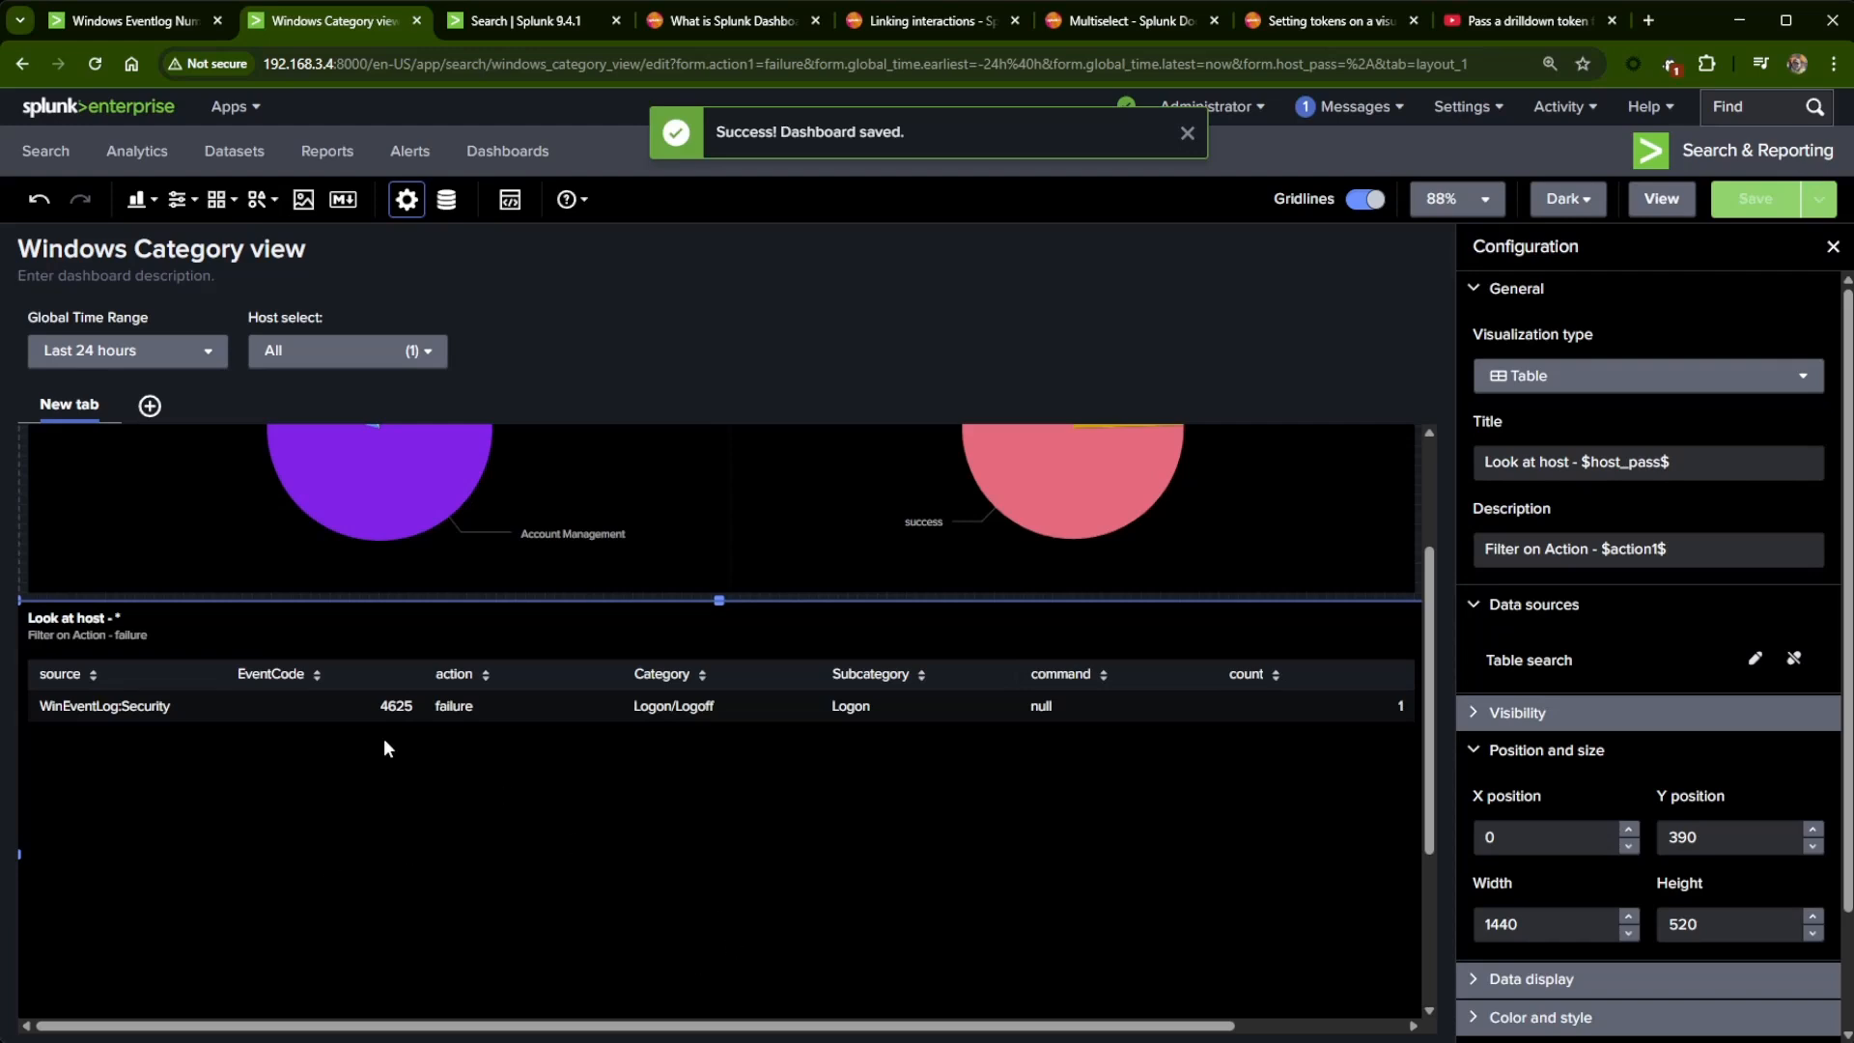
- Rename the category pie chart's data source to category_pie_chart and apply the change
scroll(811, 908, "up", 3)
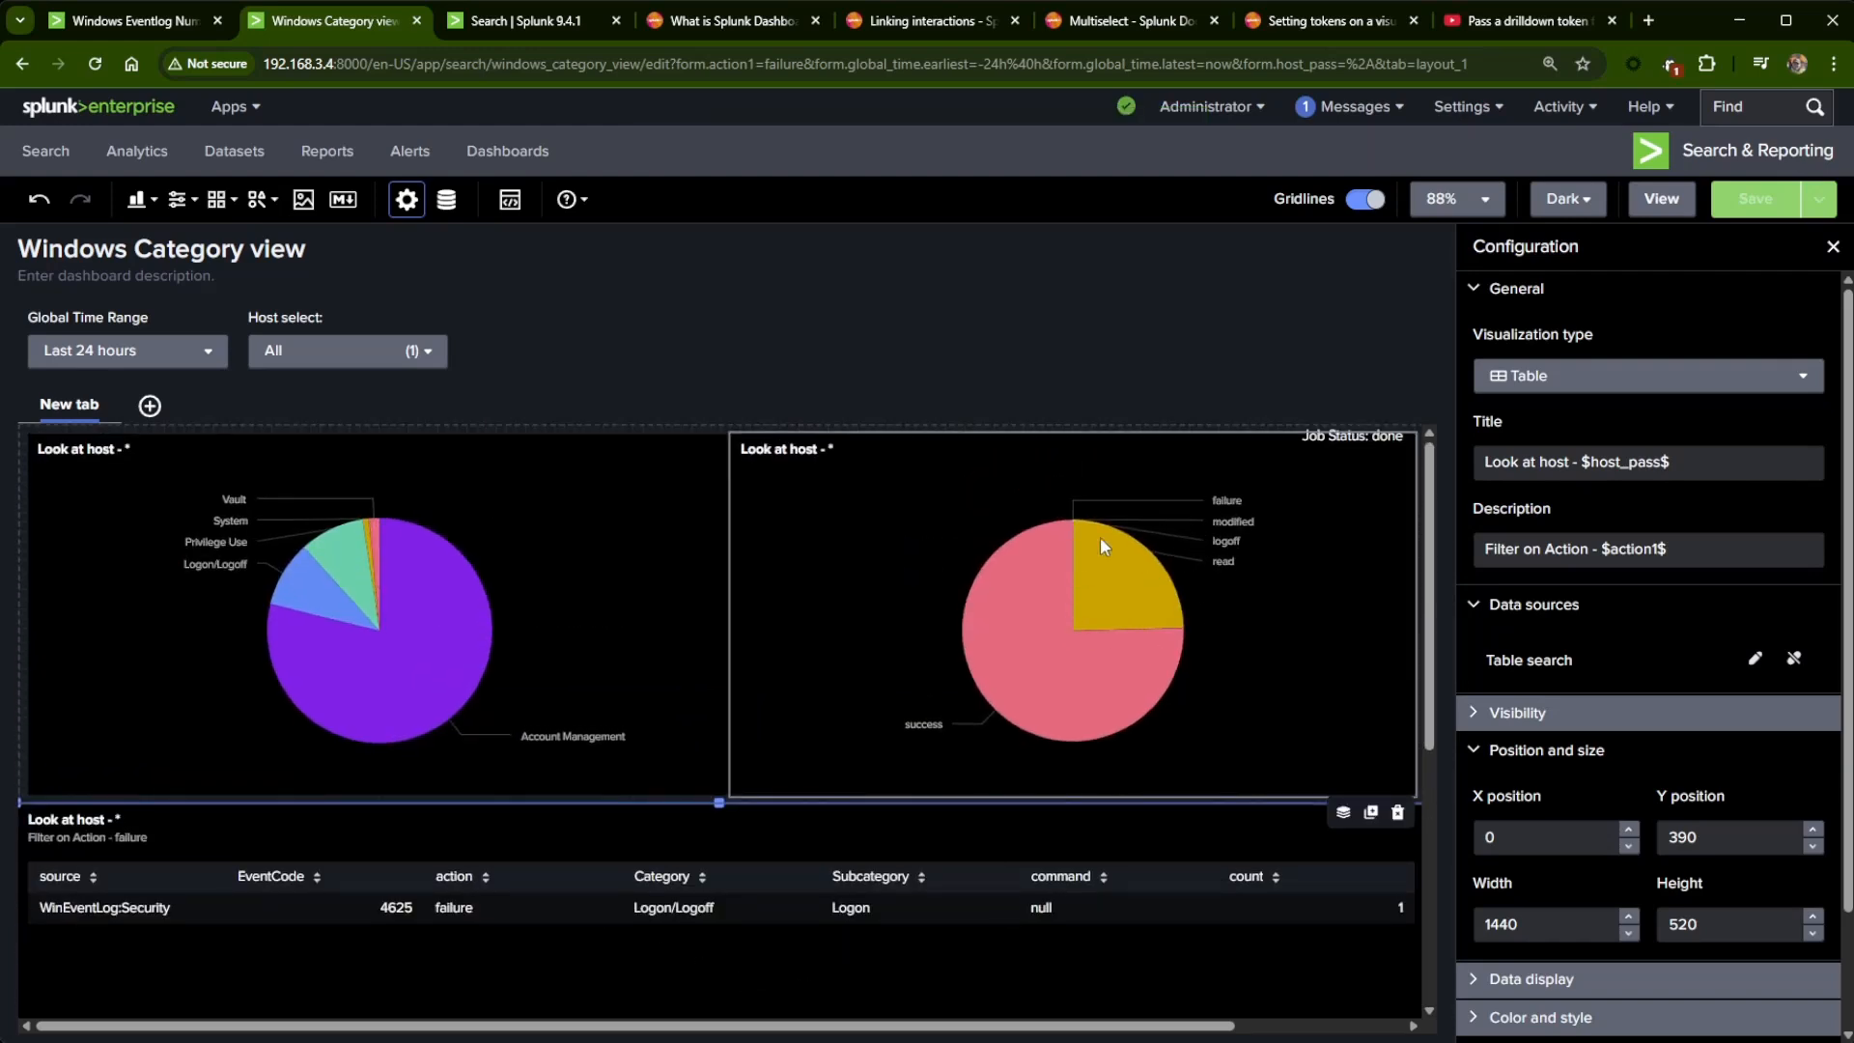
scroll(1003, 695, "down", 3)
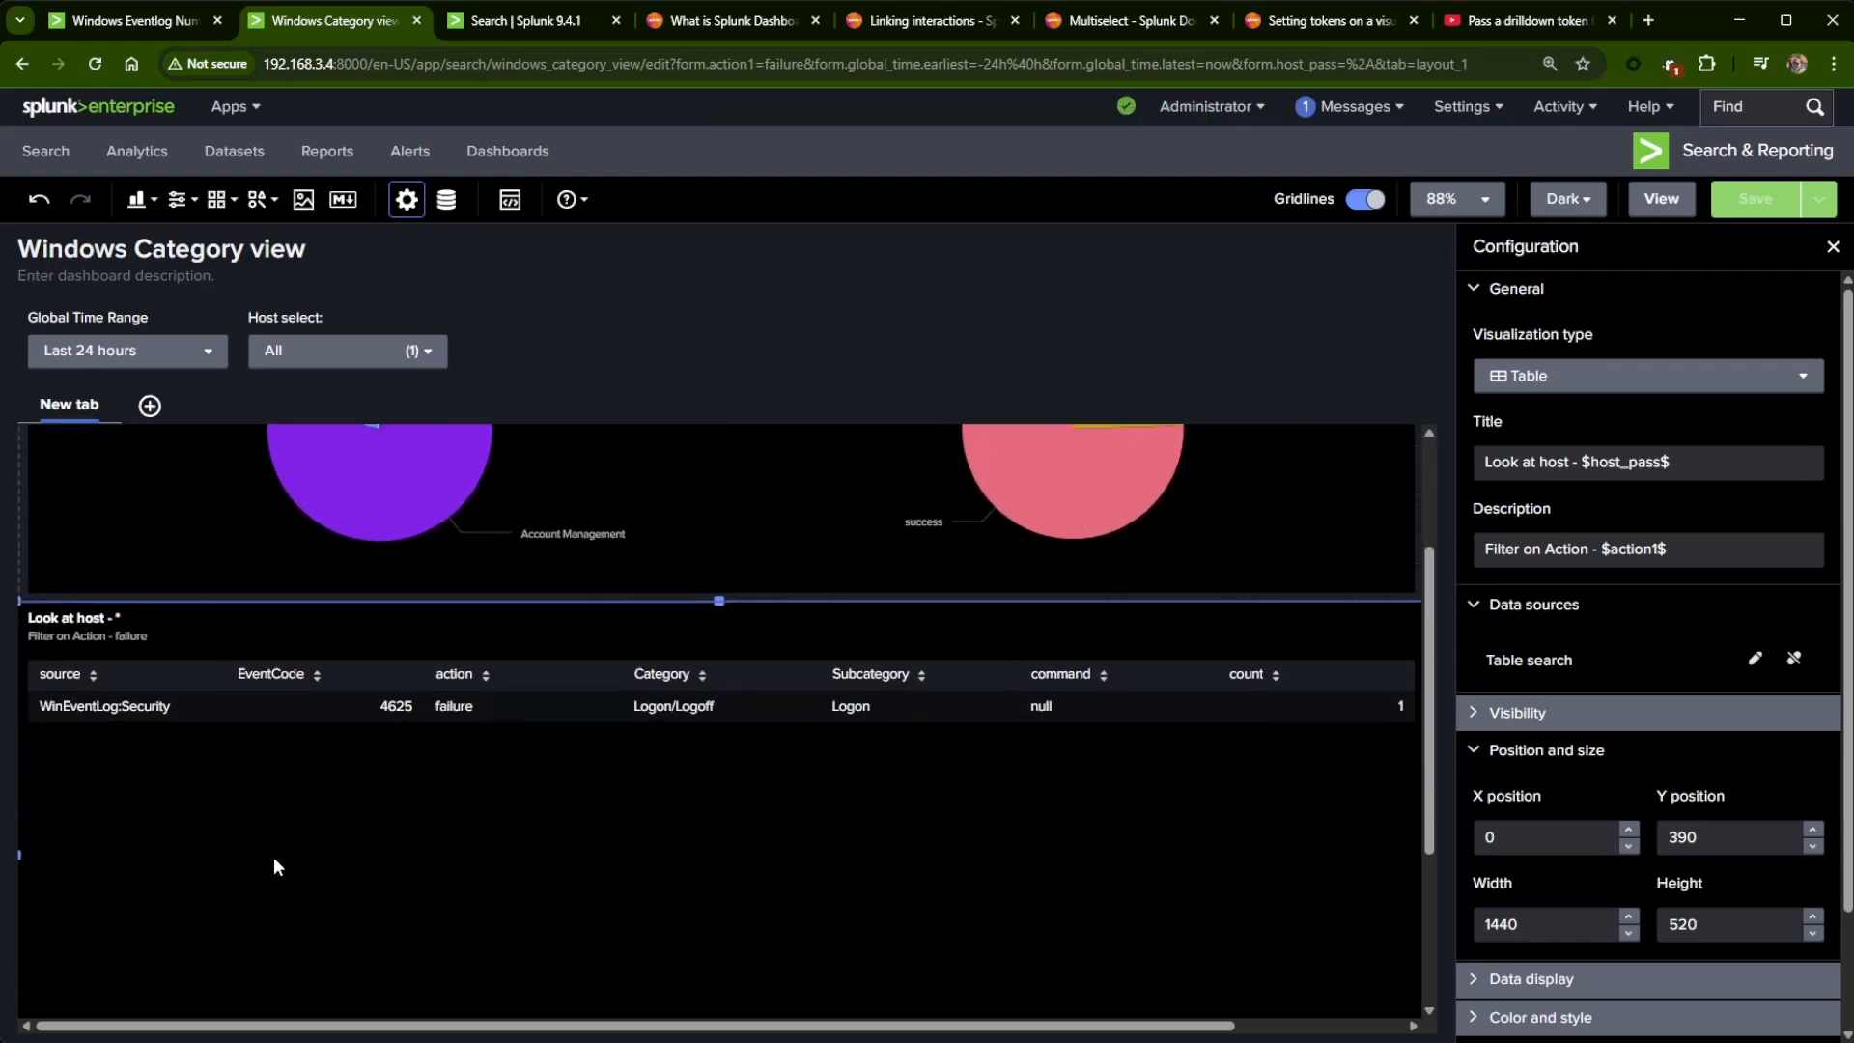
scroll(289, 905, "up", 3)
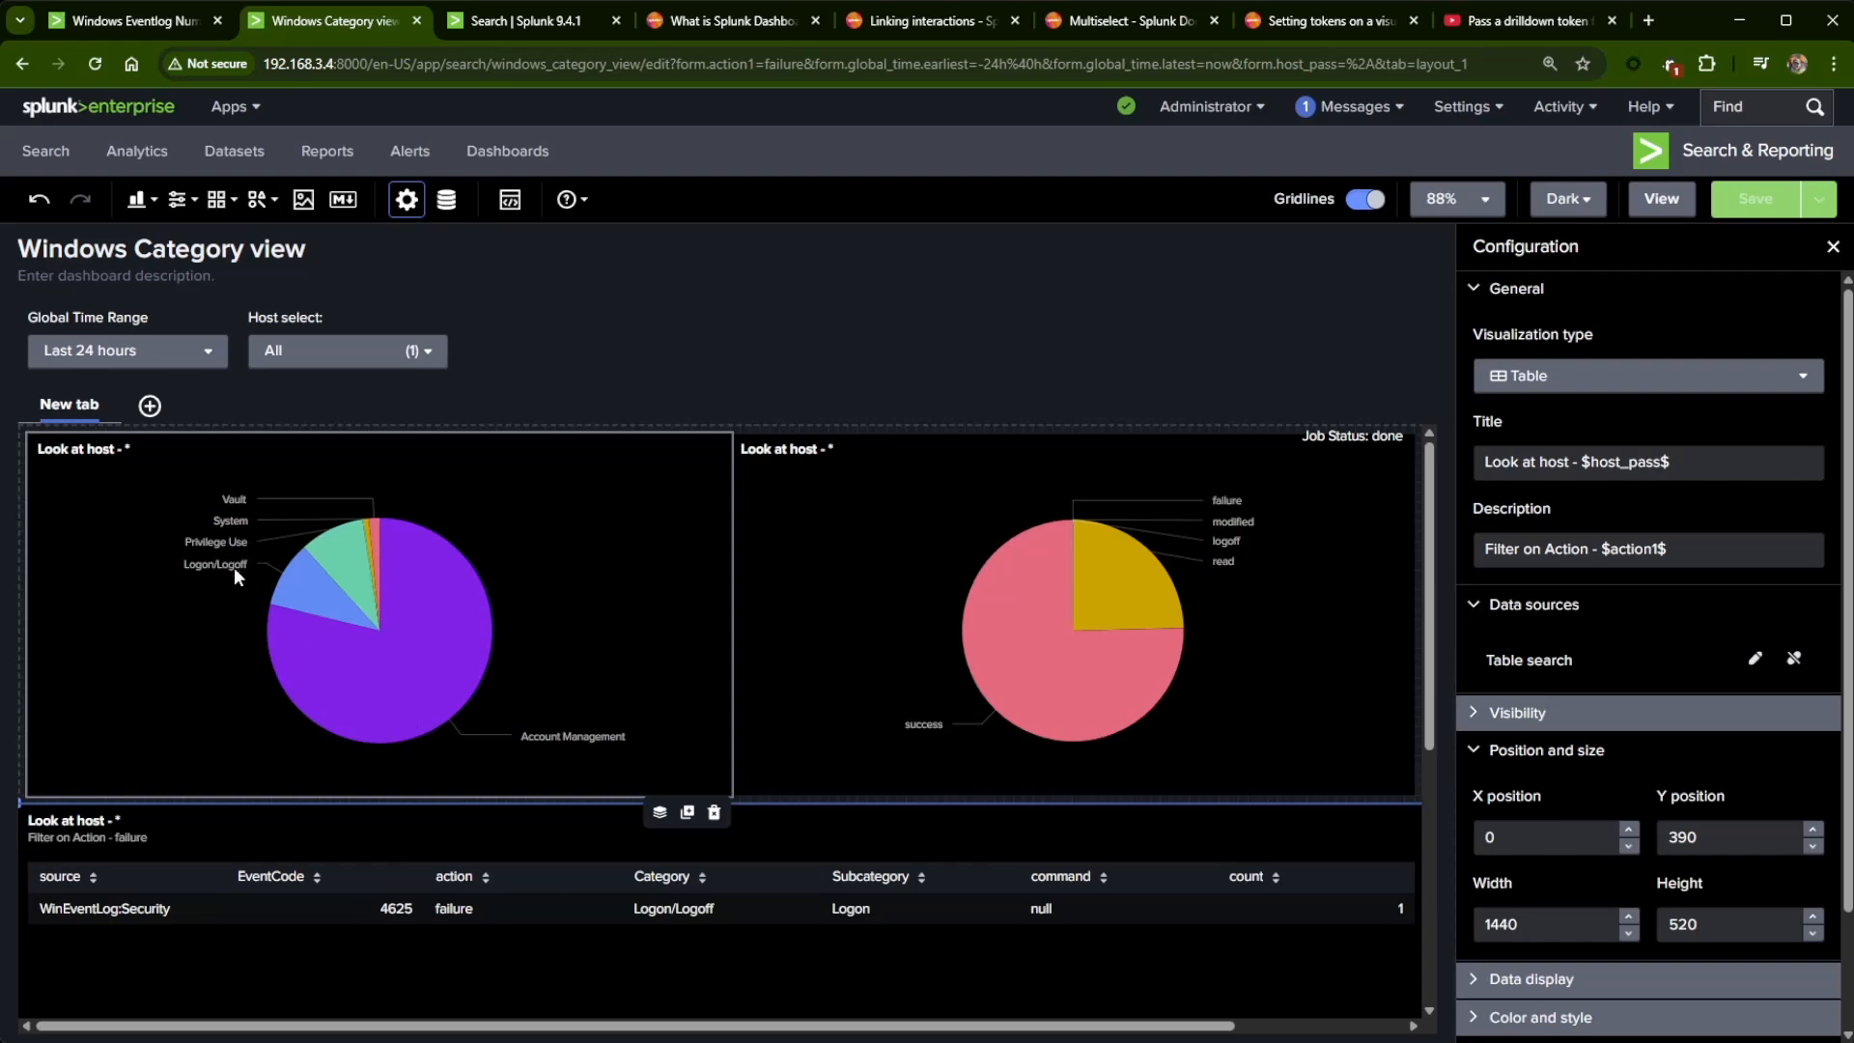
left_click(543, 572)
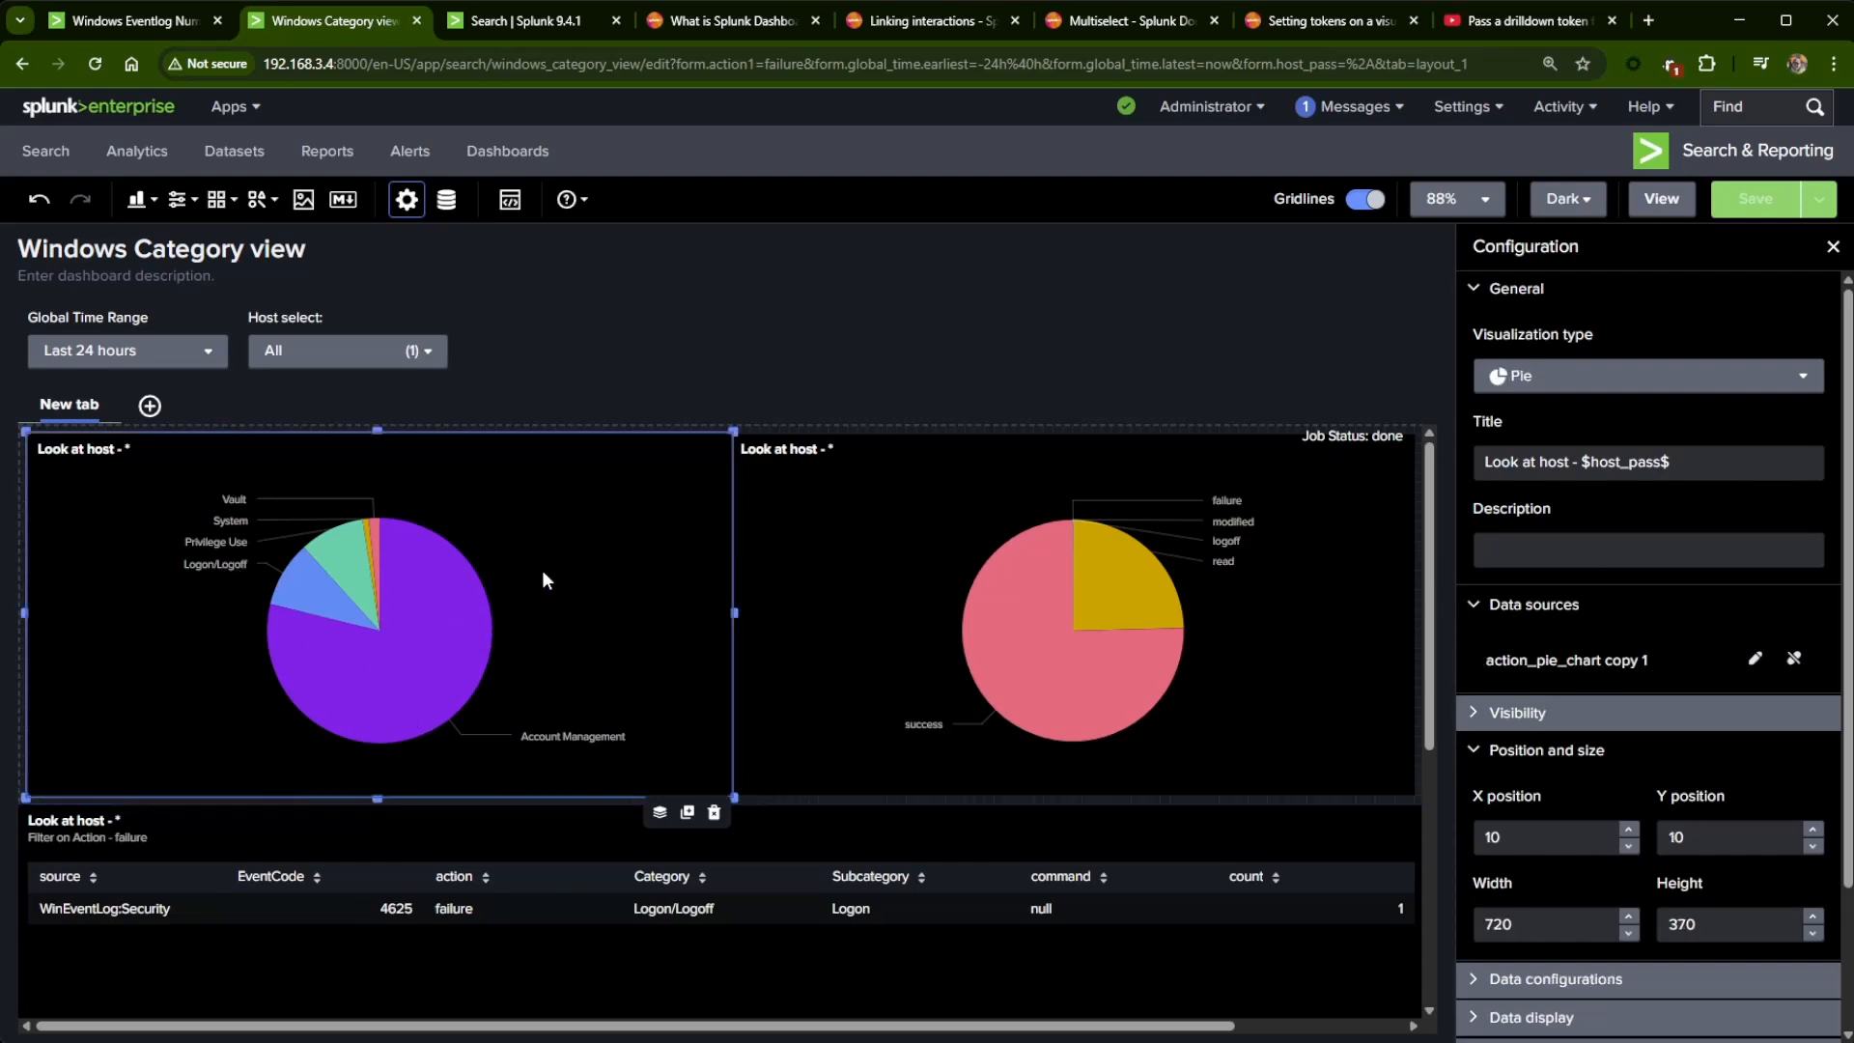
left_click(1758, 661)
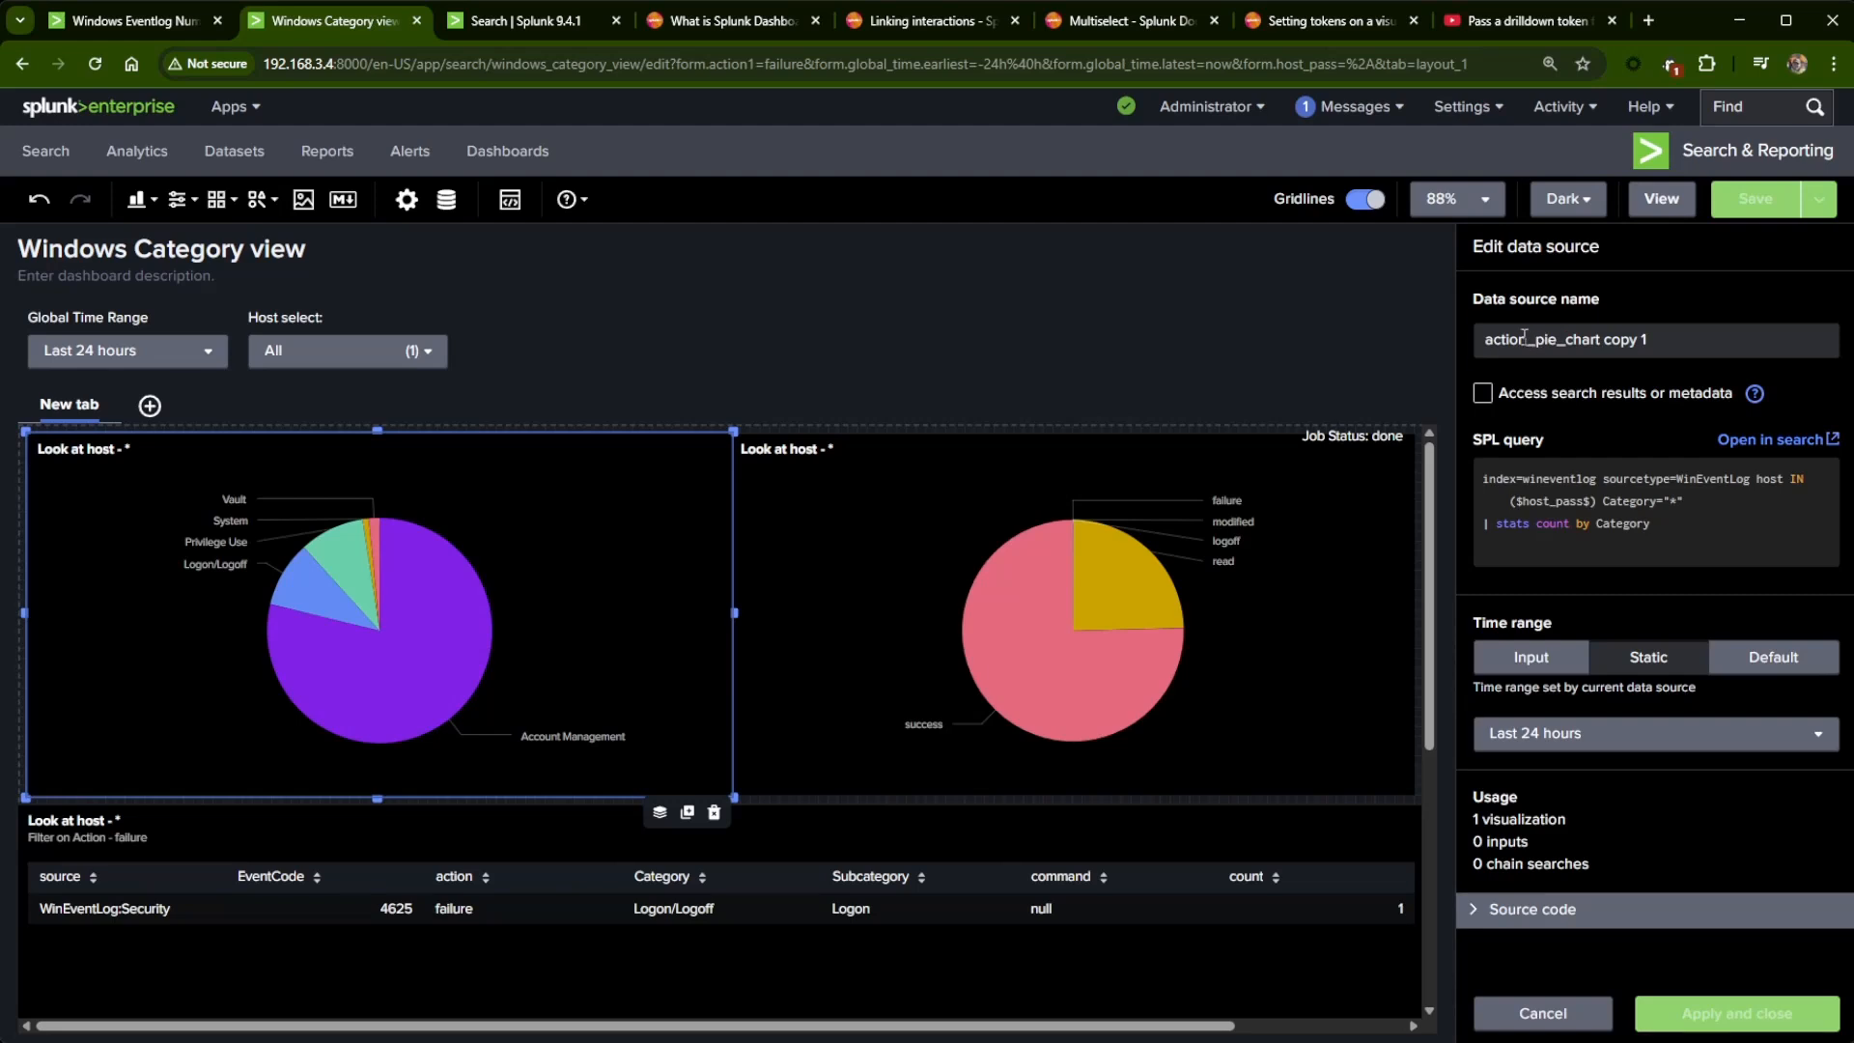
left_click(1559, 338)
key("BackSpace")
key("BackSpace")
key("BackSpace")
key("BackSpace")
key("BackSpace")
key("BackSpace")
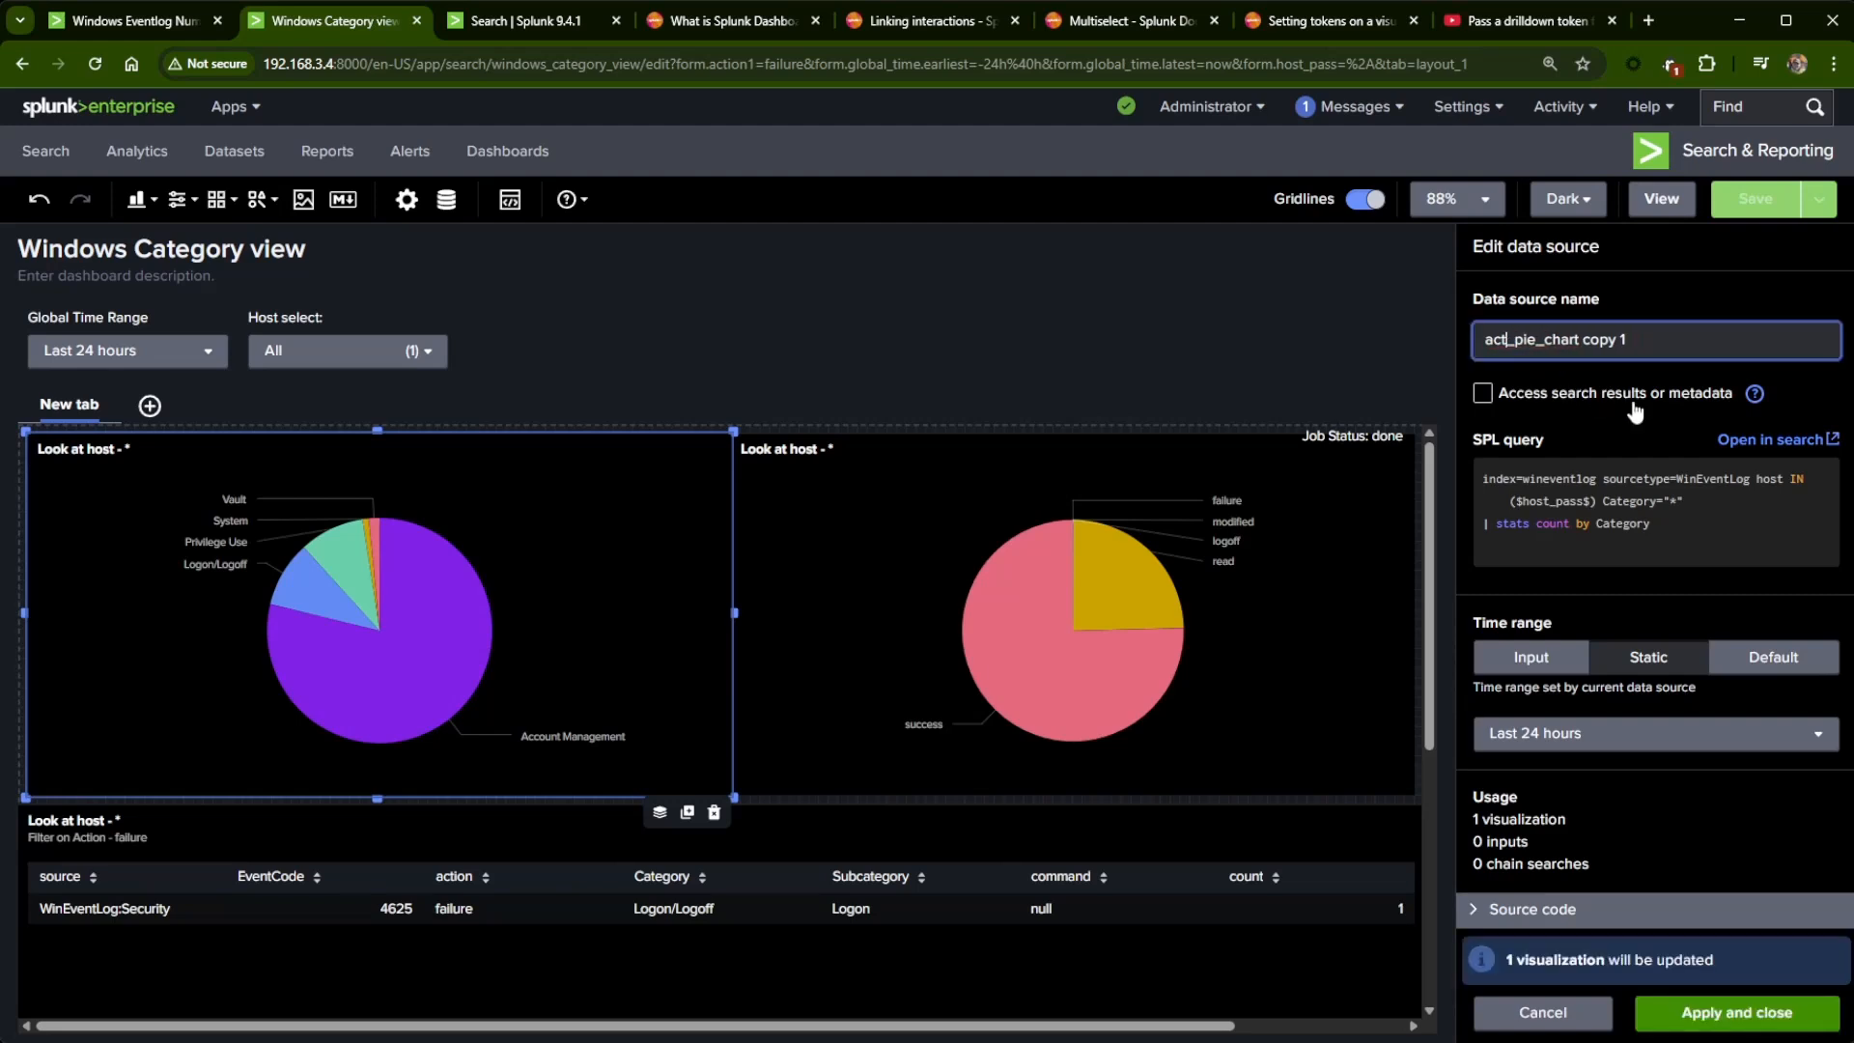
type("category")
key("Right")
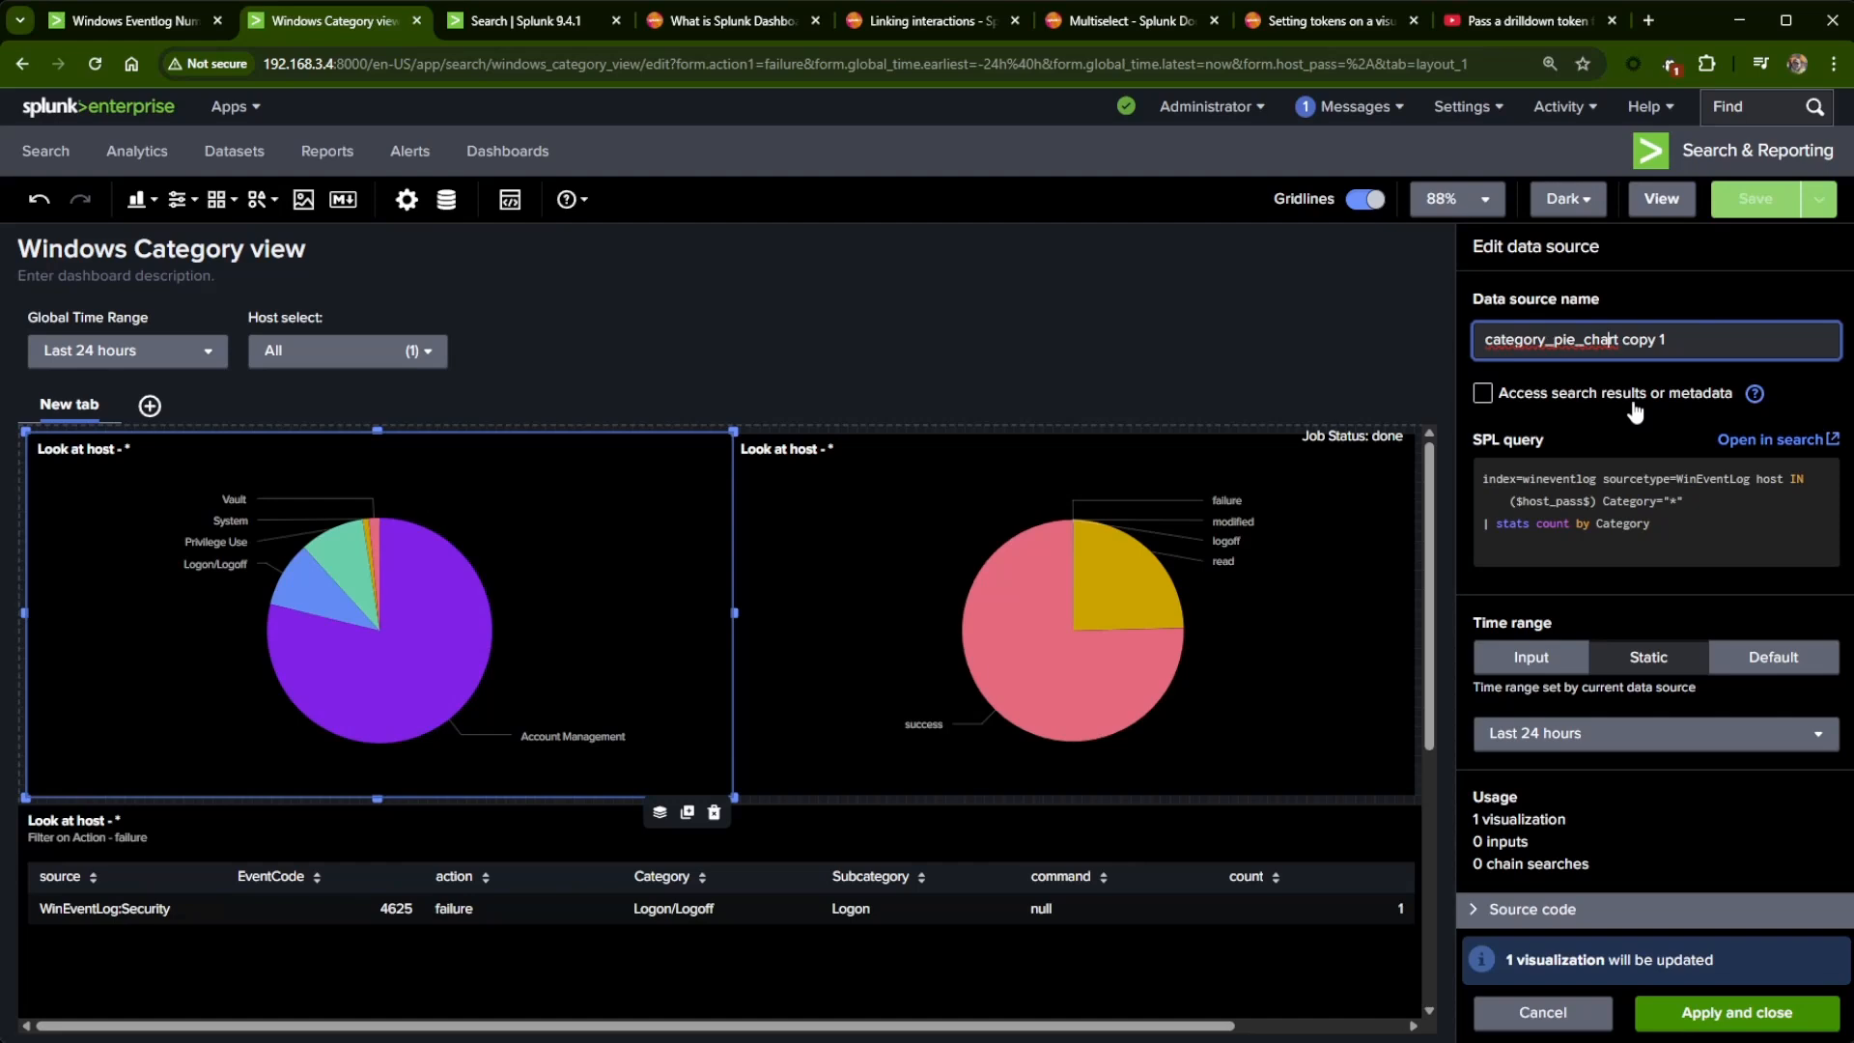
key("Right")
key("Right")
key("Delete")
key("Delete")
key("Delete")
key("Delete")
key("Delete")
key("Delete")
key("Delete")
left_click(1736, 1012)
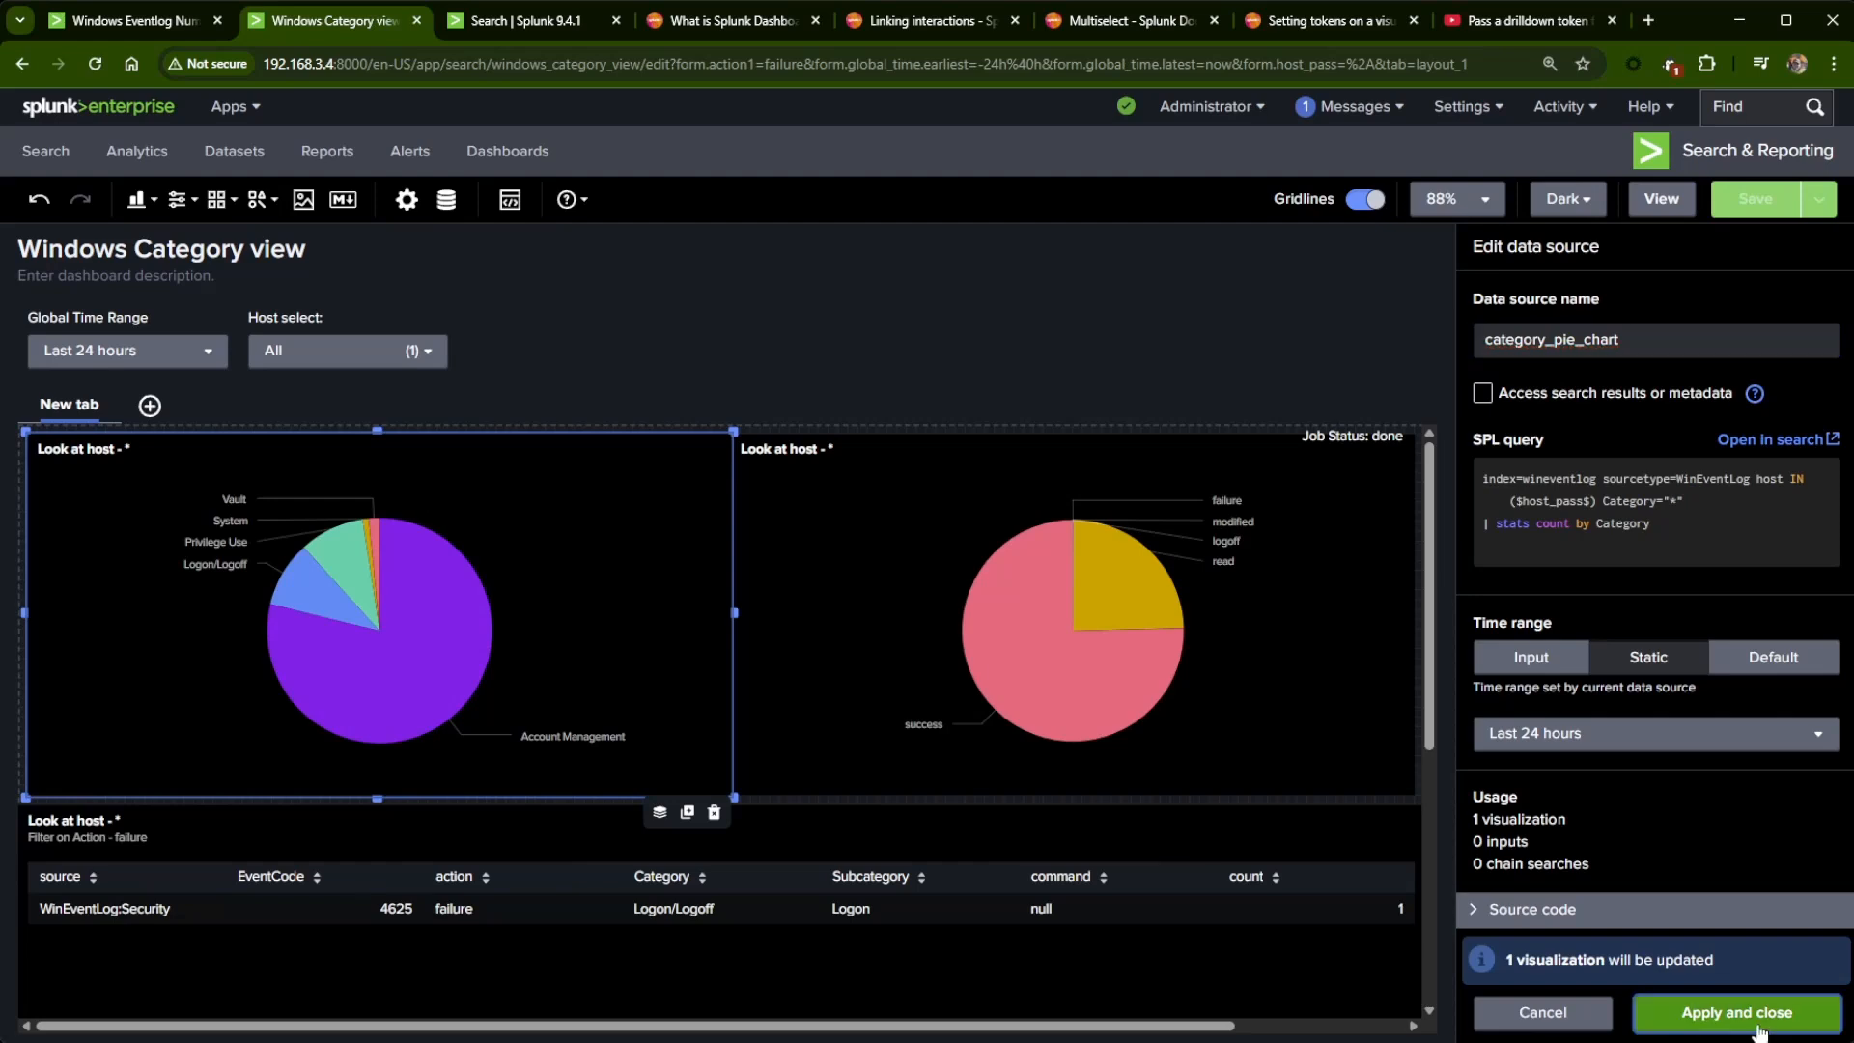
- Add a Set tokens click interaction to the category pie chart with the token name cat1
scroll(1565, 576, "down", 2)
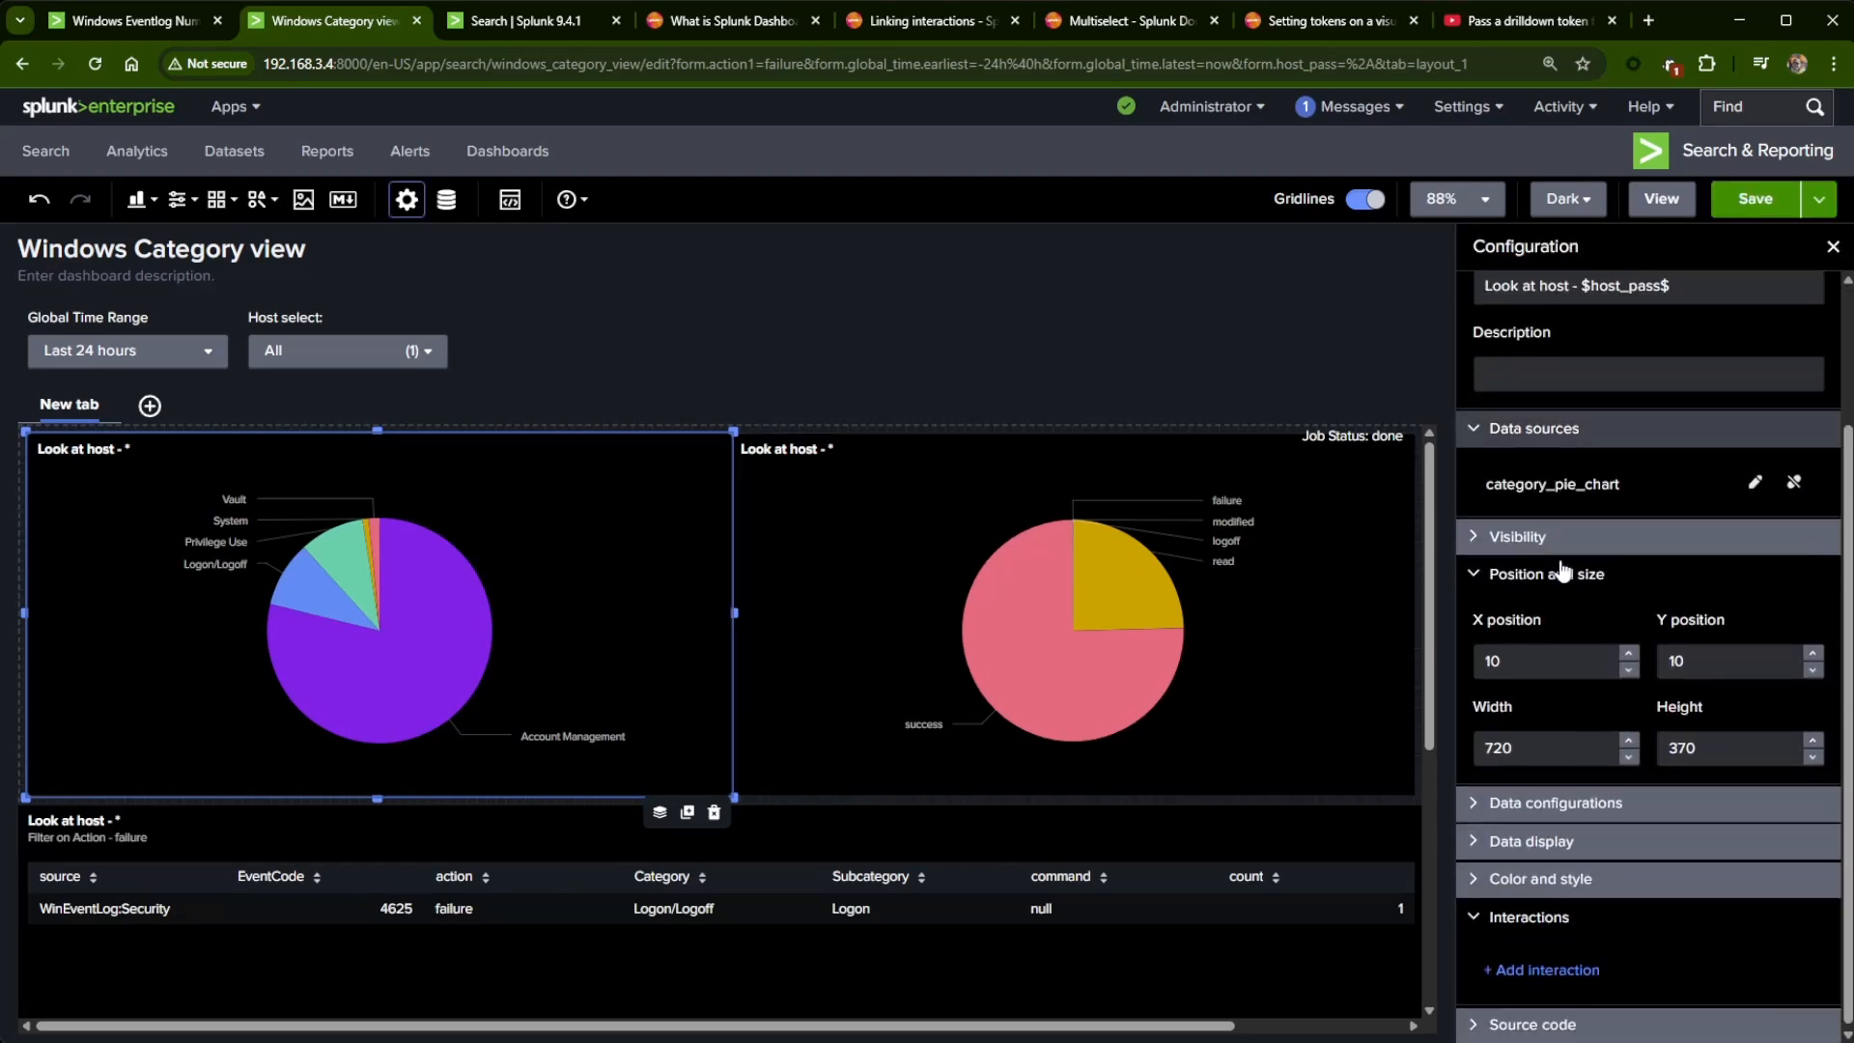
left_click(1548, 970)
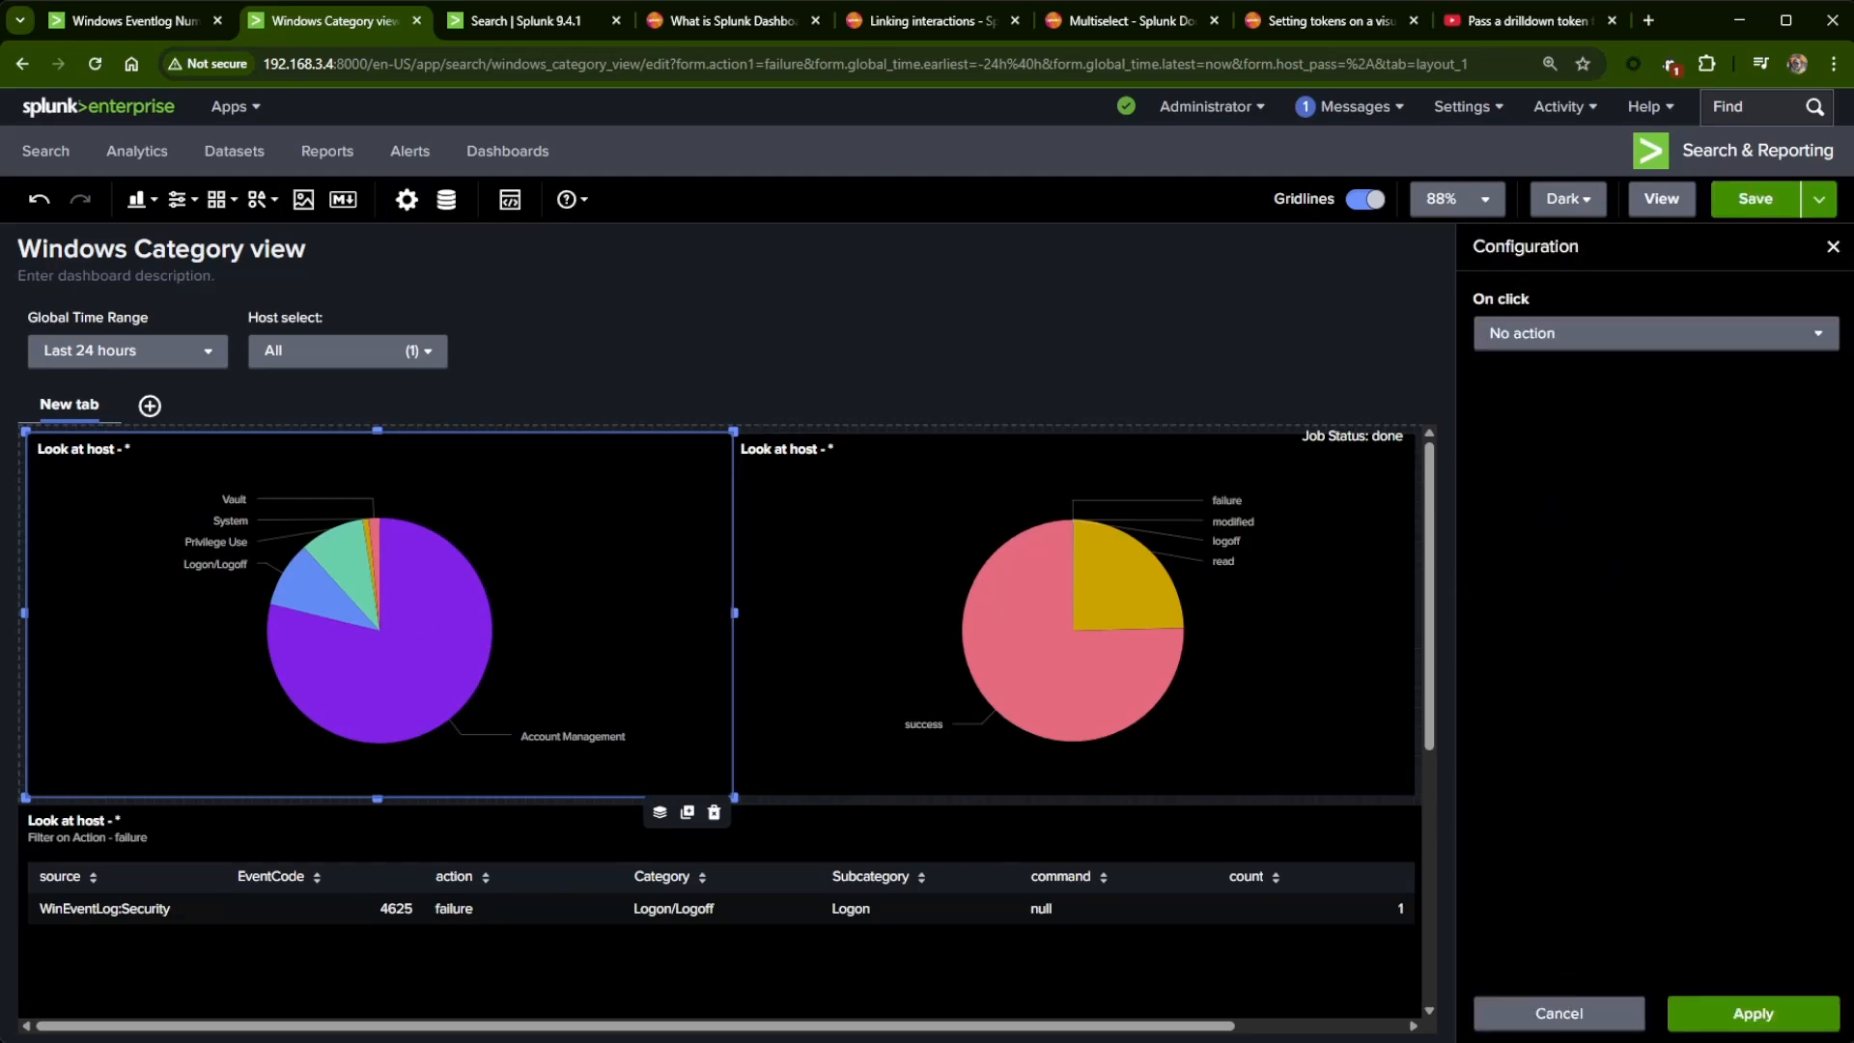
left_click(1664, 354)
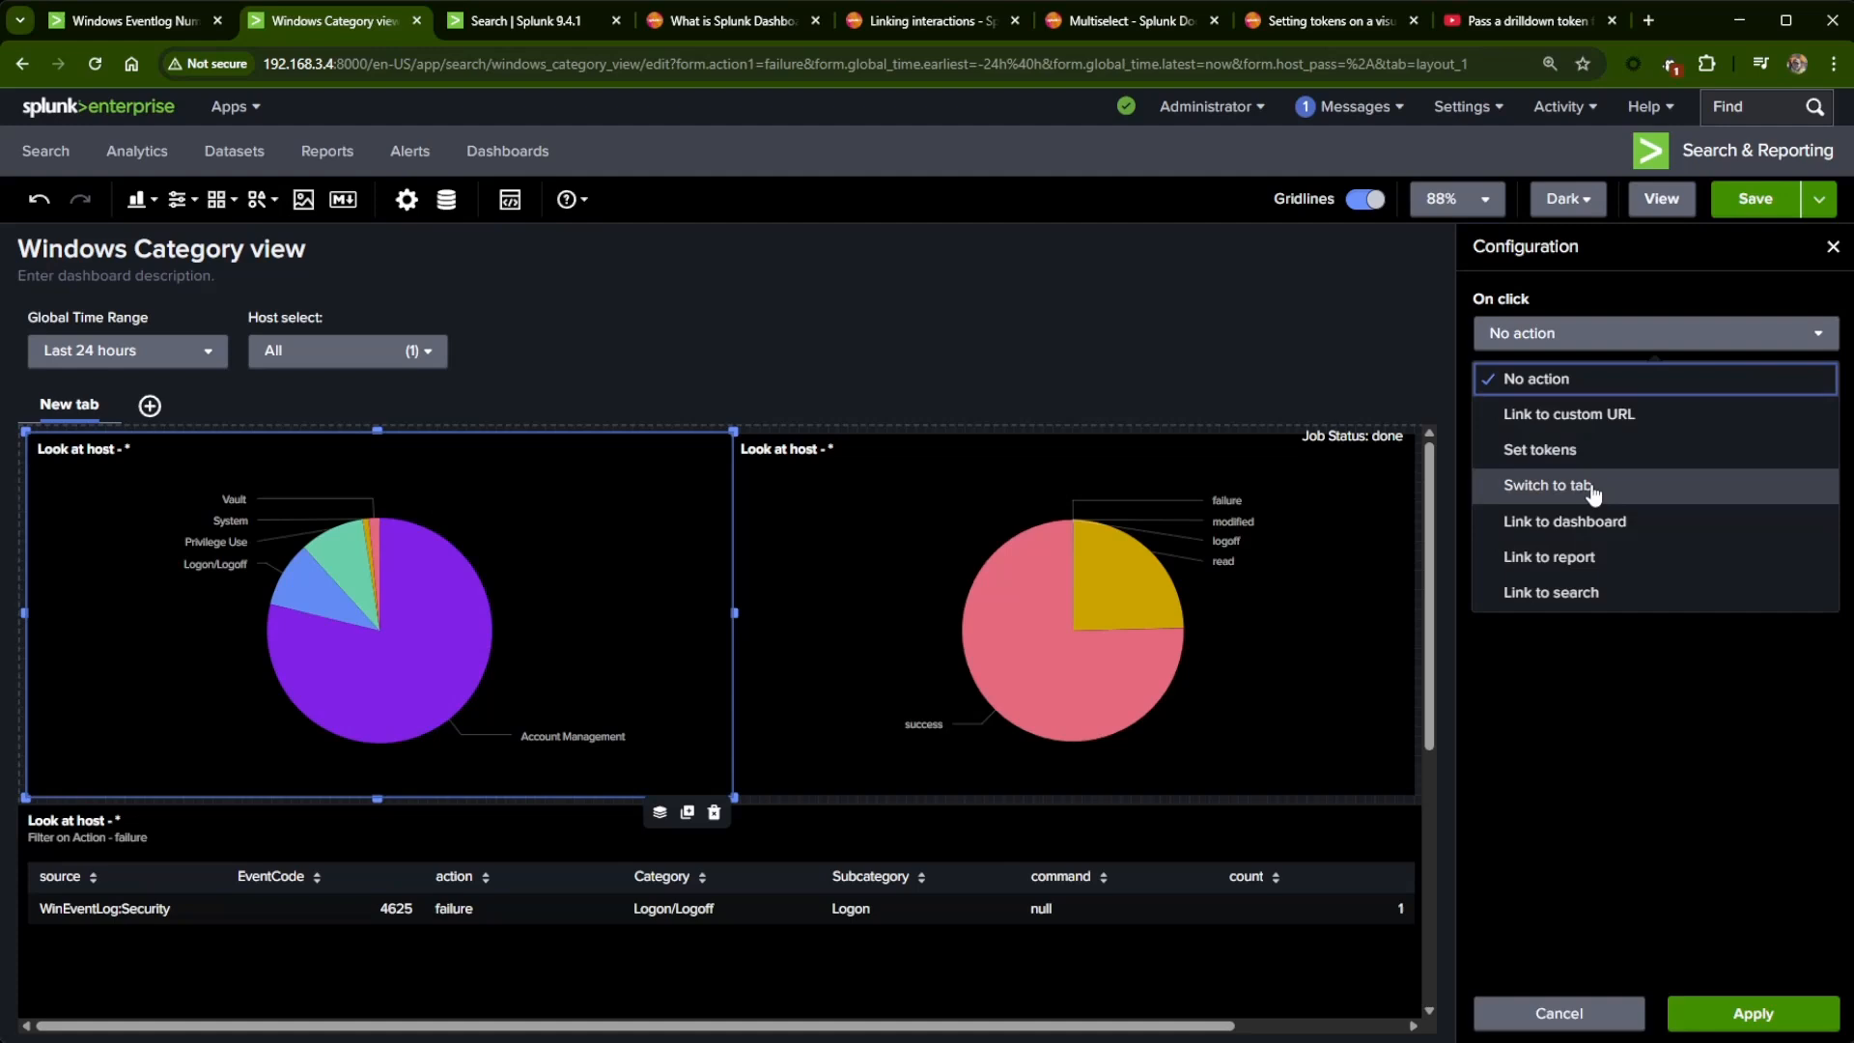
left_click(1553, 452)
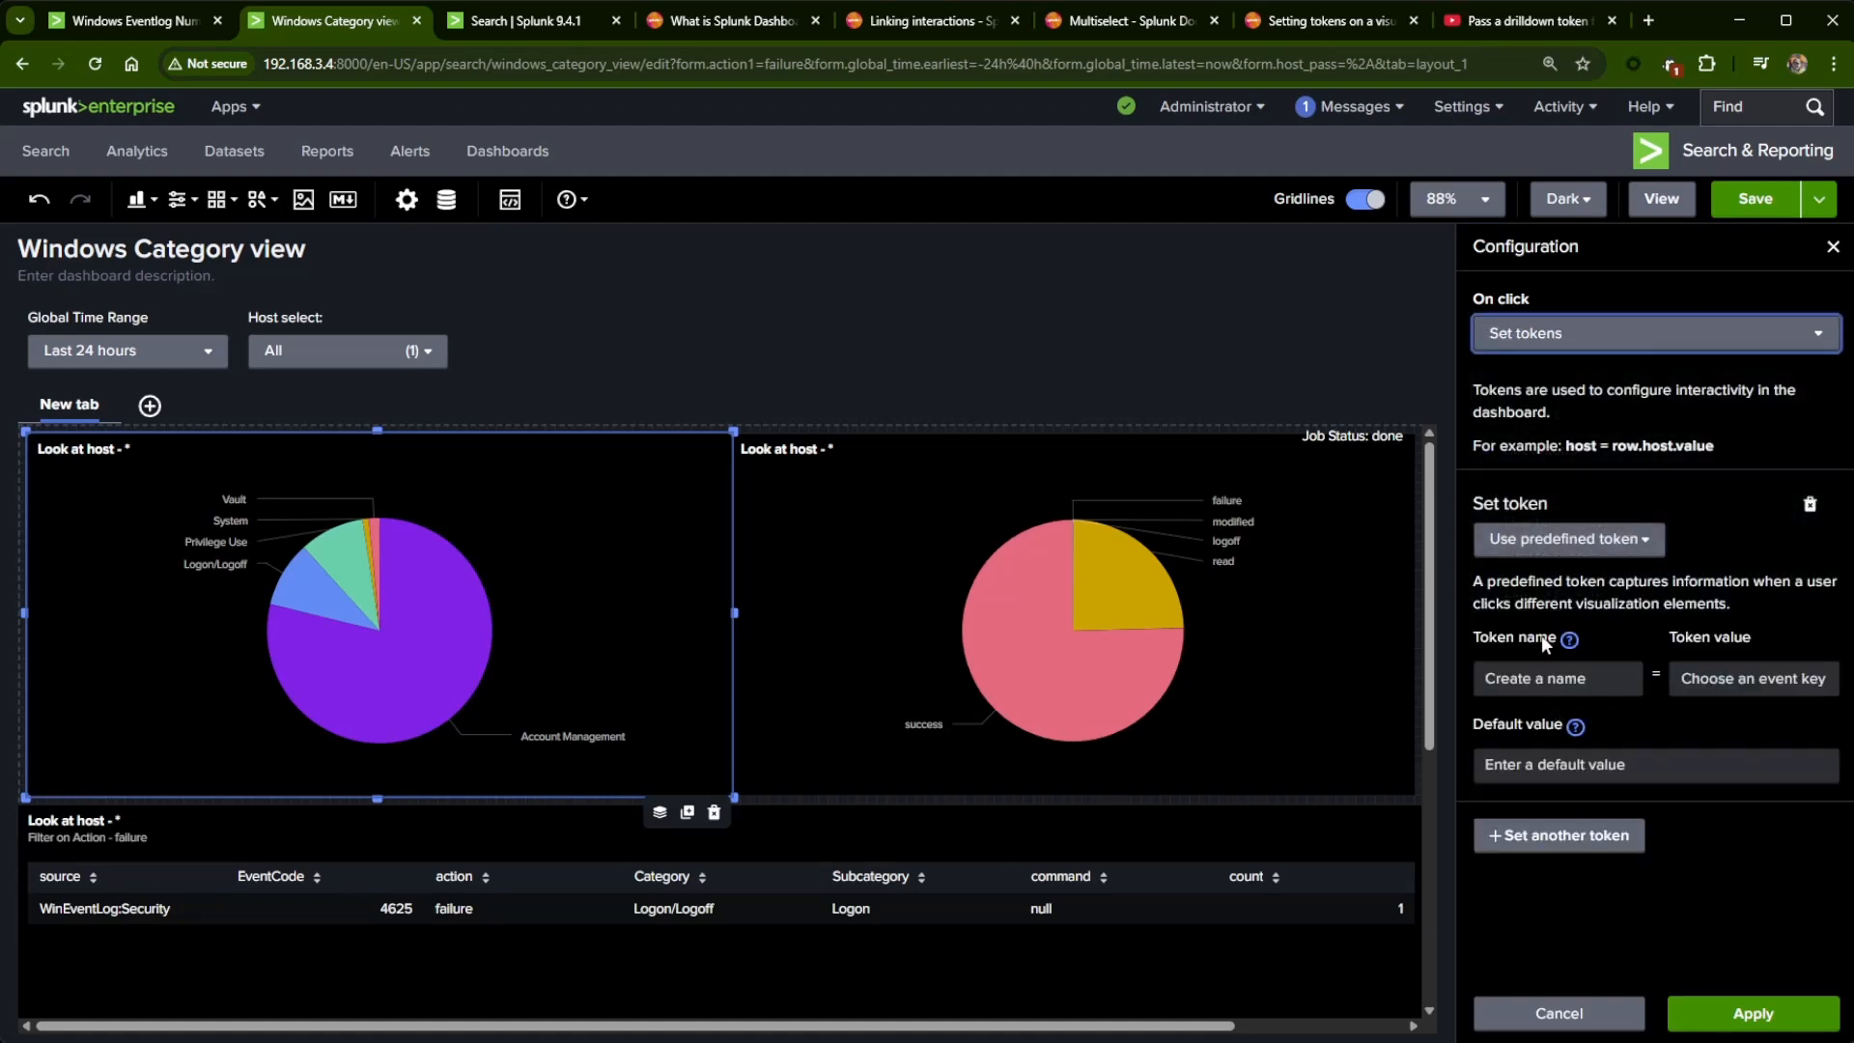
left_click(1548, 678)
type("cat1")
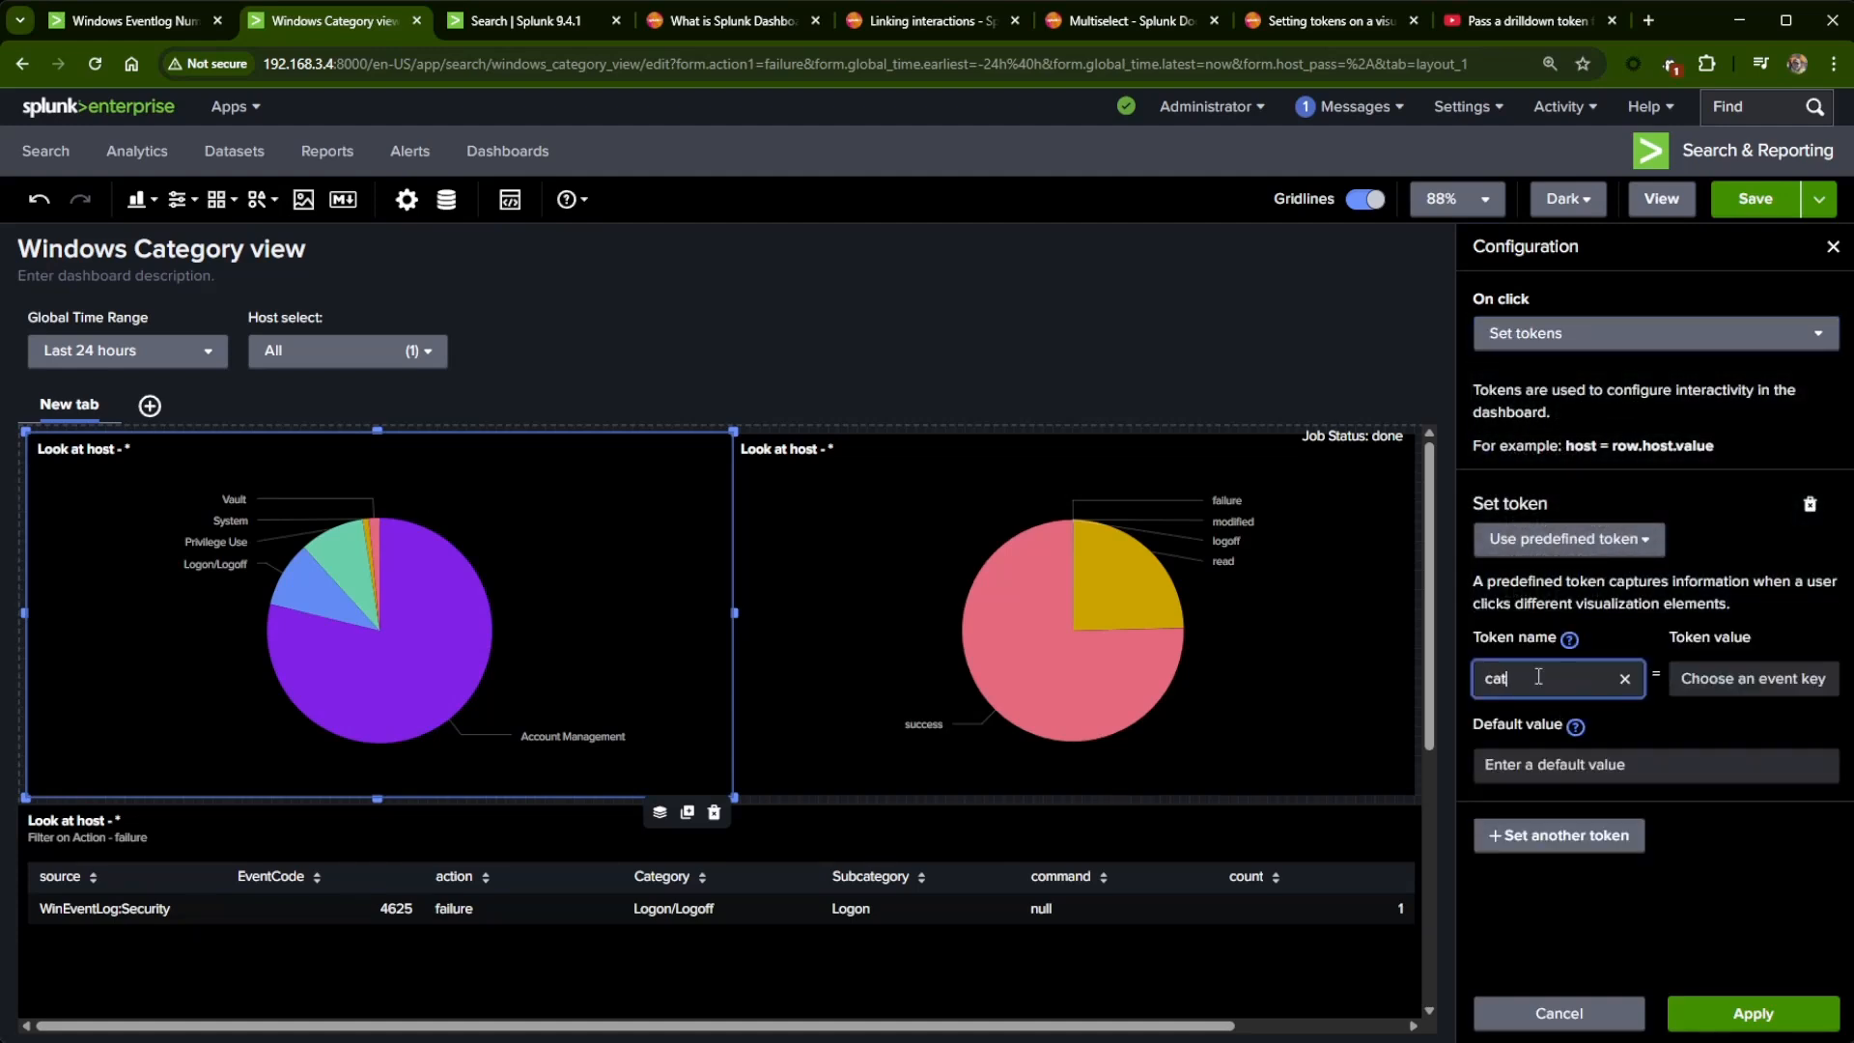
- Set the cat1 token's value to row.Category.value, based on the predefined row field value
left_click(1751, 681)
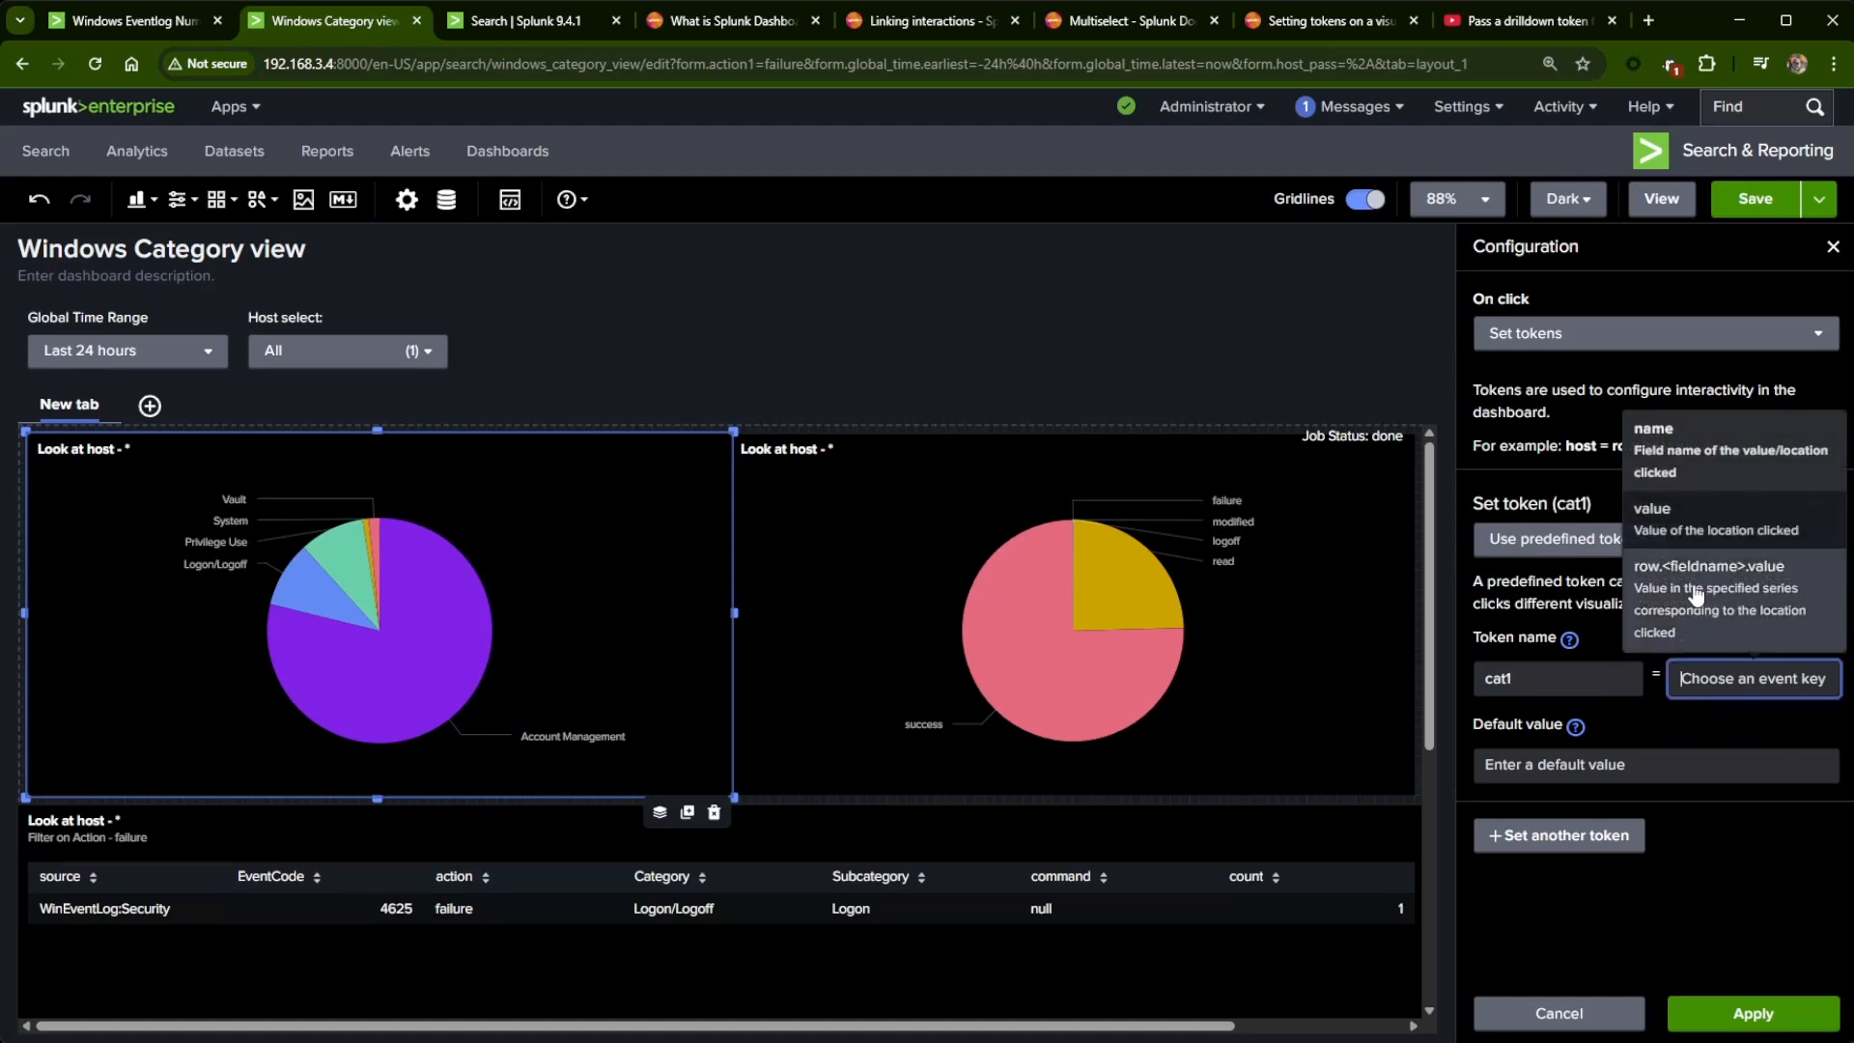
left_click(1704, 579)
left_click(1763, 683)
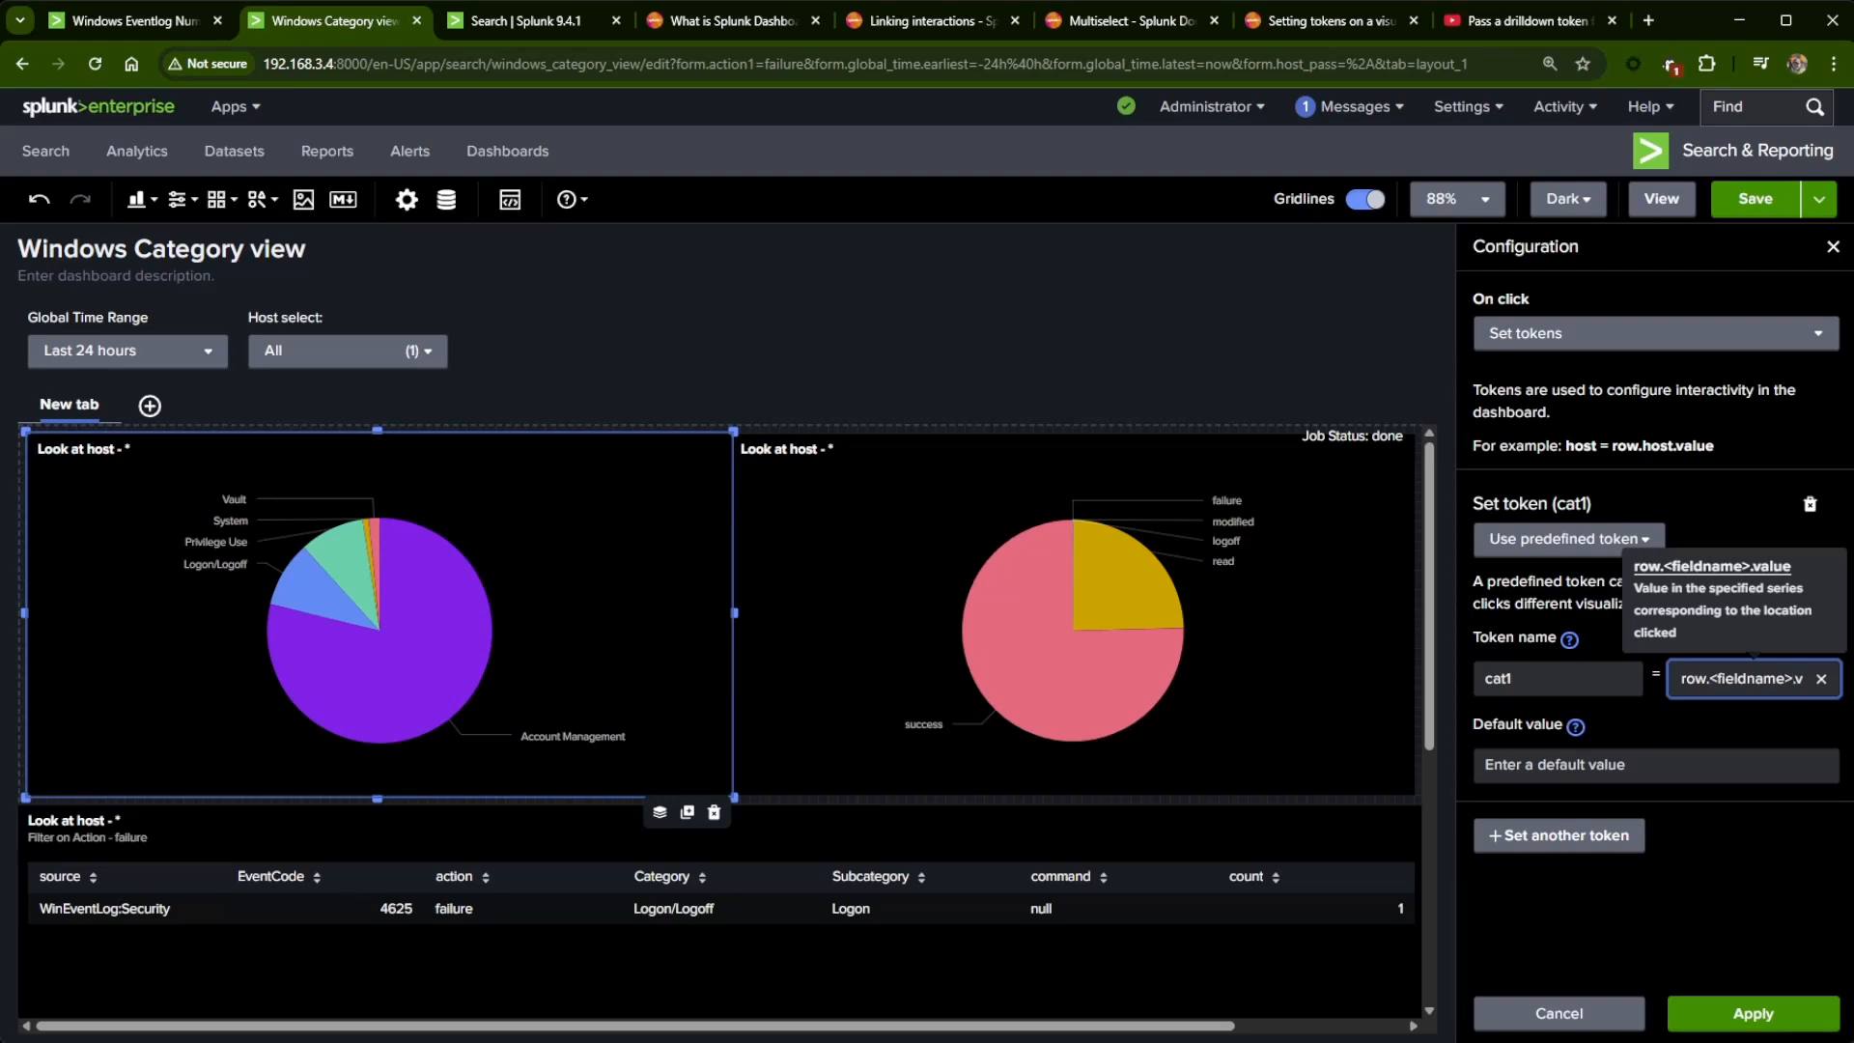
key("BackSpace")
key("BackSpace")
key("BackSpace")
key("BackSpace")
key("BackSpace")
key("BackSpace")
key("BackSpace")
key("BackSpace")
key("BackSpace")
key("BackSpace")
key("BackSpace")
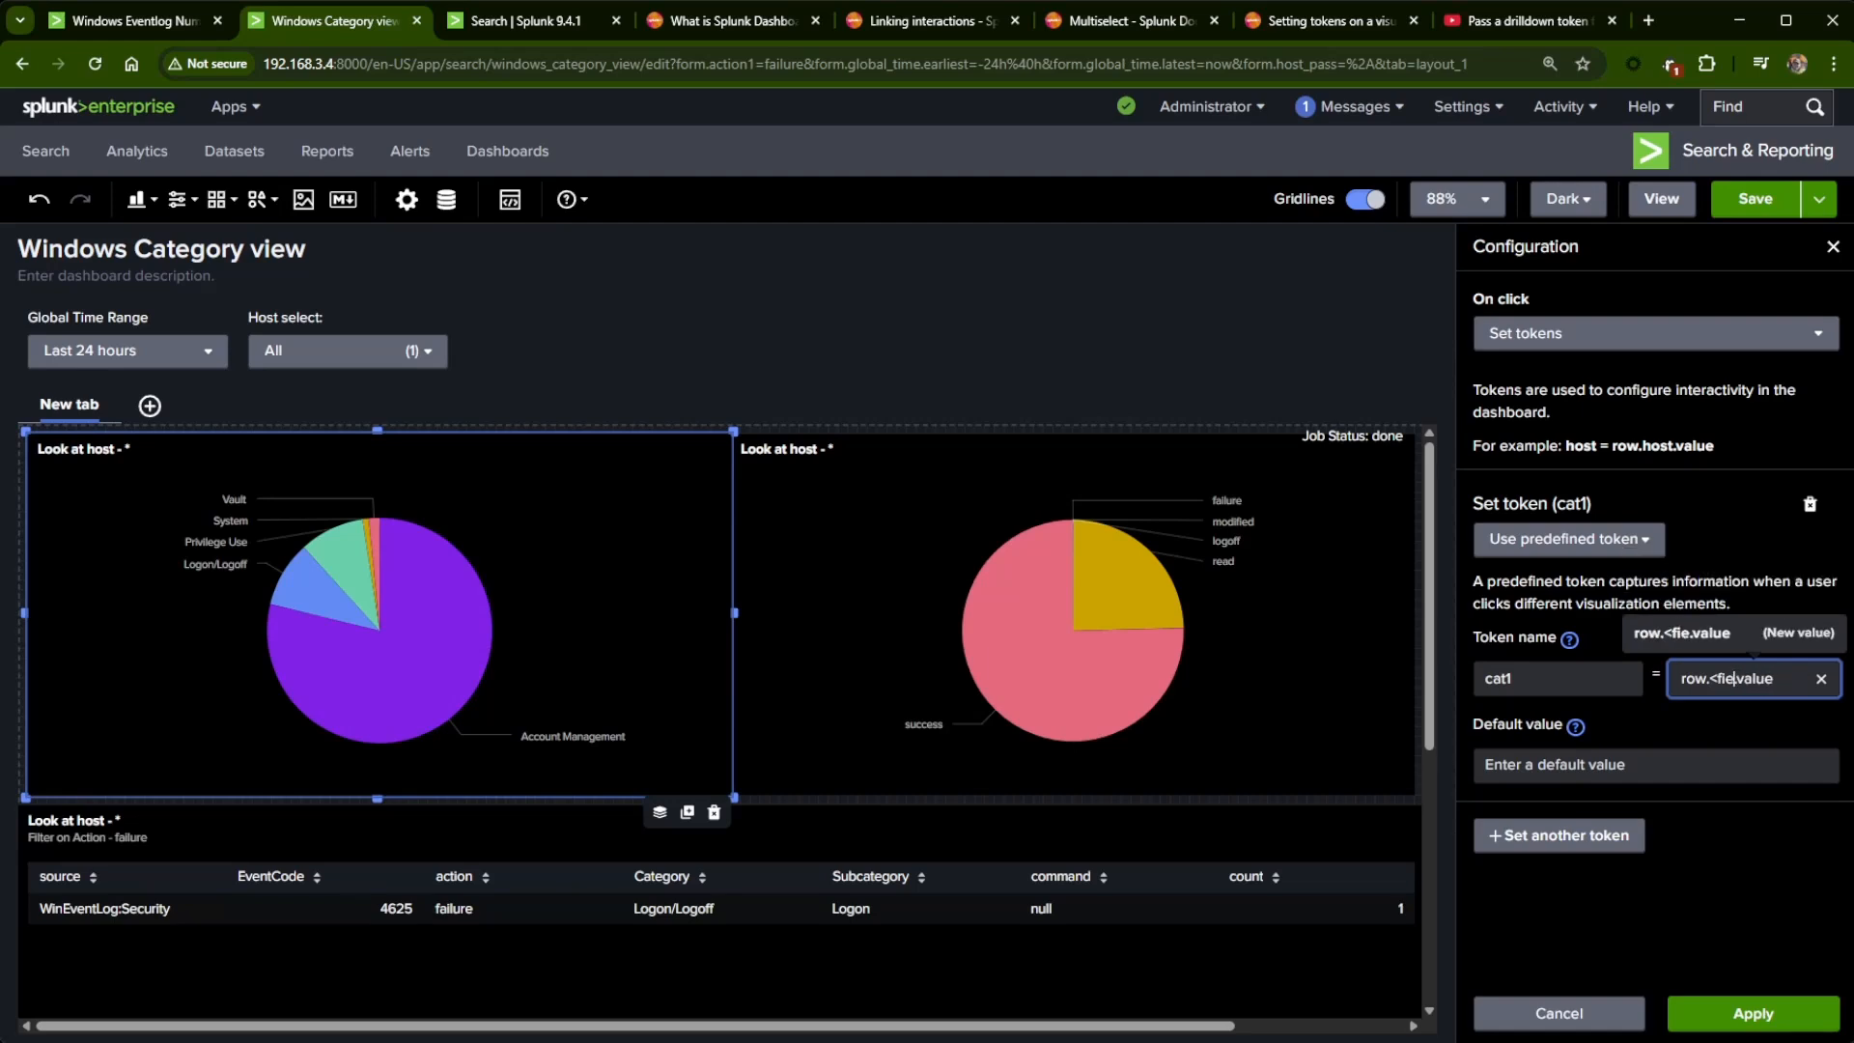
key("BackSpace")
type("ca")
key("BackSpace")
key("BackSpace")
type("Category")
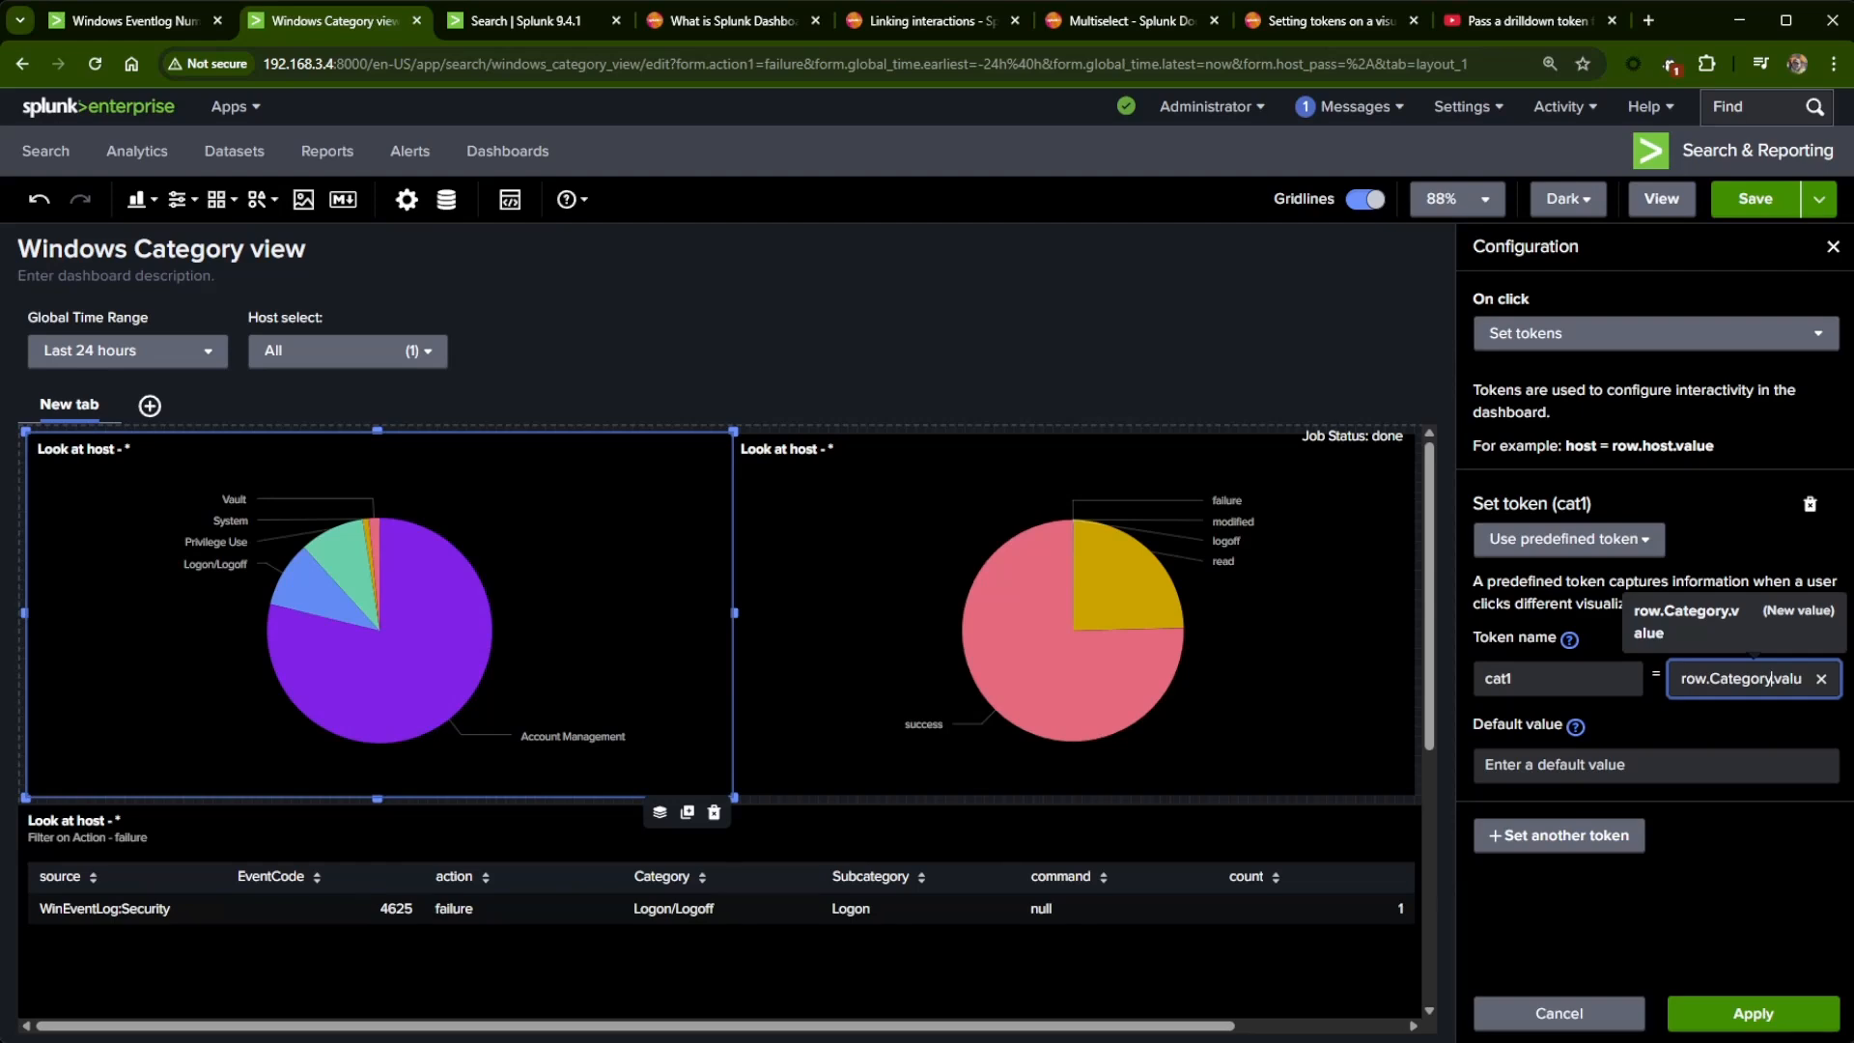
key("Tab")
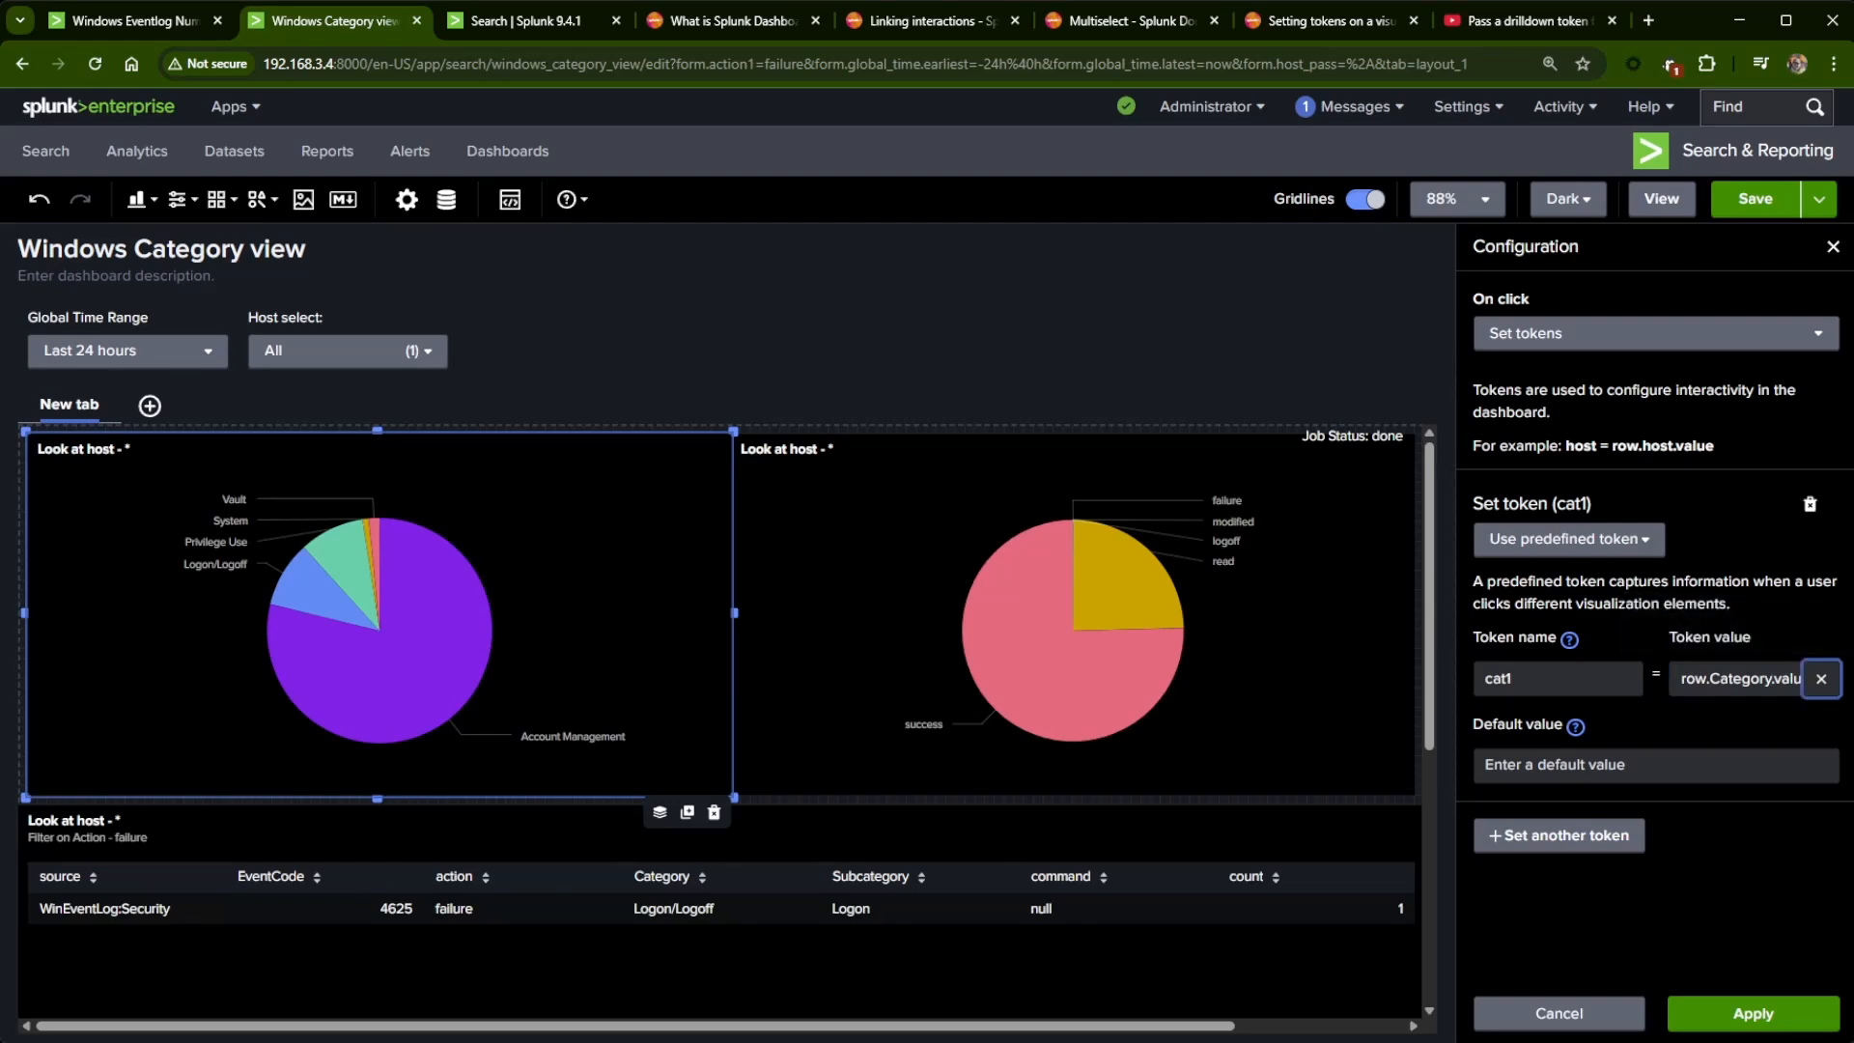
- Apply the interaction with * as the cat1 token's default value and save the dashboard
left_click(1645, 770)
type("*")
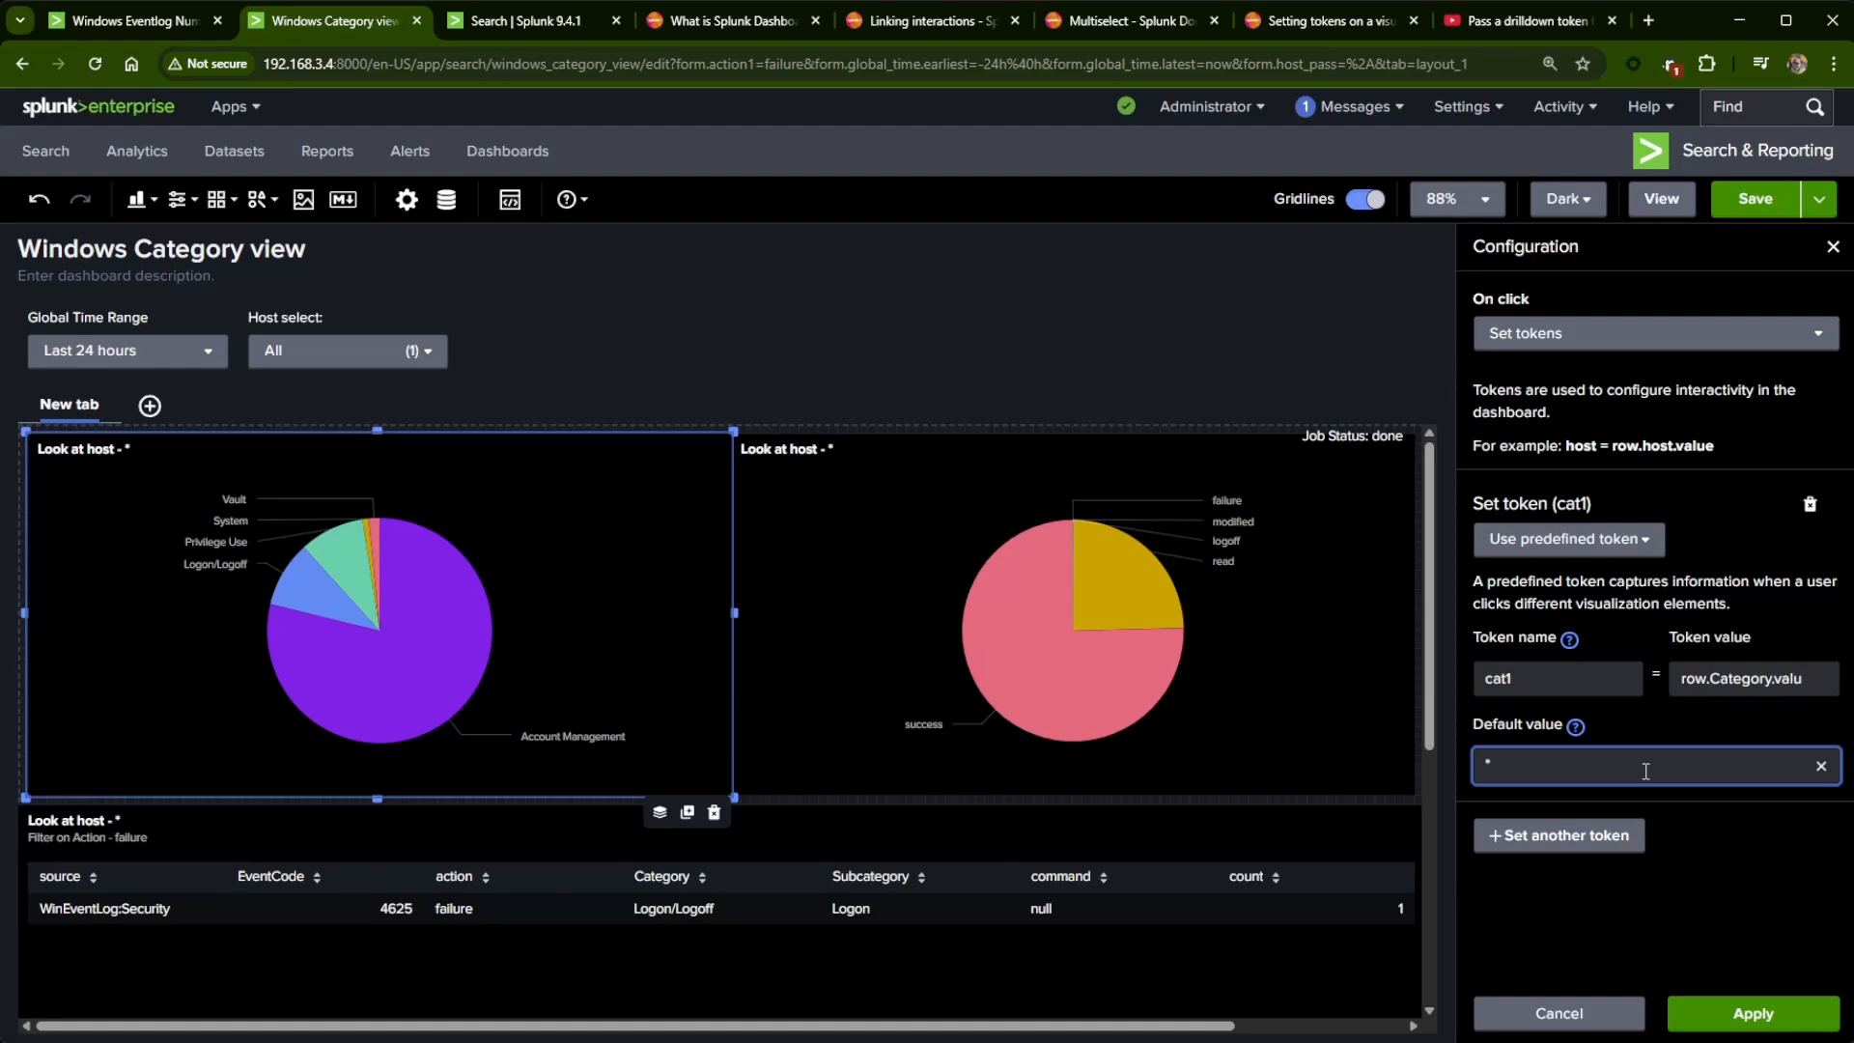
left_click(1745, 1012)
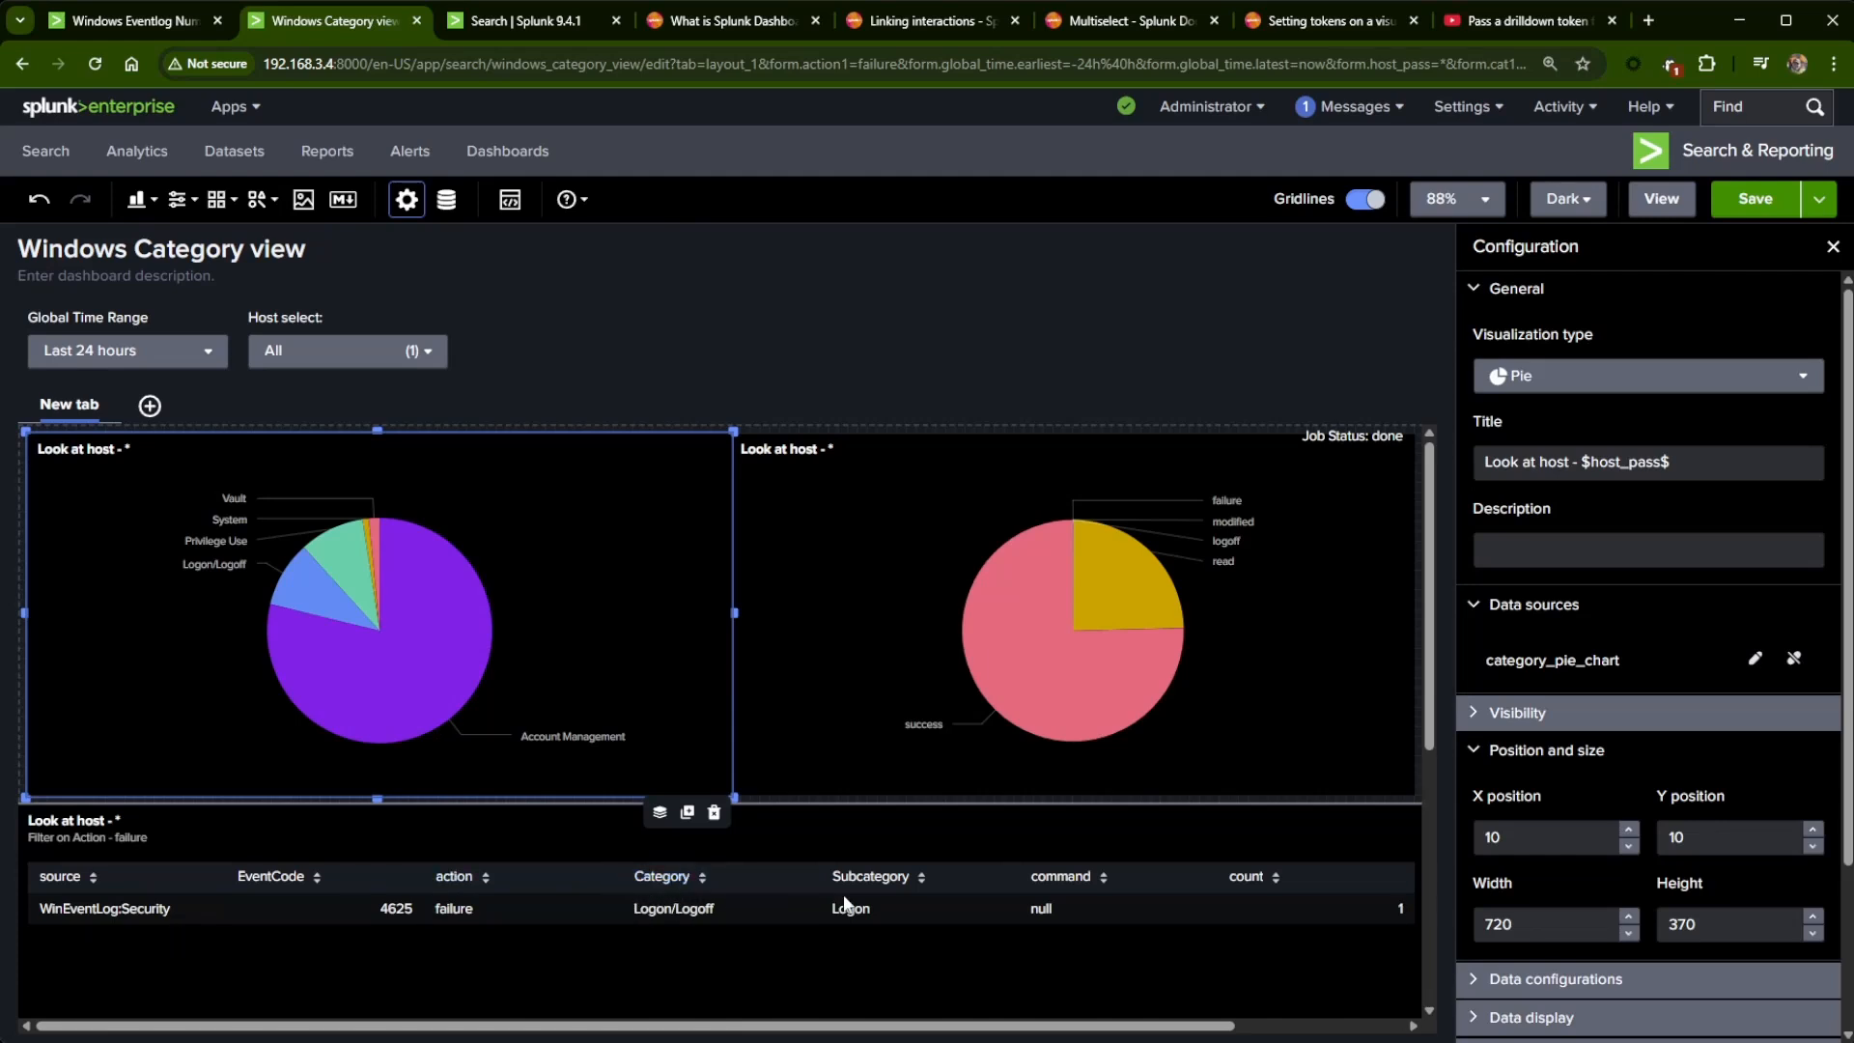
left_click(1788, 198)
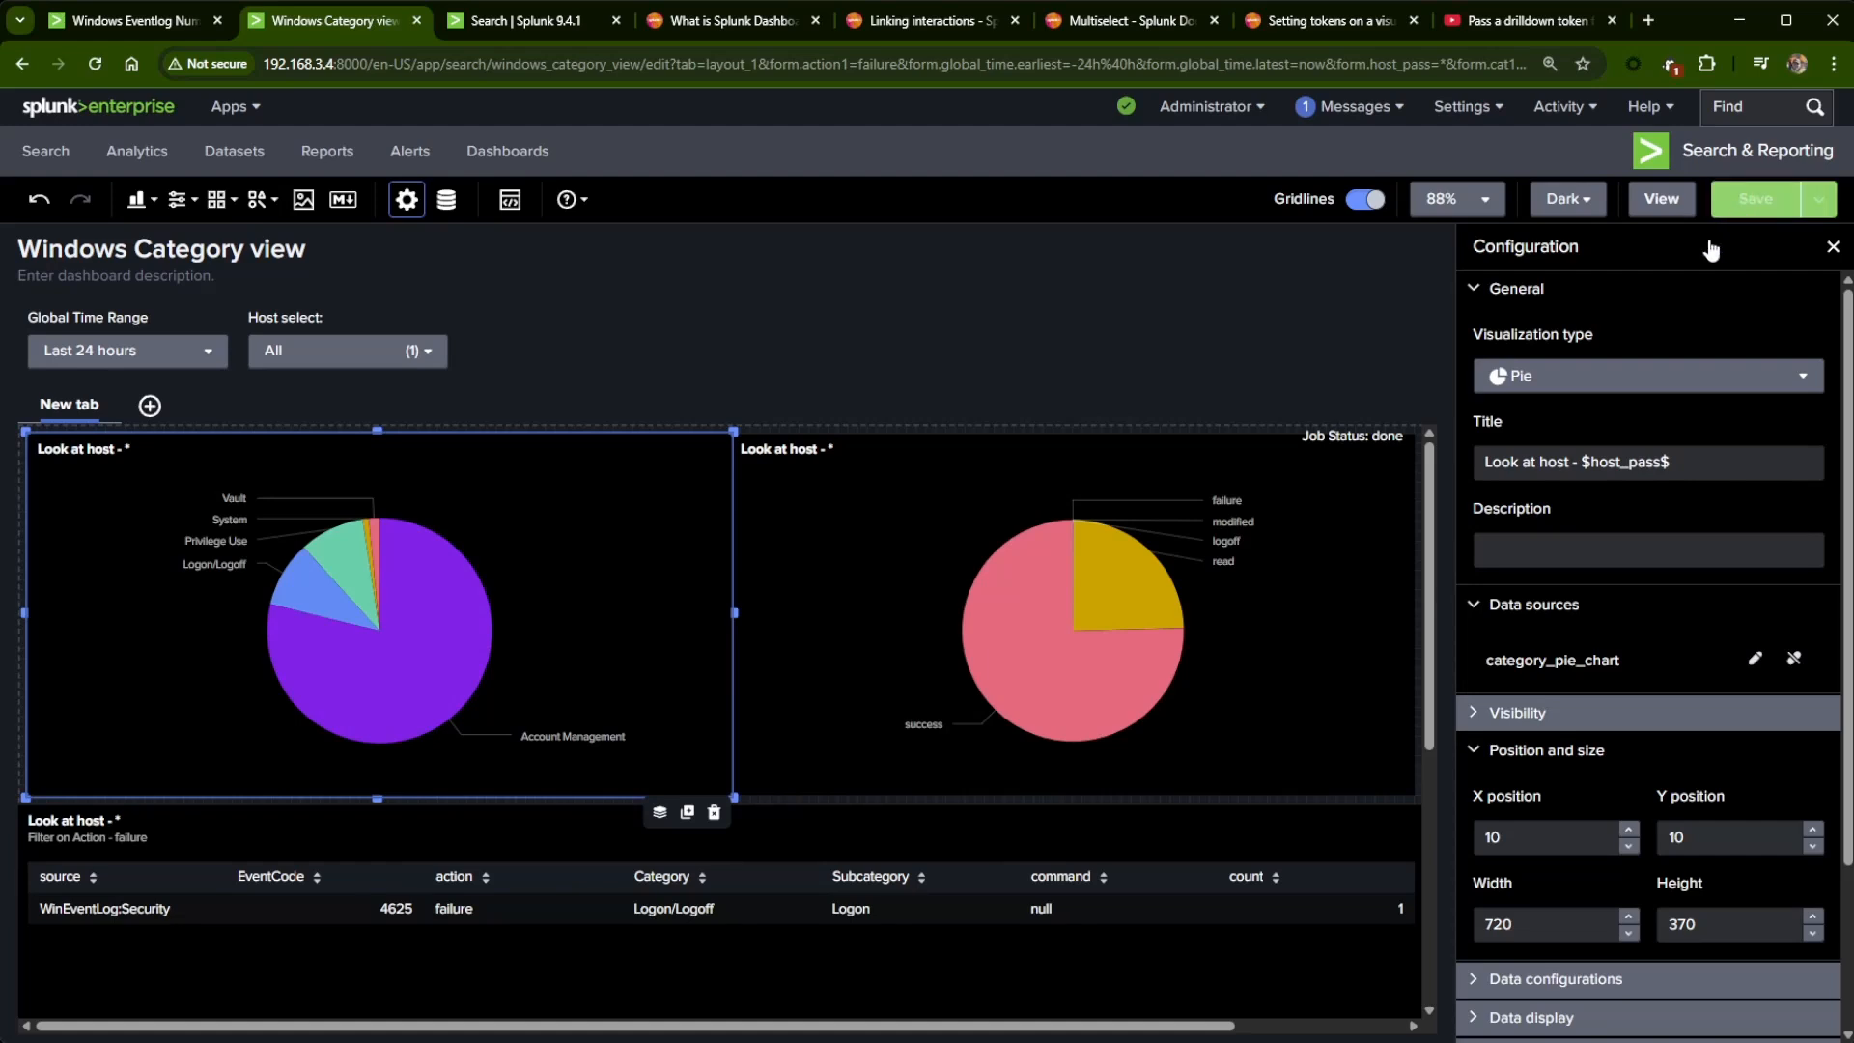
- Duplicate the action IN($action1$) clause before Category="*" in the detailed event table's Table search query
left_click(796, 929)
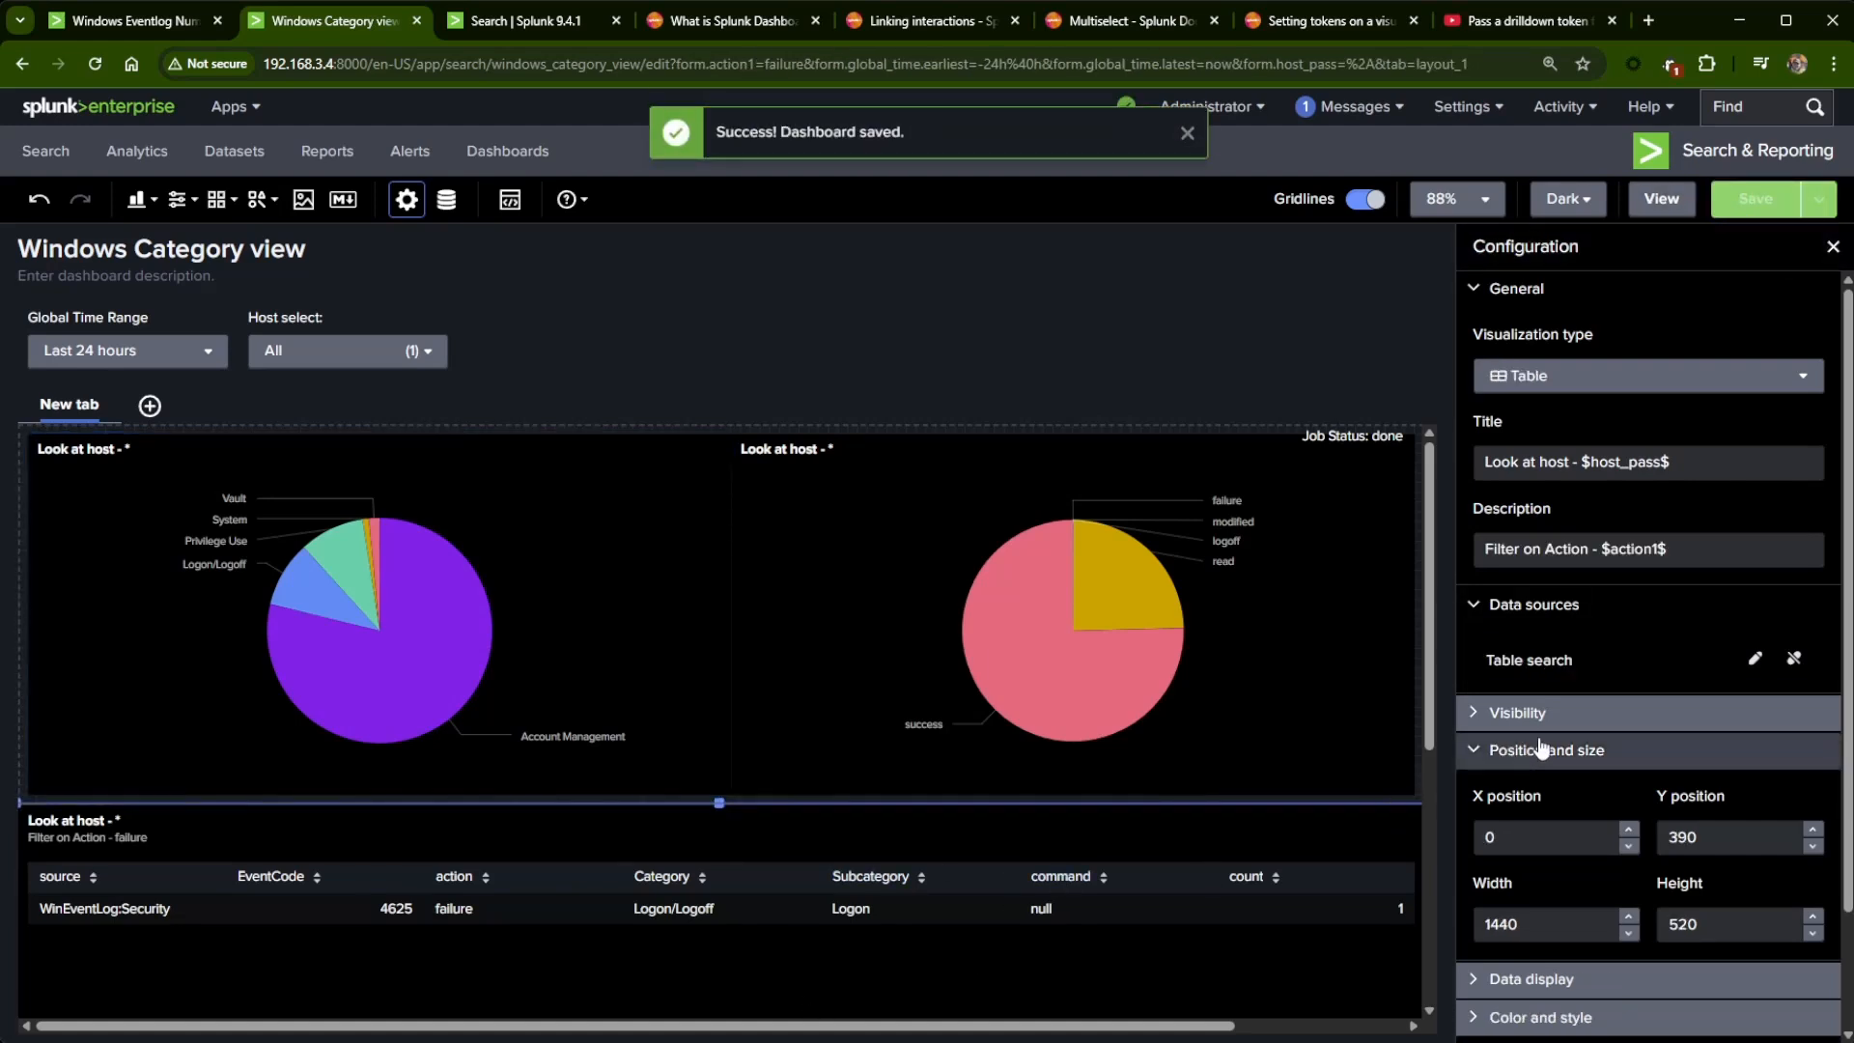
scroll(1546, 744, "down", 1)
left_click(1756, 560)
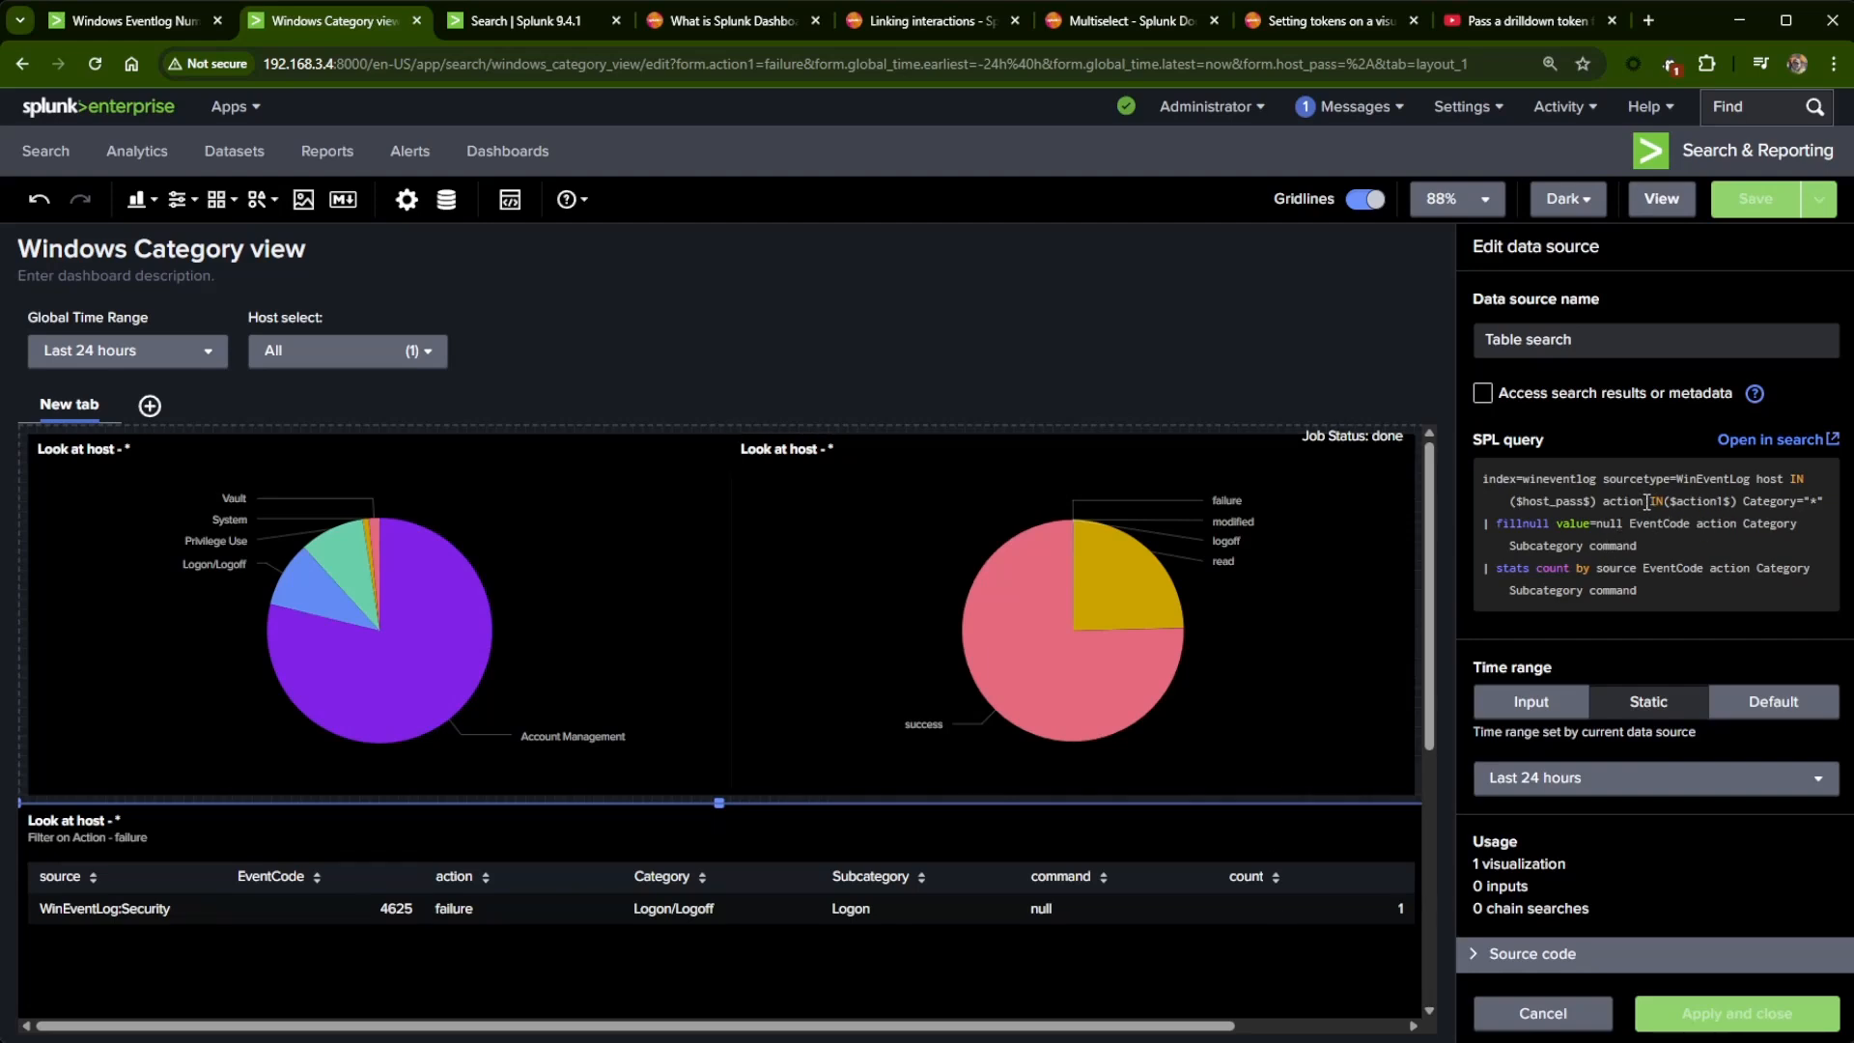
left_click_drag(1603, 501, 1738, 502)
key("ctrl+c")
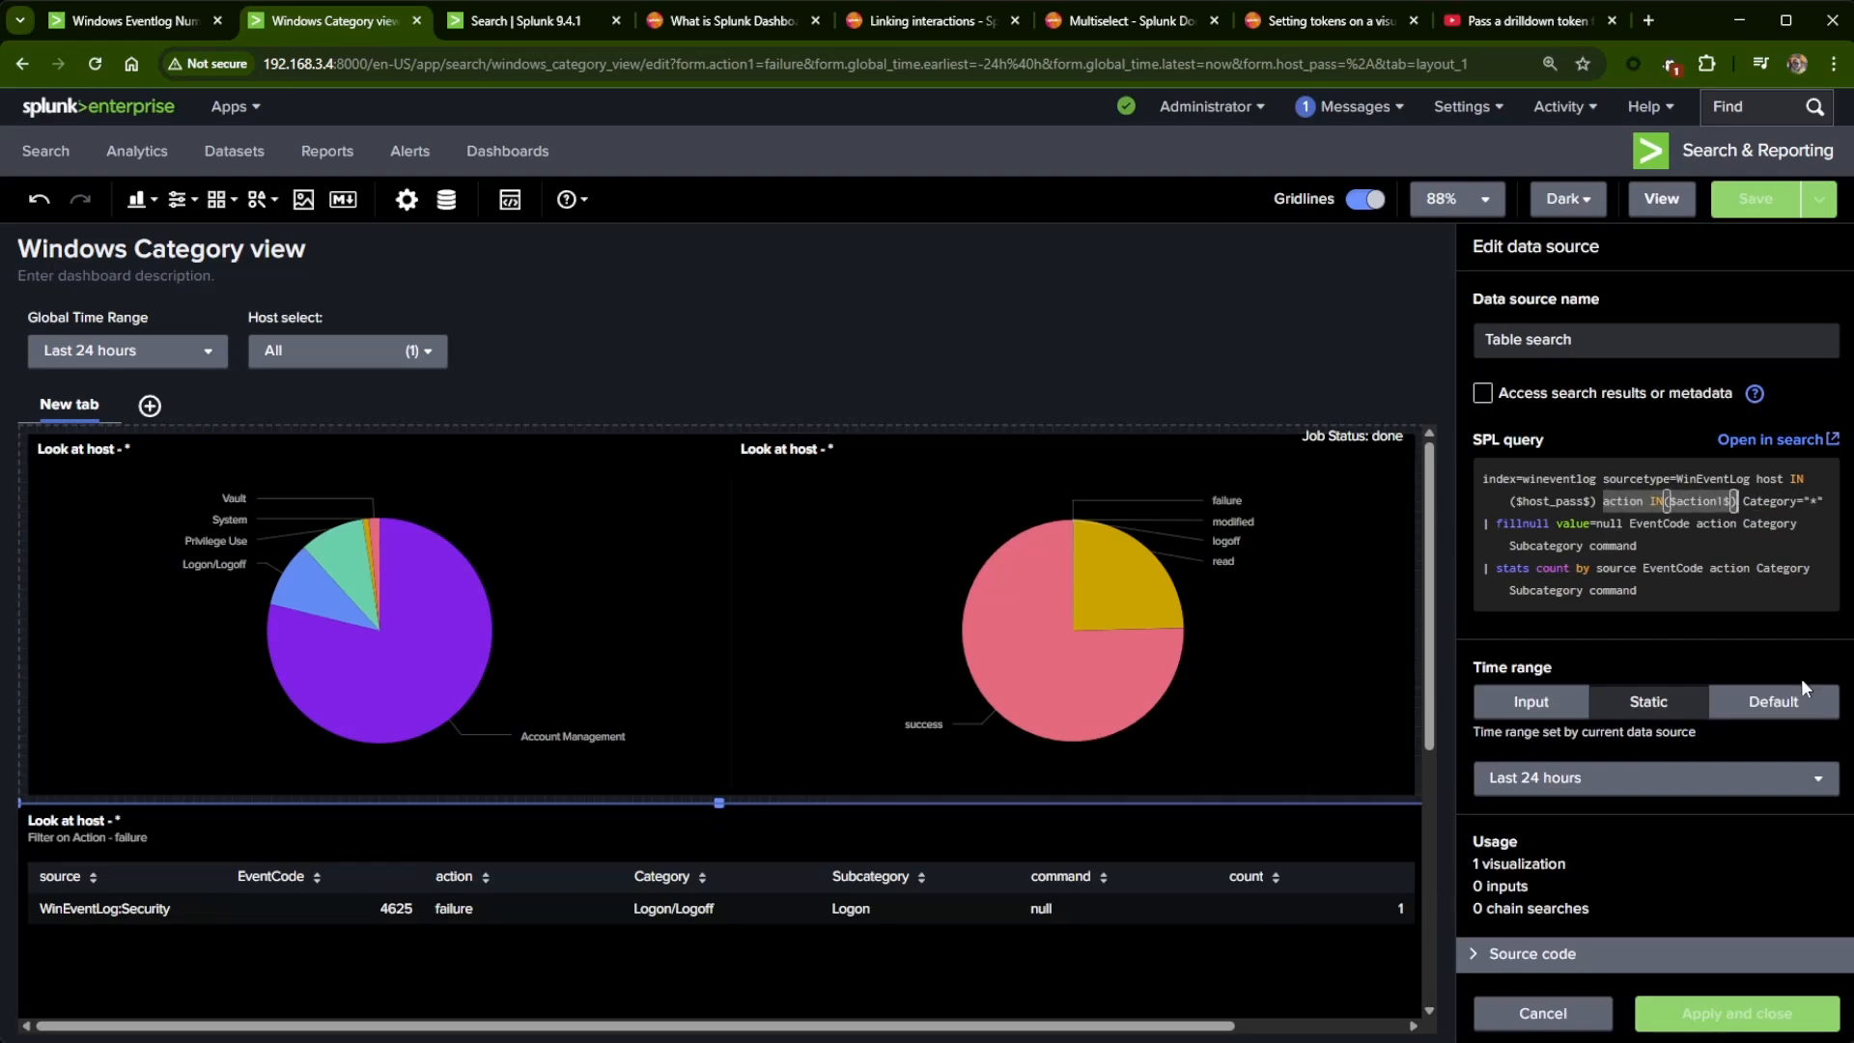
left_click(1742, 502)
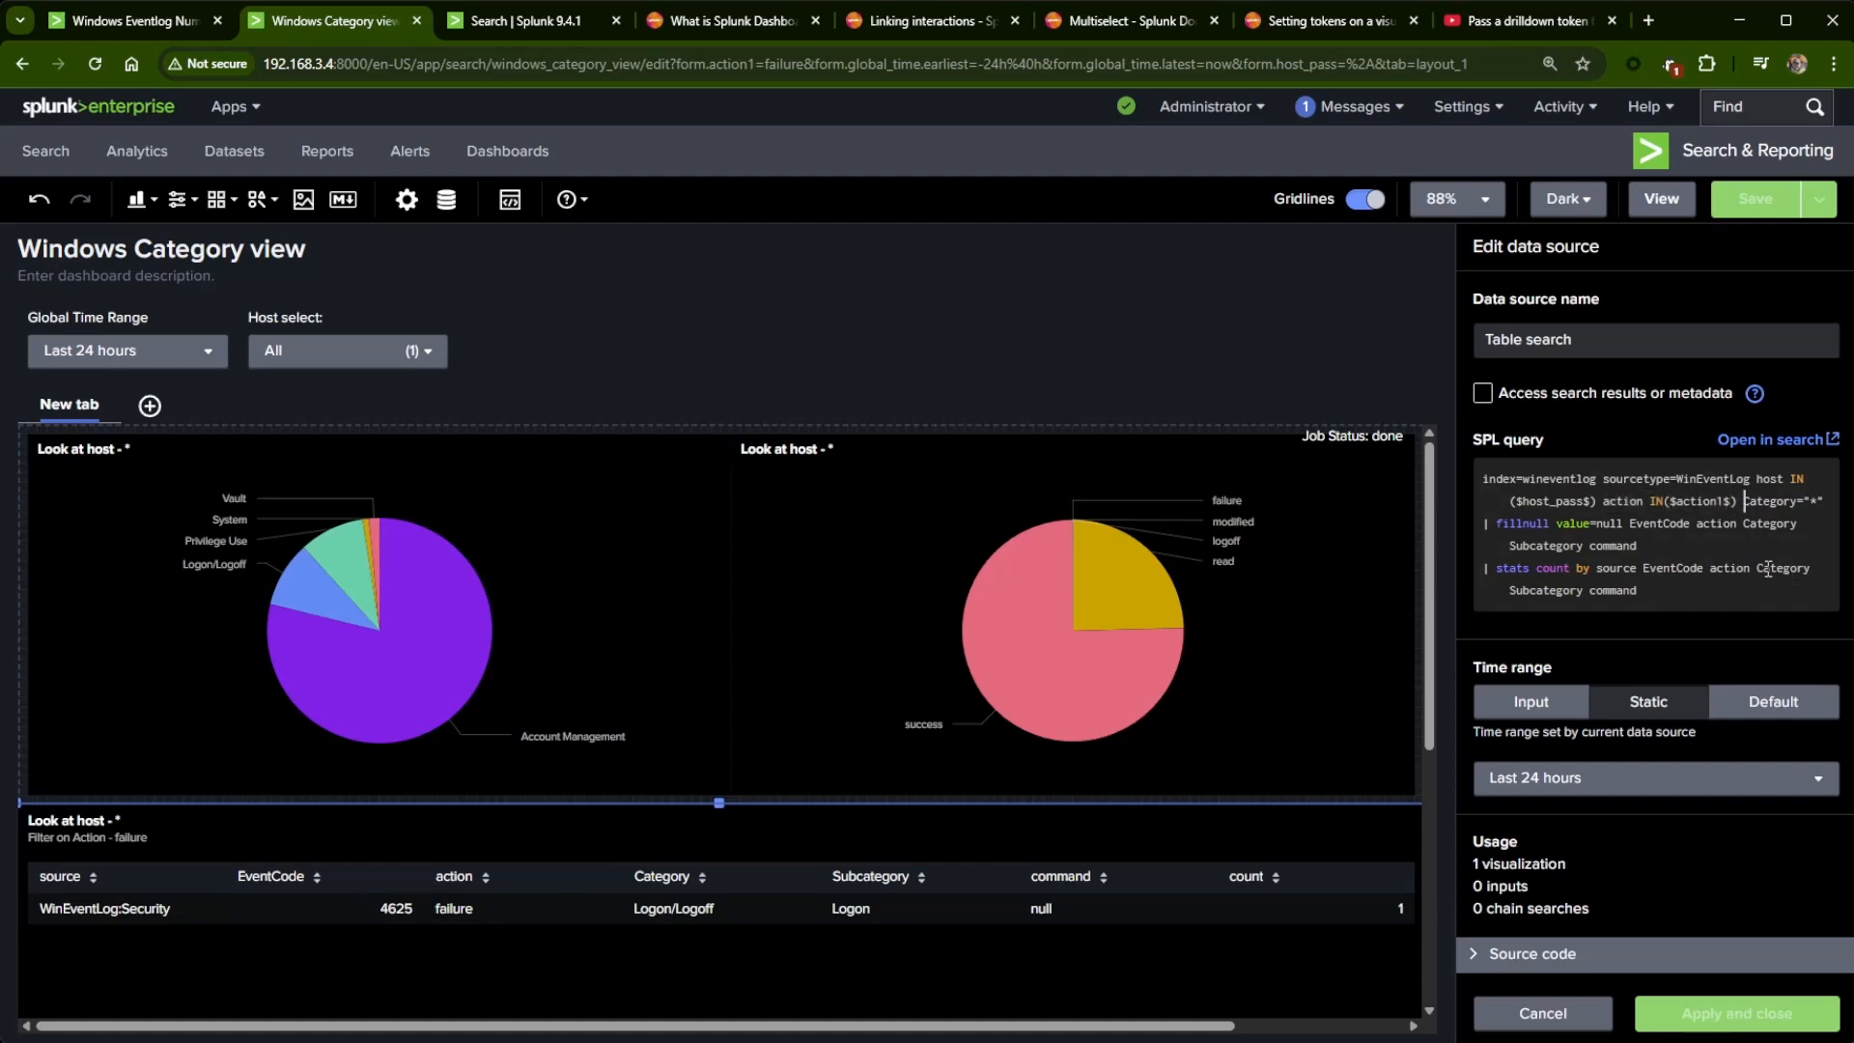
key("ctrl+v")
- Change the duplicated clause to Category IN($cat1$) and apply the edited Table search data source
key("Left")
key("Left")
key("Left")
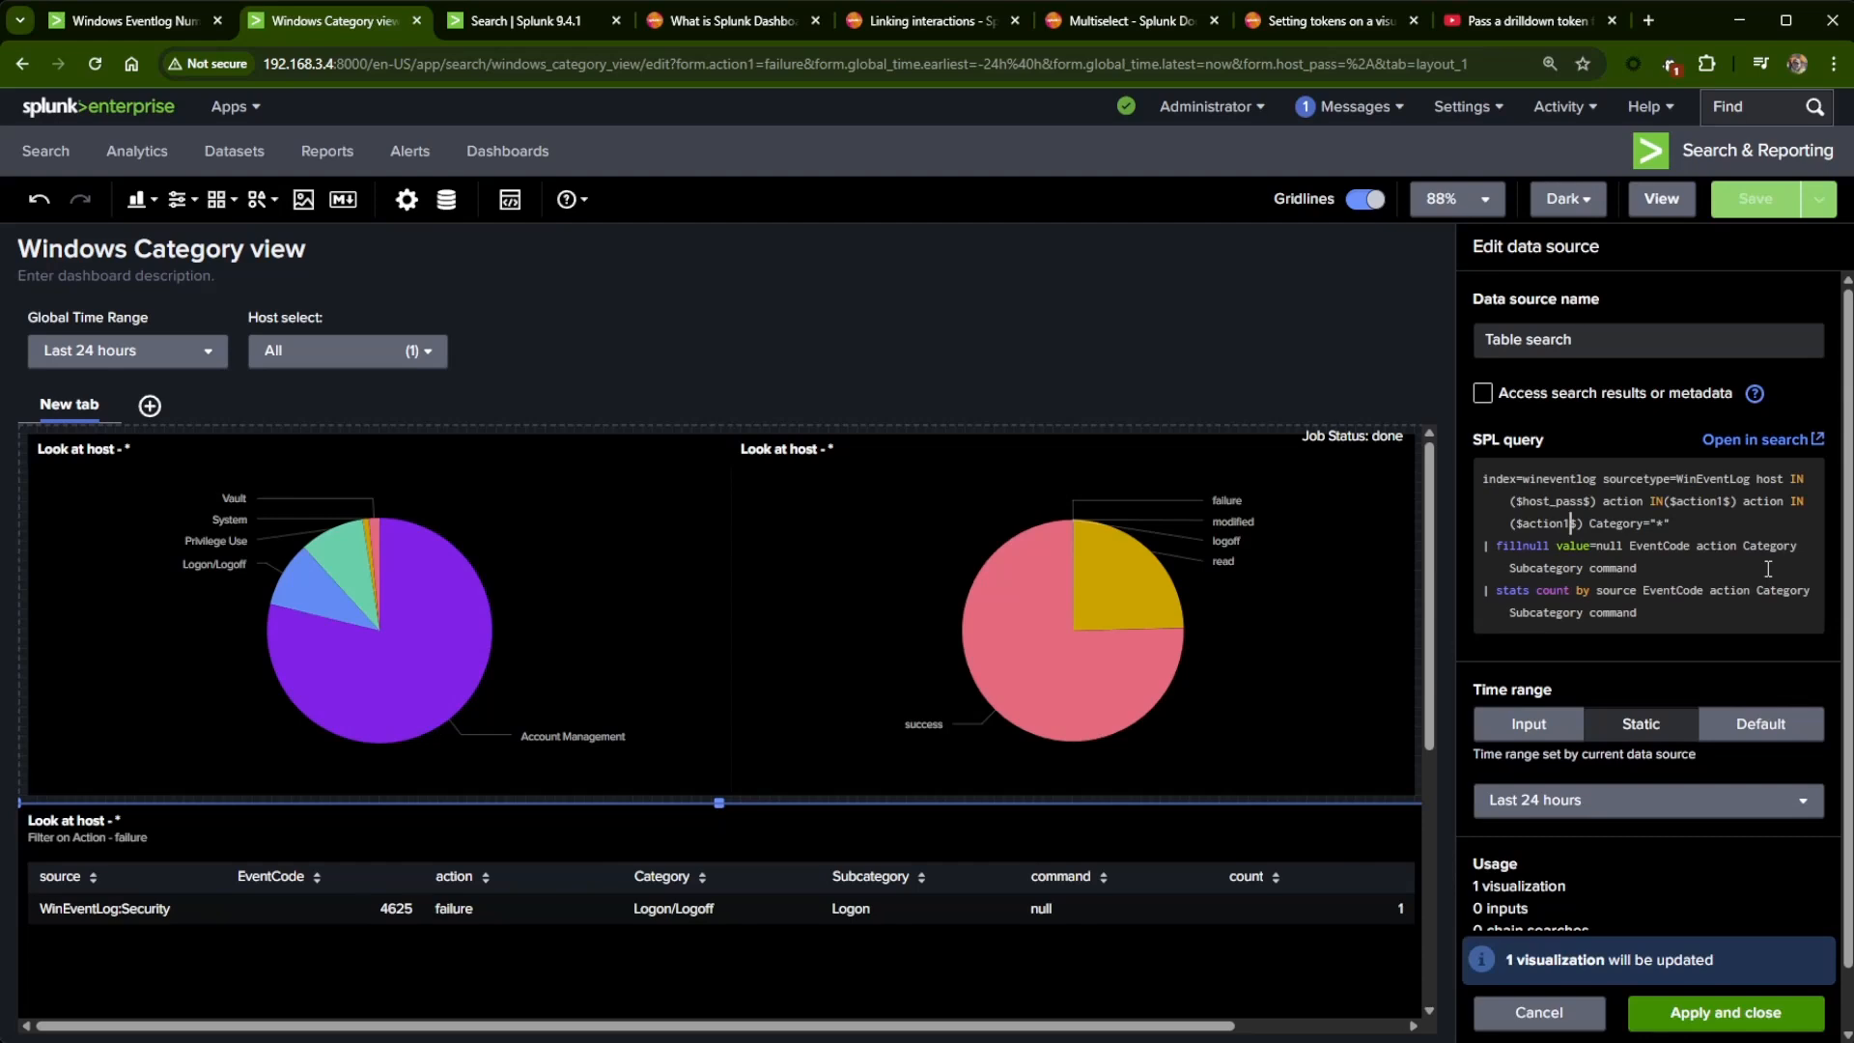
key("BackSpace")
key("BackSpace")
key("BackSpace")
key("BackSpace")
key("BackSpace")
key("BackSpace")
key("BackSpace")
type("cat")
double_click(1780, 501)
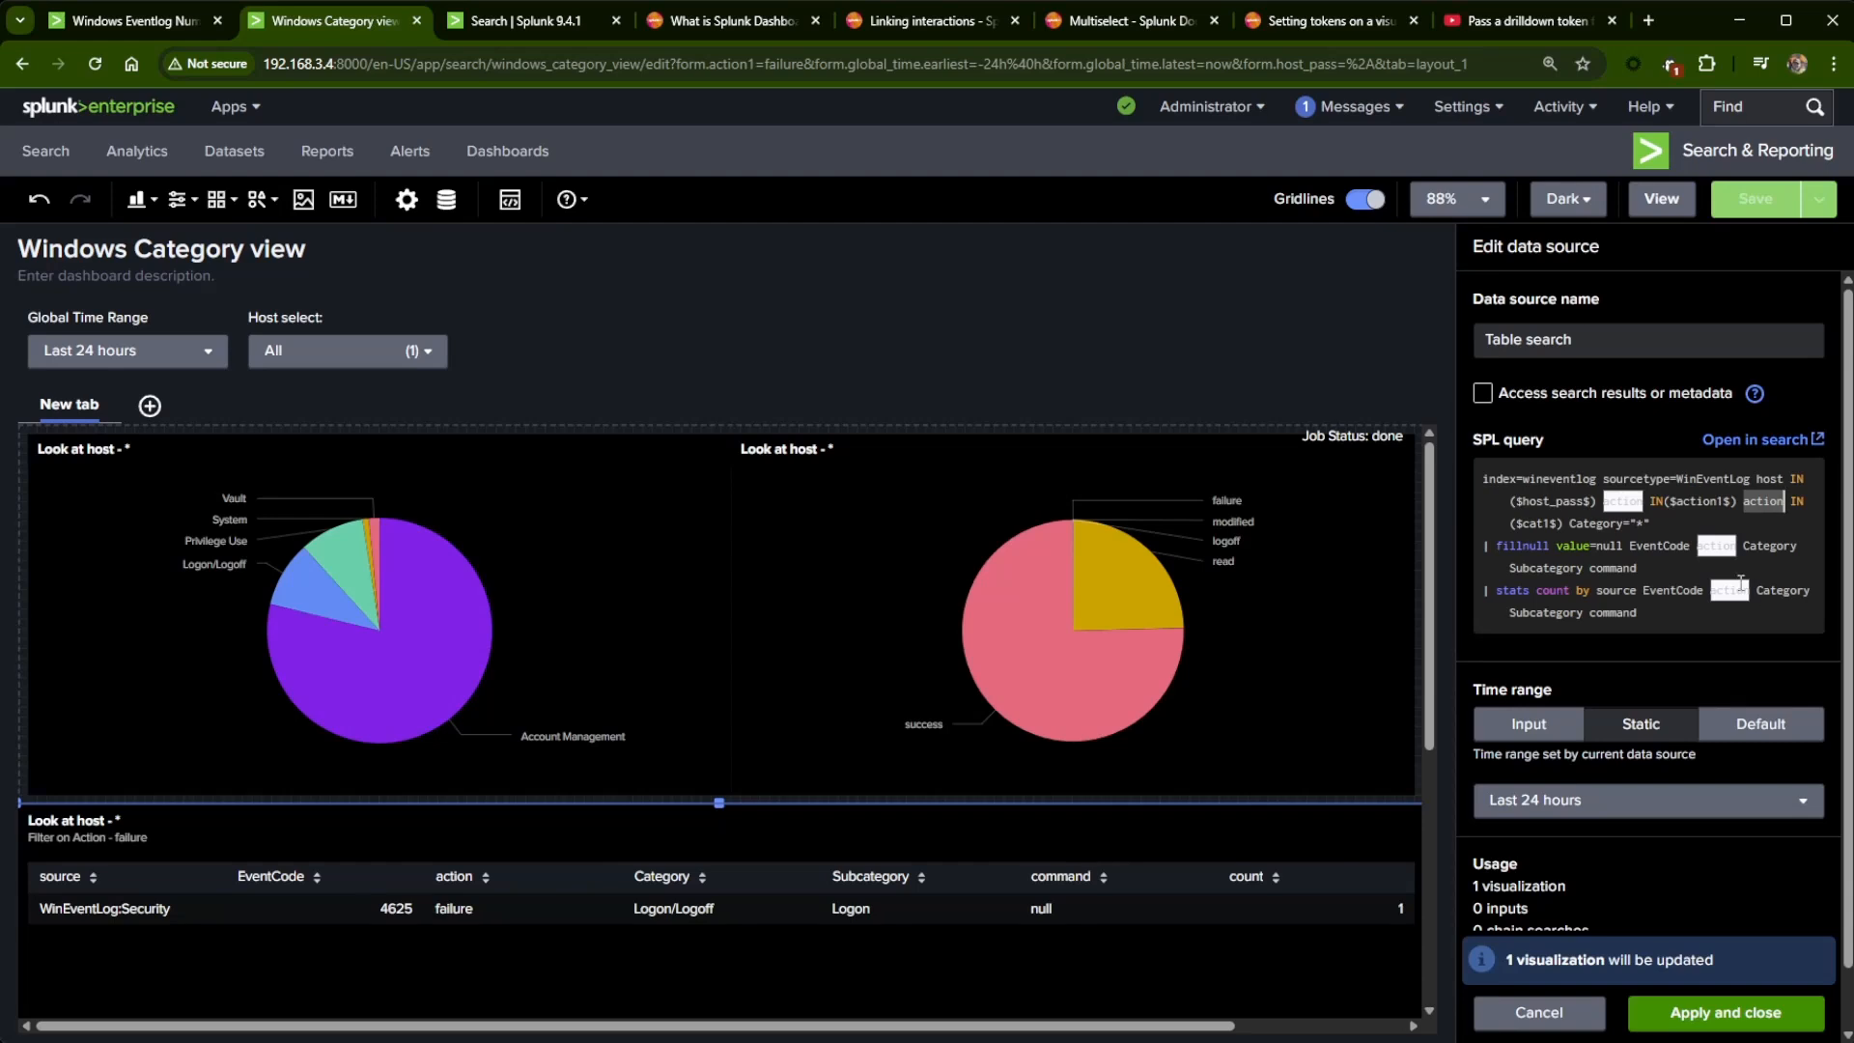
key("BackSpace")
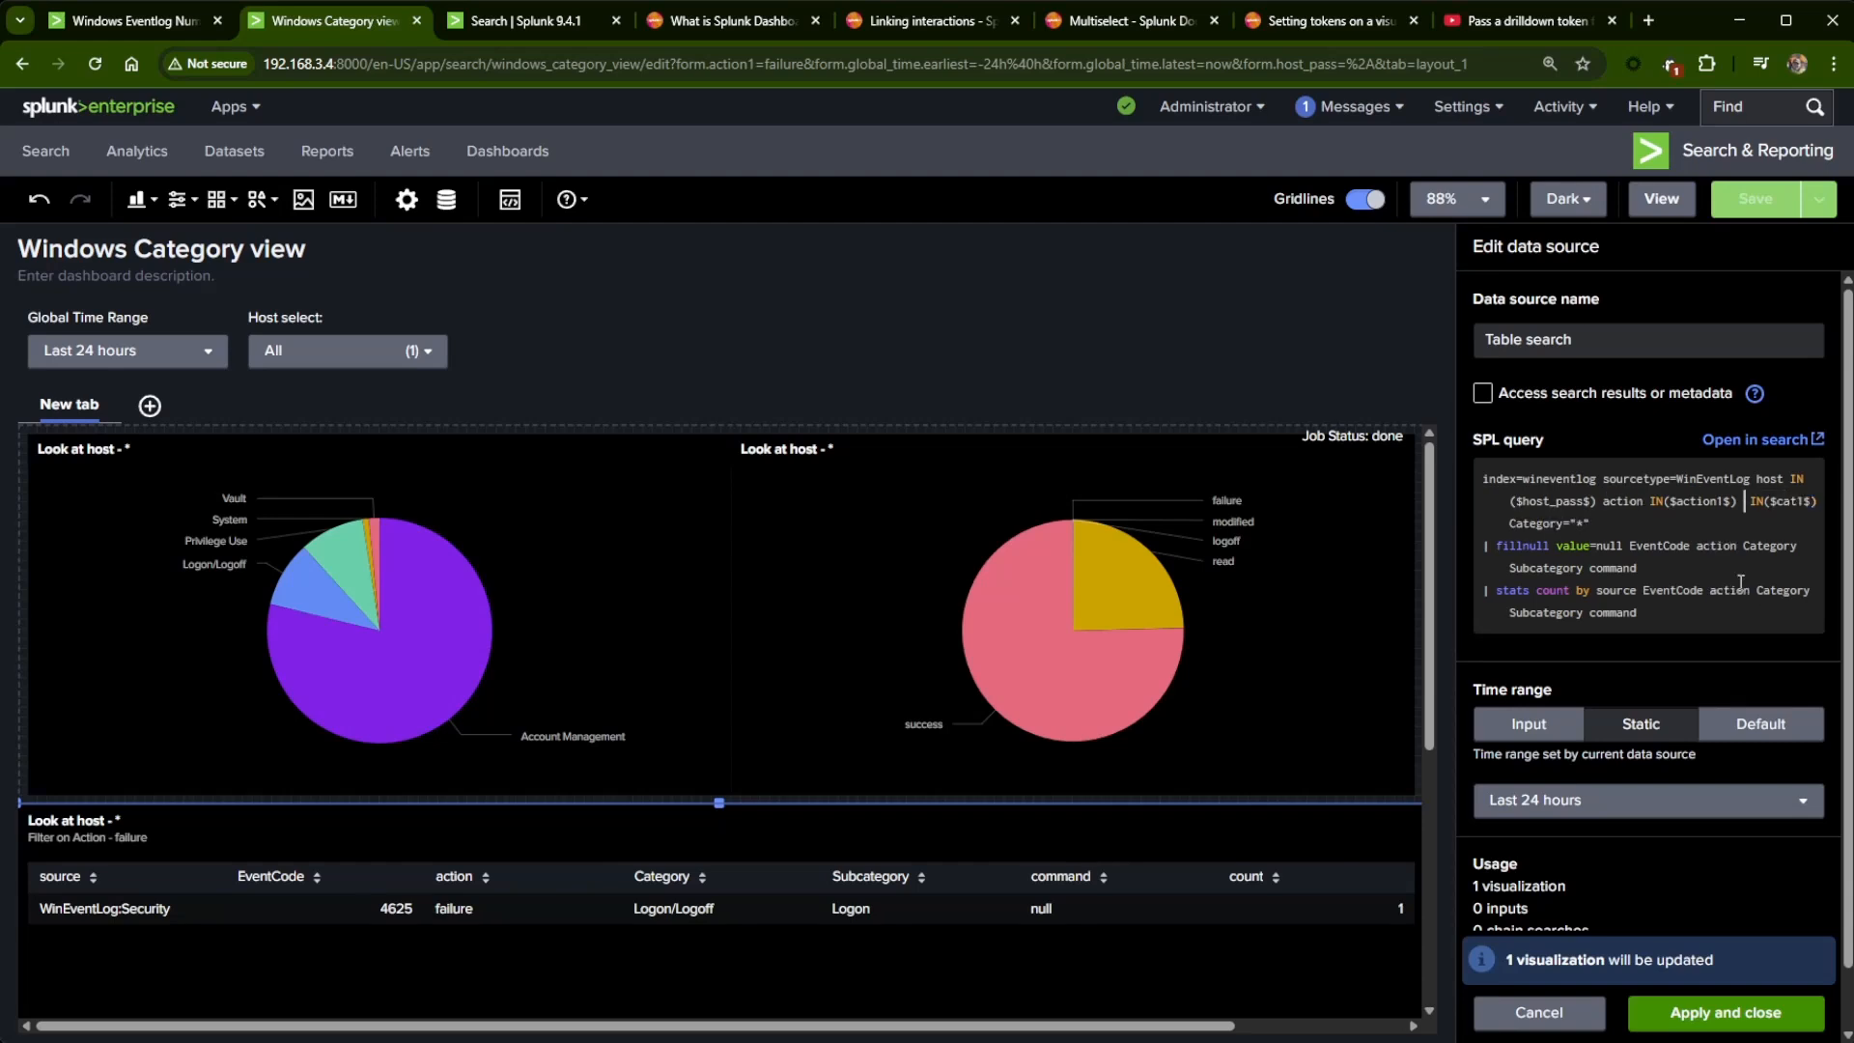
type("Category")
left_click(1681, 1022)
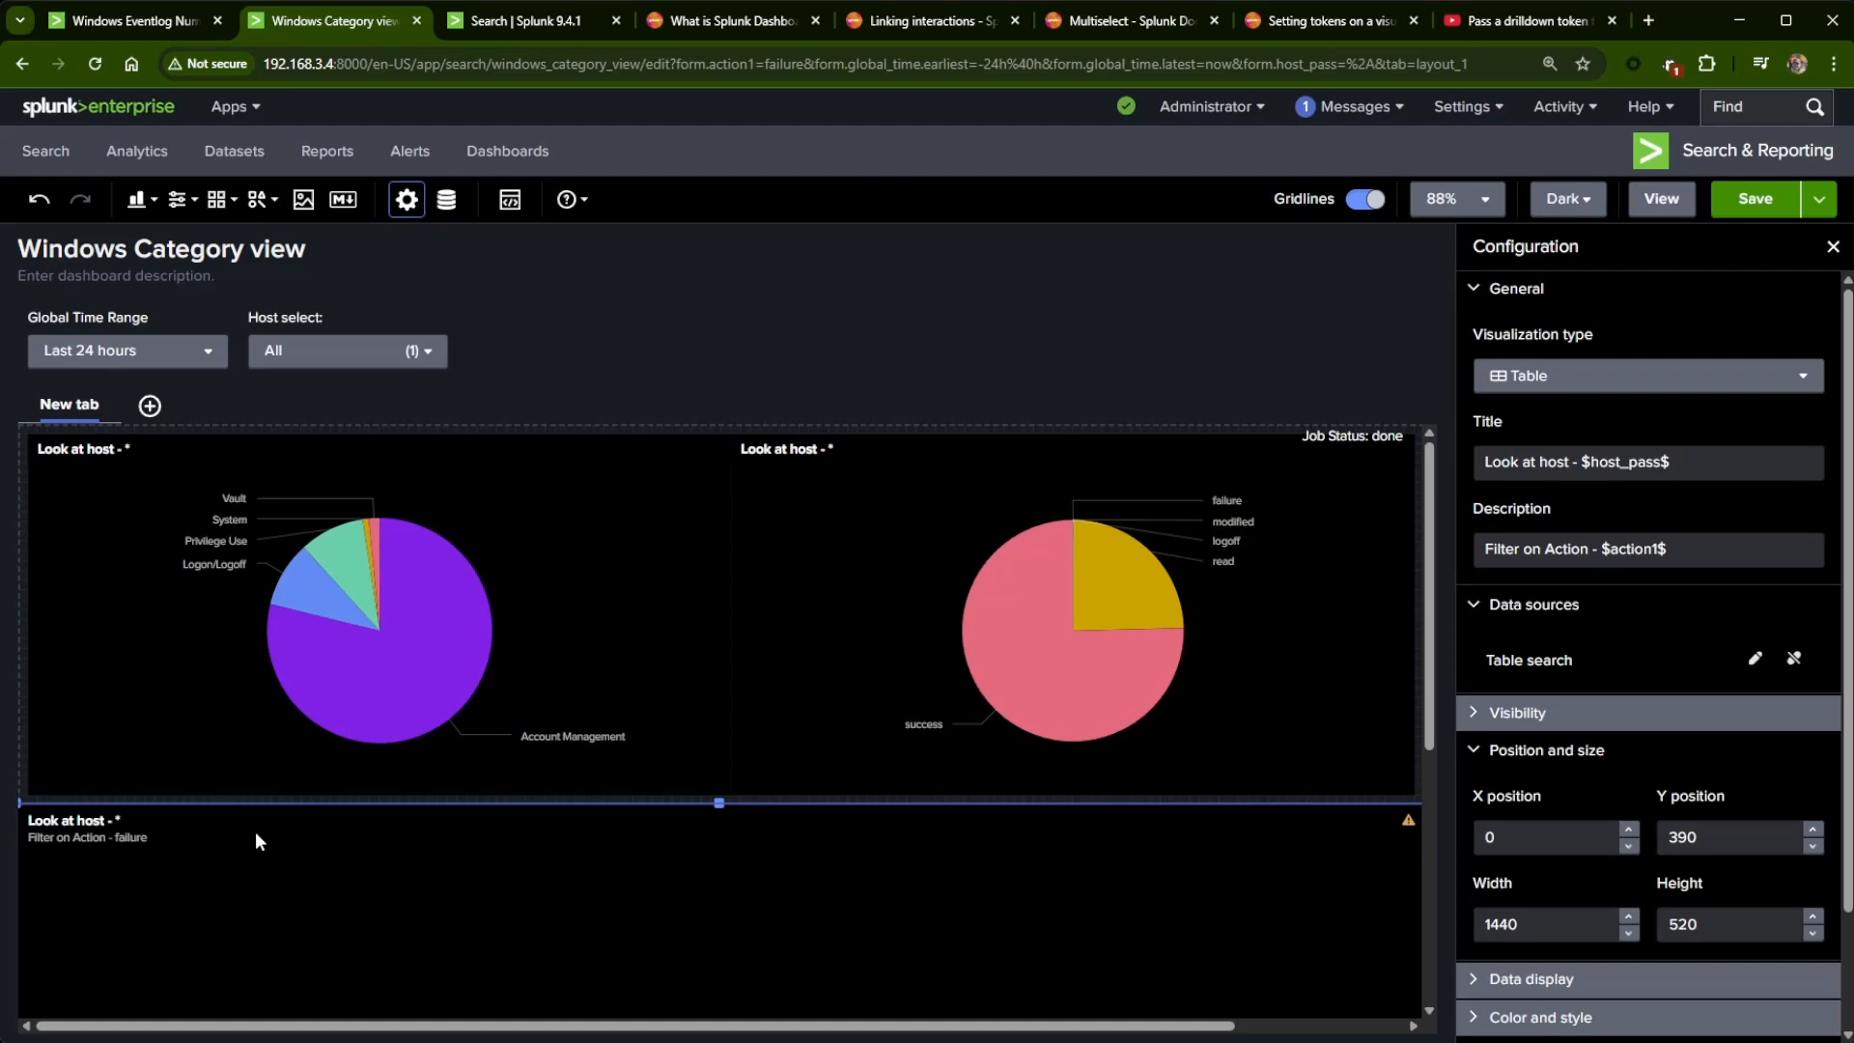
- Check the warning on the event table, then save the dashboard and switch to viewing it
scroll(415, 856, "down", 3)
scroll(856, 854, "up", 1)
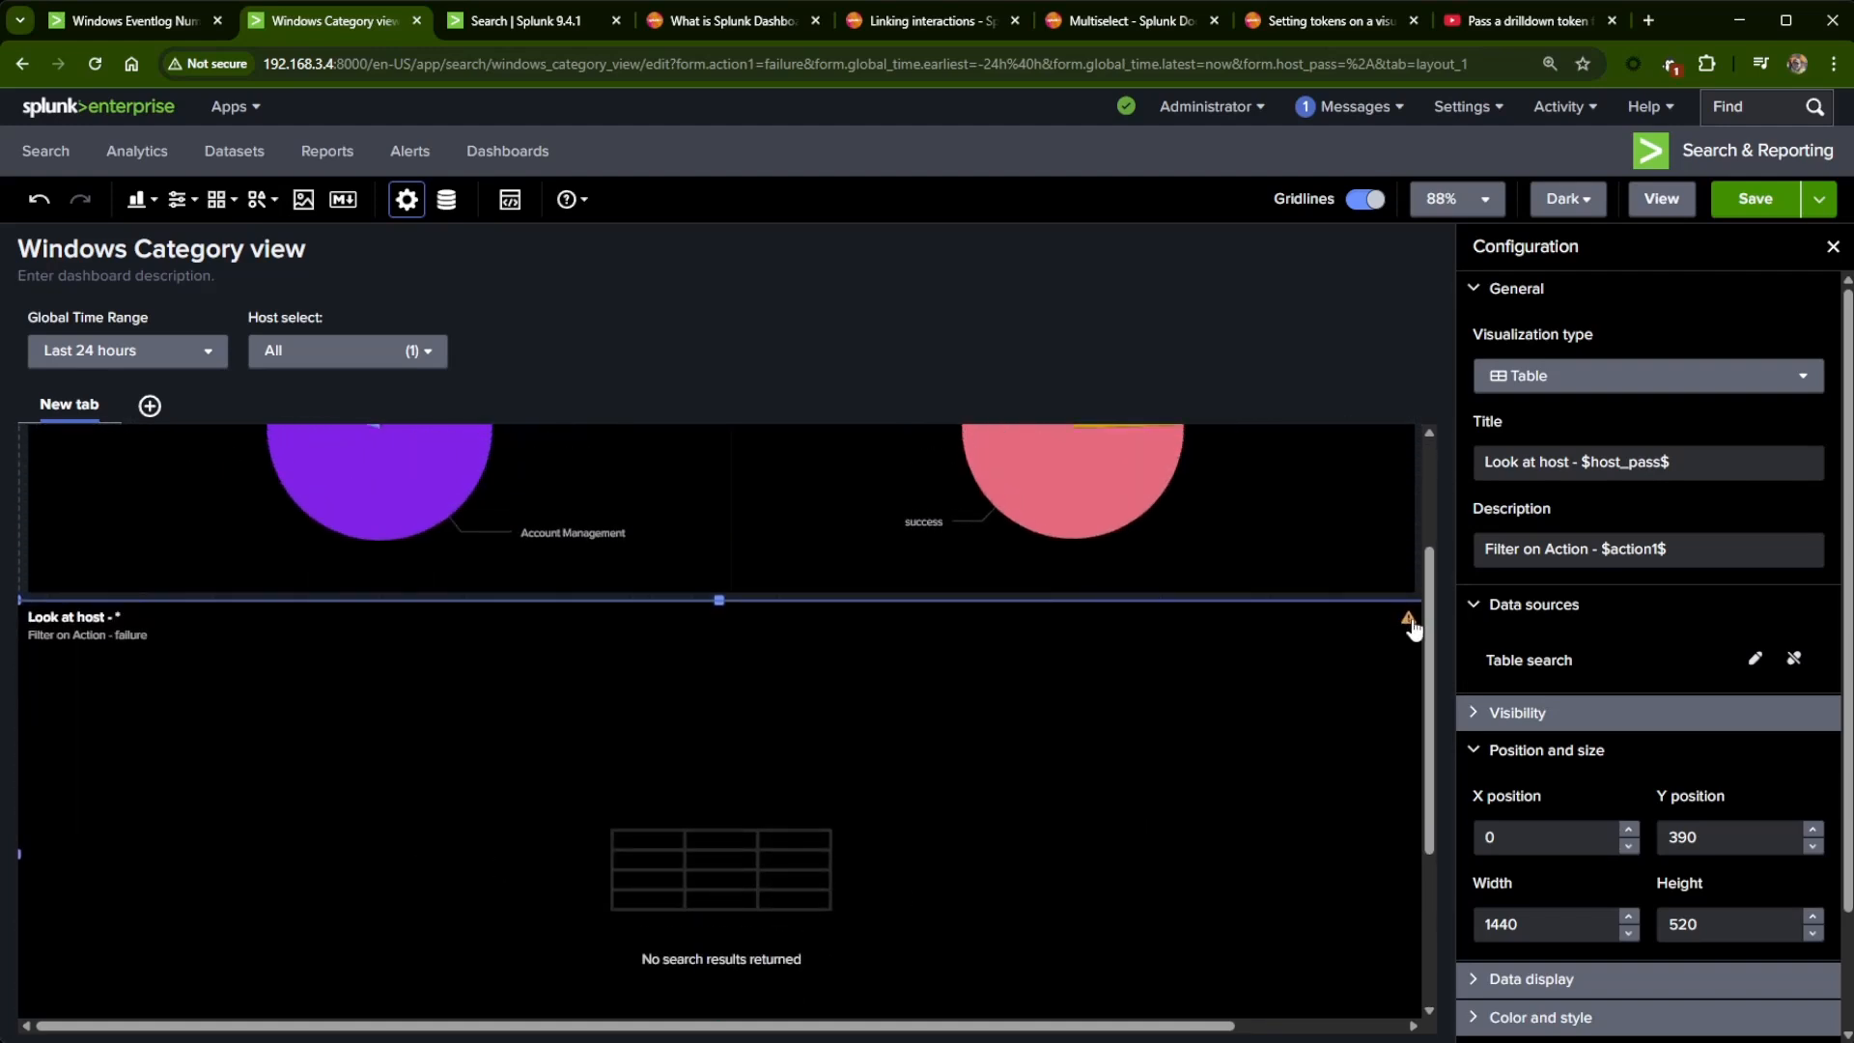
mouse_move(1408, 619)
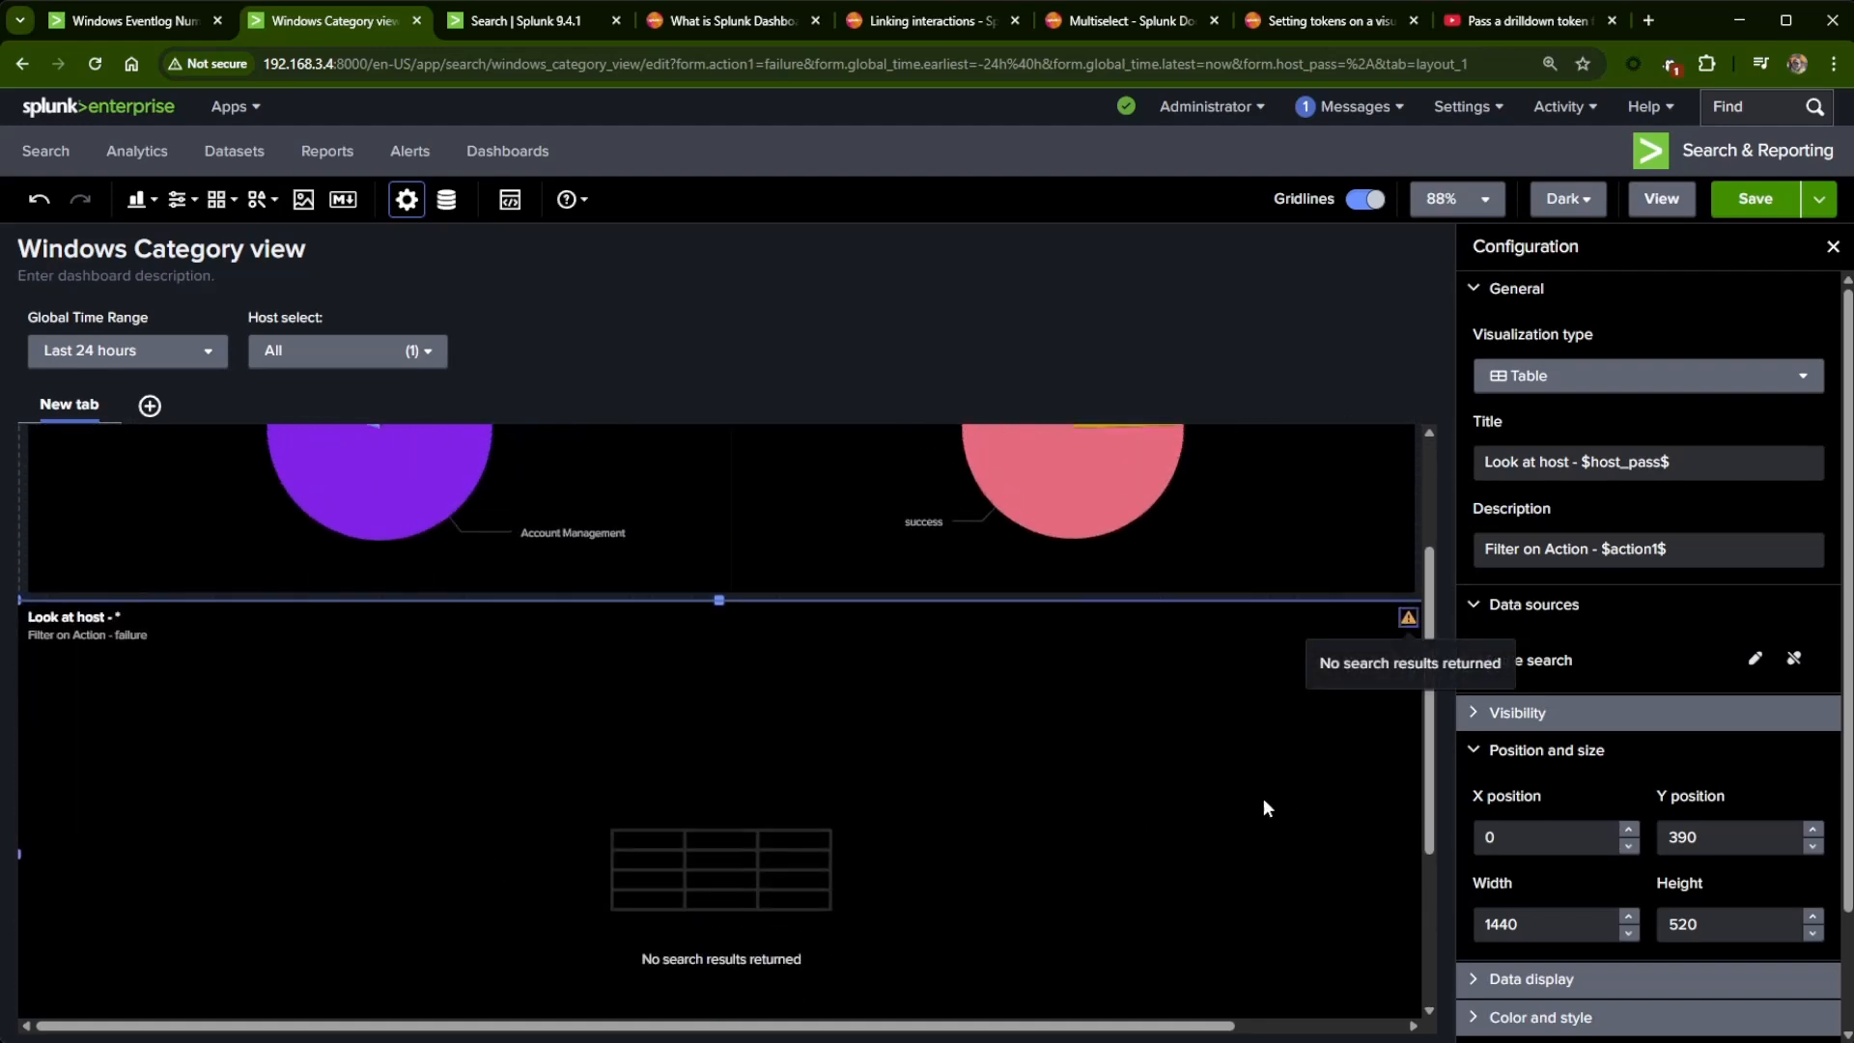
scroll(983, 808, "up", 3)
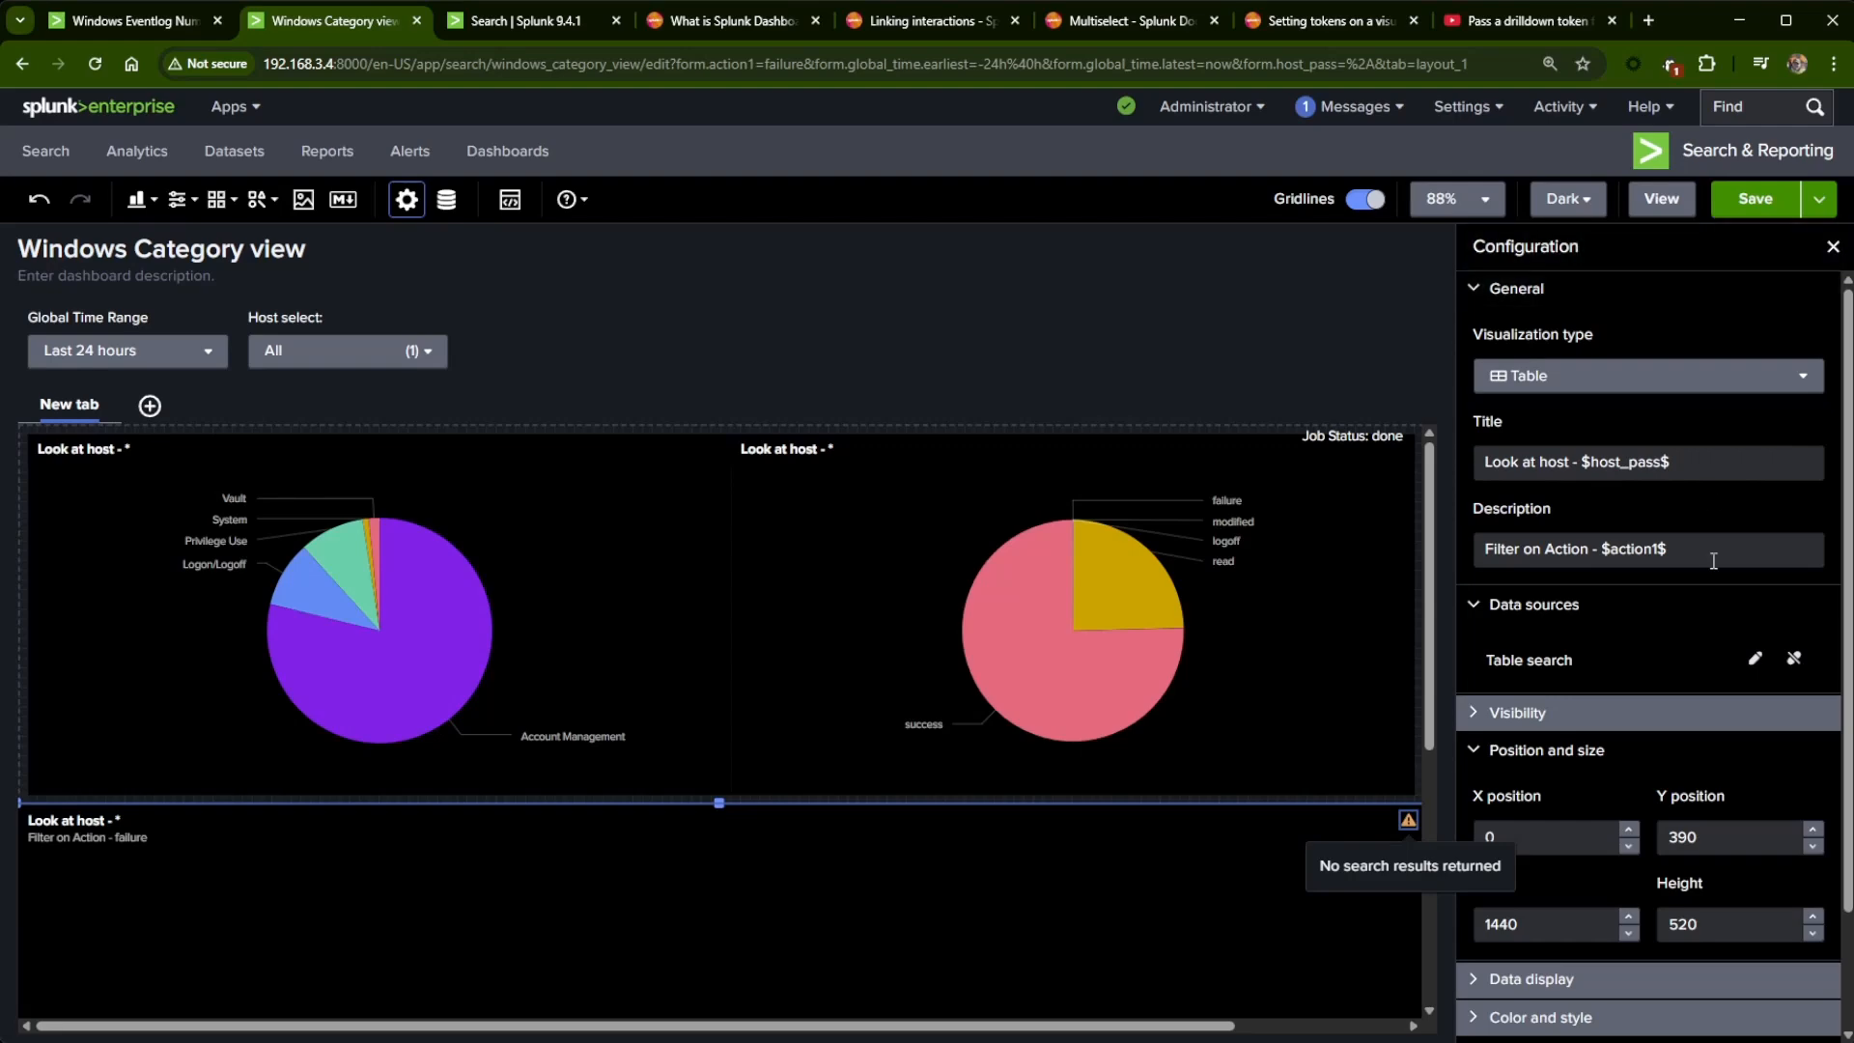
left_click(1766, 203)
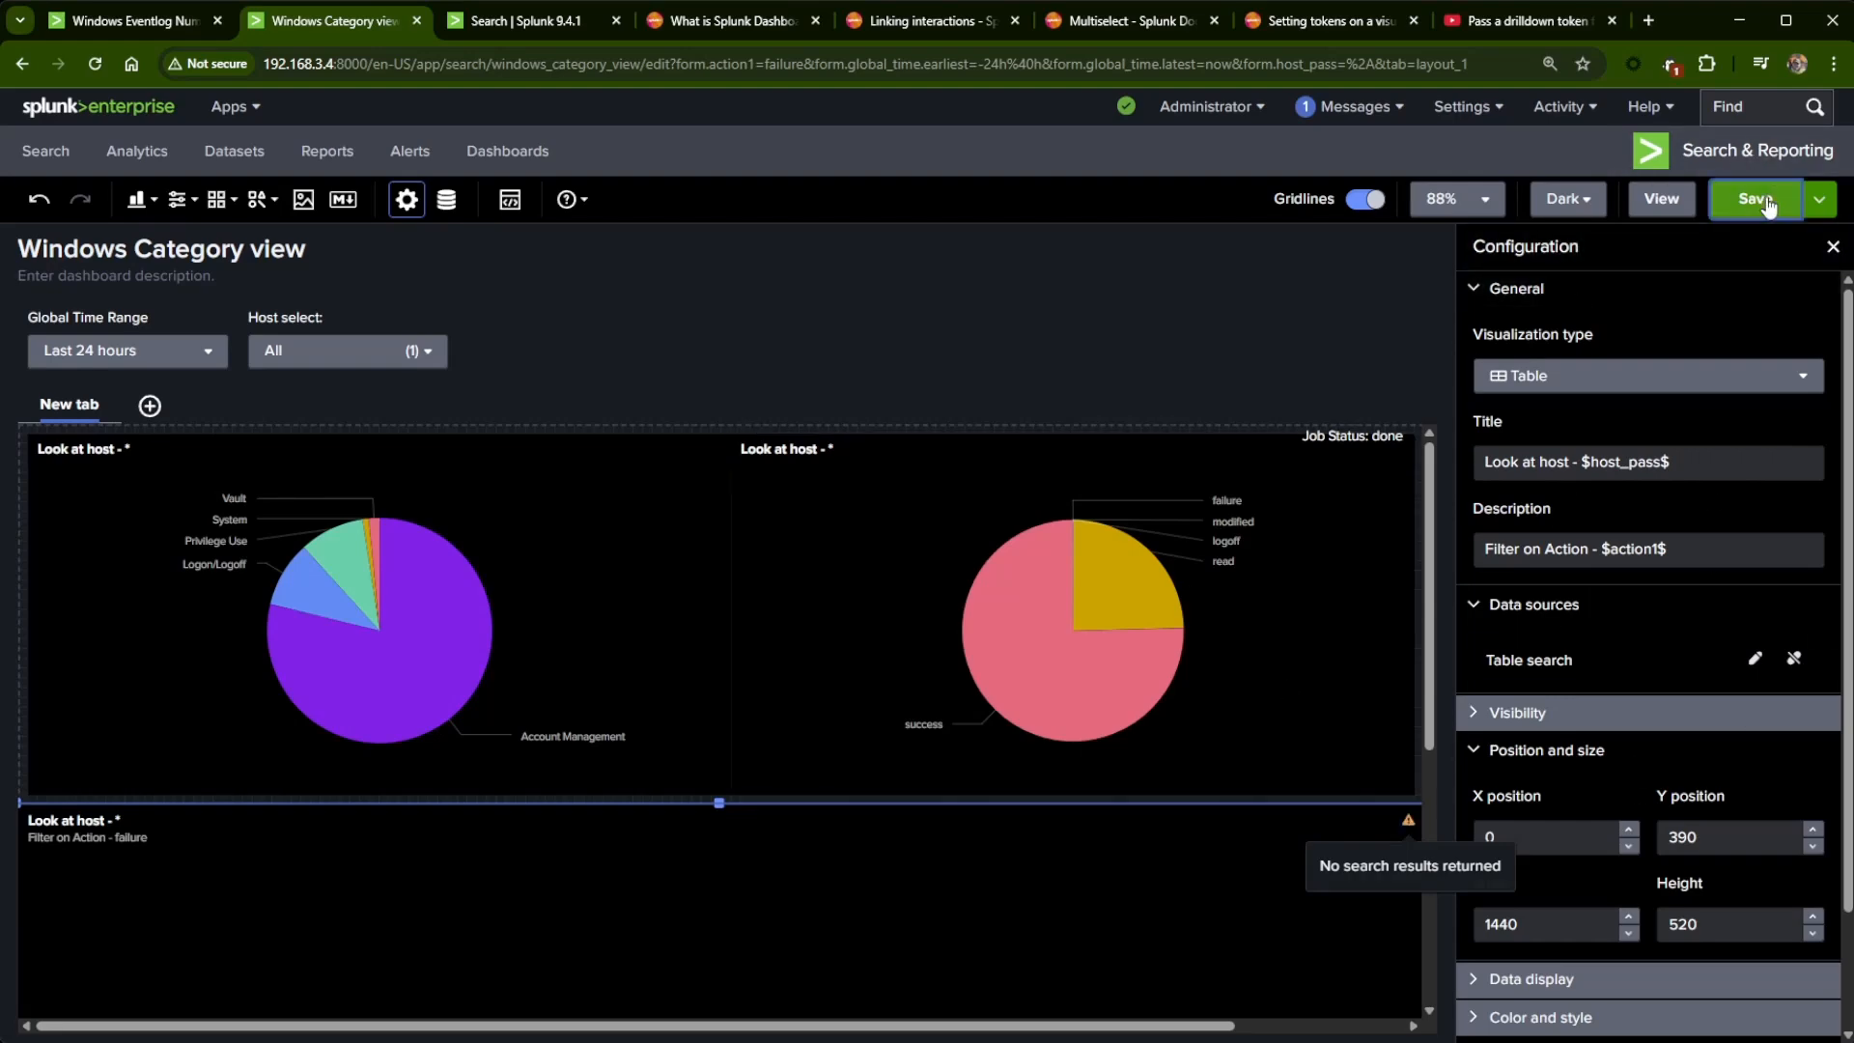
left_click(1661, 199)
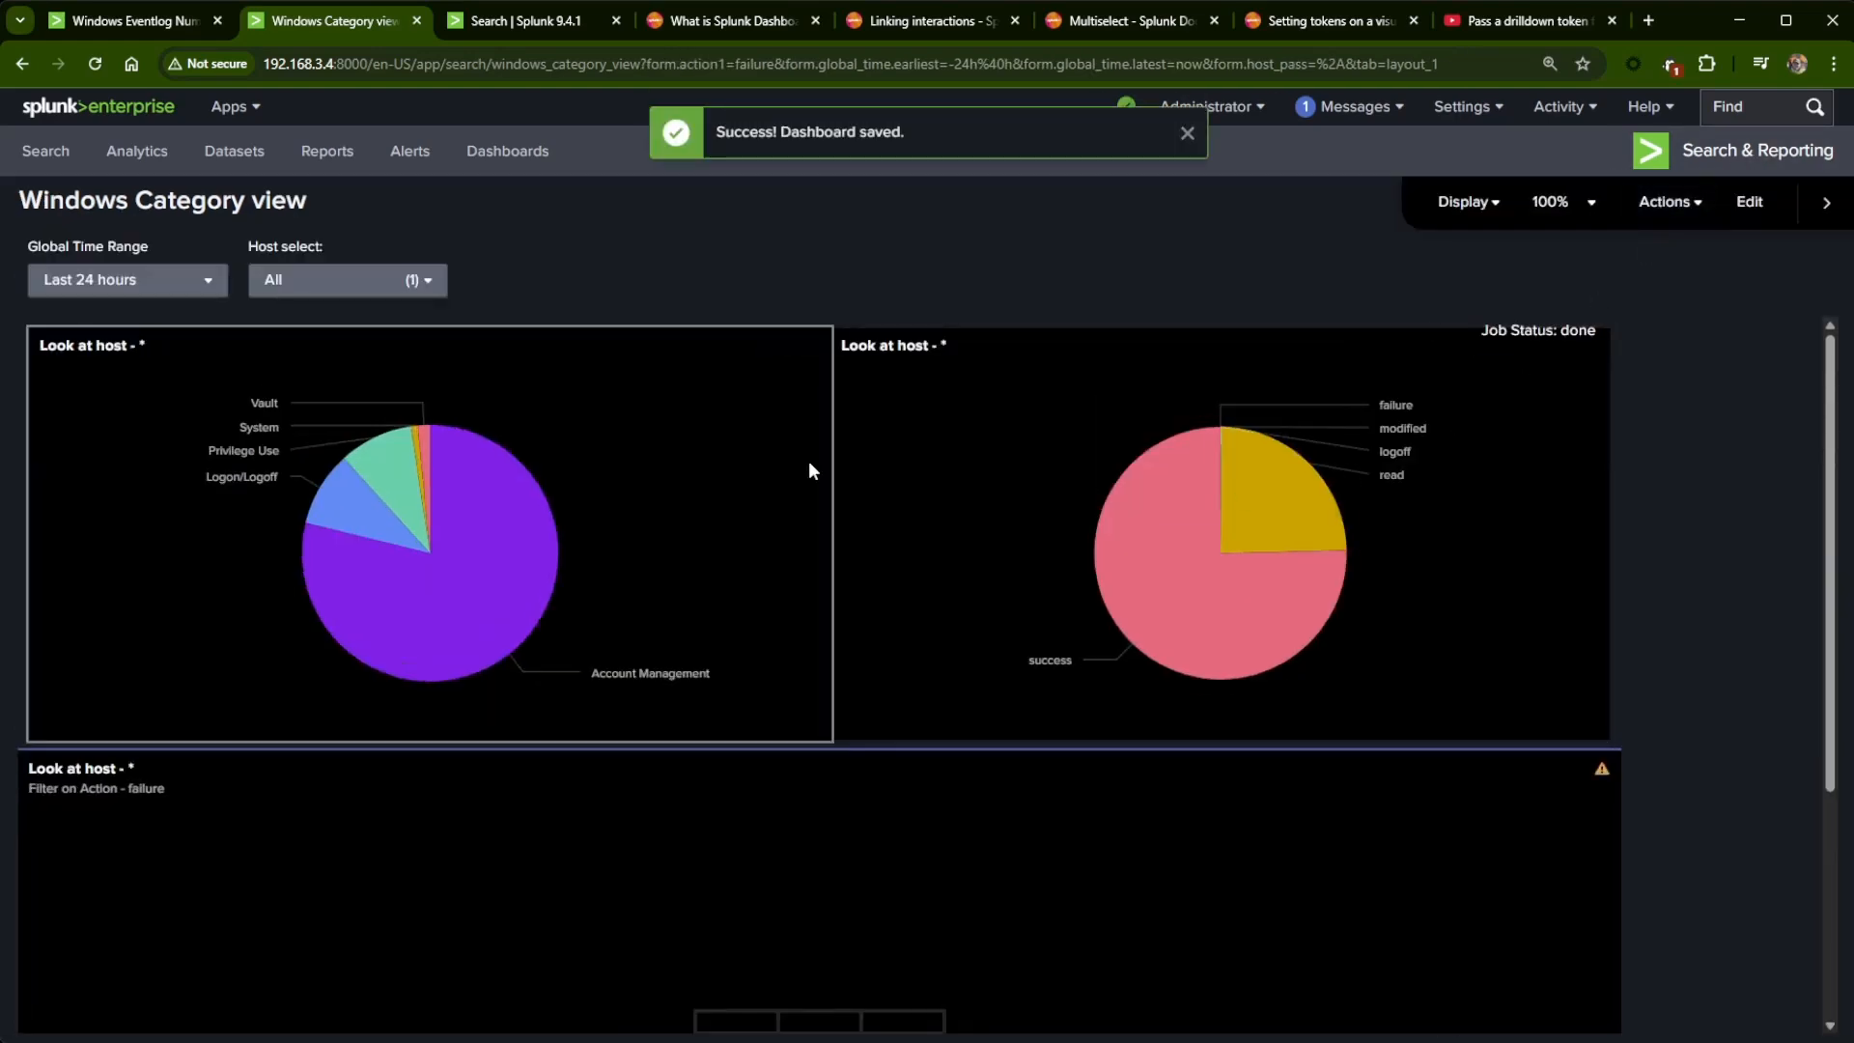
- Close the Windows Category view and search tabs, and reopen the view by drilling down on the first host in Windows Eventlog Numbers
left_click(419, 20)
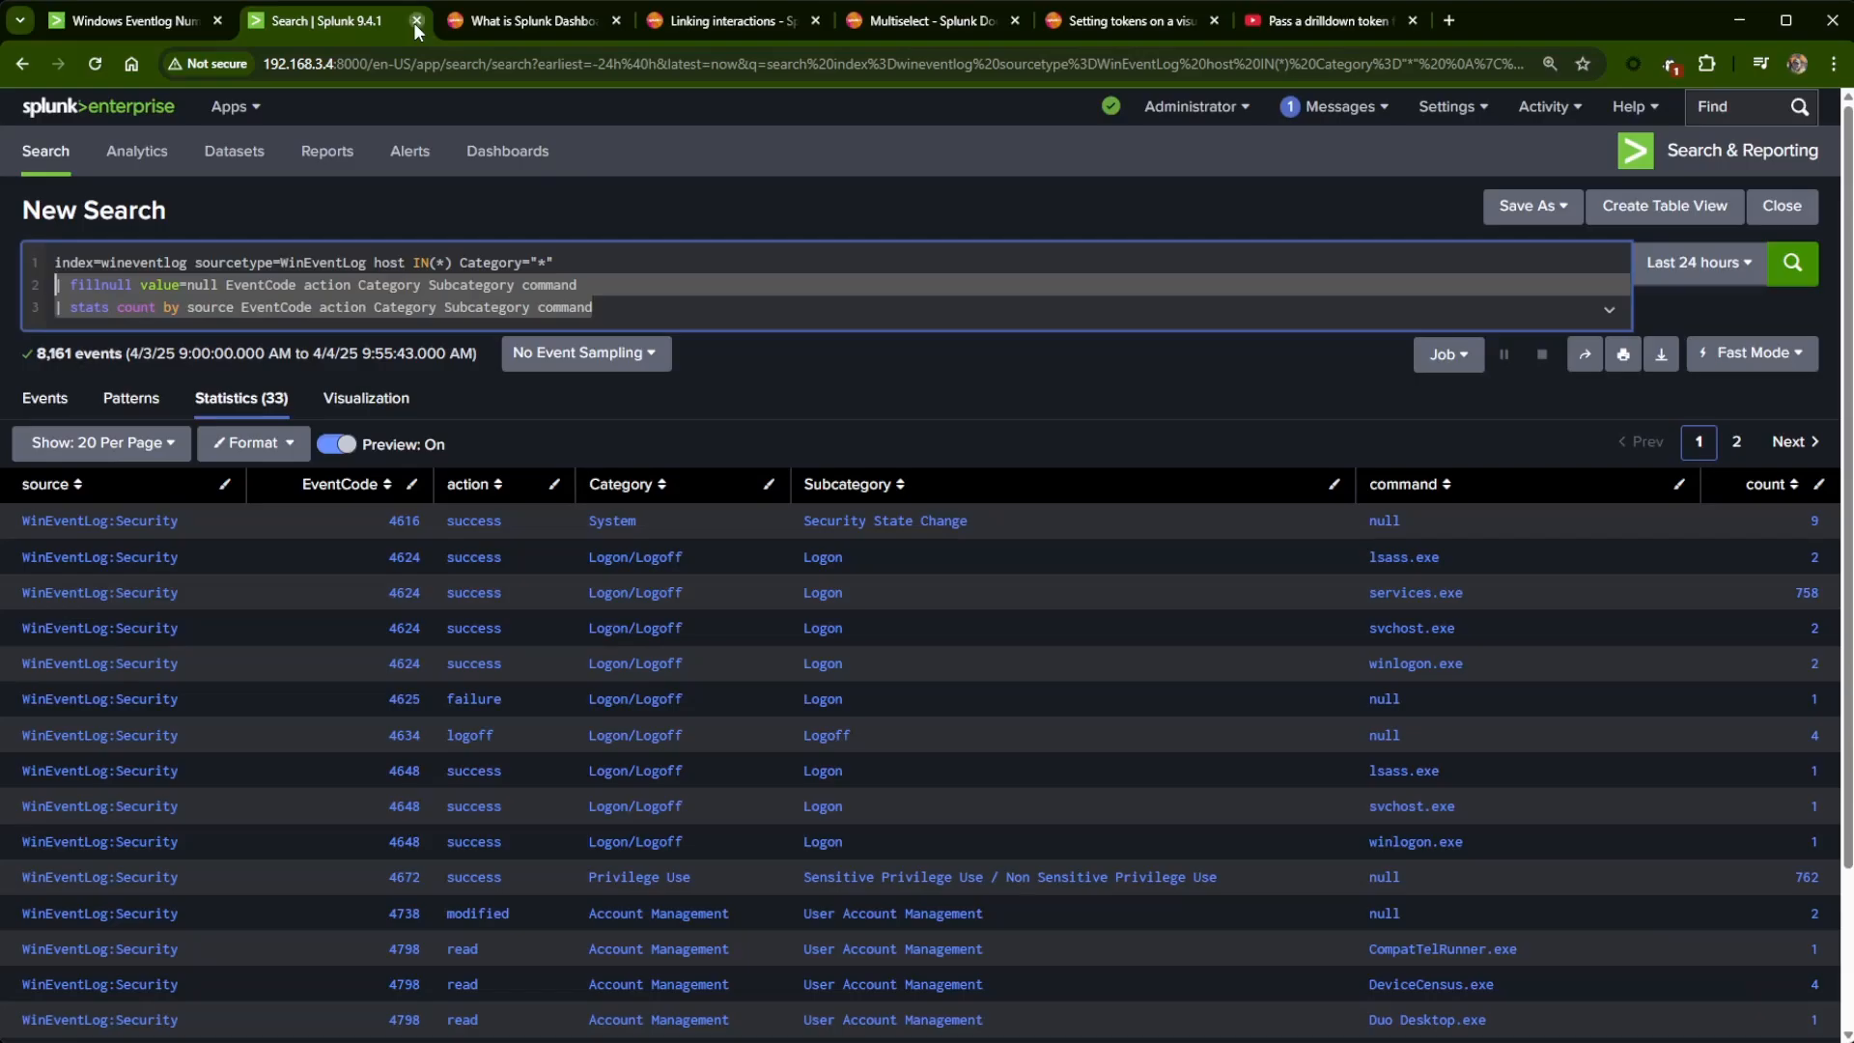
left_click(413, 21)
left_click(139, 23)
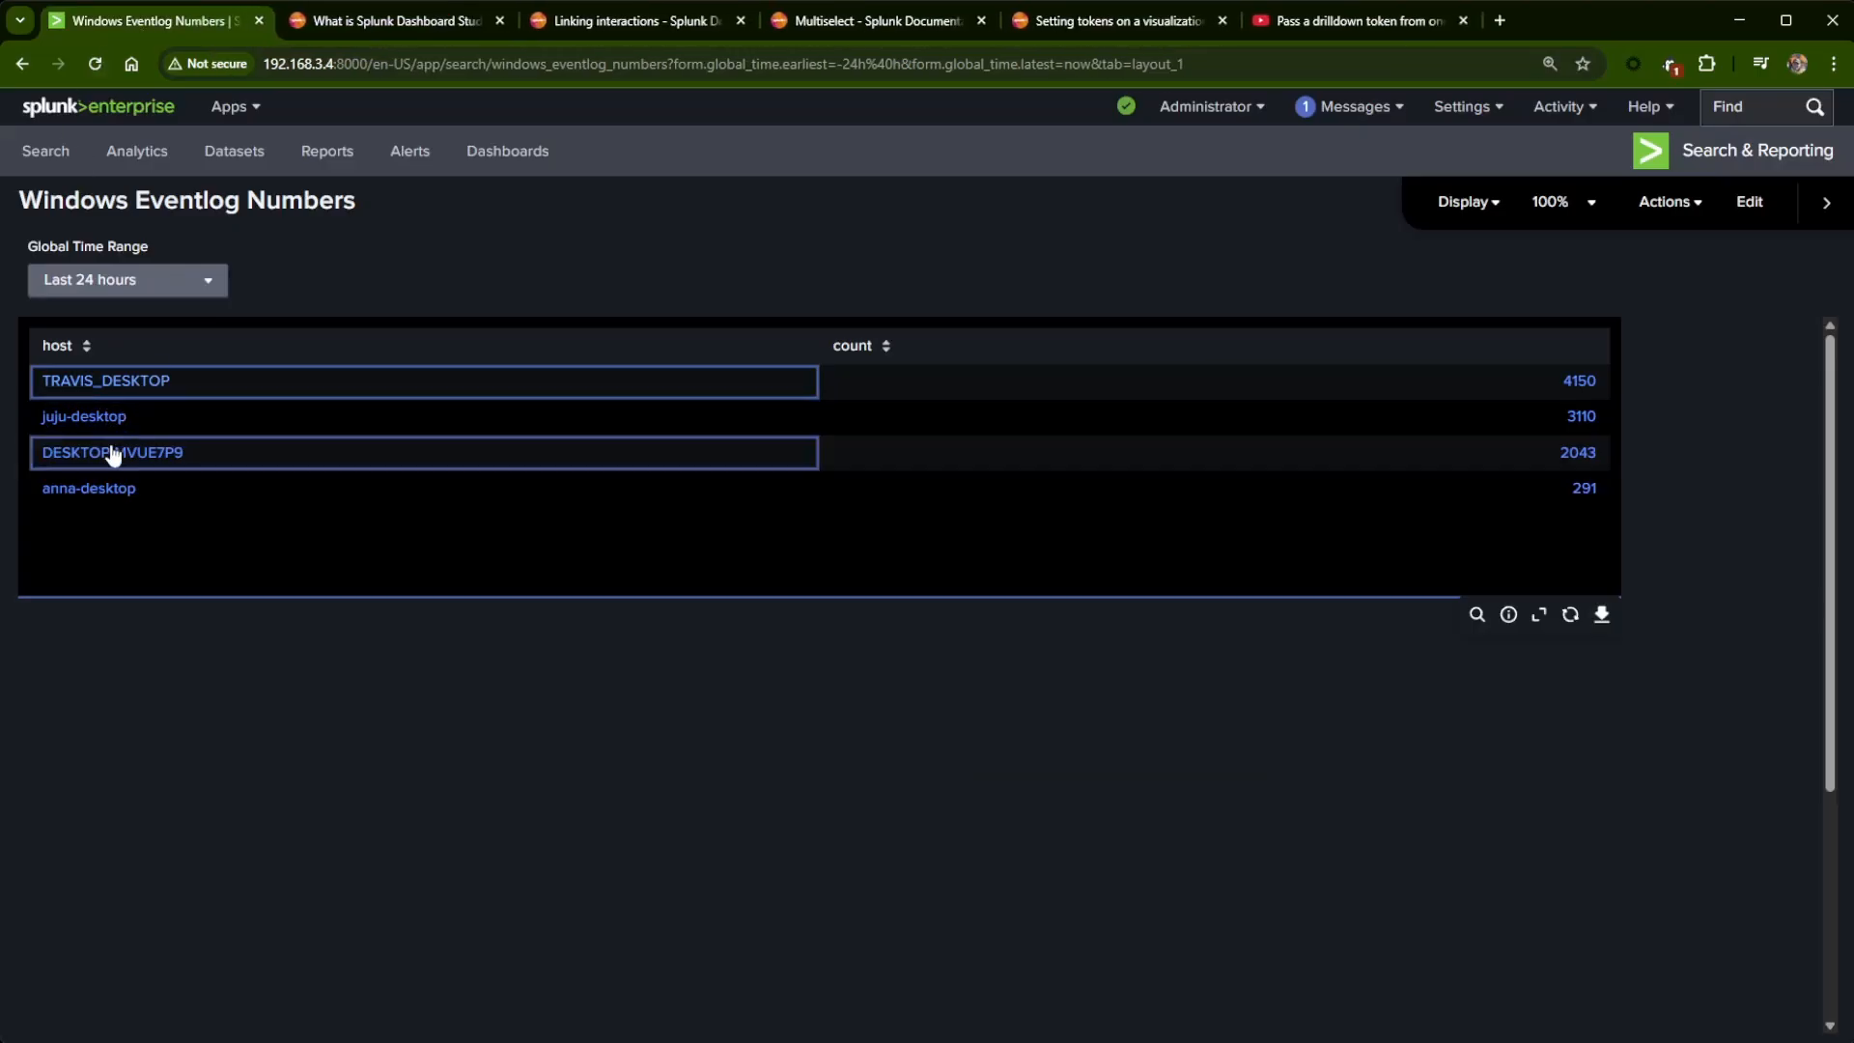
left_click(99, 386)
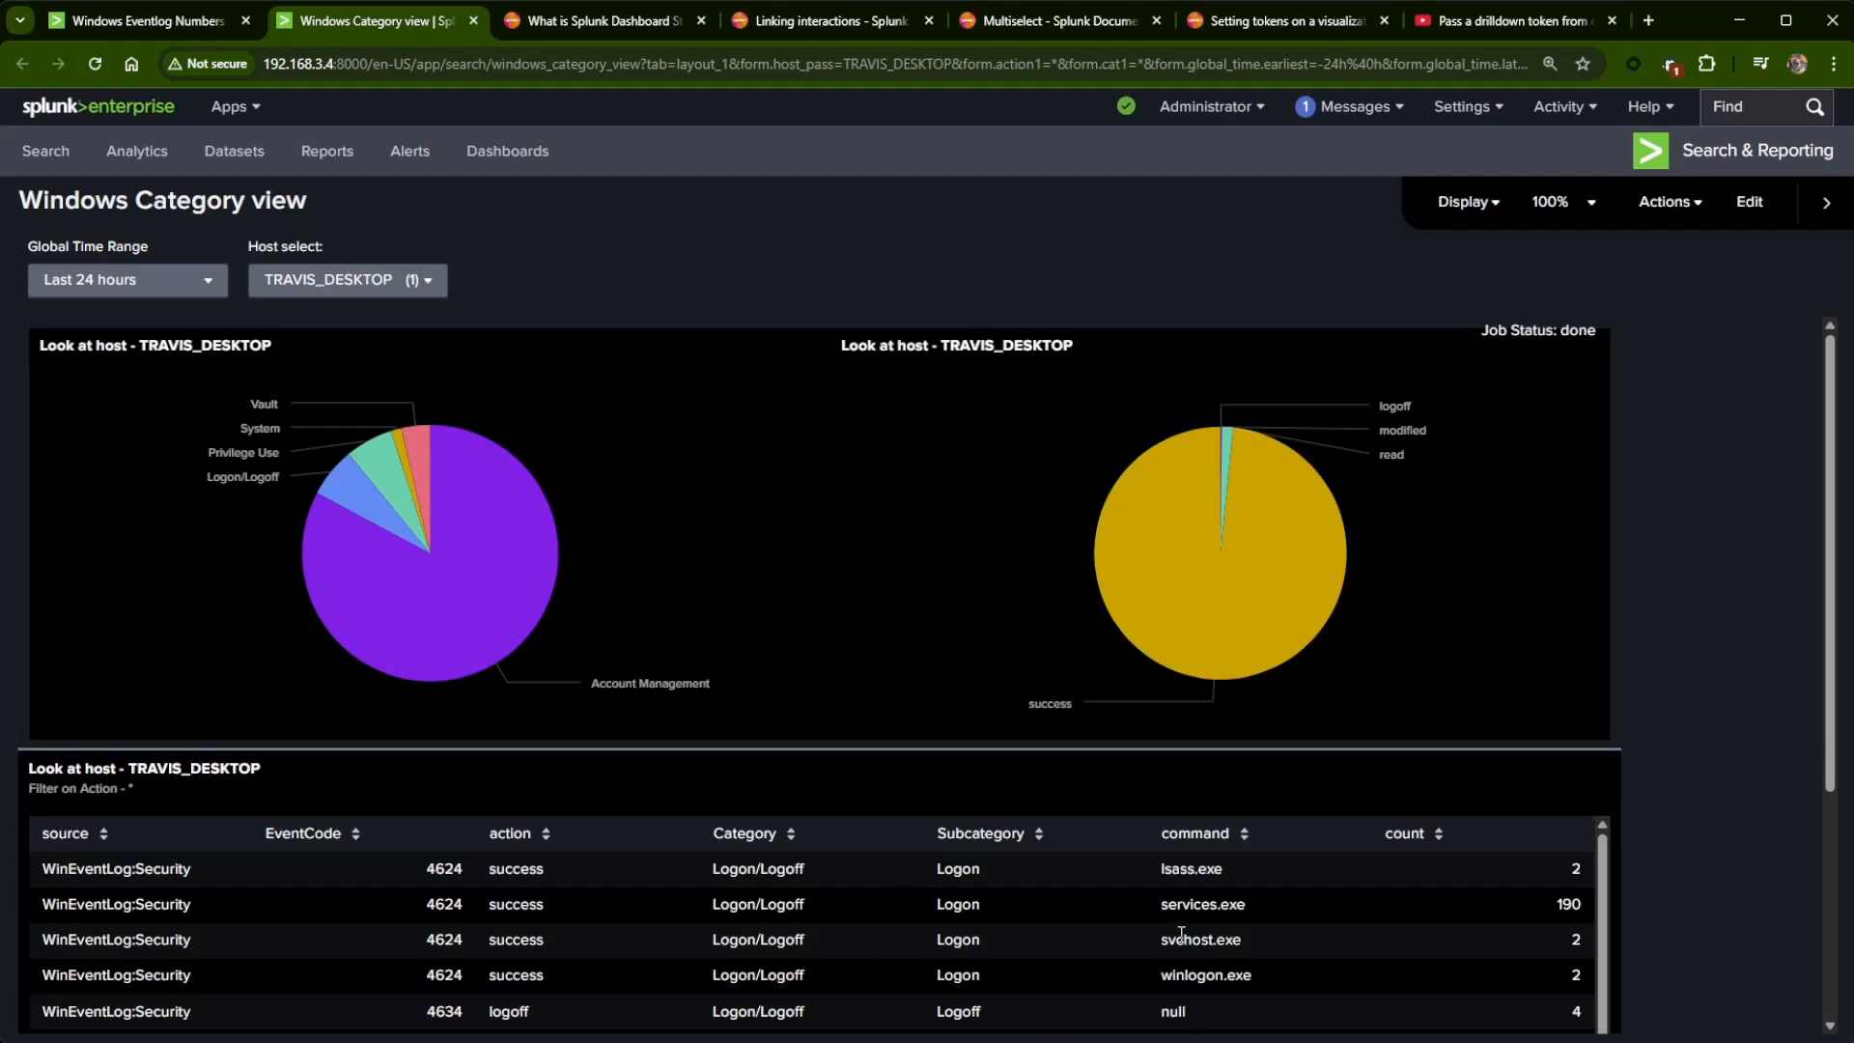
- Review the host's unfiltered event table and test the category filter with the Vault slice of the pie chart
scroll(1181, 935, "down", 3)
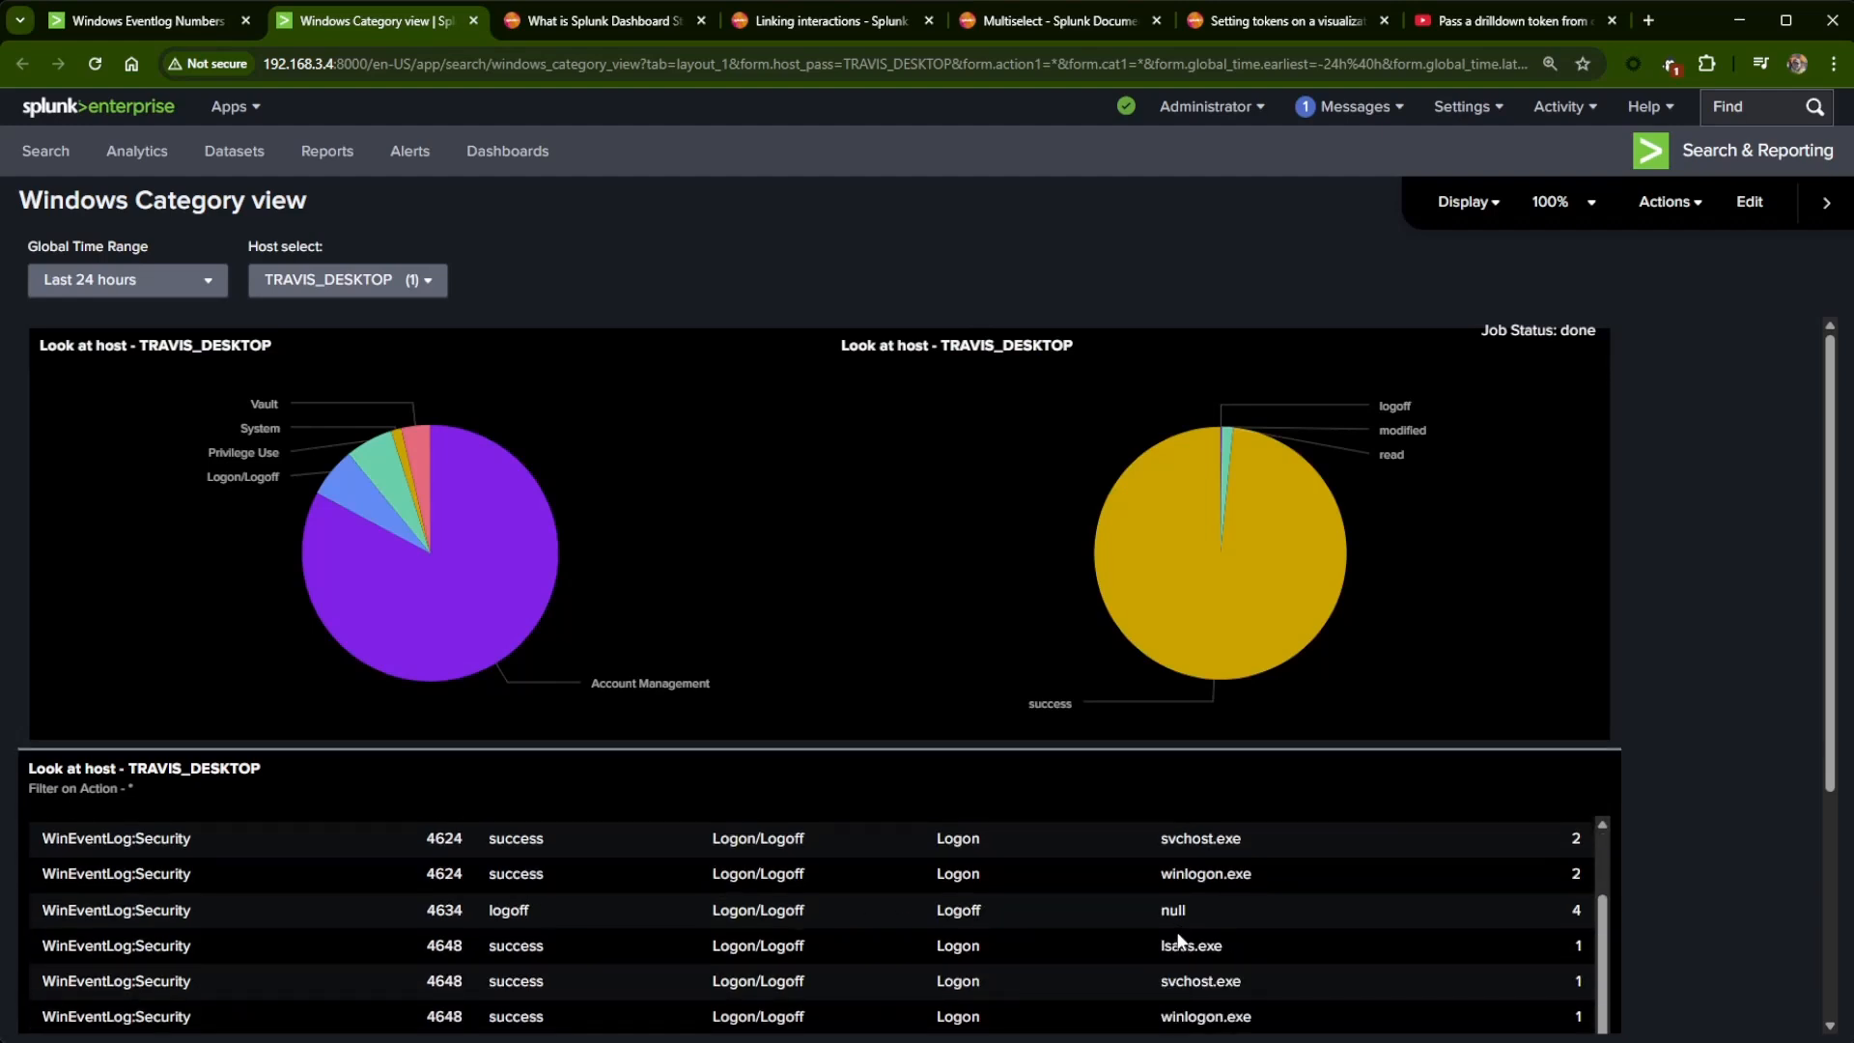
scroll(1173, 939, "down", 3)
scroll(1171, 942, "up", 6)
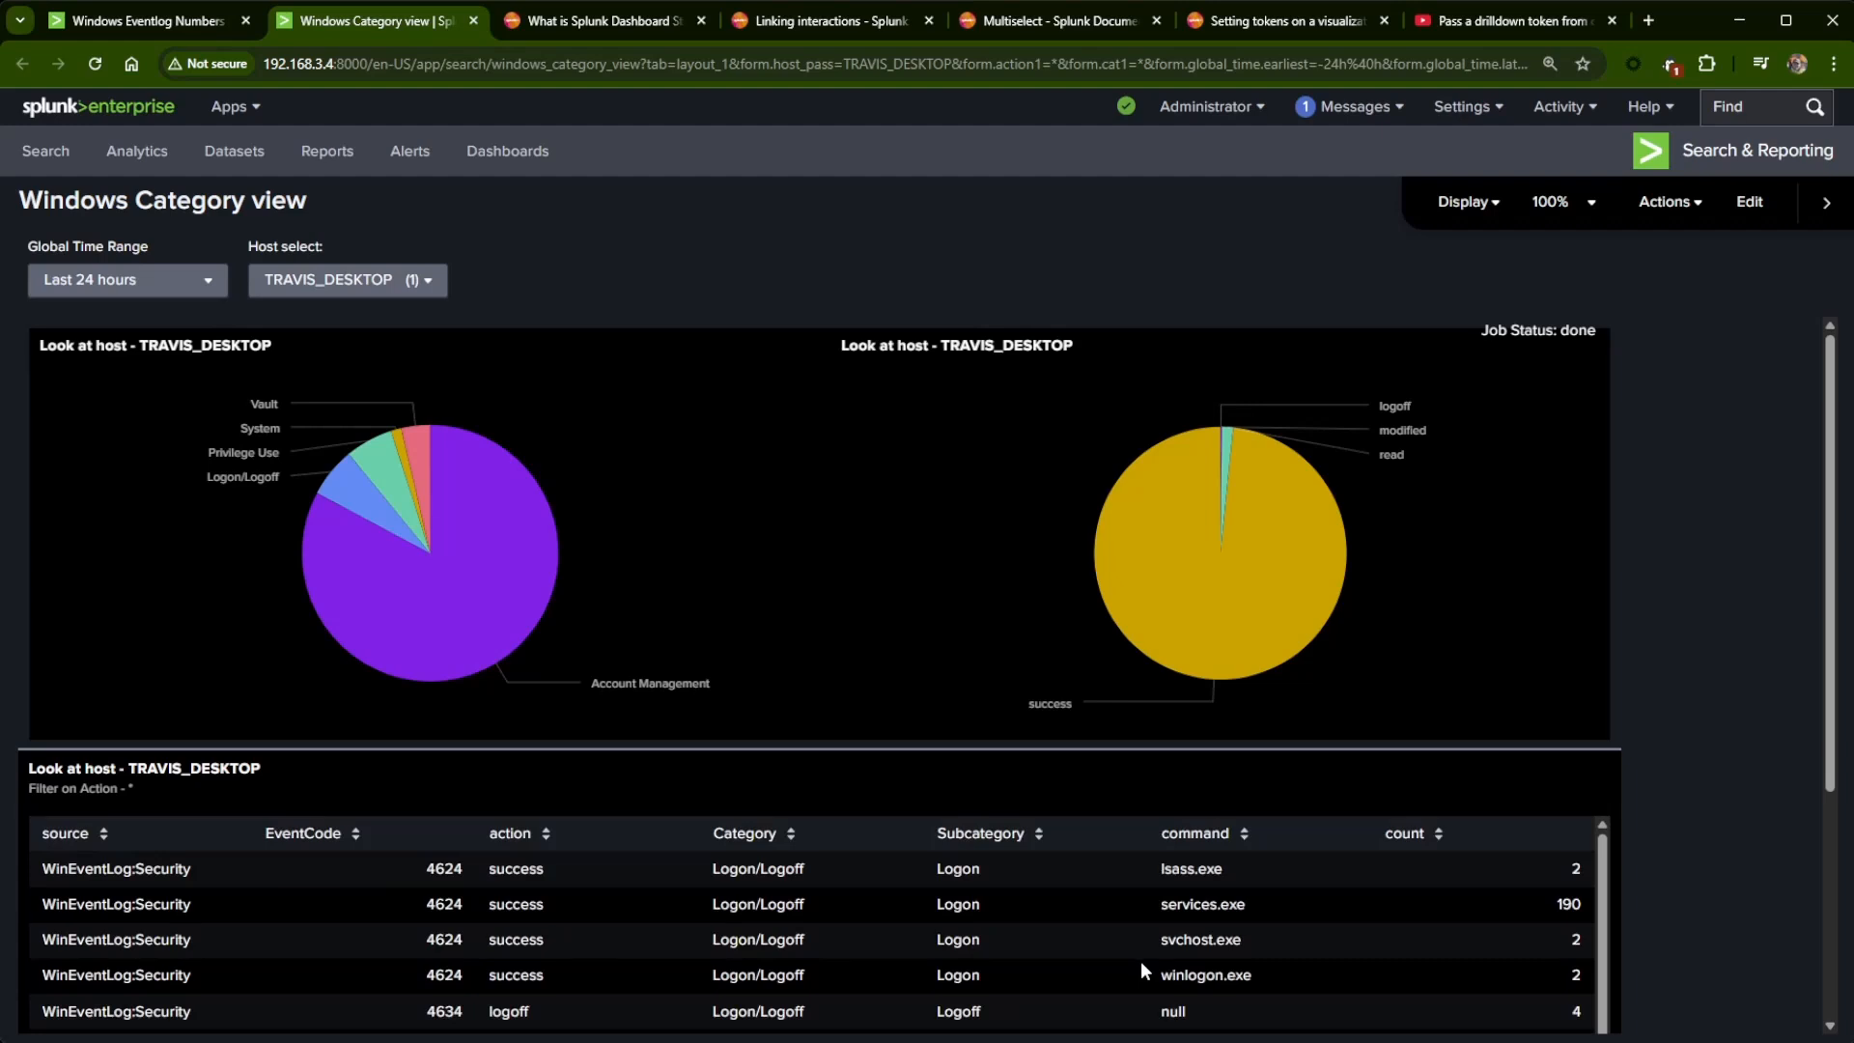
left_click(430, 464)
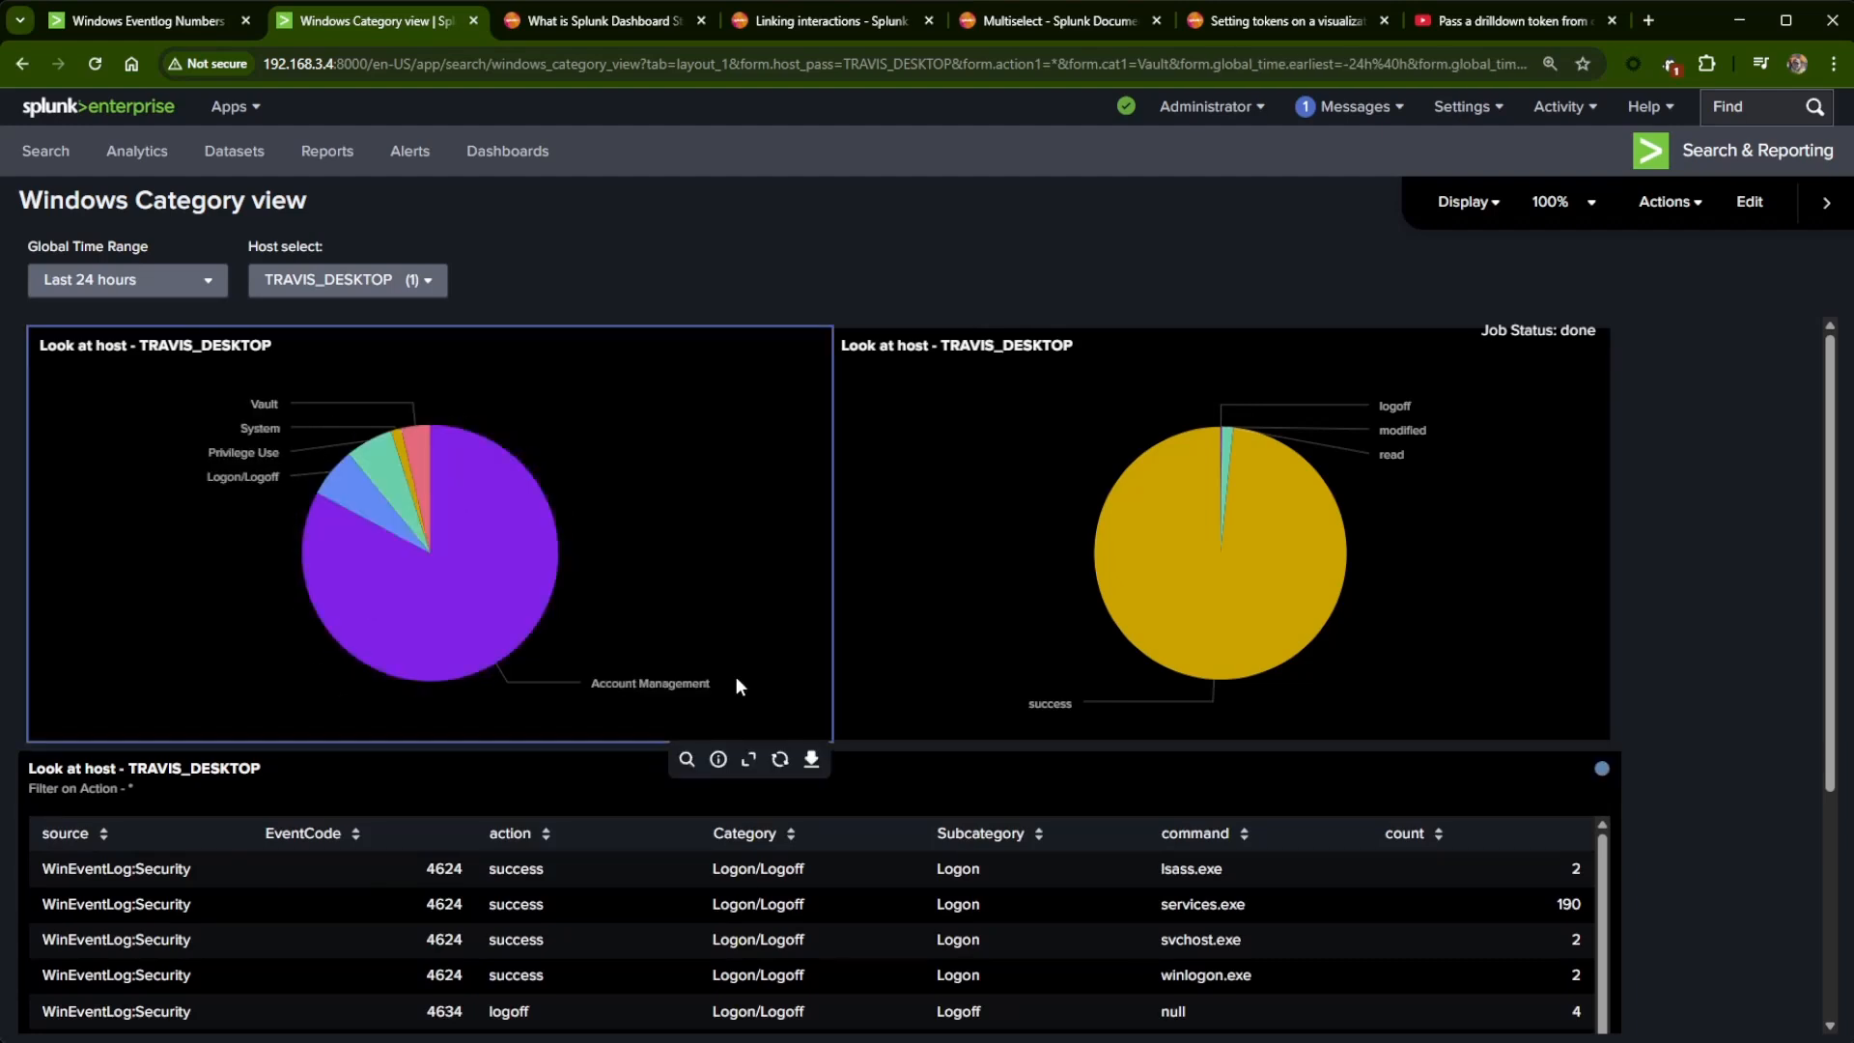
- Extend the event table's description with "and Category - $cat1$", save the dashboard and return to viewing it
left_click(1751, 202)
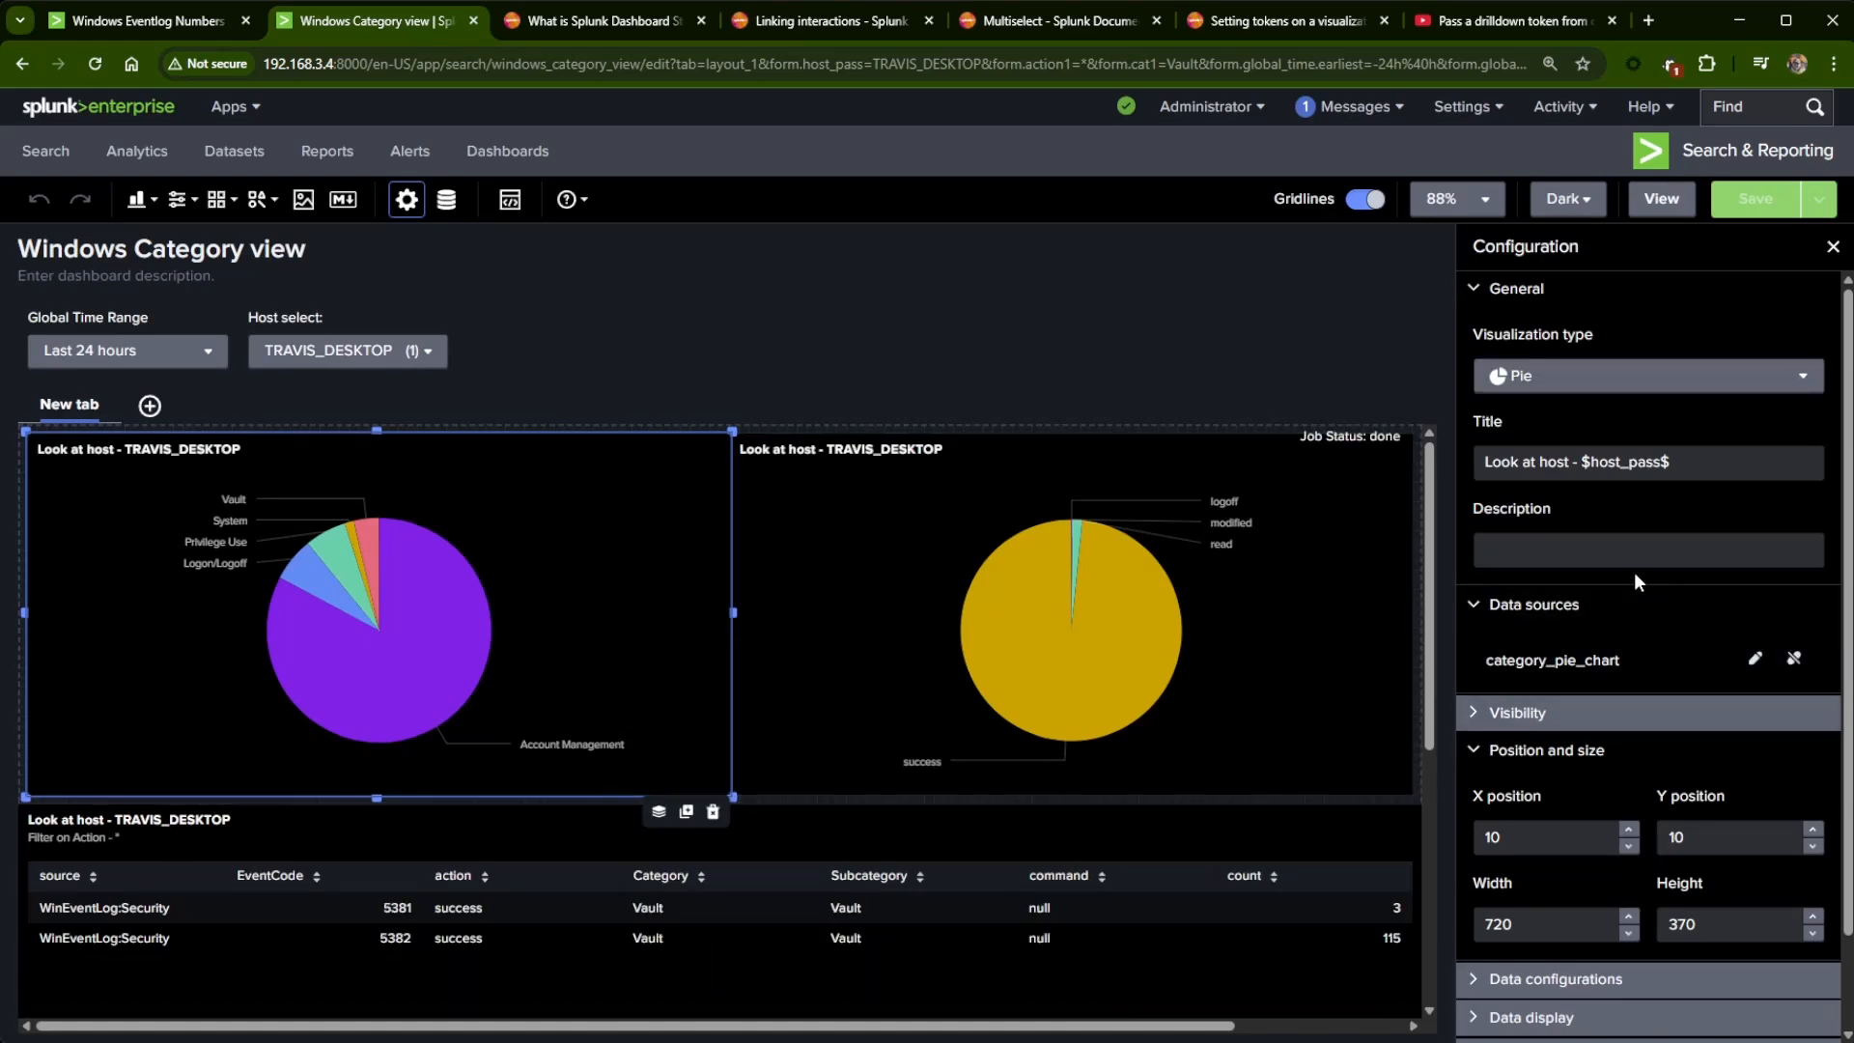
left_click(400, 836)
left_click(1735, 560)
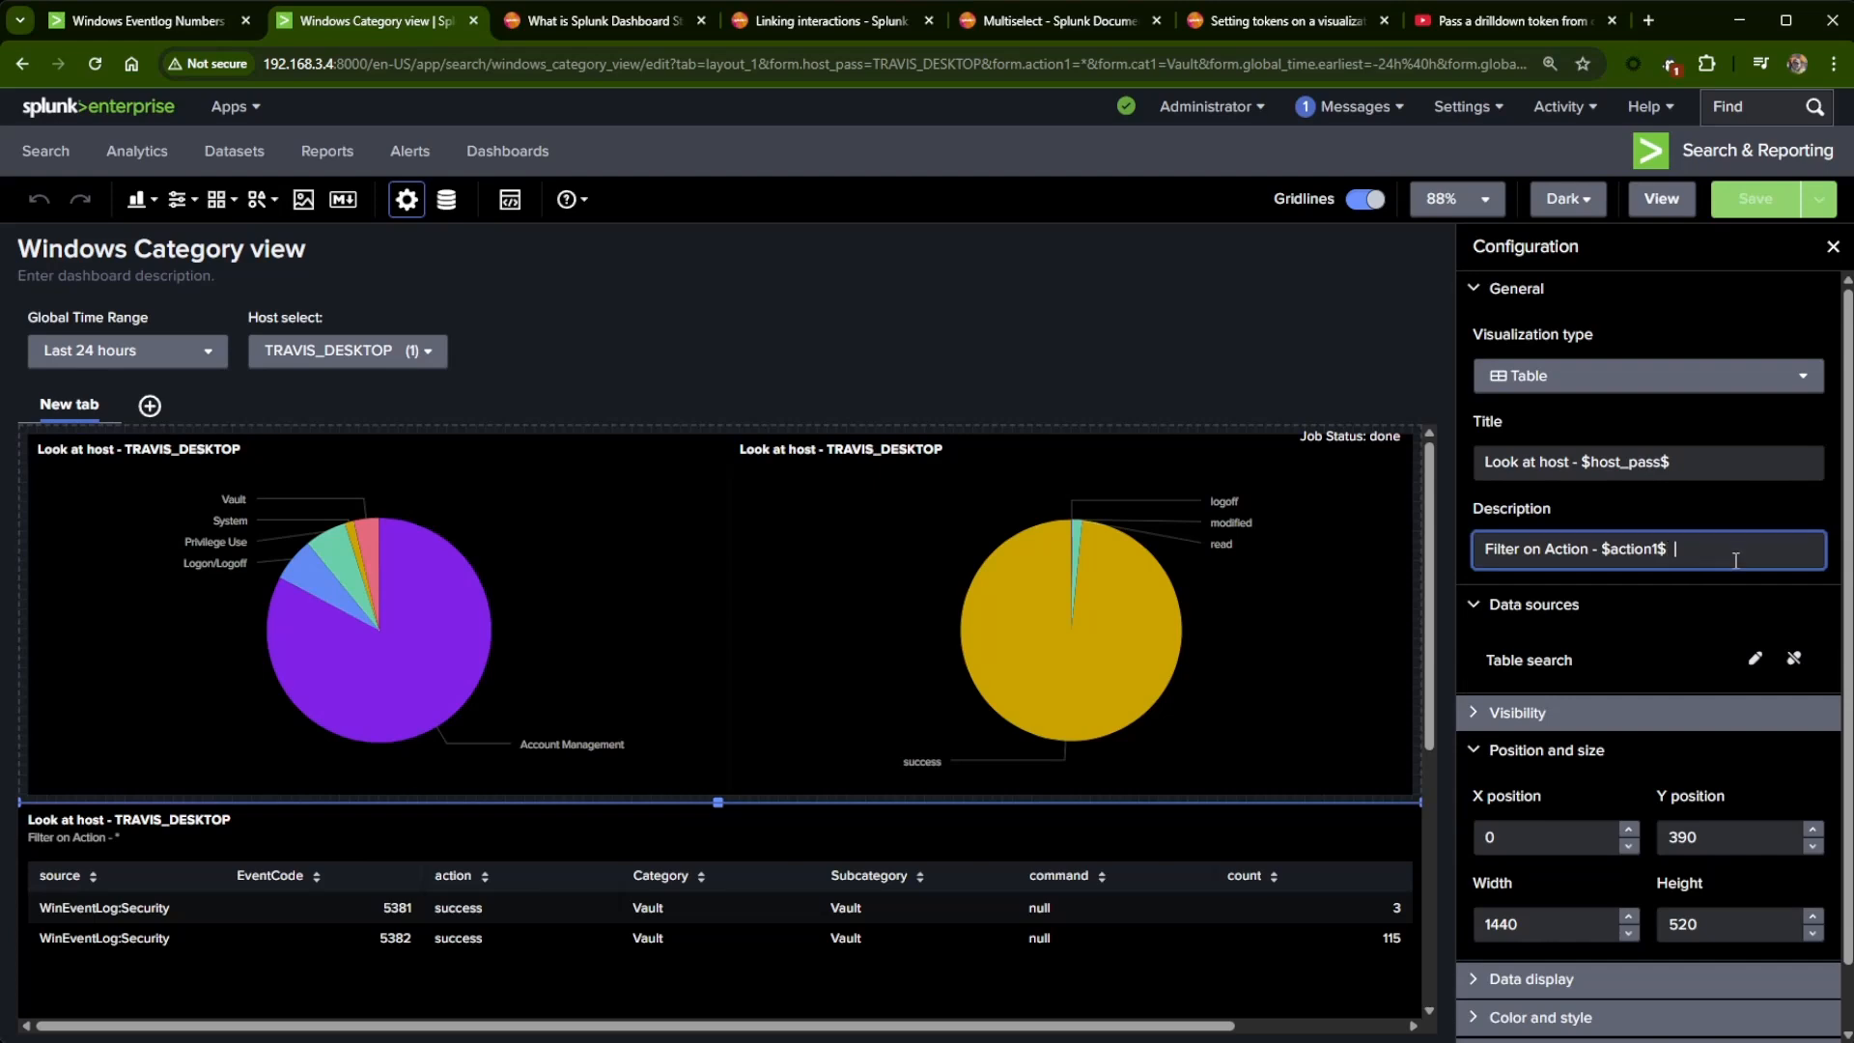
type("and Category - $cat1")
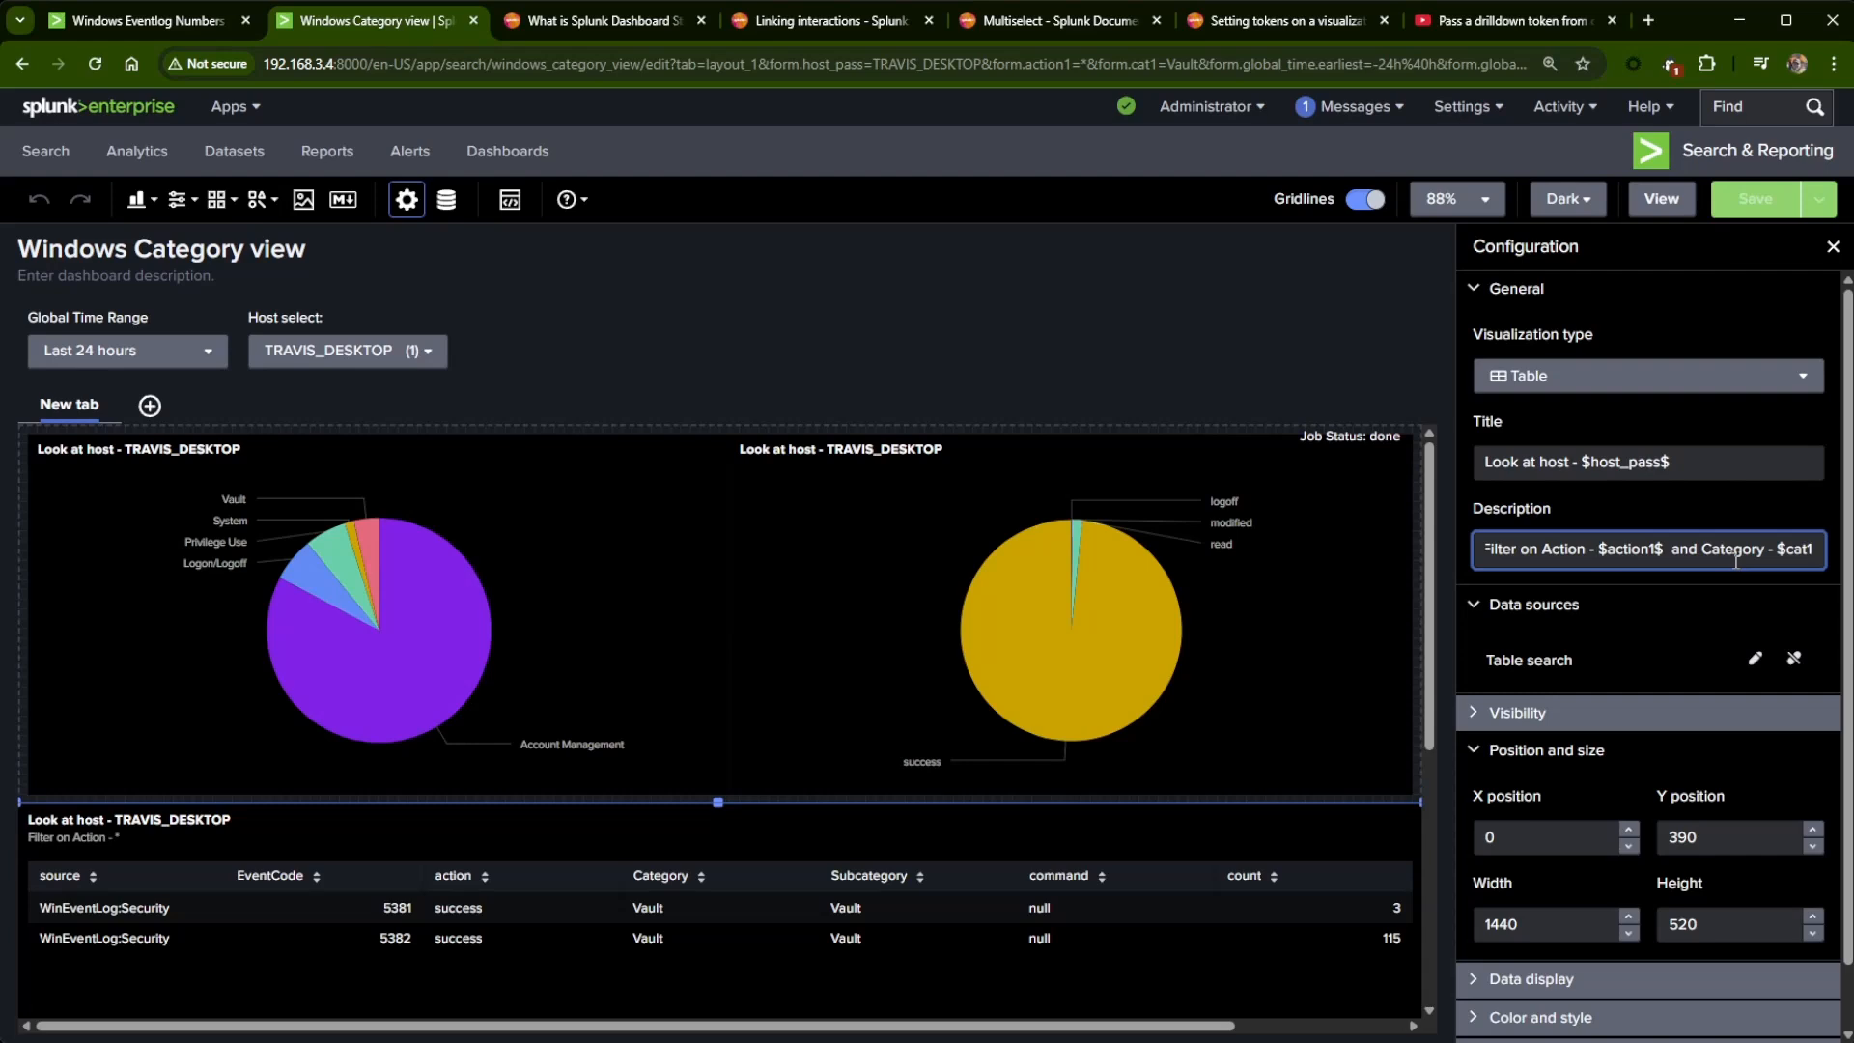
key("BackSpace")
type("1$")
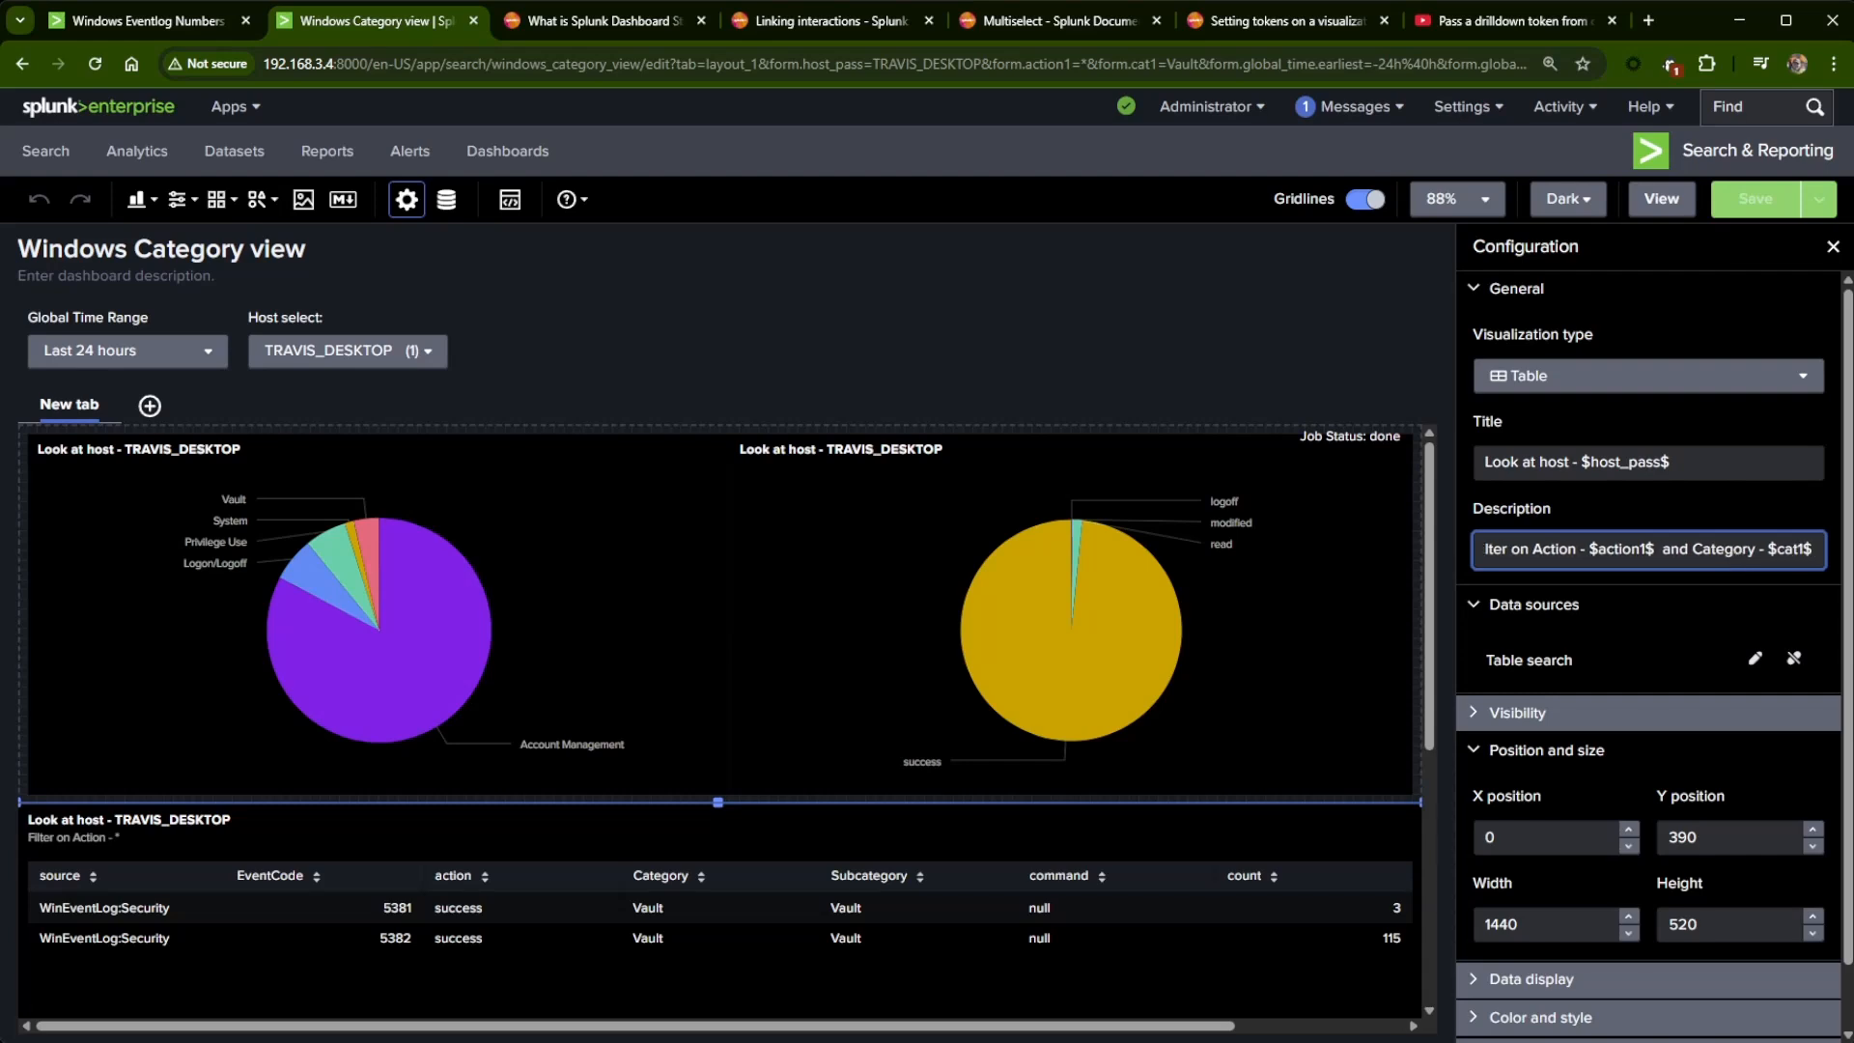
left_click(1756, 199)
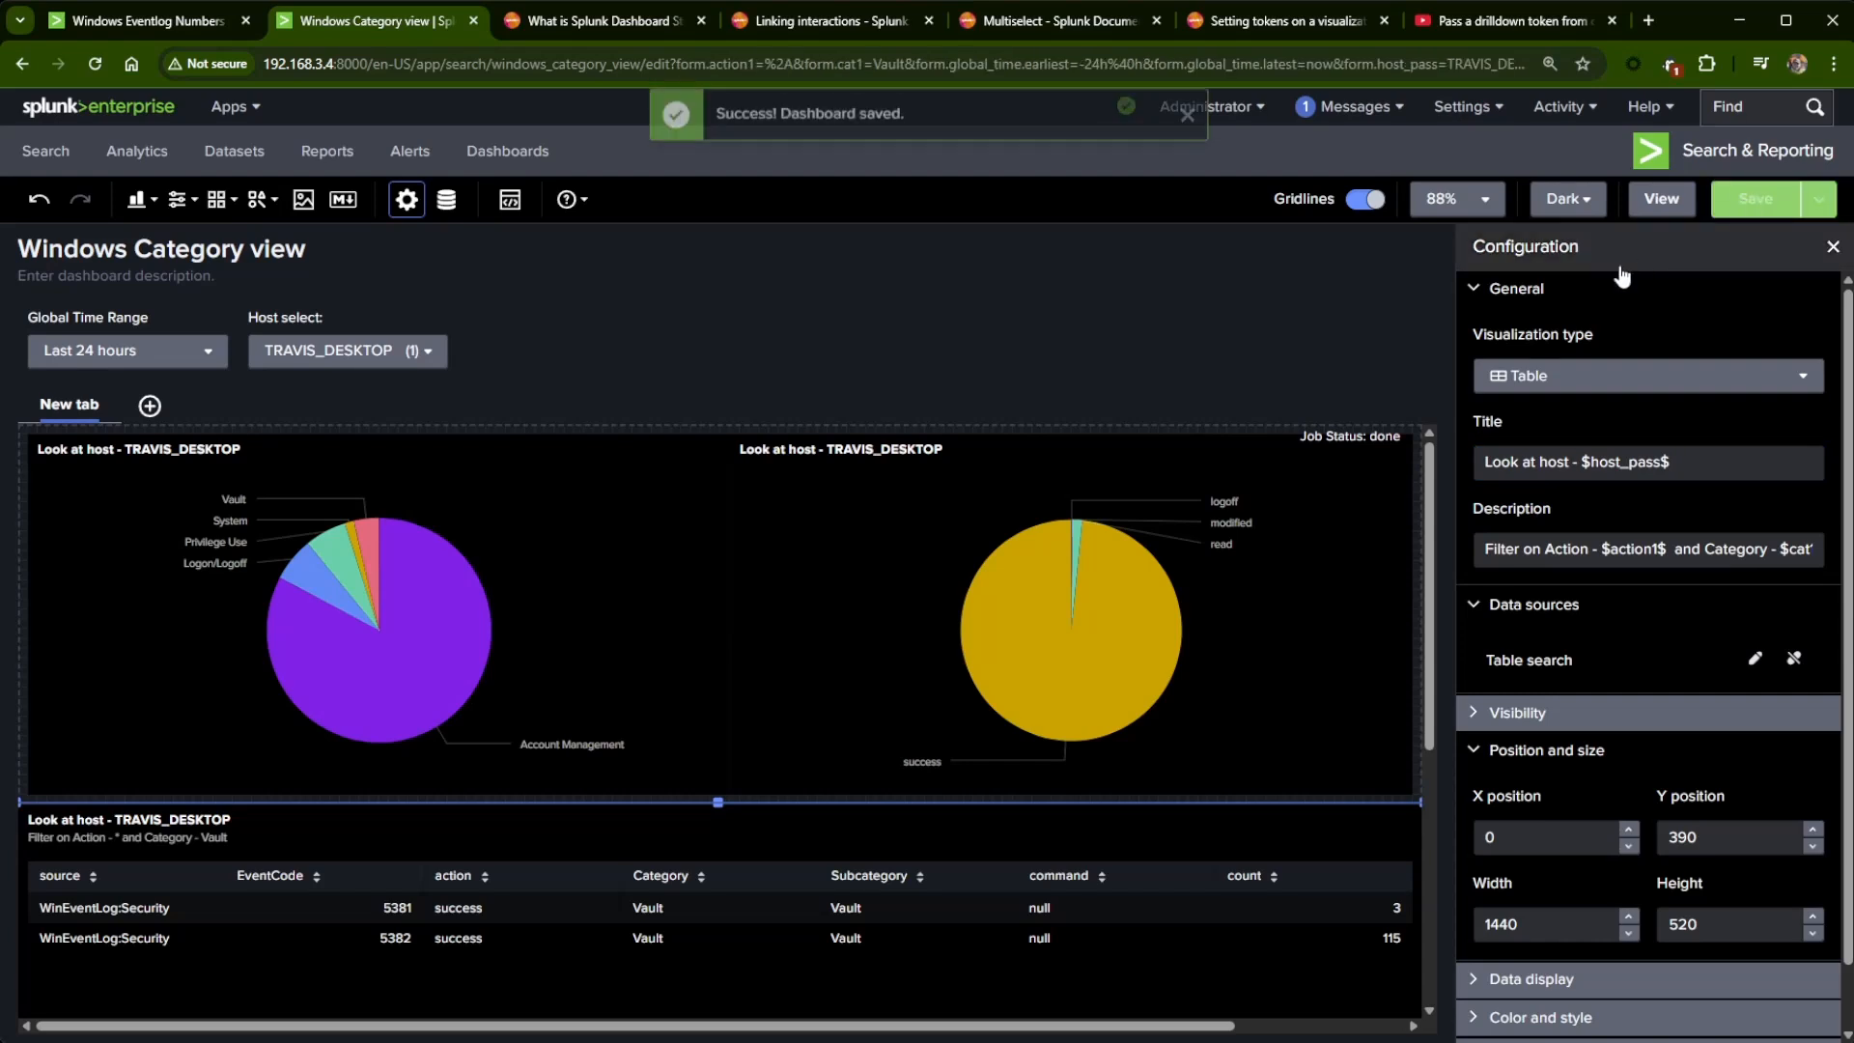
left_click(1660, 200)
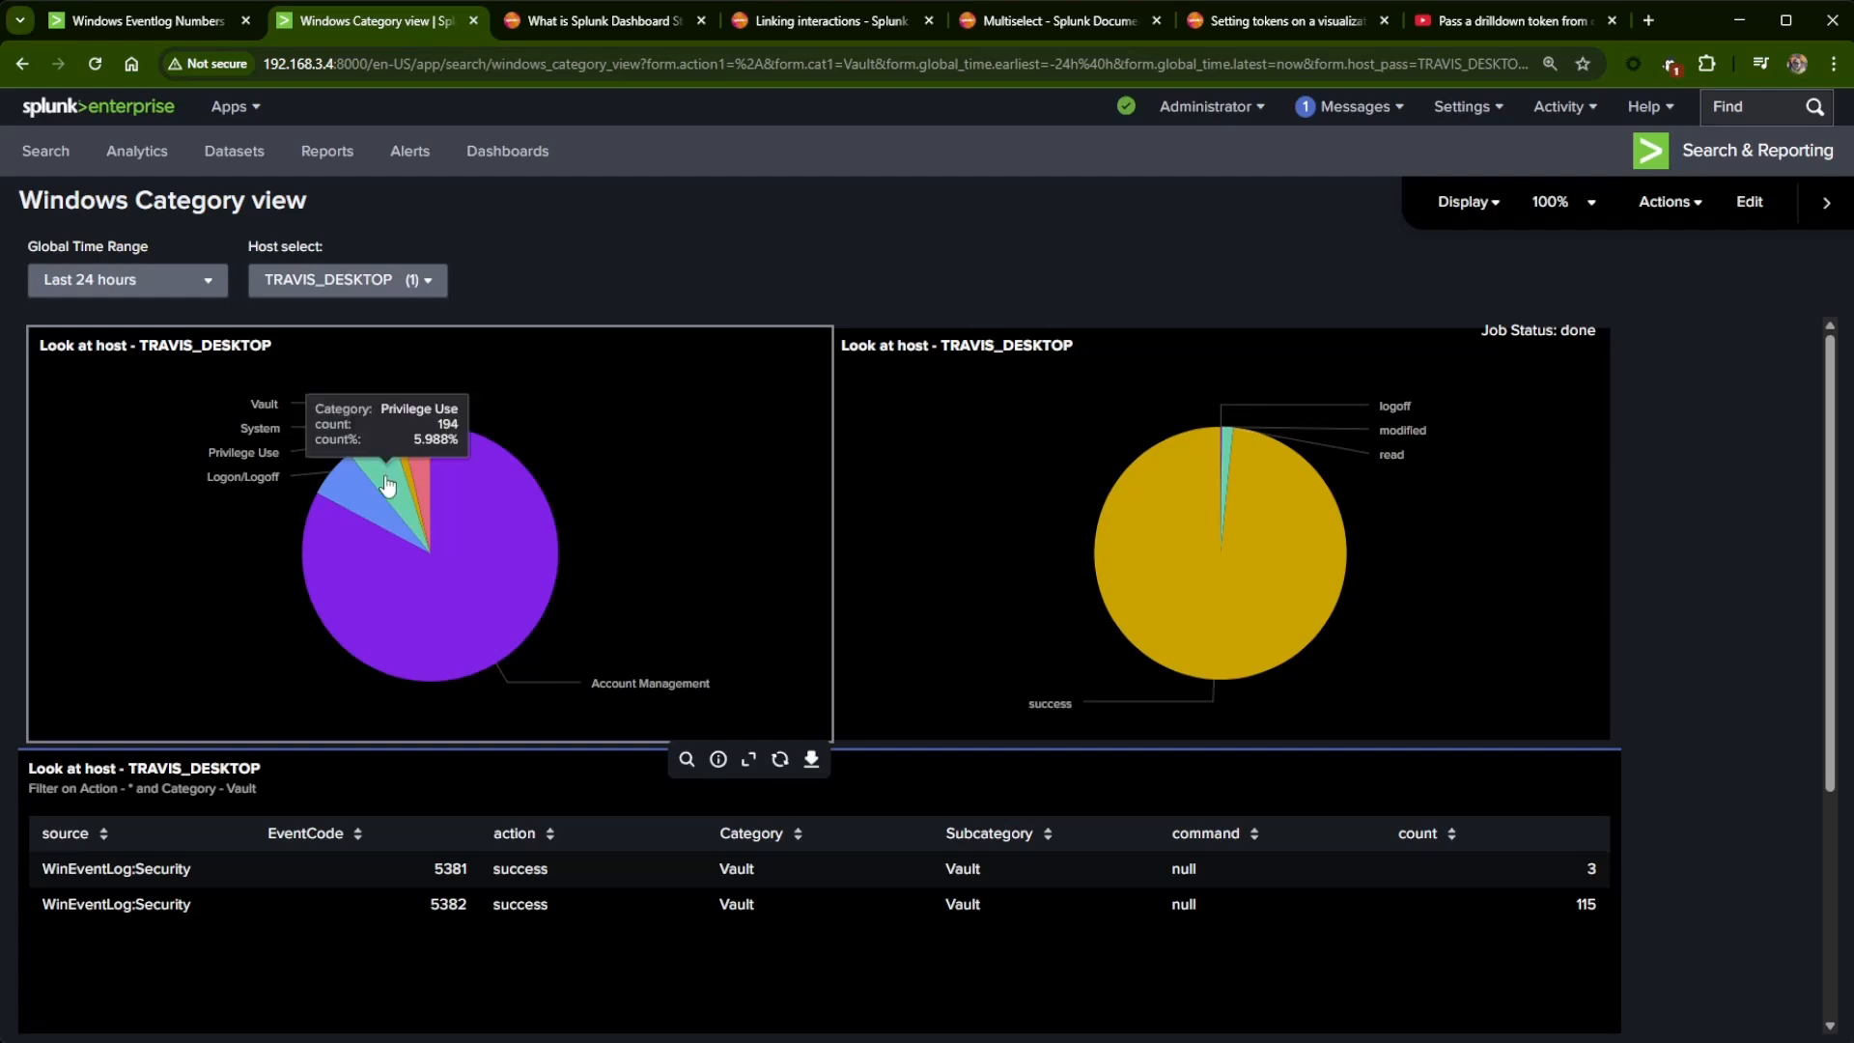
- Test the category filter with the Logon/Logoff and Privilege Use slices and examine the resulting event table
left_click(343, 491)
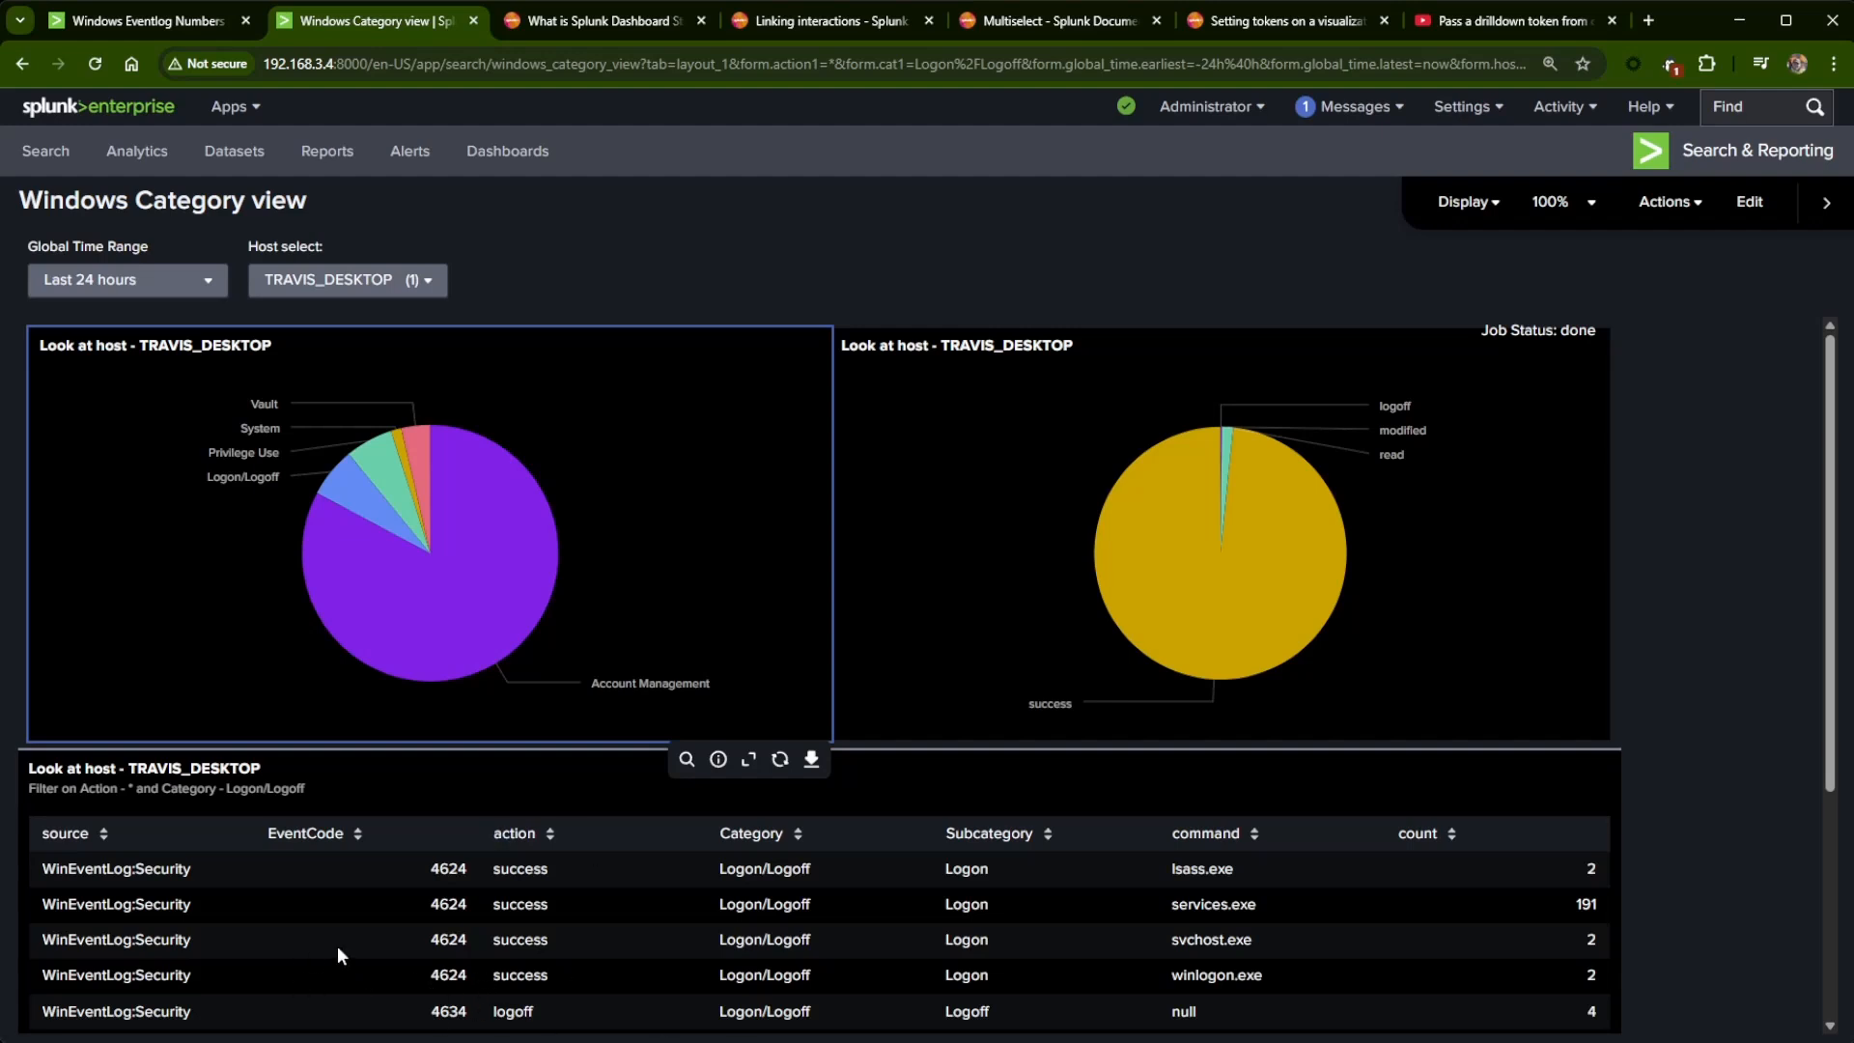
left_click(393, 493)
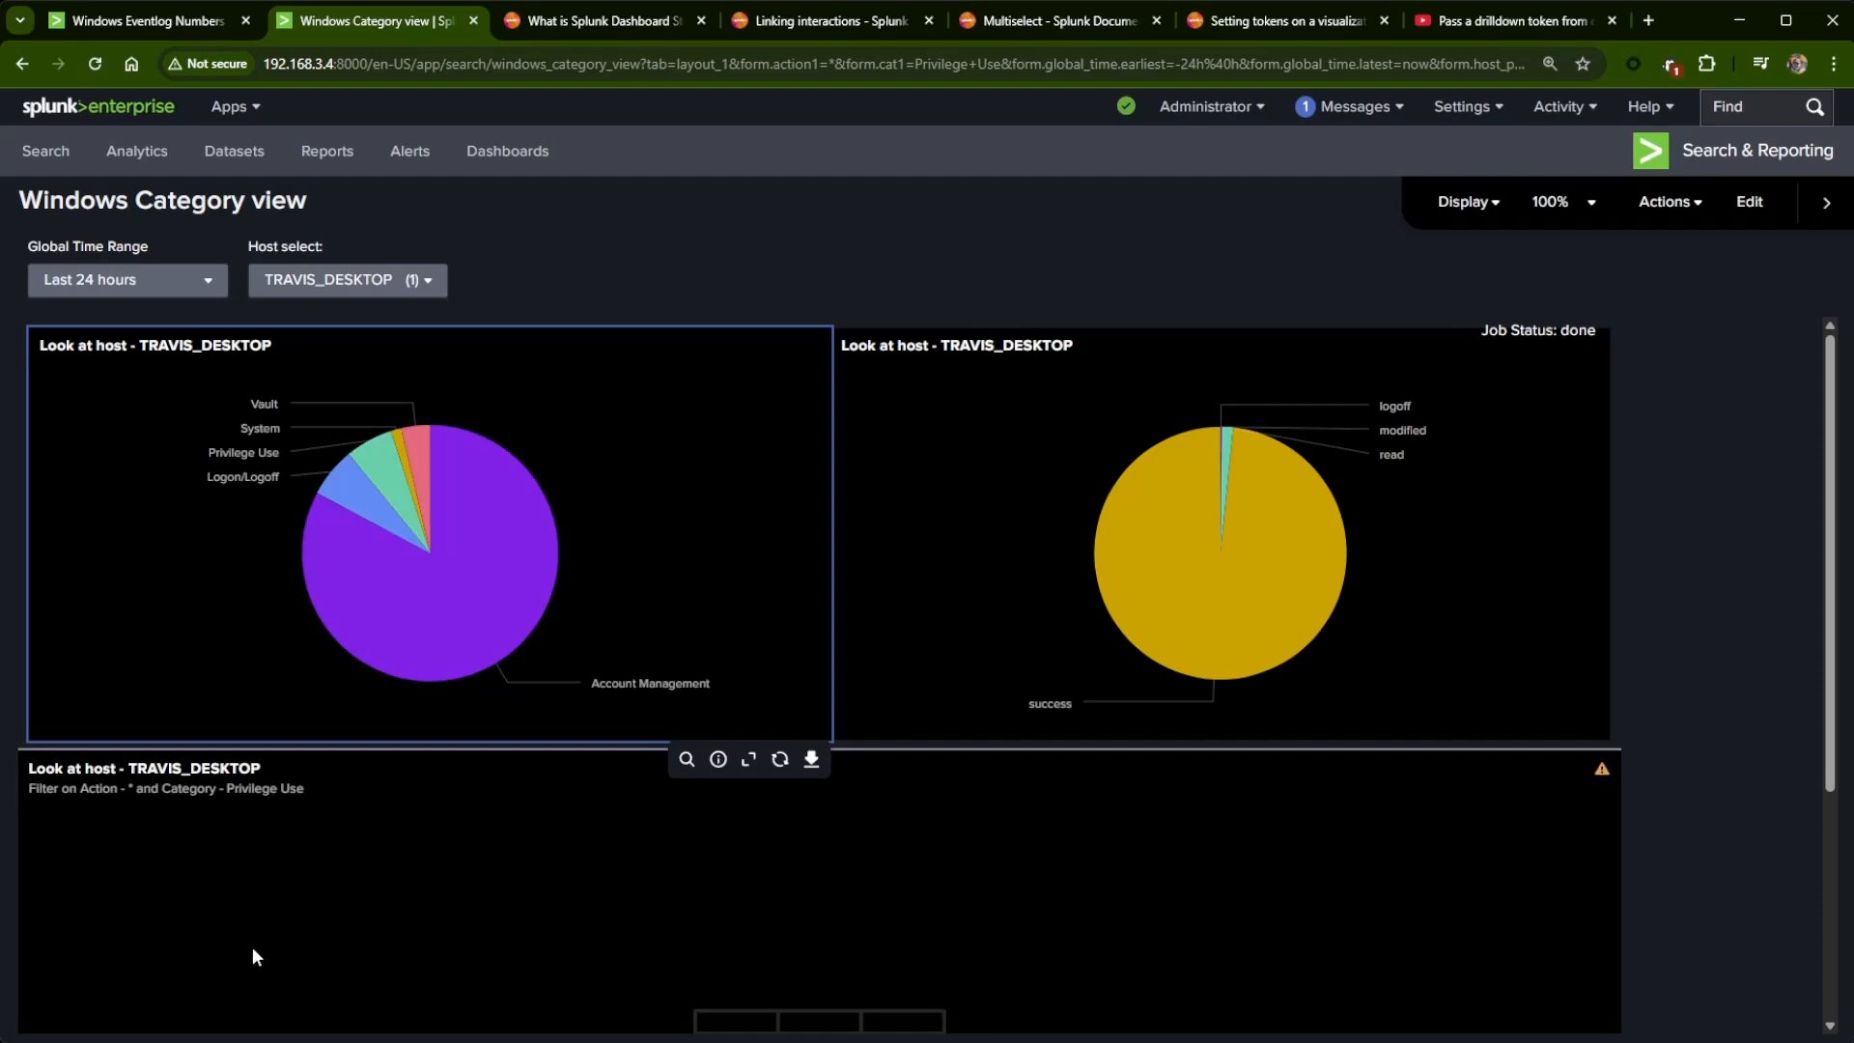
scroll(252, 947, "down", 2)
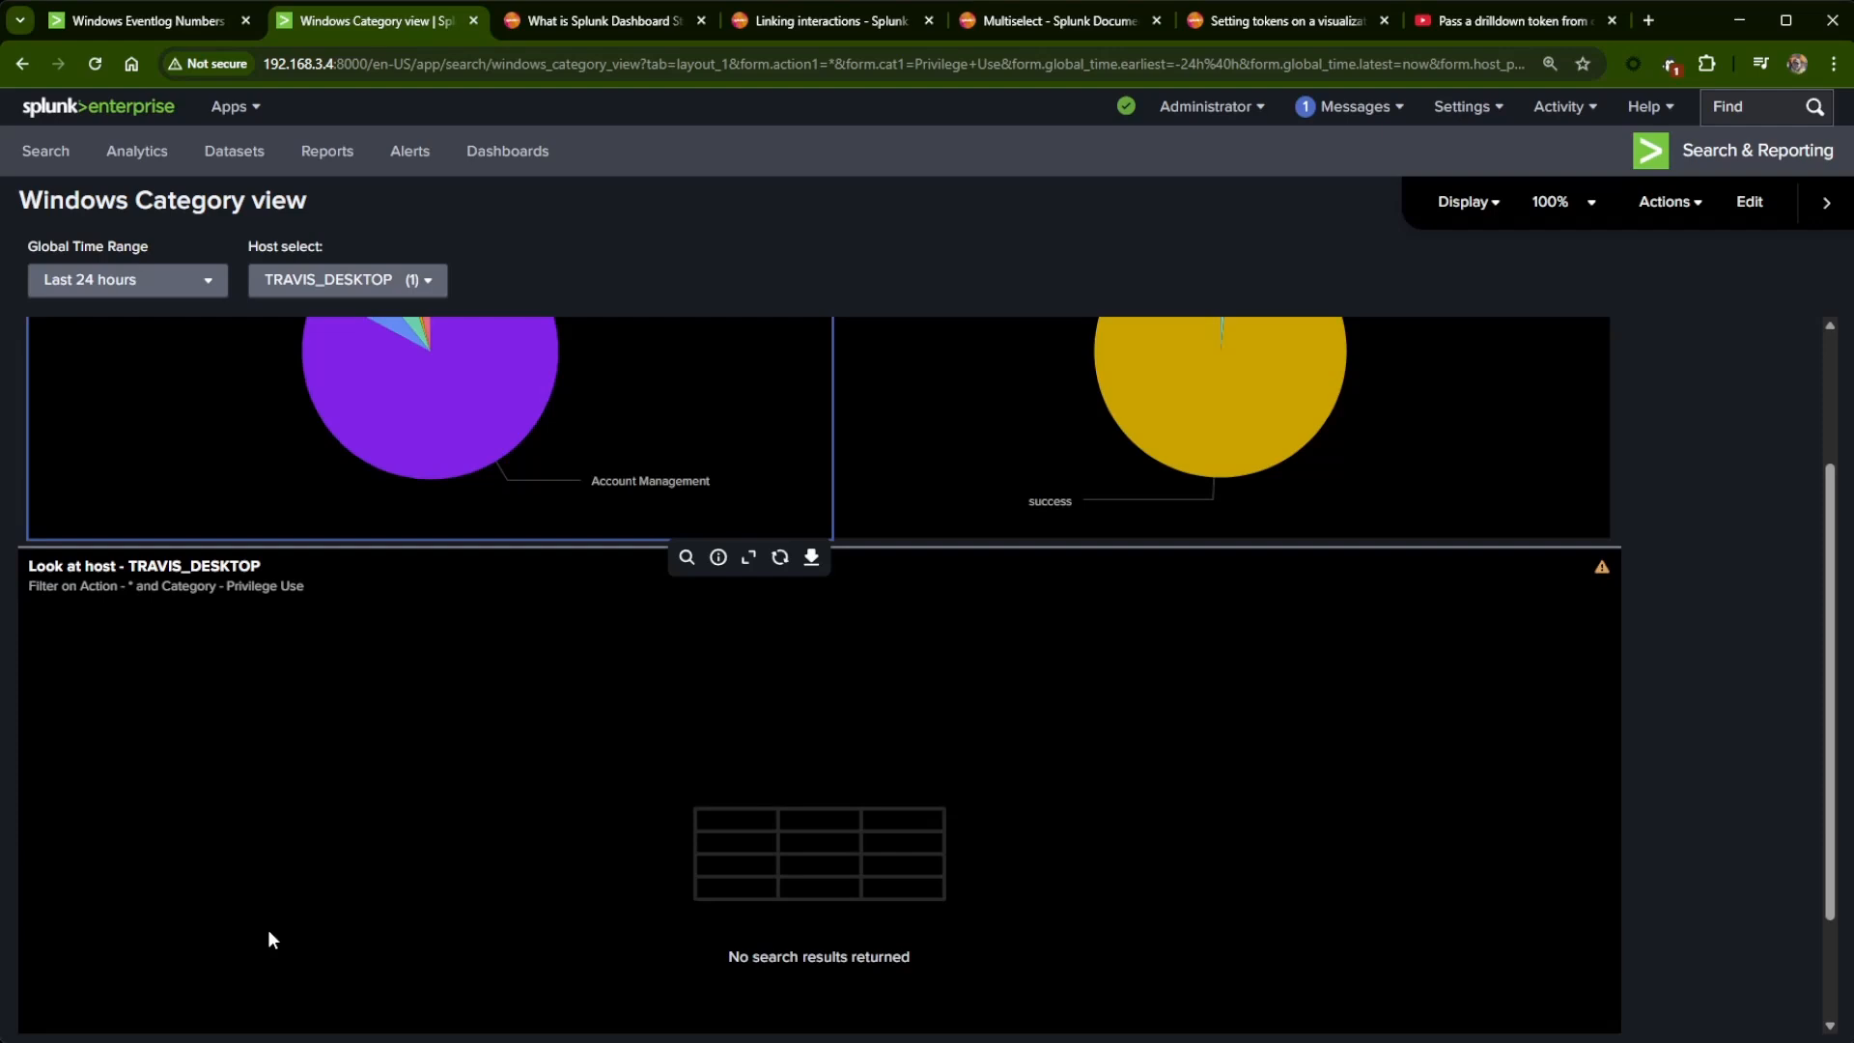
scroll(1261, 939, "up", 2)
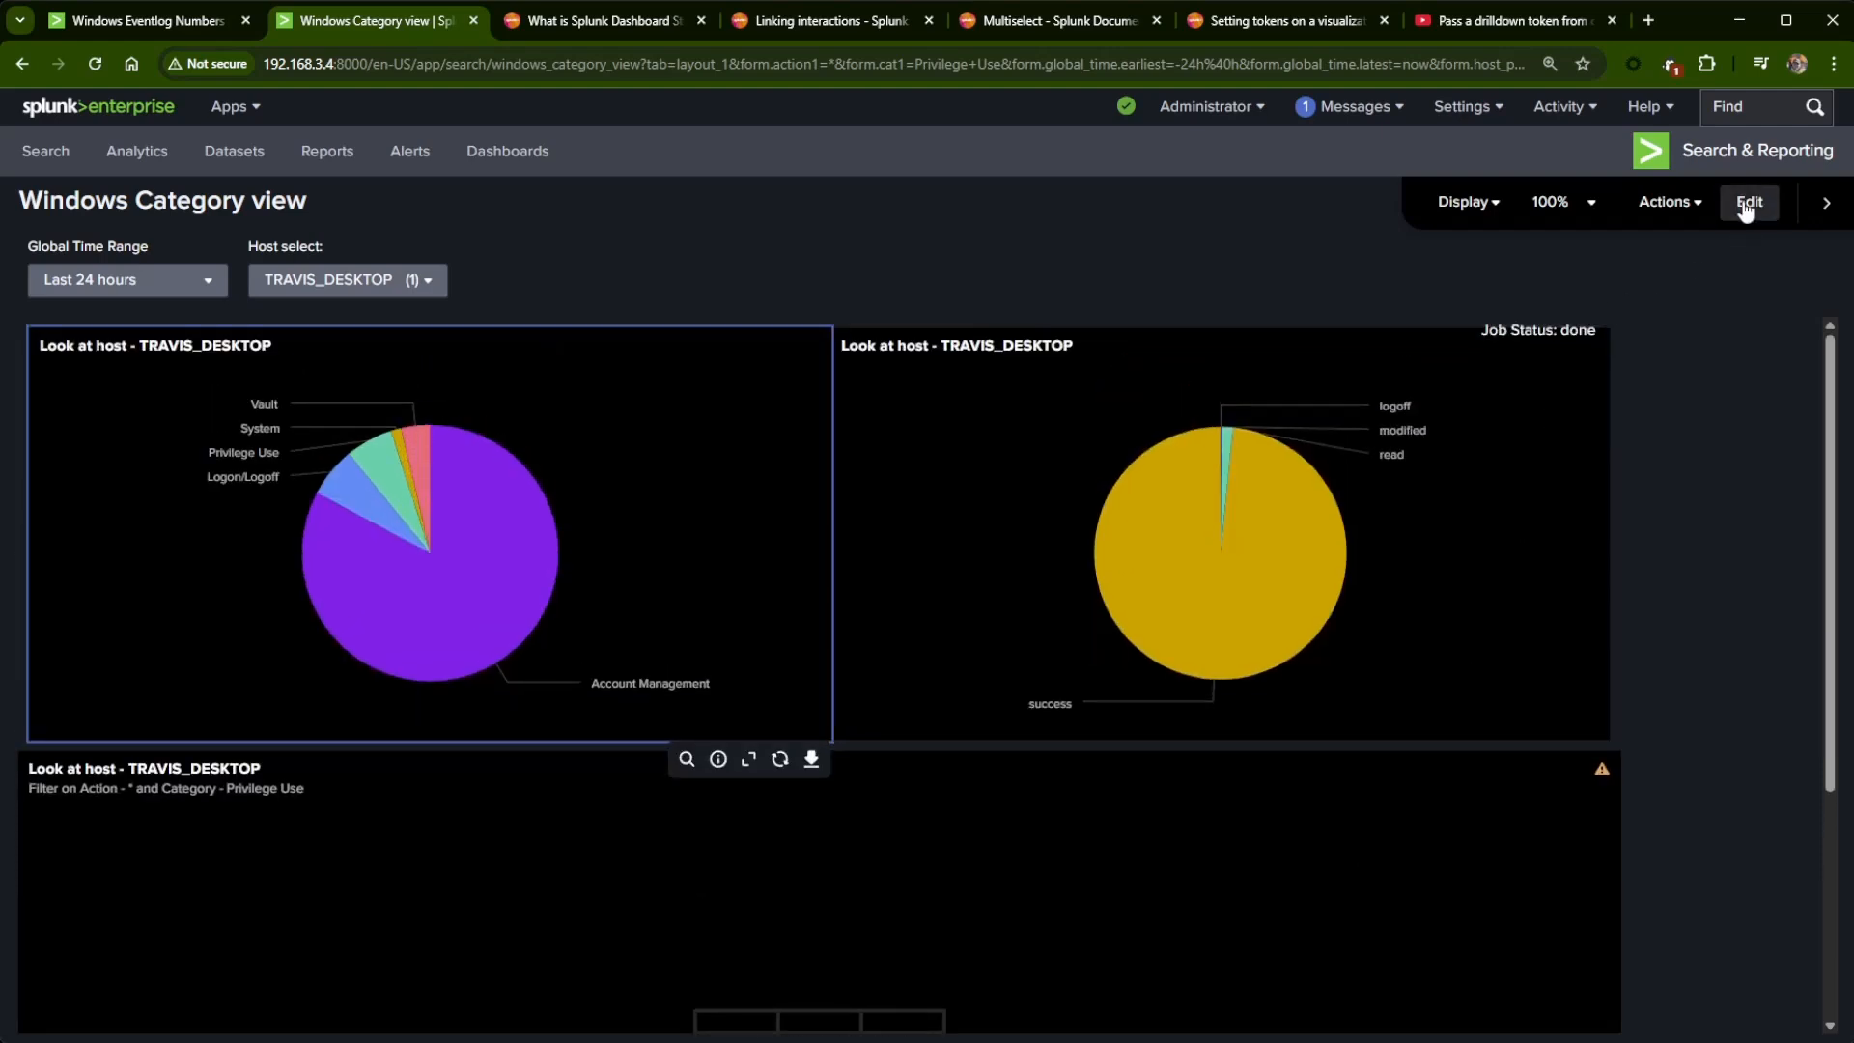
scroll(1236, 705, "down", 3)
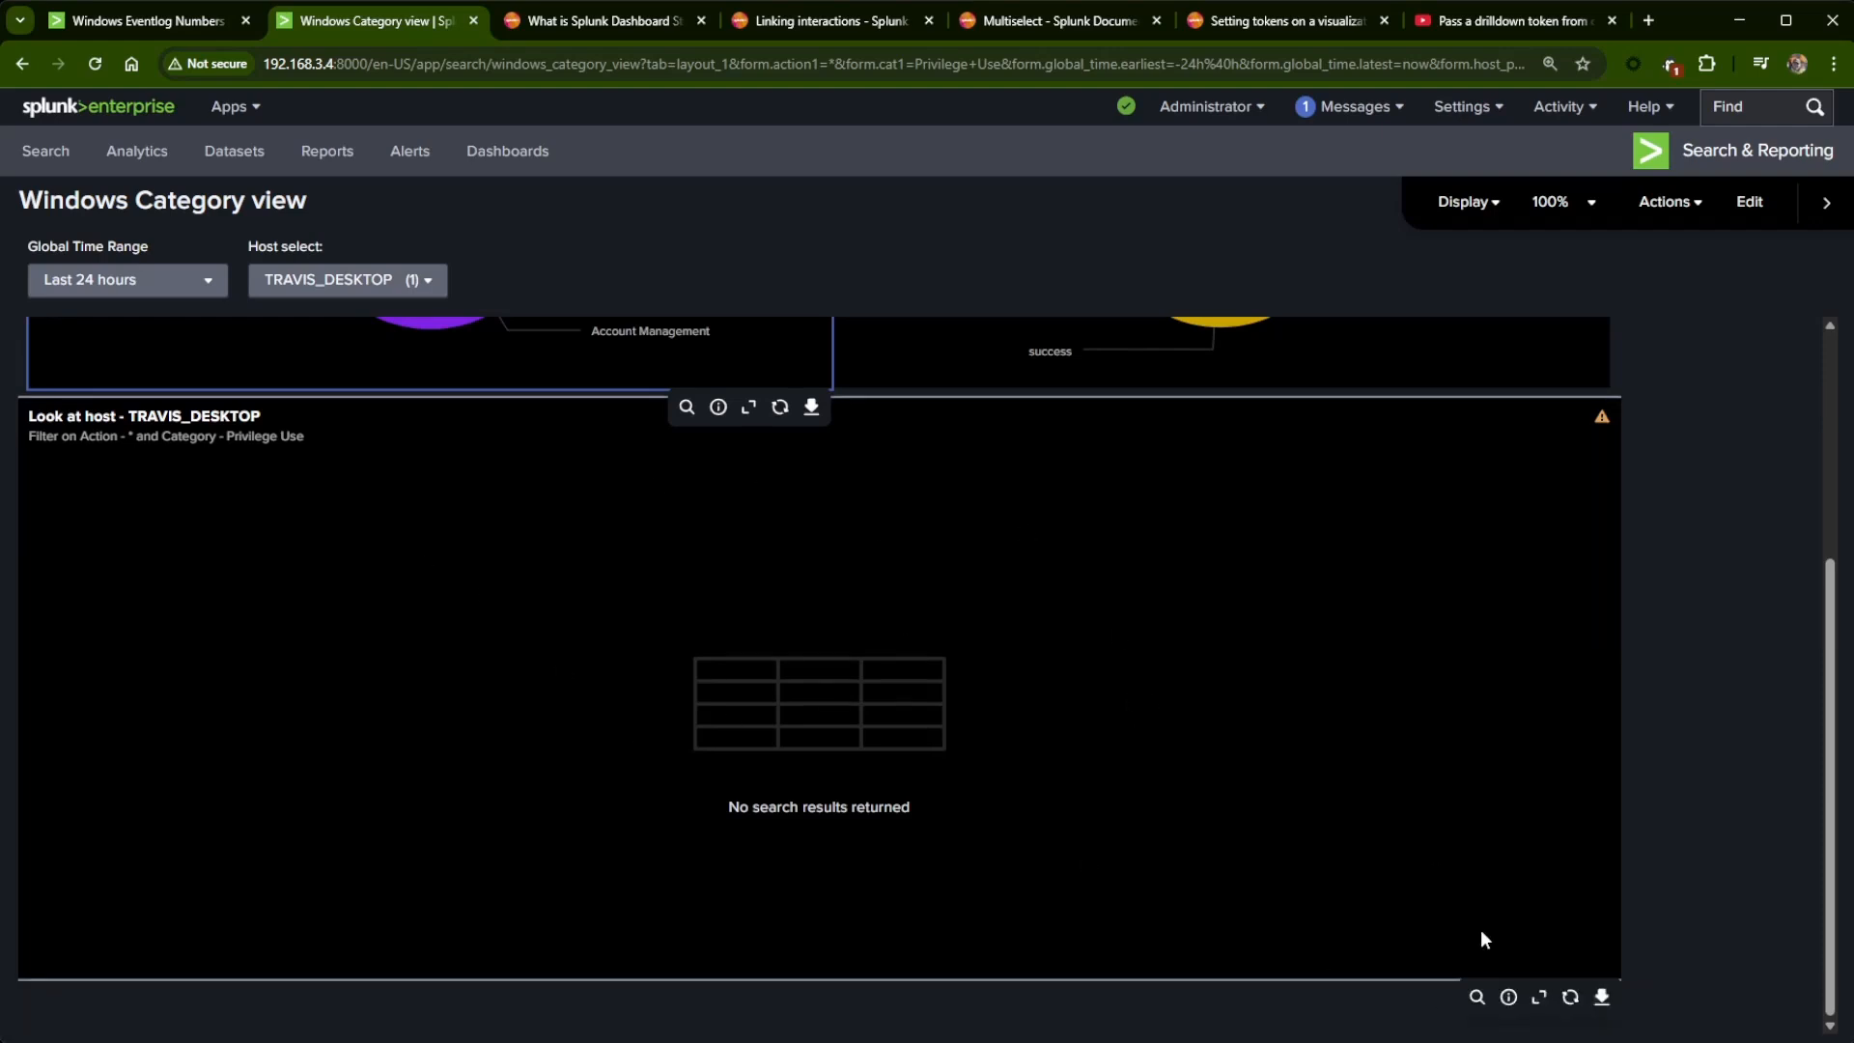
- Open the event table's query in search, enclose Privilege Use in double quotes inside the Category IN clause, and run it
left_click(1476, 996)
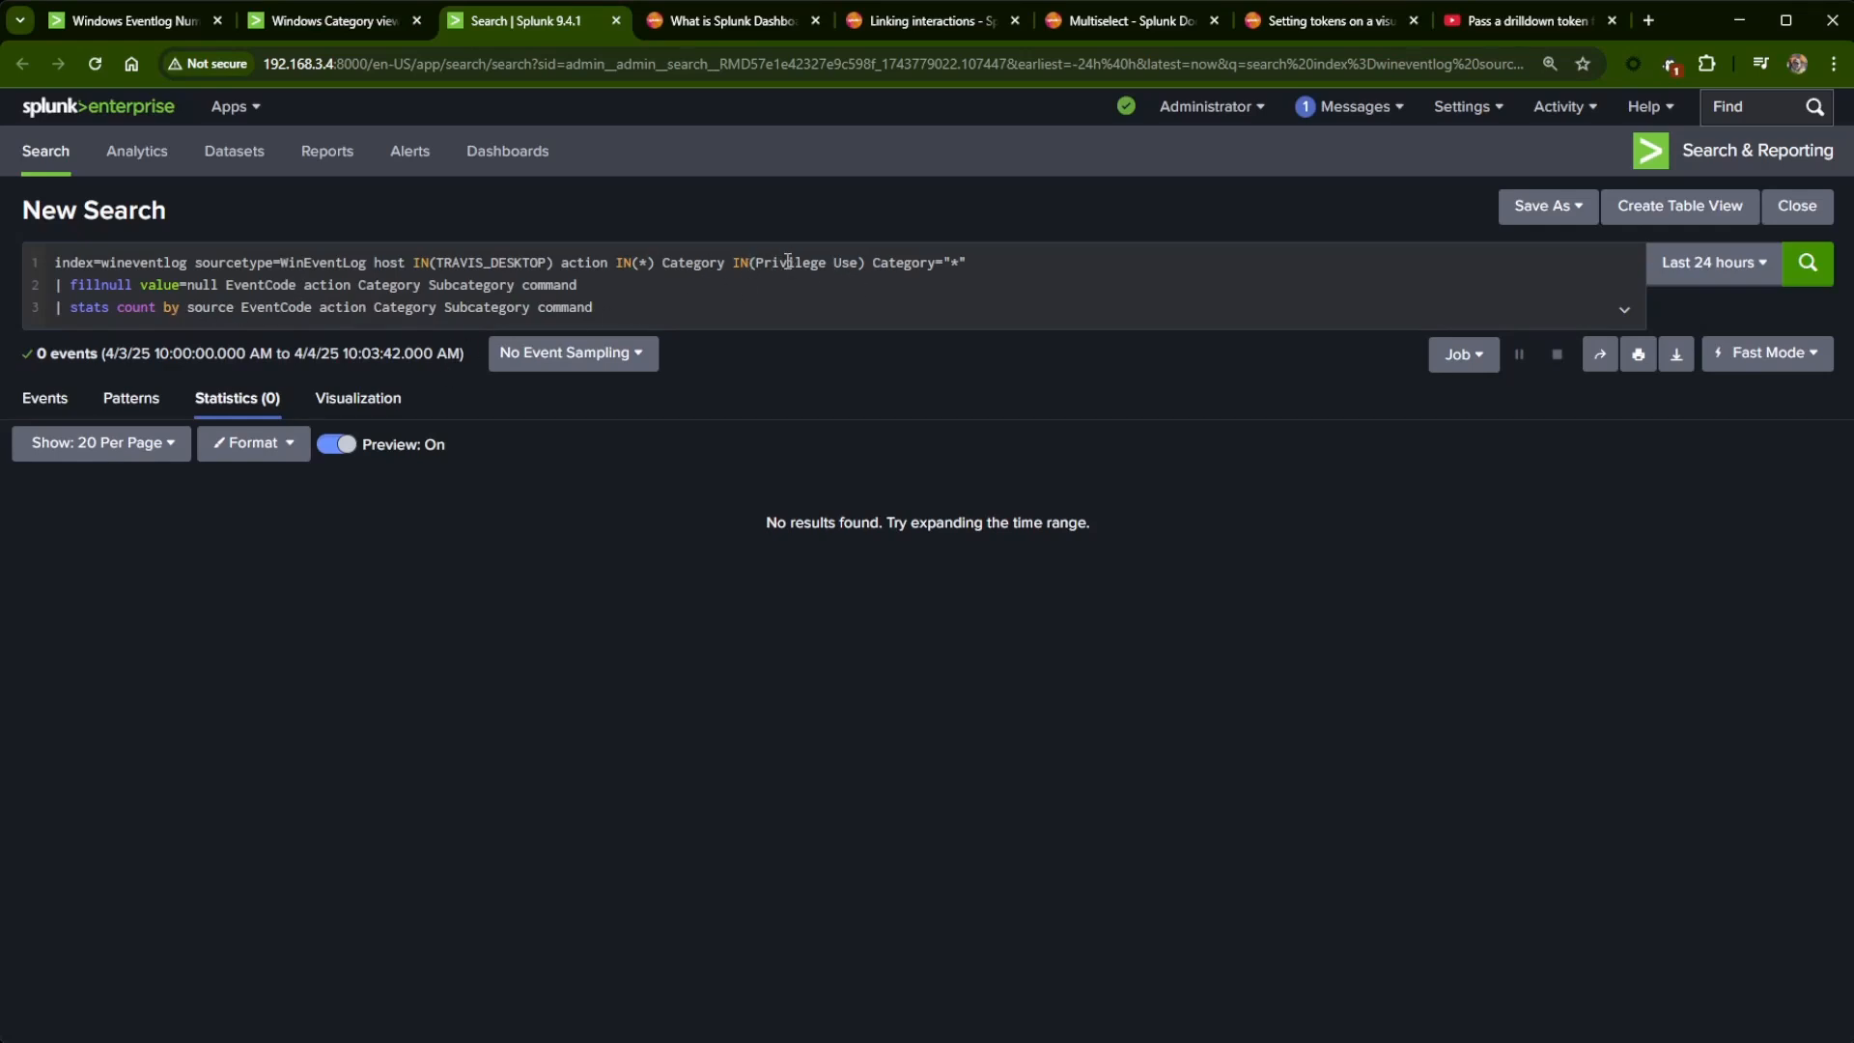
left_click(858, 261)
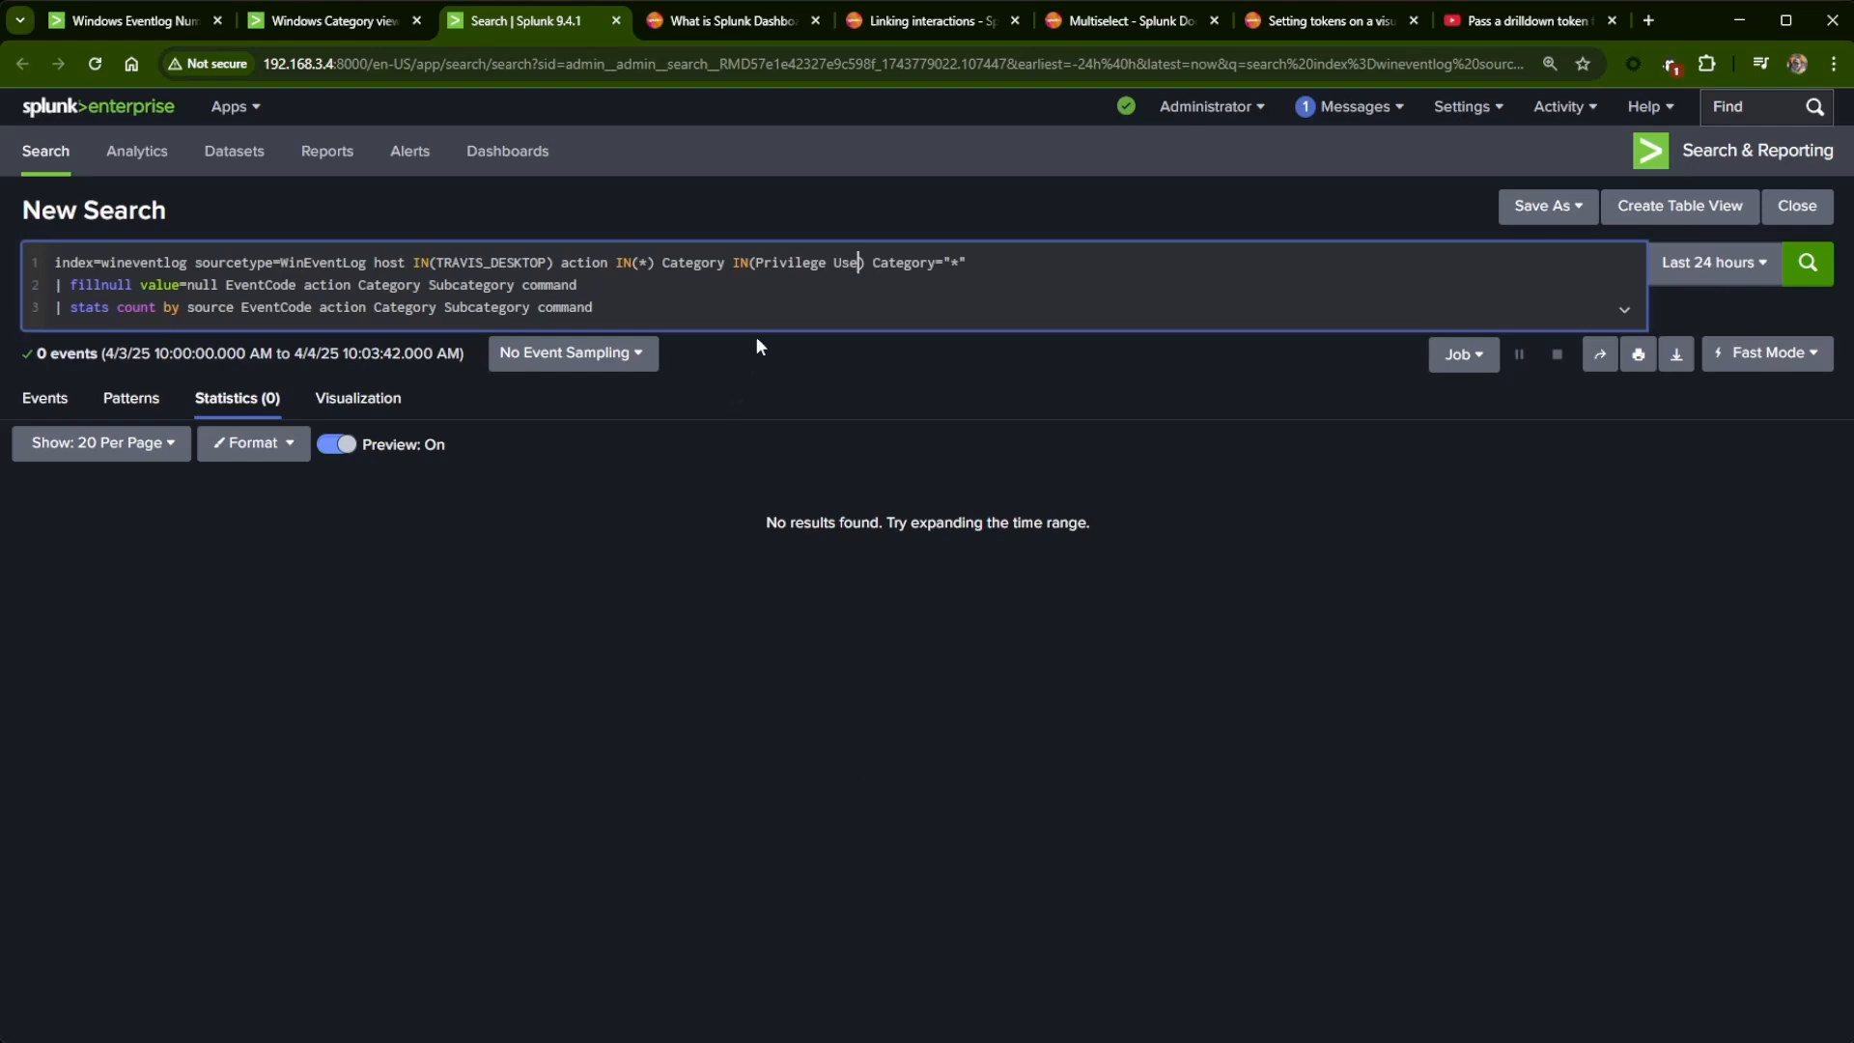
left_click(836, 261)
left_click(757, 262)
type("\"")
key("Right")
key("Right")
key("Right")
key("Right")
key("Right")
key("Right")
key("Right")
key("Right")
key("Right")
key("Right")
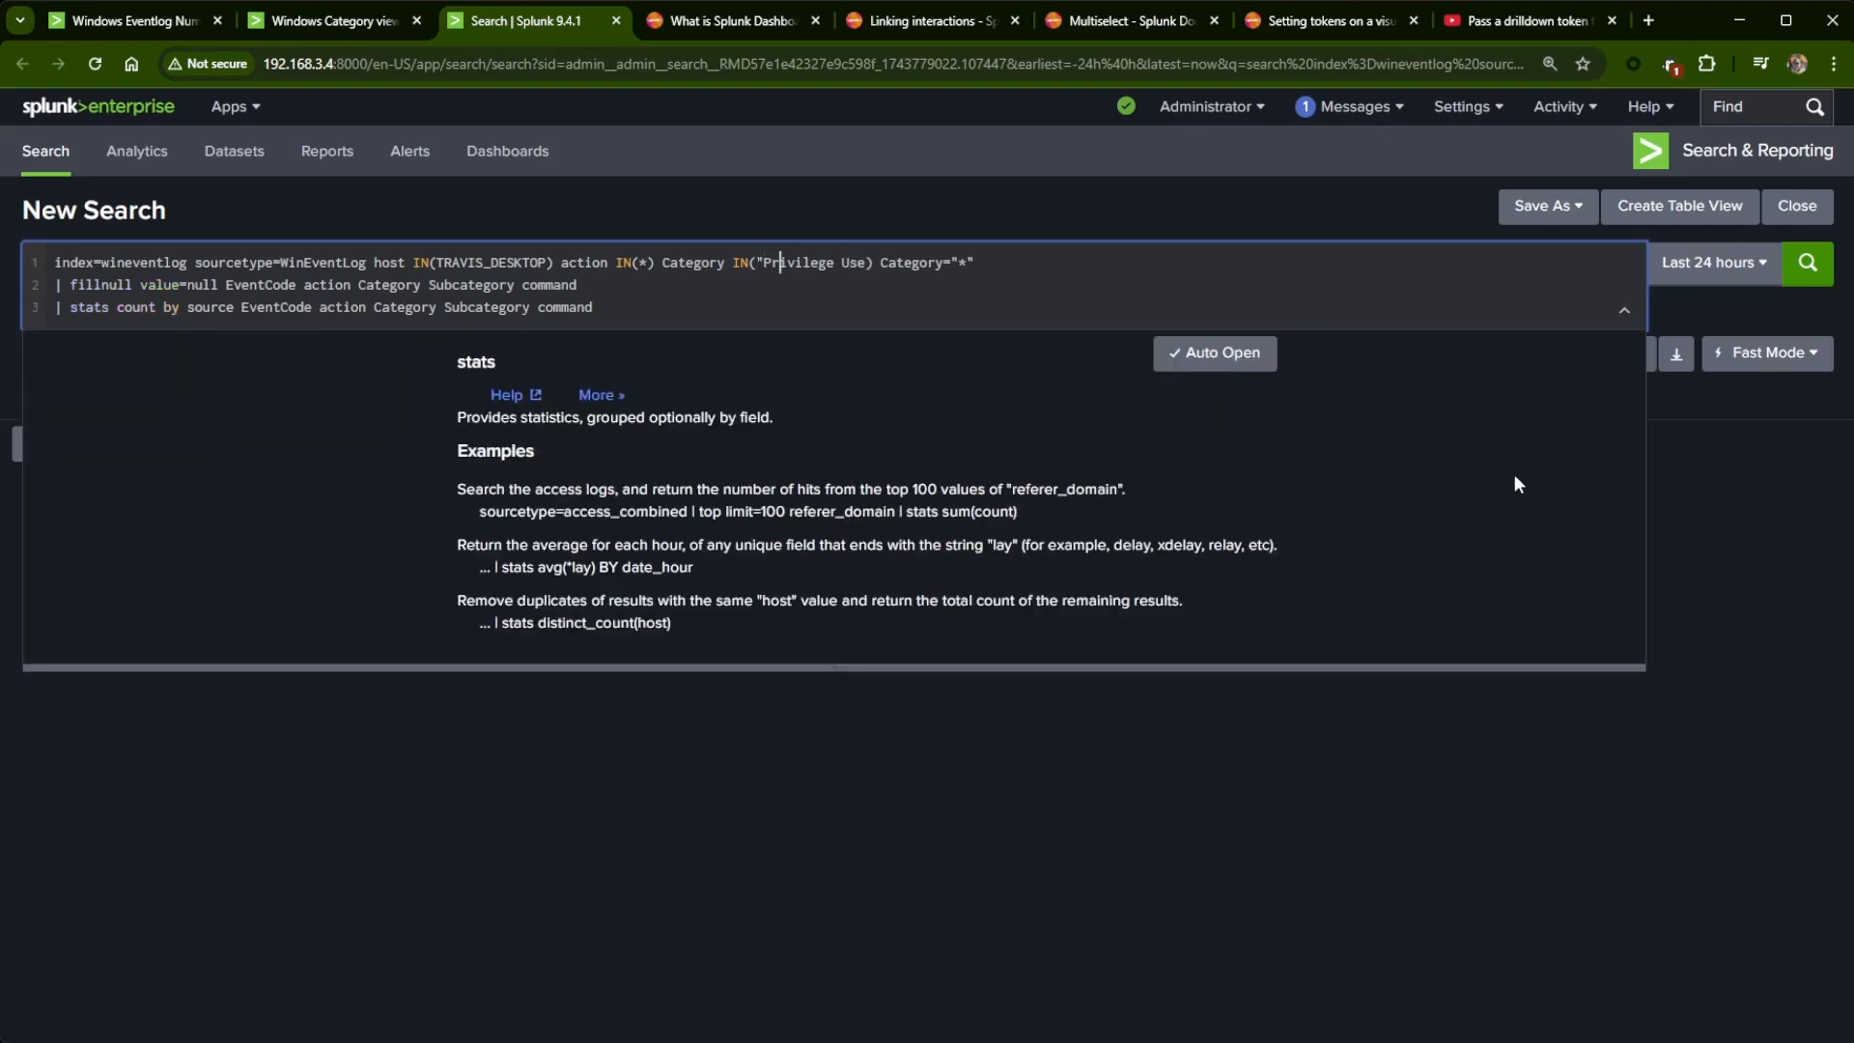
key("Right")
key("Right")
key("Right")
type("\"")
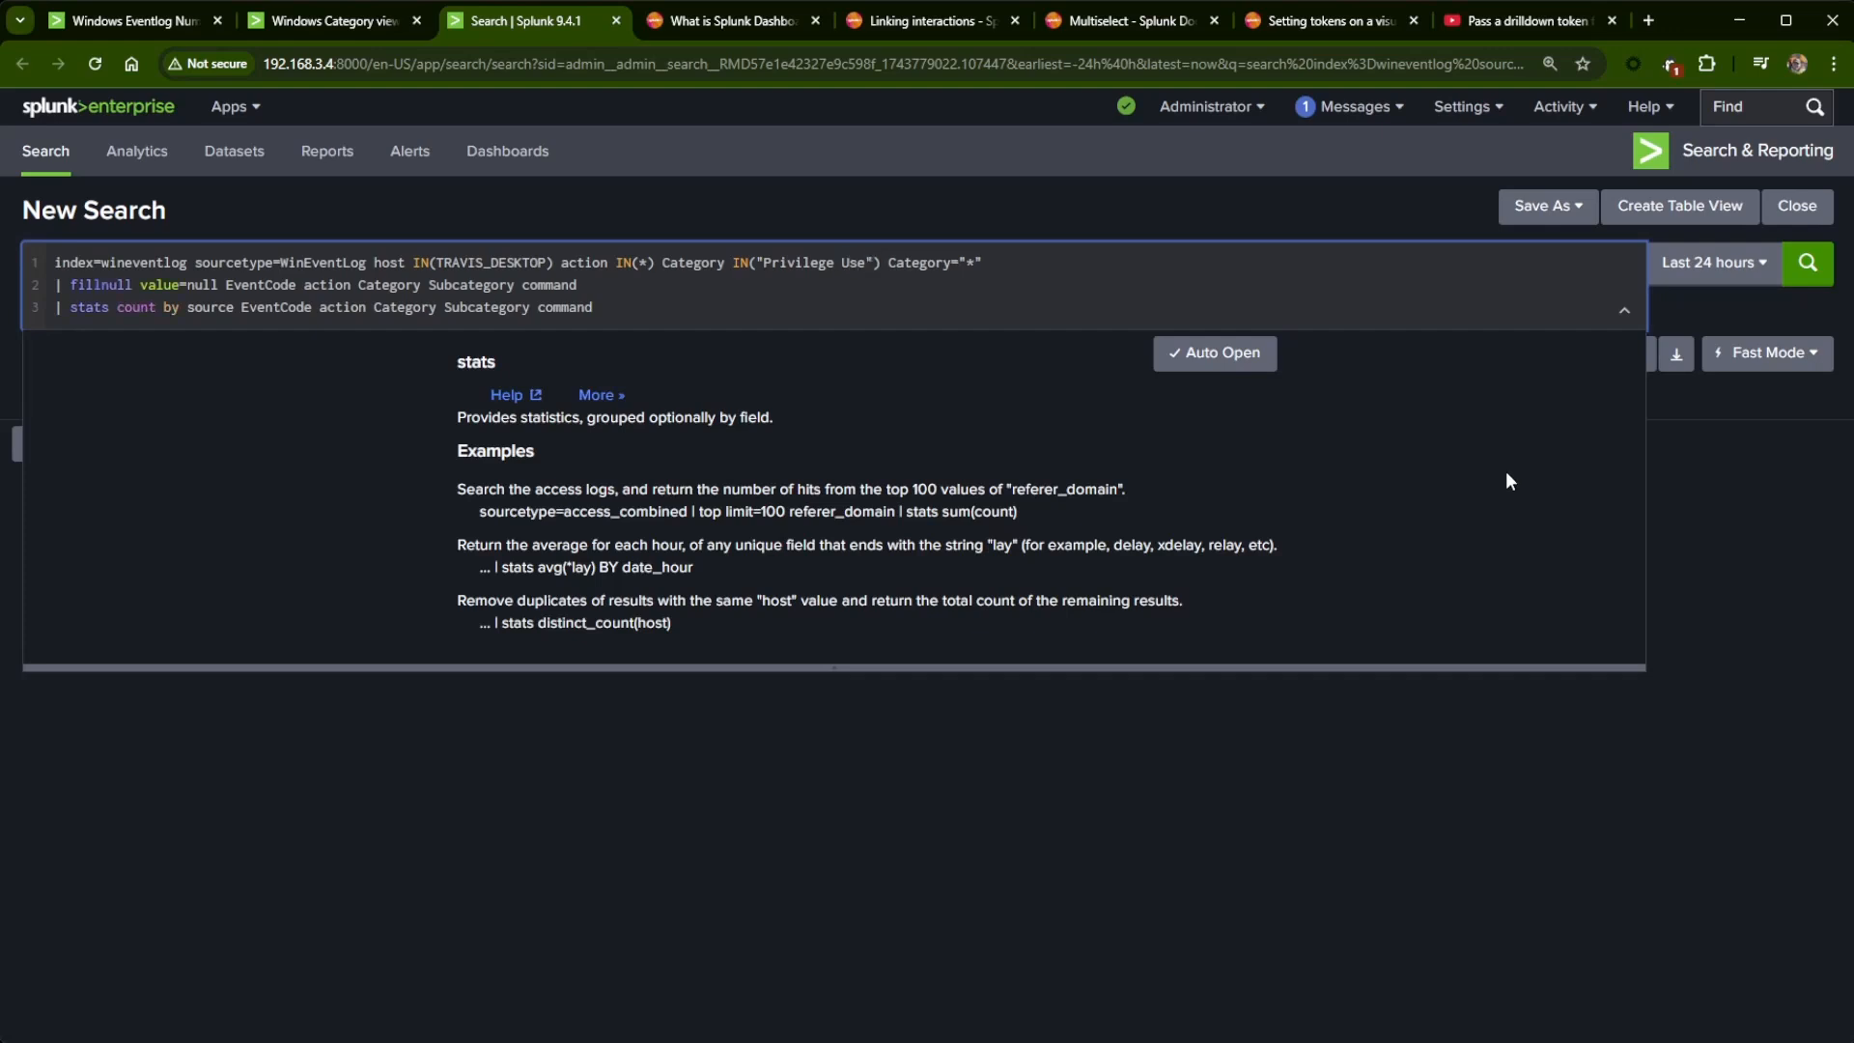
left_click(1808, 262)
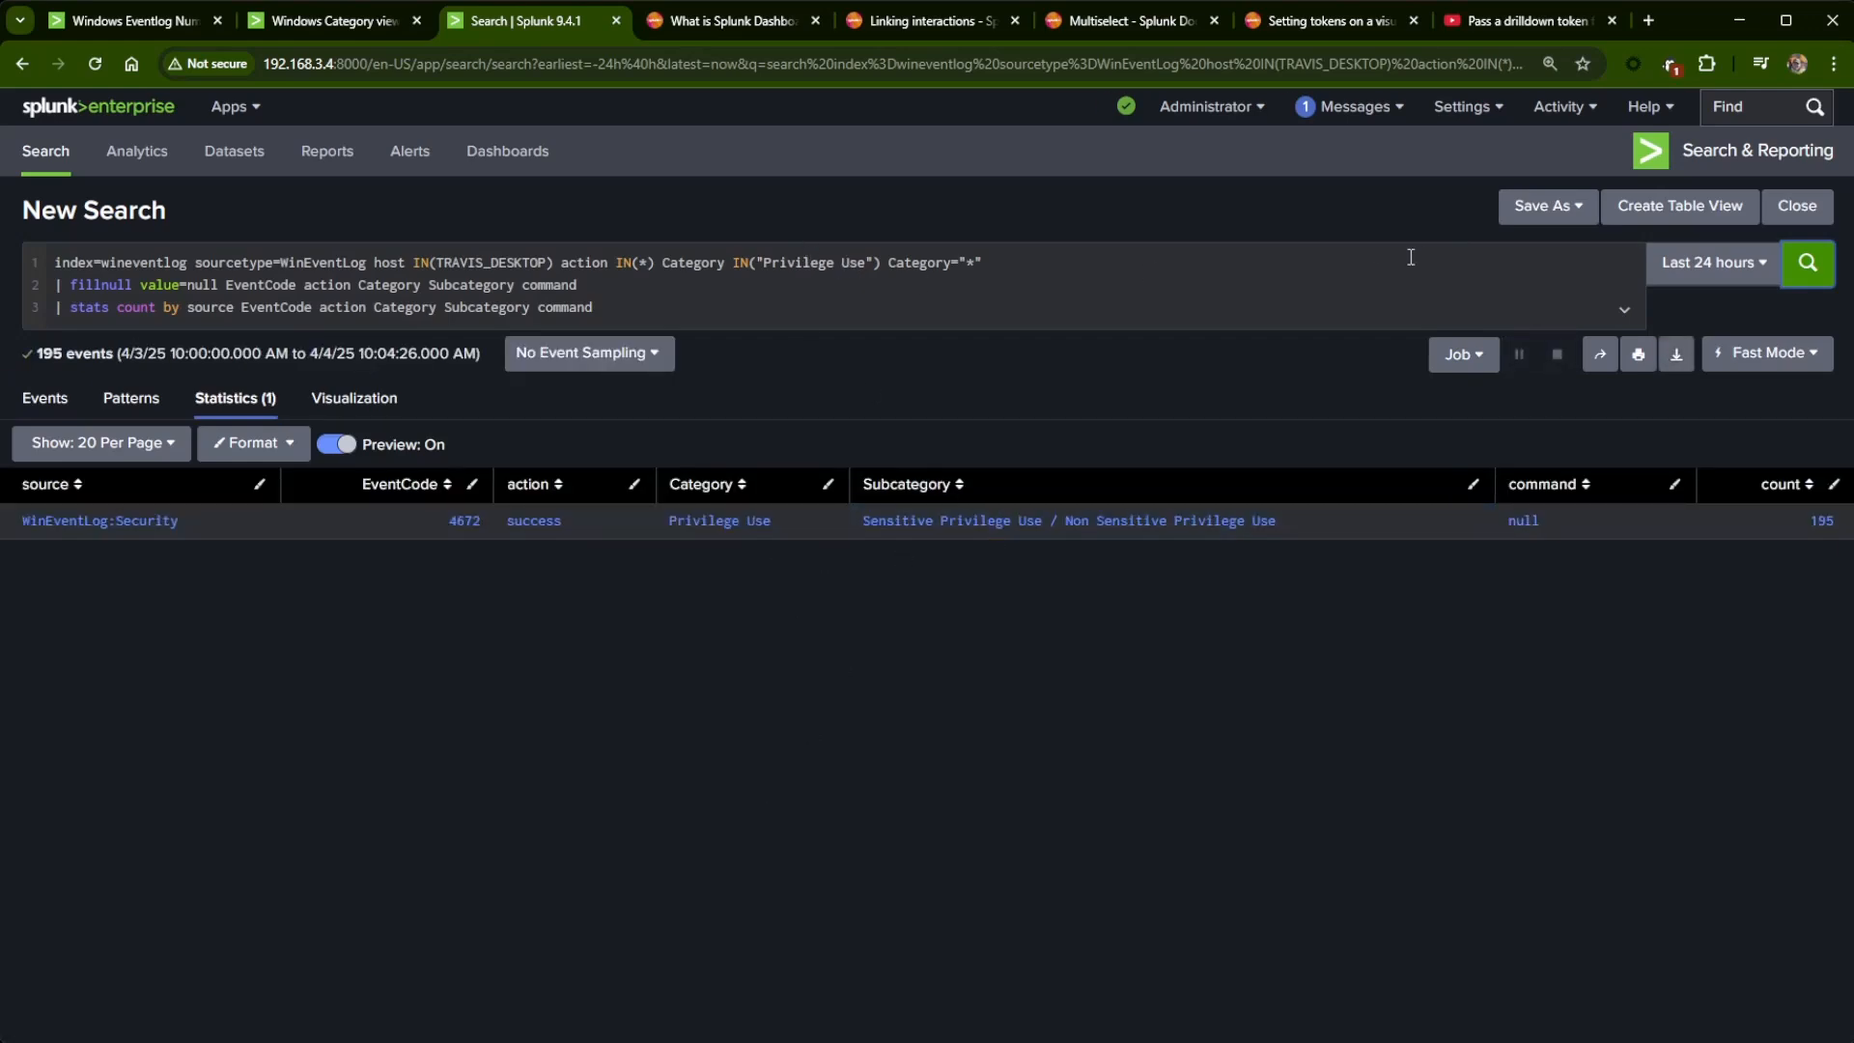
- Close the ad hoc search and put the Windows Category view dashboard into edit mode
left_click(615, 21)
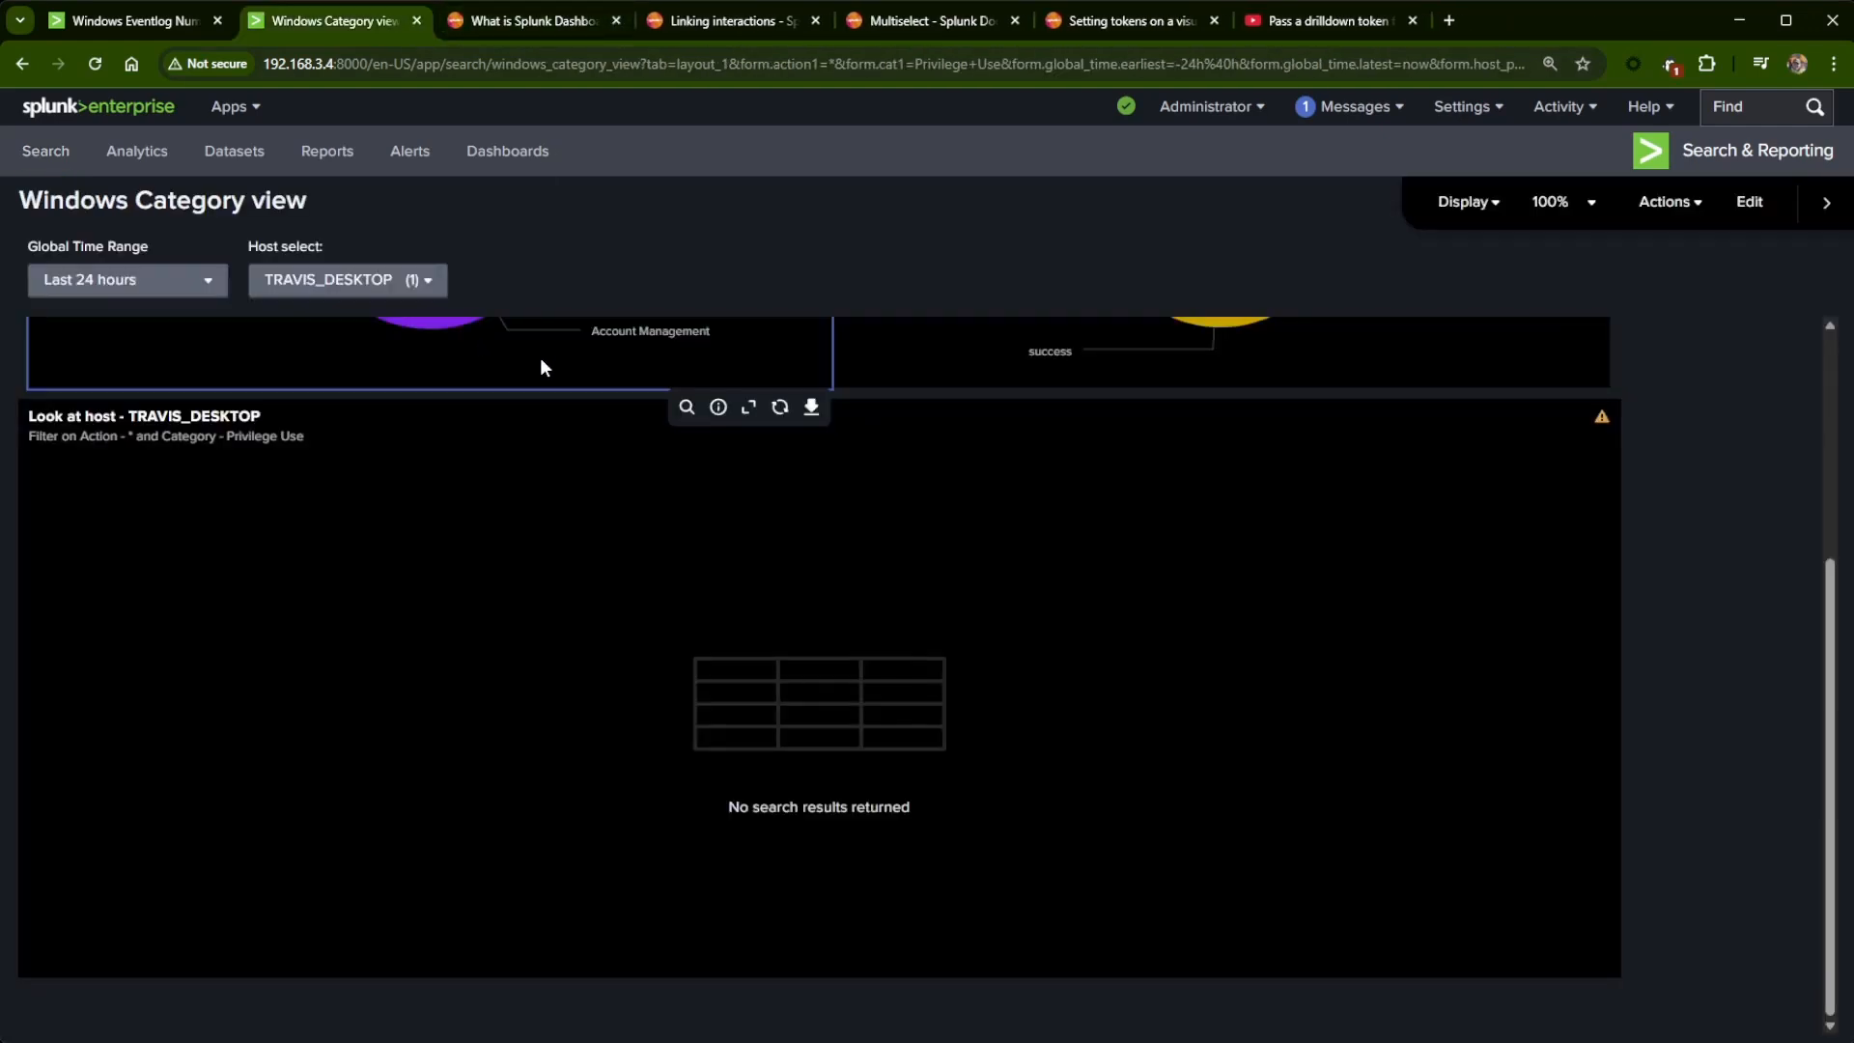
scroll(406, 740, "up", 2)
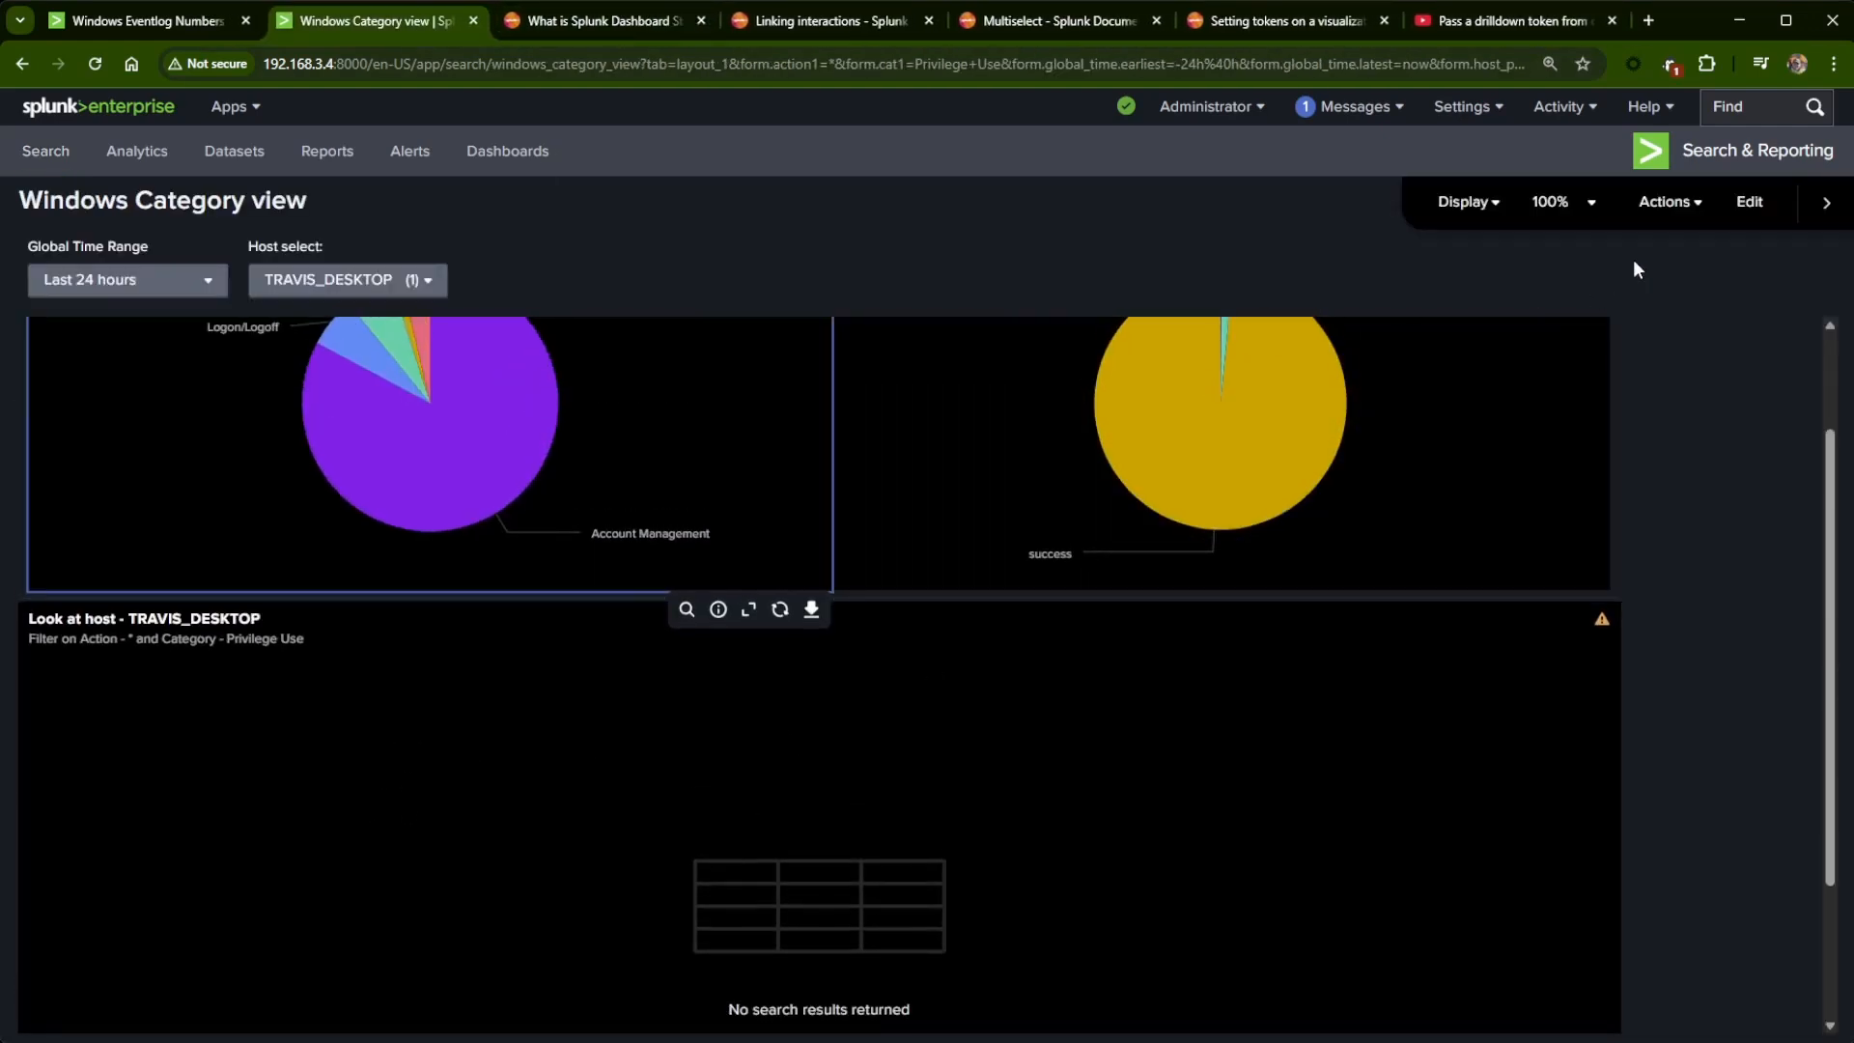
left_click(1751, 208)
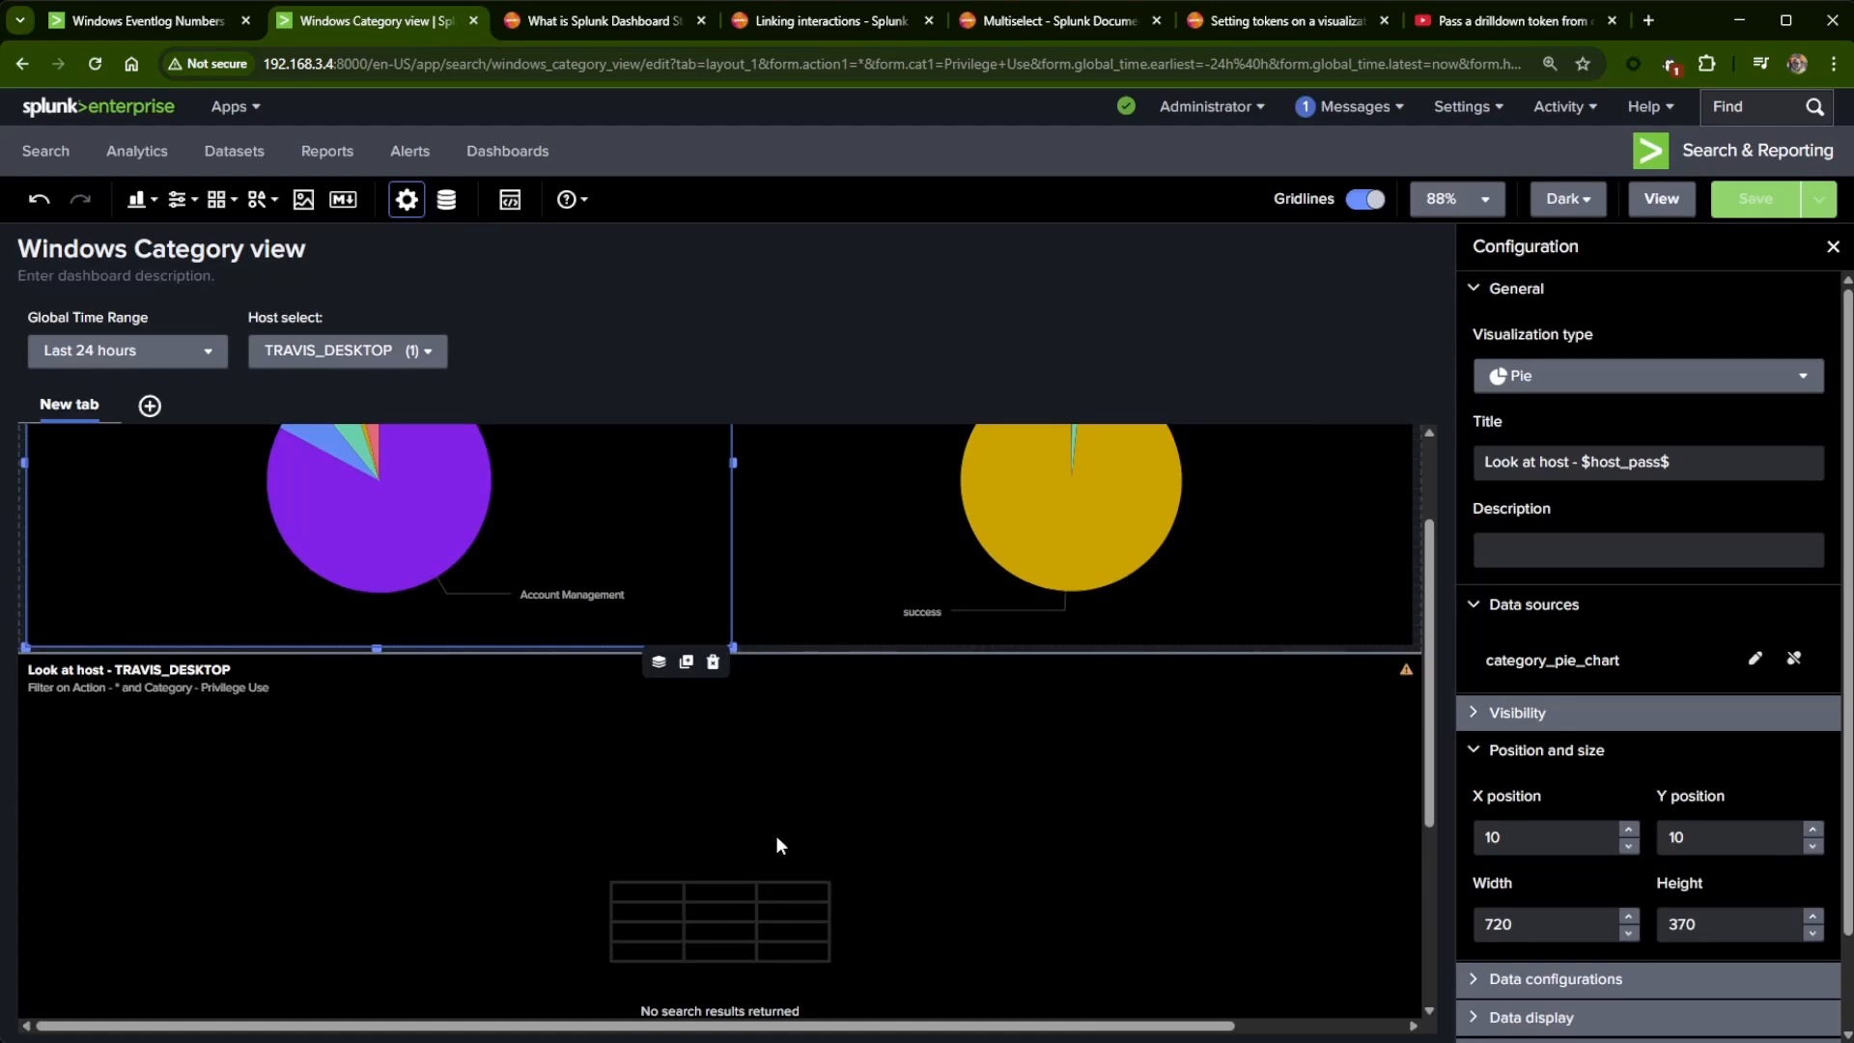
scroll(455, 842, "down", 2)
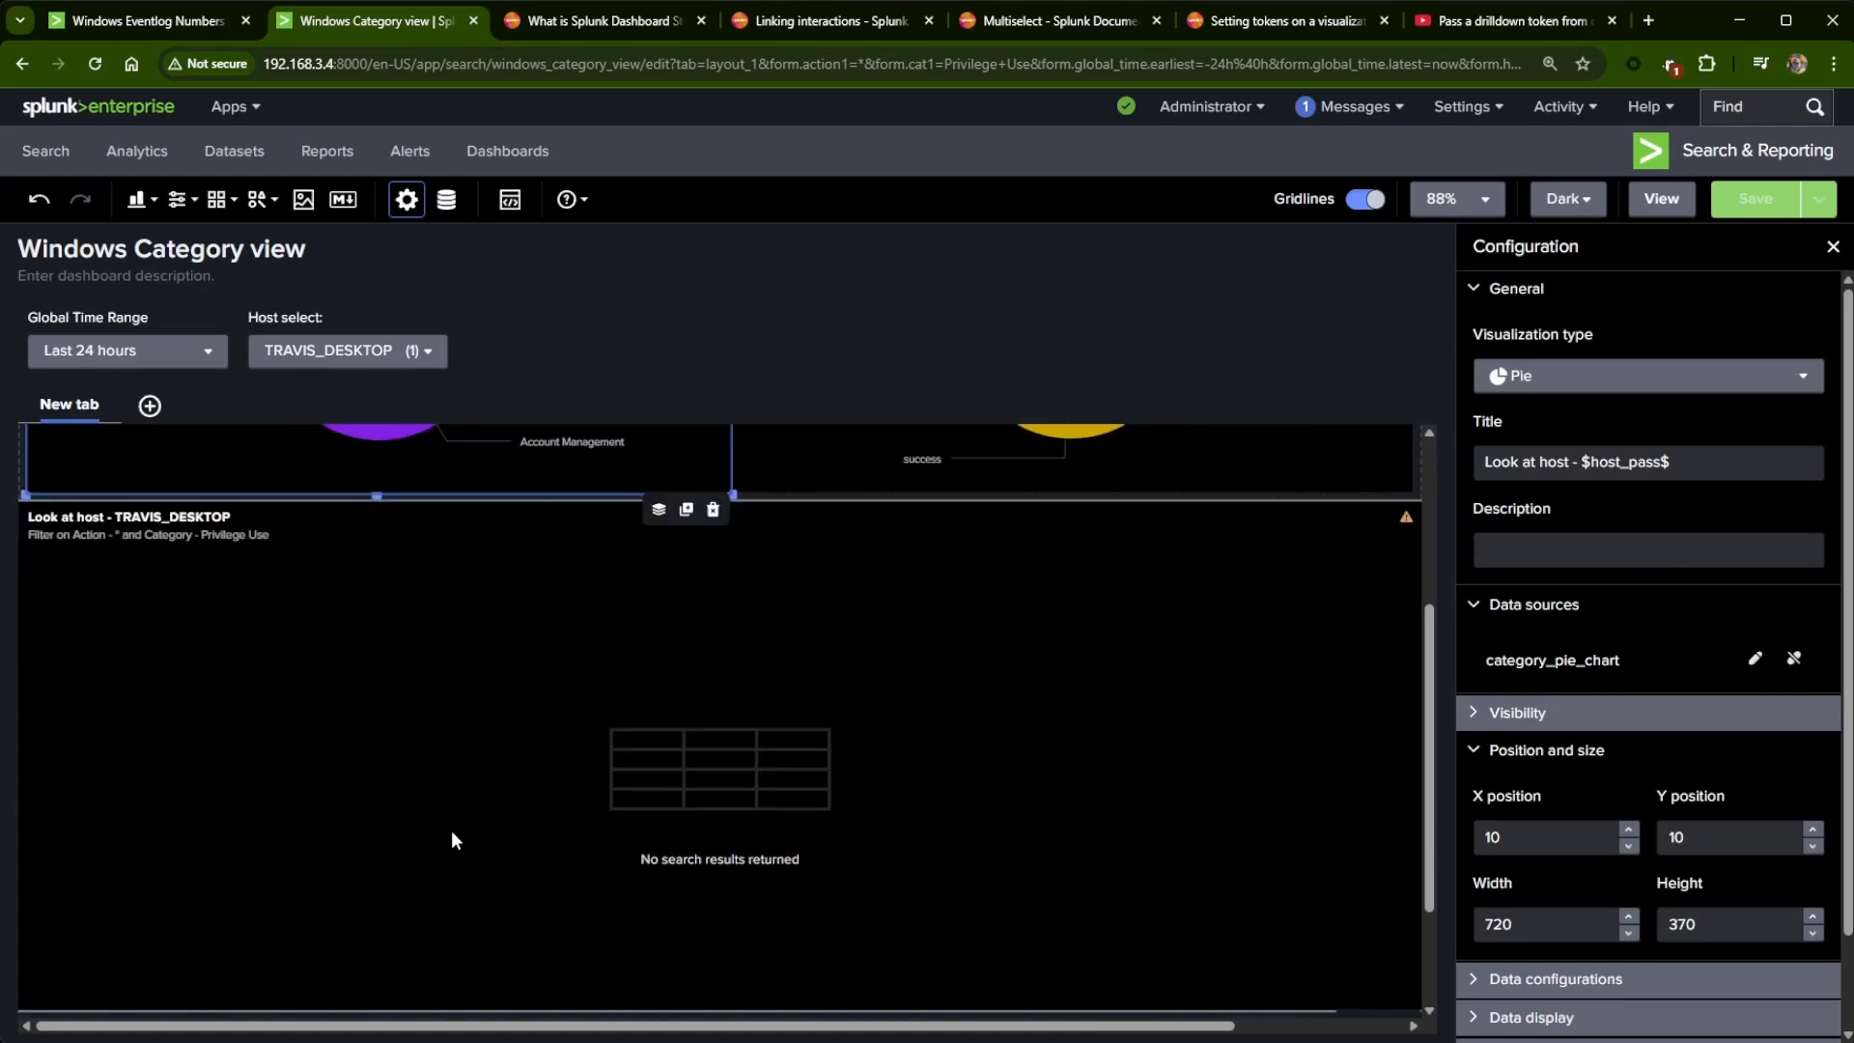
scroll(456, 842, "up", 3)
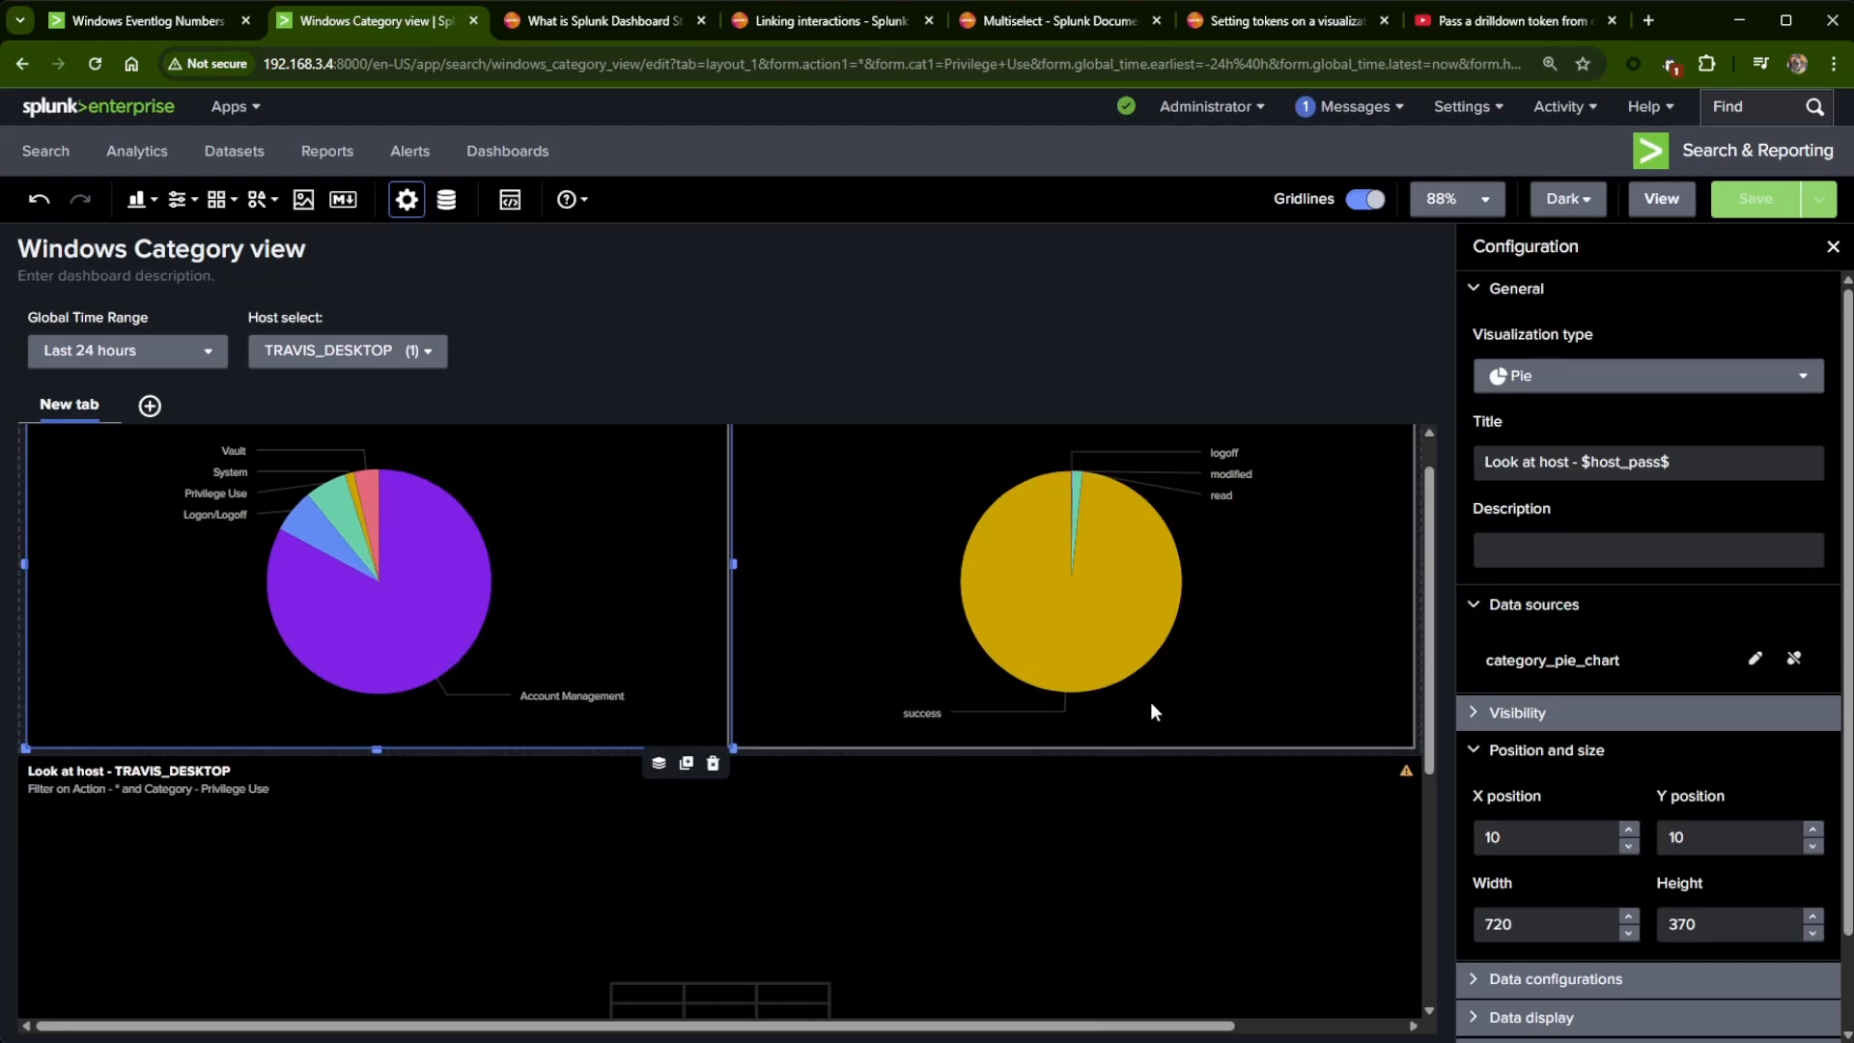
- Enclose $cat1$ in double quotes inside the Category IN clause of the event table's query and apply the change
left_click(1128, 911)
scroll(1128, 912, "down", 1)
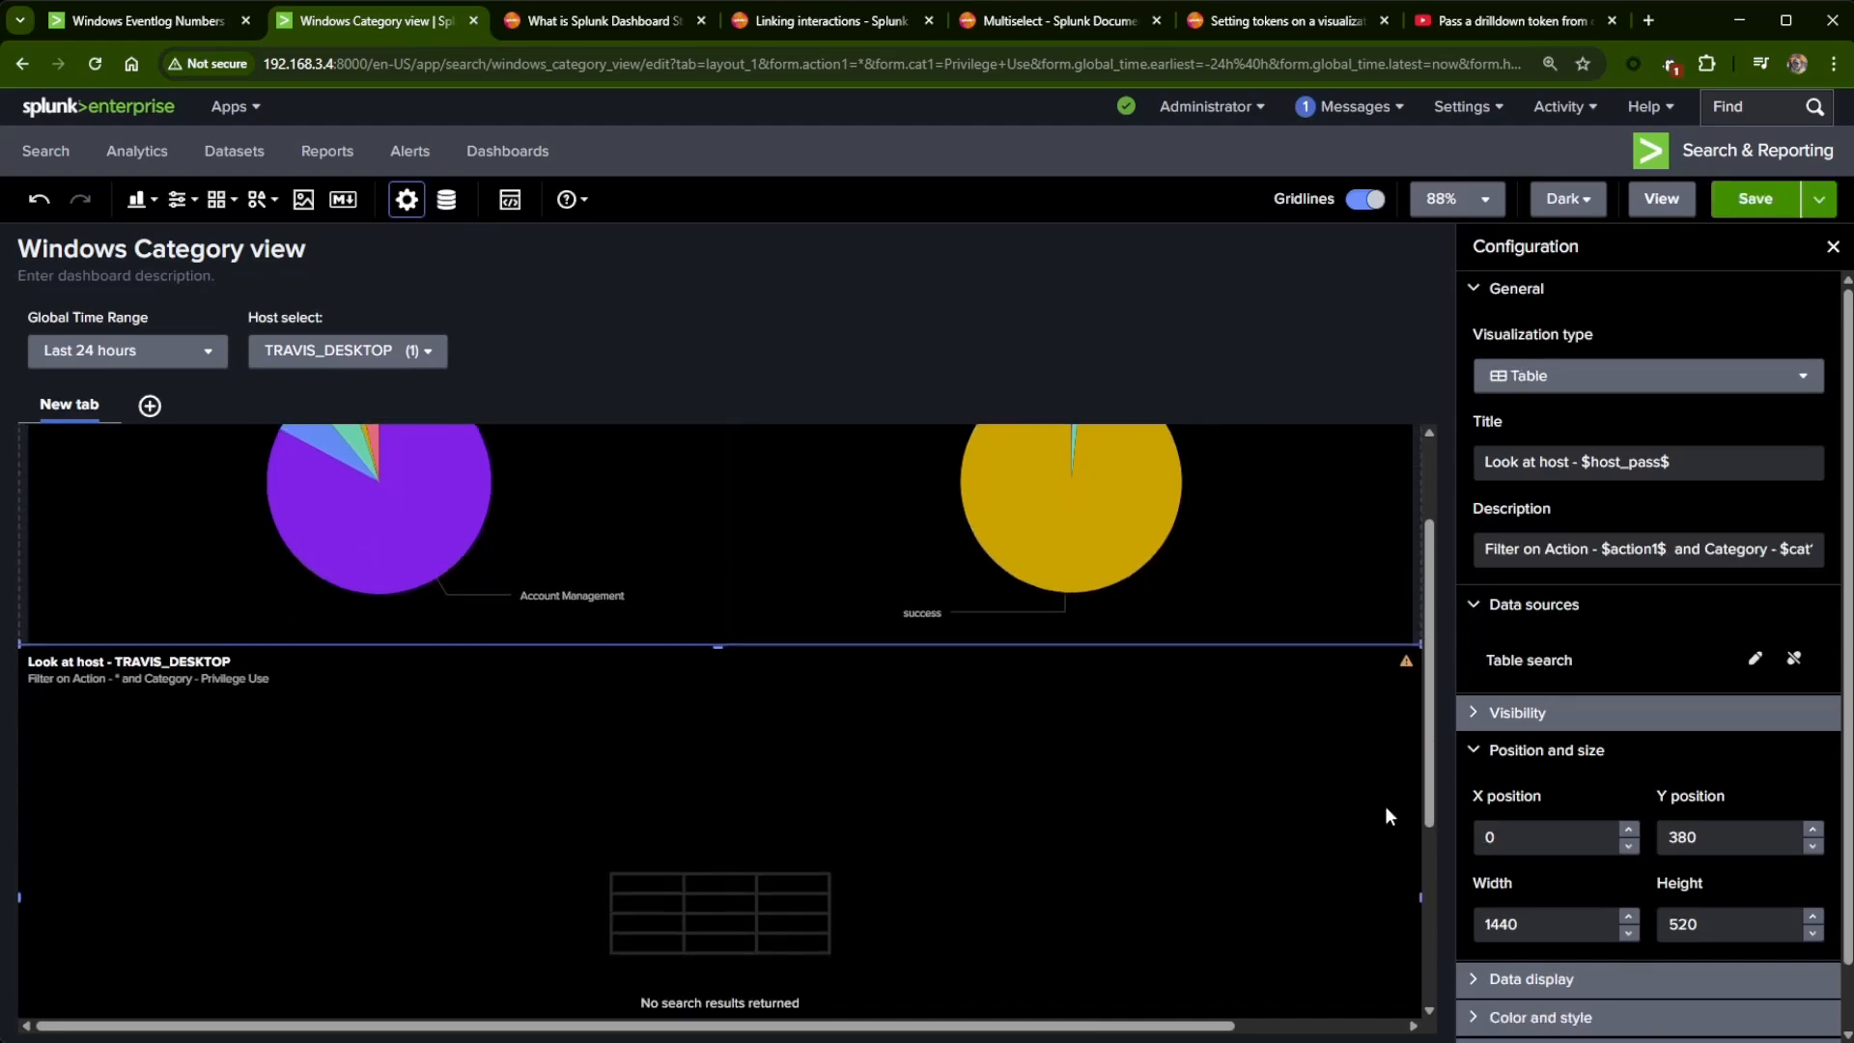
left_click(1755, 661)
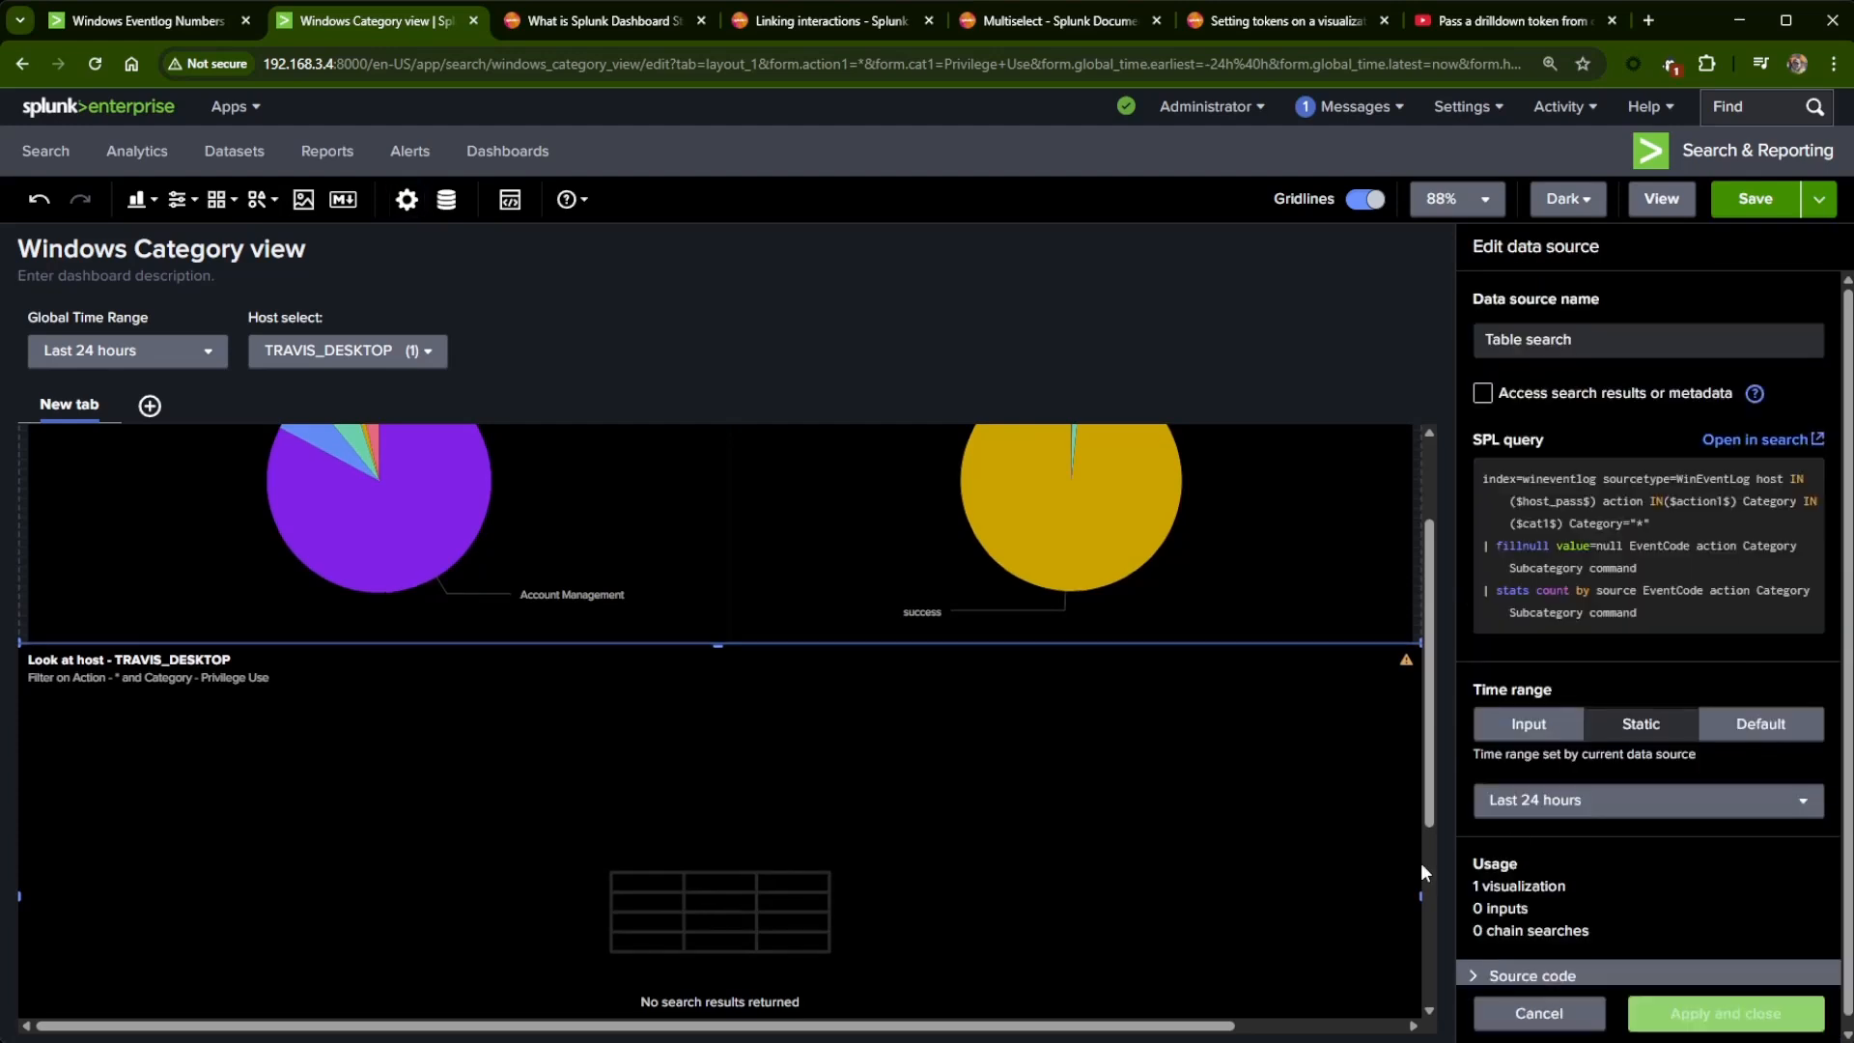
left_click(1657, 501)
key("Down")
key("Left")
key("Left")
key("Left")
key("Left")
key("Left")
key("Left")
key("Left")
key("Left")
key("Left")
key("Left")
key("Left")
key("Left")
key("Left")
key("Left")
type("\"")
key("Left")
key("Left")
key("Left")
key("Left")
key("Left")
key("Left")
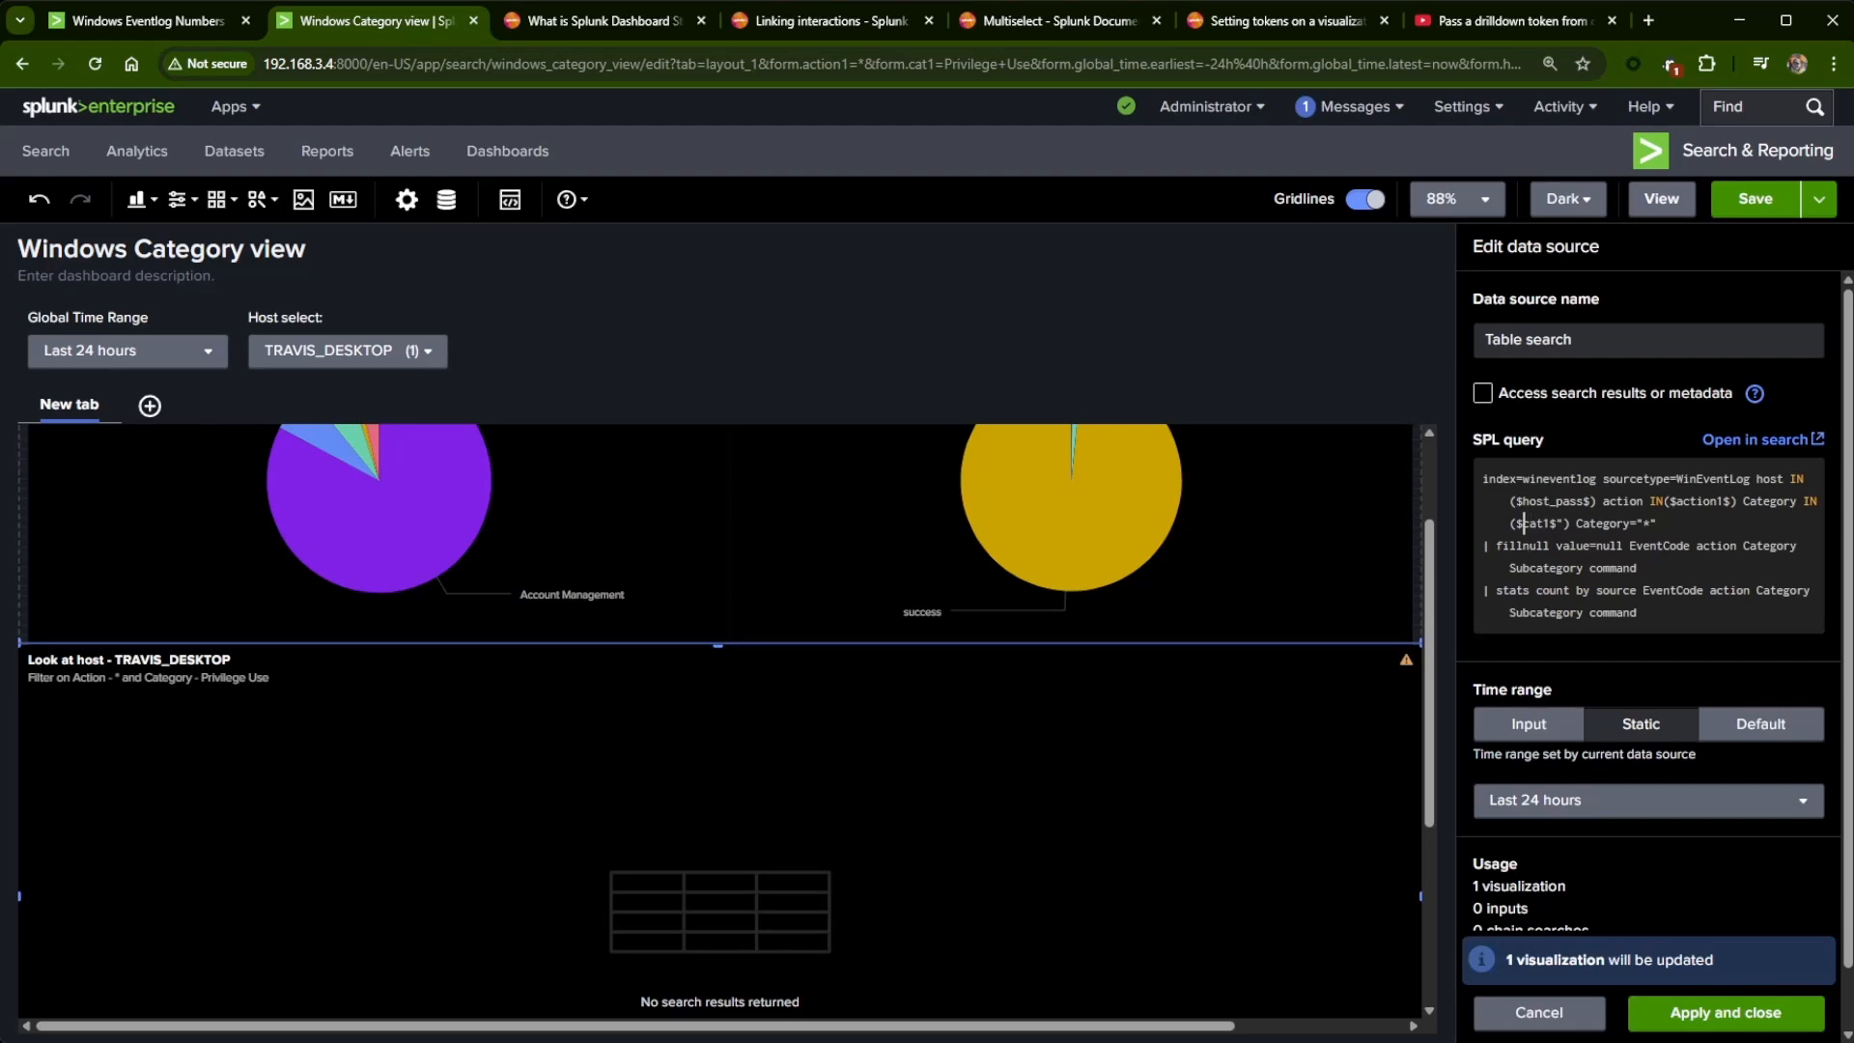
key("Left")
type("\"")
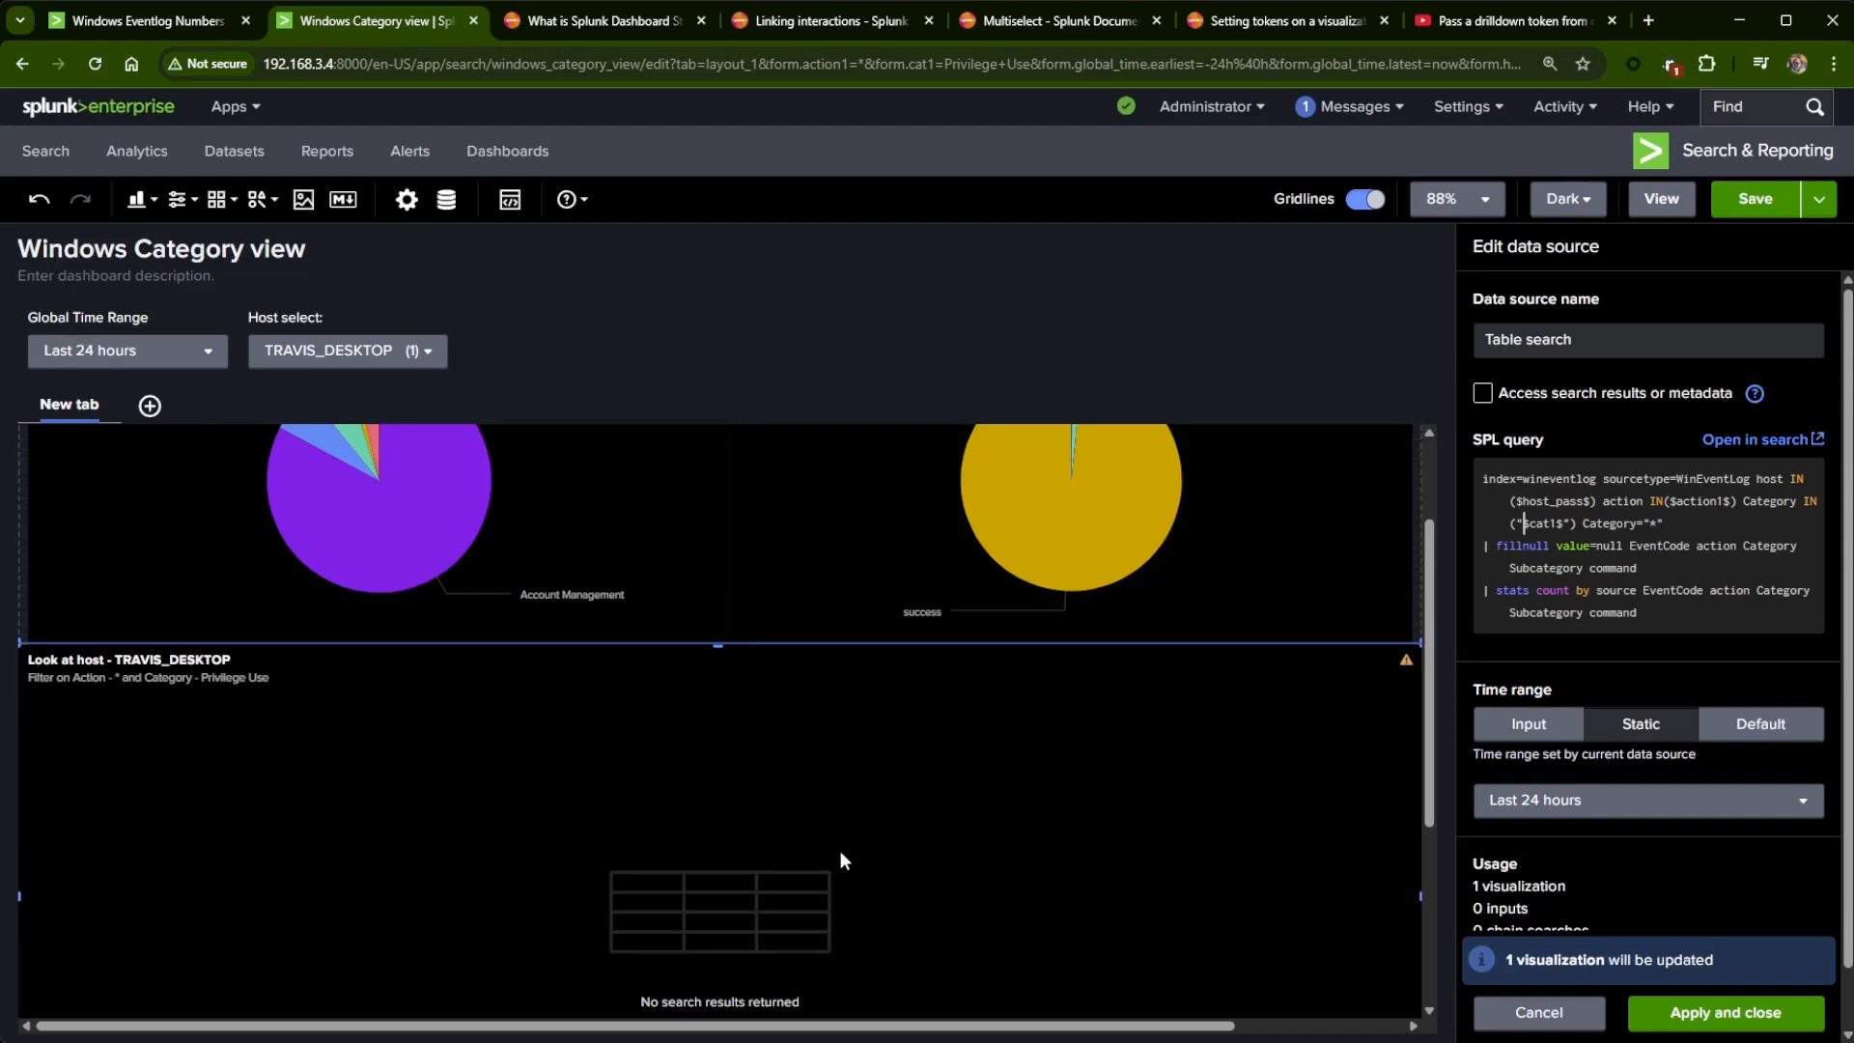
left_click(1657, 1013)
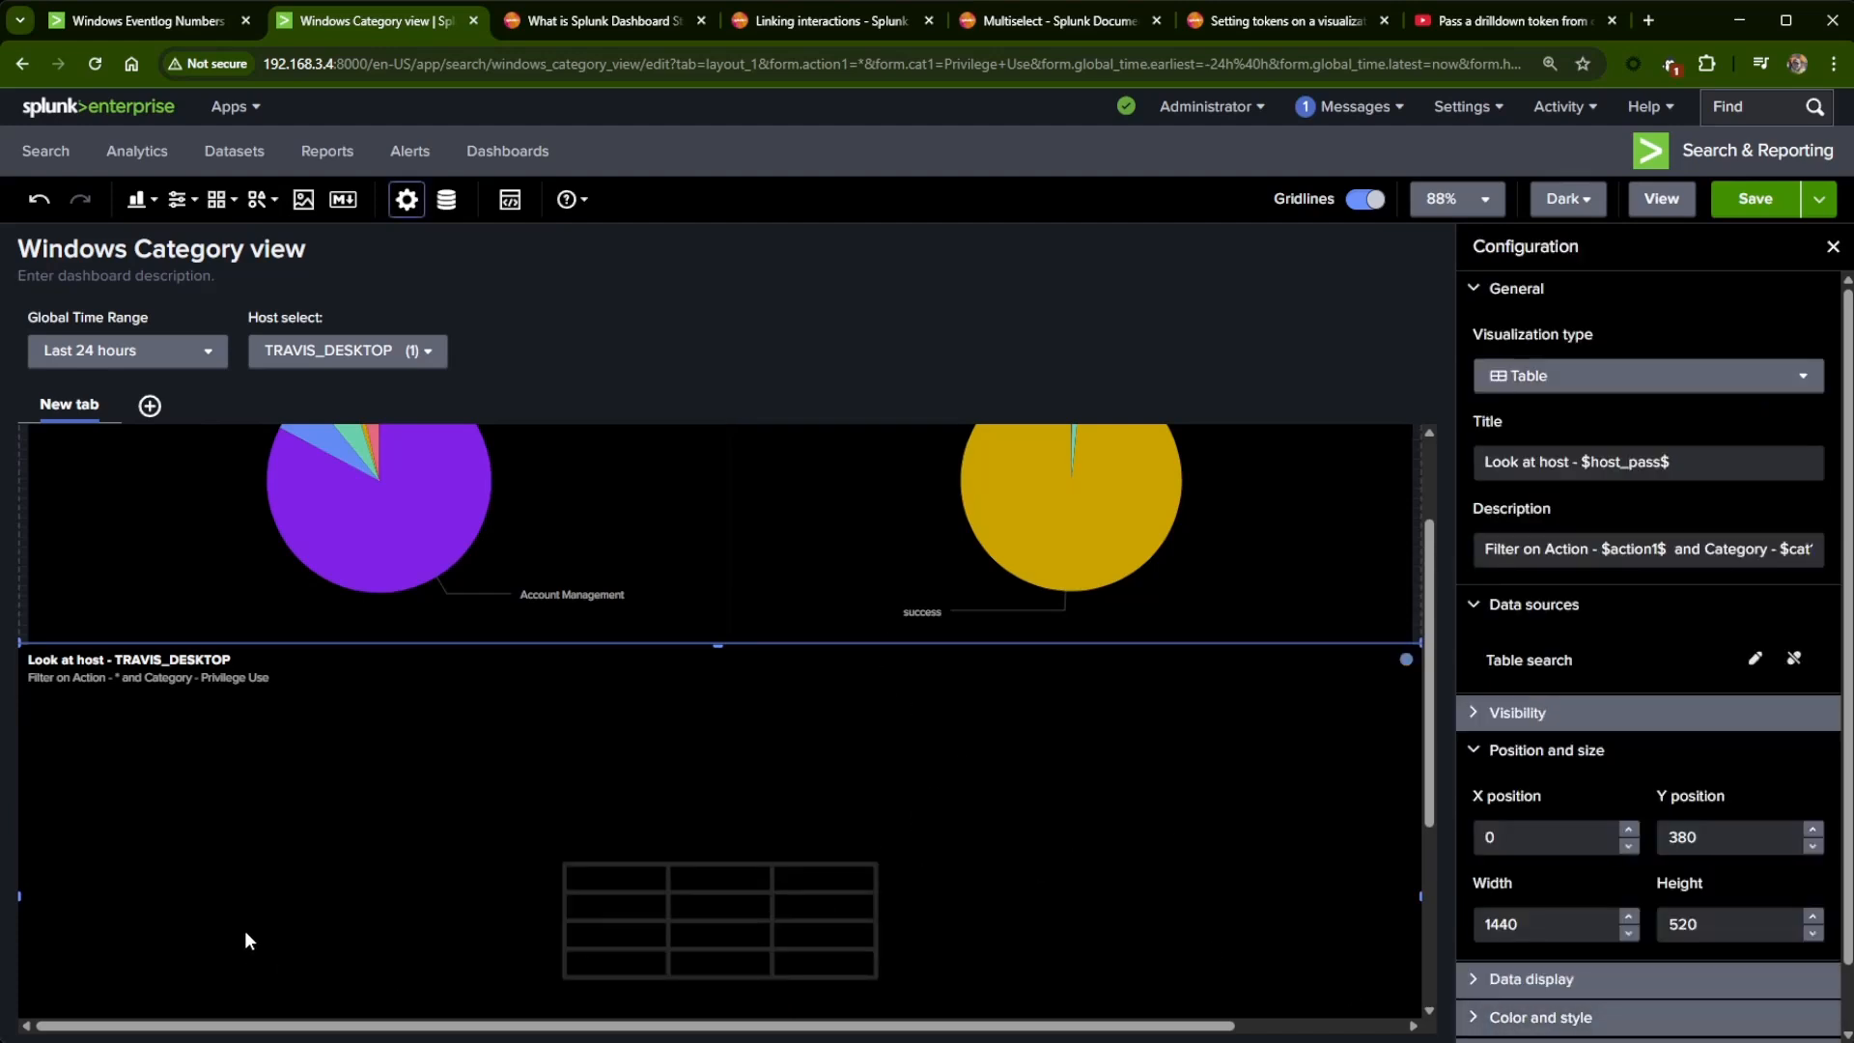
- Check the event table's results for the Privilege Use category, save the dashboard and return to viewing it
scroll(496, 854, "down", 2)
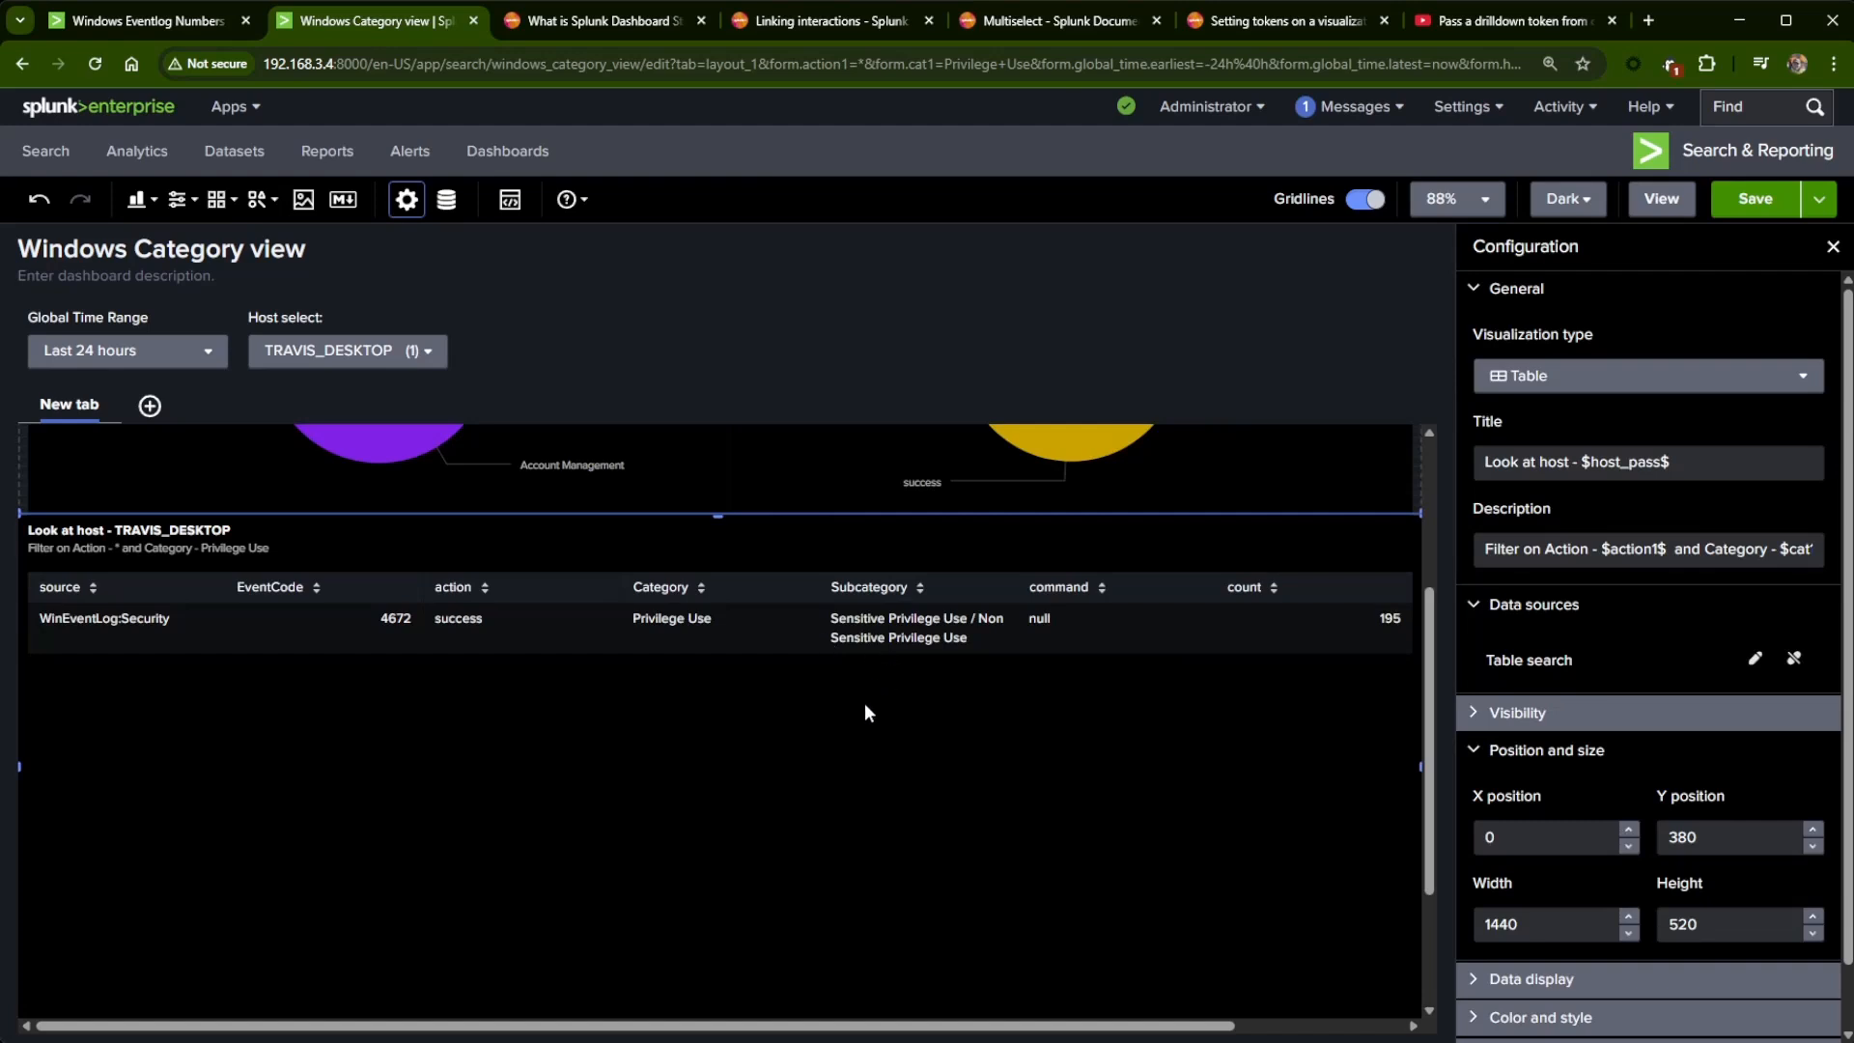
scroll(865, 713, "up", 3)
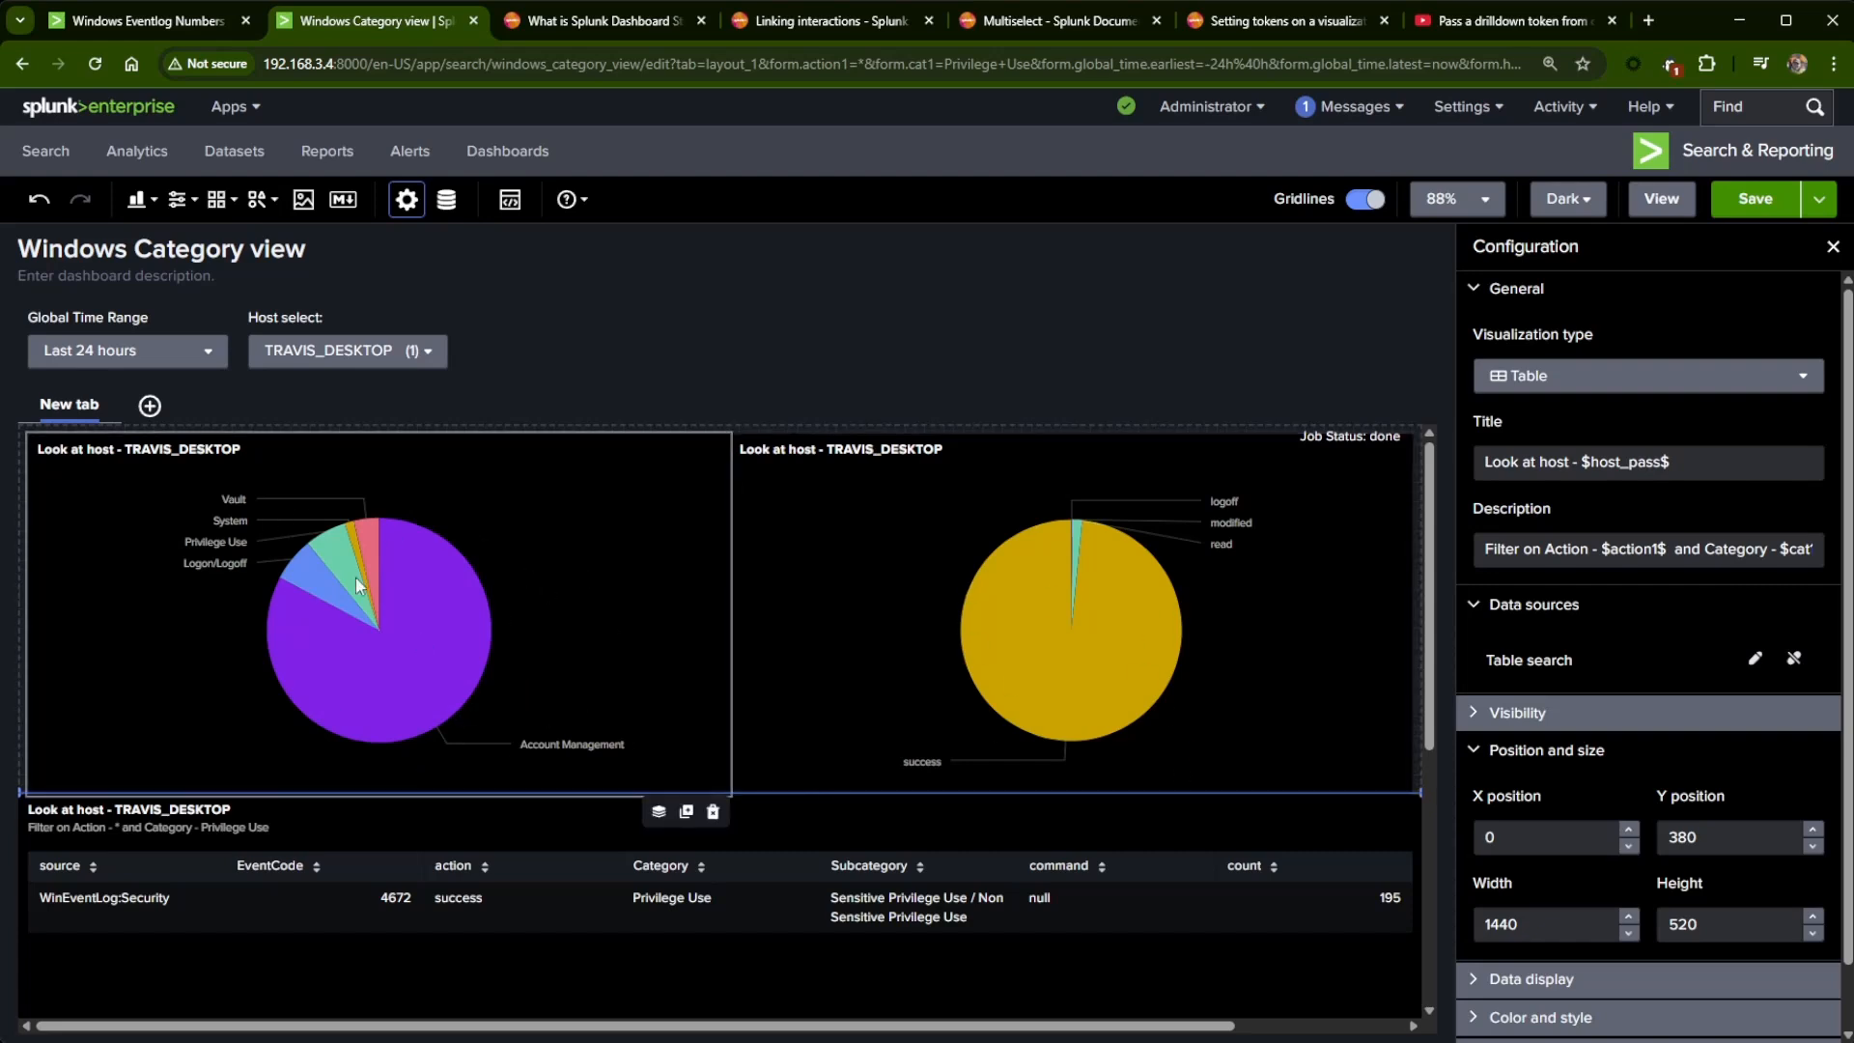
left_click(1756, 199)
left_click(1673, 201)
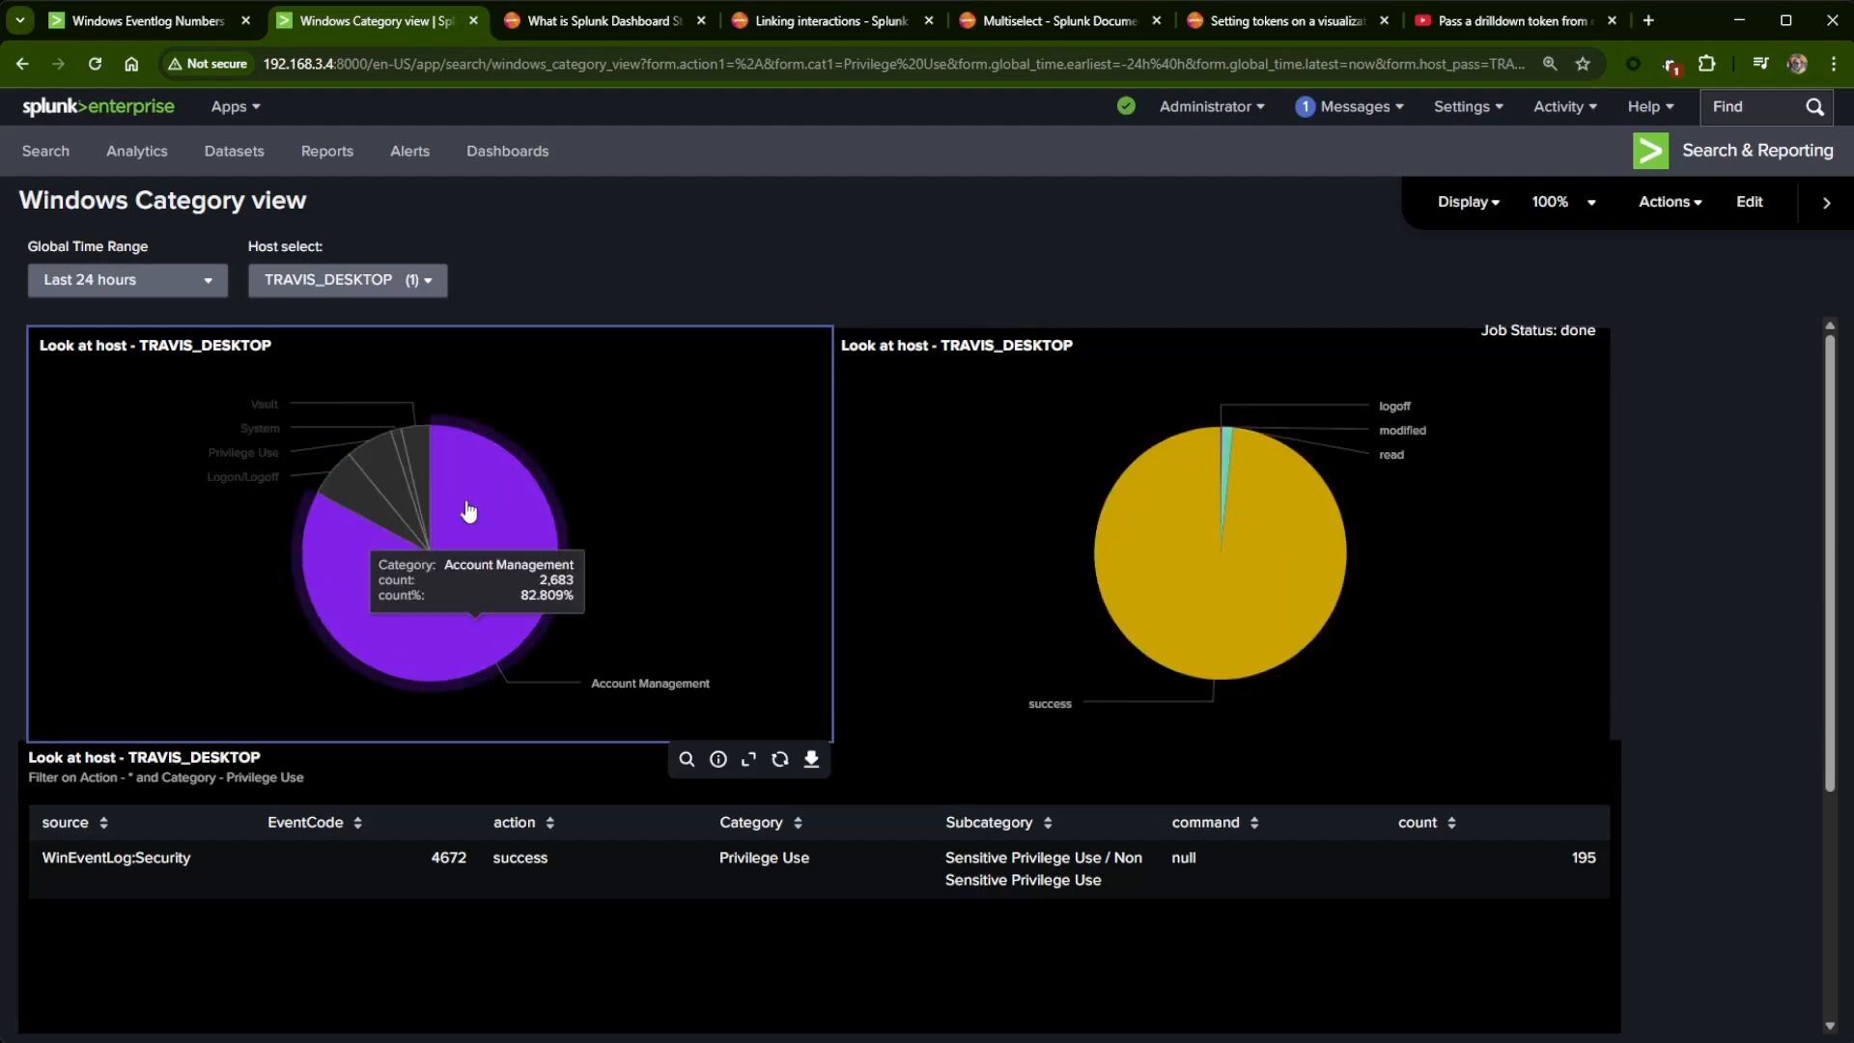
- Edit the dashboard again and insert action IN($action1$) before Category="*" in the action pie chart's query, applying the change
left_click(1752, 205)
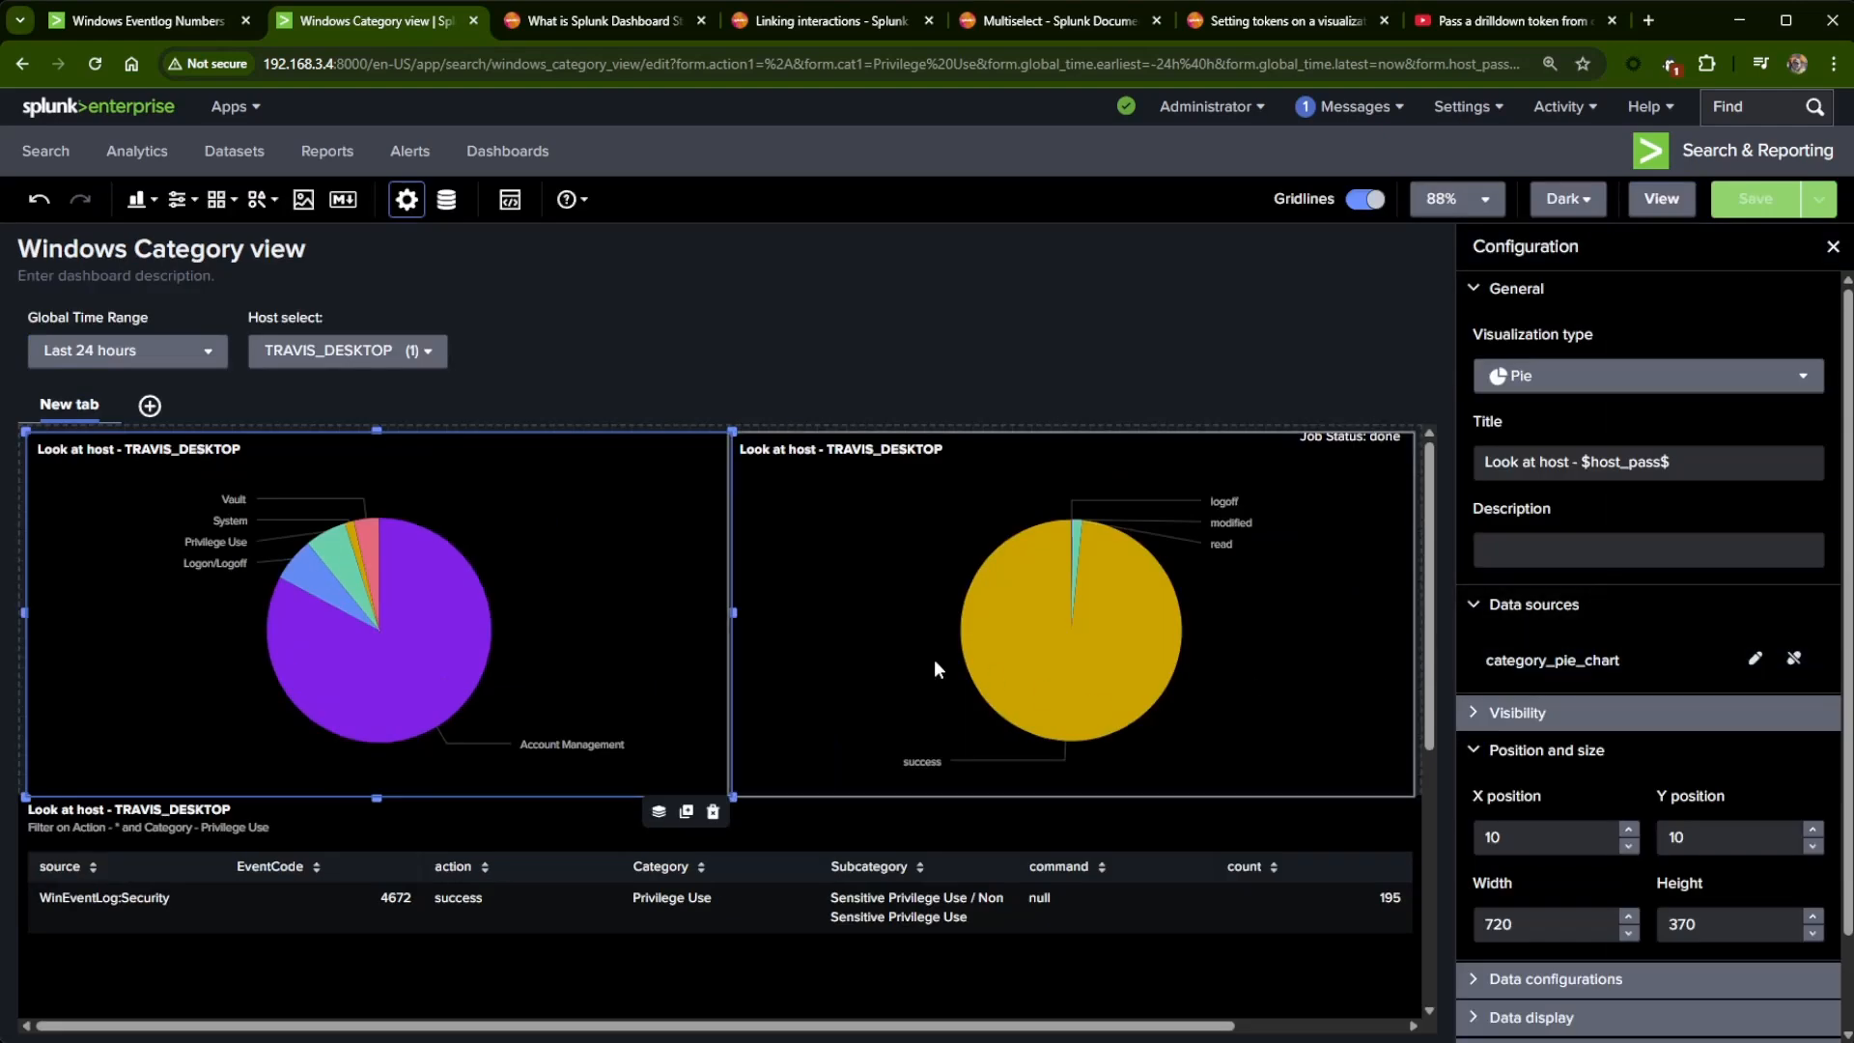
left_click(1140, 640)
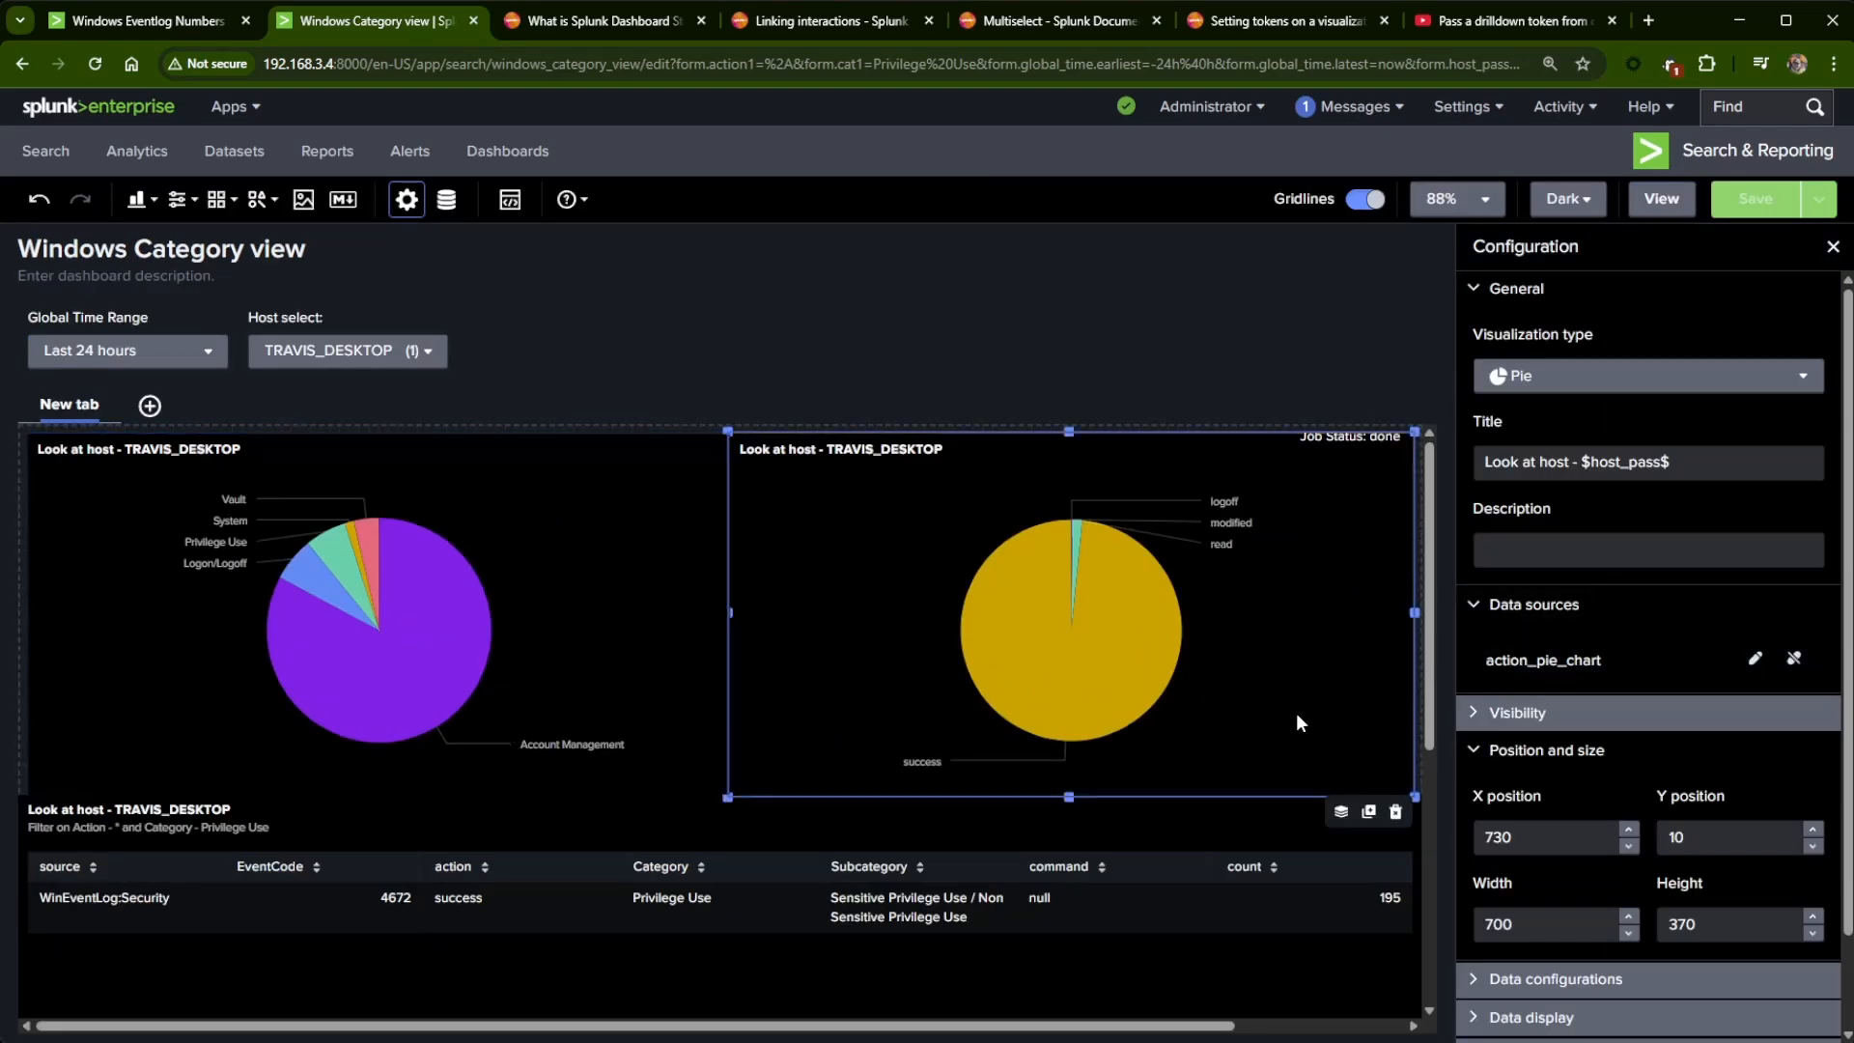
left_click(1756, 661)
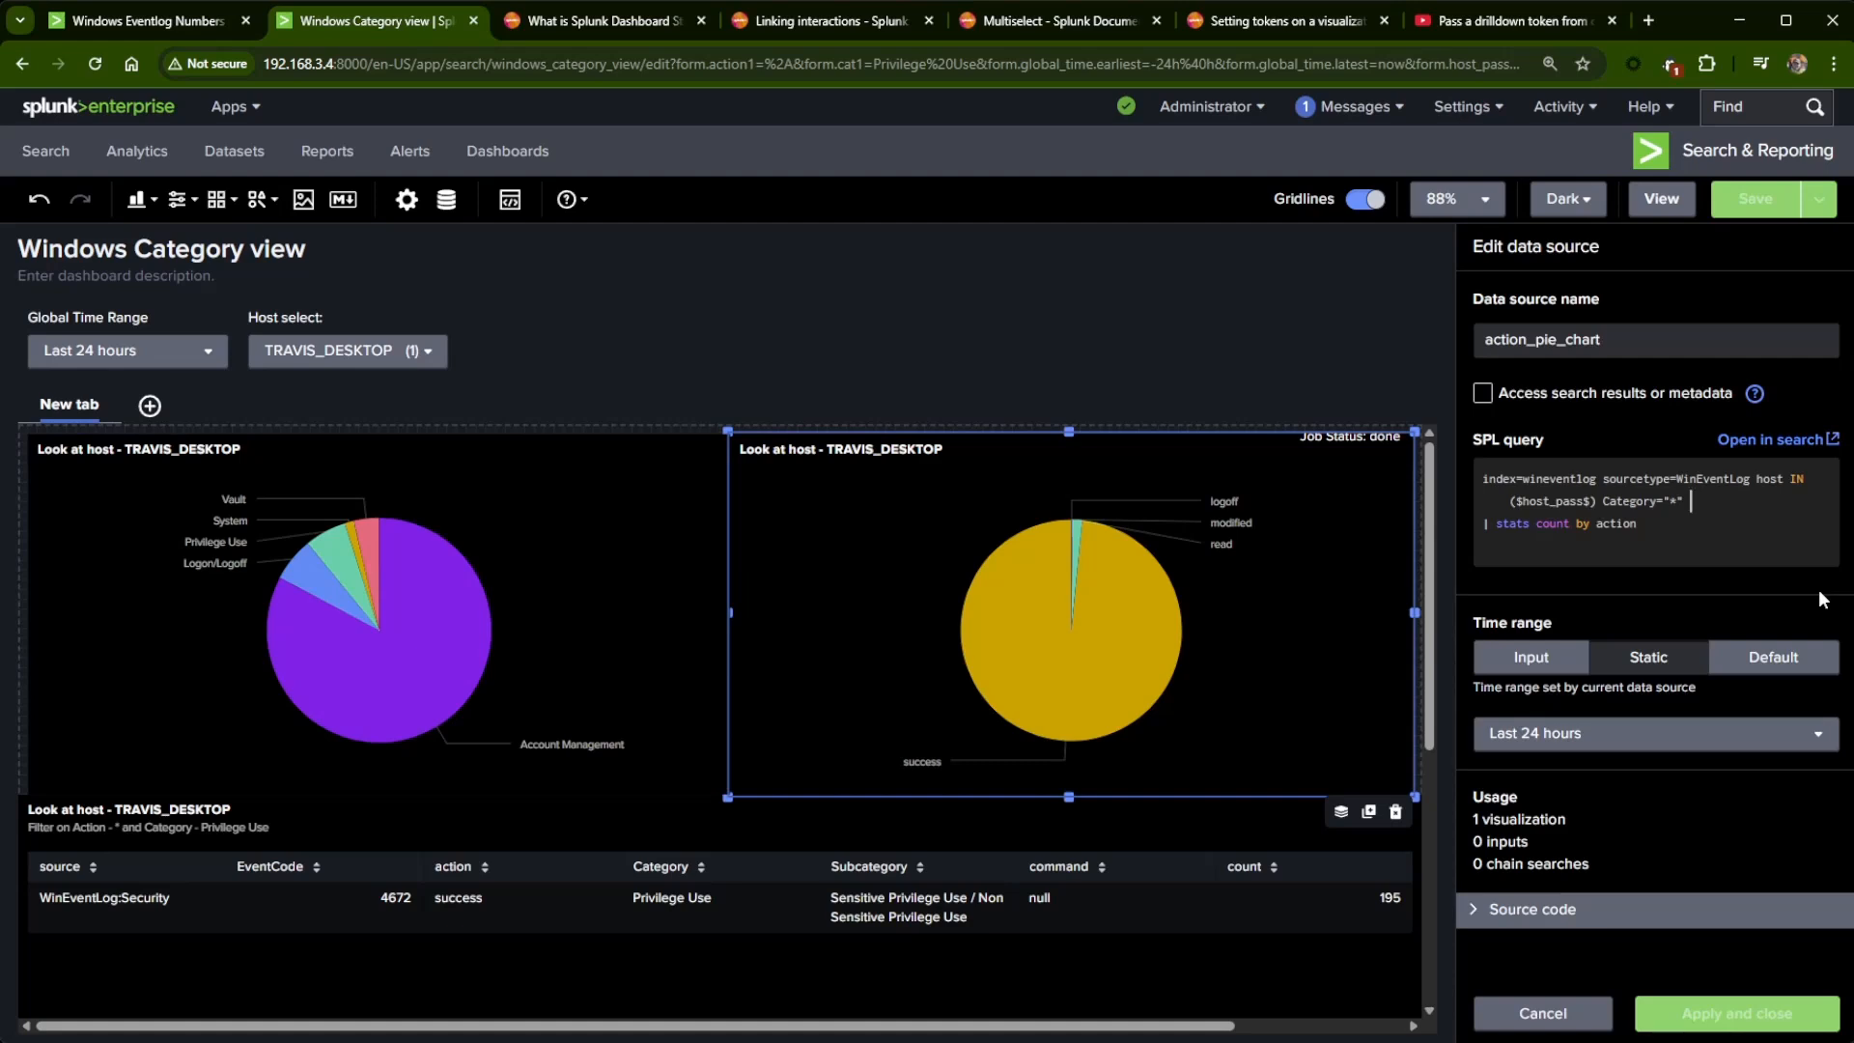
type("action IN($action1$)")
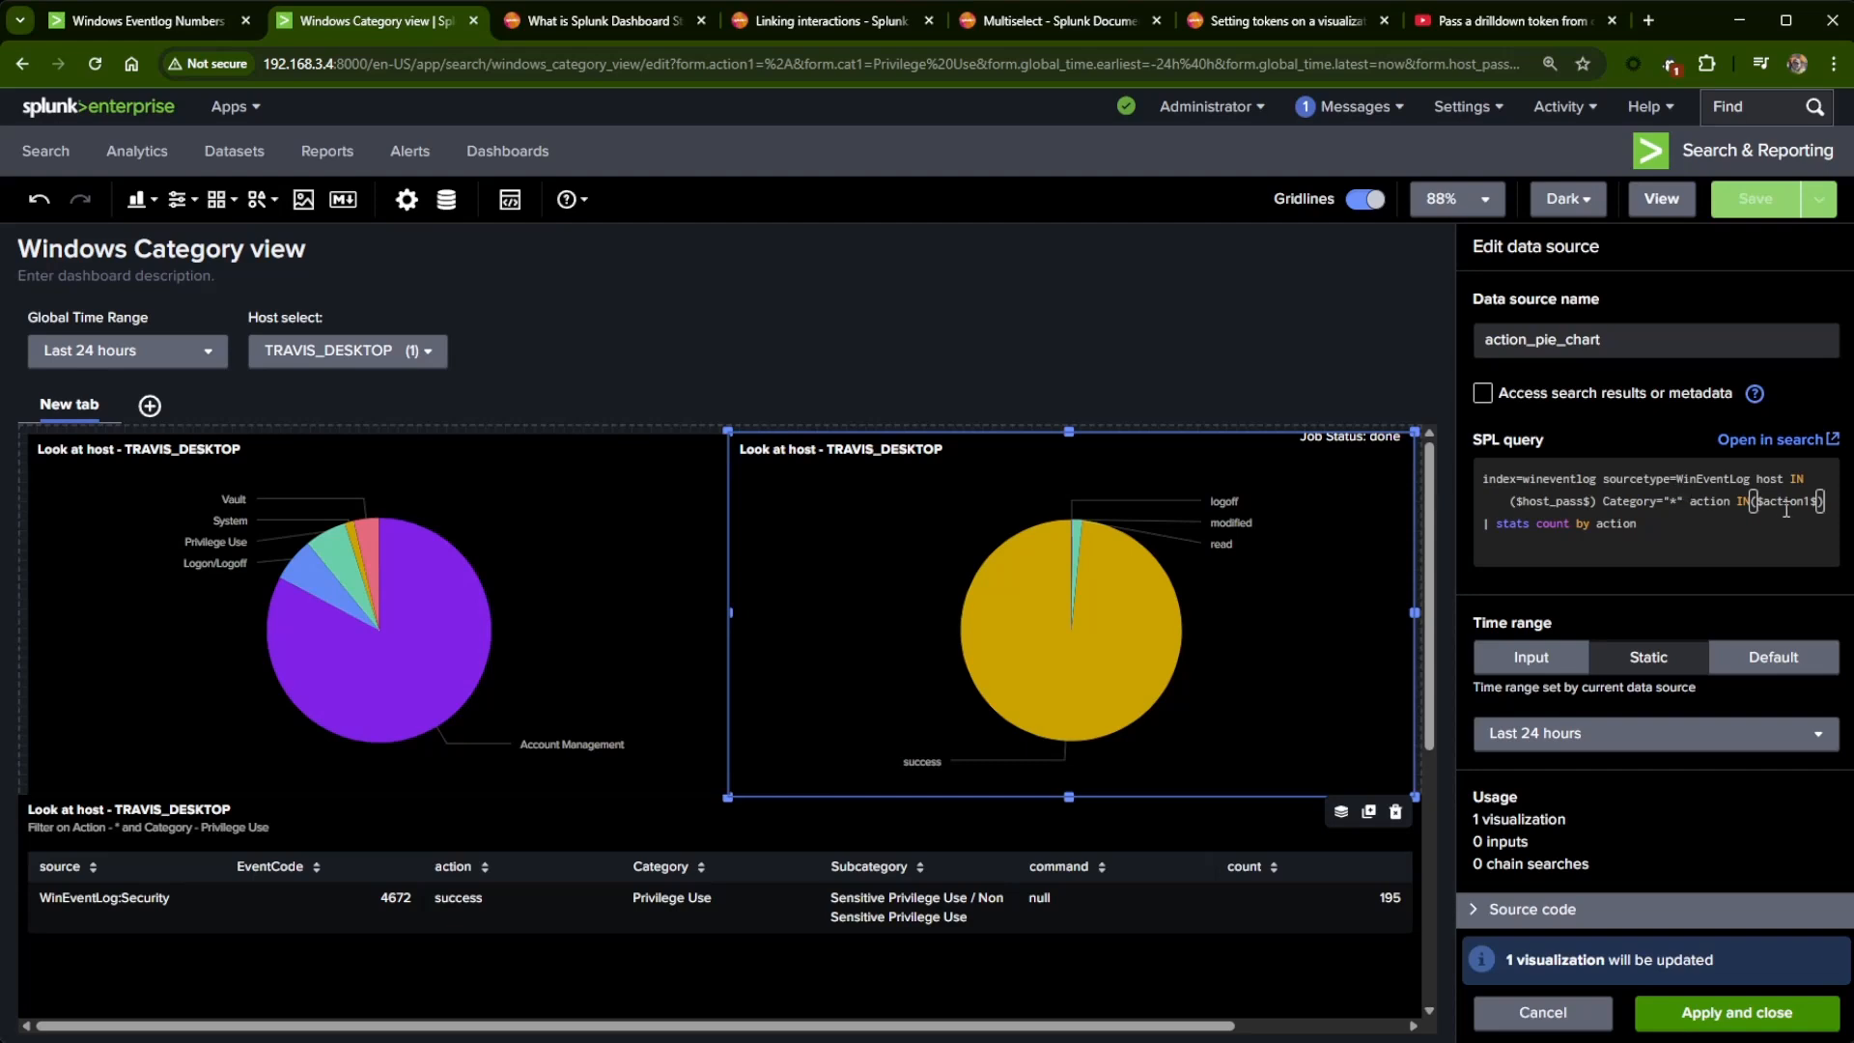
left_click_drag(1826, 501, 1688, 498)
key("ctrl+c")
key("BackSpace")
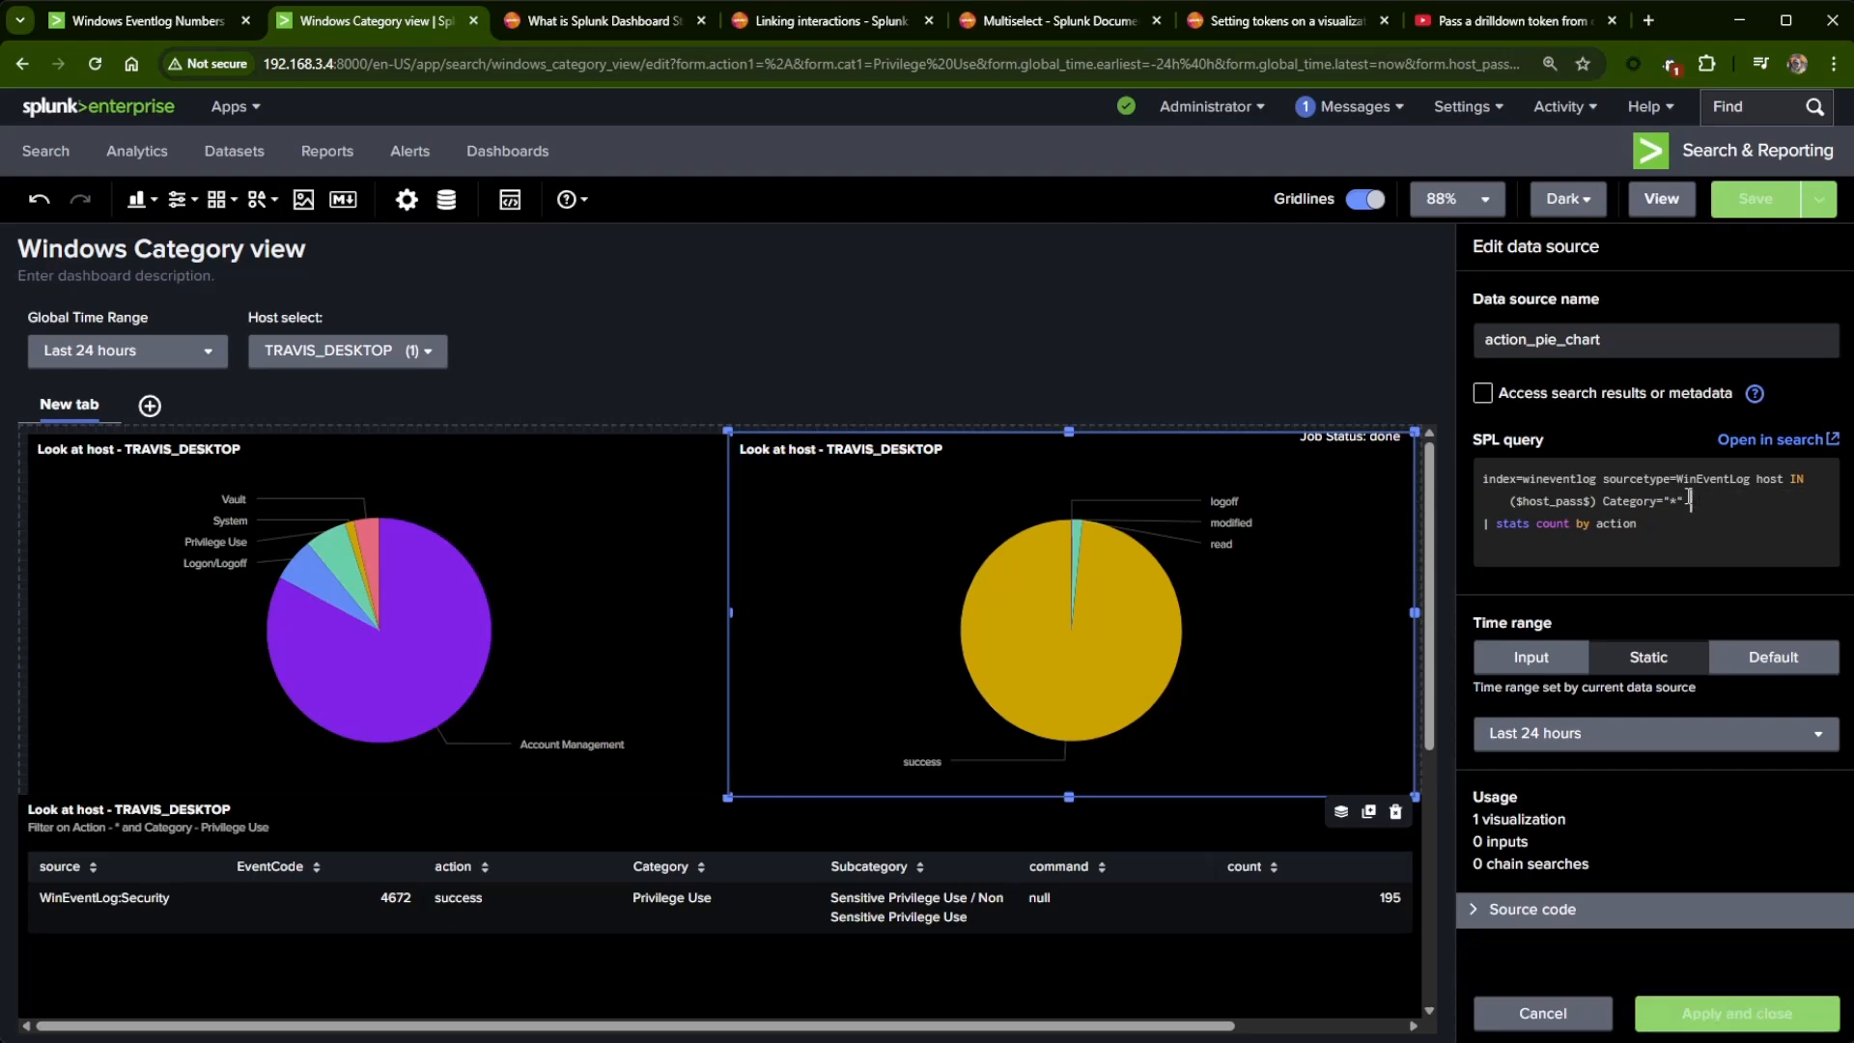
key("Left")
key("Left")
key("Left")
key("Left")
key("Left")
key("Left")
key("Left")
key("Left")
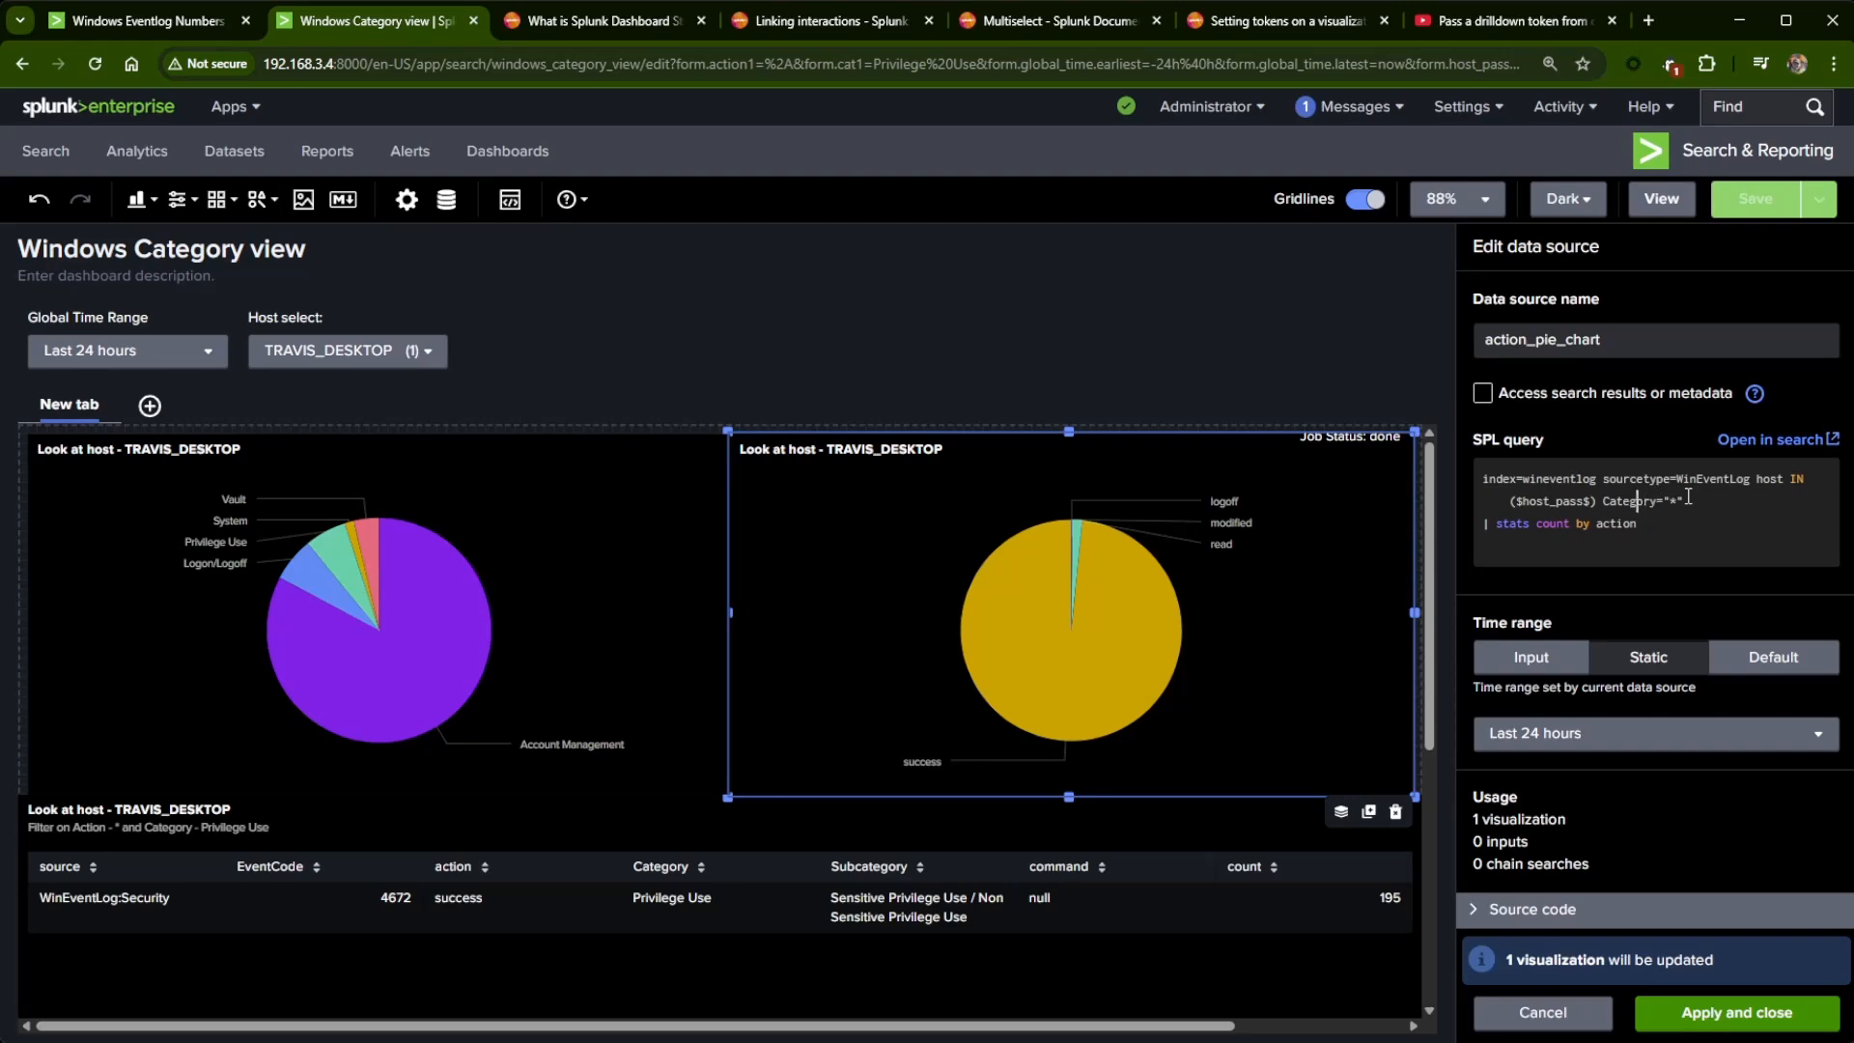
key("ctrl+v")
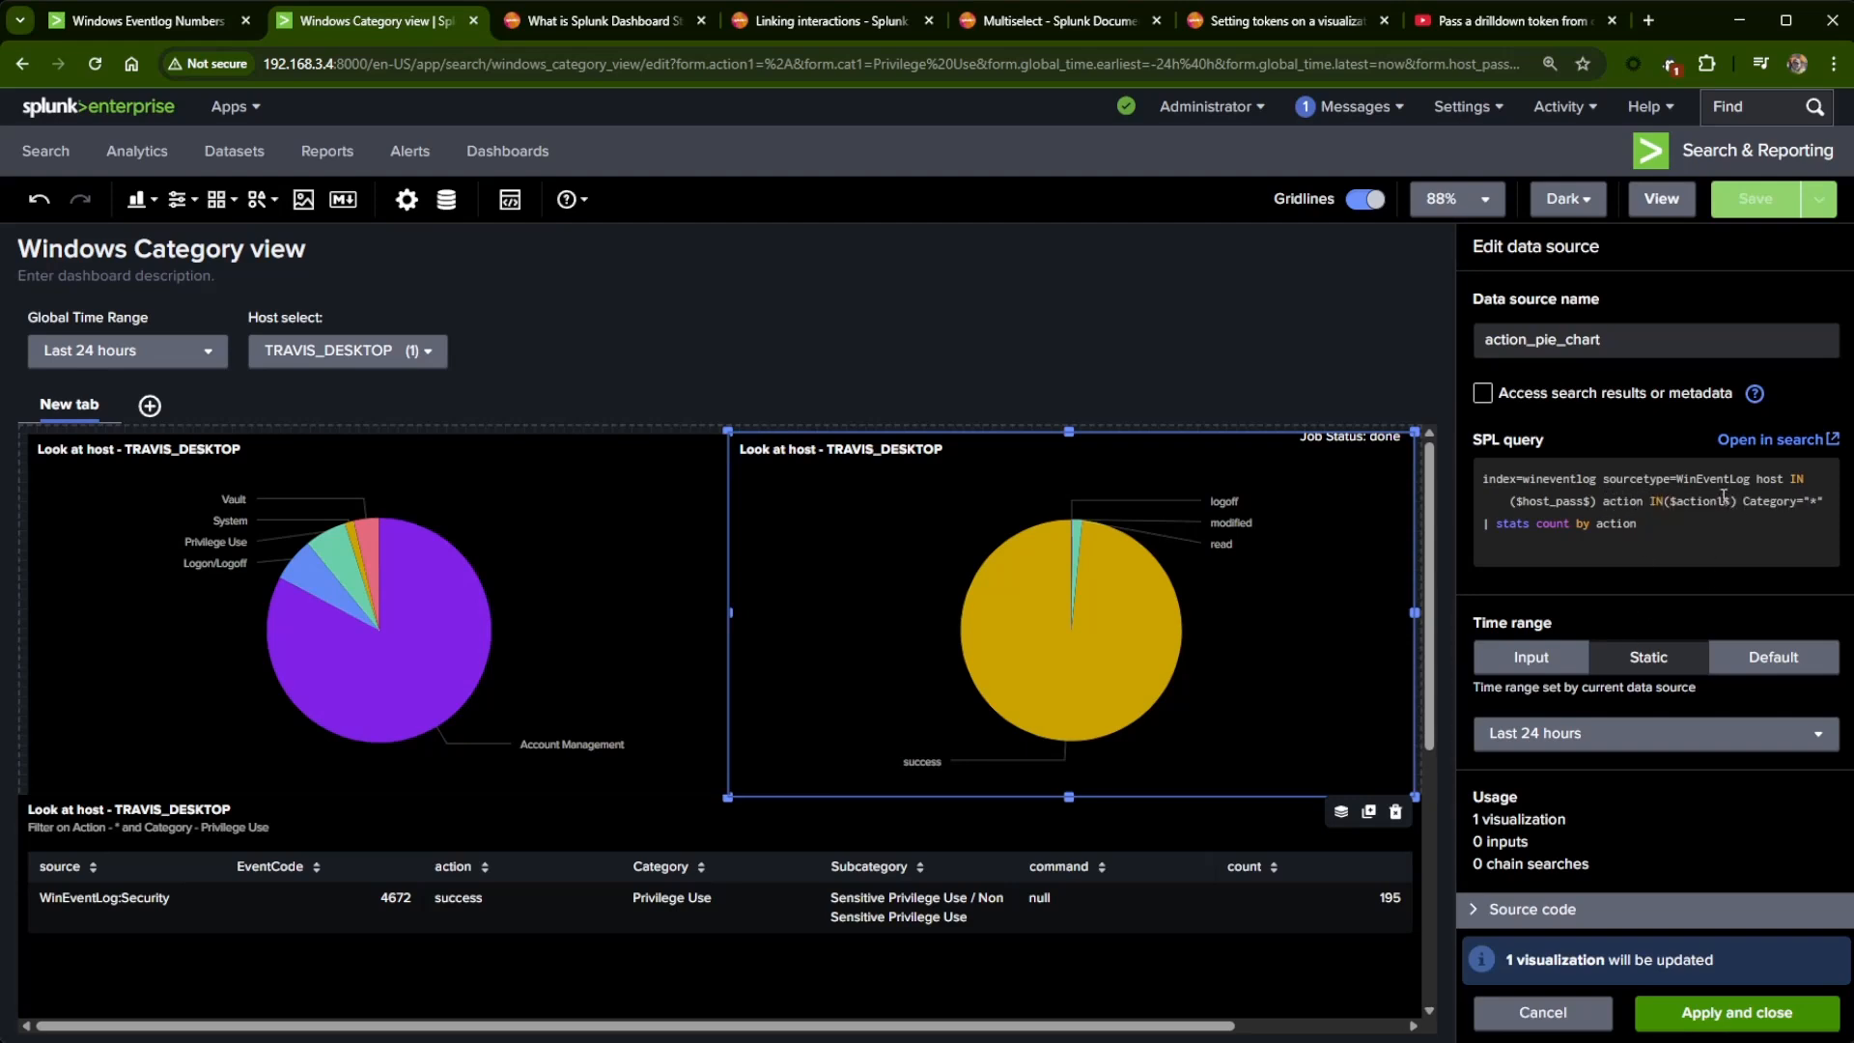
left_click(1736, 1012)
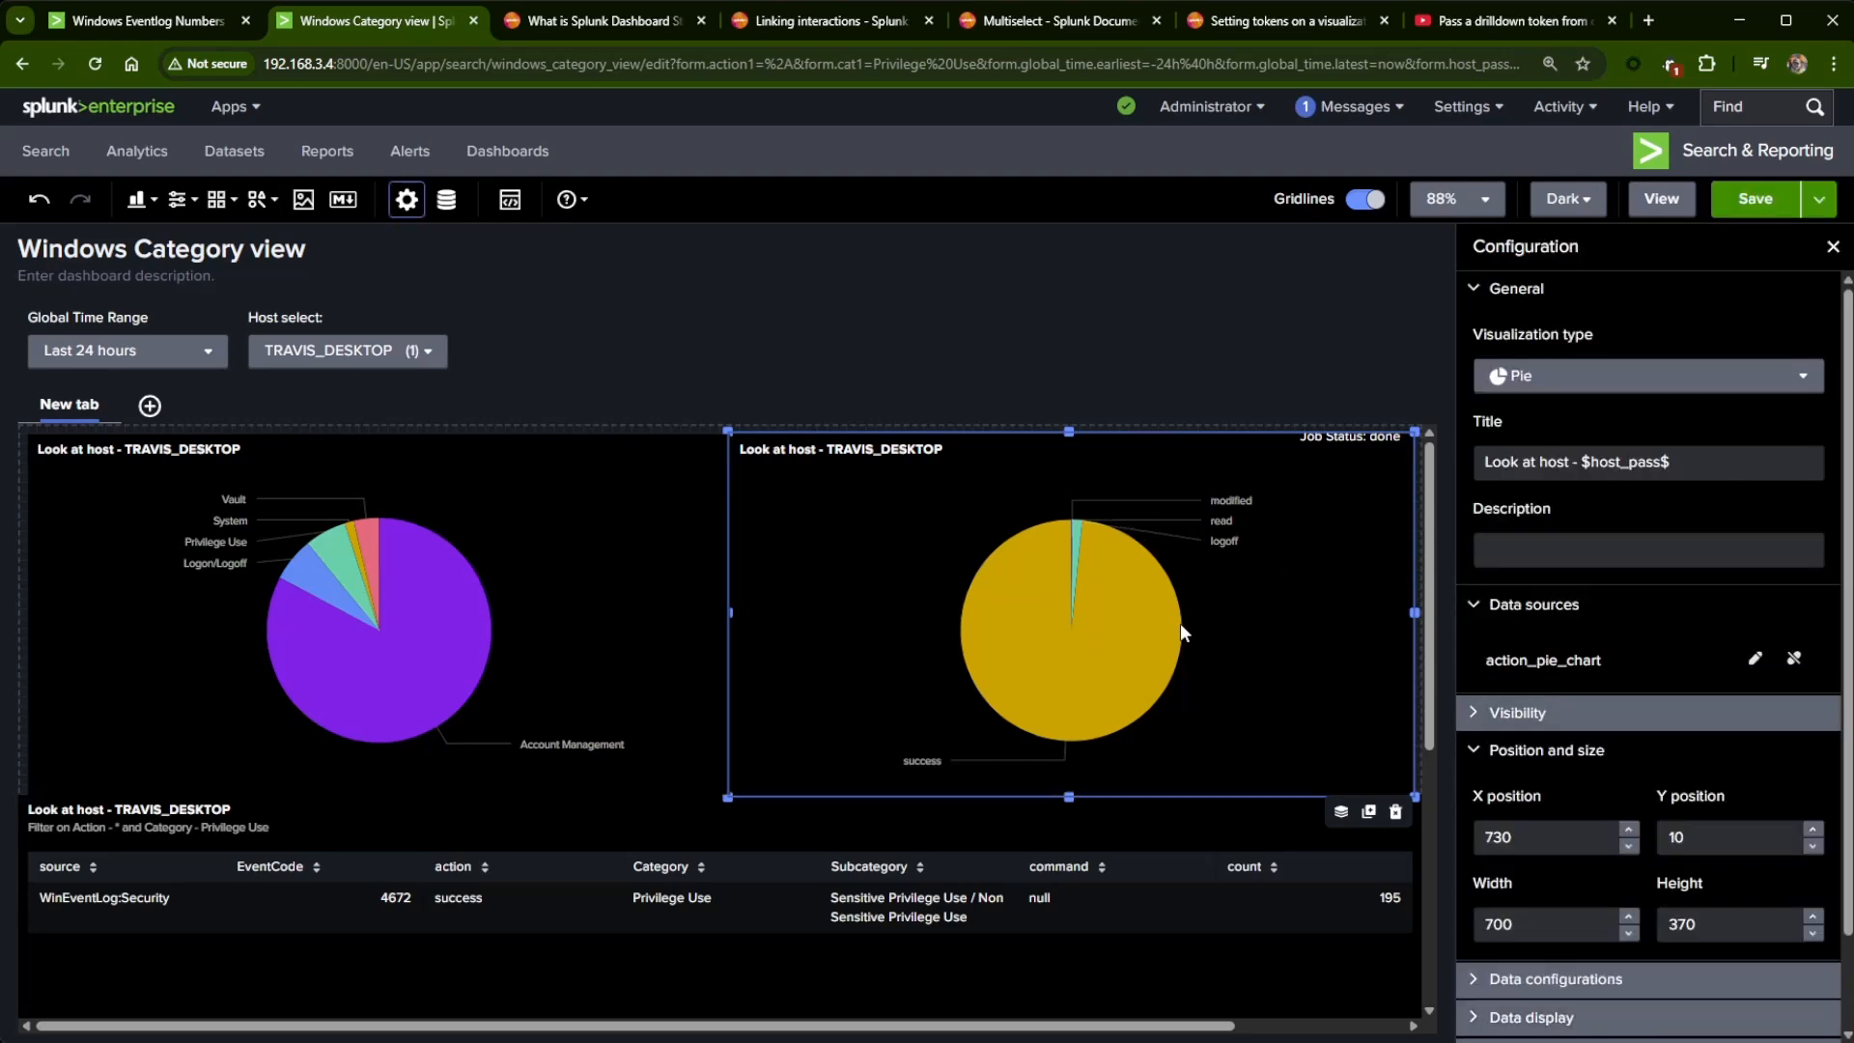
- Change the action pie chart's filter clause to Category IN($cat1$), apply it and save the dashboard
left_click(1755, 659)
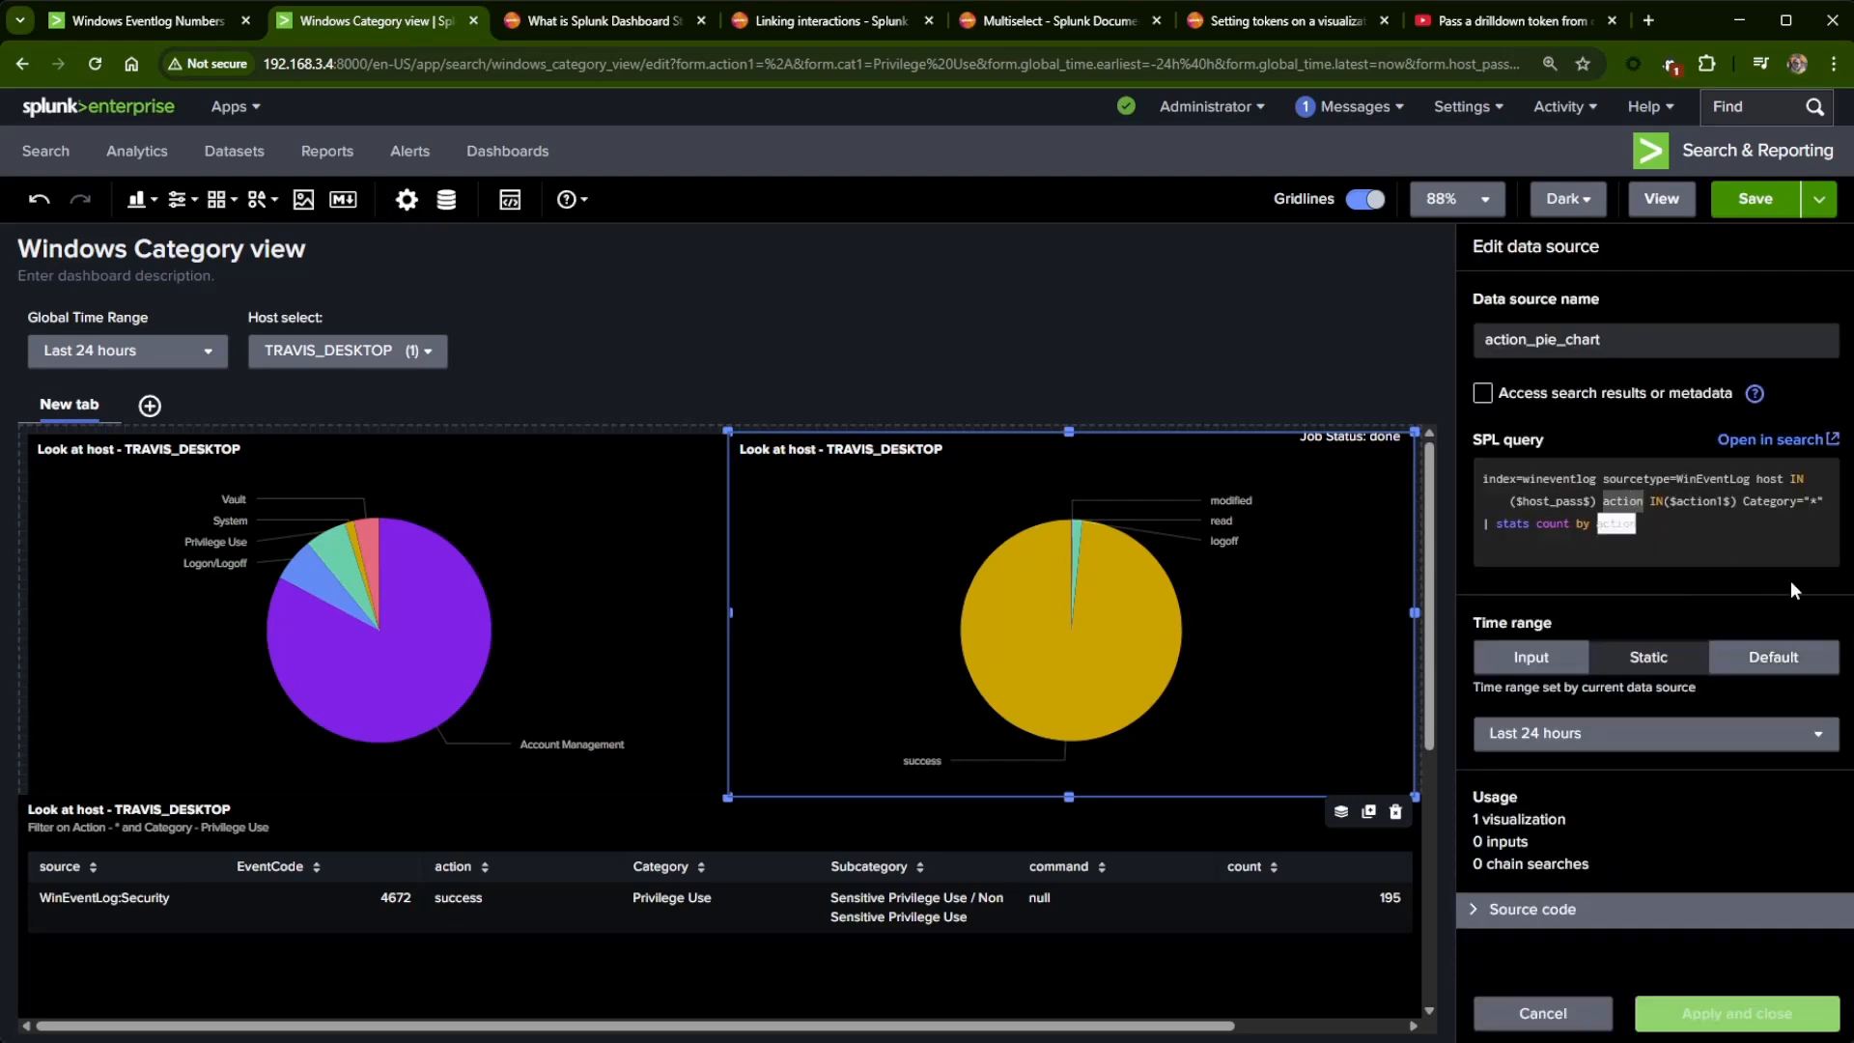
key("BackSpace")
type("Categ")
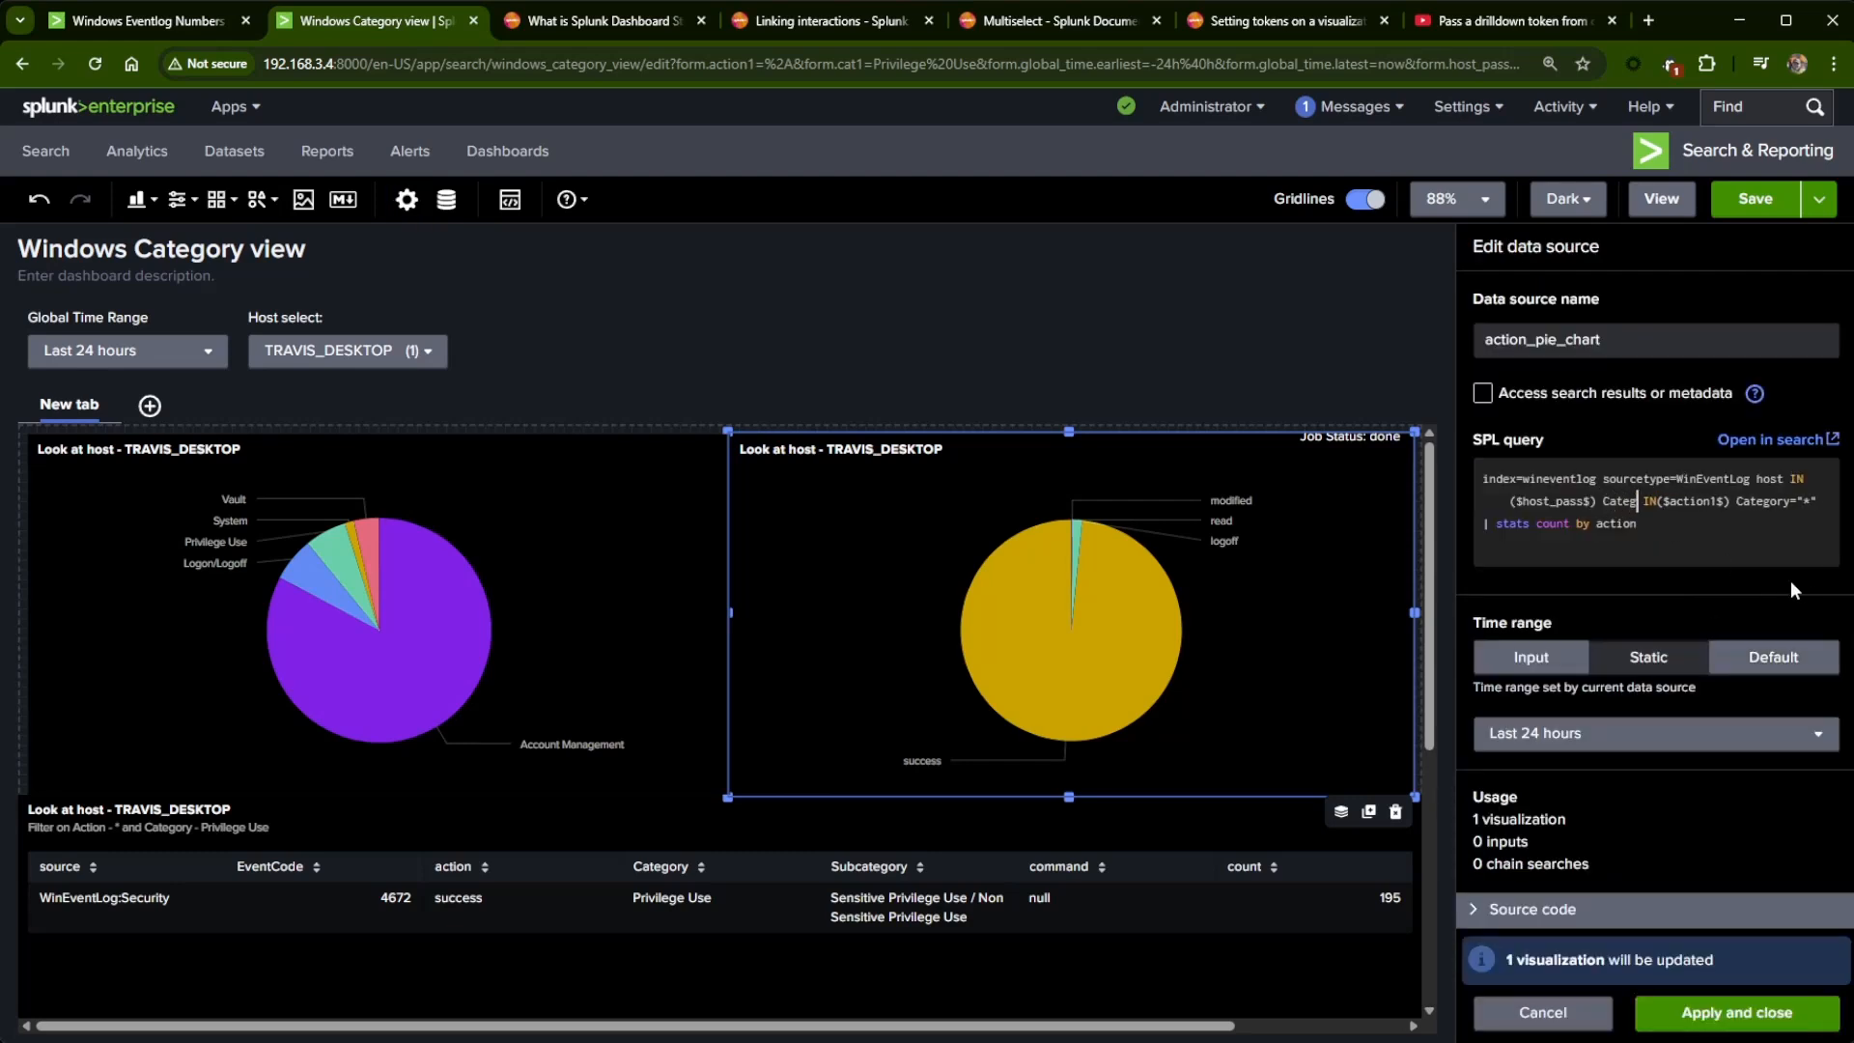
type("ory")
key("Right")
key("Right")
key("Right")
key("Right")
key("Right")
key("Right")
key("Right")
key("Right")
key("Right")
key("Right")
key("Right")
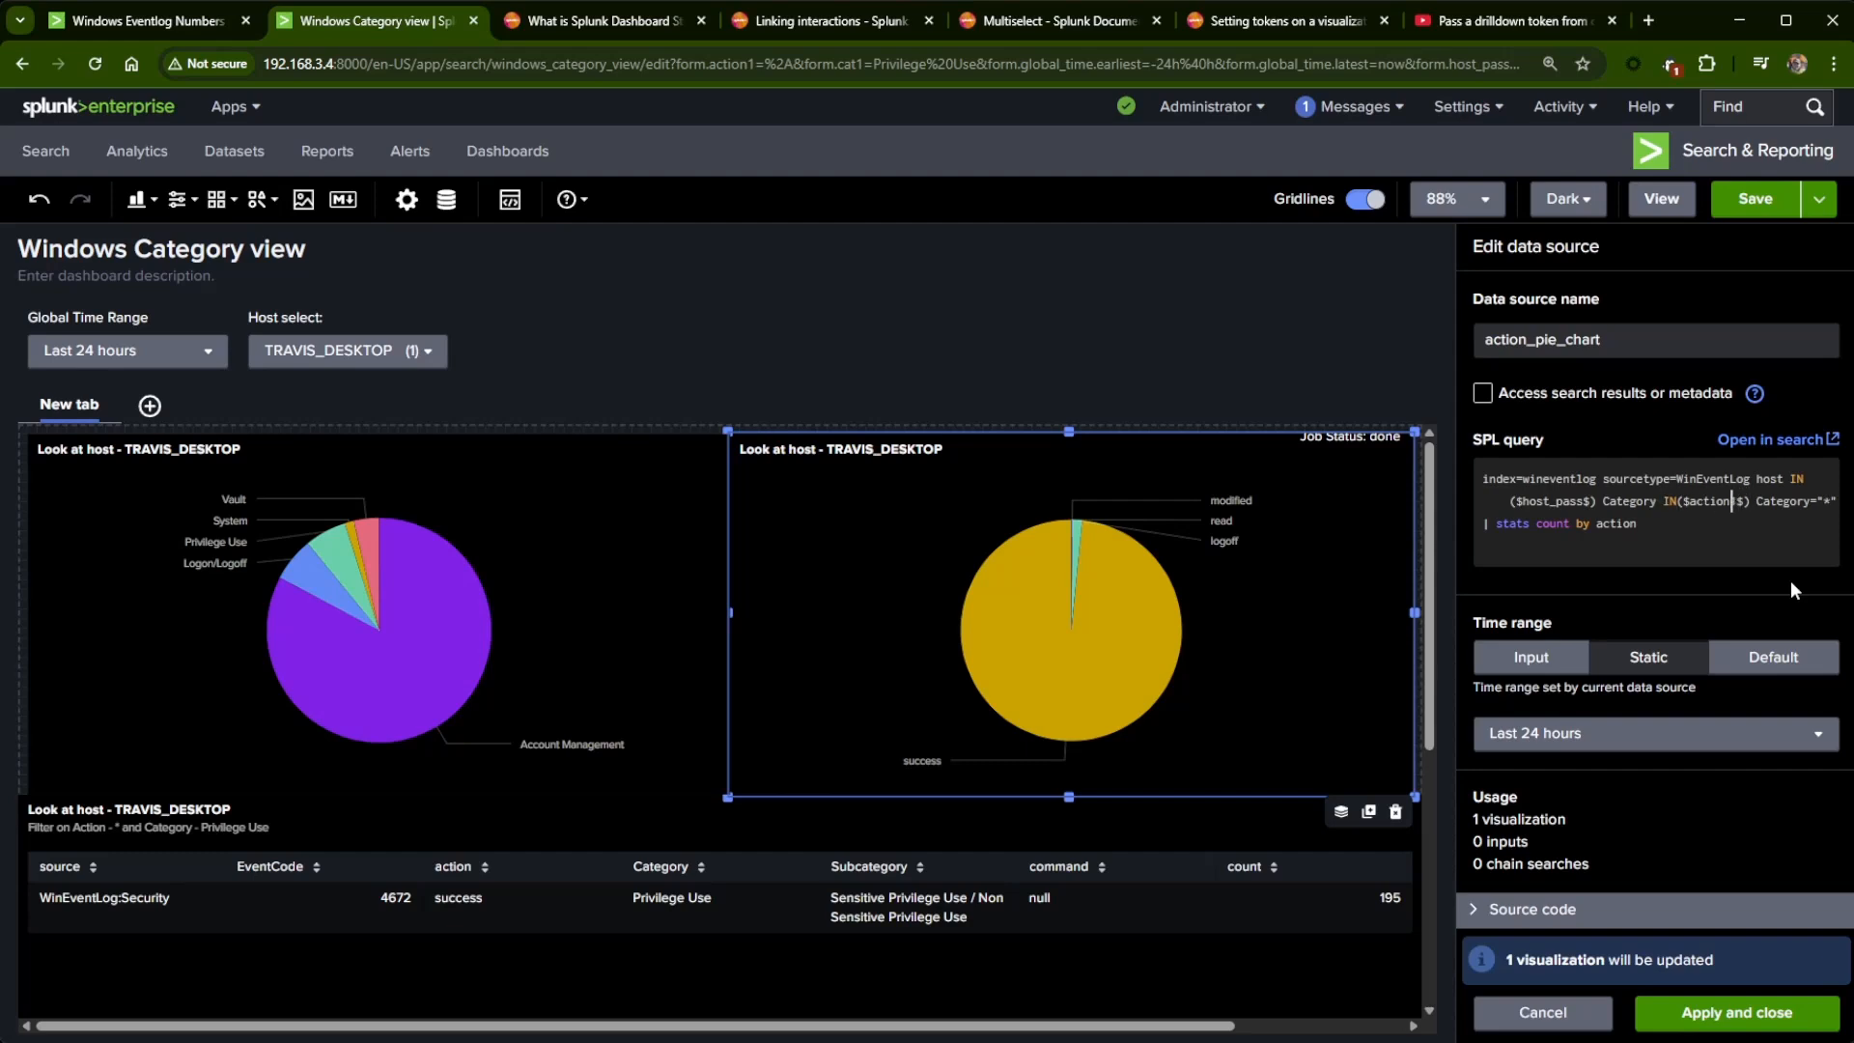
key("BackSpace")
key("BackSpace")
key("BackSpace")
key("BackSpace")
key("BackSpace")
key("BackSpace")
type("cat")
left_click(1752, 1014)
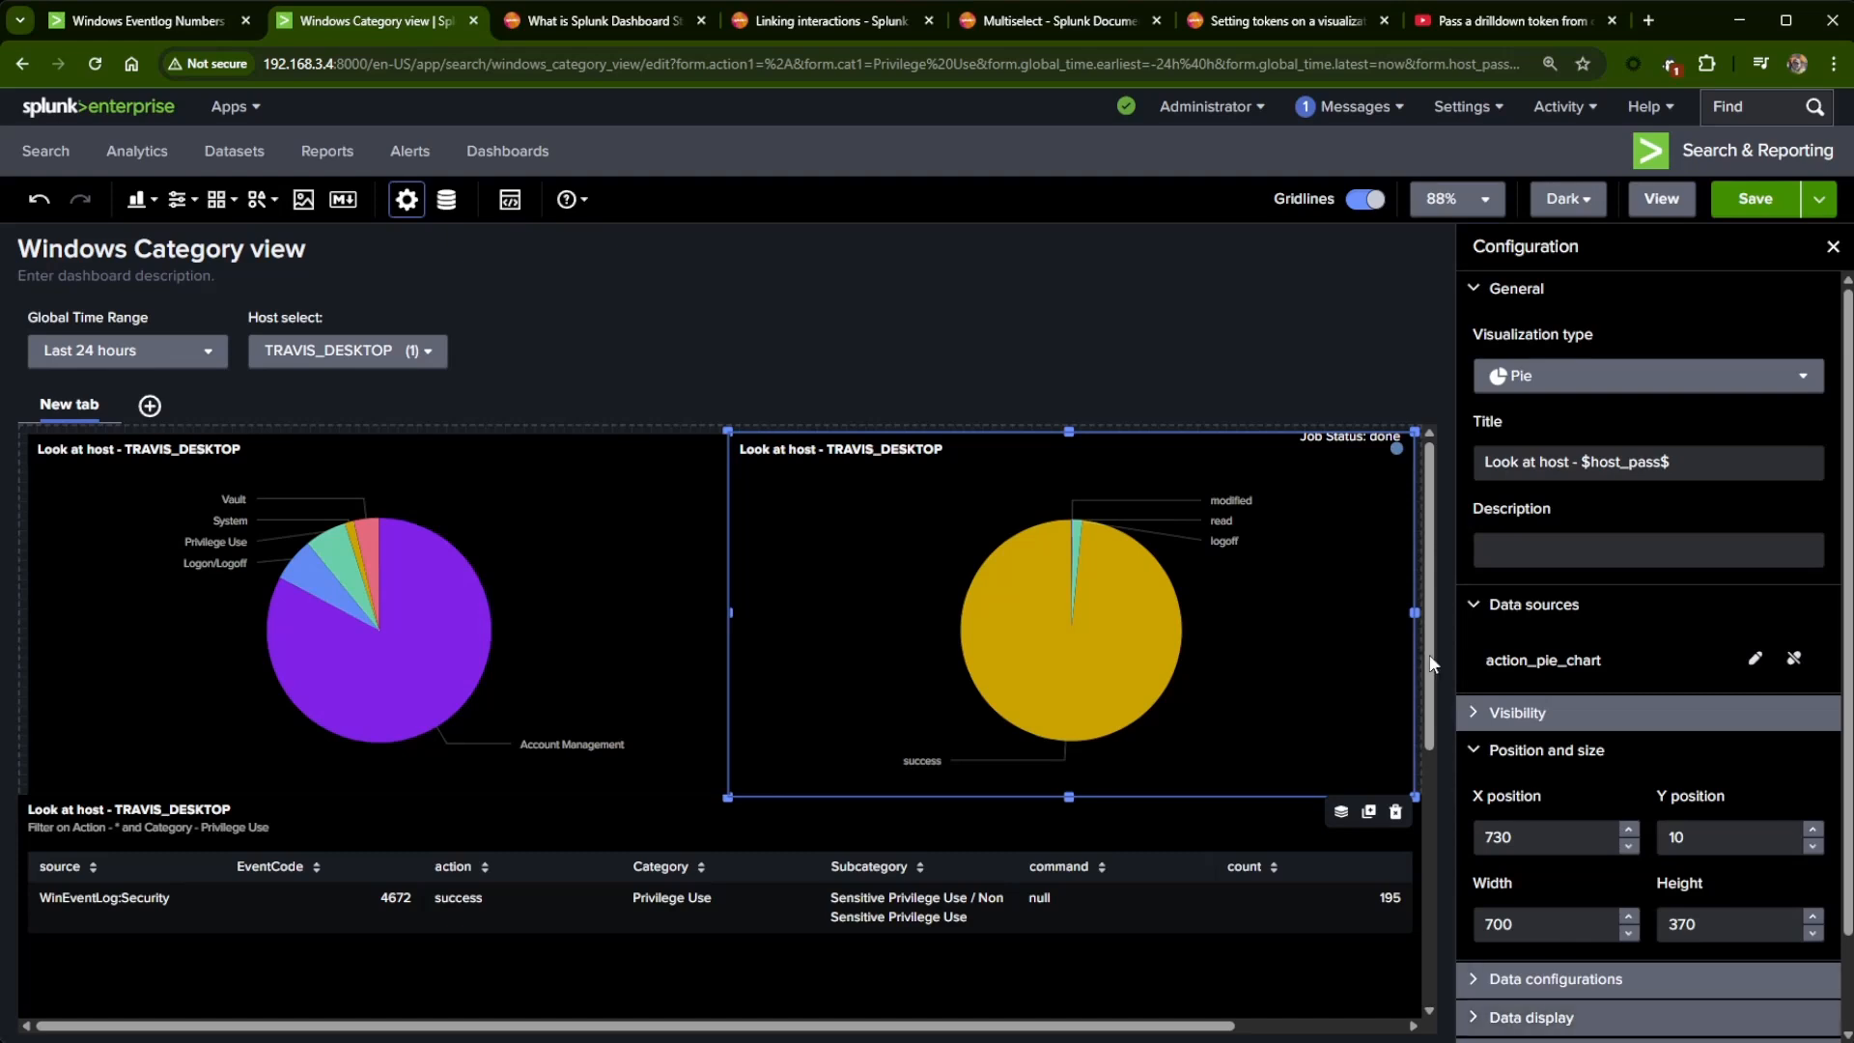
left_click(1756, 198)
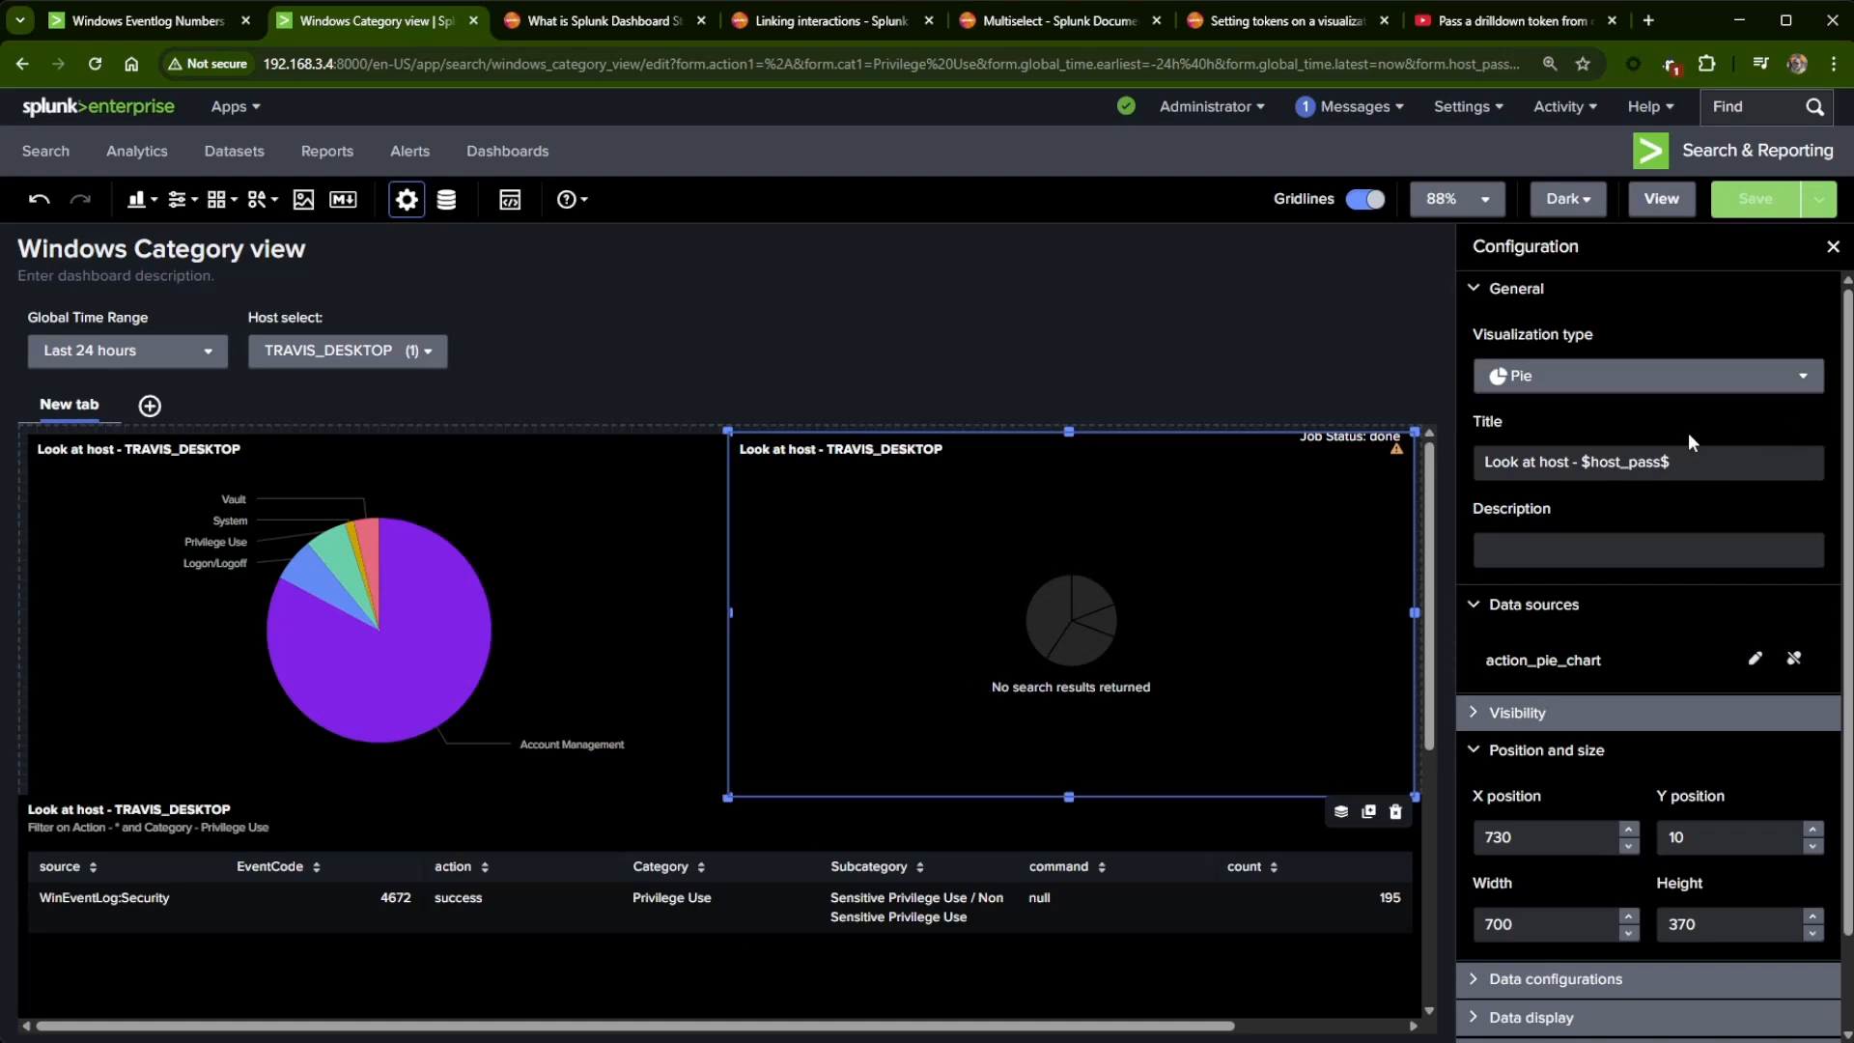
- Enclose $cat1$ in double quotes inside the action pie chart's Category IN clause and apply the change
left_click(1755, 658)
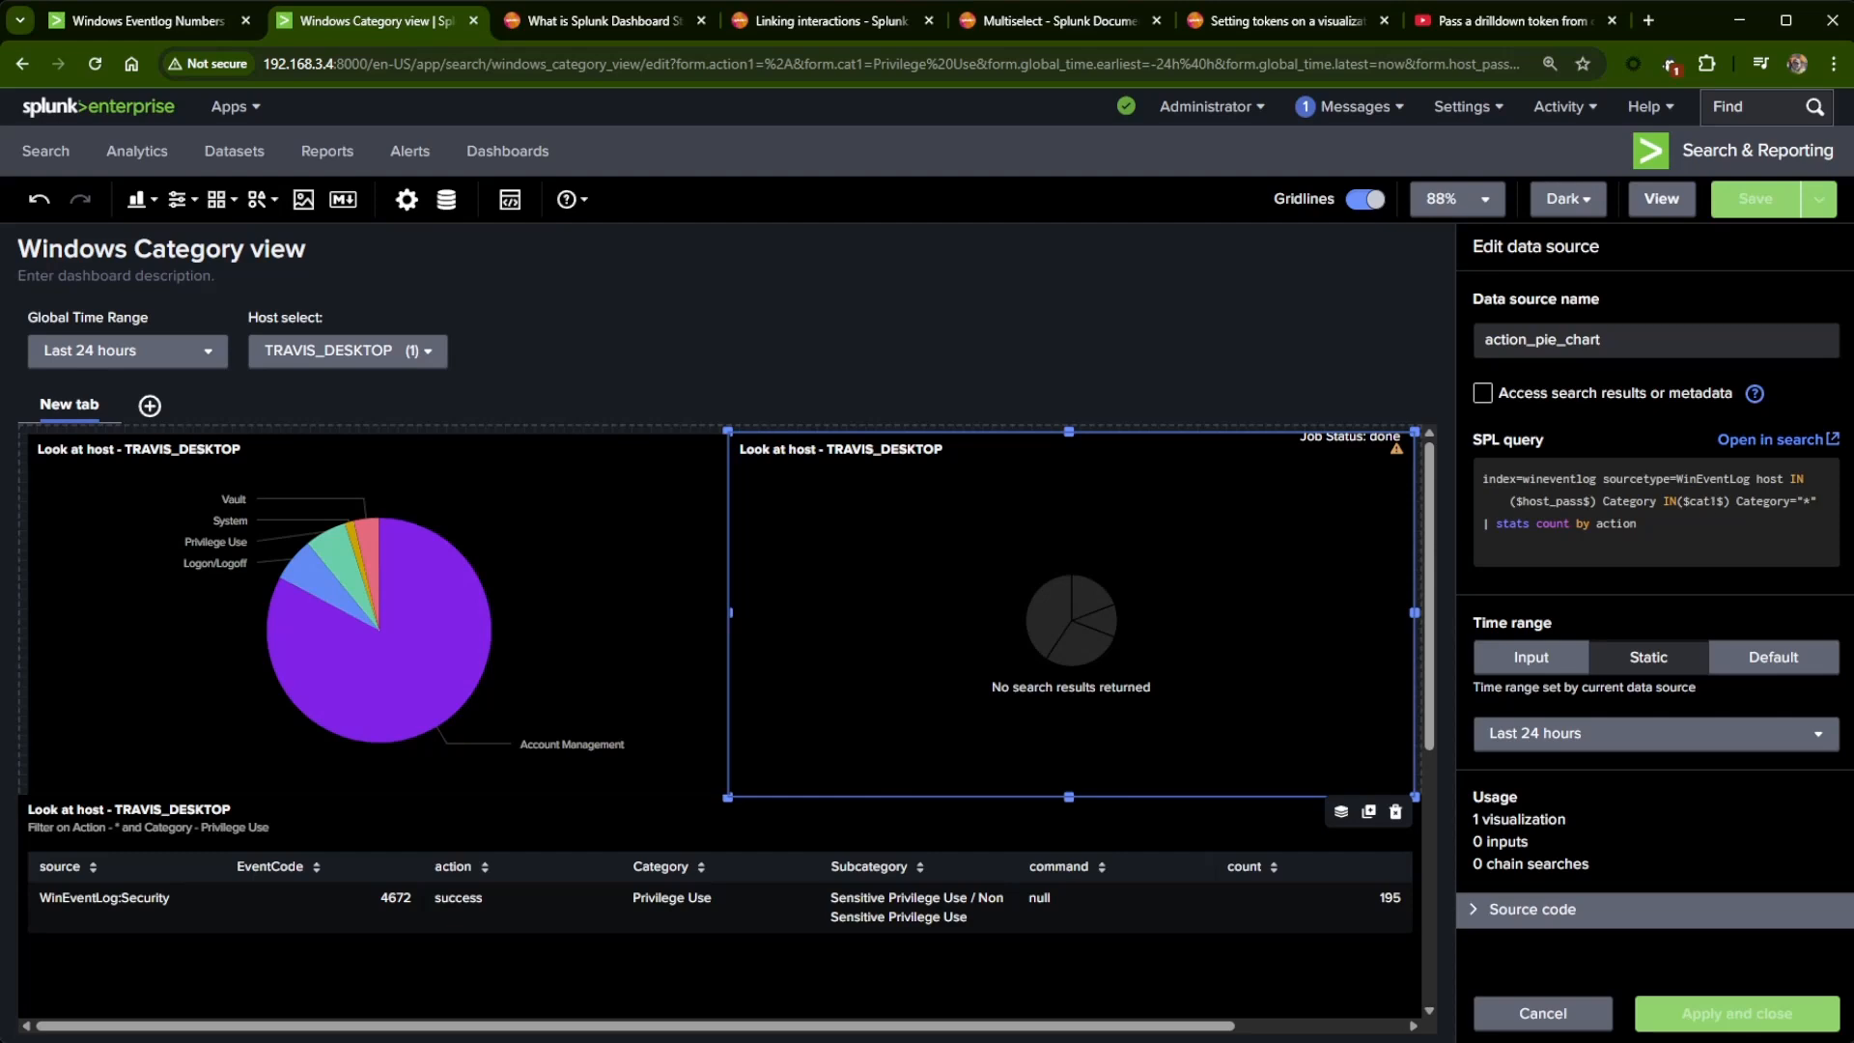
left_click(1725, 501)
type("\"")
key("Left")
key("Left")
key("Left")
key("Left")
key("Left")
key("Left")
key("Left")
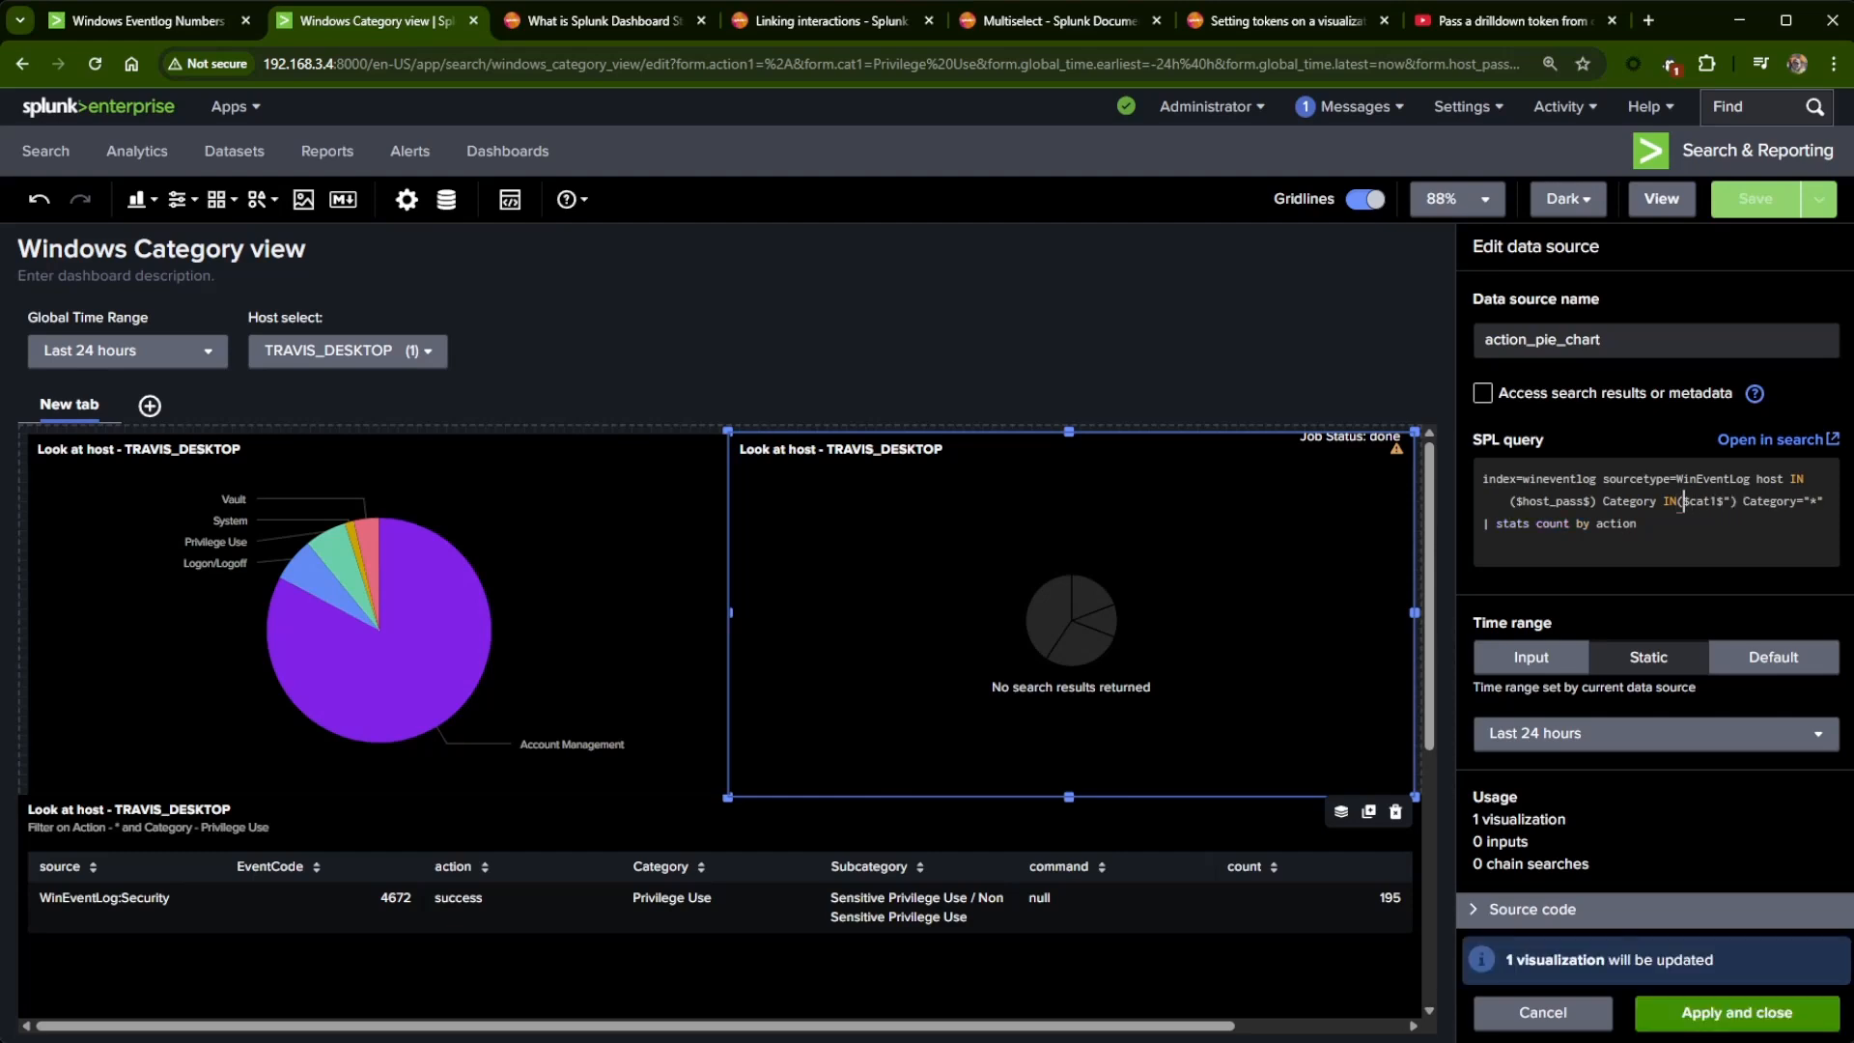
type("\"")
left_click(1736, 1012)
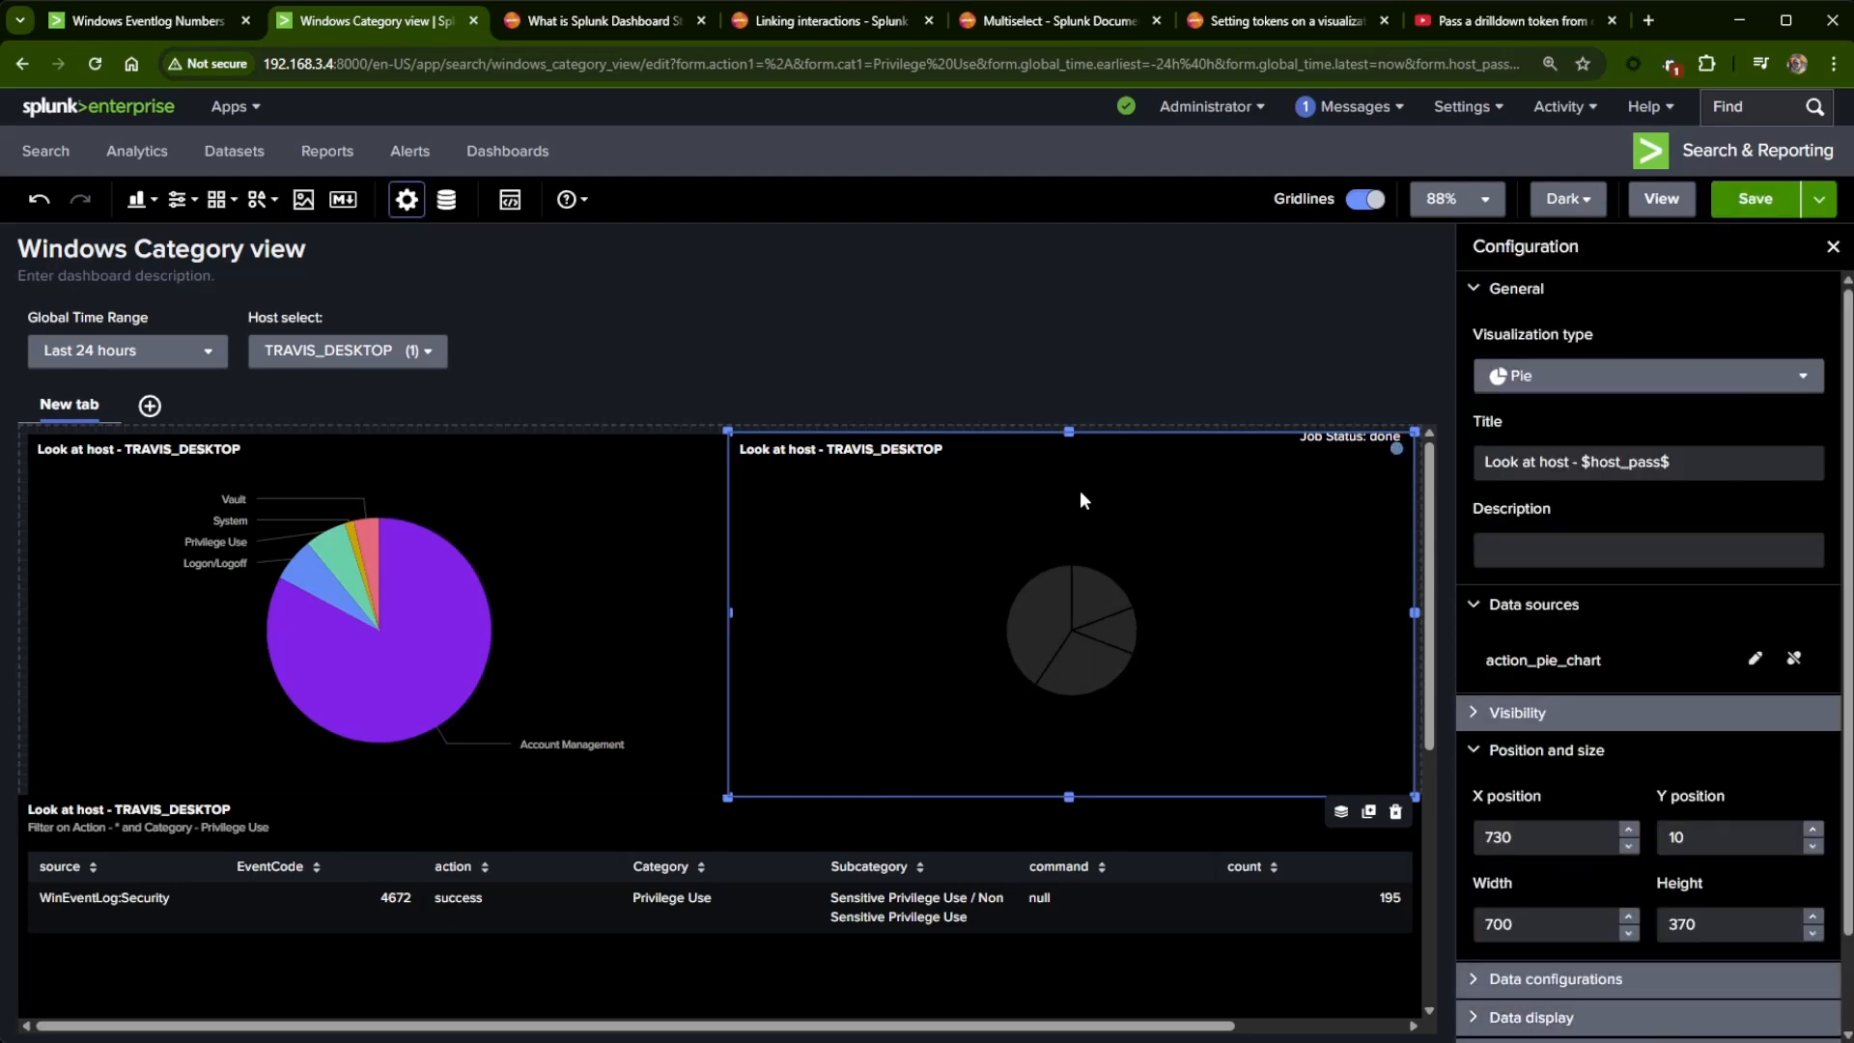
- Insert action IN($action1$) before Category="*" in the category pie chart's query, apply it, and save and view the dashboard
left_click(473, 634)
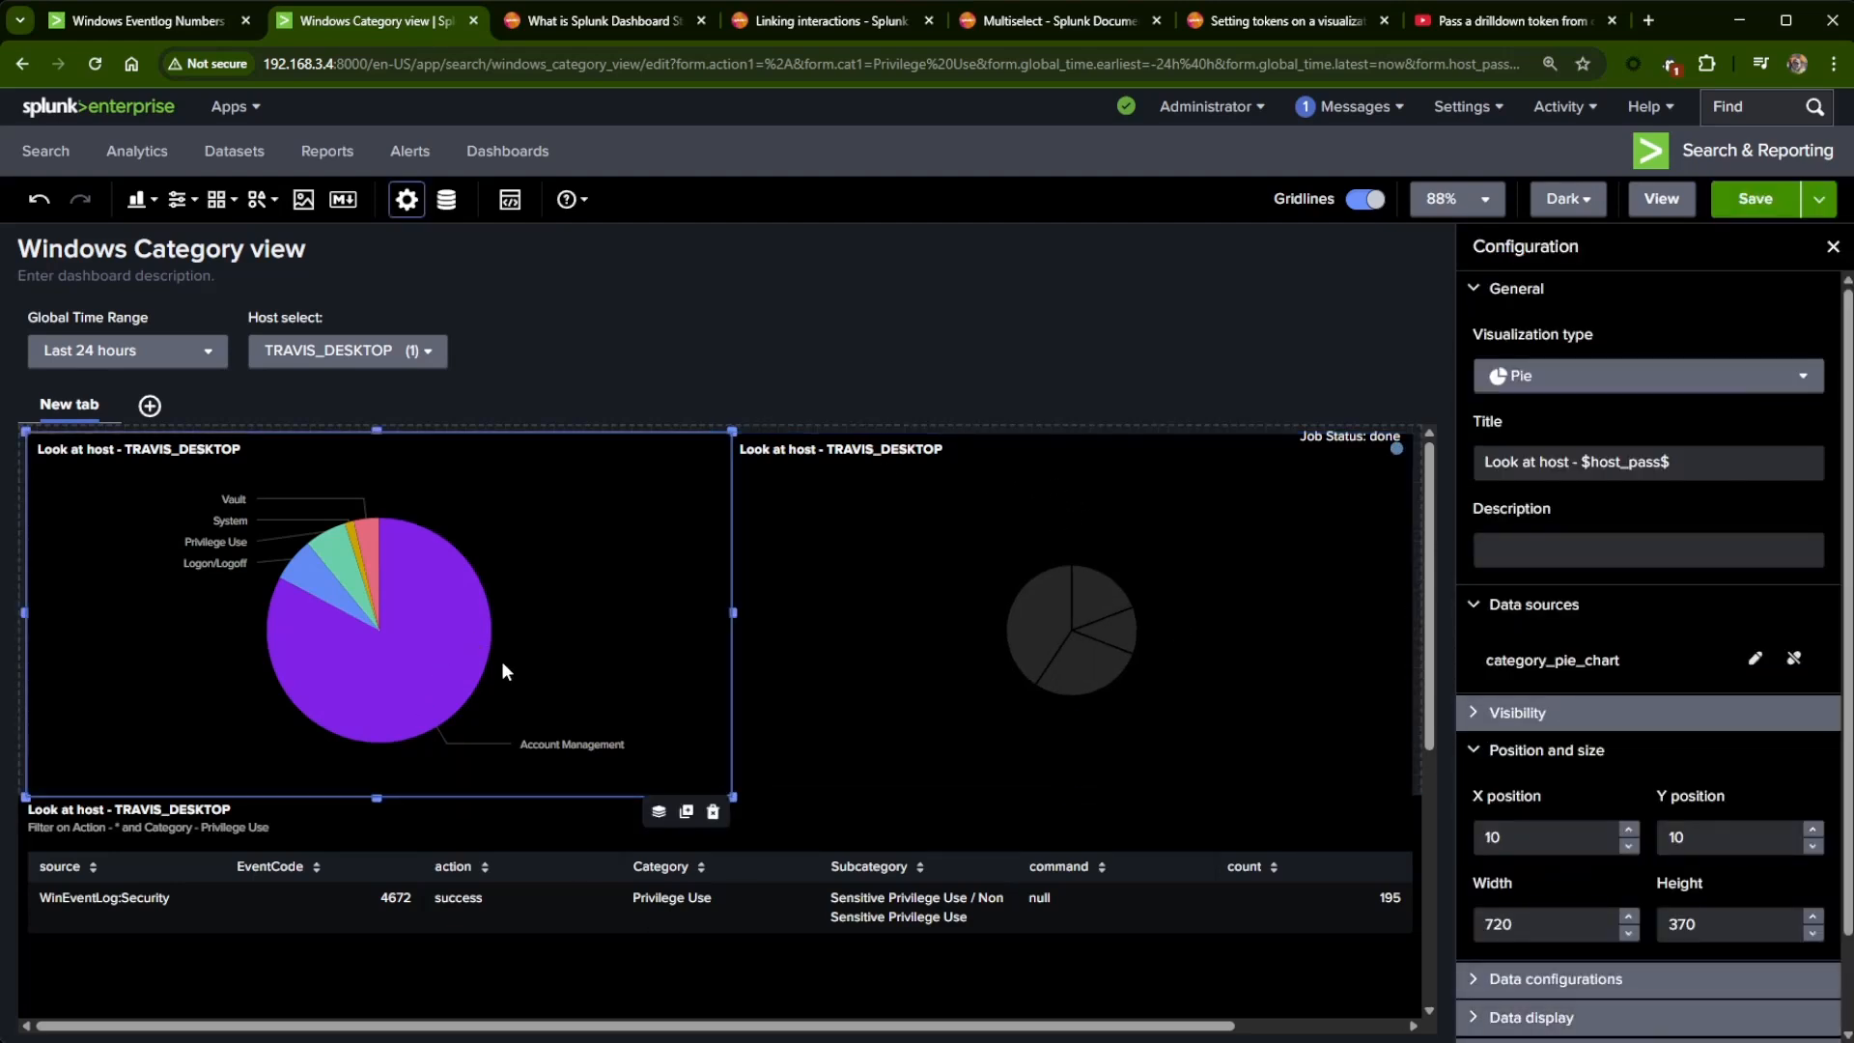
left_click(1755, 659)
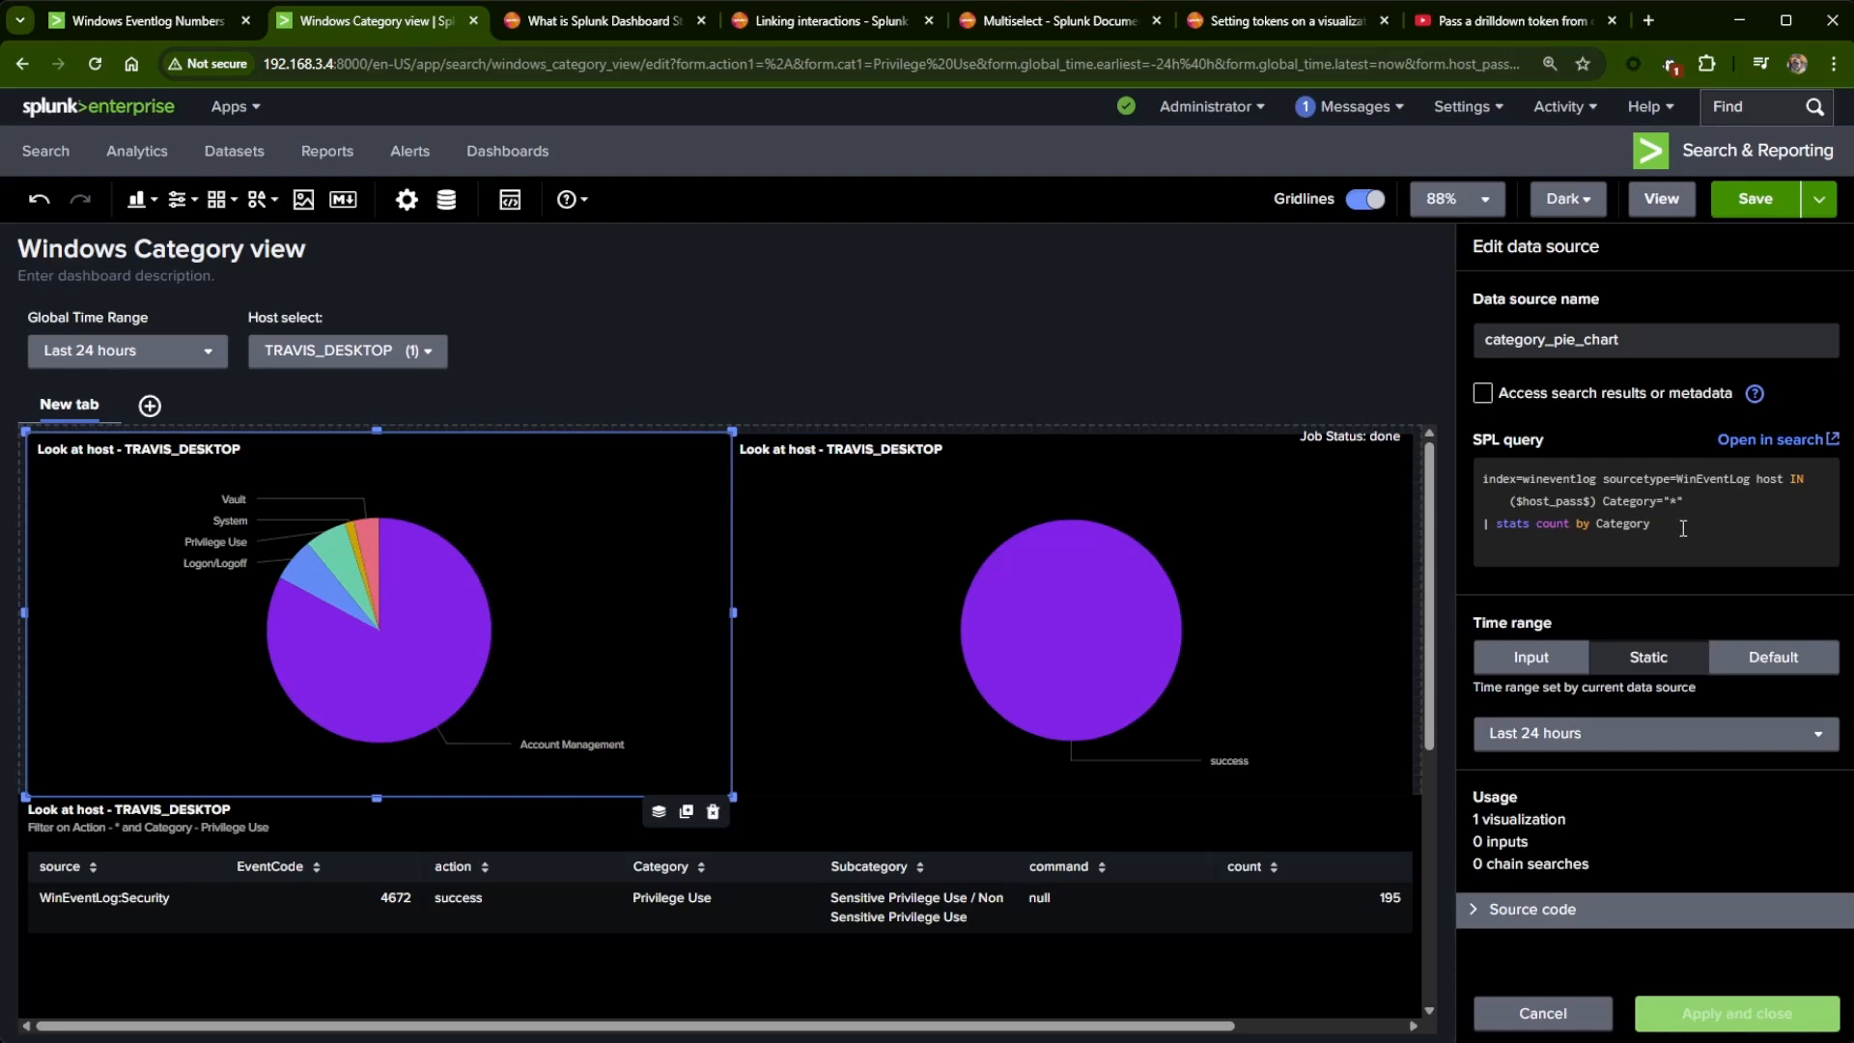
left_click(1595, 501)
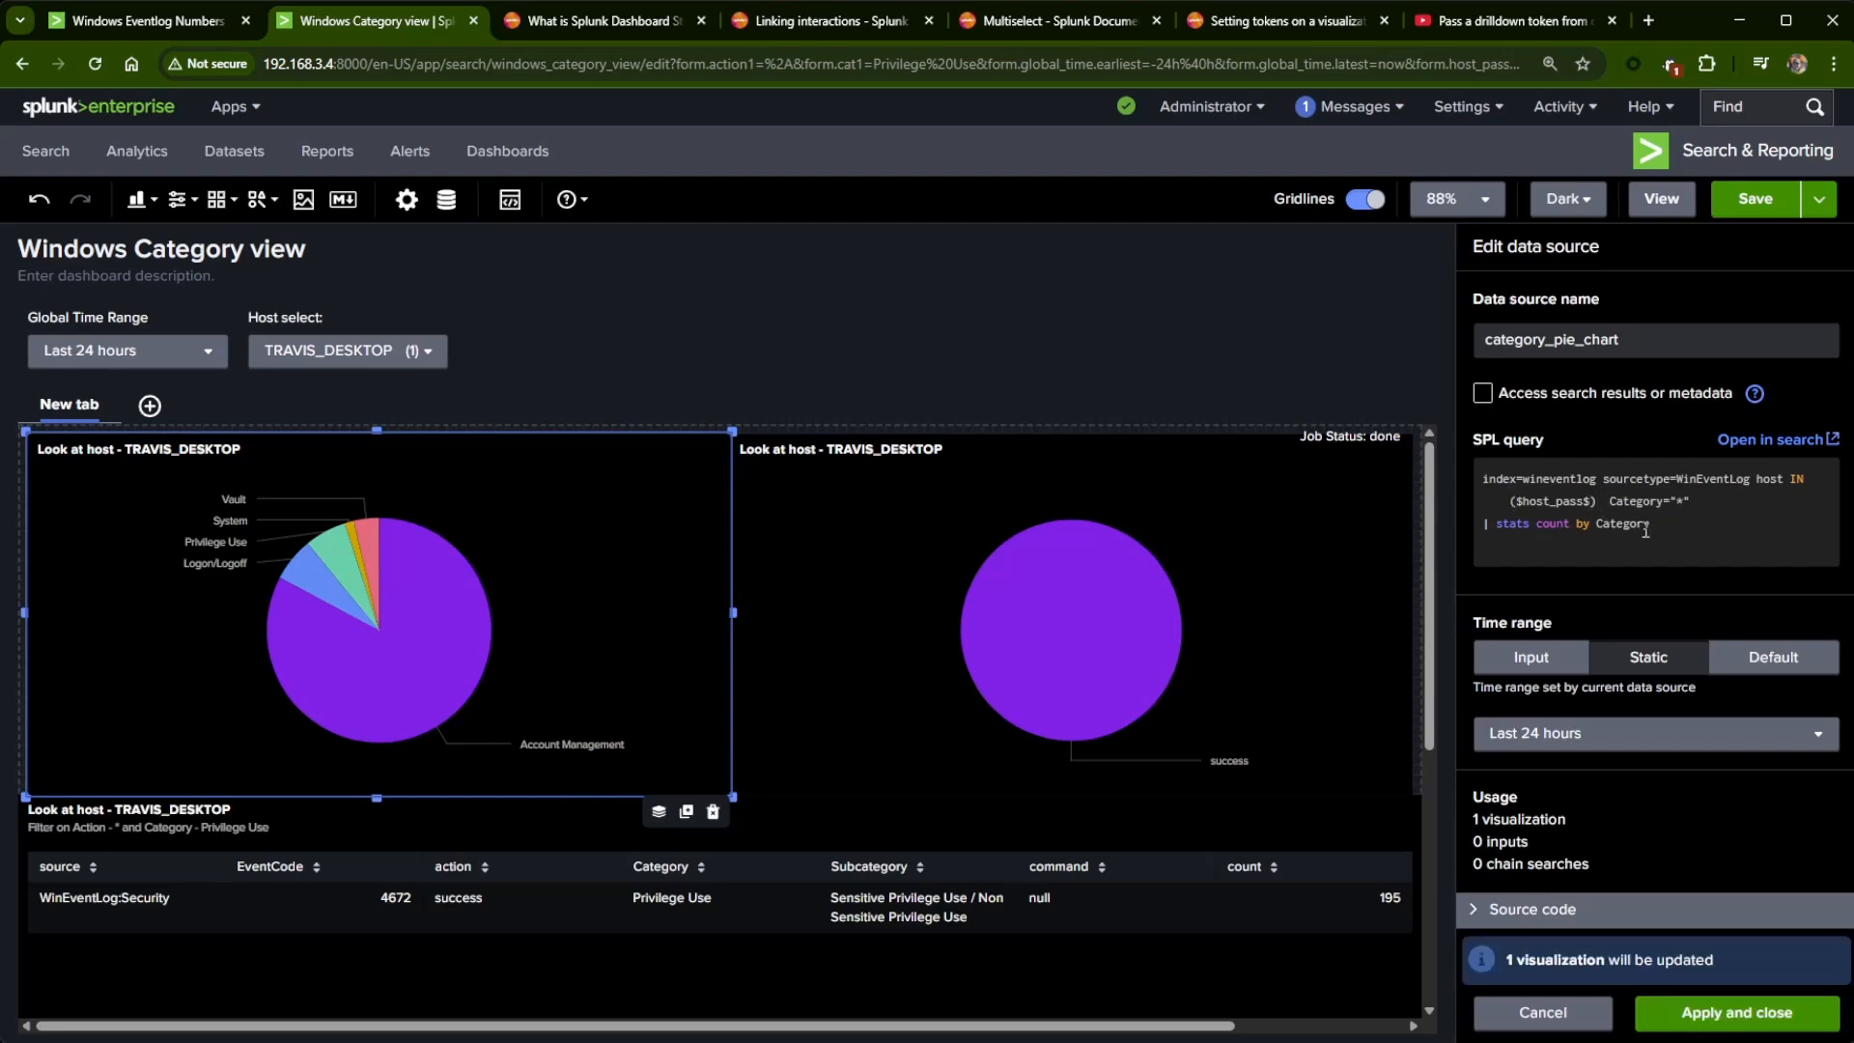
key("ctrl+v")
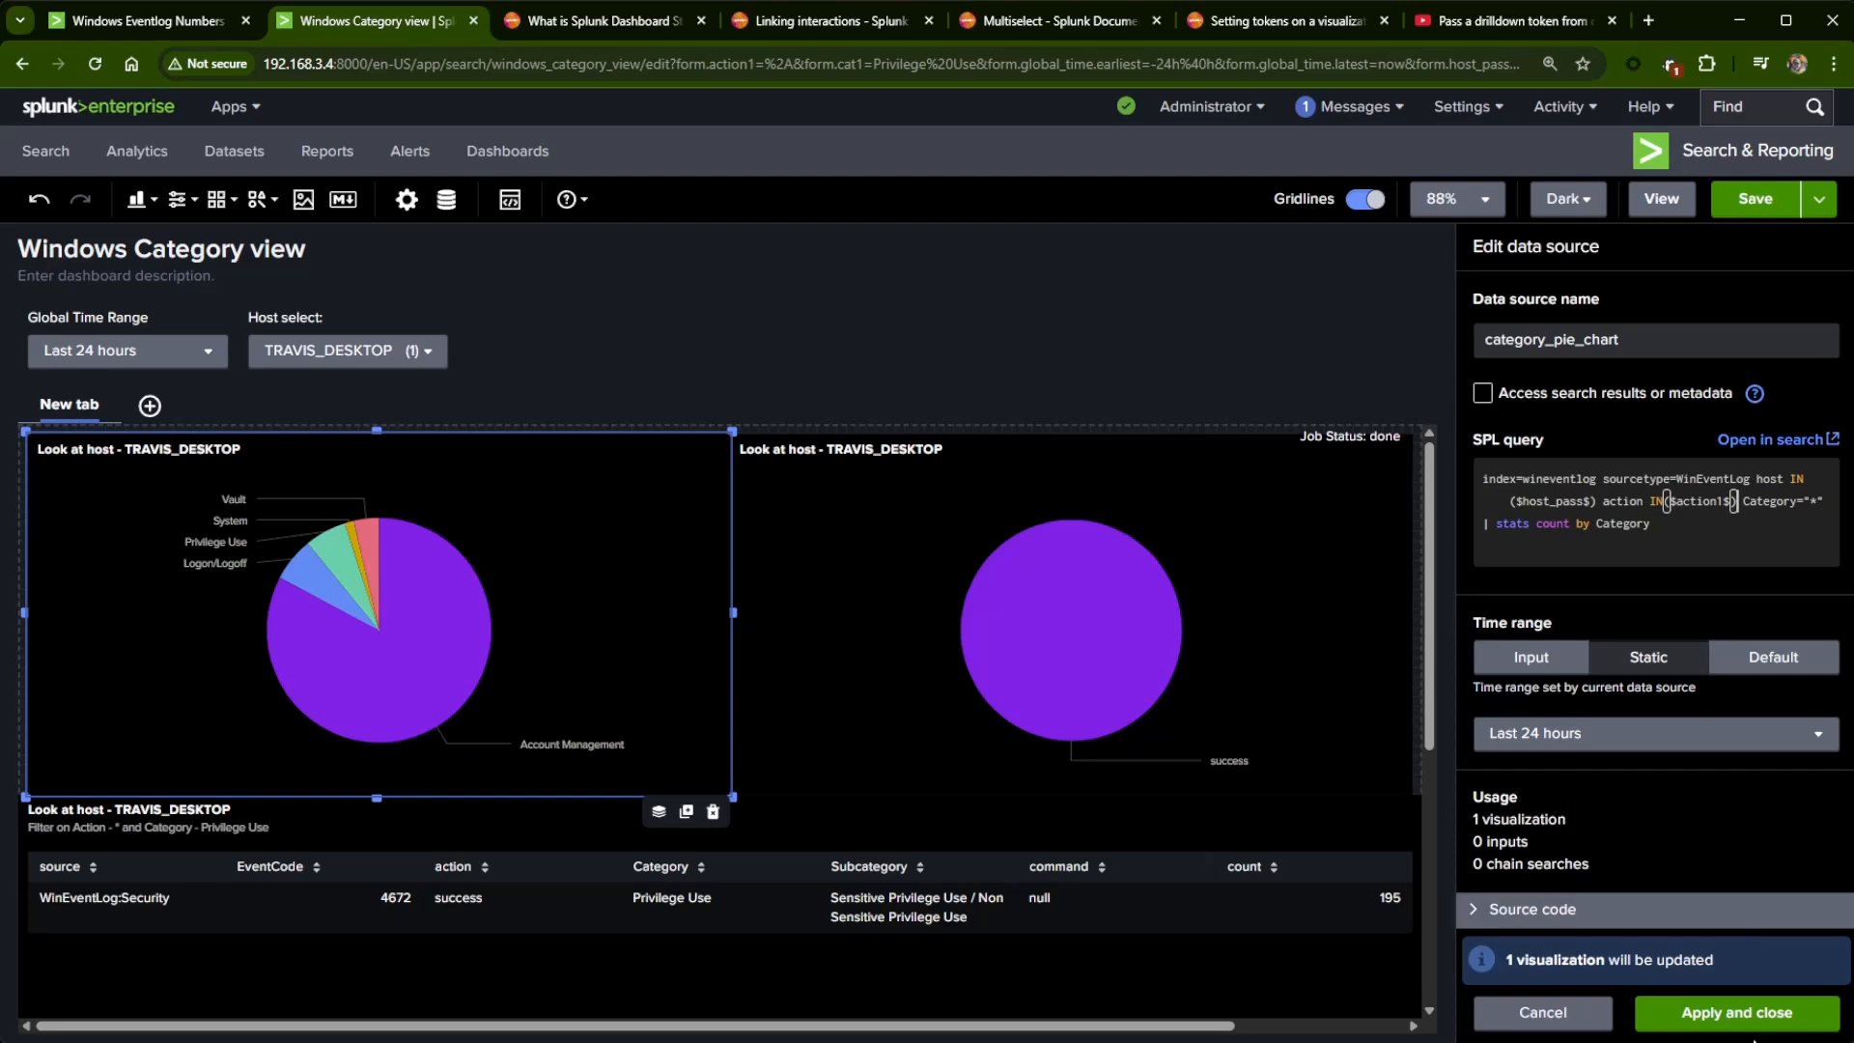
left_click(1737, 1012)
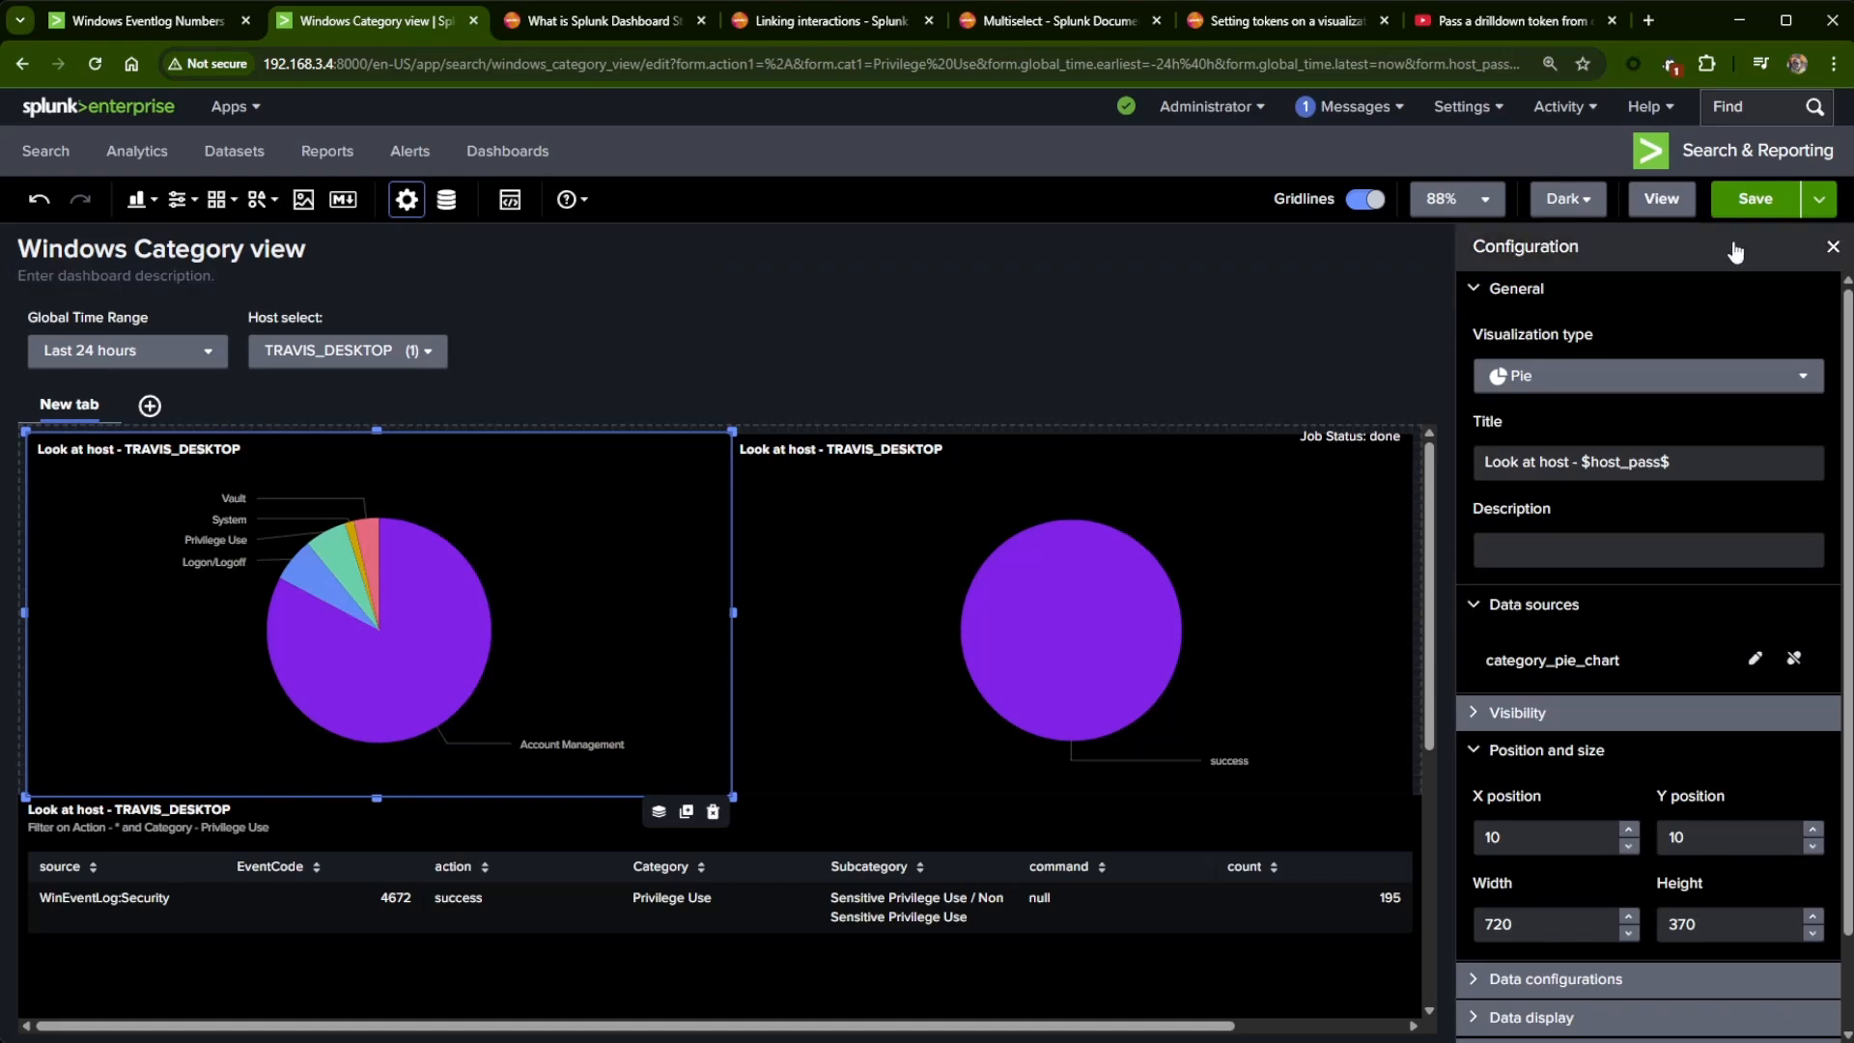
left_click(1753, 200)
left_click(1663, 200)
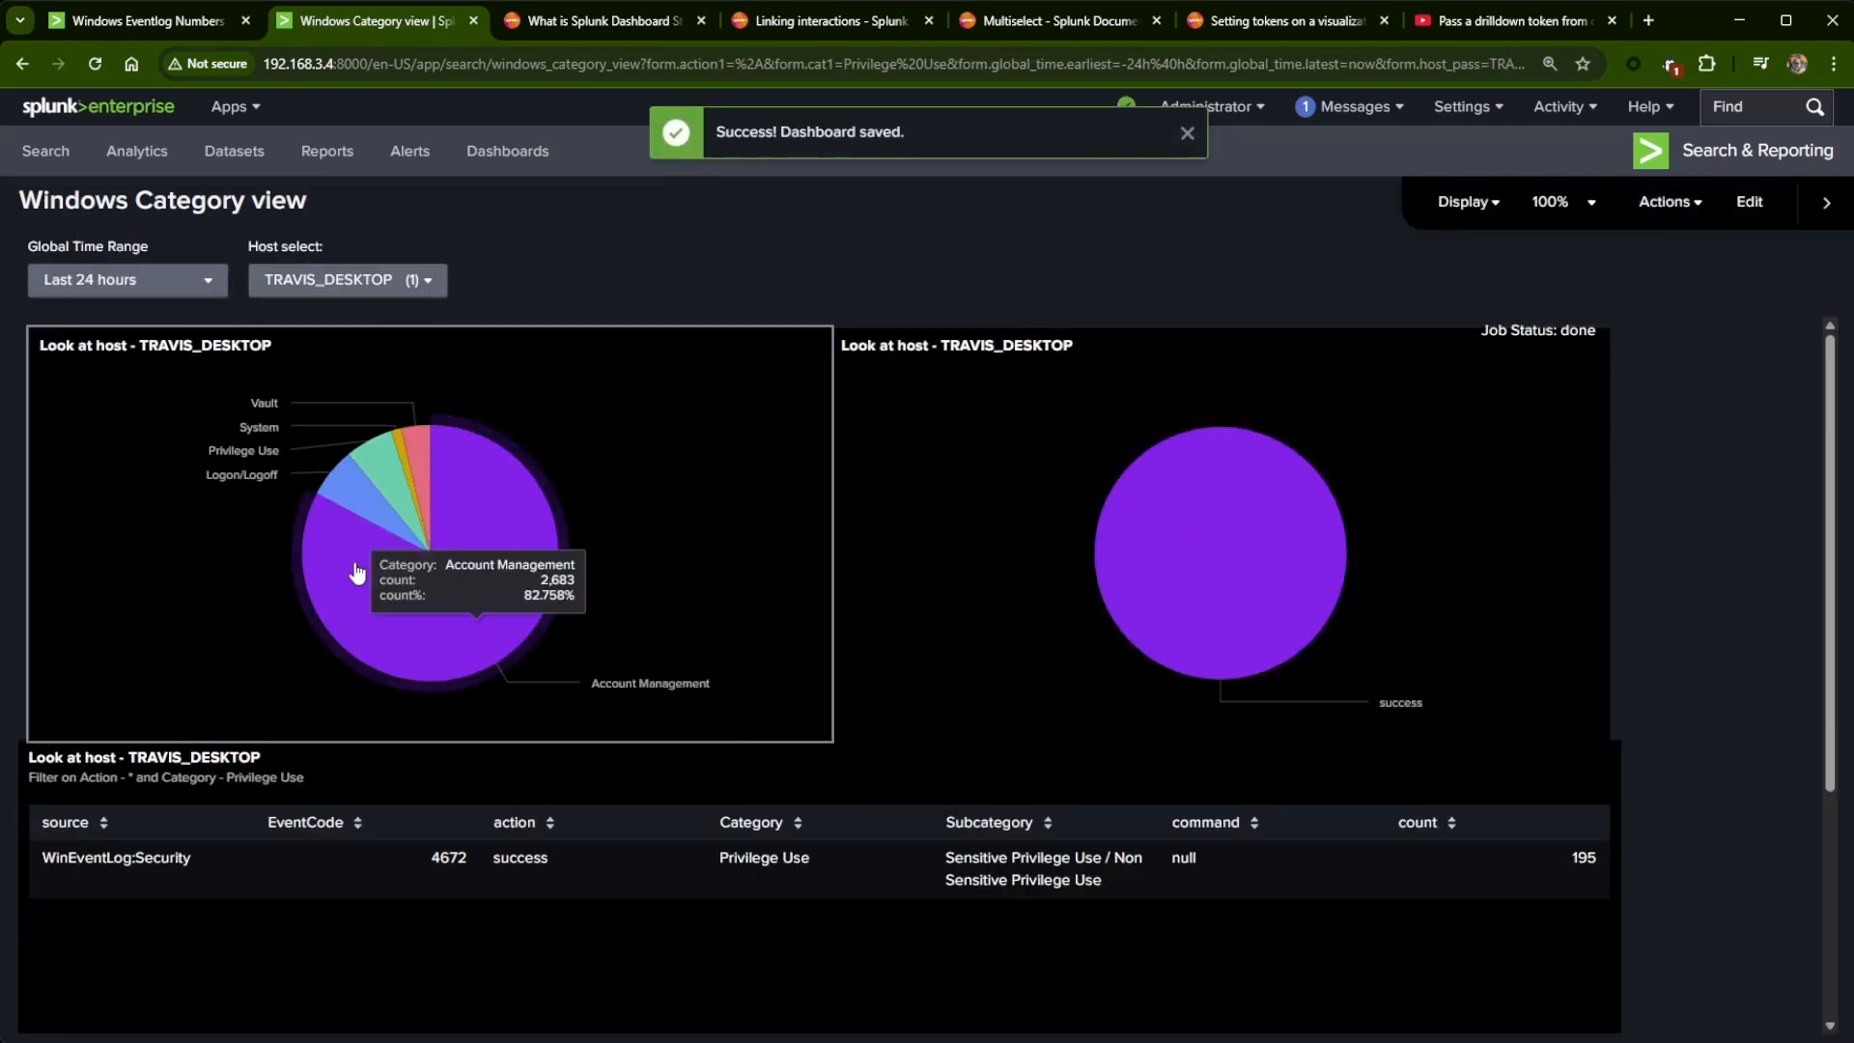
- Filter by the success slice of the action pie chart, reload the dashboard and check both pie charts and the event table
left_click(1243, 528)
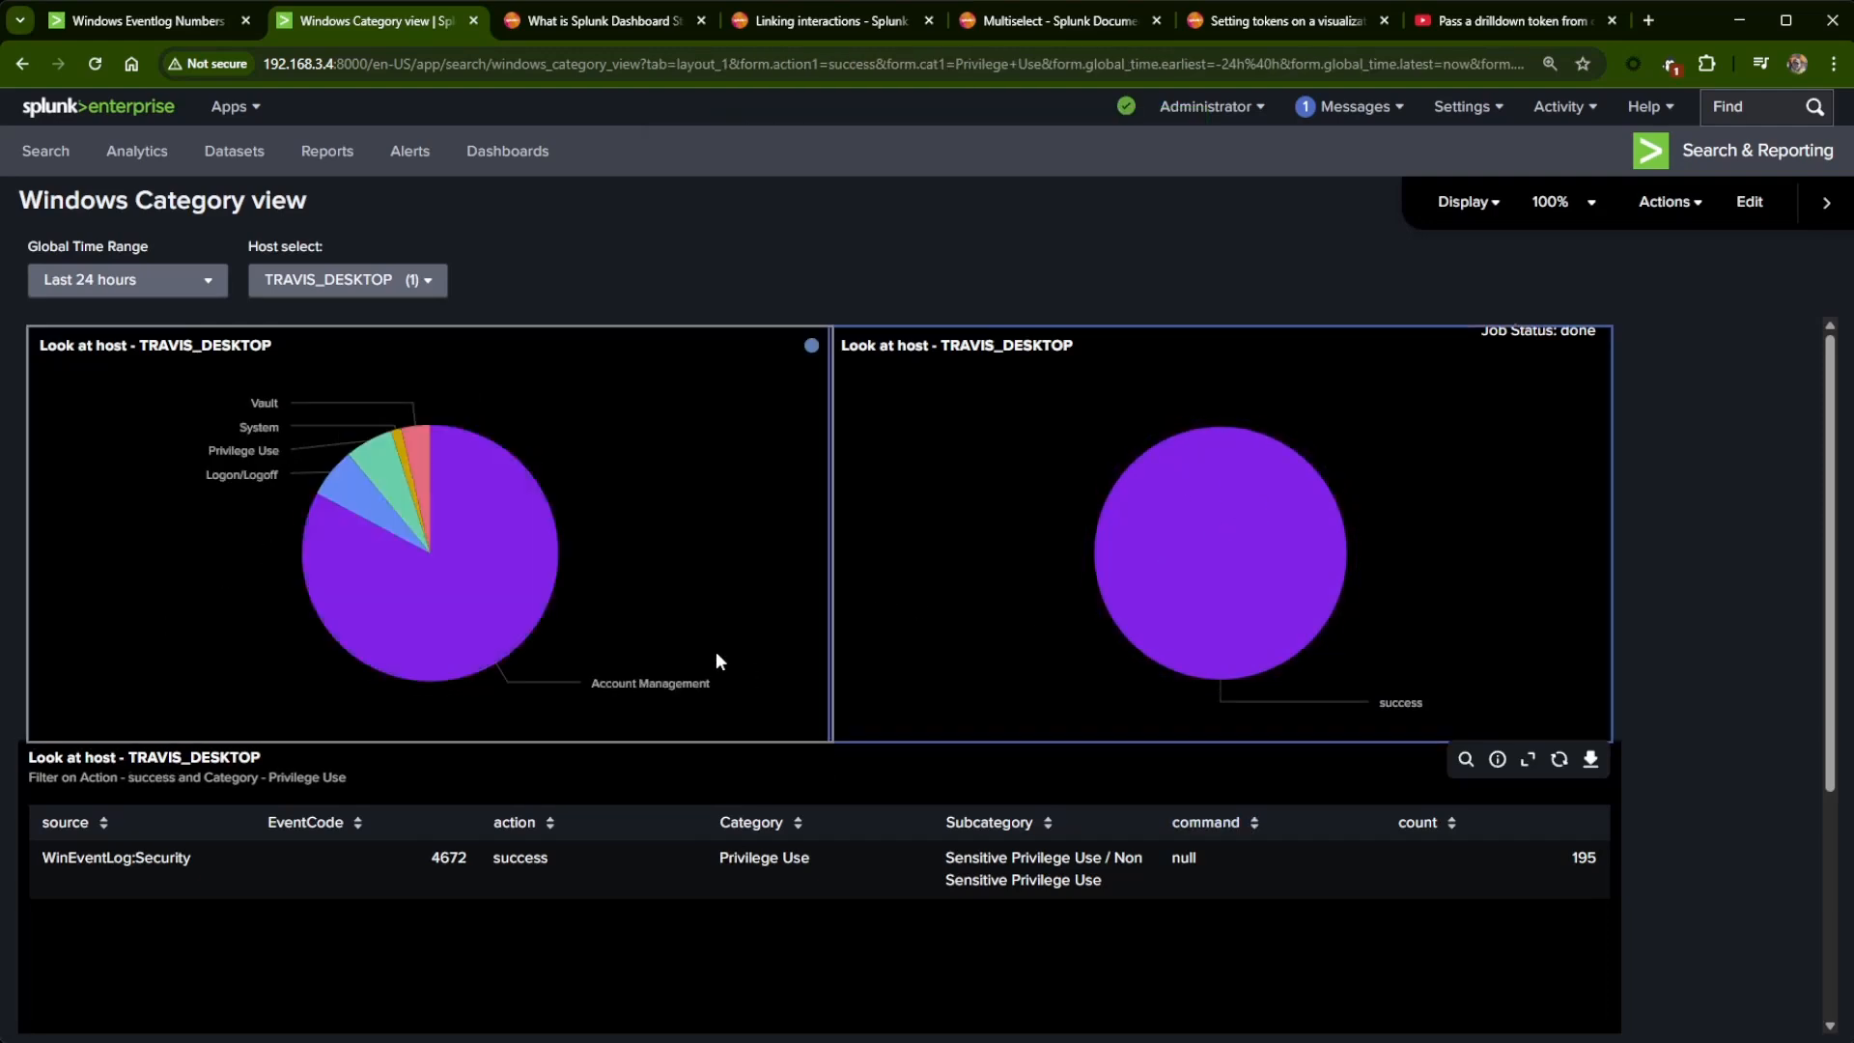
mouse_move(336, 505)
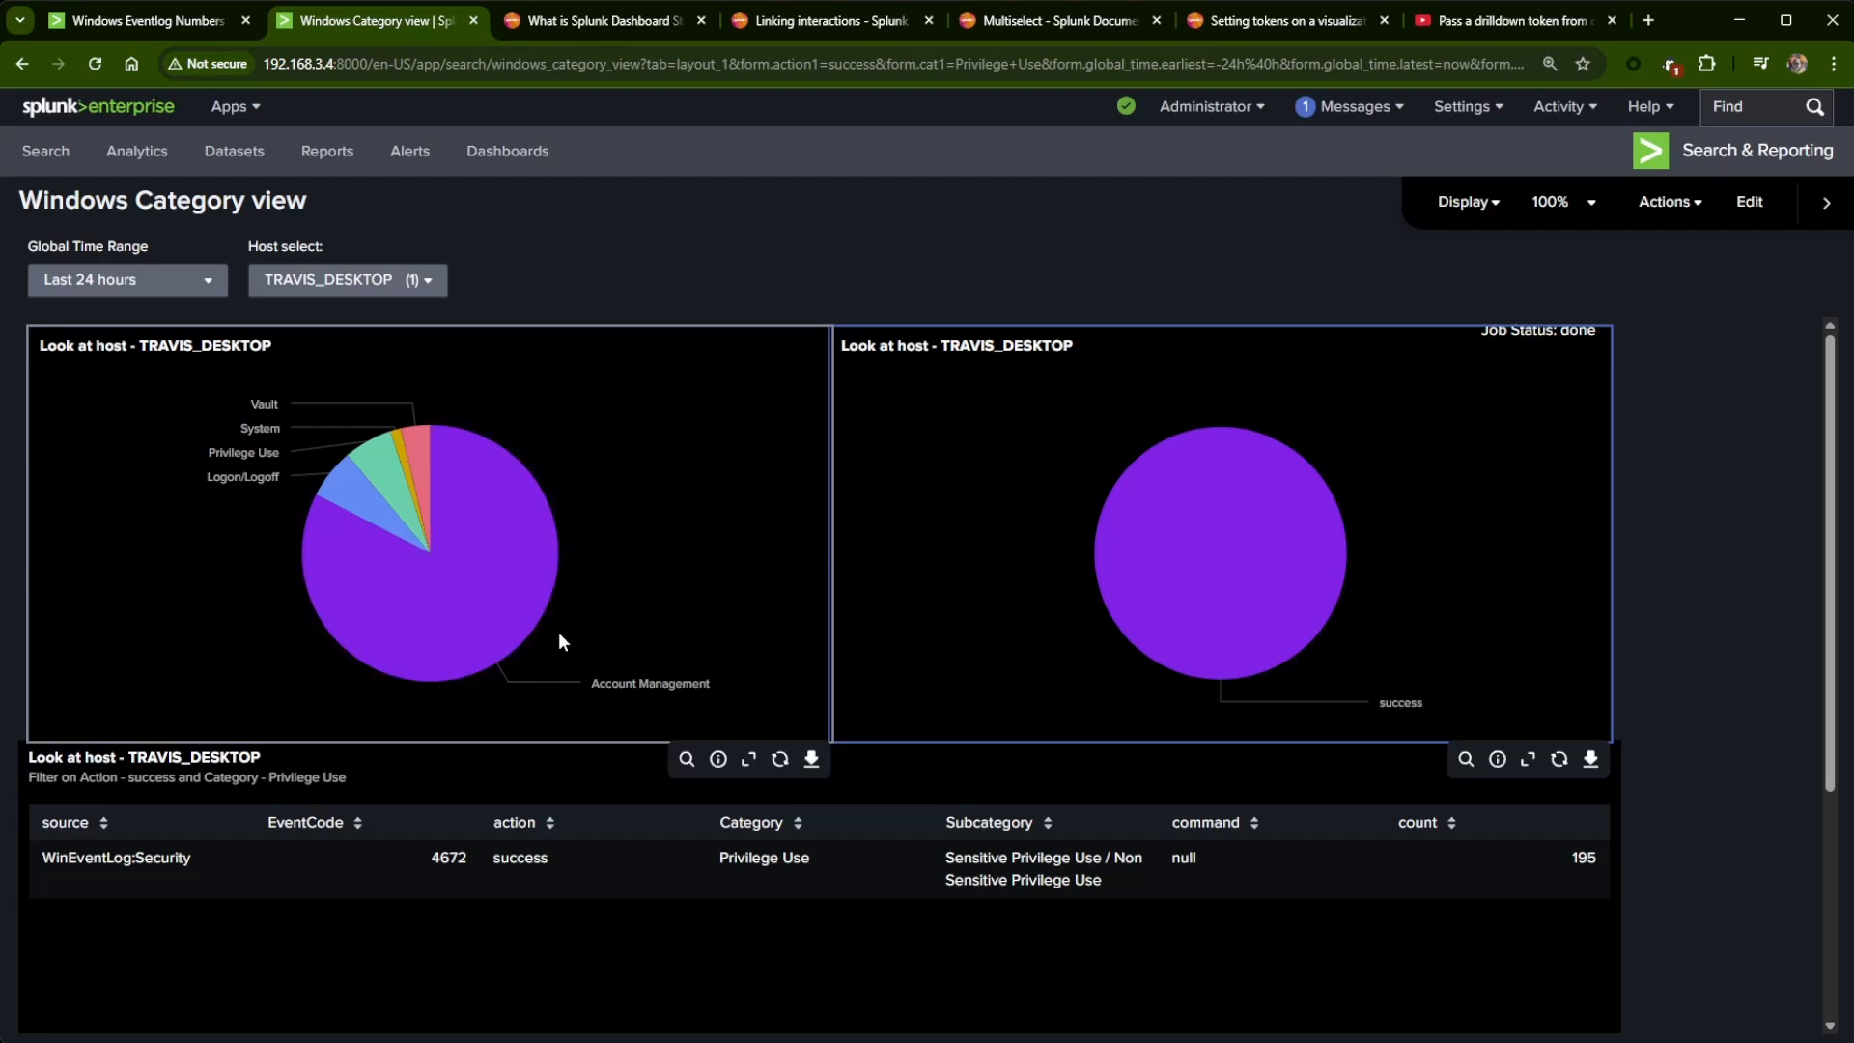
mouse_move(1139, 633)
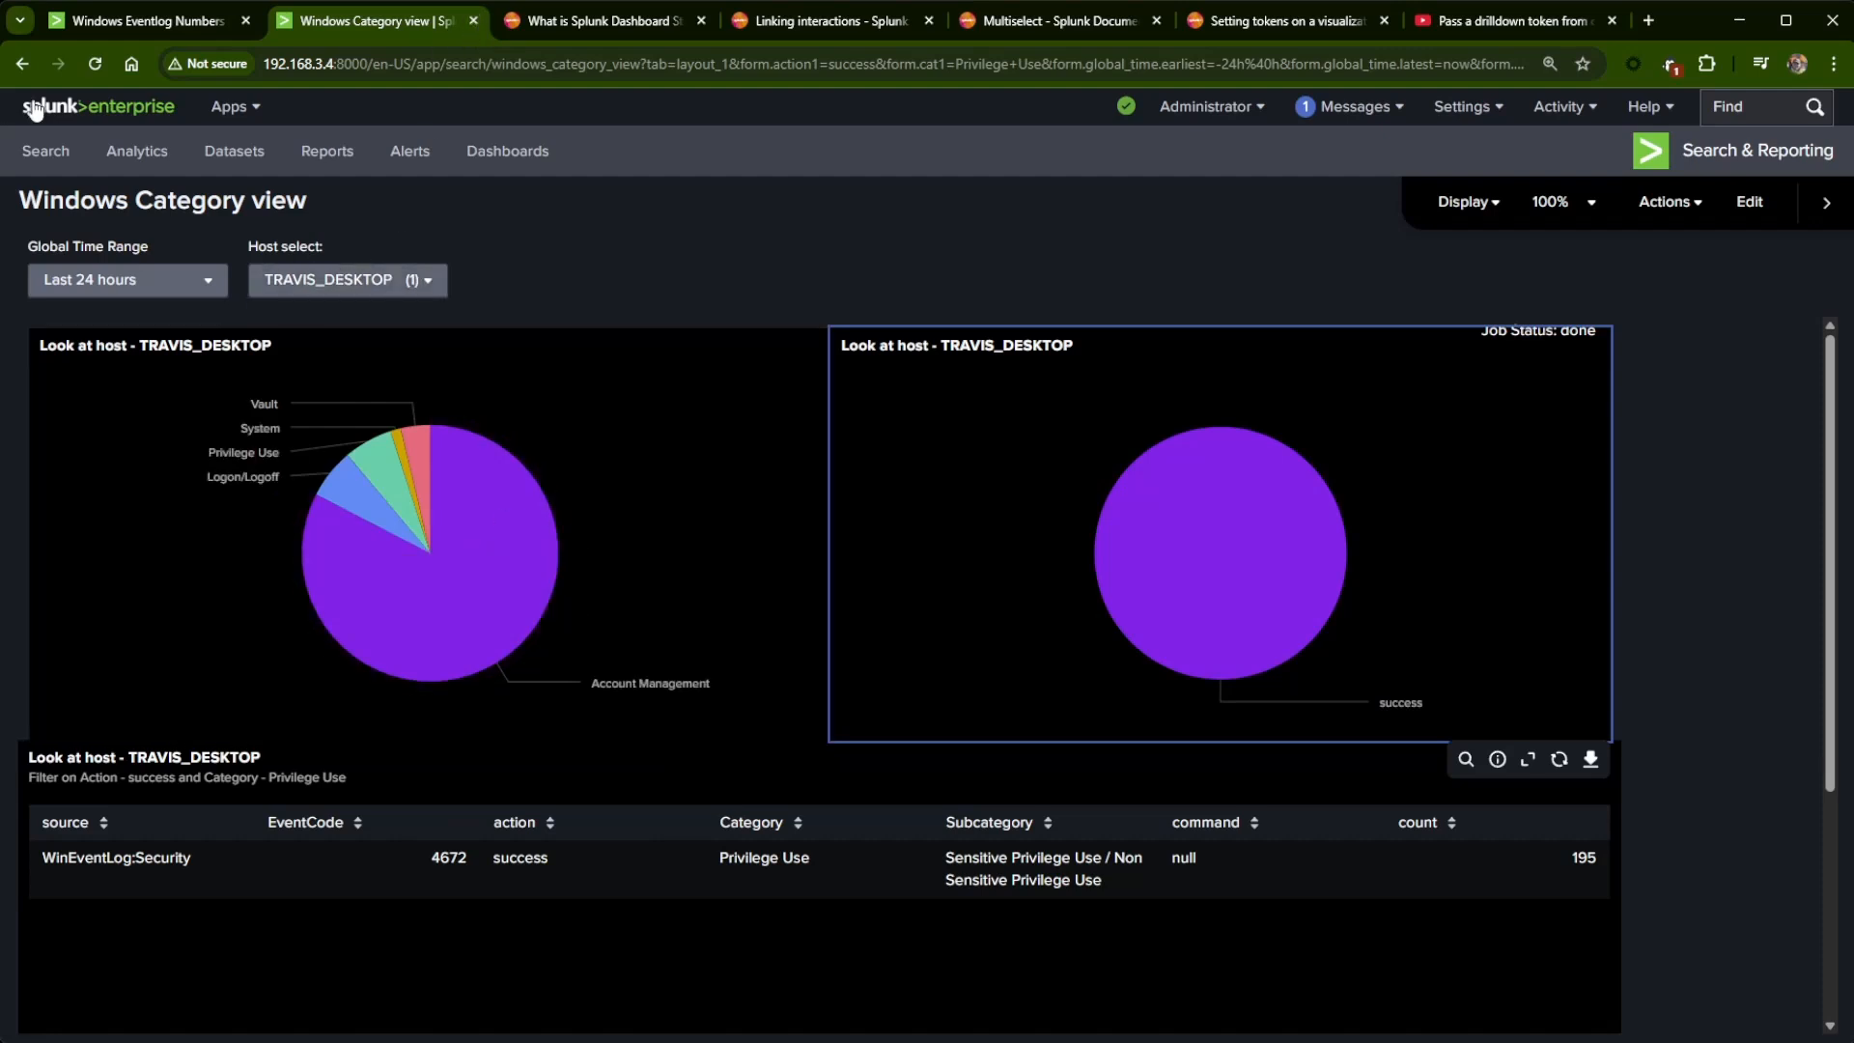
left_click(95, 64)
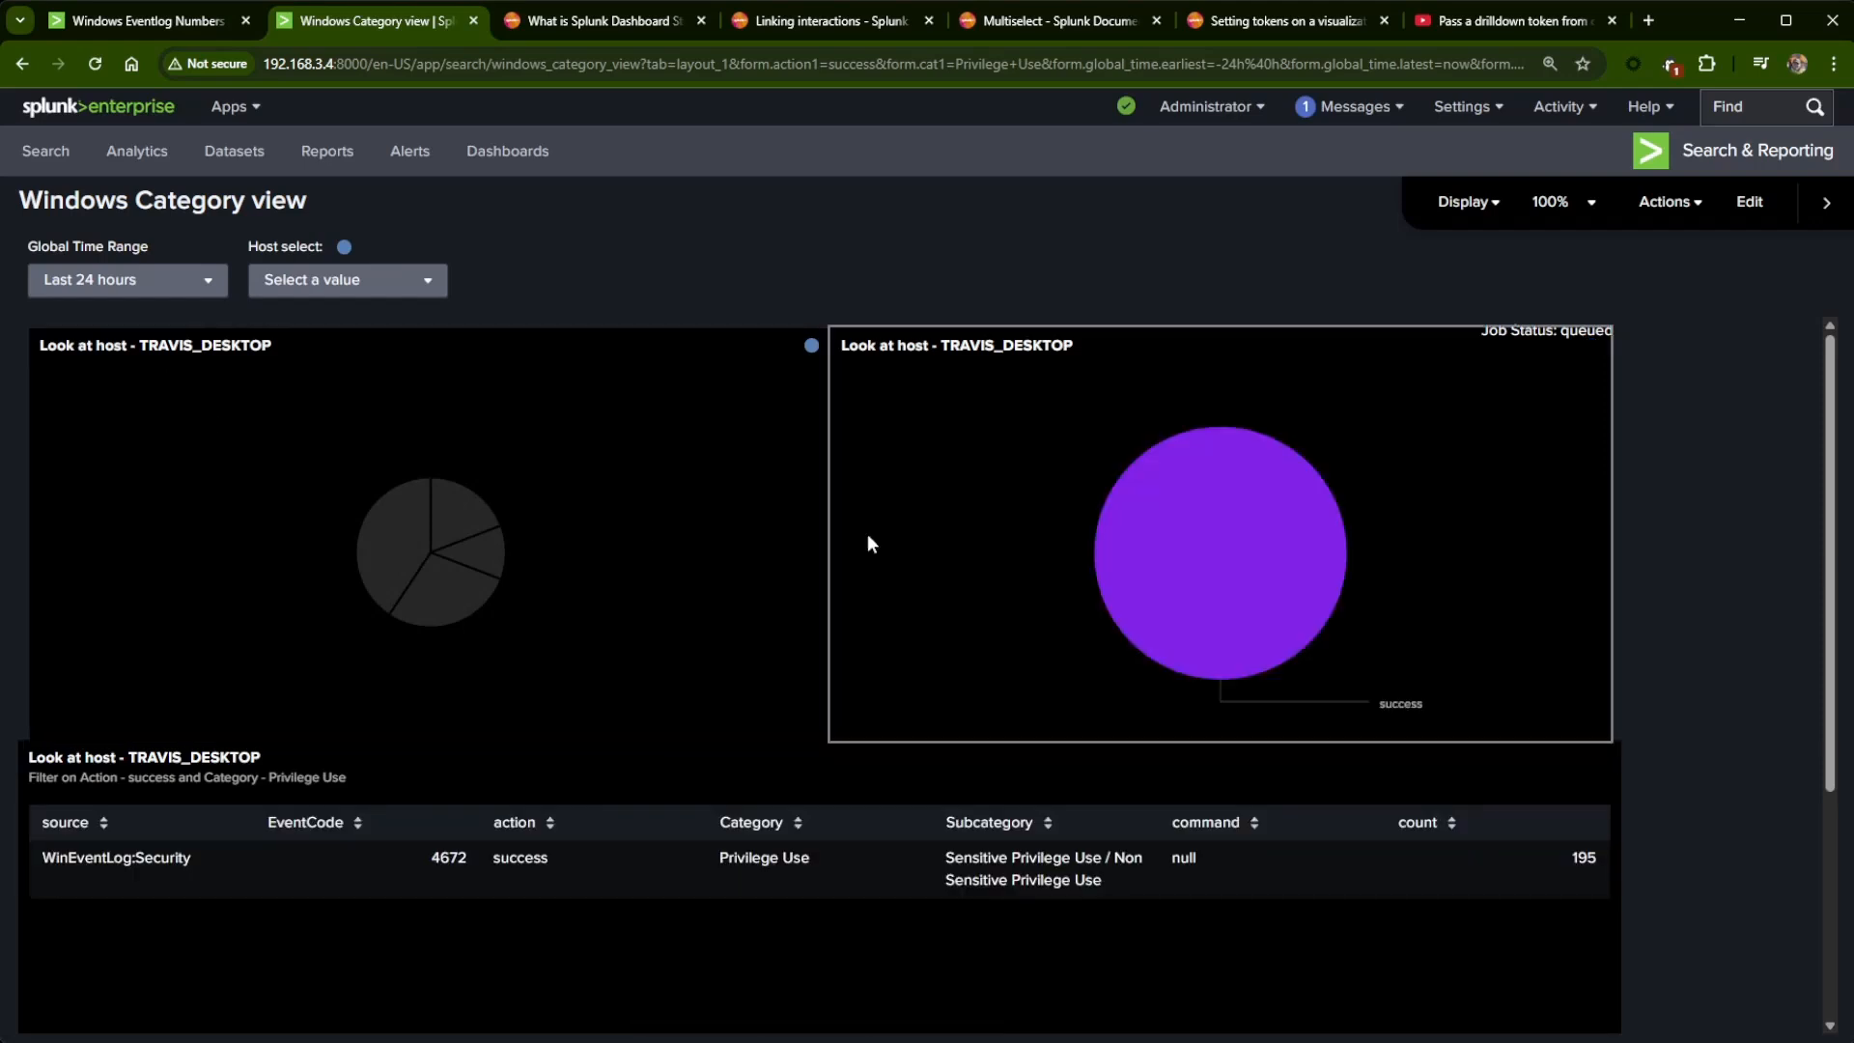
mouse_move(1262, 583)
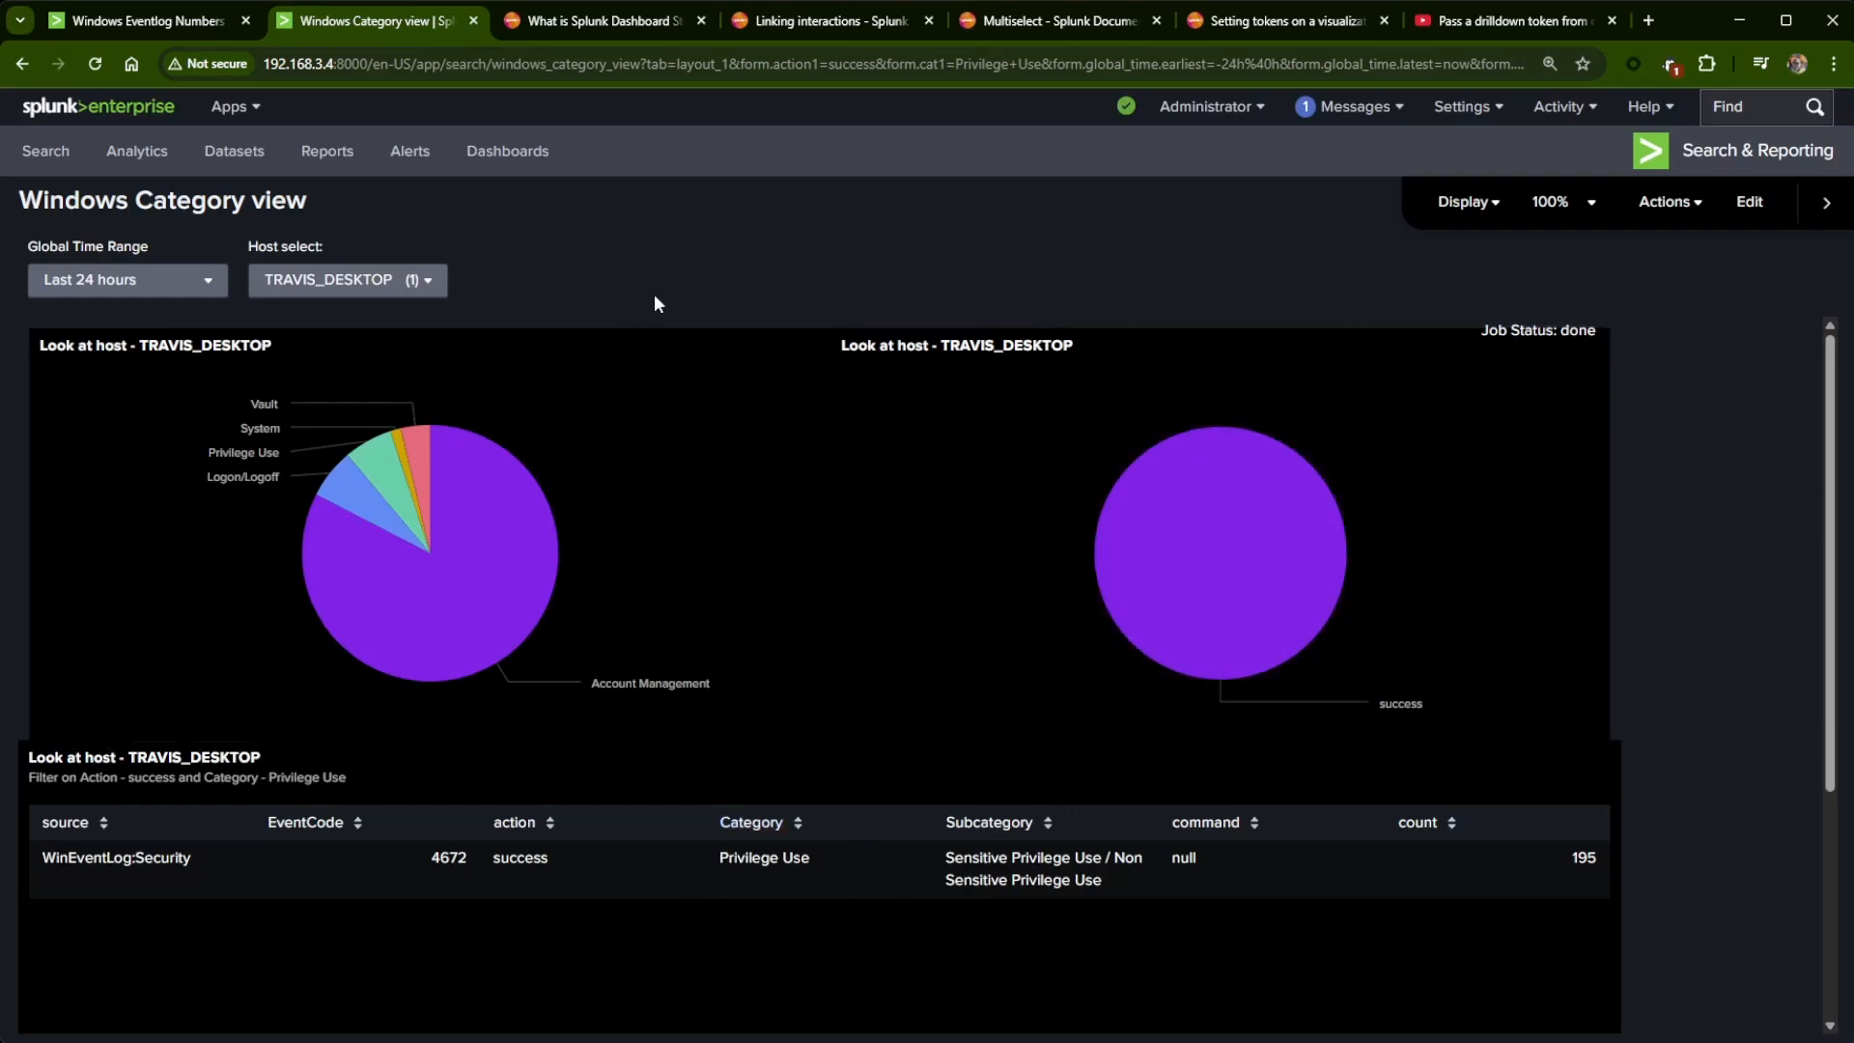
- Edit the dashboard, add a multiselect input, and remove Item 3 and Item 2 from its static menu
left_click(1750, 201)
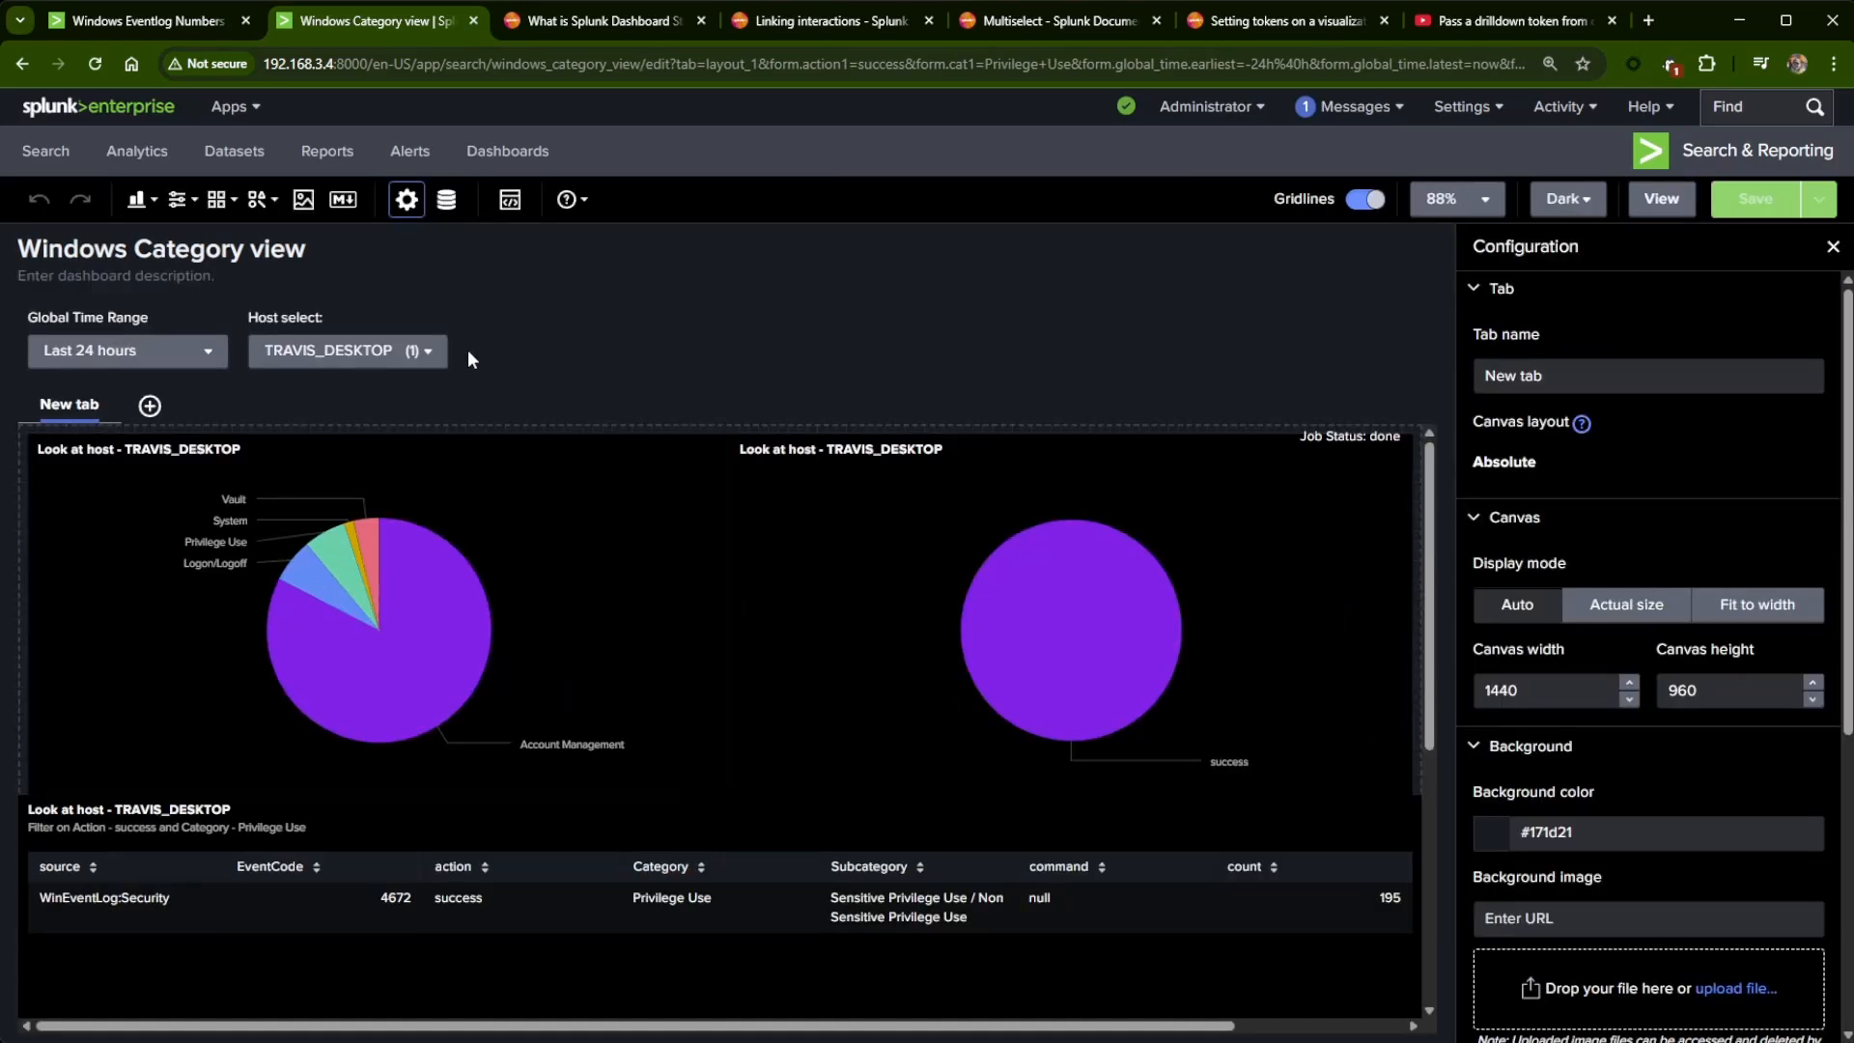
left_click(178, 206)
left_click(156, 311)
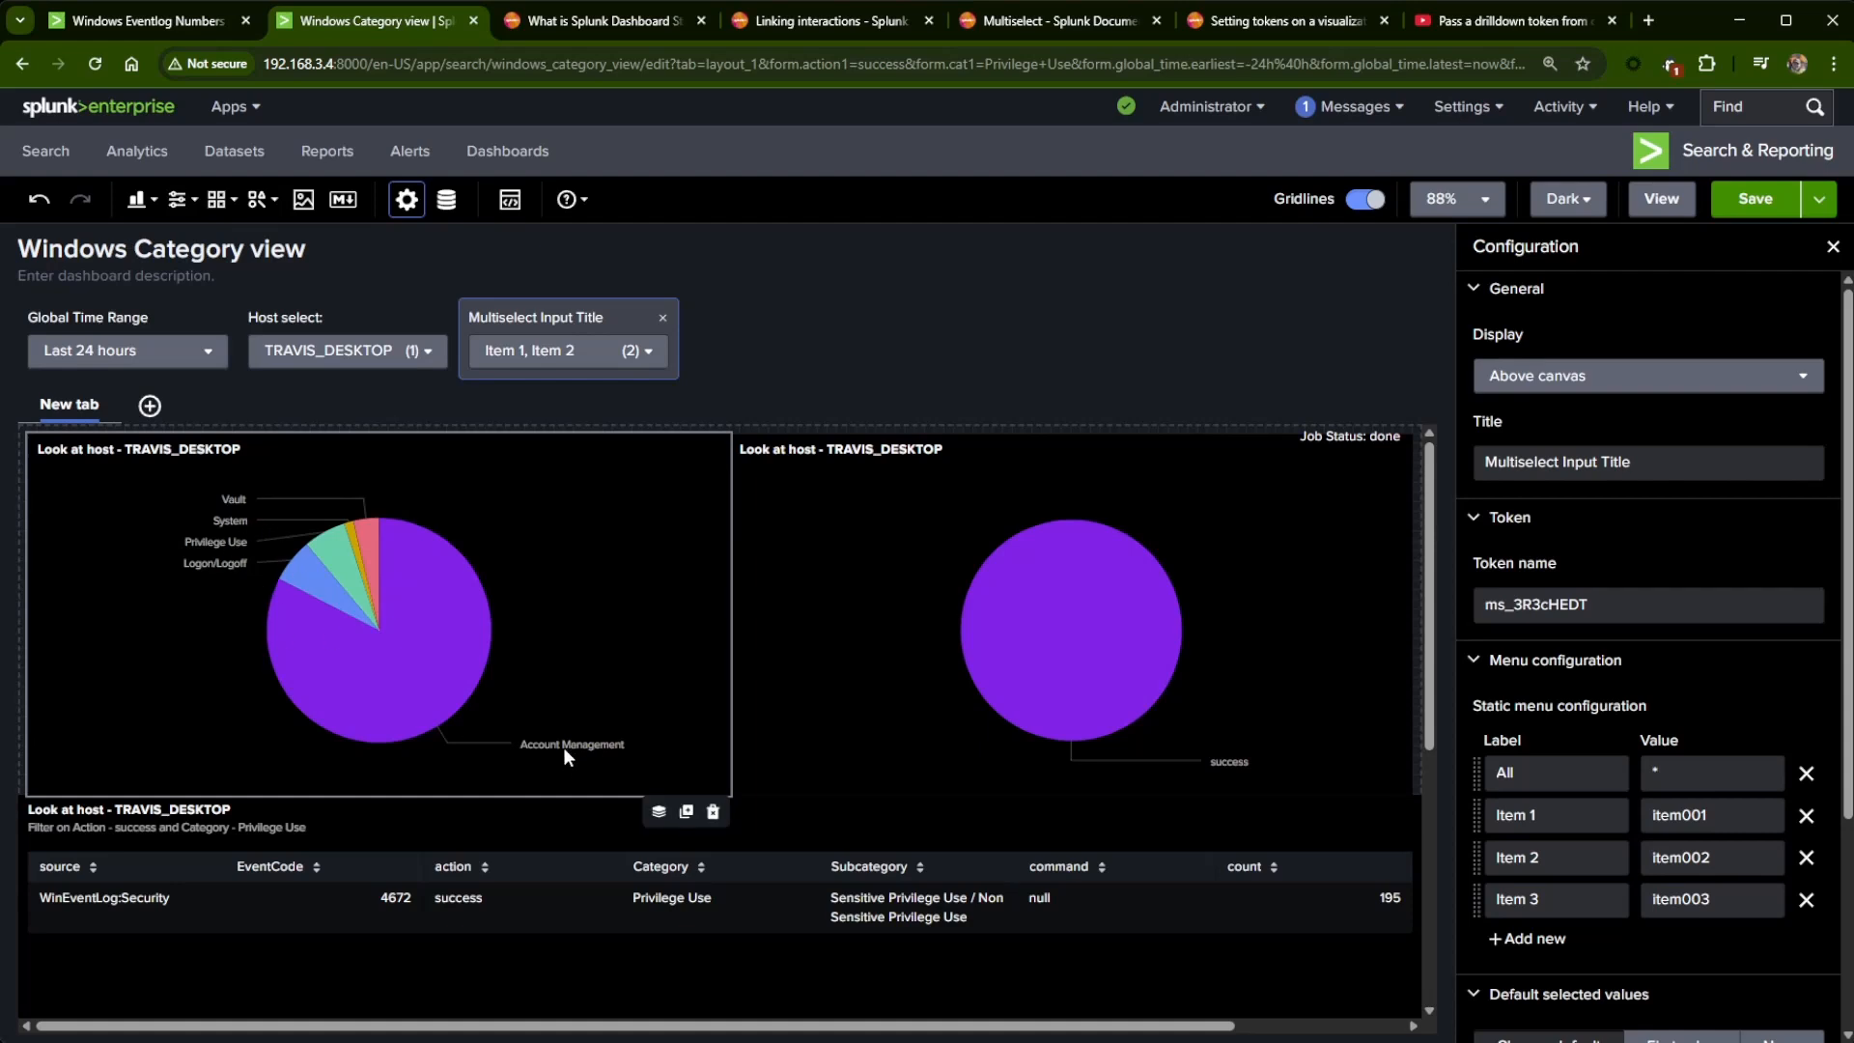
left_click(804, 336)
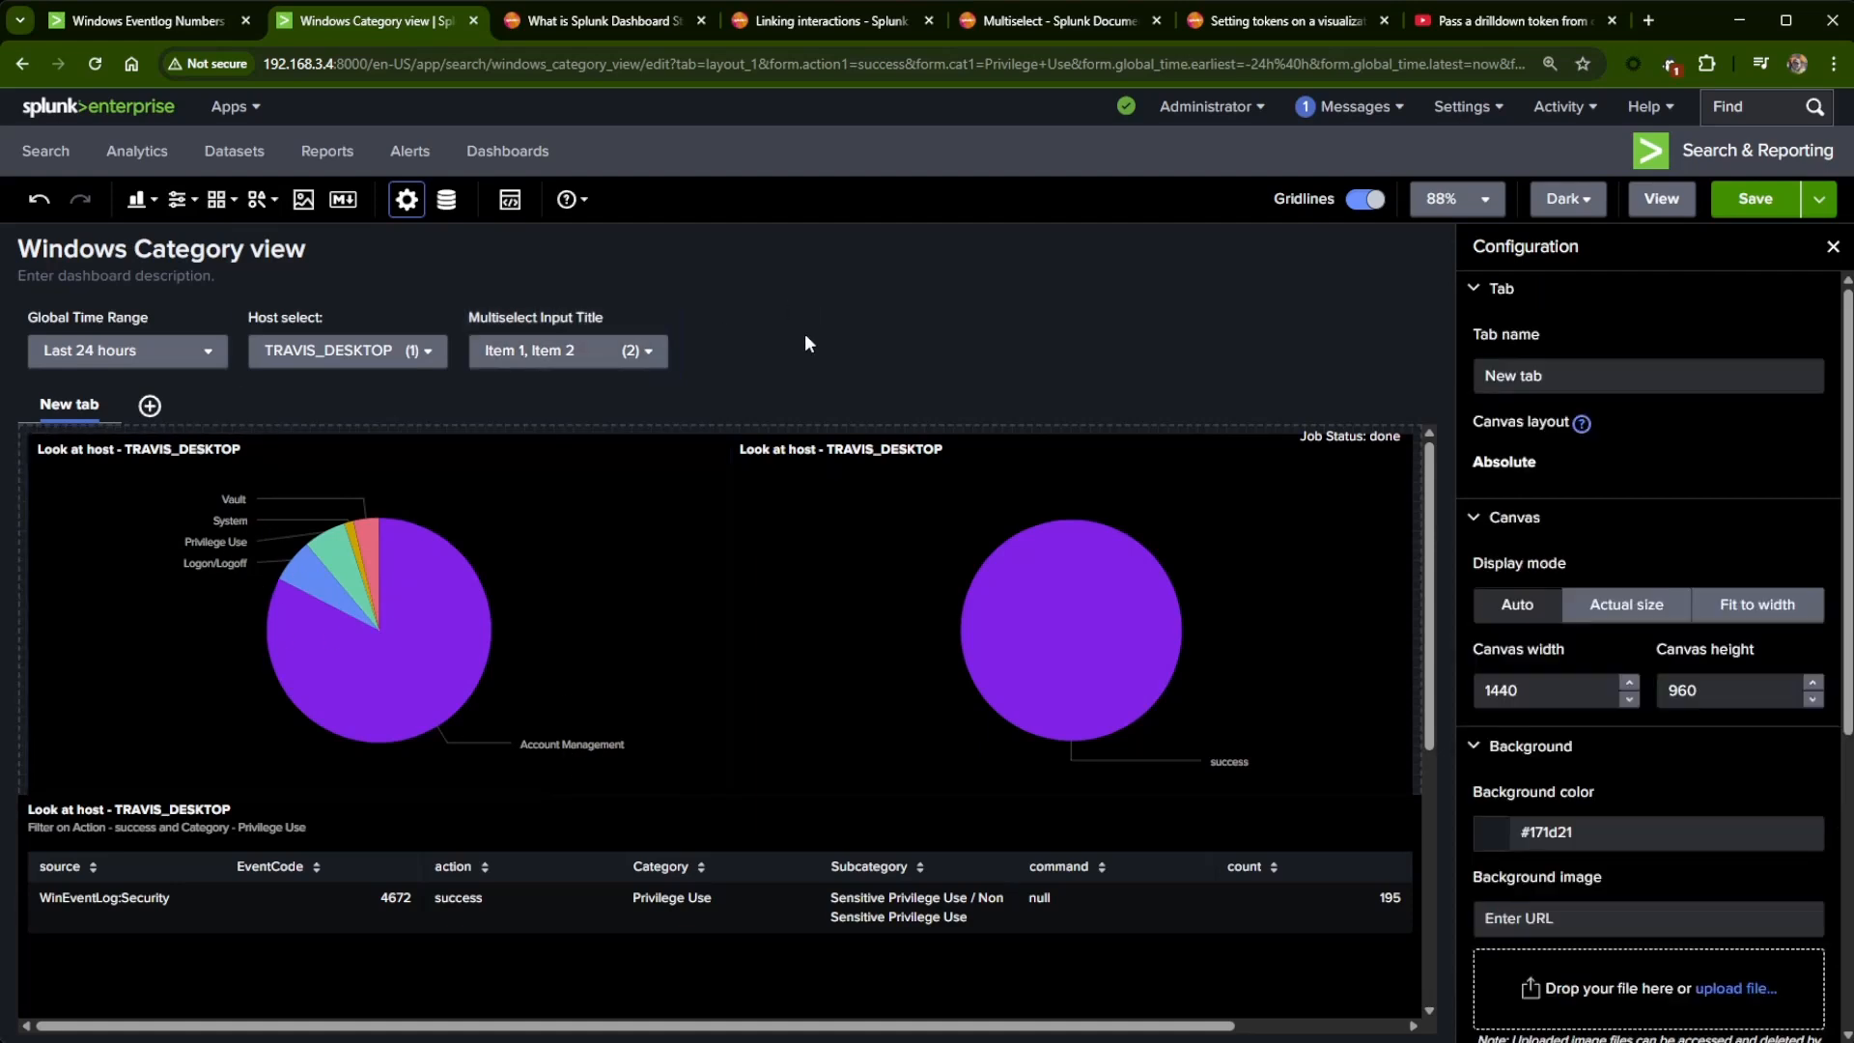
left_click(594, 370)
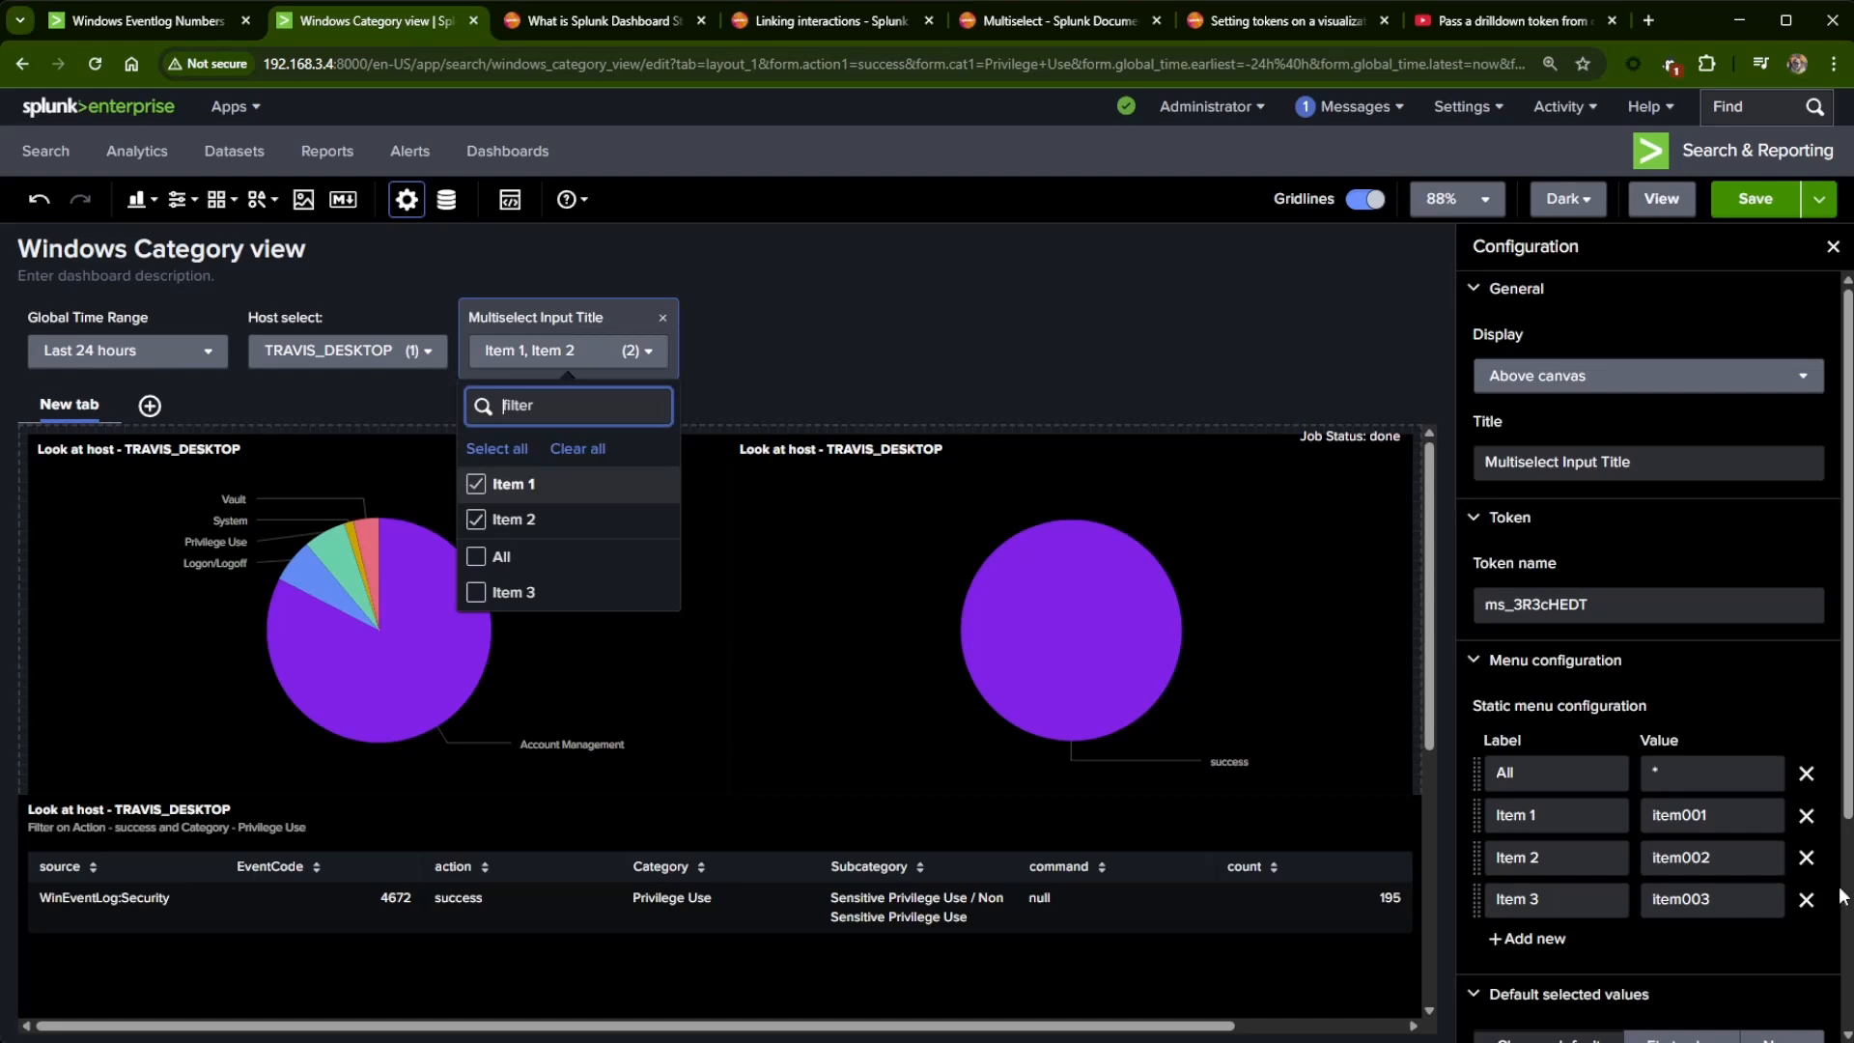
left_click(1806, 899)
left_click(1806, 858)
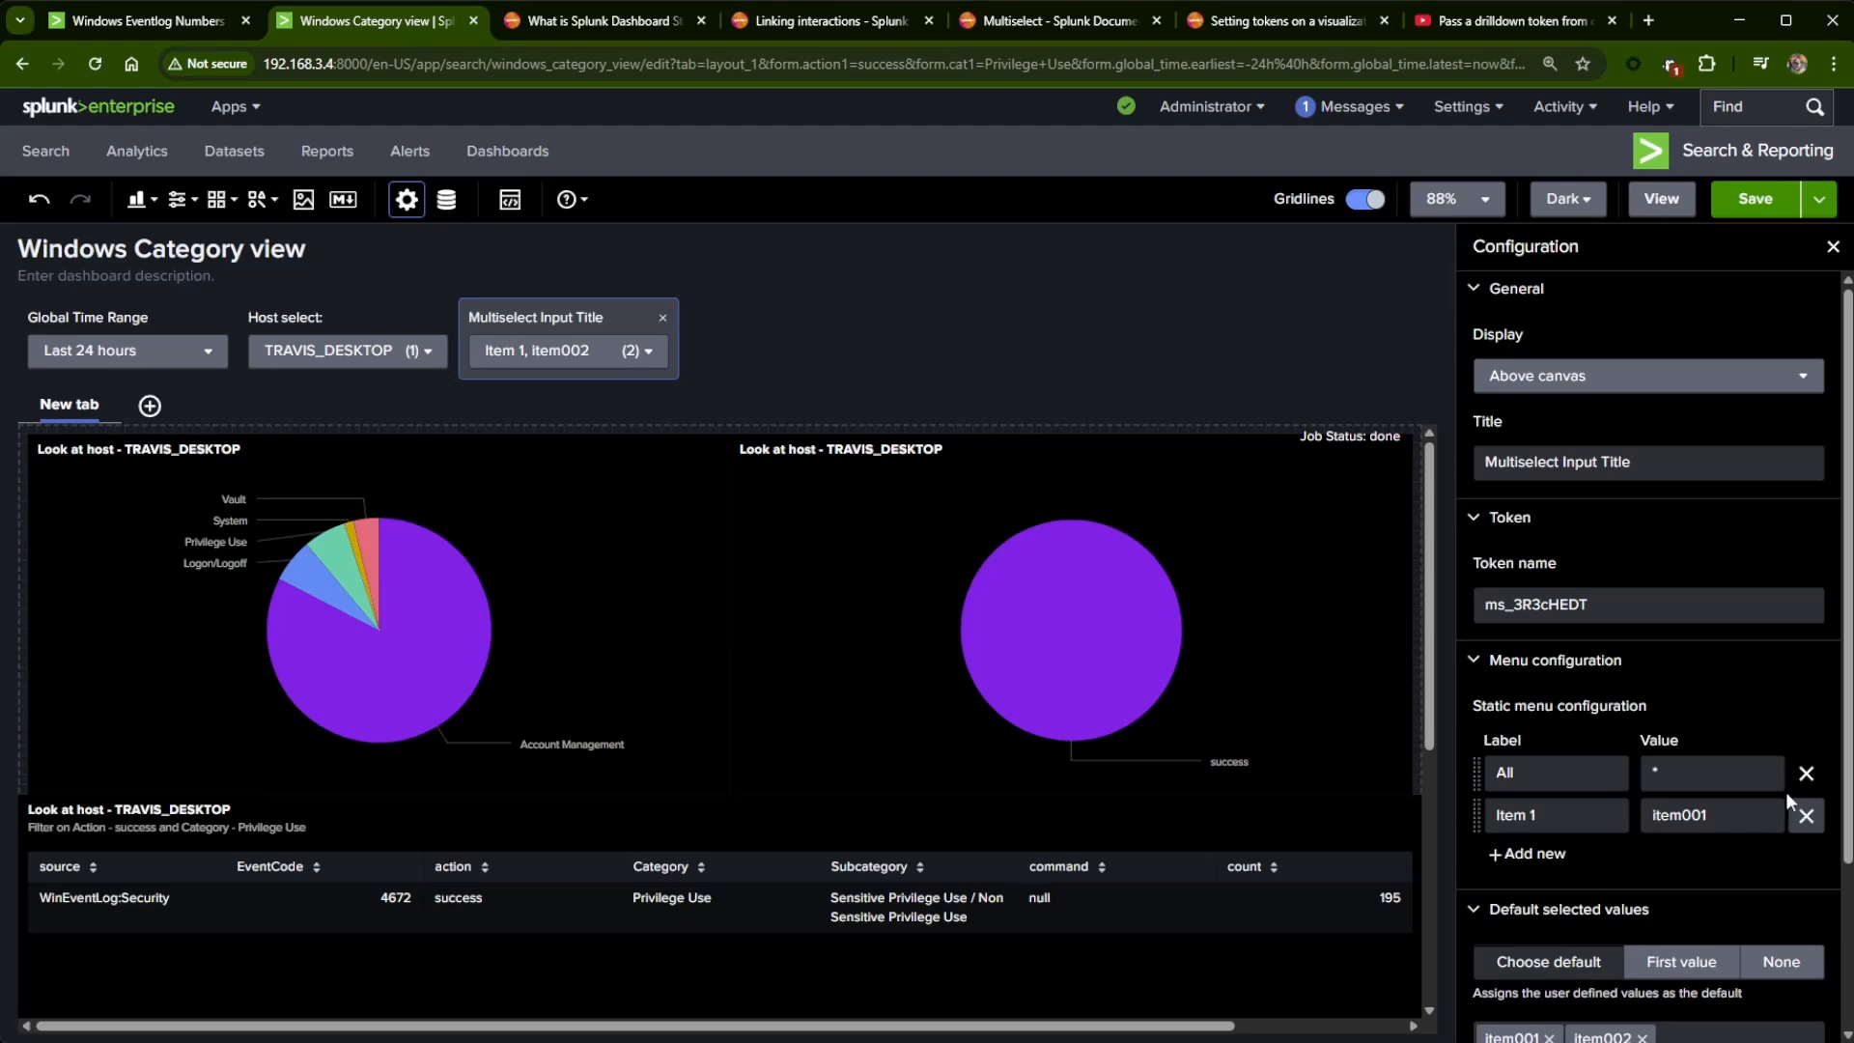
- Set the multiselect input's token name to cat1 and its title to "Category select:", and save the dashboard
left_click(1626, 612)
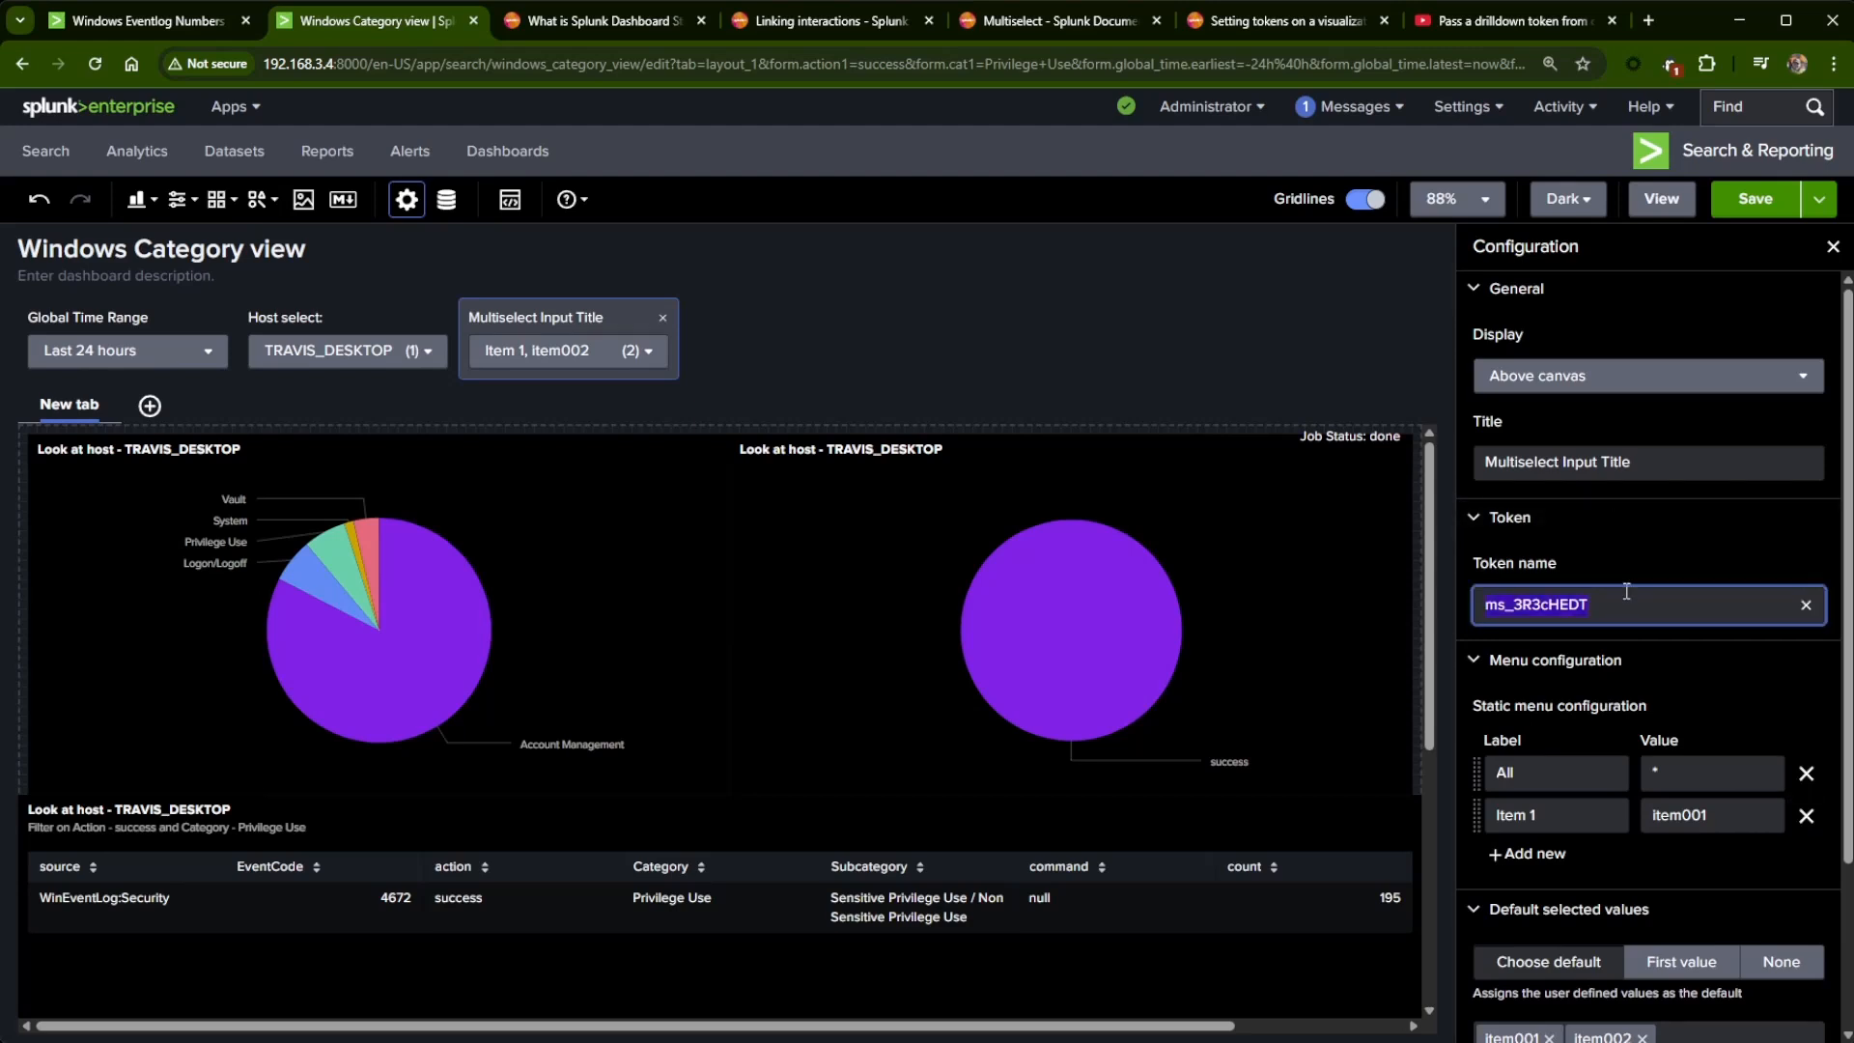
type("cat1")
left_click_drag(1638, 469, 1472, 471)
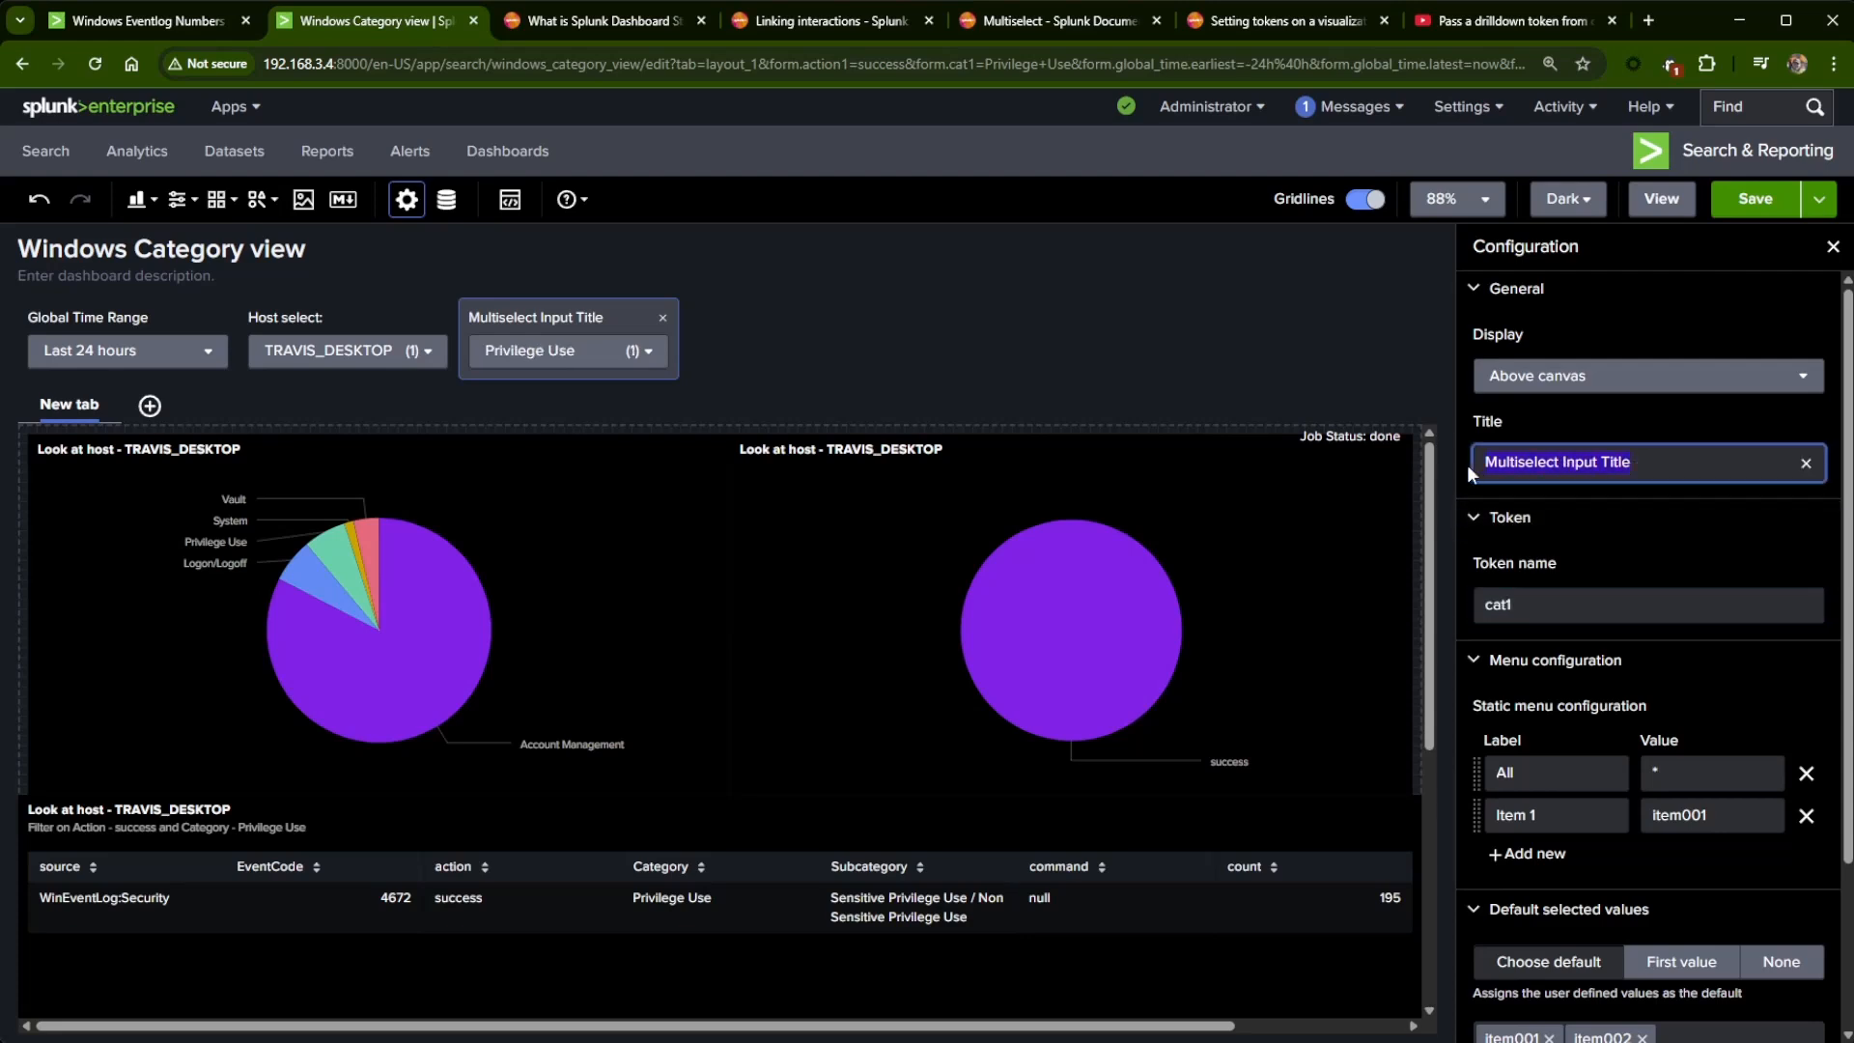
type("Category ")
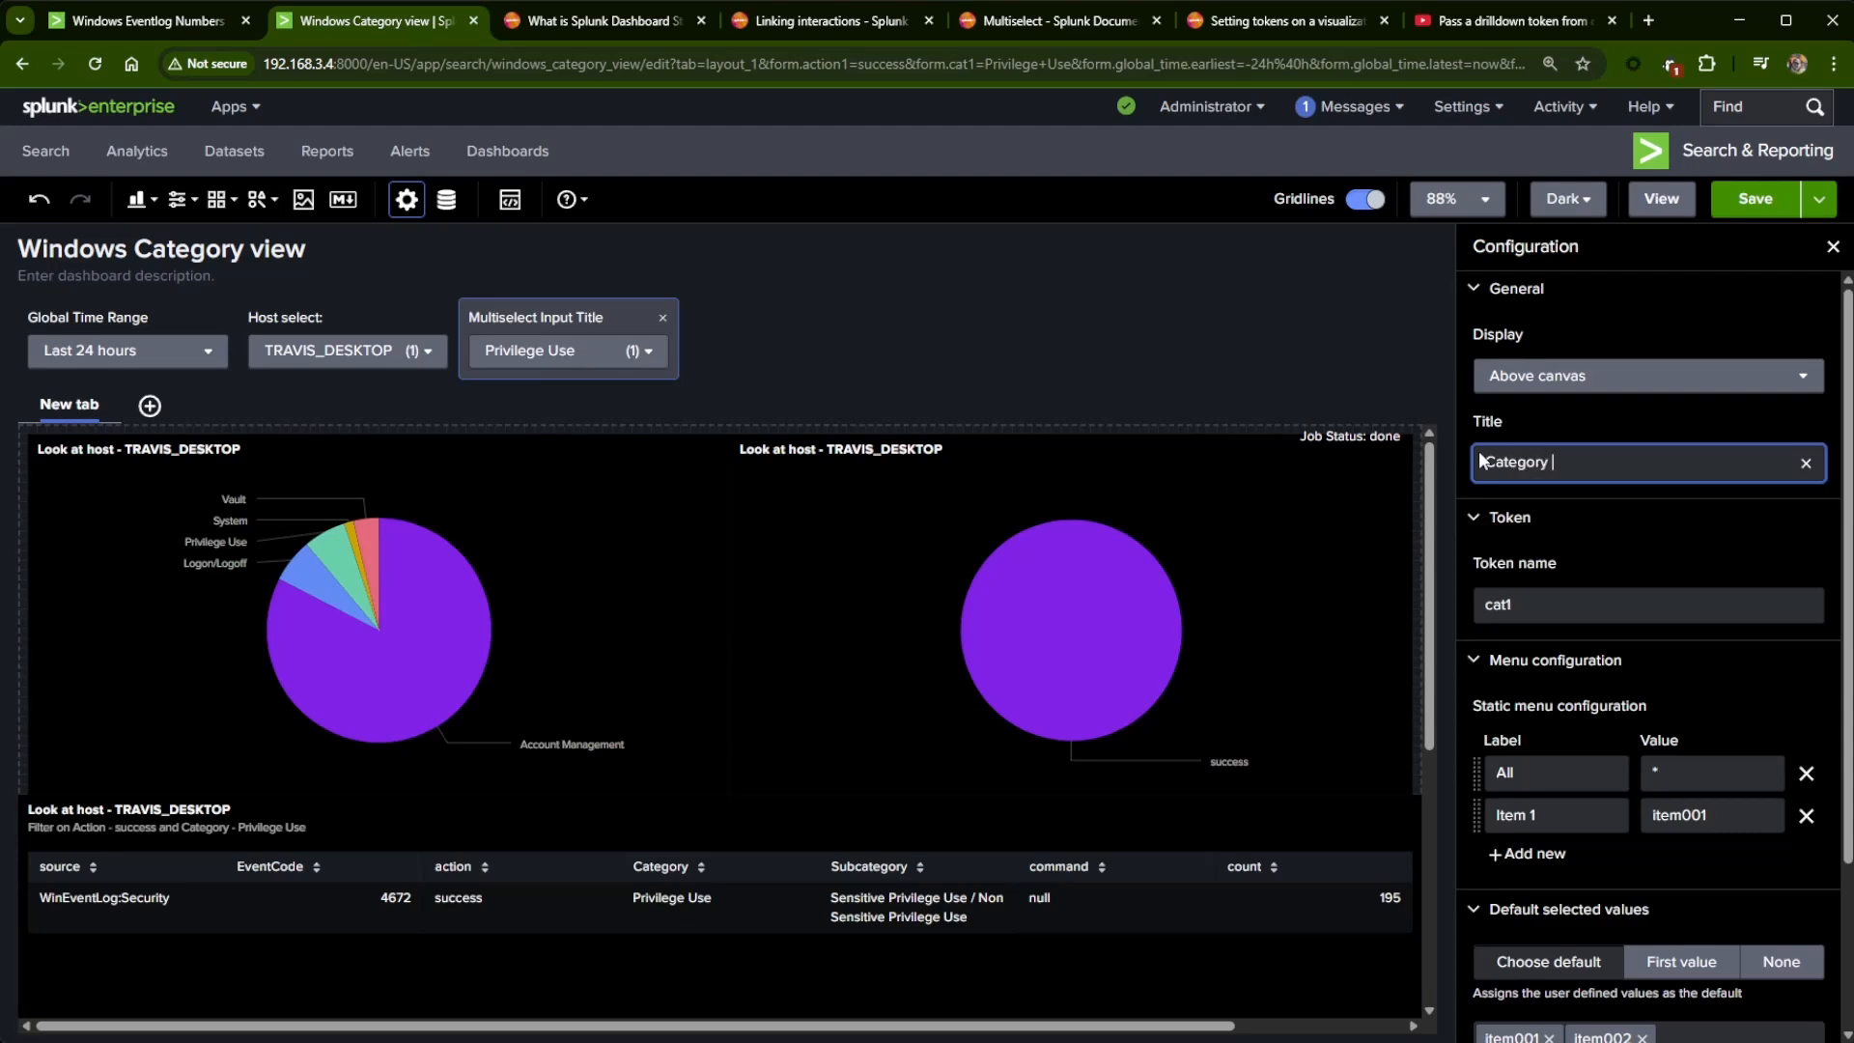
type("select:")
left_click(1777, 198)
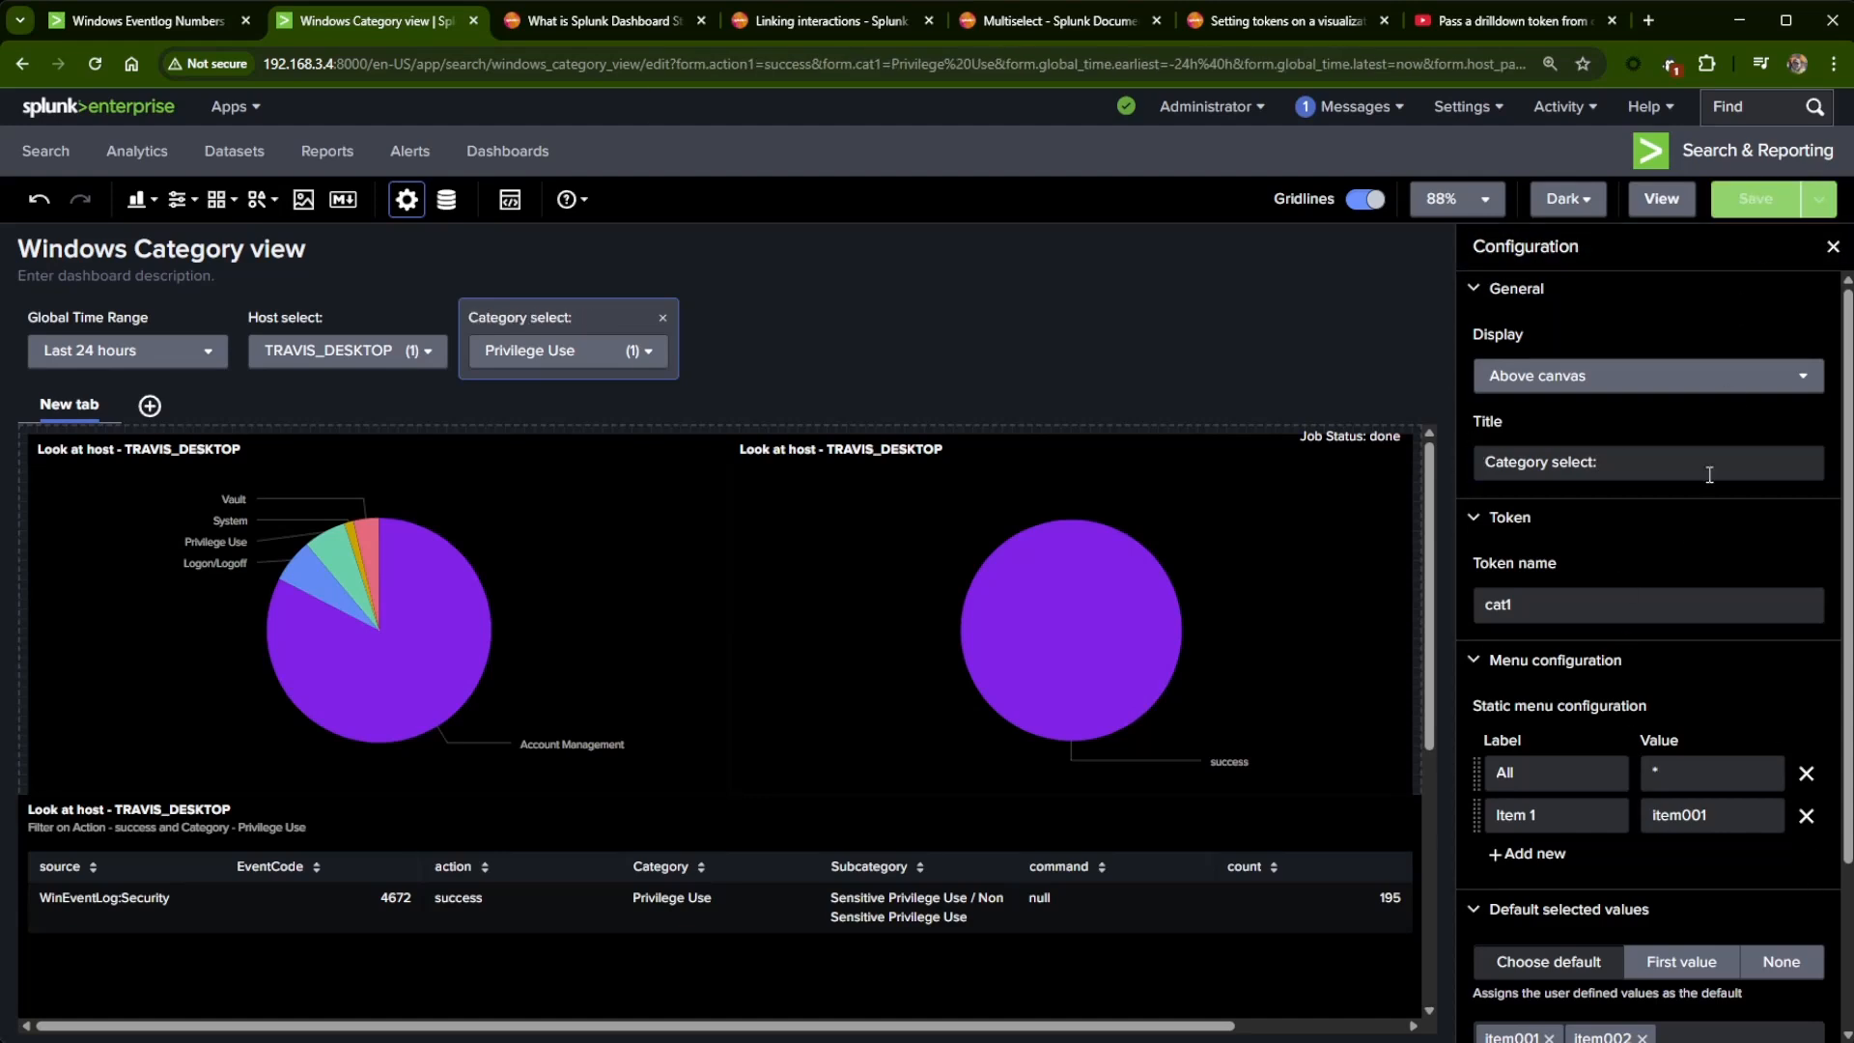
- Remove Item 1 from the Category select input's static menu, keeping only the All option
left_click(1599, 609)
scroll(1678, 612, "down", 1)
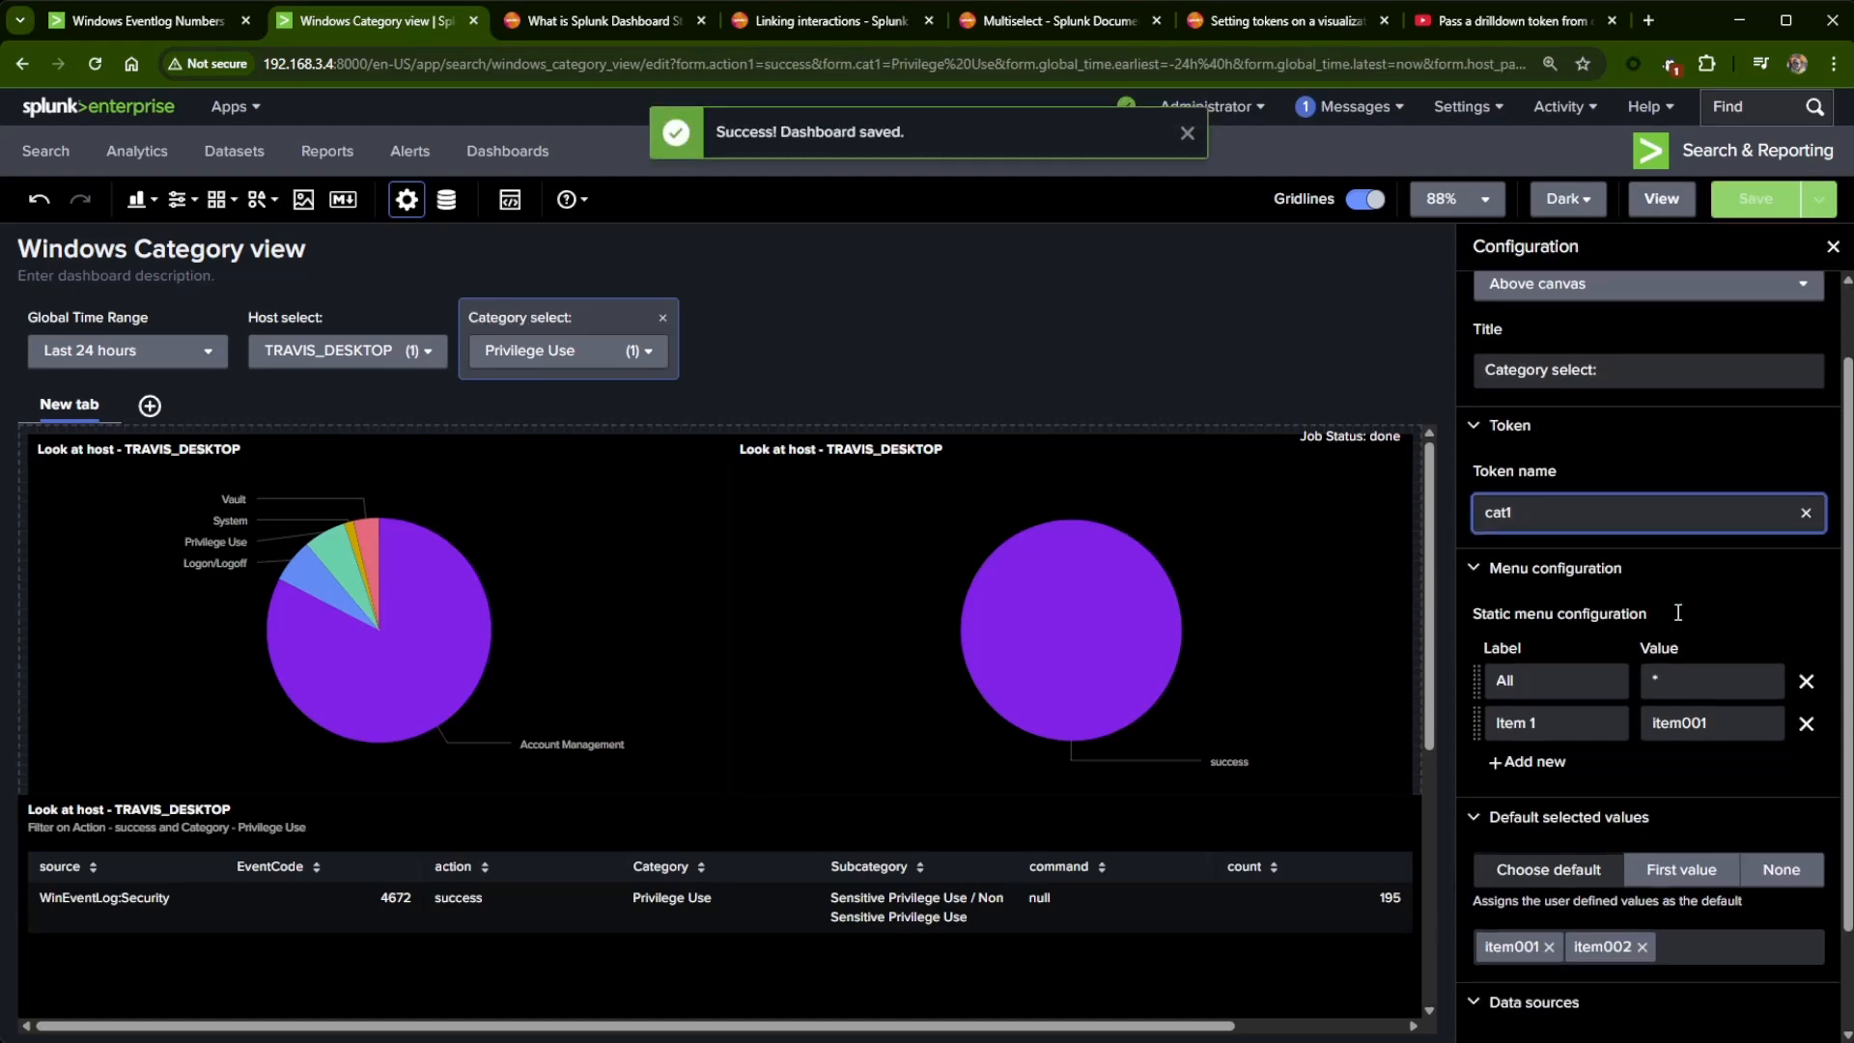
scroll(1678, 612, "down", 2)
left_click(1805, 605)
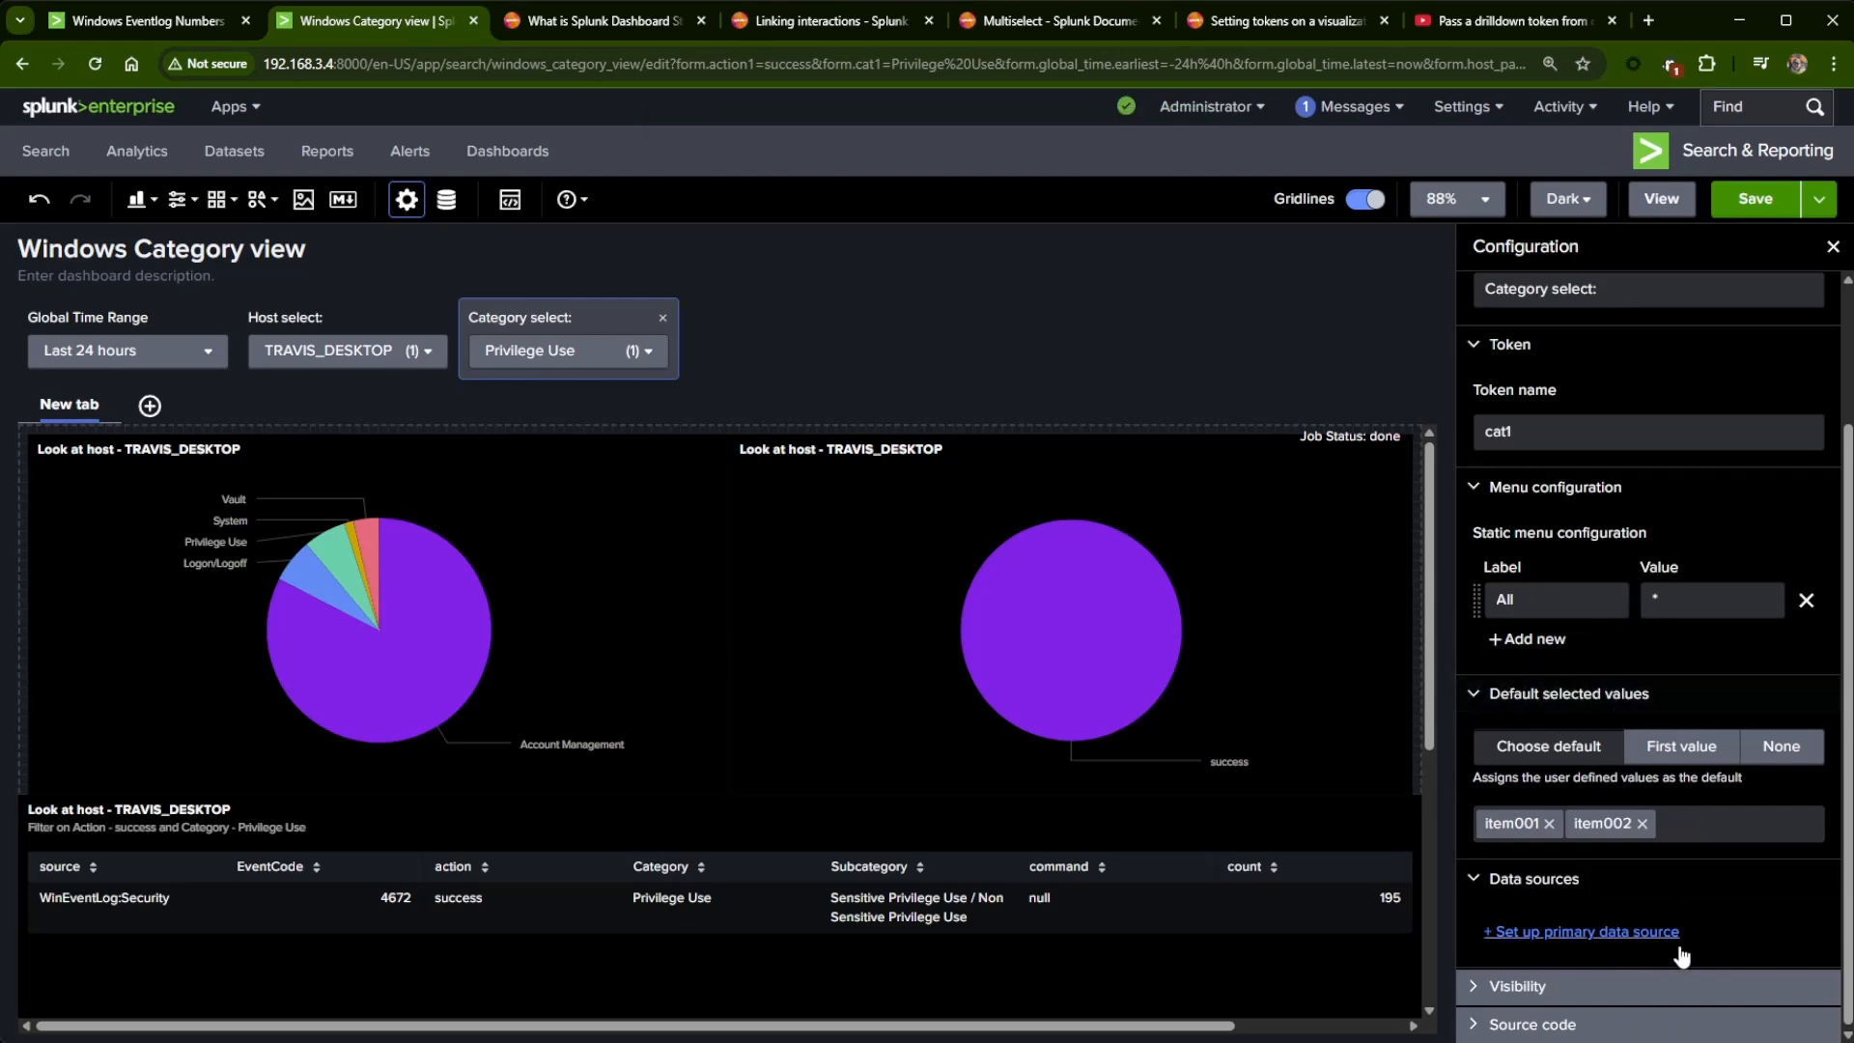
- Start setting up the Category select input's primary data source and examine the existing host_select query
left_click(1598, 933)
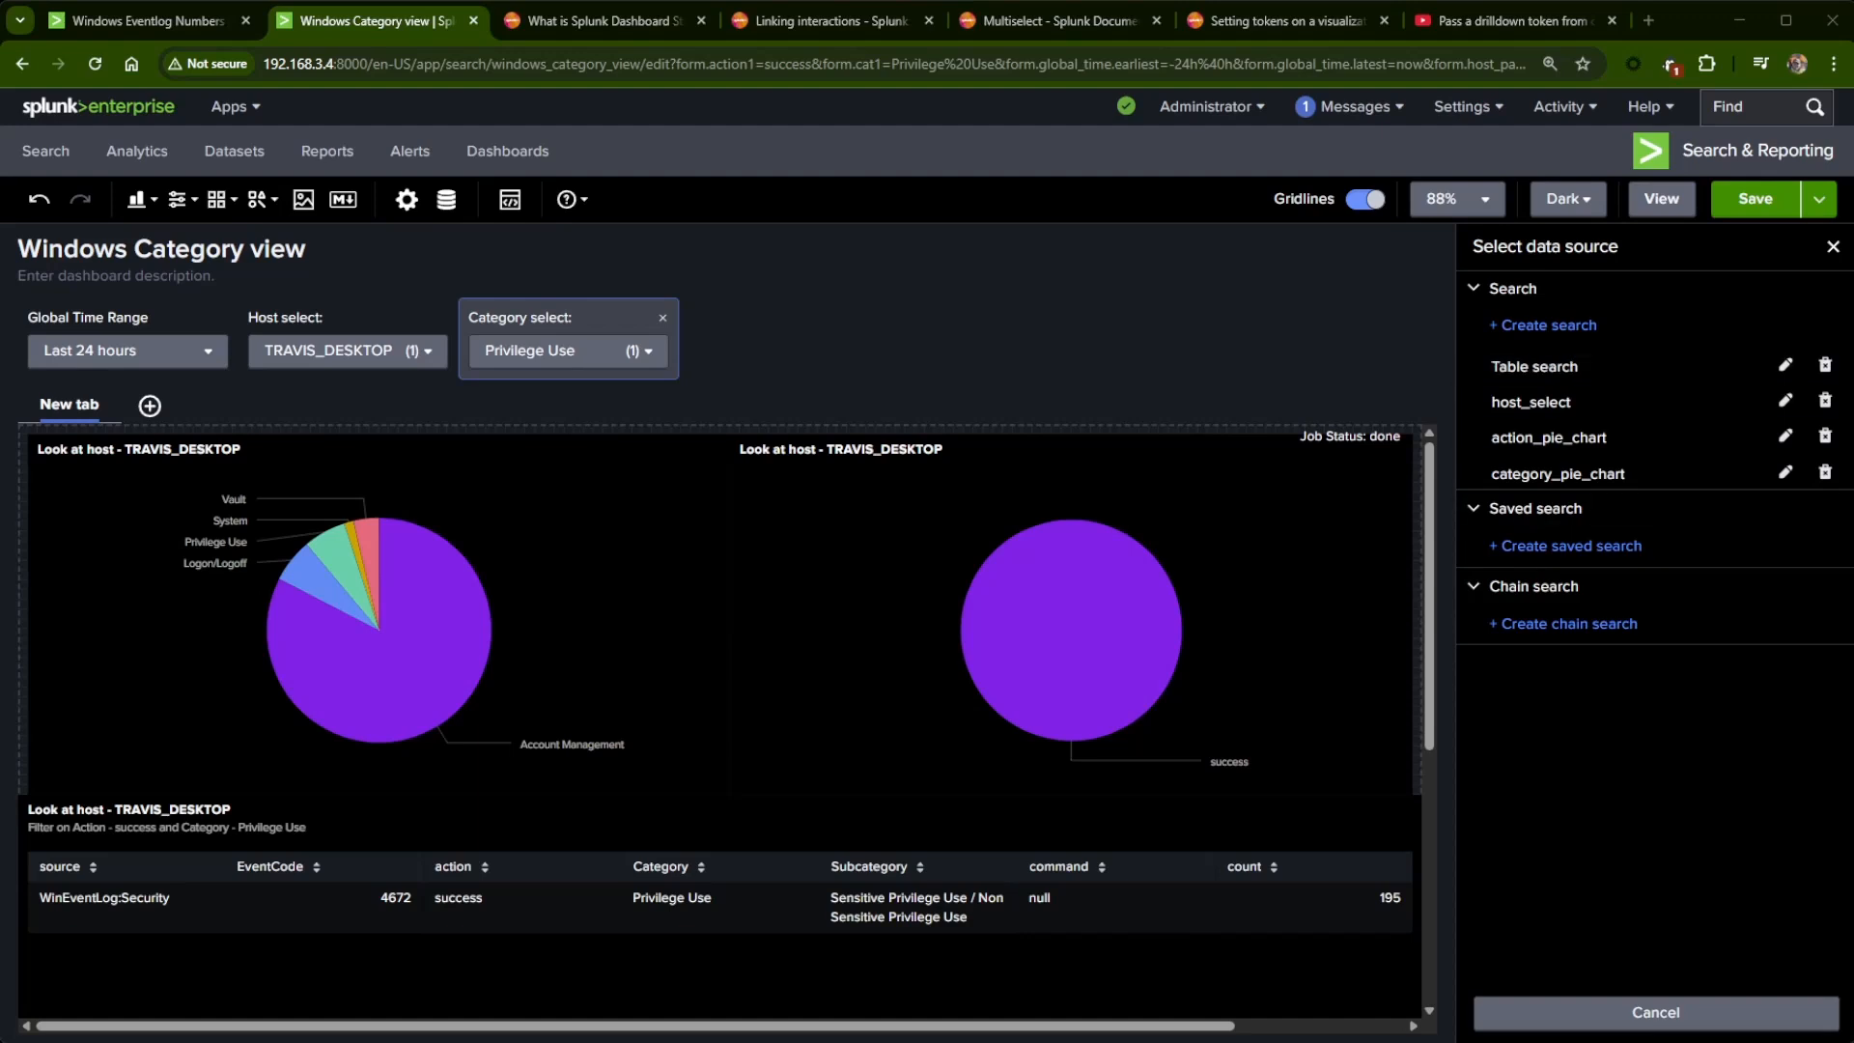
left_click(1785, 400)
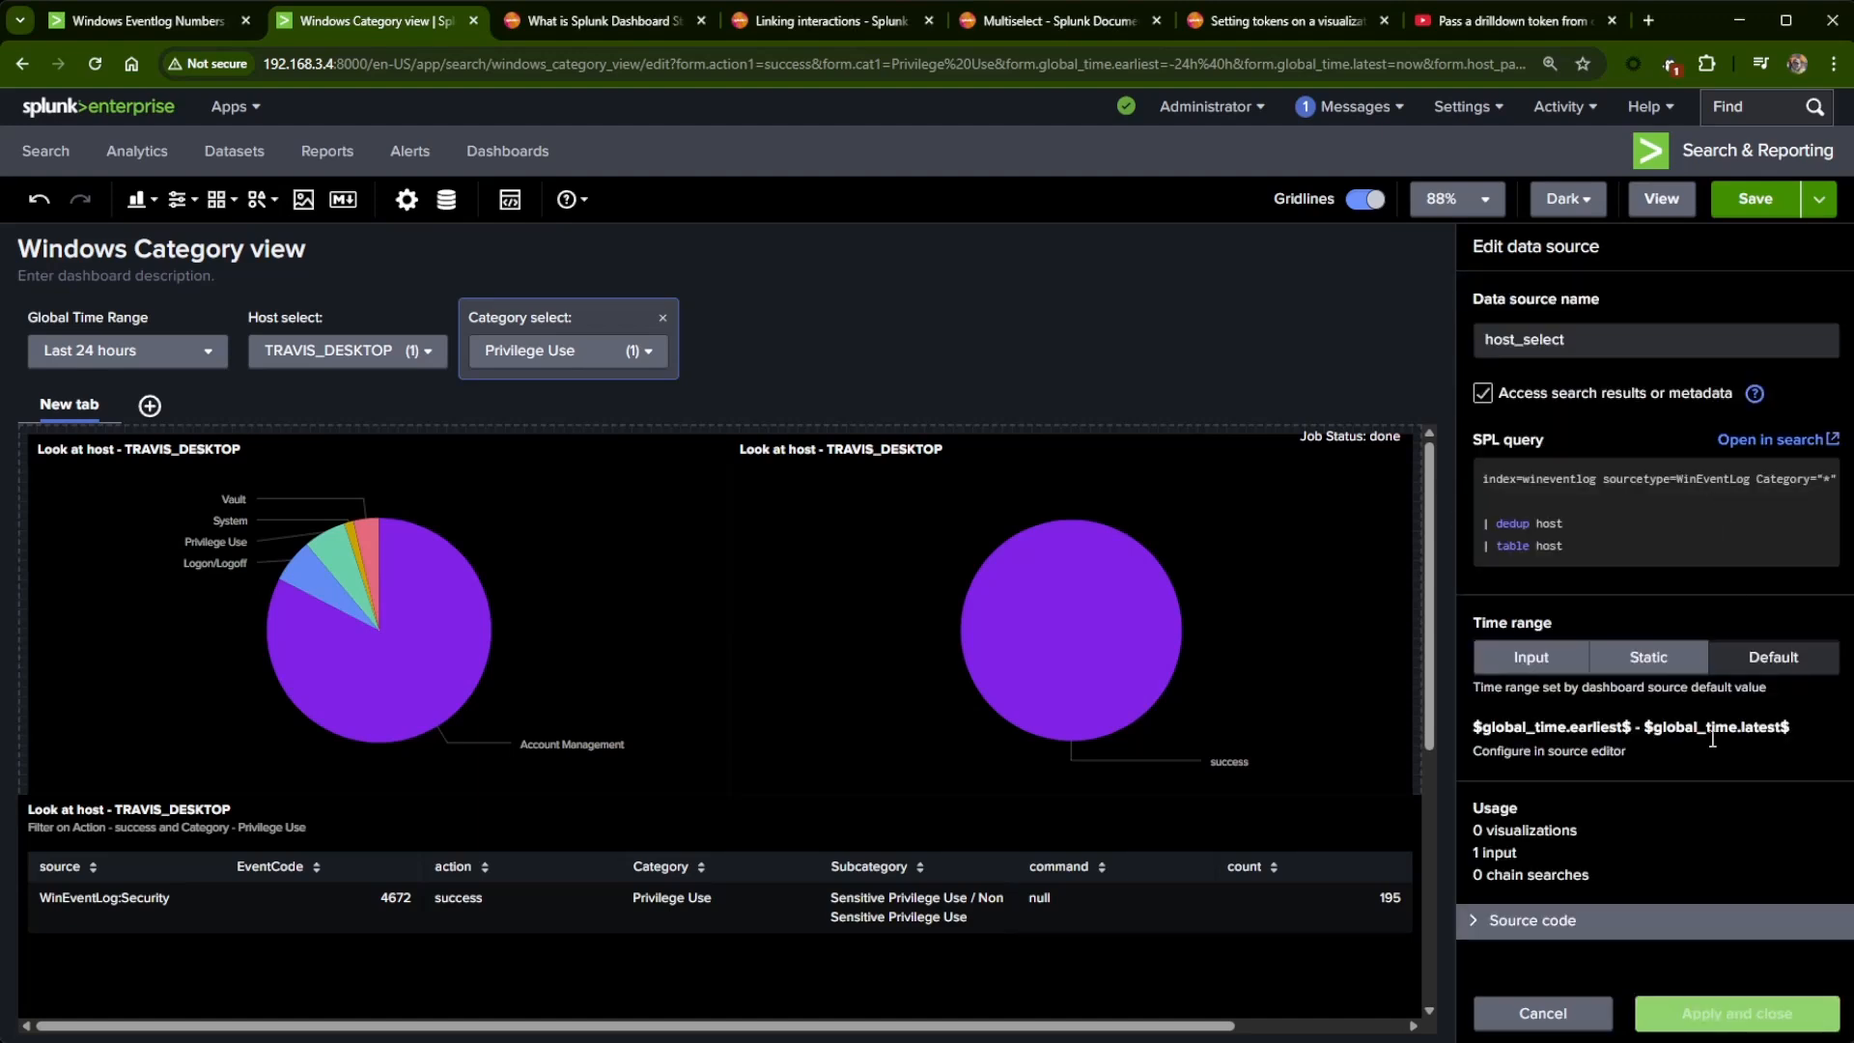
left_click(1539, 1017)
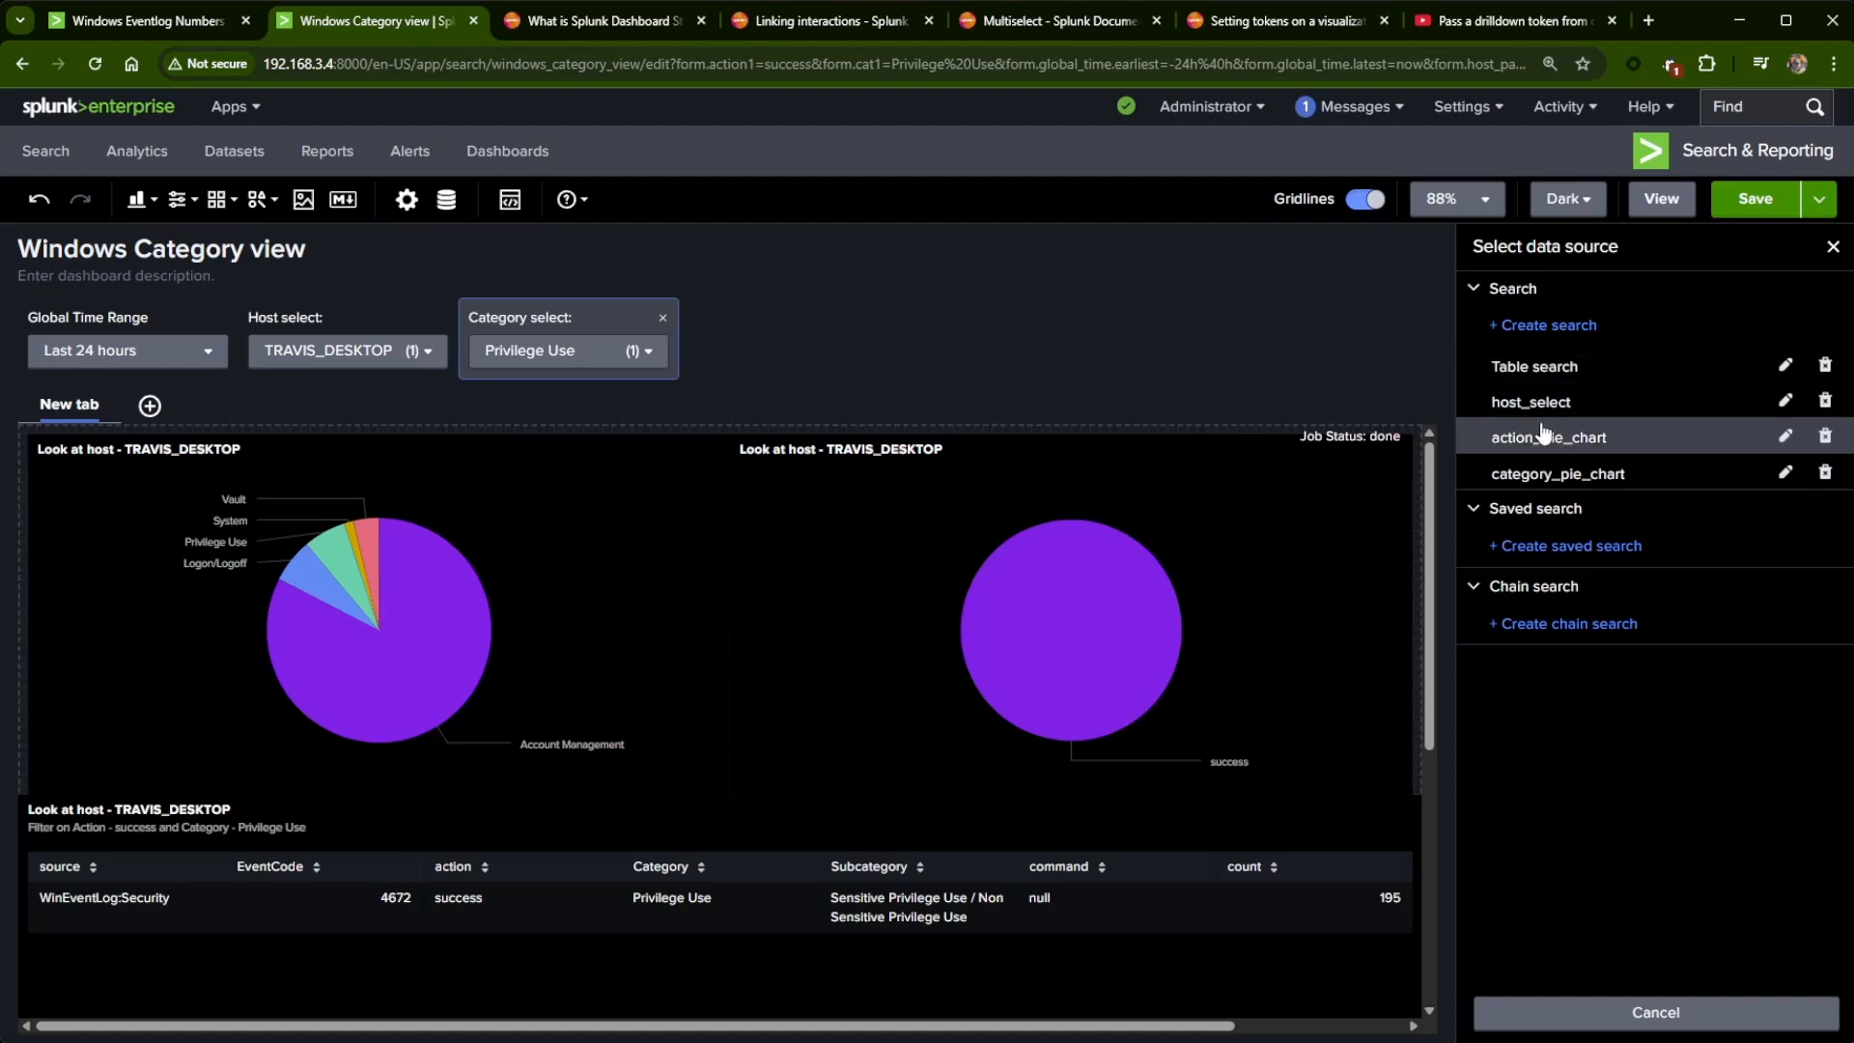
- Copy the base search of the action_pie_chart query, without its stats line, and leave that data source unedited
left_click(1785, 436)
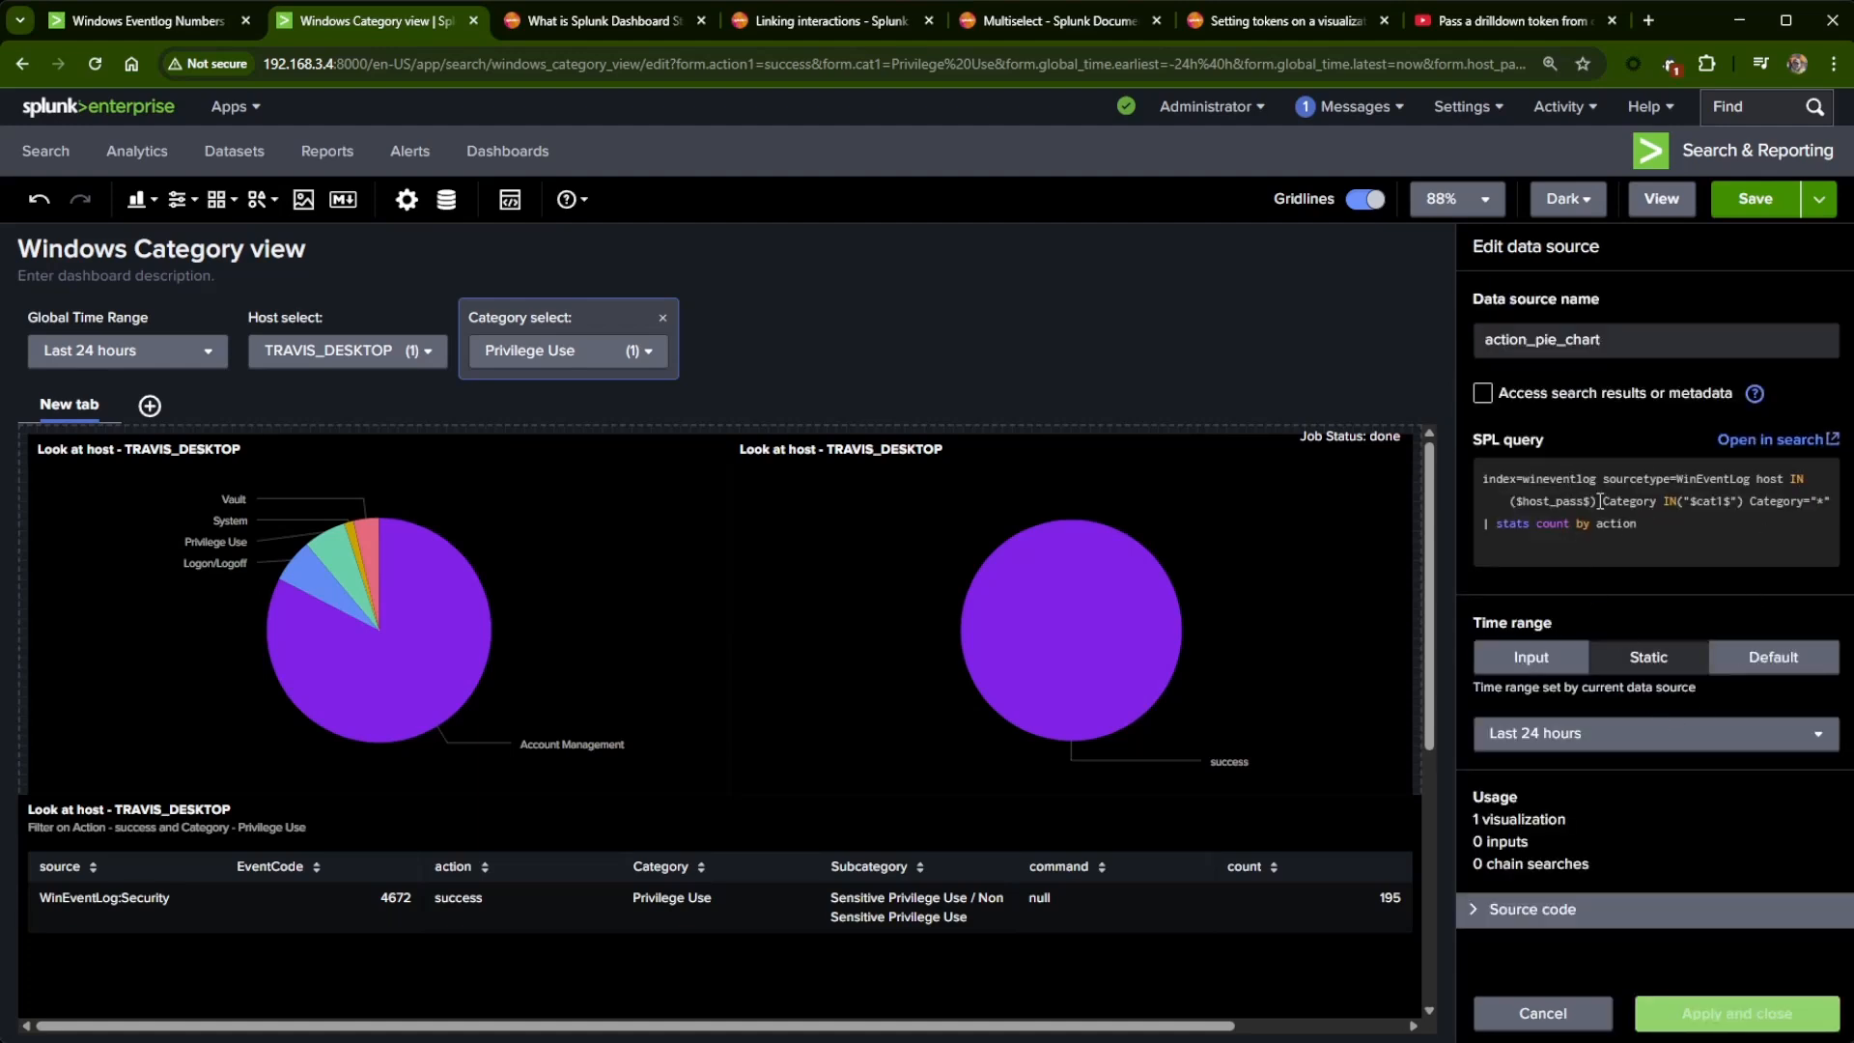
left_click_drag(1600, 500, 1564, 500)
left_click(1594, 497)
left_click_drag(1832, 499, 1457, 478)
key("ctrl+c")
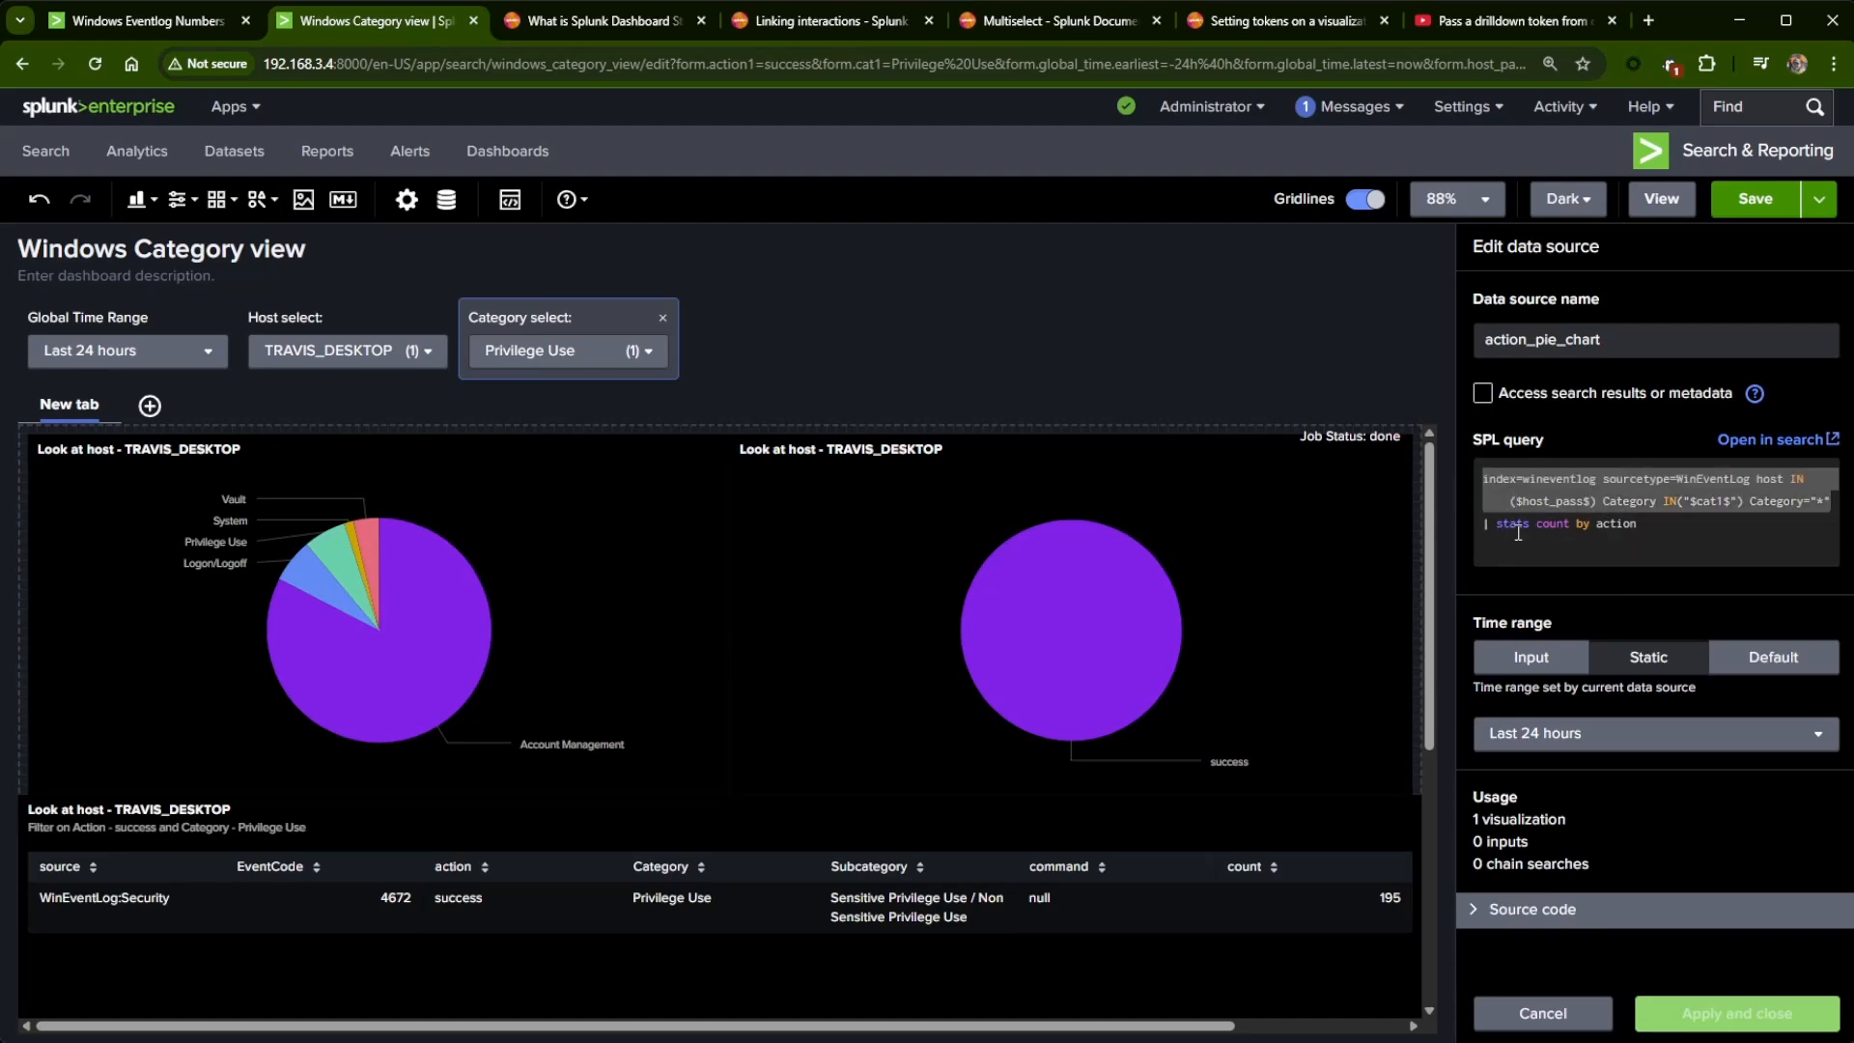
left_click(1542, 1014)
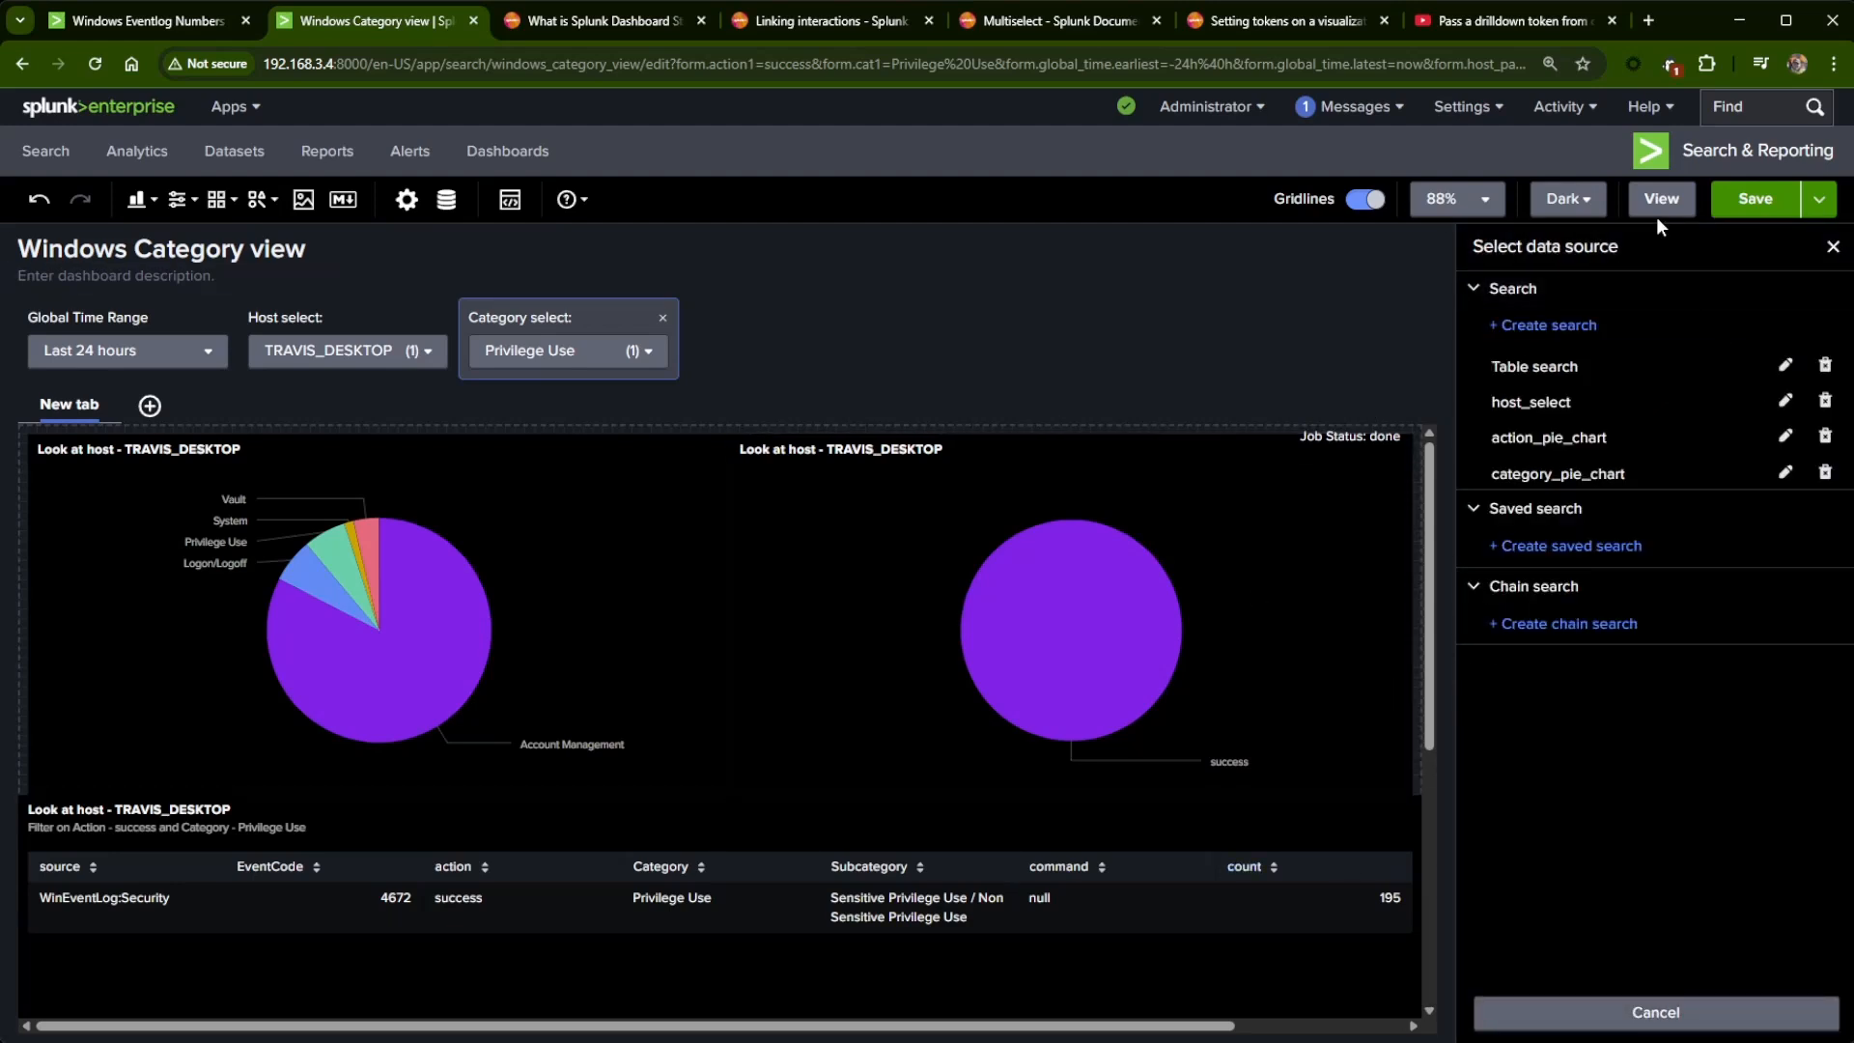
- Create a search for the Category select input from the copied query and delete its Category IN("$cat1$") clause
left_click(1565, 326)
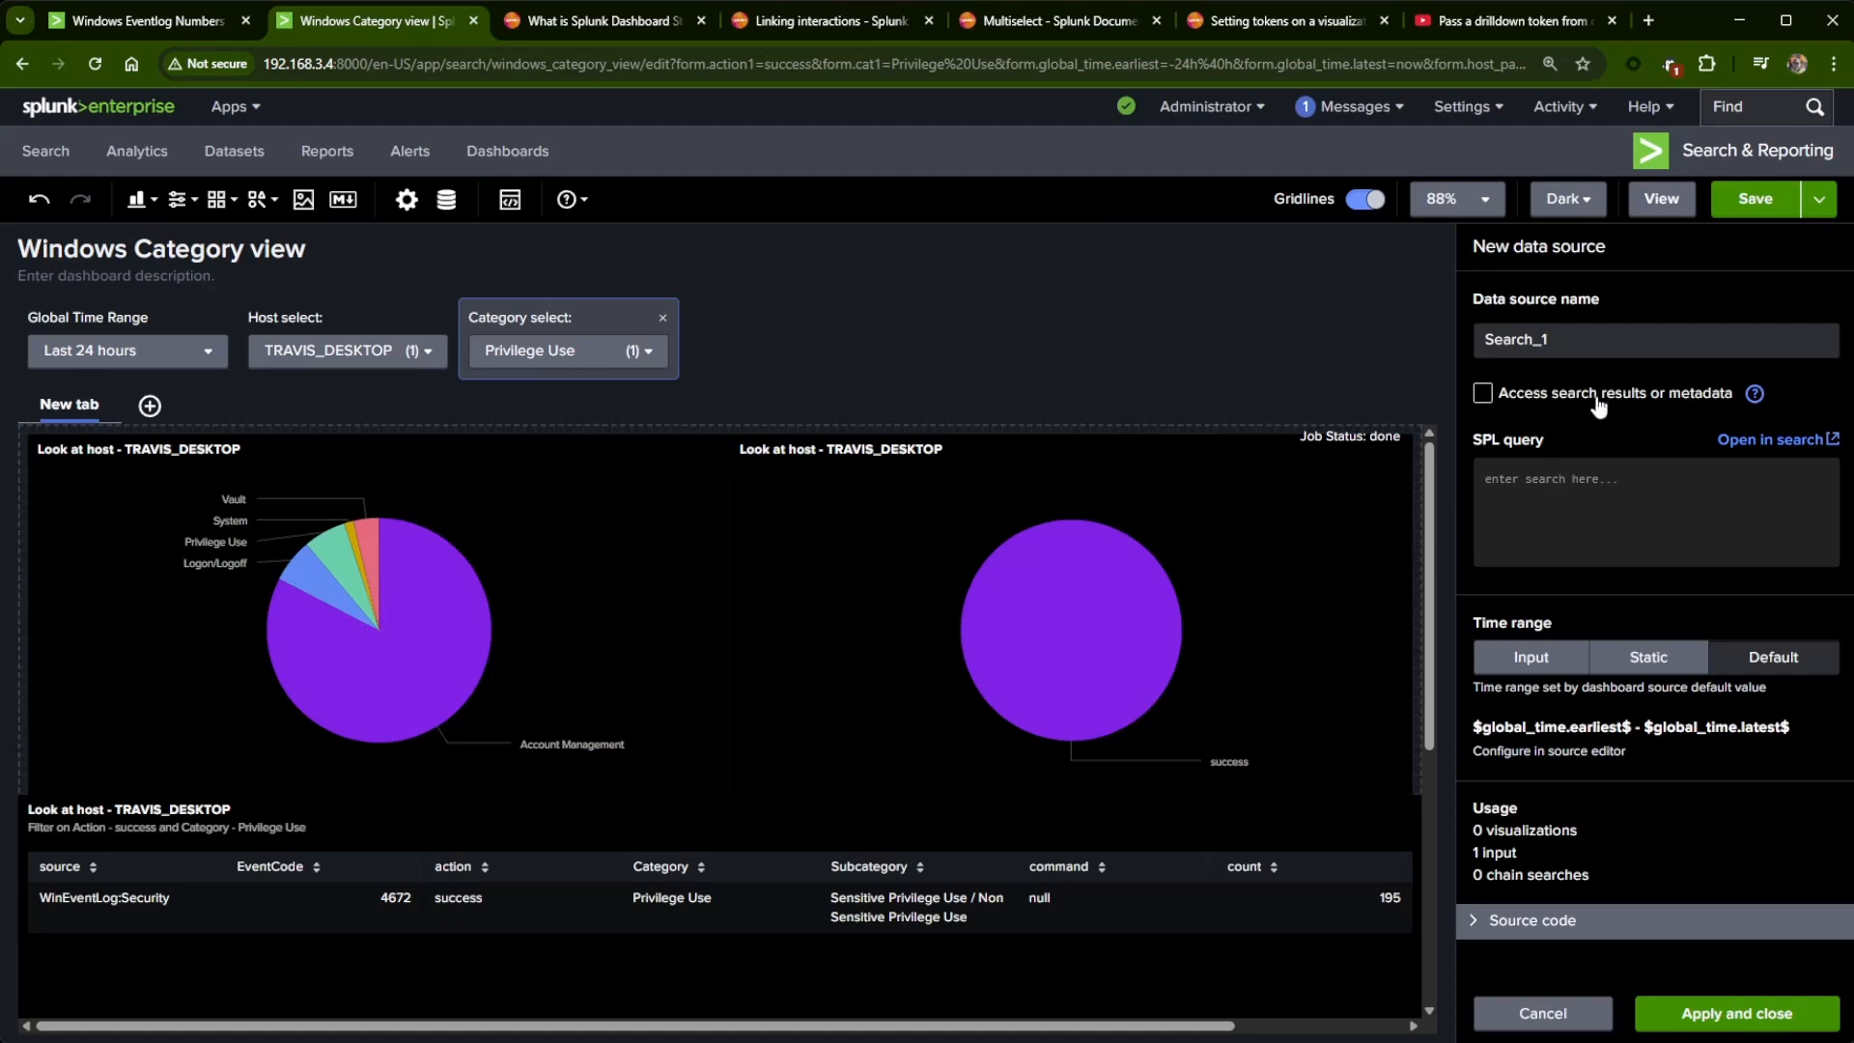
left_click(1591, 488)
key("ctrl+v")
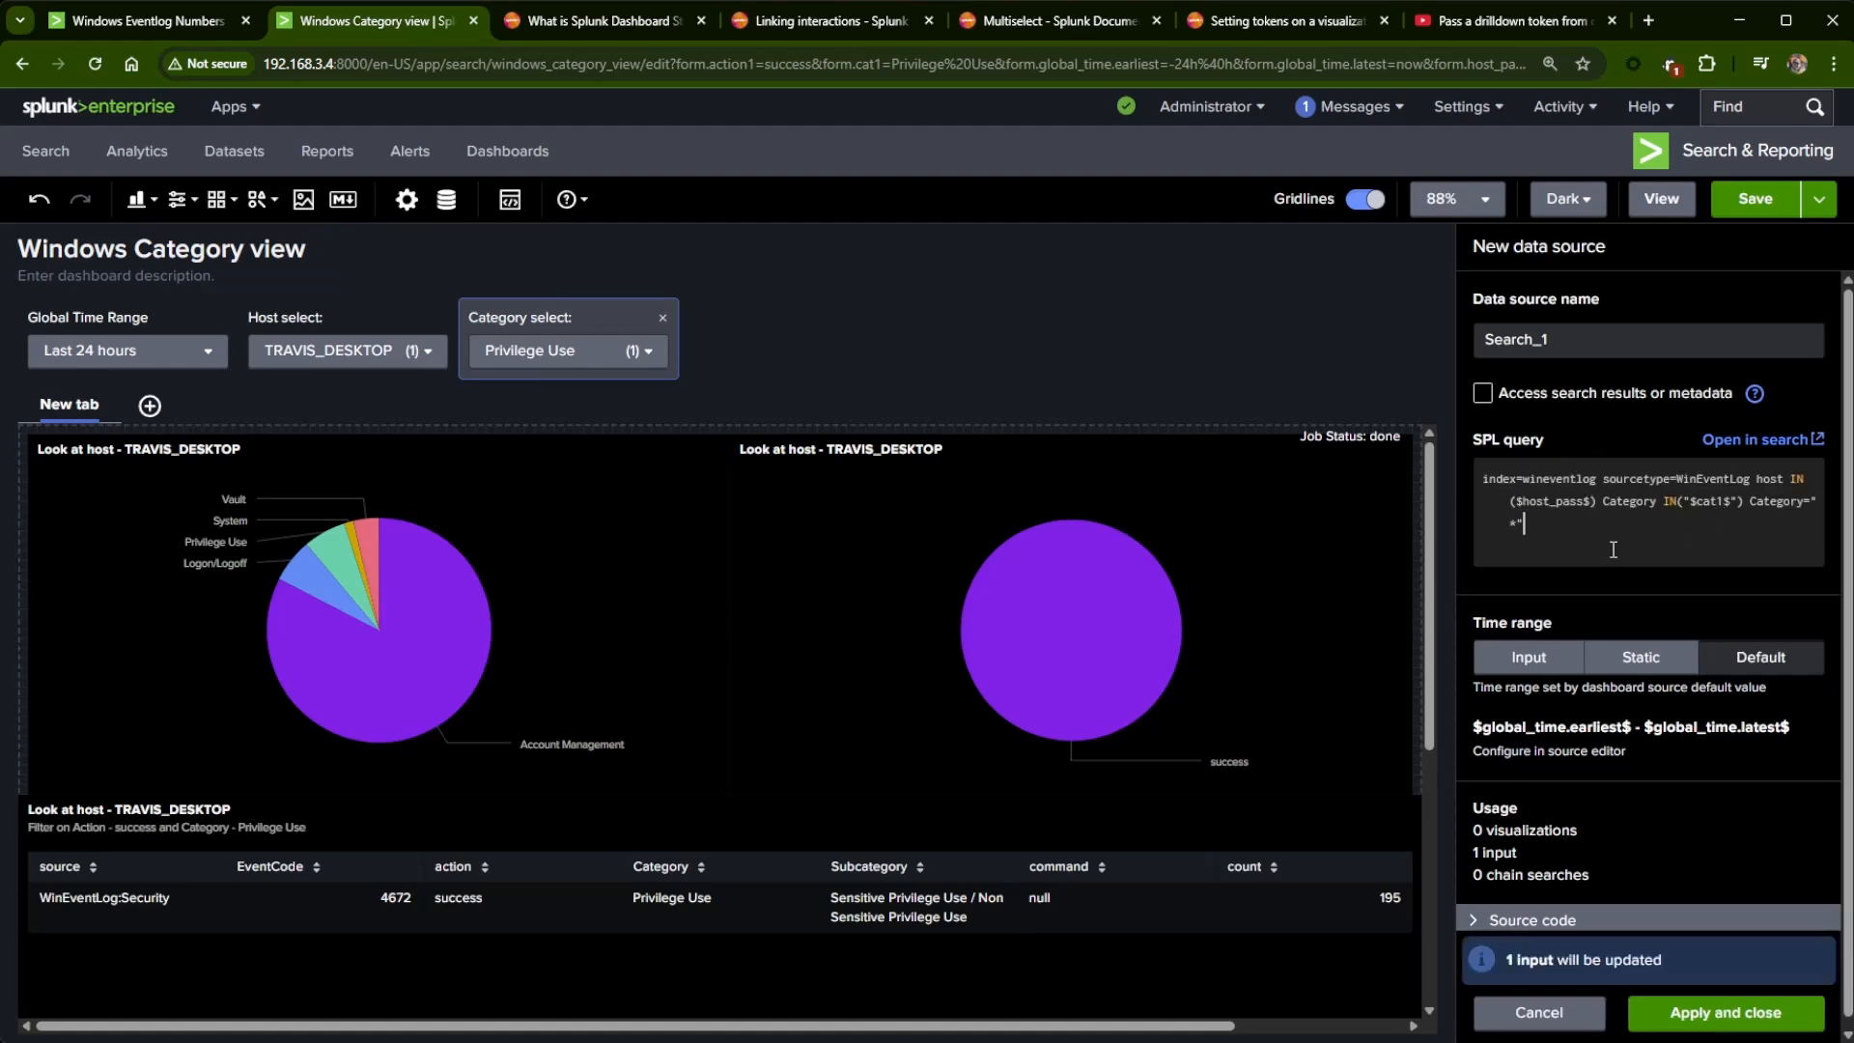
left_click_drag(1744, 501, 1604, 504)
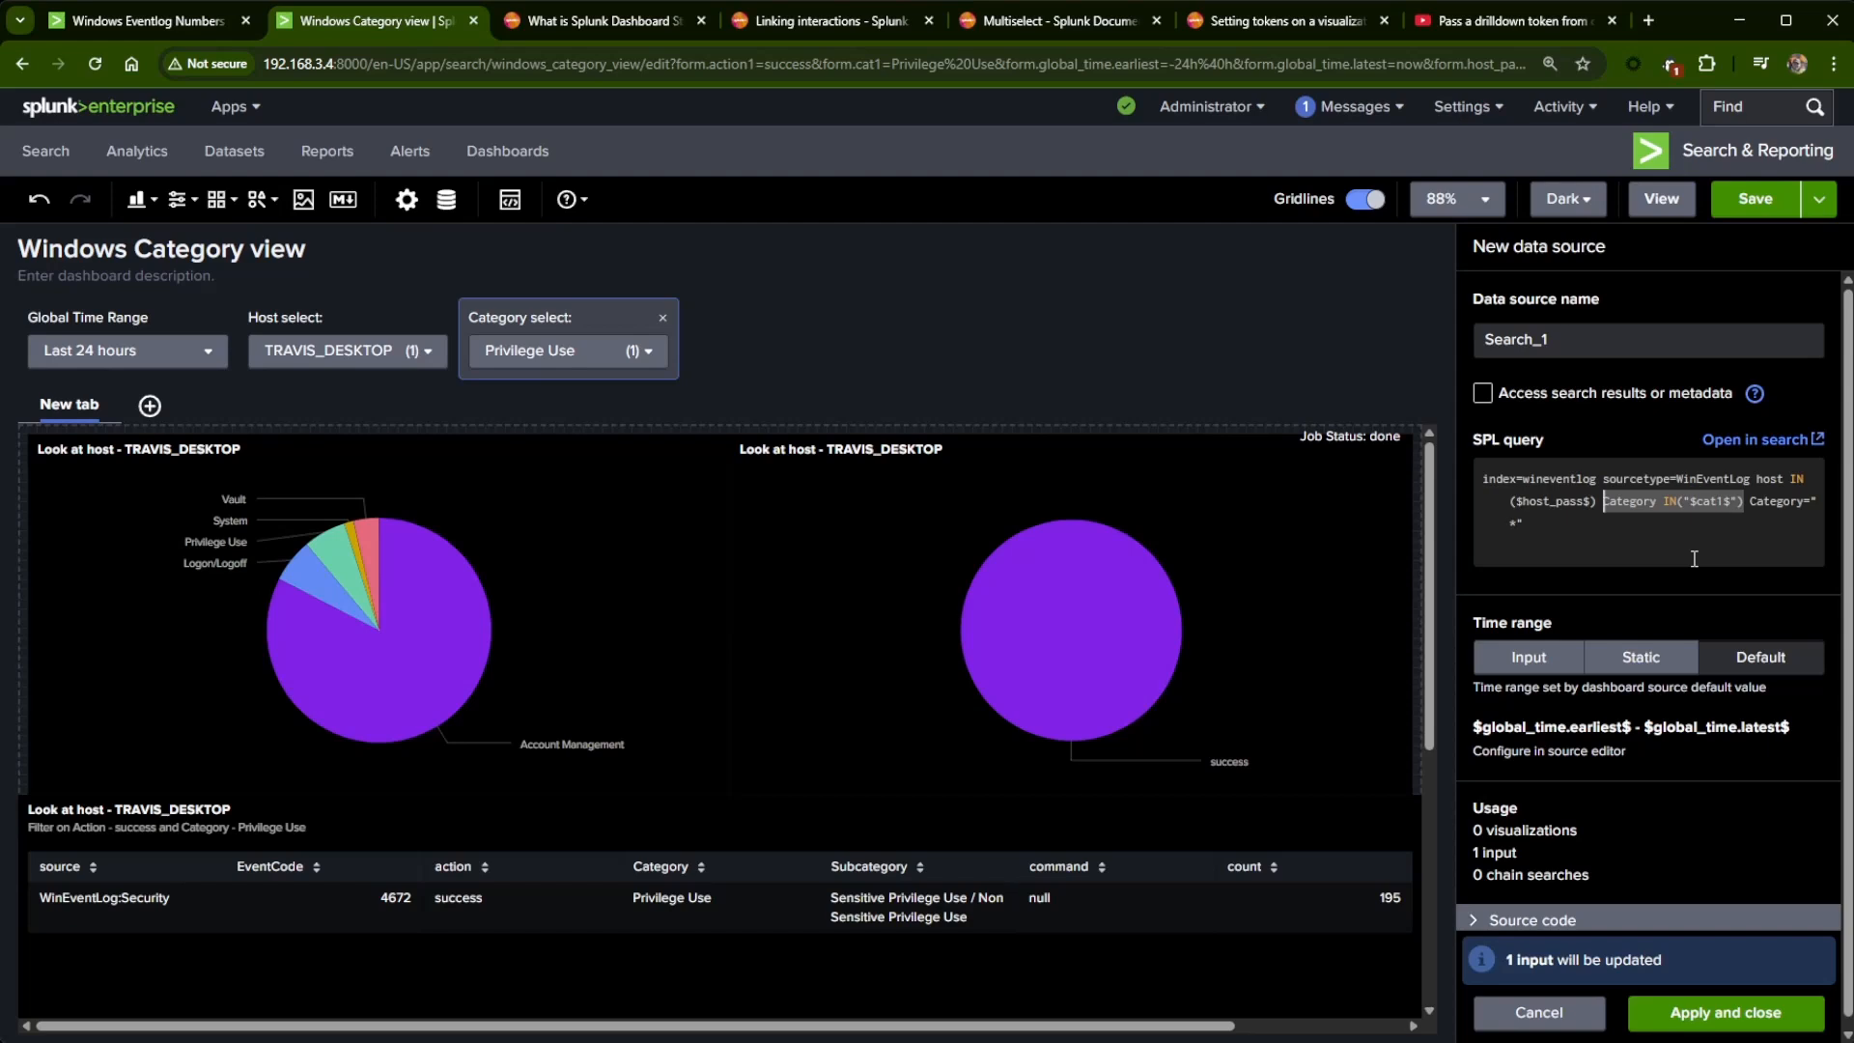
key("BackSpace")
key("BackSpace")
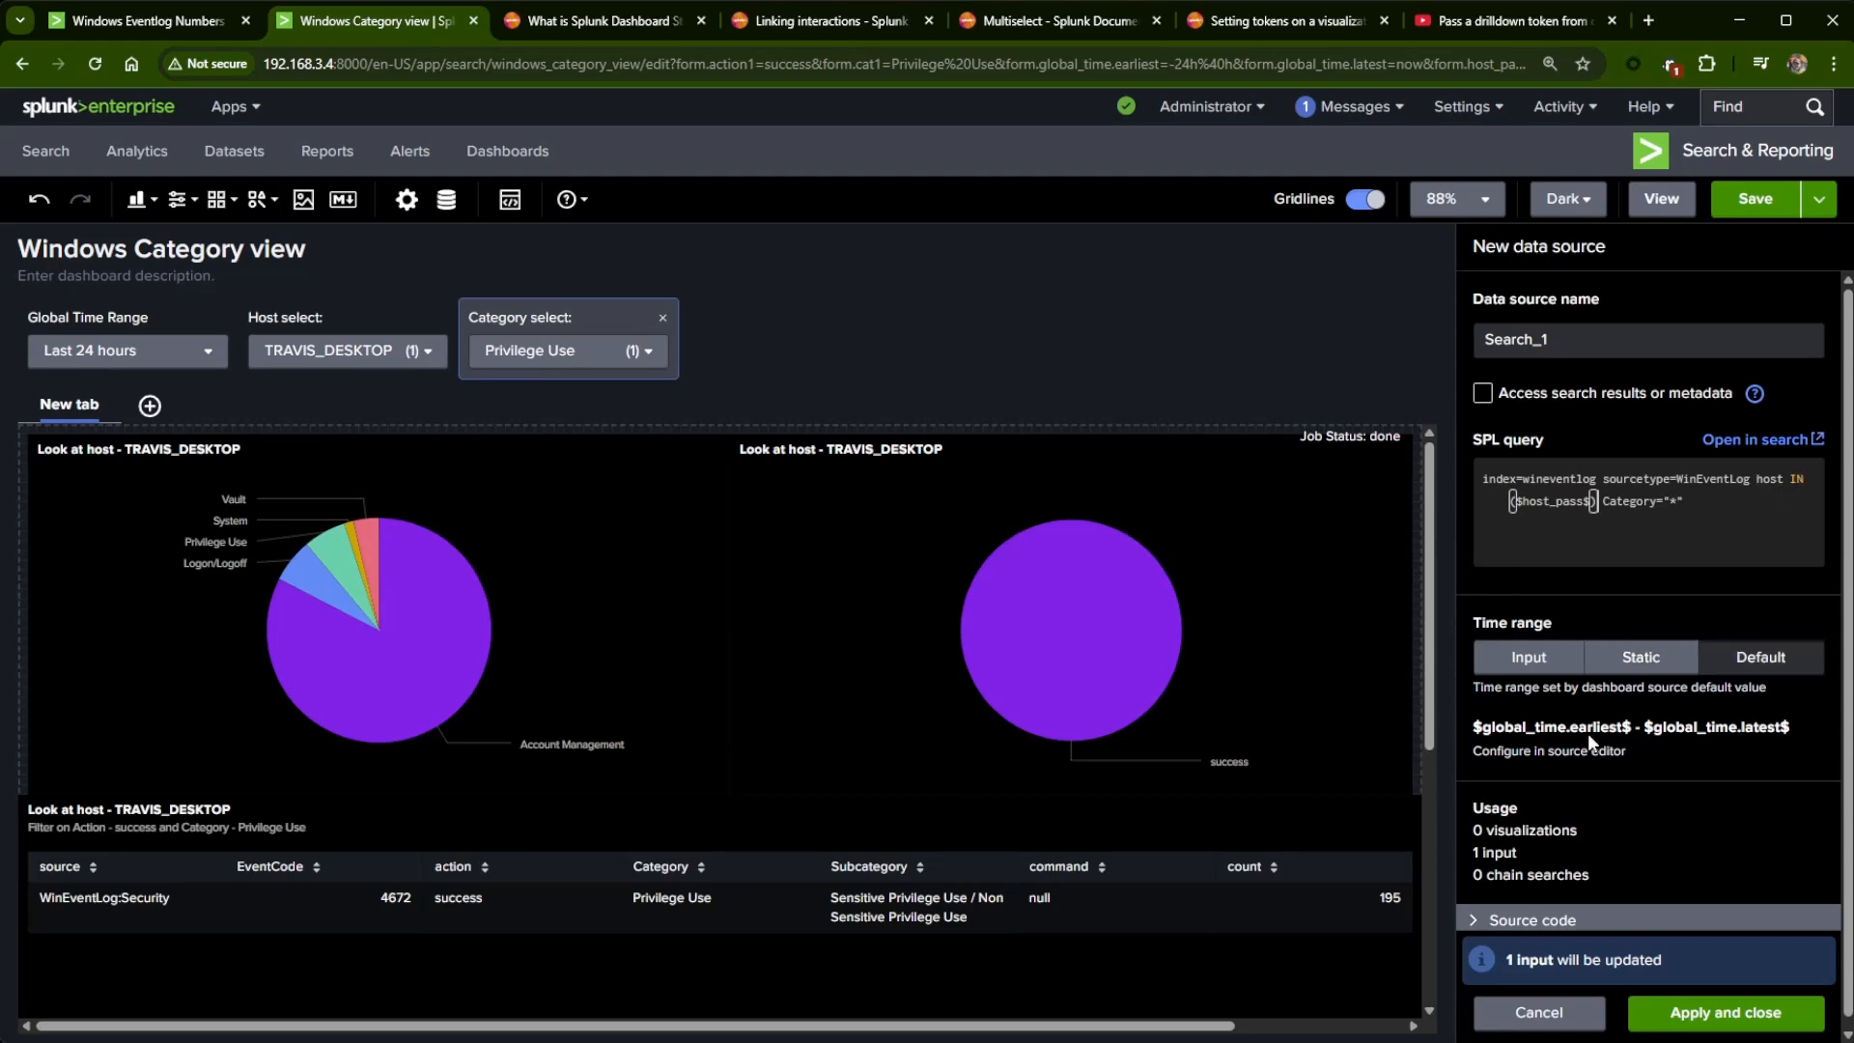
- Name the new data source winbase1 and apply it to the Category select input
scroll(1689, 774, "down", 1)
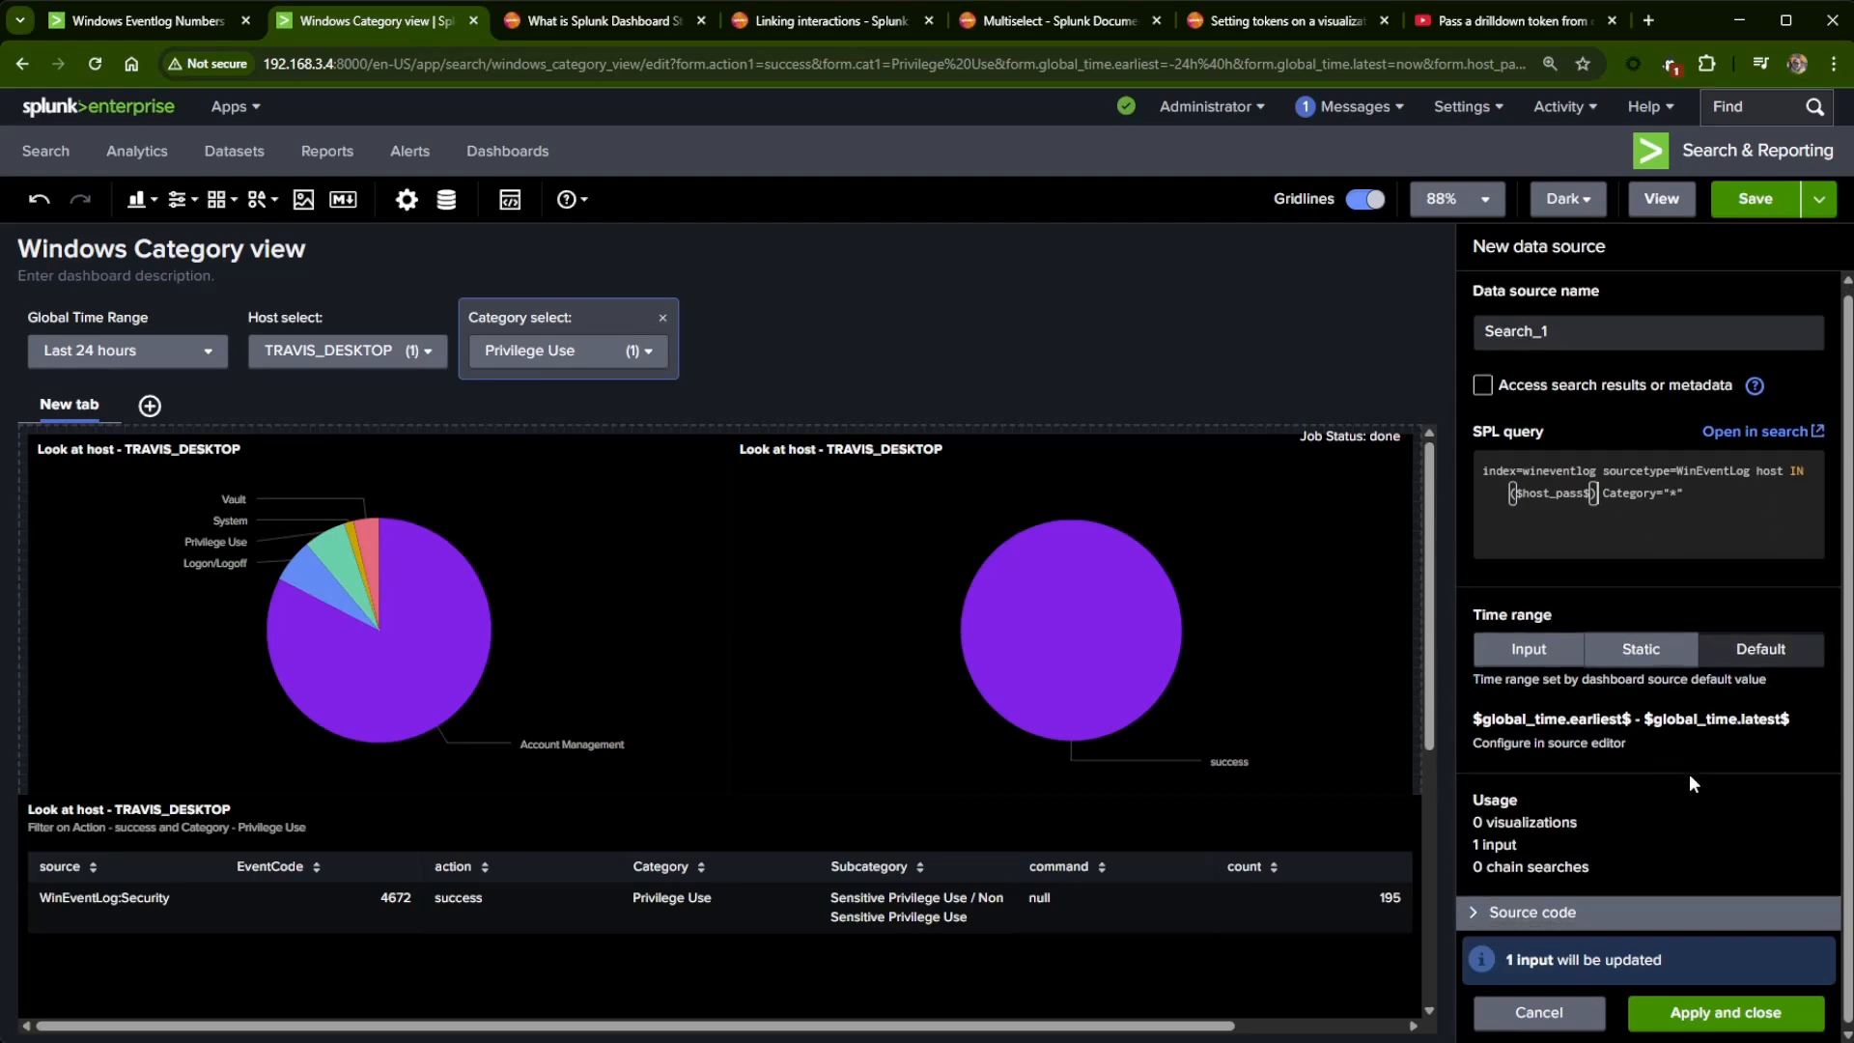
double_click(1623, 330)
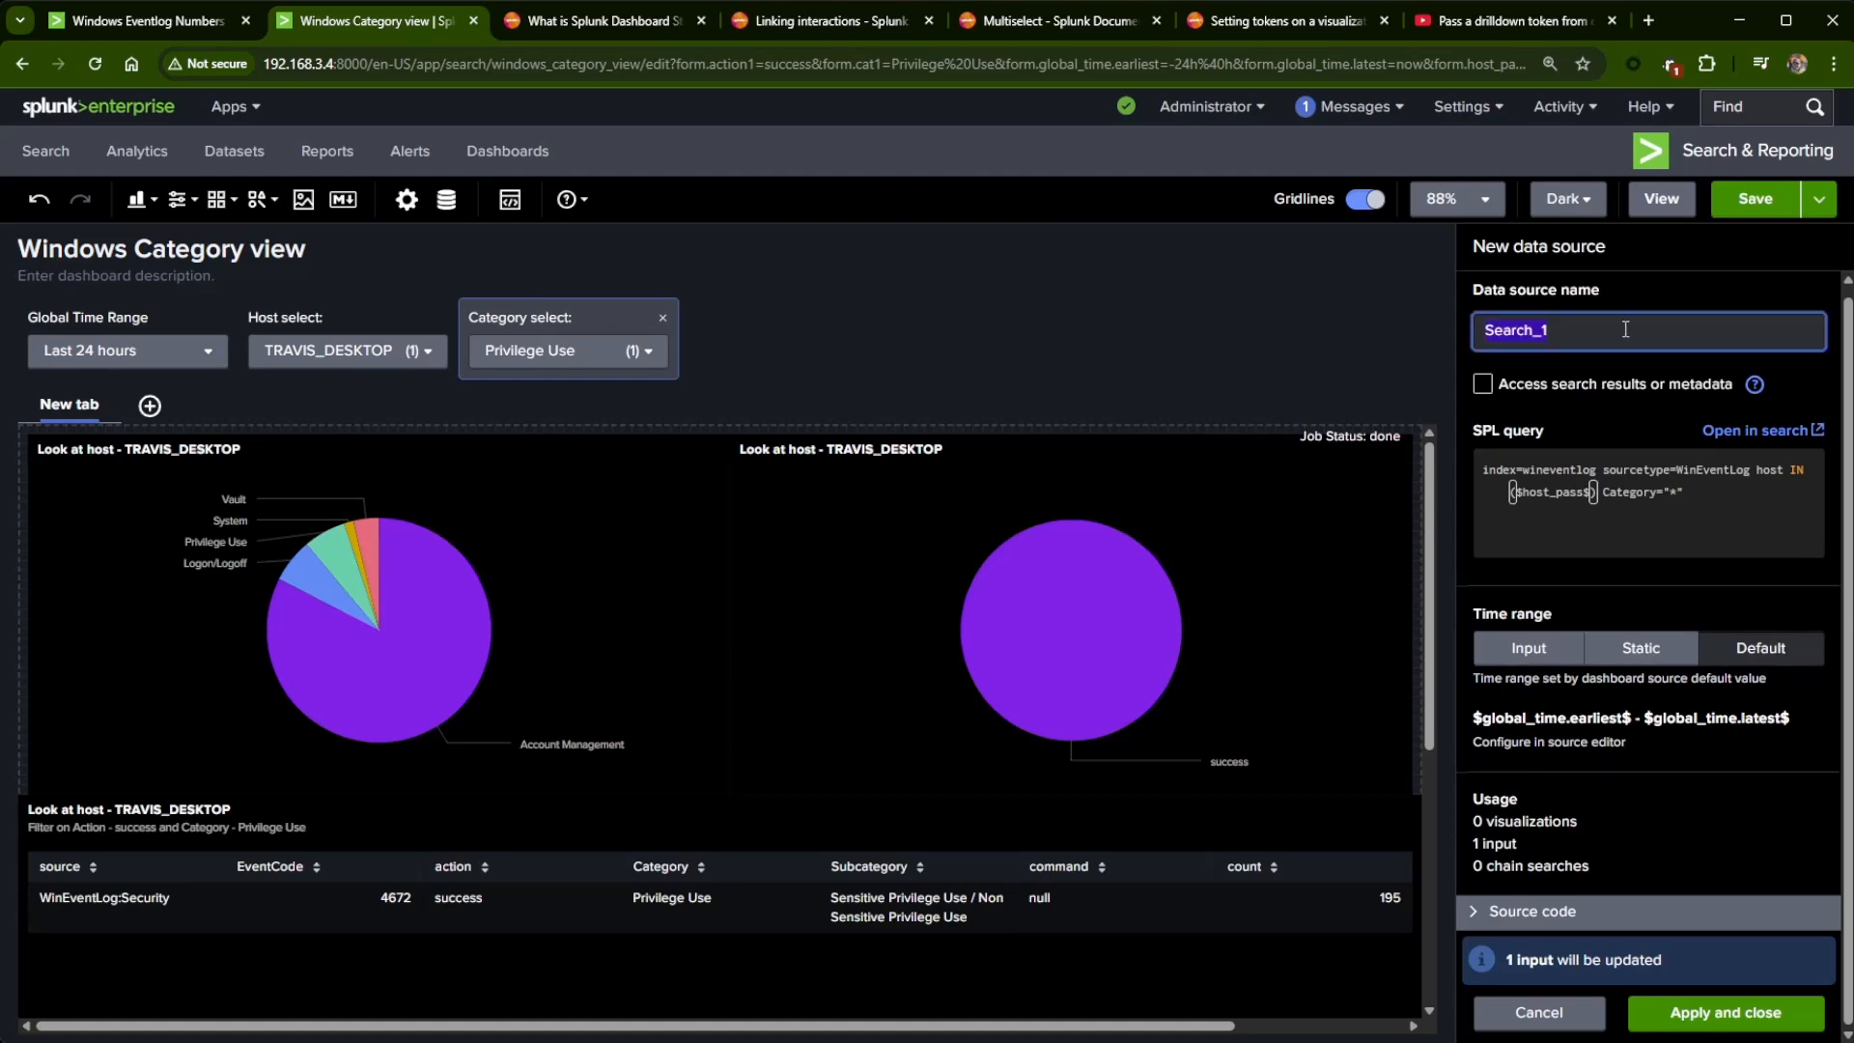
type("winbase1")
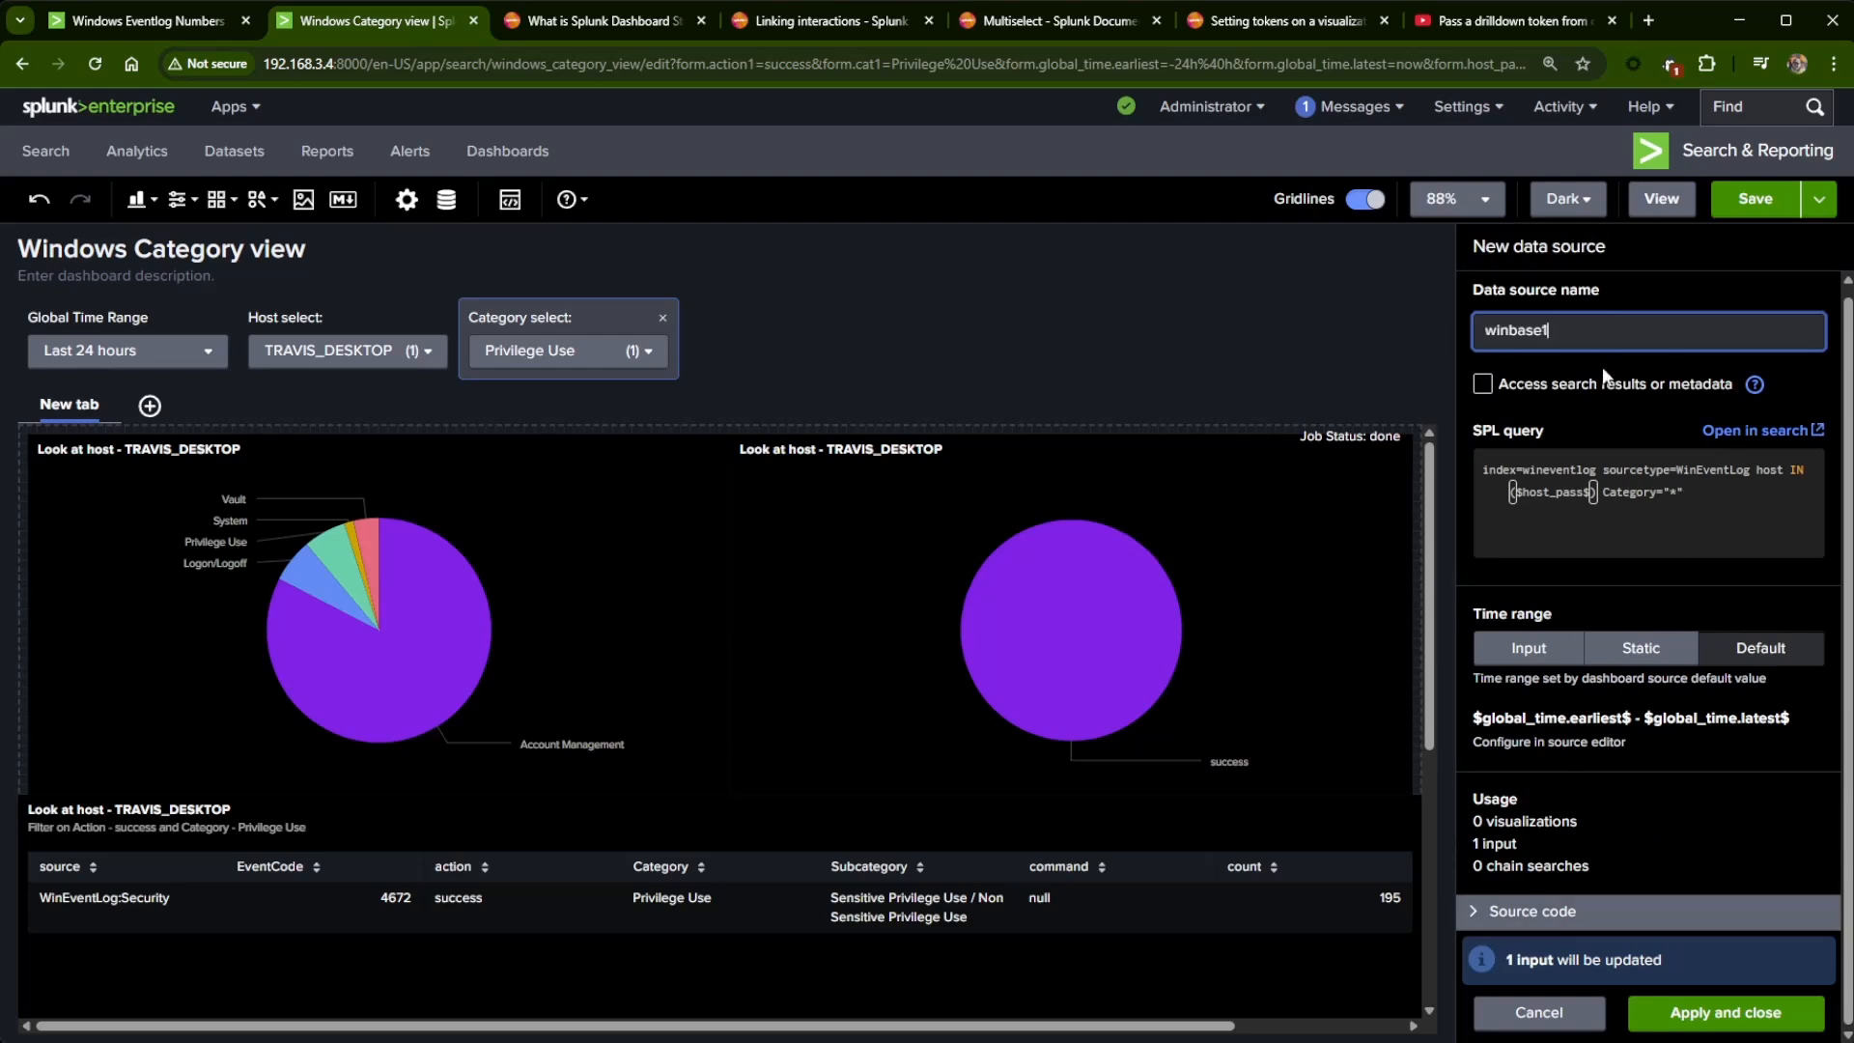
left_click(1690, 1012)
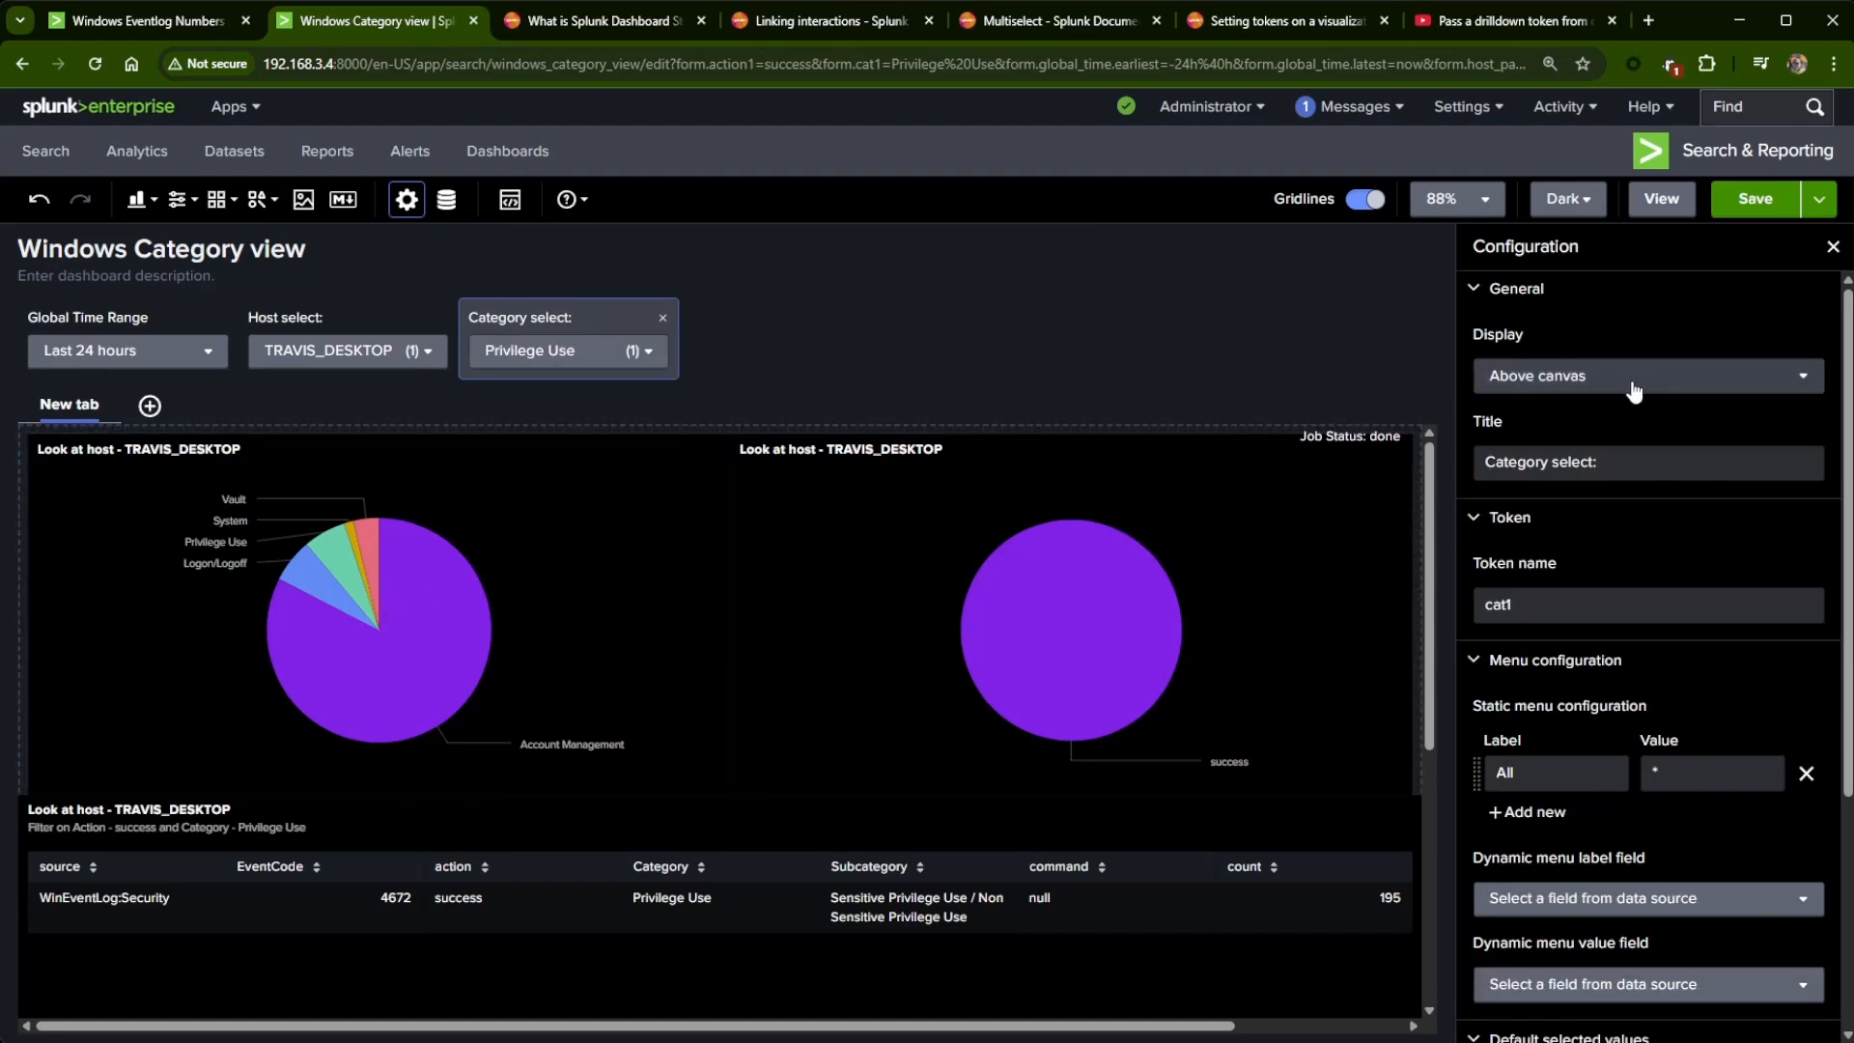
- Examine the Category select input's dynamic menu fields, default selected values and data source settings
left_click(535, 556)
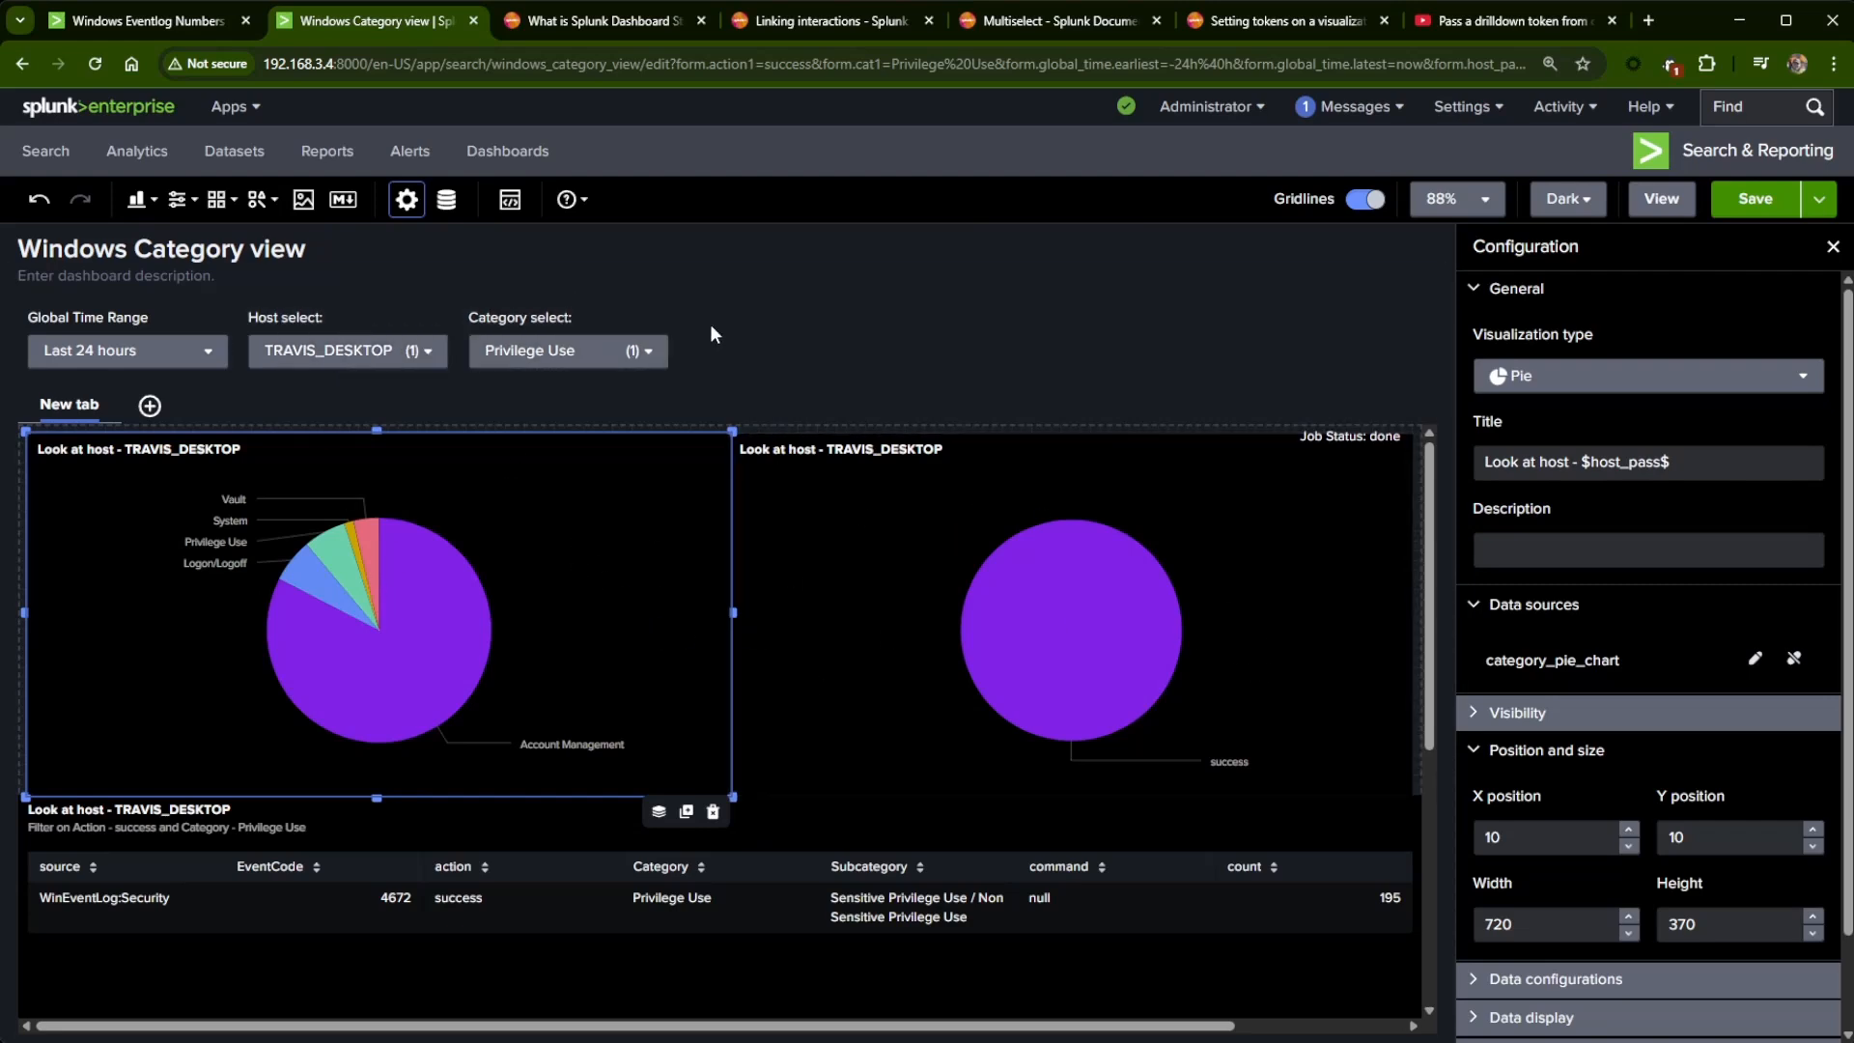
left_click(616, 330)
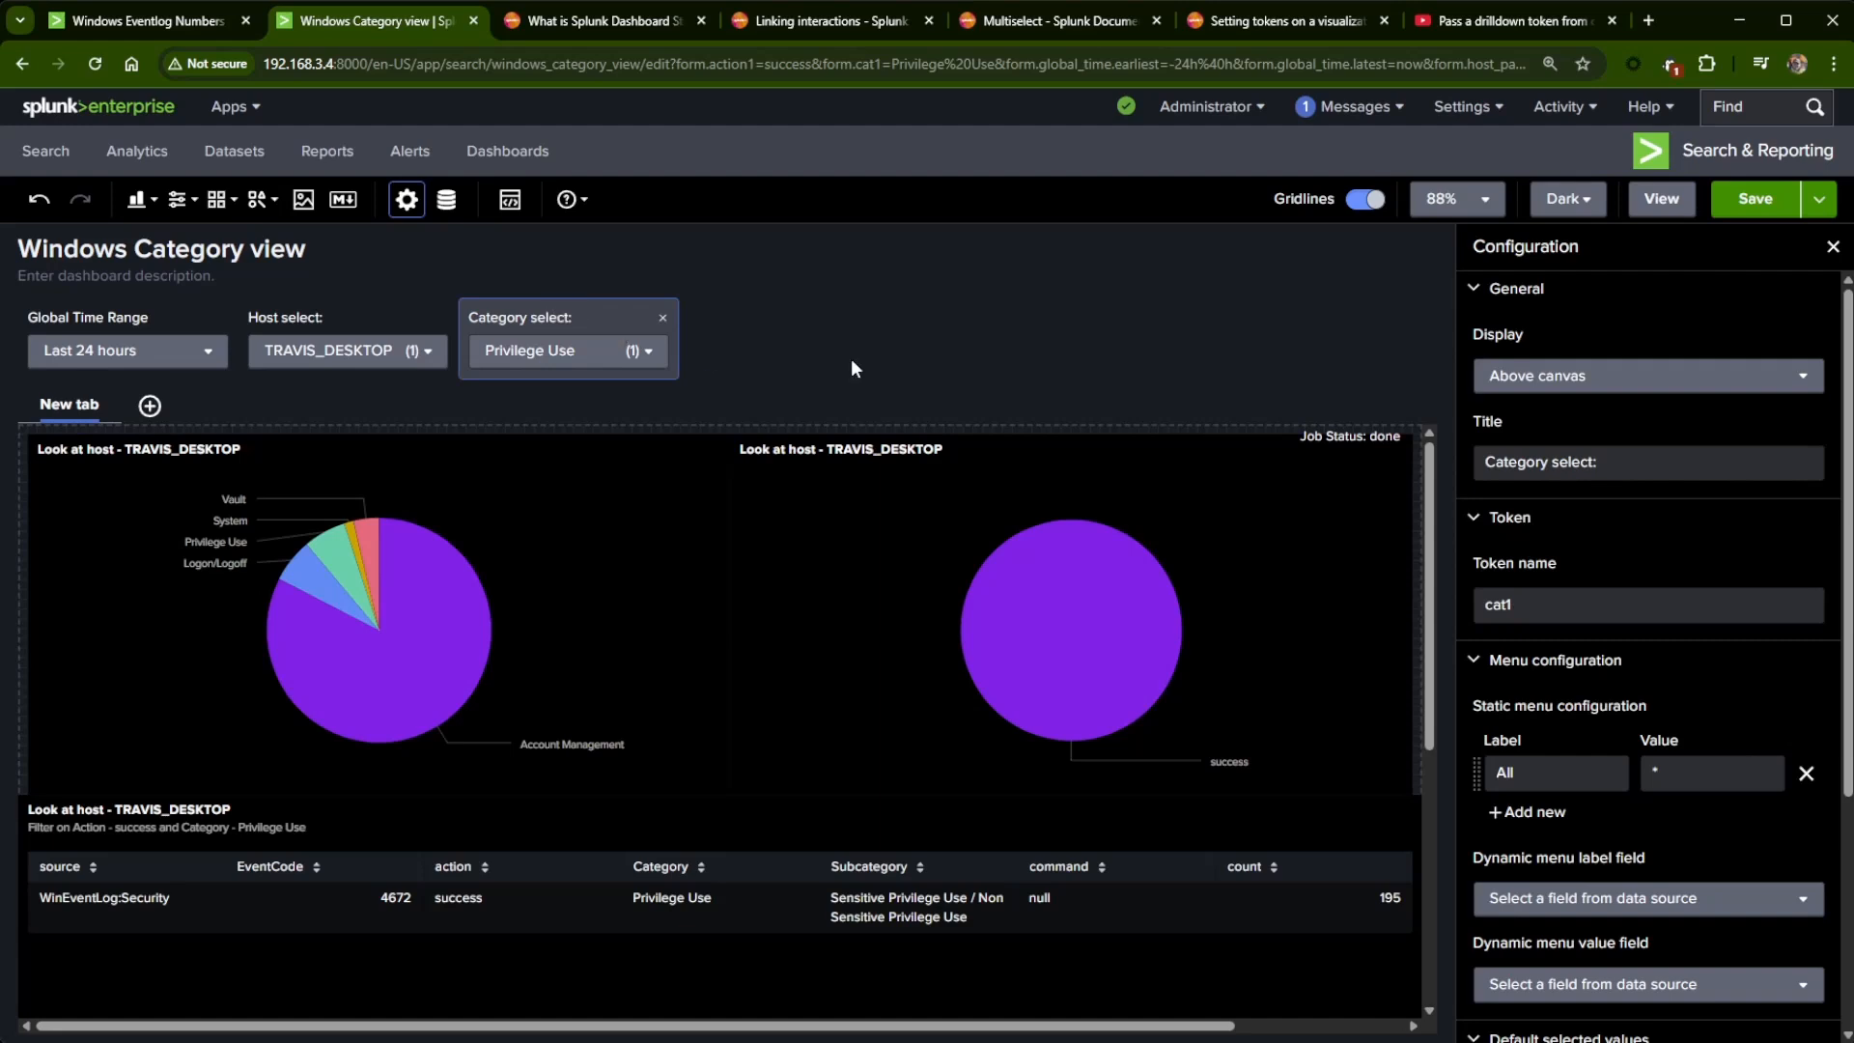
scroll(1663, 688, "down", 4)
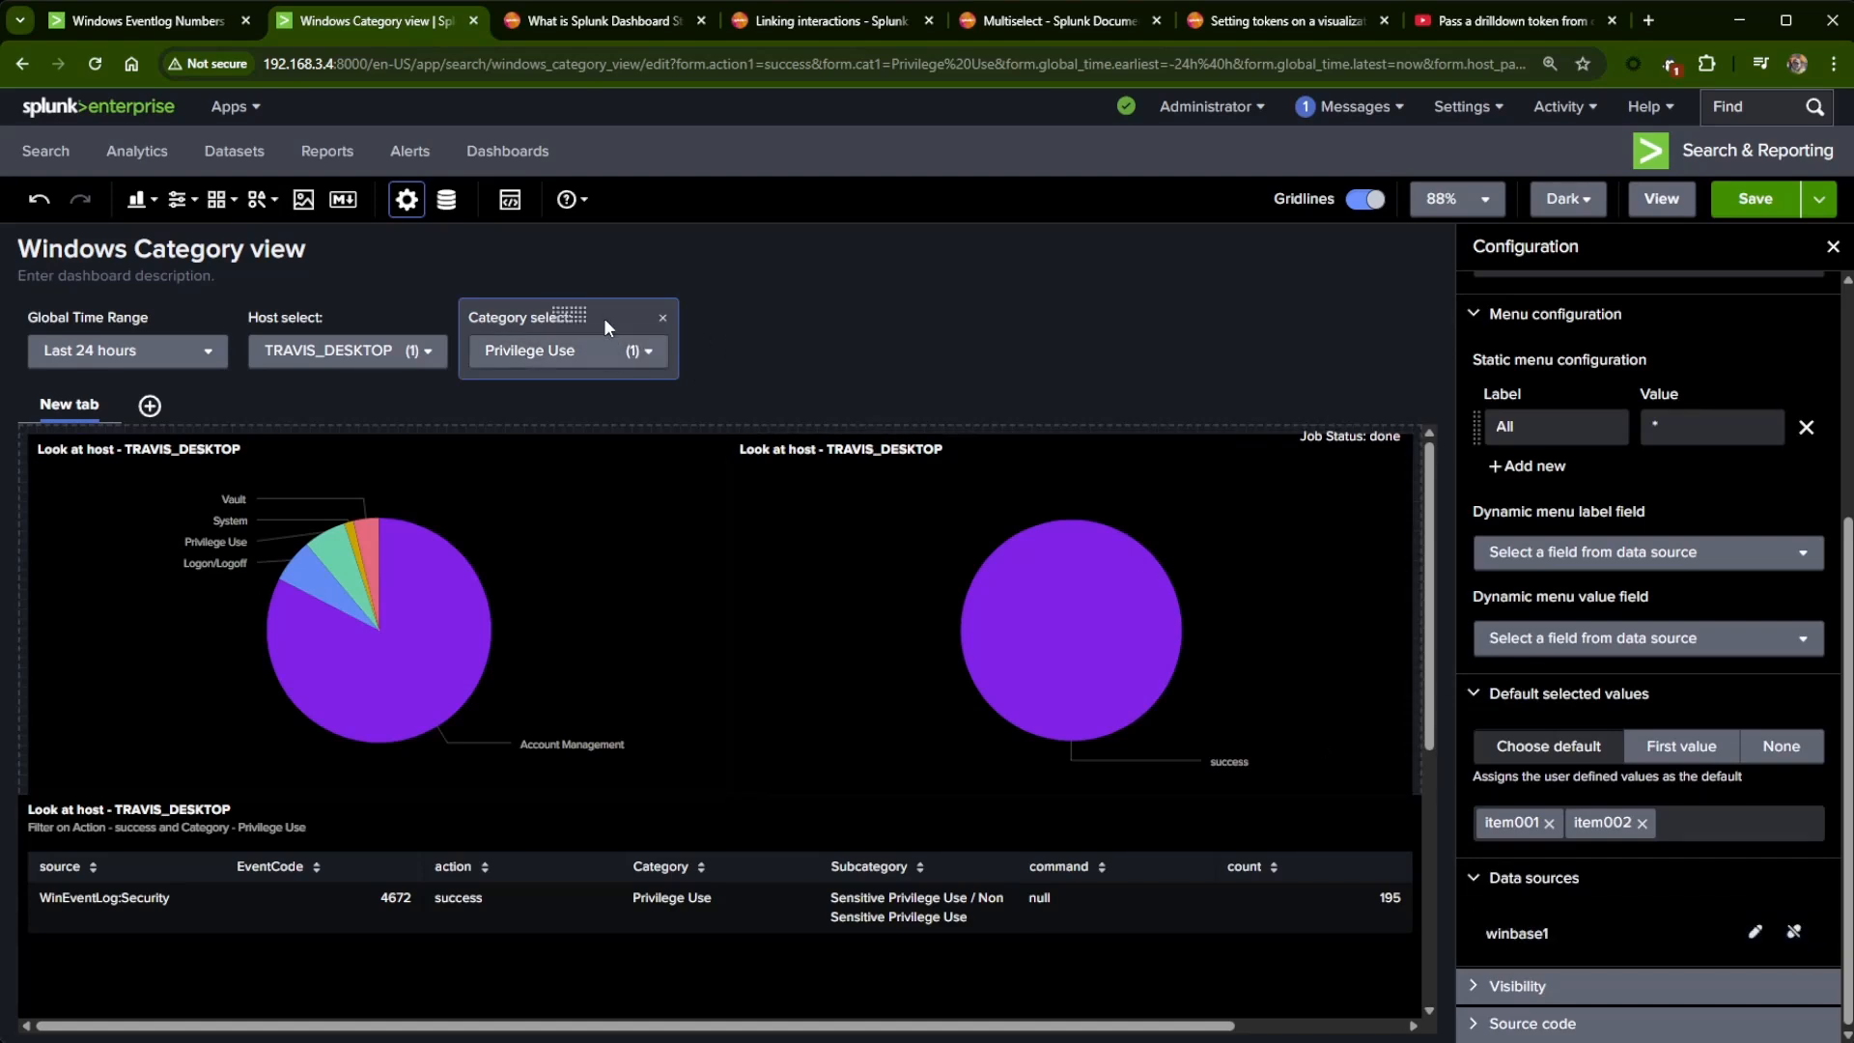
left_click(957, 399)
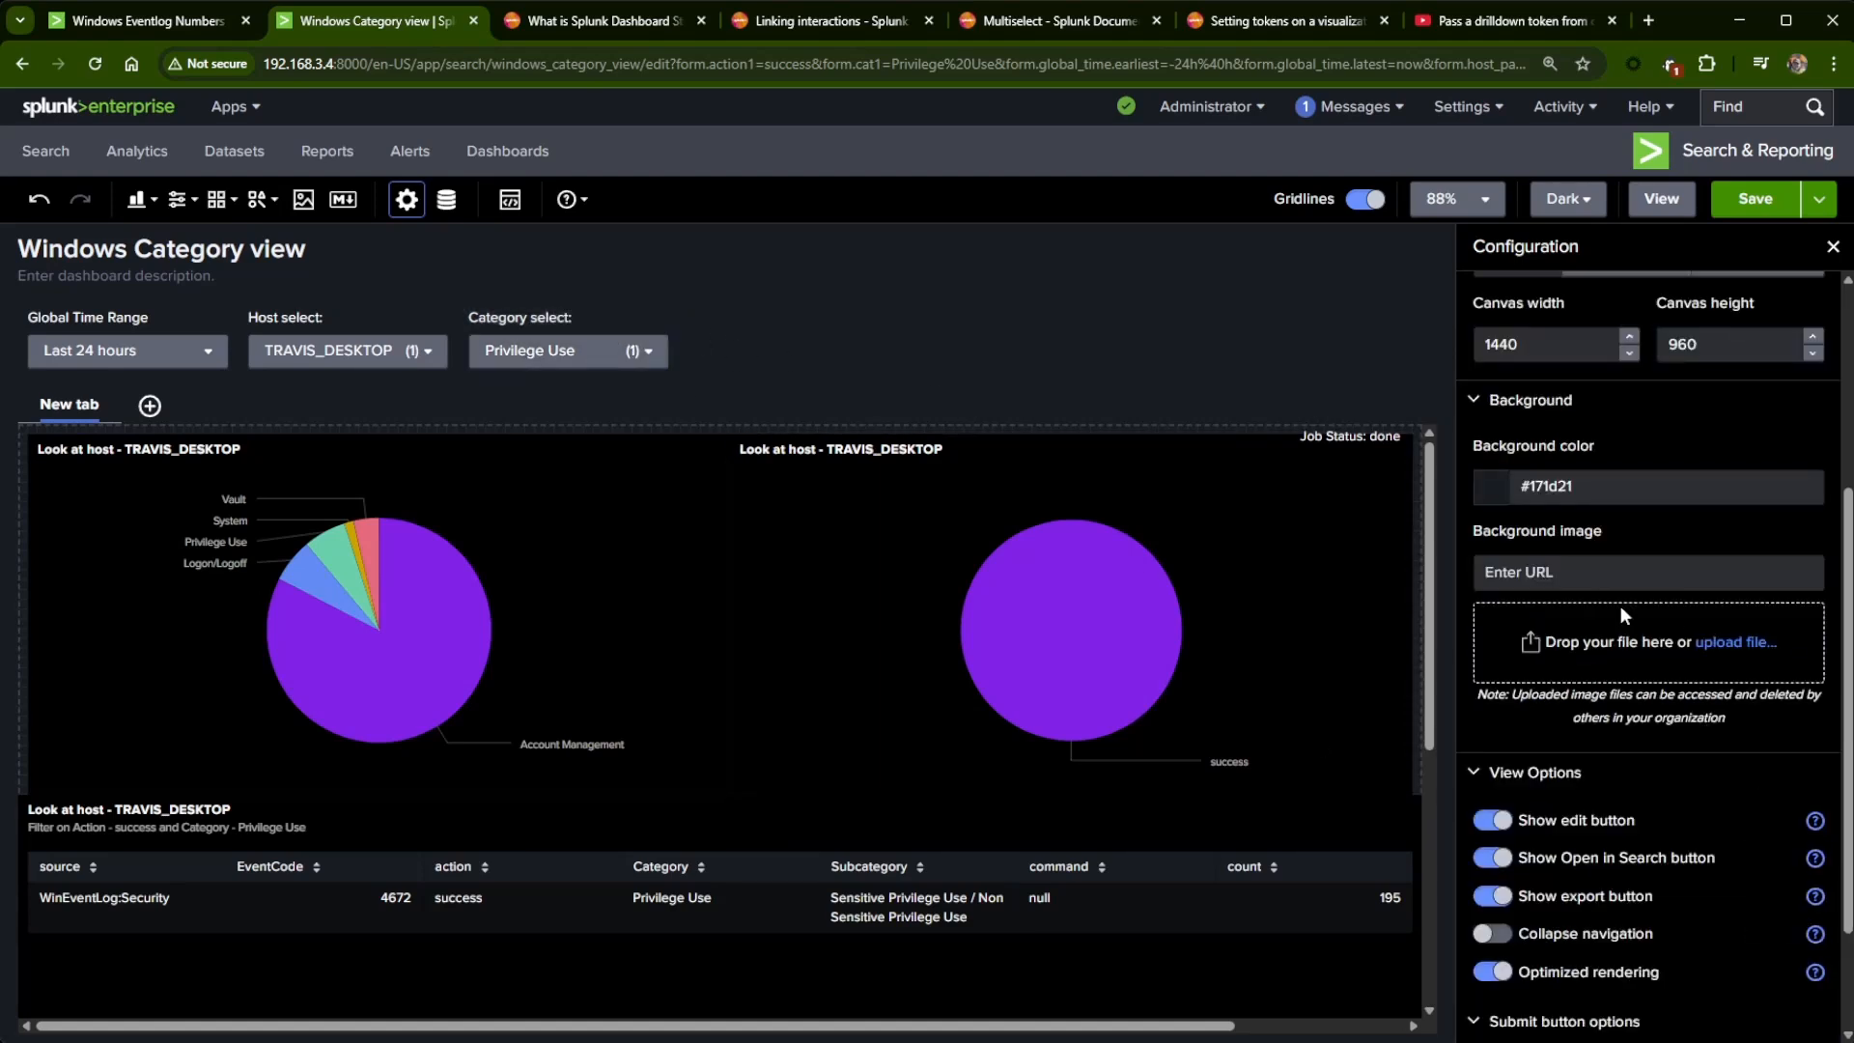
scroll(1621, 615, "down", 2)
left_click(568, 317)
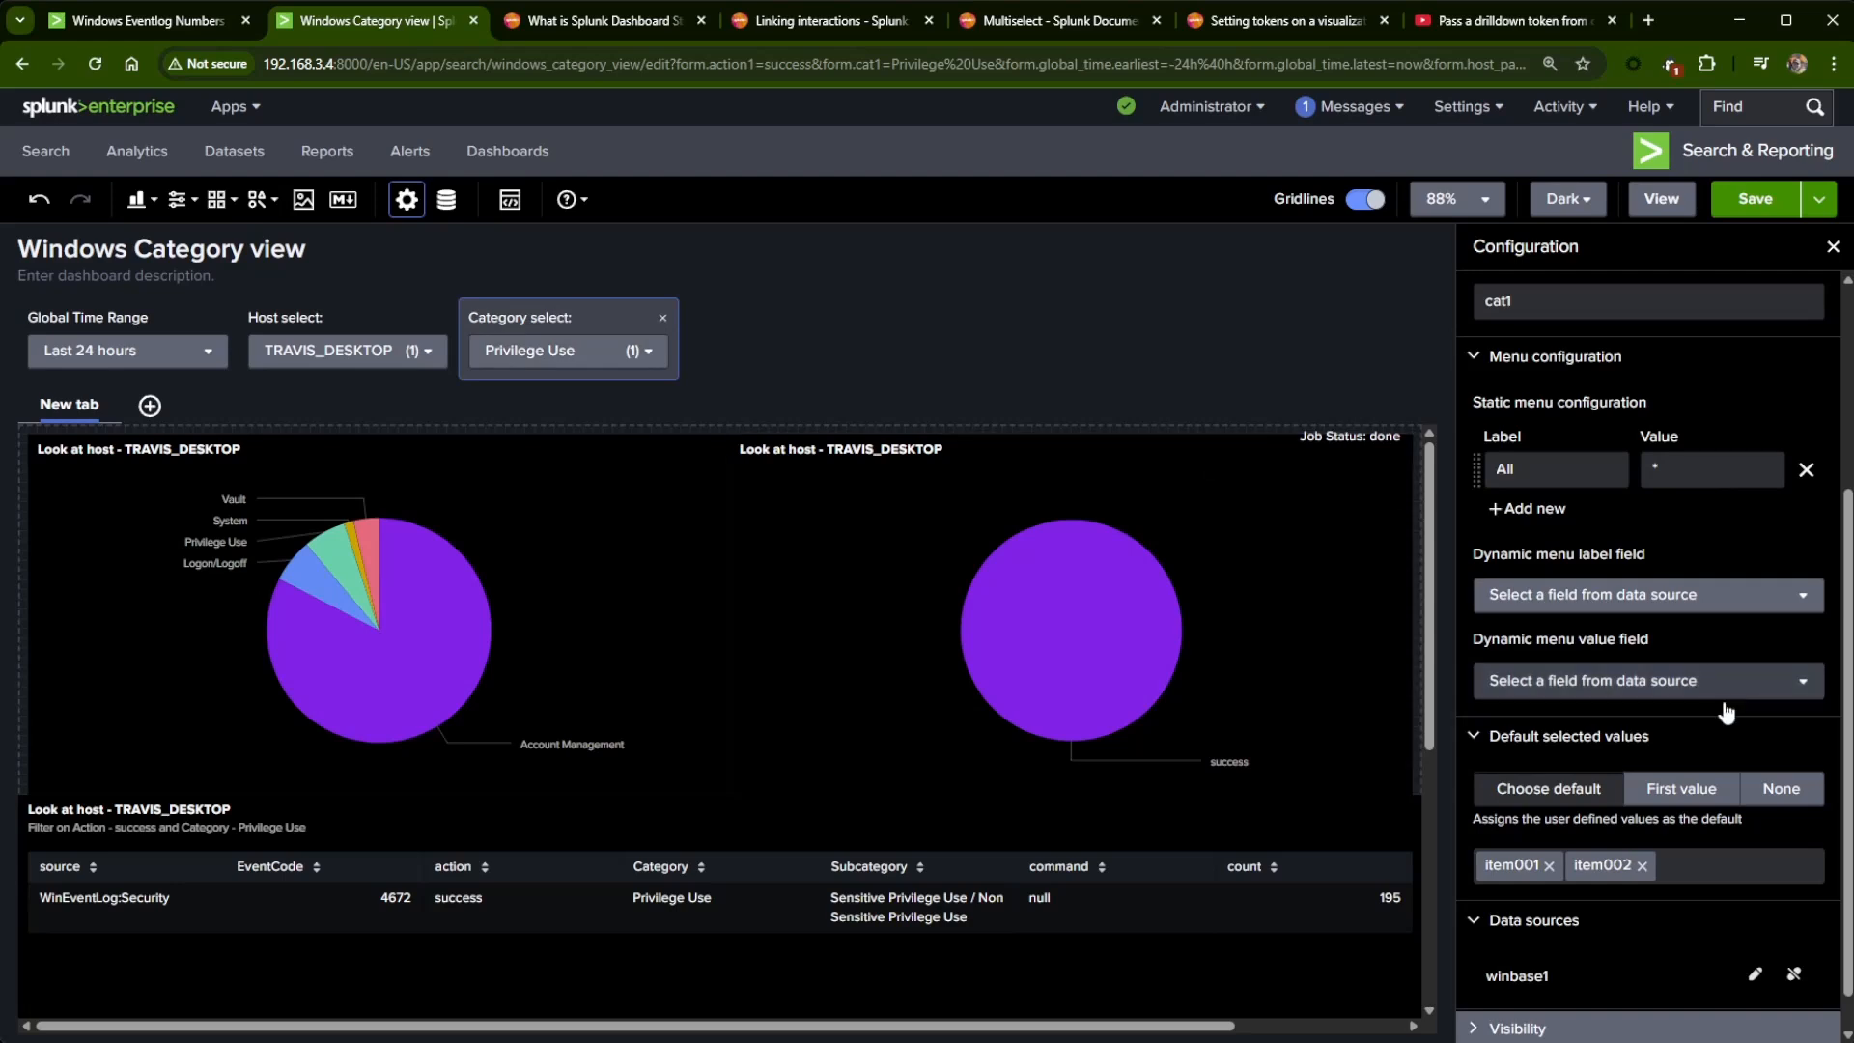
- Replace the Category select input's winbase1 data source with a new chain search named cat_select that uses winbase1 as its parent search
scroll(1728, 712, "up", 3)
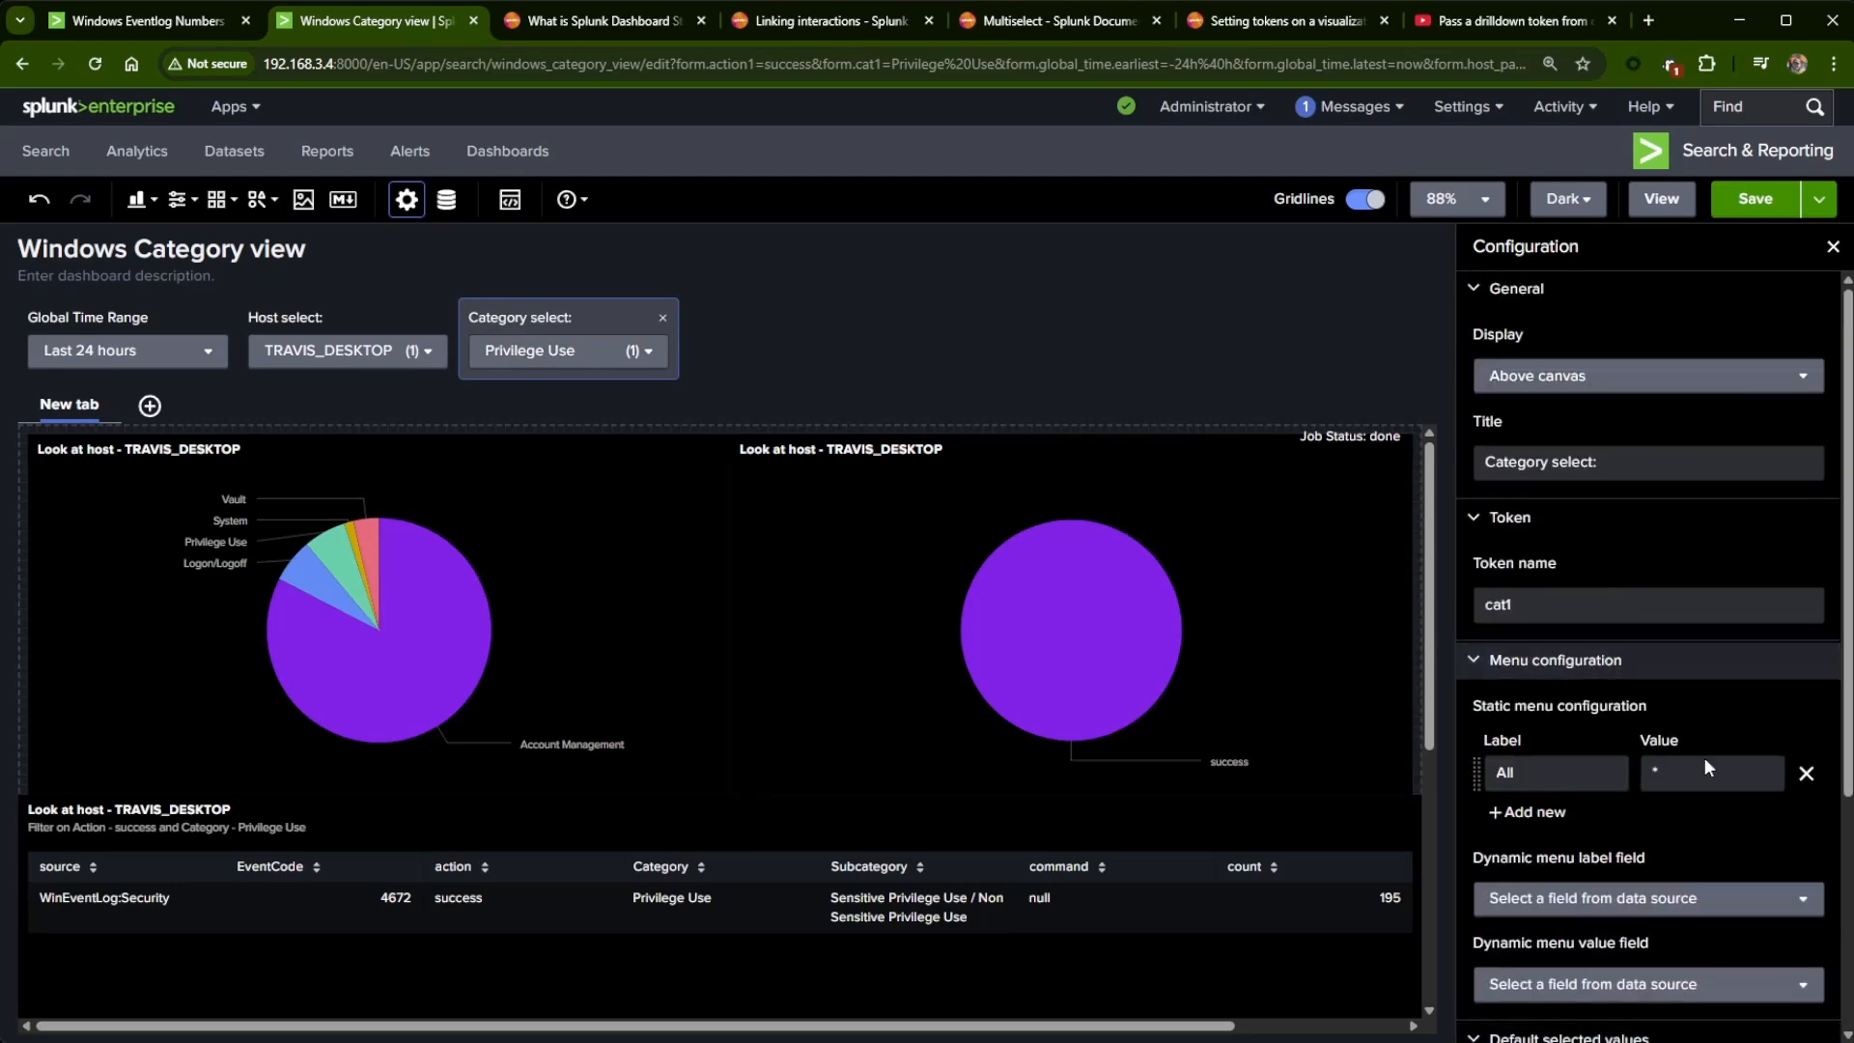
scroll(1714, 782, "down", 4)
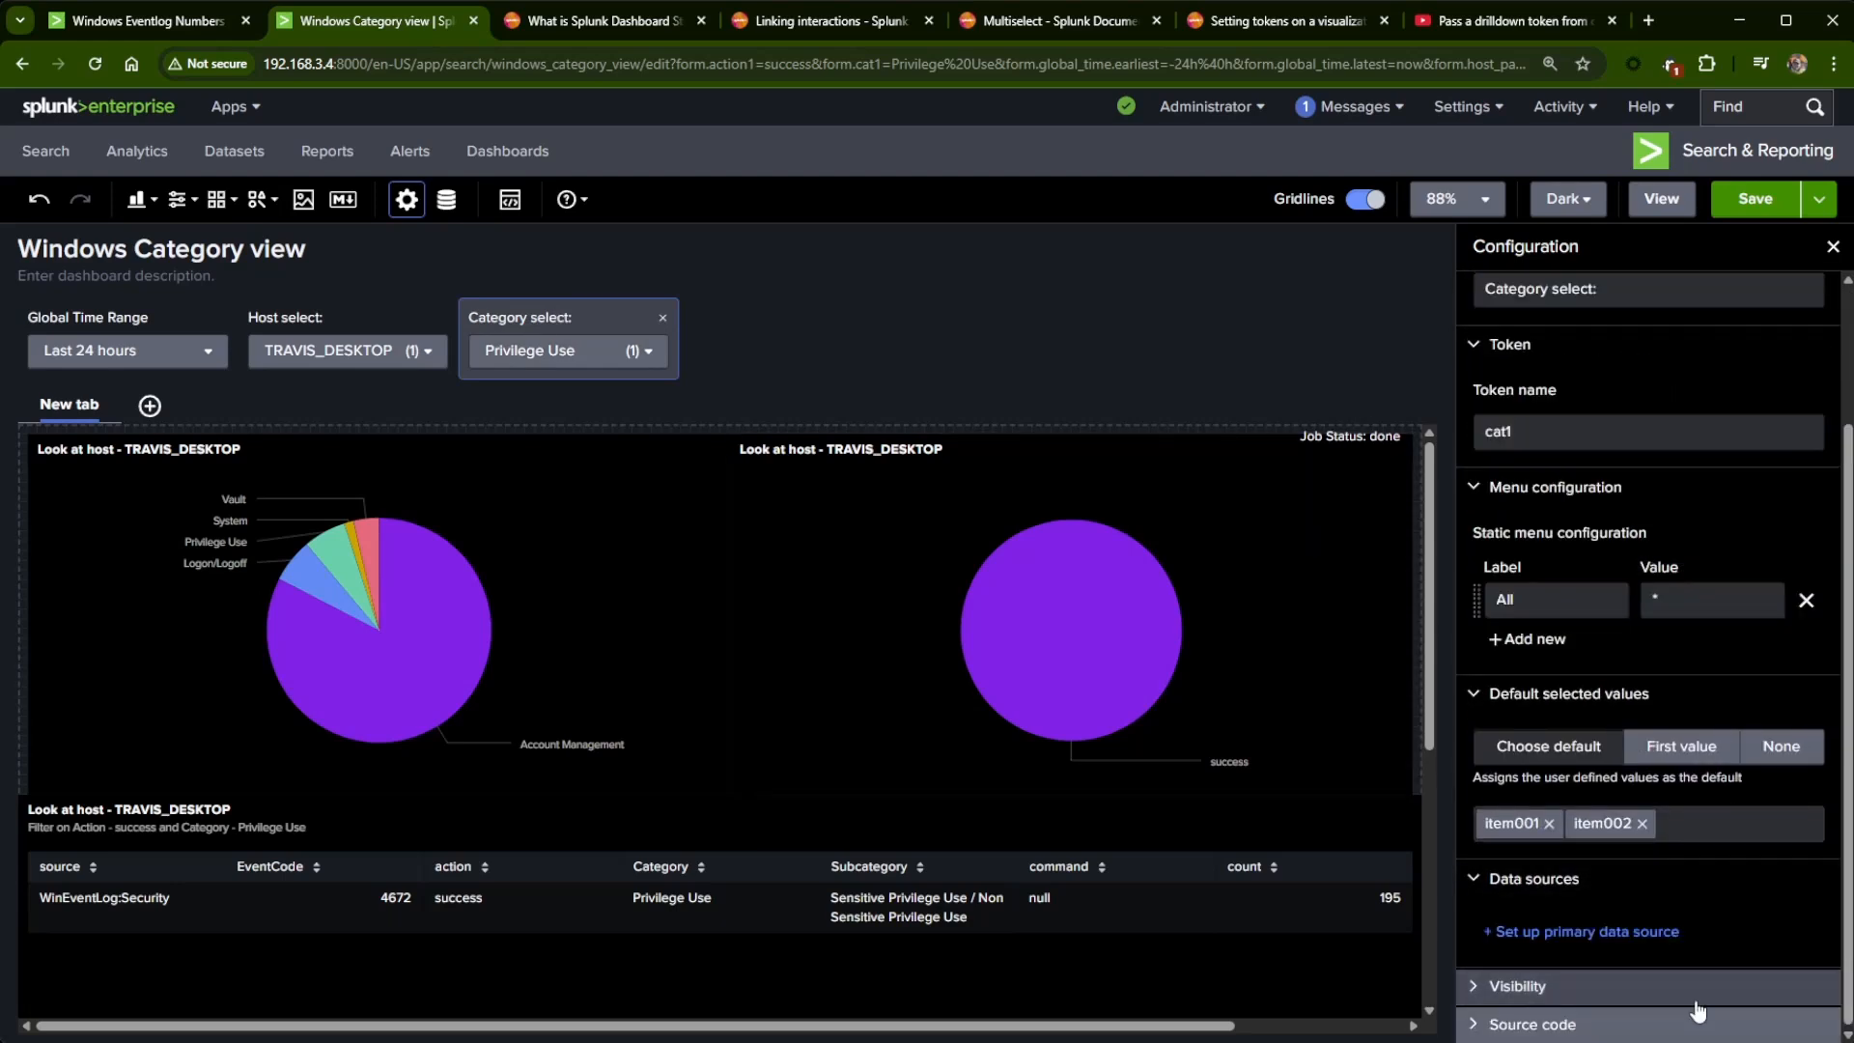
left_click(1601, 937)
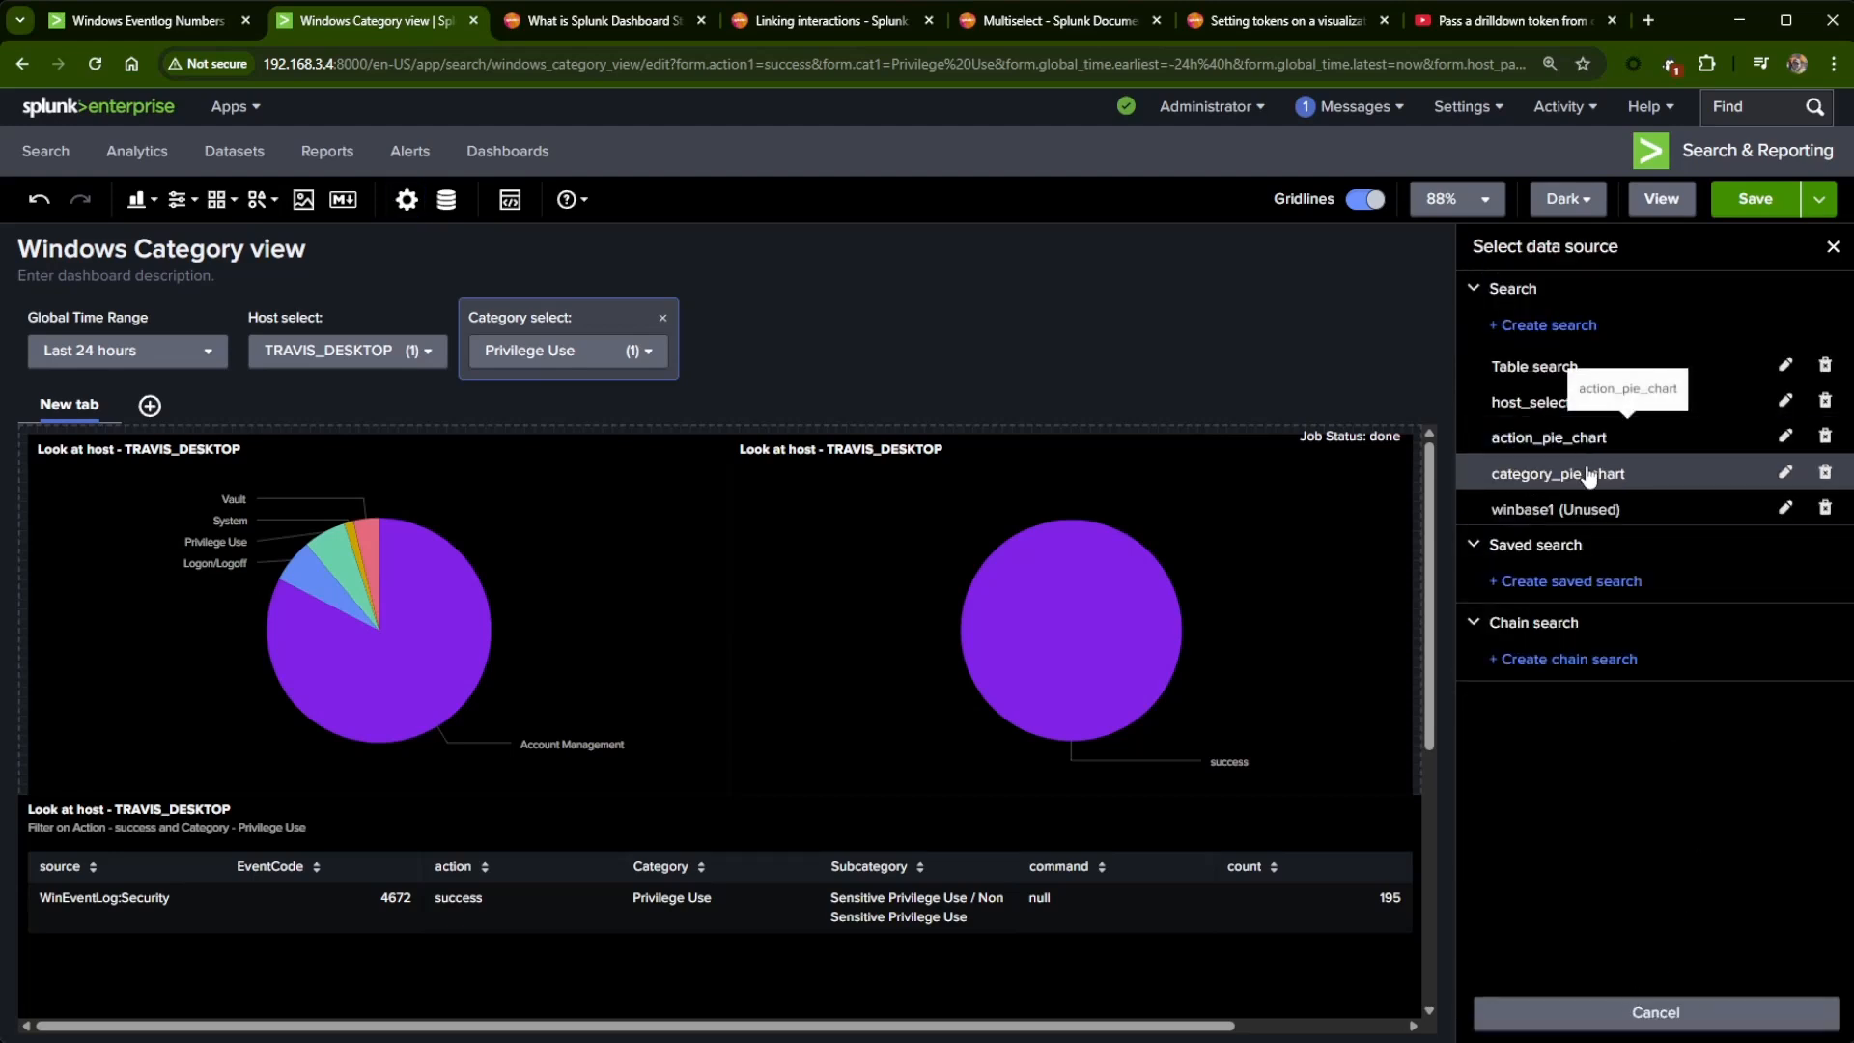
left_click(1546, 659)
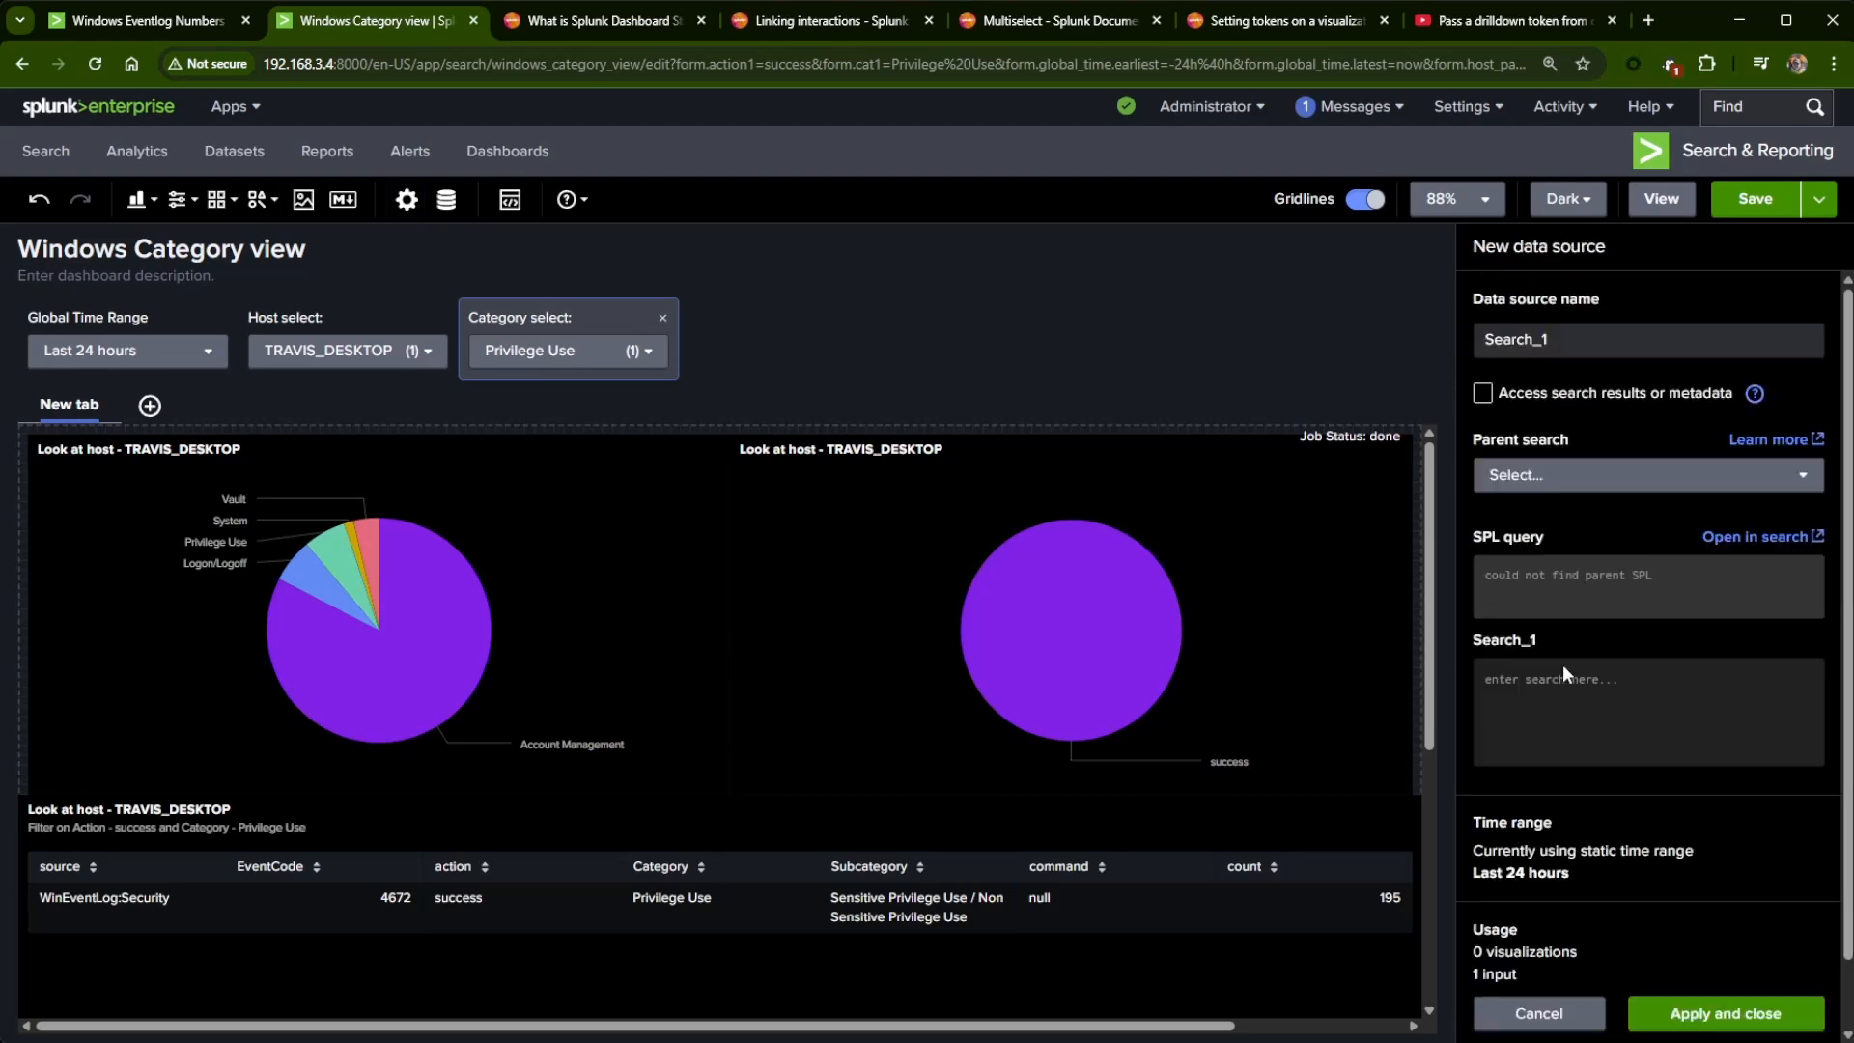
left_click(1549, 475)
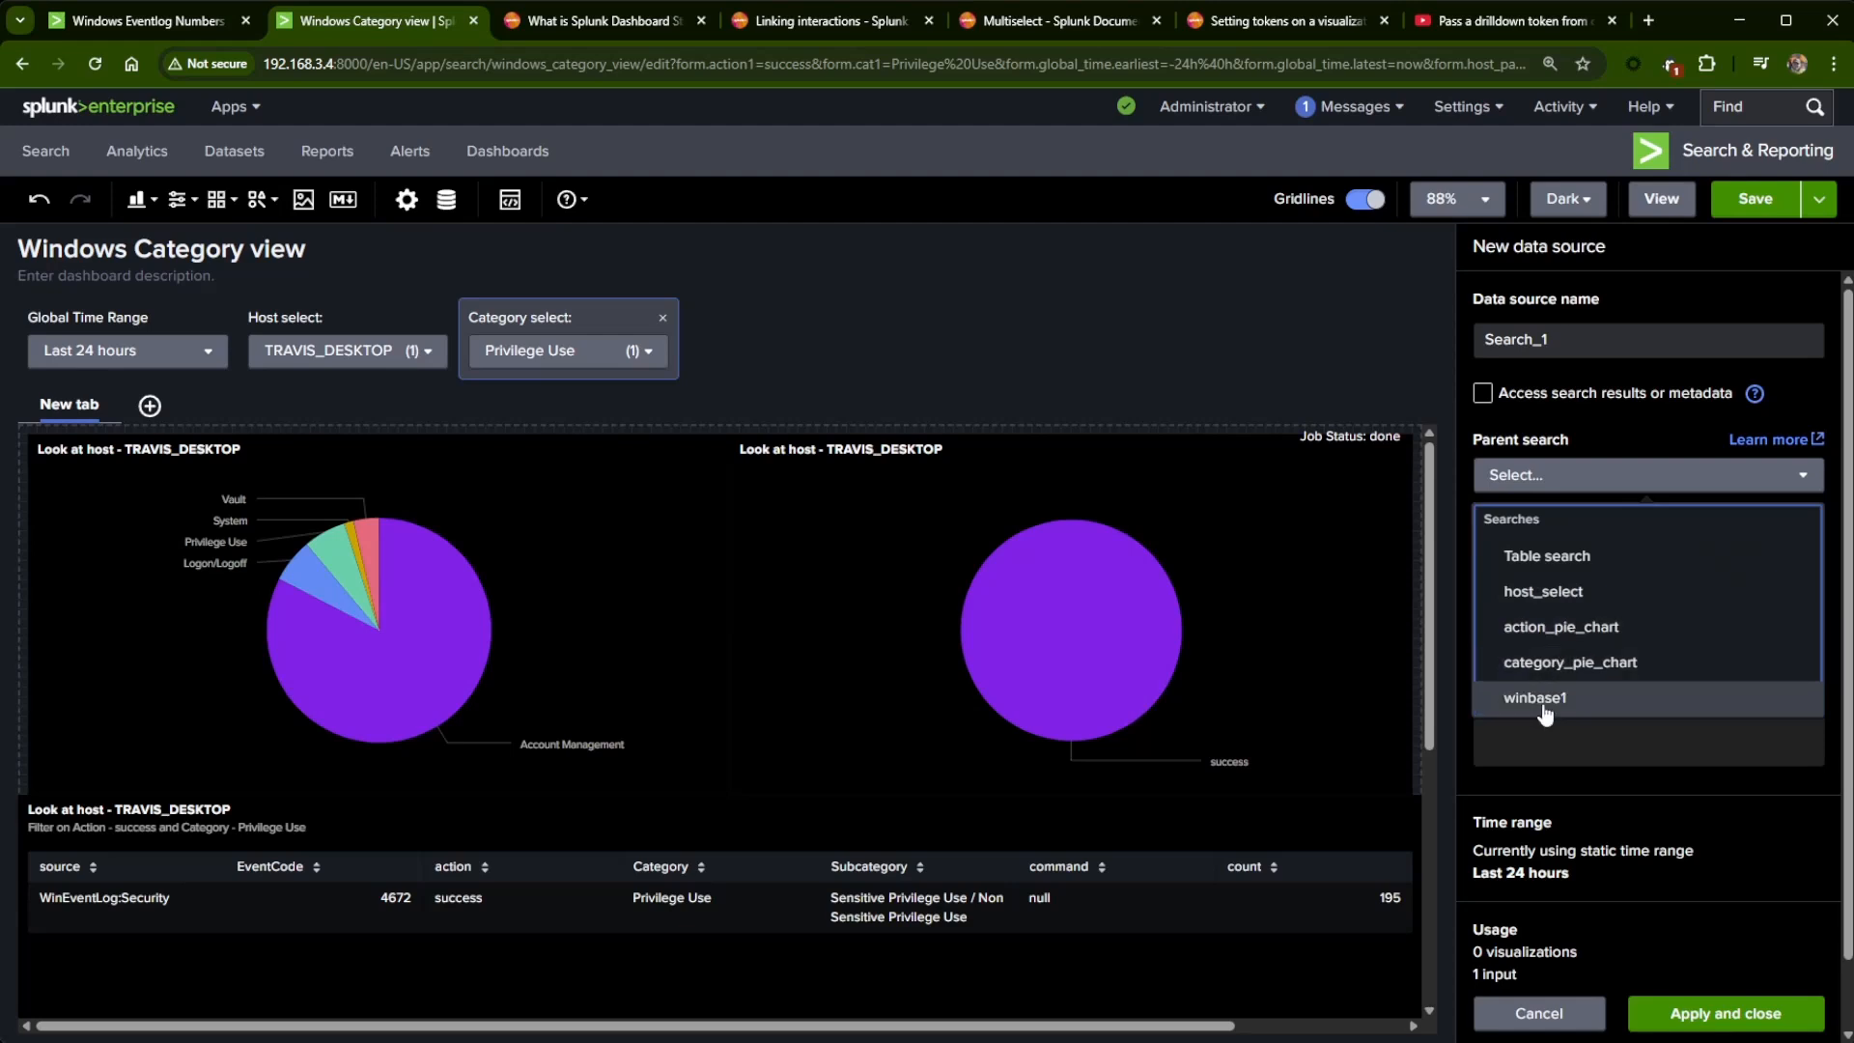
left_click(1525, 697)
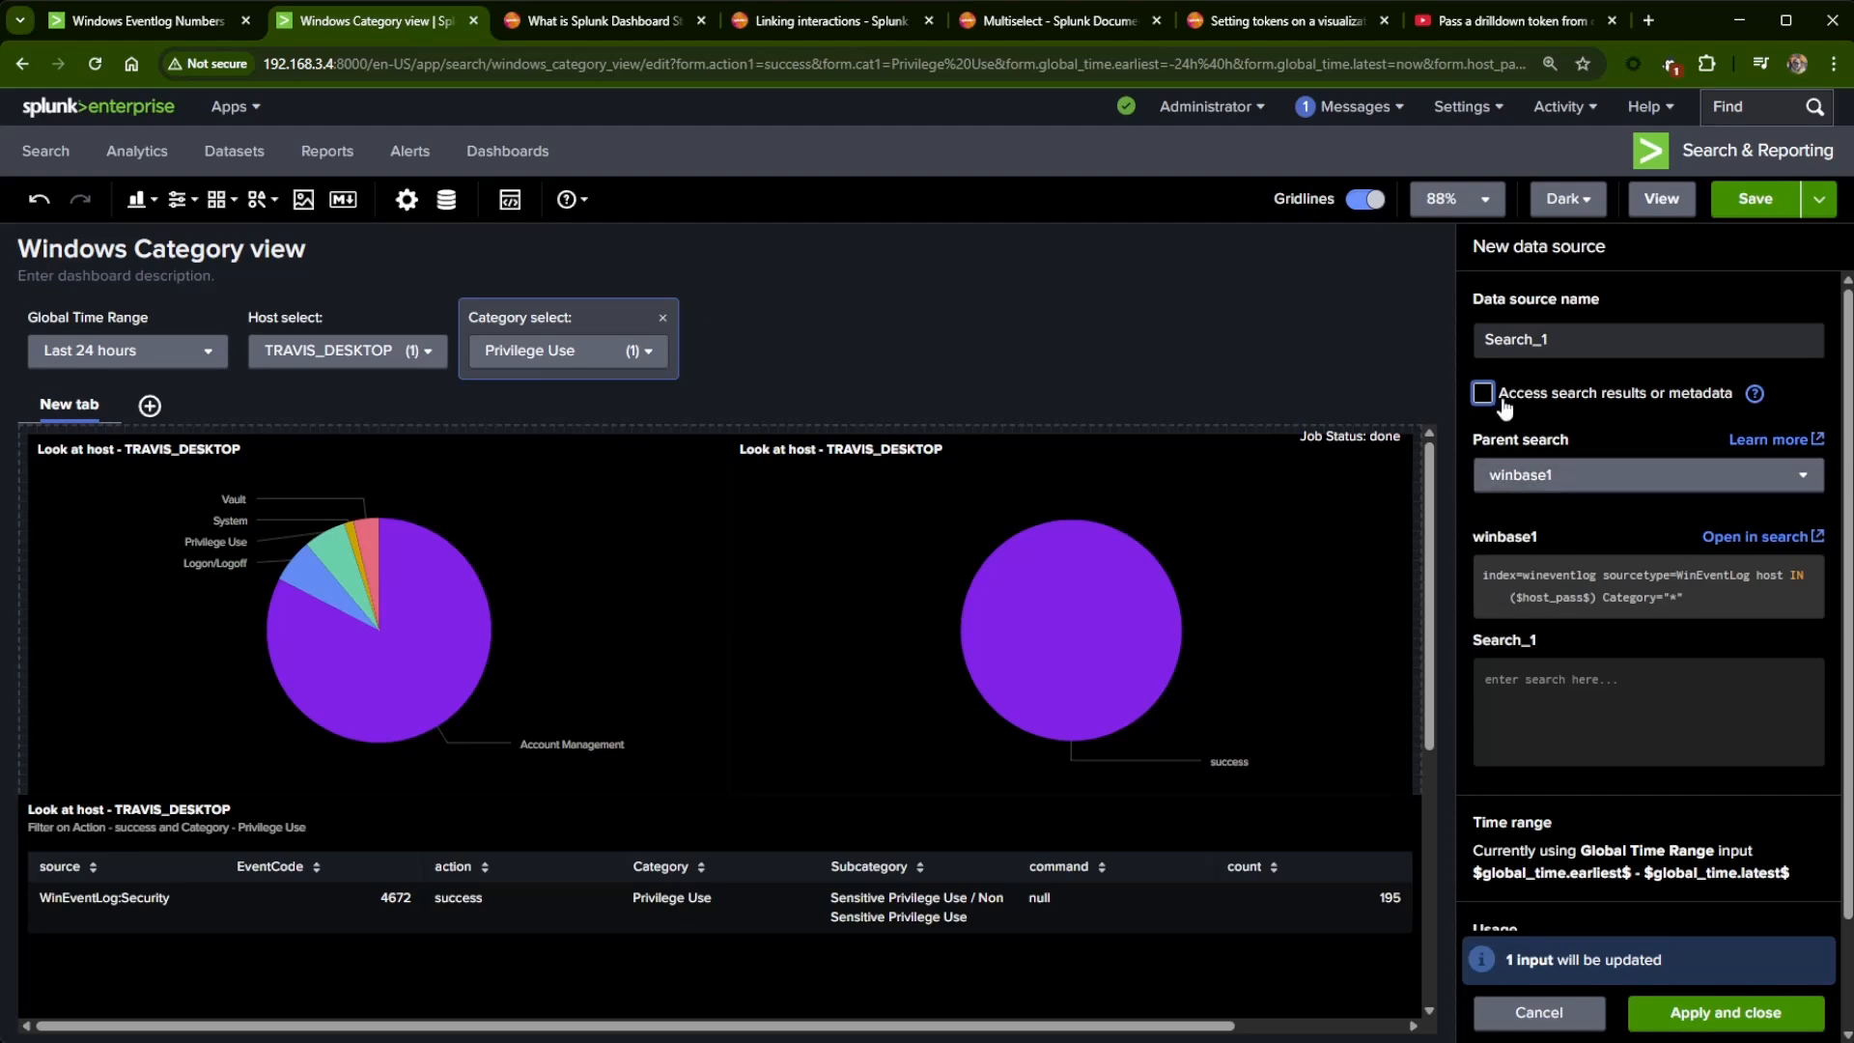
double_click(1576, 340)
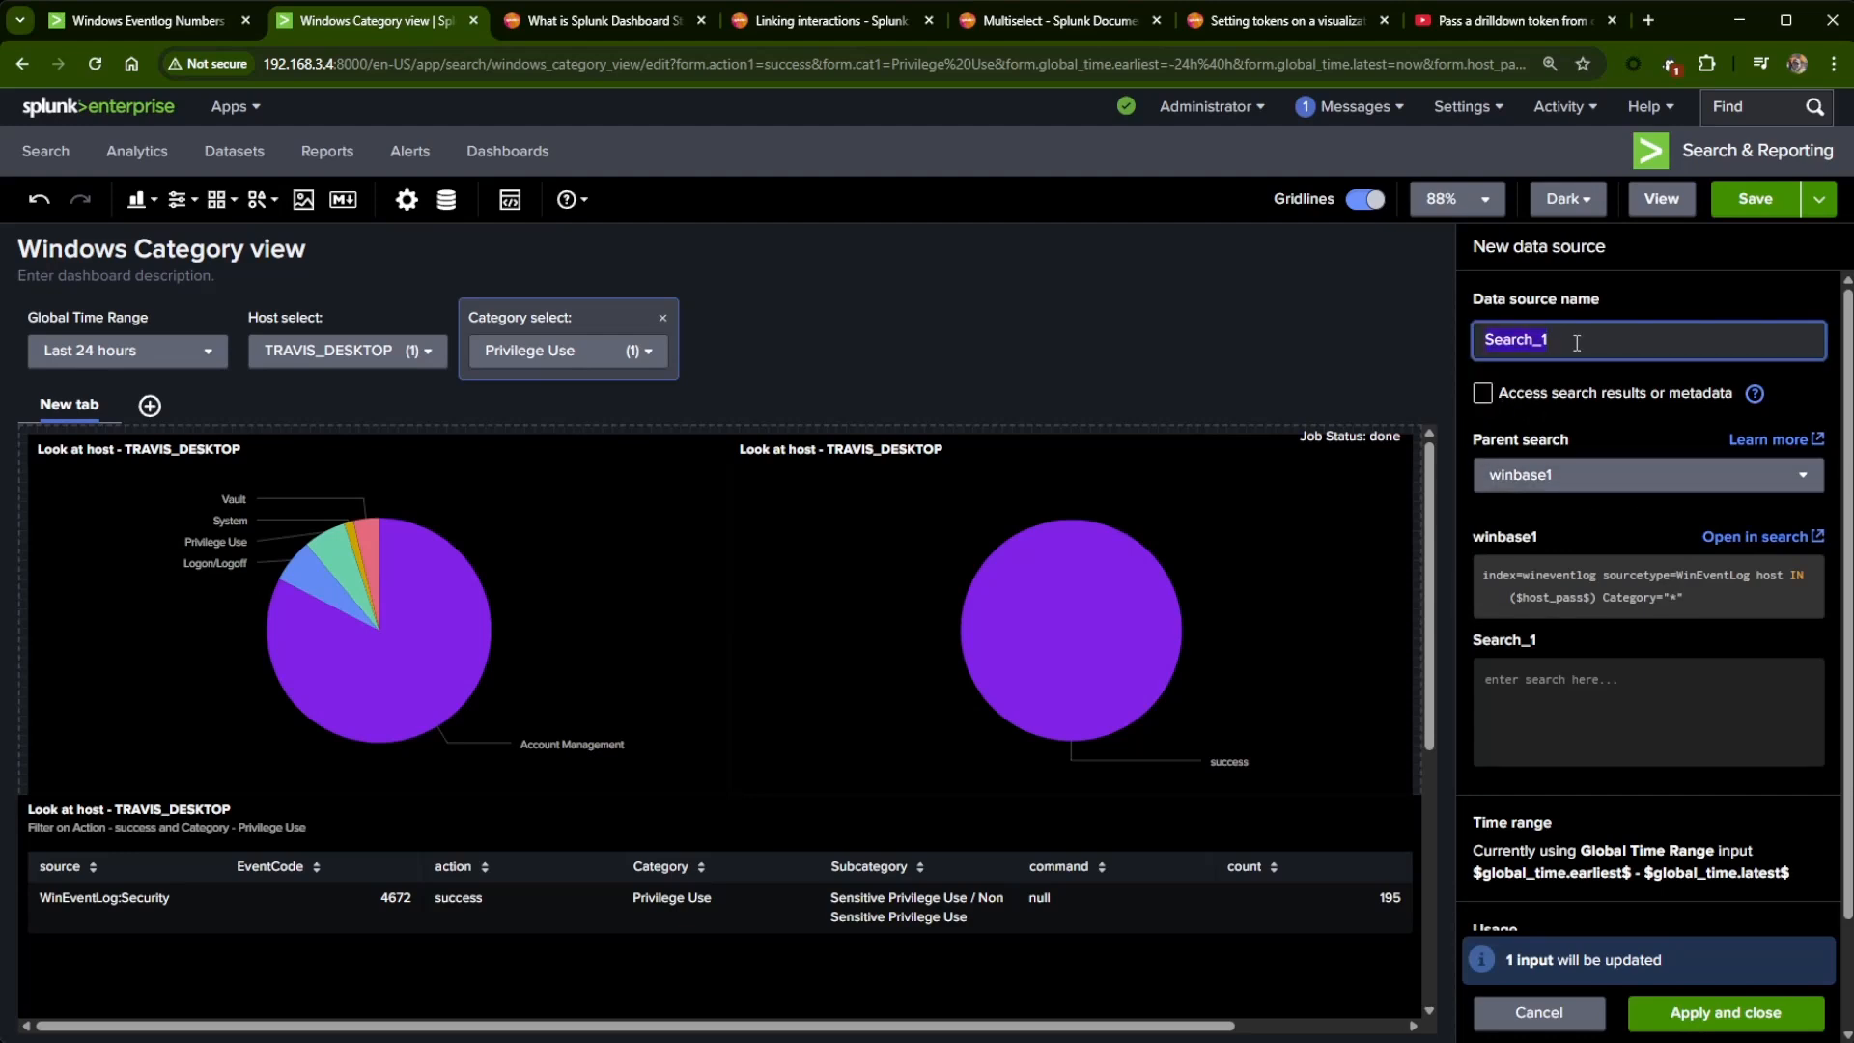
type("cat_select")
- Enter the cat_select query "| dedup Category | table Category" and apply it to the Category select input
left_click(1585, 689)
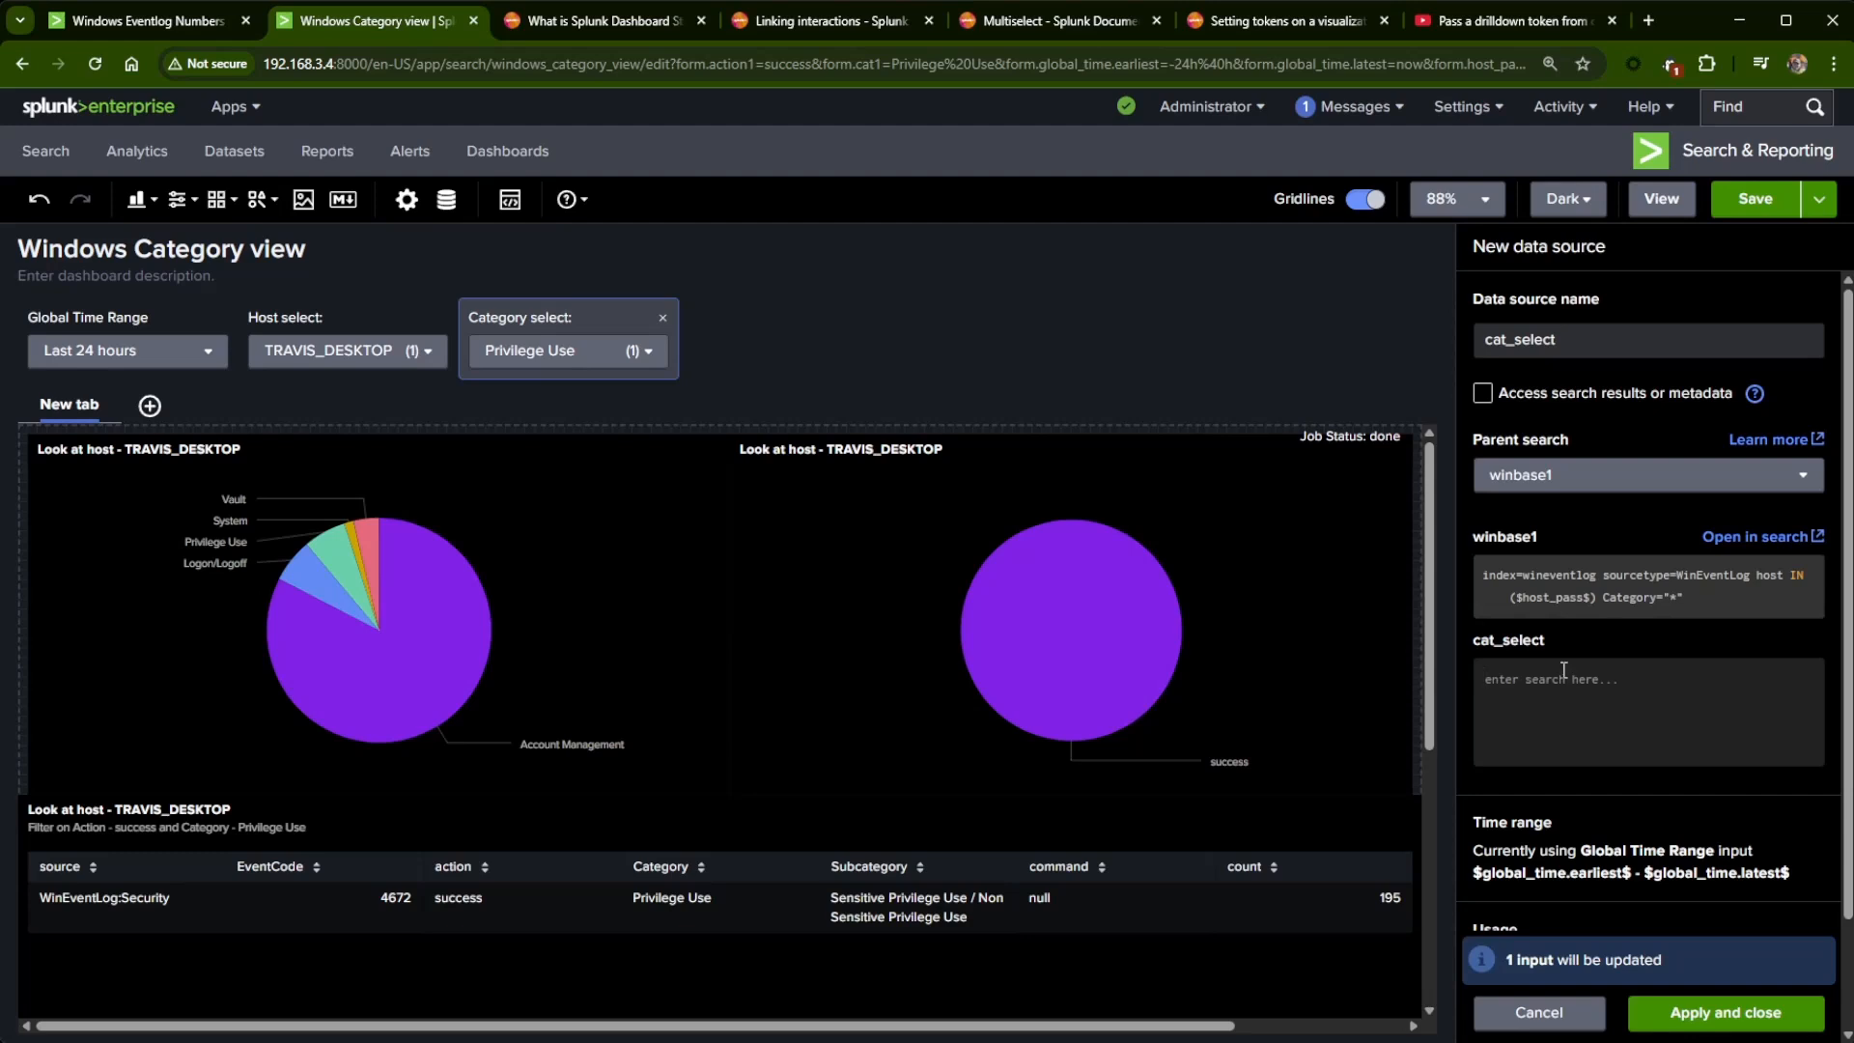
type("|")
type("dep")
key("BackSpace")
type("dup Category")
key("Return")
type("| dep")
key("BackSpace")
type("table Categor")
left_click(1698, 1015)
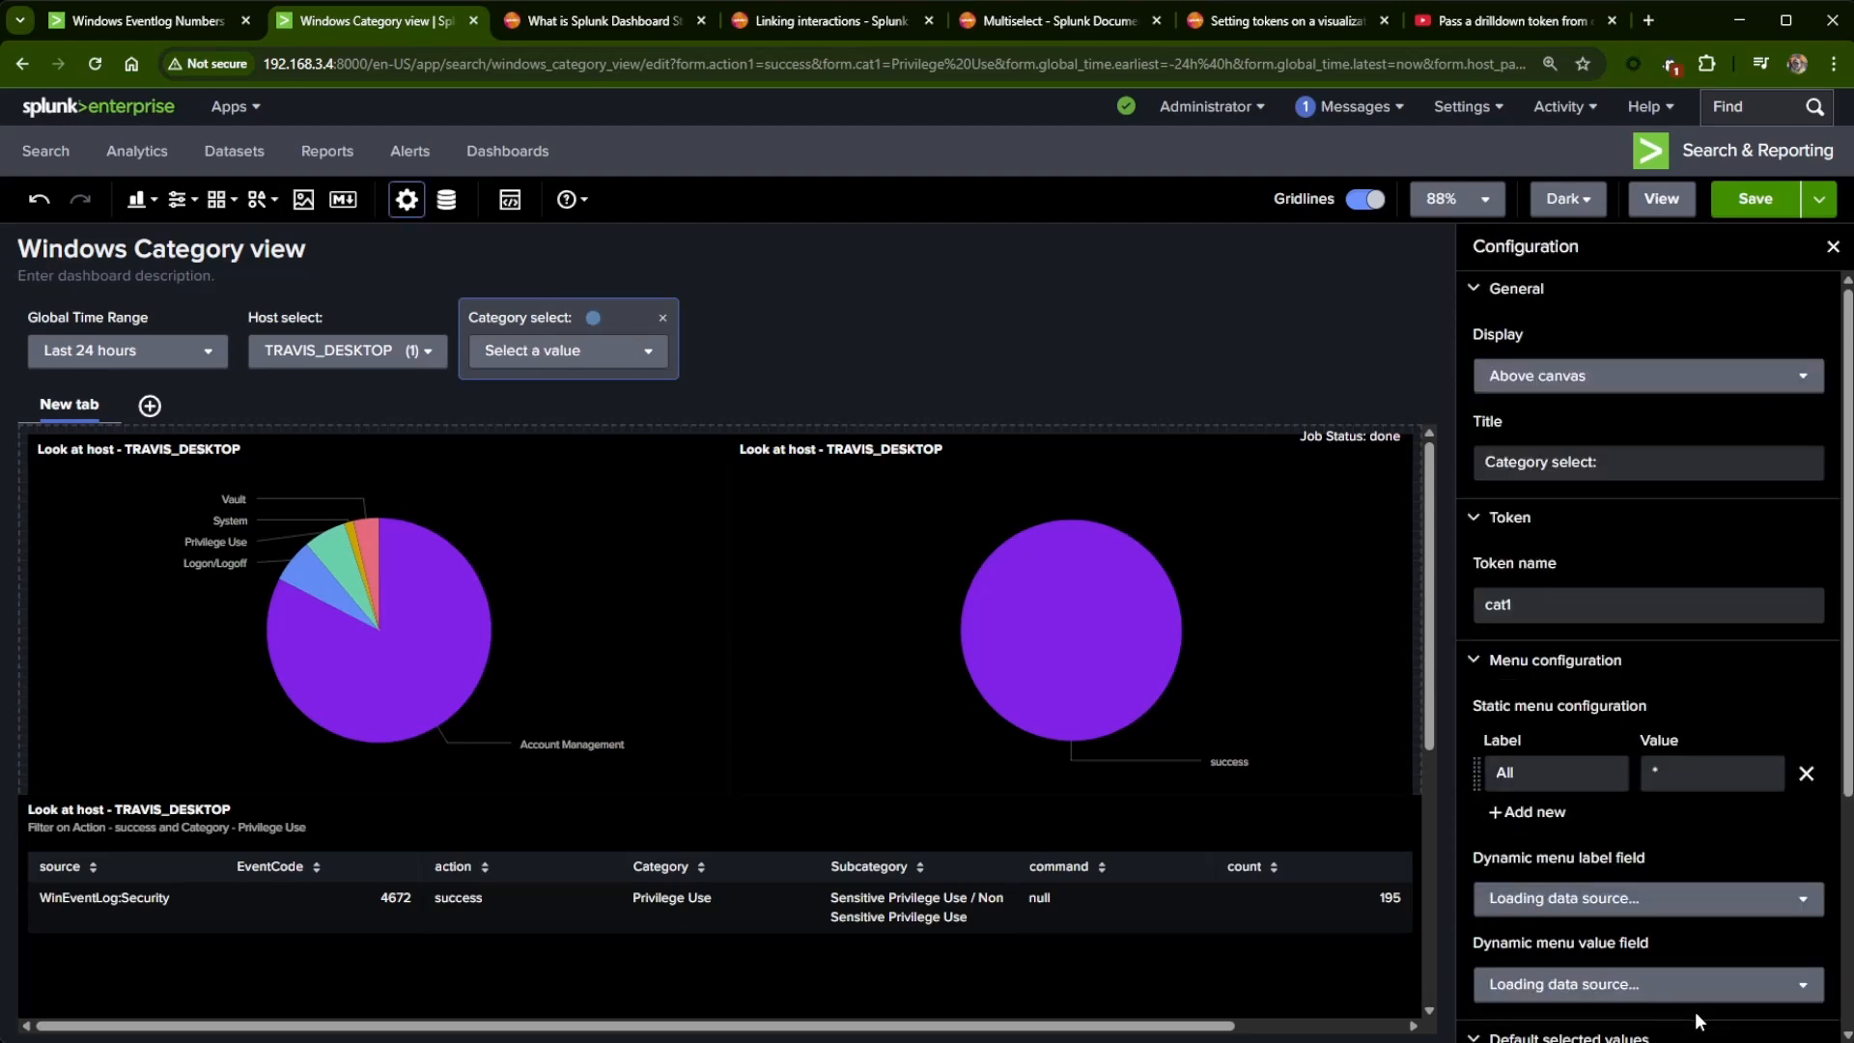
- Replace the Category select input's default values item001 and item002 with * and save the dashboard
scroll(1608, 926, "down", 4)
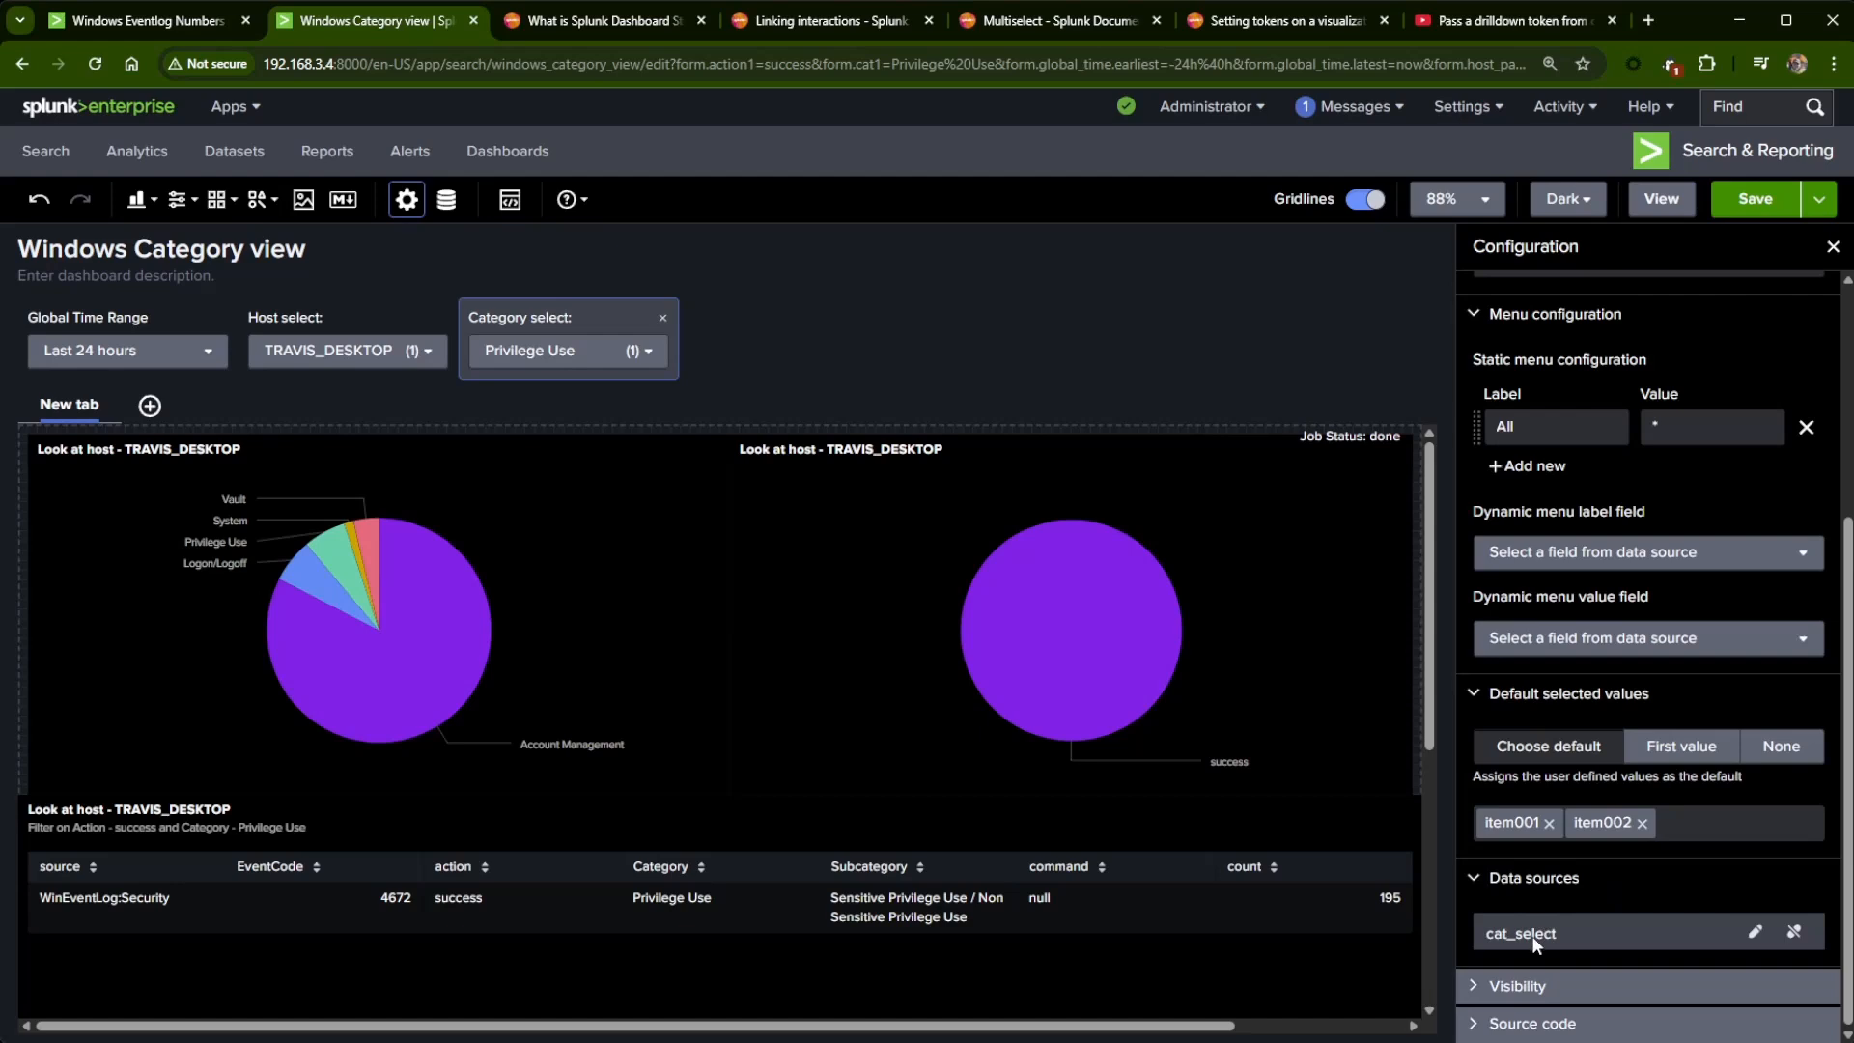
left_click(1642, 823)
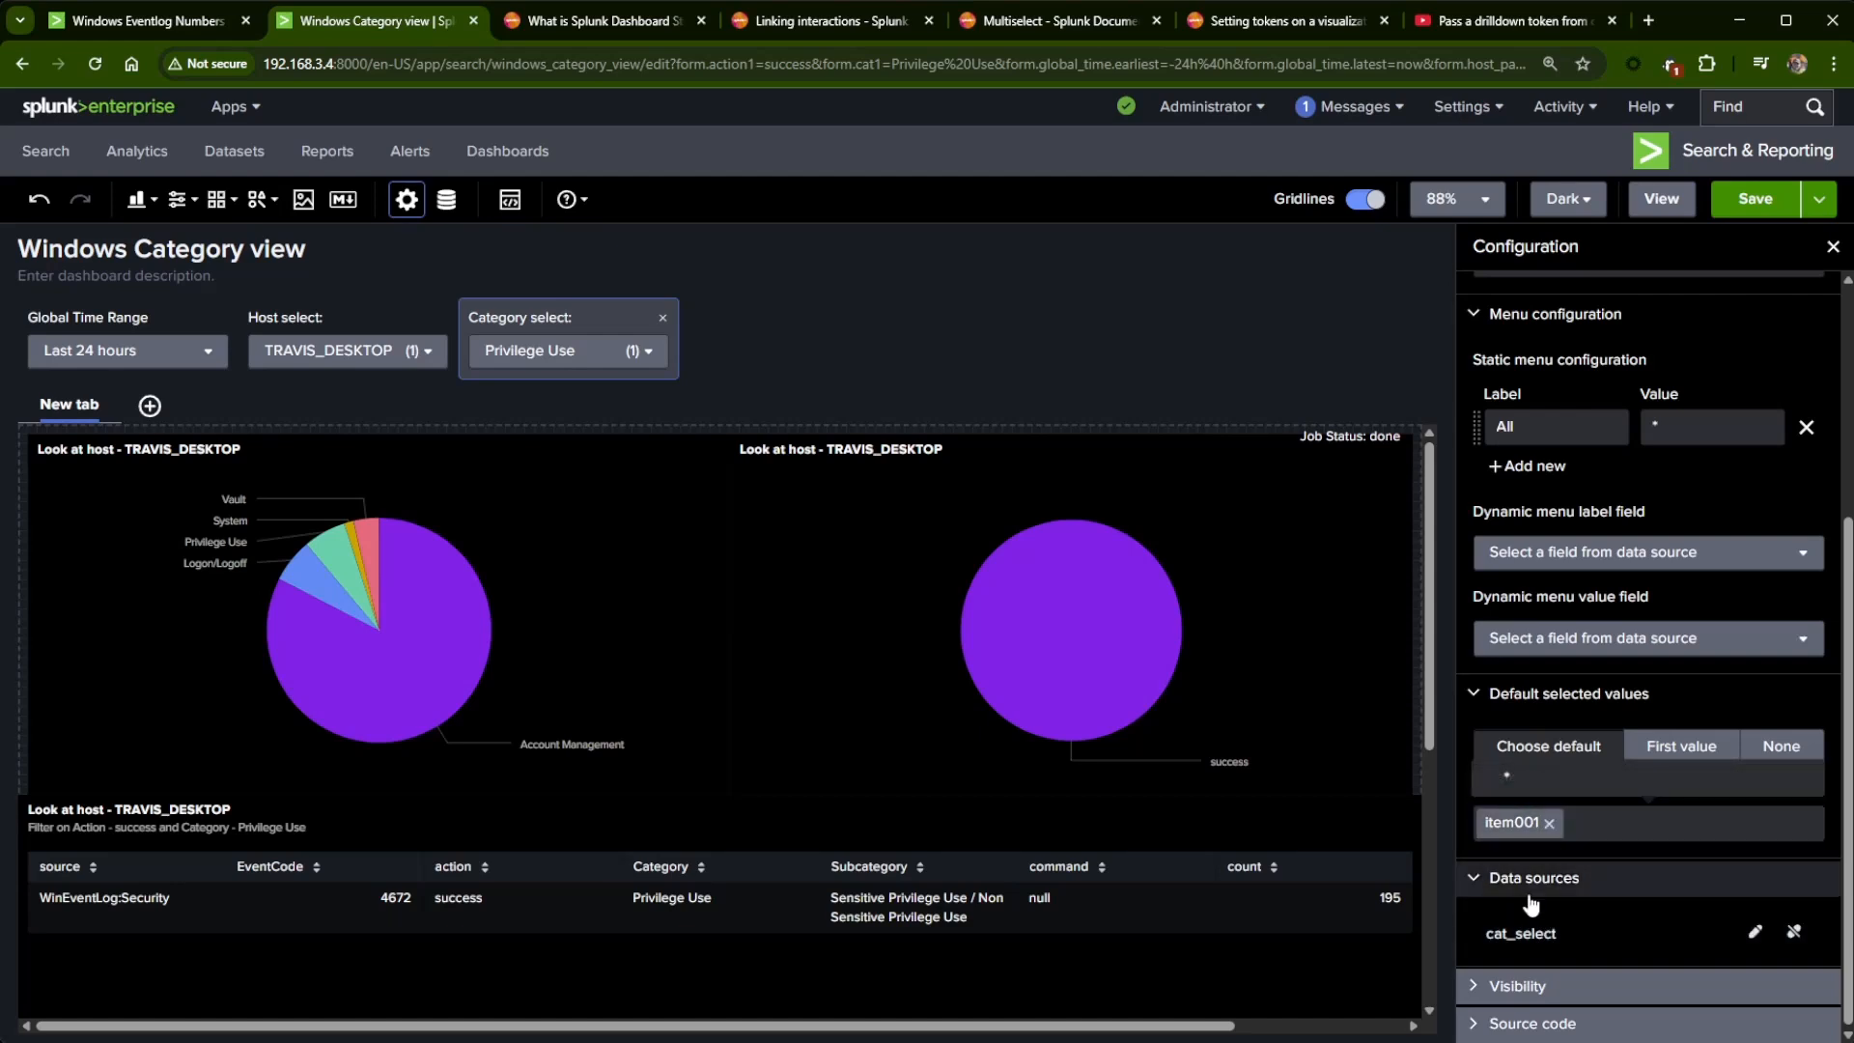
left_click(1549, 822)
left_click(1506, 775)
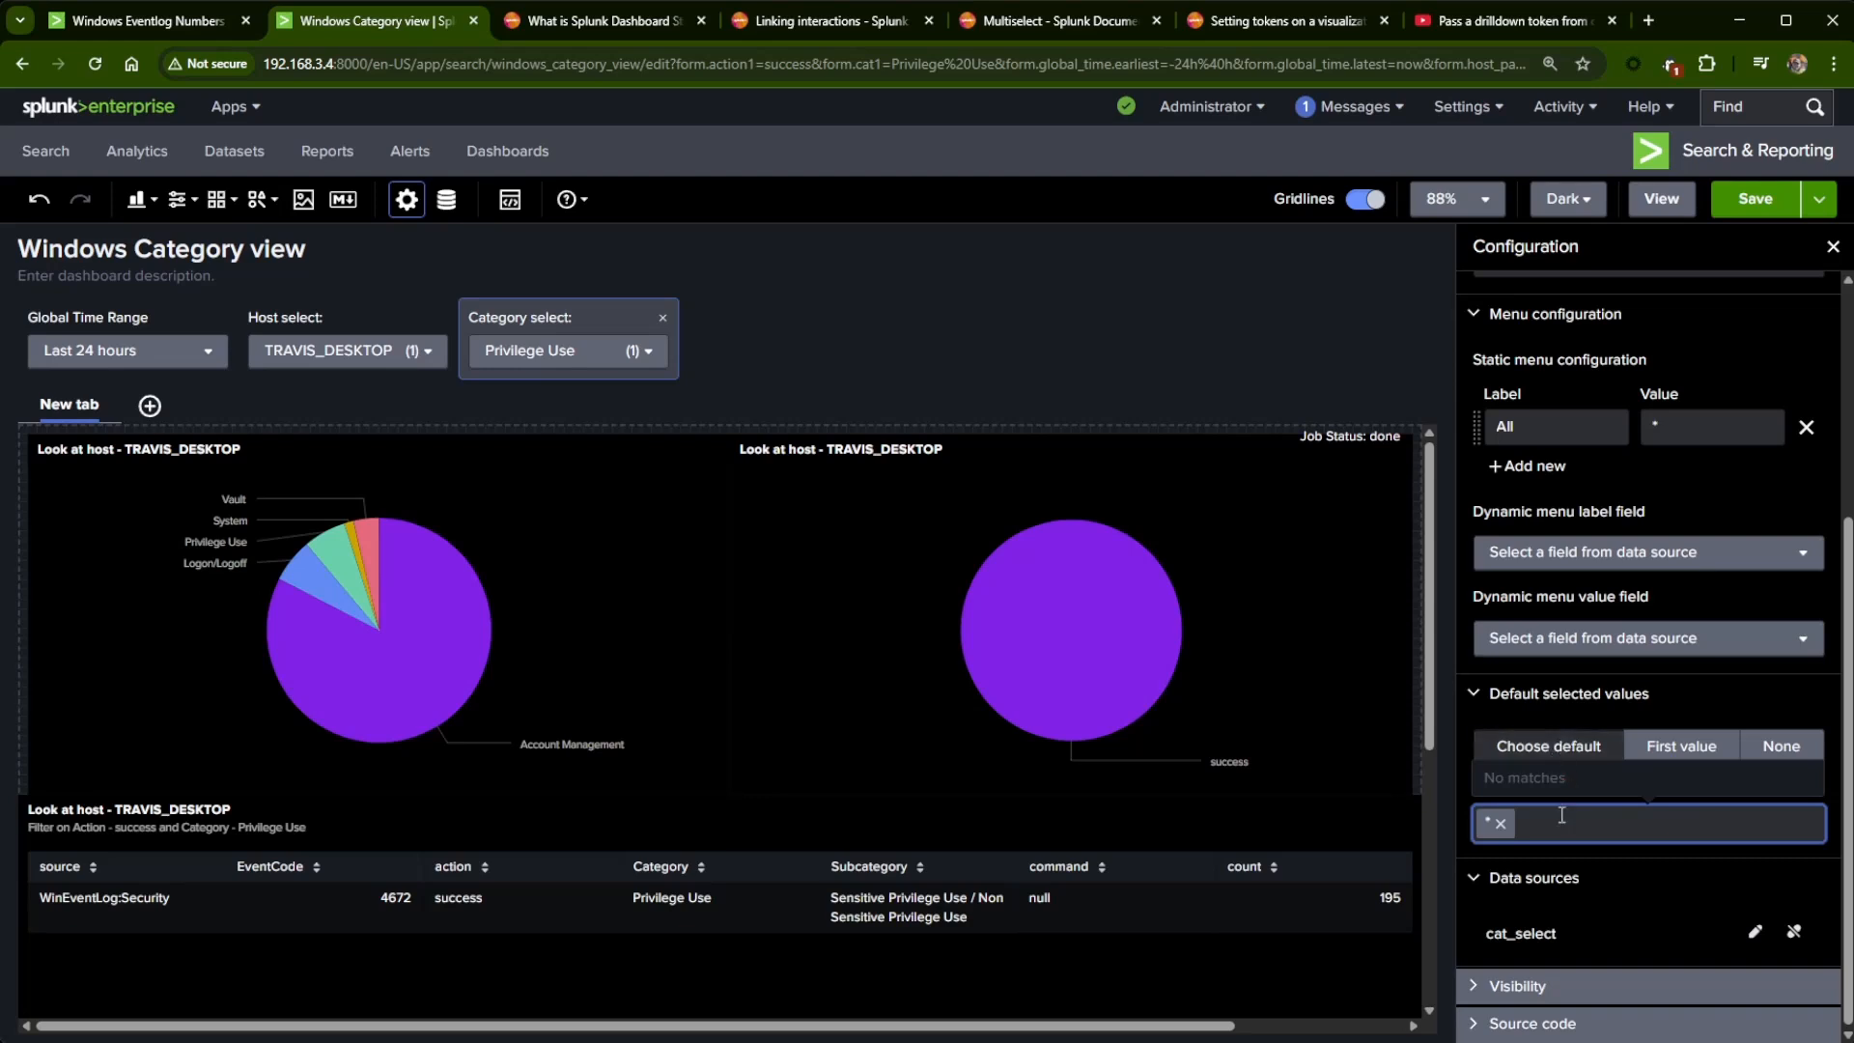
left_click(1755, 199)
left_click(866, 343)
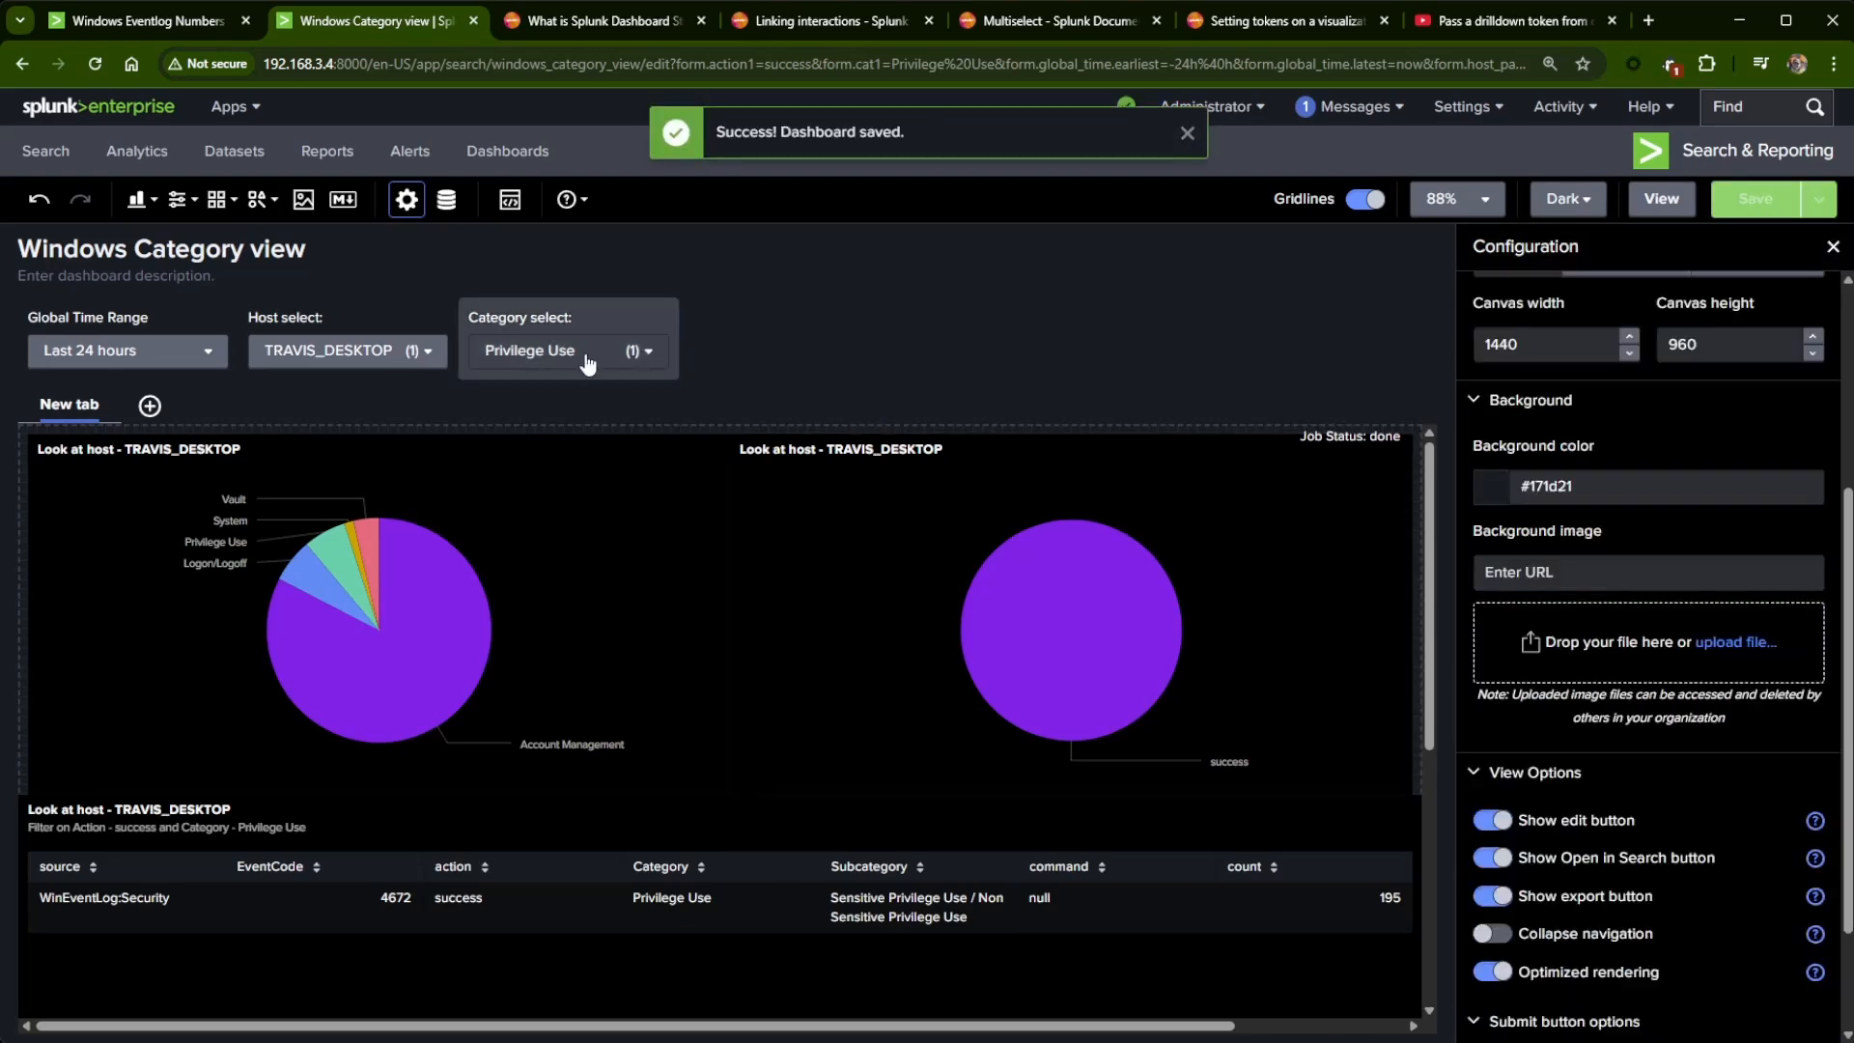
- Switch the Category select filter from Privilege Use to All
left_click(570, 351)
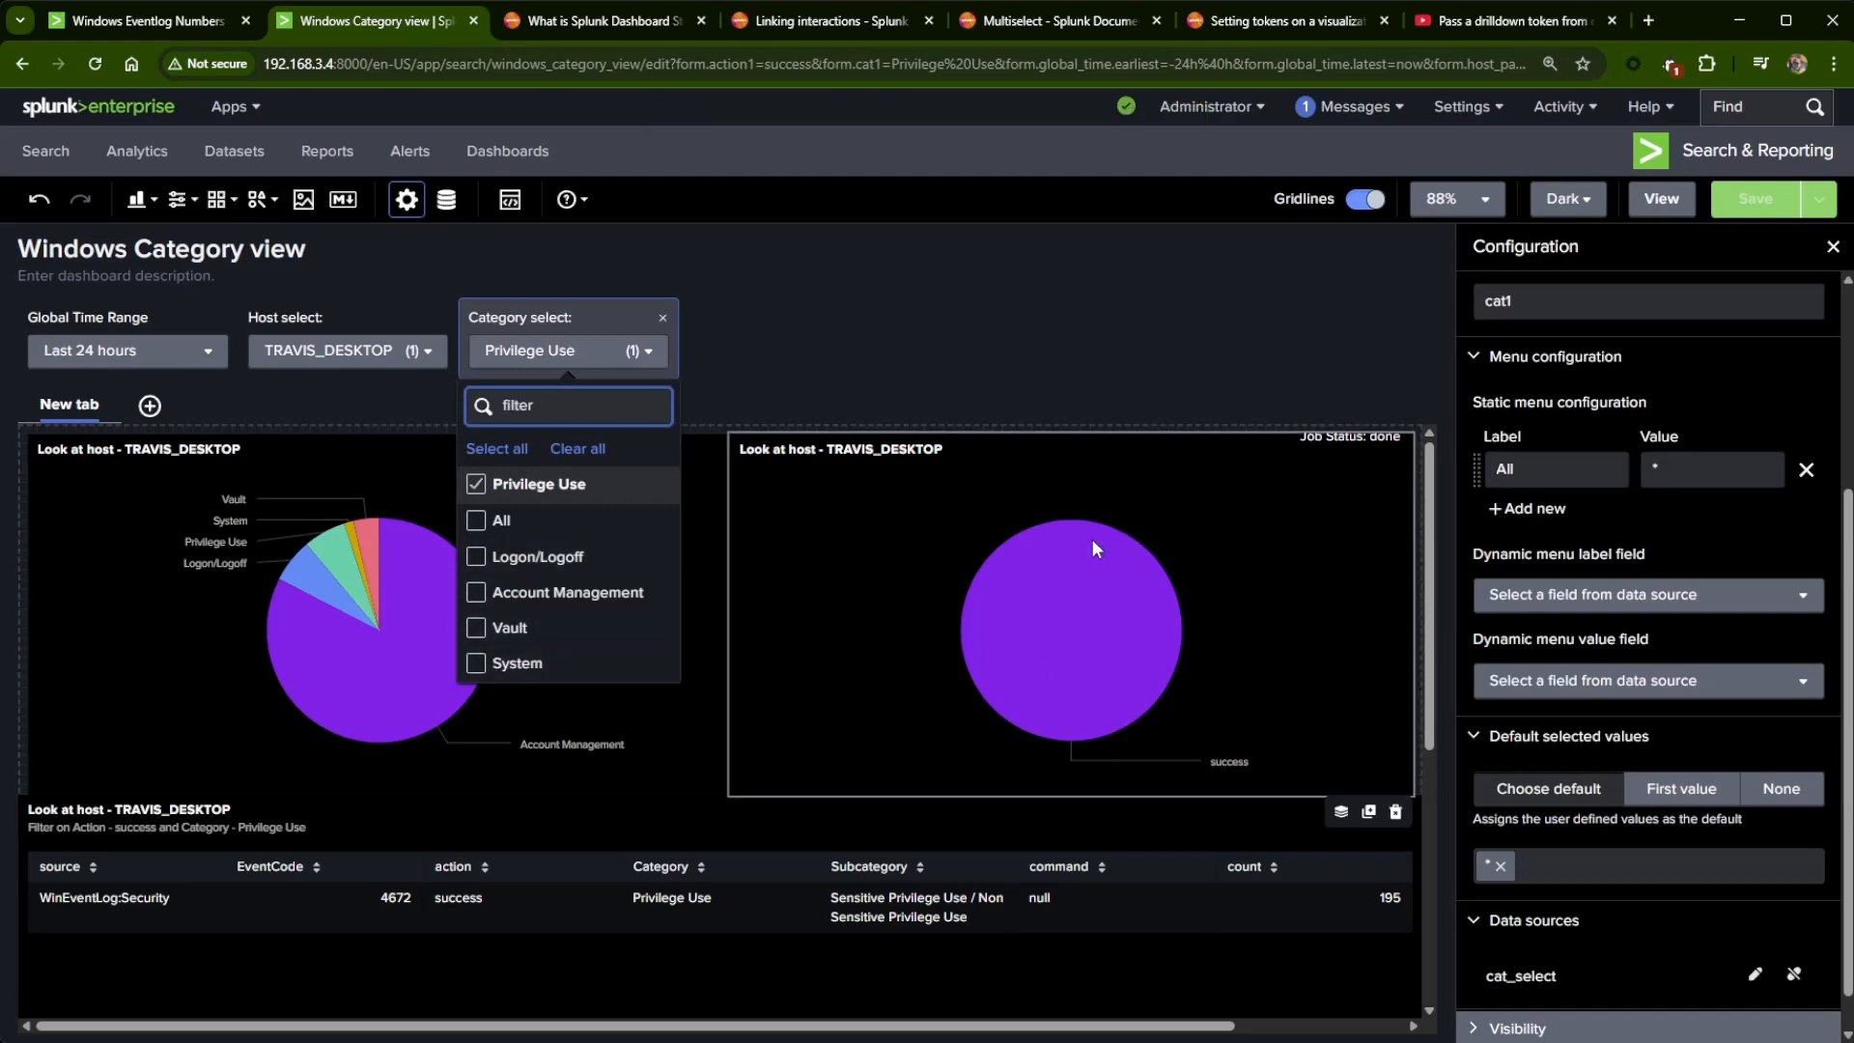
left_click(870, 277)
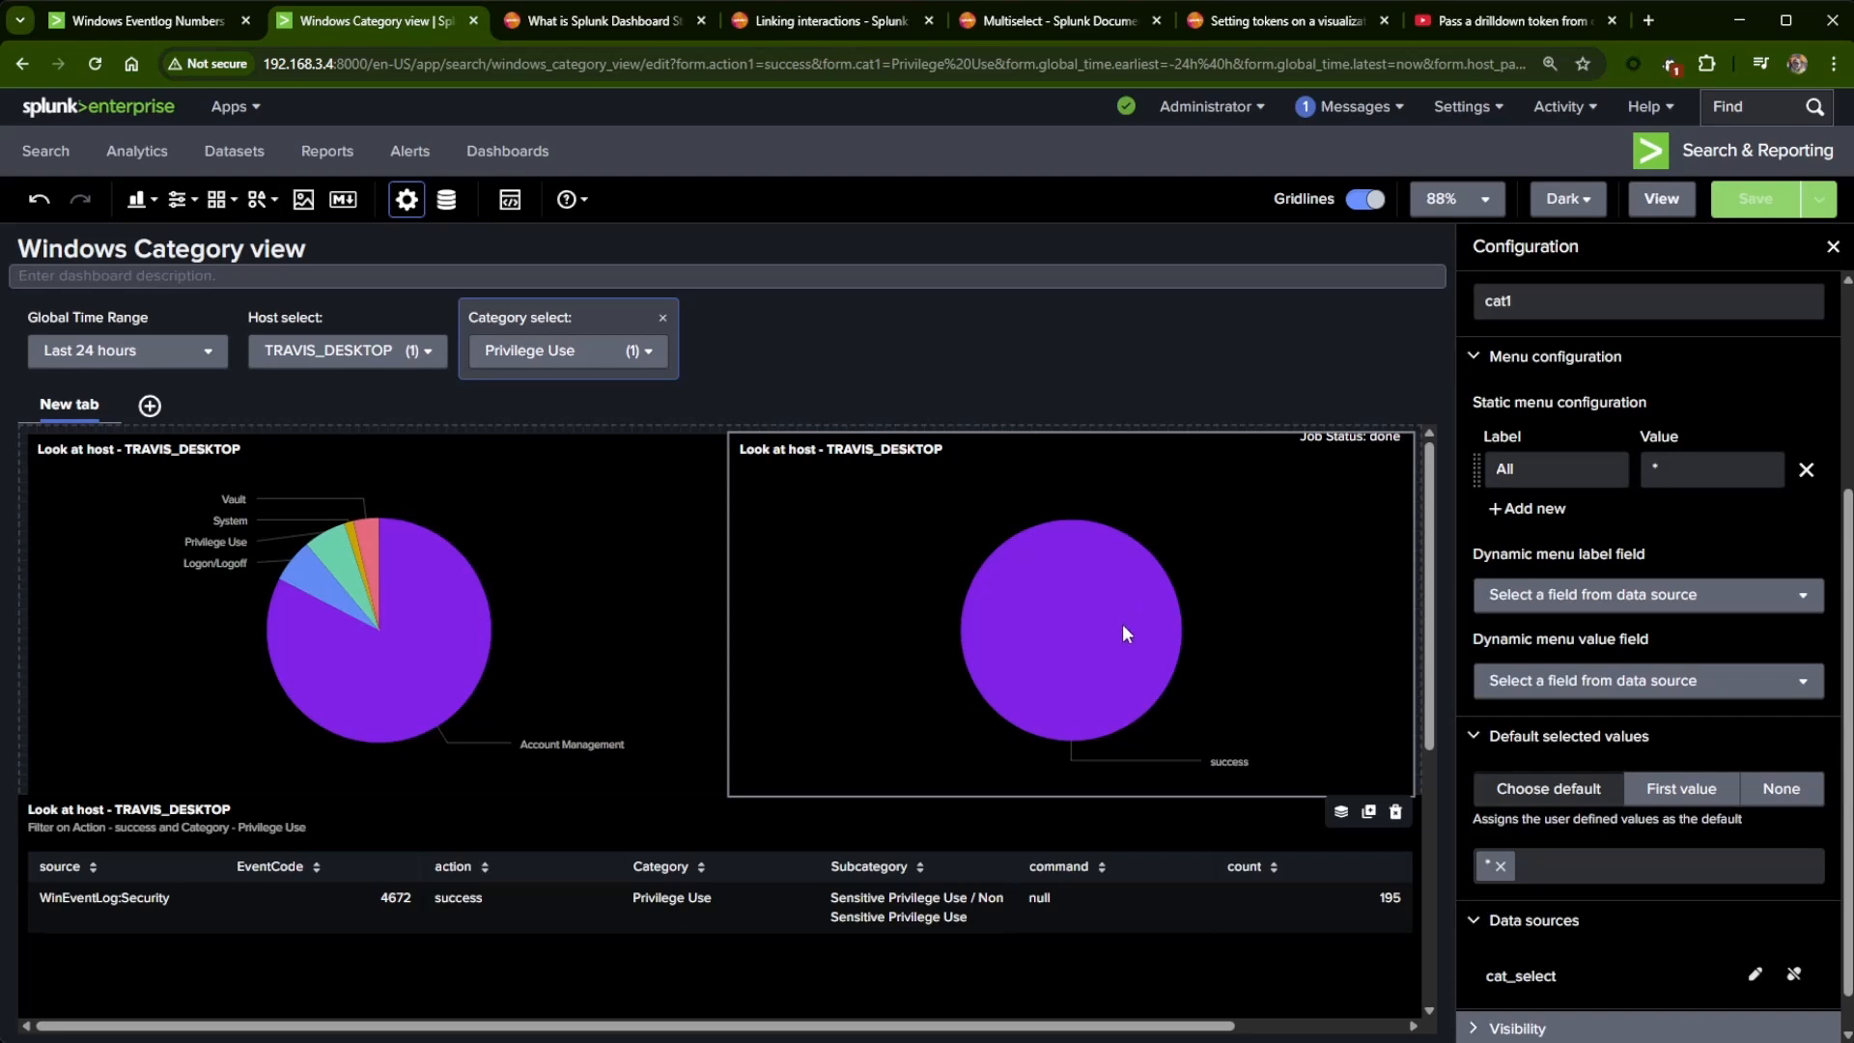
left_click(599, 352)
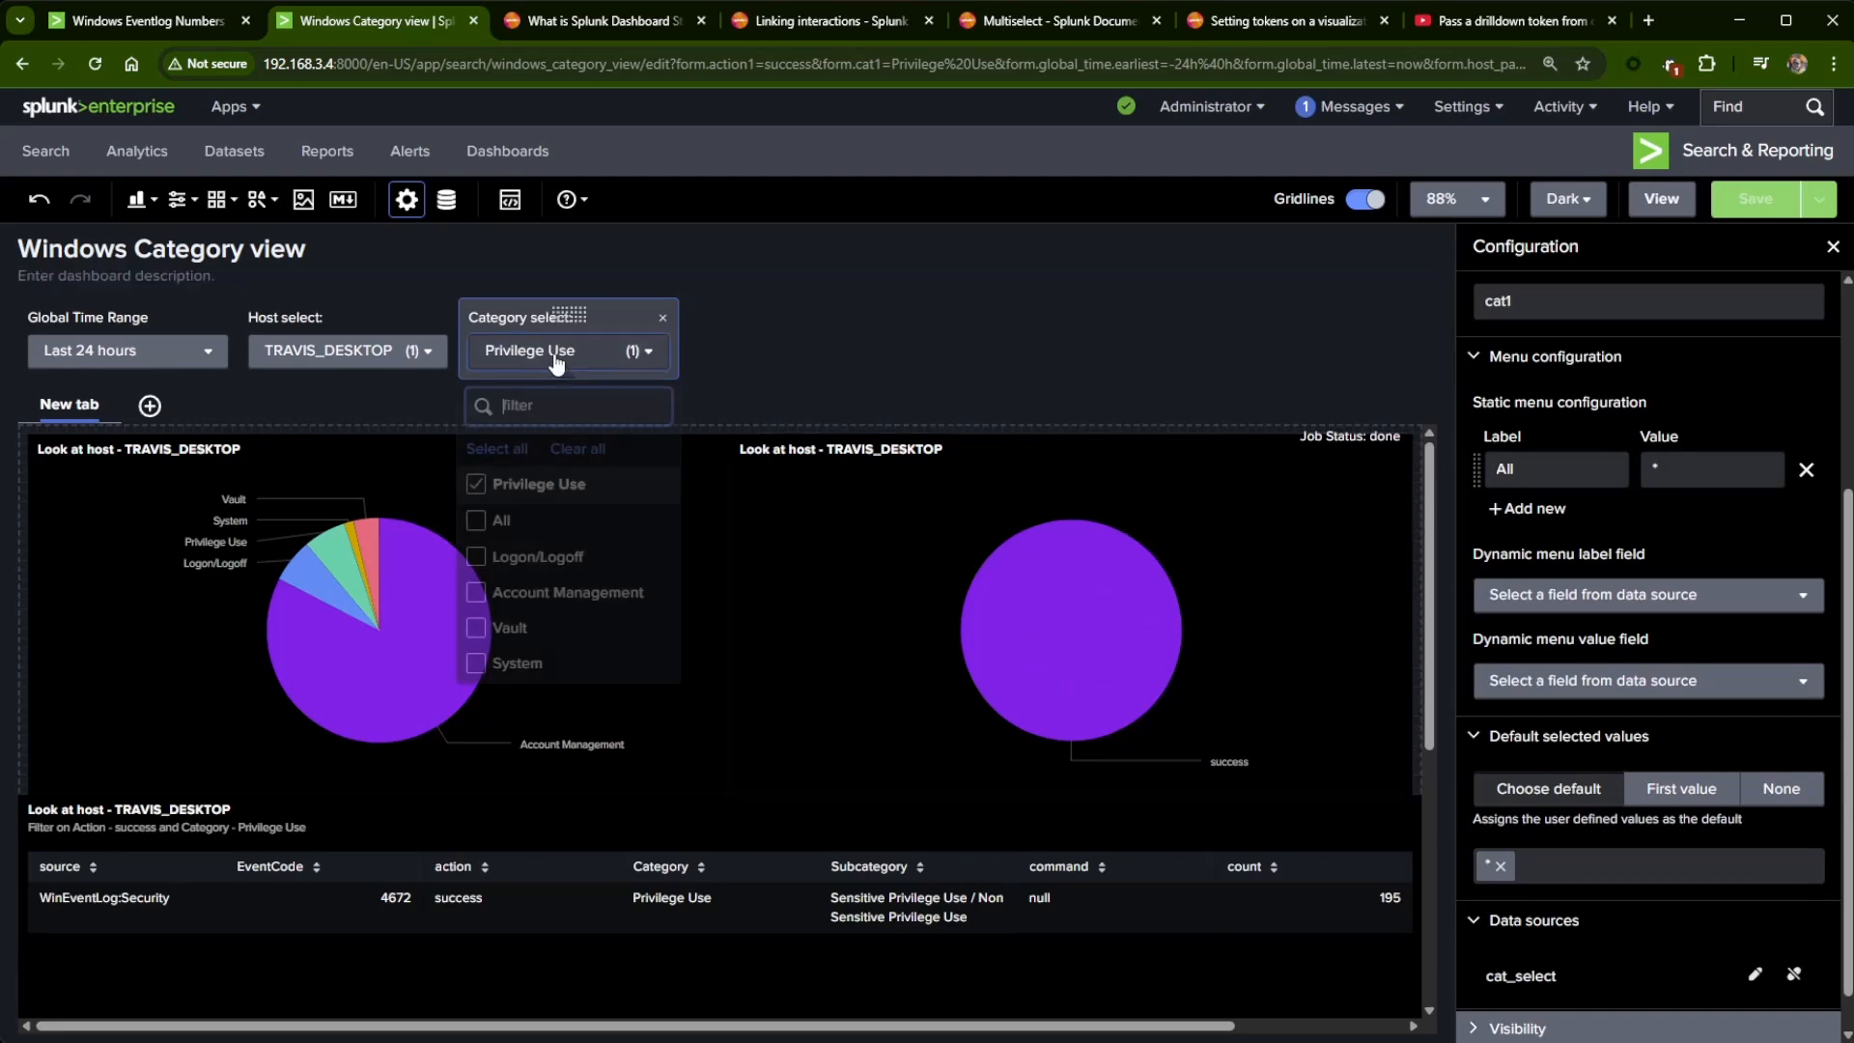
left_click(476, 521)
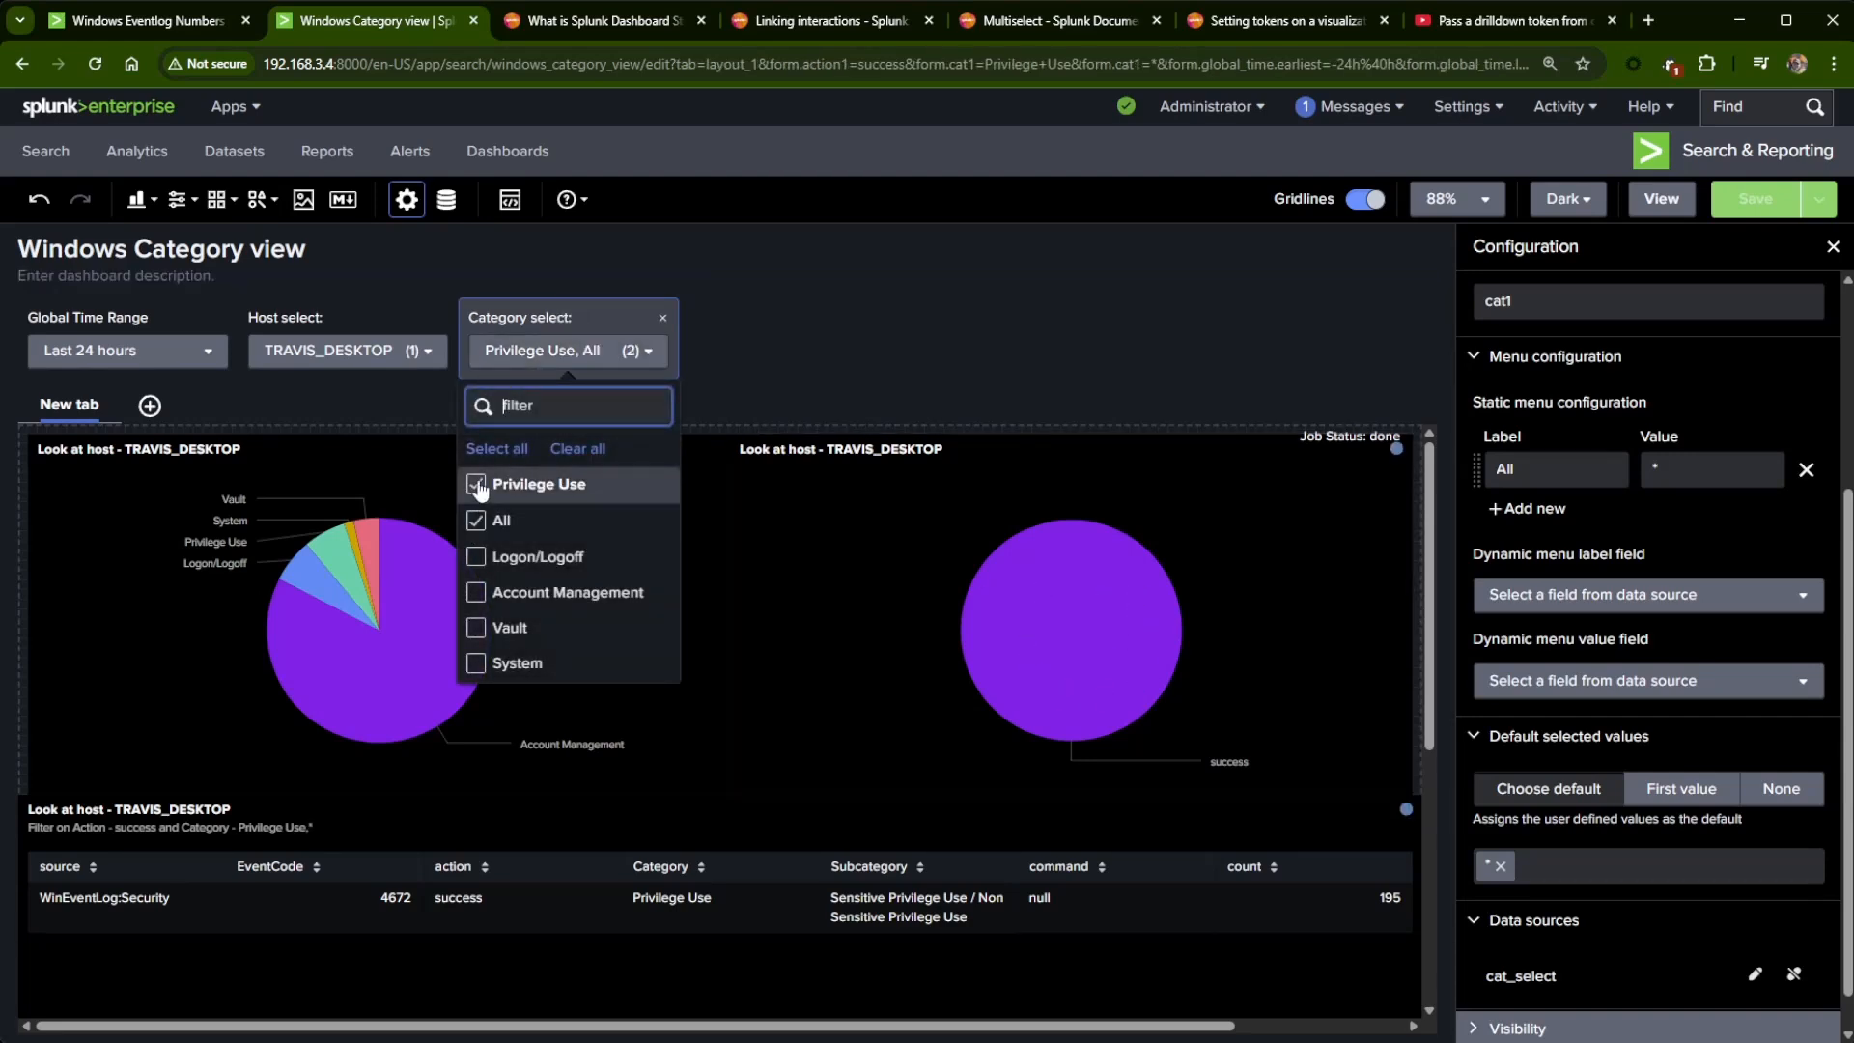
left_click(476, 483)
left_click(1034, 311)
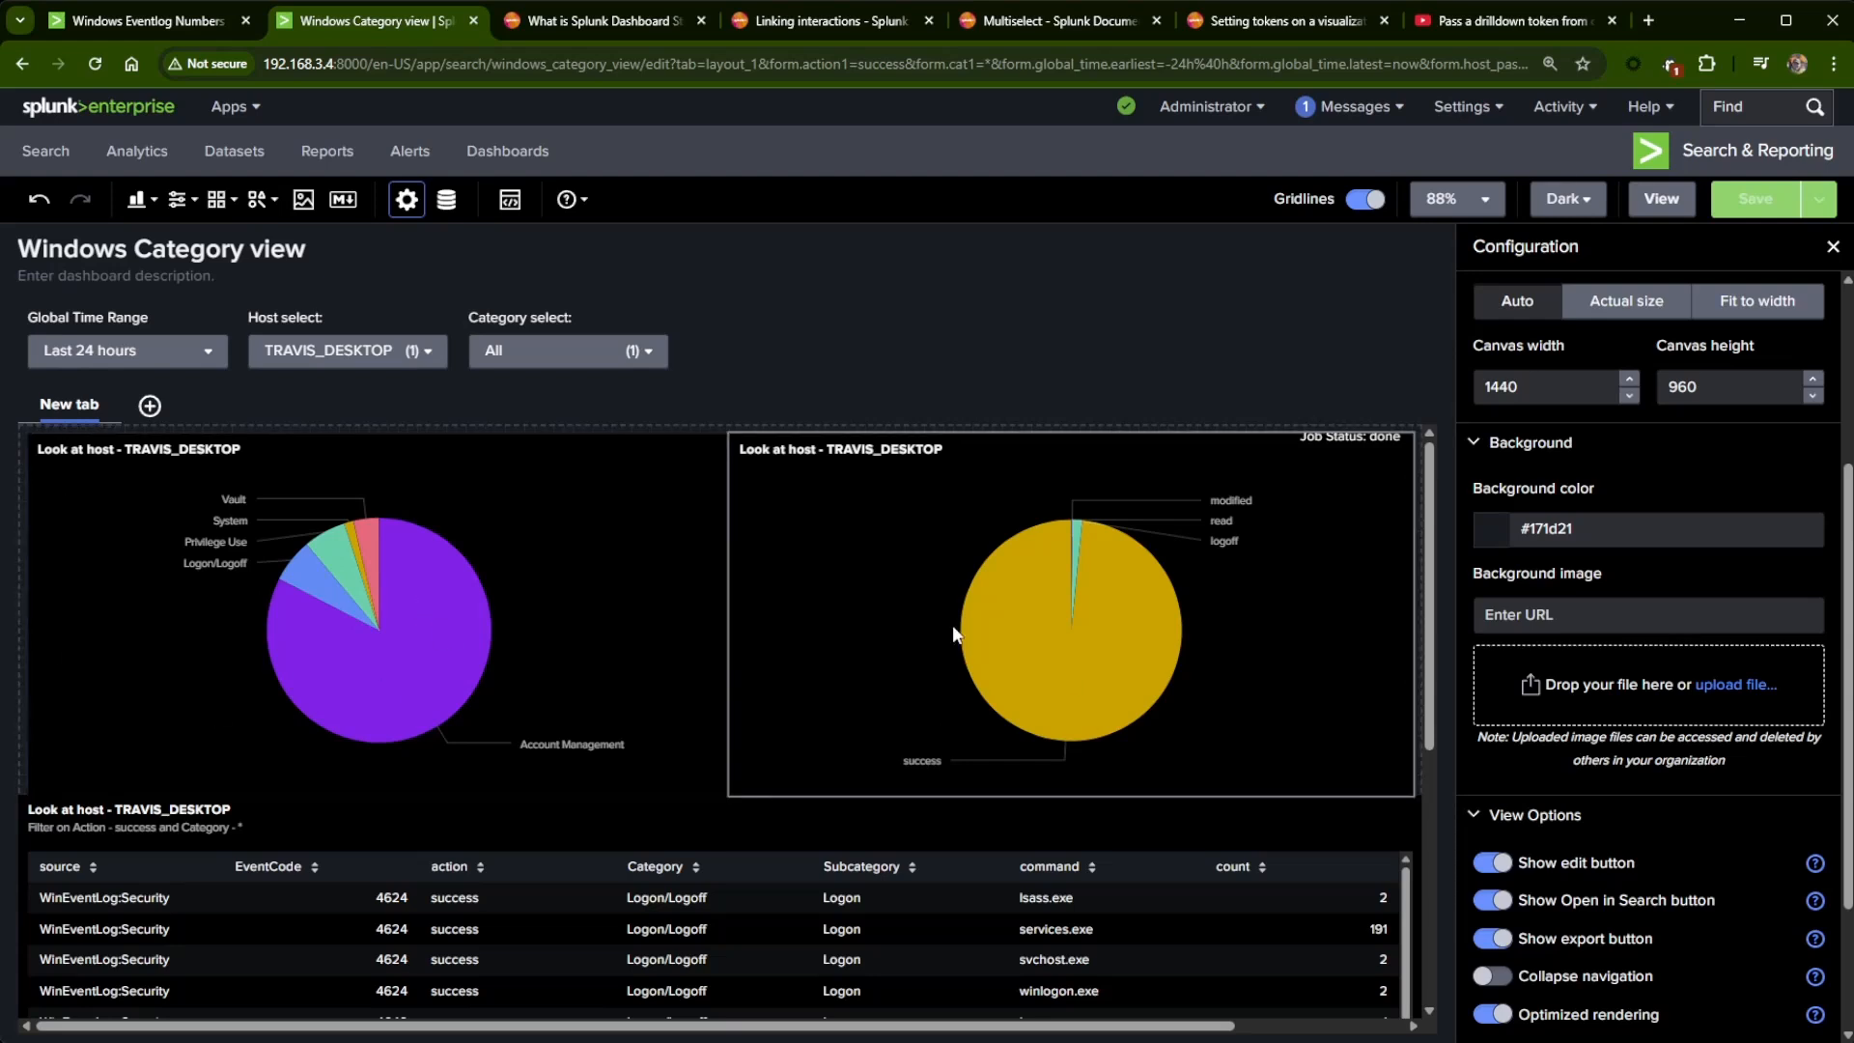
- Add a text input to the dashboard with token name action1 and title "Action Input:"
mouse_move(908, 535)
left_click(178, 199)
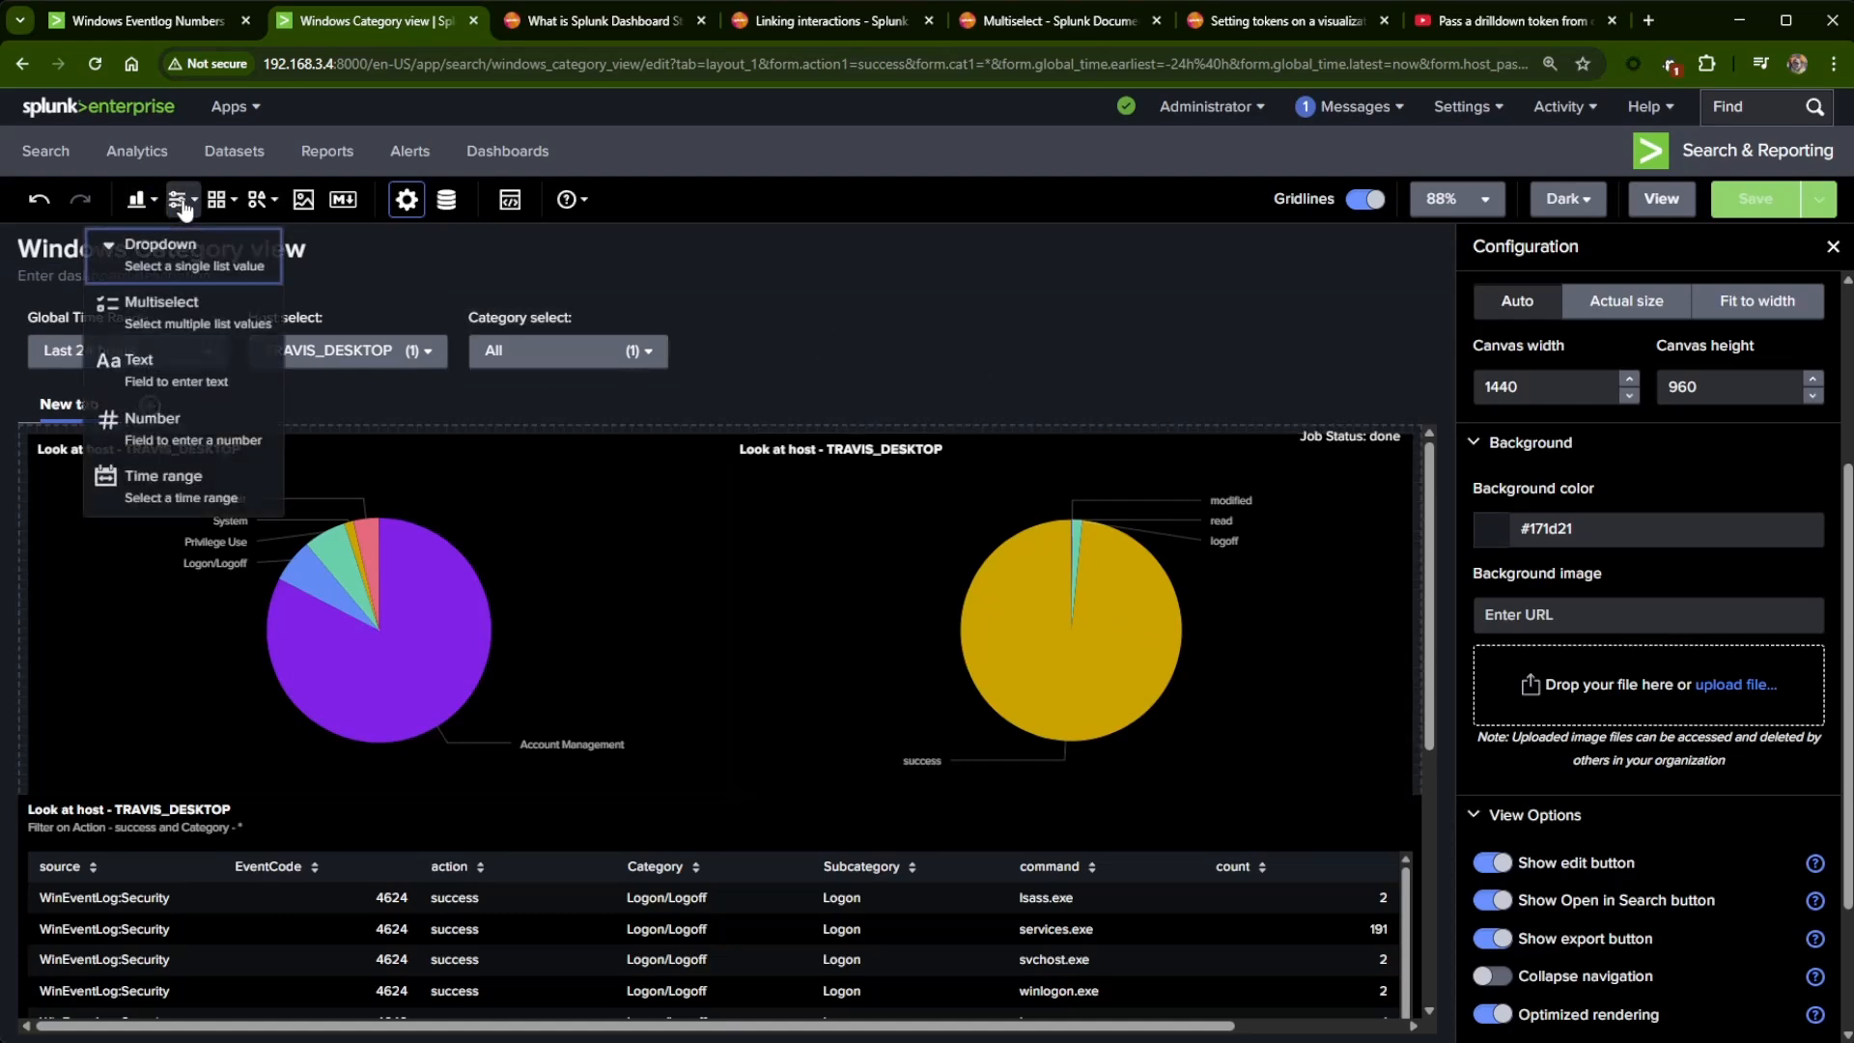
left_click(162, 379)
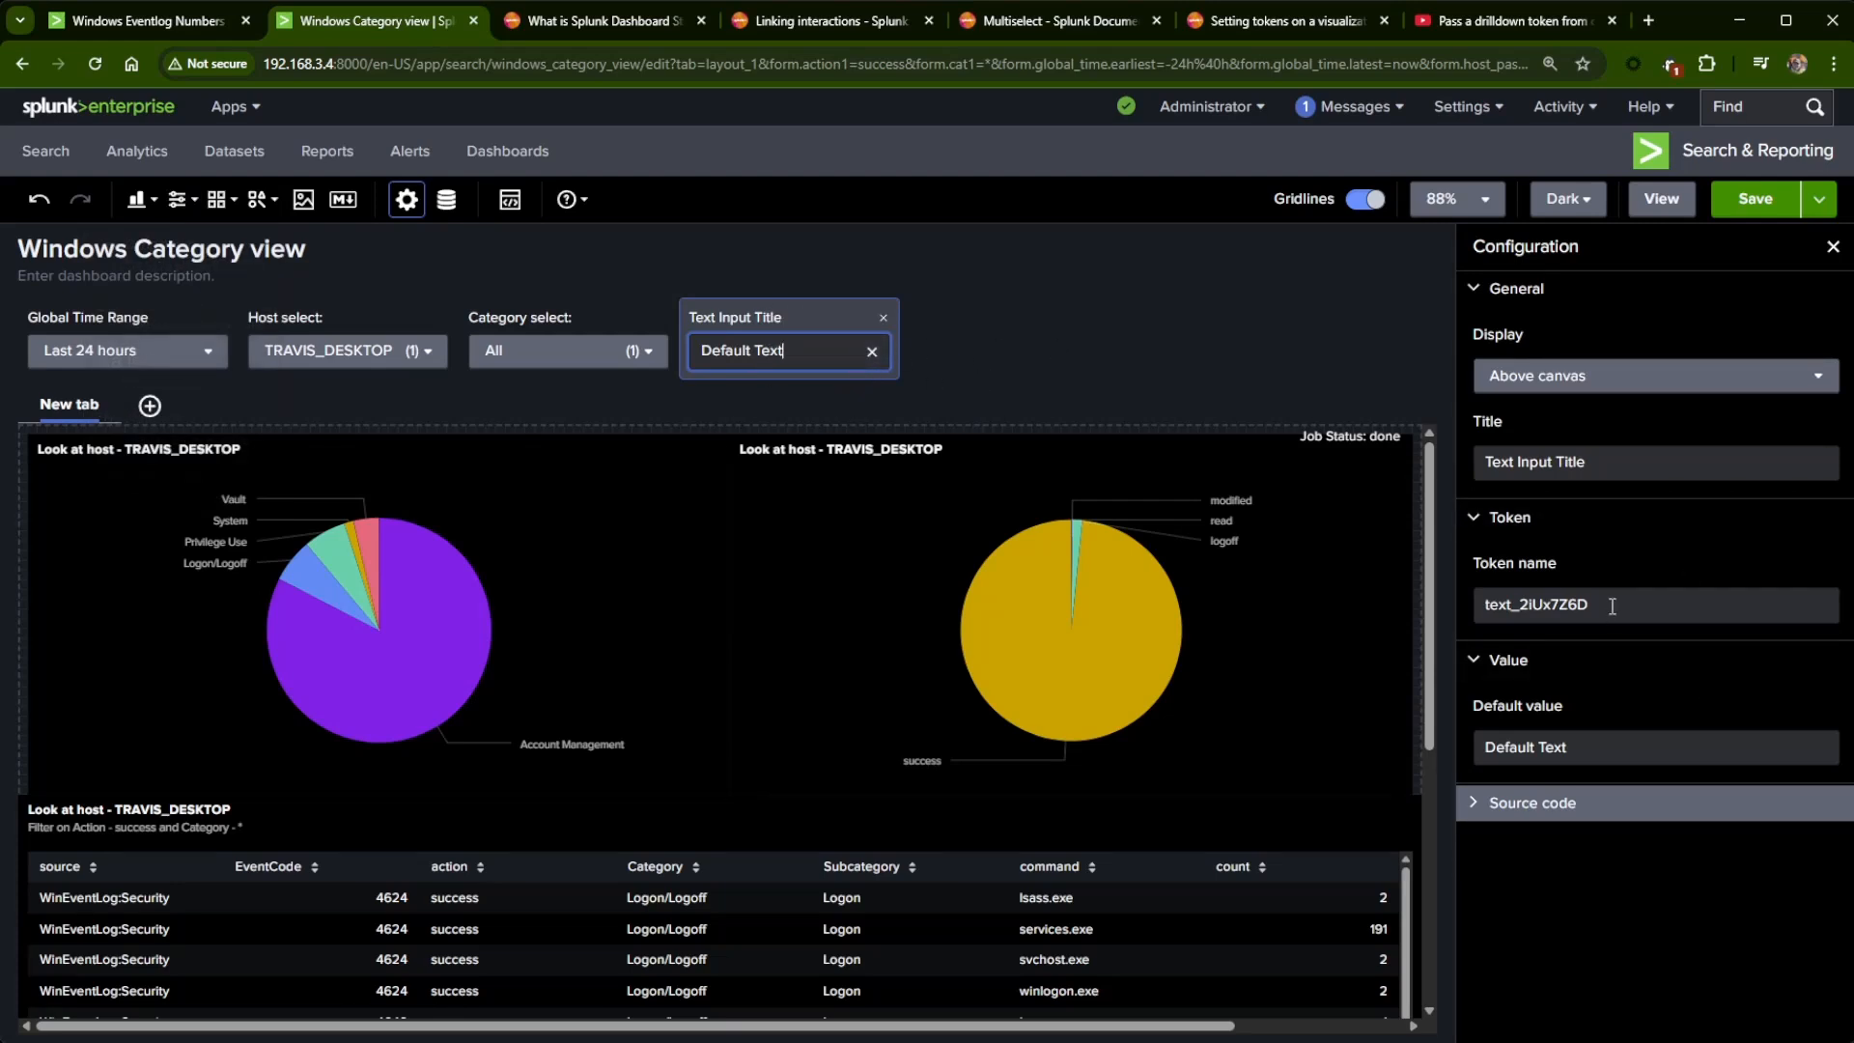
left_click_drag(1605, 604, 1465, 615)
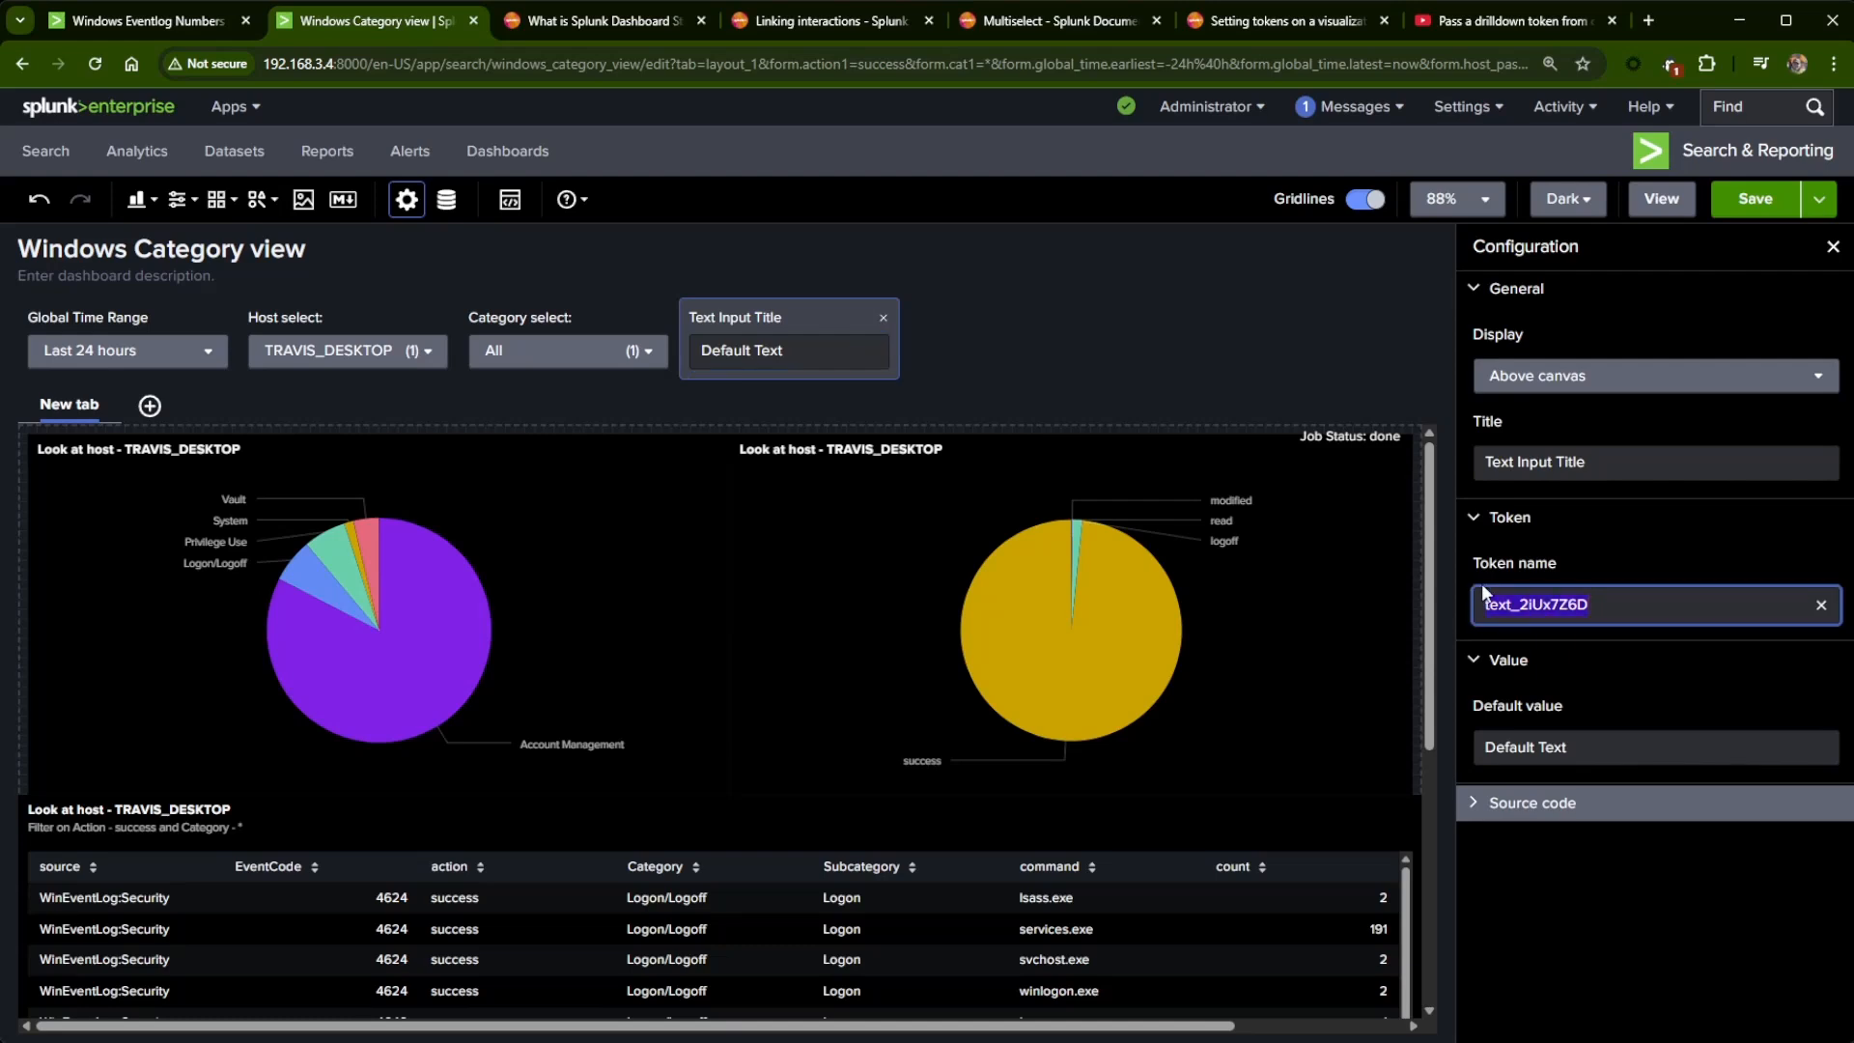
type("action1")
left_click_drag(1602, 462, 1433, 449)
type("Act")
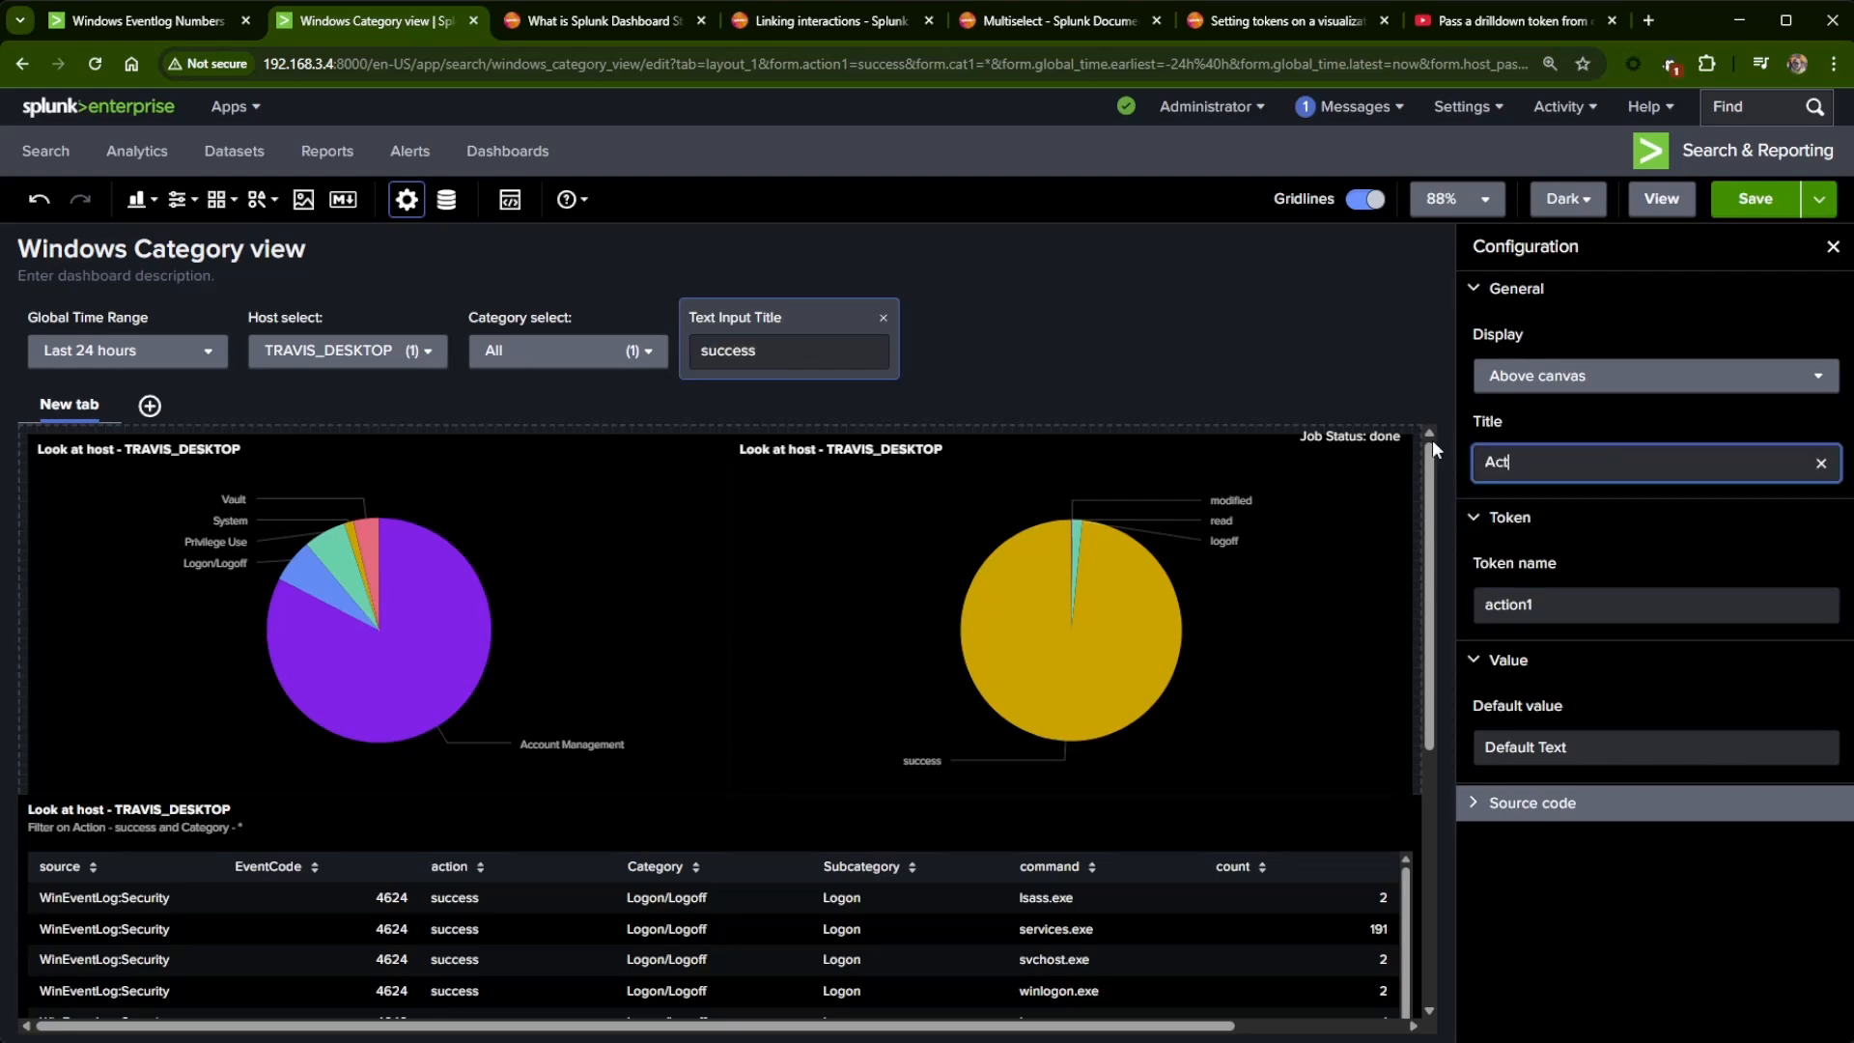
type("ion Input")
left_click(985, 328)
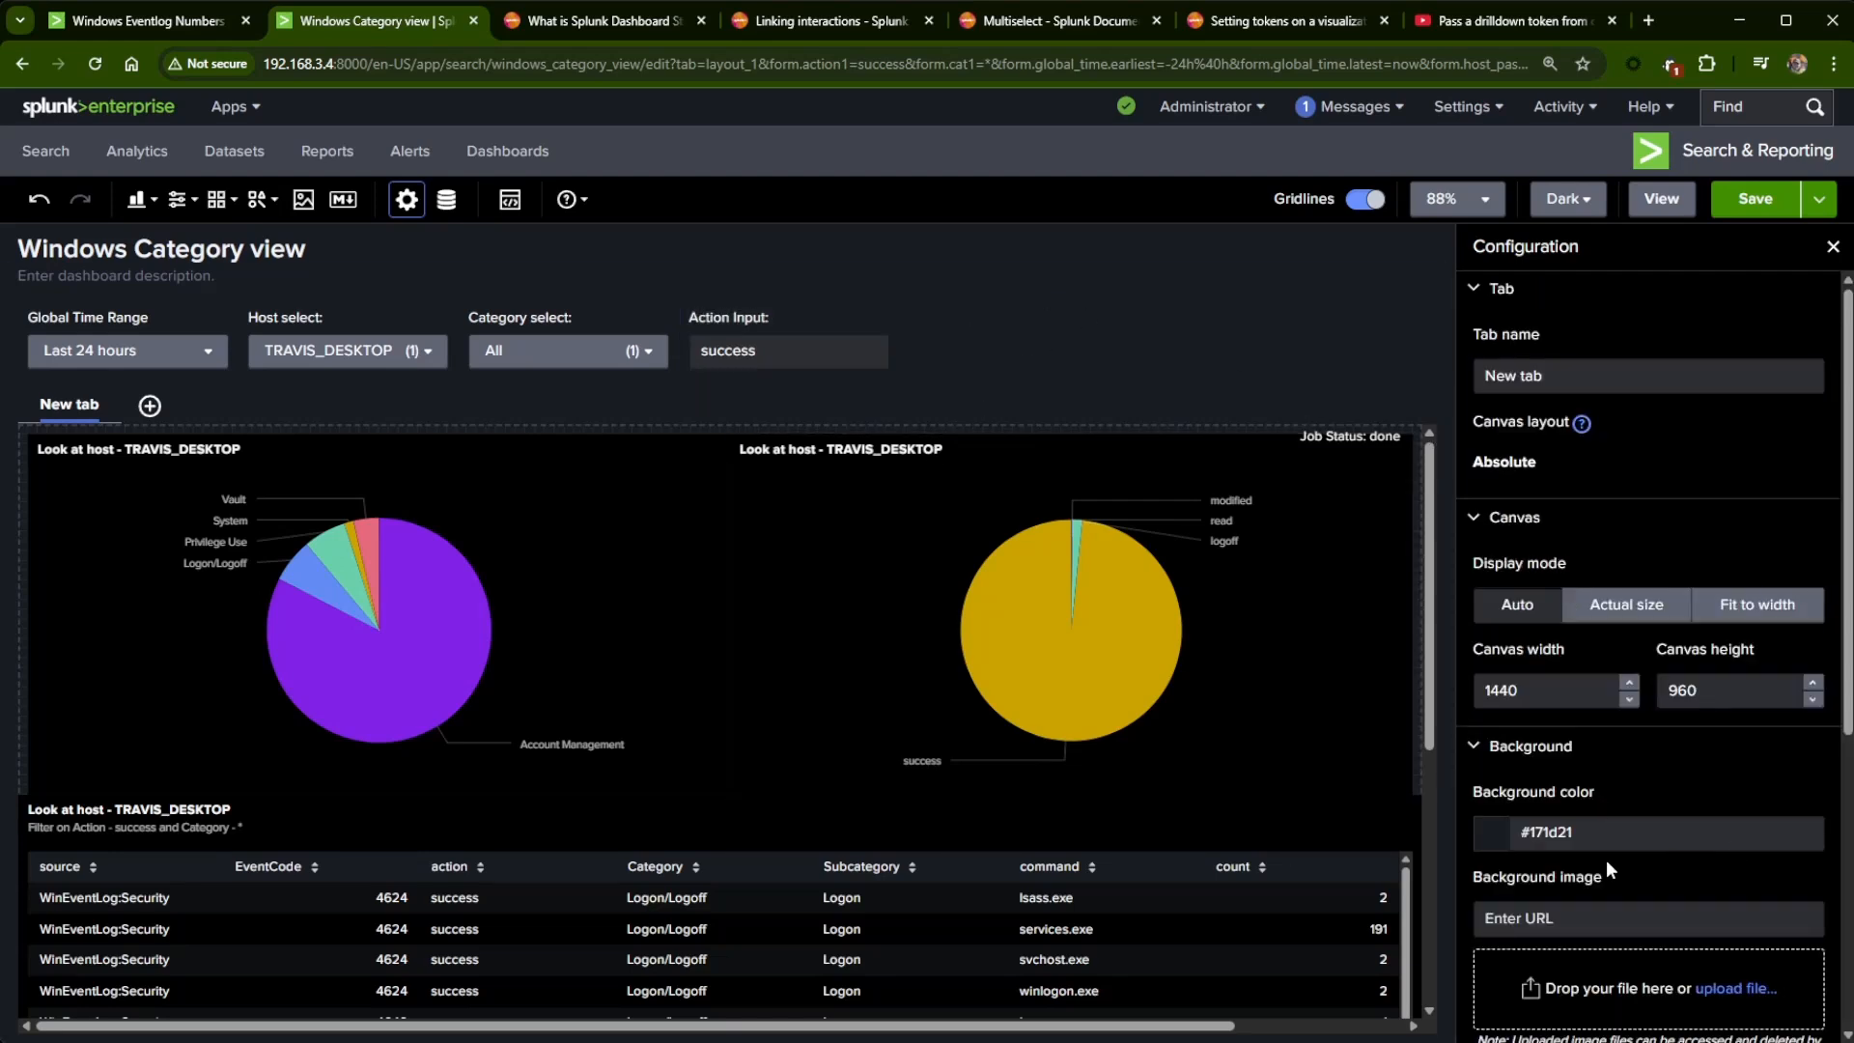
- Save the dashboard with the Action Input value left as success and switch it to view mode
left_click(777, 360)
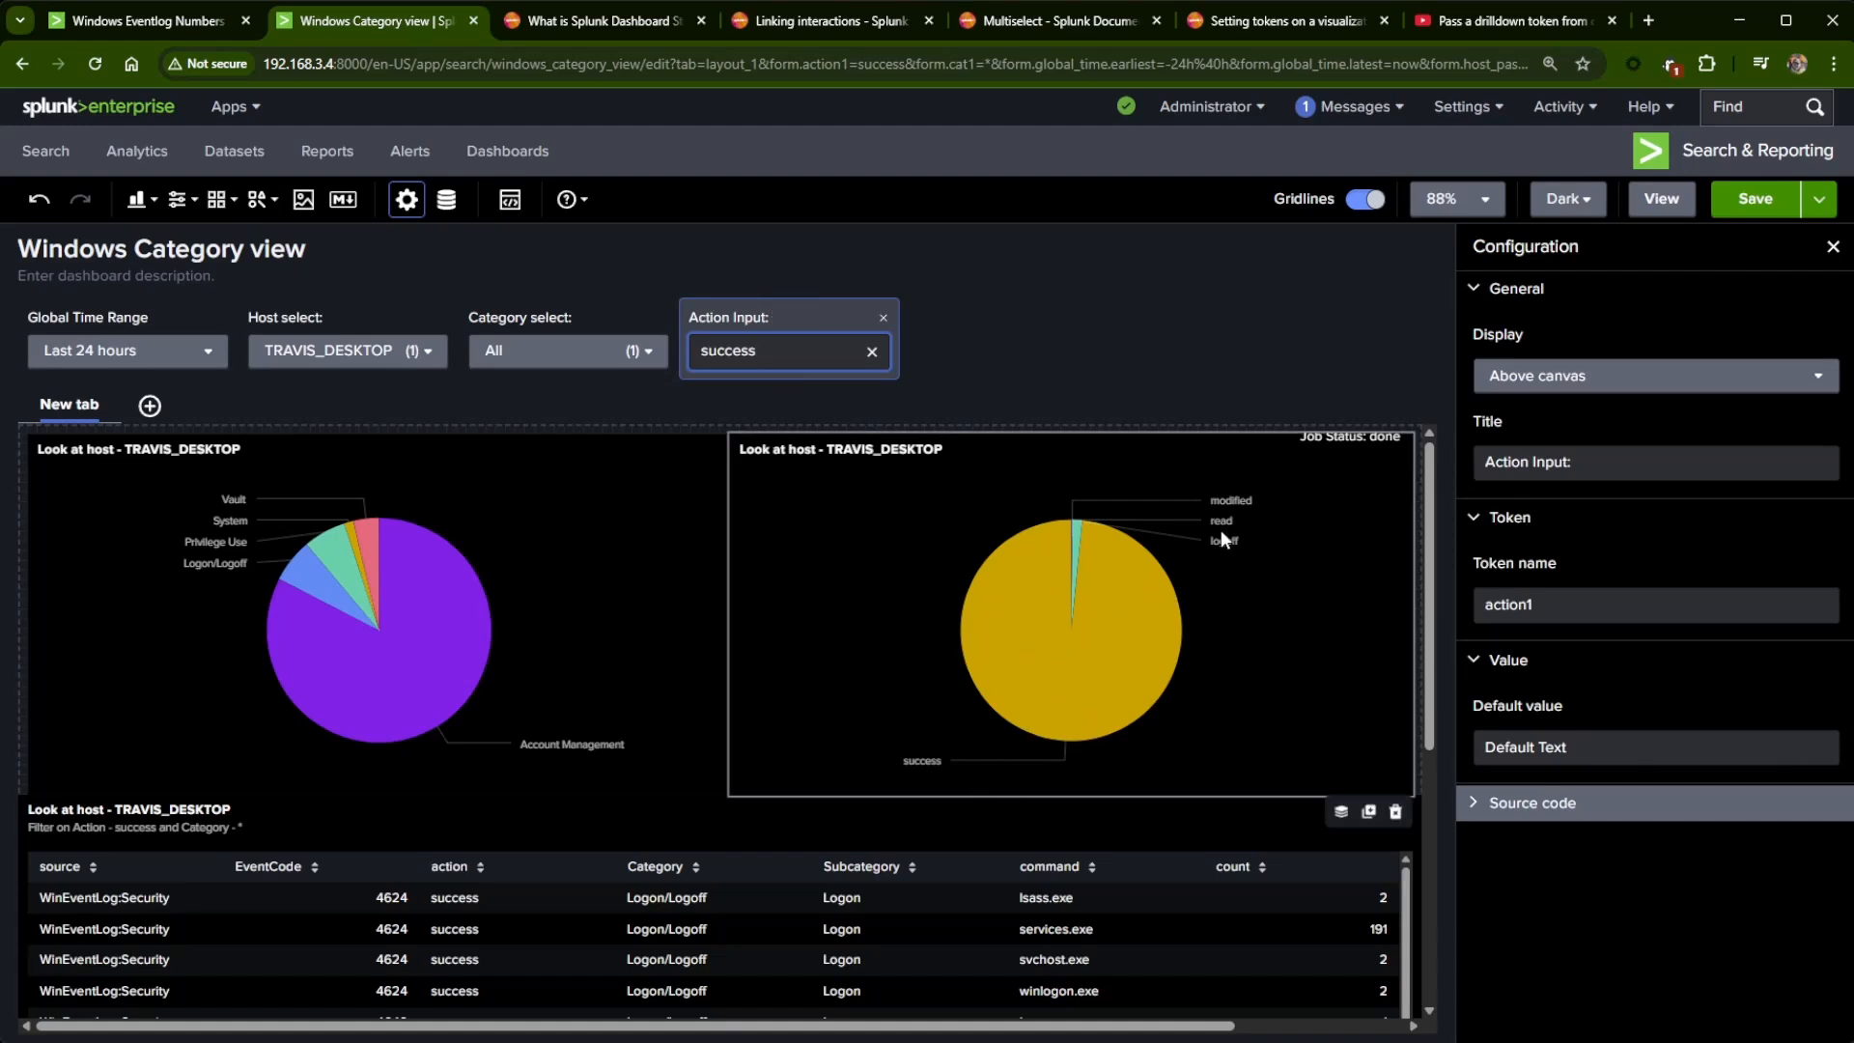
left_click(975, 404)
left_click(829, 355)
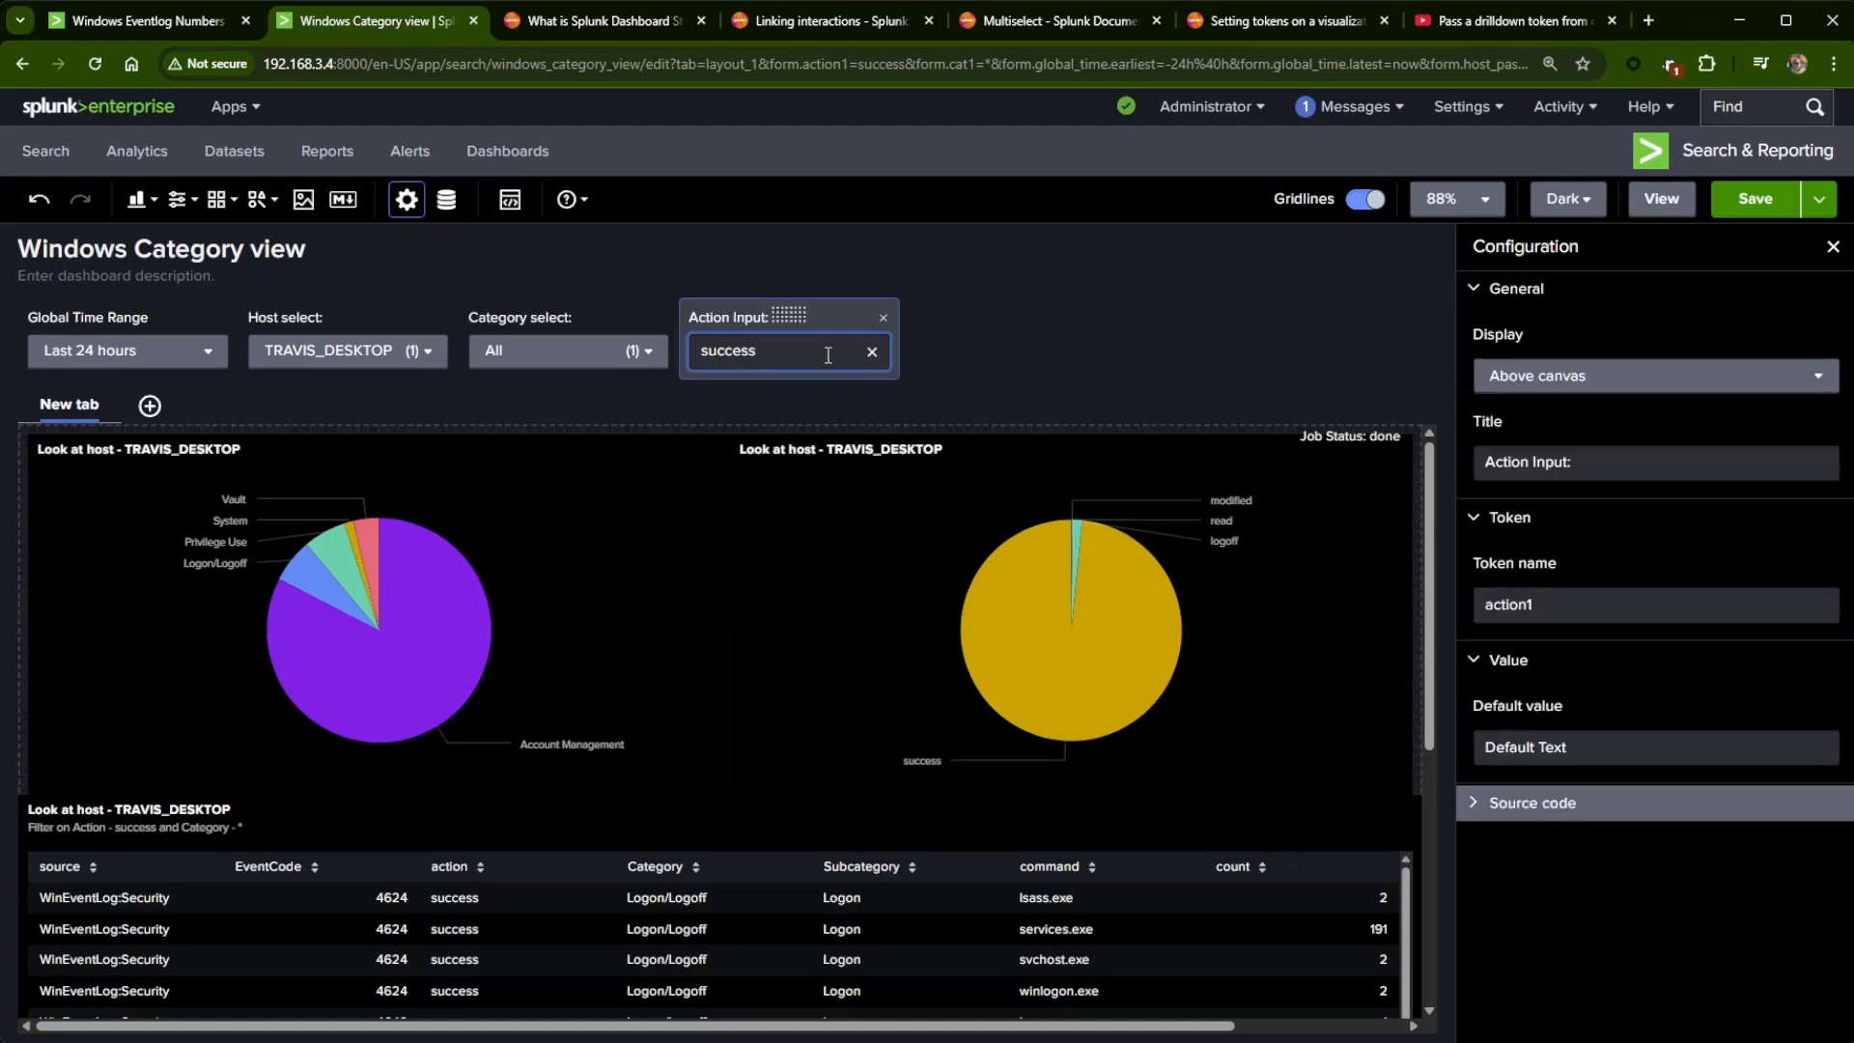
left_click(1755, 198)
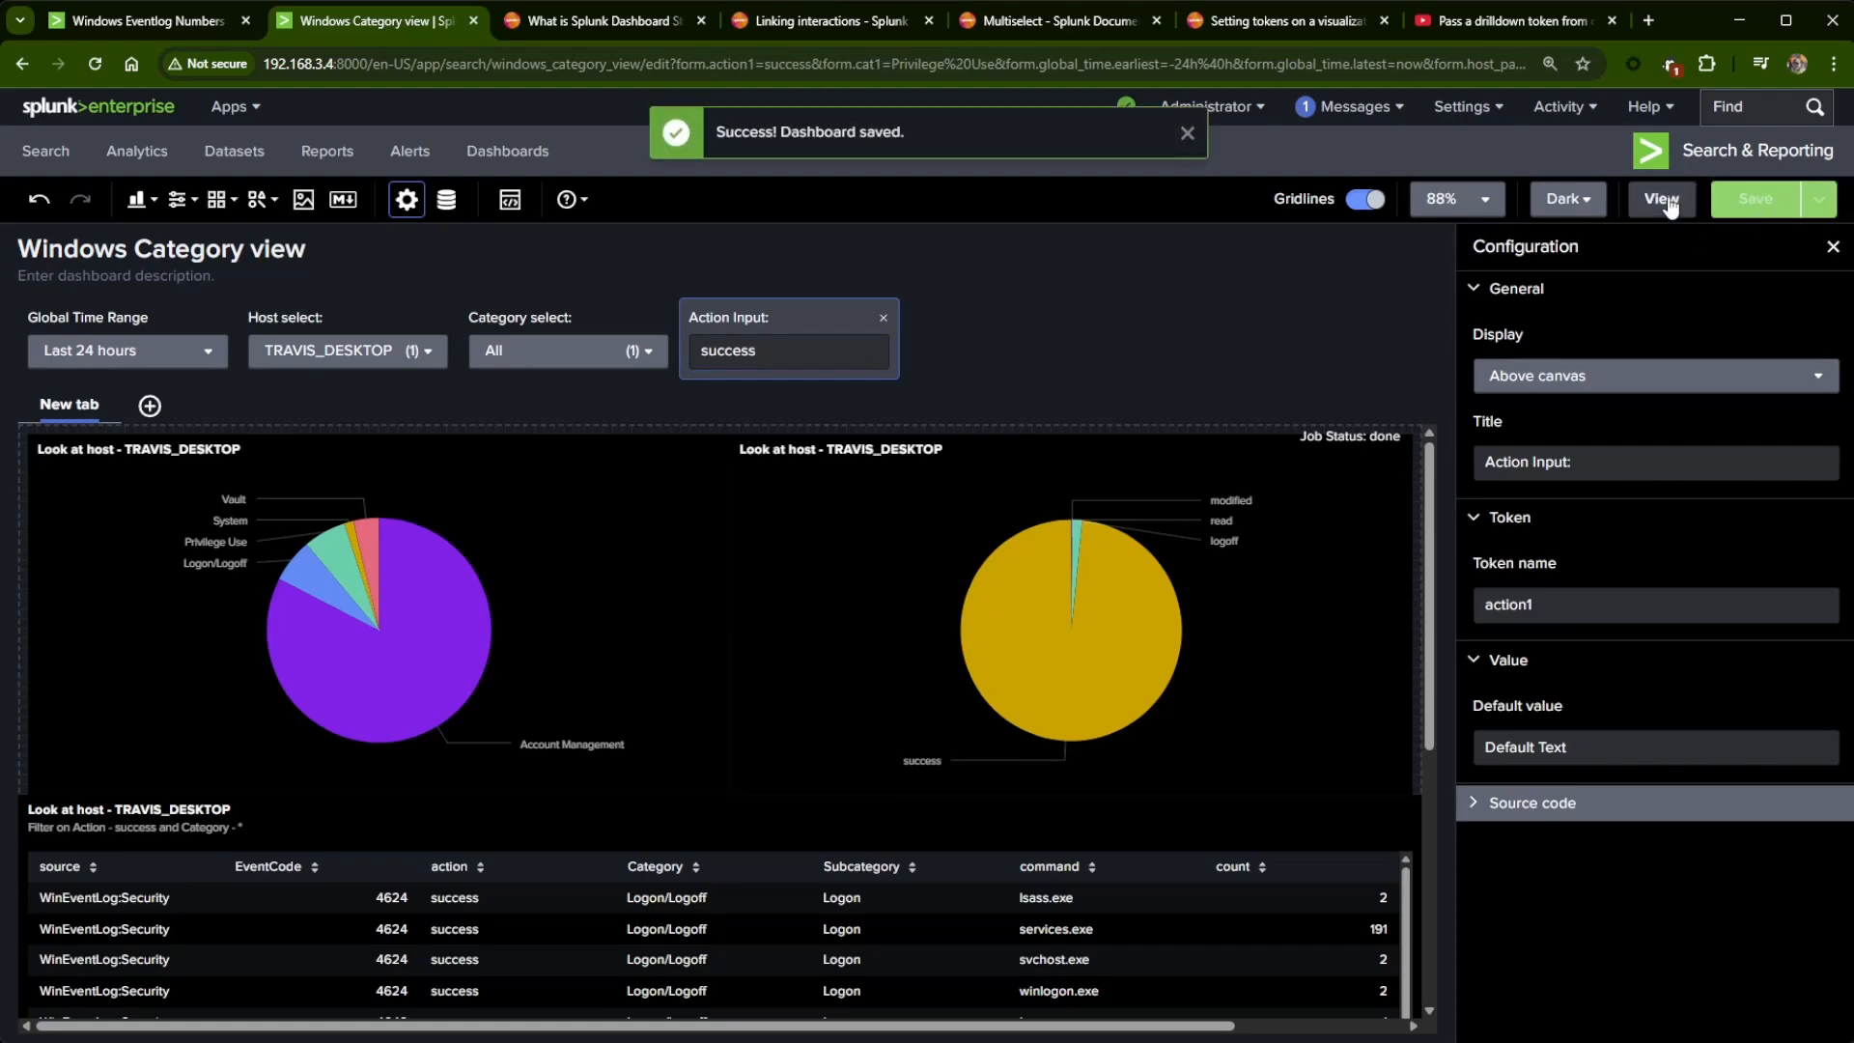
left_click(1663, 199)
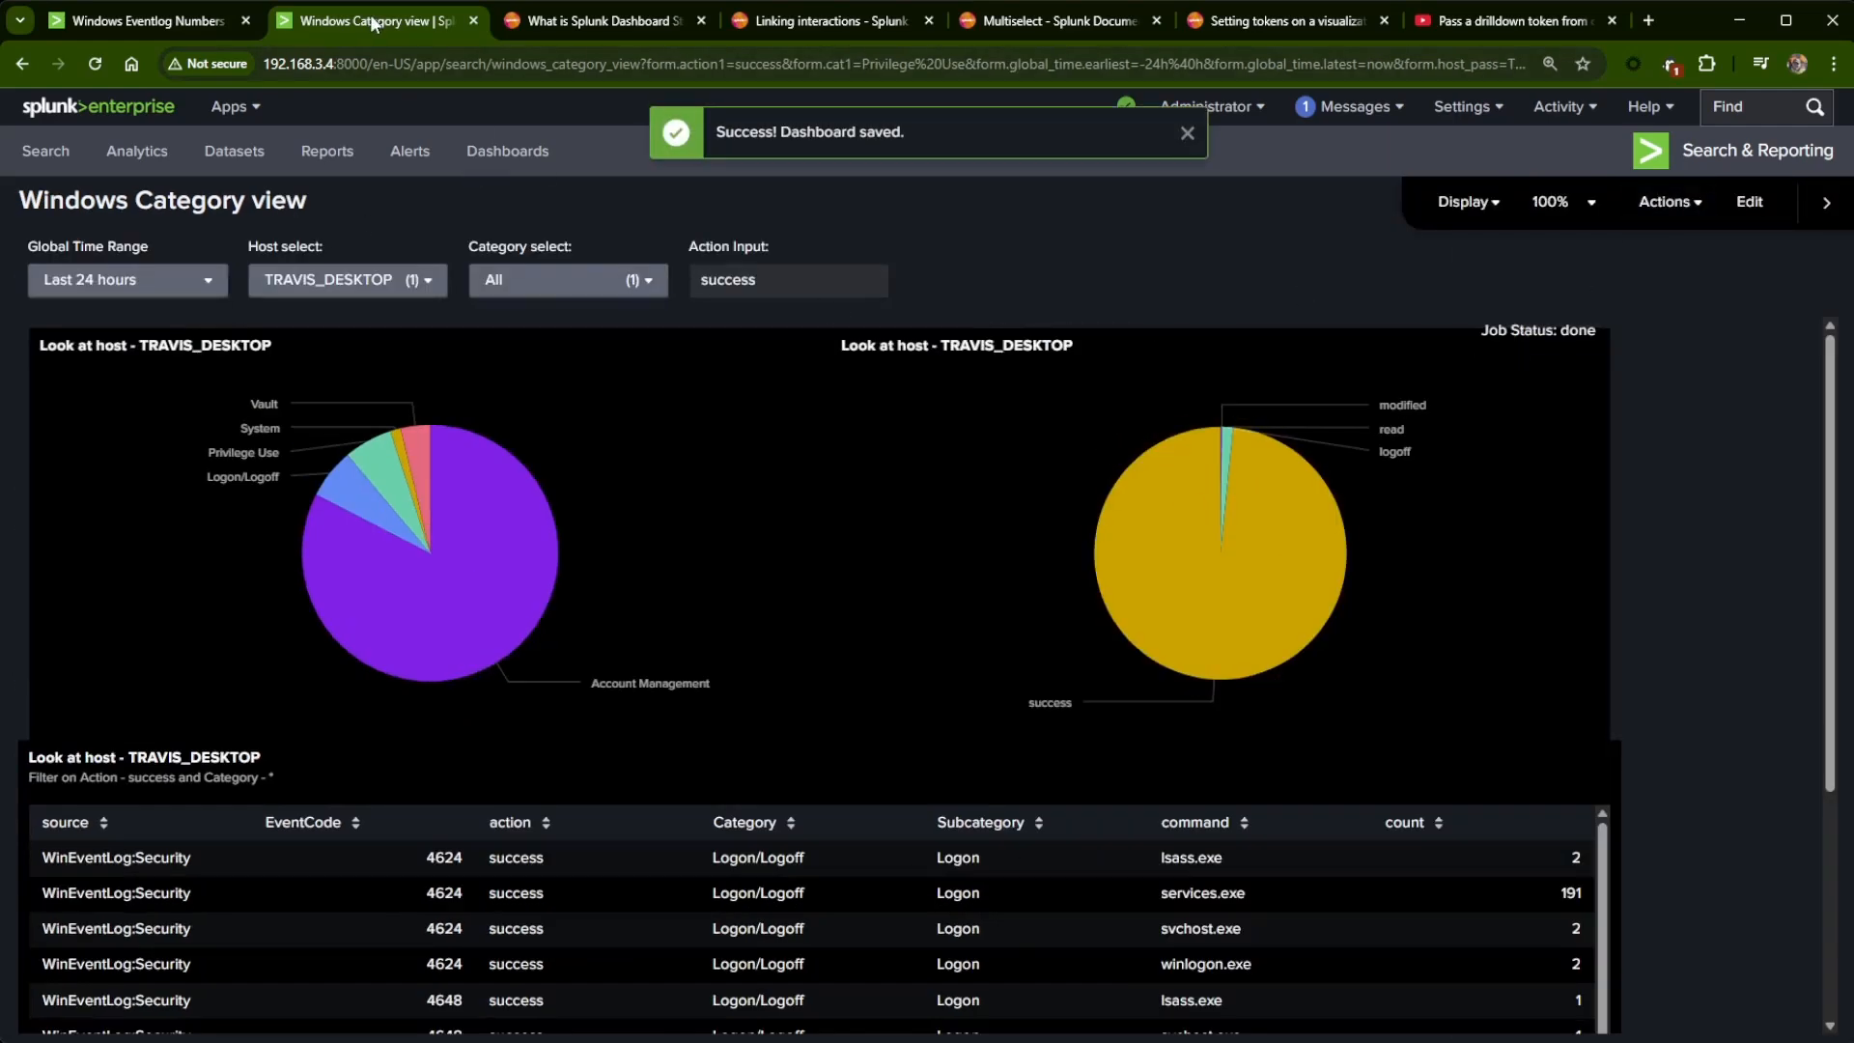
- Close the Category view, reopen it by drilling down on juju-desktop in Windows Eventlog Numbers, and check the Category select options
left_click(474, 20)
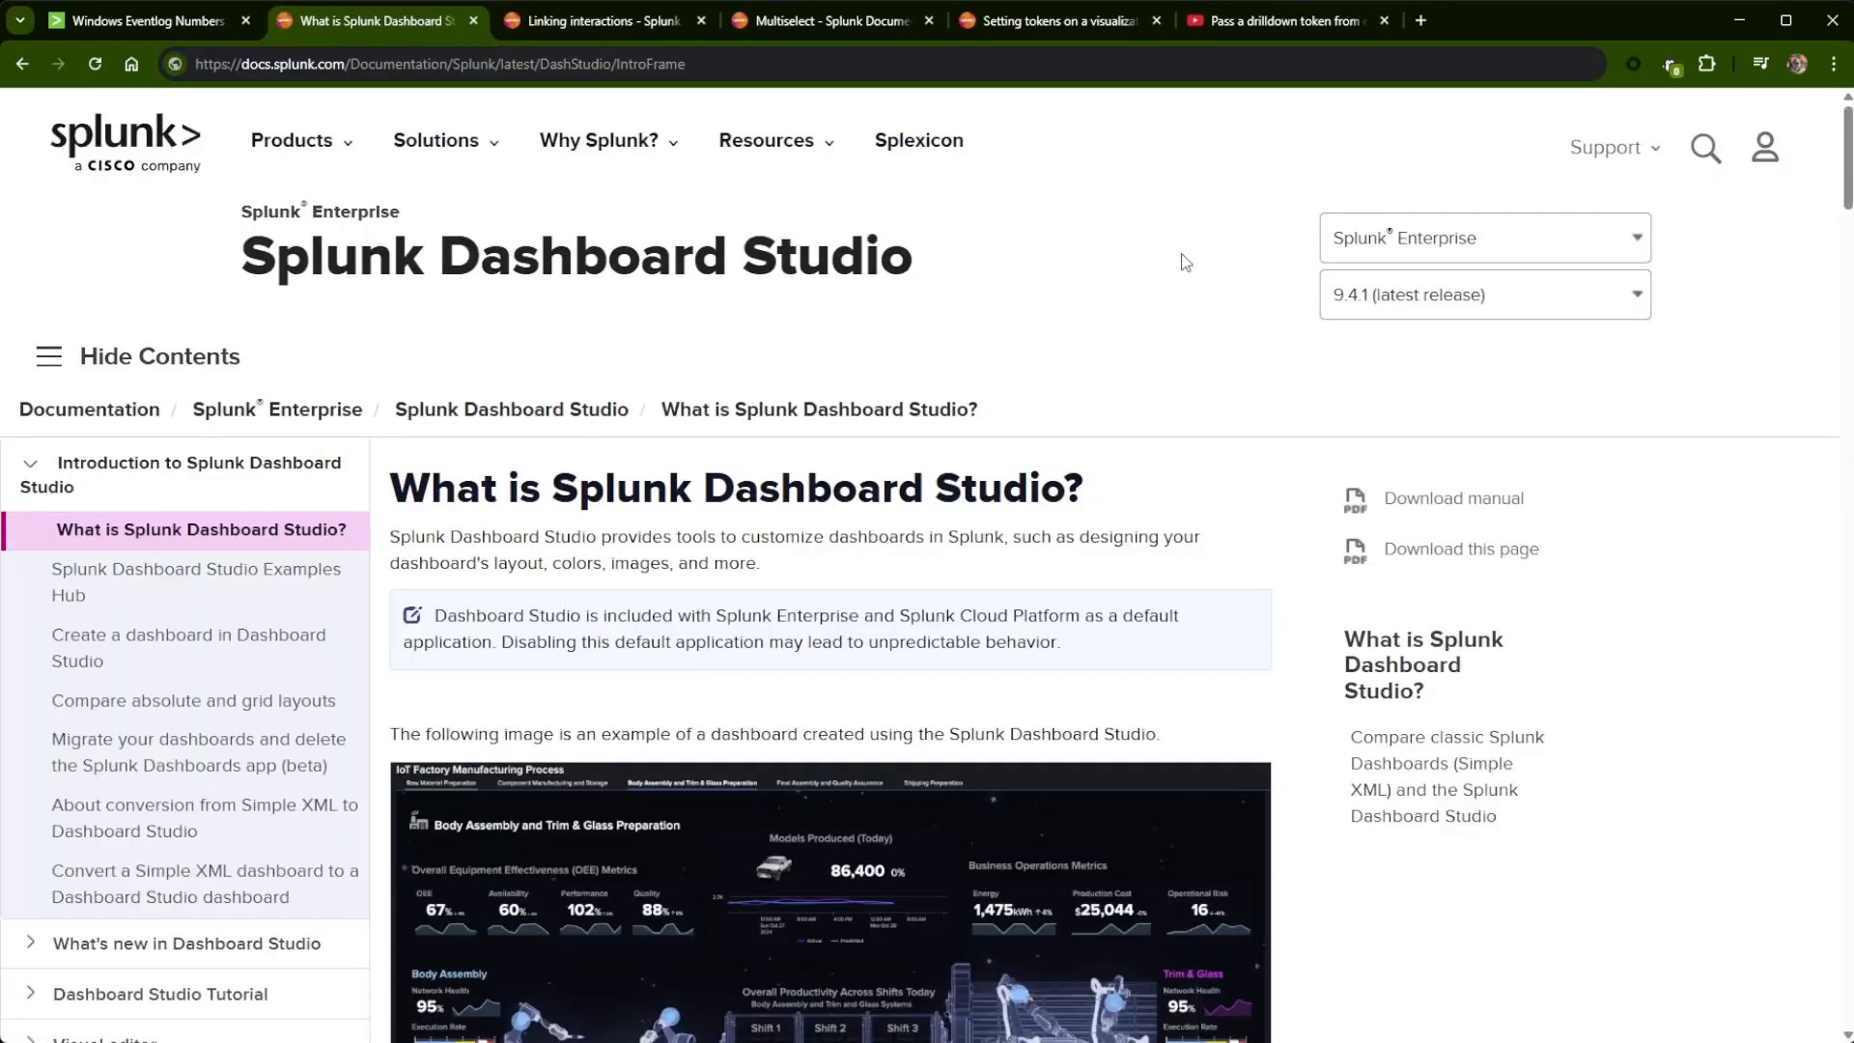
left_click(179, 21)
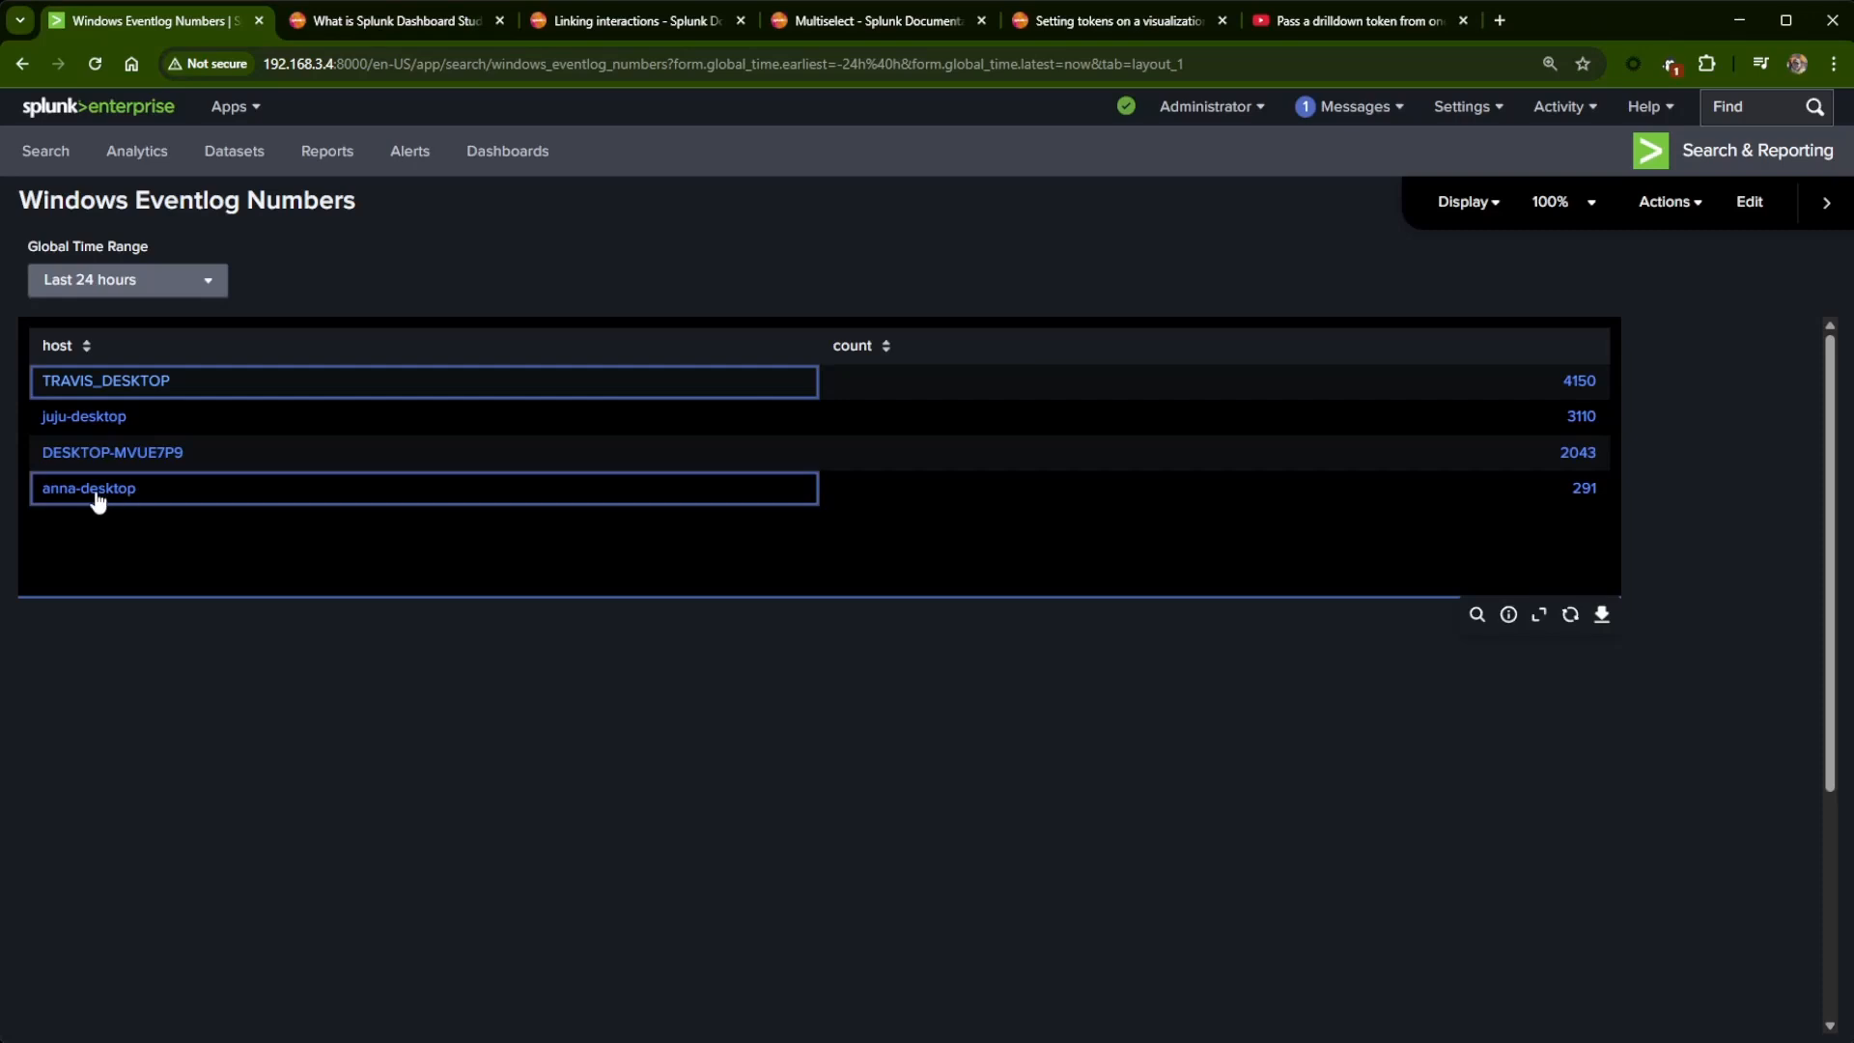
left_click(96, 417)
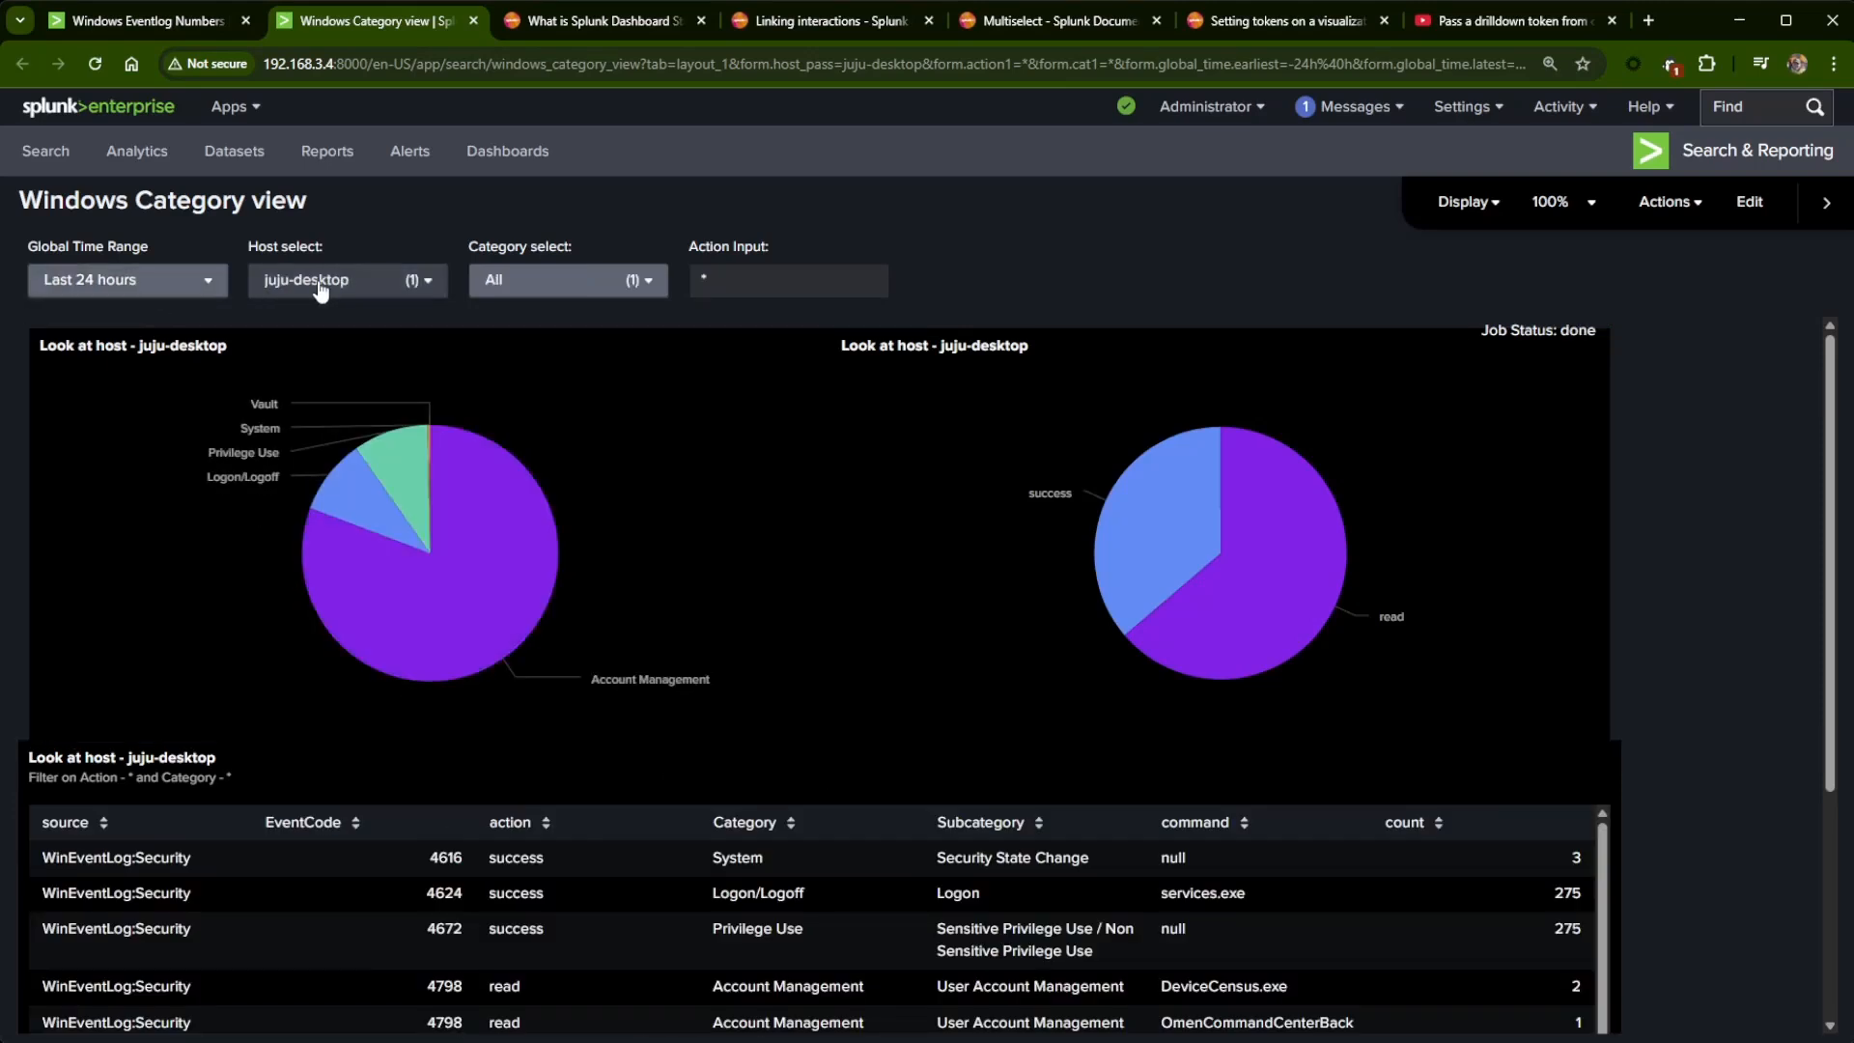
left_click(564, 281)
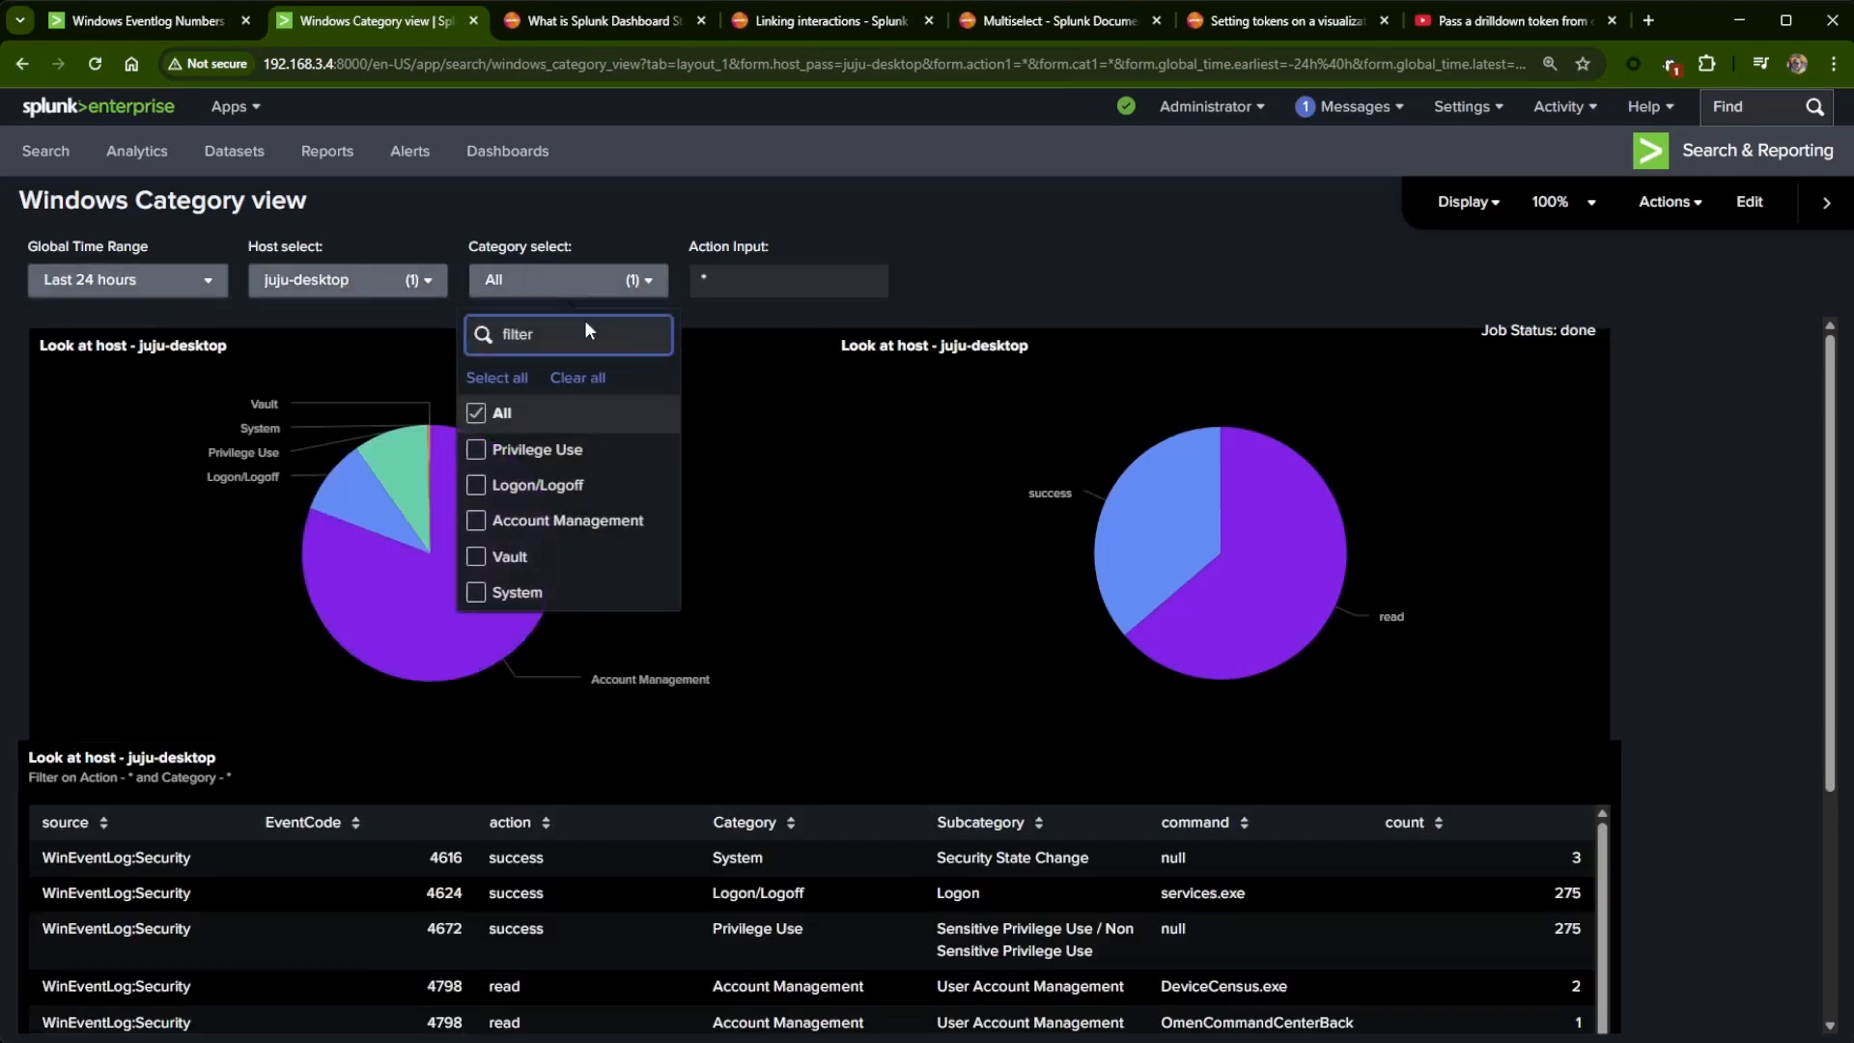
left_click(903, 321)
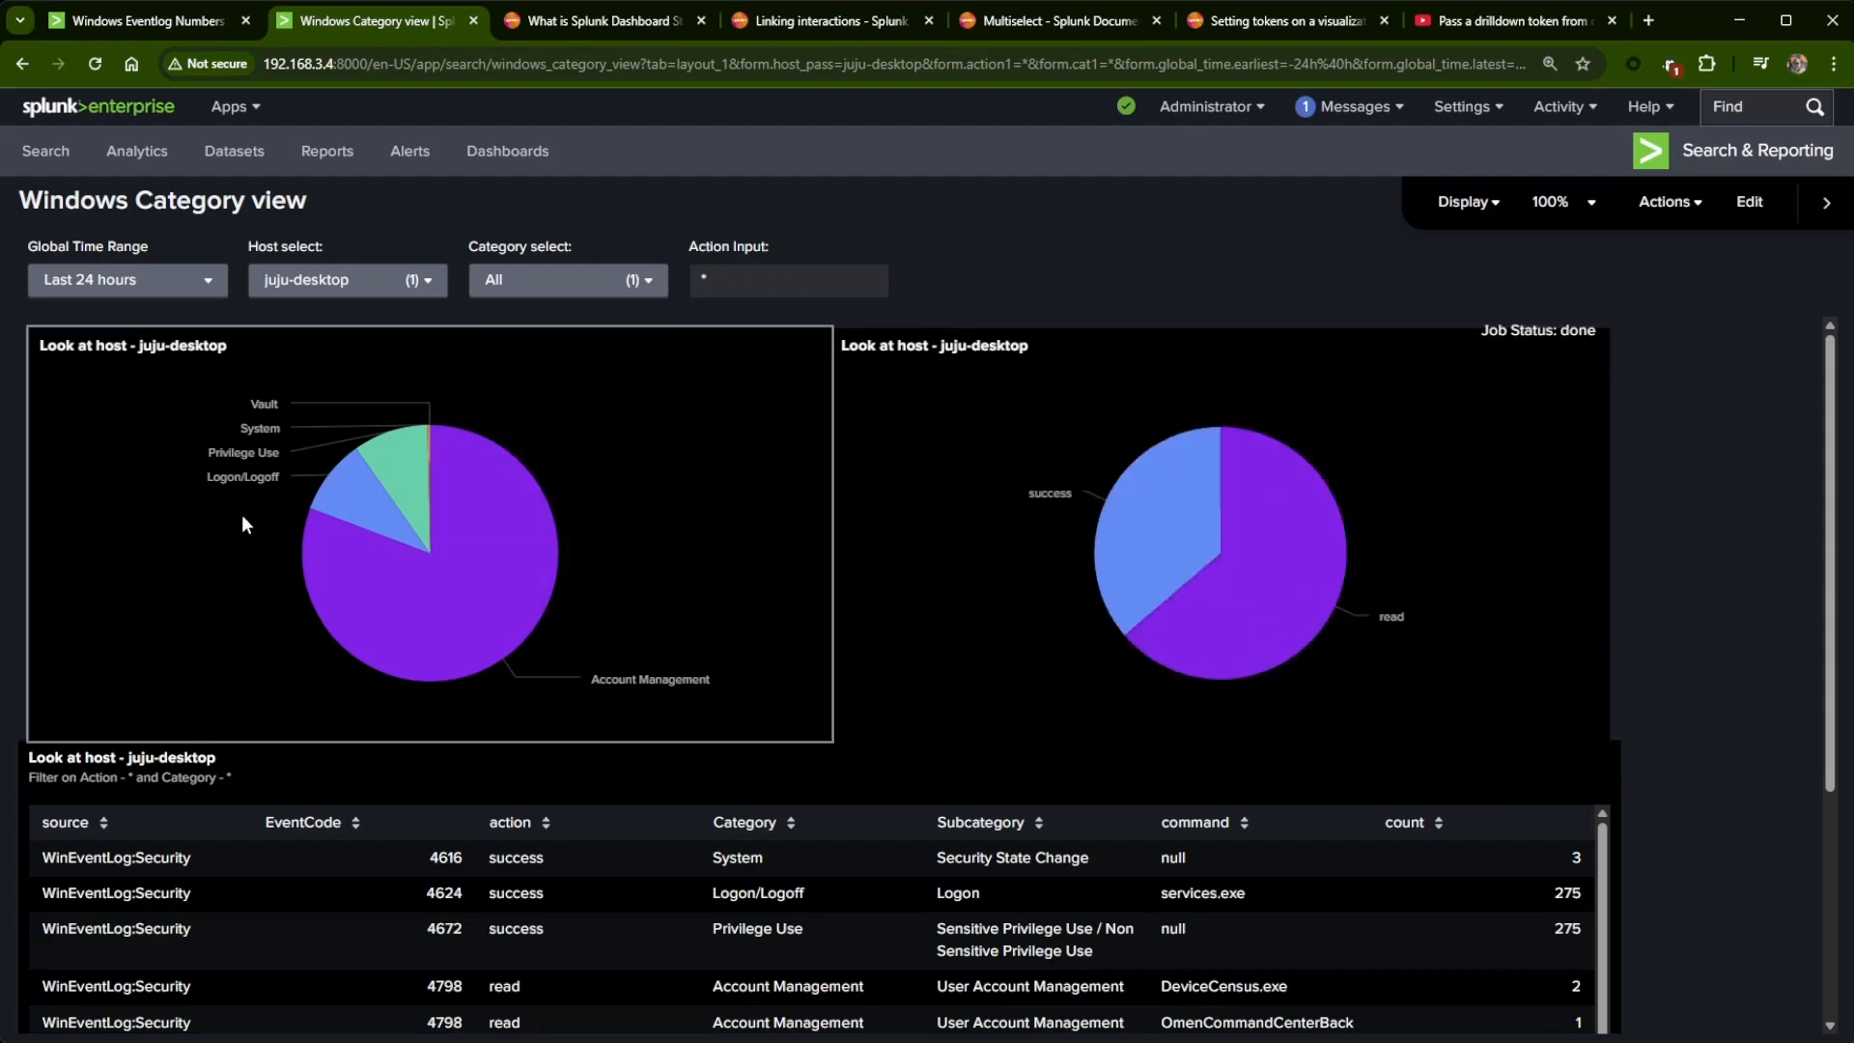
- Filter the dashboard on the read slice of the action pie chart and examine the filtered event table
left_click(1277, 645)
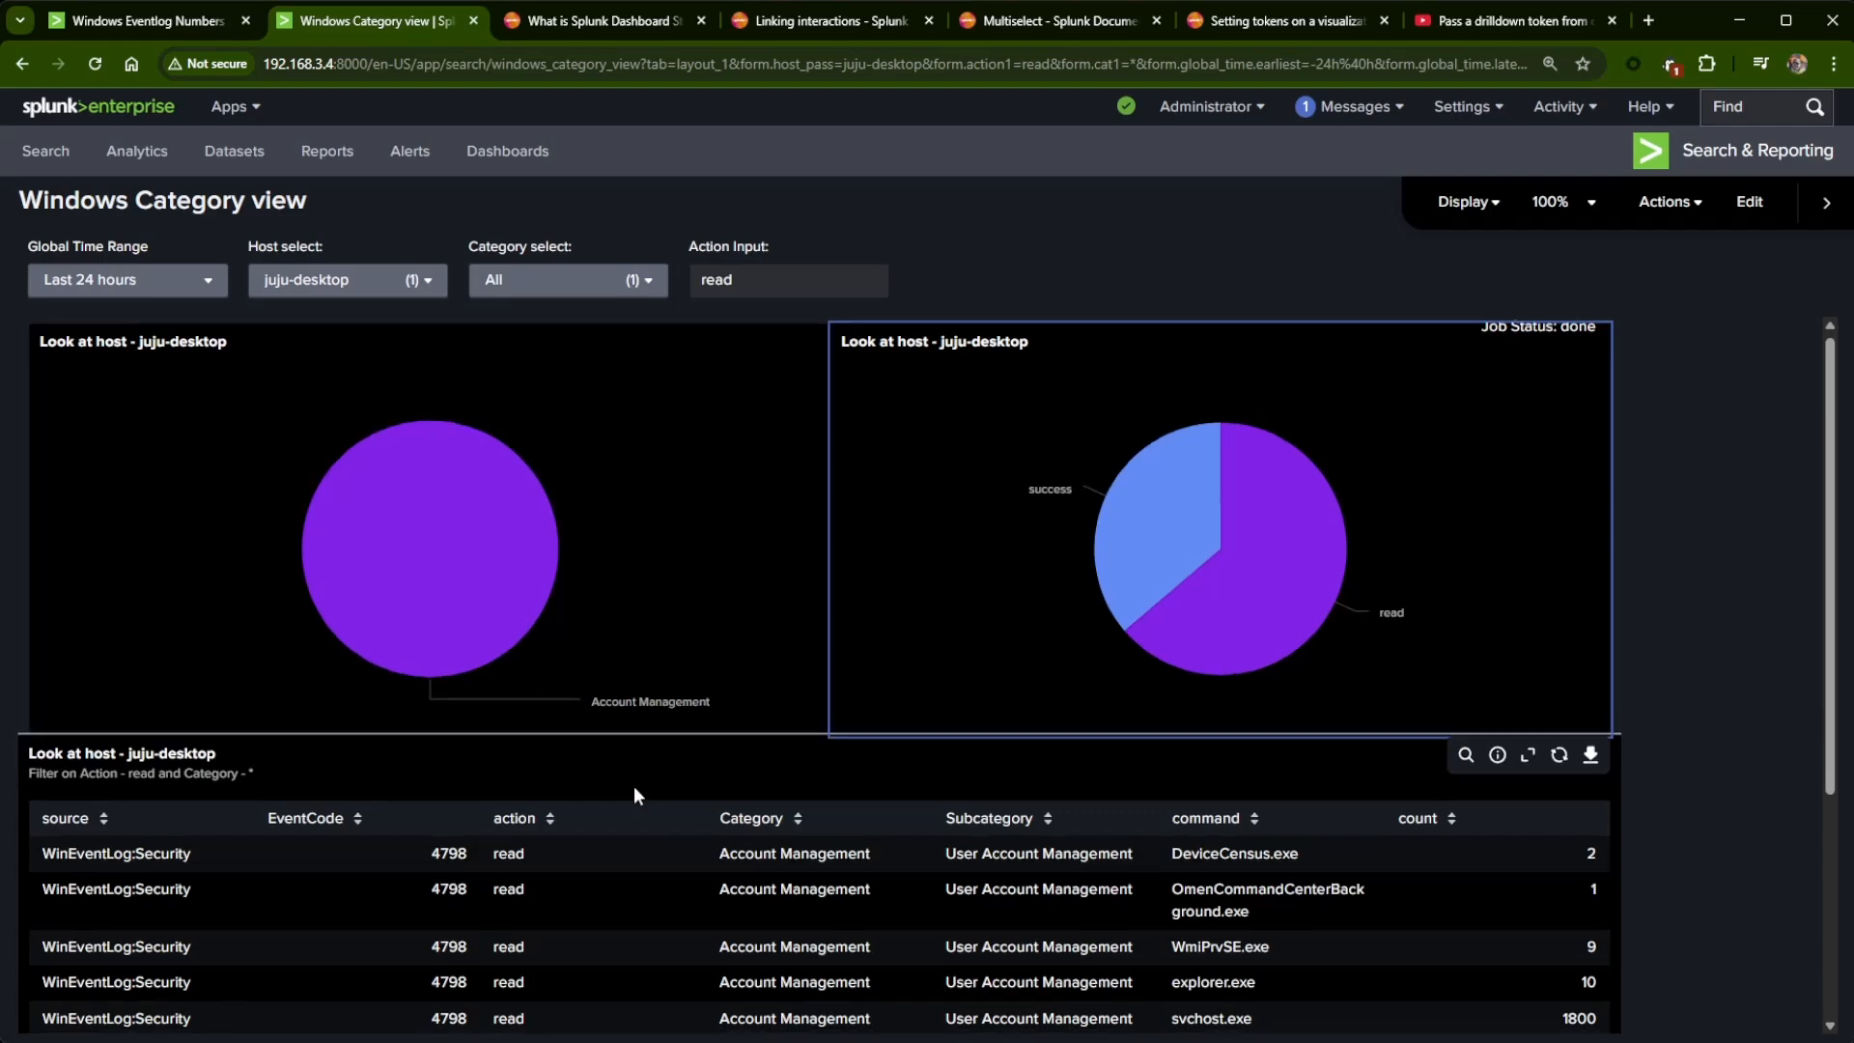
scroll(496, 766, "down", 2)
scroll(734, 883, "up", 2)
scroll(734, 885, "down", 4)
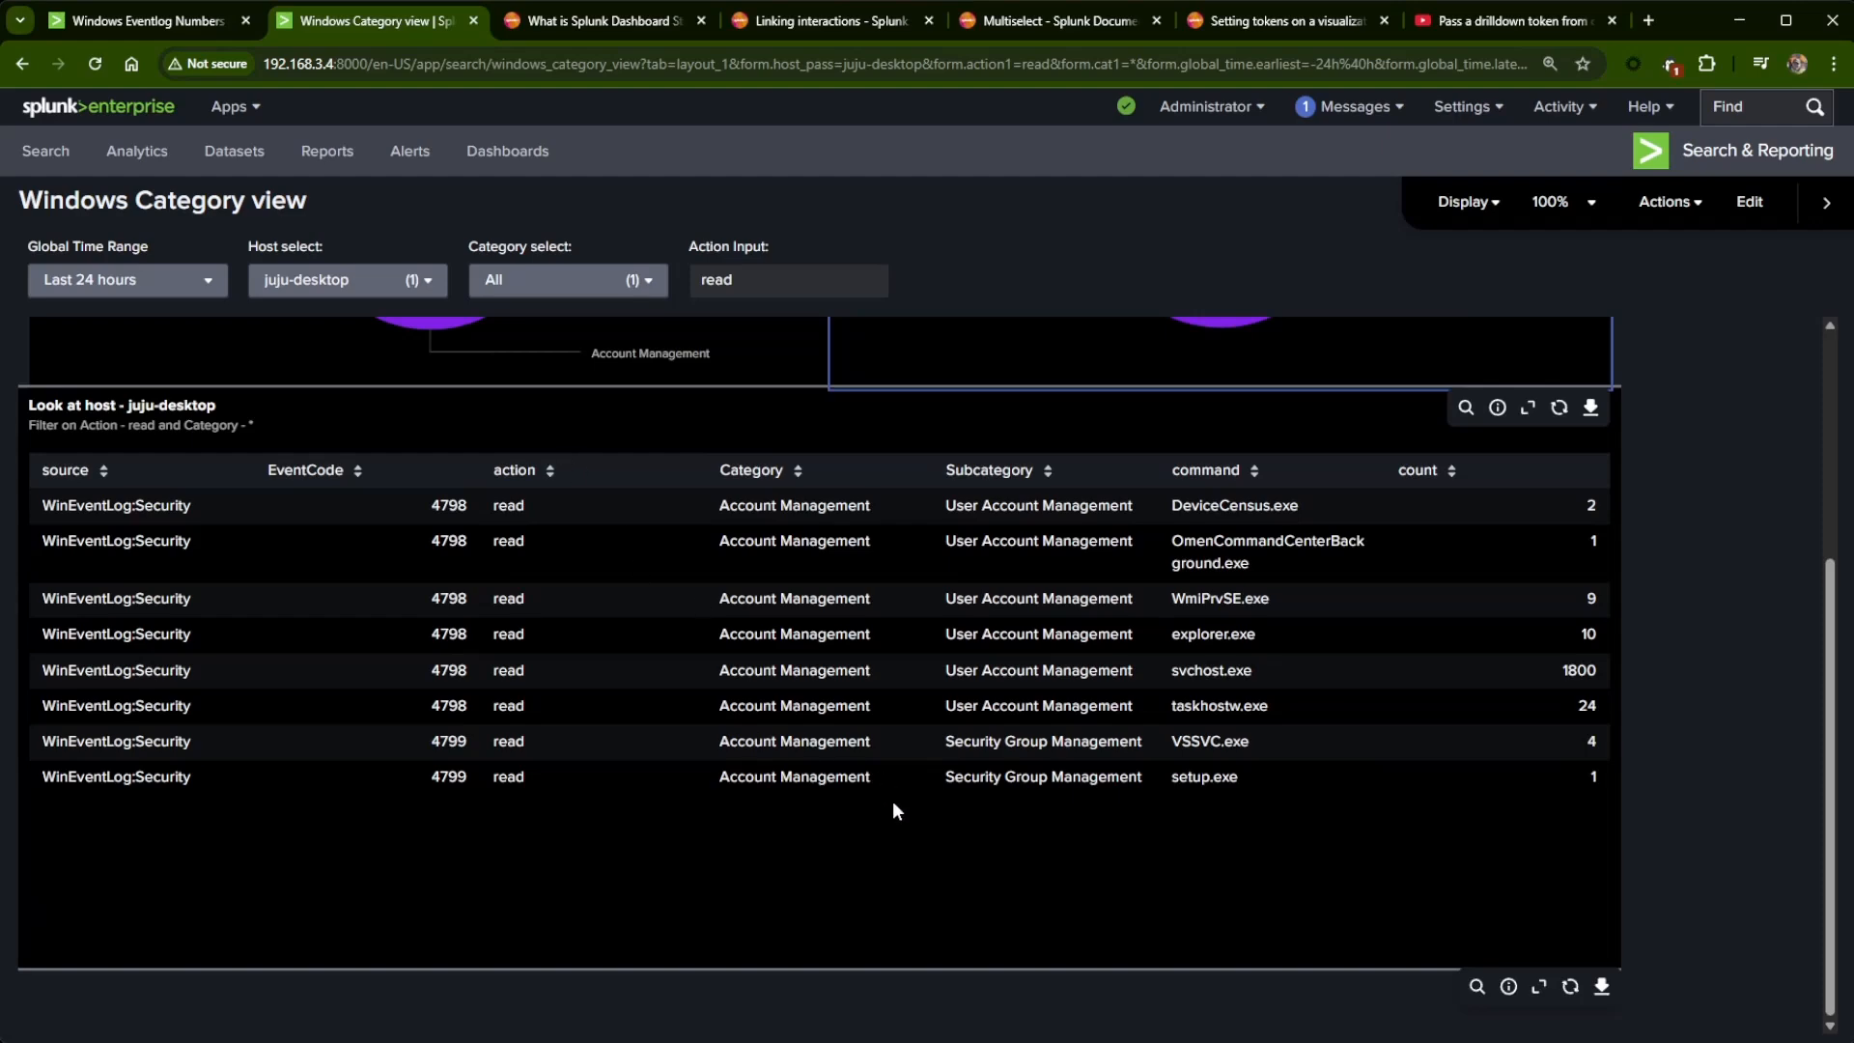
- Test the action pie chart's drilldown by filtering the dashboard on success, read and success again, checking the table below
scroll(1452, 754, "up", 3)
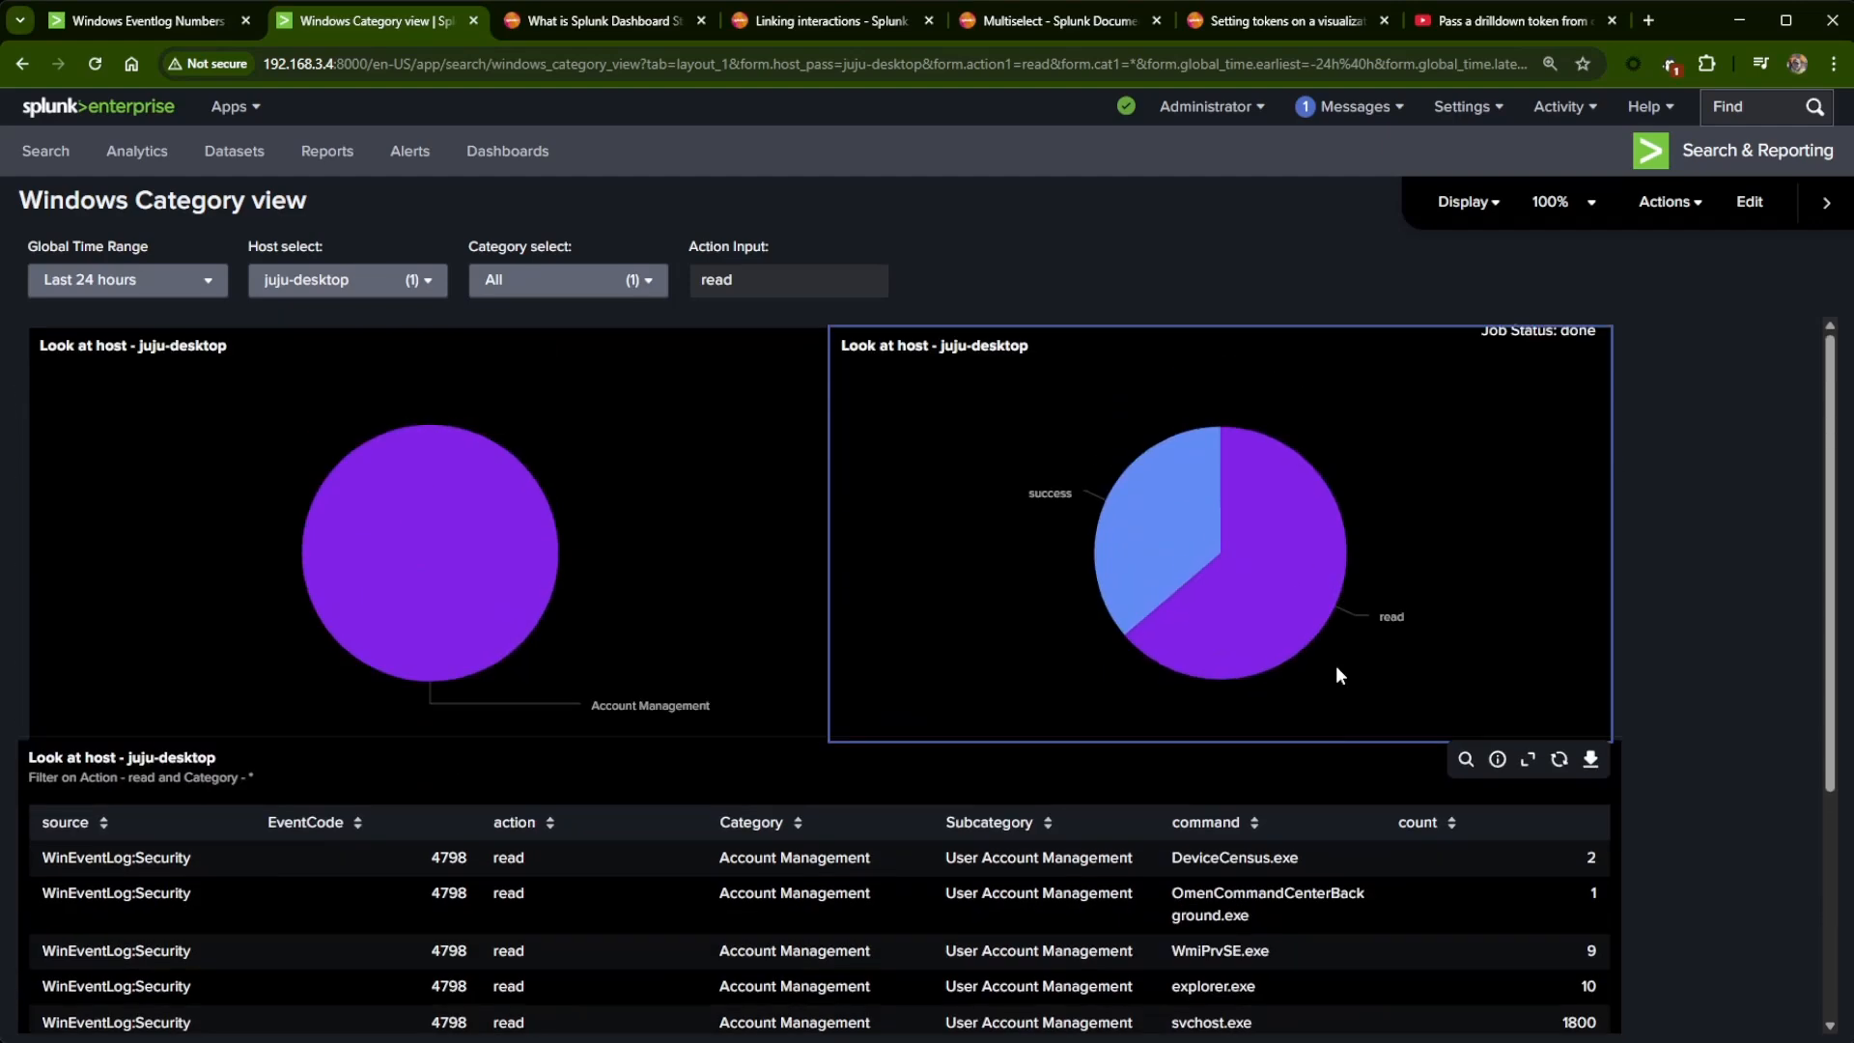
mouse_move(1280, 527)
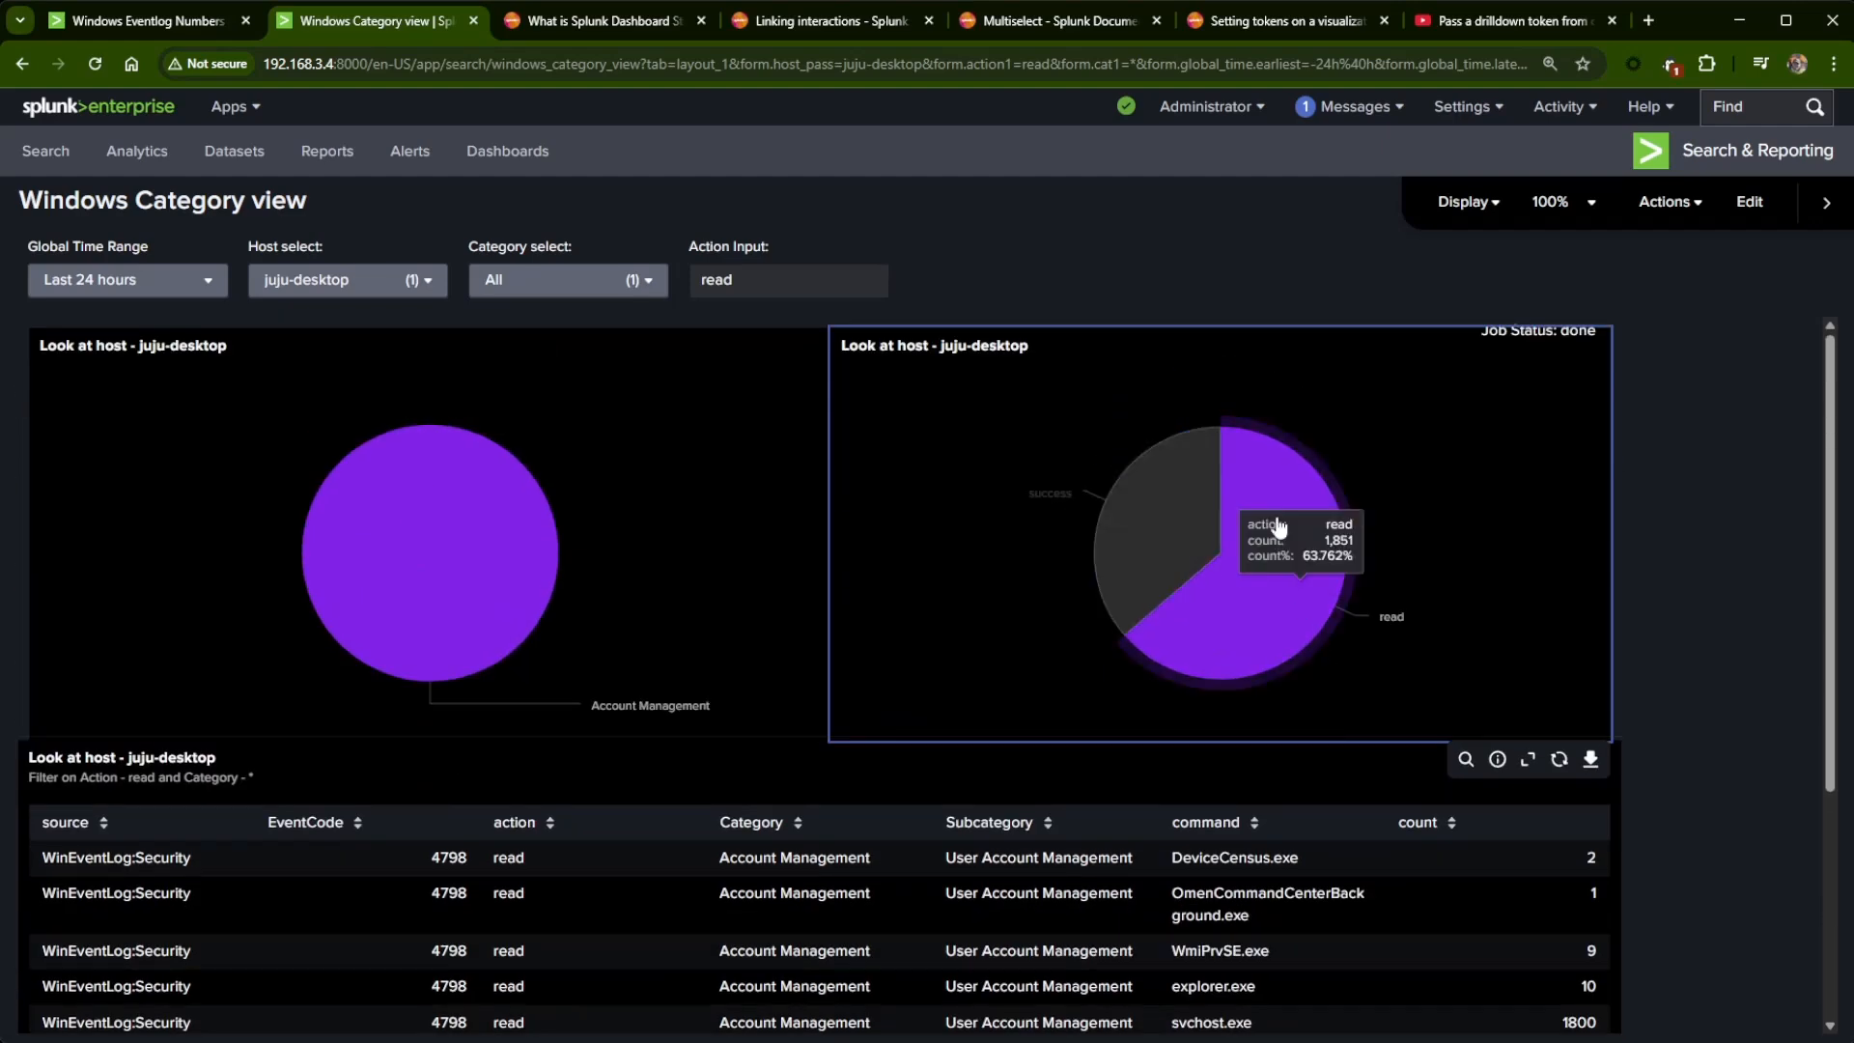
left_click(1146, 549)
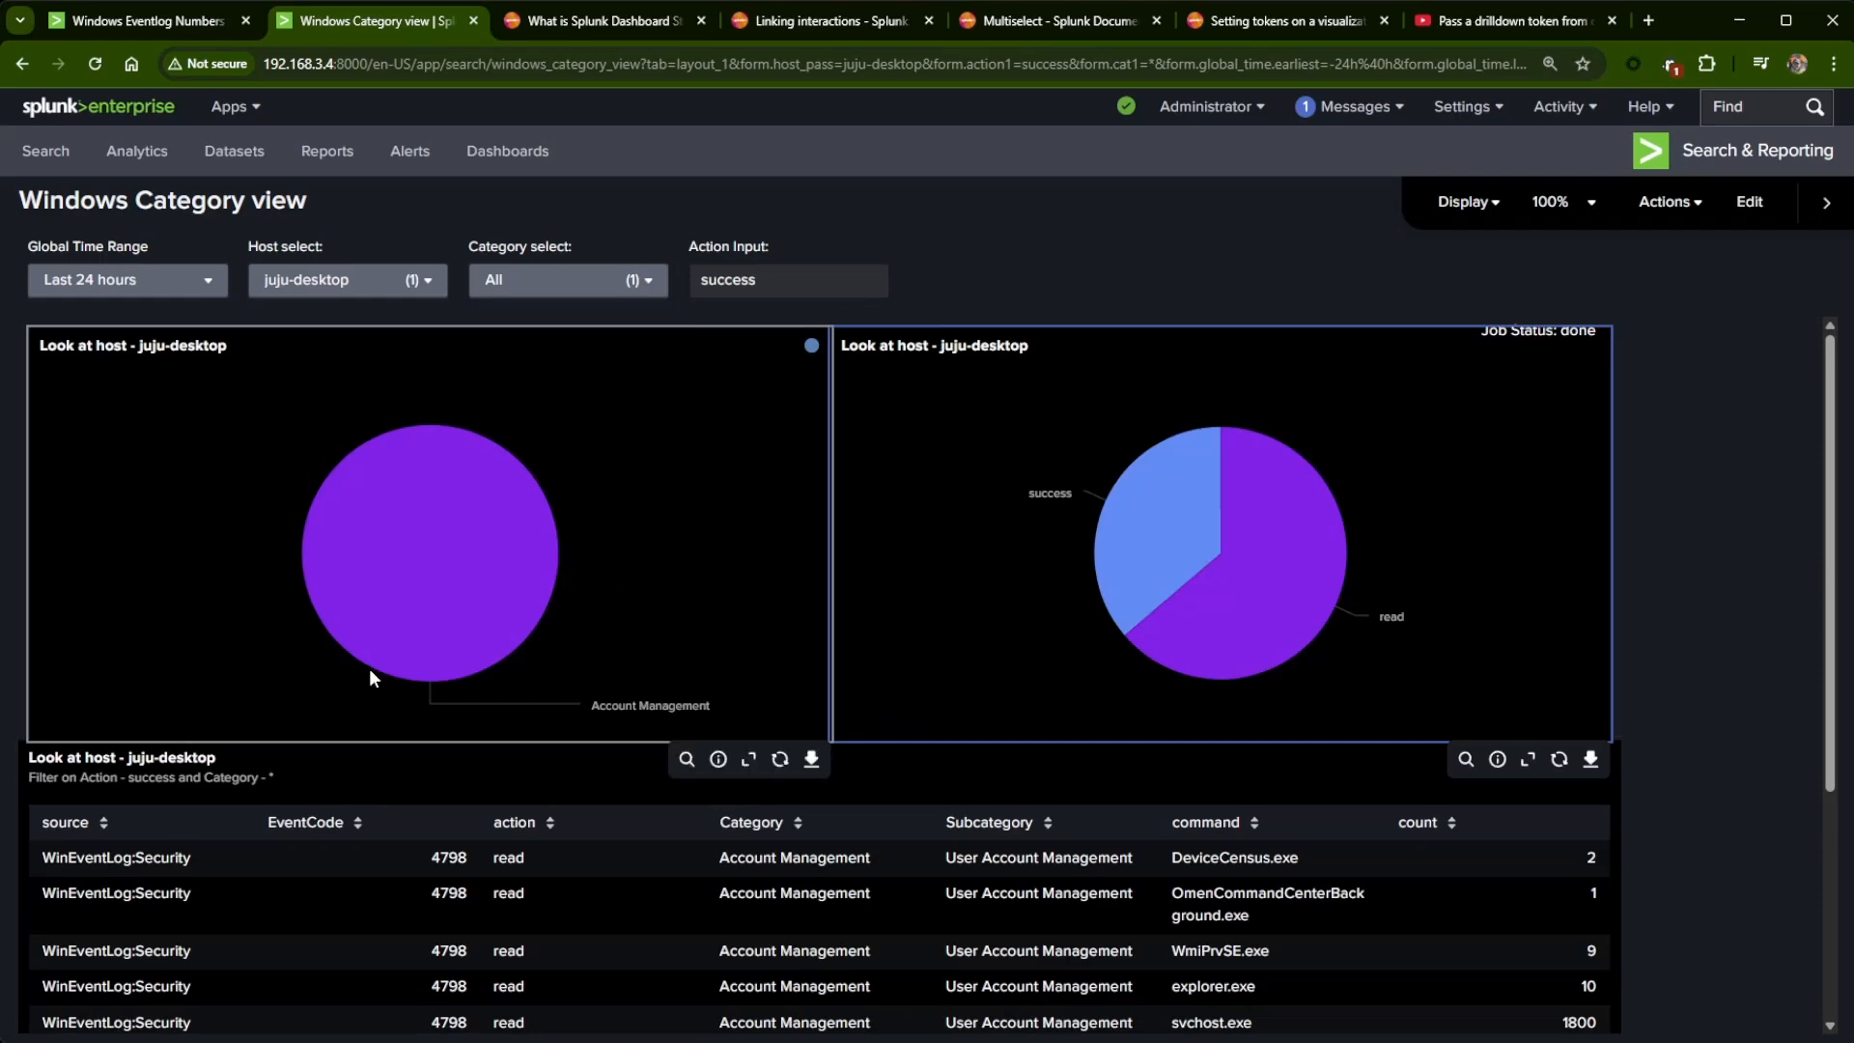
scroll(958, 618, "down", 3)
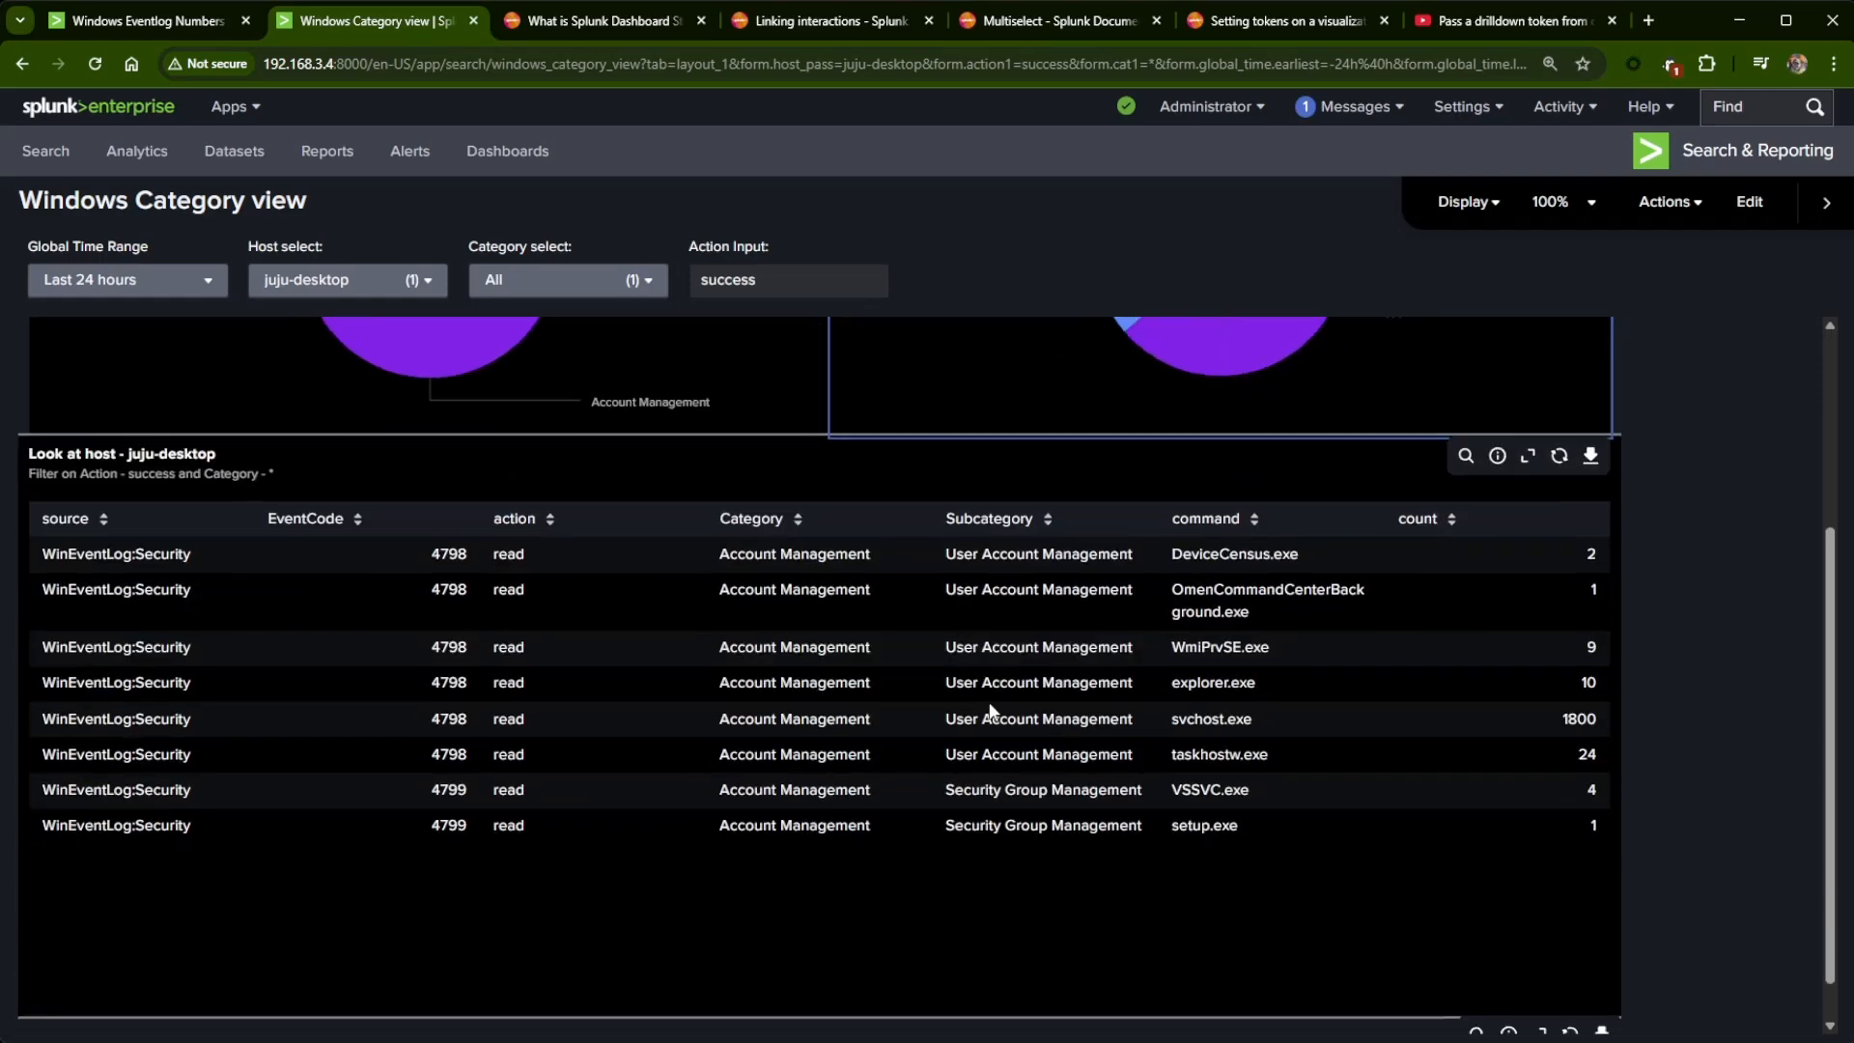
scroll(981, 791, "up", 3)
scroll(981, 791, "up", 1)
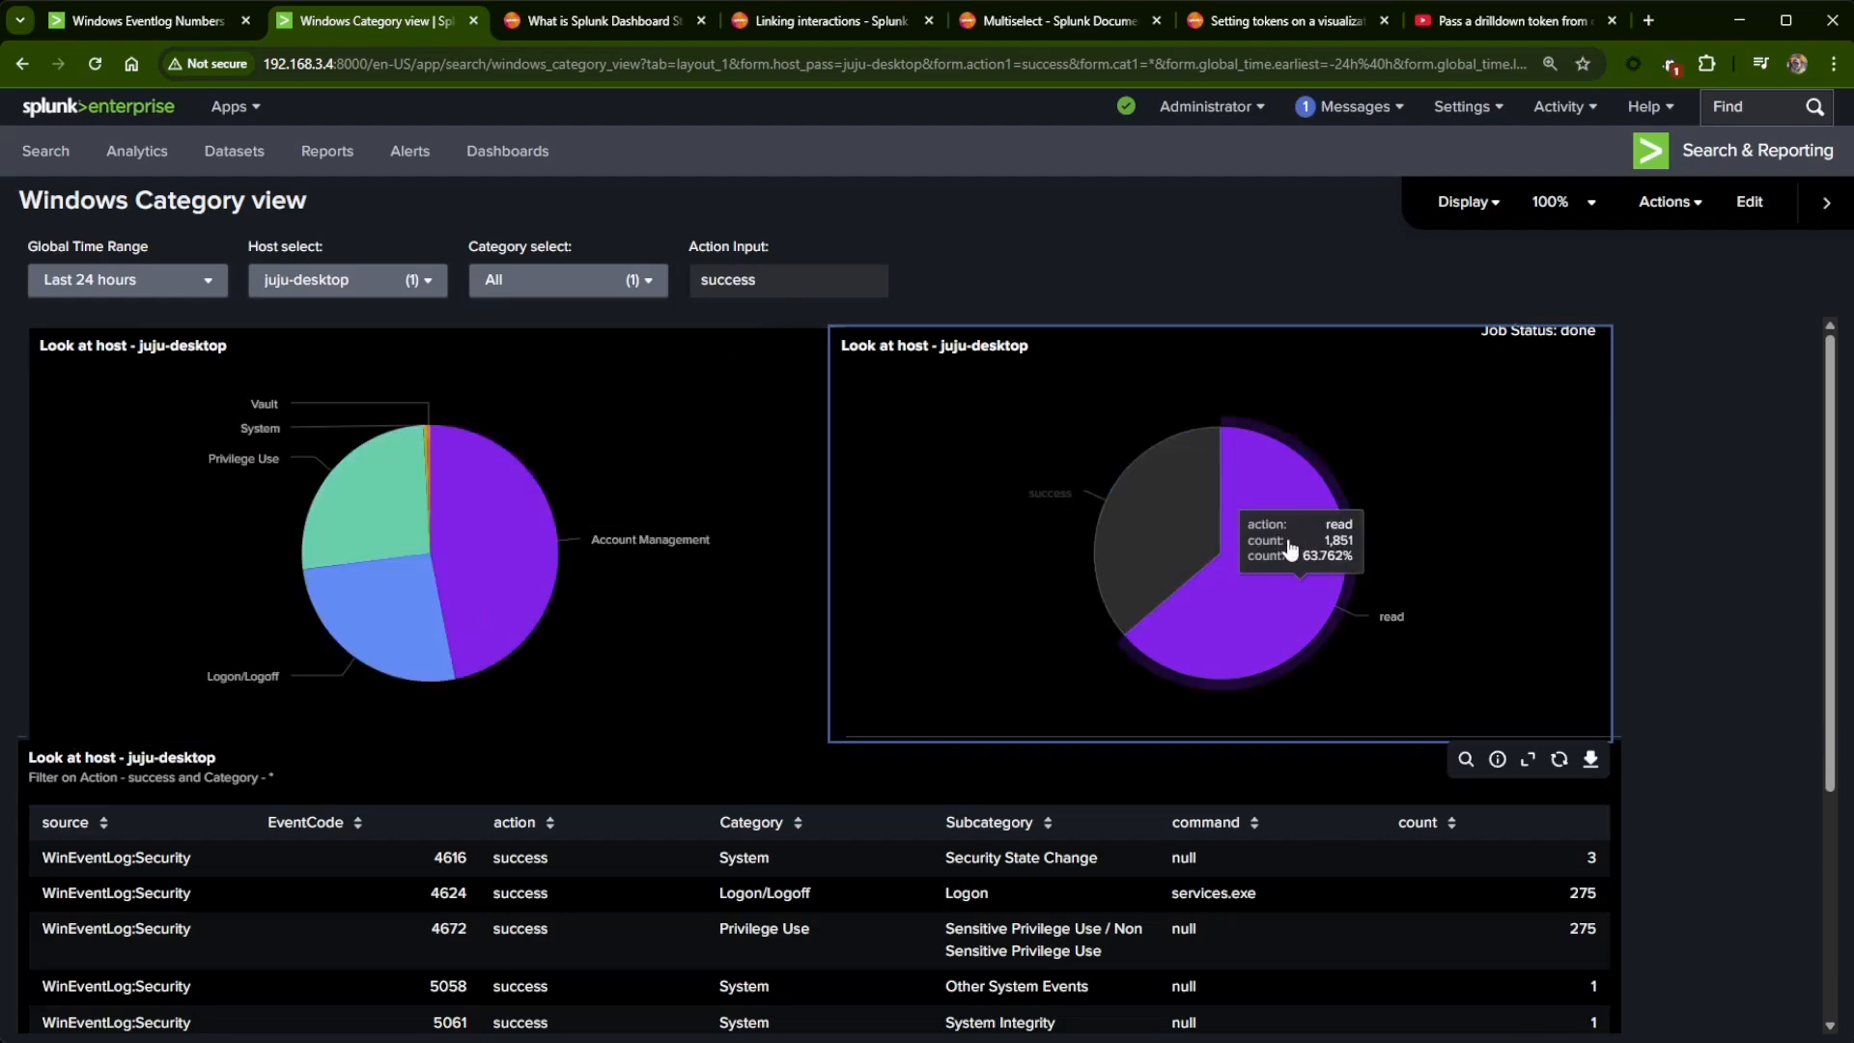
left_click(1286, 546)
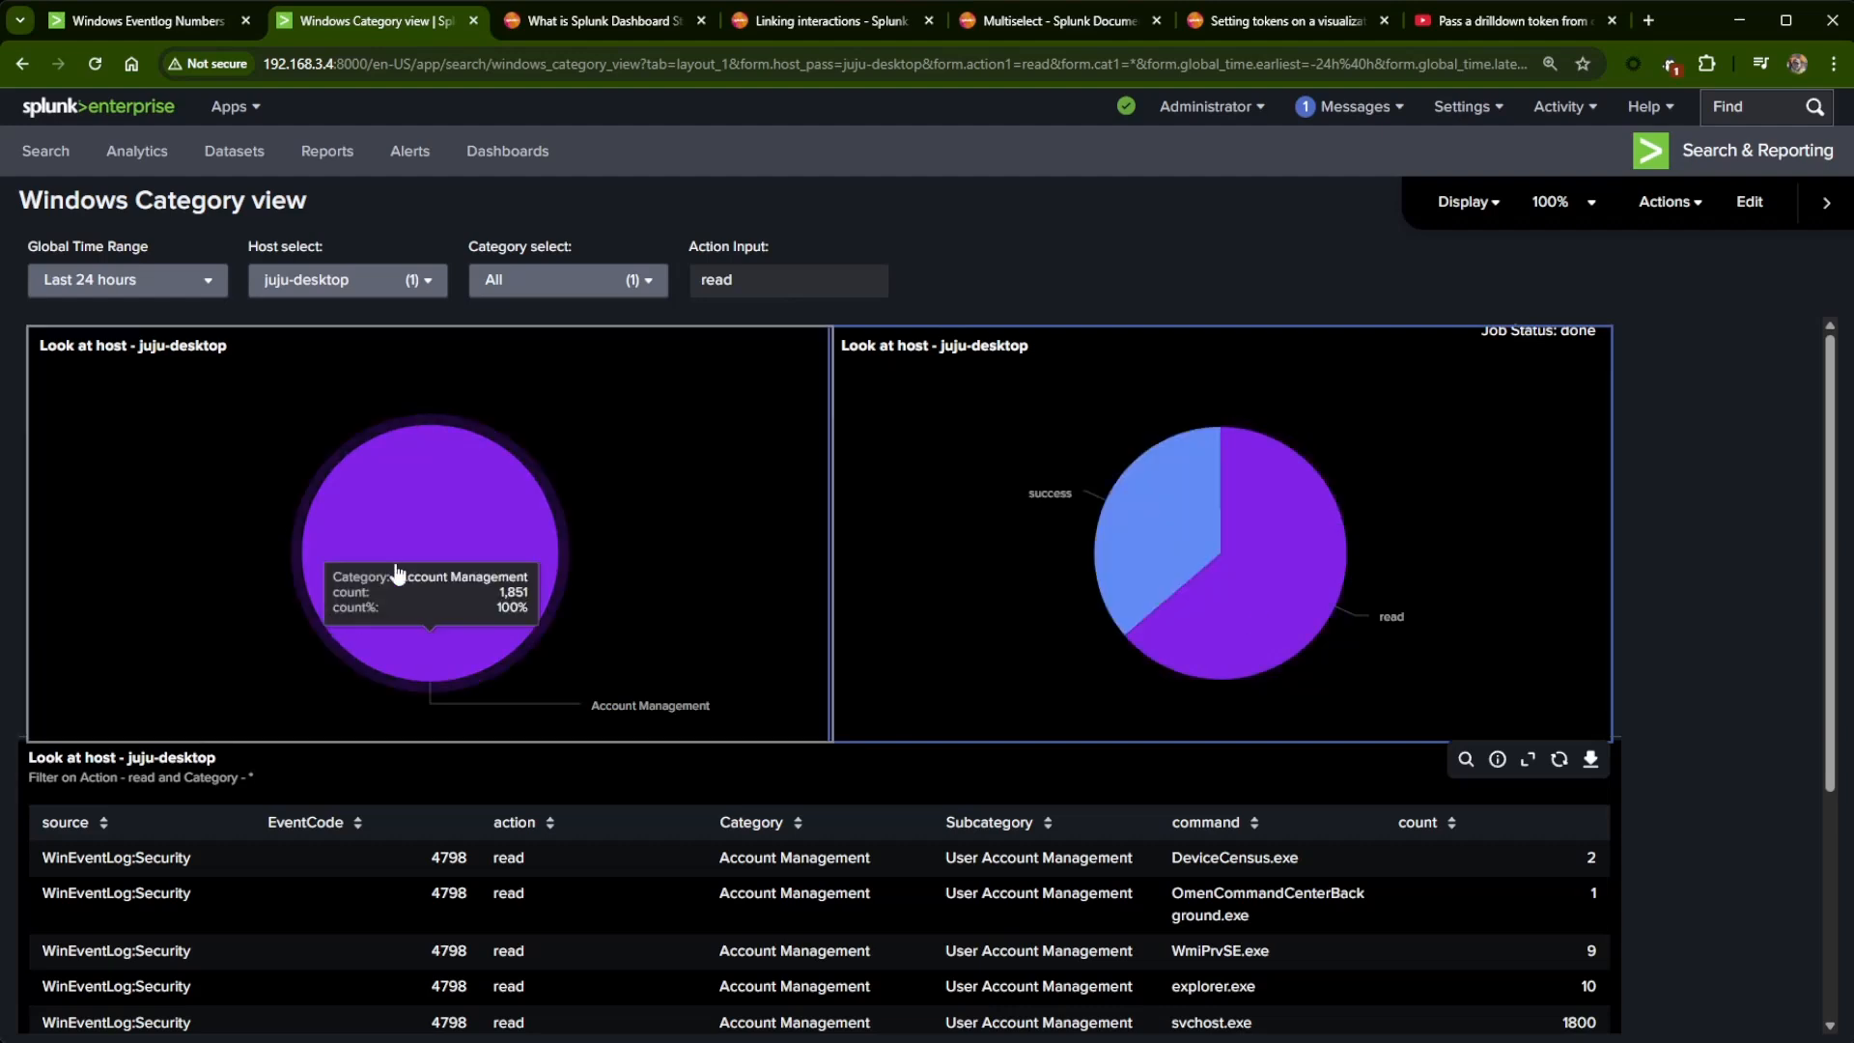
left_click(1128, 553)
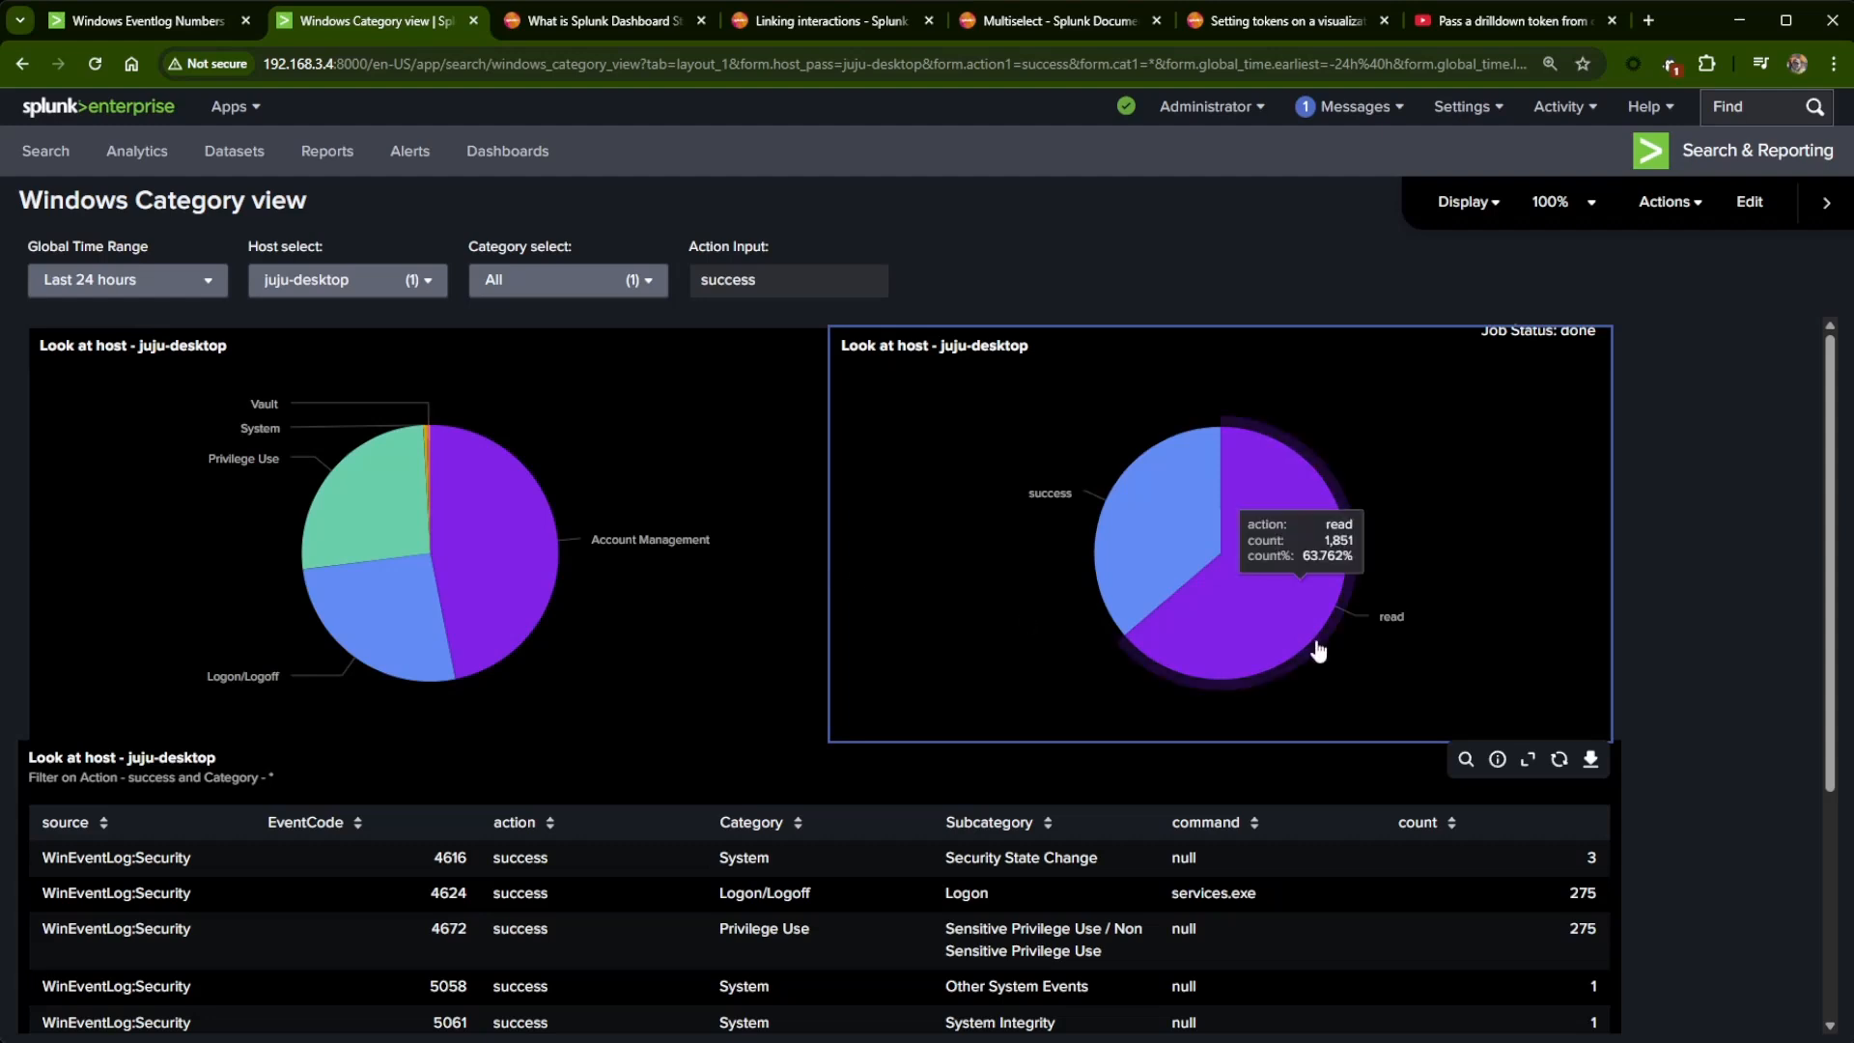
- Reset the dashboard's Action Input filter to the wildcard * so every action is included
left_click(799, 288)
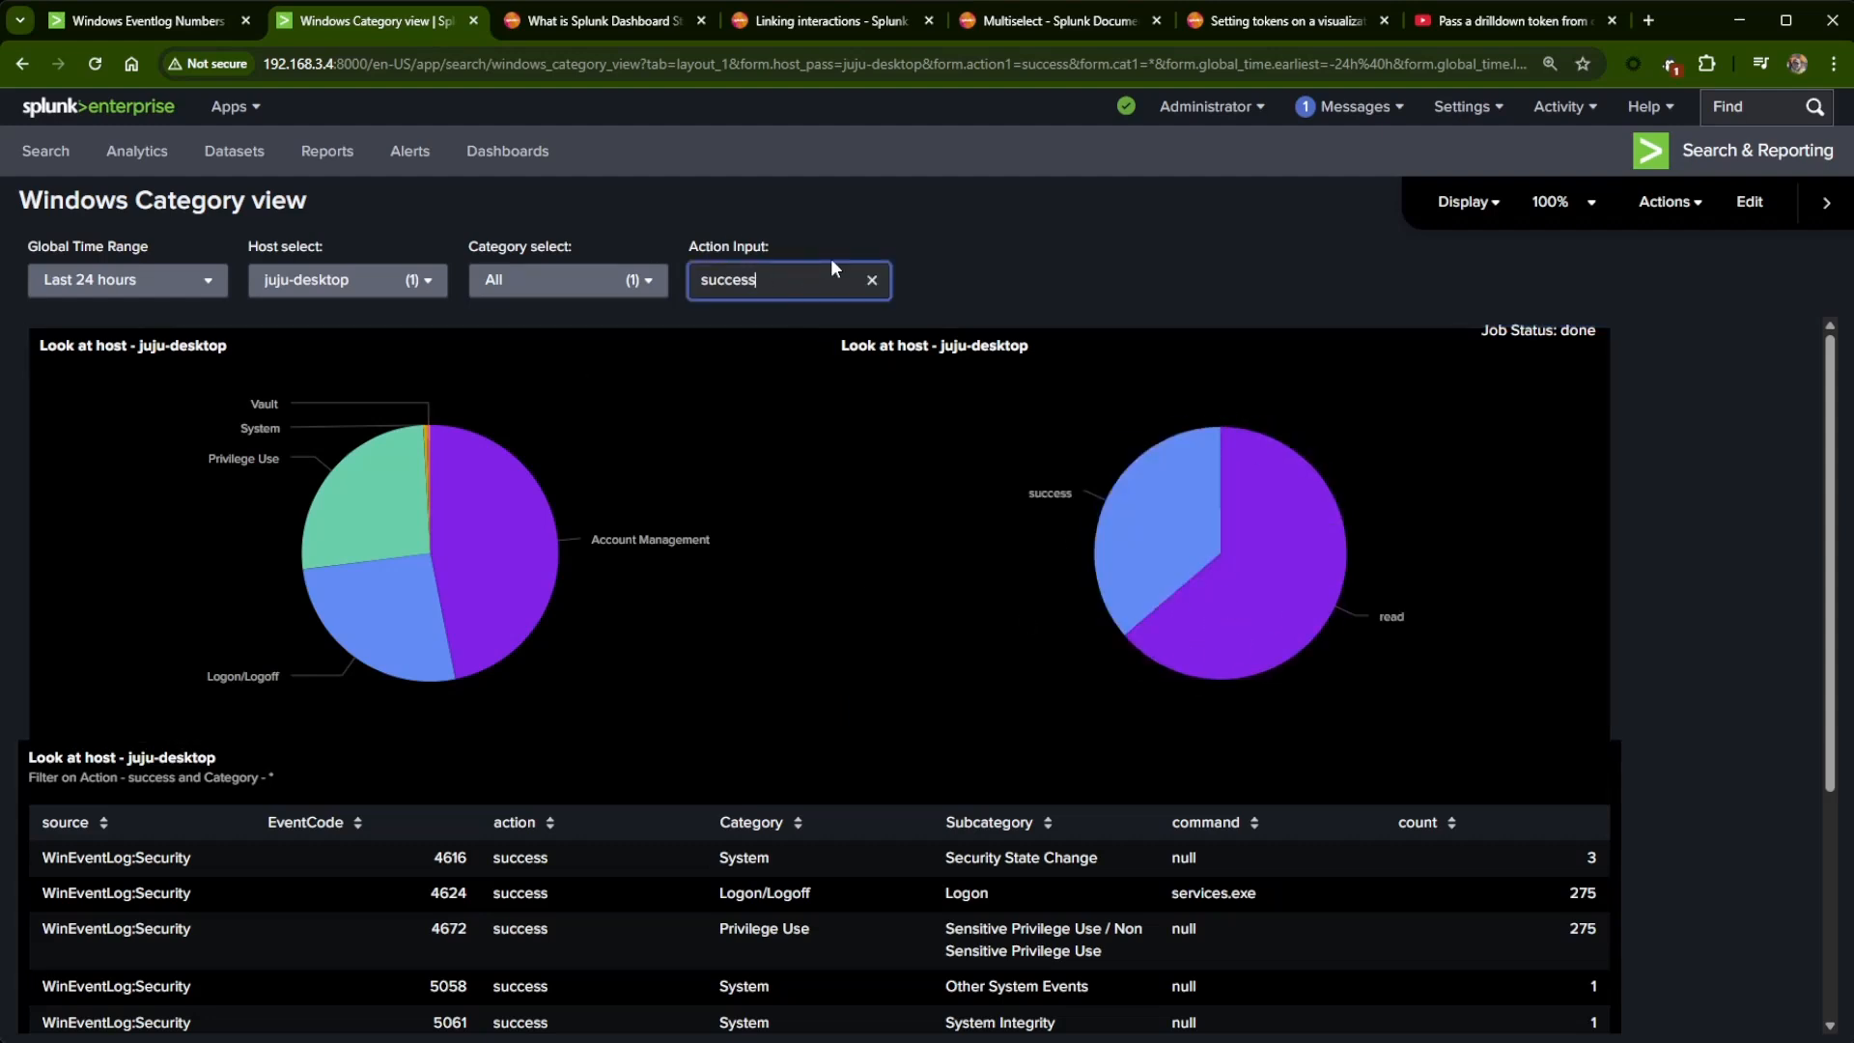
key("BackSpace")
key("BackSpace")
key("BackSpace")
key("BackSpace")
key("BackSpace")
key("BackSpace")
key("BackSpace")
type("*")
key("Return")
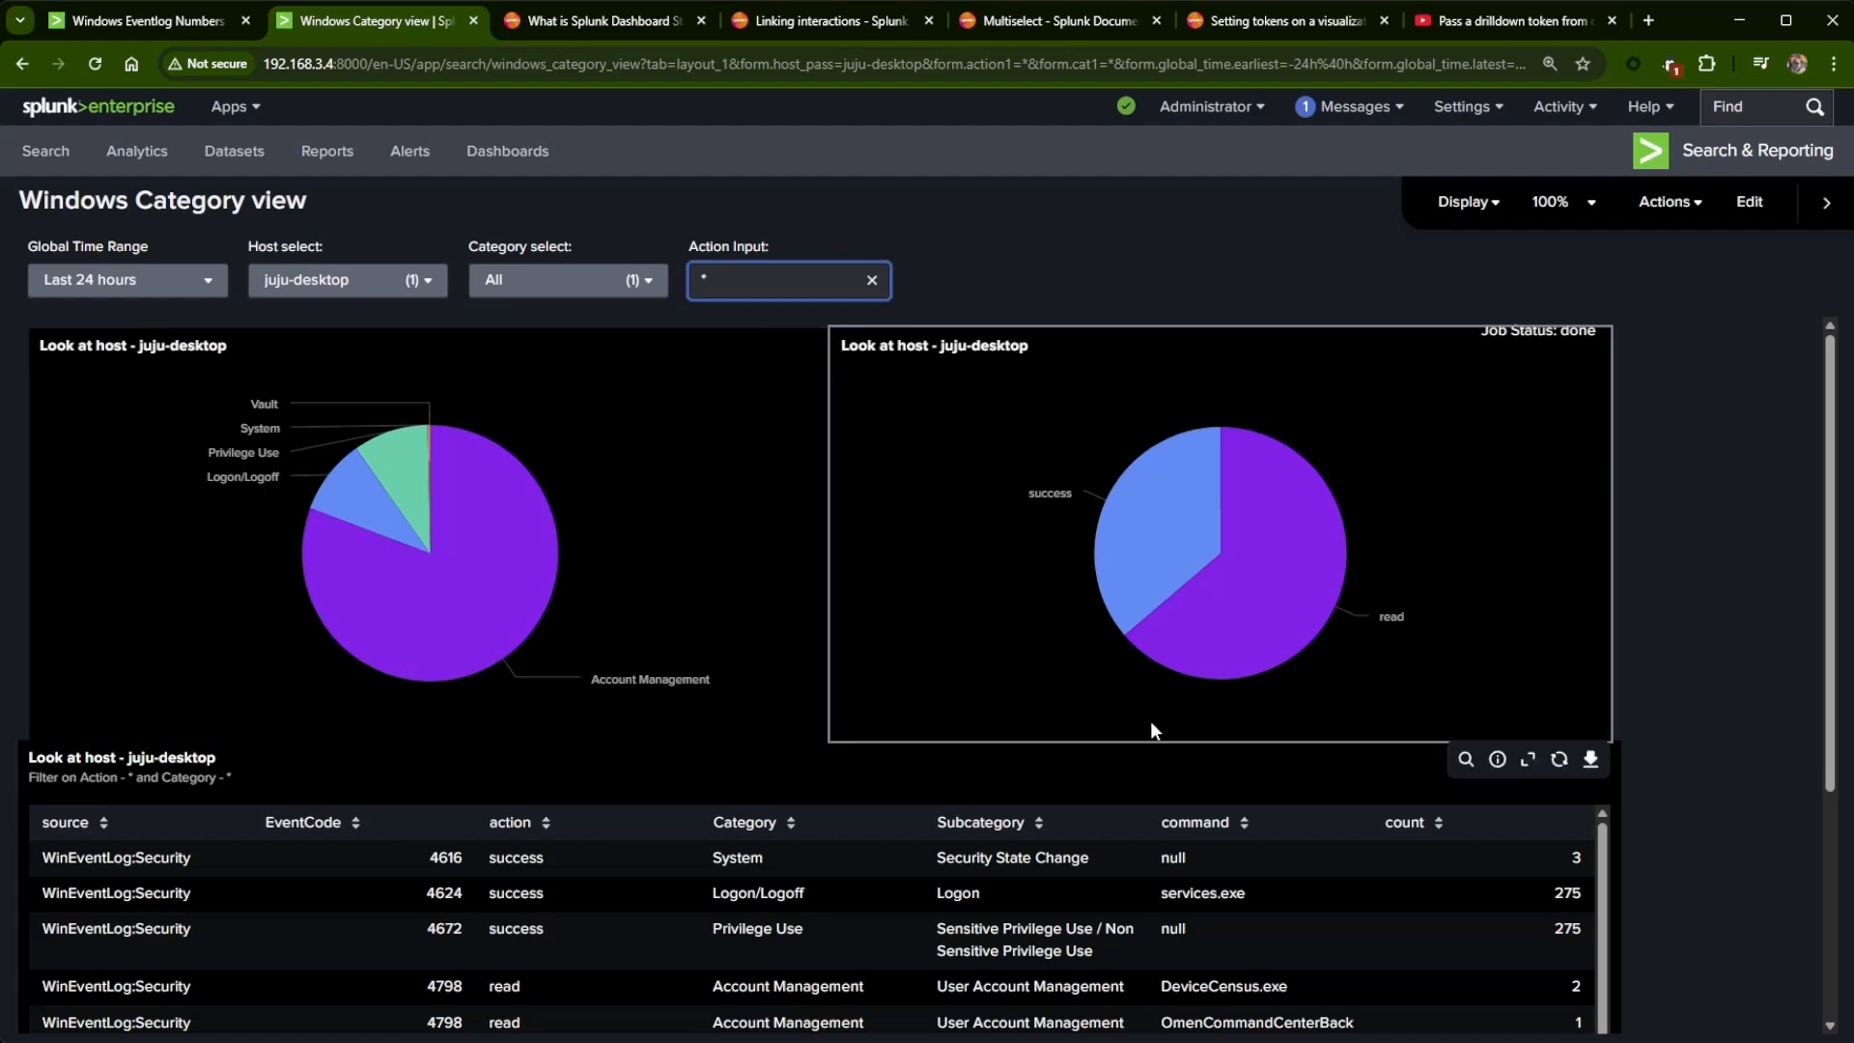
- Change the dashboard's host selection to TRAVIS_DESKTOP only
left_click(348, 280)
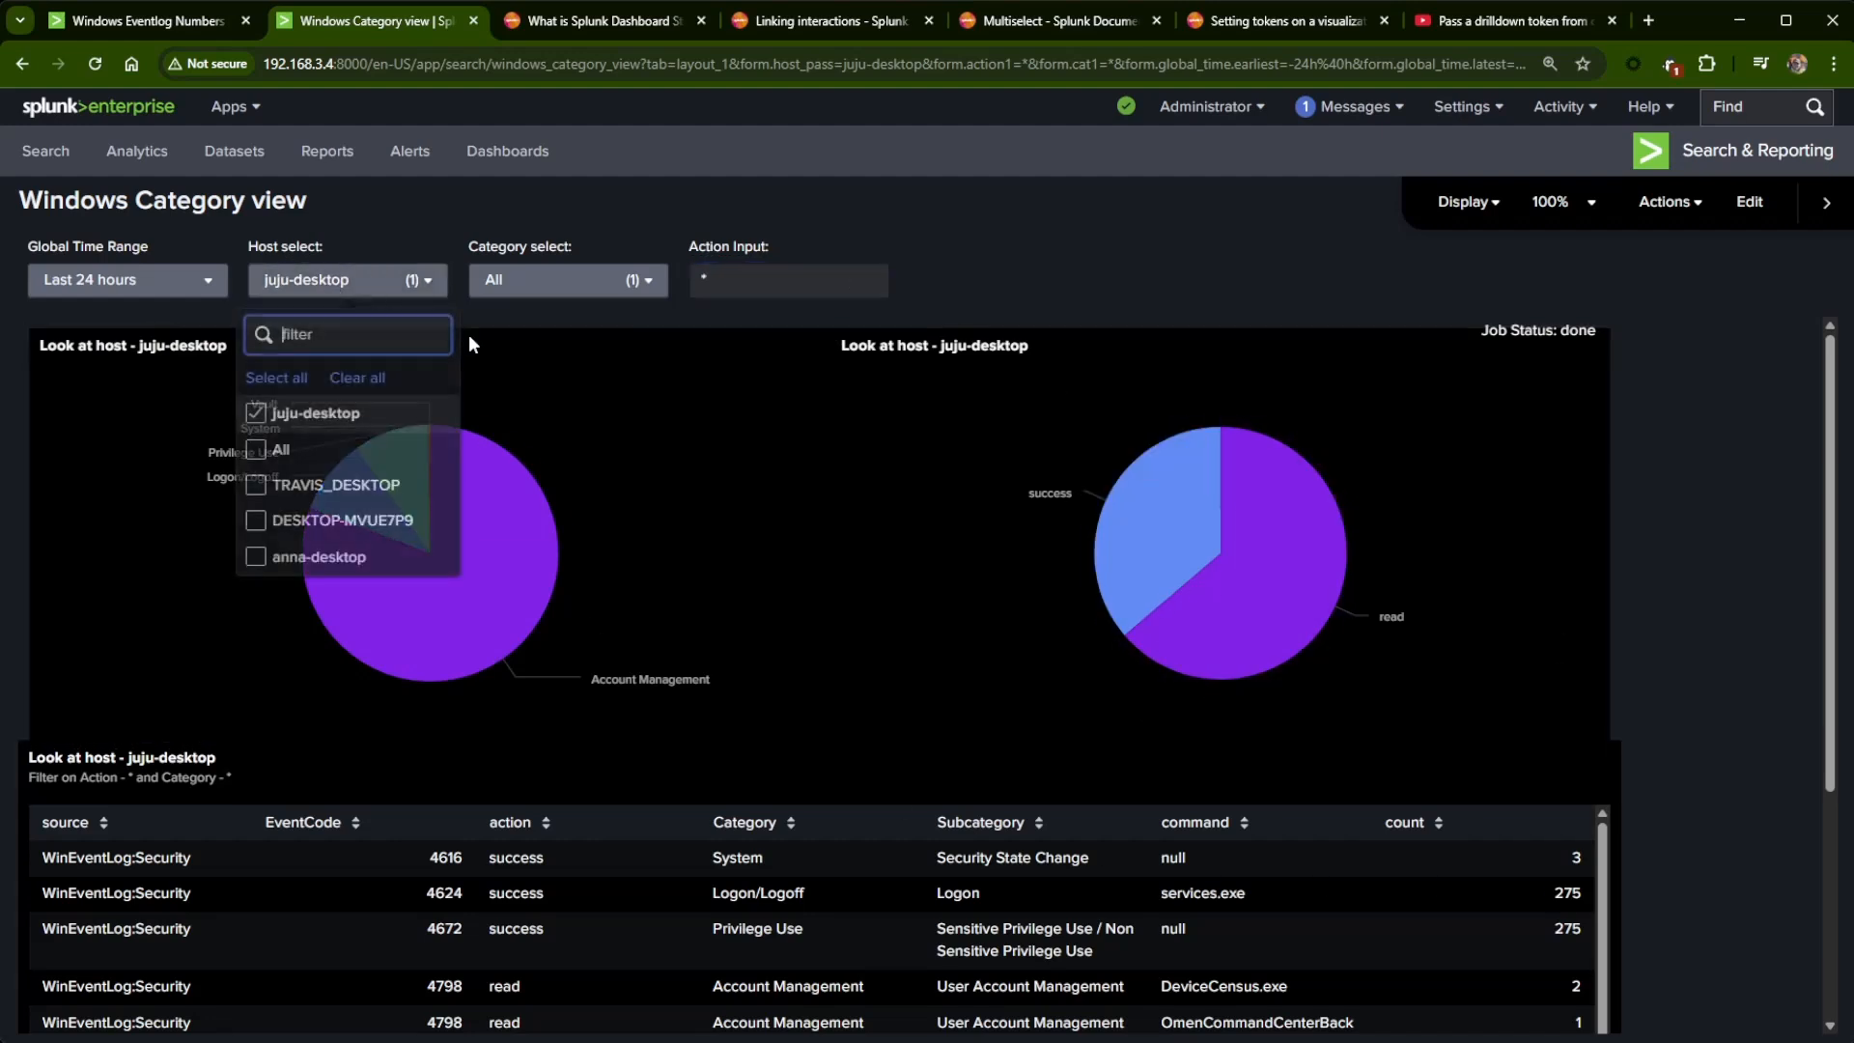
left_click(313, 509)
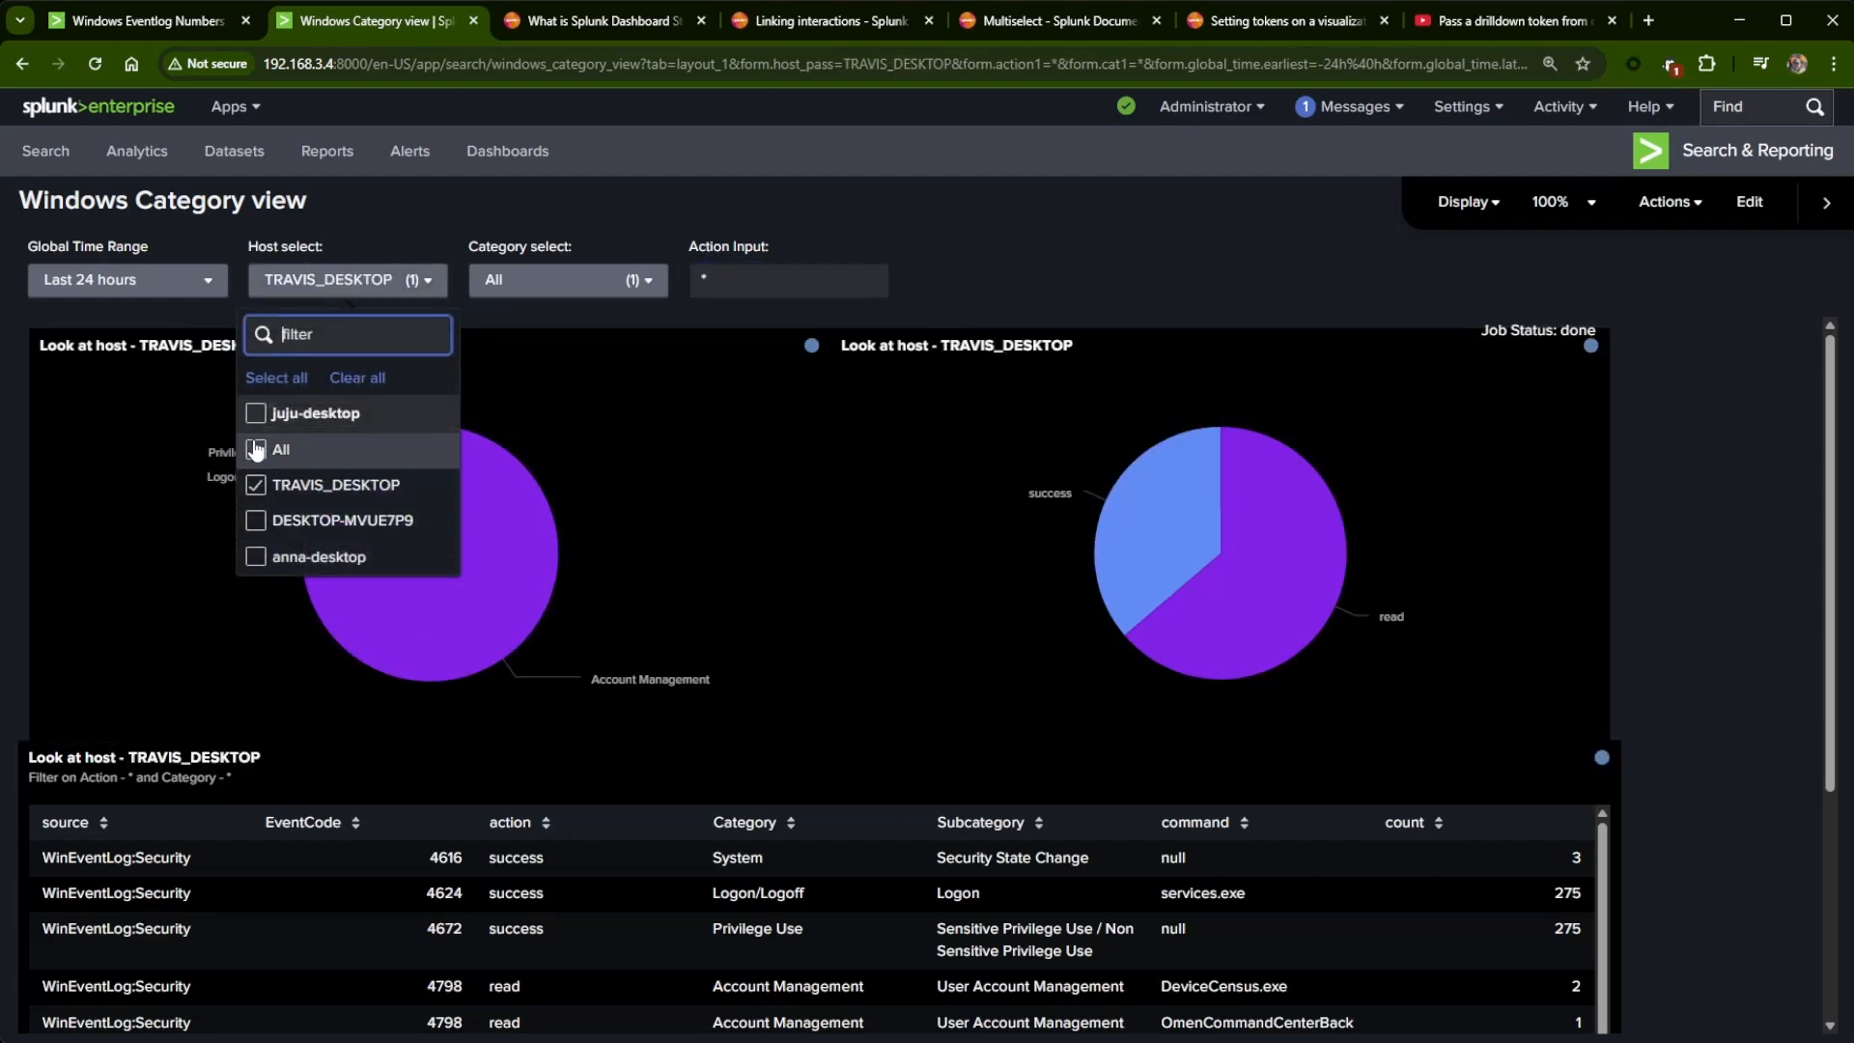
left_click(1052, 236)
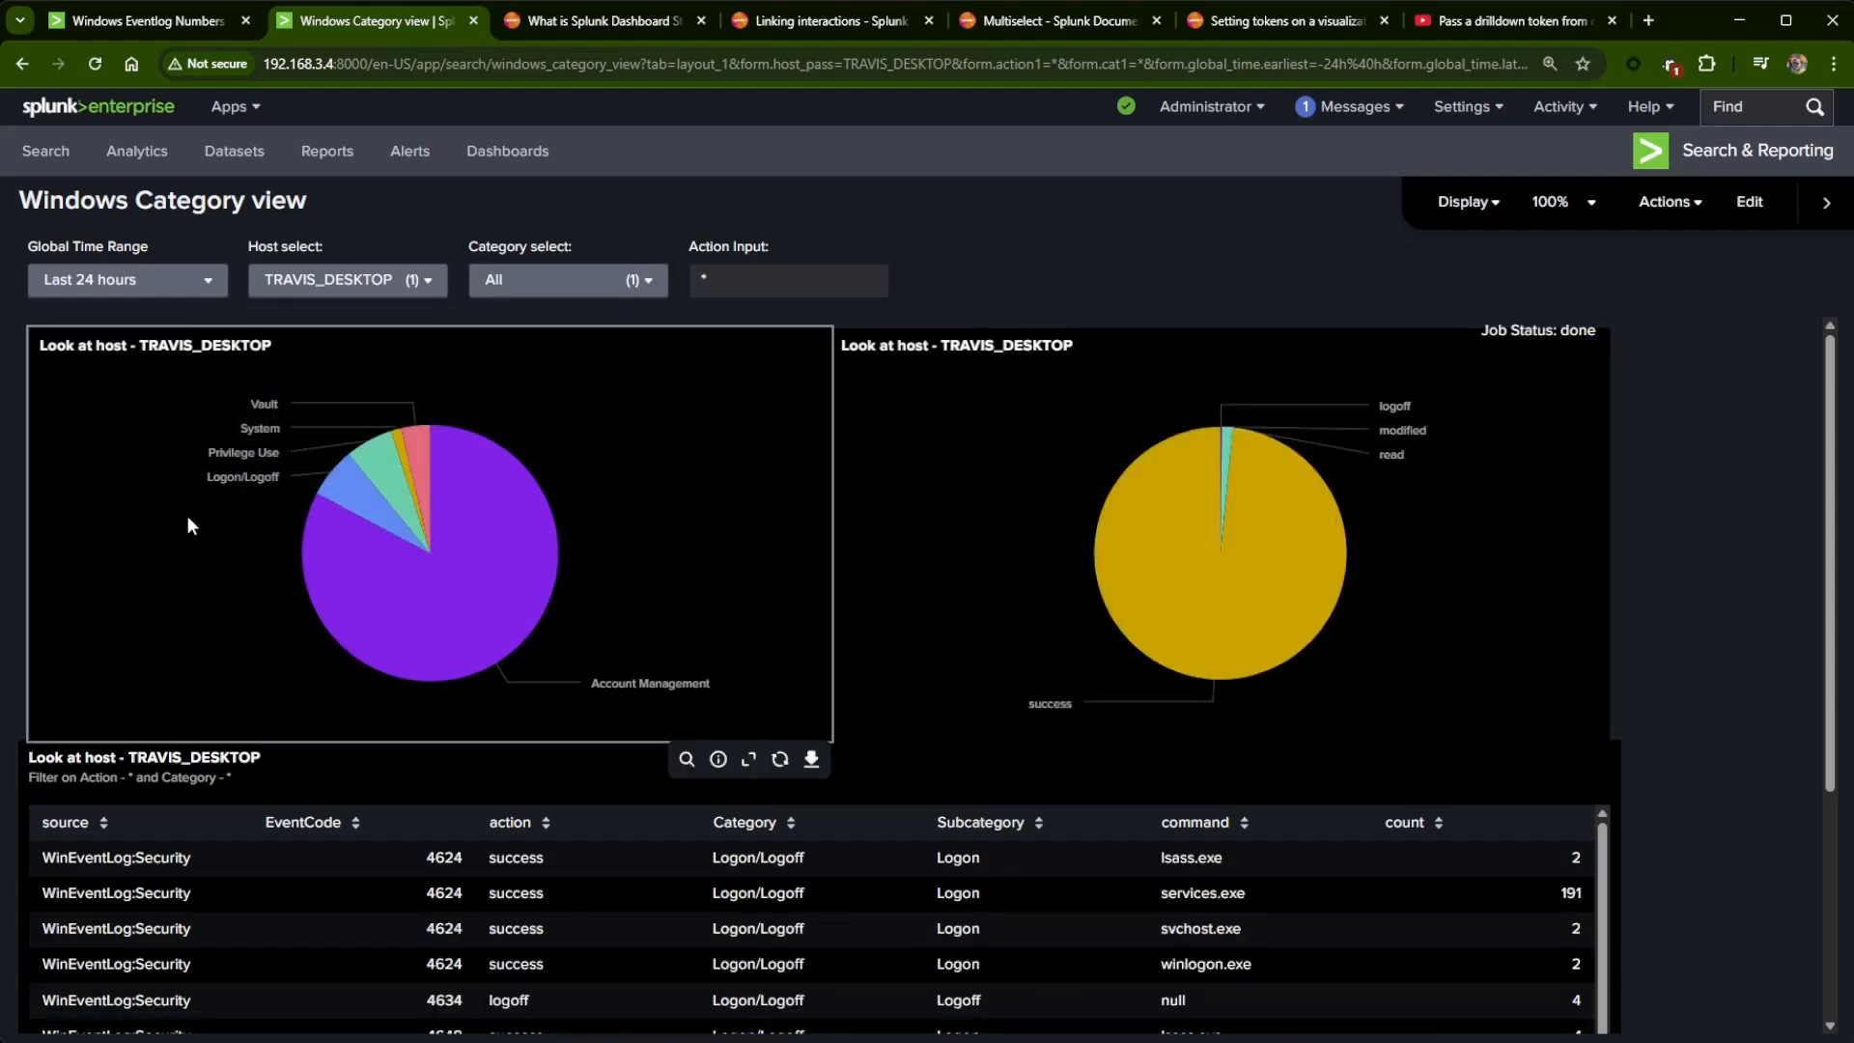
- Filter the dashboard on Privilege Use from the category pie chart, and add Logon/Logoff to the category selection
mouse_move(346, 487)
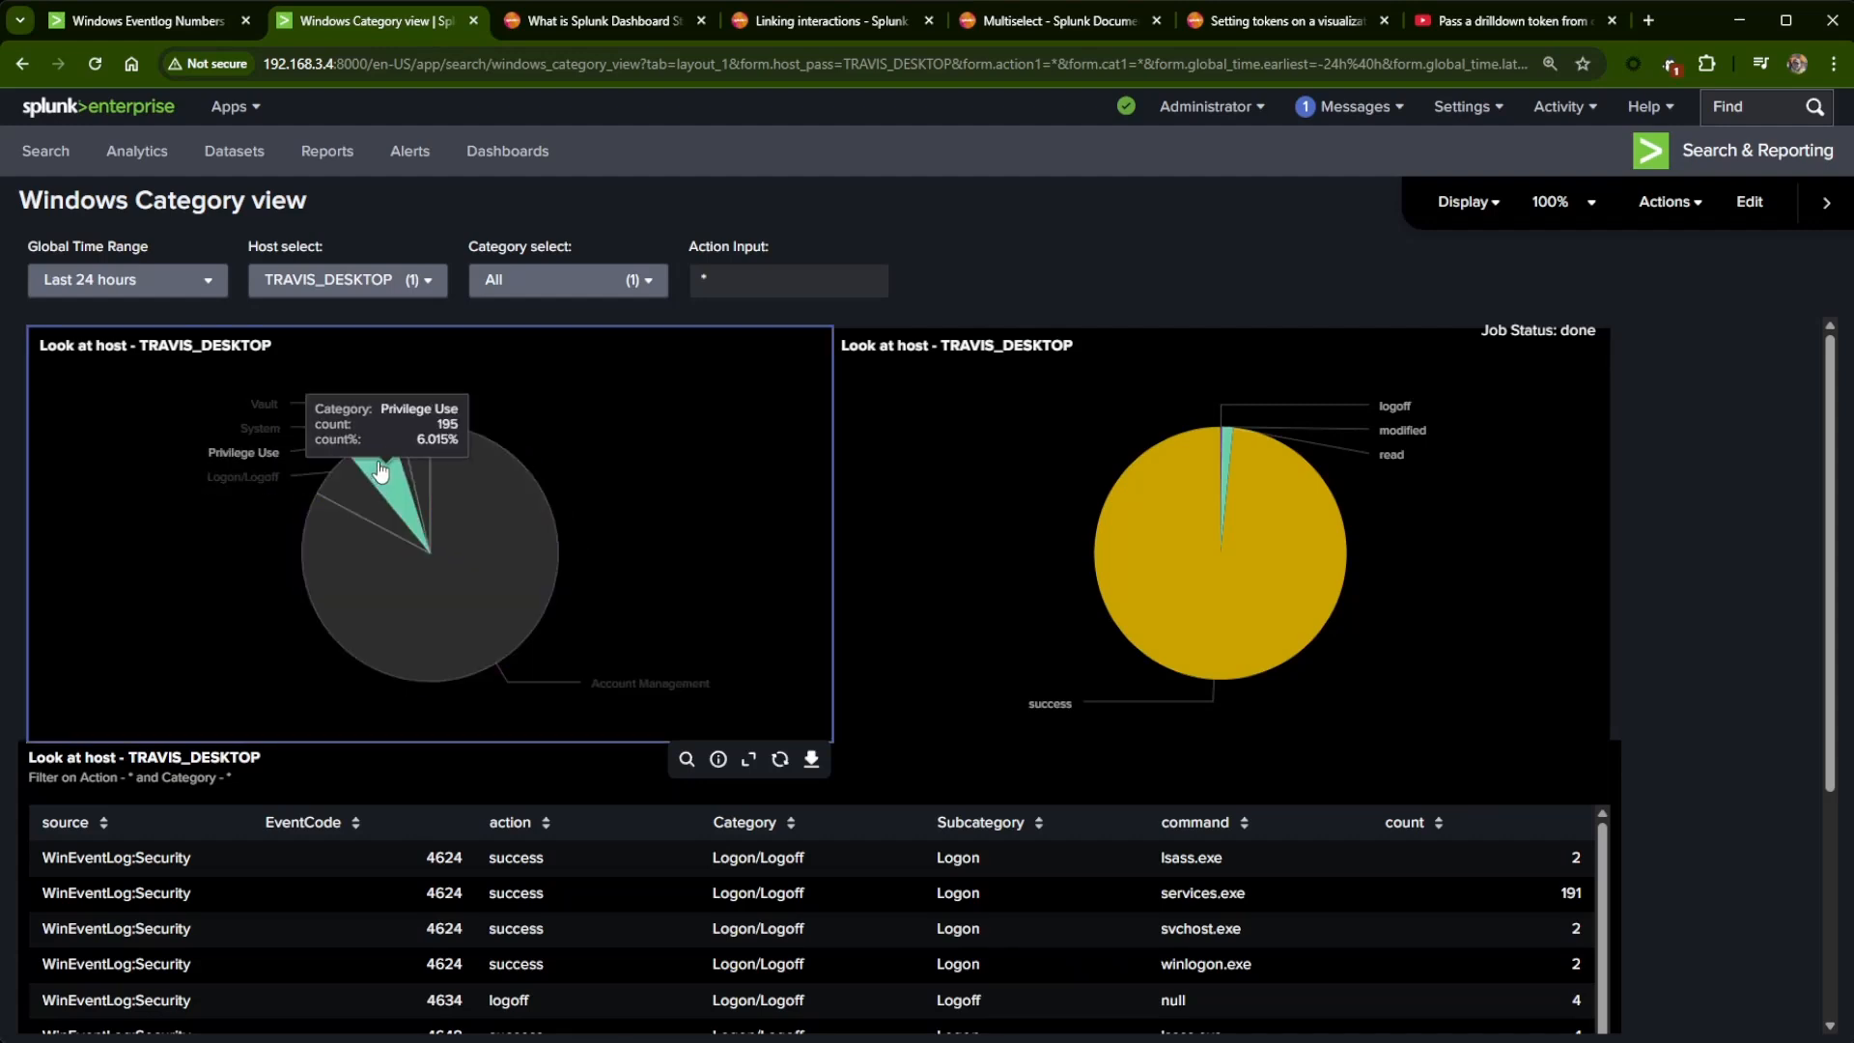
left_click(378, 473)
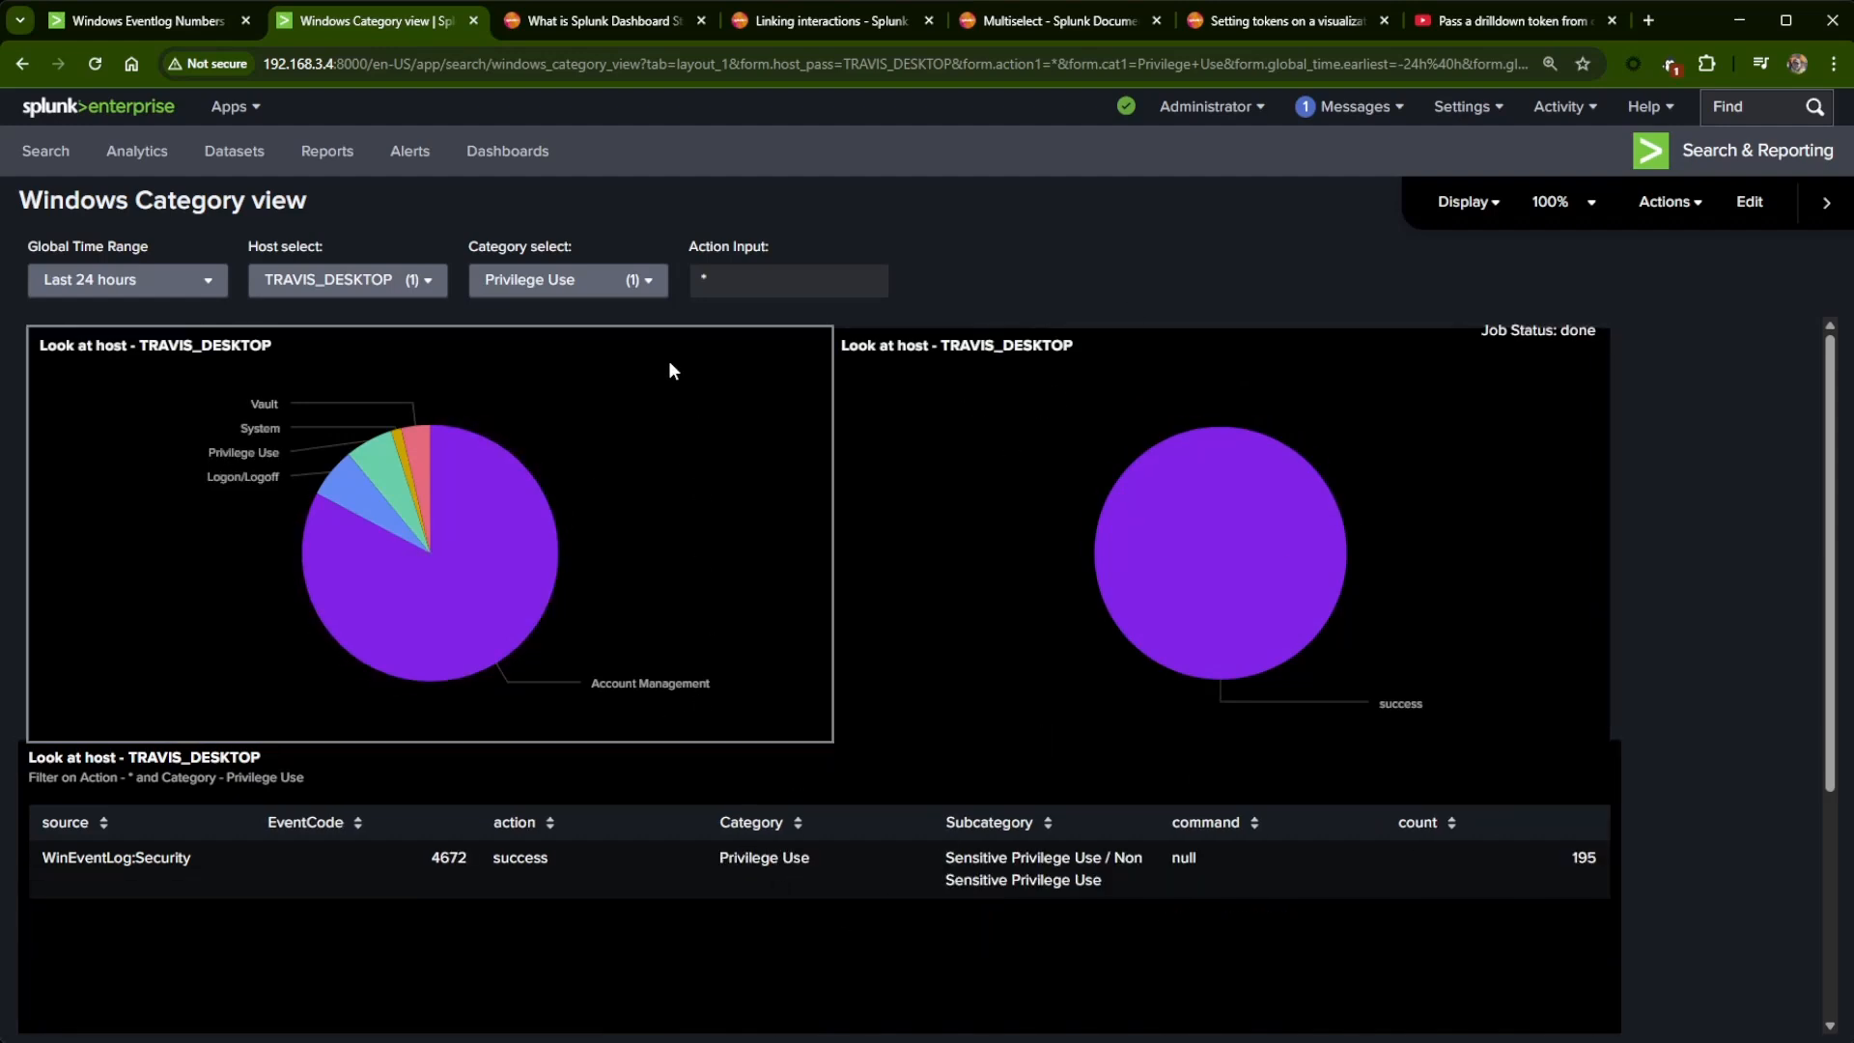
left_click(589, 281)
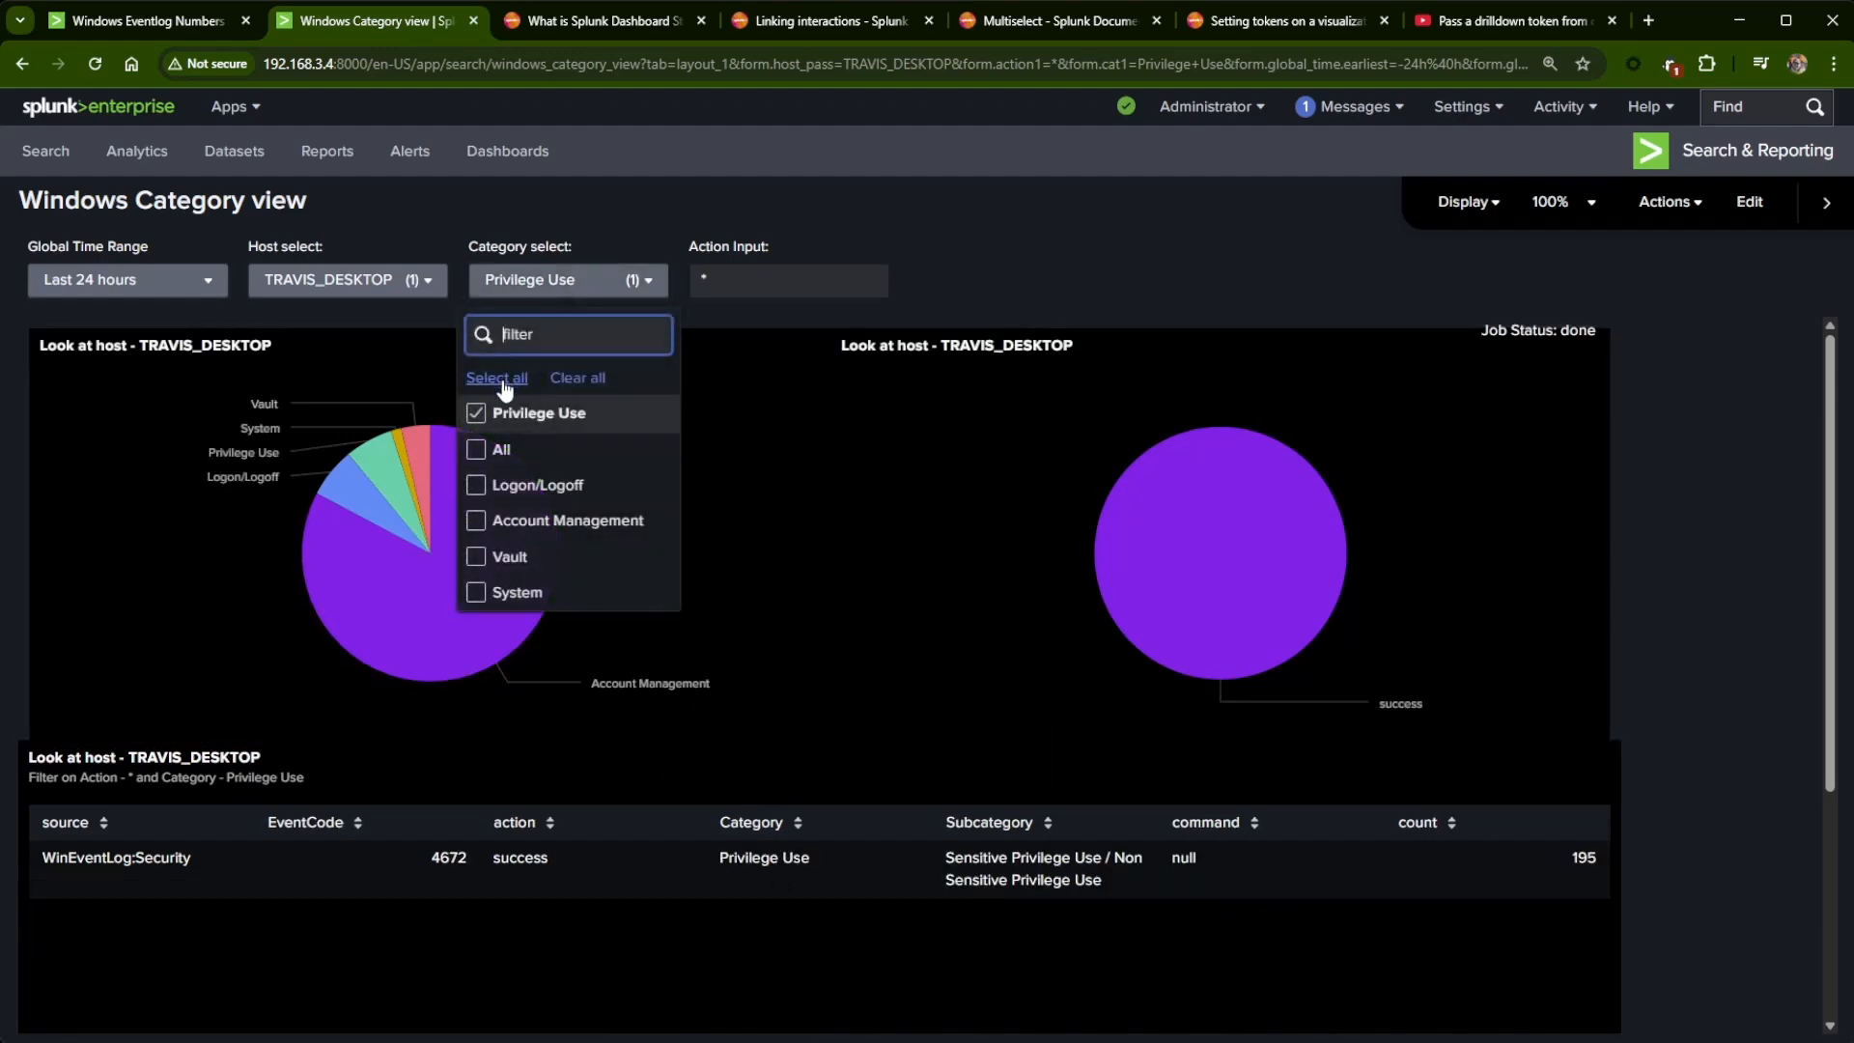
left_click(485, 492)
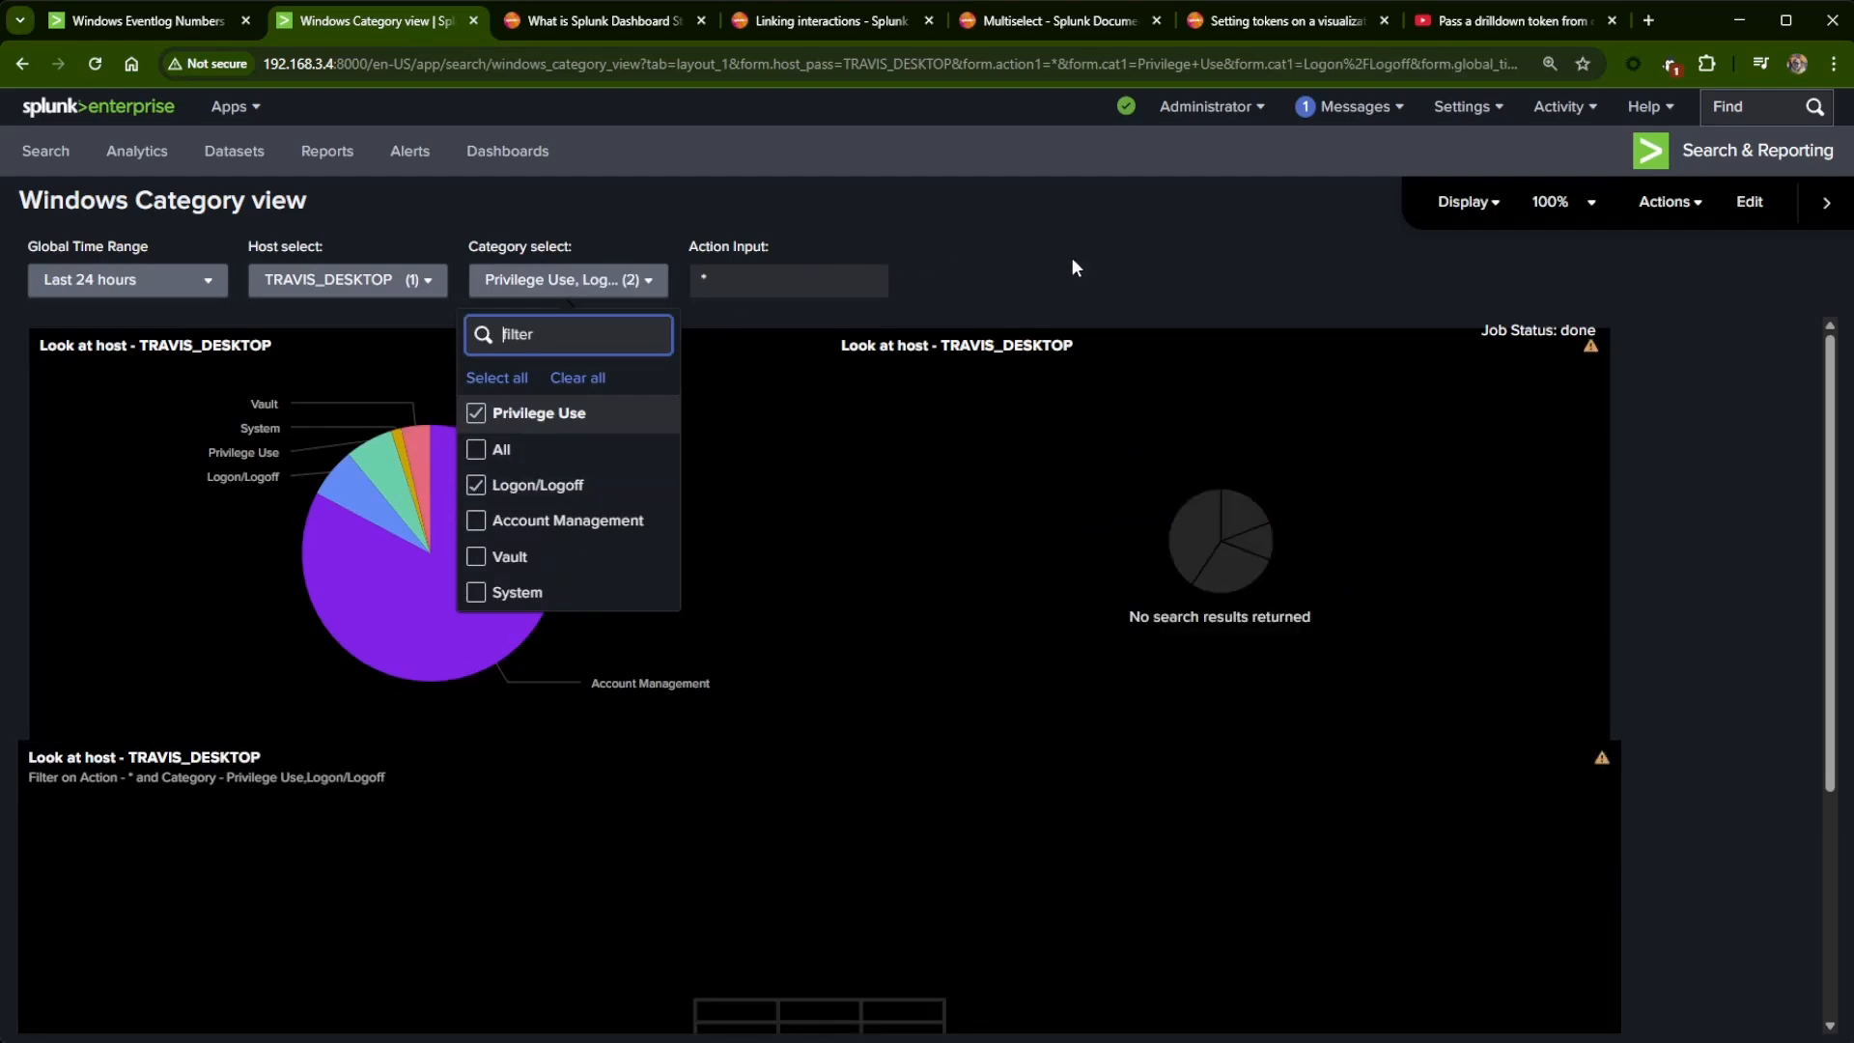
left_click(1073, 261)
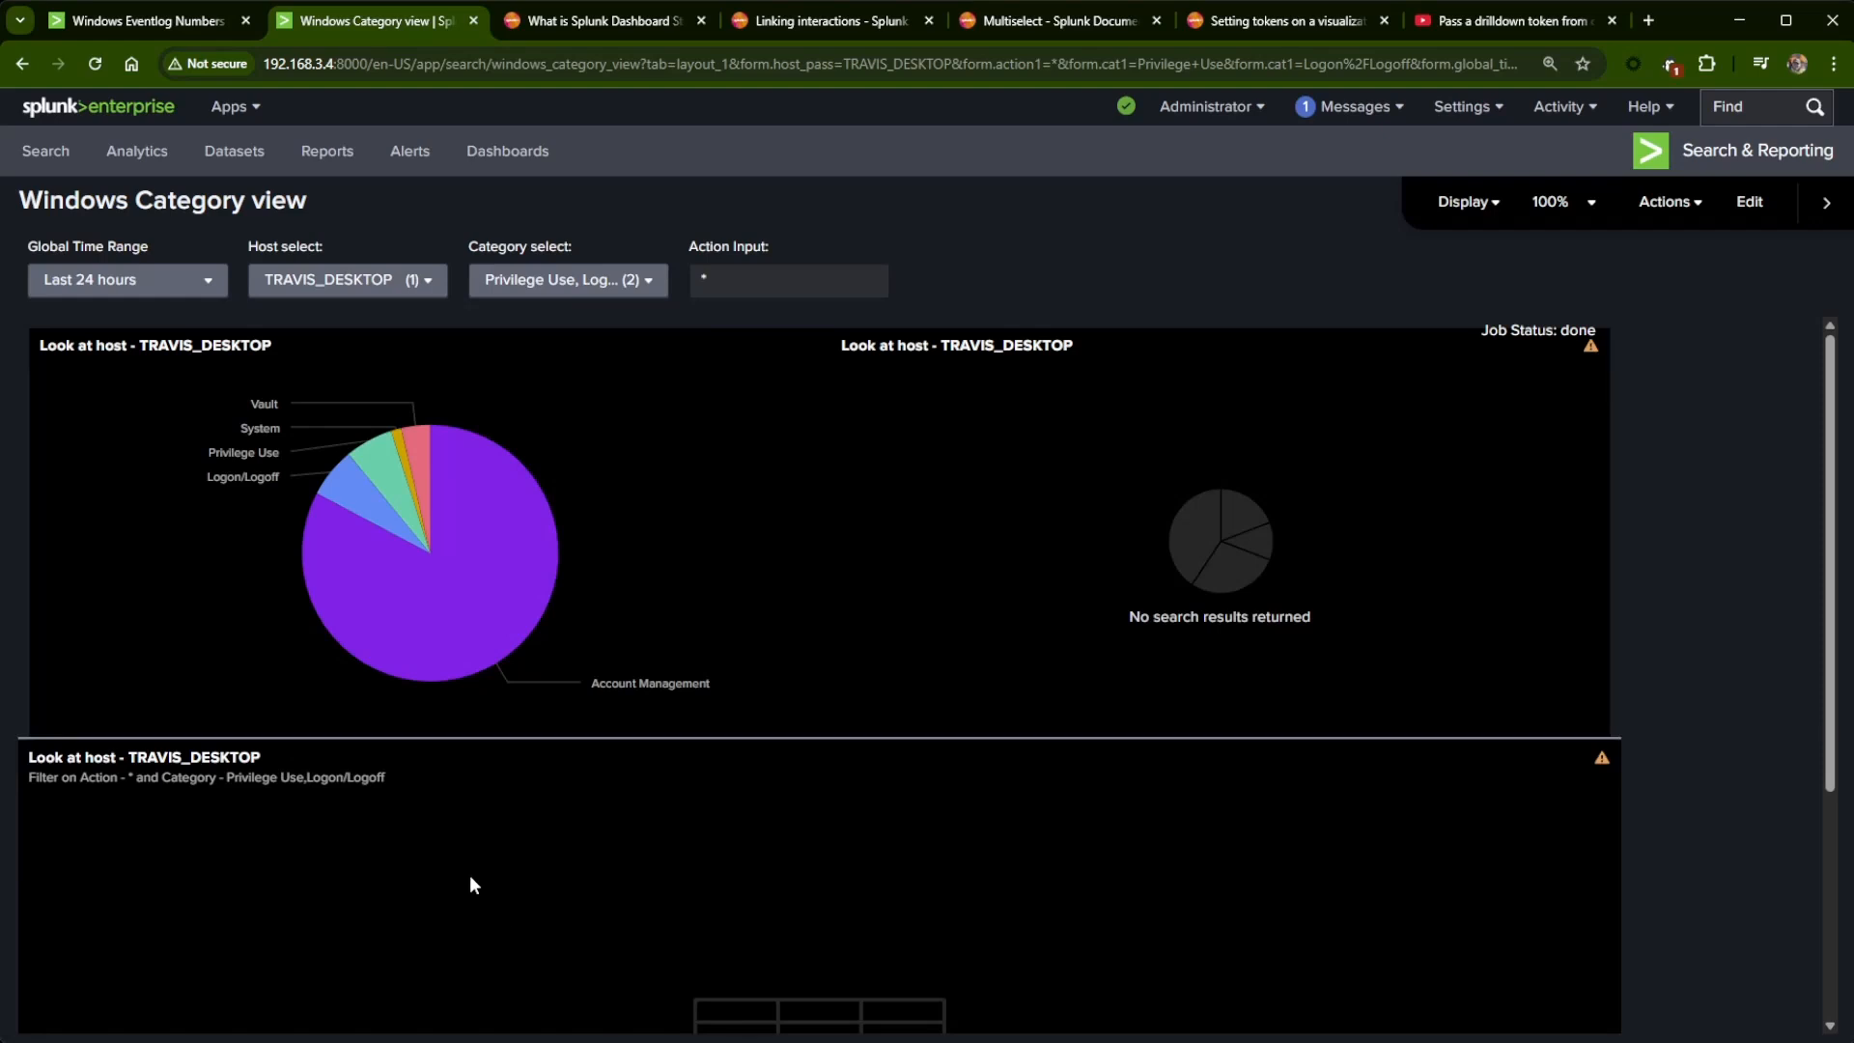
- Check the table's filter description and open its underlying search to inspect the Category IN clause
mouse_move(544, 560)
left_click_drag(384, 777, 223, 778)
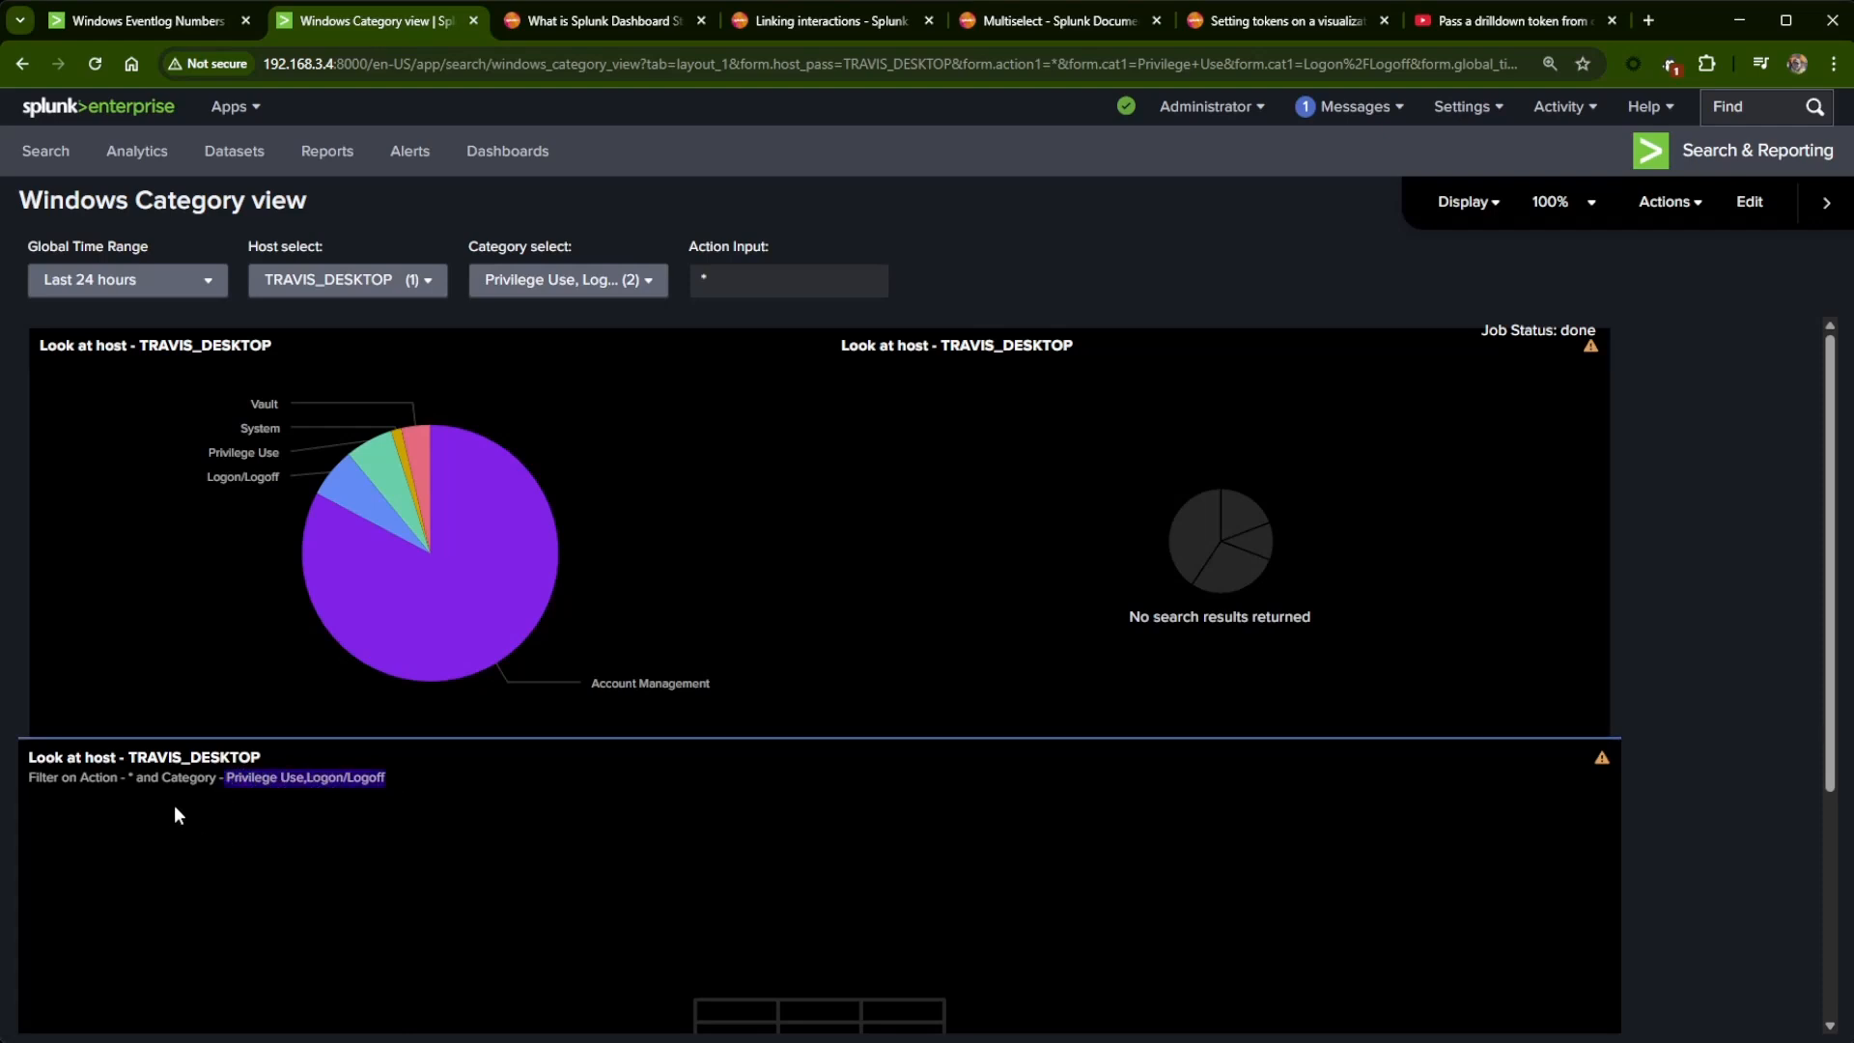
scroll(261, 786, "down", 3)
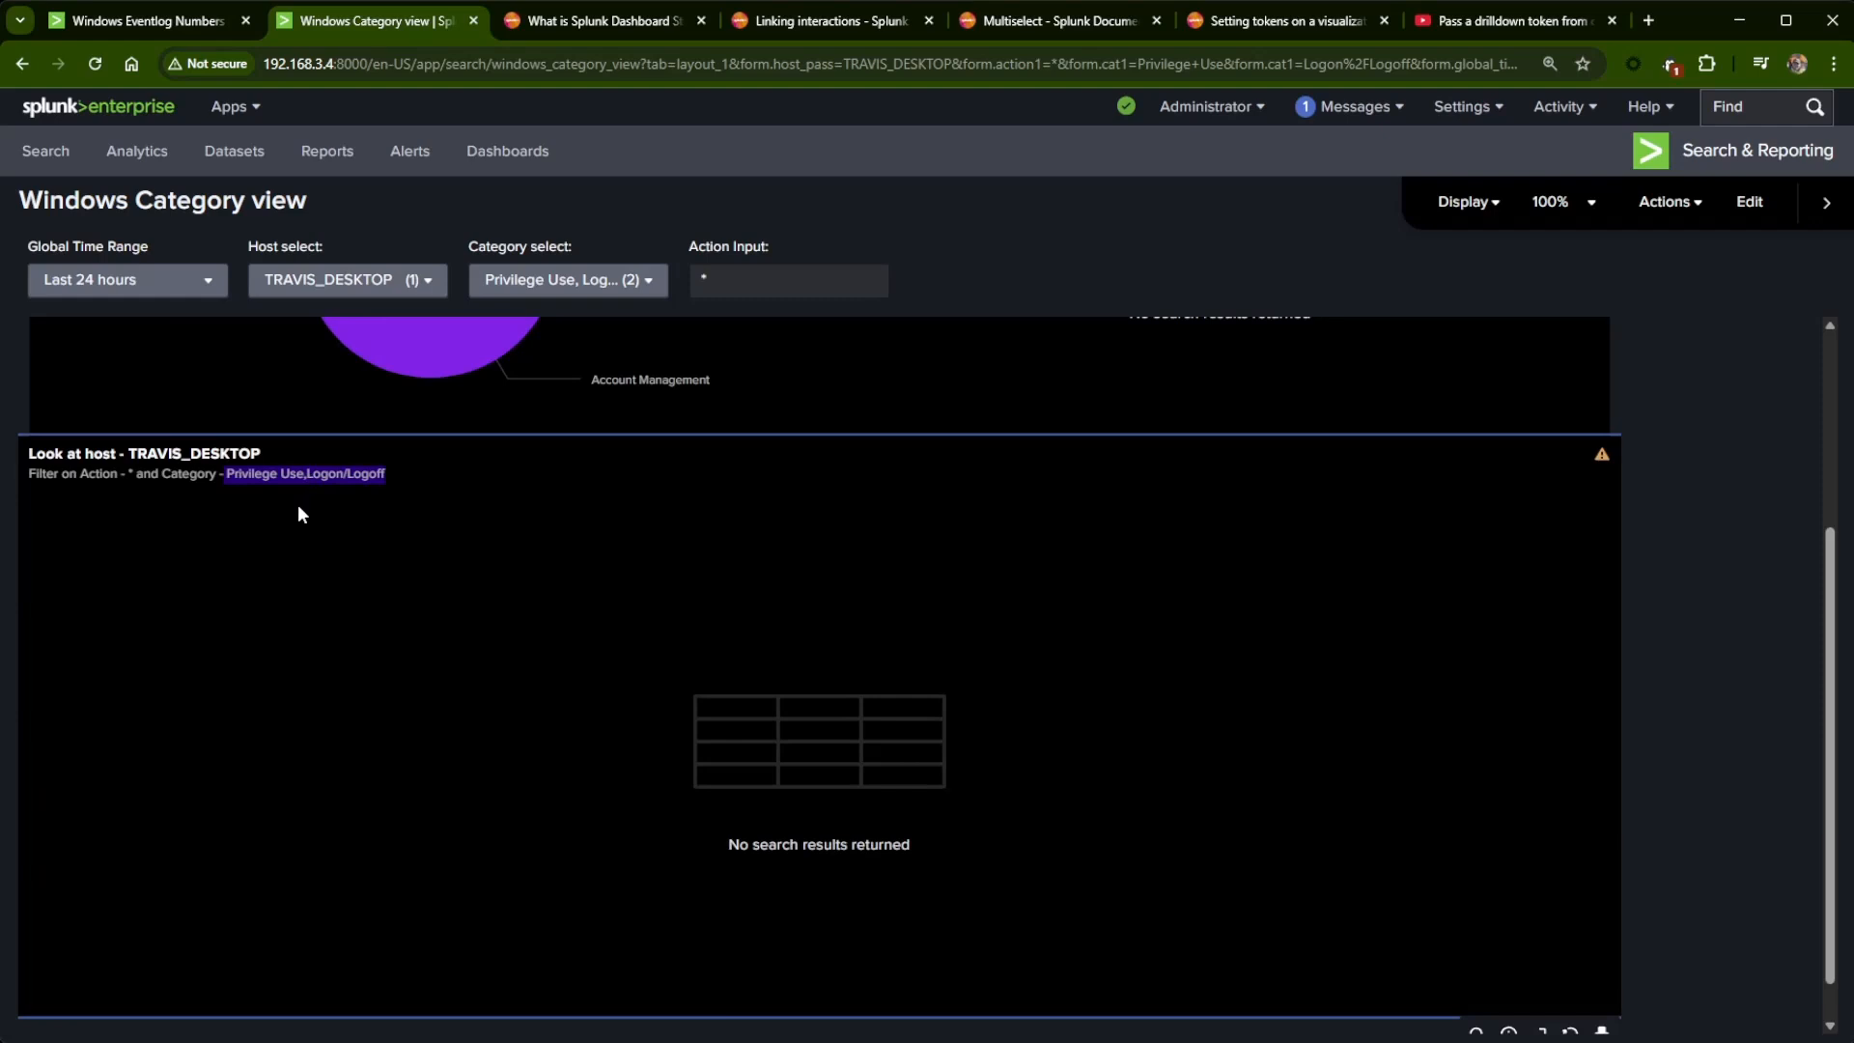
scroll(405, 485, "up", 2)
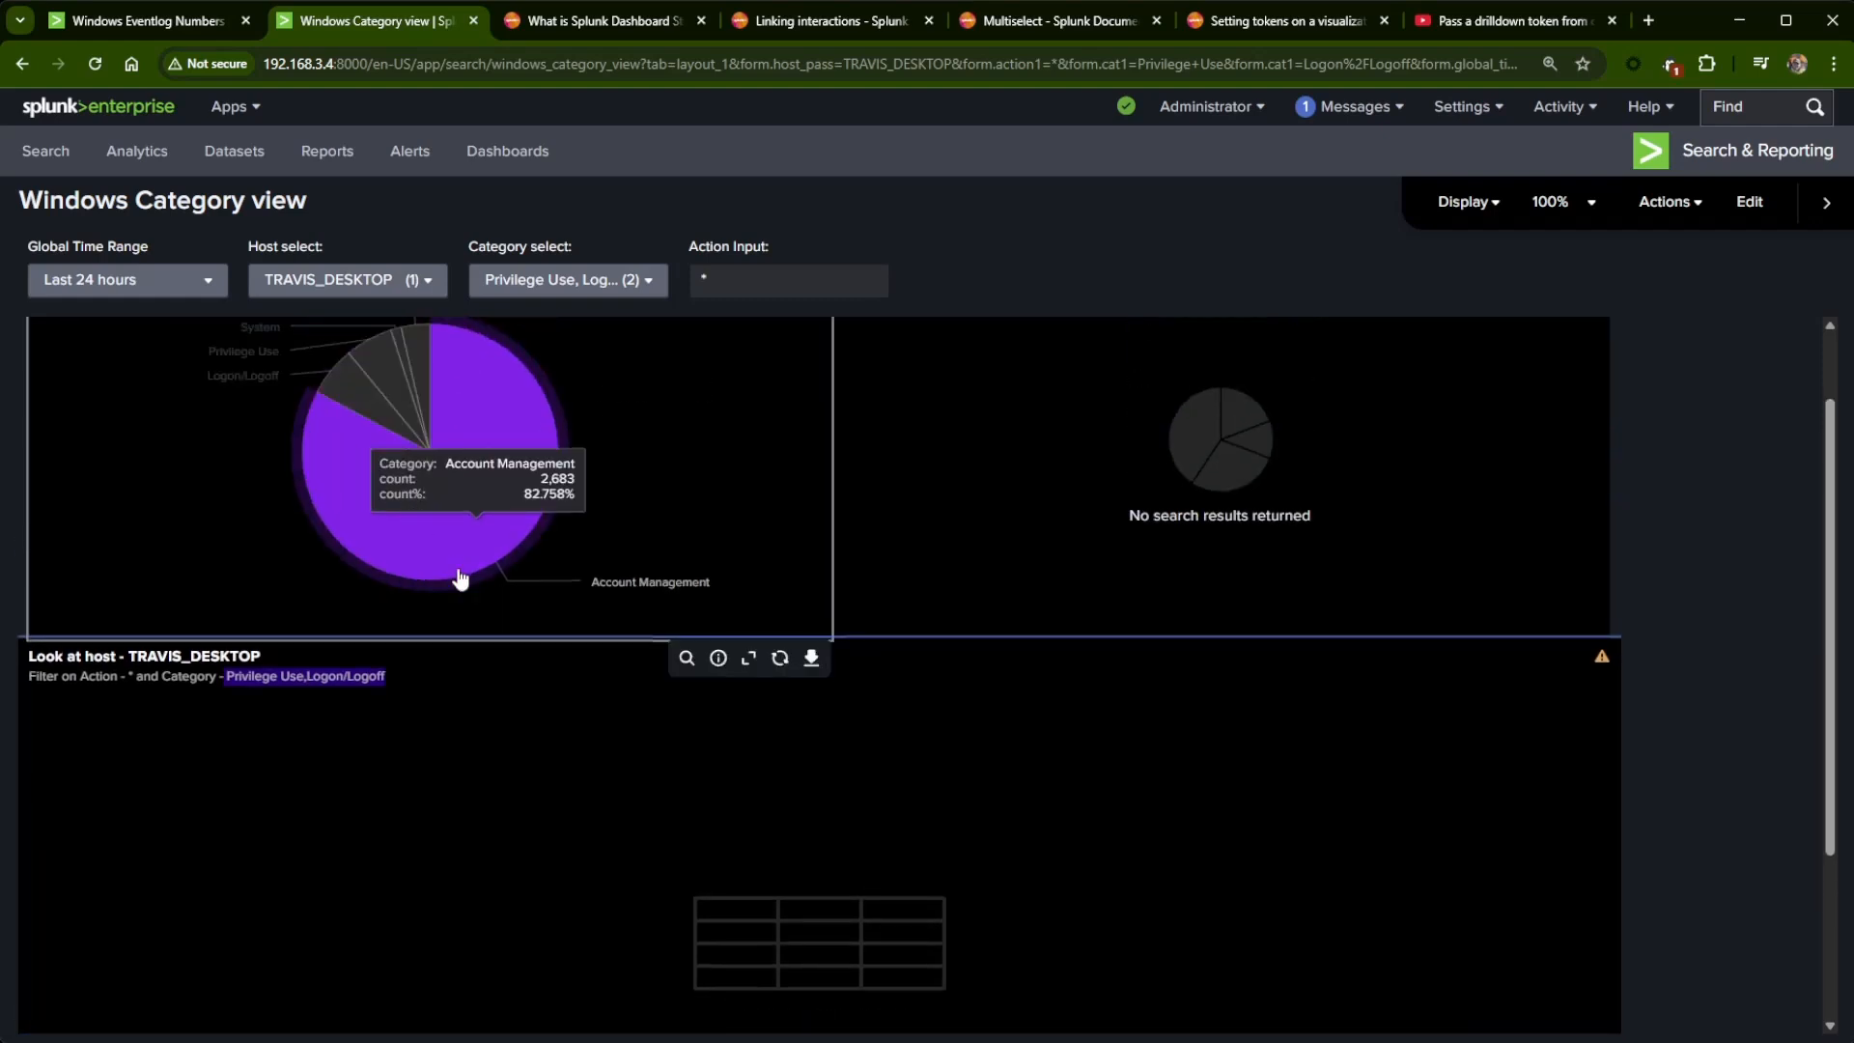
scroll(814, 630, "down", 2)
scroll(1545, 975, "down", 1)
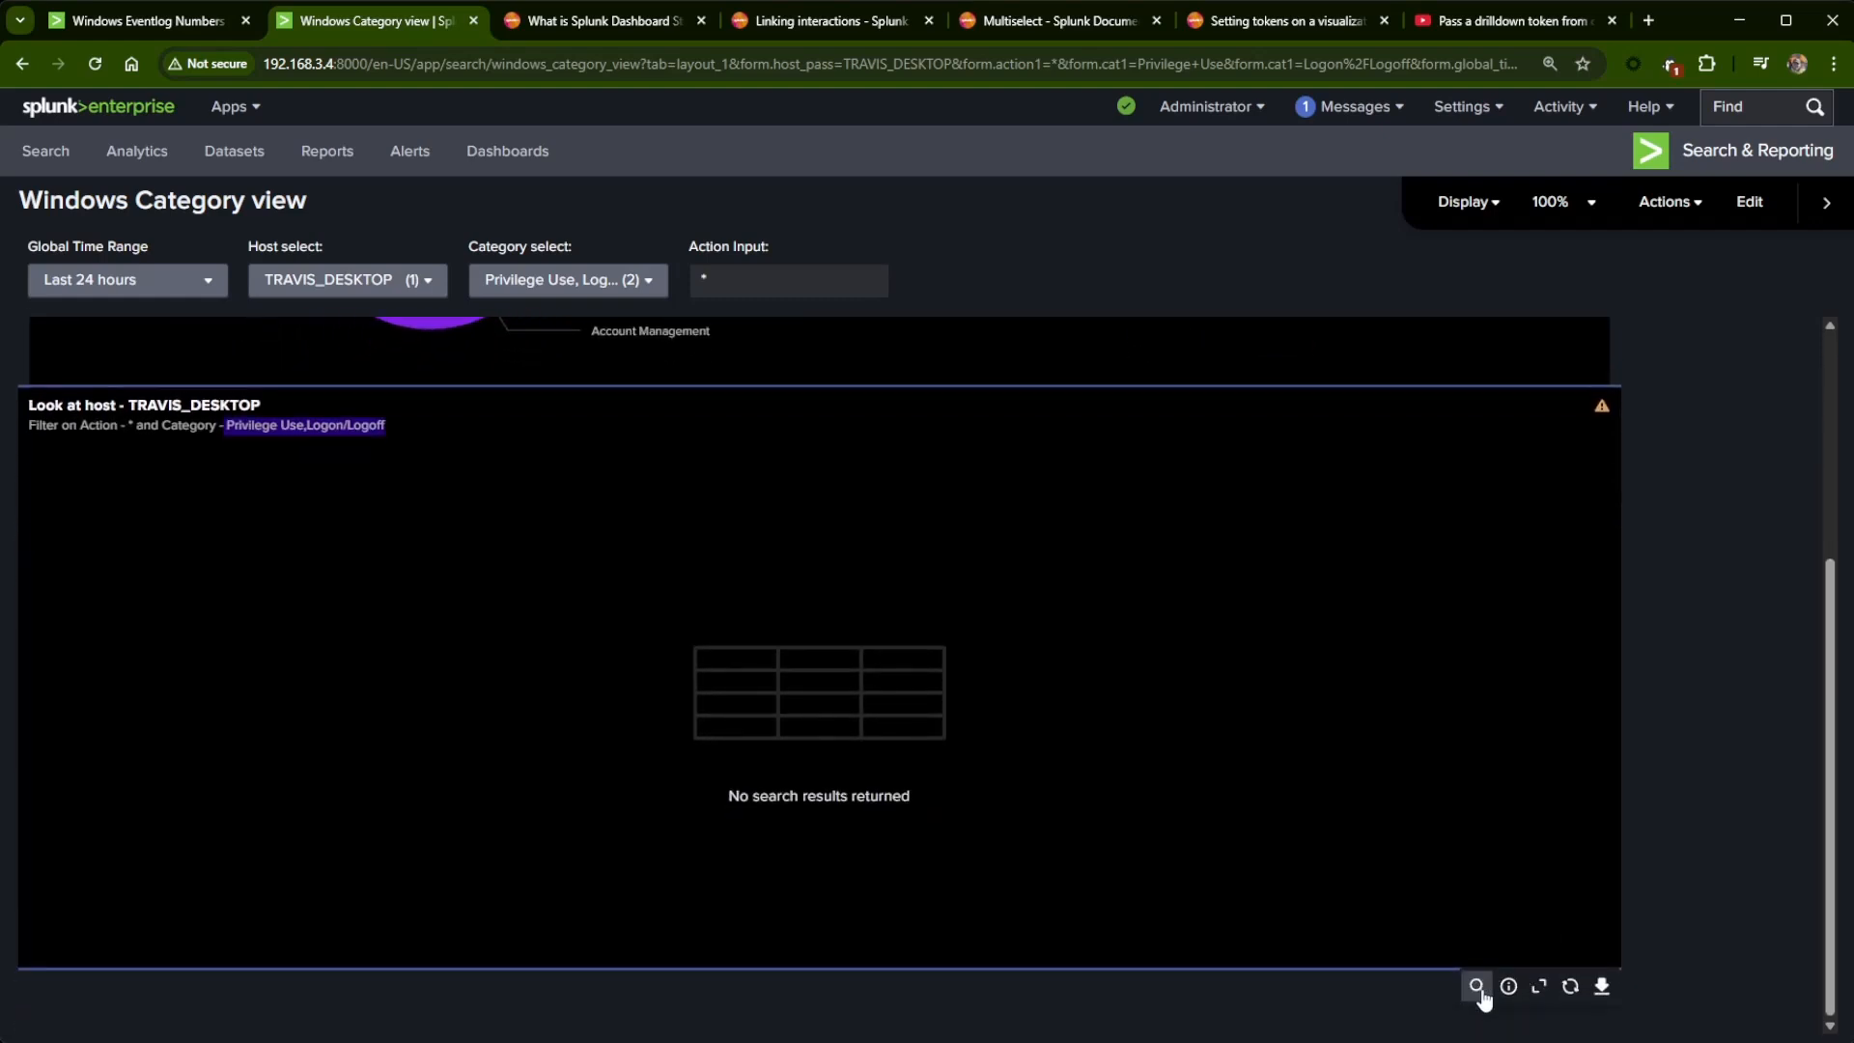
left_click(1478, 987)
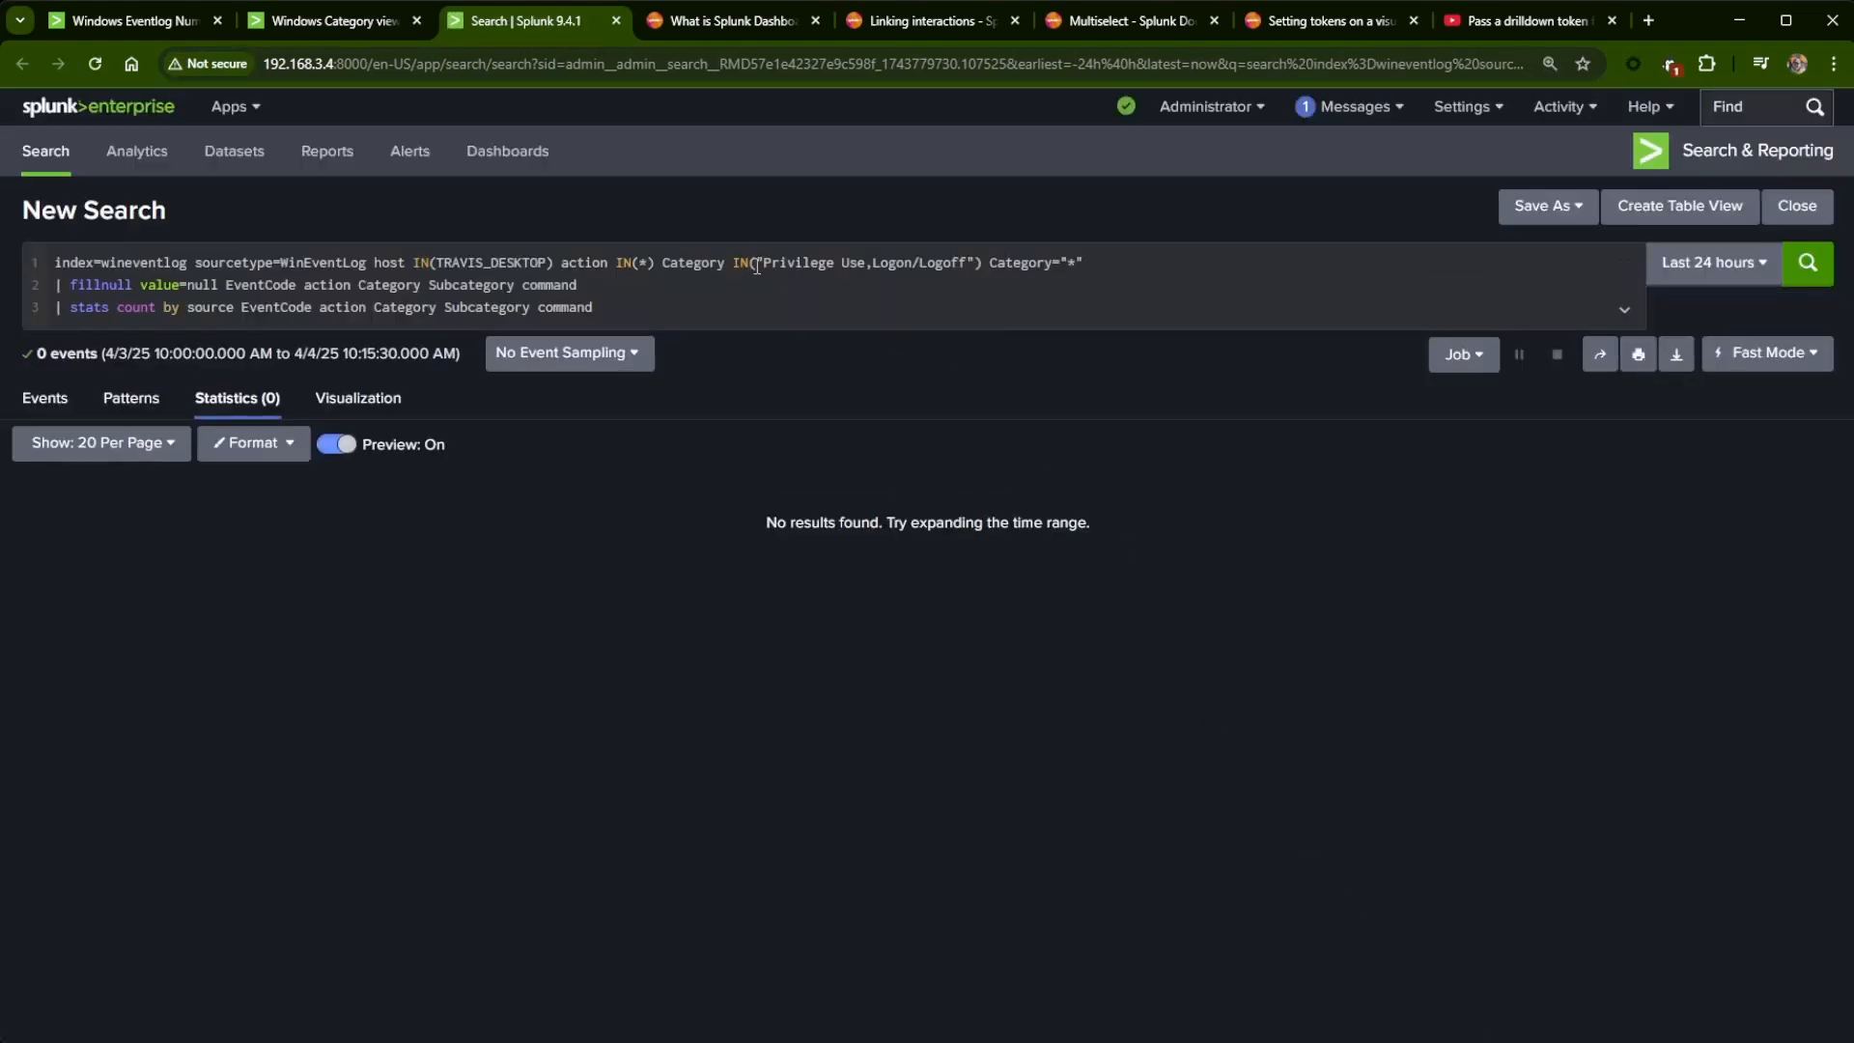
left_click(756, 262)
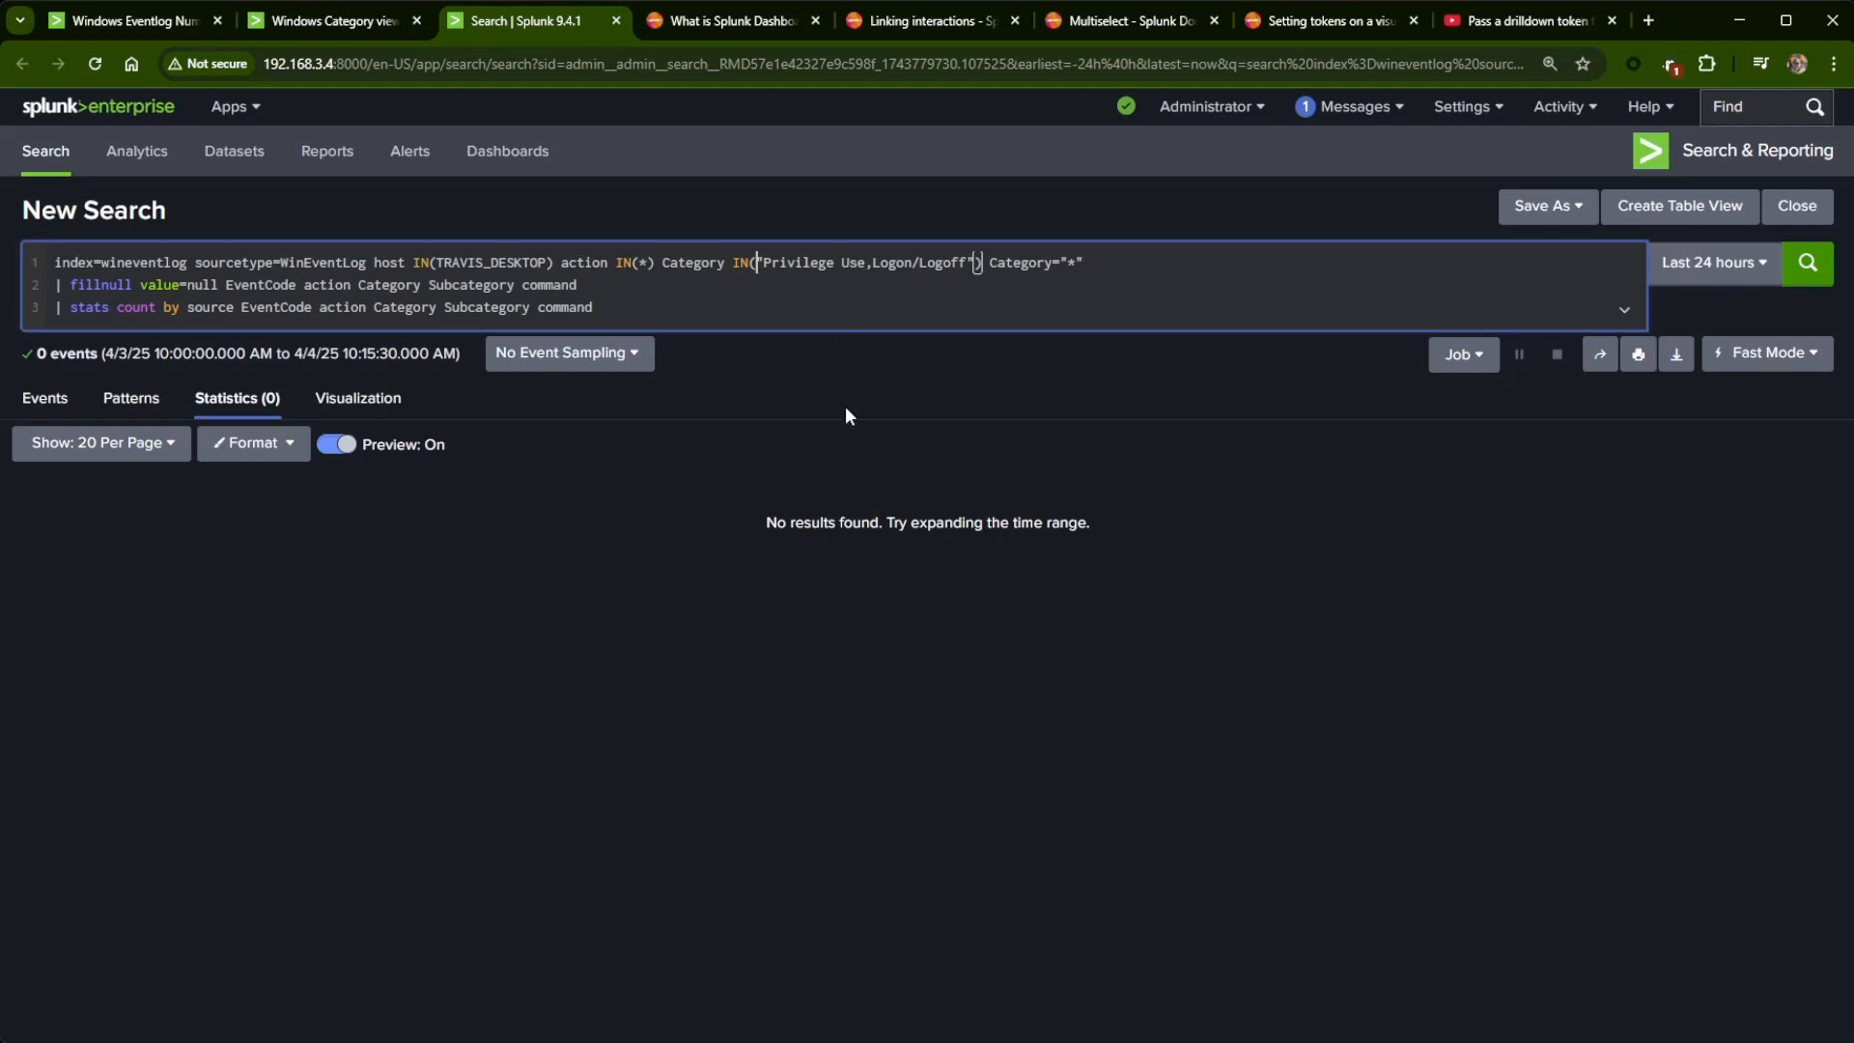
- Quote the two categories separately in the search, as Category IN("Privilege Use","Logon/Logoff"), and run it
left_click(866, 262)
type("\",")
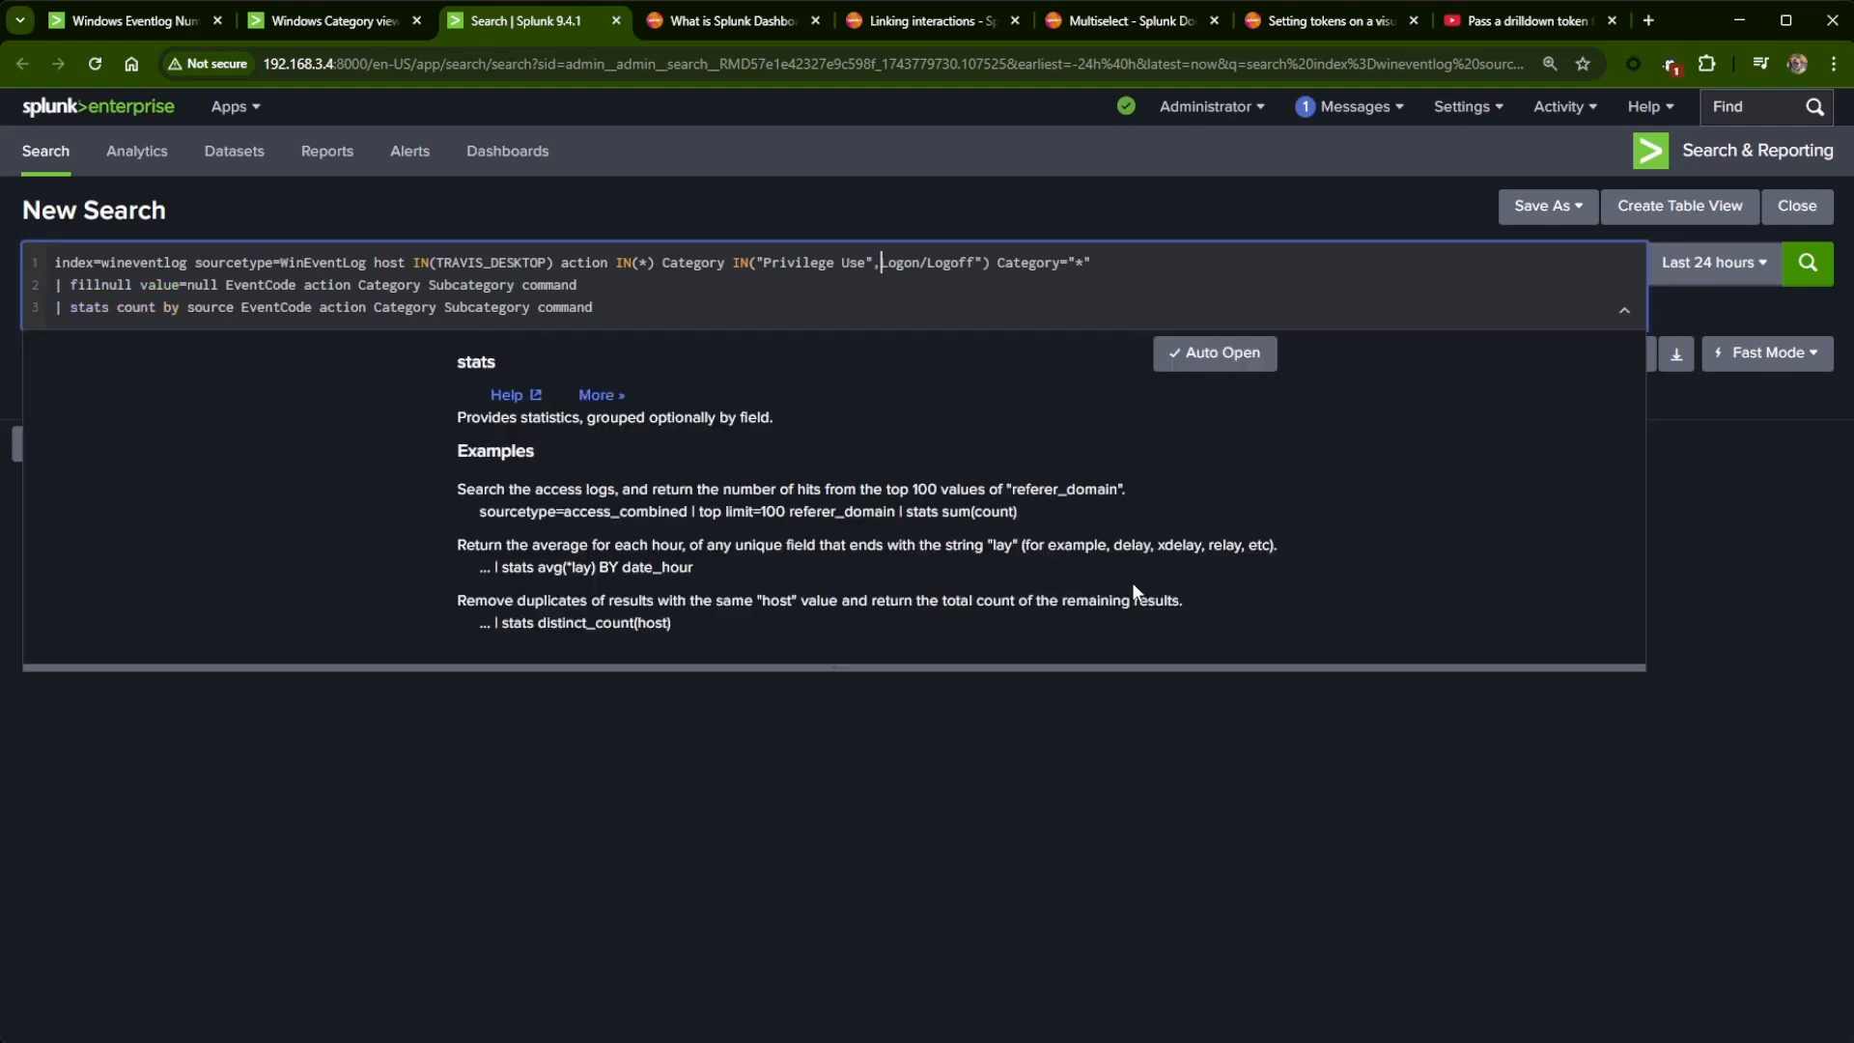
type("\"")
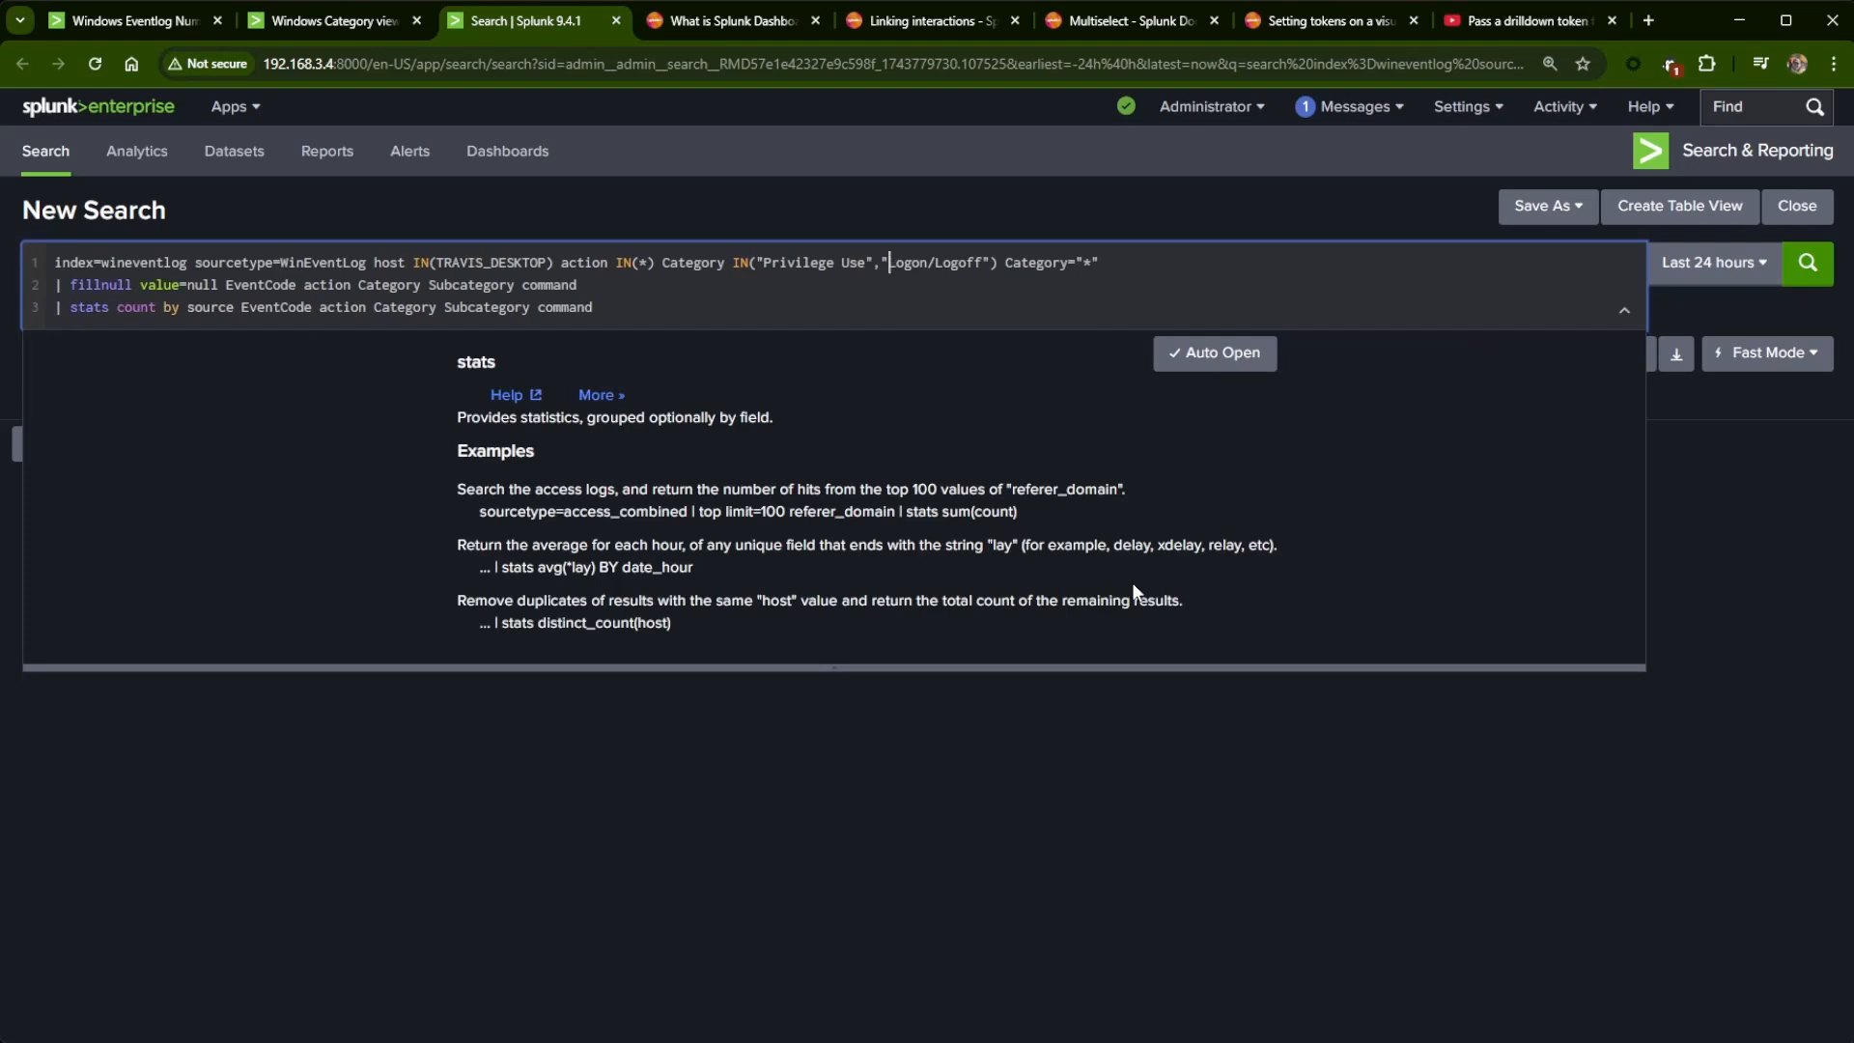
key("Return")
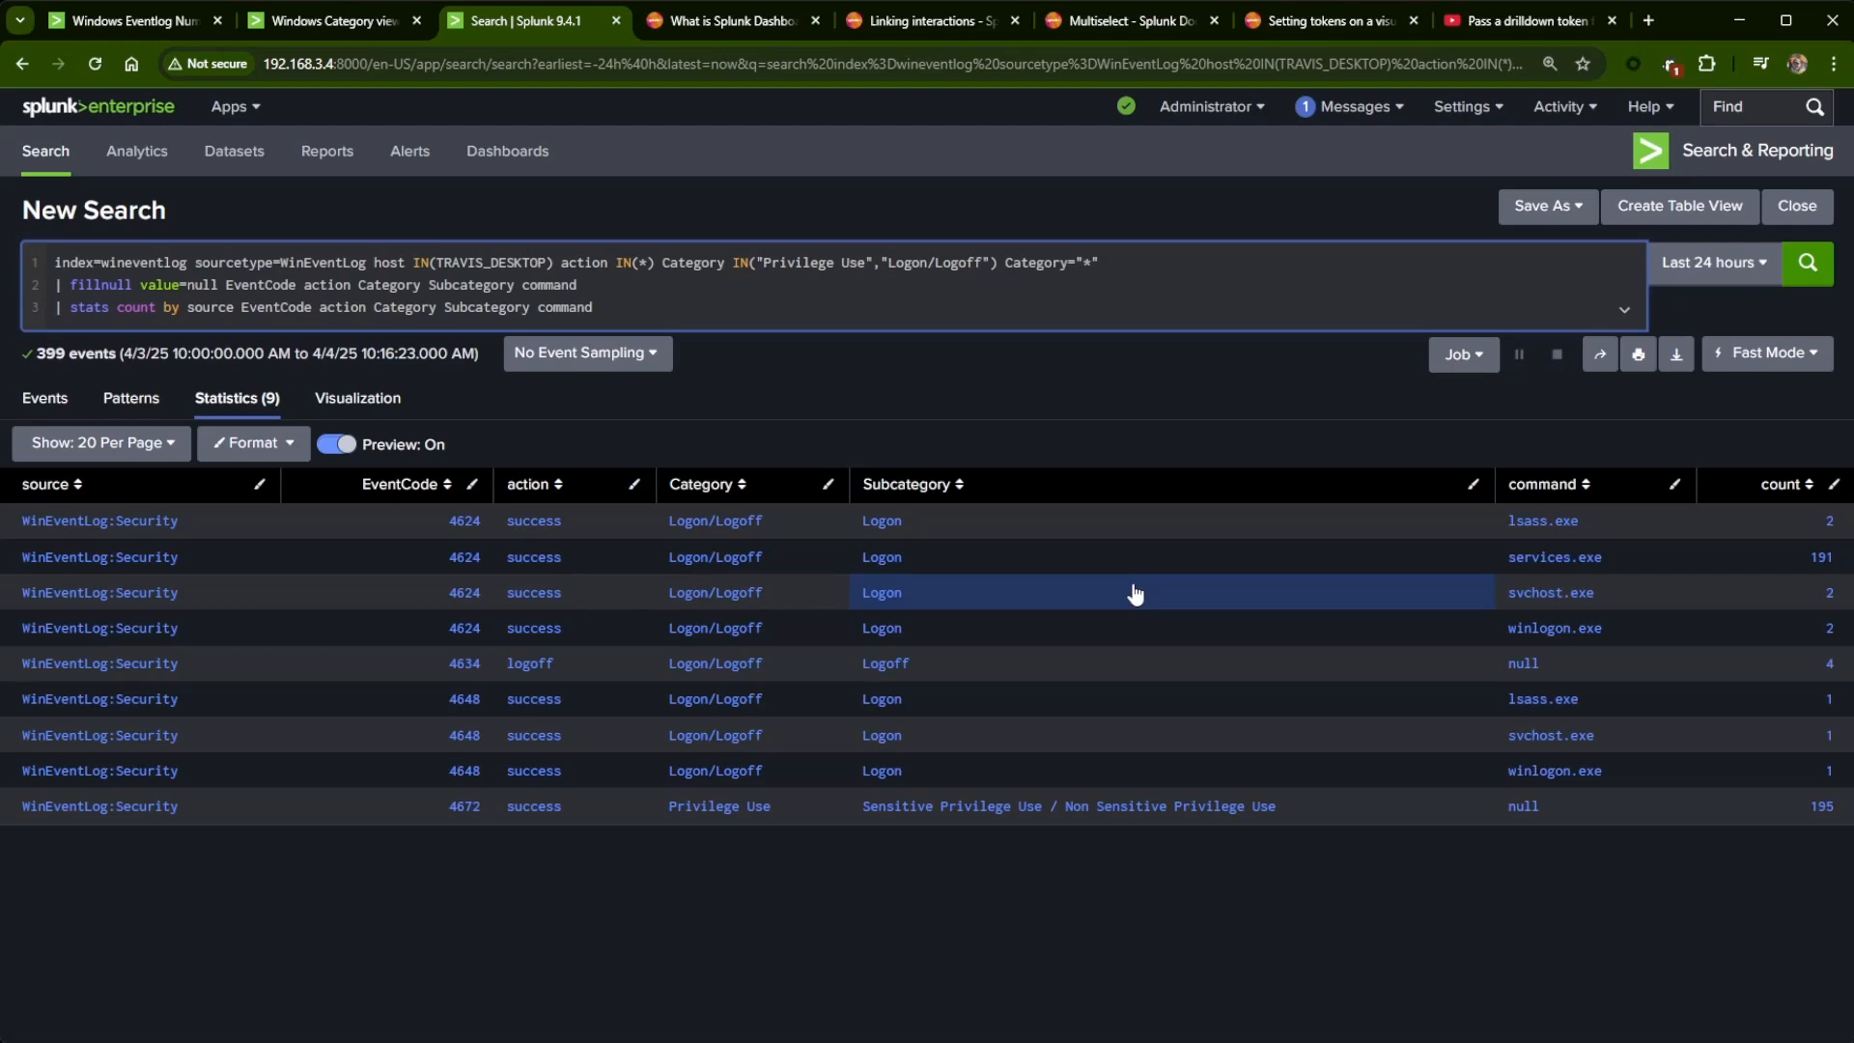
- Remove the quotes around Logon/Logoff so the clause reads IN("Privilege Use",Logon/Logoff), and rerun the search
key("BackSpace")
key("Right")
key("Right")
key("Right")
key("Right")
key("Right")
key("Right")
key("Right")
key("Right")
key("Right")
key("Right")
key("Right")
key("Right")
key("Right")
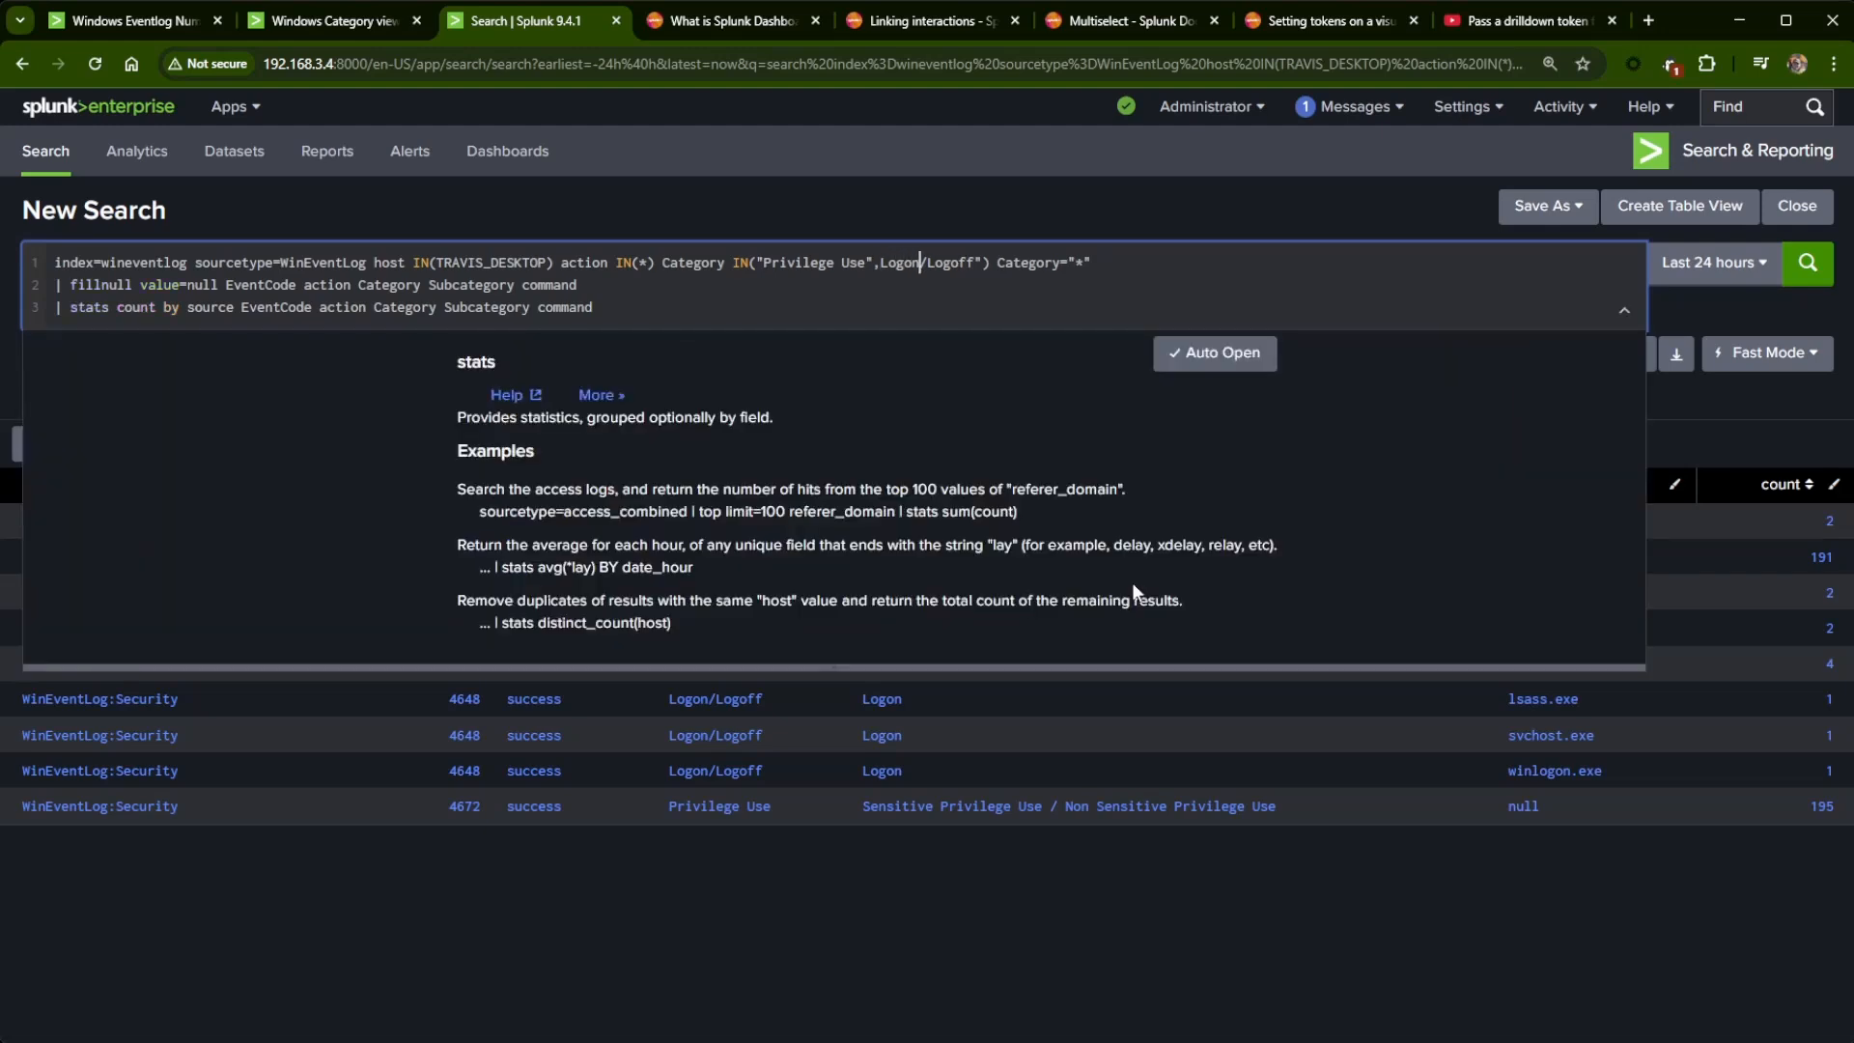
key("BackSpace")
key("Return")
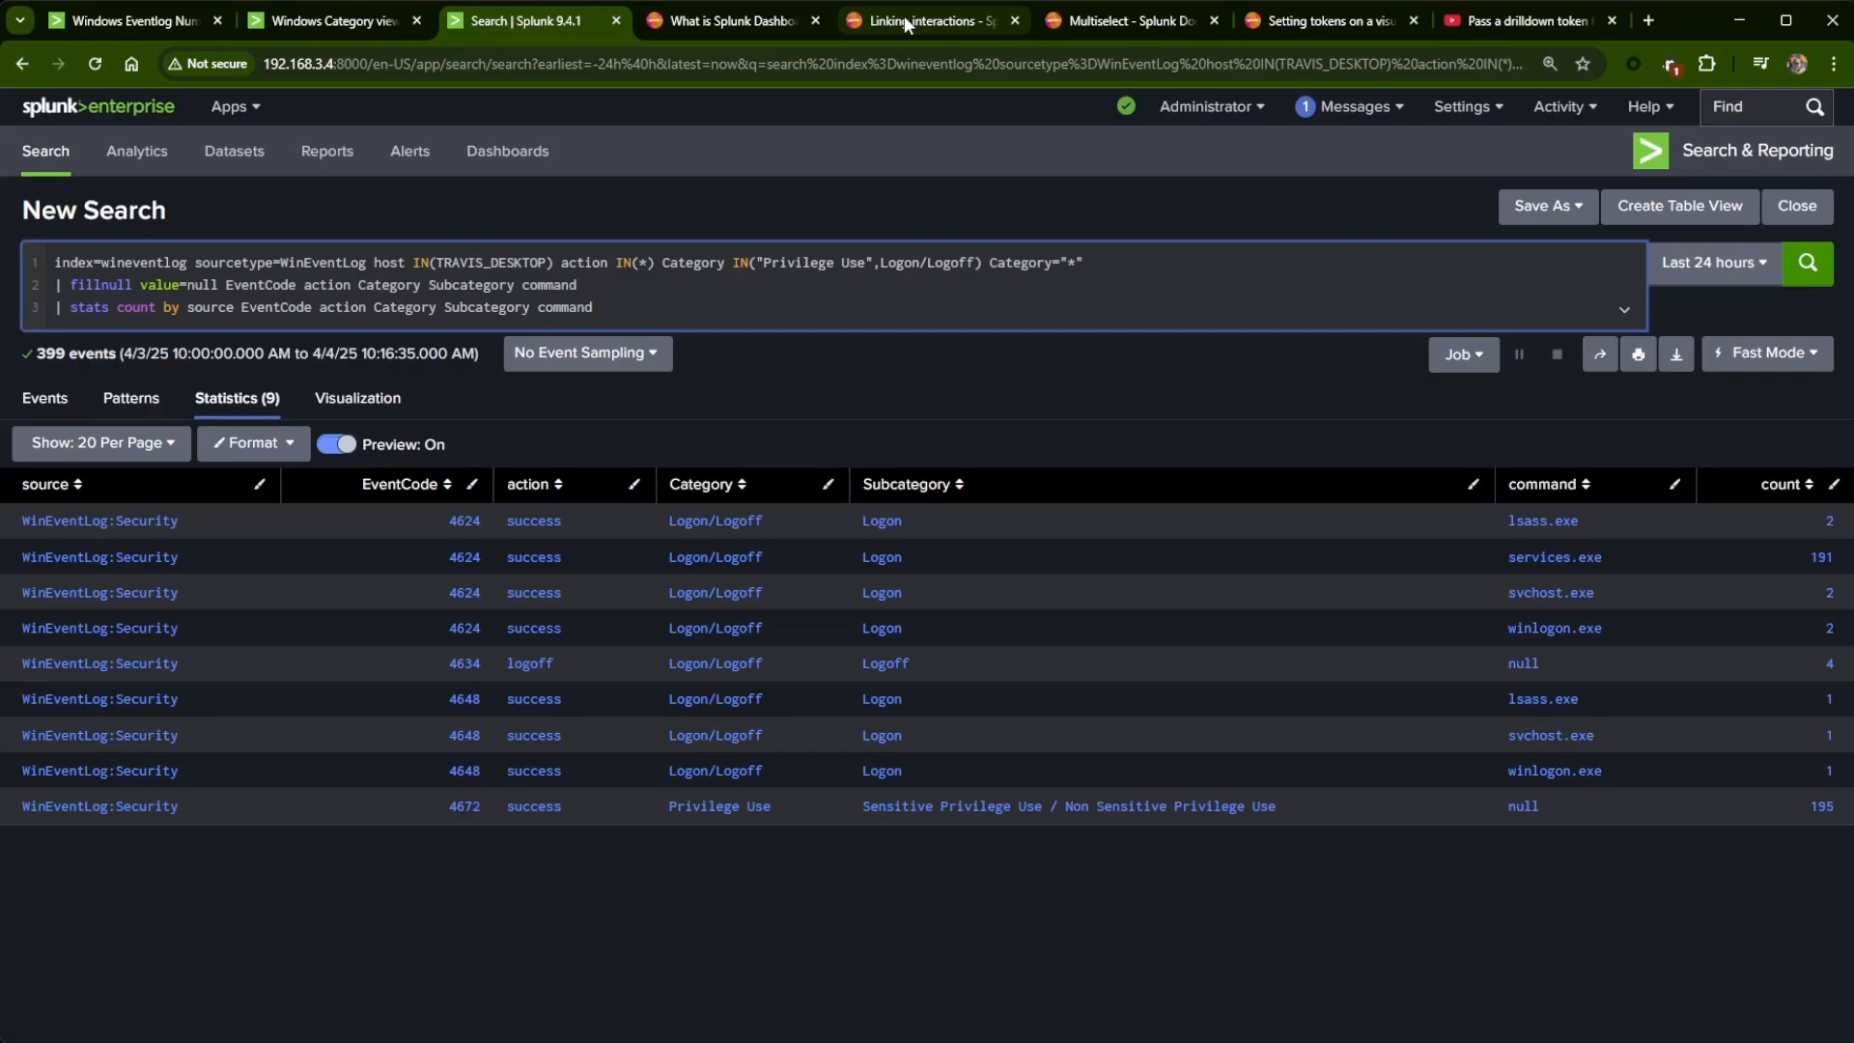
- Read the Multiselect documentation's section on applying the $token|s$ token filter to multiselect values
left_click(1109, 22)
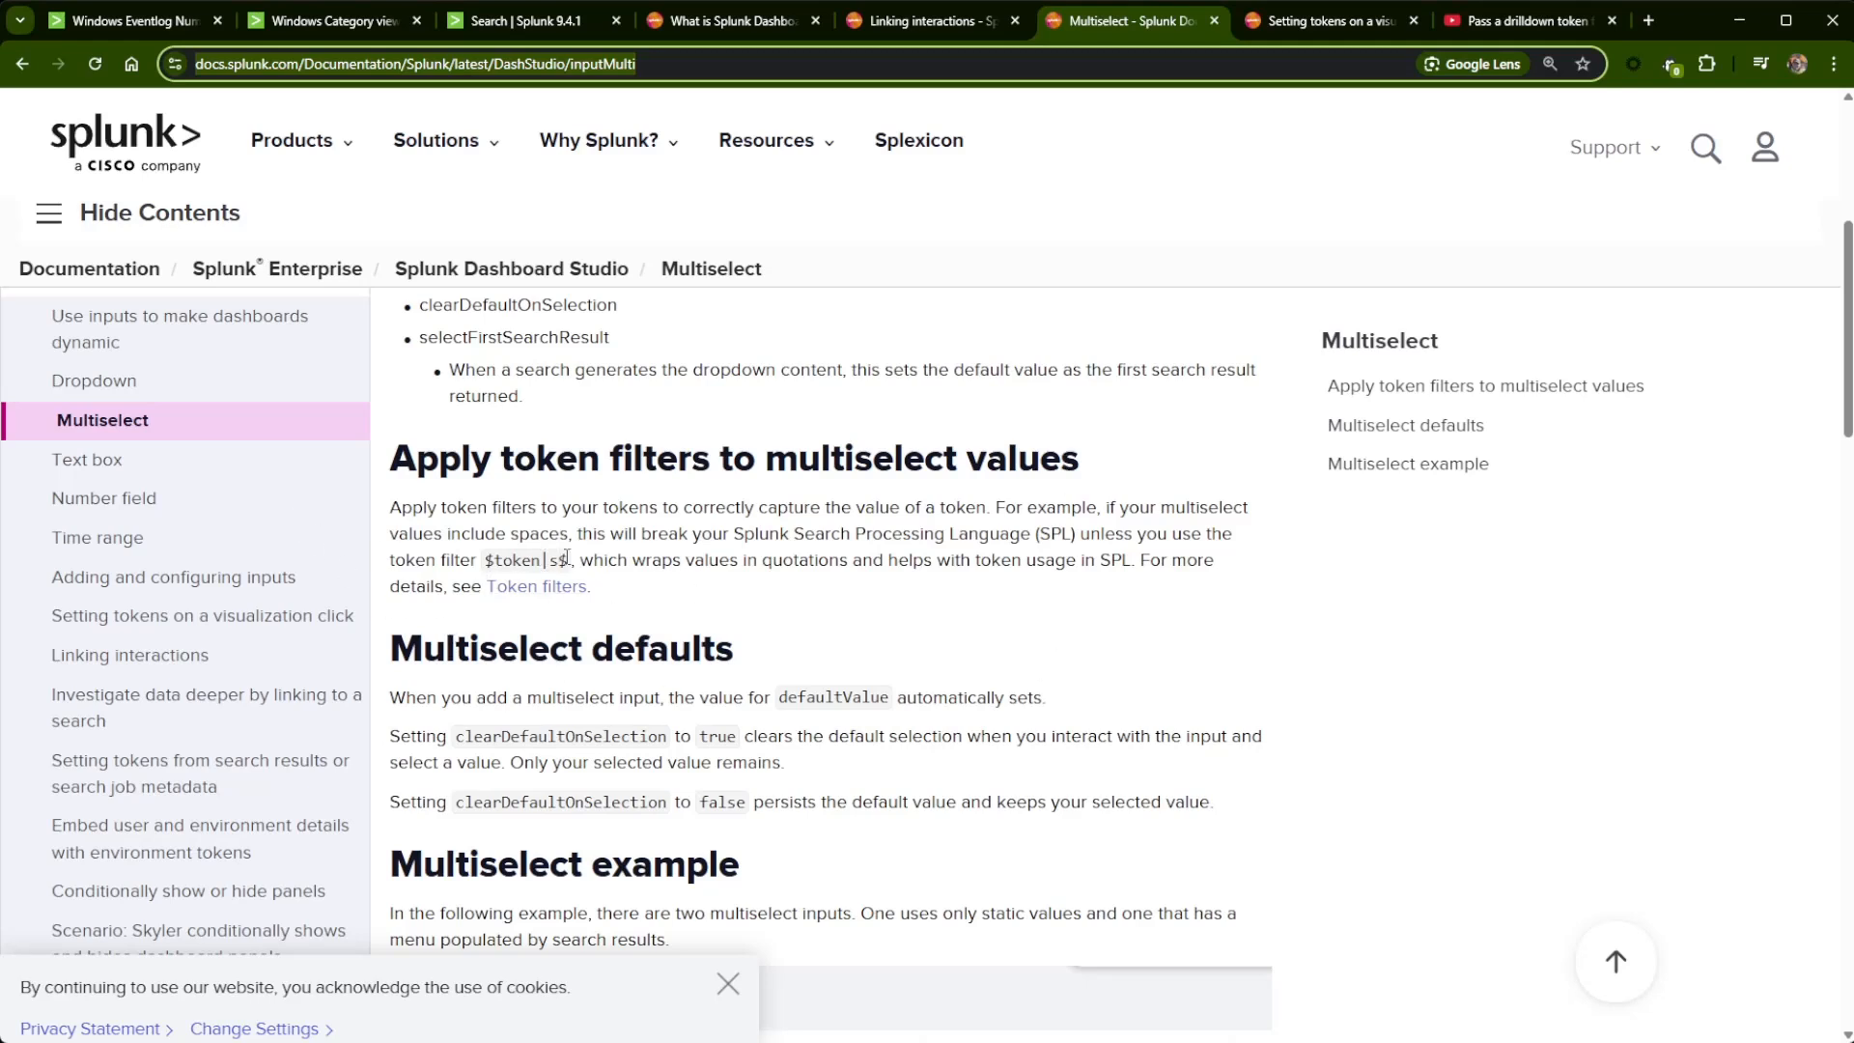
left_click_drag(568, 560, 483, 560)
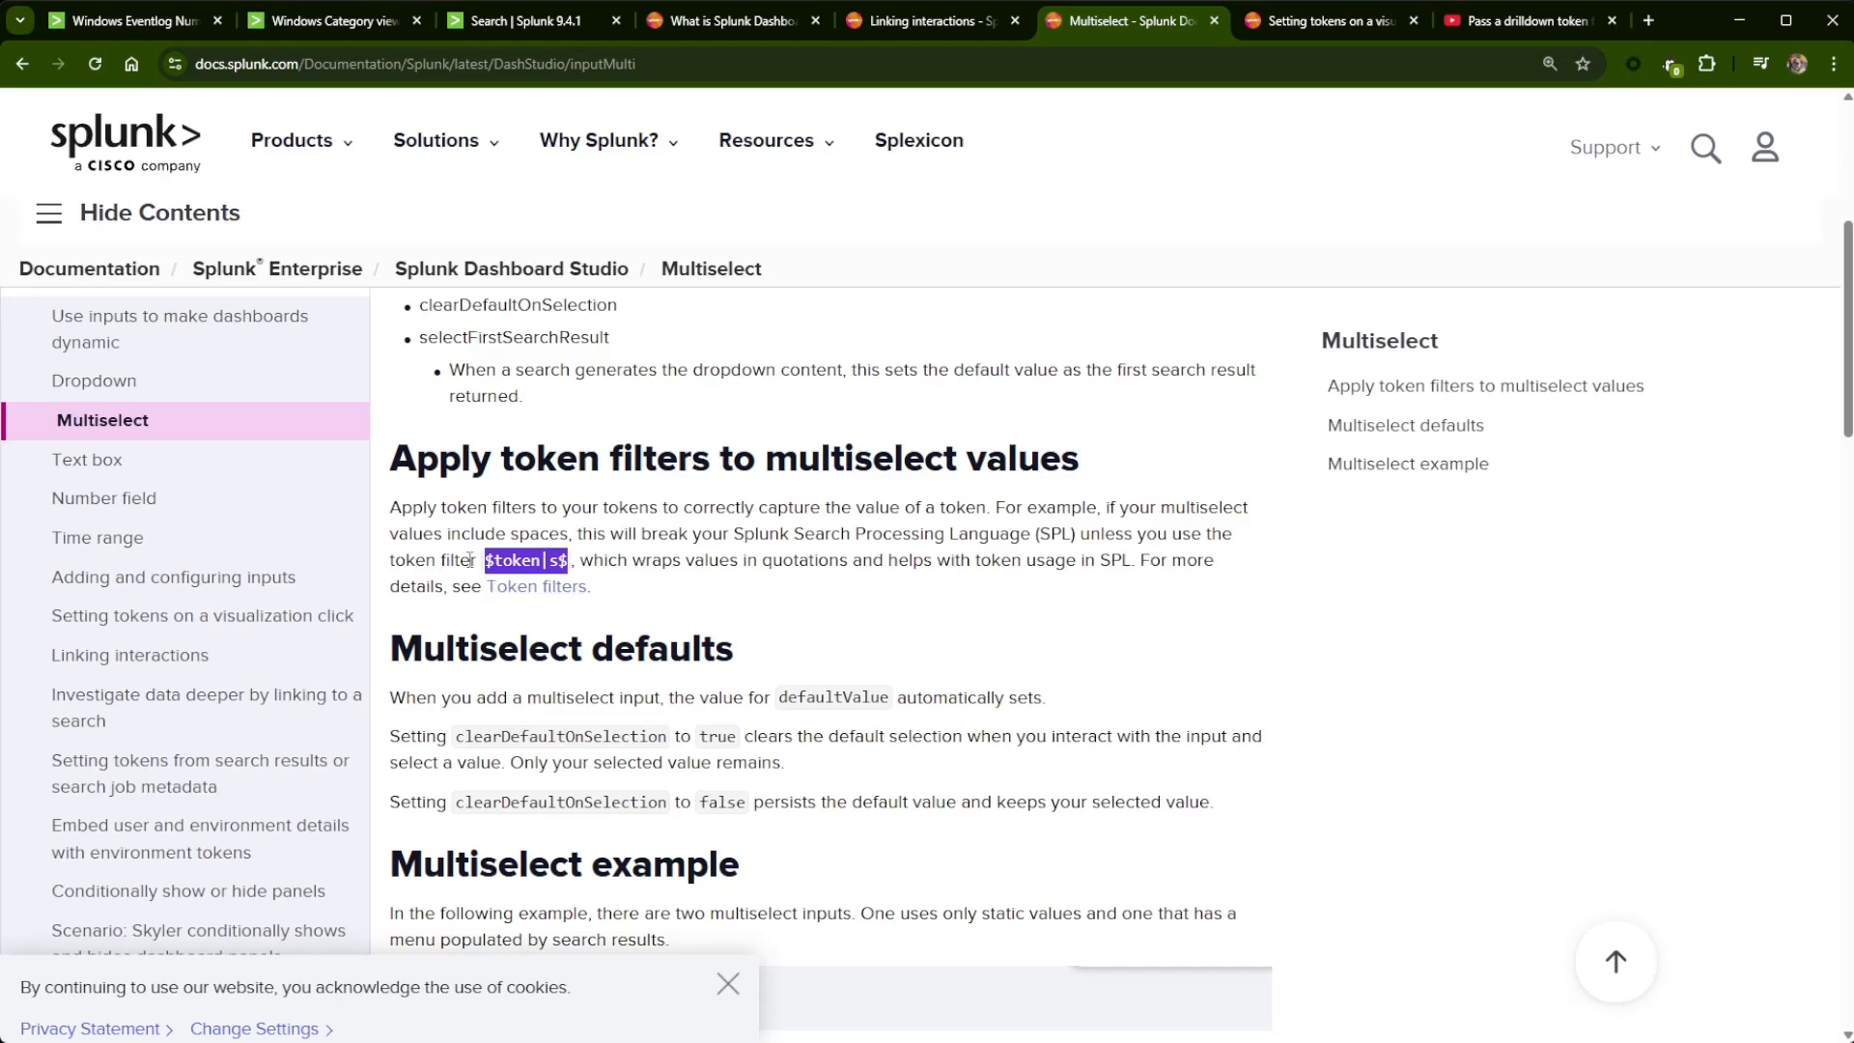
left_click(635, 587)
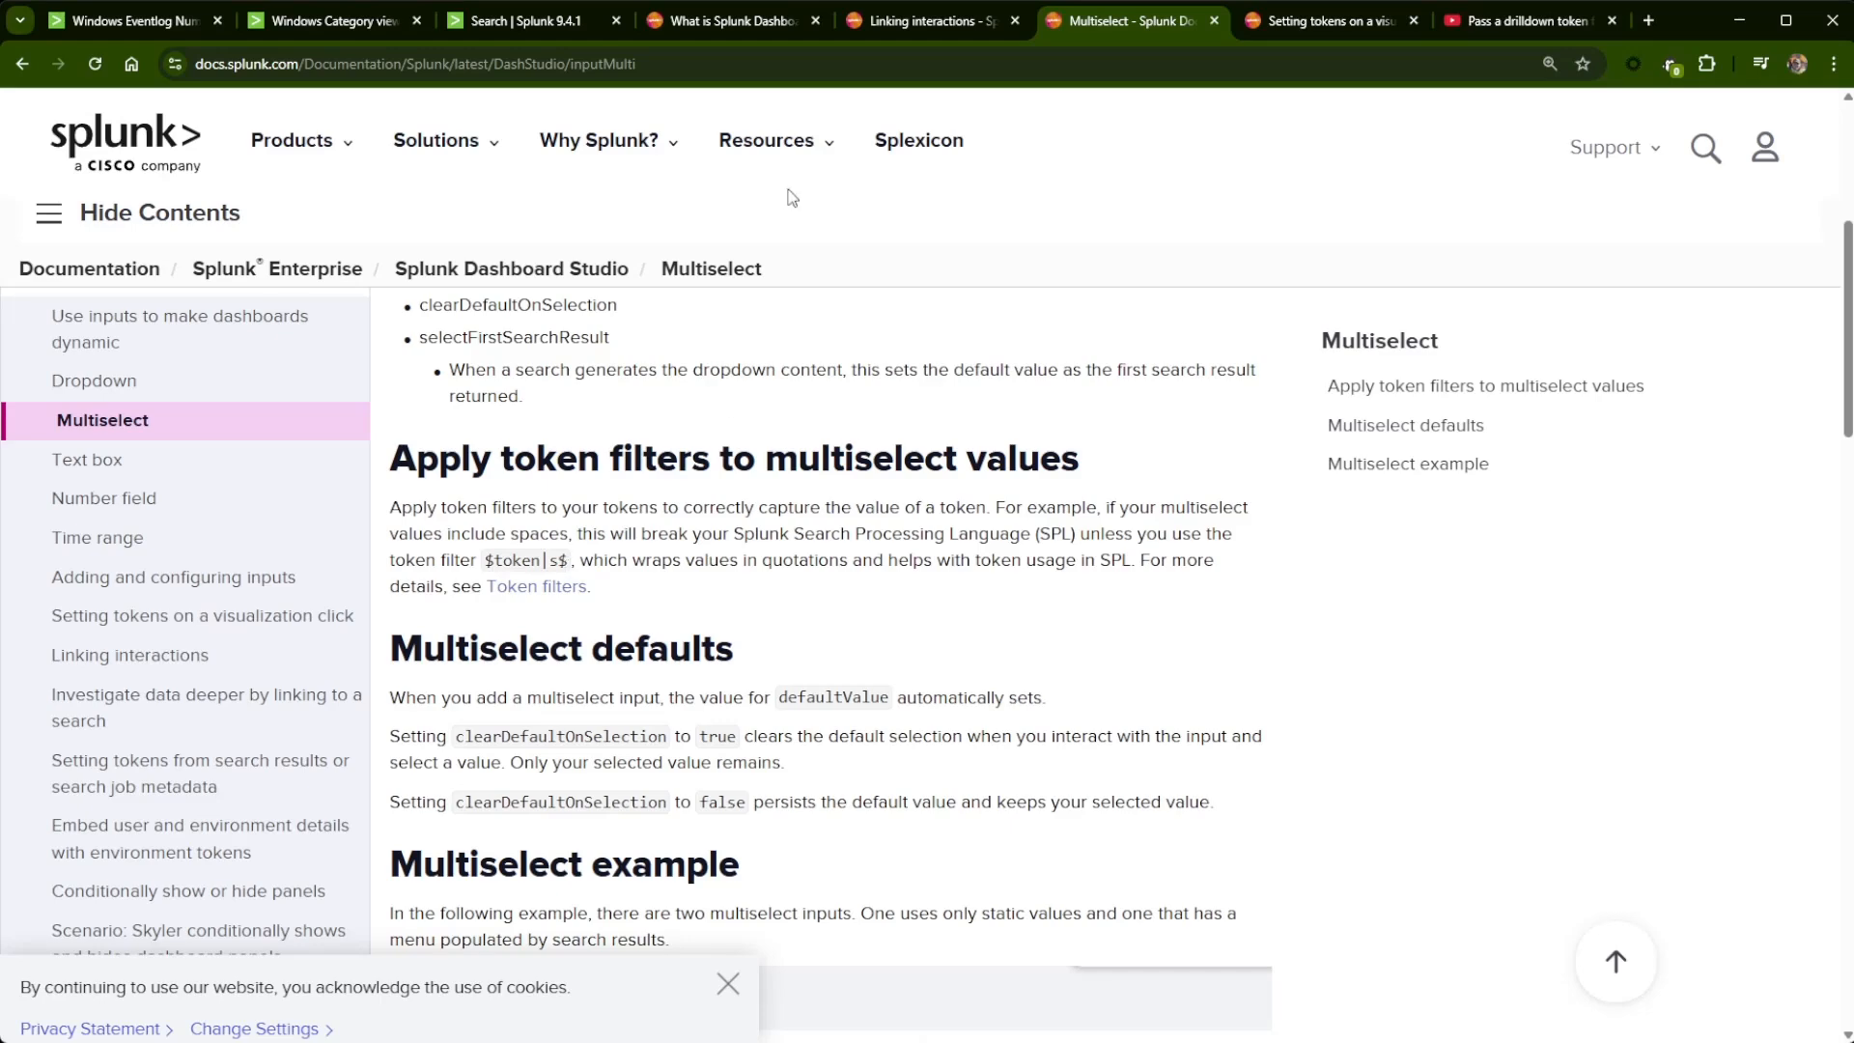
- Close the test search and return to the Windows Category view dashboard to review its action chart and table panels
left_click(515, 22)
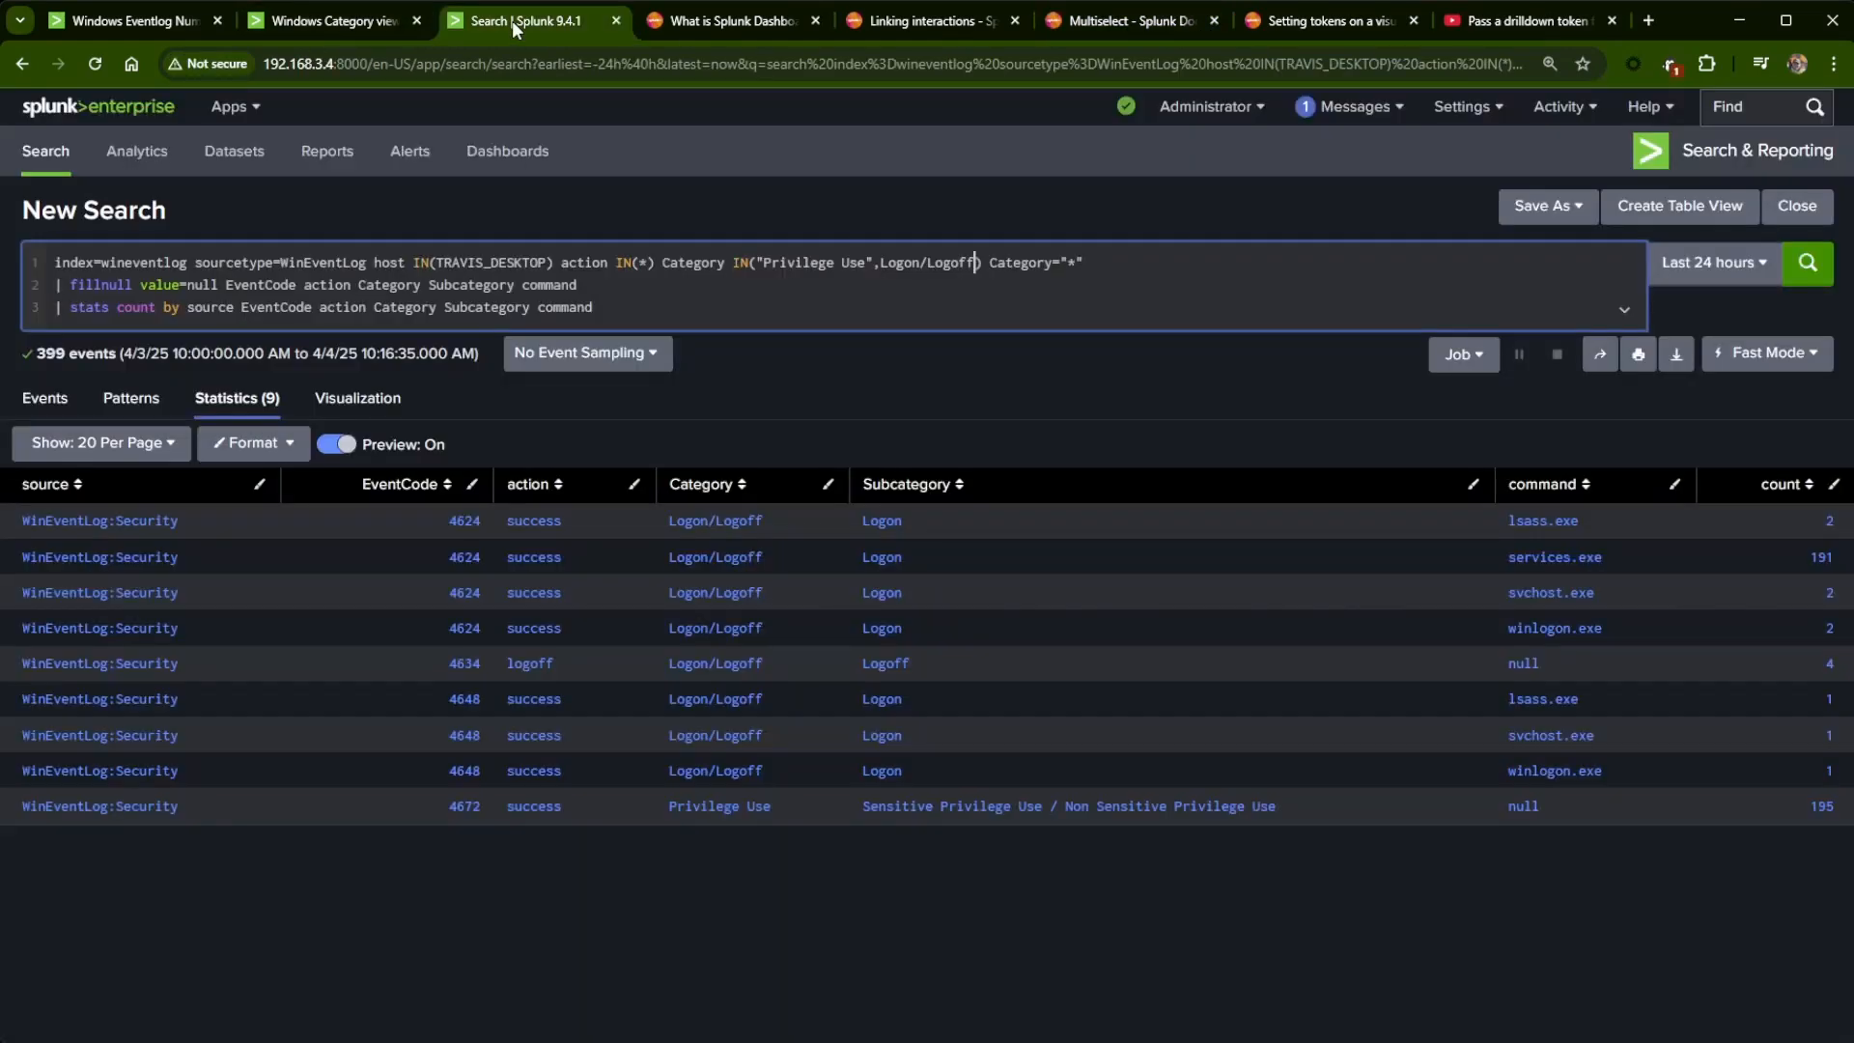
left_click(618, 20)
left_click(319, 24)
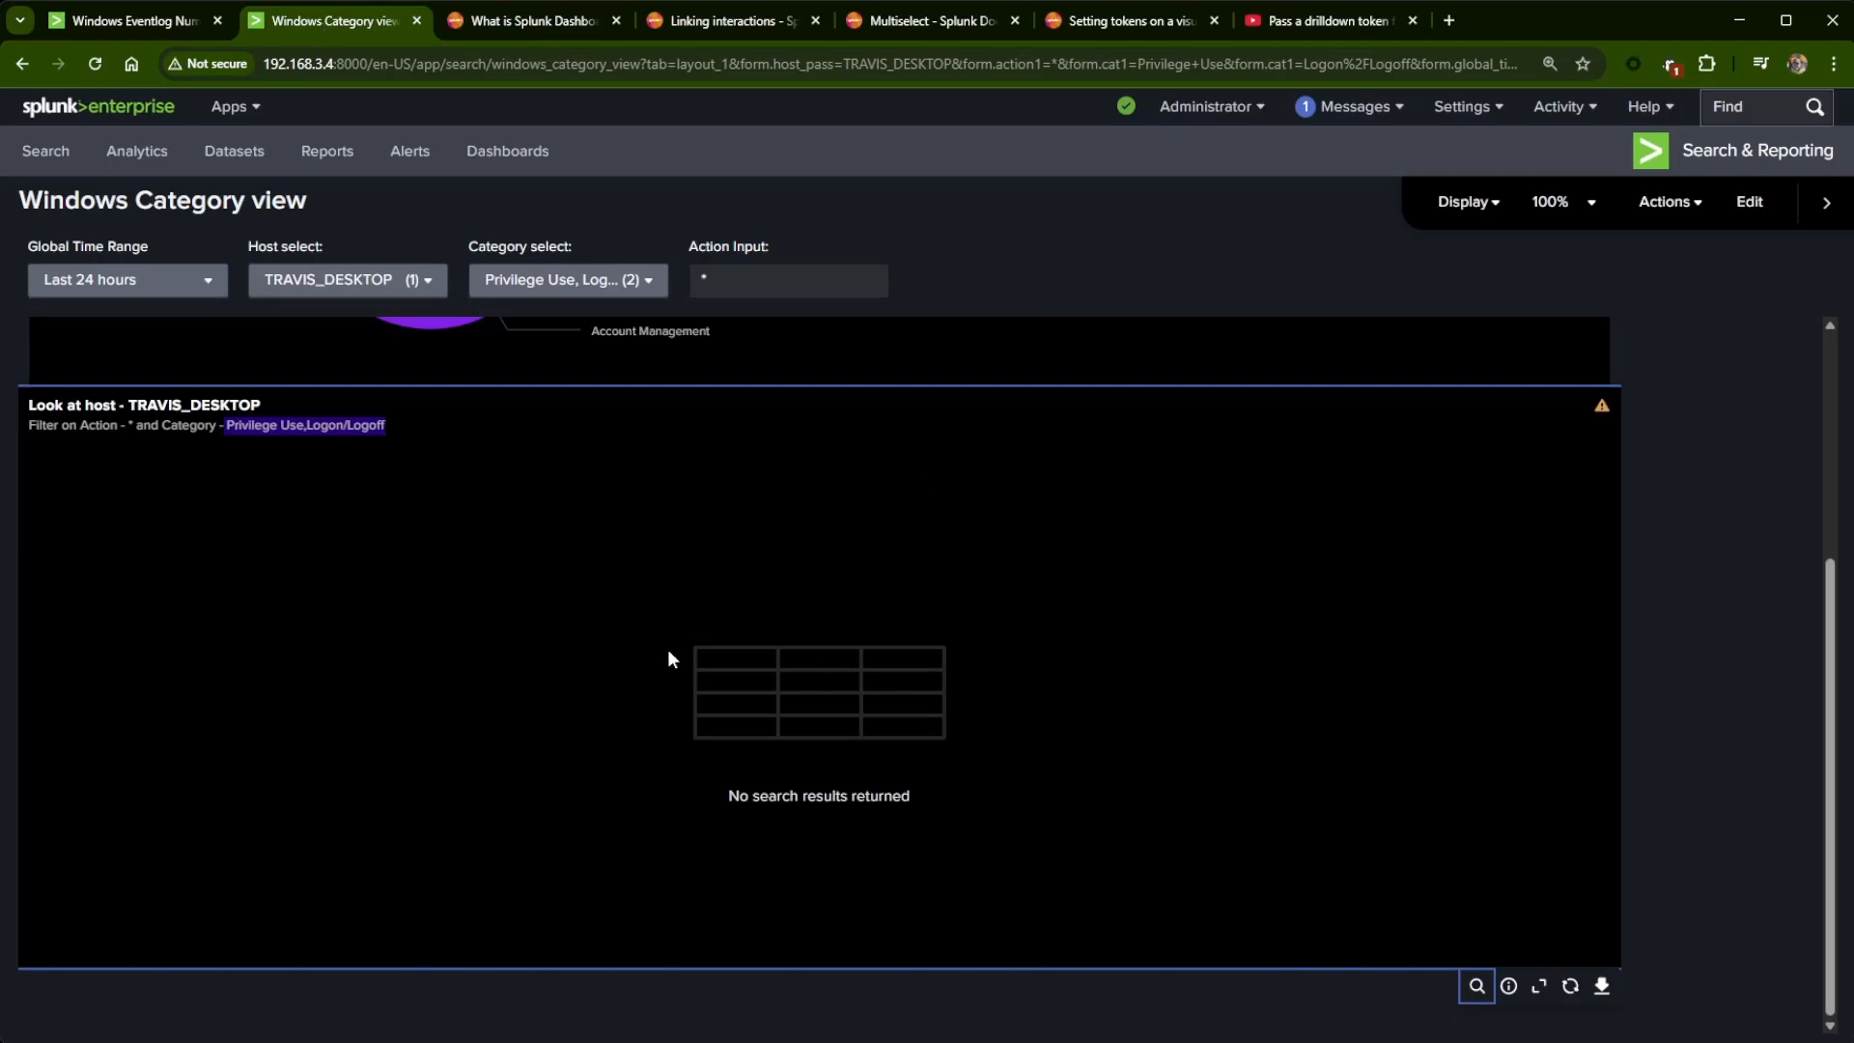
left_click(426, 600)
scroll(502, 652, "up", 2)
scroll(541, 652, "up", 2)
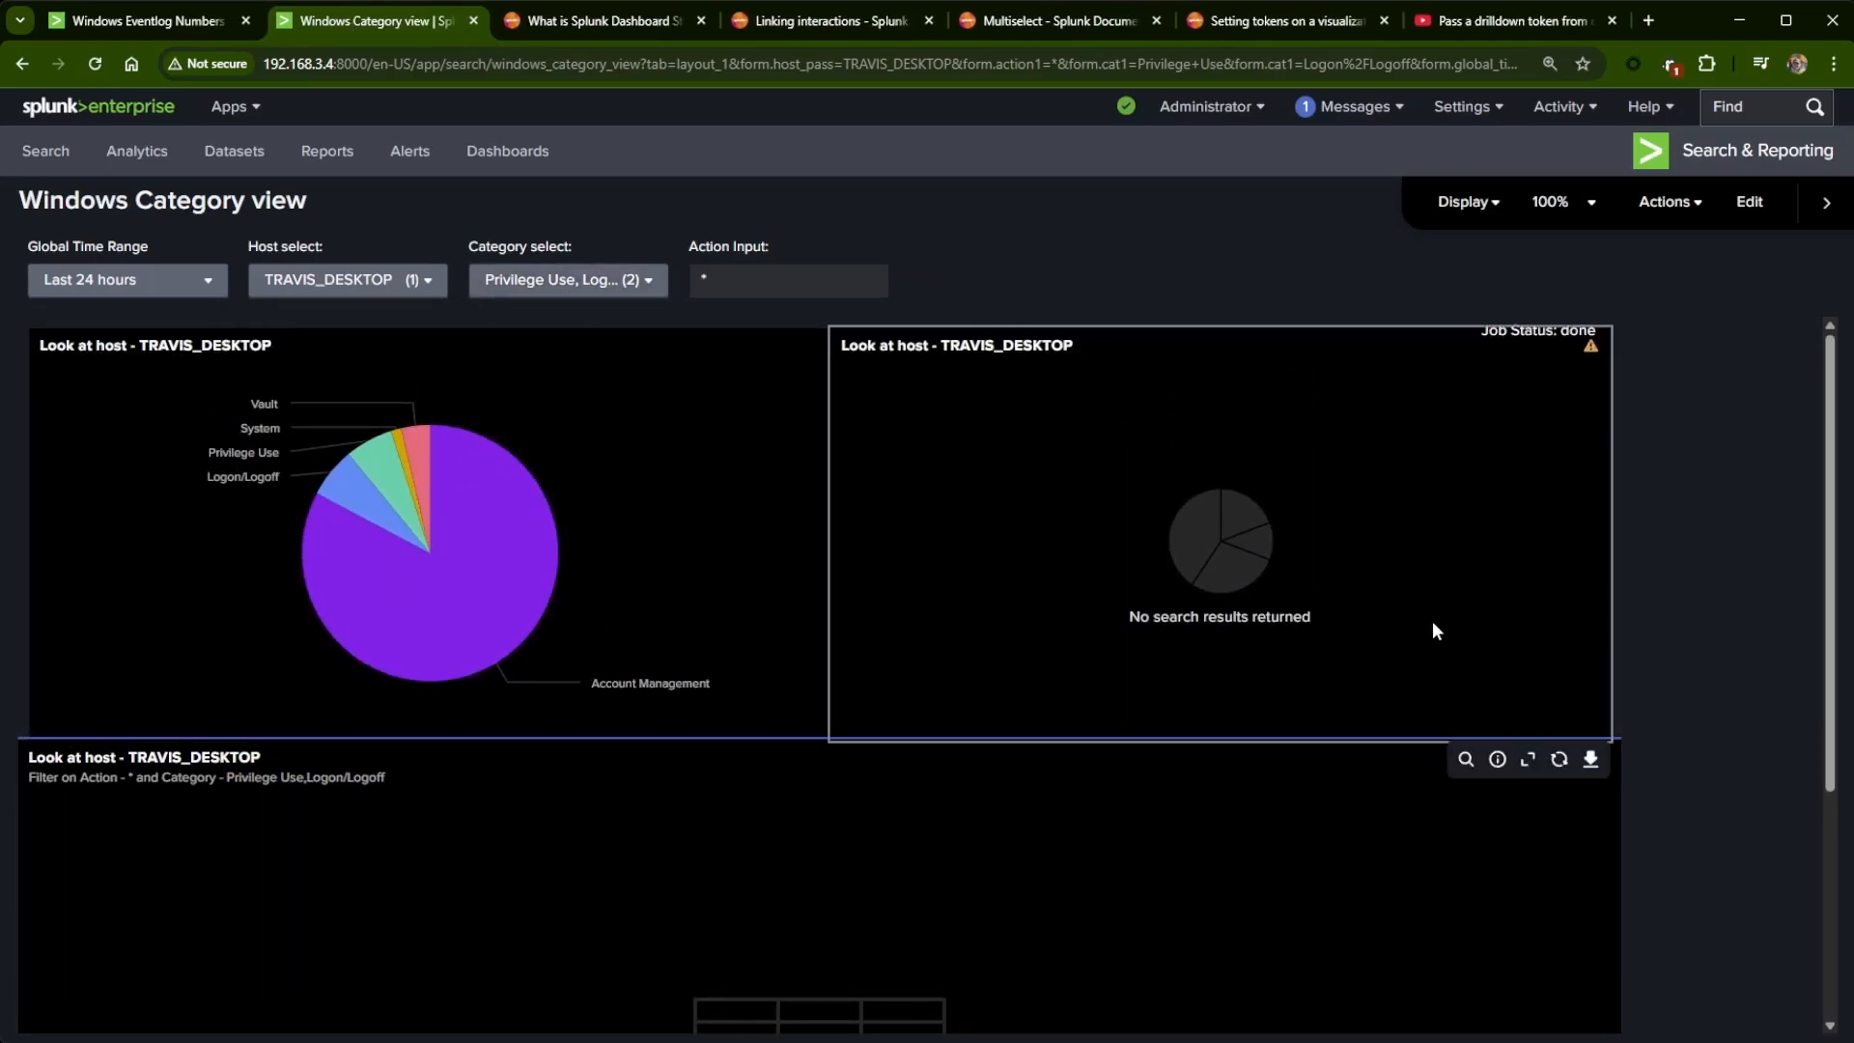
scroll(750, 783, "down", 3)
scroll(977, 464, "up", 3)
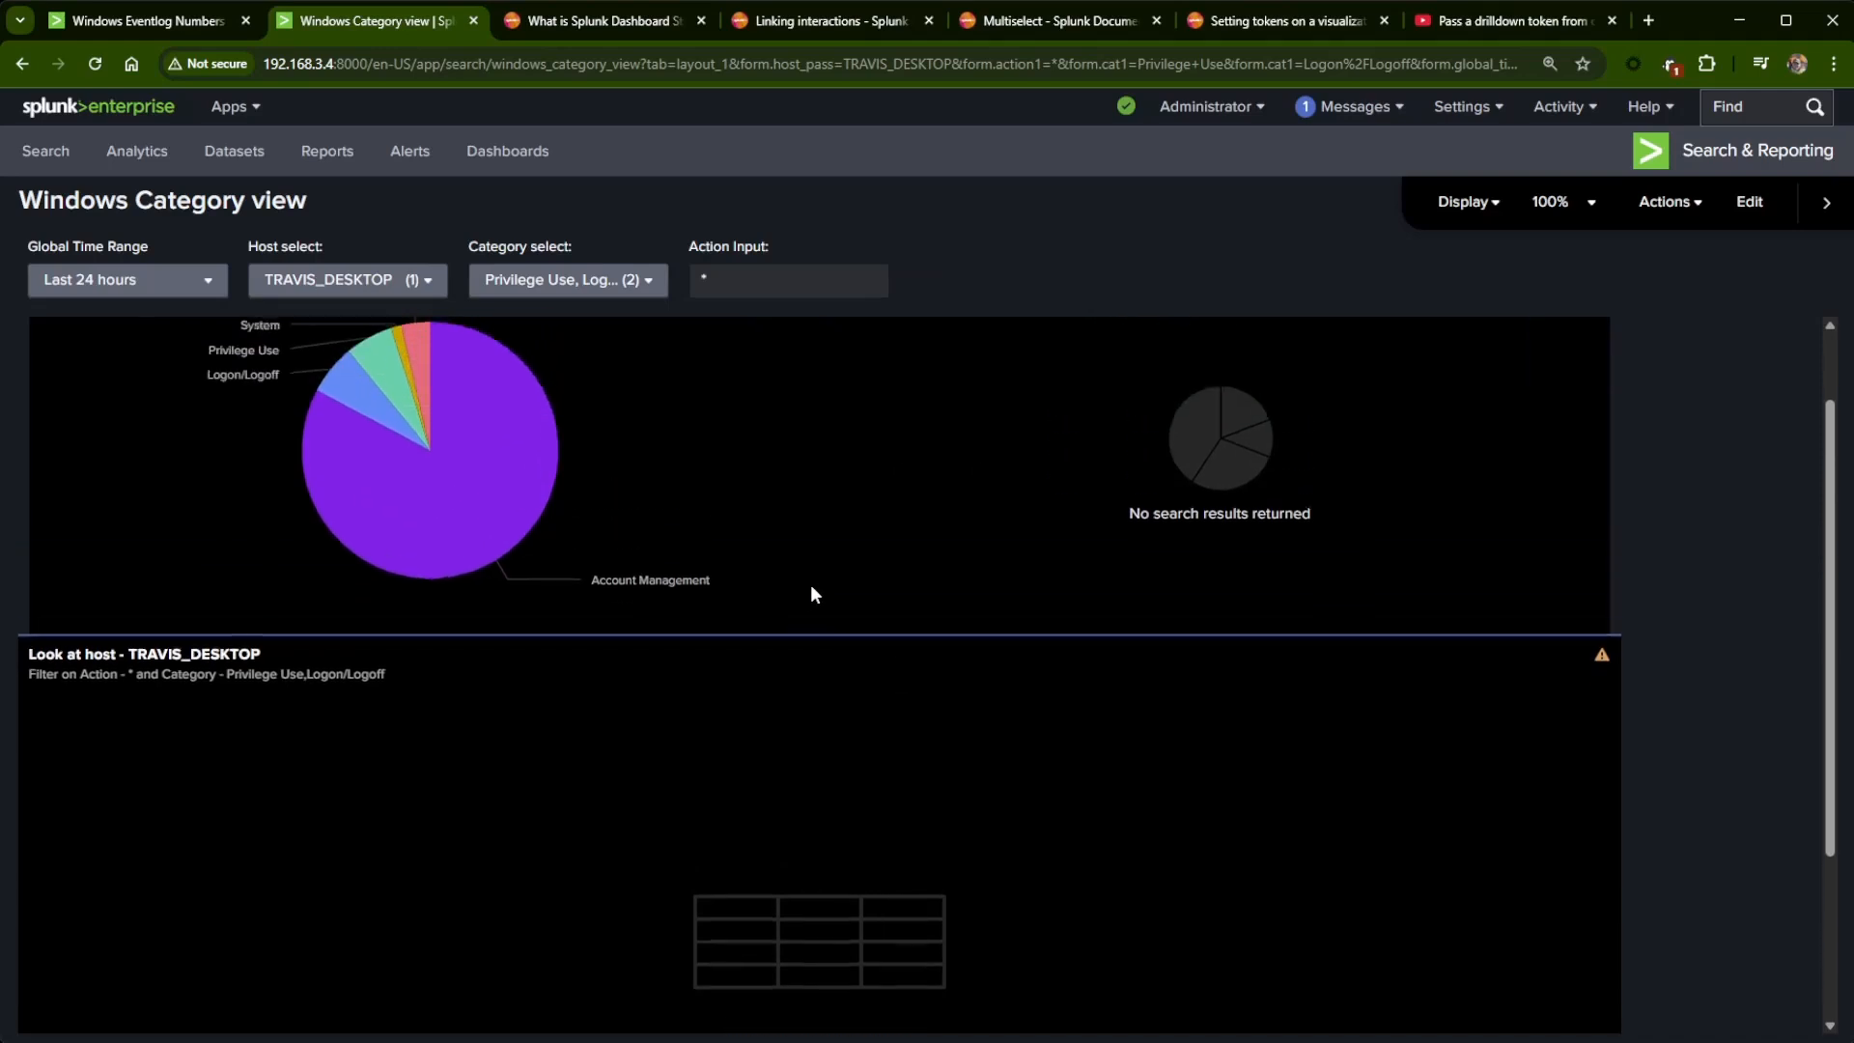
- Switch the dashboard to edit mode and open the action_pie_chart data source of the action pie chart for editing
left_click(1740, 214)
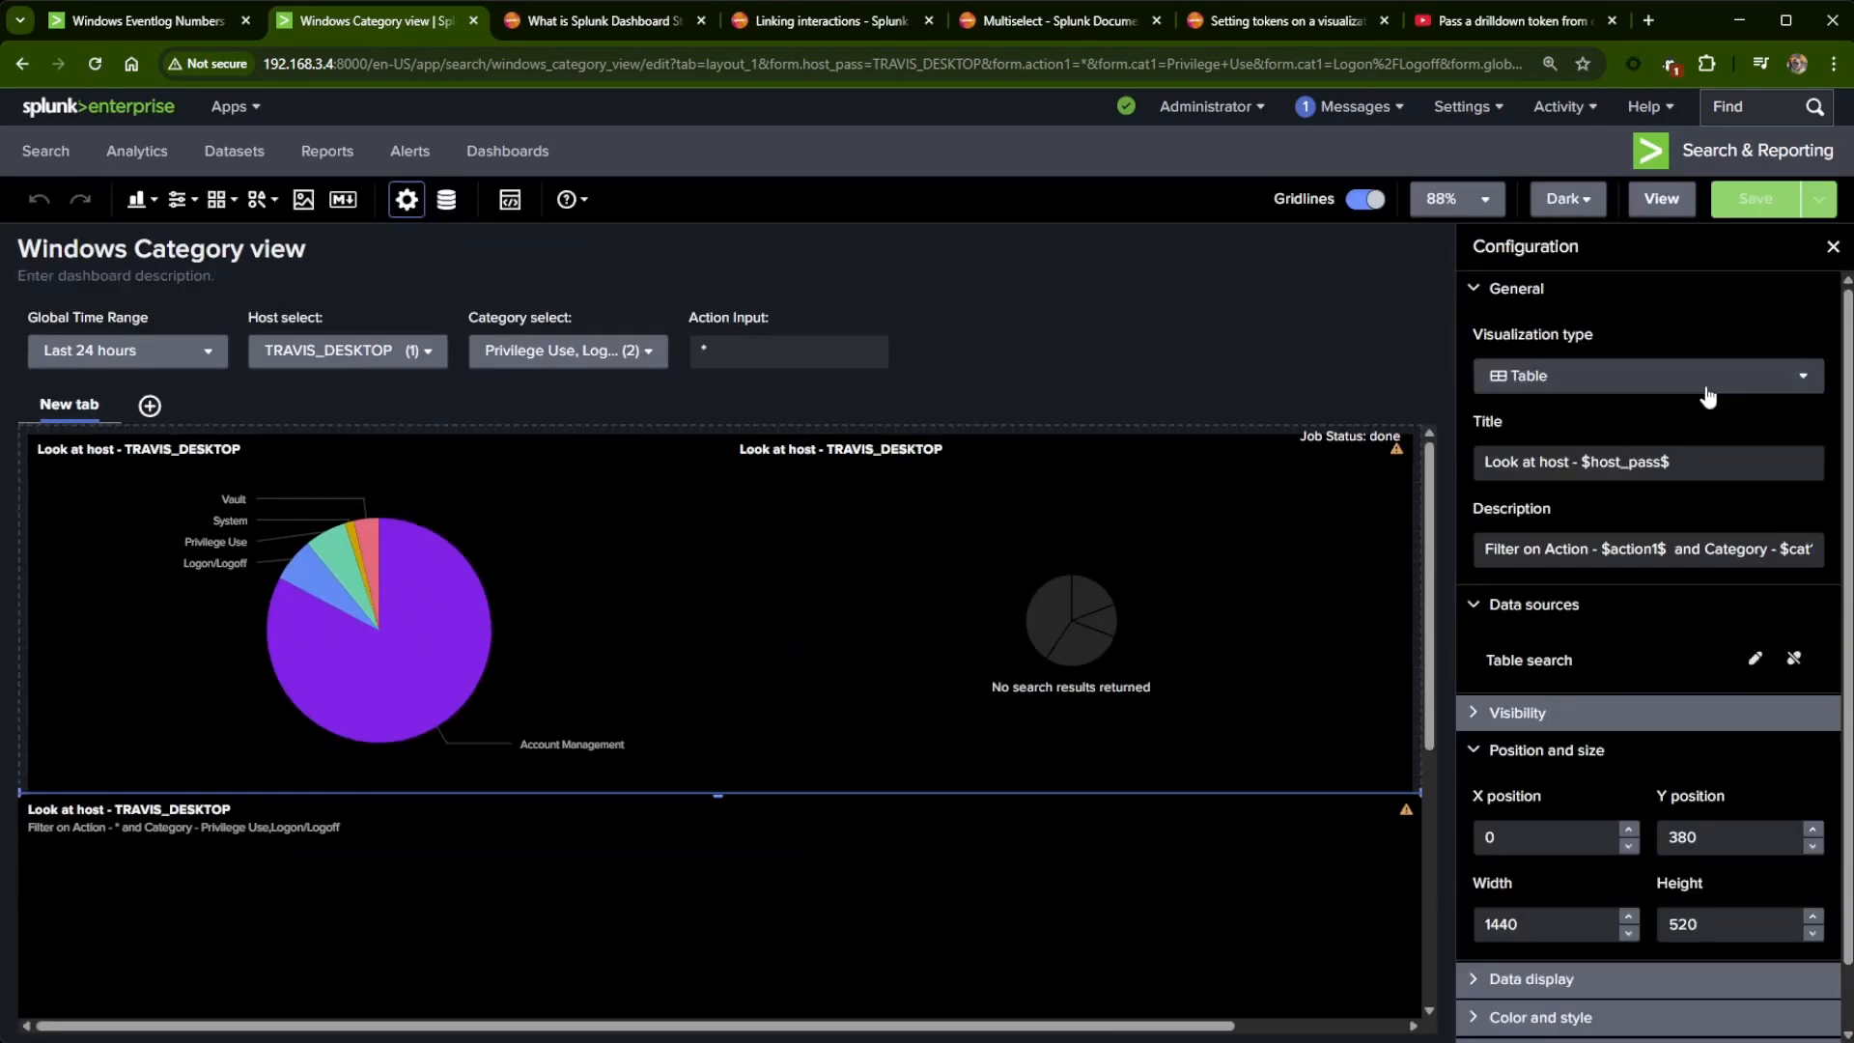
left_click(1139, 537)
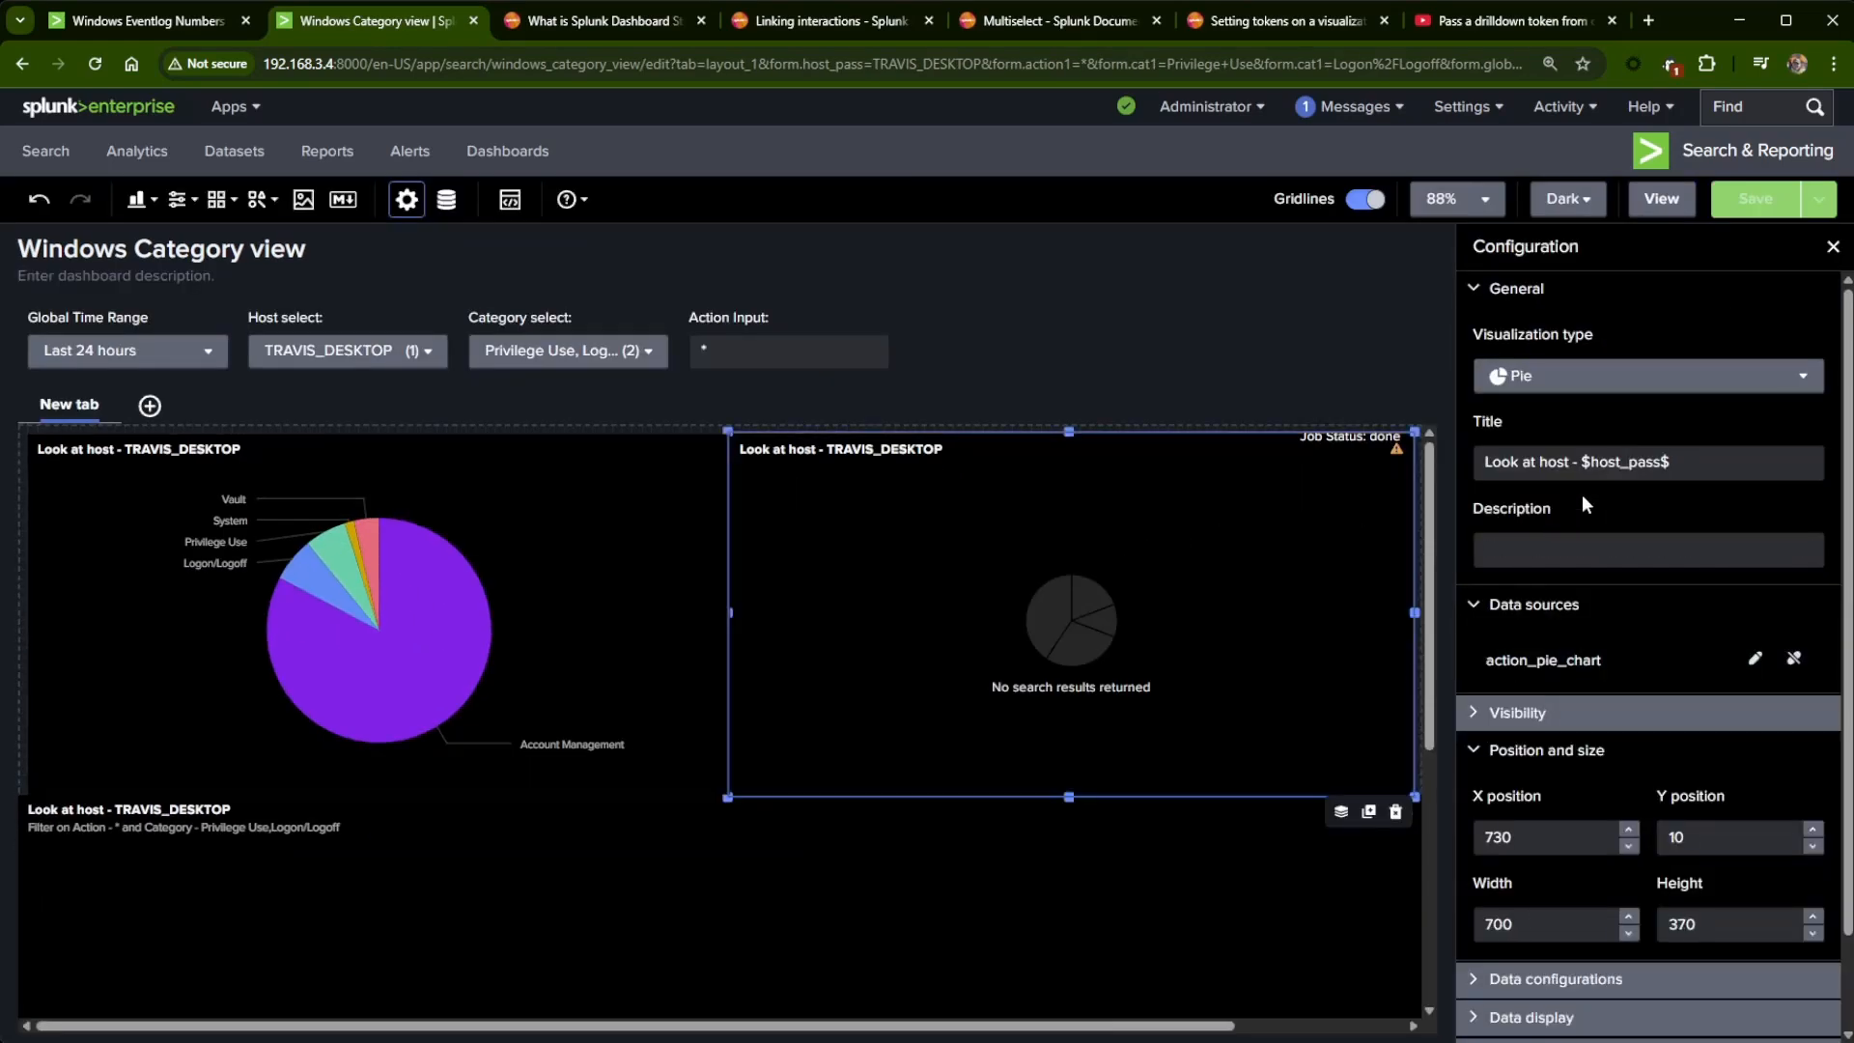
left_click(1755, 657)
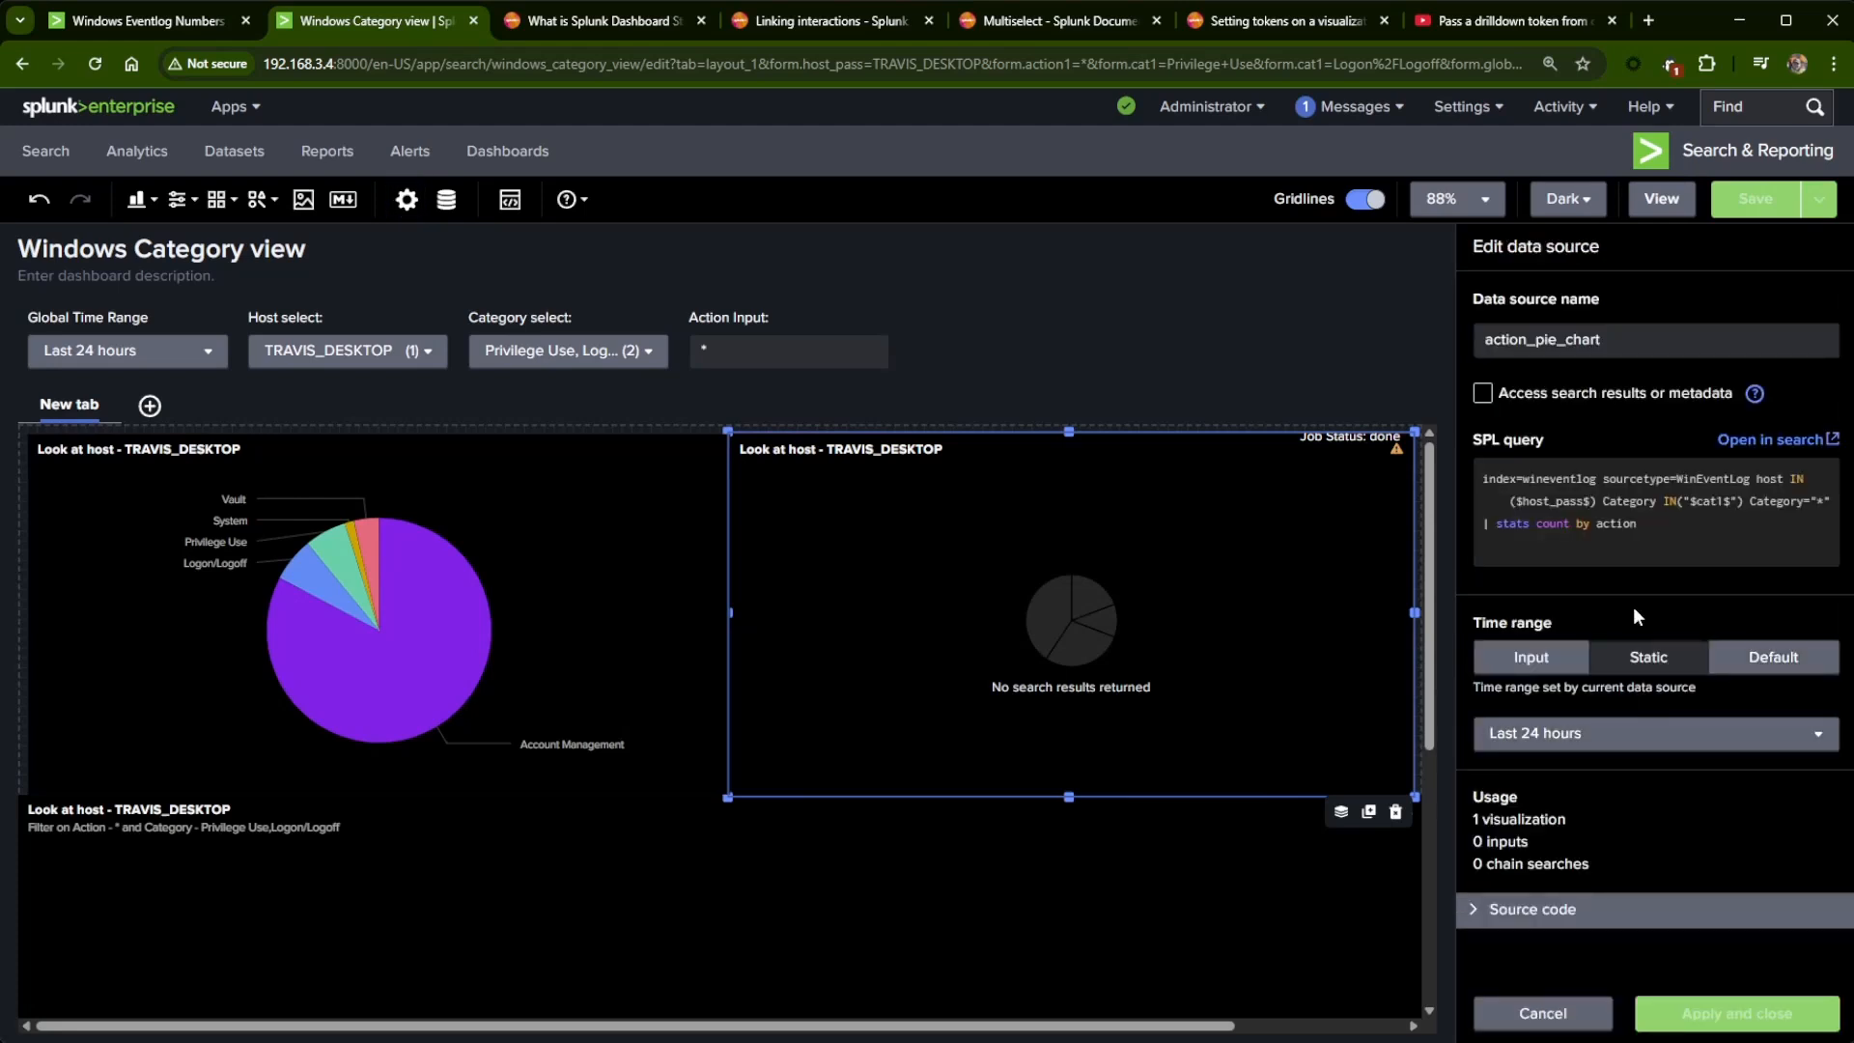
left_click(1724, 503)
key("Left")
key("Left")
key("Left")
key("Left")
key("Left")
key("BackSpace")
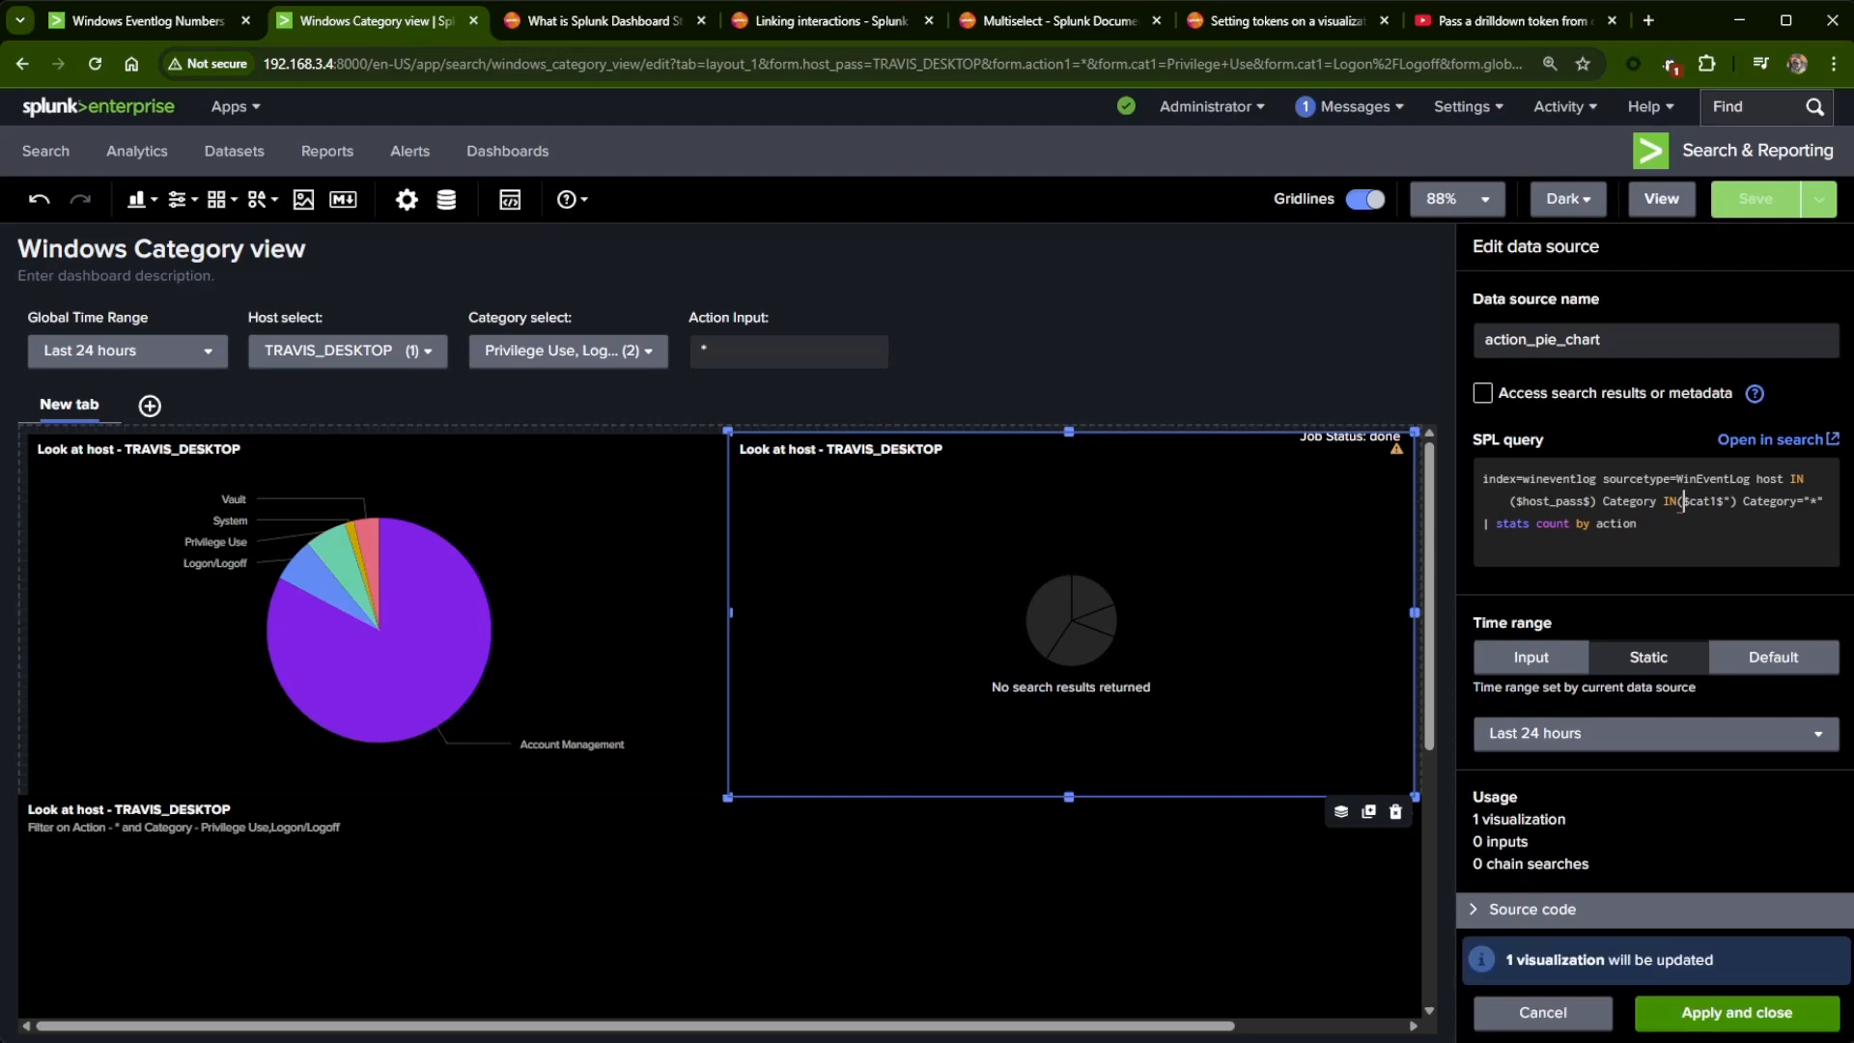
key("Right")
key("Right")
key("Right")
key("Right")
key("Right")
key("Right")
key("Right")
key("Left")
key("Left")
key("Left")
key("Left")
key("Left")
key("Left")
key("Left")
type("\"")
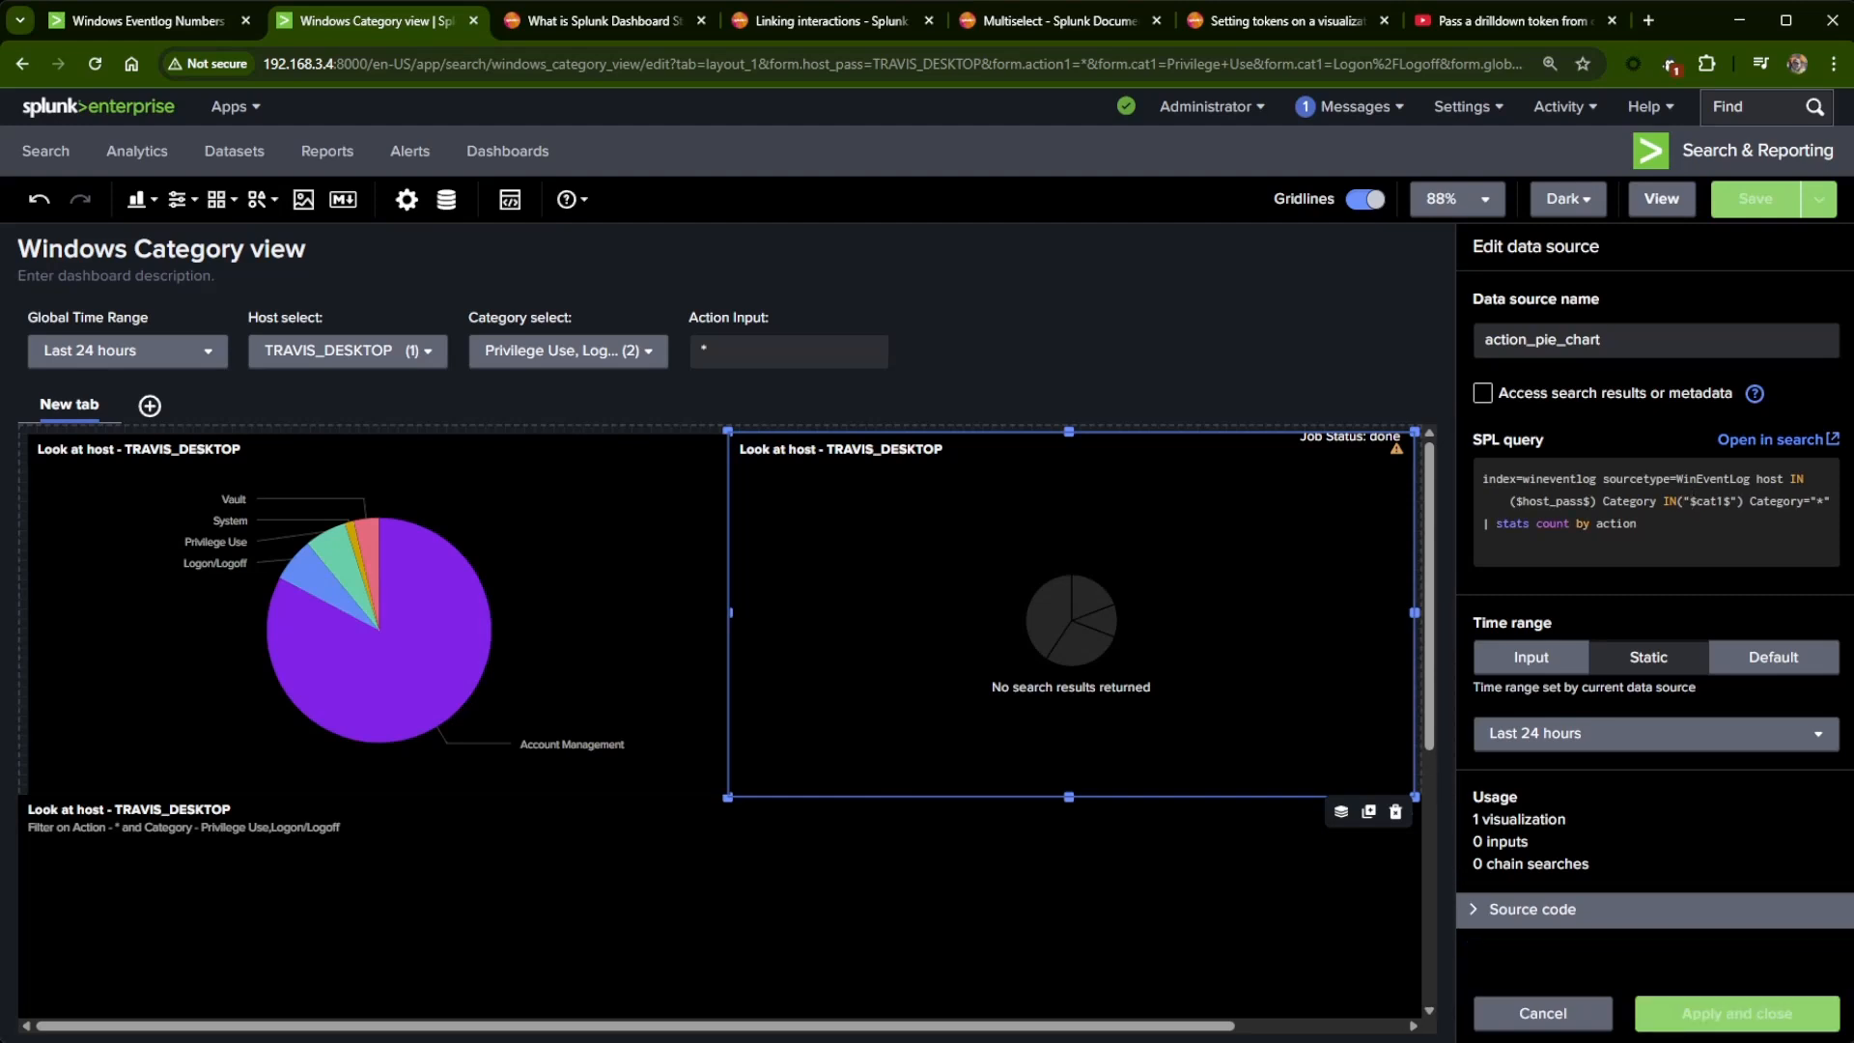
- Add the |s filter to the category token in the action_pie_chart query, making it Category IN("$cat1|s$"), and apply it
key("Right")
key("Right")
key("Right")
key("Right")
key("Right")
type("|s")
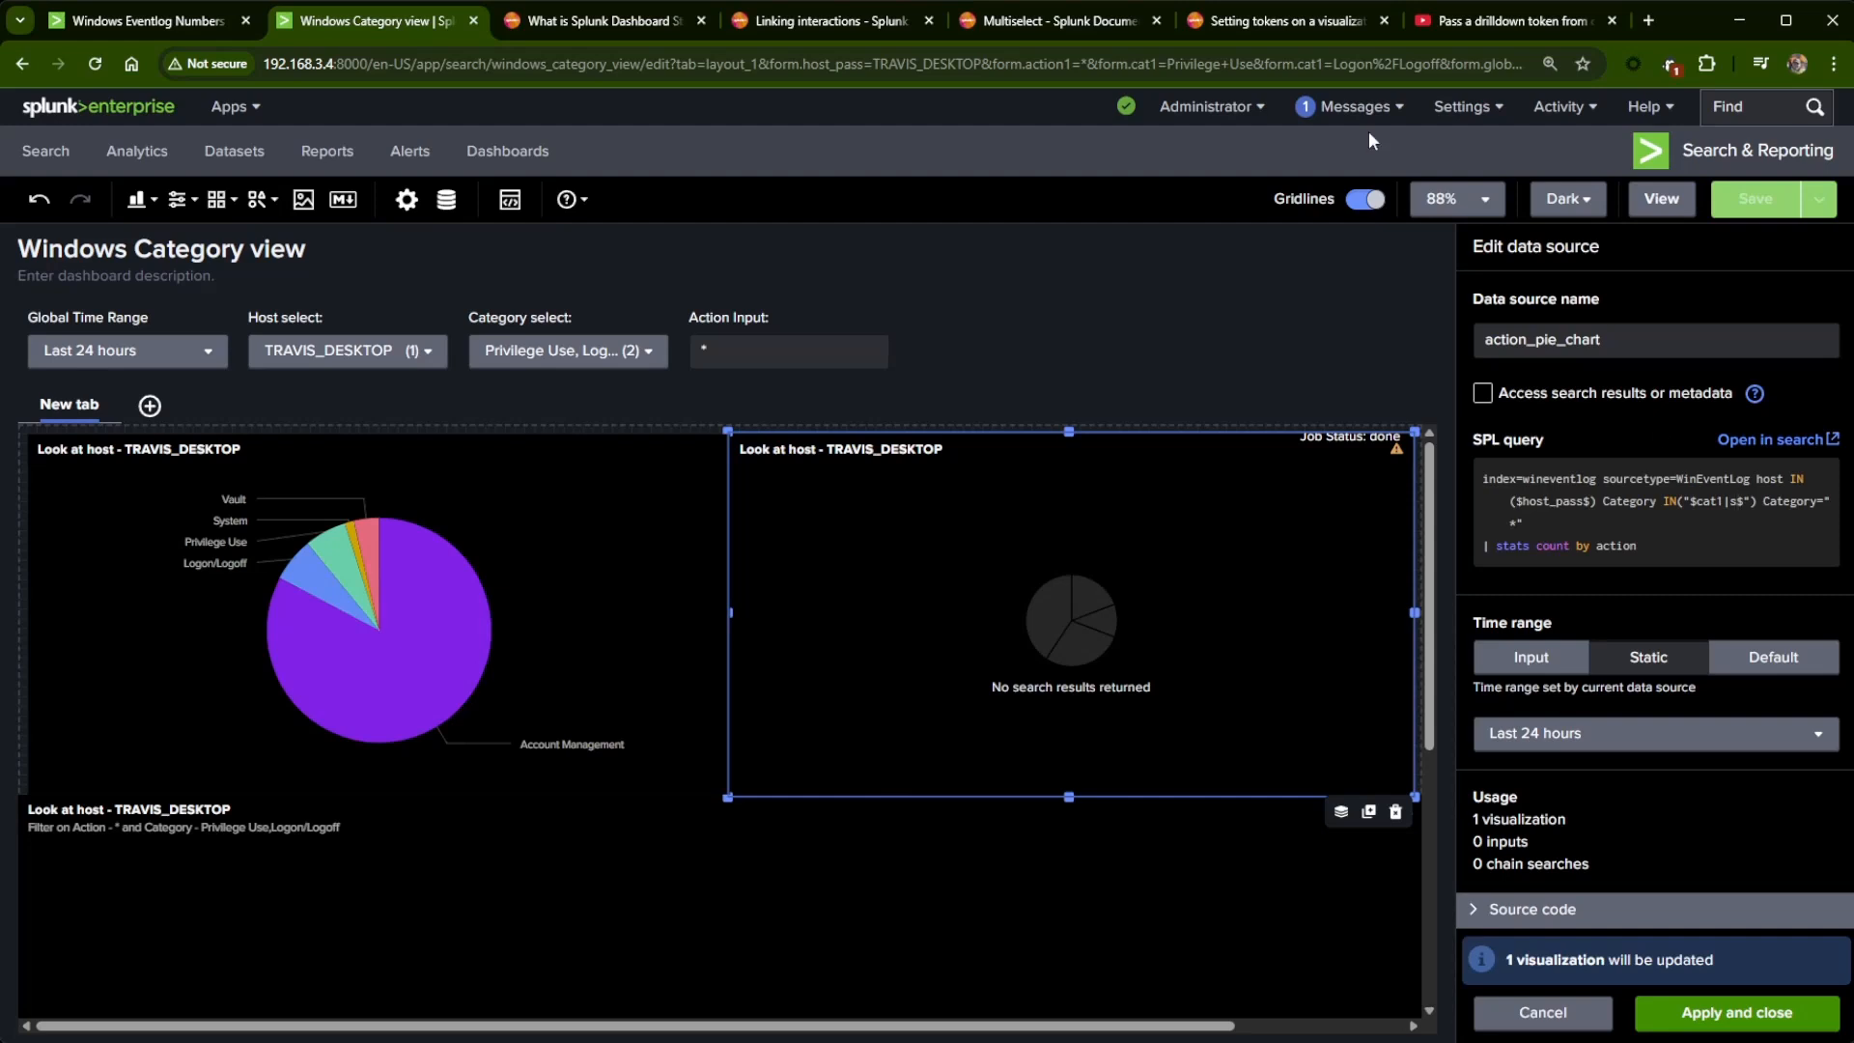
left_click(1735, 1016)
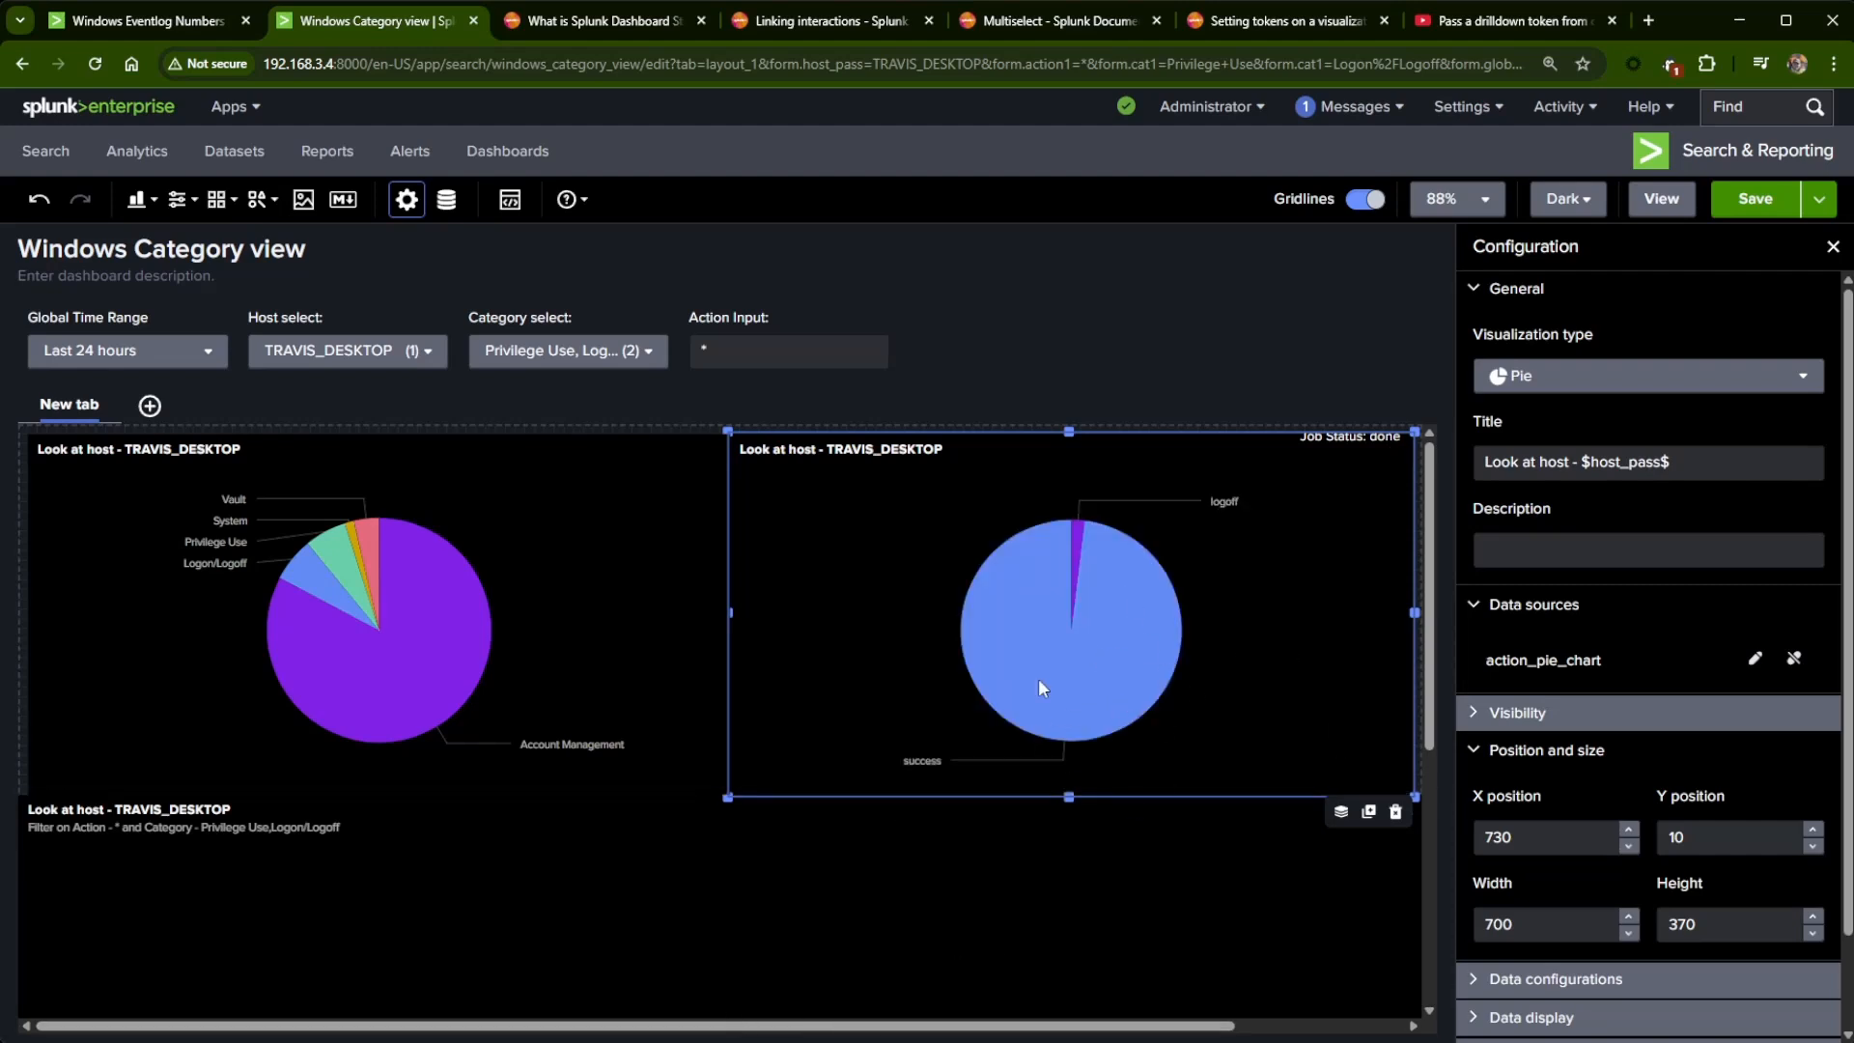
- Change the category clause in the table panel's Table search to IN("$cat1|s$"), apply it, and save the dashboard
scroll(917, 898, "down", 2)
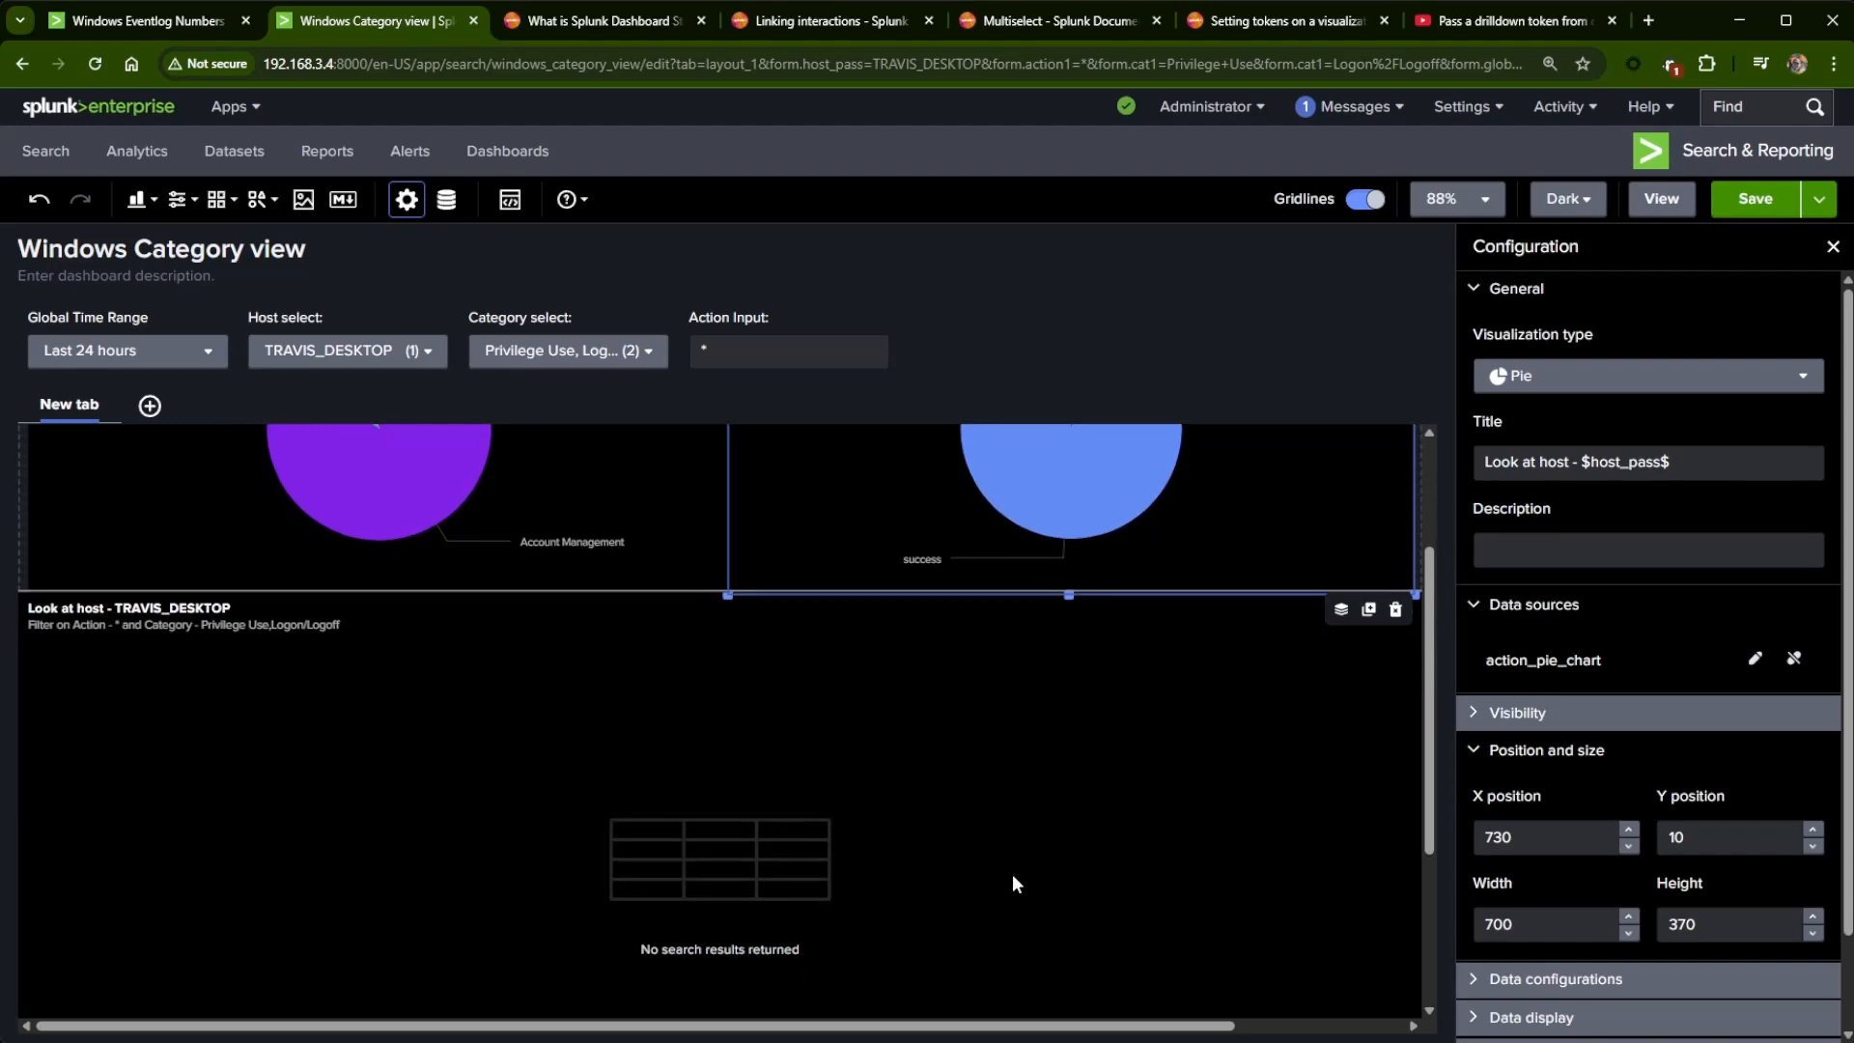
scroll(977, 868, "up", 1)
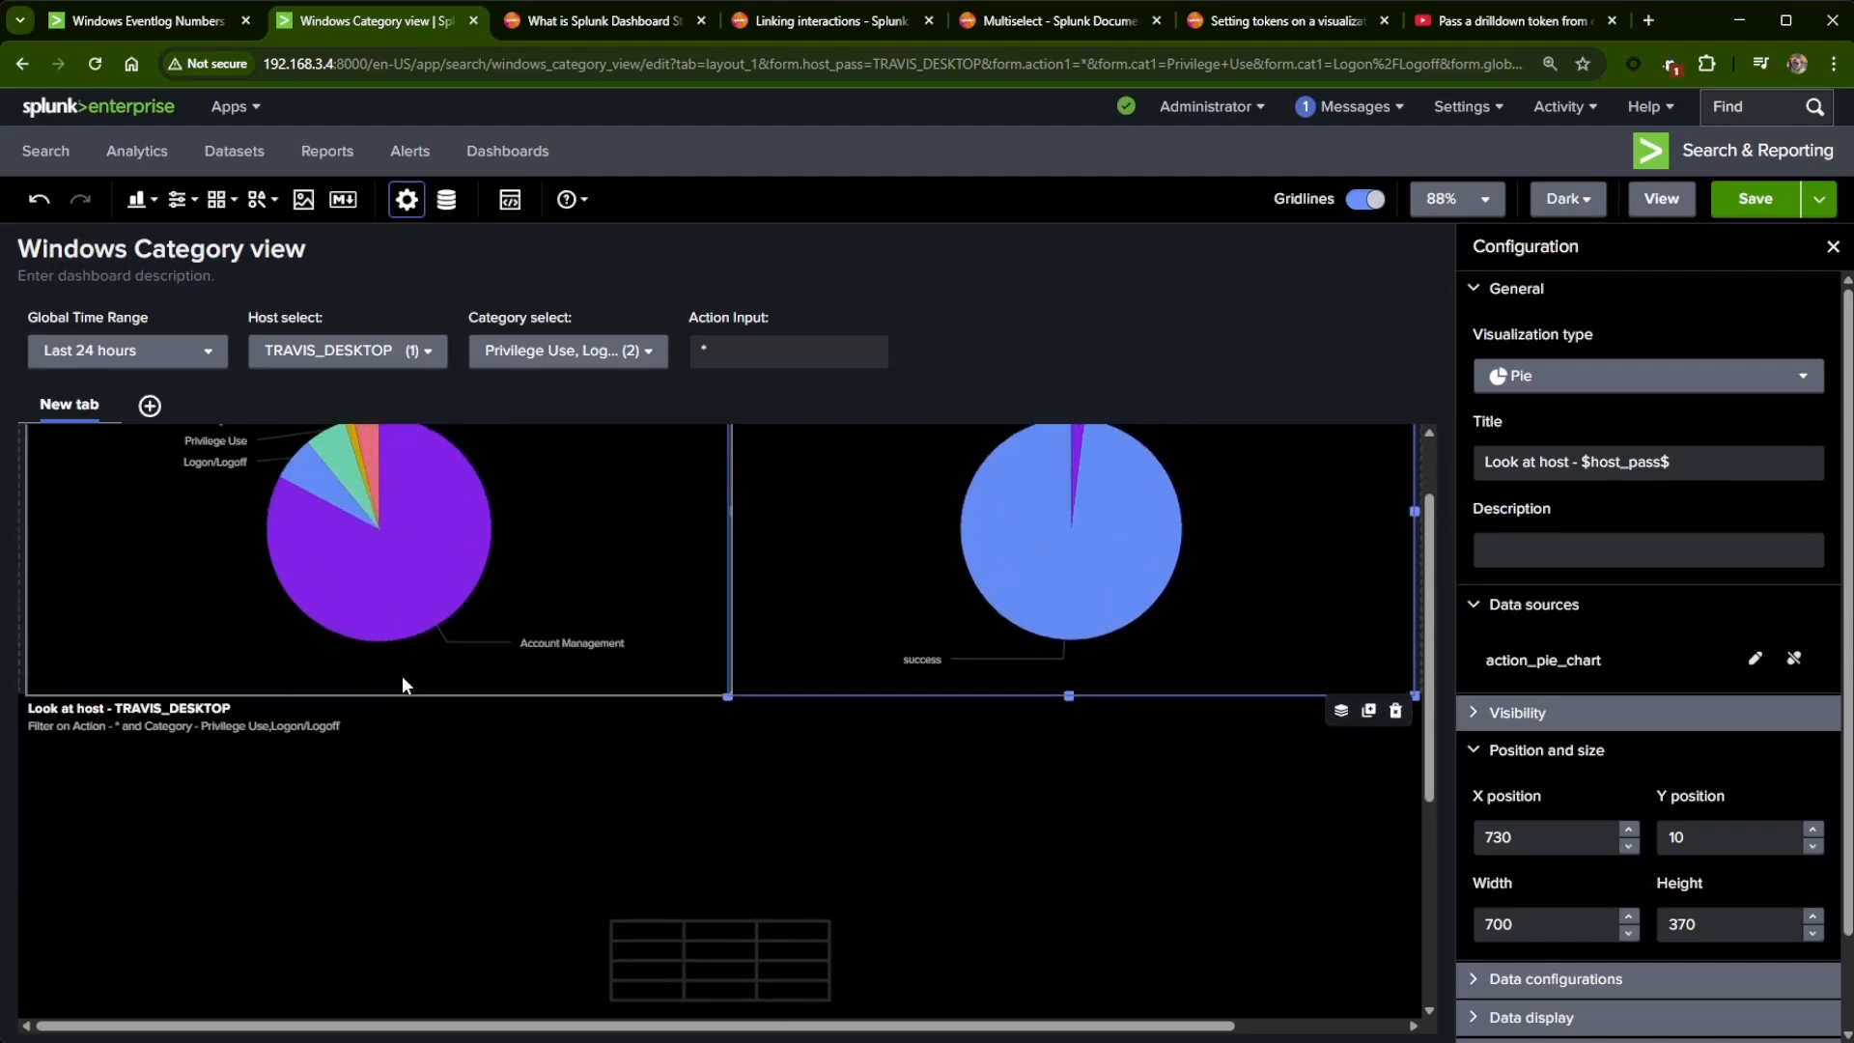
left_click(762, 843)
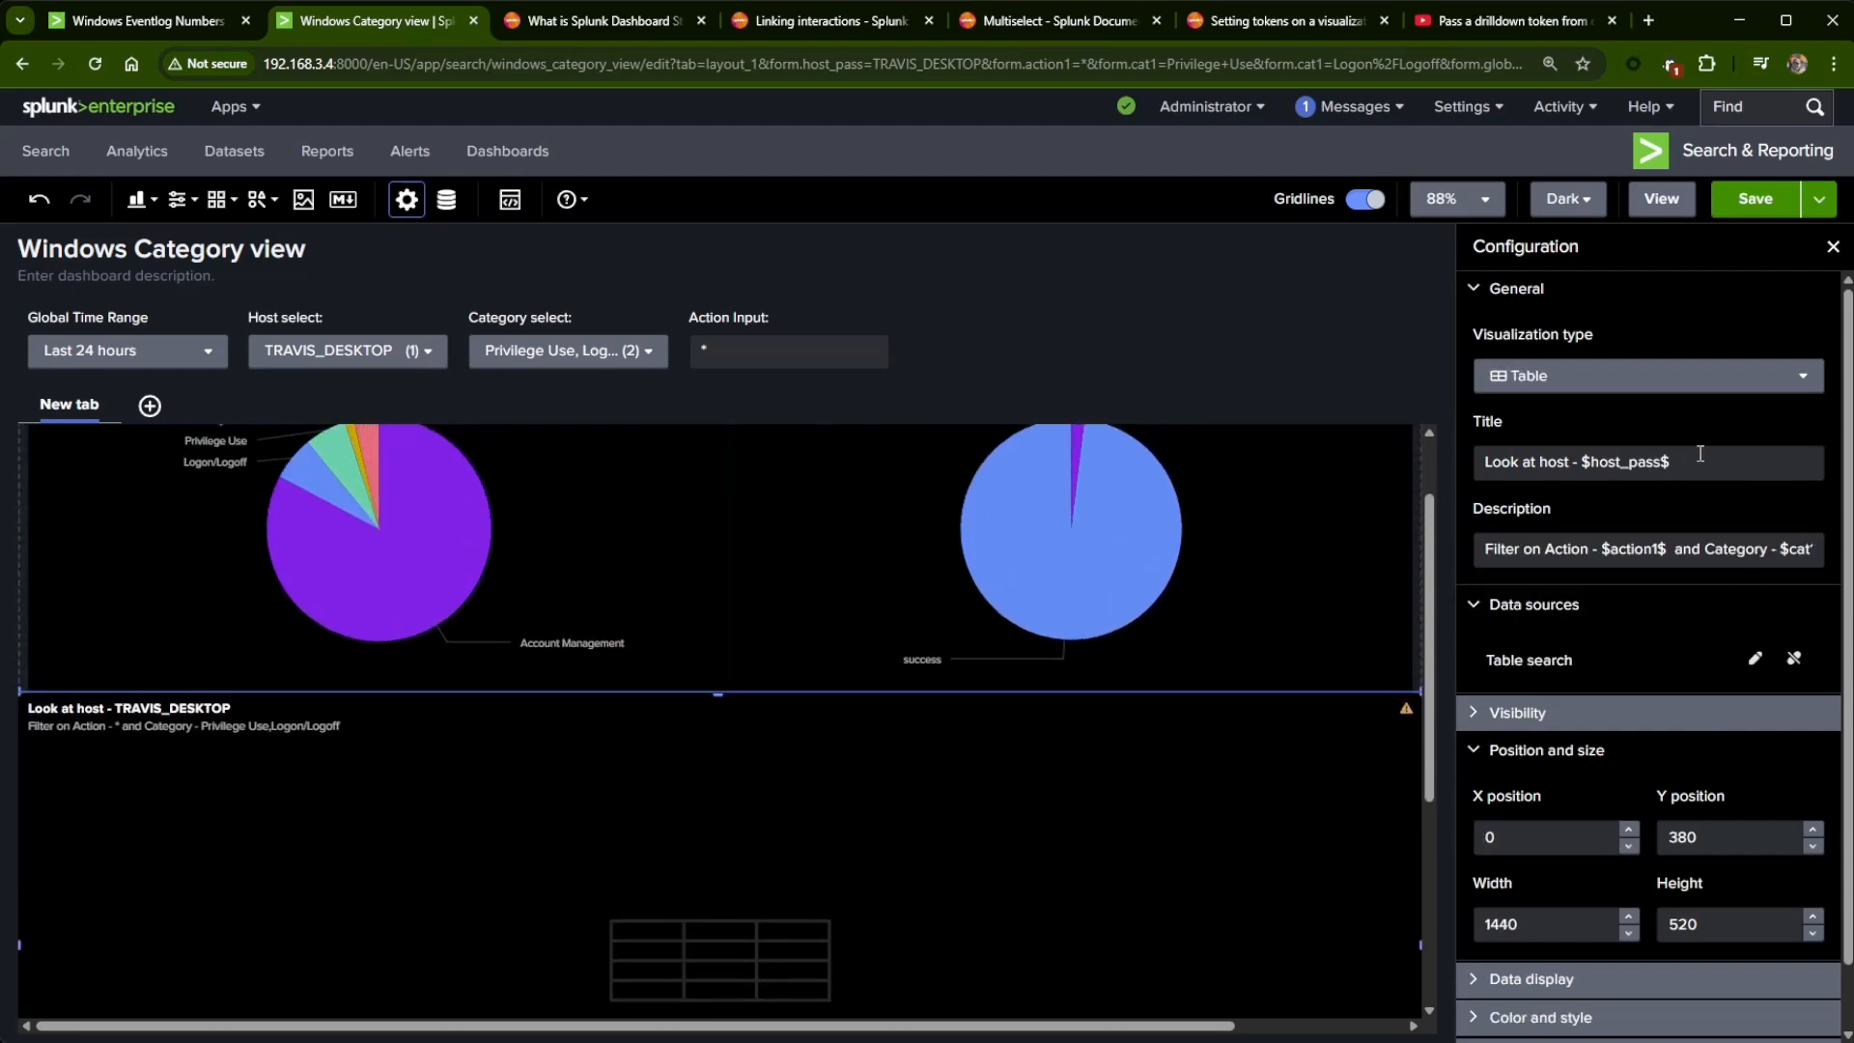
left_click(1755, 664)
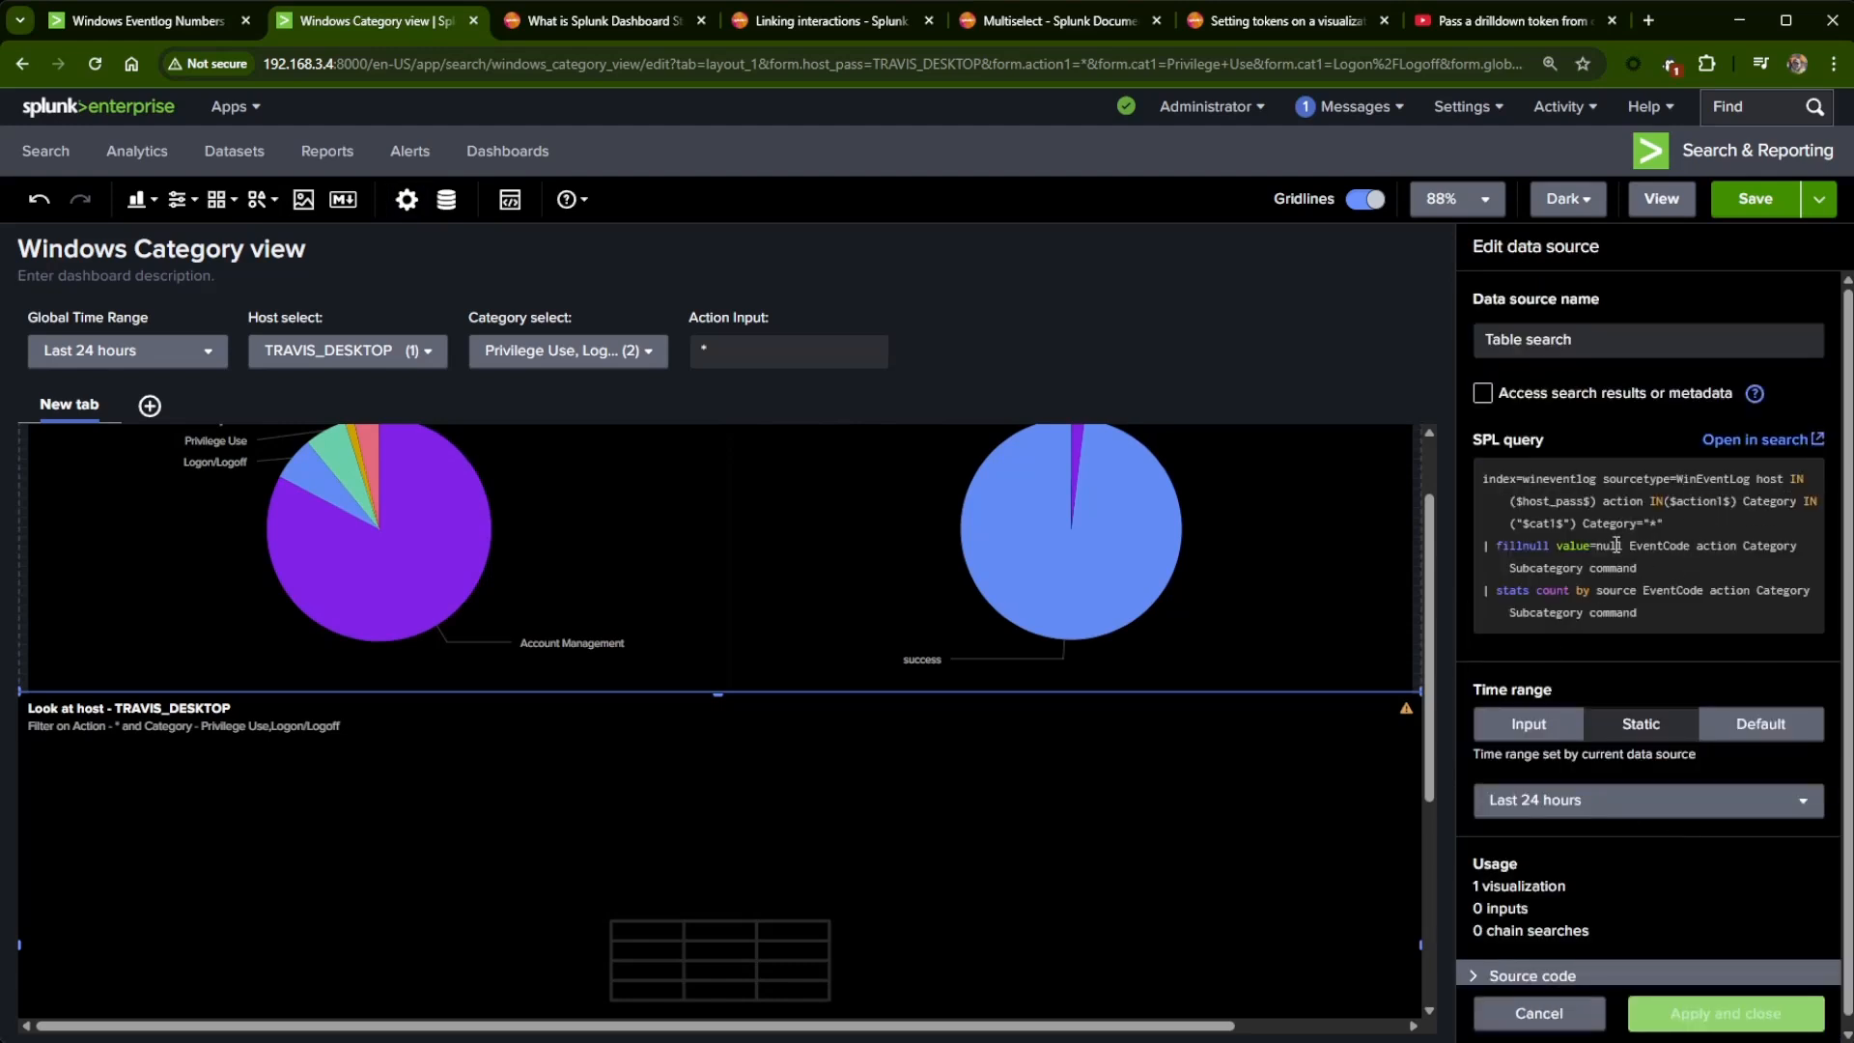
left_click(1559, 522)
type("|s")
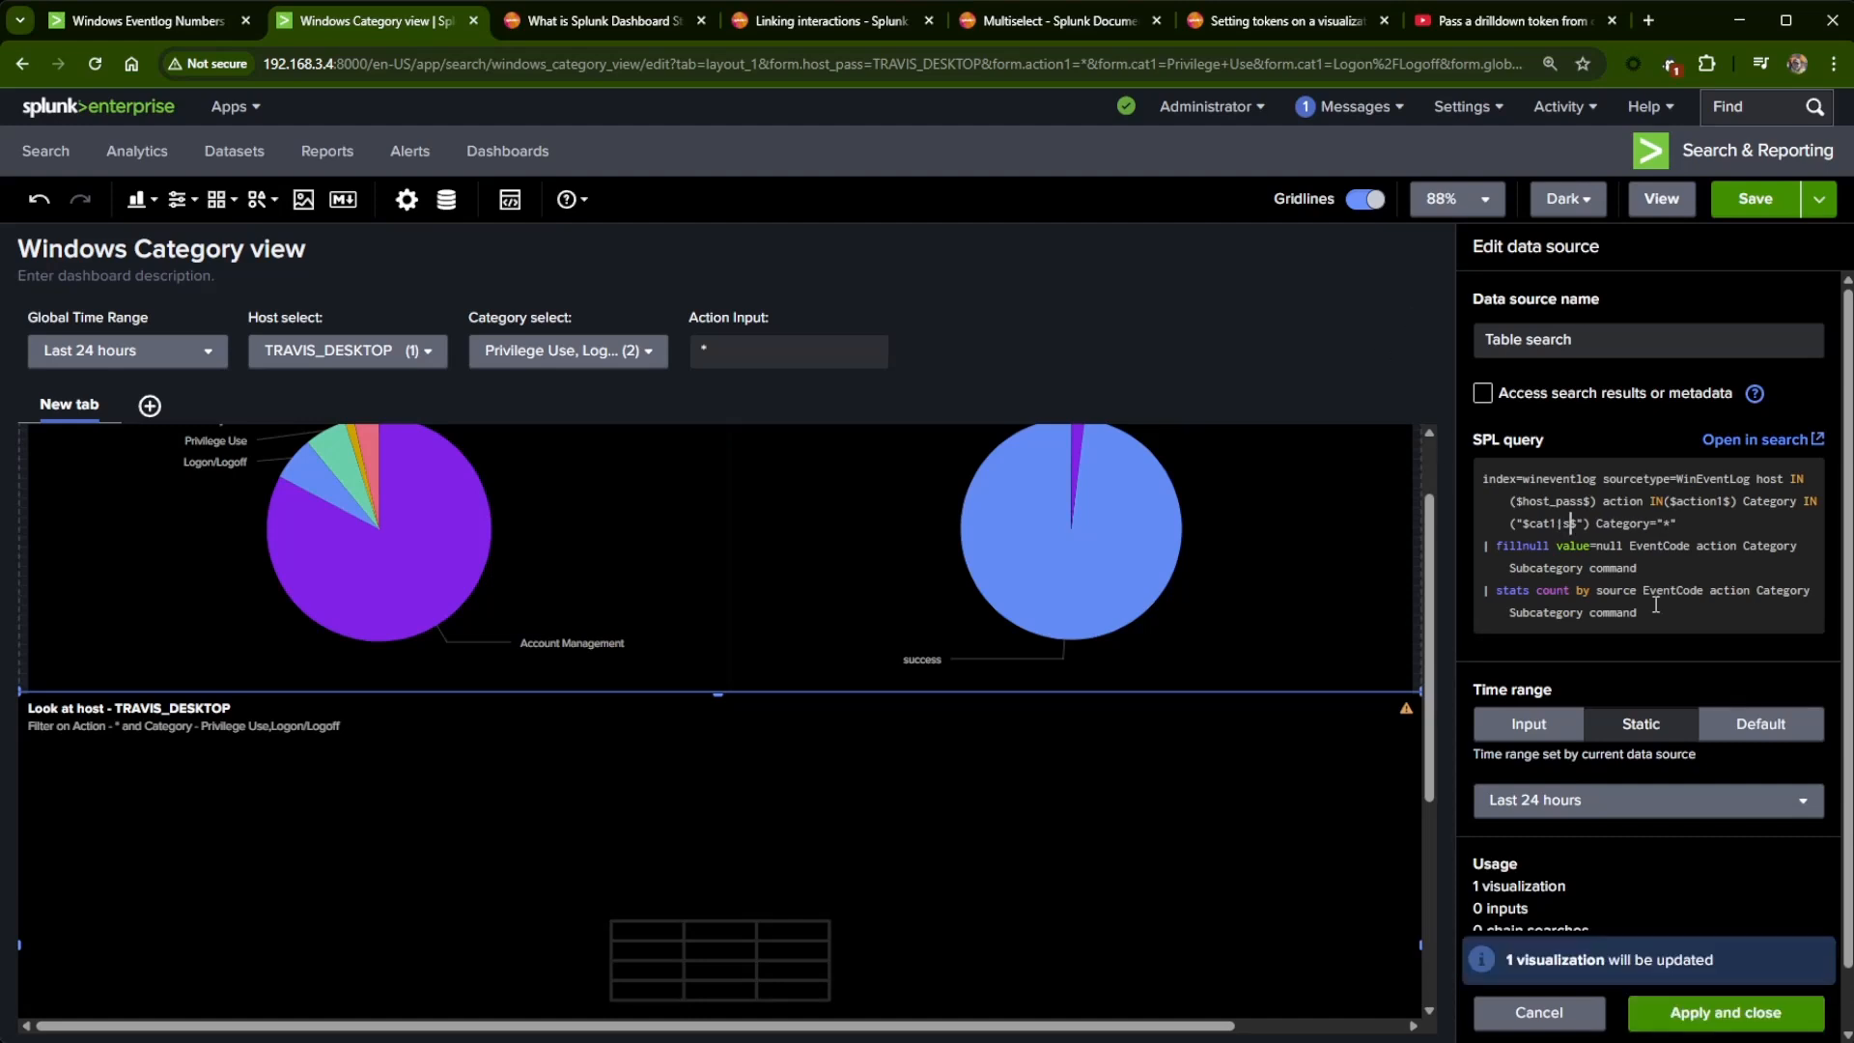
left_click(1725, 1012)
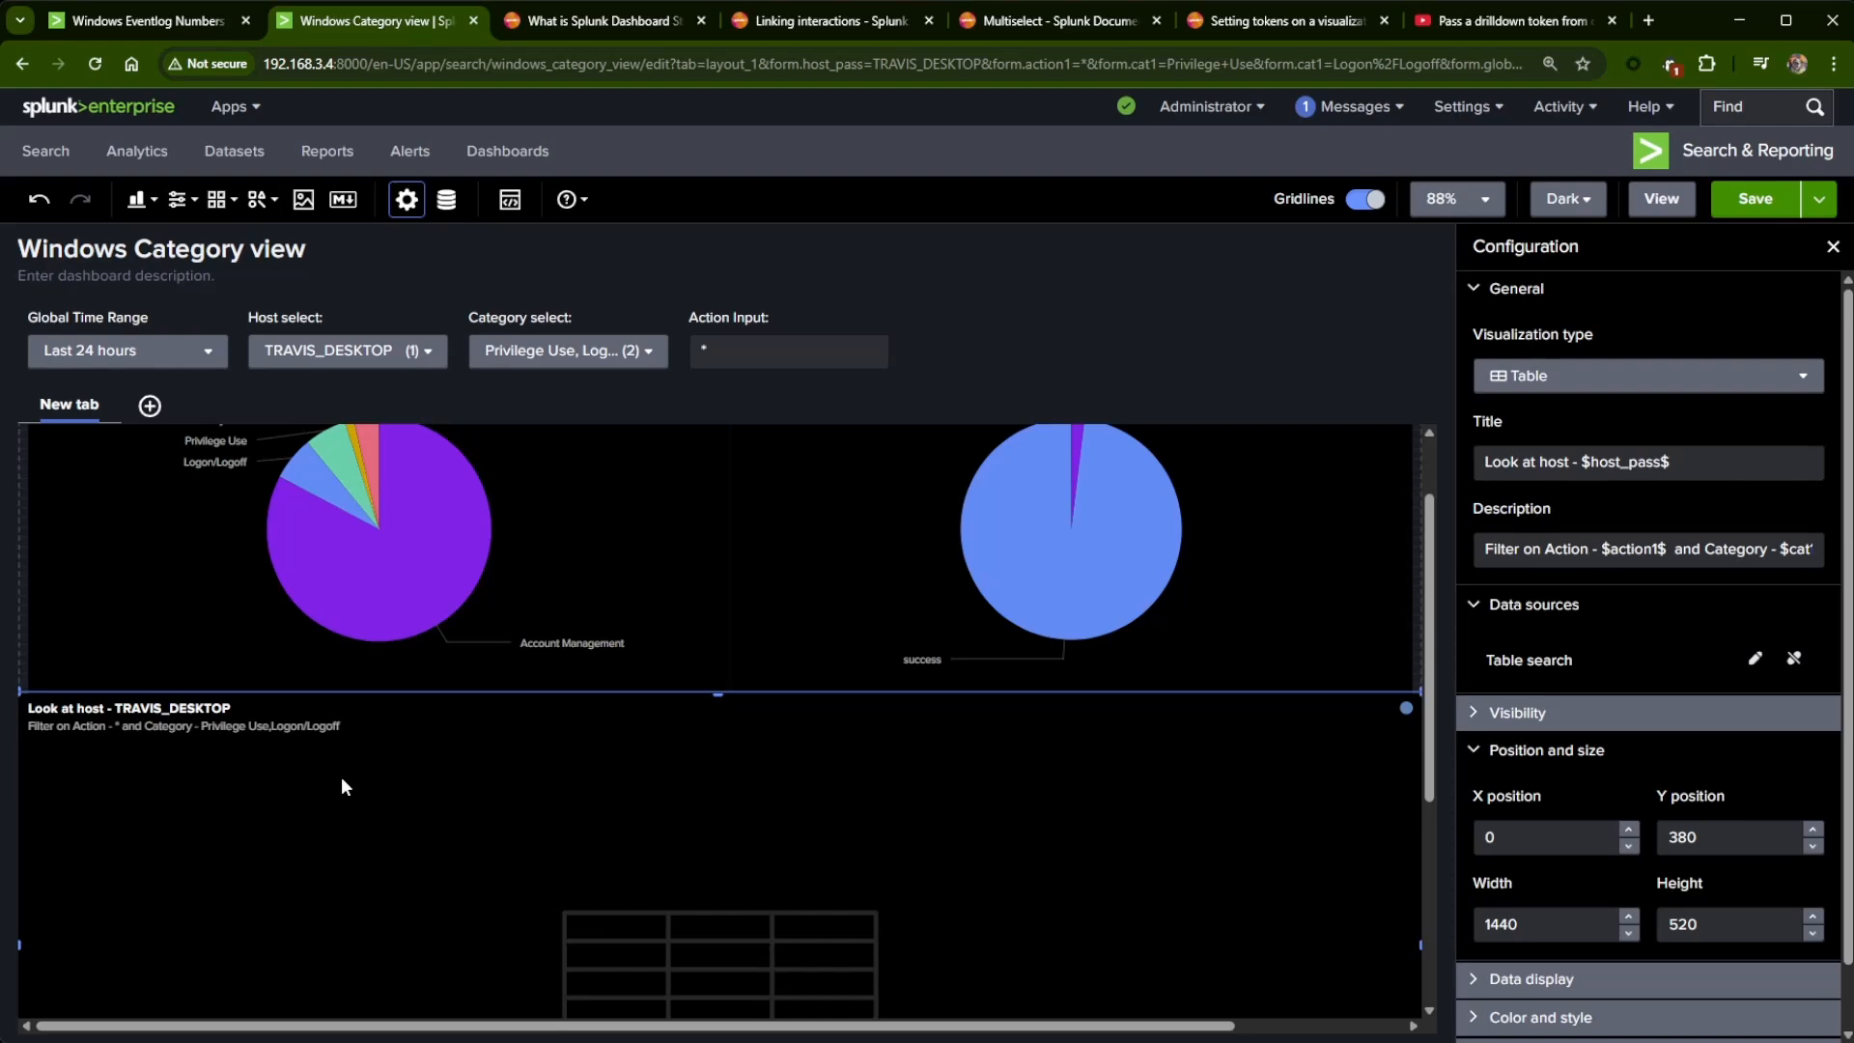
scroll(570, 815, "down", 2)
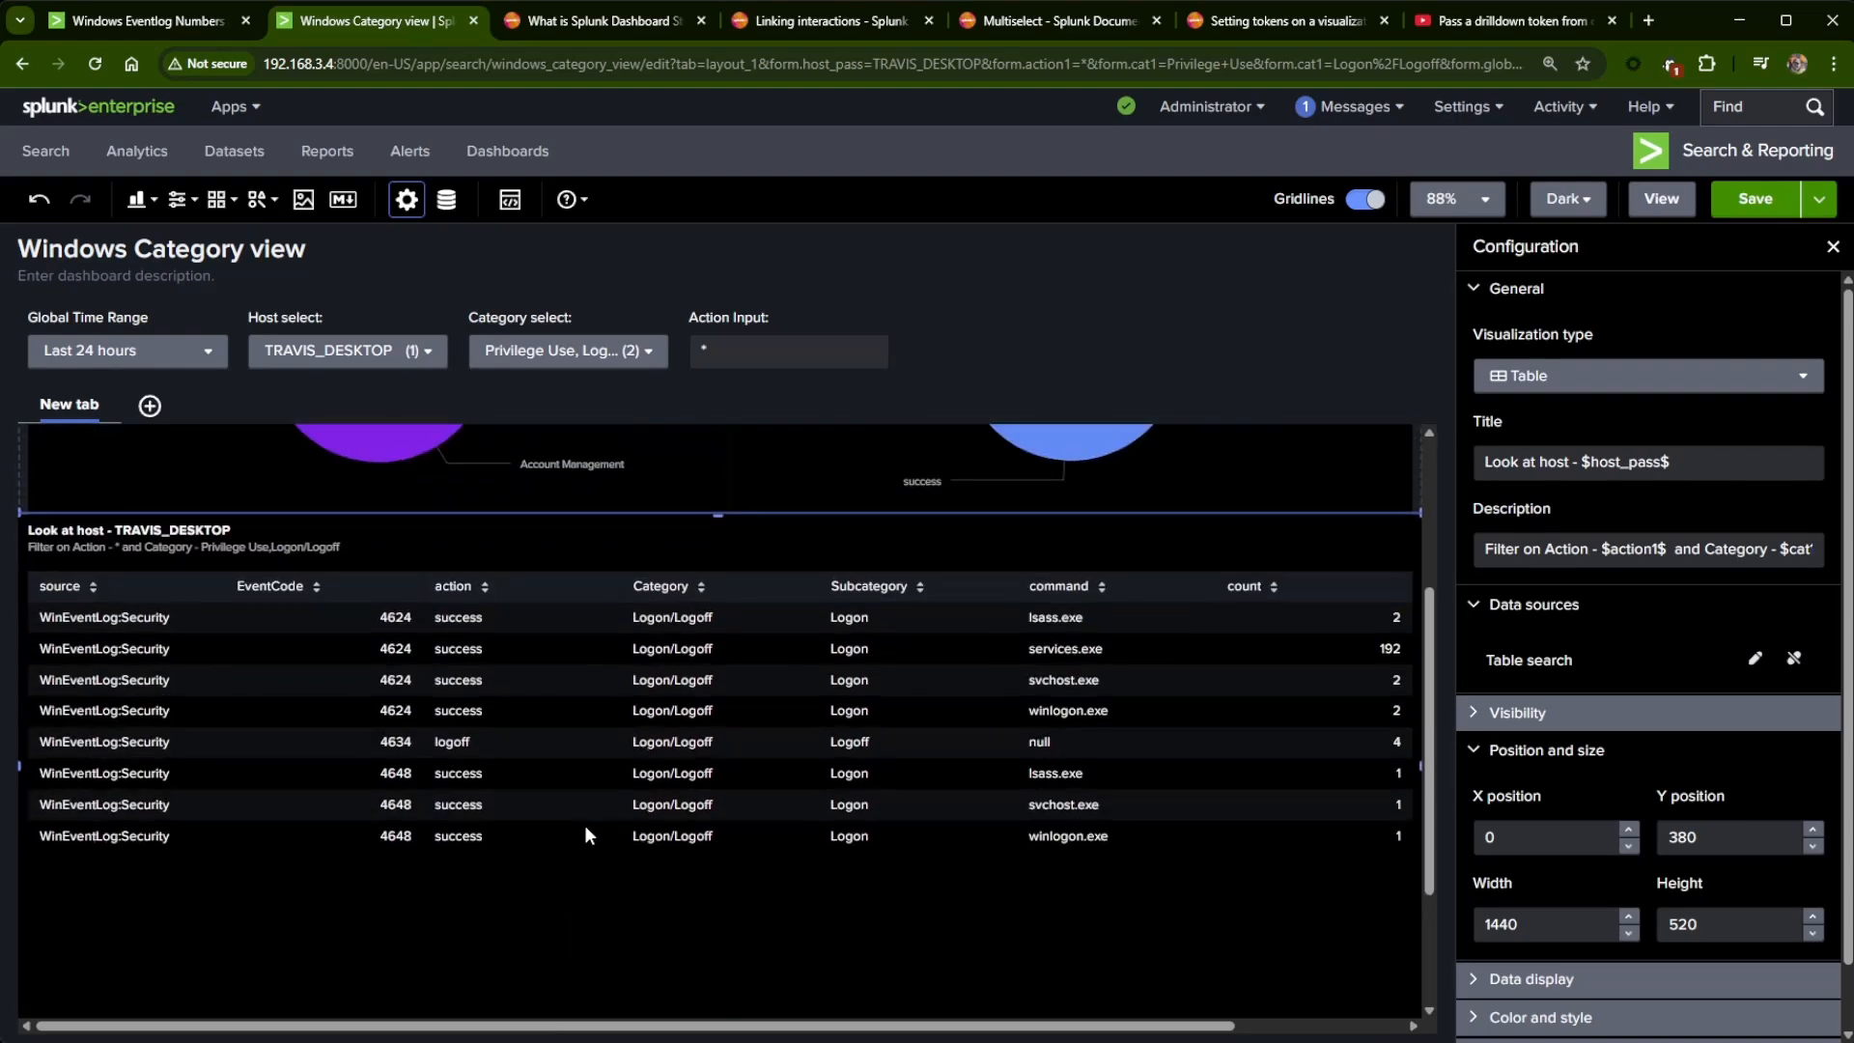
scroll(584, 825, "down", 1)
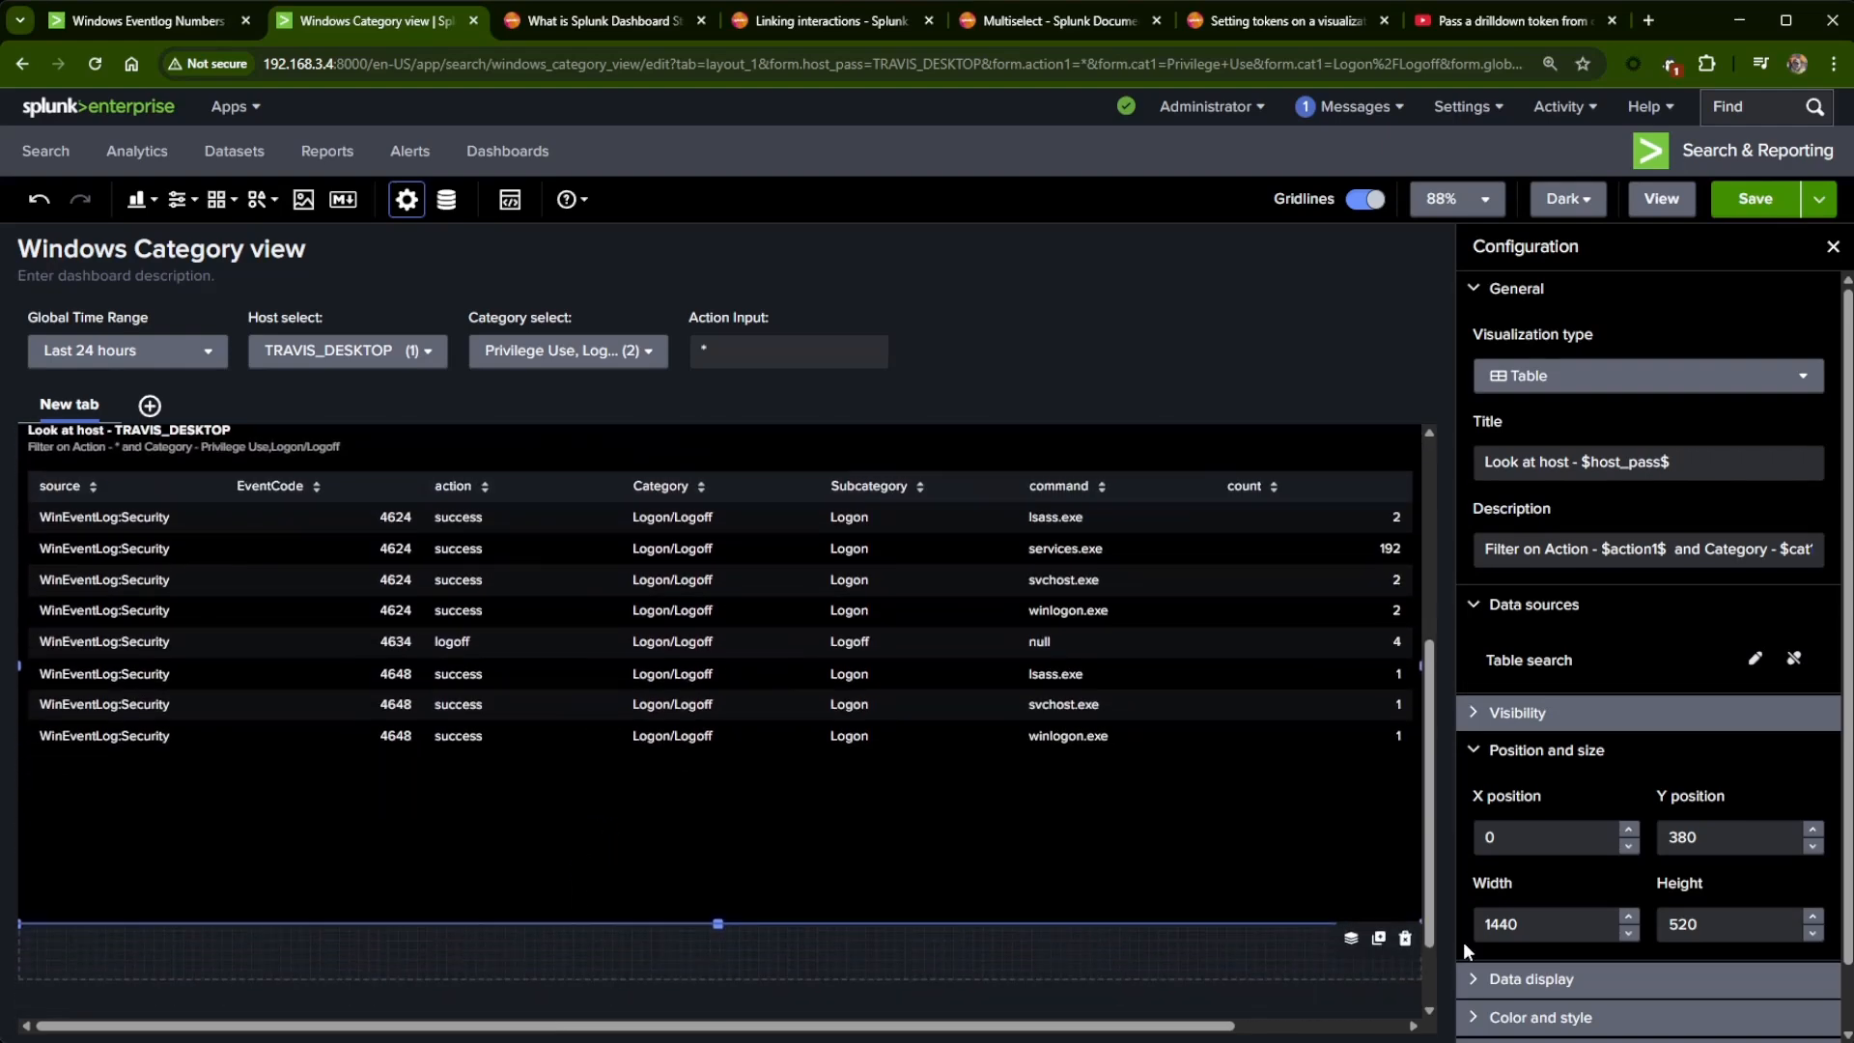
left_click(1758, 199)
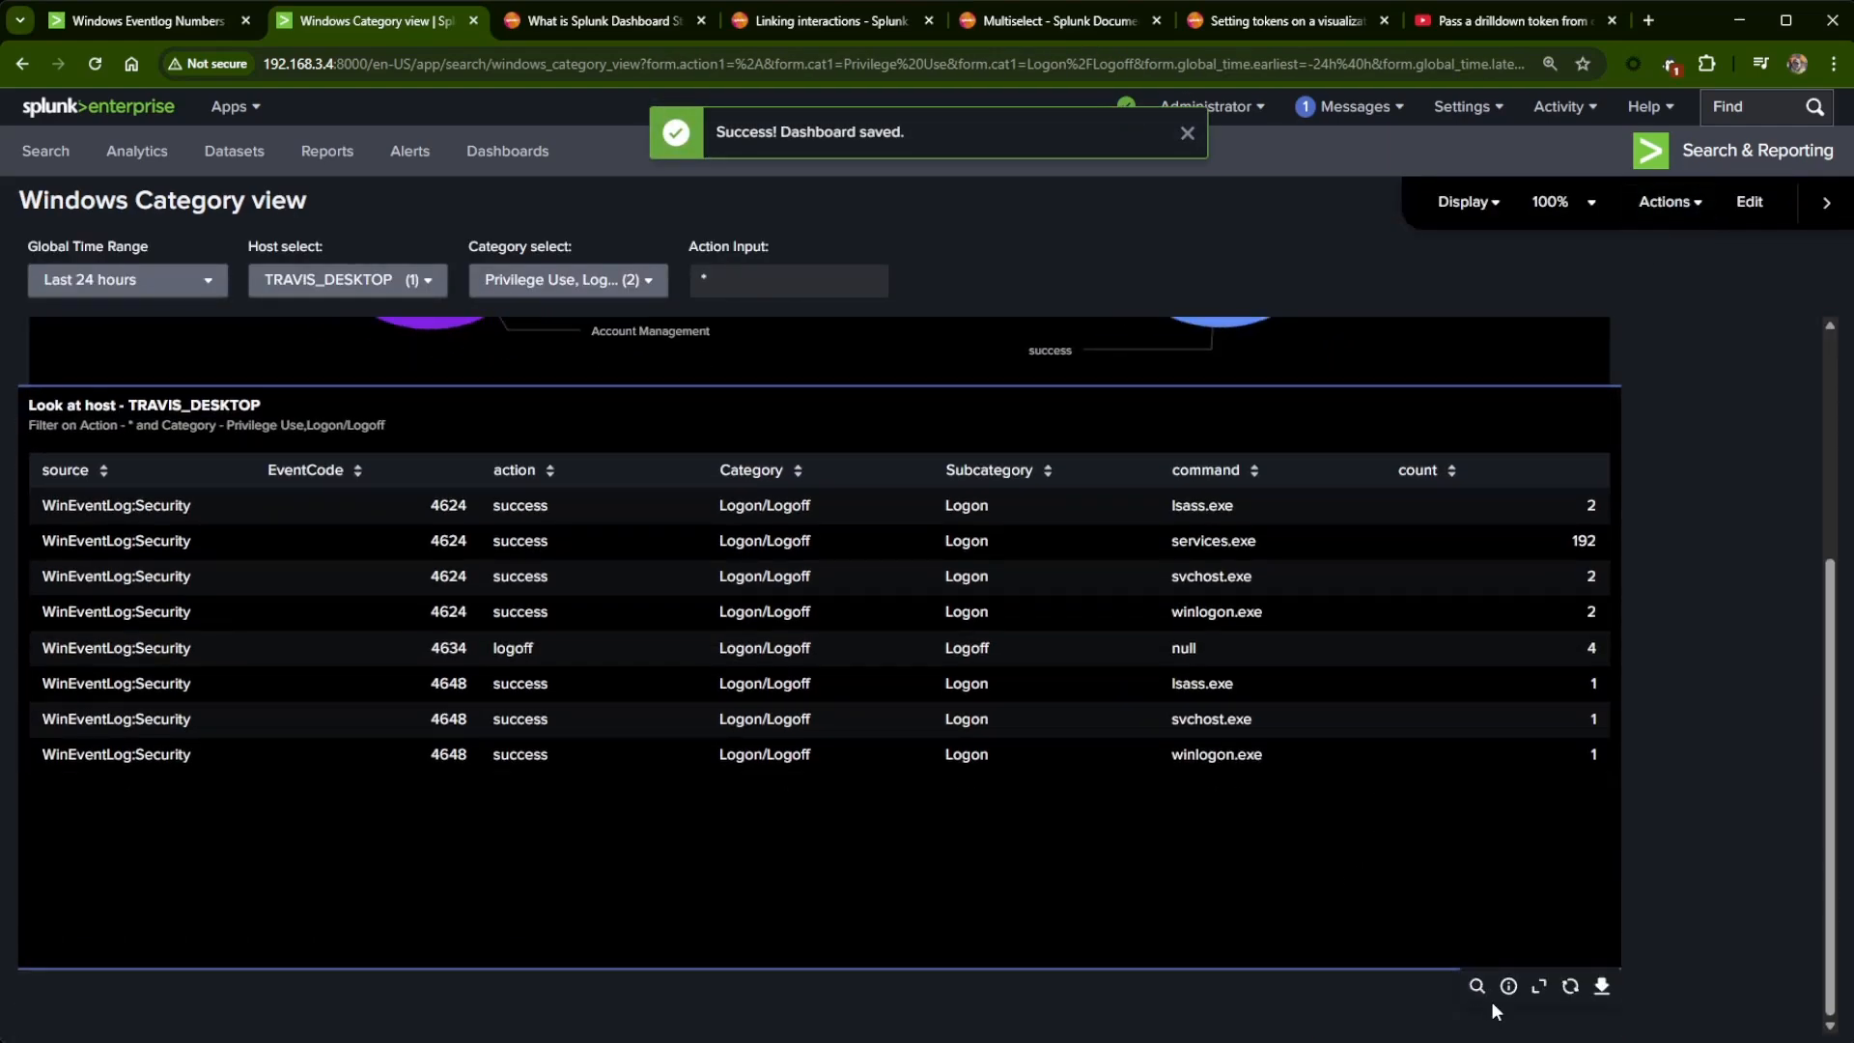
- Open the table panel's search, inspect the doubled quotes inside its Category IN clause, and close the search
left_click(1490, 997)
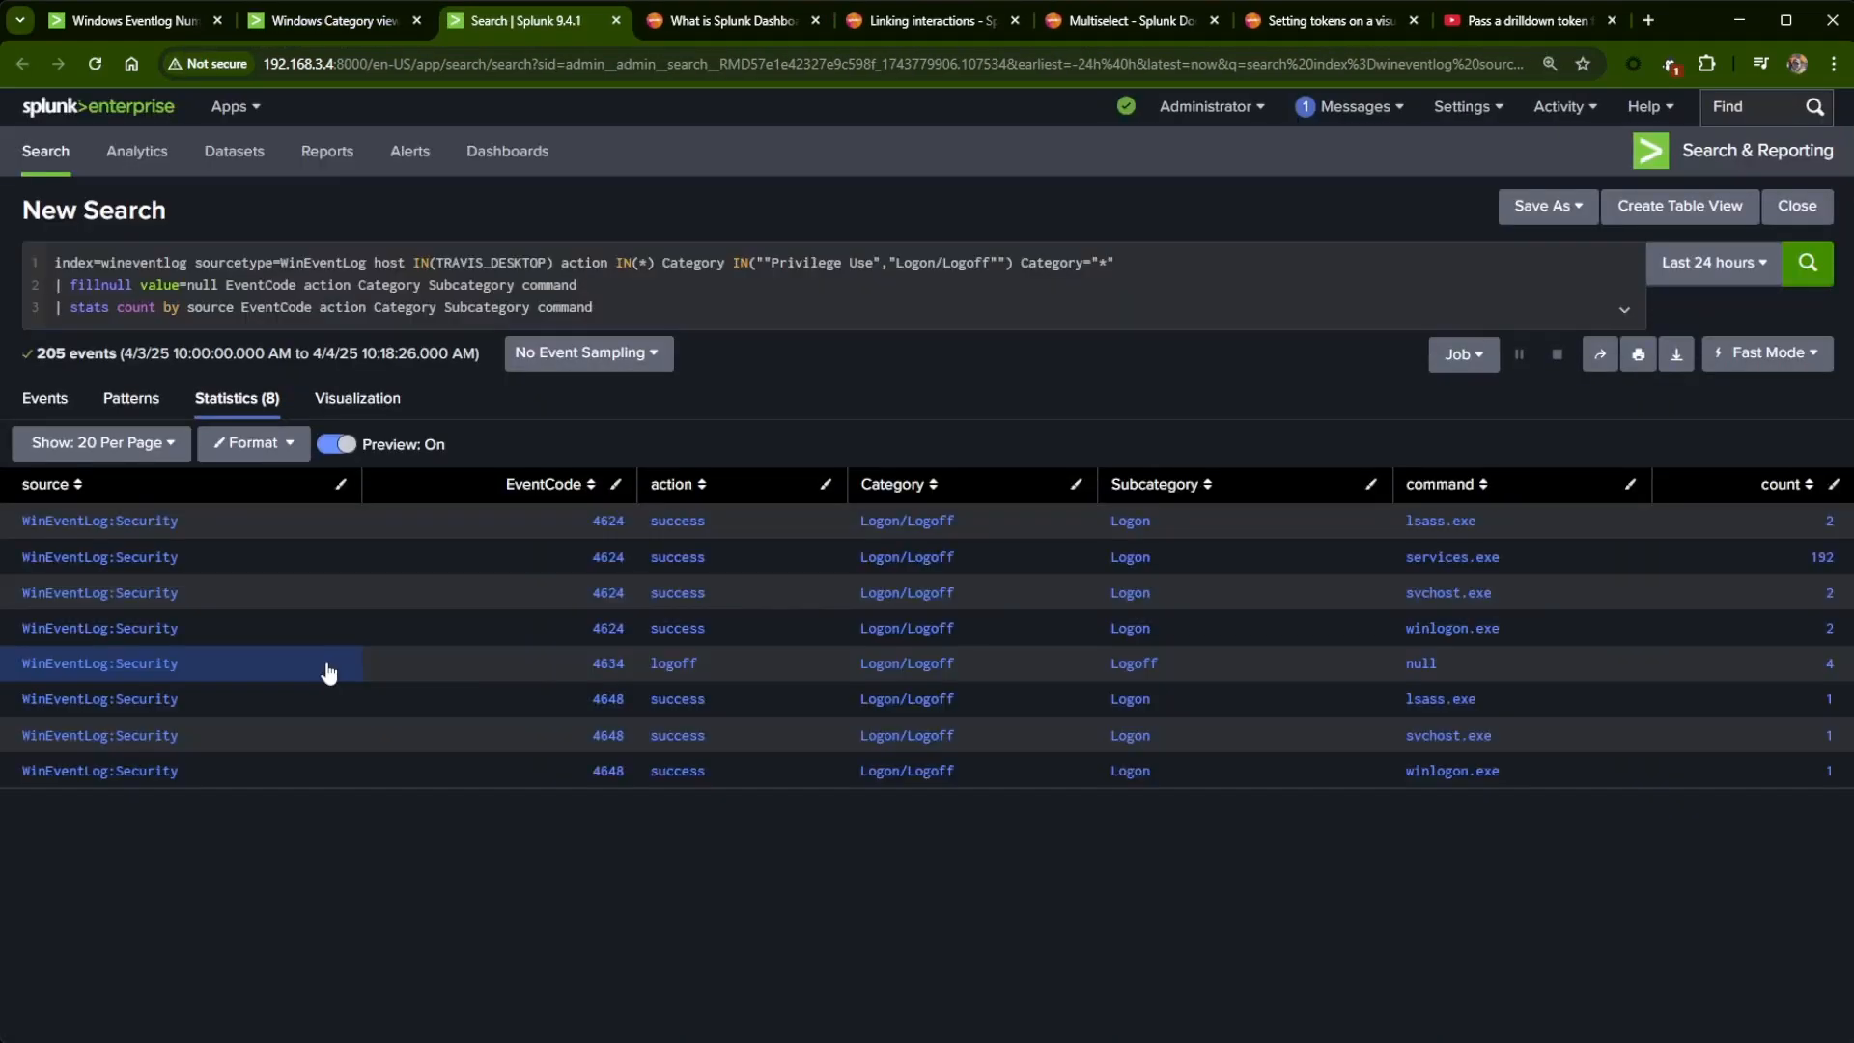
left_click(998, 262)
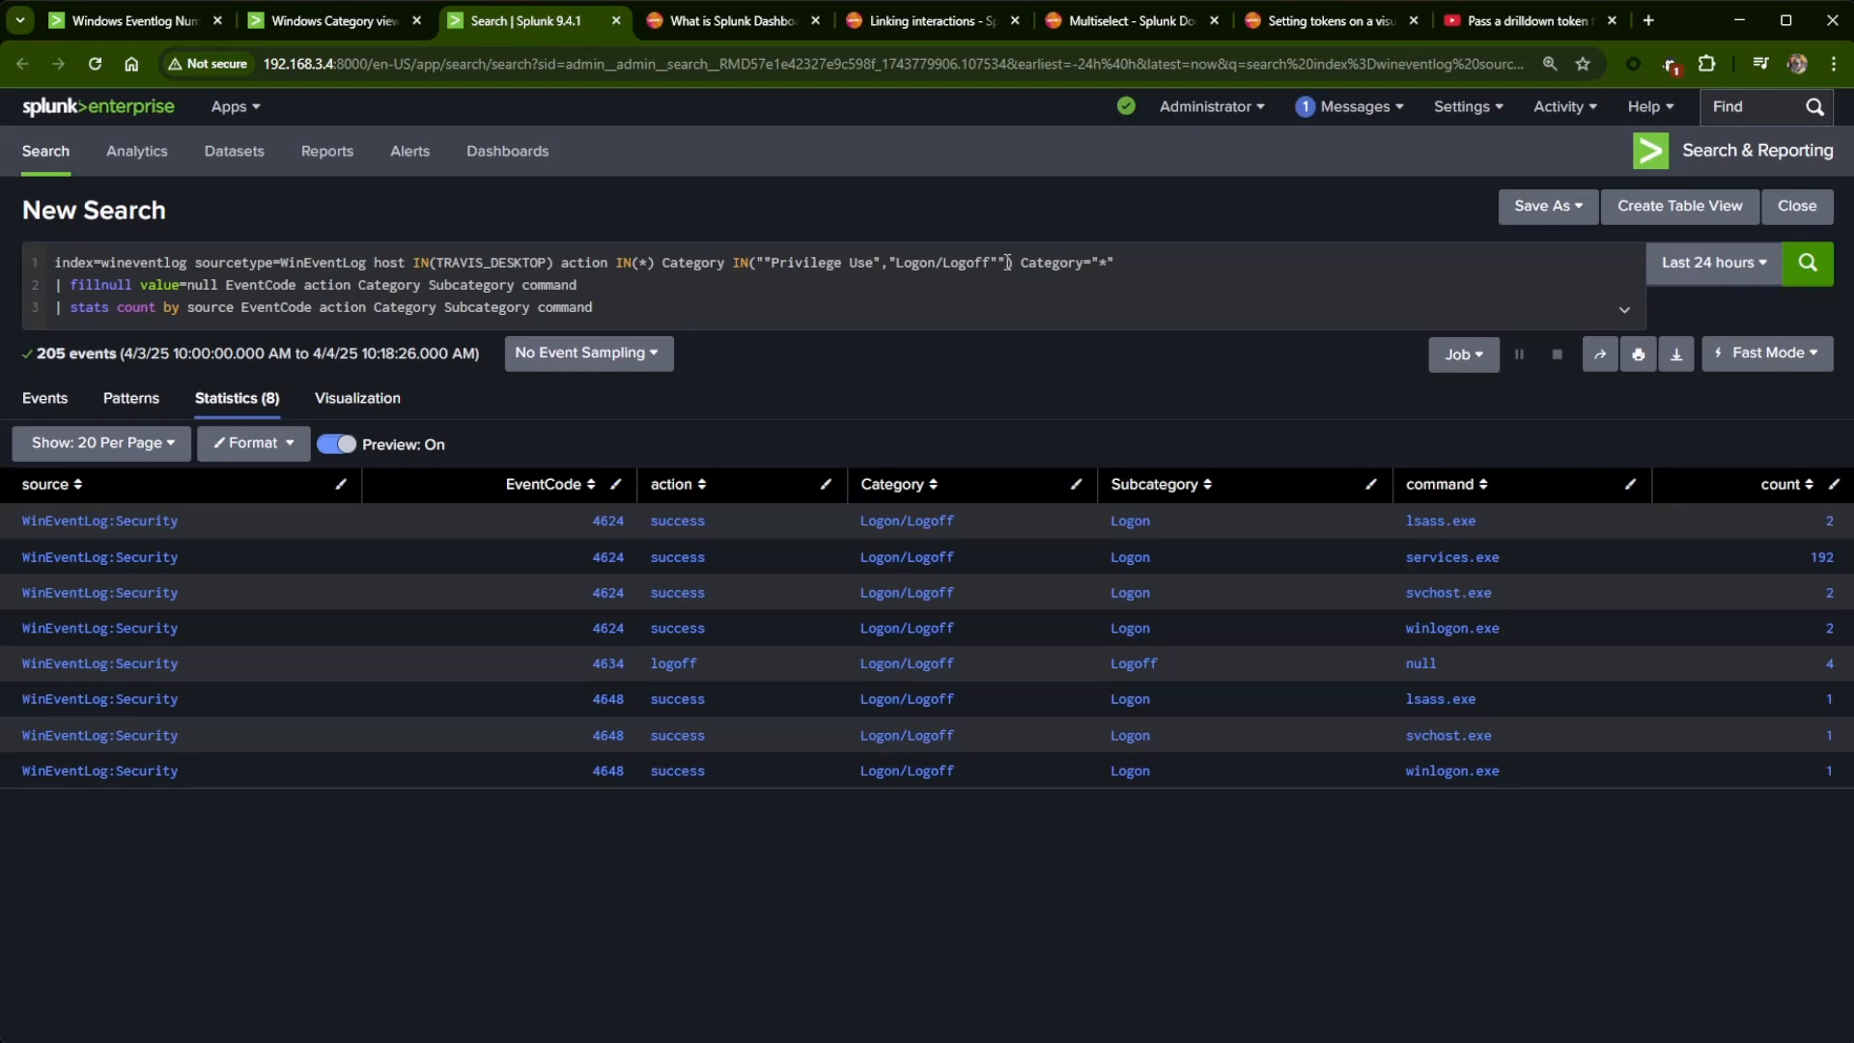
left_click(759, 262)
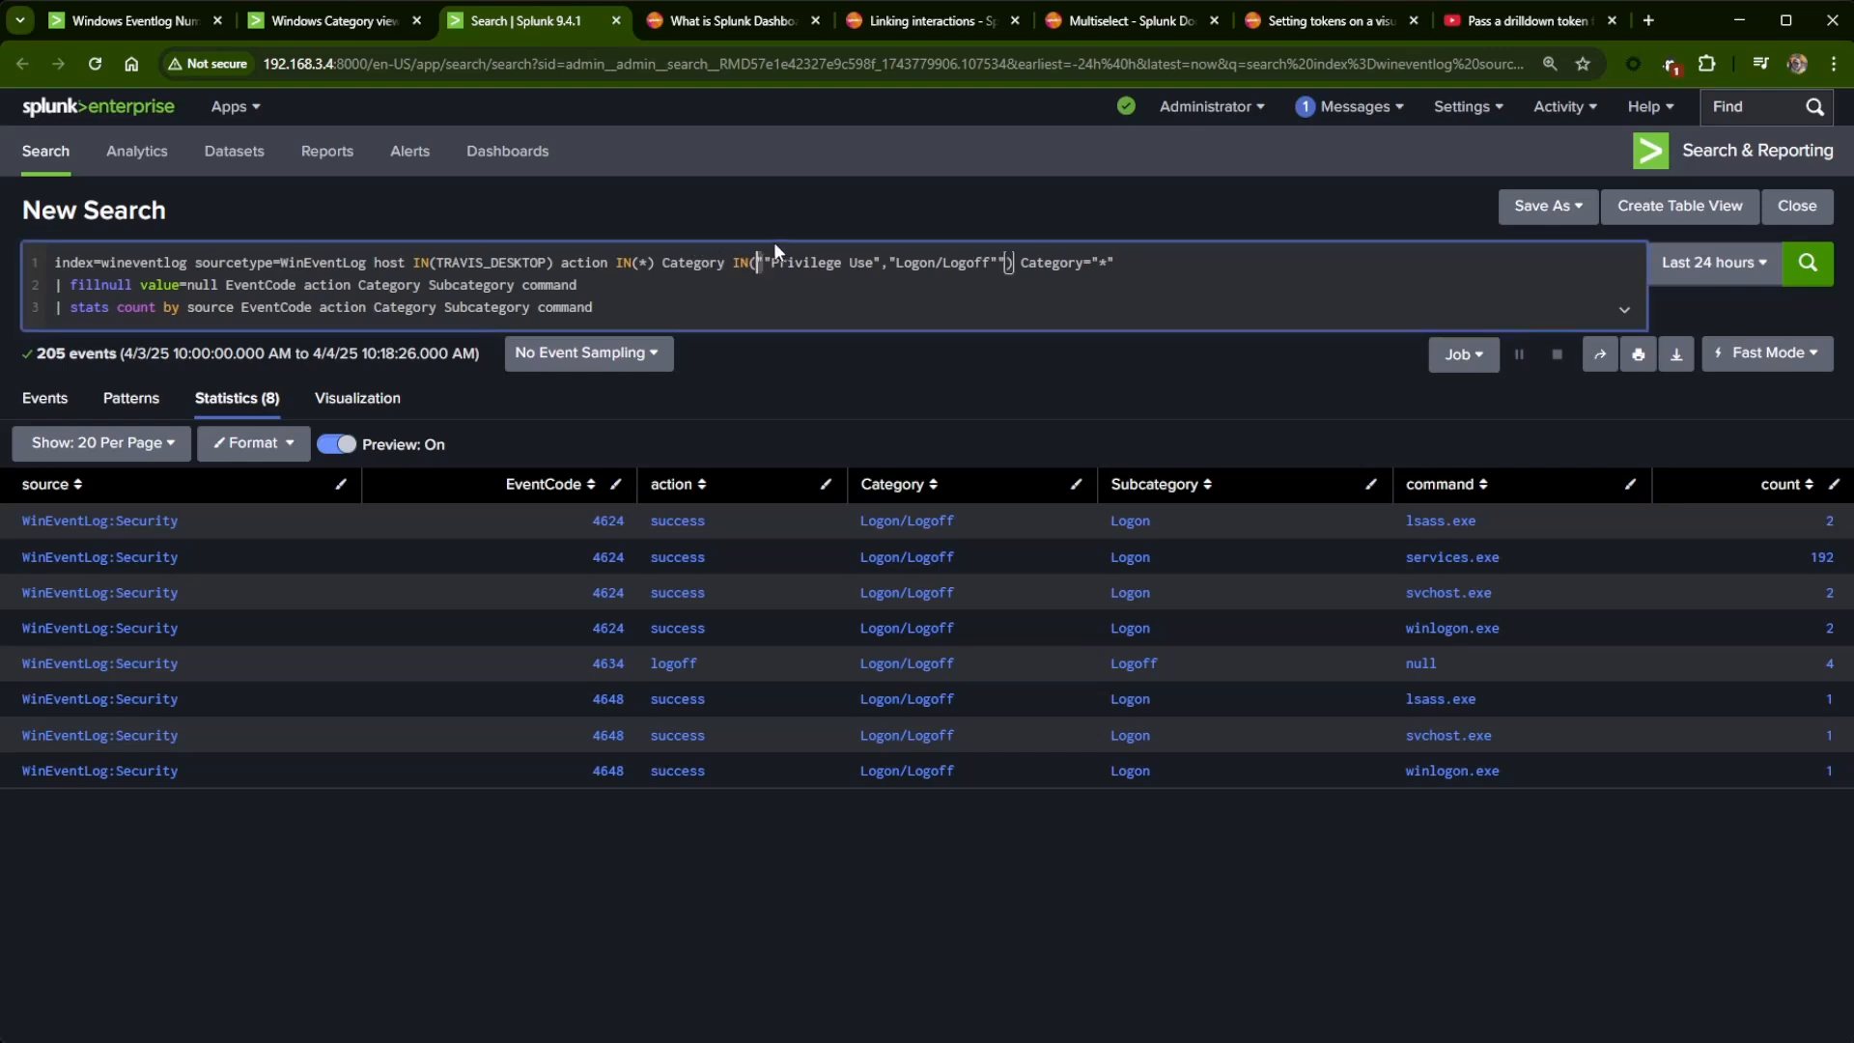
key("Right")
left_click(616, 21)
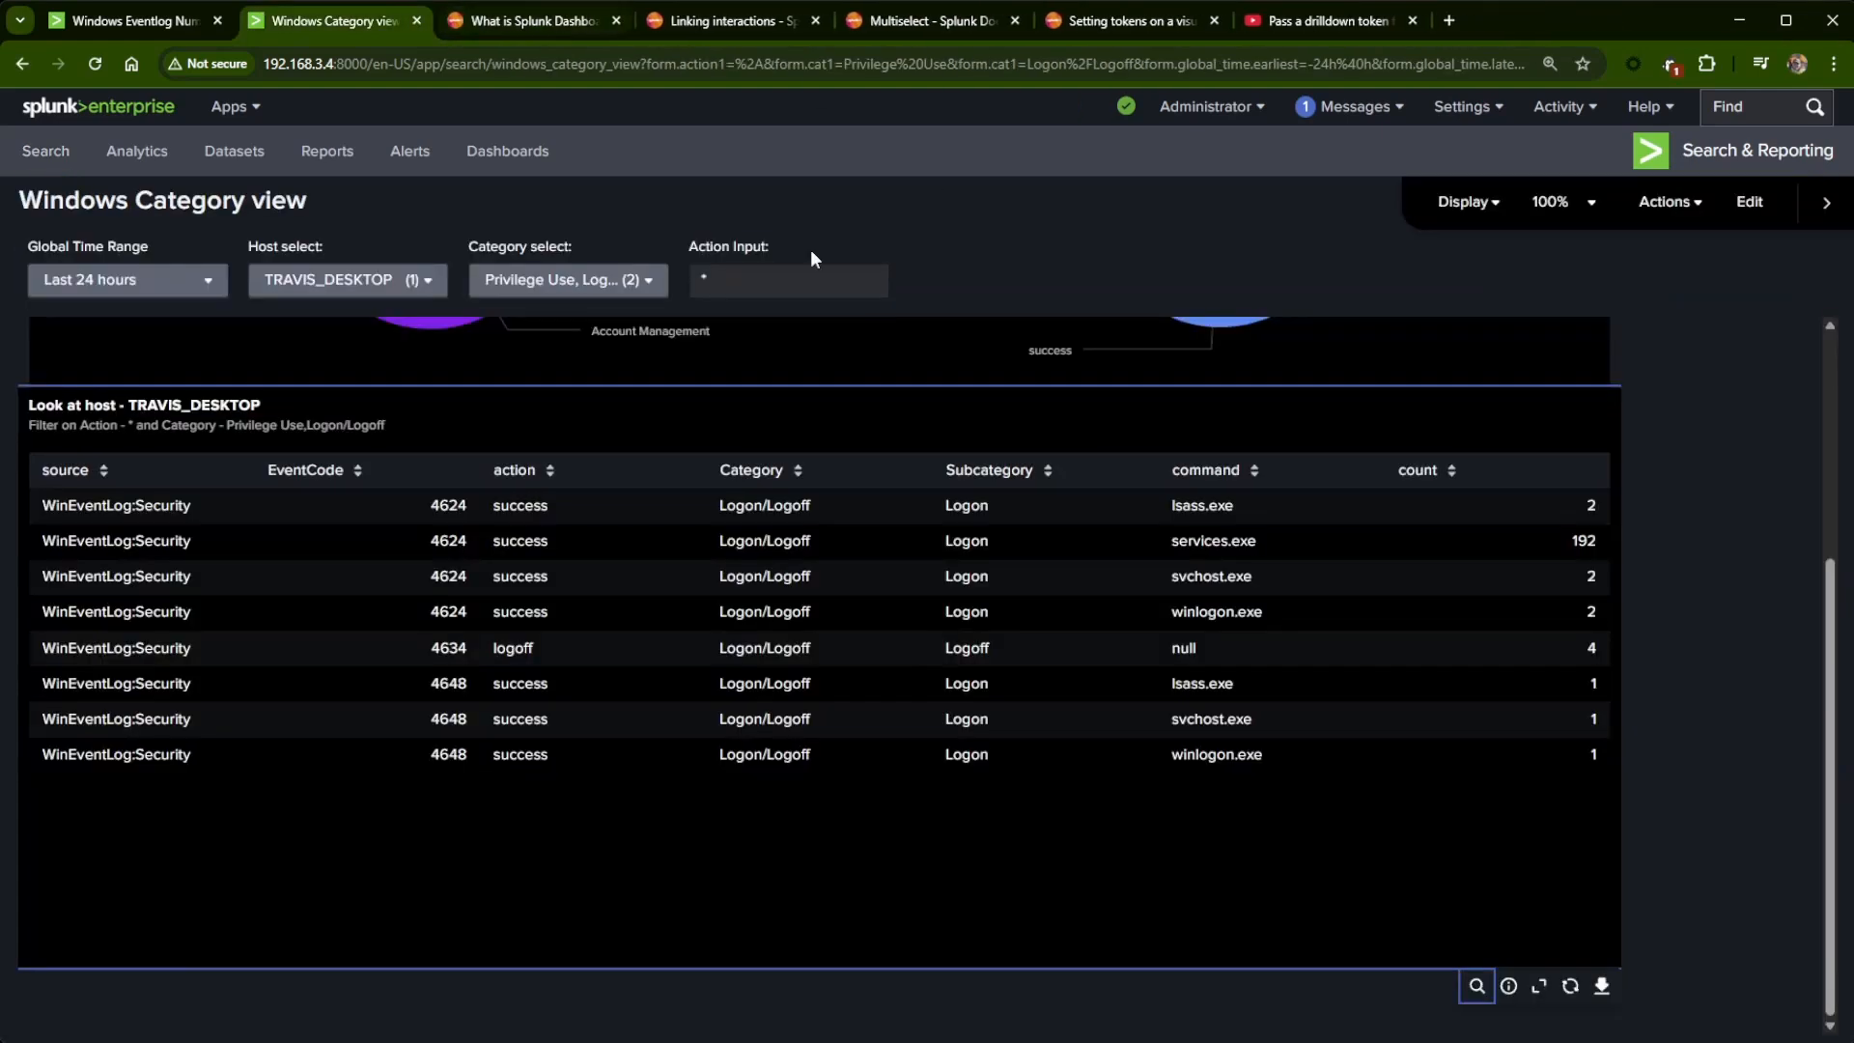
- Edit the dashboard again and remove the quotes around $cat1|s$ in the action_pie_chart query, leaving Category IN($cat1|s$), and apply it
scroll(1294, 738, "up", 4)
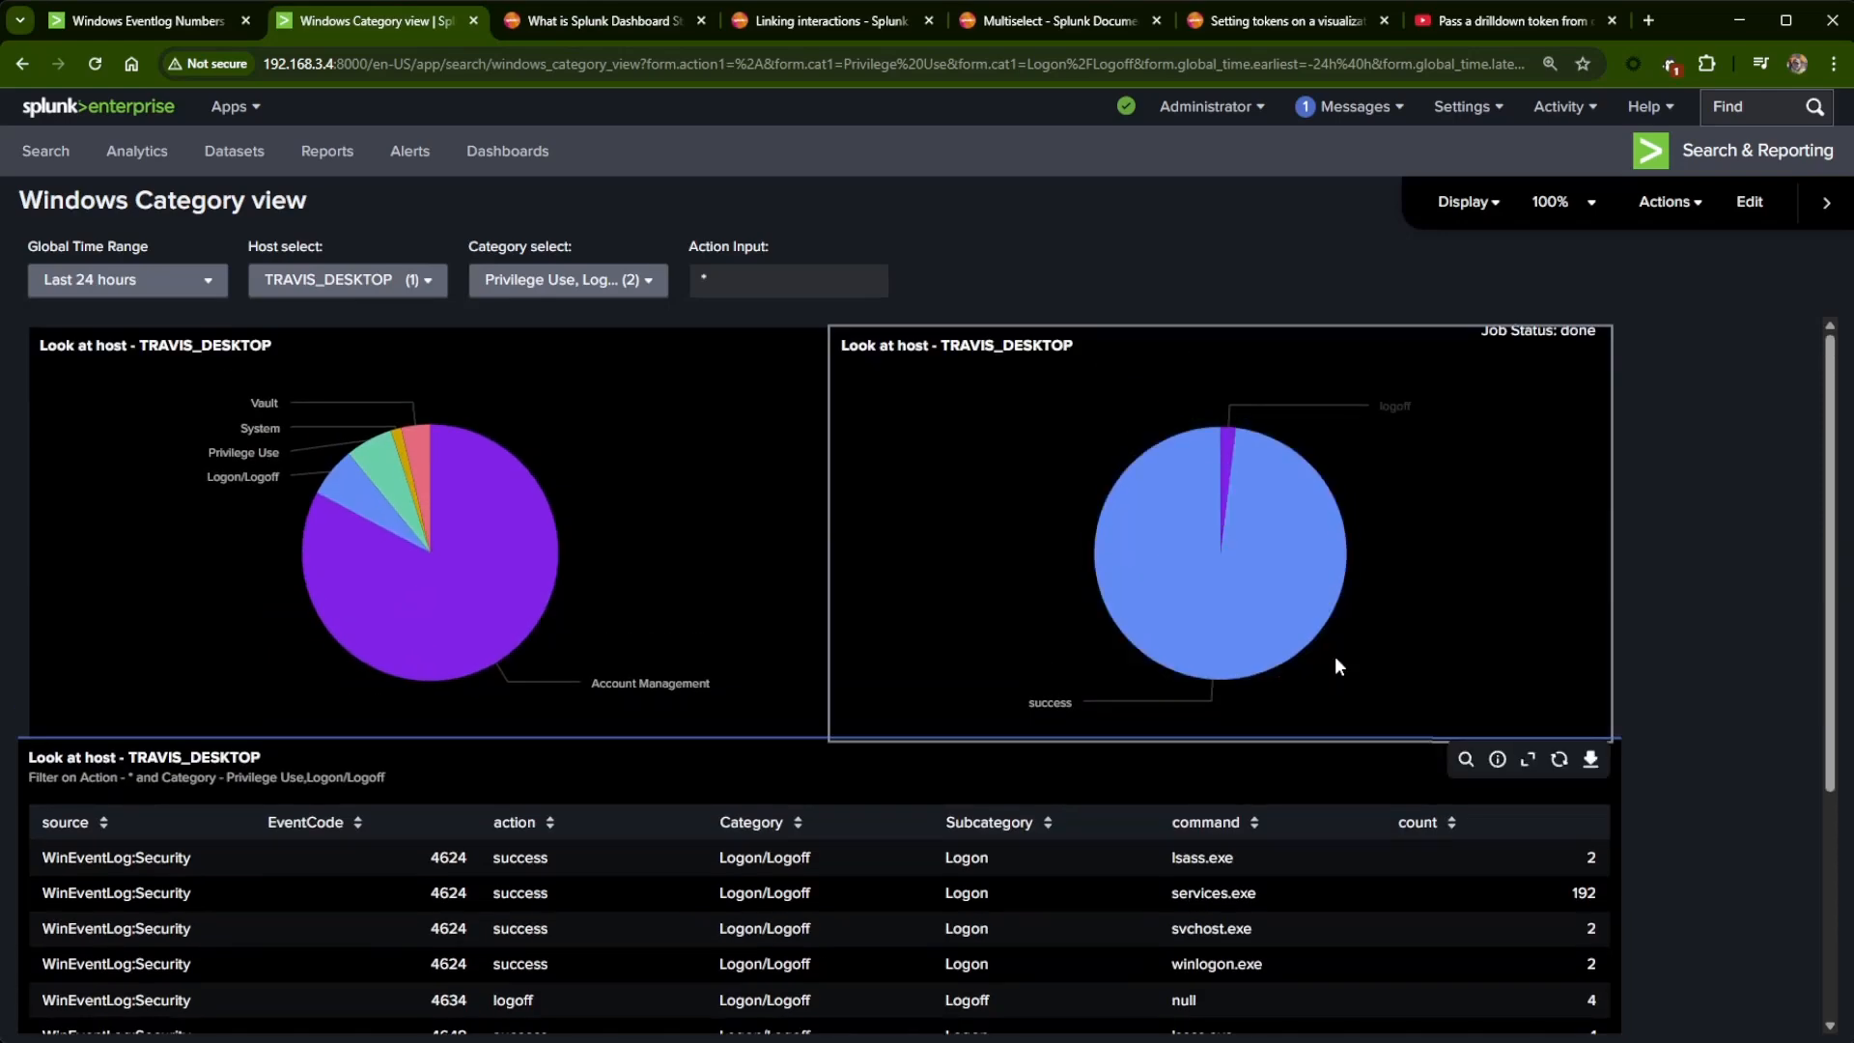
left_click(1750, 202)
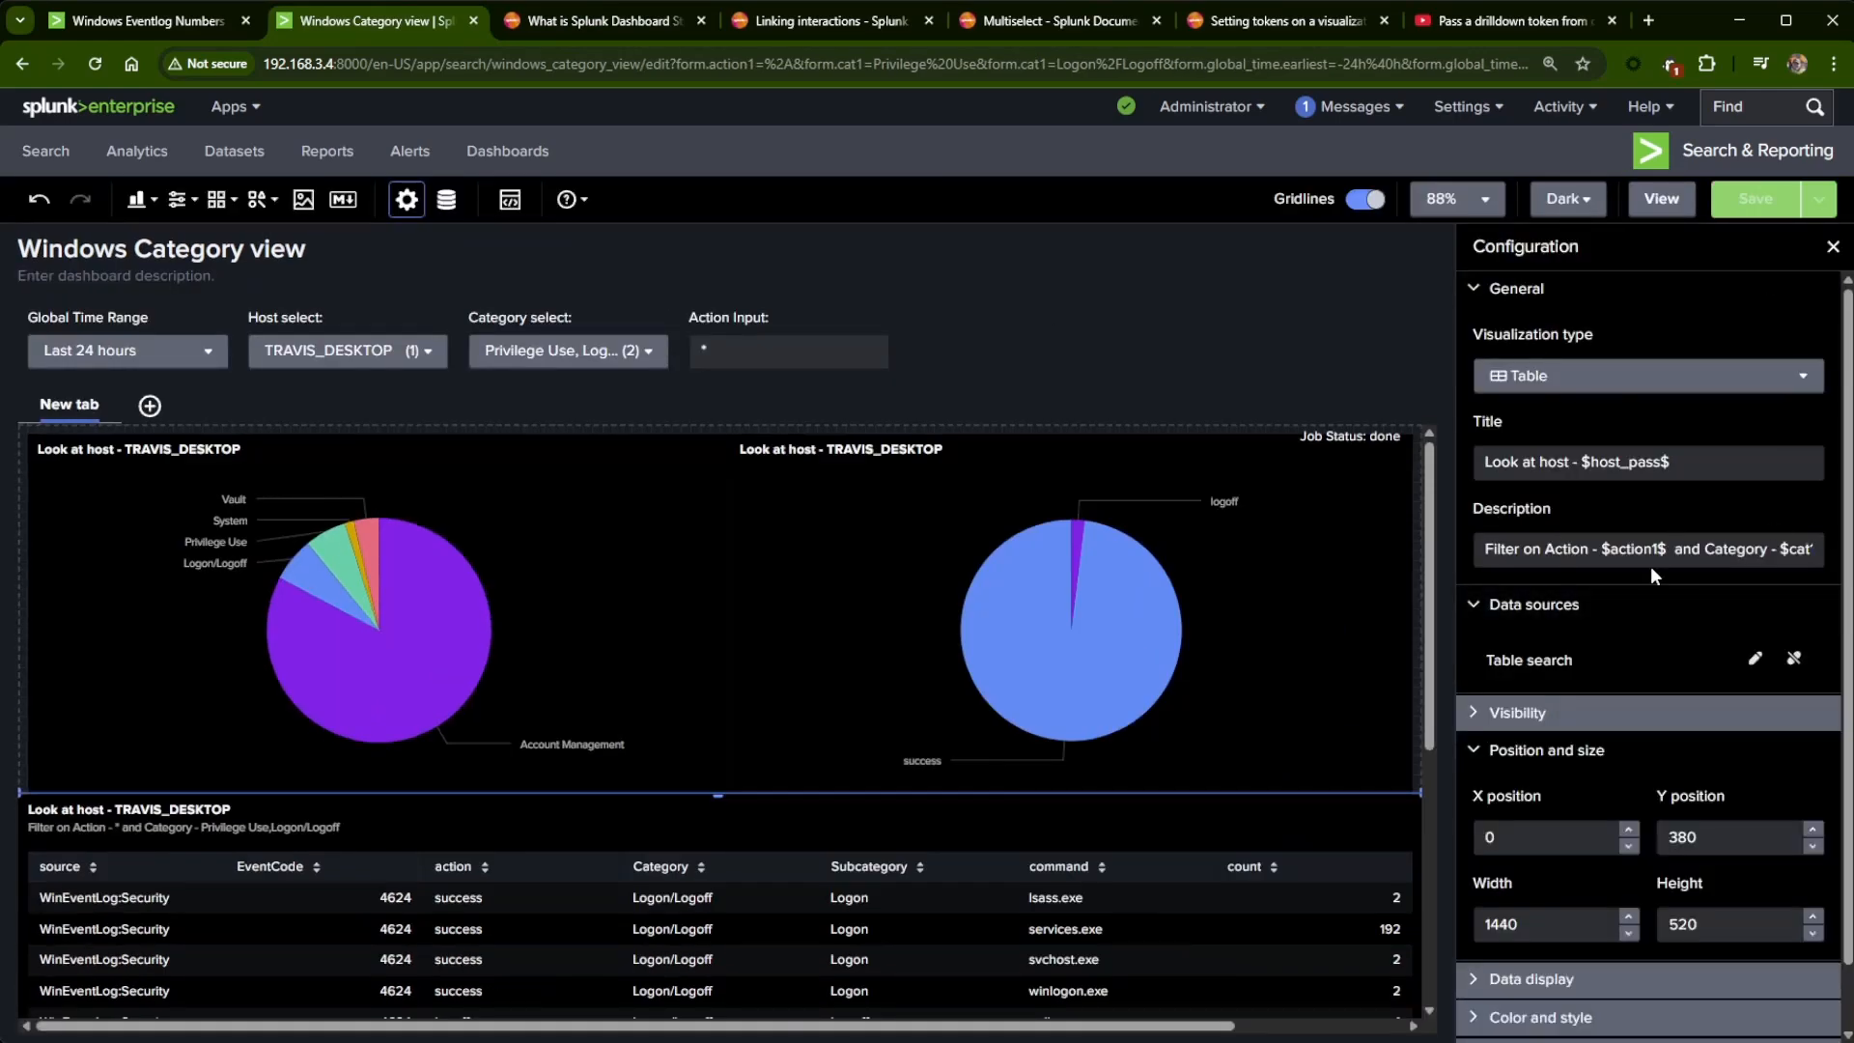
scroll(1650, 566, "down", 1)
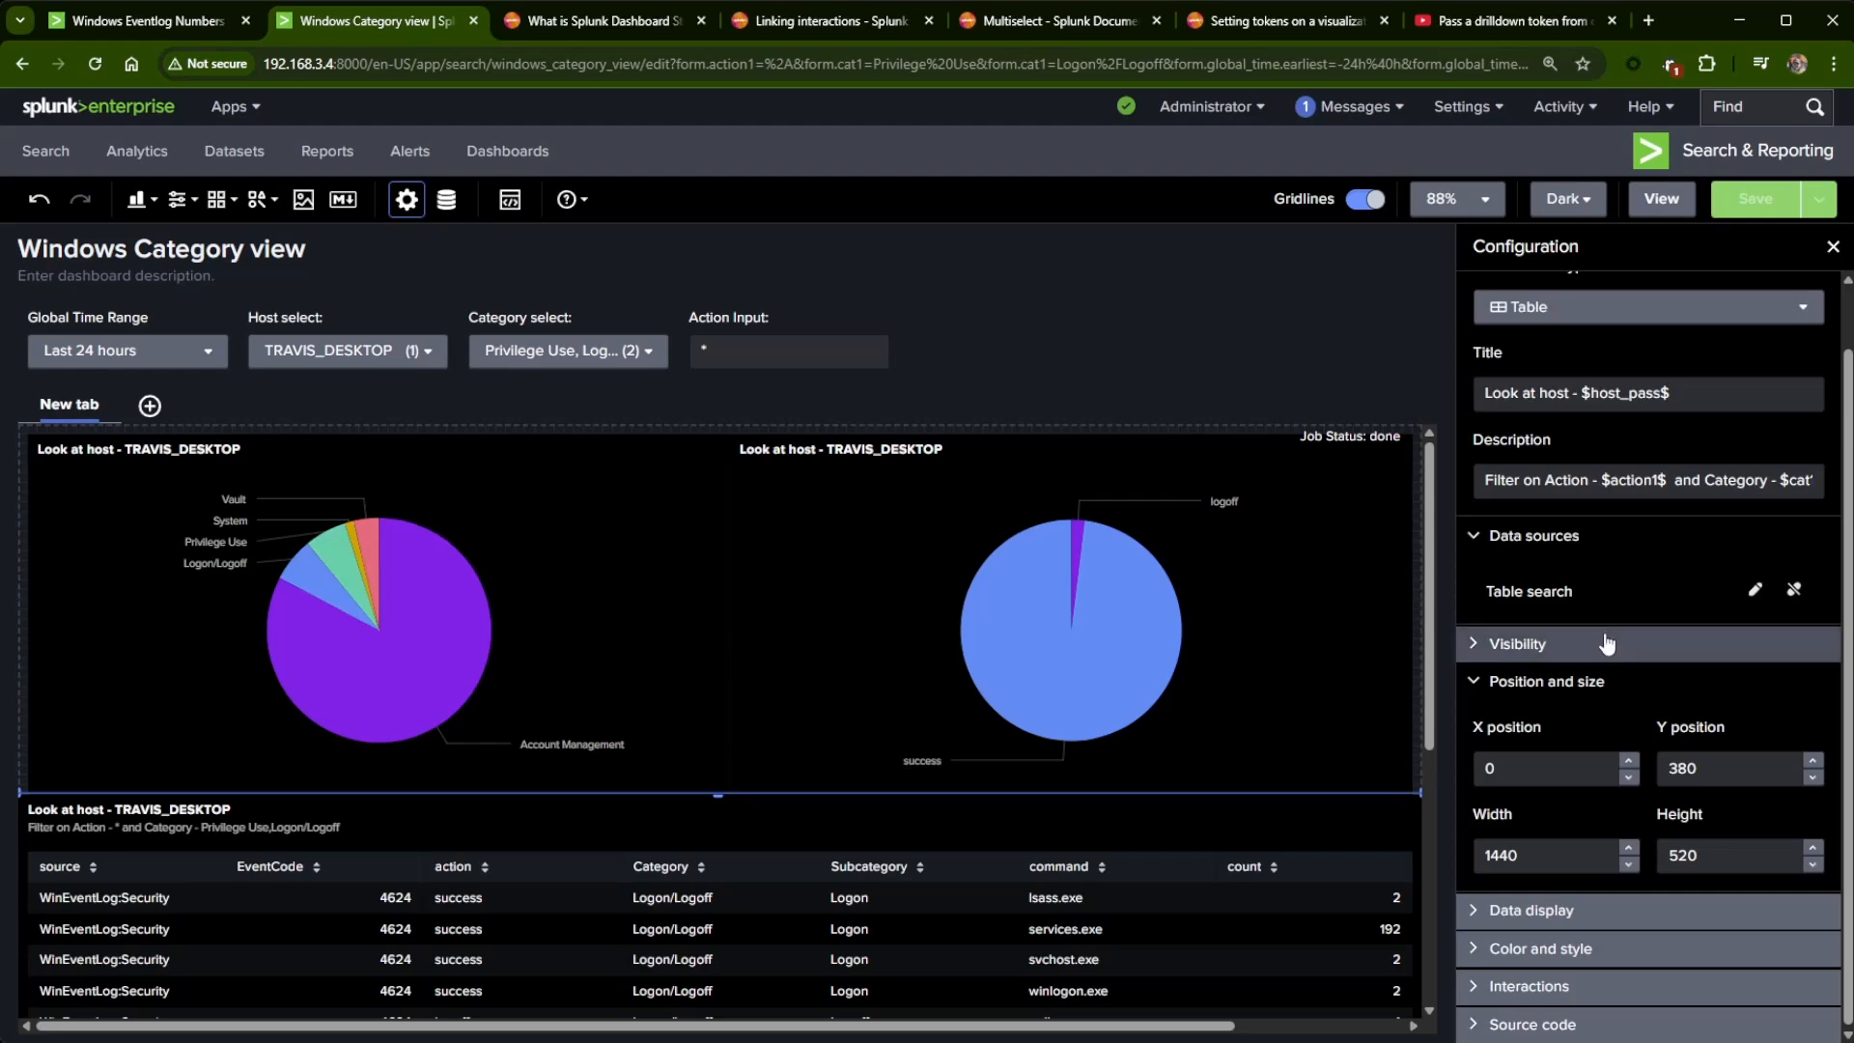
left_click(1240, 658)
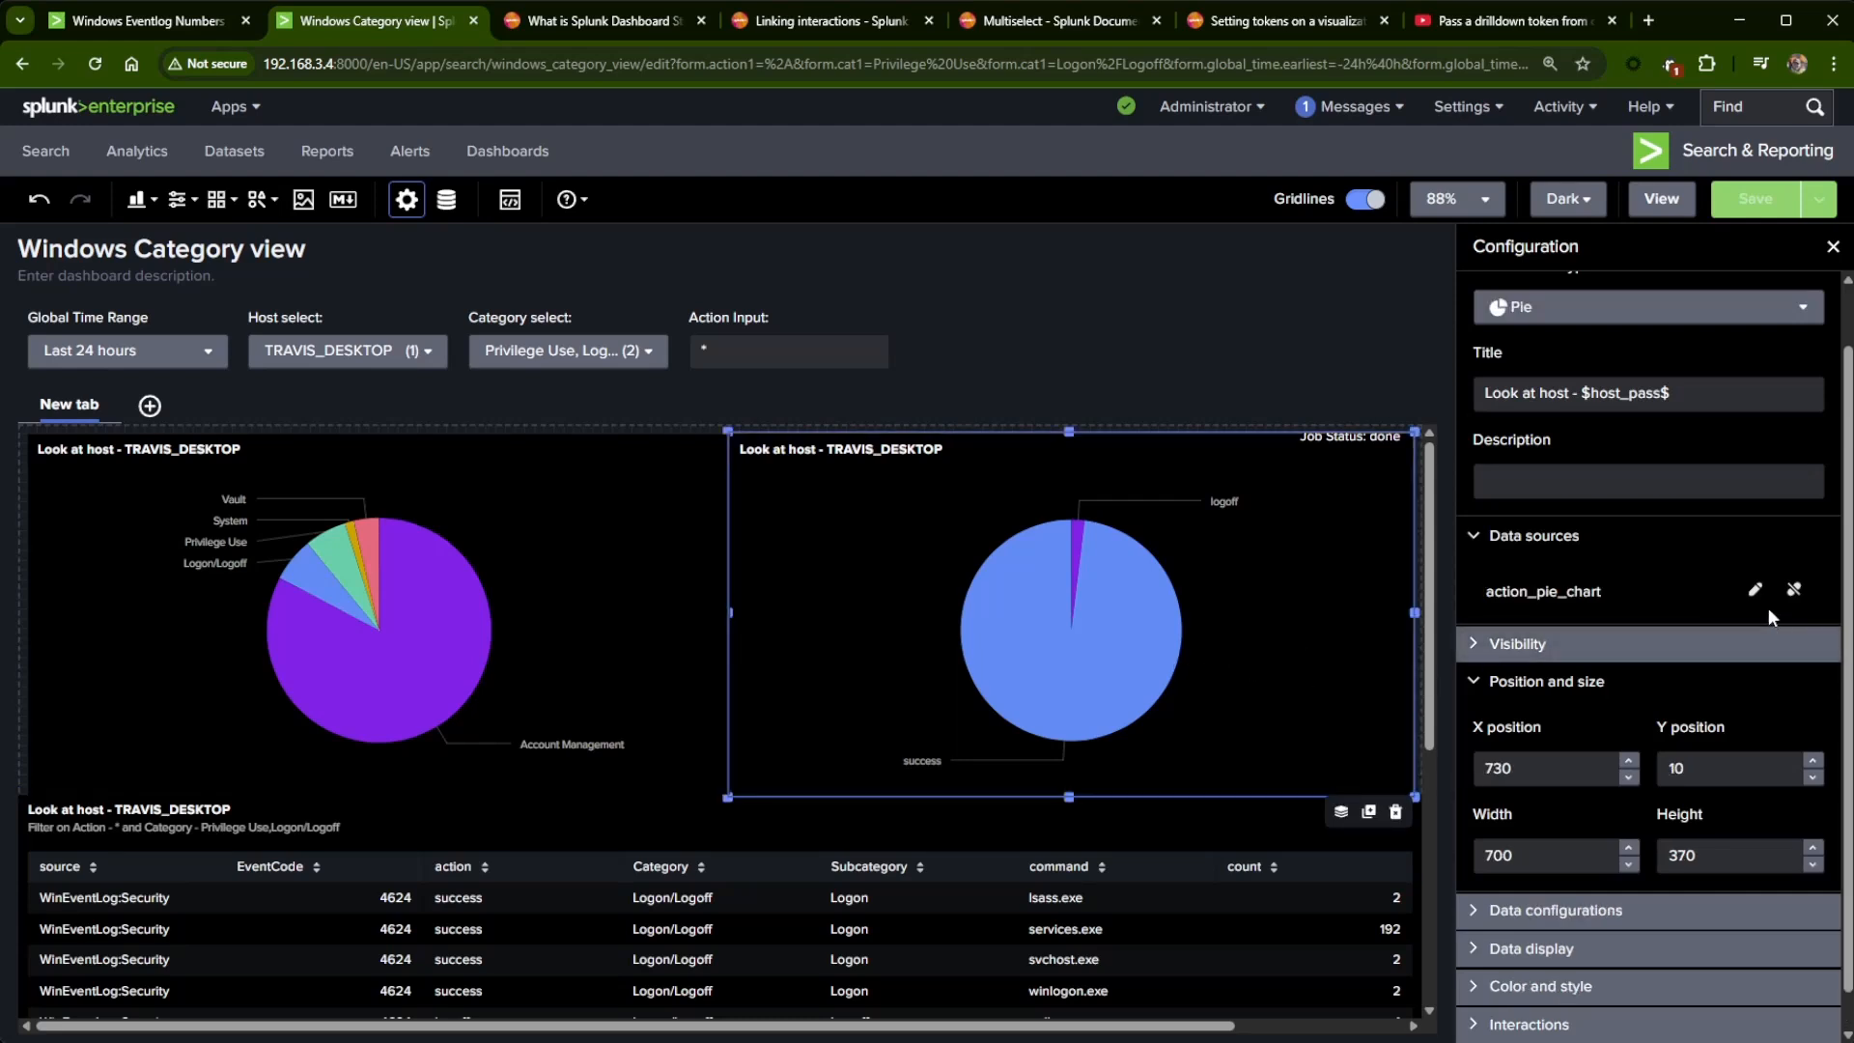
scroll(1767, 608, "down", 1)
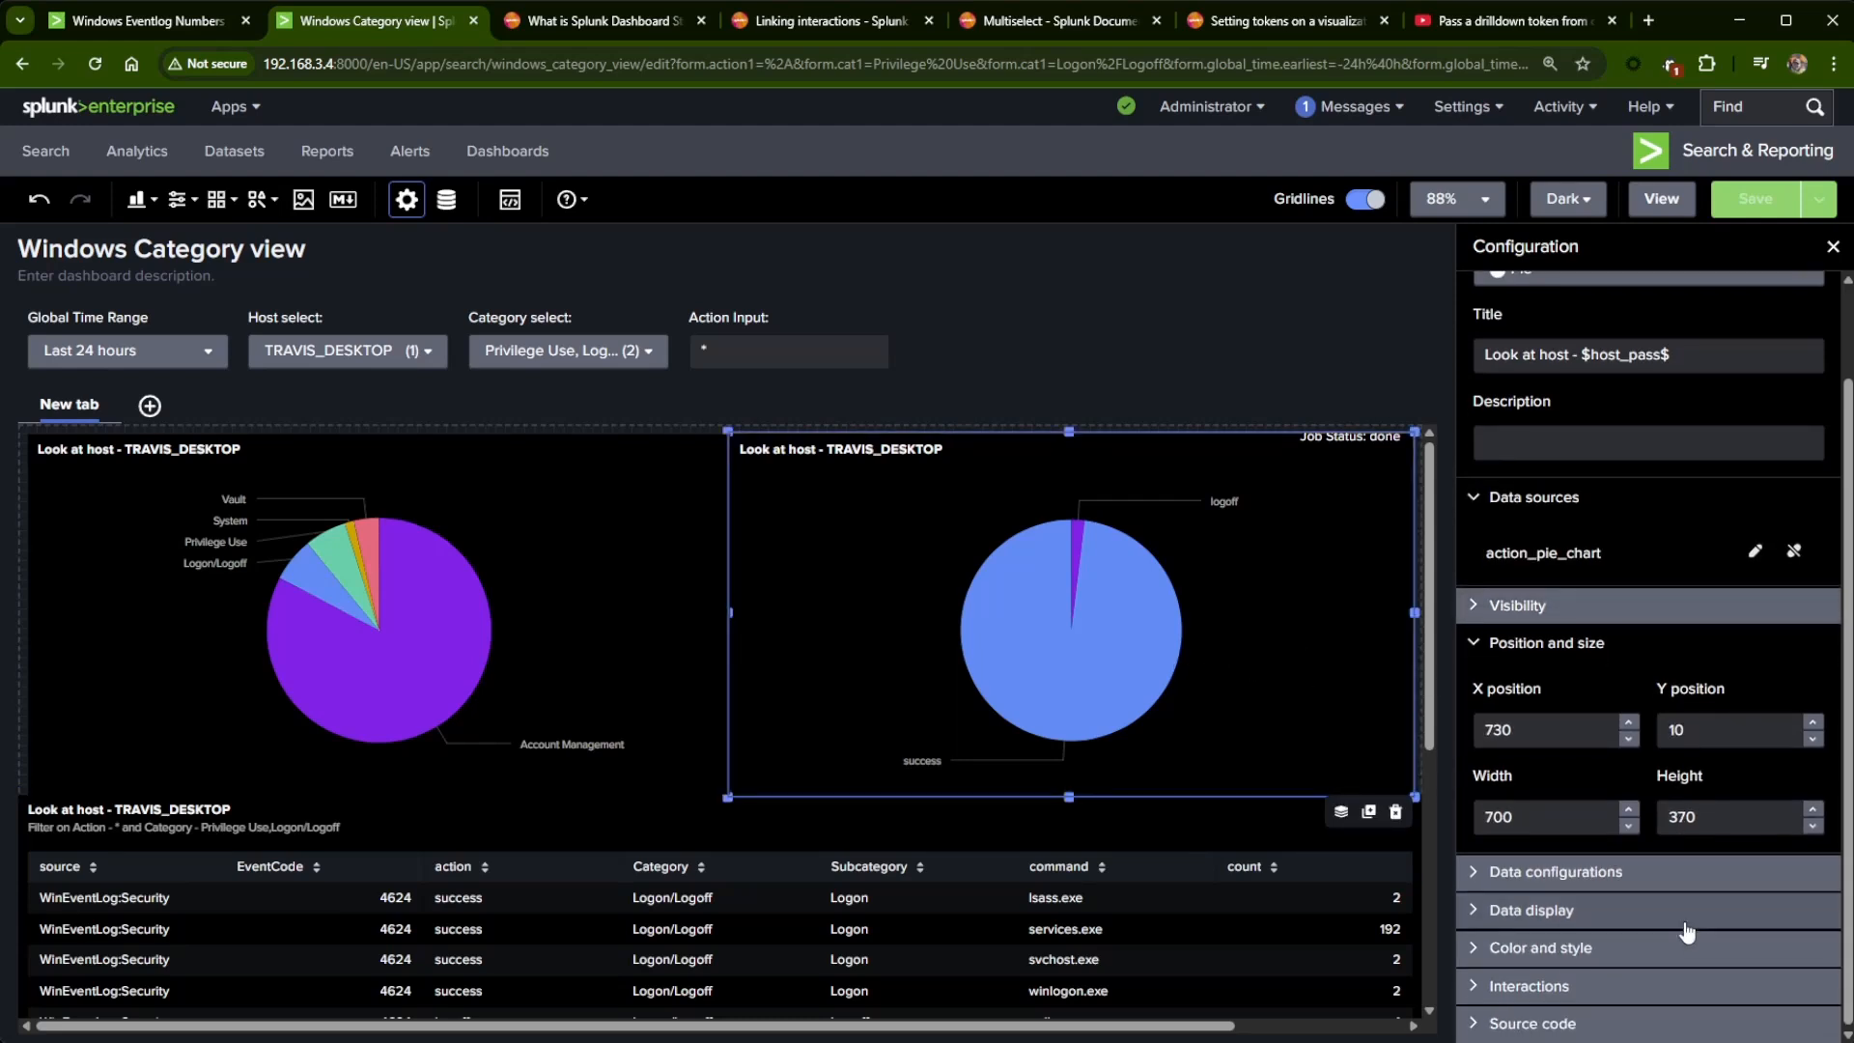
left_click(1754, 552)
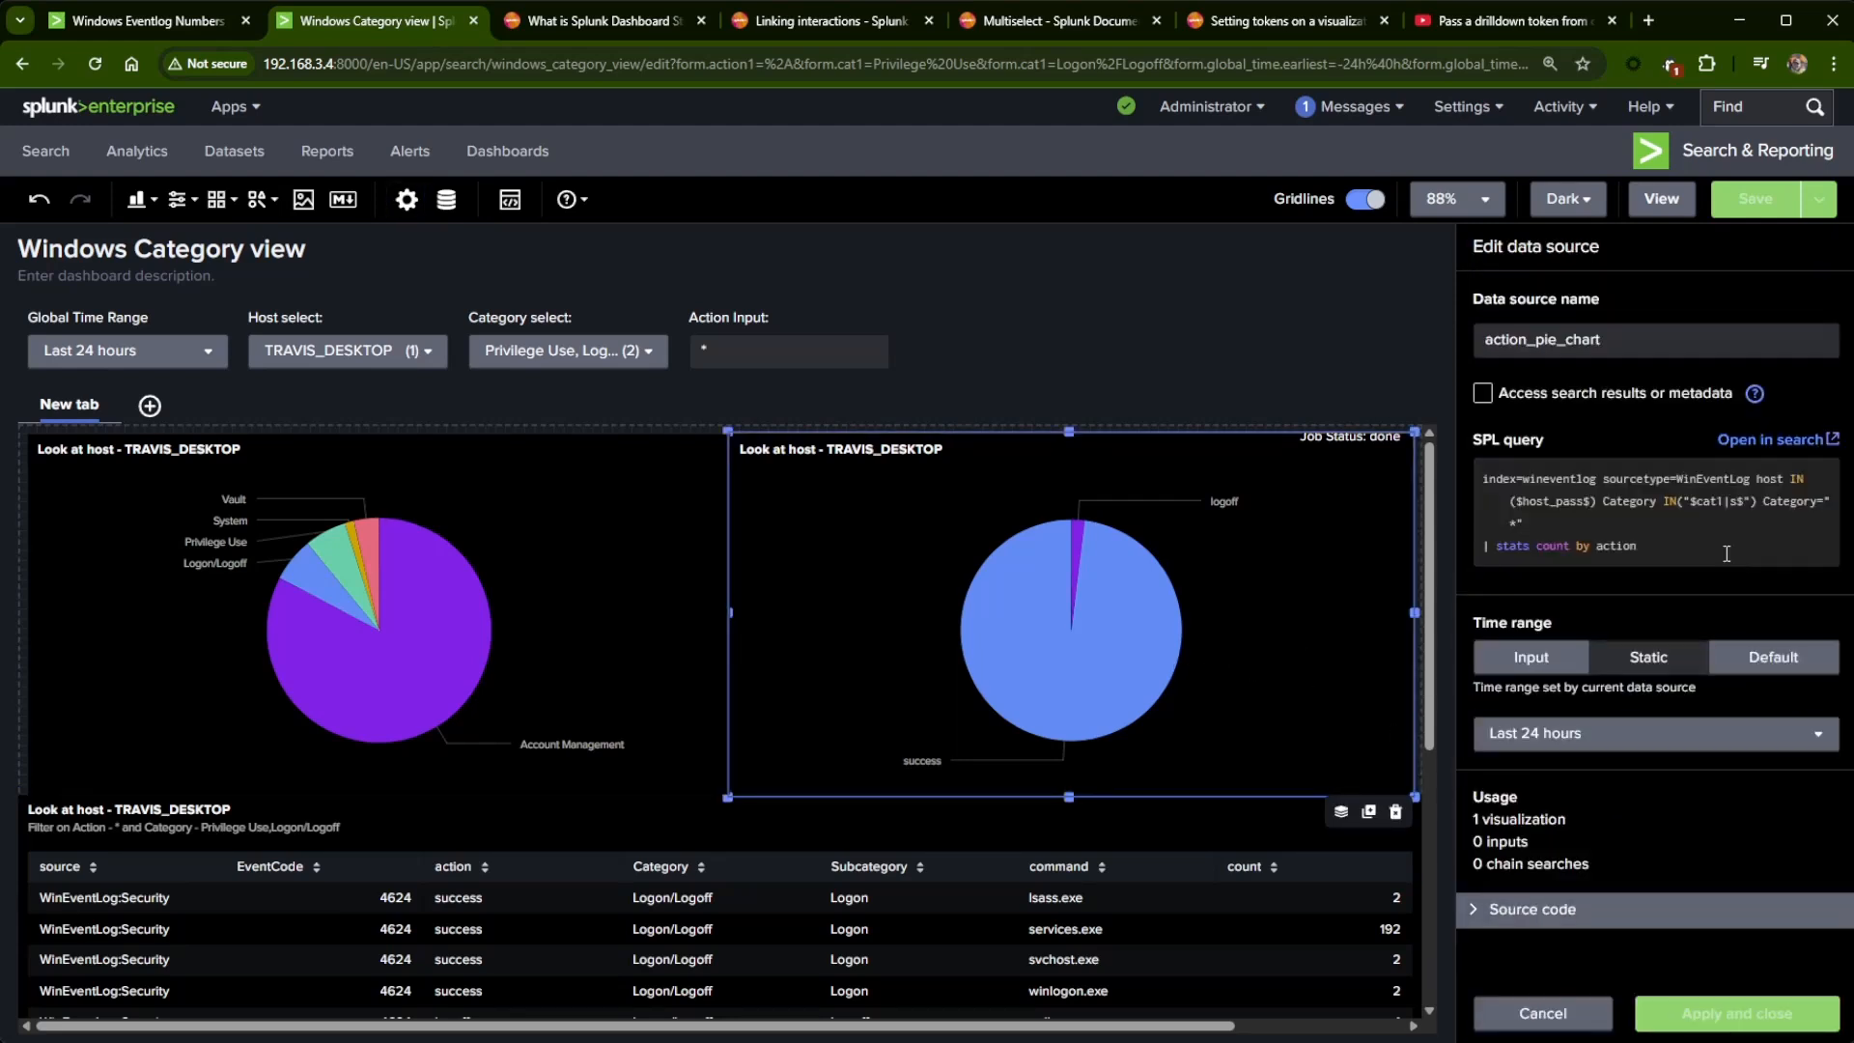
left_click(1751, 501)
key("BackSpace")
key("Left")
key("Left")
key("Left")
key("Left")
key("Left")
key("Left")
key("Left")
key("Left")
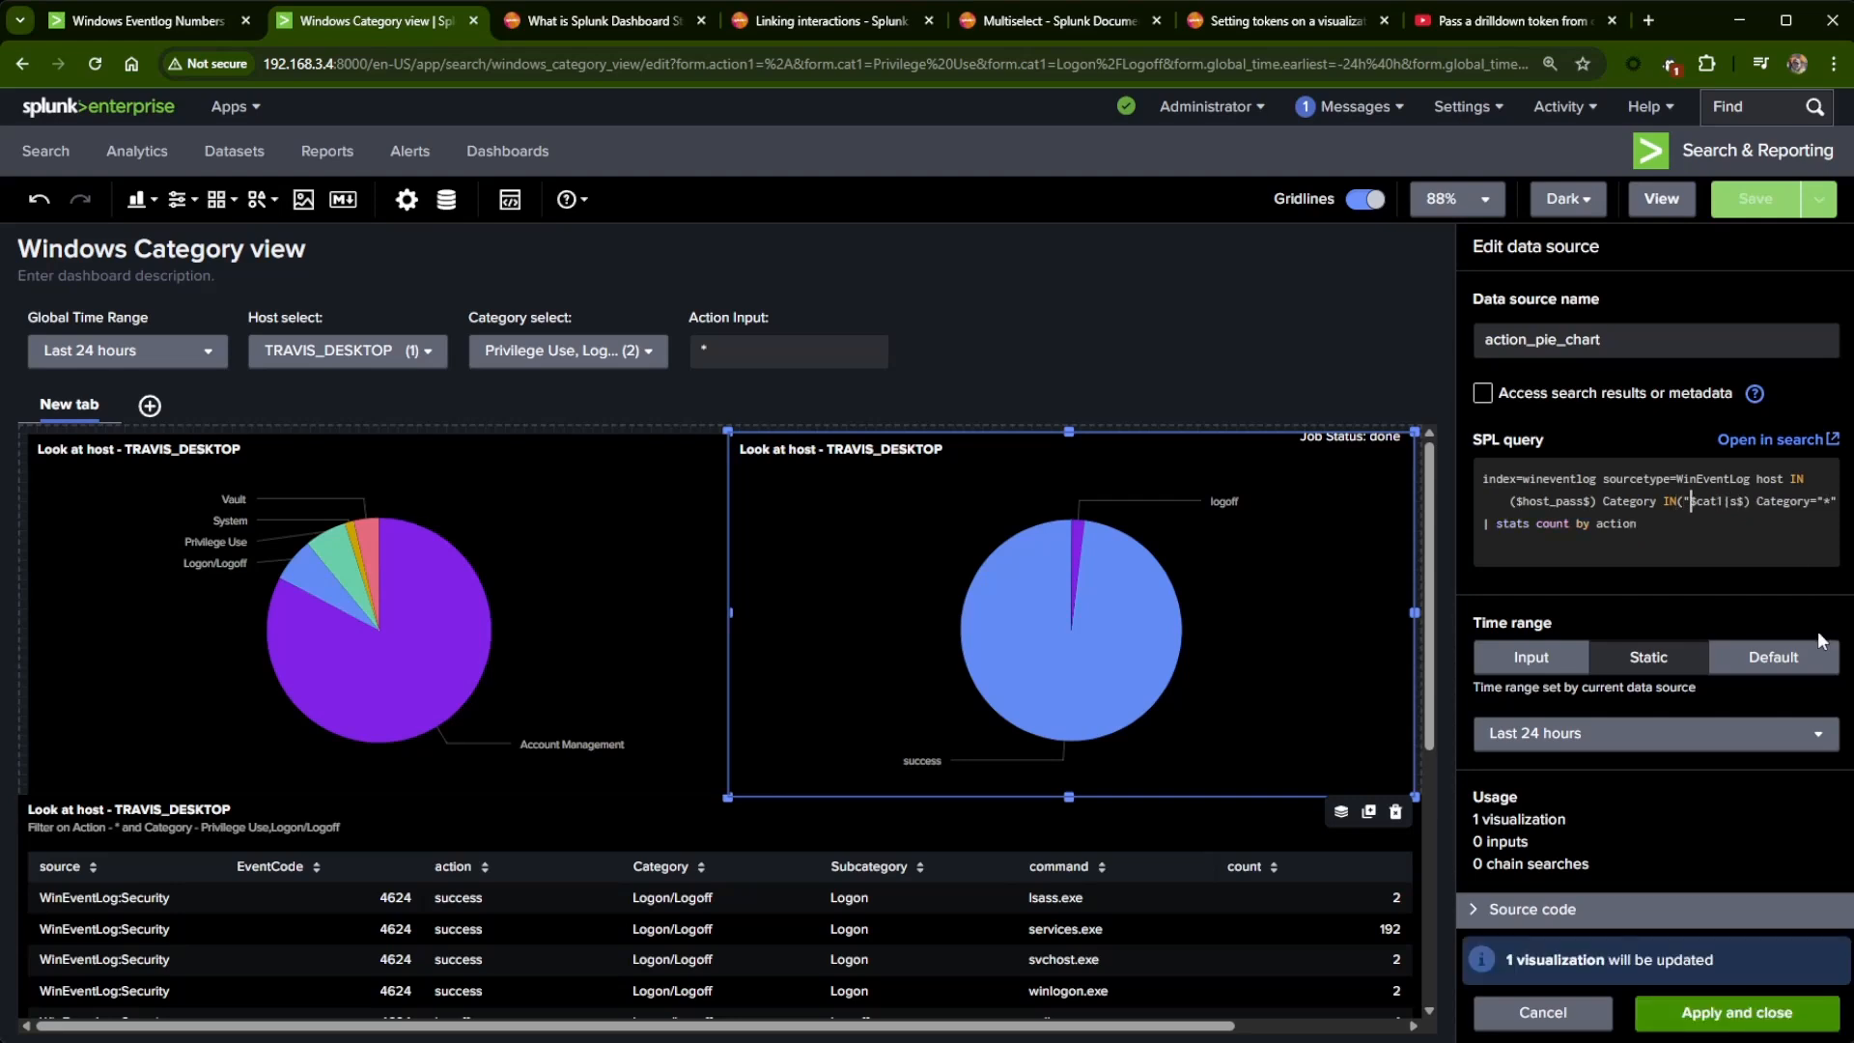
key("BackSpace")
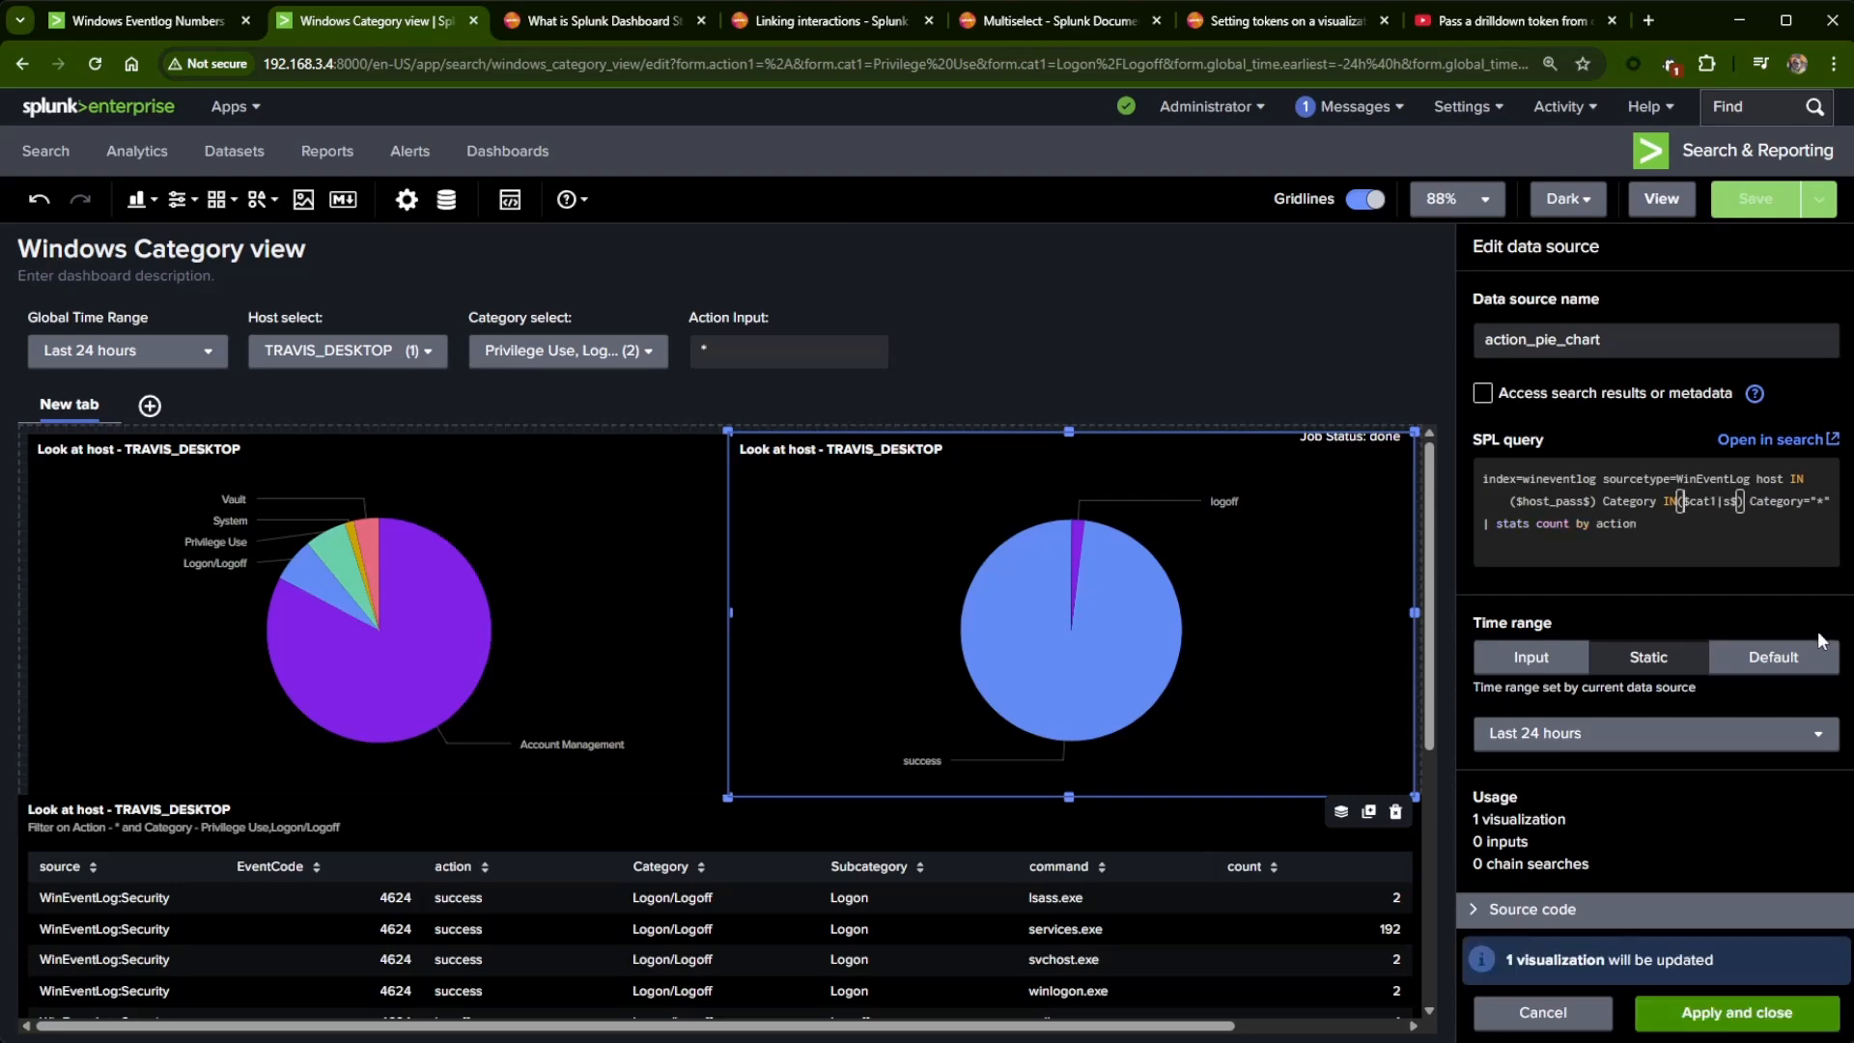
left_click(1725, 1014)
- Remove the quotes around $cat1|s$ in the Table search query, leaving Category IN($cat1|s$), apply the change, and deselect the table panel
scroll(908, 837, "down", 4)
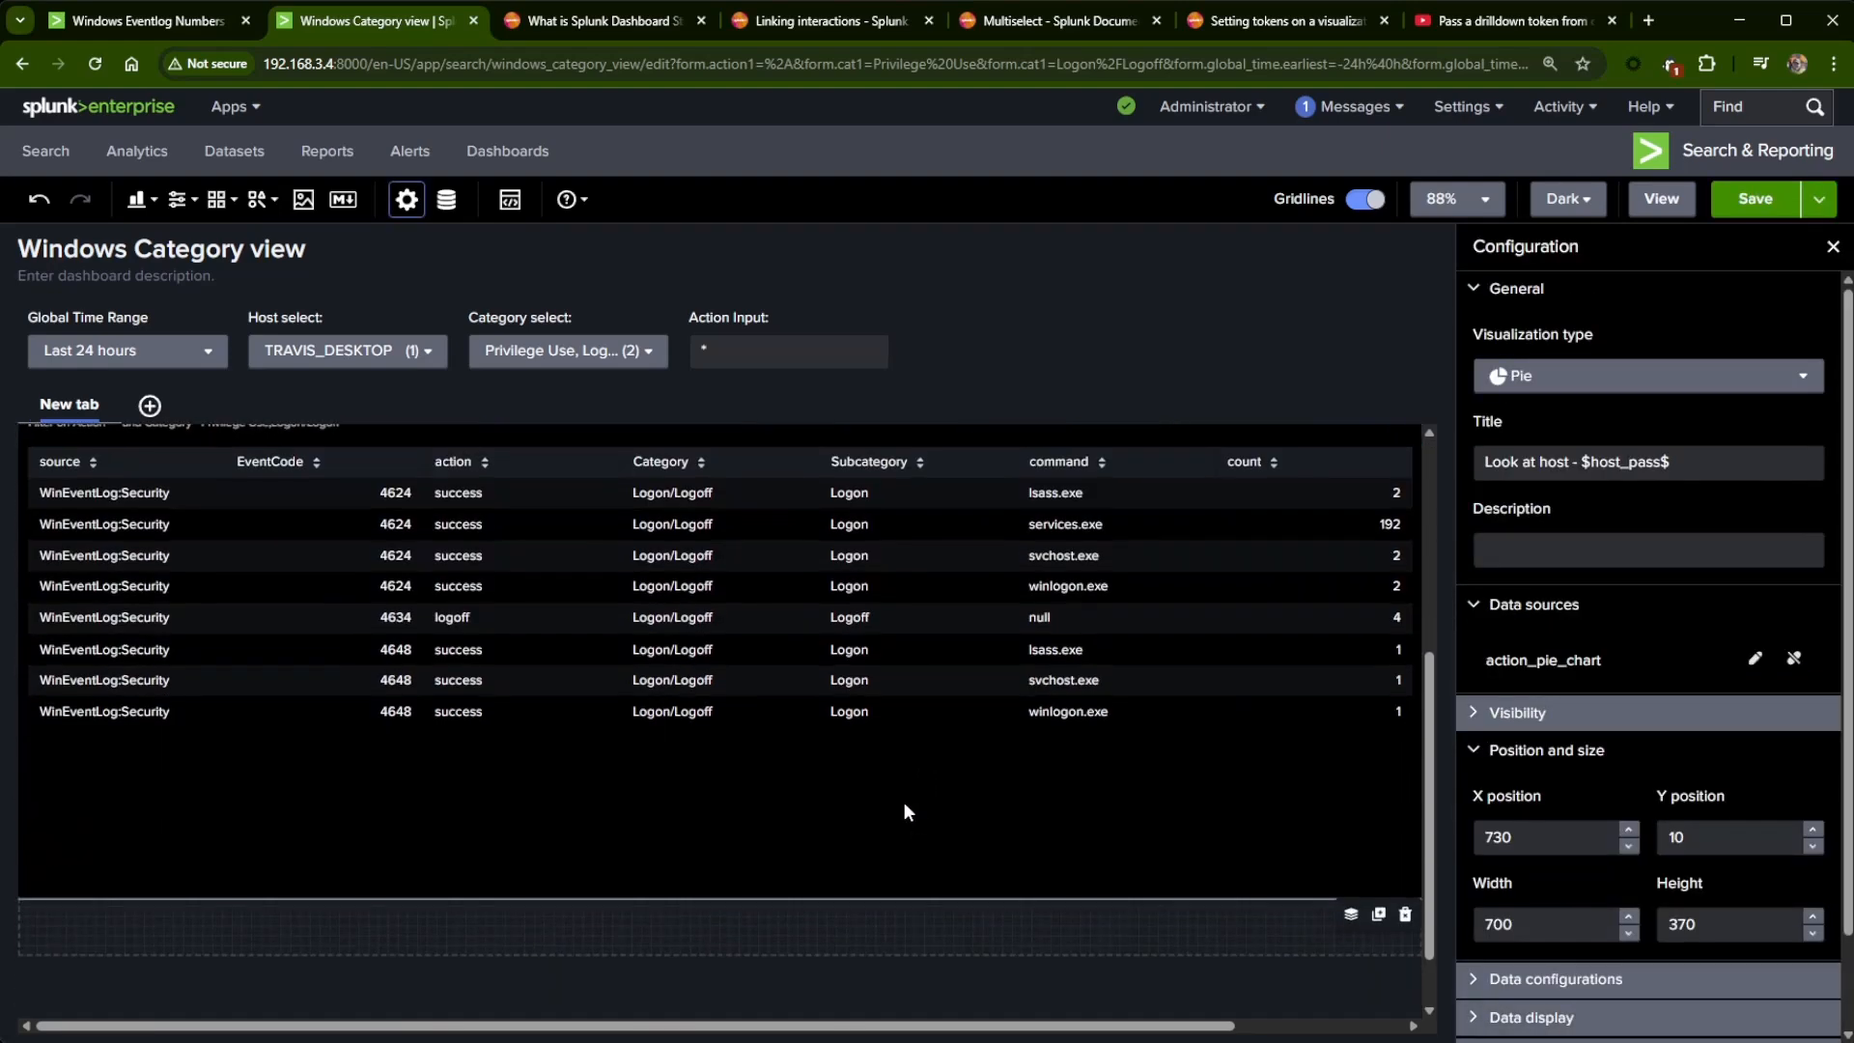
left_click(908, 835)
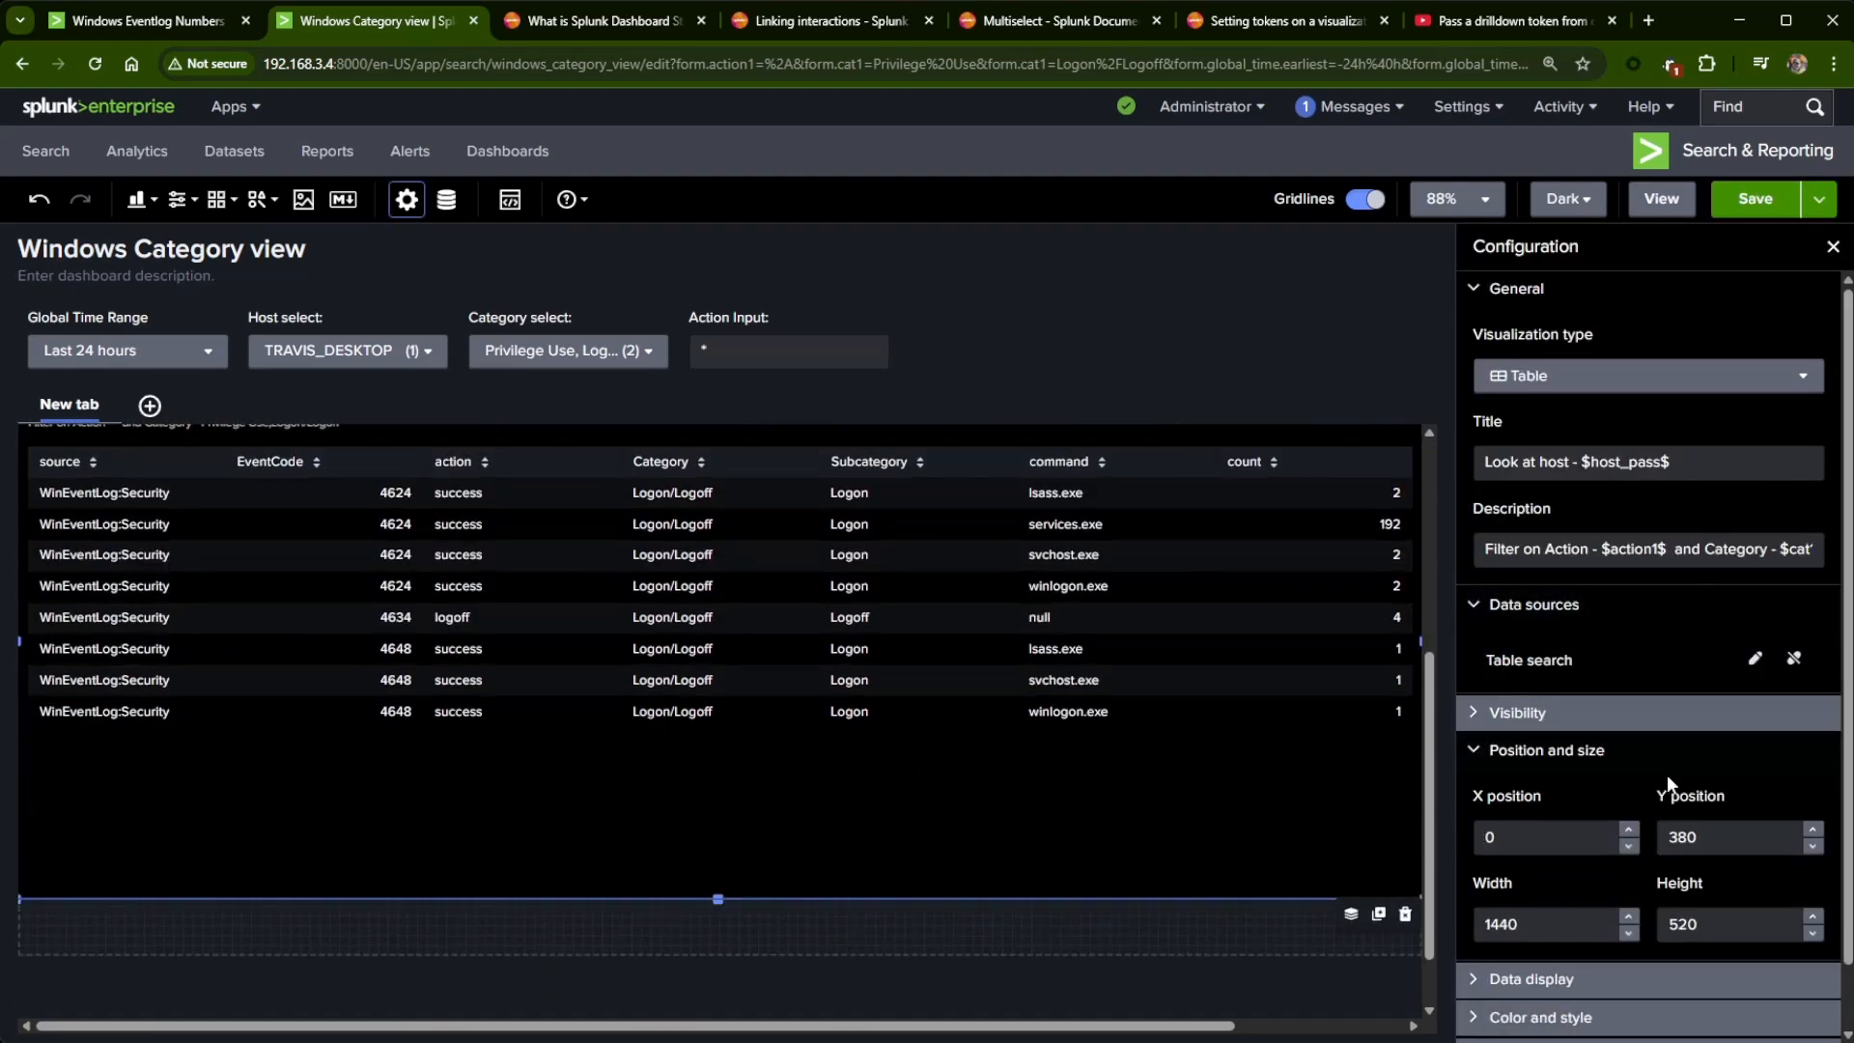
left_click(1755, 658)
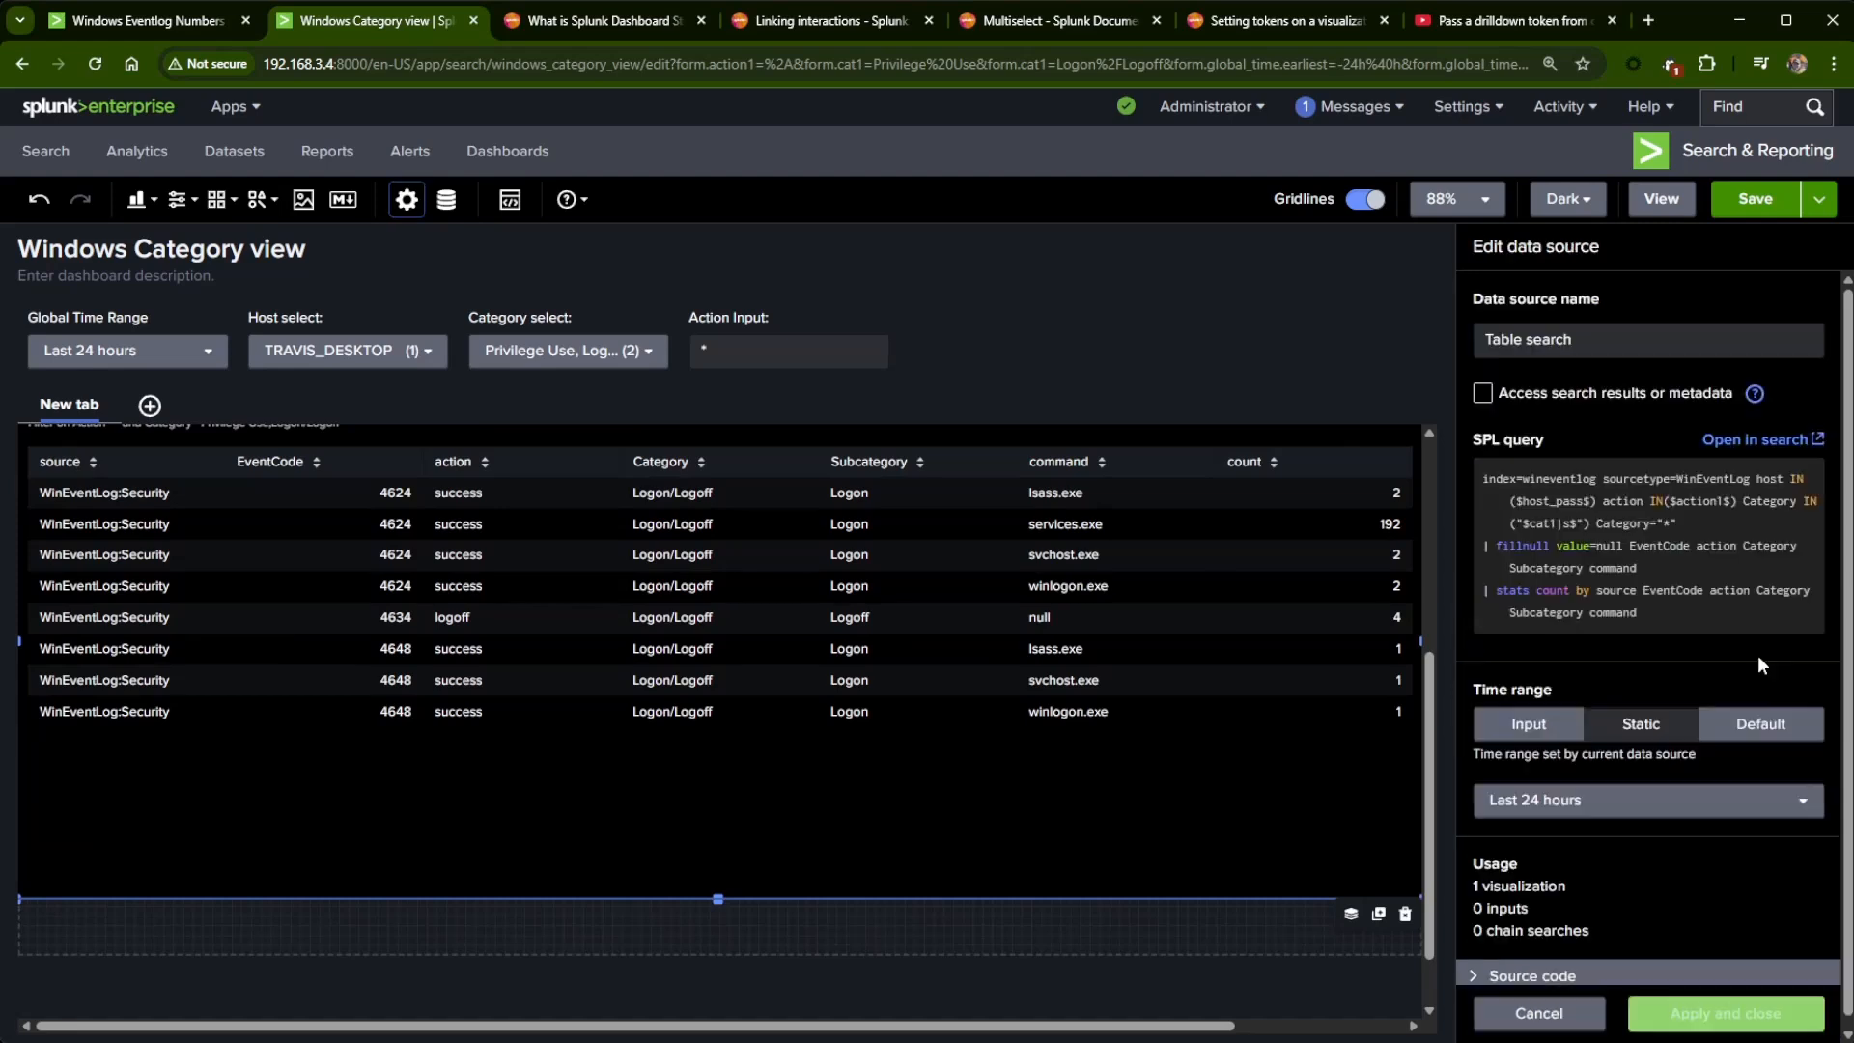
left_click(1571, 524)
left_click(1584, 523)
key("BackSpace")
key("Left")
key("Left")
key("Left")
key("Left")
key("Left")
key("Left")
key("Left")
key("Left")
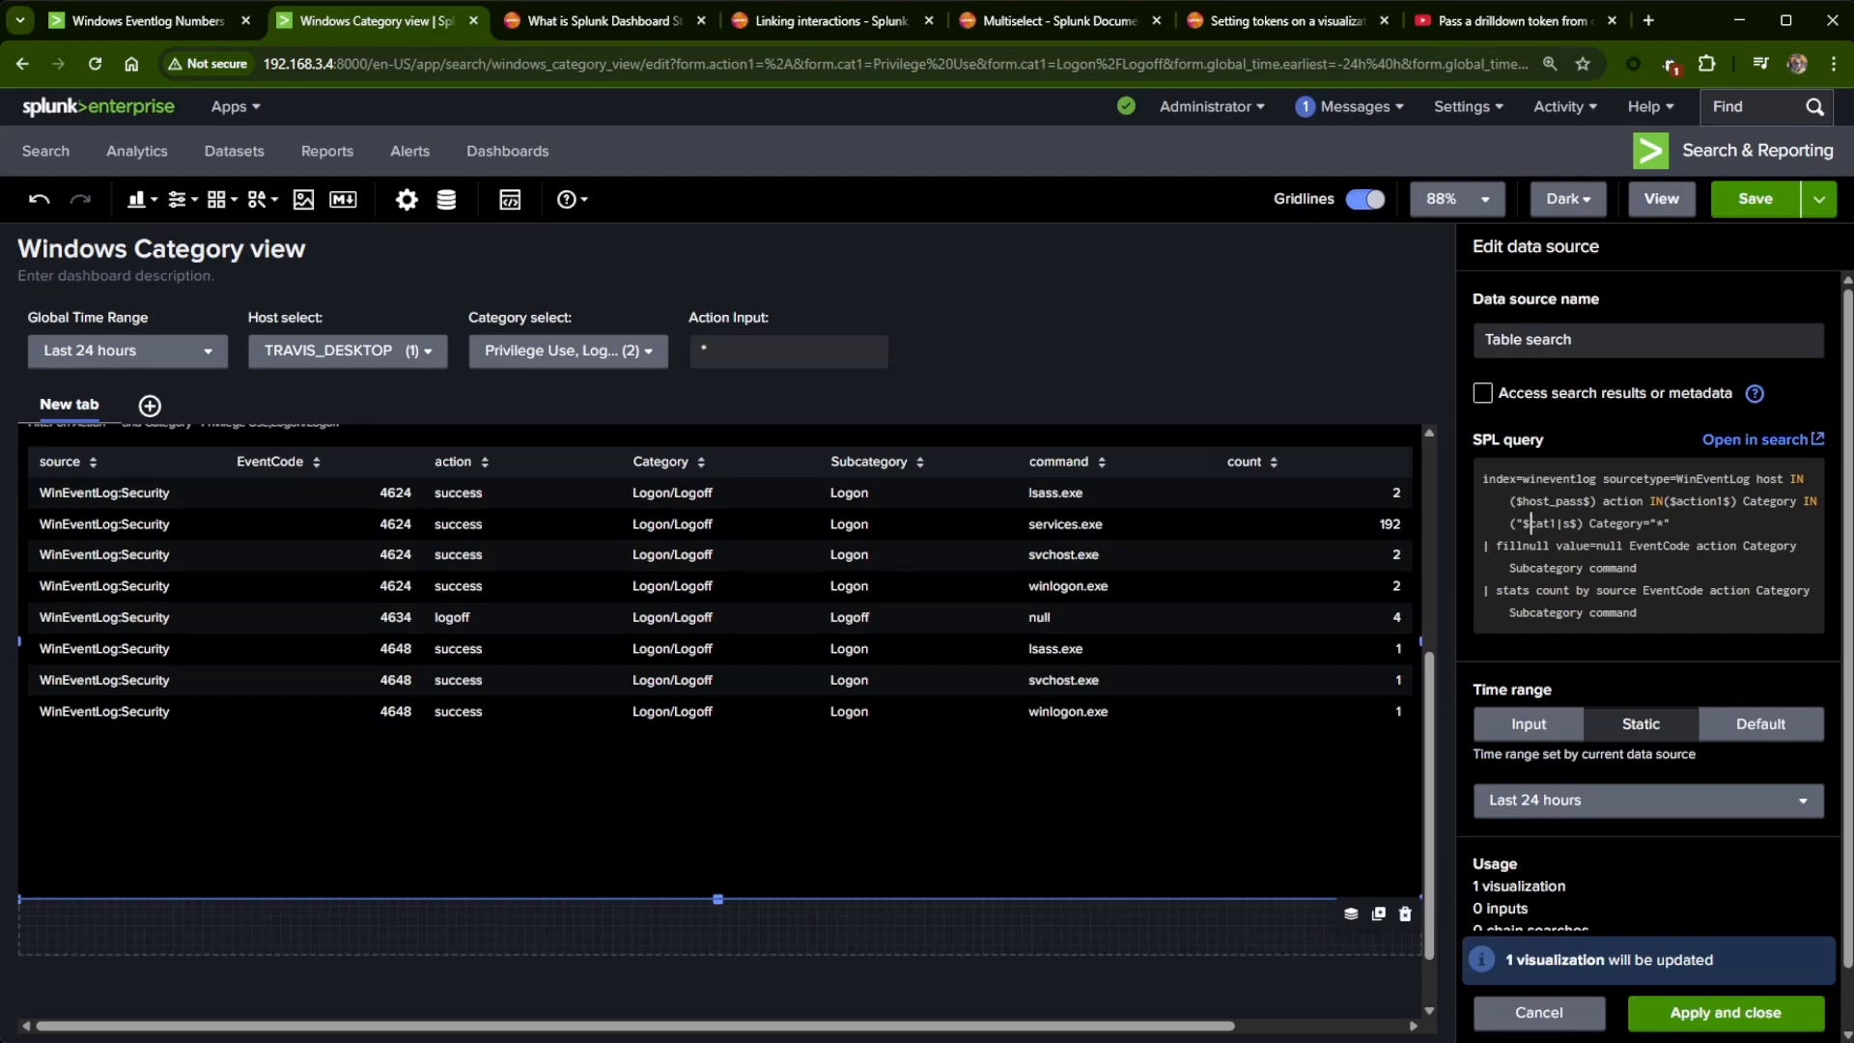
key("BackSpace")
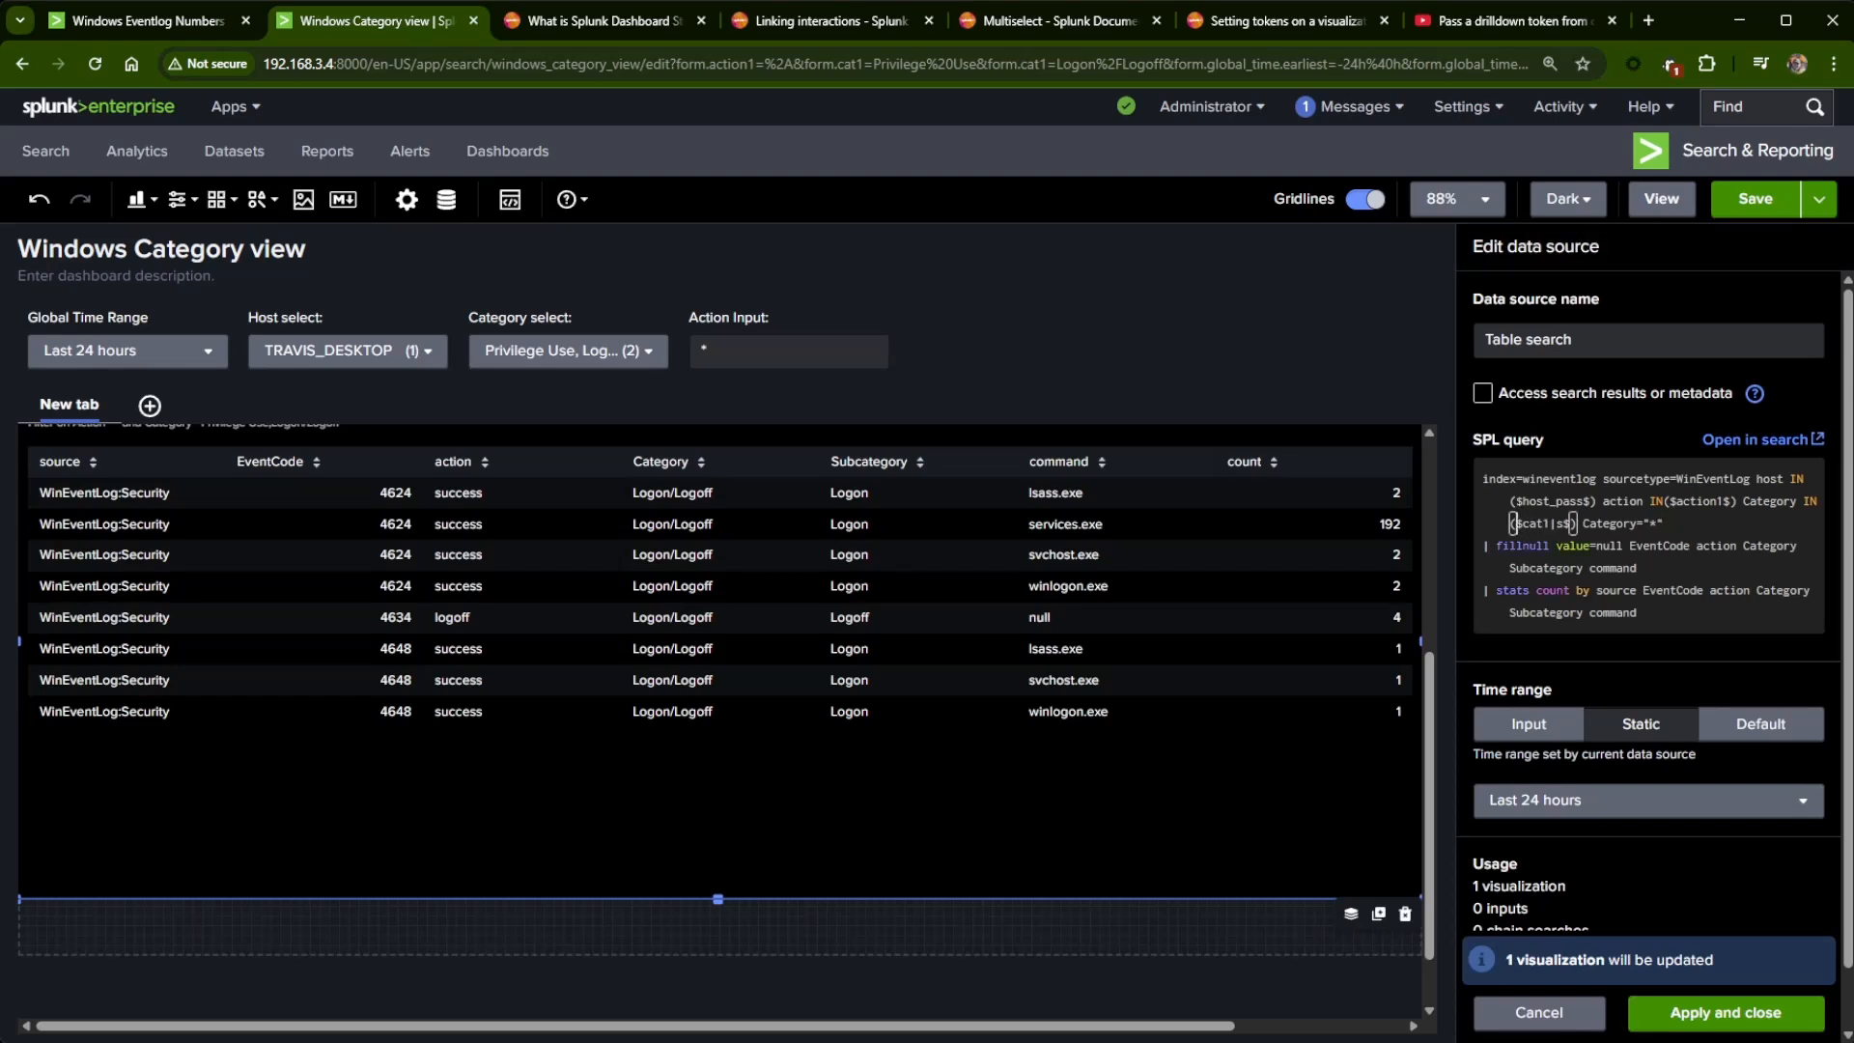
left_click(1726, 1012)
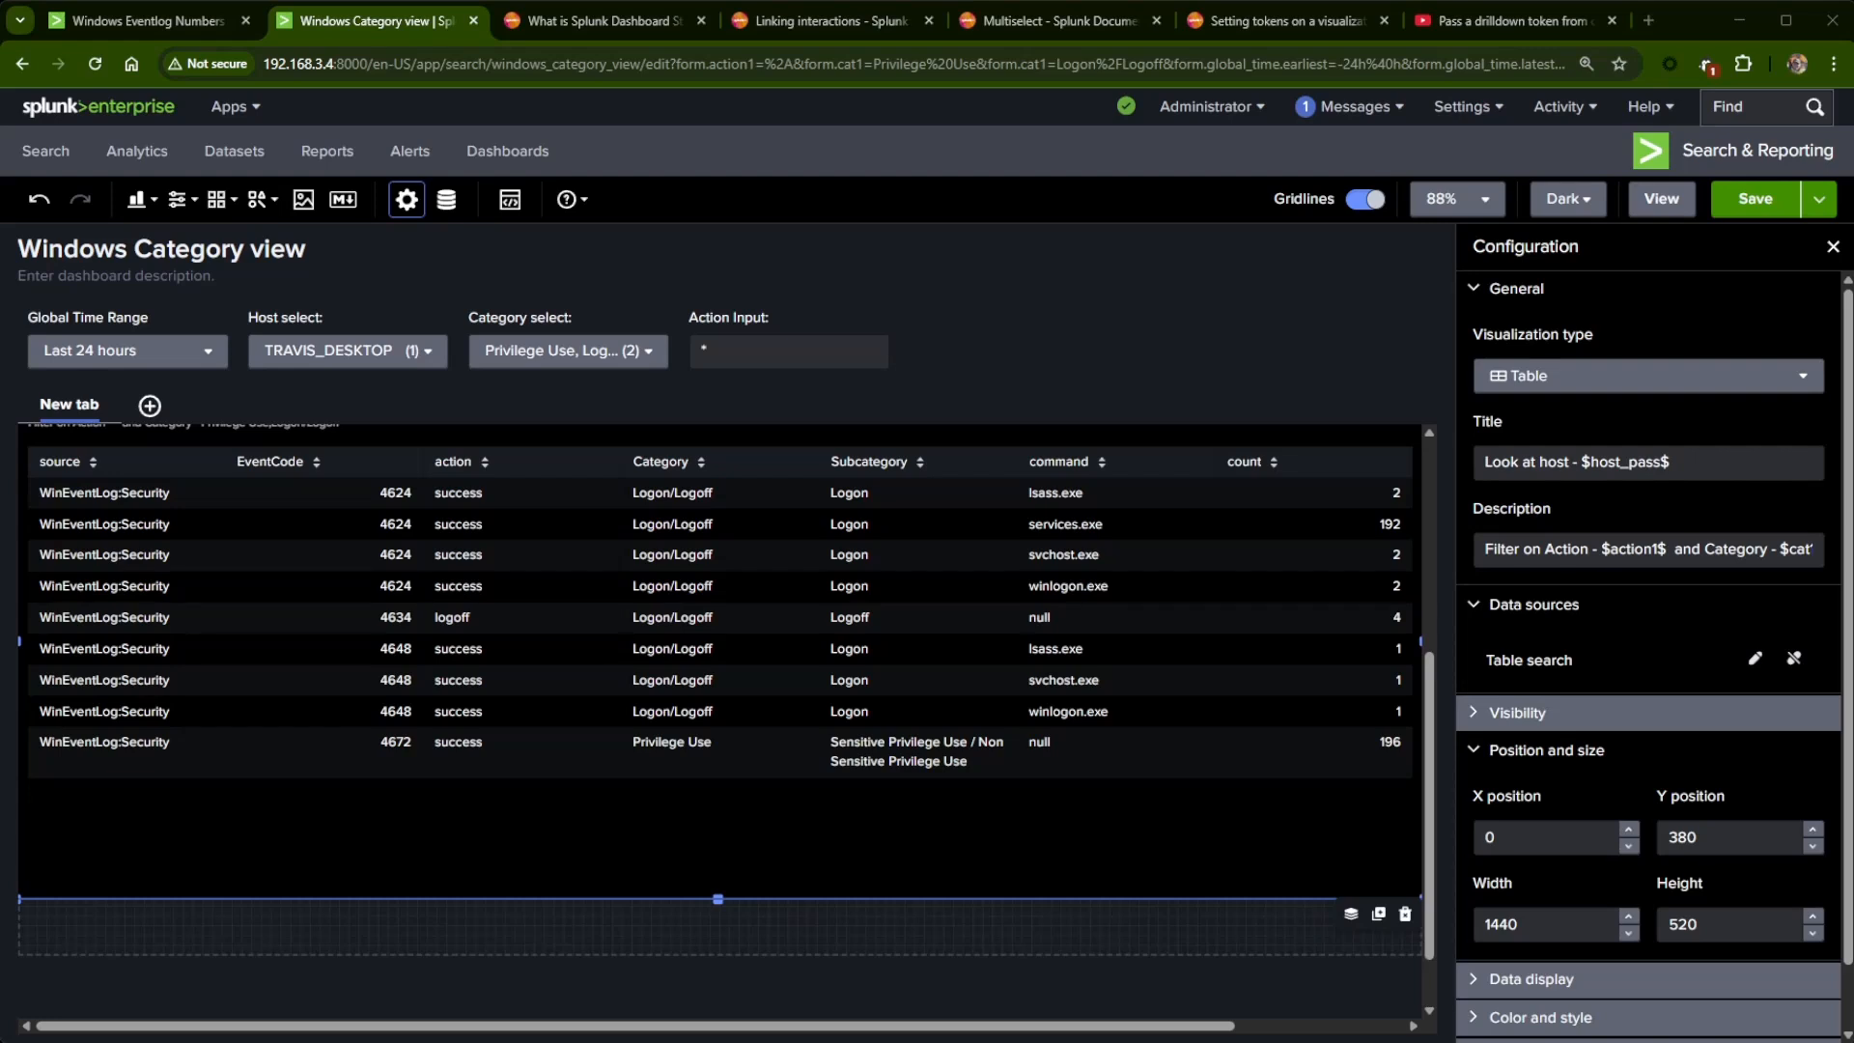
left_click(1292, 338)
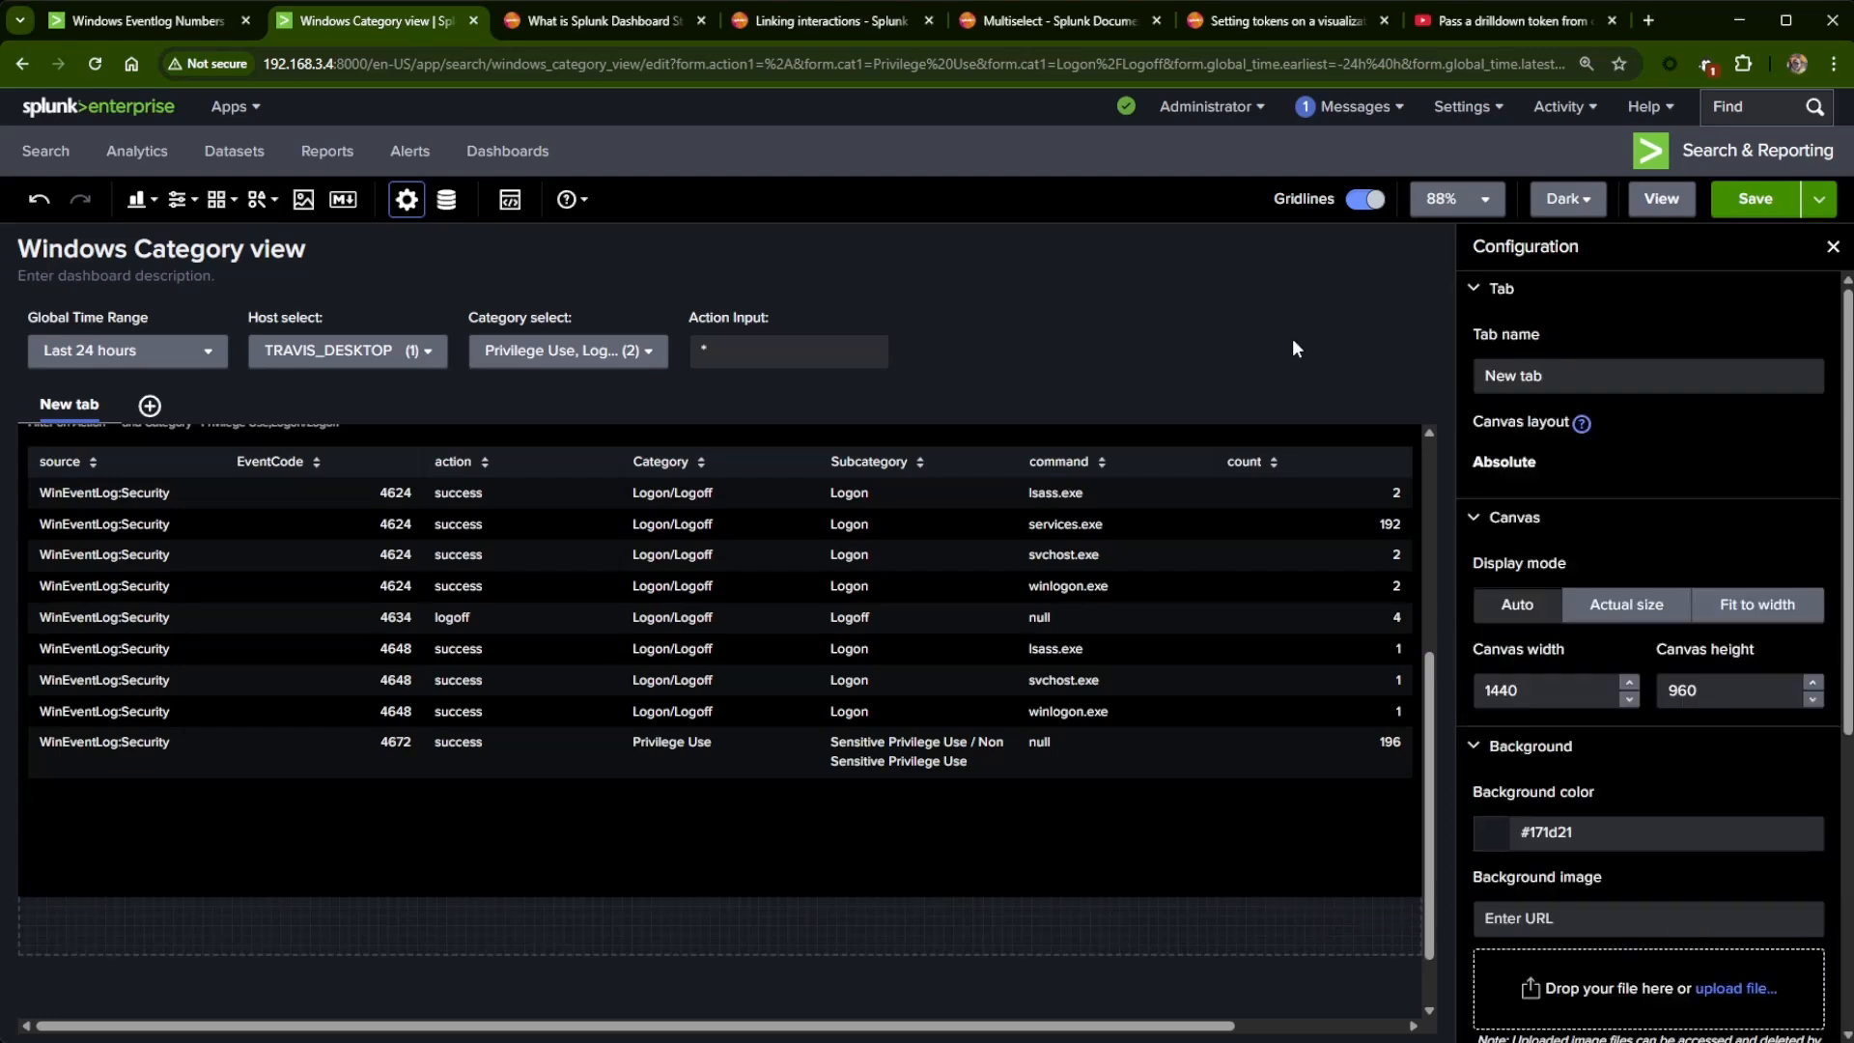
- Save the dashboard and switch it to view mode to check the pie charts and table
left_click(1767, 207)
left_click(1662, 201)
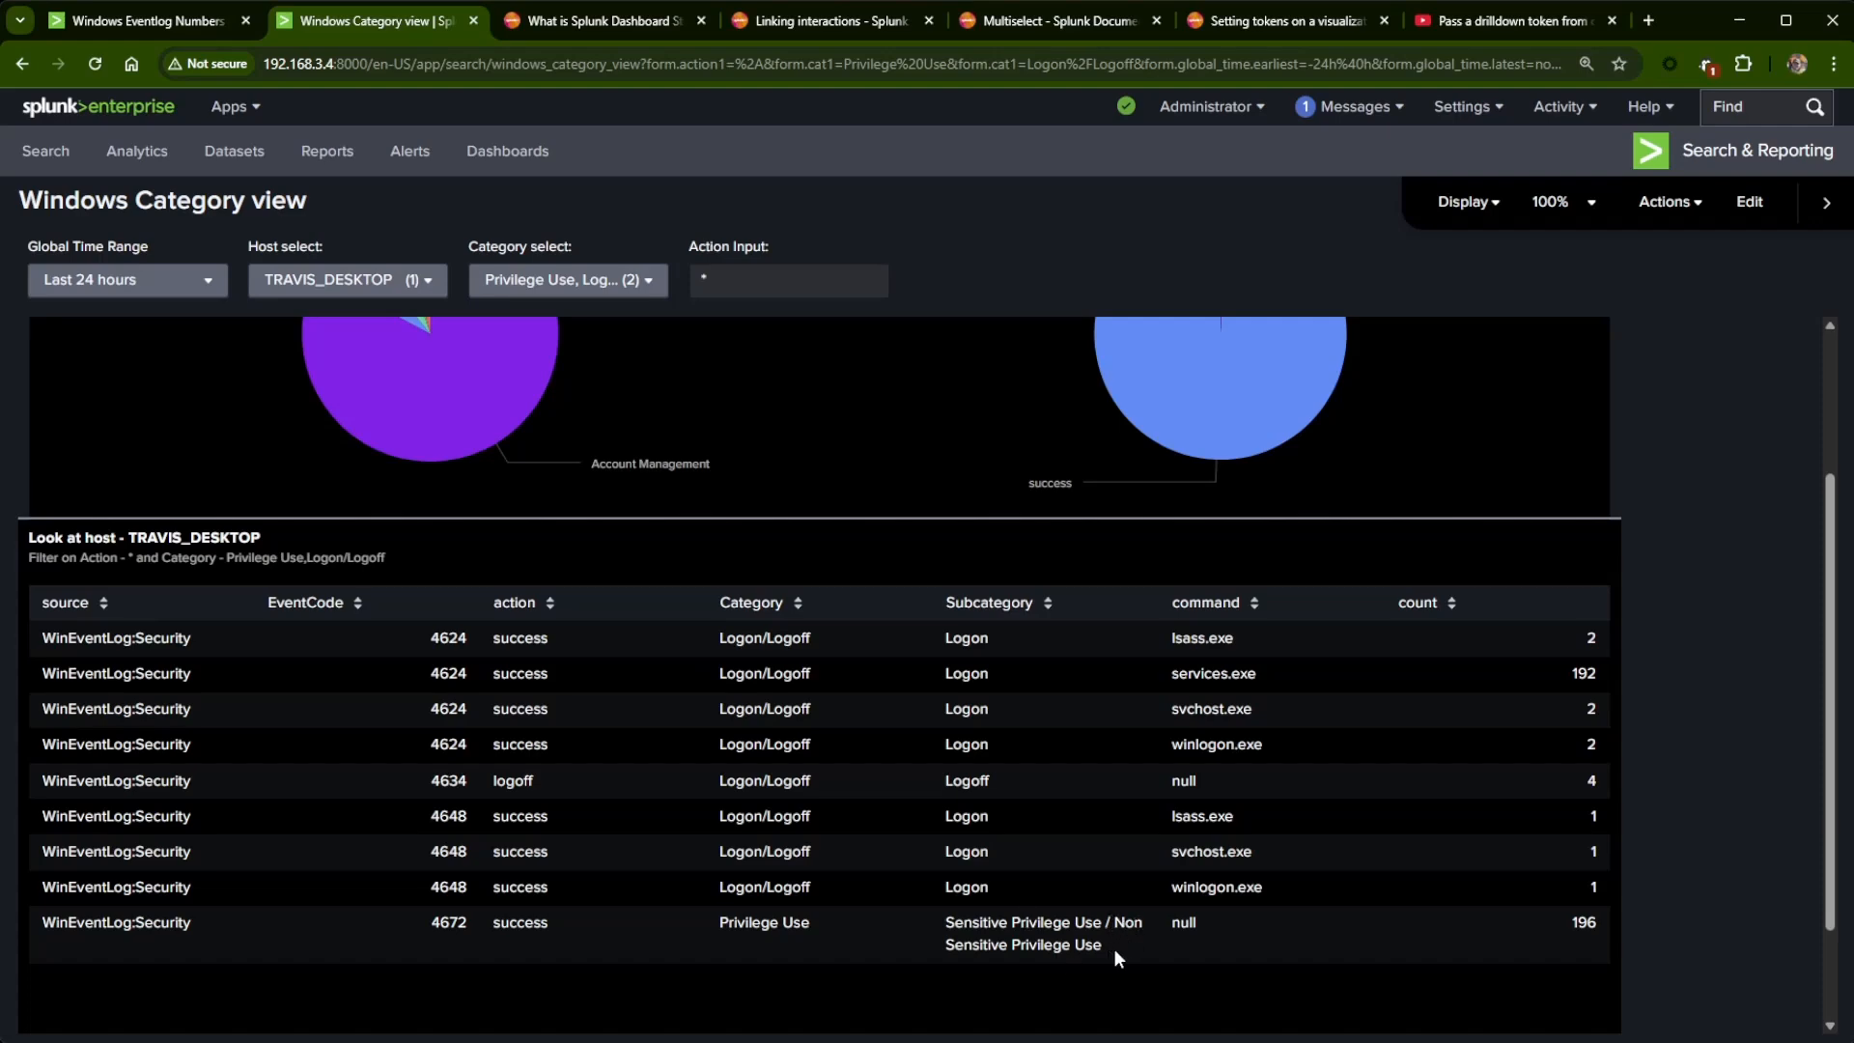
scroll(1121, 879, "up", 3)
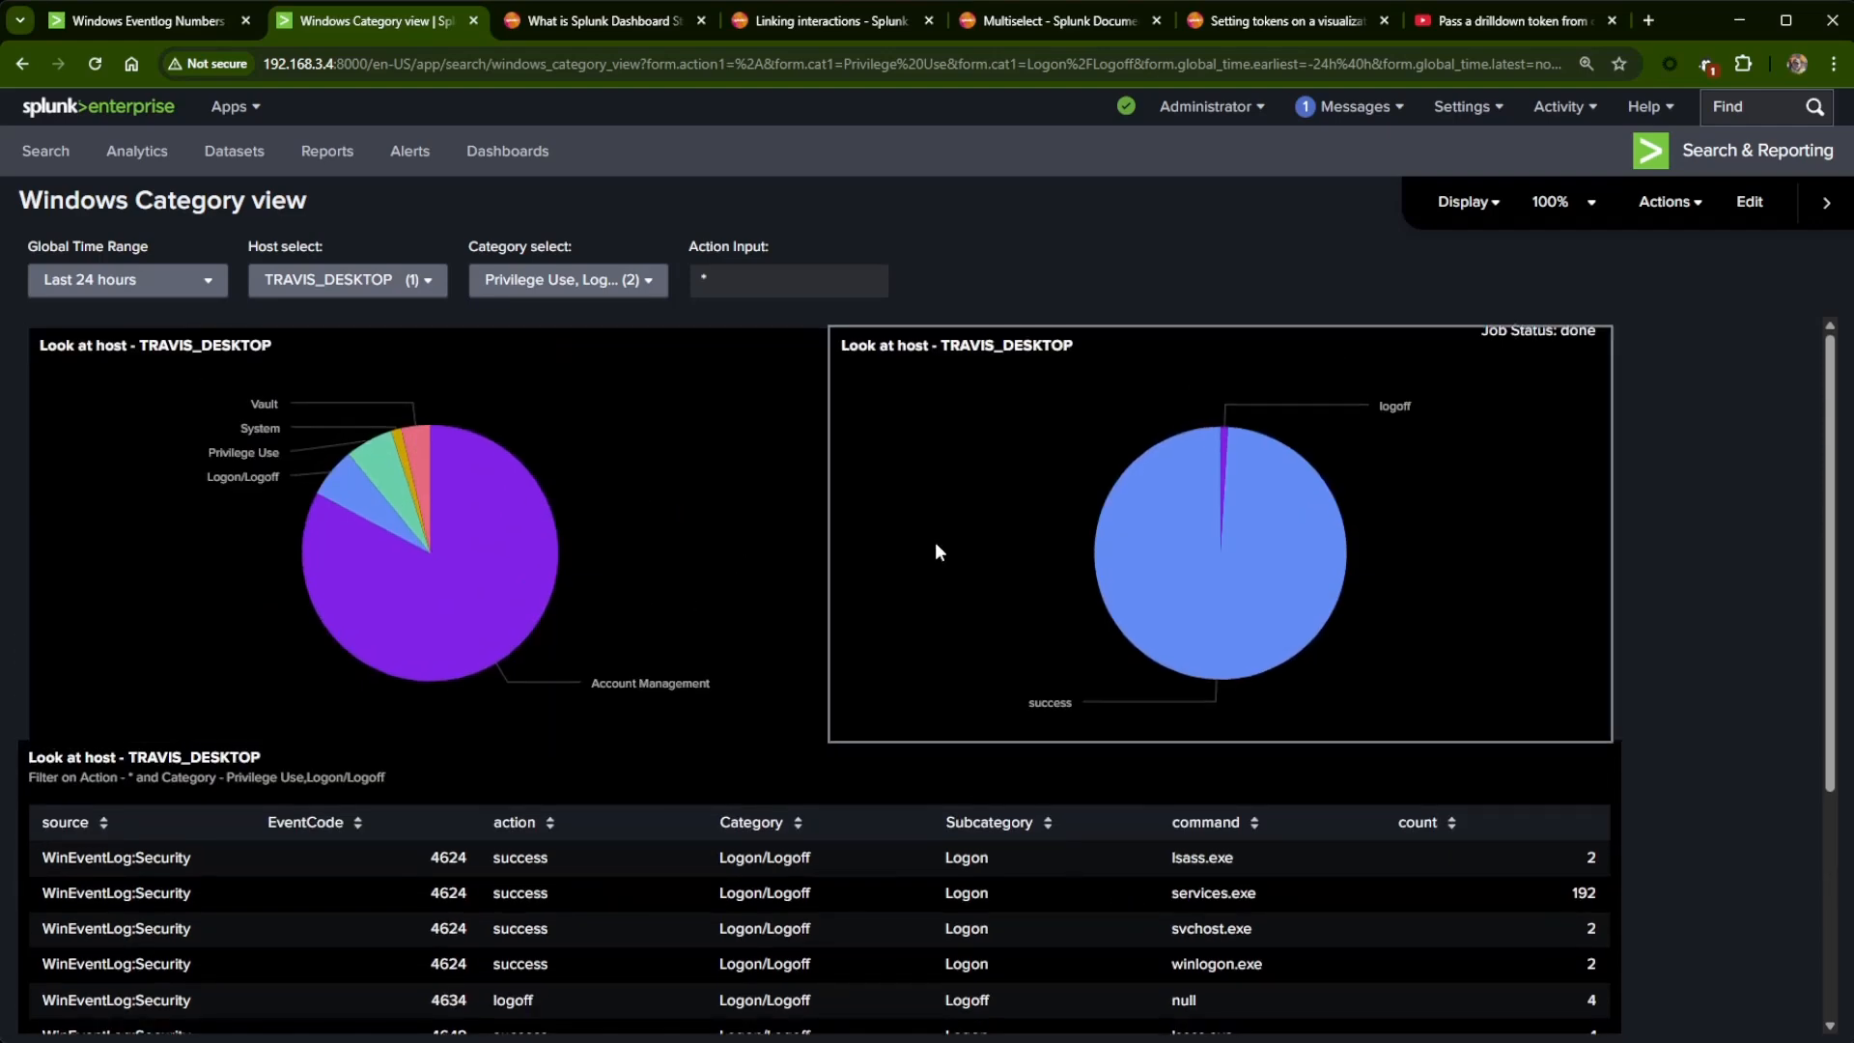
- Replace Logon/Logoff with Account Management in the category filter, keeping Privilege Use, and check the action pie chart and table
left_click(597, 294)
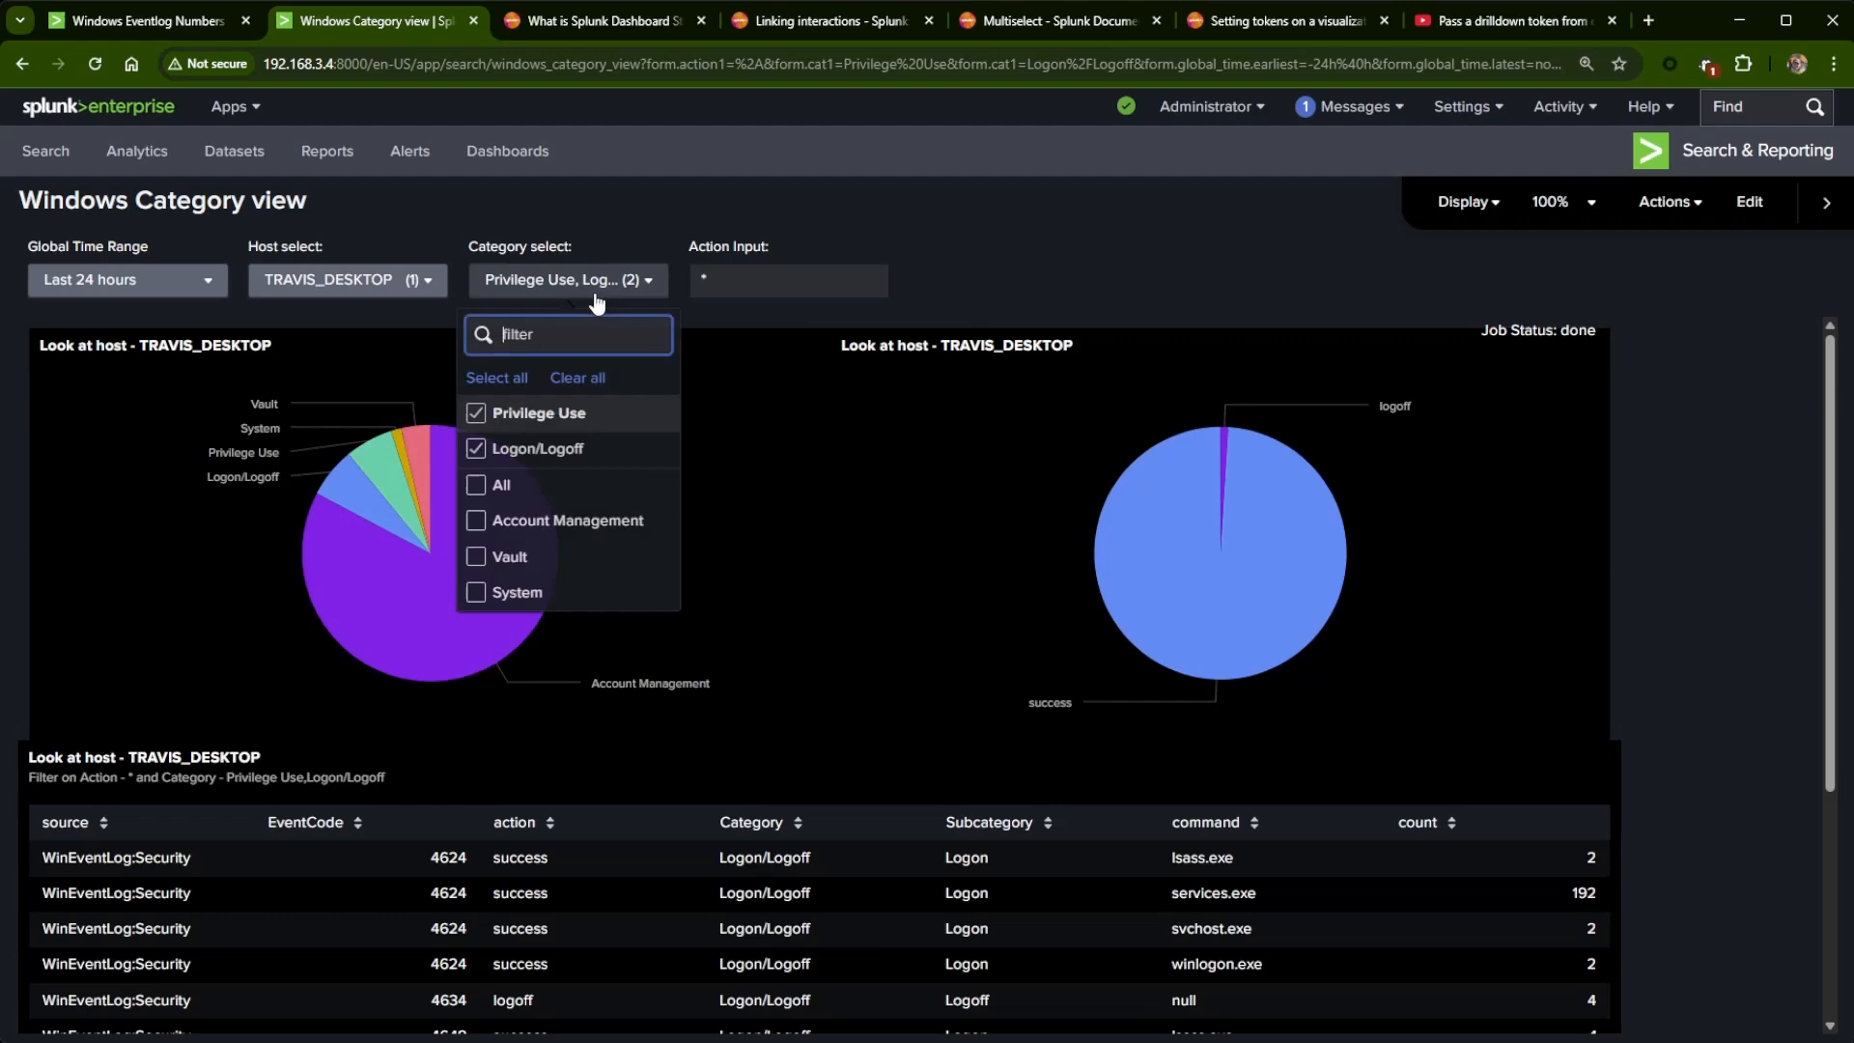
left_click(476, 449)
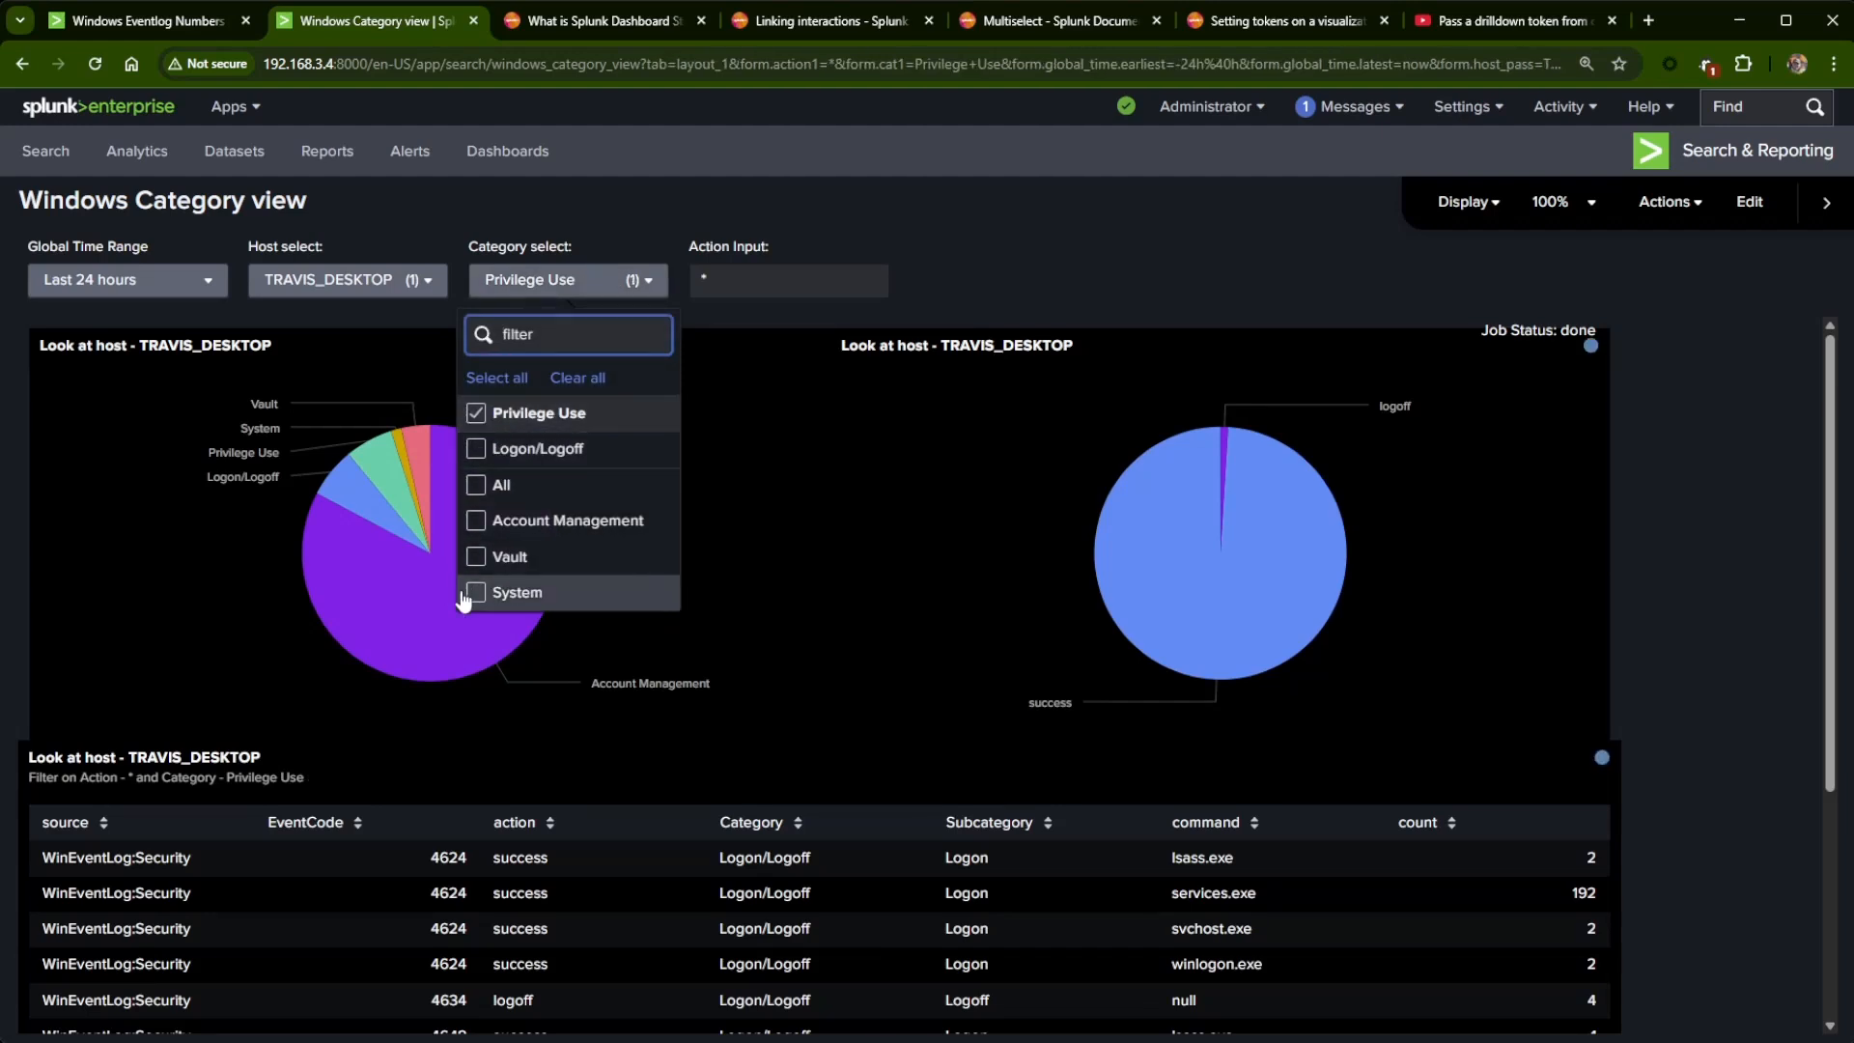
left_click(476, 520)
left_click(1101, 280)
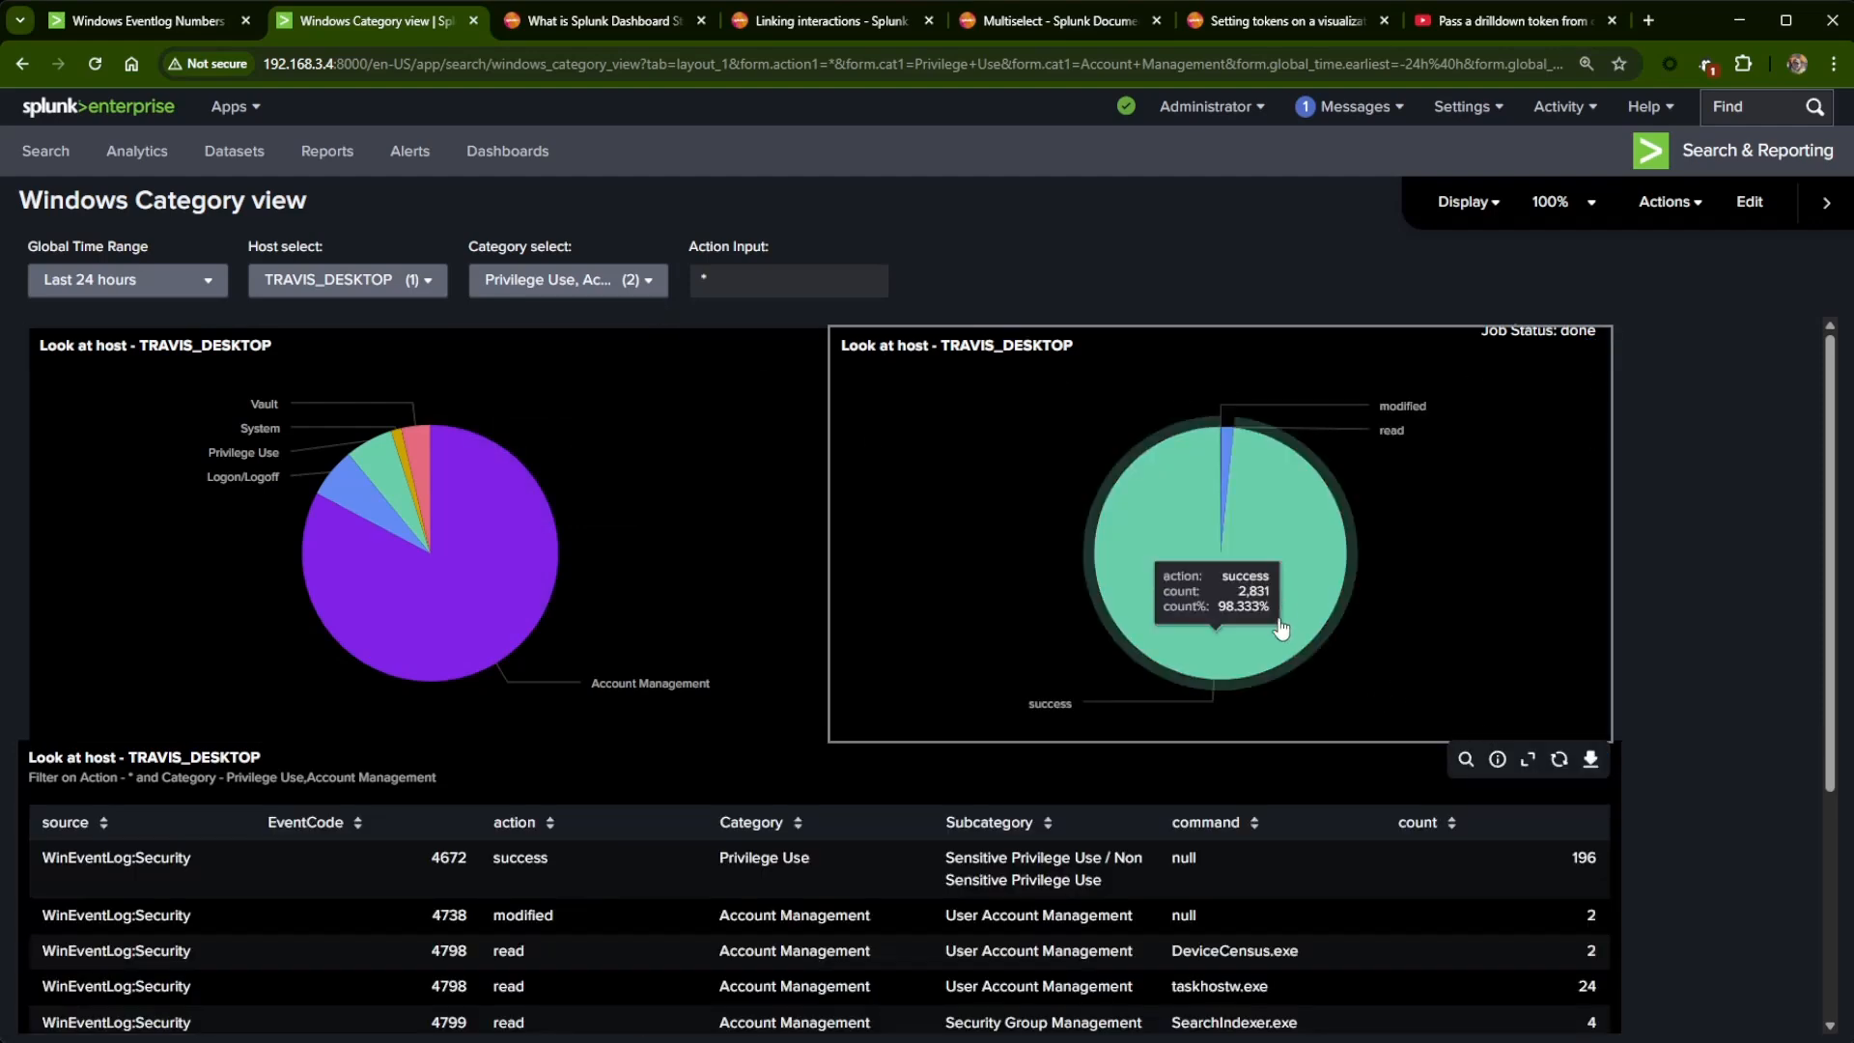
scroll(1375, 705, "down", 4)
scroll(1352, 815, "up", 4)
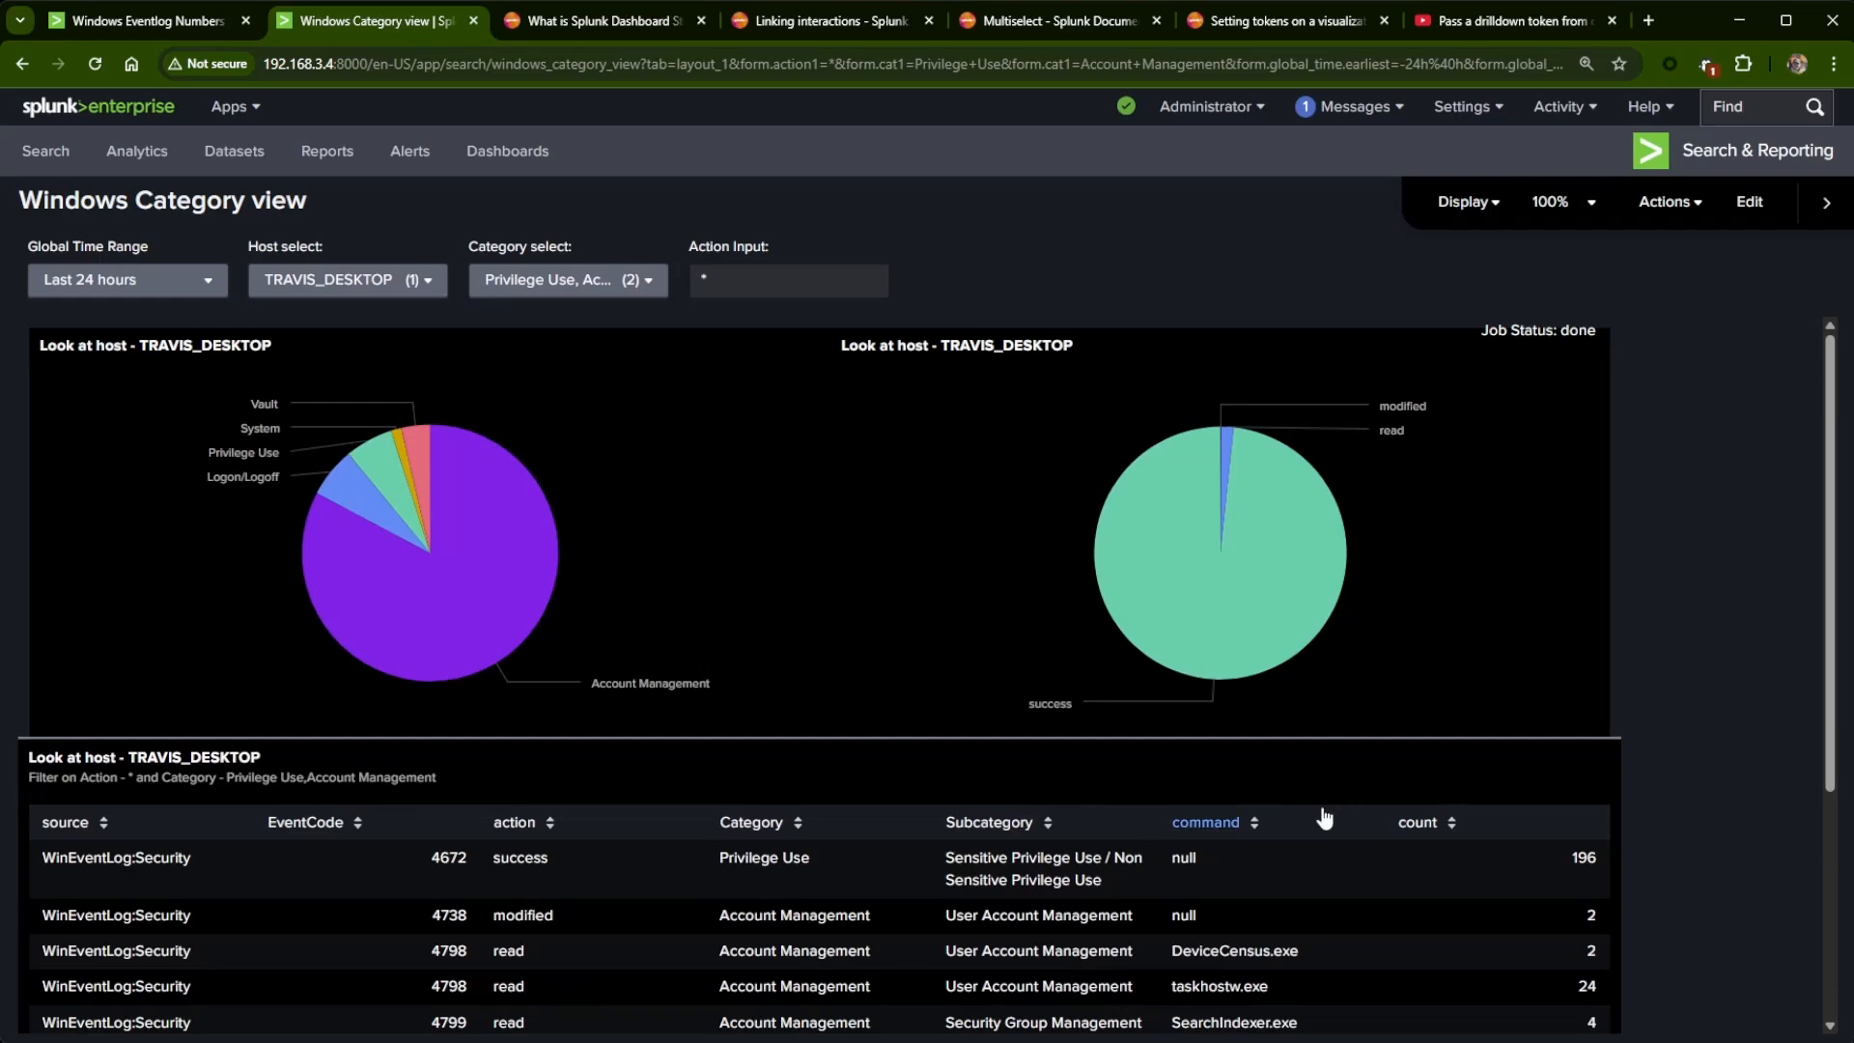
scroll(1306, 803, "down", 3)
scroll(1306, 802, "up", 3)
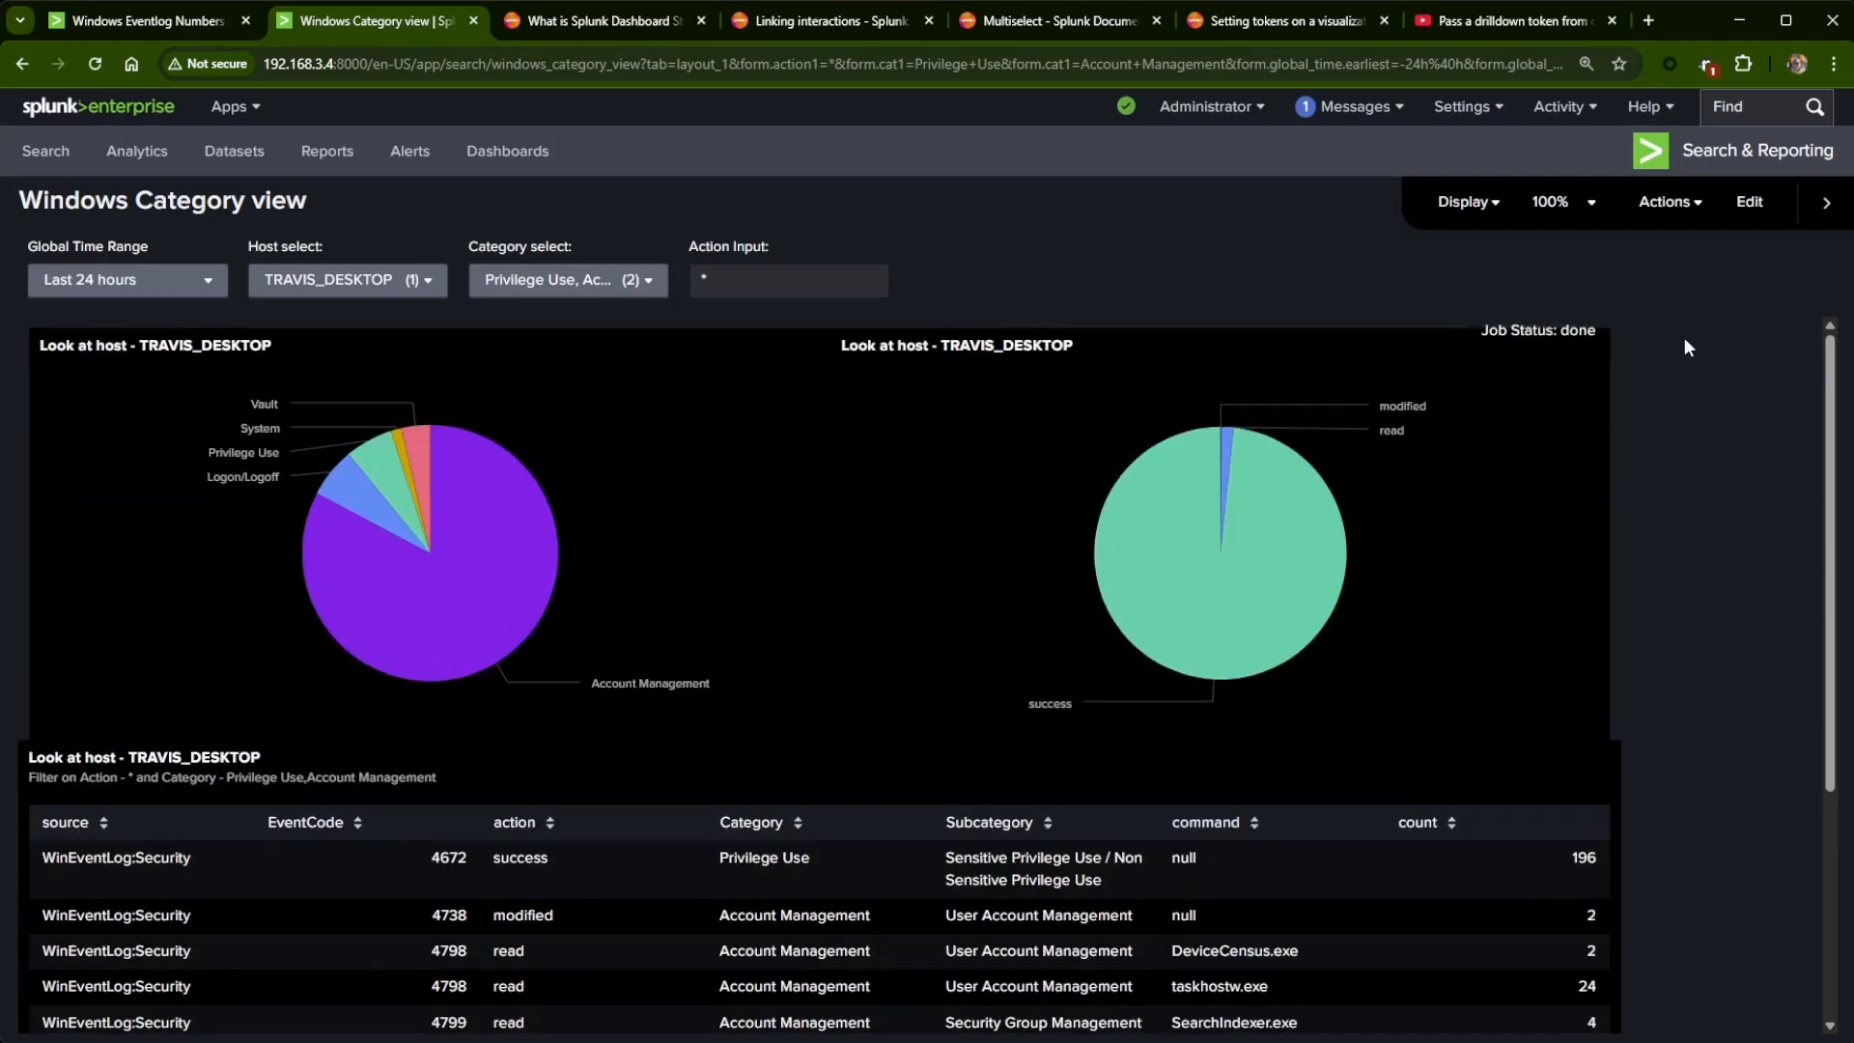
mouse_move(1270, 632)
mouse_move(1405, 411)
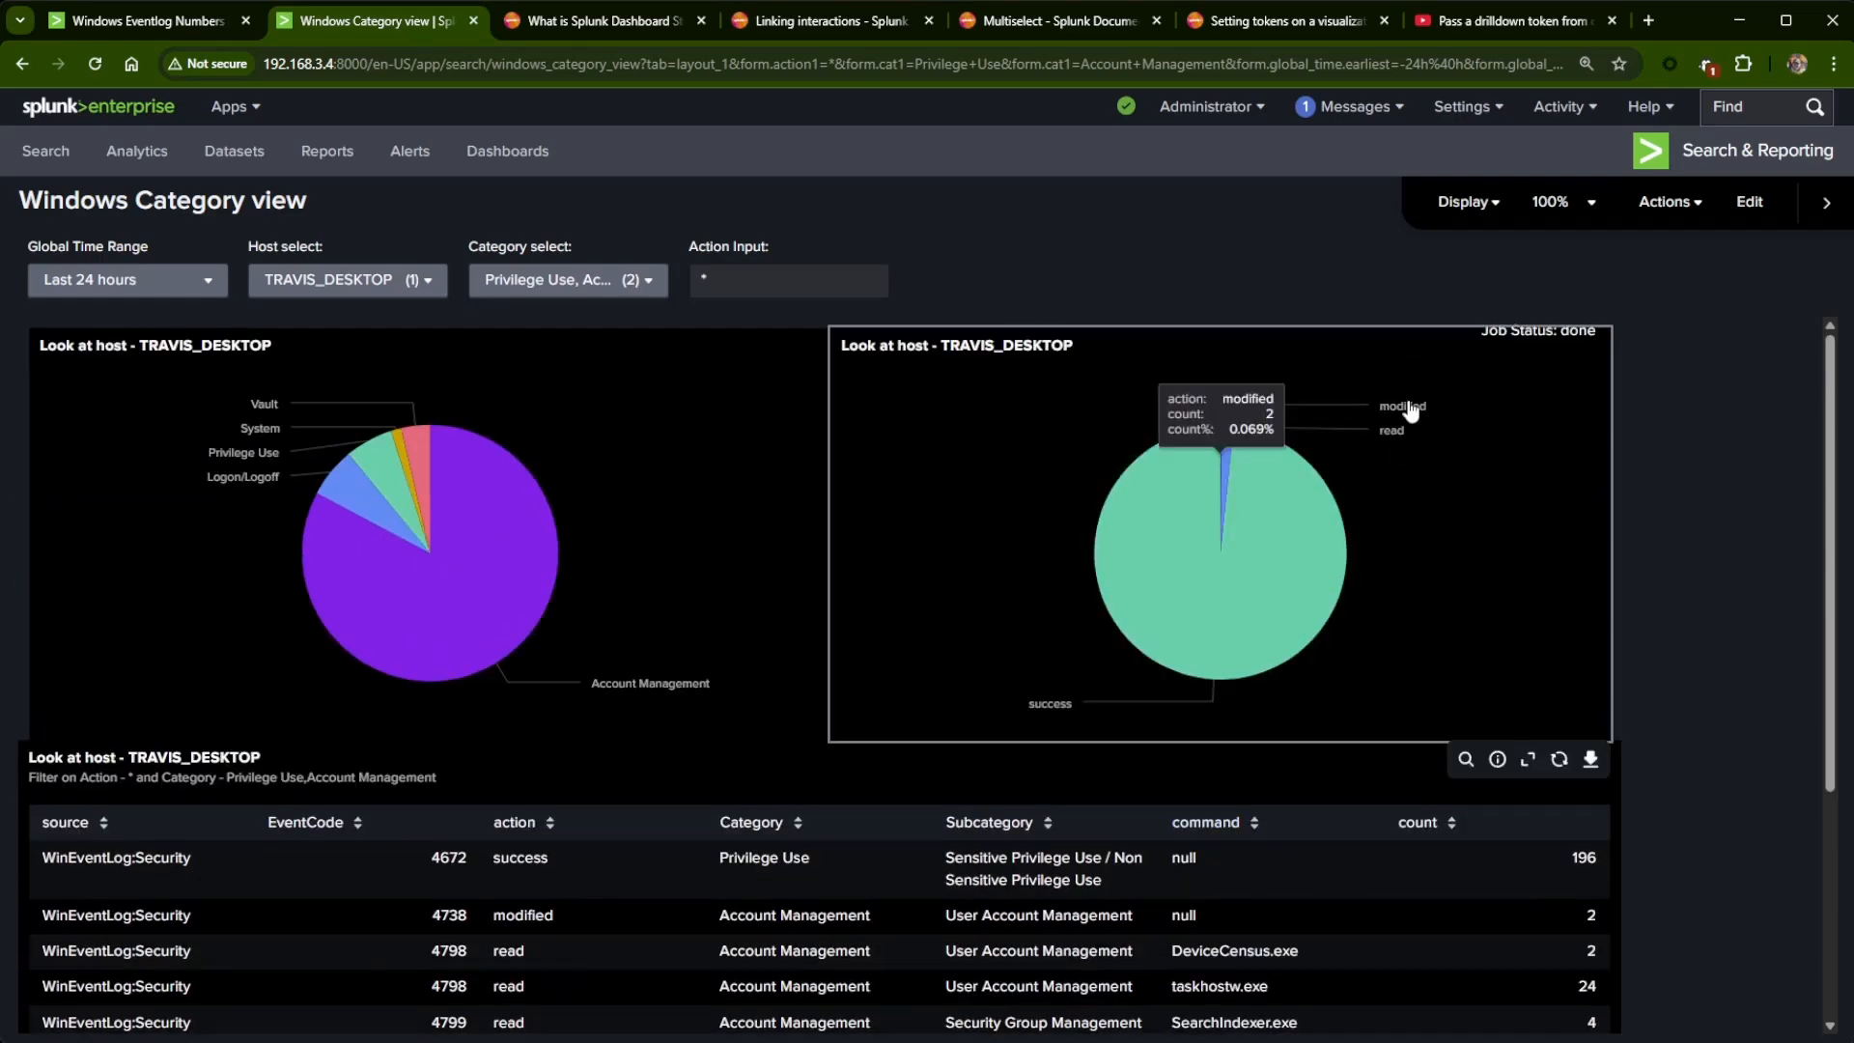
- Set the category filter to All only and review the action pie chart and table
left_click(557, 283)
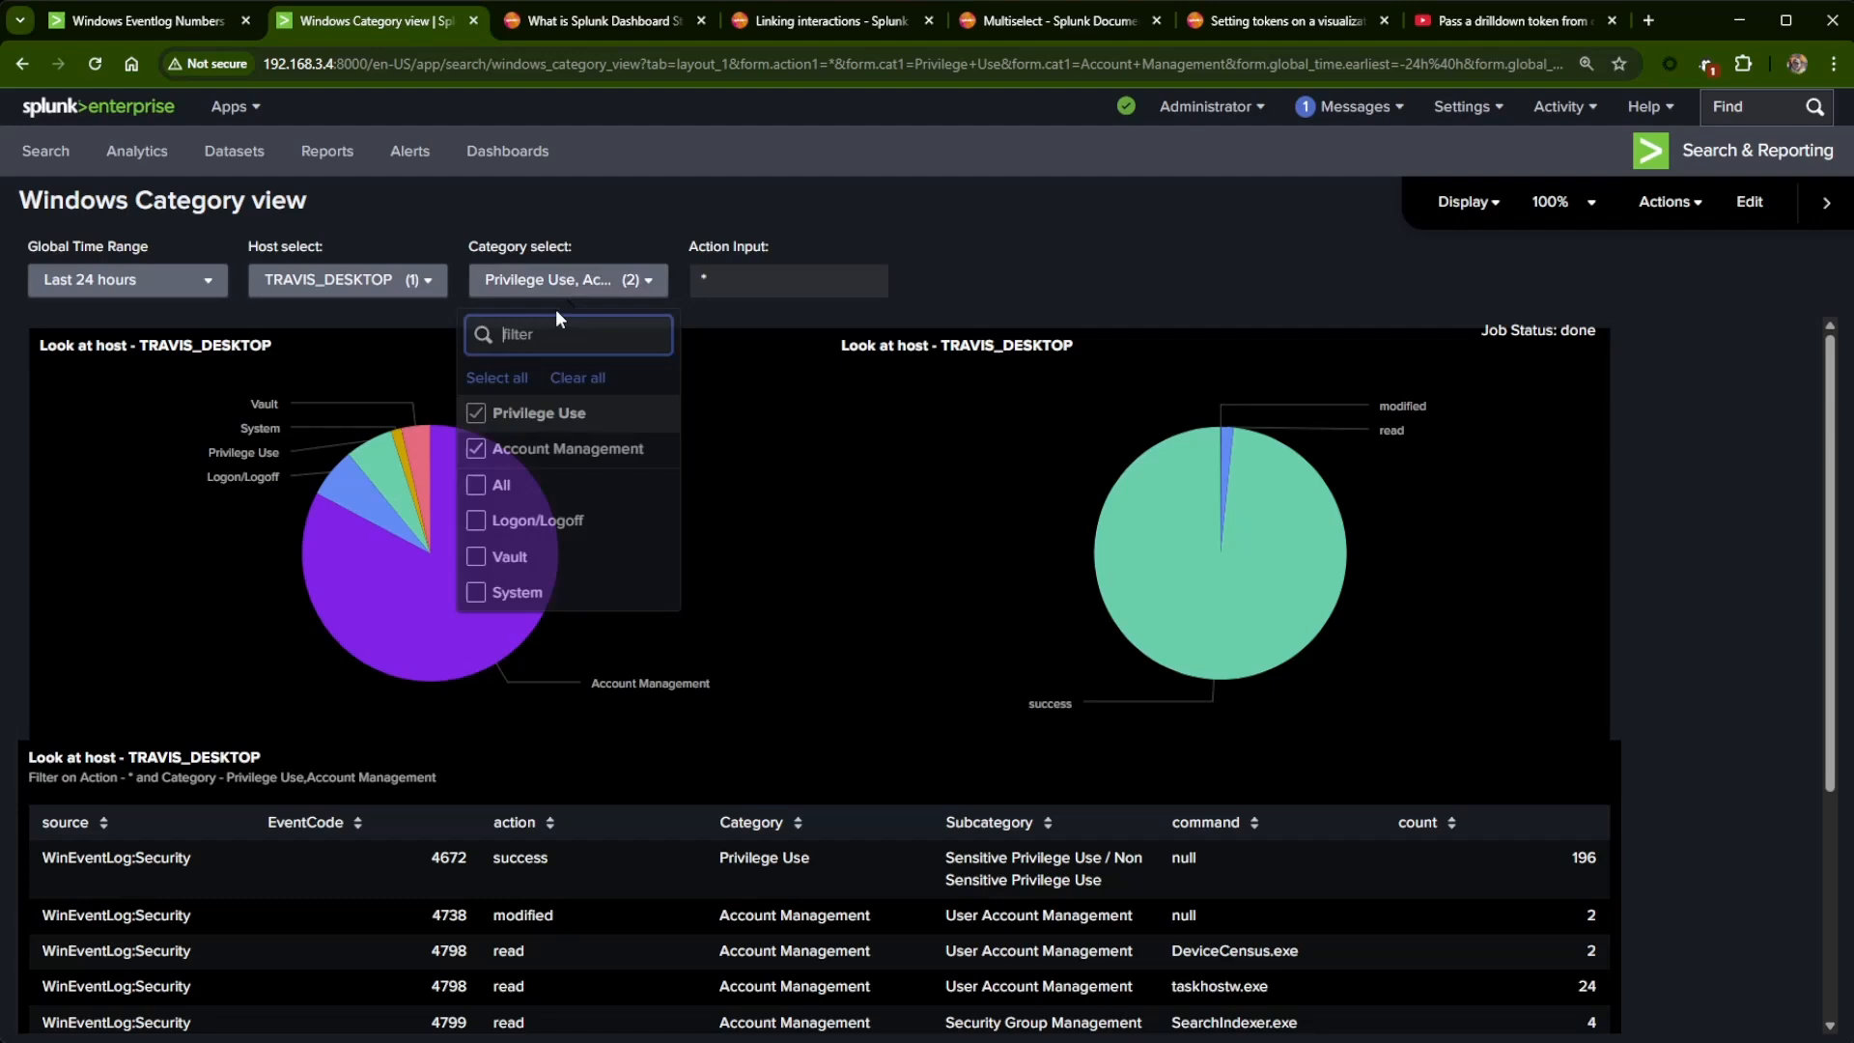
left_click(487, 490)
left_click(478, 449)
left_click(478, 413)
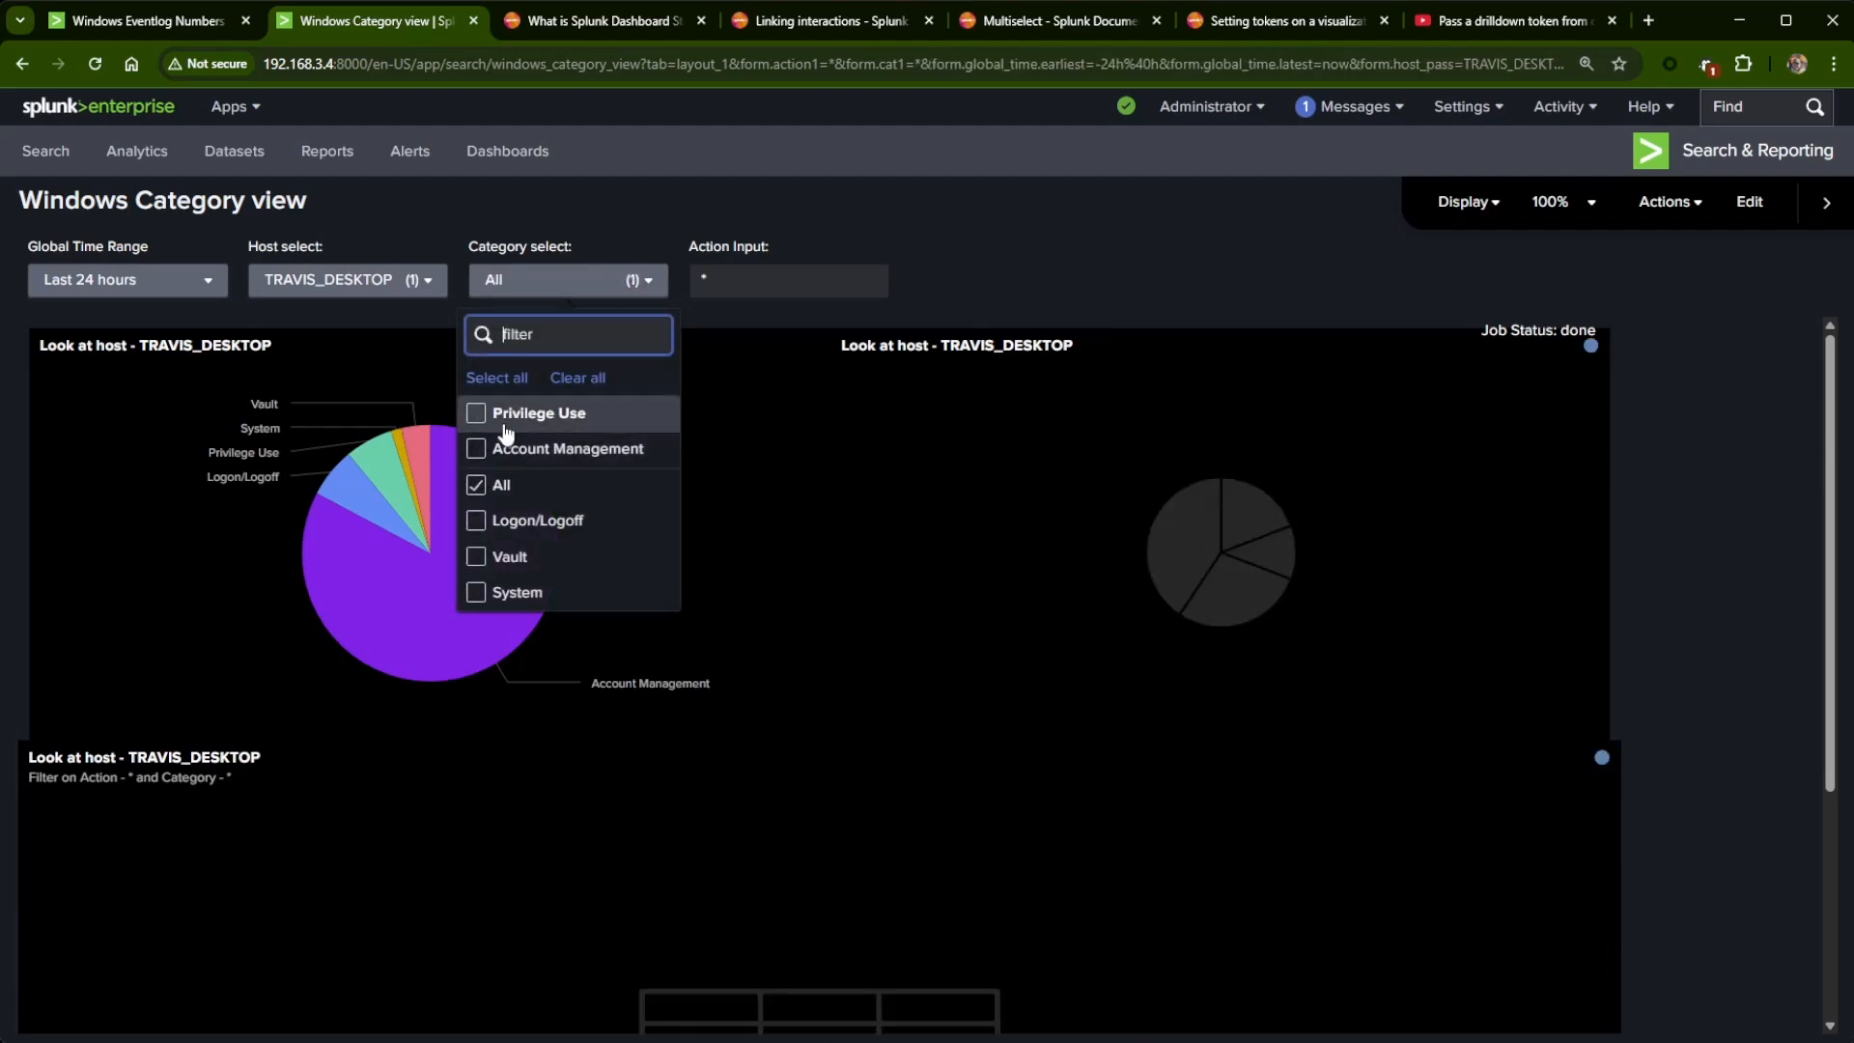
left_click(578, 381)
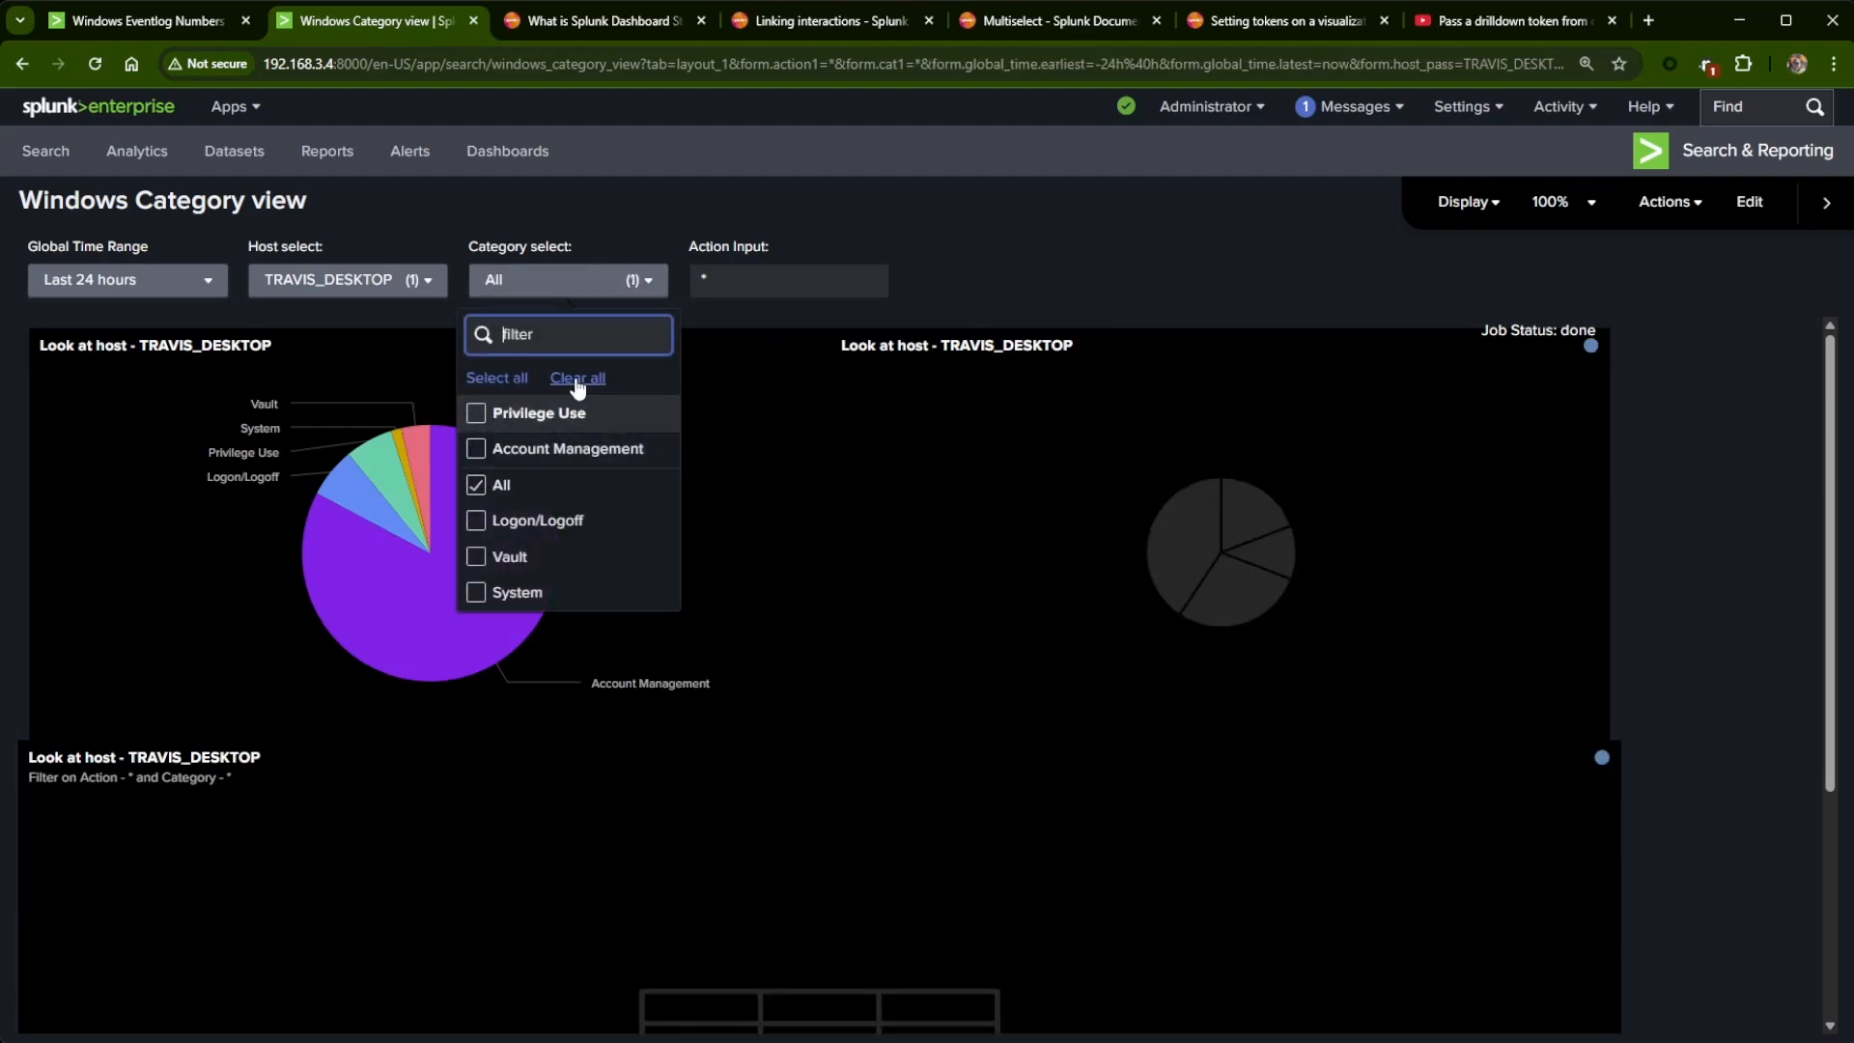
left_click(1028, 280)
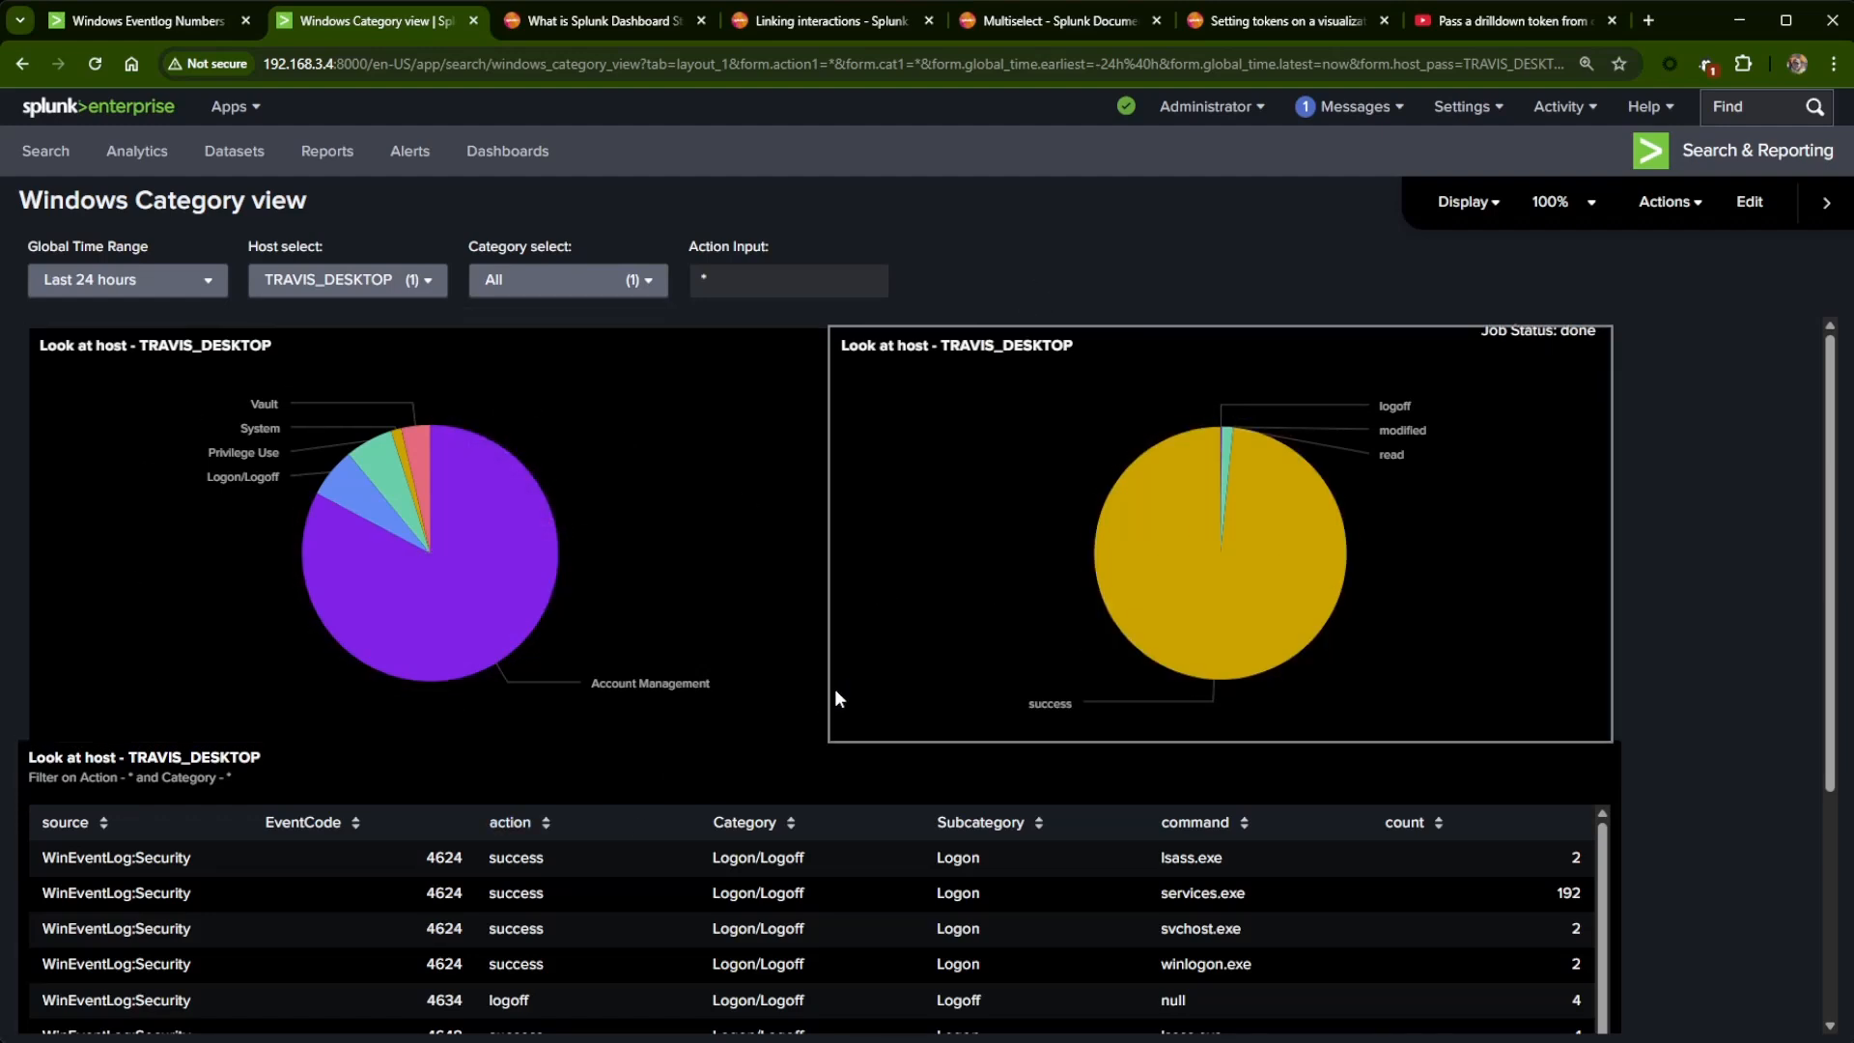
scroll(701, 720, "down", 1)
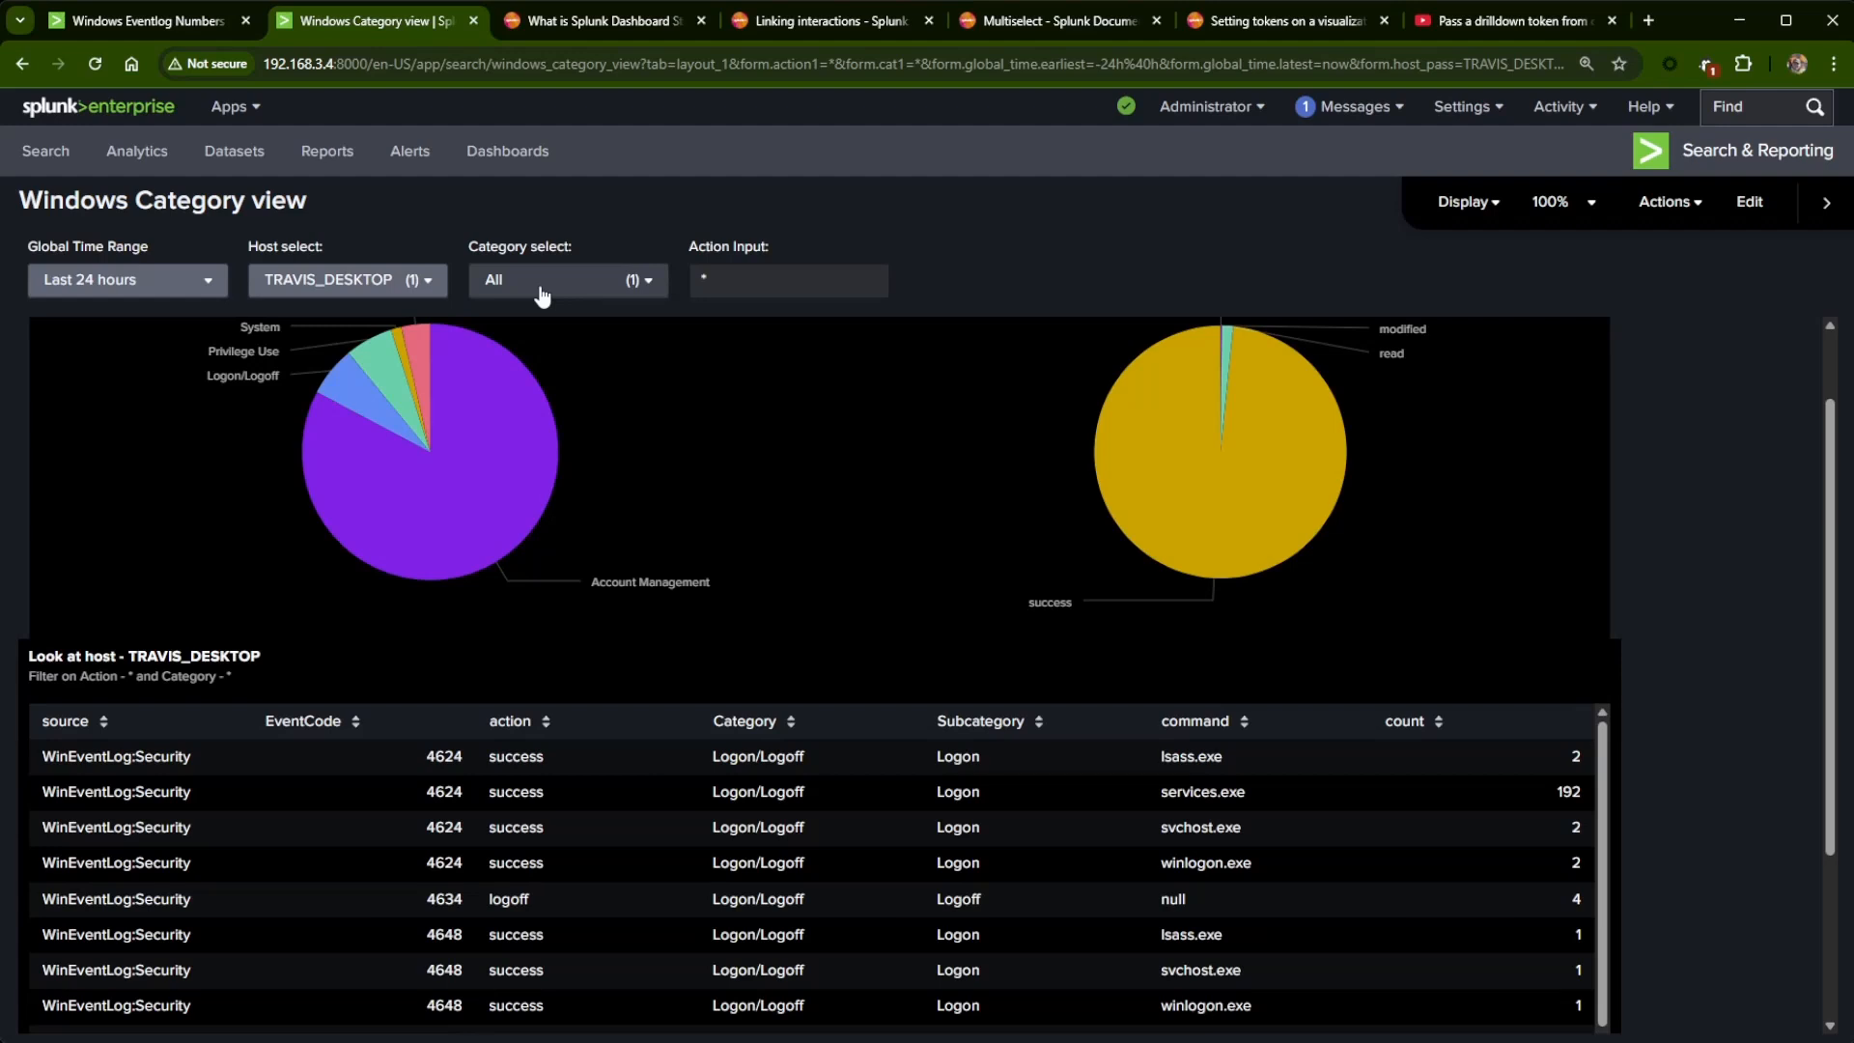
mouse_move(1314, 433)
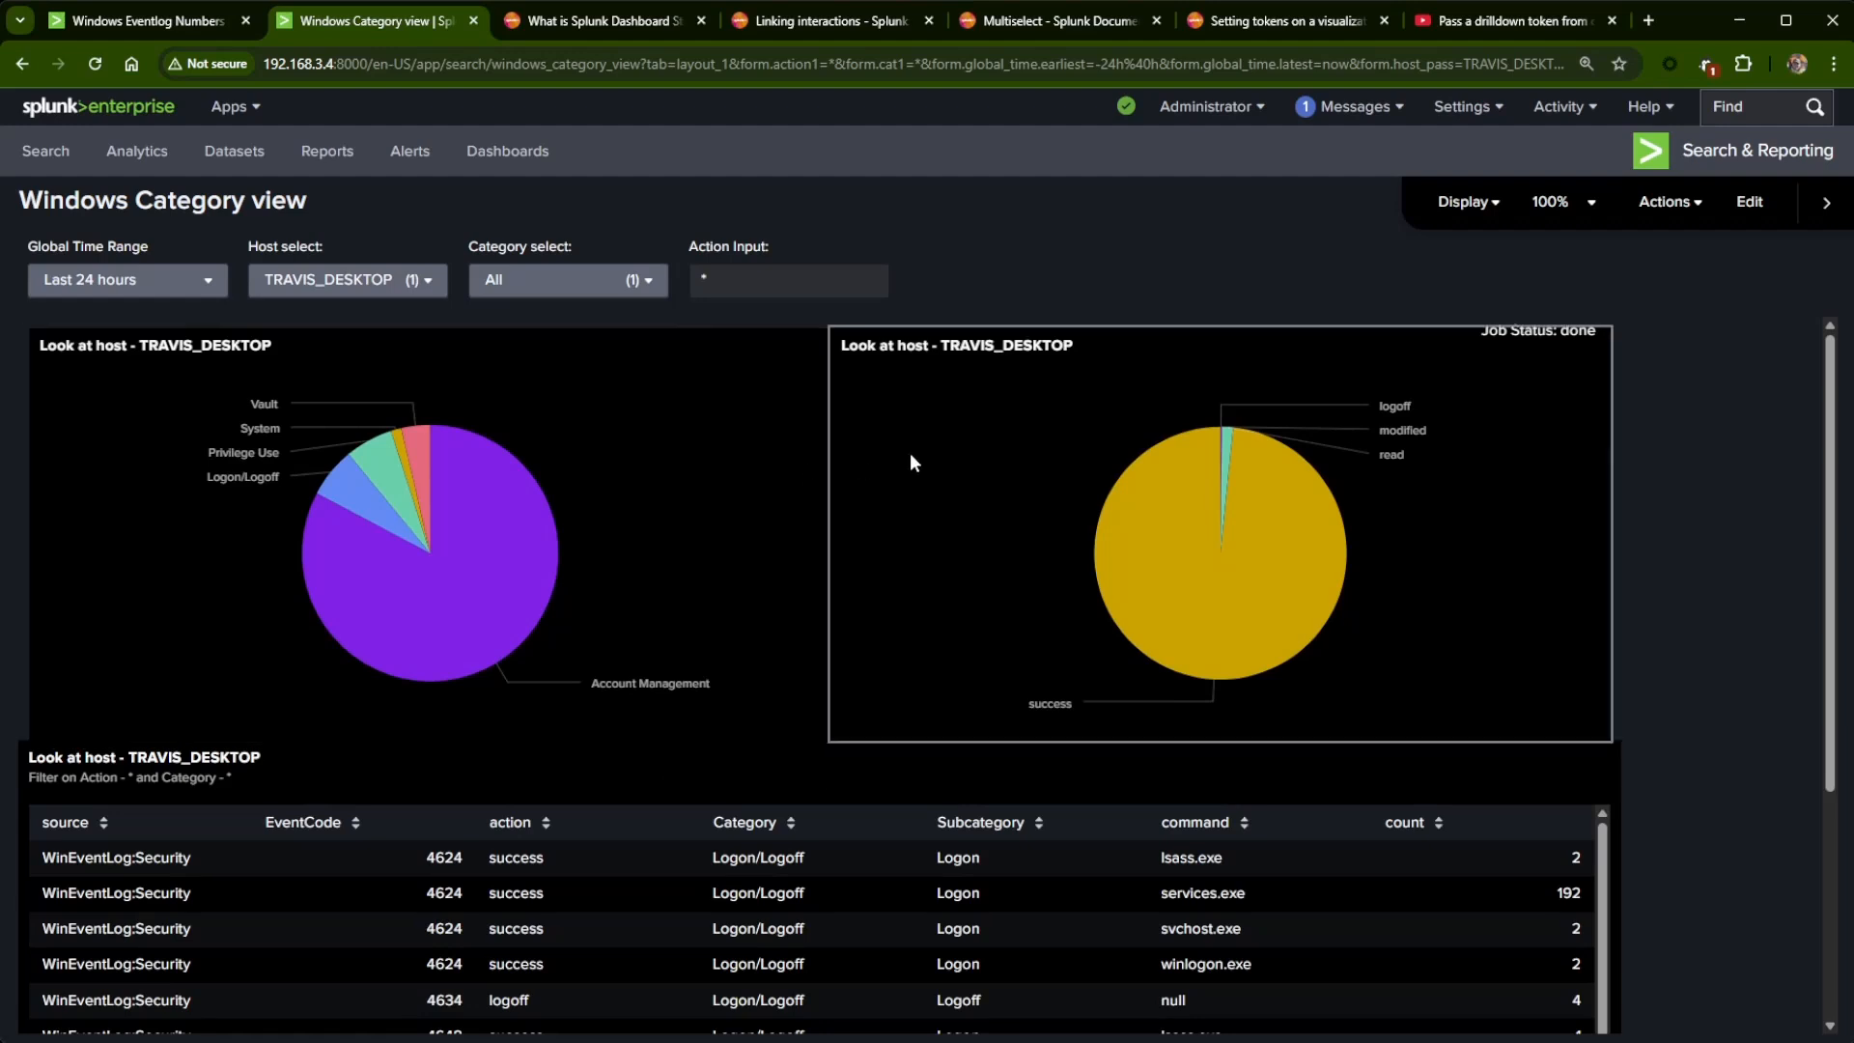
mouse_move(959, 471)
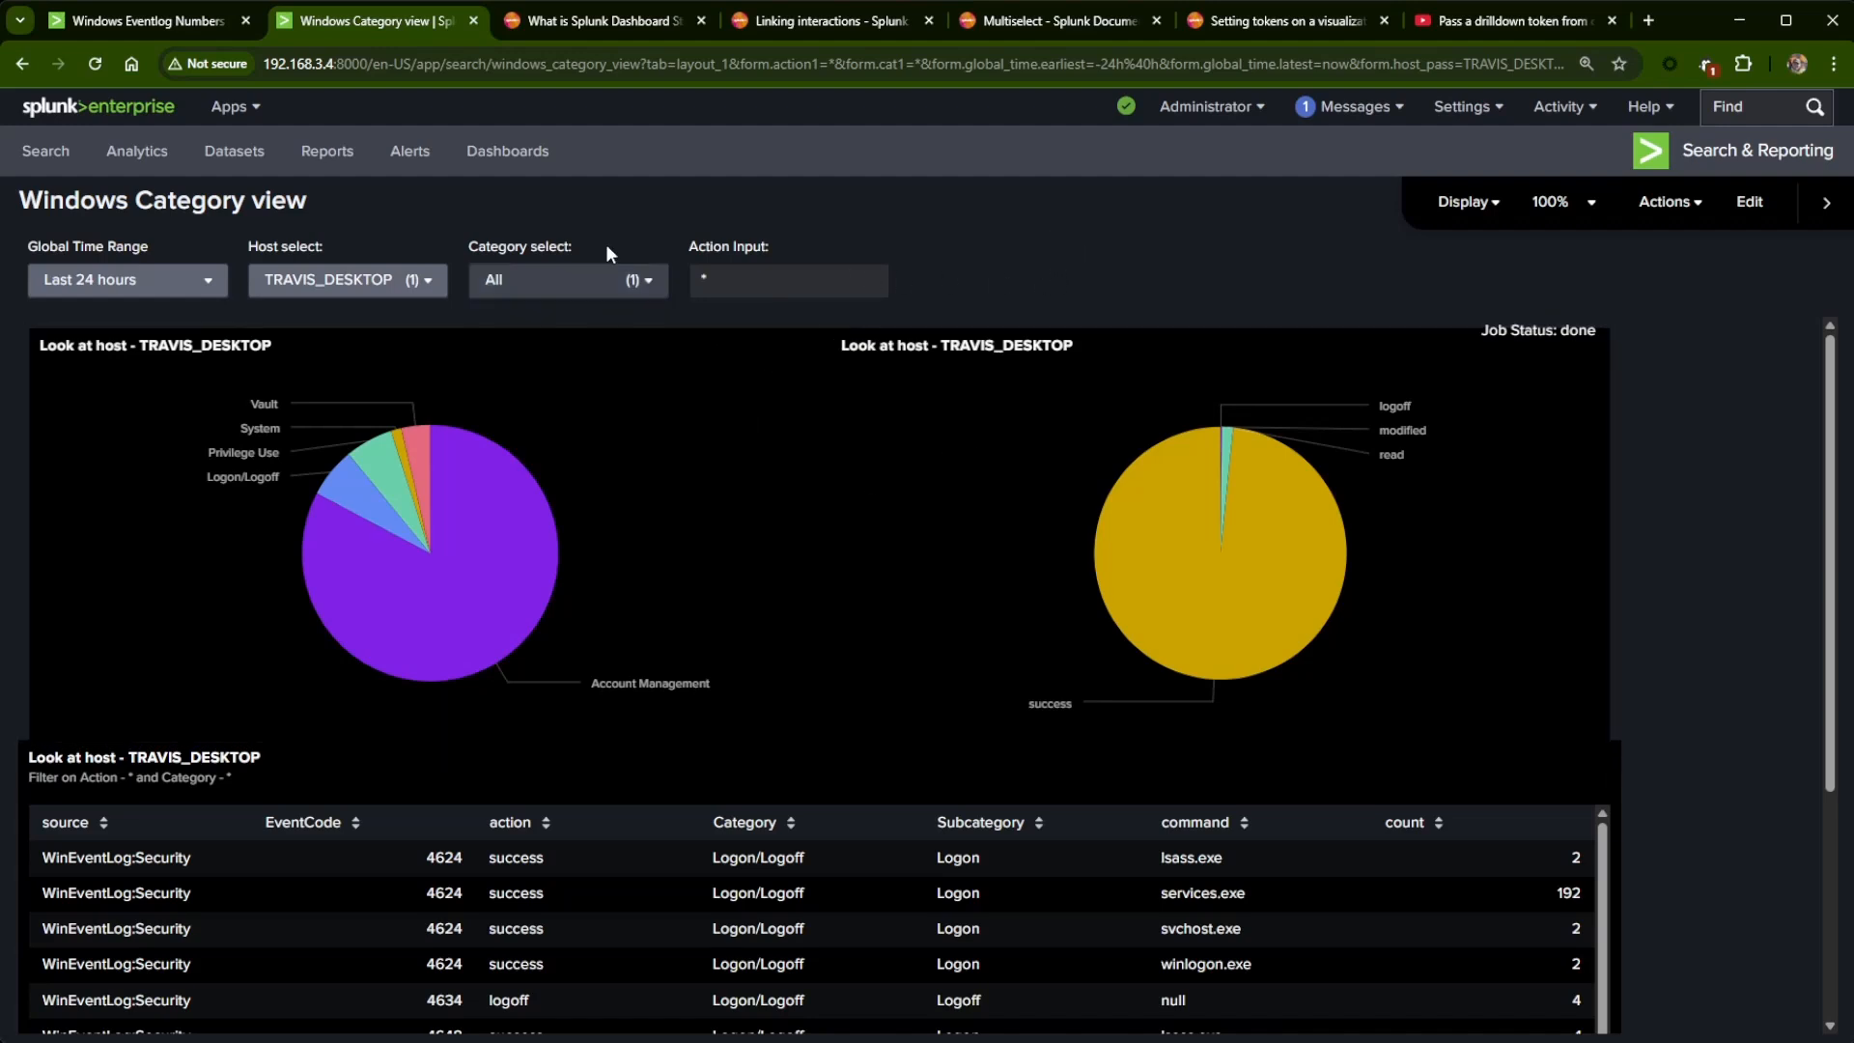
left_click(555, 293)
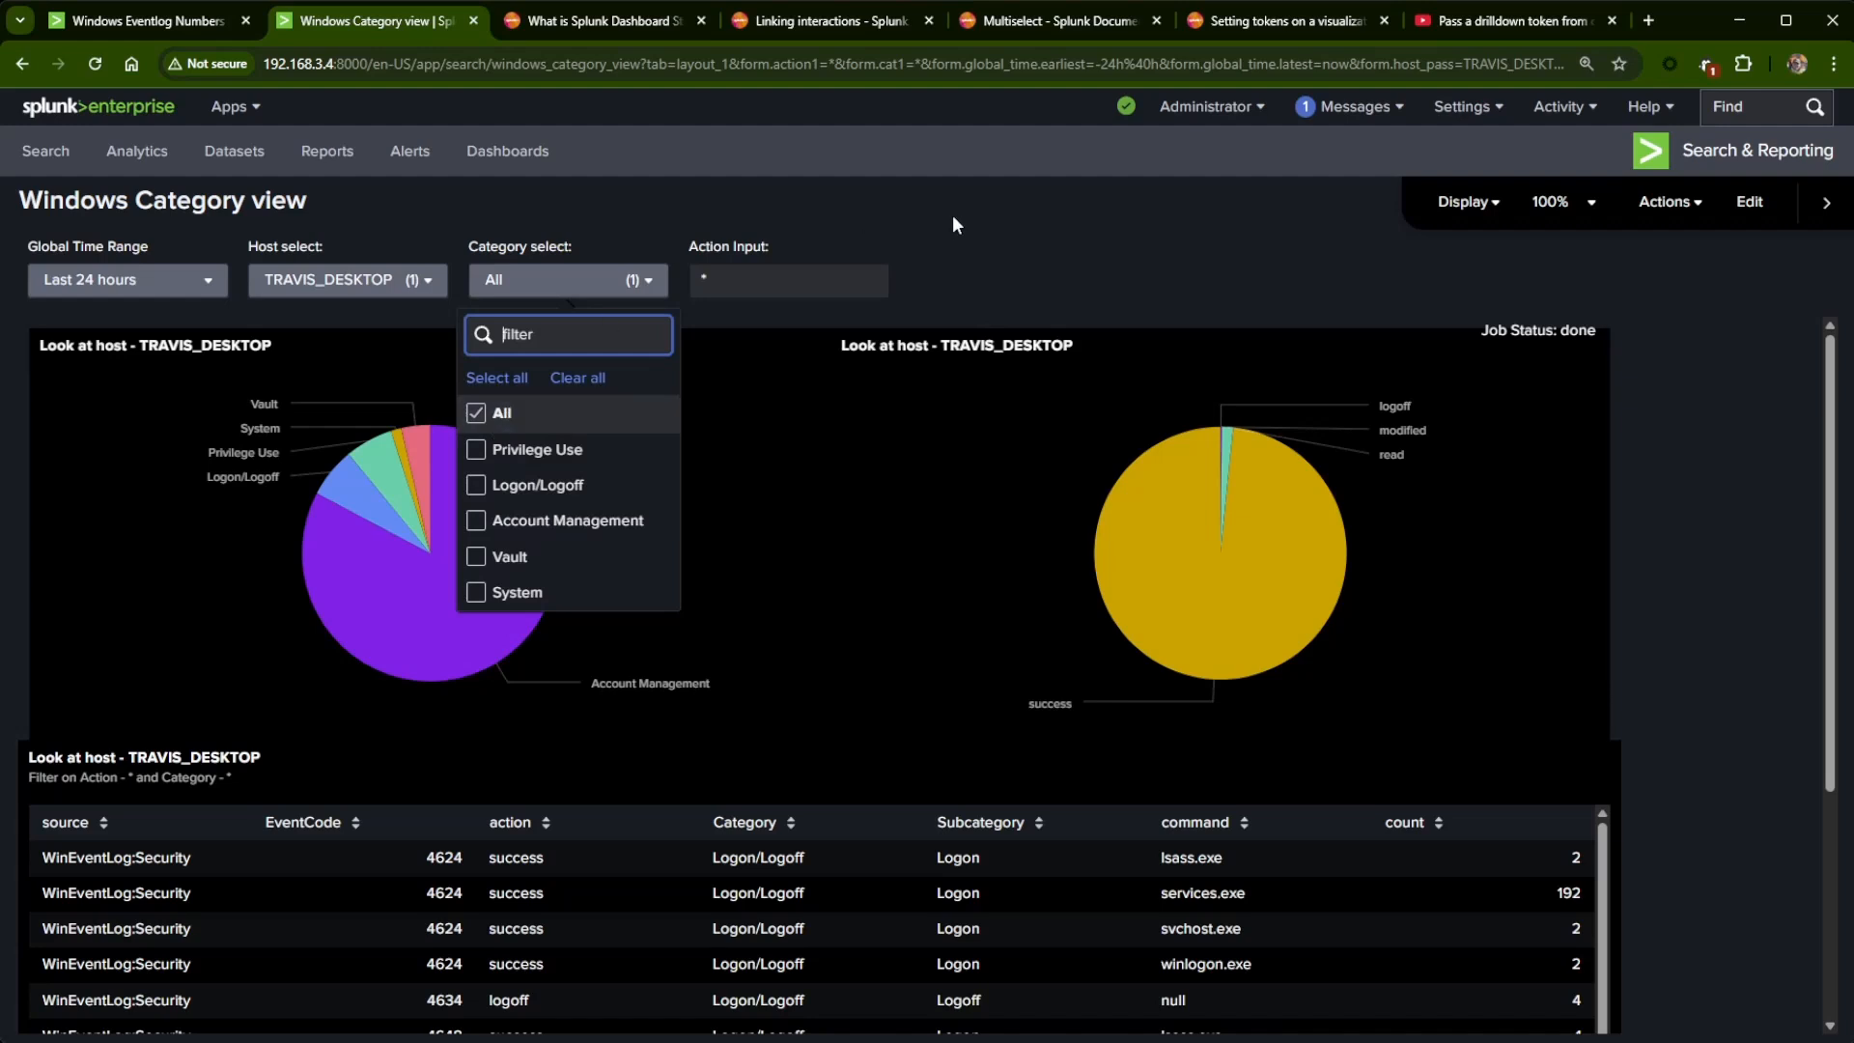
left_click(1048, 333)
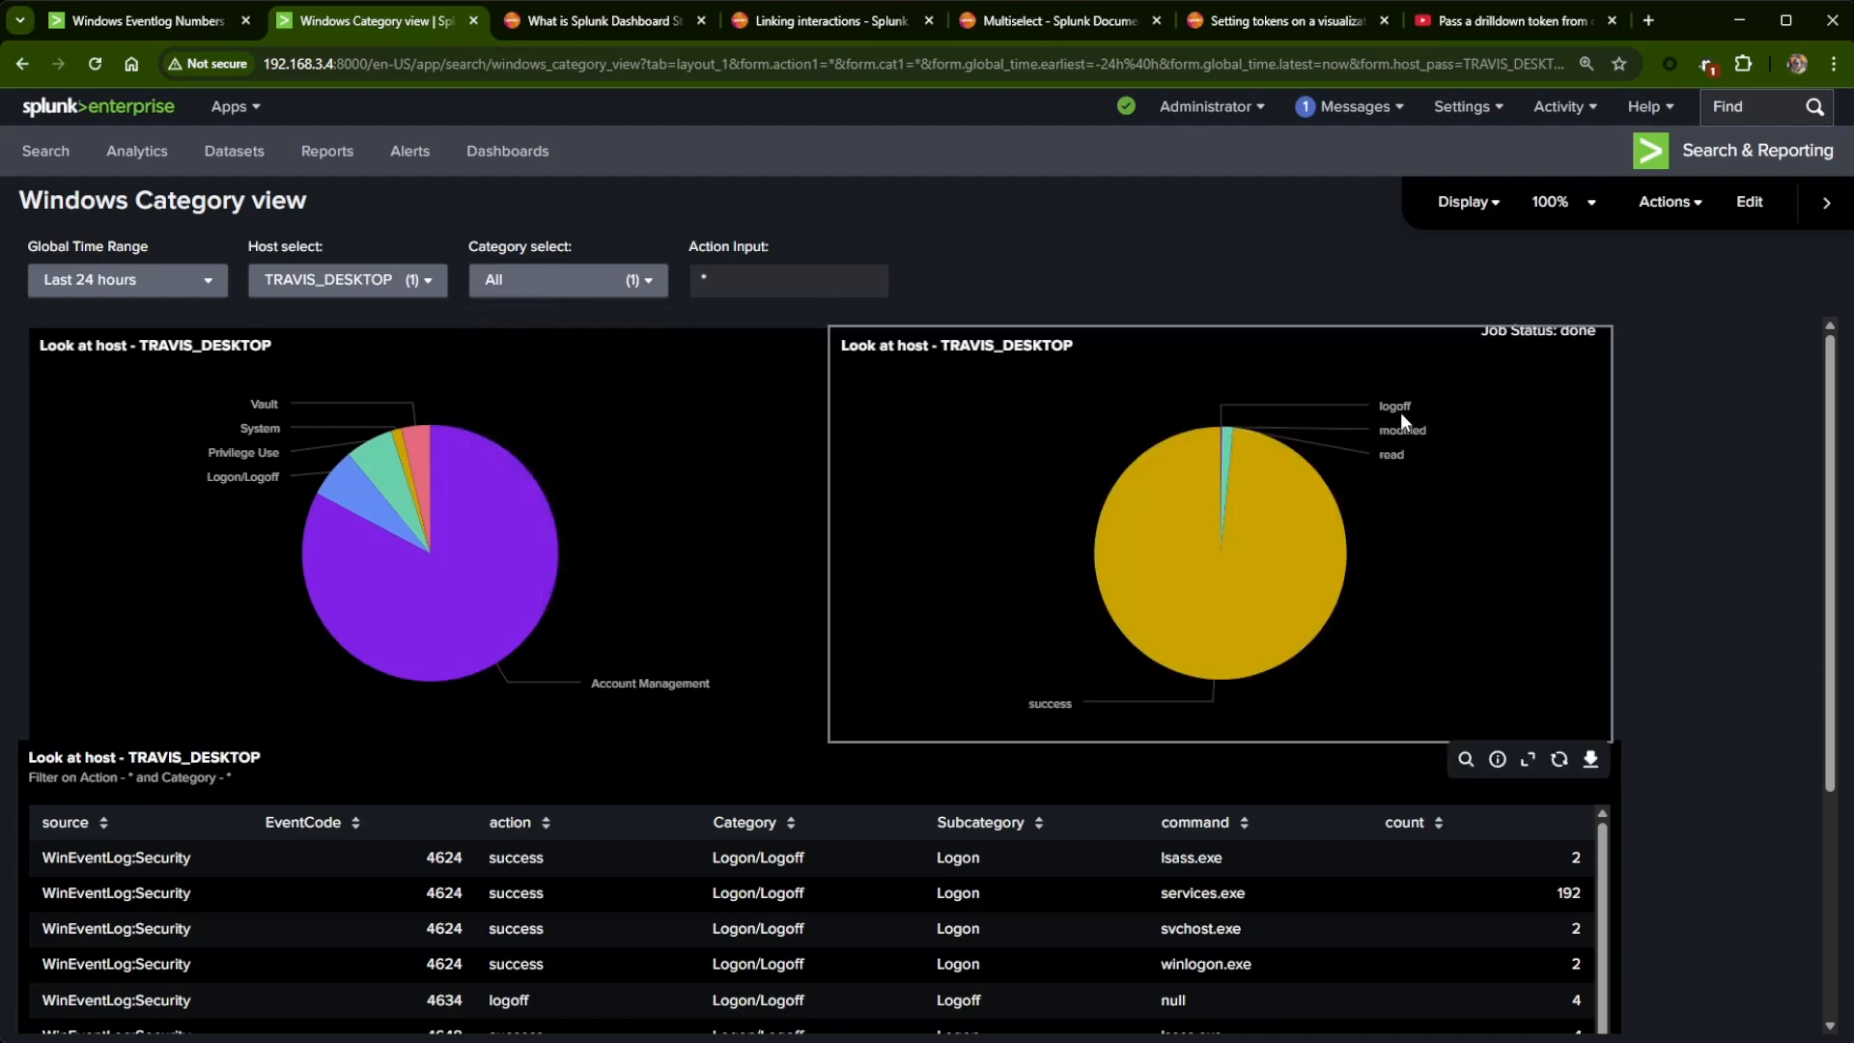
- Set the Action Input filter to read and check the category pie chart and table
double_click(789, 279)
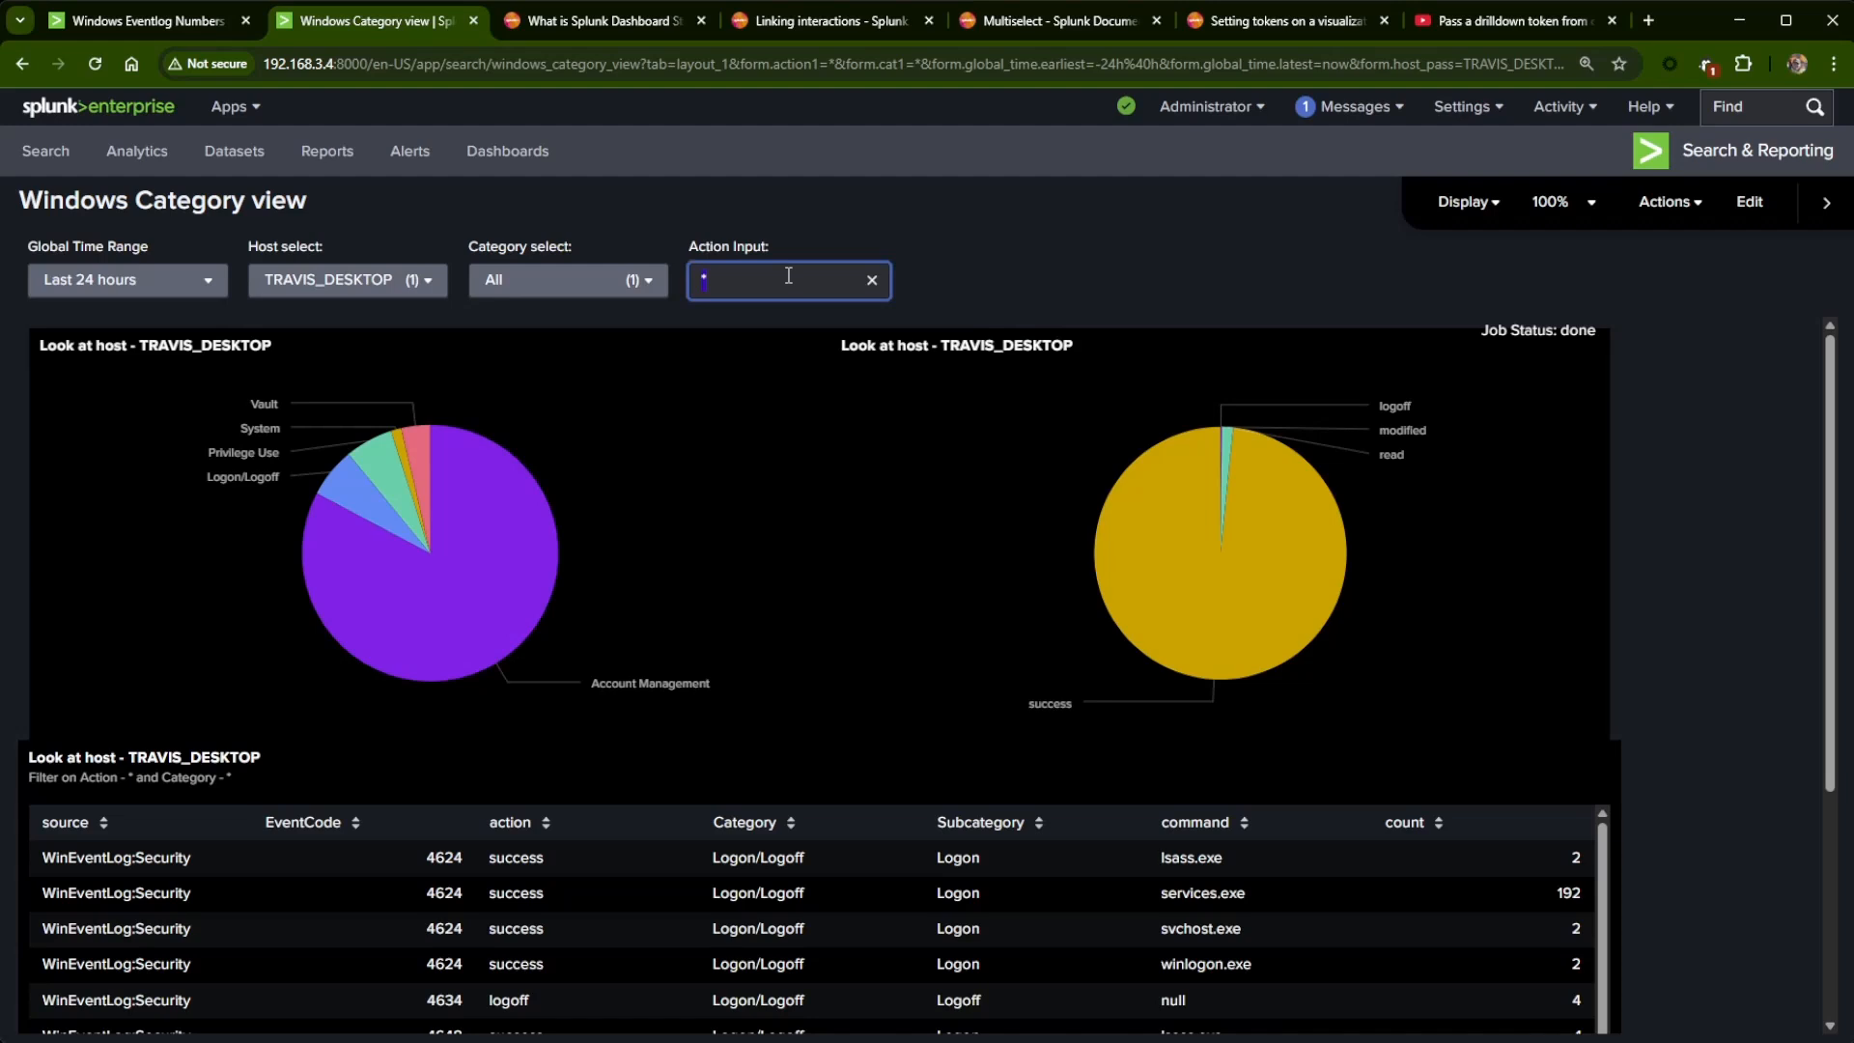
type("read")
key("Return")
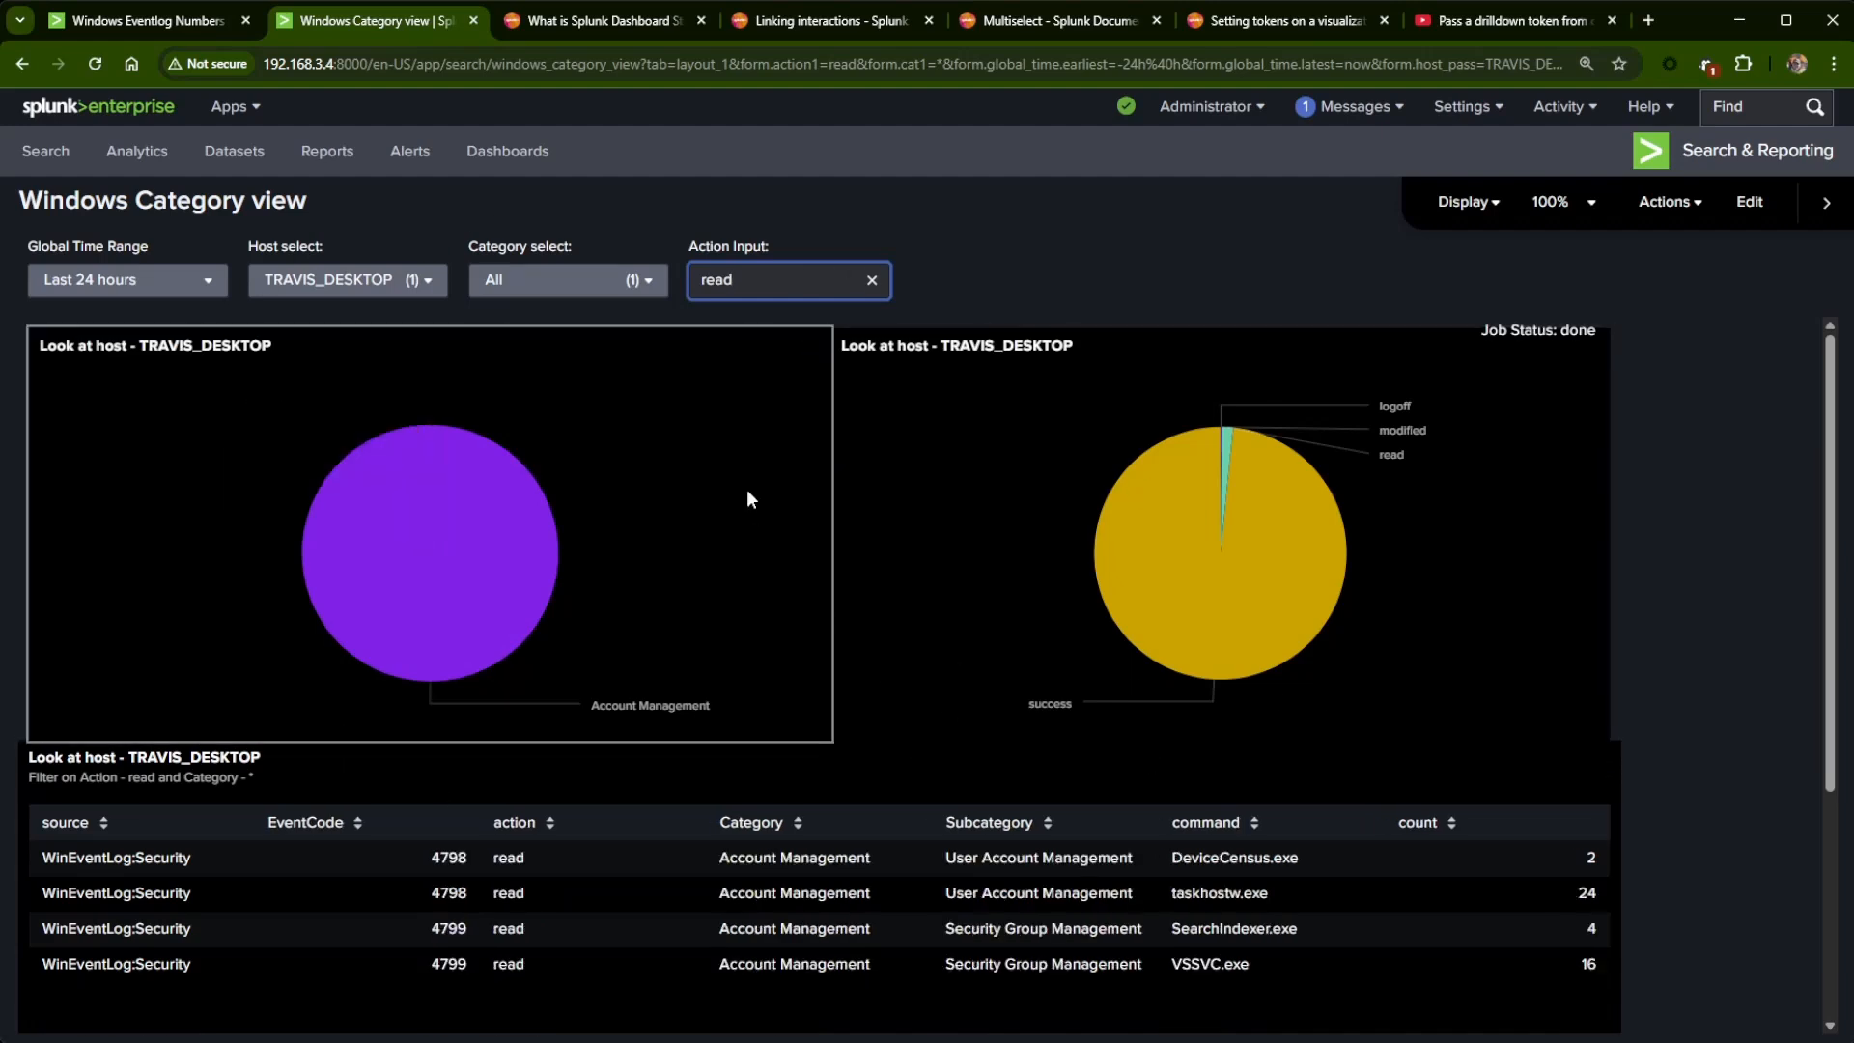
mouse_move(489, 645)
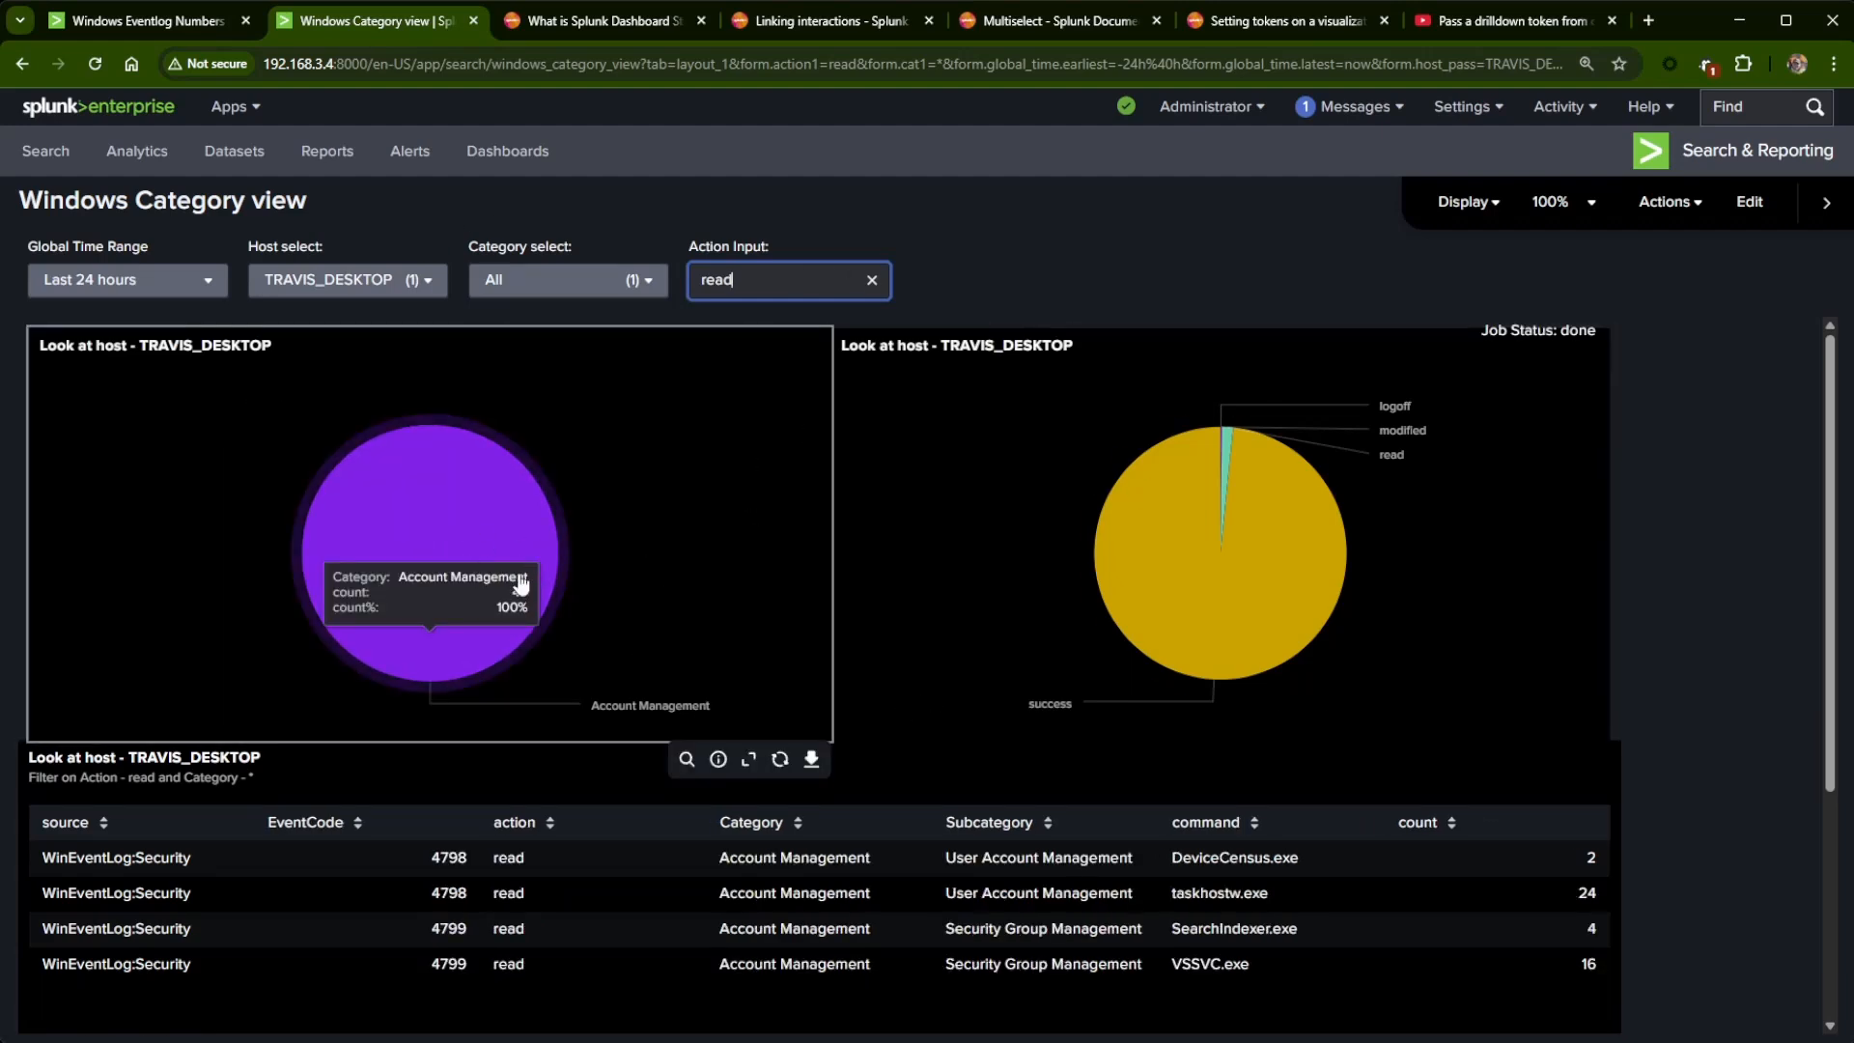
scroll(522, 583, "down", 1)
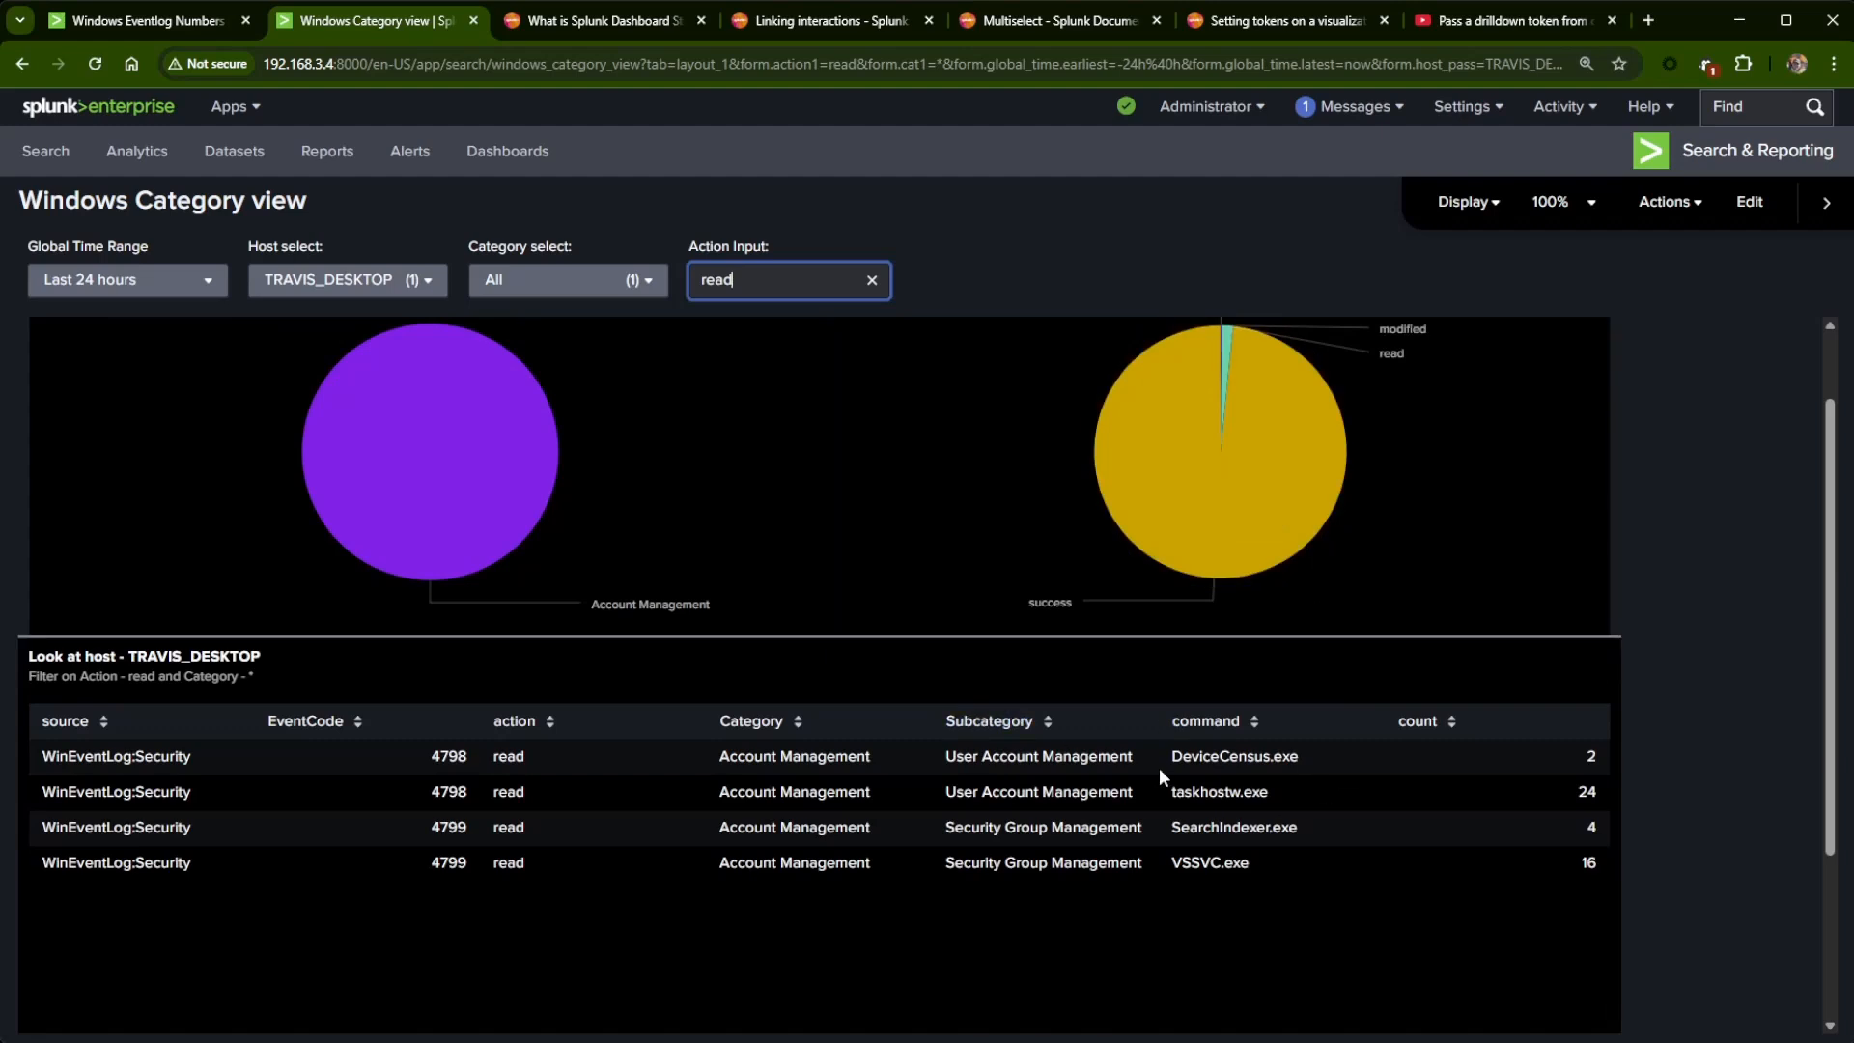
scroll(346, 738, "up", 1)
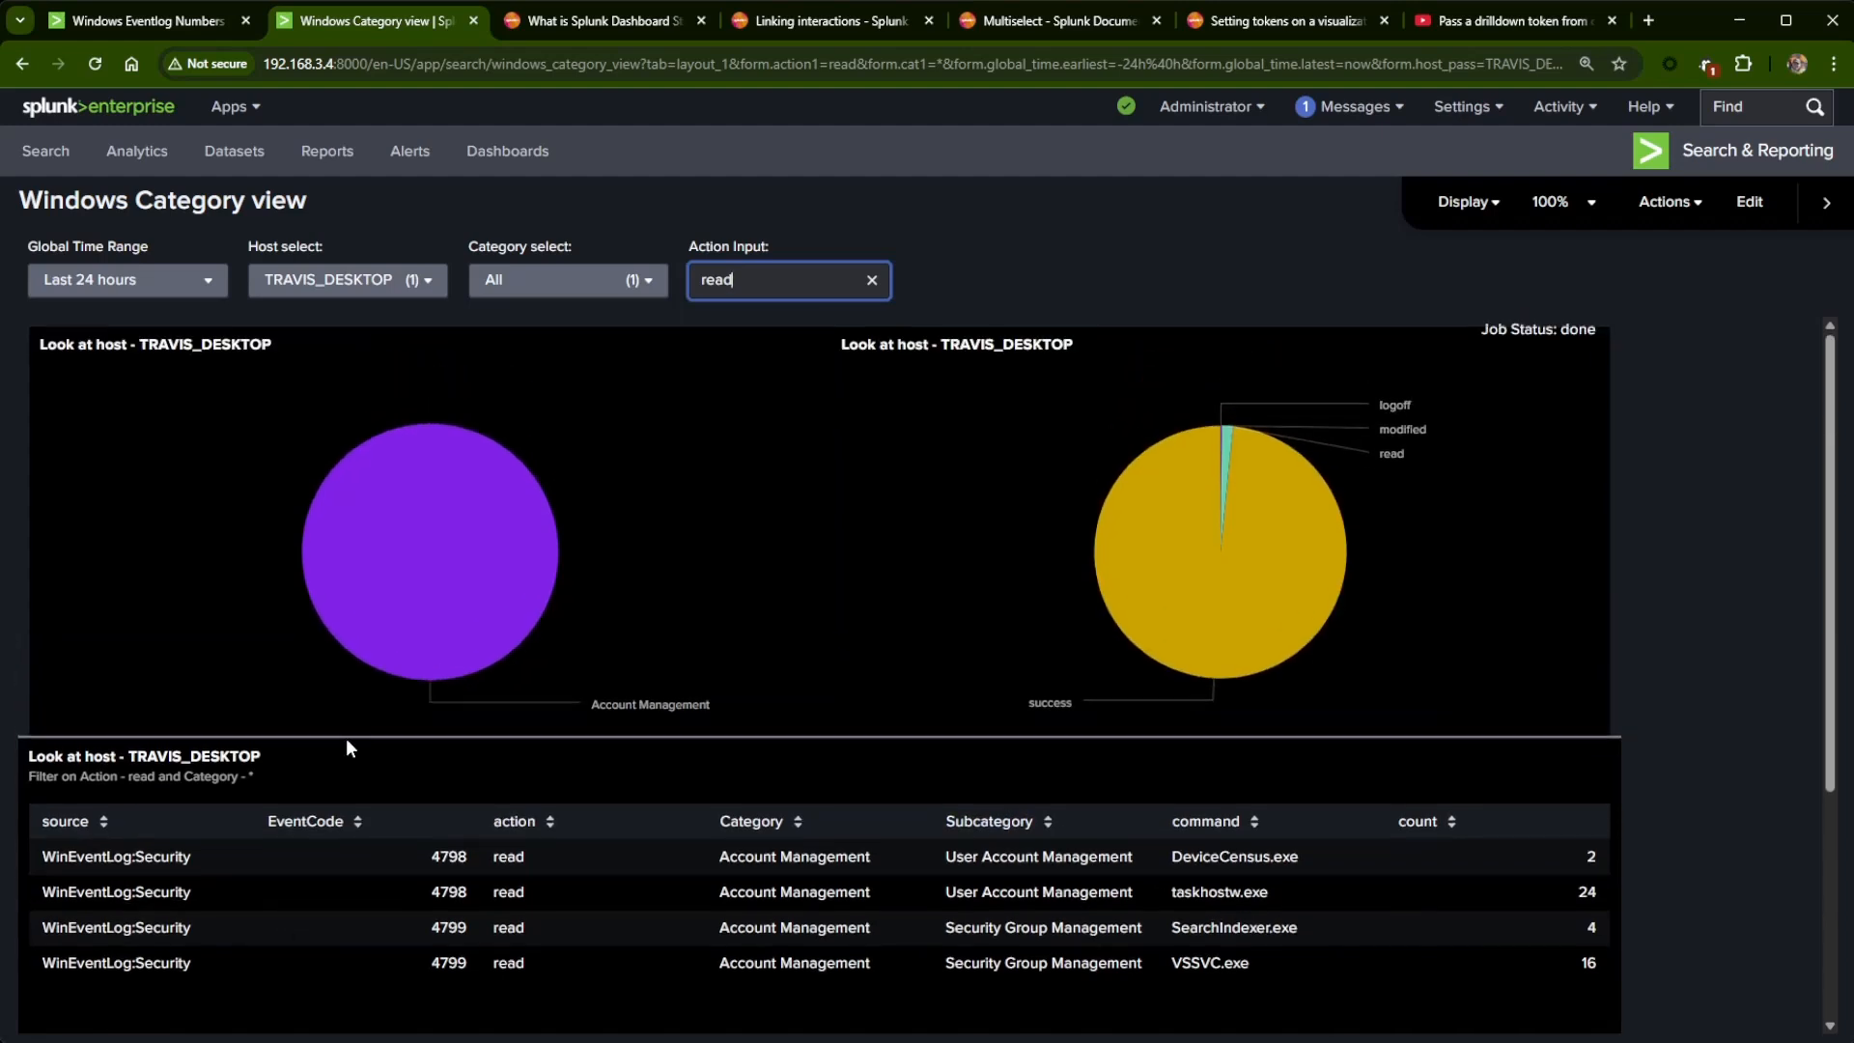
- Switch the host filter from TRAVIS_DESKTOP to All and look through the updated table
left_click(359, 282)
left_click(256, 454)
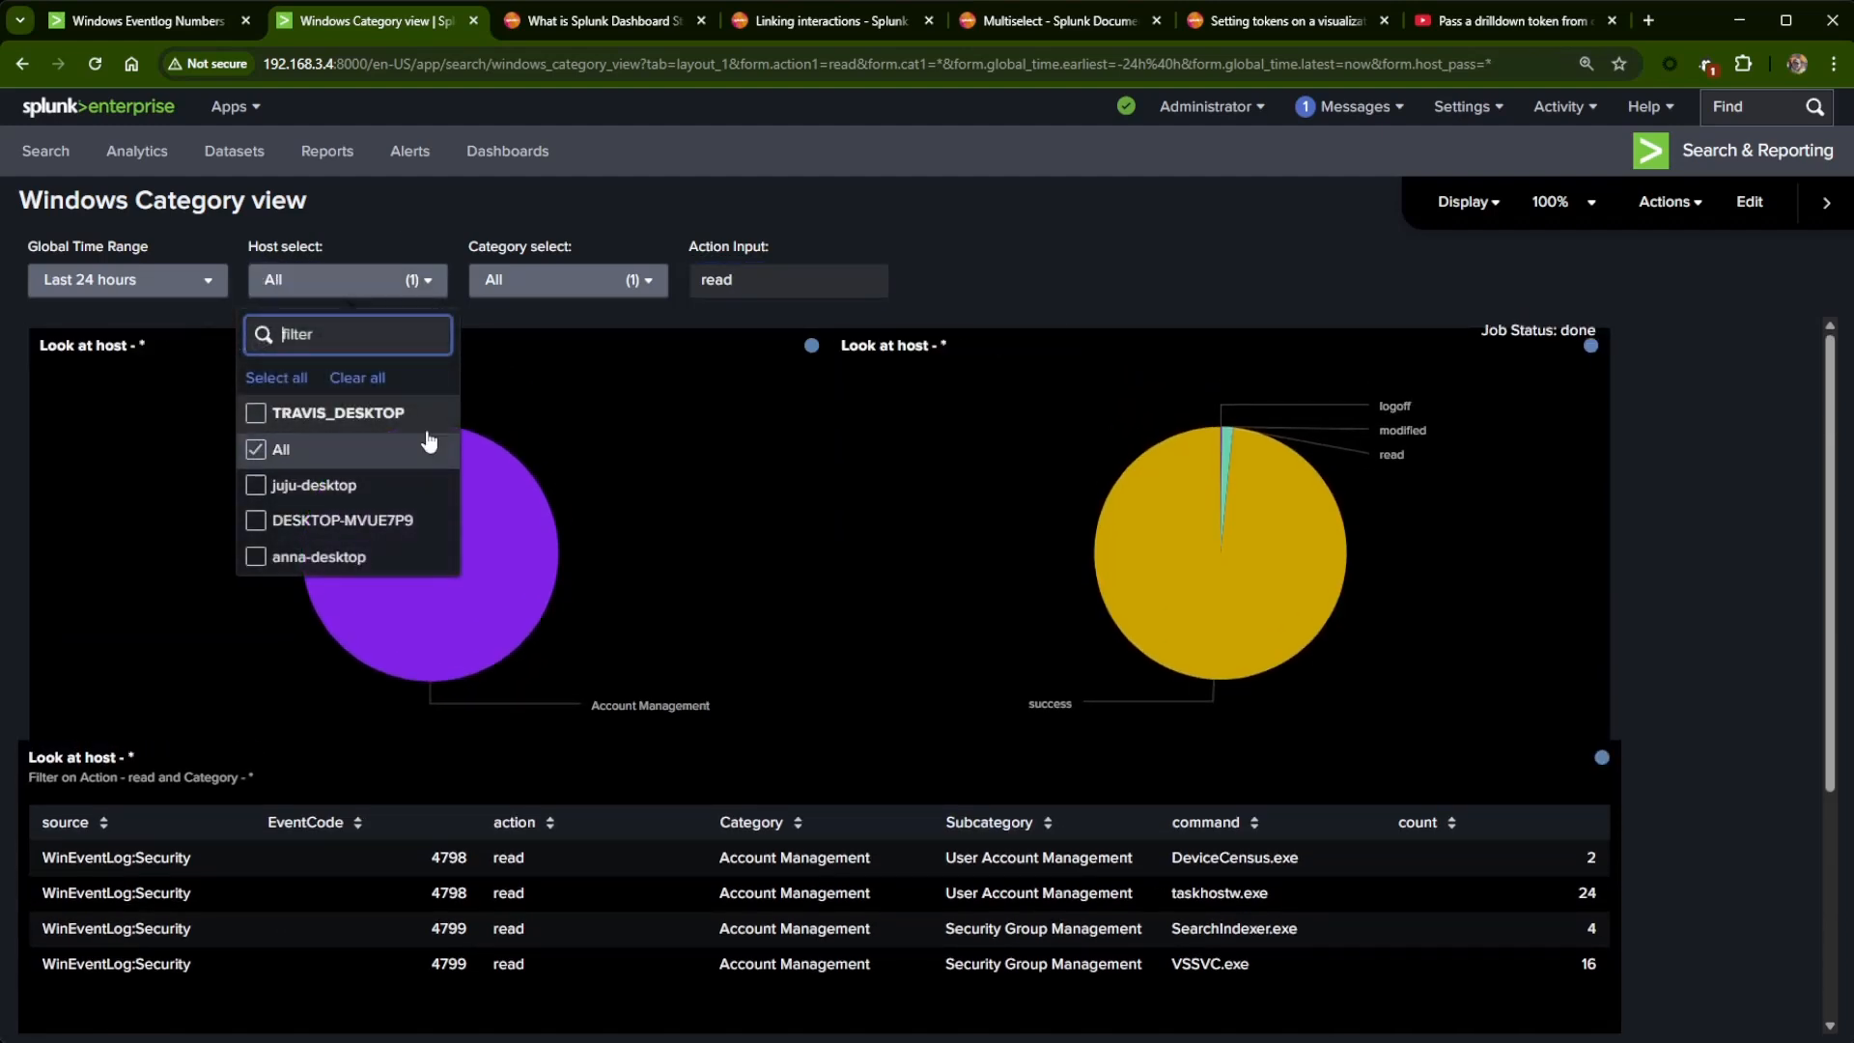
left_click(682, 653)
scroll(599, 772, "down", 2)
scroll(543, 883, "down", 1)
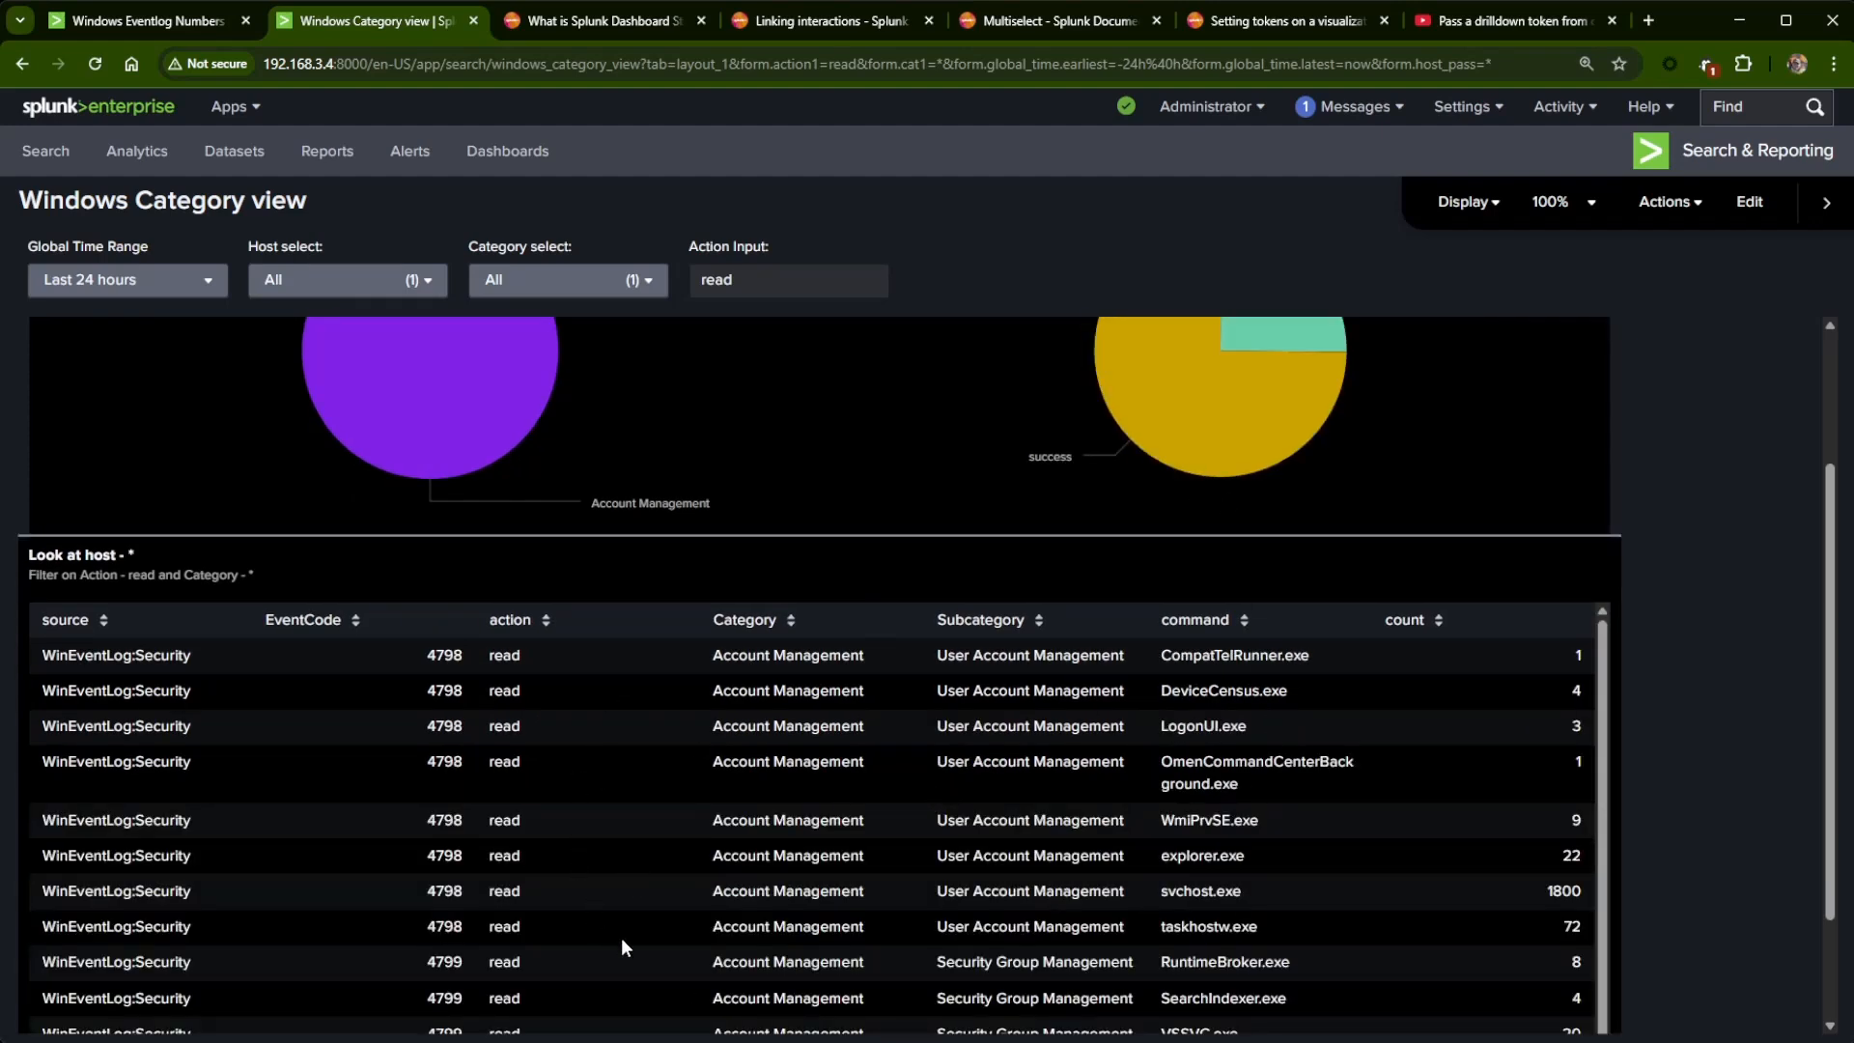
scroll(618, 932, "up", 2)
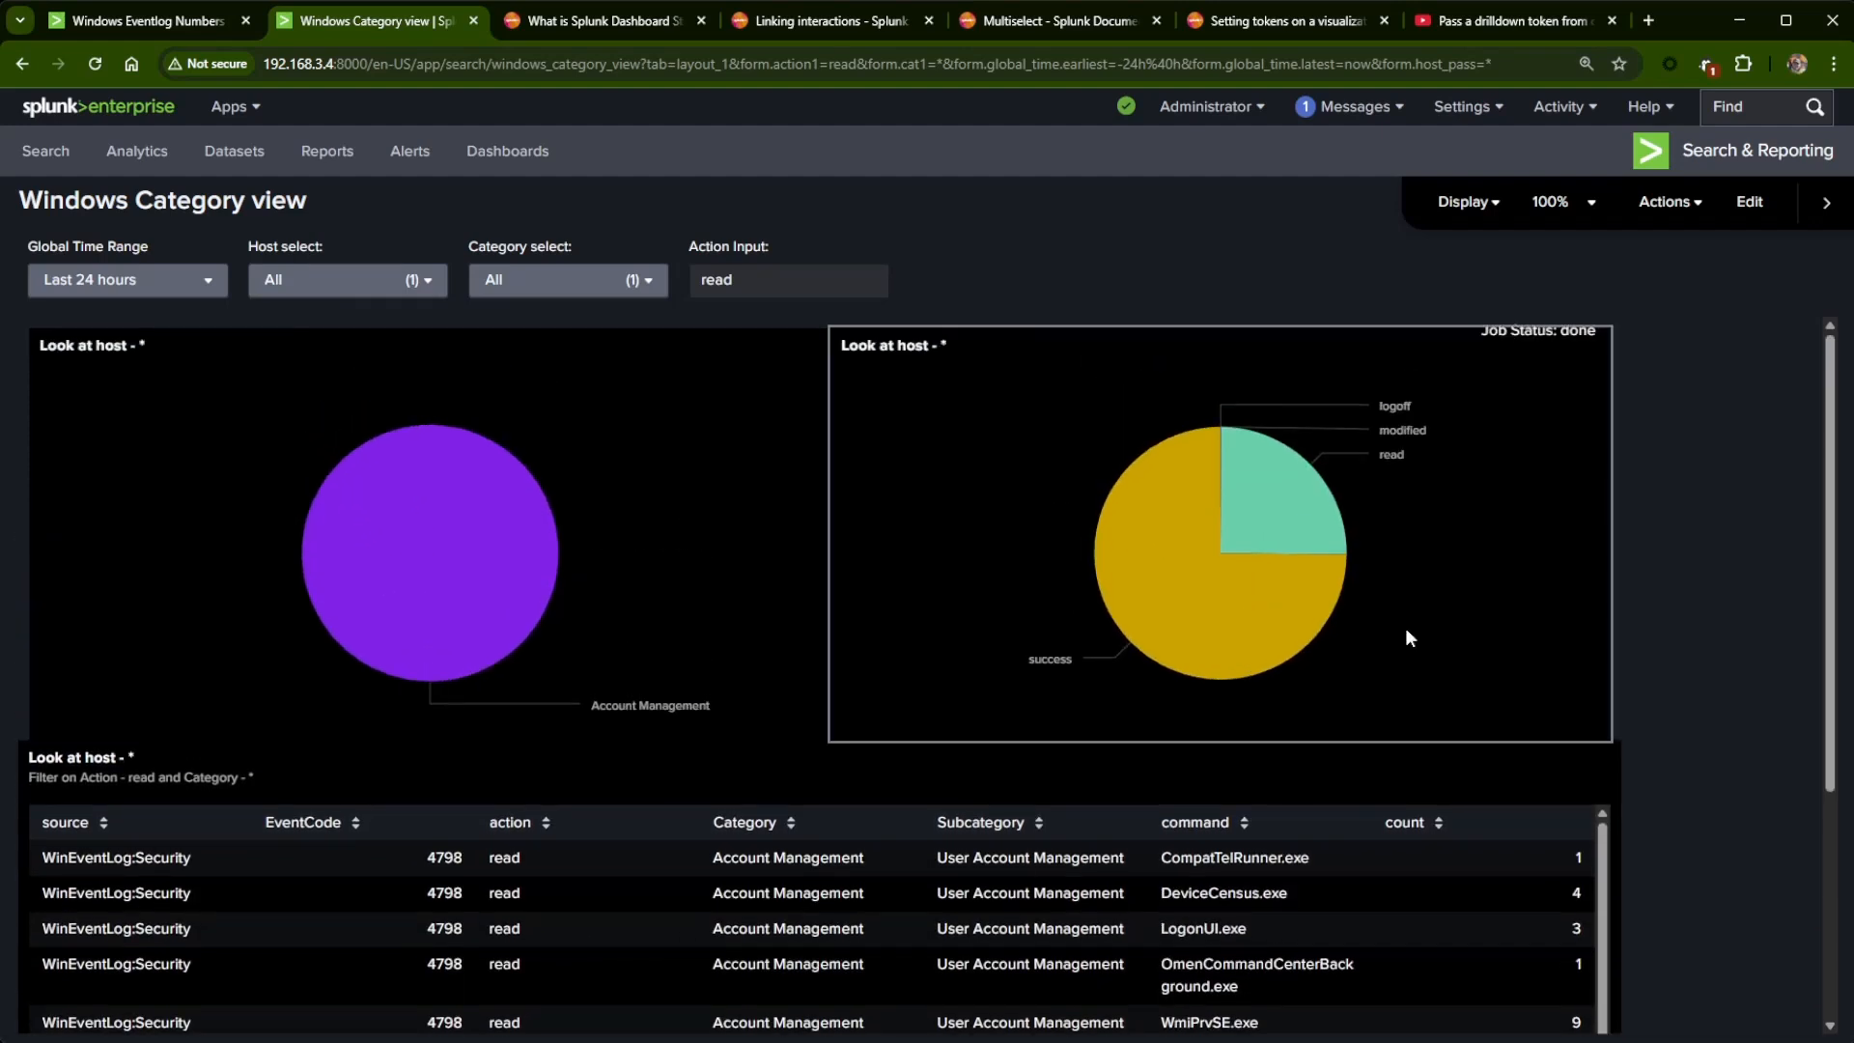
- Set the Action Input filter to fail* and apply it to the dashboard
left_click(753, 281)
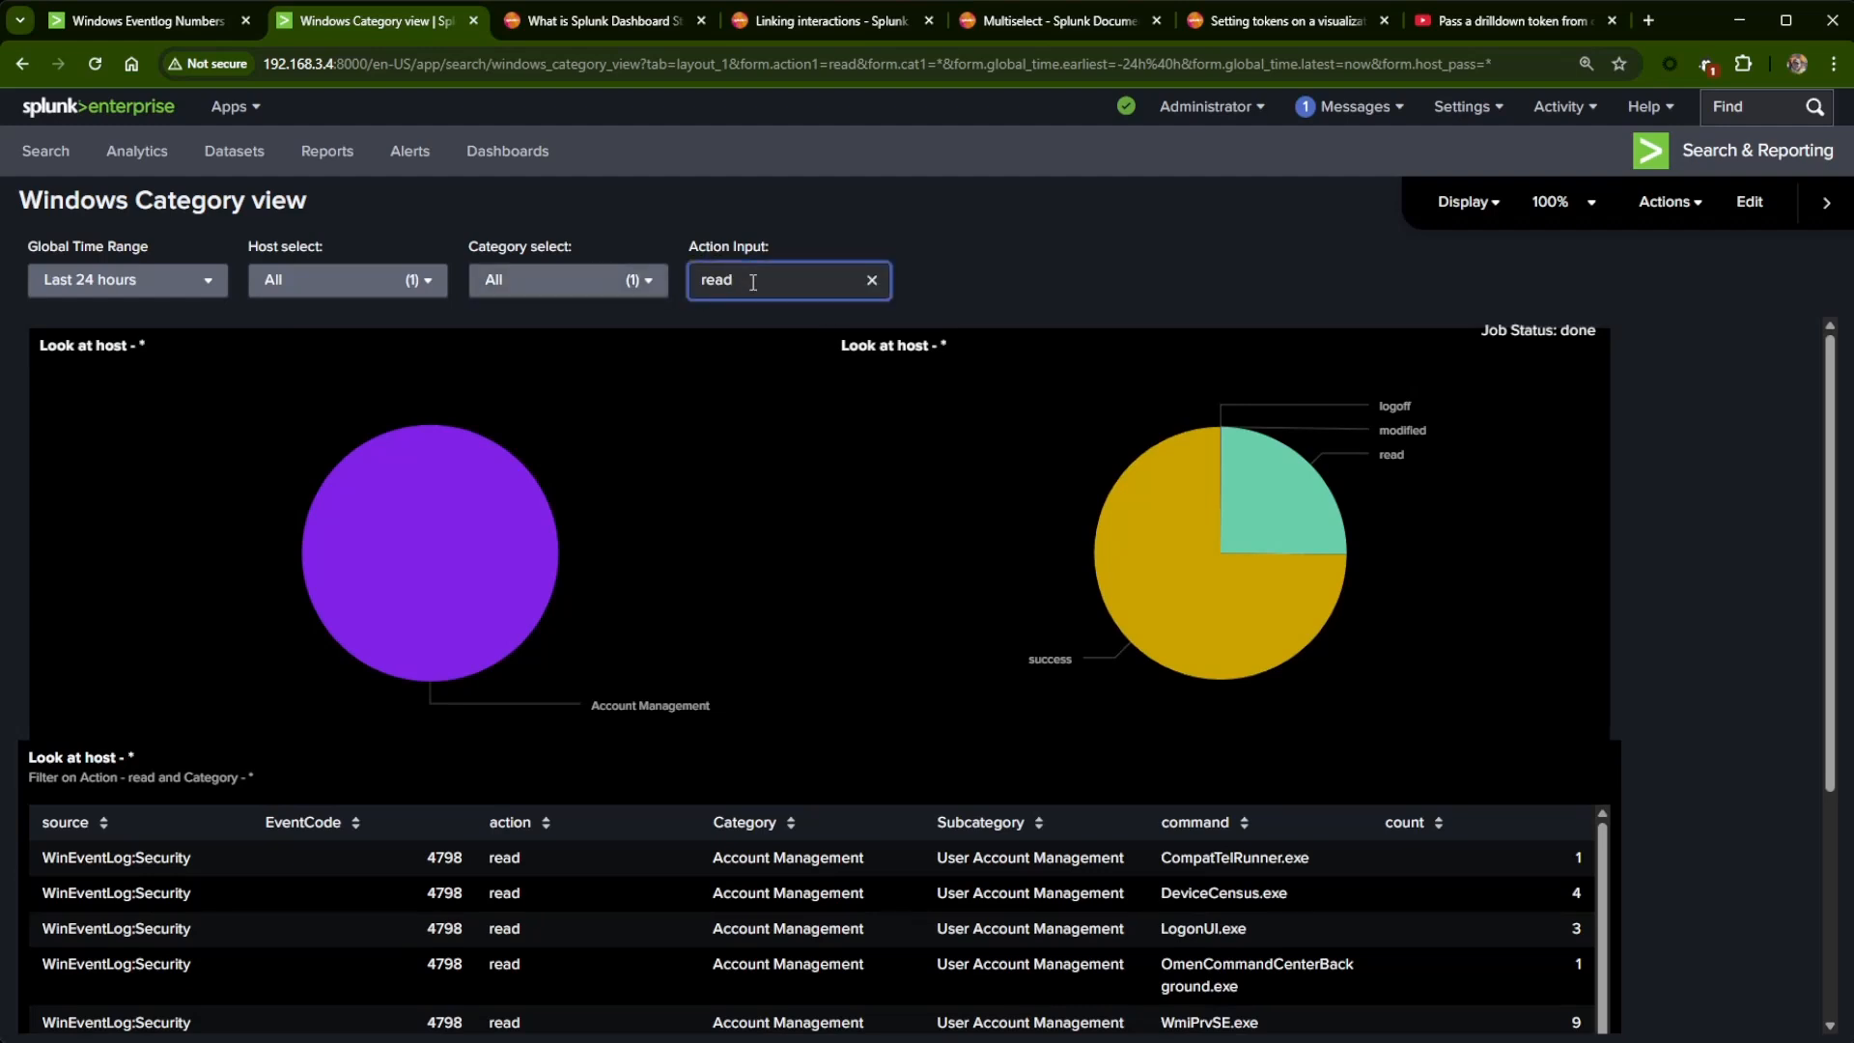
key("BackSpace")
key("BackSpace")
key("BackSpace")
key("BackSpace")
type("fail")
left_click(965, 295)
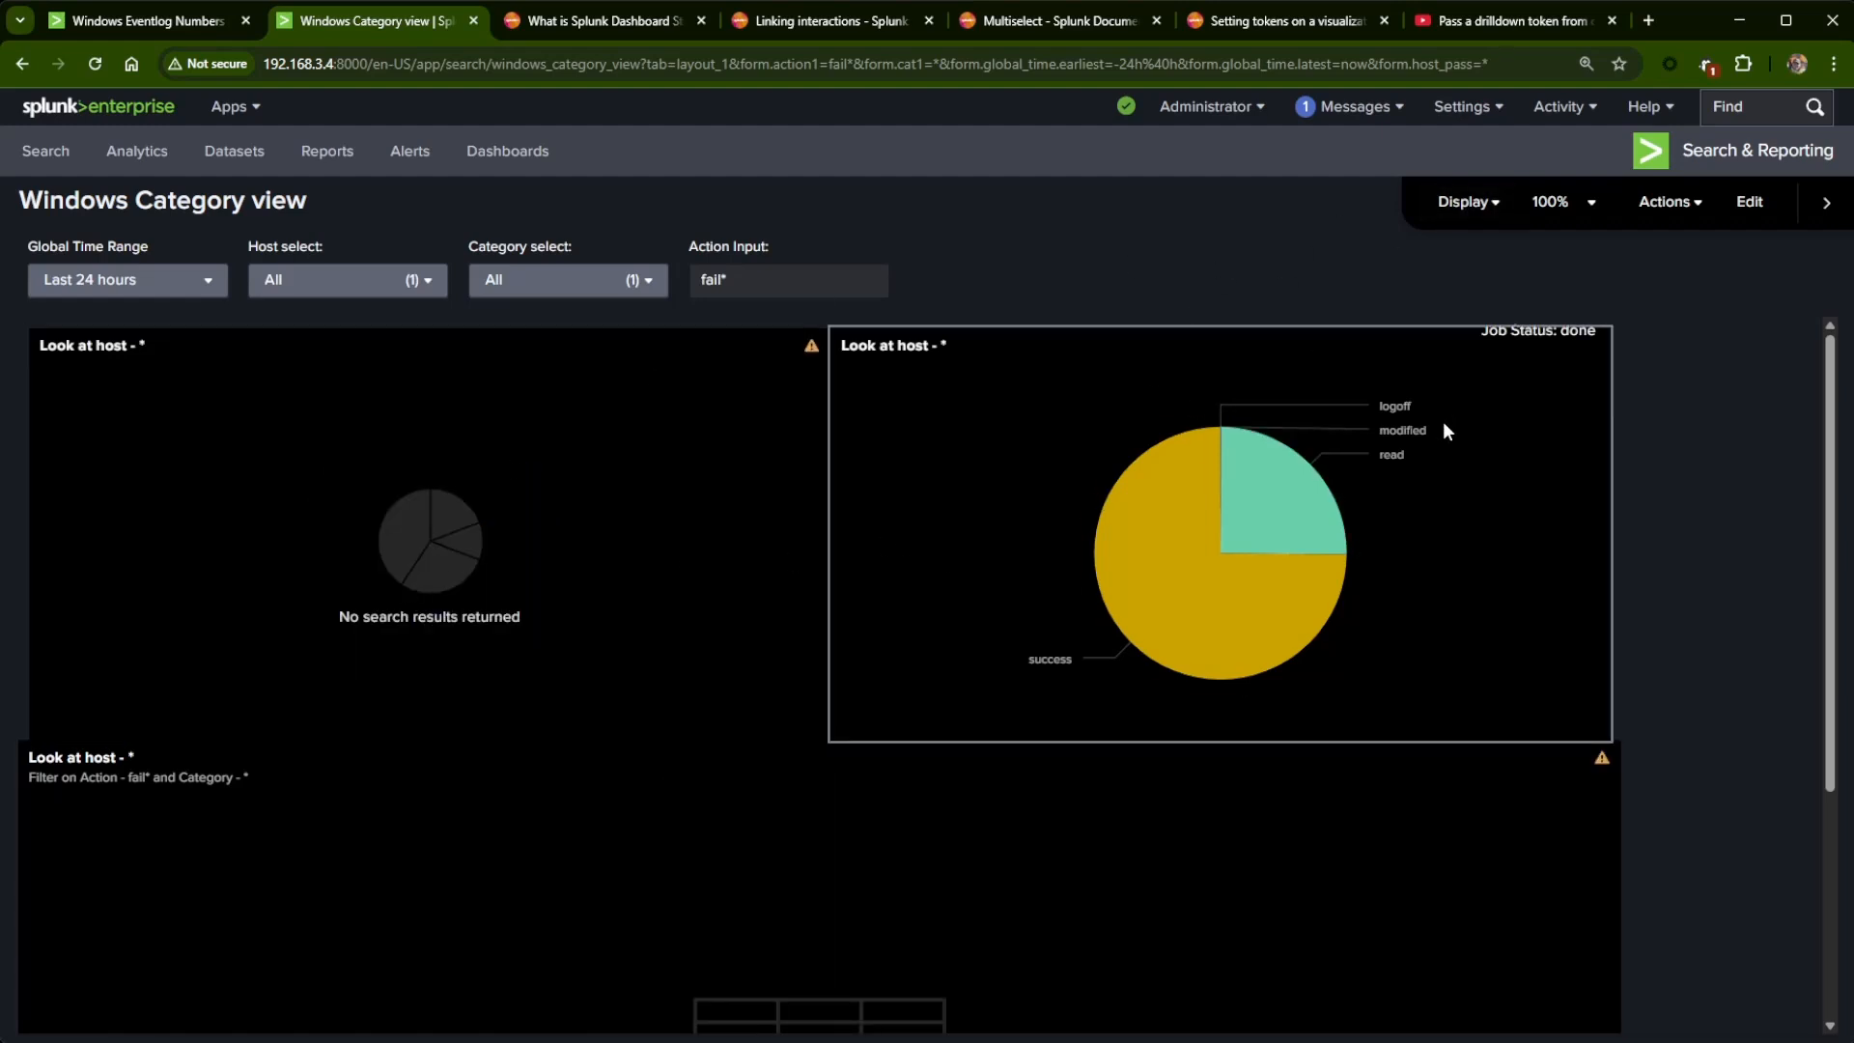
- Set the Action Input filter to mod* and view the available hosts without changing the host selection
left_click(750, 279)
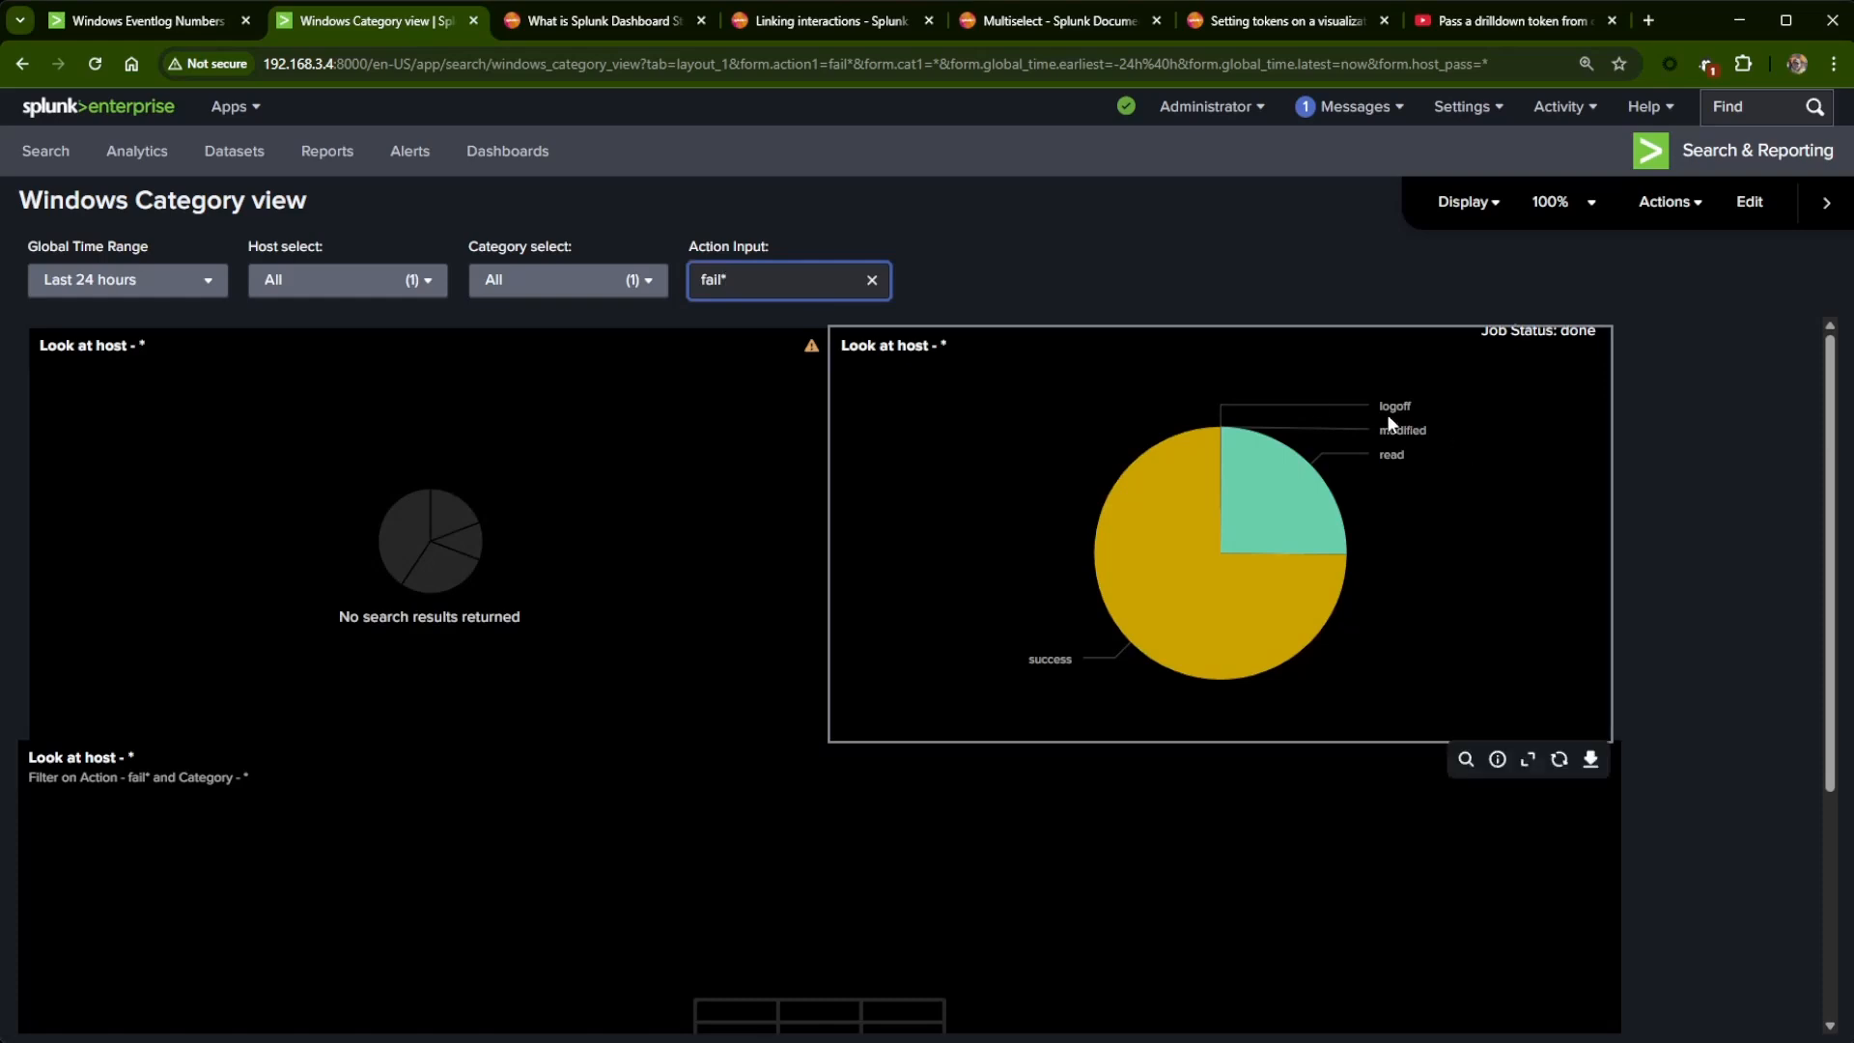
key("BackSpace")
key("BackSpace")
key("BackSpace")
key("BackSpace")
type("mod*")
key("Return")
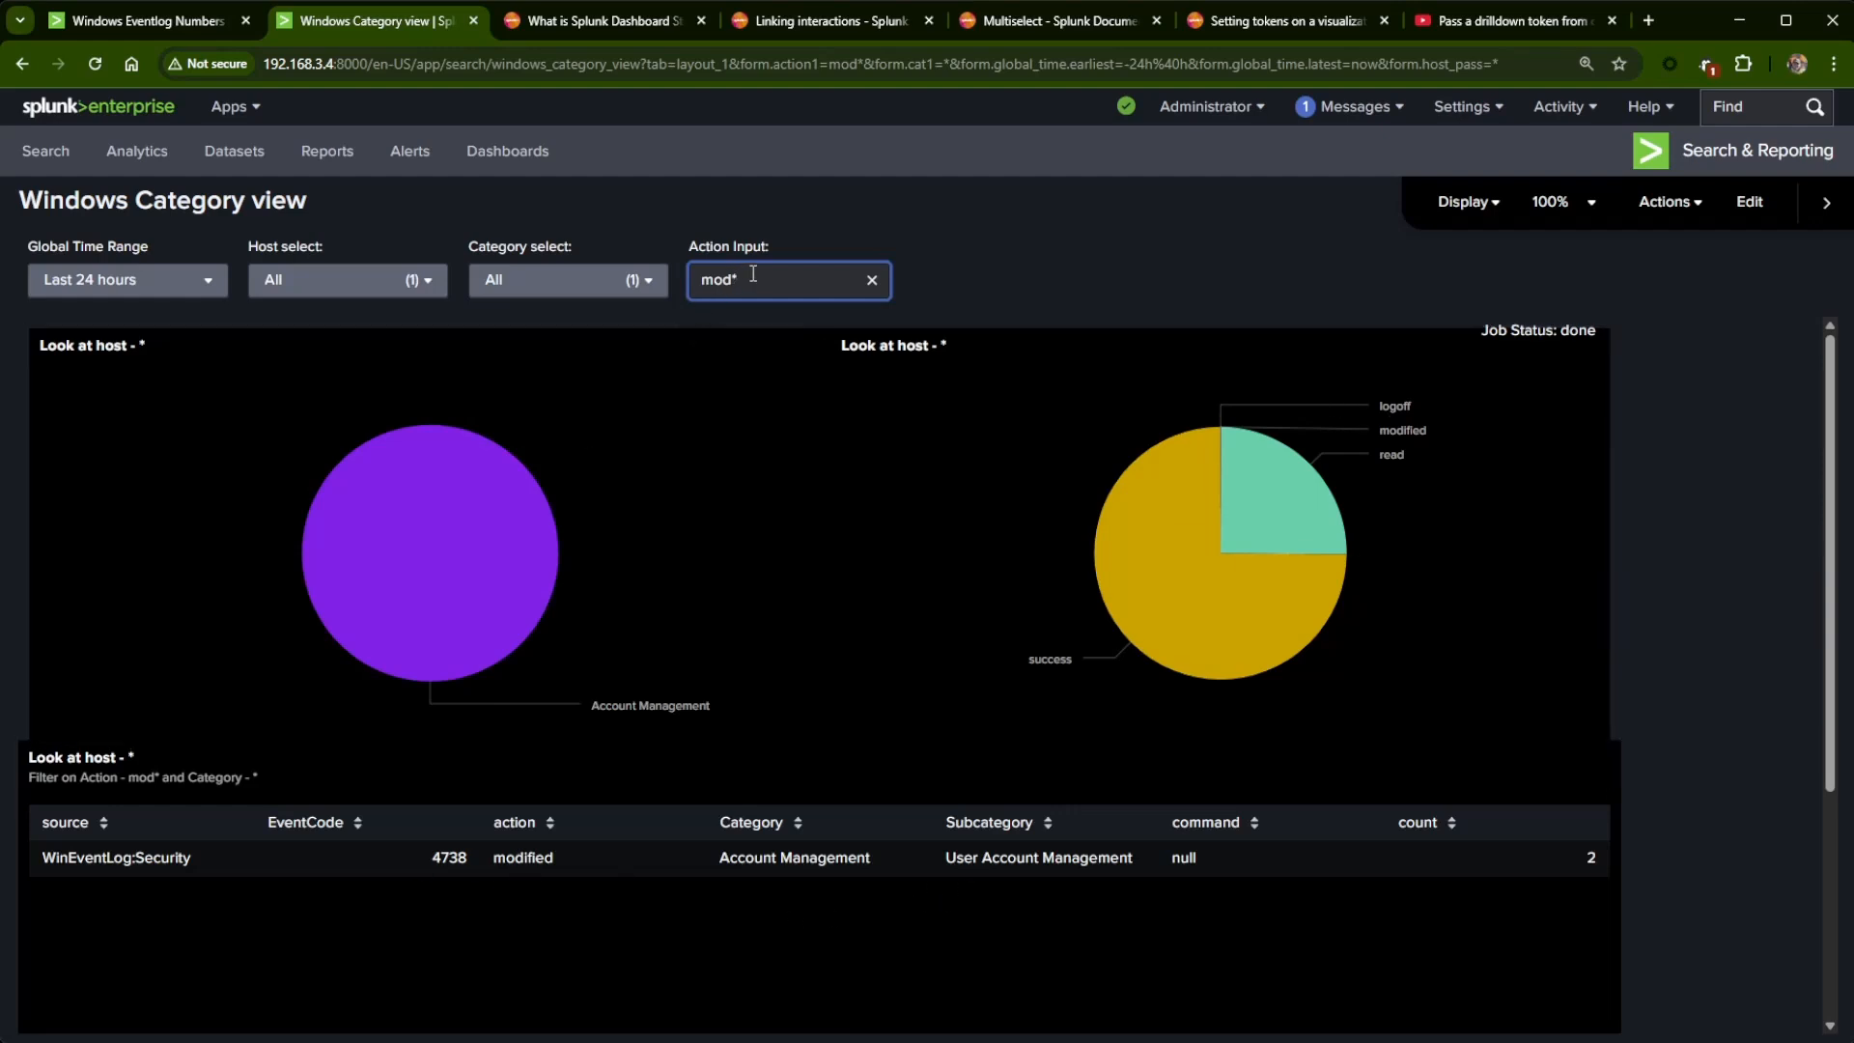
left_click(343, 290)
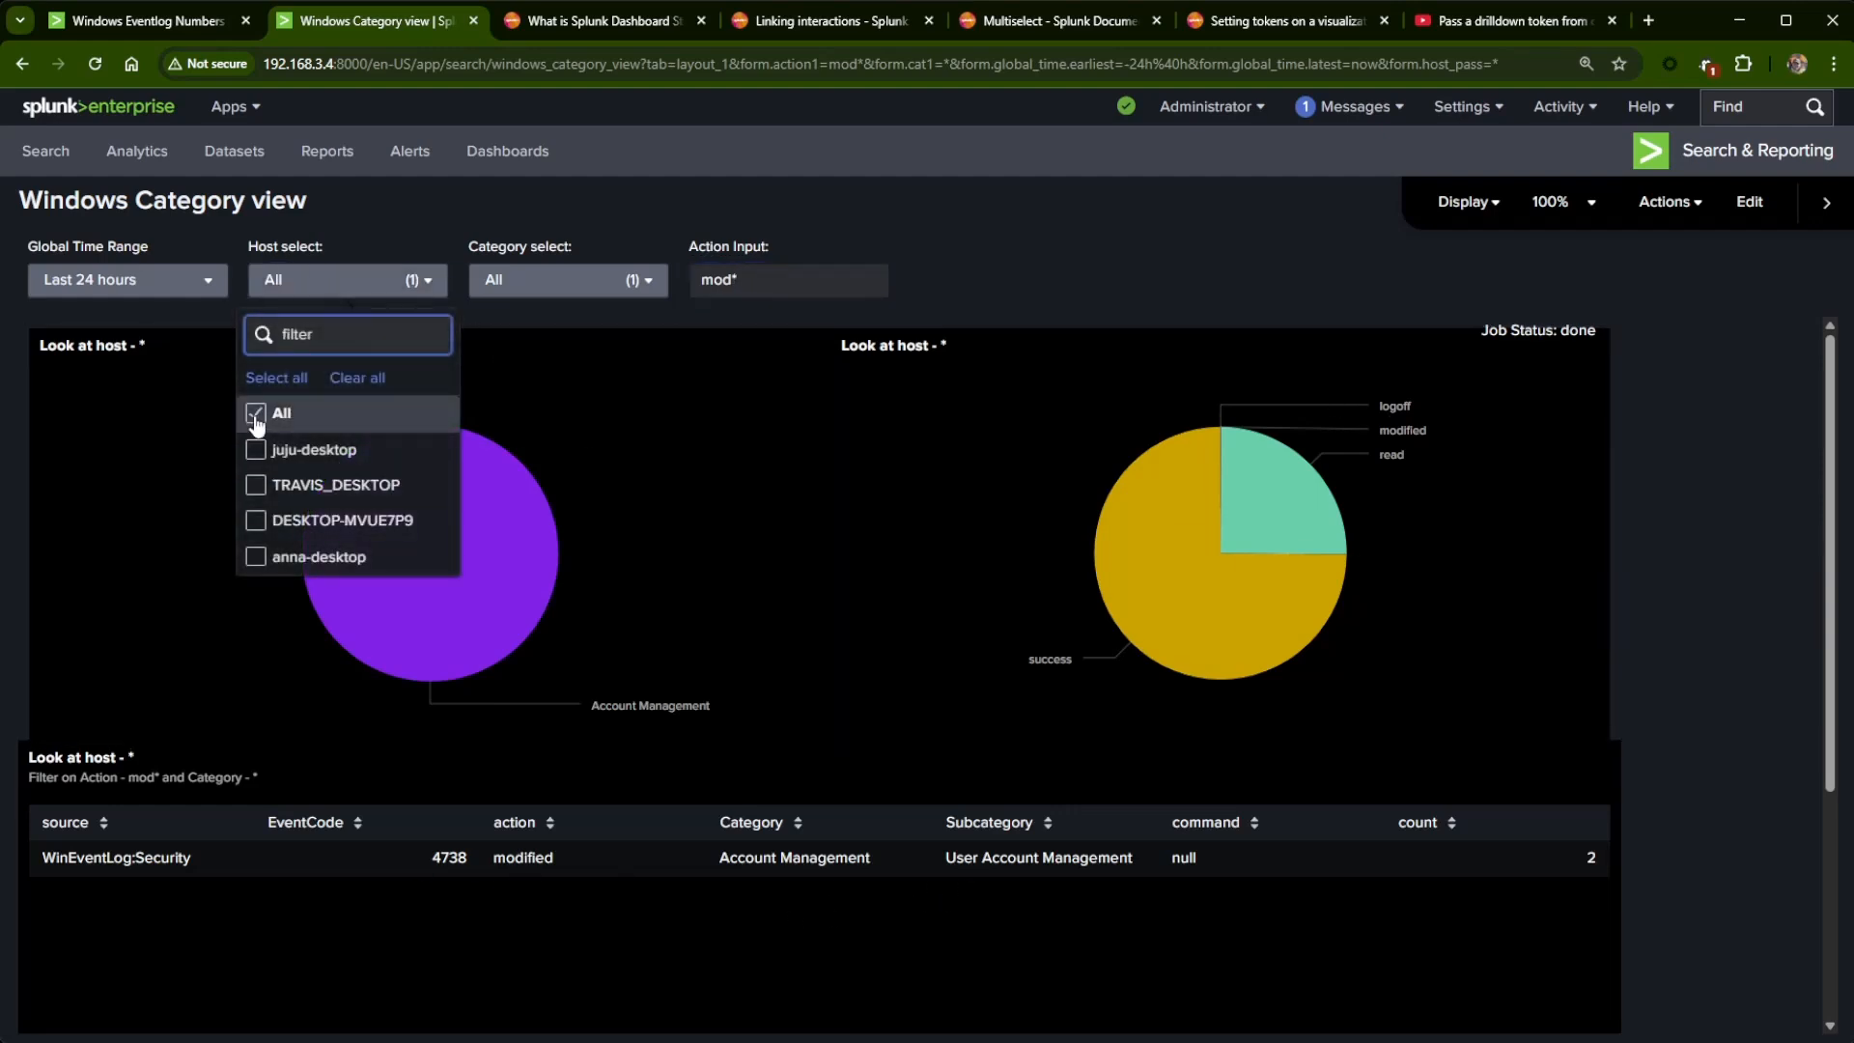
left_click(1016, 262)
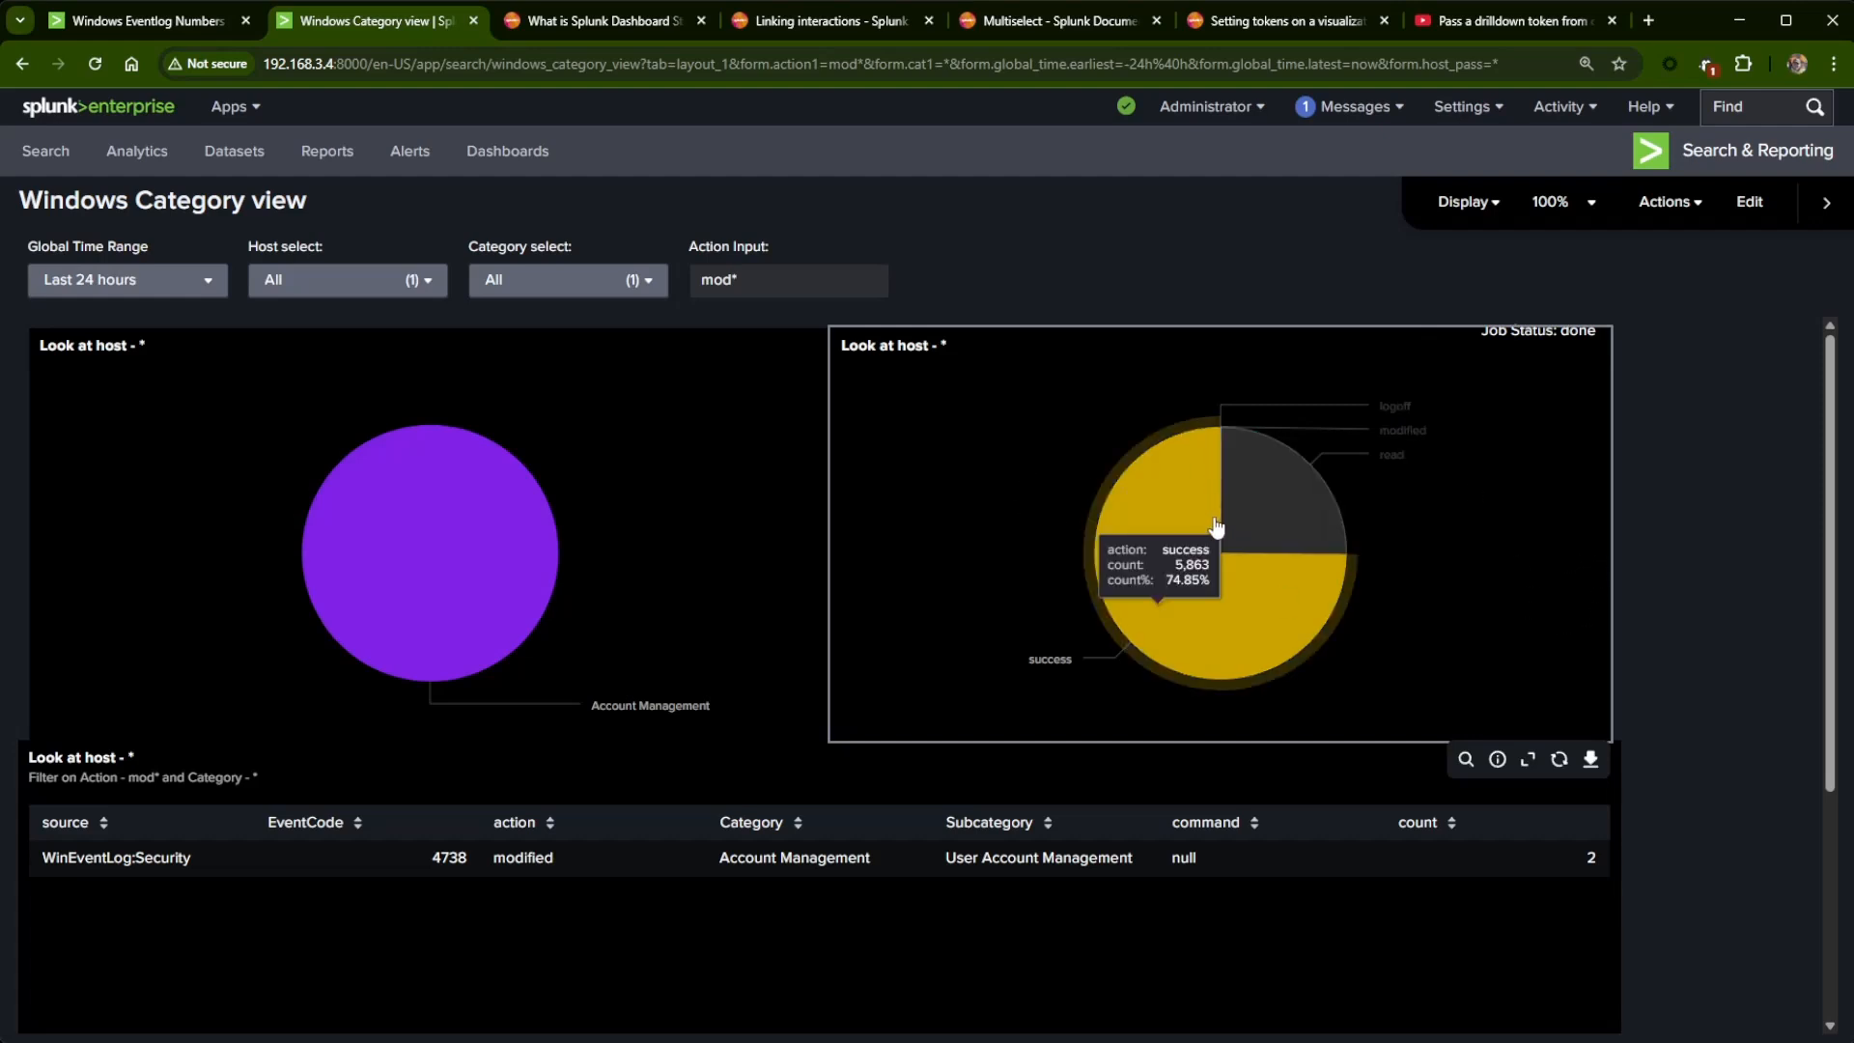
- Open the dashboard for editing and examine the category_pie_chart query behind the category pie chart
left_click(1762, 217)
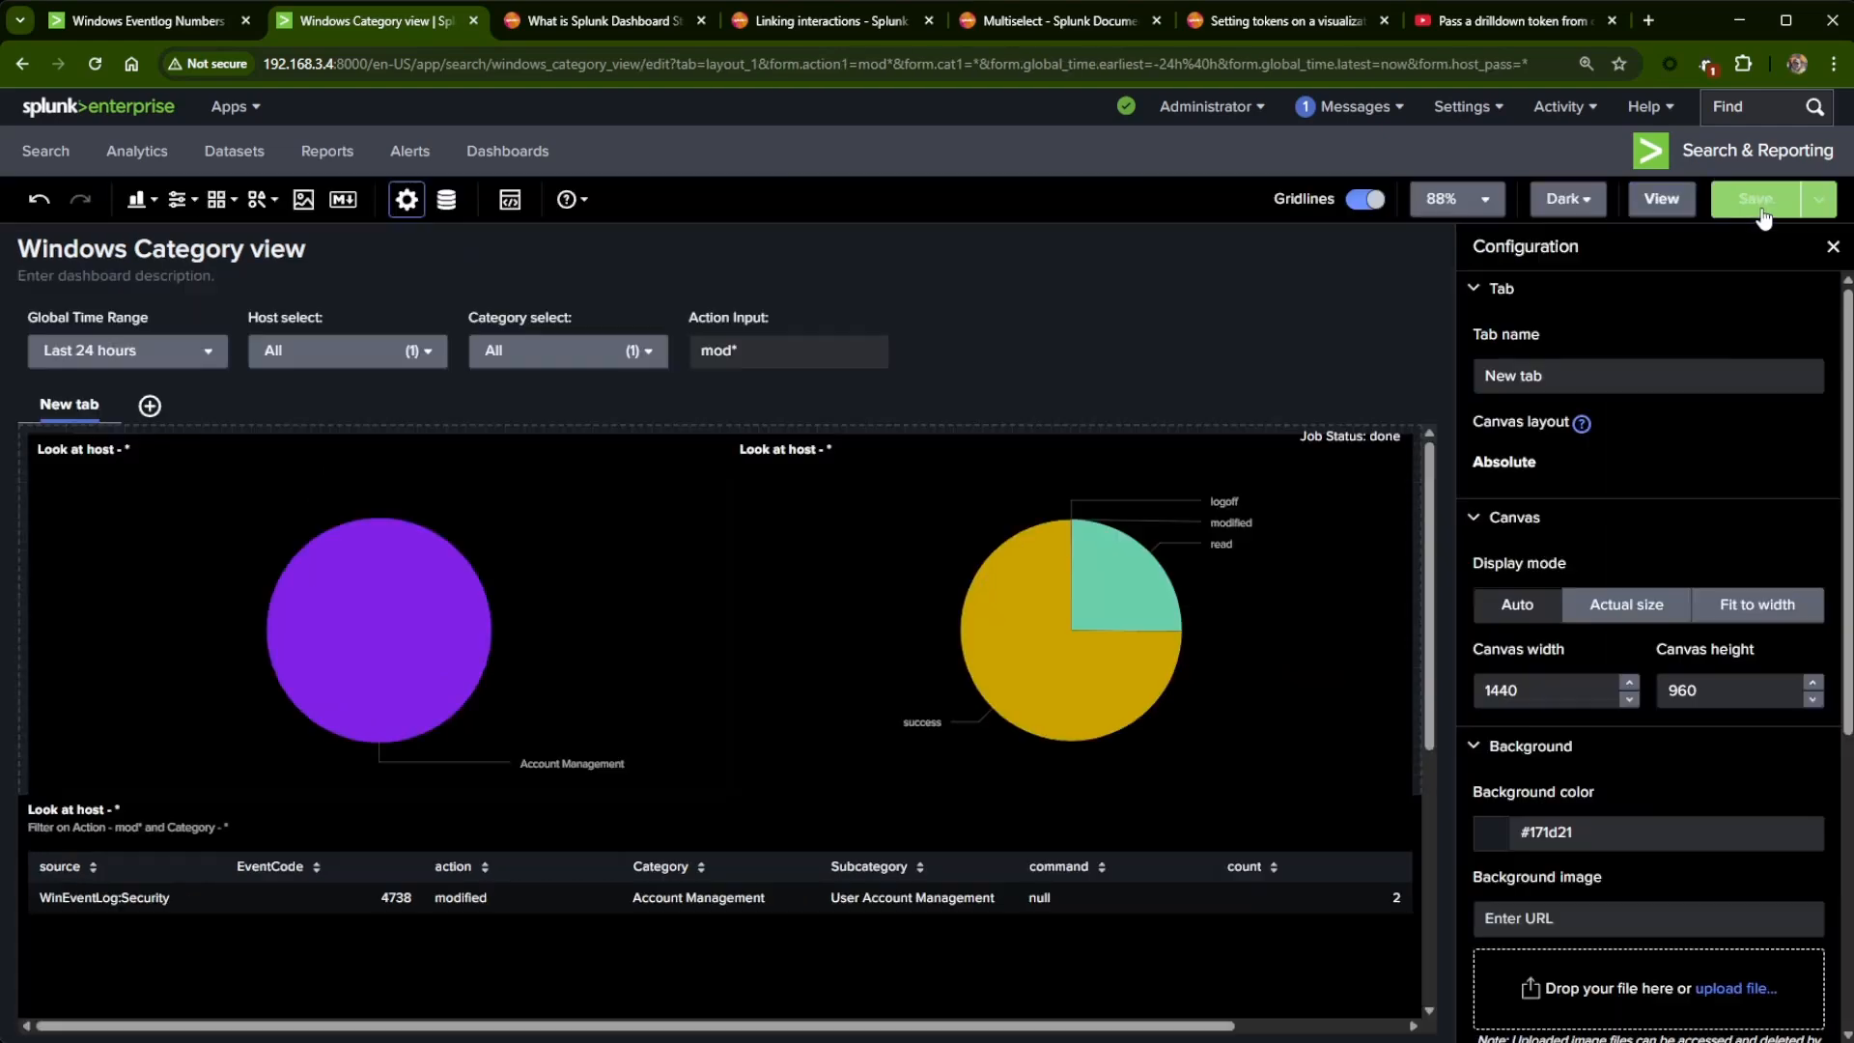
left_click(995, 506)
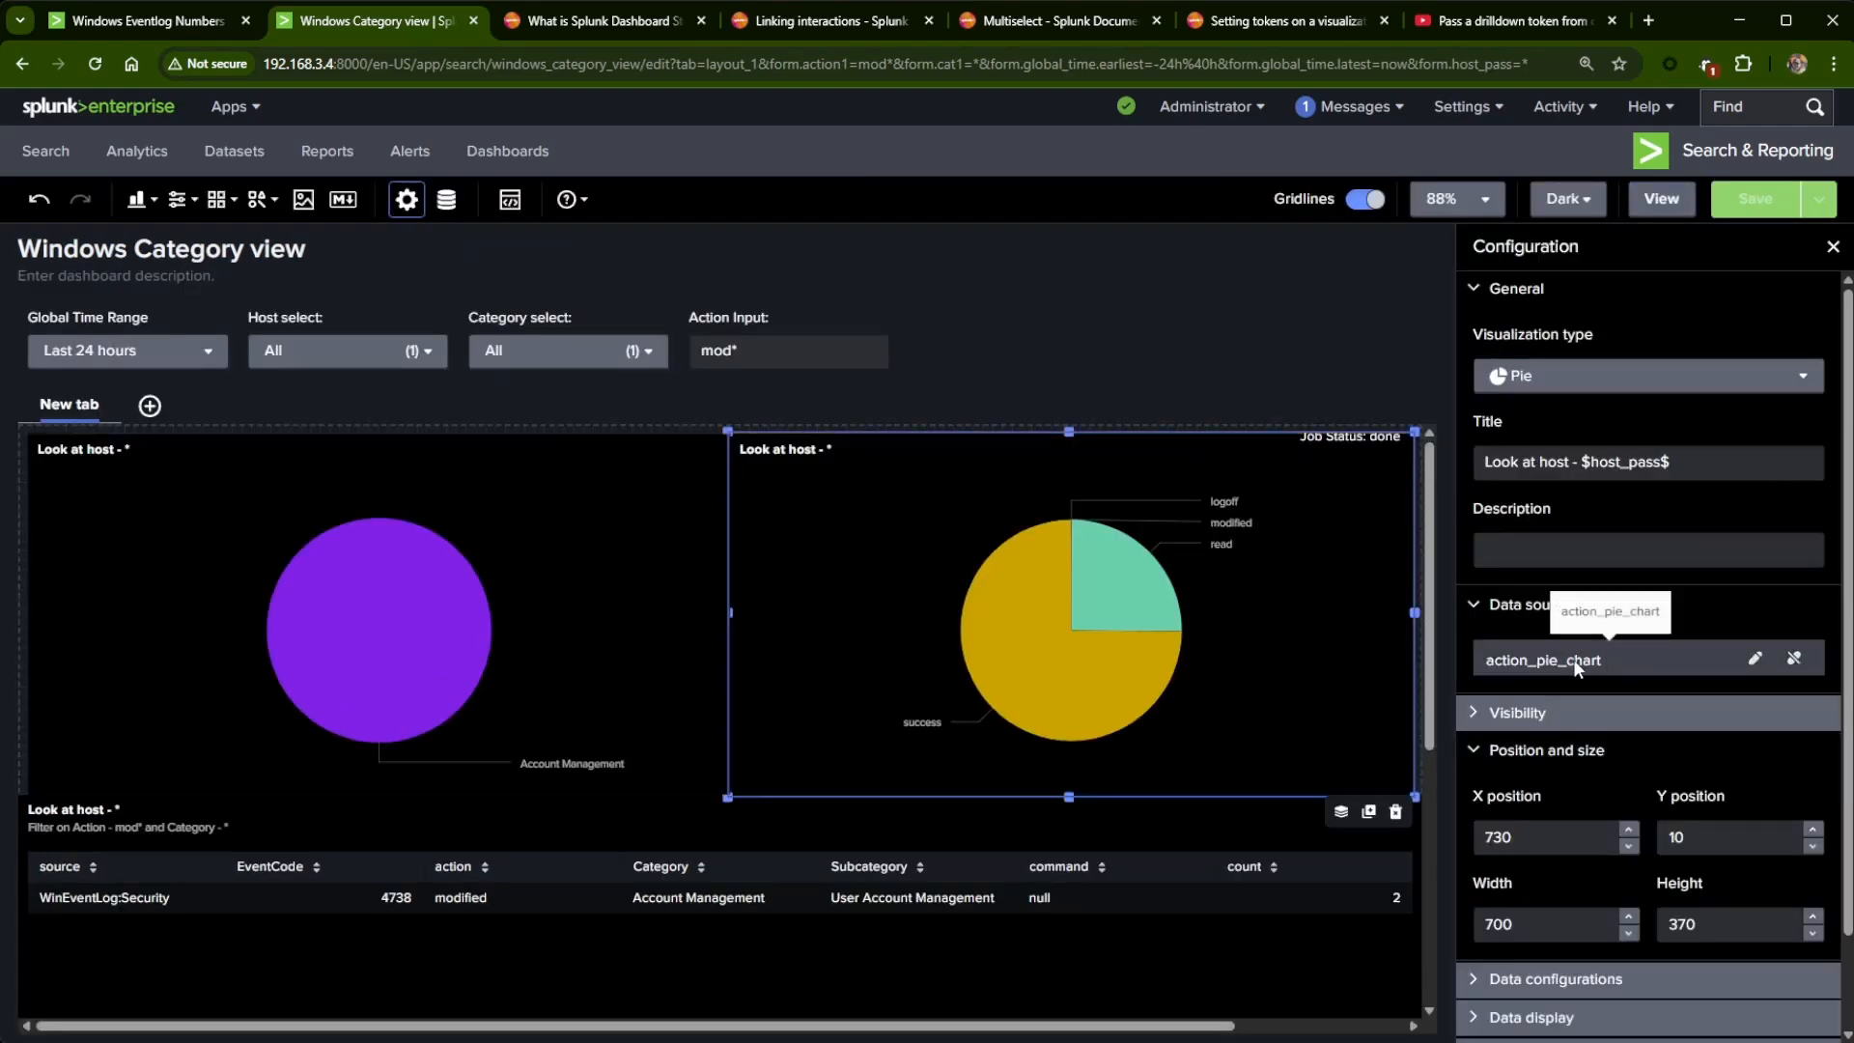
left_click(671, 574)
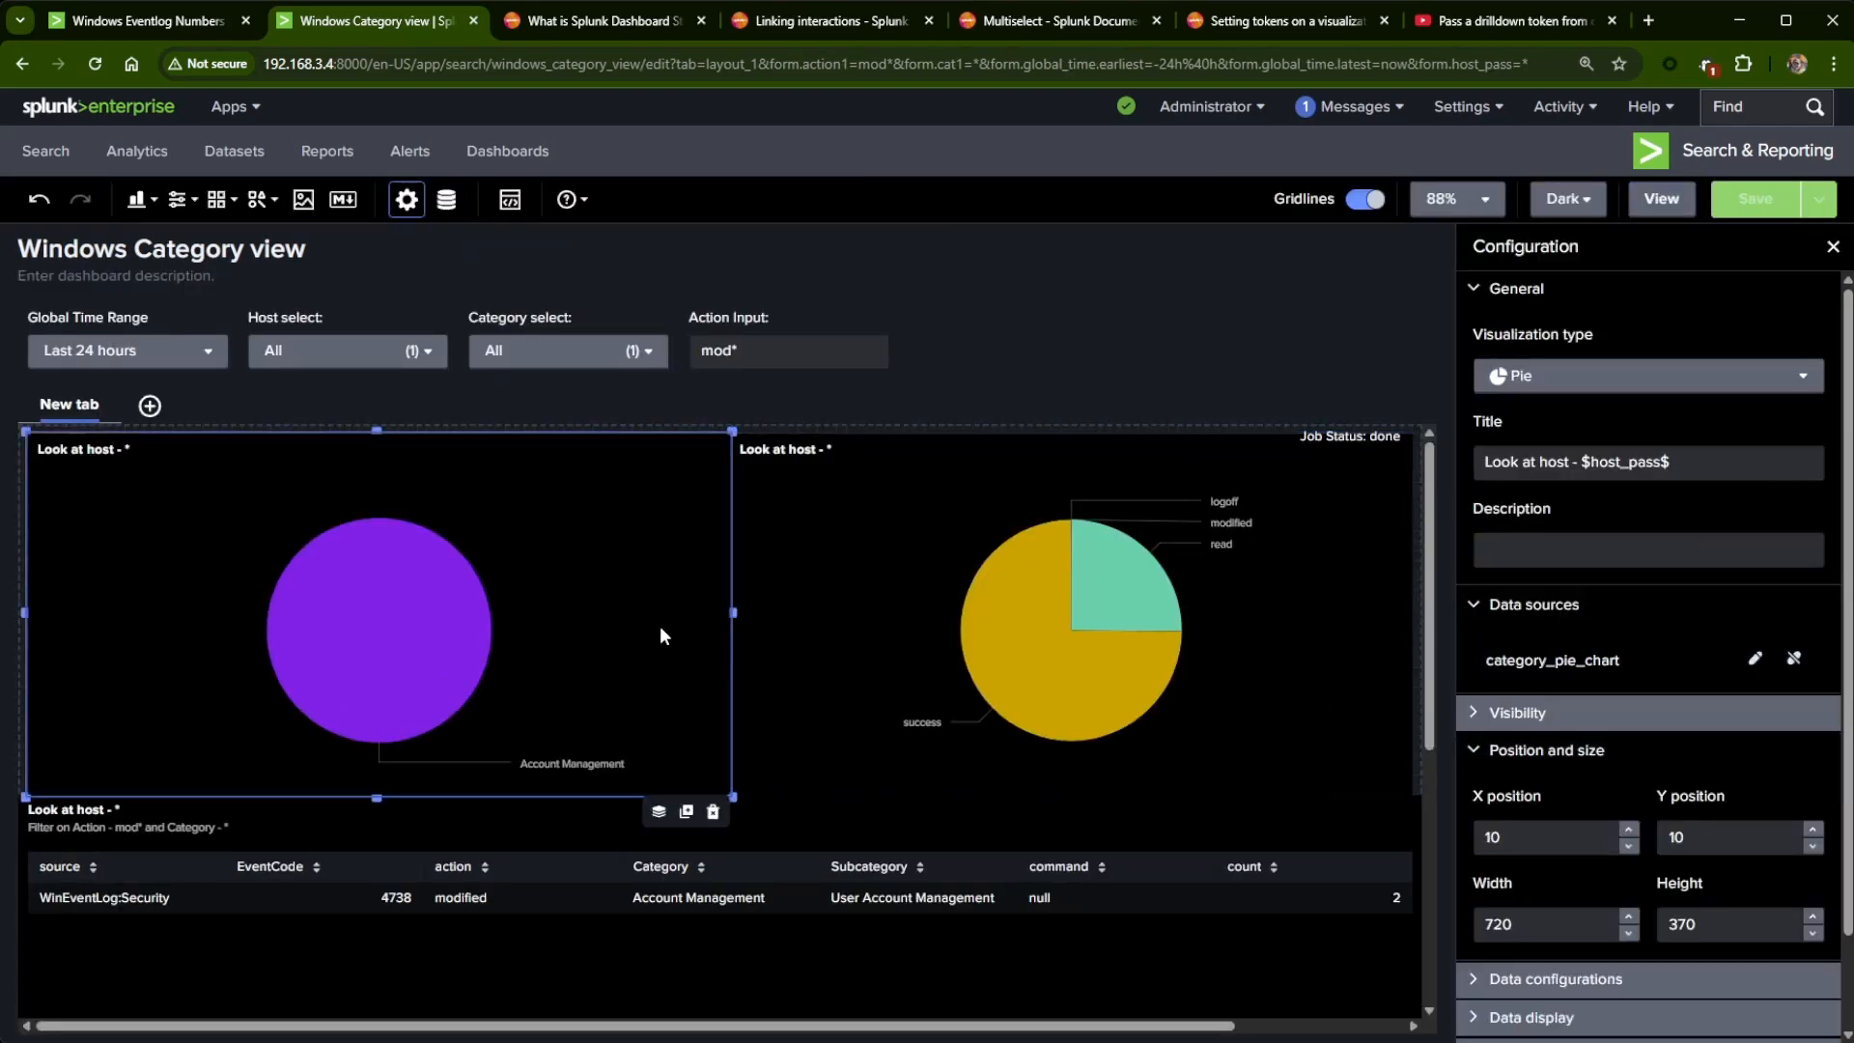
left_click(1755, 659)
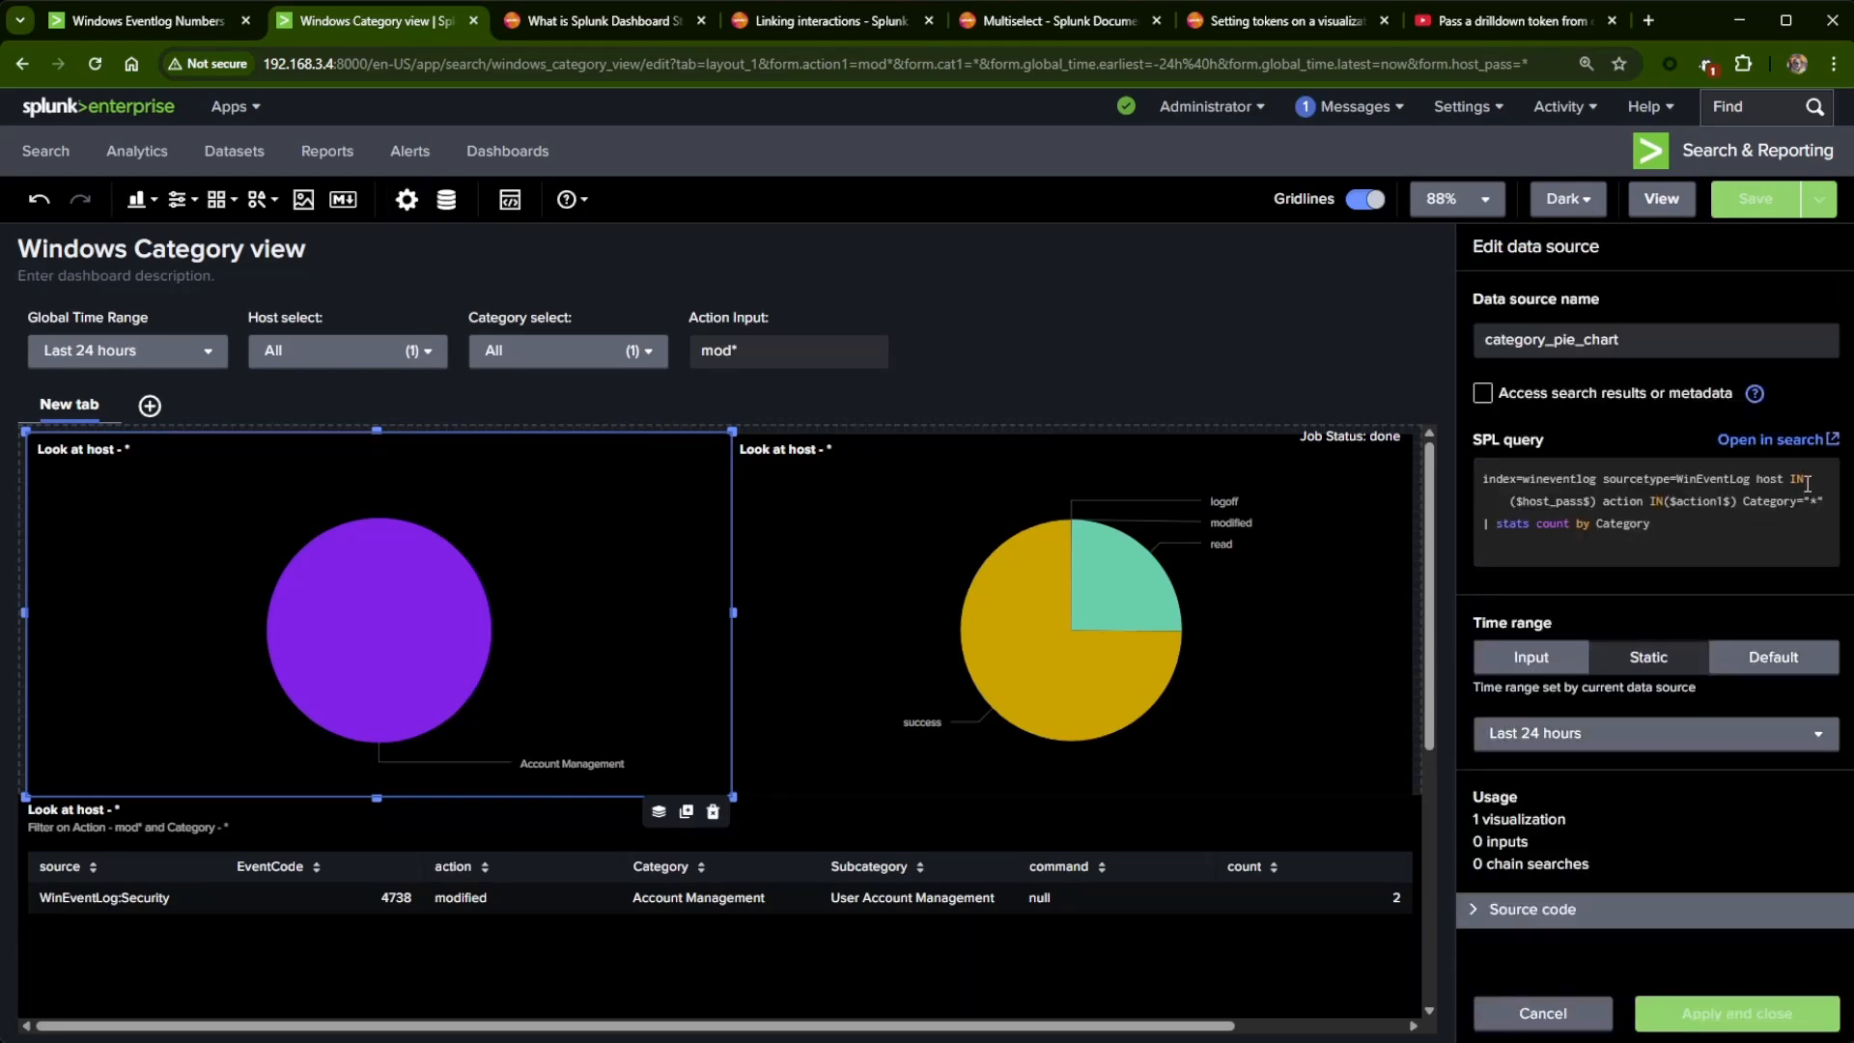
- Check the token configuration of the Host select, Category select and Action Input filters
left_click(579, 367)
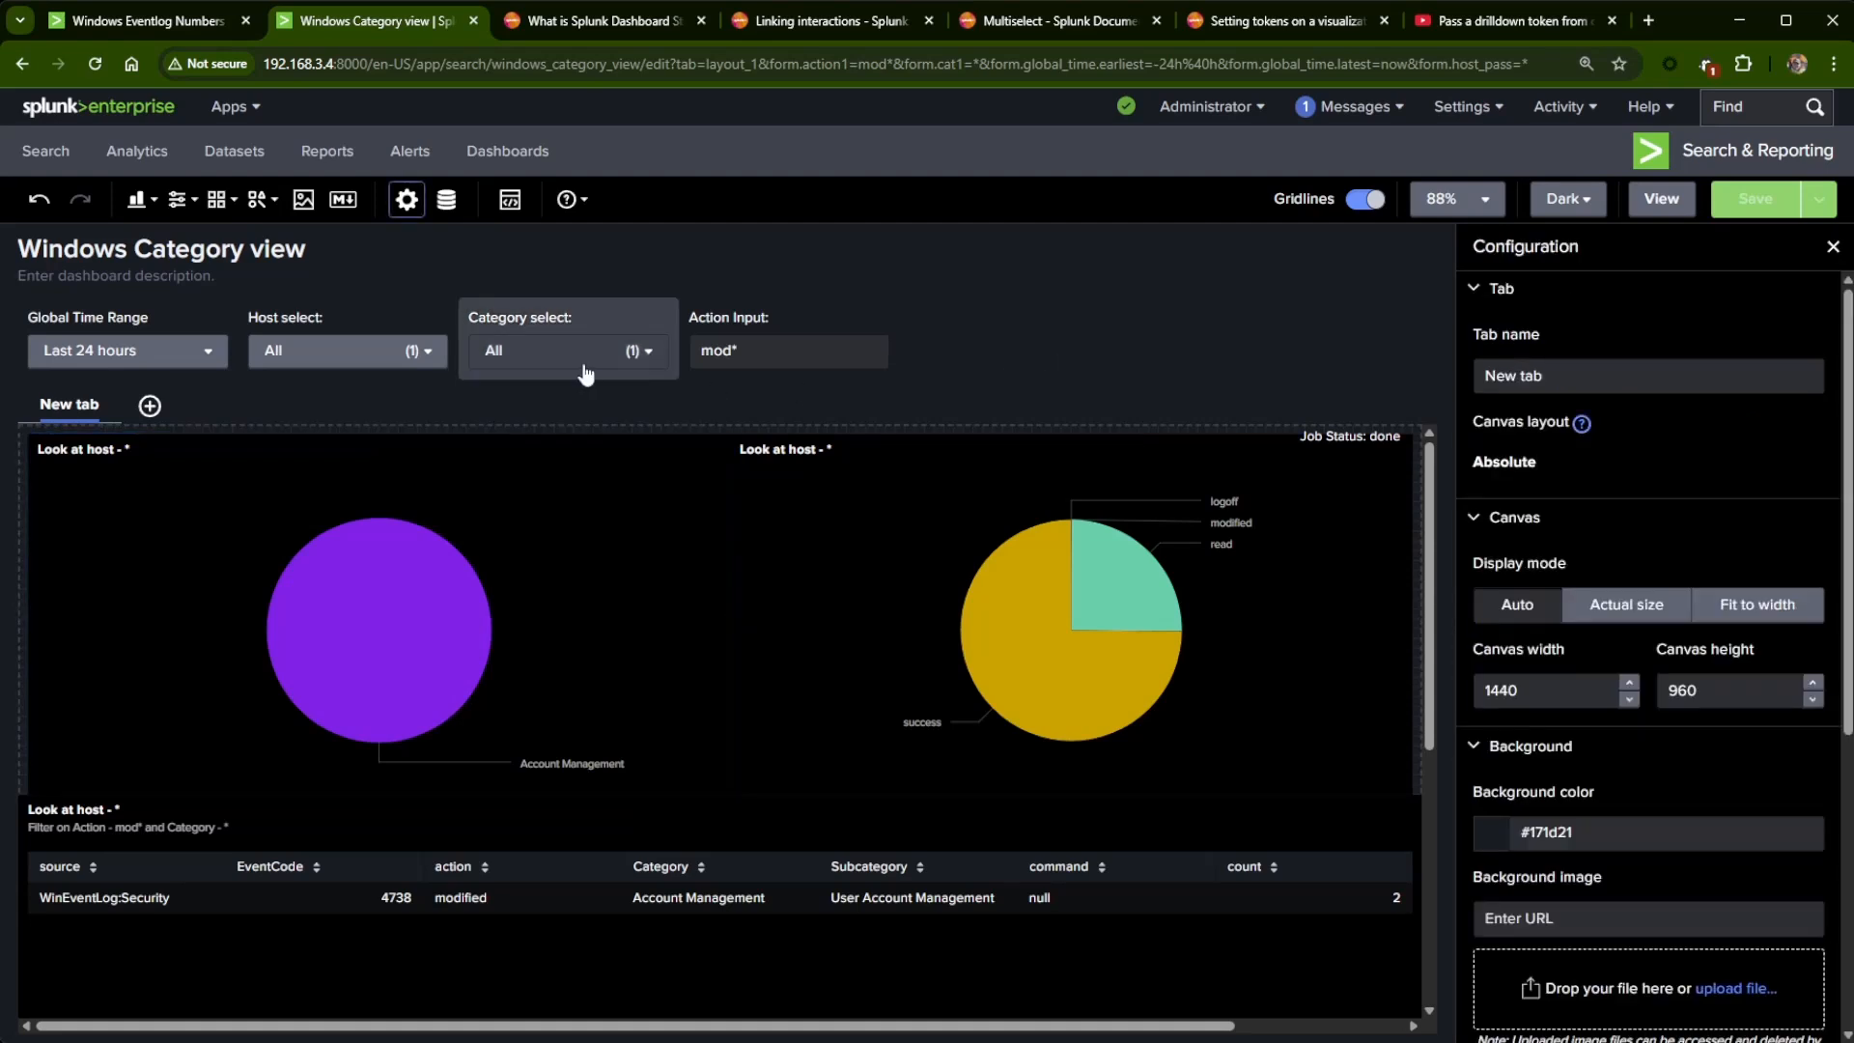
left_click(396, 320)
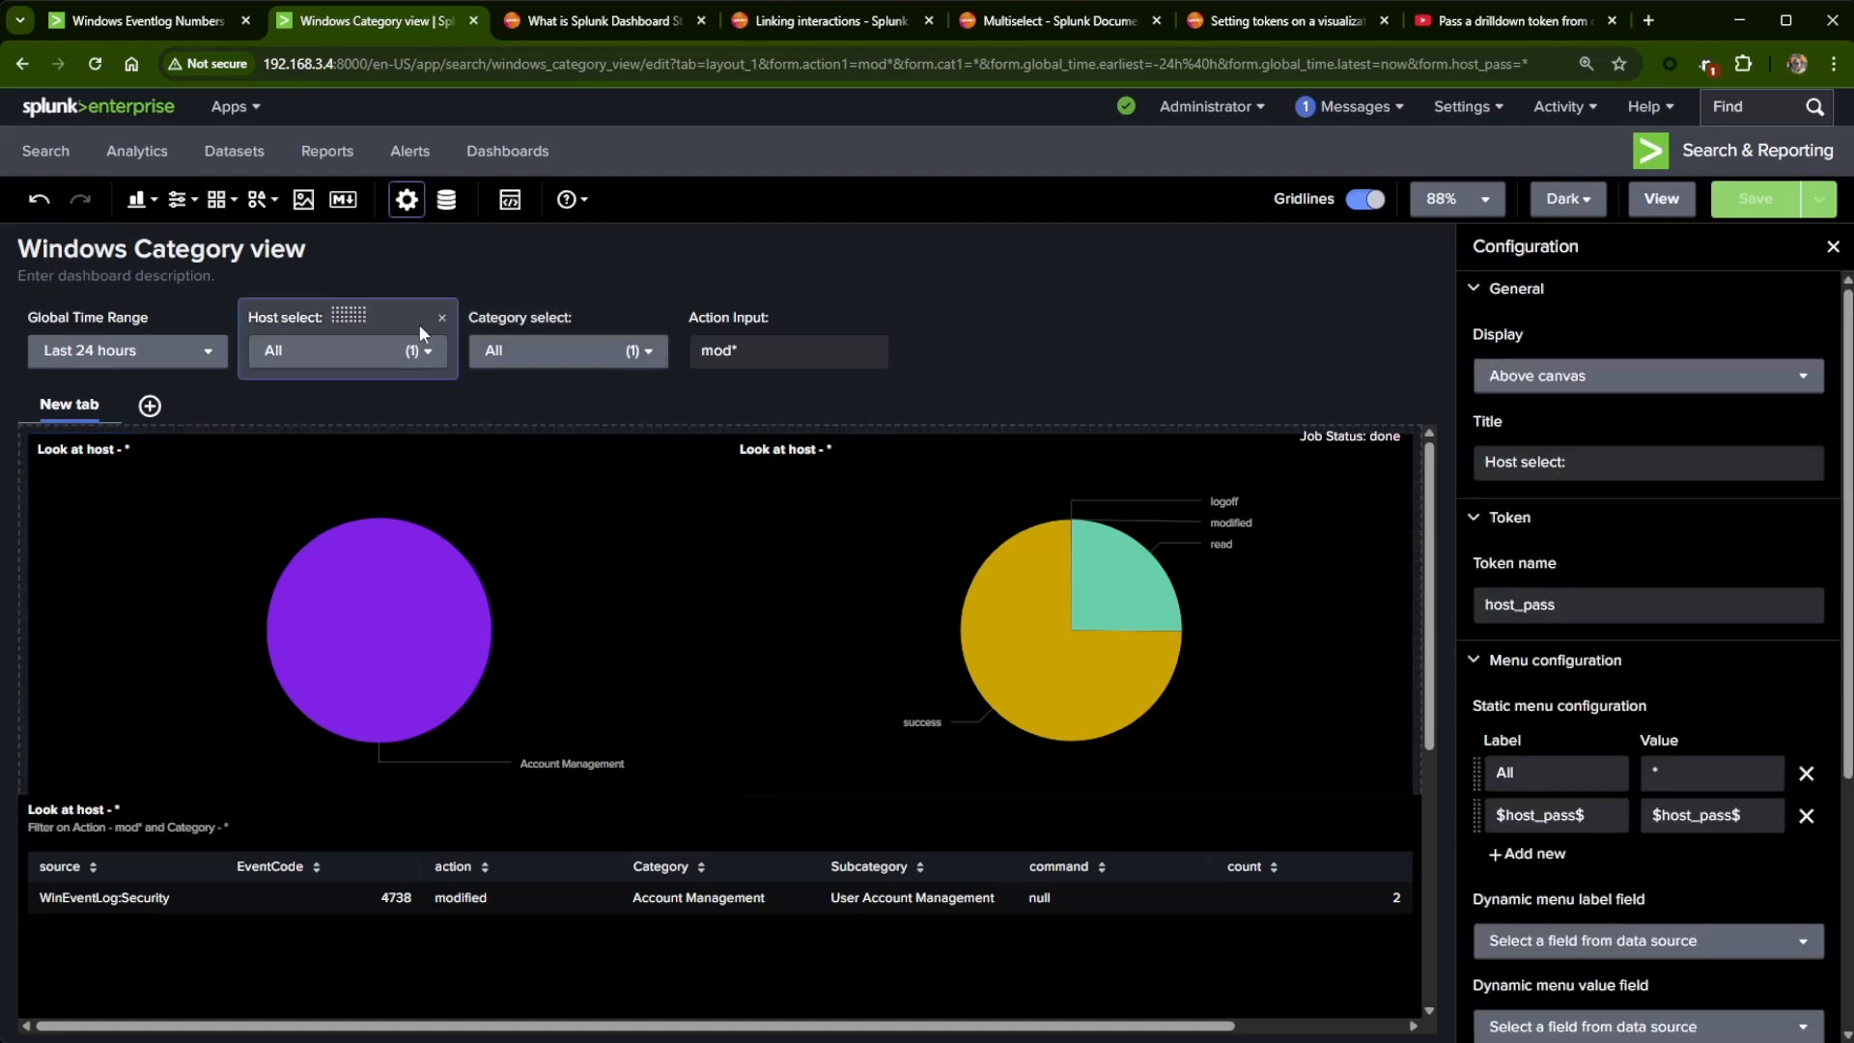
left_click(603, 332)
left_click(821, 319)
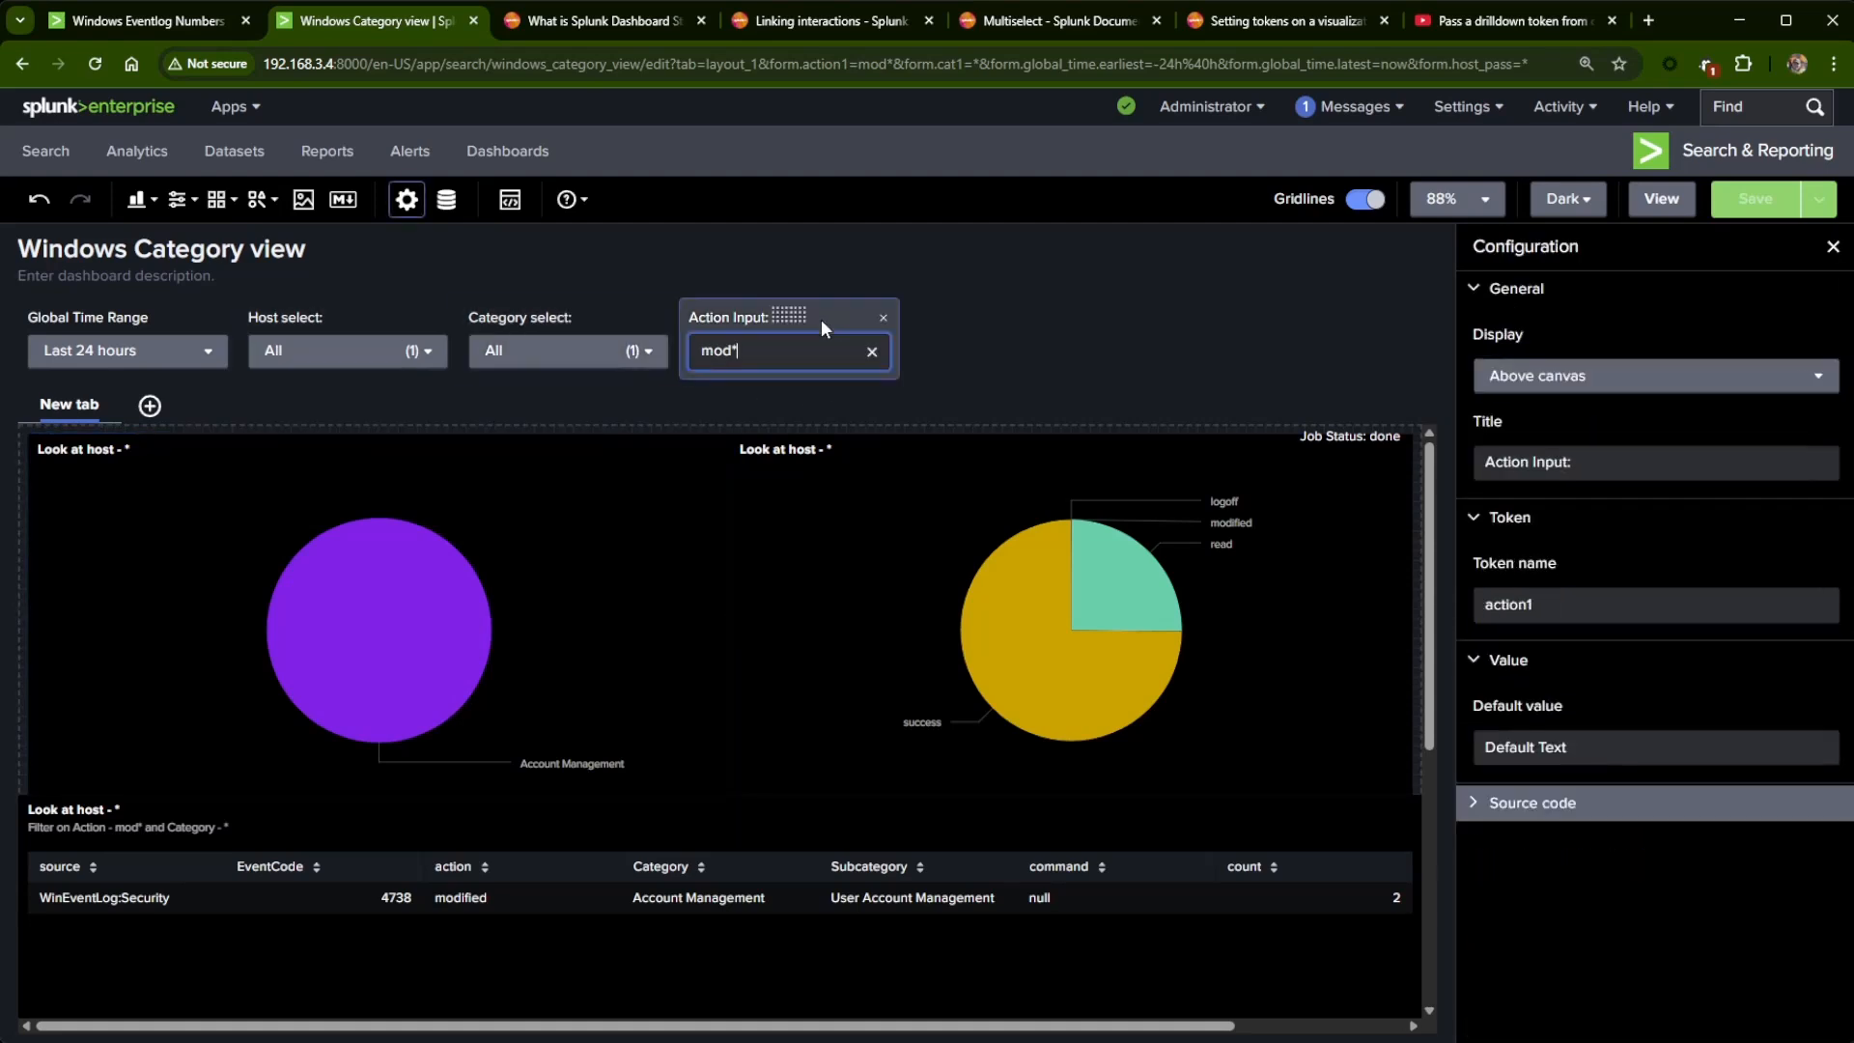
left_click(1087, 336)
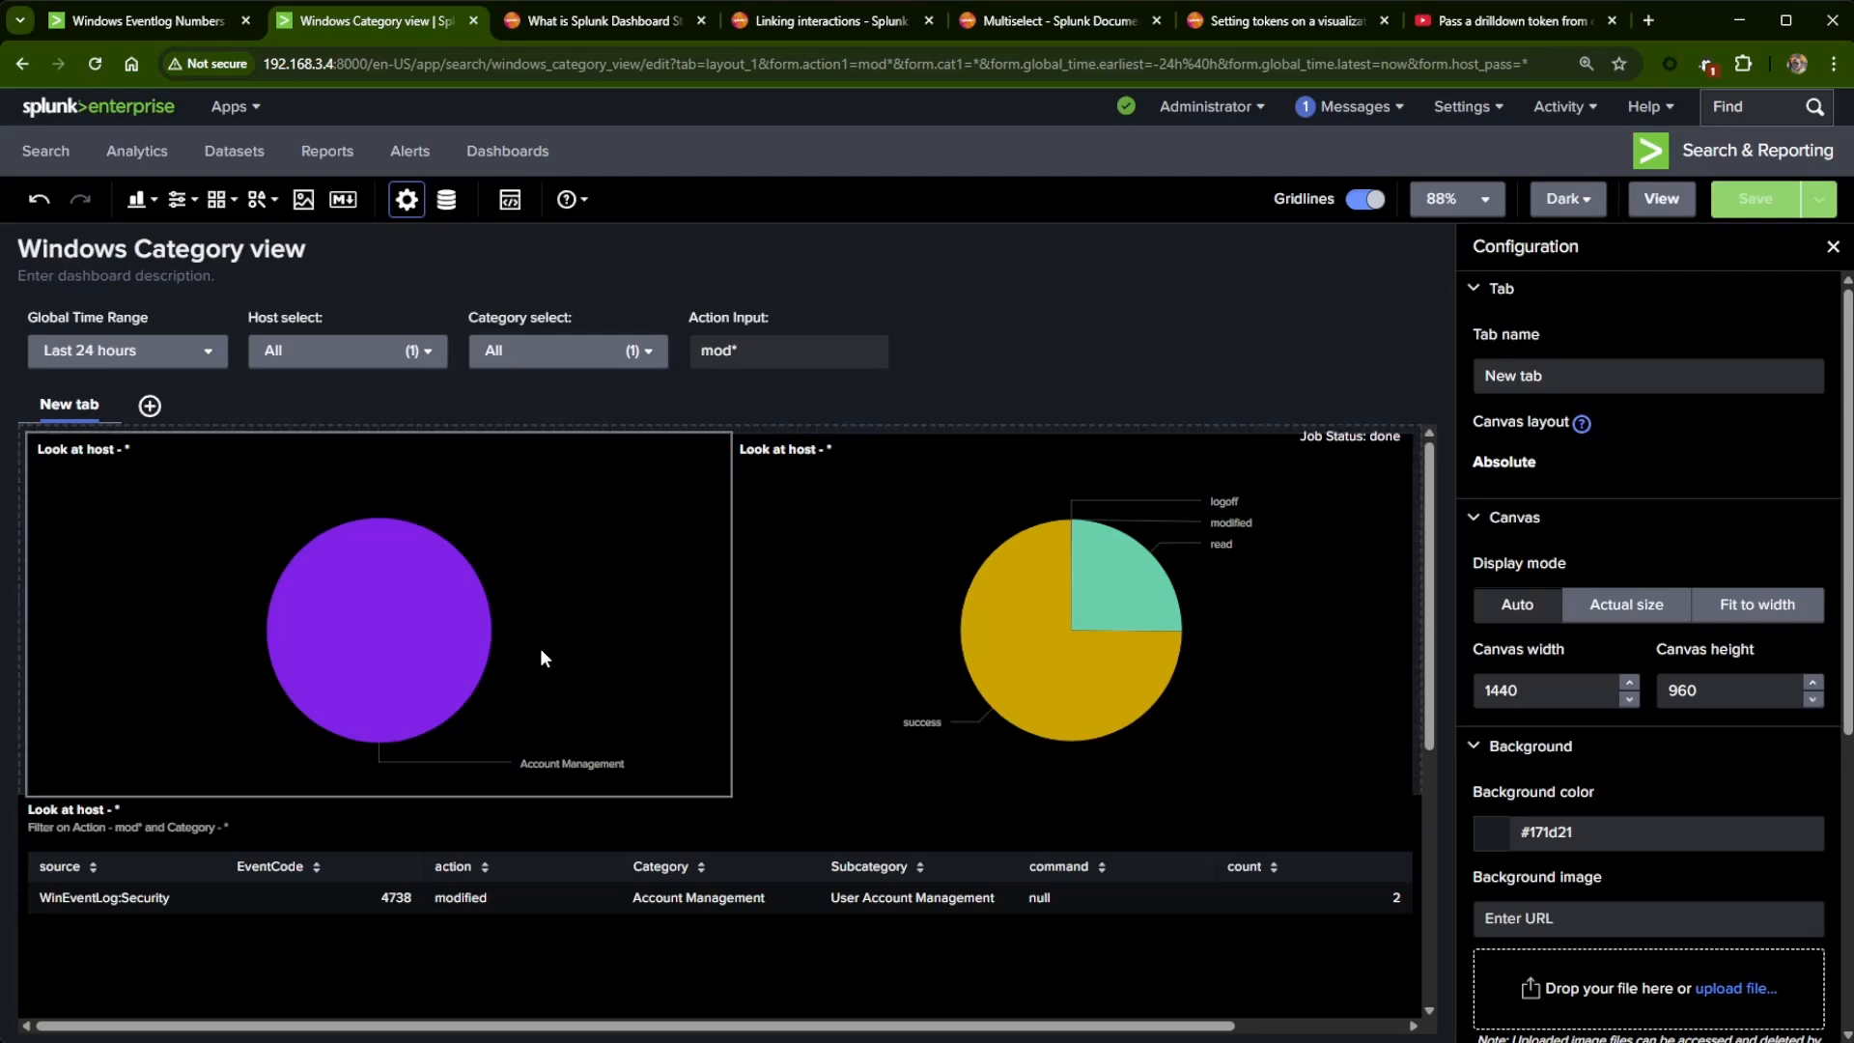
scroll(555, 667, "down", 3)
scroll(571, 691, "up", 3)
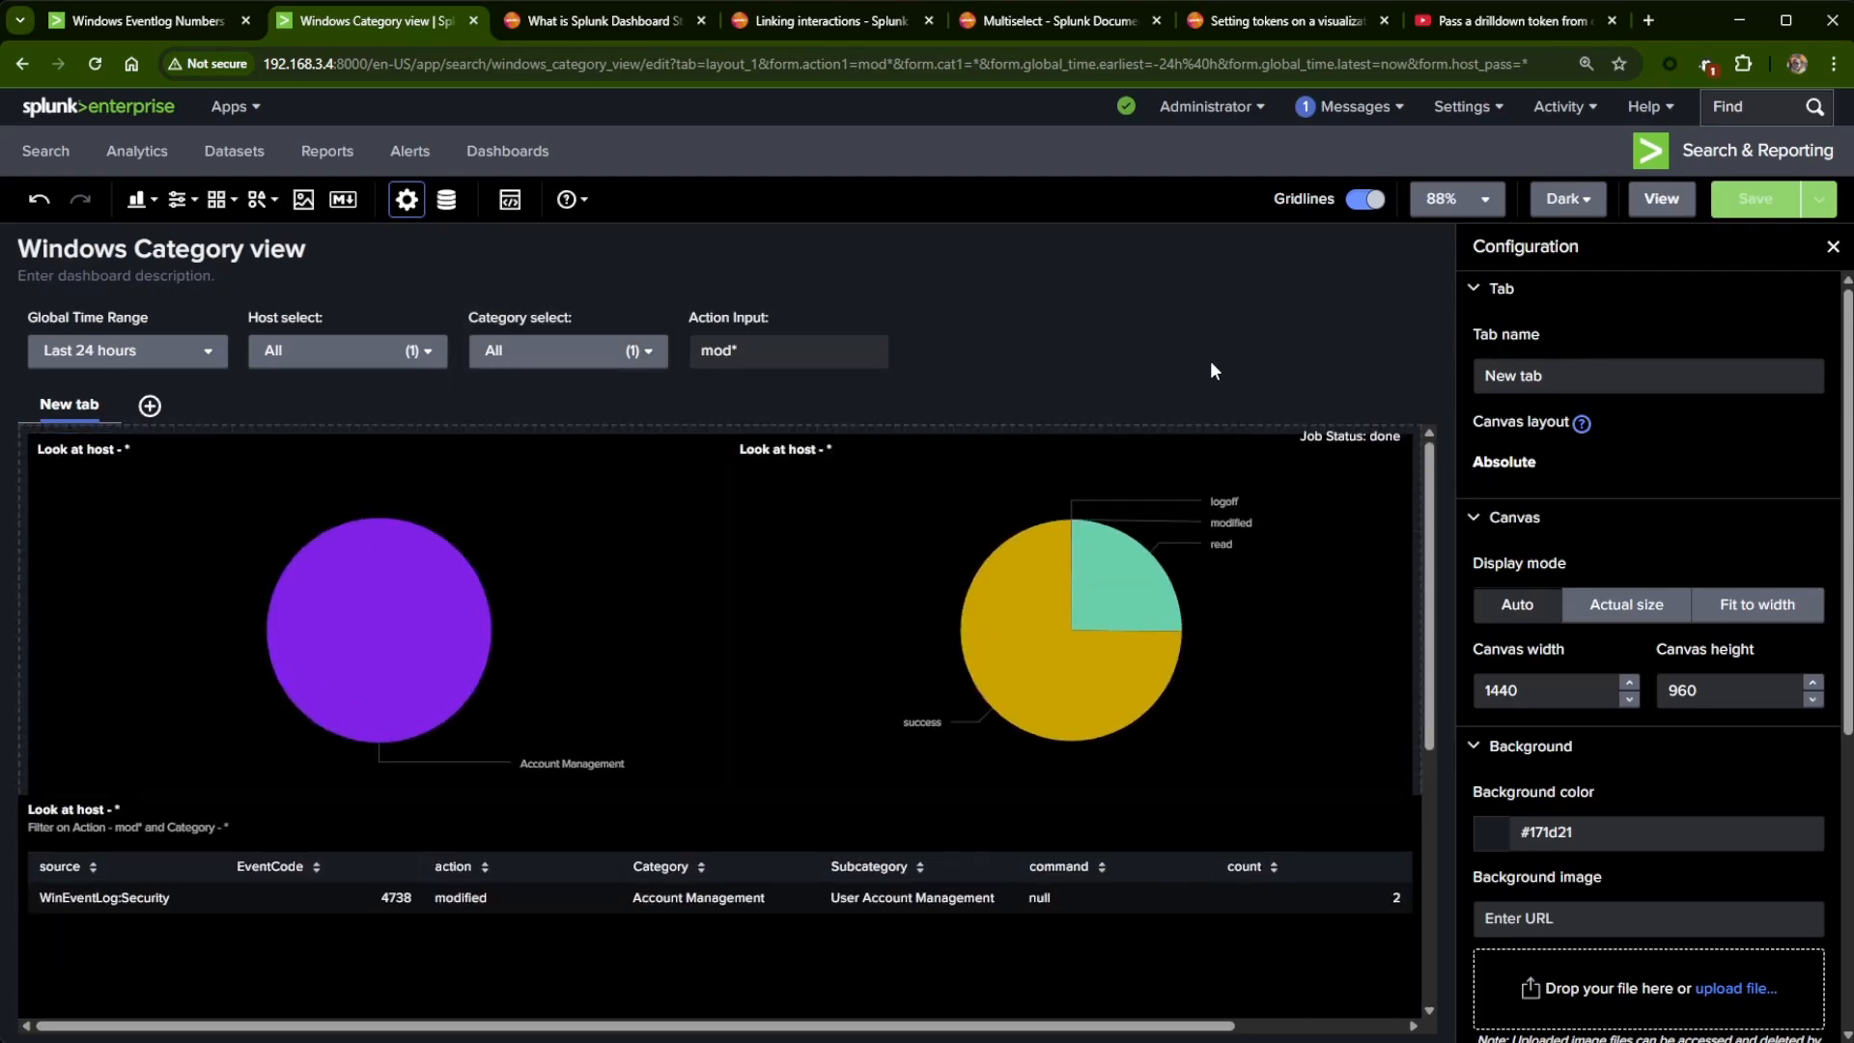
- Review the winbase1 base search query in the data source overview and close it without changes
left_click(449, 201)
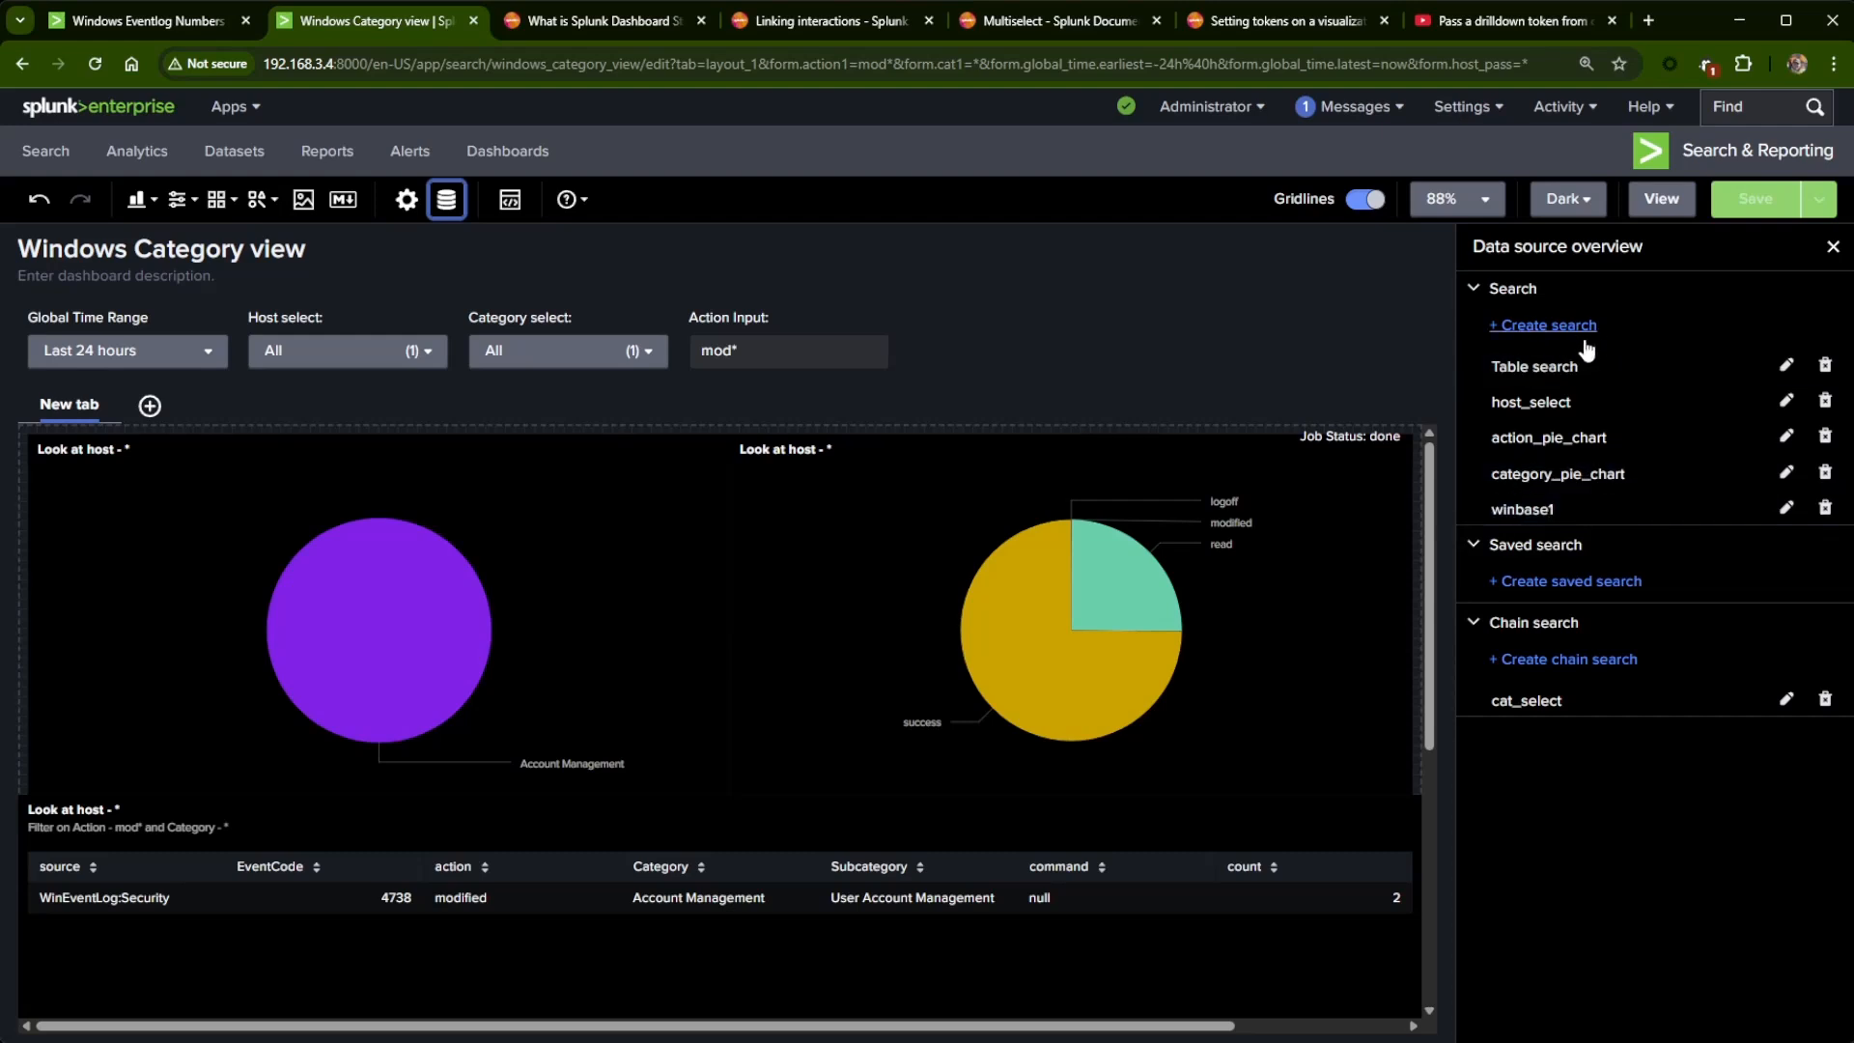
left_click(1787, 510)
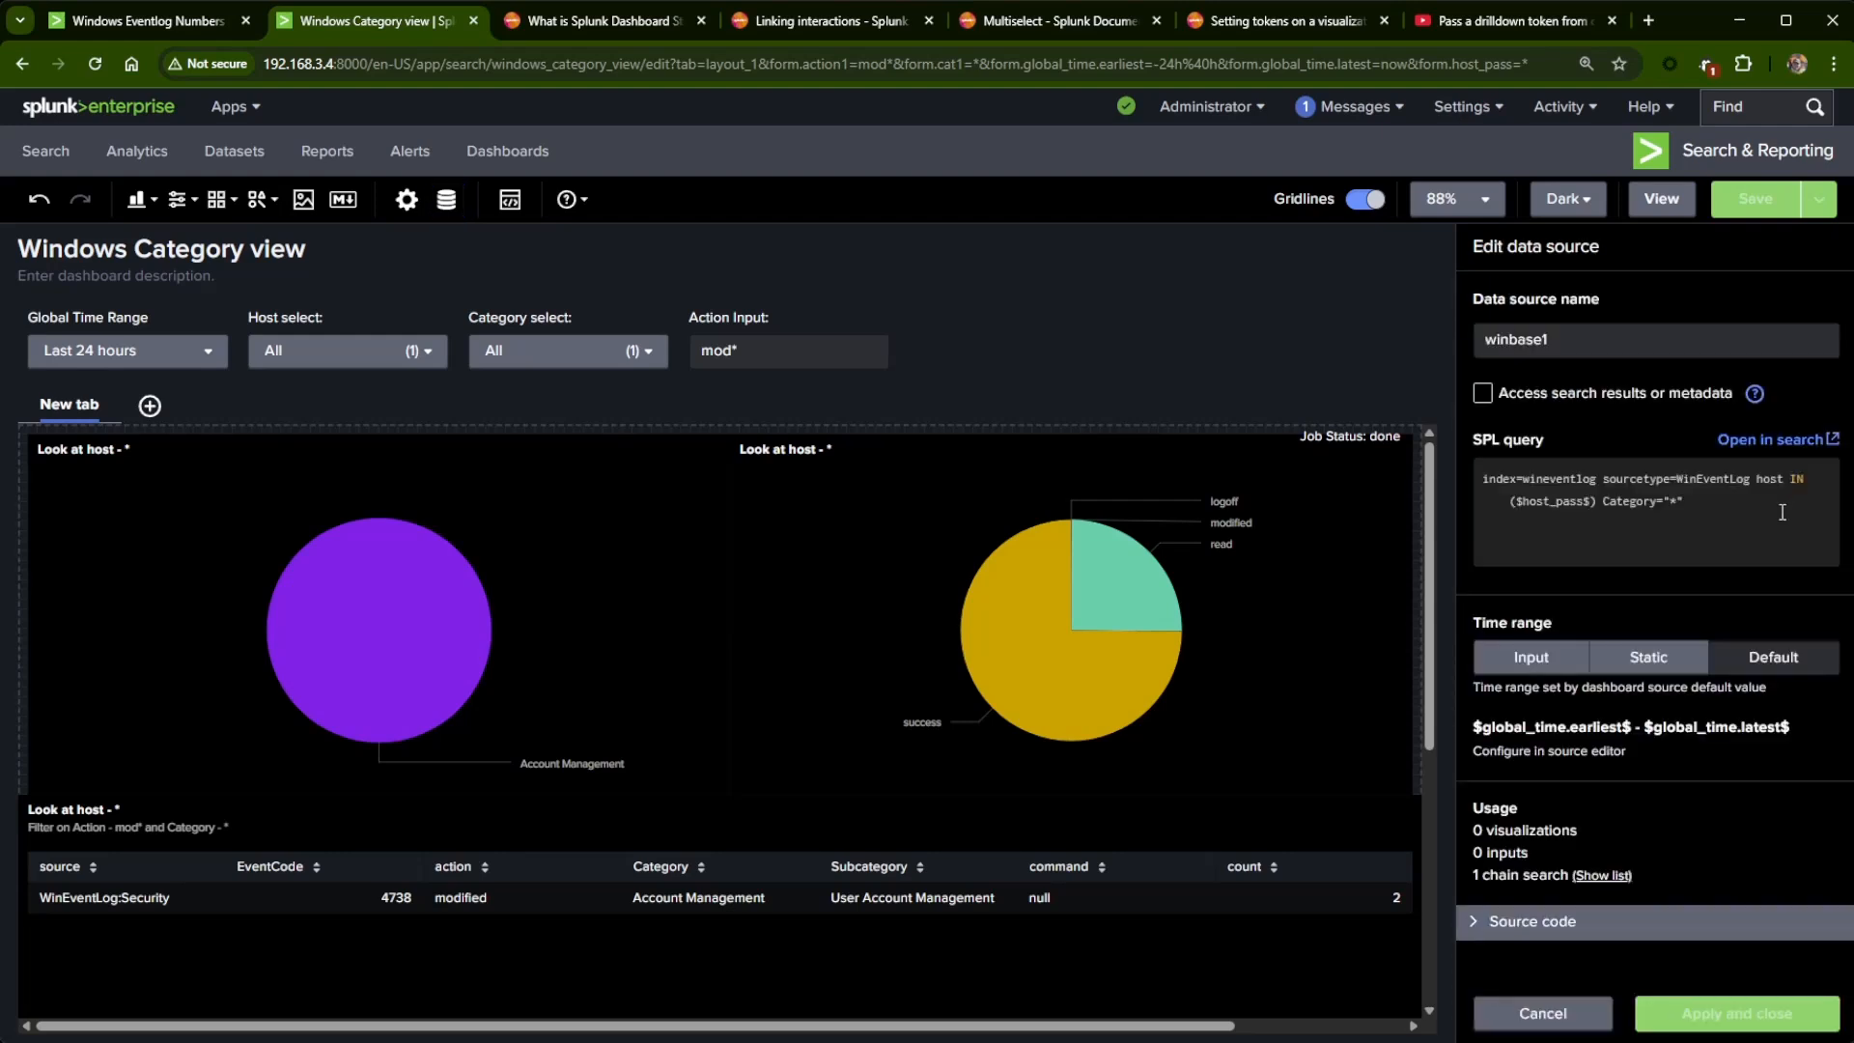
left_click_drag(1674, 527, 1466, 491)
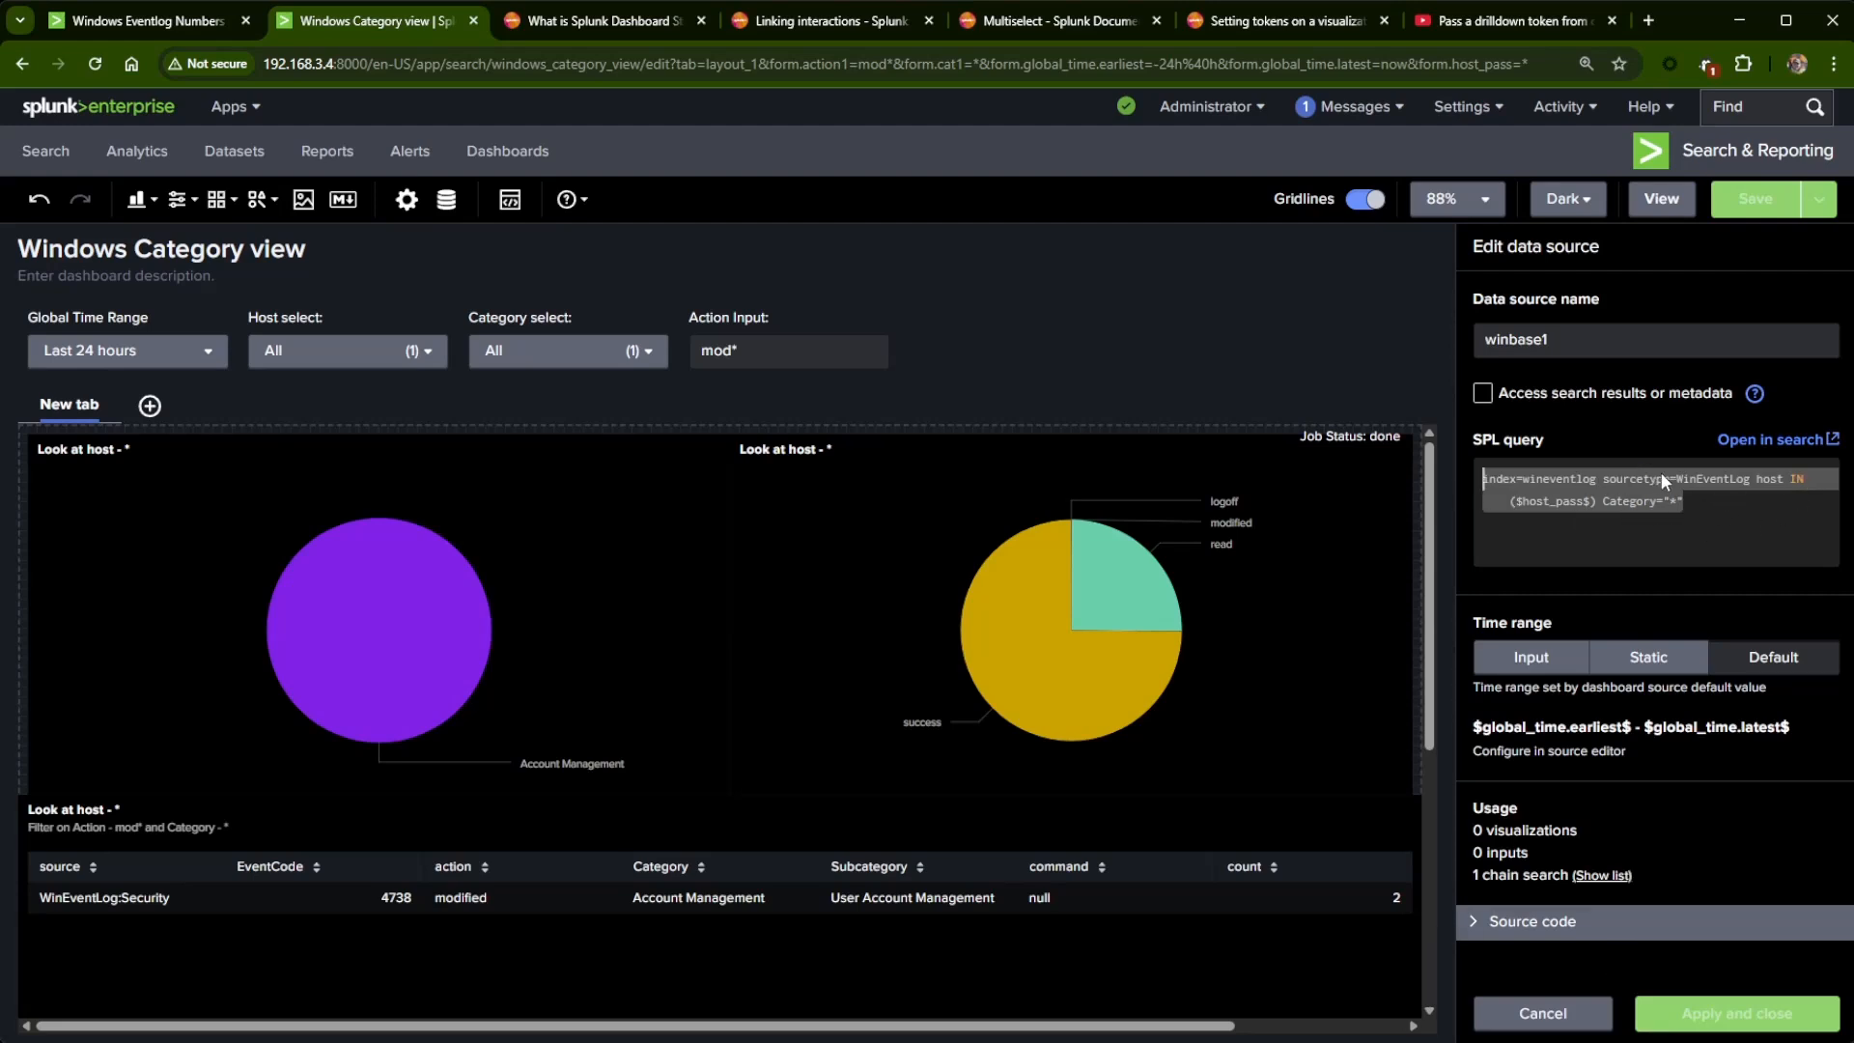
left_click(1540, 1025)
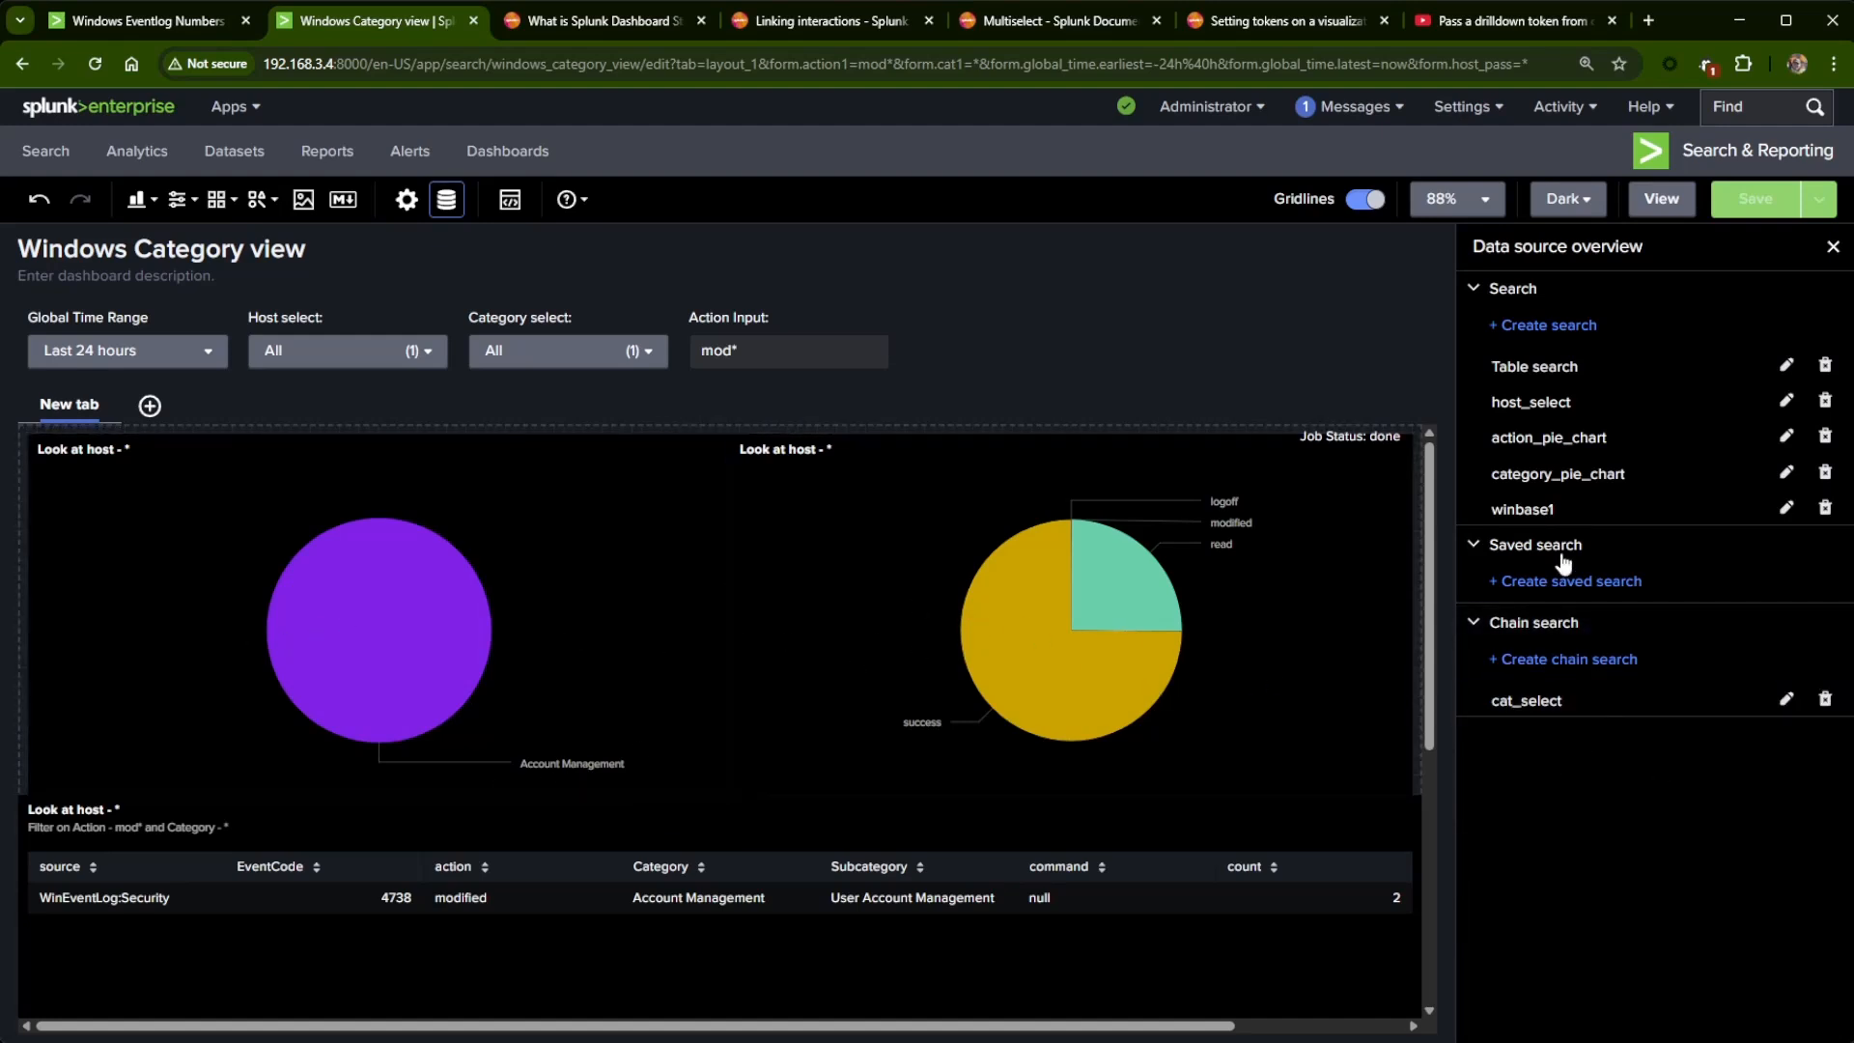
- Examine which part of the category_pie_chart query goes beyond the base search, and close it without changes
left_click(1786, 472)
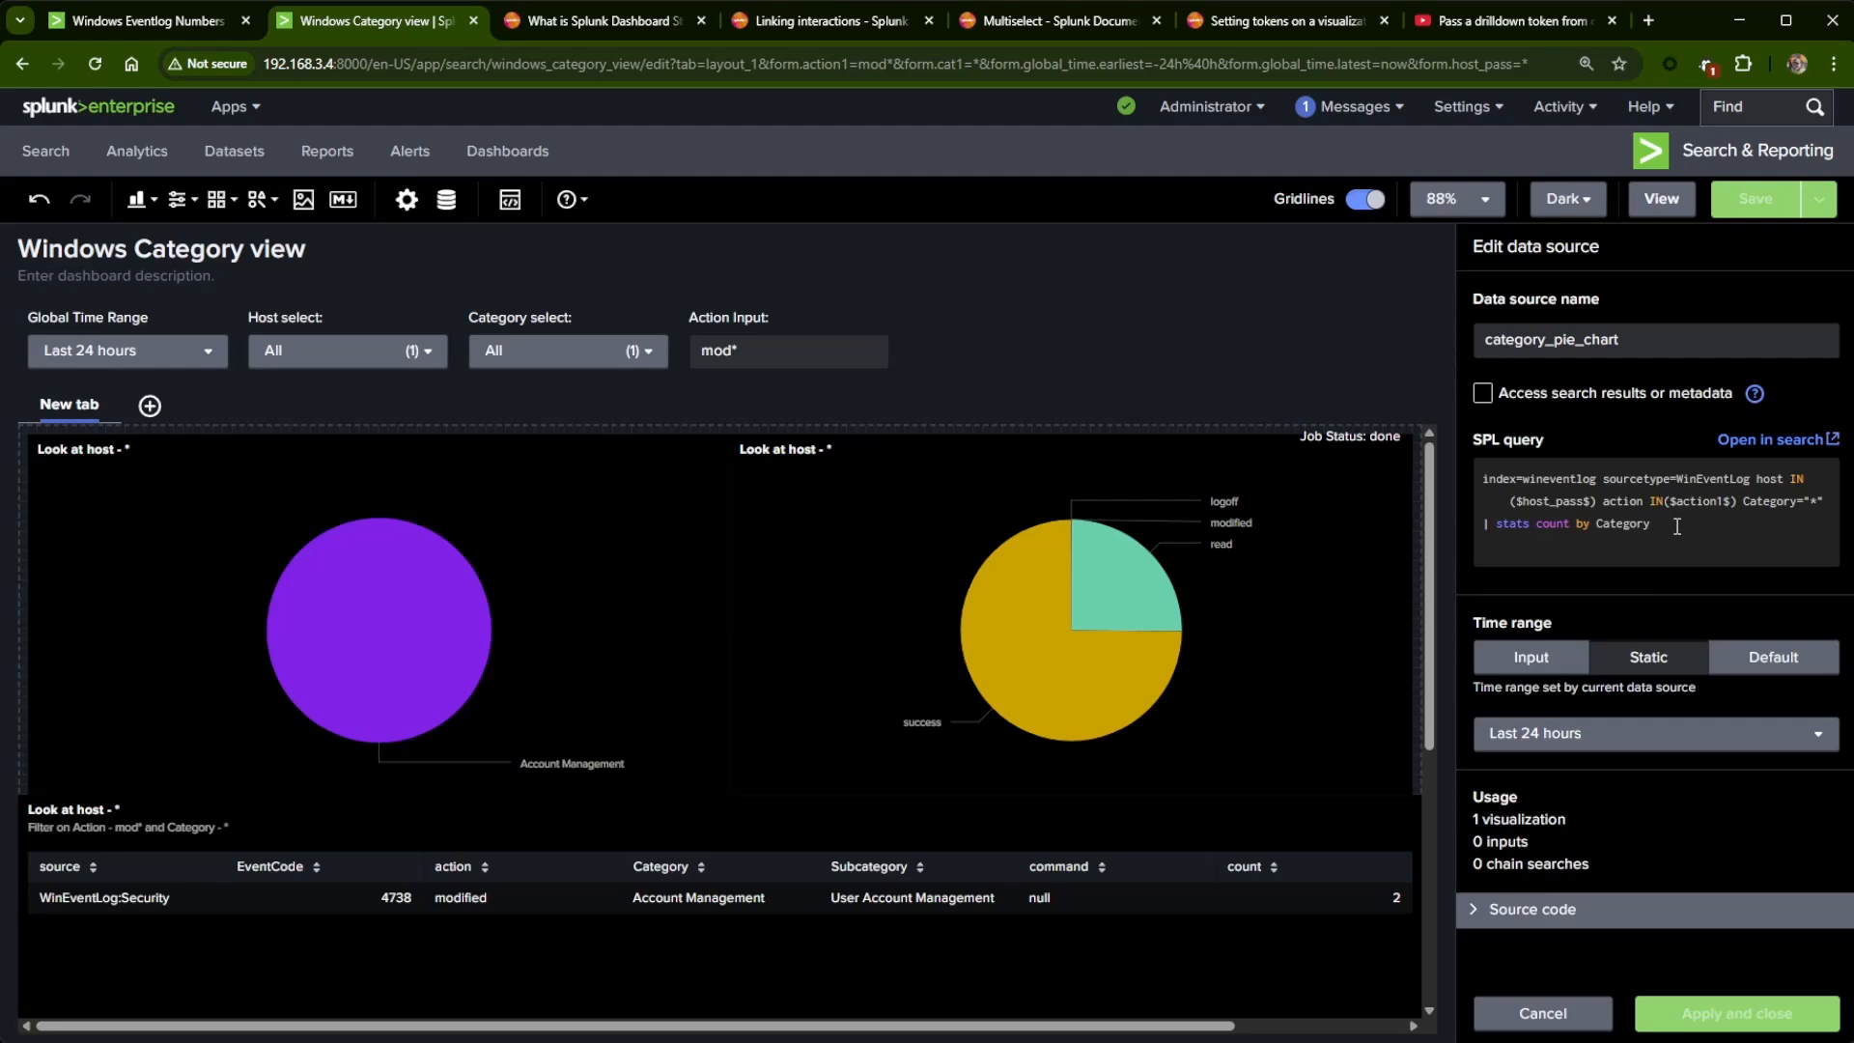
left_click_drag(1651, 523, 1604, 502)
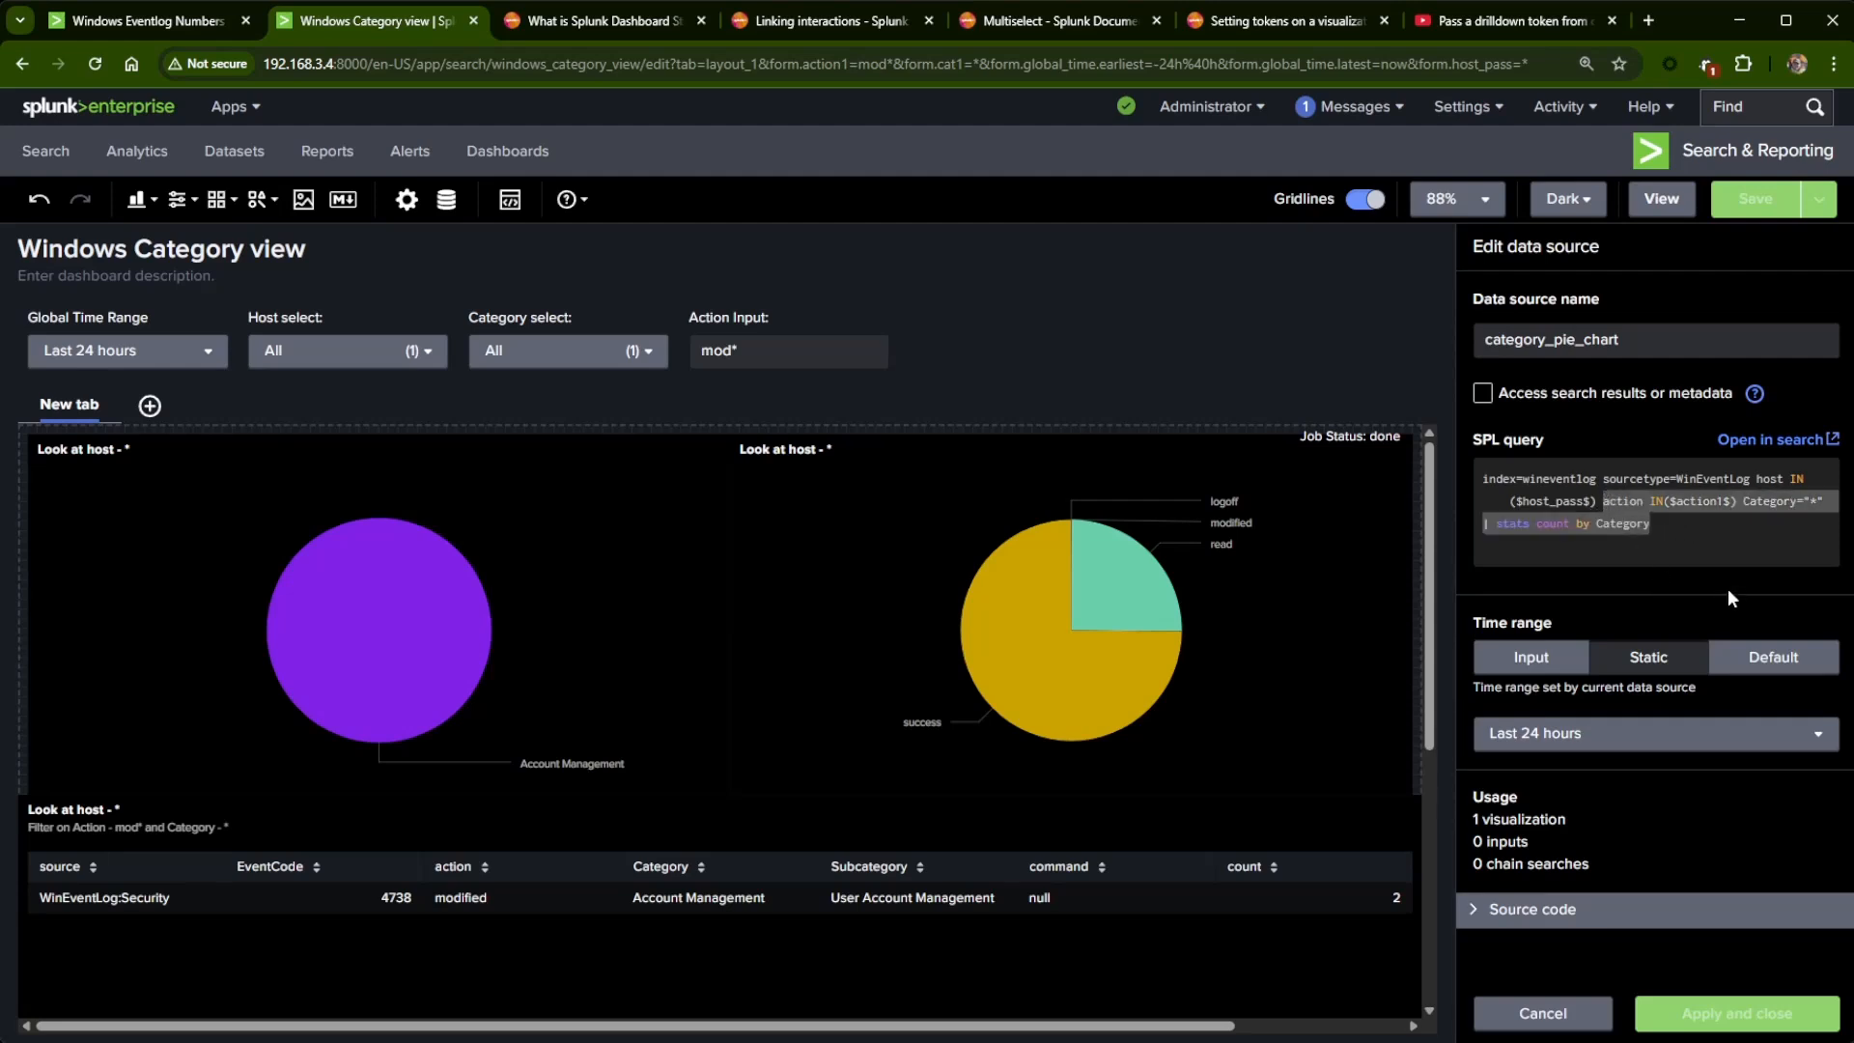
left_click(1689, 557)
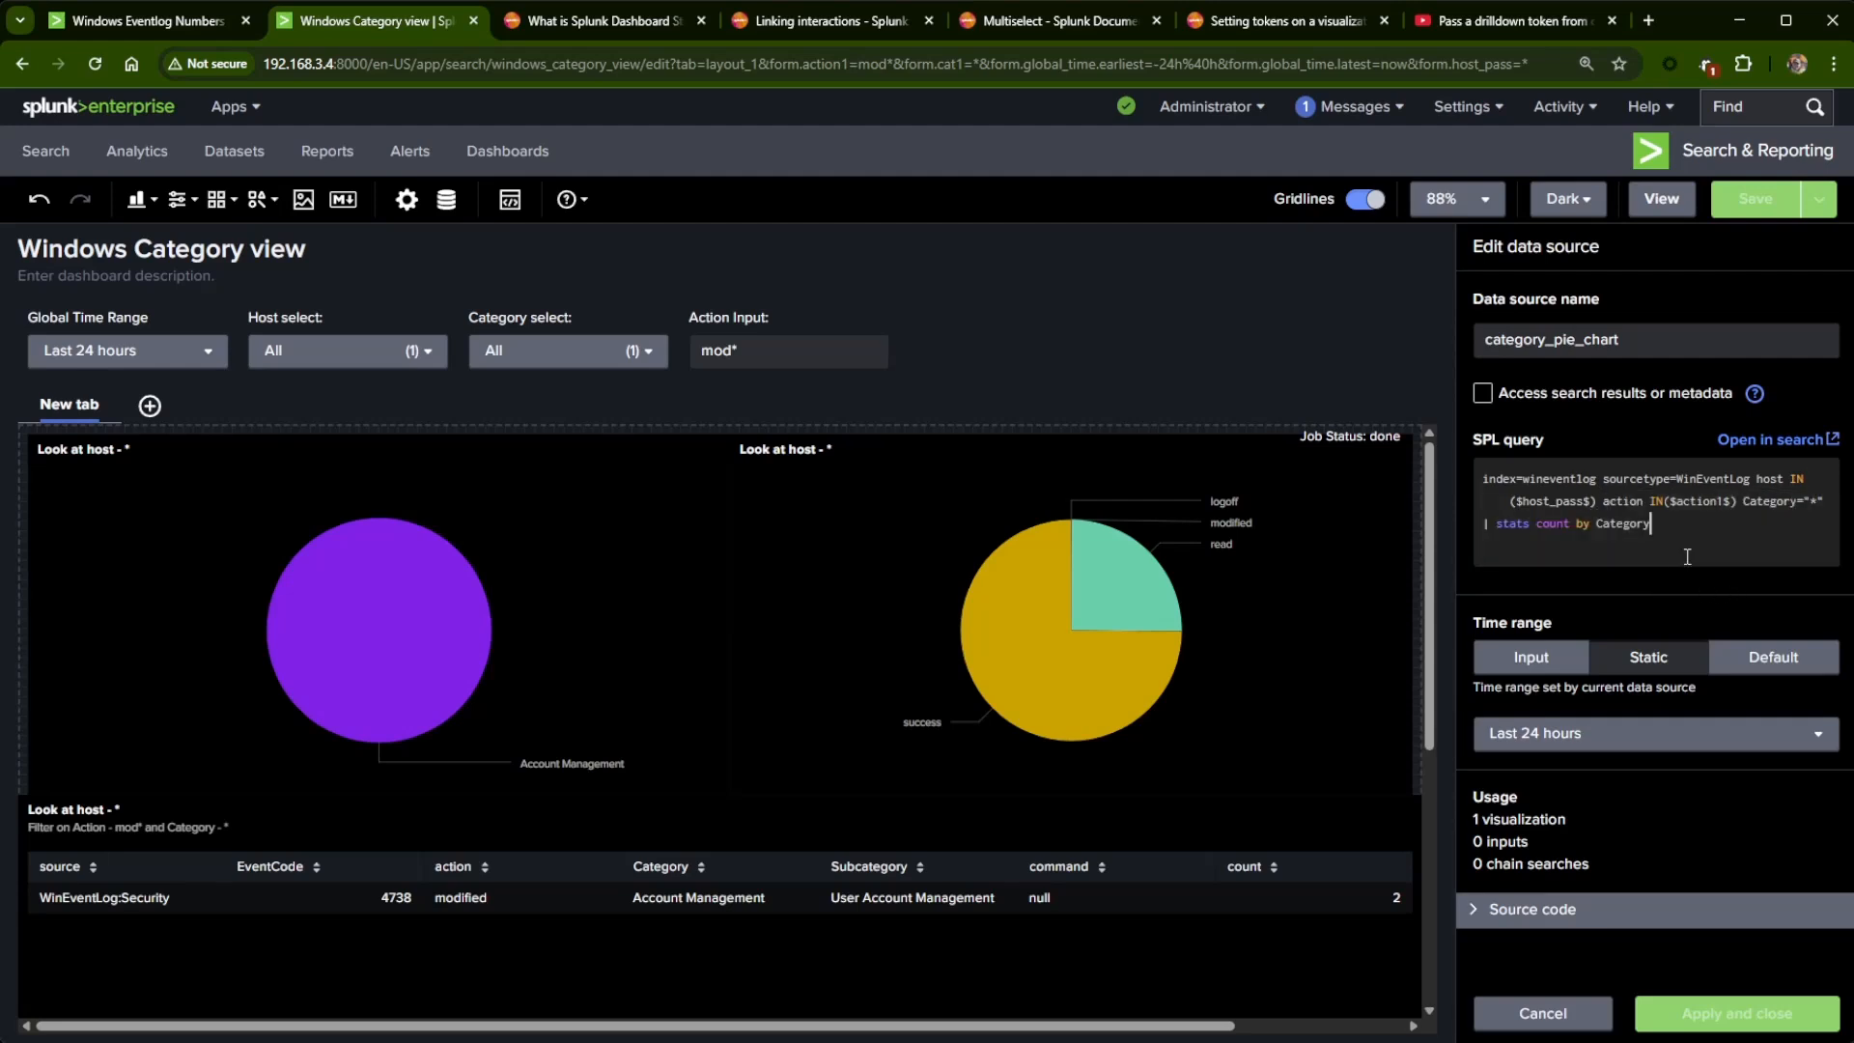
left_click(1542, 1013)
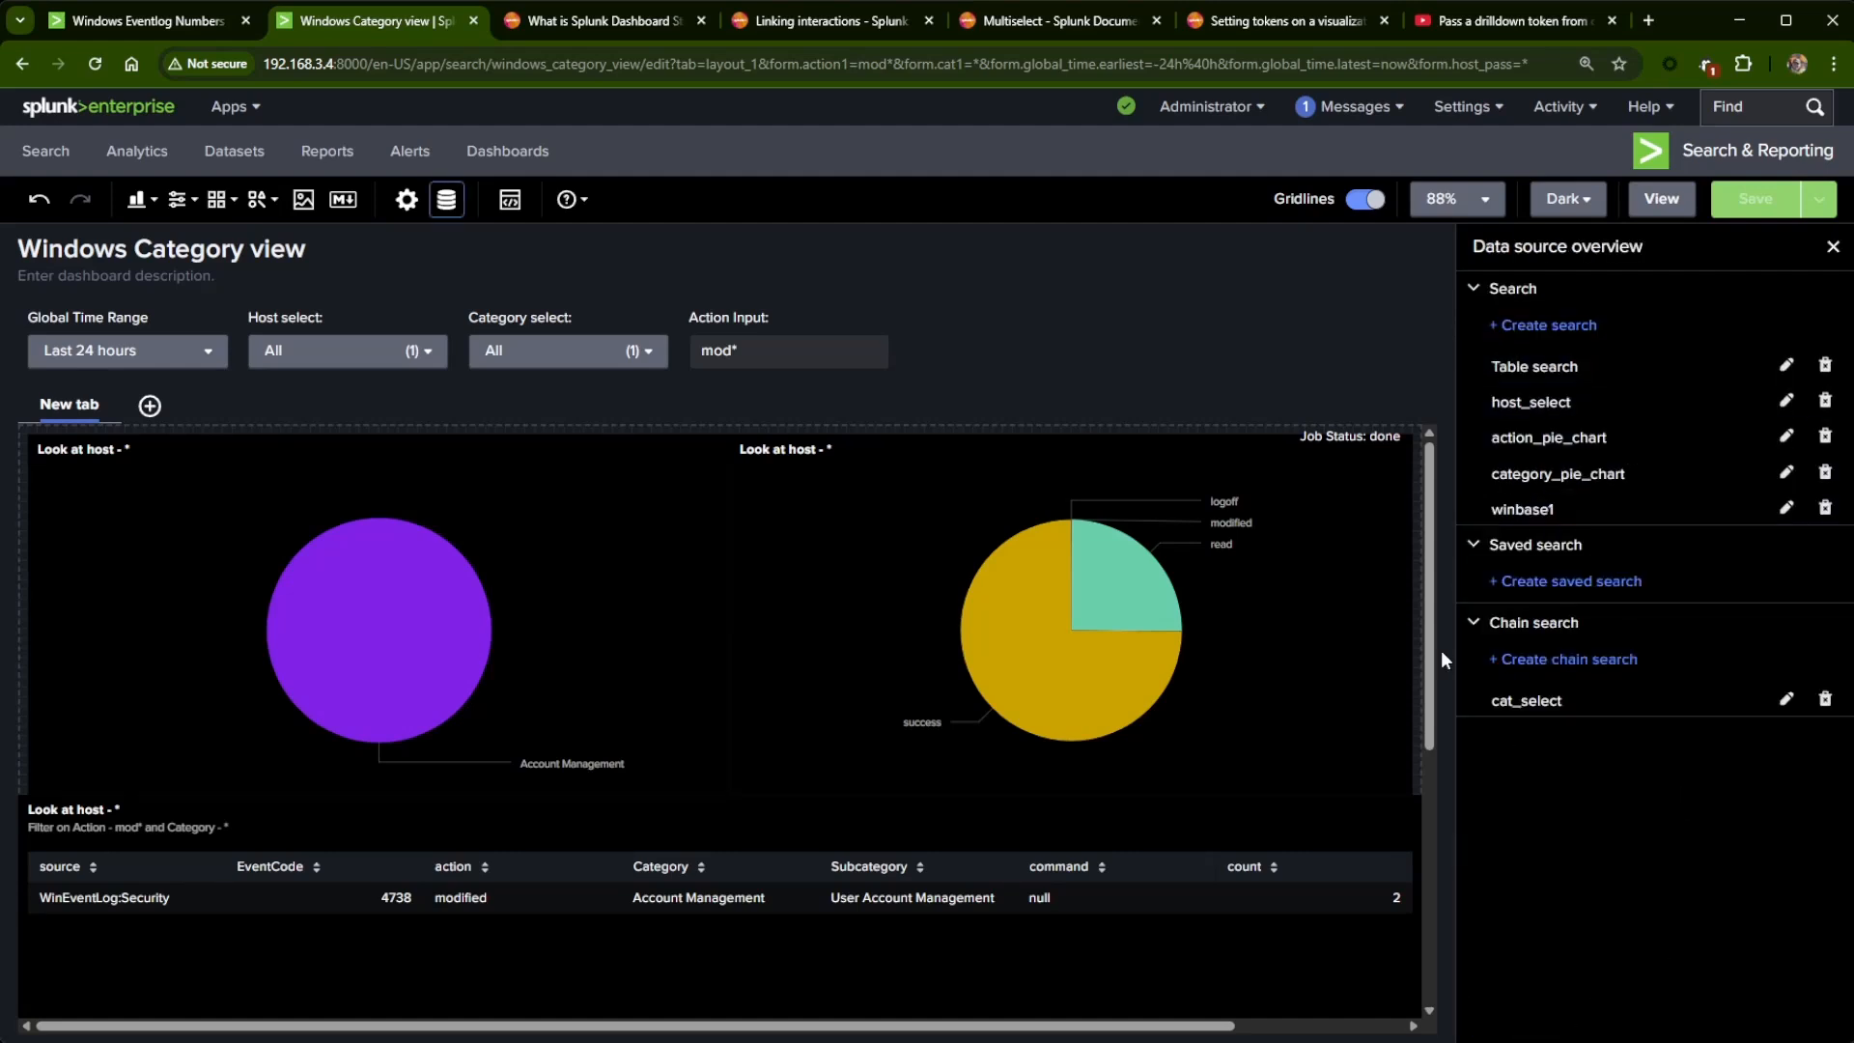
left_click(1551, 663)
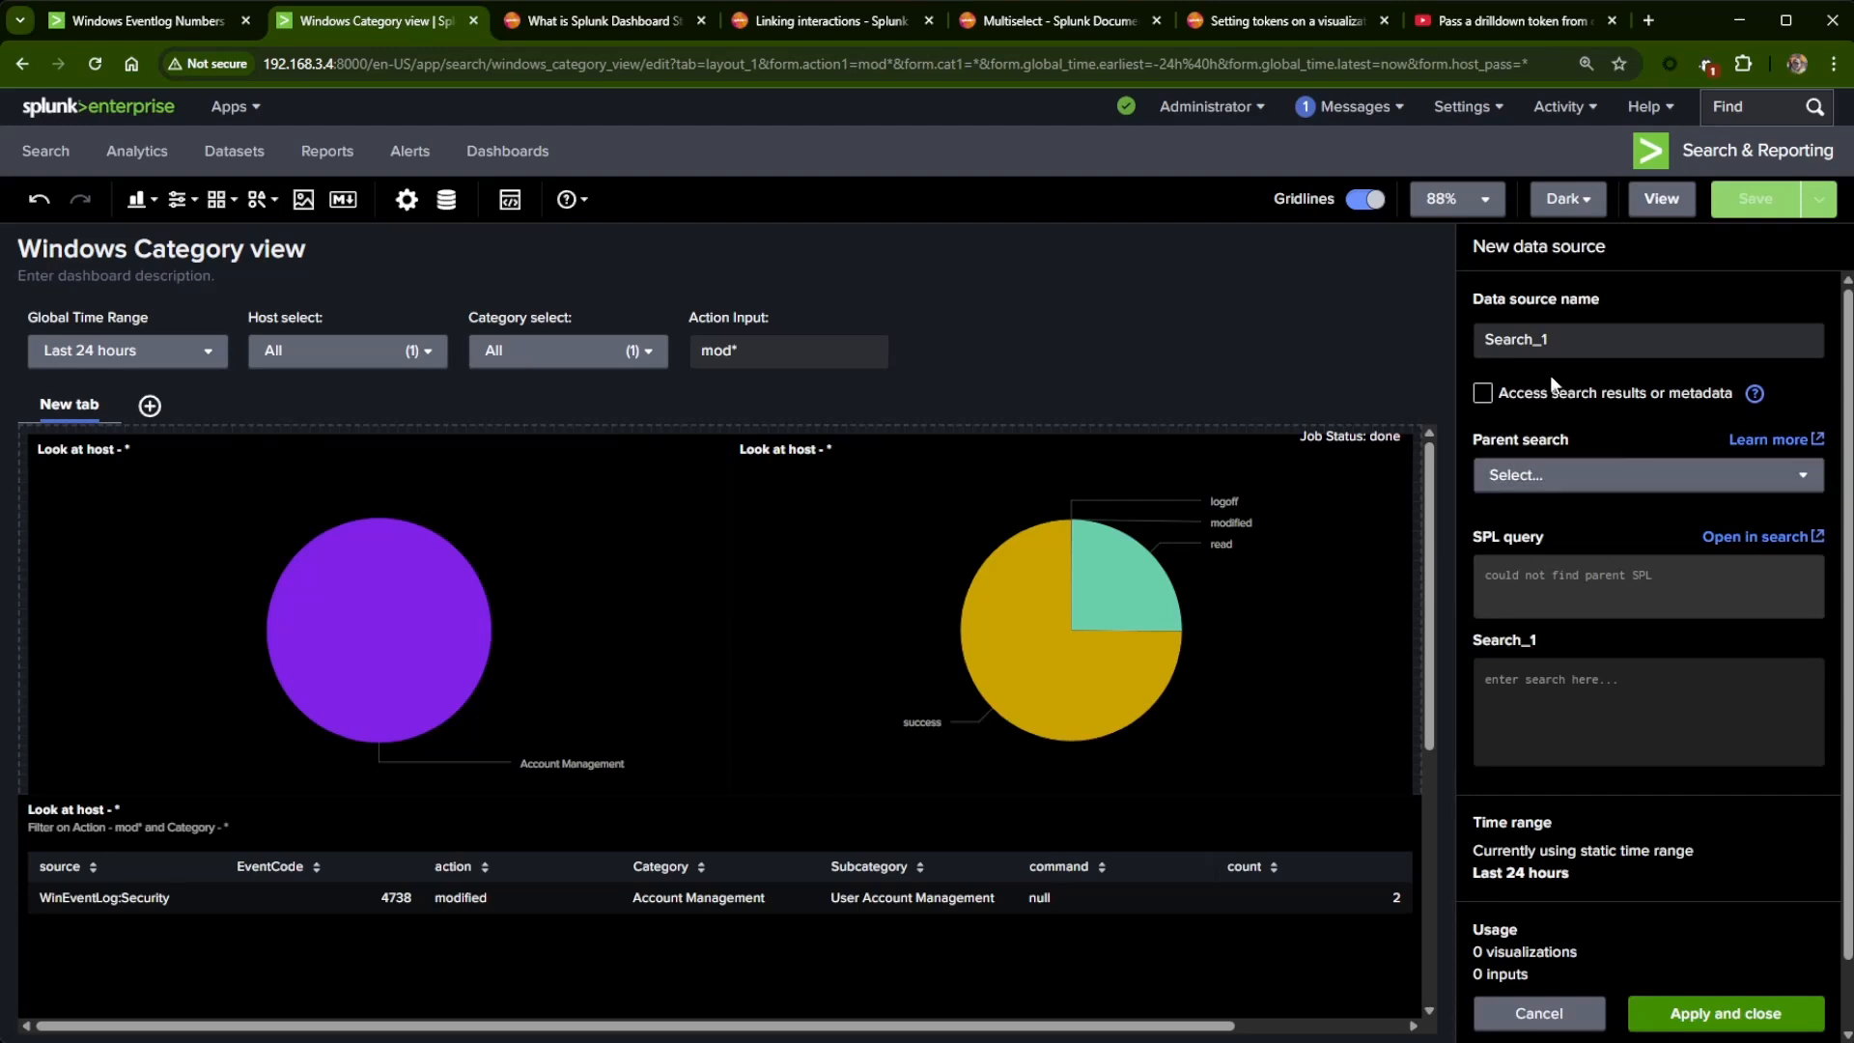
left_click_drag(1550, 339, 1464, 332)
type("cat")
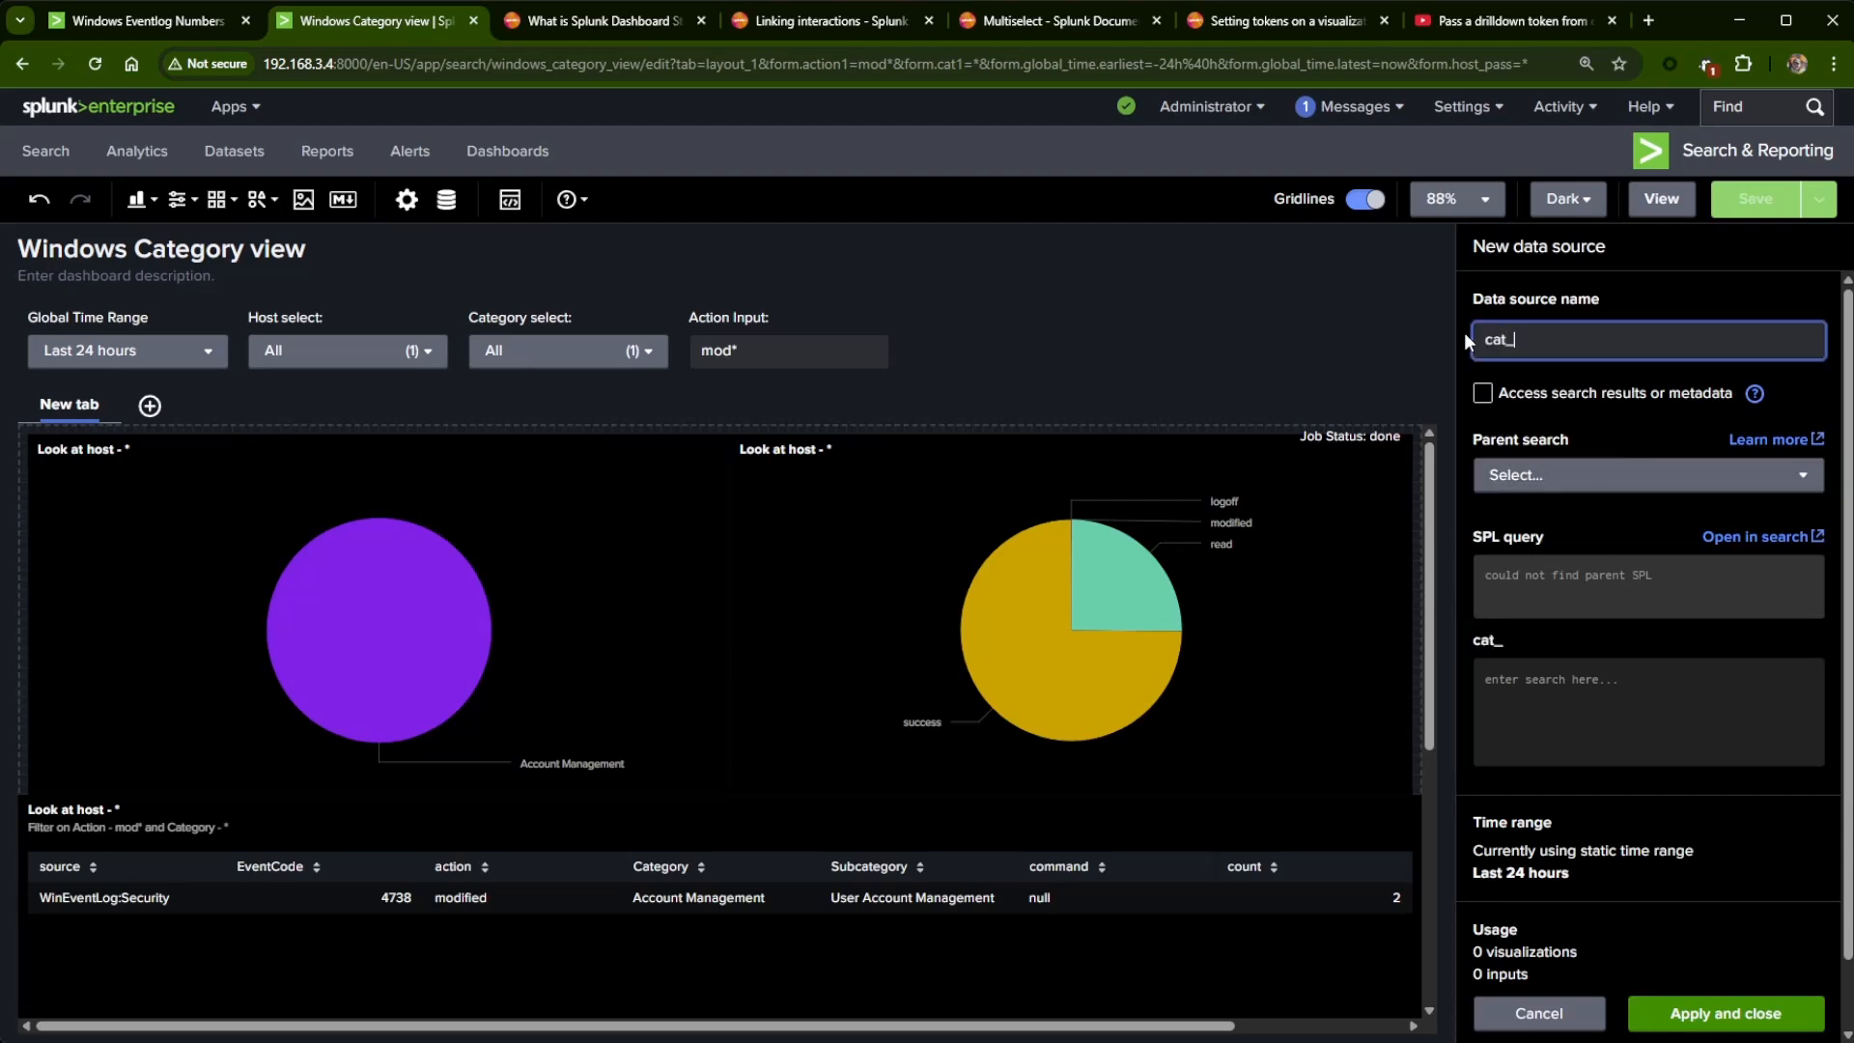
type("_")
type("cate")
key("BackSpace")
key("BackSpace")
key("BackSpace")
type("hain")
left_click(1668, 477)
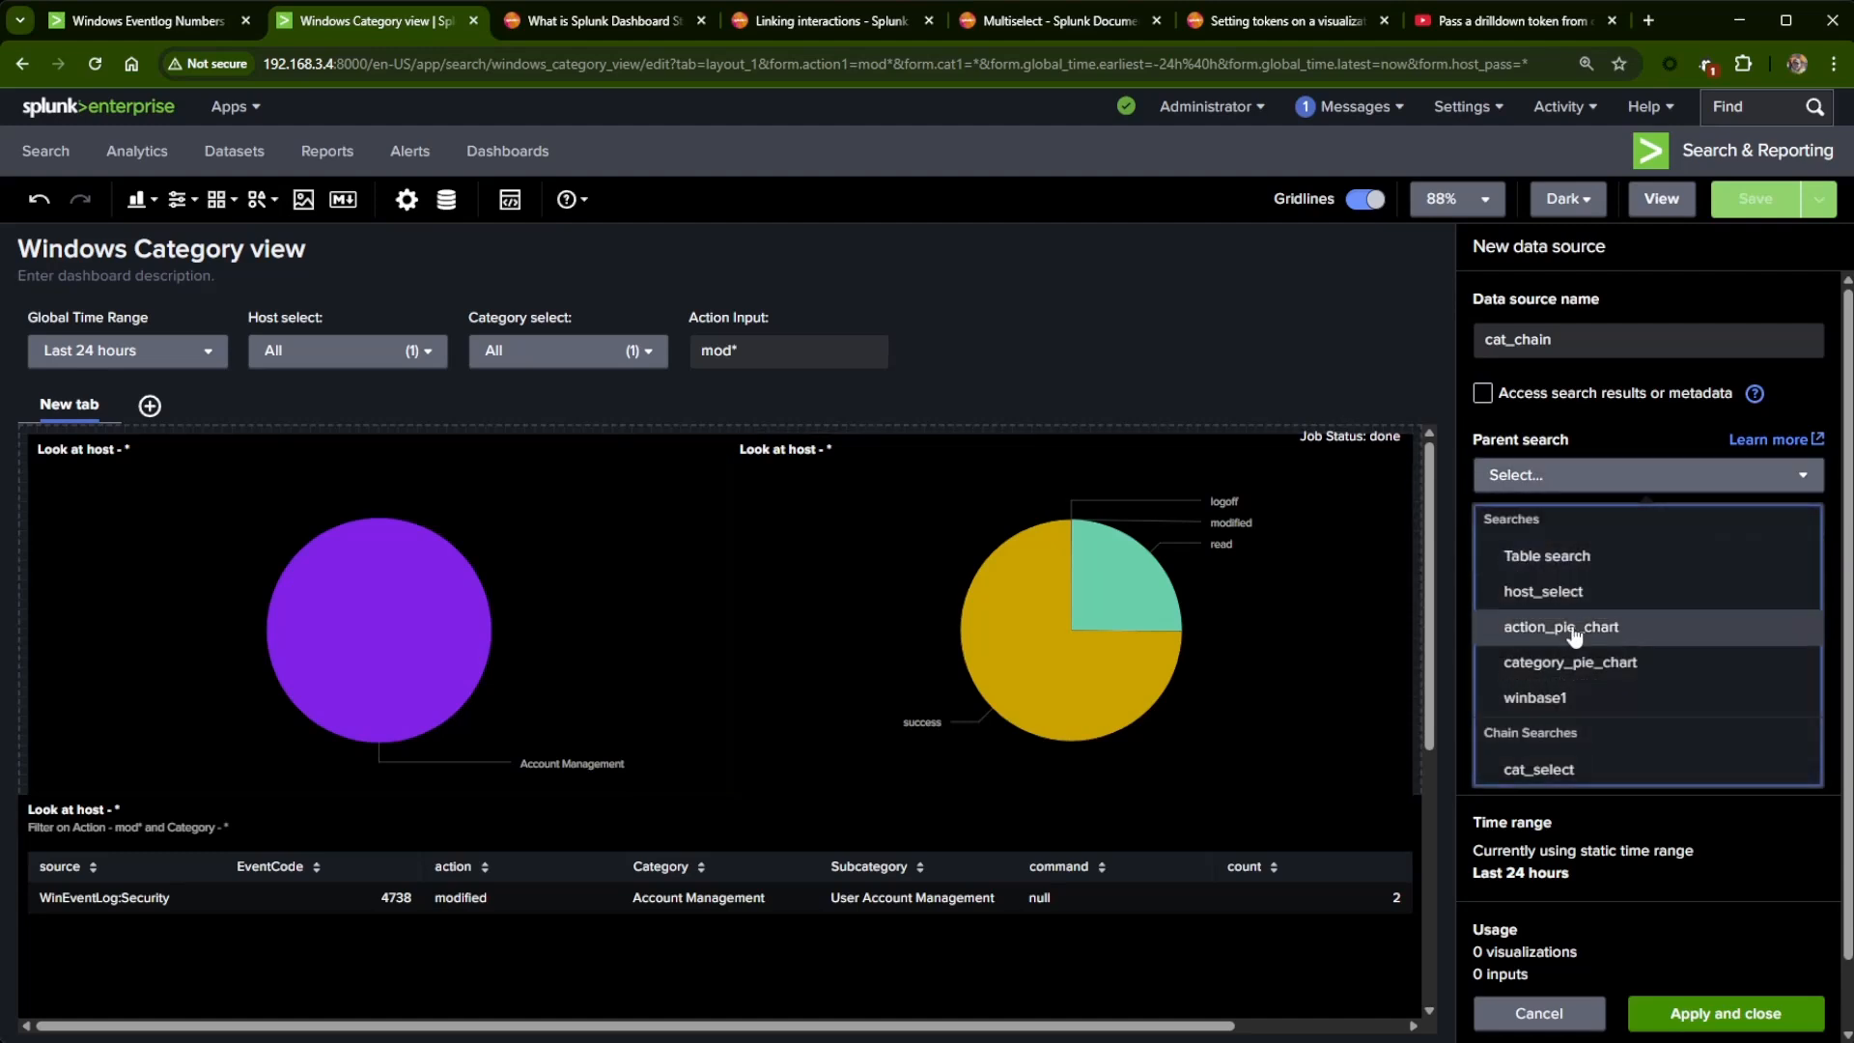
left_click(1545, 697)
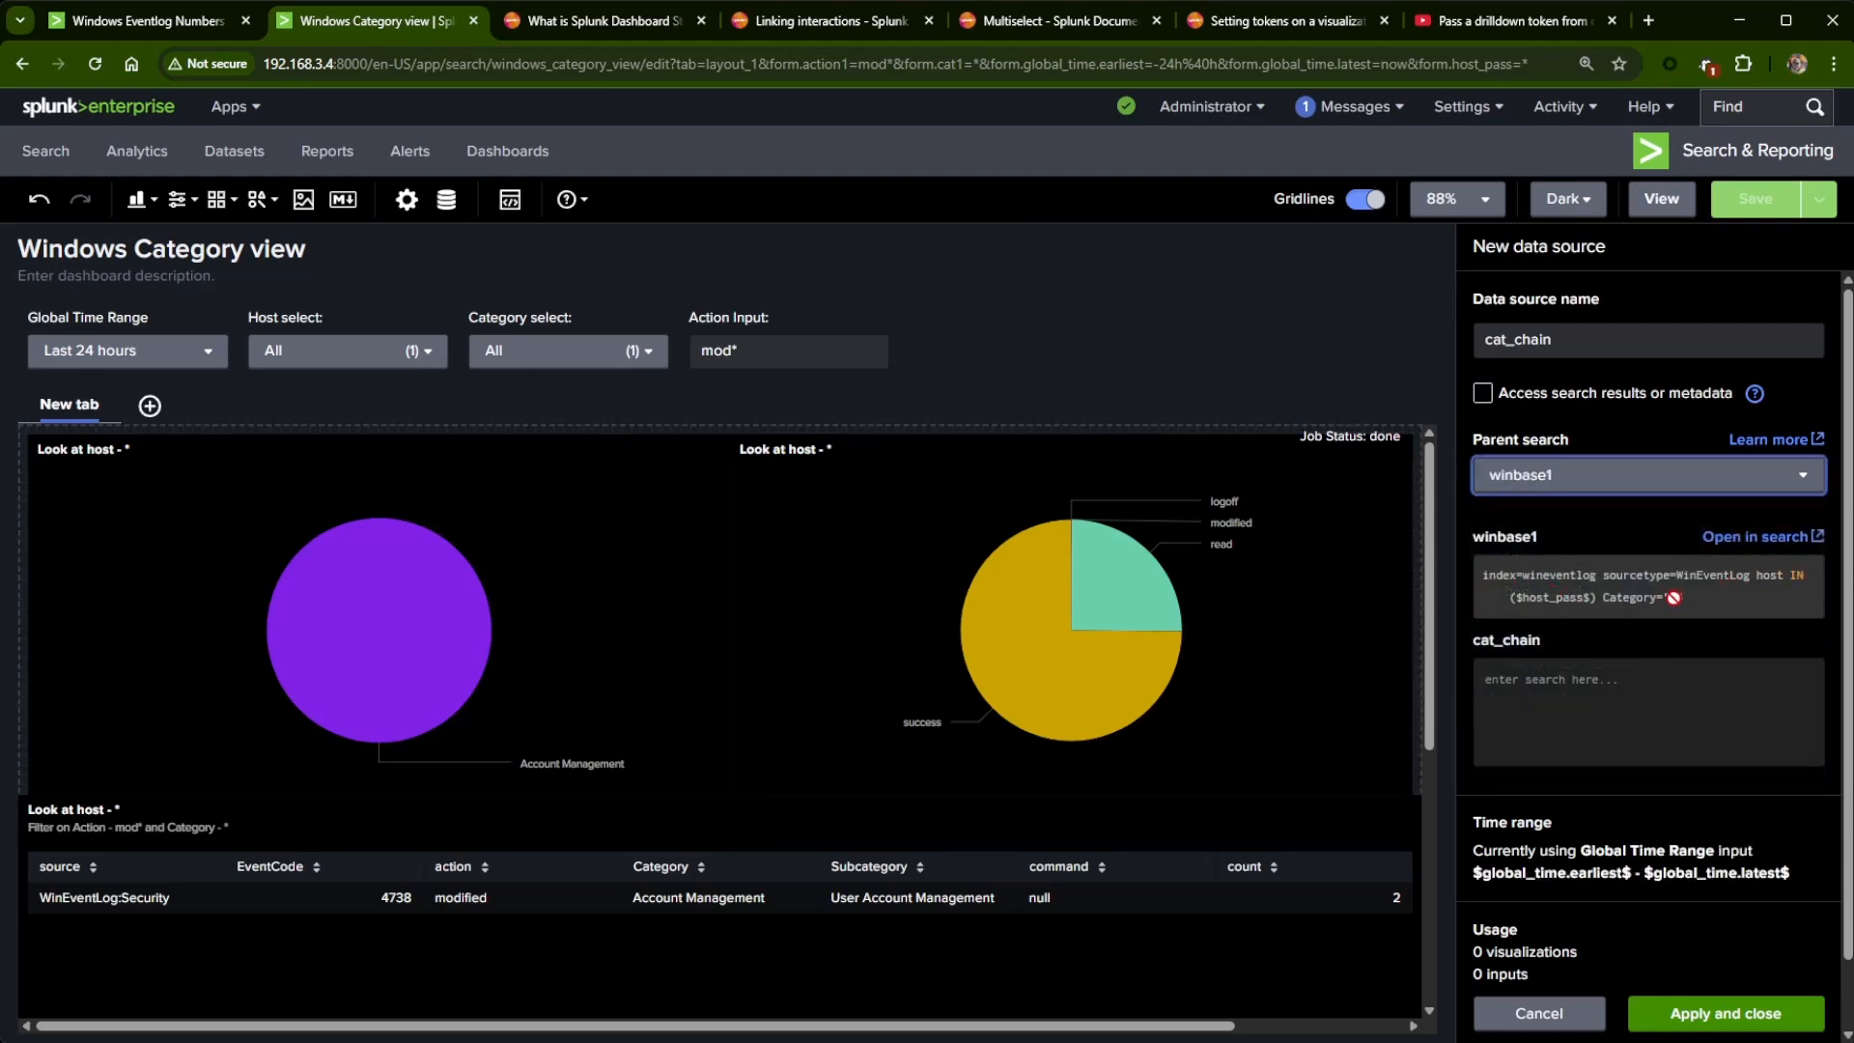
left_click(1576, 689)
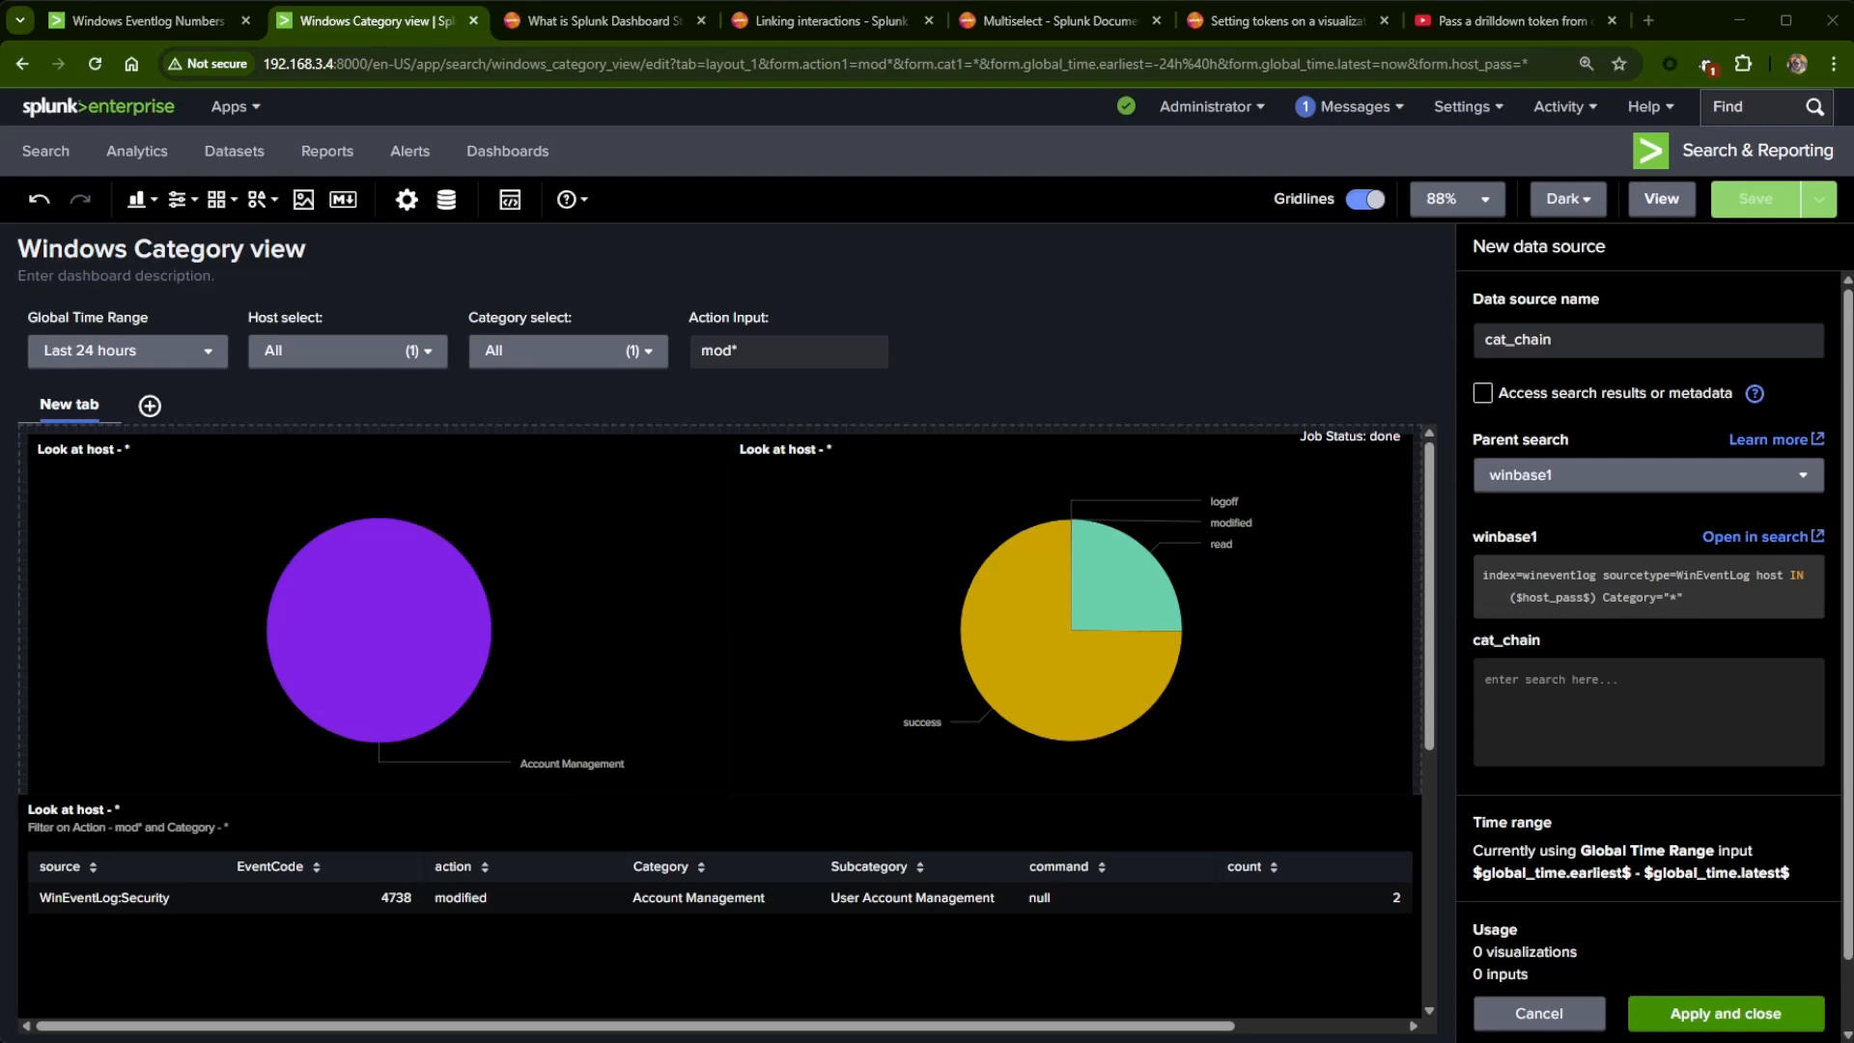
left_click(1539, 1013)
- Append a new line with | fields + * to the winbase1 base search and apply the change
left_click(1789, 508)
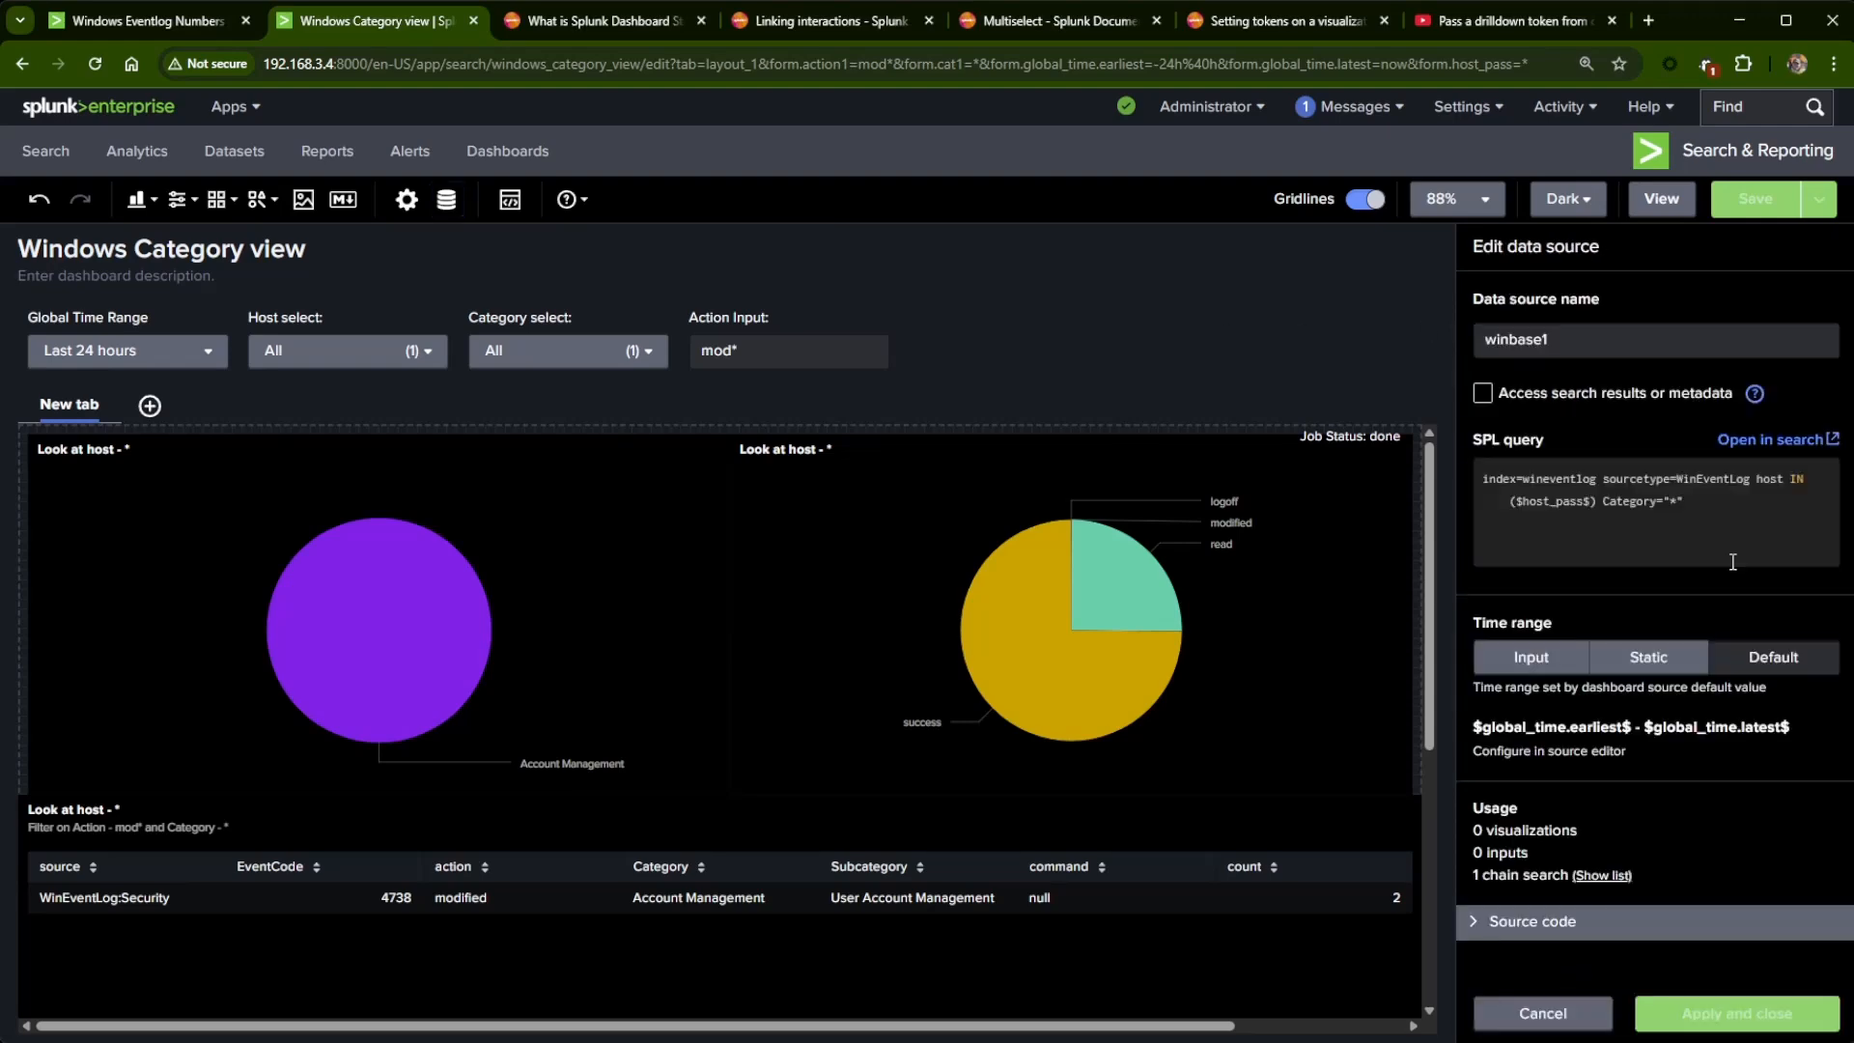
left_click(1690, 529)
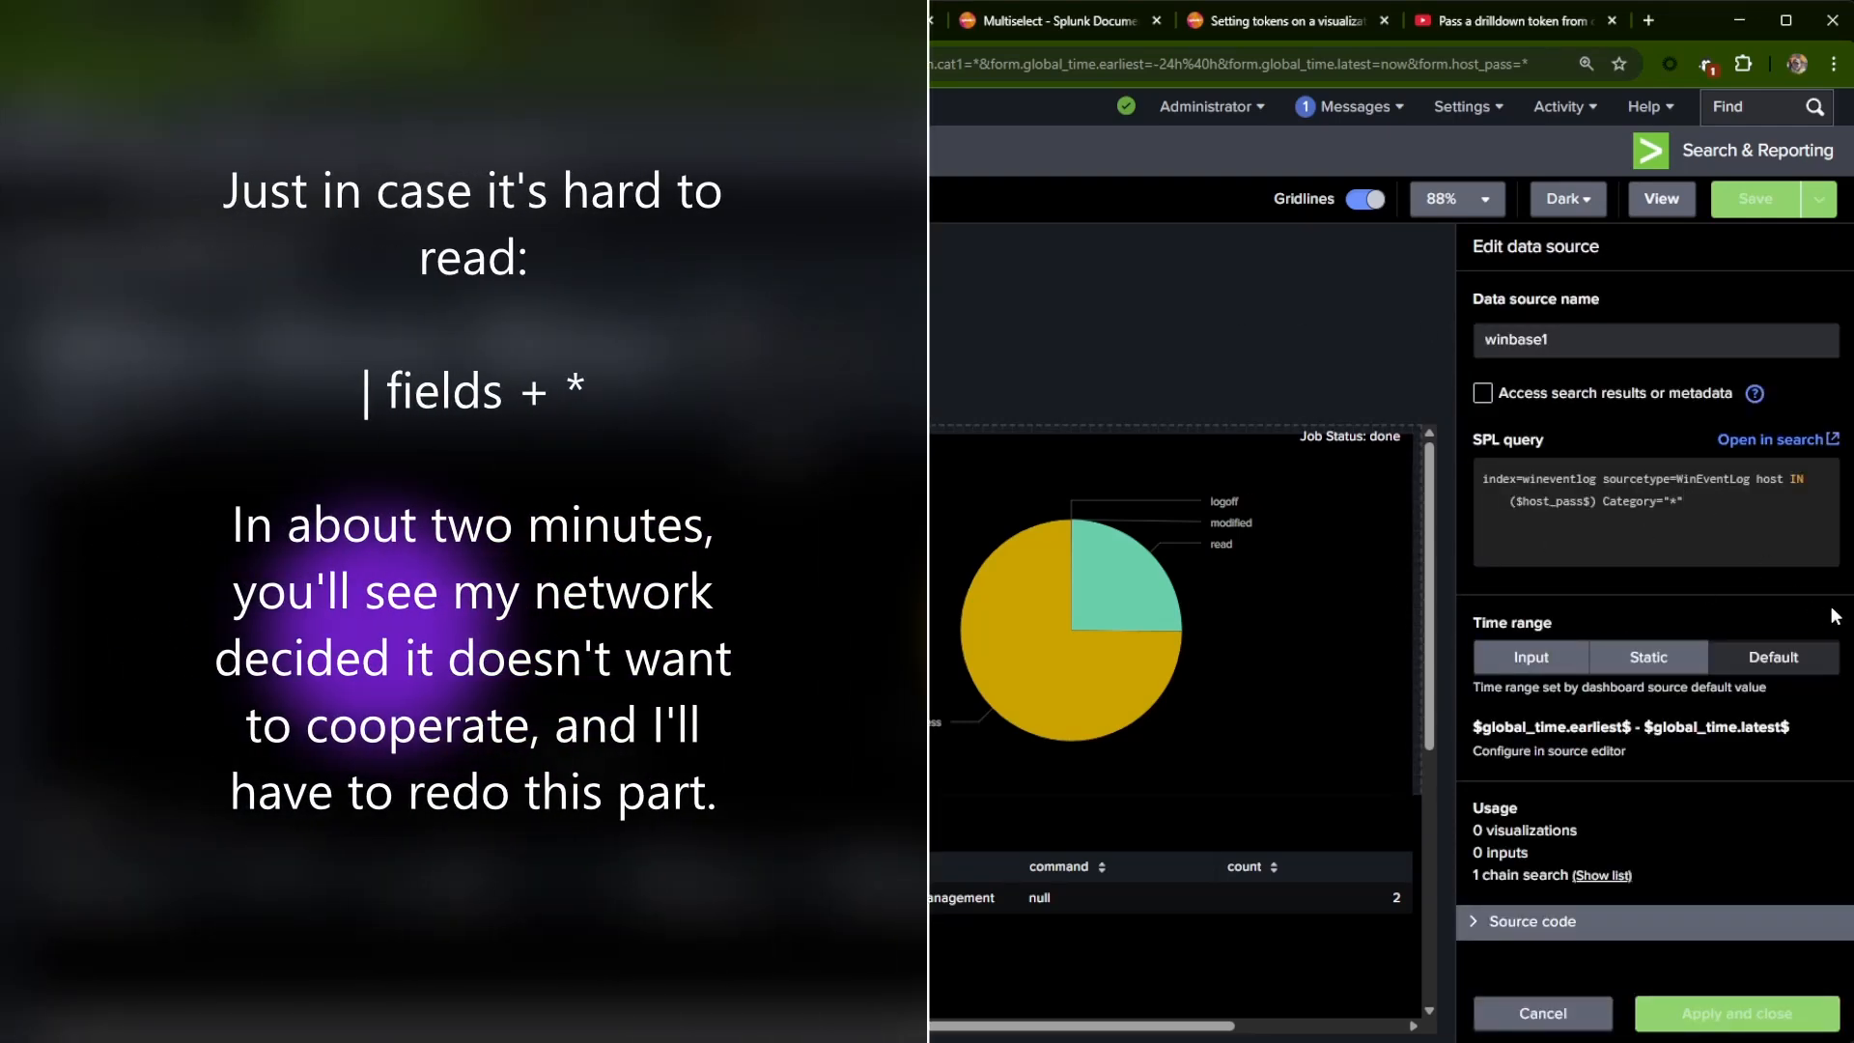
key("Return")
type("|")
type("| fields + *")
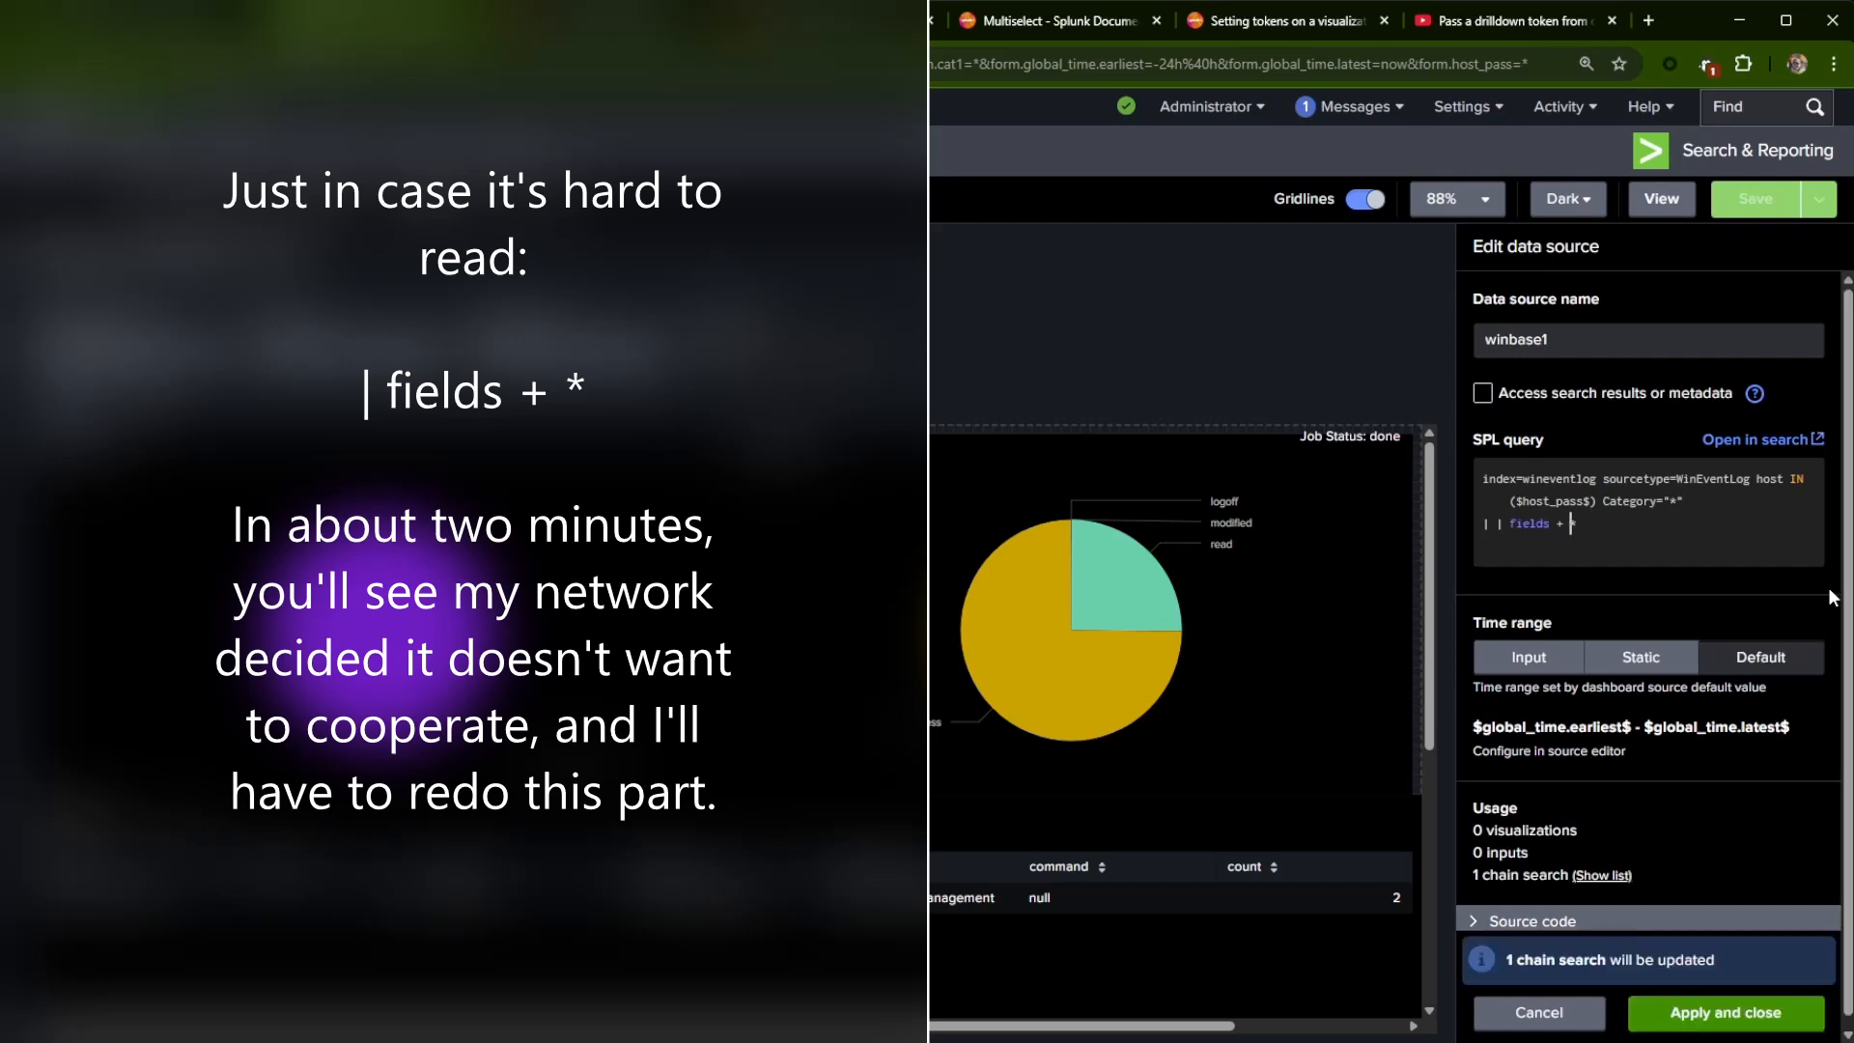
key("ctrl+Left")
key("ctrl+Left")
key("ctrl+Left")
key("BackSpace")
key("BackSpace")
left_click(1707, 1013)
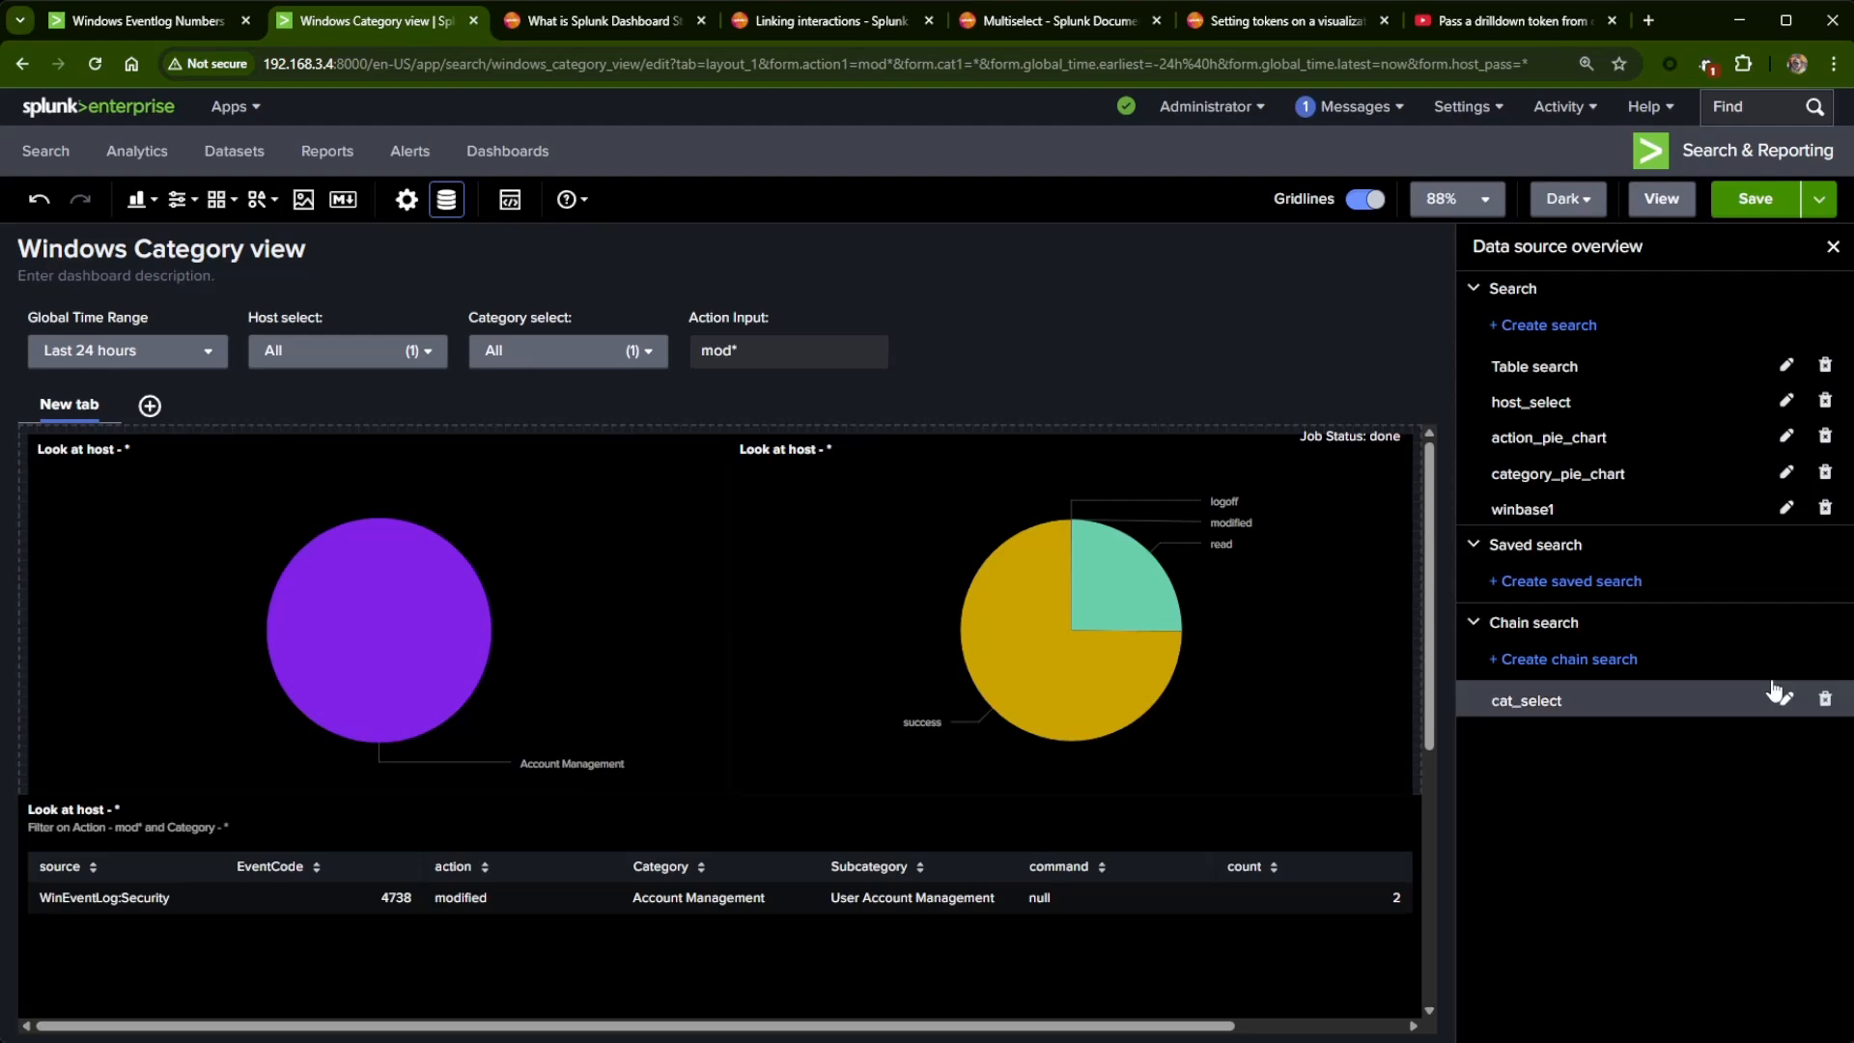
- Create a chain search named cat_pie_chain with winbase1 as its parent search
left_click(1593, 661)
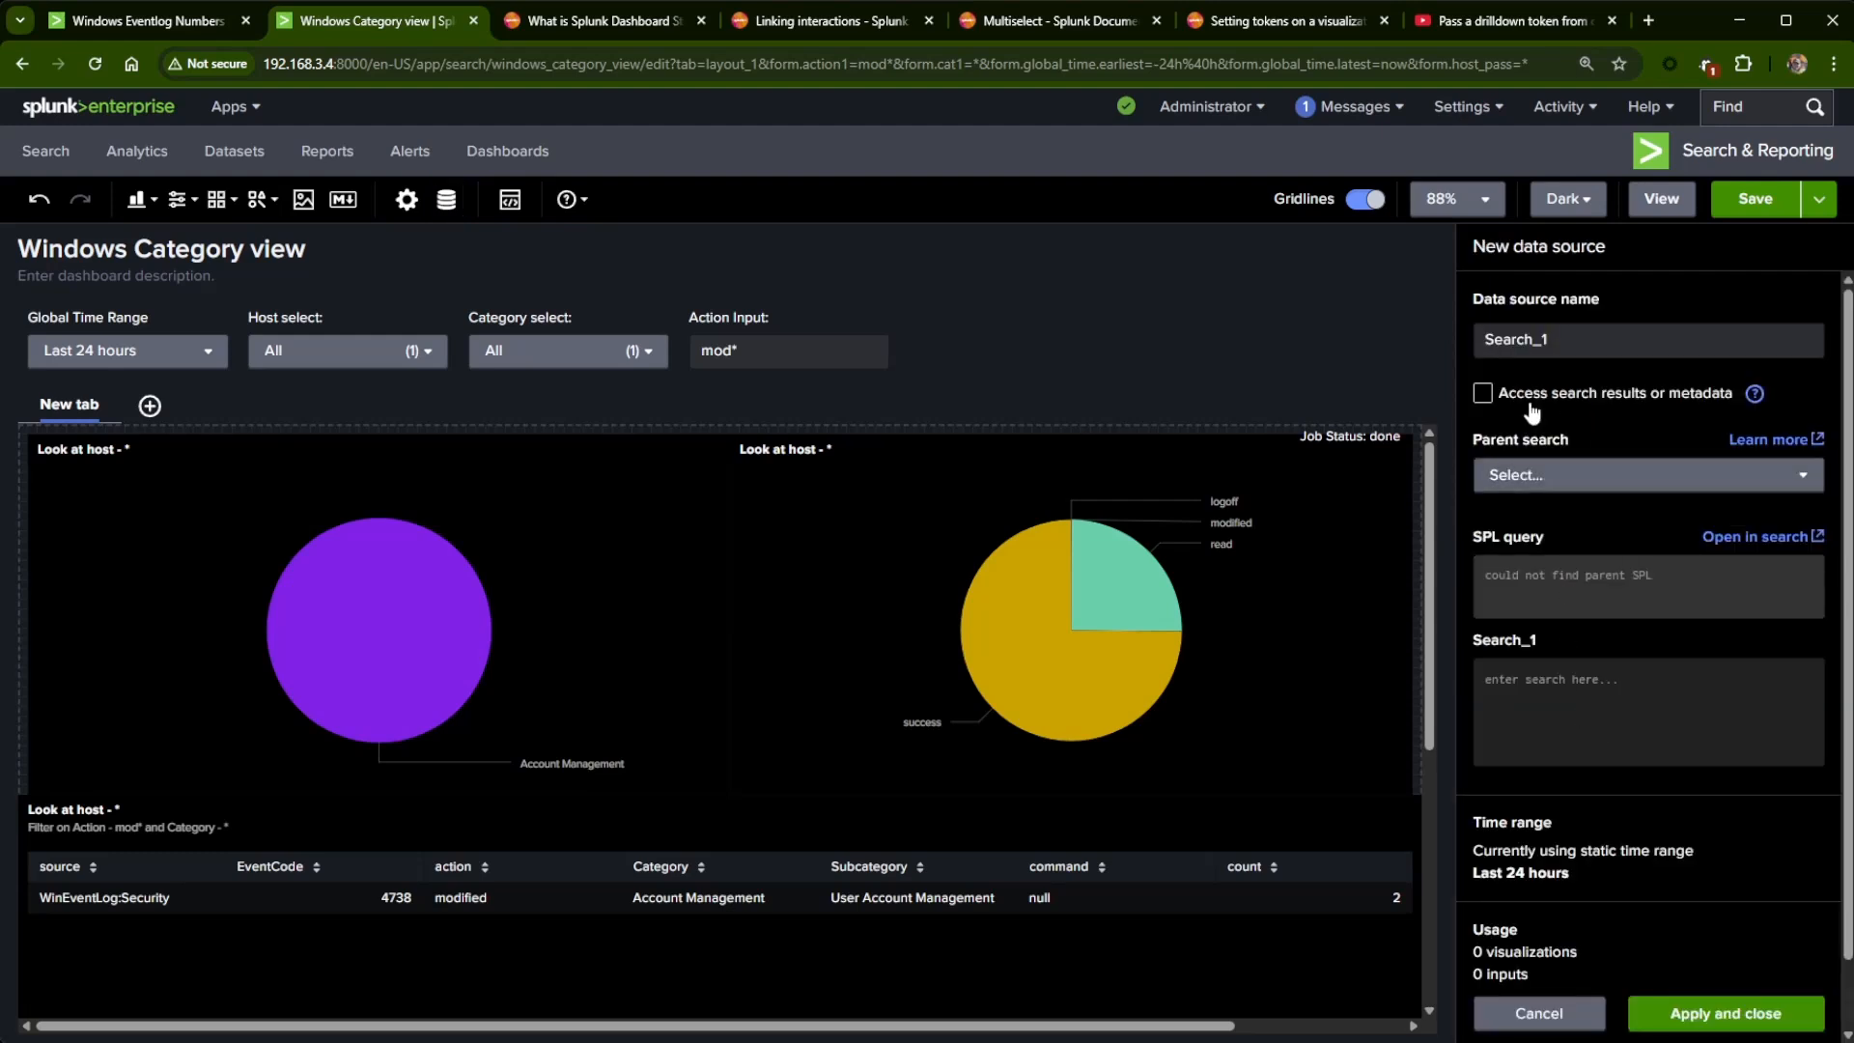
double_click(1567, 346)
type("c")
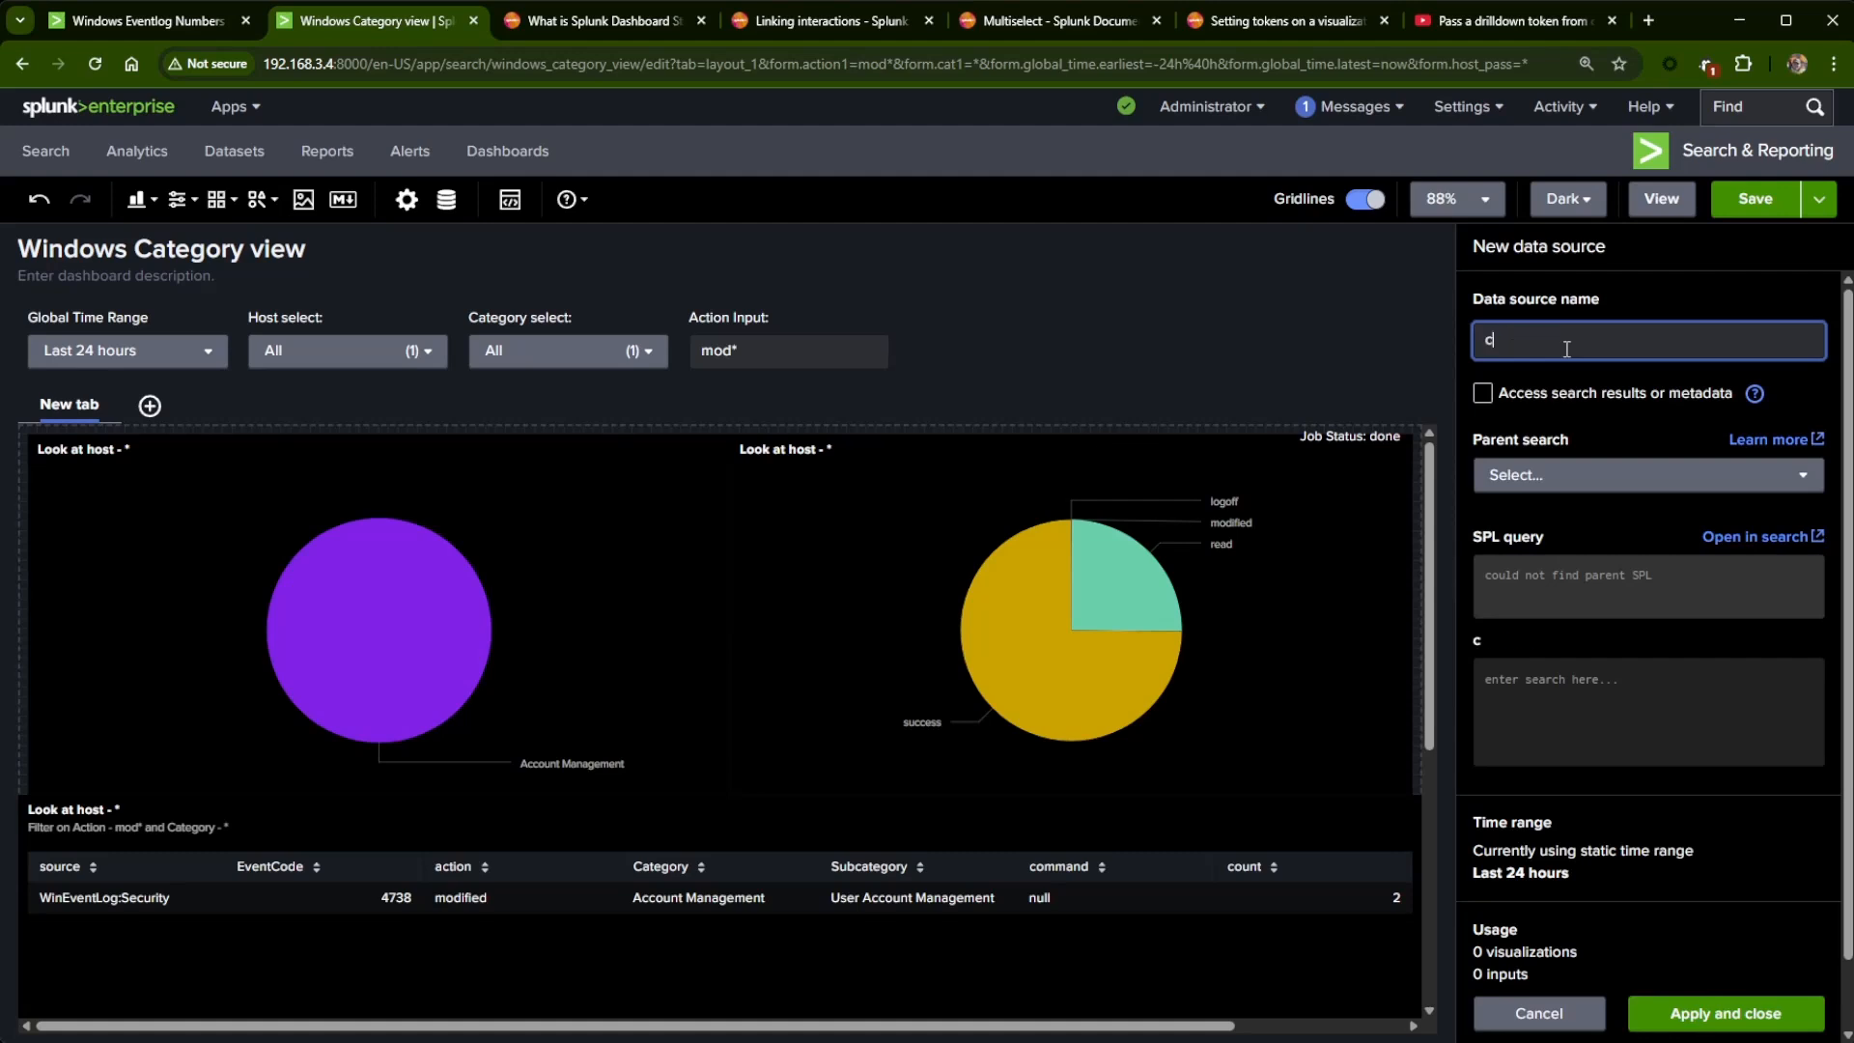
type("at_pie_chain")
left_click(1632, 474)
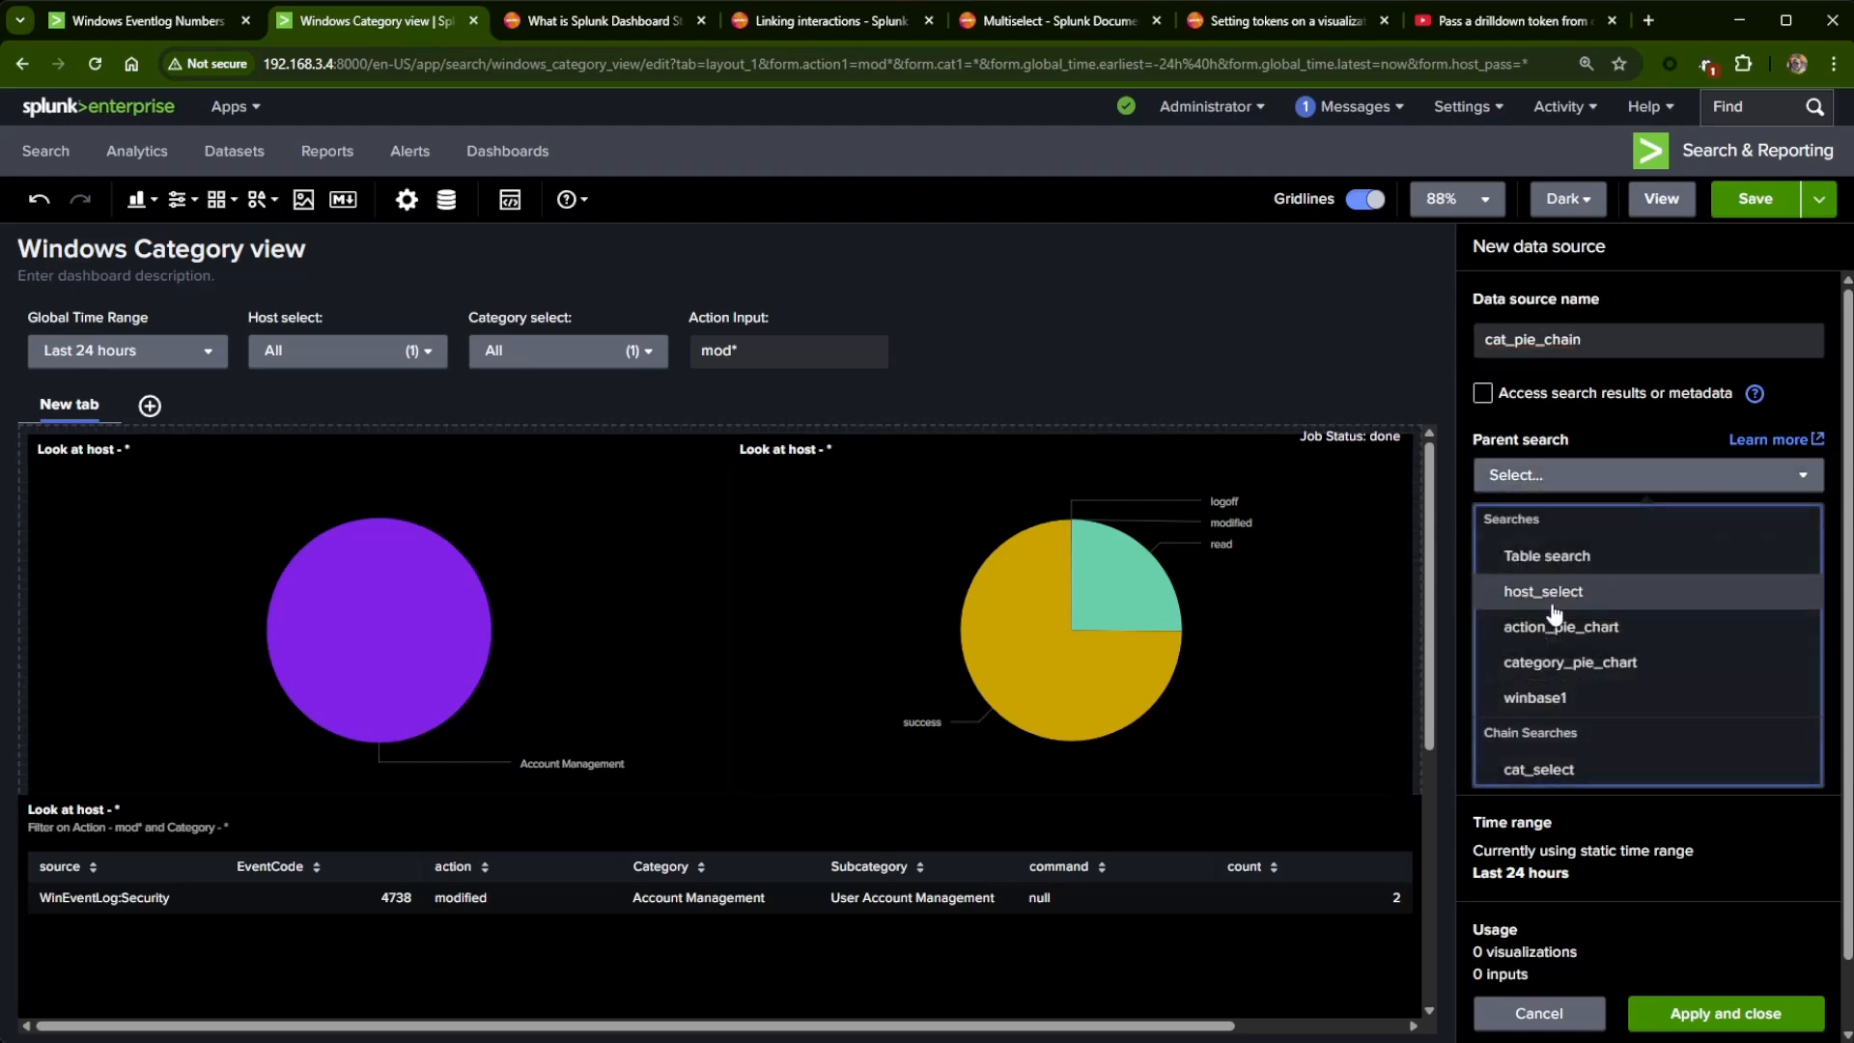
left_click(1574, 708)
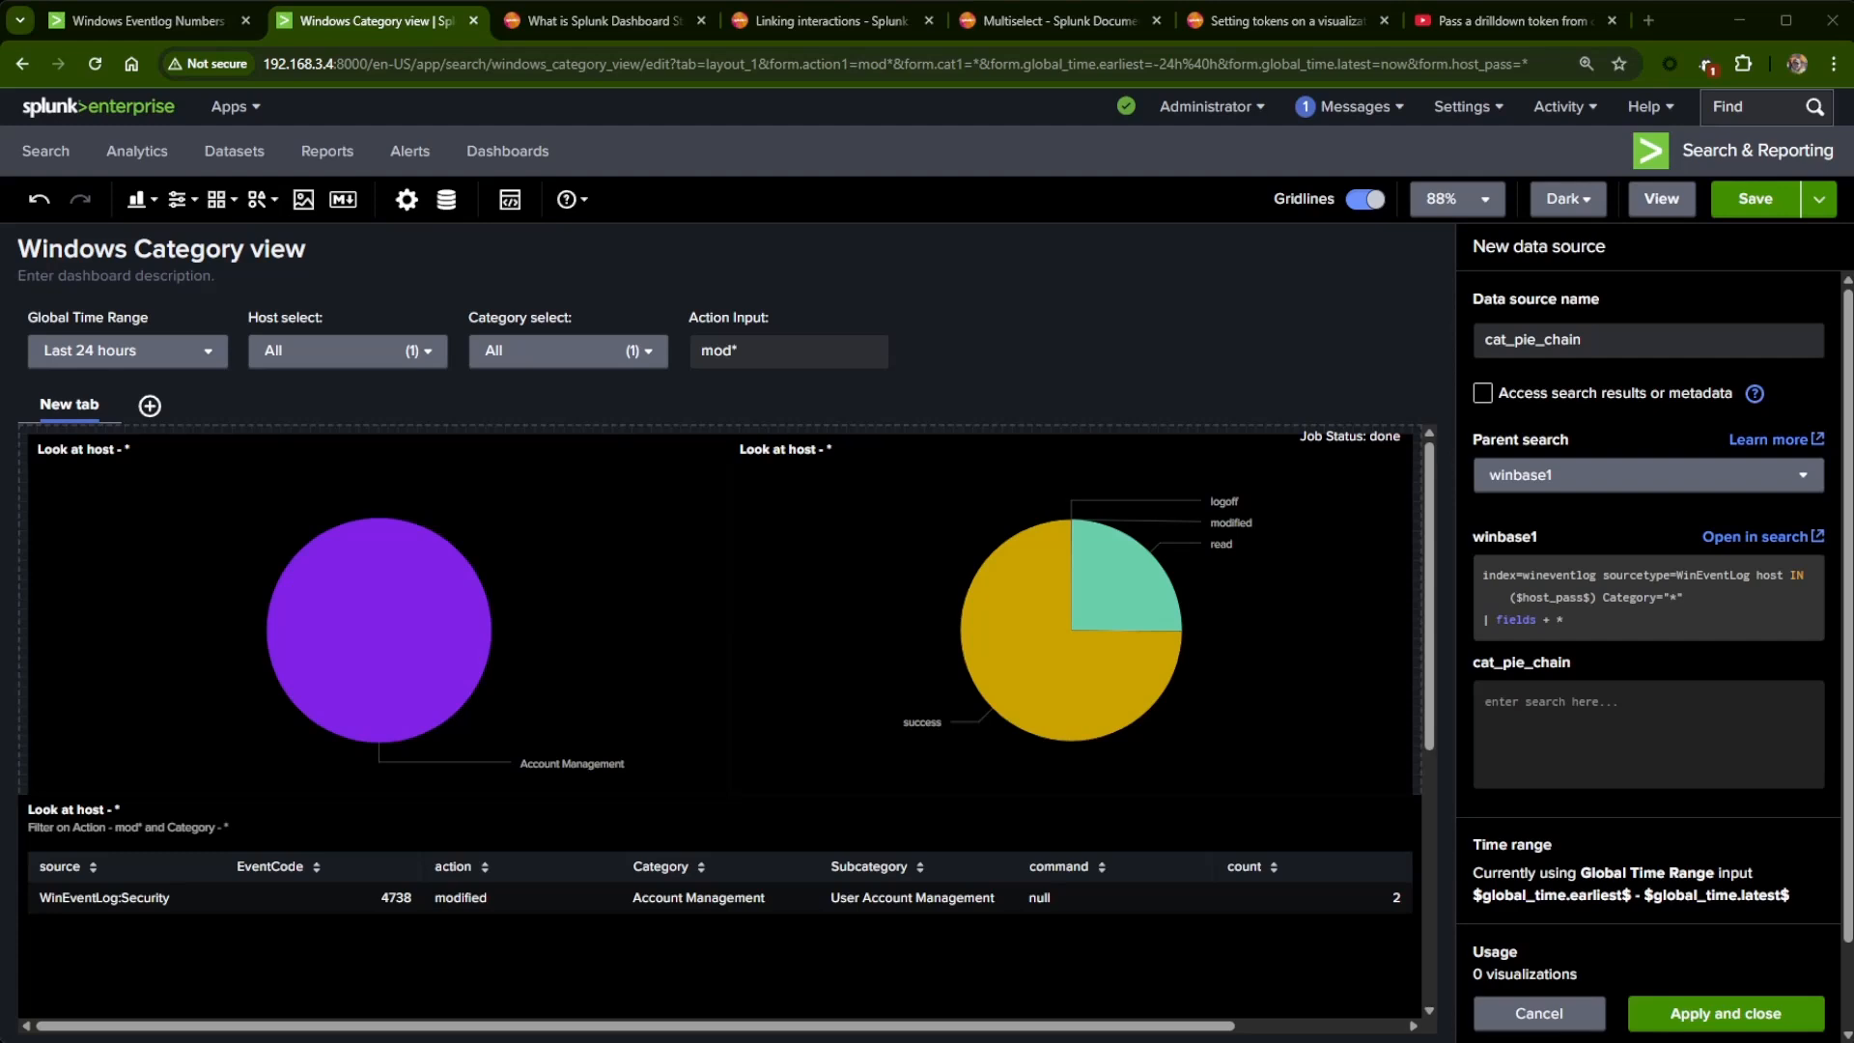
- Enter the cat_pie_chain query | search action IN($action1$) Category IN($cat1|s$) | dedup Category | table Category, one command per line
type("| search action IN($action1$) Category IN($cat1|s$) | dedup Category | table Category")
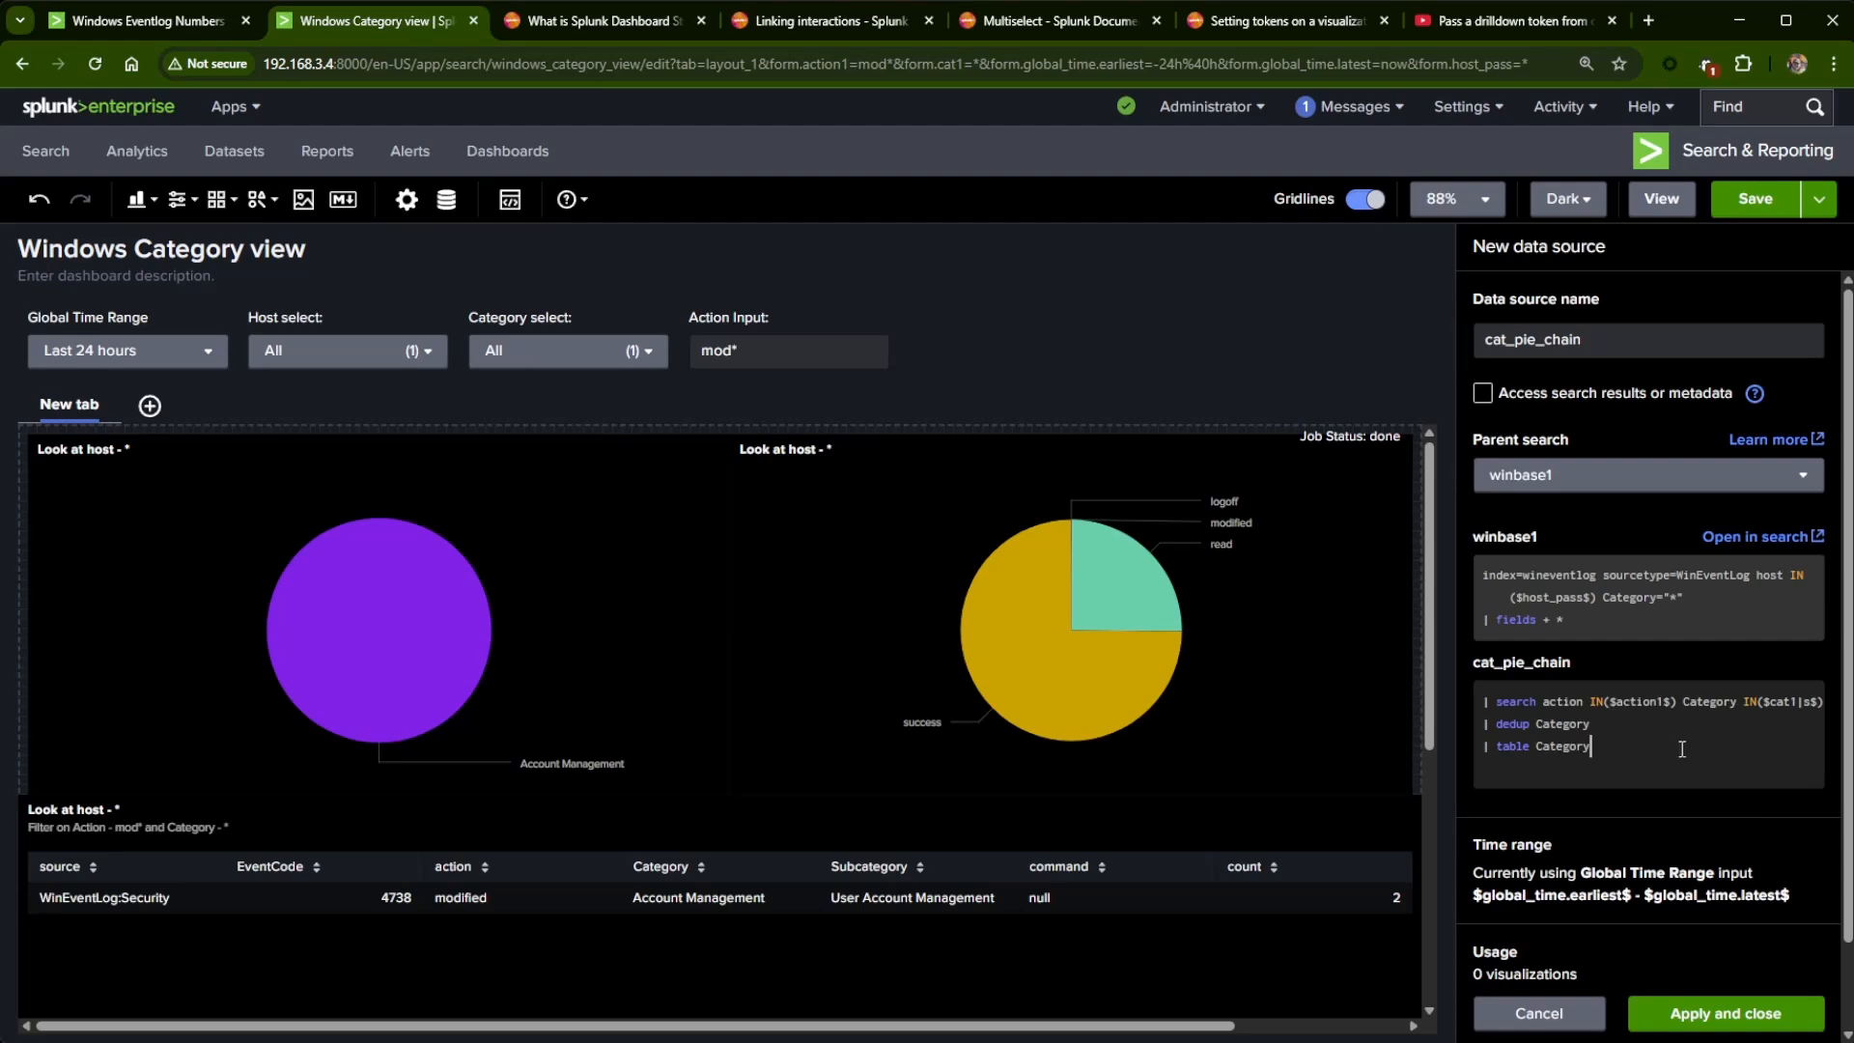
double_click(1685, 707)
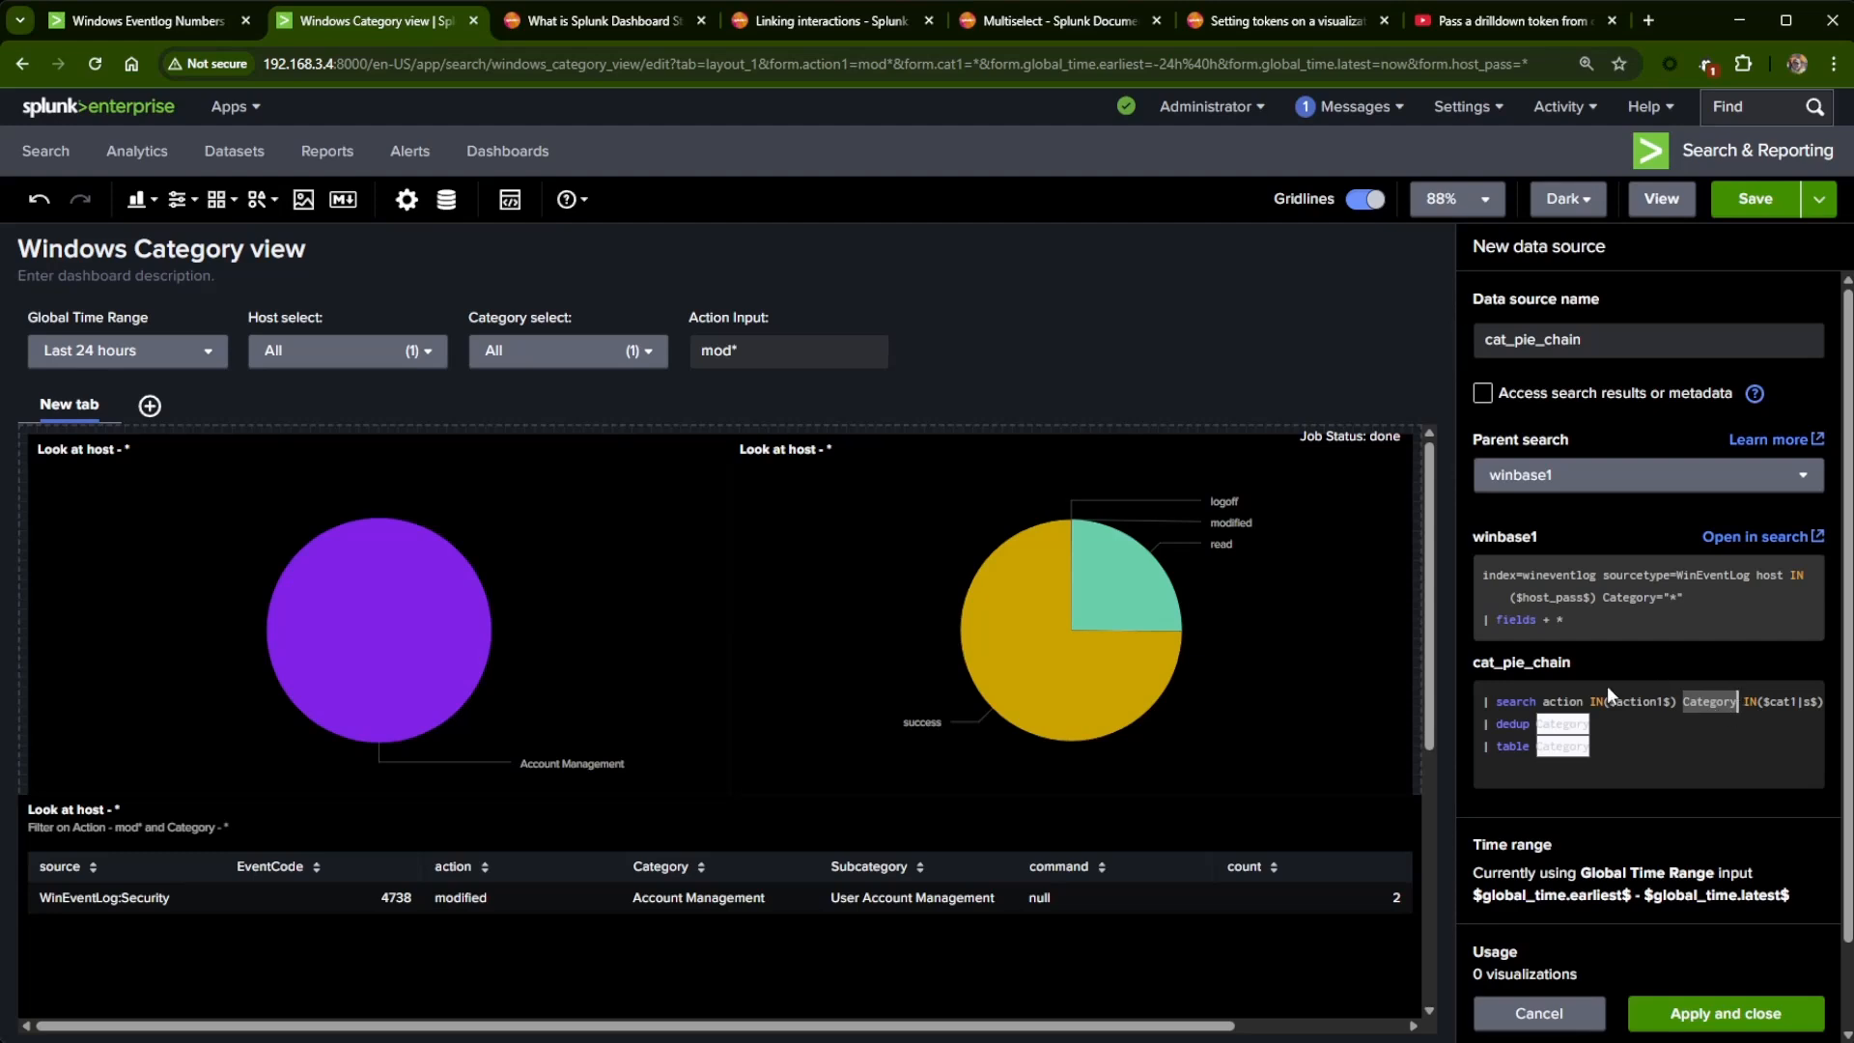
left_click(1617, 730)
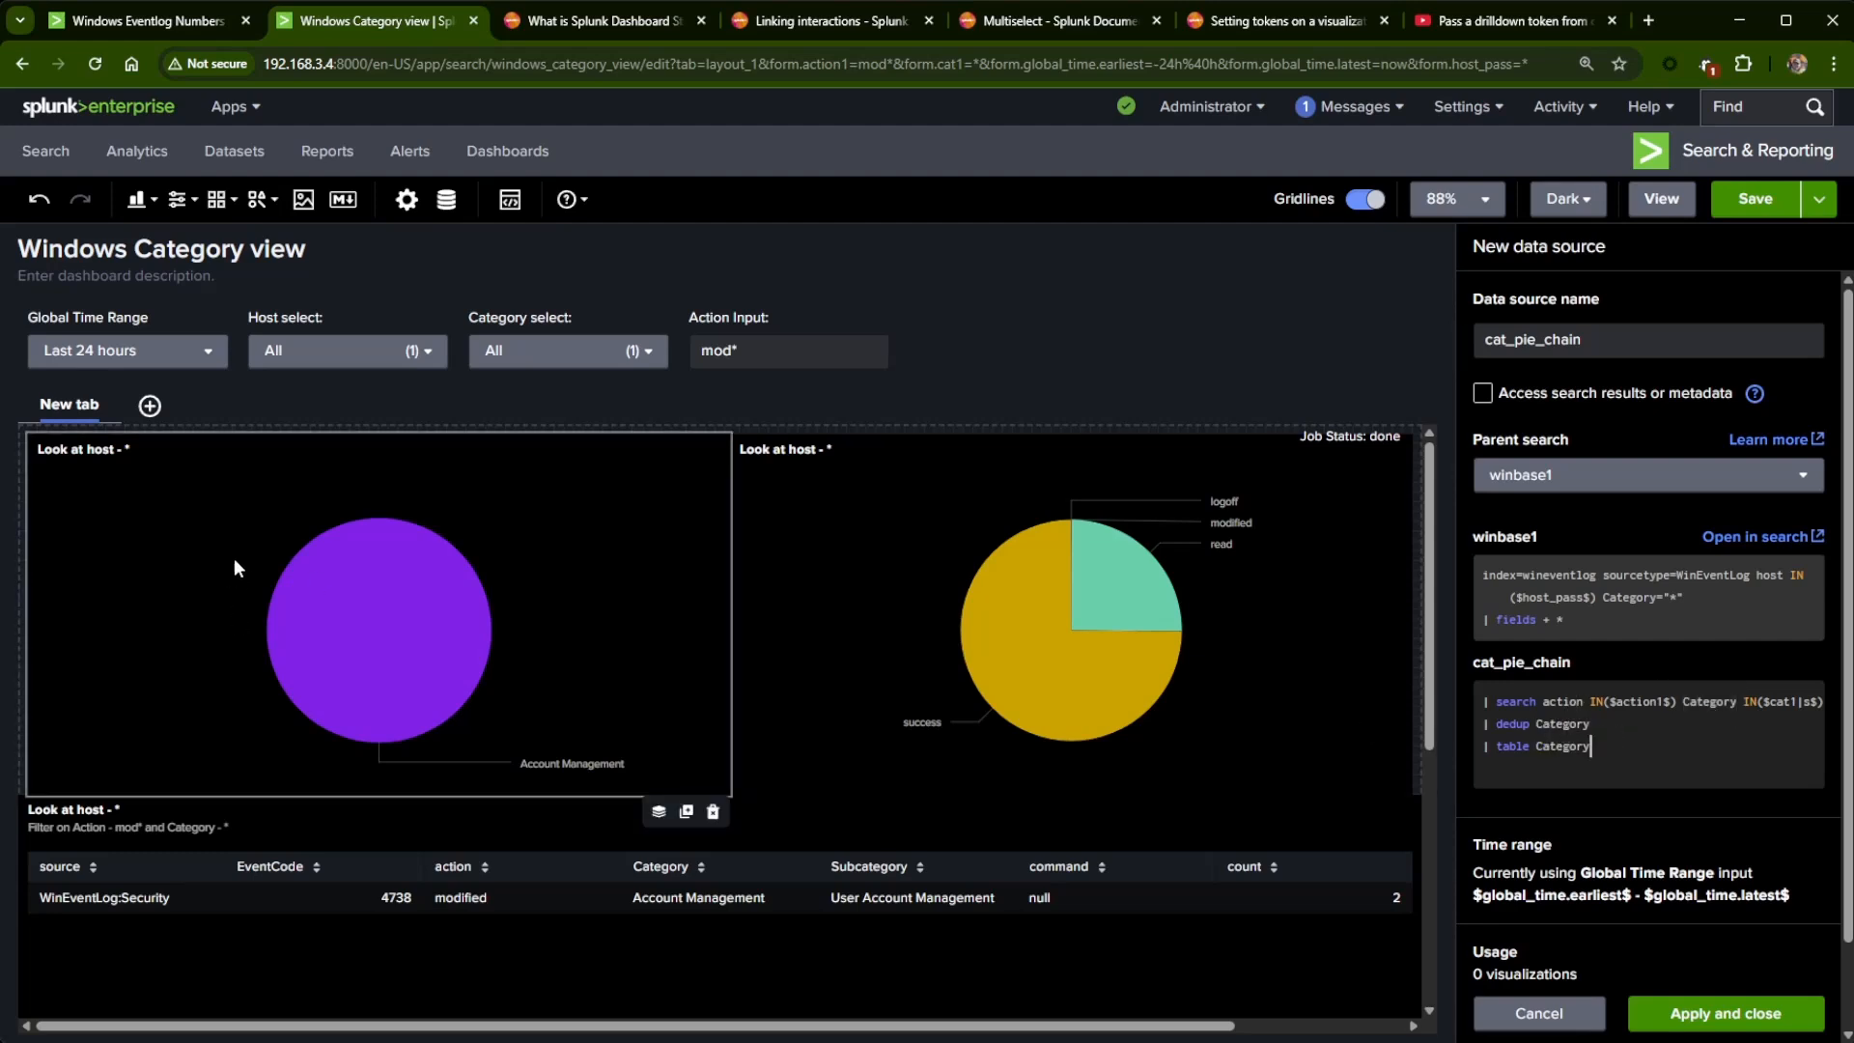
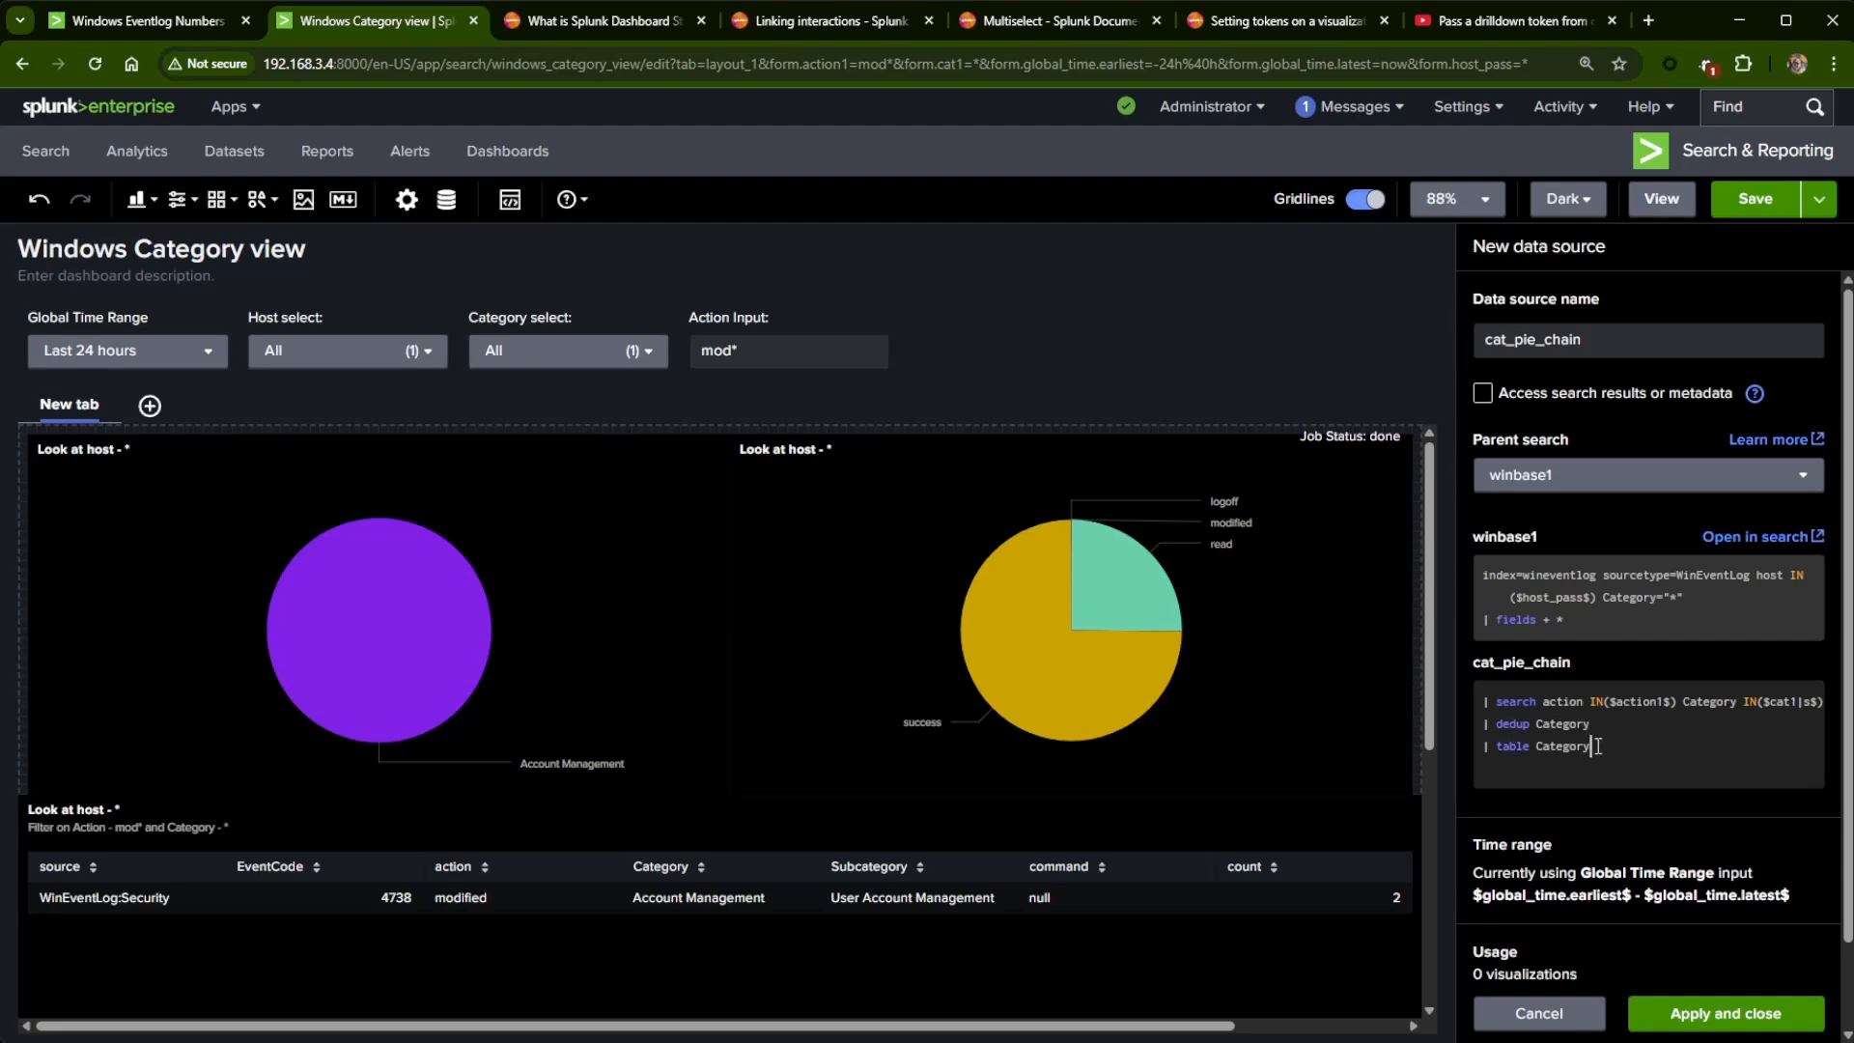
- Replace the dedup and table lines of the cat_pie_chain query with | stats count by Category and apply the new data source
left_click_drag(1592, 748, 1483, 729)
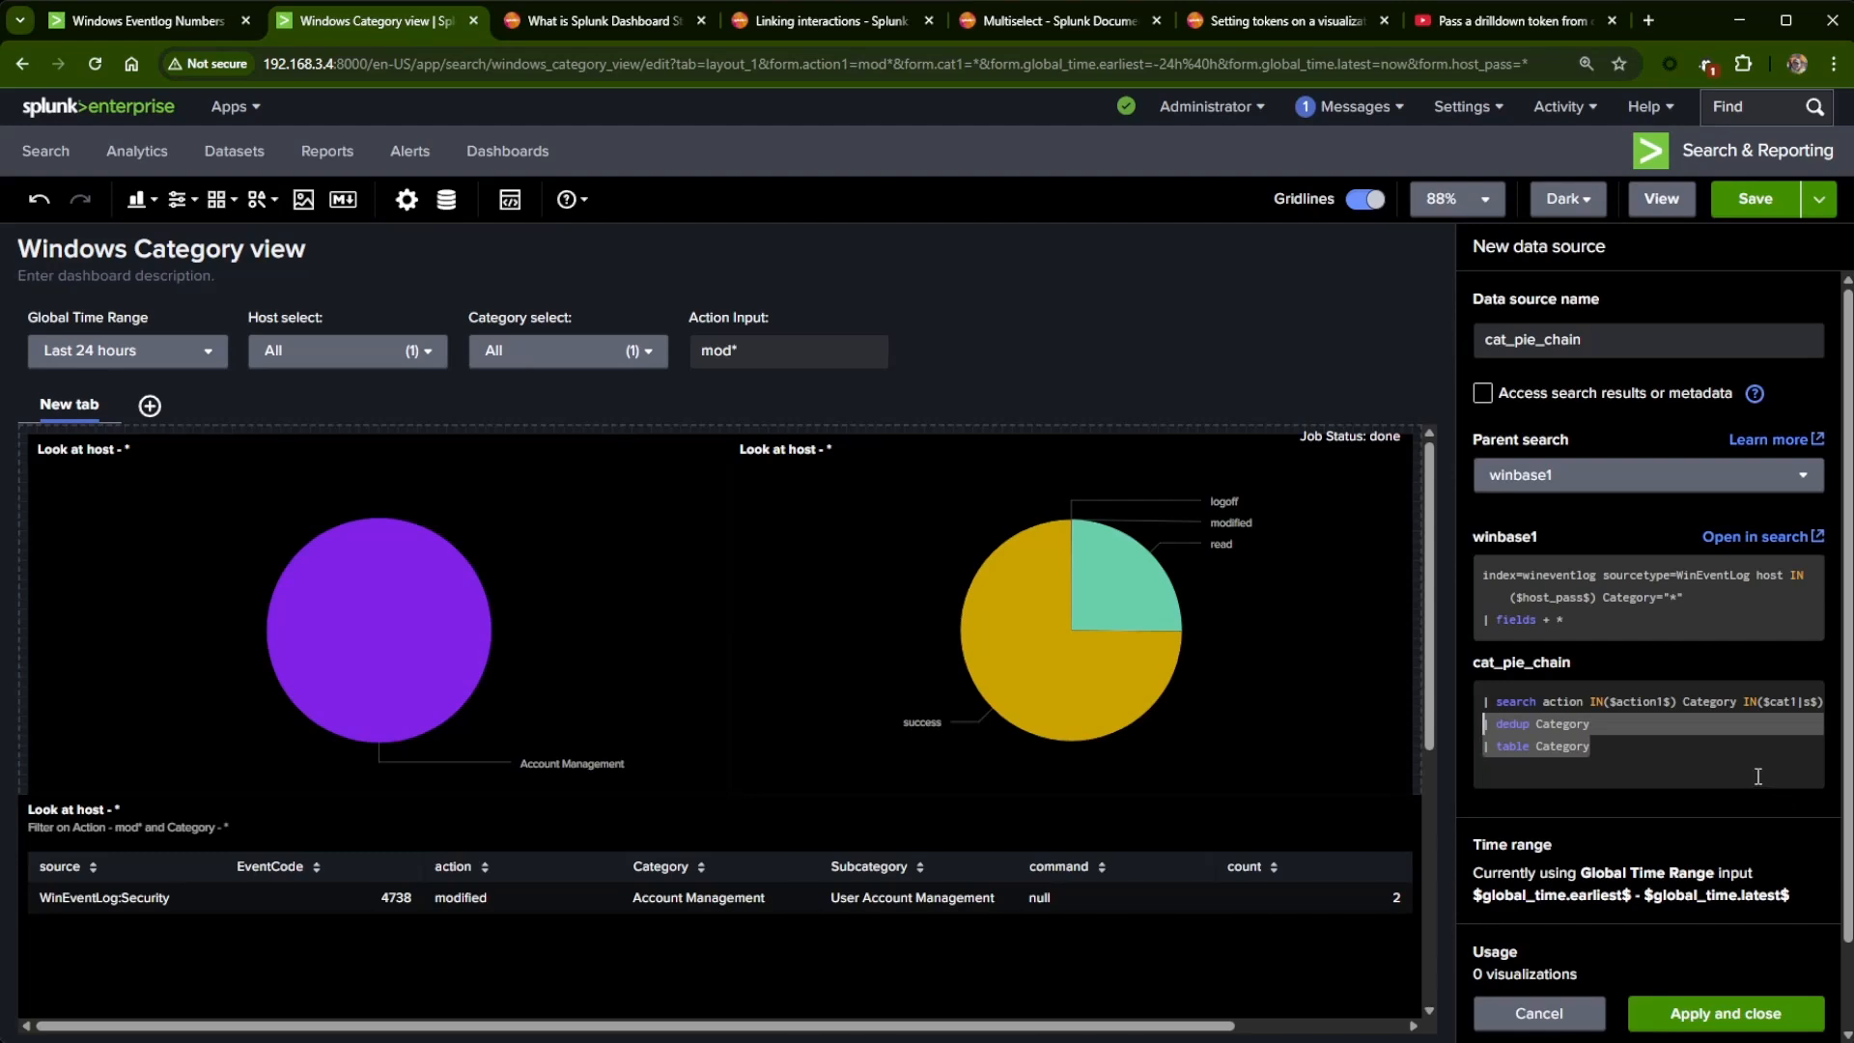
key("BackSpace")
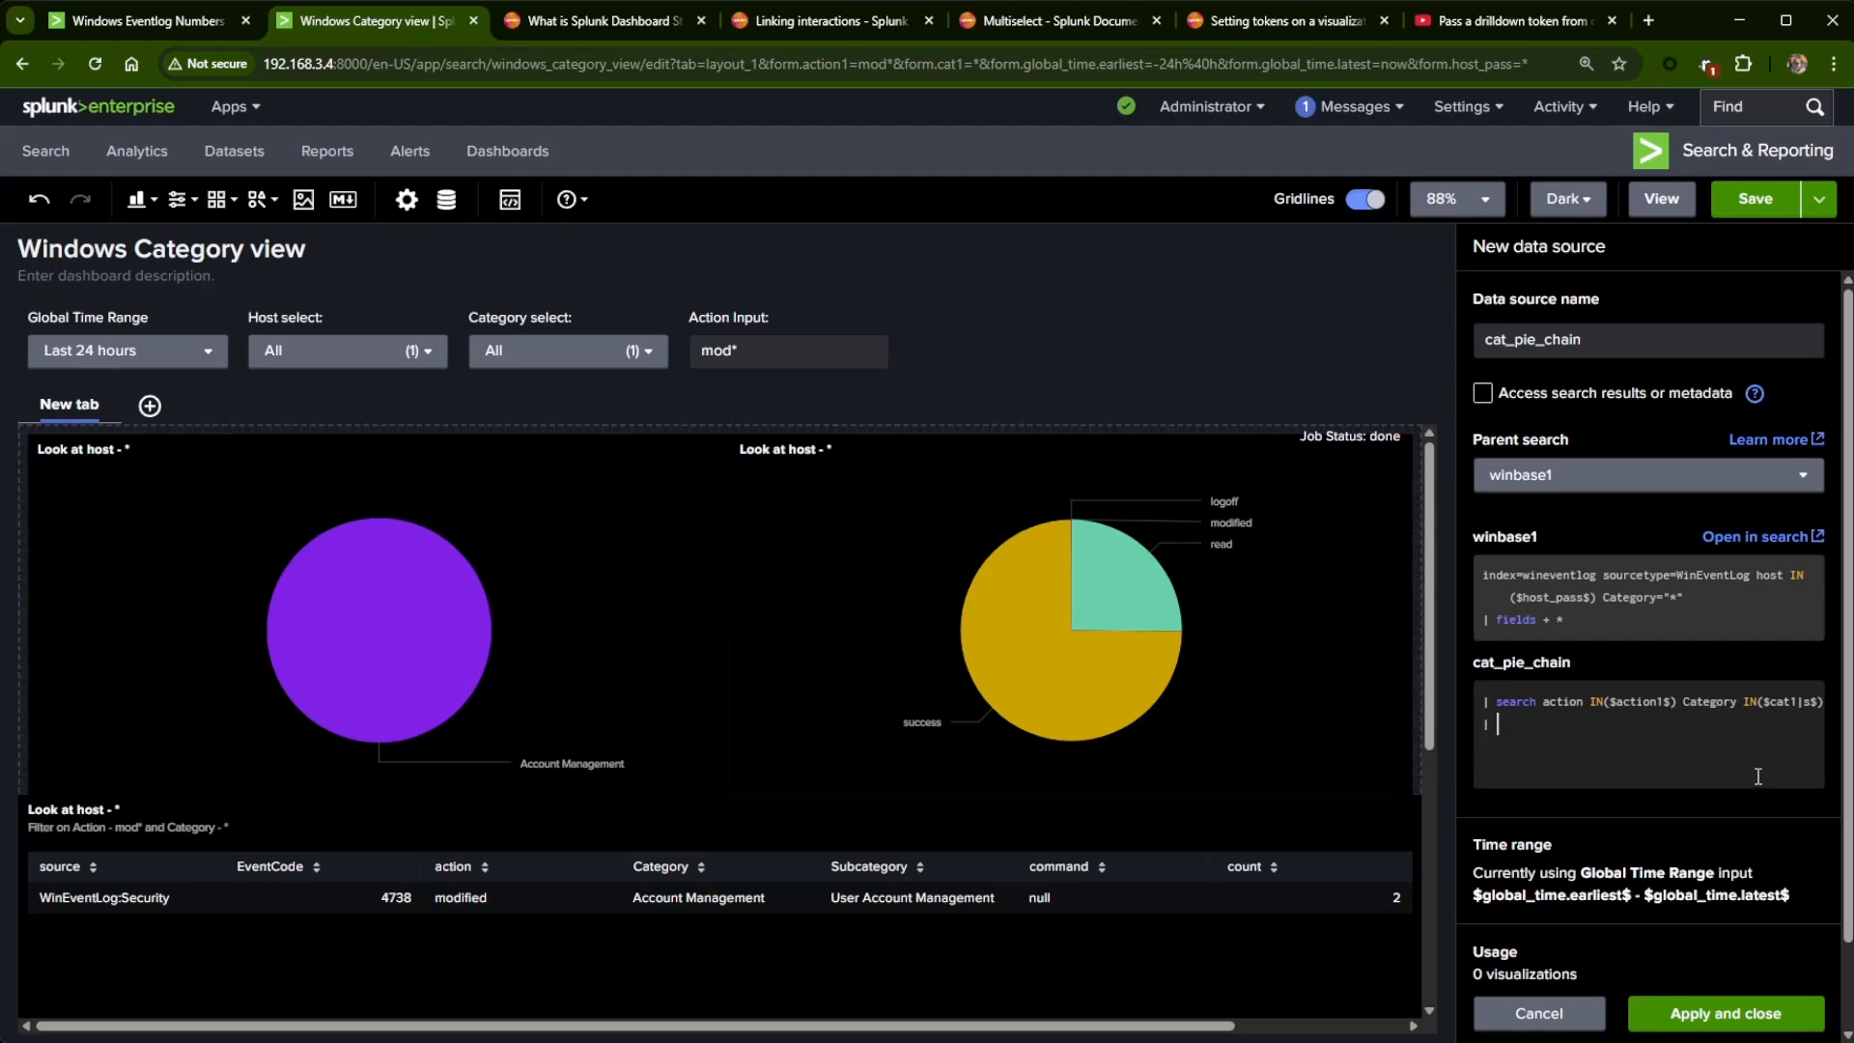
type("stats count by Category")
left_click(1700, 1016)
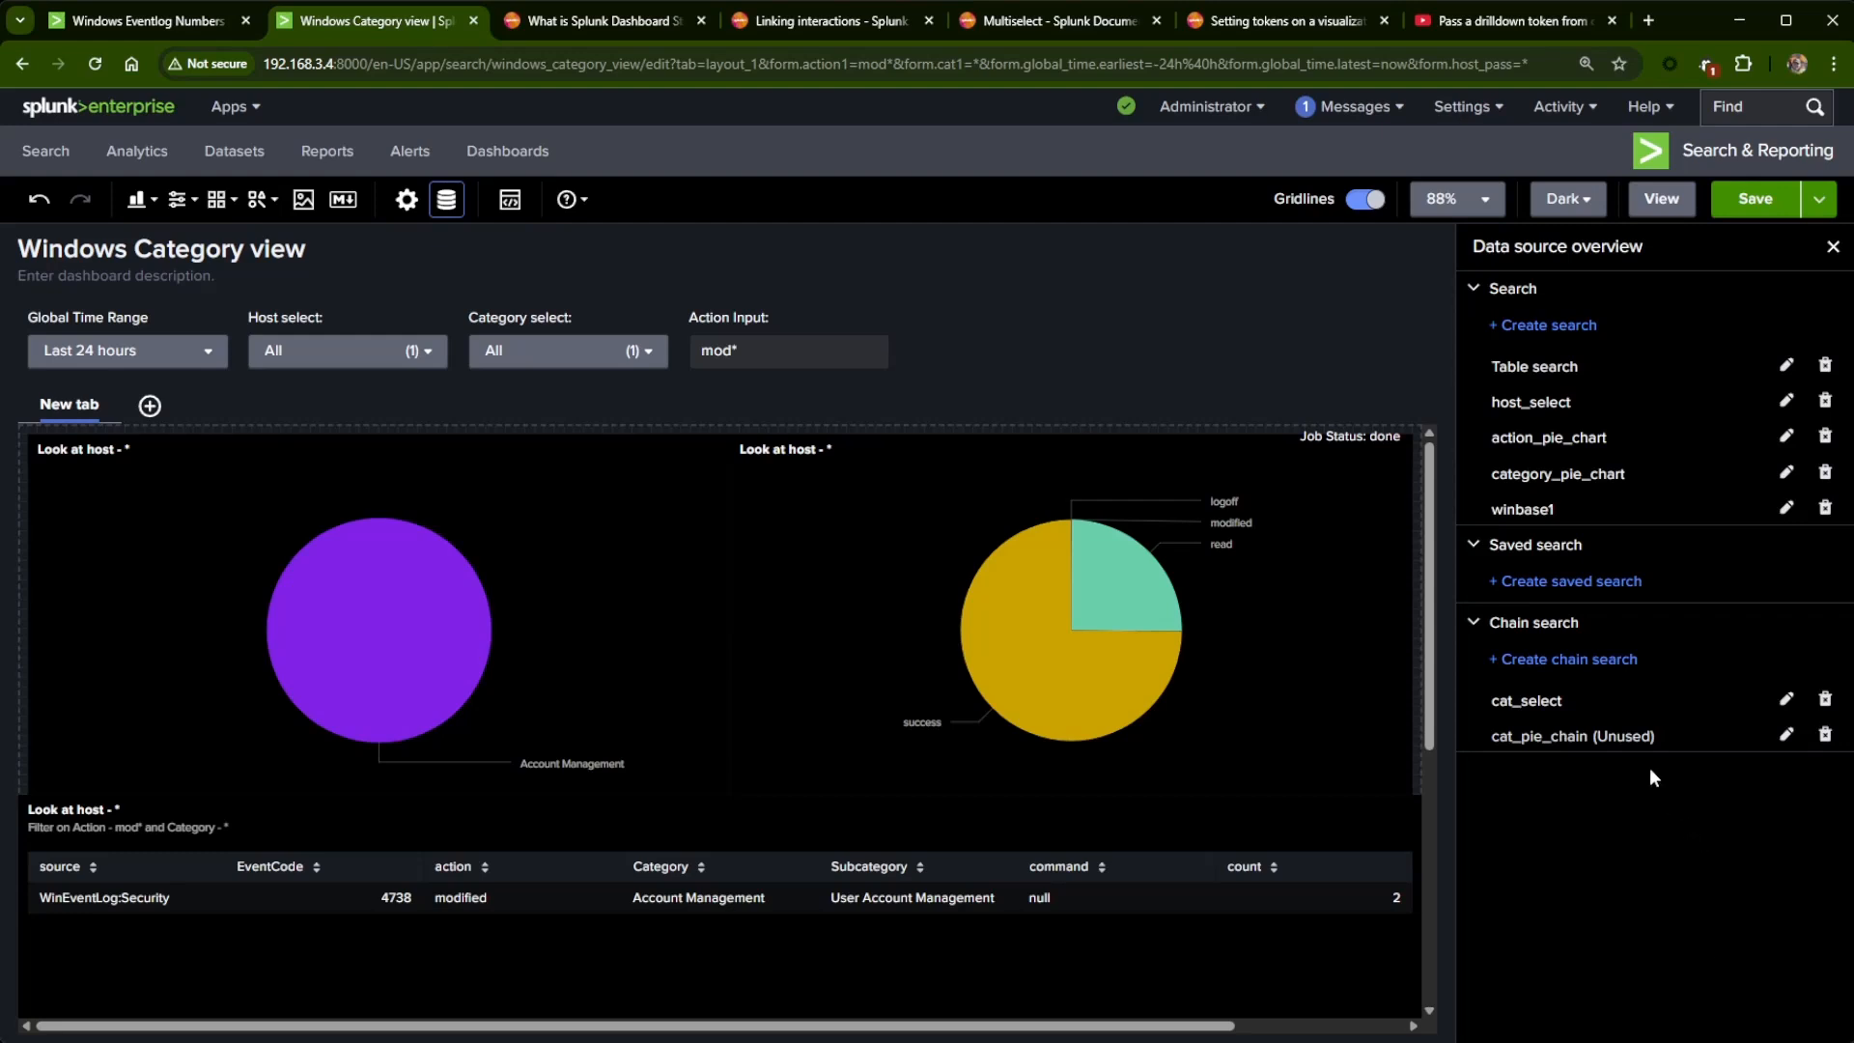
- Switch the category pie chart's data source from category_pie_chart to the cat_pie_chain search
left_click(364, 692)
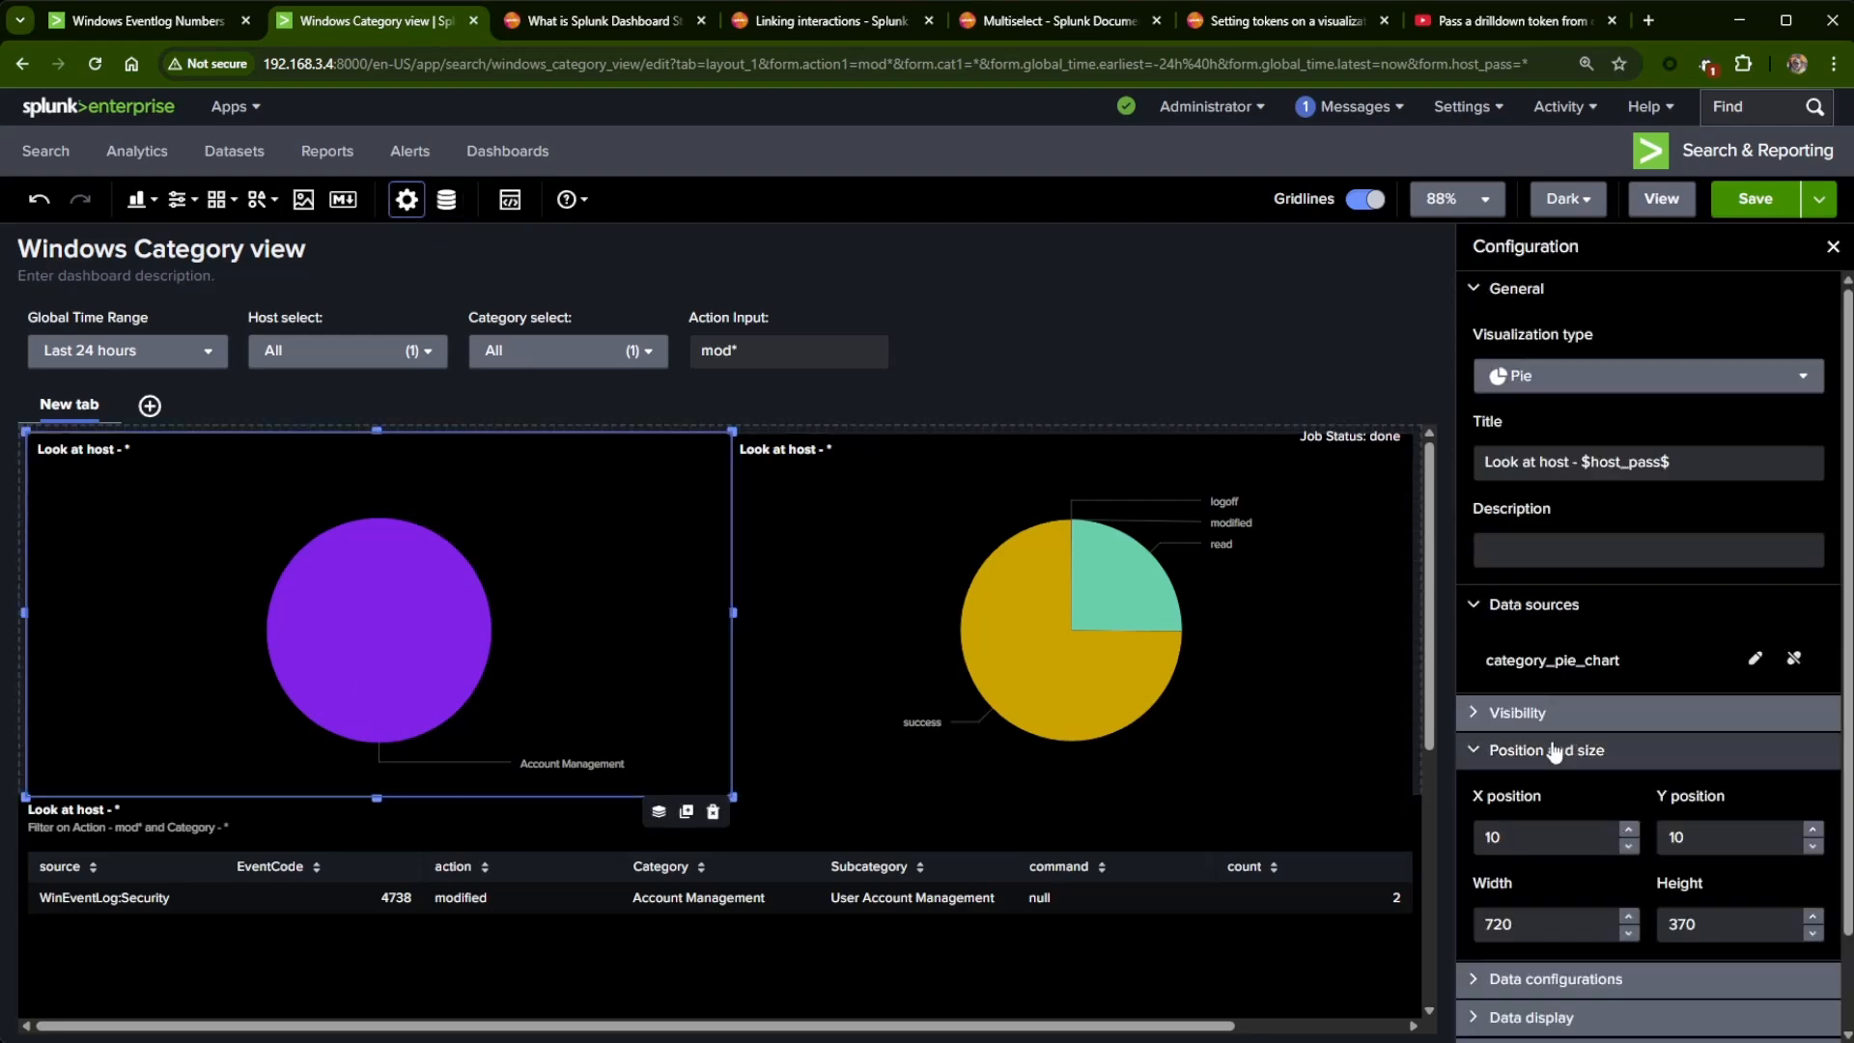
left_click(1793, 658)
left_click(1641, 656)
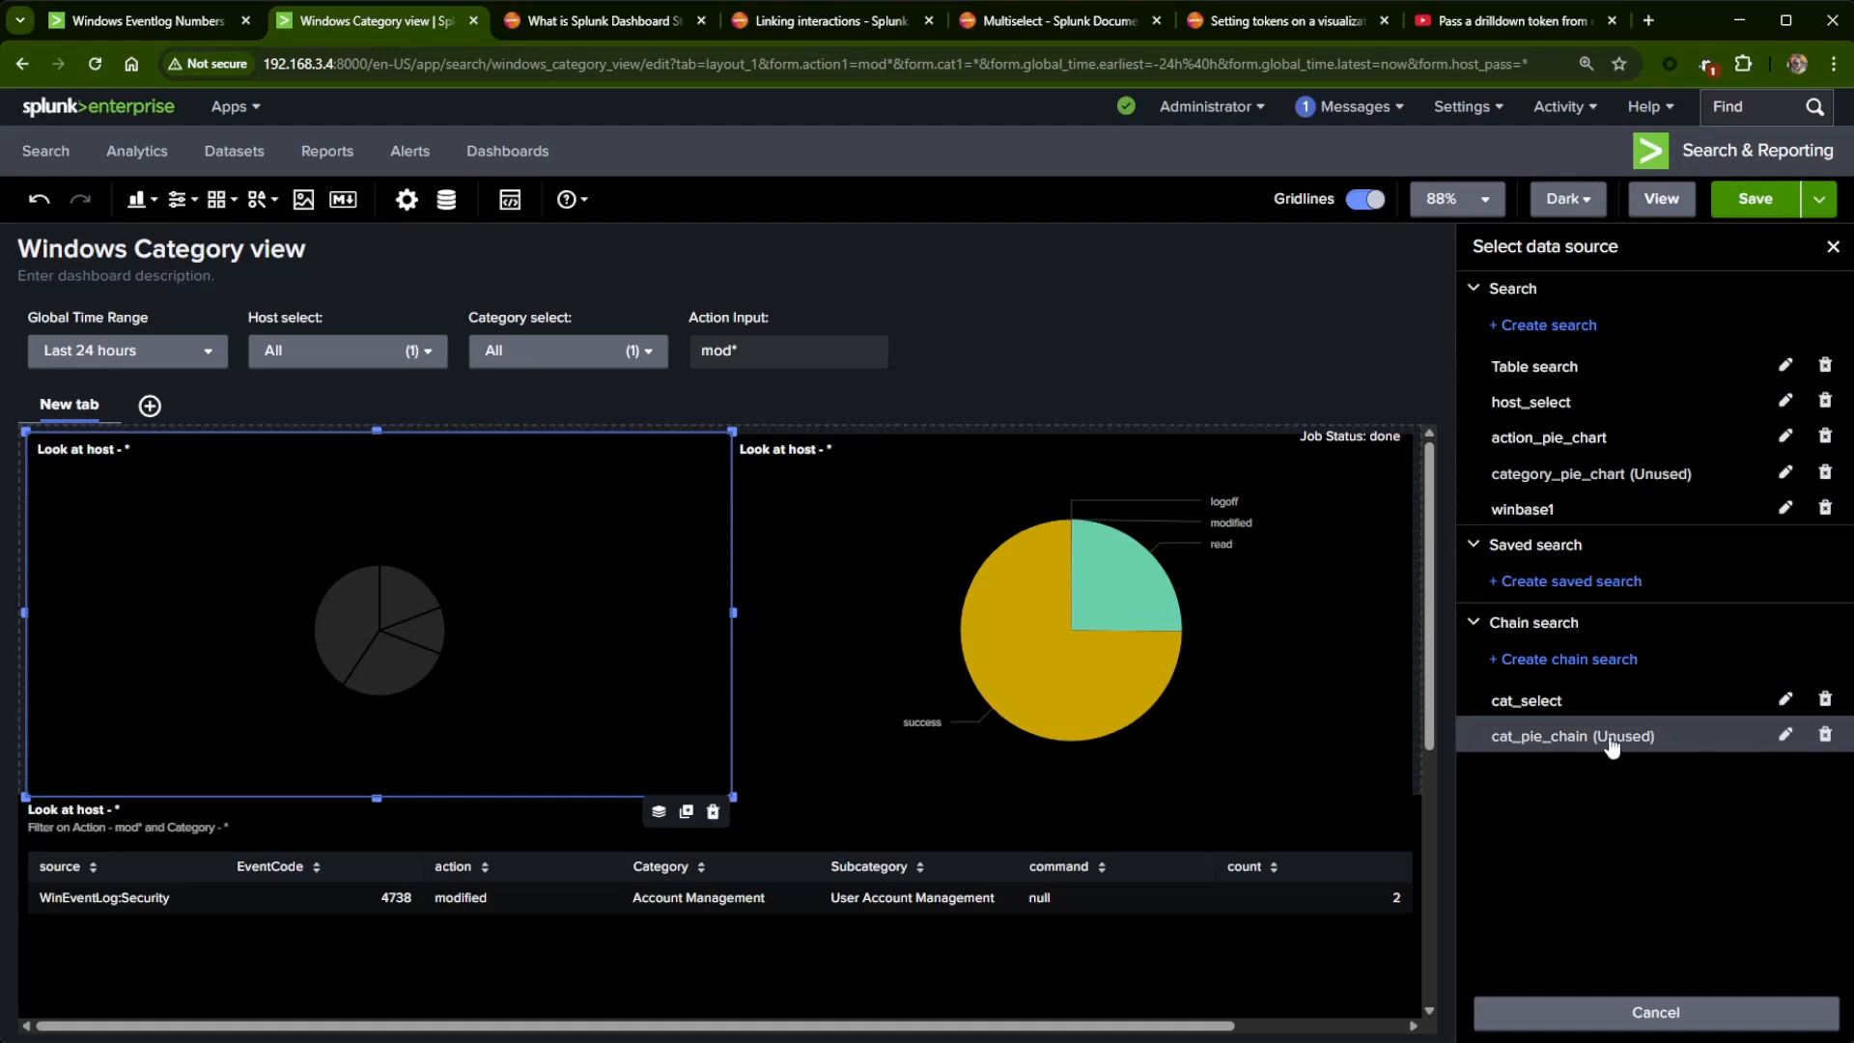
left_click(1556, 744)
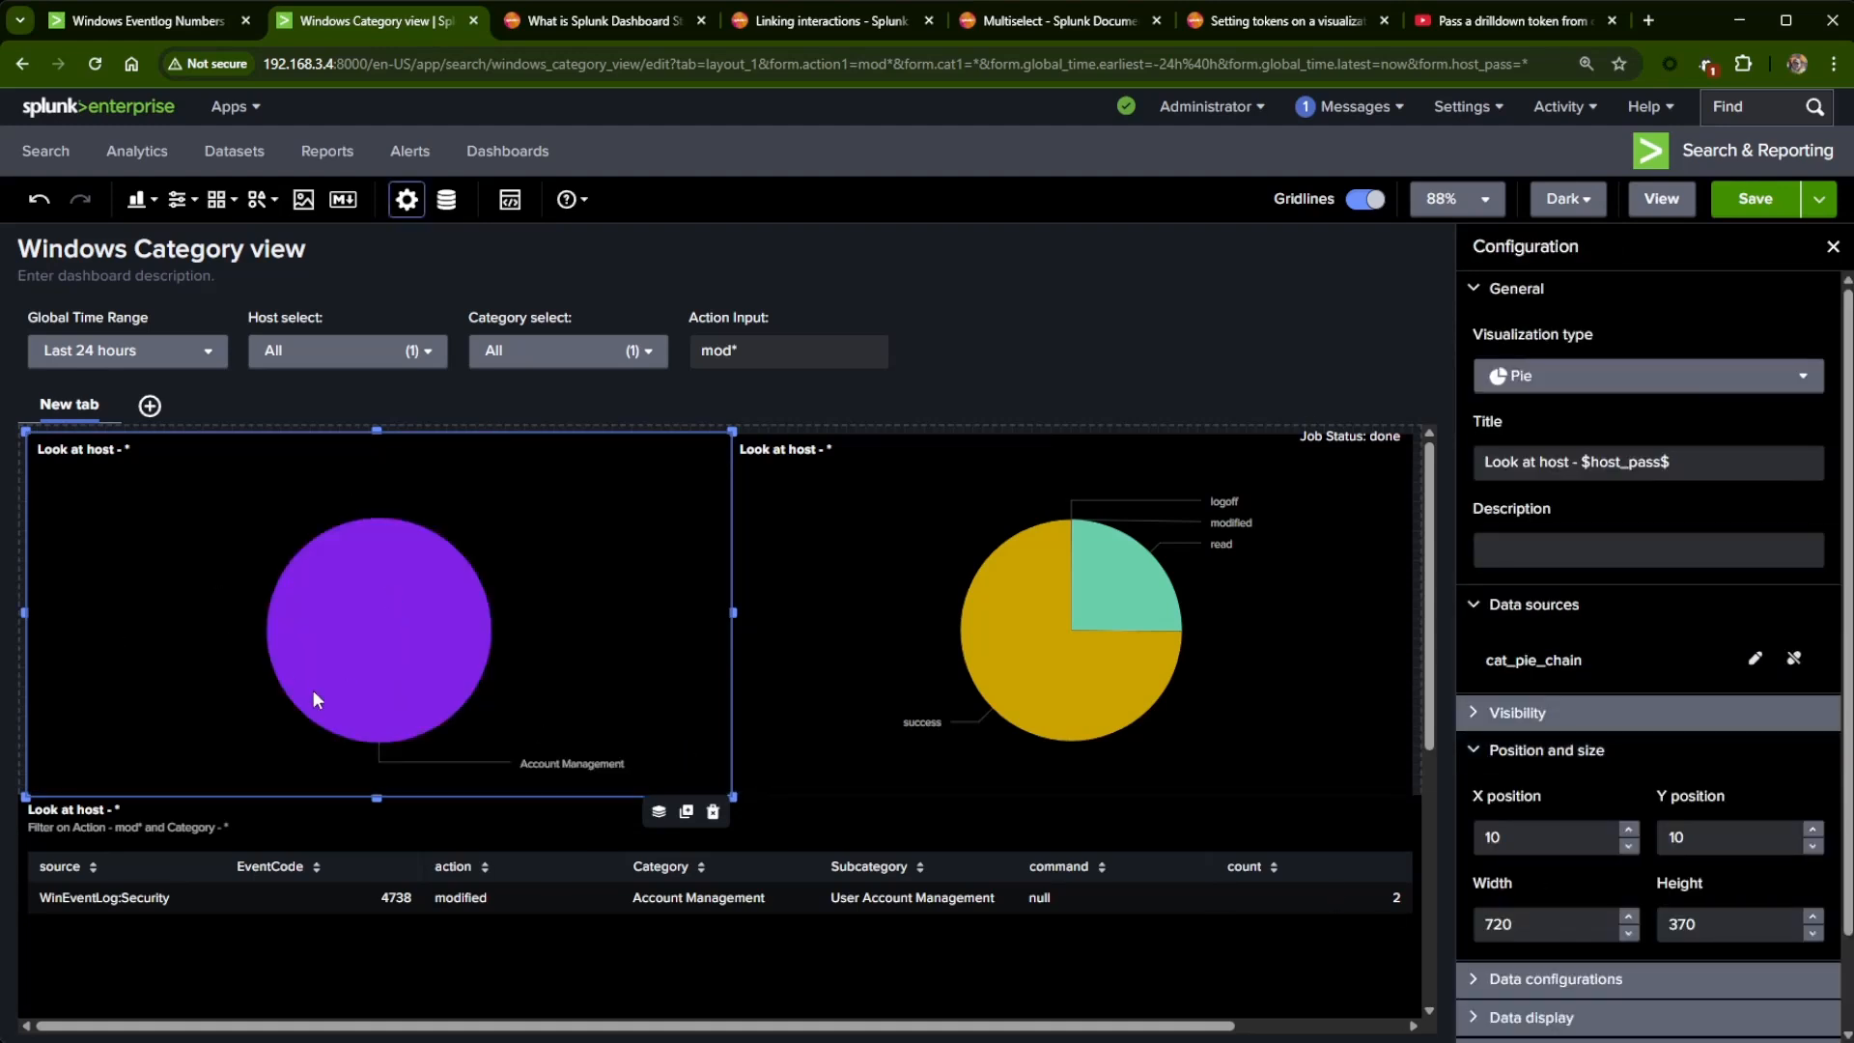
- Review the action_pie_chart query without changes, and switch the action pie chart's data source to winbase1
left_click(1337, 739)
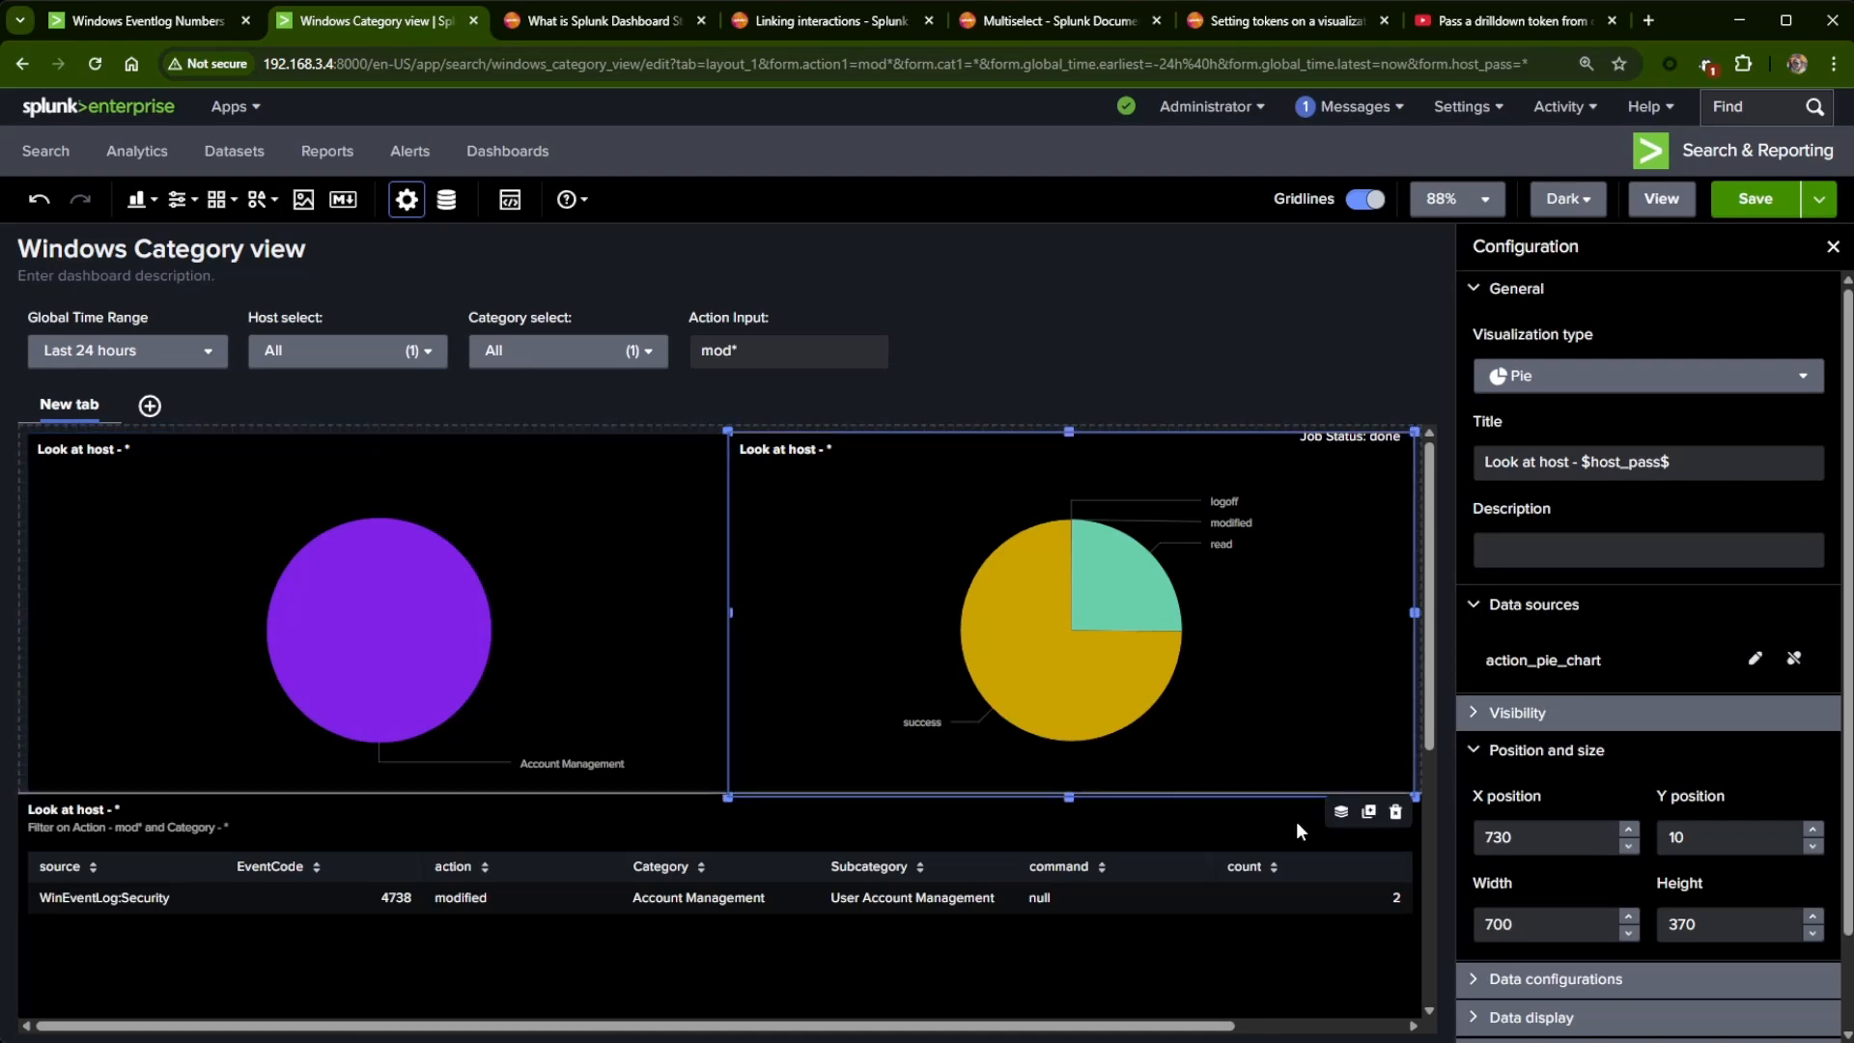
left_click(1758, 660)
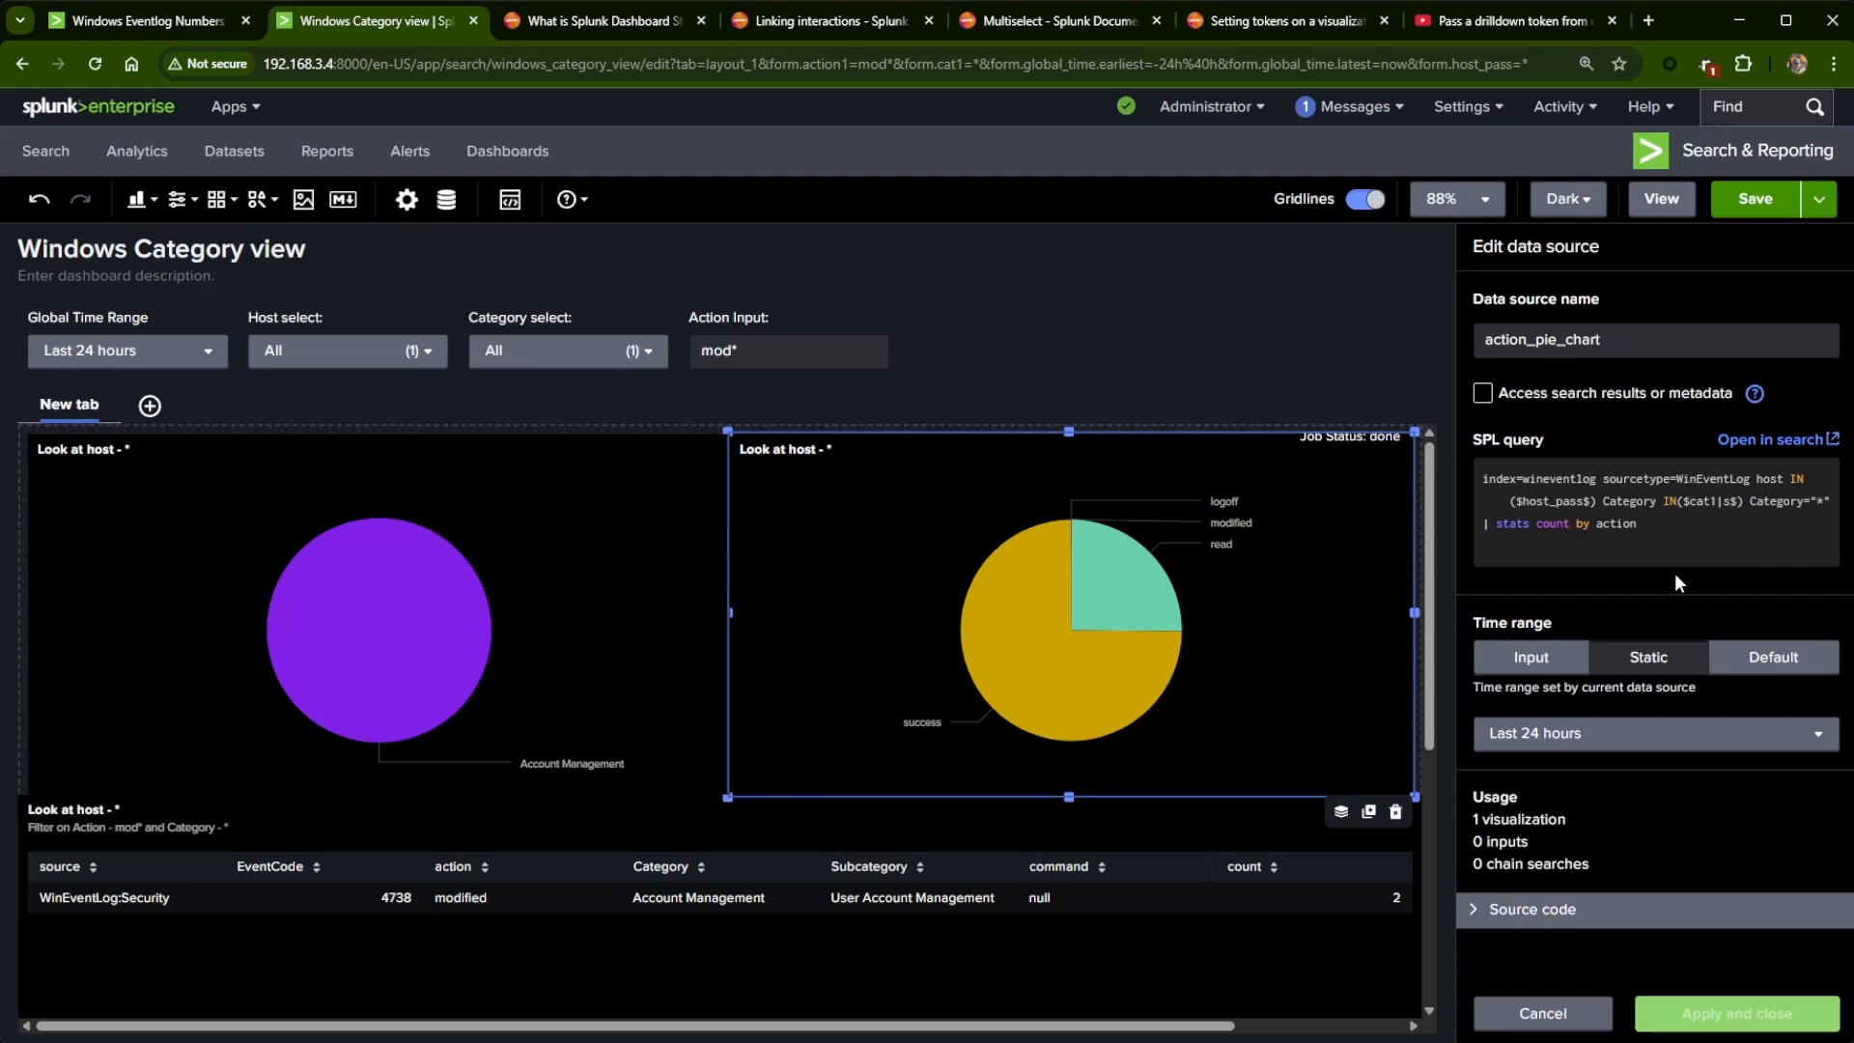
left_click(1557, 1012)
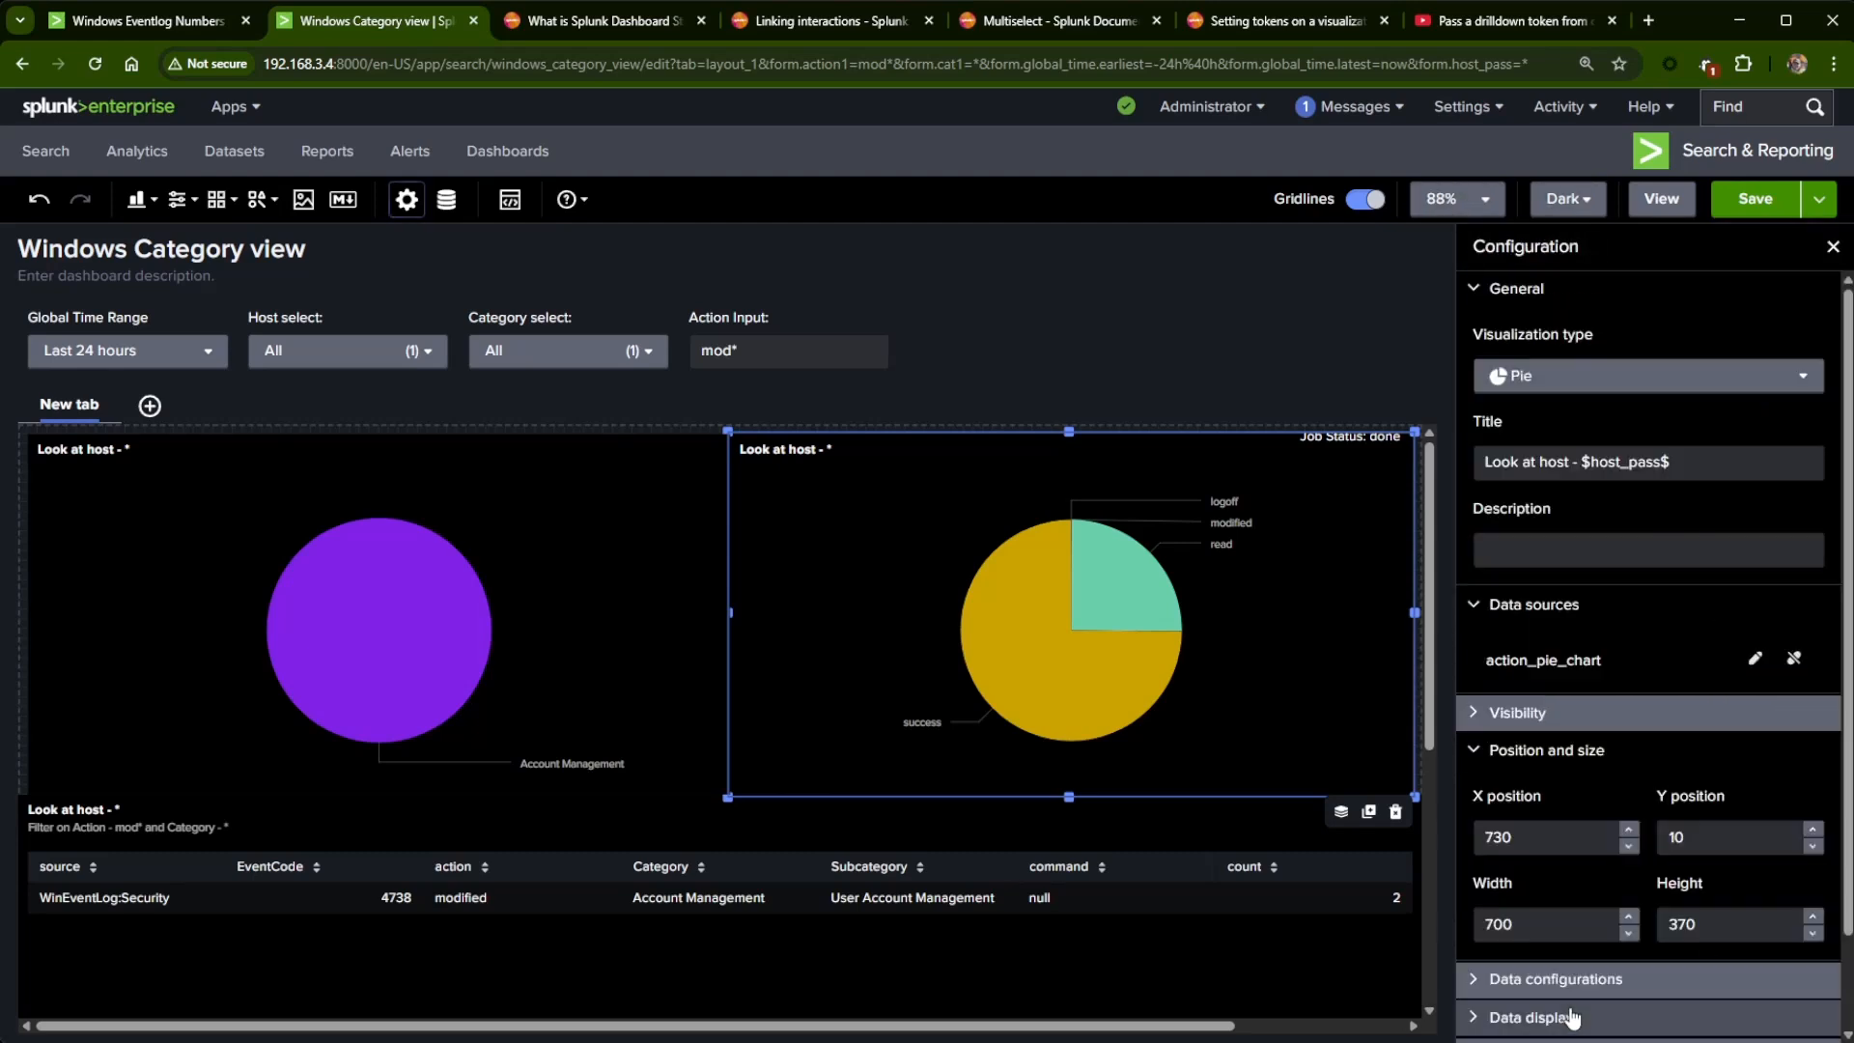
left_click(1794, 659)
left_click(1545, 663)
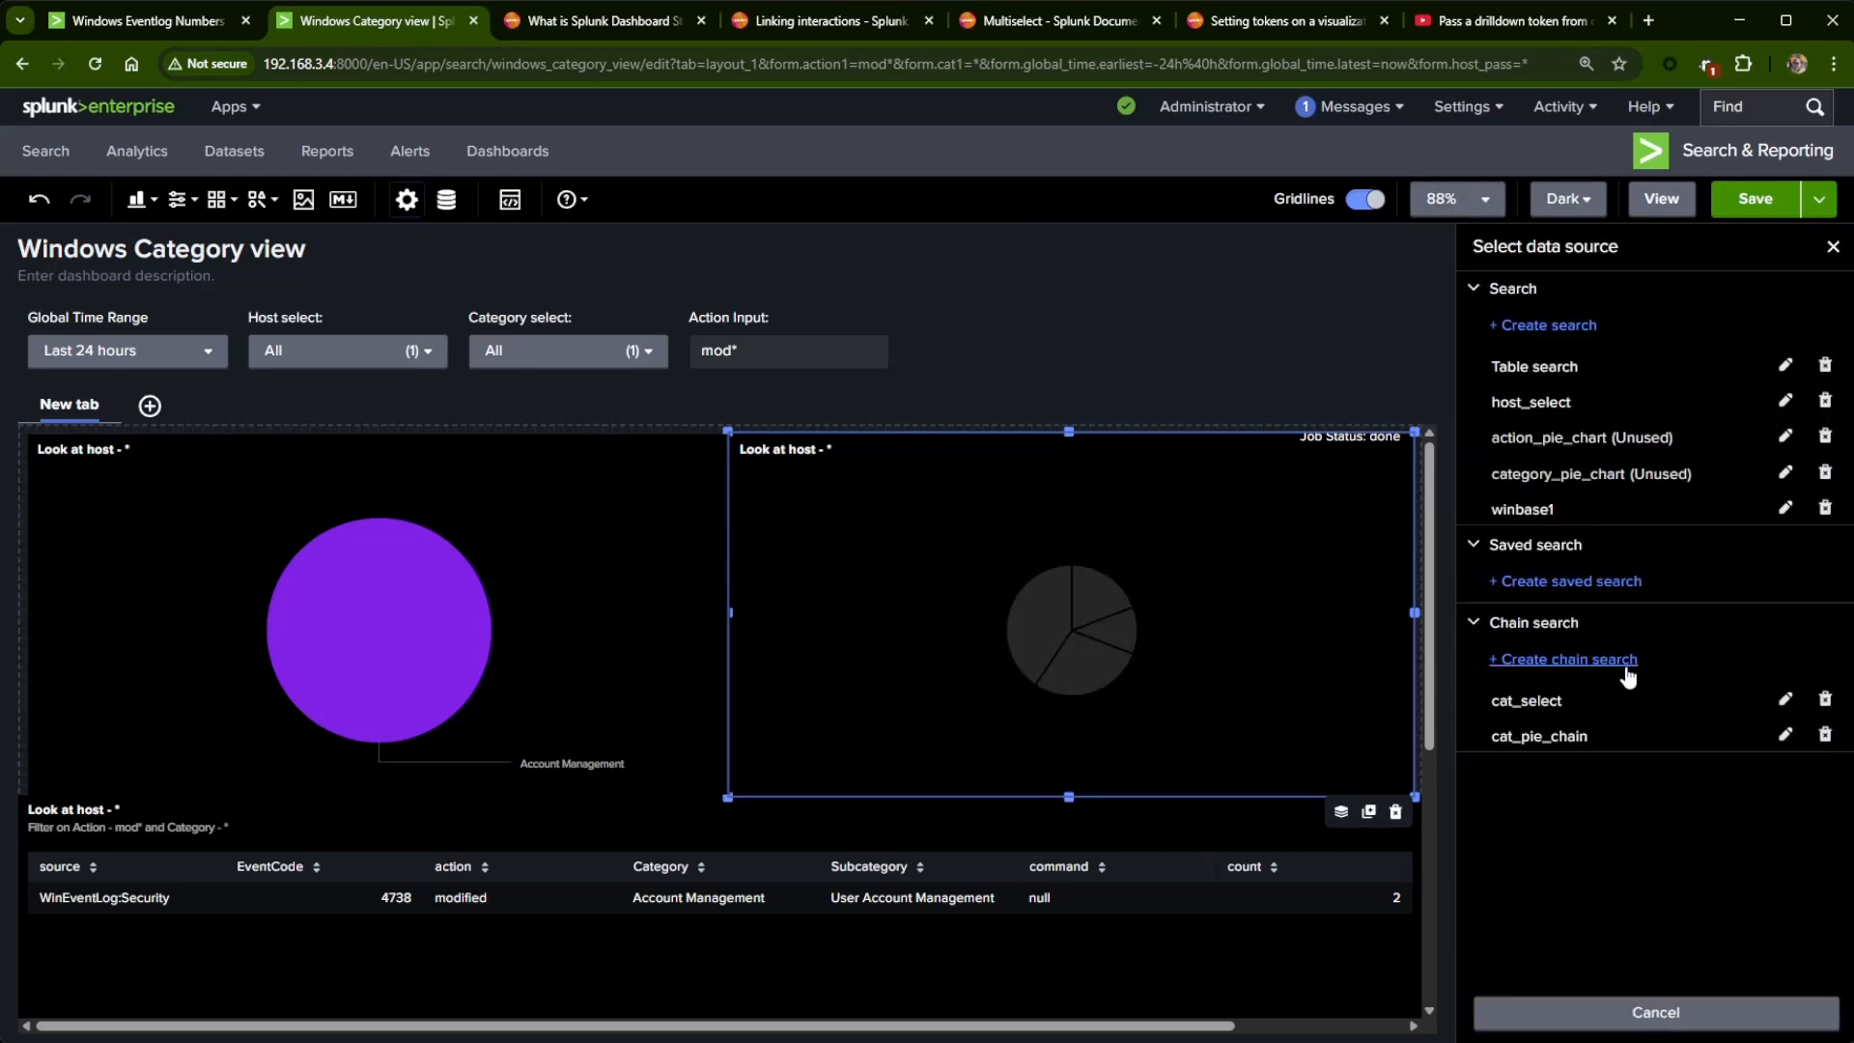
left_click(1534, 509)
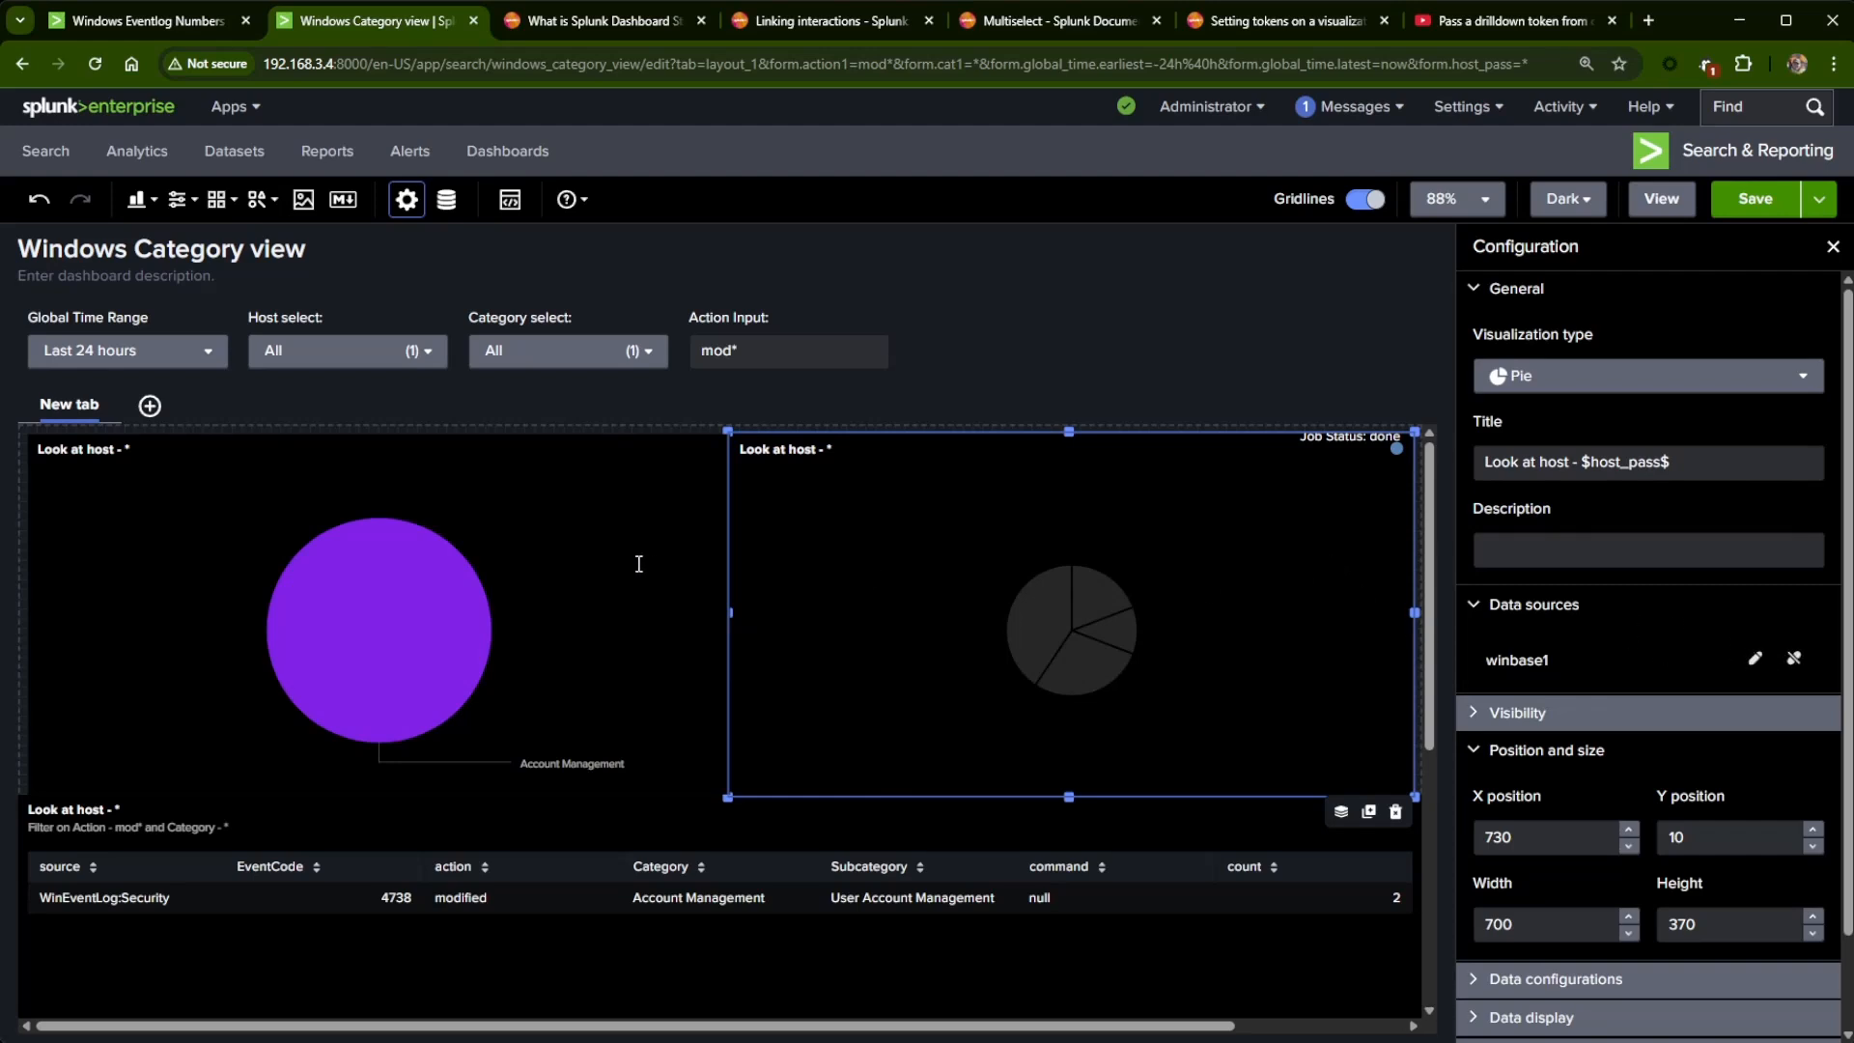
- Check the action pie chart with its new data source, and reload the dashboard editor to discard the unsaved changes
left_click(1433, 618)
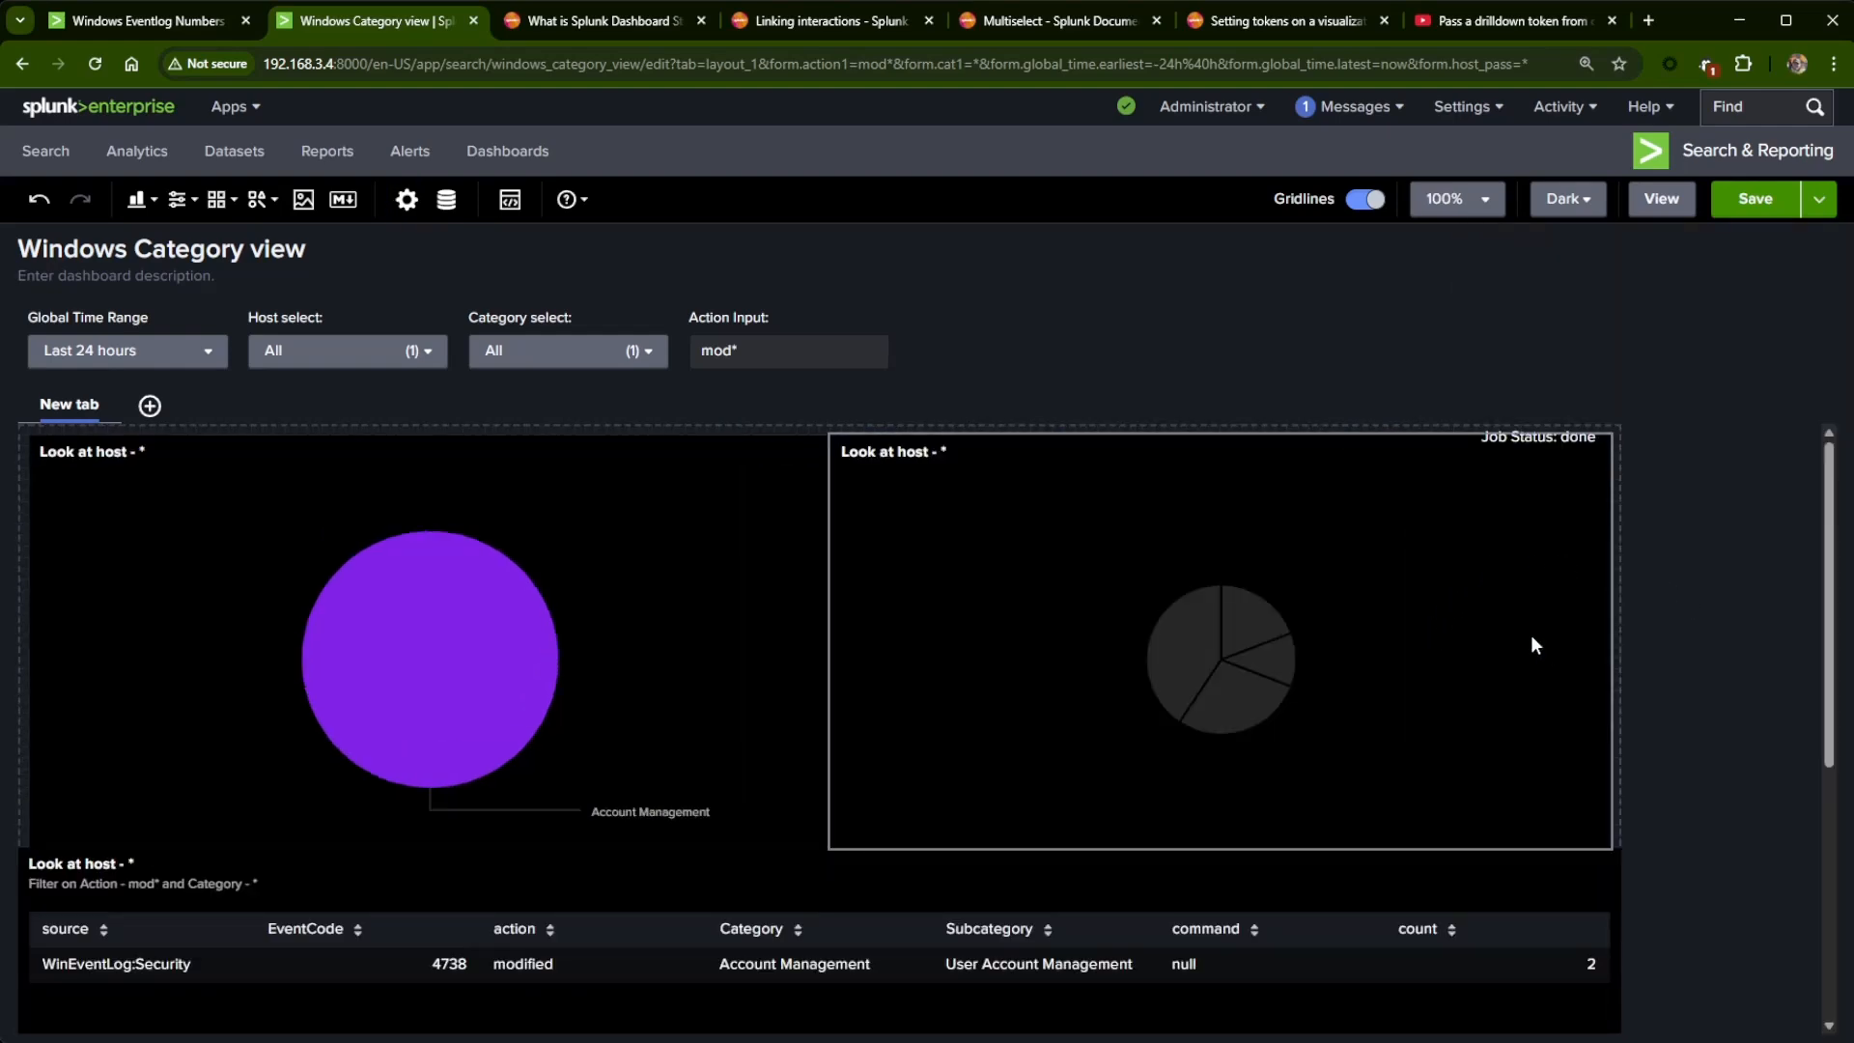
scroll(1236, 782, "down", 1)
scroll(1238, 763, "up", 1)
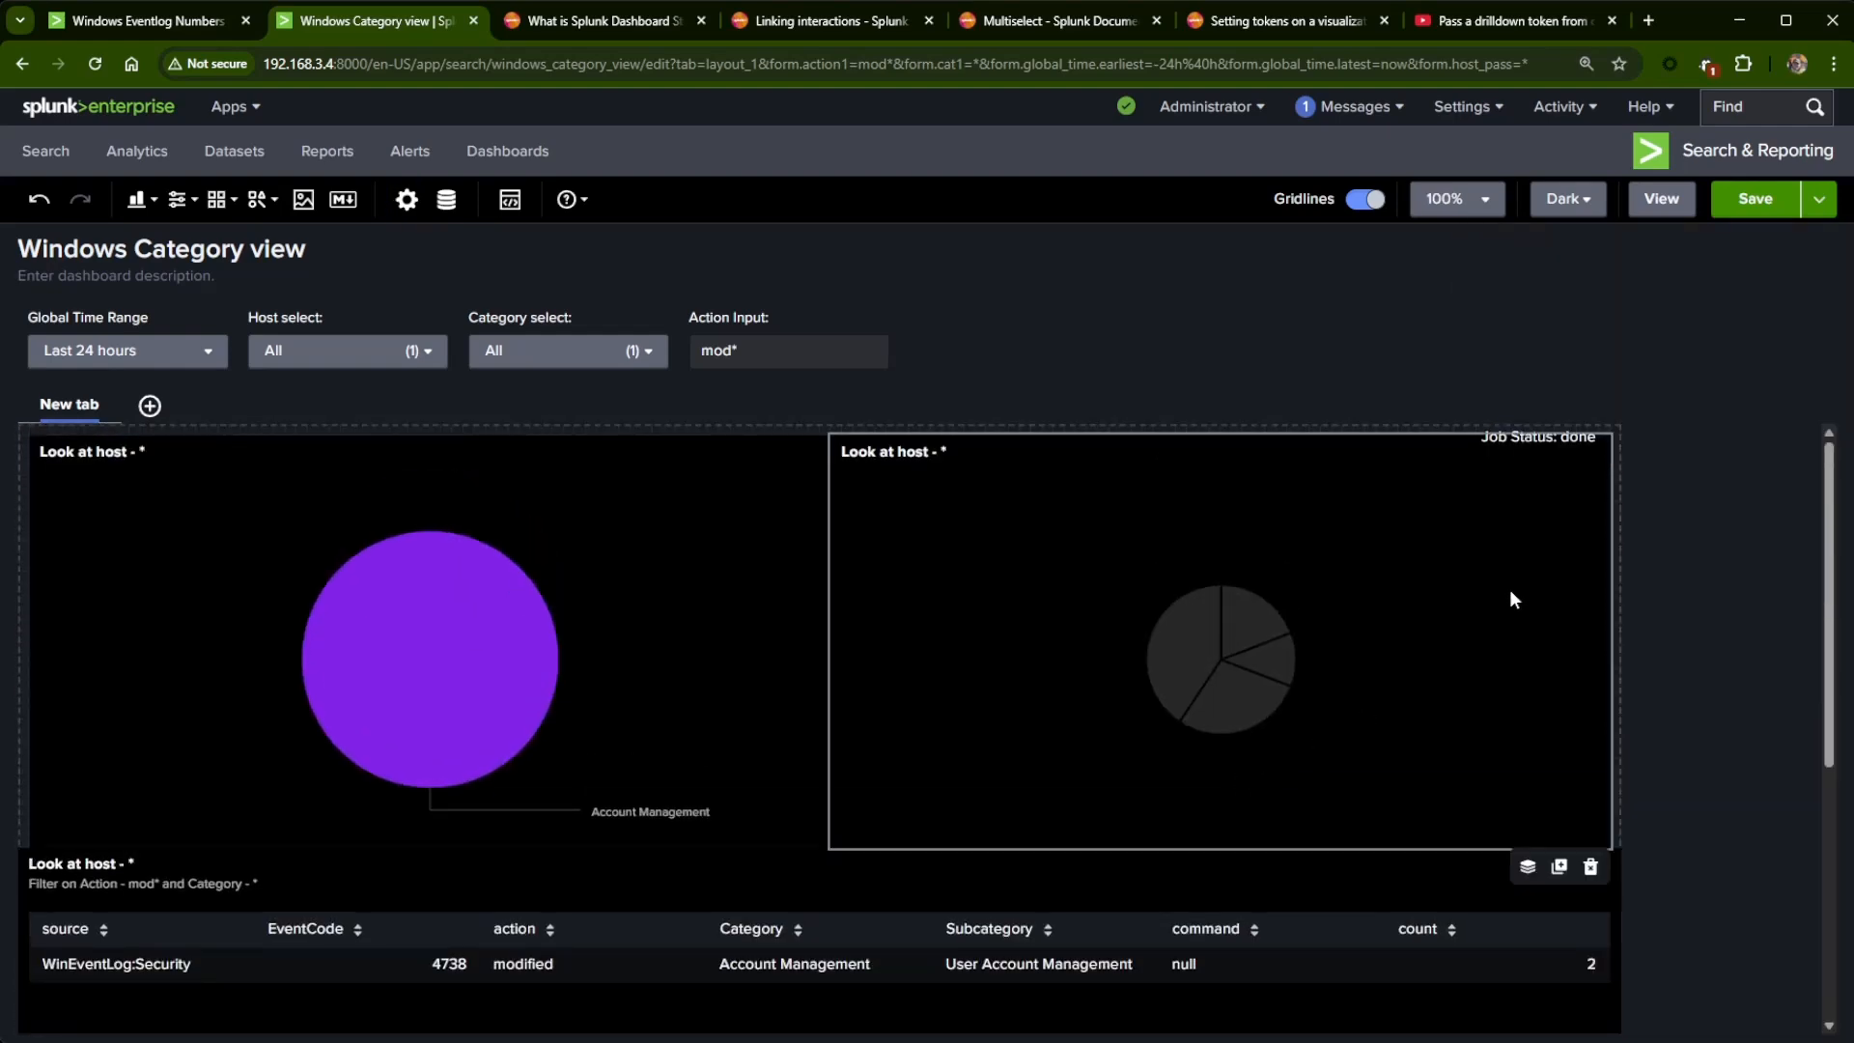
left_click(1457, 564)
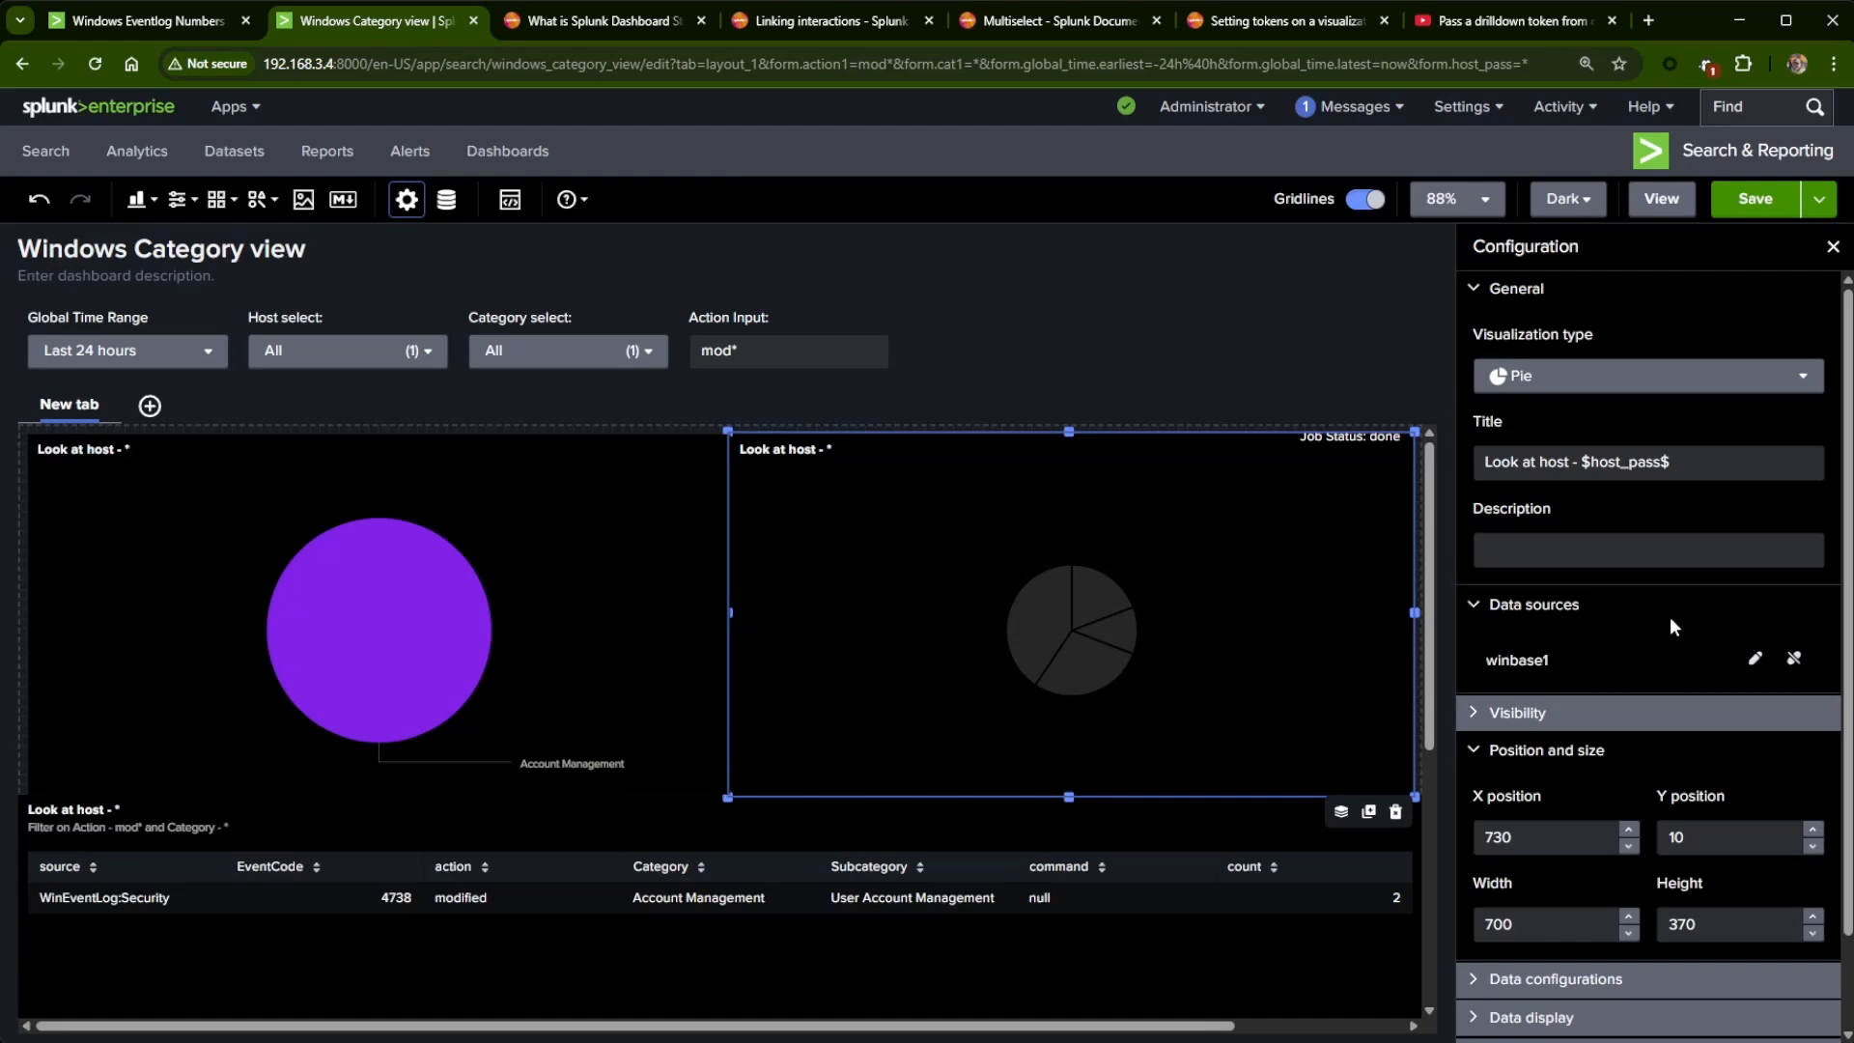
scroll(1710, 638, "down", 2)
scroll(1767, 647, "up", 2)
left_click(94, 67)
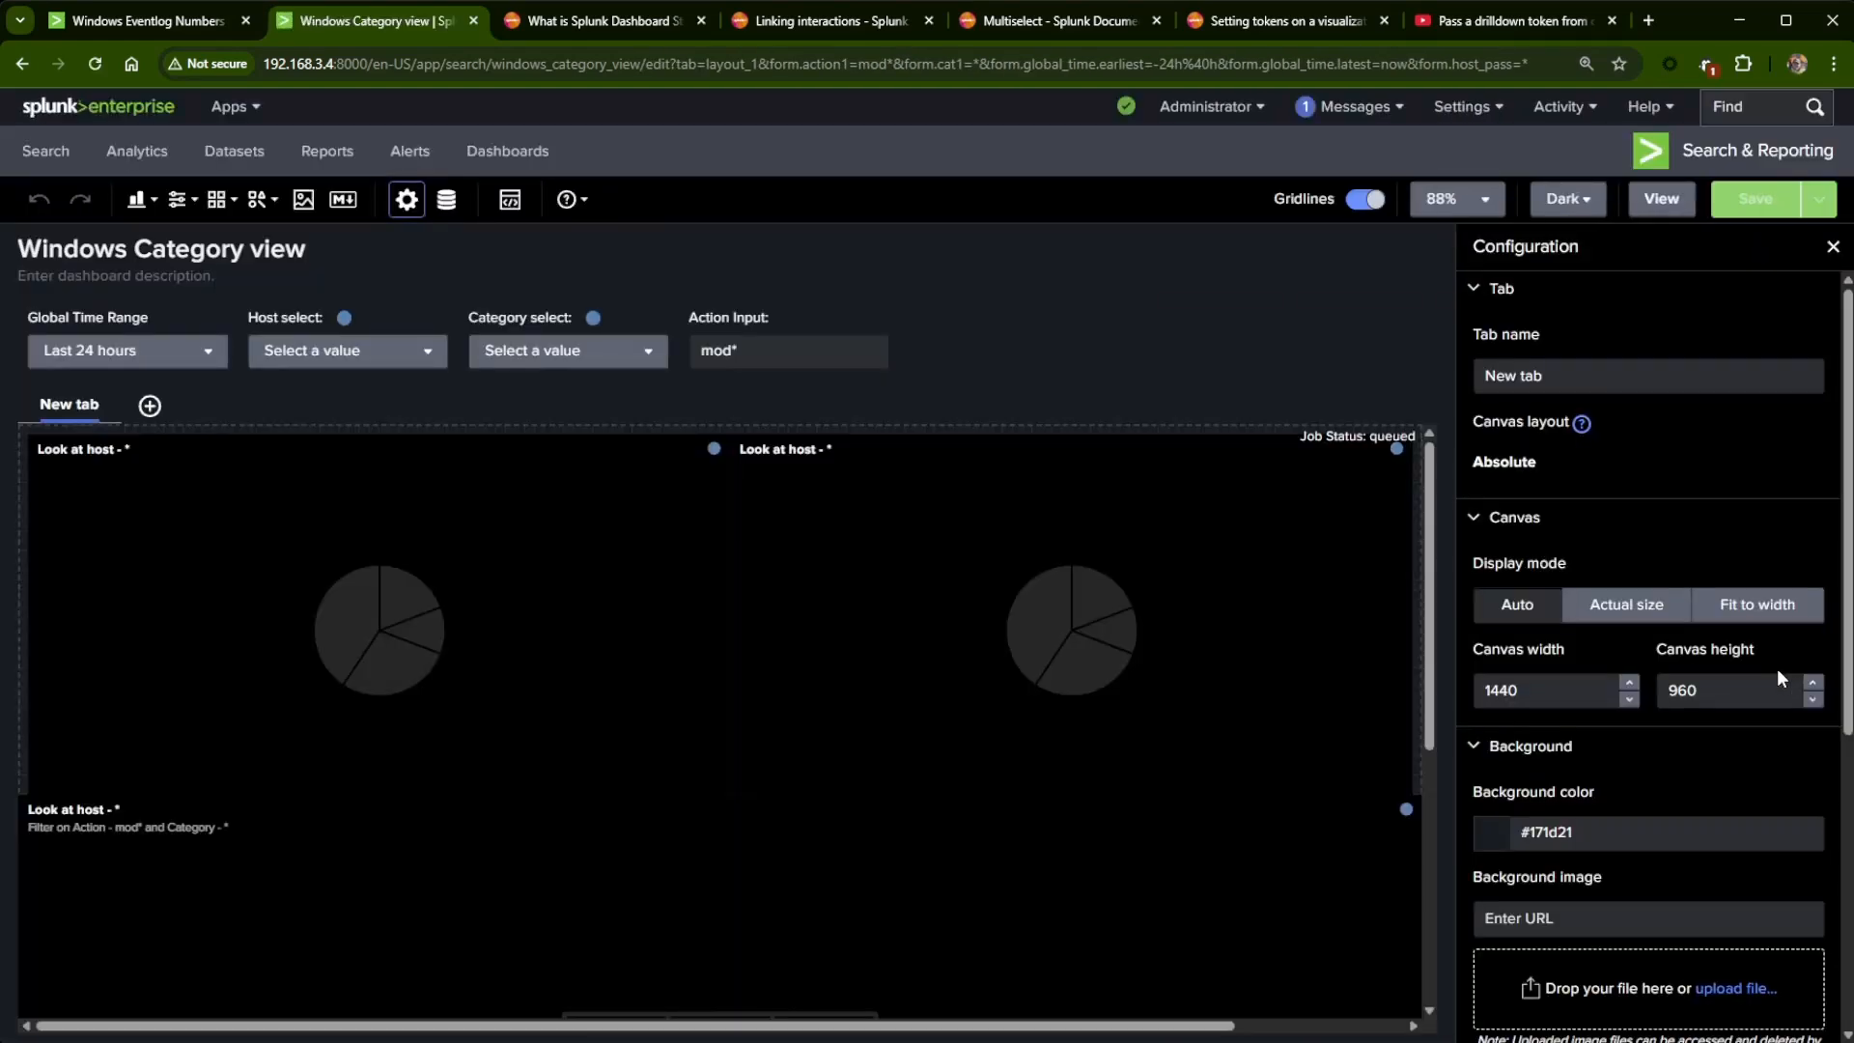
- Check which data source each pie chart uses, and detach category_pie_chart from the category pie chart to choose a new source
left_click(920, 629)
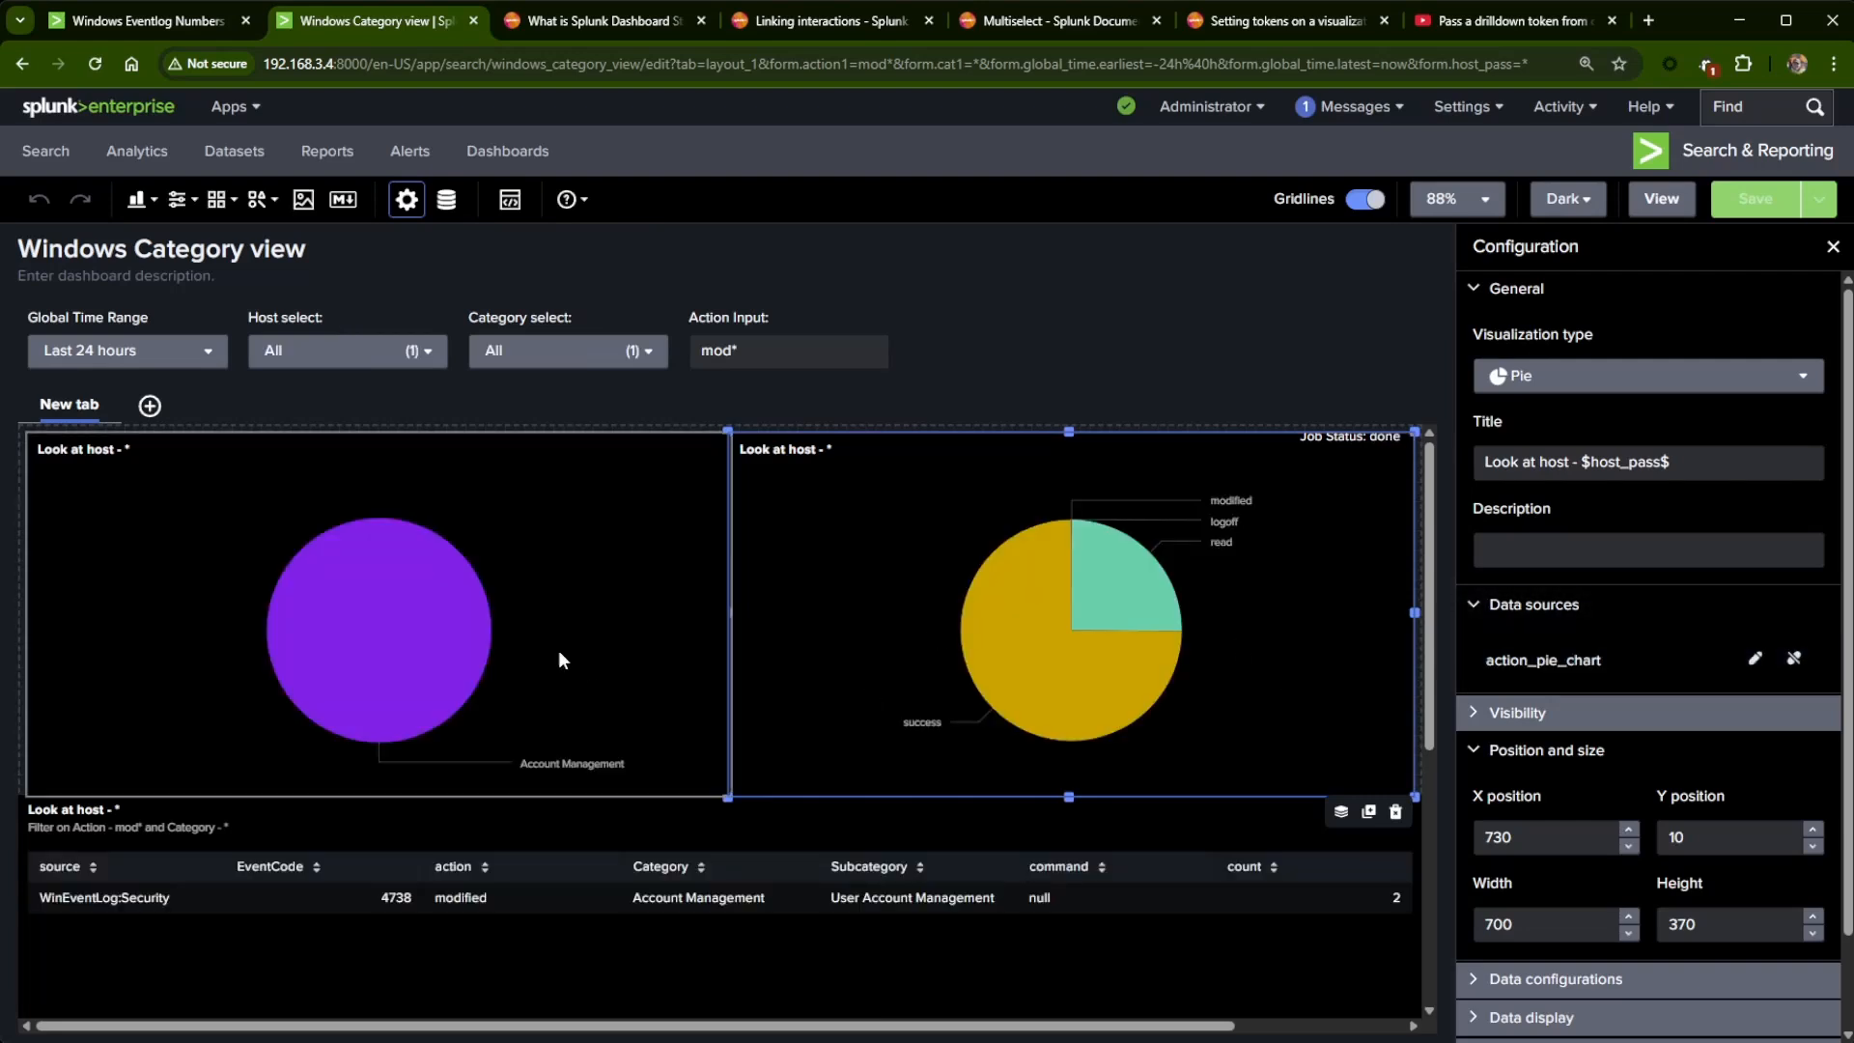
left_click(617, 580)
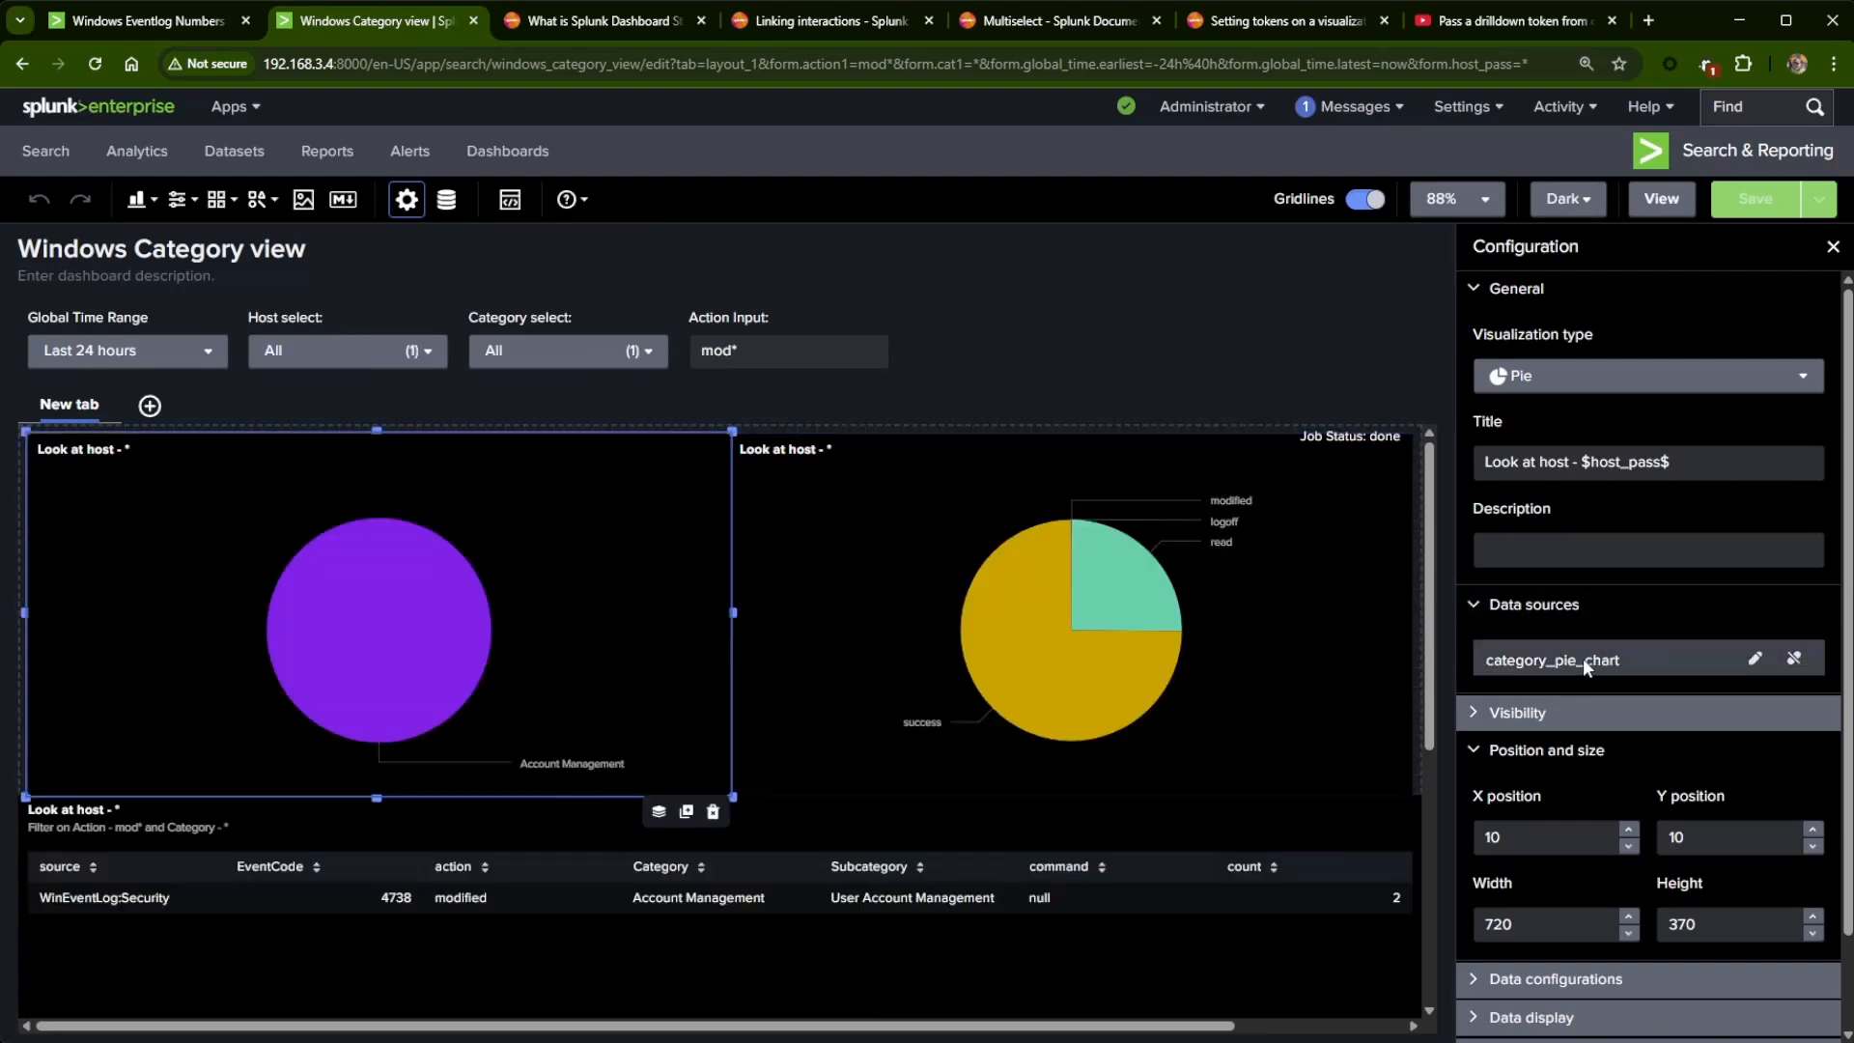
left_click(806, 633)
left_click(636, 628)
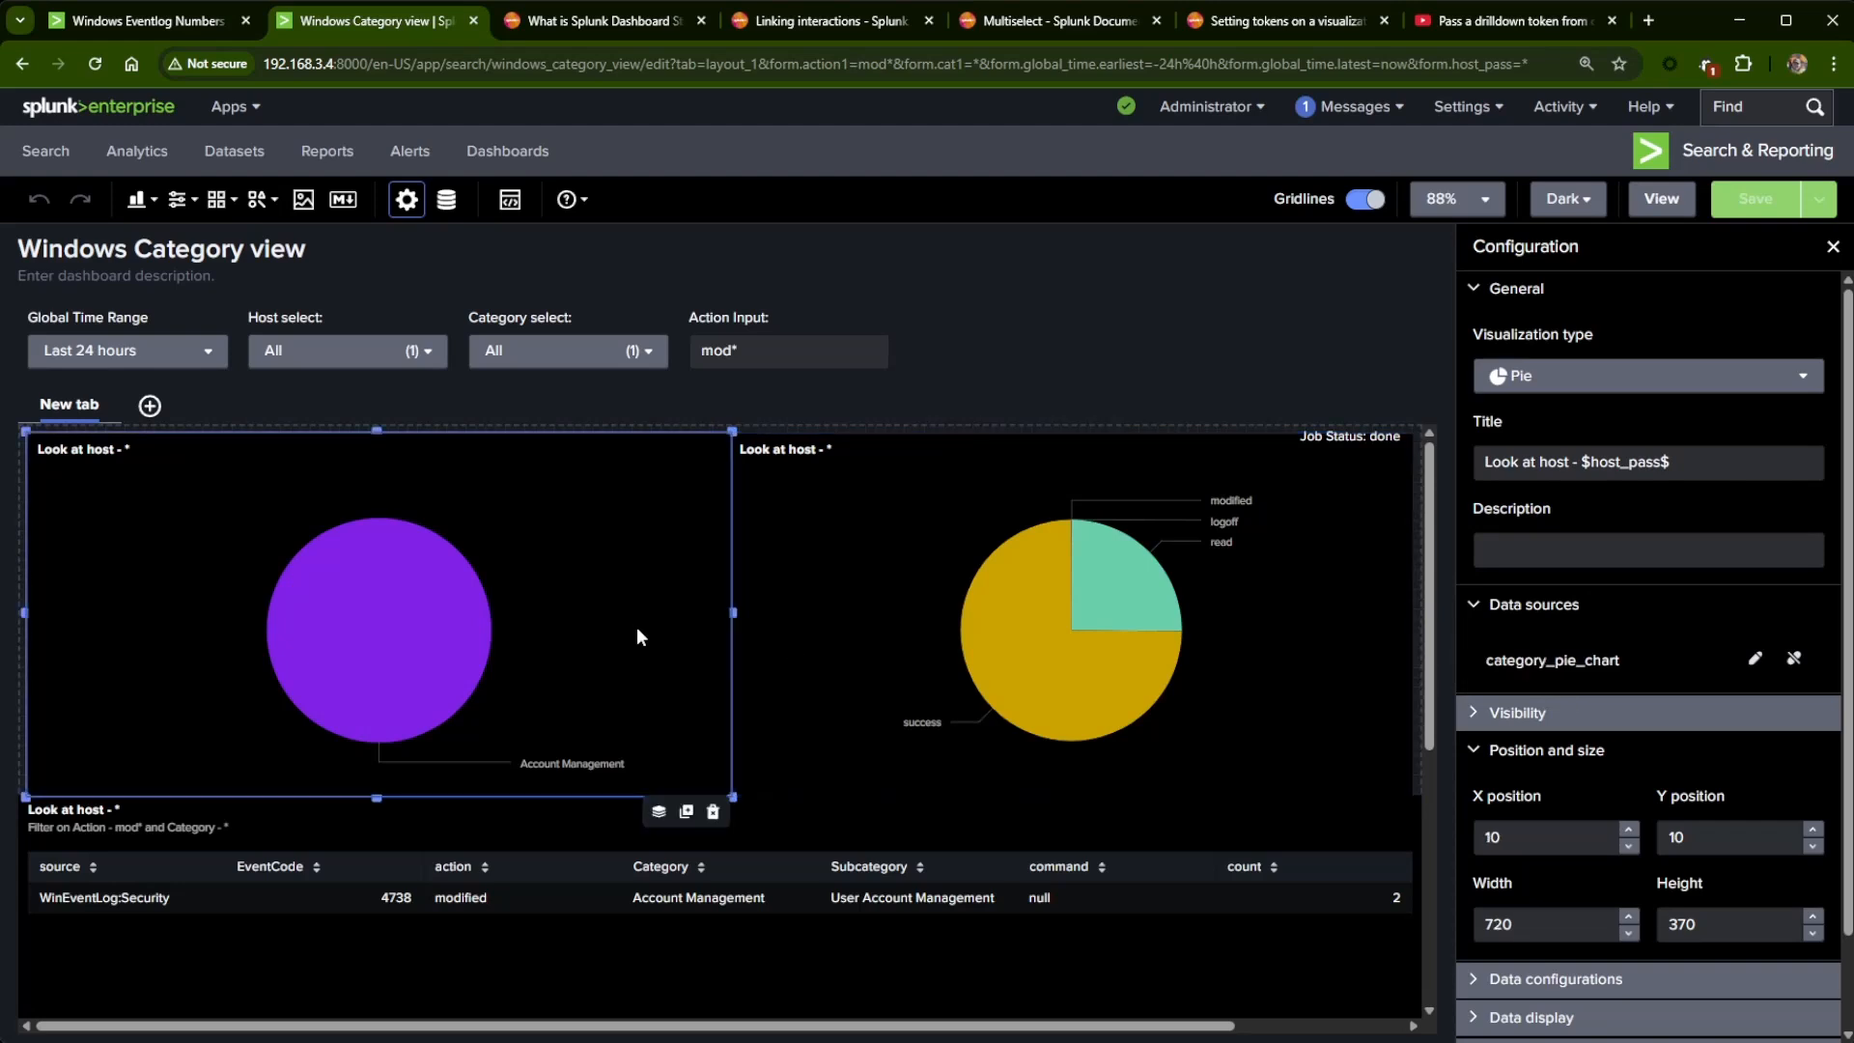
left_click(865, 576)
left_click(713, 630)
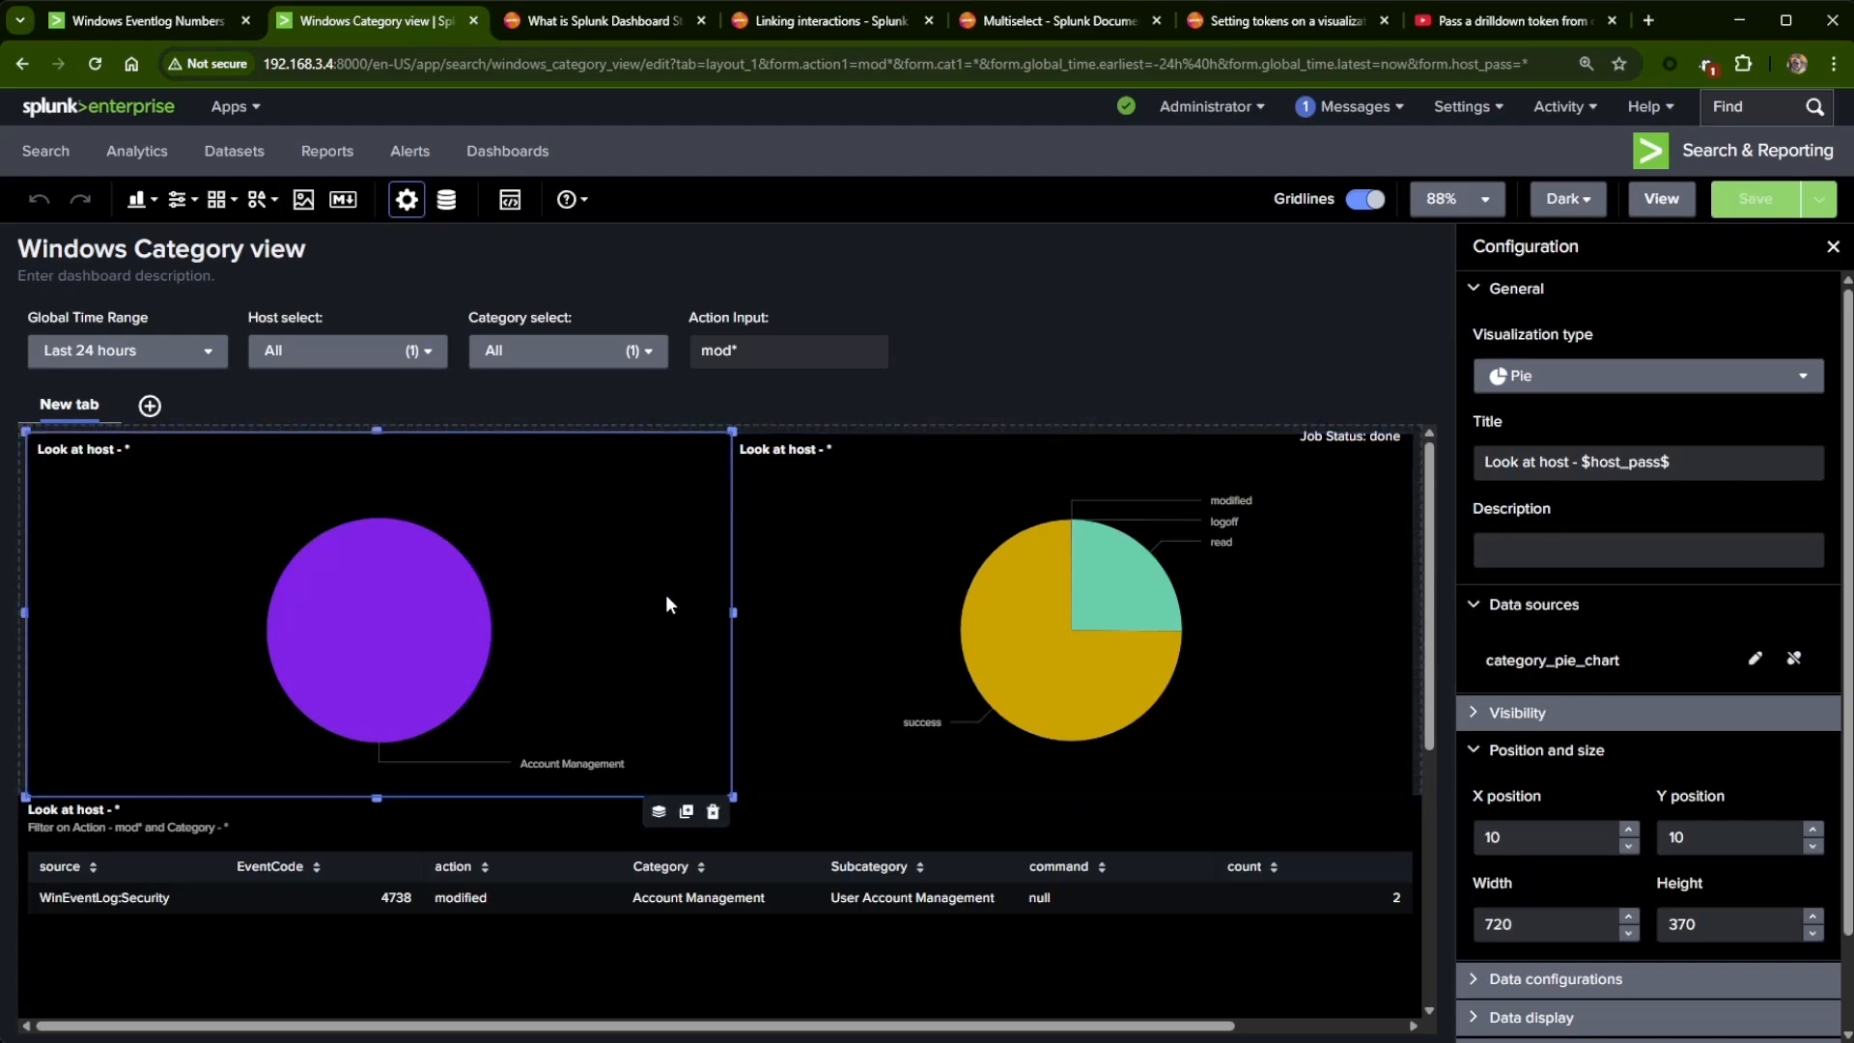
left_click(1793, 661)
left_click(1642, 666)
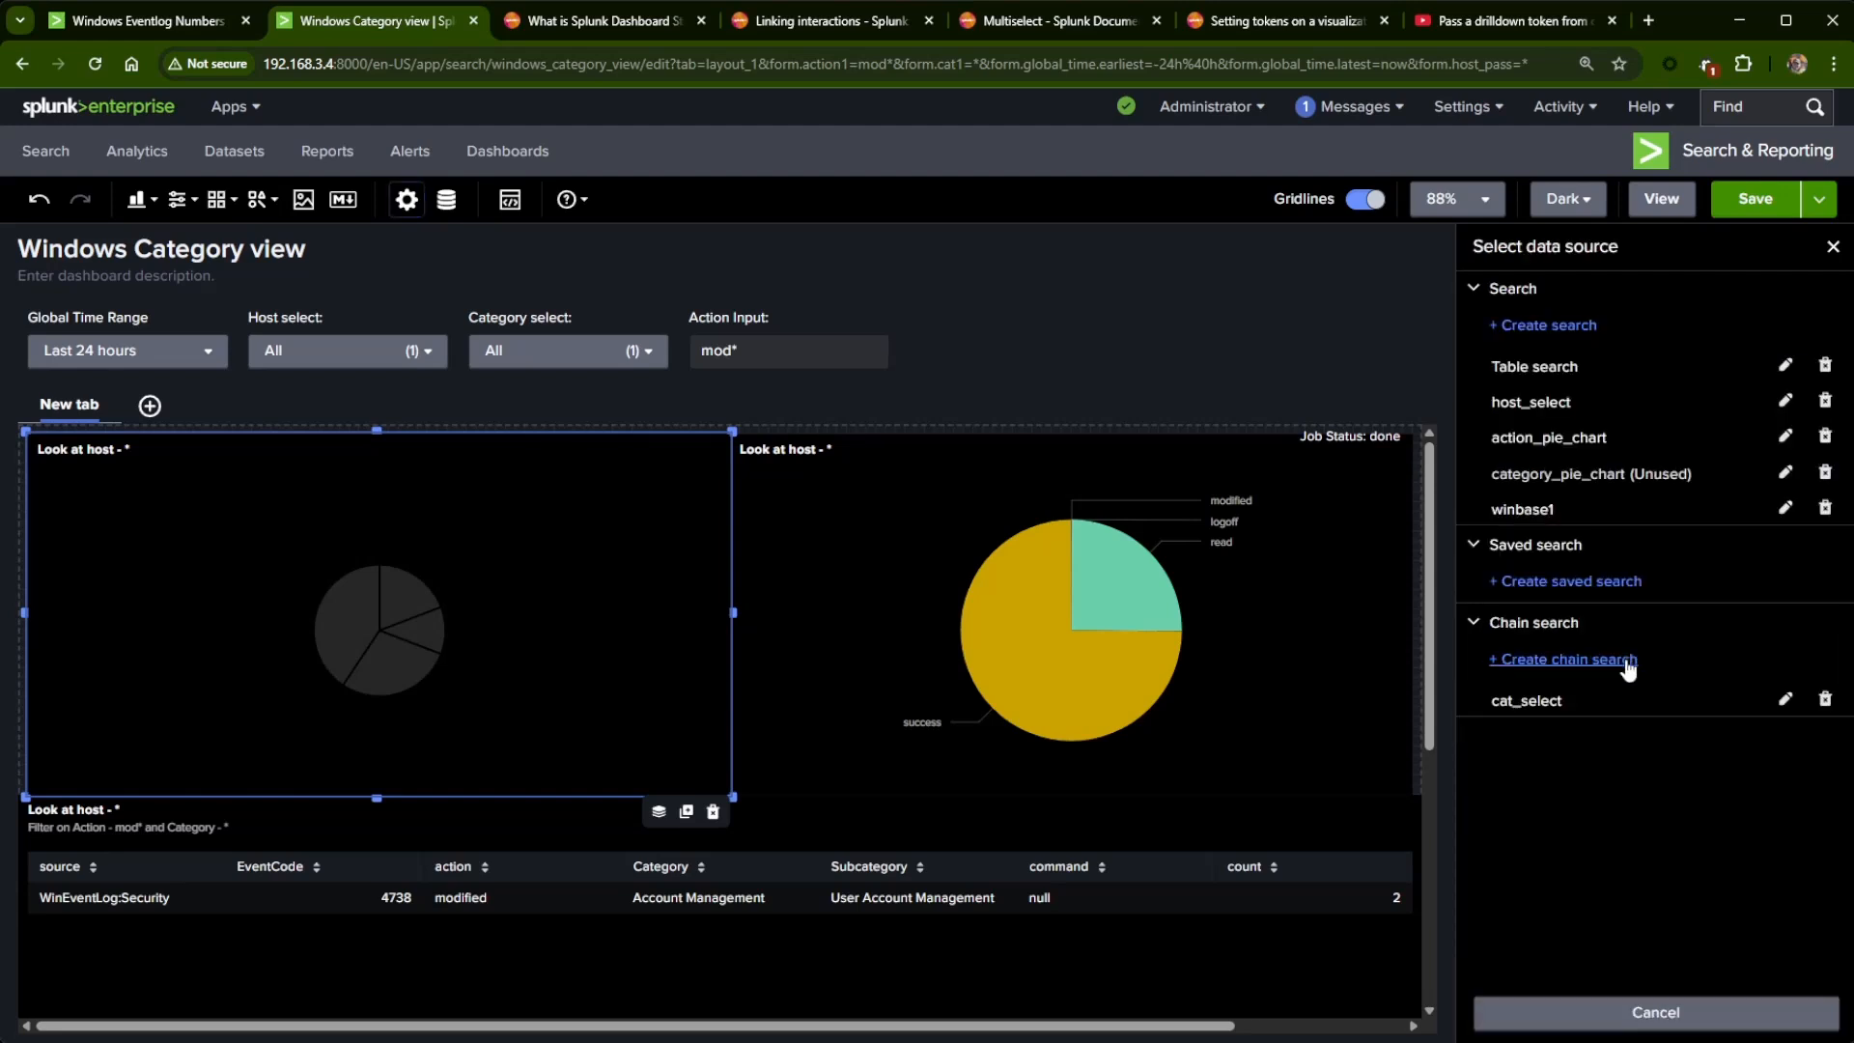
- Create a new chain search for the category pie chart with winbase1 as its parent search
left_click(1586, 660)
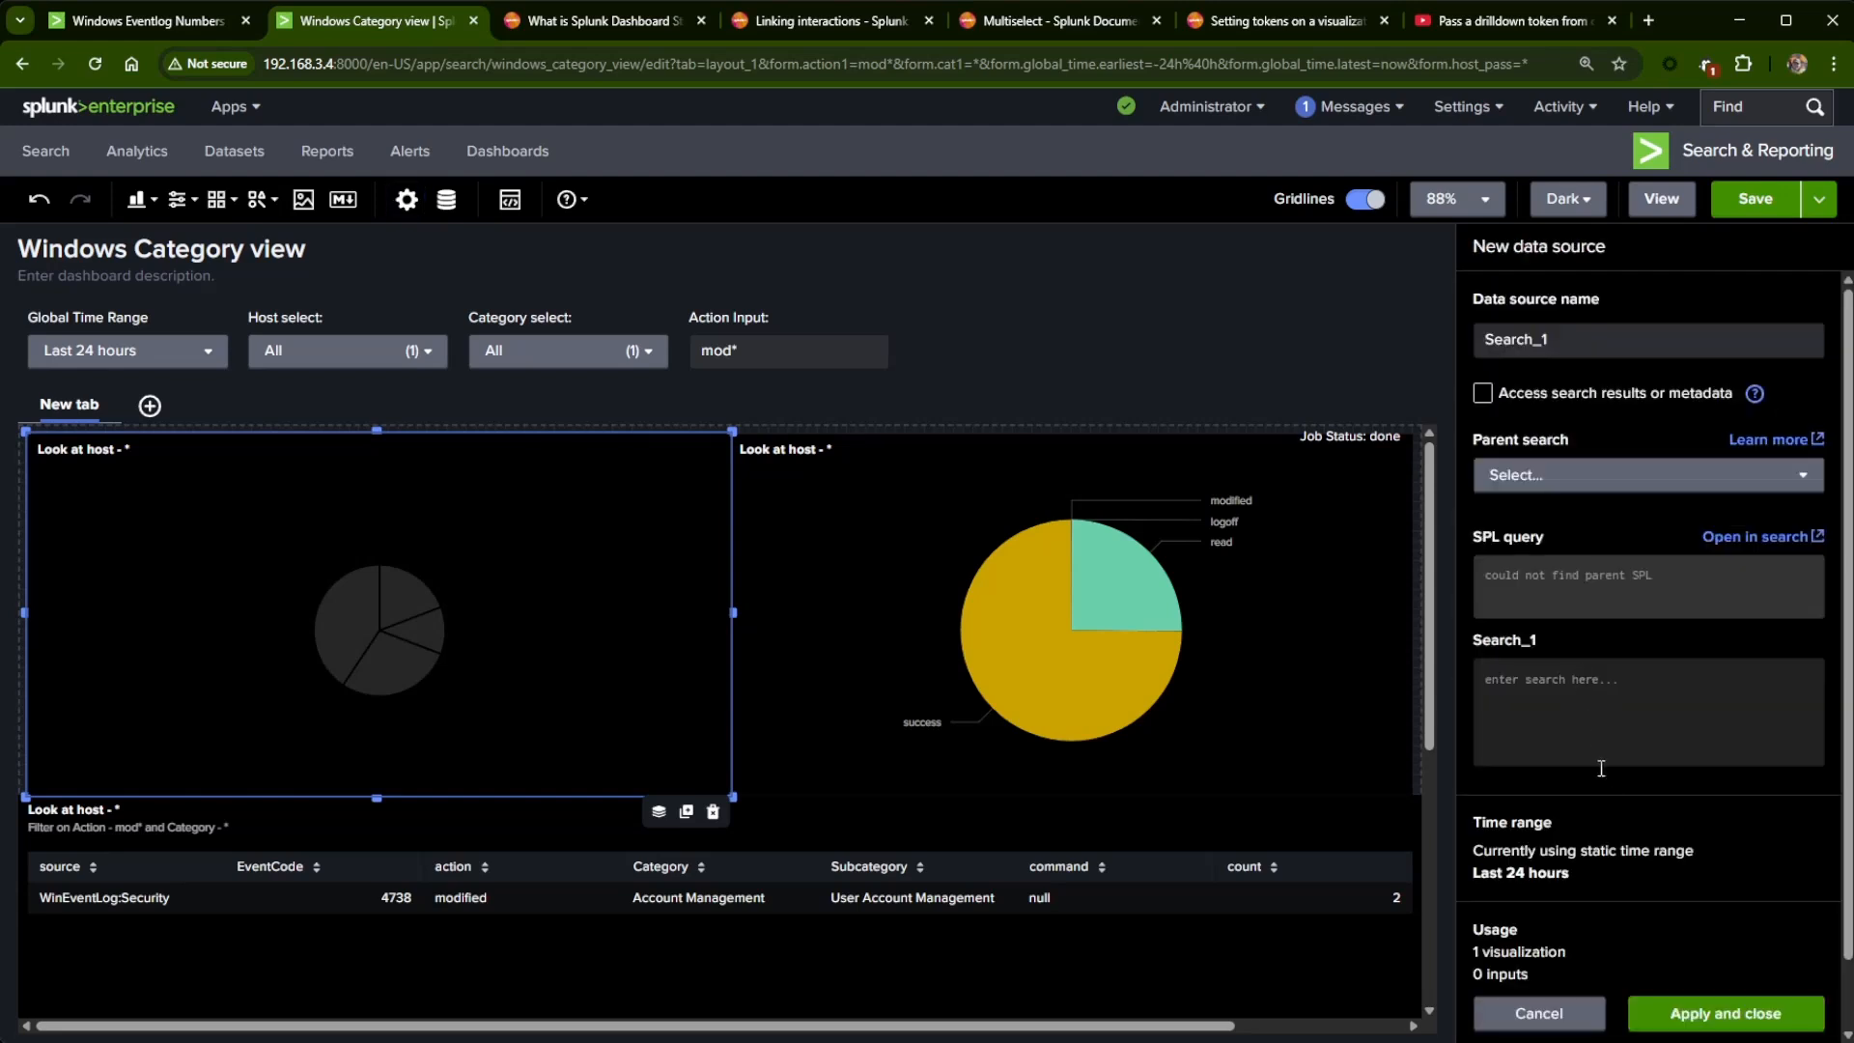
left_click(1642, 478)
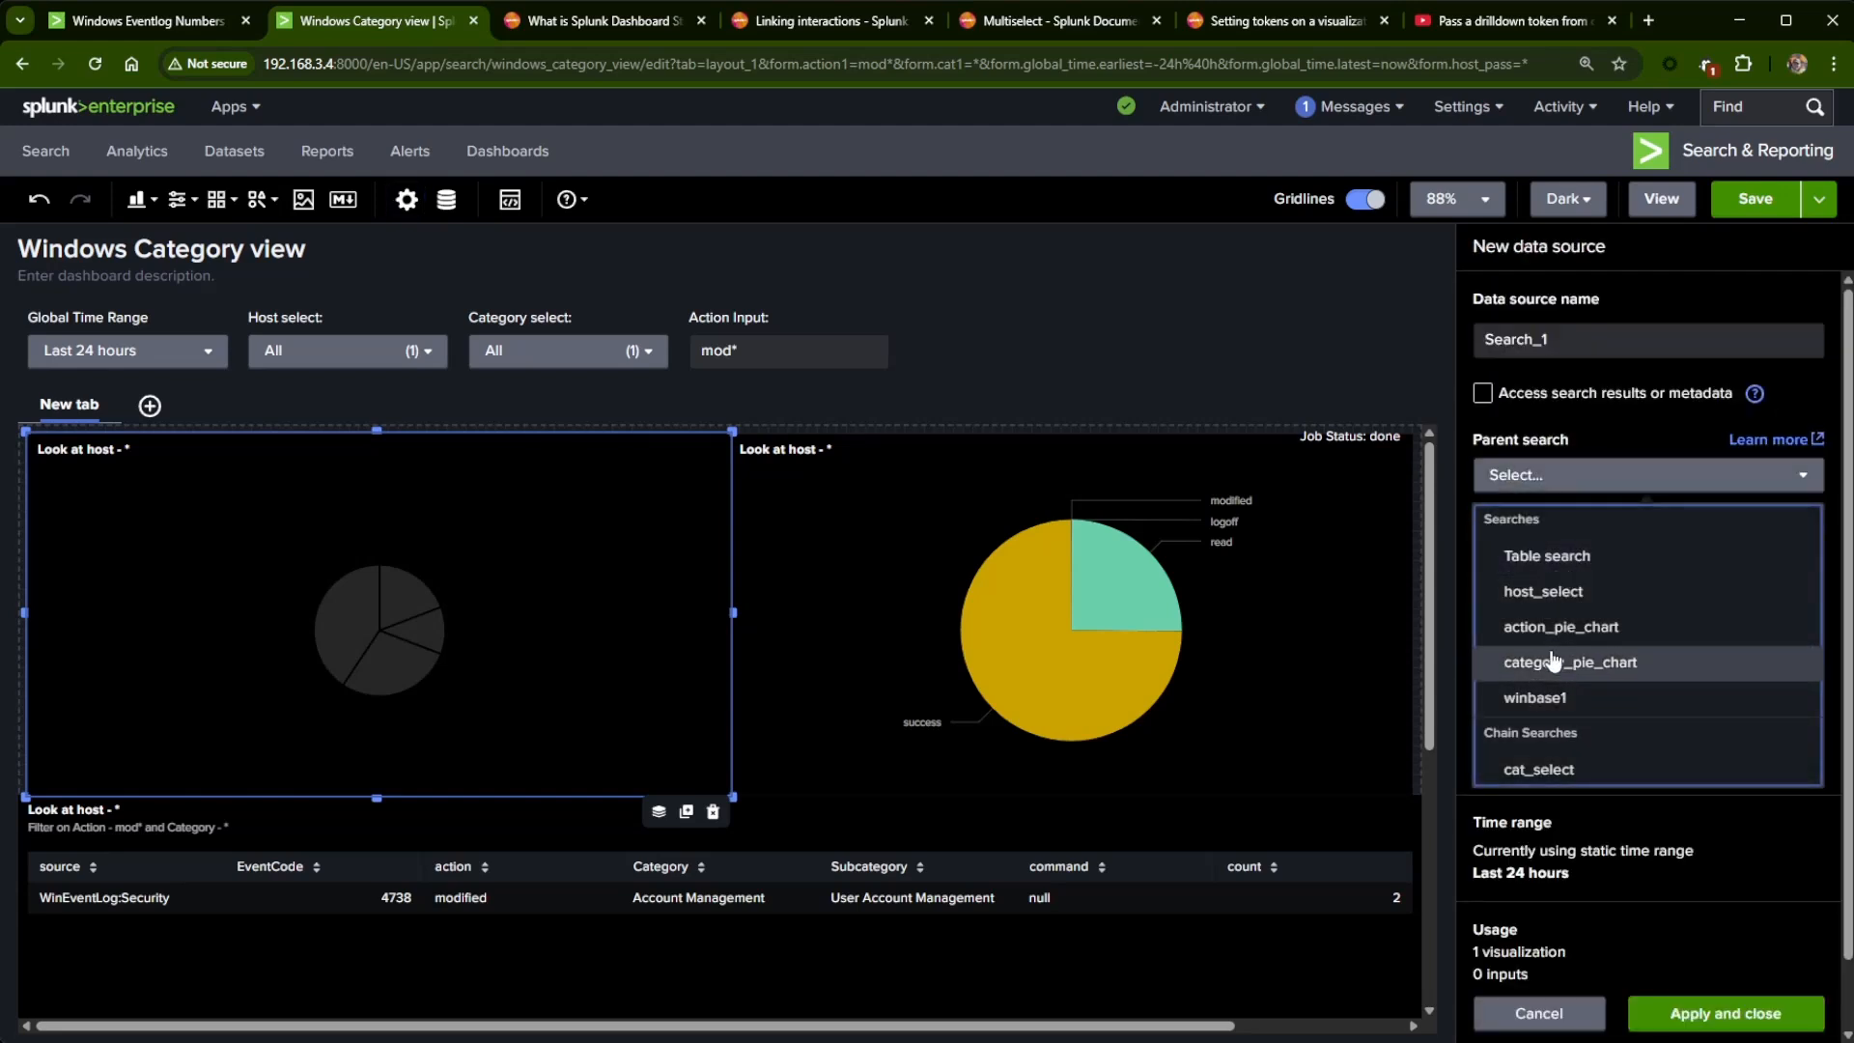
left_click(1543, 699)
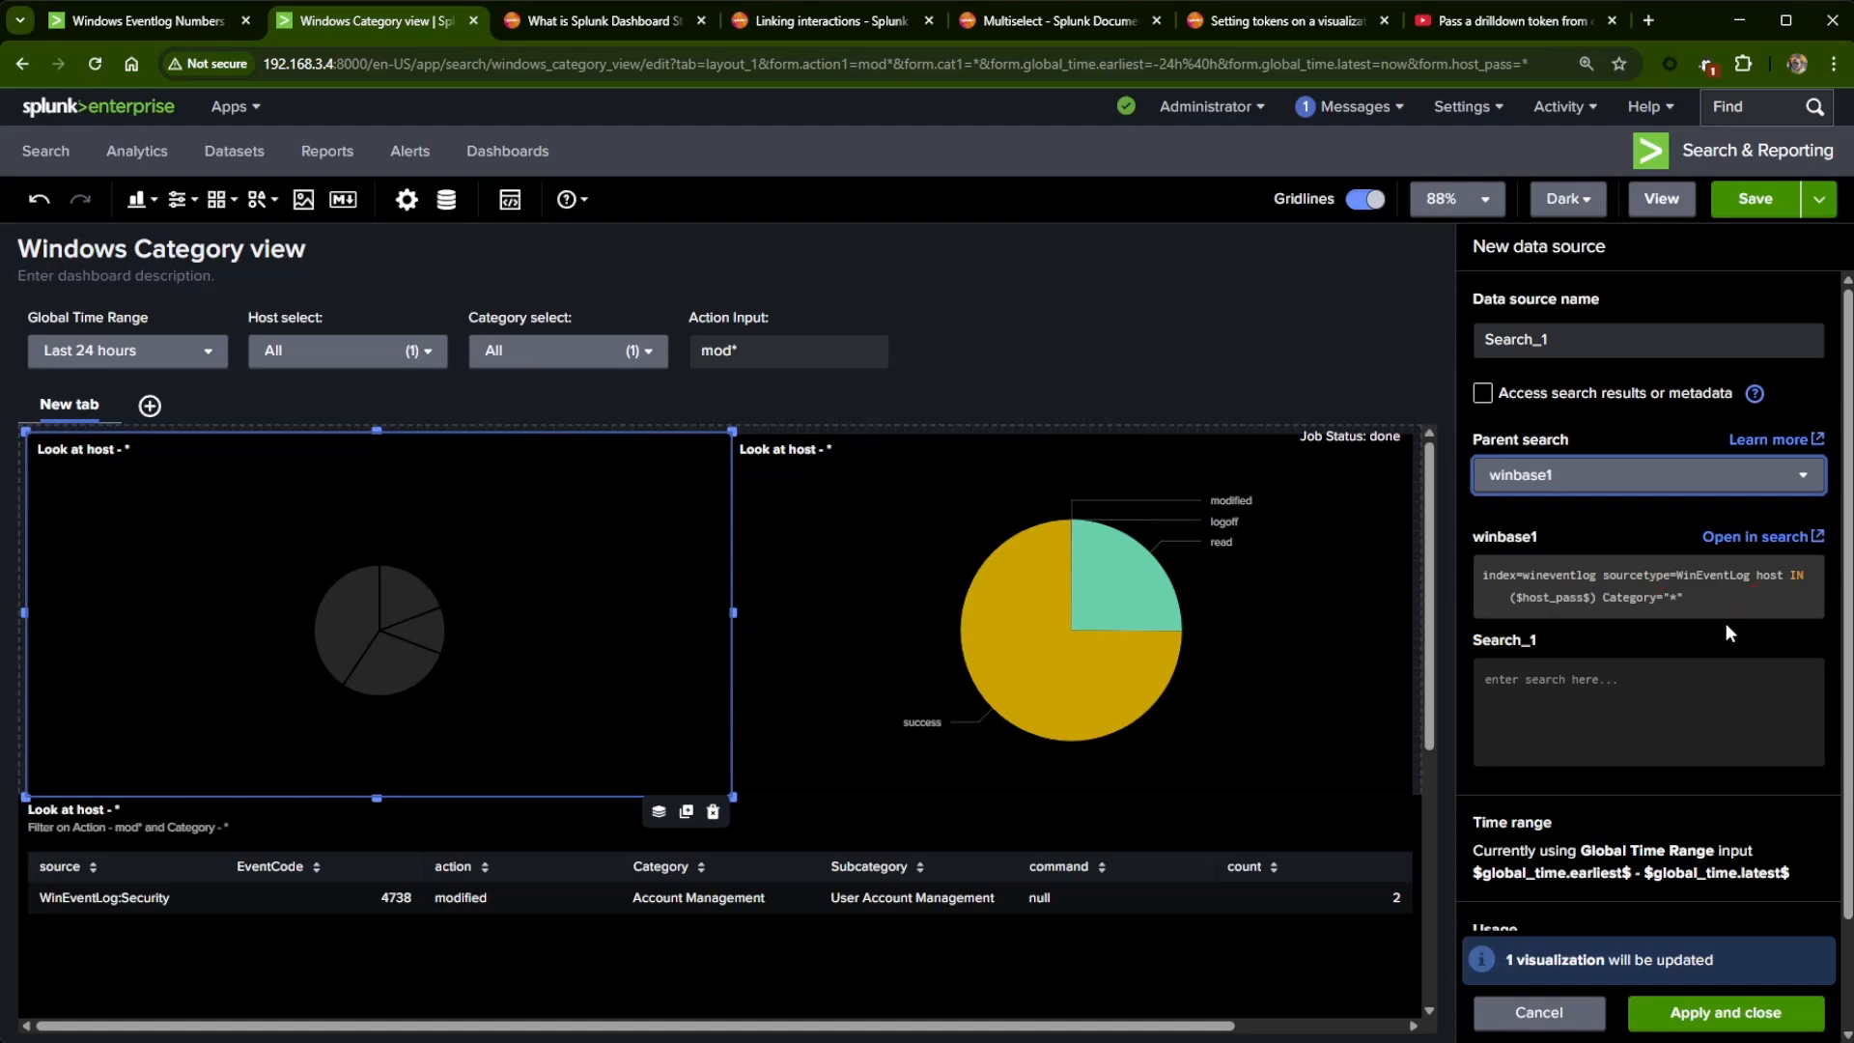
- Enter the chain query | search action IN($action1$) Category IN($cat1|s$) | dedup Category | table Category, without a blank first line
left_click(1565, 708)
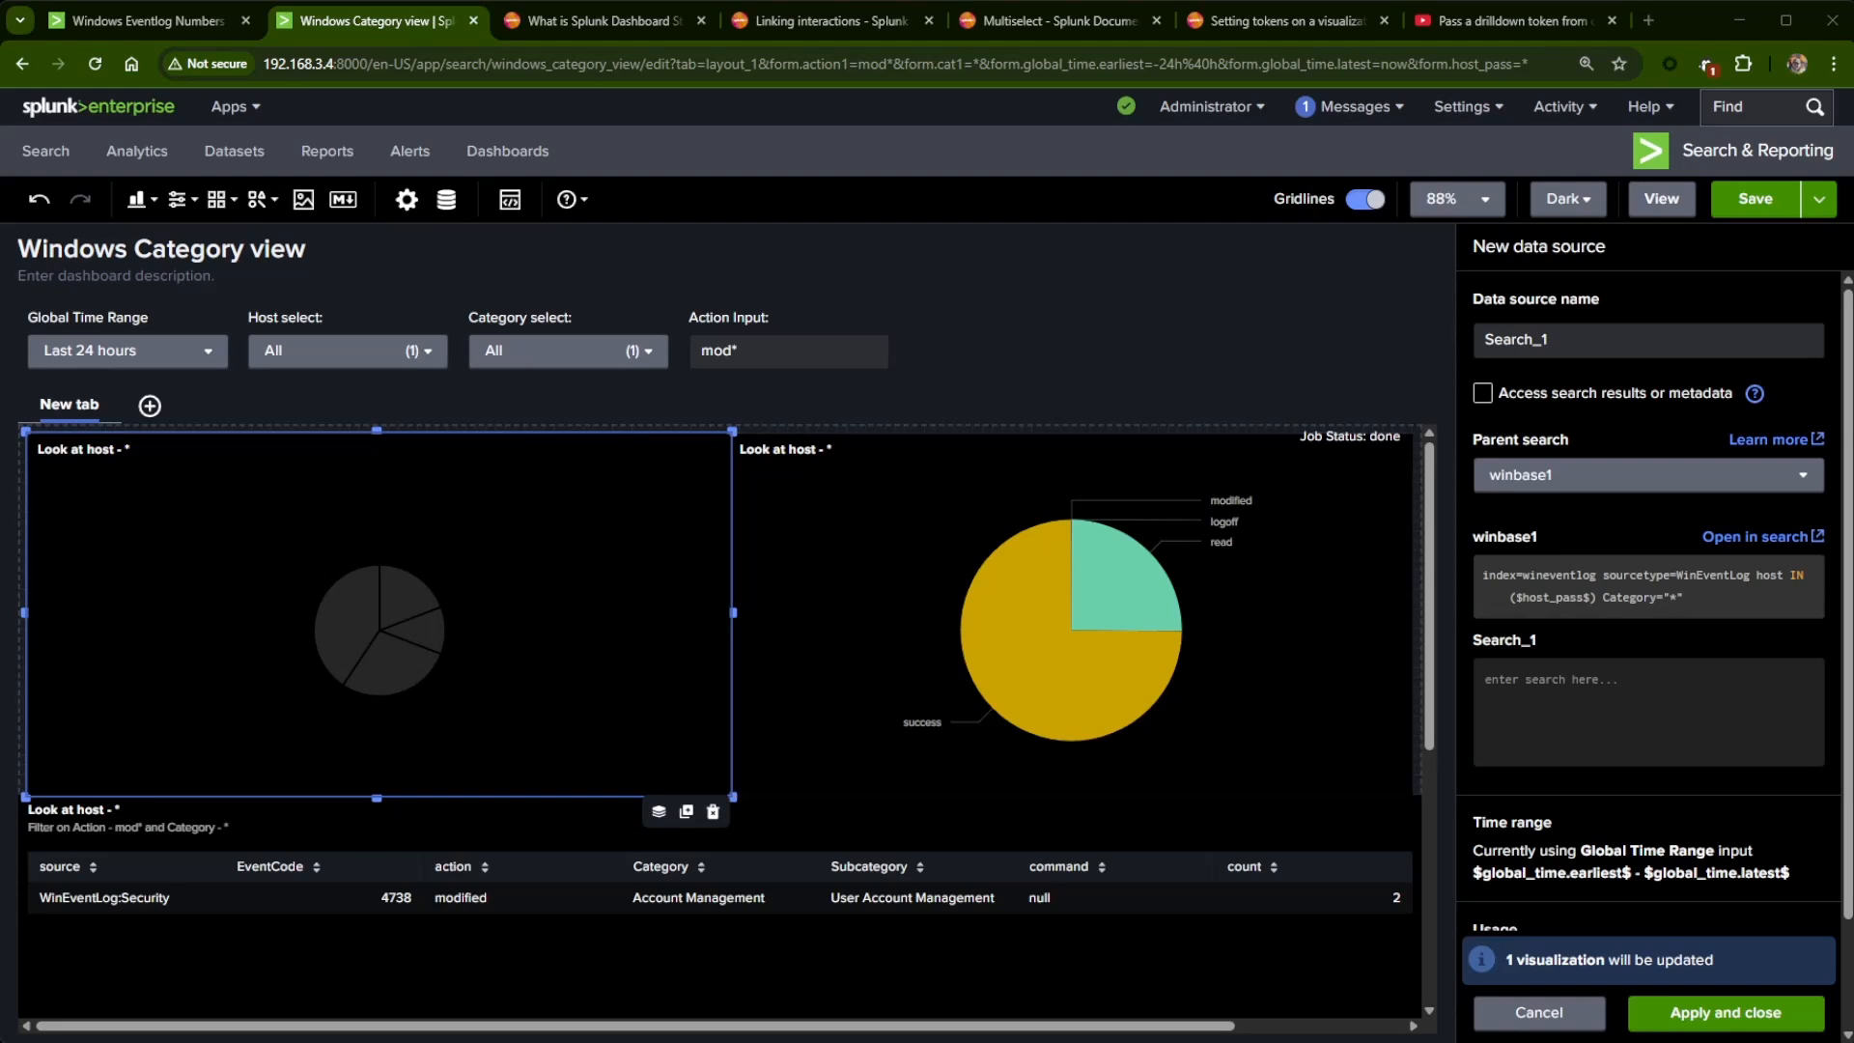
type("| search action IN($action1$) Category IN($cat1|s$) | dedup Category | table Category")
left_click(1553, 673)
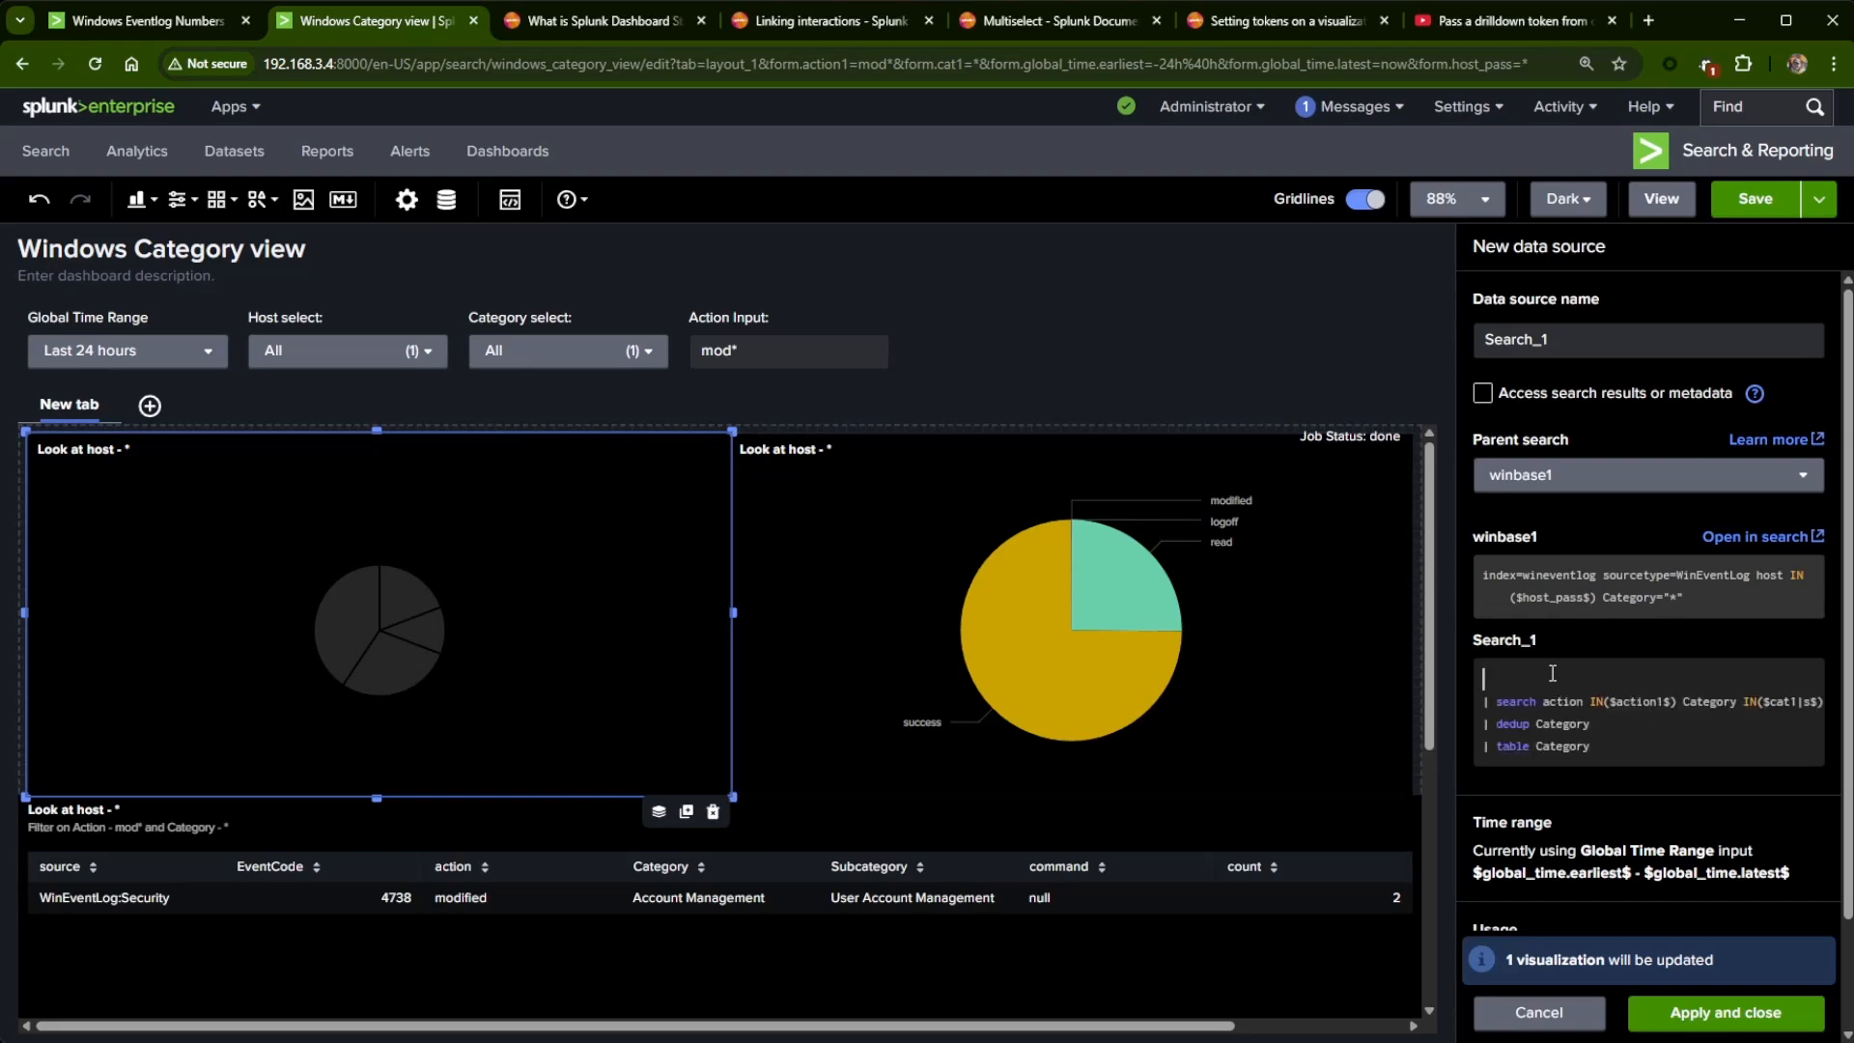
key("Delete")
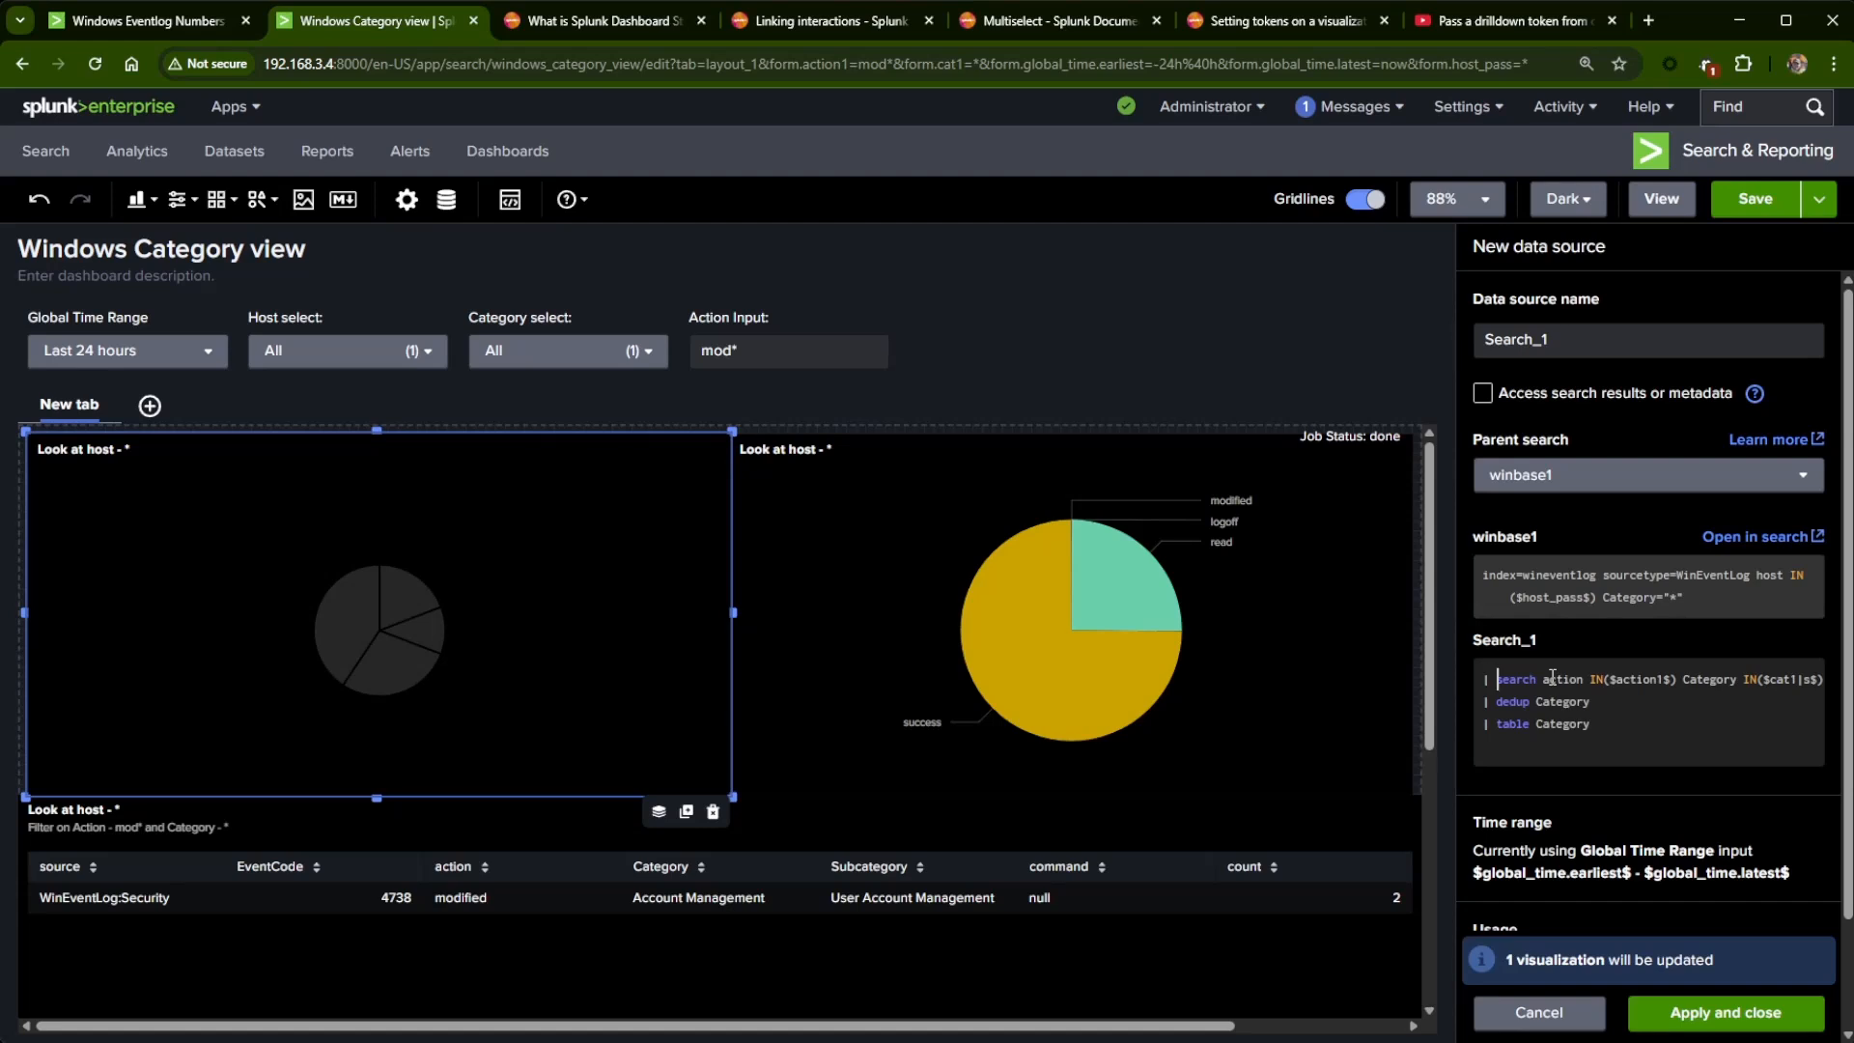
- Replace the dedup and table lines of the new chain query with | stats count by Category
key("ctrl+Right")
key("ctrl+Right")
key("Down")
key("Down")
key("BackSpace")
key("BackSpace")
key("BackSpace")
key("BackSpace")
key("BackSpace")
key("BackSpace")
key("BackSpace")
key("BackSpace")
key("BackSpace")
key("BackSpace")
key("BackSpace")
key("BackSpace")
key("BackSpace")
key("BackSpace")
key("BackSpace")
key("BackSpace")
key("BackSpace")
key("BackSpace")
key("BackSpace")
key("BackSpace")
key("BackSpace")
key("BackSpace")
key("BackSpace")
key("BackSpace")
key("BackSpace")
key("BackSpace")
type("stats count by Category")
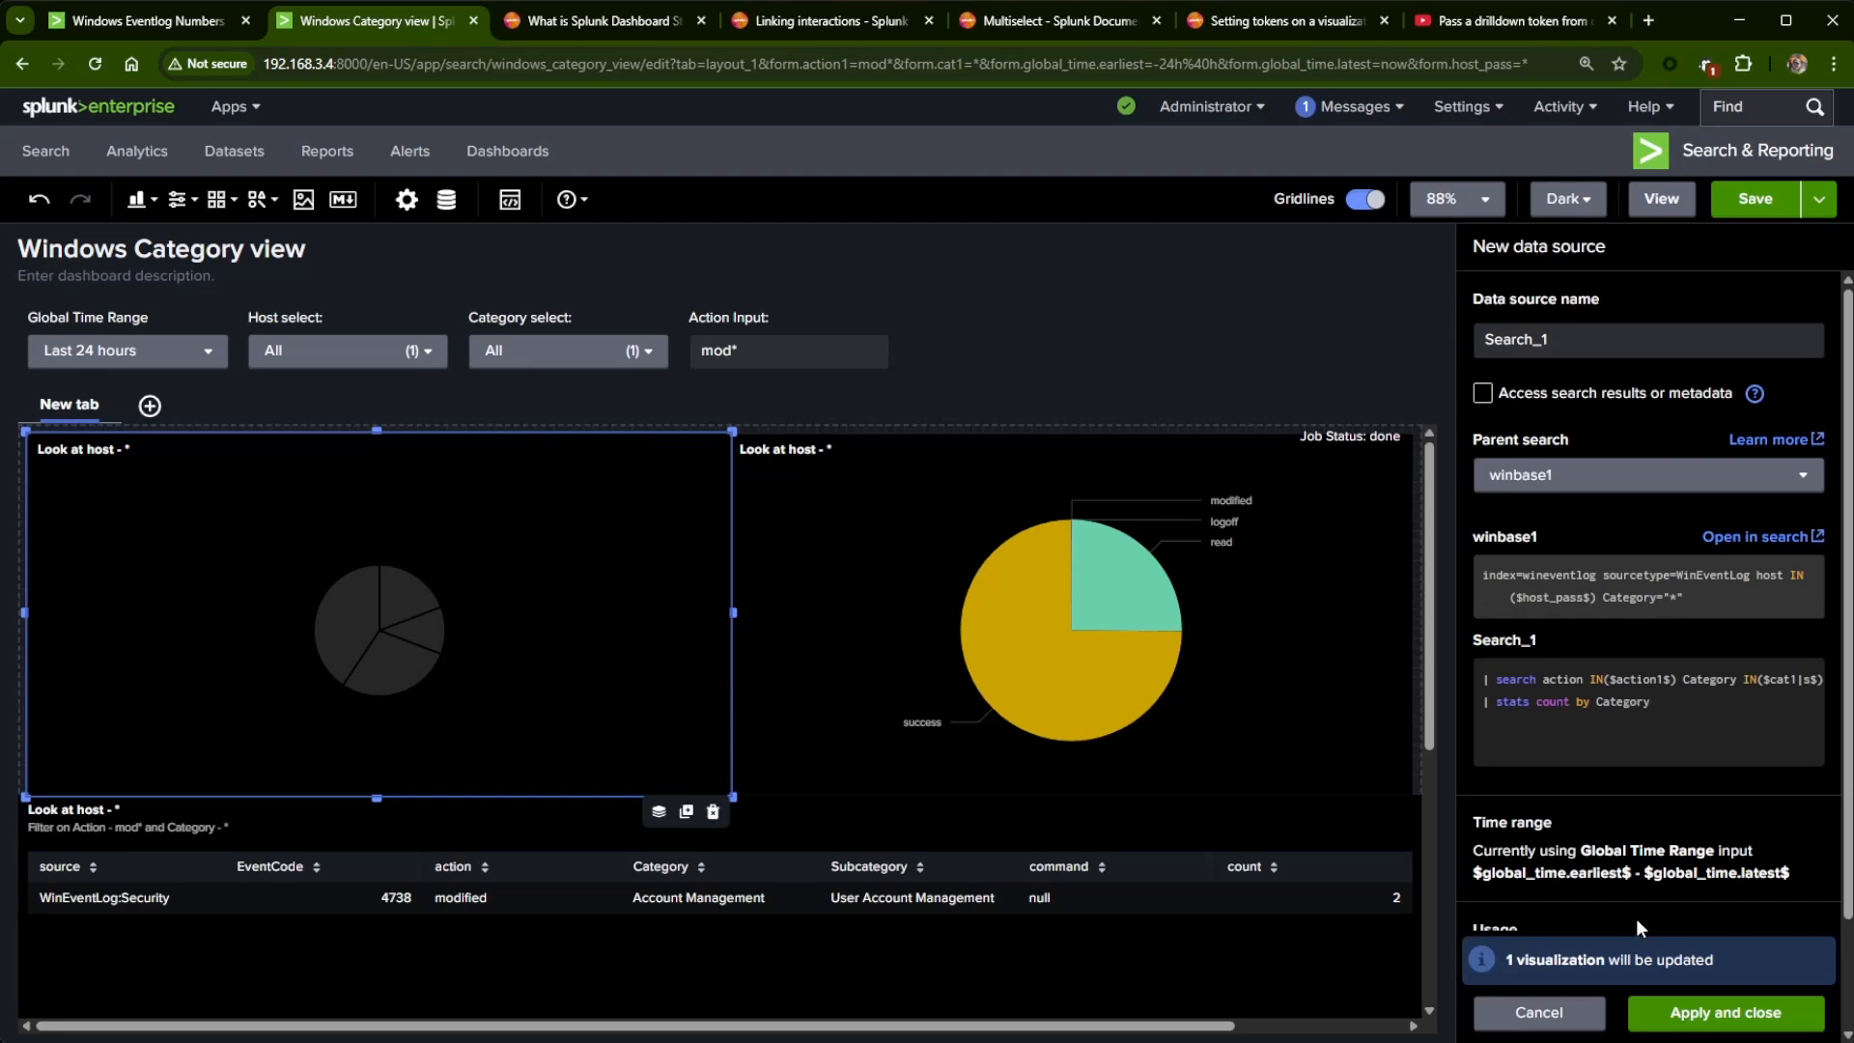
- Name the chain search cat_pie_chain and apply it to the category pie chart
double_click(1556, 336)
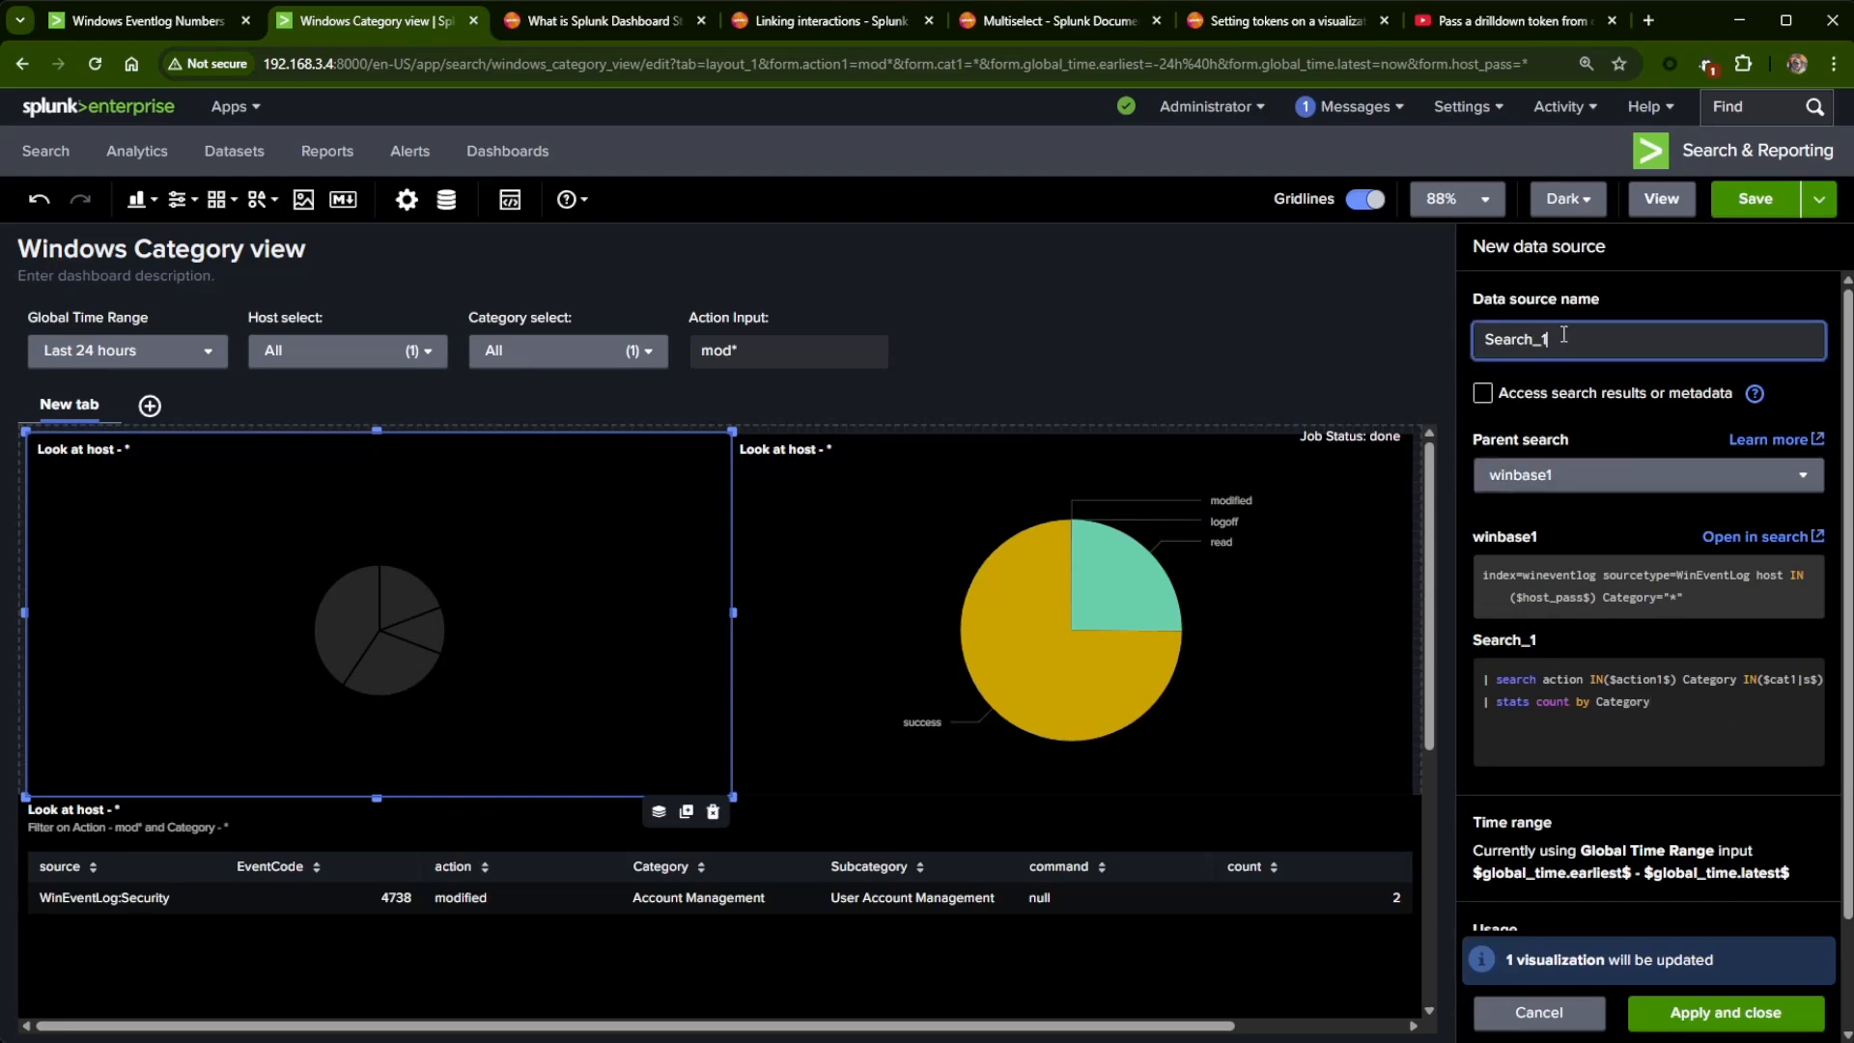
type("cat_pie_chain")
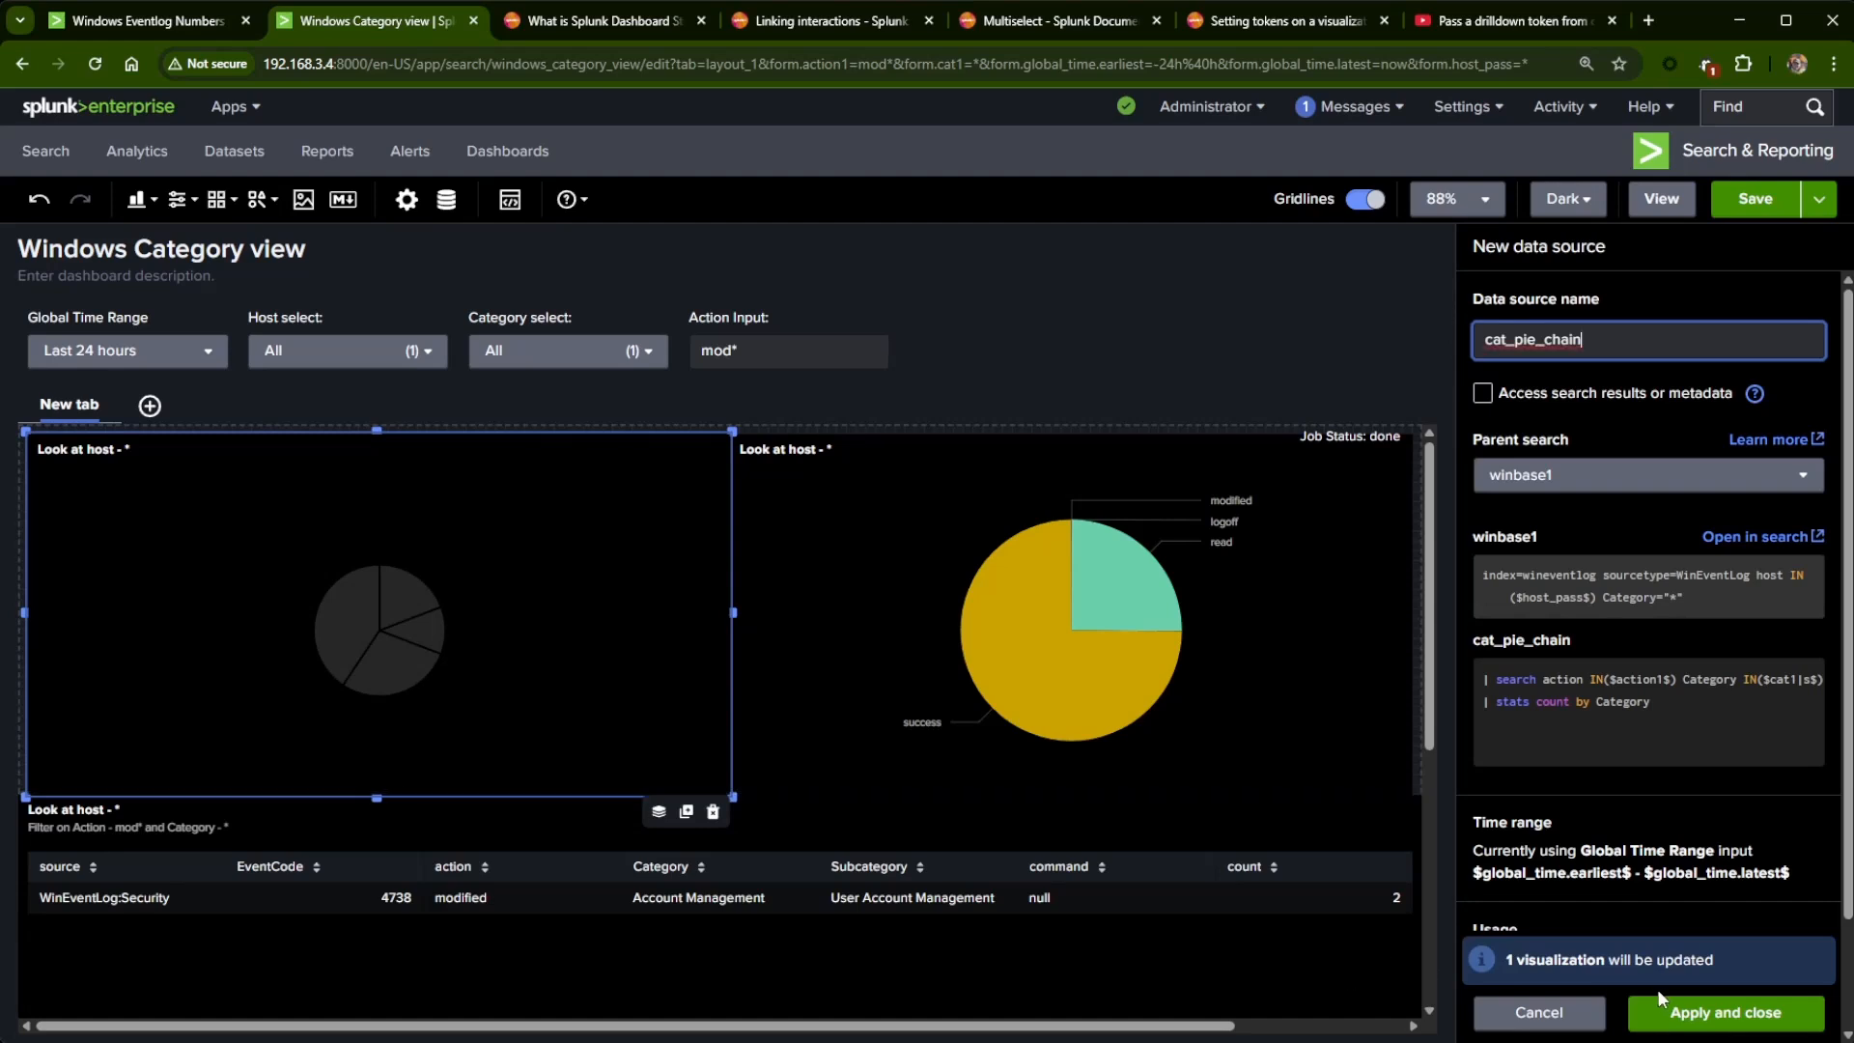
left_click(1700, 1011)
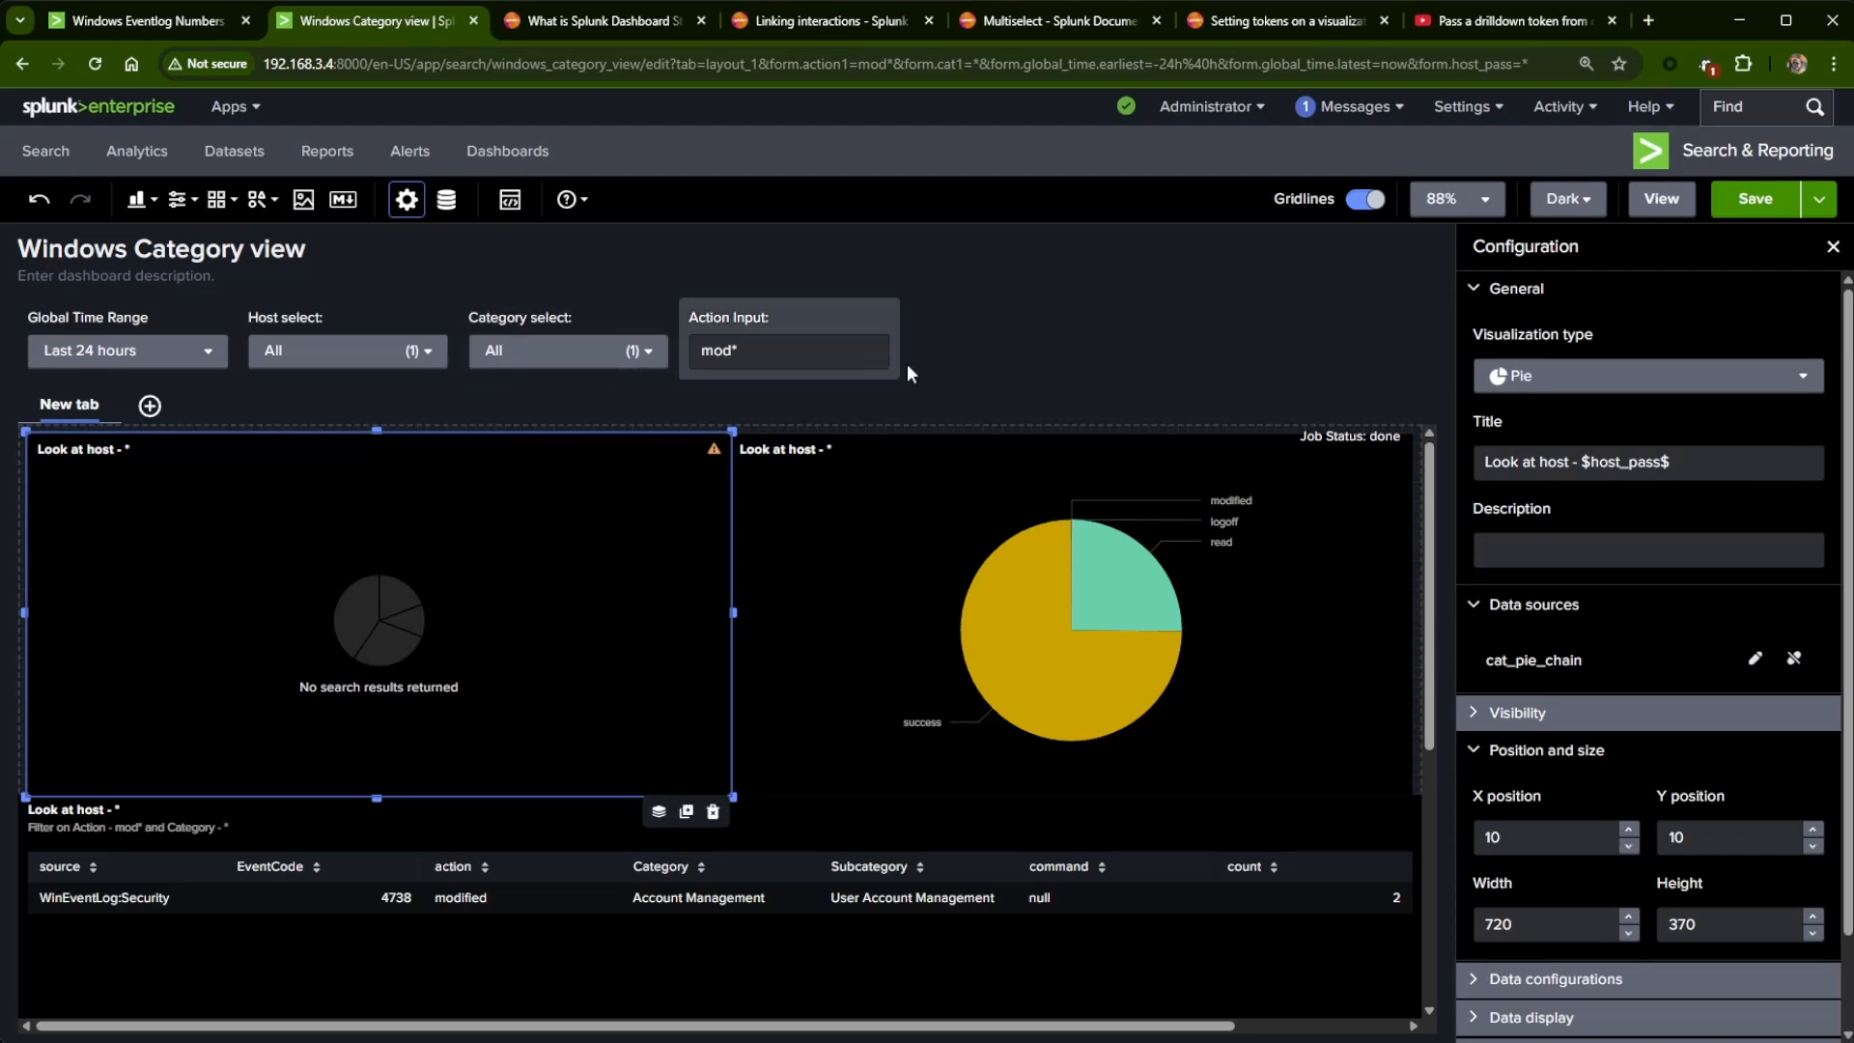
- Append a new line | fields + * to the winbase1 base search query and apply the change
left_click(447, 199)
left_click(1785, 512)
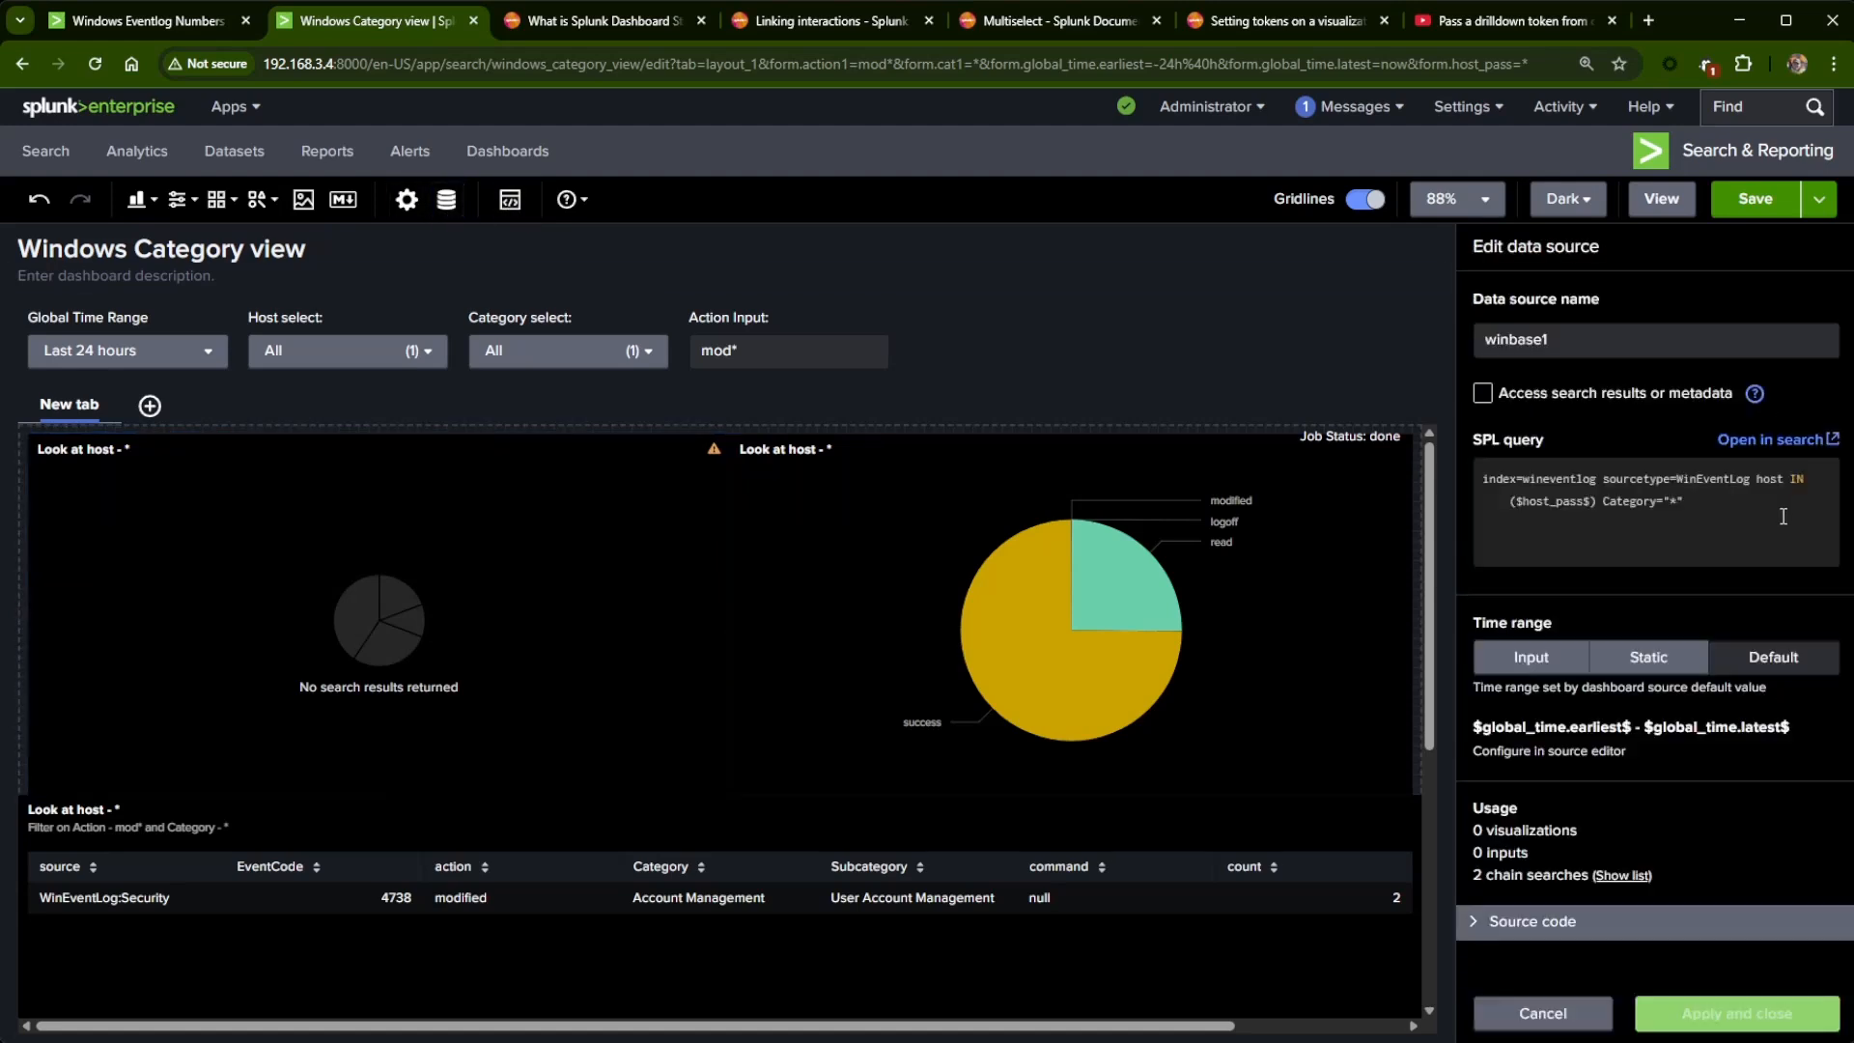
left_click(1724, 495)
key("Return")
type("| fiel")
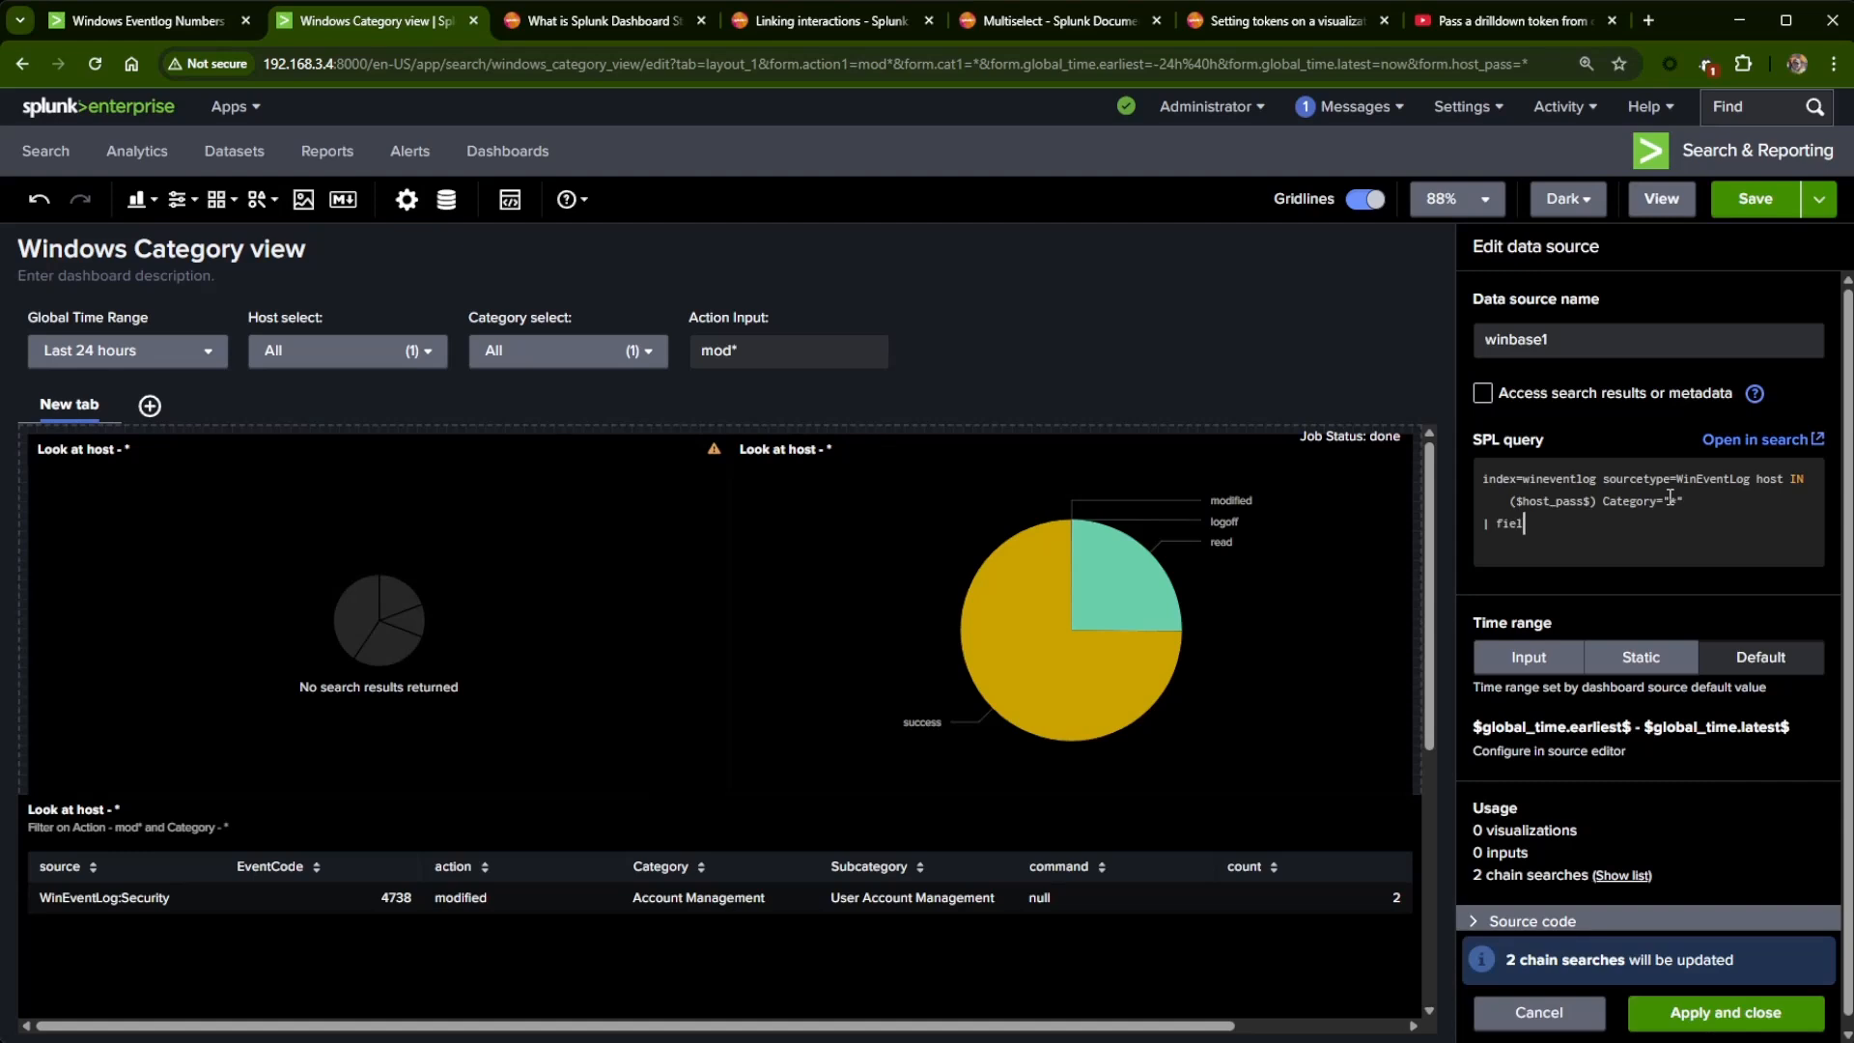
type("ds + *")
left_click(1702, 1022)
- Save the Windows Category view dashboard and check the category pie chart
left_click(346, 739)
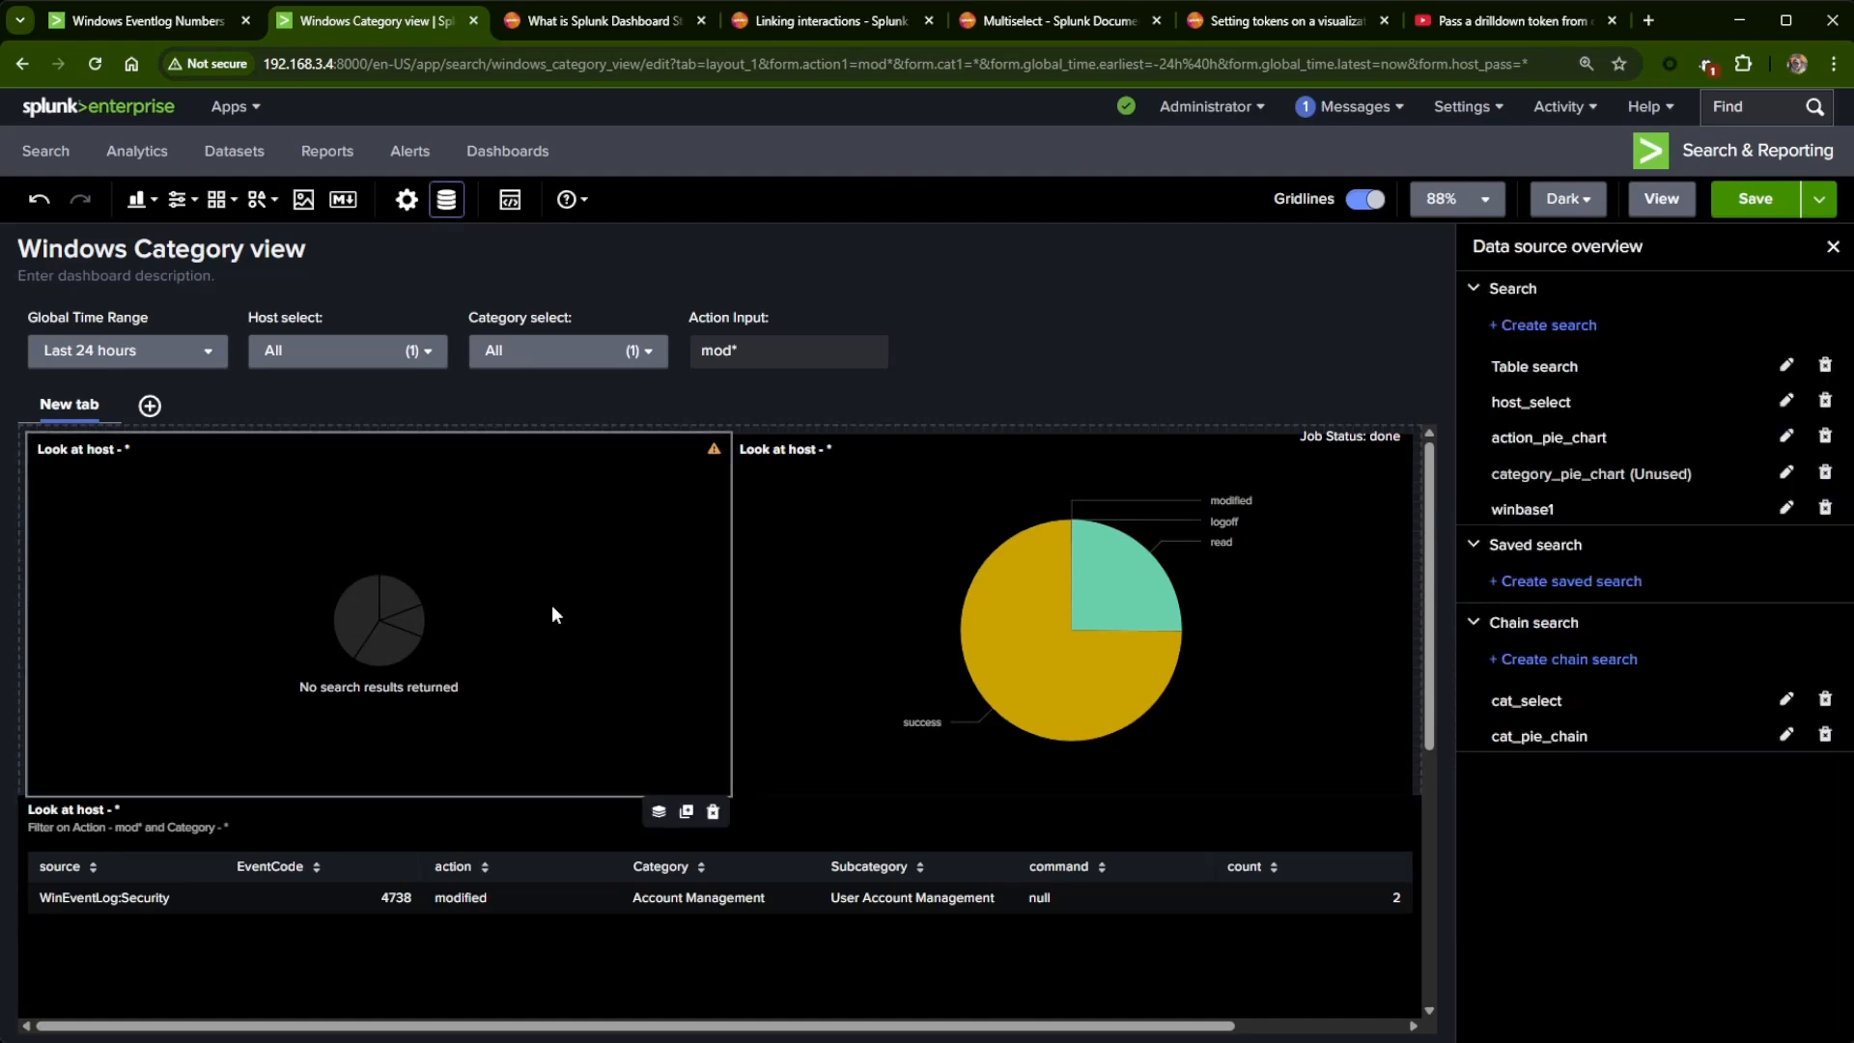
left_click(1750, 199)
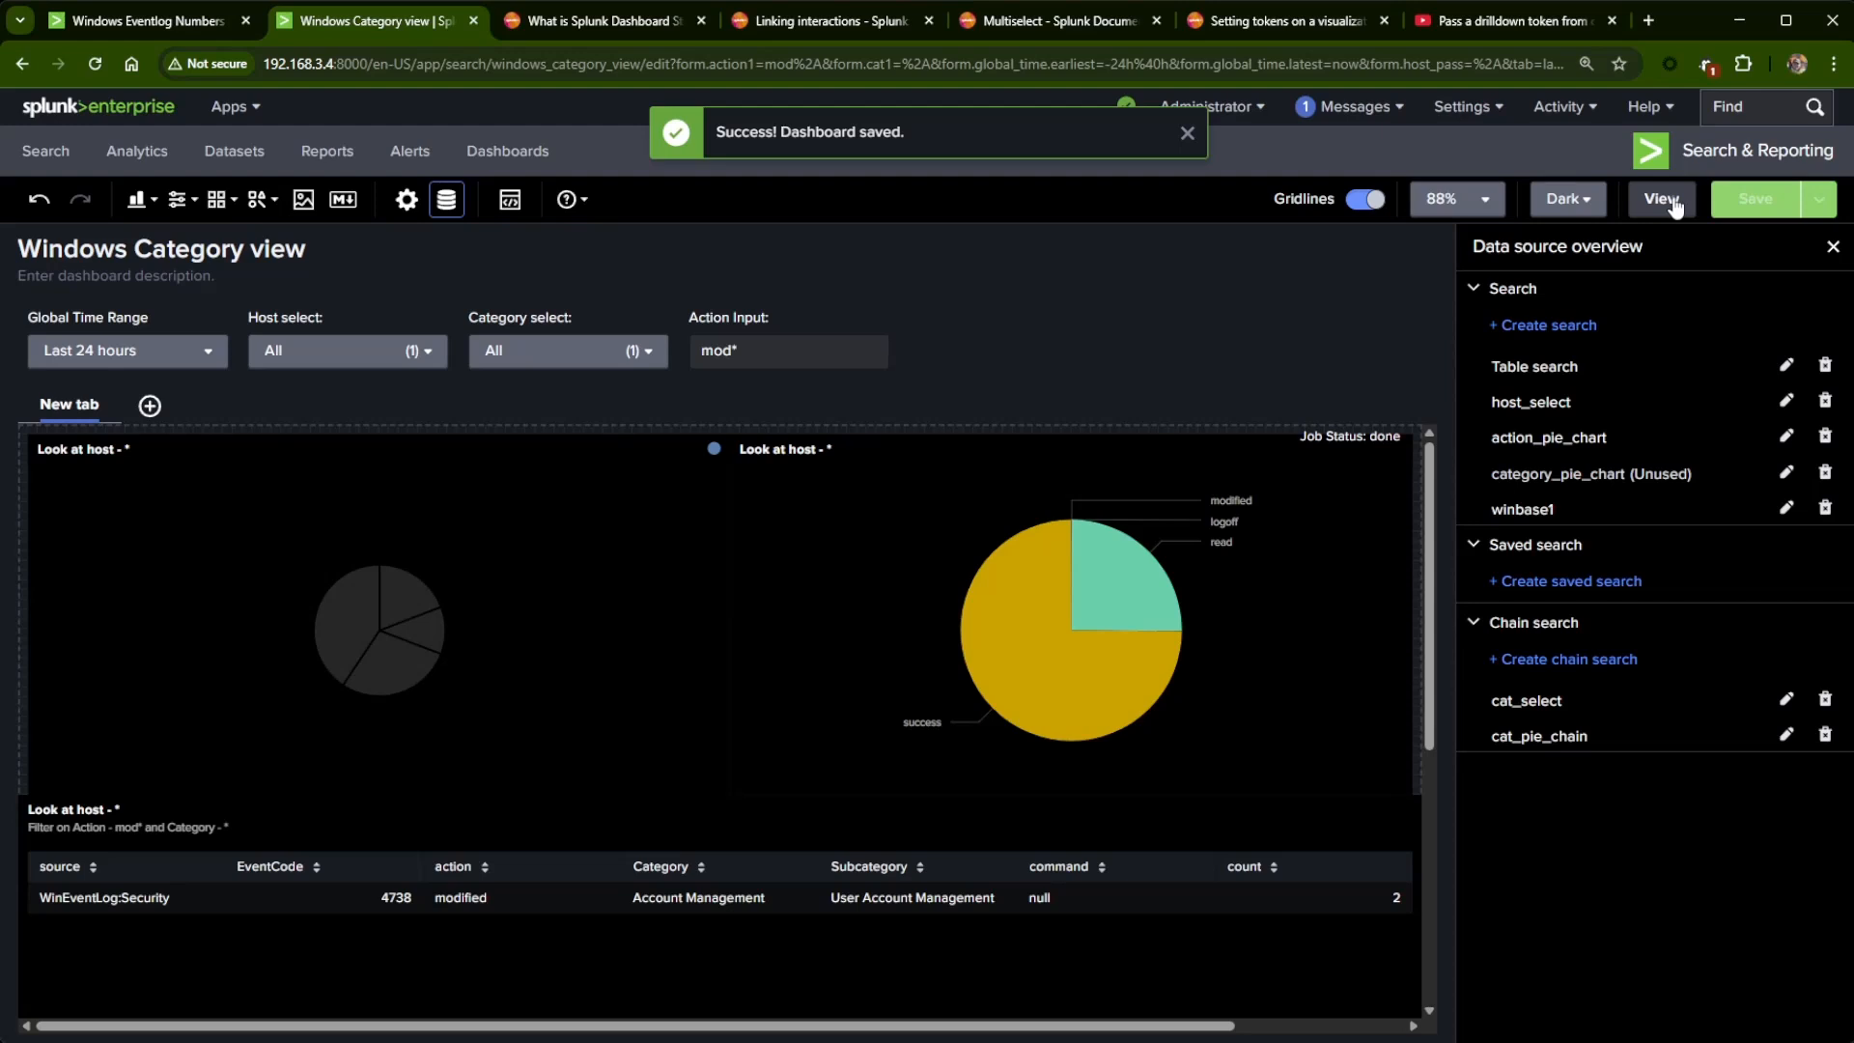
left_click(350, 645)
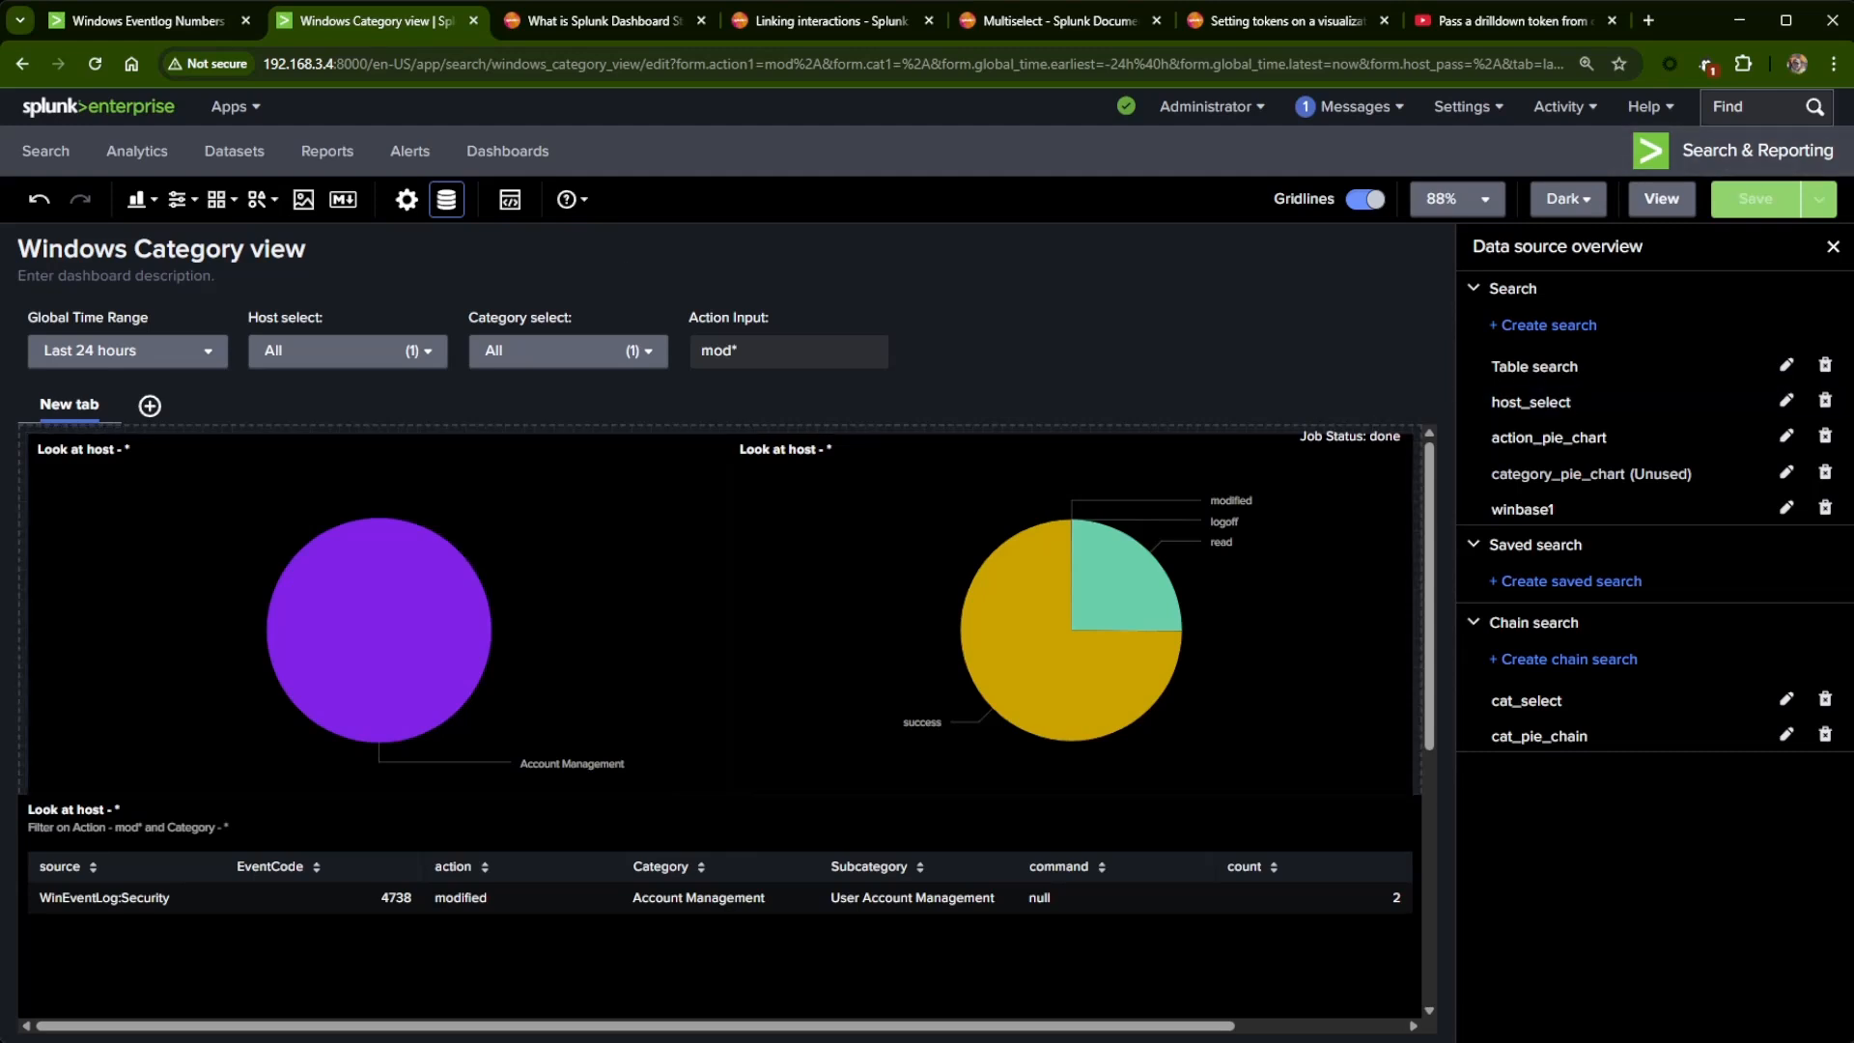
- Create a chain search named action_pie_chain with winbase1 as its parent search
left_click(1602, 665)
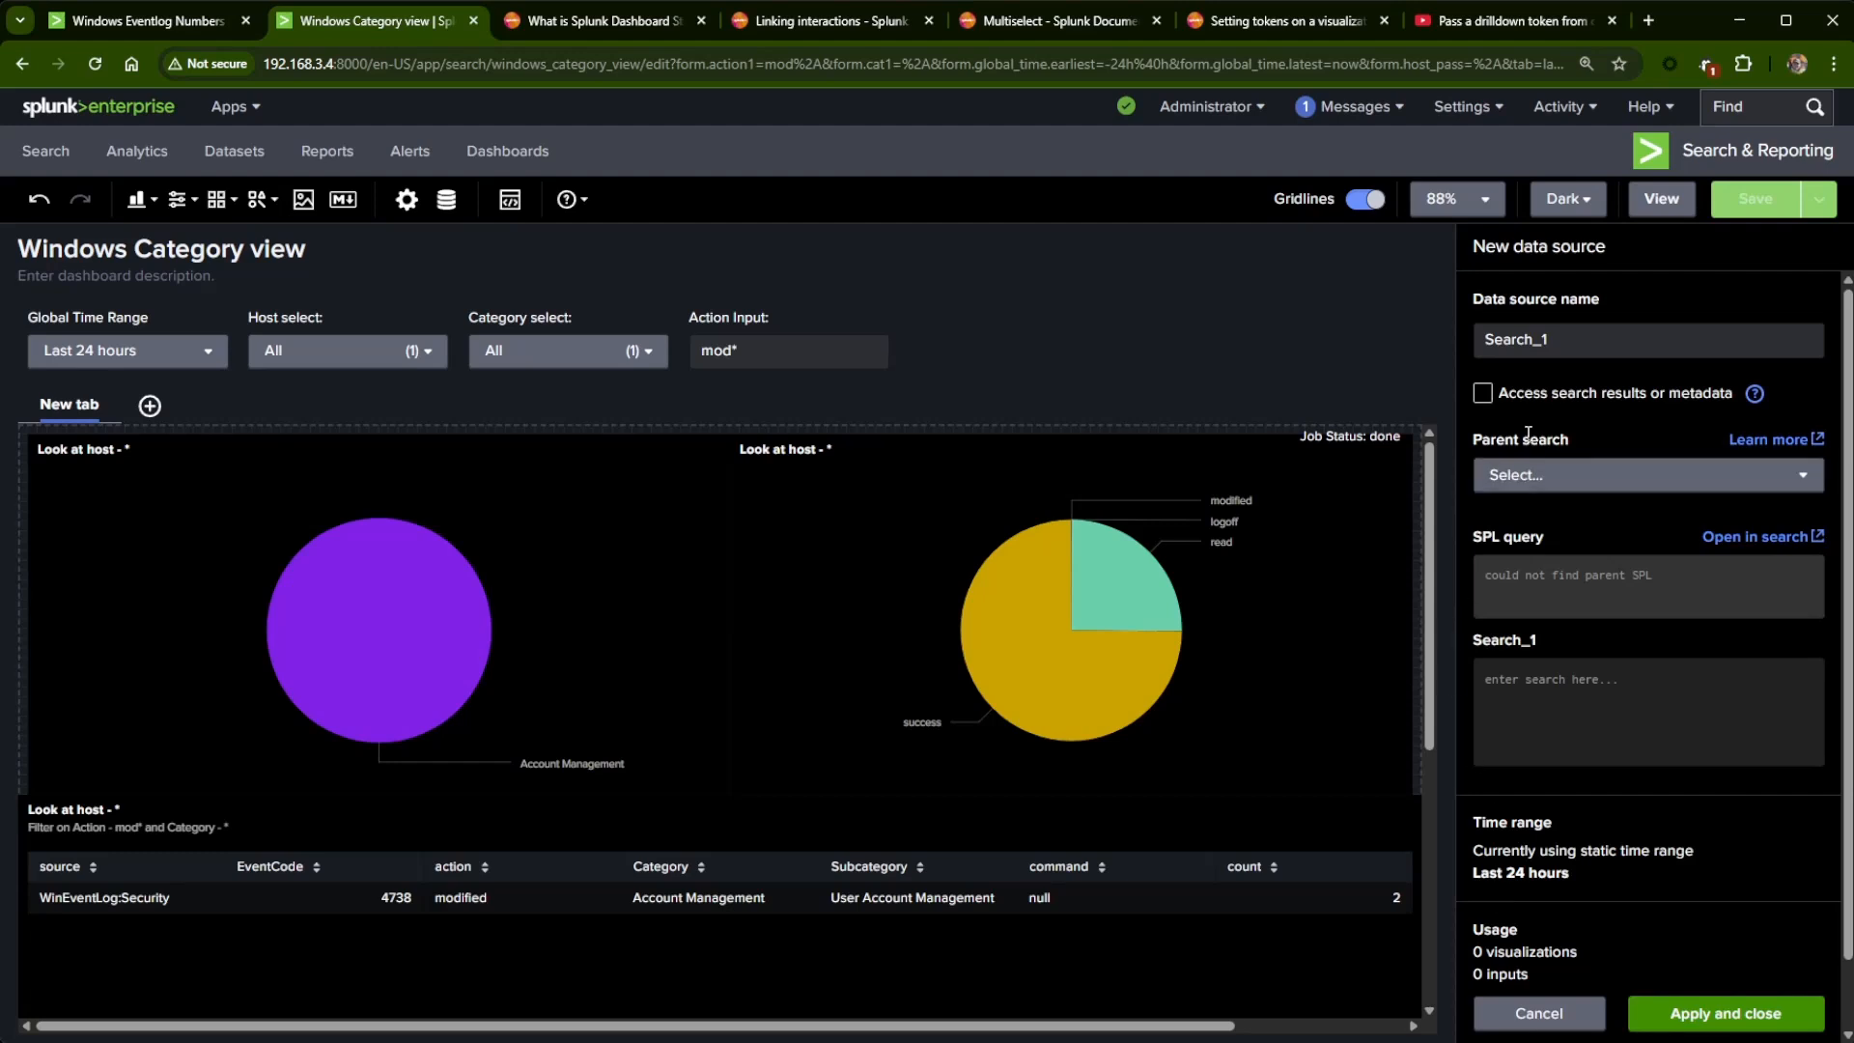
double_click(1560, 337)
type("ac")
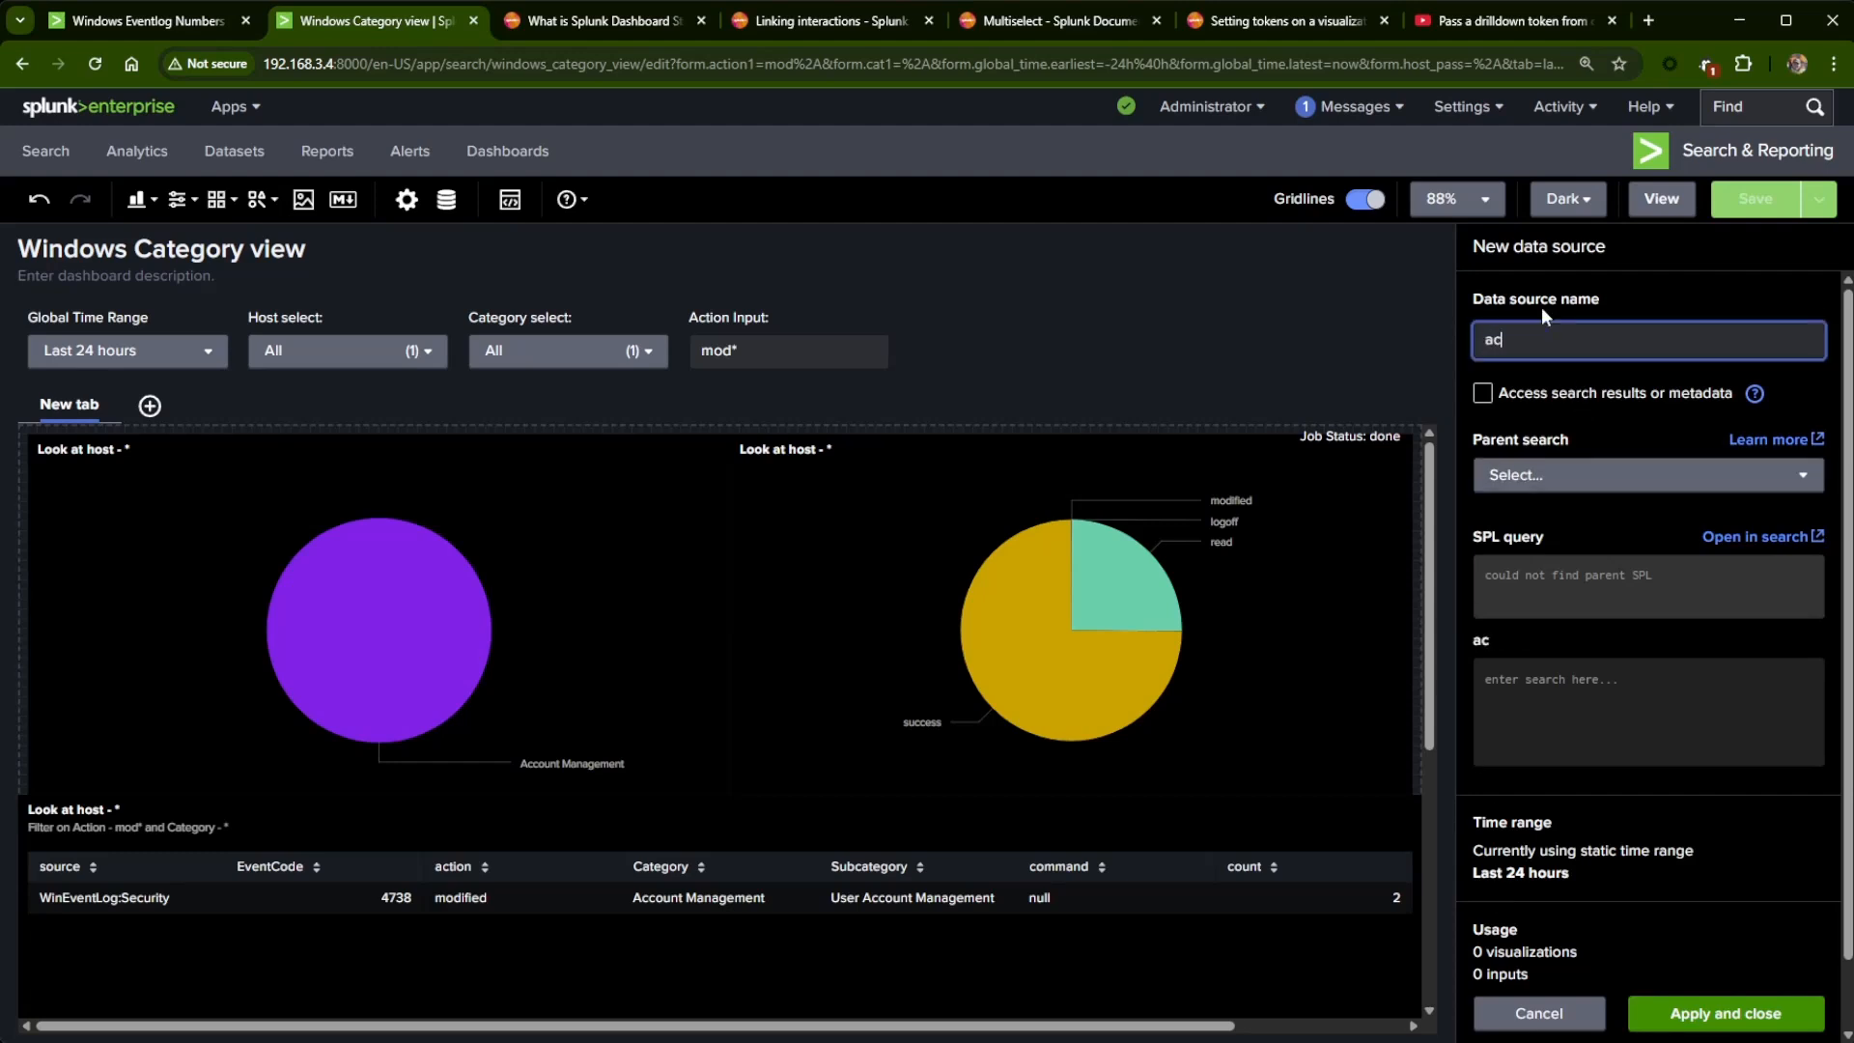
type("tion_pie_chain")
left_click(1679, 488)
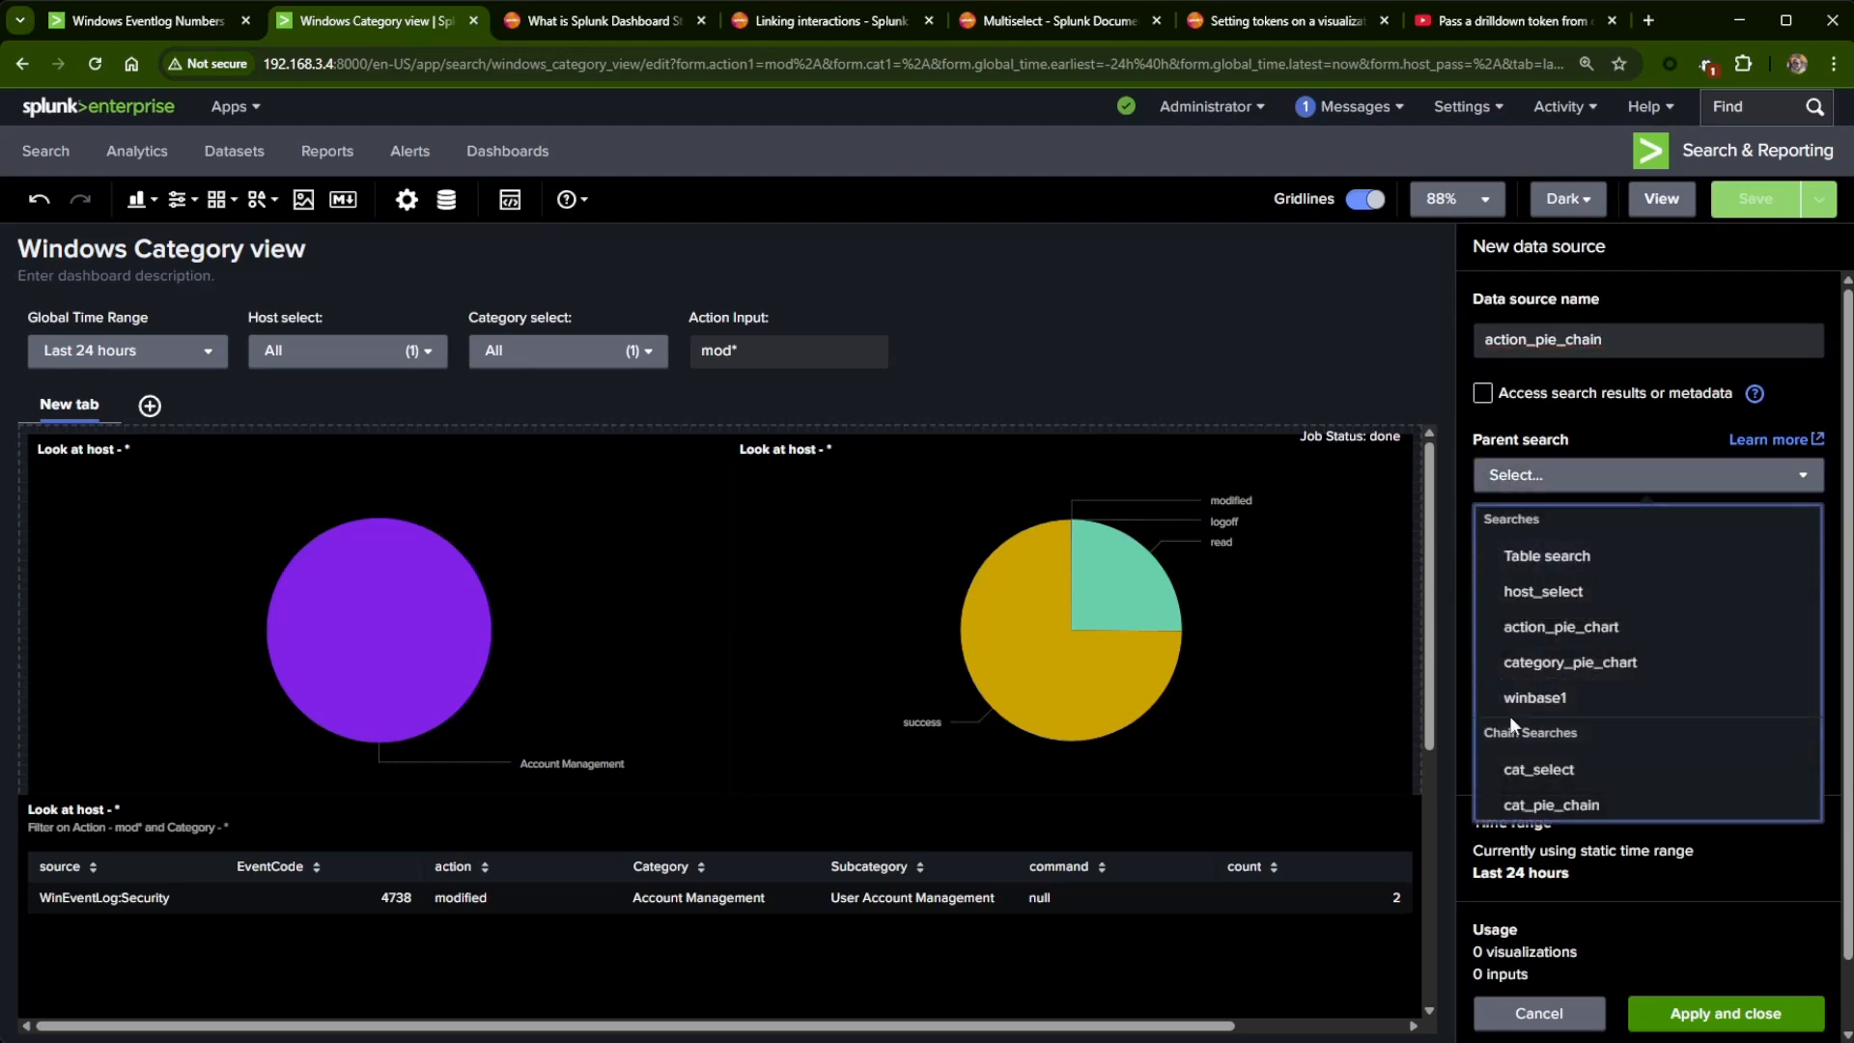
left_click(1530, 695)
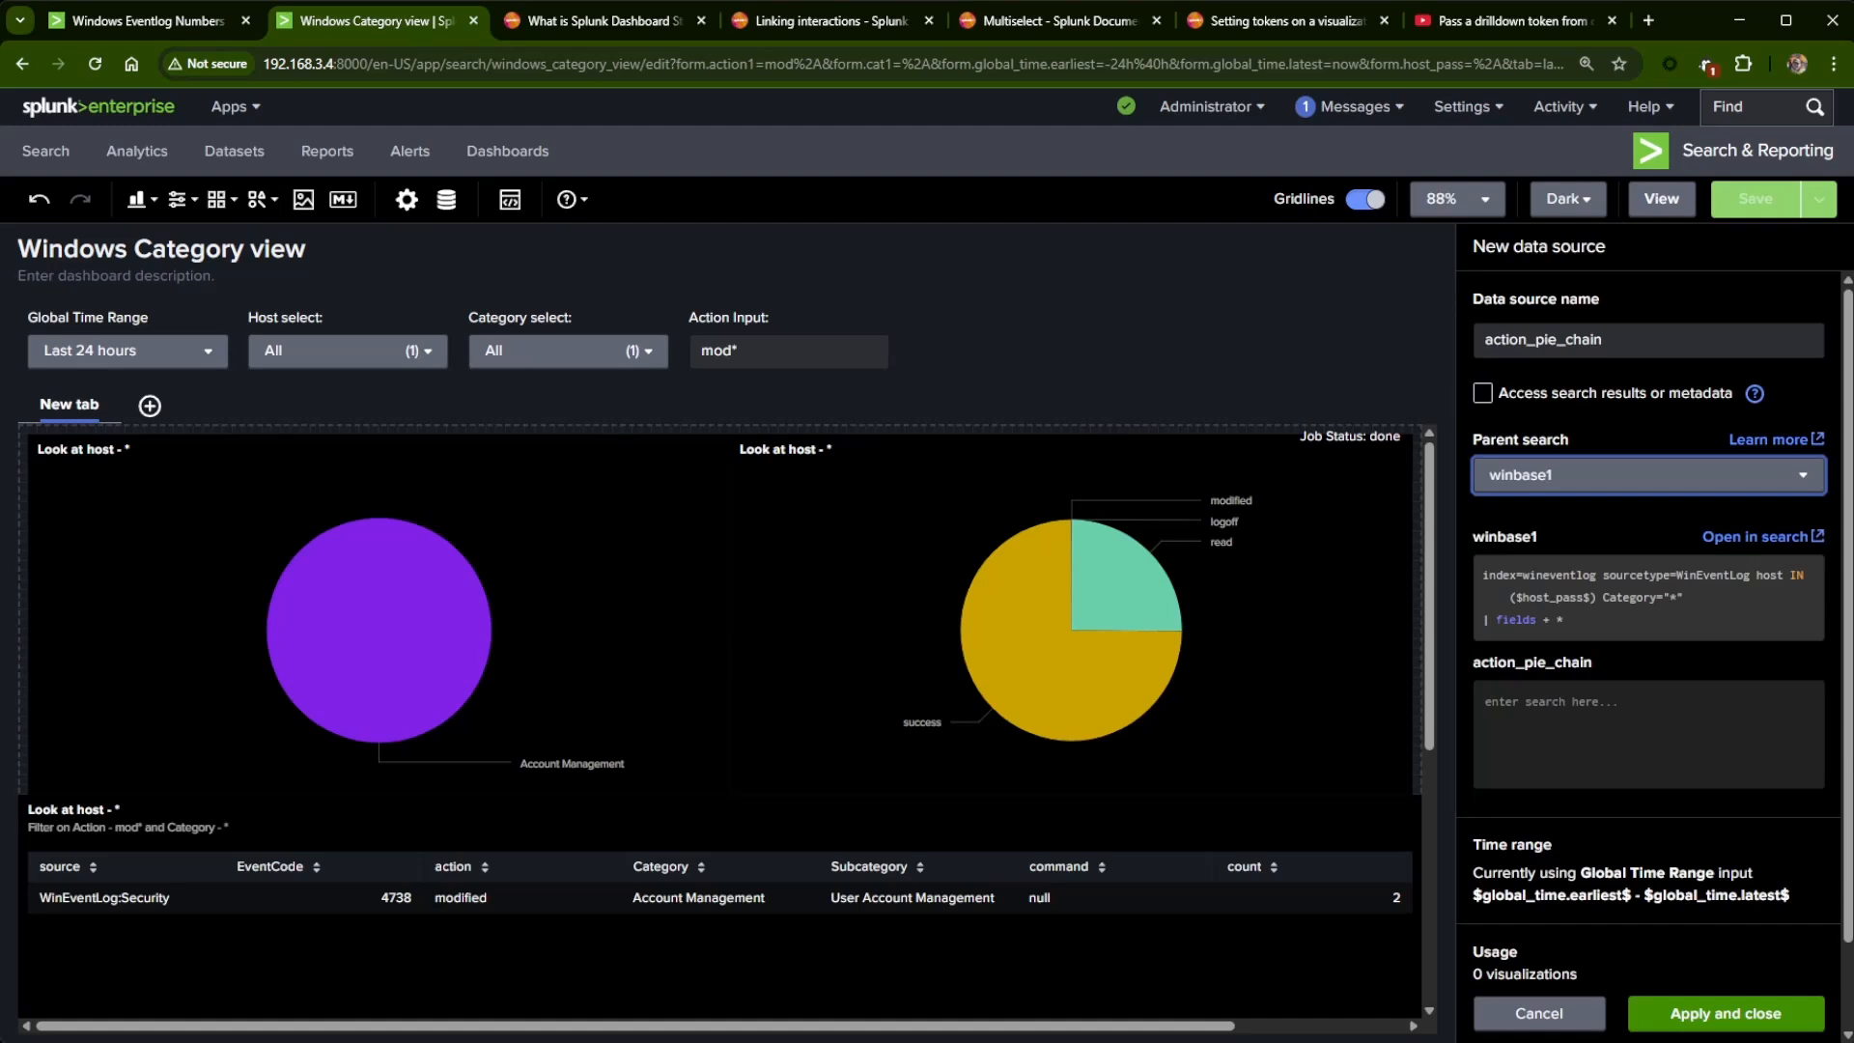
- Give action_pie_chain the query | search action IN($action1$) Category IN($cat1|s$) followed by | stats count by action, and apply it
left_click(1655, 739)
type("| search action IN($action1$) Category IN($cat1|s$) | dedup Category | table Category")
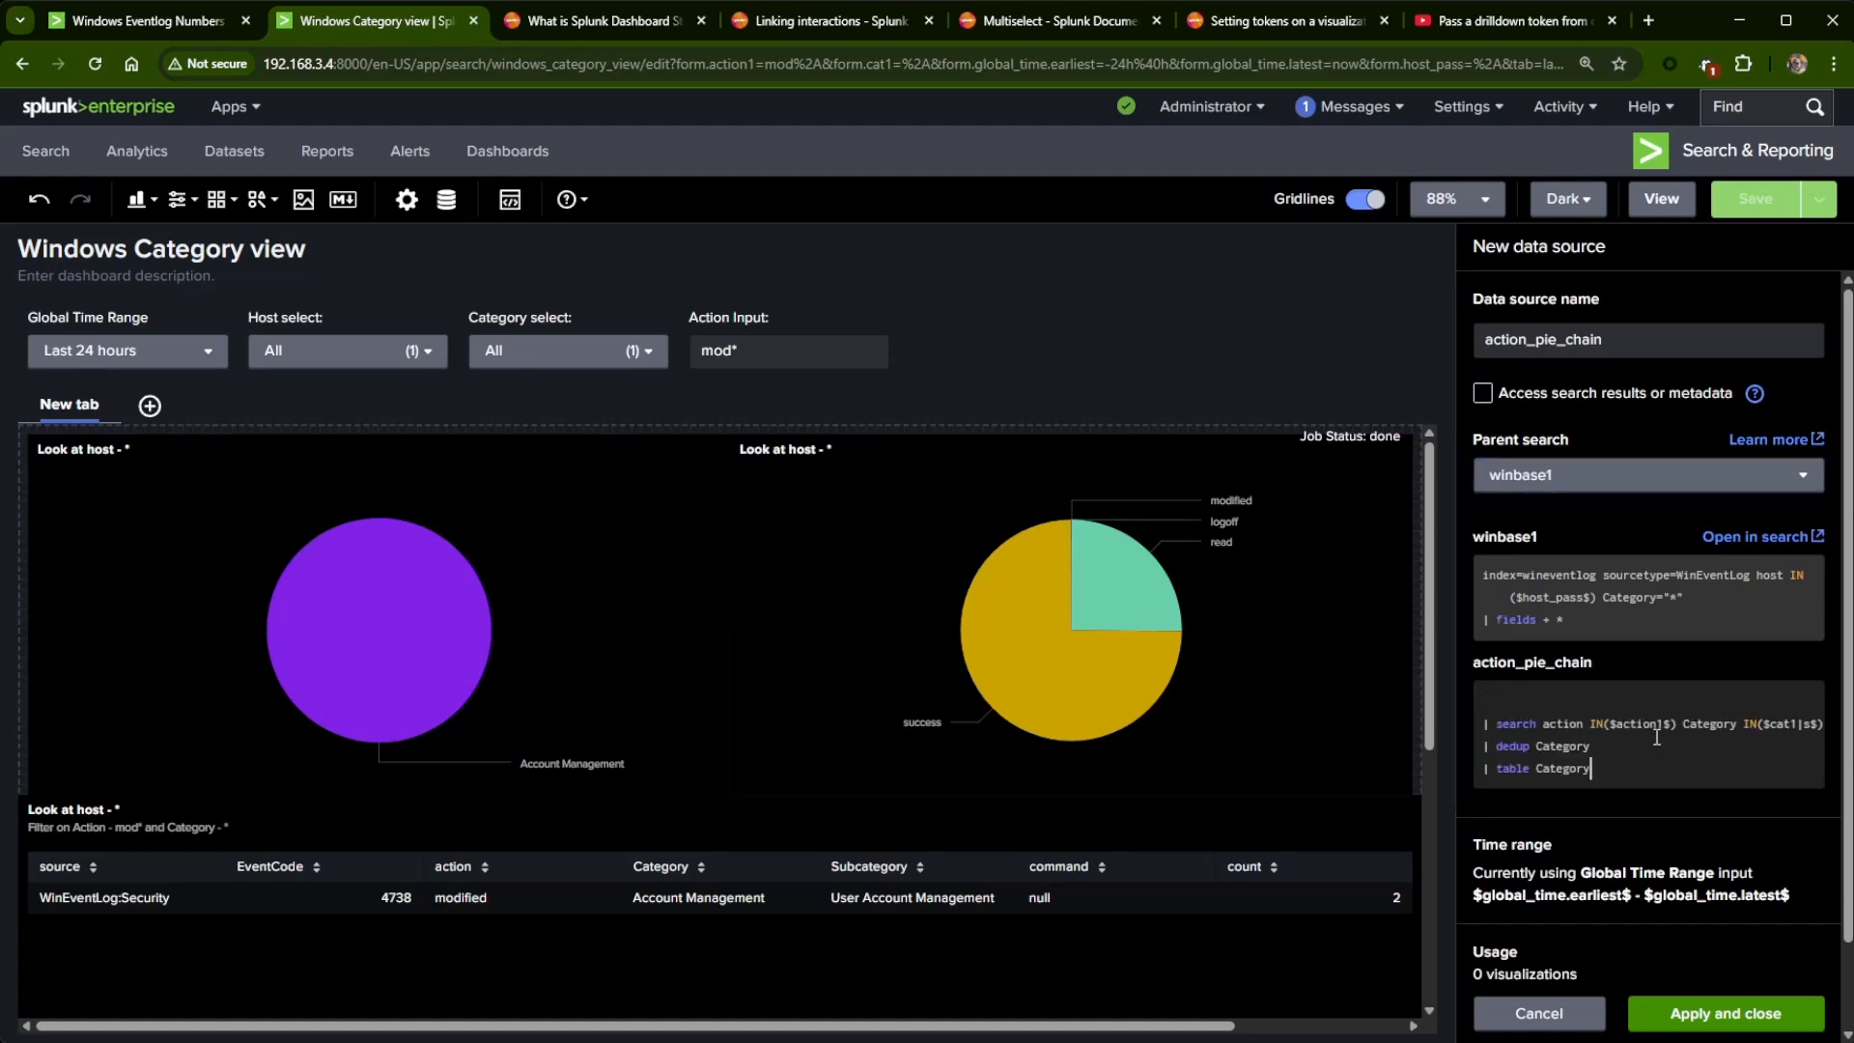
left_click(1556, 693)
key("Delete")
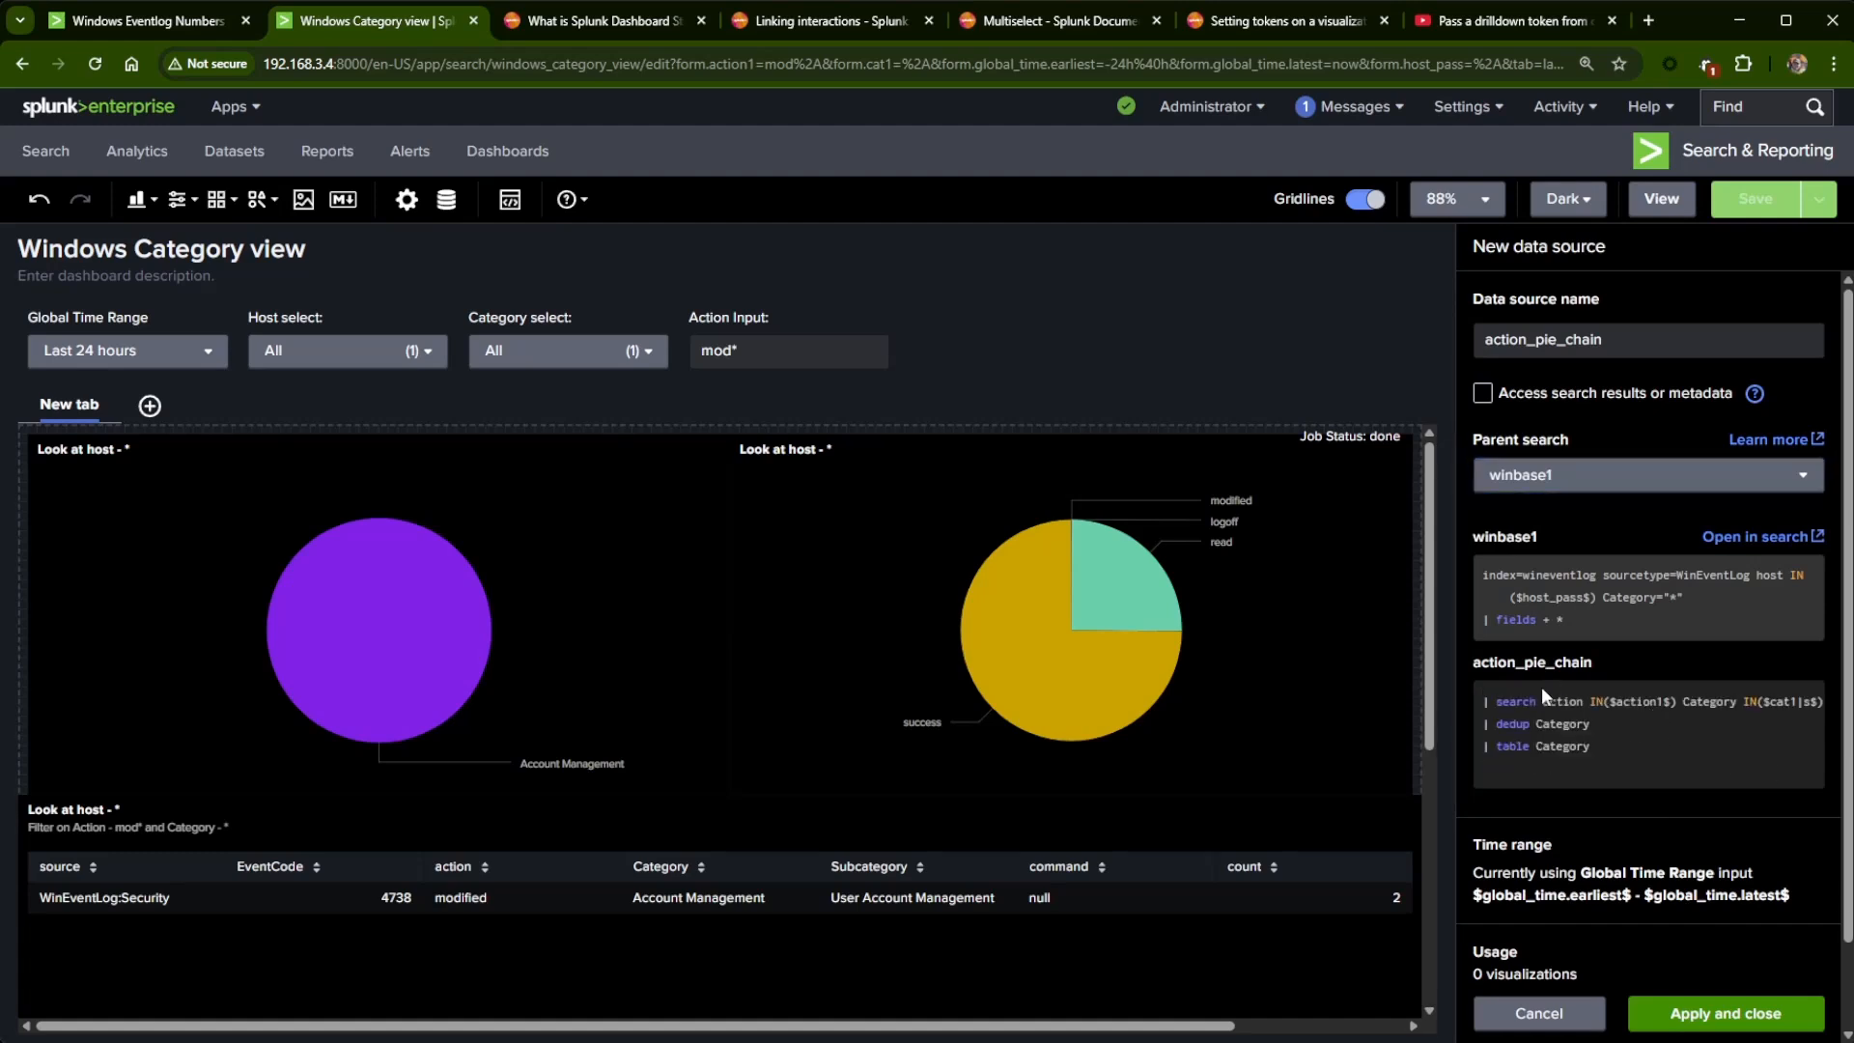
key("Down")
key("ctrl+shift+End")
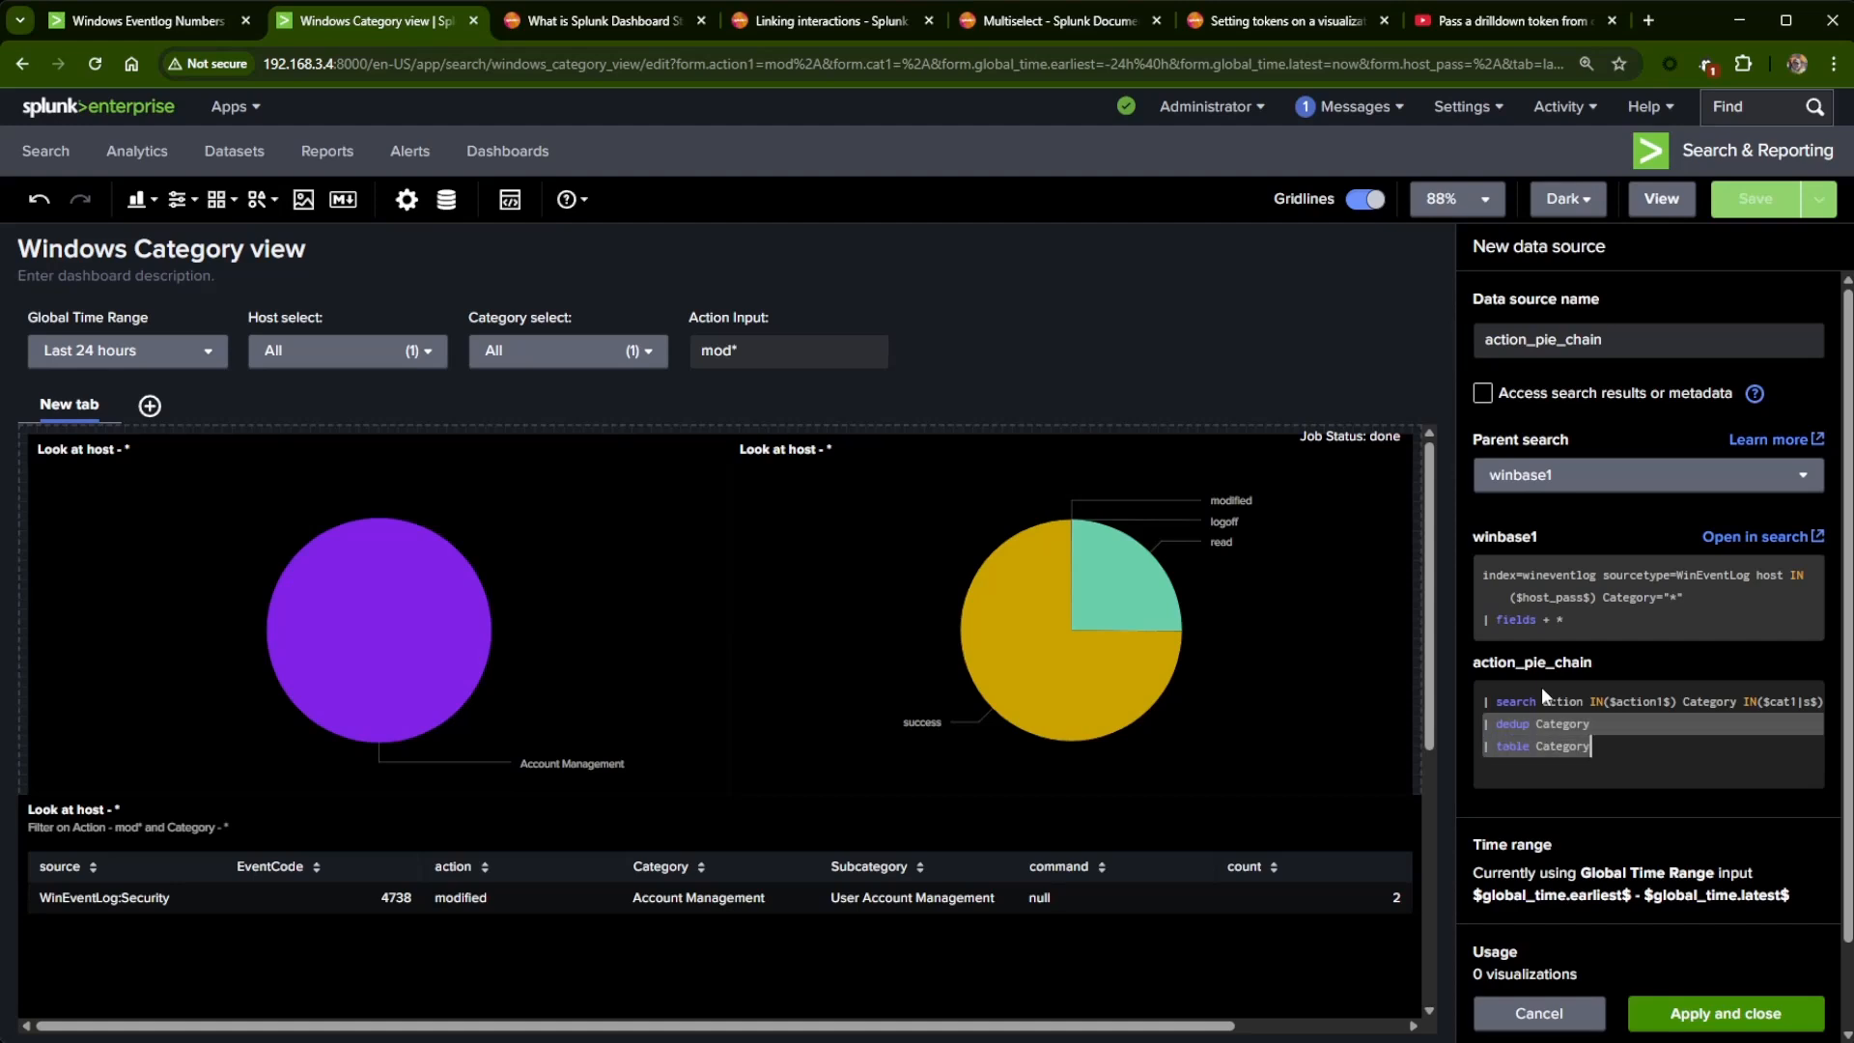
key("Delete")
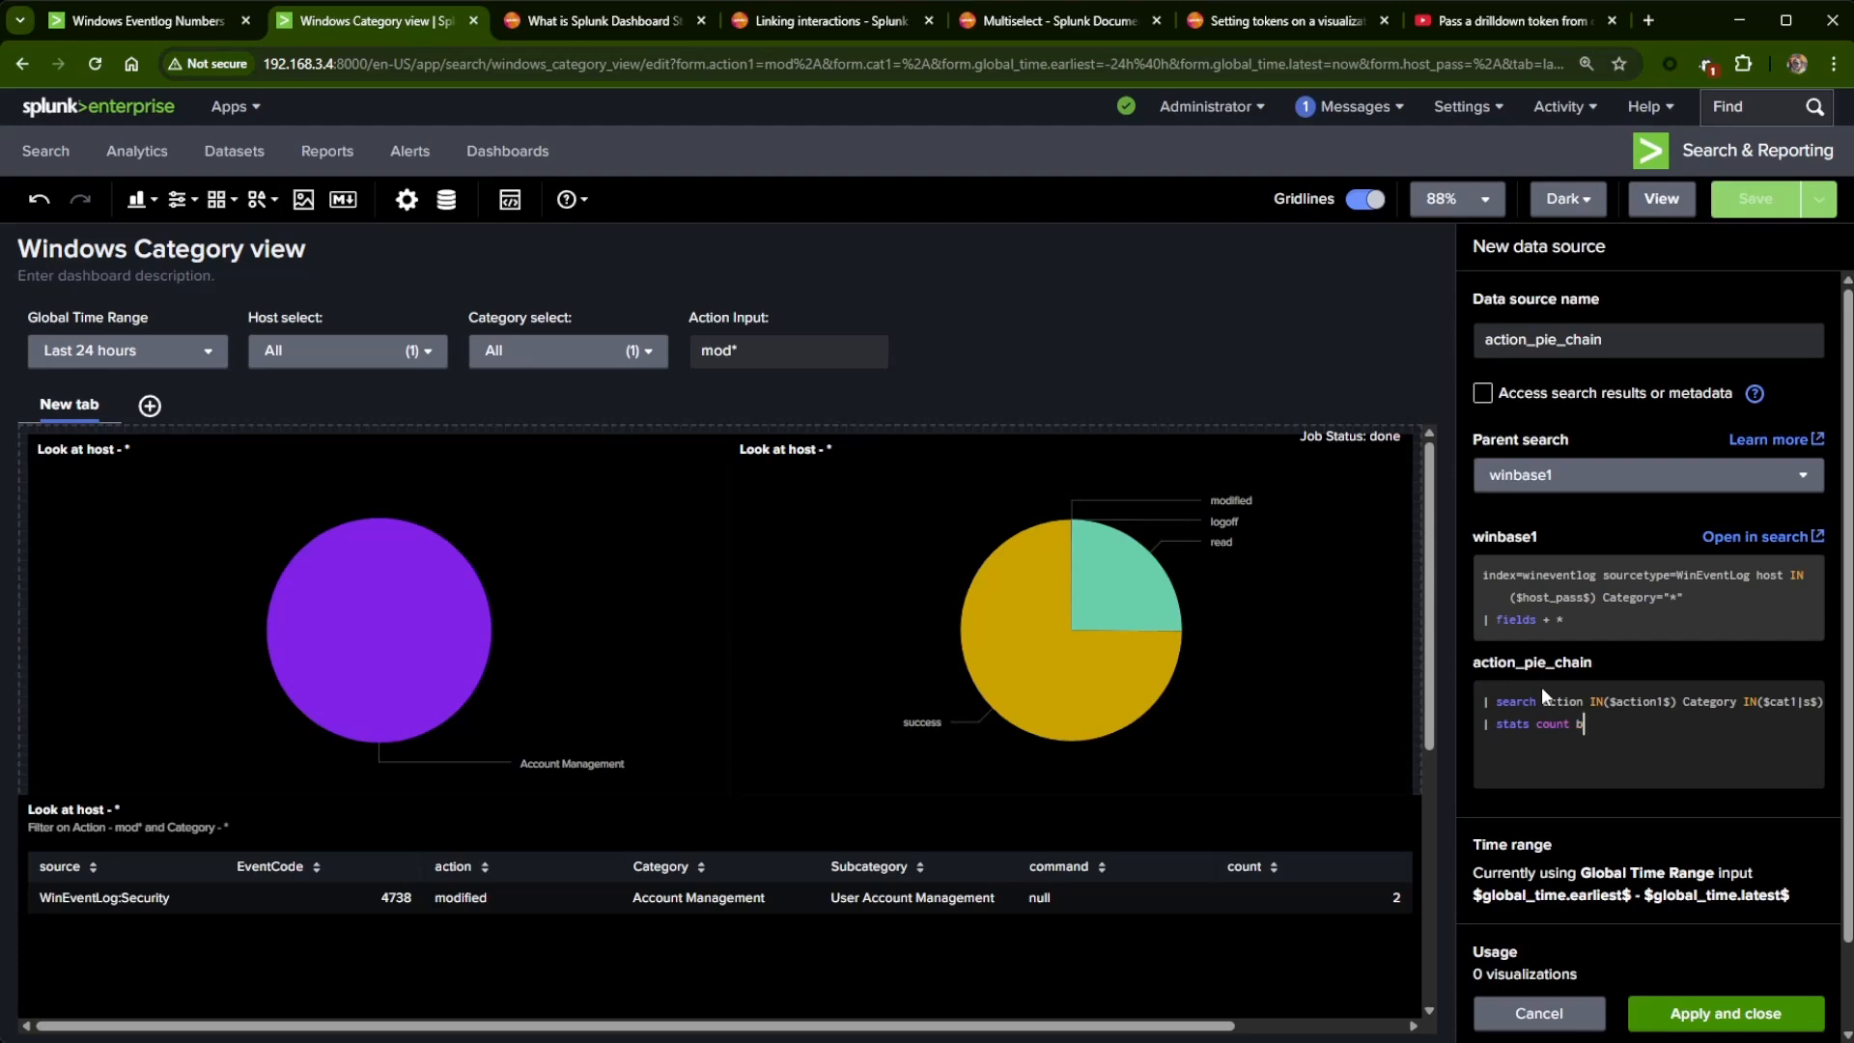
type("| stats count by action")
left_click(1679, 1029)
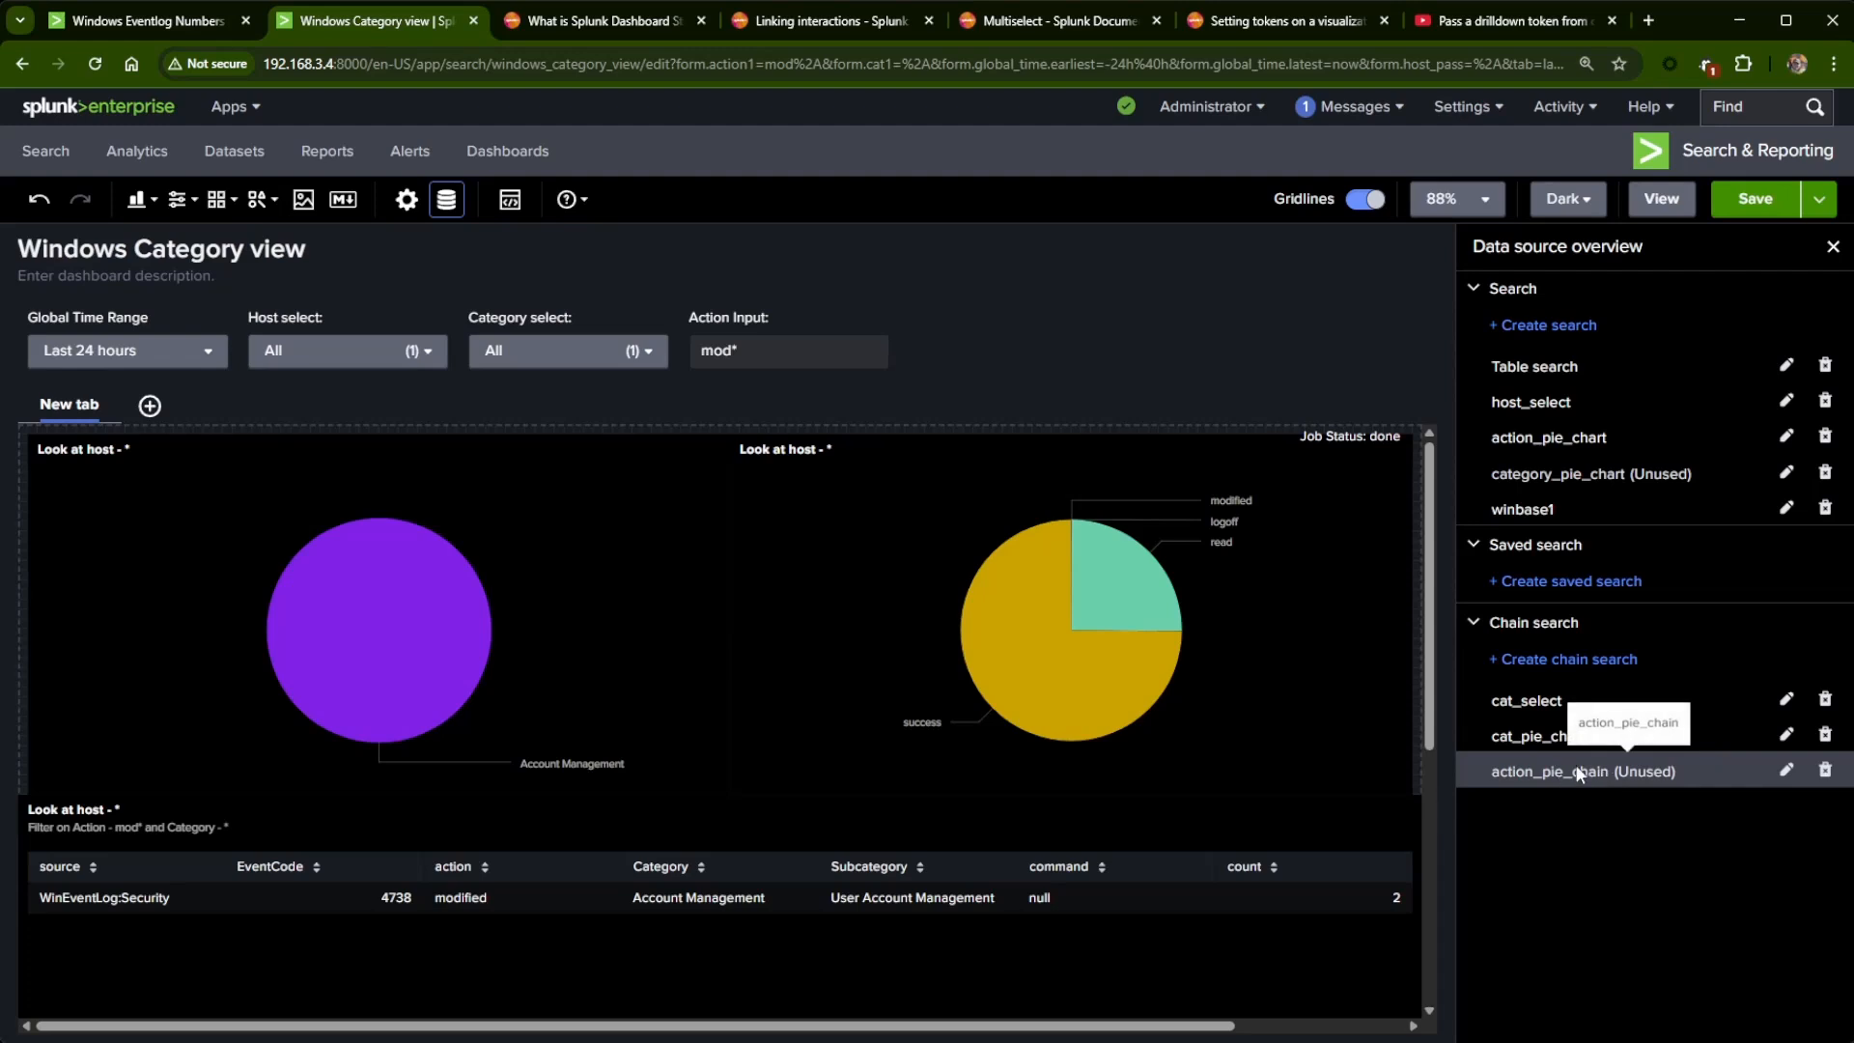
- Replace the action pie chart's data source with action_pie_chain and save the dashboard
left_click(1199, 739)
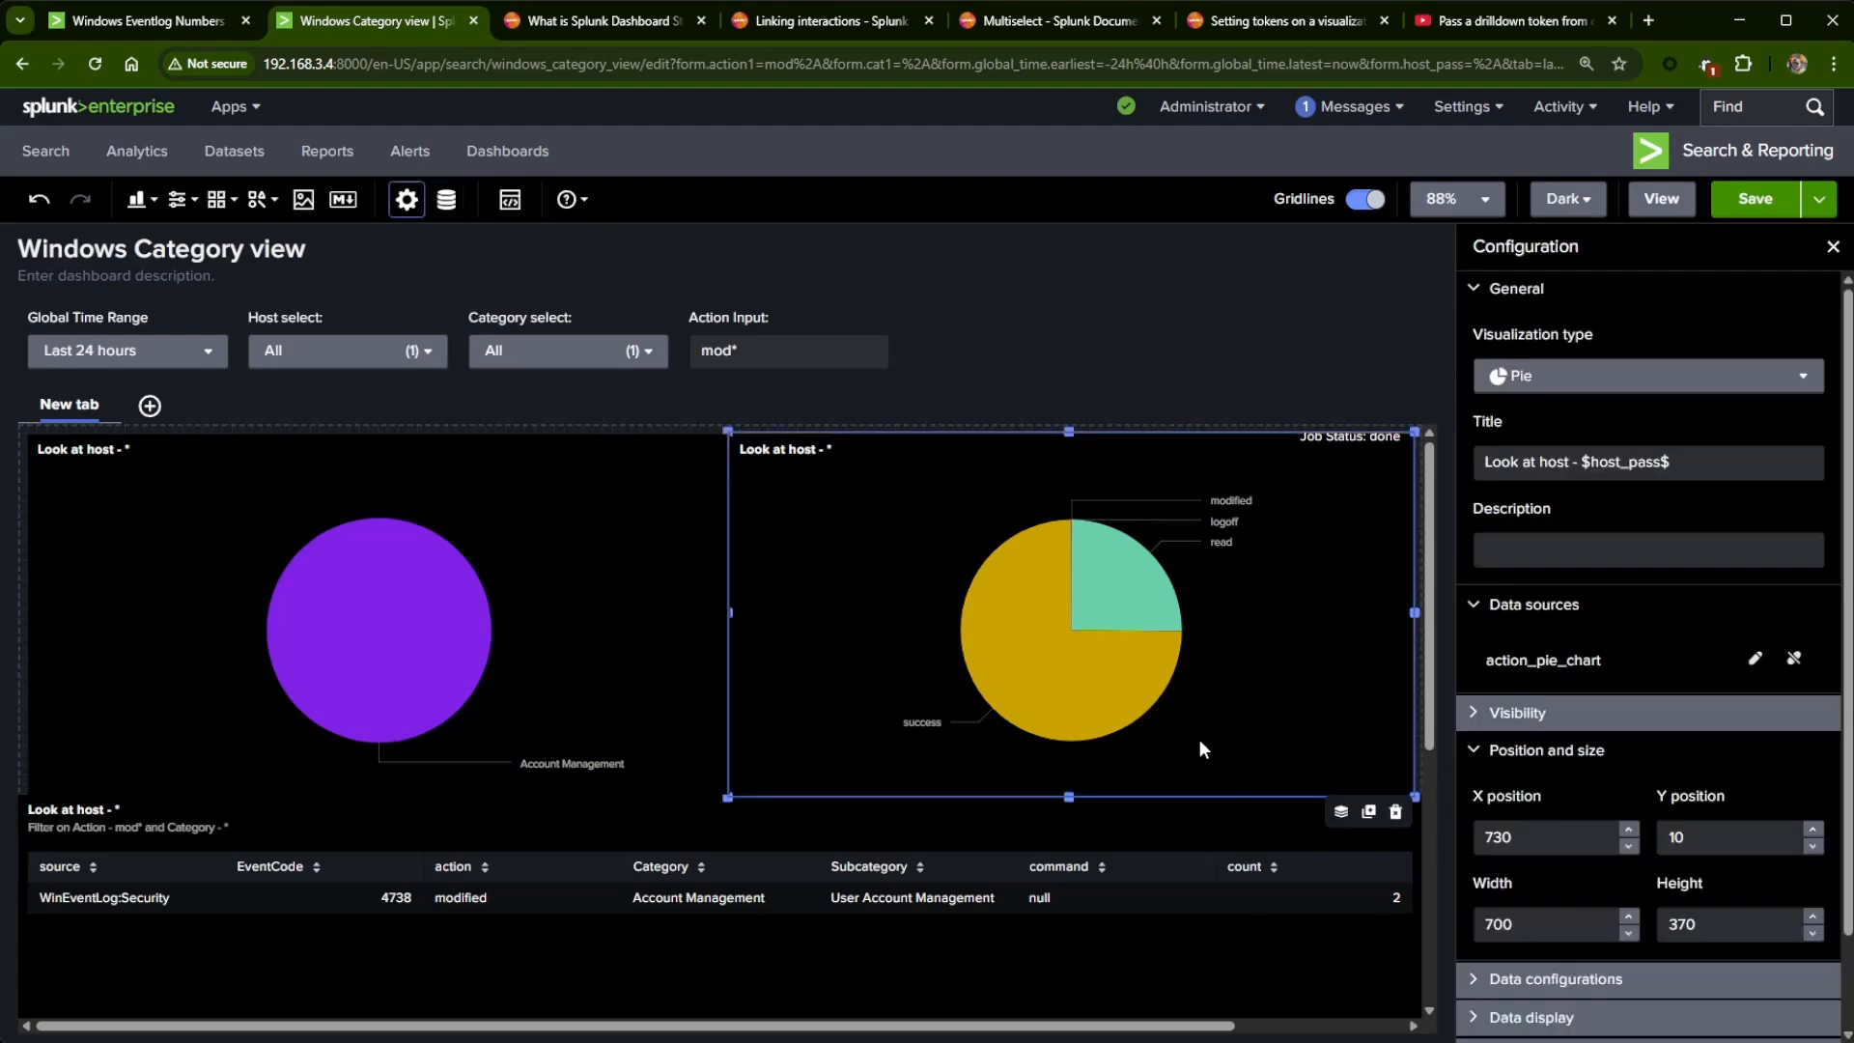
left_click(1794, 660)
left_click(1638, 660)
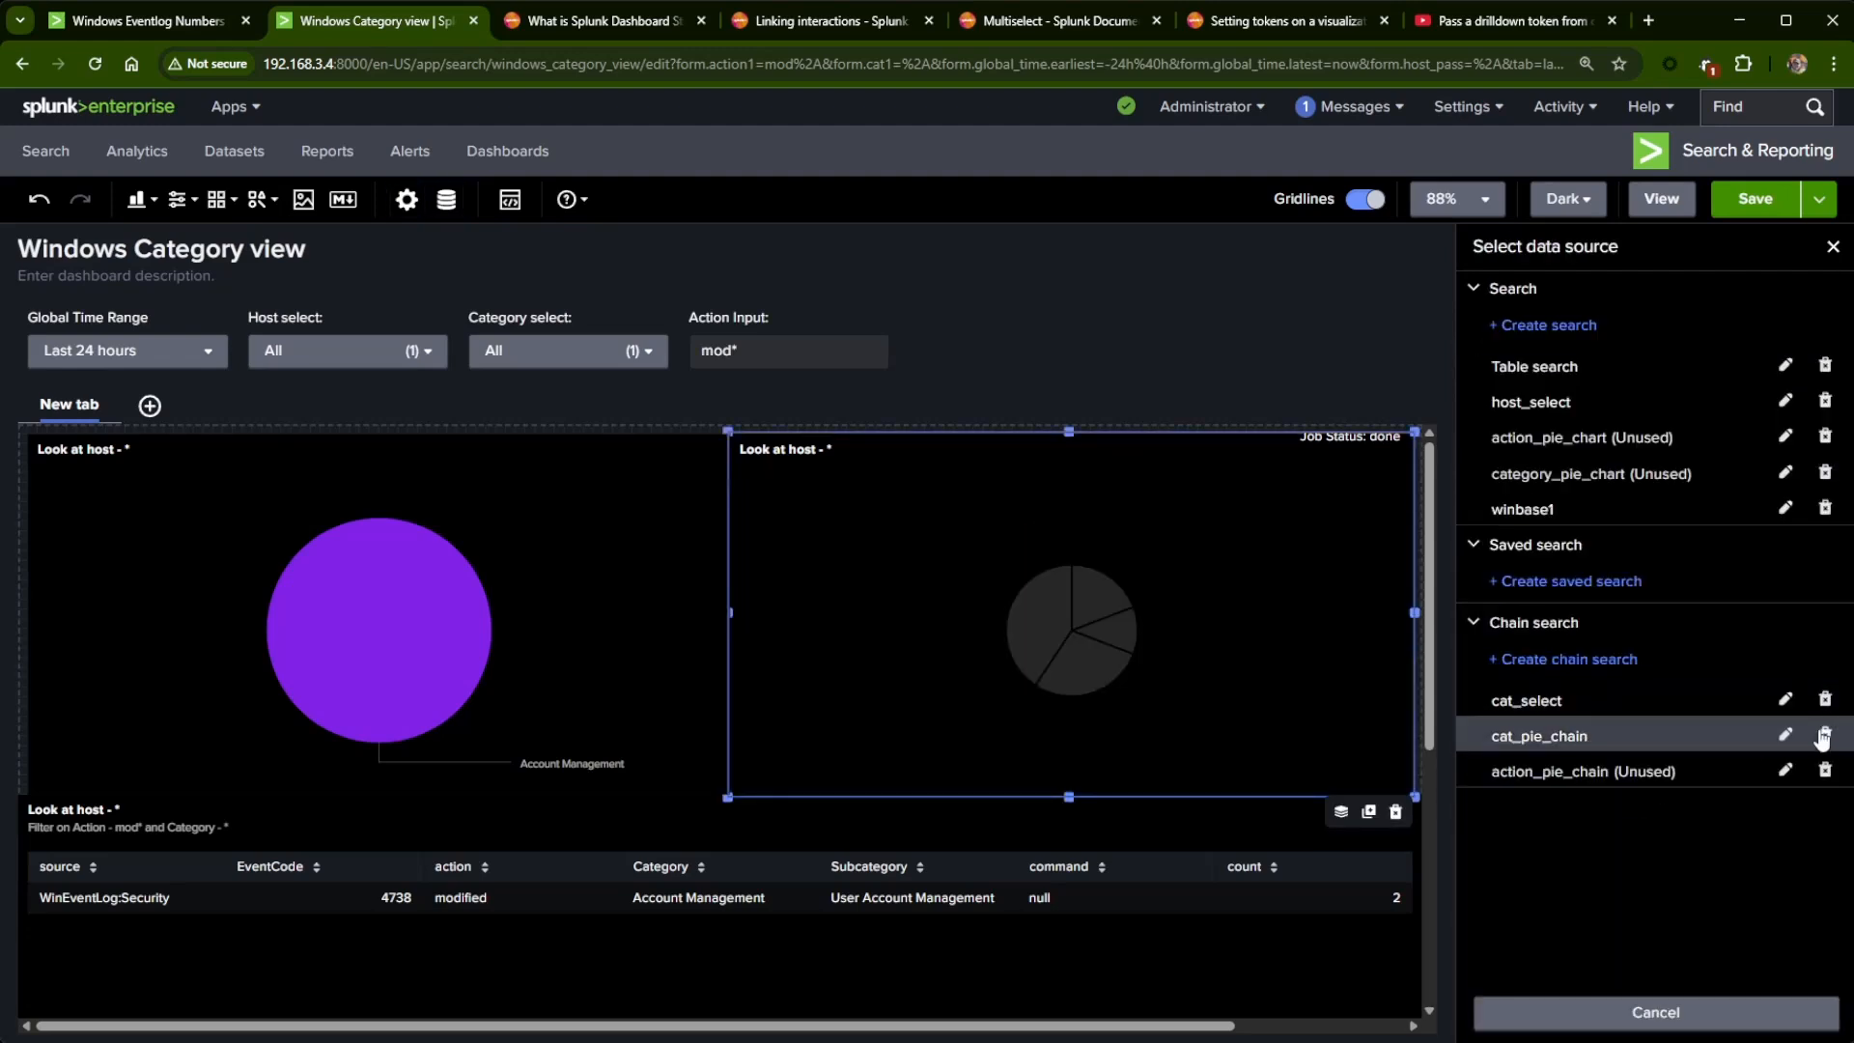
left_click(1584, 771)
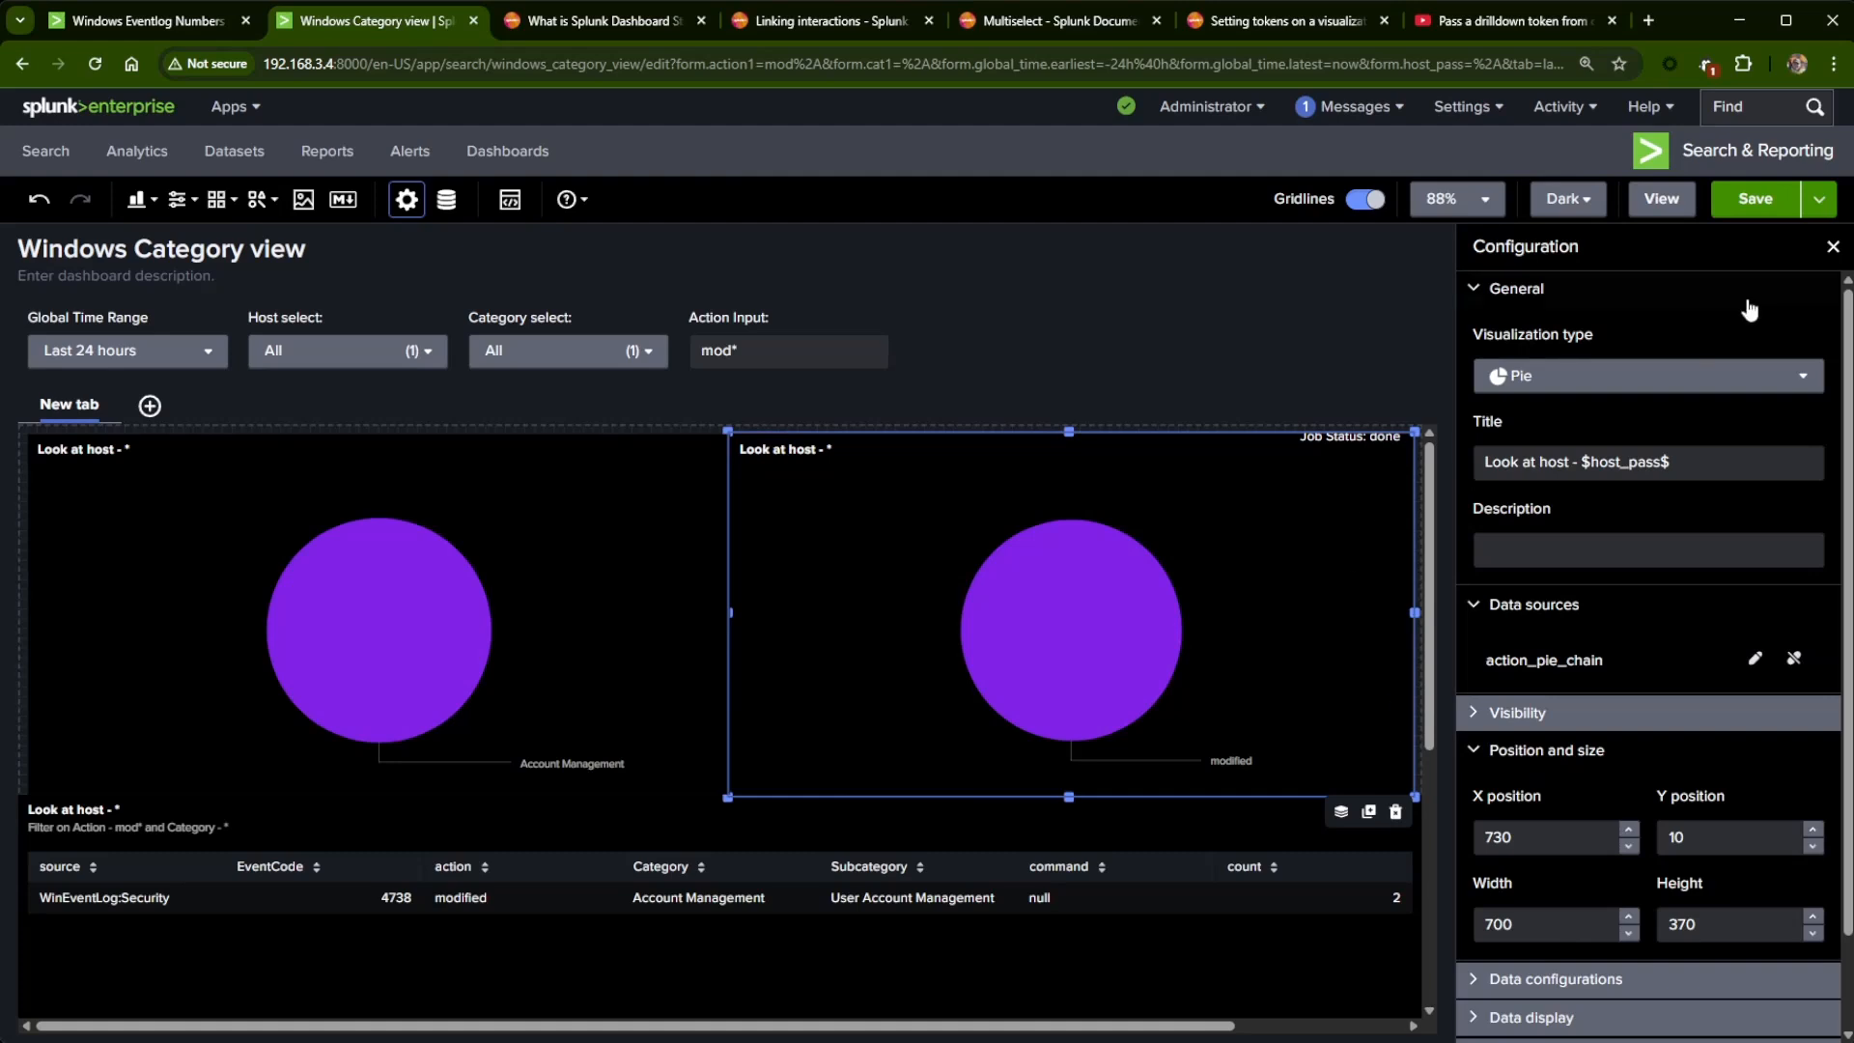
left_click(1741, 214)
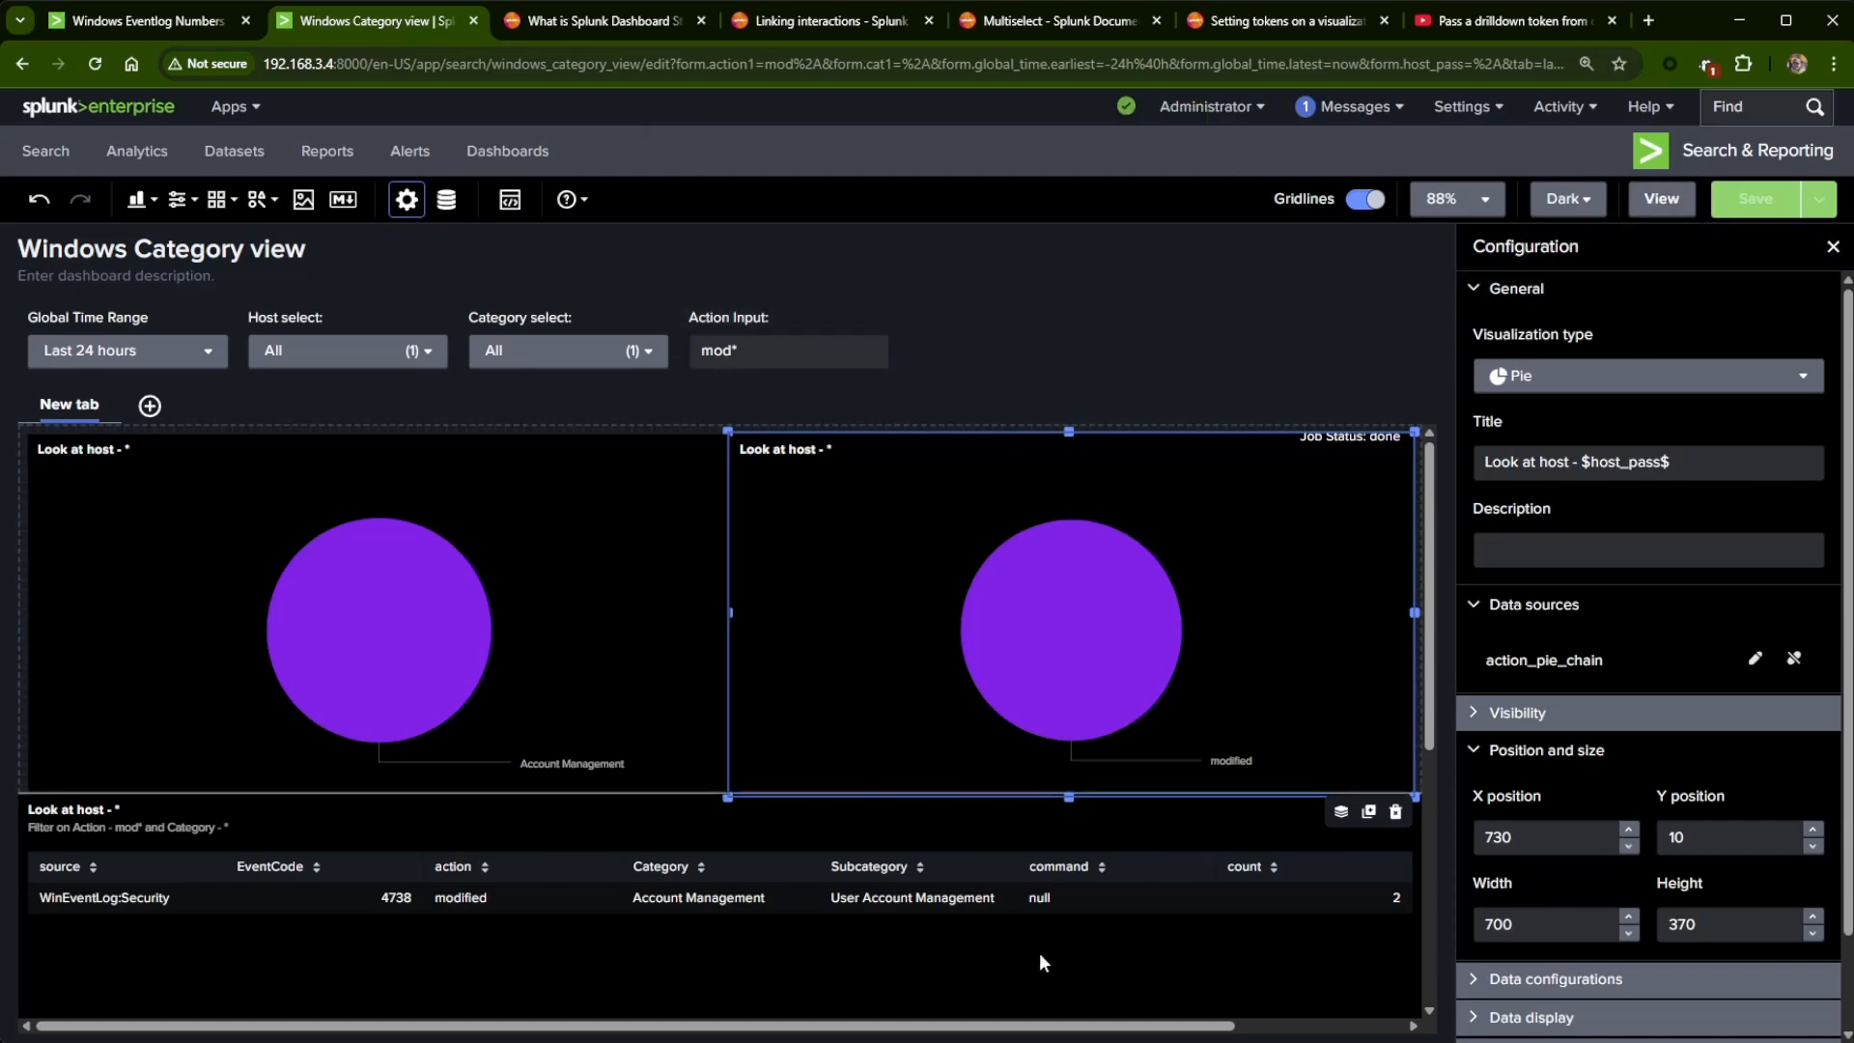
- Copy the Table search query from action IN($action1$) through its end, and detach Table search from the table visualization
scroll(1045, 953, "down", 3)
left_click(1086, 627)
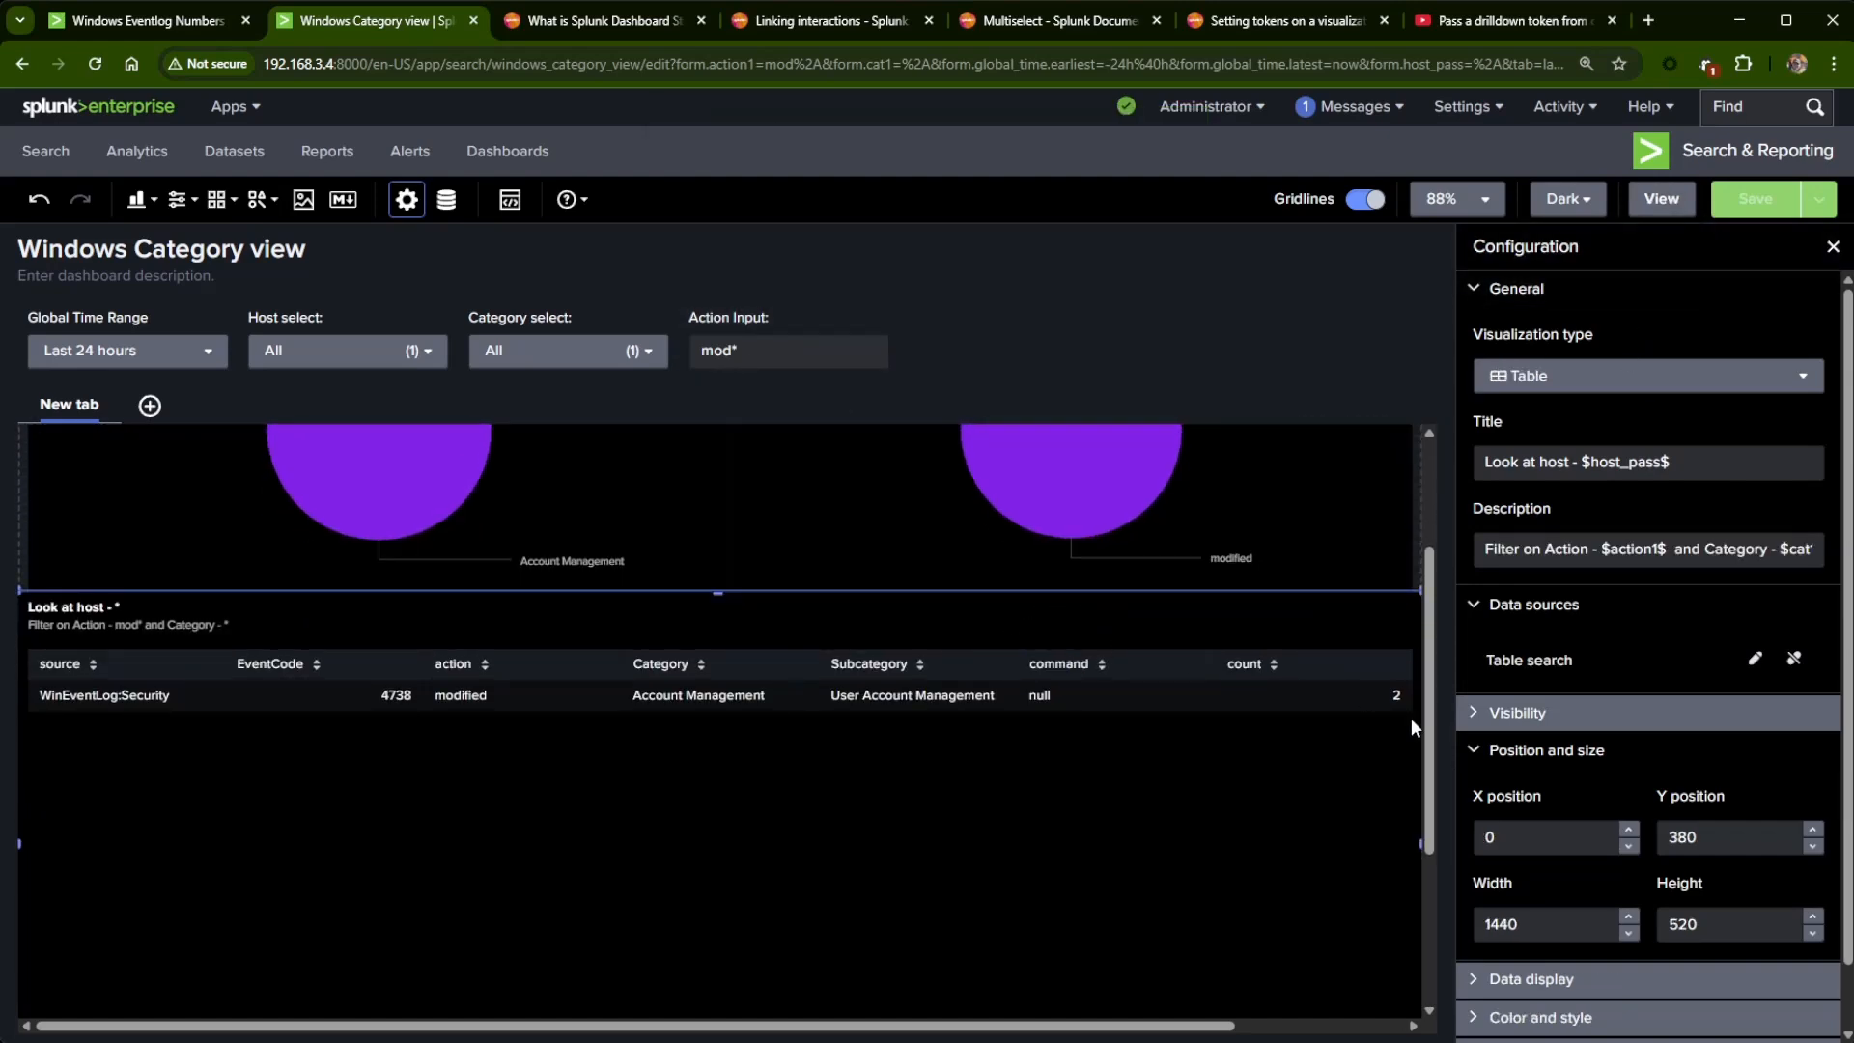
left_click(1757, 661)
left_click(1549, 590)
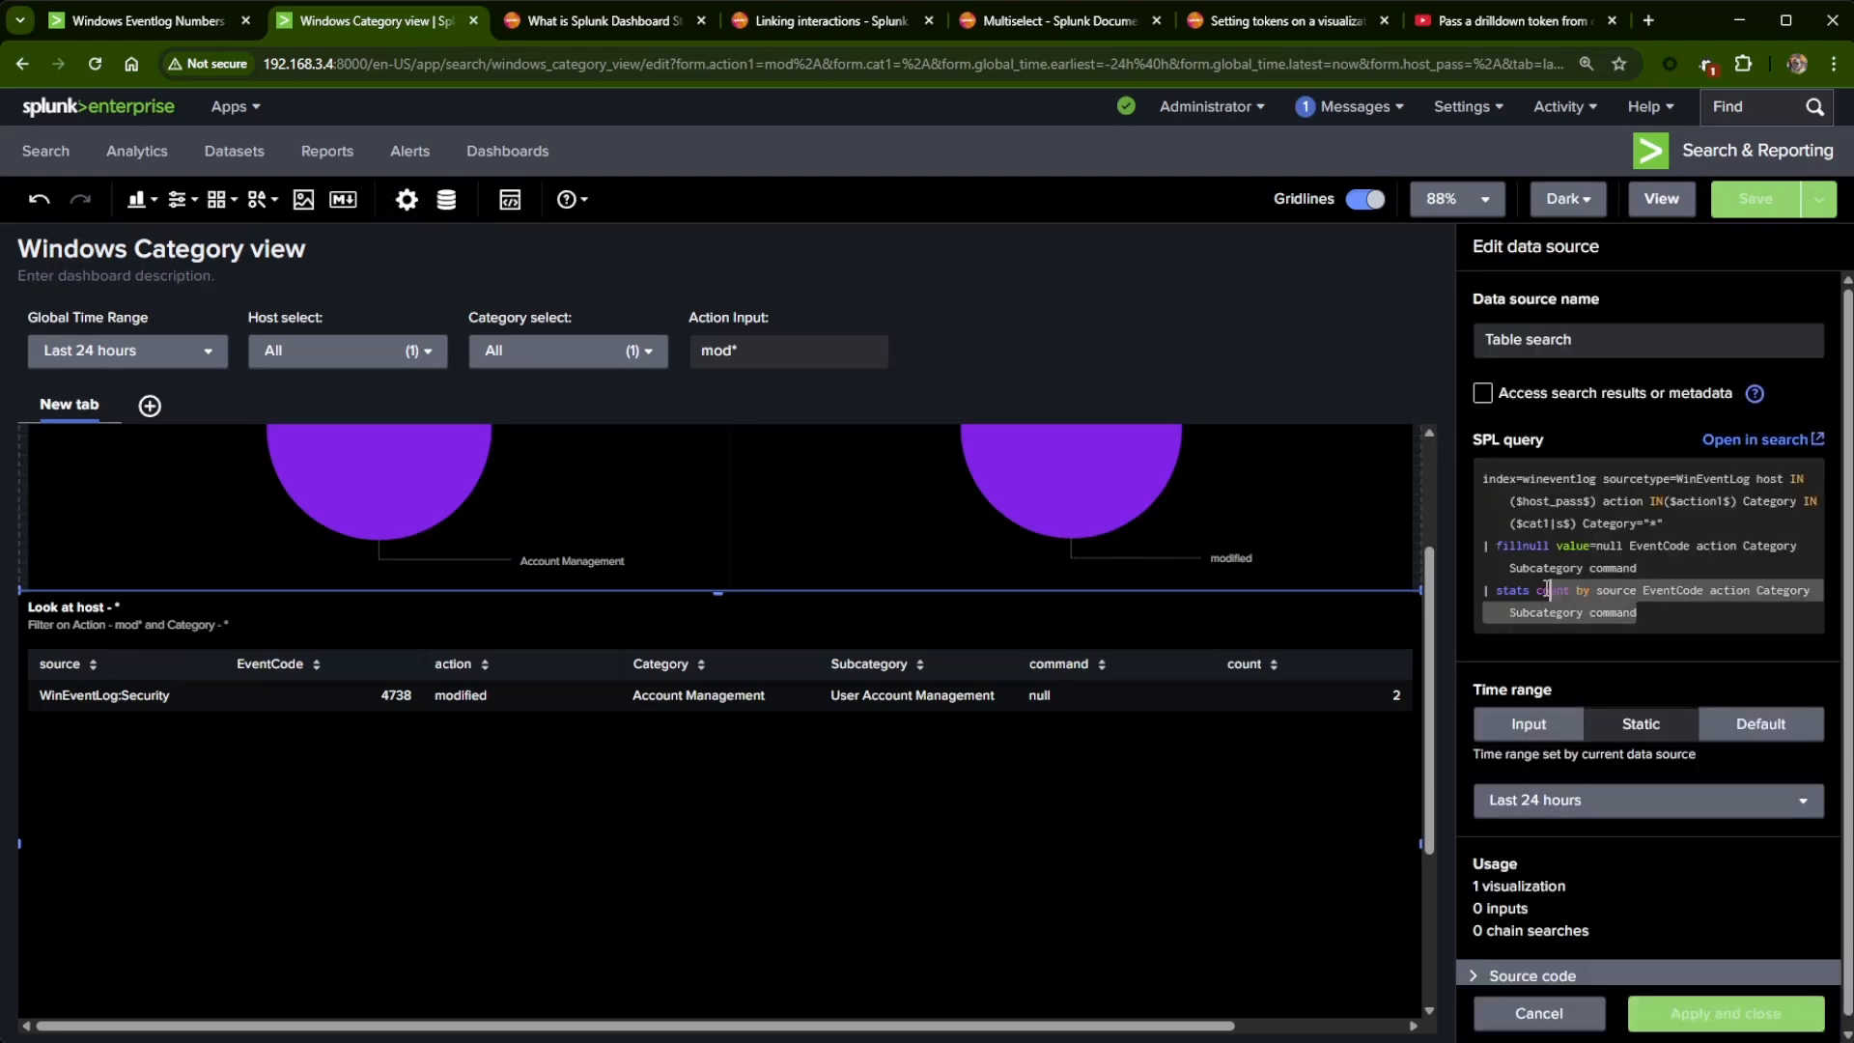
left_click_drag(1549, 590, 1454, 545)
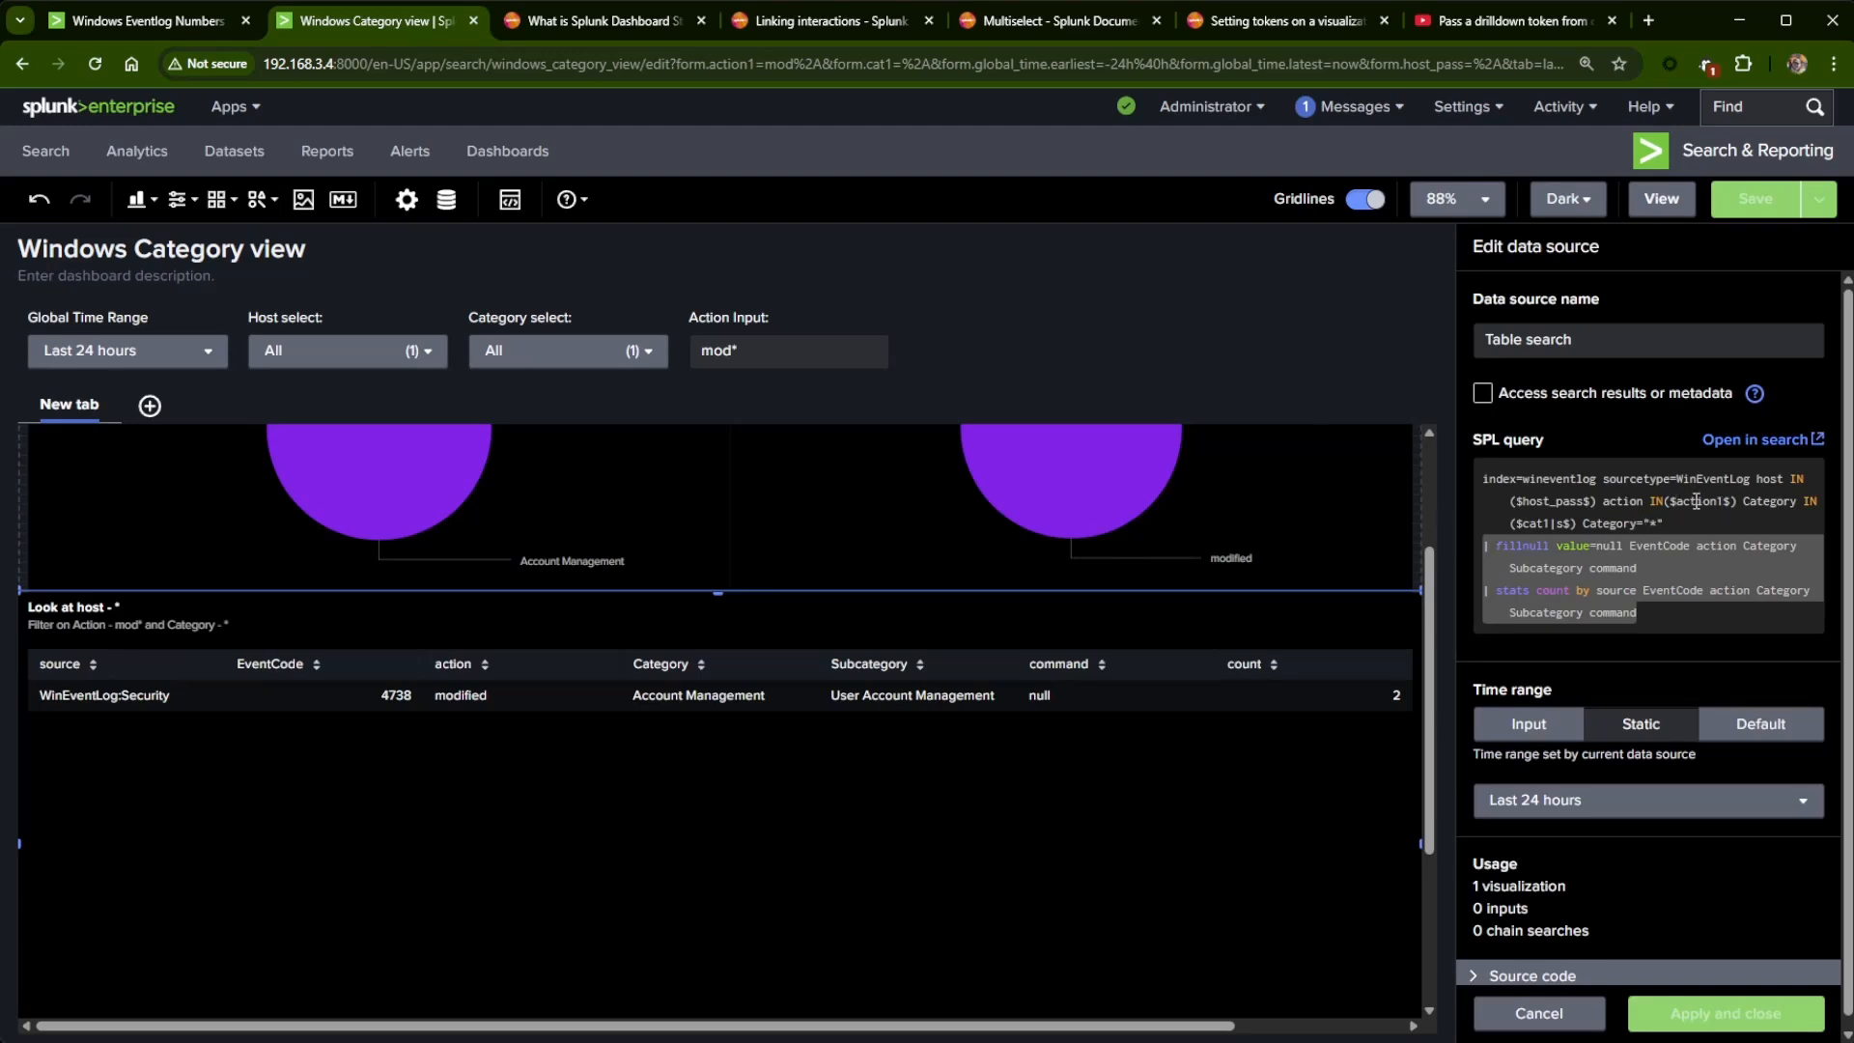
left_click(1646, 616)
left_click_drag(1650, 618, 1603, 502)
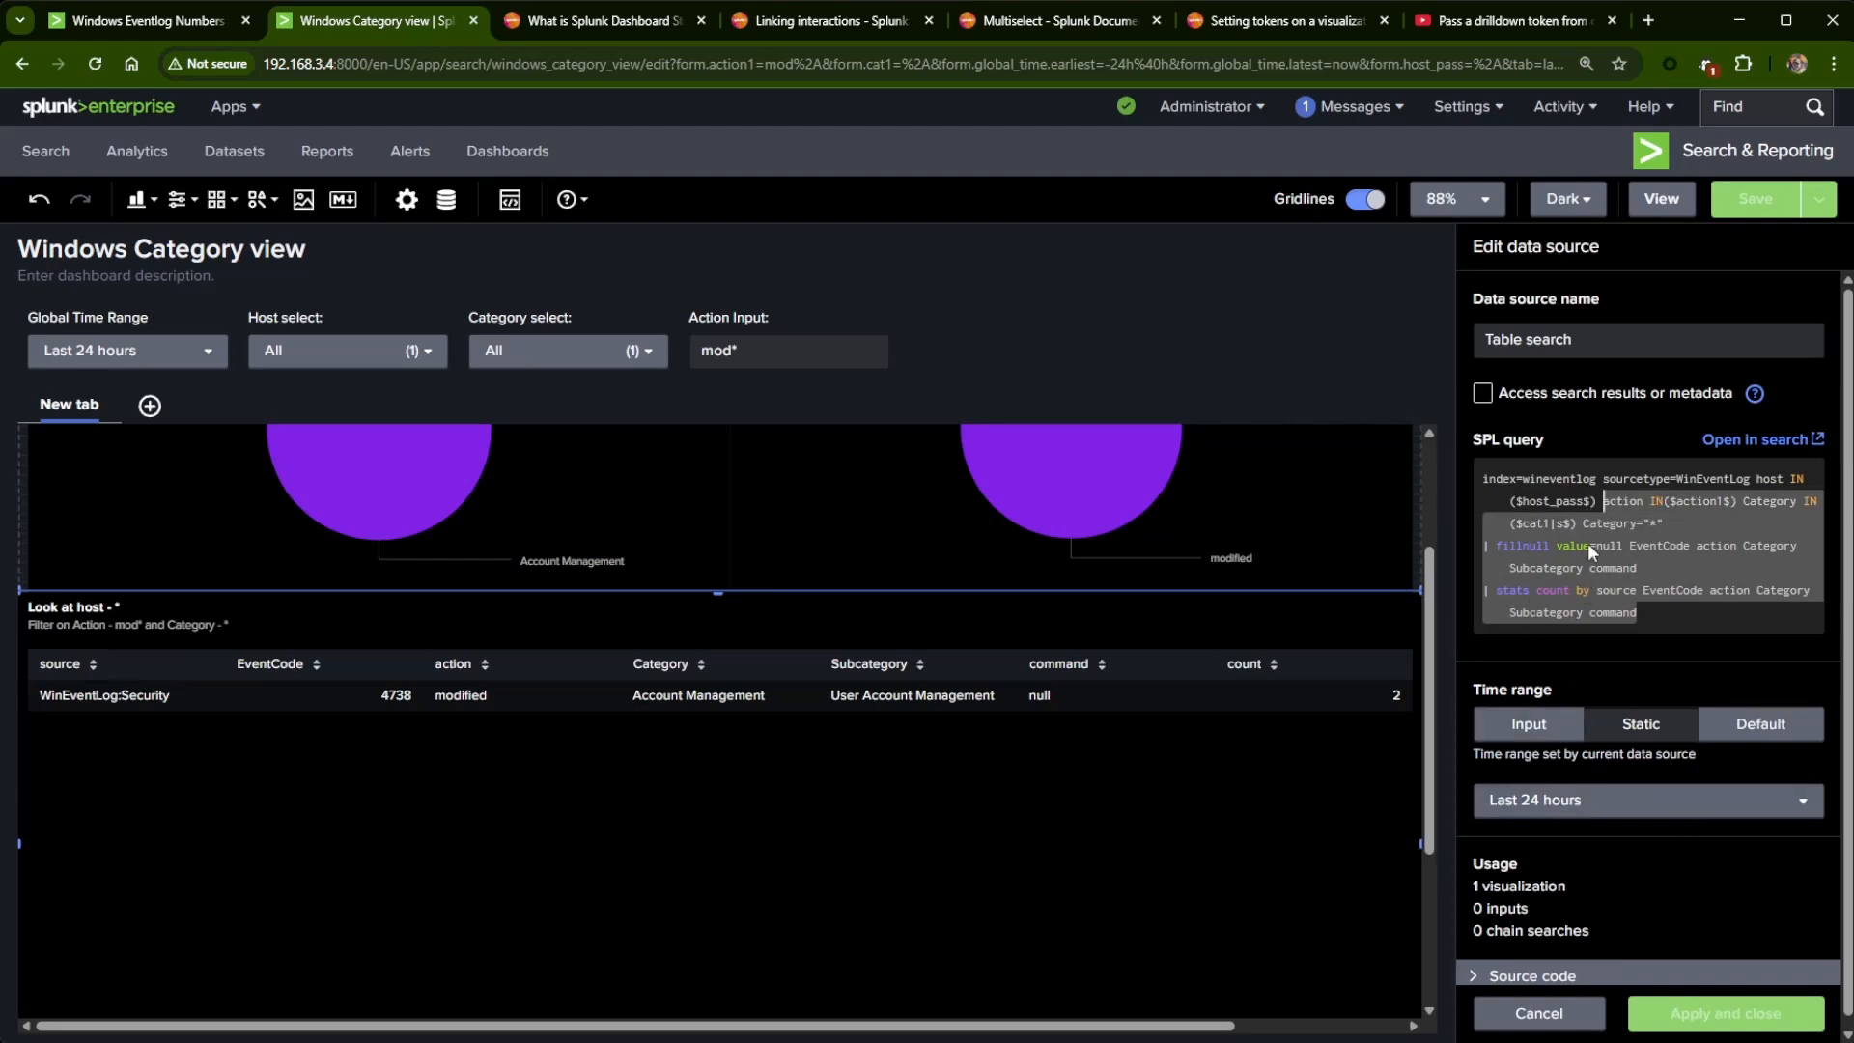
left_click(1528, 1022)
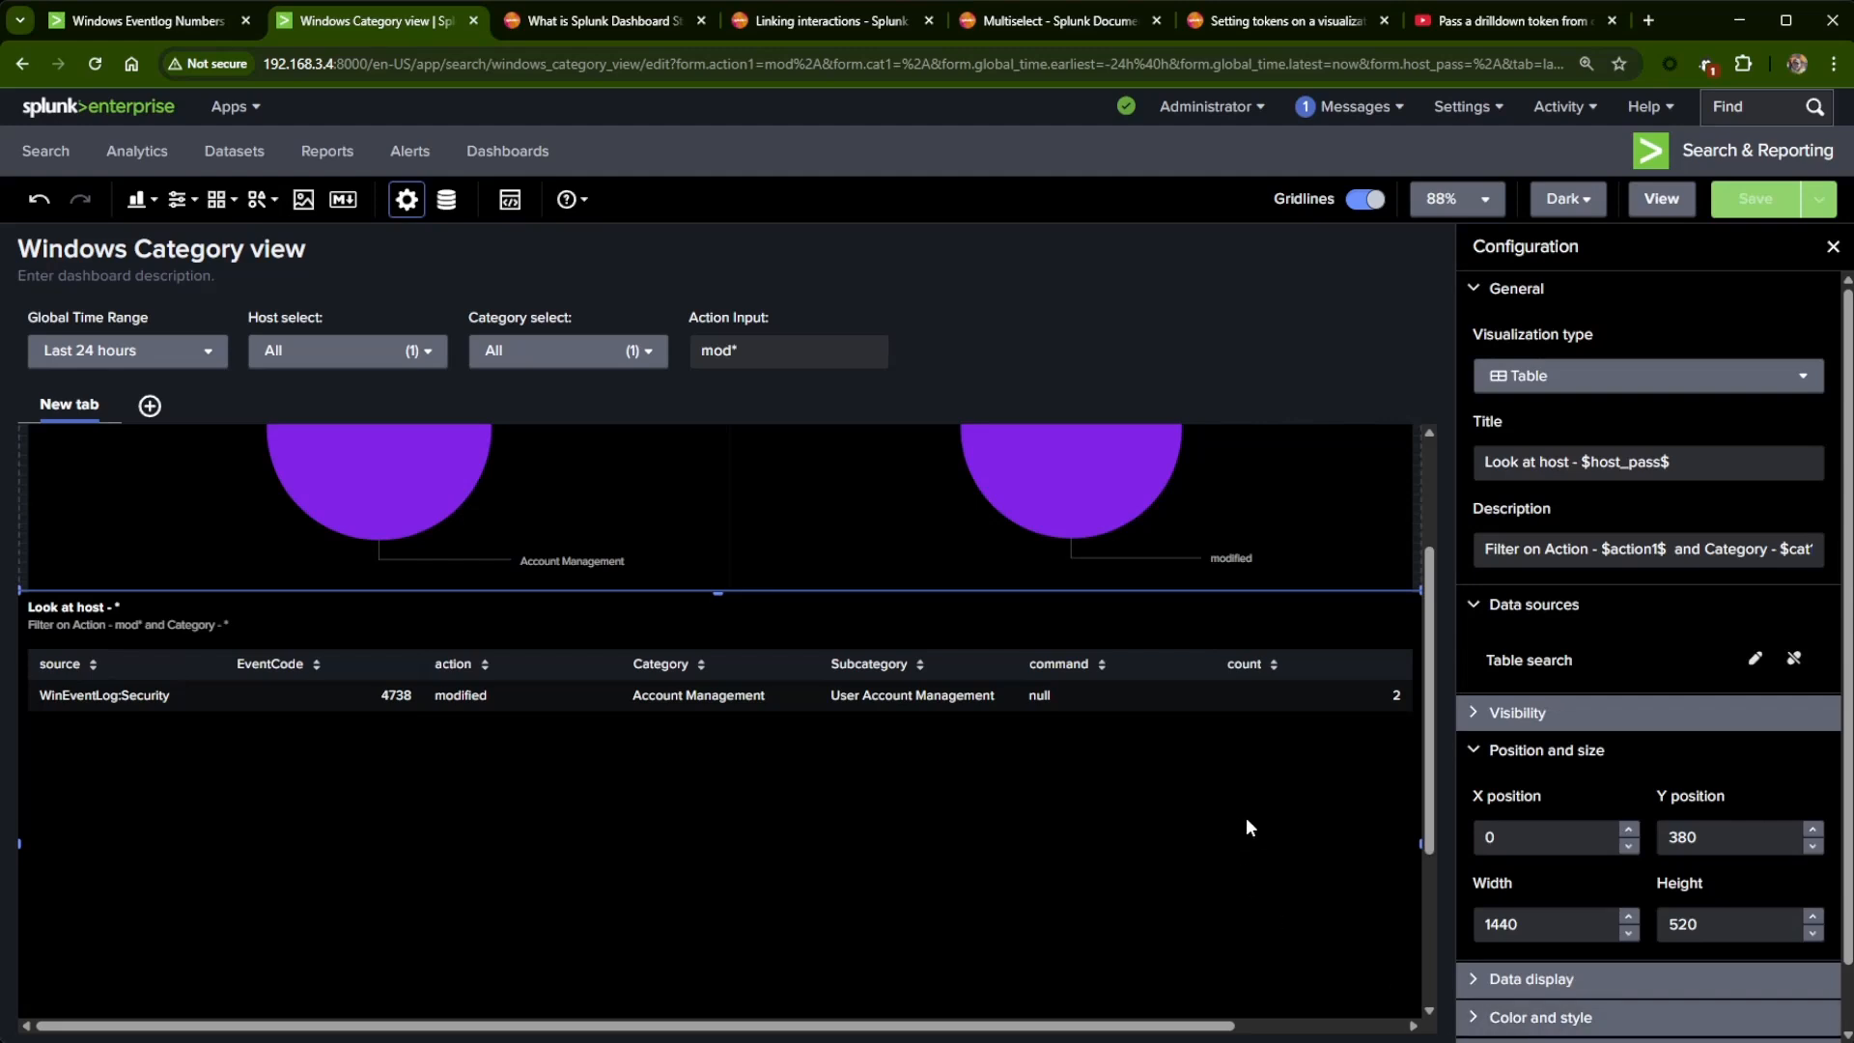
left_click(1793, 657)
left_click(1584, 658)
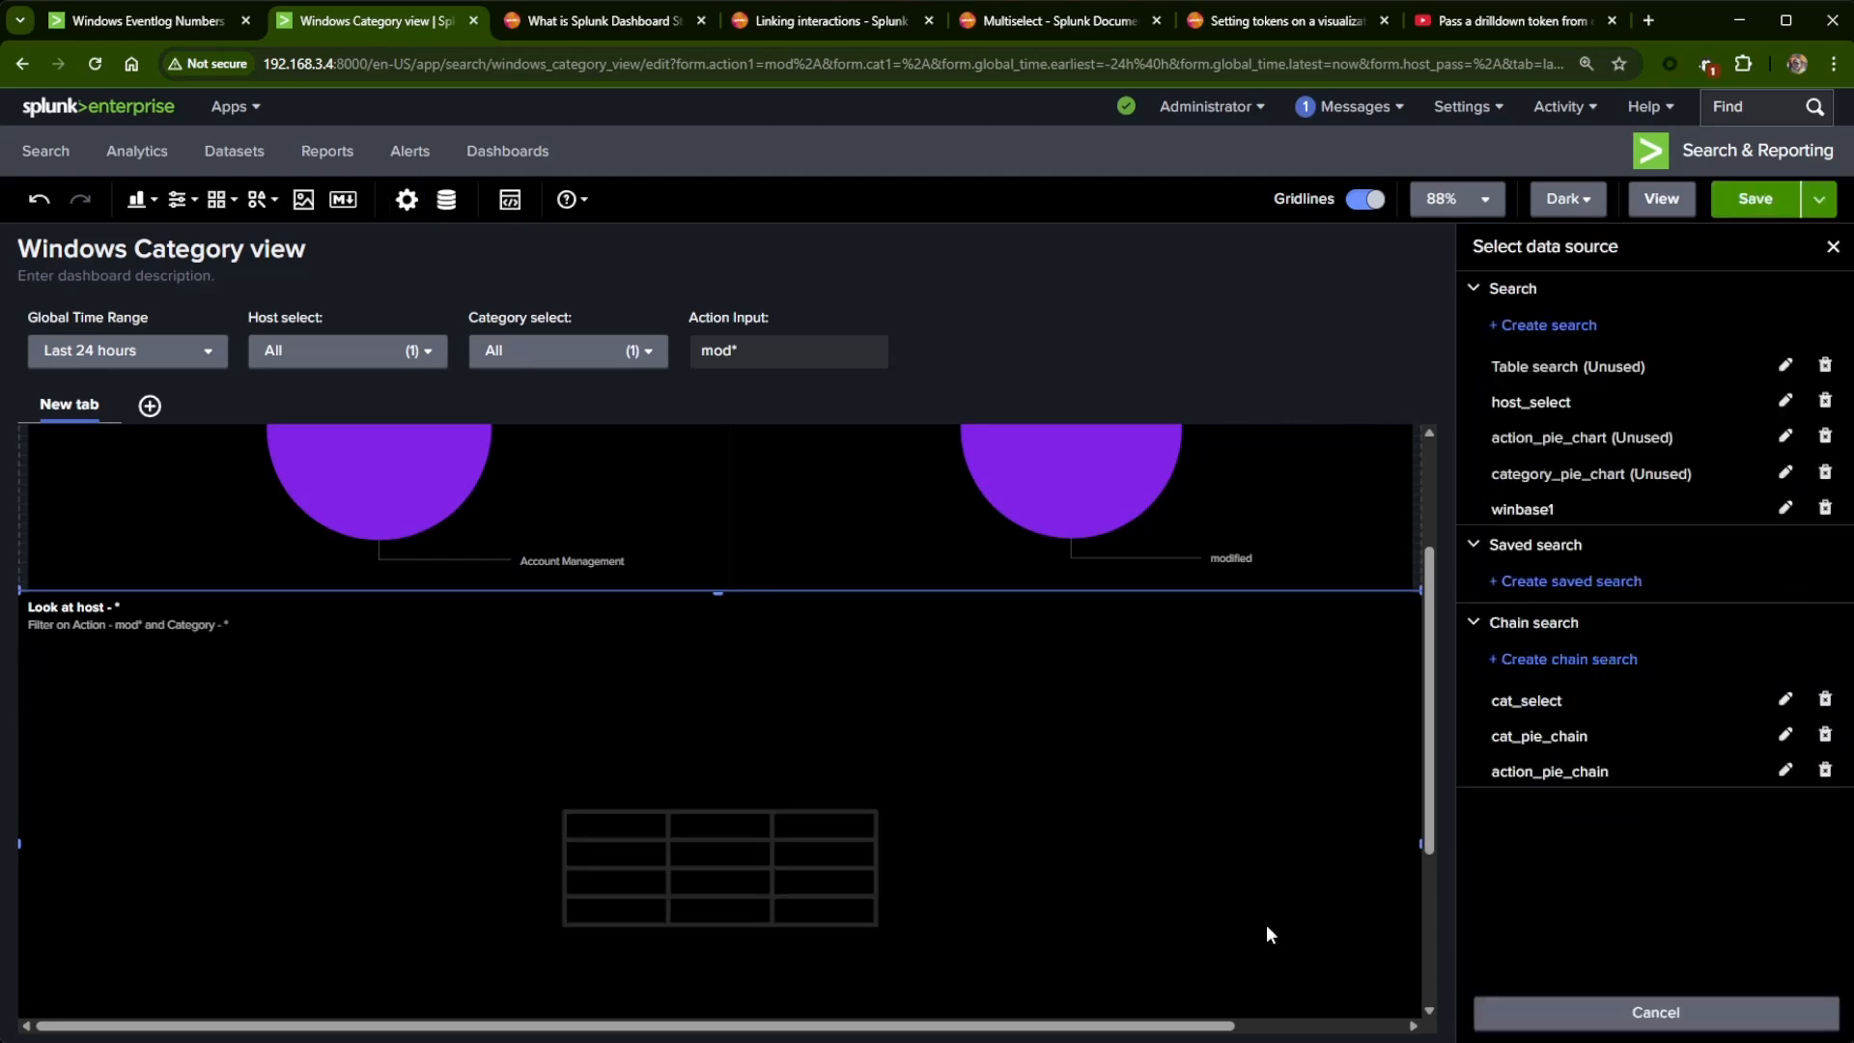
left_click(1545, 509)
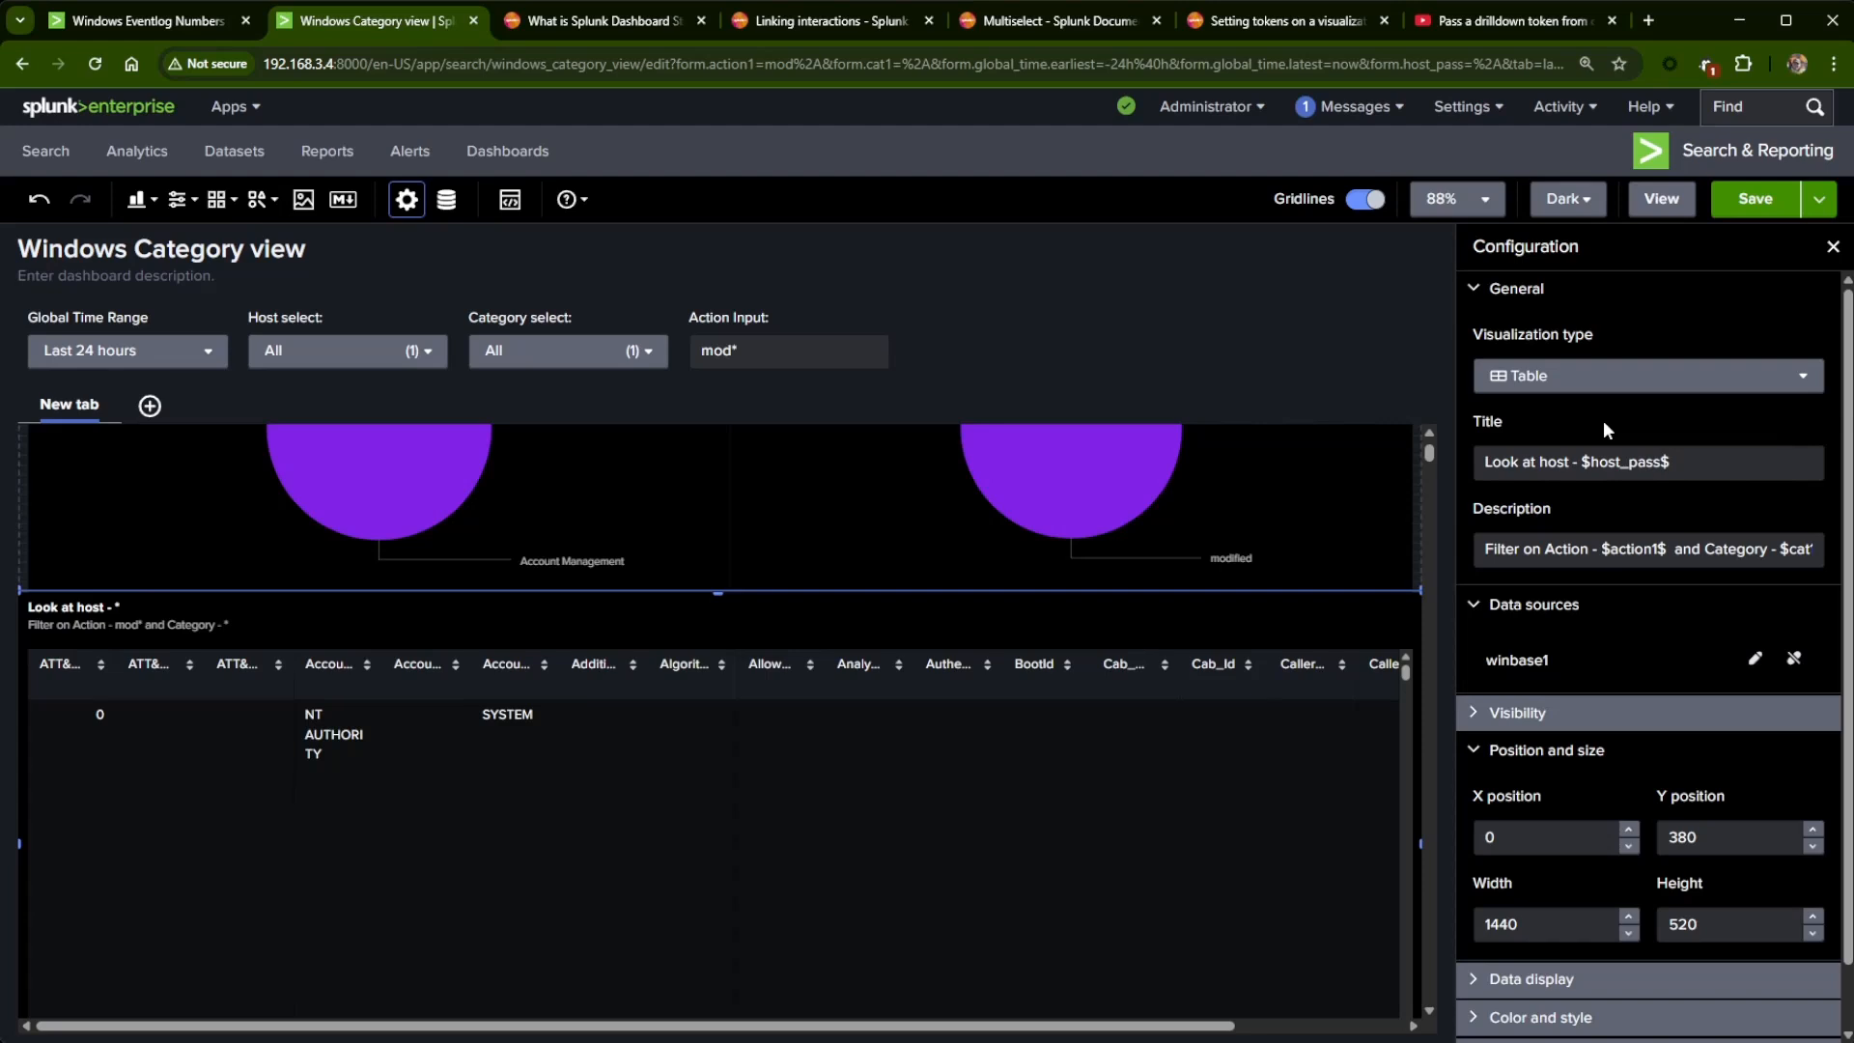
left_click(1795, 659)
left_click(1648, 655)
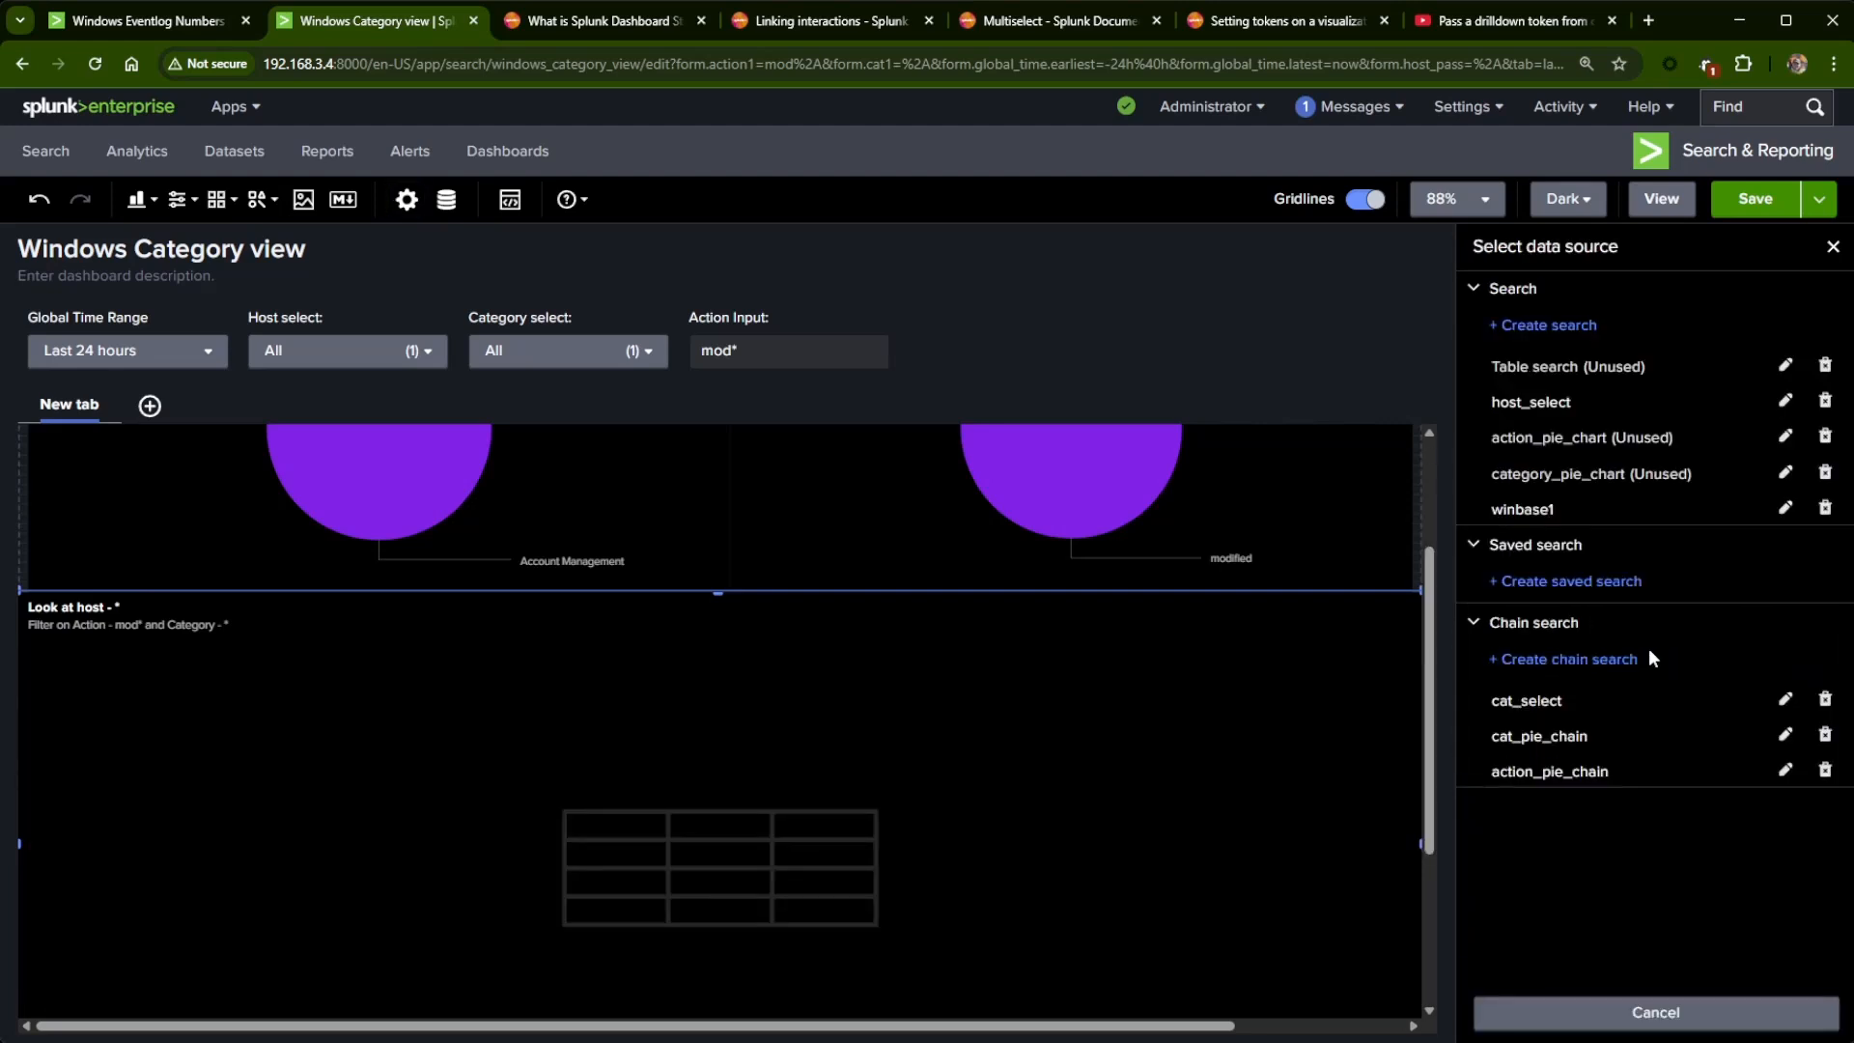
- Create a chain search named table_chain for the table visualization, with winbase1 as its parent search
left_click(1584, 660)
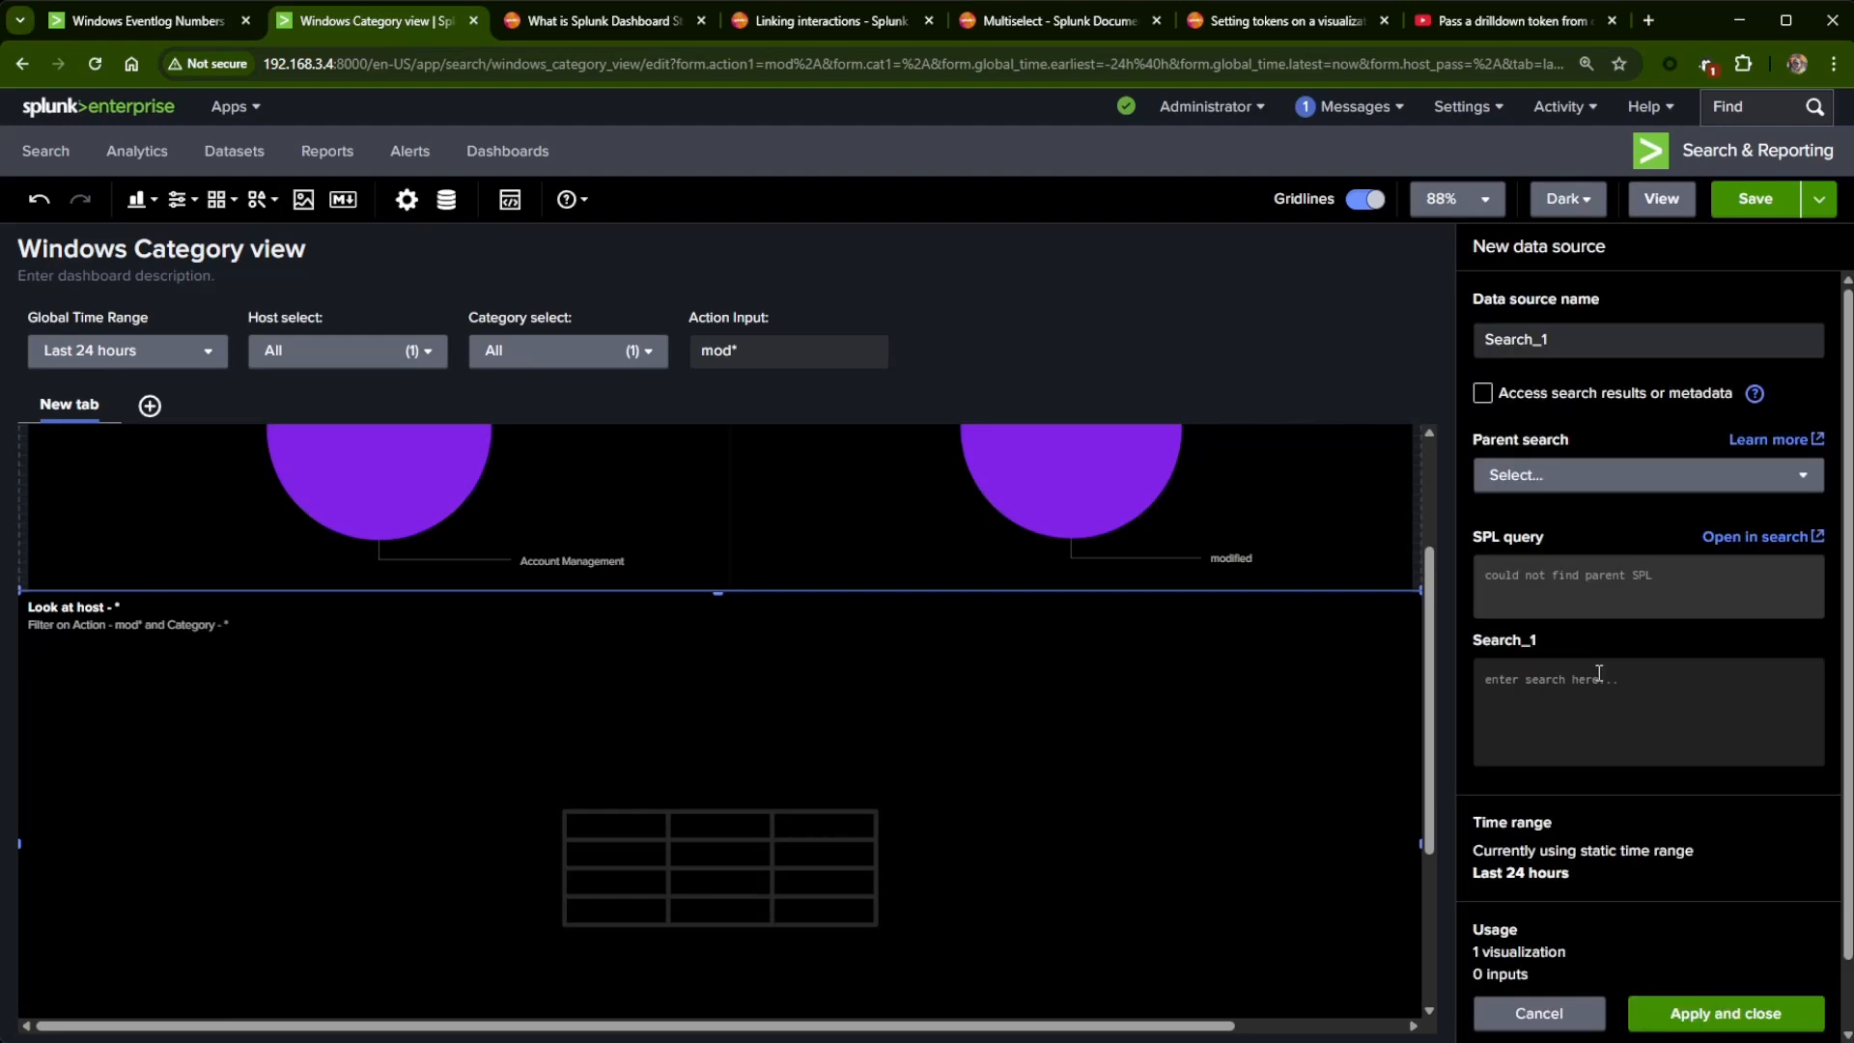
double_click(1592, 340)
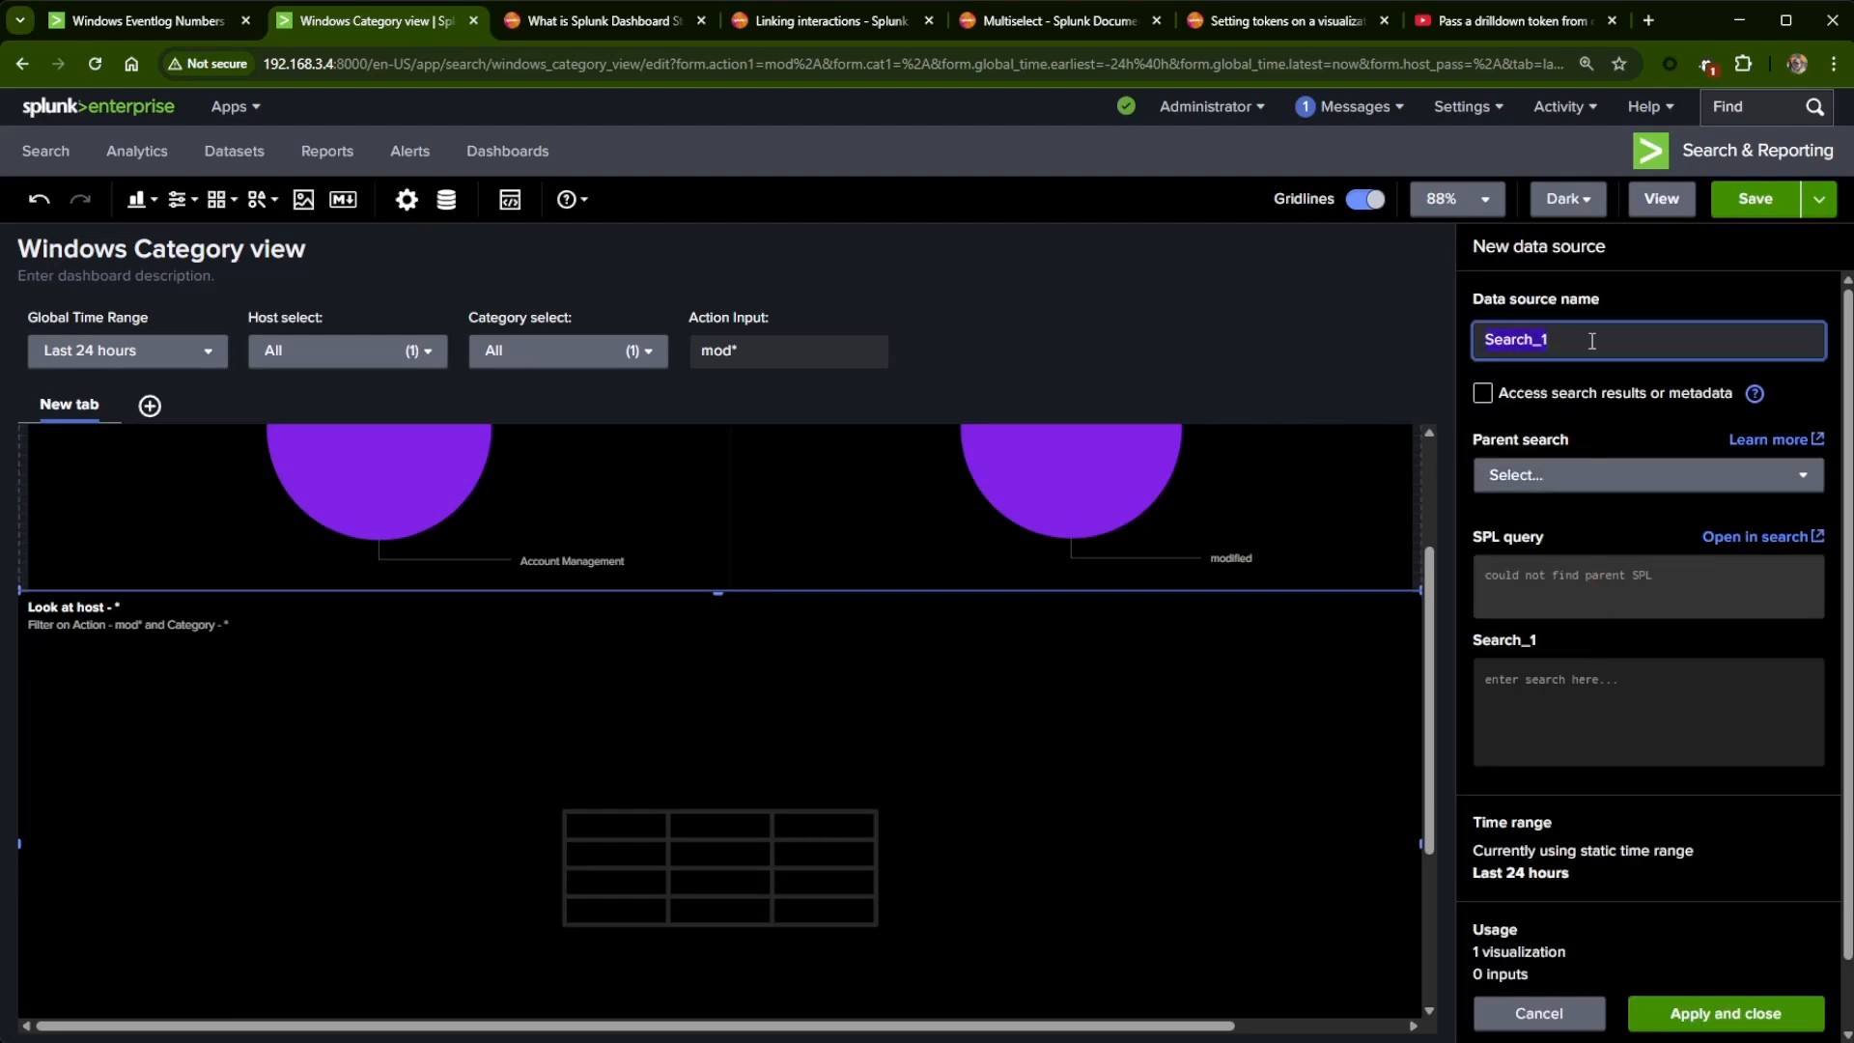
type("tab")
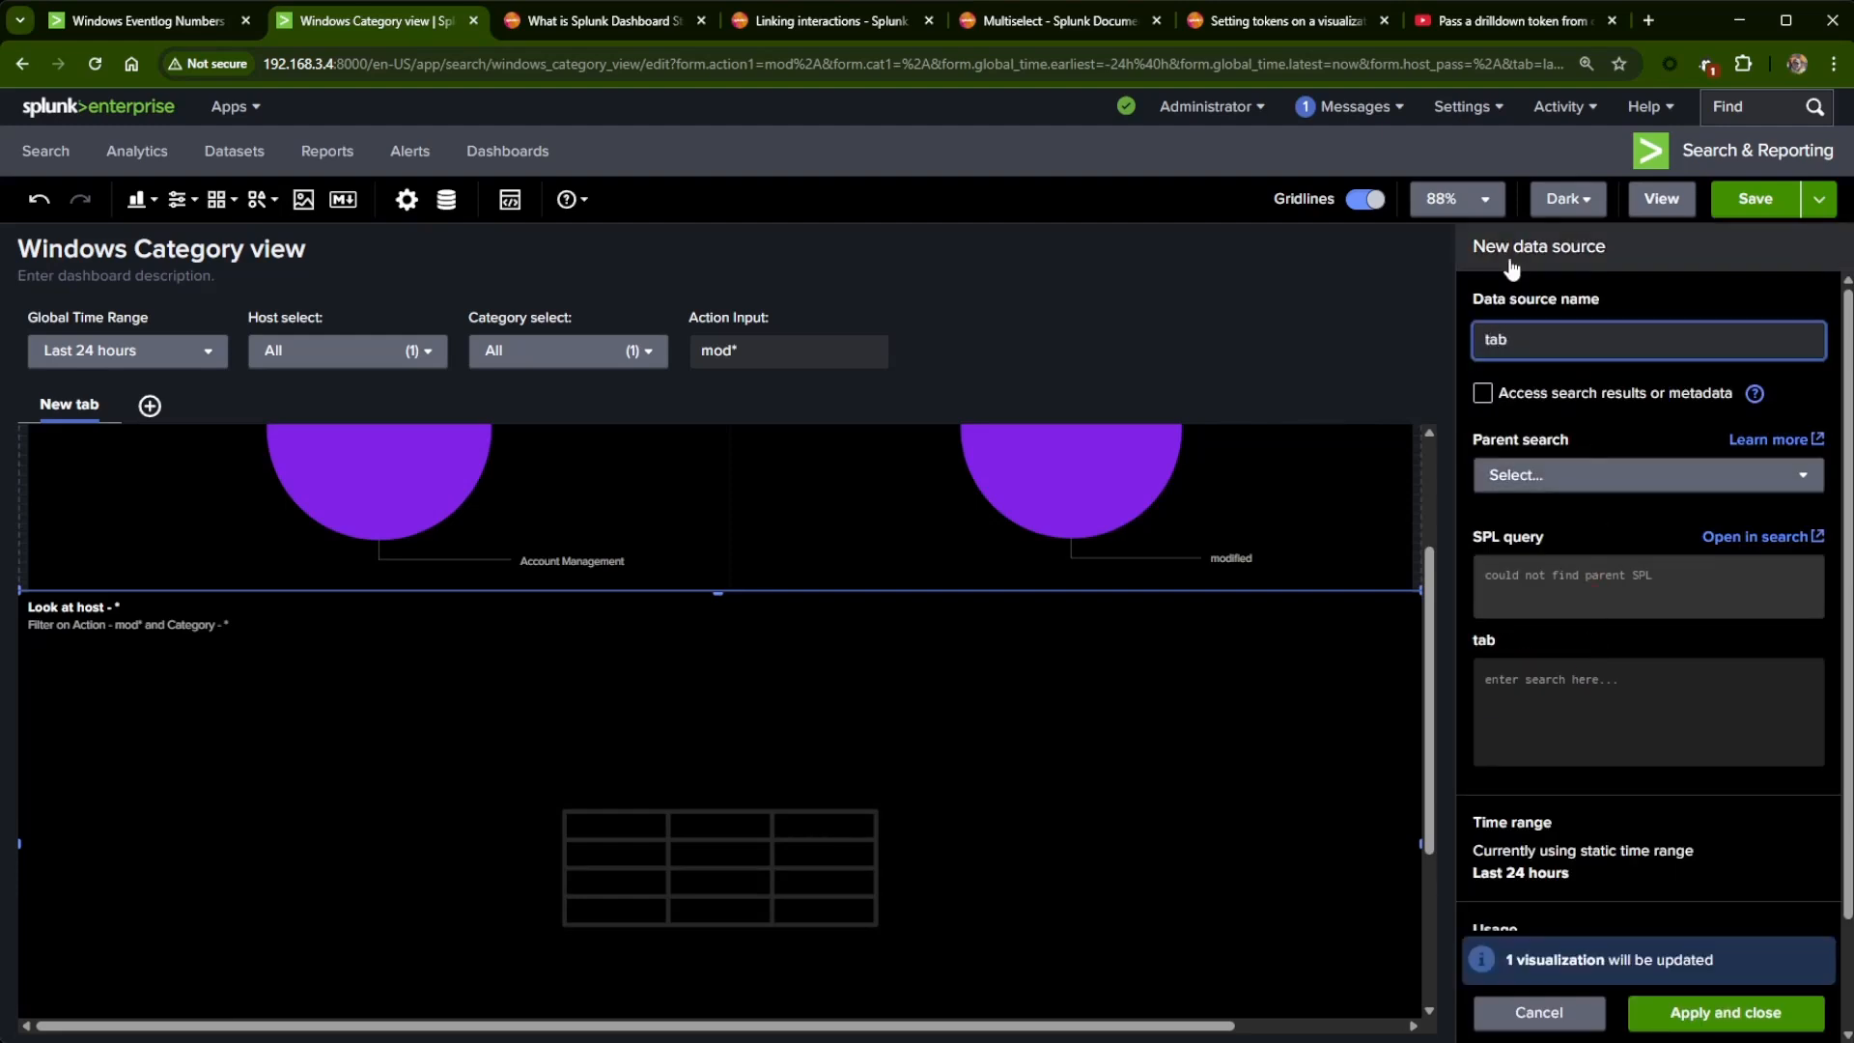
type("le_chain")
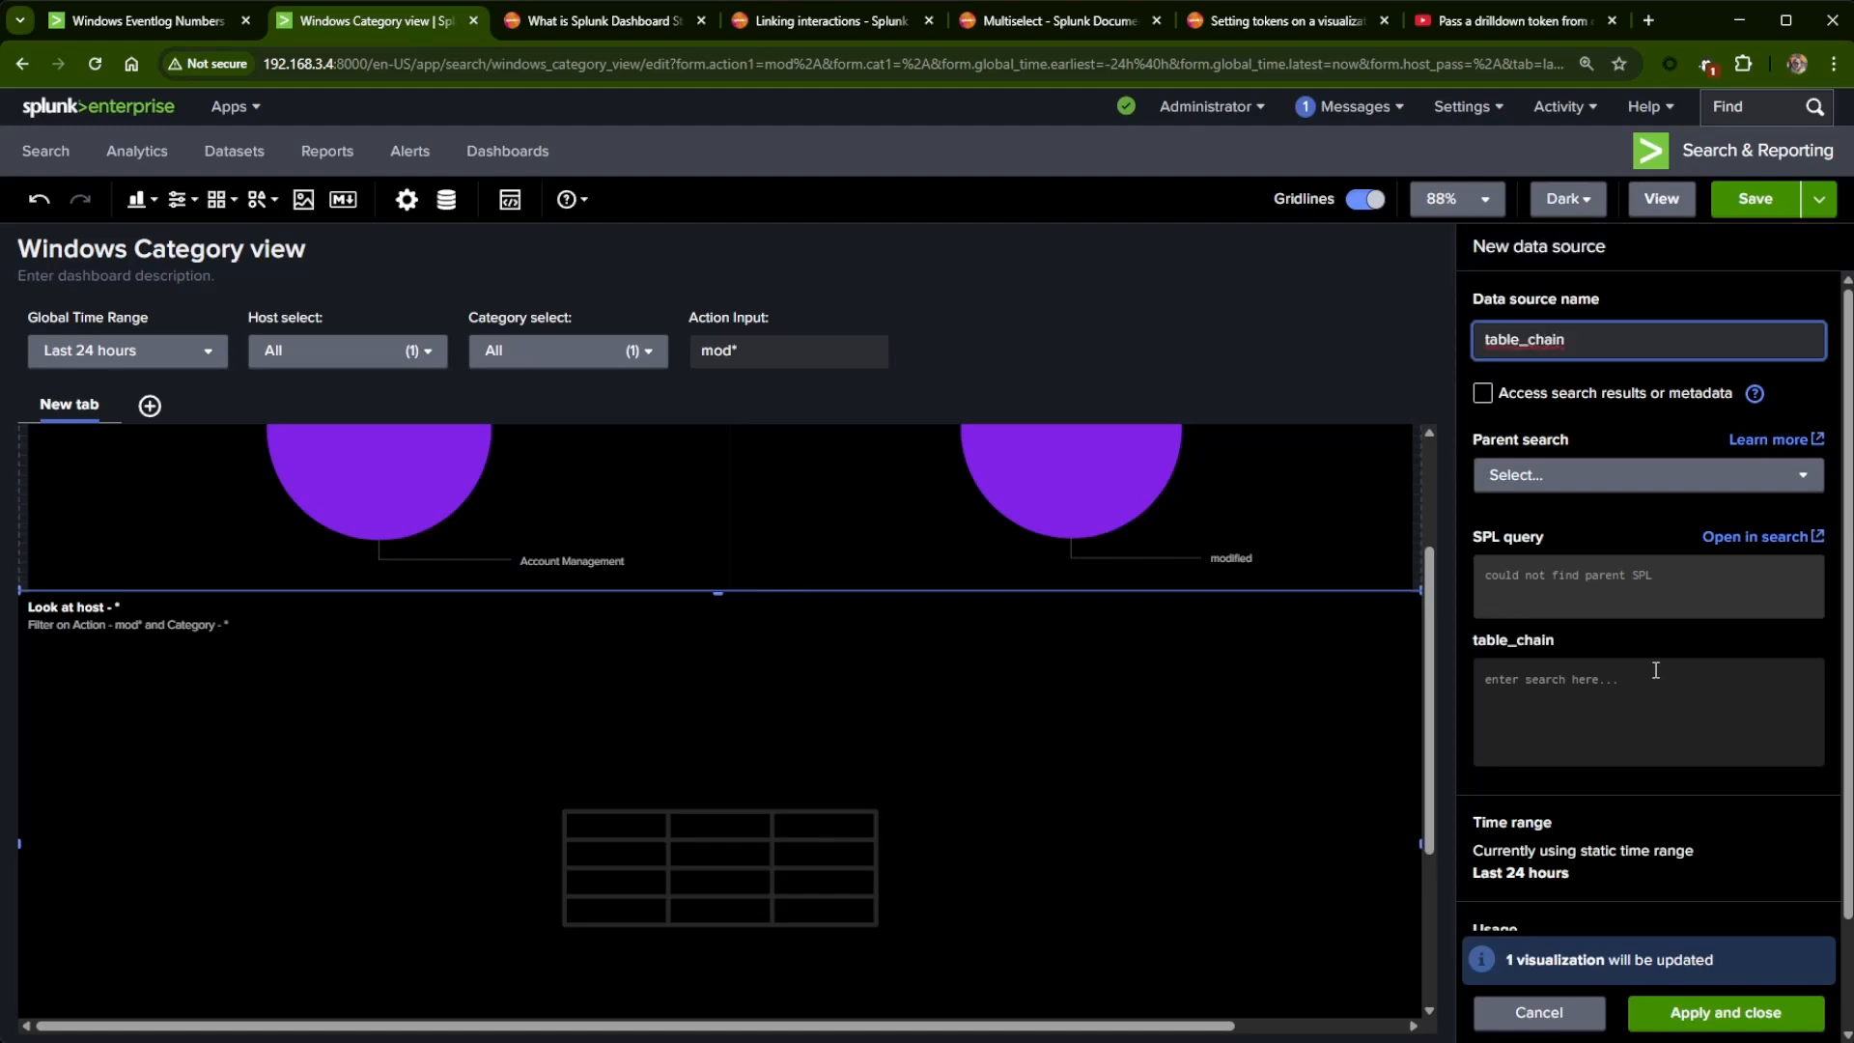
left_click(1623, 478)
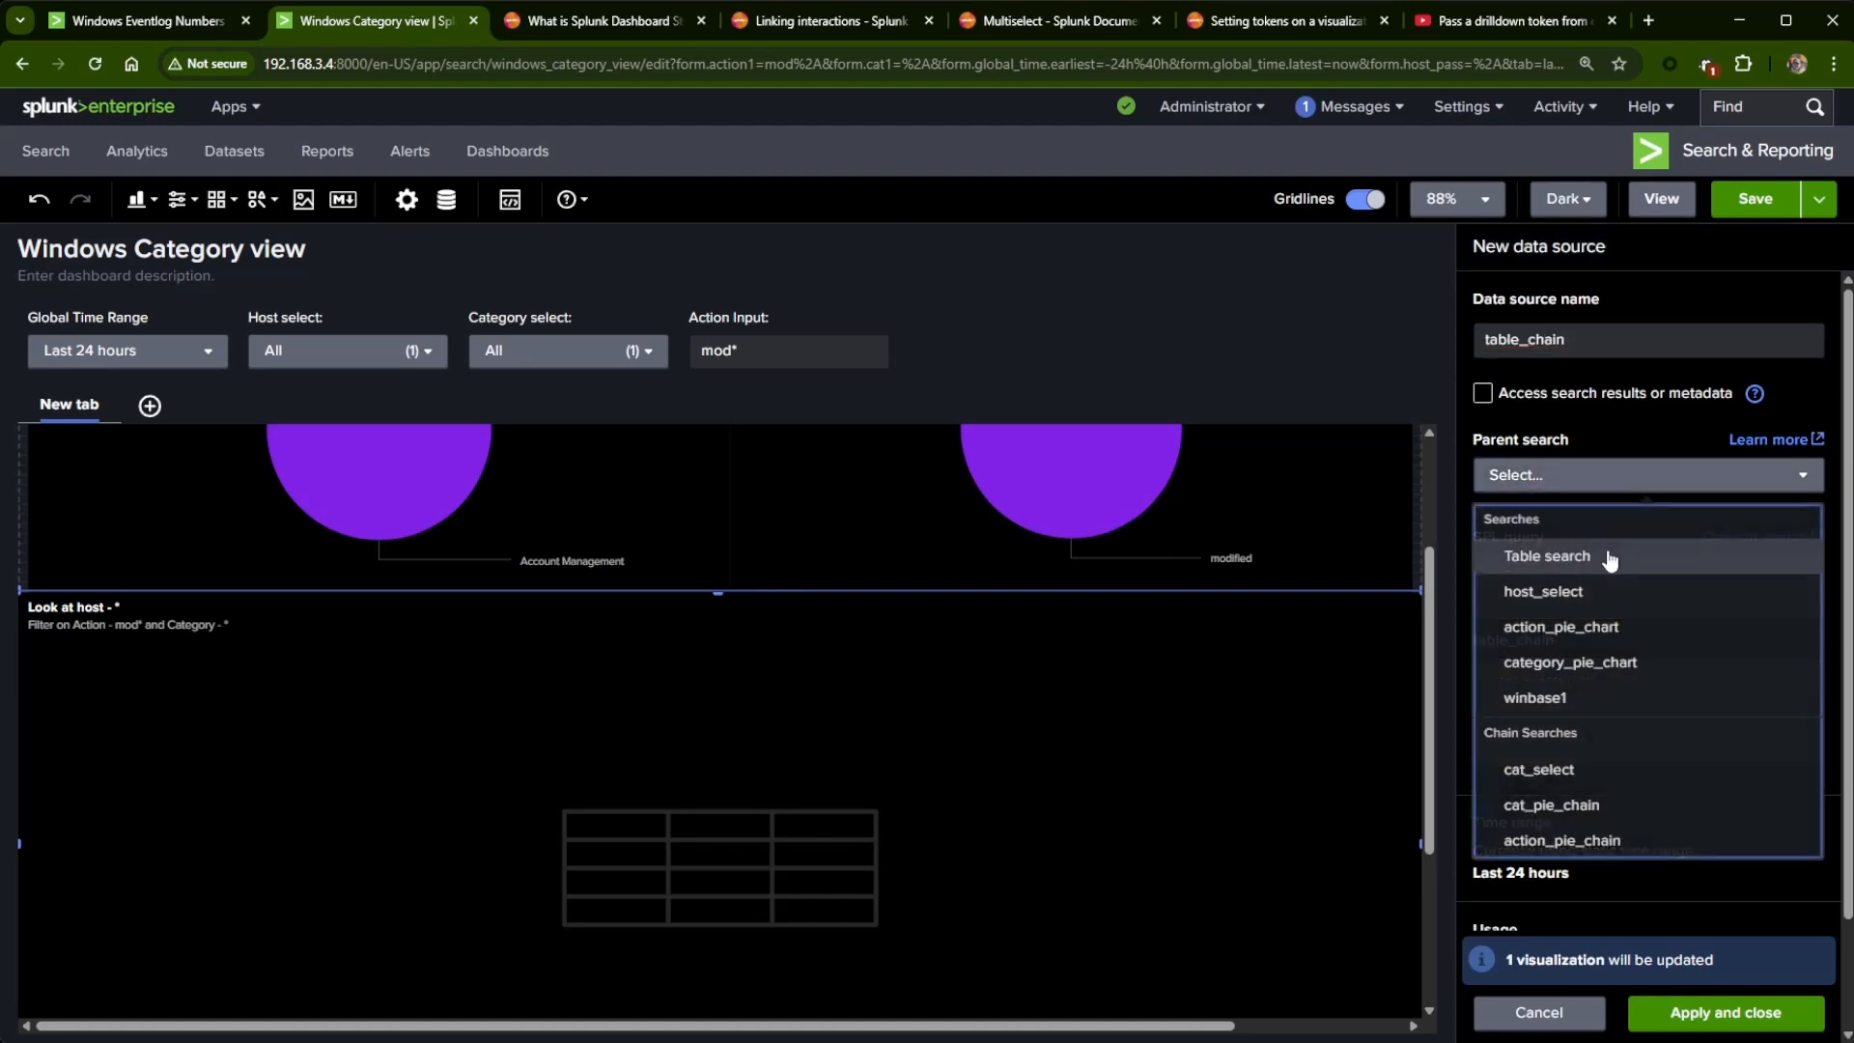
left_click(1556, 695)
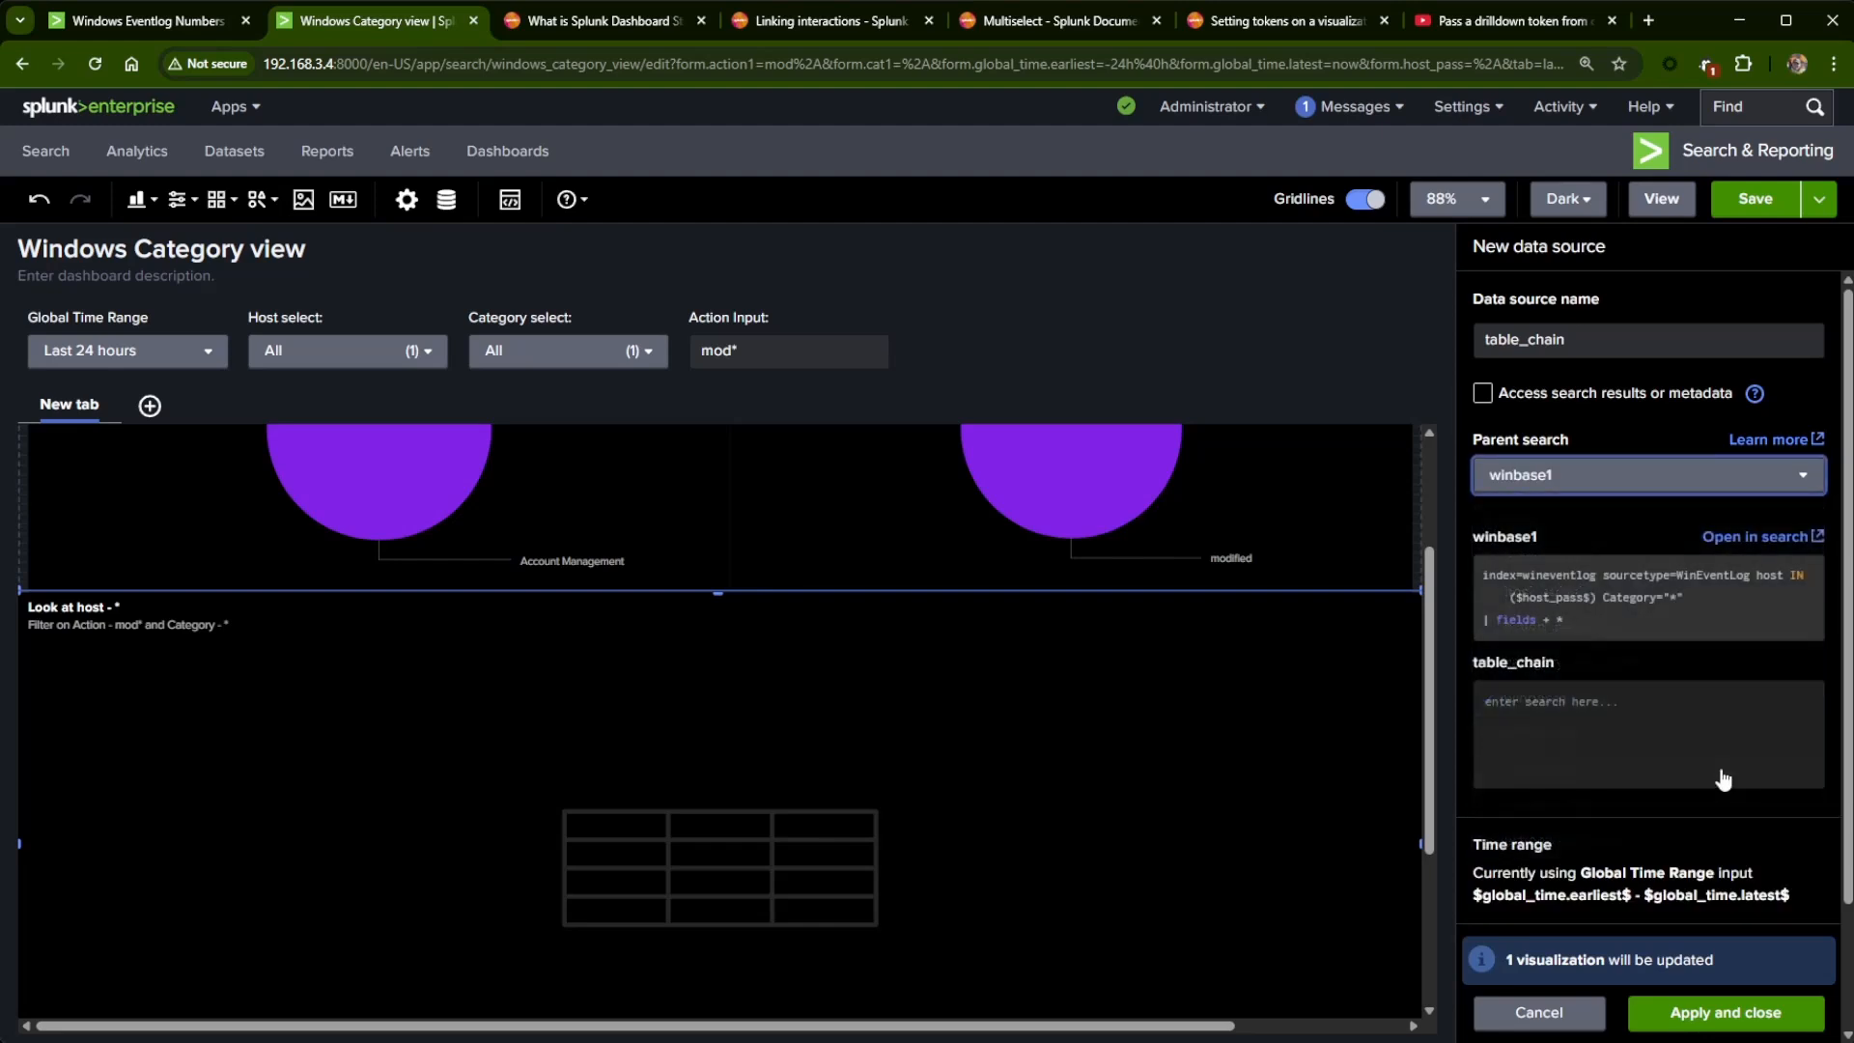
- Paste the copied query into table_chain with | search in front and without the Category="*" filter
left_click(1639, 714)
type("action IN($action1$) Category IN($cat1|s$) Category=\"*\" | fillnull value=null EventCode action Category Subcategory command | stats count by source EventCode action Category Subcategory command")
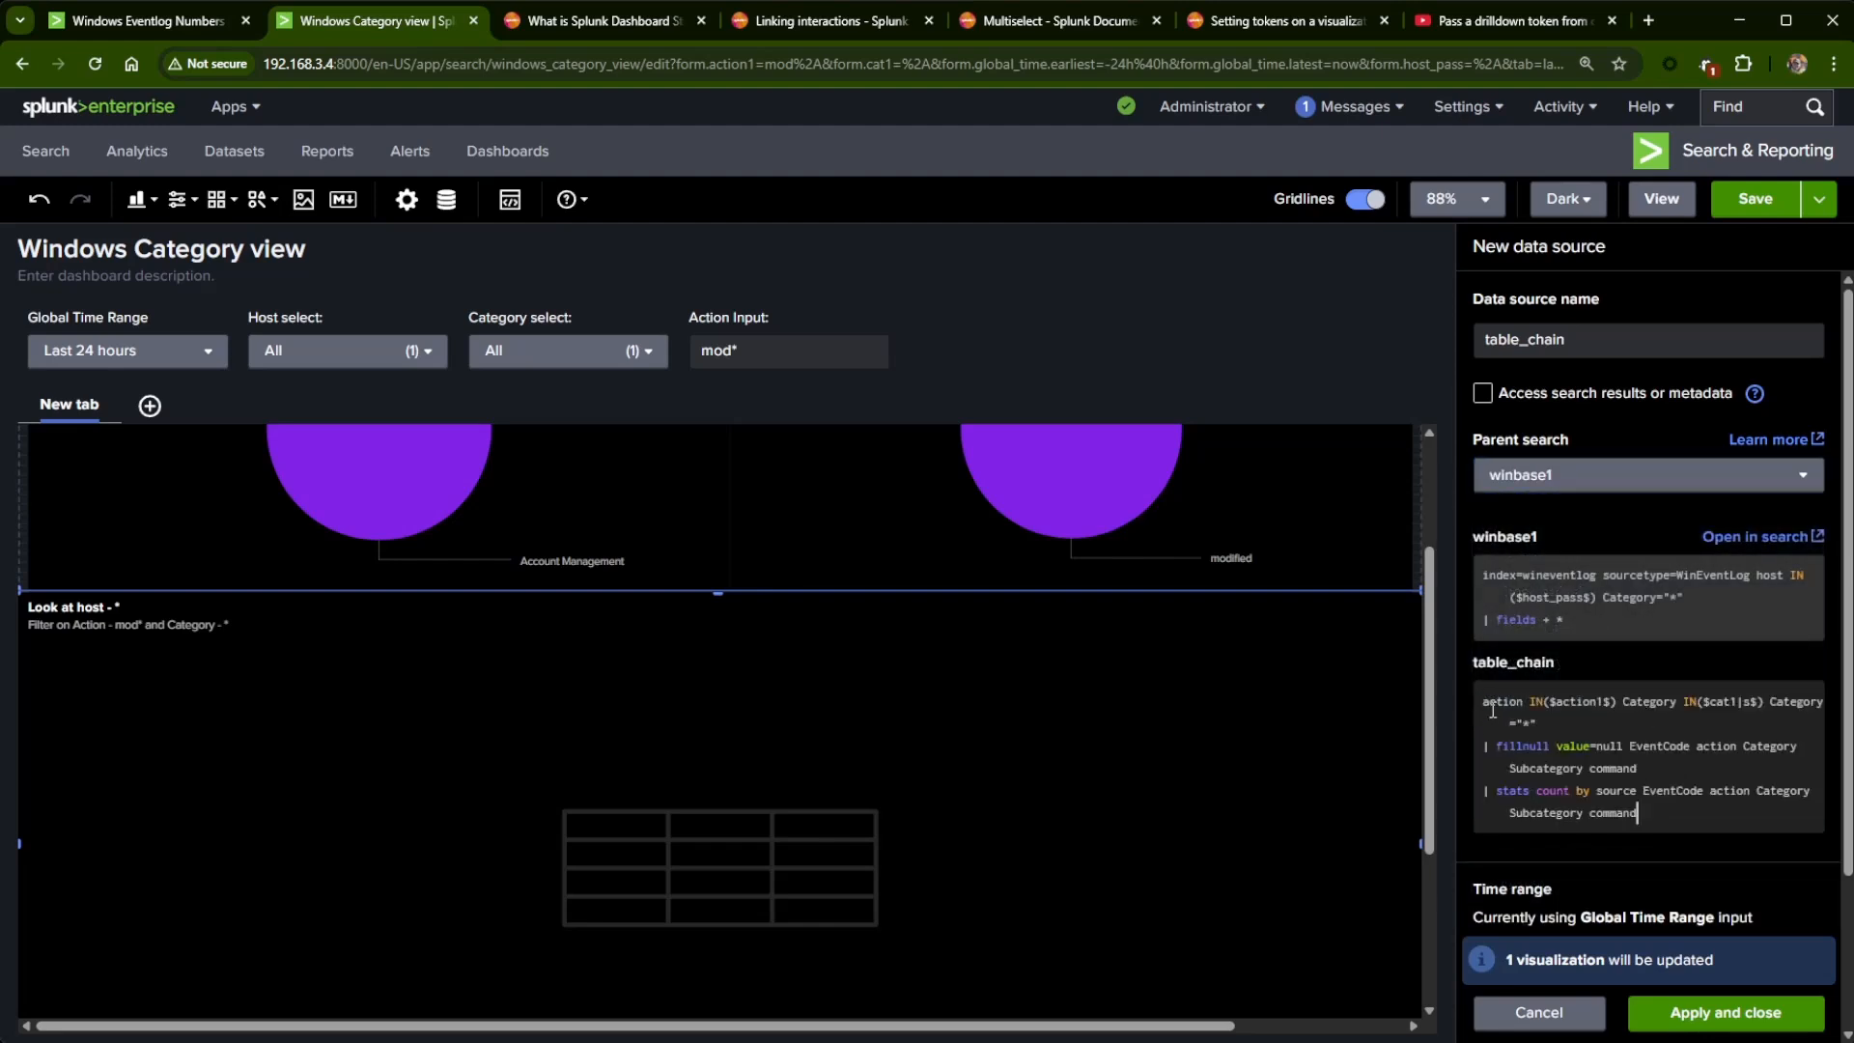
type("| ")
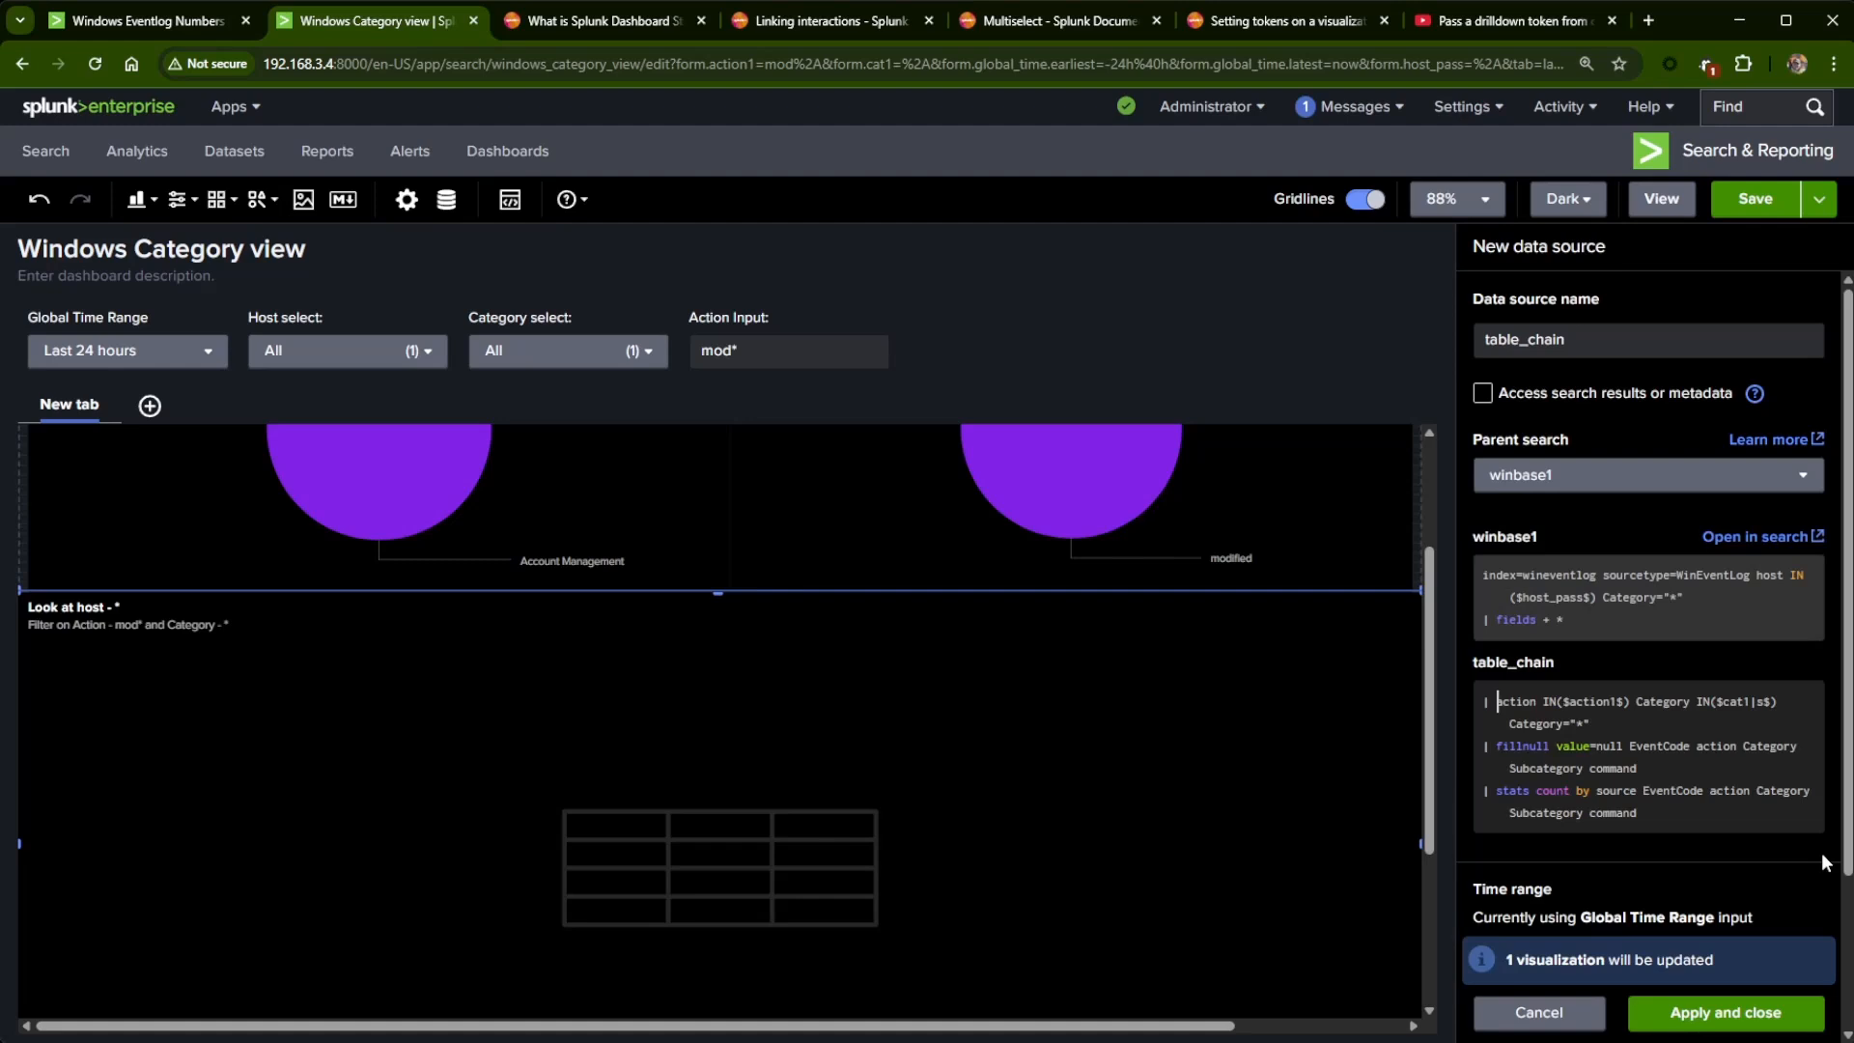
type("search")
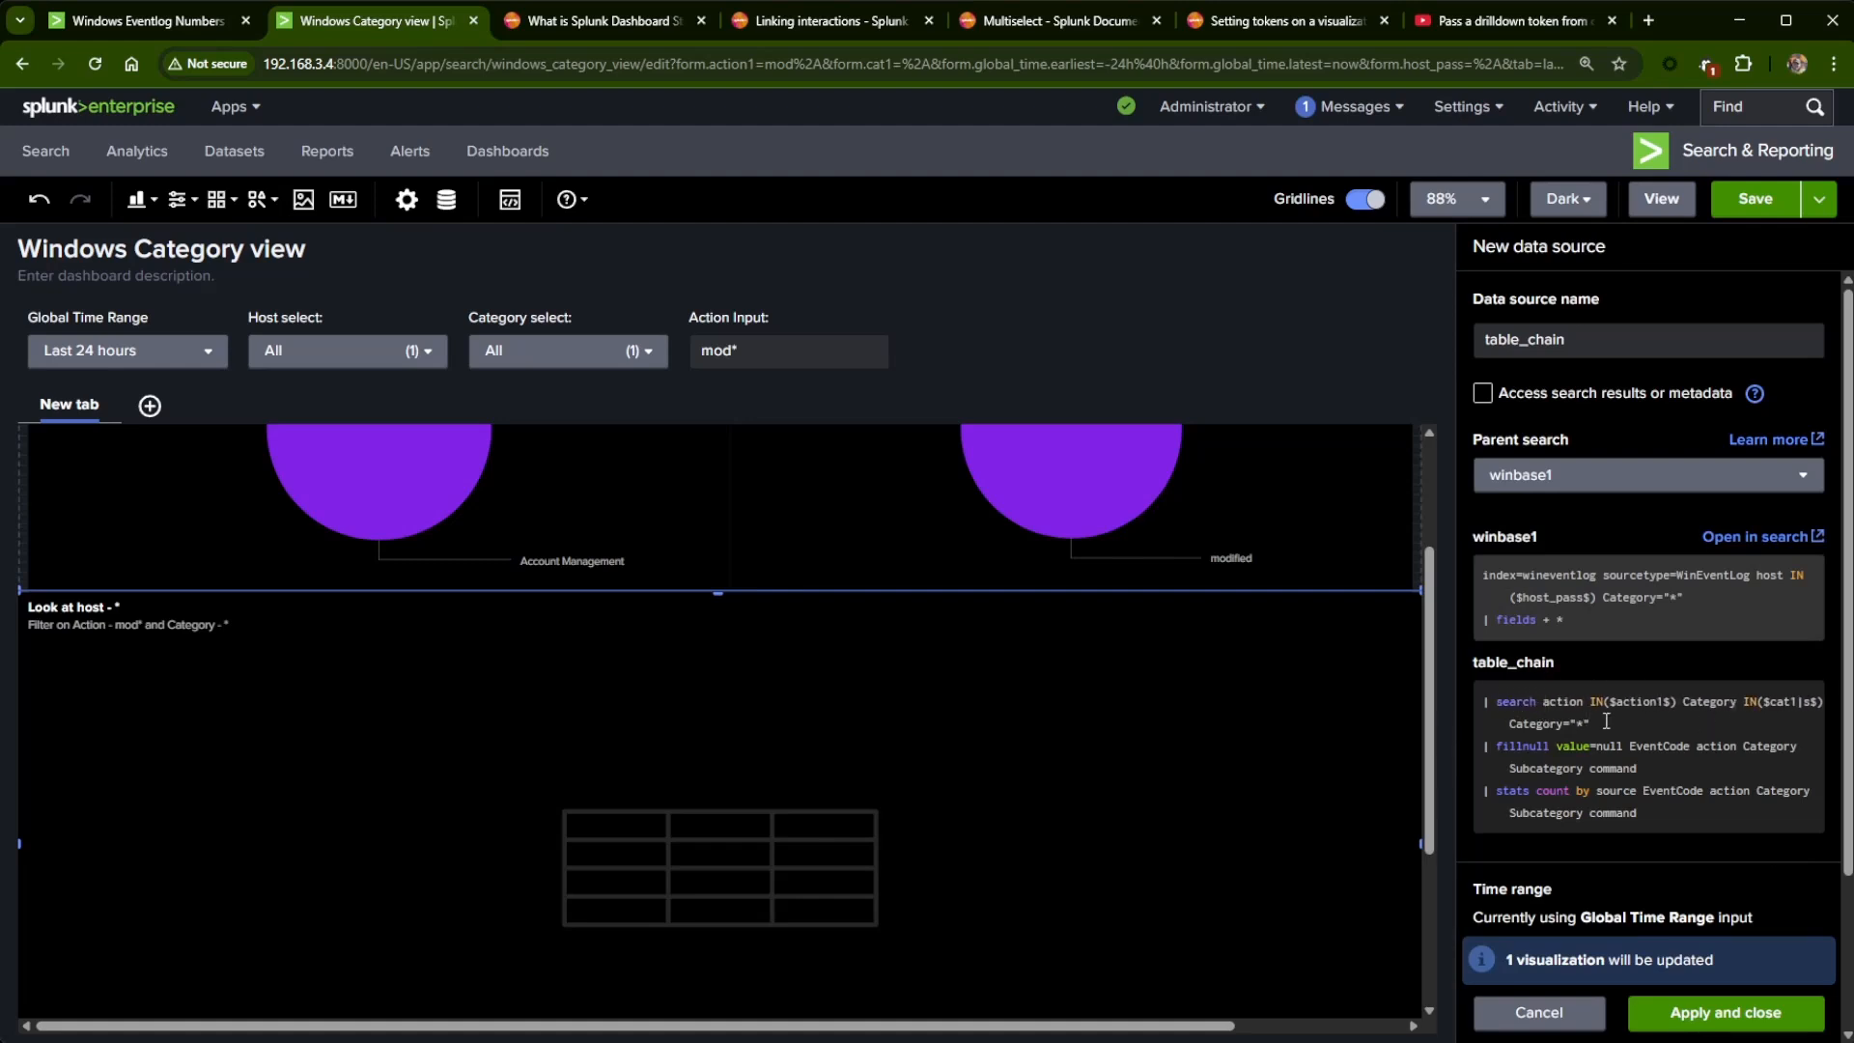
left_click_drag(1599, 724, 1511, 722)
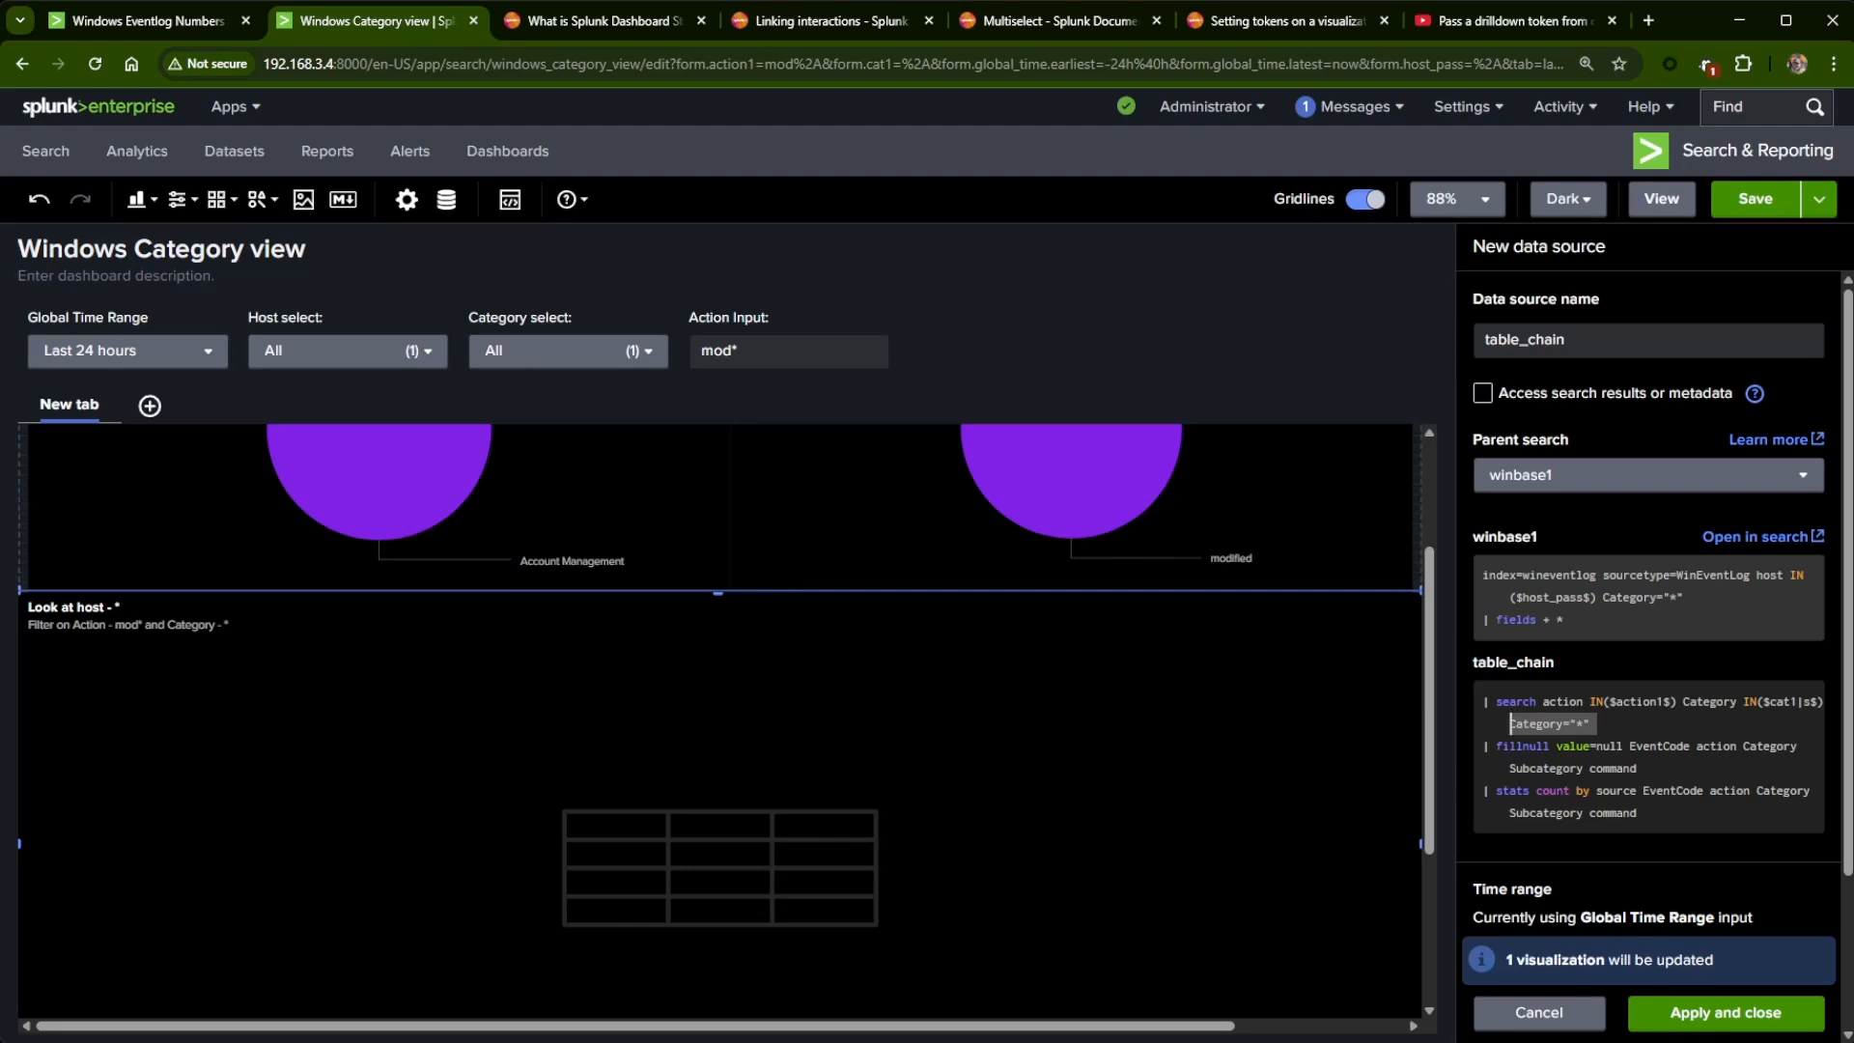
key("BackSpace")
key("BackSpace")
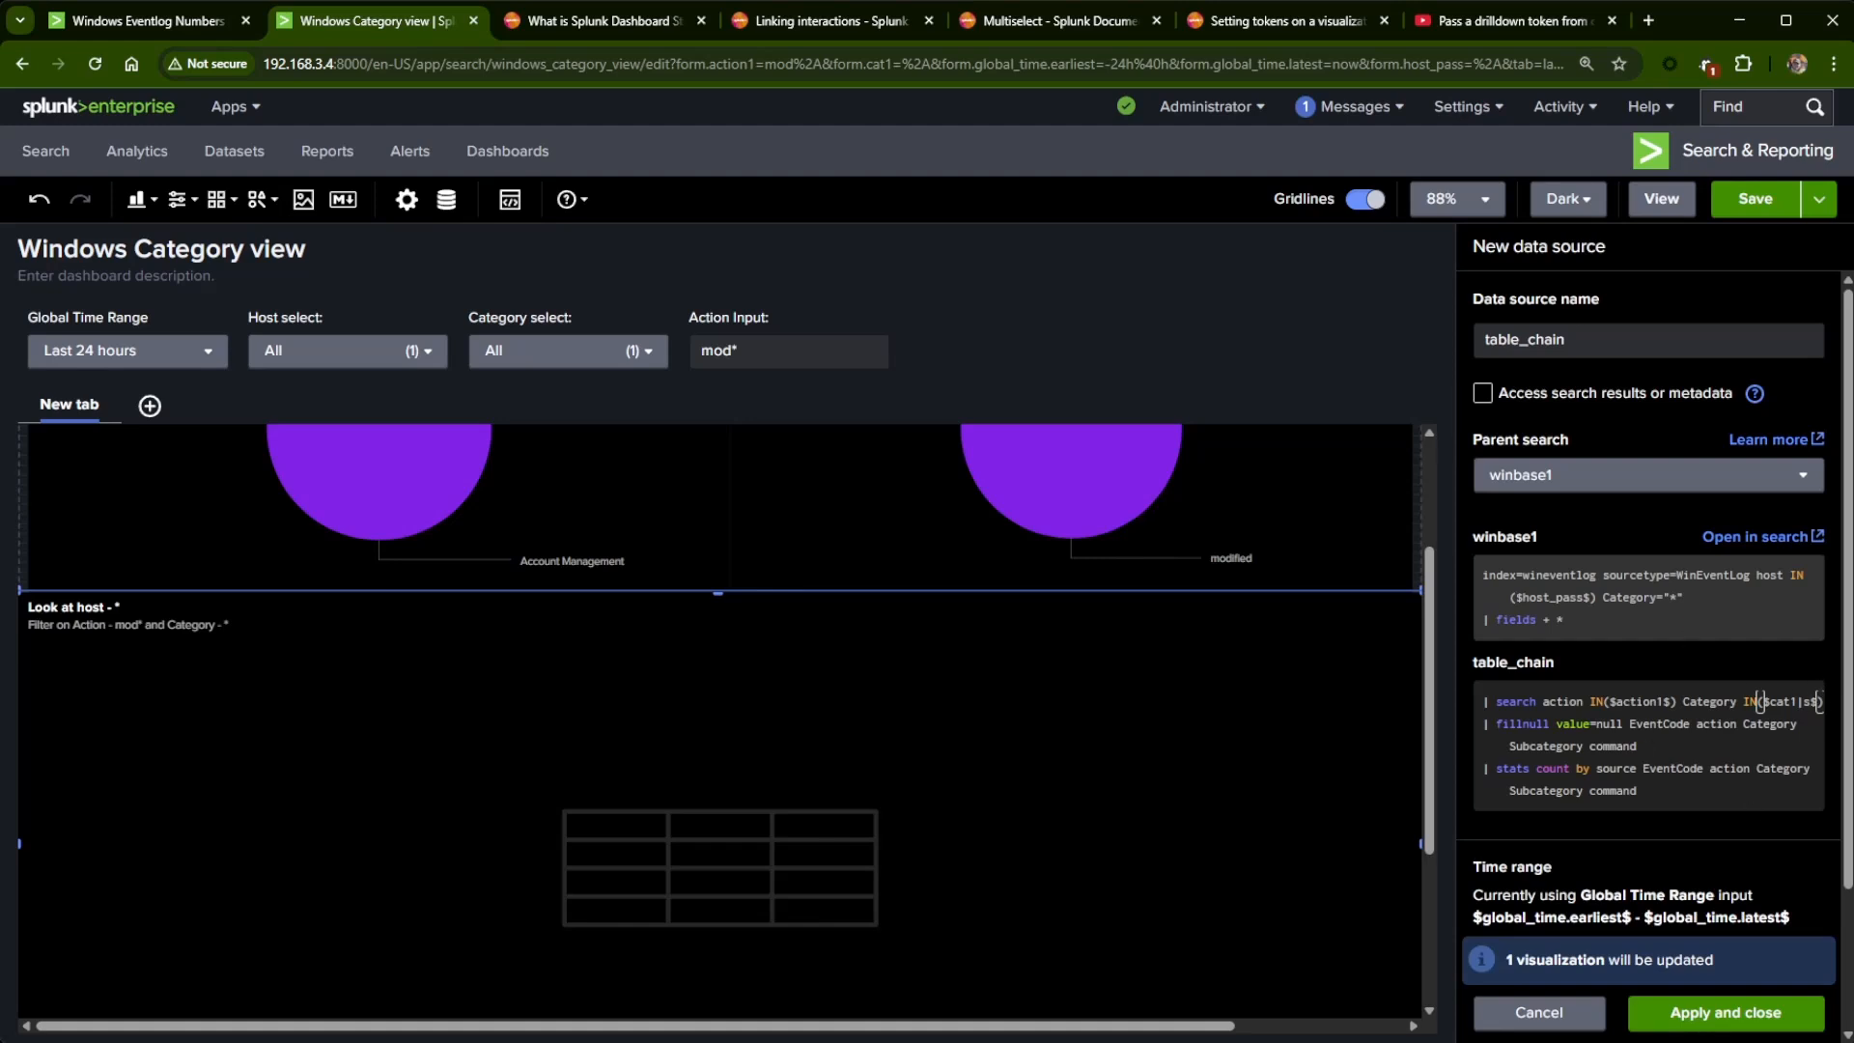
key("Right")
type("|")
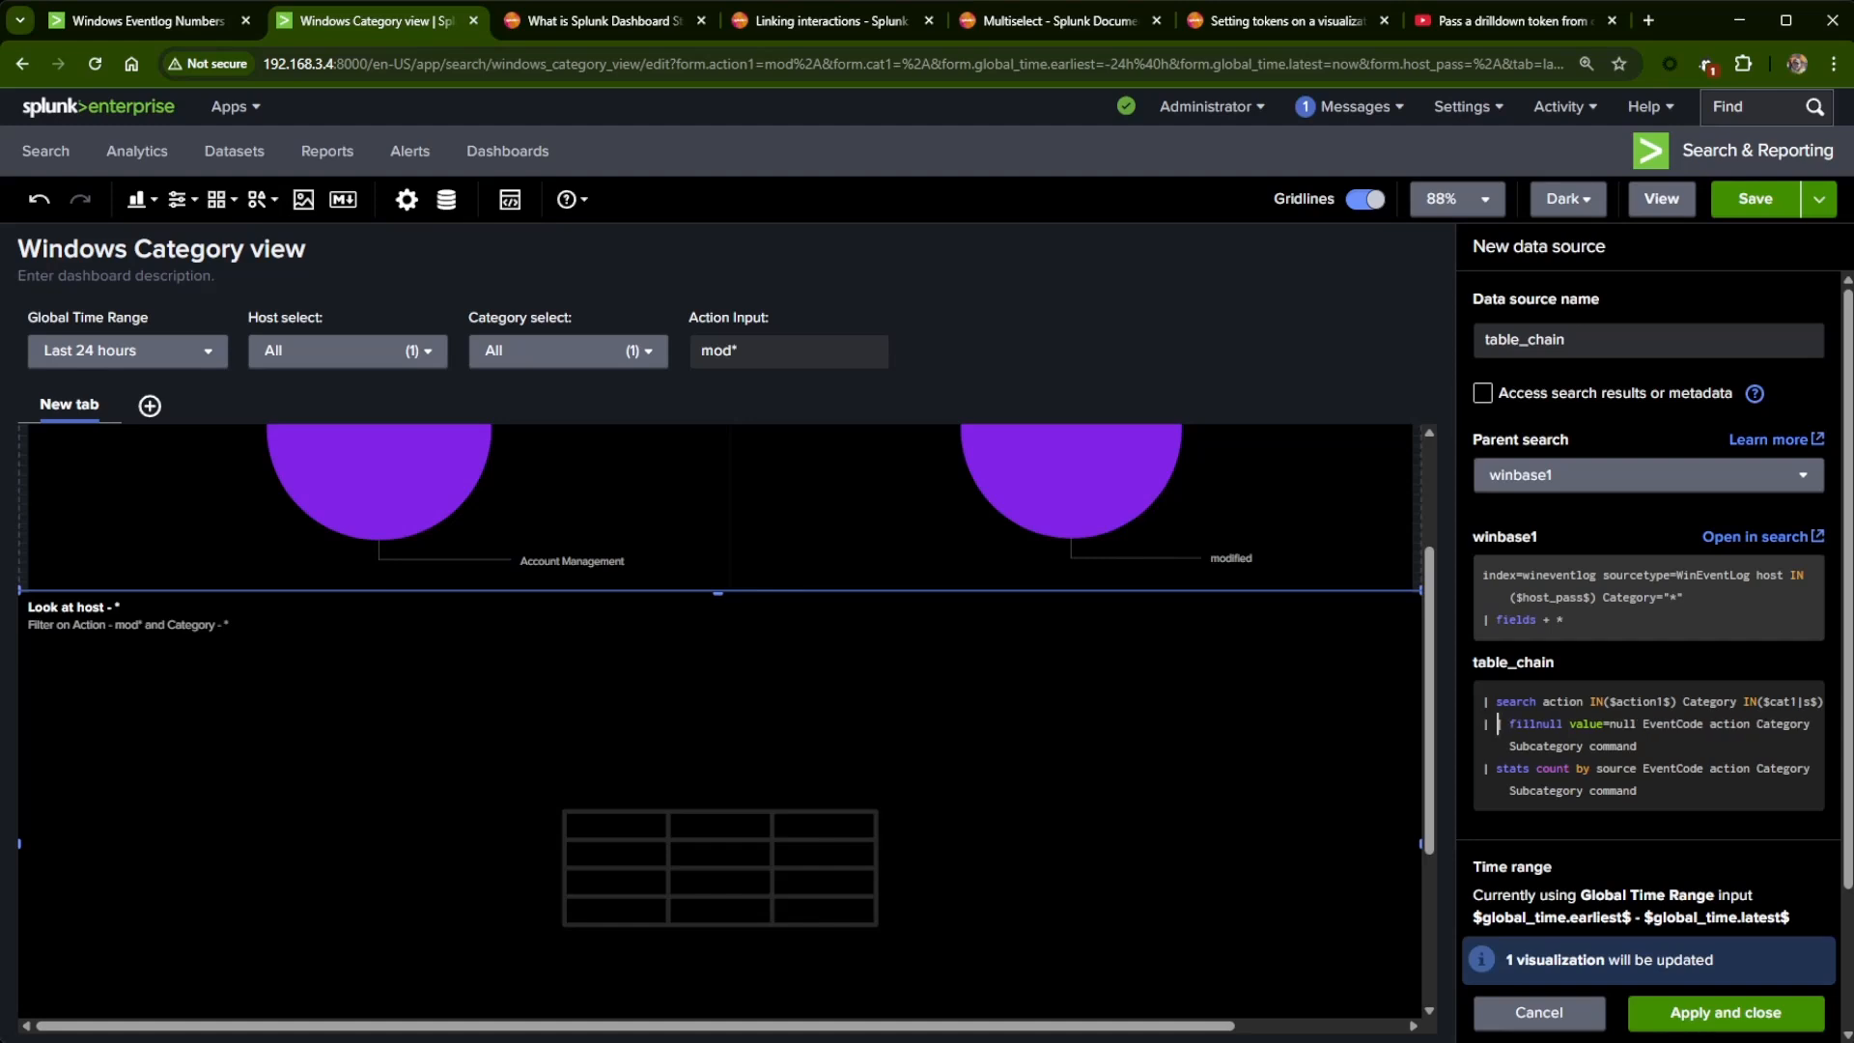
key("BackSpace")
key("BackSpace")
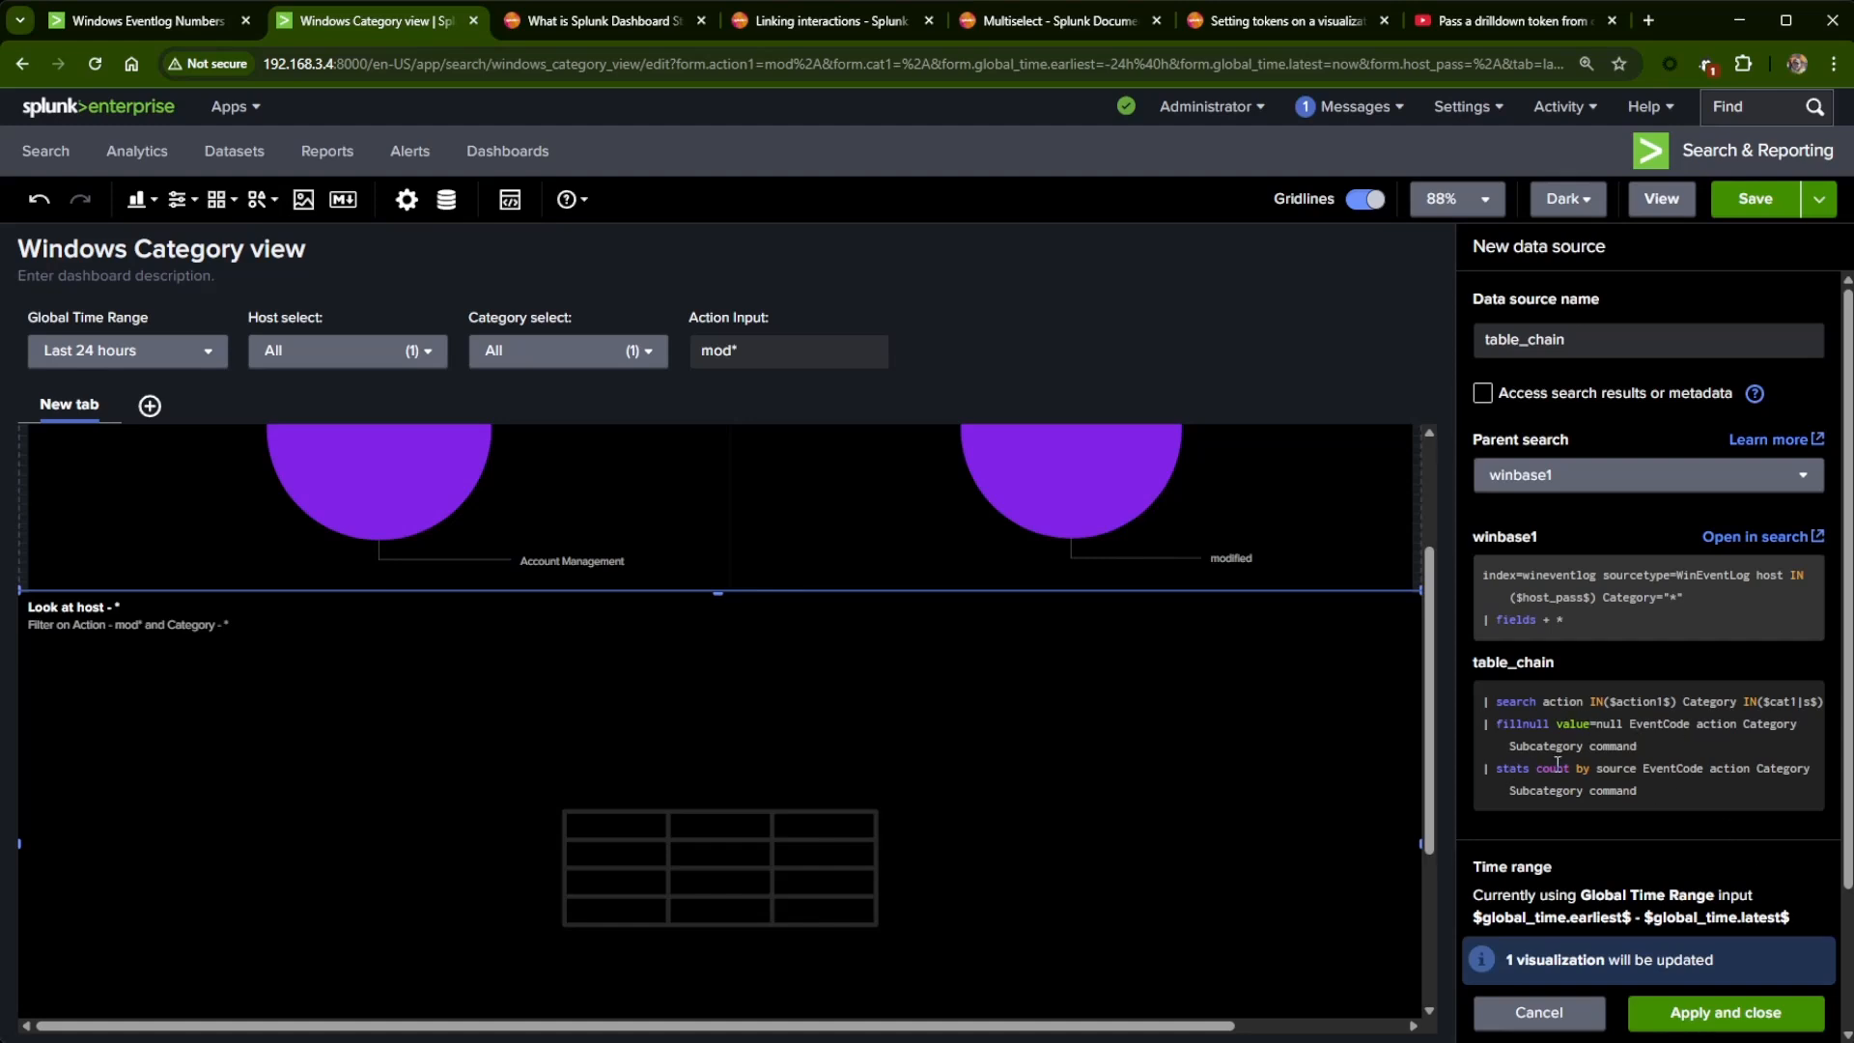
- Add | sort -count as the last line of the table_chain query and apply the data source to the table
left_click(1656, 789)
key("Return")
type("| ")
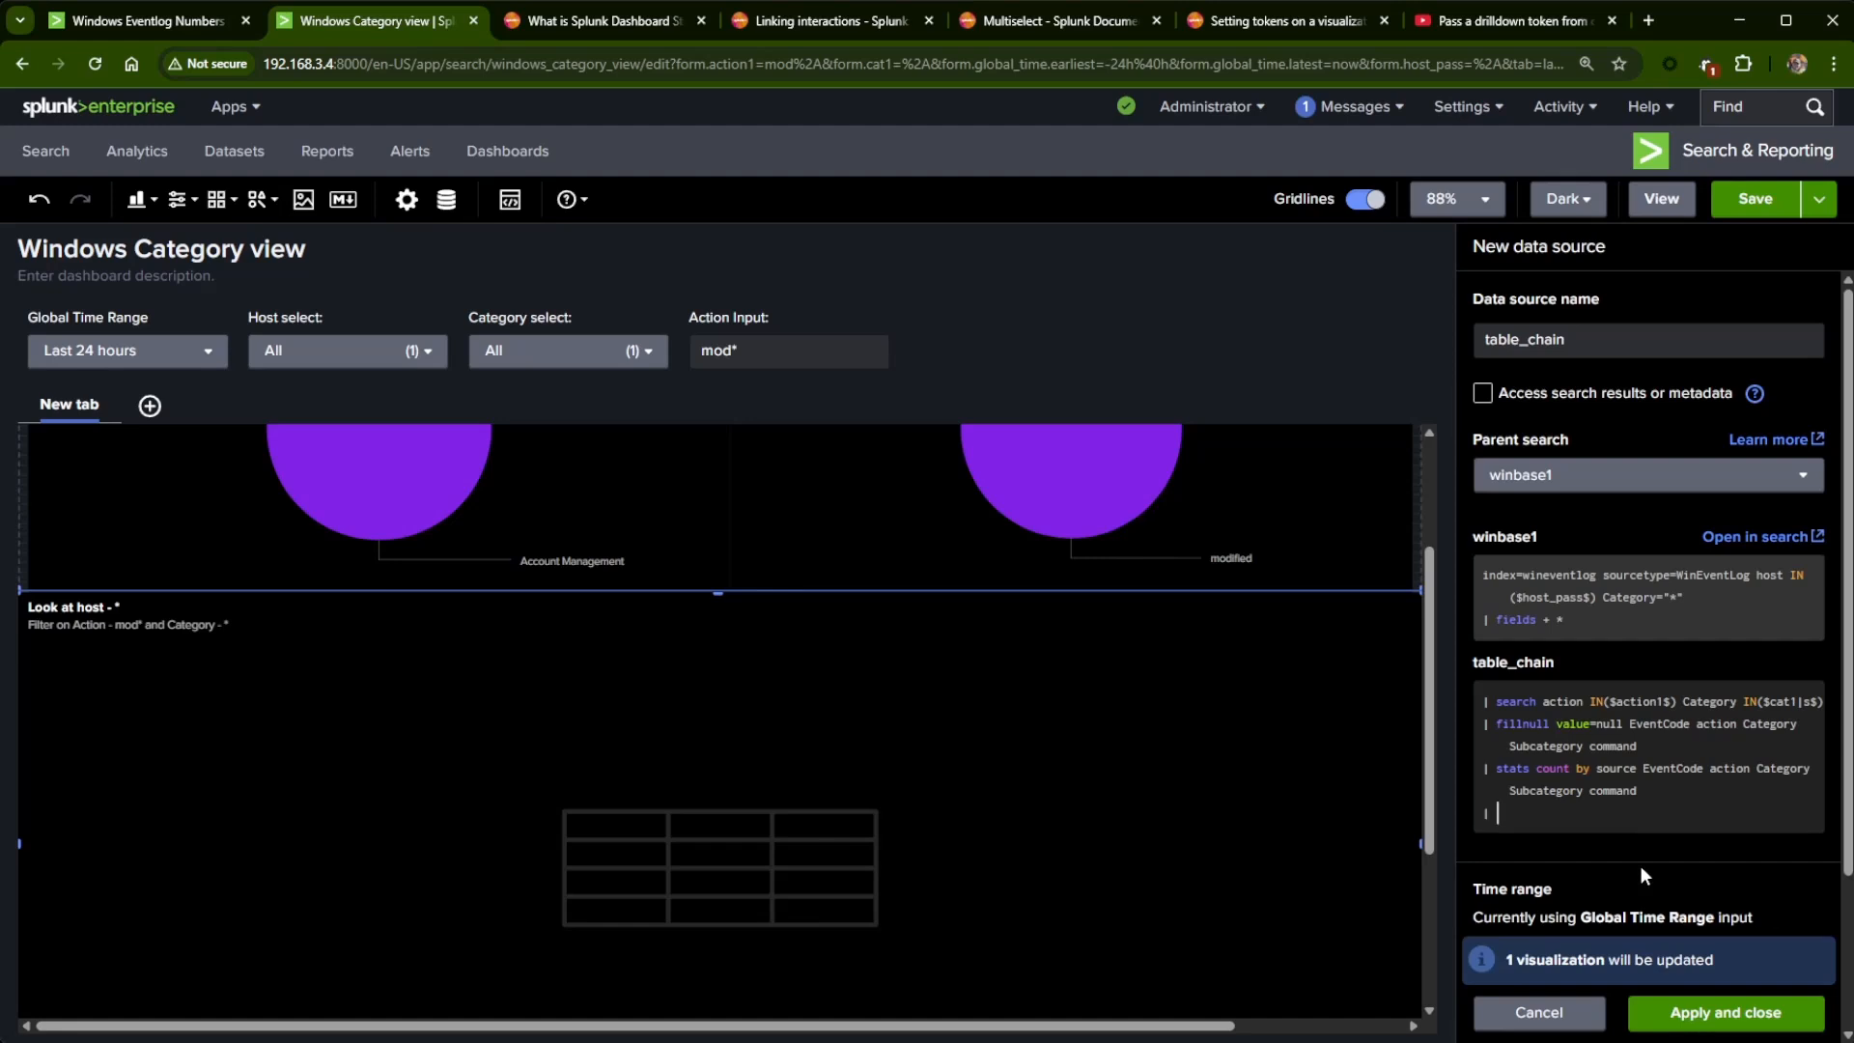
type("sort -count")
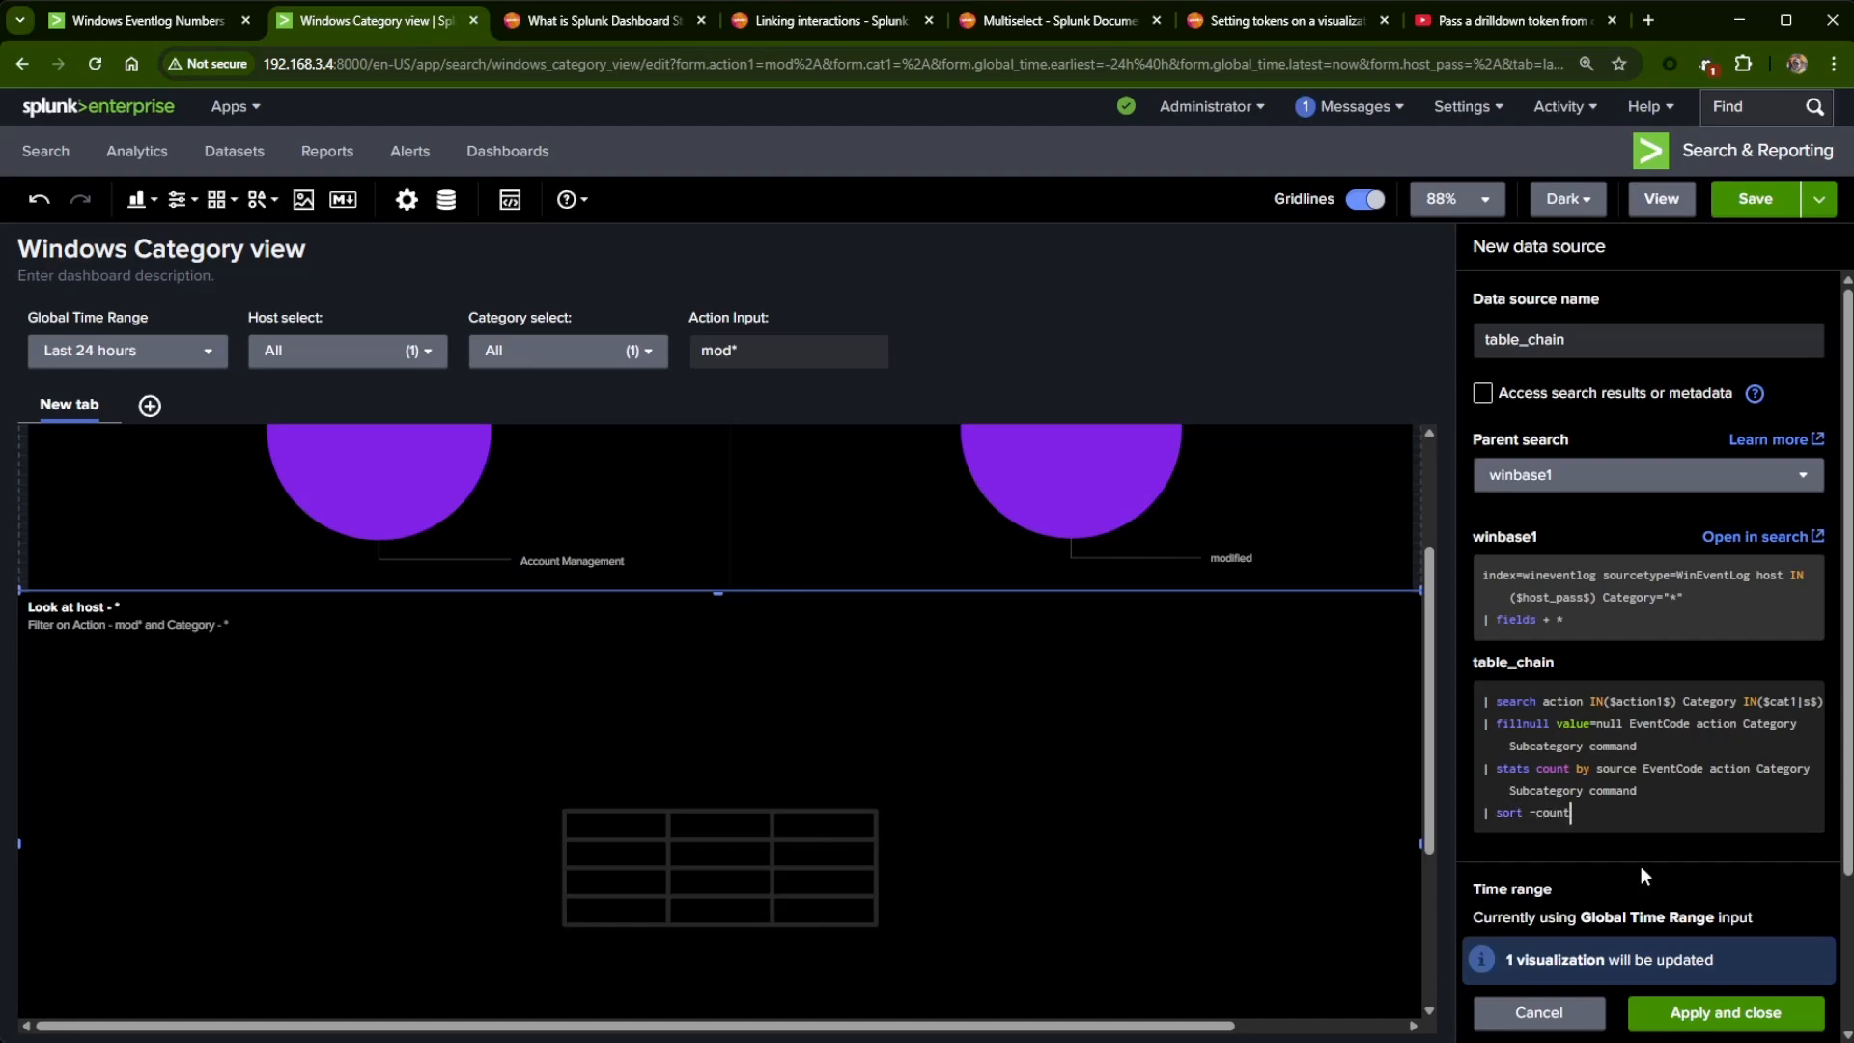
left_click(1709, 1025)
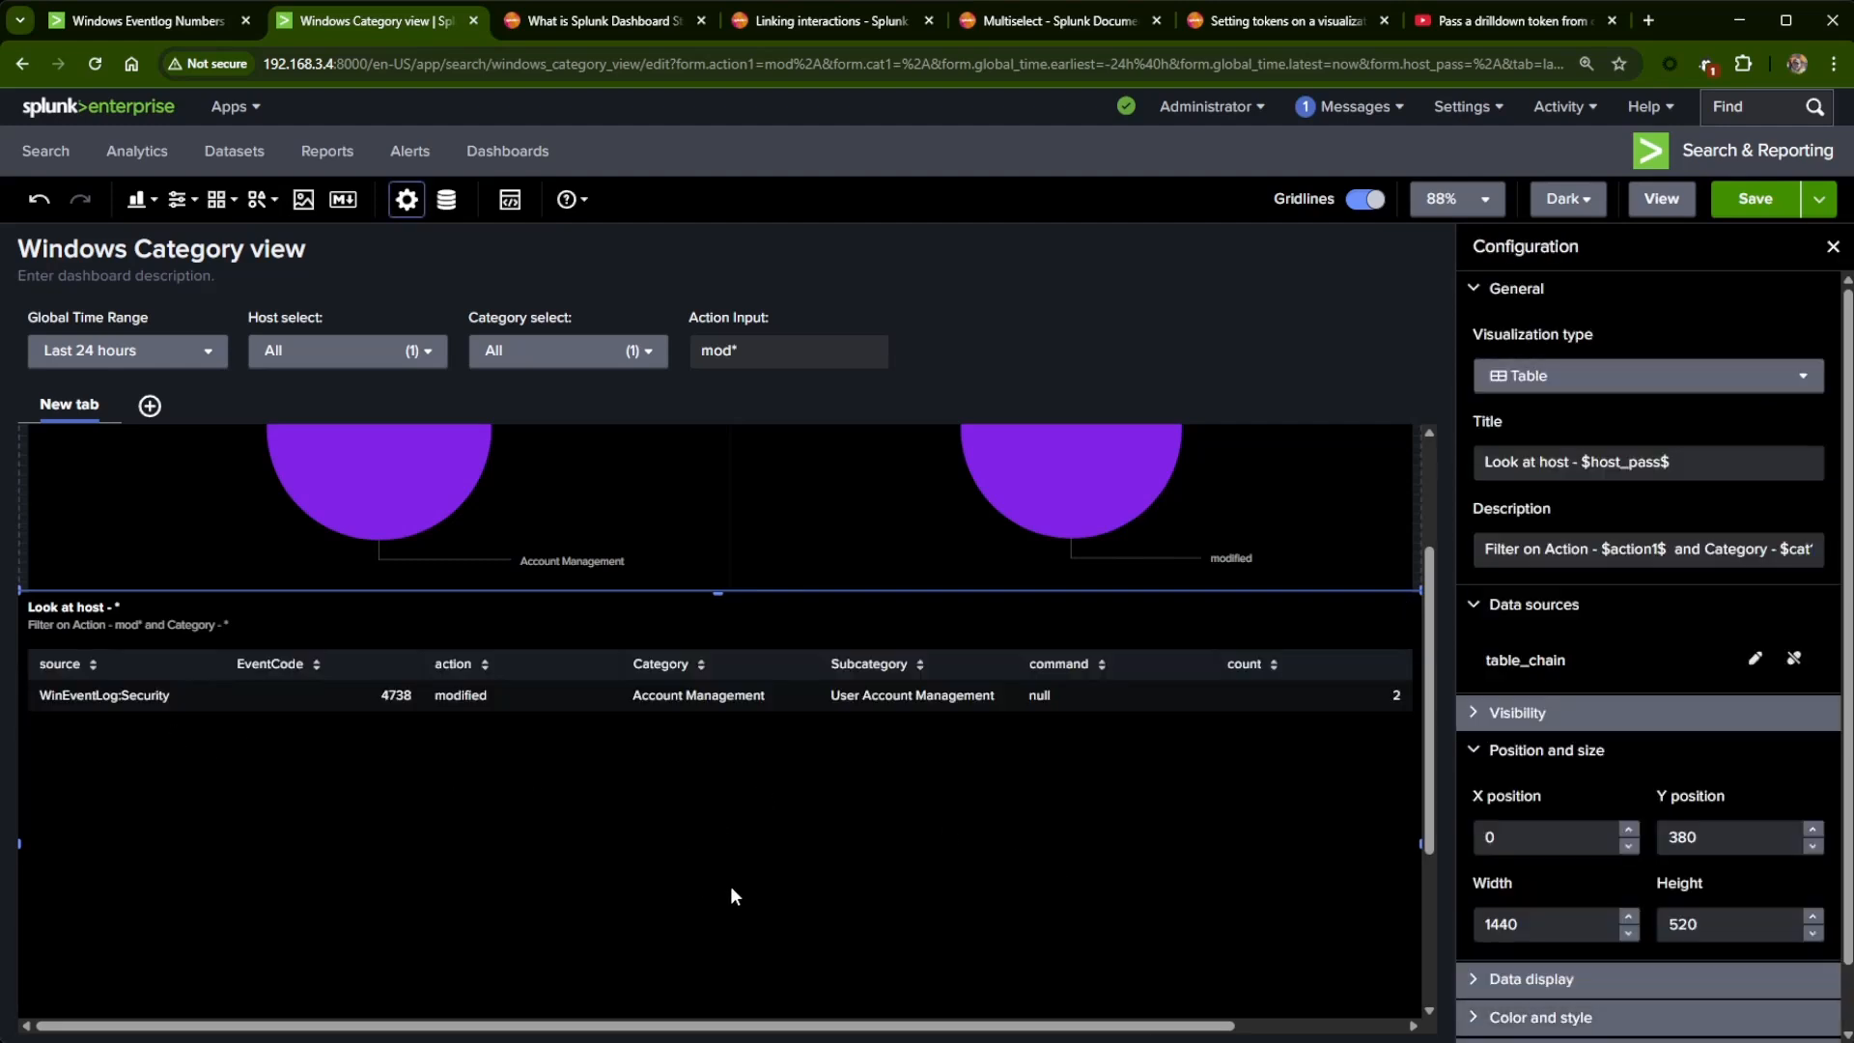
- Save the dashboard and switch it to view mode
scroll(970, 917, "up", 3)
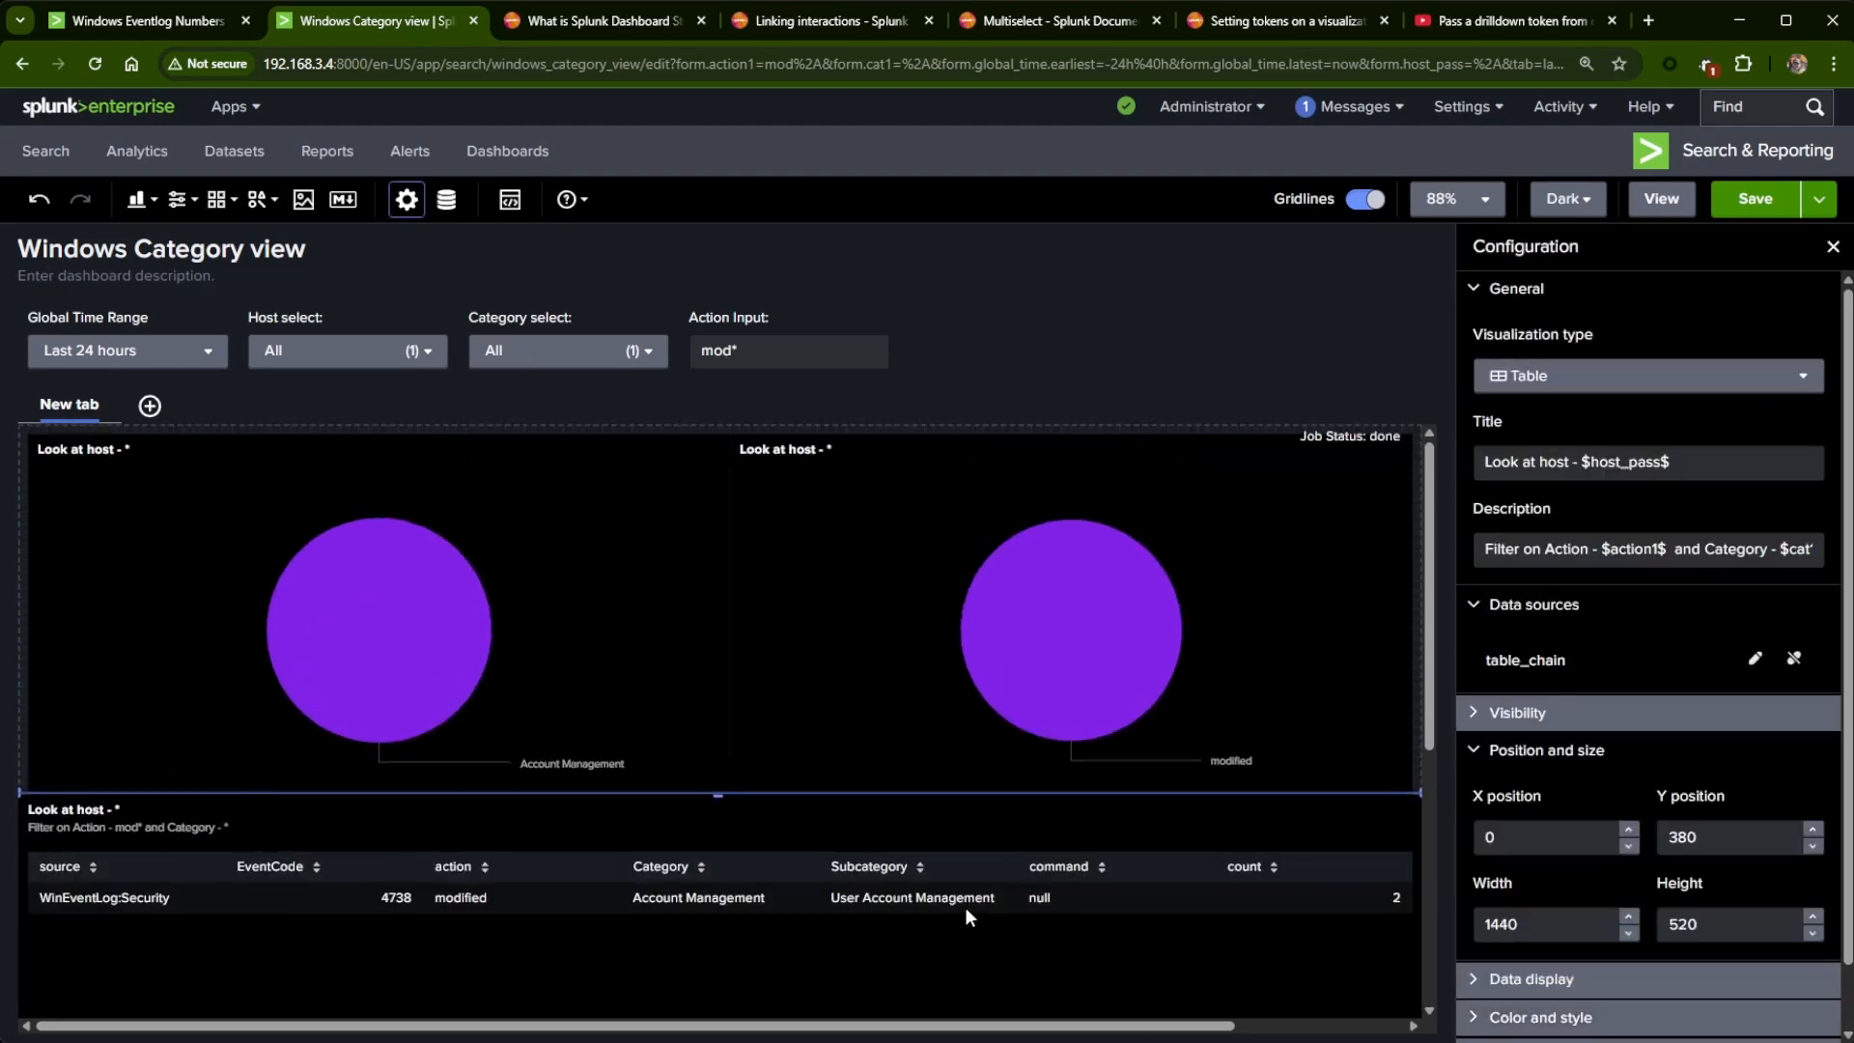
left_click(1799, 197)
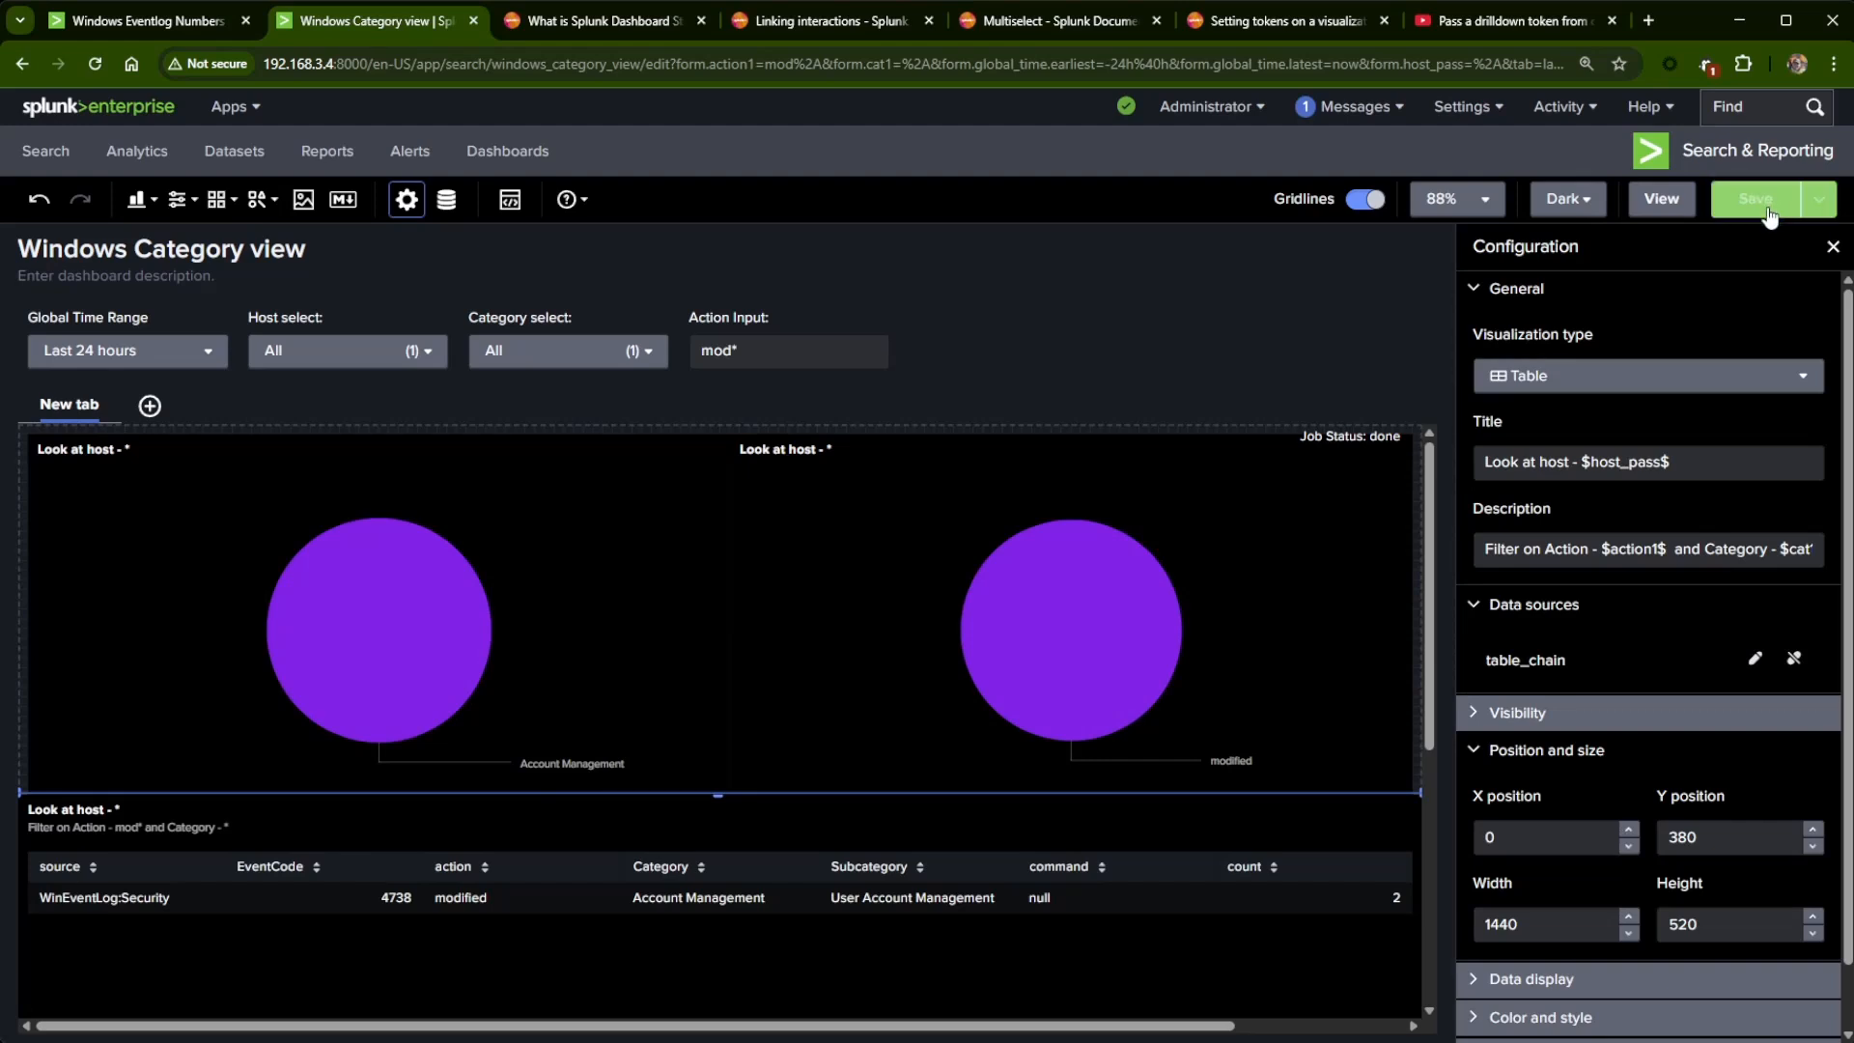
left_click(1663, 202)
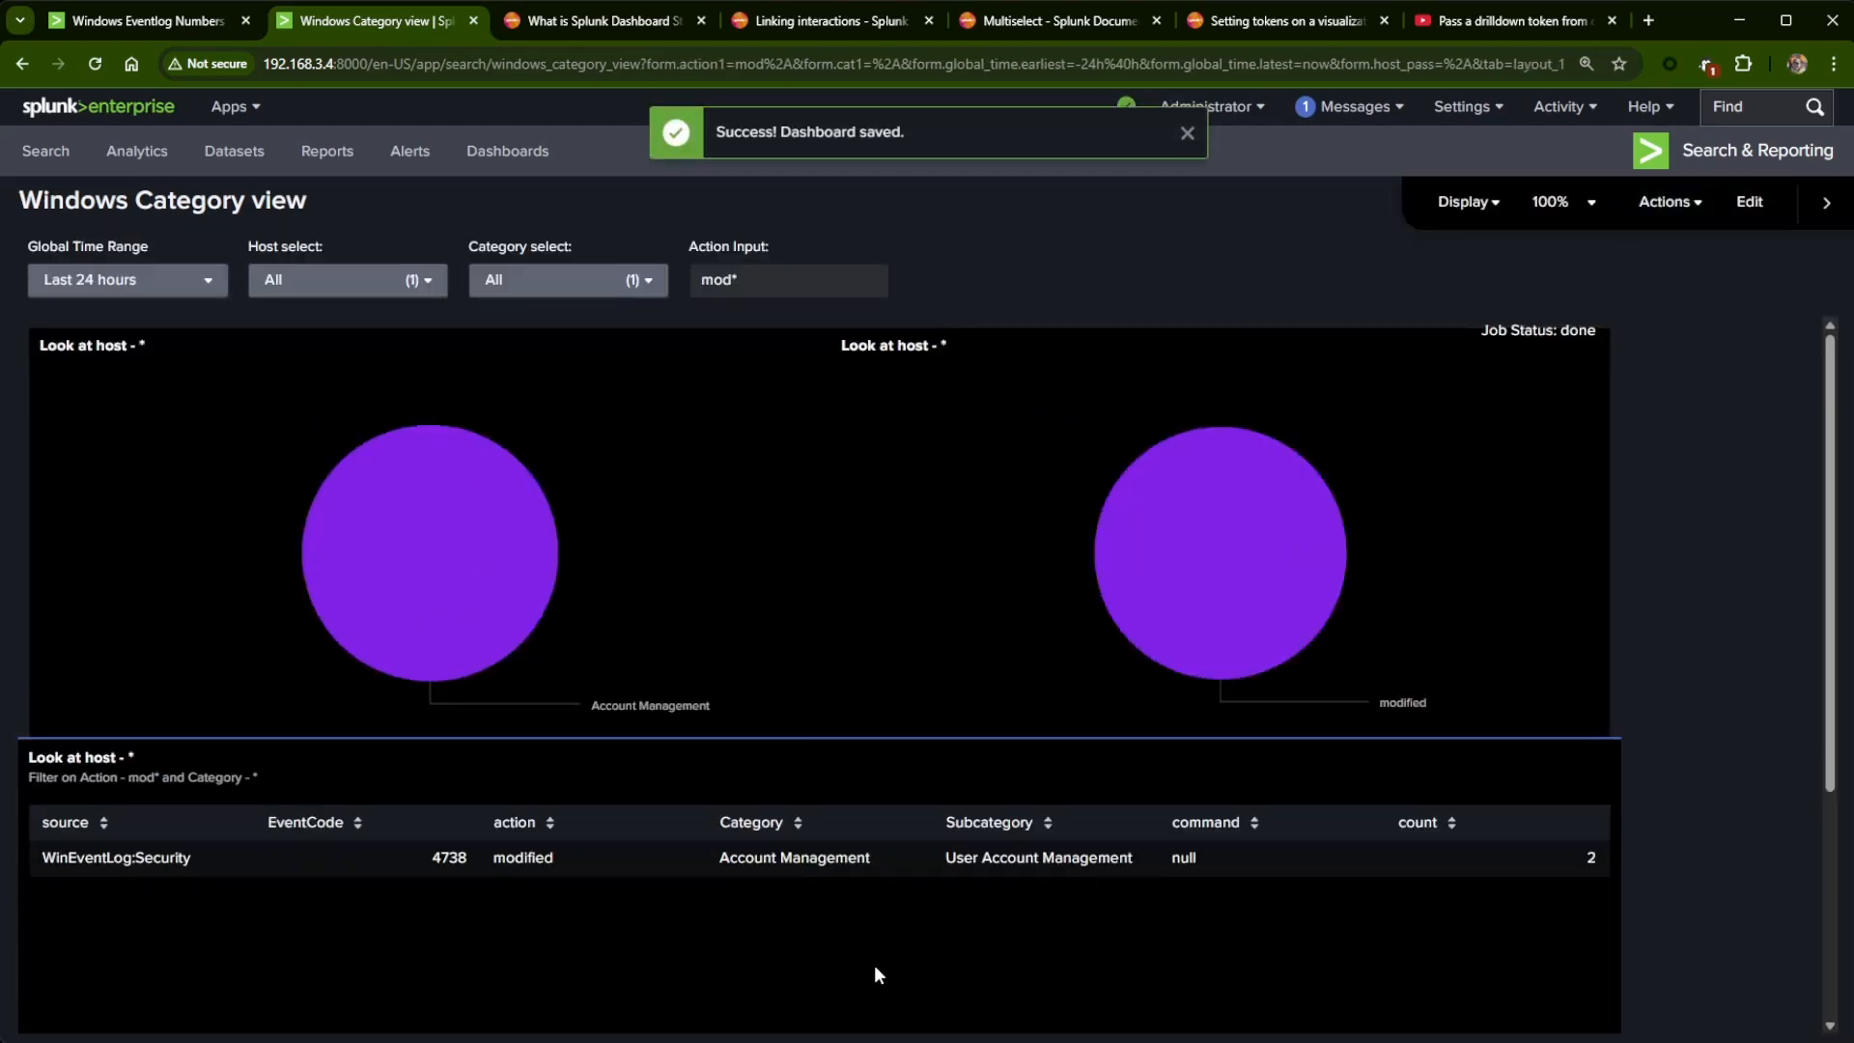
- Set the Action Input filter to * and look through the rows of the table
left_click(779, 275)
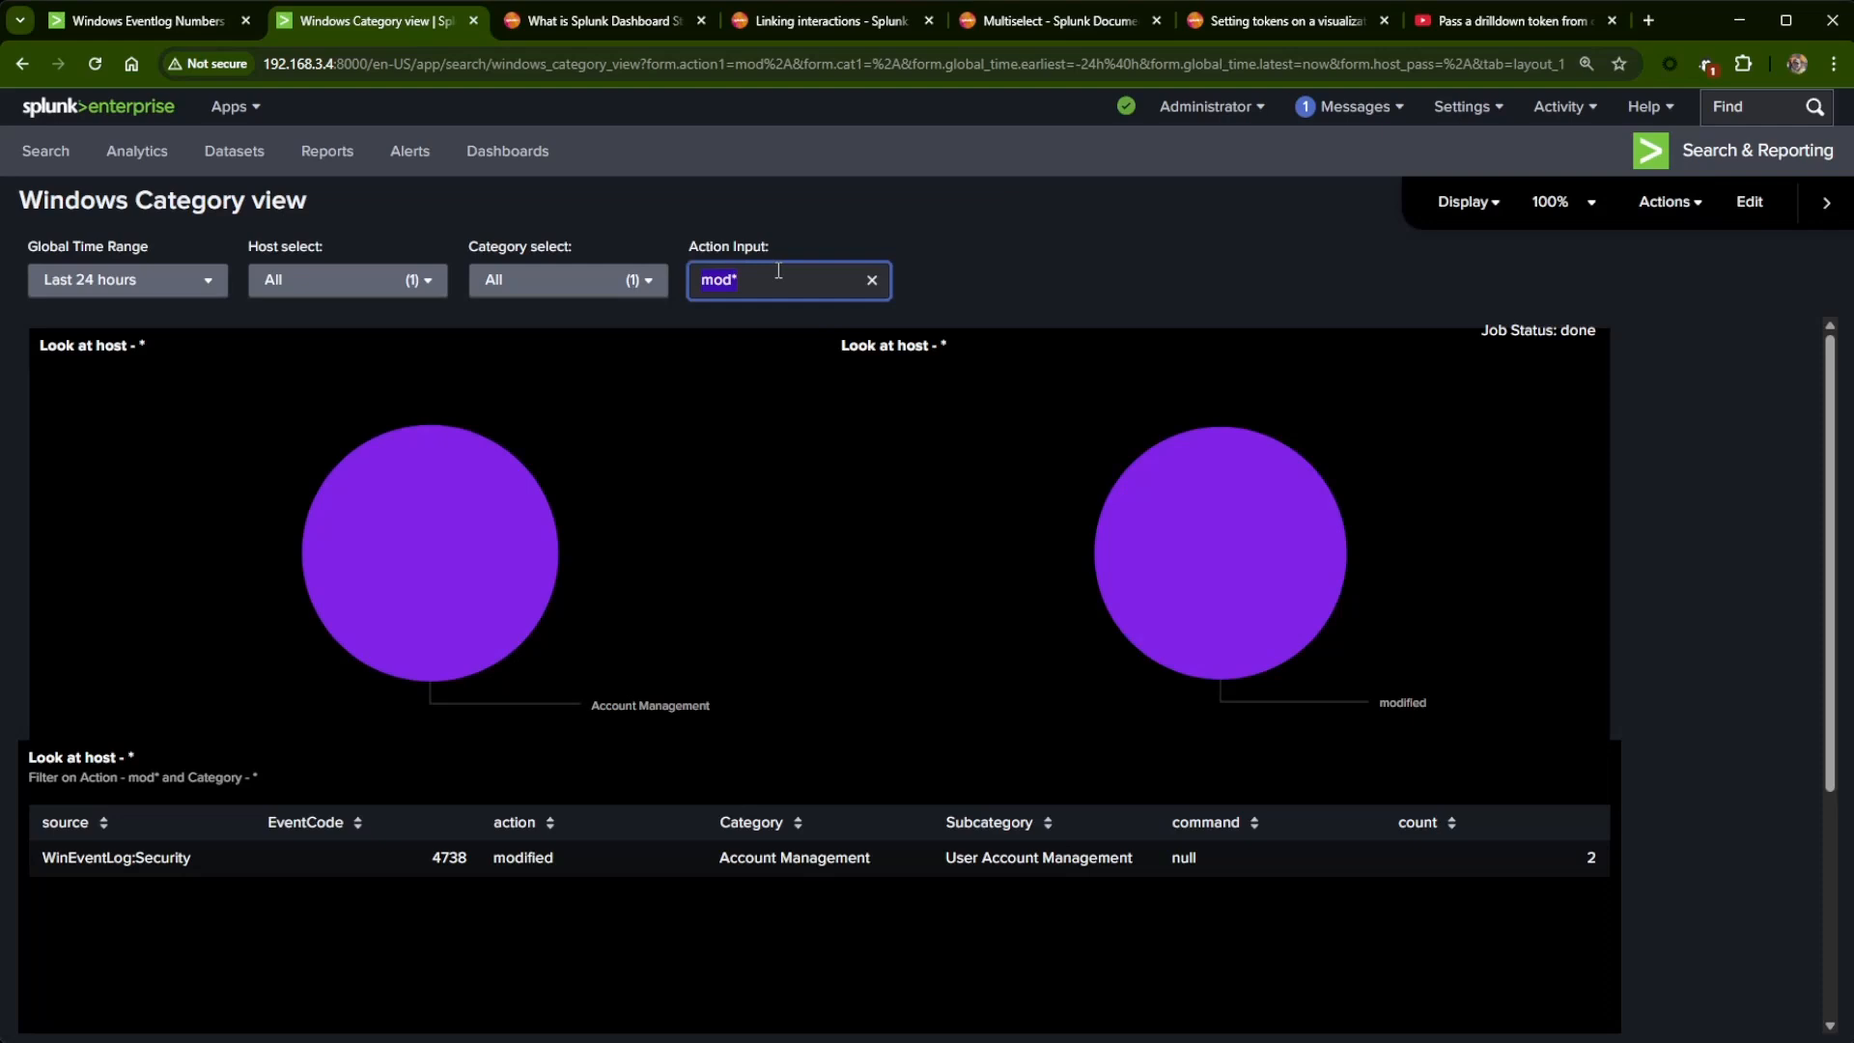
type("*")
key("Return")
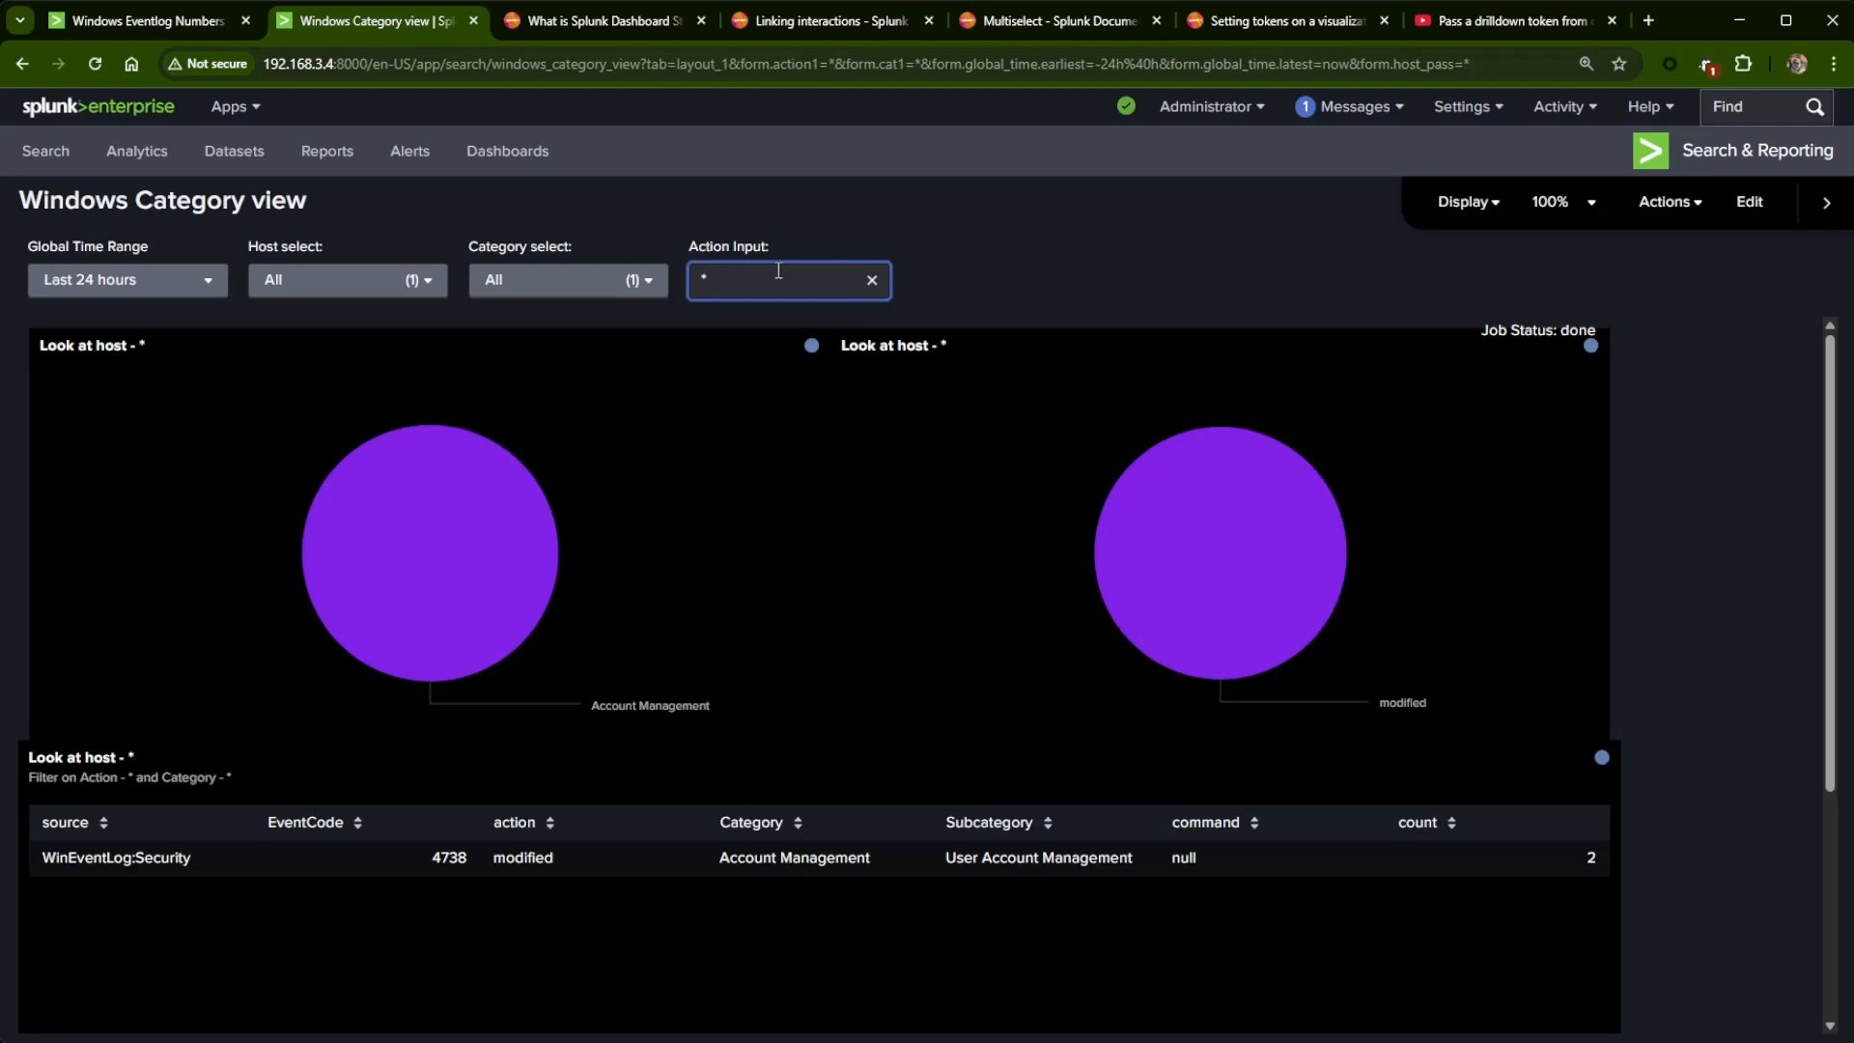
scroll(916, 833, "down", 3)
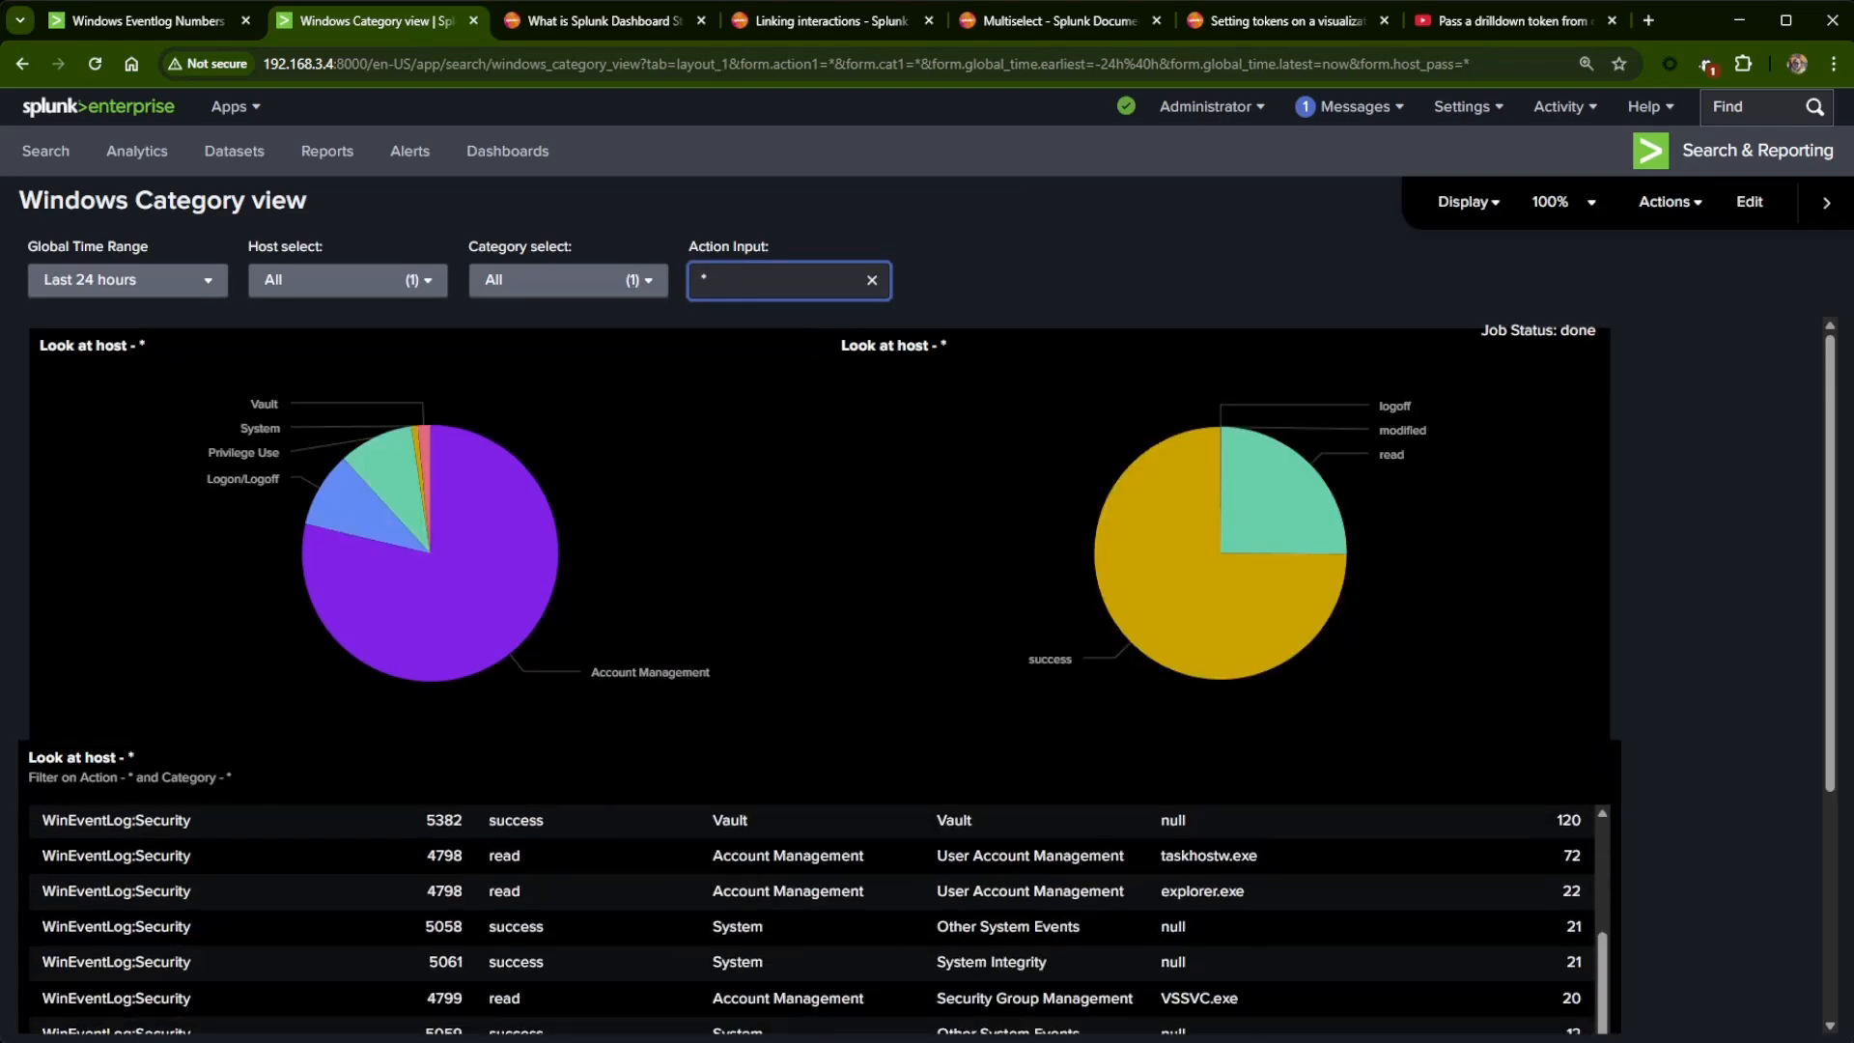
scroll(1063, 908, "down", 2)
scroll(1063, 908, "up", 5)
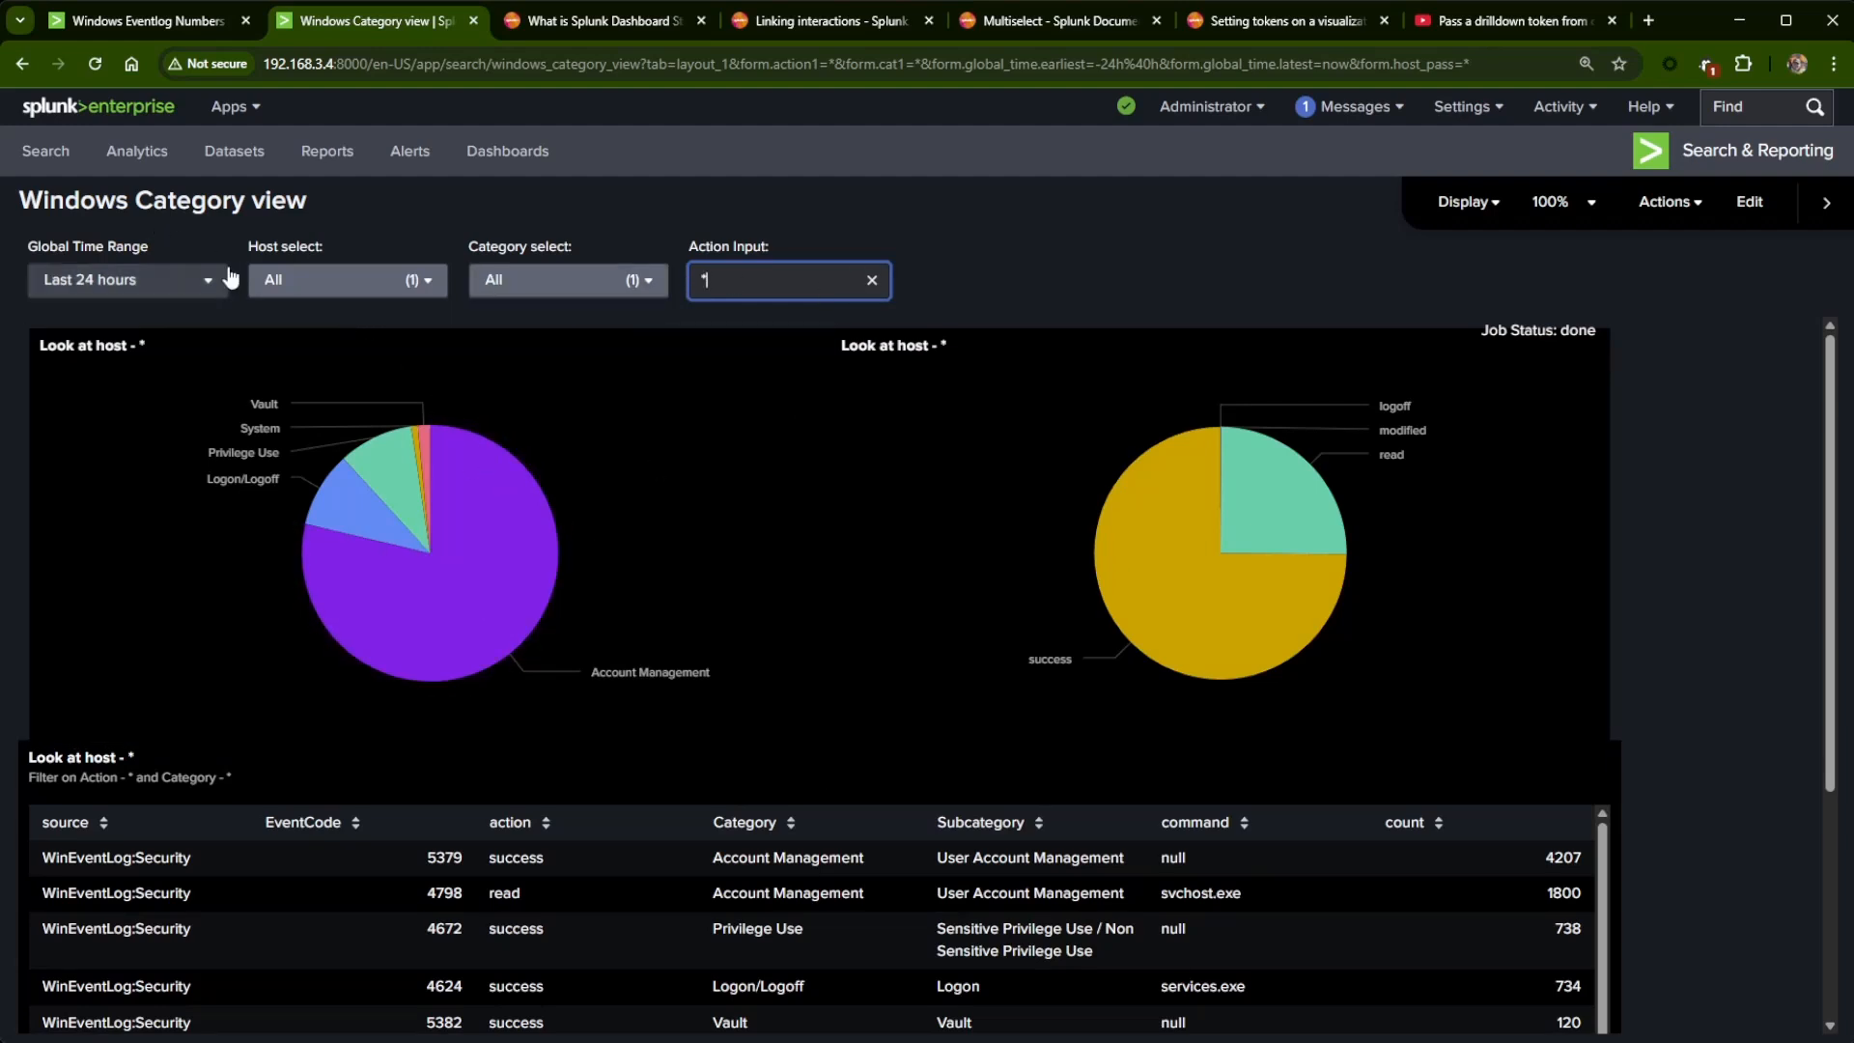
- Return the dashboard to edit mode and examine its data source list and the queries of winbase1 and cat_select
left_click(1750, 201)
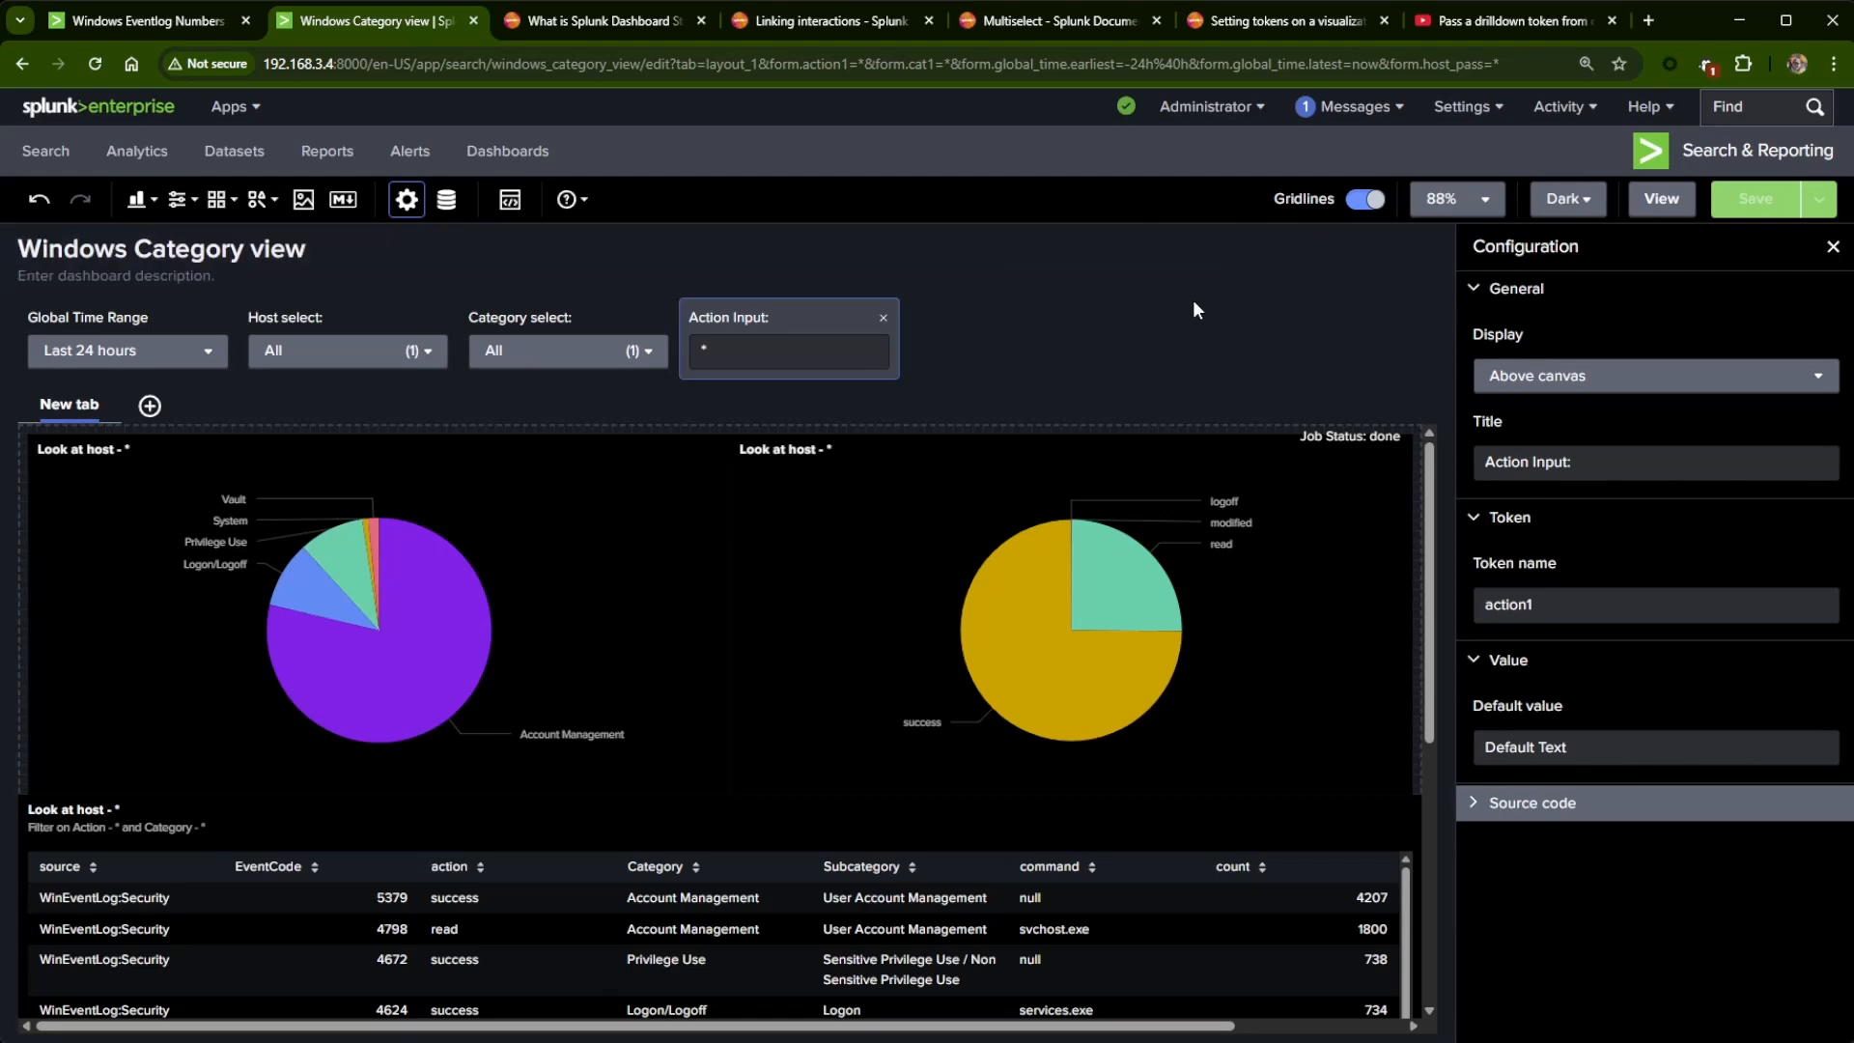
left_click(446, 199)
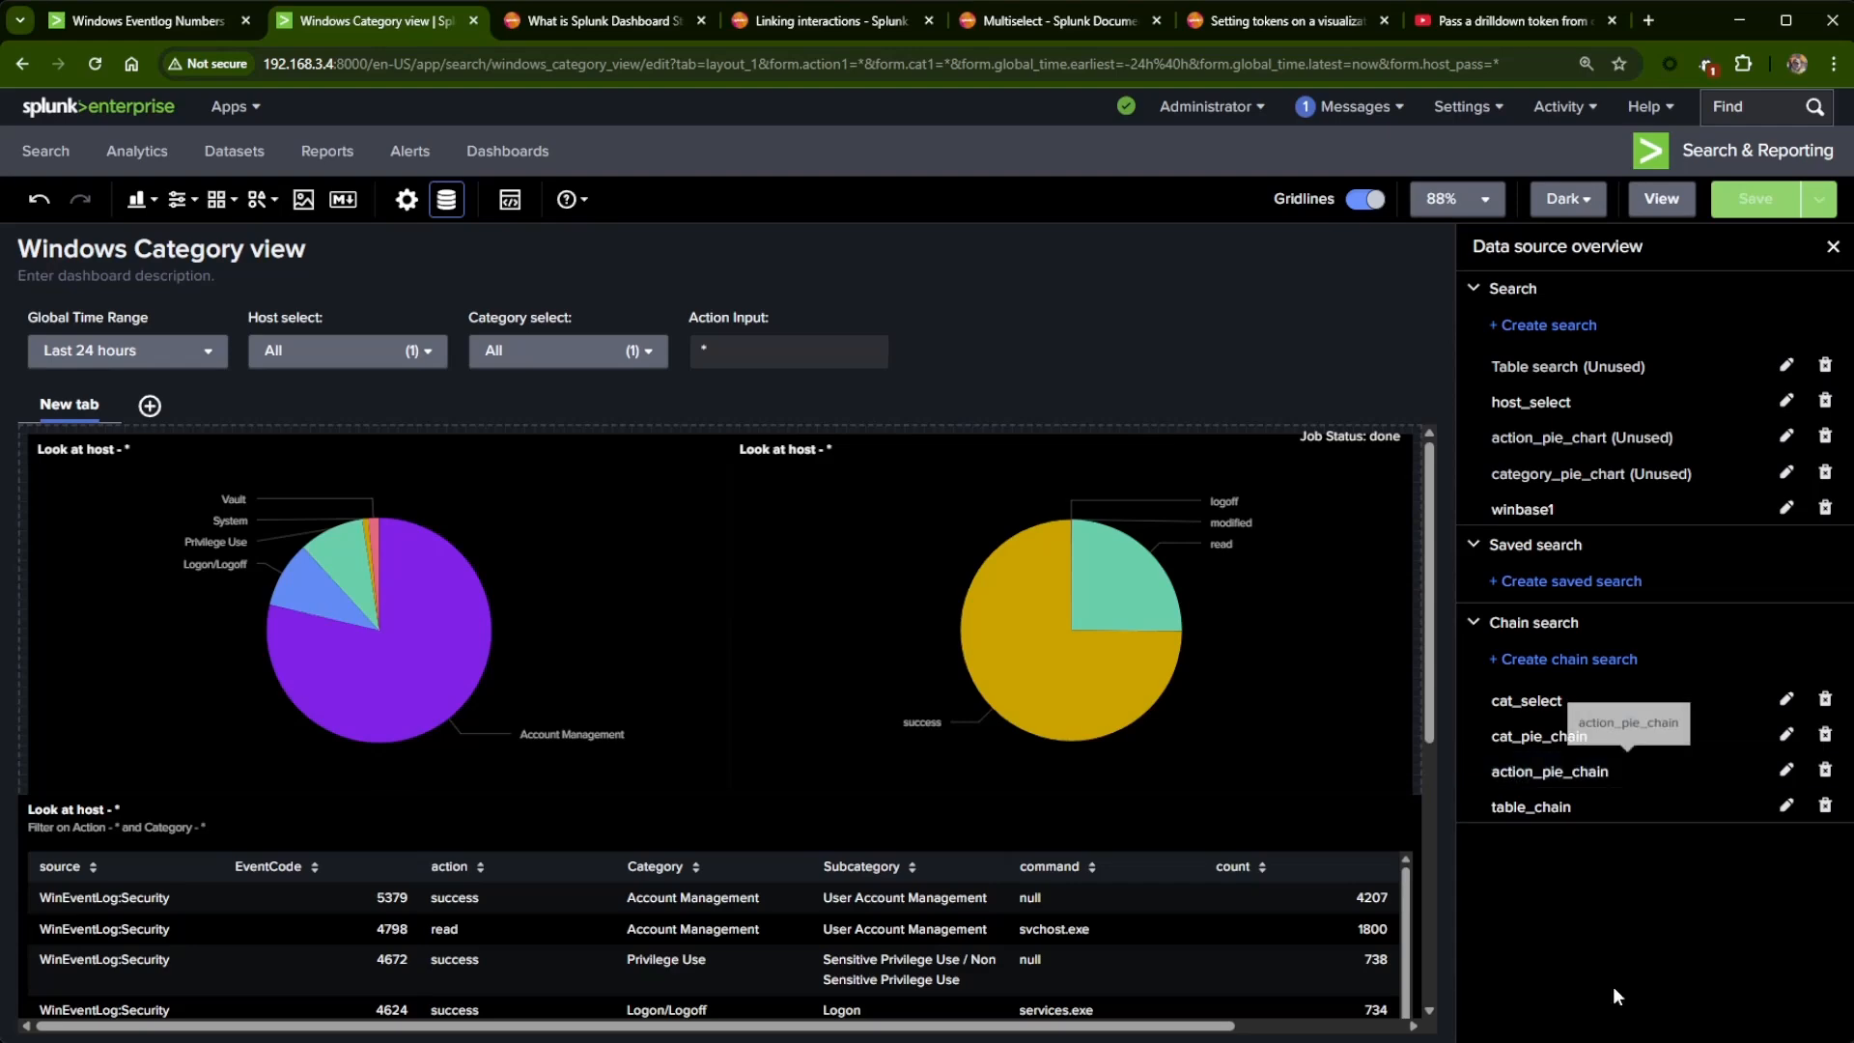
scroll(1236, 836, "down", 4)
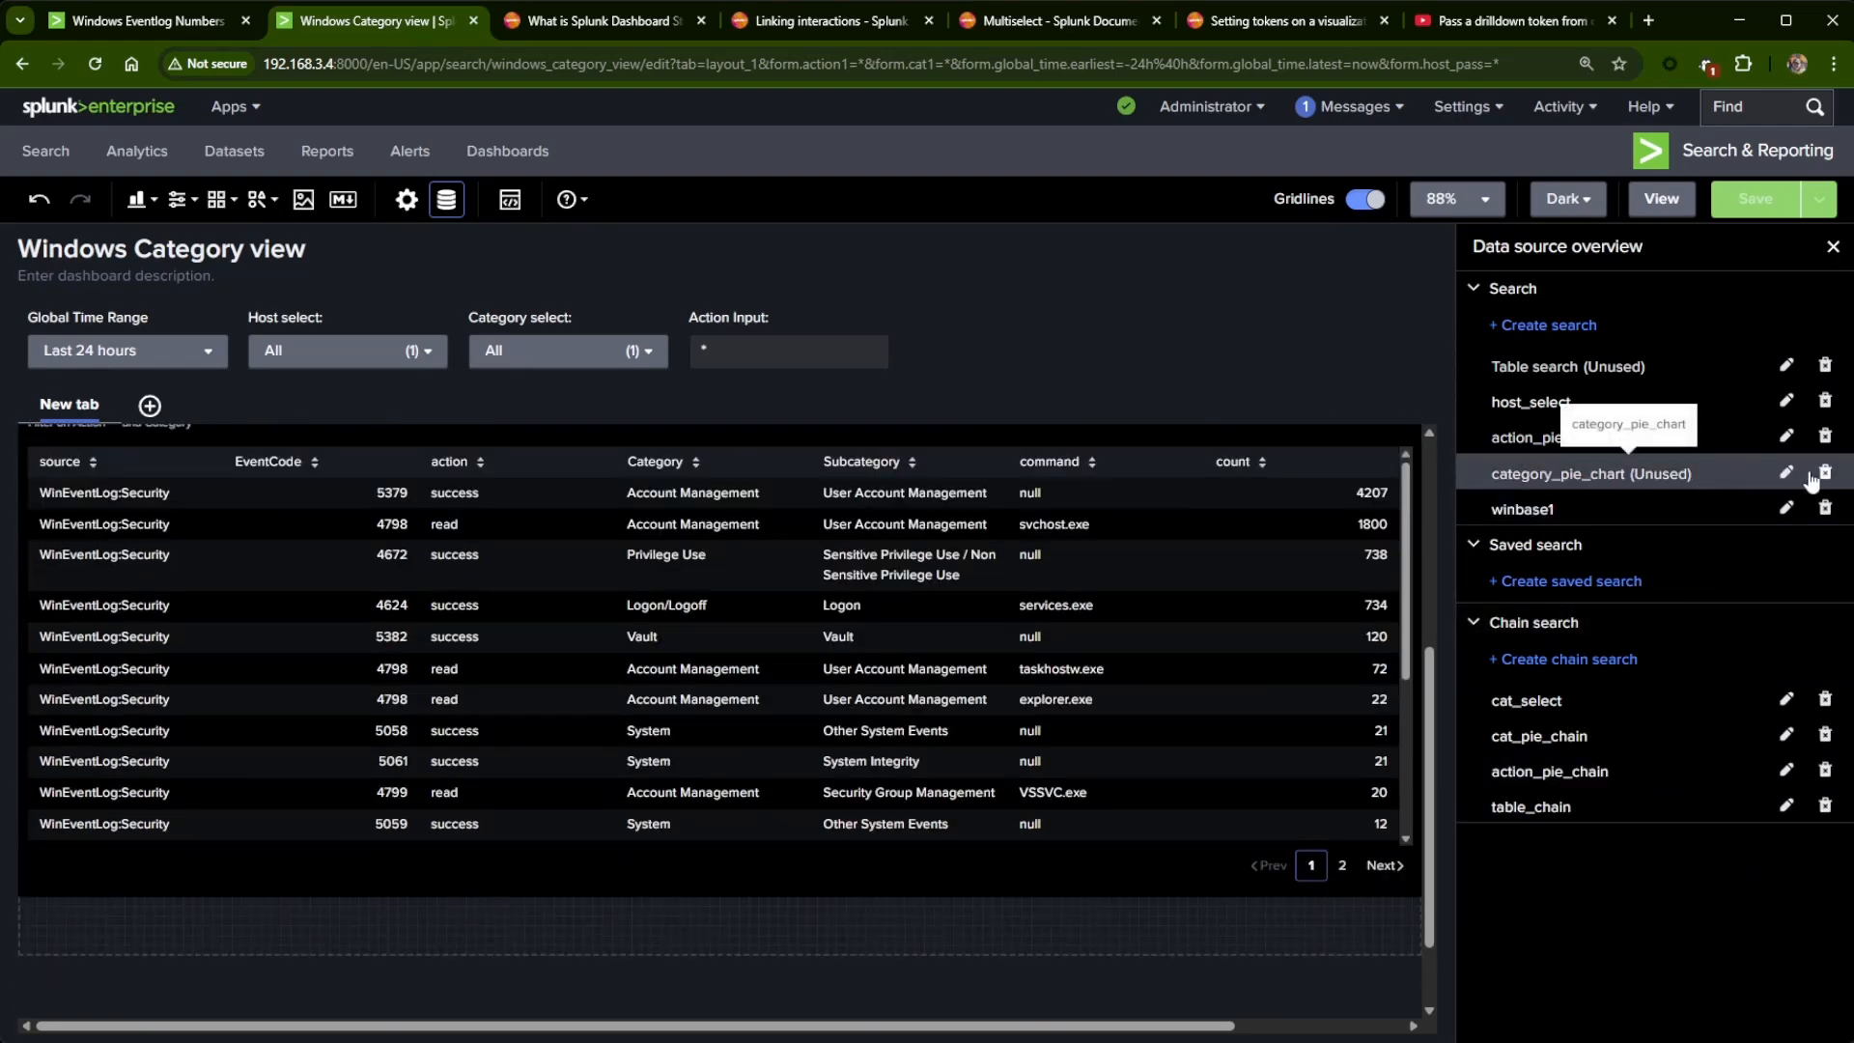
scroll(843, 700, "up", 3)
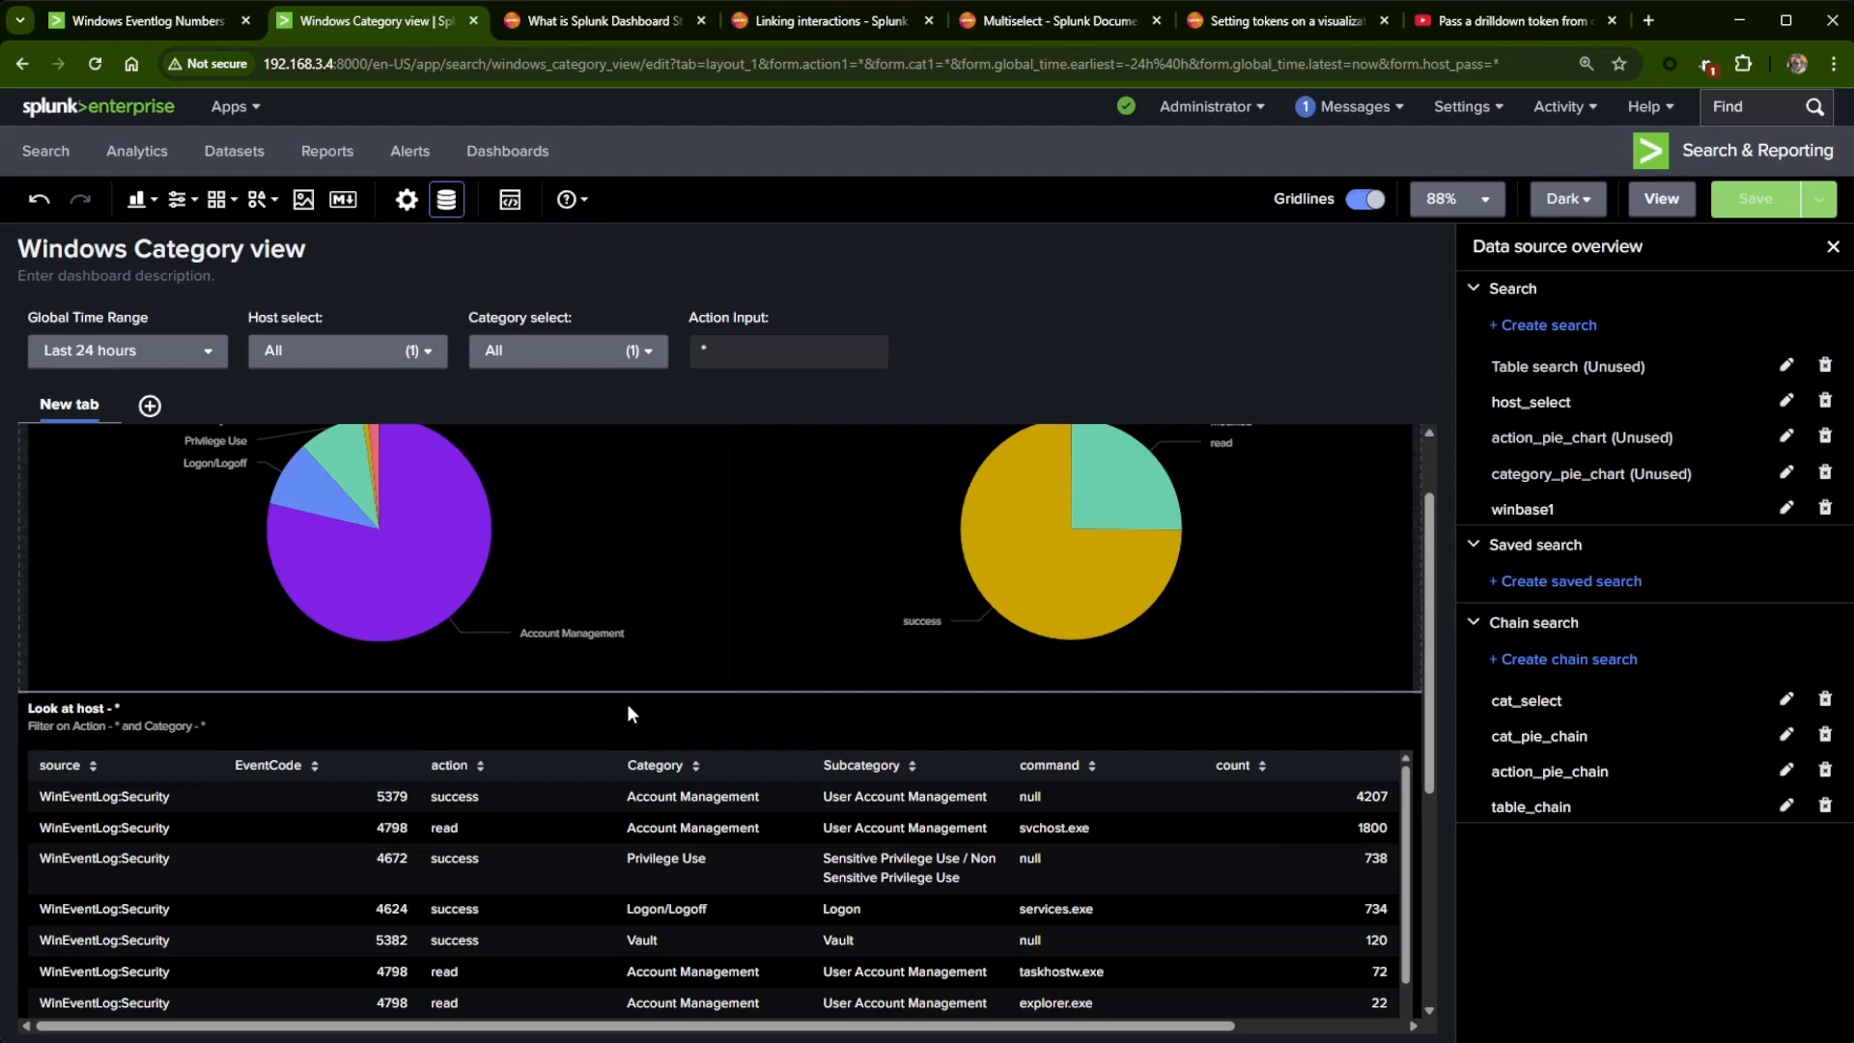
left_click(1787, 512)
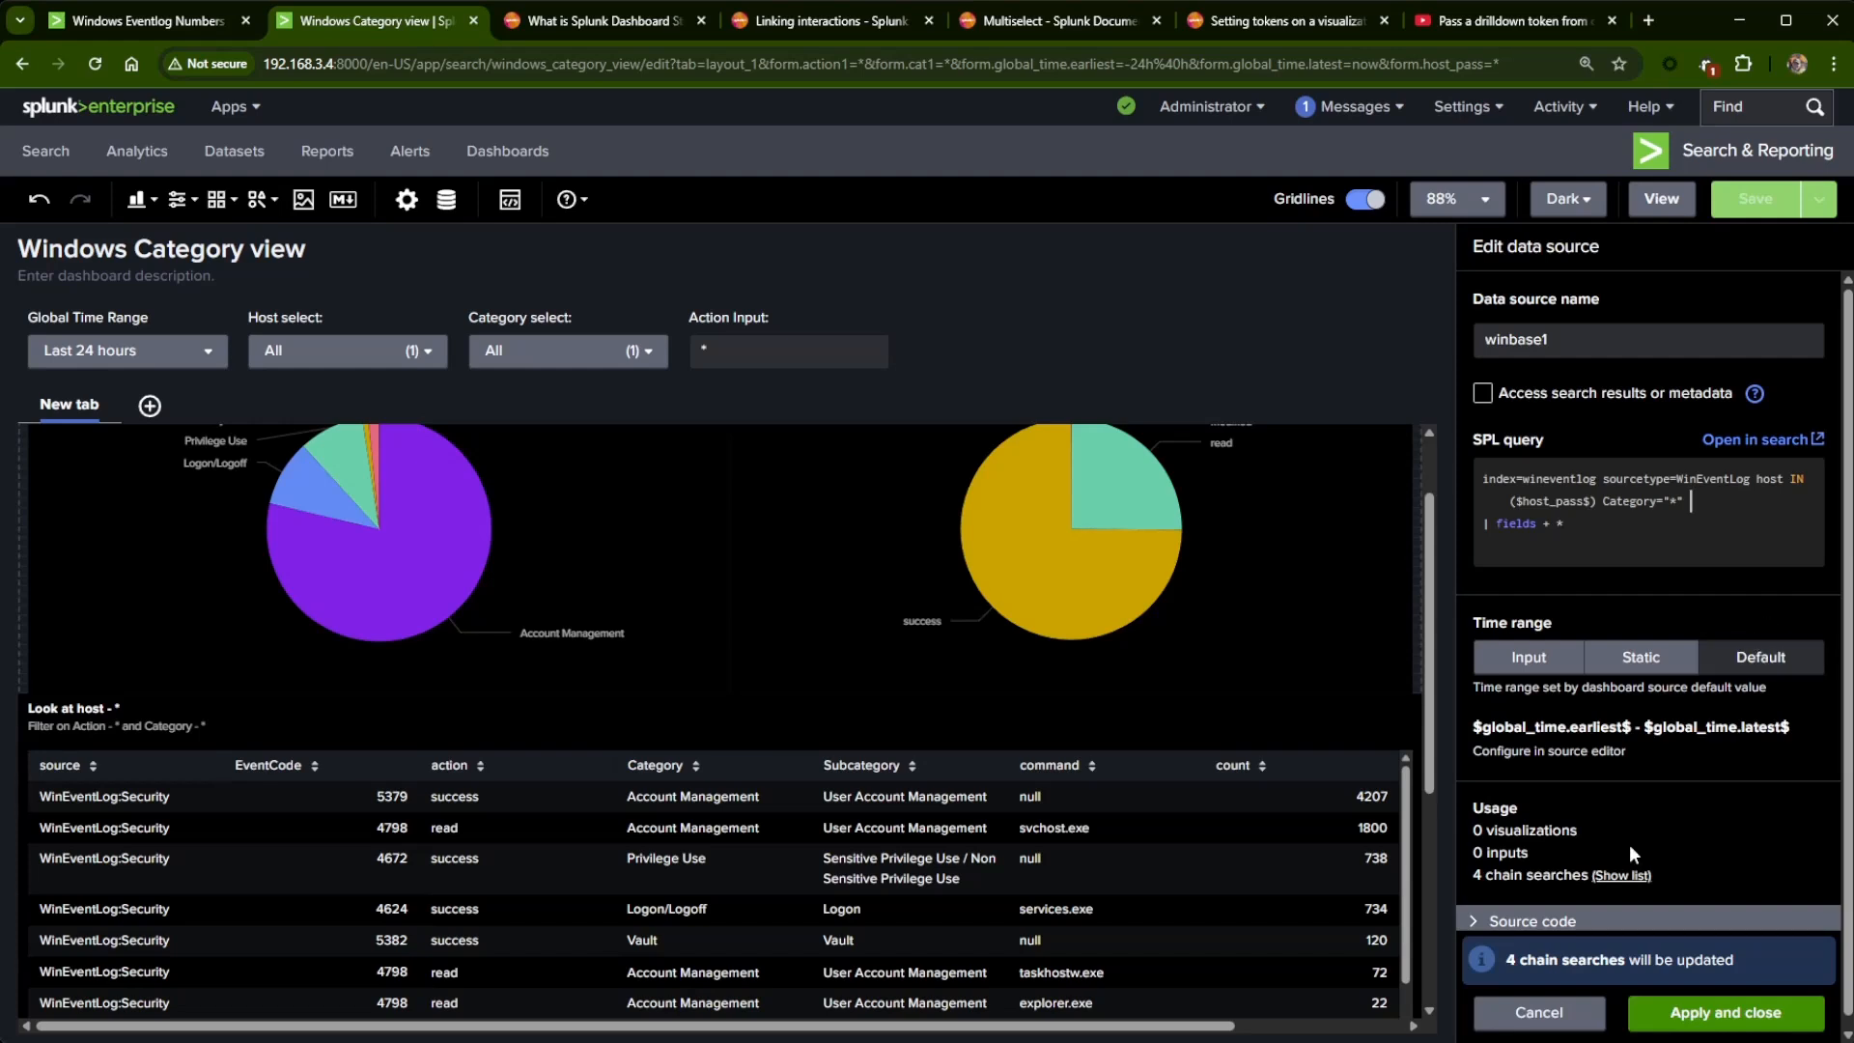
left_click(1550, 1012)
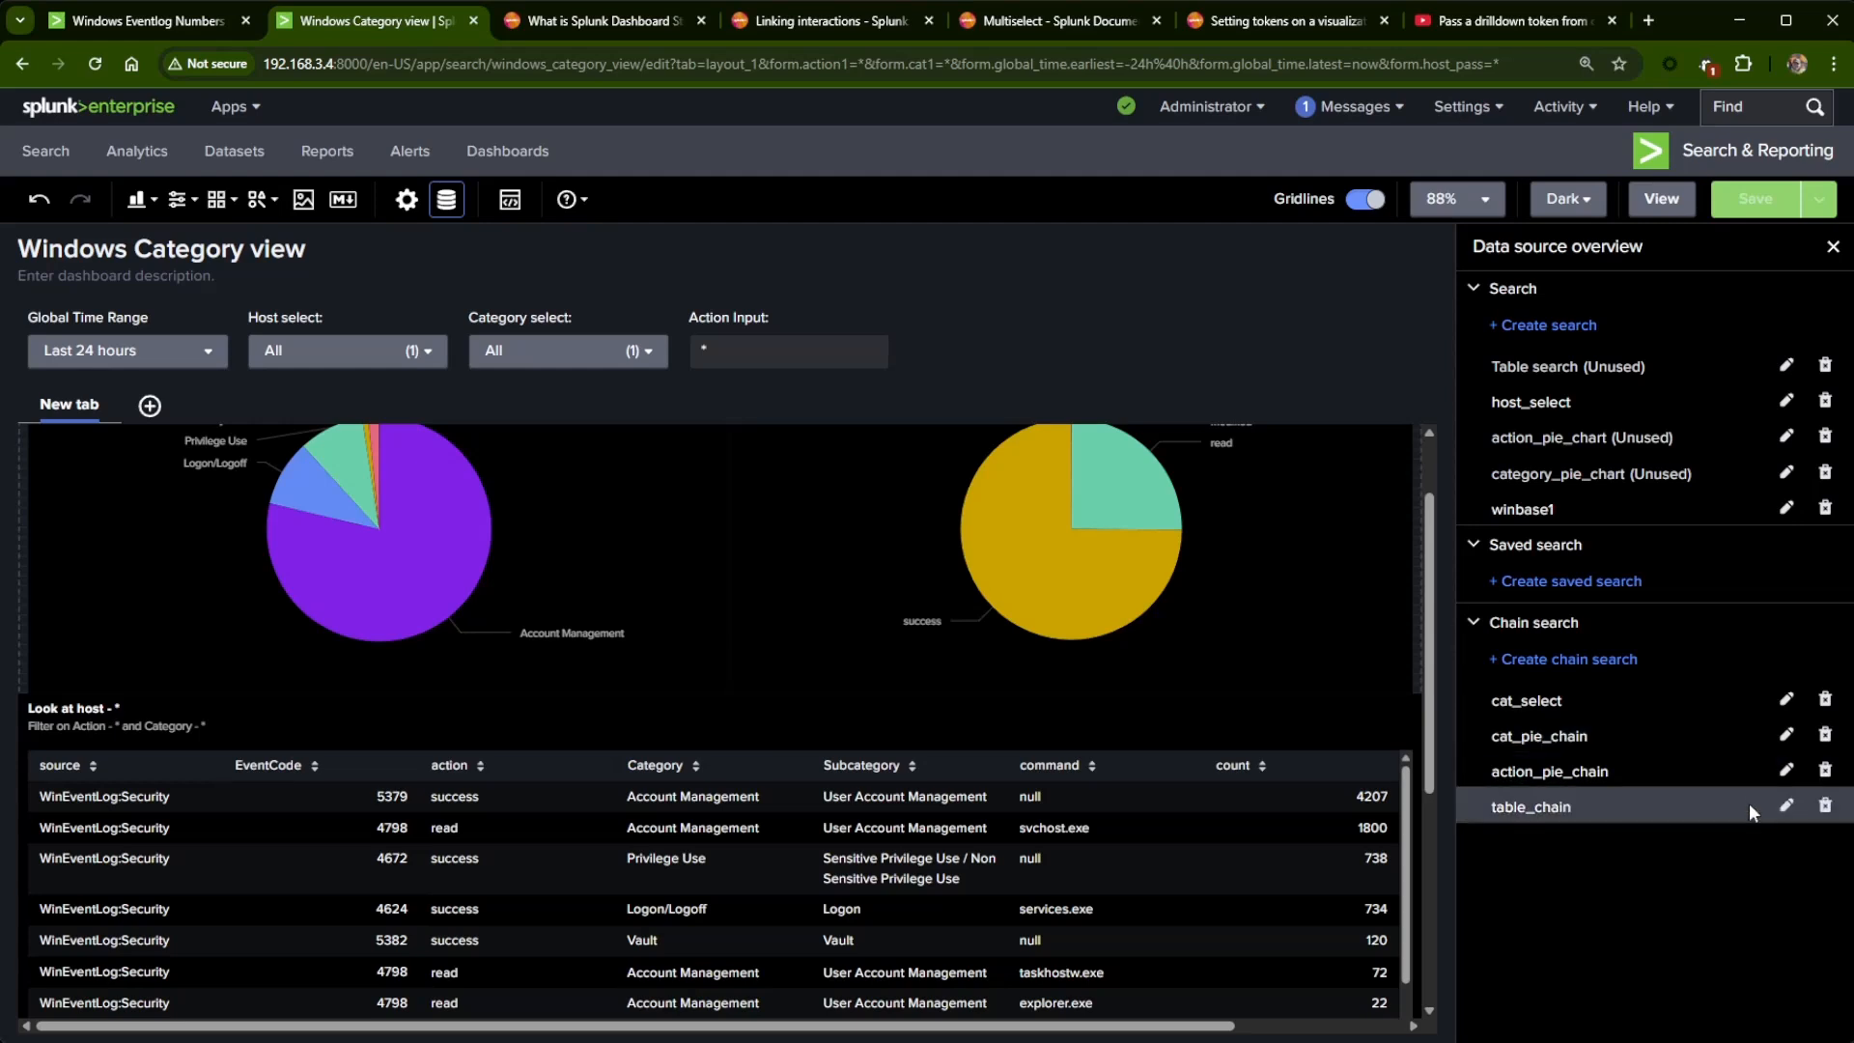
left_click(1786, 698)
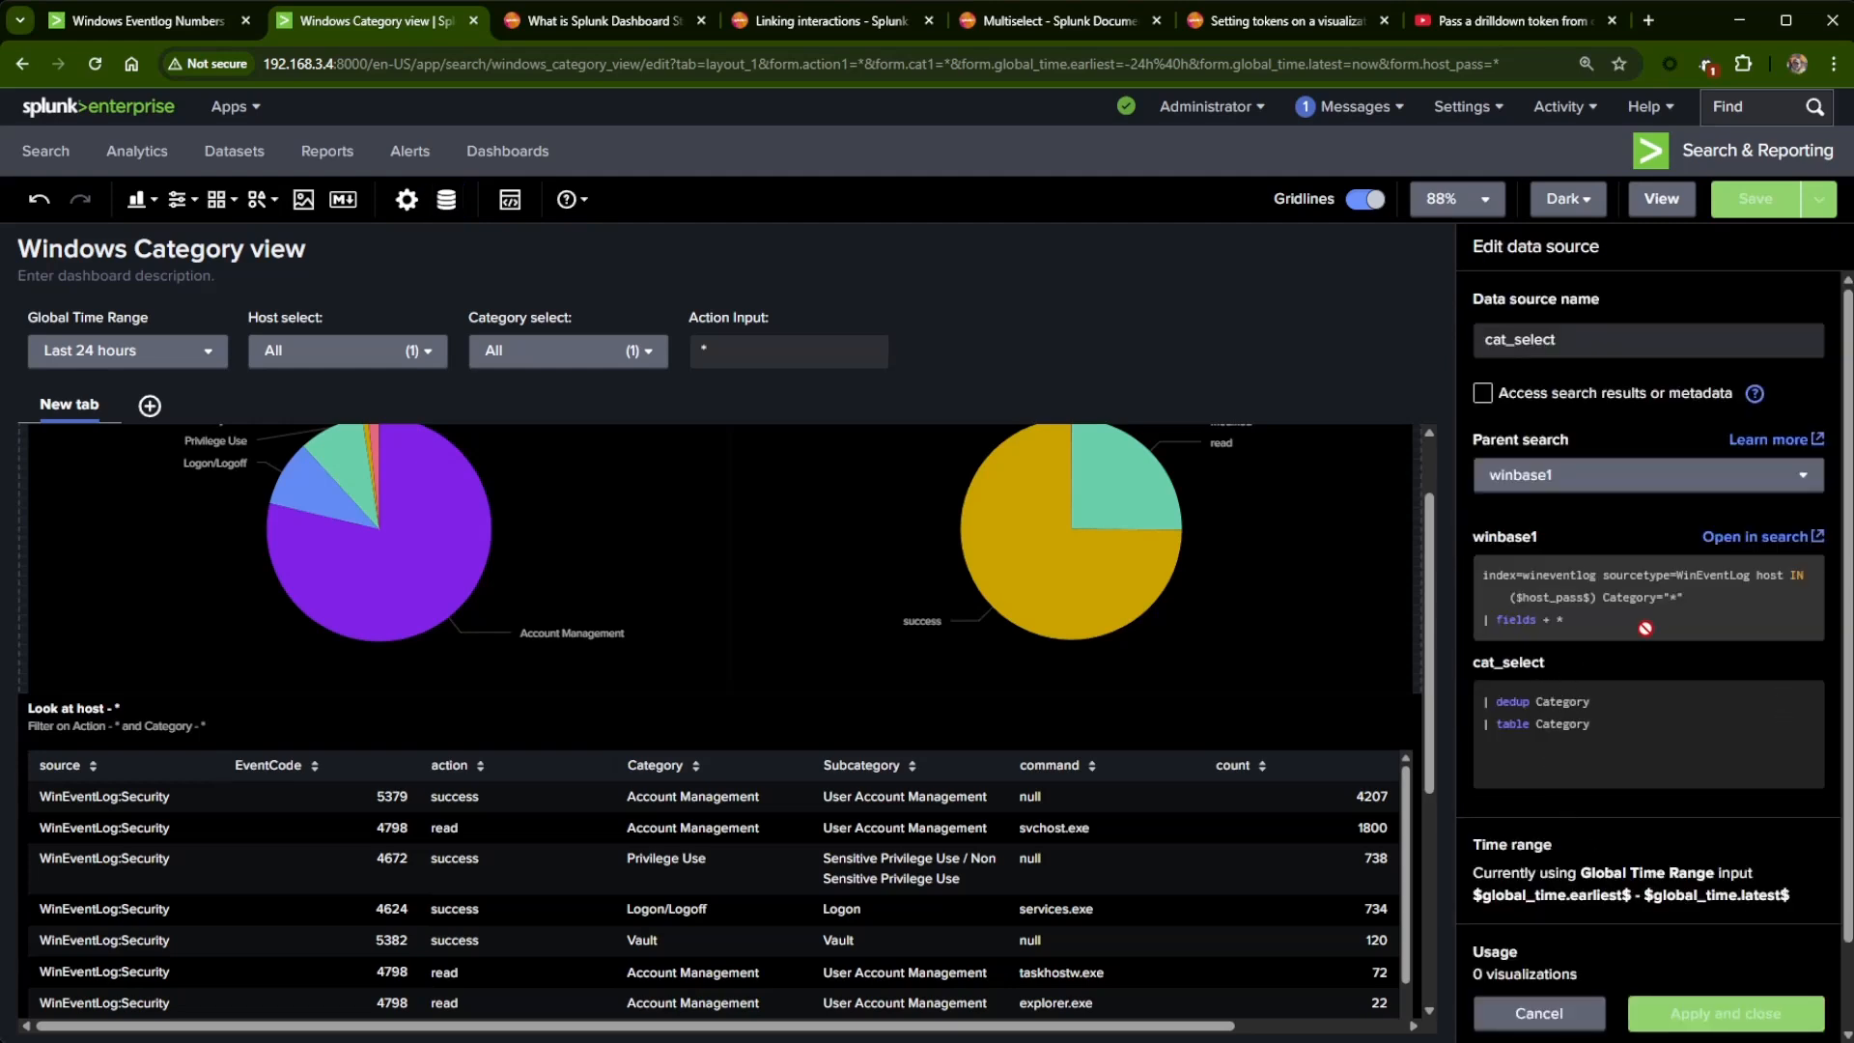
left_click(1553, 1016)
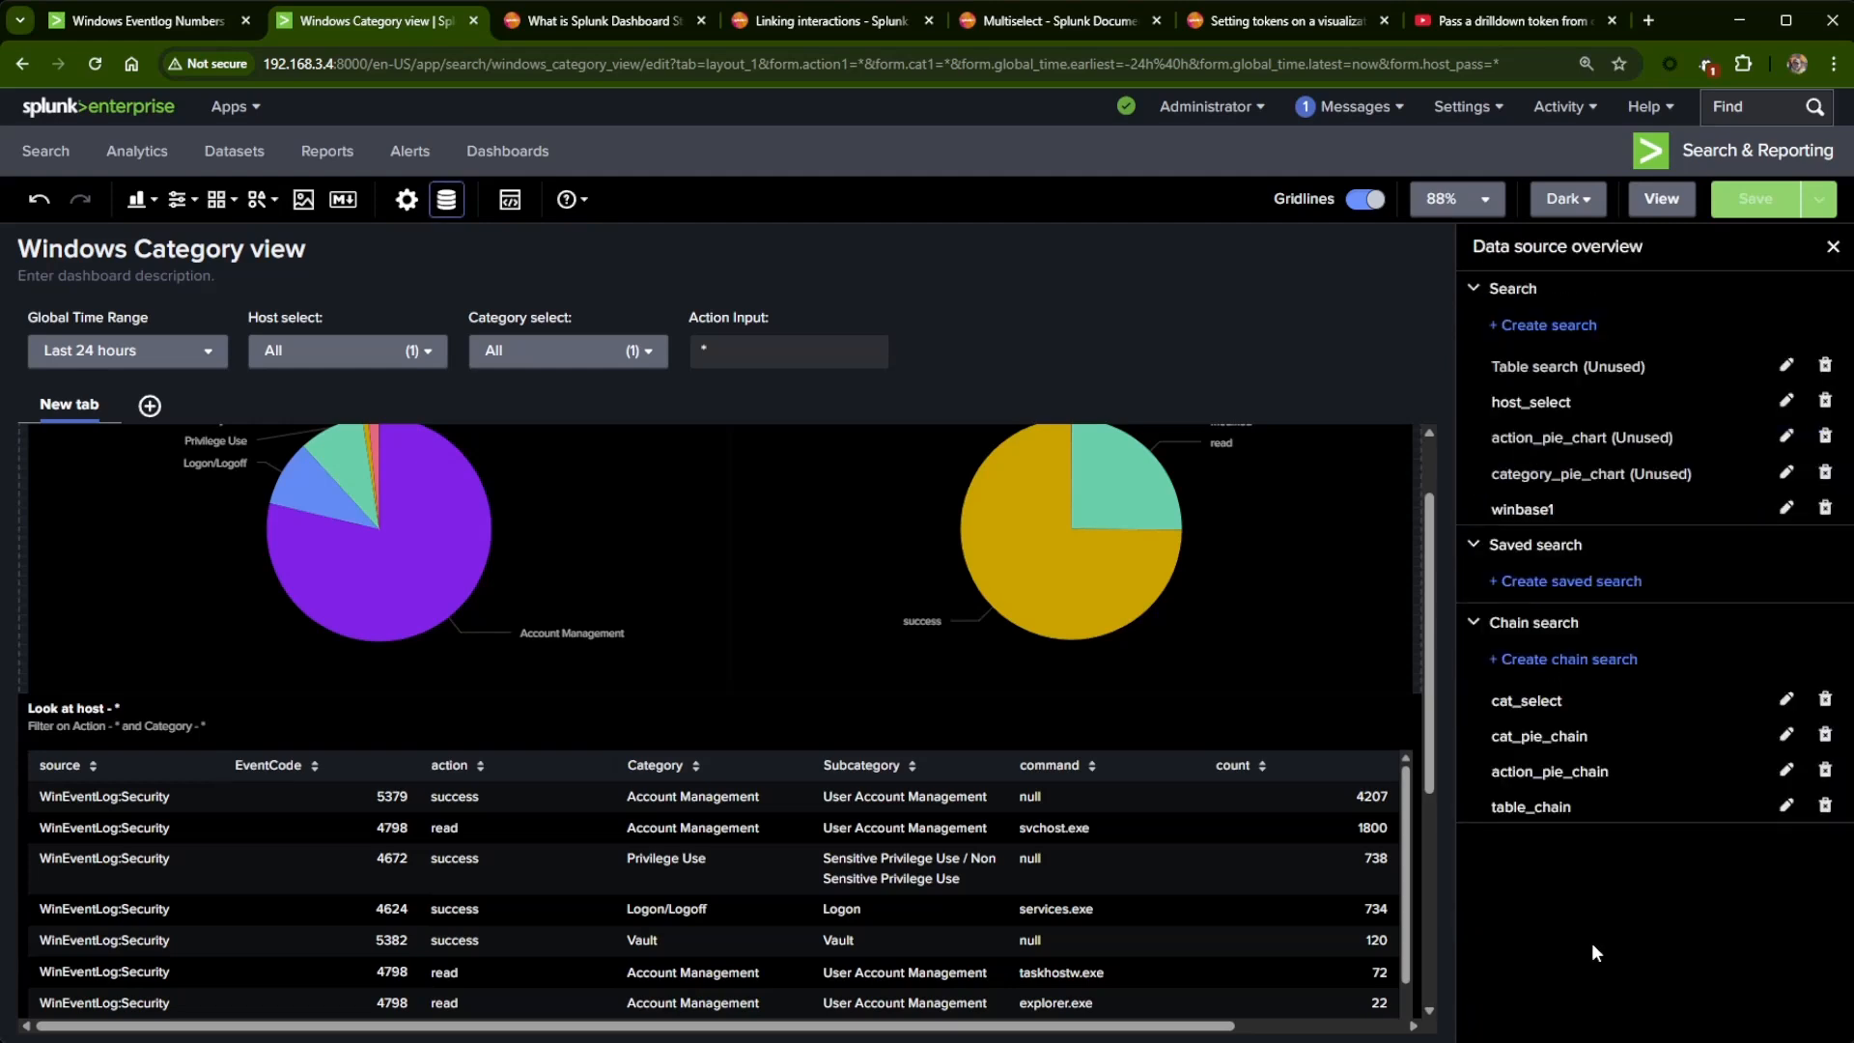
- Copy the | search action IN($action1$) Category IN($cat1|s$) line from action_pie_chain, remove it there, and apply the change
left_click(1787, 770)
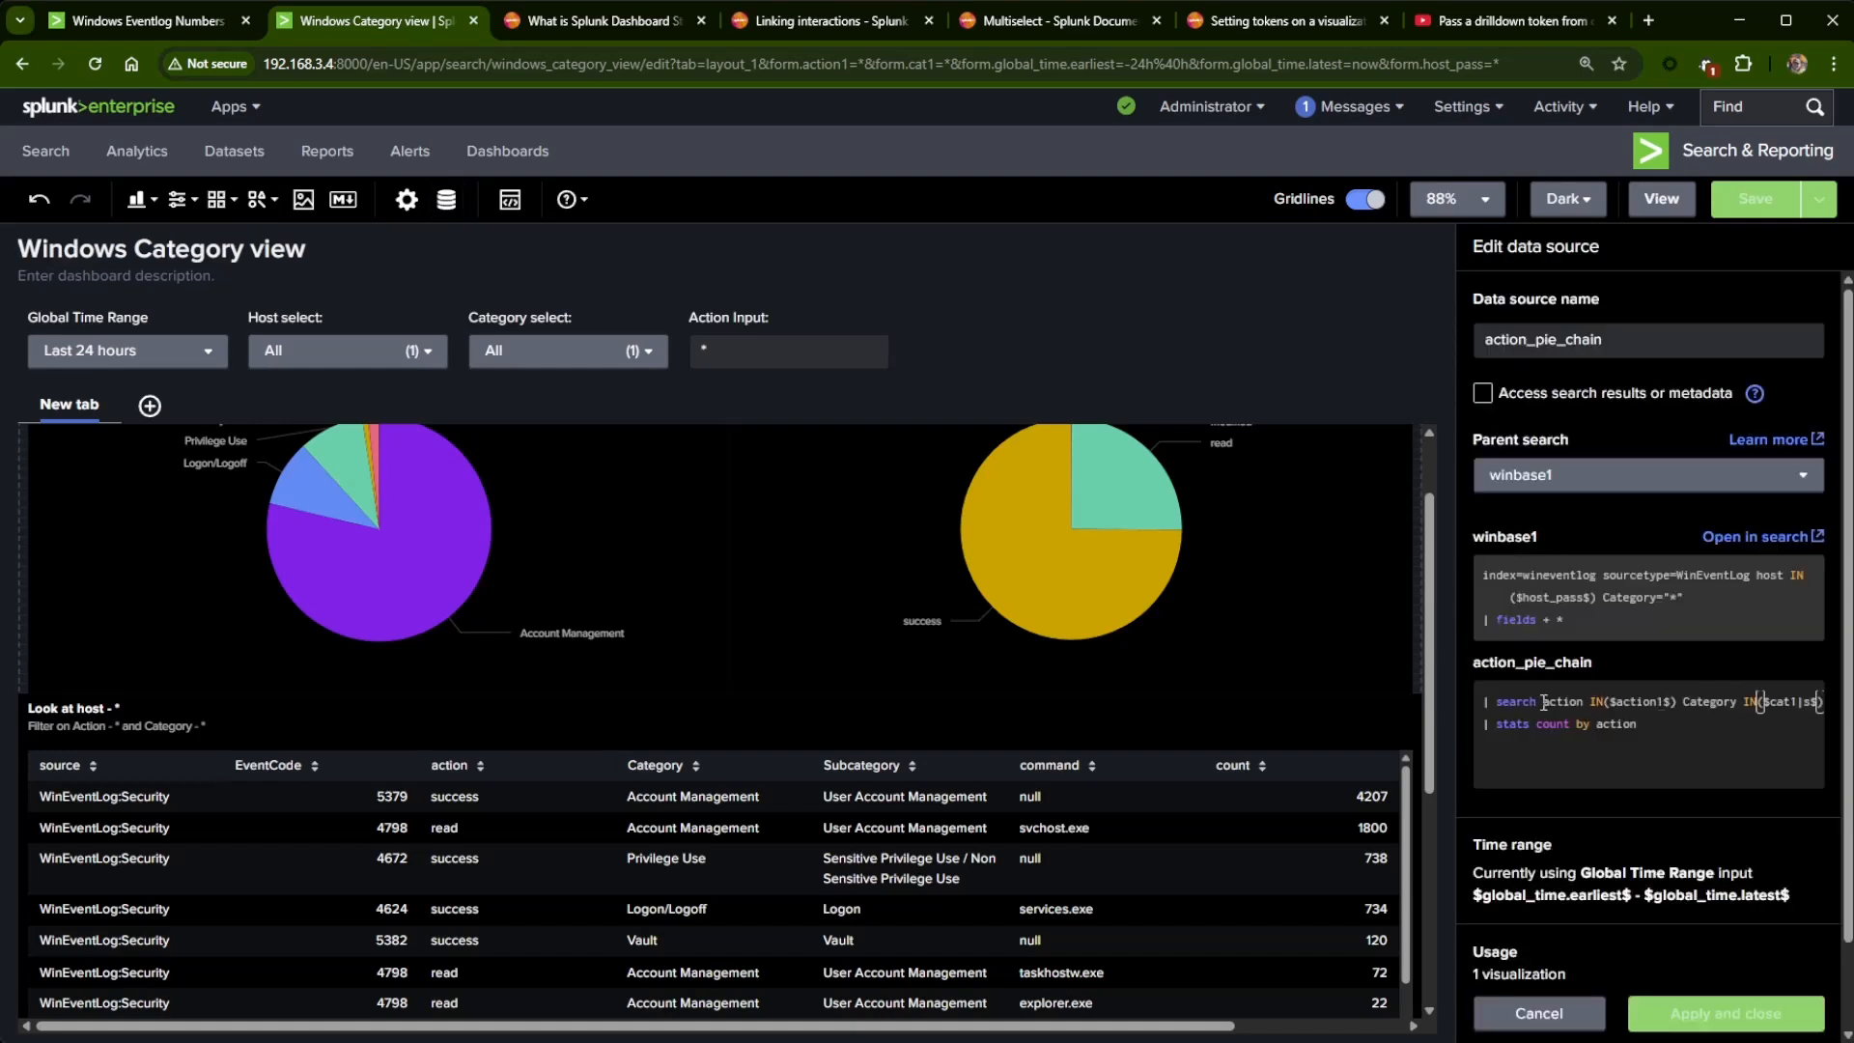
left_click_drag(1542, 702, 1822, 708)
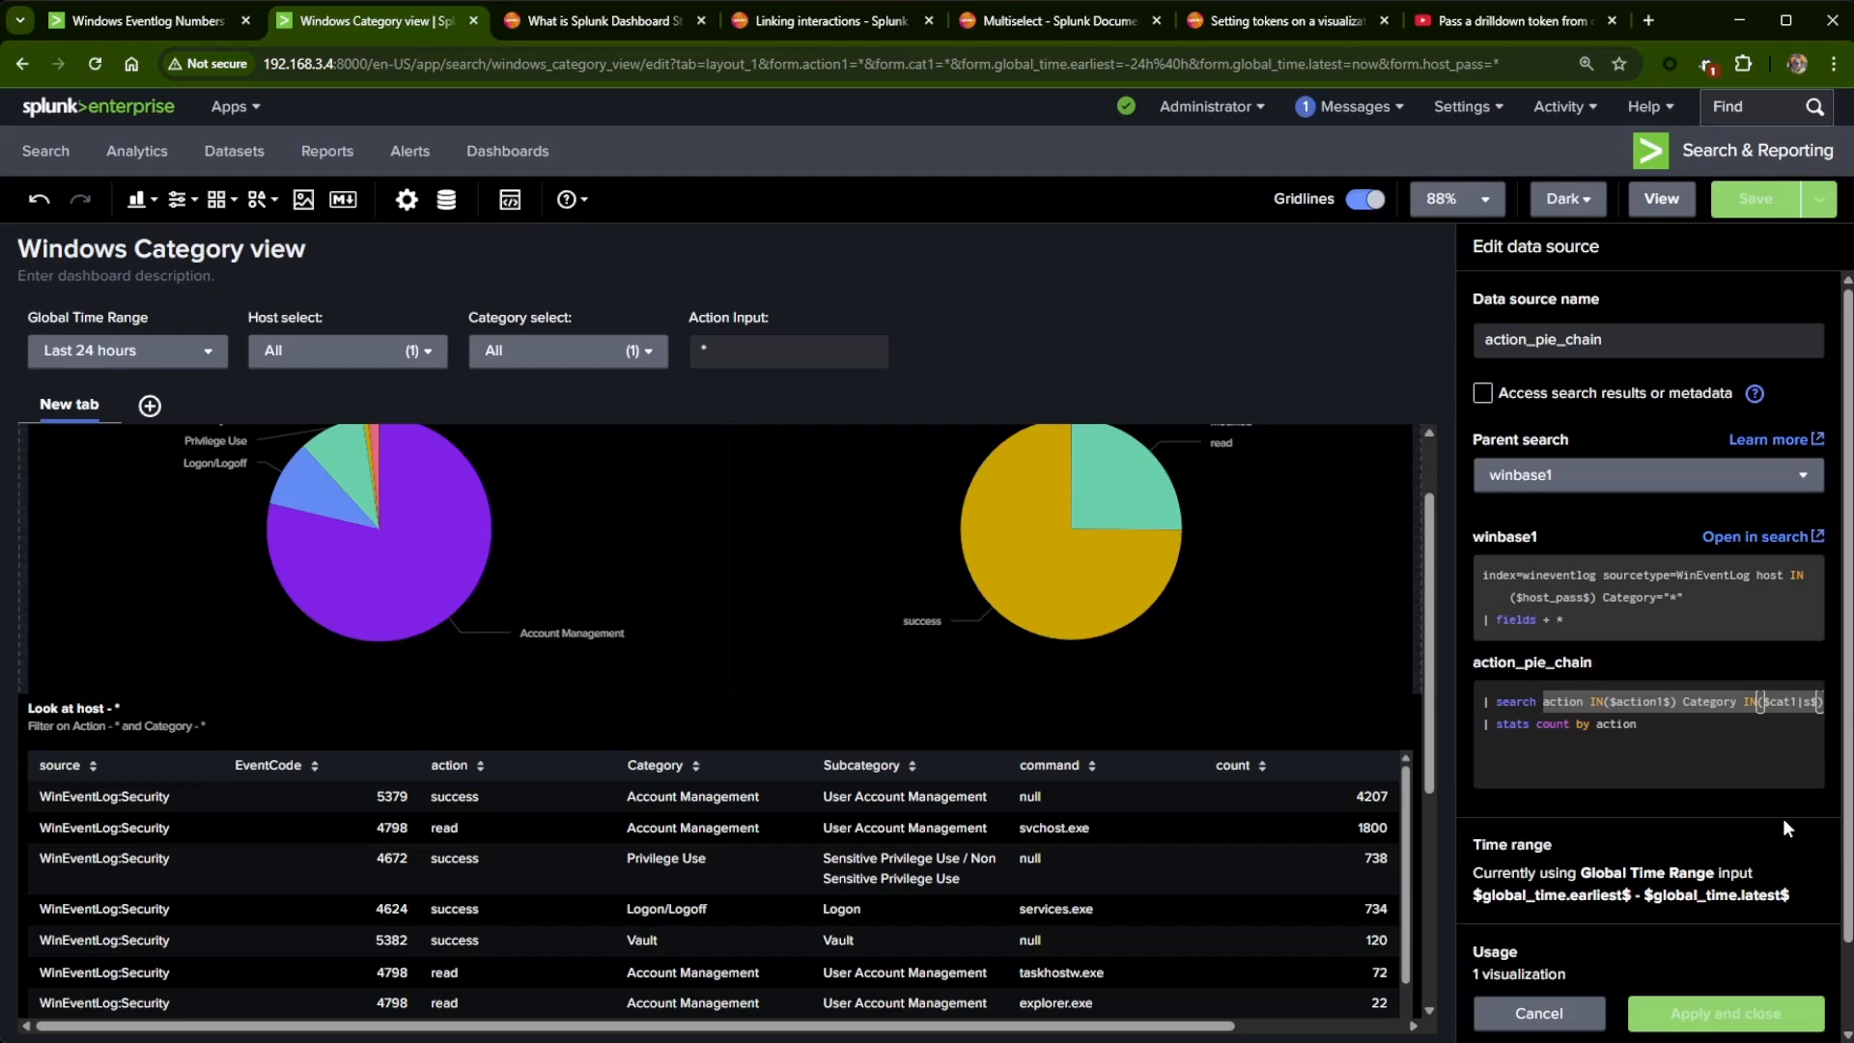
left_click(1556, 702)
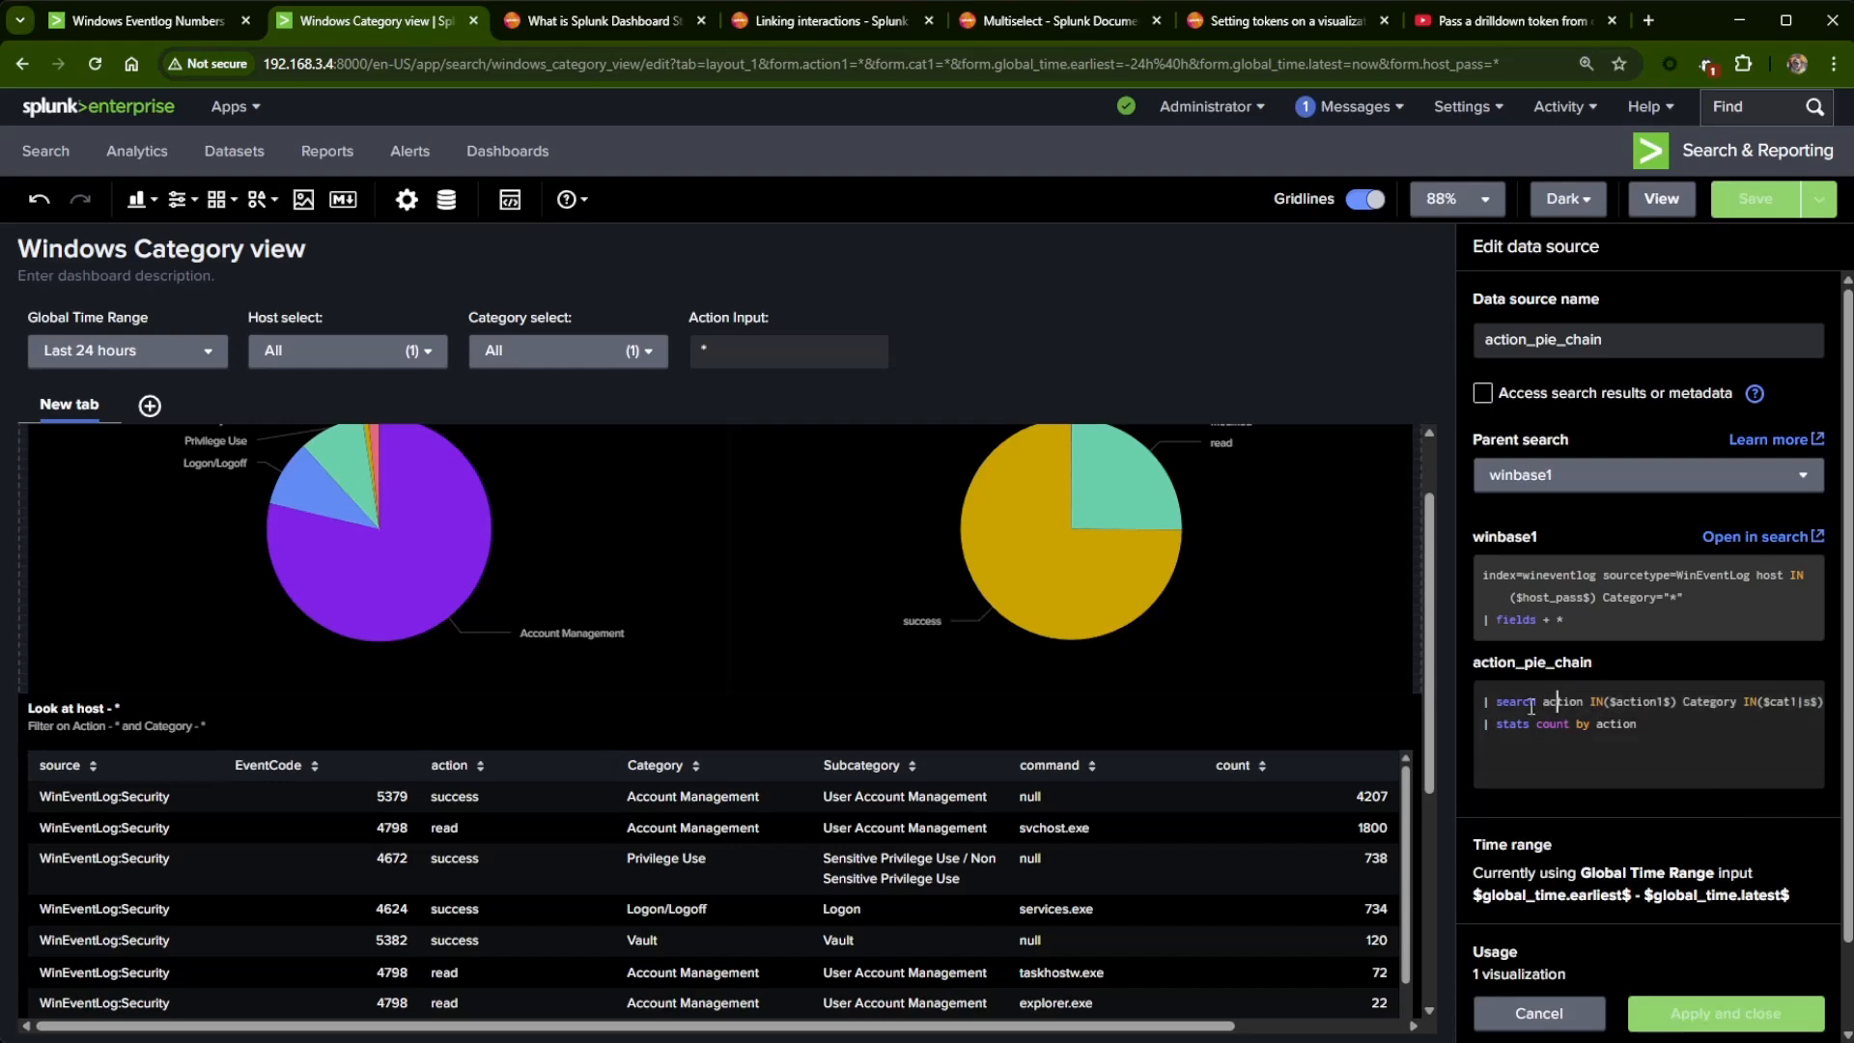
left_click_drag(1482, 701, 1823, 701)
key("ctrl+c")
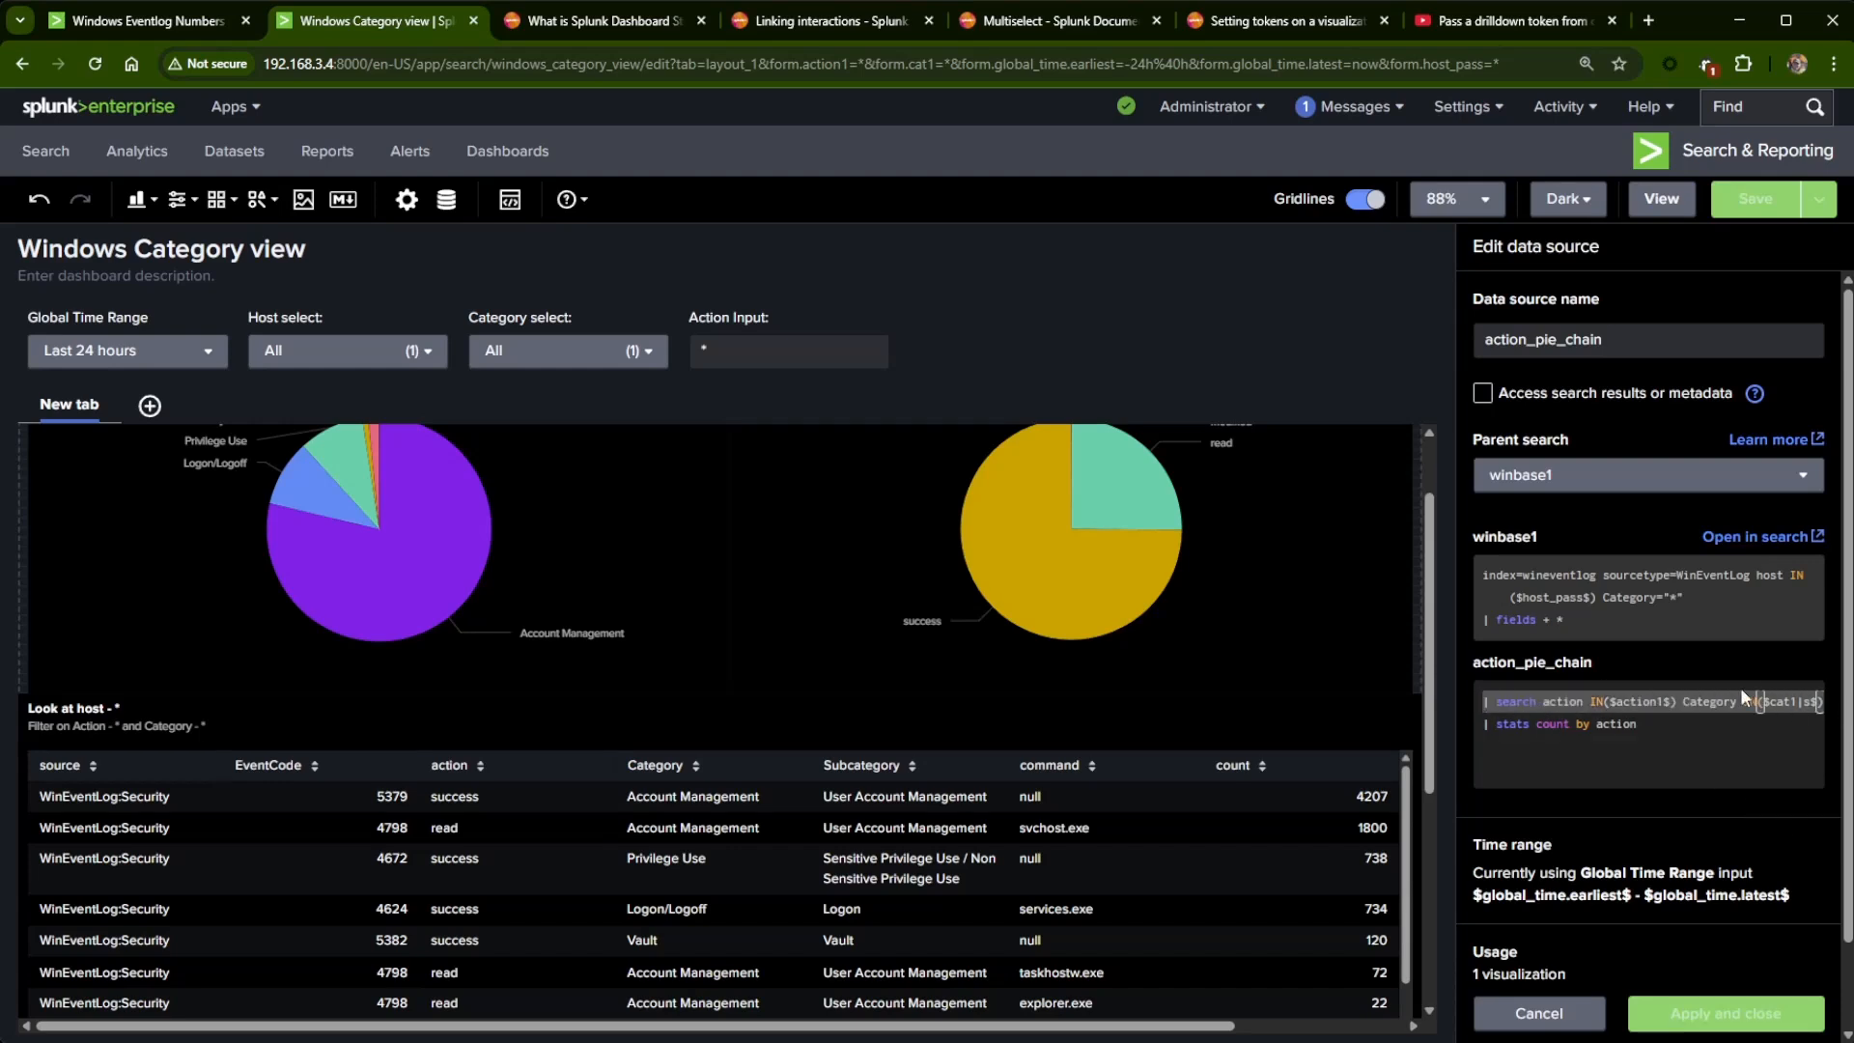
key("BackSpace")
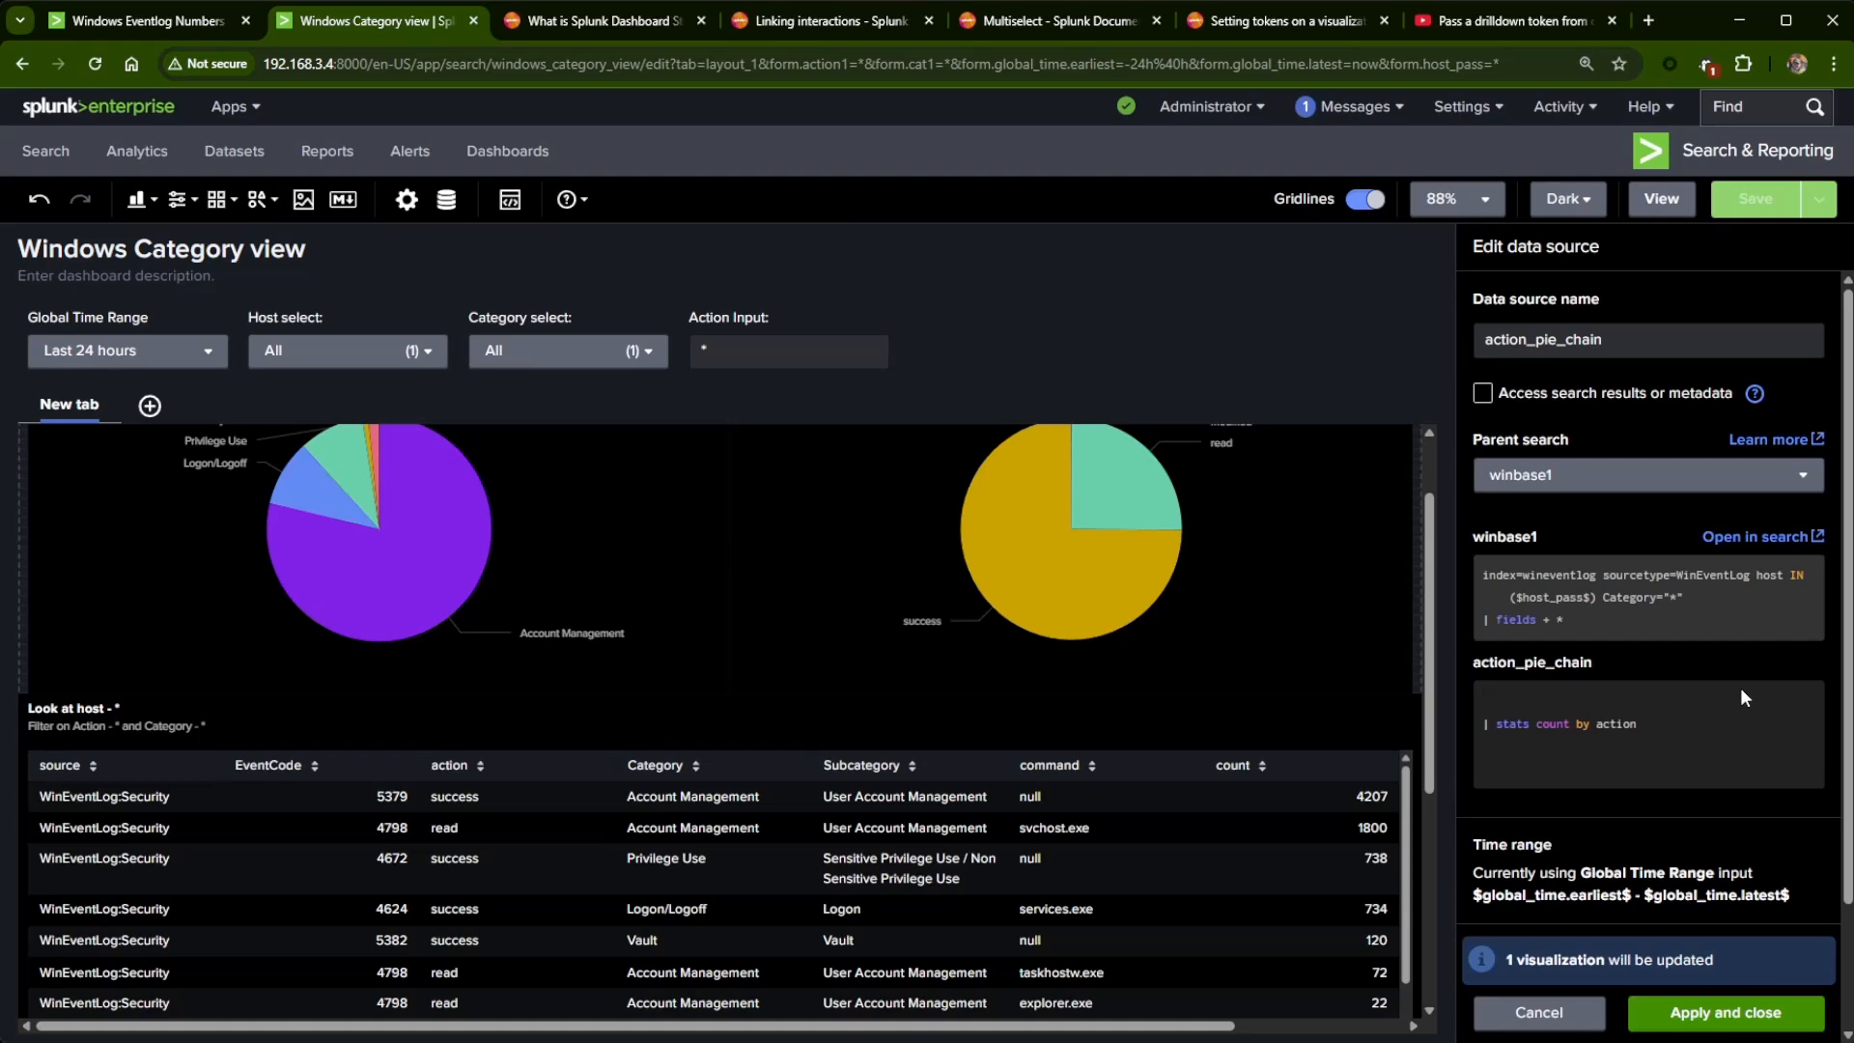
key("Delete")
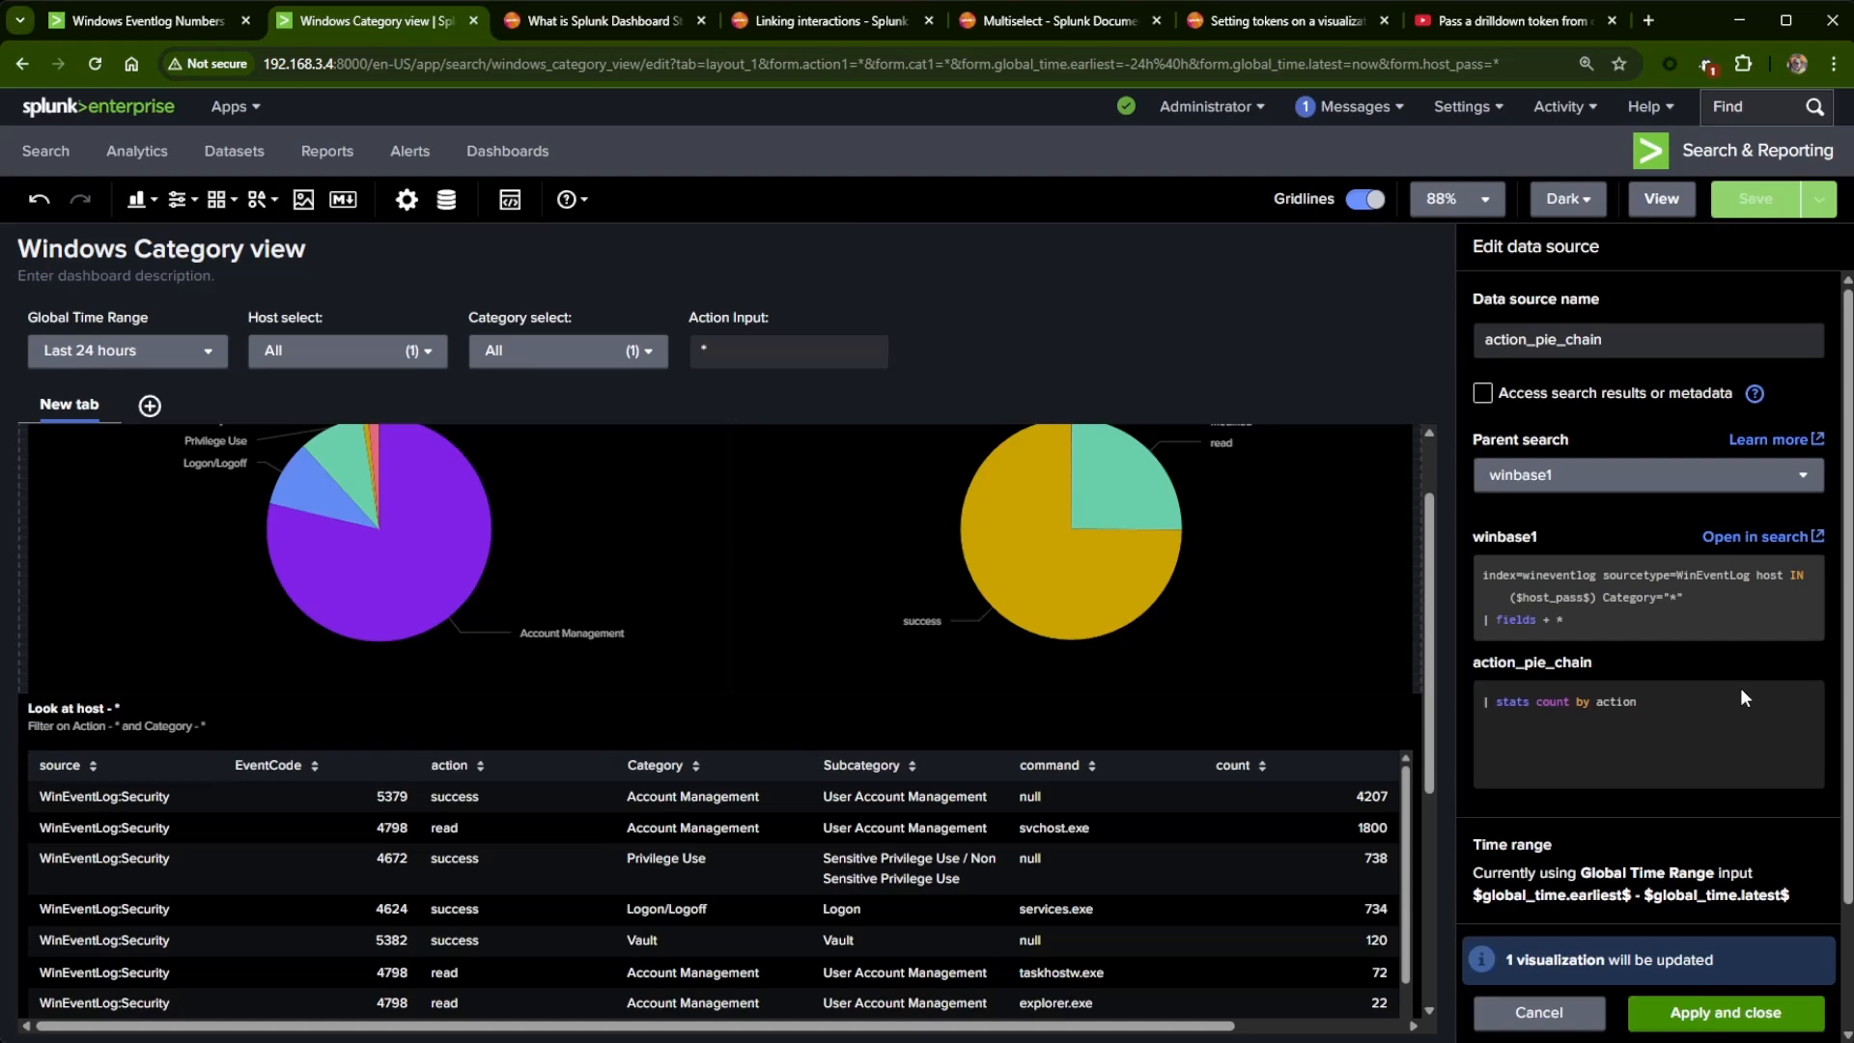
left_click(1700, 1012)
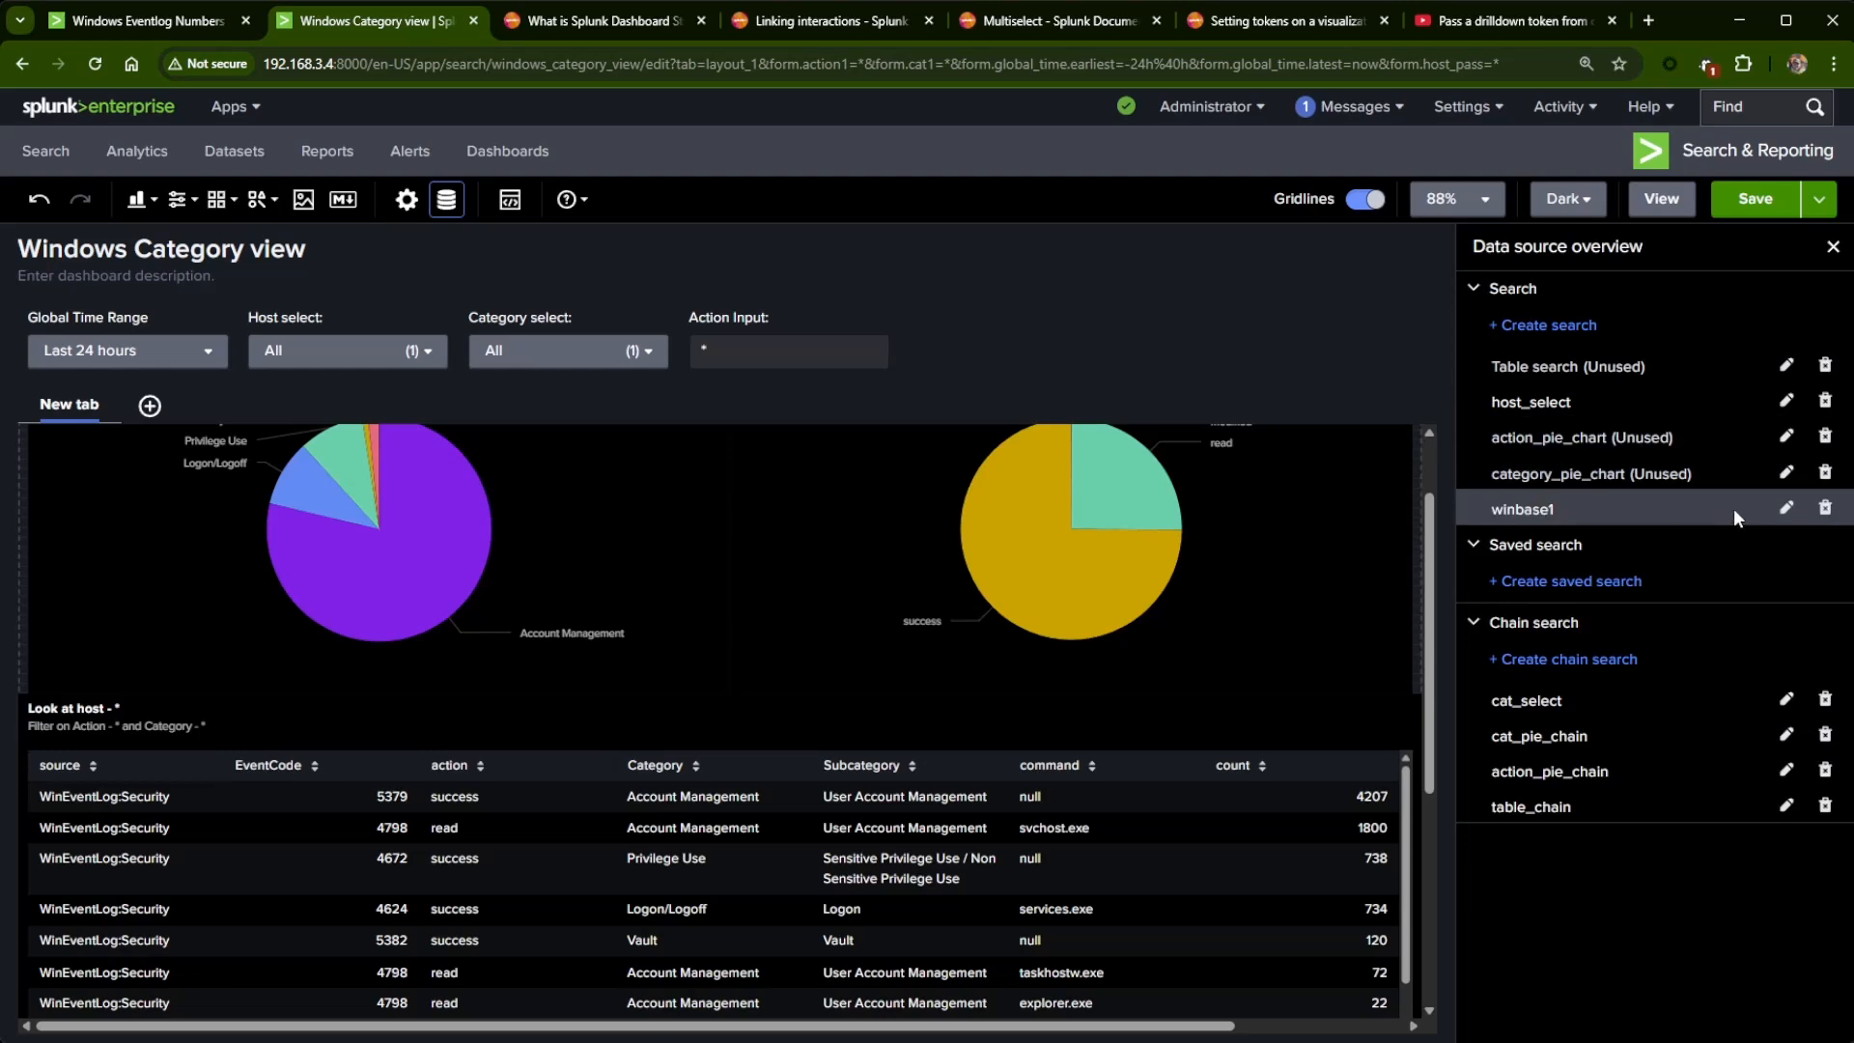
- Add action IN($action1$) Category IN($cat1|s$) after Category="*" in the winbase1 base search and apply it
left_click(1788, 509)
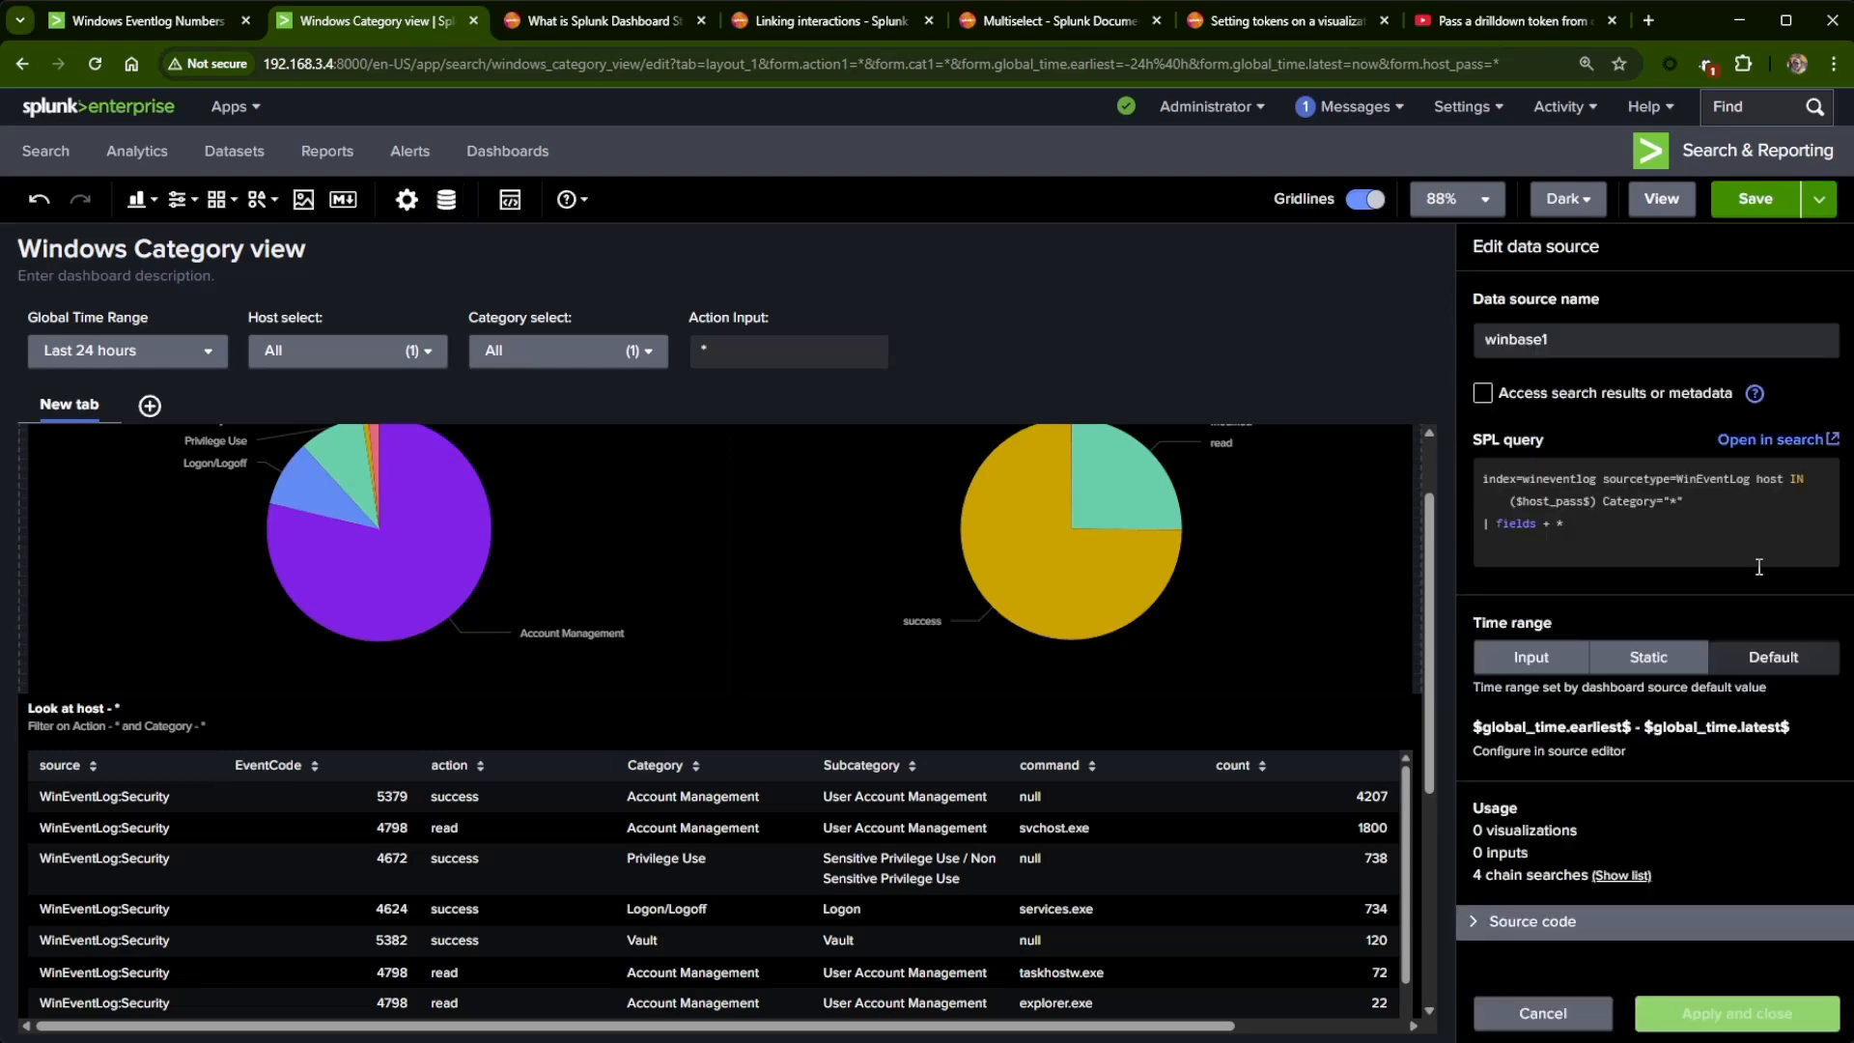
left_click(1701, 504)
key("ctrl+v")
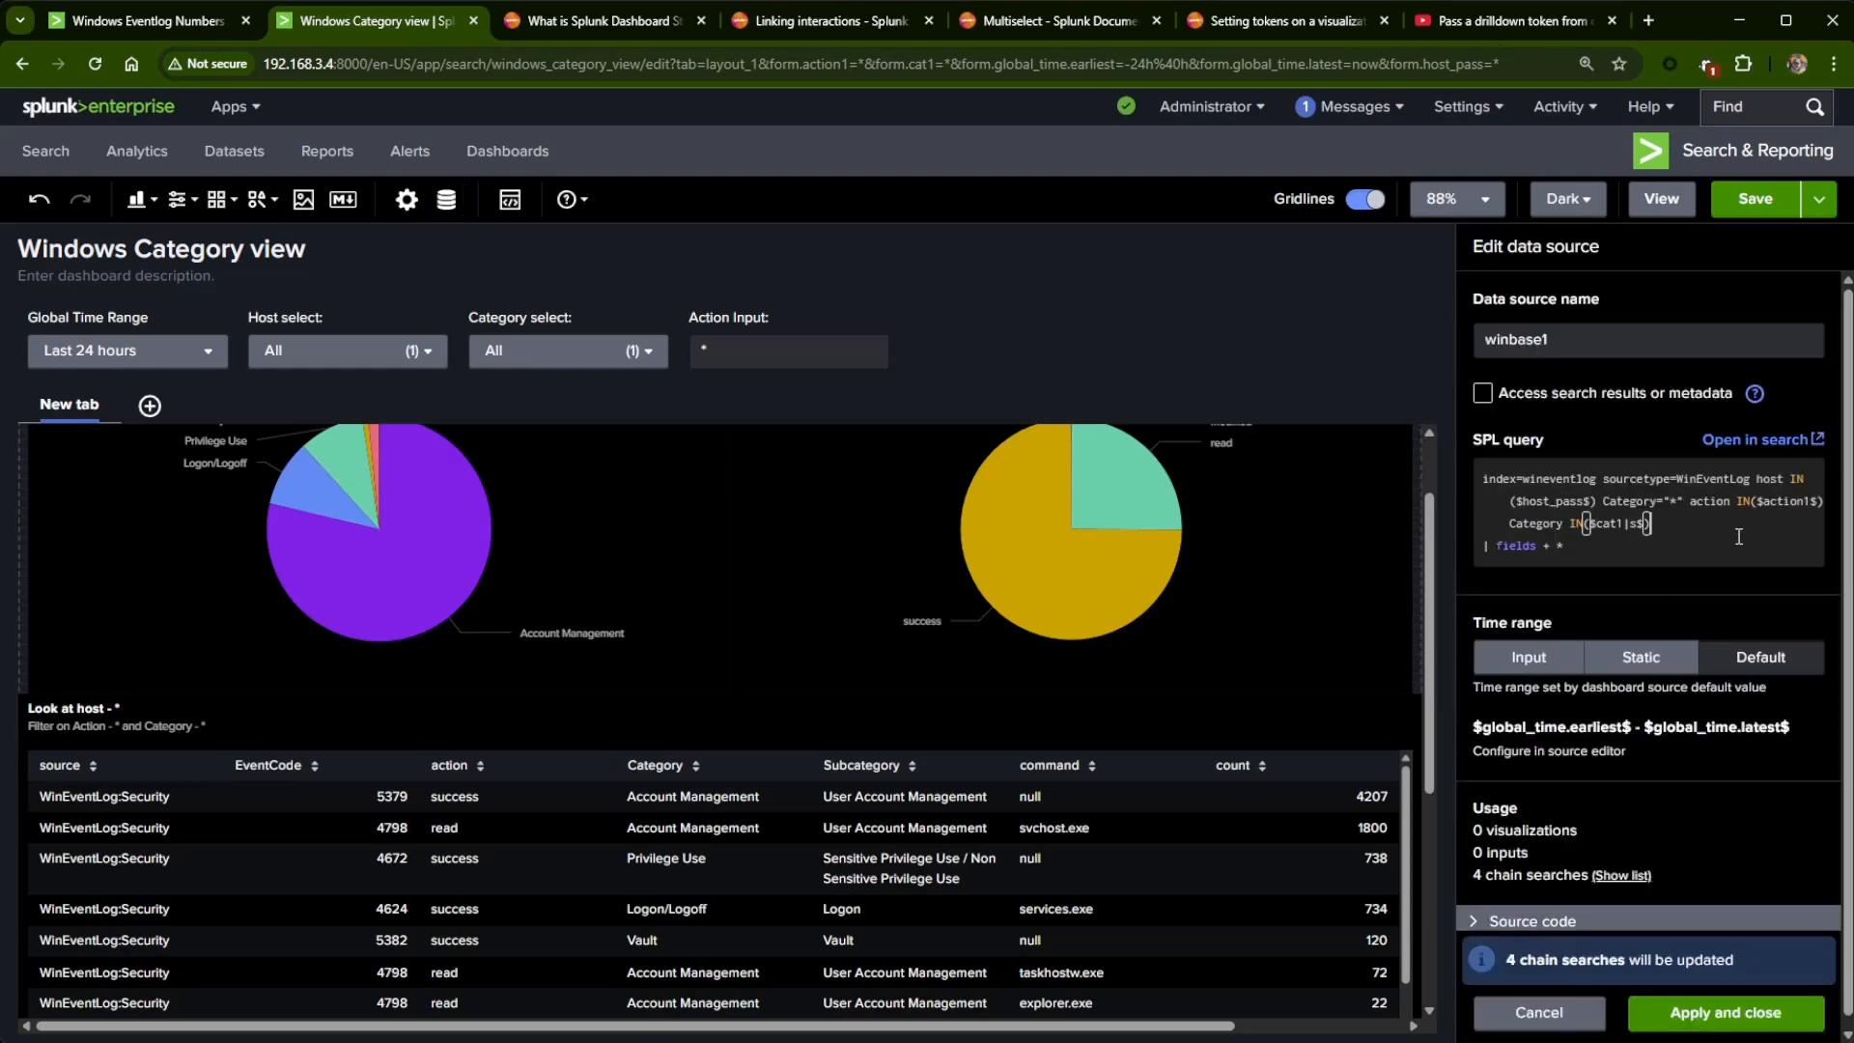
left_click(1725, 1013)
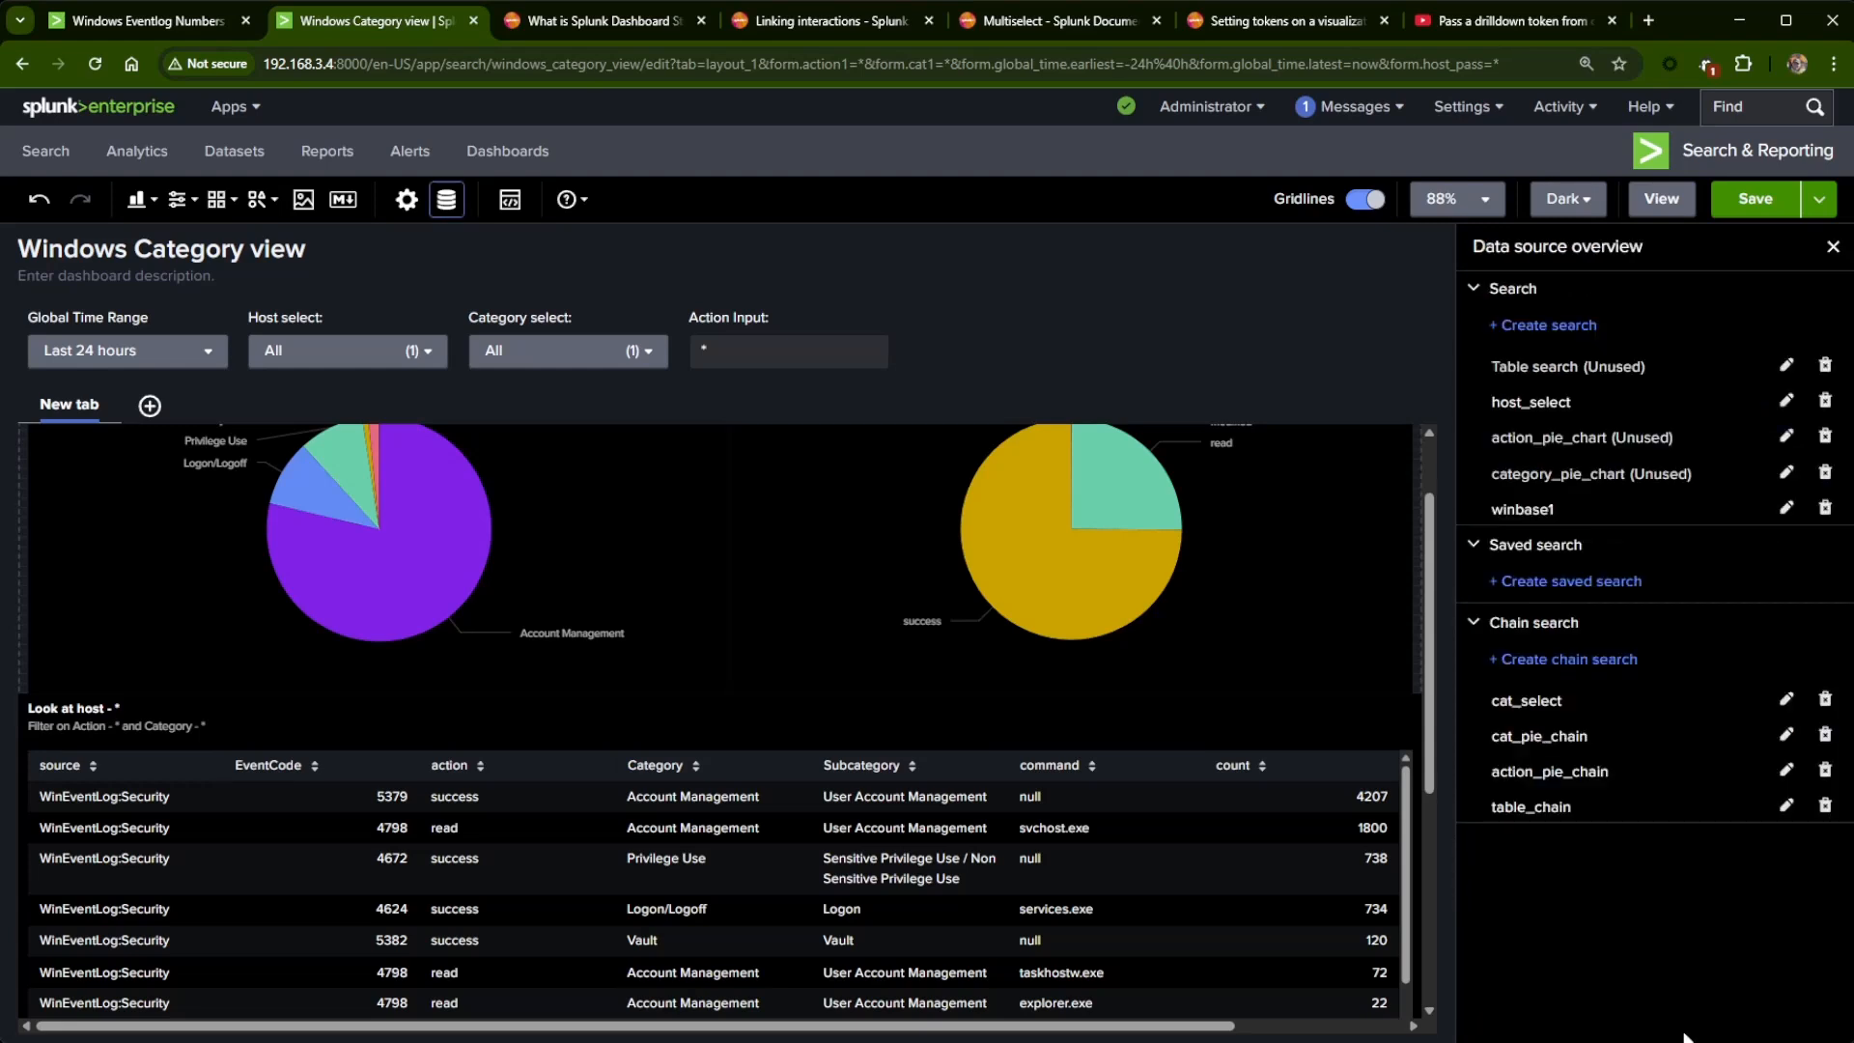
- Remove the | search filter line from cat_pie_chain, leaving | stats count by Category, and apply the change
left_click(1787, 735)
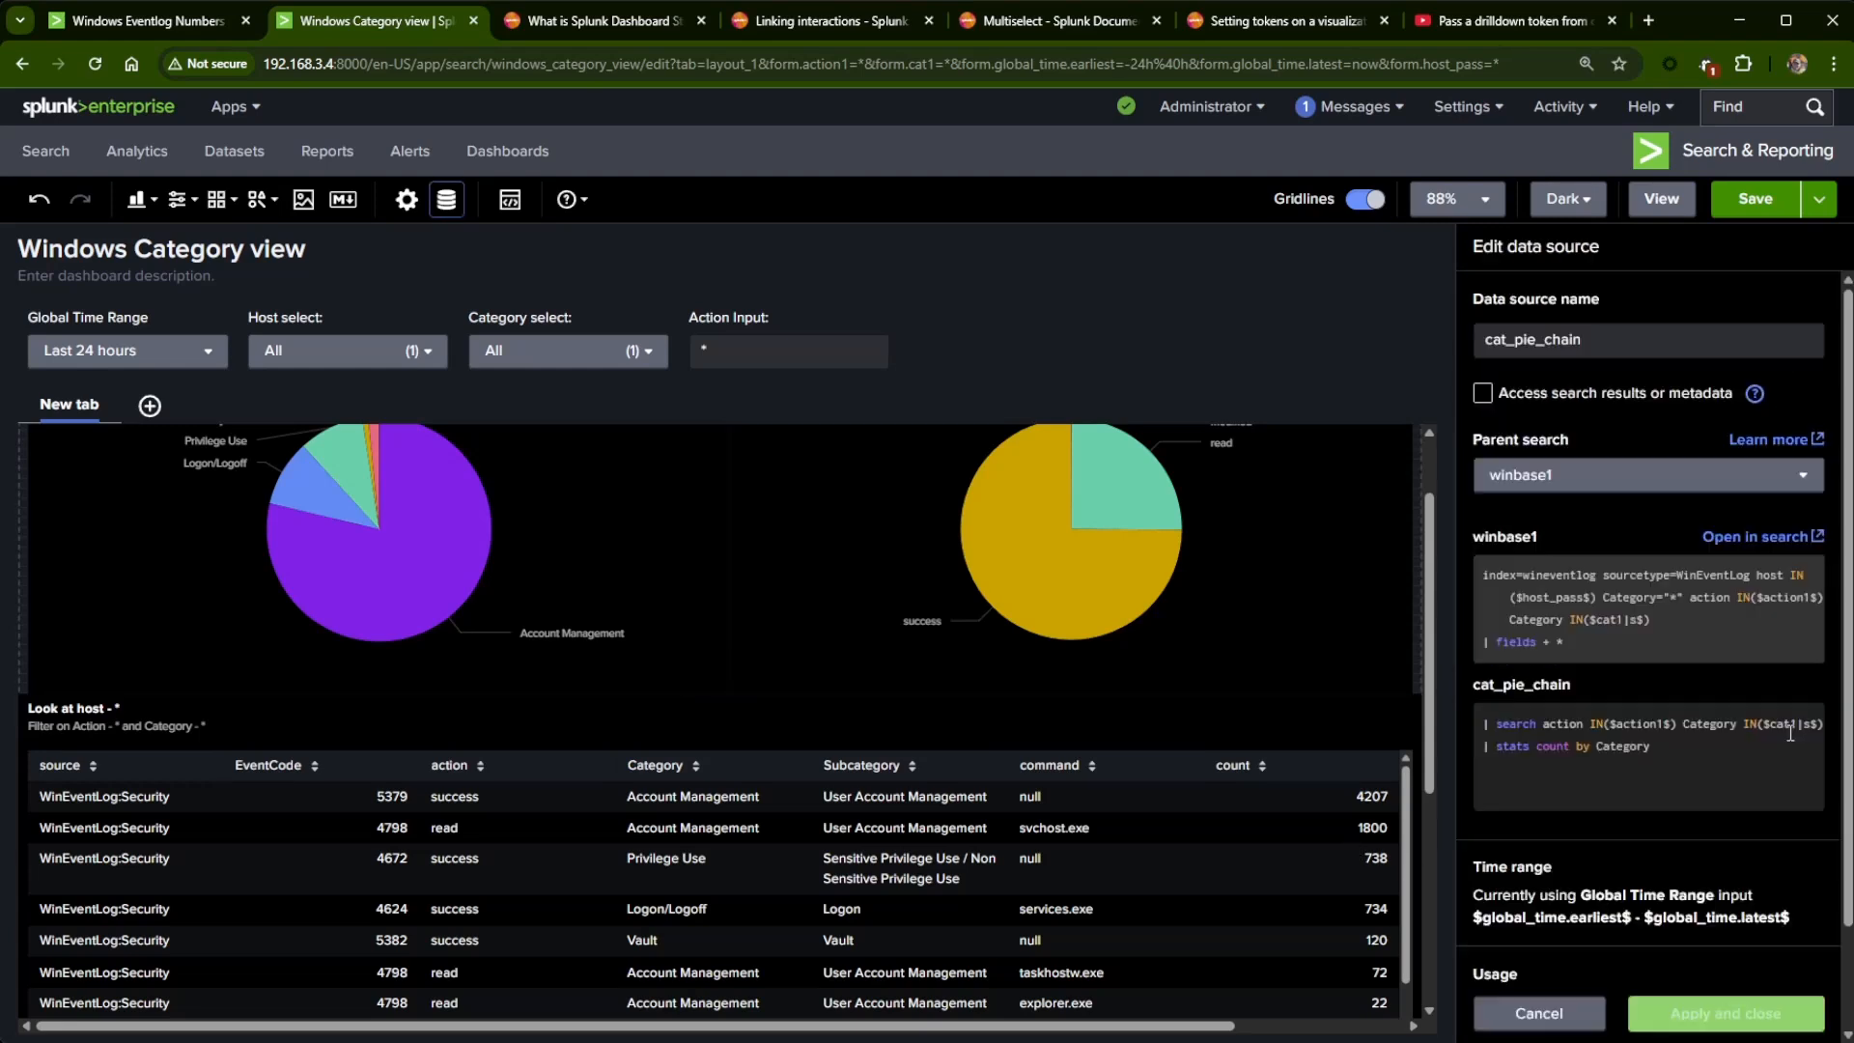
left_click(1484, 725)
left_click_drag(1645, 713, 1822, 725)
key("BackSpace")
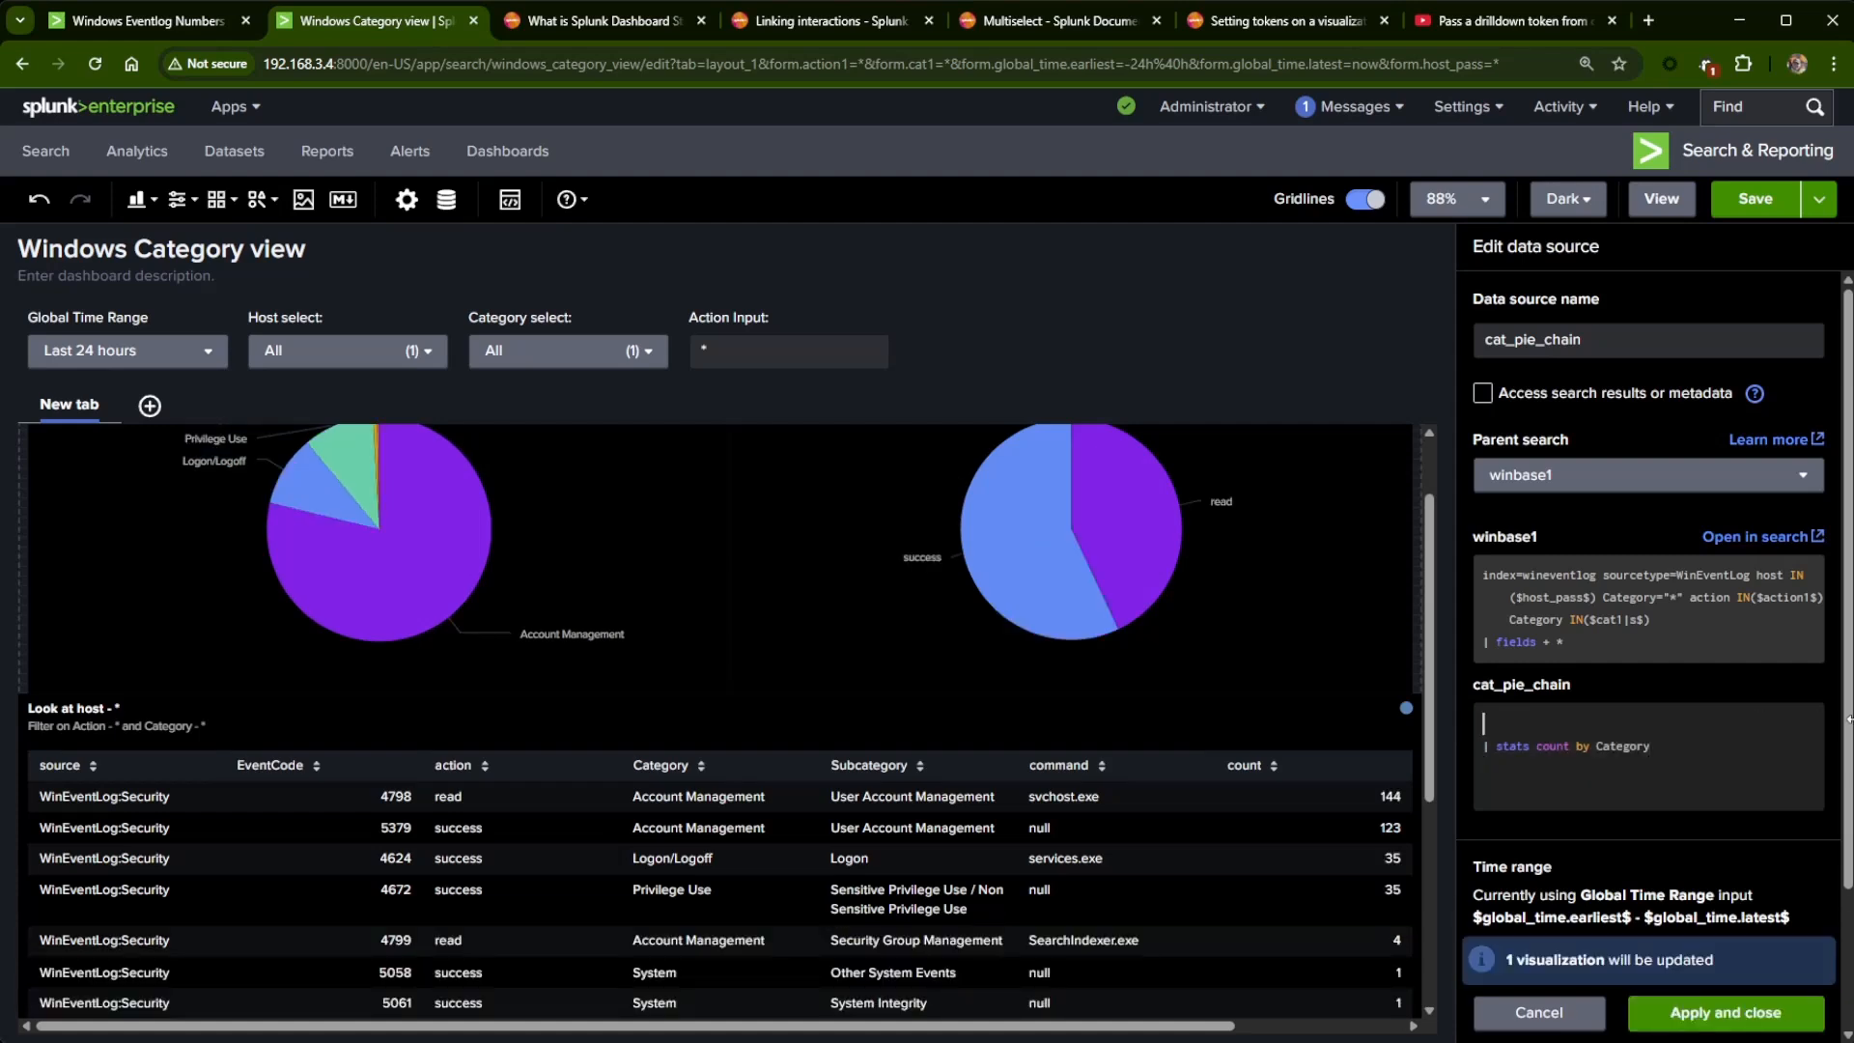
left_click(1749, 1014)
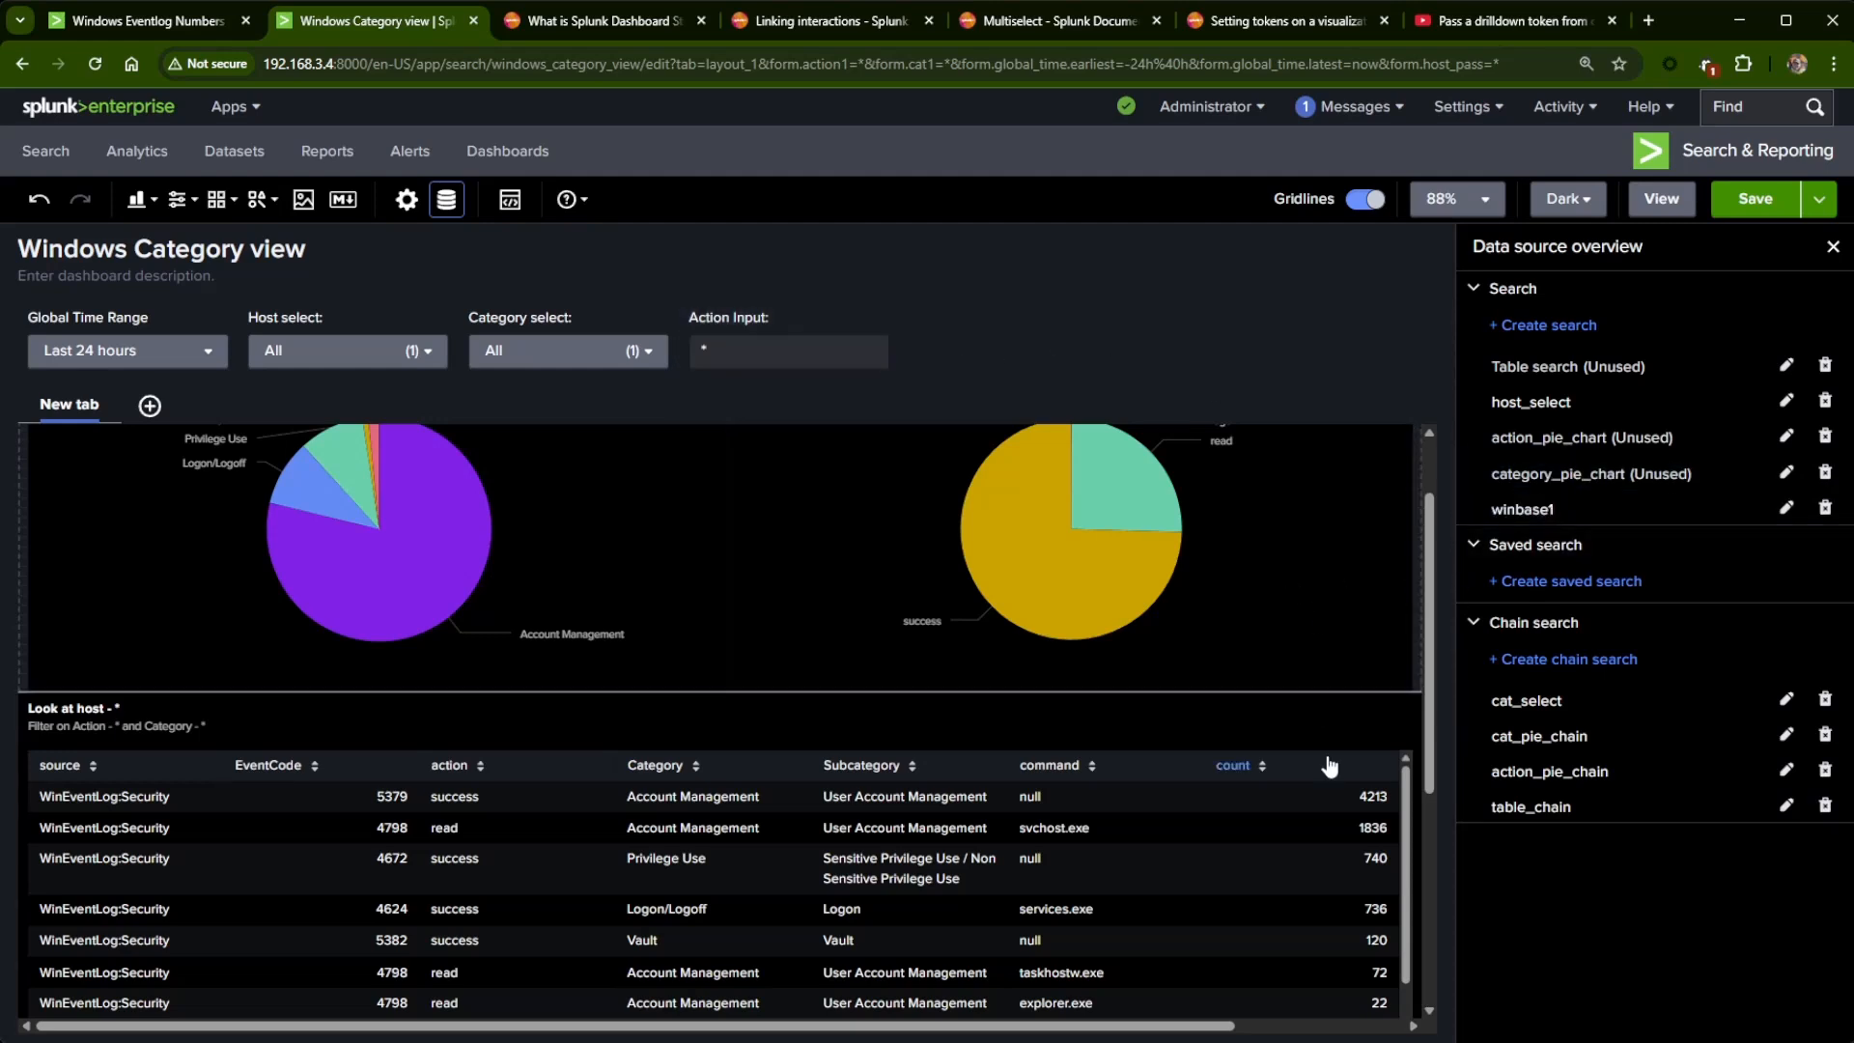
- Remove the | search filter line from table_chain, apply the change, save the dashboard, and return to view mode
left_click(1108, 879)
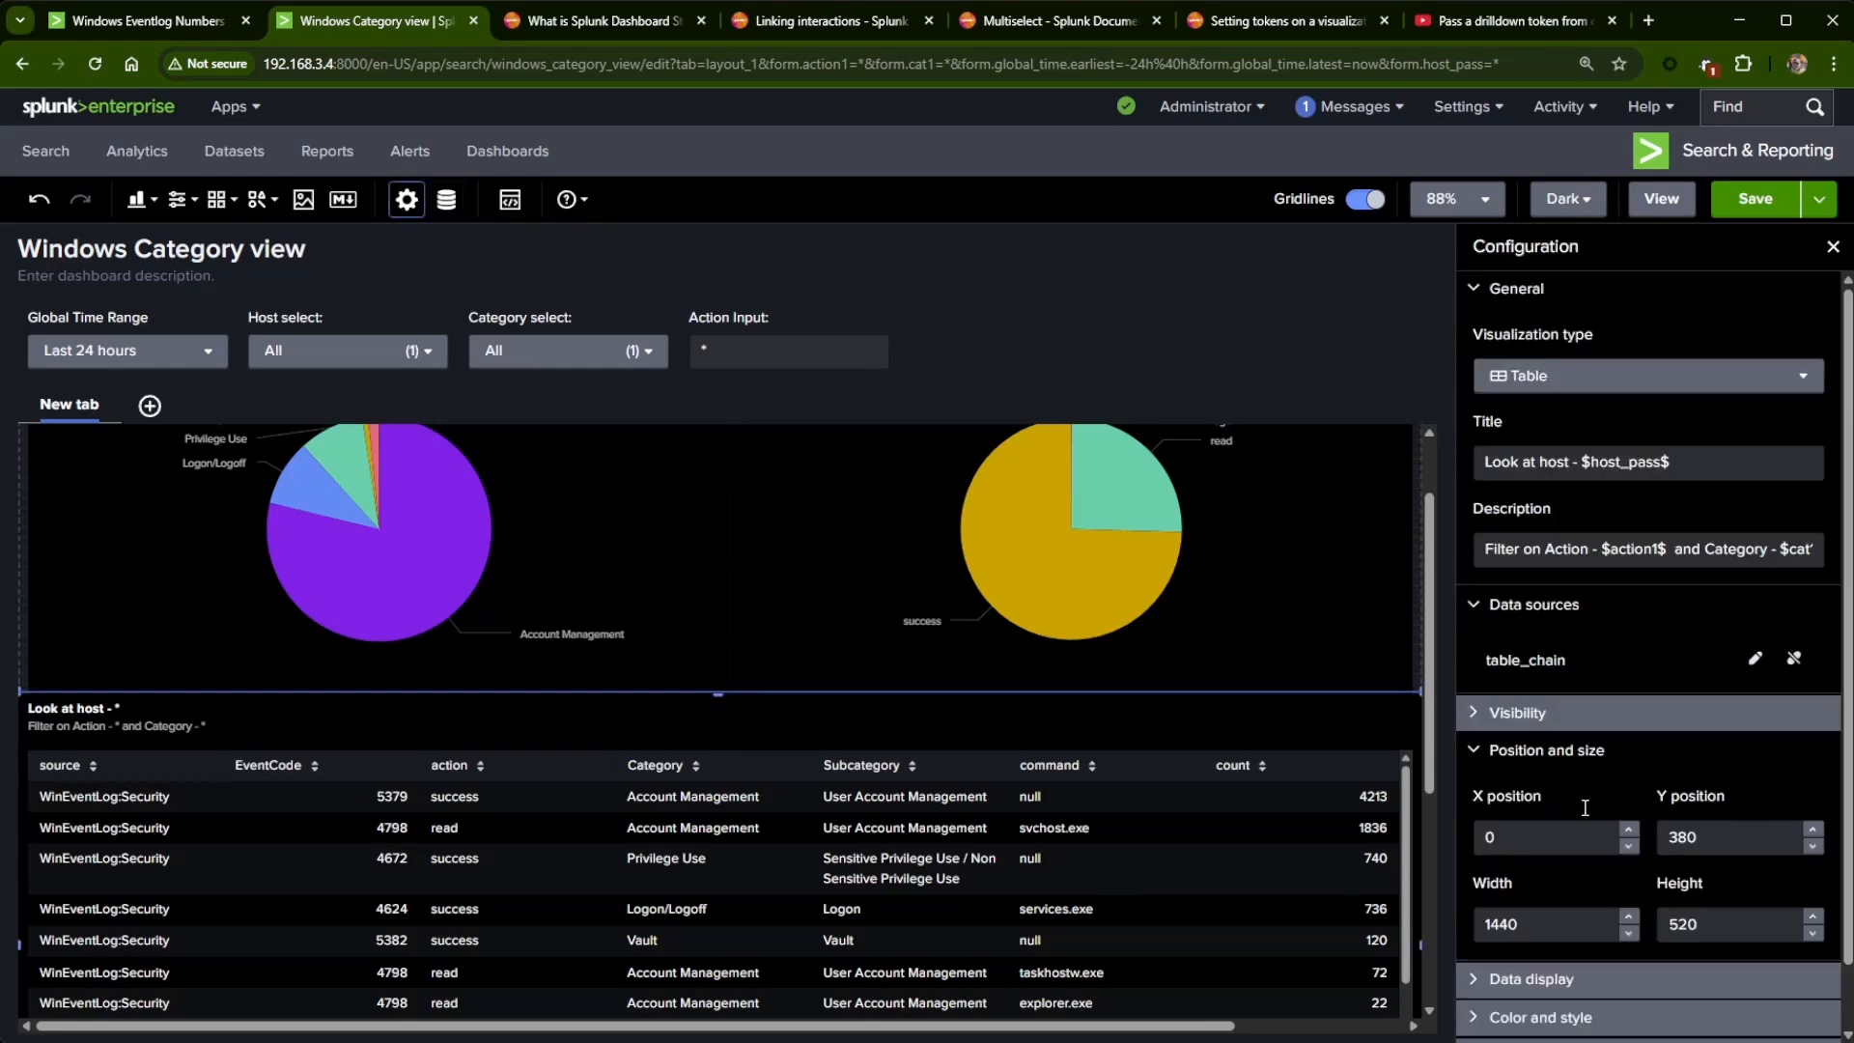
left_click(1755, 658)
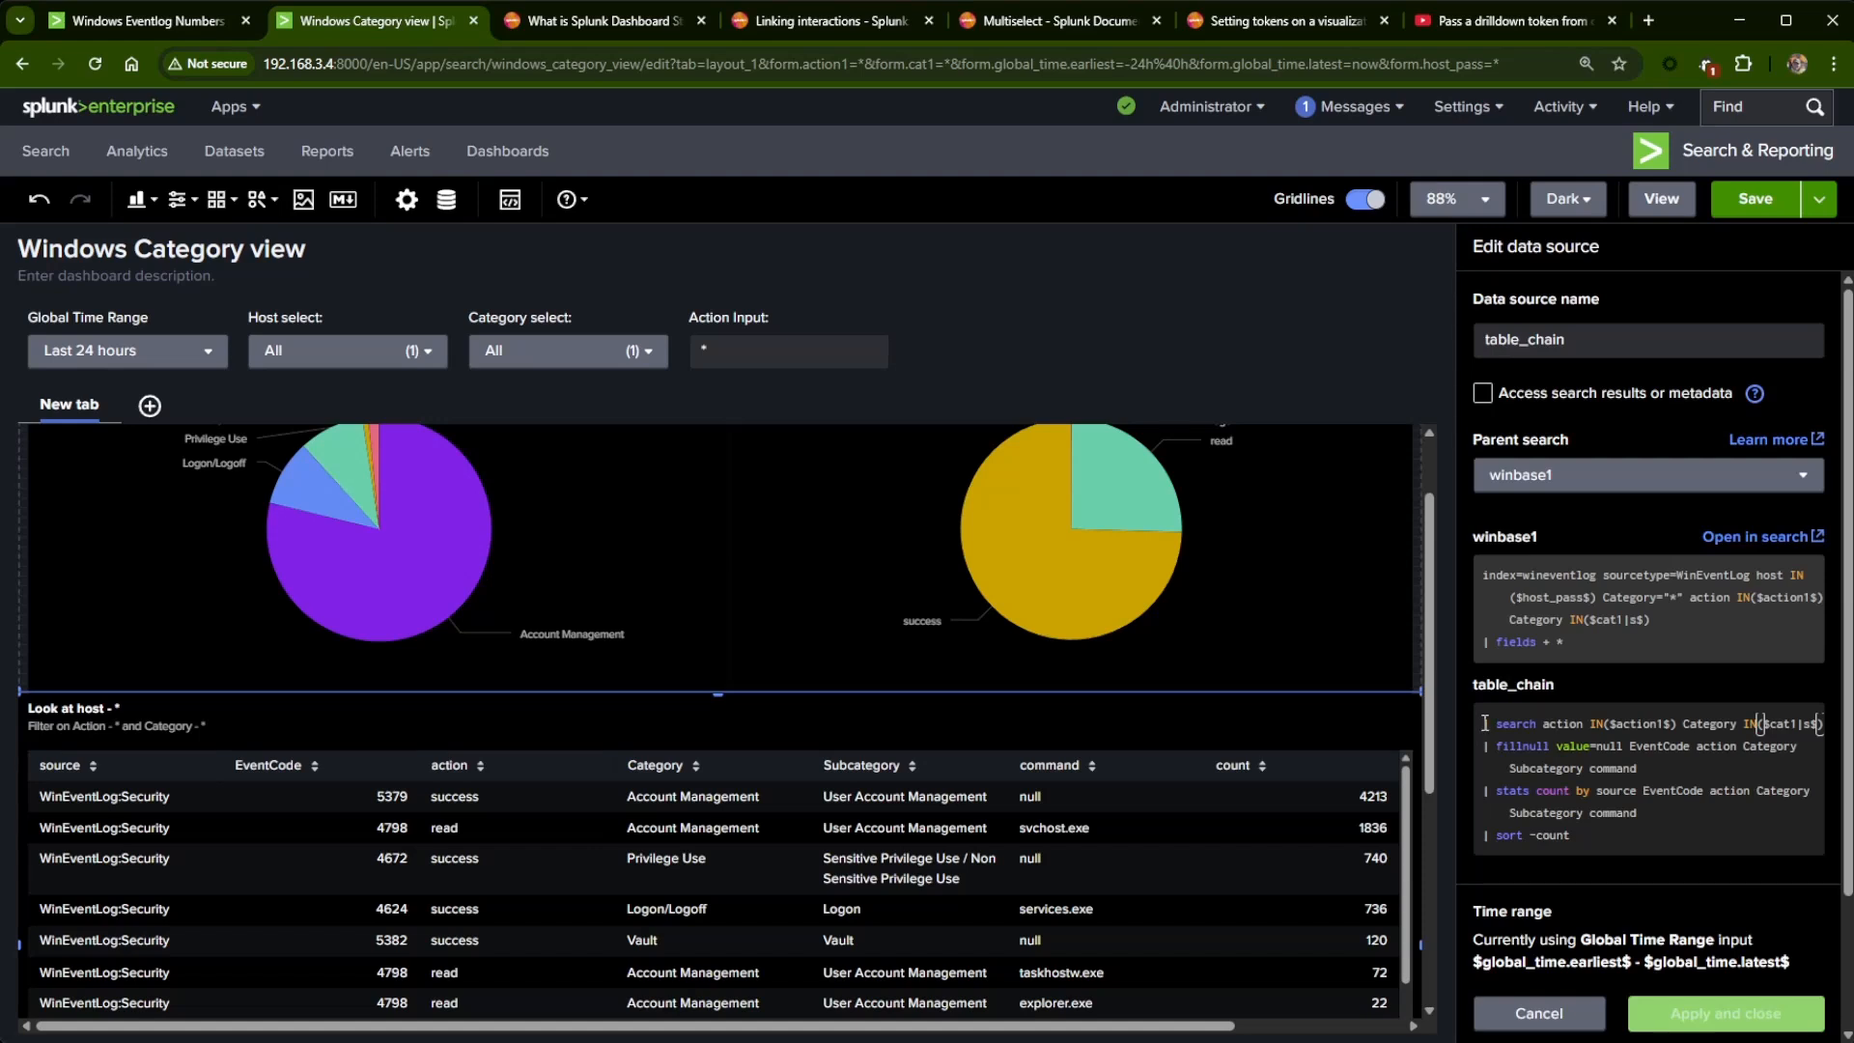
left_click_drag(1487, 723, 1802, 727)
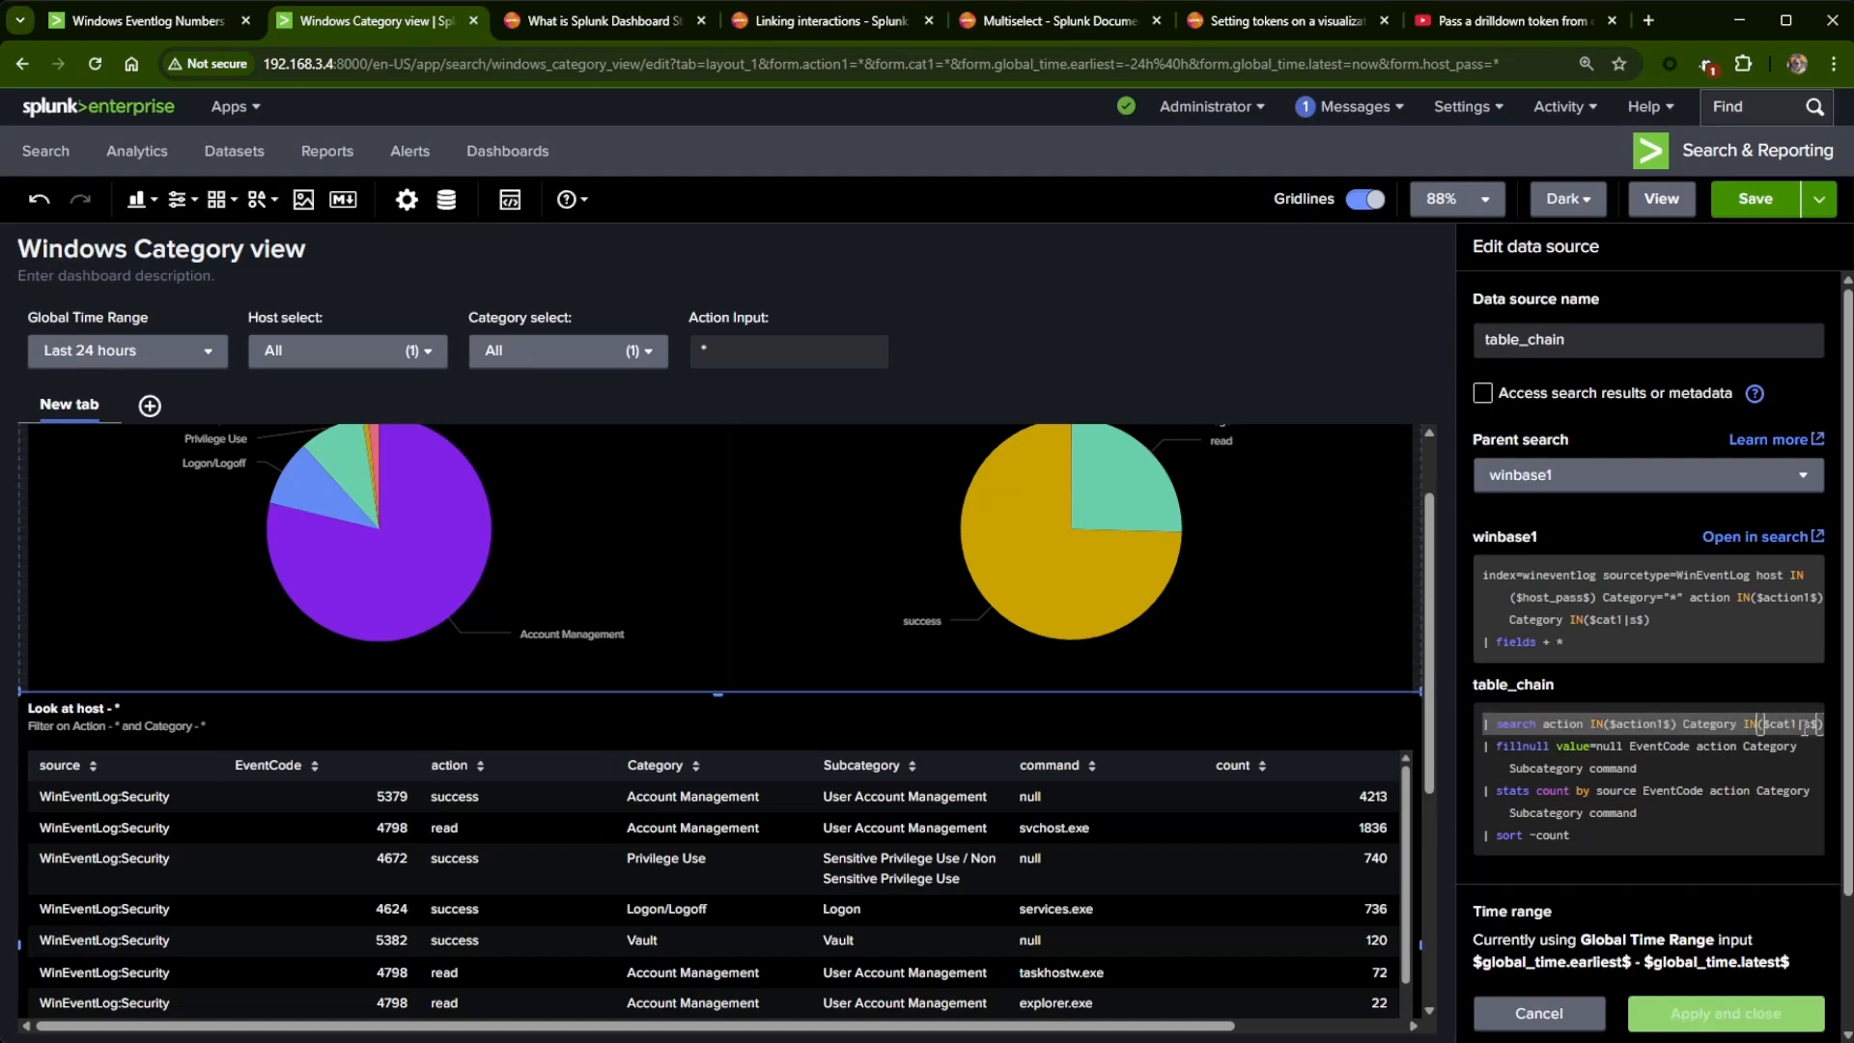
key("BackSpace")
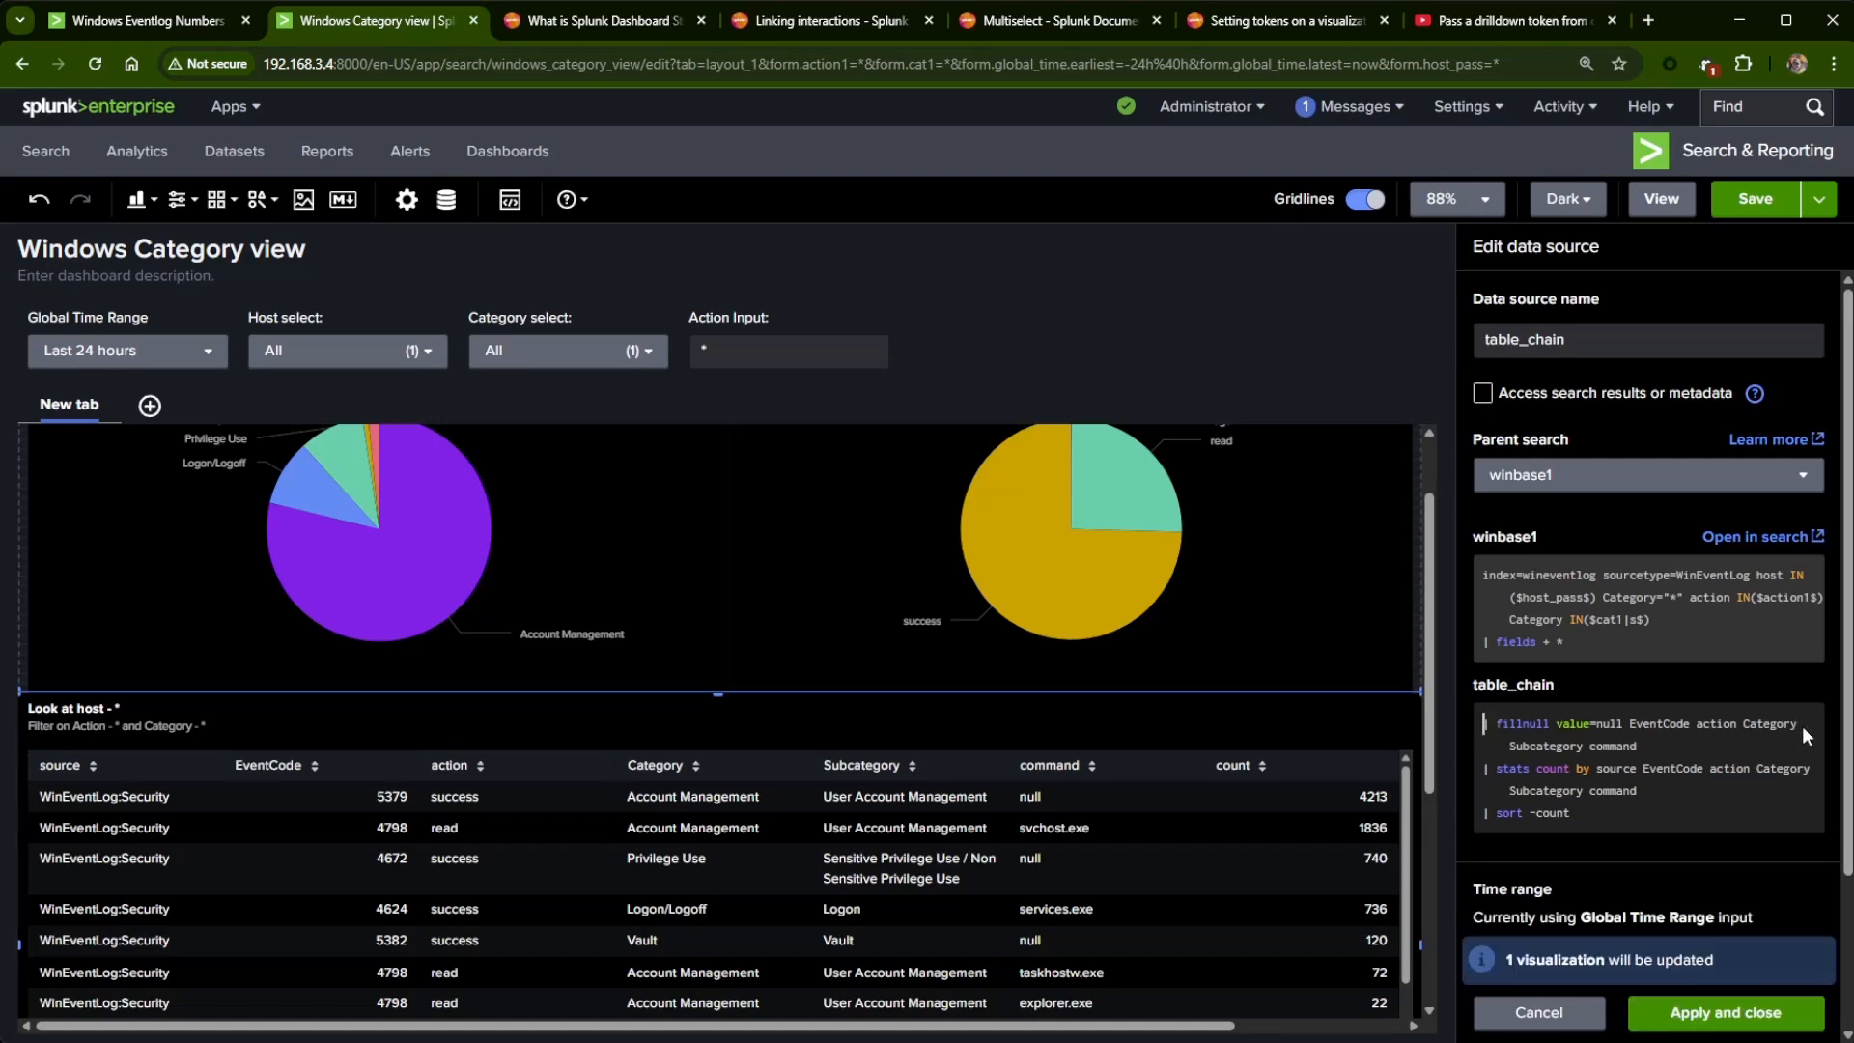
left_click(1692, 1015)
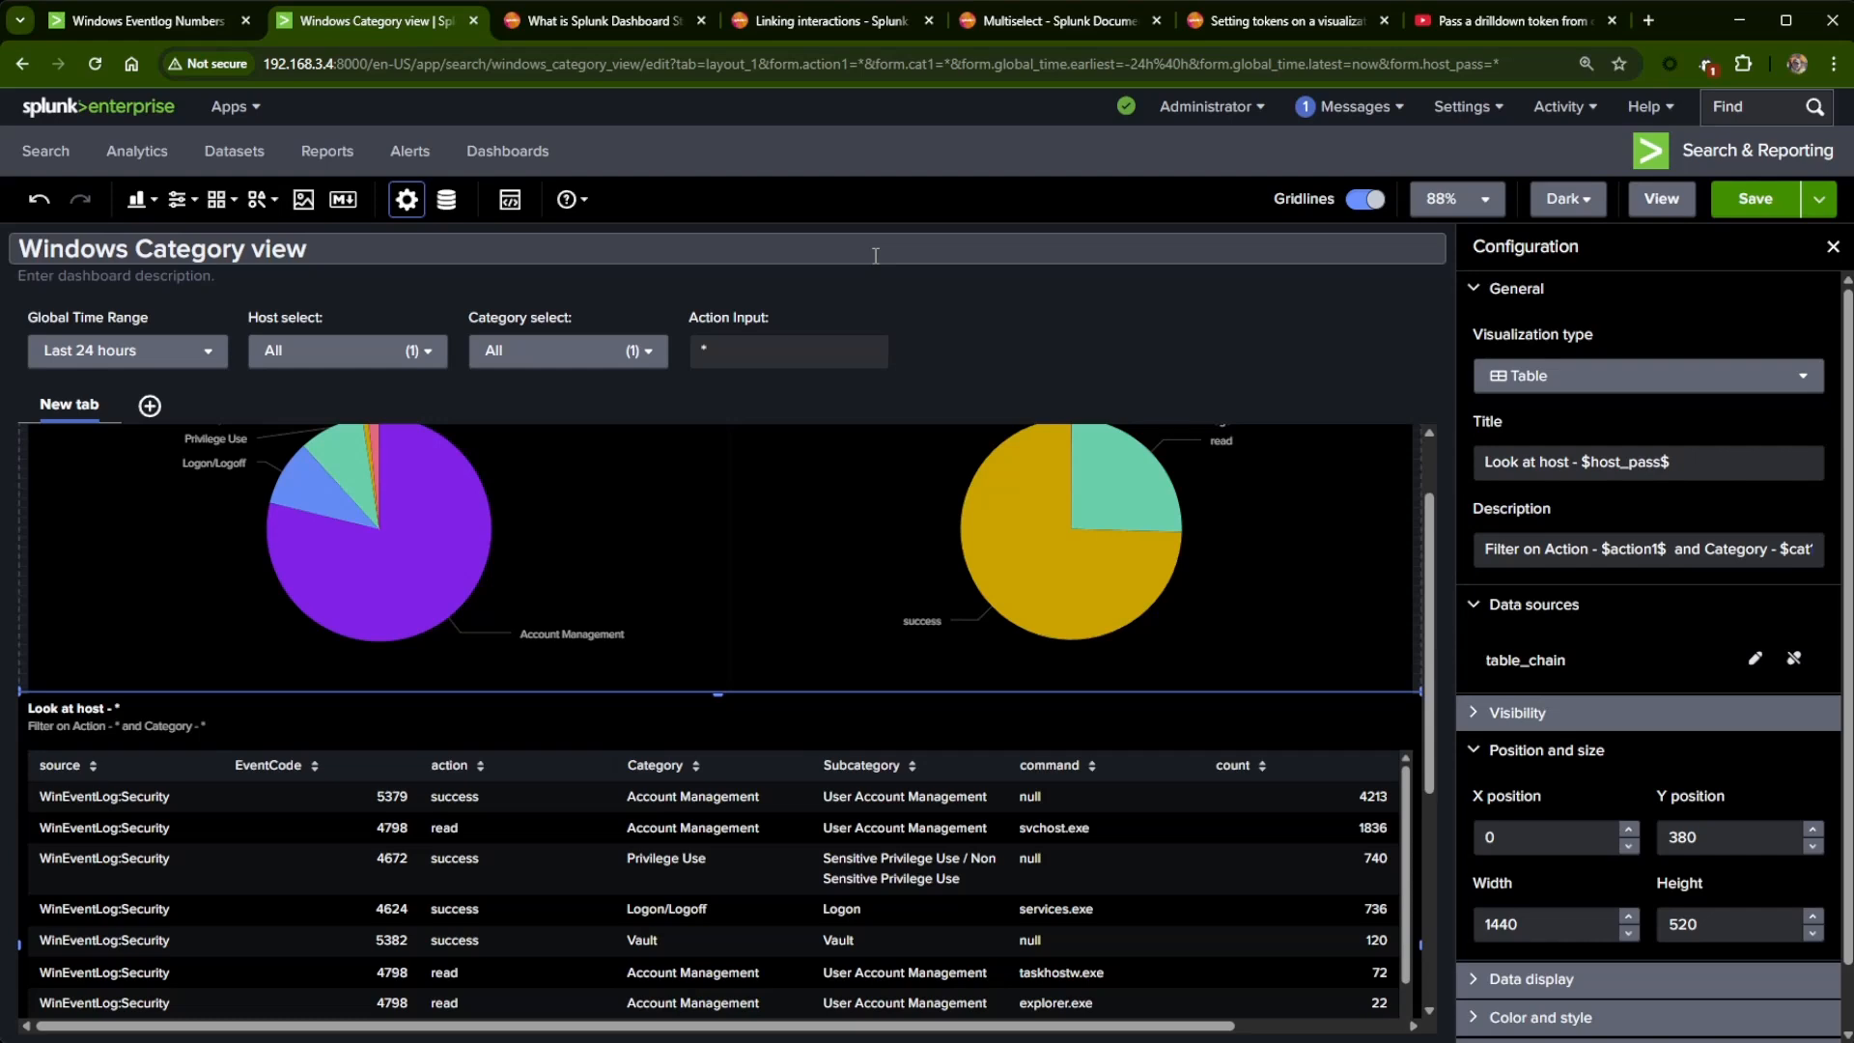
left_click(1754, 199)
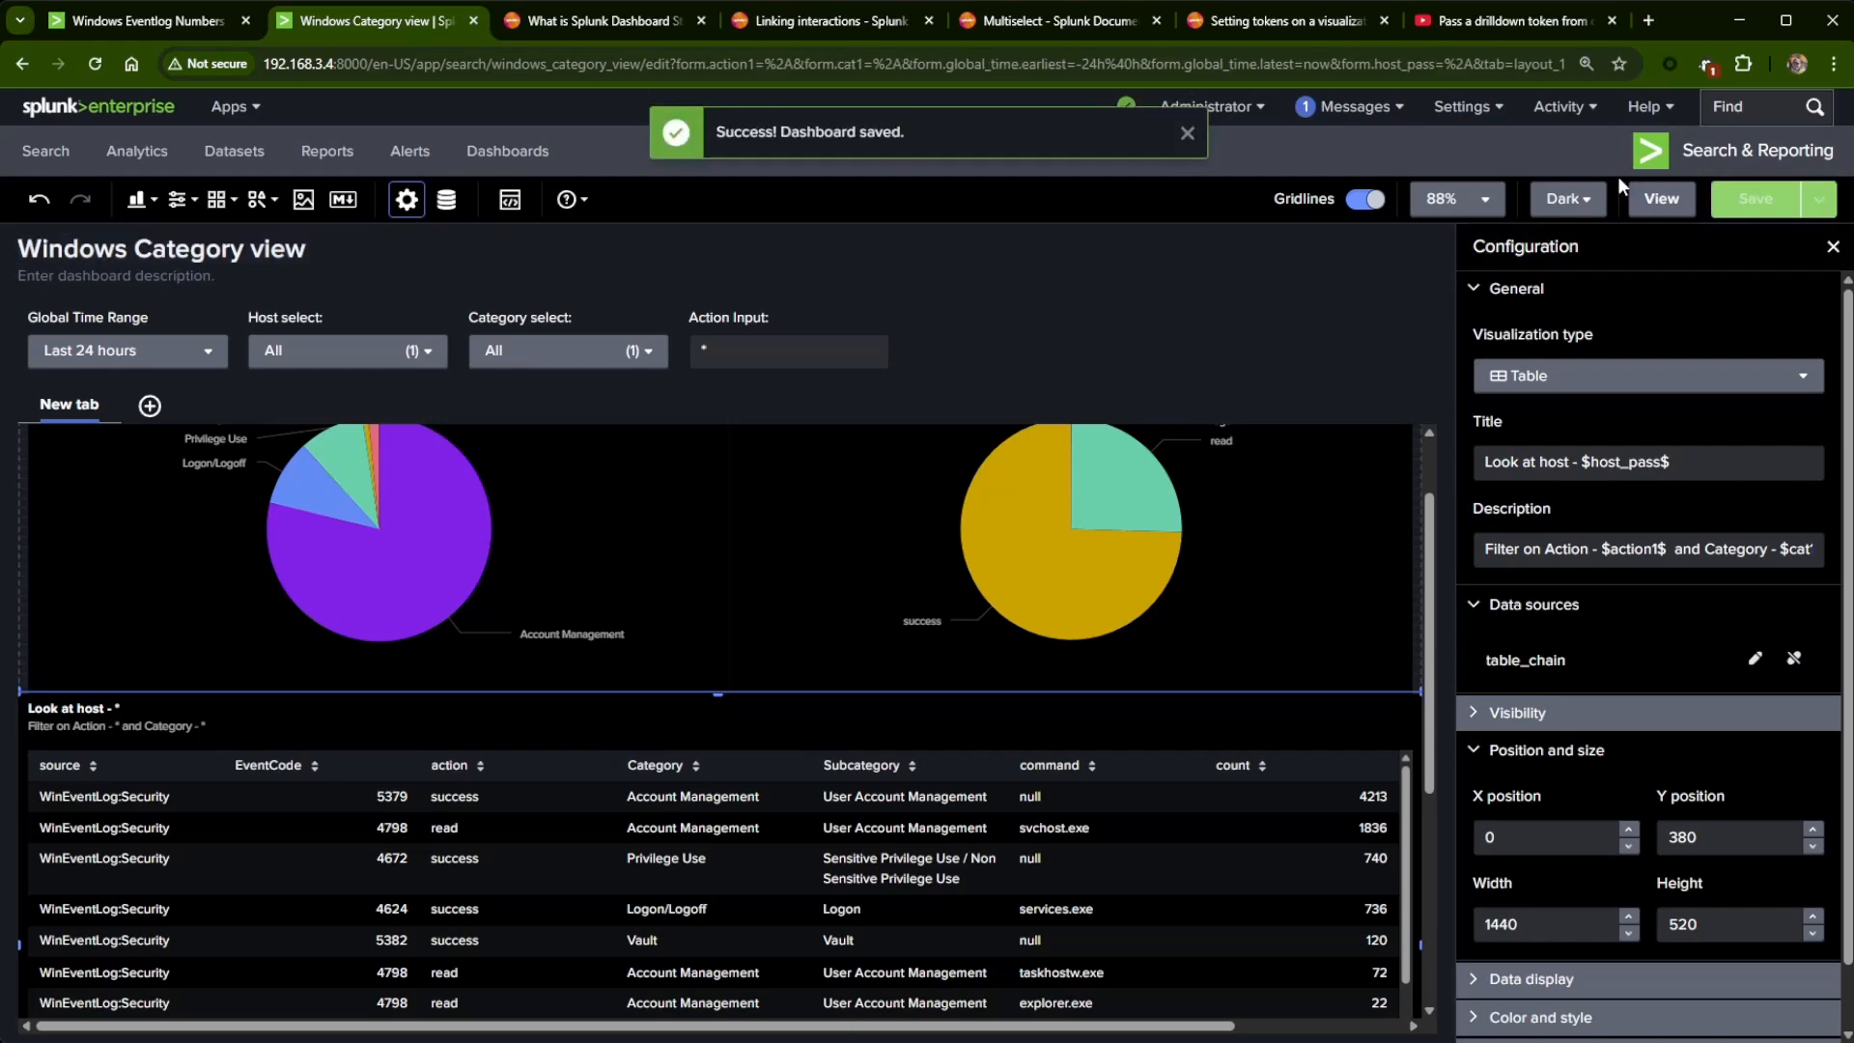
left_click(1663, 203)
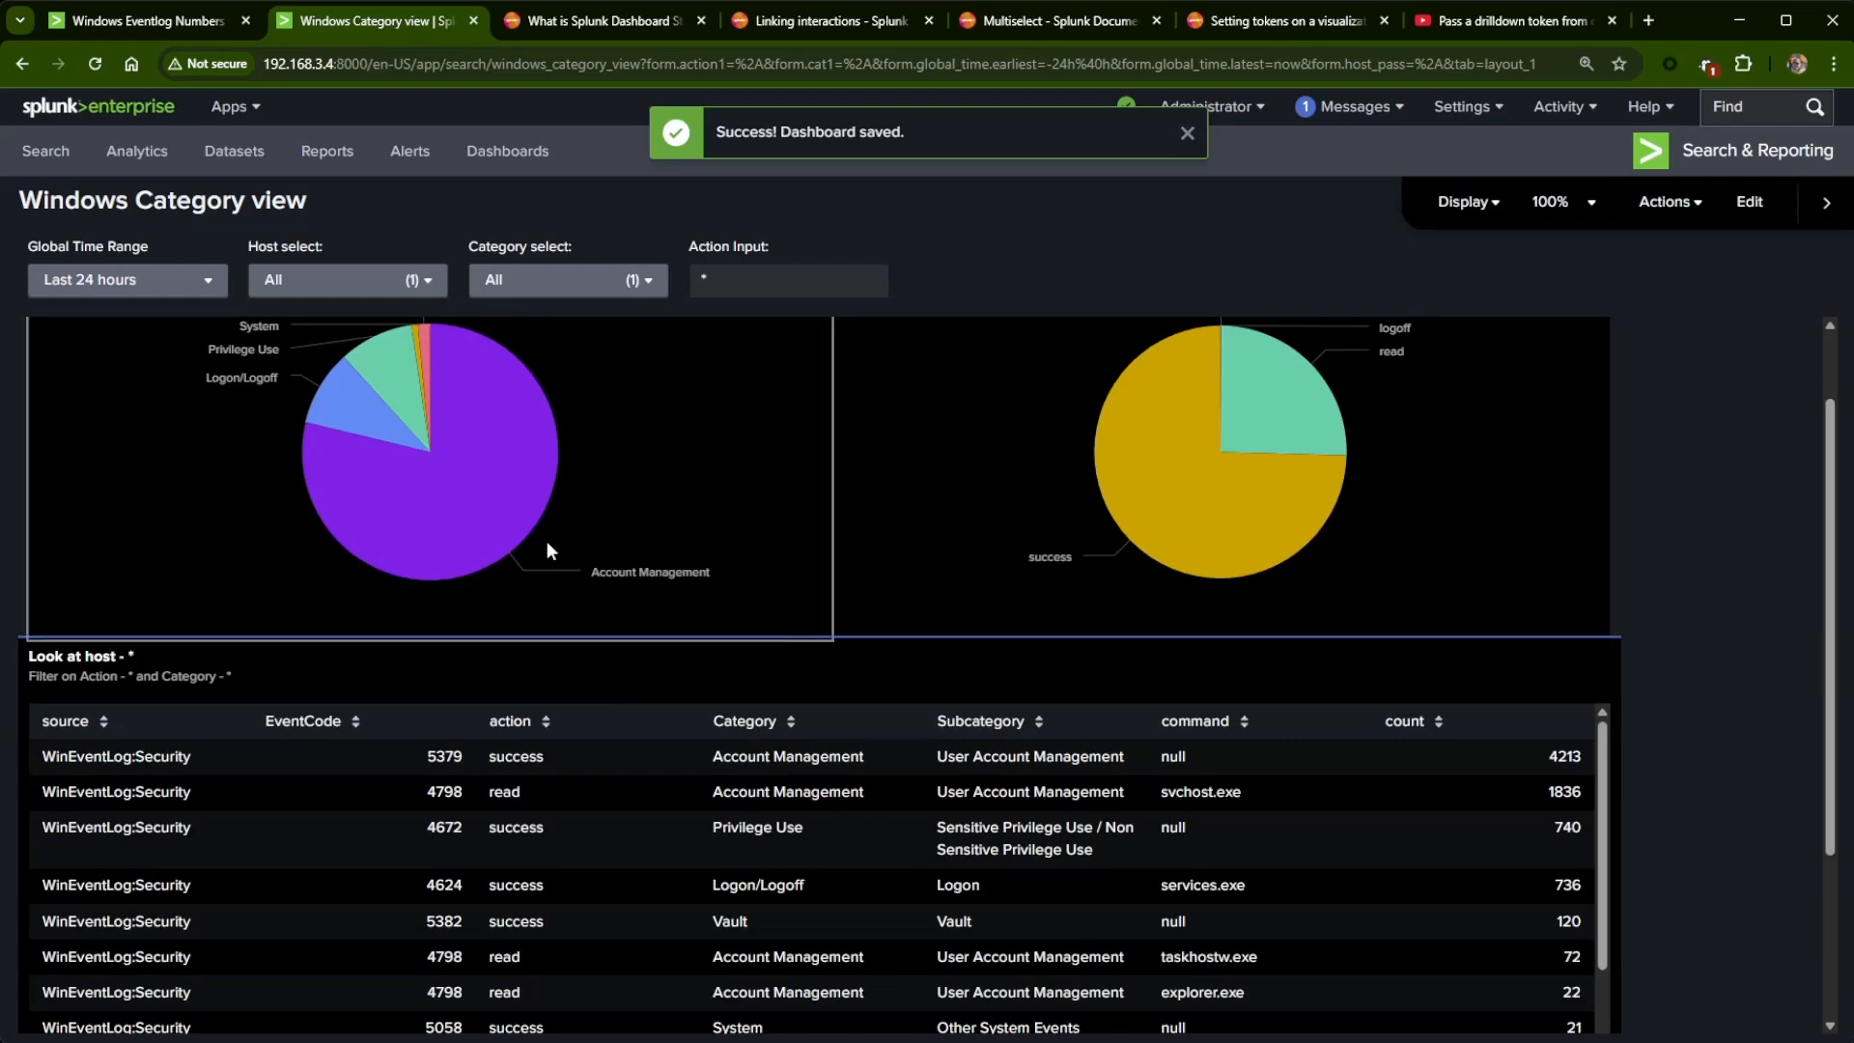
- Close the Windows Category view dashboard and reopen it for TRAVIS_DESKTOP from the Windows Eventlog Numbers host table
left_click(475, 22)
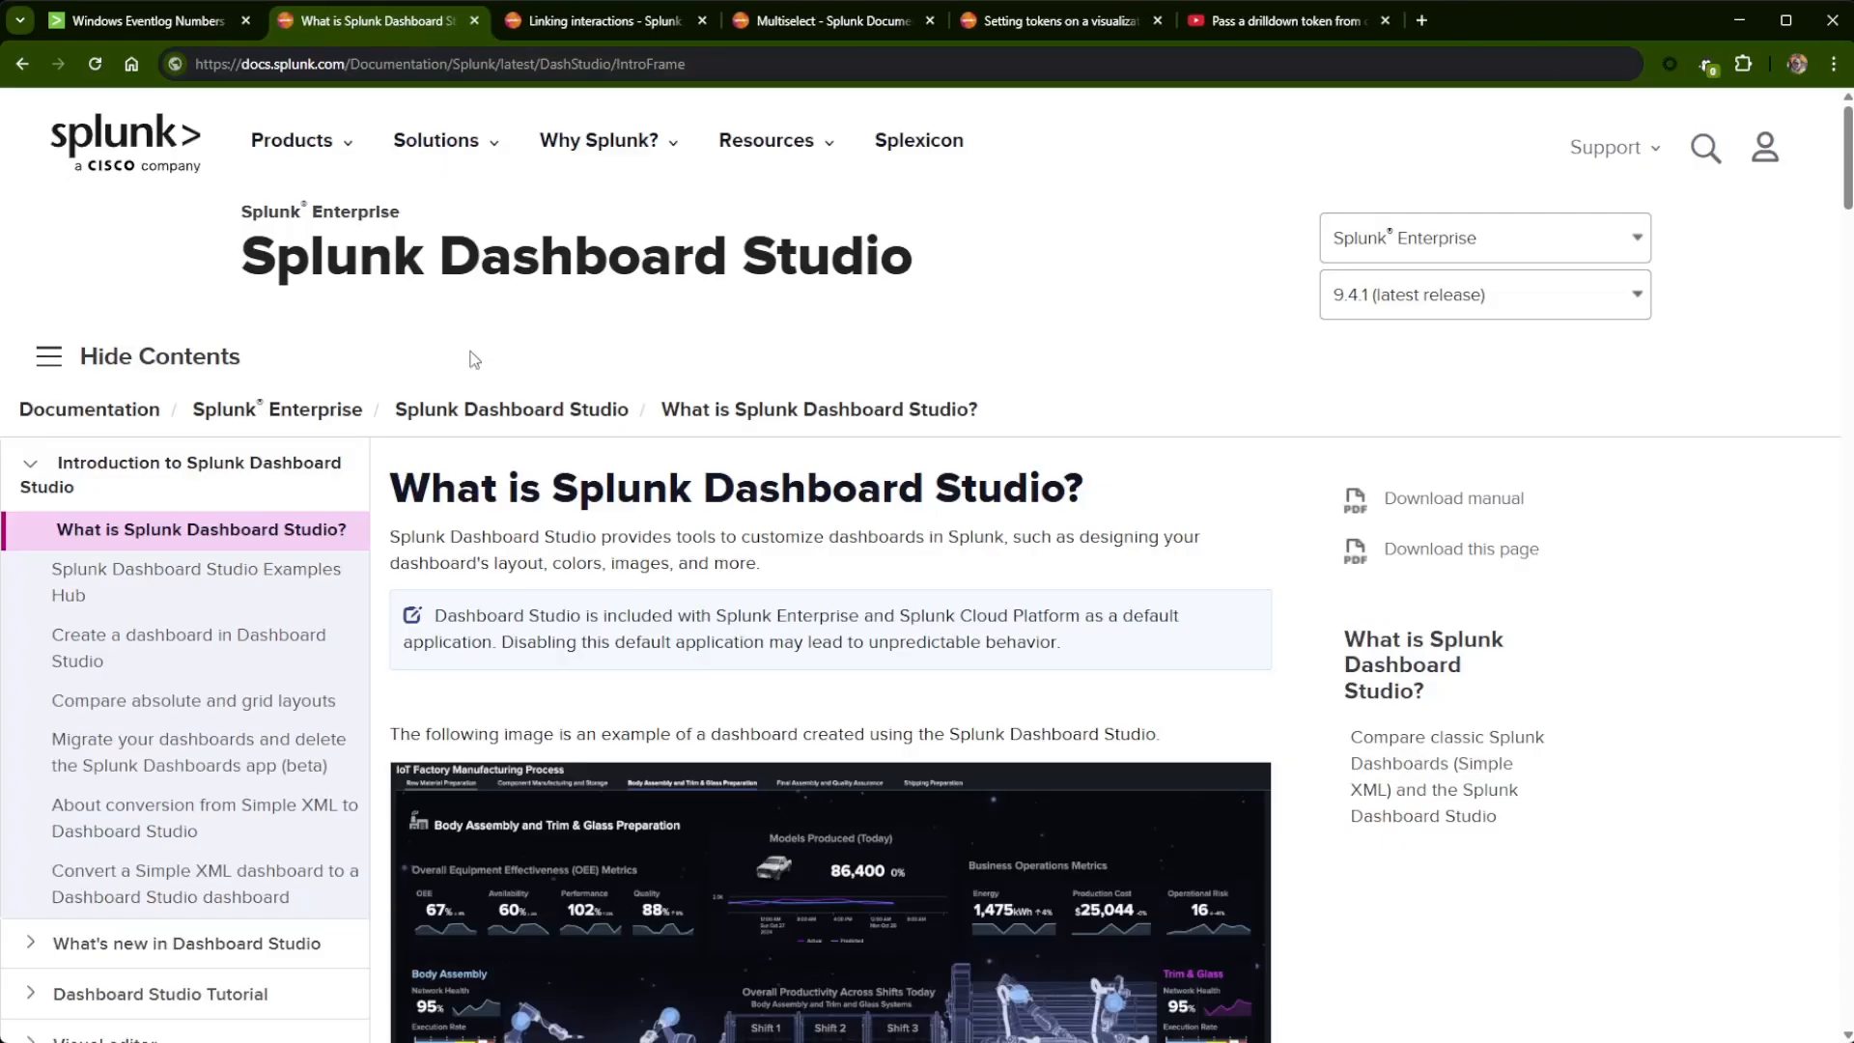
left_click(154, 21)
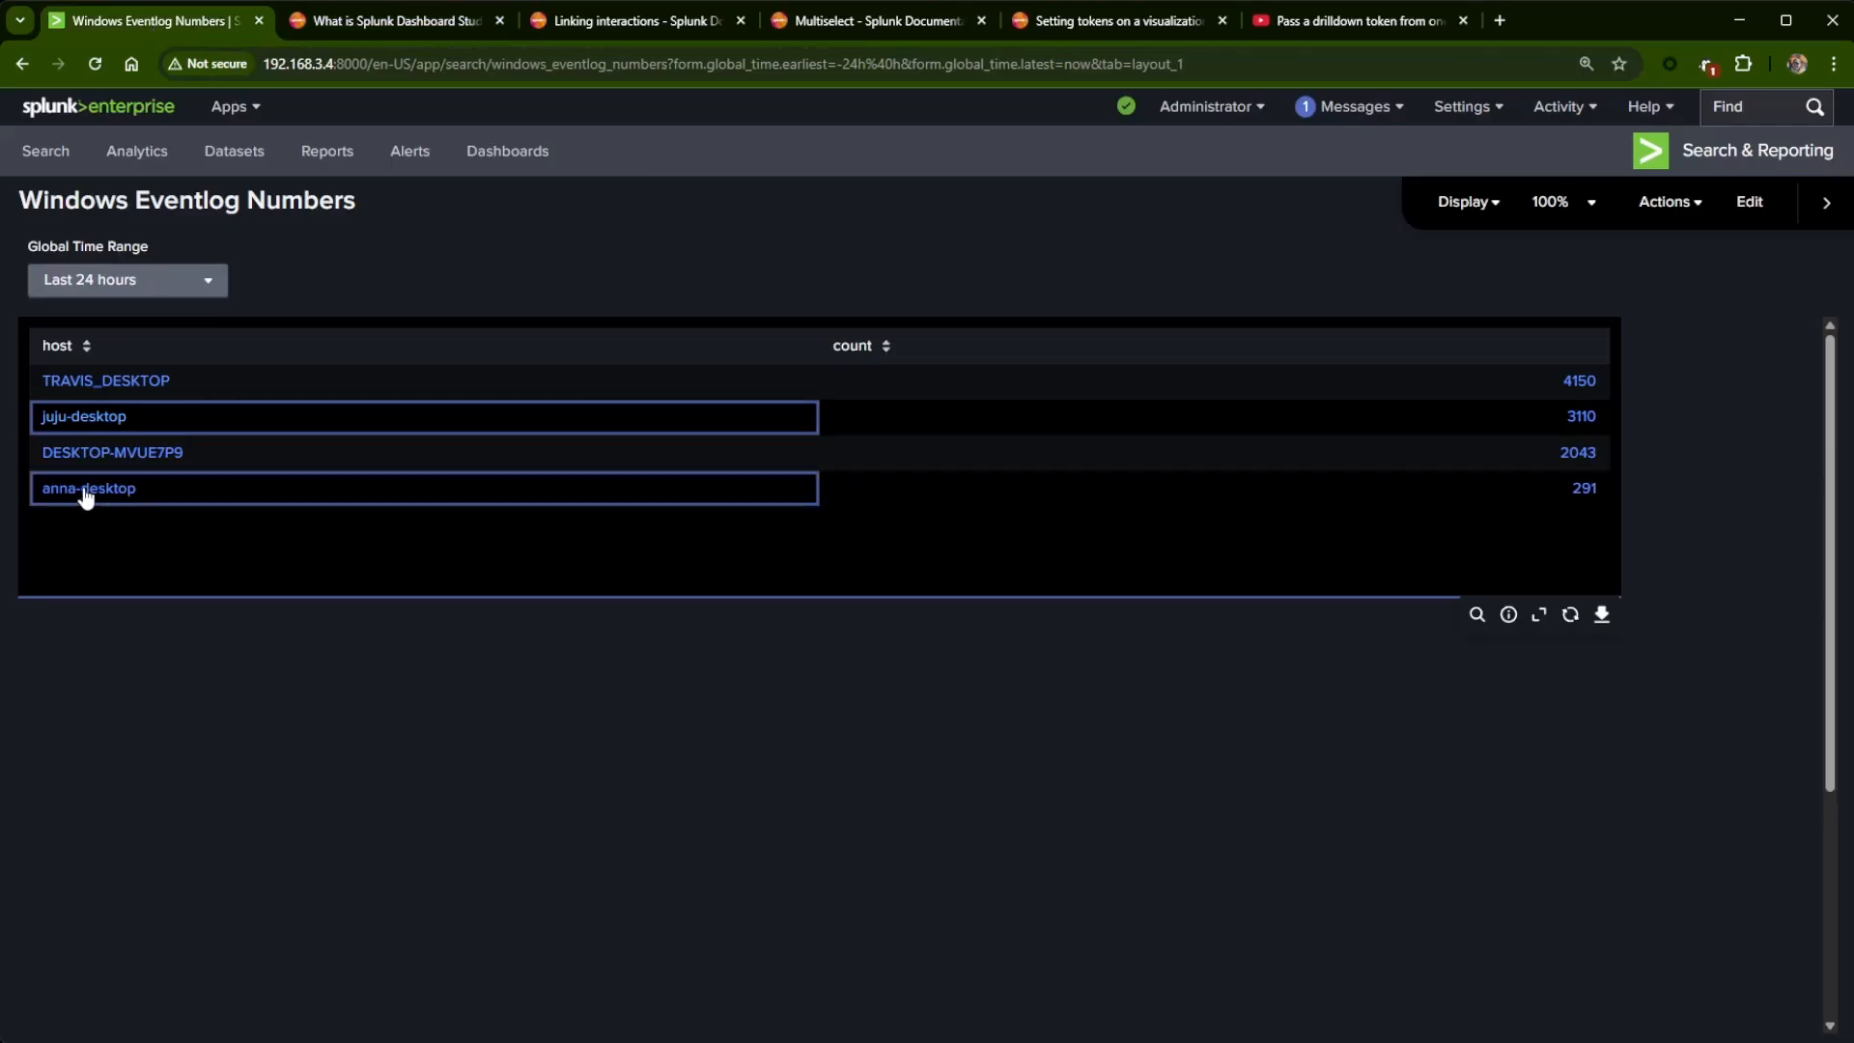
left_click(93, 382)
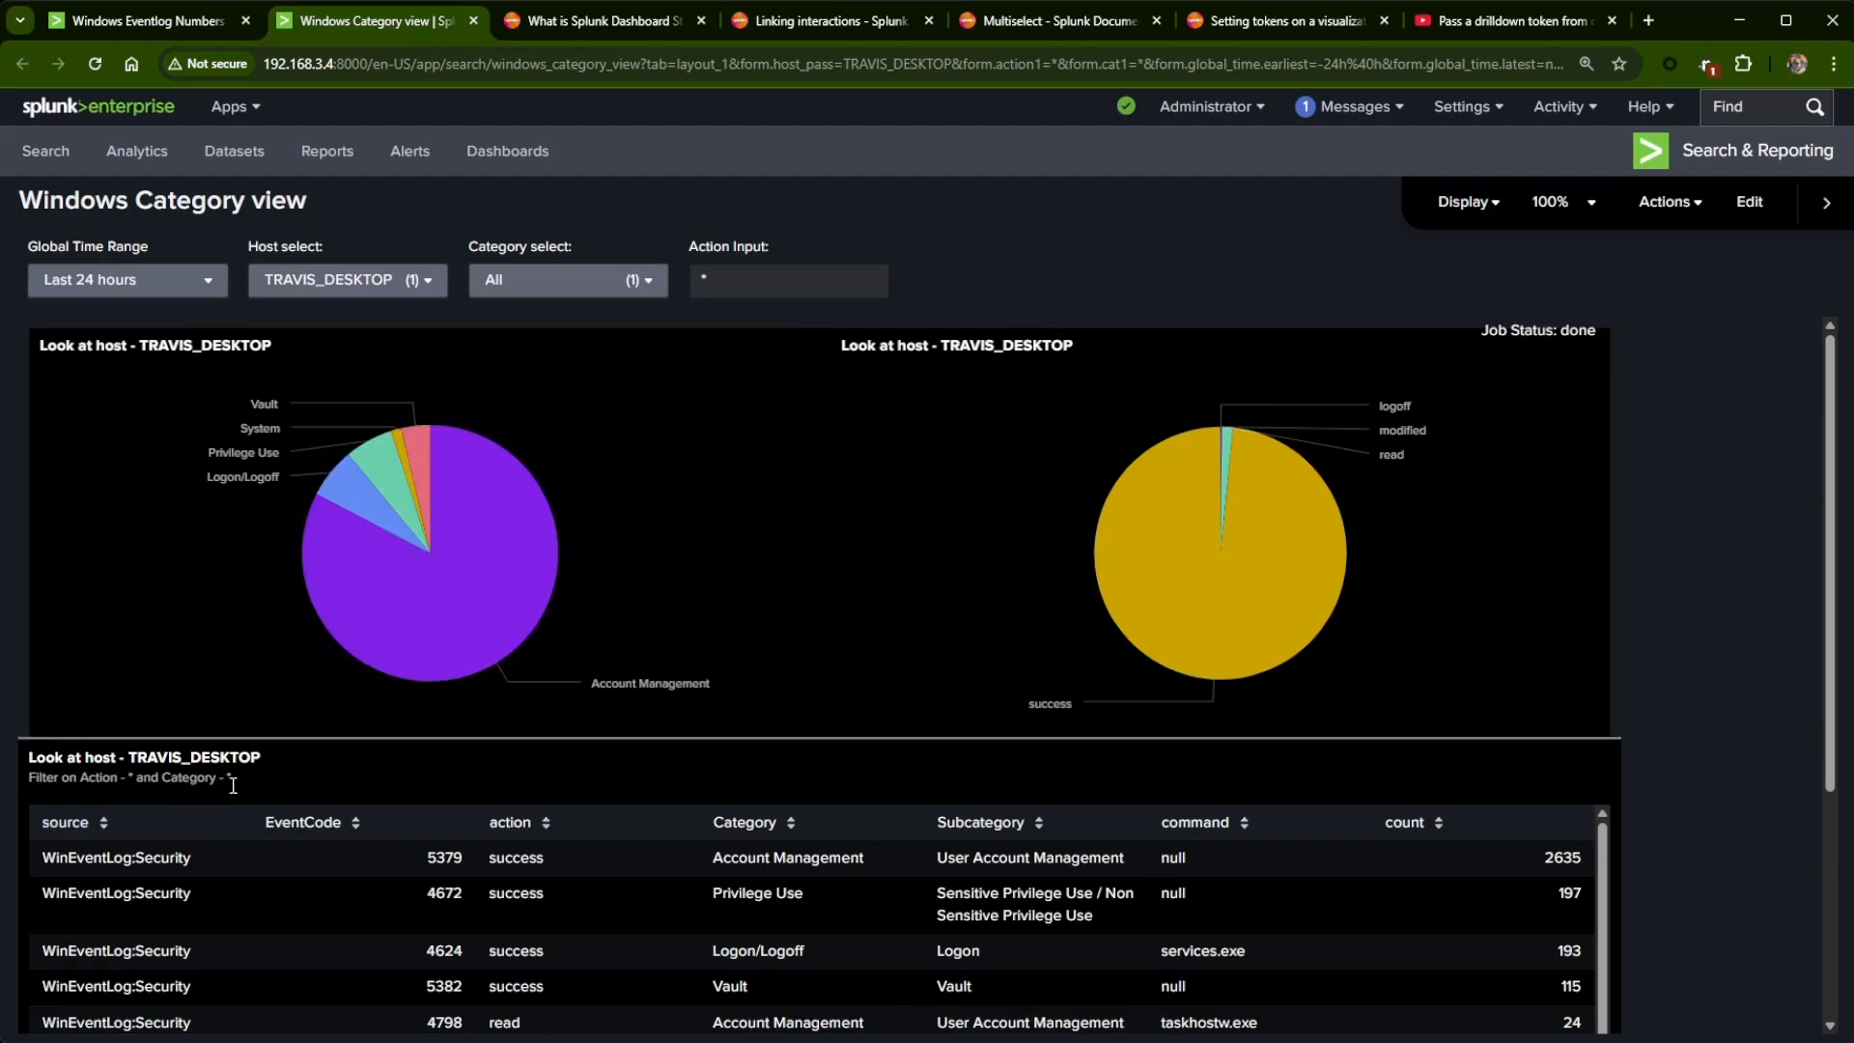
left_click_drag(235, 778, 21, 779)
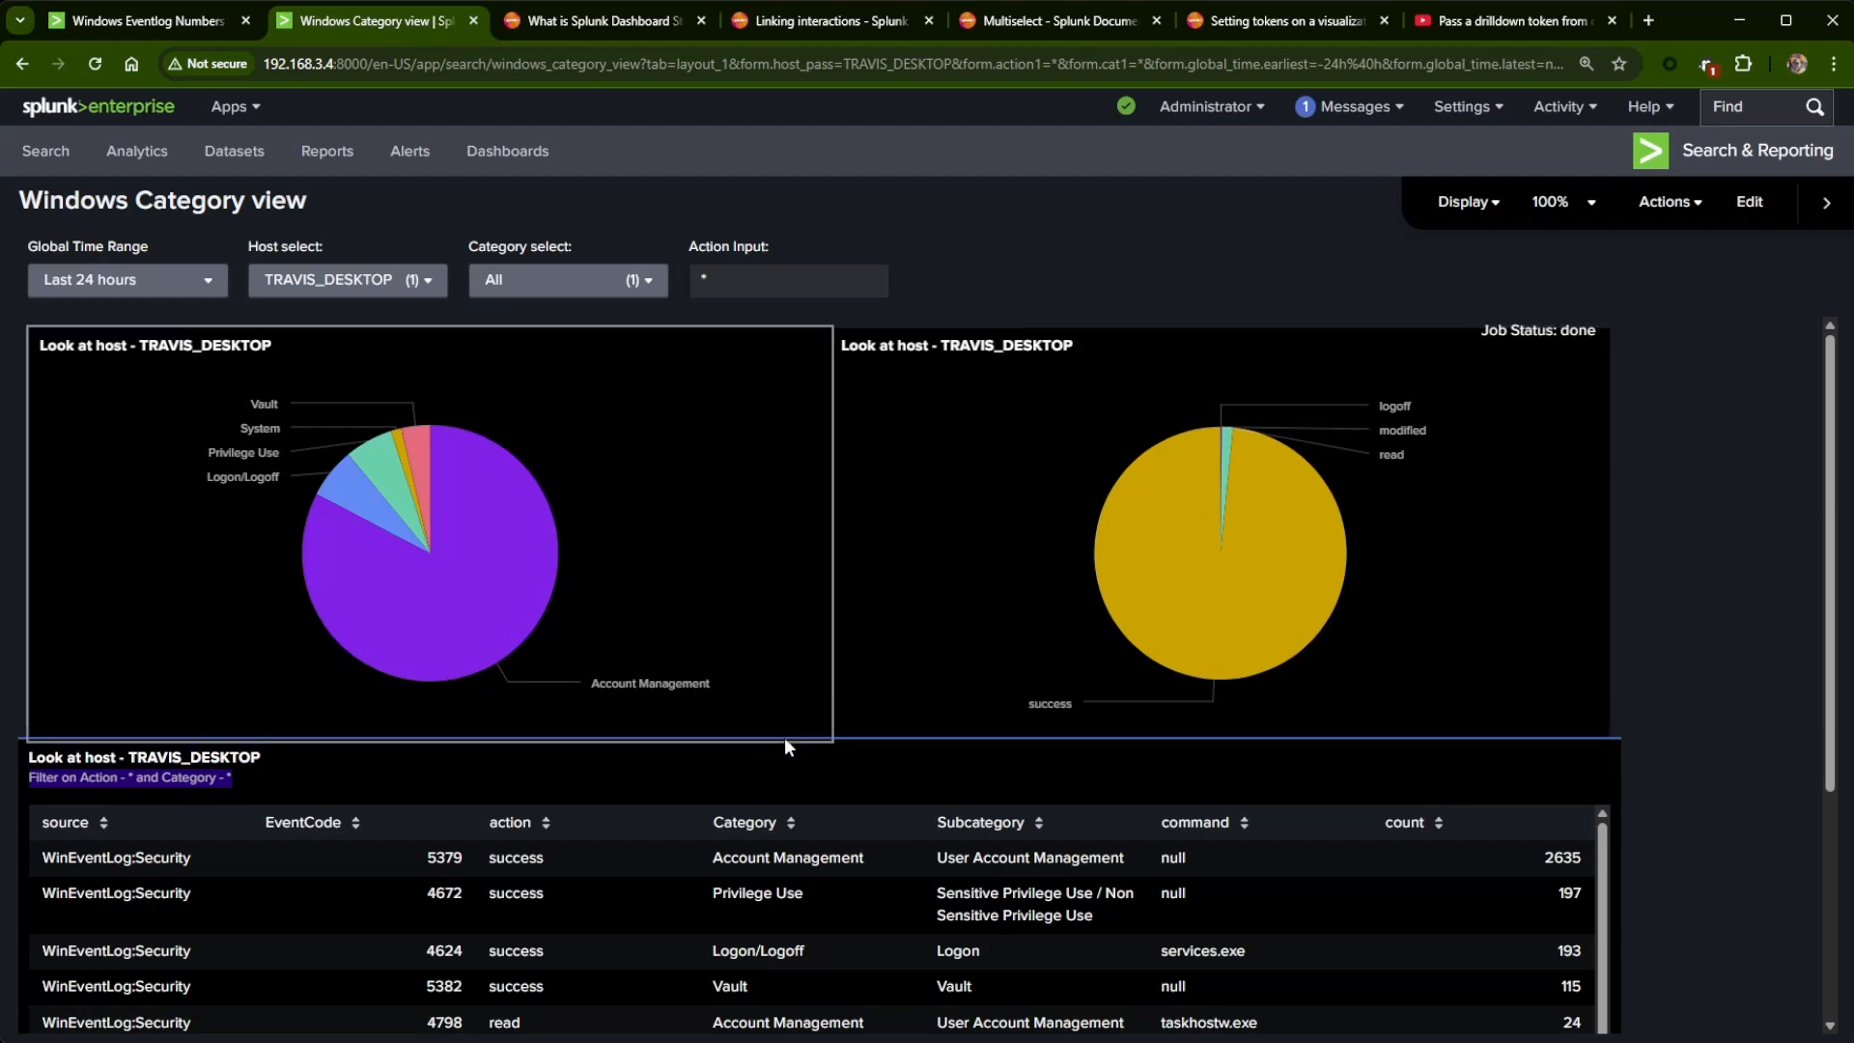
left_click(973, 240)
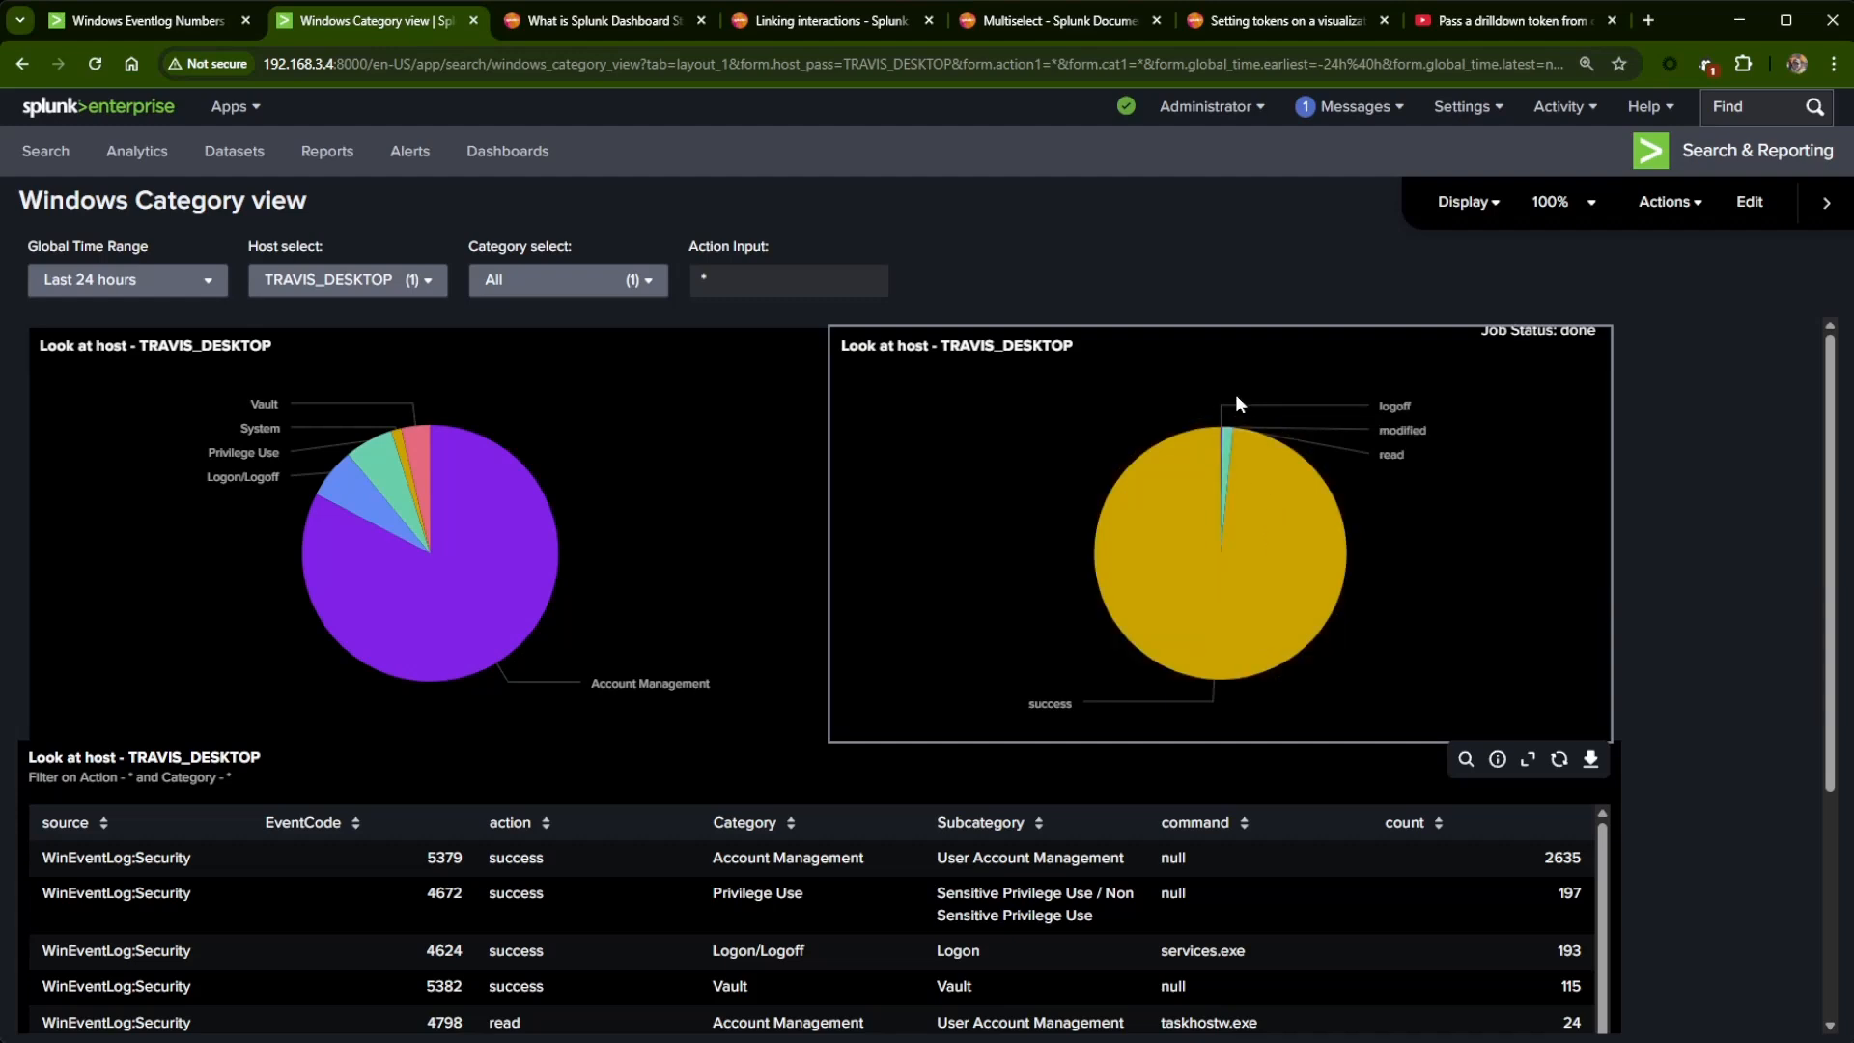
- Filter the dashboard to the logoff action from the action pie chart and switch the host selection to All
left_click(1390, 406)
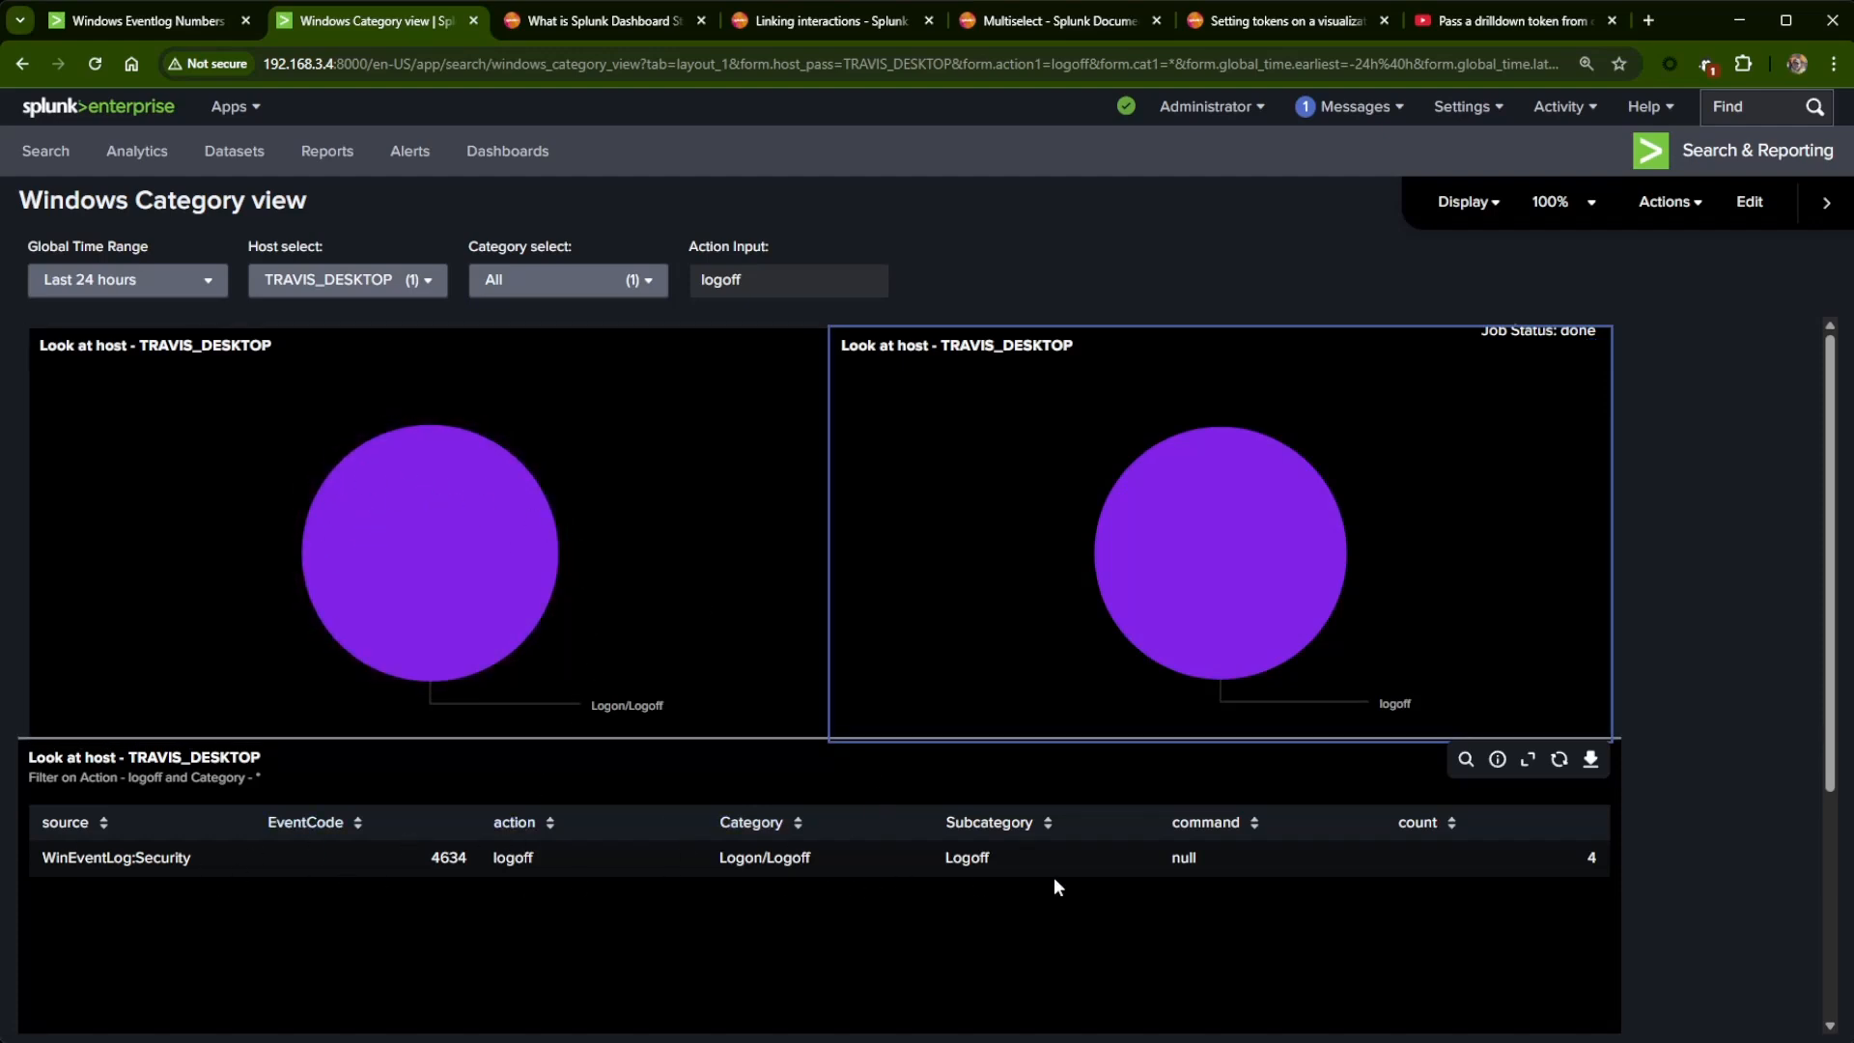
left_click(321, 286)
left_click(257, 450)
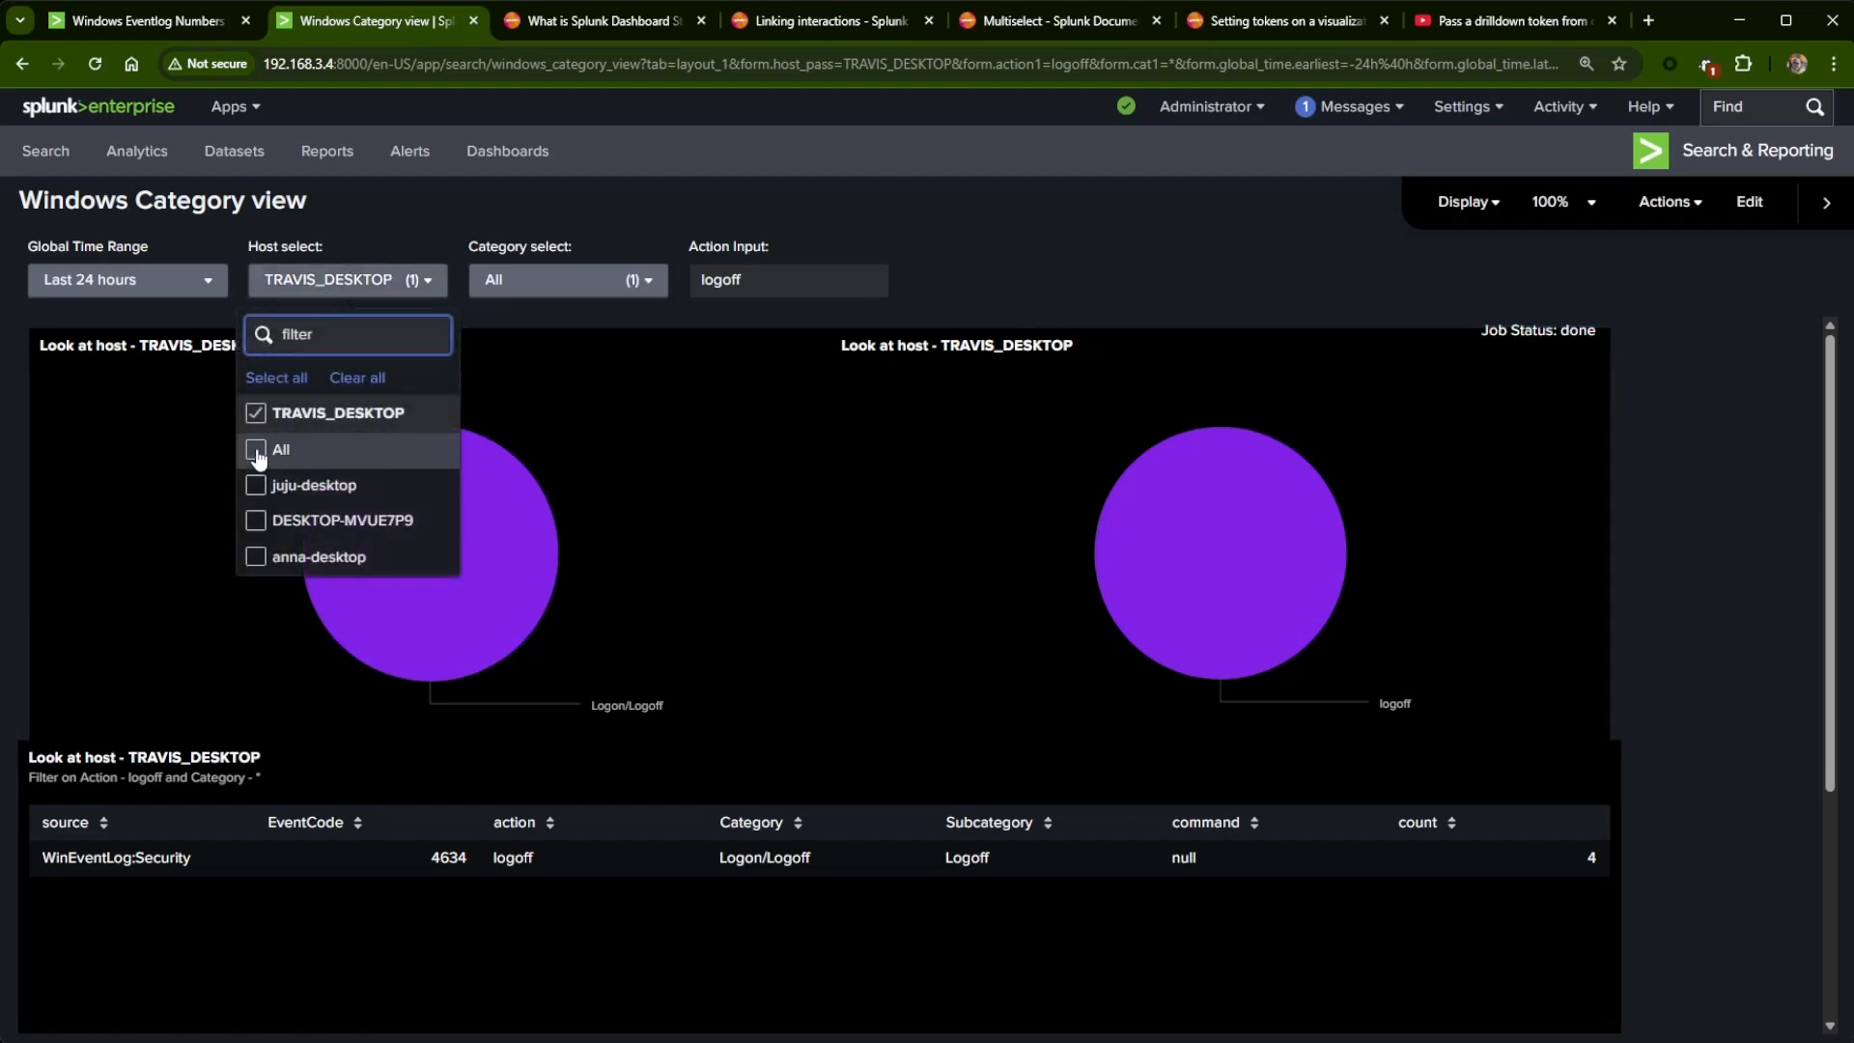
left_click(1023, 246)
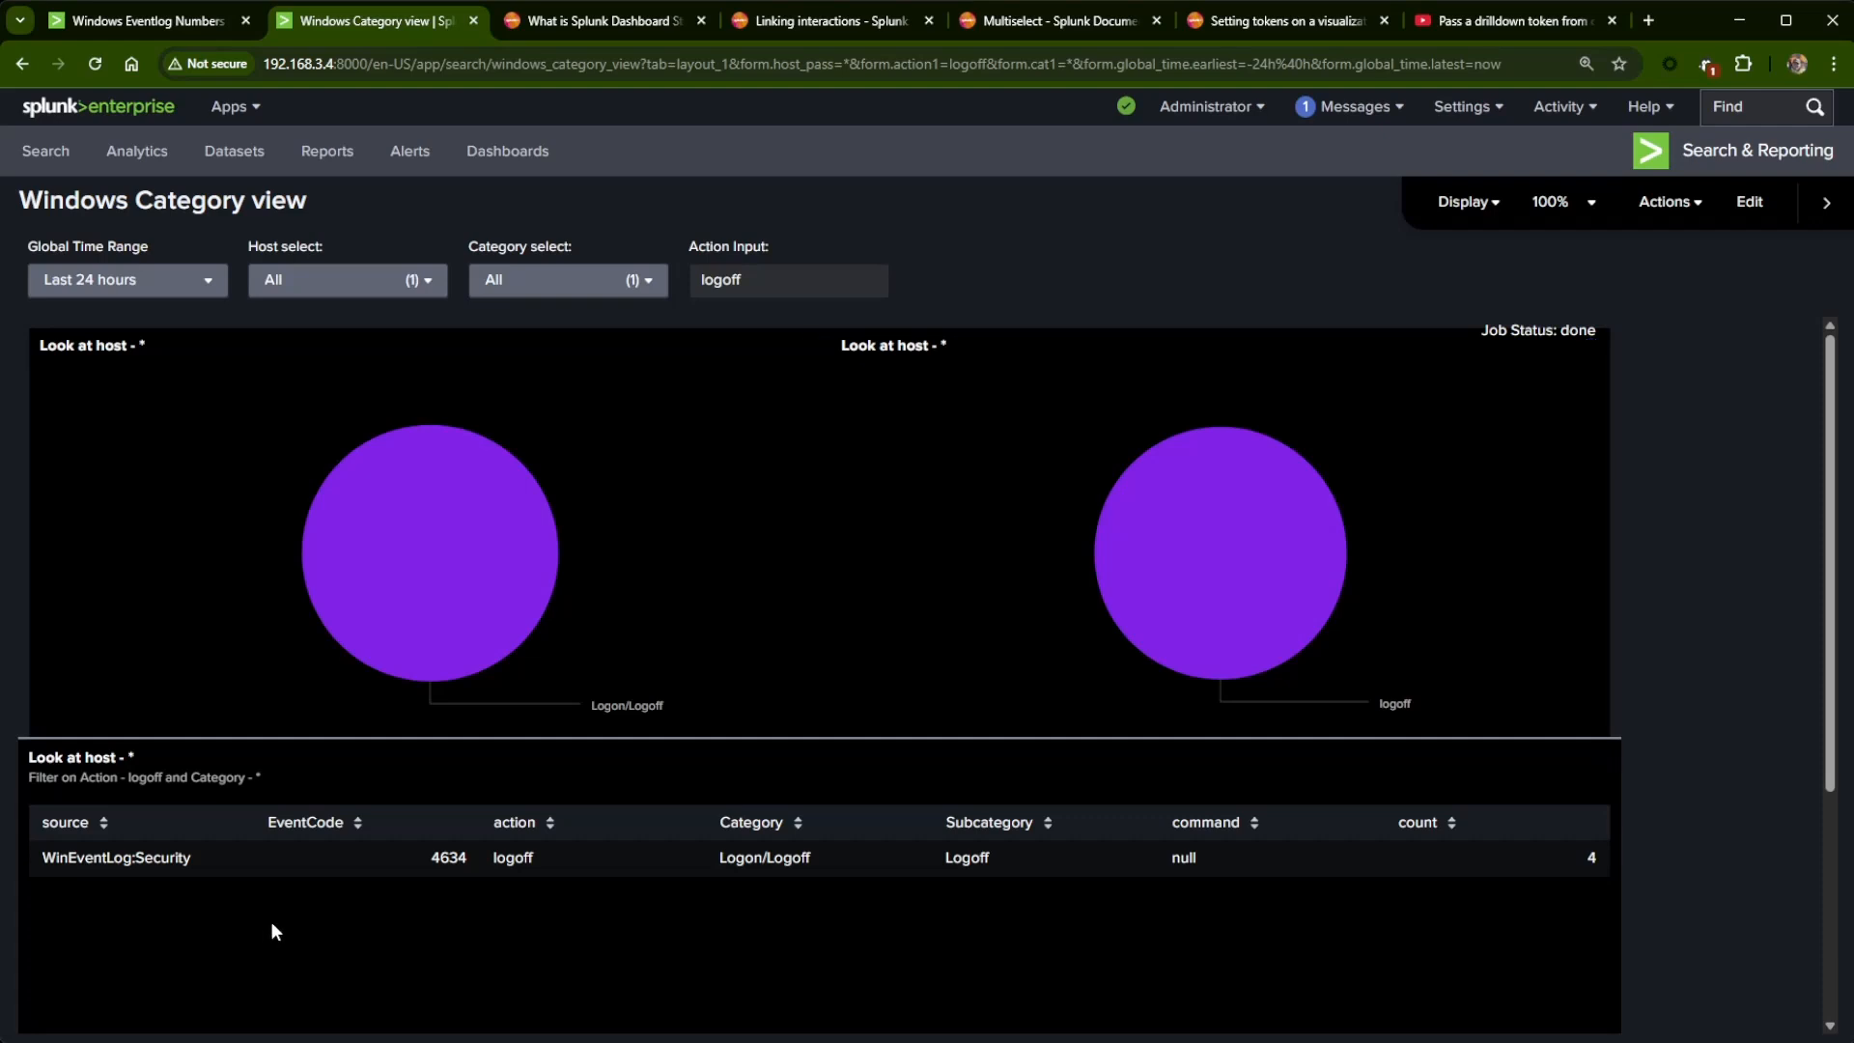
- Reset the action filter to * and look through the rows of the event table
left_click(768, 287)
left_click(678, 295)
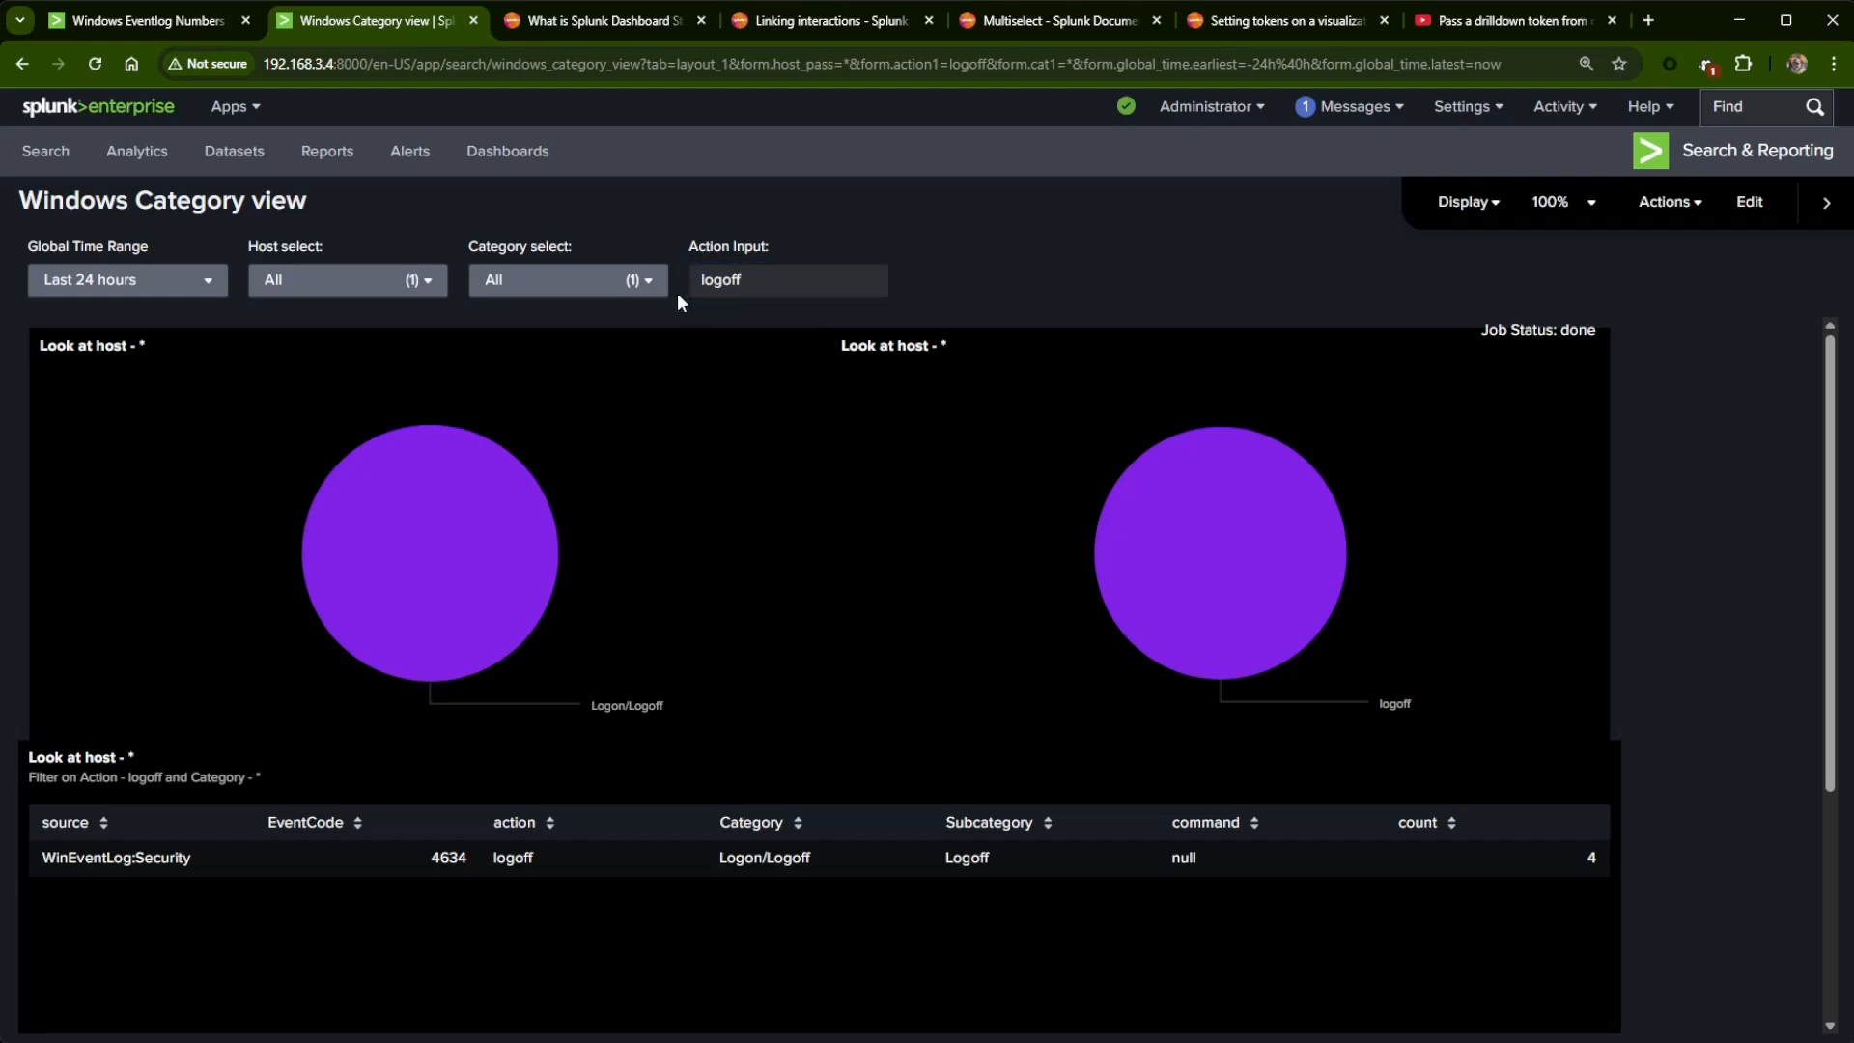
left_click(819, 280)
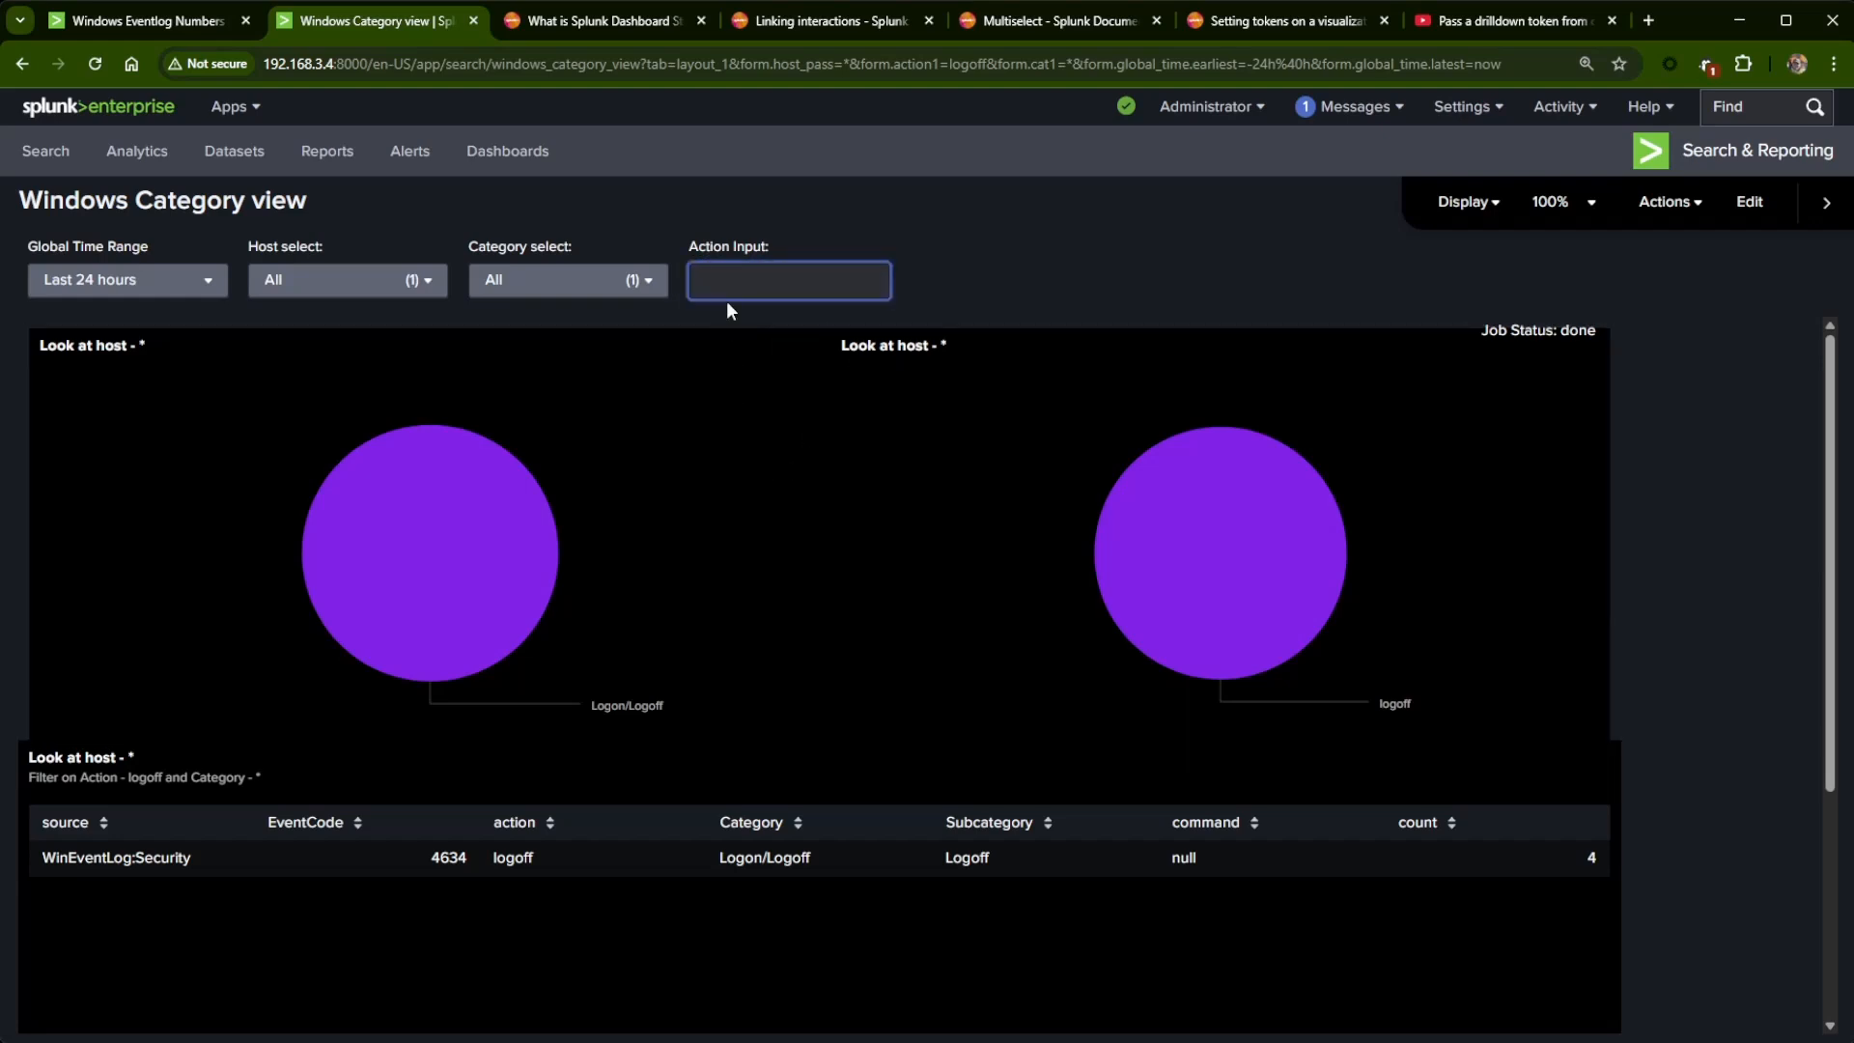
left_click(807, 365)
left_click(942, 261)
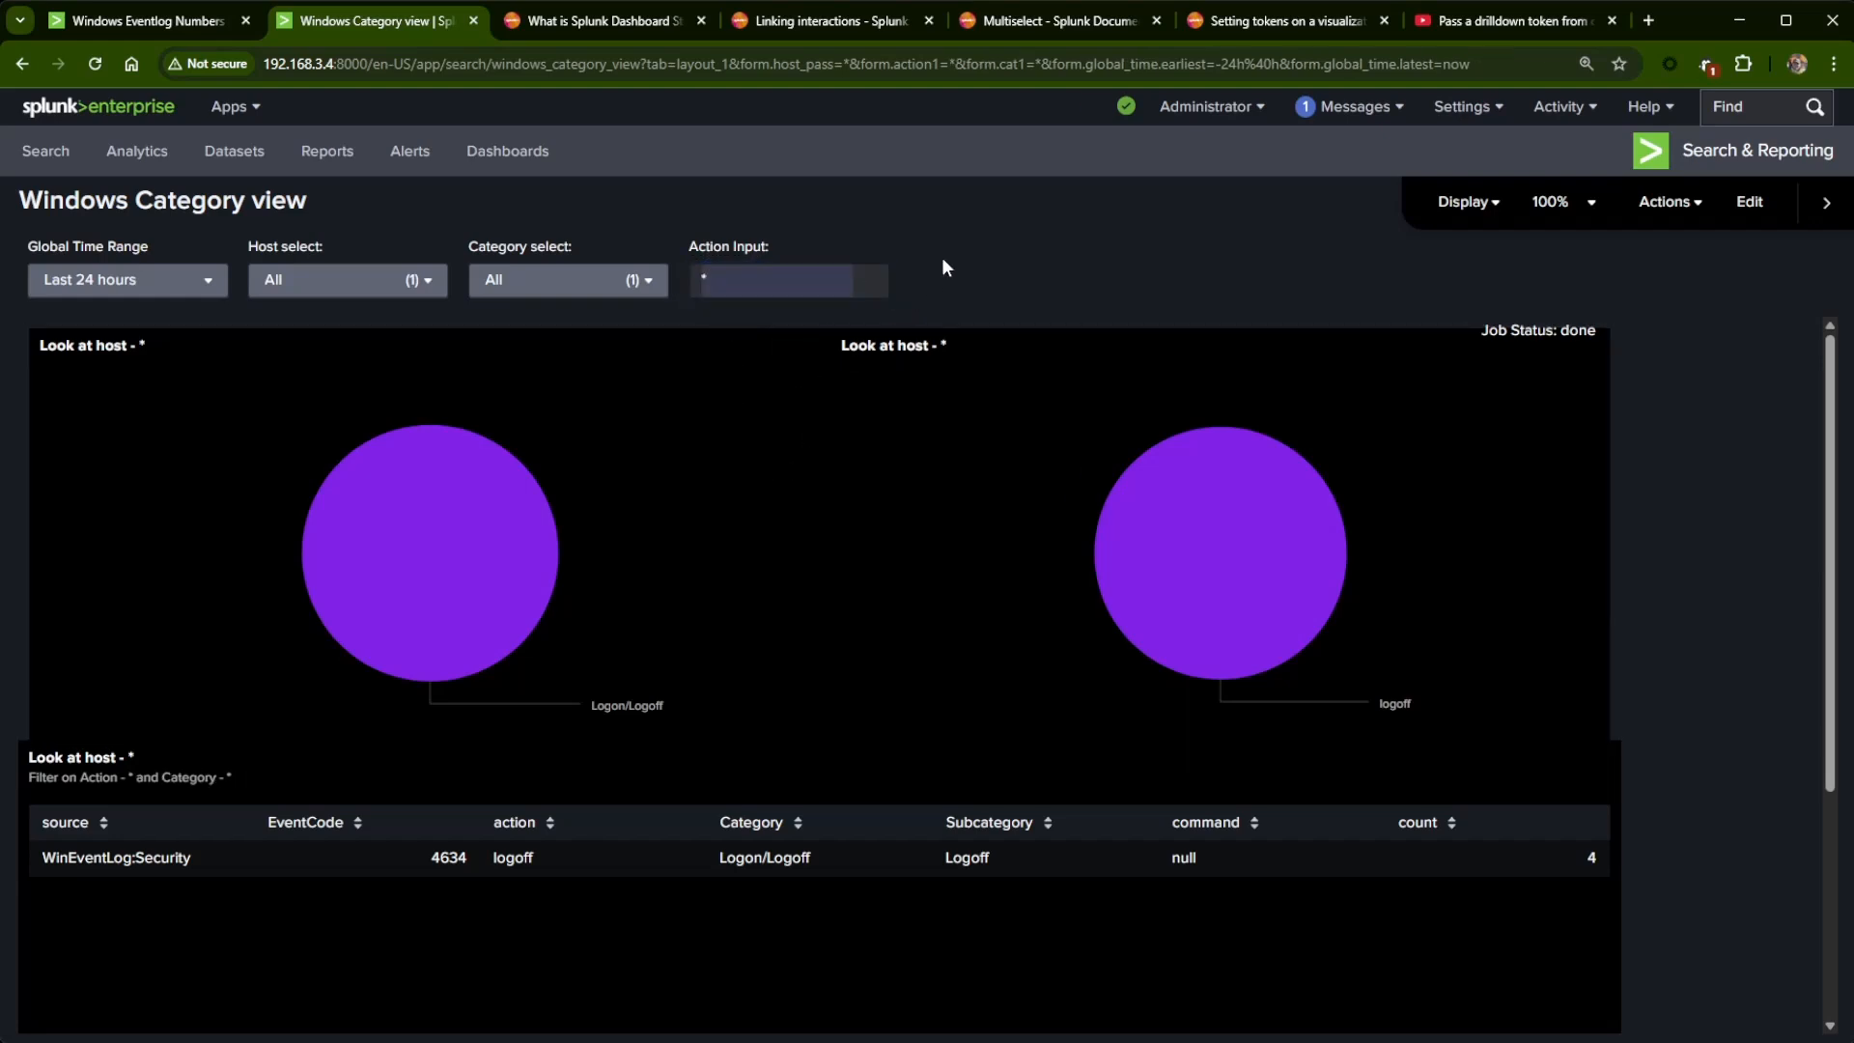
left_click(757, 282)
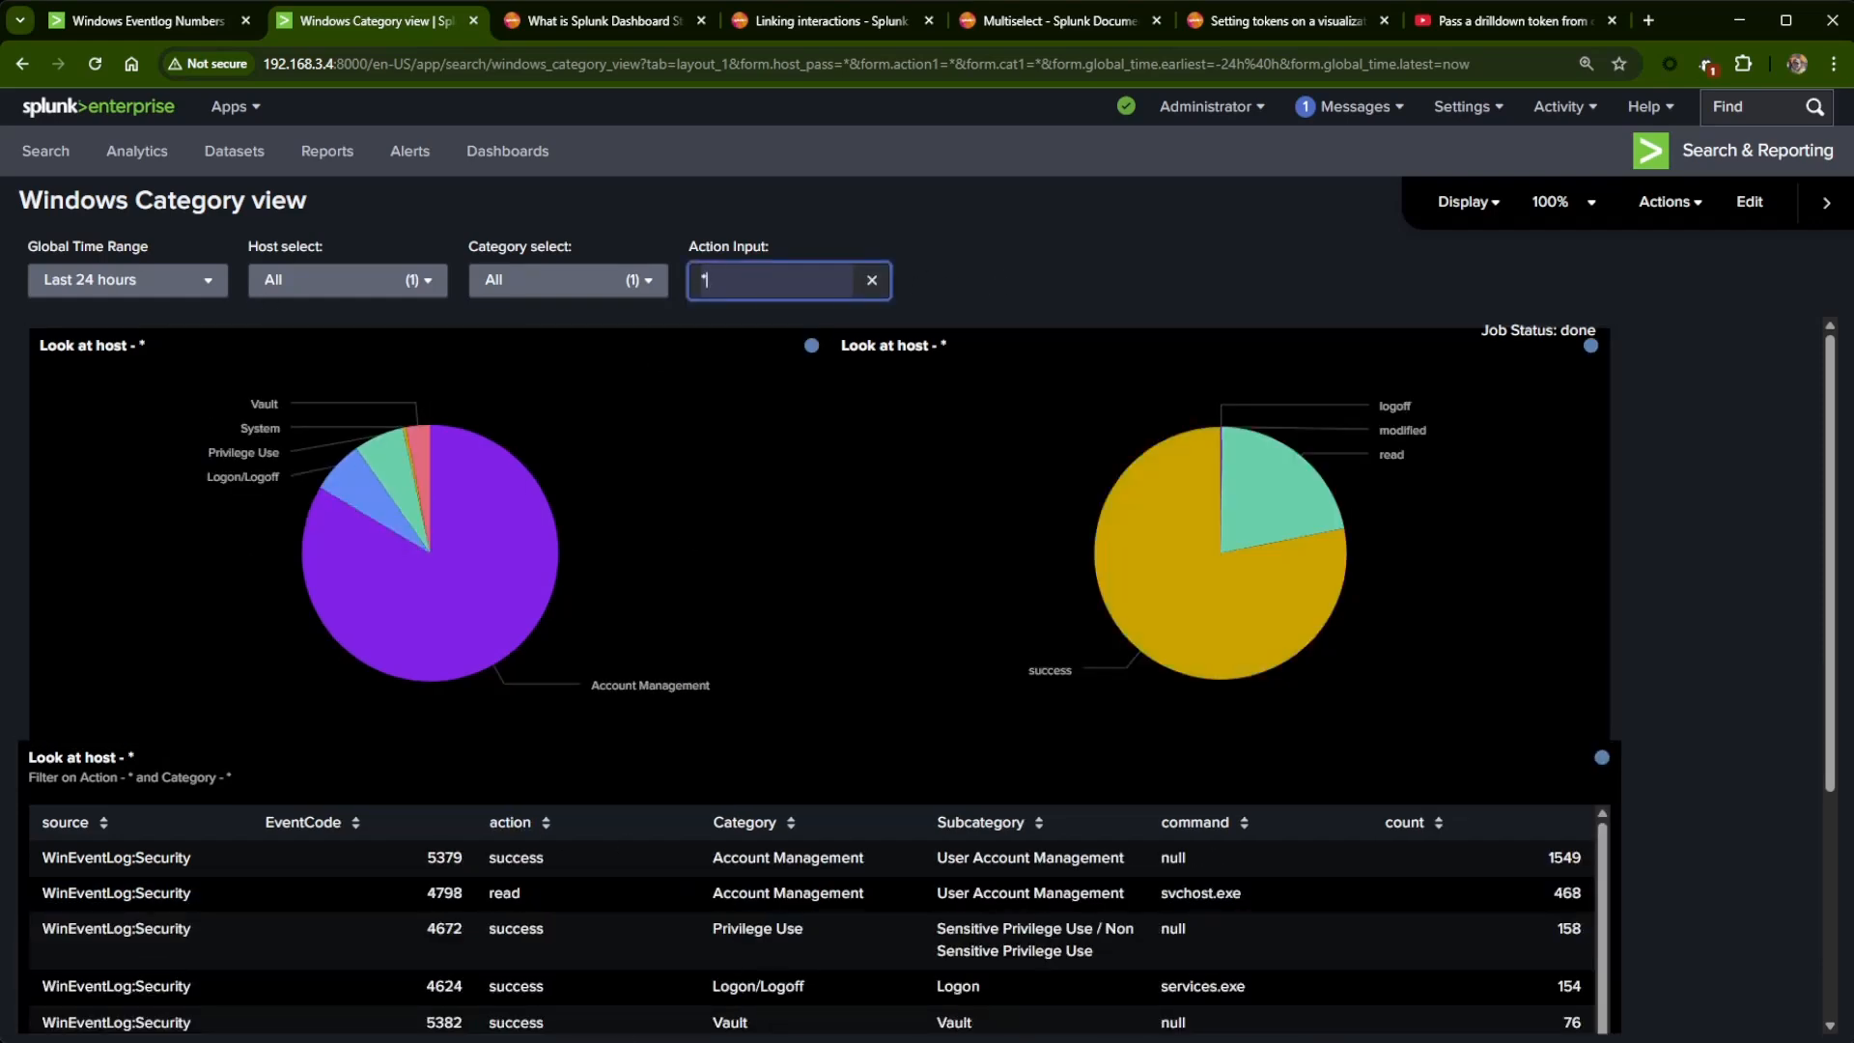
scroll(632, 972, "down", 1)
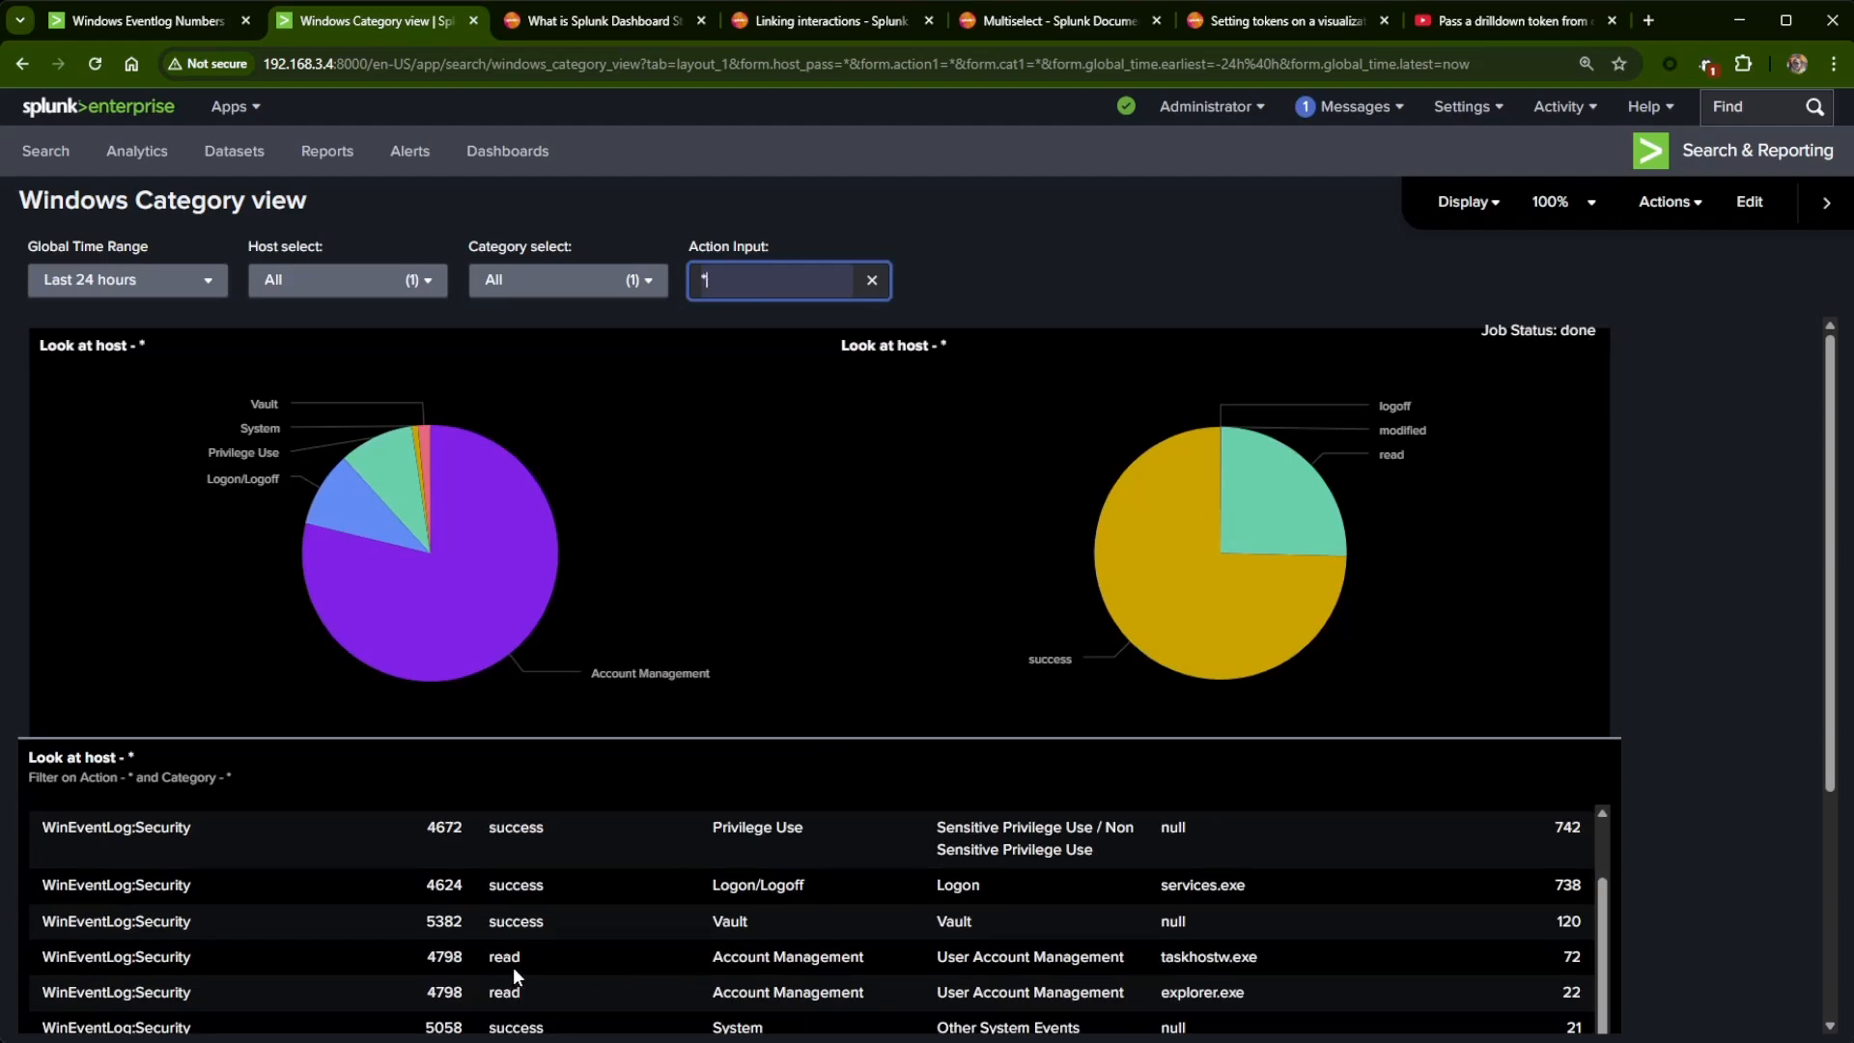
scroll(514, 966, "down", 2)
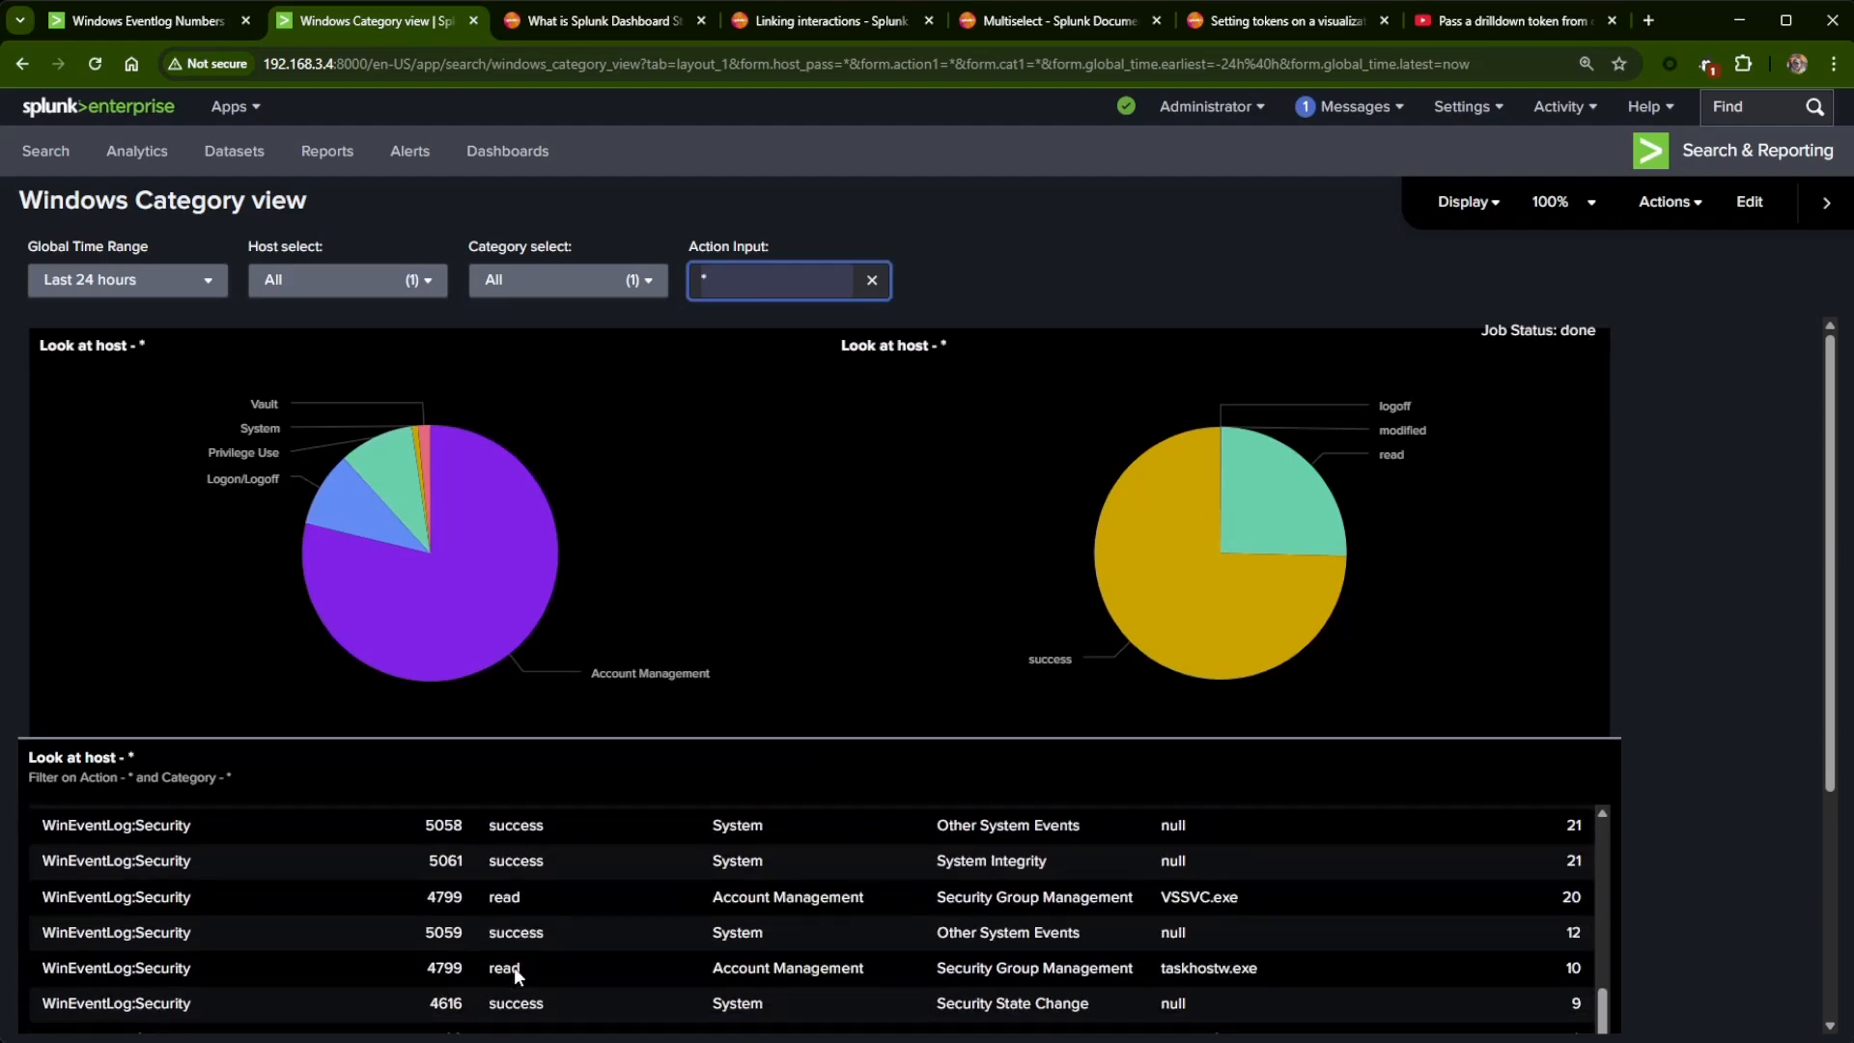
scroll(513, 967, "up", 4)
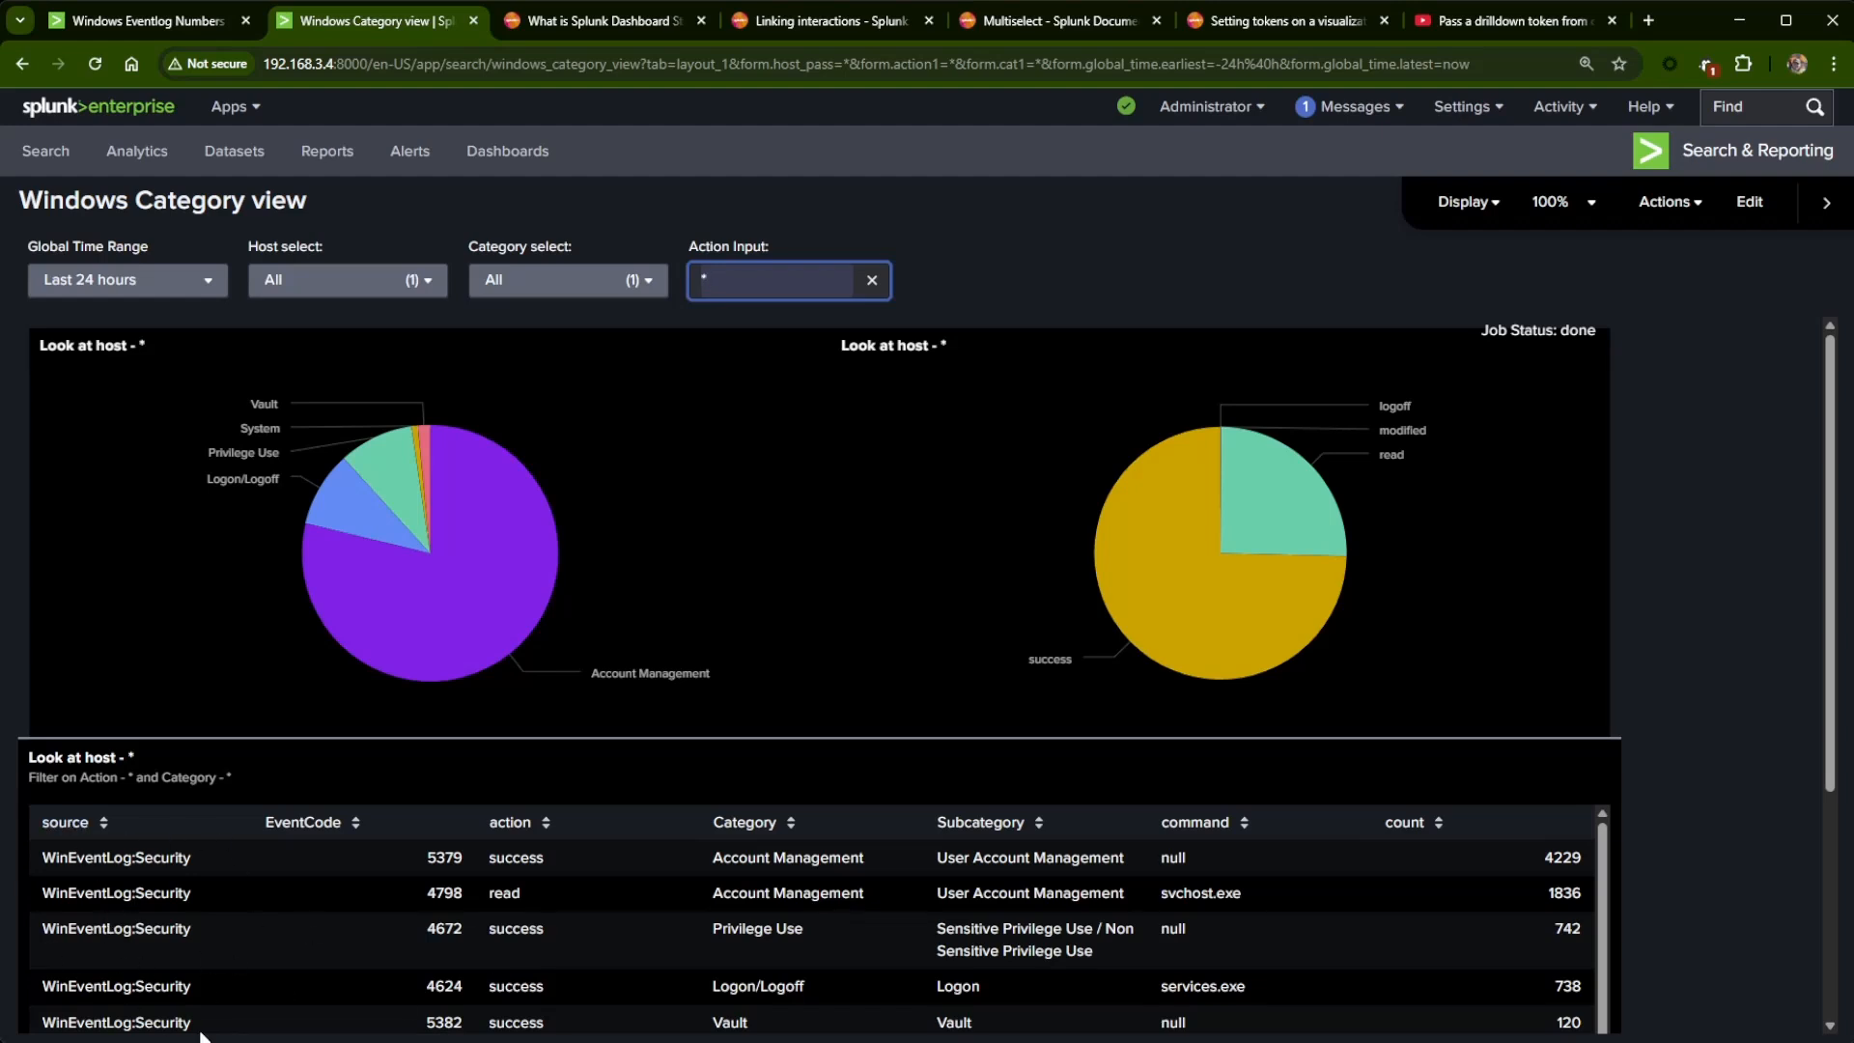
- Return to edit mode, add host before source in table_chain's stats count by clause, and apply the change
left_click(1750, 201)
left_click(1263, 808)
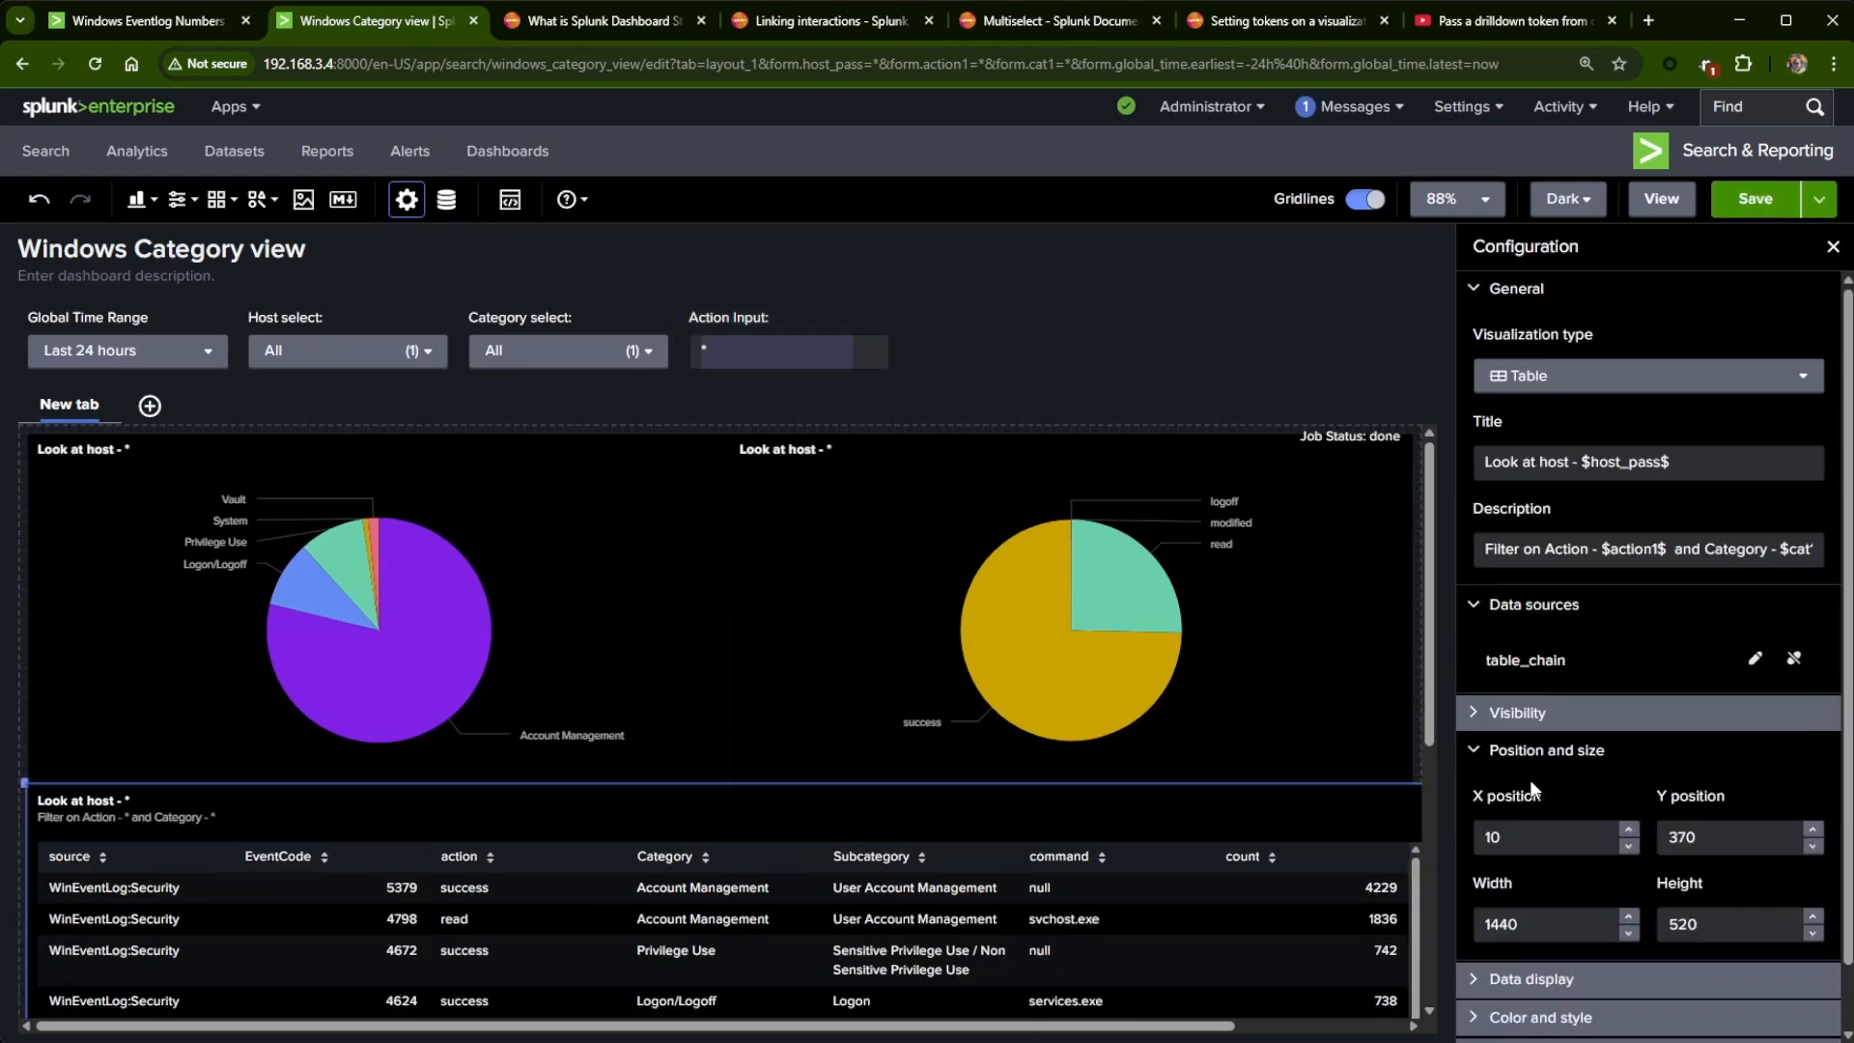
left_click(1744, 664)
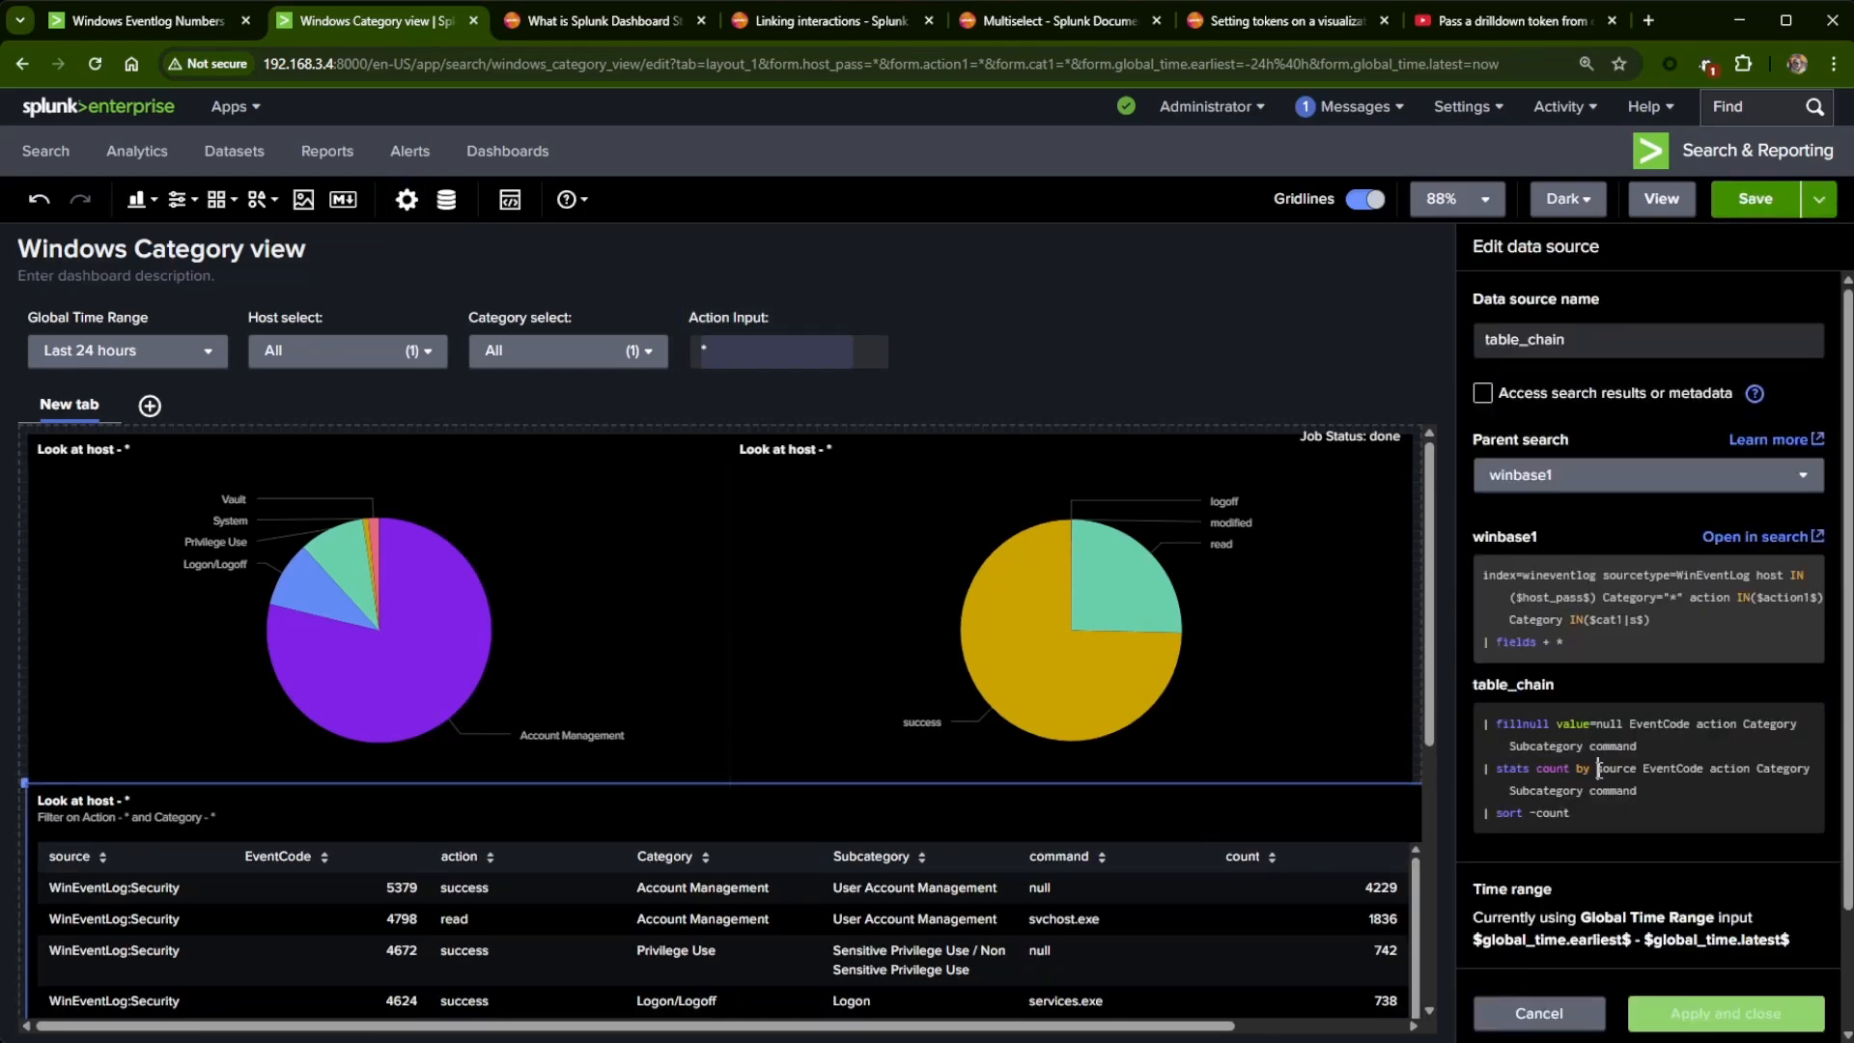
type("host")
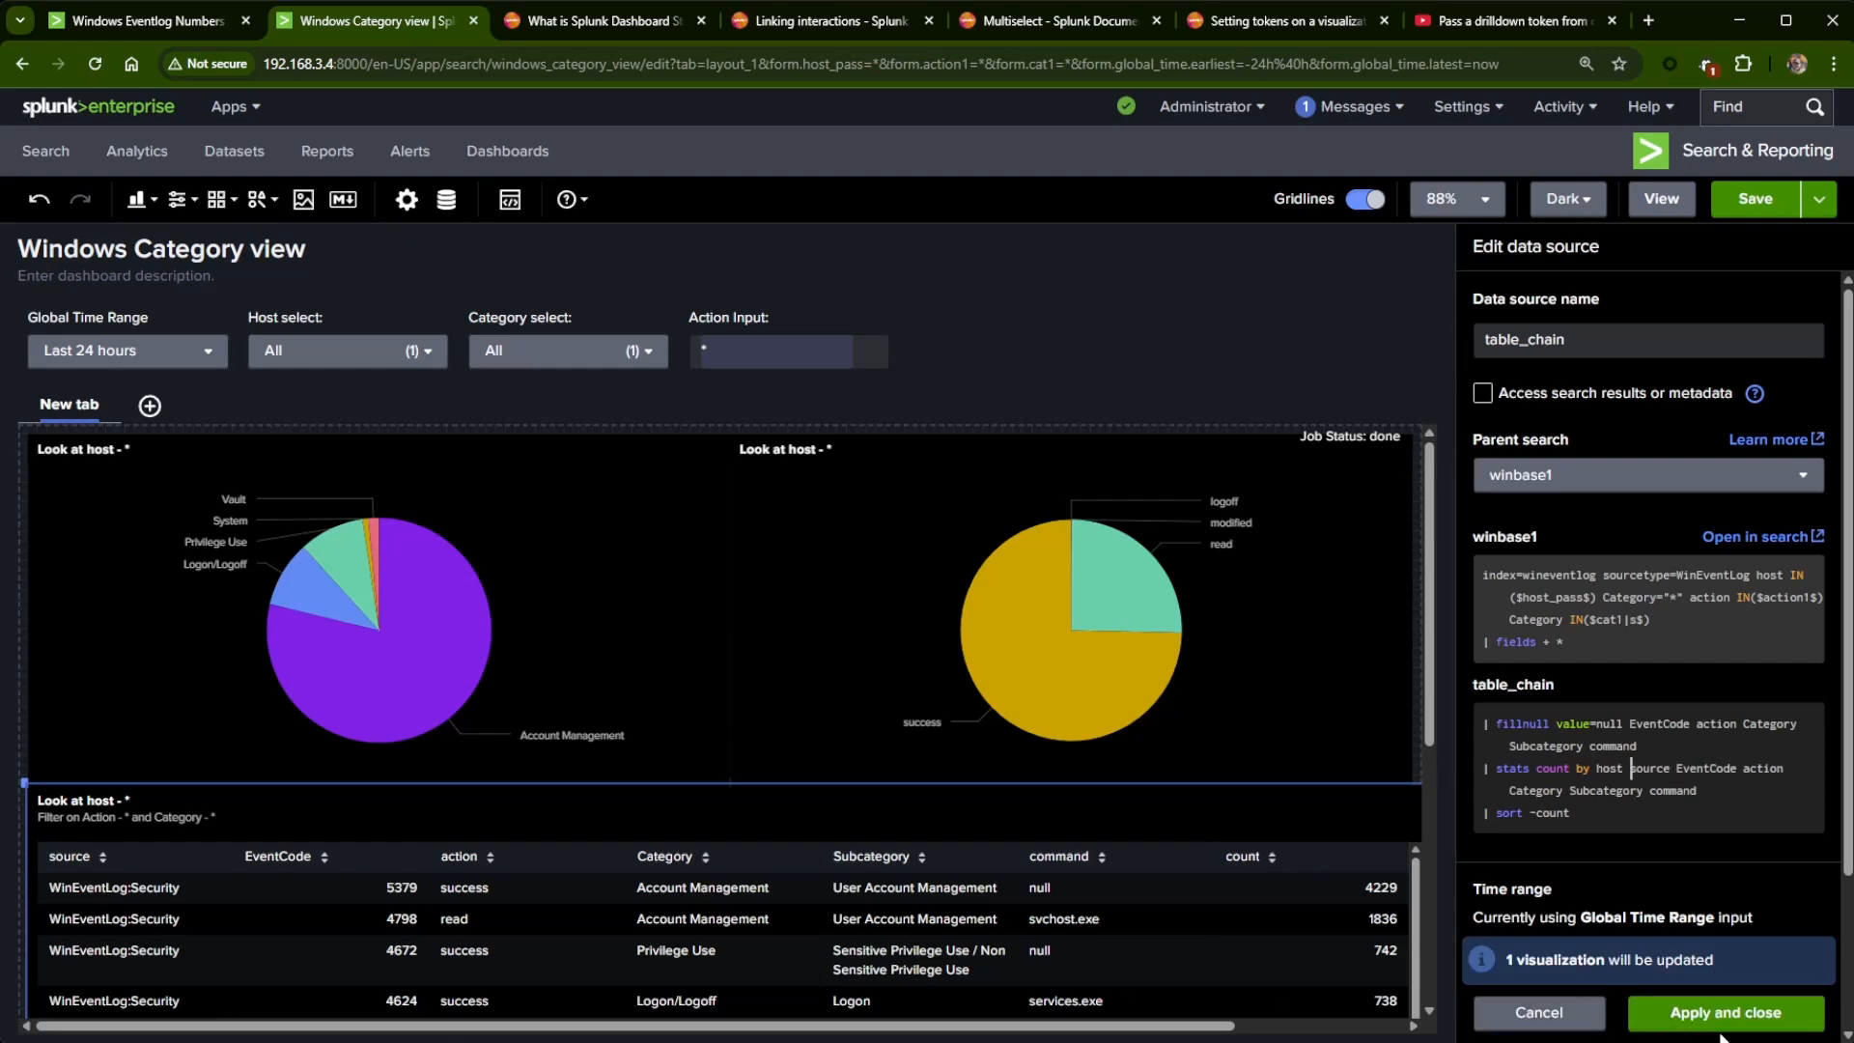
left_click(1648, 1010)
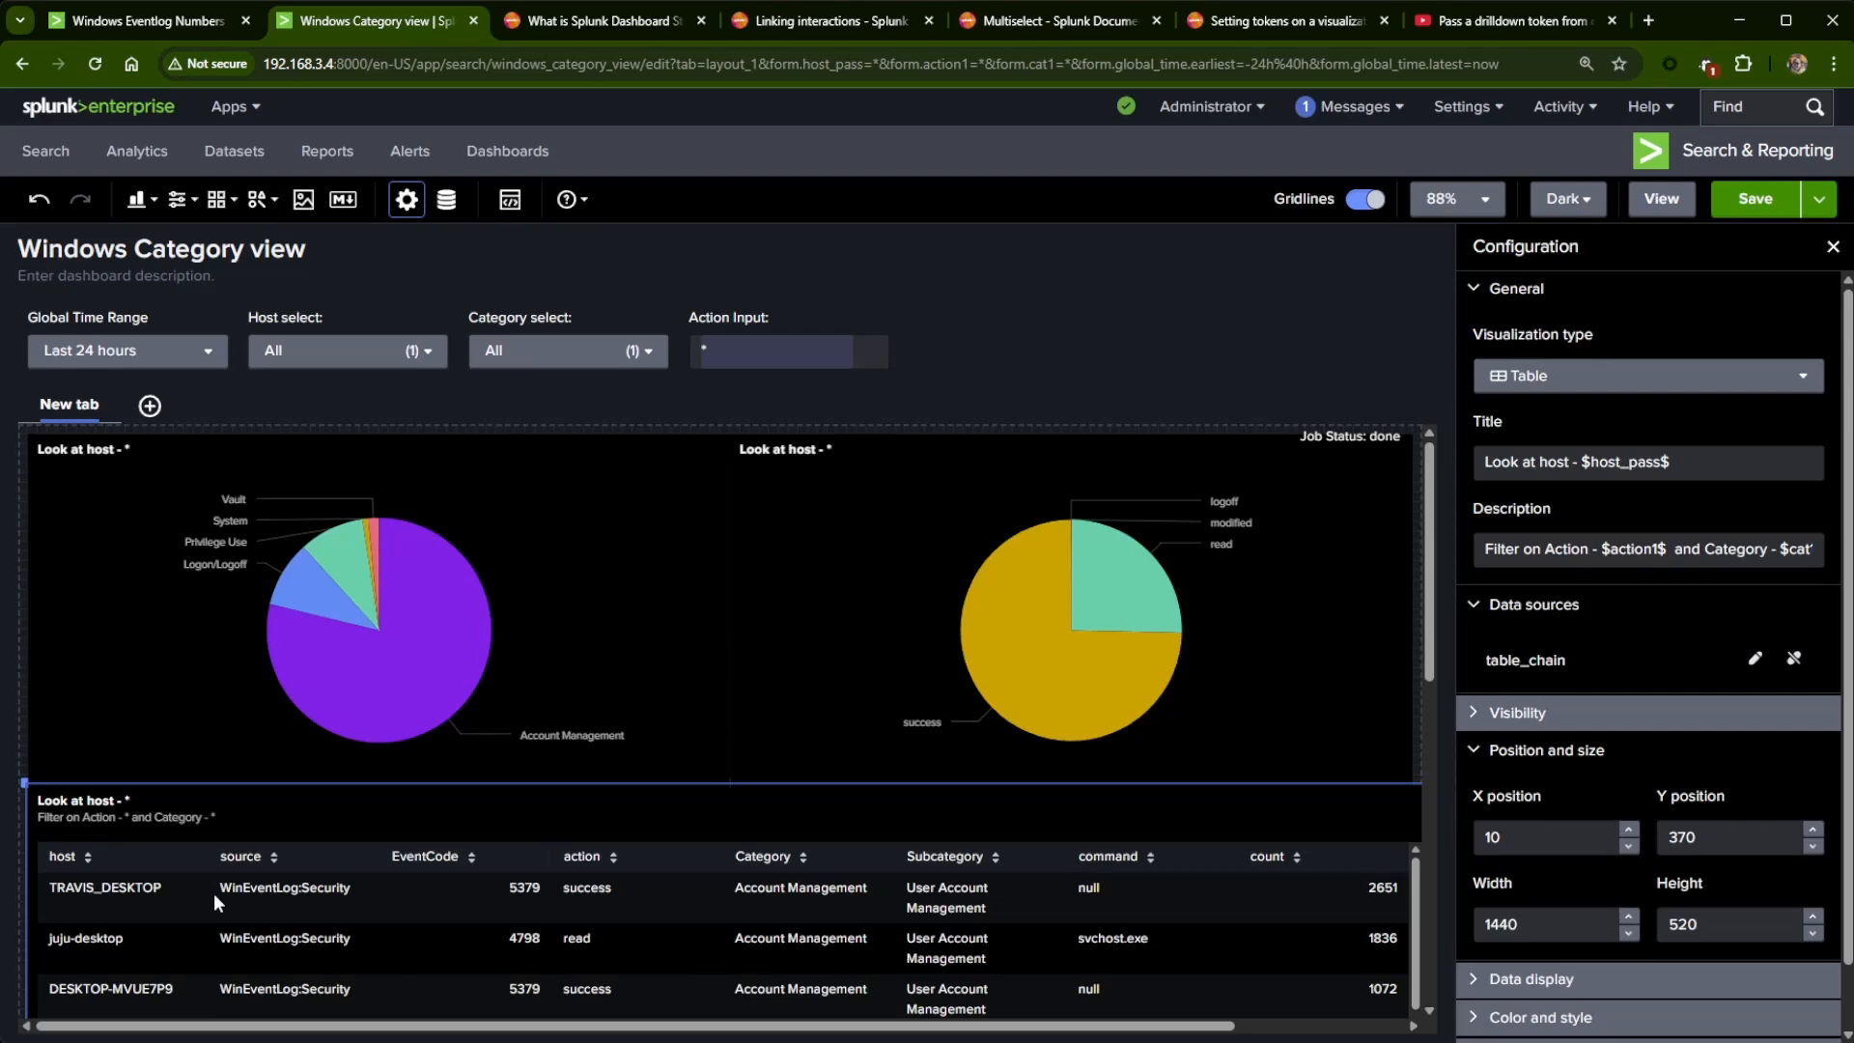
- Check the table rows per host, save the dashboard, and return to view mode
scroll(338, 989, "down", 5)
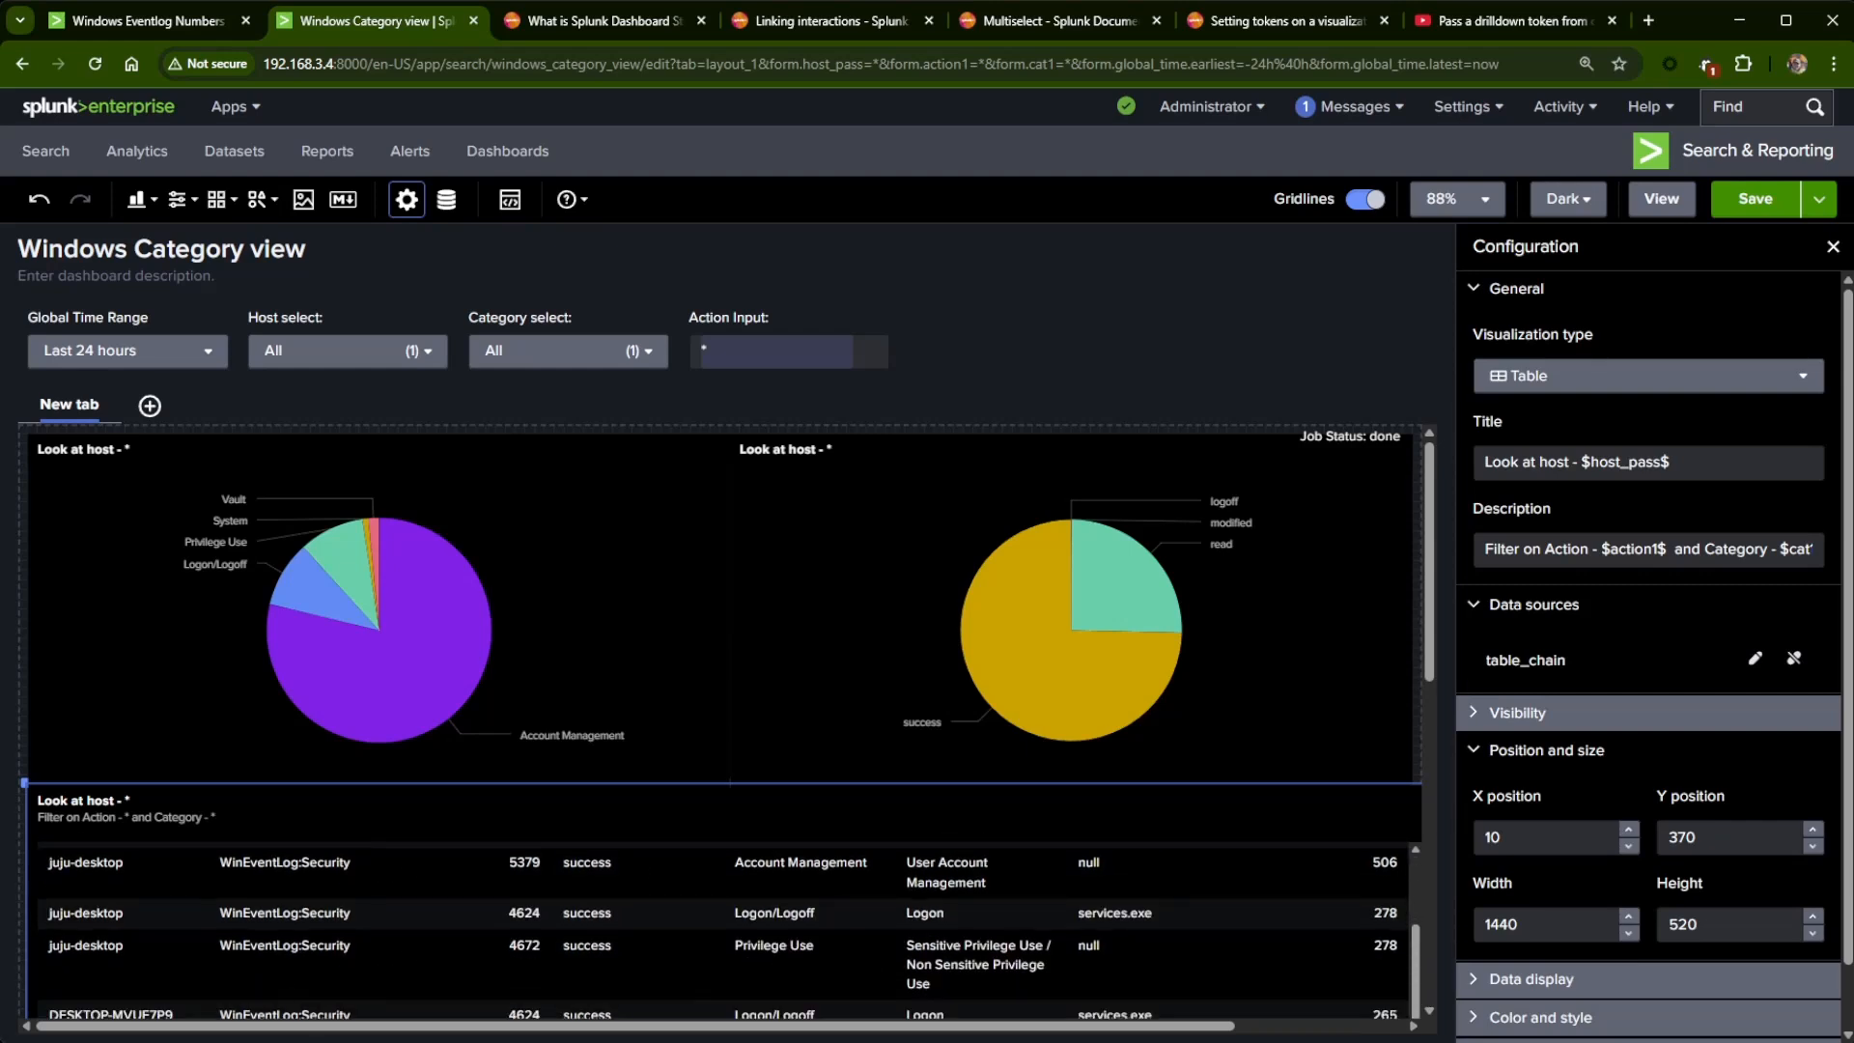
left_click(1756, 199)
left_click(1666, 204)
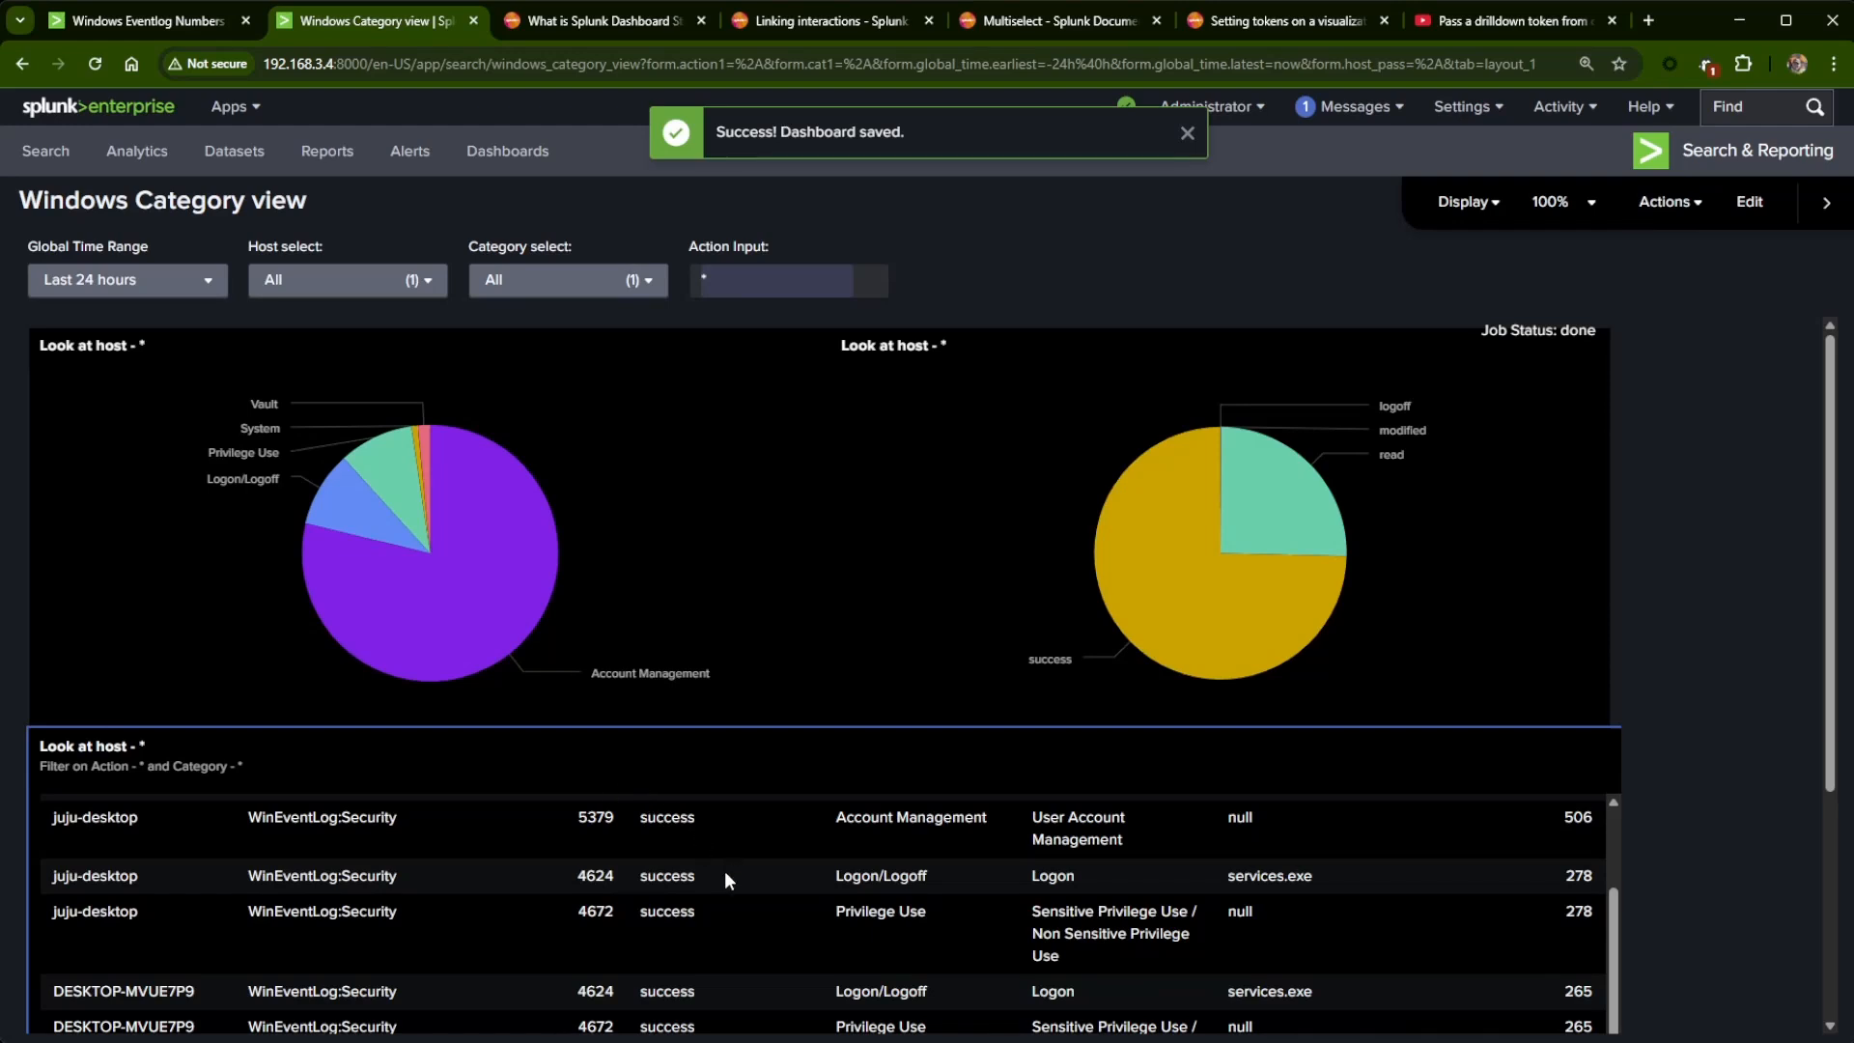
scroll(696, 860, "up", 4)
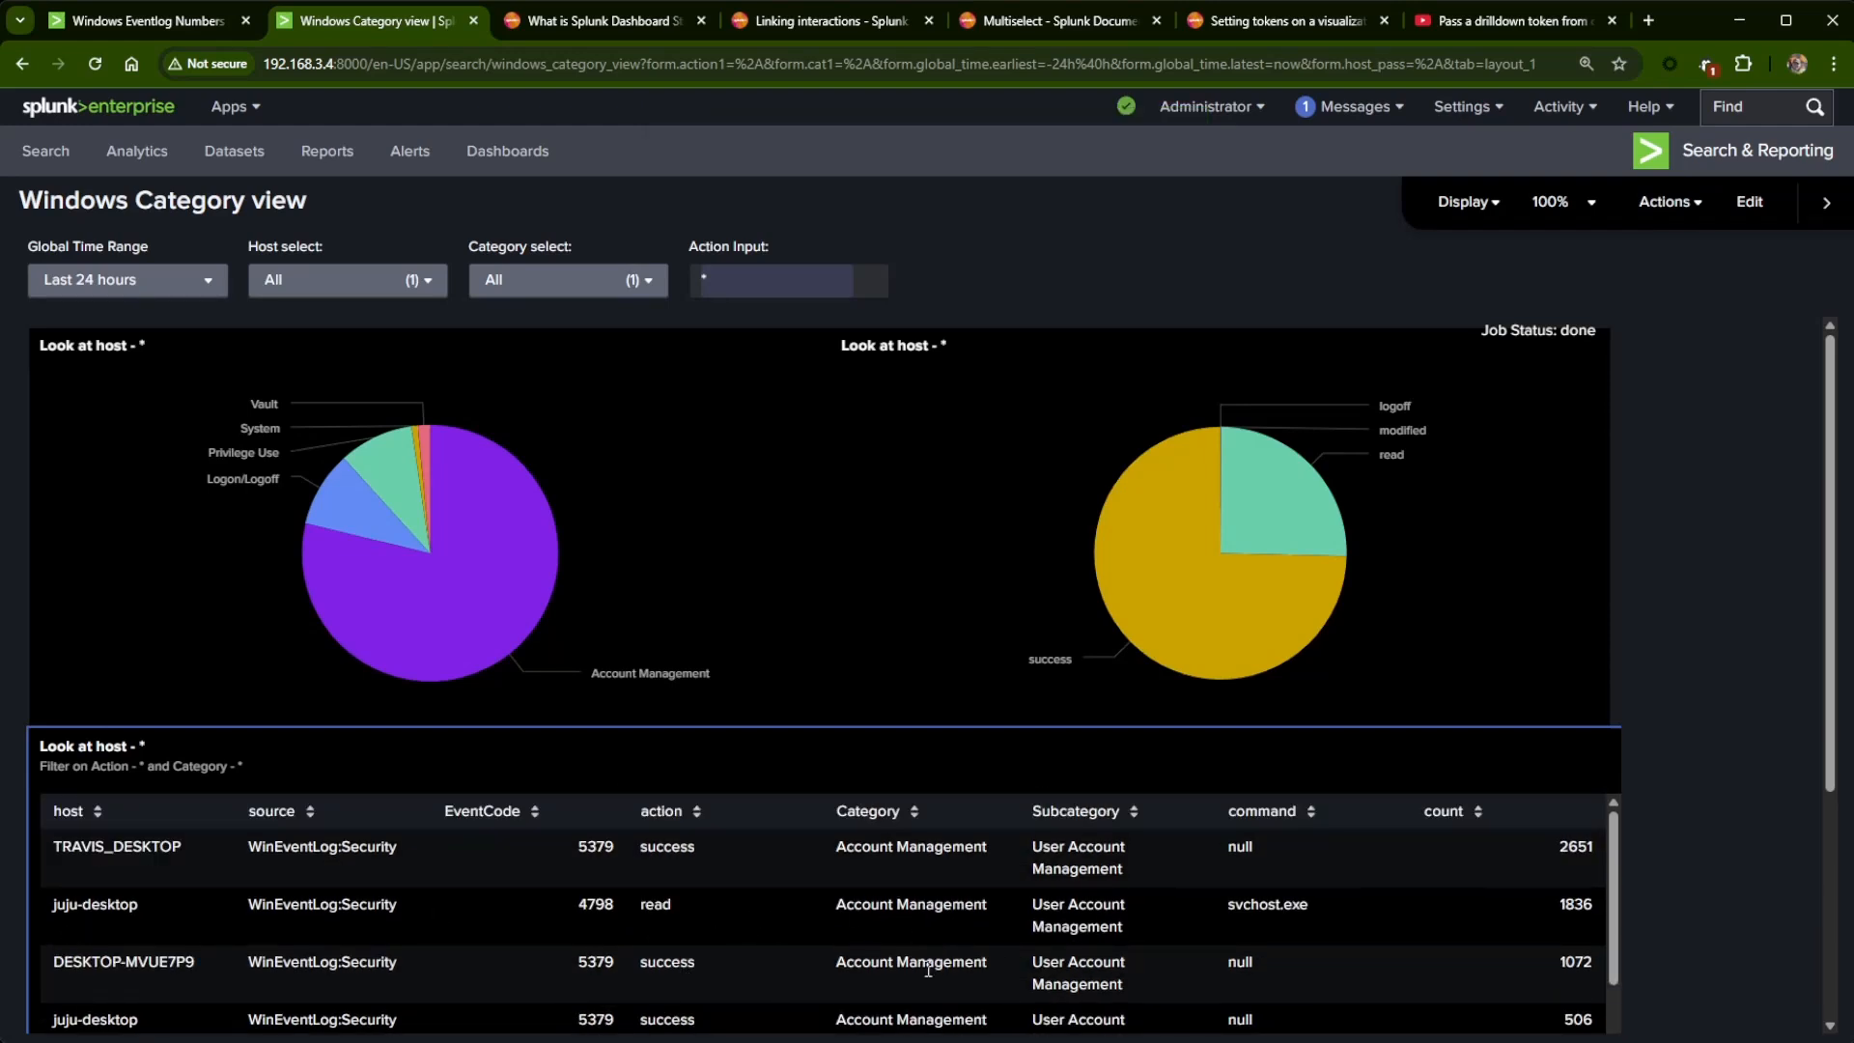
- Filter the dashboard from its pie charts to the Account Management category and the modified action
left_click(514, 539)
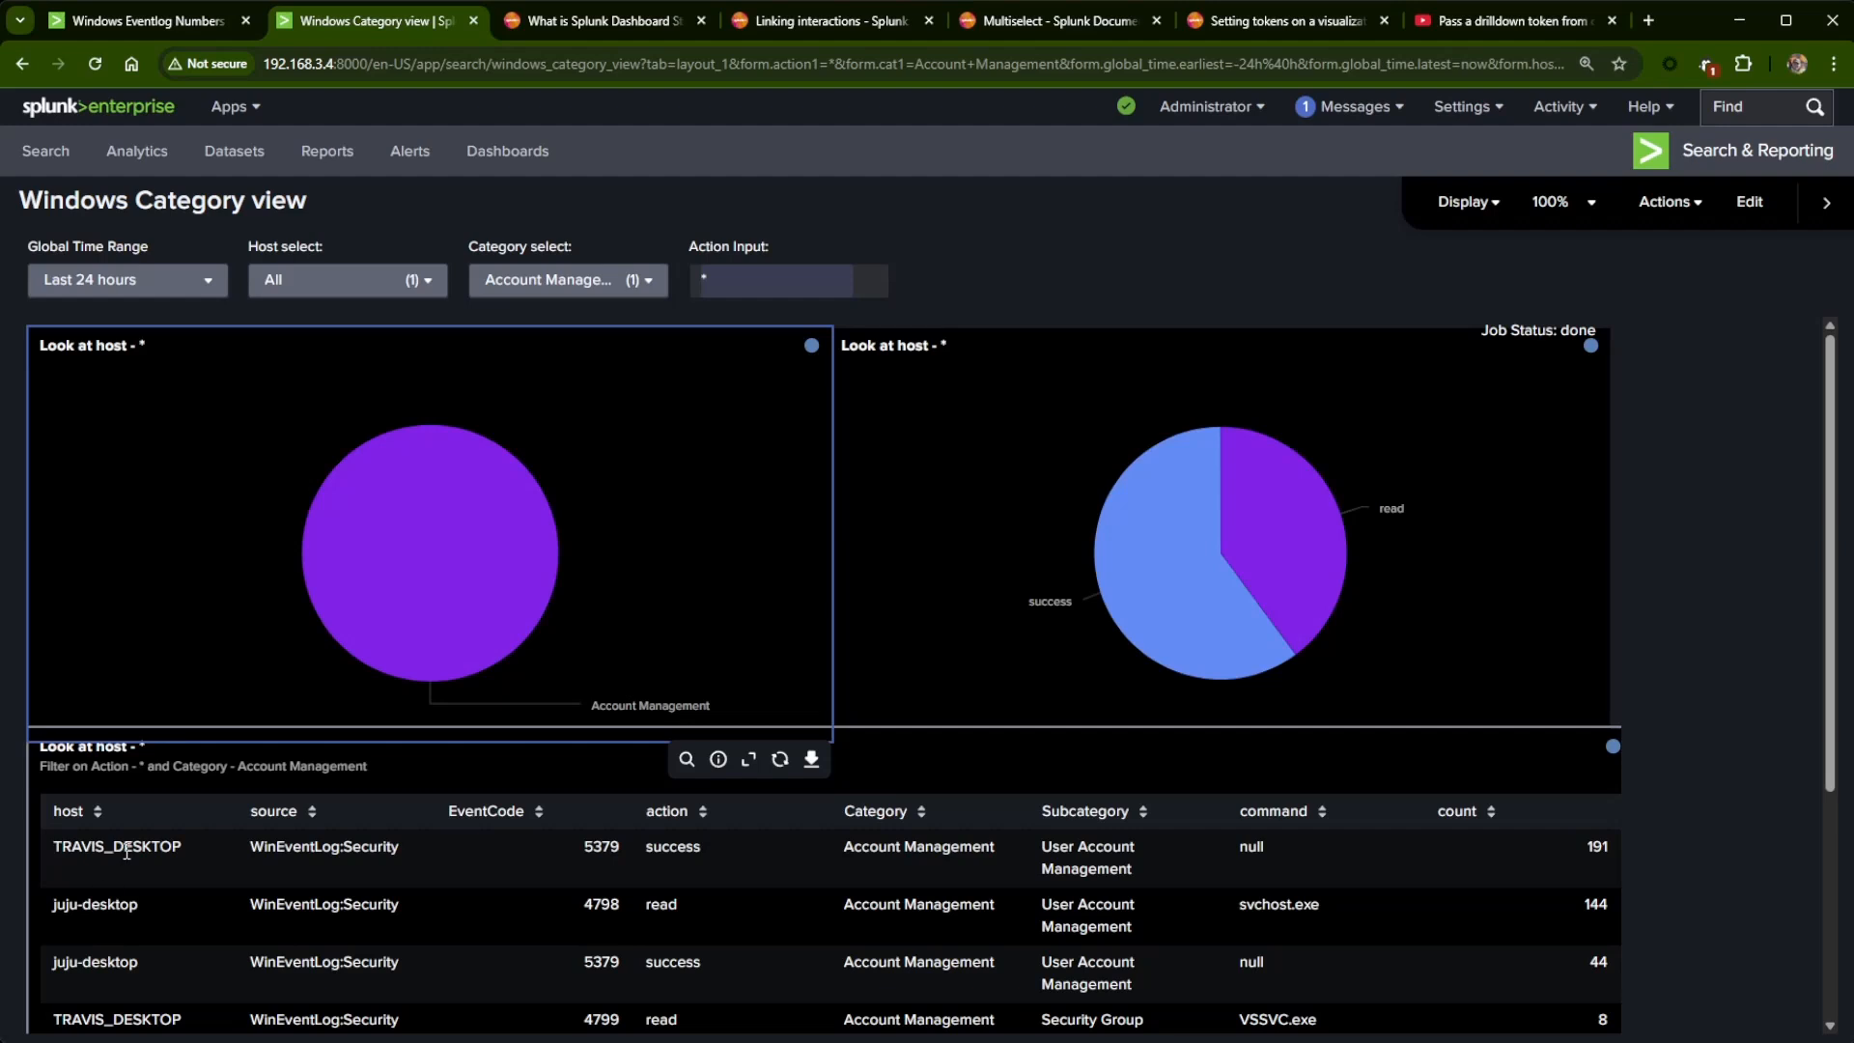
mouse_move(1306, 573)
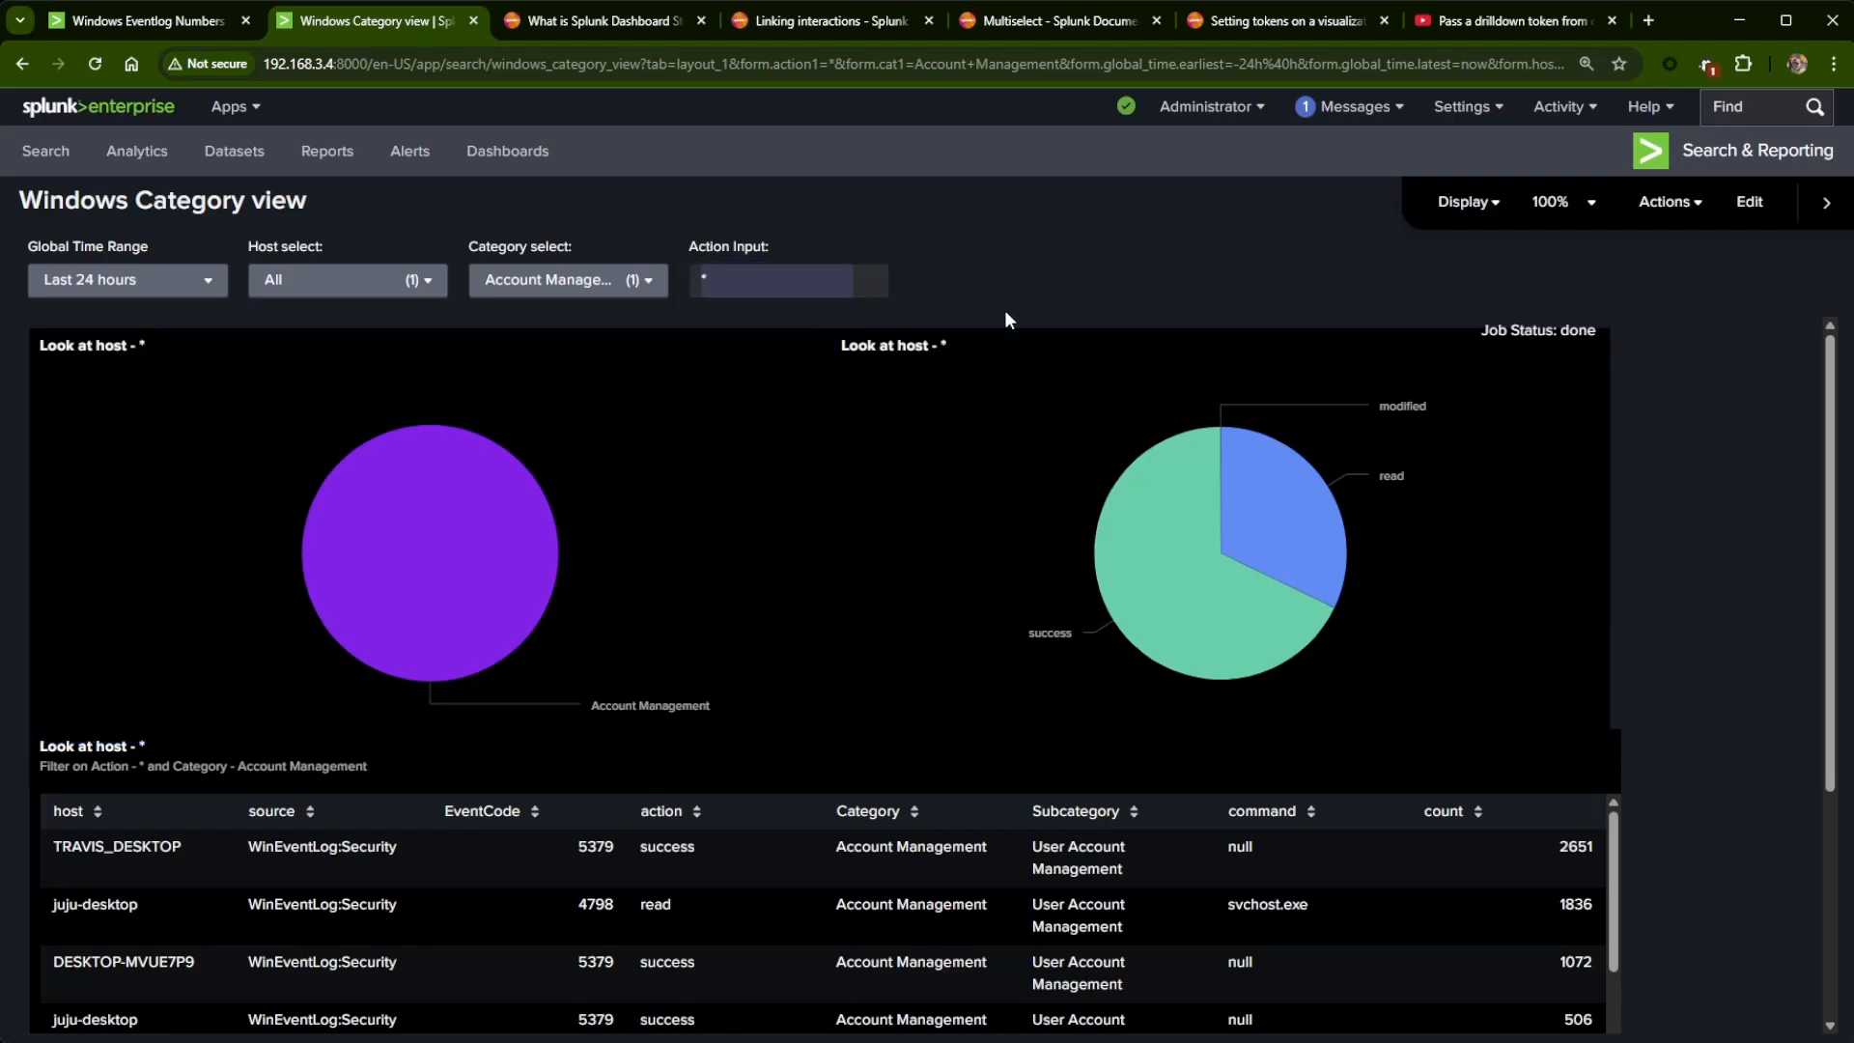
scroll(762, 780, "down", 3)
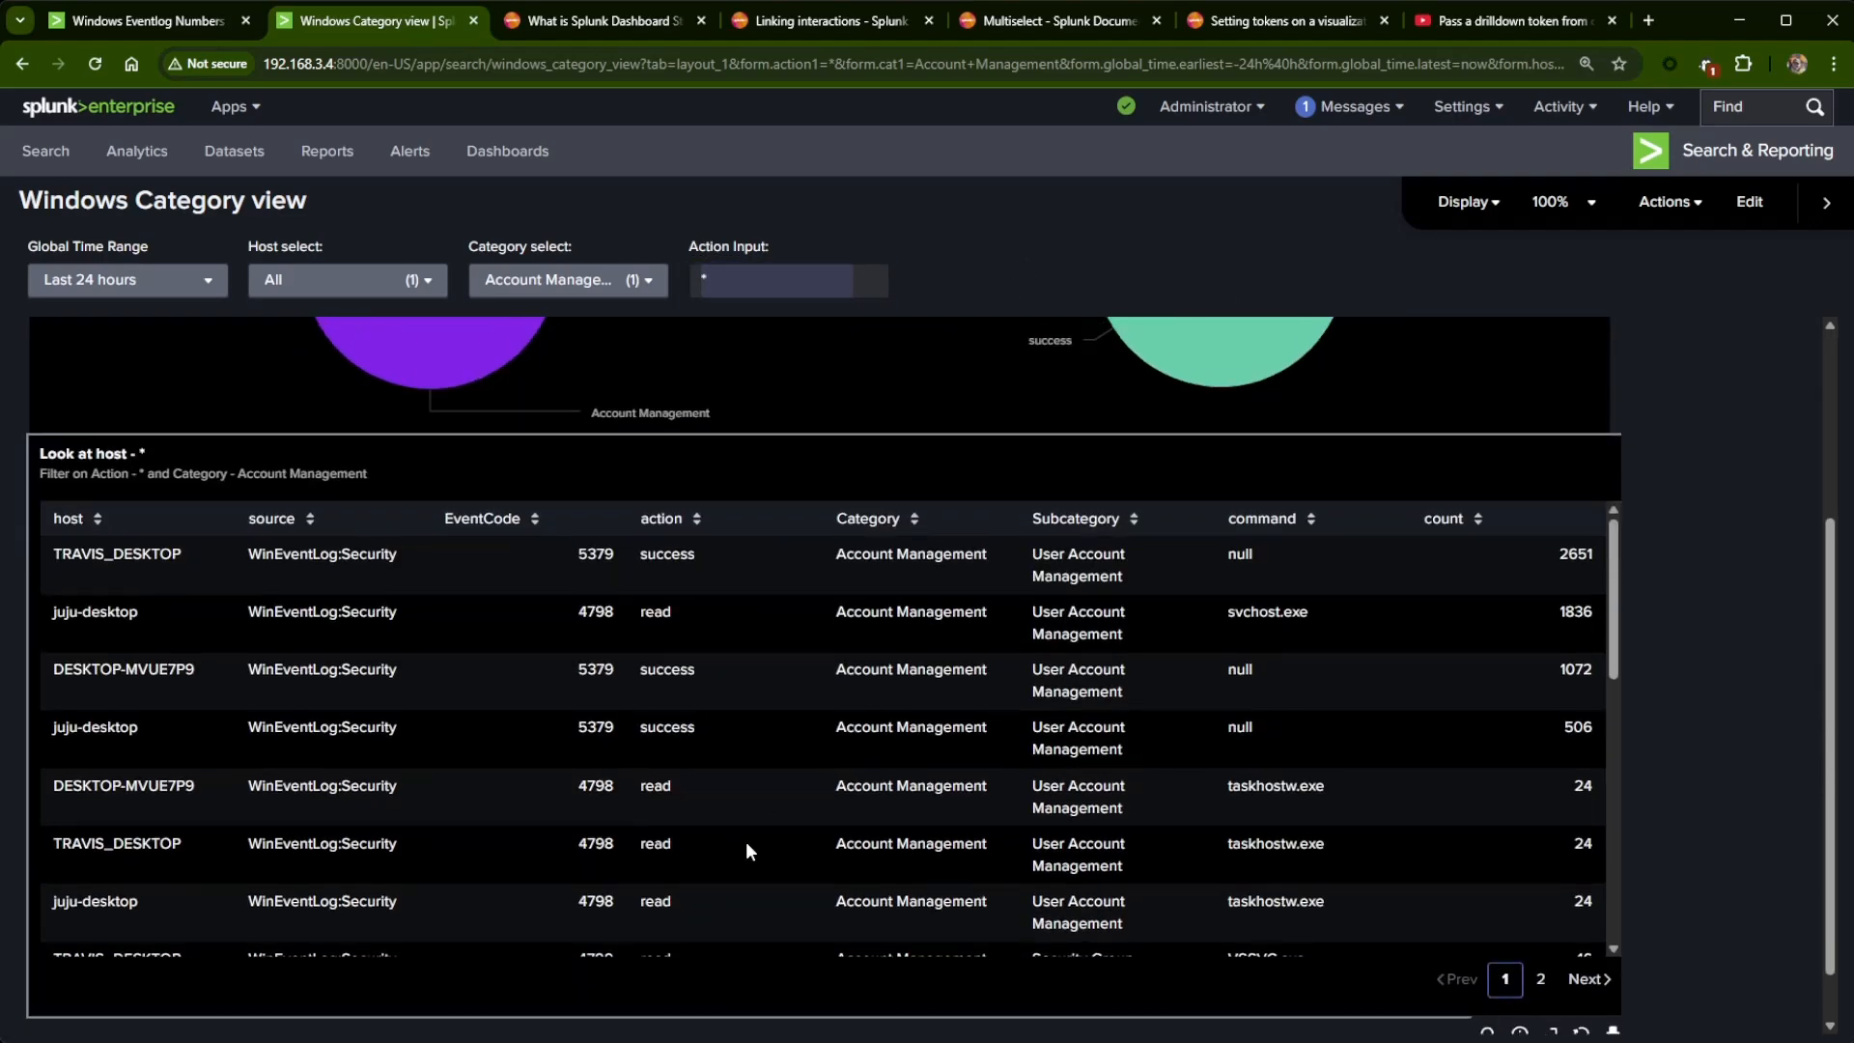
scroll(747, 850, "up", 3)
left_click(728, 276)
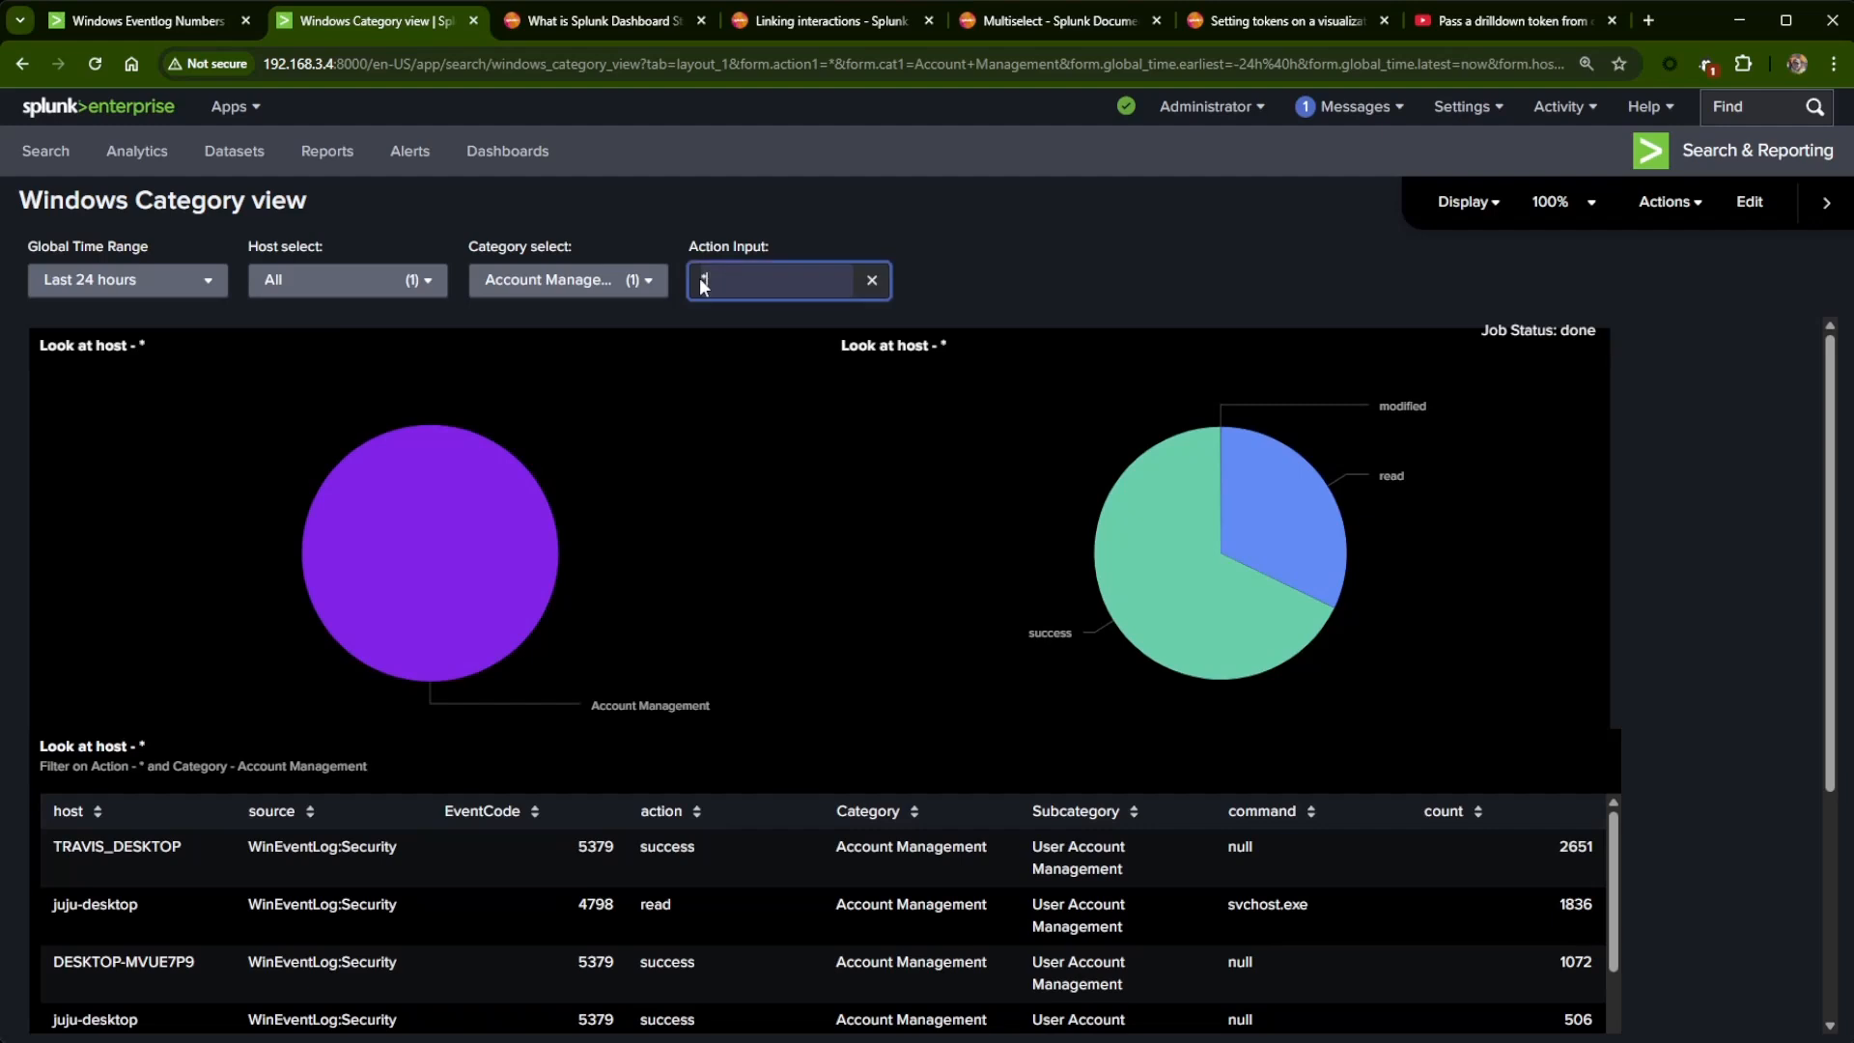
left_click(1397, 408)
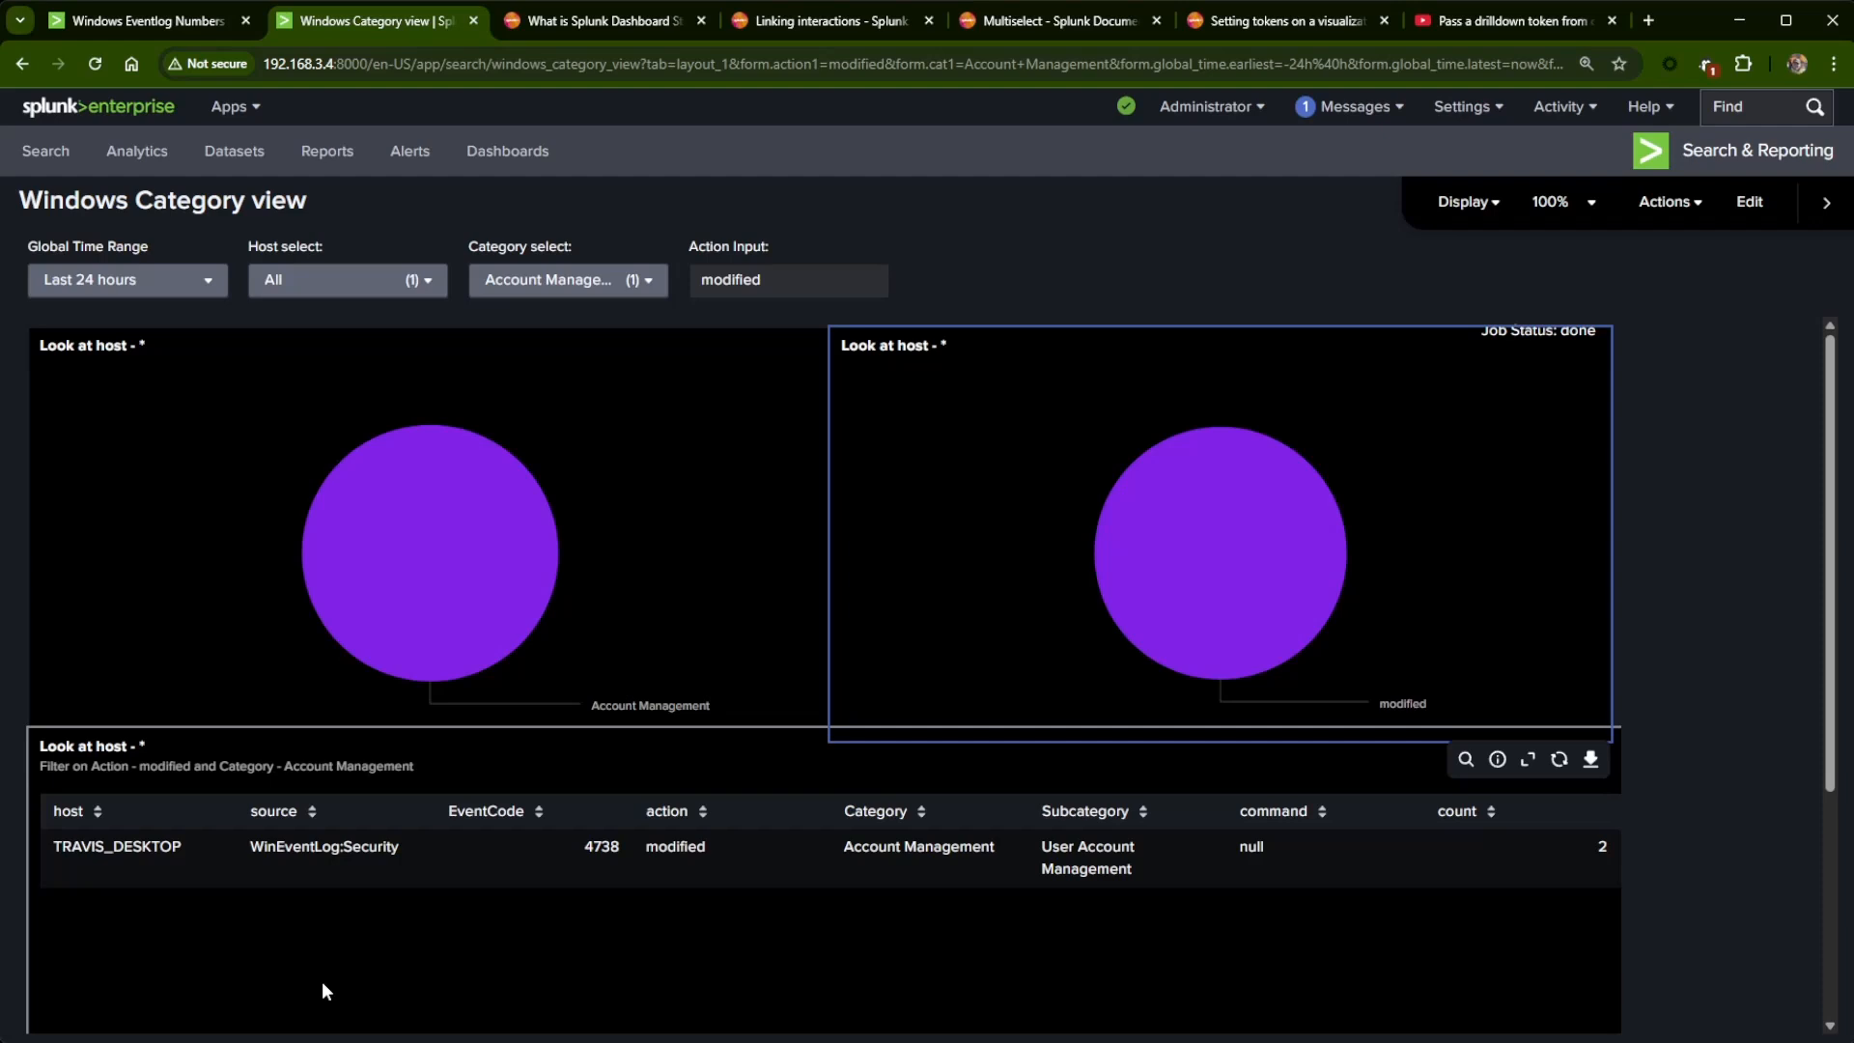
- Look at the drilldown token video page and the Windows Eventlog Numbers dashboard, and return to Windows Category view
left_click(1522, 21)
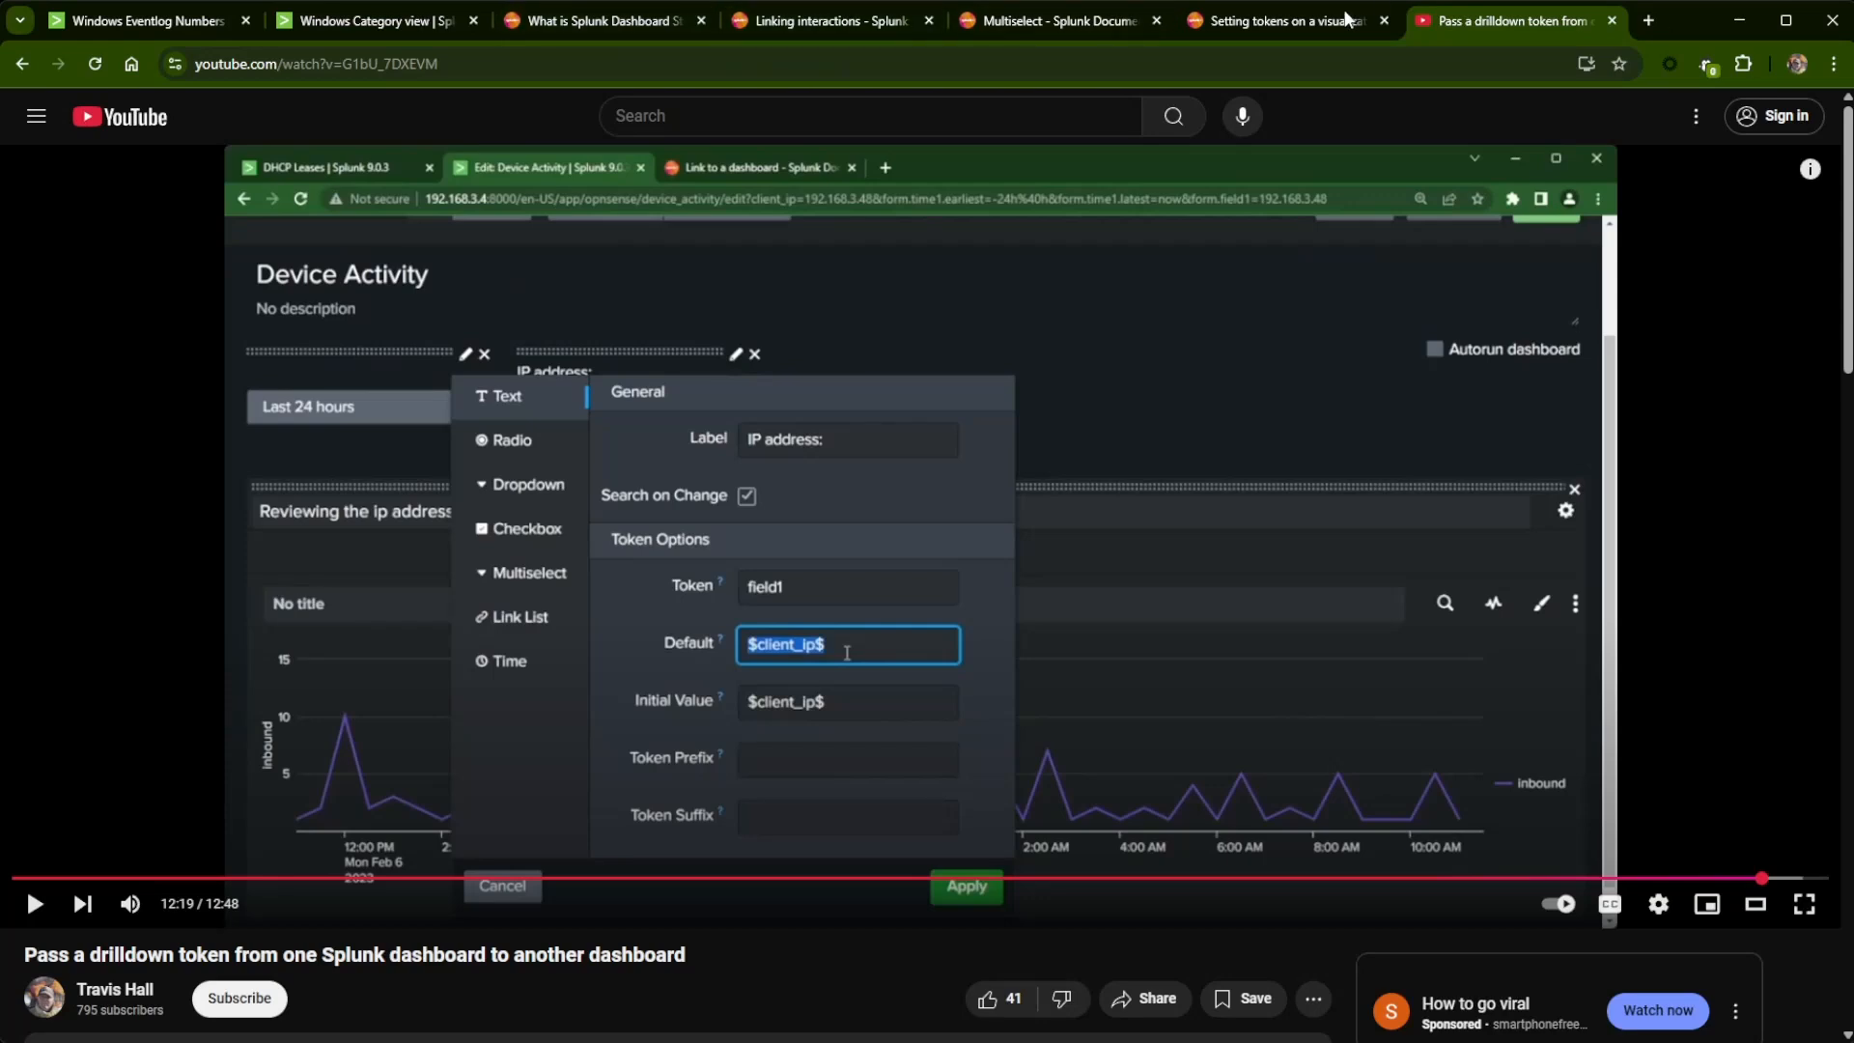
left_click(166, 35)
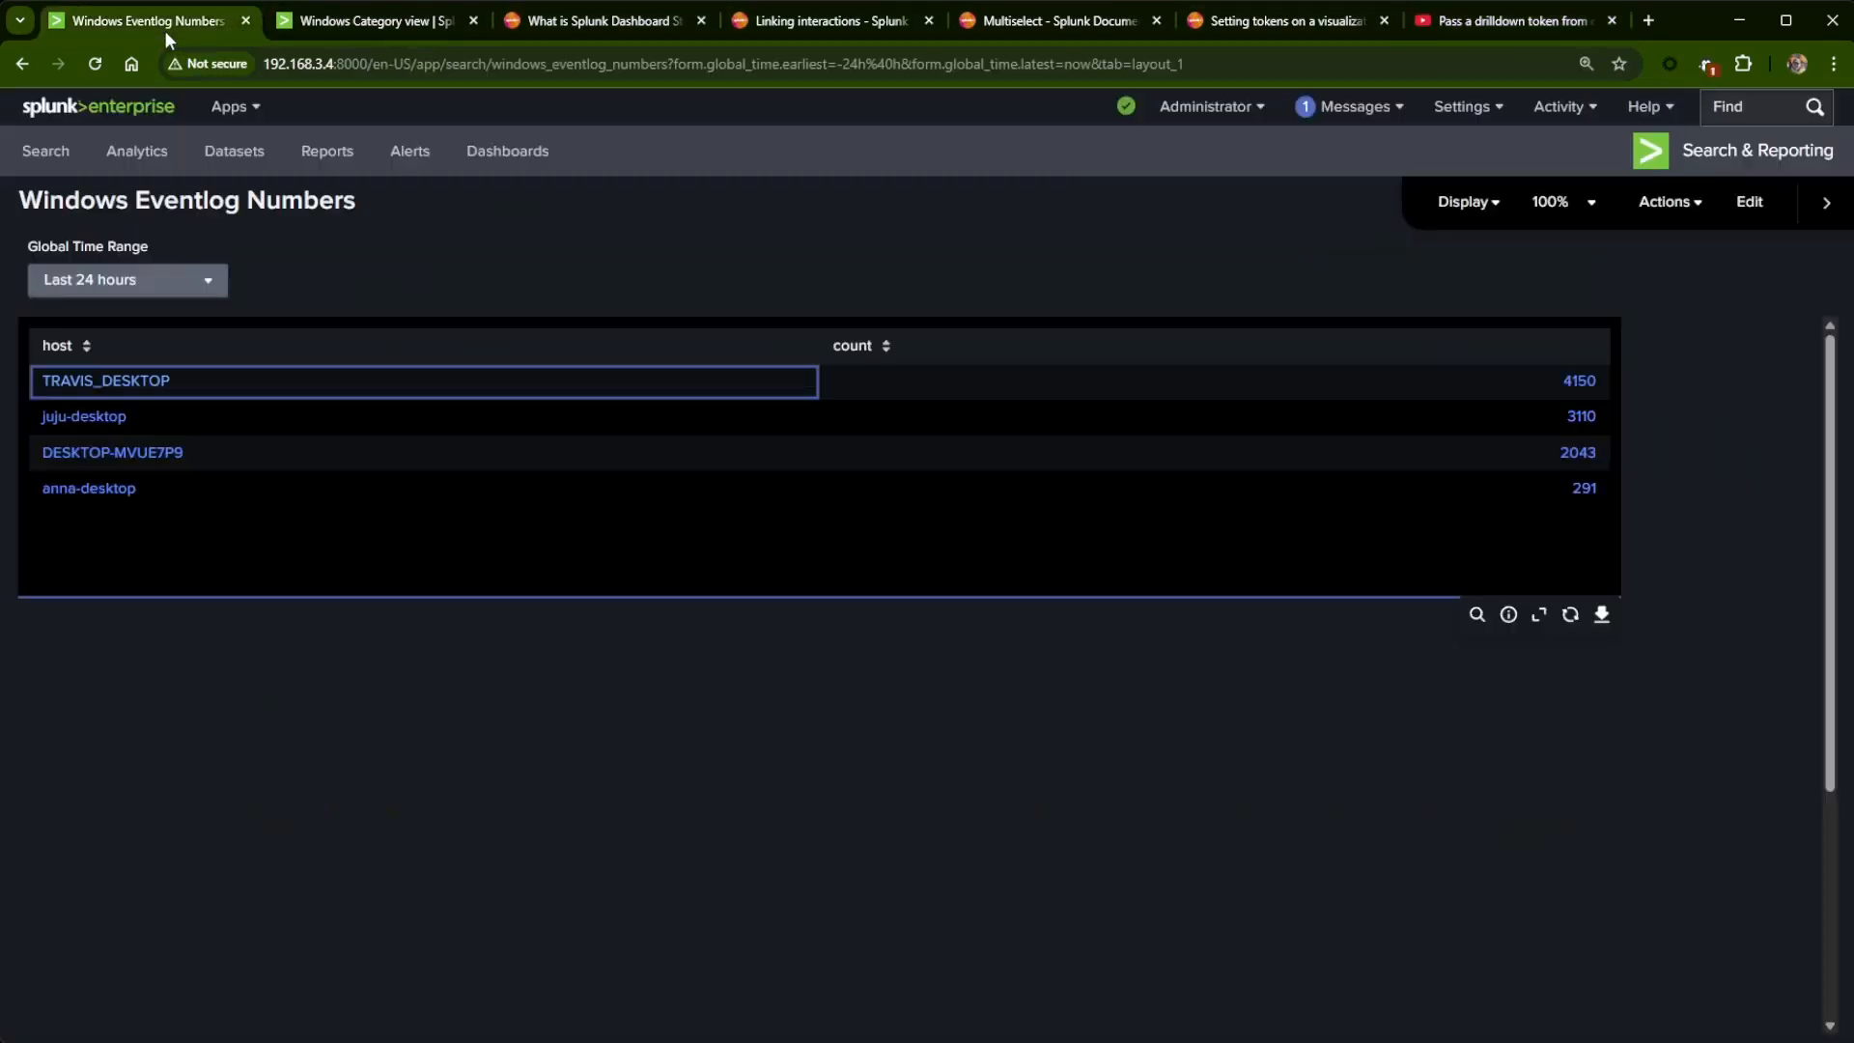
left_click(363, 27)
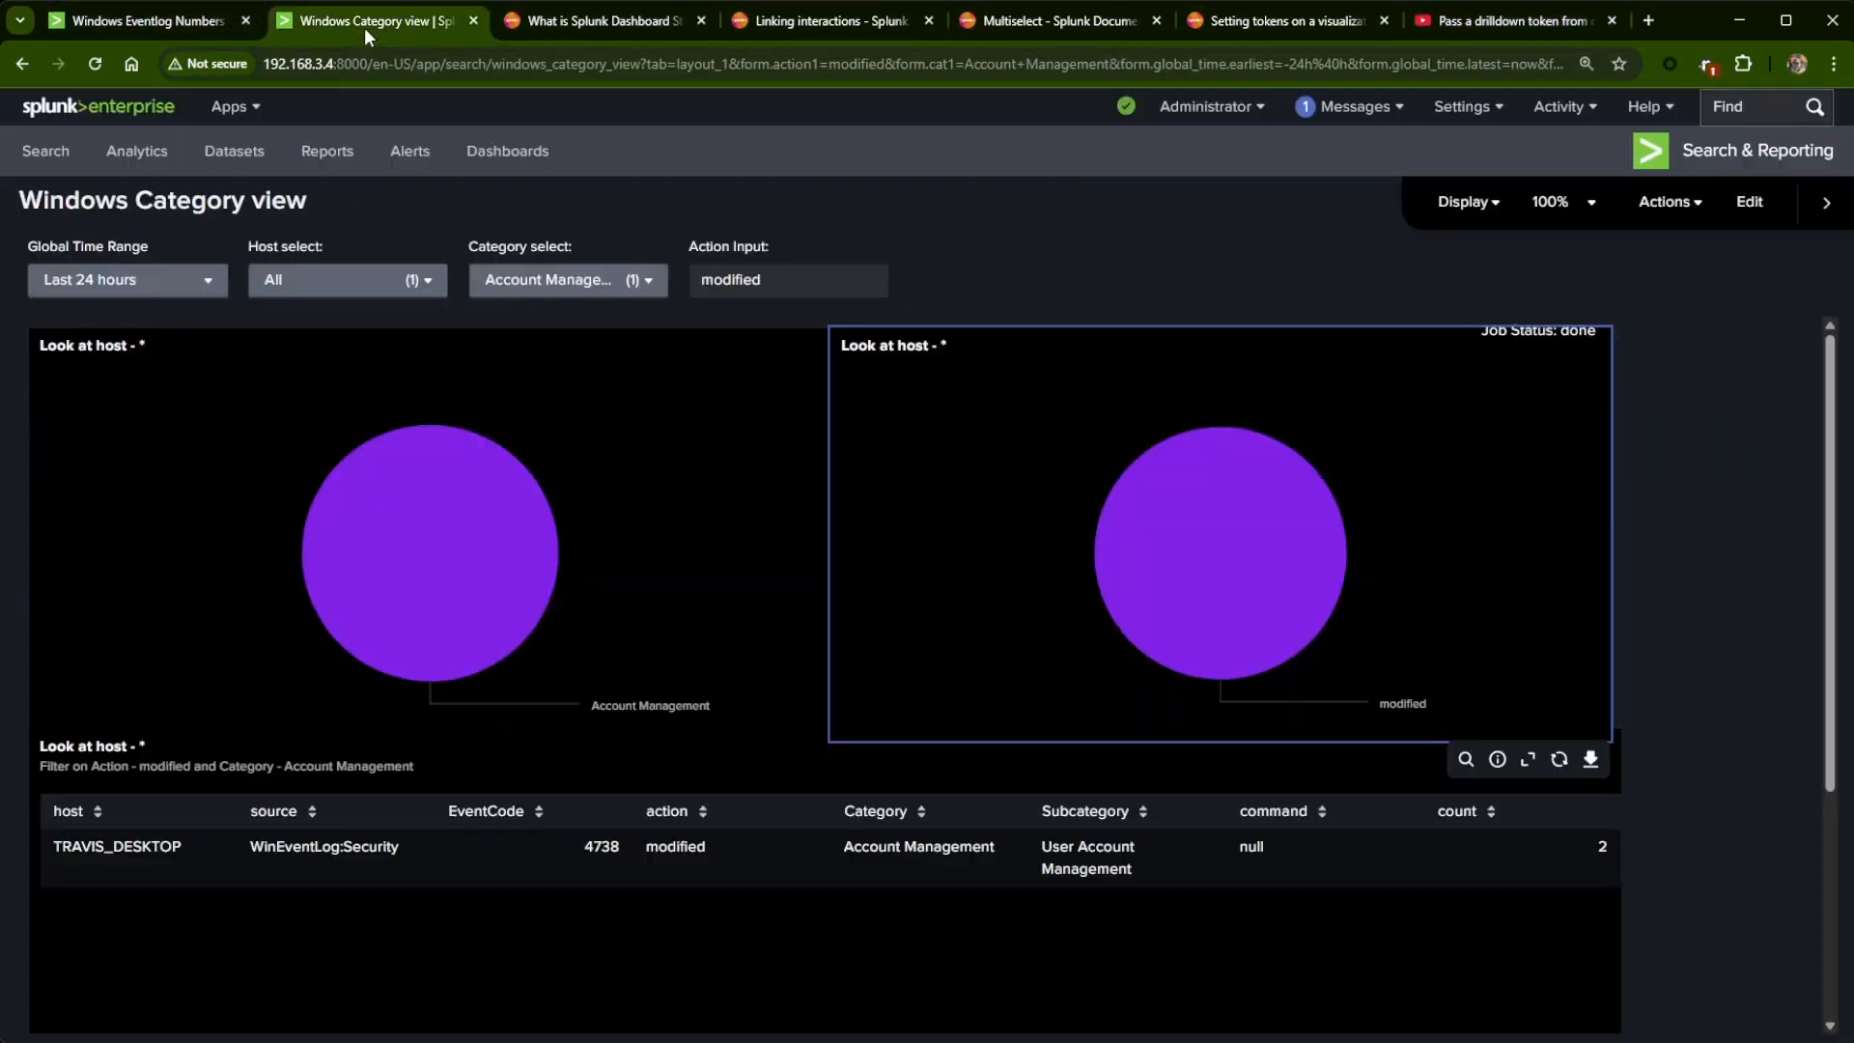